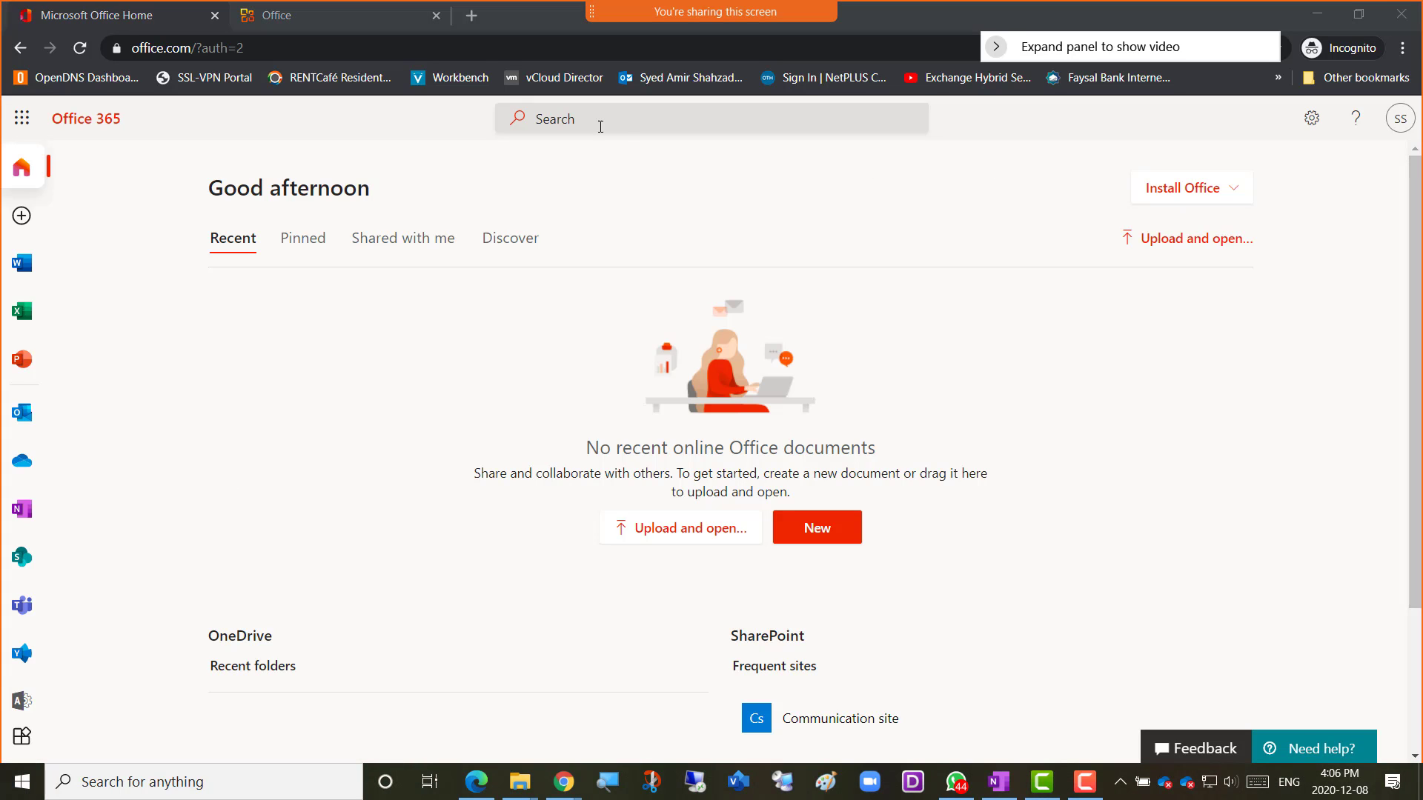
# Close the 'Office' error tab, reload the Office 365 home page, and launch the Admin app.
pyautogui.click(362, 21)
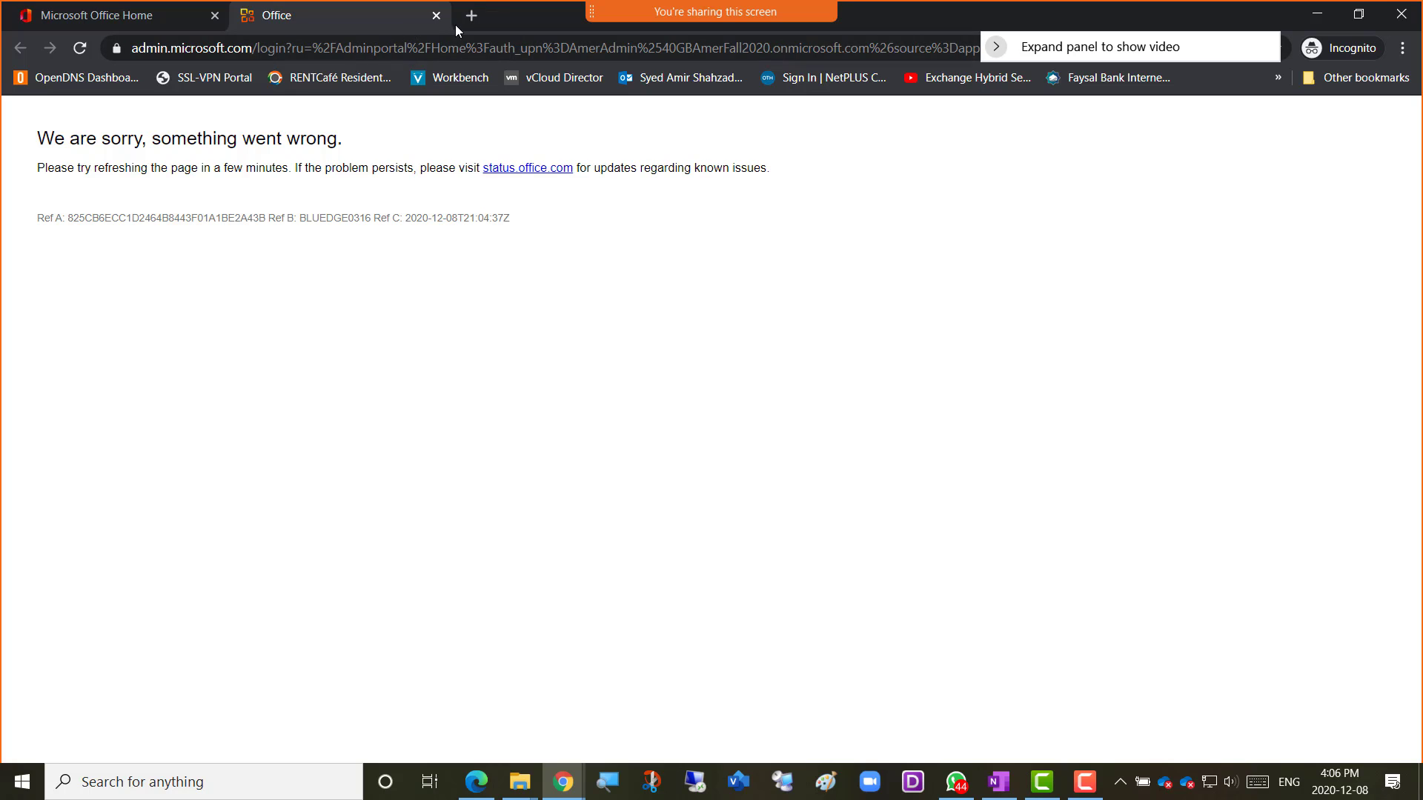
pyautogui.click(435, 16)
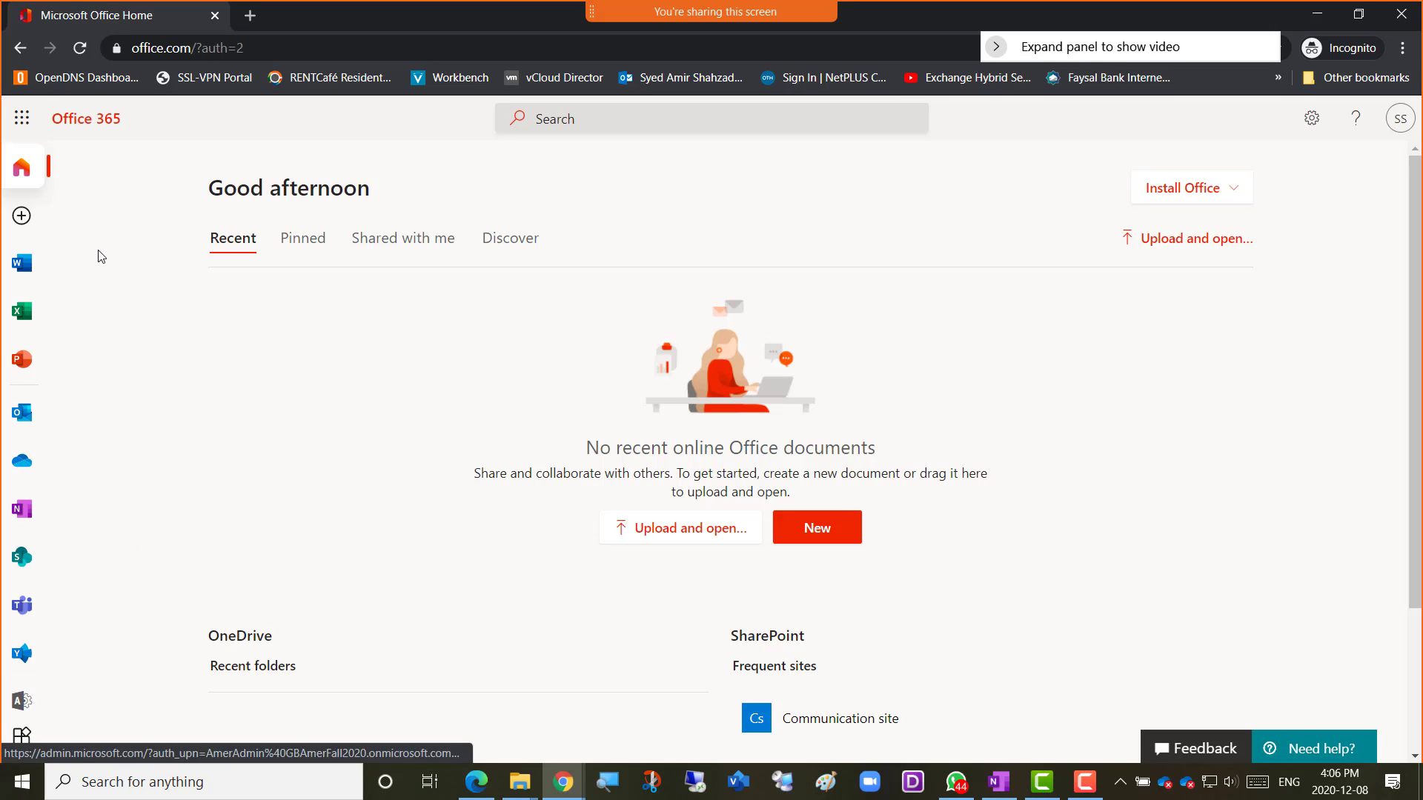
pyautogui.click(81, 55)
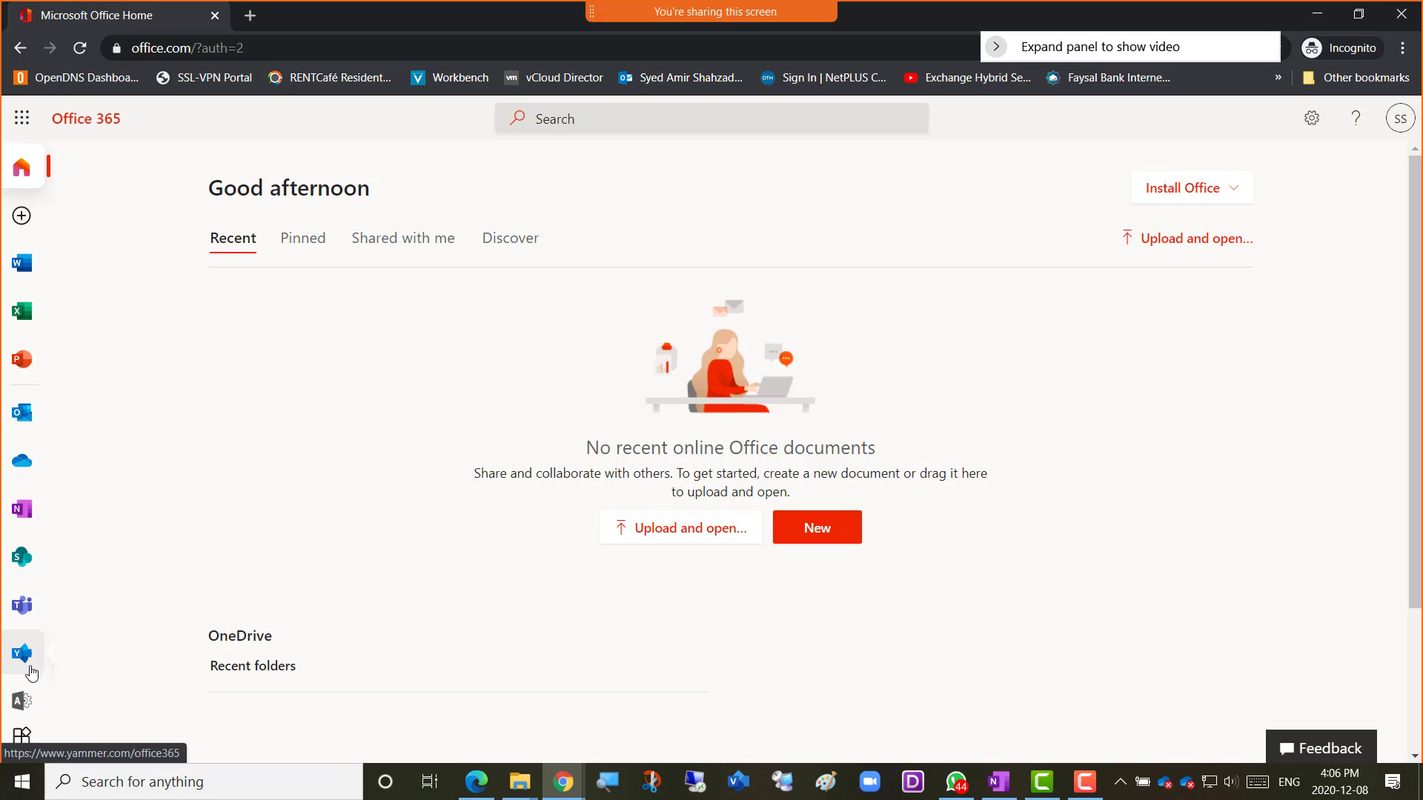
pyautogui.click(20, 709)
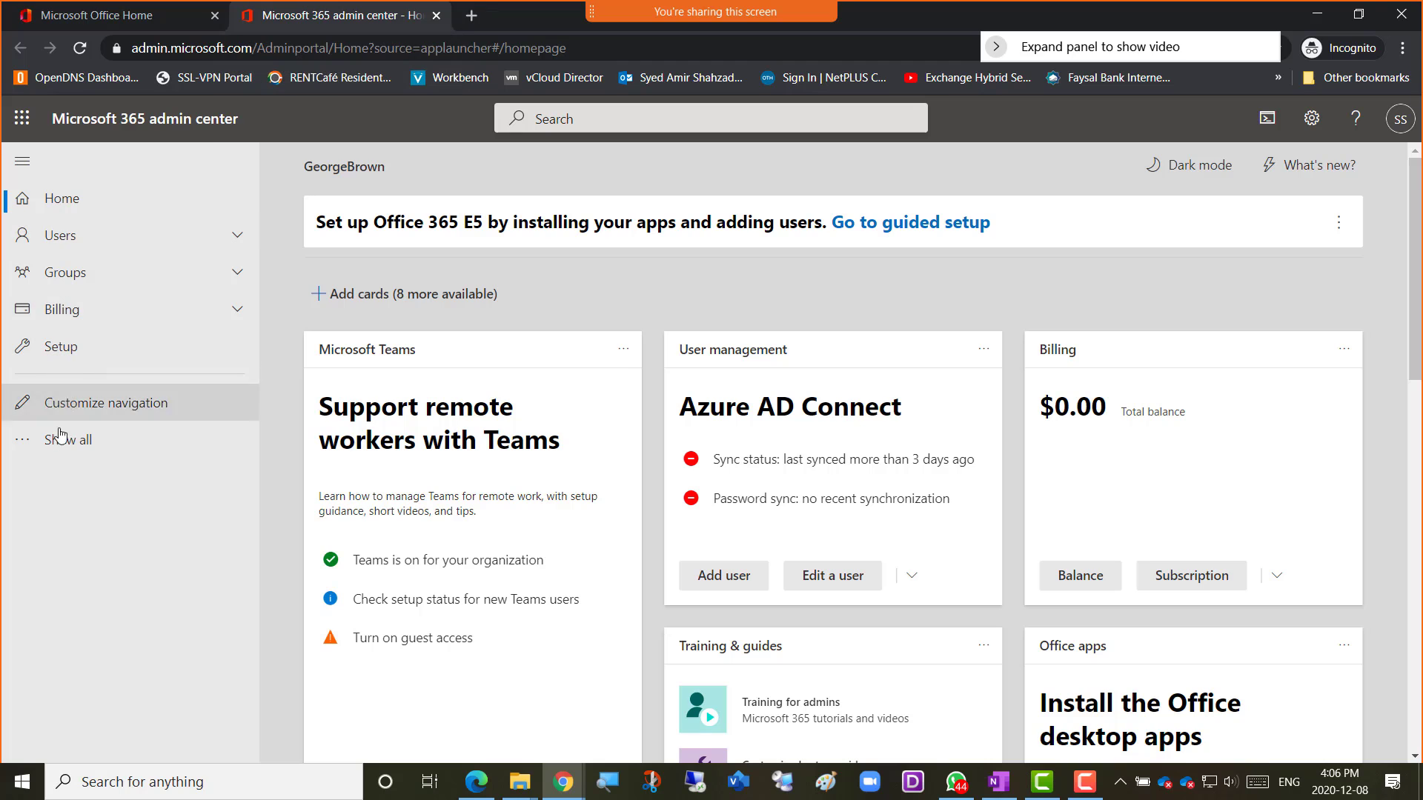
# Open the Exchange admin center from Admin centers in the full navigation list.
pyautogui.click(79, 449)
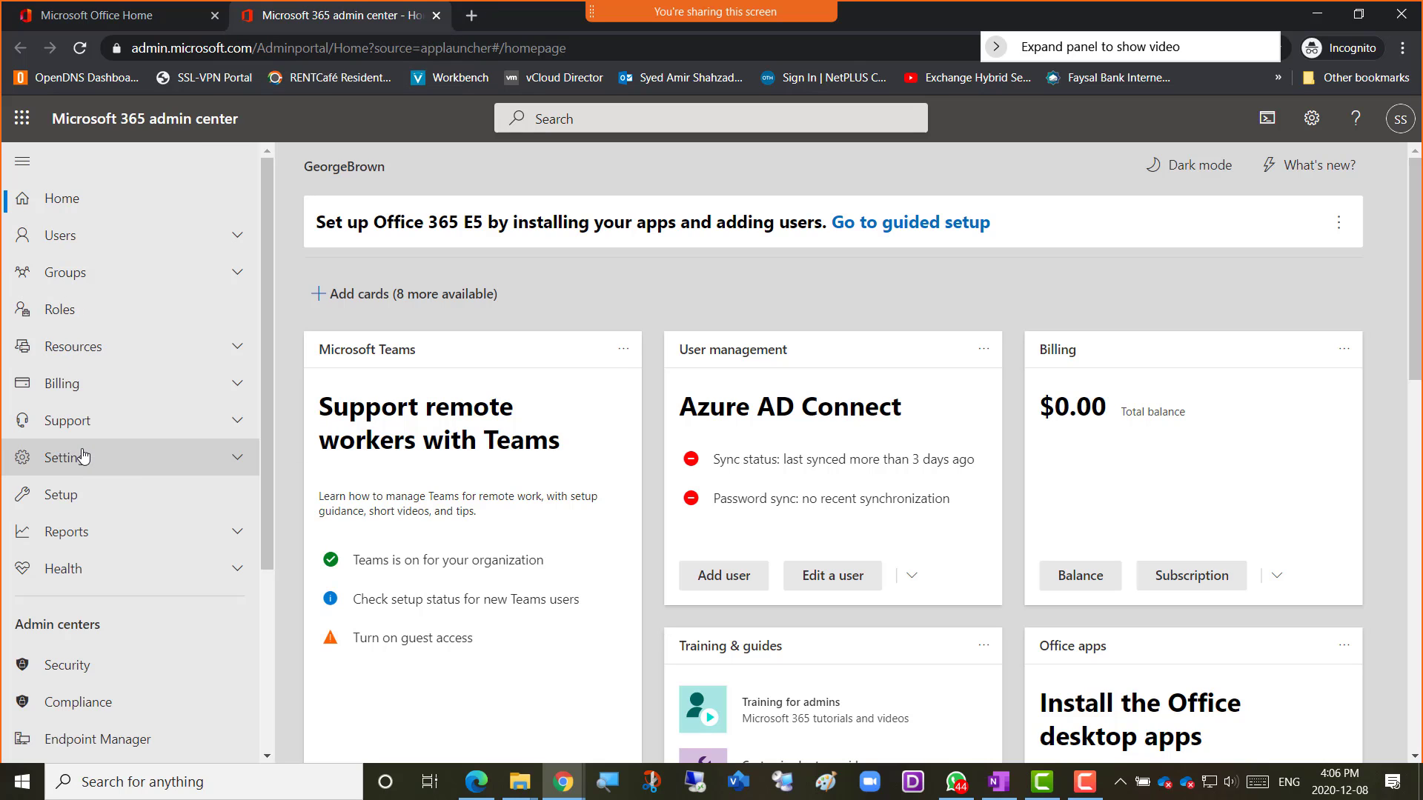
pyautogui.scroll(-4, 141, 489)
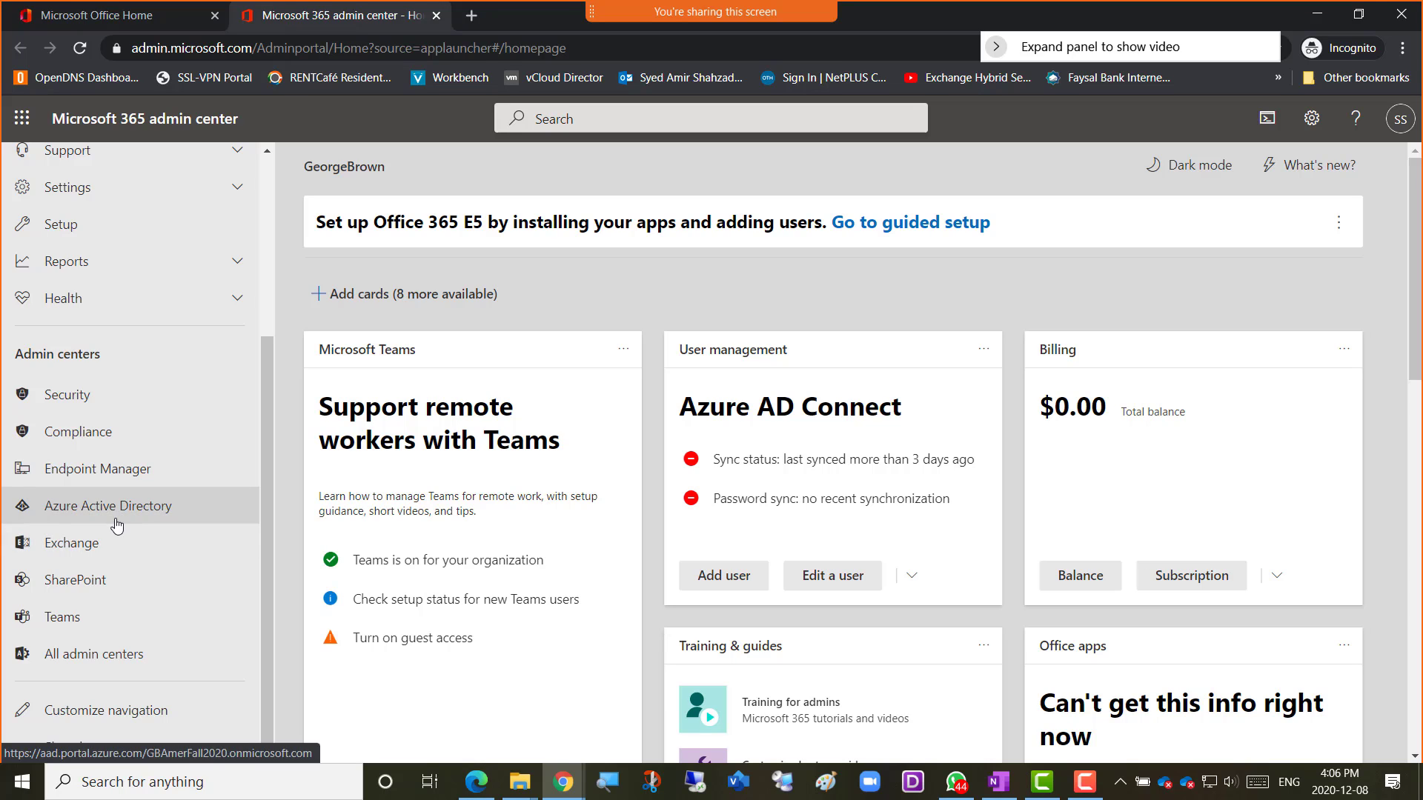
pyautogui.click(74, 554)
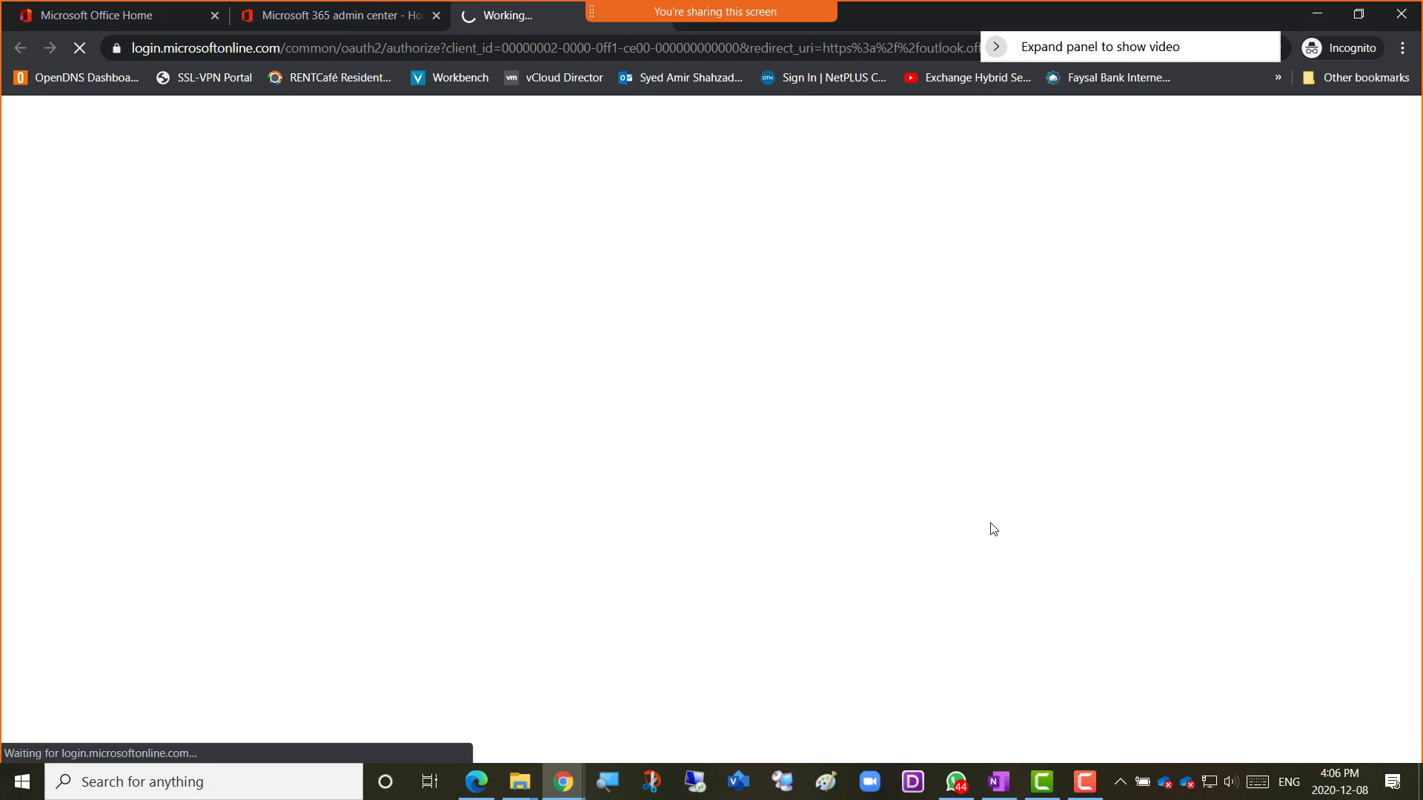
# Switch to the OneNote class notebook page 'Week 14 – Fall2020 – Mail-08Dec2020'.
pyautogui.click(1092, 787)
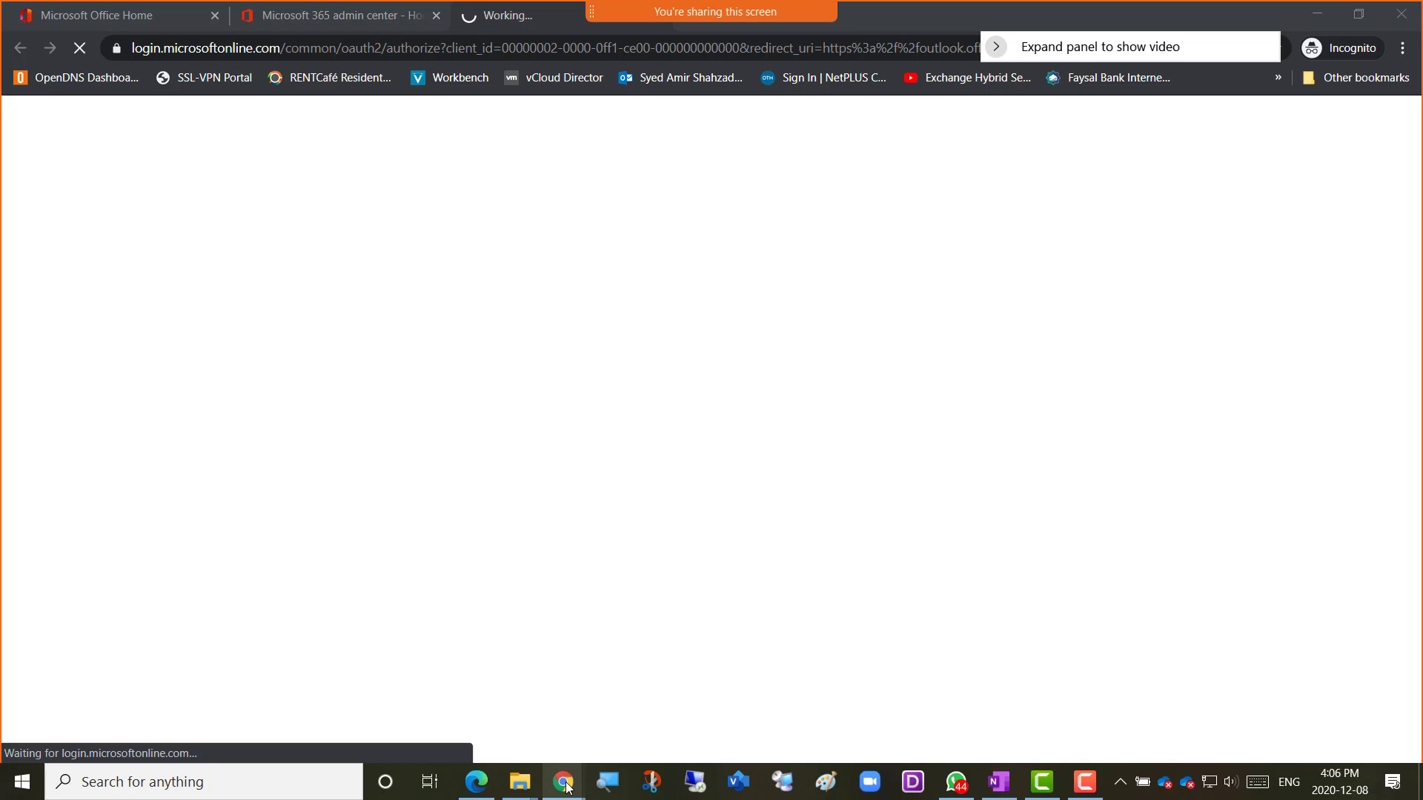
pyautogui.moveTo(567, 787)
pyautogui.click(625, 738)
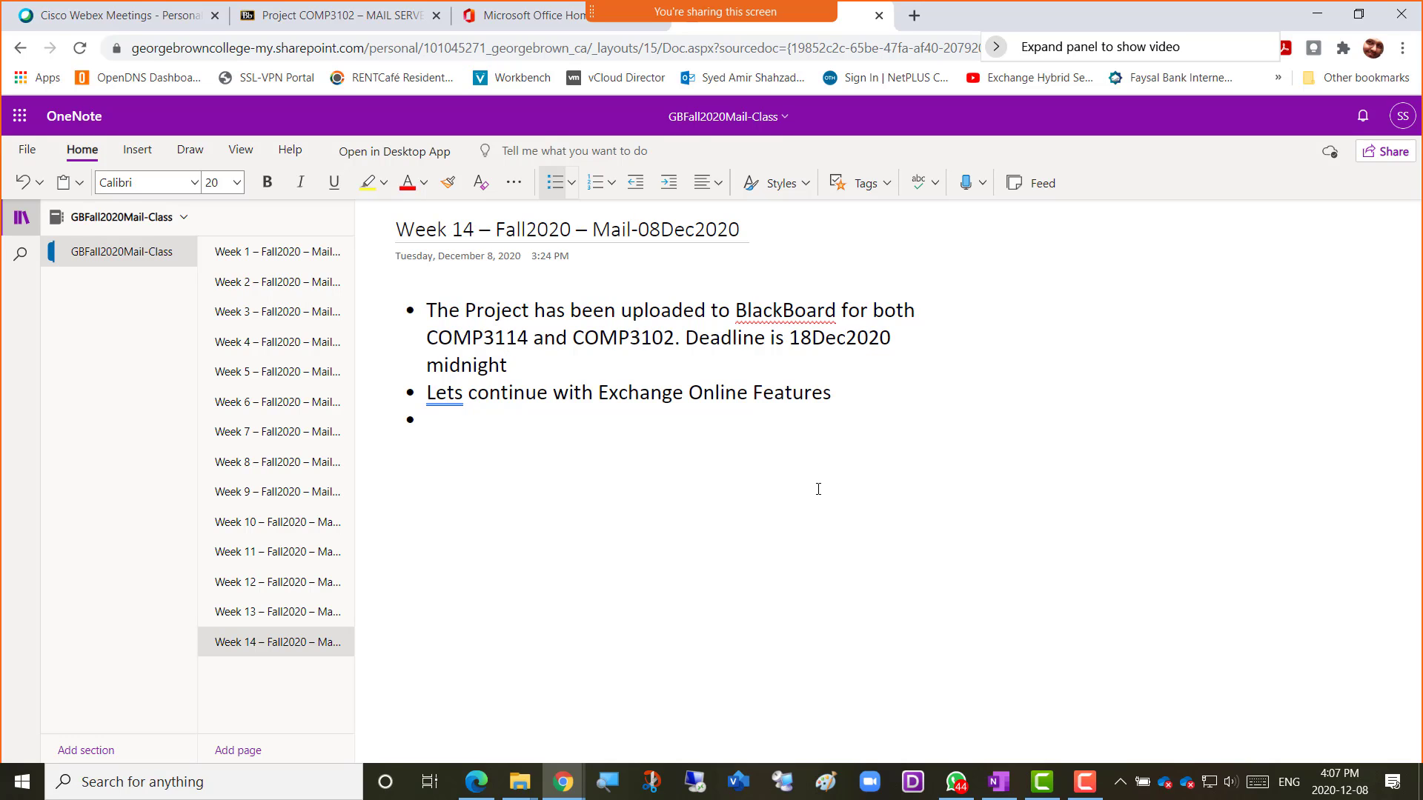
# Visit the Office Home and OneNote tabs, then bring the Exchange admin center window forward.
pyautogui.click(517, 28)
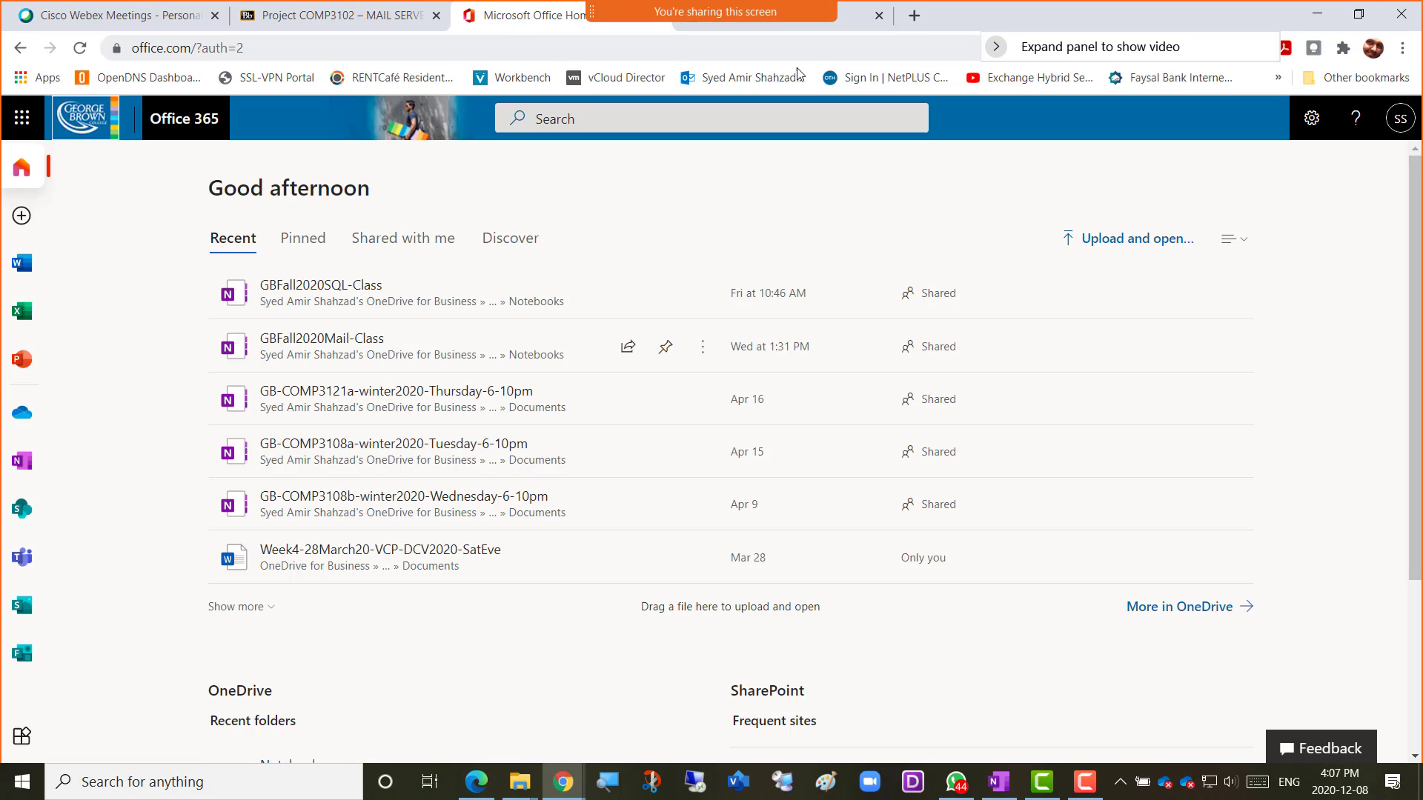
pyautogui.click(843, 27)
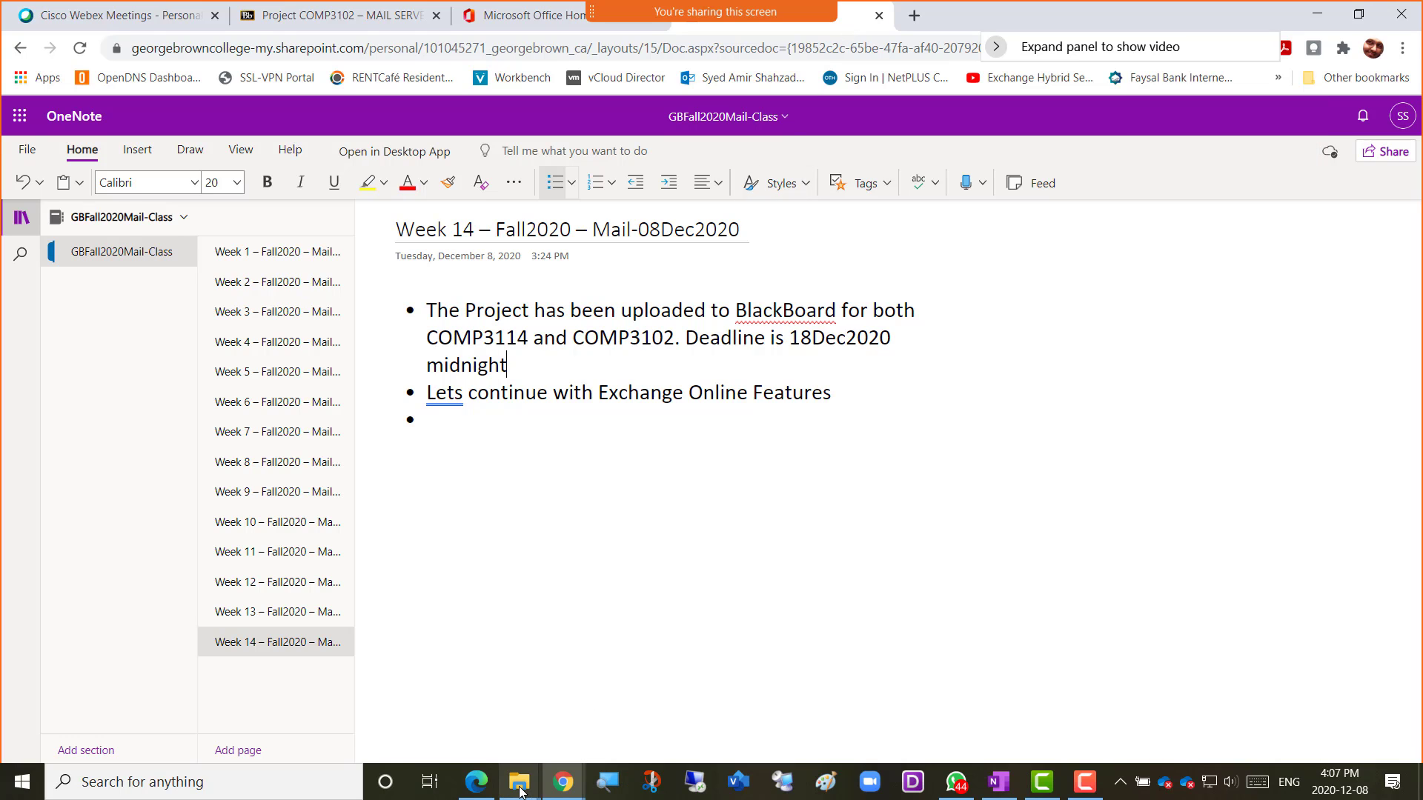
pyautogui.moveTo(563, 781)
pyautogui.click(829, 708)
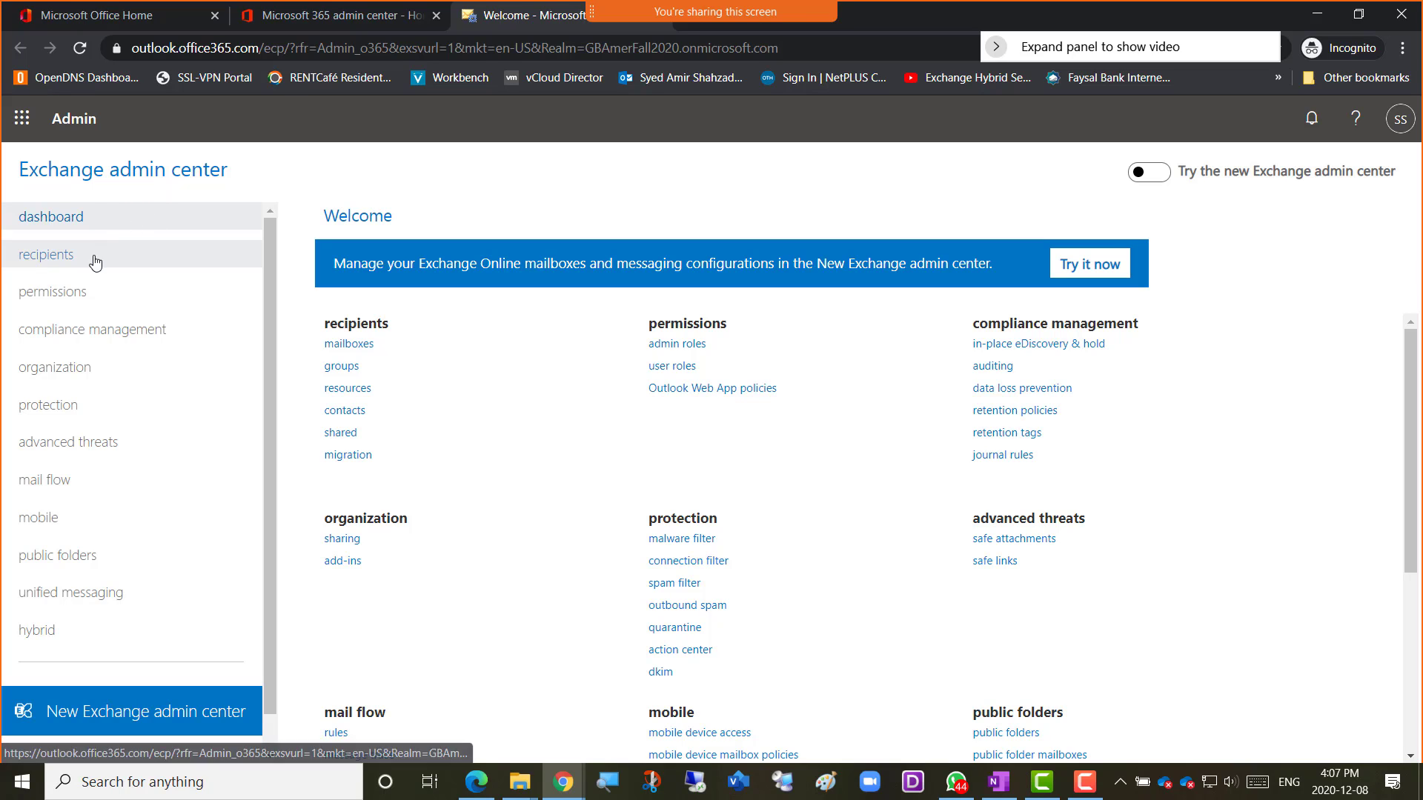
# Browse recipients and permissions, ending on compliance management's in-place eDiscovery & hold page.
pyautogui.click(46, 256)
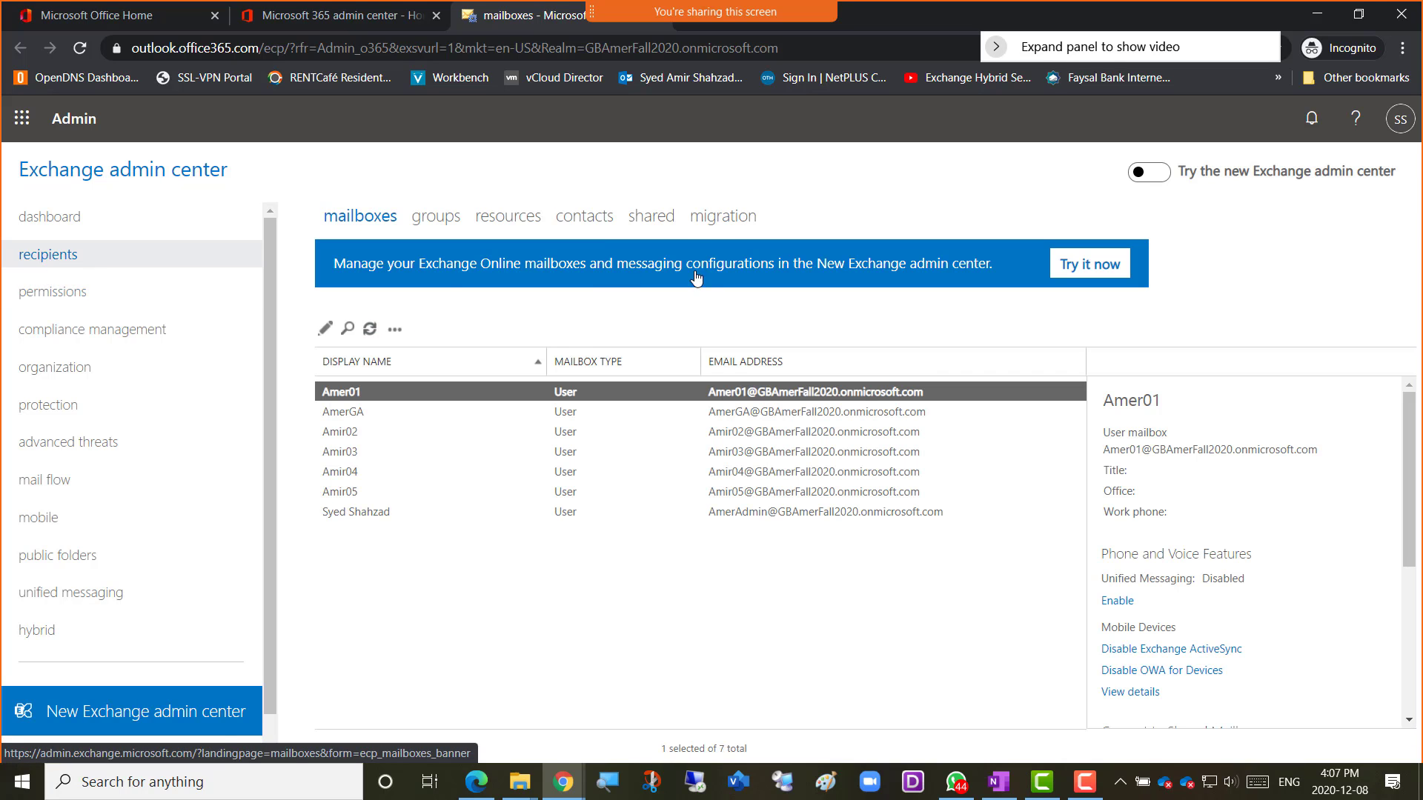
pyautogui.click(81, 295)
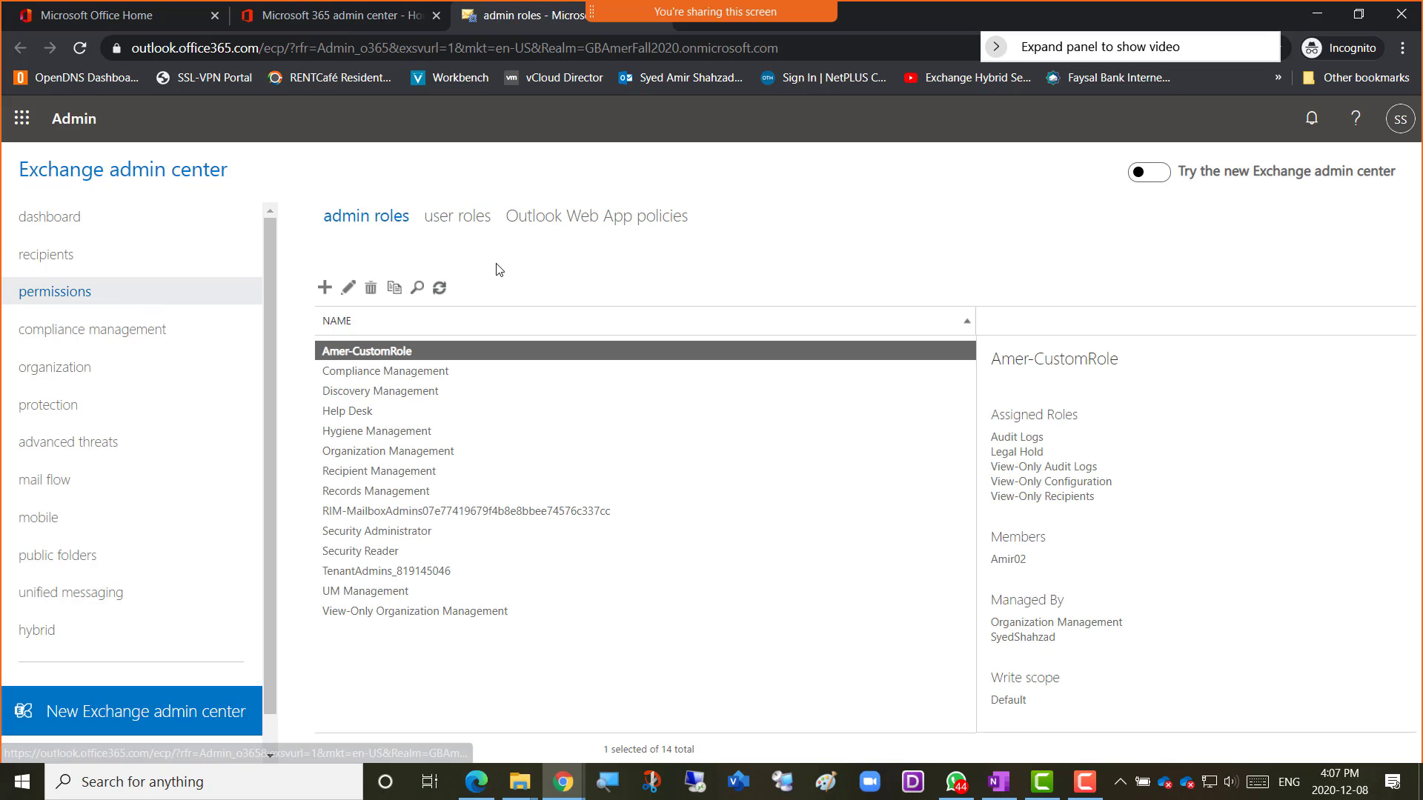
pyautogui.click(41, 339)
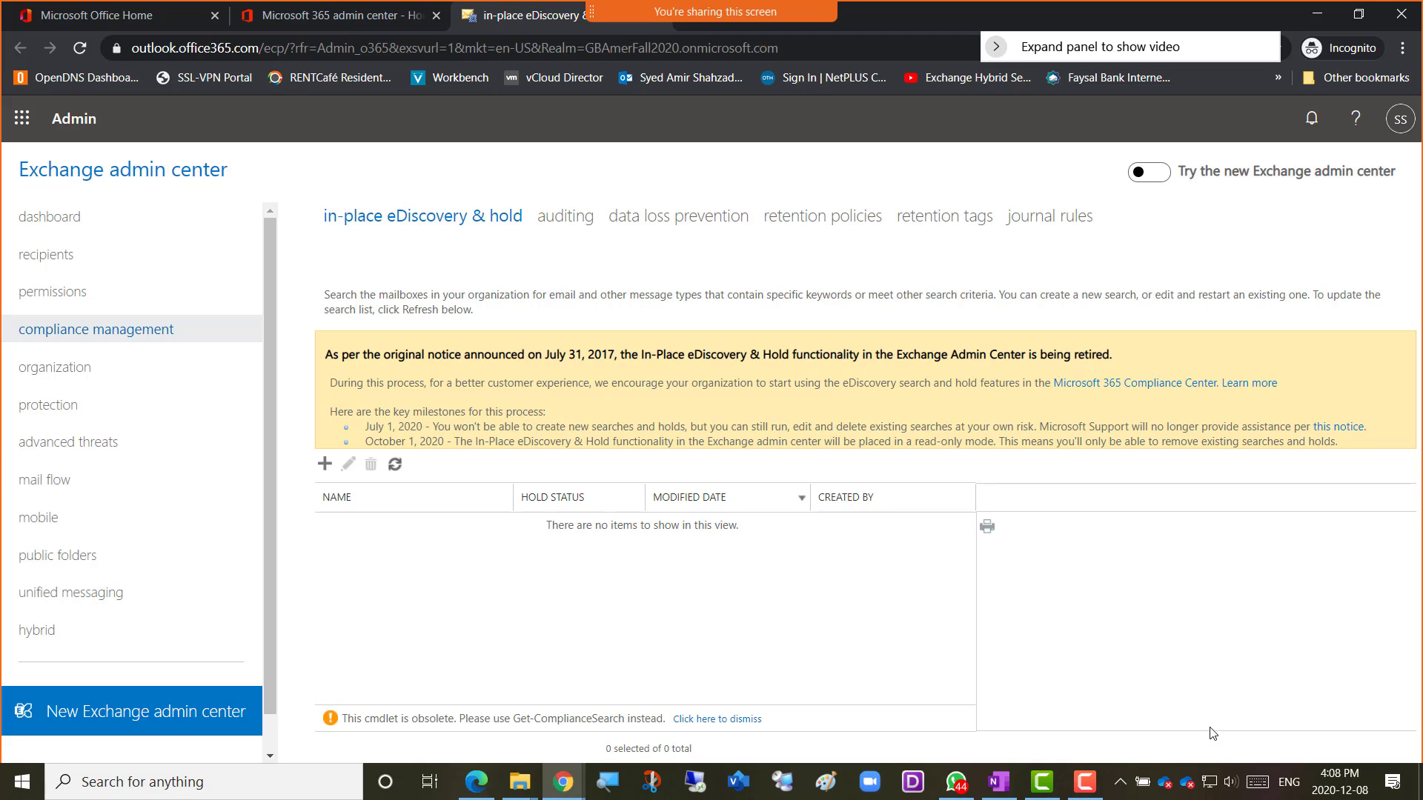
pyautogui.click(1084, 782)
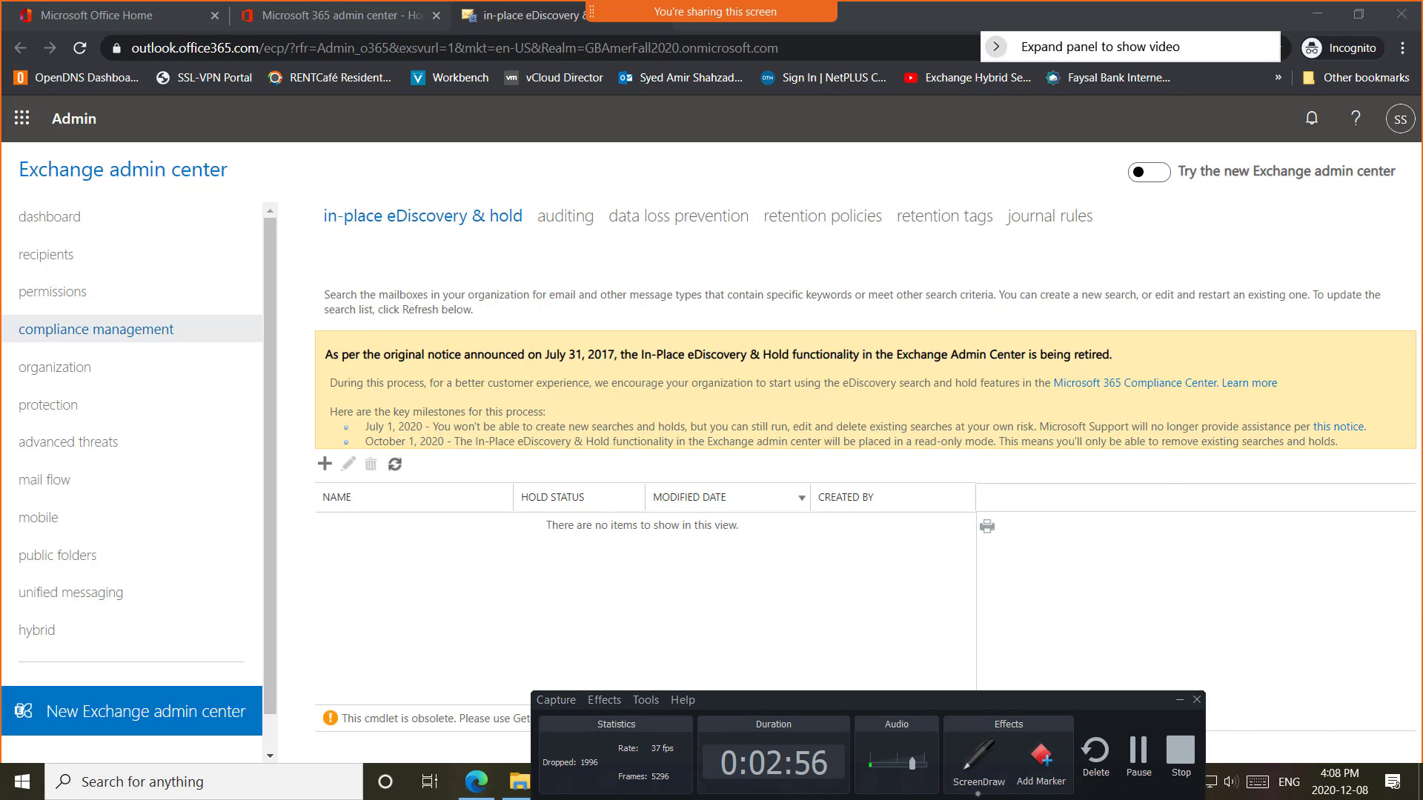
pyautogui.moveTo(884, 467)
pyautogui.mouseDown()
pyautogui.moveTo(947, 465)
pyautogui.moveTo(867, 555)
pyautogui.moveTo(867, 457)
pyautogui.moveTo(1067, 485)
pyautogui.moveTo(1002, 495)
pyautogui.mouseUp()
pyautogui.moveTo(1030, 424); pyautogui.dragTo(1004, 409)
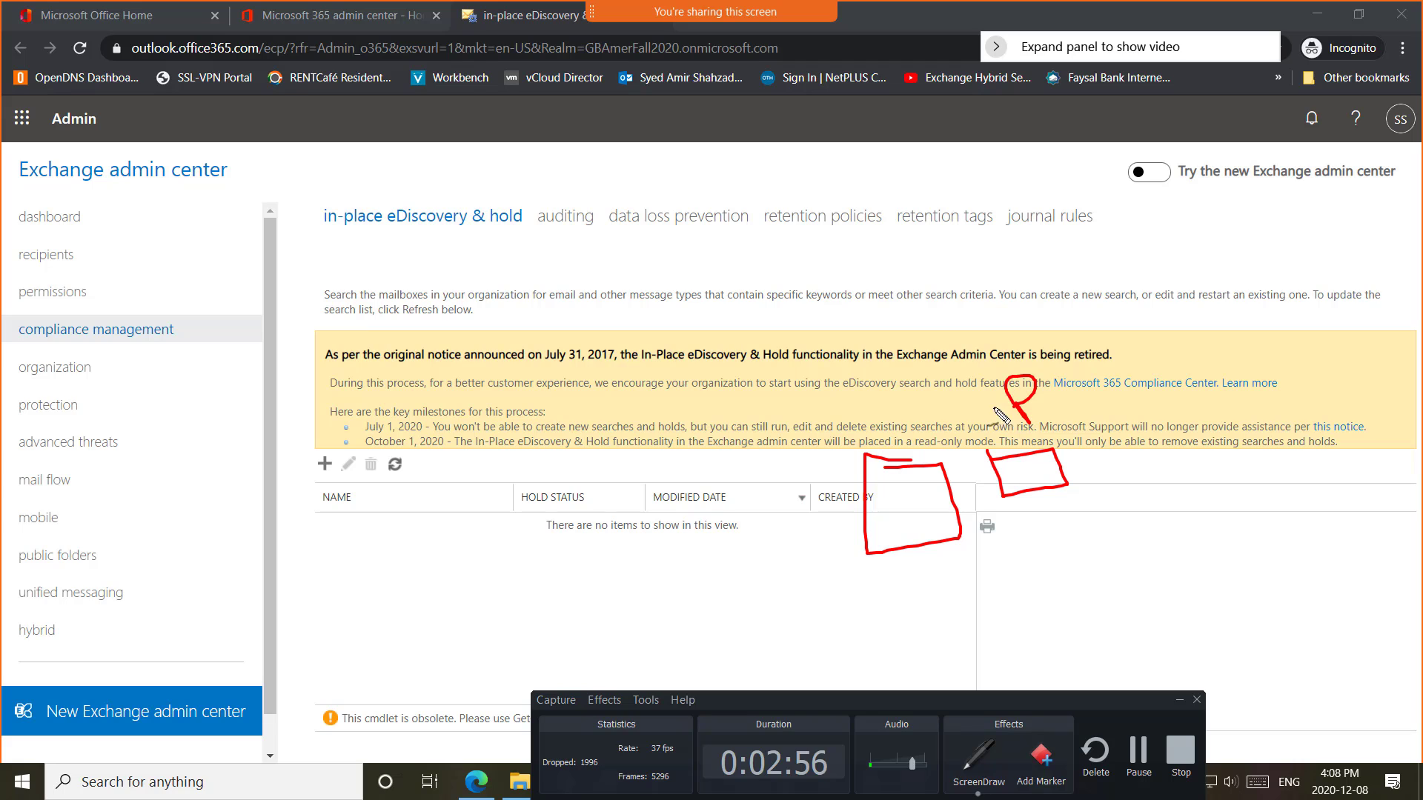
pyautogui.moveTo(896, 439)
pyautogui.mouseDown()
pyautogui.moveTo(894, 420)
pyautogui.moveTo(921, 434)
pyautogui.mouseUp()
pyautogui.moveTo(896, 431); pyautogui.dragTo(919, 430)
pyautogui.moveTo(1065, 420)
pyautogui.mouseDown()
pyautogui.moveTo(1035, 472)
pyautogui.moveTo(1052, 454)
pyautogui.moveTo(1096, 494)
pyautogui.mouseUp()
pyautogui.moveTo(1079, 465); pyautogui.dragTo(1097, 492)
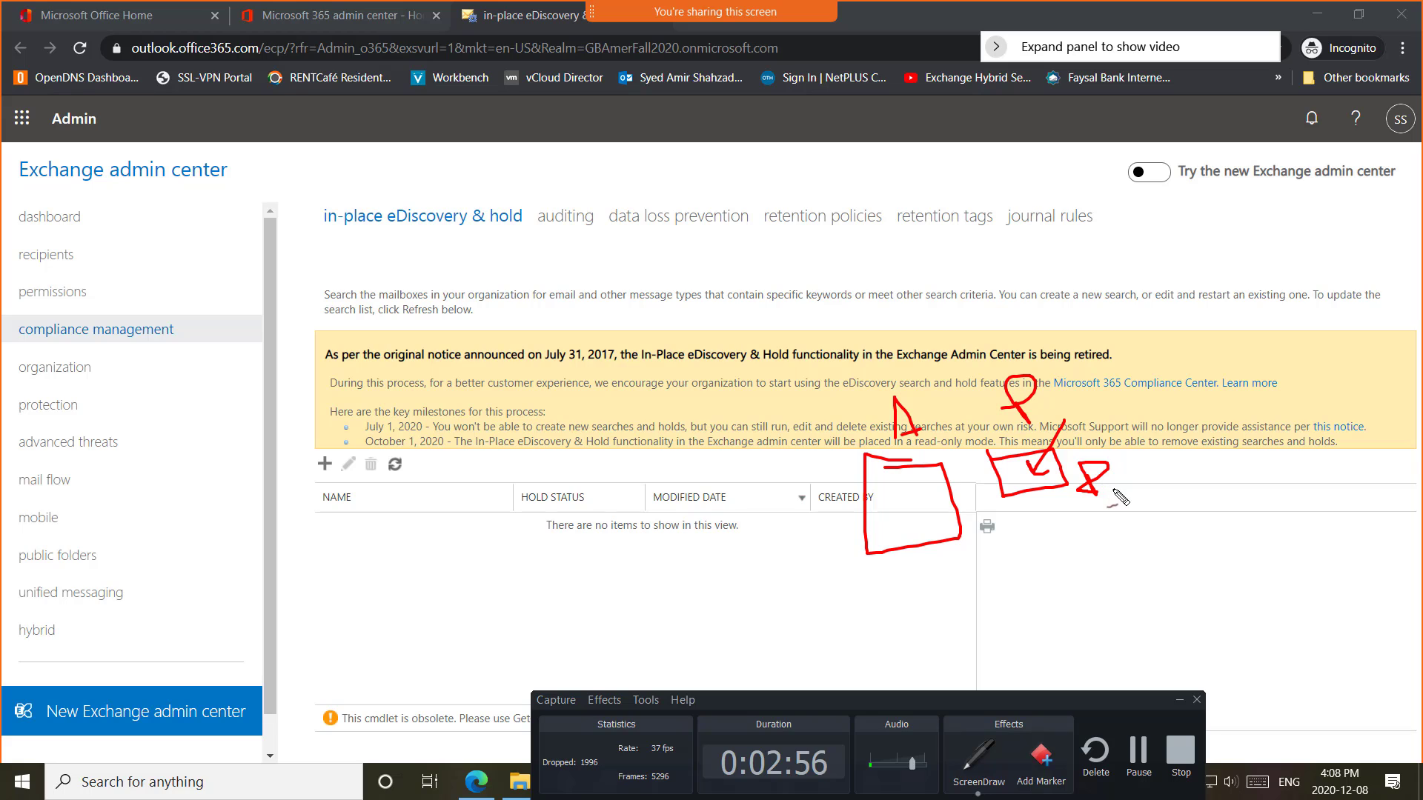
pyautogui.hotkey('ctrl', 'z')
pyautogui.moveTo(870, 486)
pyautogui.mouseDown()
pyautogui.moveTo(878, 495)
pyautogui.moveTo(902, 472)
pyautogui.mouseUp()
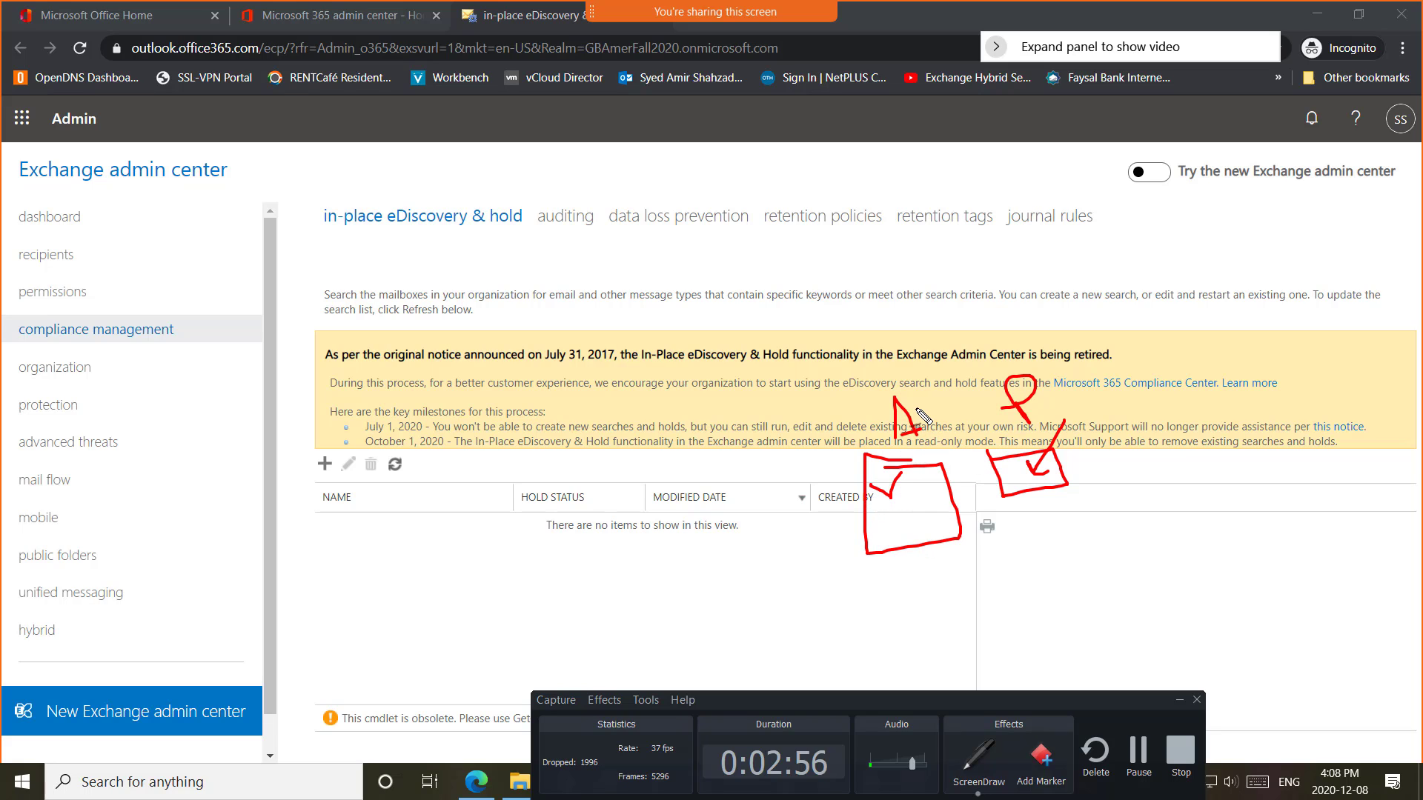
pyautogui.moveTo(913, 432)
pyautogui.mouseDown()
pyautogui.moveTo(958, 382)
pyautogui.moveTo(1001, 387)
pyautogui.mouseUp()
pyautogui.moveTo(973, 472); pyautogui.dragTo(981, 467)
pyautogui.moveTo(920, 366); pyautogui.dragTo(868, 636)
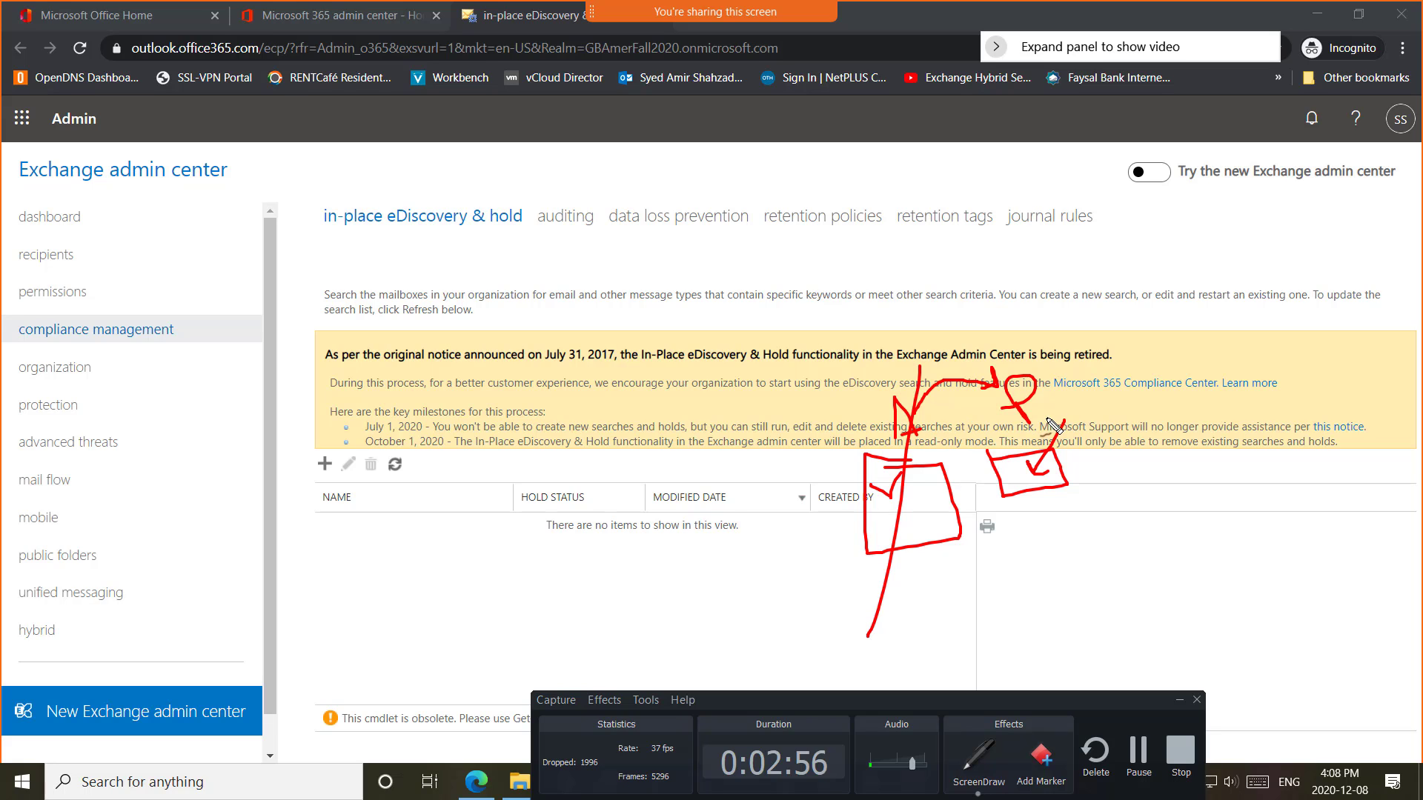
pyautogui.moveTo(1049, 436); pyautogui.dragTo(1065, 467)
pyautogui.moveTo(901, 415)
pyautogui.mouseDown()
pyautogui.moveTo(881, 387)
pyautogui.moveTo(927, 567)
pyautogui.mouseUp()
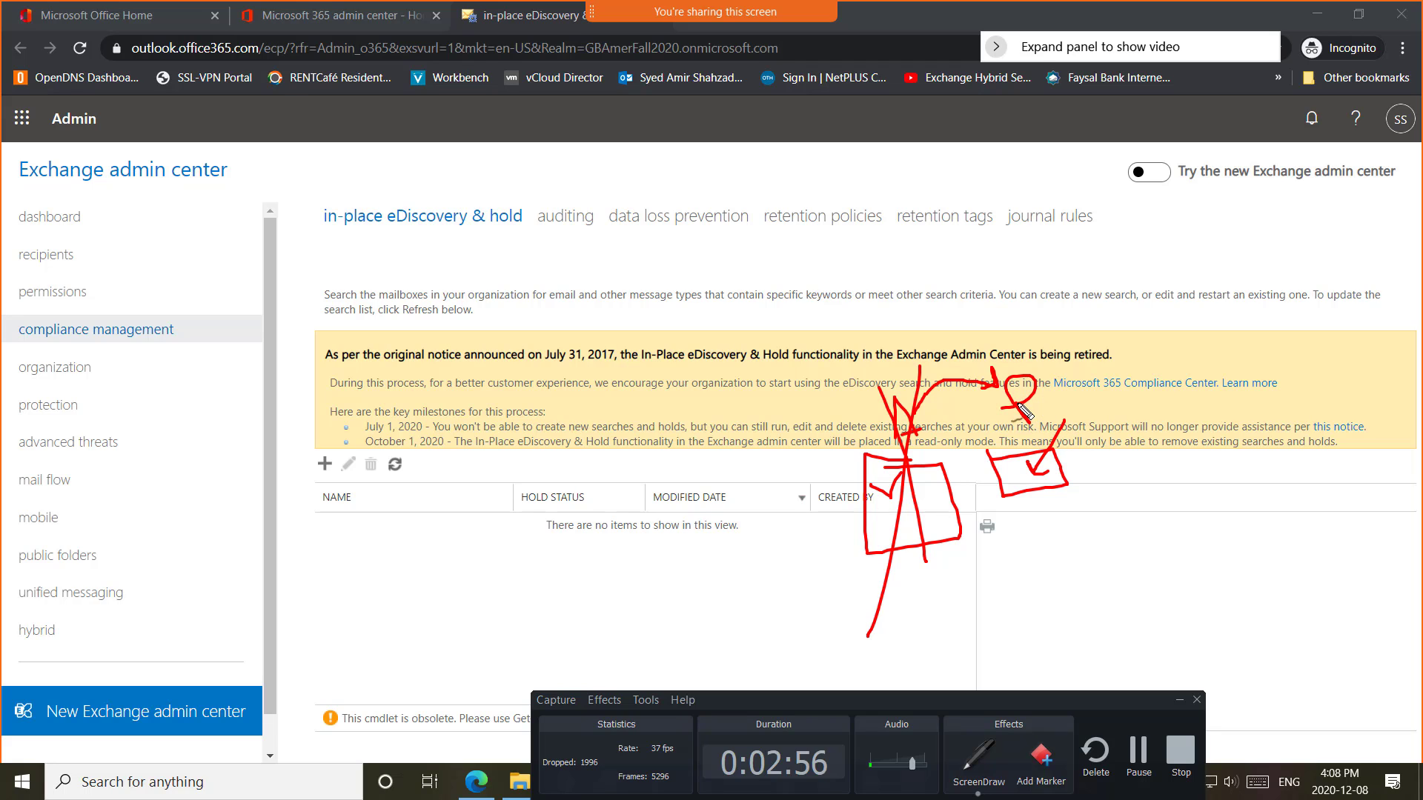
pyautogui.moveTo(1035, 430)
pyautogui.mouseDown()
pyautogui.moveTo(1029, 397)
pyautogui.moveTo(1064, 424)
pyautogui.mouseUp()
pyautogui.moveTo(899, 571); pyautogui.dragTo(905, 567)
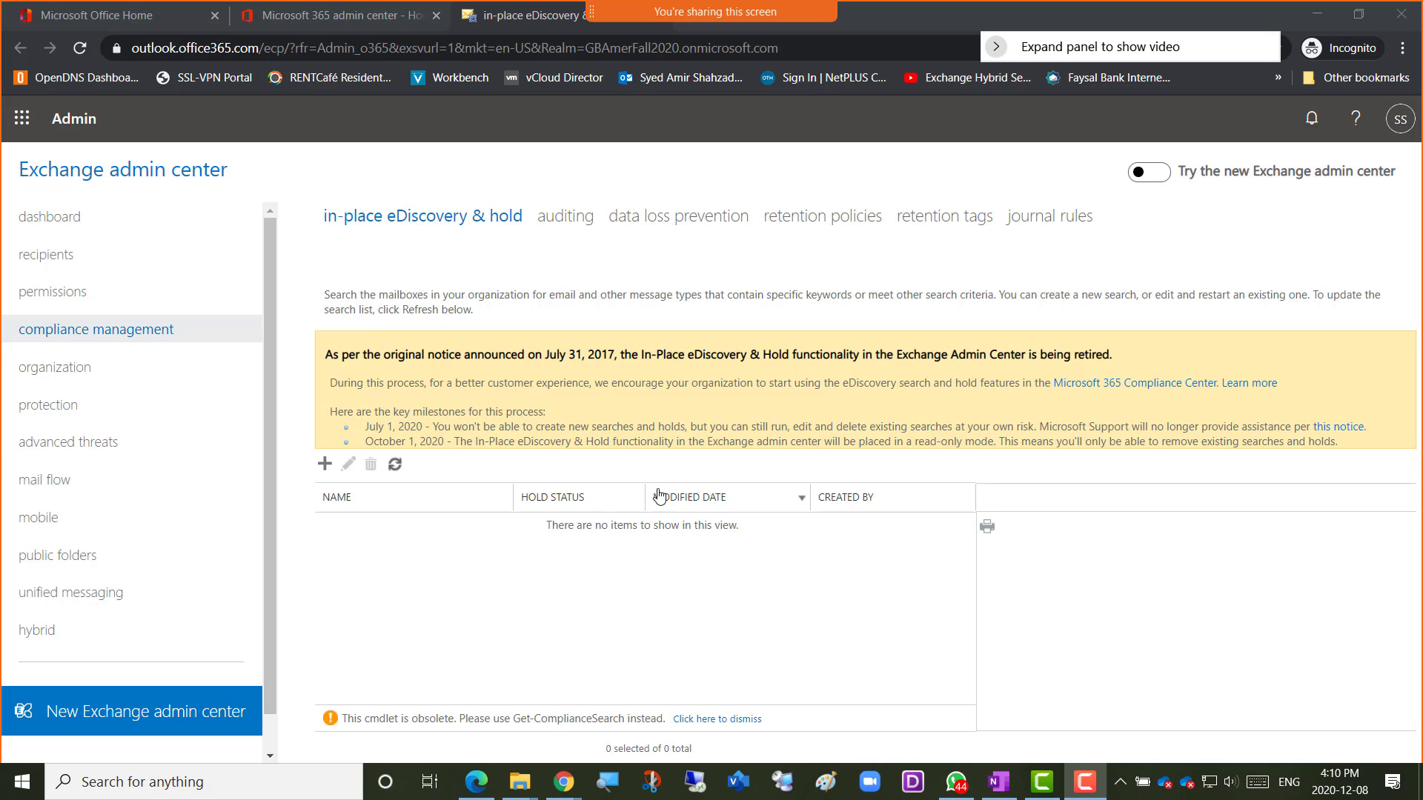
# Try opening Outlook in a new tab, move it before the admin center, then close the broken page.
pyautogui.click(23, 125)
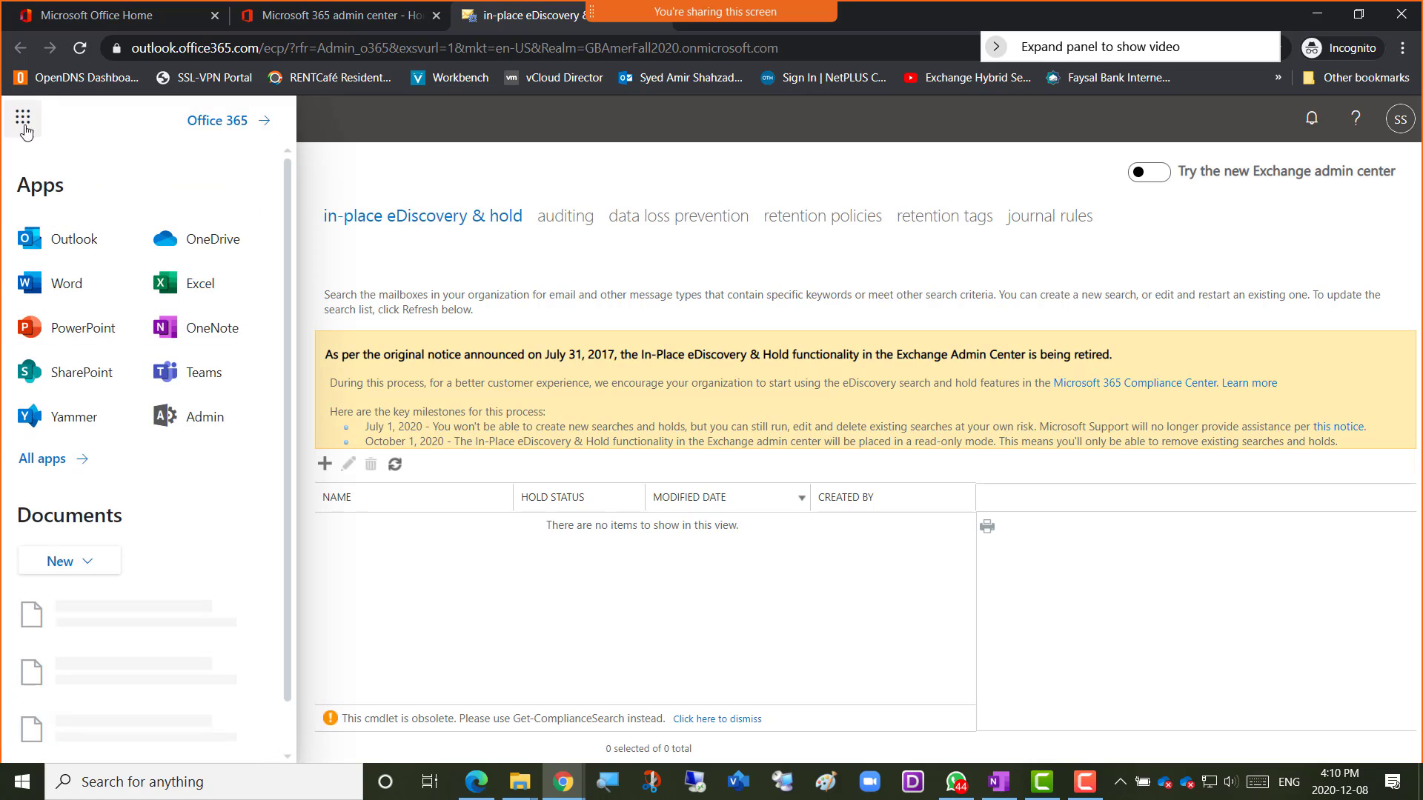
pyautogui.click(65, 246)
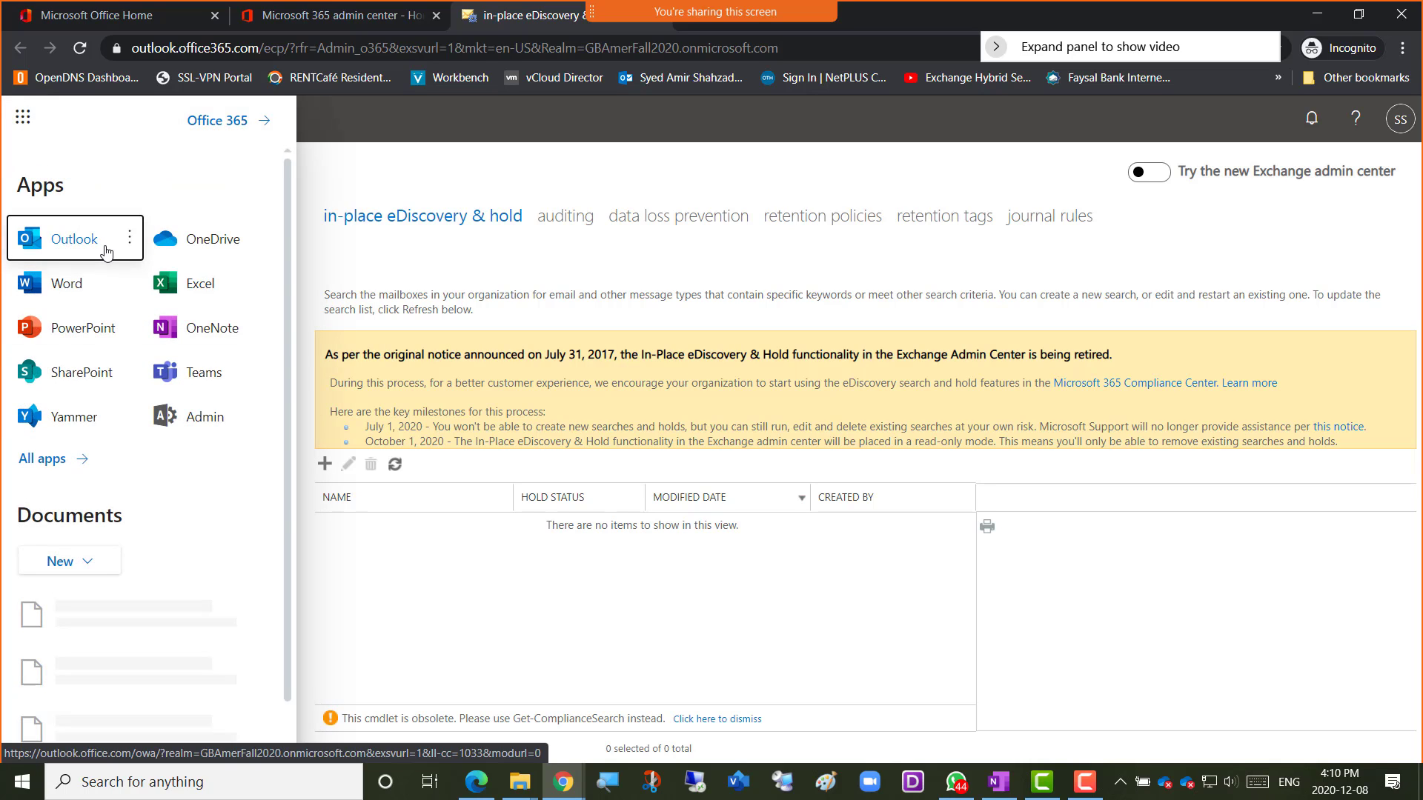
pyautogui.click(132, 248)
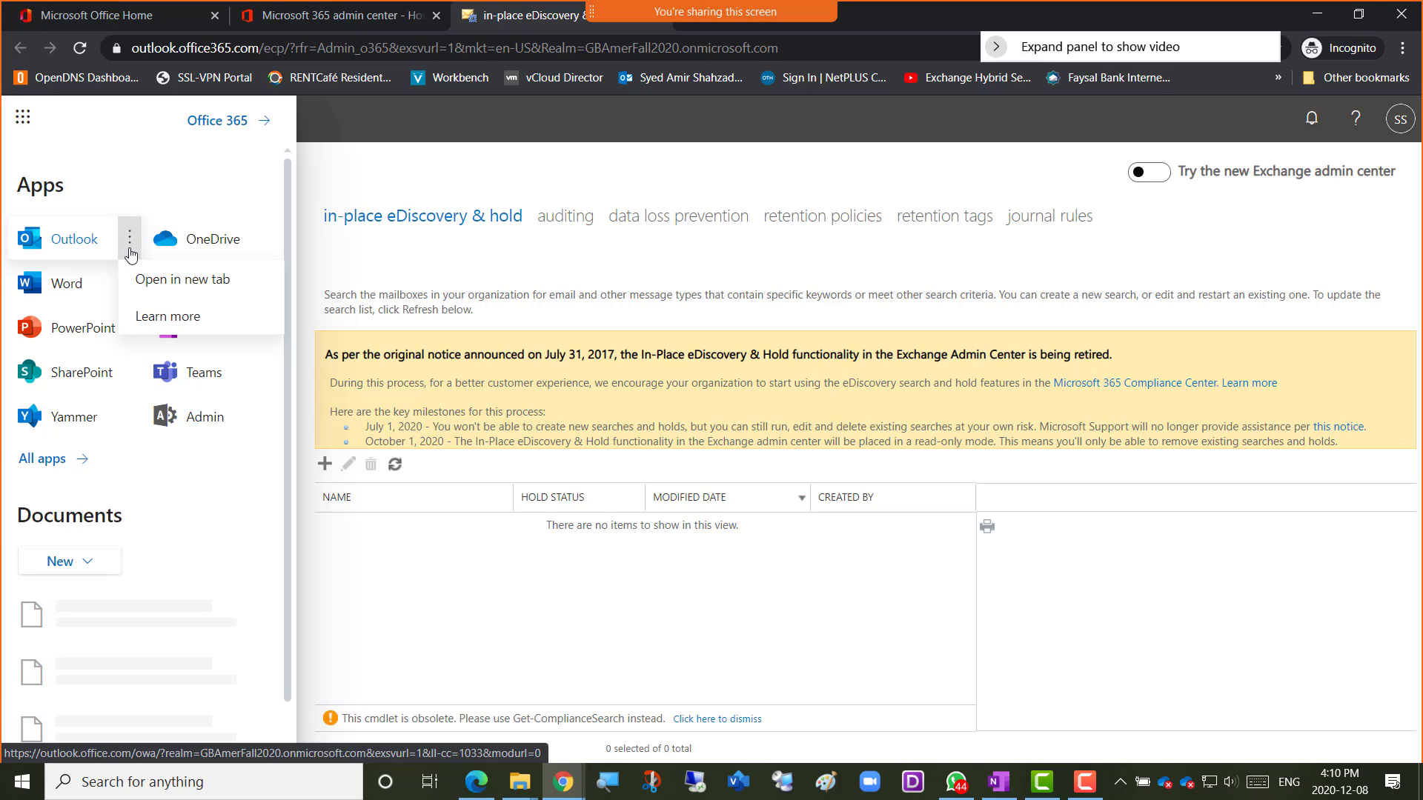
pyautogui.click(179, 283)
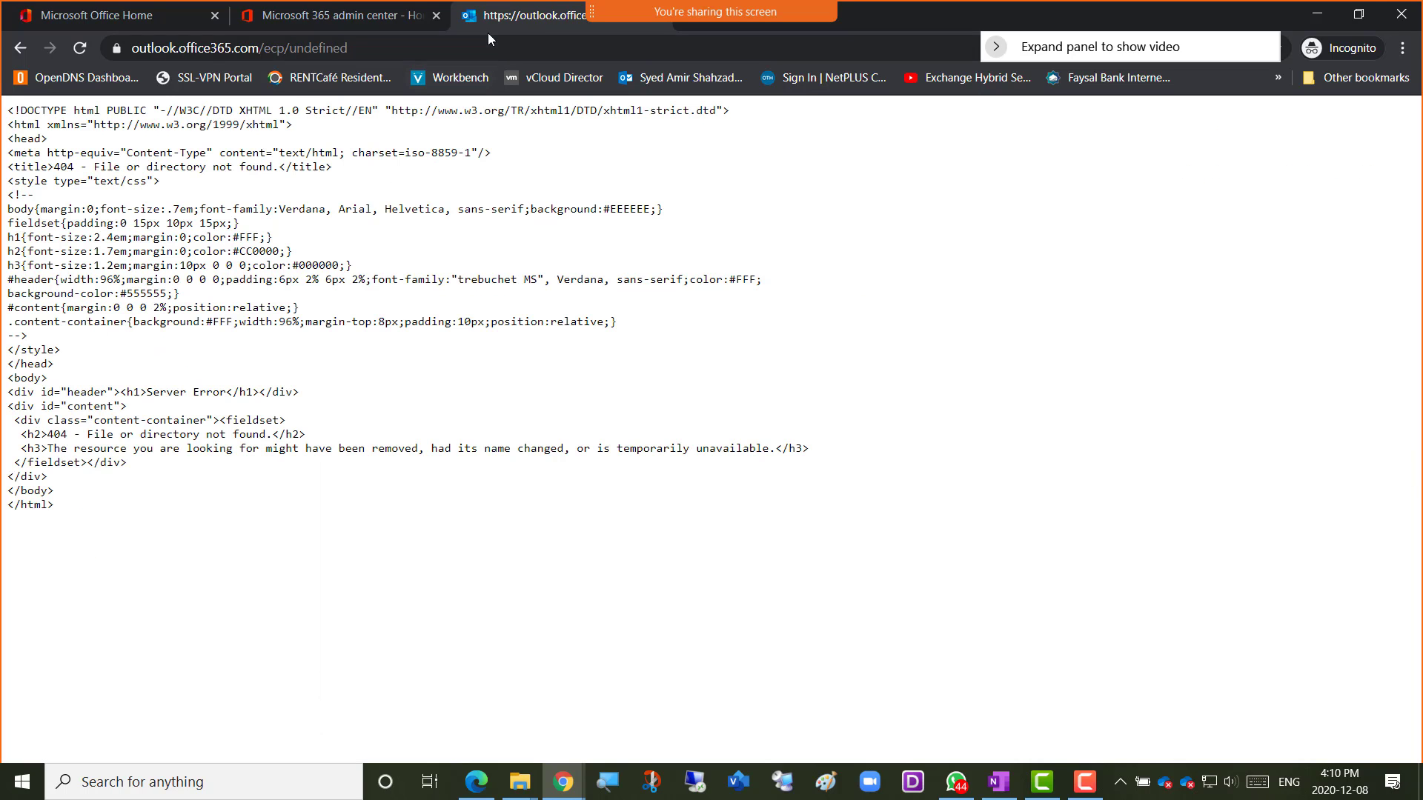
pyautogui.moveTo(537, 21); pyautogui.dragTo(387, 23)
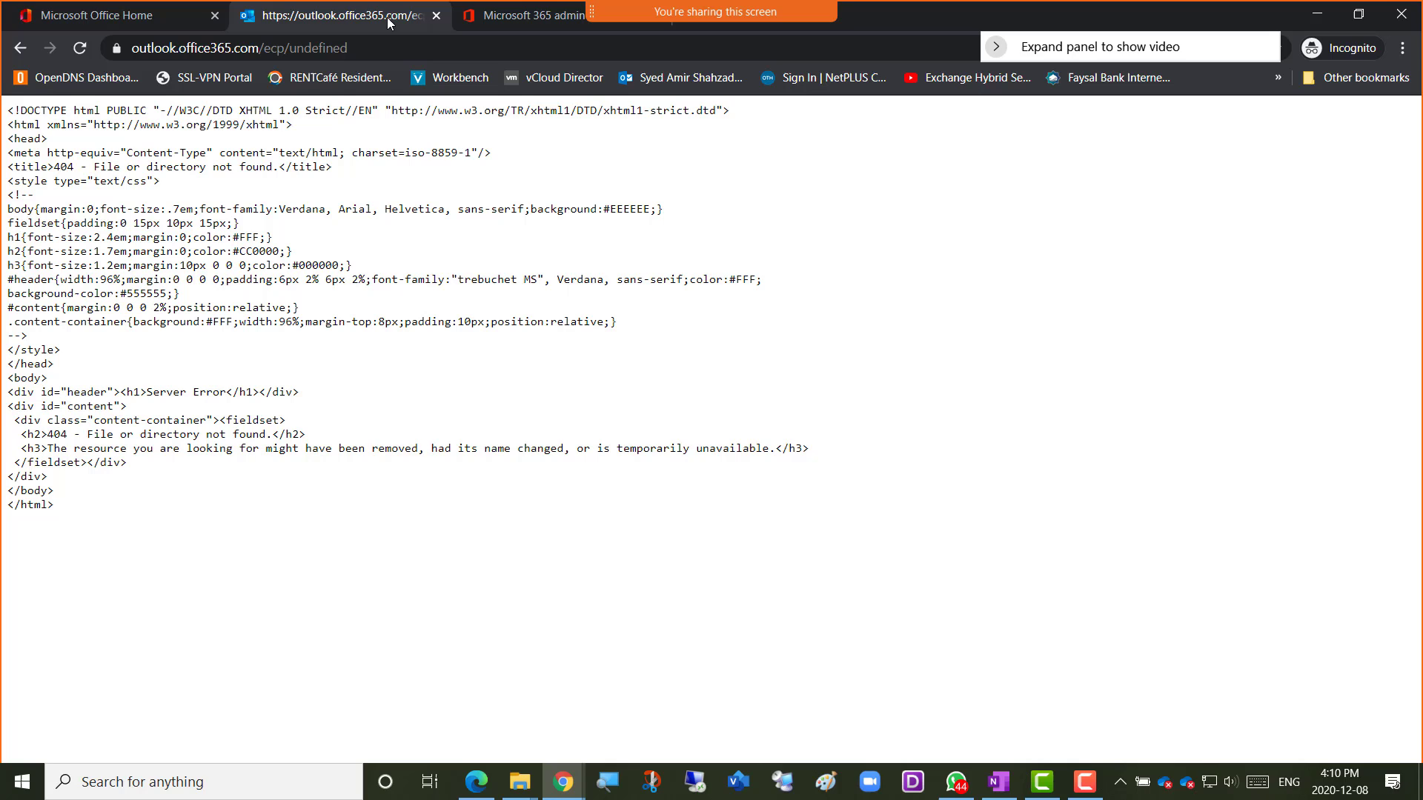
pyautogui.click(436, 16)
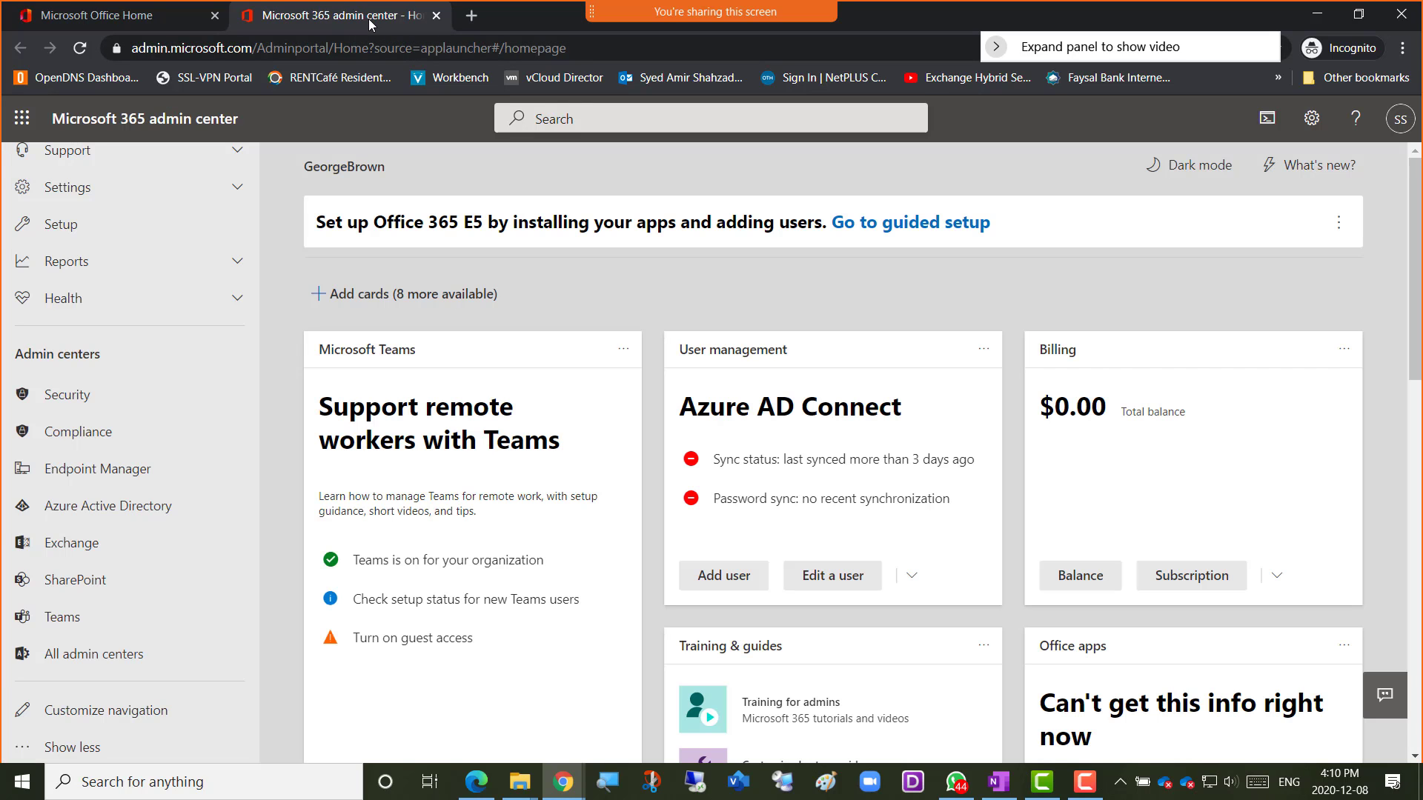
# Duplicate the admin center tab and open Outlook mail there from the app launcher.
pyautogui.rightClick(362, 15)
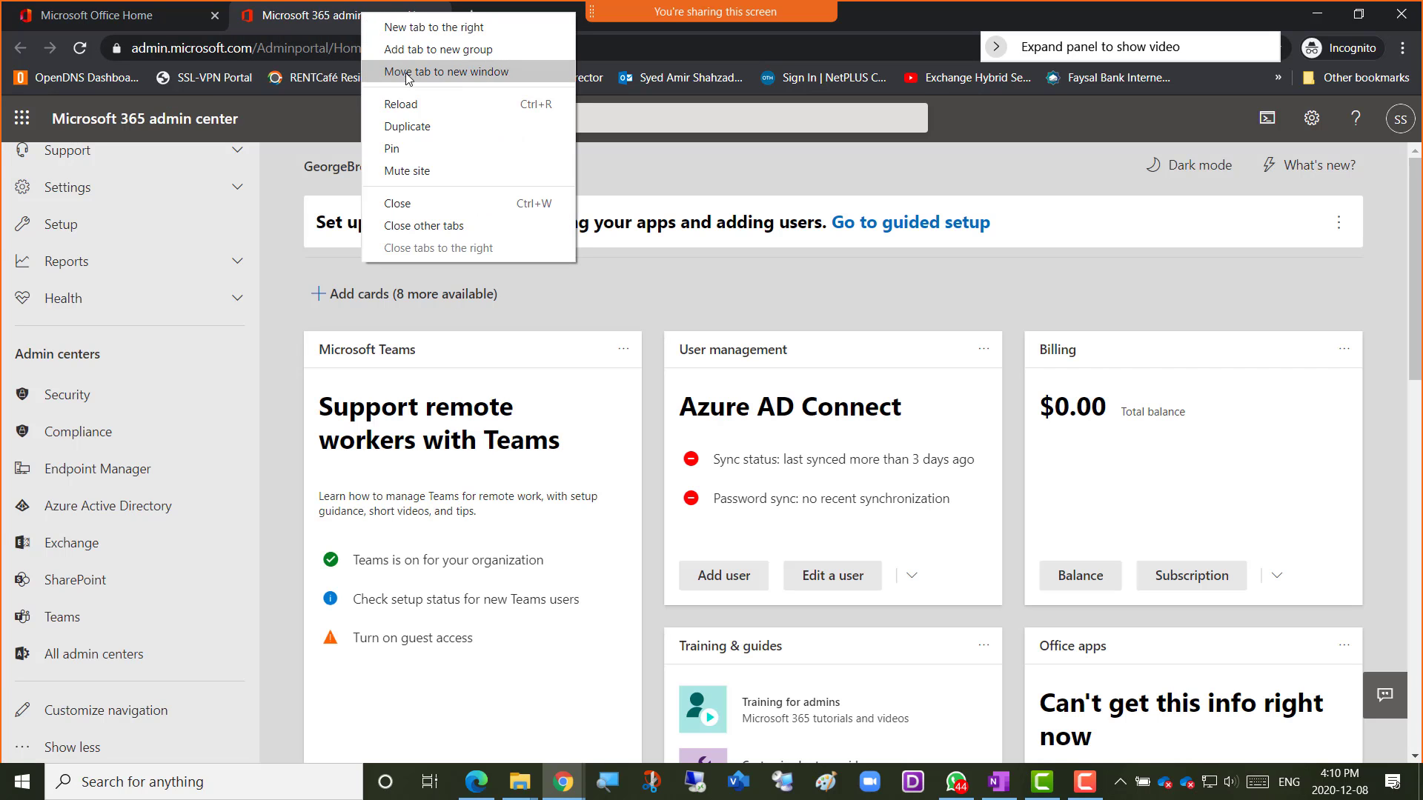
pyautogui.click(406, 126)
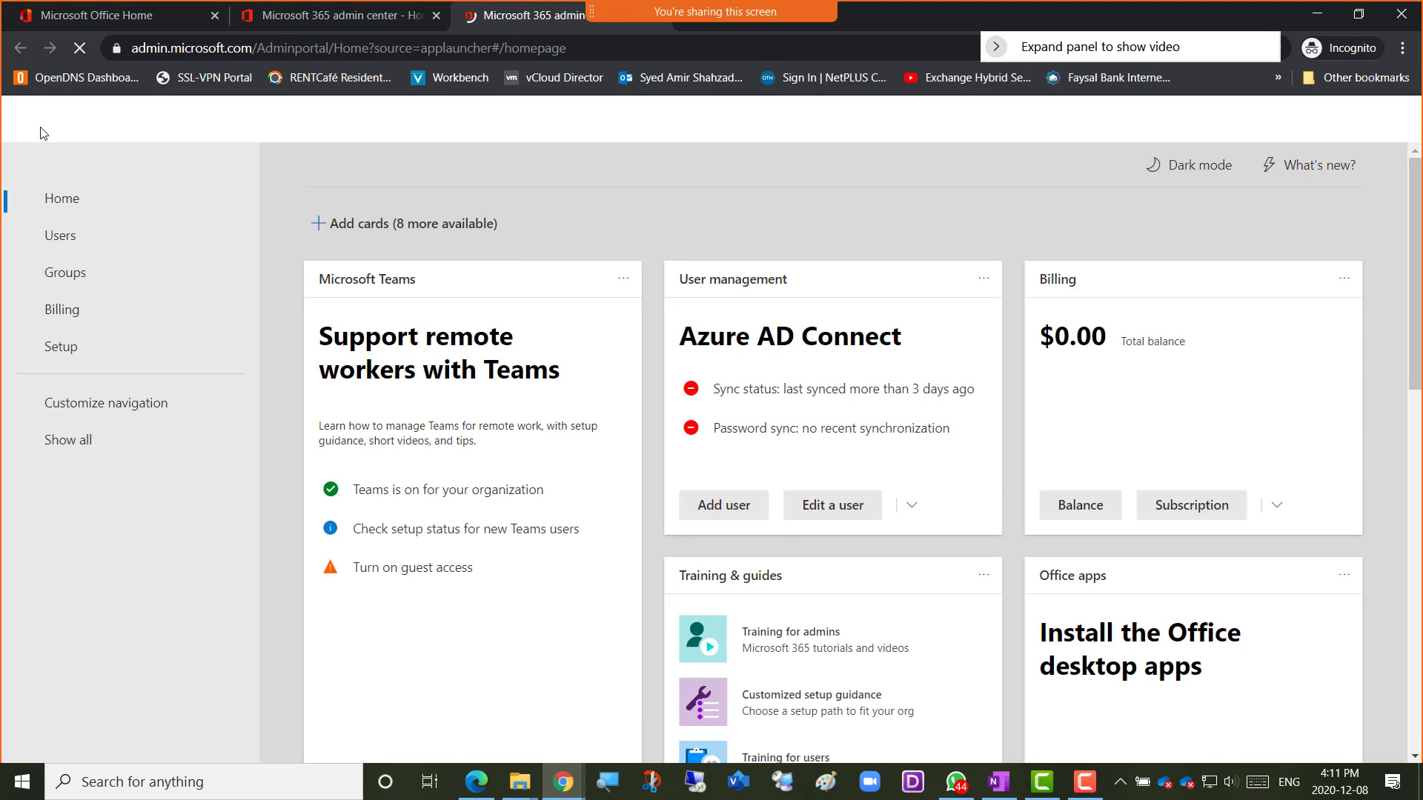
pyautogui.click(22, 119)
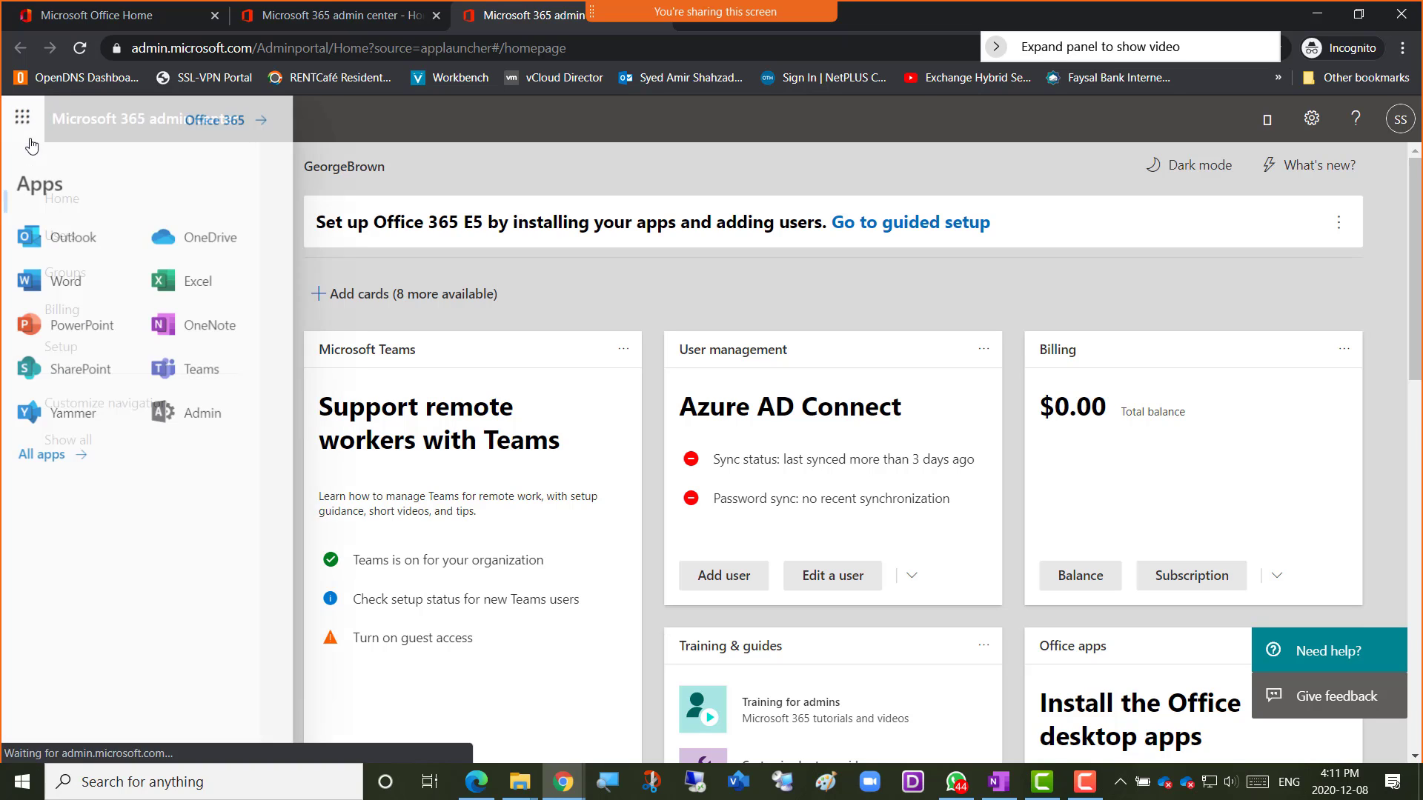
pyautogui.click(56, 238)
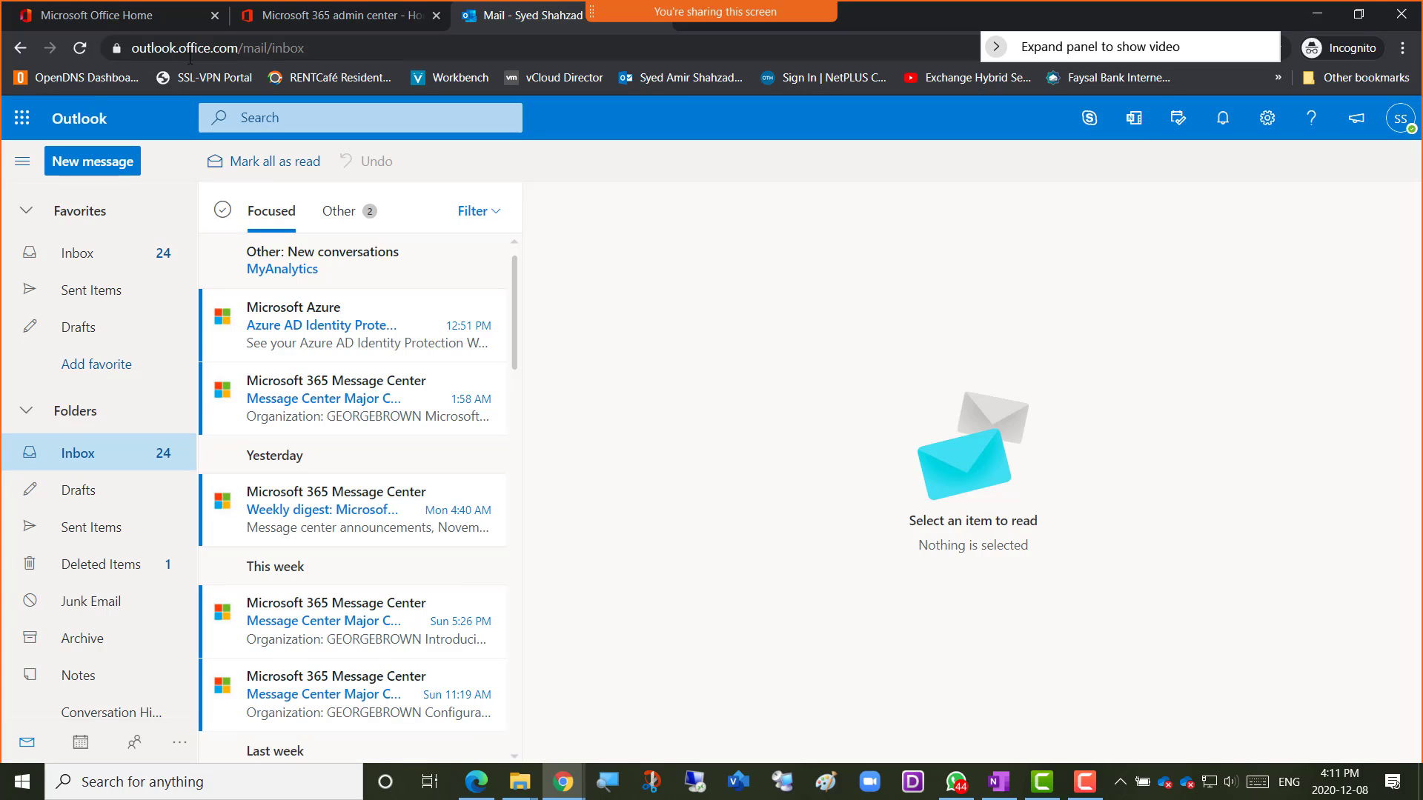
pyautogui.click(325, 48)
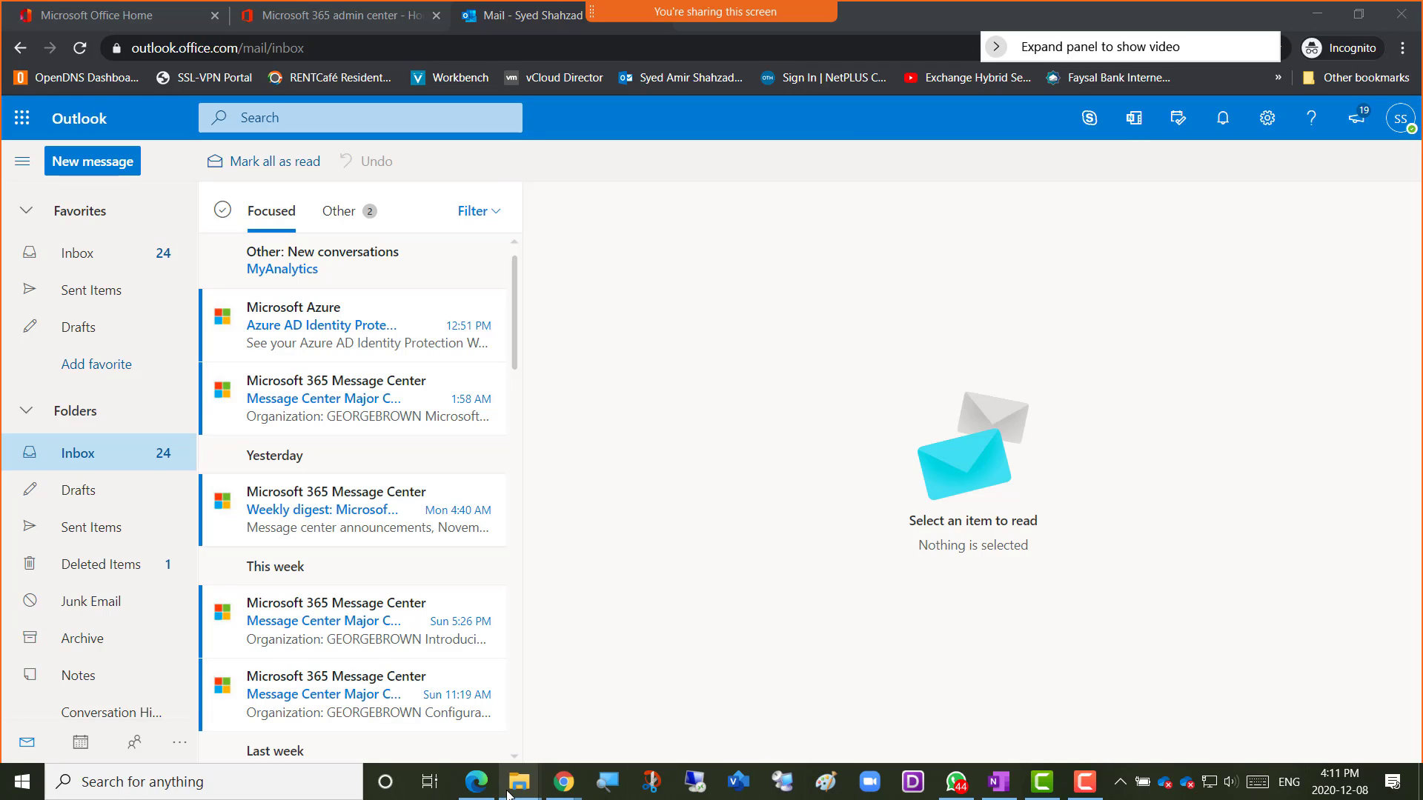
# Copy the admin account's sign-in address from the OneNote notes and return to the Outlook inbox.
pyautogui.click(999, 781)
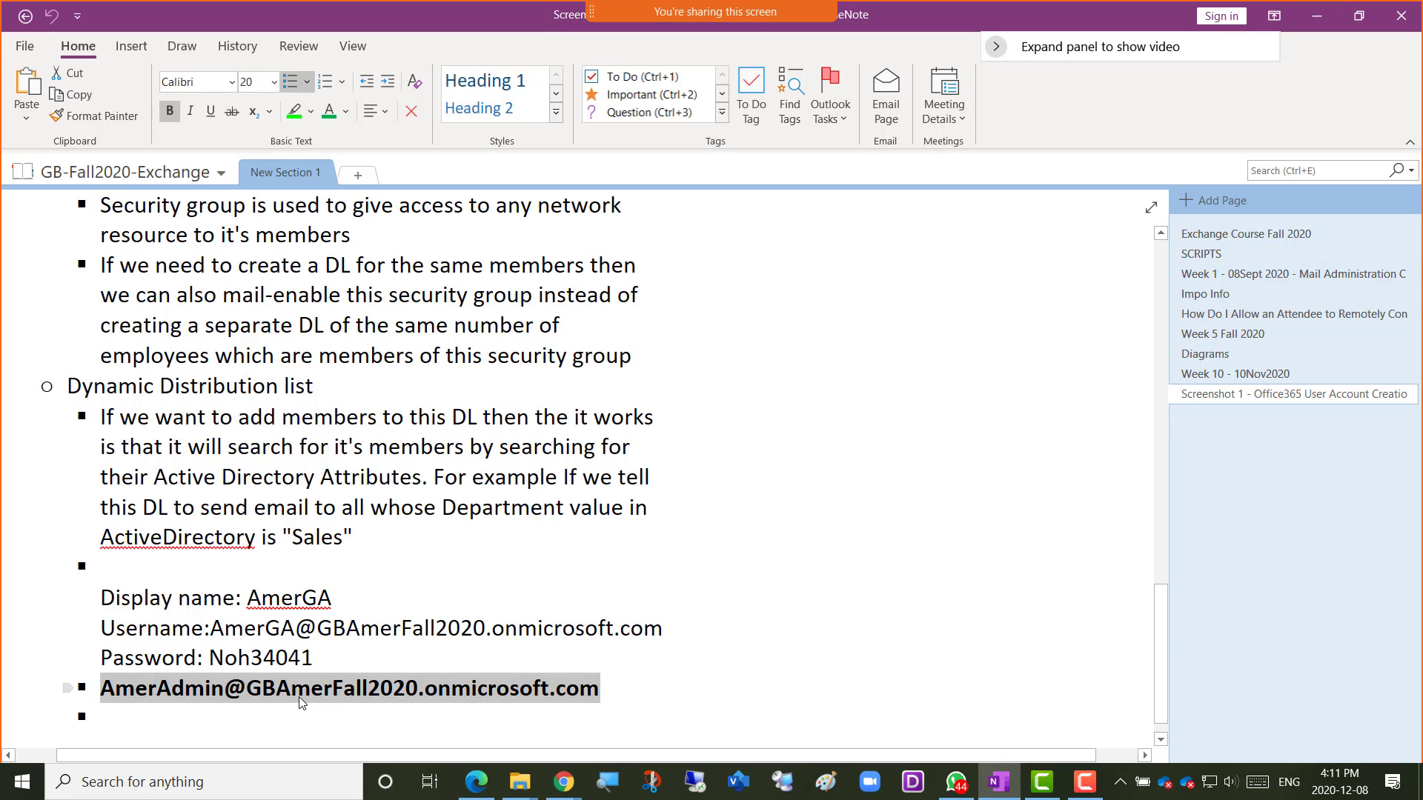
pyautogui.rightClick(299, 696)
pyautogui.click(348, 479)
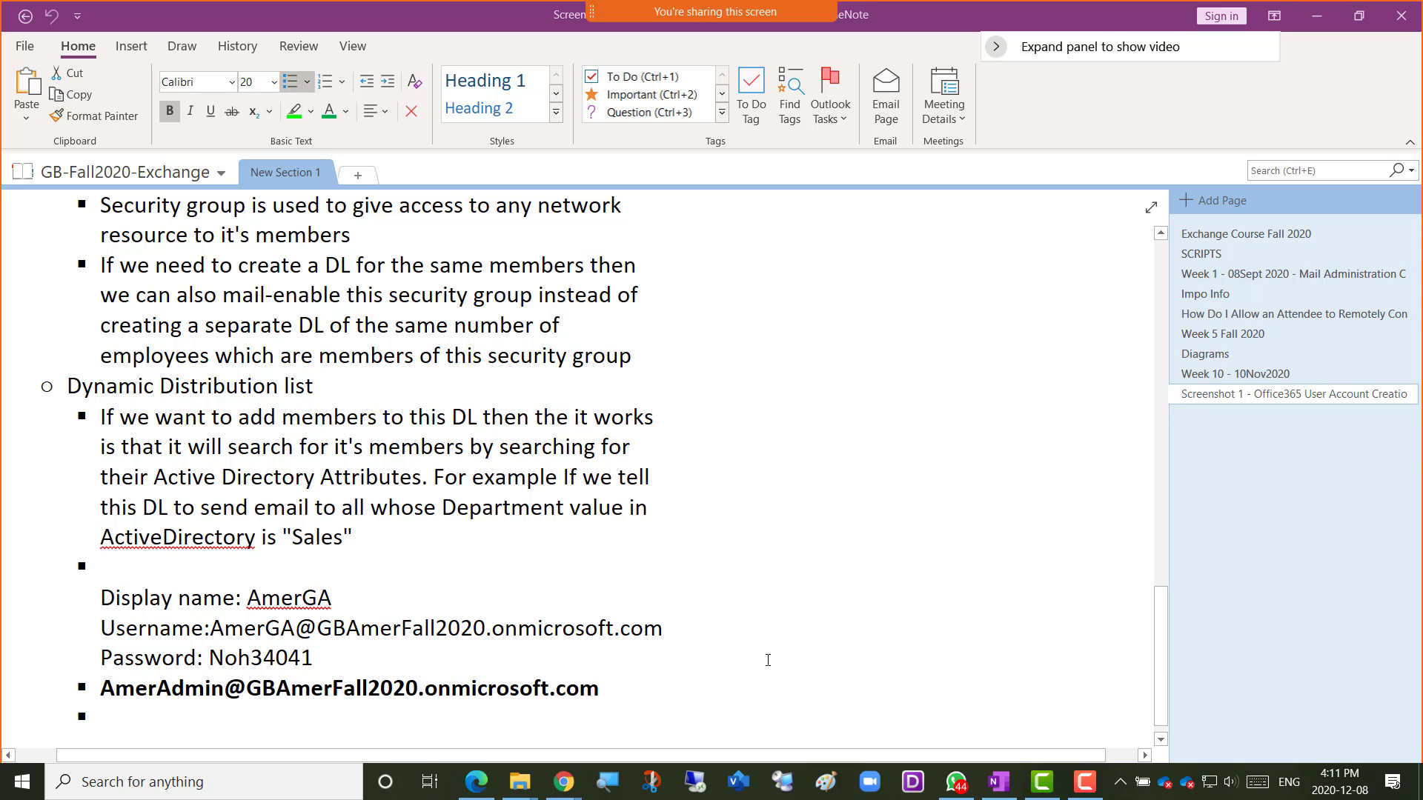
pyautogui.hotkey('alt', 'Tab')
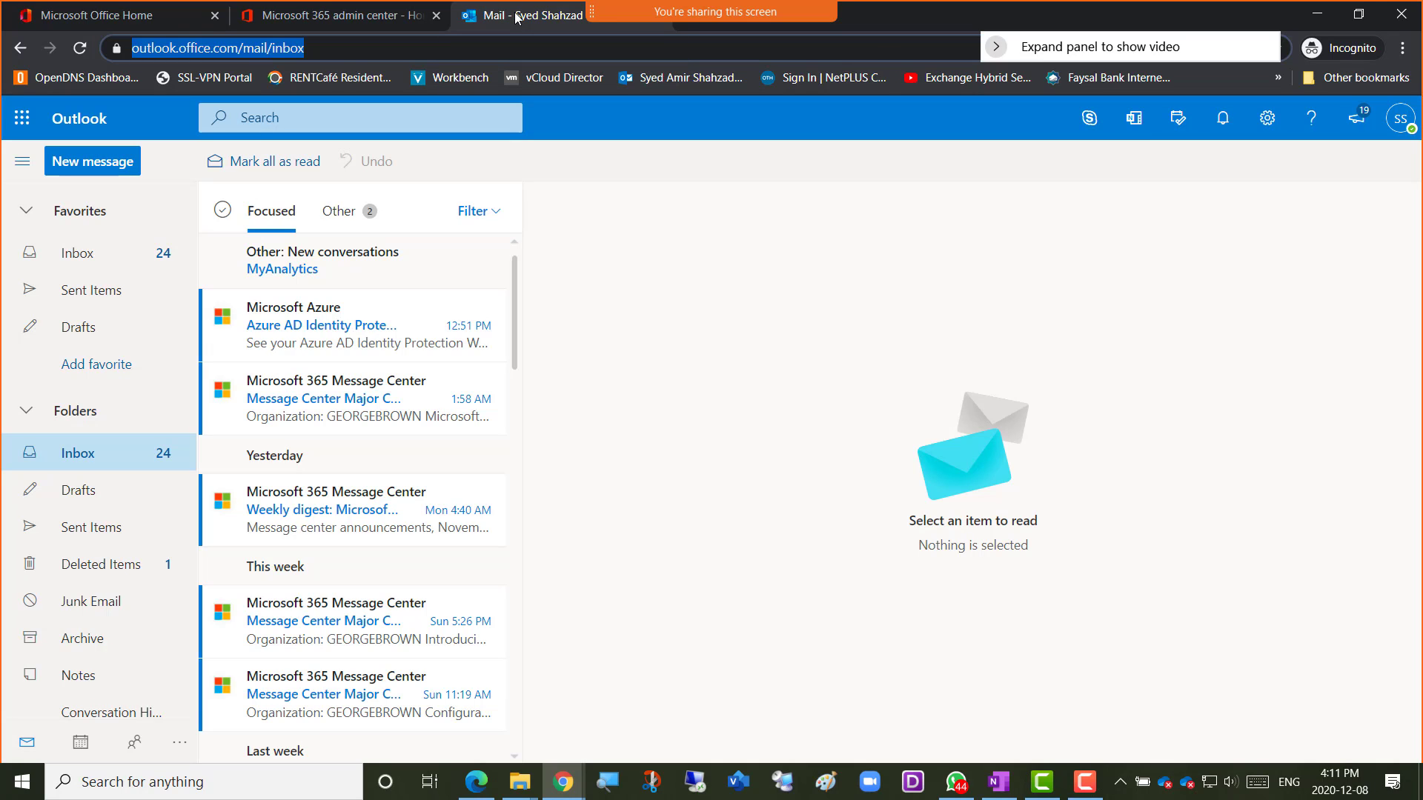
# From the Microsoft 365 admin center tab, open Exchange under Admin centers.
pyautogui.click(326, 15)
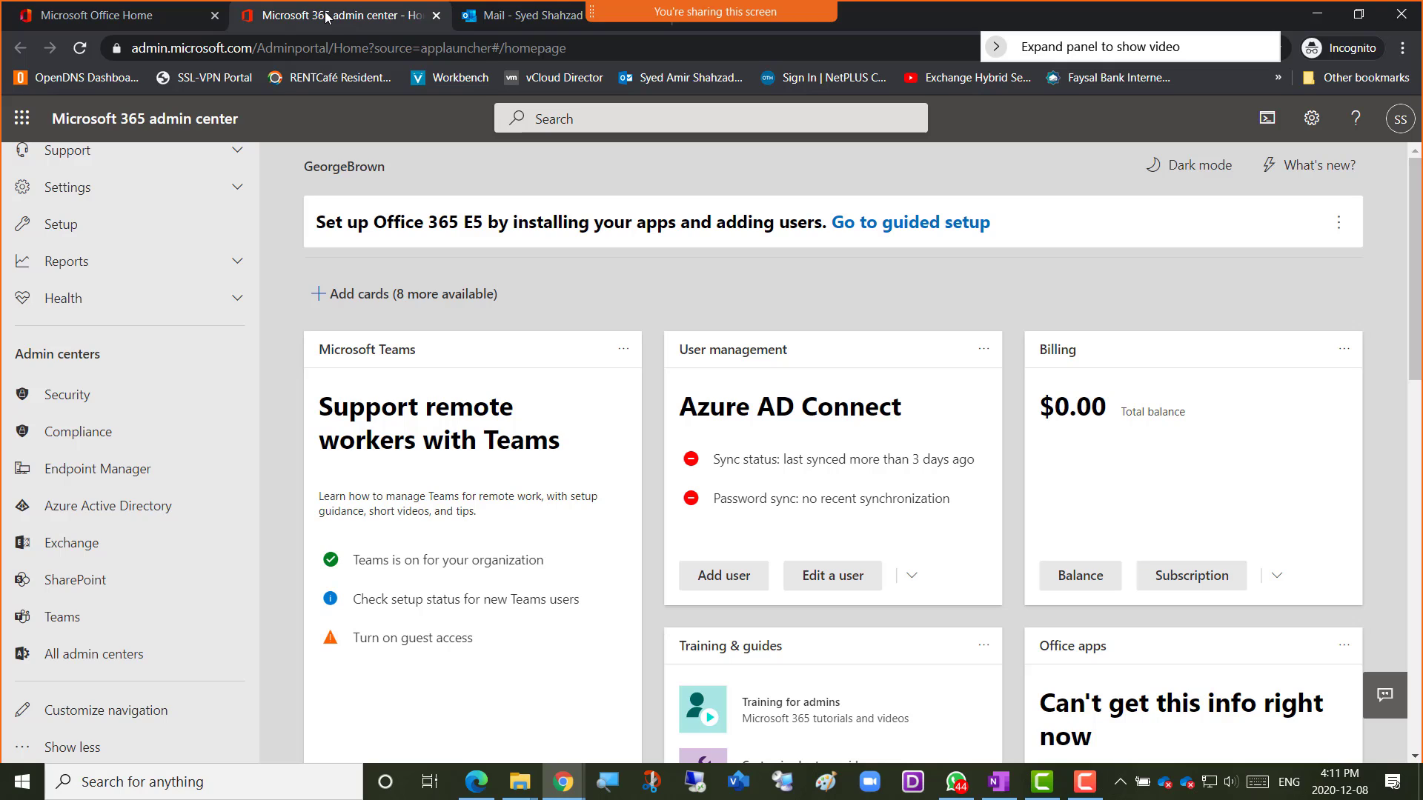
pyautogui.click(80, 550)
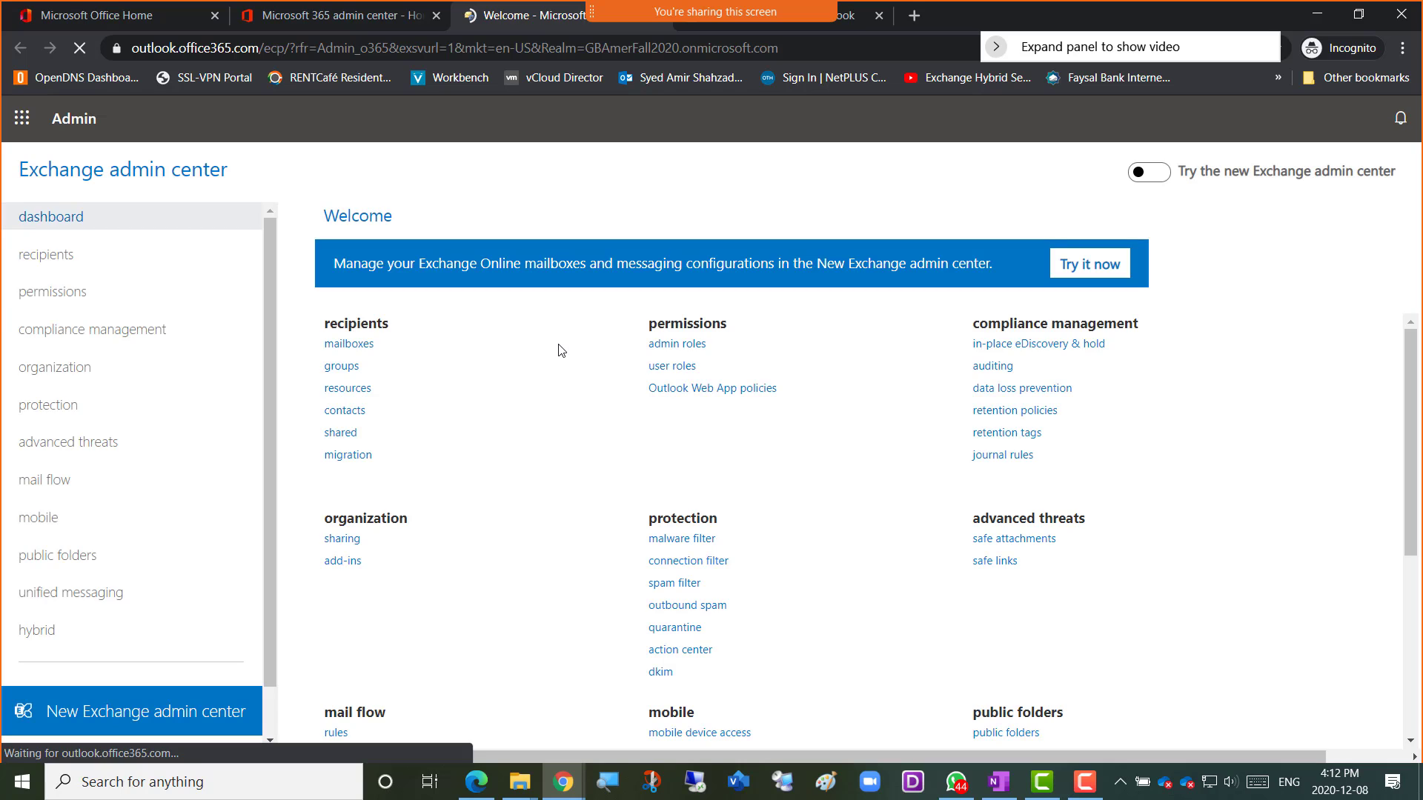
# Go to compliance management's auditing tab to list the mailbox and admin audit log reports.
pyautogui.click(84, 338)
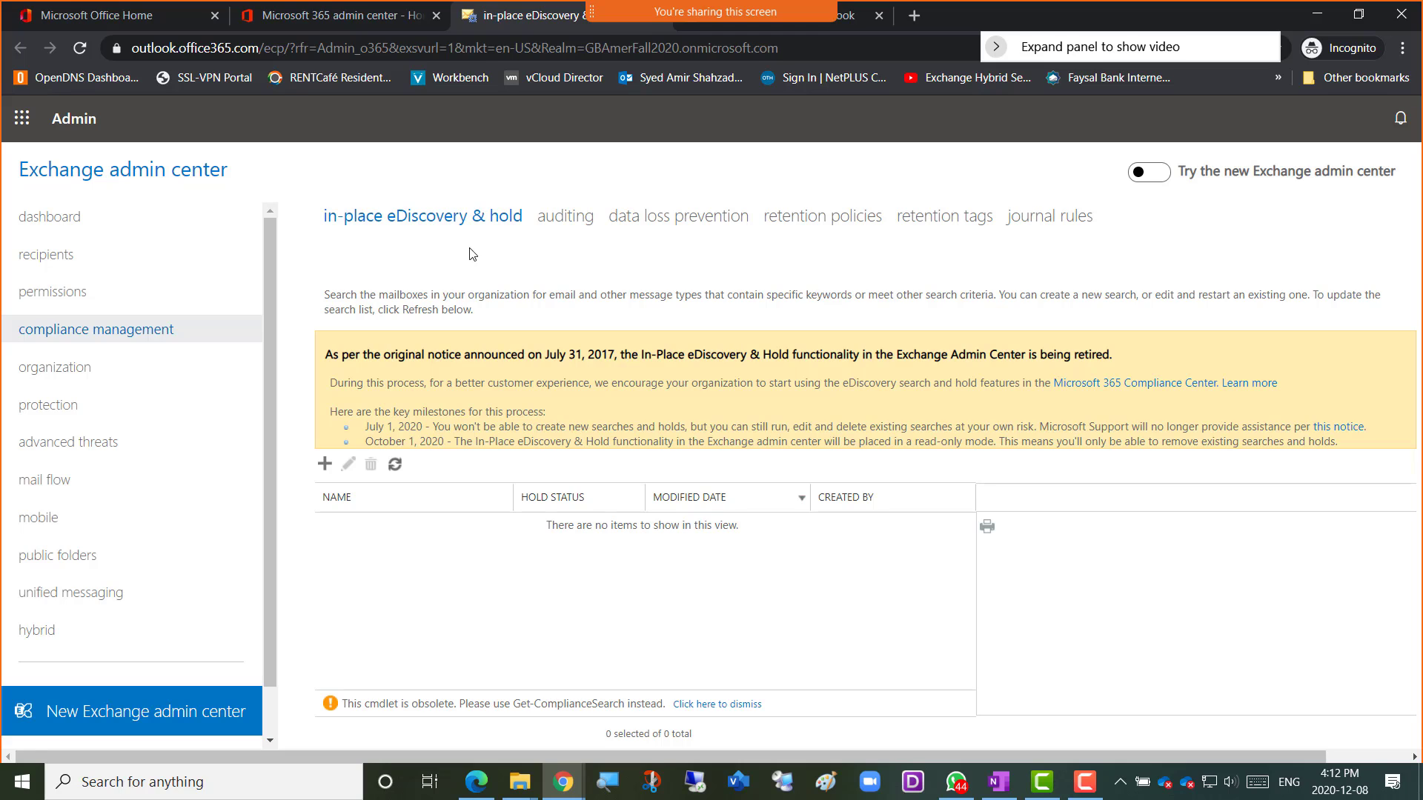
pyautogui.click(568, 224)
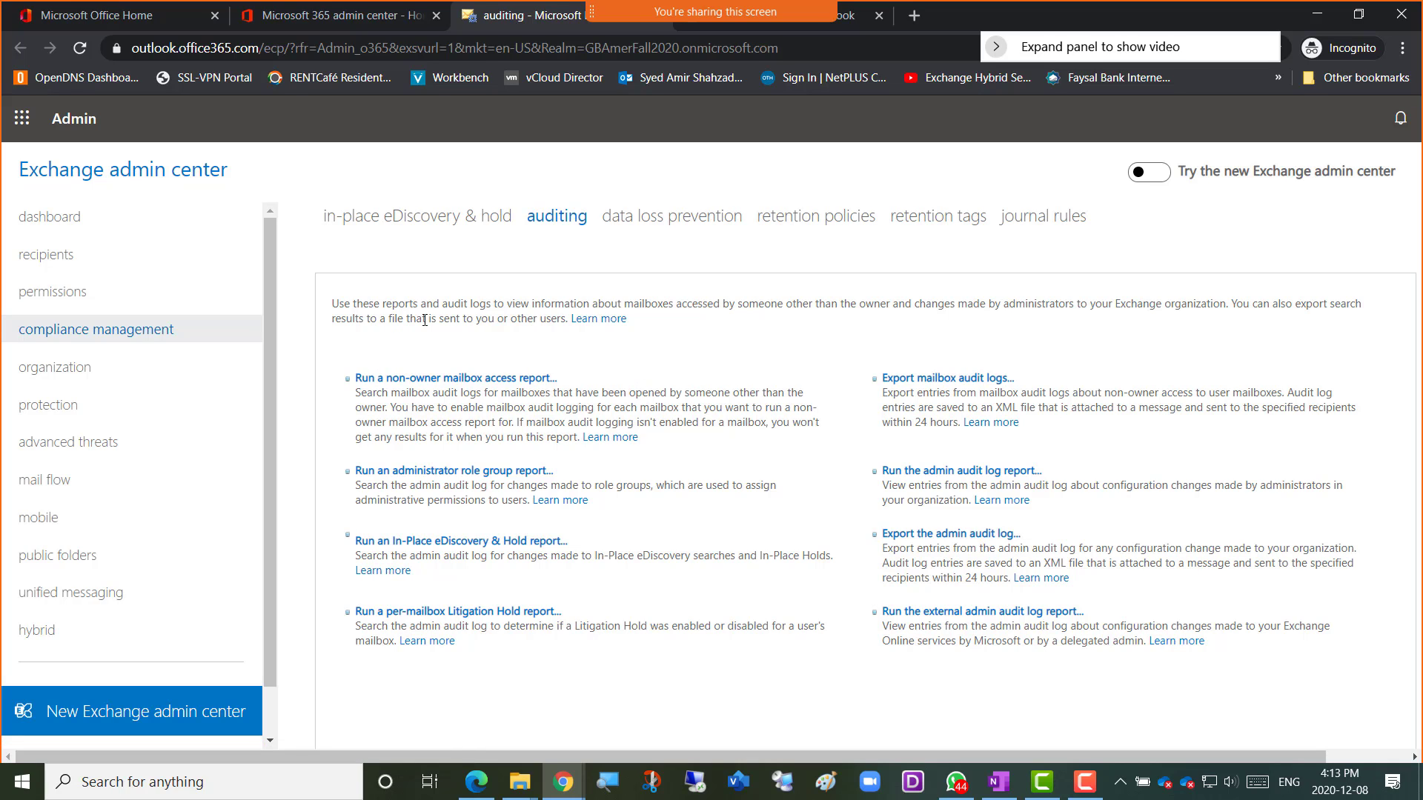
# Highlight 'changes made by administrators' in the description and open the non-owner mailbox access report.
pyautogui.moveTo(443, 304); pyautogui.dragTo(917, 307)
pyautogui.click(1076, 303)
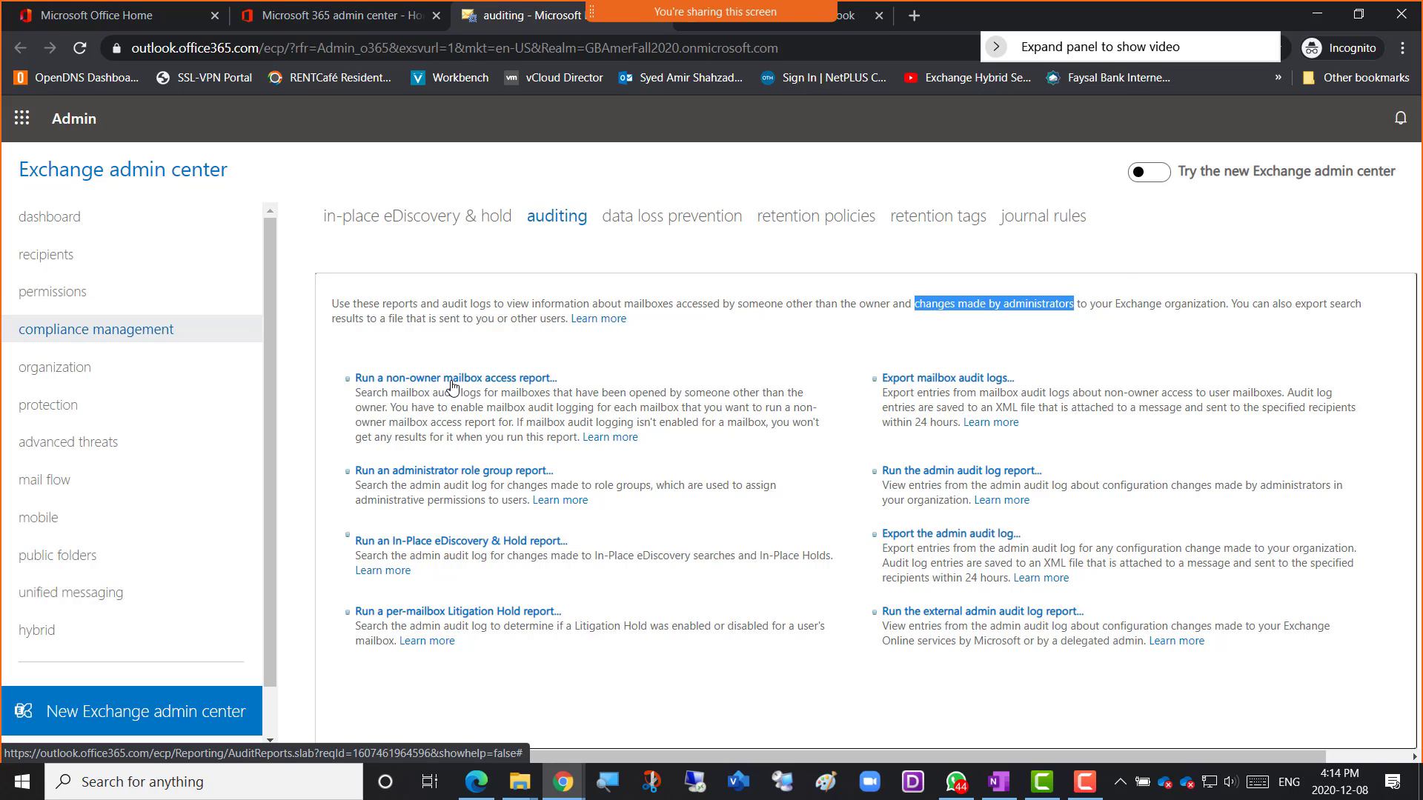
pyautogui.click(454, 381)
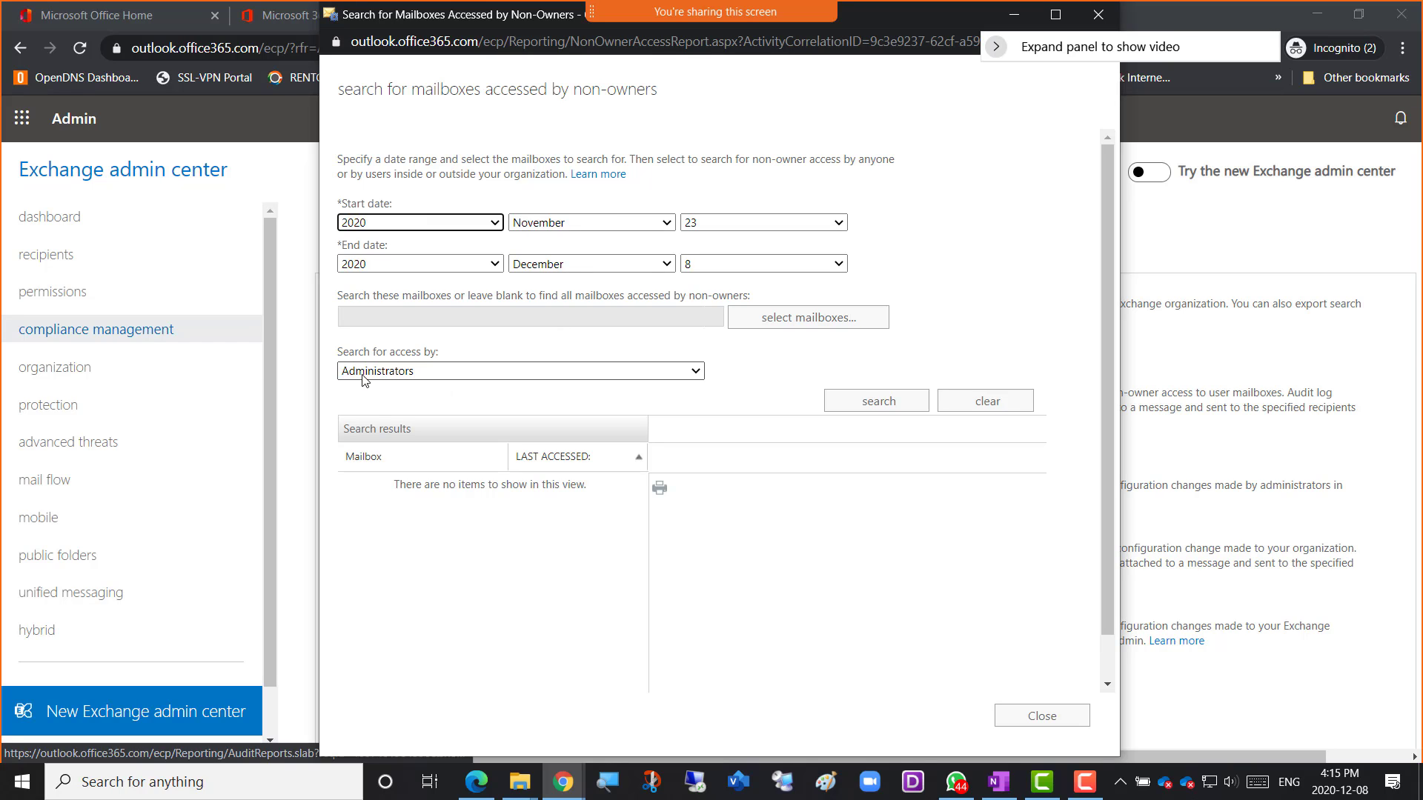
# Search non-owner mailbox access by Administrators, find no results, and close the search window.
pyautogui.click(700, 374)
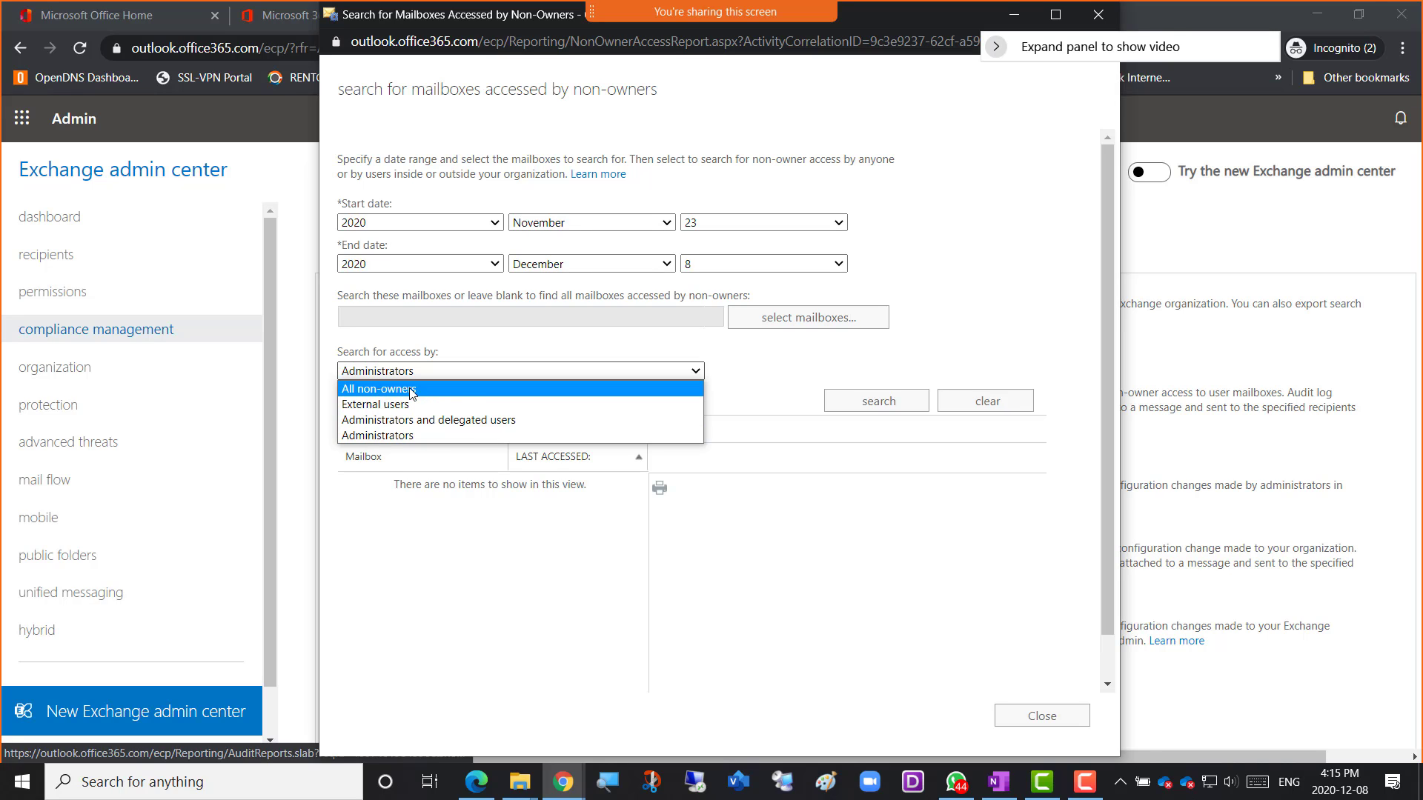
pyautogui.click(430, 435)
pyautogui.click(858, 406)
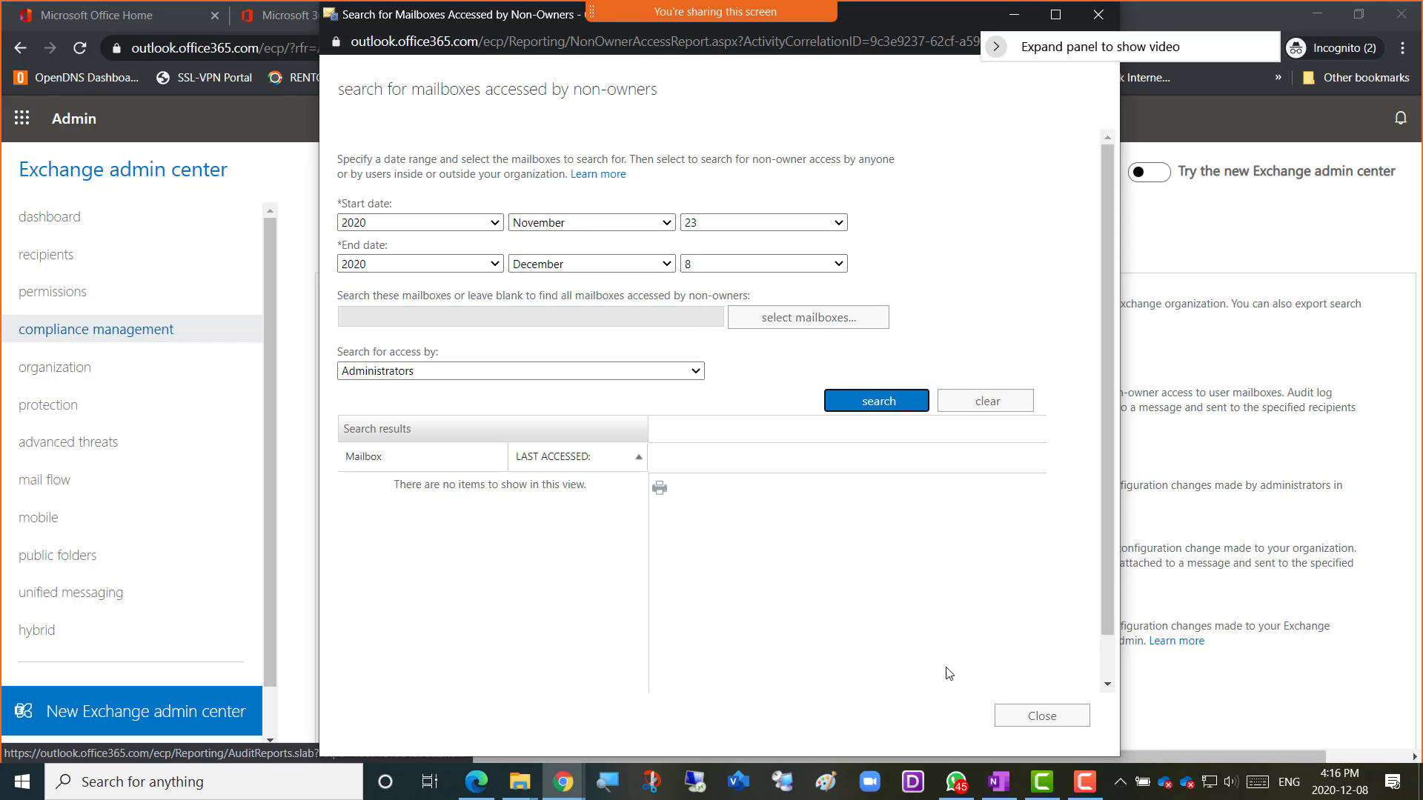
pyautogui.scroll(-1, 1093, 679)
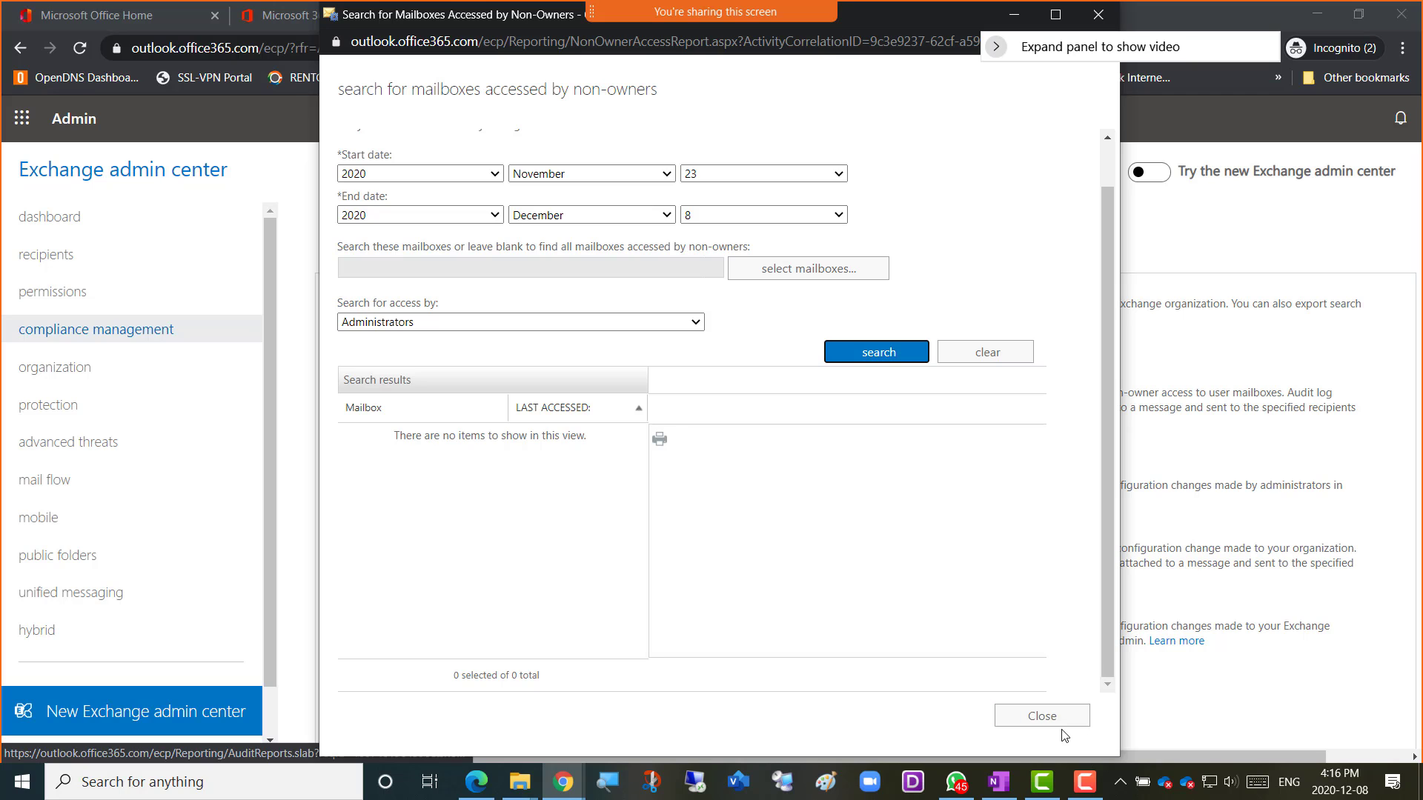
pyautogui.click(1040, 723)
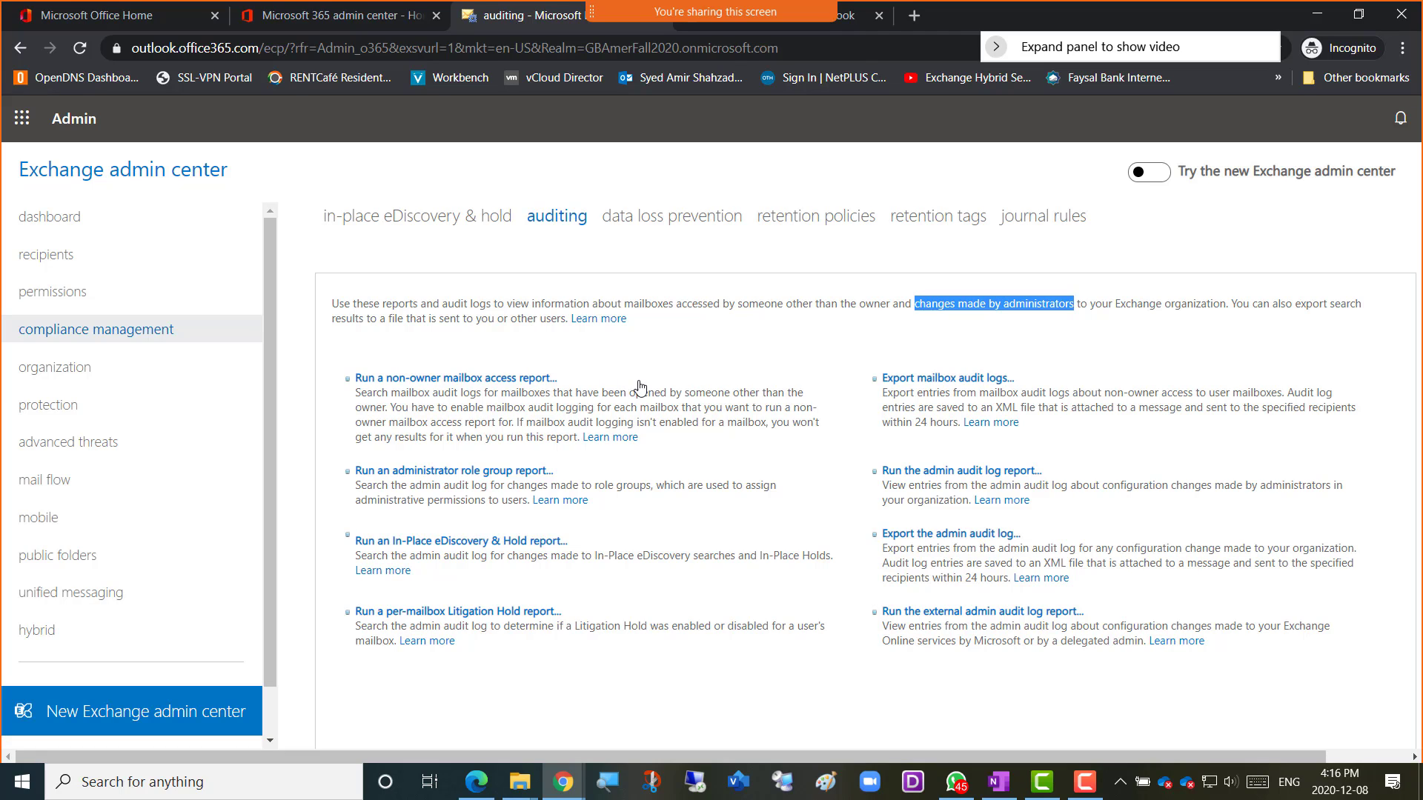
# Detour through permissions, then run the administrator role group report for 23 November–8 December 2020.
pyautogui.click(495, 410)
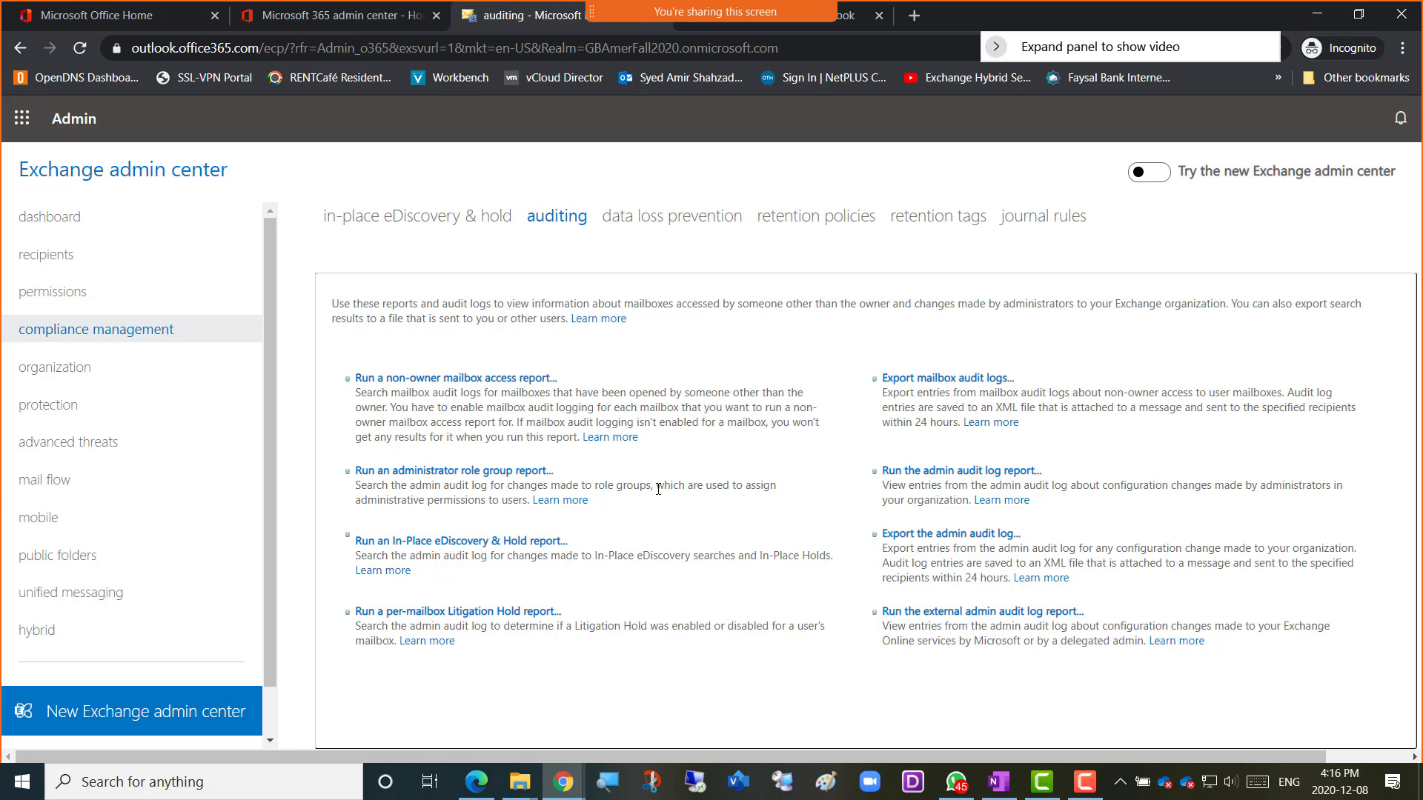
pyautogui.click(46, 307)
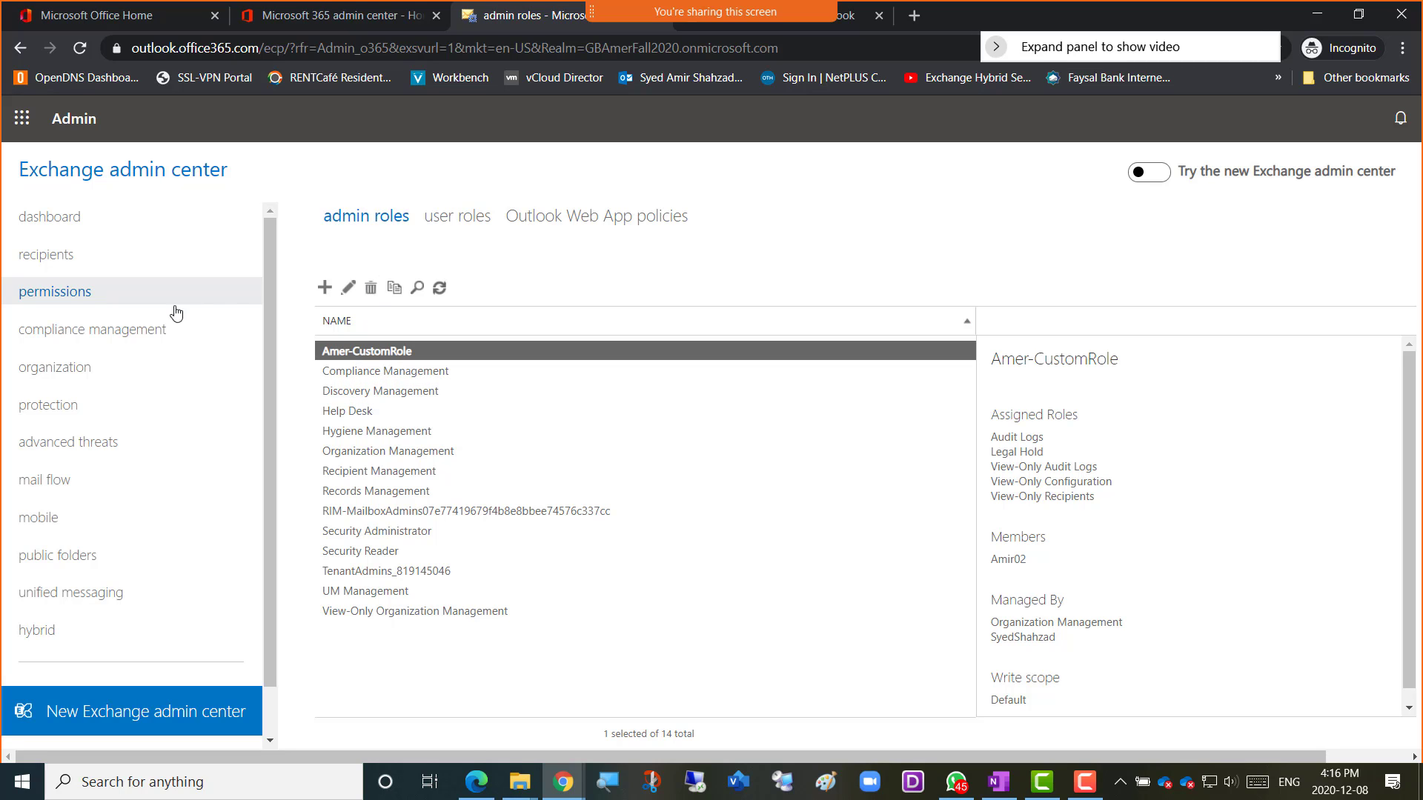
pyautogui.click(66, 346)
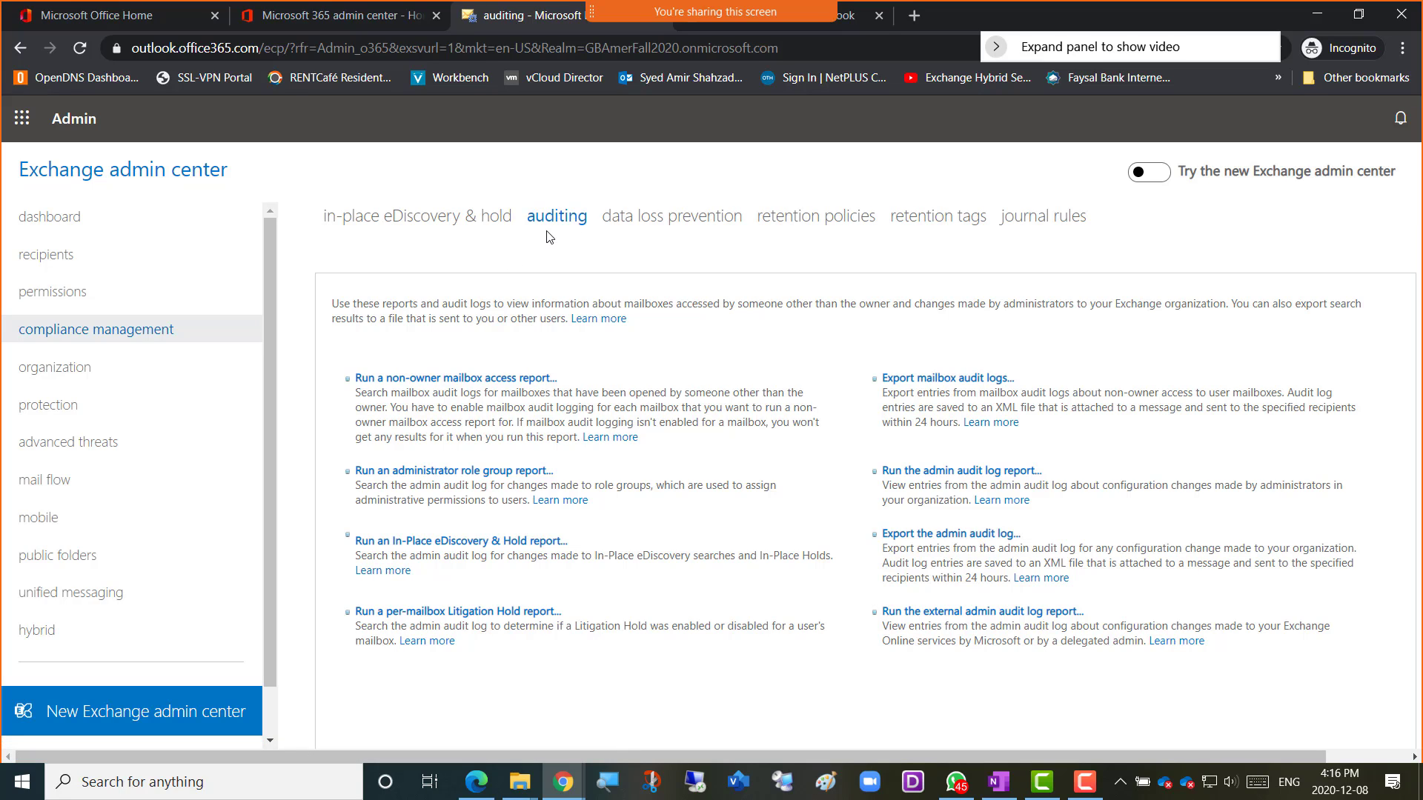
pyautogui.click(477, 472)
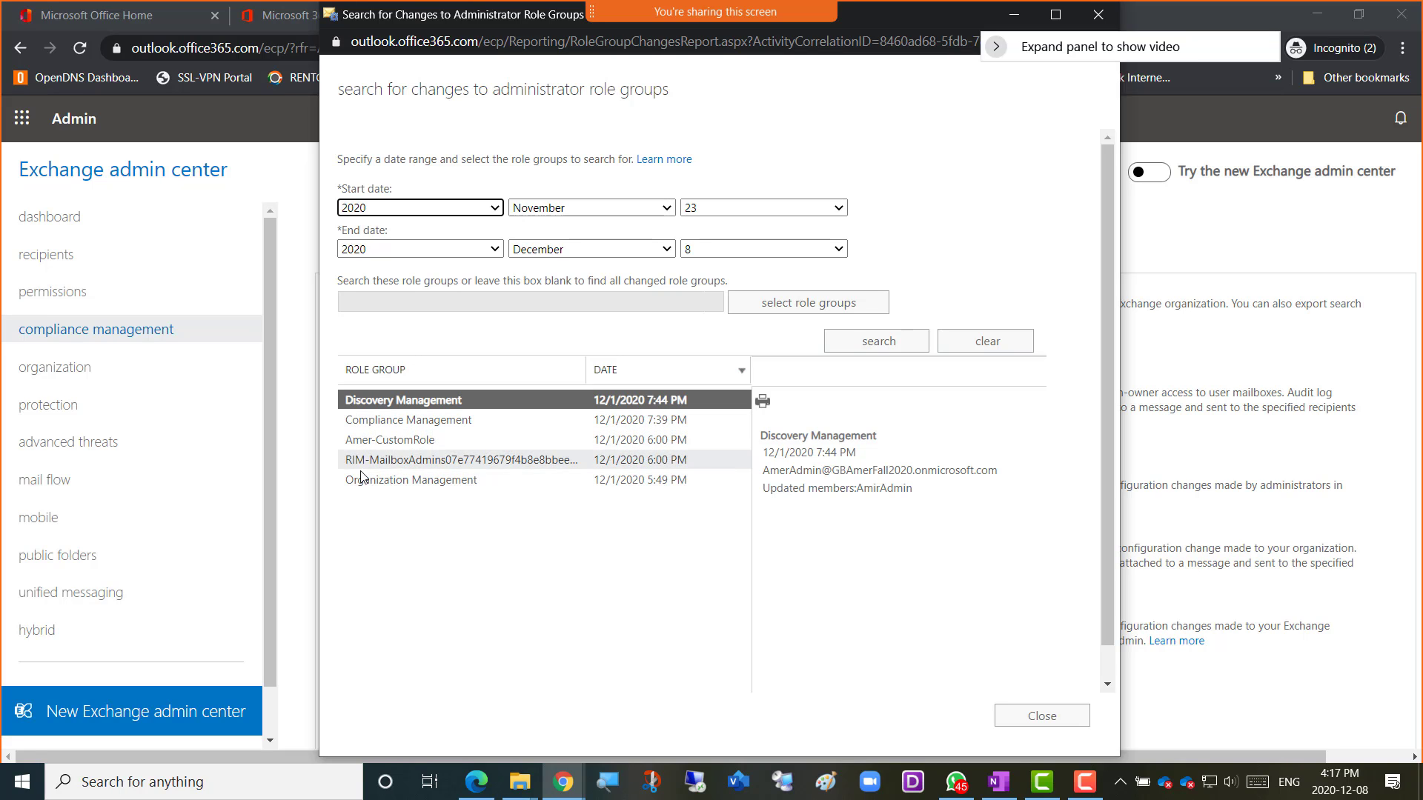
# Check Compliance Management's changes, then view Organization Management's 12/1/2020 member update.
pyautogui.click(398, 424)
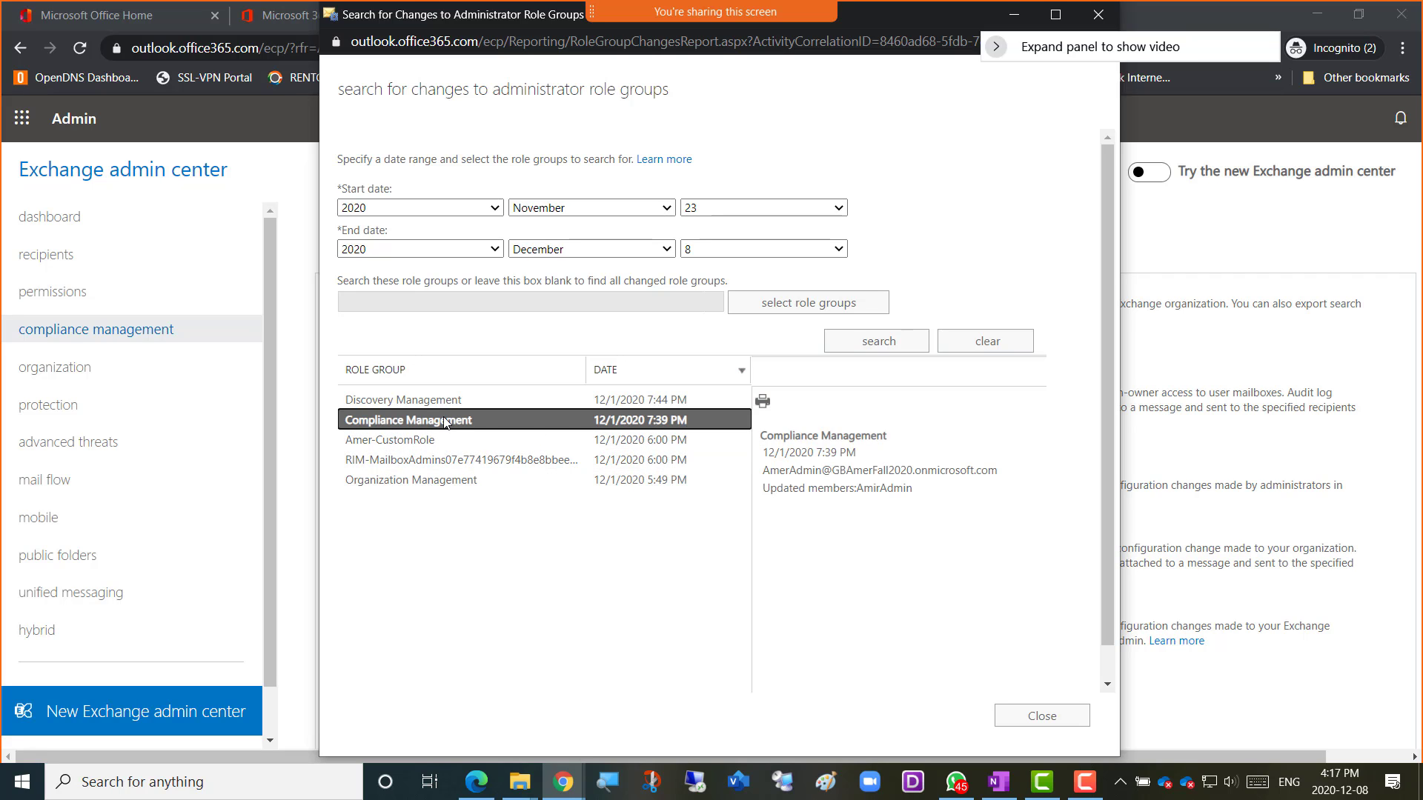
pyautogui.click(392, 483)
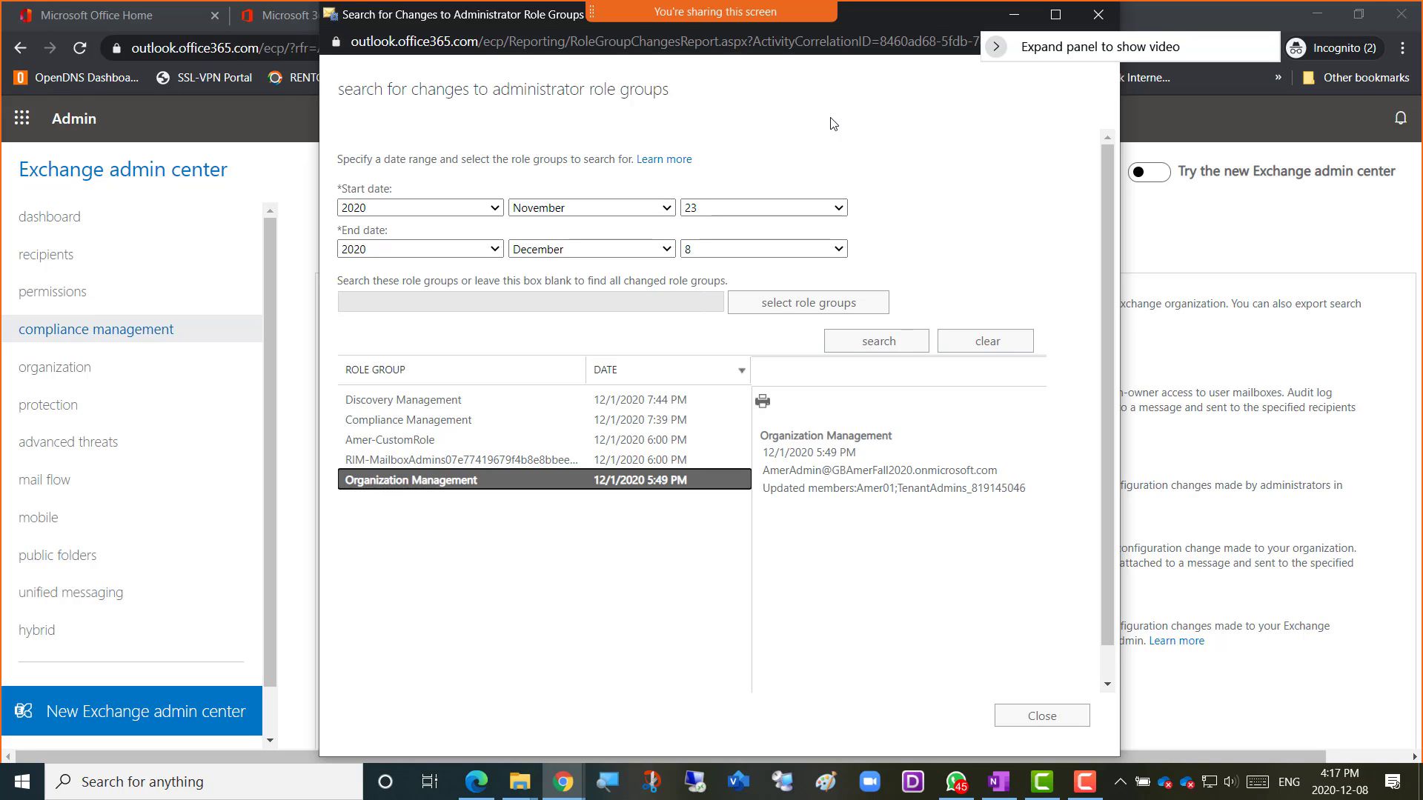
# Snip the whole role group report window, showing five changed role groups, to the clipboard.
pyautogui.click(871, 128)
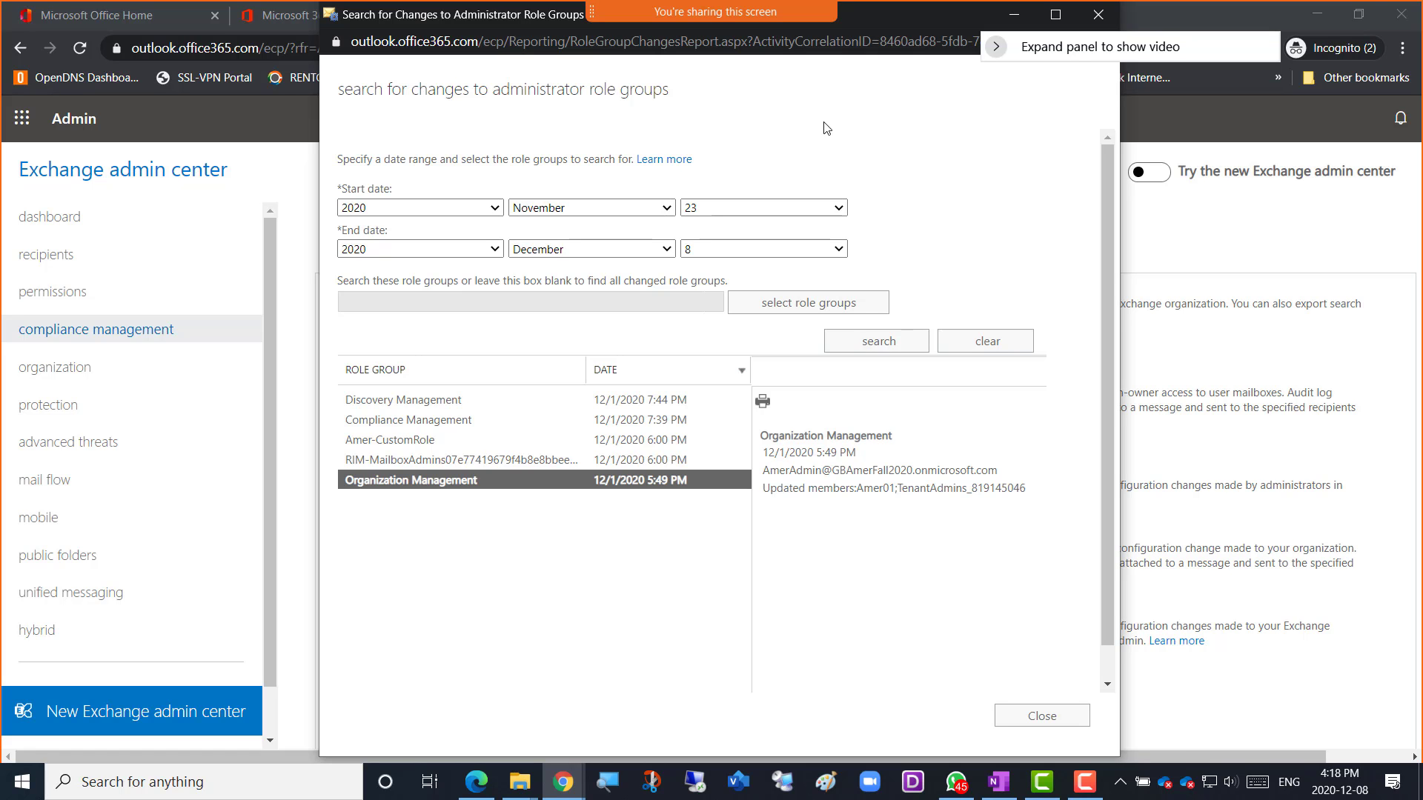
pyautogui.press('super+shift+s')
pyautogui.moveTo(125, 58); pyautogui.dragTo(1196, 764)
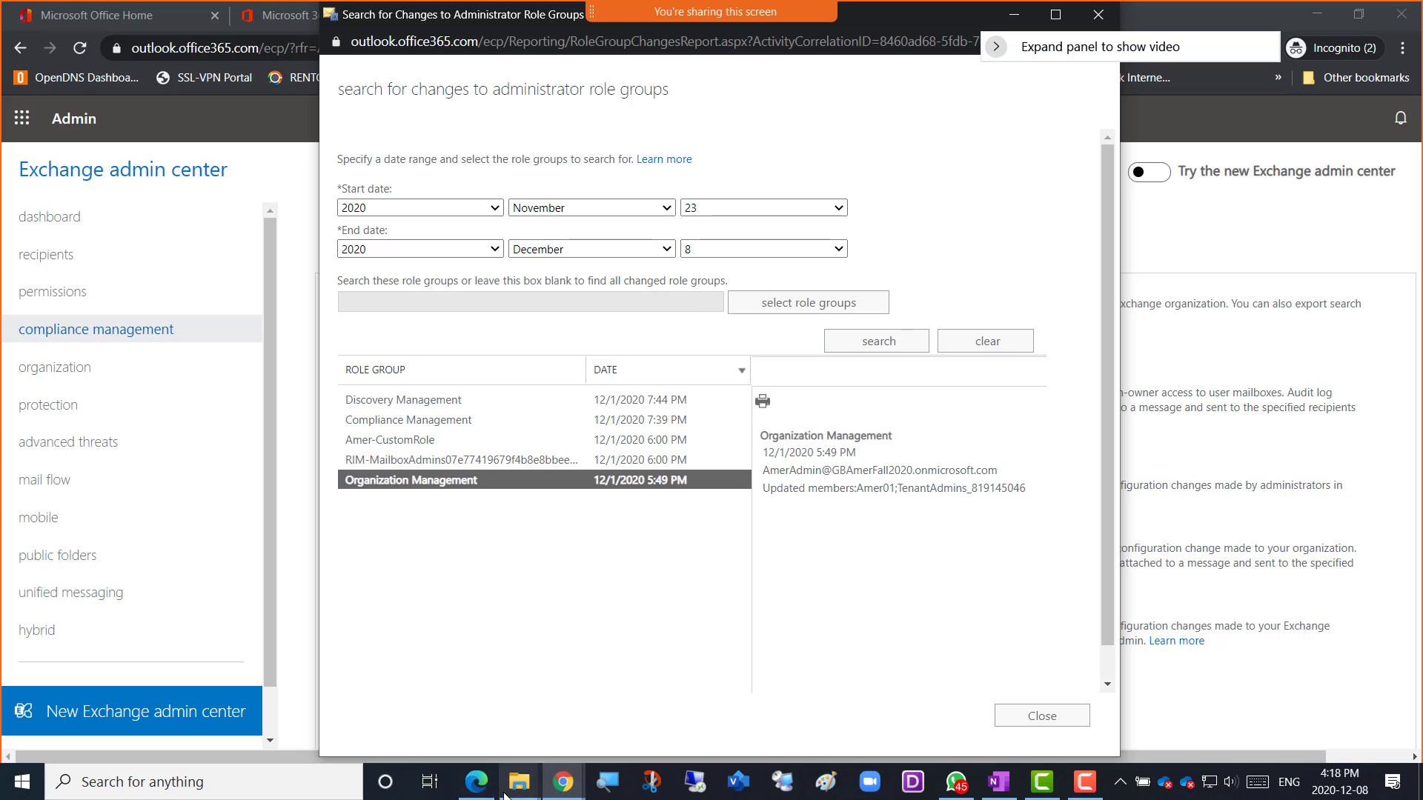
# On the third OneNote bullet, write 'Screenshot 1 = Audit report Showing Admin Role Group' and paste the snip below.
pyautogui.moveTo(563, 794)
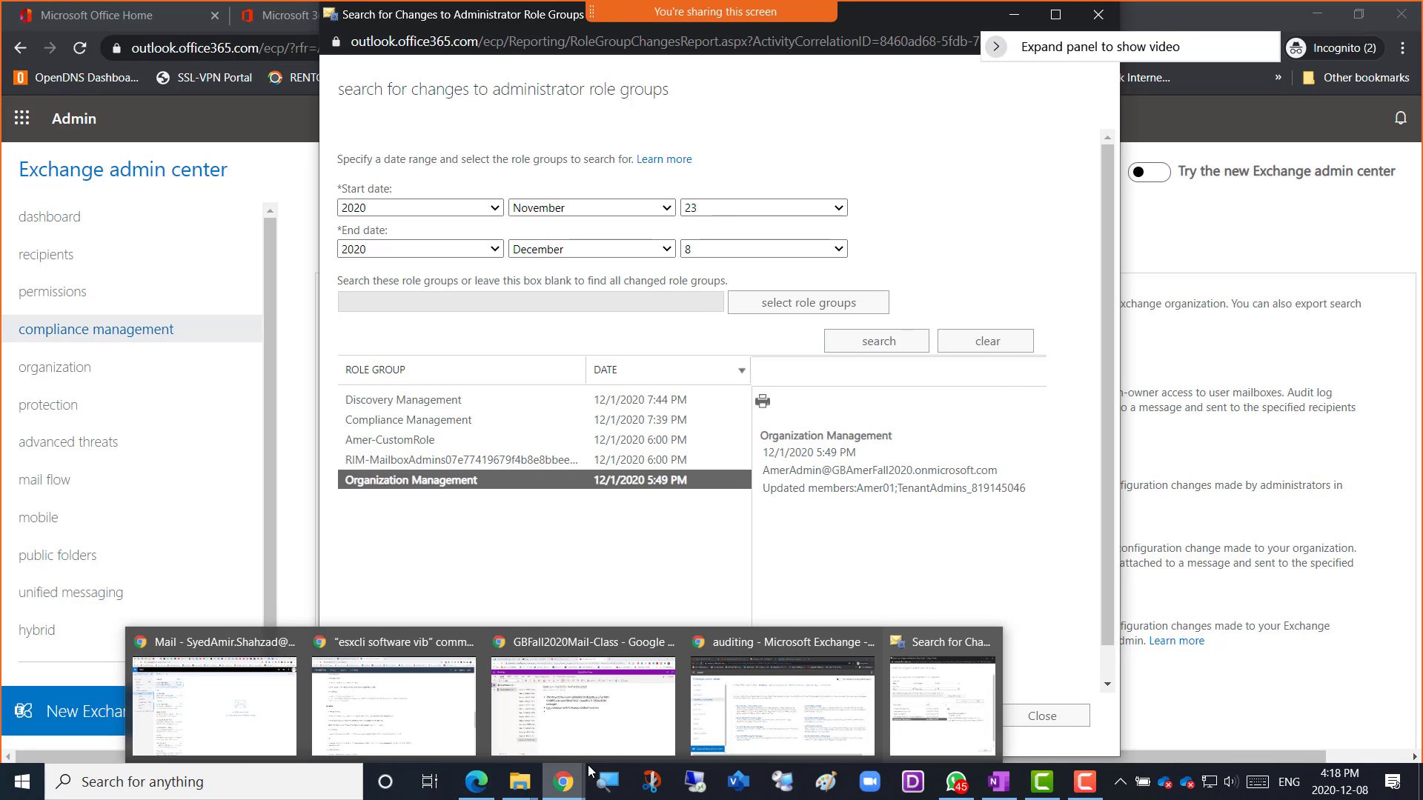
pyautogui.click(589, 756)
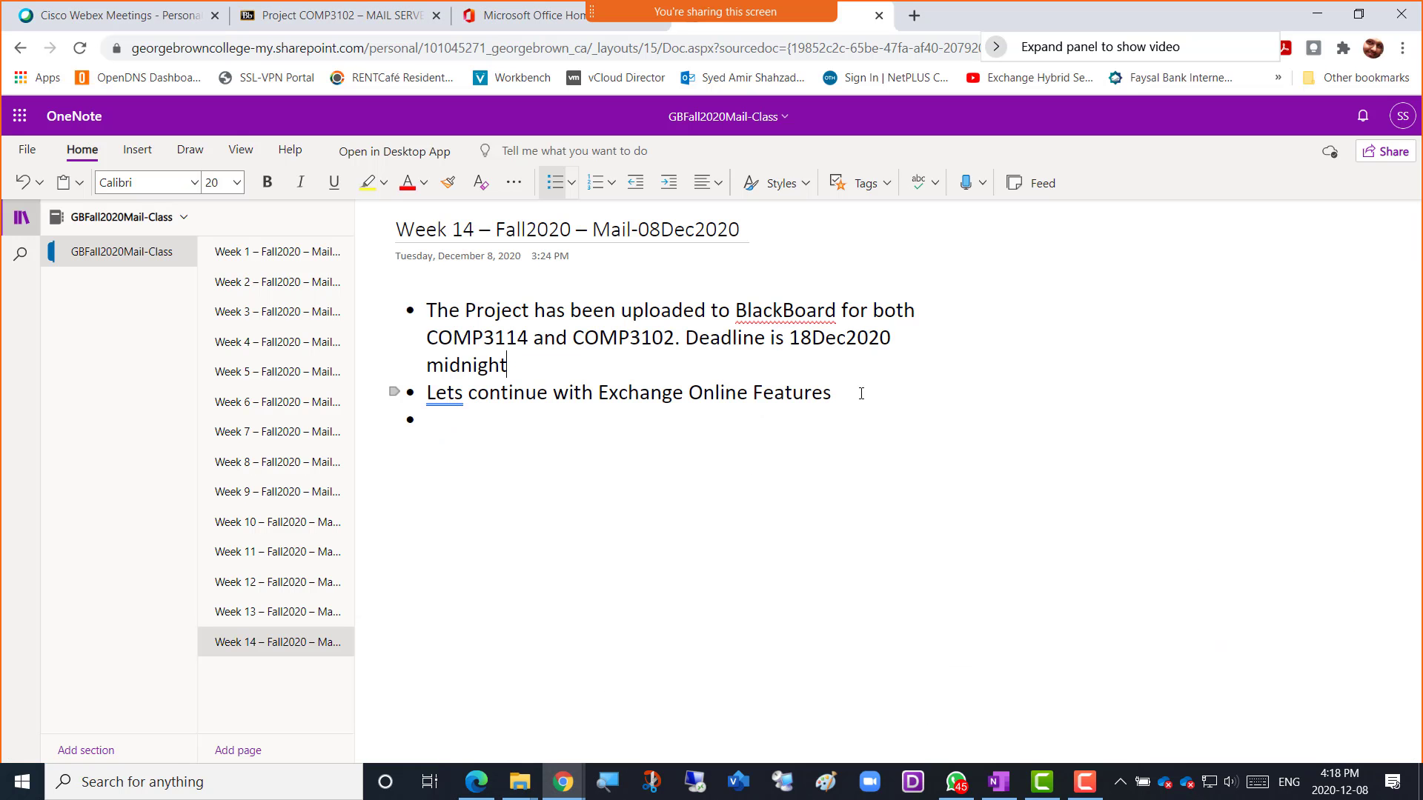
pyautogui.click(636, 424)
pyautogui.write('Screenshot')
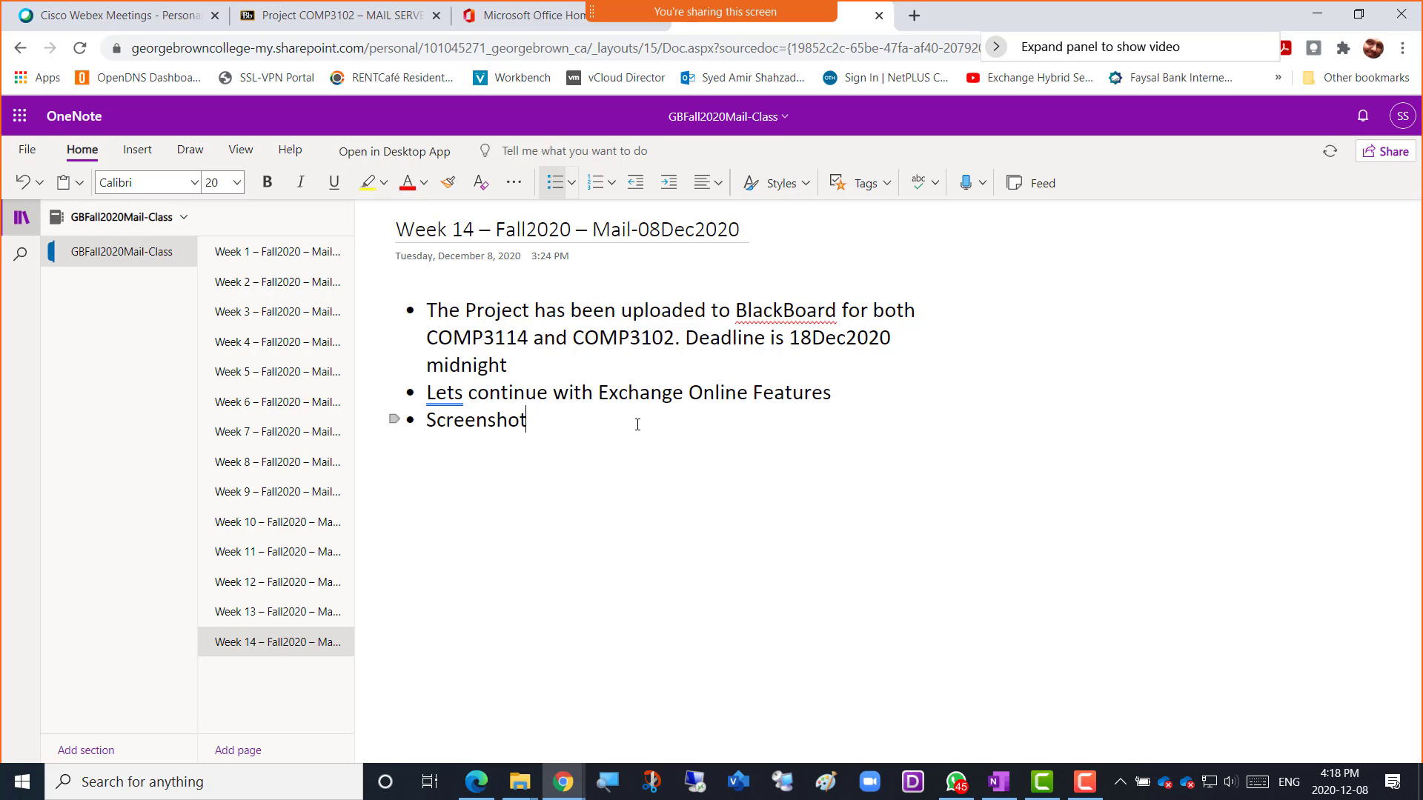
pyautogui.write('1')
pyautogui.press('BackSpace')
pyautogui.write('1 = Audit report Showi')
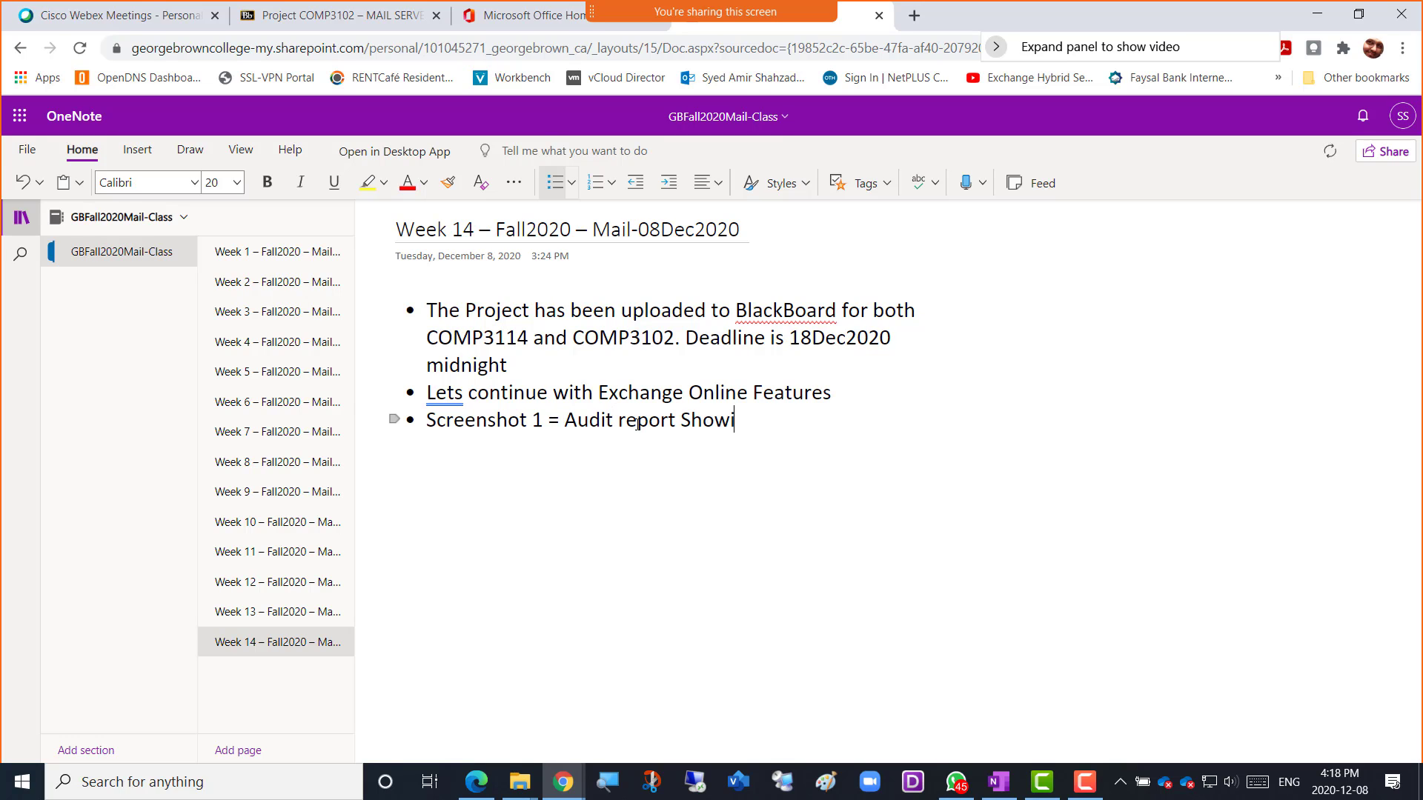
pyautogui.write('ng Admin Role Group')
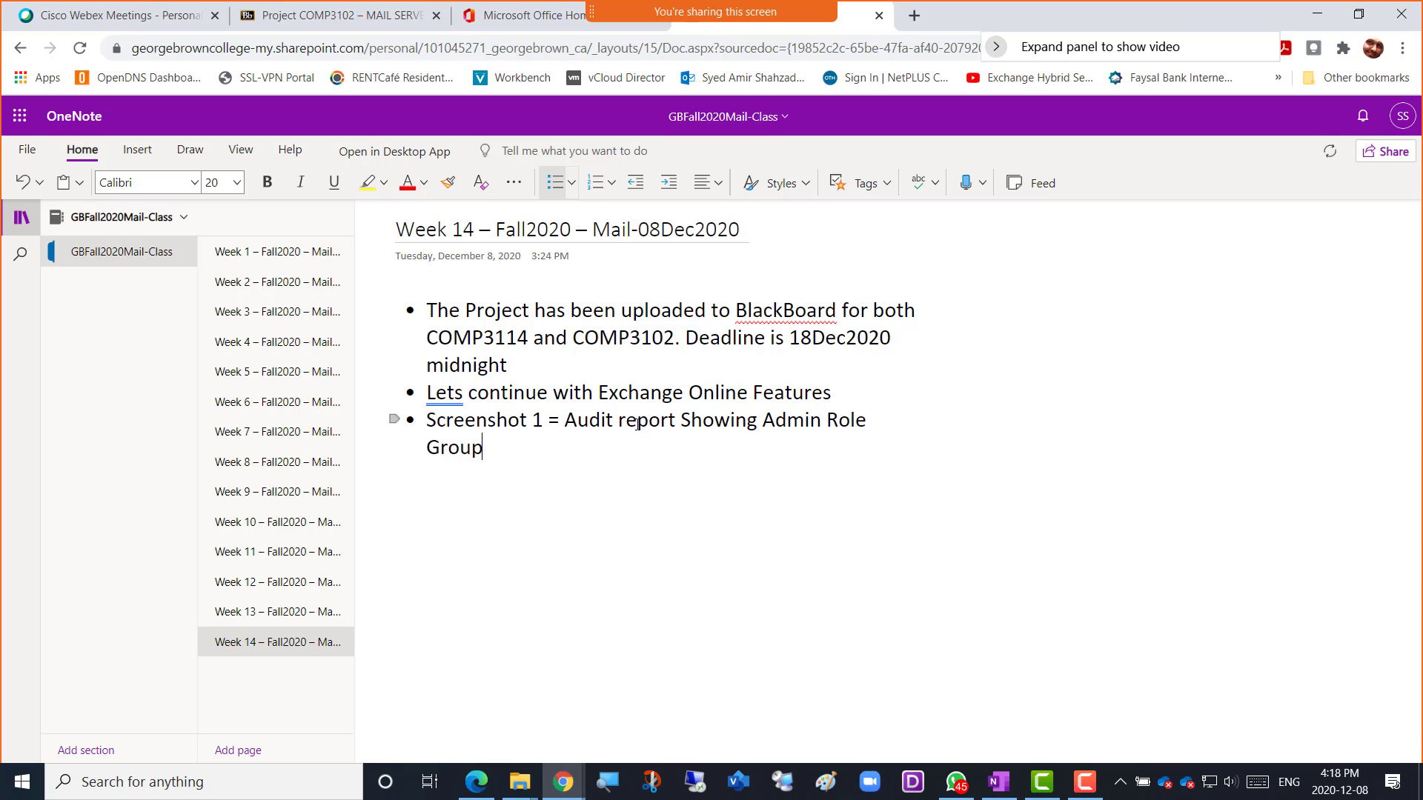
pyautogui.press('Return')
pyautogui.hotkey('ctrl', 'v')
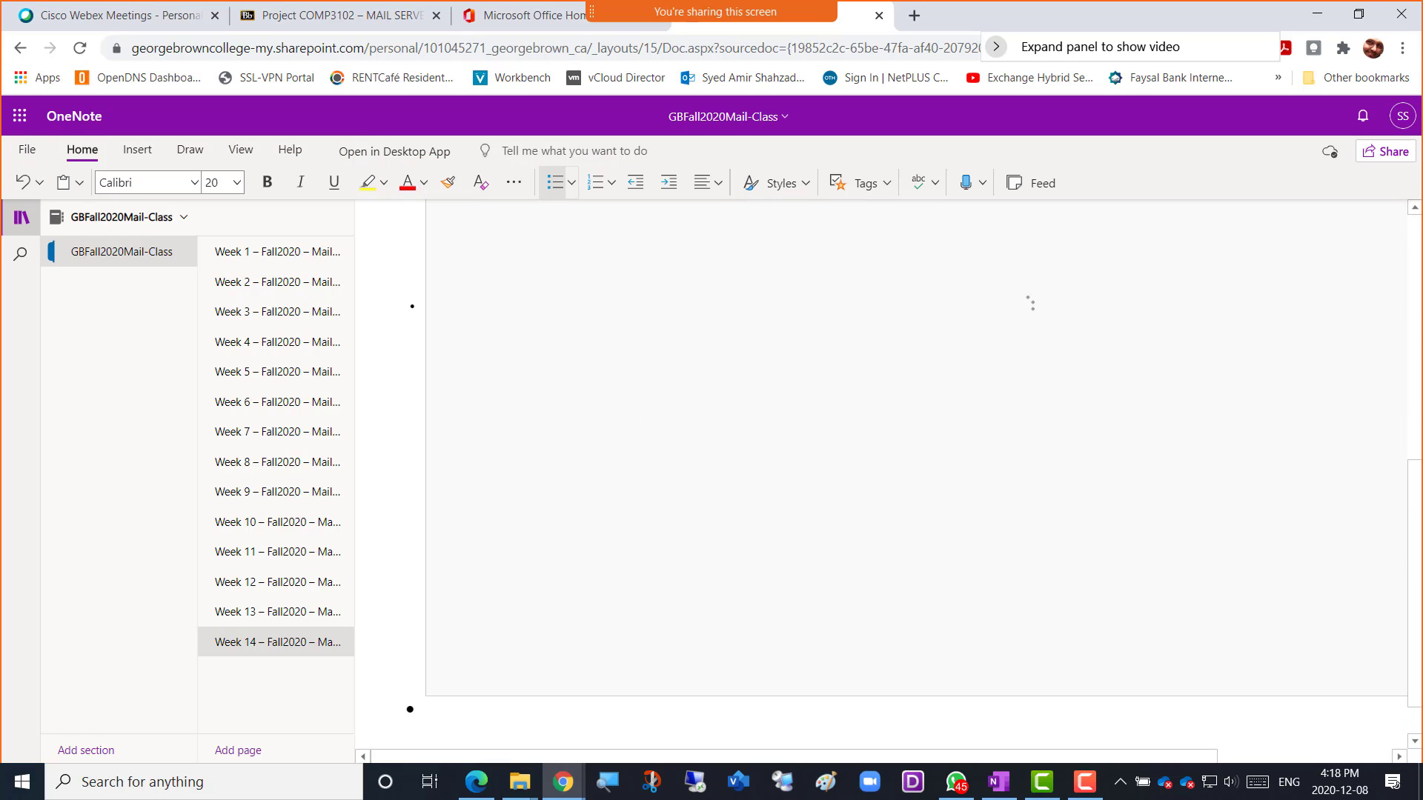
# Bring the Role Groups report window forward, move it aside and close it.
pyautogui.hotkey('alt', 'Tab')
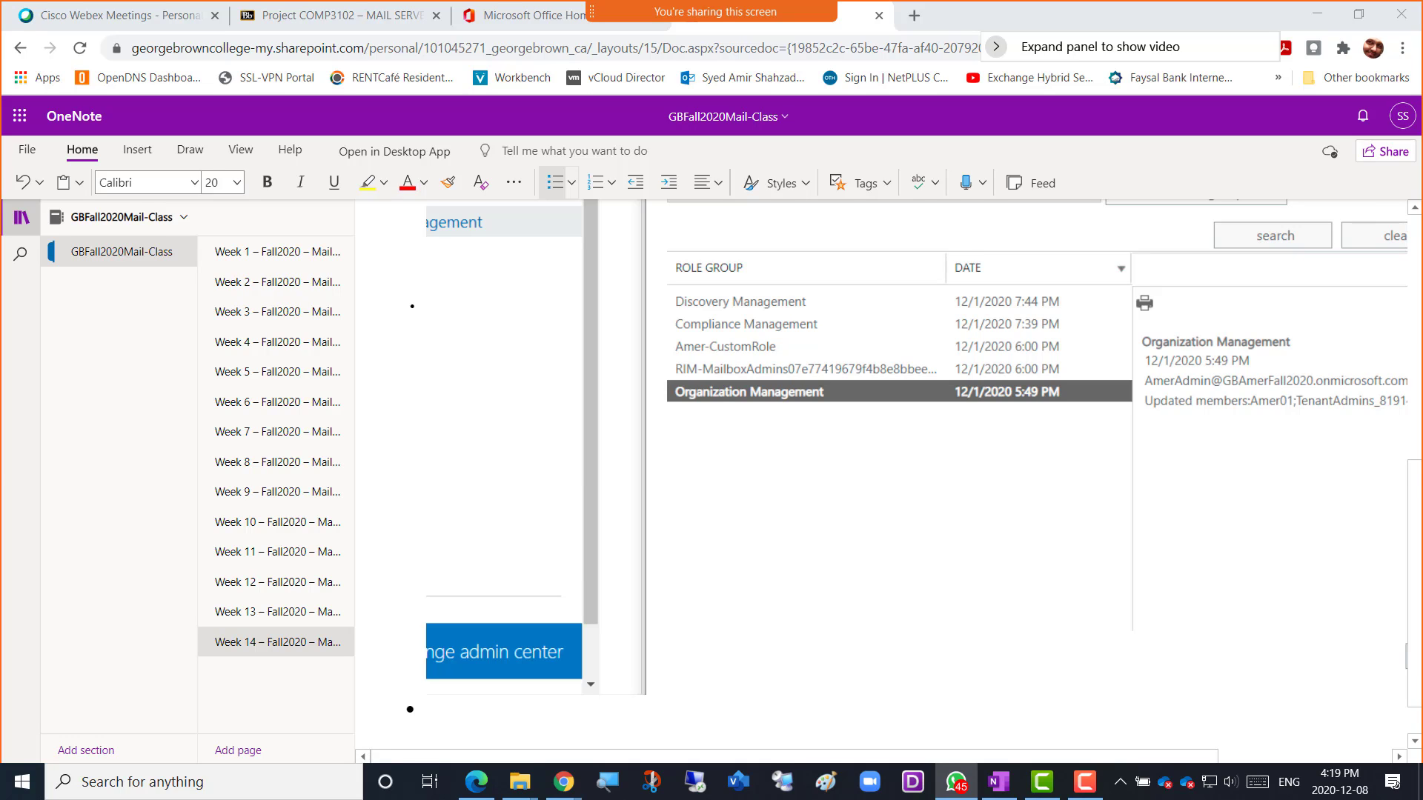
pyautogui.hotkey('alt', 'Tab')
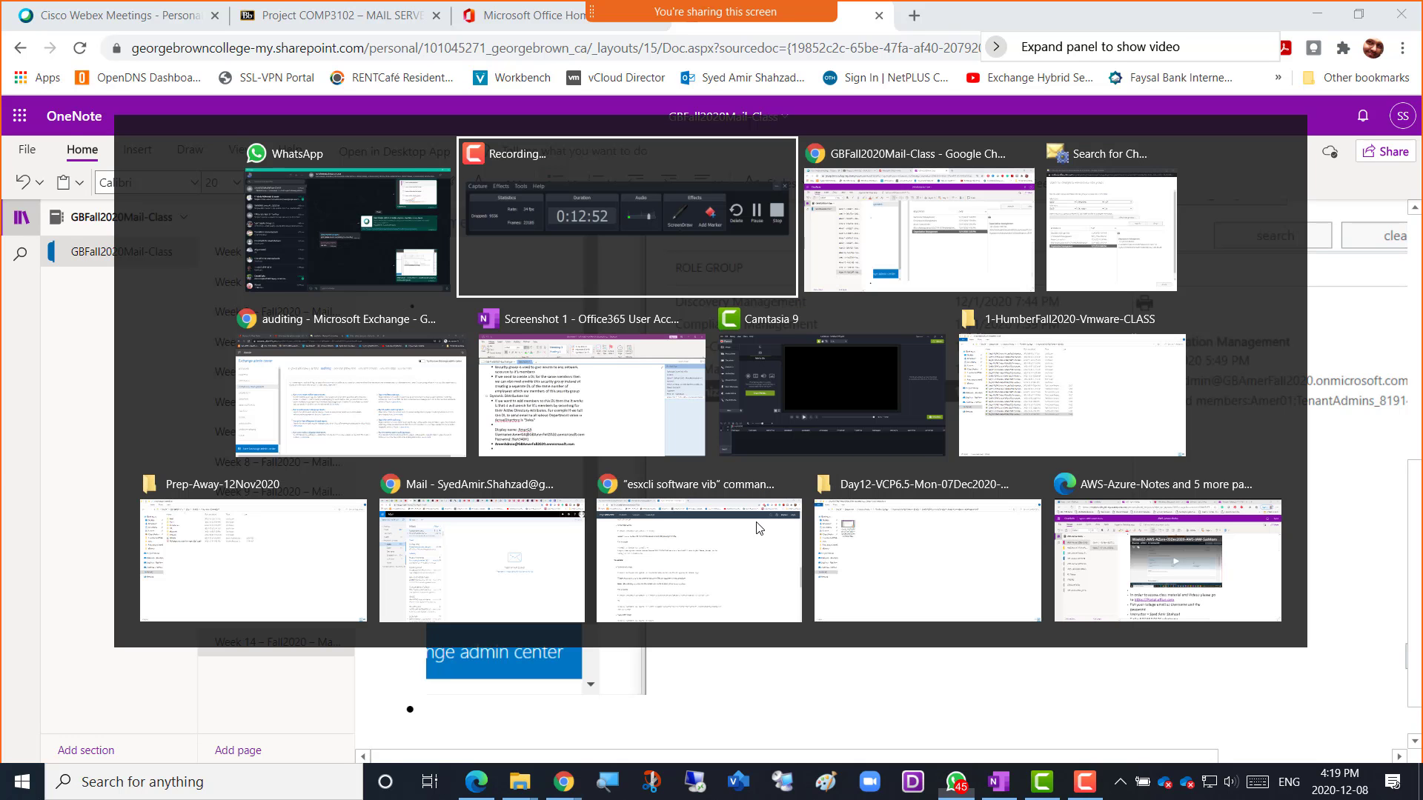
pyautogui.hotkey('alt', 'Tab')
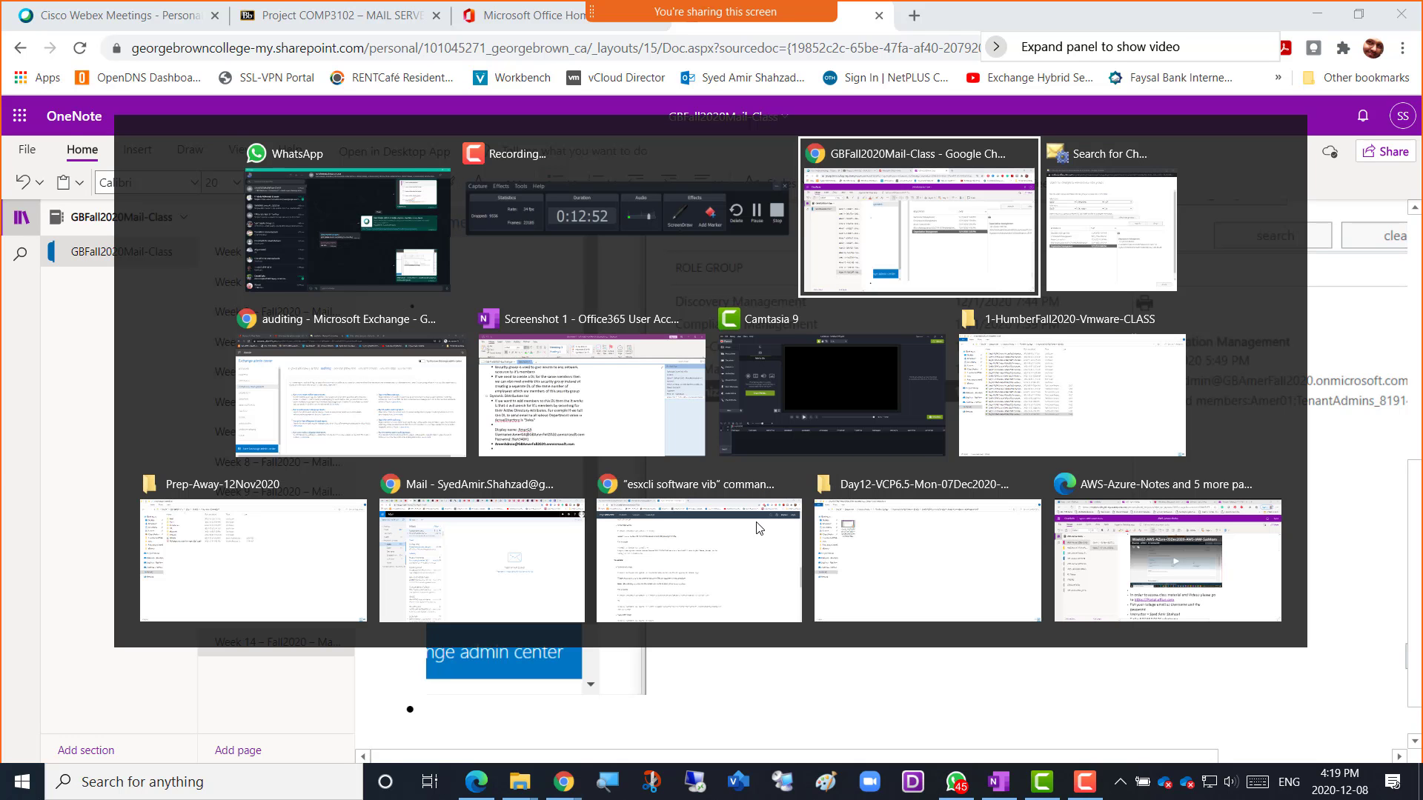
pyautogui.hotkey('alt', 'Tab')
pyautogui.hotkey('alt', 'Tab')
pyautogui.hotkey('alt', 'Tab')
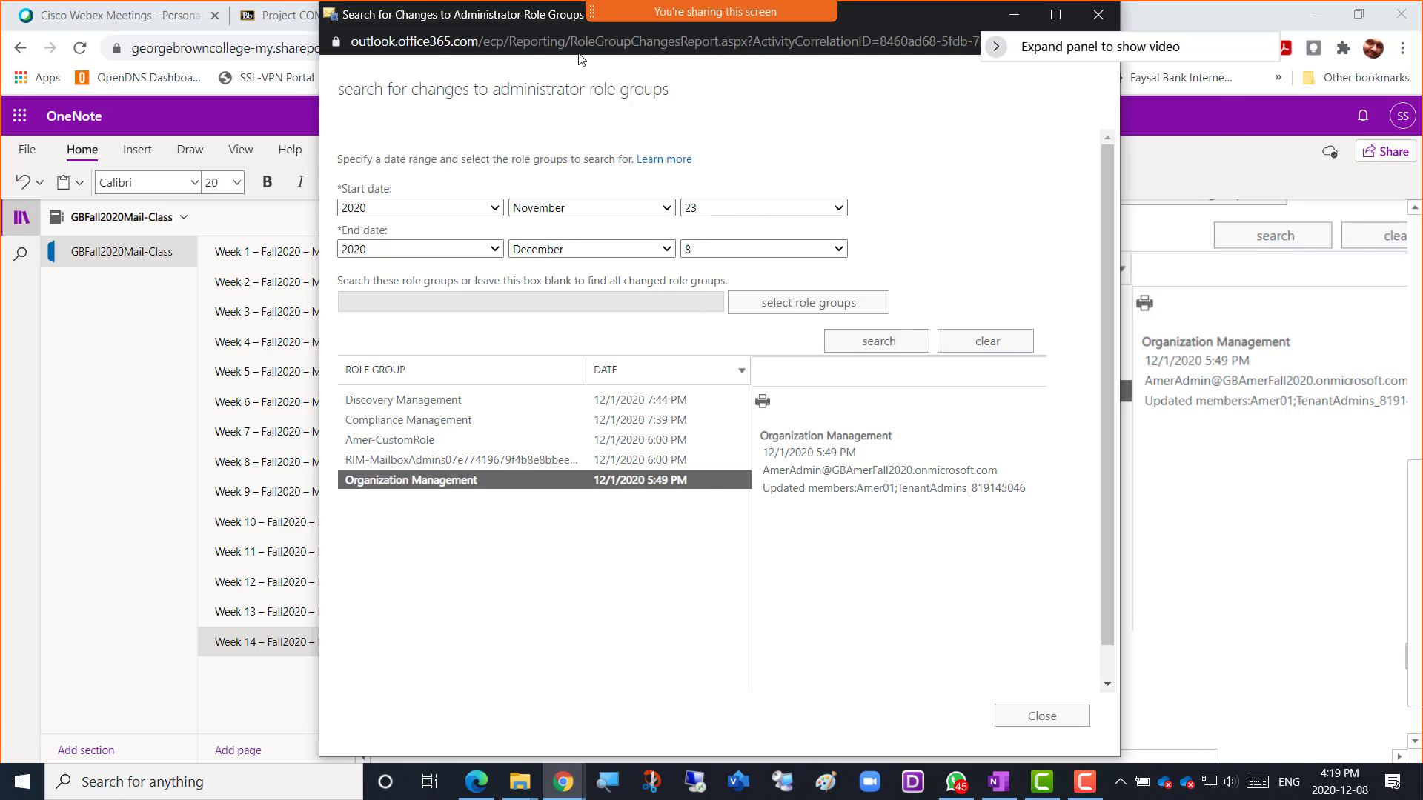
pyautogui.moveTo(521, 18); pyautogui.dragTo(549, 57)
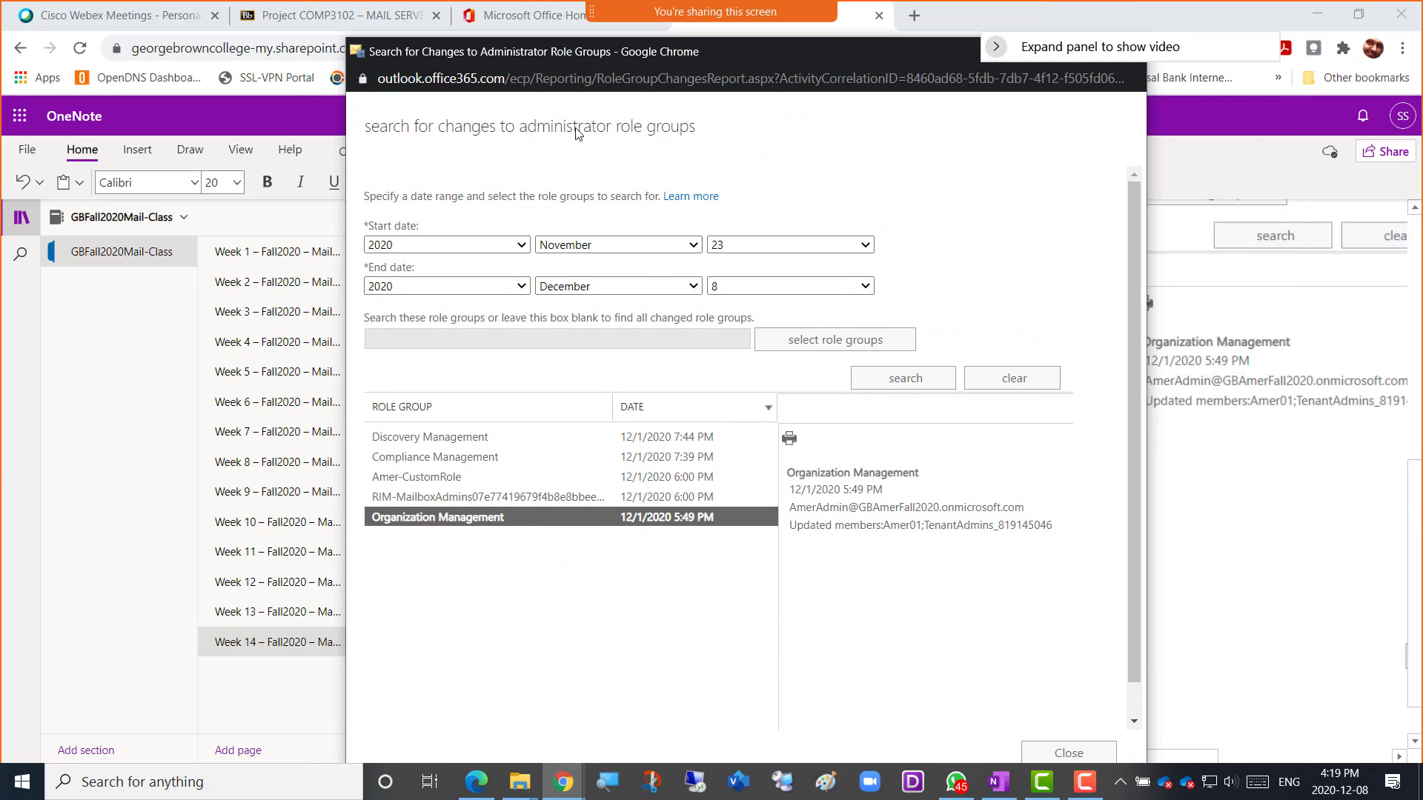
pyautogui.click(1046, 761)
# Dismiss the window switcher, staying on the OneNote notes with the pasted screenshot.
pyautogui.hotkey('alt', 'Tab')
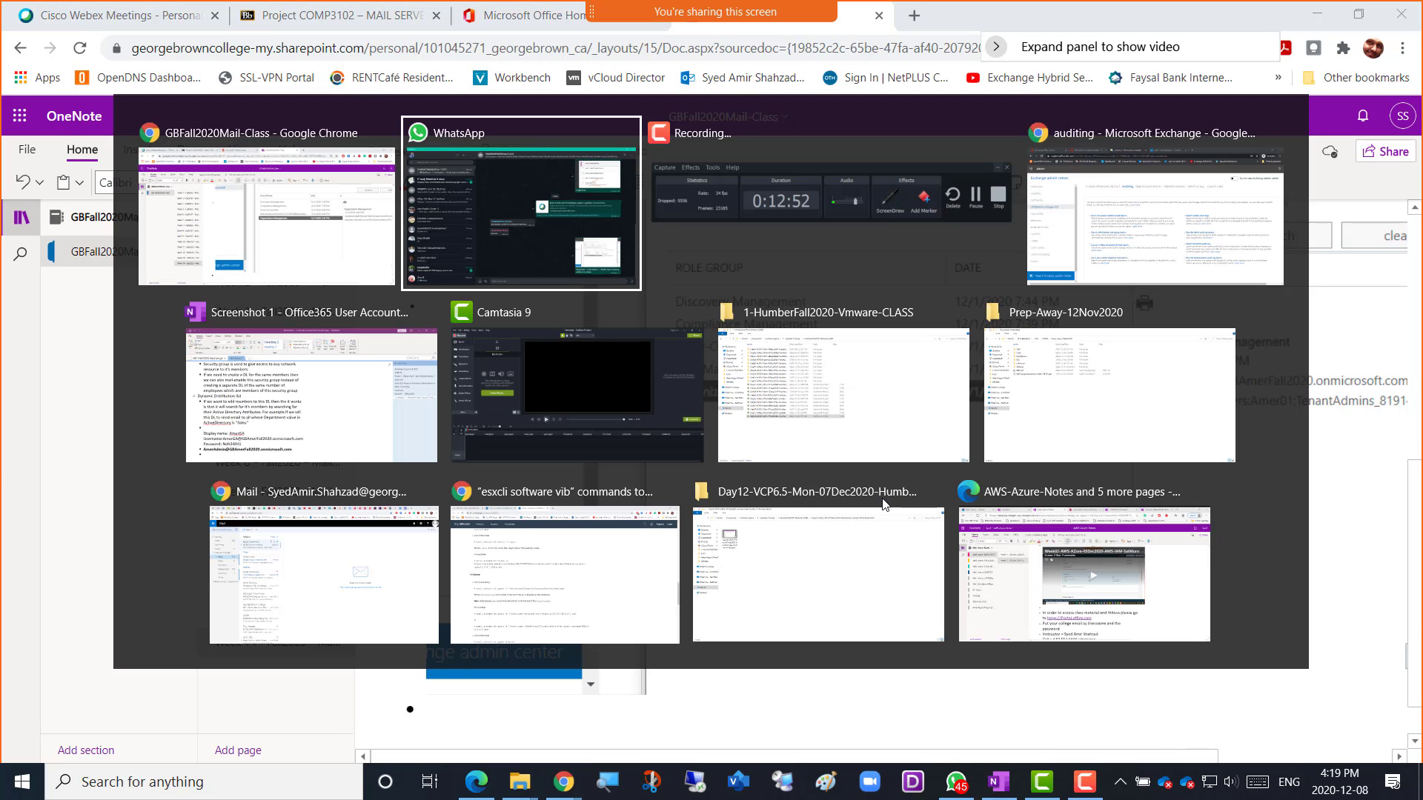
pyautogui.press('Escape')
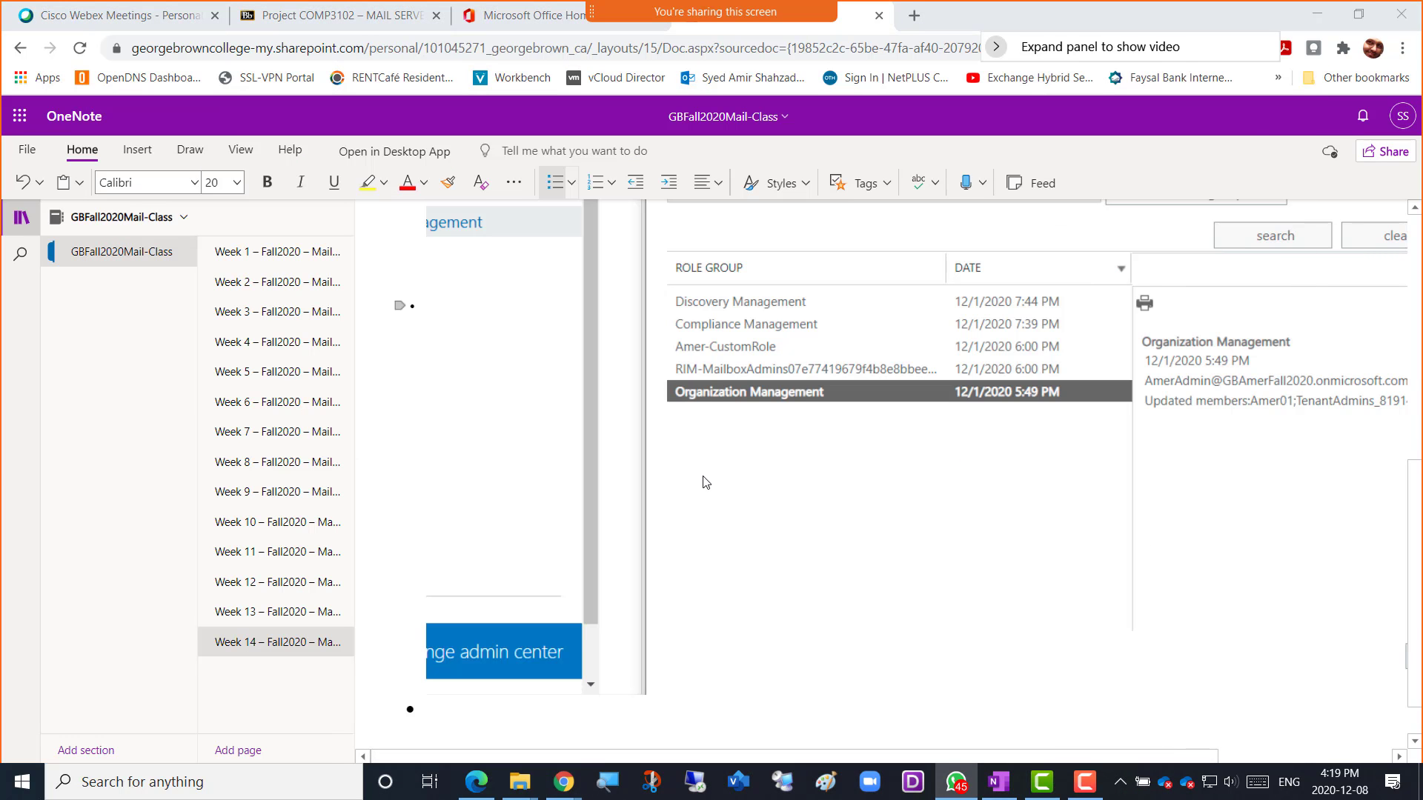
pyautogui.hotkey('alt', 'Tab')
pyautogui.press('Tab')
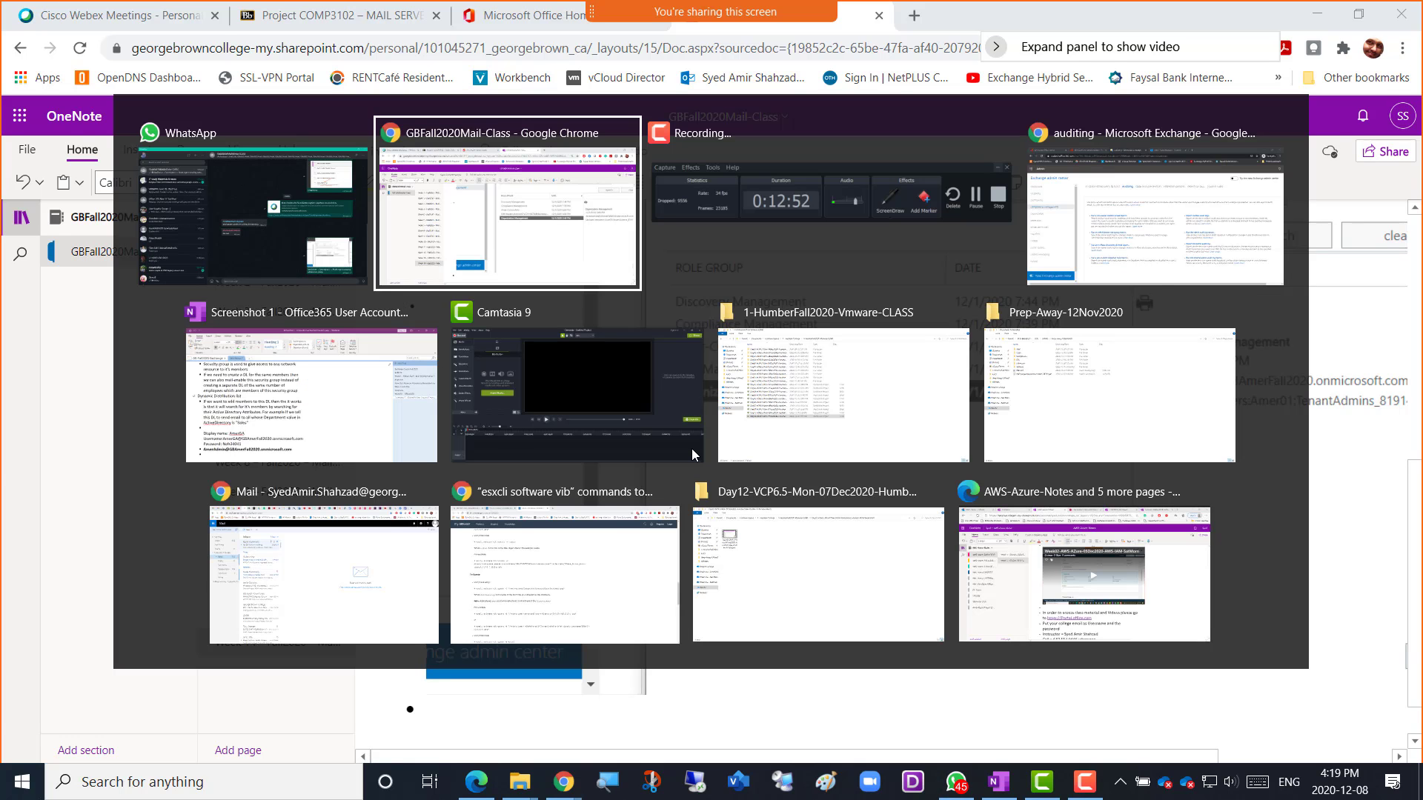
pyautogui.press('Escape')
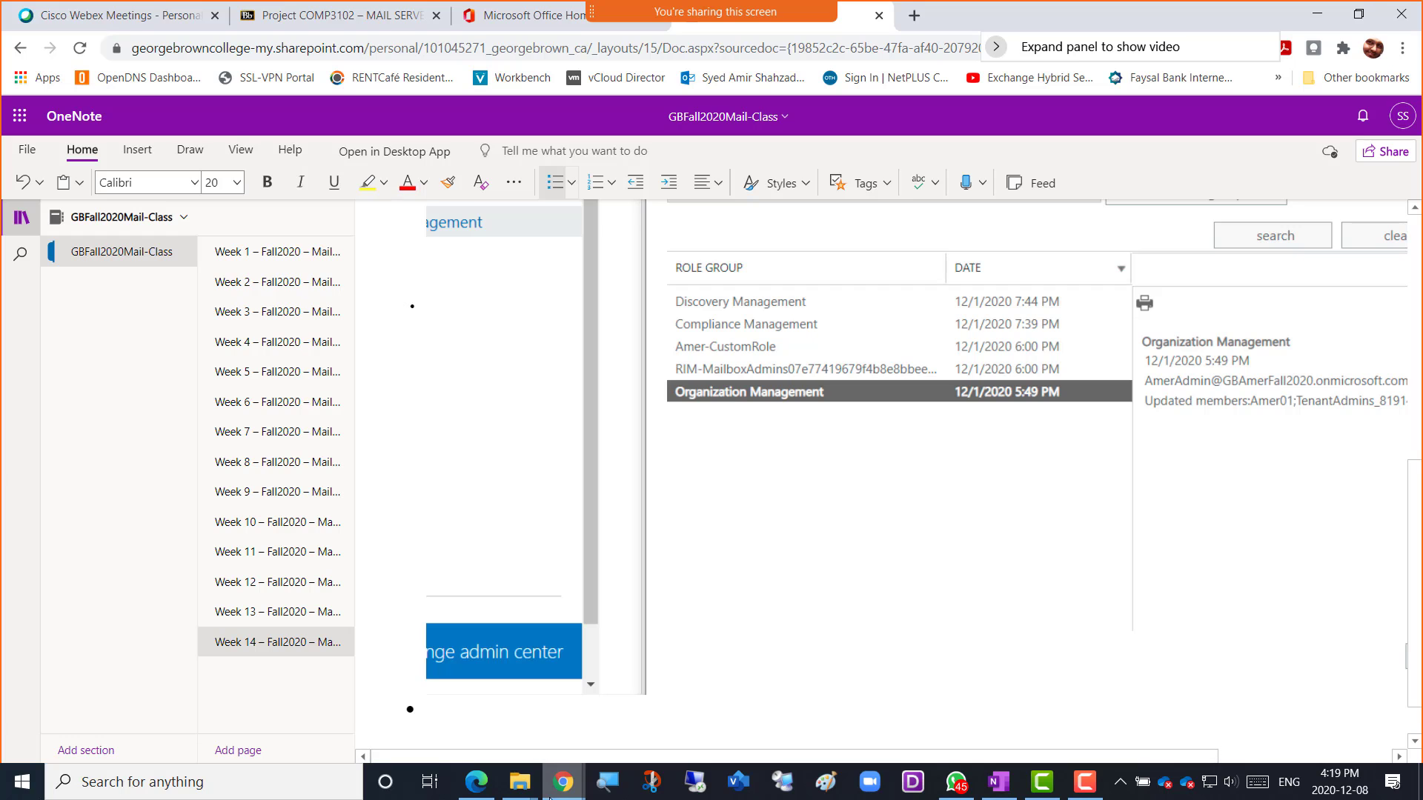
# From Chrome's auditing tab, rerun the role group report, check Organization Management, and close it.
pyautogui.moveTo(565, 793)
pyautogui.click(829, 701)
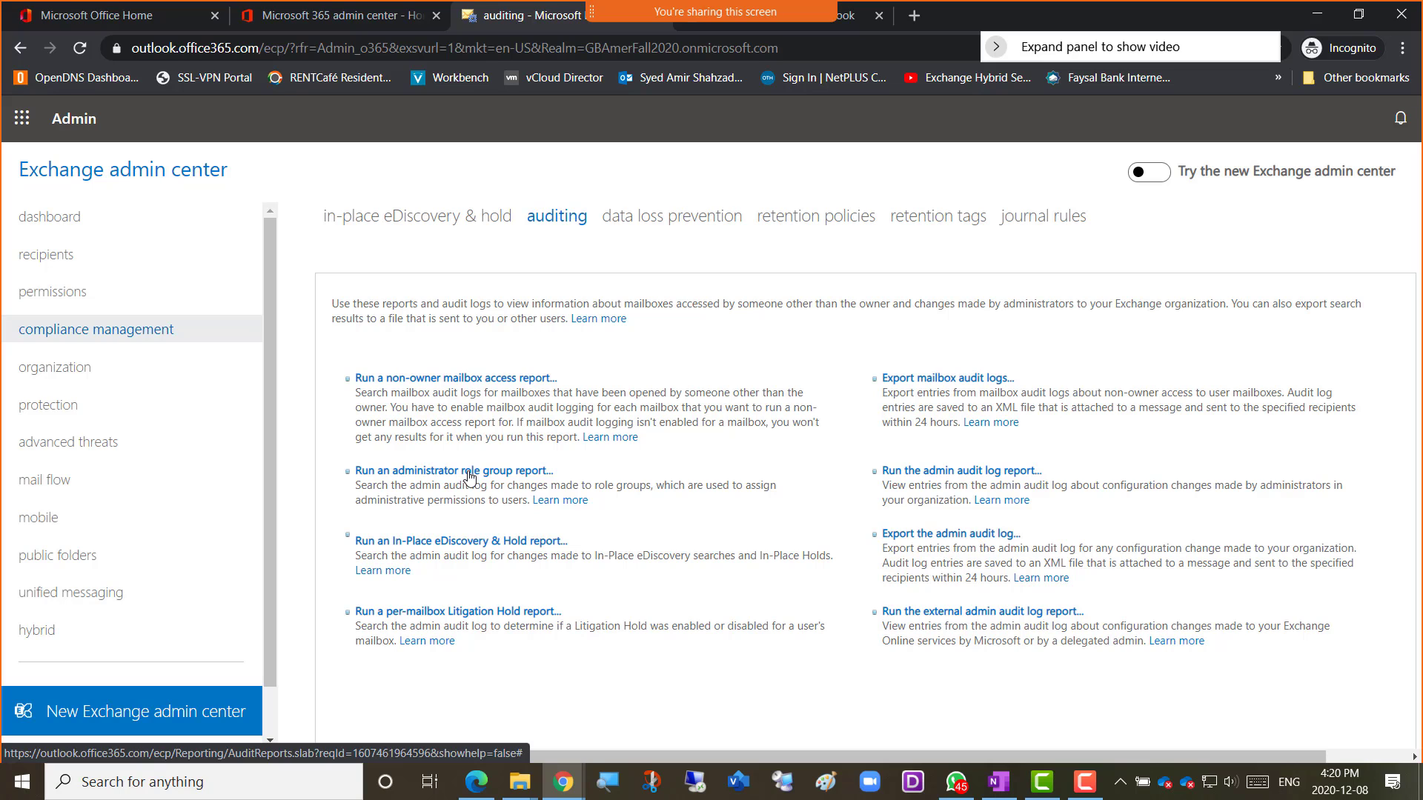
pyautogui.click(470, 474)
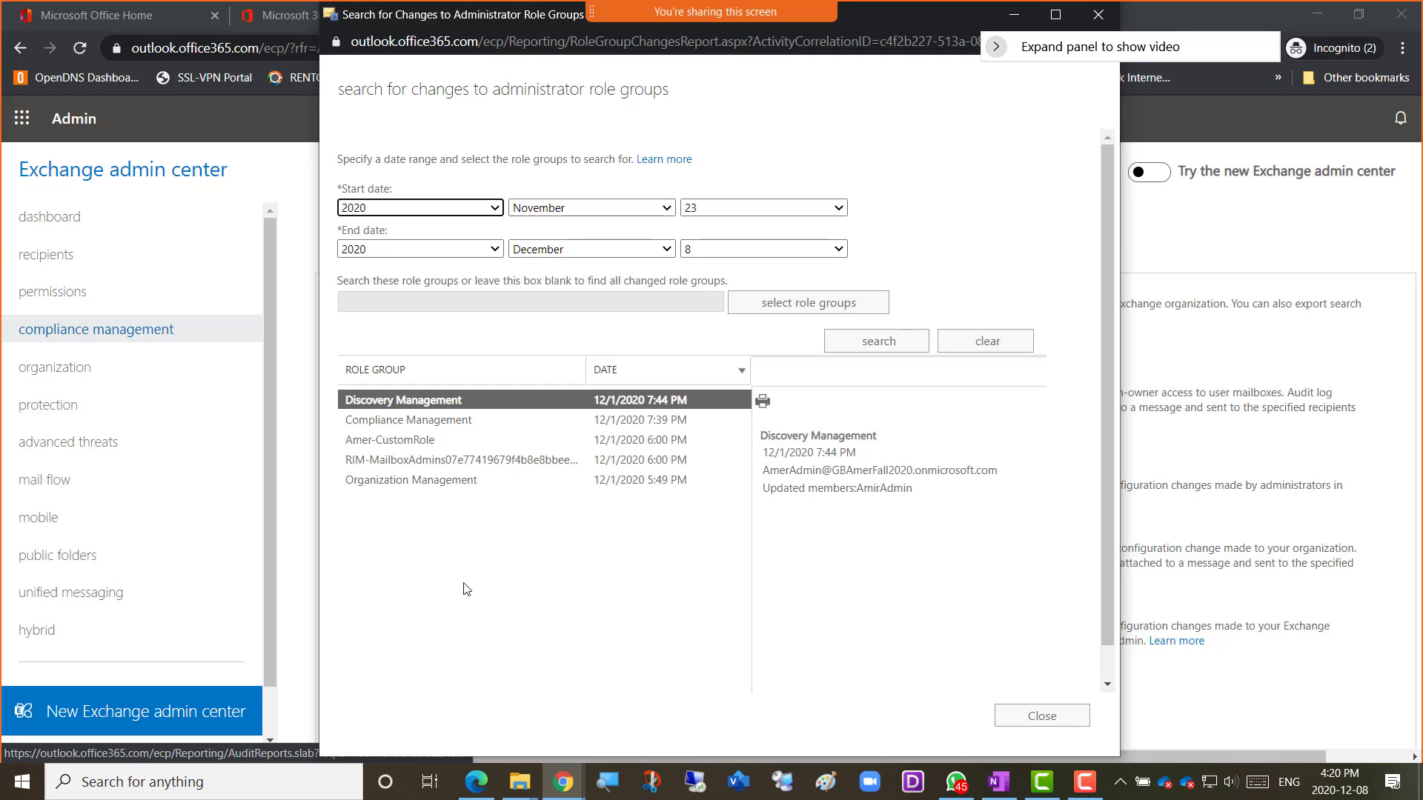
pyautogui.click(402, 492)
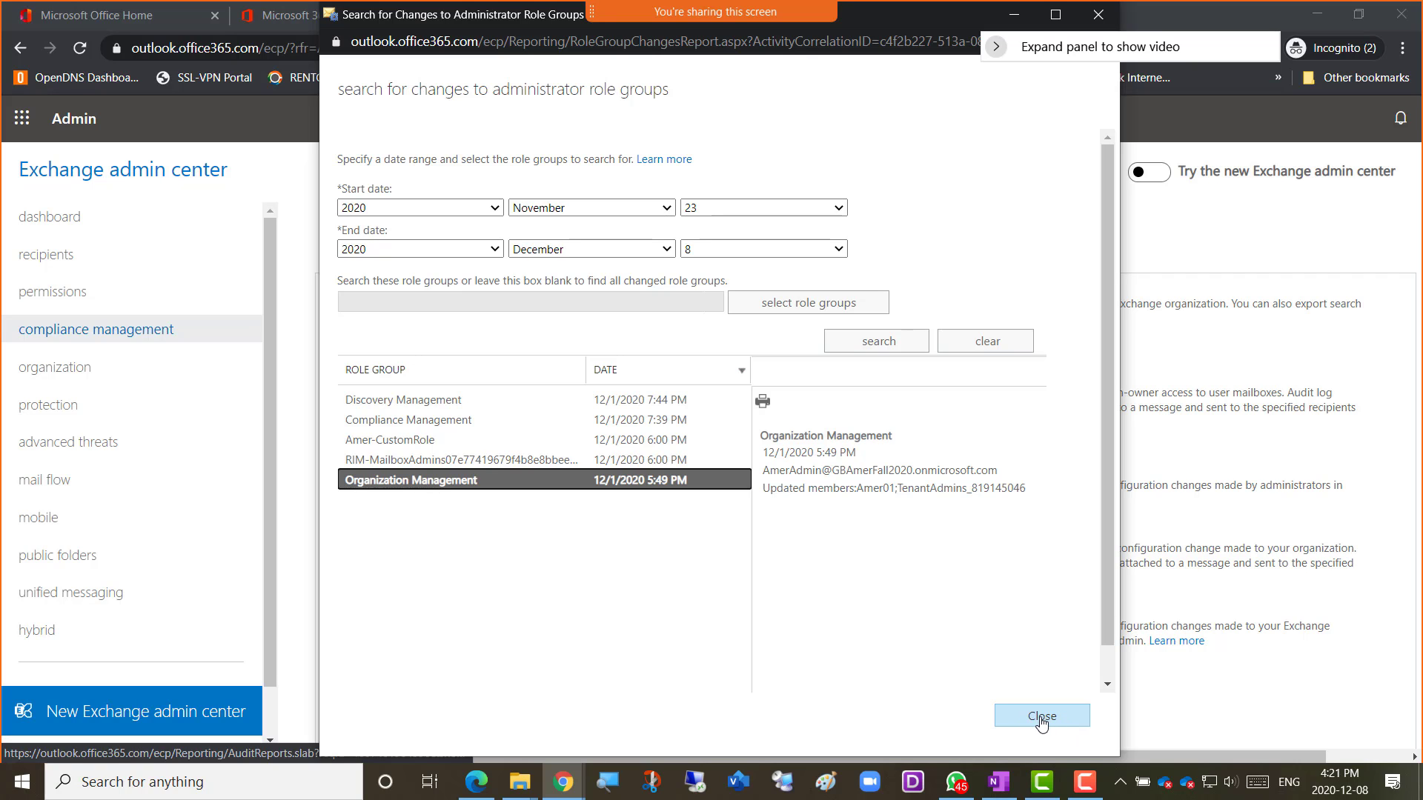
pyautogui.click(1042, 715)
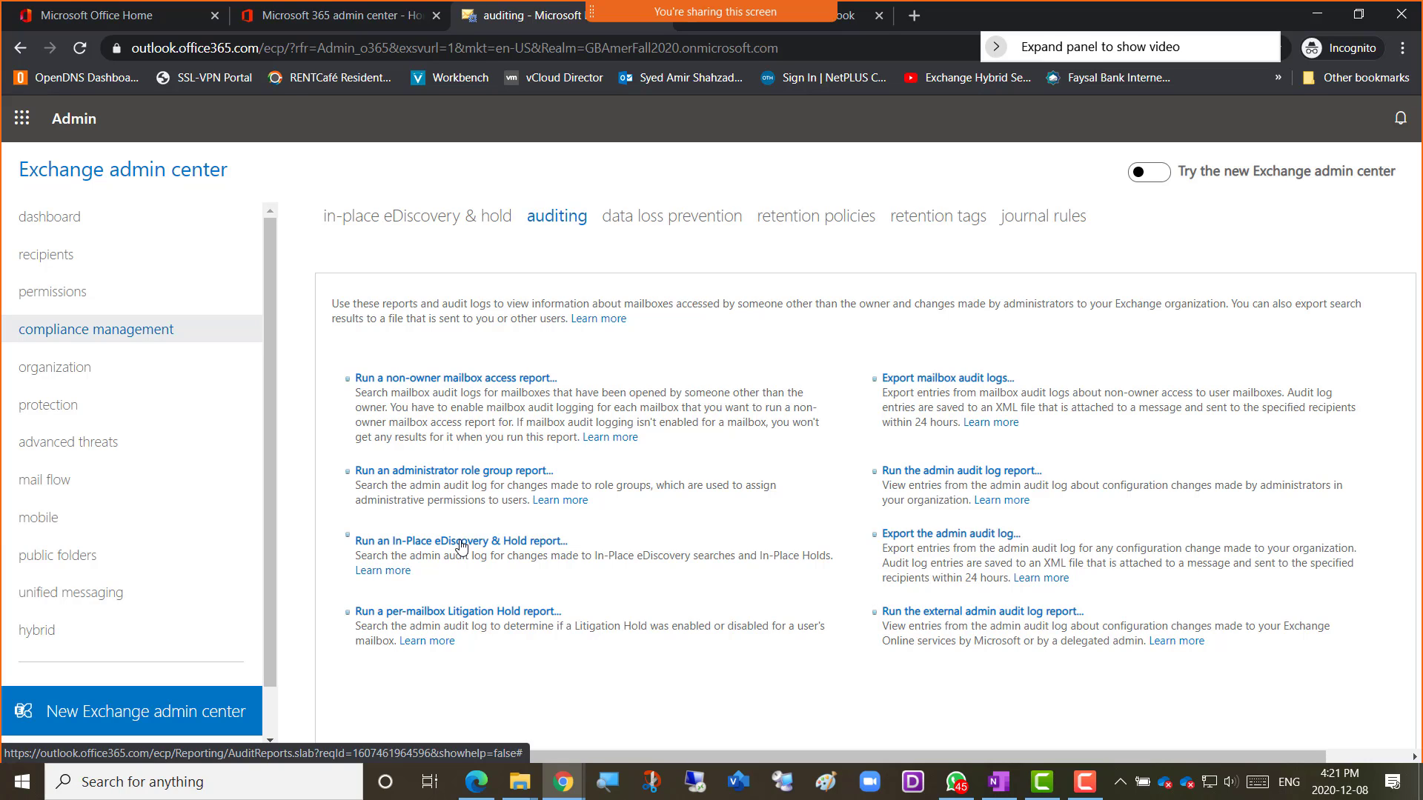
# Run the In-Place eDiscovery & Hold report, then close it back to the auditing list.
pyautogui.click(448, 544)
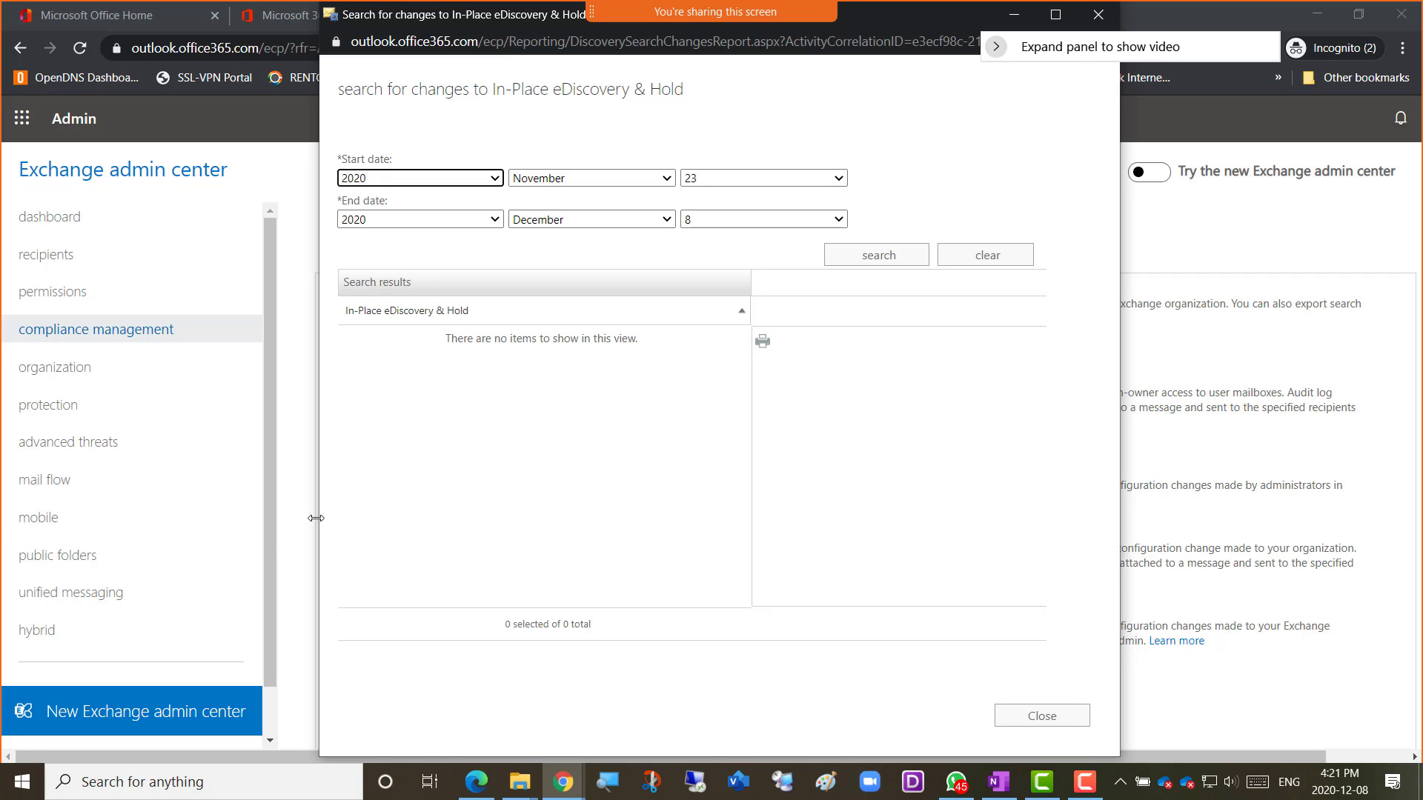
pyautogui.click(1045, 719)
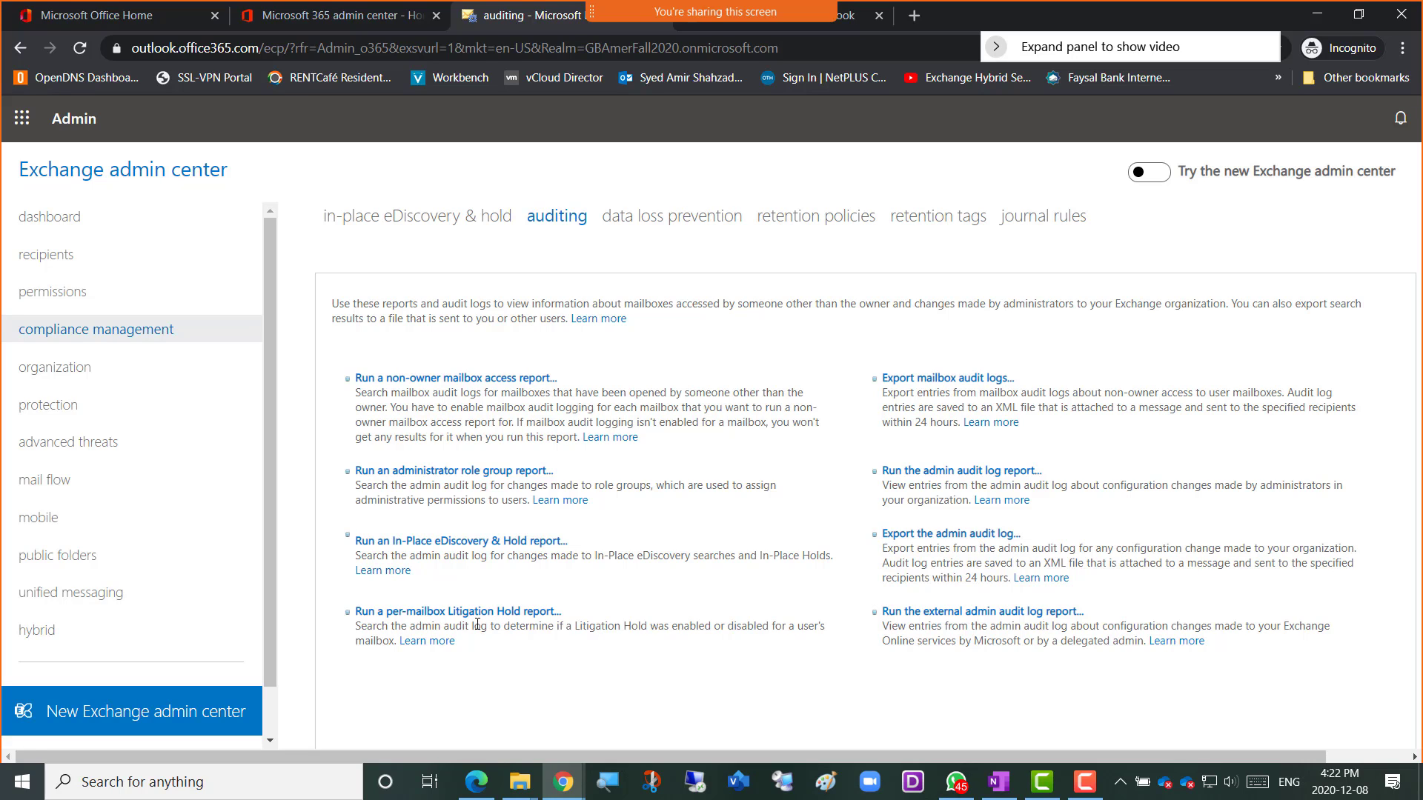
pyautogui.click(469, 612)
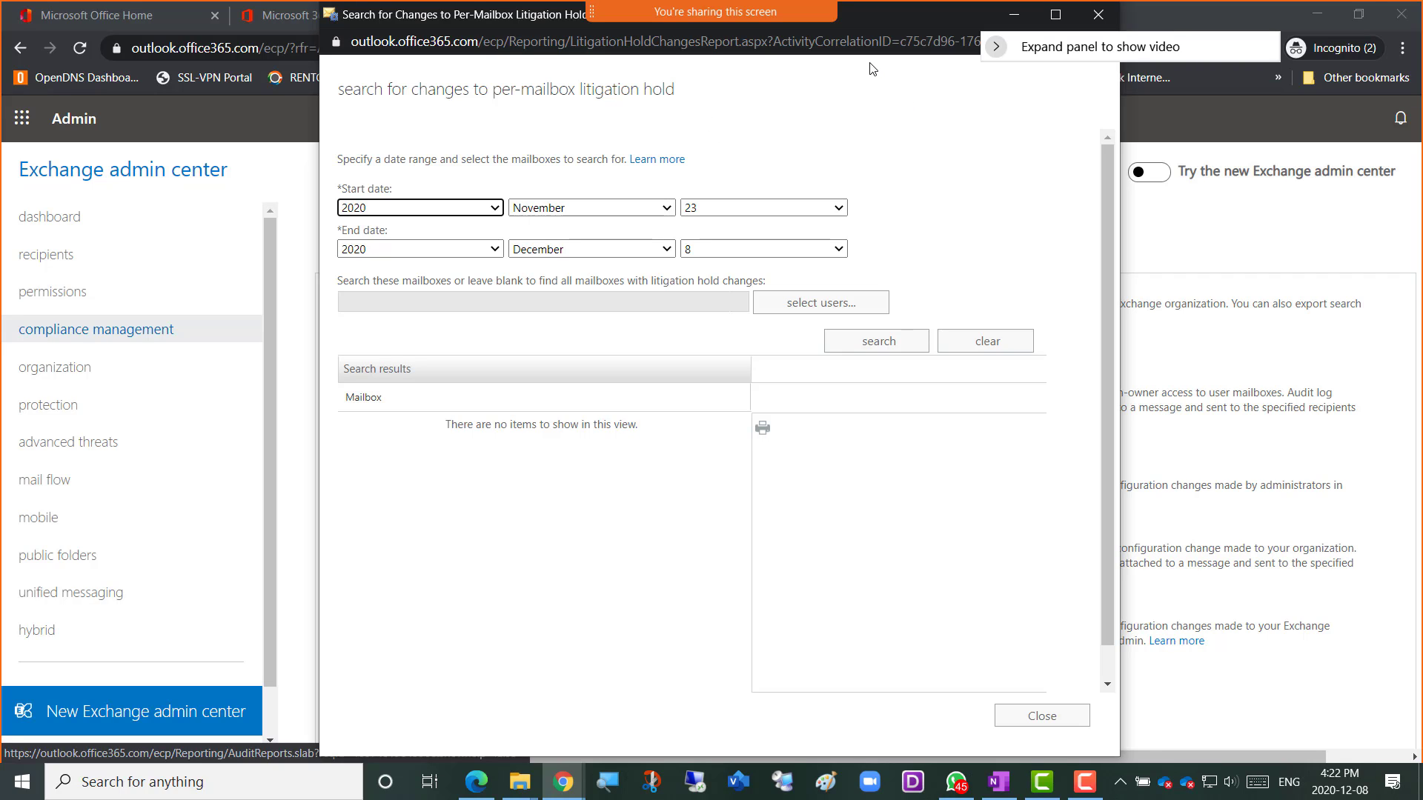
pyautogui.moveTo(872, 68); pyautogui.dragTo(855, 89)
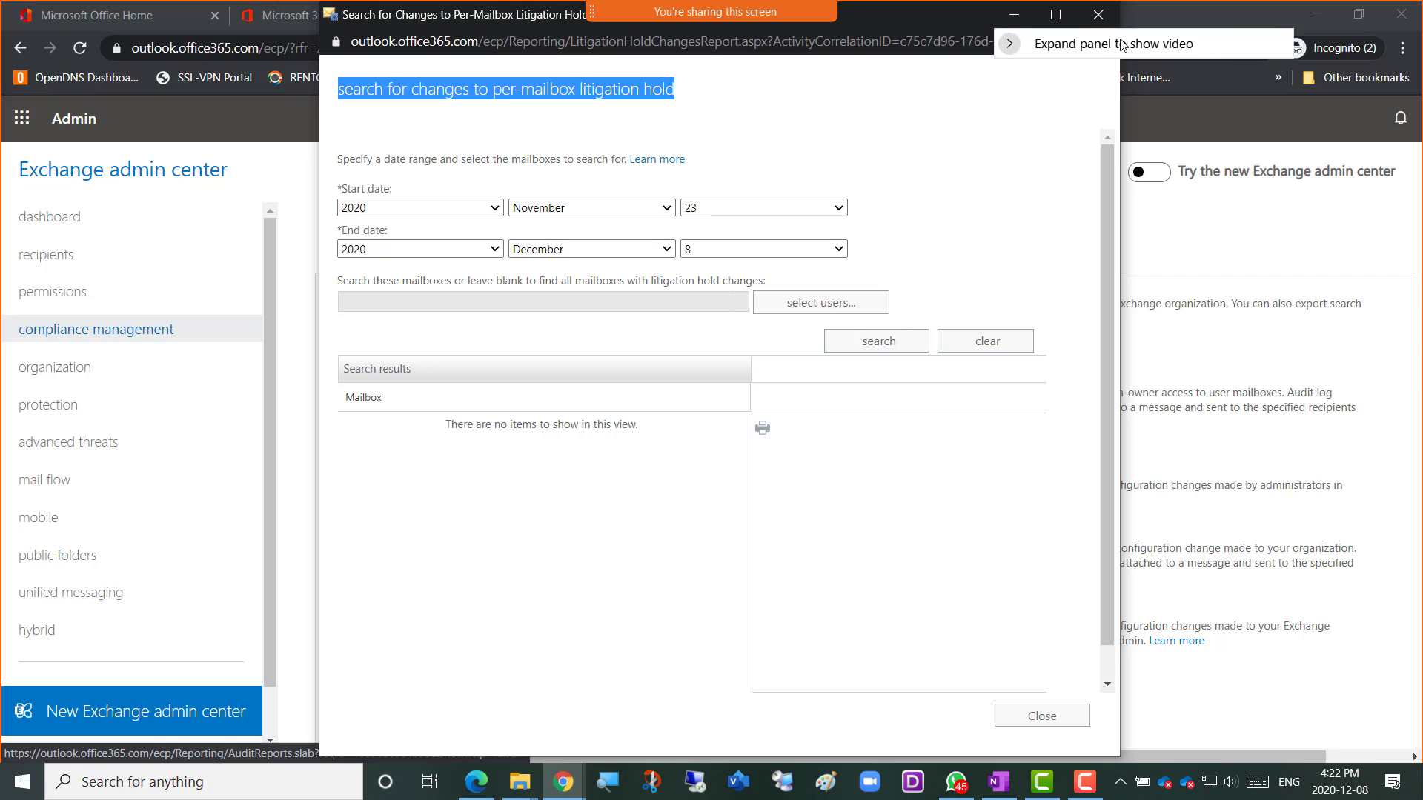
pyautogui.moveTo(1127, 51); pyautogui.dragTo(1252, 97)
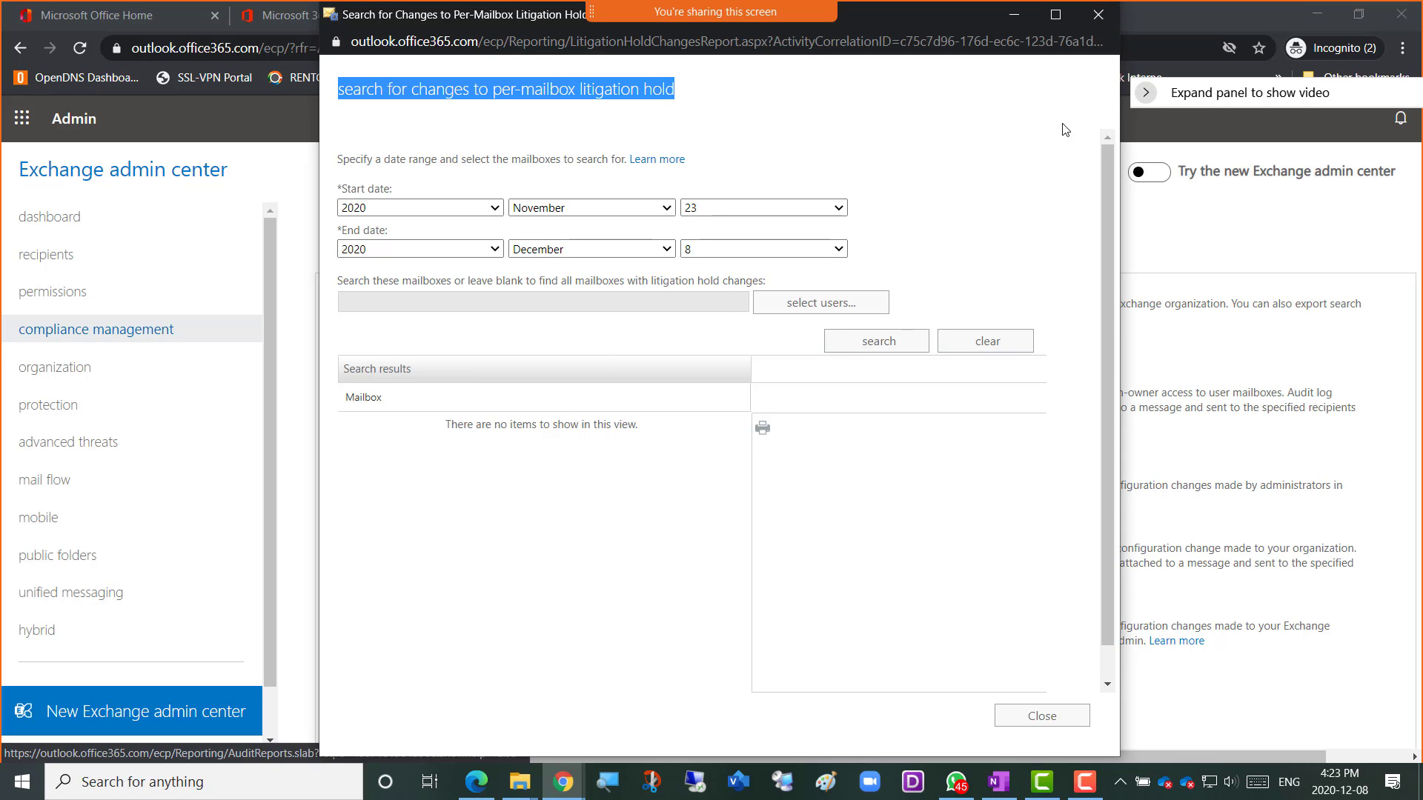
pyautogui.click(1097, 16)
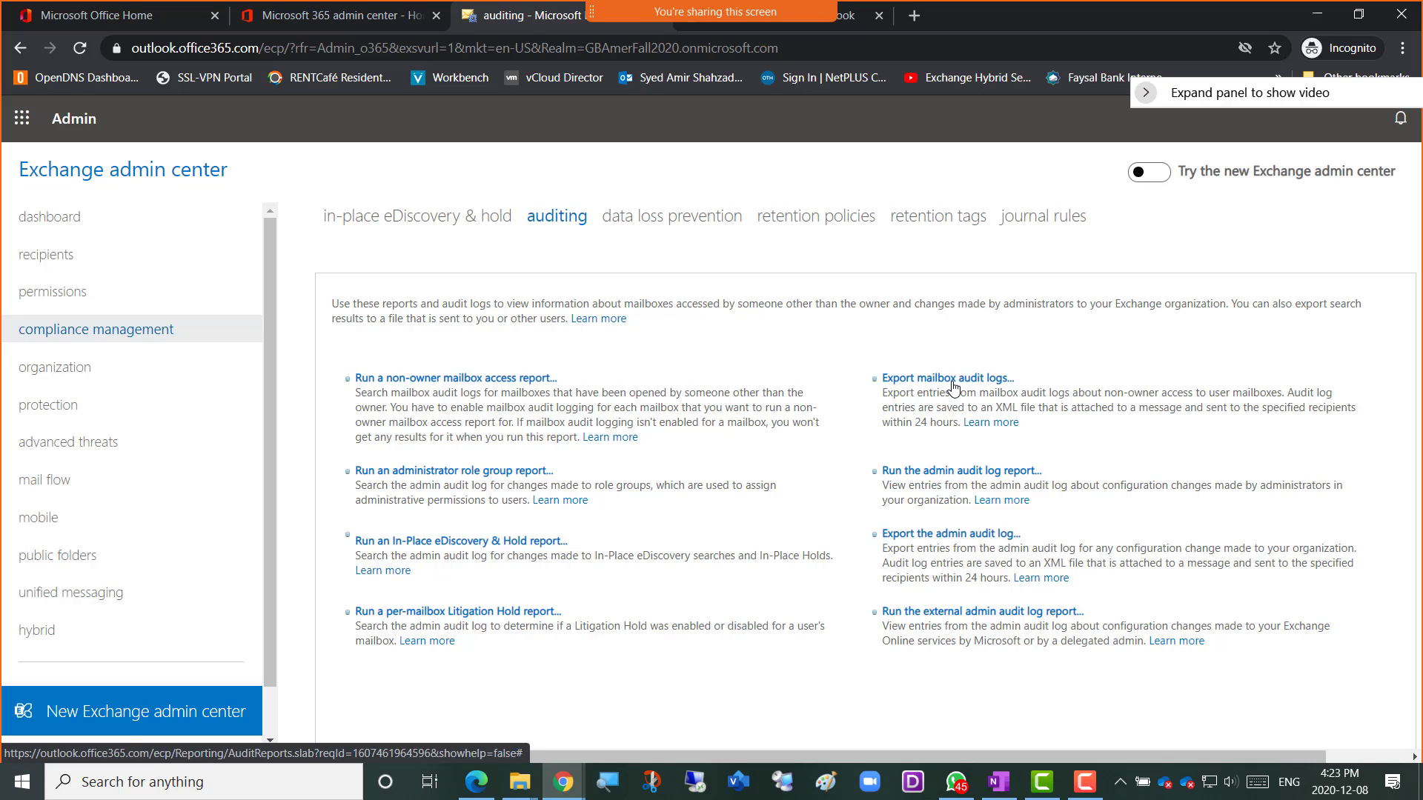
# Open the 'Export mailbox audit logs...' form, dated 23 November–8 December 2020 for all non-owners.
pyautogui.moveTo(923, 394); pyautogui.dragTo(1271, 395)
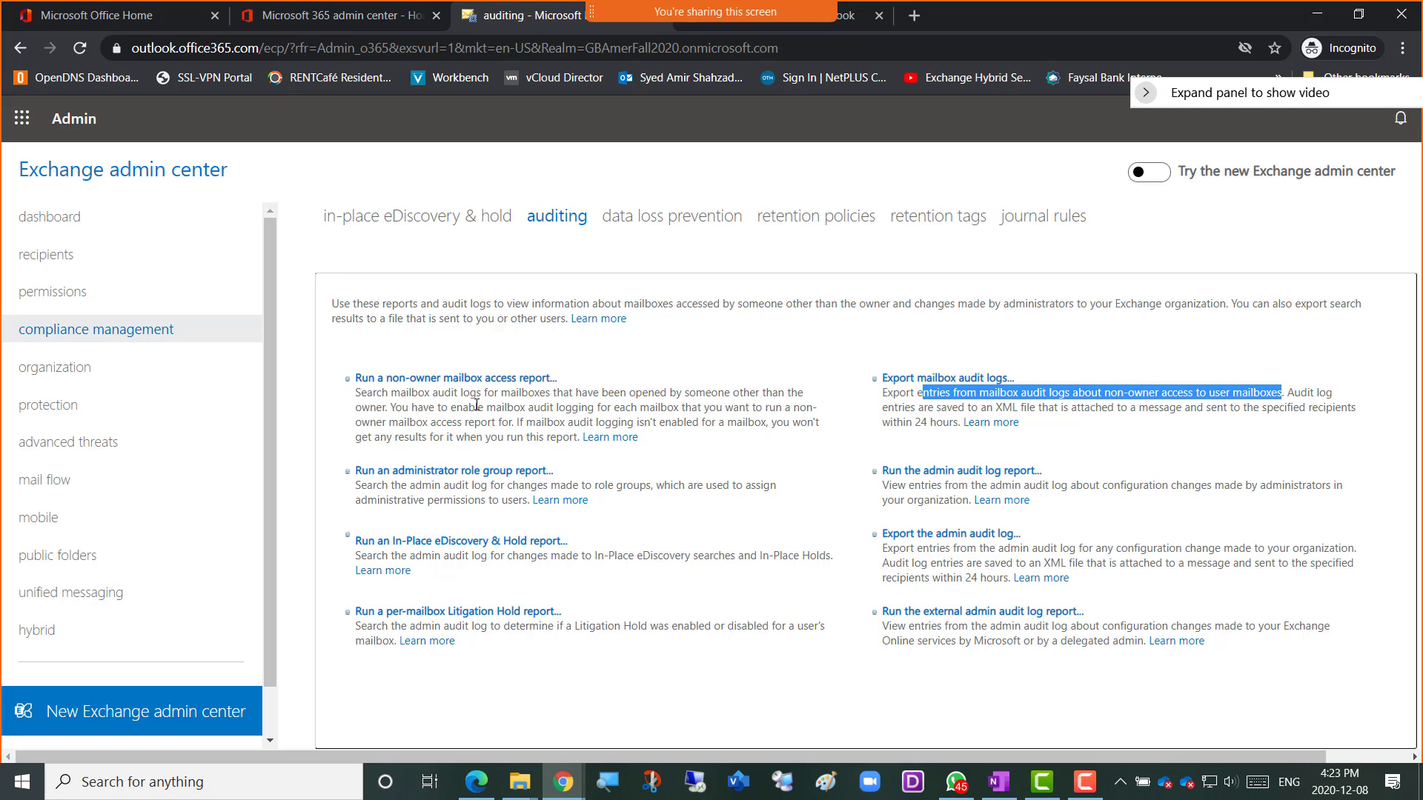
pyautogui.click(1093, 413)
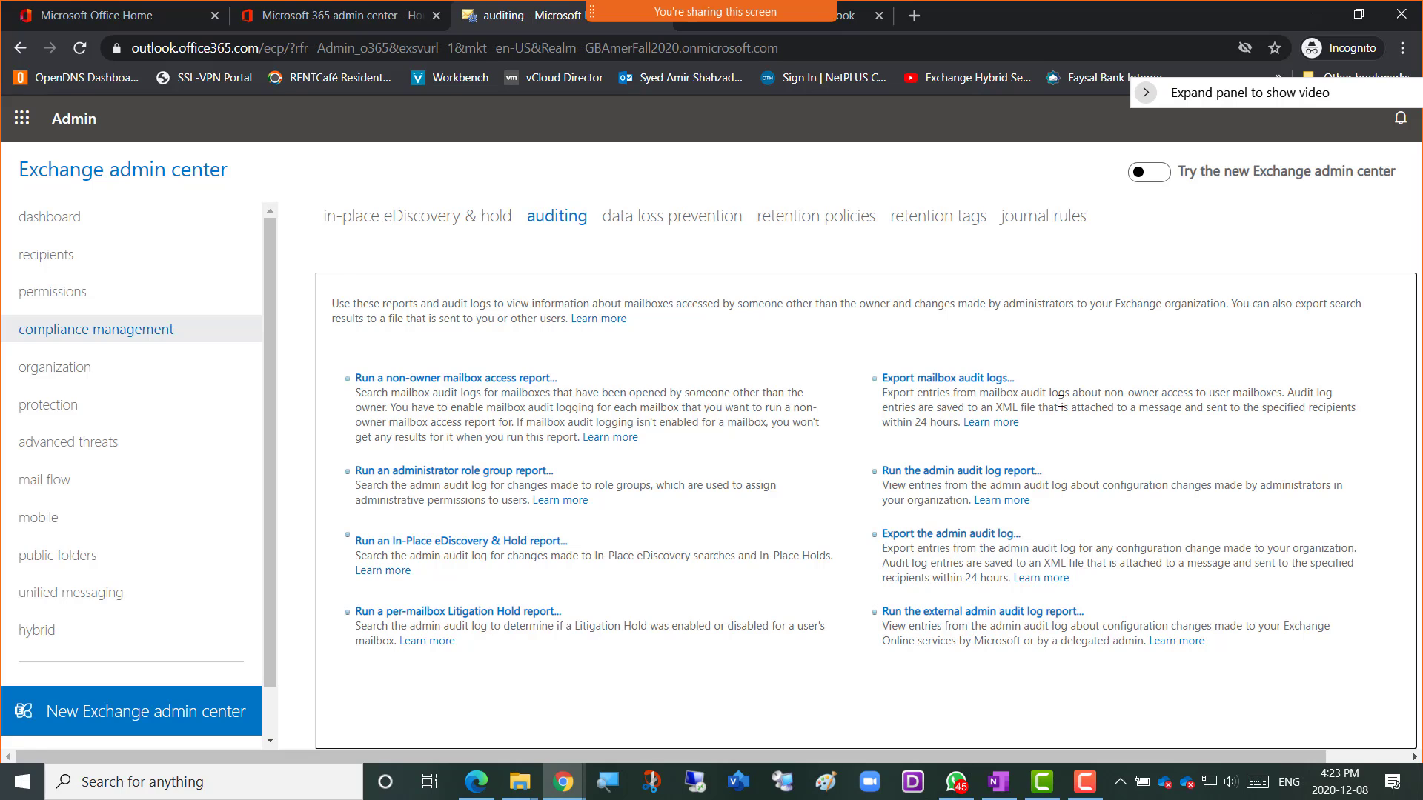
pyautogui.moveTo(1060, 393); pyautogui.dragTo(1295, 405)
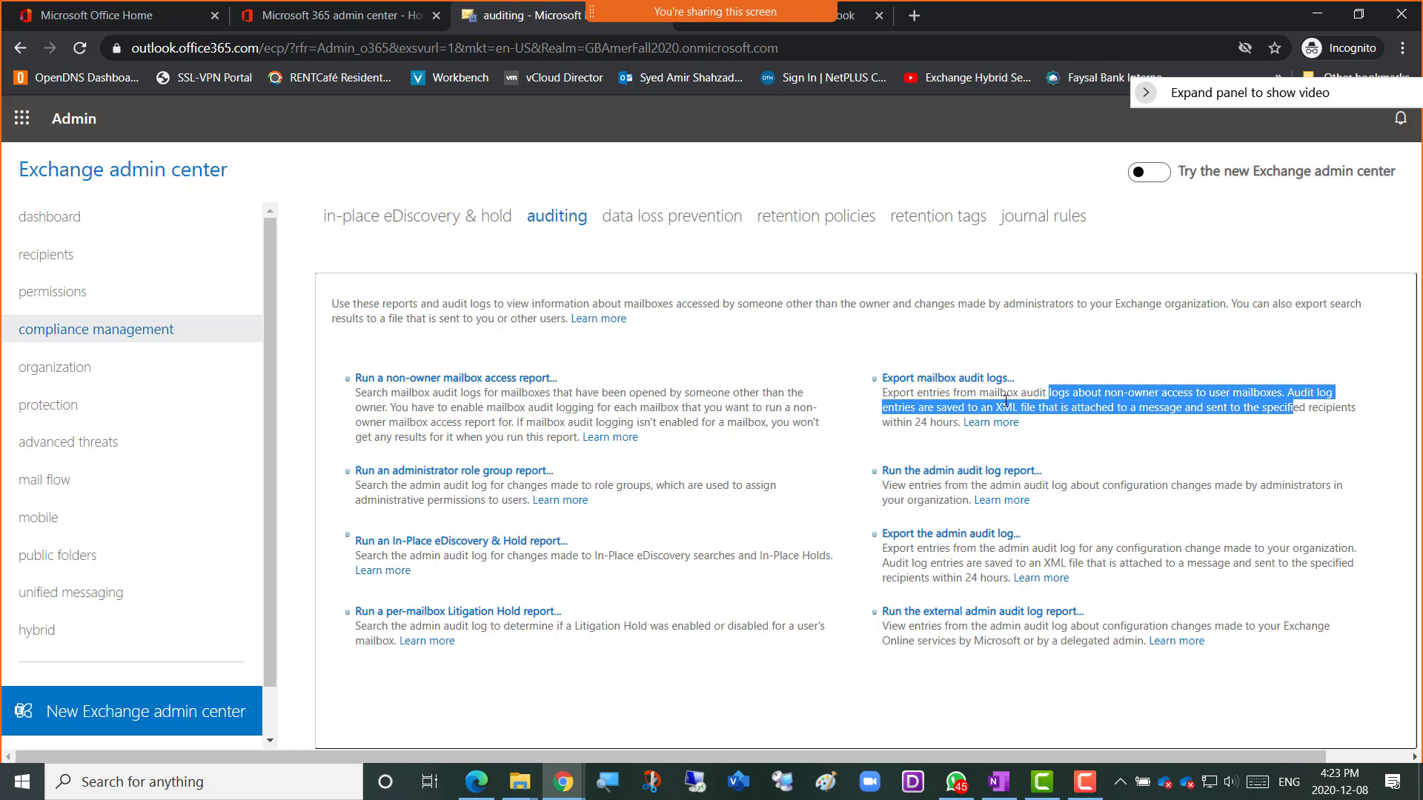
pyautogui.click(931, 389)
pyautogui.click(928, 378)
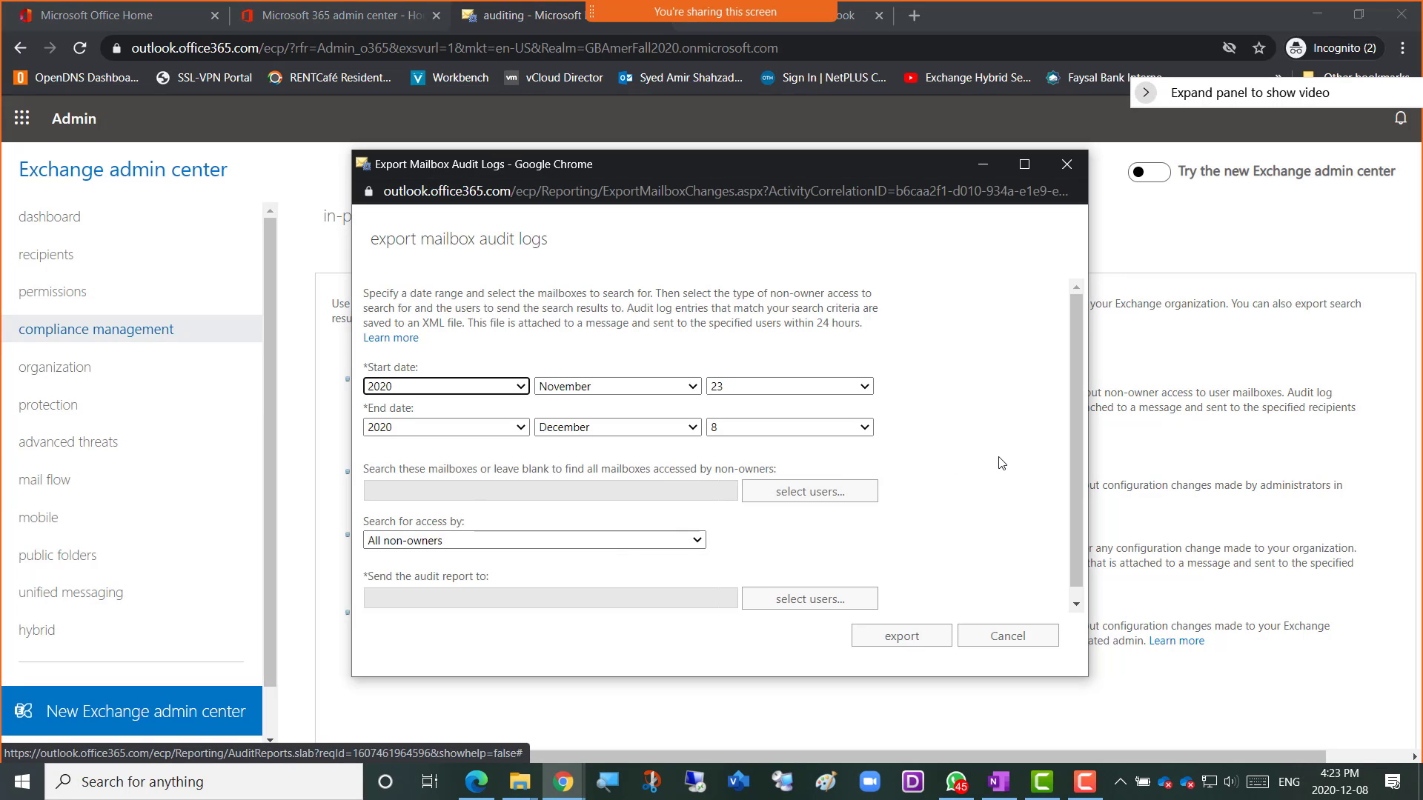
pyautogui.scroll(-1, 533, 534)
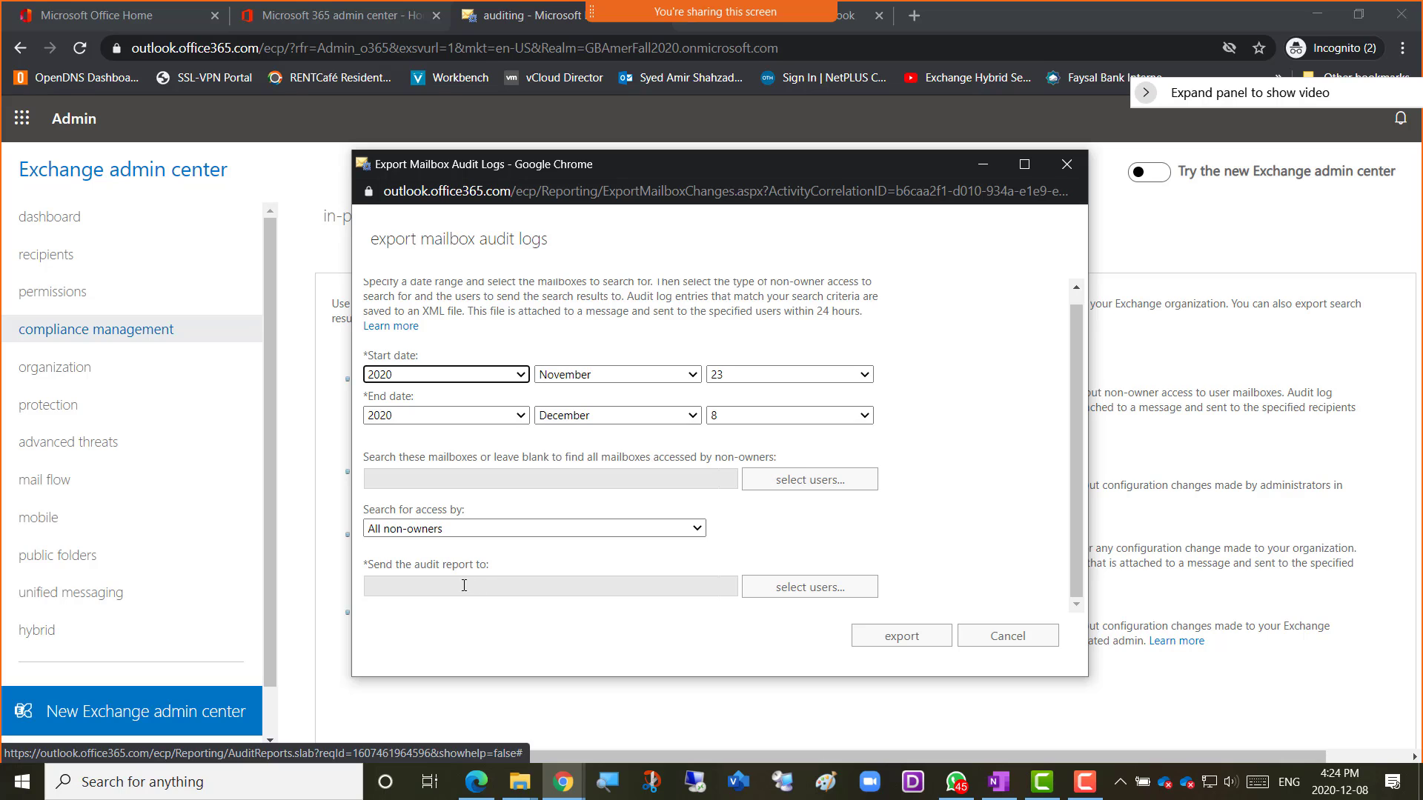
pyautogui.click(497, 589)
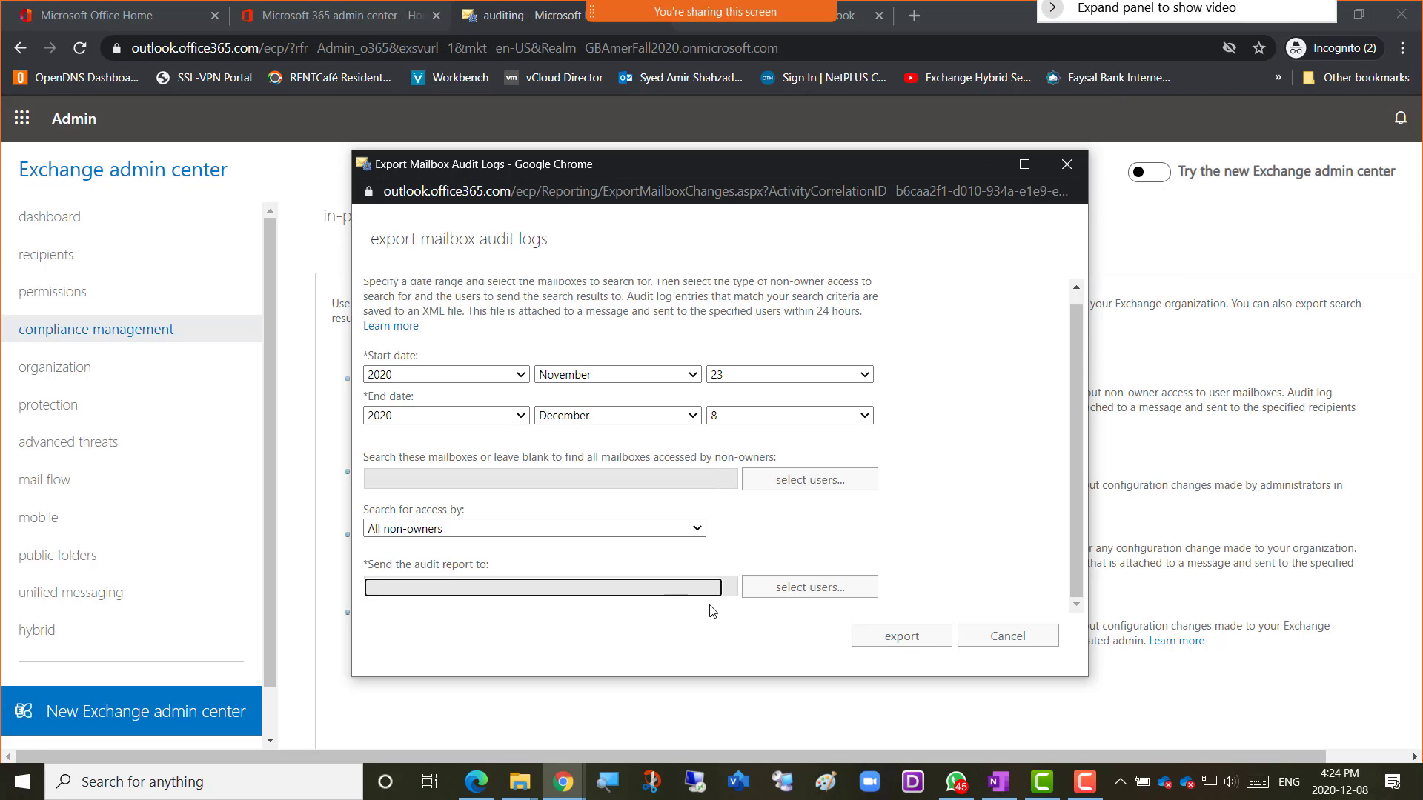
# Search for the admin account, add it as report recipient, and export the mailbox audit logs.
pyautogui.click(804, 589)
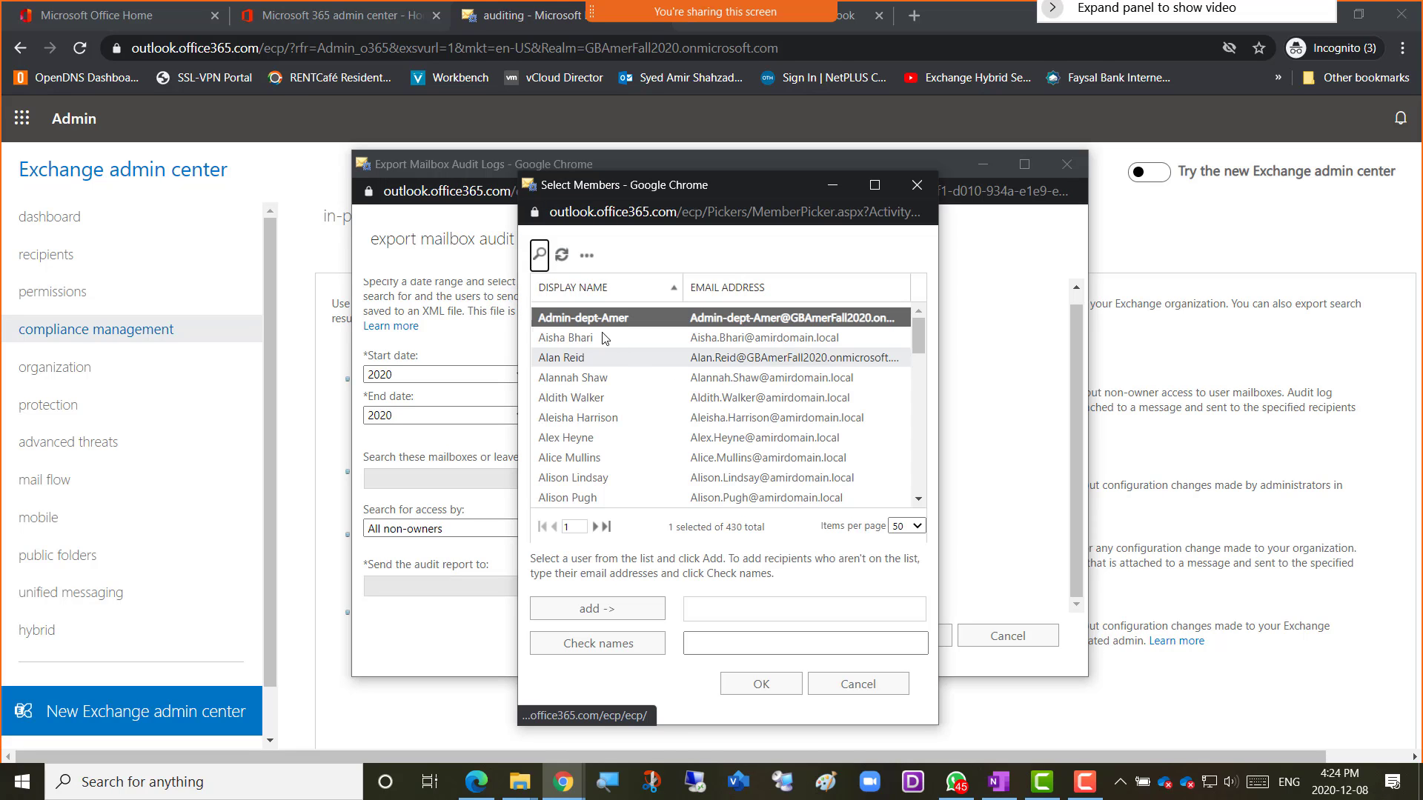
pyautogui.click(539, 255)
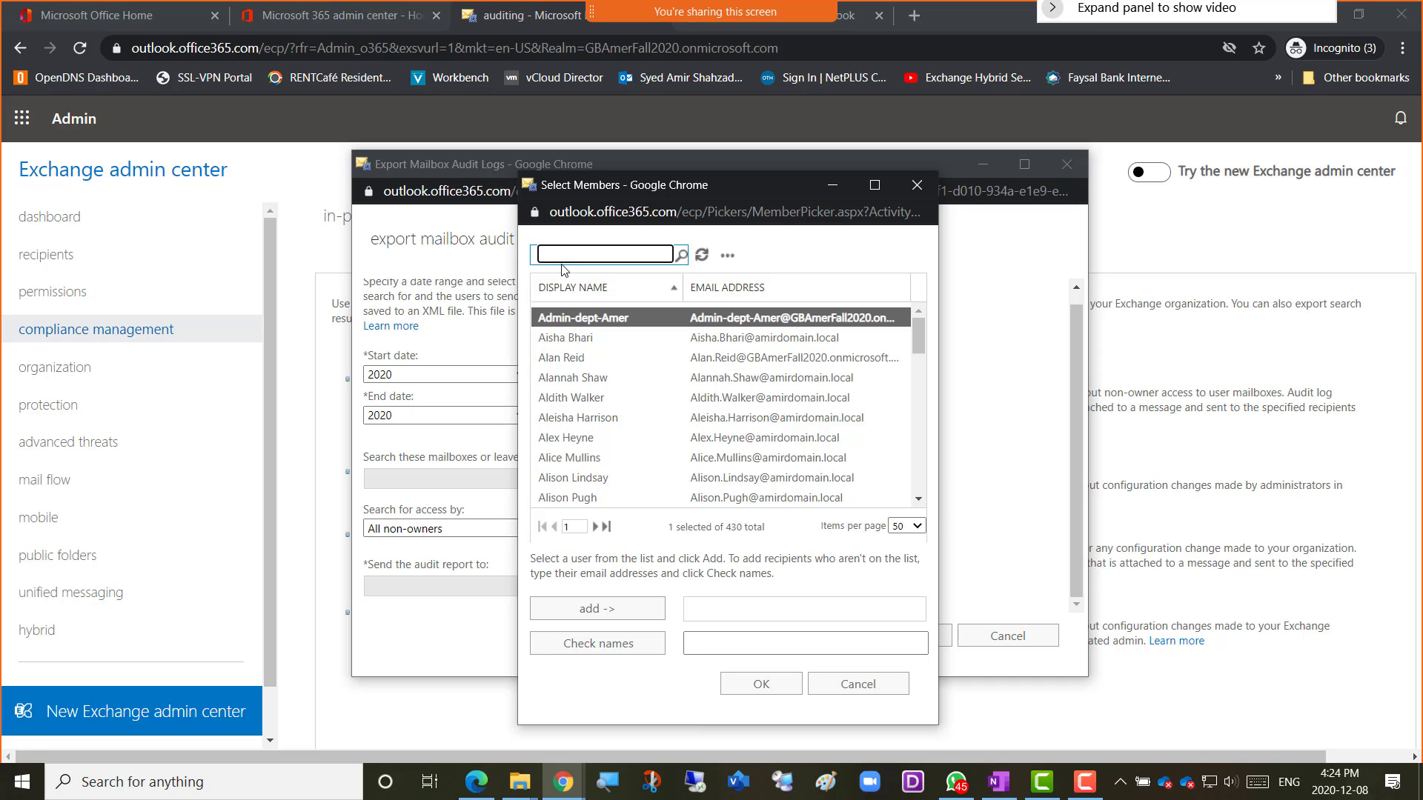
pyautogui.write('amiradmin')
pyautogui.press('Return')
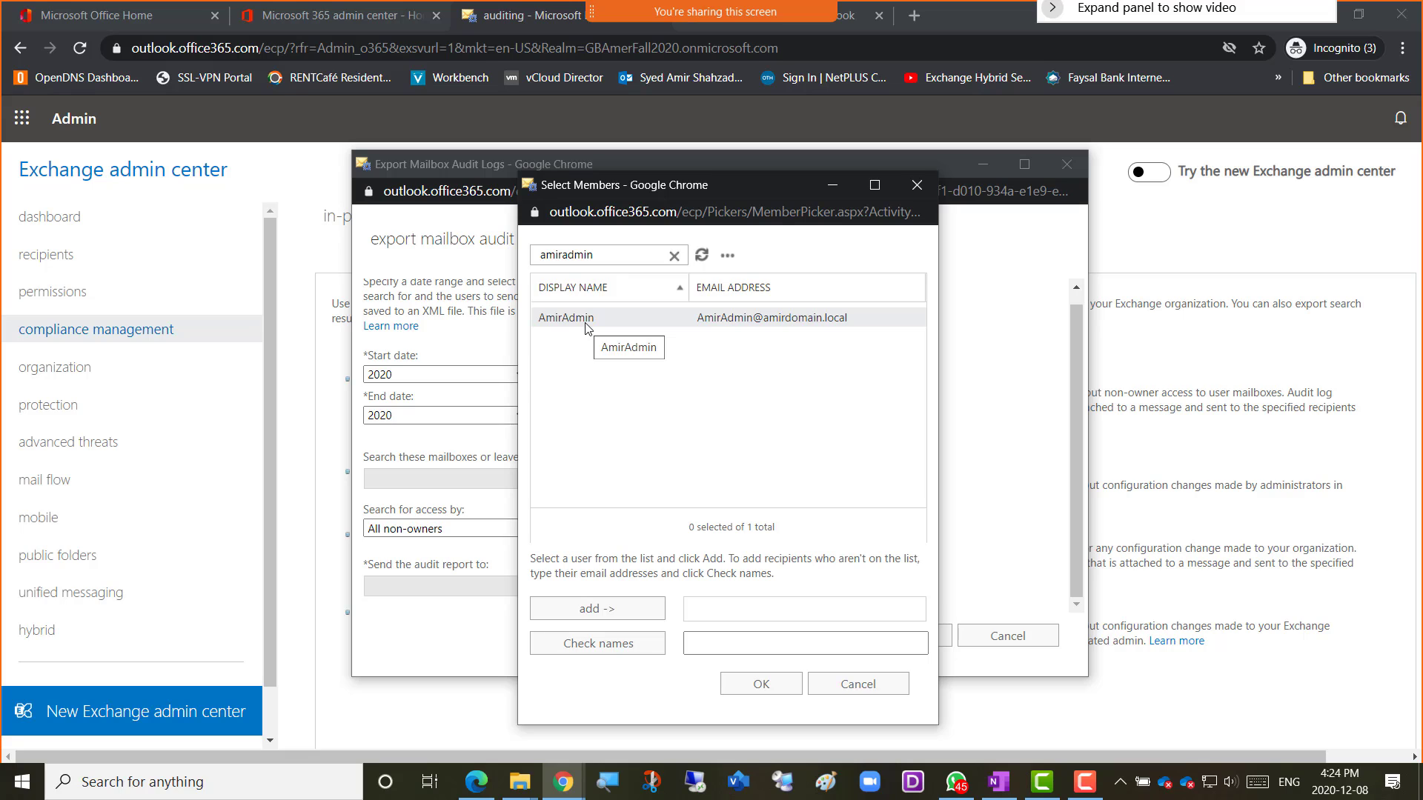
pyautogui.doubleClick(586, 323)
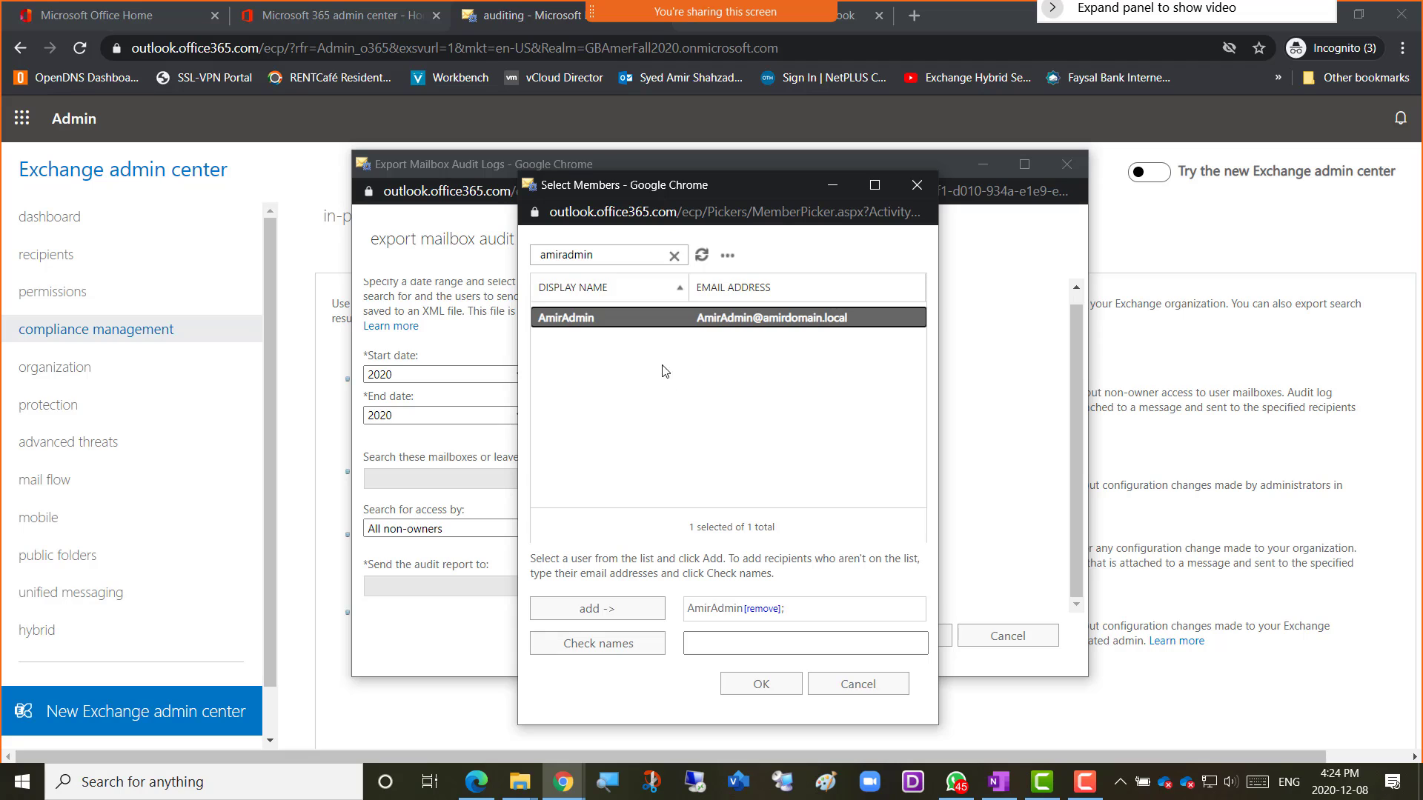
pyautogui.click(762, 694)
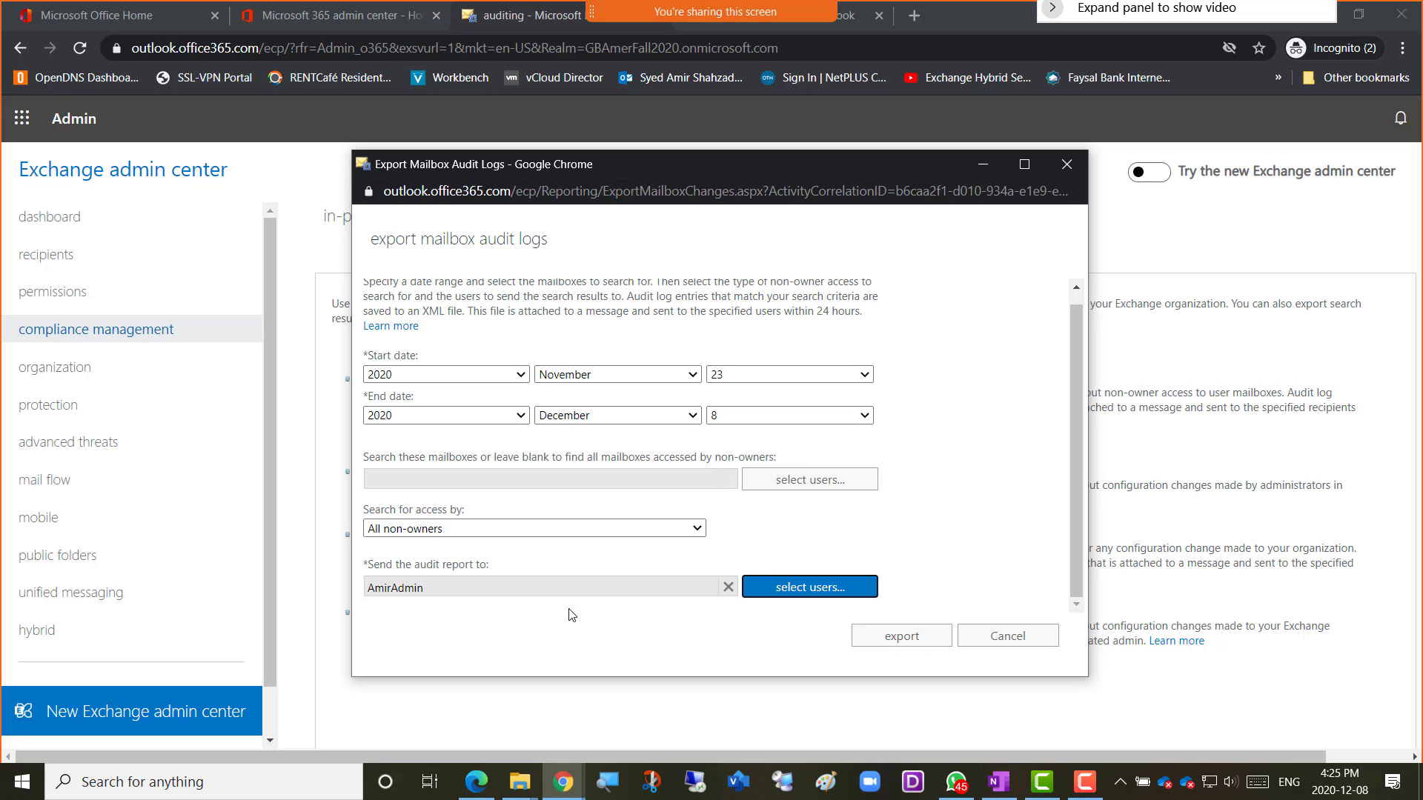
pyautogui.click(902, 637)
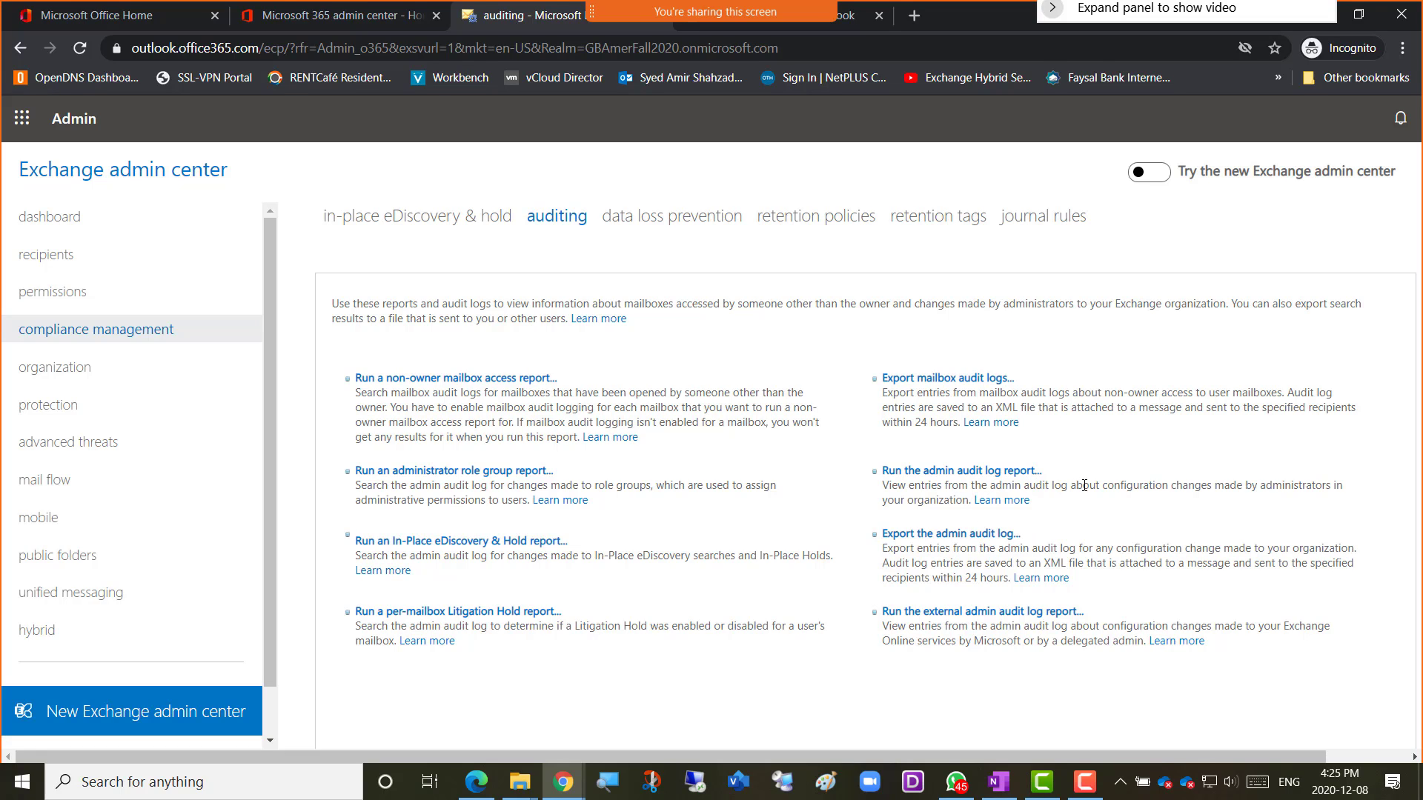
# Run the admin audit log report, listing 80 configuration changes from 23 November–8 December 2020.
pyautogui.moveTo(1103, 483); pyautogui.dragTo(1332, 497)
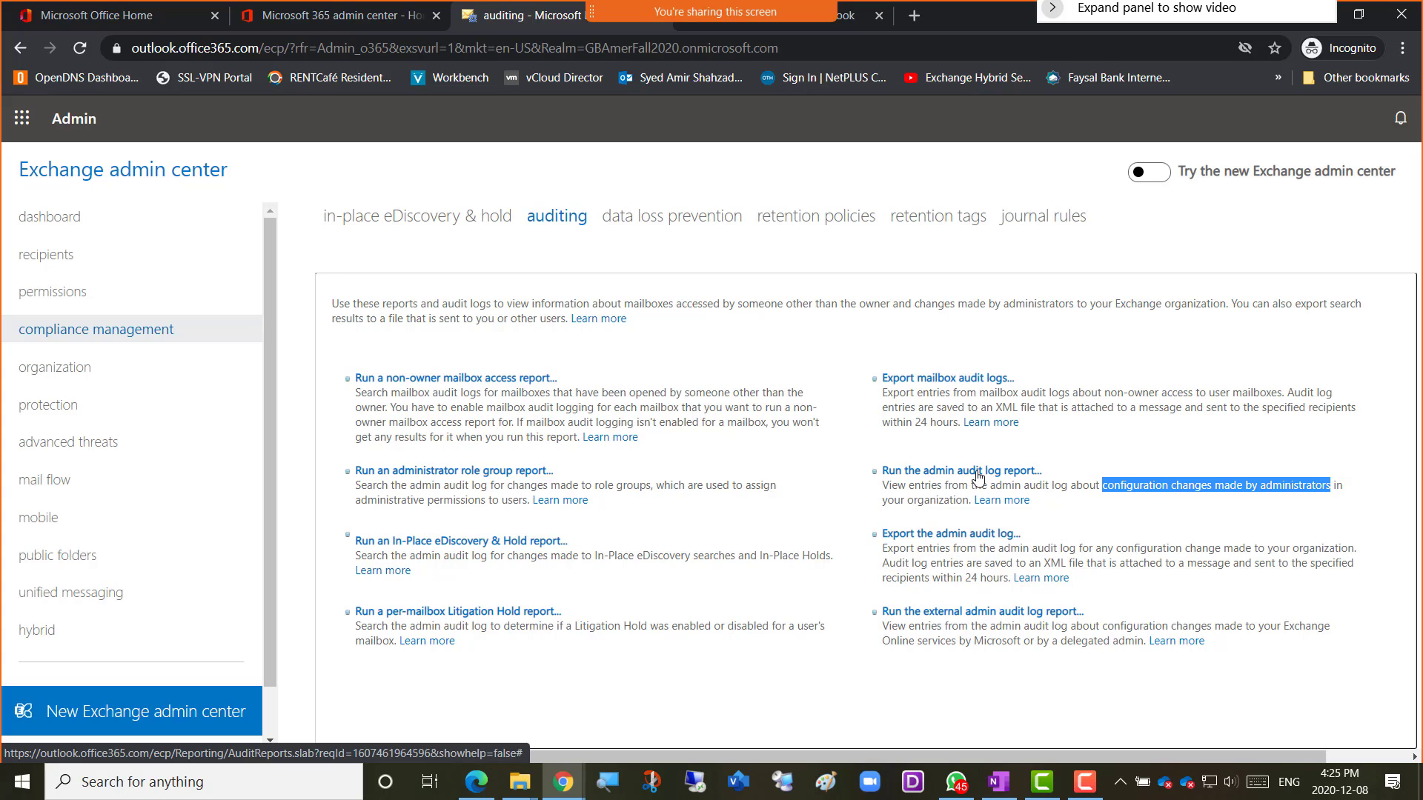
pyautogui.click(978, 472)
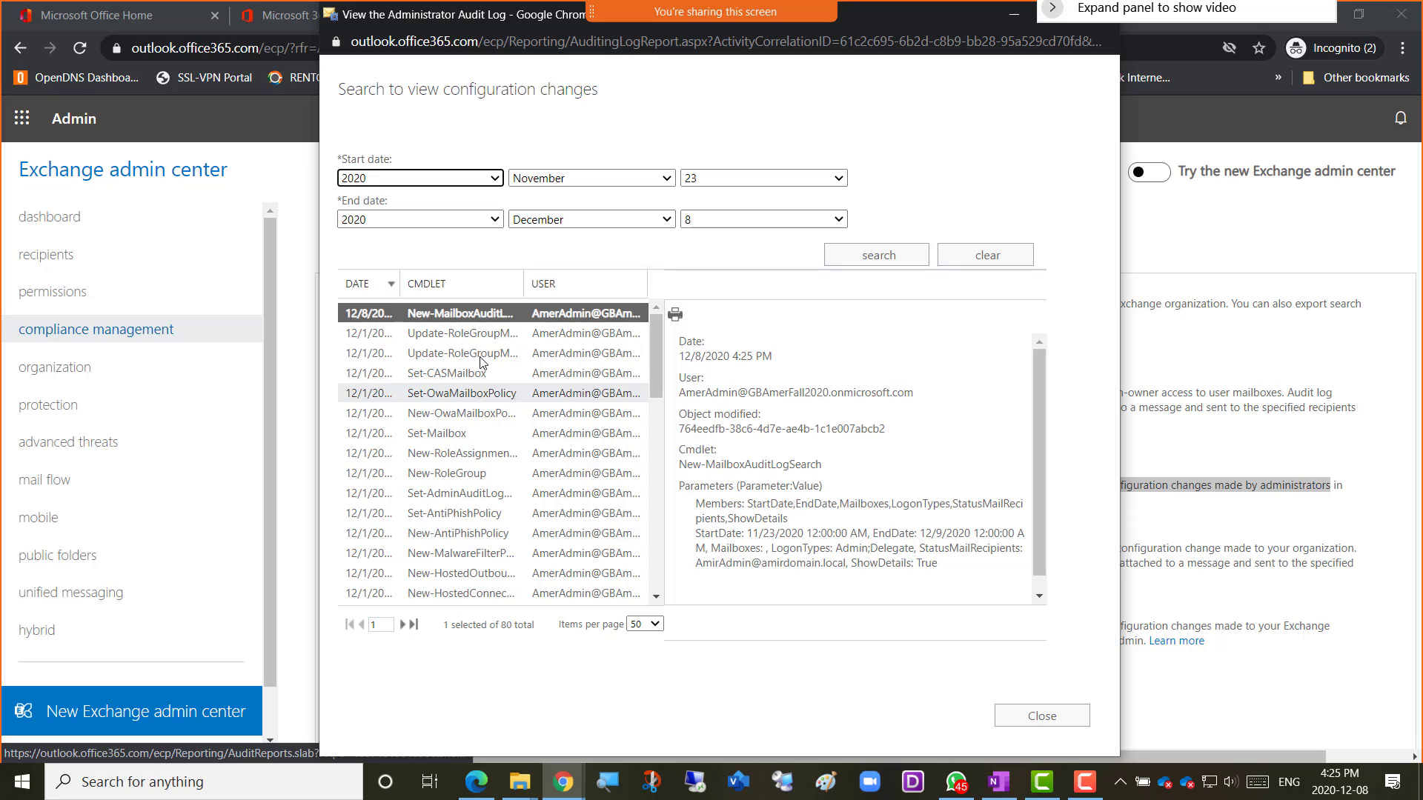
# Page past the first results, then set the admin audit log to 500 items per page.
pyautogui.scroll(-6, 483, 361)
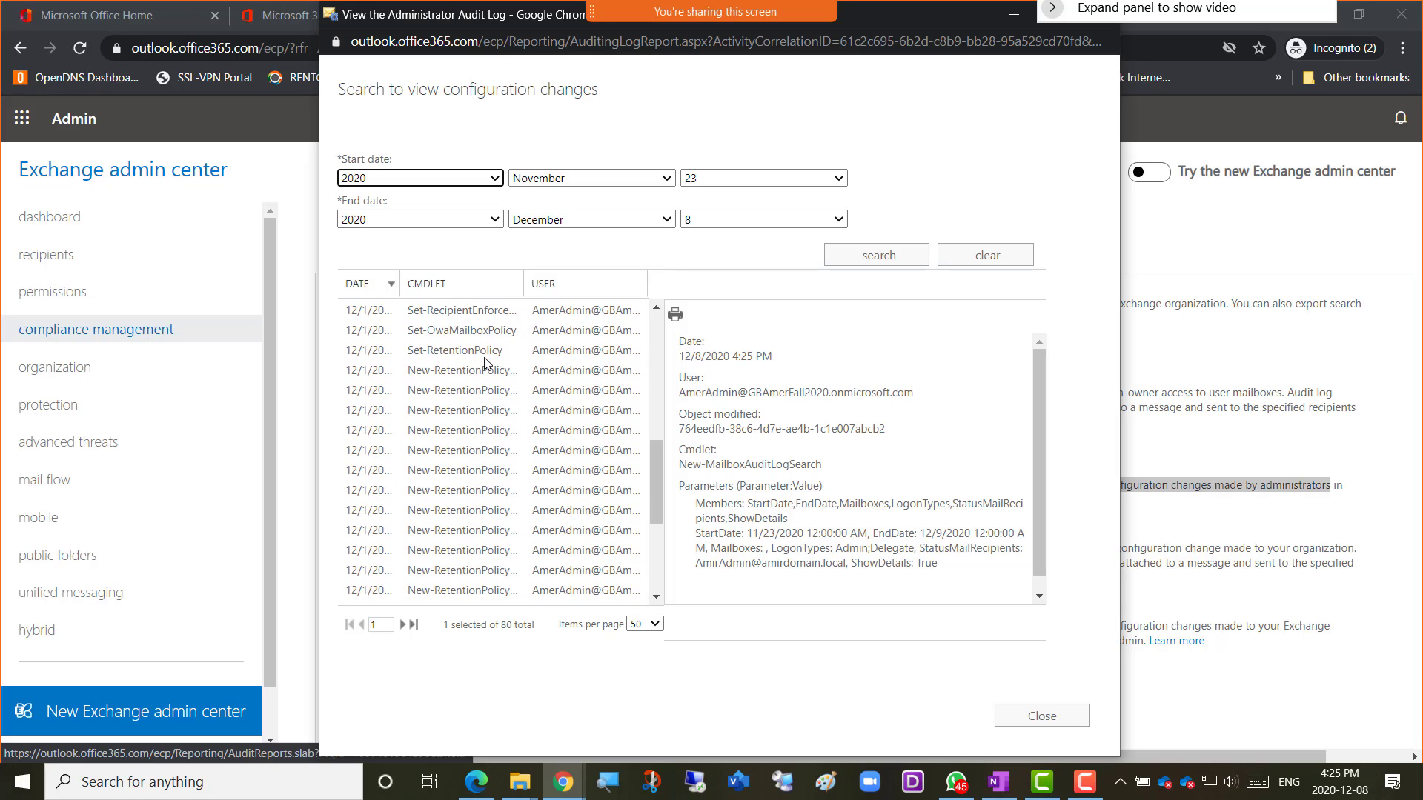
pyautogui.scroll(-3, 485, 363)
pyautogui.scroll(-1, 486, 364)
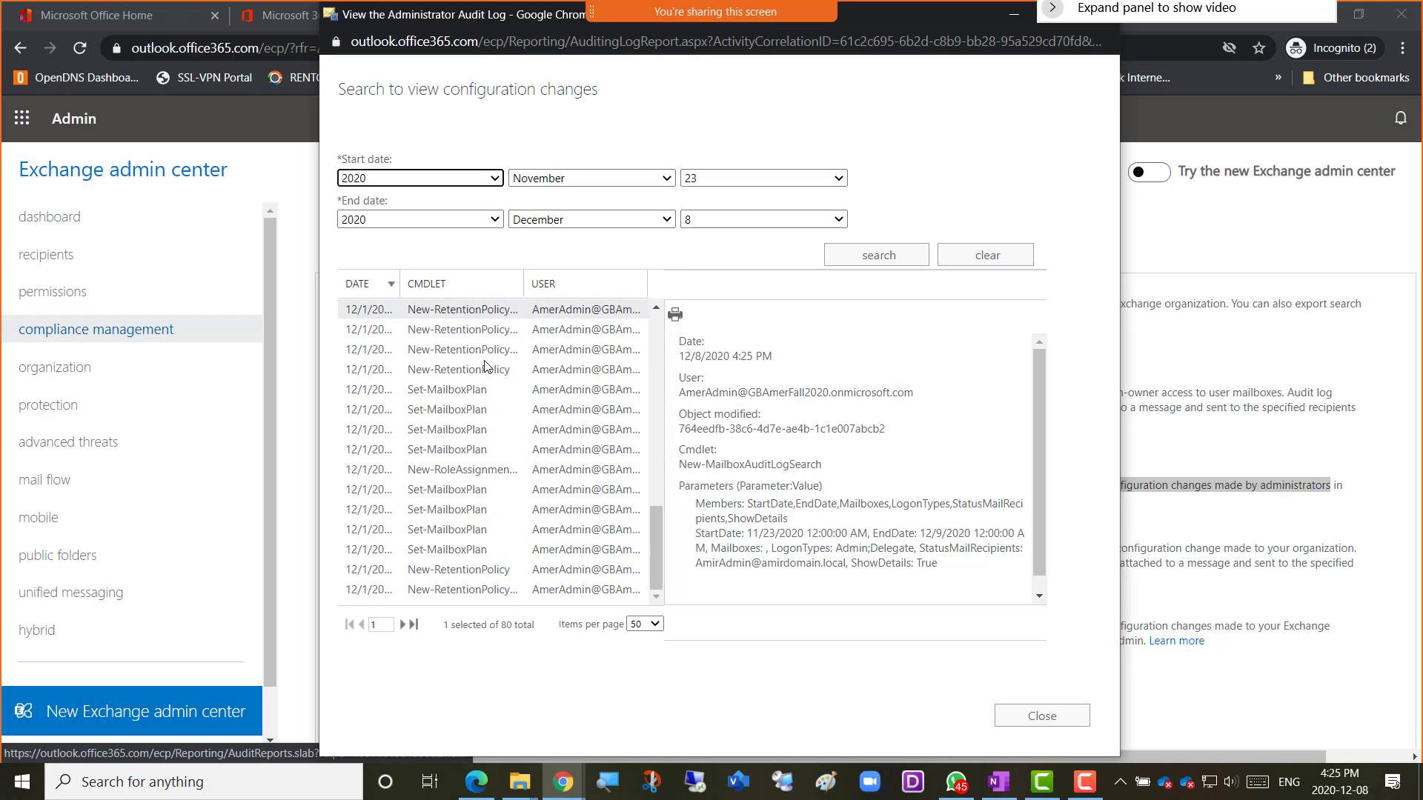
pyautogui.scroll(3, 449, 345)
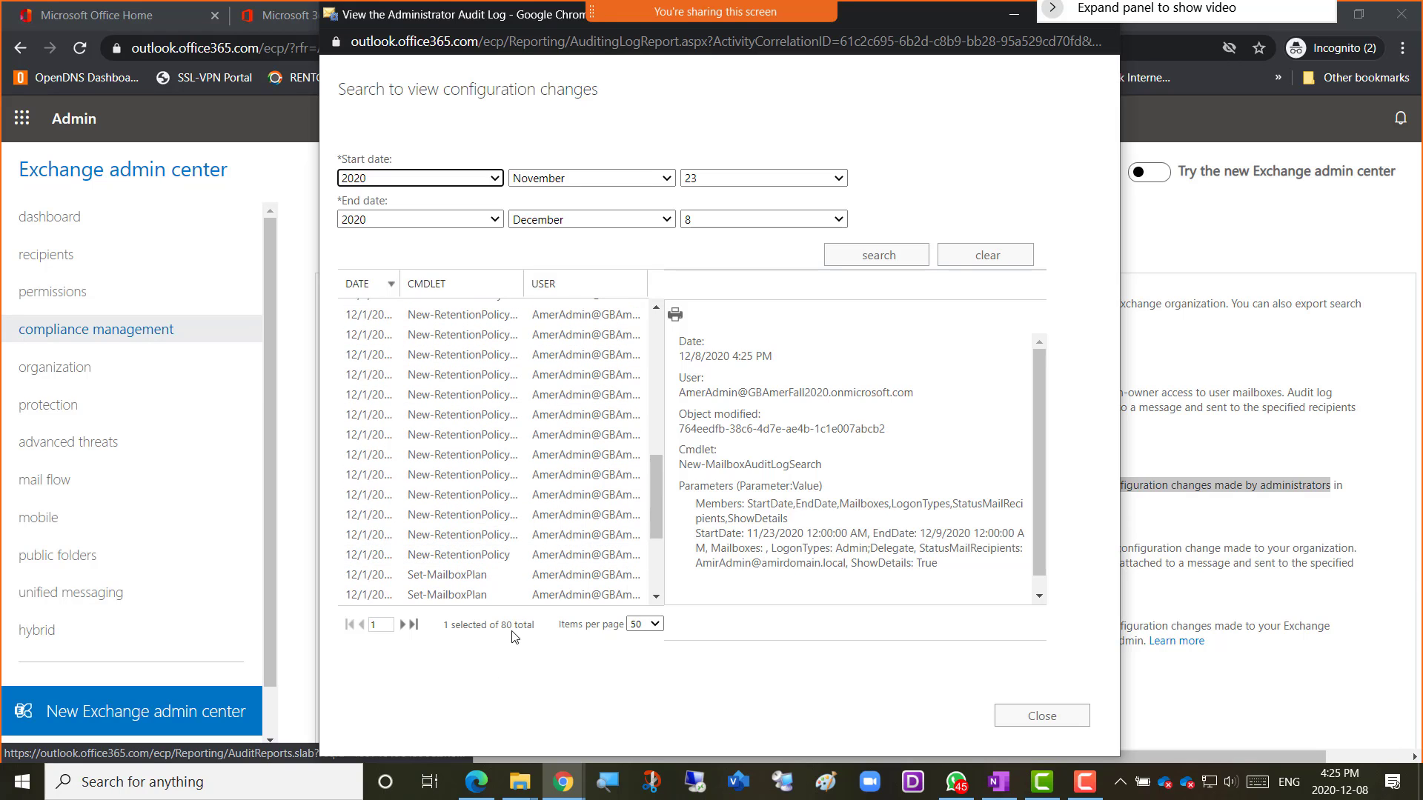
pyautogui.click(412, 629)
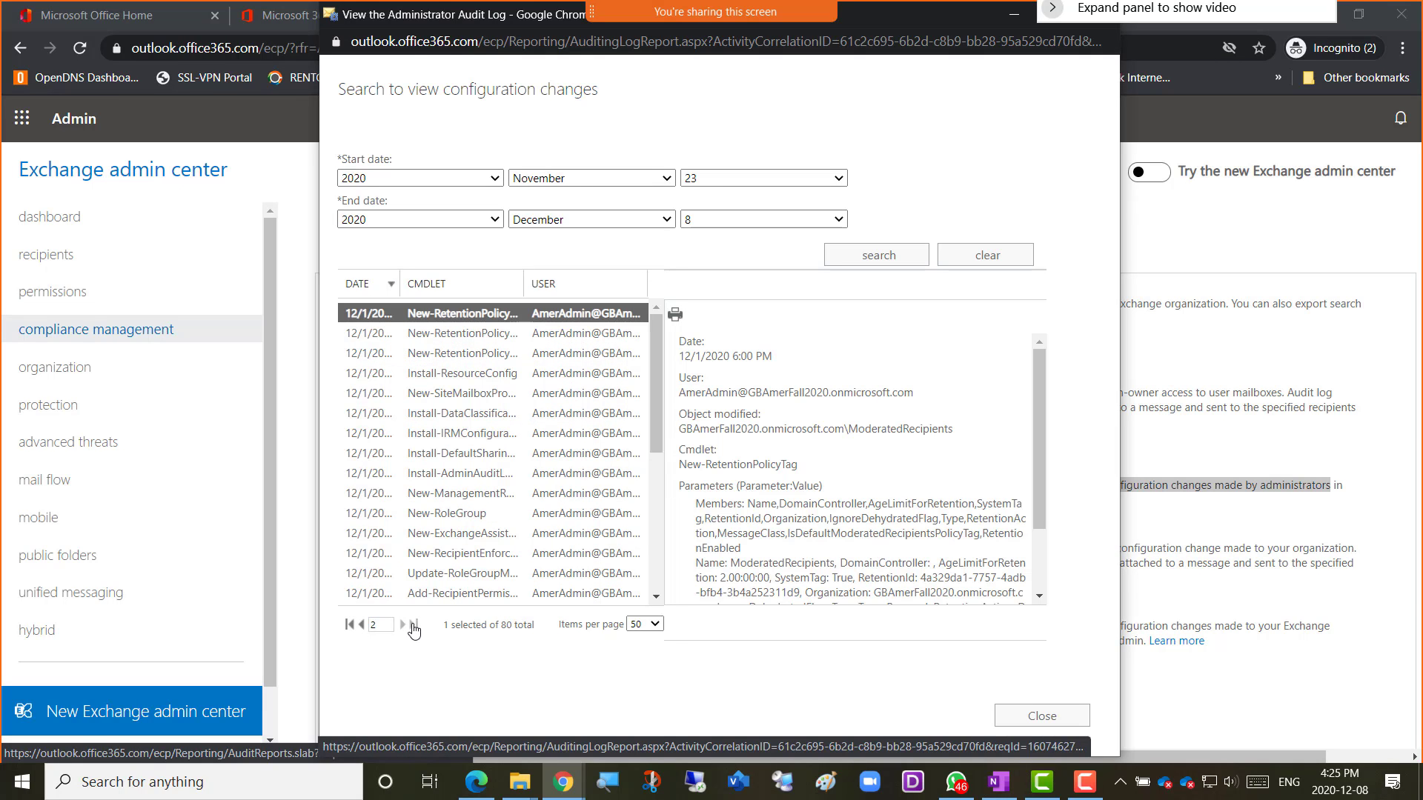
pyautogui.click(655, 625)
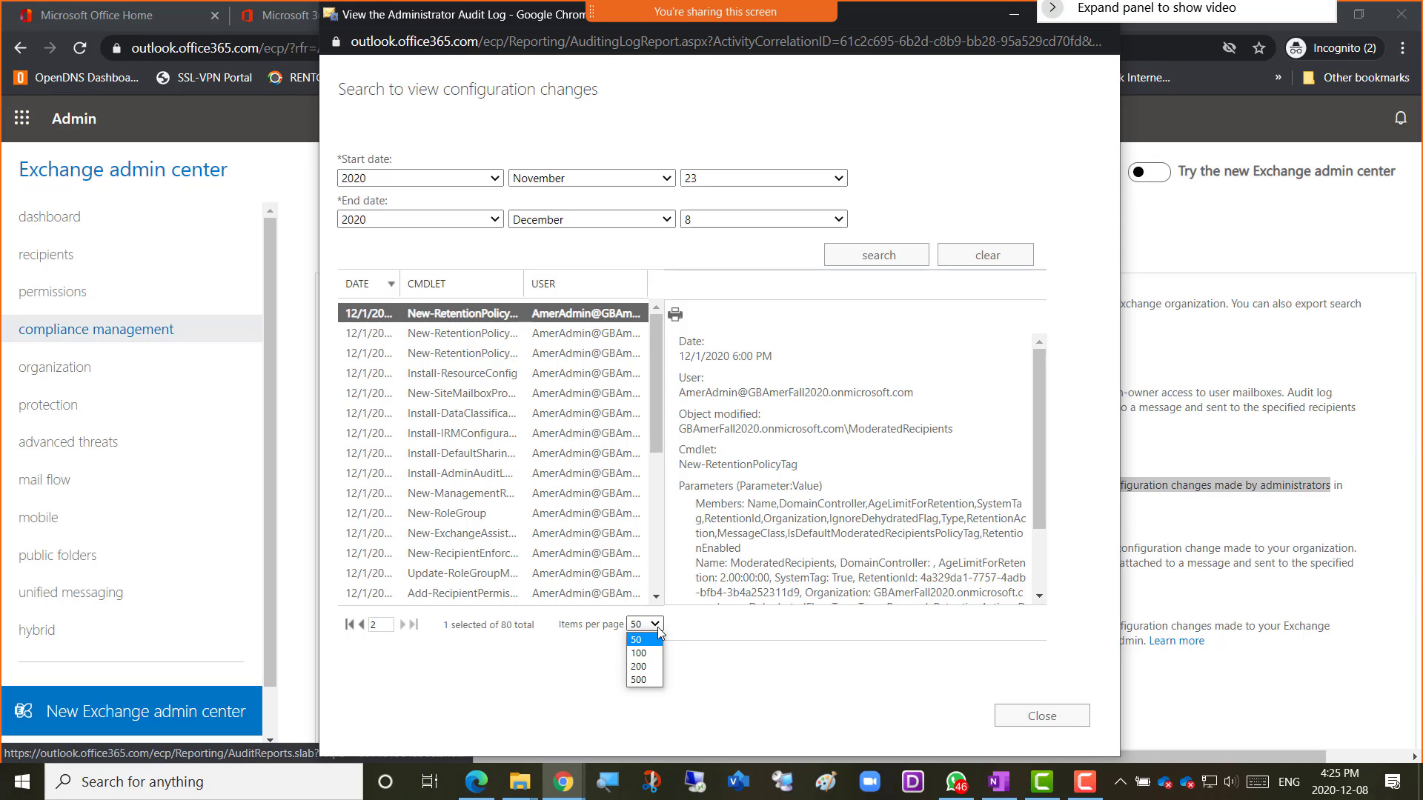
pyautogui.click(639, 680)
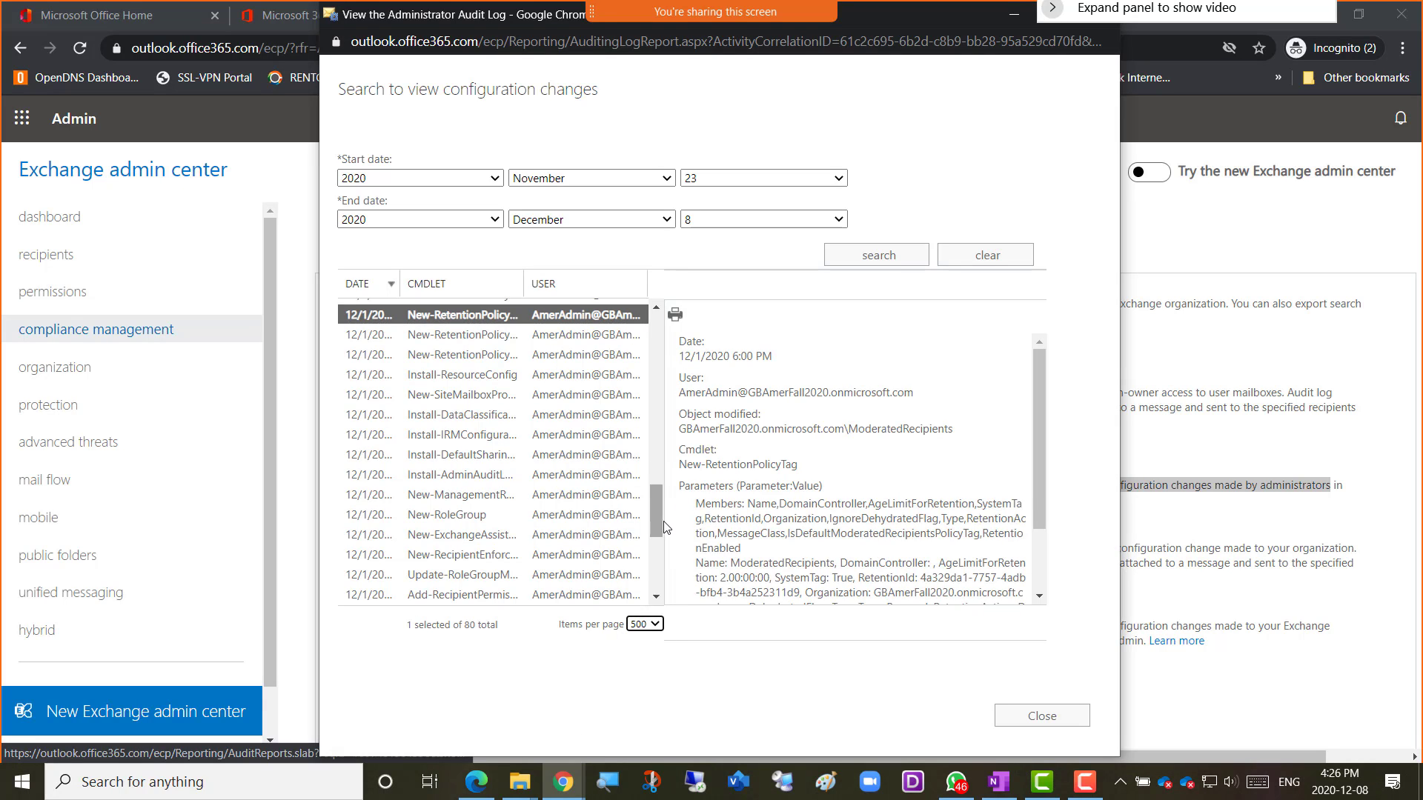
# Run the admin audit log report for 23 November–8 December 2020, scroll its changes, and close it.
pyautogui.click(1015, 724)
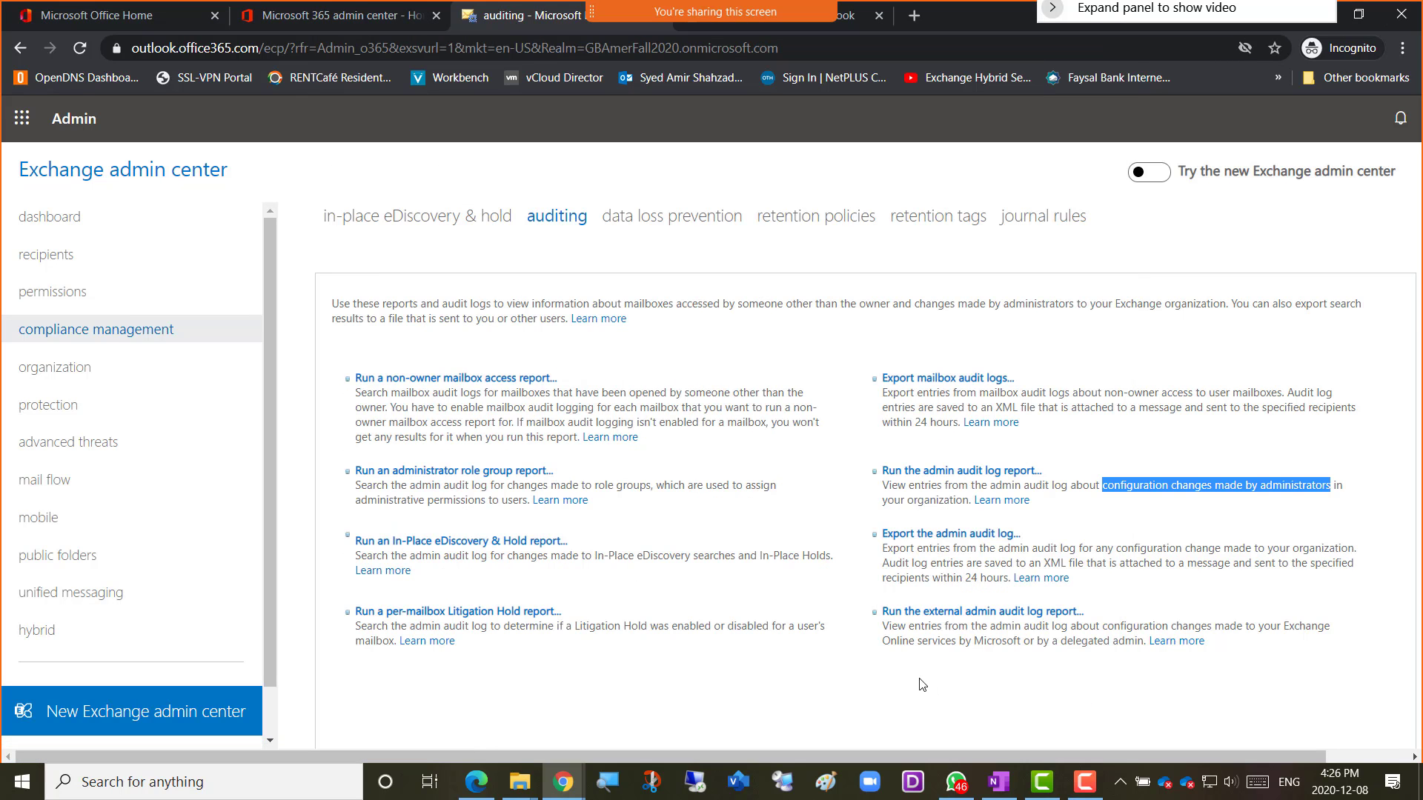
pyautogui.click(954, 478)
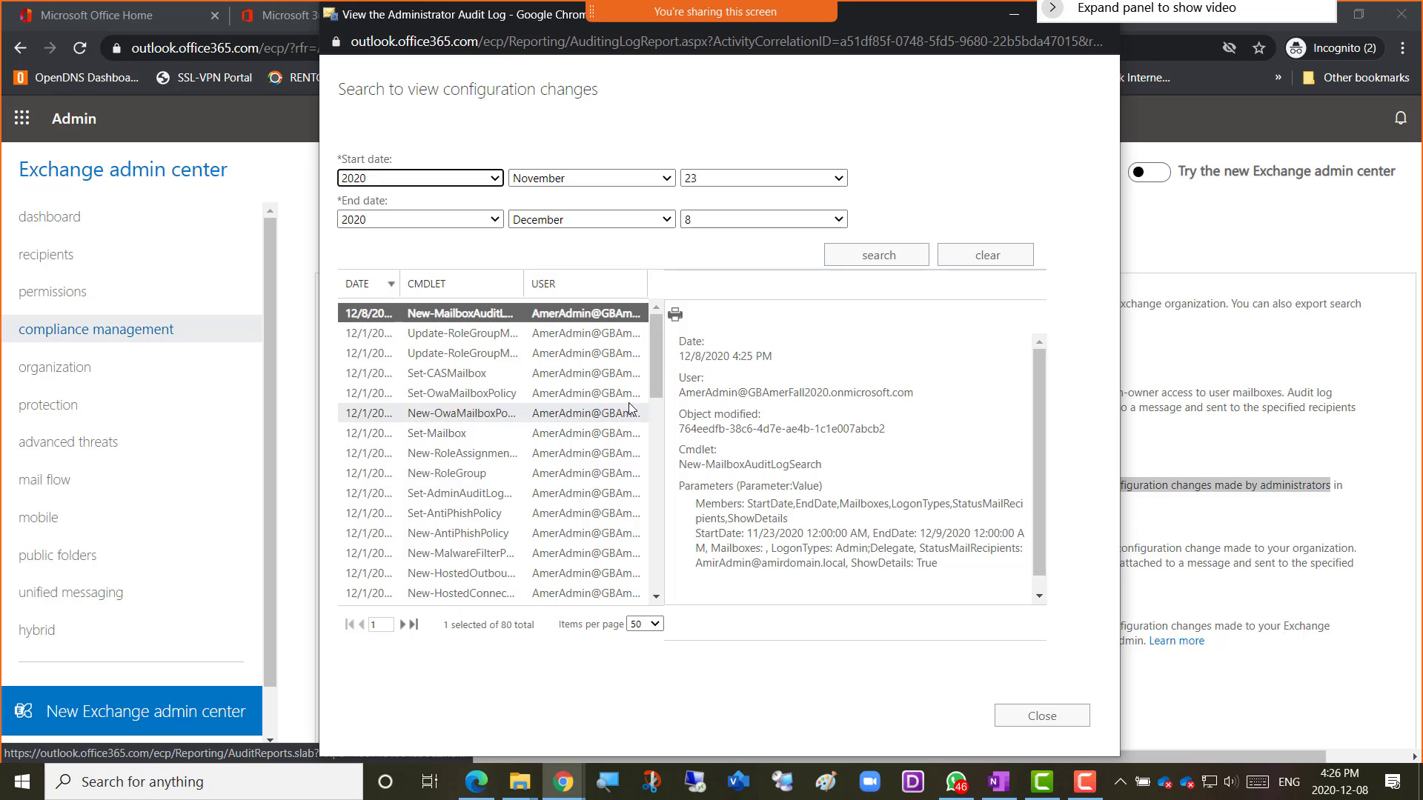
pyautogui.moveTo(655, 356); pyautogui.dragTo(652, 583)
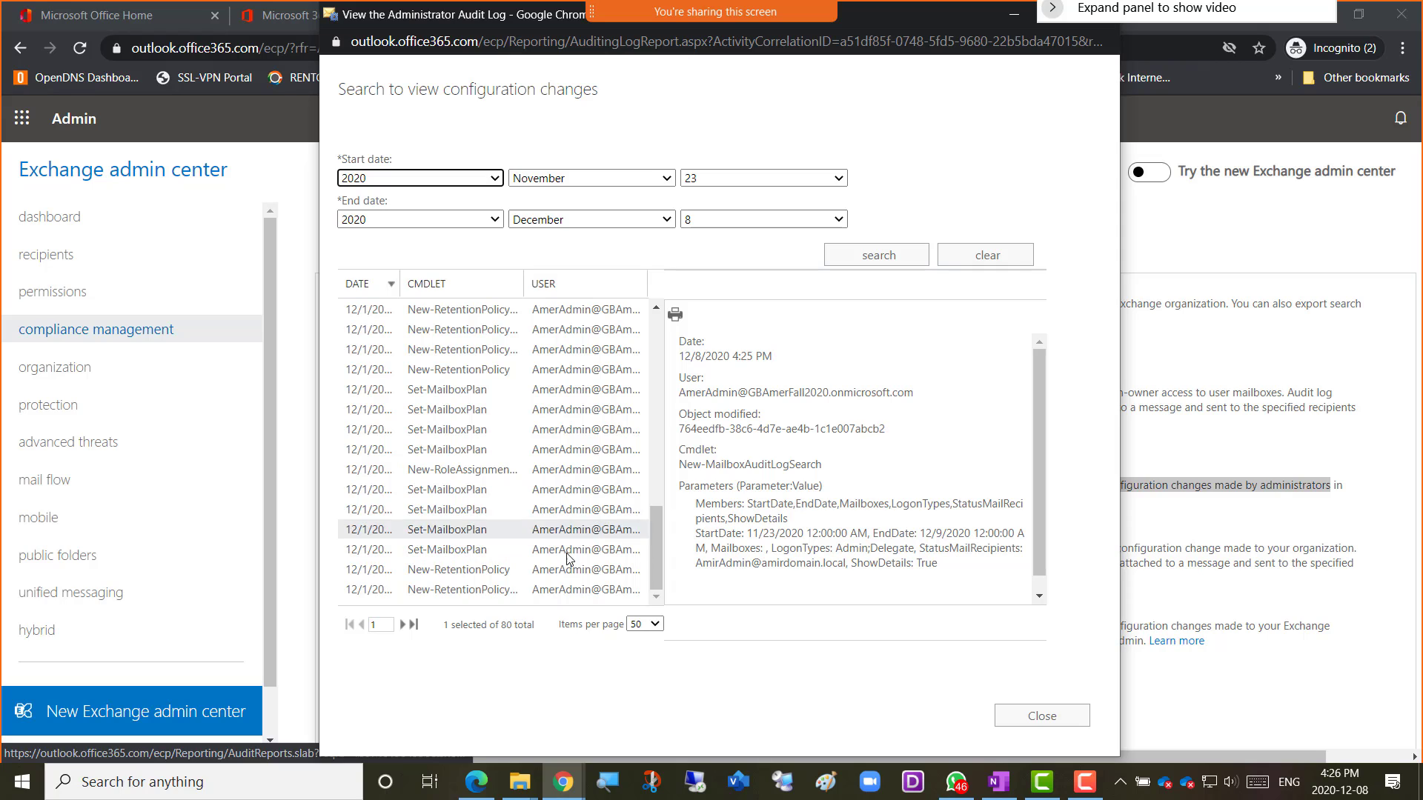
pyautogui.click(1042, 715)
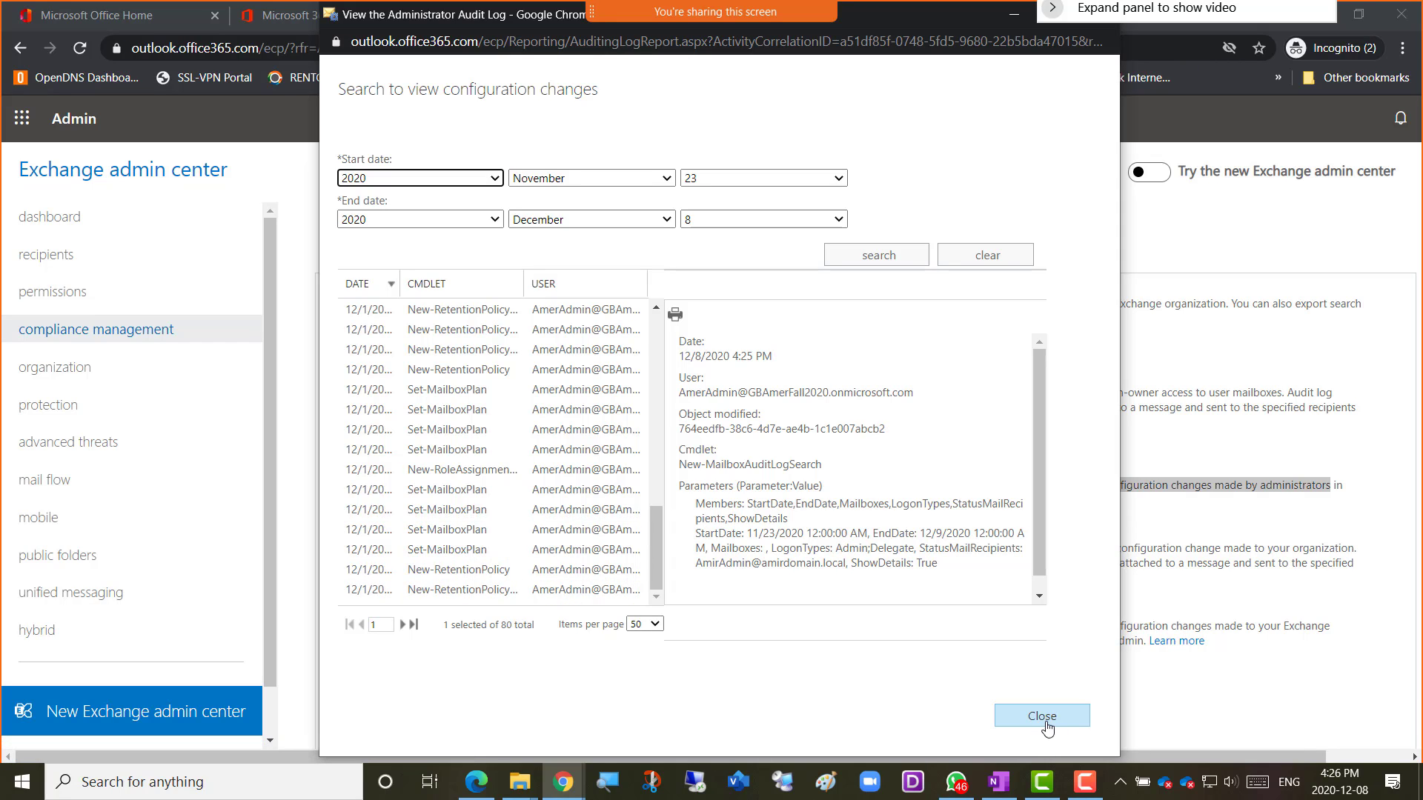
pyautogui.click(1045, 725)
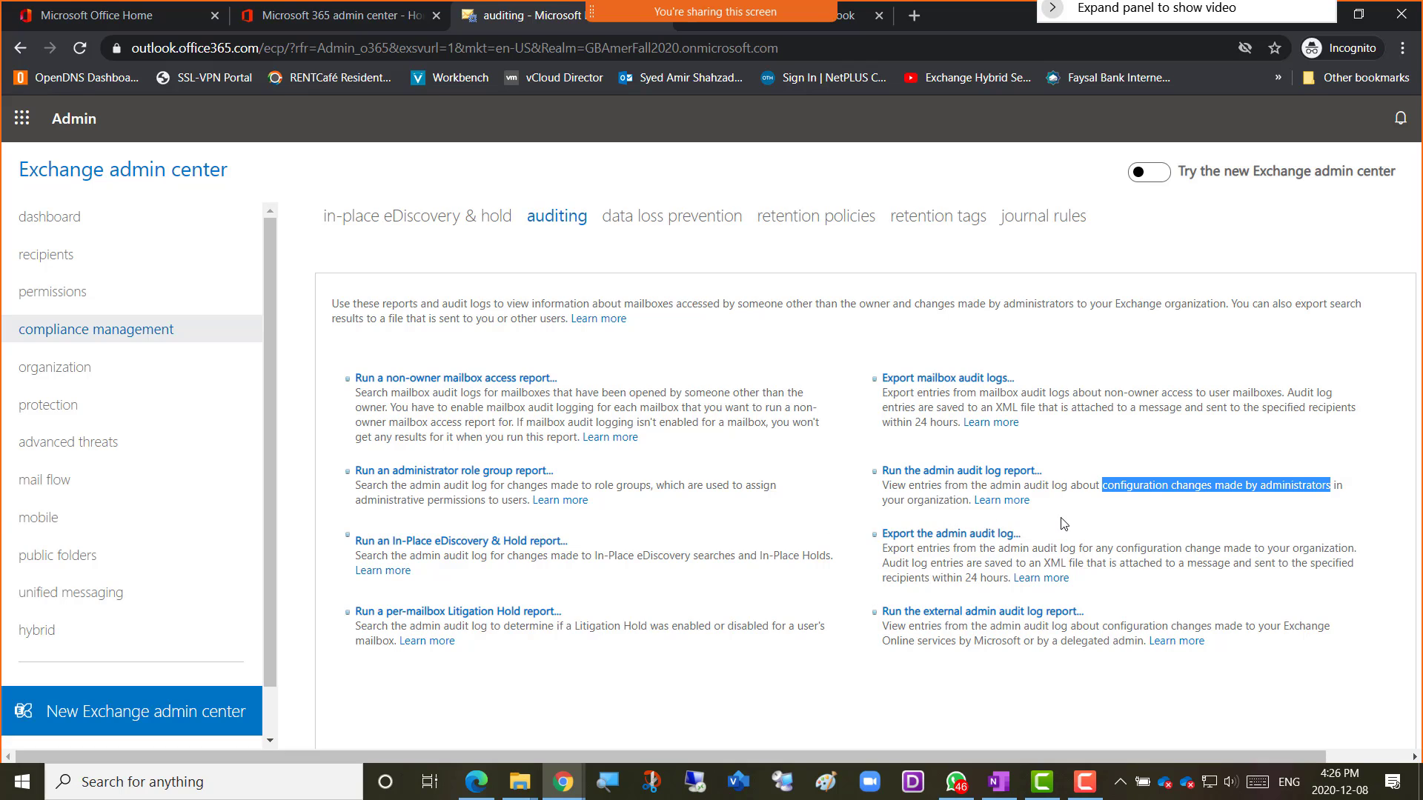
pyautogui.click(1079, 520)
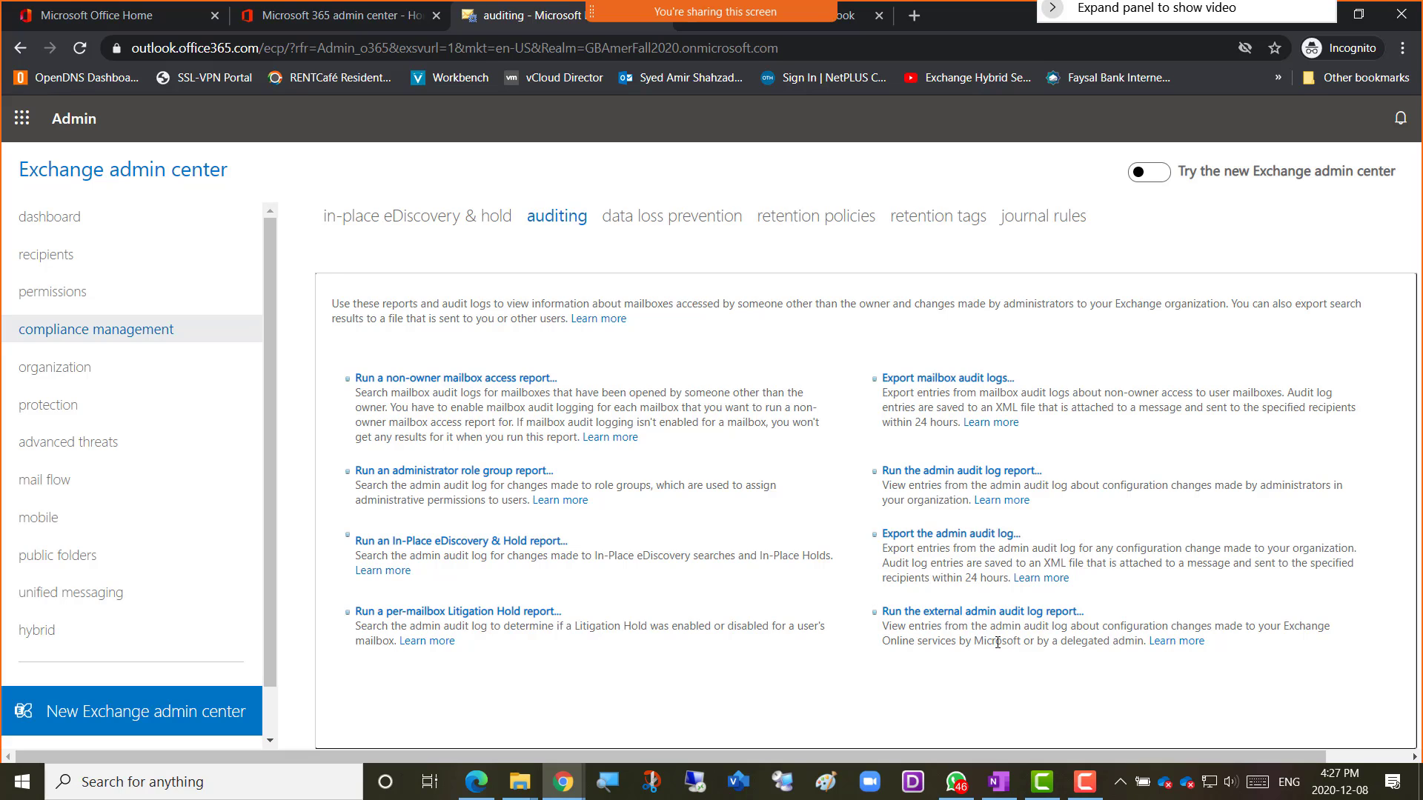
pyautogui.moveTo(998, 641); pyautogui.dragTo(1035, 642)
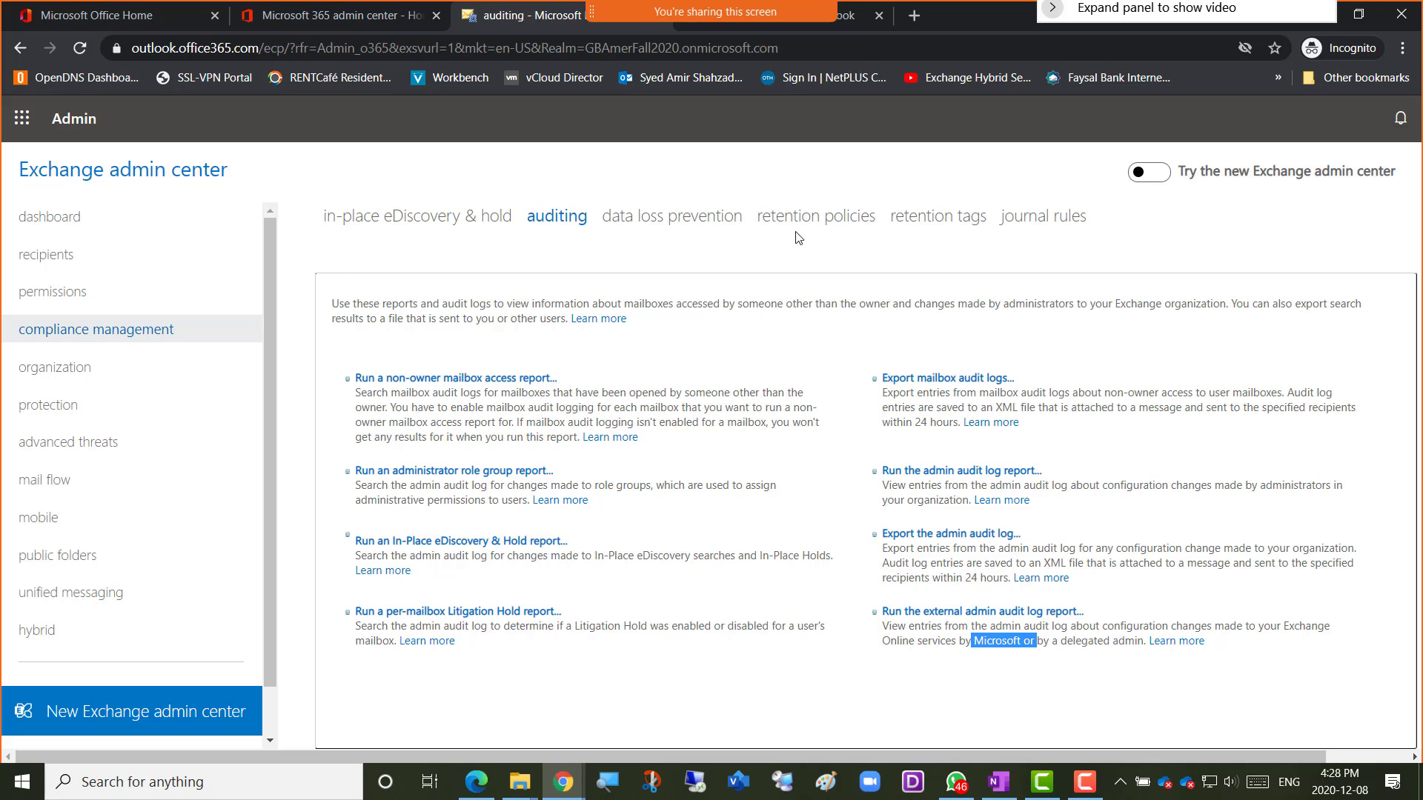
pyautogui.click(1015, 656)
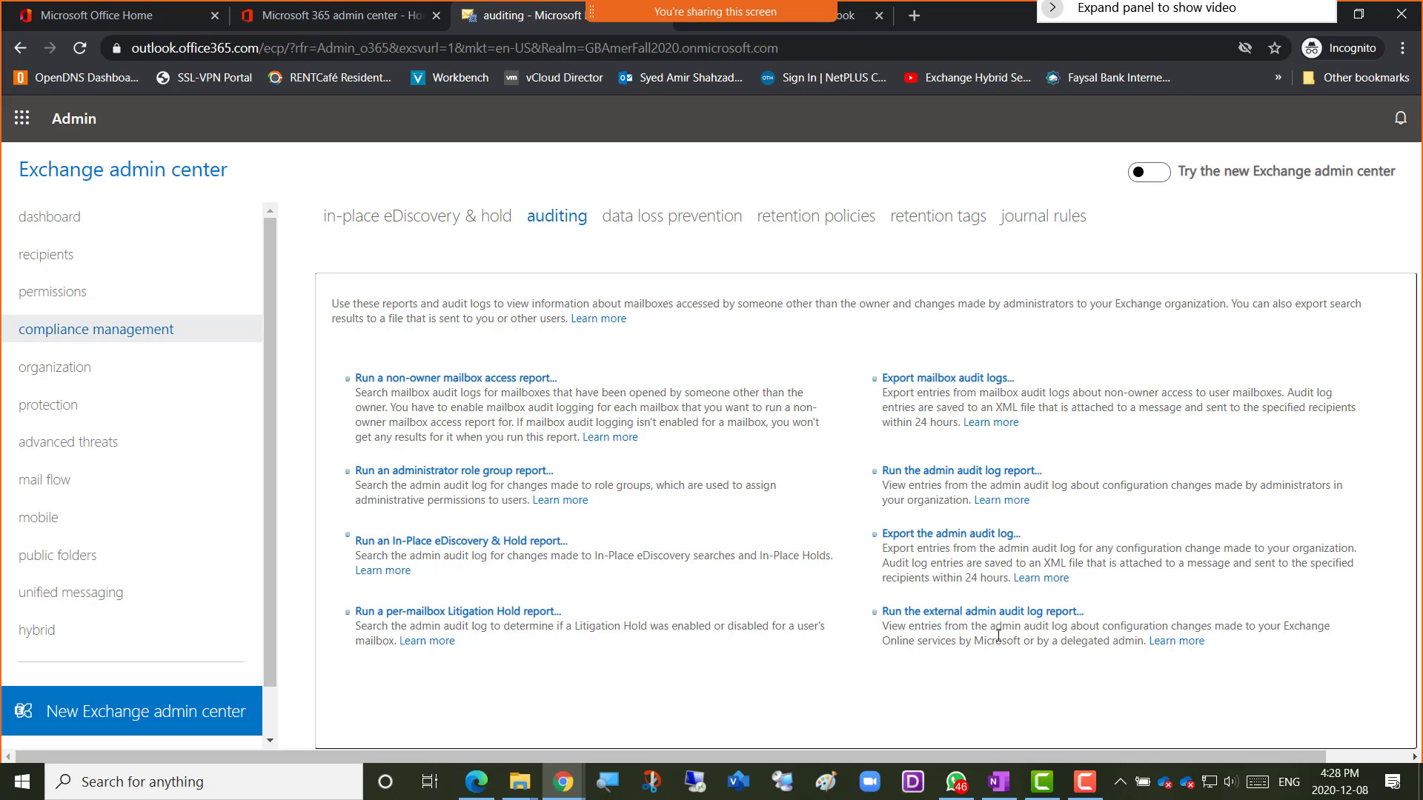
# Run the external admin audit log report and inspect the parameters of both New-Mailbox entries.
pyautogui.click(960, 612)
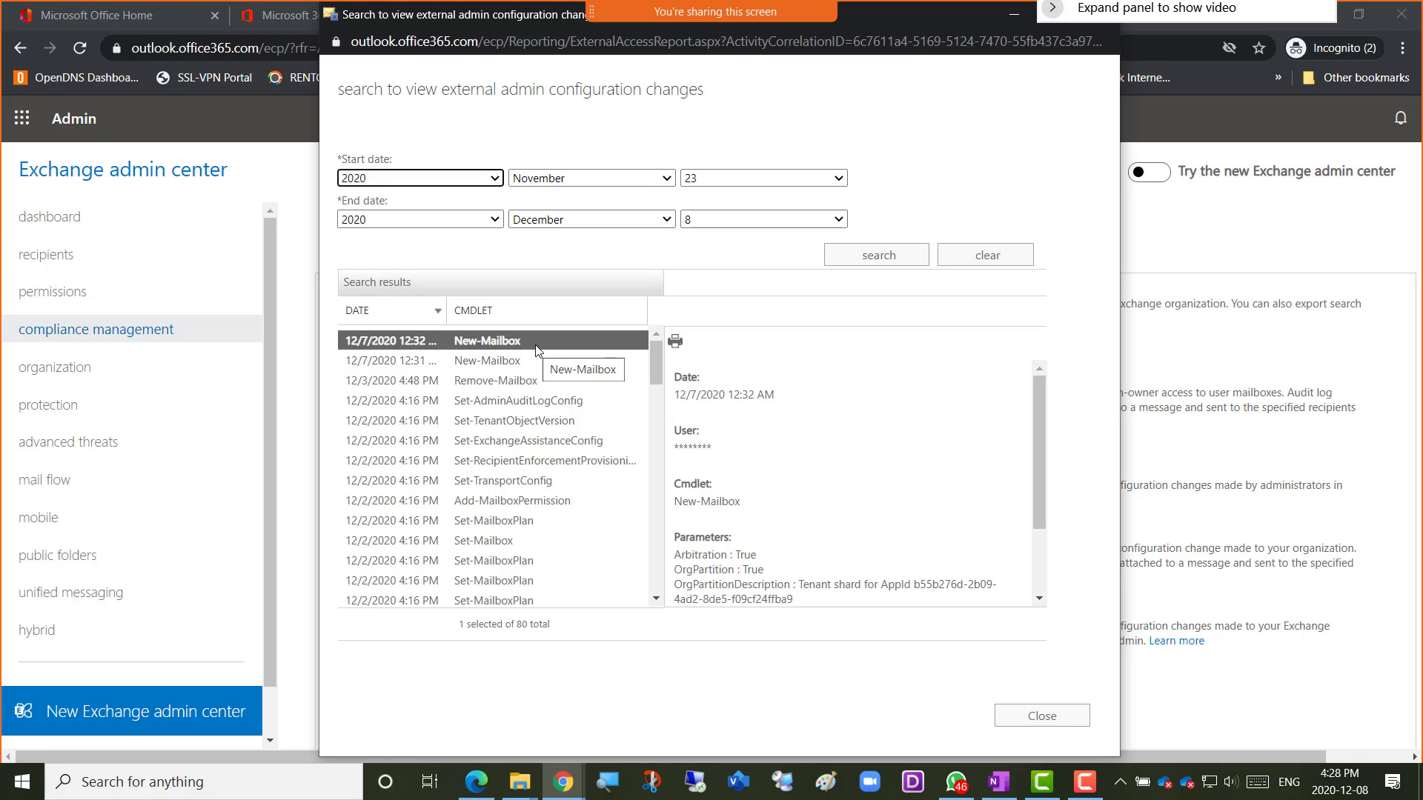
pyautogui.click(921, 508)
pyautogui.scroll(-2, 862, 481)
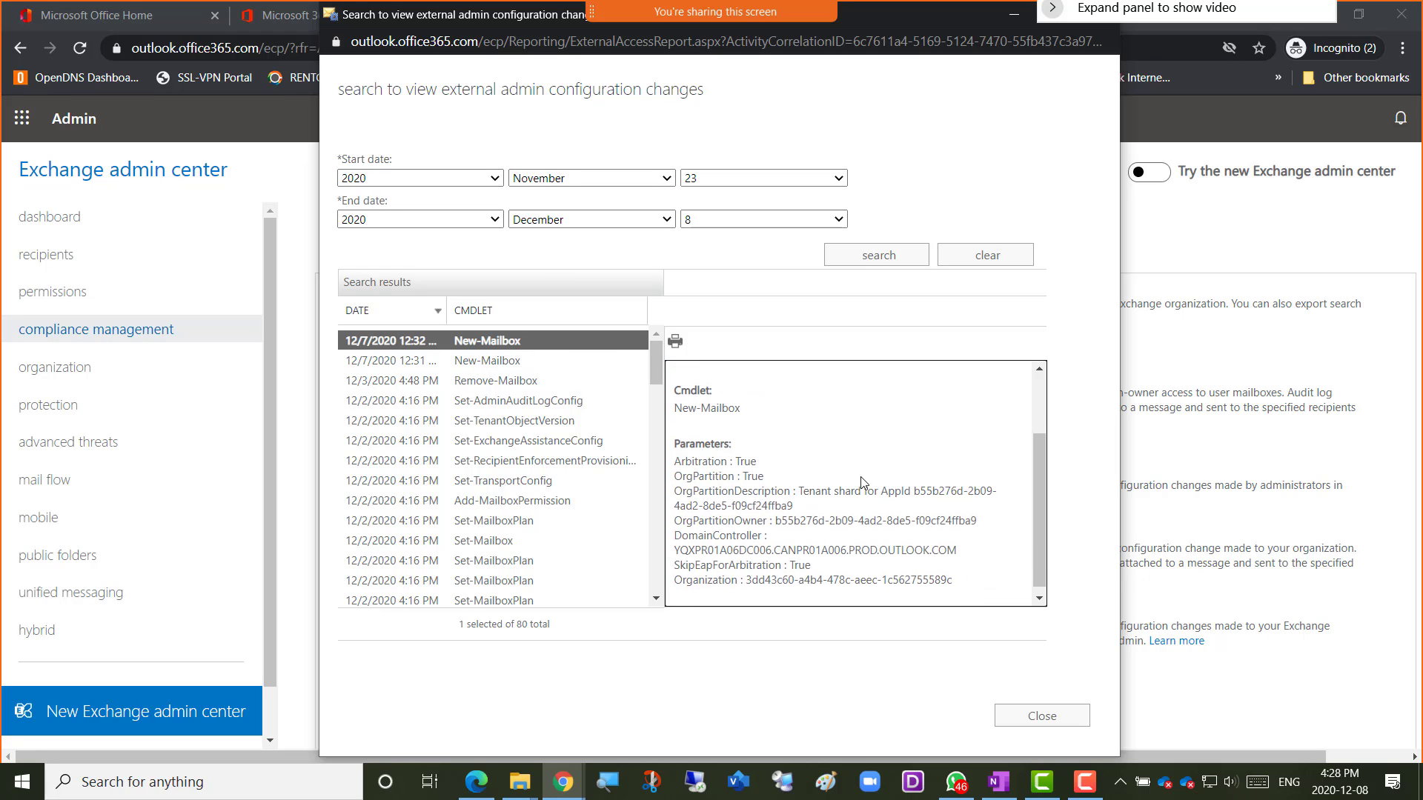
pyautogui.scroll(-1, 862, 482)
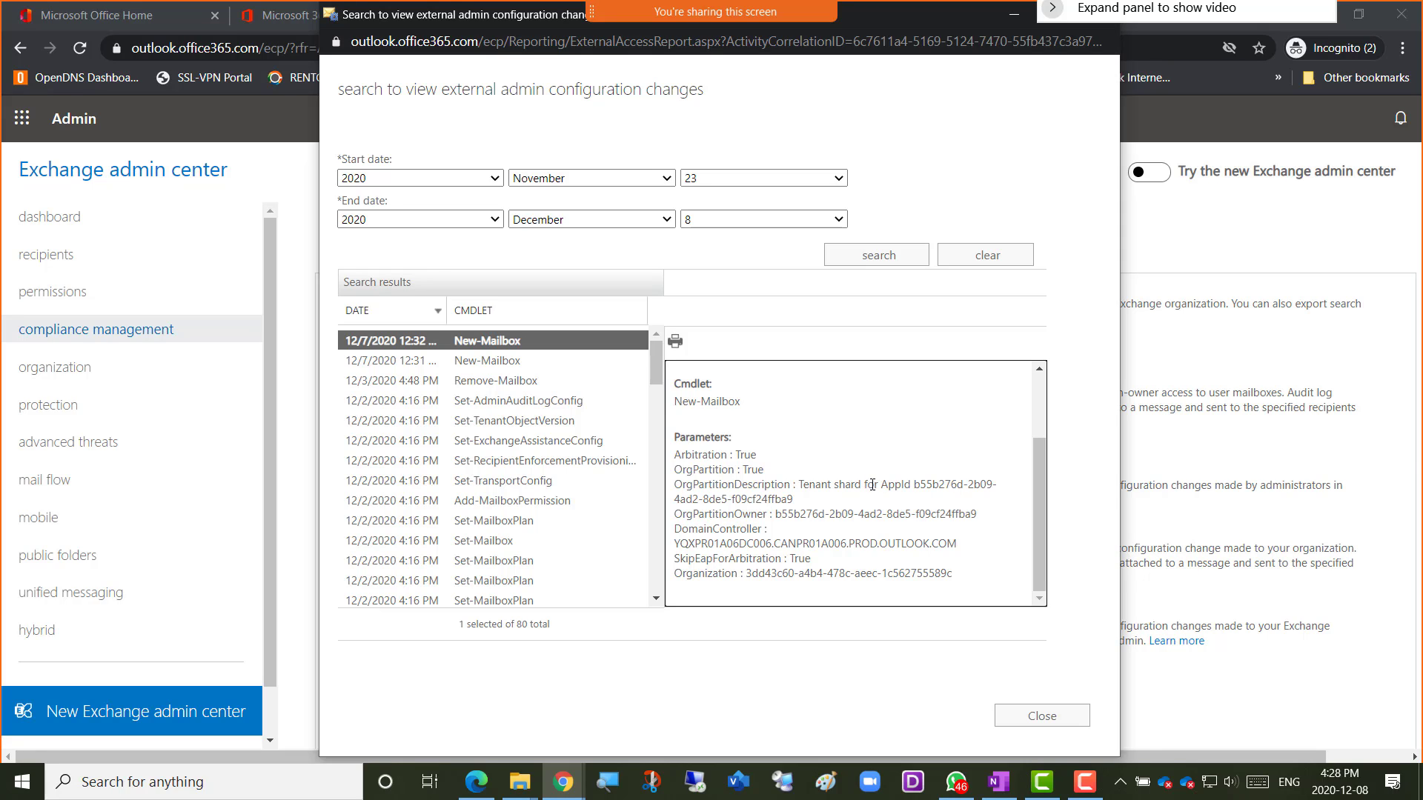
pyautogui.scroll(3, 795, 483)
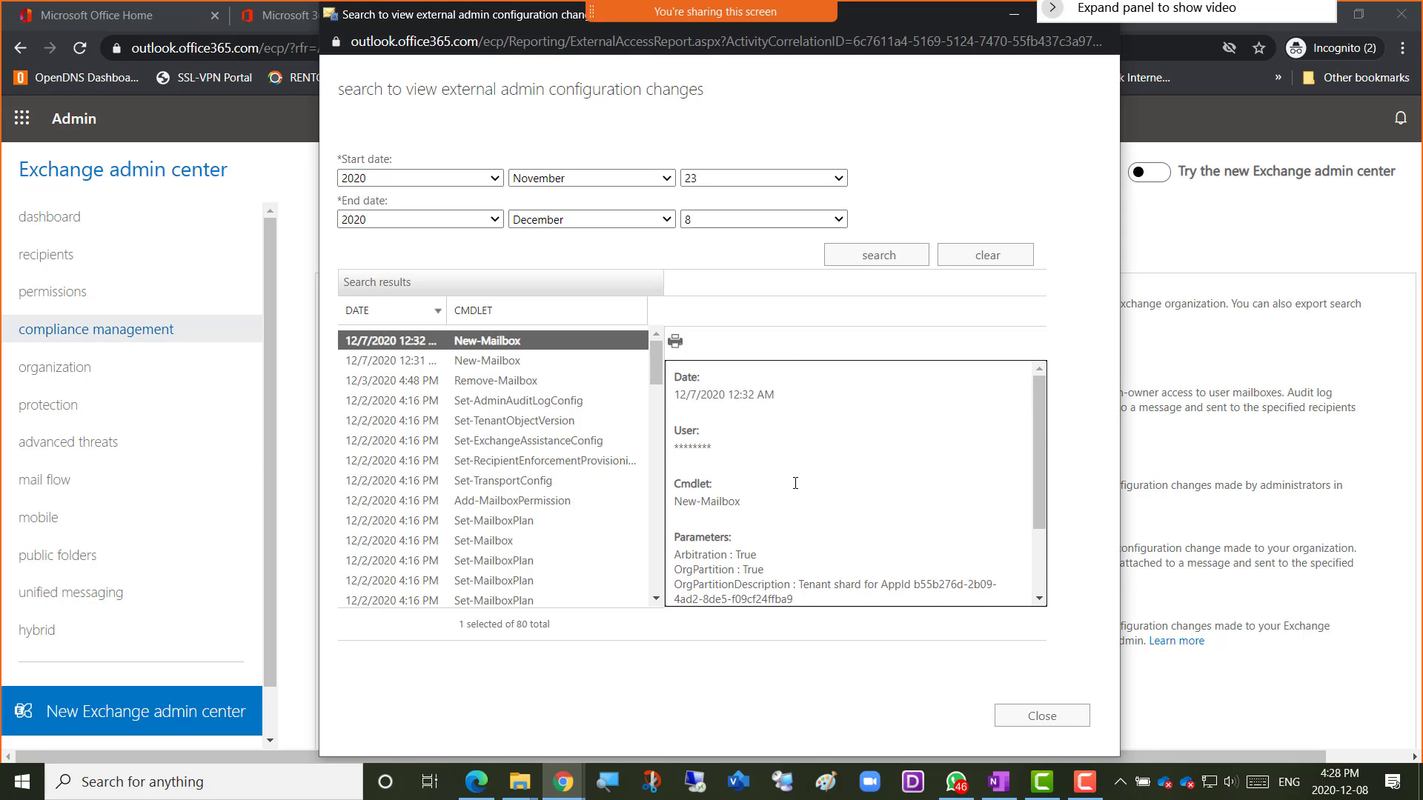
pyautogui.click(496, 360)
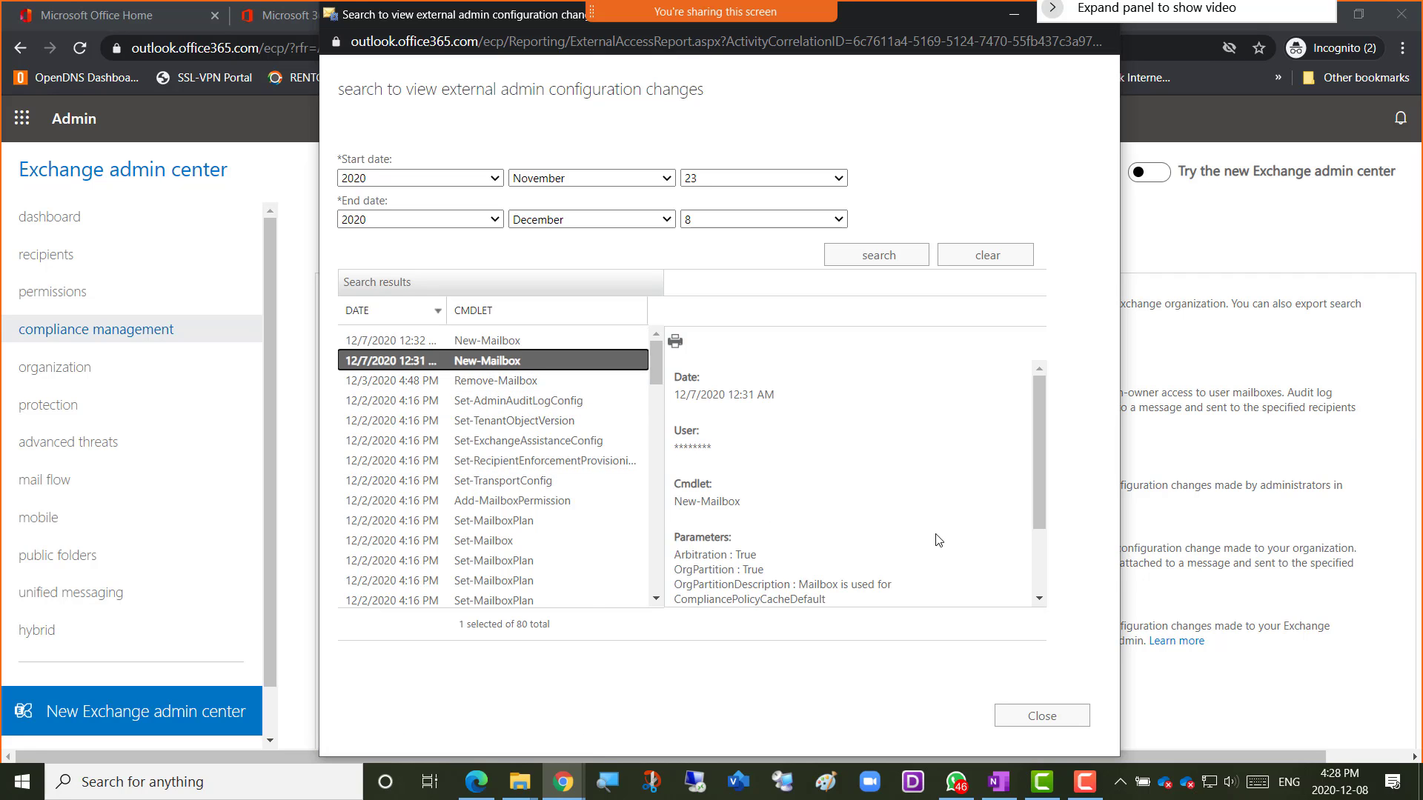
pyautogui.click(1194, 680)
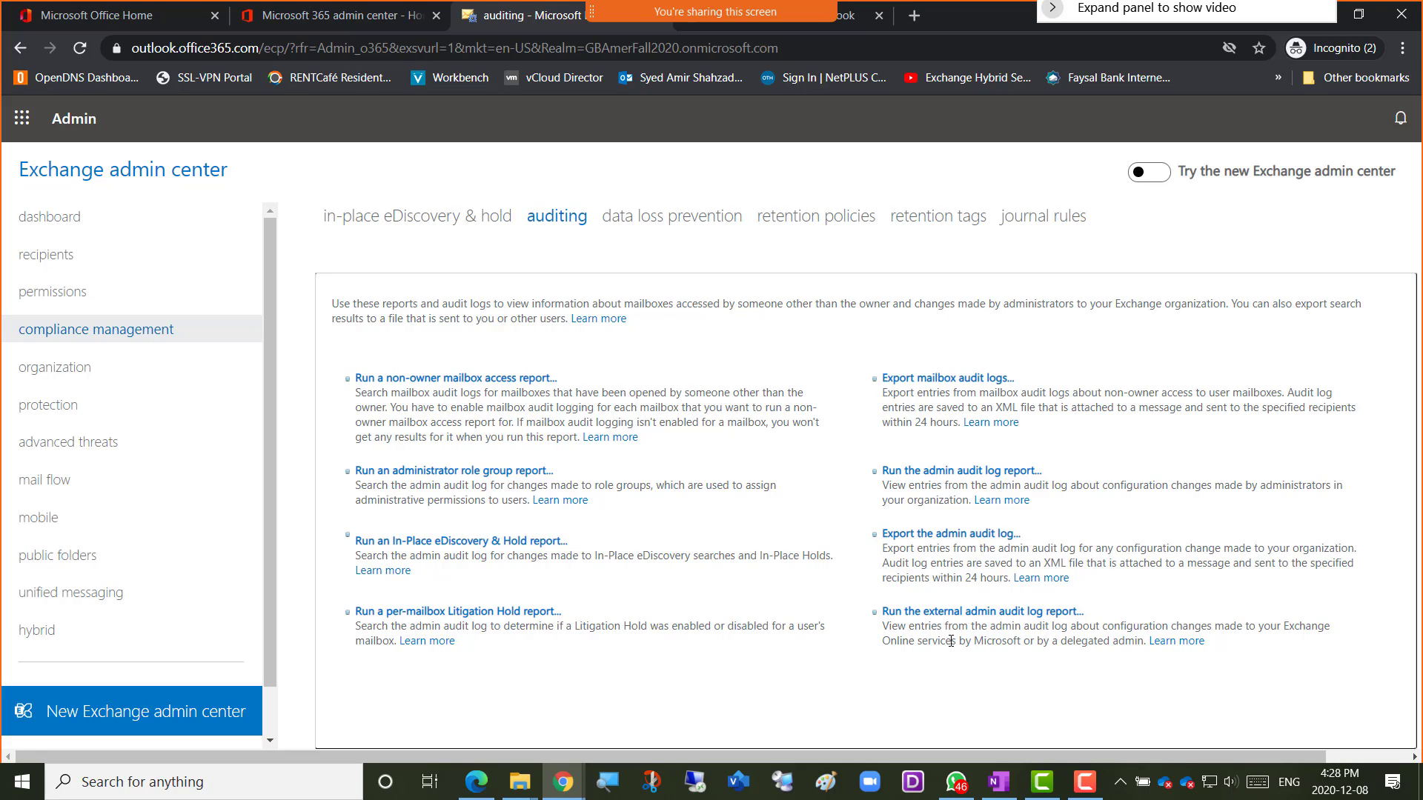
# Highlight 'Microsoft' and then 'delegated admin' in the external admin audit log description.
pyautogui.moveTo(973, 642); pyautogui.dragTo(1143, 644)
pyautogui.click(1077, 660)
pyautogui.moveTo(1063, 642); pyautogui.dragTo(1148, 643)
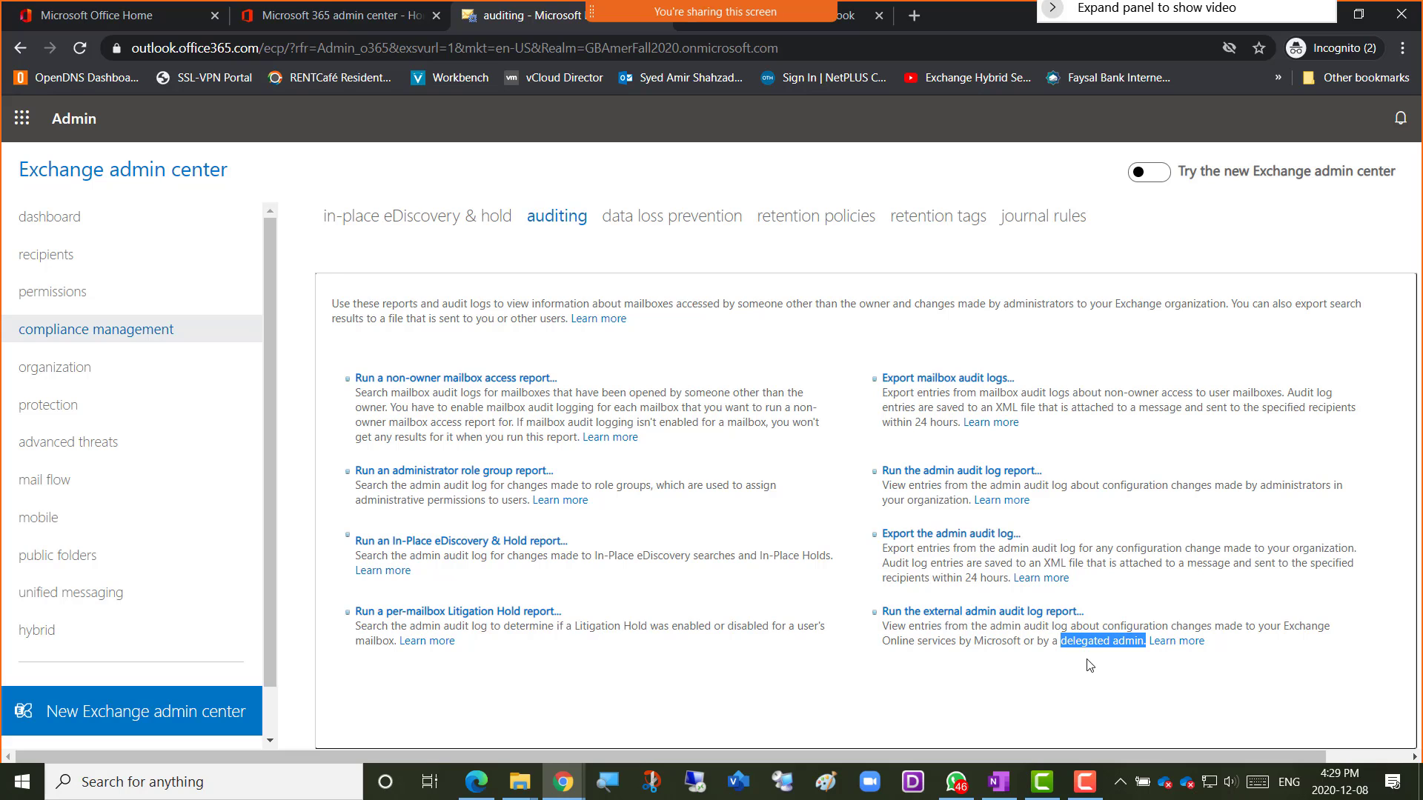
# Reopen the external admin audit log report, scroll its full change list, and close it.
pyautogui.click(967, 609)
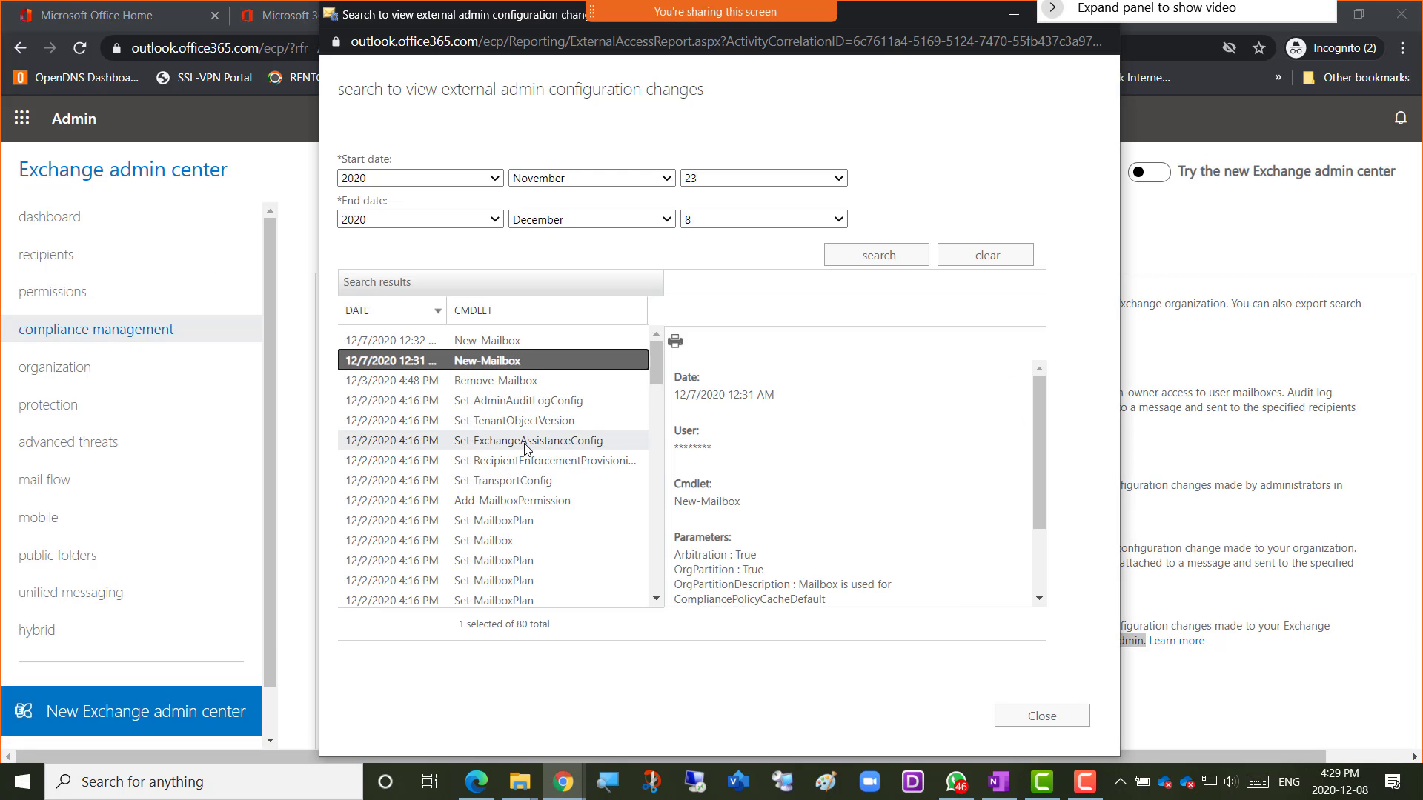
pyautogui.scroll(-12, 525, 449)
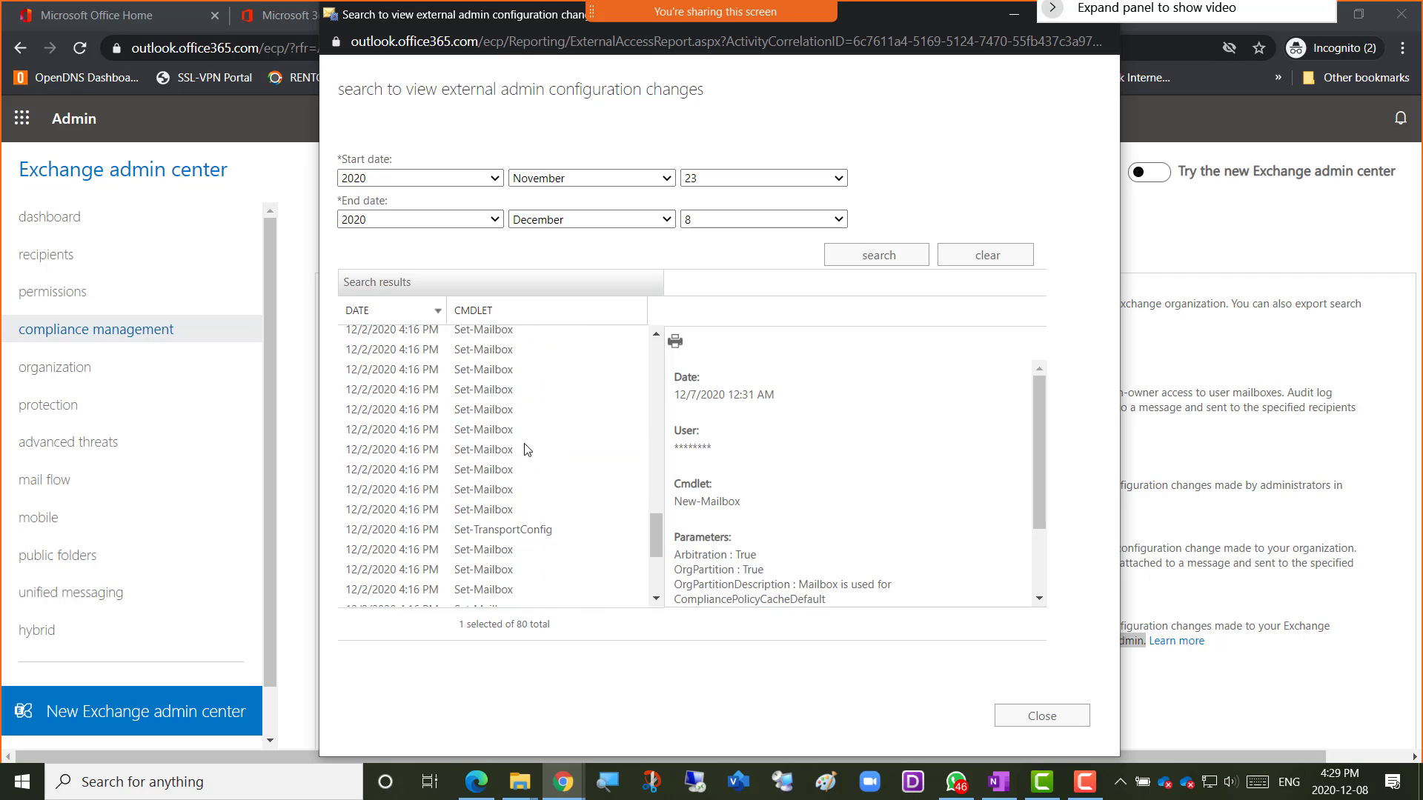
pyautogui.scroll(-3, 524, 448)
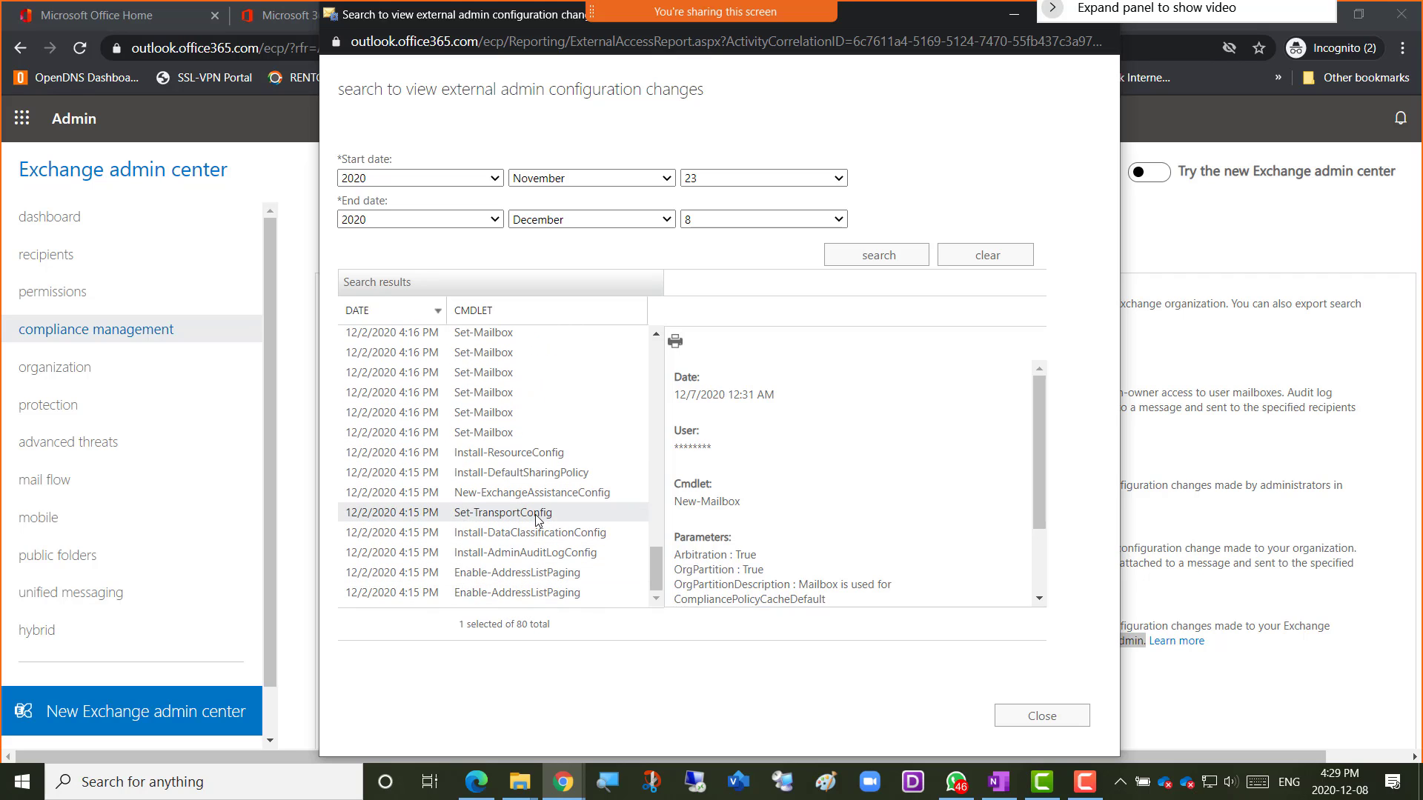
pyautogui.scroll(14, 535, 514)
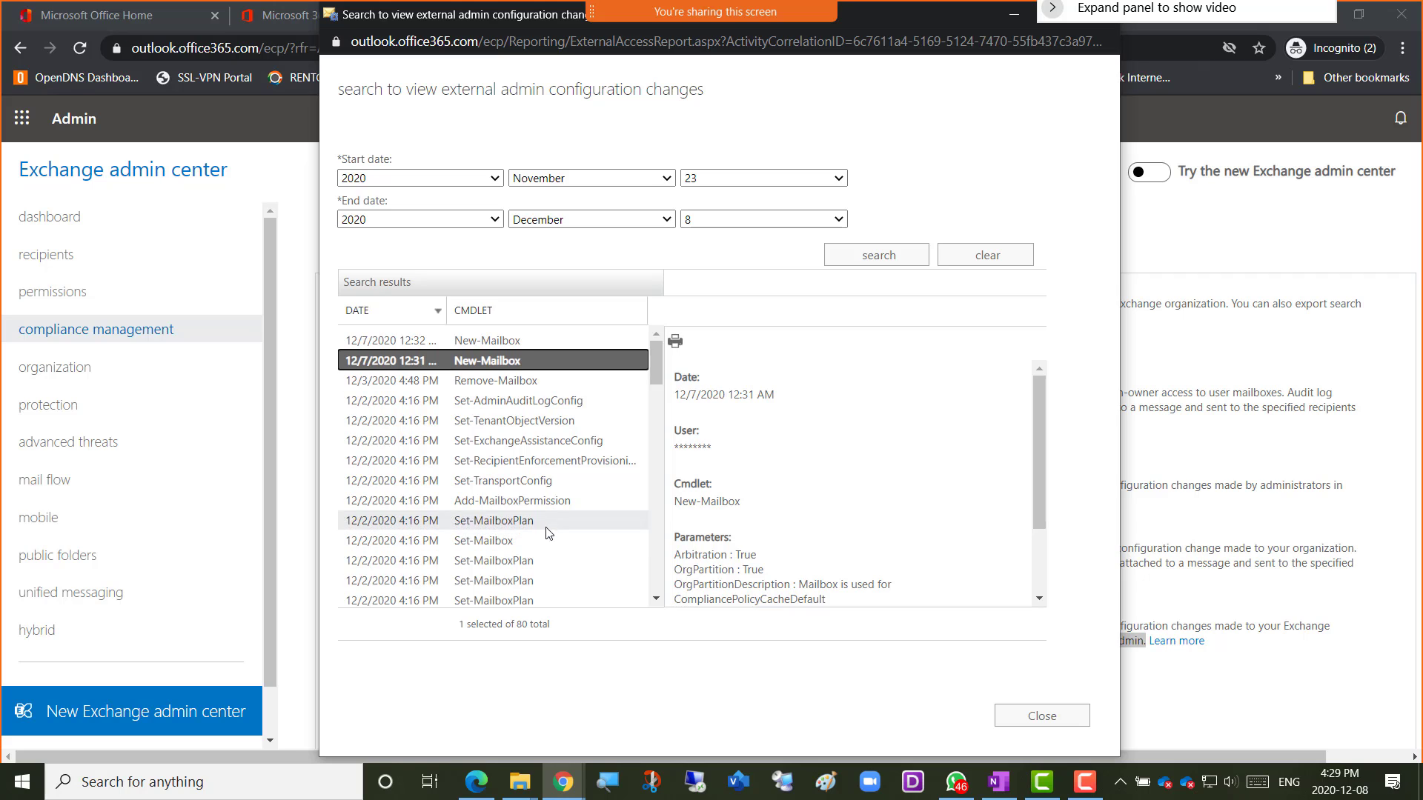
pyautogui.click(1033, 732)
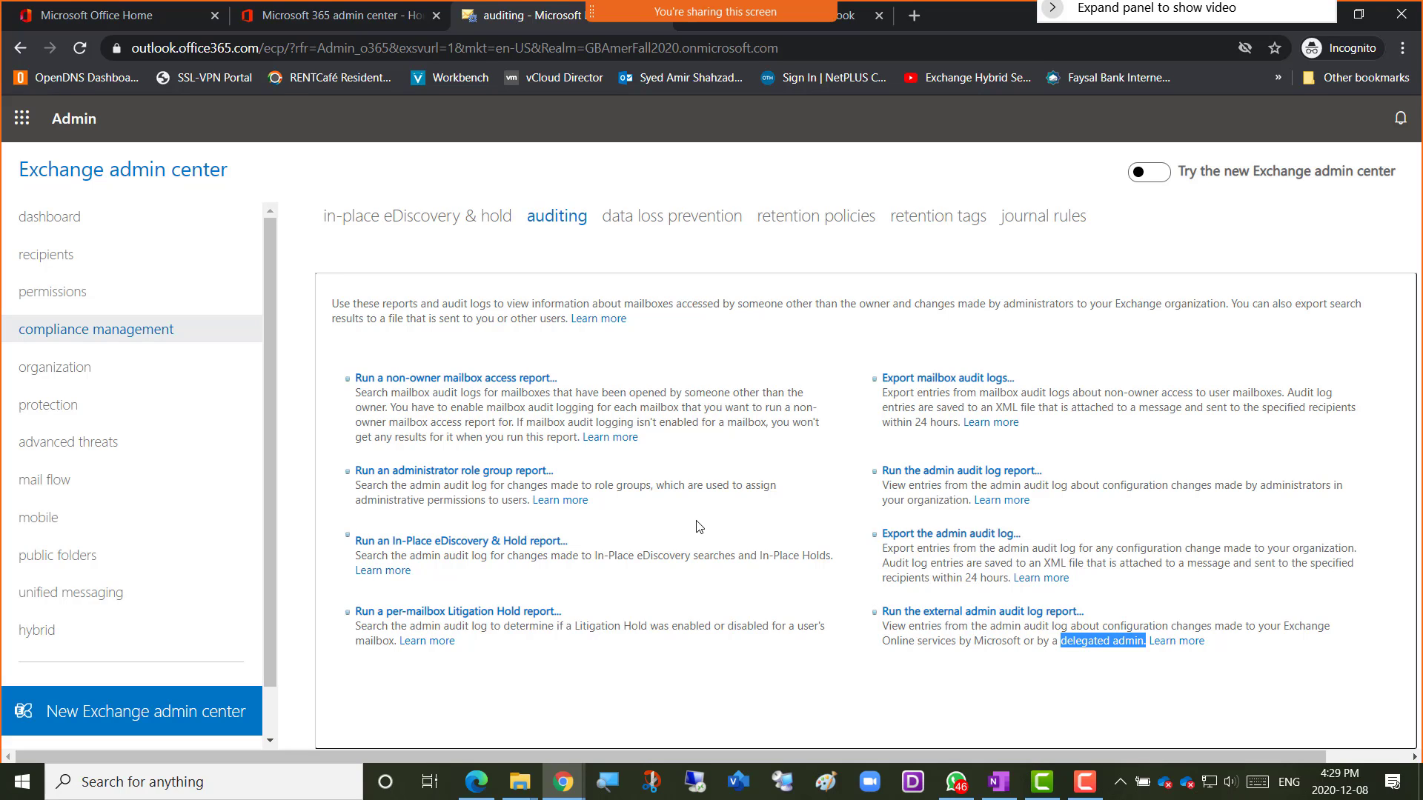
# Switch to the data loss prevention page and highlight its Security & Compliance Center mention.
pyautogui.click(656, 223)
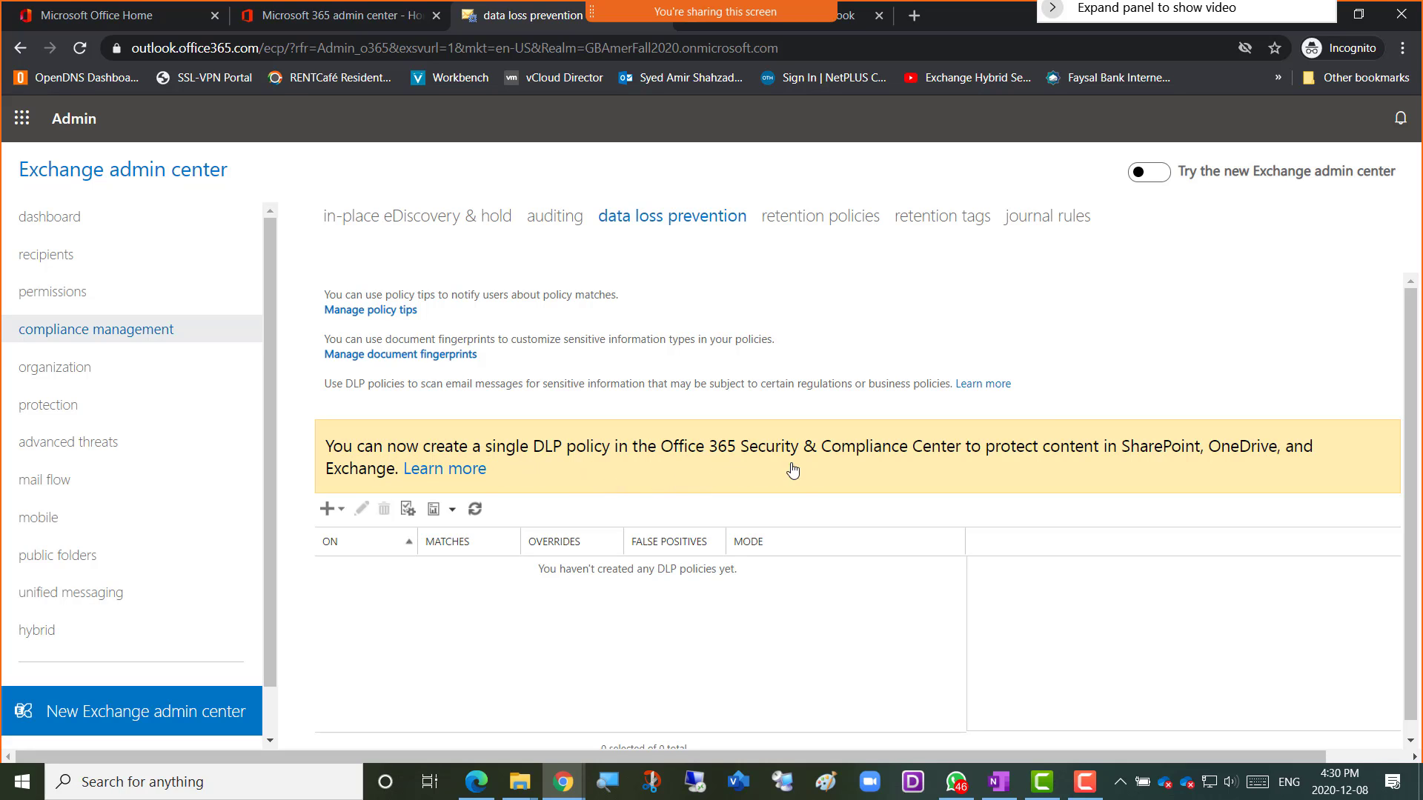
pyautogui.moveTo(741, 455); pyautogui.dragTo(961, 460)
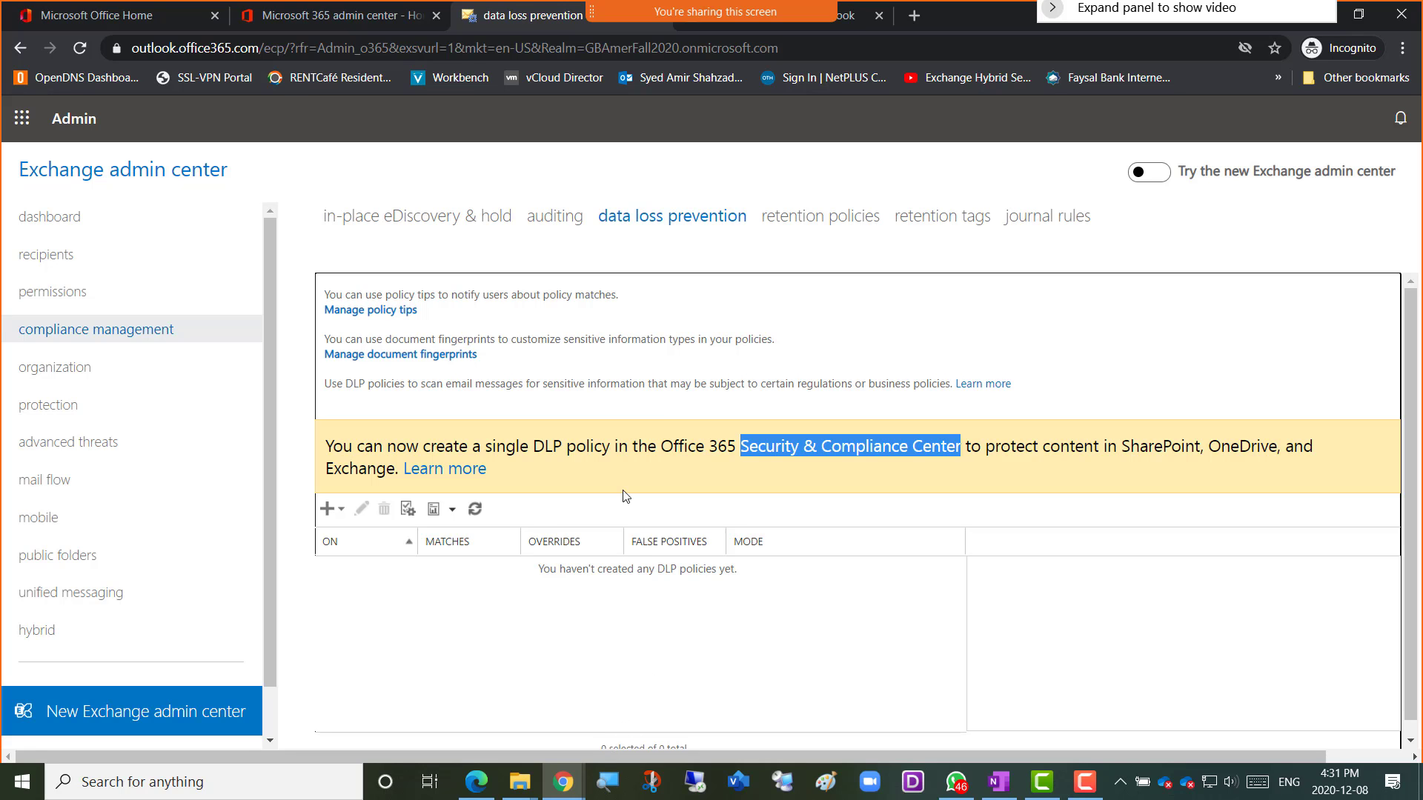
# Switch to the GBFall2020Mail-Class OneNote notebook window.
pyautogui.hotkey('alt', 'Tab')
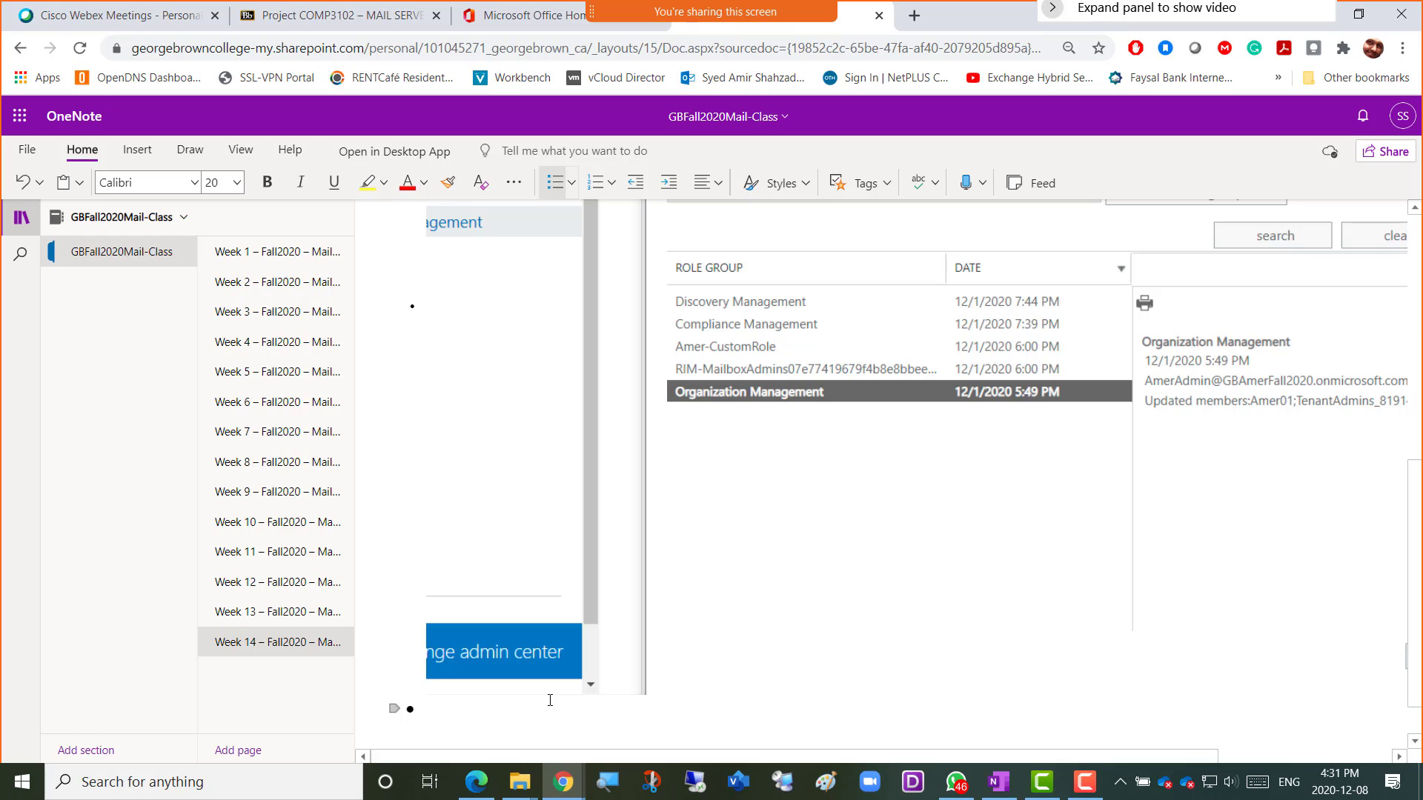
# Add a DLP bullet with the sub-bullet 'Critical Data of the company must not leave the company'.
pyautogui.write('DLP')
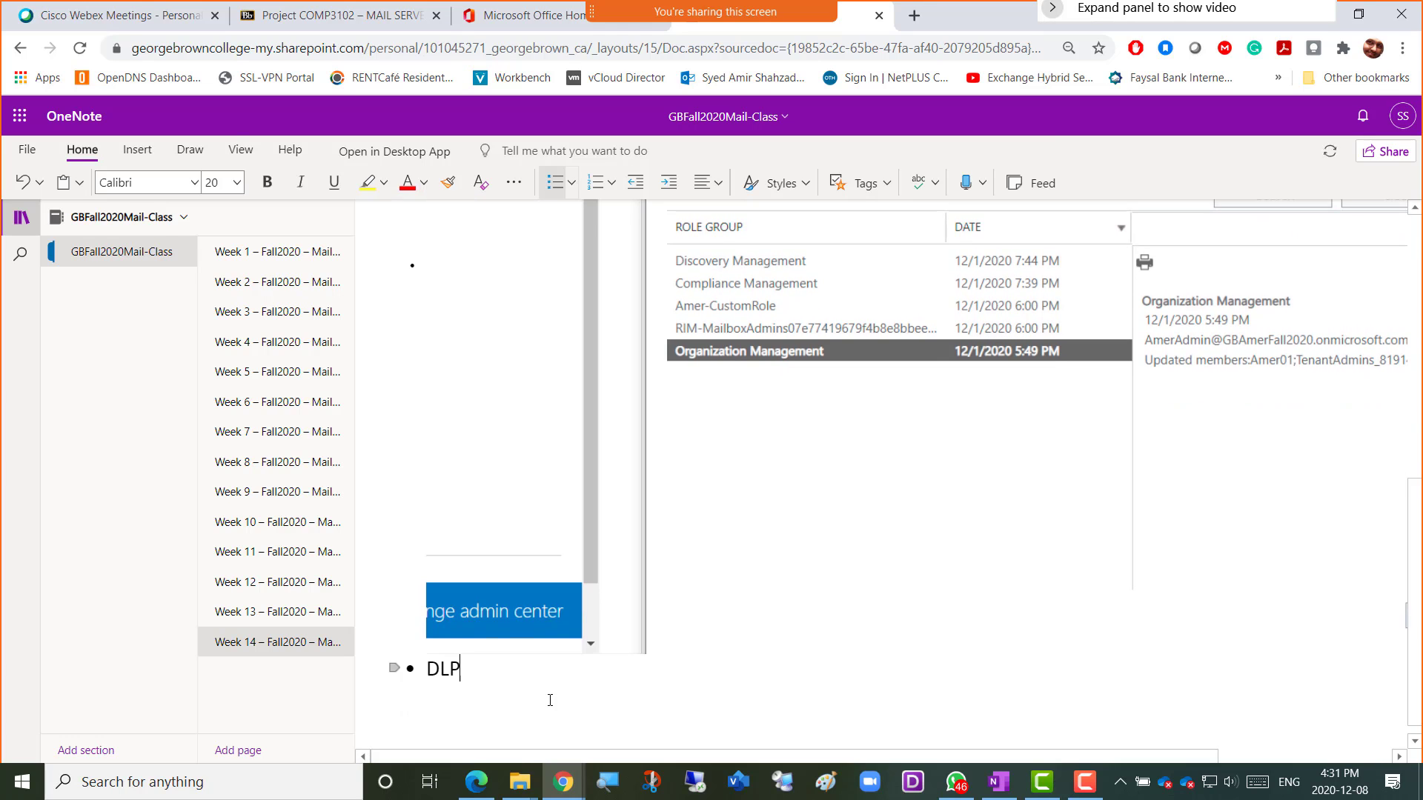
pyautogui.press('Return')
pyautogui.press('Tab')
pyautogui.write('Cr')
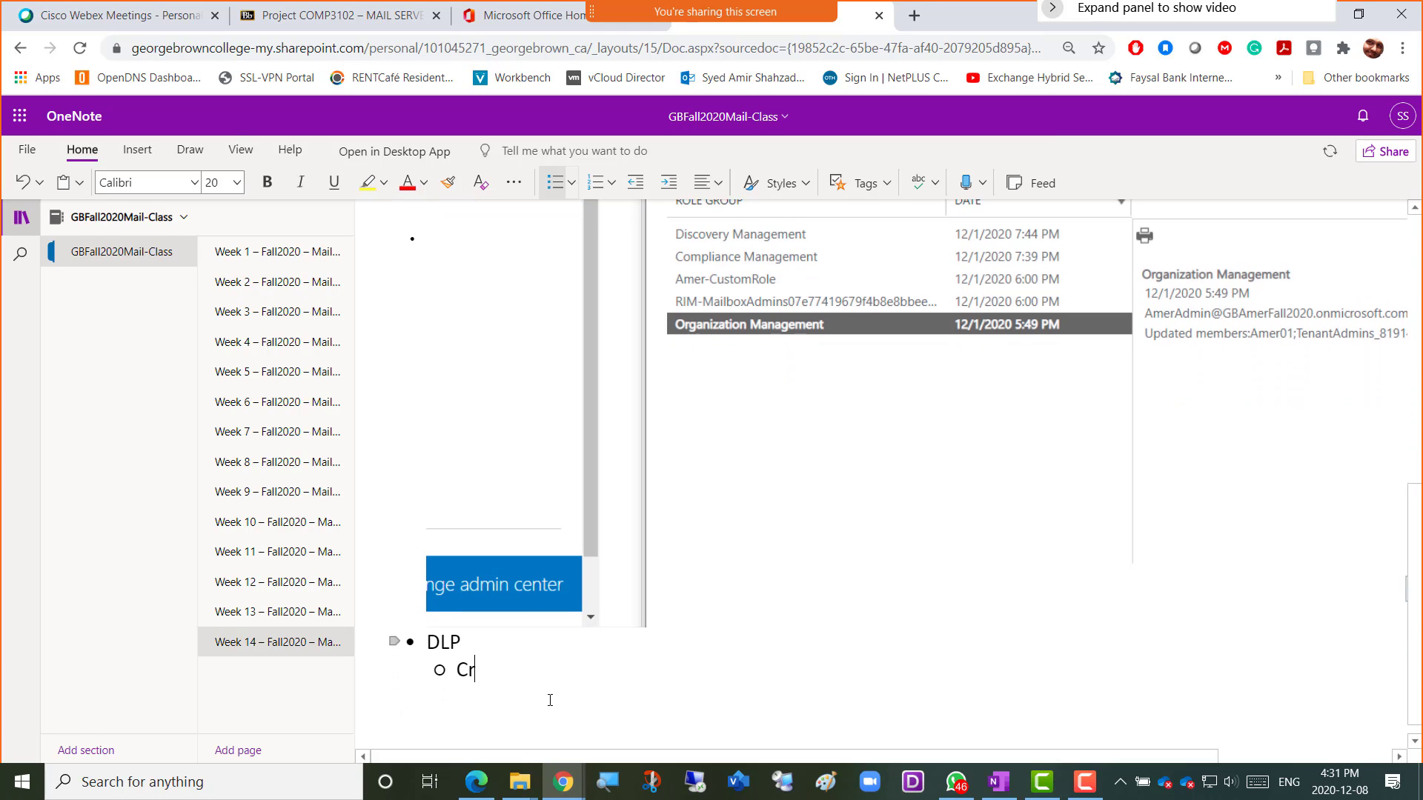
pyautogui.write('itical Data of ')
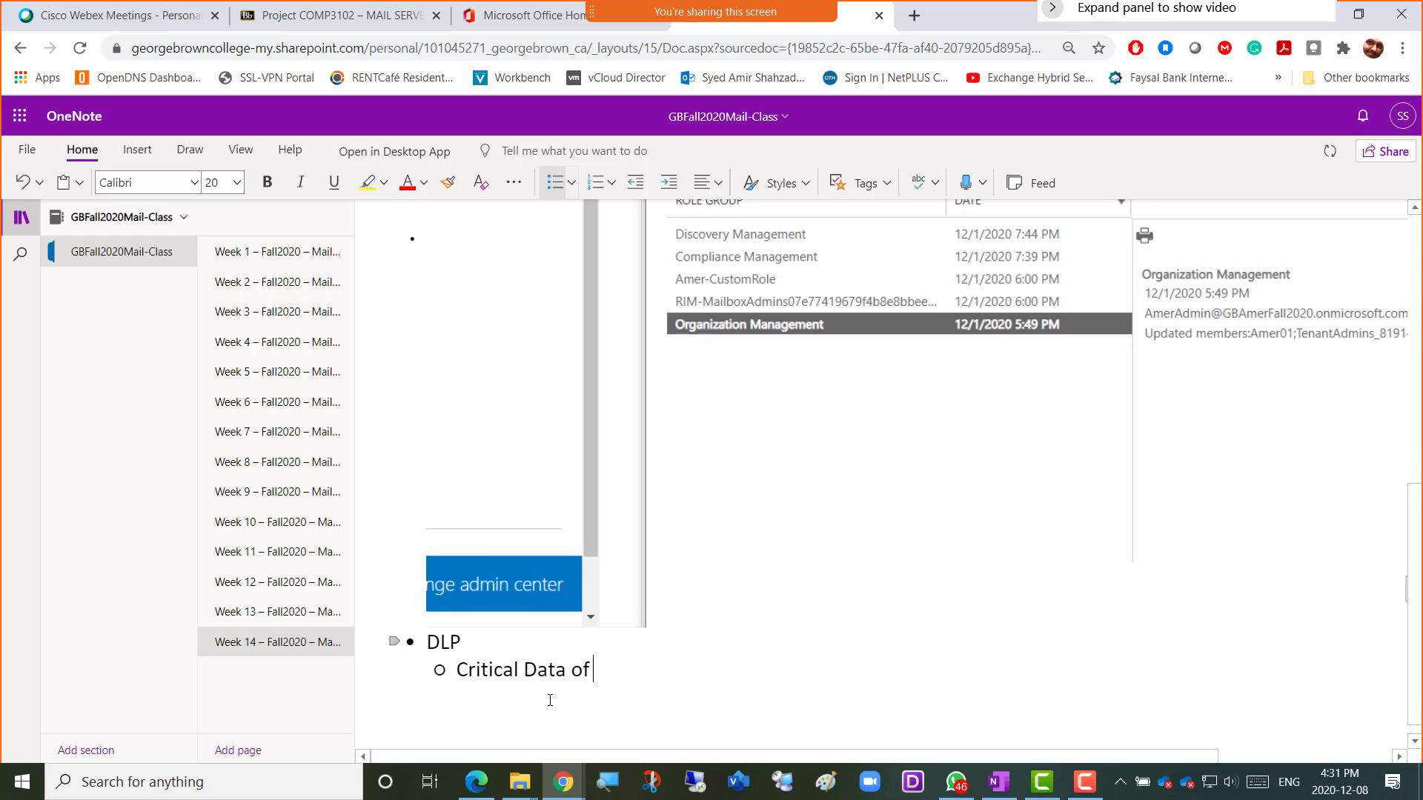
pyautogui.write('the company mist n')
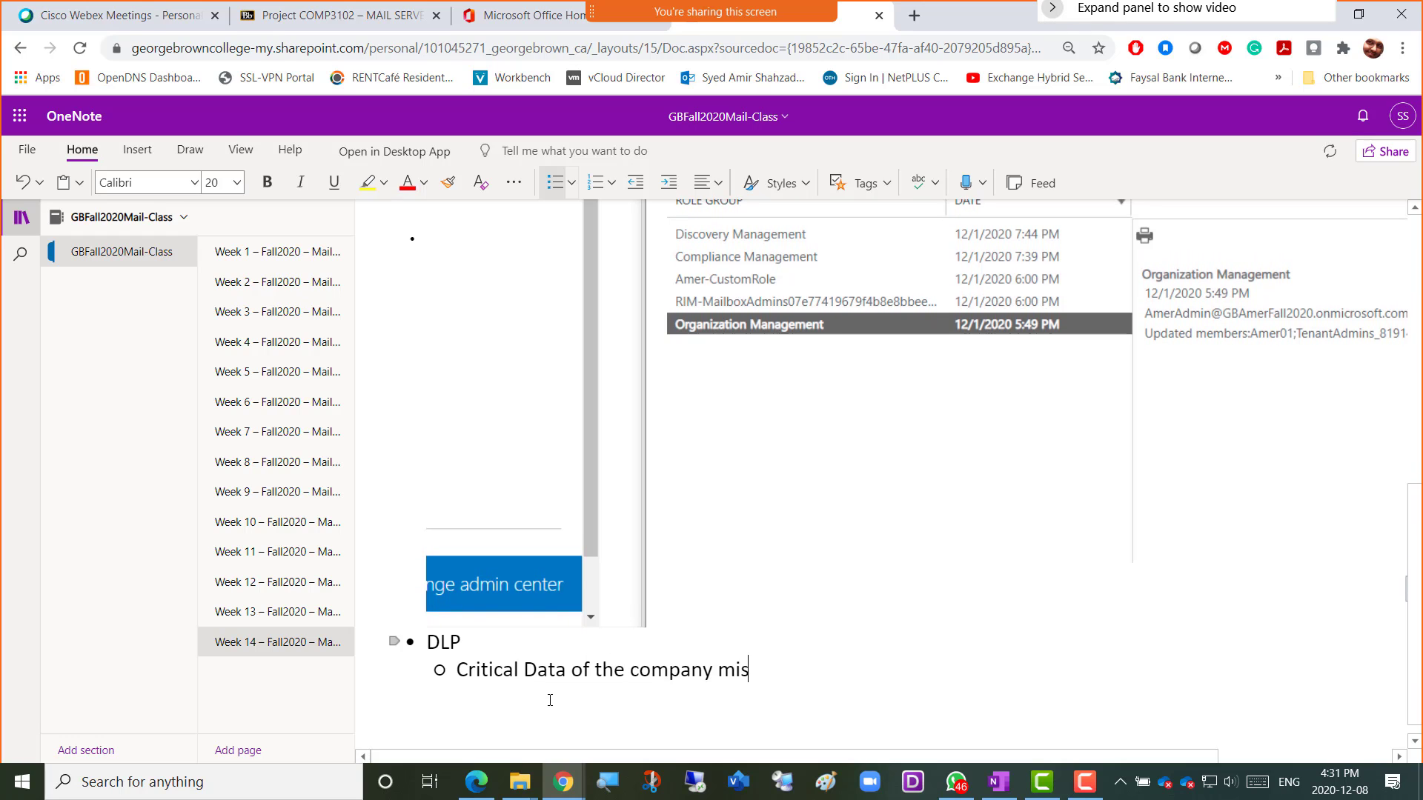
pyautogui.press('BackSpace')
pyautogui.press('BackSpace')
pyautogui.press('BackSpace')
pyautogui.press('BackSpace')
pyautogui.press('BackSpace')
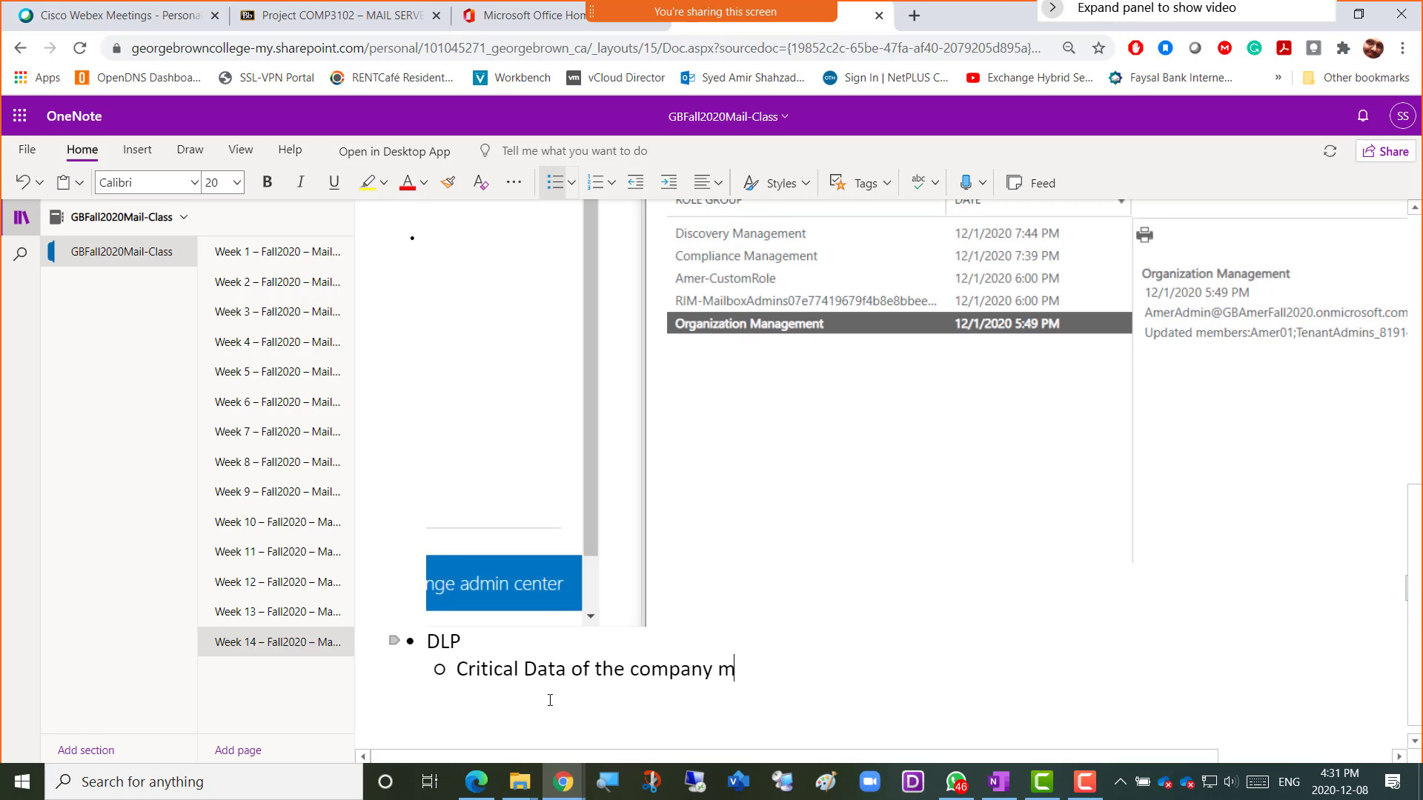
pyautogui.write('ust not leave the company')
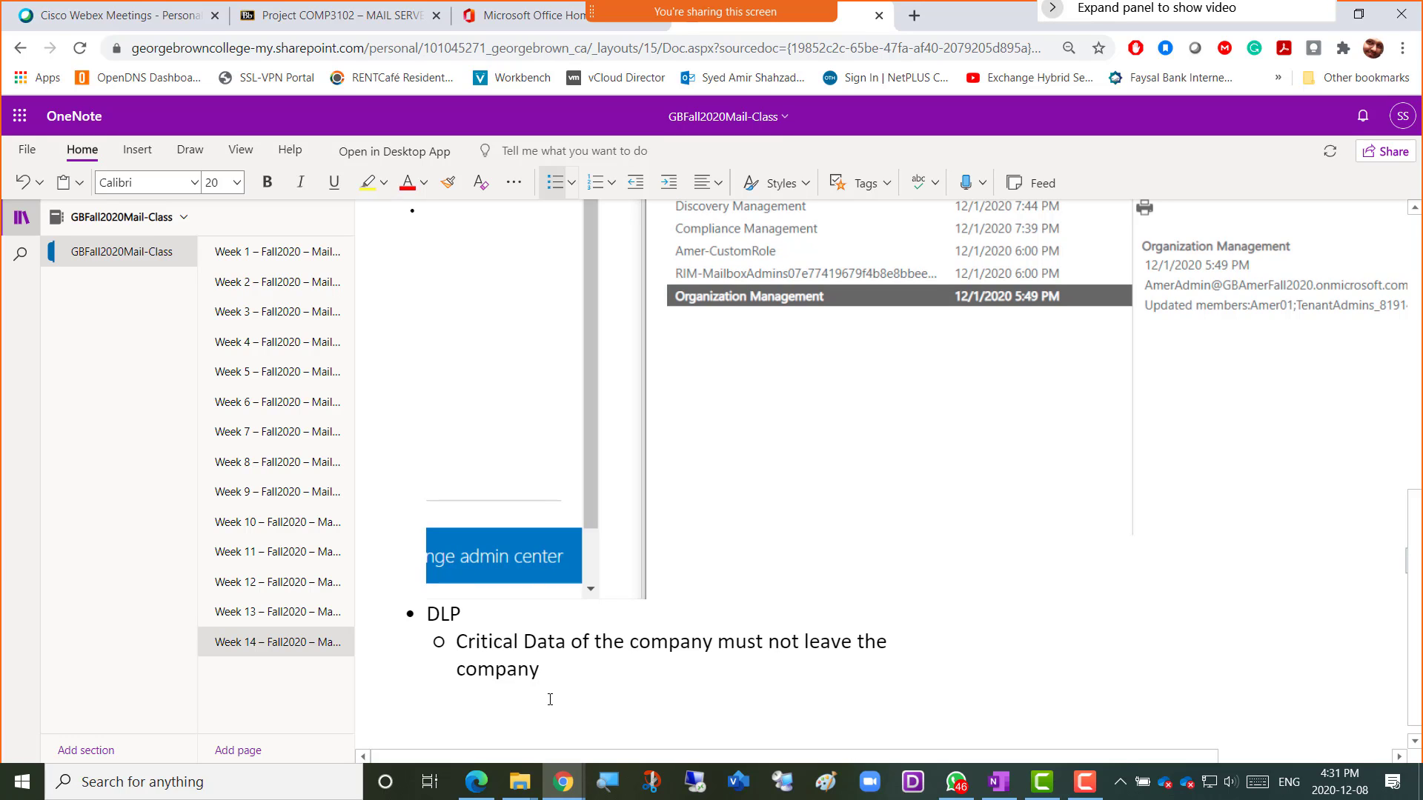
# Extend the note with examples: financial data, insurance, medical data, then return to Exchange admin center.
pyautogui.write('for ')
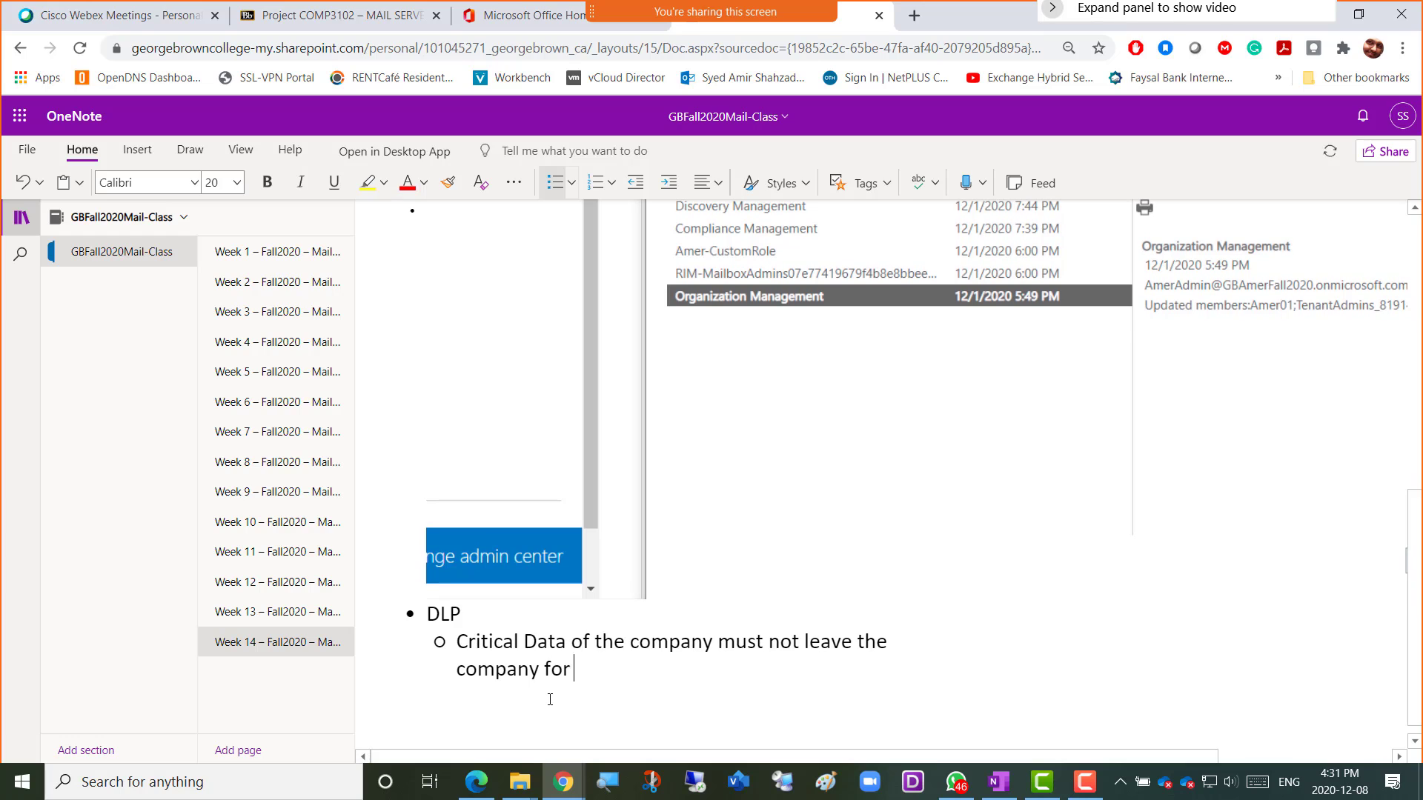
pyautogui.write('example Finana')
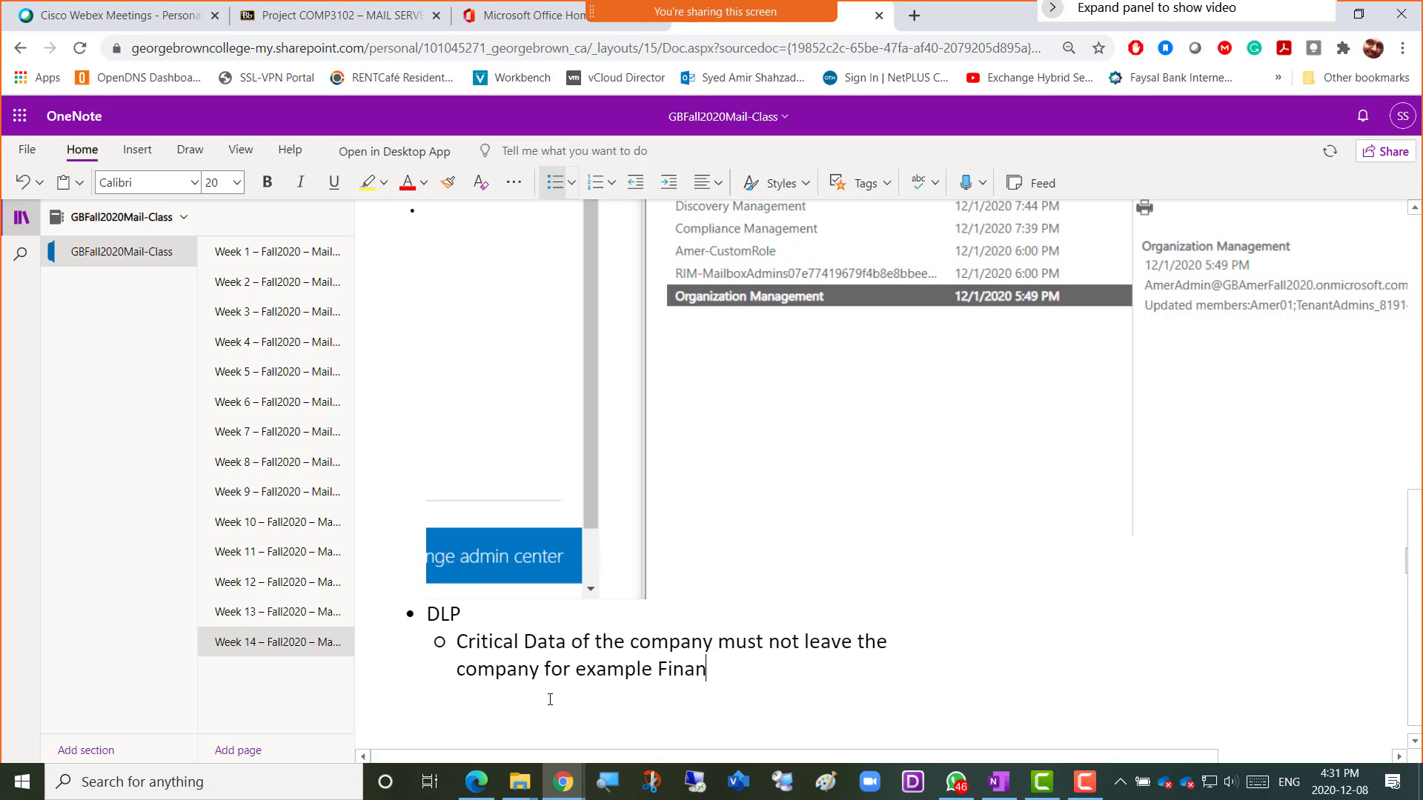
pyautogui.press('BackSpace')
pyautogui.press('BackSpace')
pyautogui.write('ncial data')
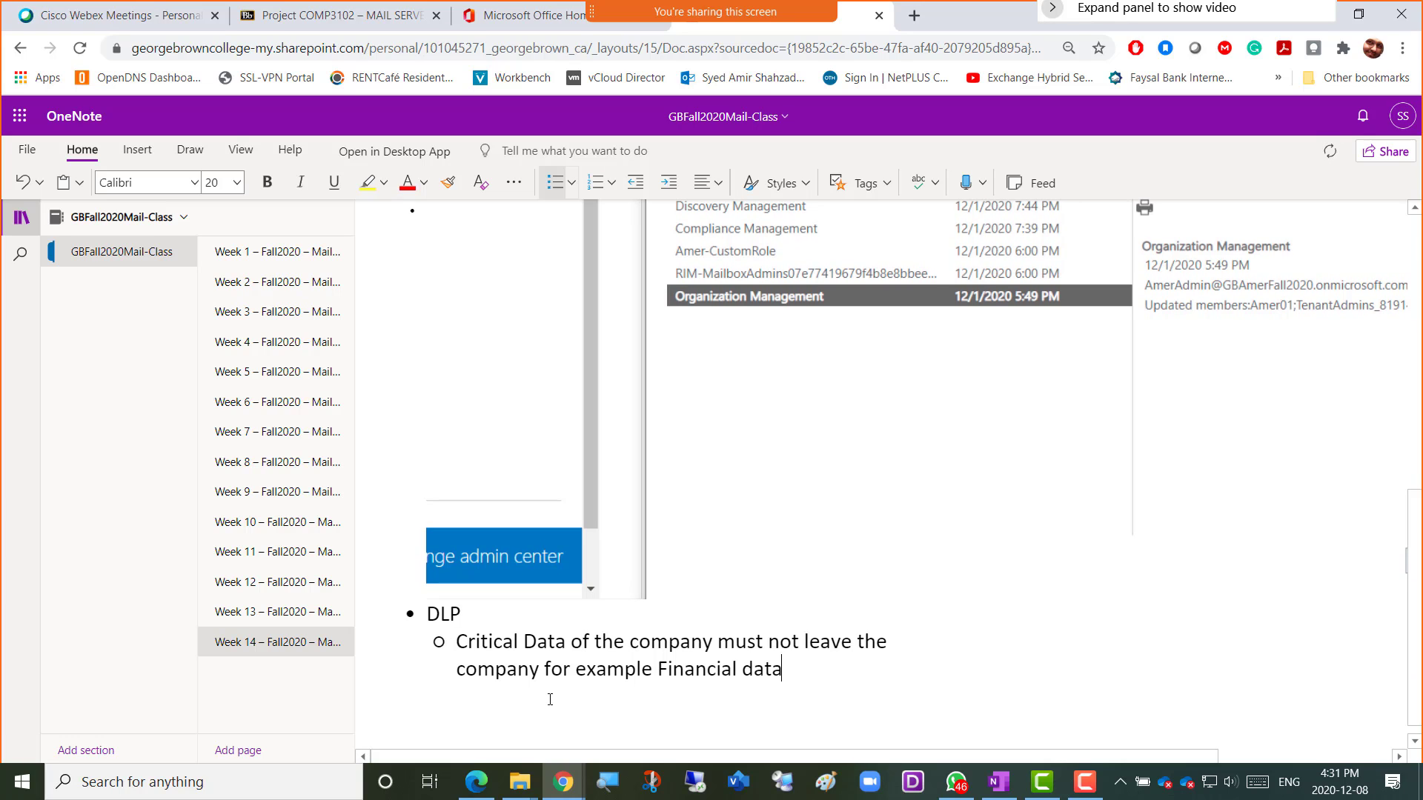
pyautogui.write(', Insurance')
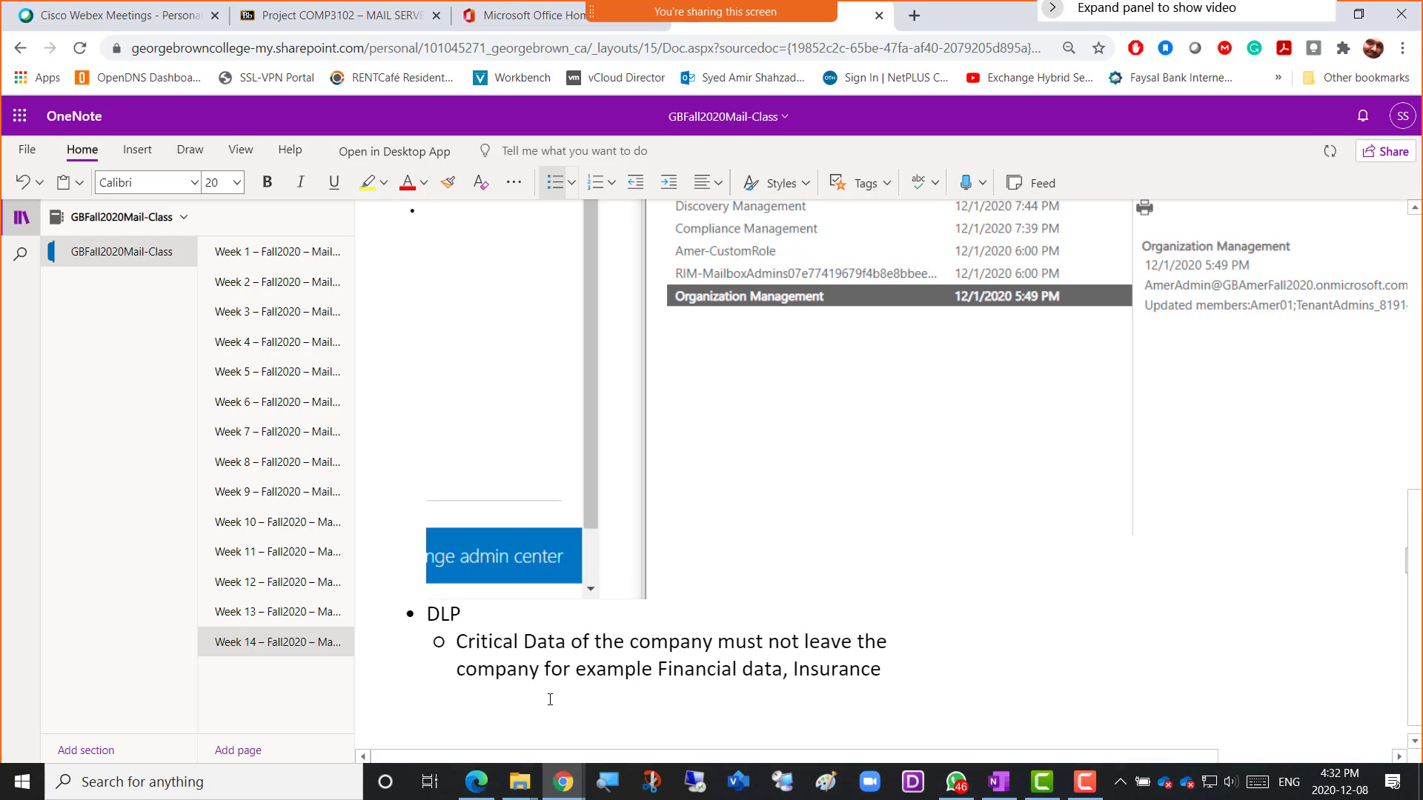
pyautogui.write(', OH')
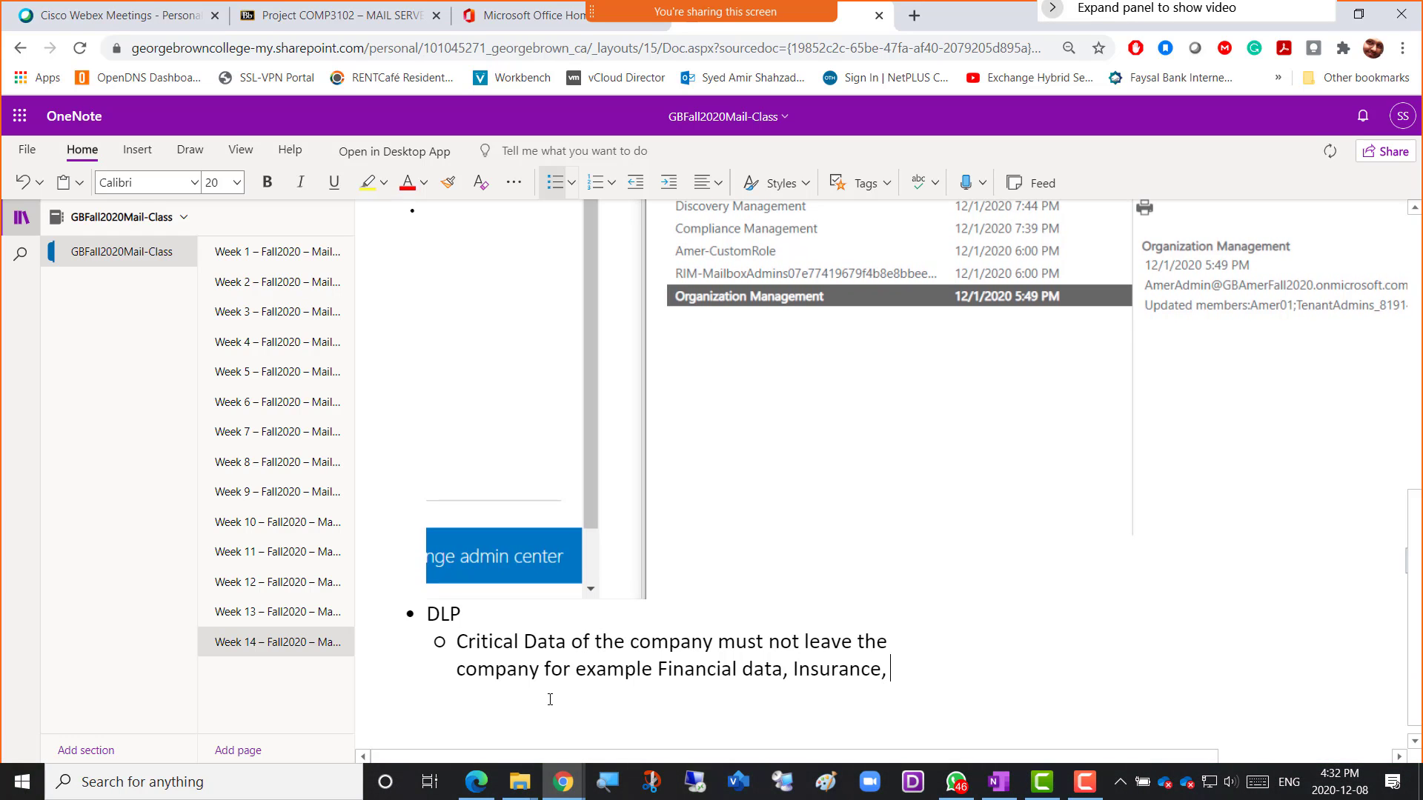
pyautogui.press('BackSpace')
pyautogui.press('BackSpace')
pyautogui.press('BackSpace')
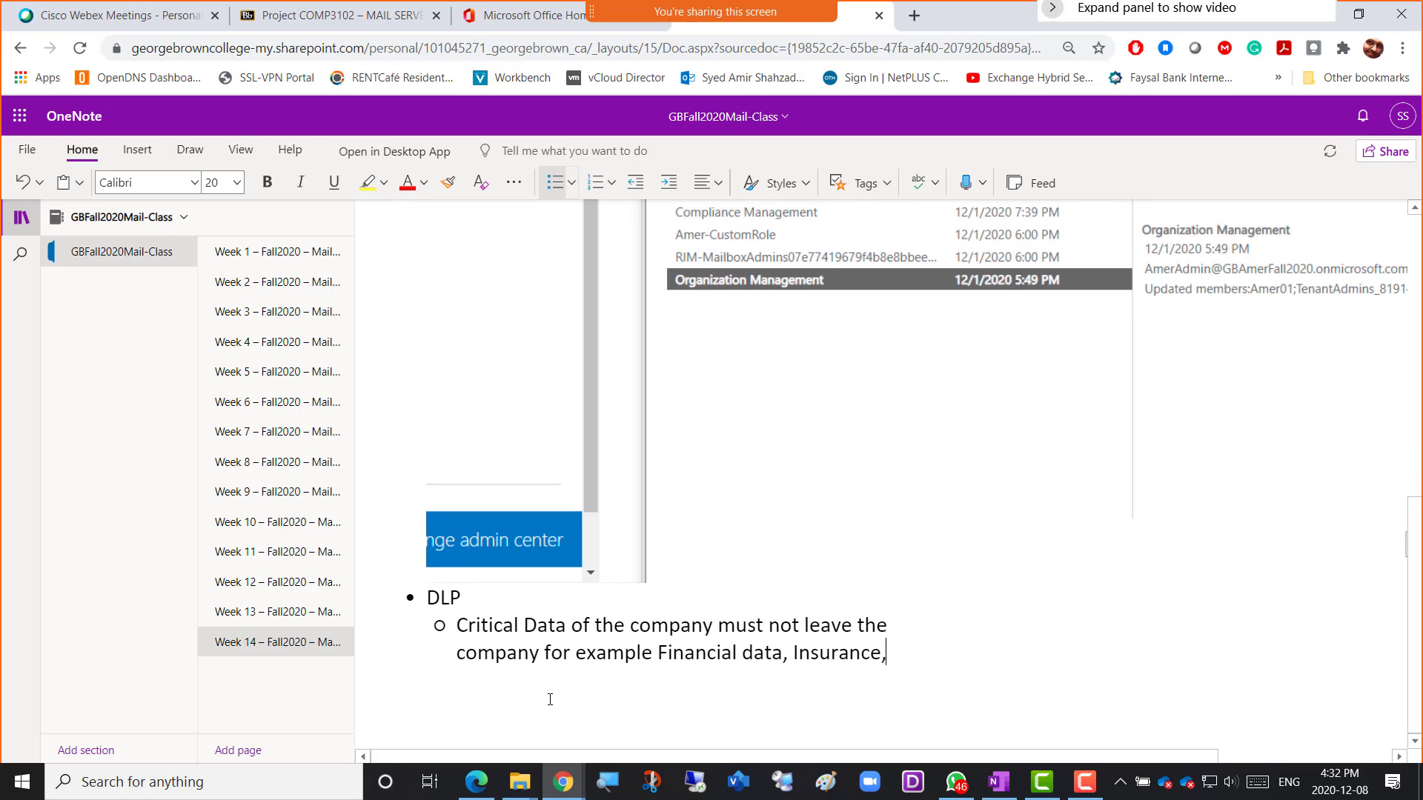
pyautogui.write('Me')
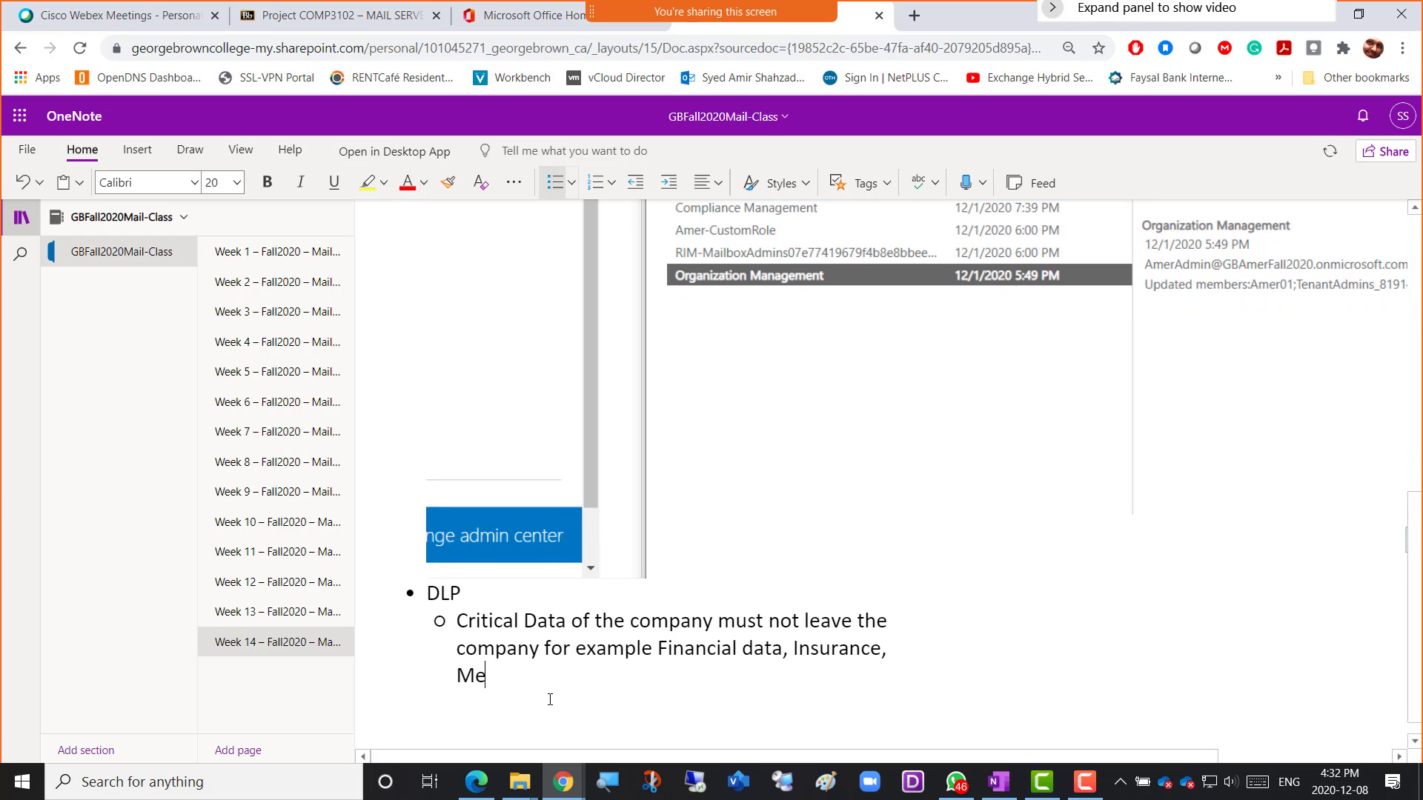
pyautogui.write('dical data')
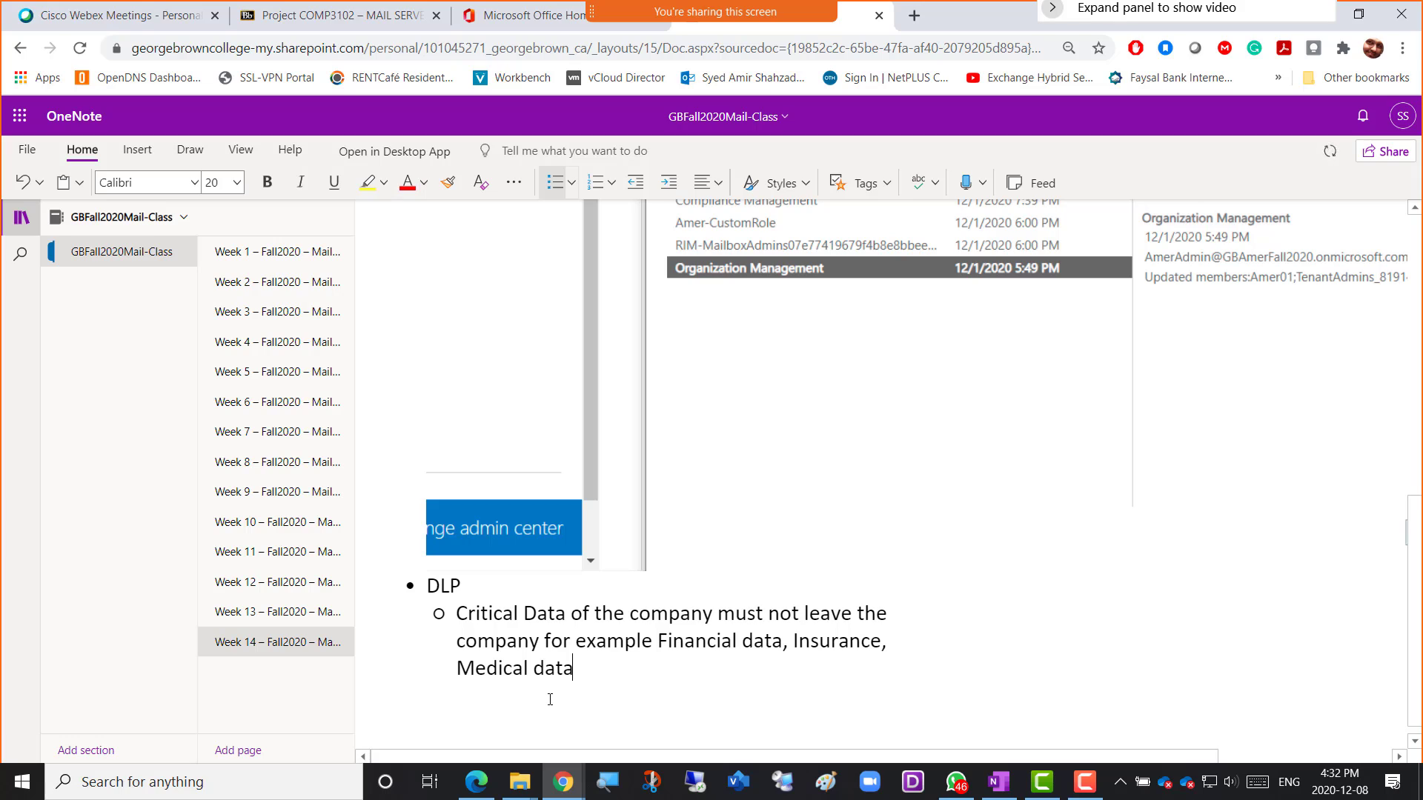
pyautogui.write(' etc')
pyautogui.hotkey('alt', 'Tab')
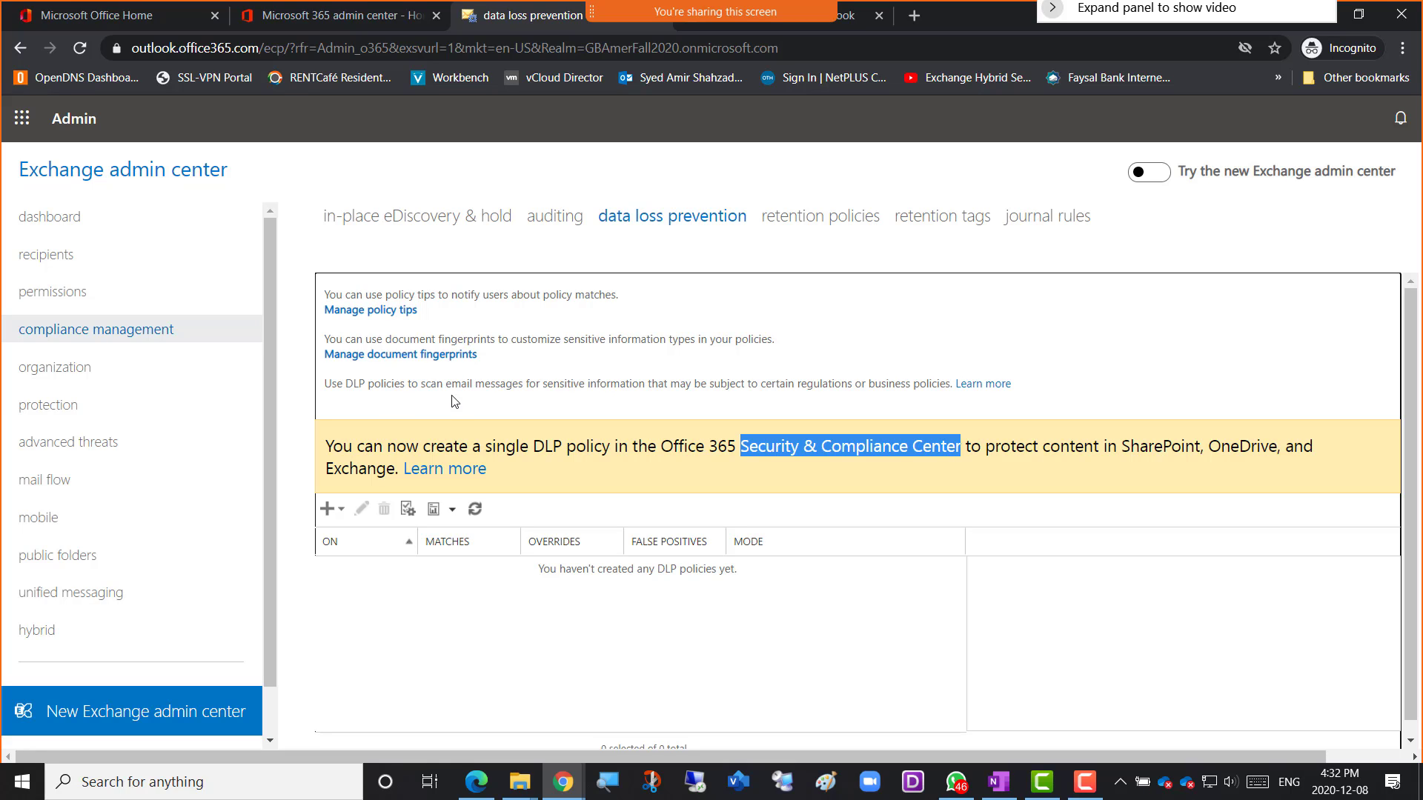
# Highlight the 'email messages for sensitive information' phrase and show the new DLP policy options.
pyautogui.moveTo(445, 384); pyautogui.dragTo(647, 386)
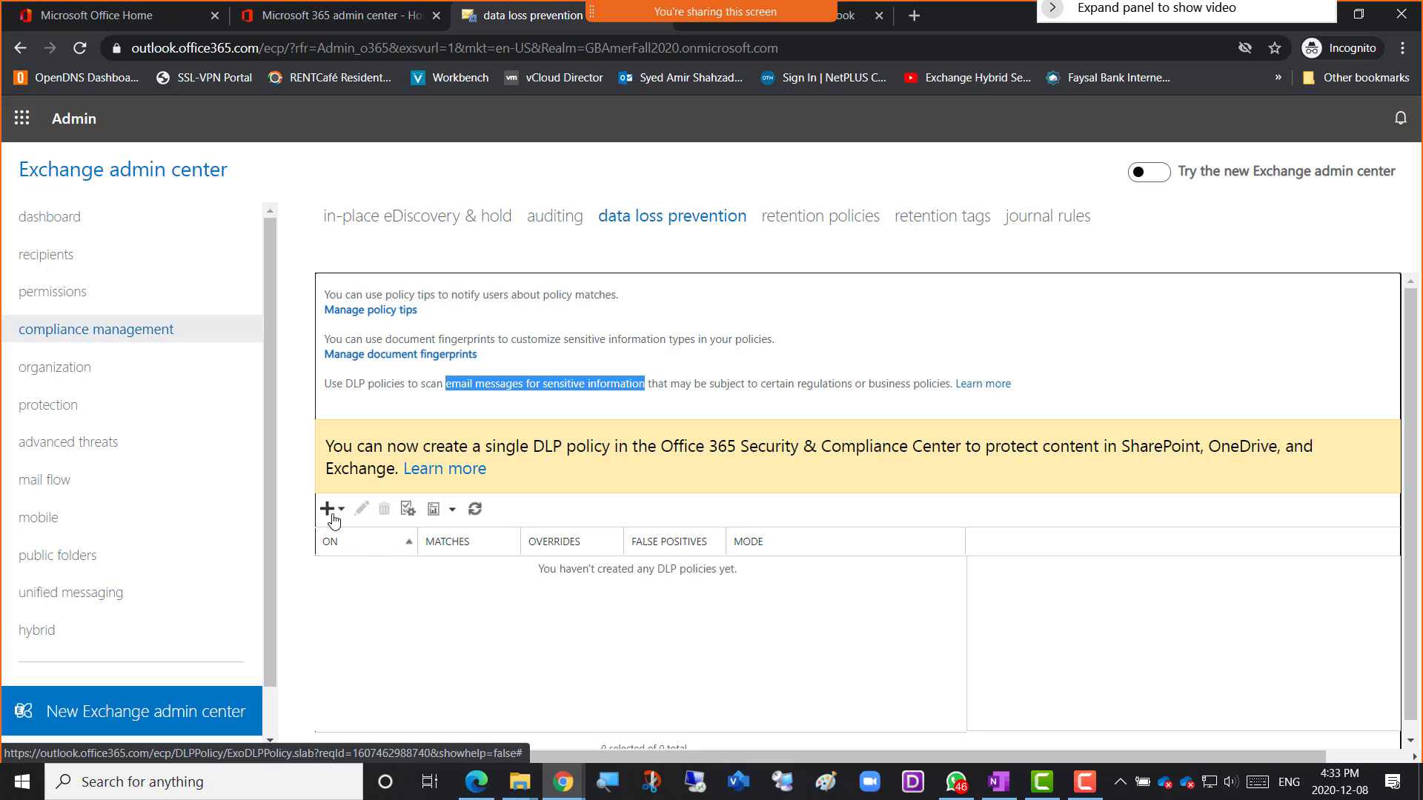
pyautogui.click(340, 517)
pyautogui.click(340, 516)
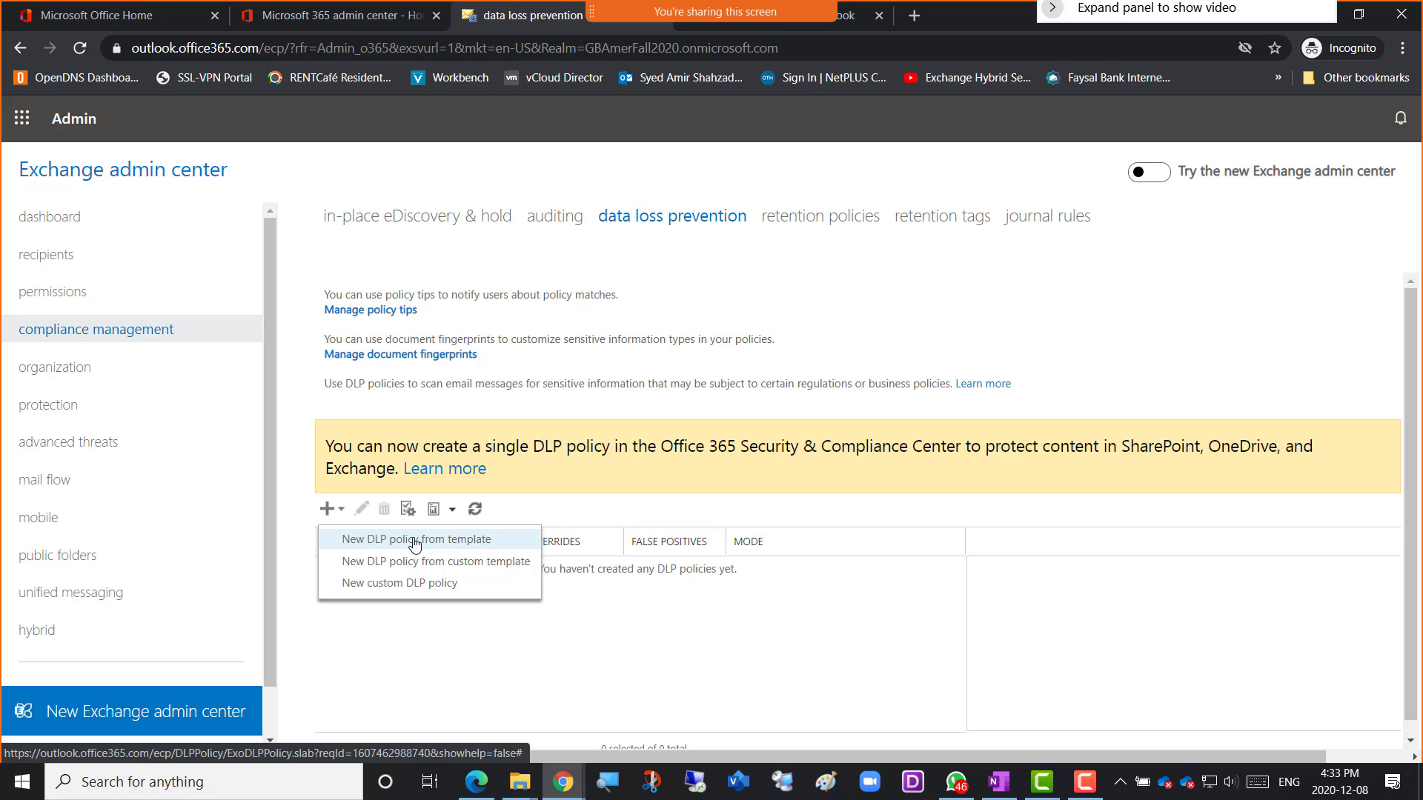
# Start a template-based DLP policy named Amer-Financial-Policy, pasting the name as its description.
pyautogui.click(420, 543)
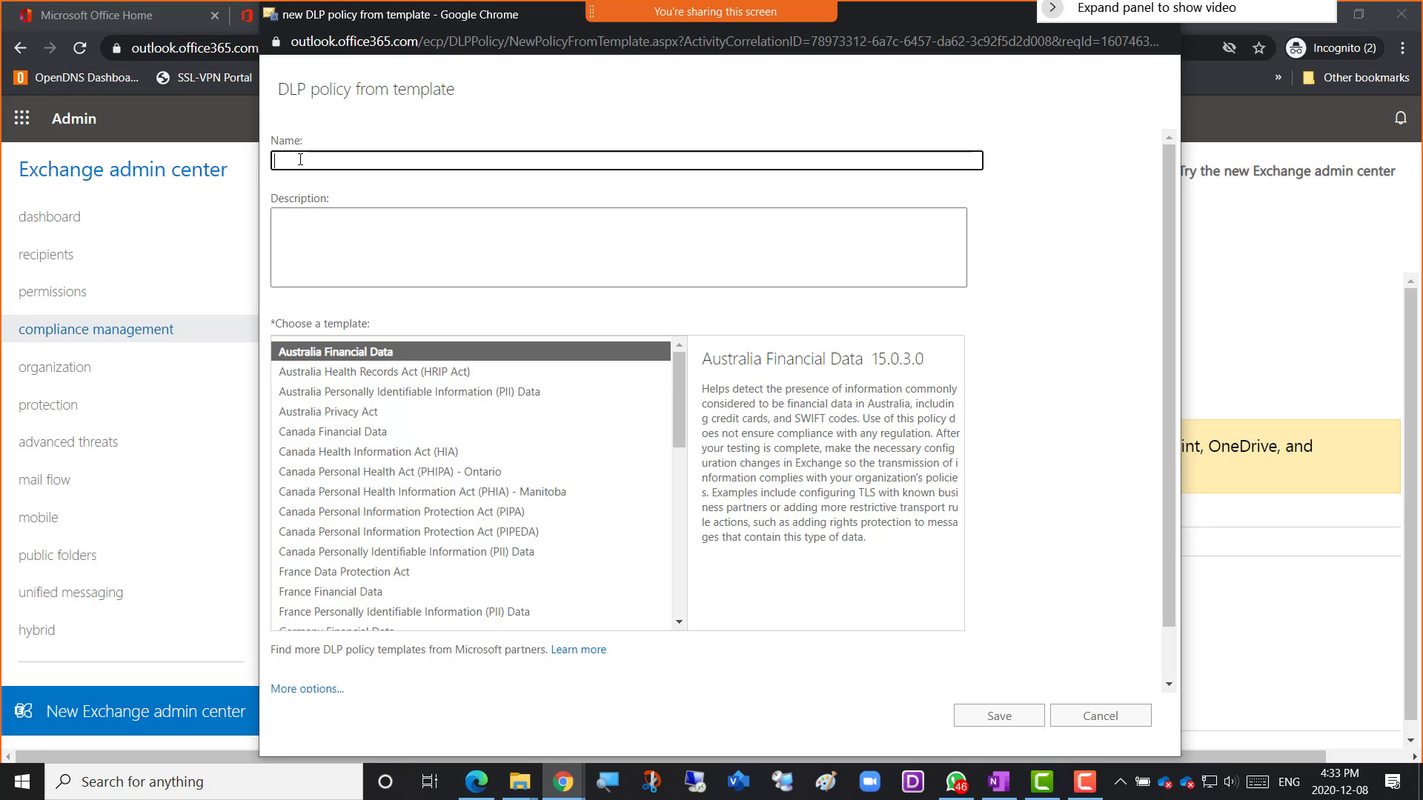
pyautogui.write('Fina')
pyautogui.press('BackSpace')
pyautogui.press('BackSpace')
pyautogui.press('BackSpace')
pyautogui.press('BackSpace')
pyautogui.write('Amir Finan')
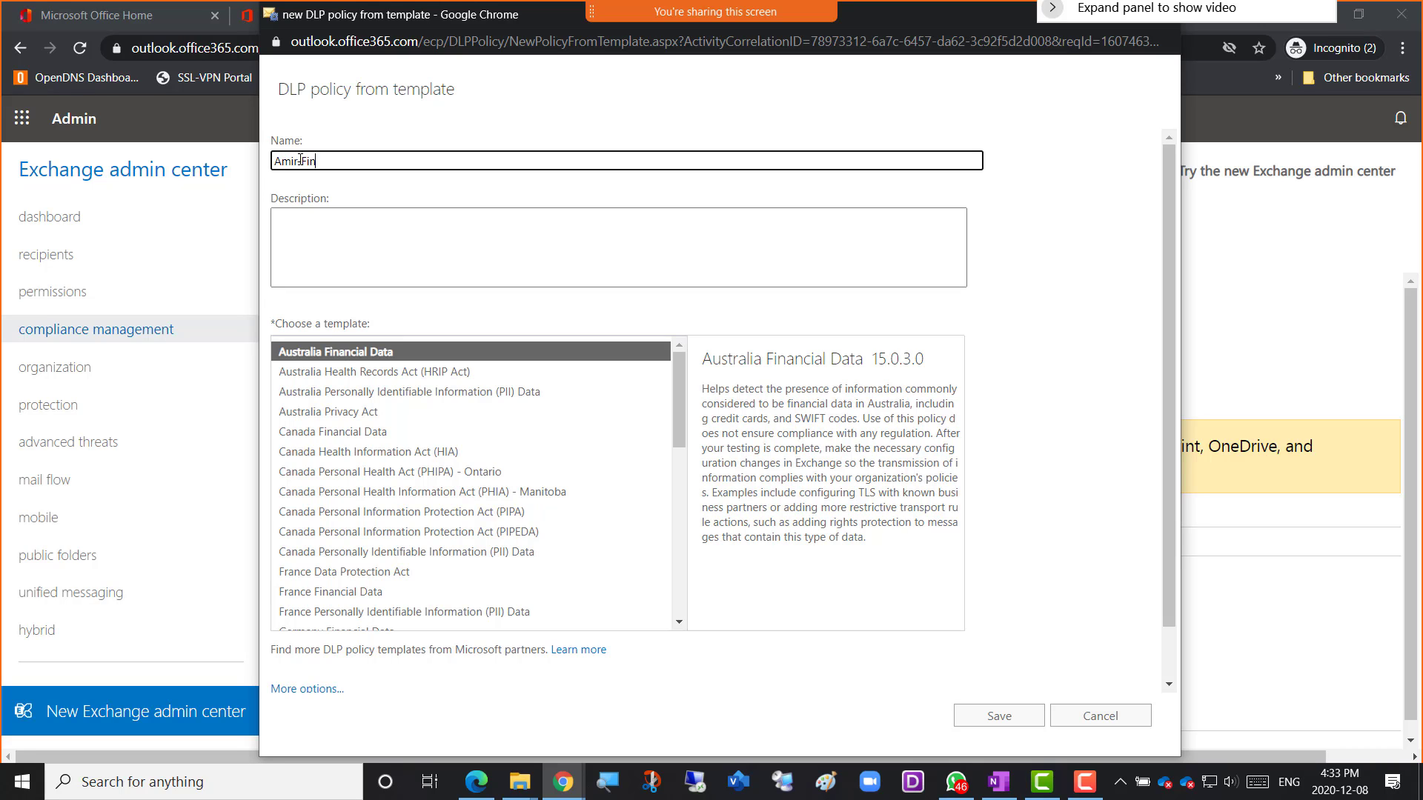
pyautogui.write('cial-Policy')
pyautogui.click(300, 160)
pyautogui.press('BackSpace')
pyautogui.write('-')
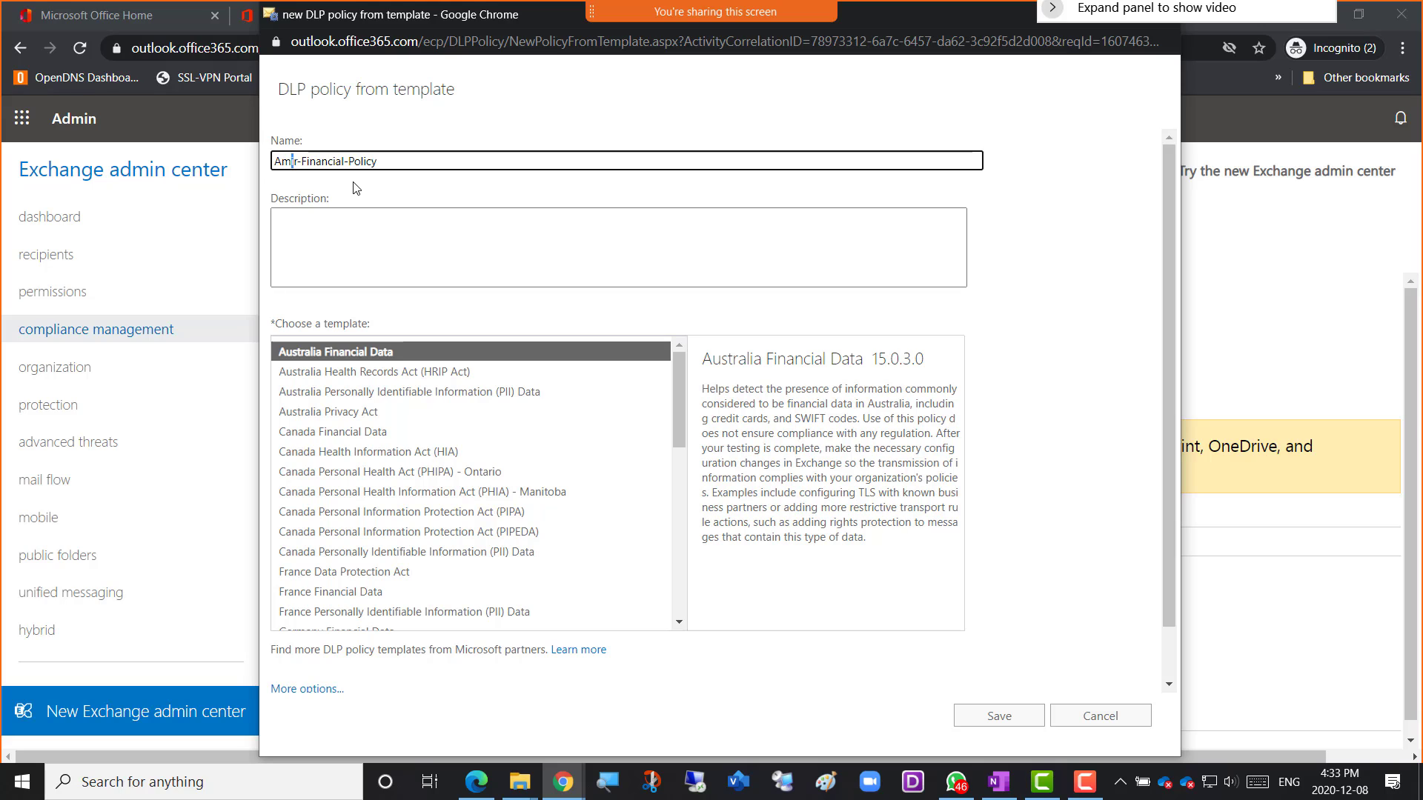
pyautogui.write('e')
pyautogui.click(406, 162)
pyautogui.moveTo(406, 162); pyautogui.dragTo(273, 162)
pyautogui.hotkey('ctrl', 'c')
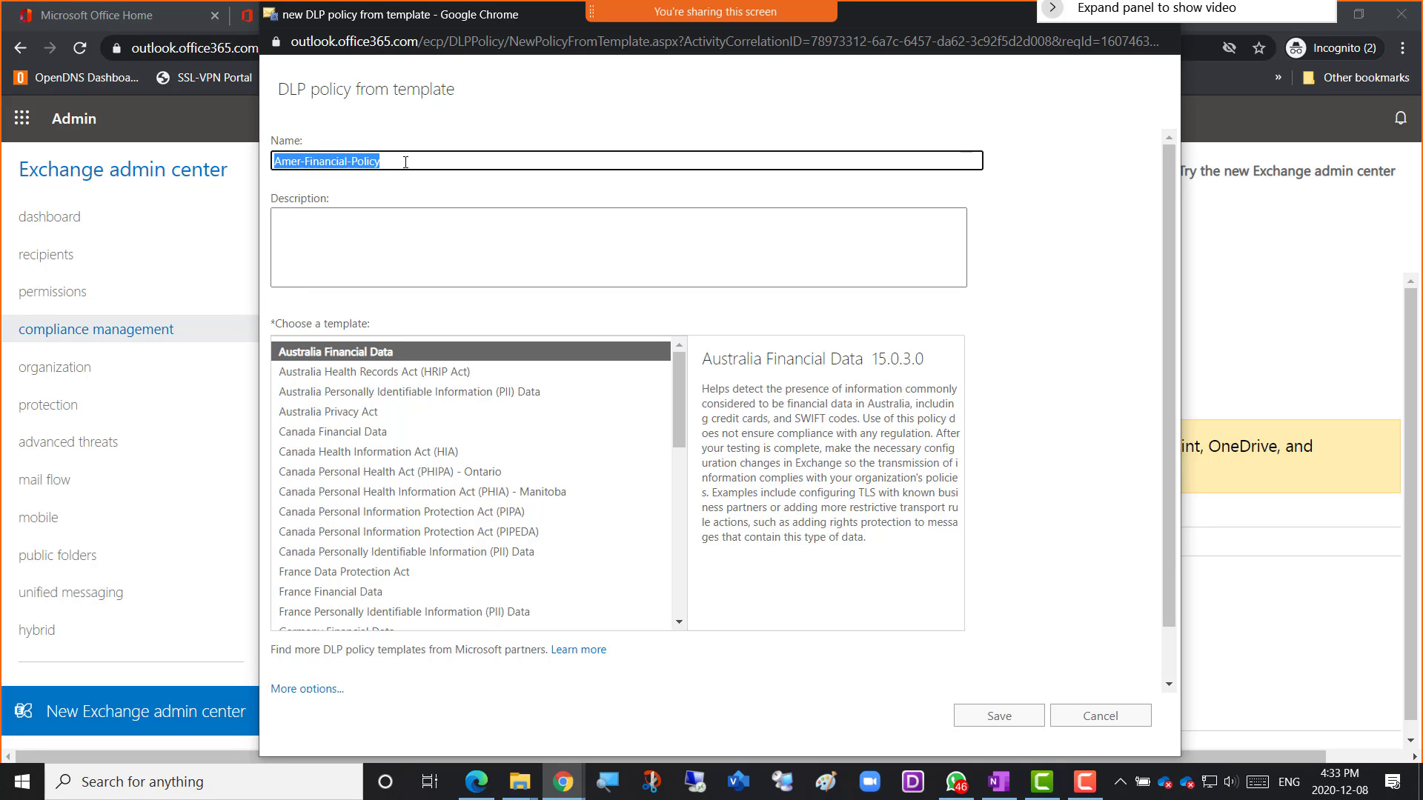
pyautogui.click(382, 230)
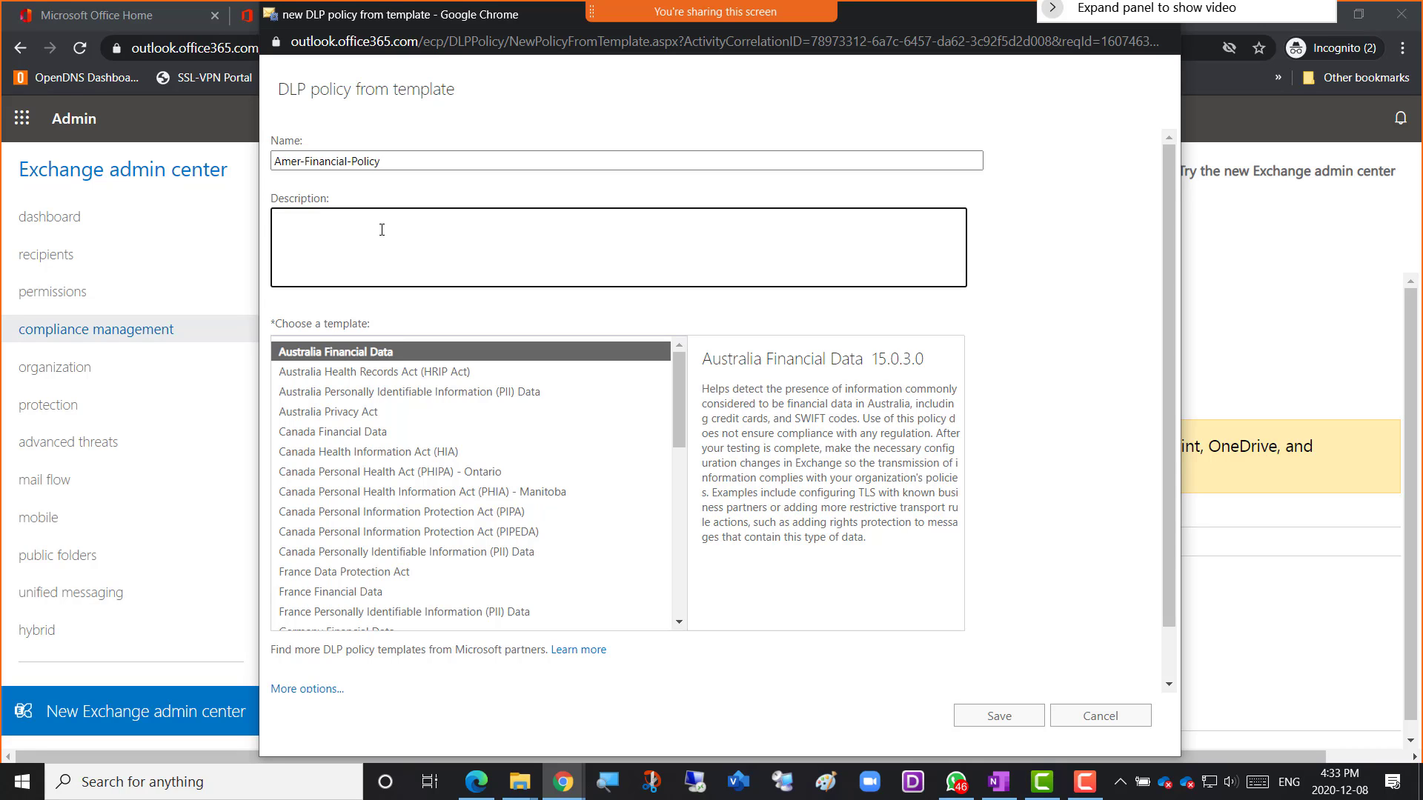
pyautogui.hotkey('ctrl', 'v')
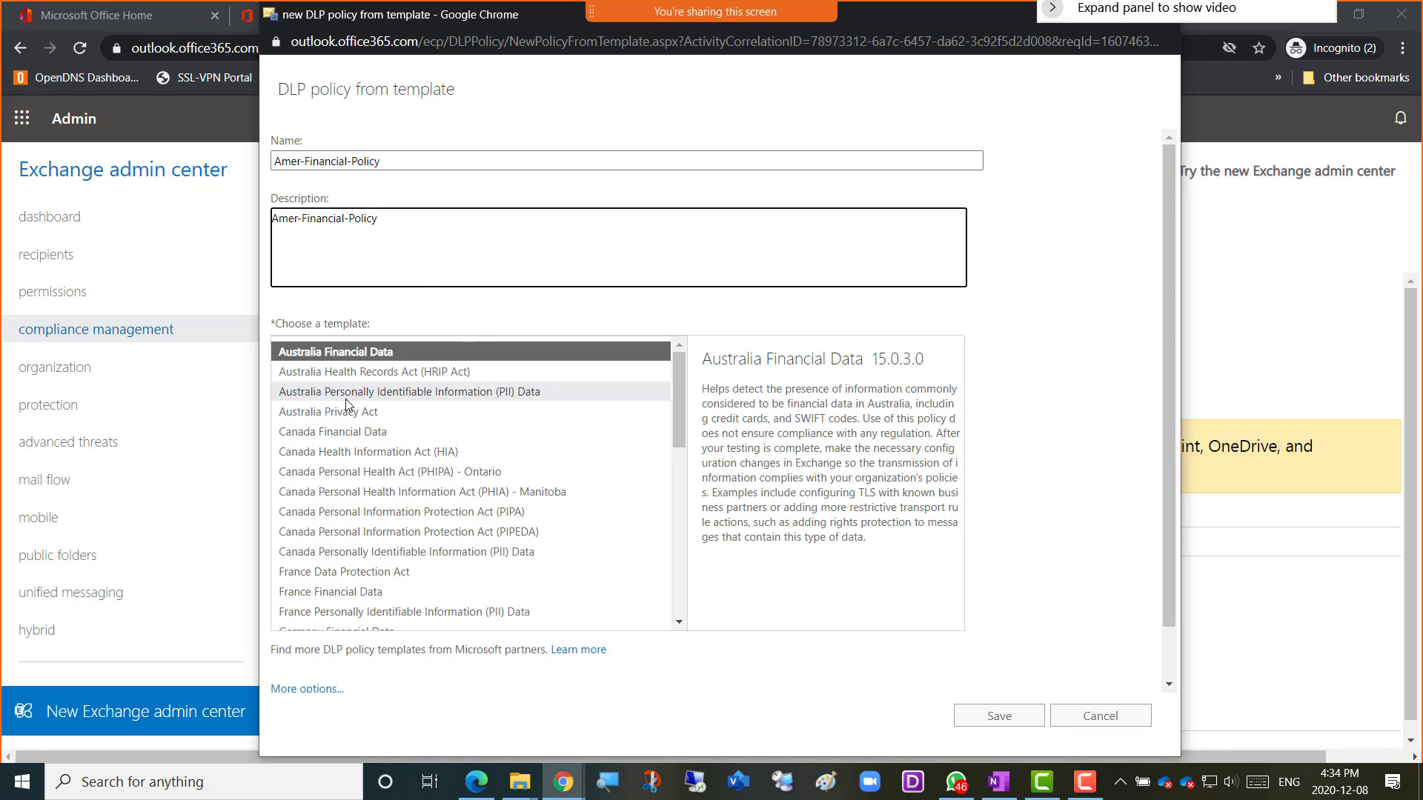
# Pick Canada Financial Data and highlight its bank account and credit card description.
pyautogui.click(347, 437)
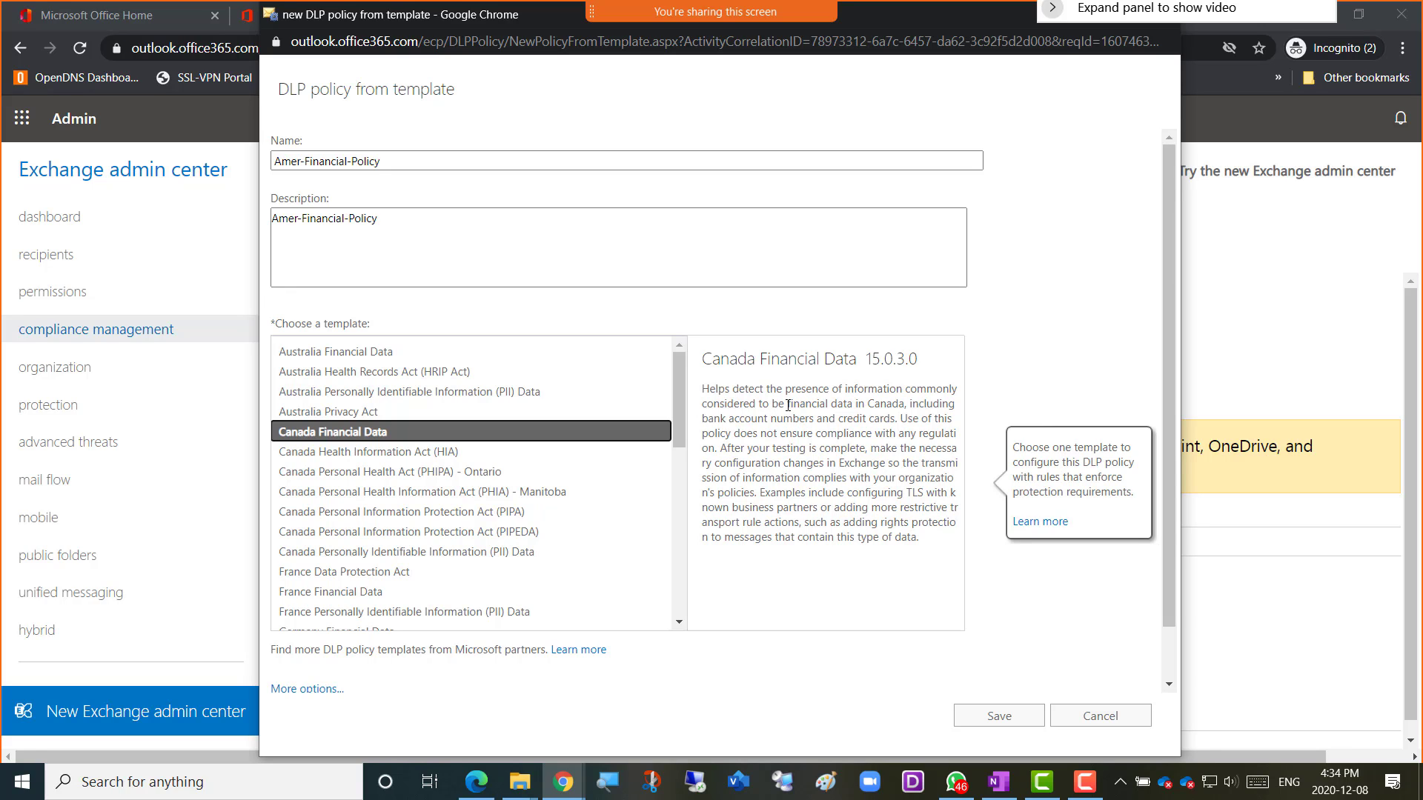
pyautogui.moveTo(788, 406); pyautogui.dragTo(904, 406)
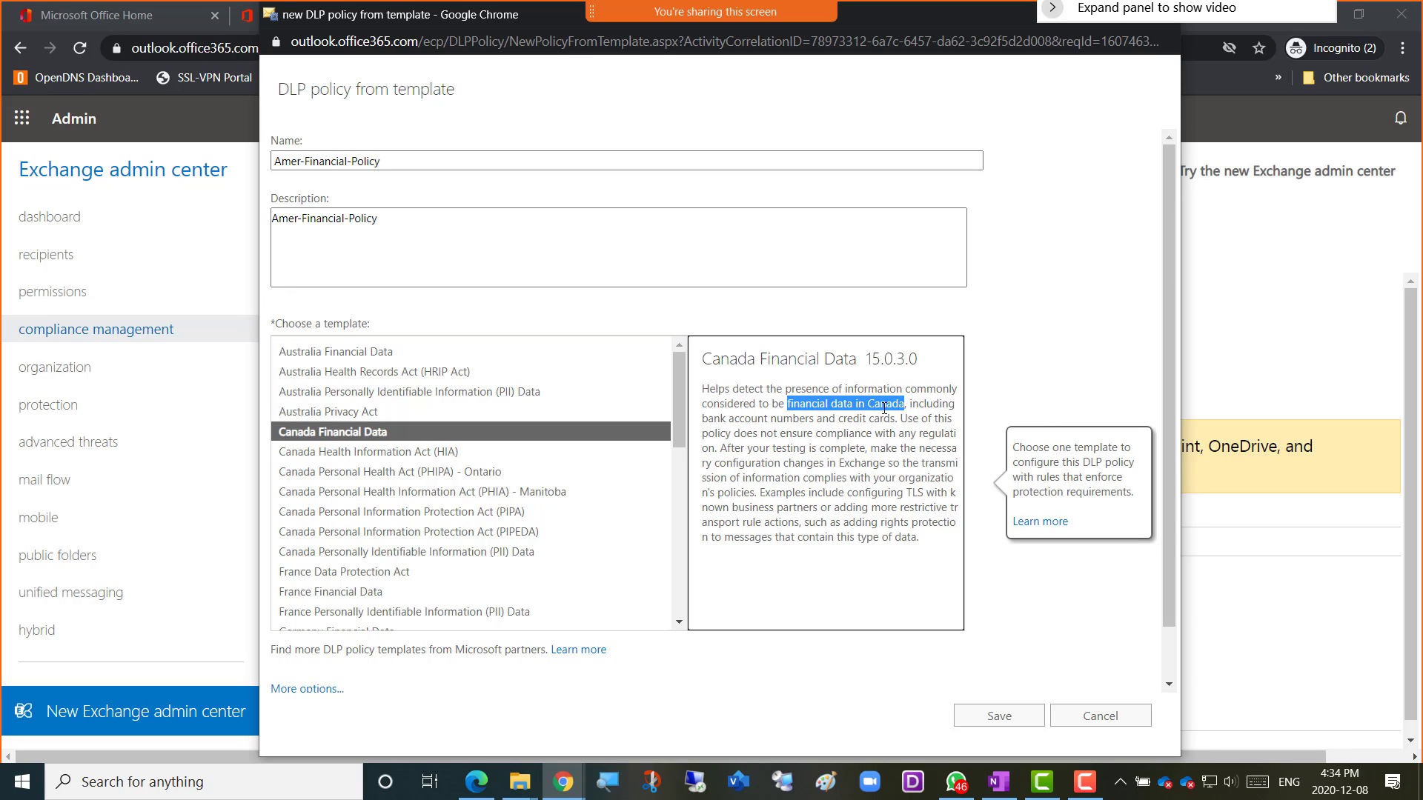
pyautogui.moveTo(703, 419); pyautogui.dragTo(897, 419)
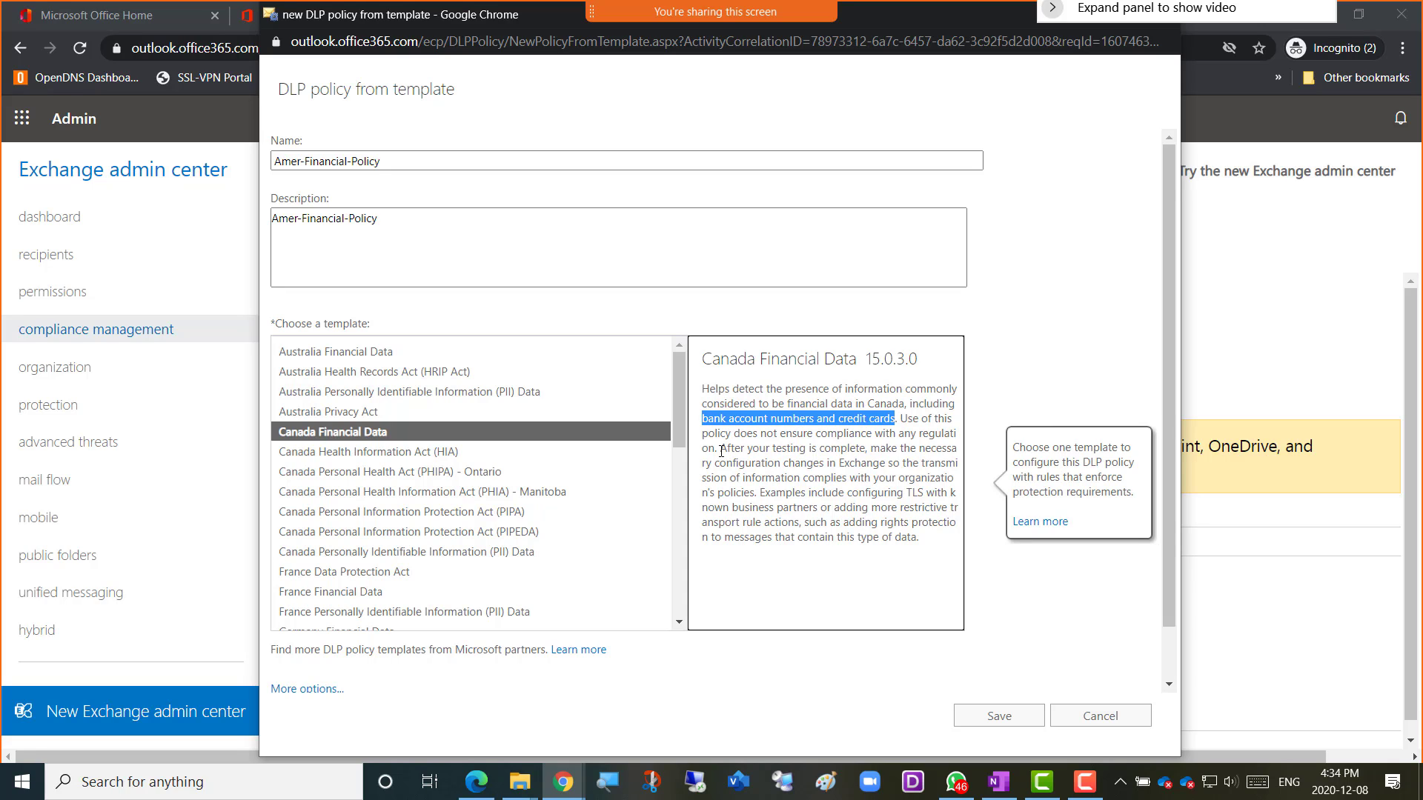
pyautogui.click(722, 451)
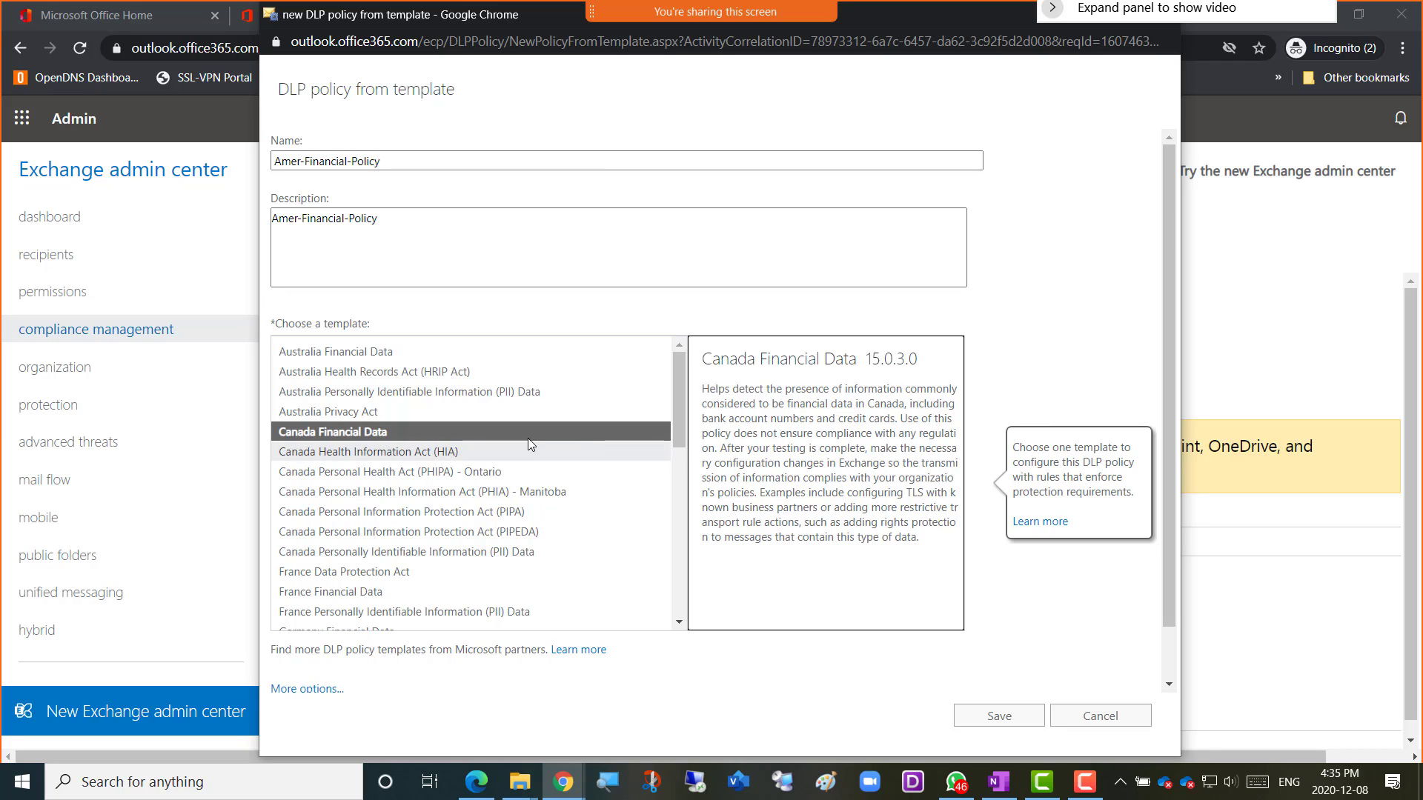
# Browse the Canada templates, select Canada Financial Data, and highlight its Exchange Online Plan 2 licensing note.
pyautogui.click(378, 454)
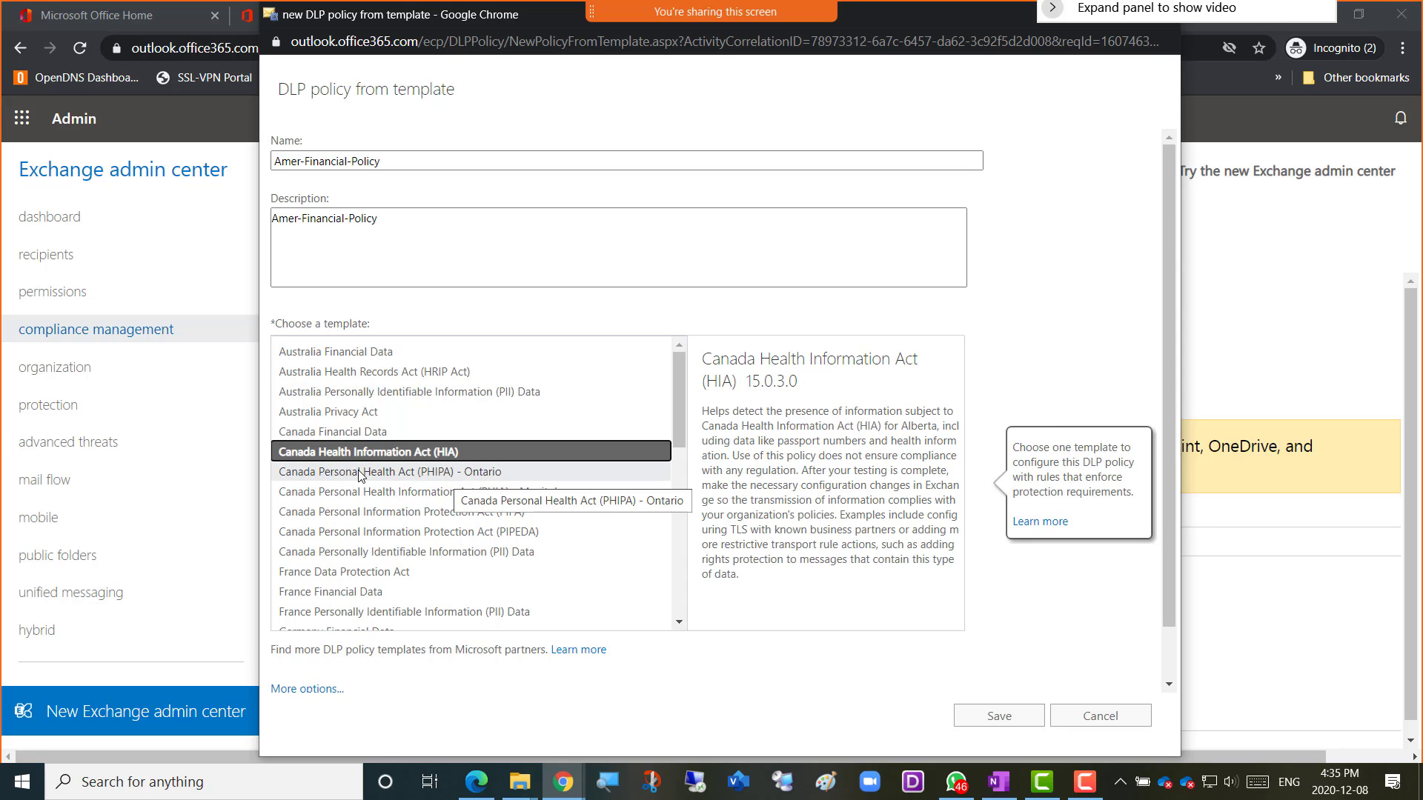
pyautogui.click(440, 476)
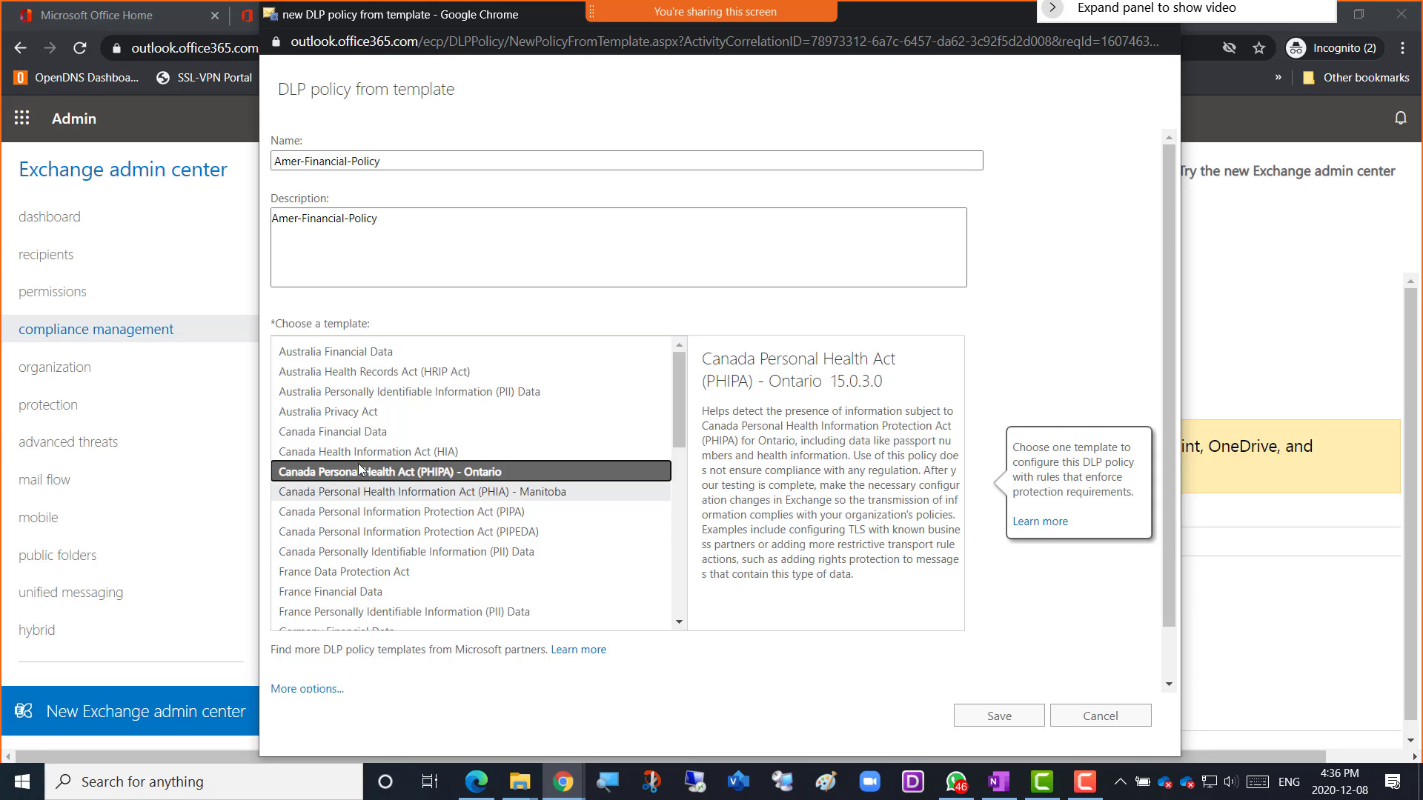
pyautogui.scroll(-4, 413, 532)
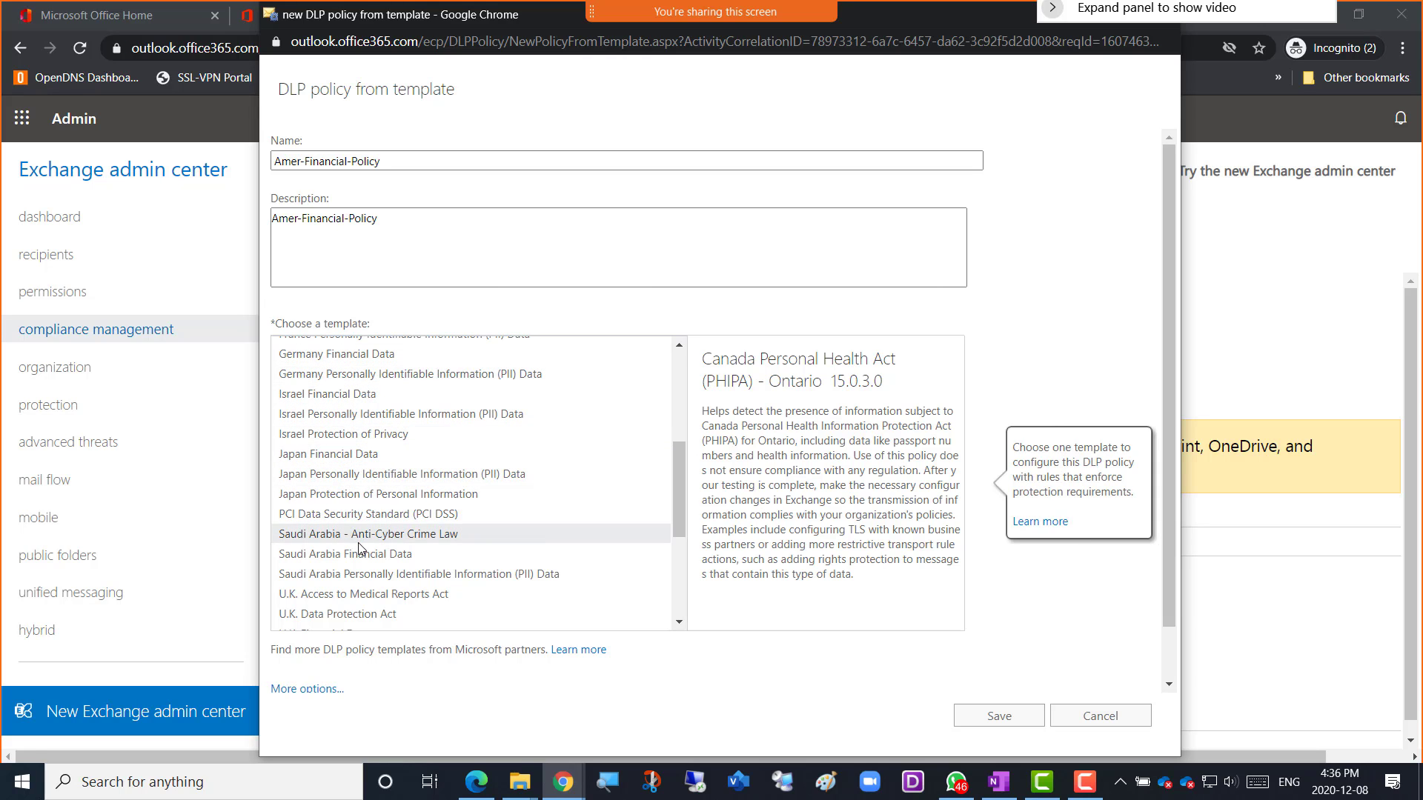
pyautogui.scroll(-4, 359, 528)
pyautogui.scroll(-2, 356, 577)
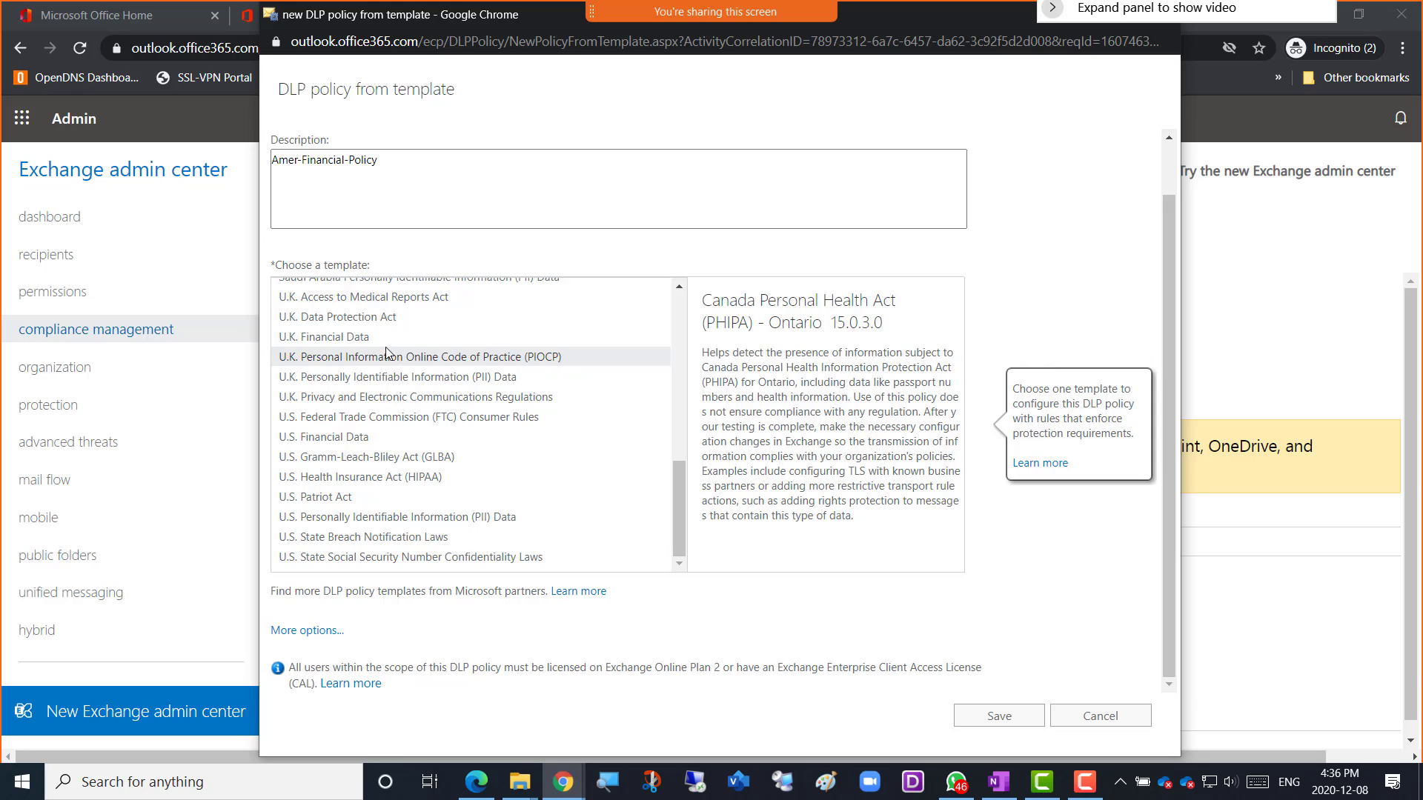
pyautogui.scroll(3, 387, 366)
pyautogui.scroll(5, 363, 333)
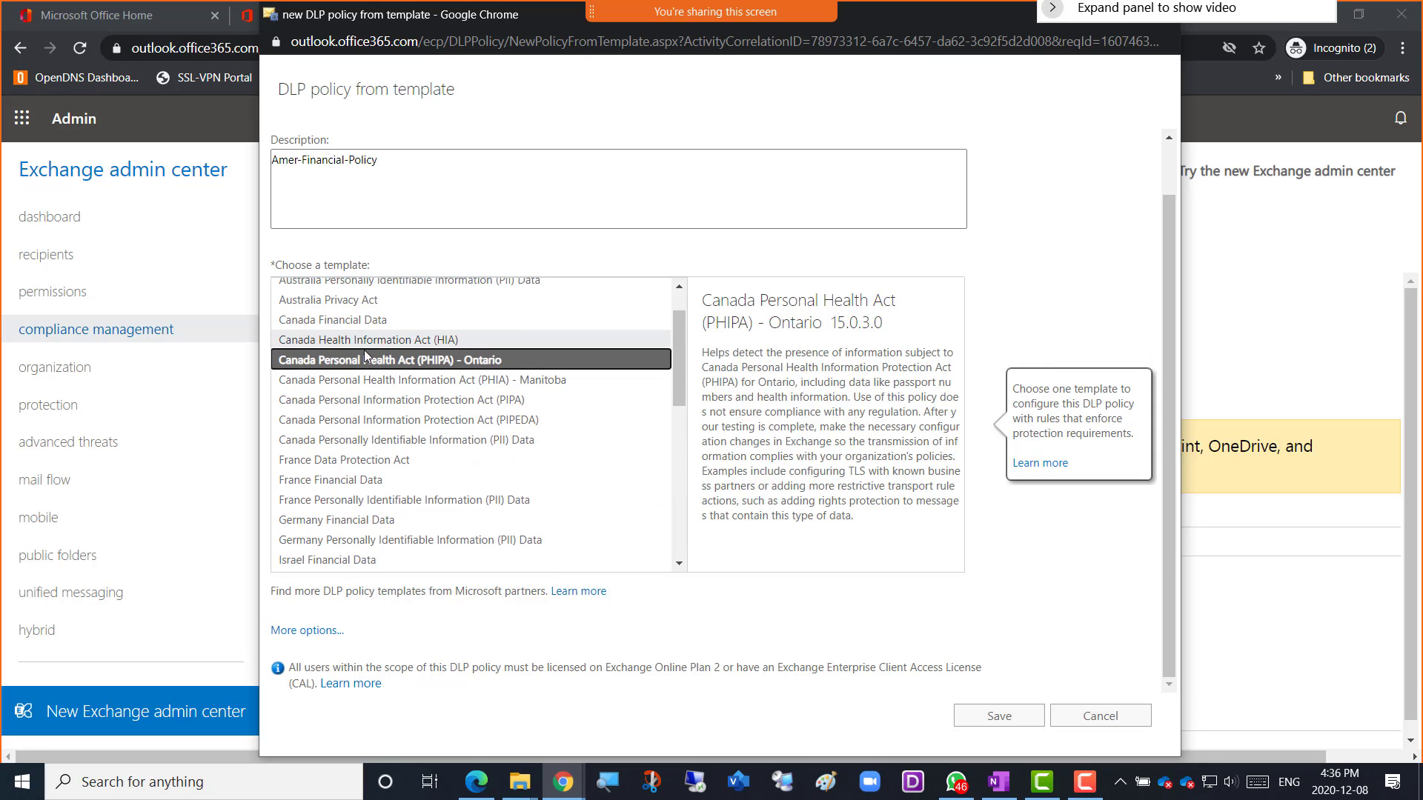
pyautogui.click(360, 320)
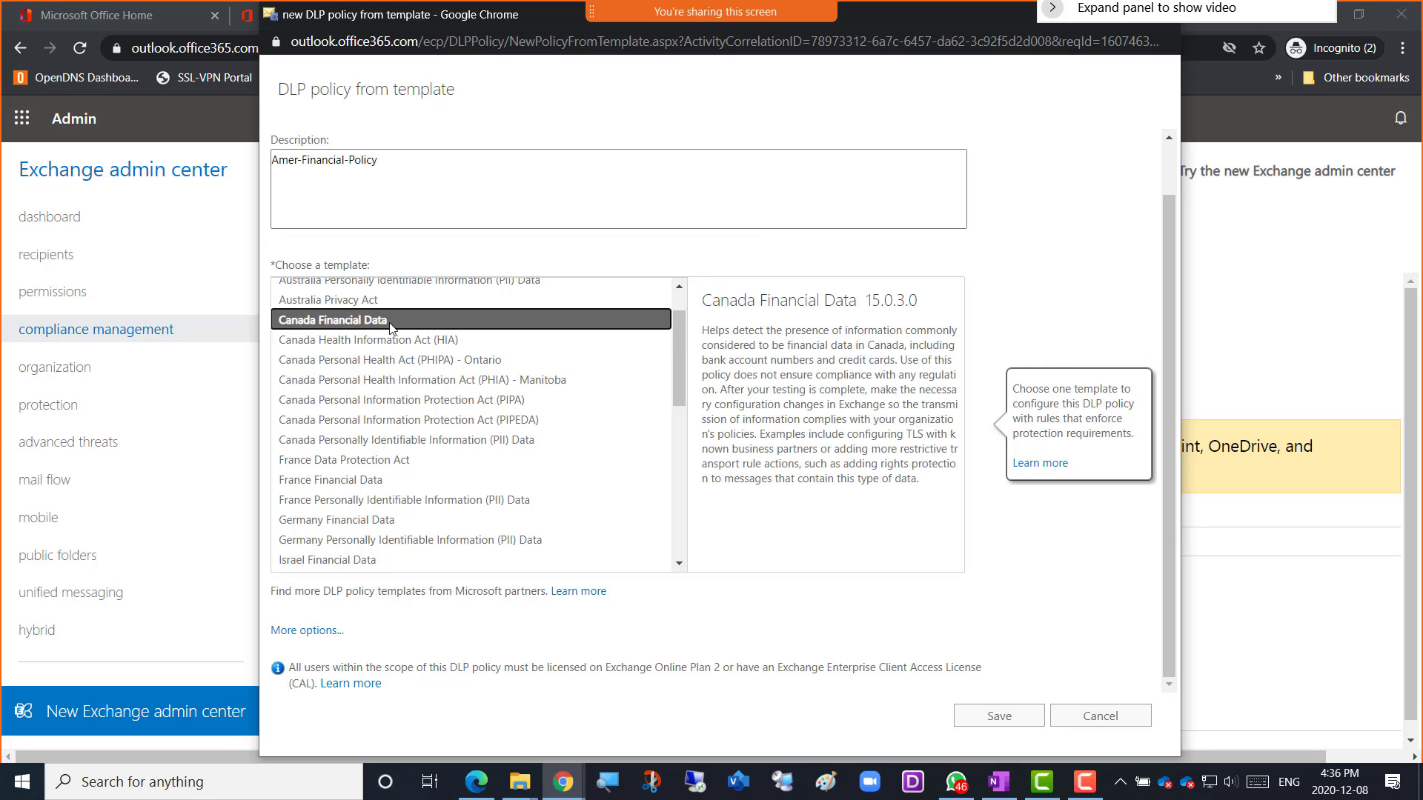
pyautogui.moveTo(363, 669); pyautogui.dragTo(582, 671)
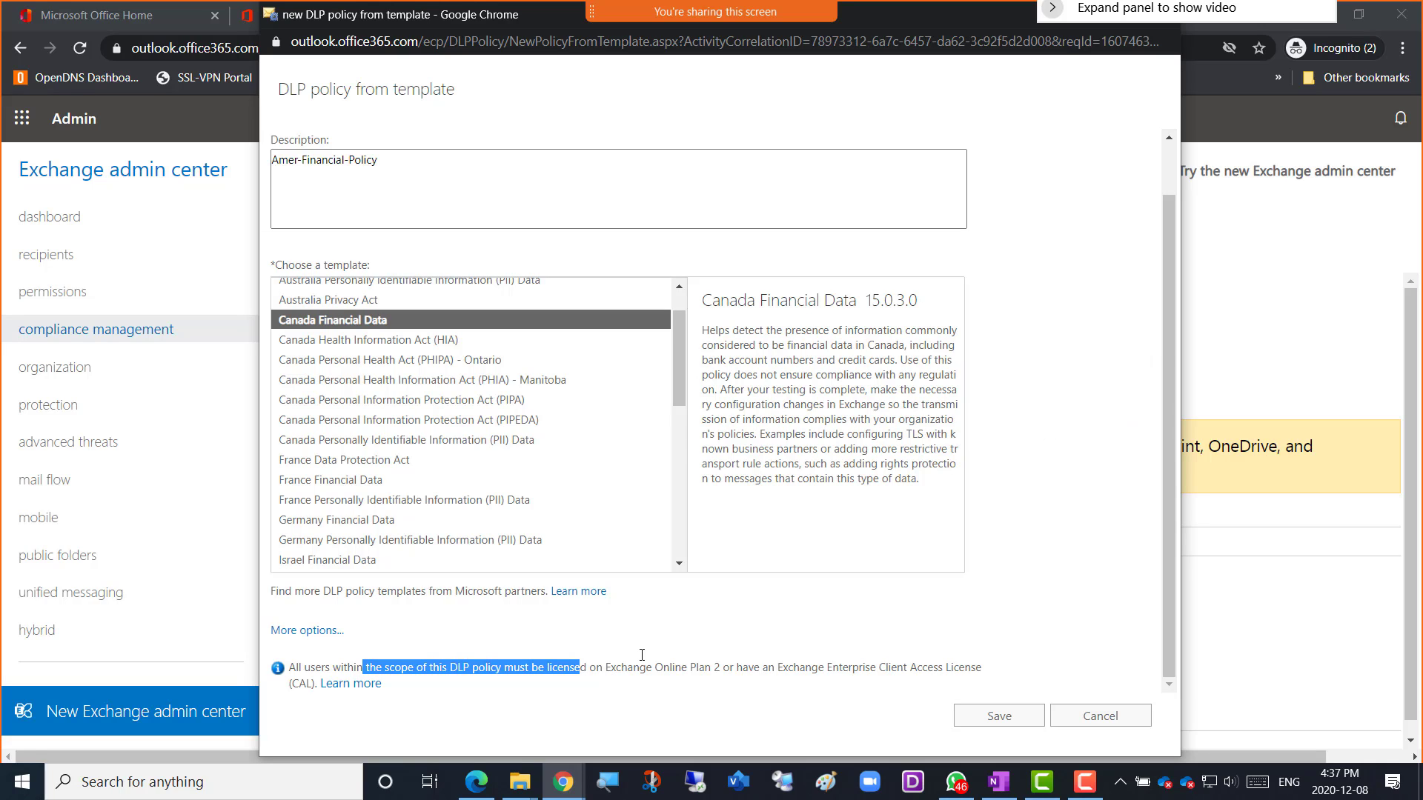
pyautogui.click(598, 671)
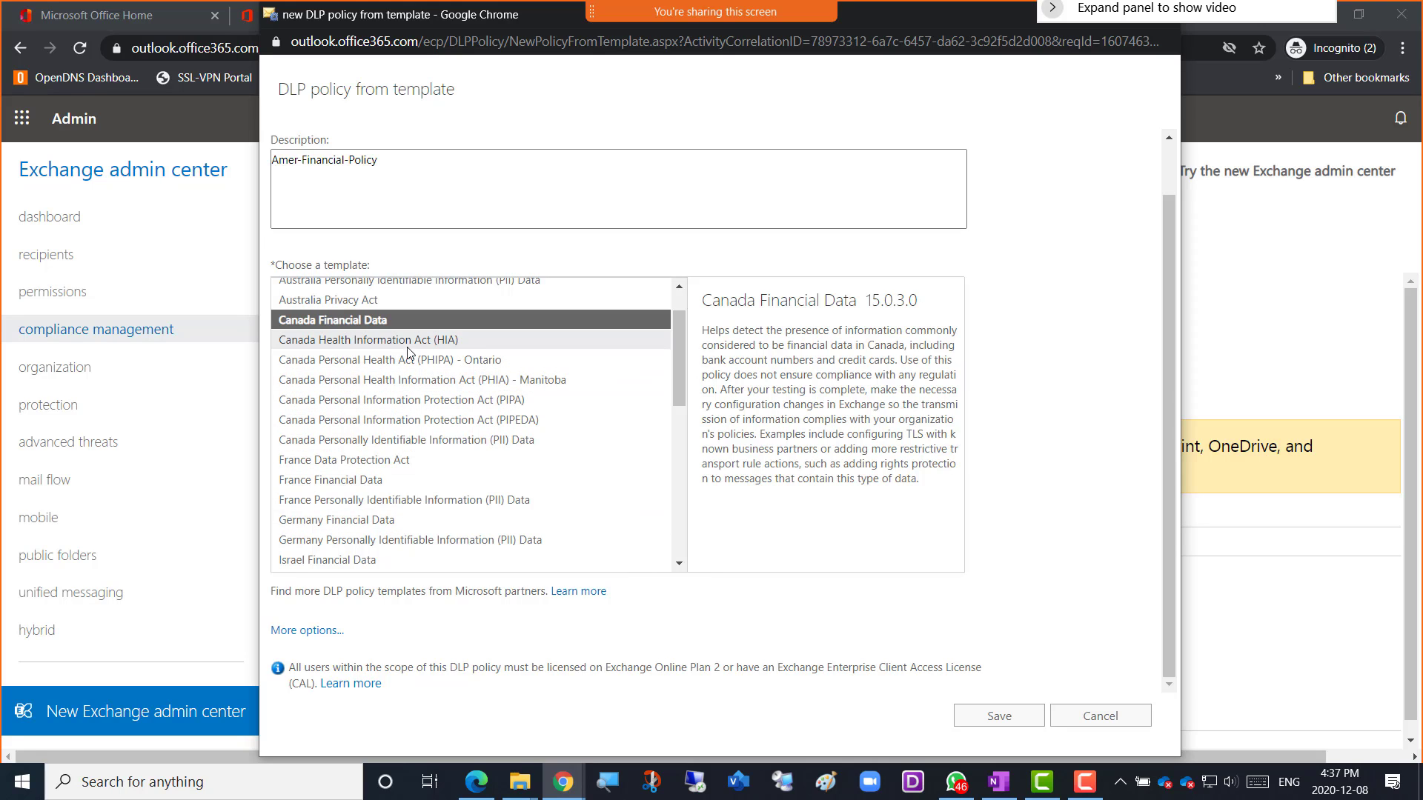
pyautogui.click(340, 321)
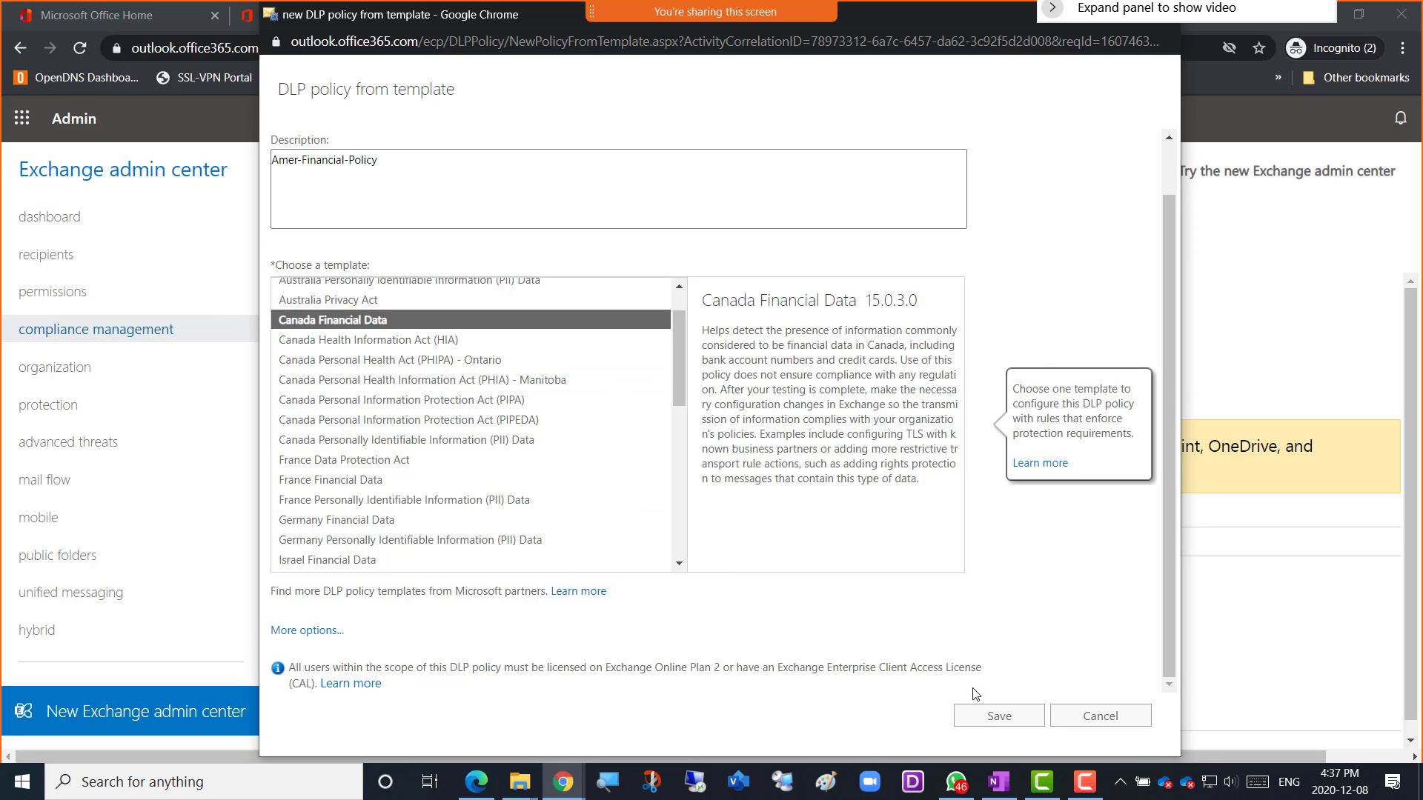
# Save Amer-Financial-Policy and acknowledge the 'Saving completed successfully' message.
pyautogui.click(980, 724)
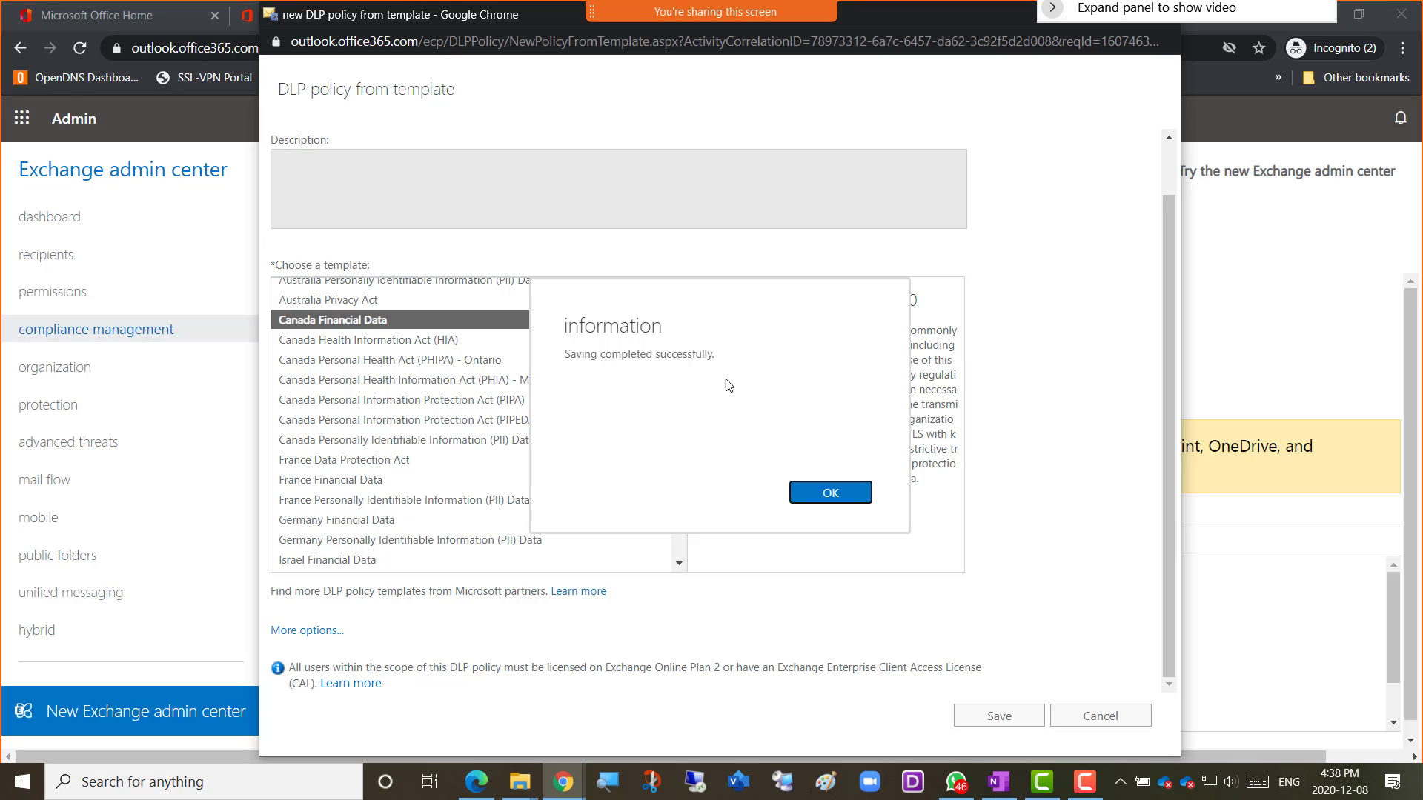
pyautogui.click(822, 493)
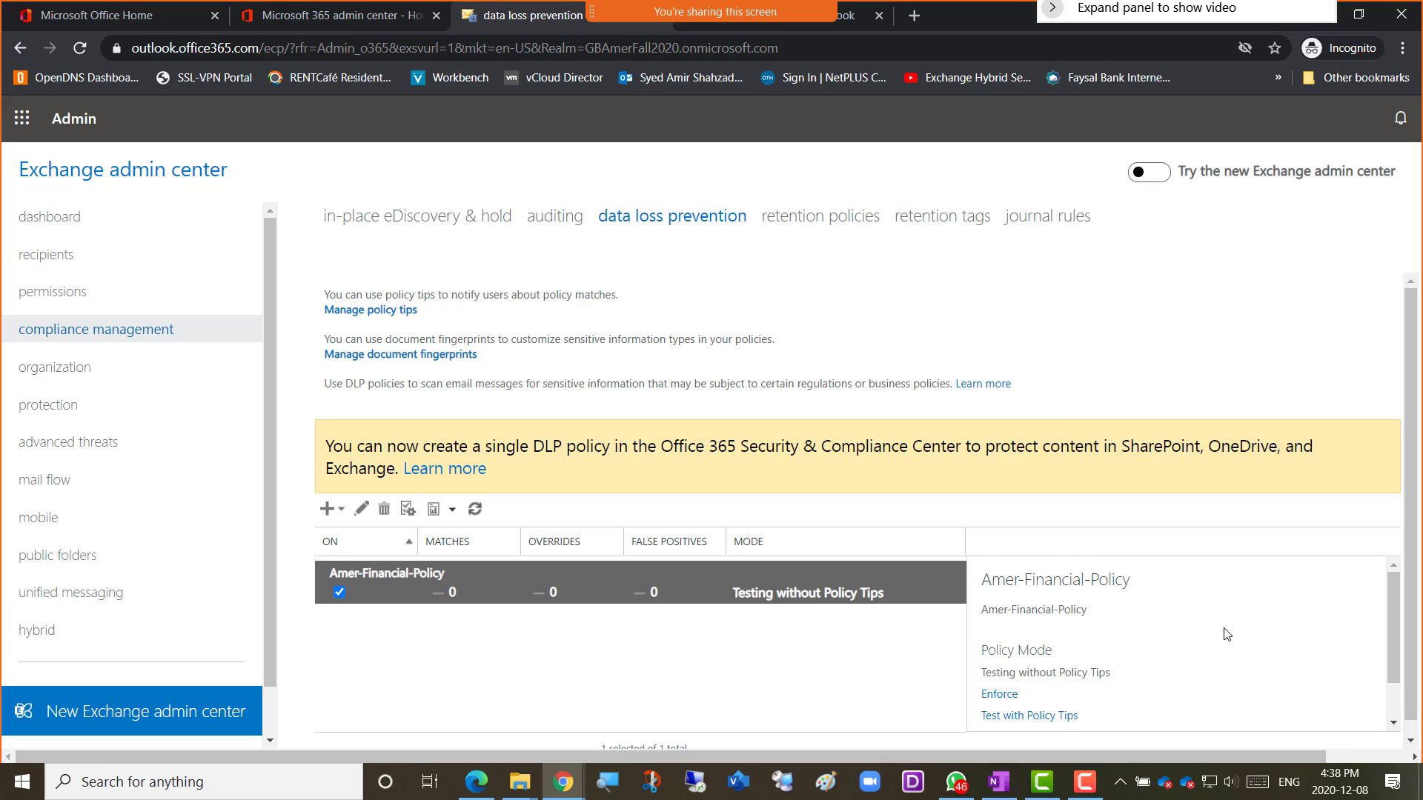
# Highlight the policy's Testing without Policy Tips mode and open Manage policy tips.
pyautogui.scroll(-1, 1229, 635)
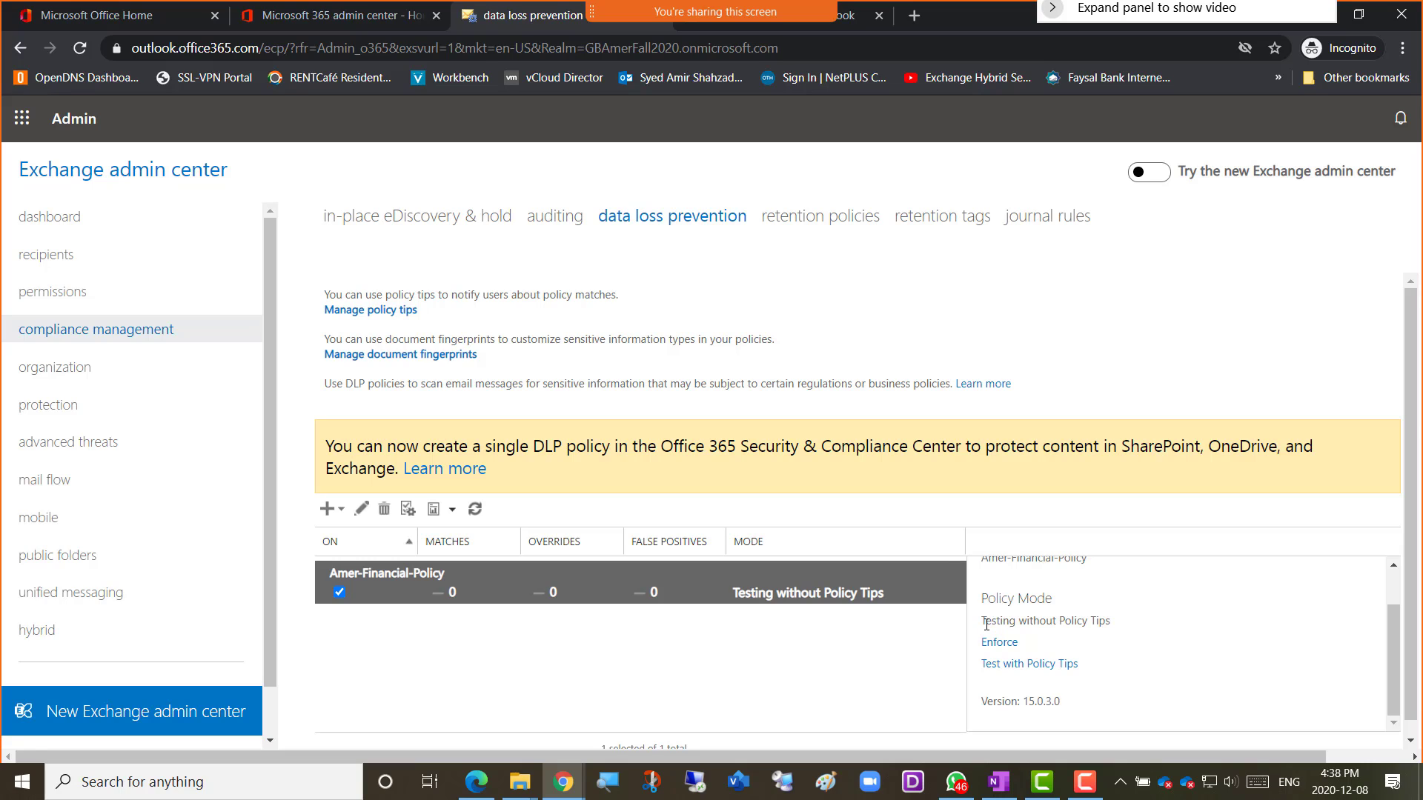
pyautogui.moveTo(986, 623); pyautogui.dragTo(1119, 626)
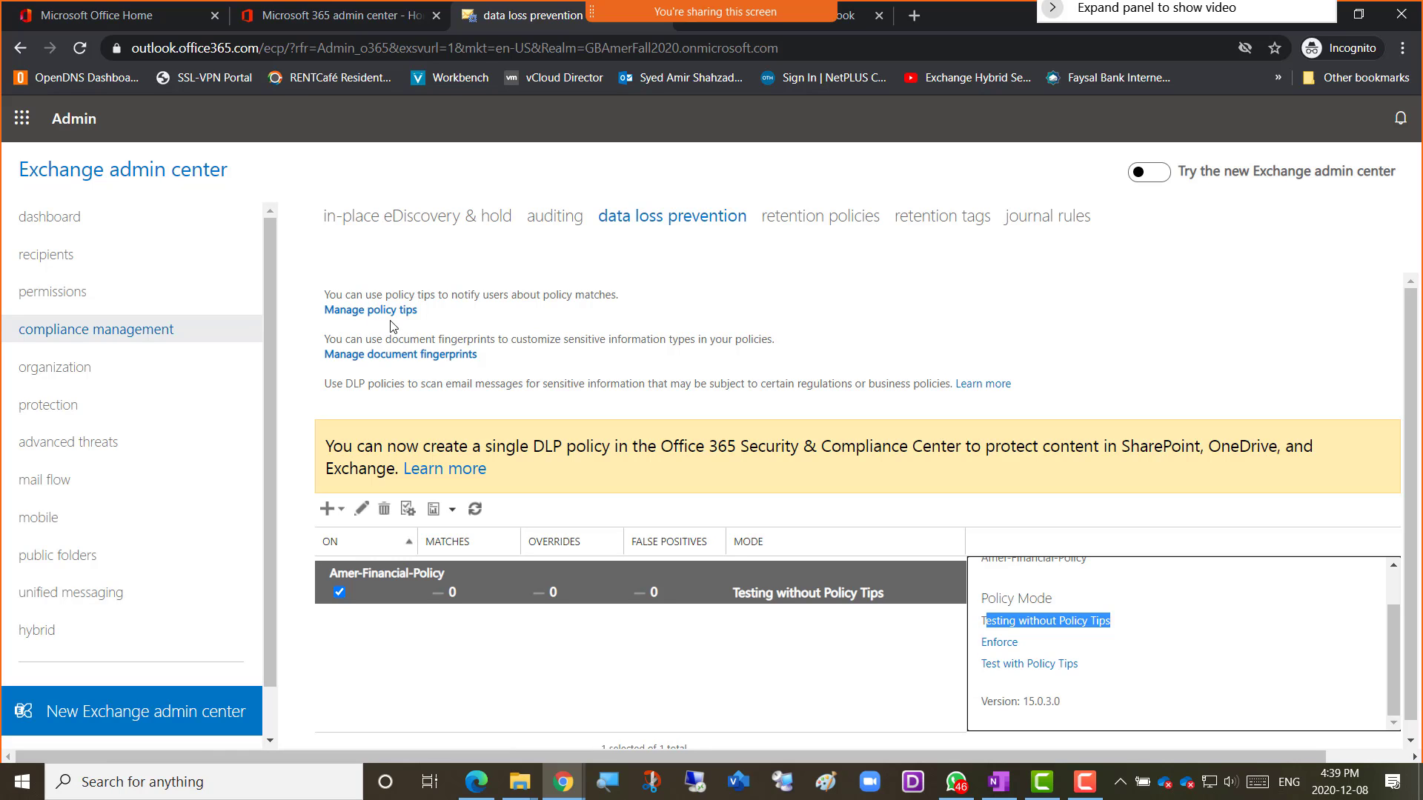
pyautogui.click(372, 318)
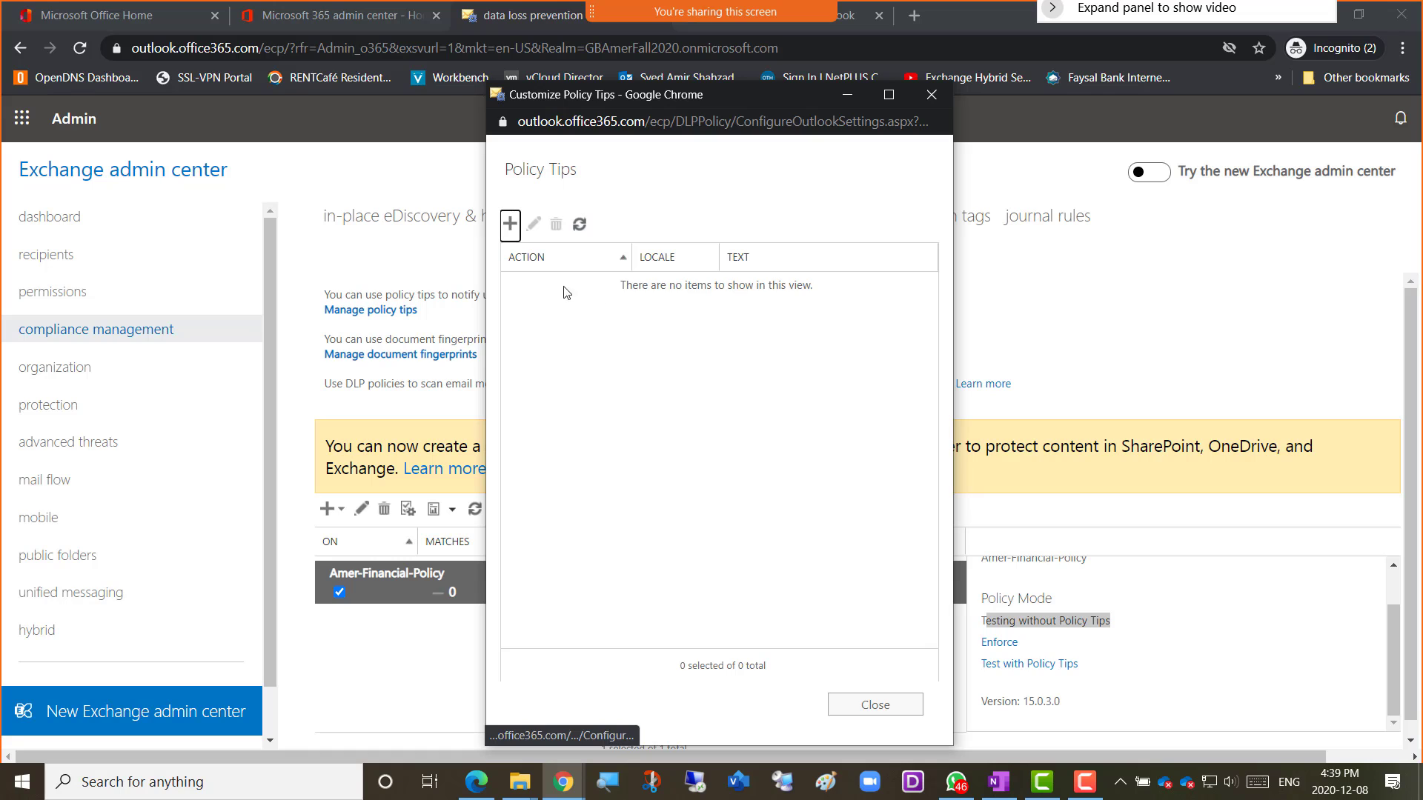
pyautogui.click(510, 223)
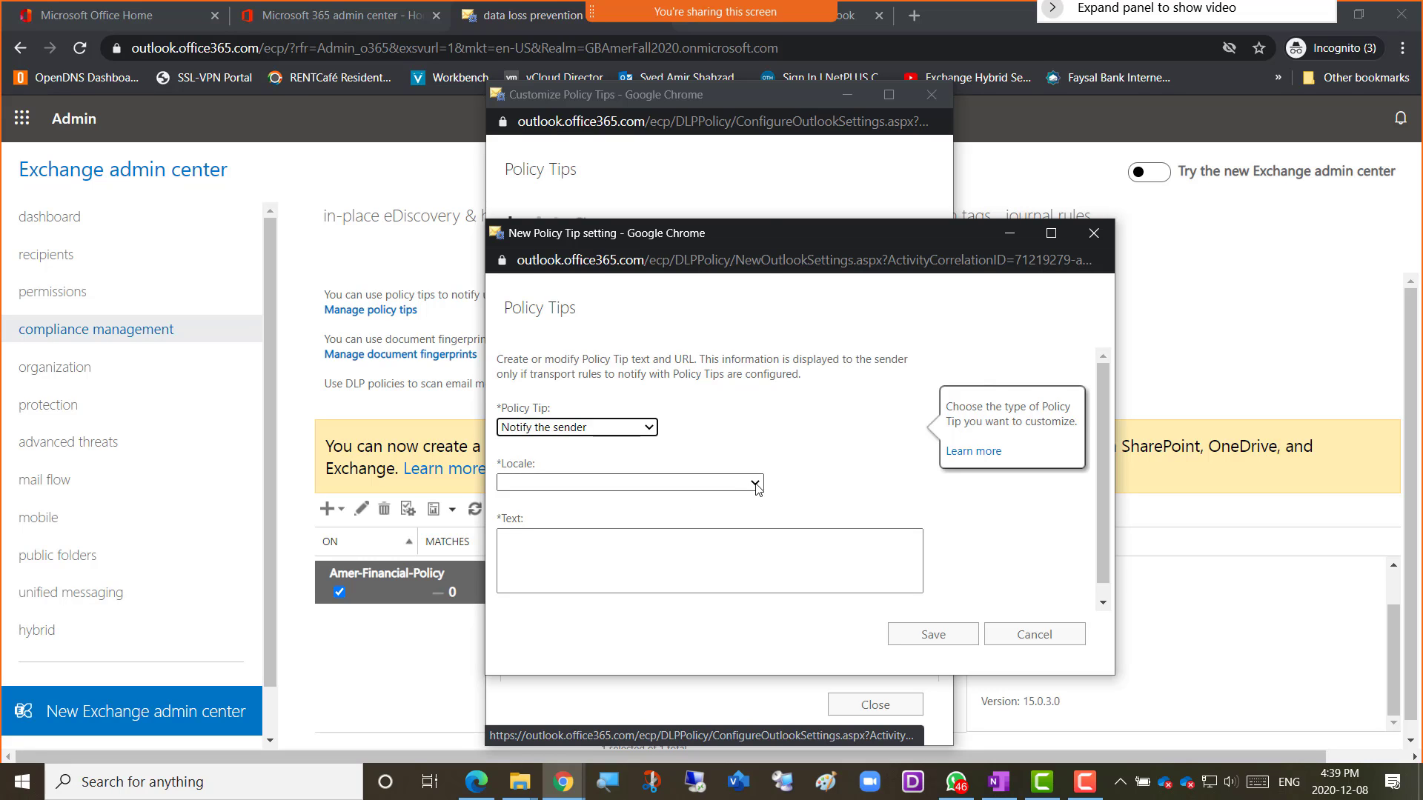
pyautogui.click(755, 484)
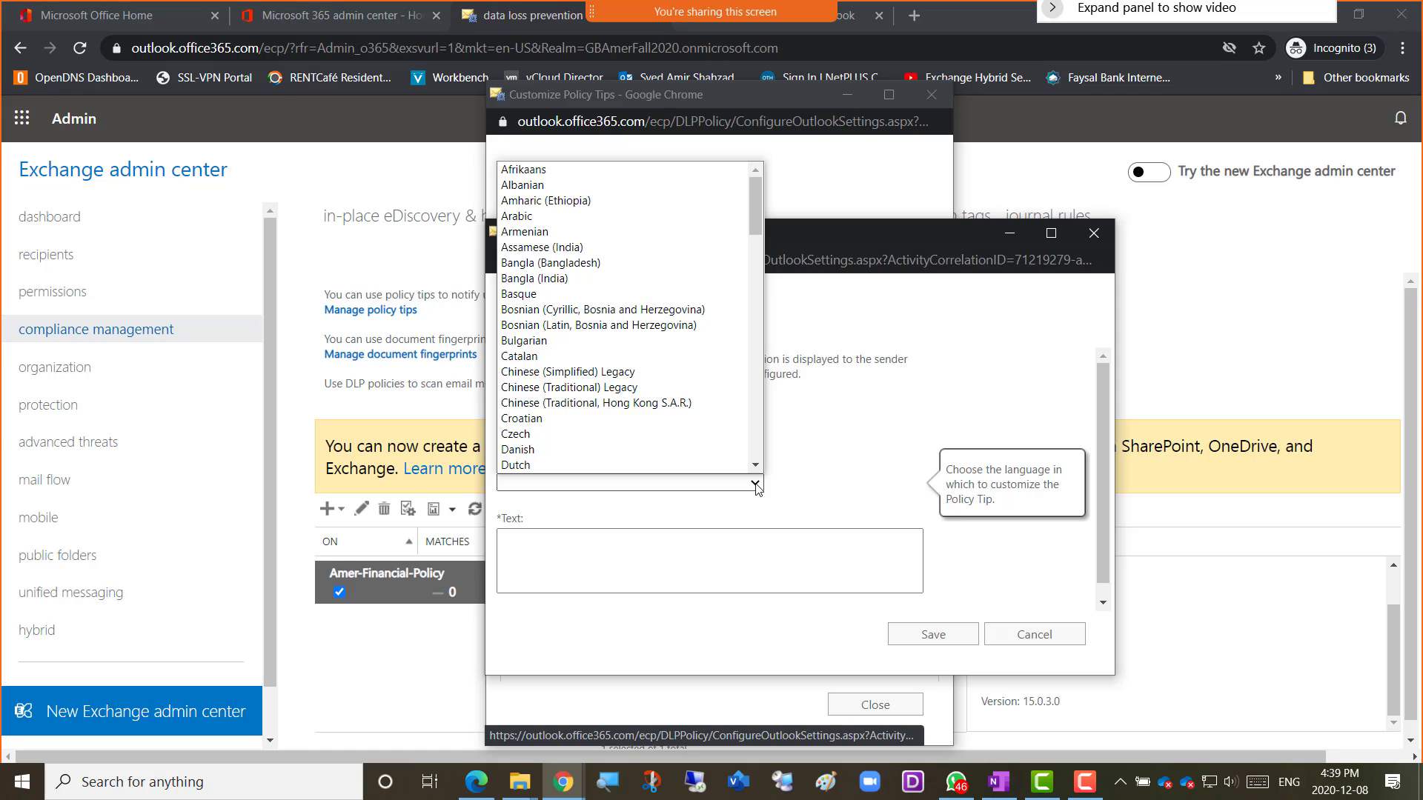
pyautogui.click(755, 484)
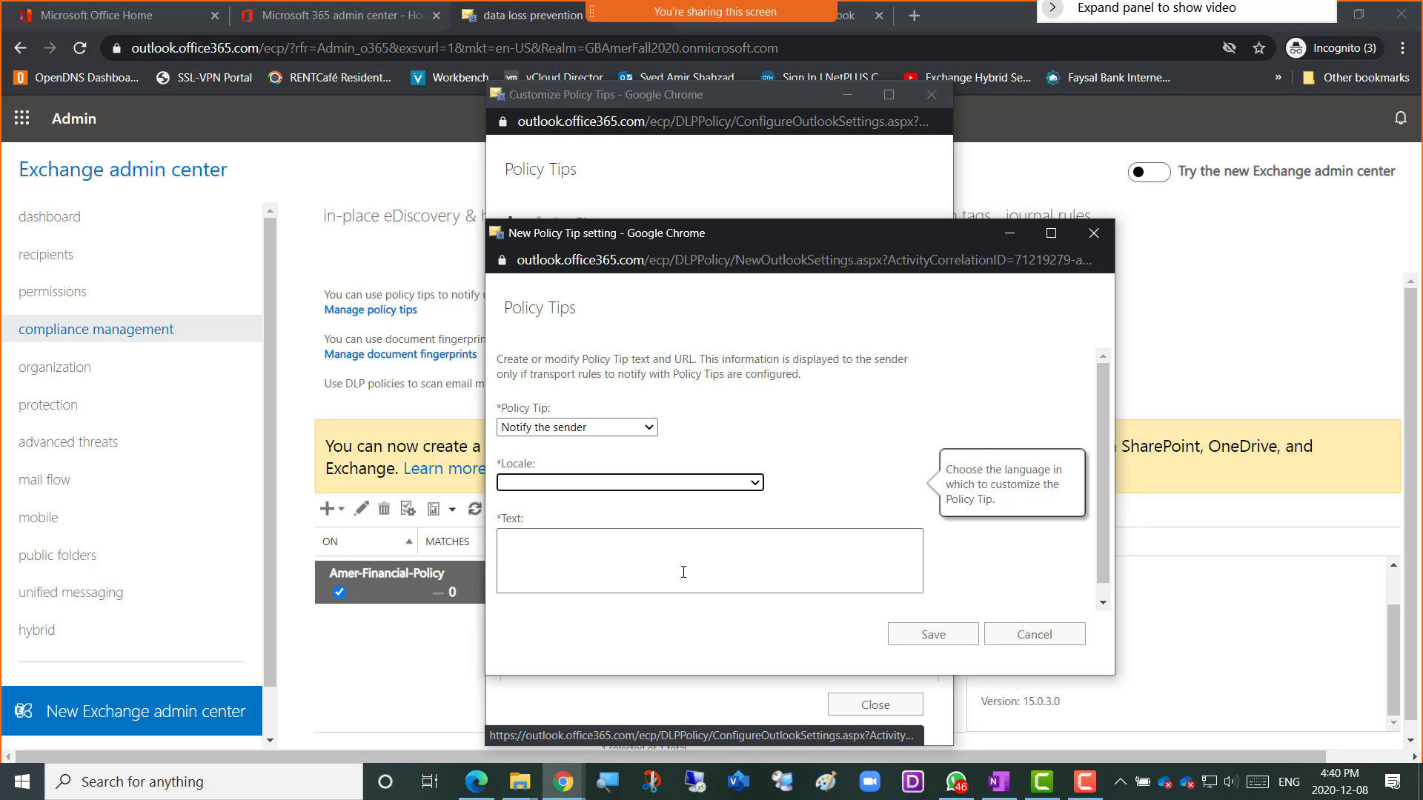
pyautogui.click(1027, 642)
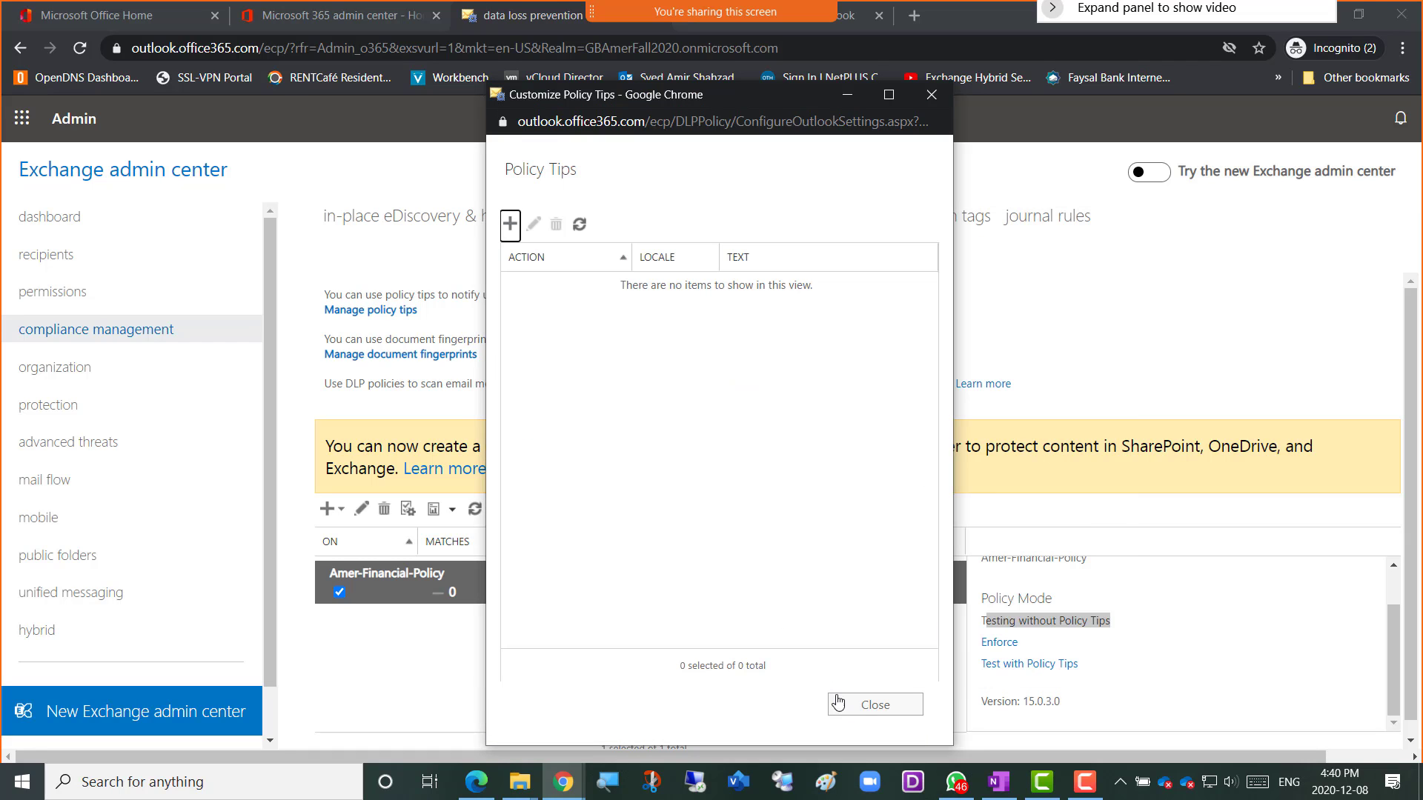
# Close policy tips, check Amer-Financial-Policy's mode on the DLP page, then return to retention policies.
pyautogui.click(870, 708)
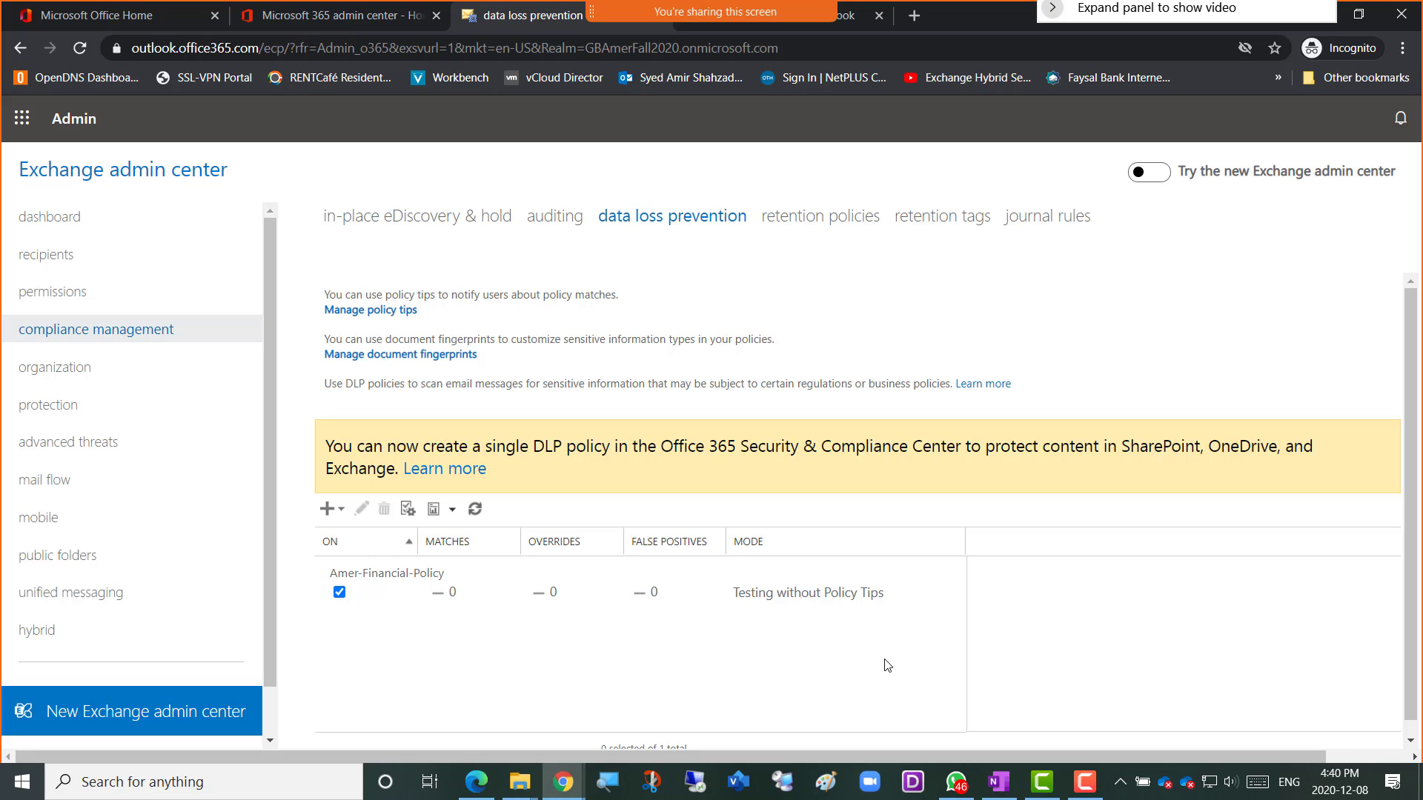
pyautogui.click(812, 222)
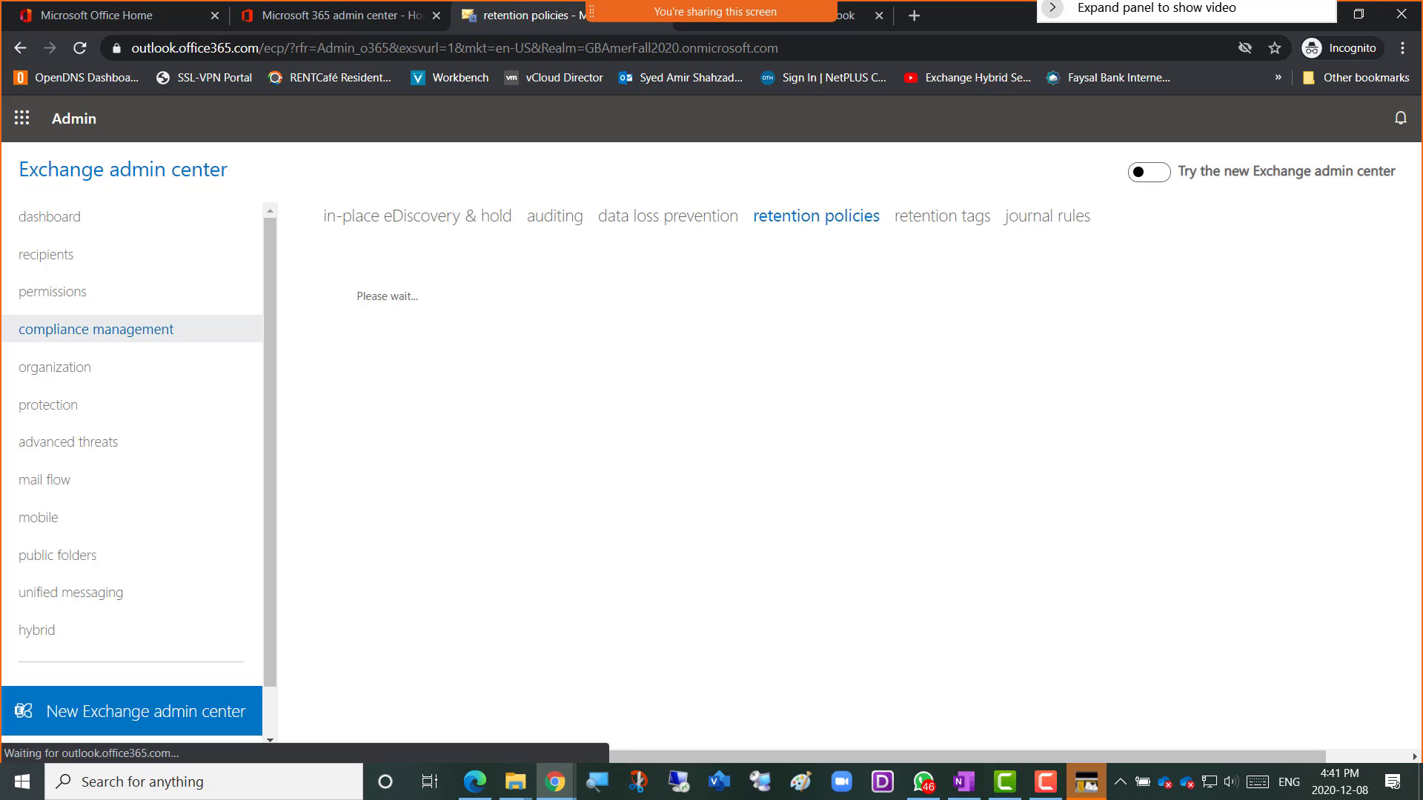
pyautogui.click(654, 227)
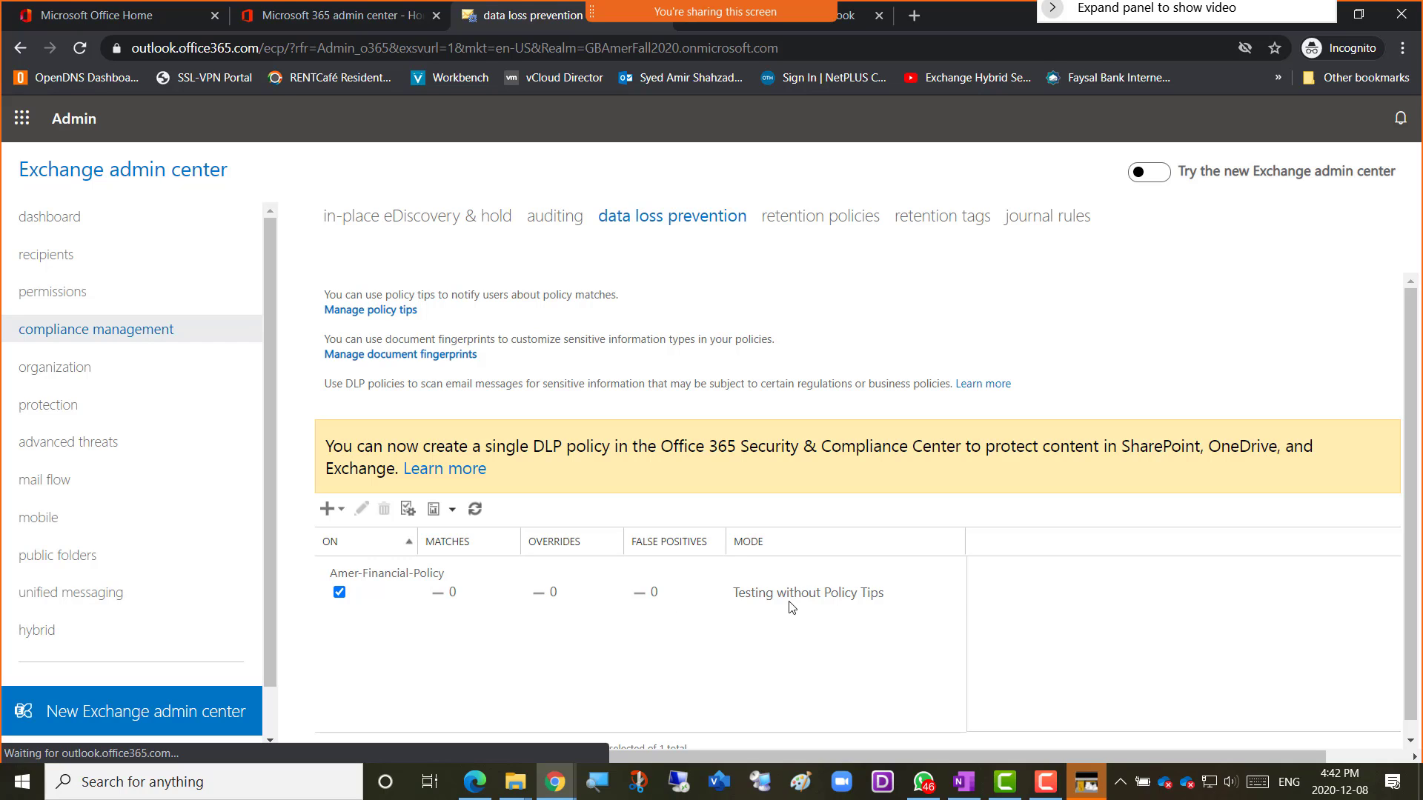
pyautogui.click(916, 591)
pyautogui.click(1005, 644)
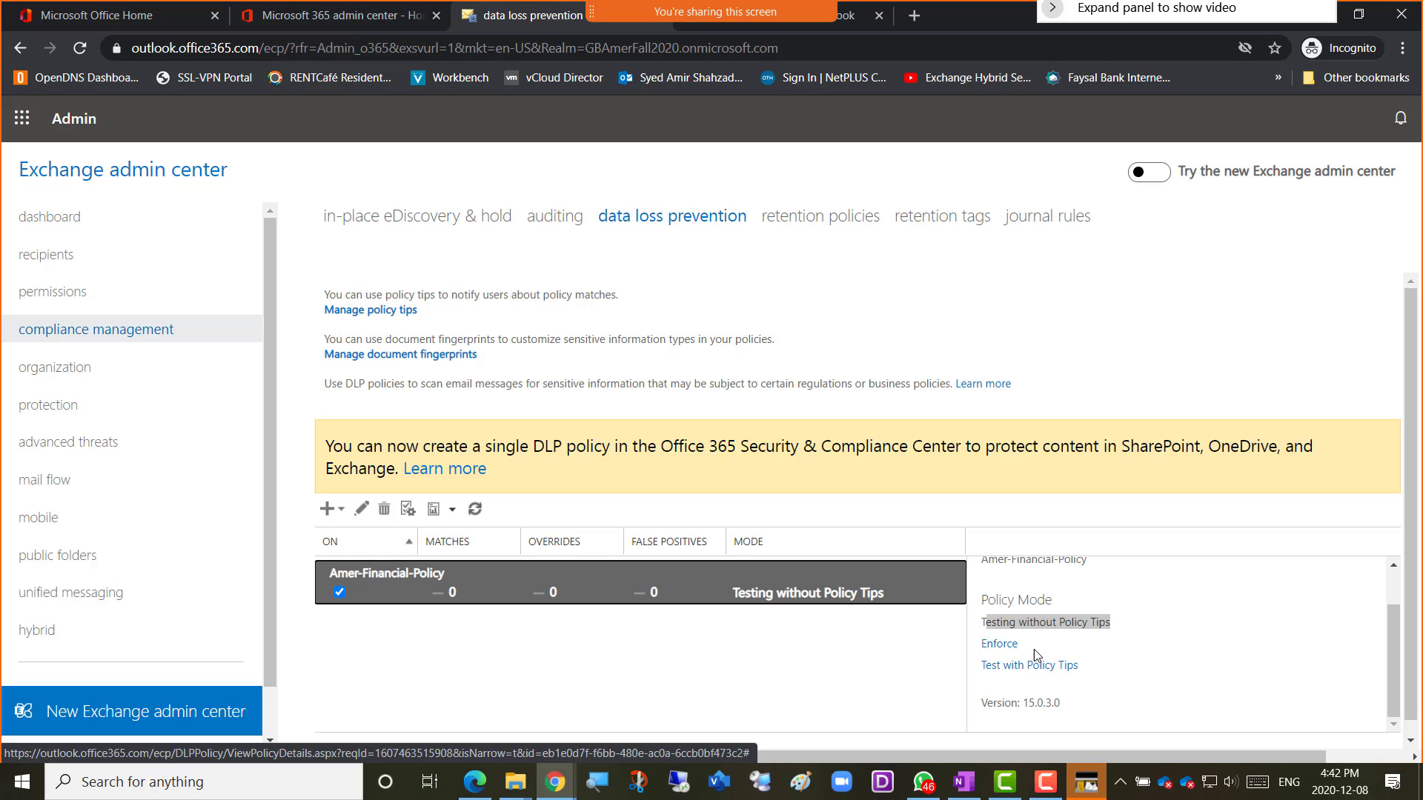
pyautogui.click(877, 592)
pyautogui.click(846, 671)
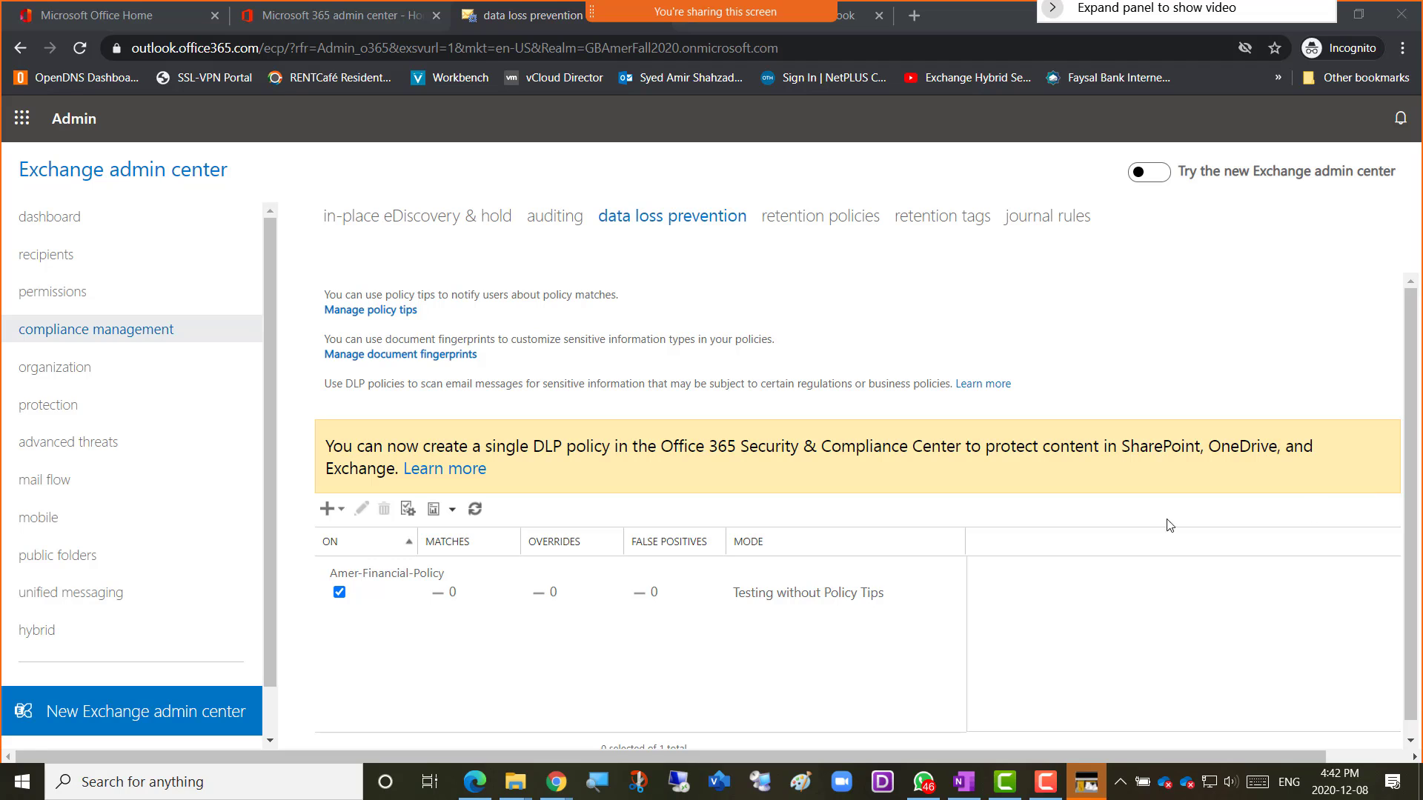
pyautogui.click(940, 589)
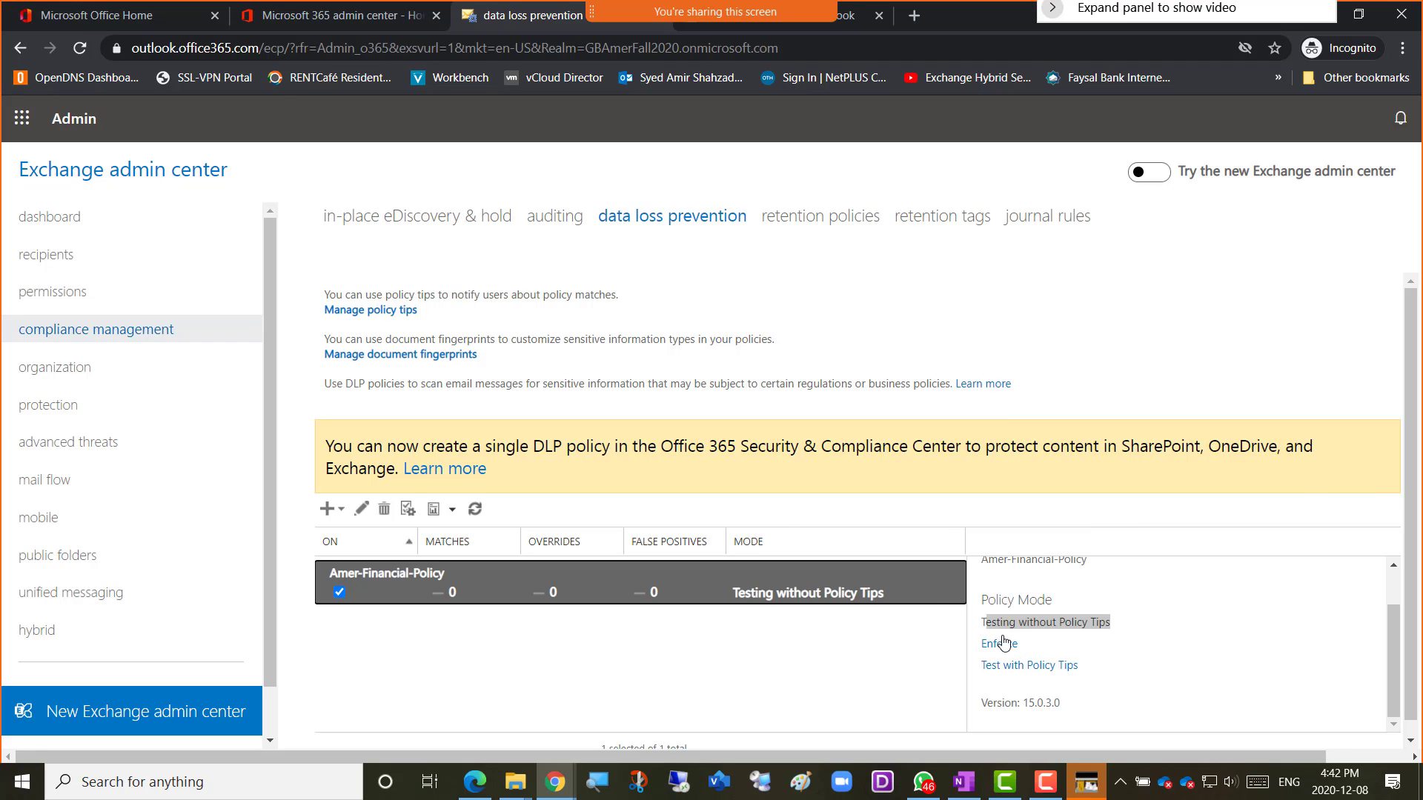
pyautogui.click(821, 653)
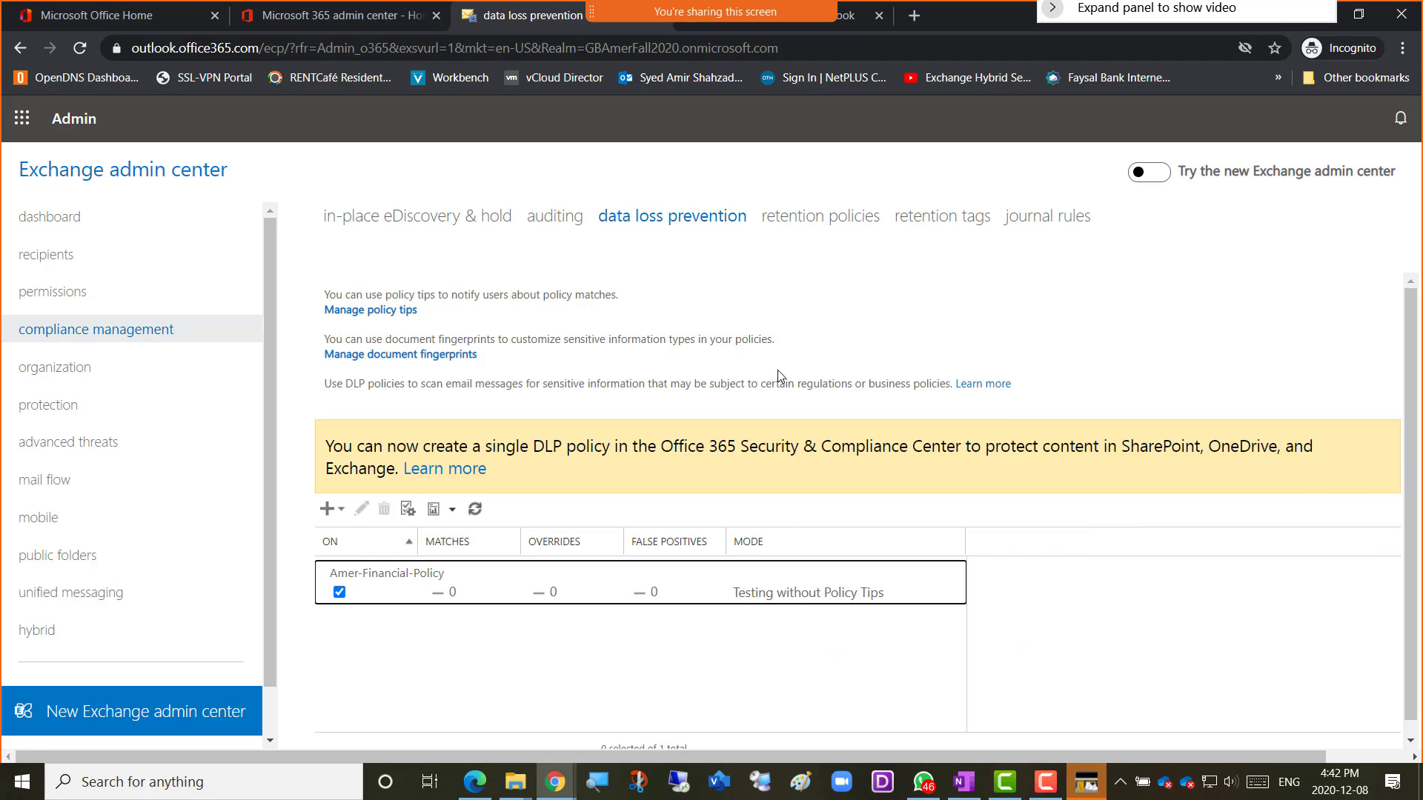
pyautogui.click(793, 220)
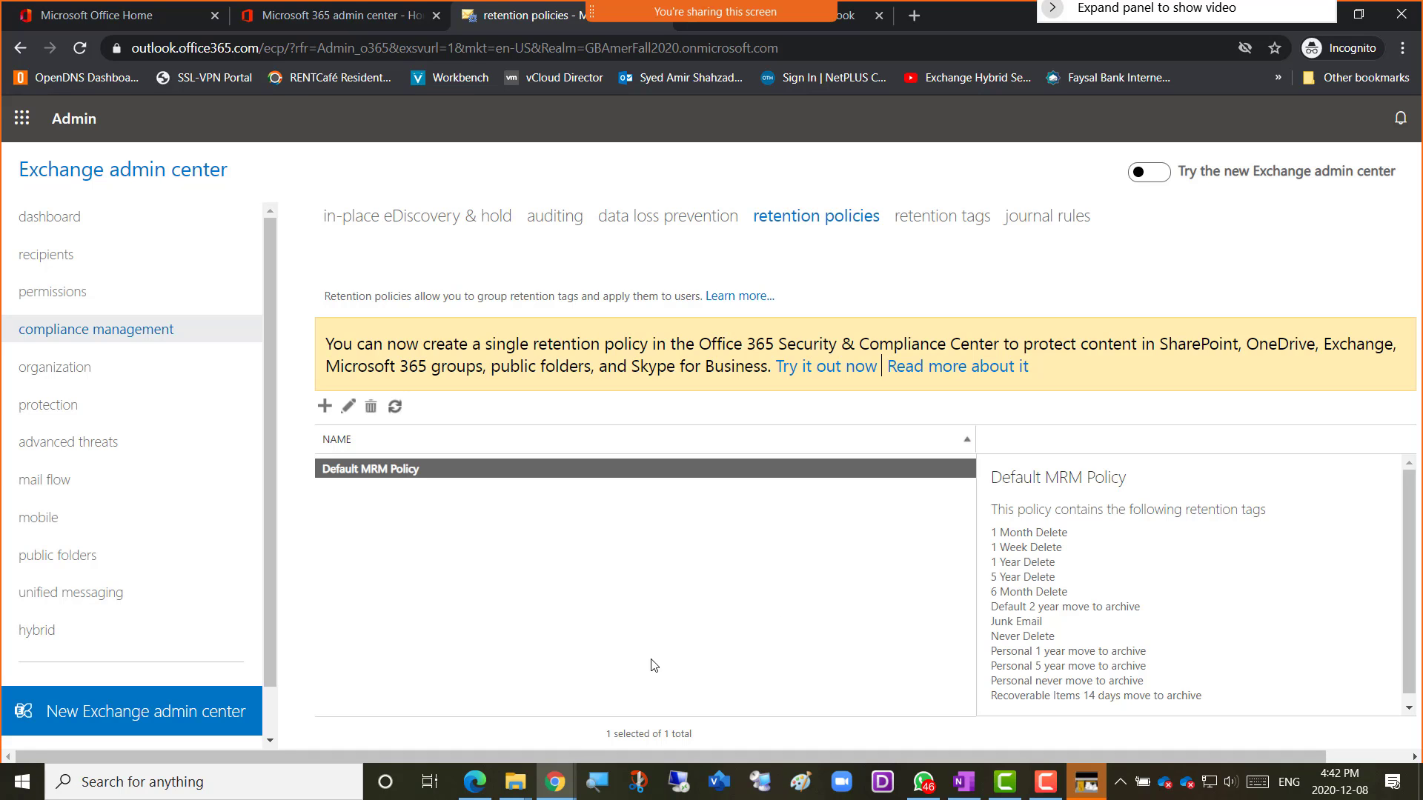
# In OneNote, add a top-level 'Retention Policy and retention tags' bullet below the DLP notes.
pyautogui.moveTo(554, 789)
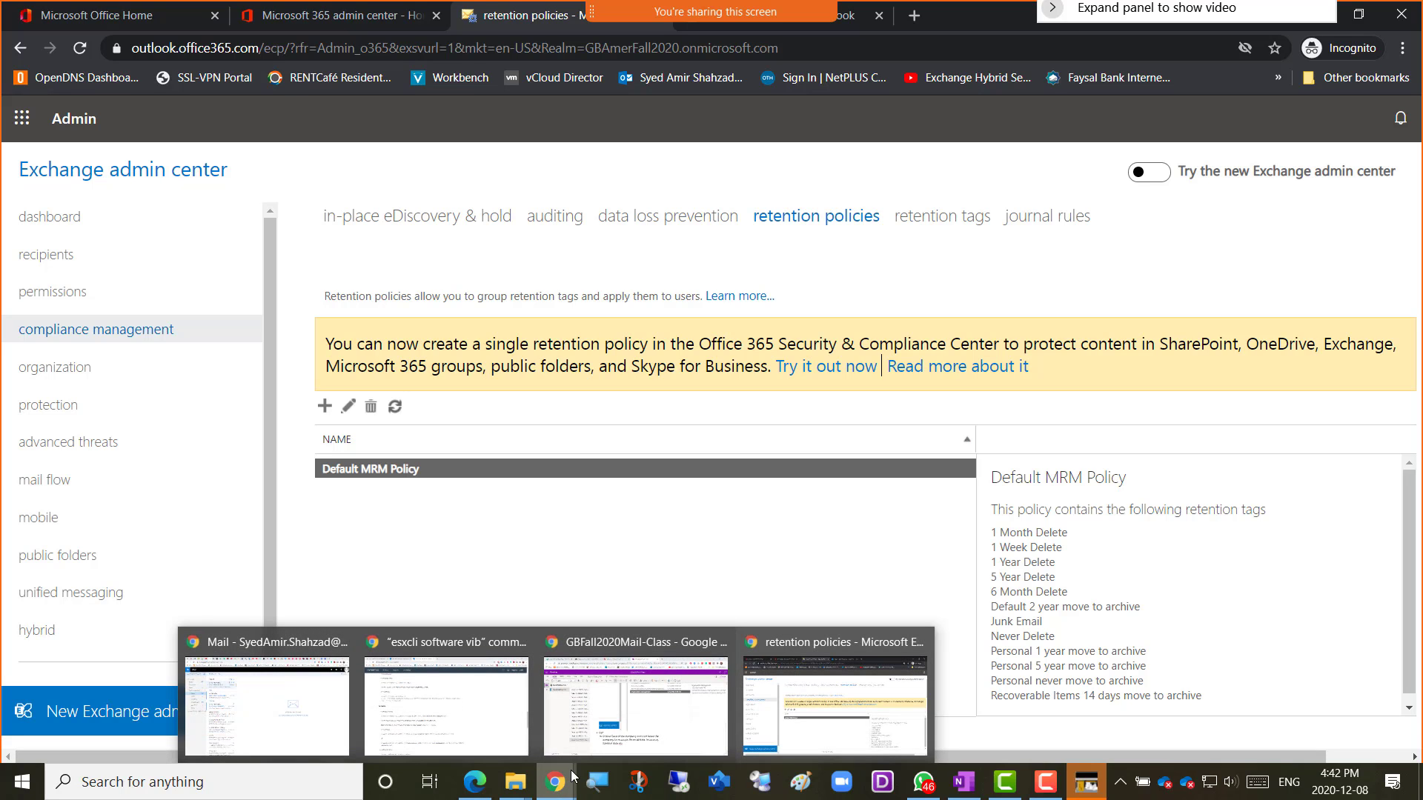
pyautogui.click(645, 725)
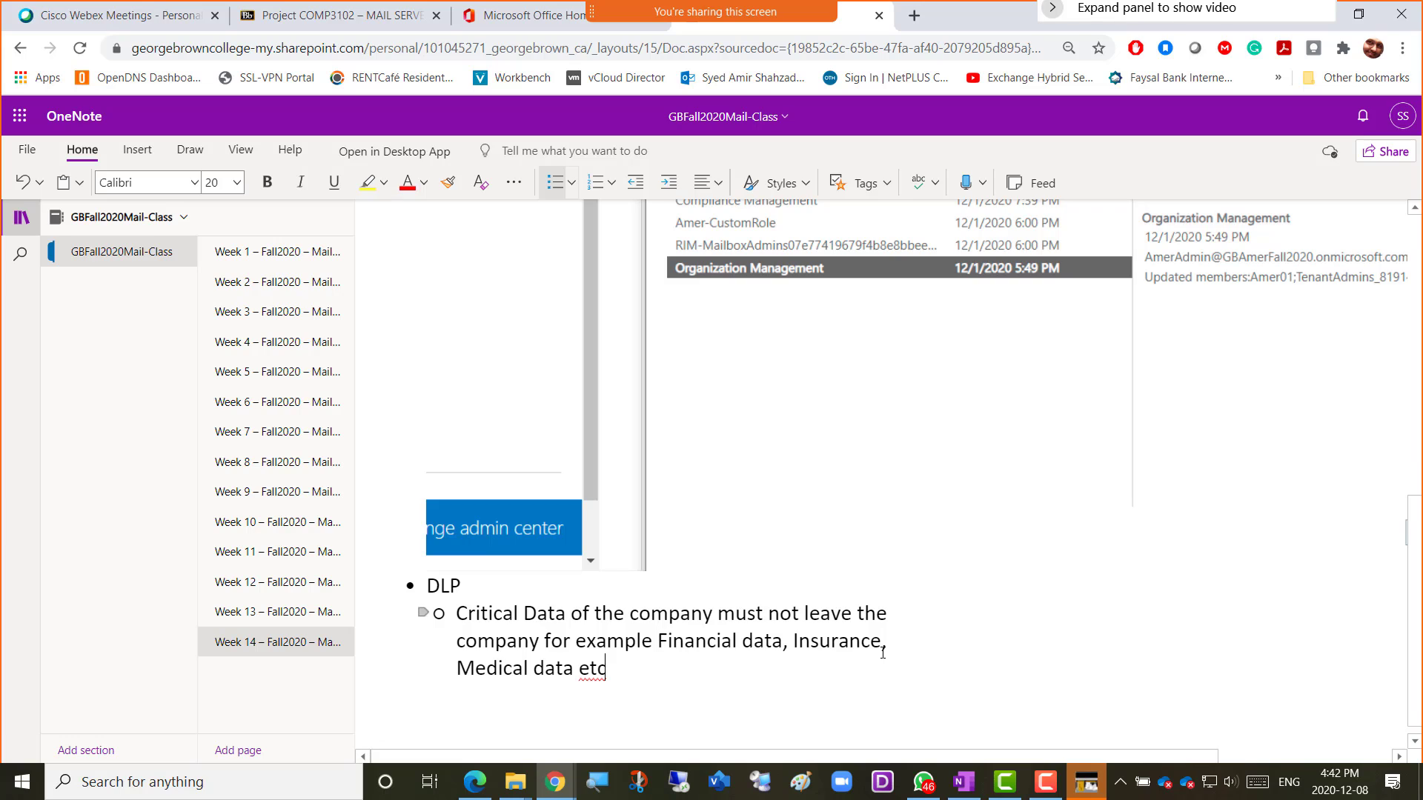
pyautogui.press('Return')
pyautogui.press('BackSpace')
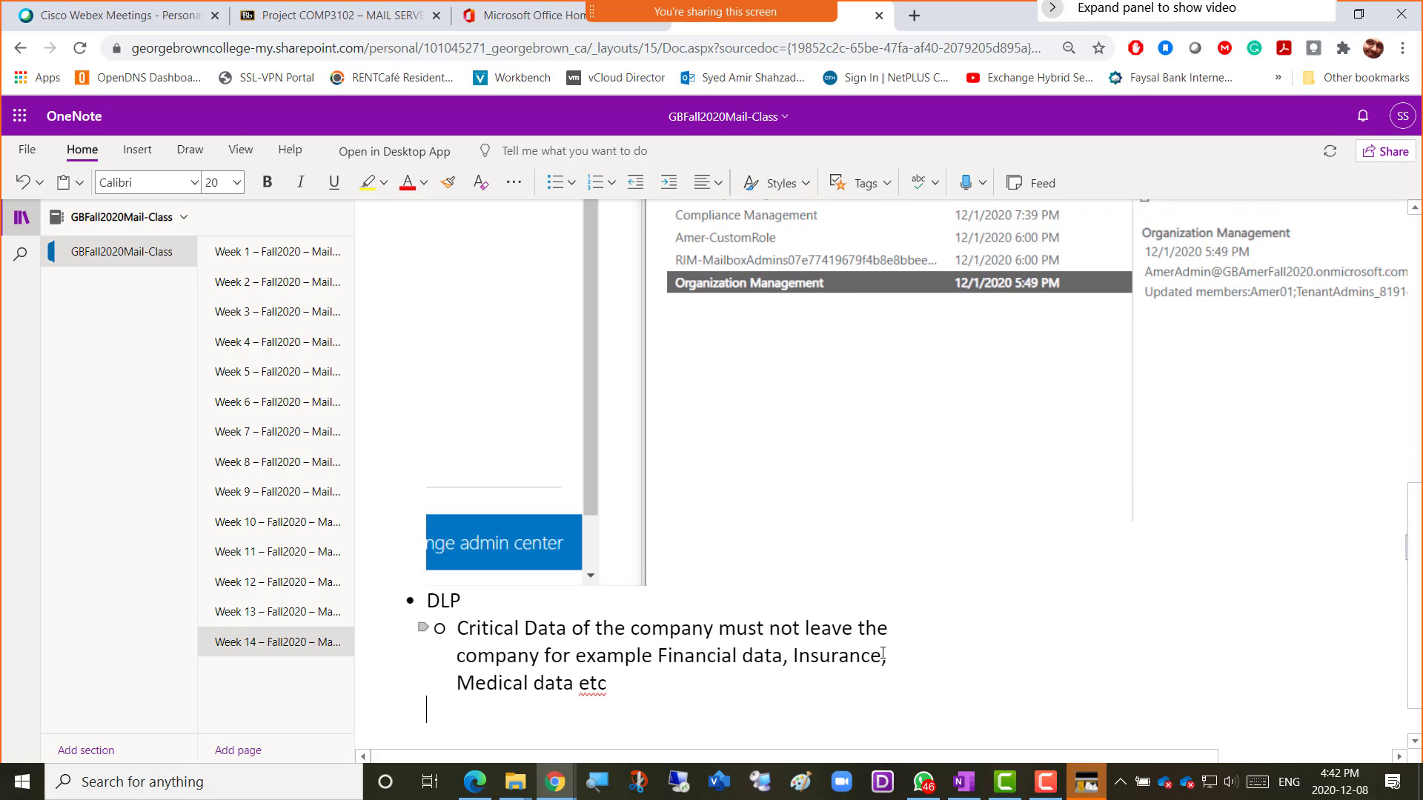
pyautogui.hotkey('ctrl', '.')
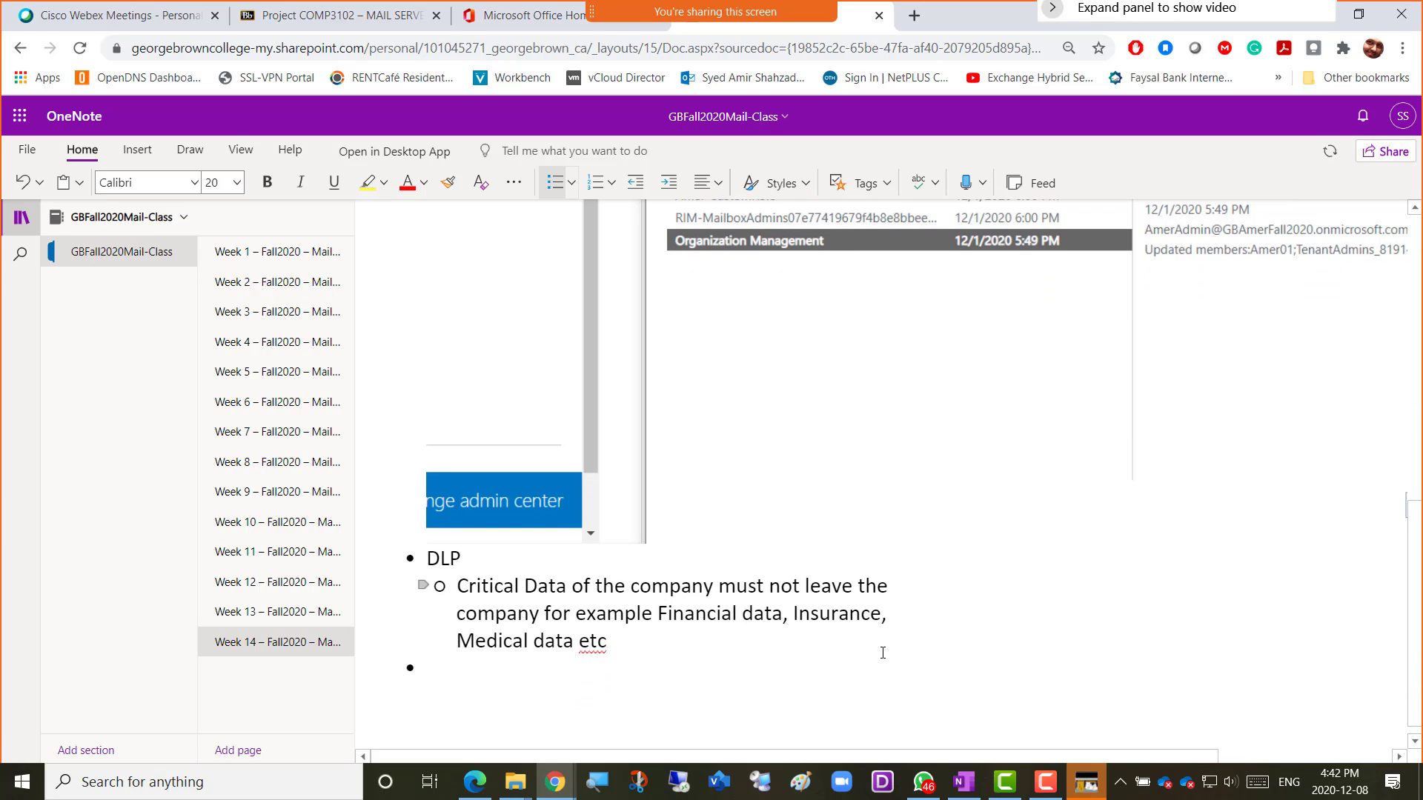
pyautogui.write('Retention Policy ')
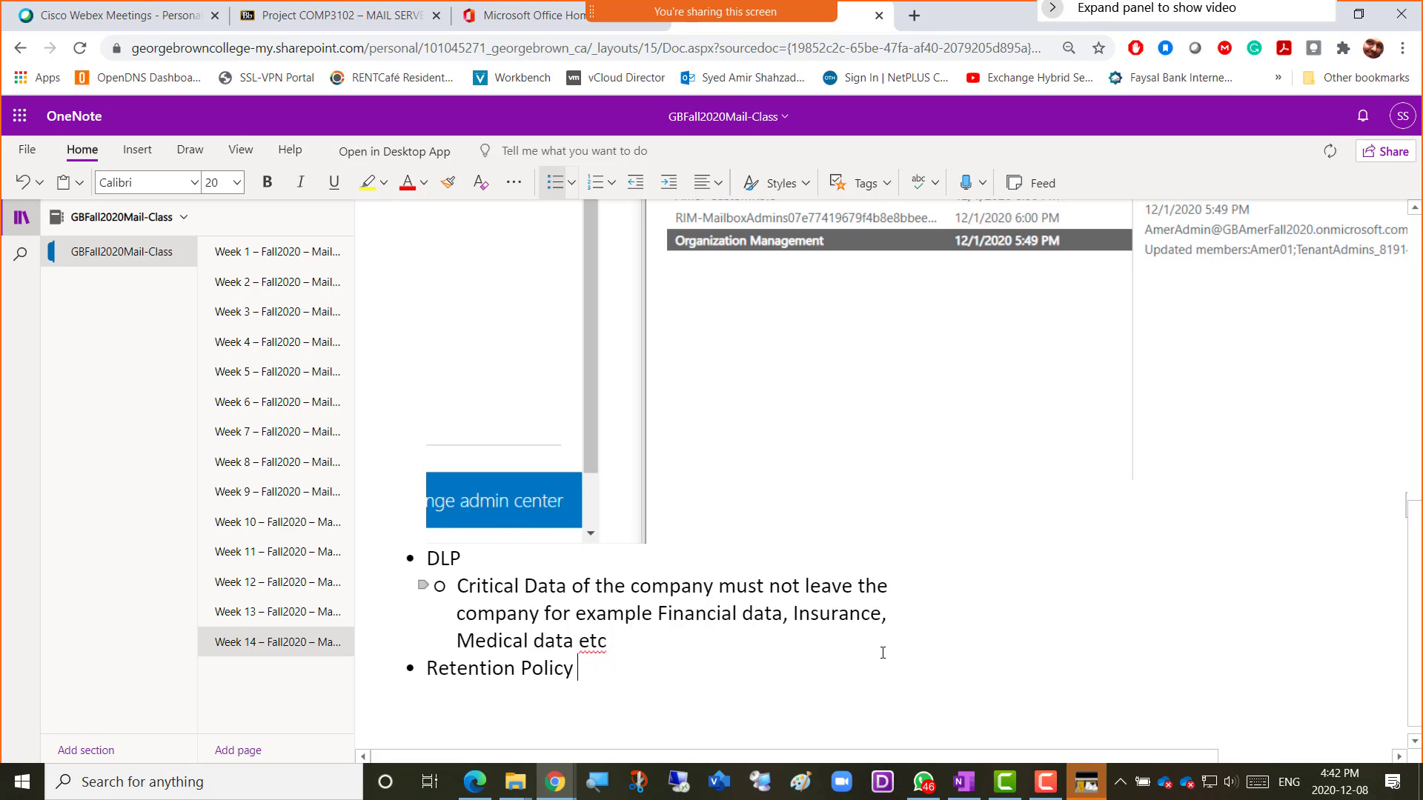
pyautogui.write('and retention tags')
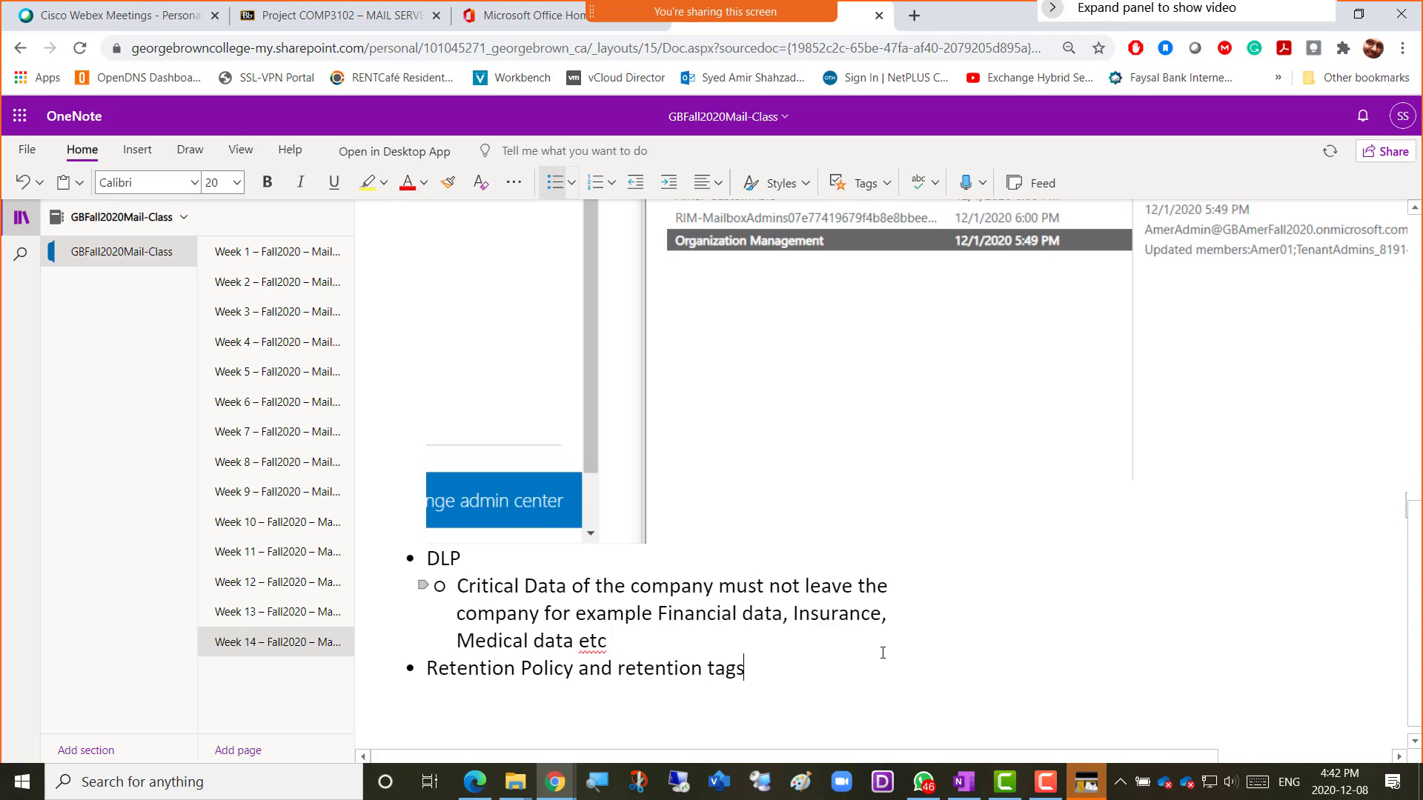
# Add a sub-bullet on keeping mailbox emails long-term before deleting or archiving them via retention tags.
pyautogui.press('Return')
pyautogui.press('Tab')
pyautogui.write('If w')
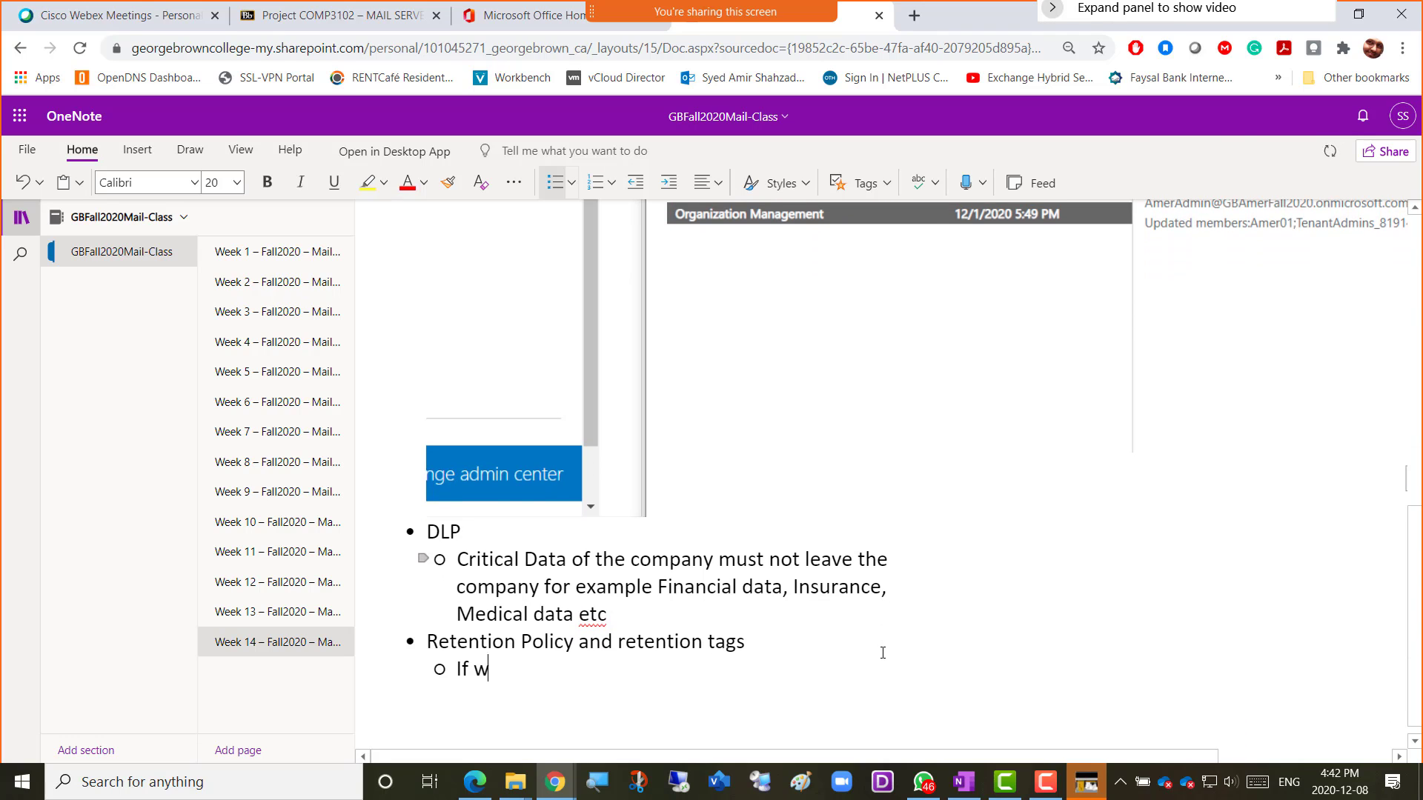
pyautogui.write('e want our ')
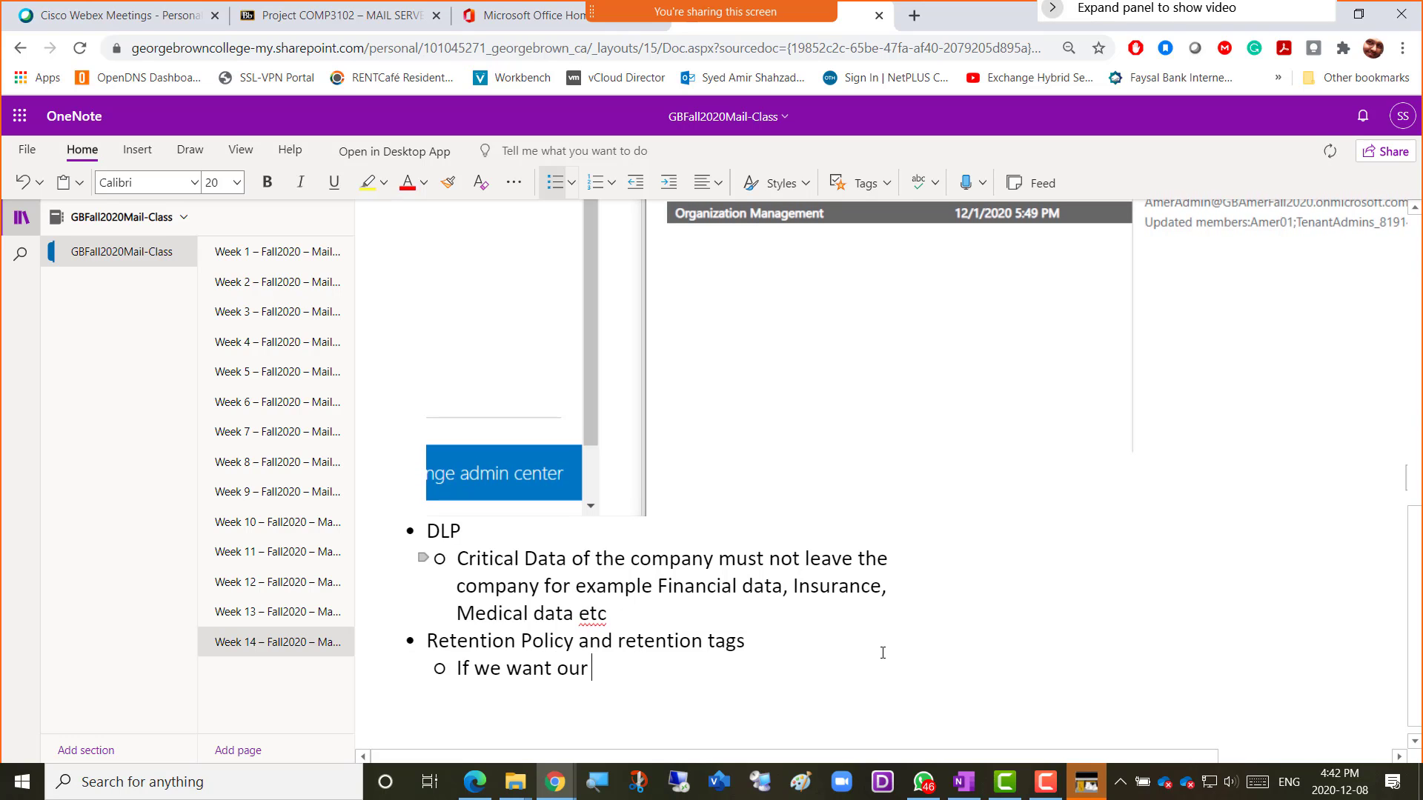
pyautogui.write('emails to be sa')
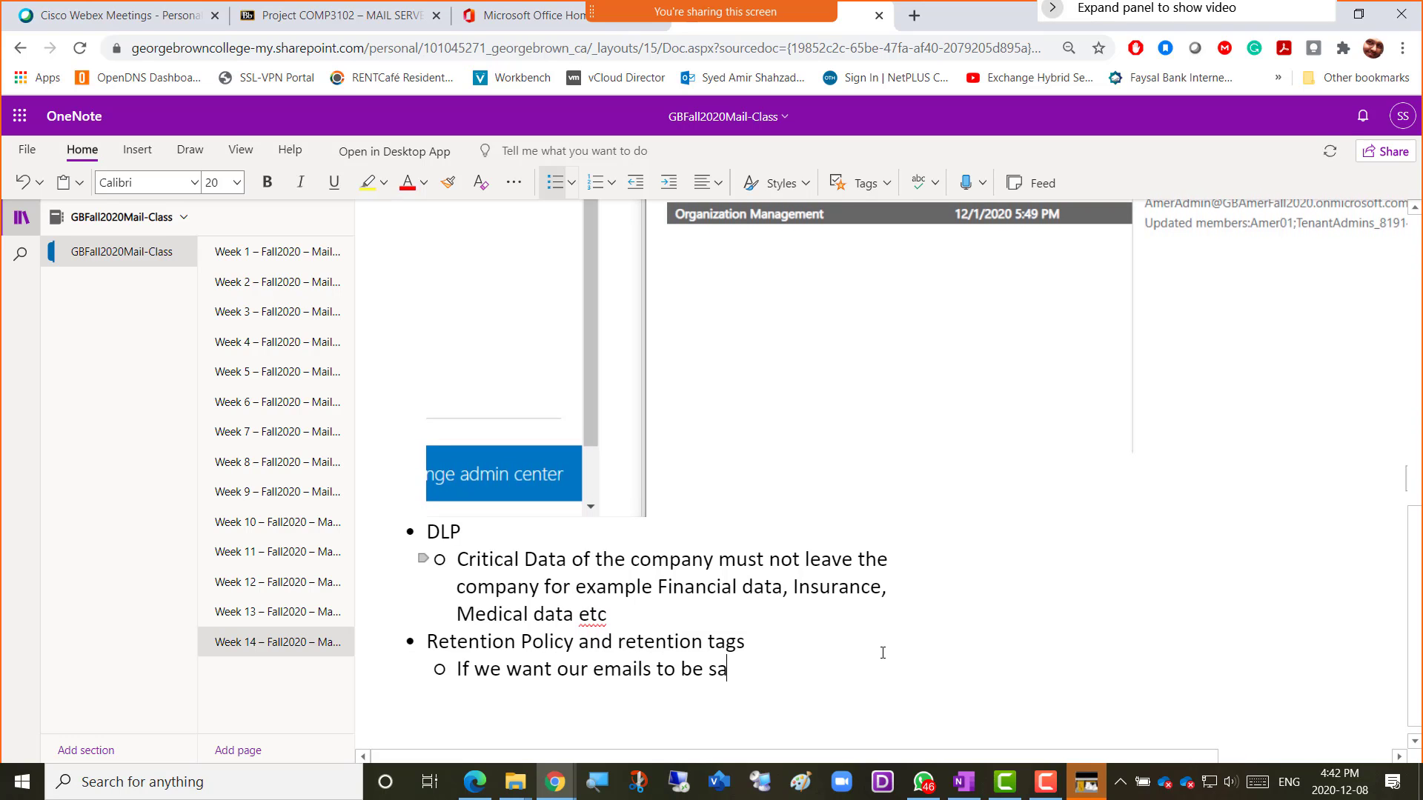
pyautogui.write('ved in our mailbox in ')
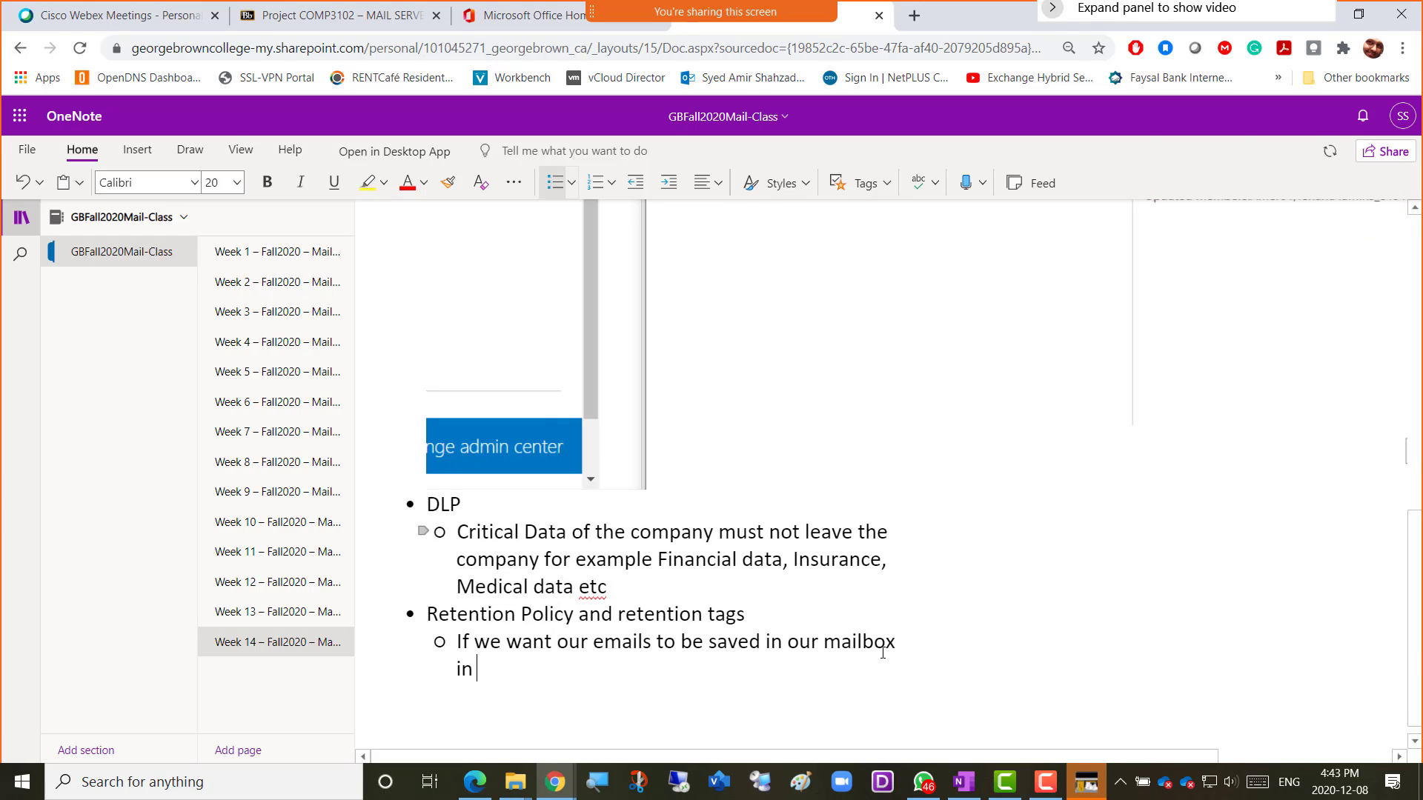
pyautogui.write('any folder the')
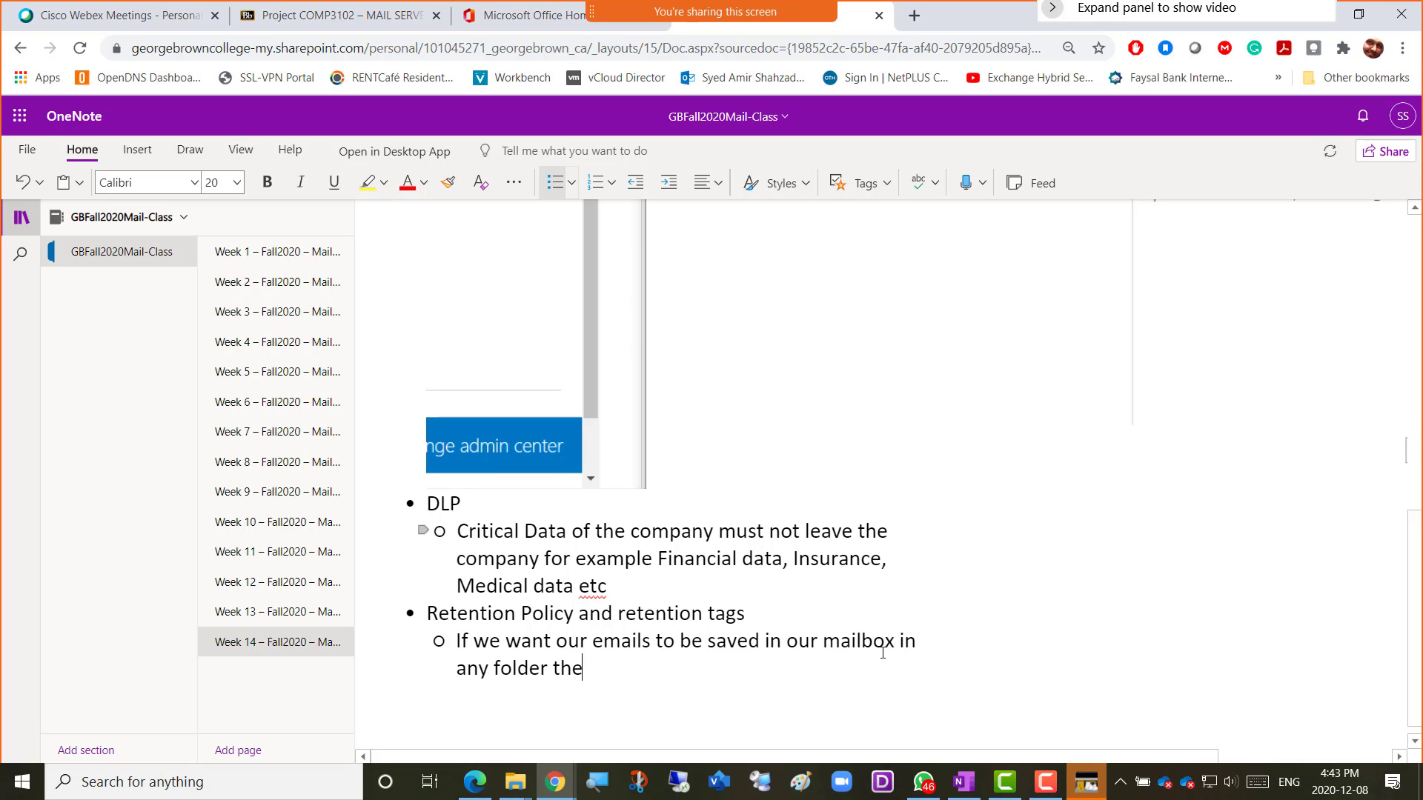
pyautogui.press('BackSpace')
pyautogui.press('BackSpace')
pyautogui.press('BackSpace')
pyautogui.press('BackSpace')
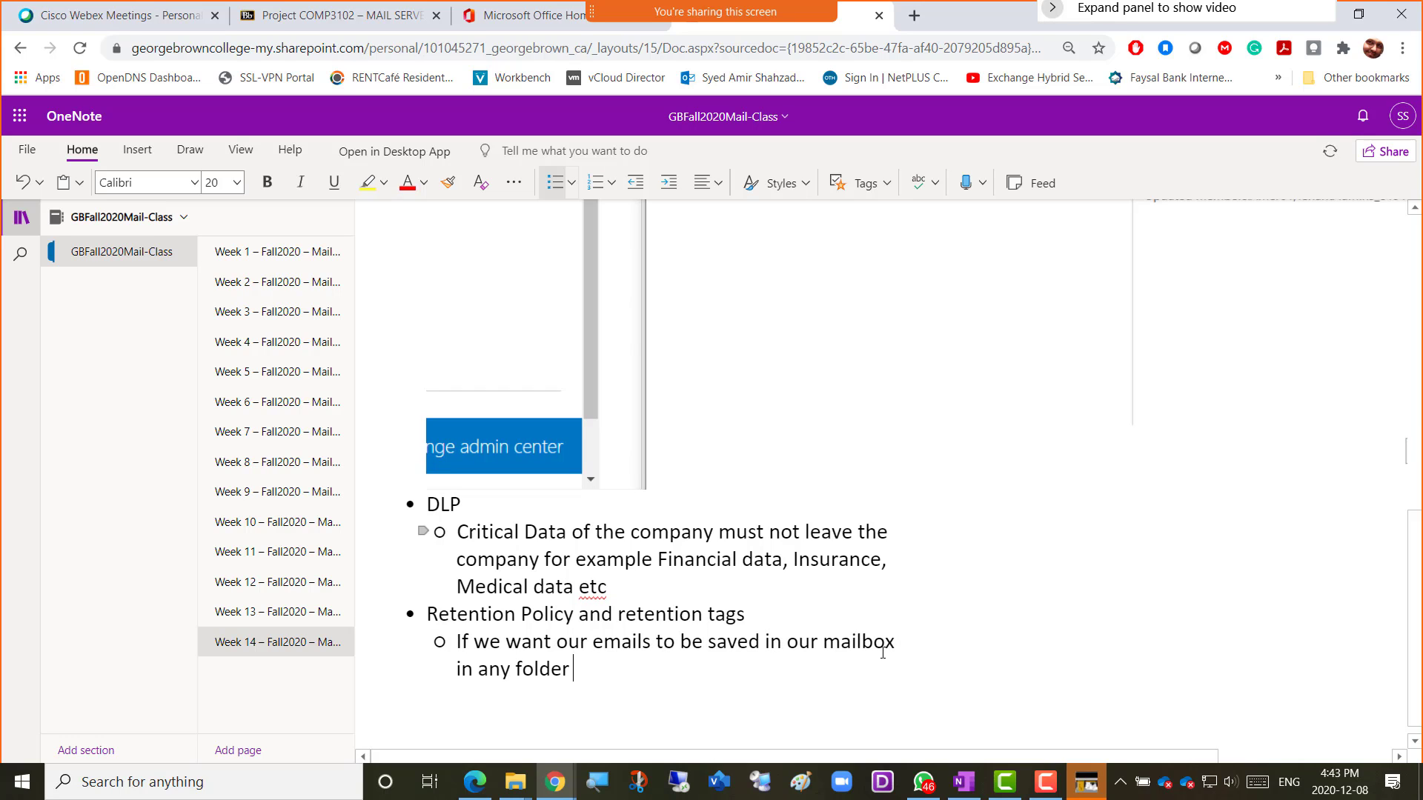
pyautogui.write('for long time')
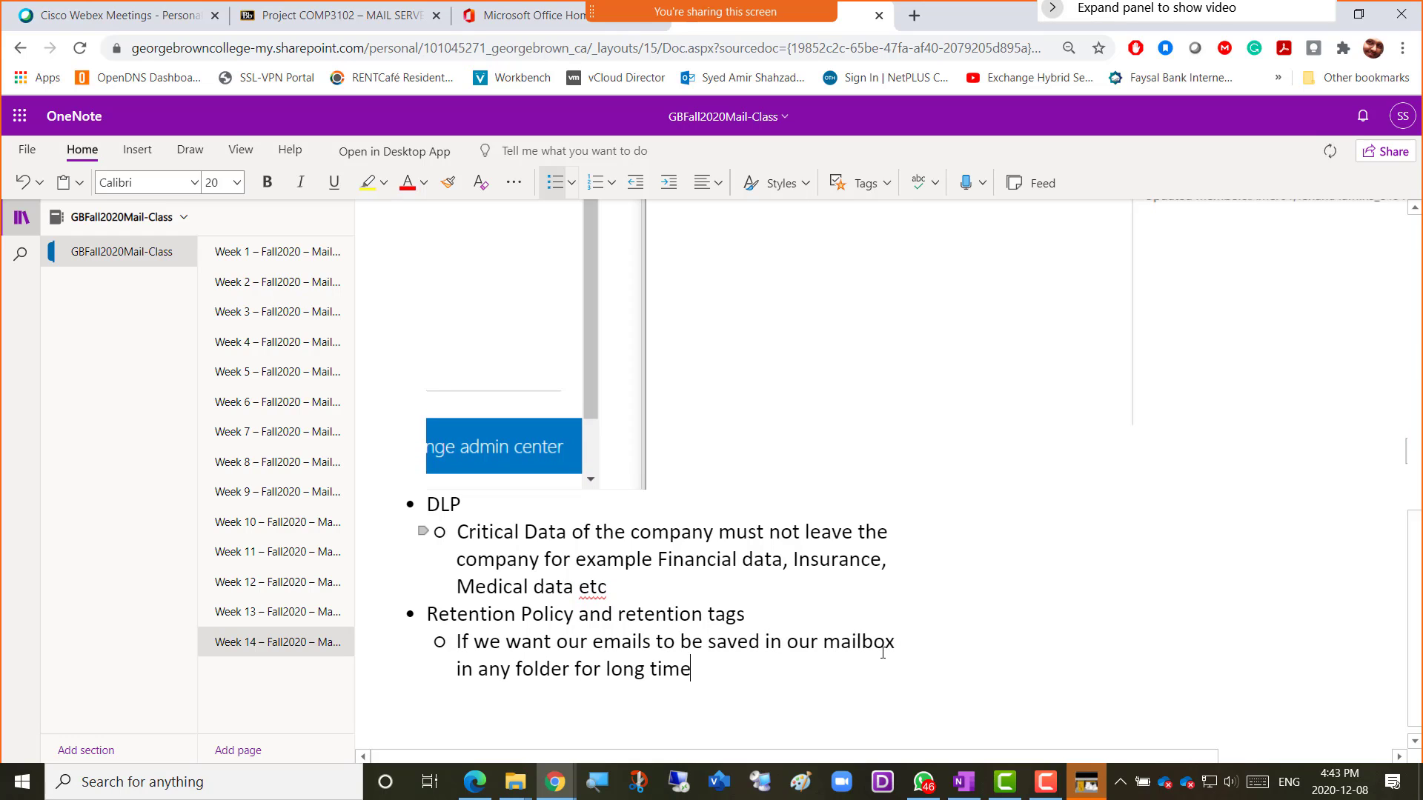
pyautogui.write(' then we')
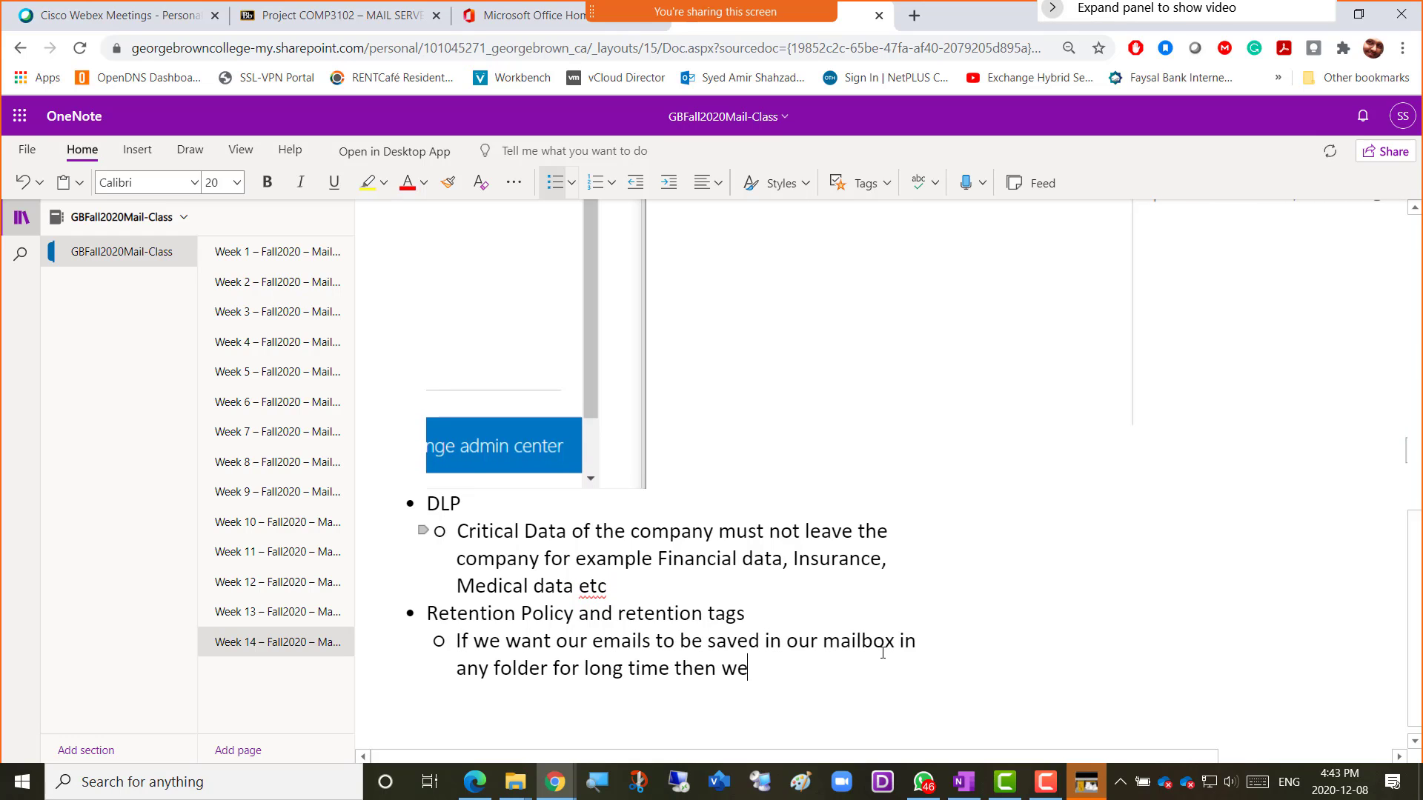
pyautogui.press('BackSpace')
pyautogui.press('BackSpace')
pyautogui.press('BackSpace')
pyautogui.press('BackSpace')
pyautogui.press('BackSpace')
pyautogui.press('BackSpace')
pyautogui.press('BackSpace')
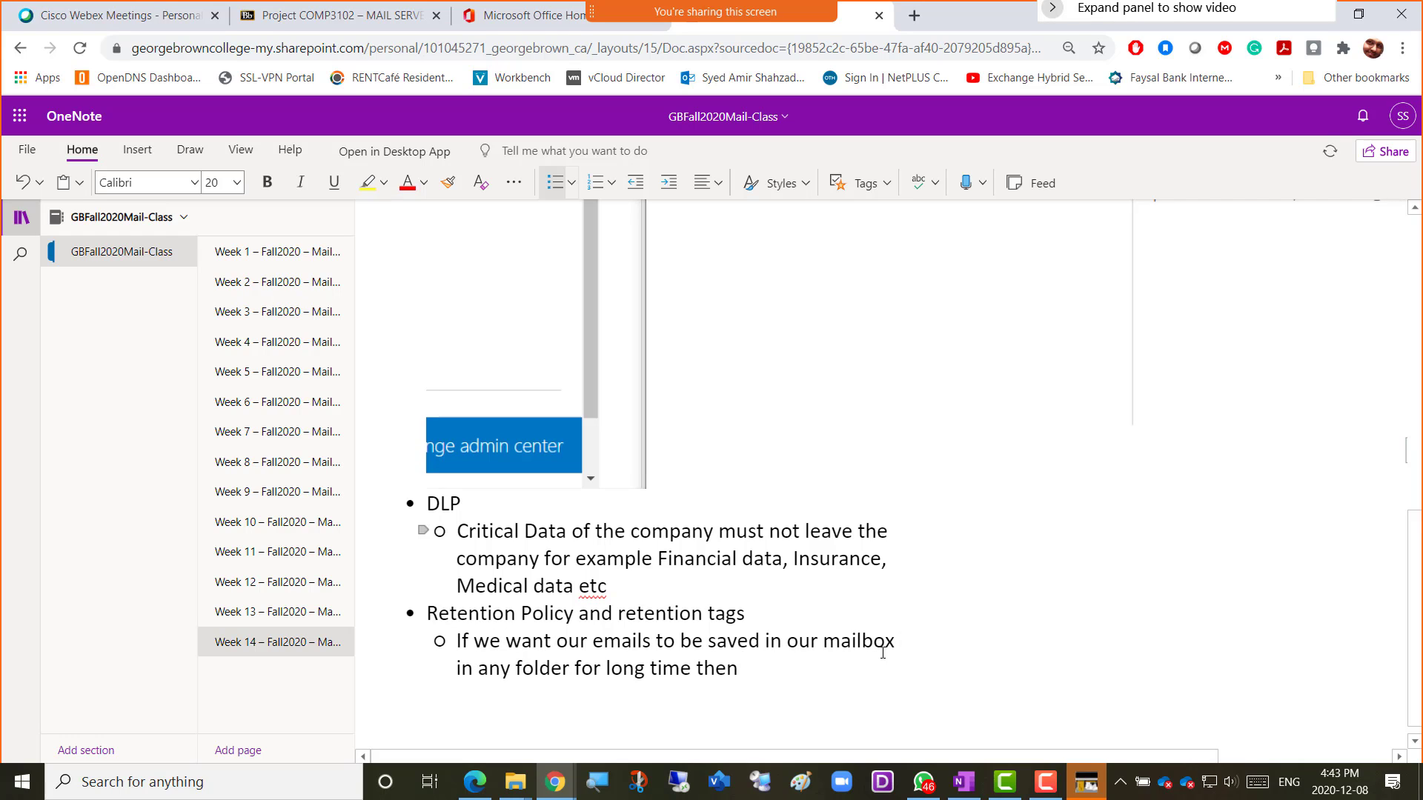
pyautogui.write('and then it shou')
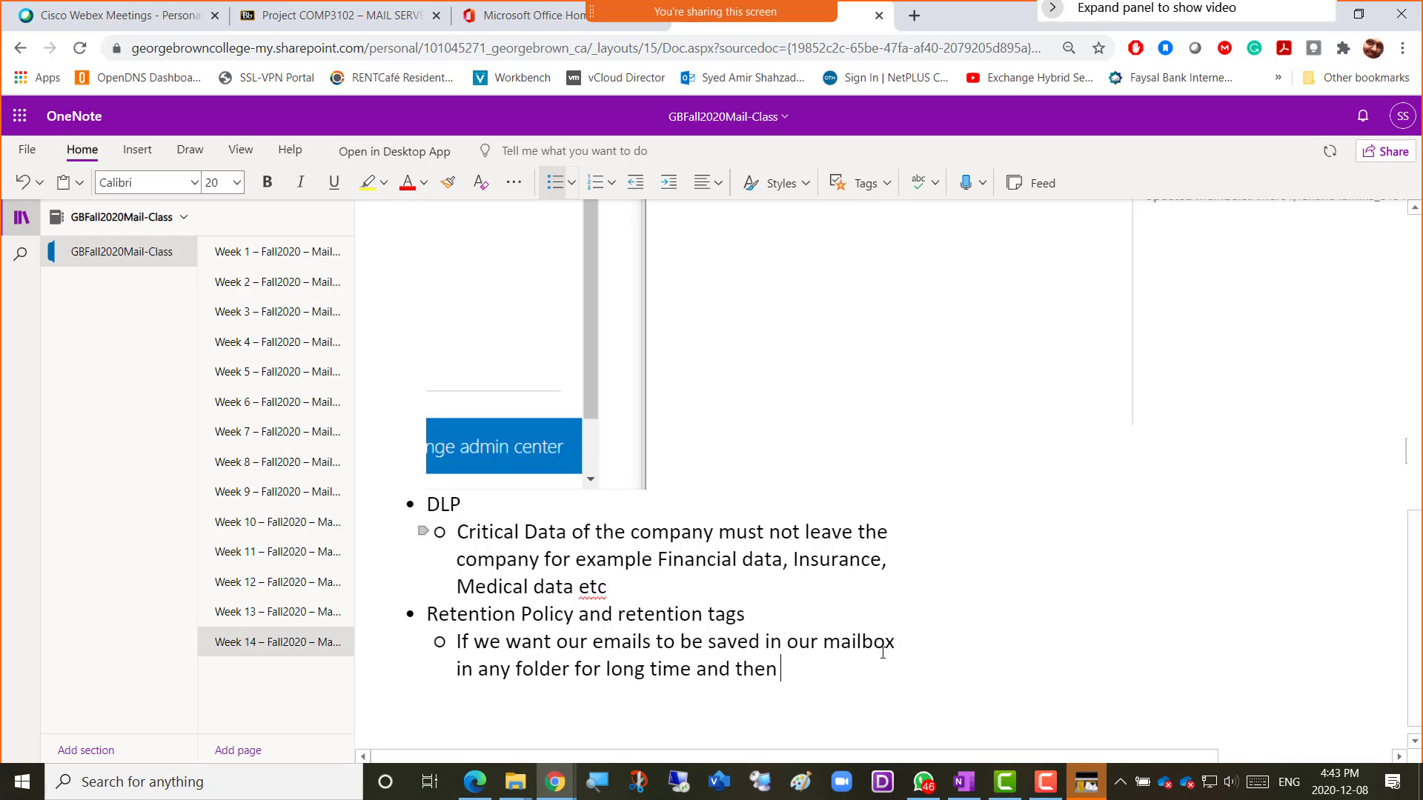
pyautogui.write('ld be ')
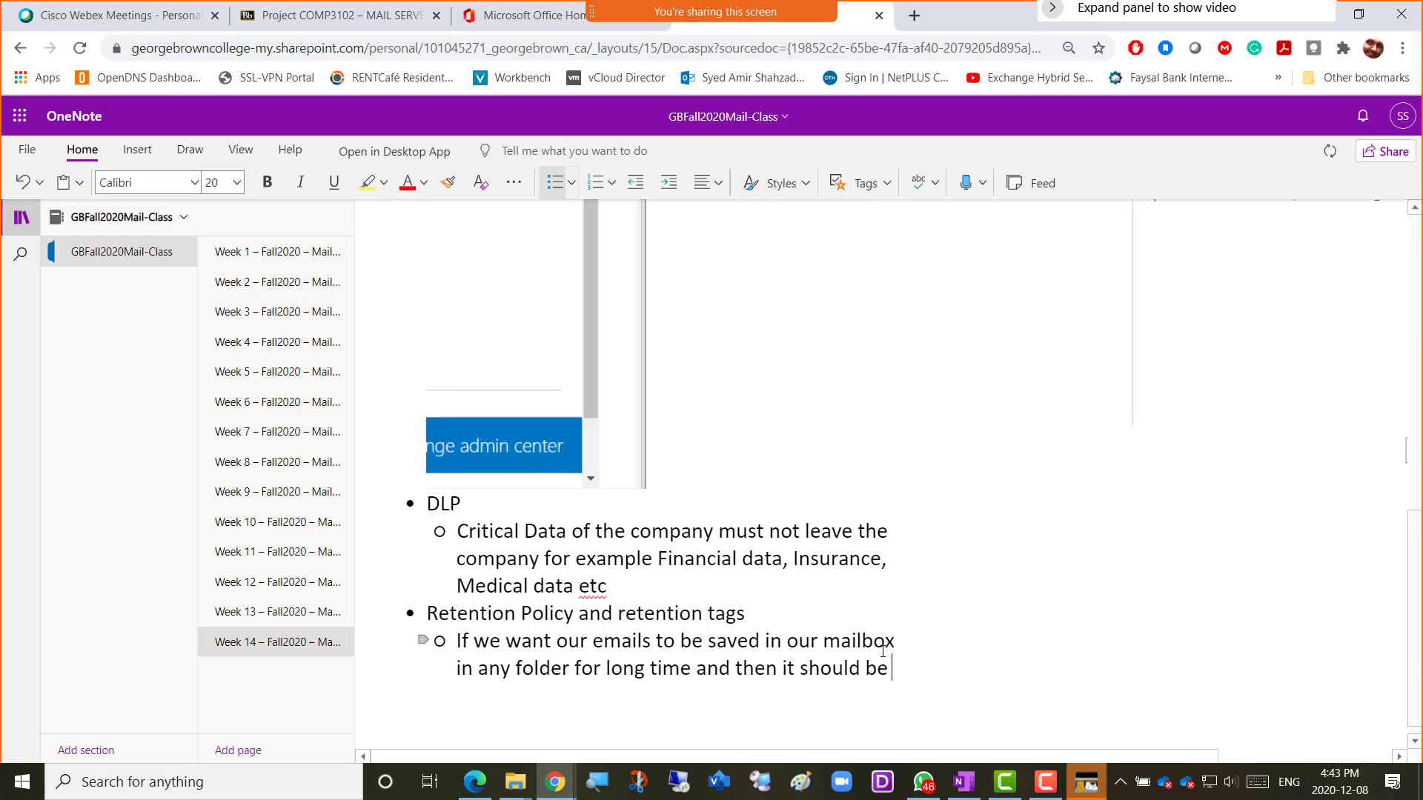
pyautogui.write('either ')
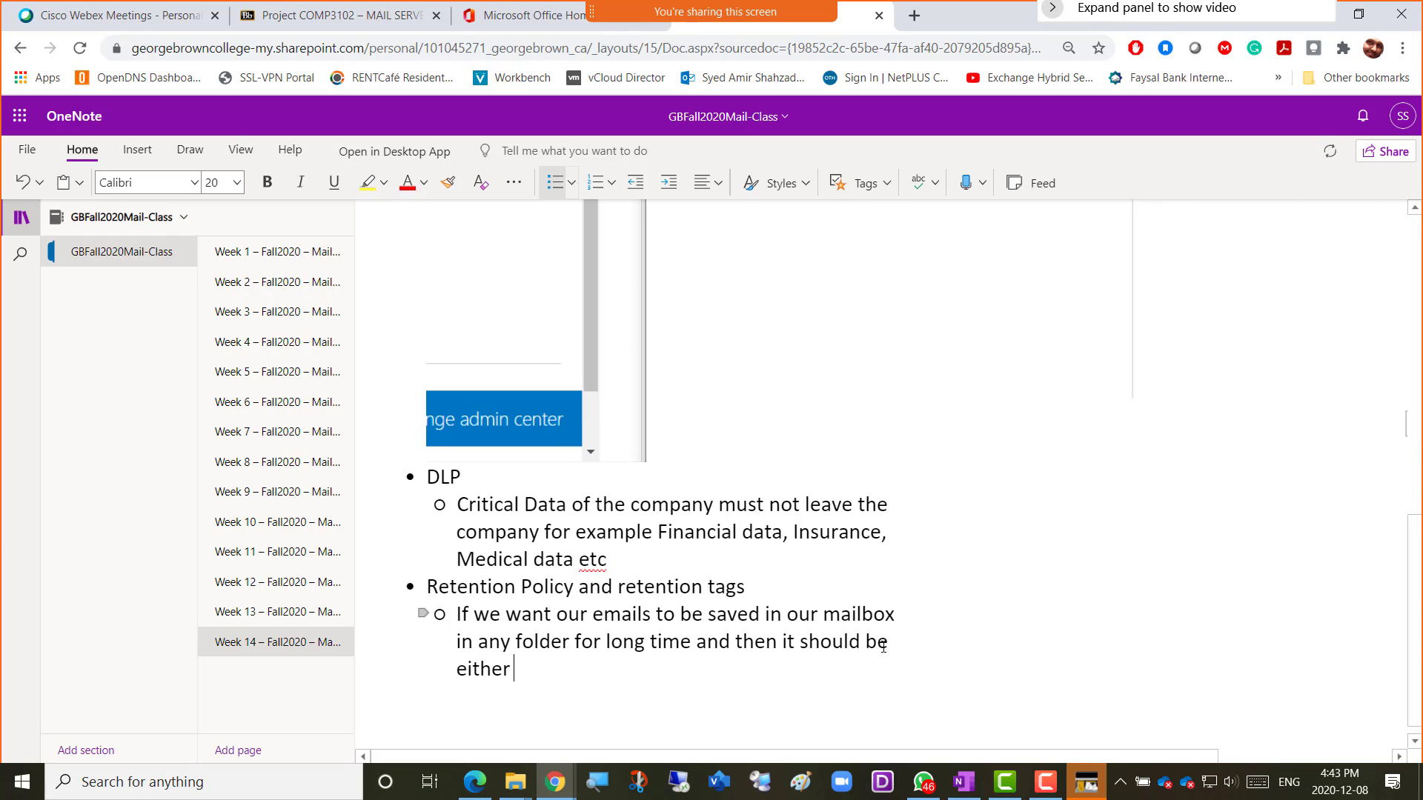
pyautogui.write('deleted or archived then ')
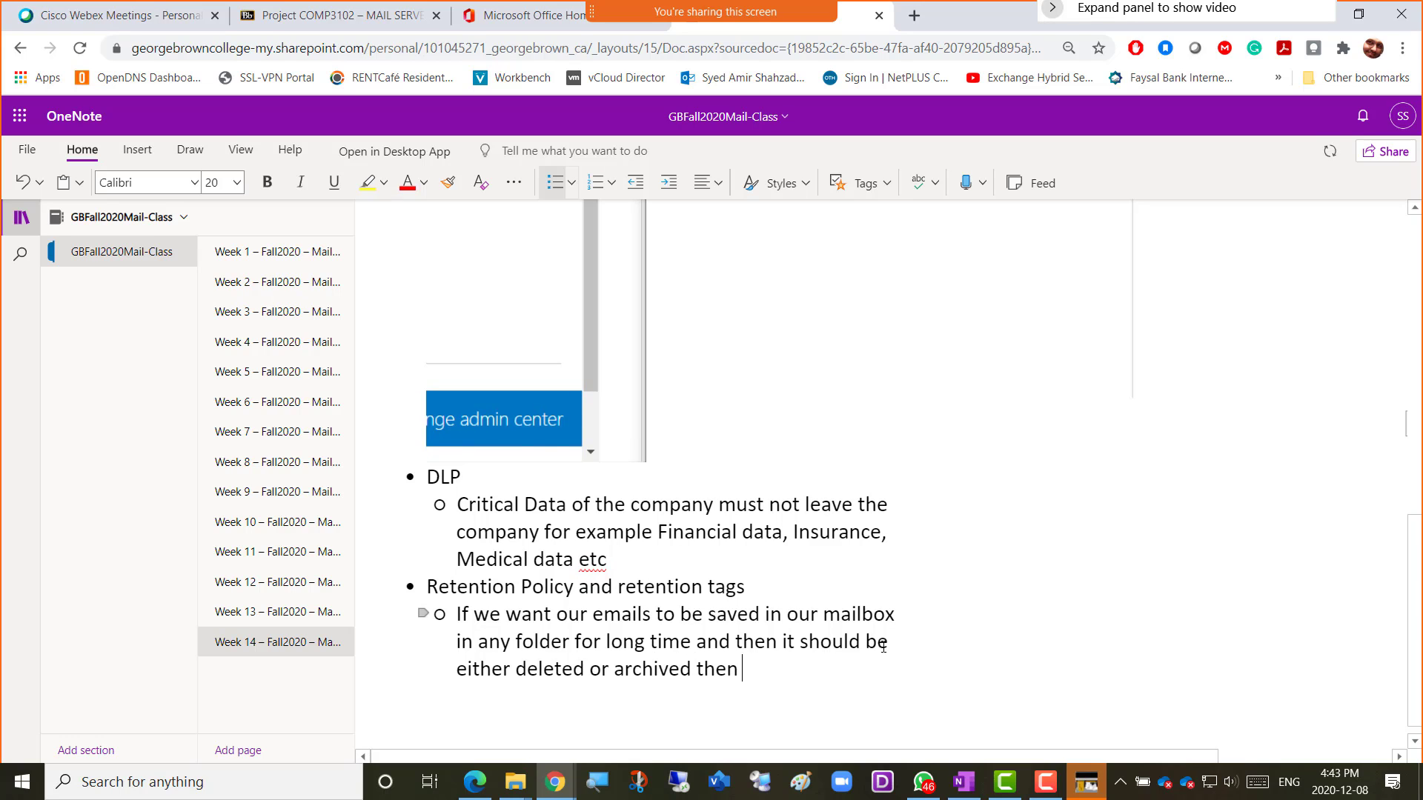
pyautogui.write('we can set')
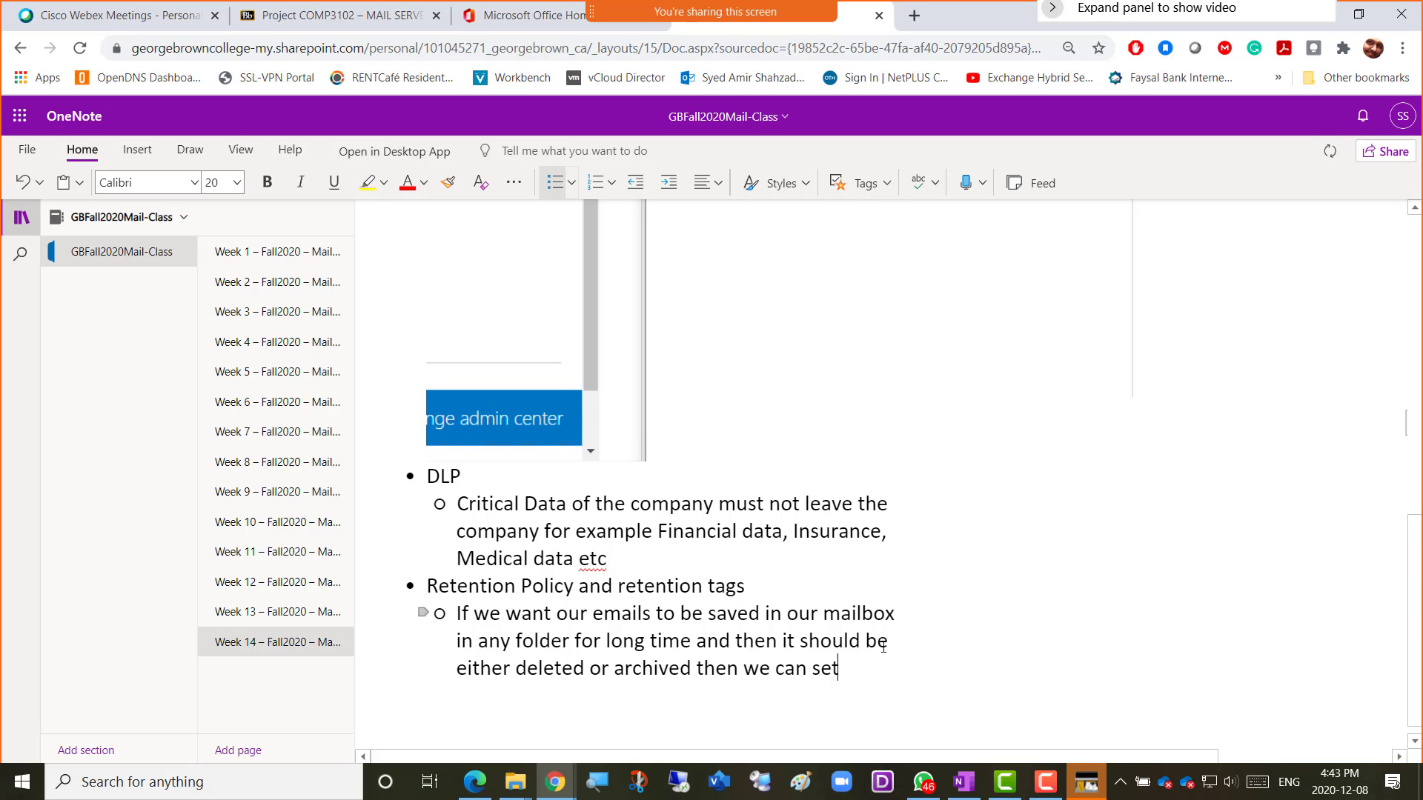
pyautogui.write(' it up in')
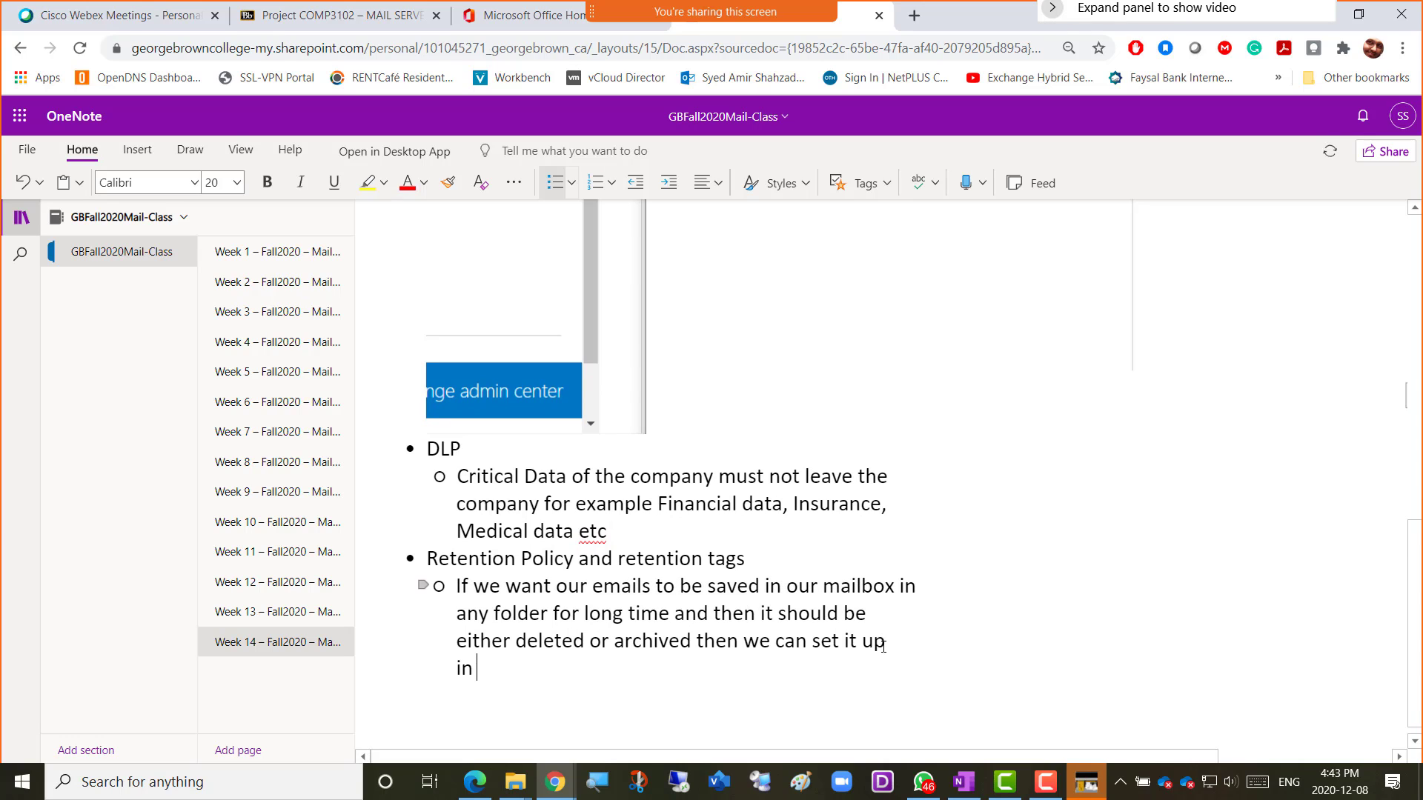
pyautogui.write(' reten')
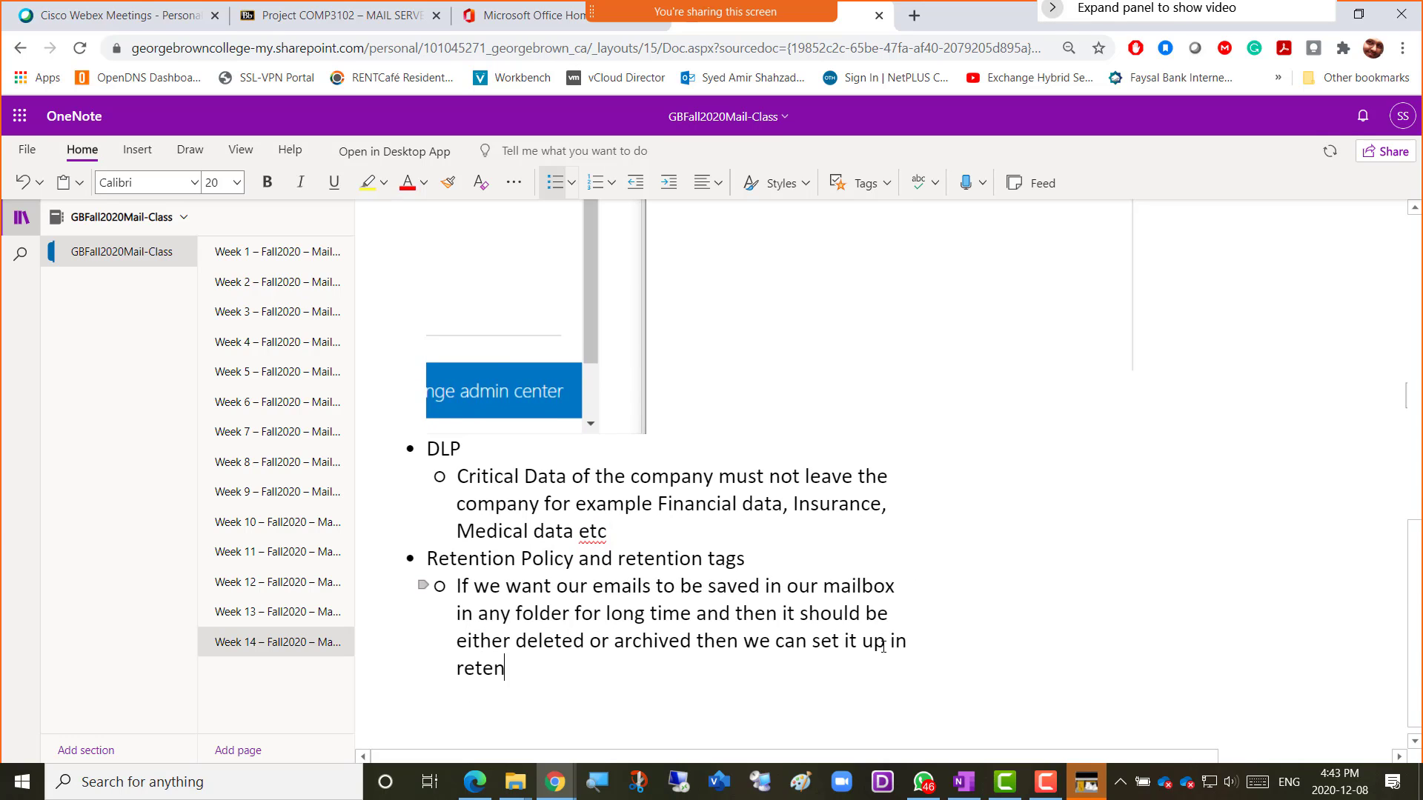
pyautogui.write('tion tags')
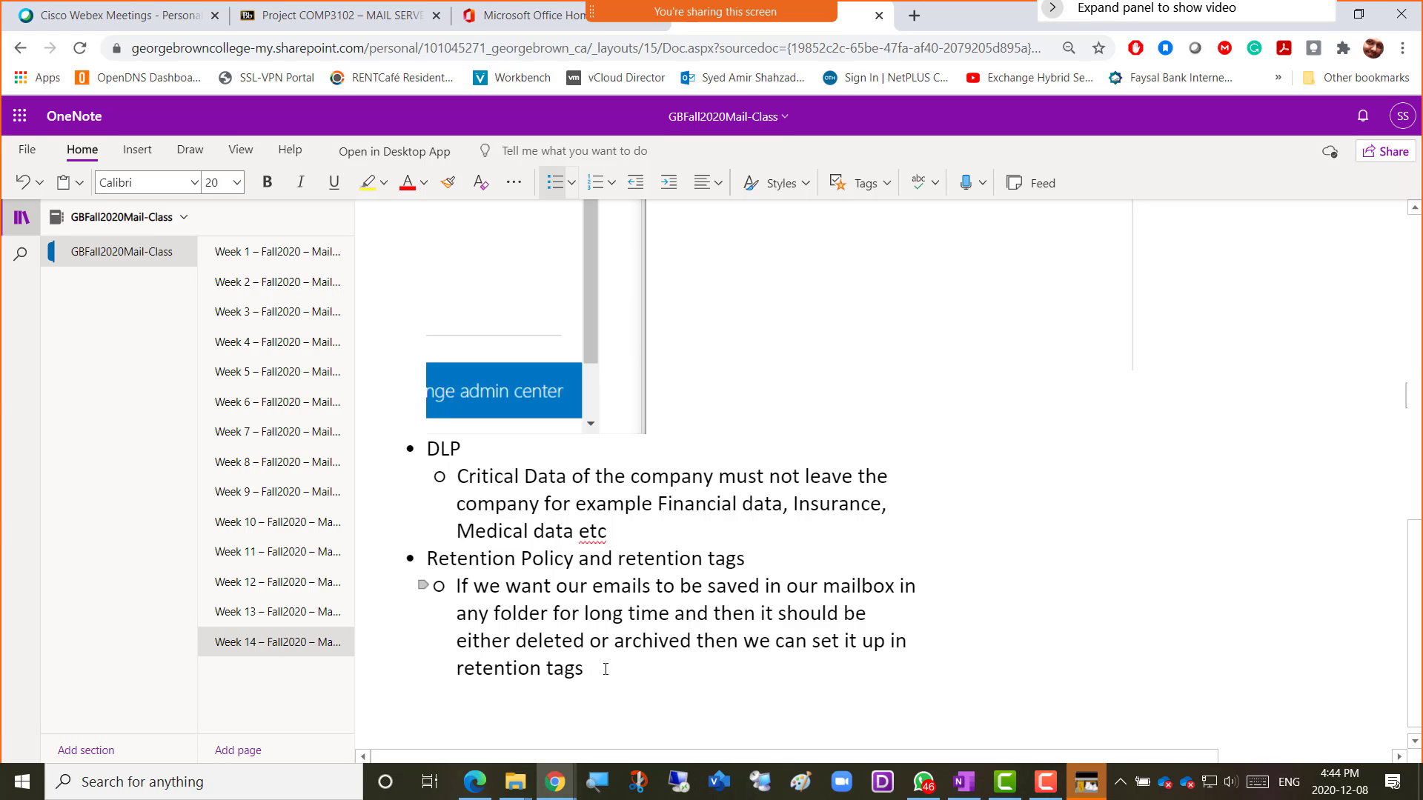
# Finish the OneNote sentence: combine retention tags in a retention policy and attach it to a mailbox.
pyautogui.write('. ')
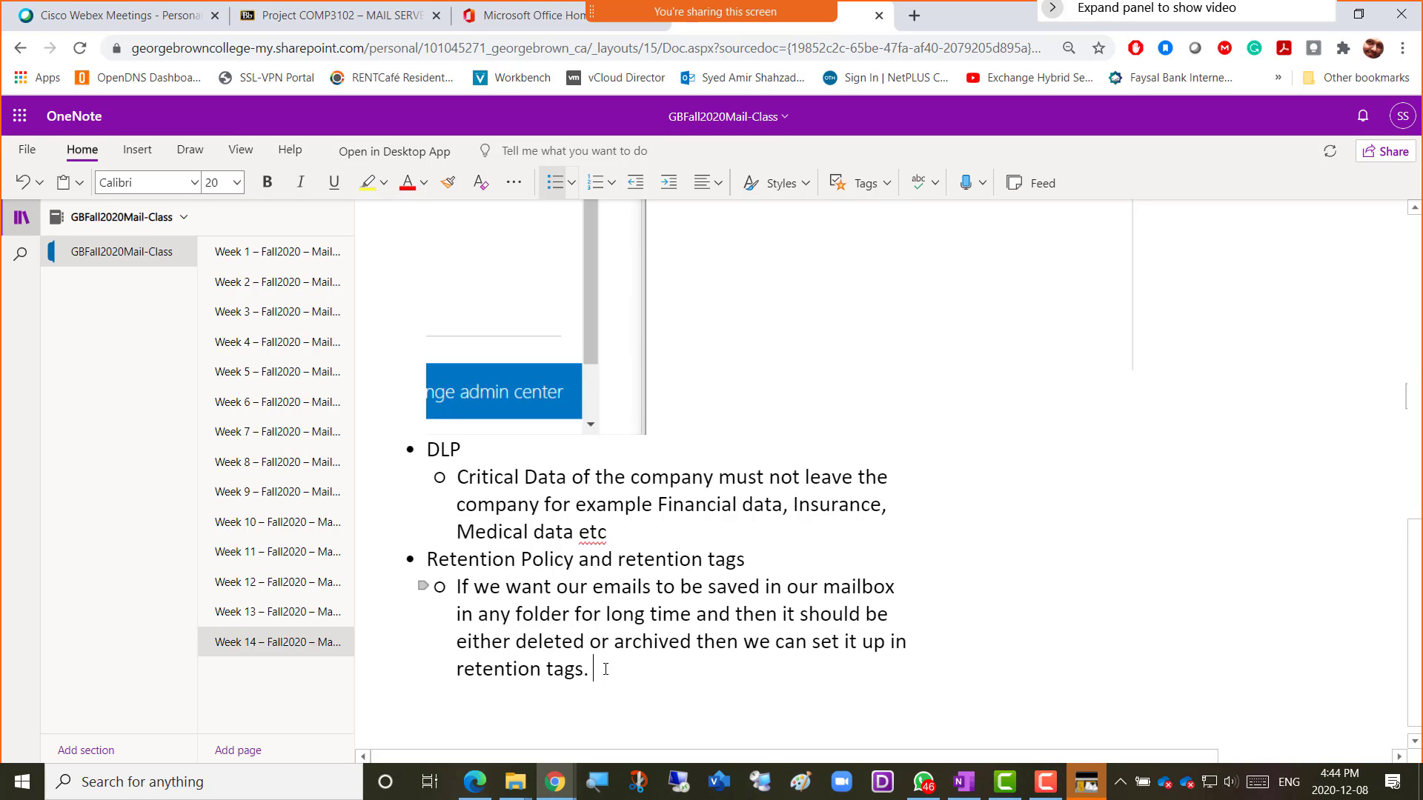
pyautogui.write('We c')
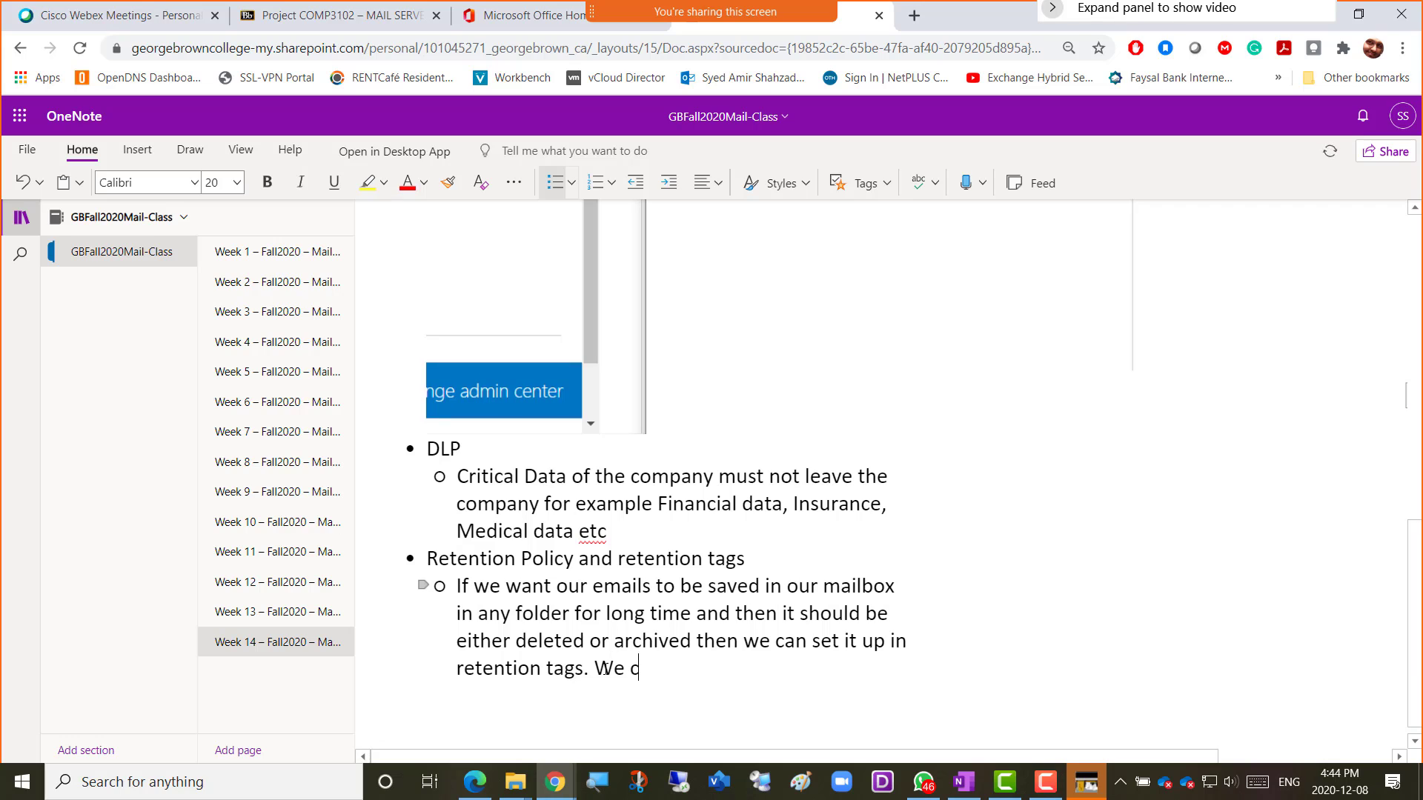
pyautogui.write('an then combine the ')
pyautogui.write('retentio')
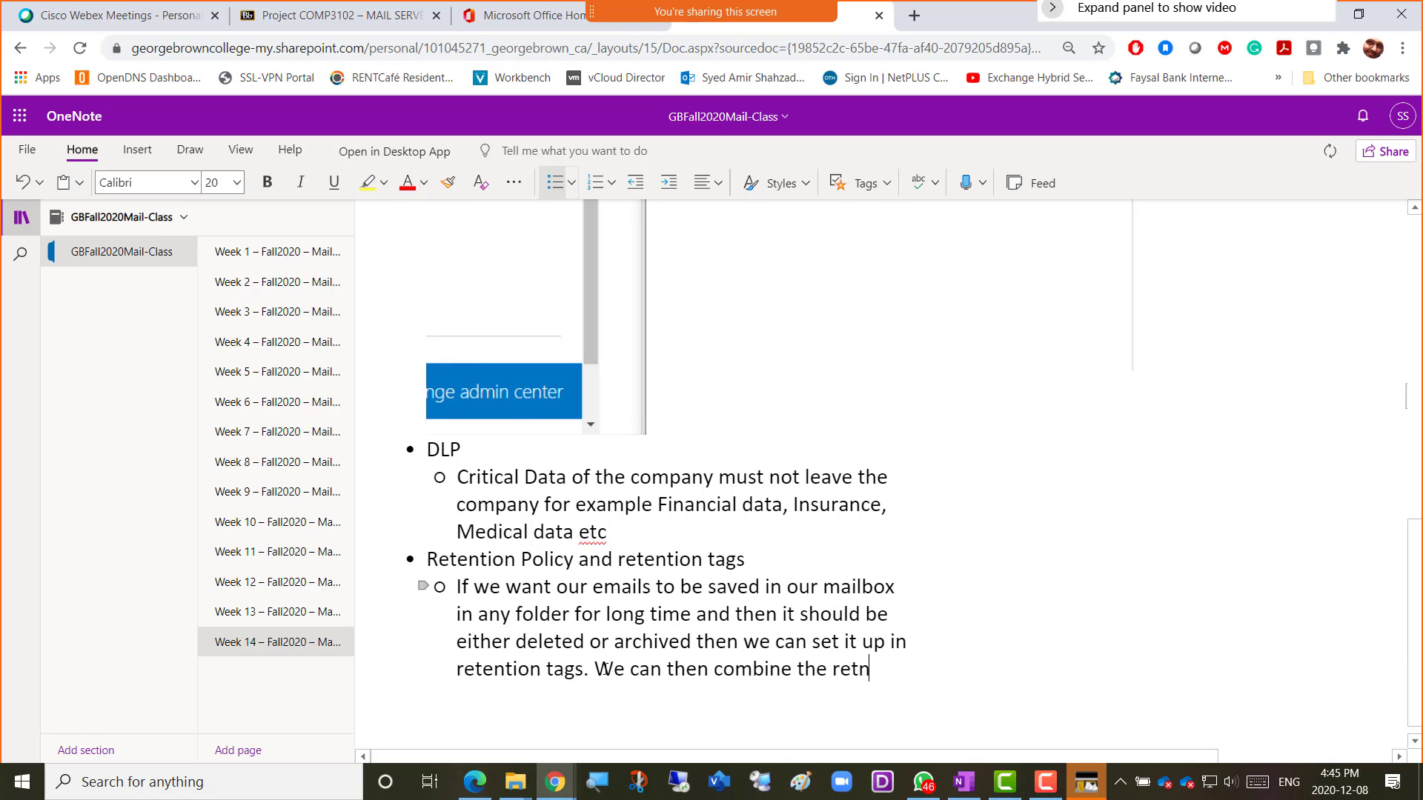
pyautogui.write('n tages i')
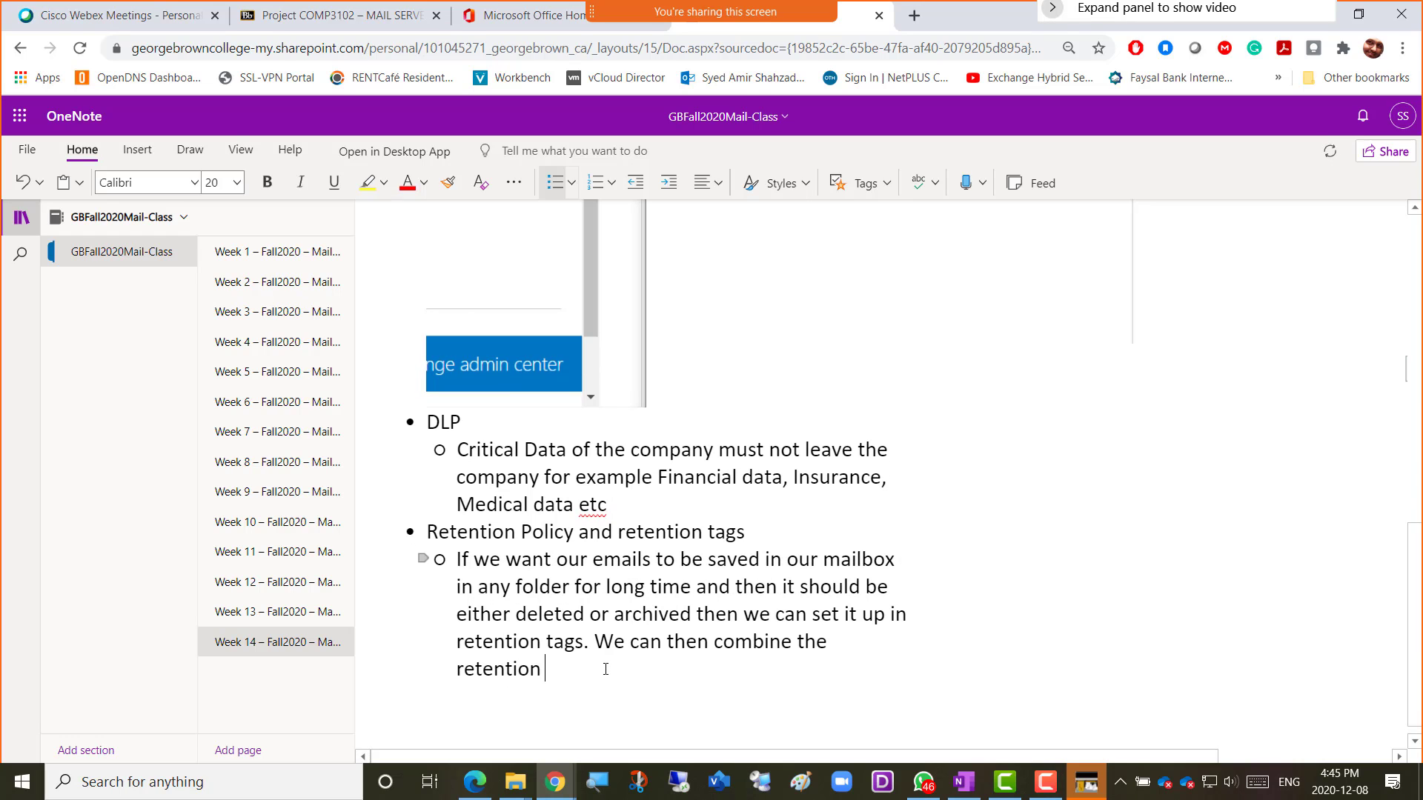
pyautogui.write('n a ')
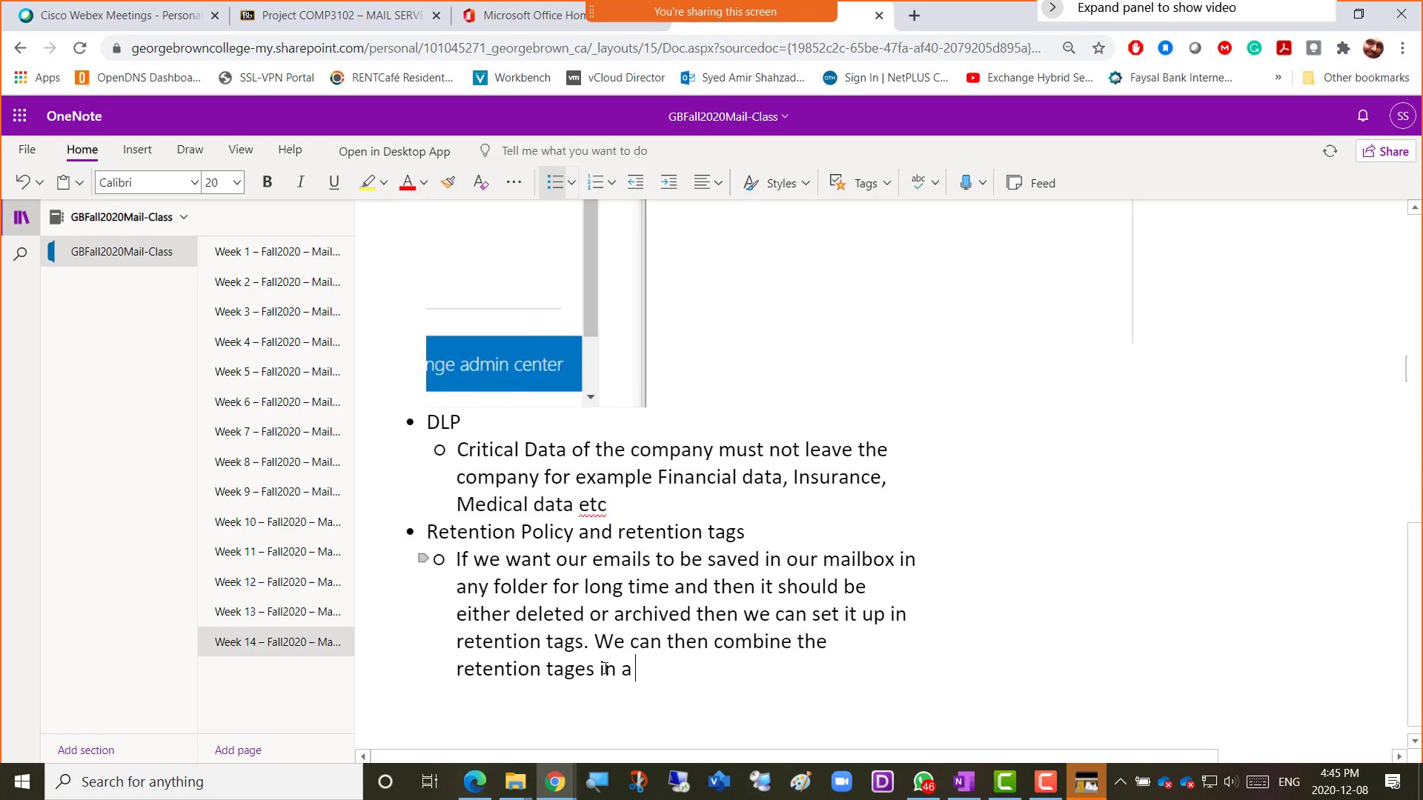
pyautogui.write('retent')
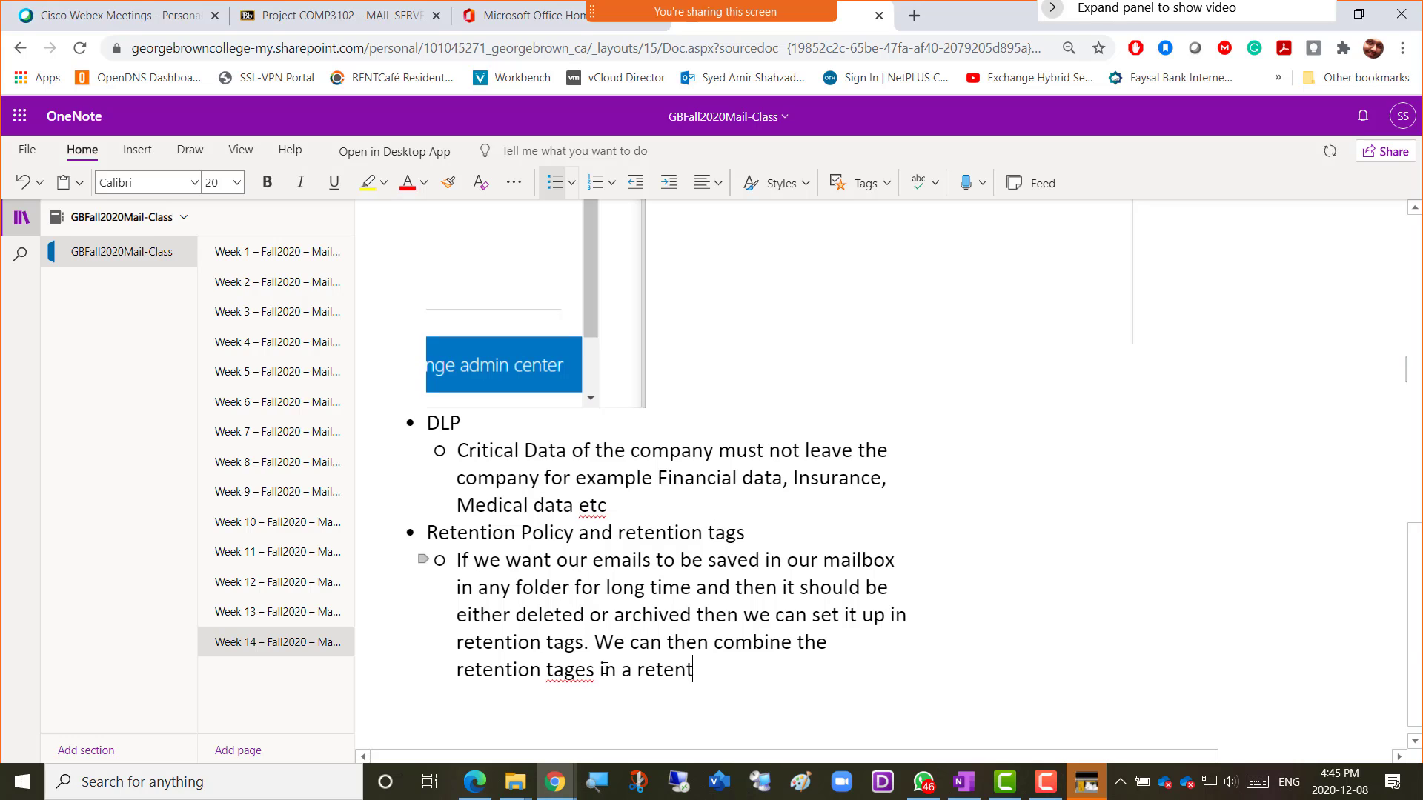
pyautogui.write('ion policy')
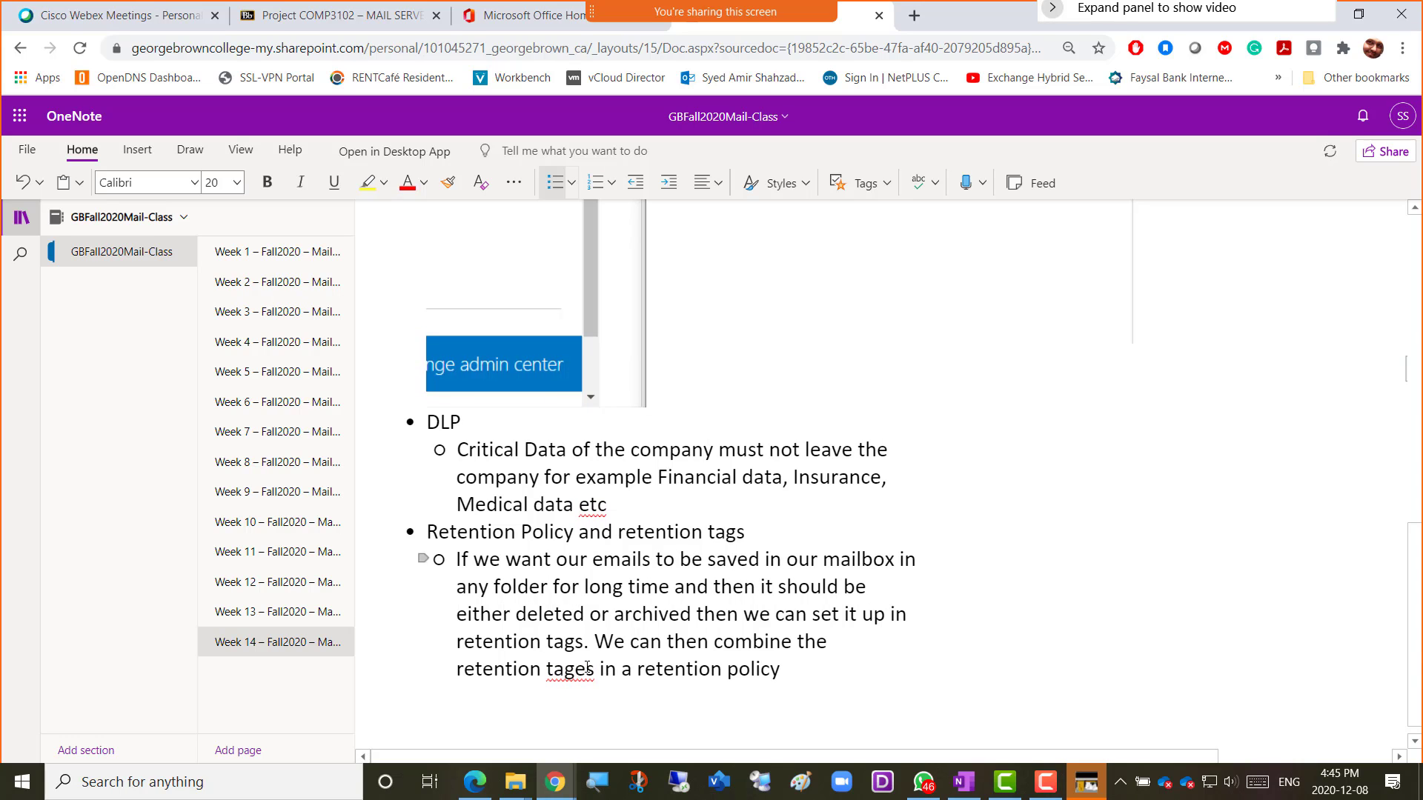
pyautogui.click(586, 667)
pyautogui.press('BackSpace')
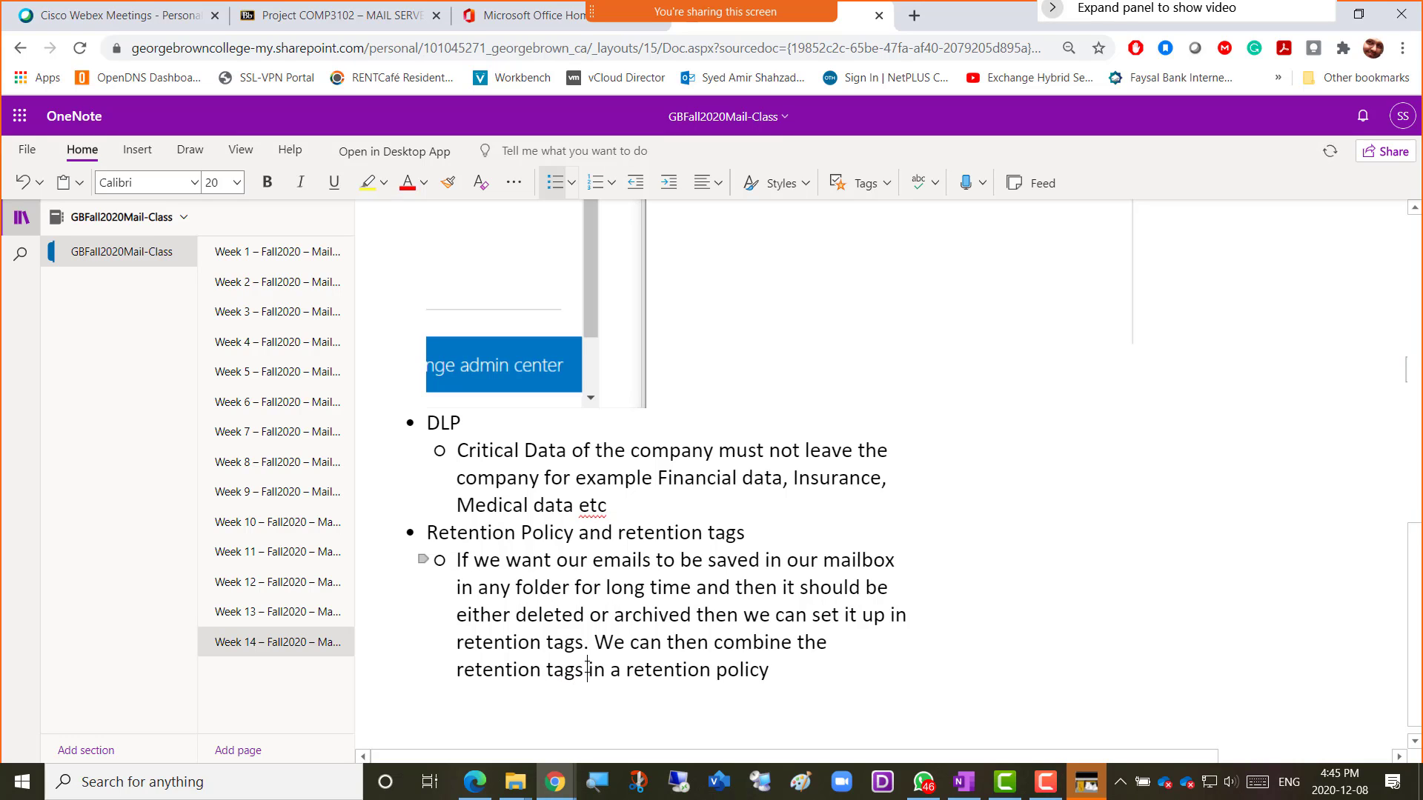
pyautogui.press('End')
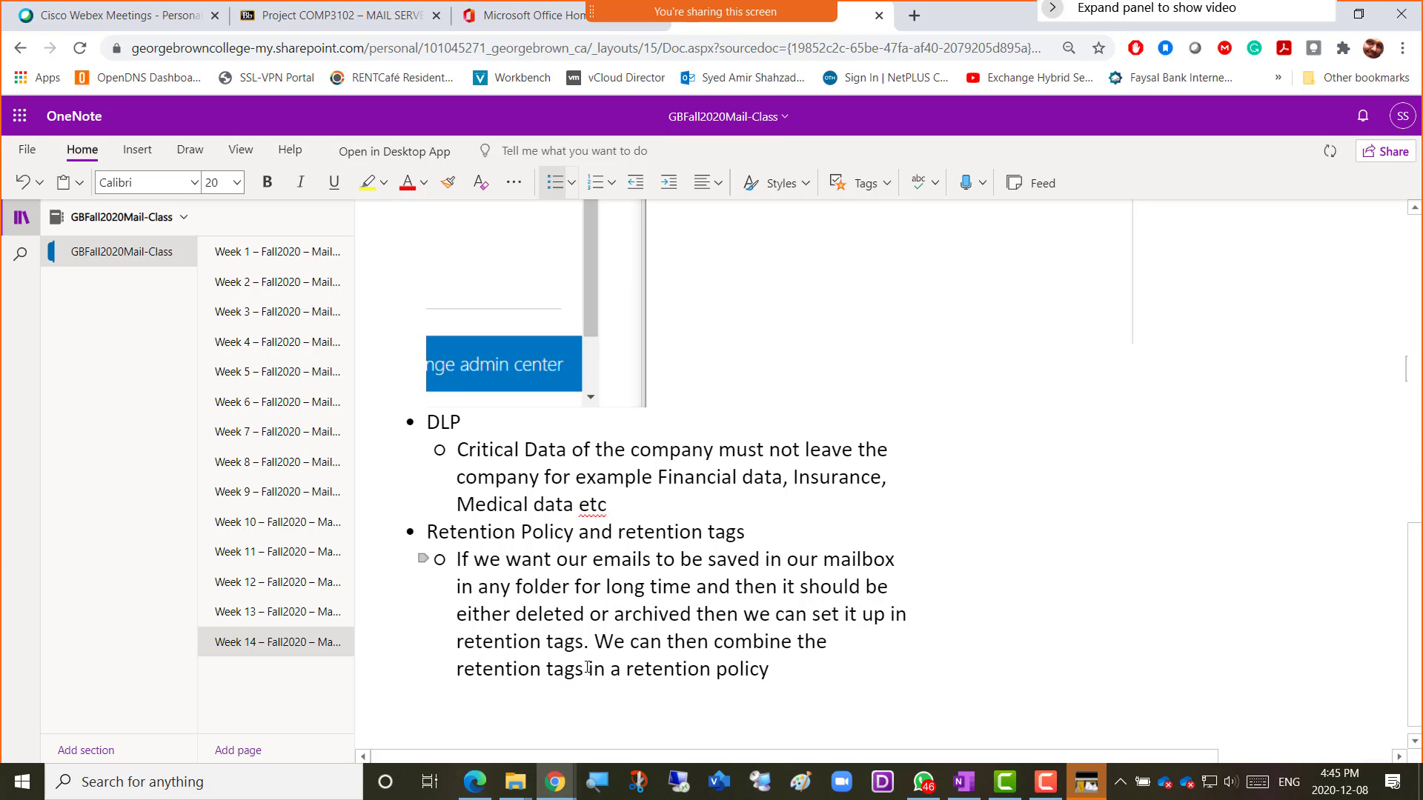
pyautogui.write('and ')
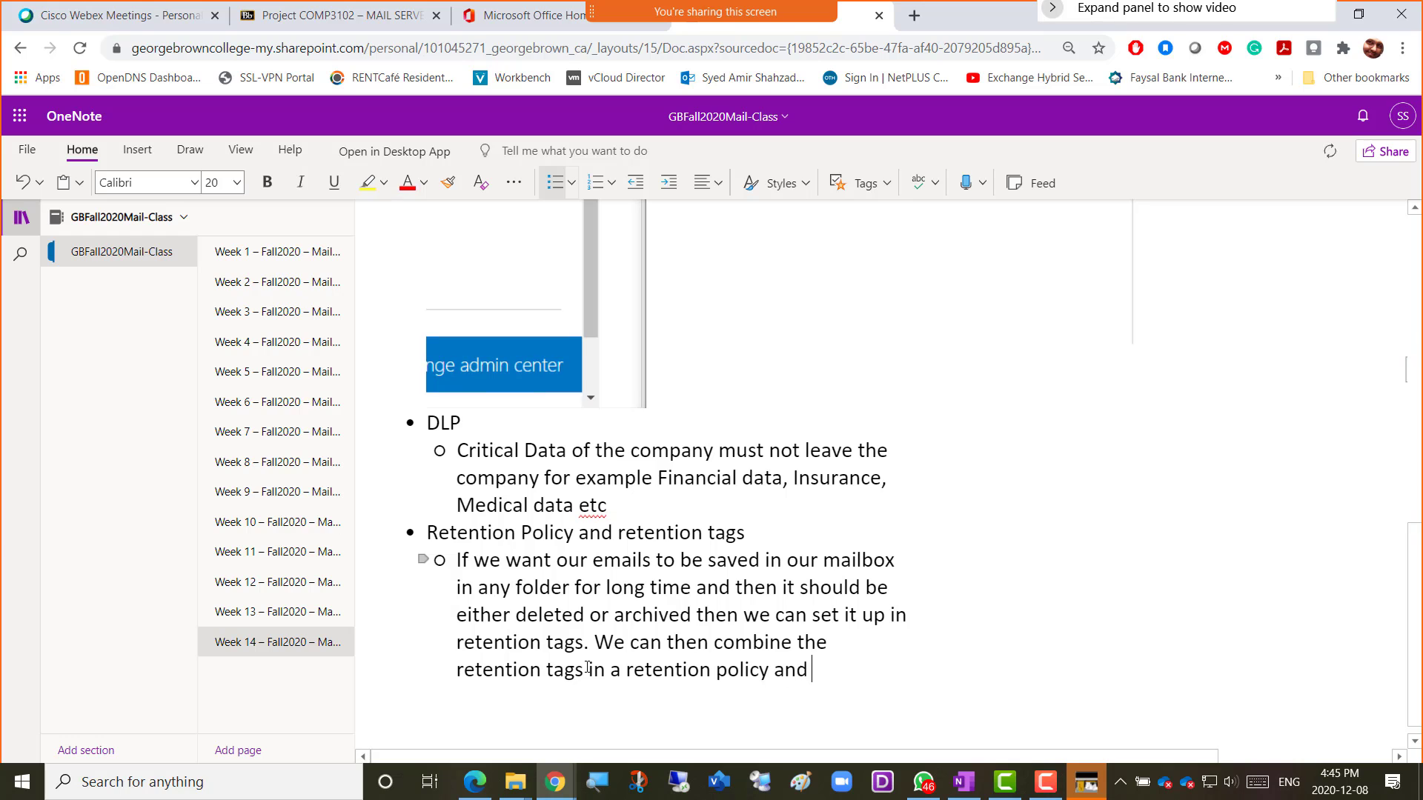
pyautogui.write('then attach i')
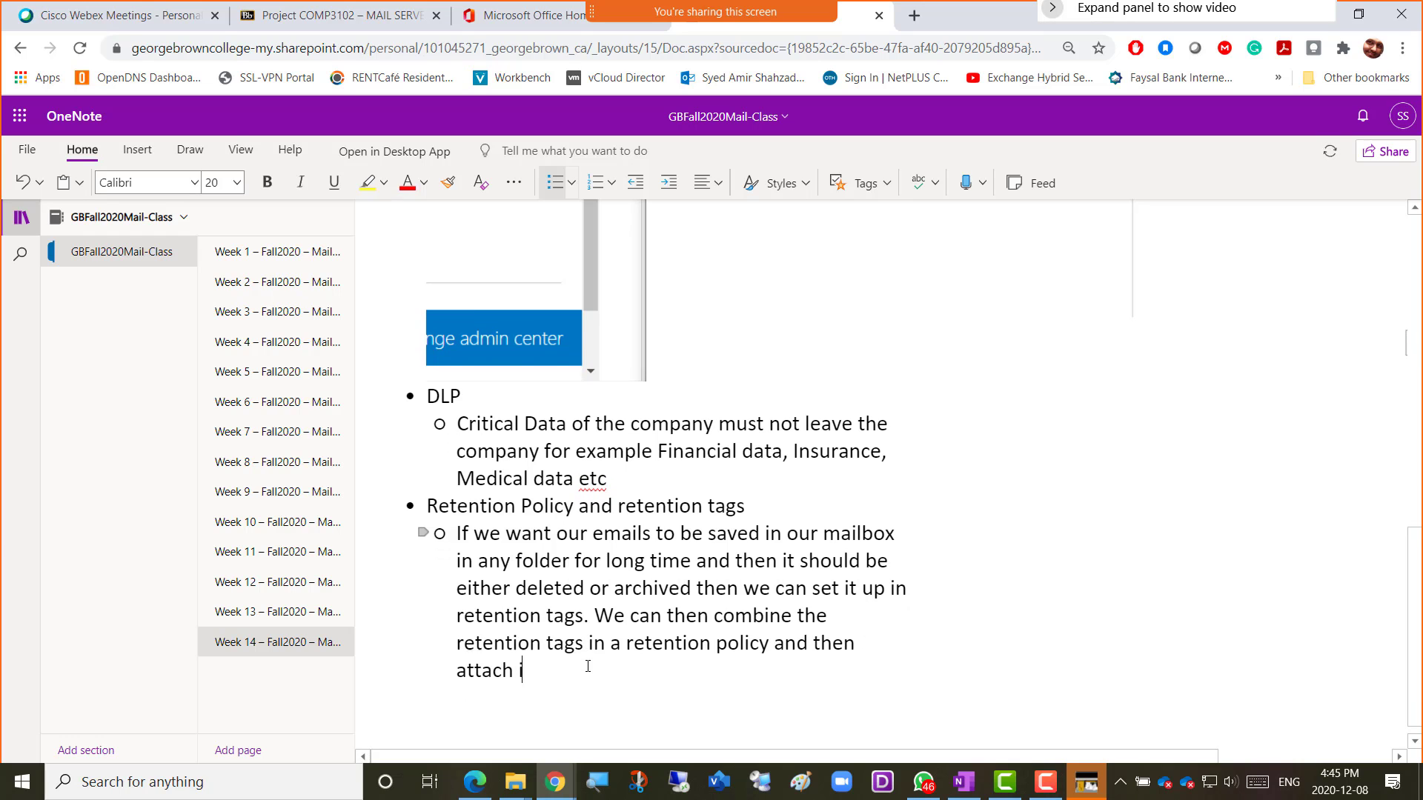
pyautogui.write('t to a mailbox')
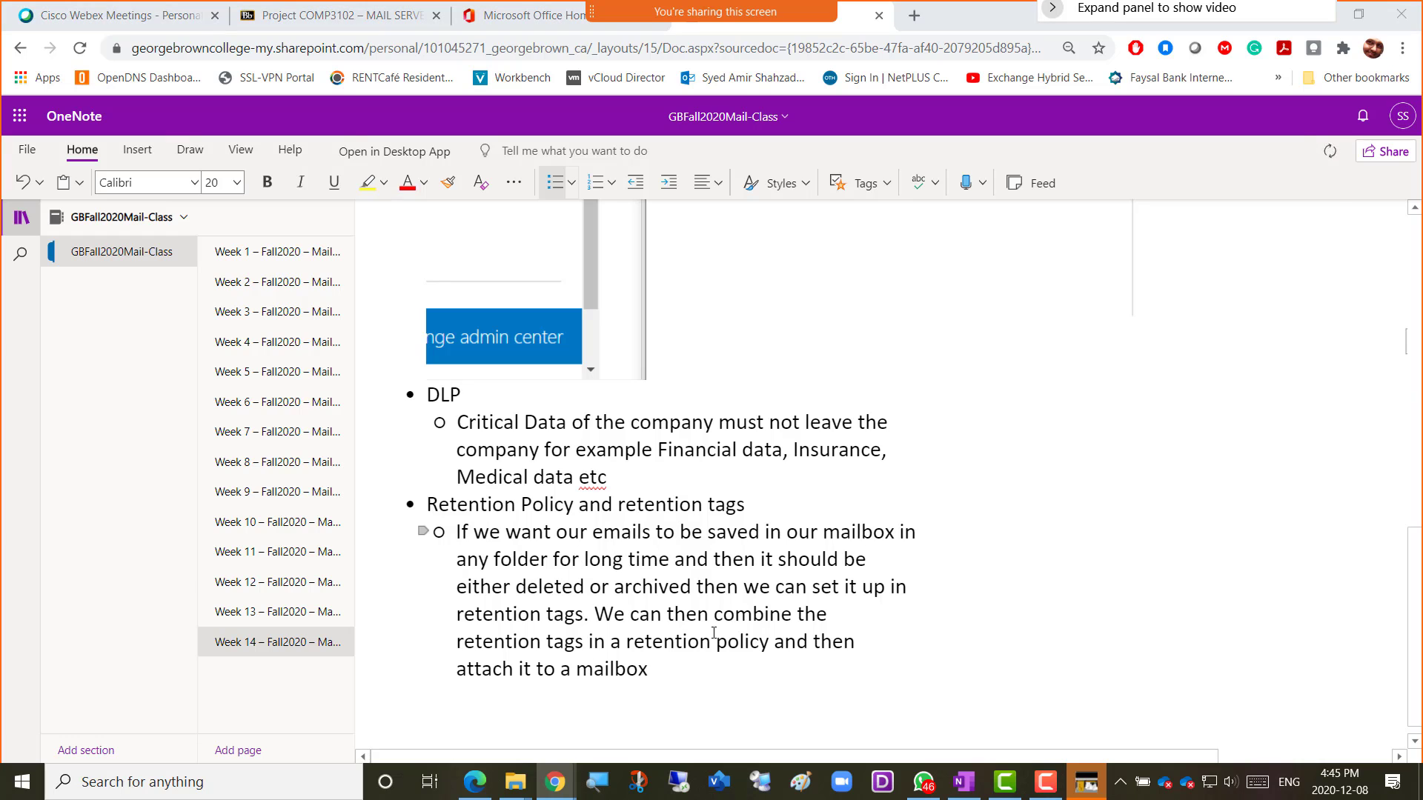
pyautogui.hotkey('alt', 'Tab')
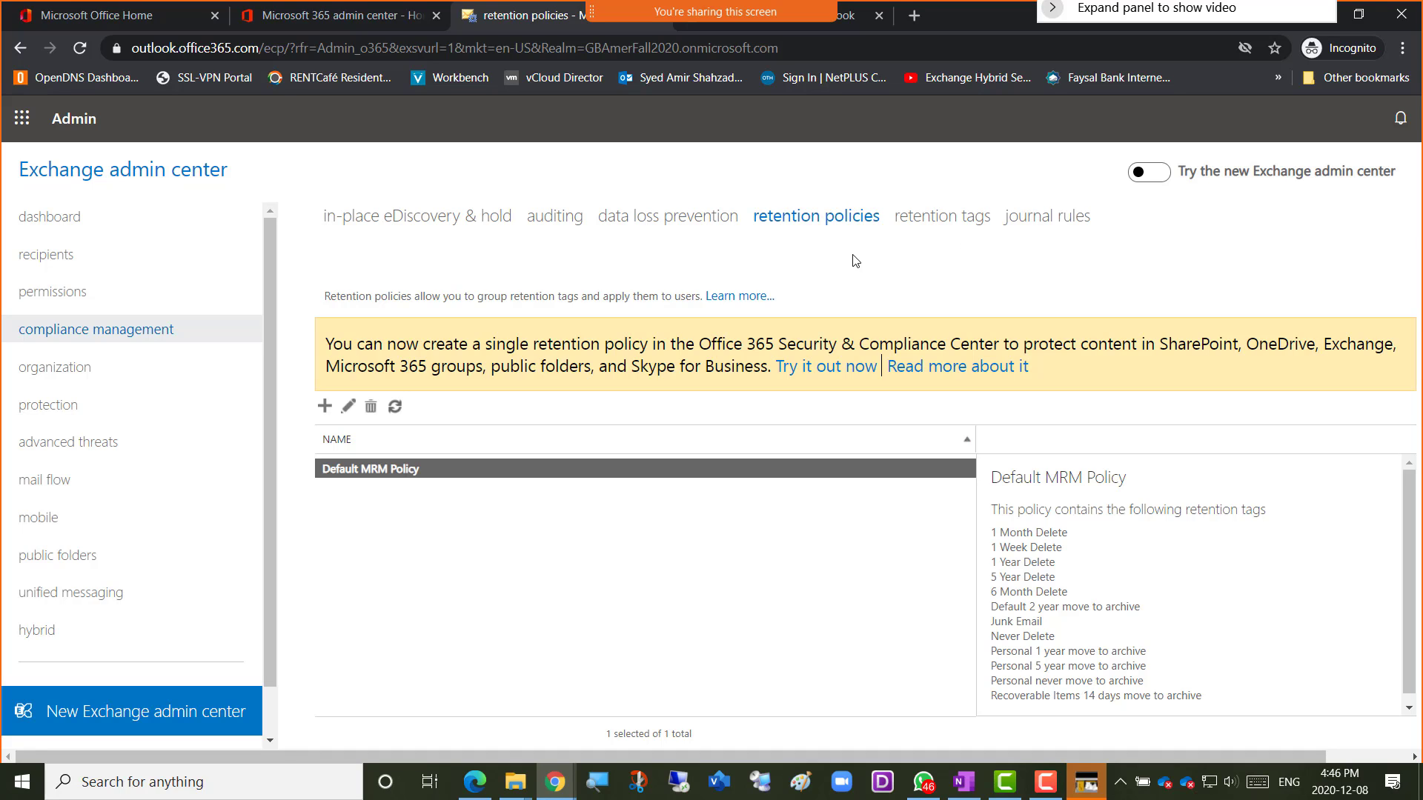
# Show the retention tags list under compliance management, with its 12 existing tags.
pyautogui.click(938, 225)
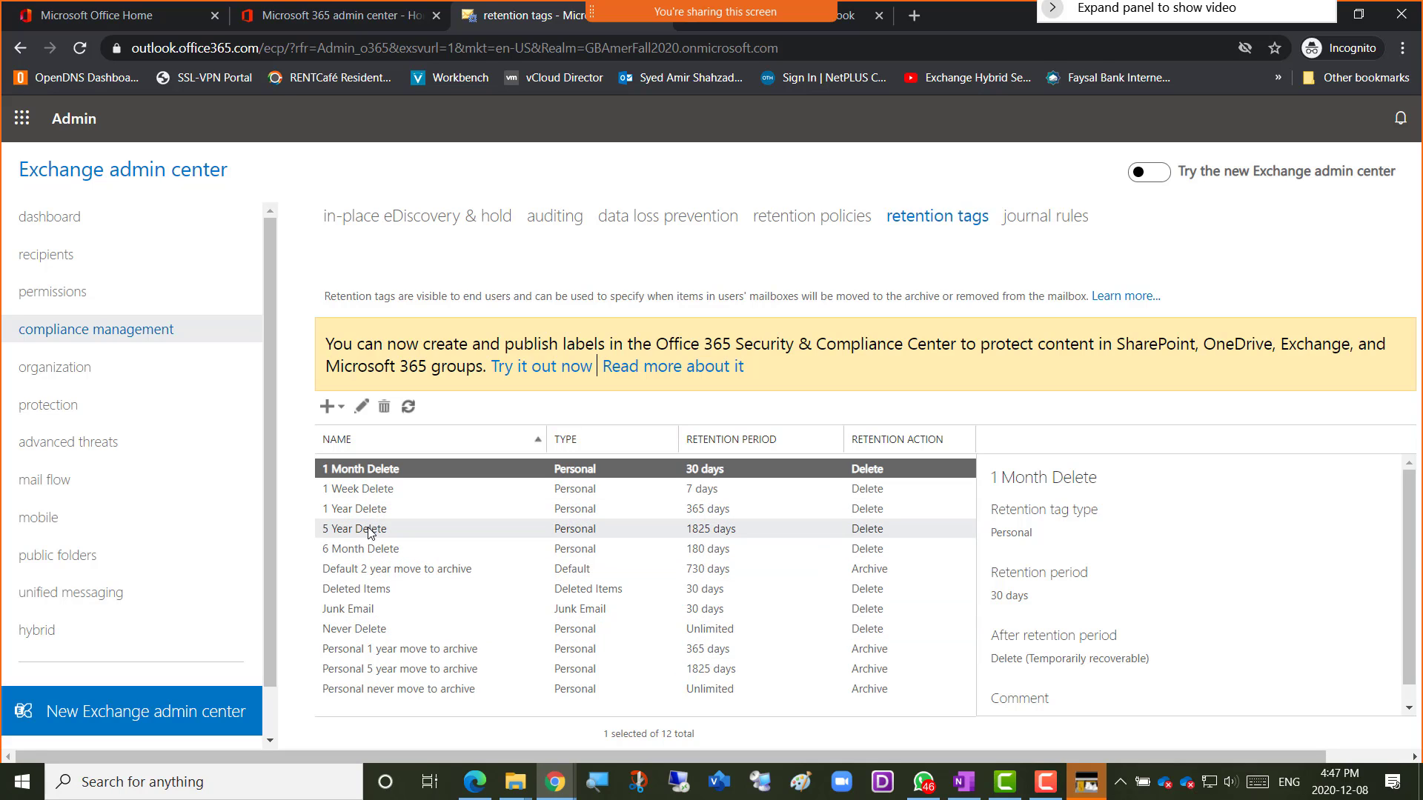
# Open the New tag dropdown listing the three retention tag types.
pyautogui.click(340, 412)
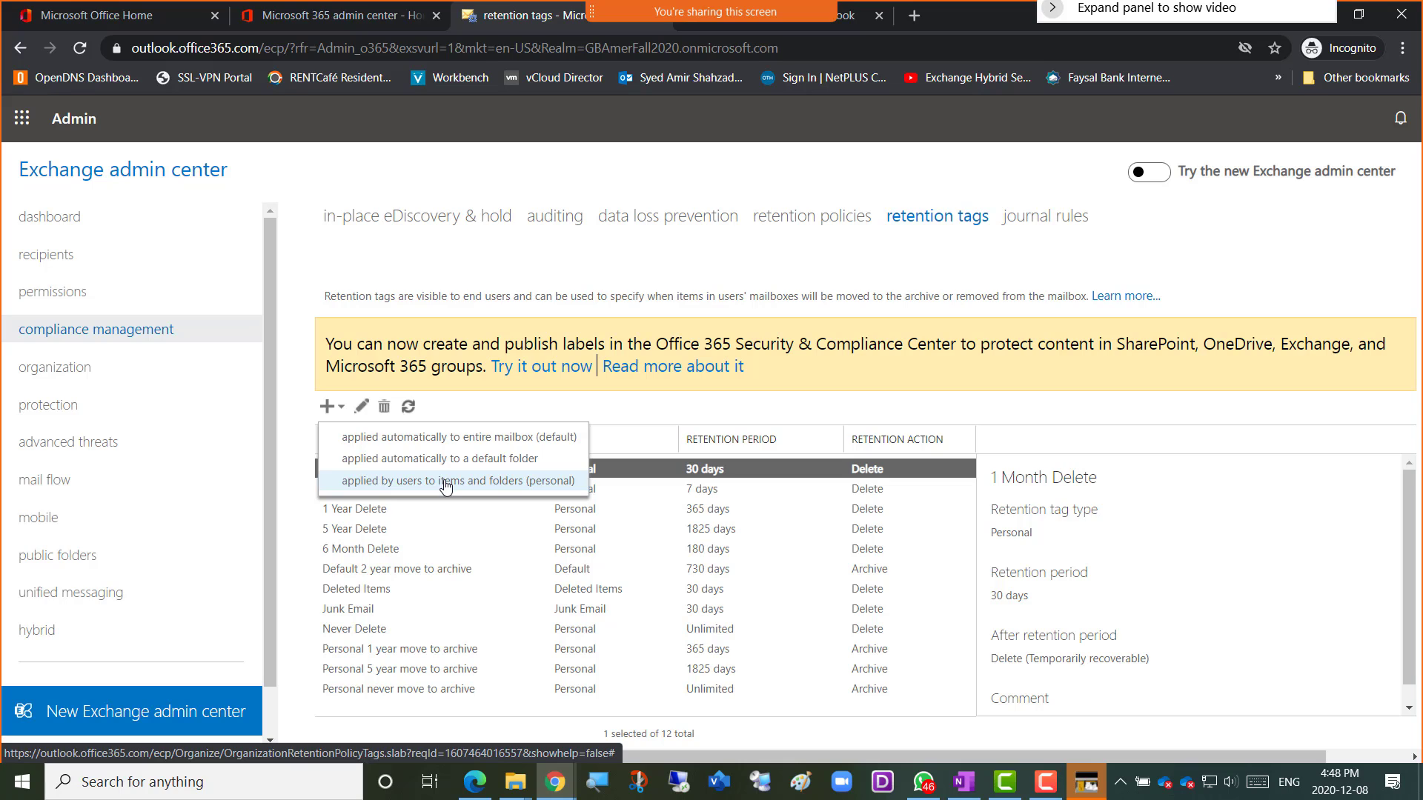
# Start an entire-mailbox default tag named with the EntireMailbox-Archive suffix, set to Move to Archive.
pyautogui.click(465, 438)
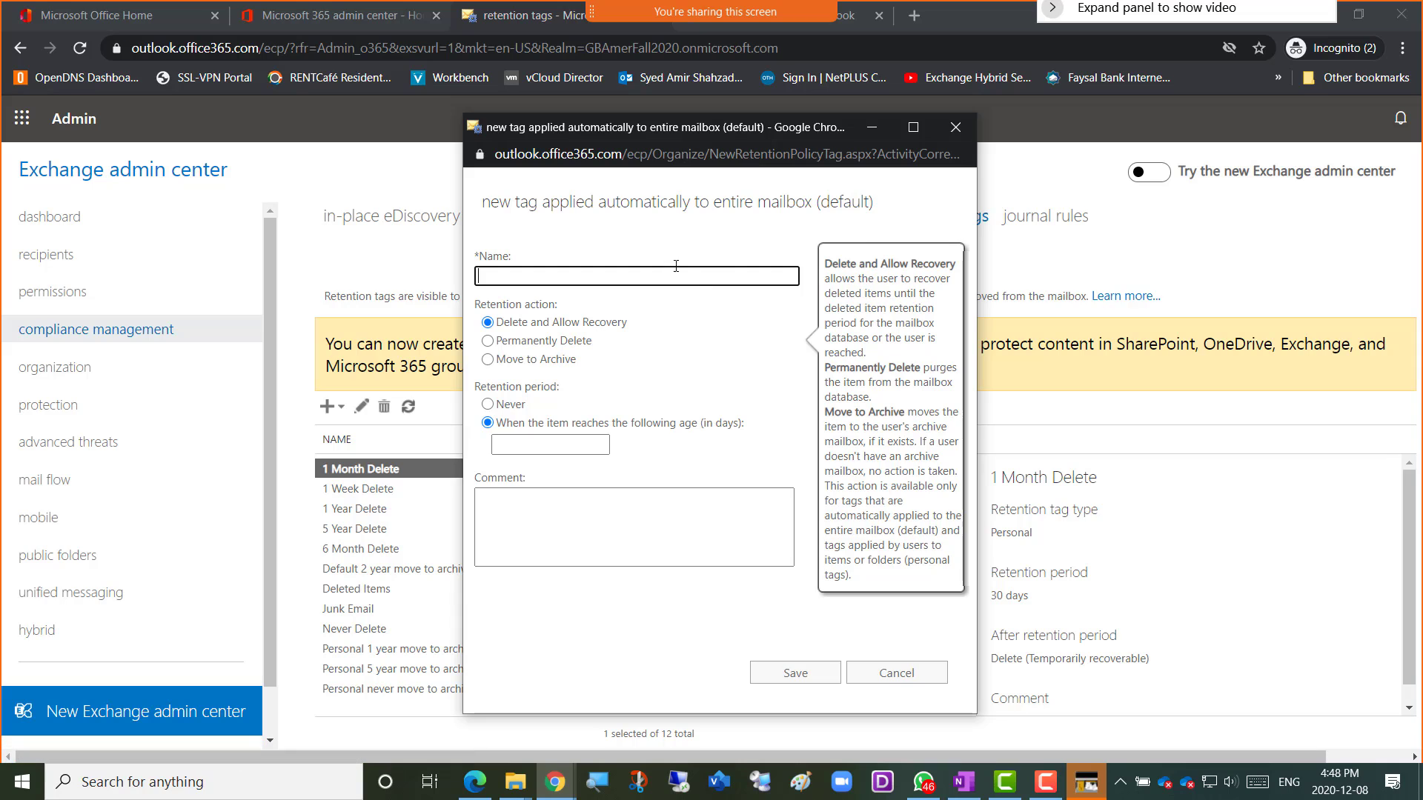
pyautogui.click(592, 271)
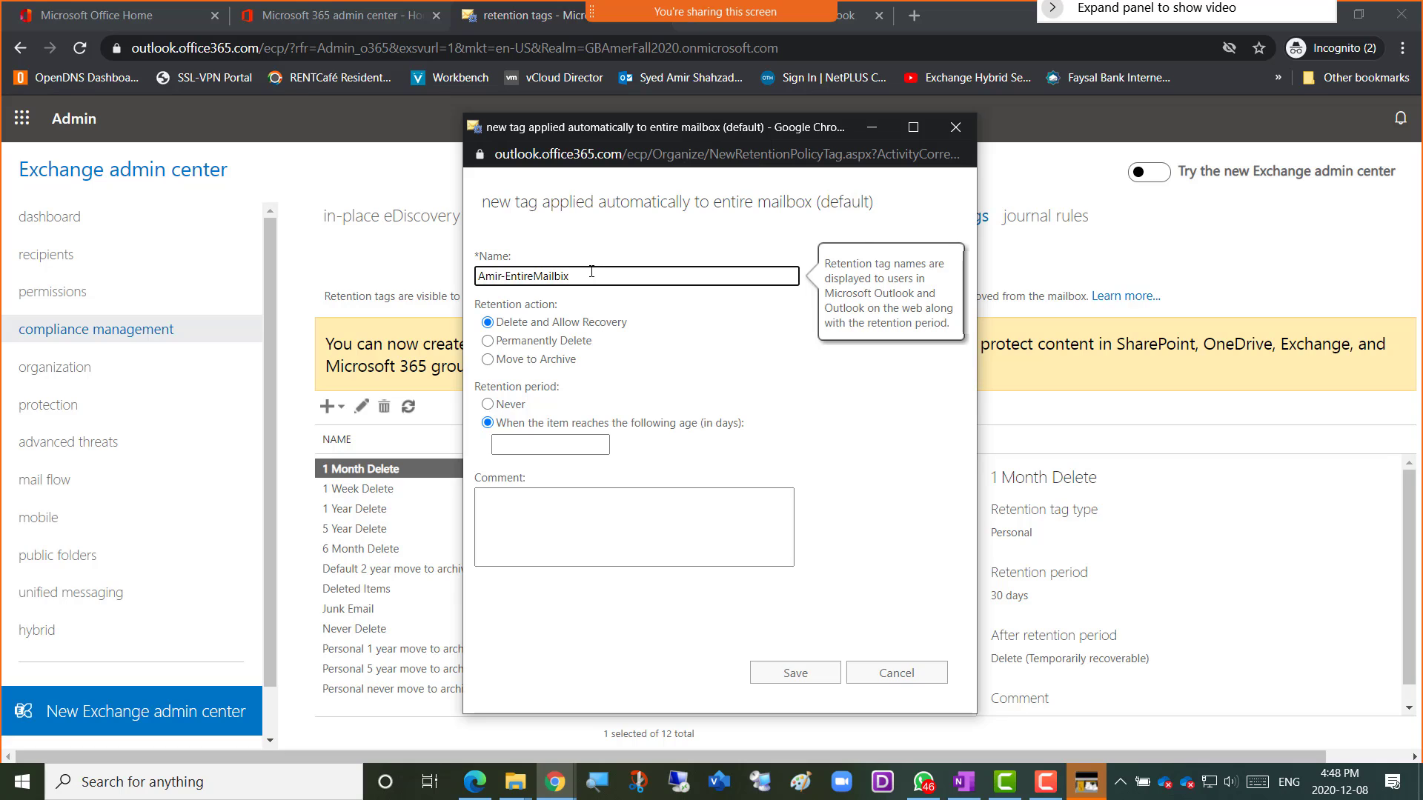
pyautogui.press('BackSpace')
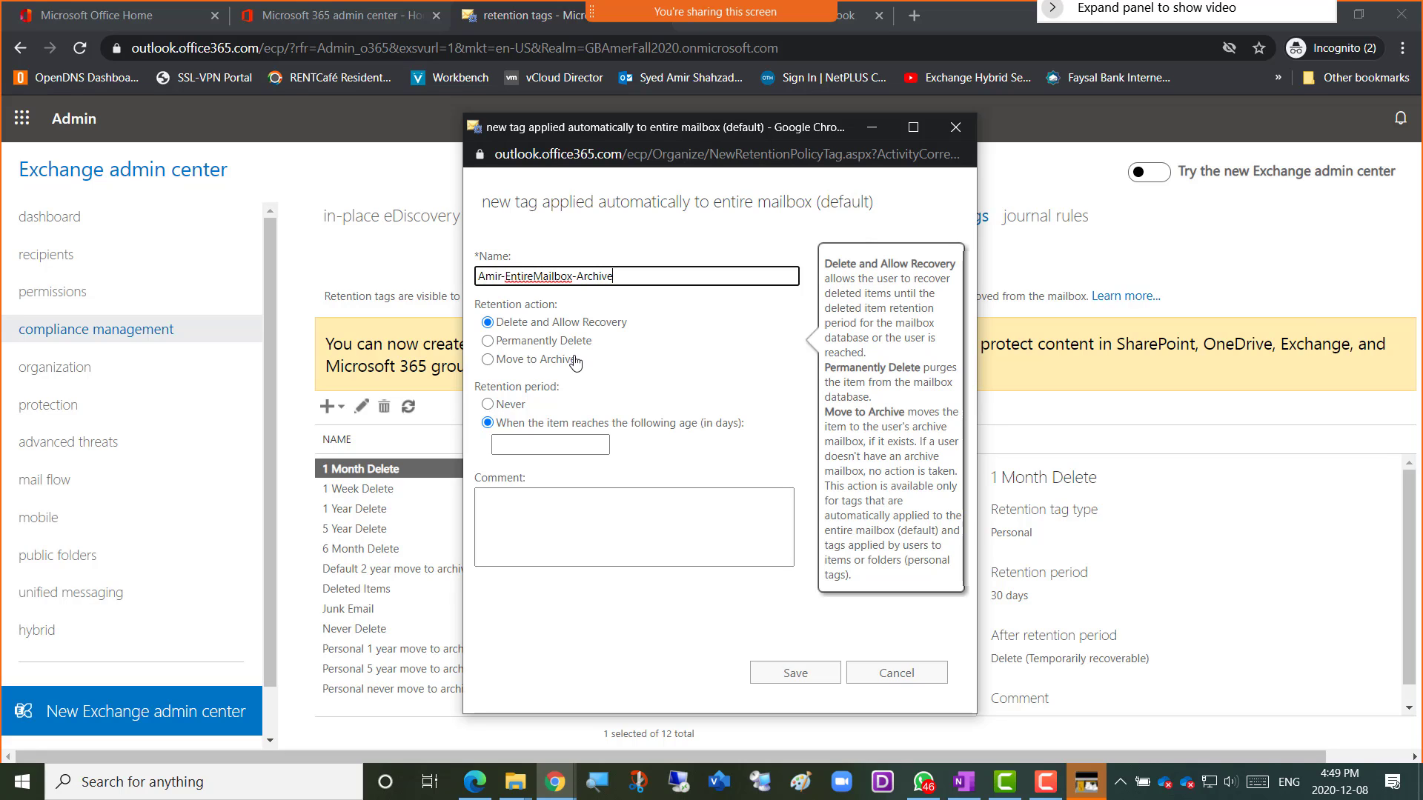
pyautogui.click(489, 363)
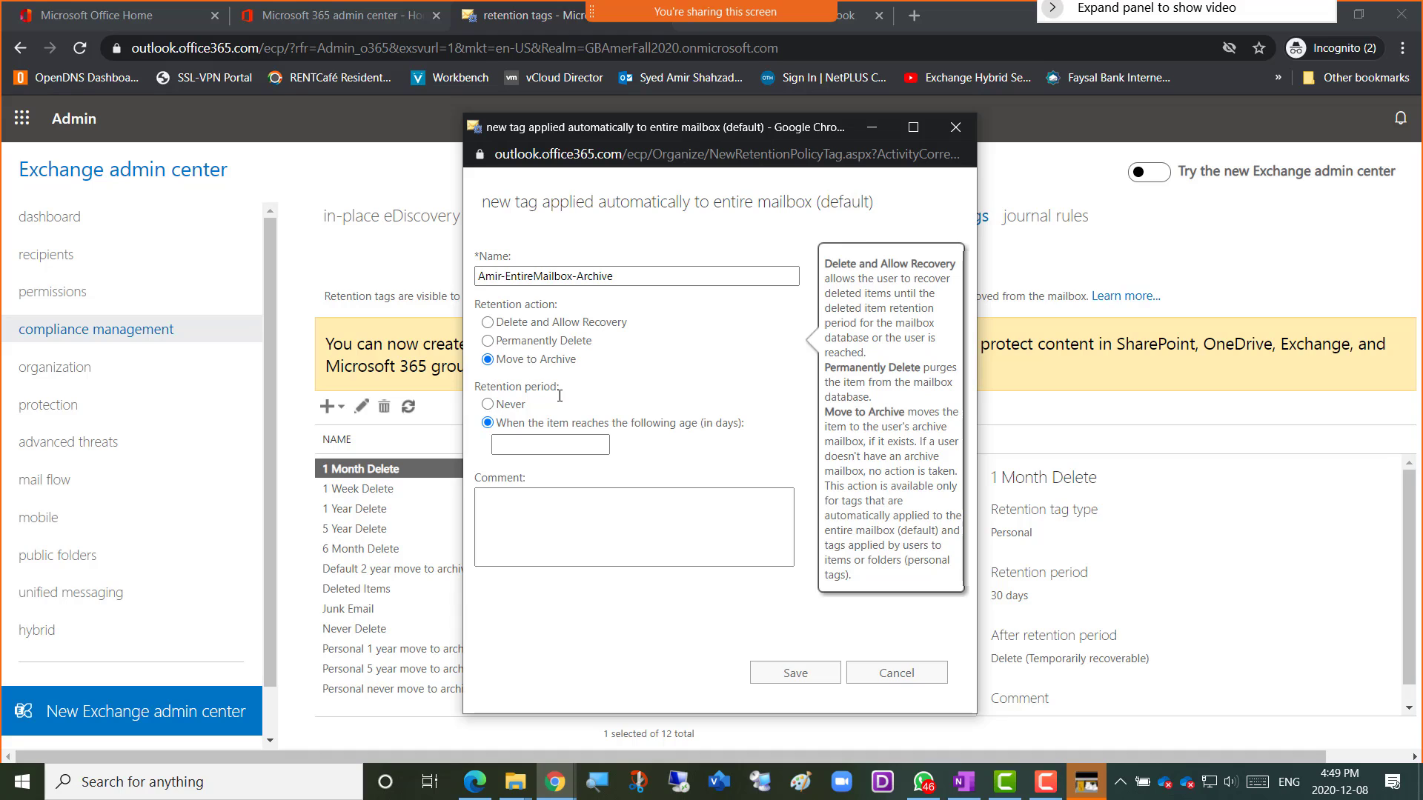
pyautogui.moveTo(575, 401)
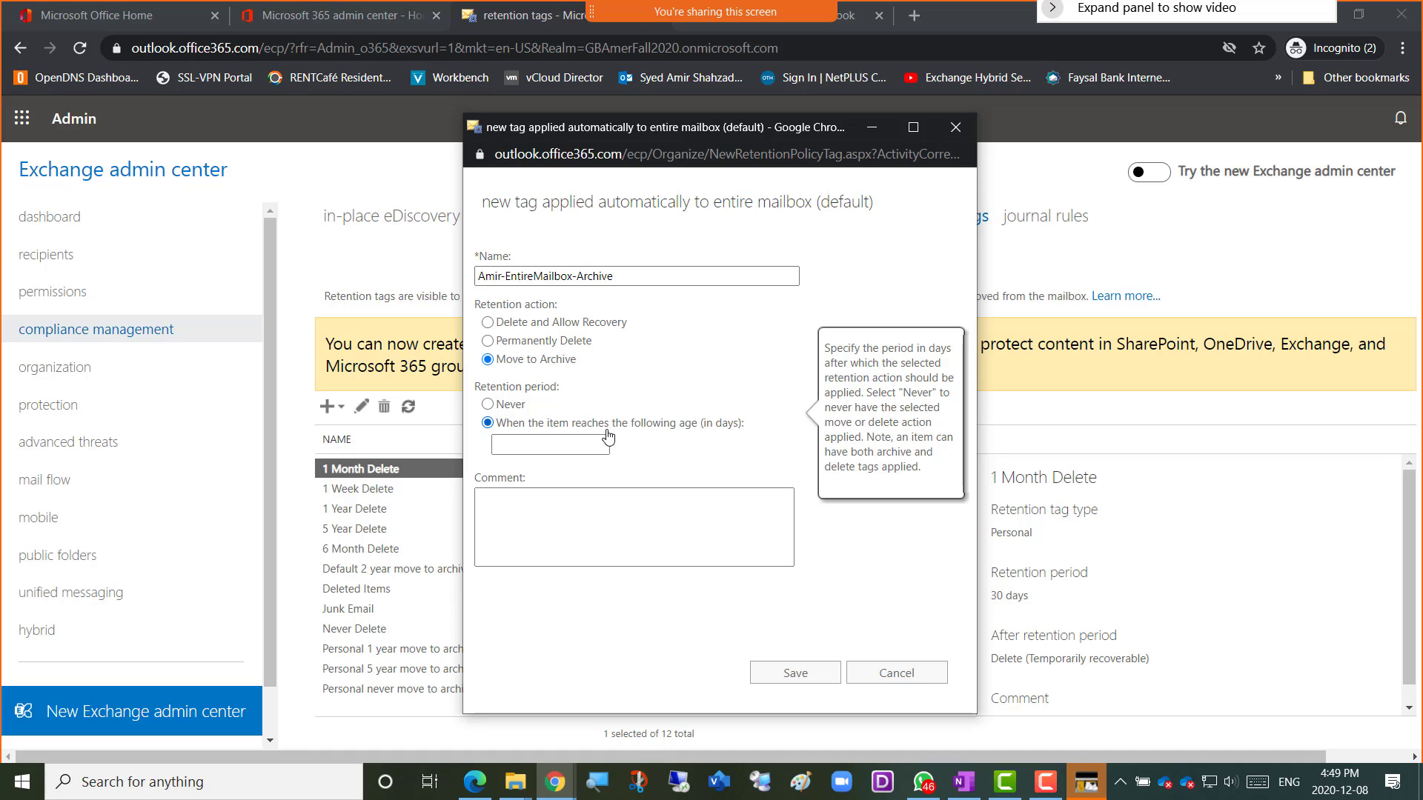
# Enter a retention age of 365 days for the new tag.
pyautogui.click(583, 444)
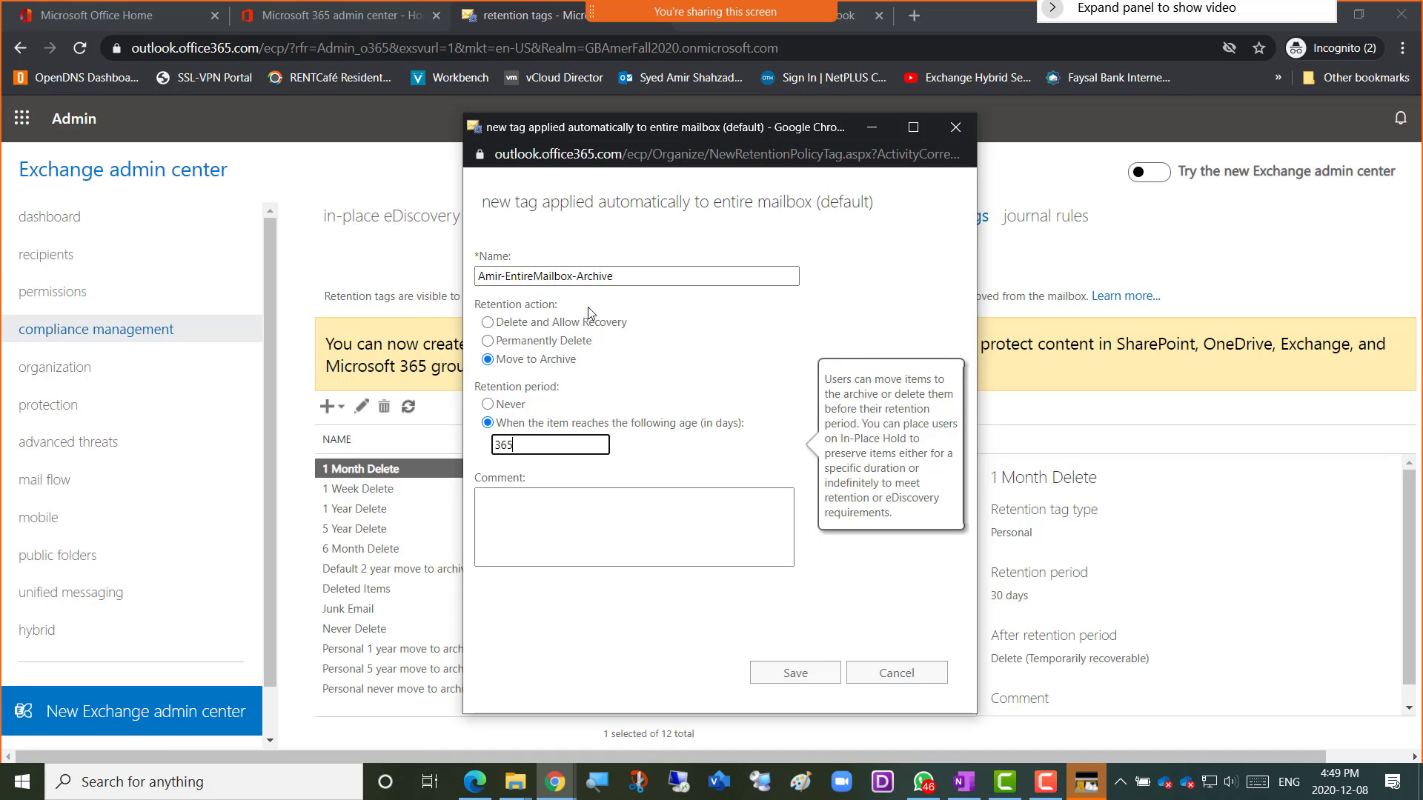
pyautogui.click(540, 361)
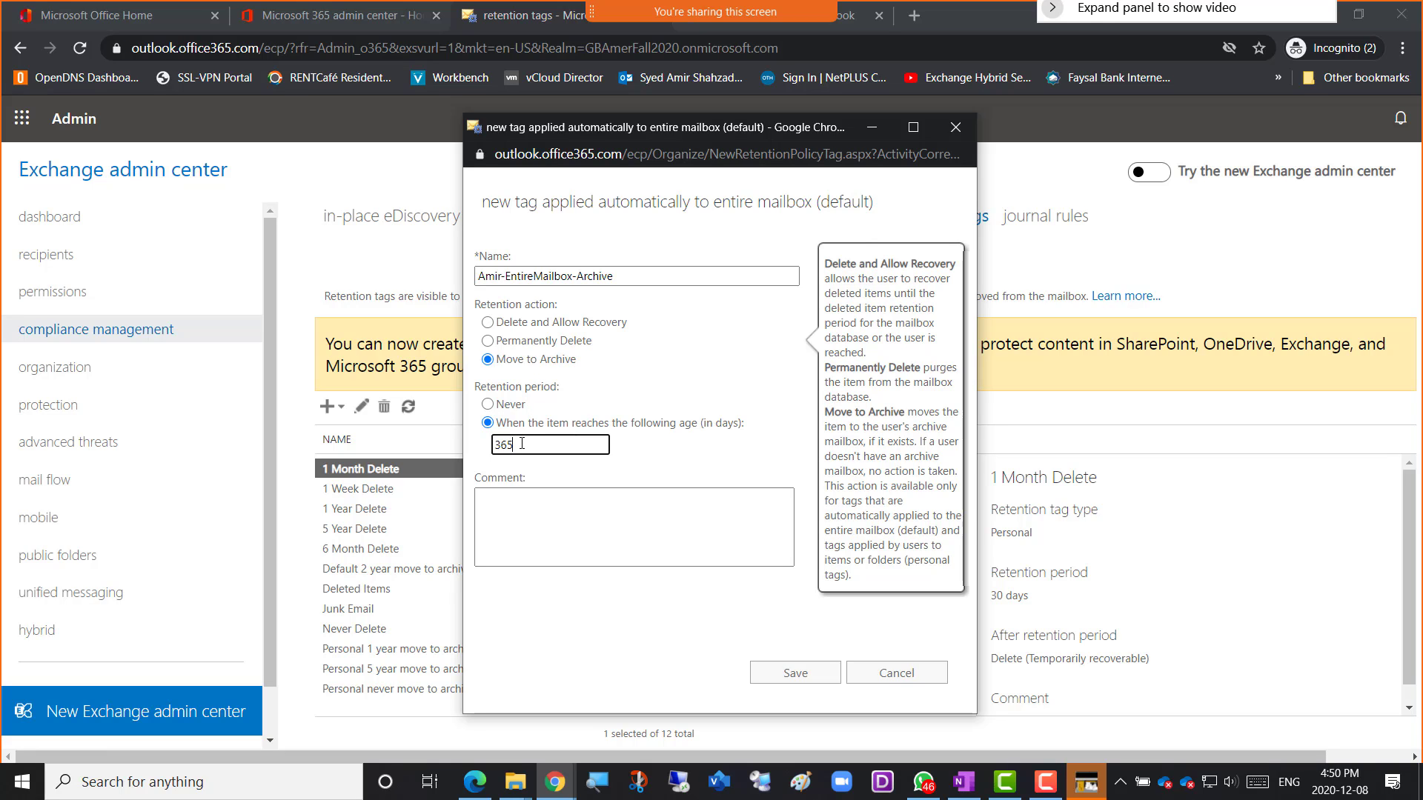
# Save the EntireMailbox-Archive tag (Default, 365 days, Archive) and confirm the success message.
pyautogui.click(790, 680)
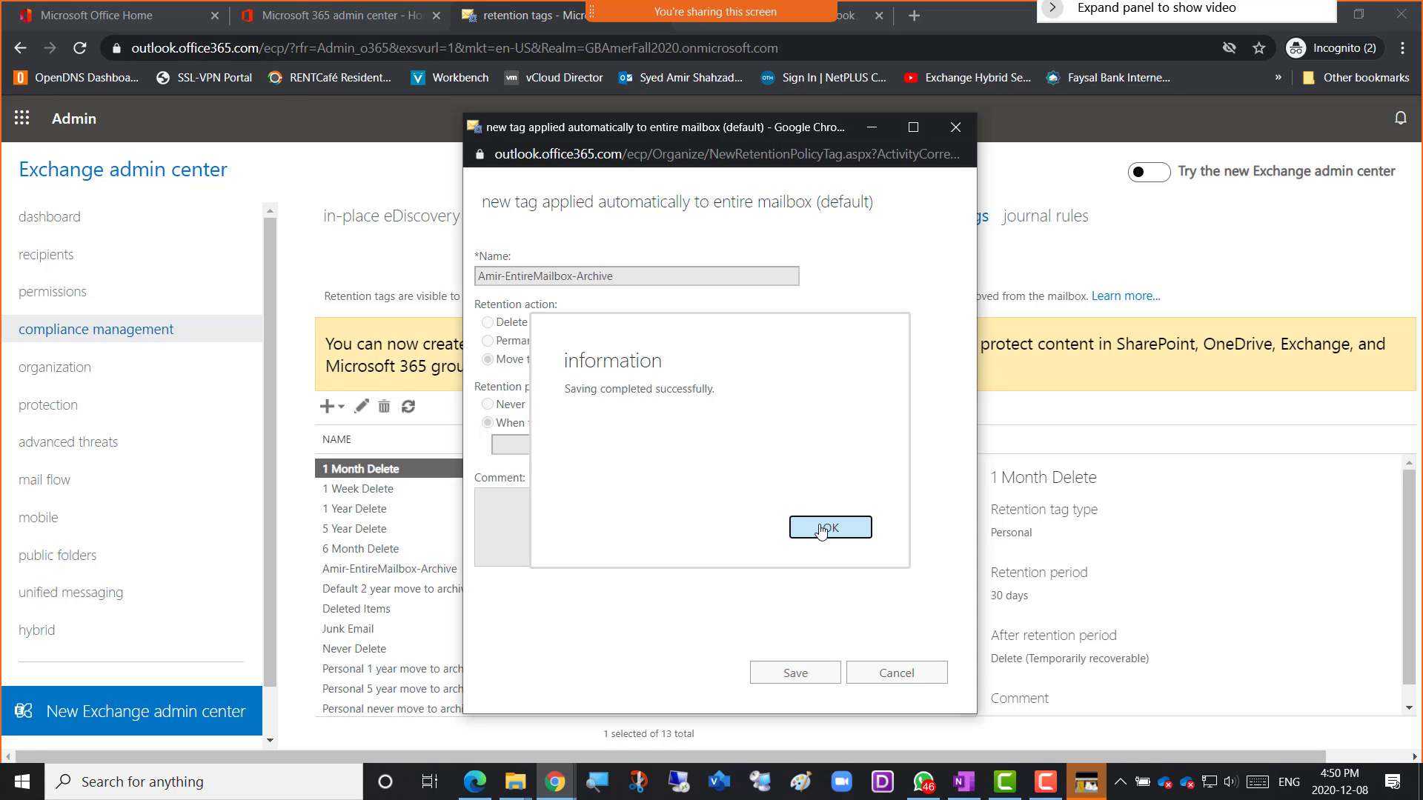
pyautogui.click(823, 528)
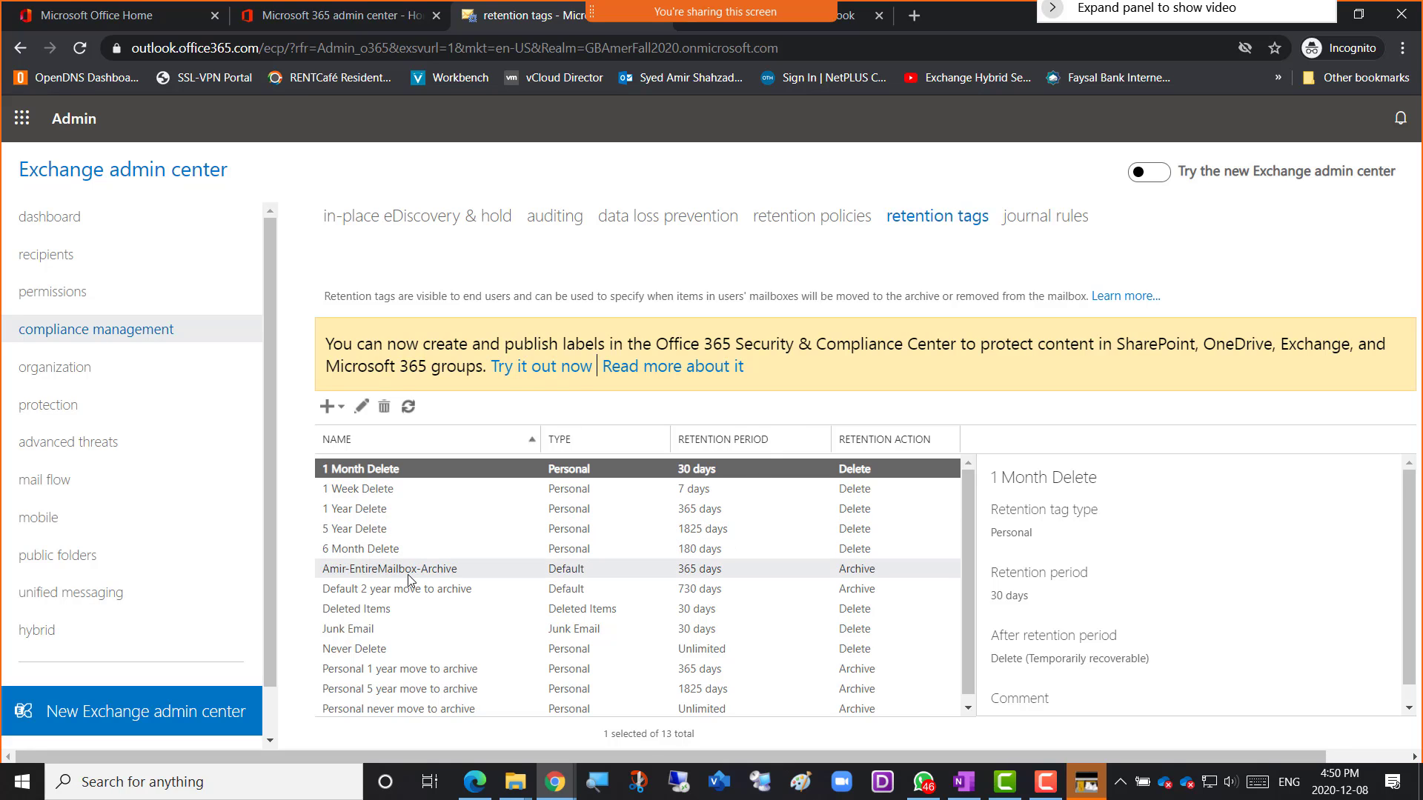
# Edit the EntireMailbox-Archive tag to add the missing 'e' in its name prefix, then save.
pyautogui.click(362, 576)
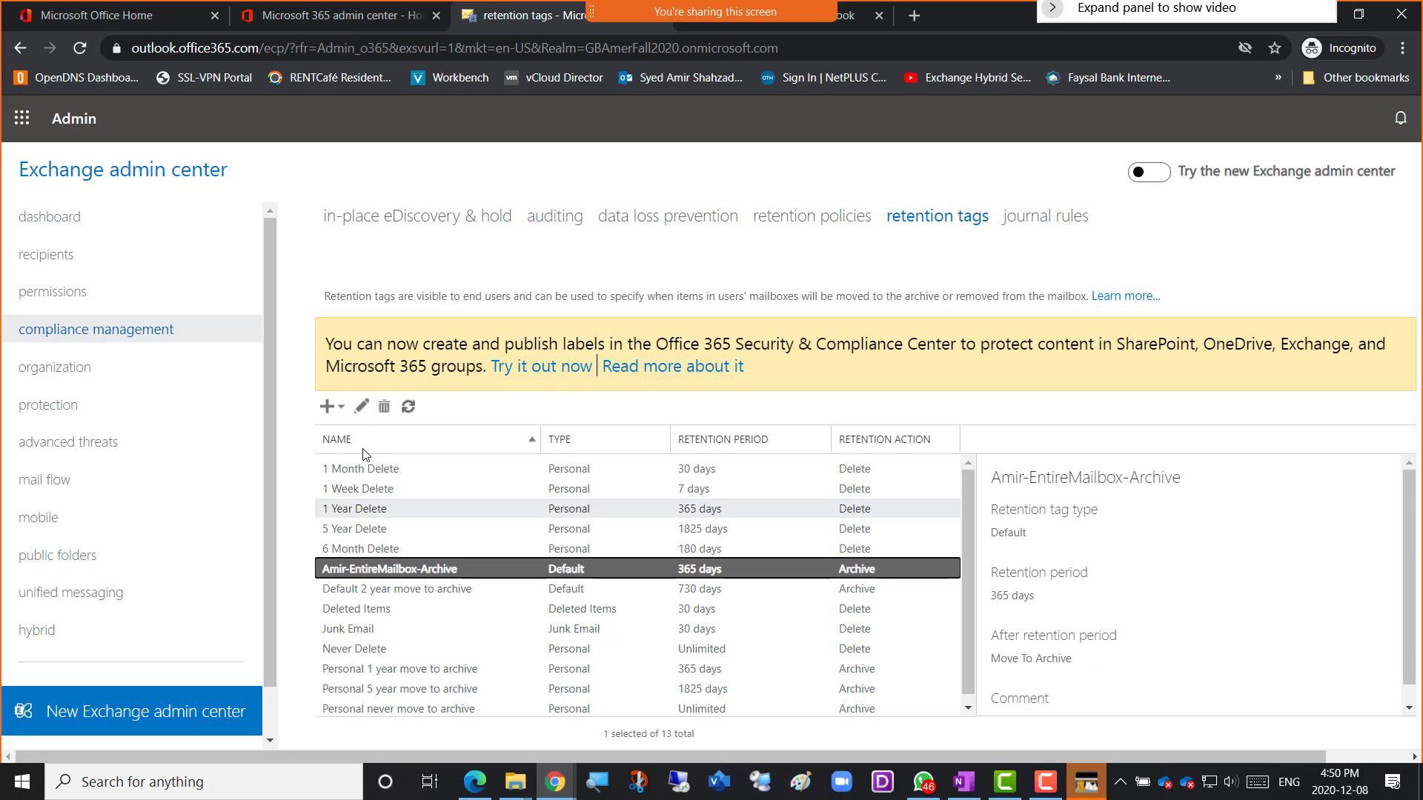
pyautogui.click(362, 406)
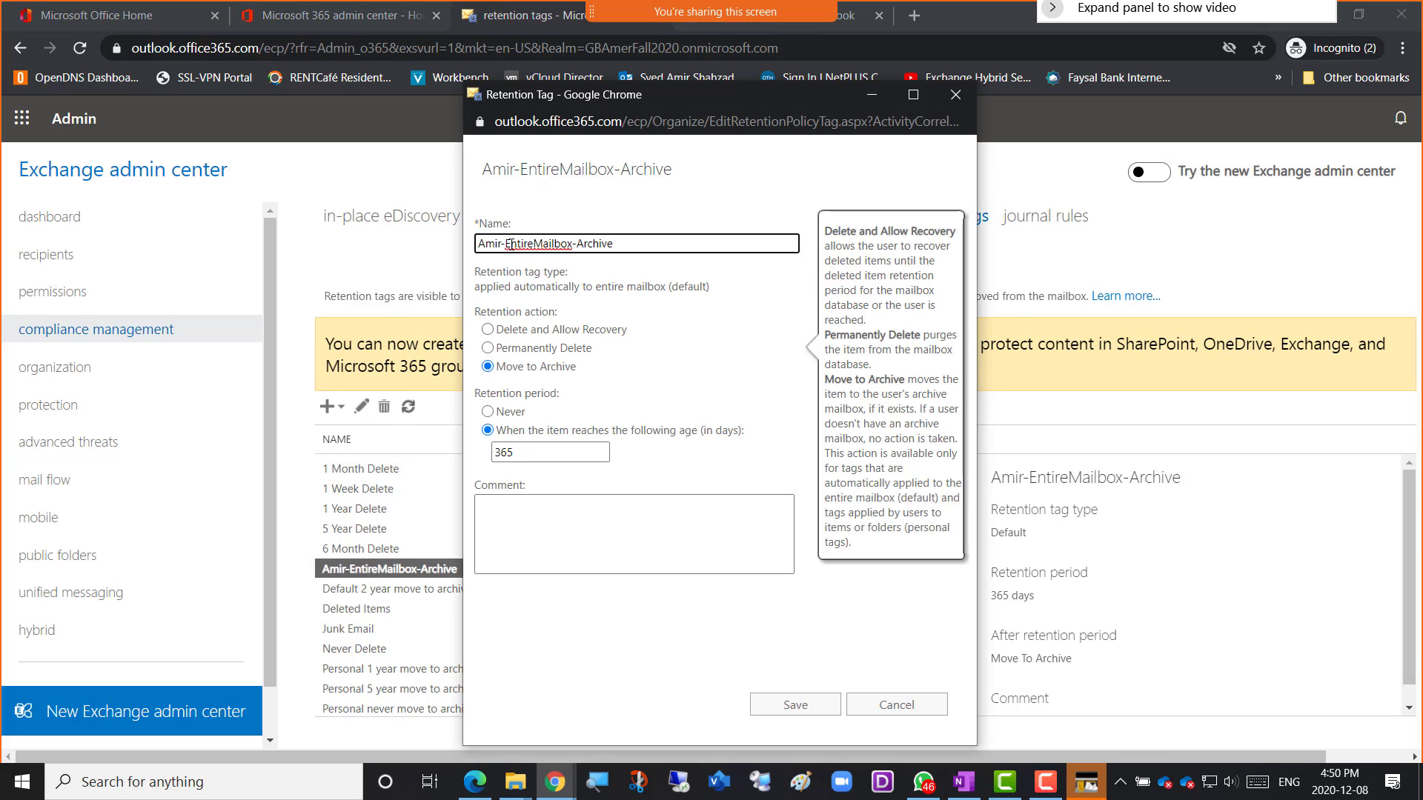
pyautogui.click(496, 244)
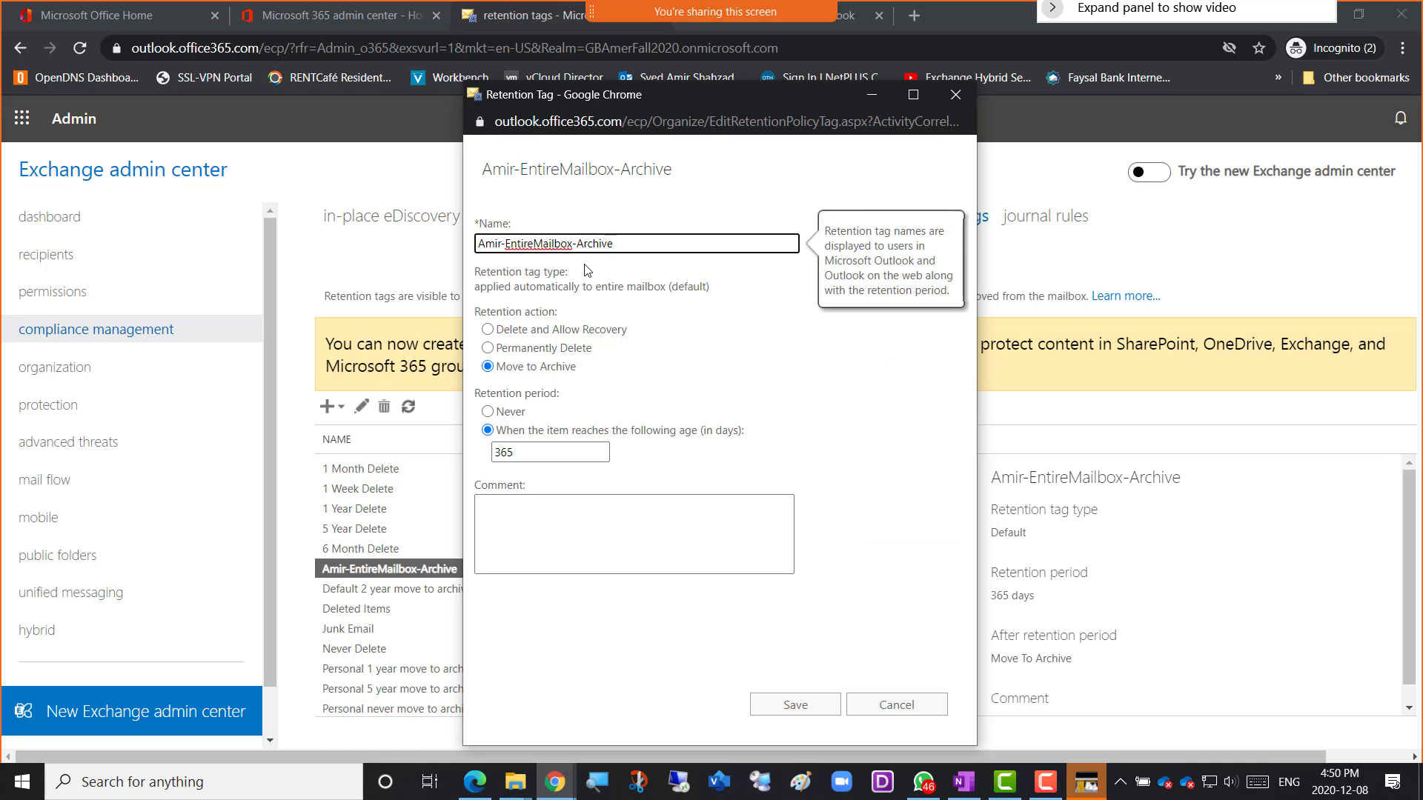
pyautogui.write('e')
pyautogui.click(769, 708)
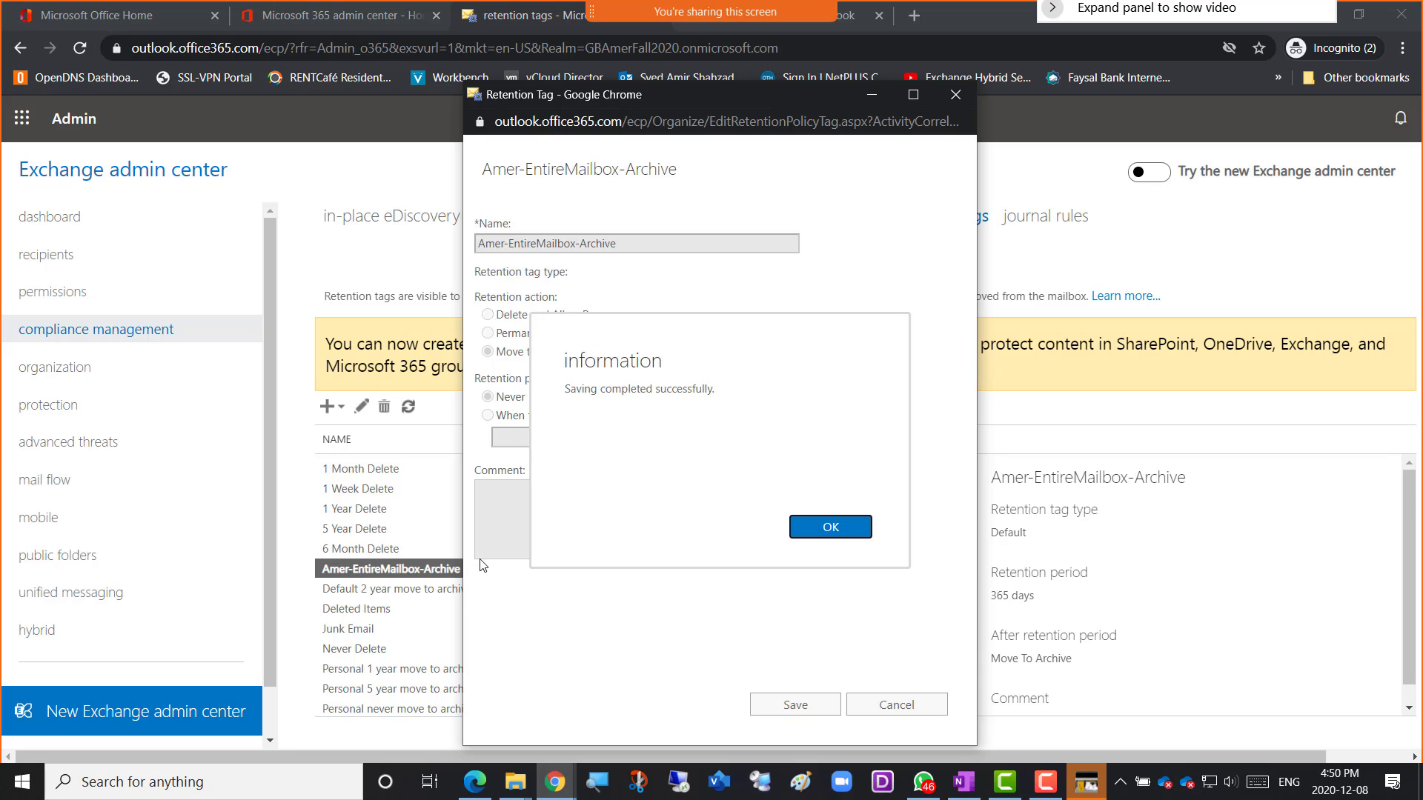
pyautogui.click(830, 531)
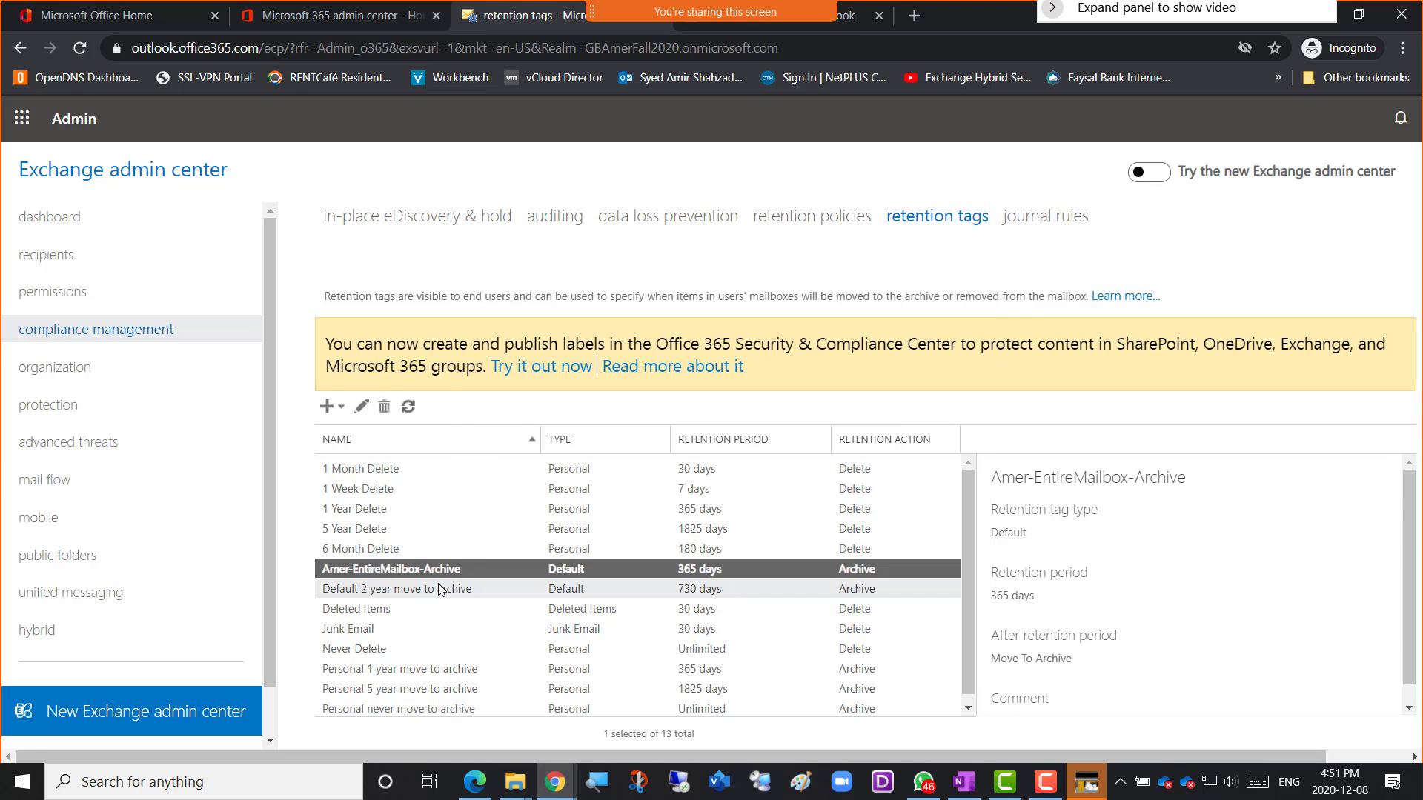
# Start a default-folder tag named Amer-DefaultFolder-Delete and open its default folder list.
pyautogui.click(340, 409)
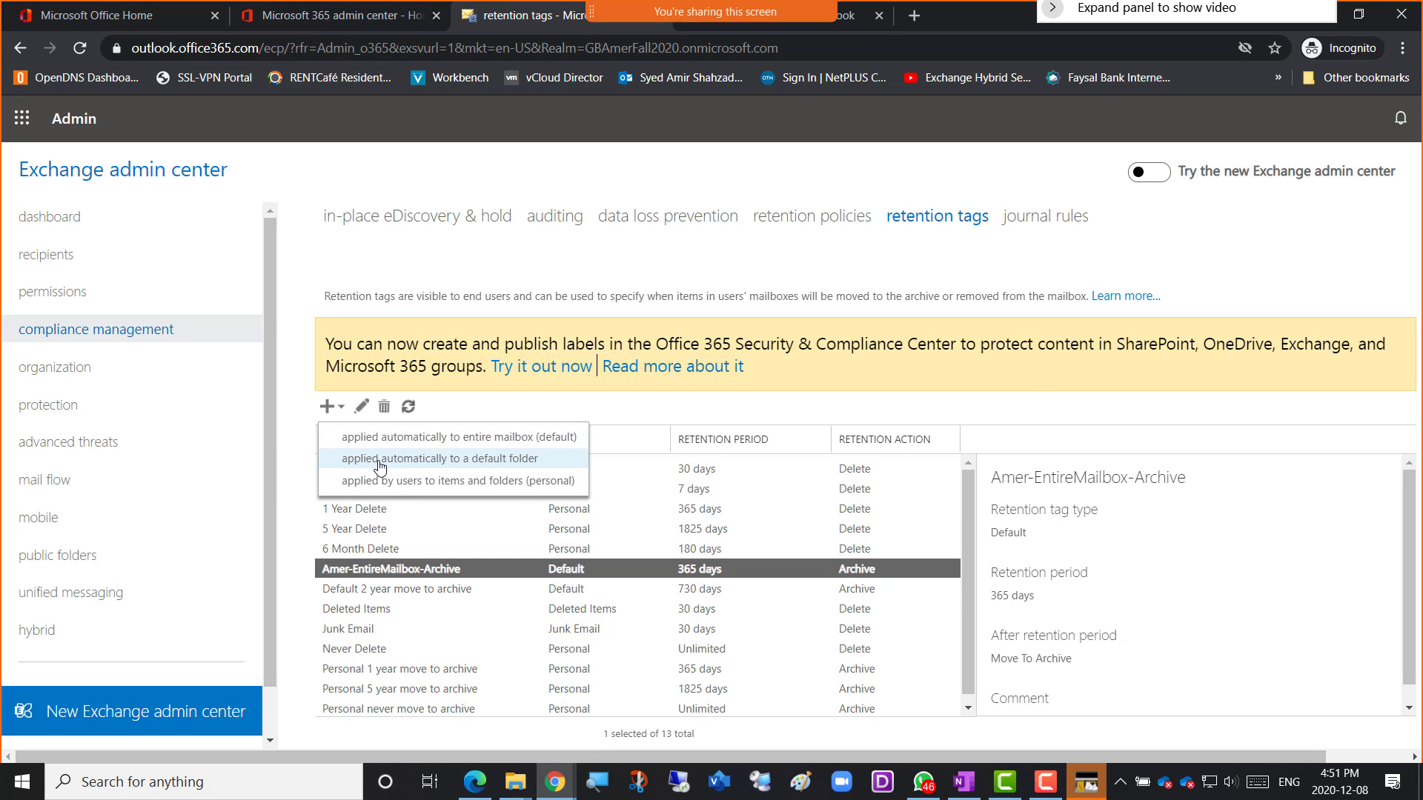
pyautogui.click(439, 466)
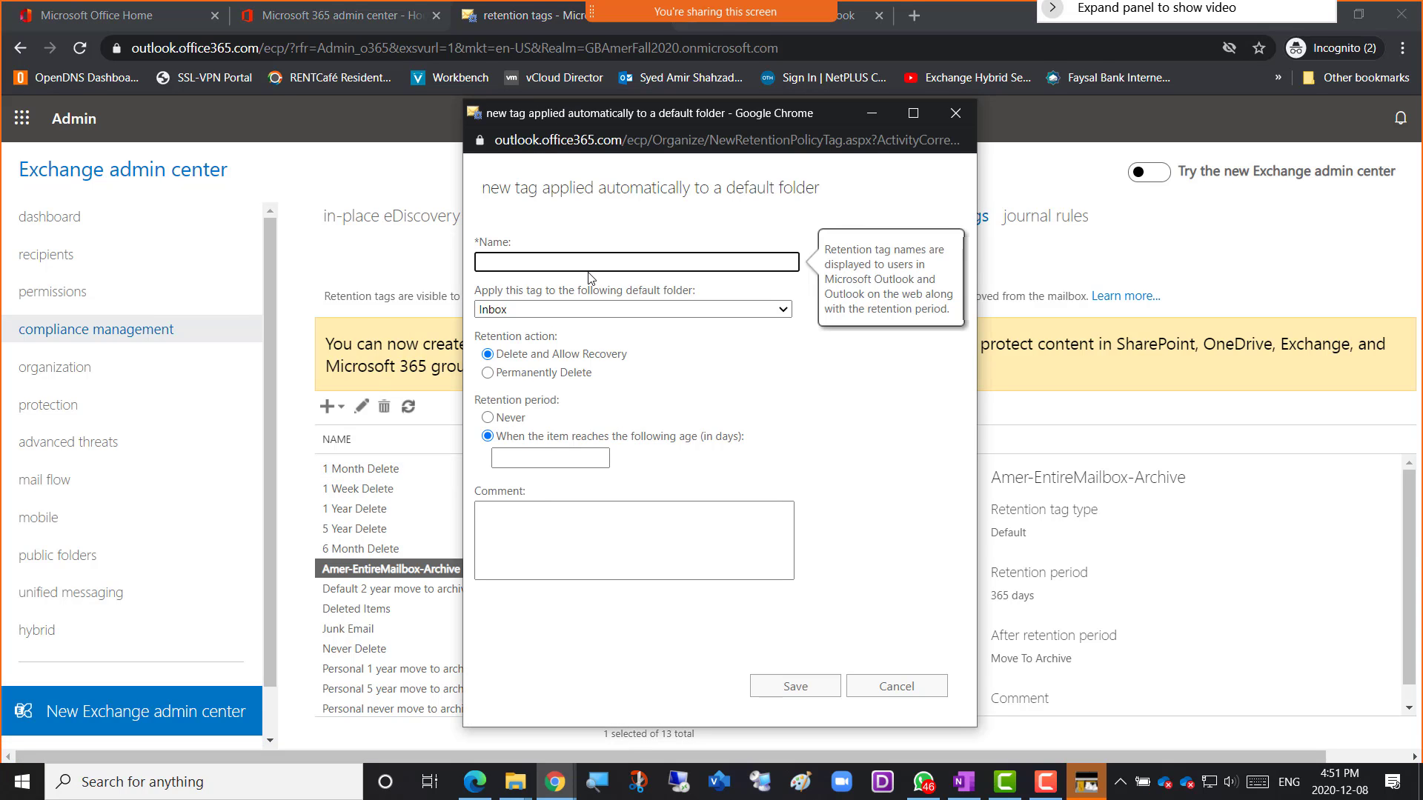
pyautogui.write('Am')
pyautogui.write('er-DefaultFolder-Delete')
pyautogui.click(786, 313)
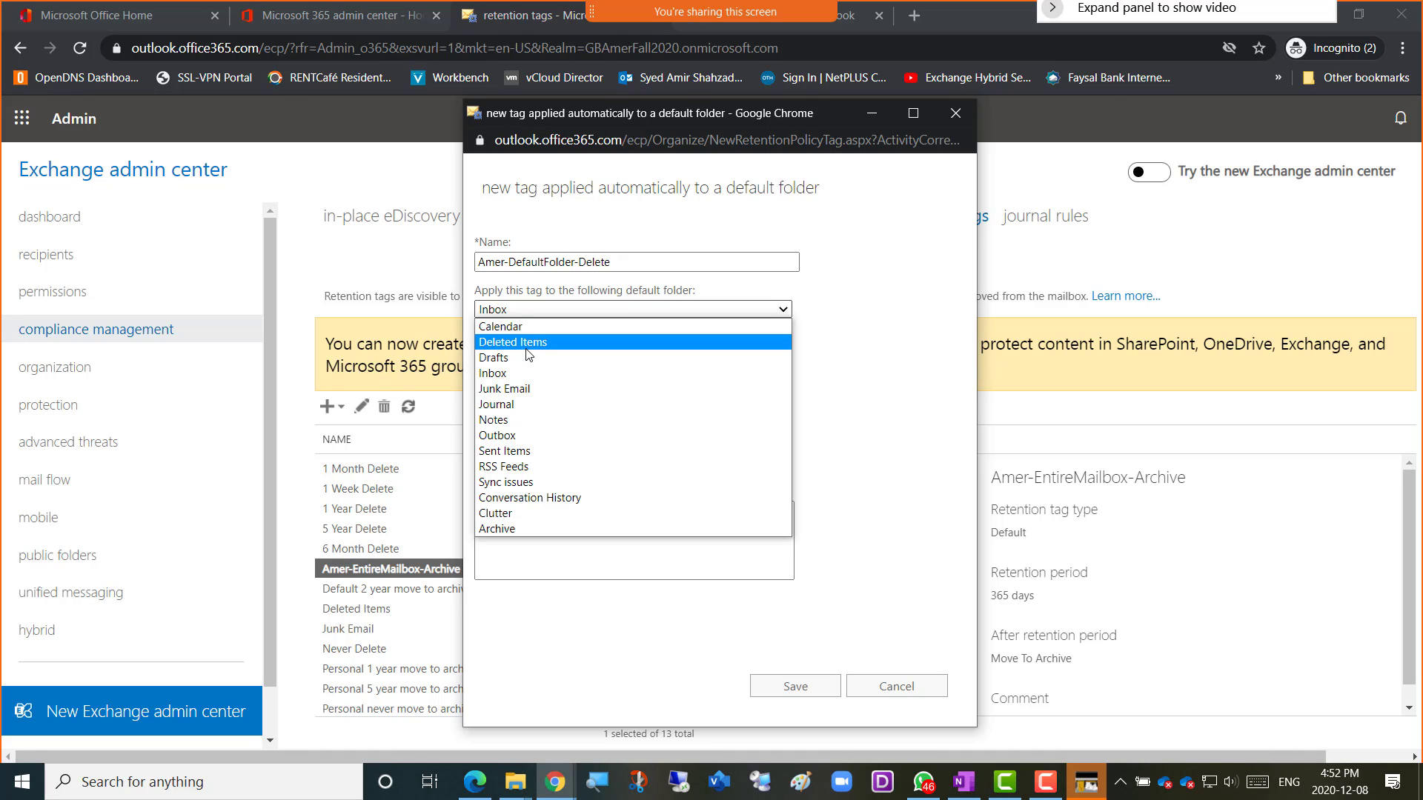
# Apply the tag to Junk Email, permanently delete items after 60 days, and save.
pyautogui.click(539, 393)
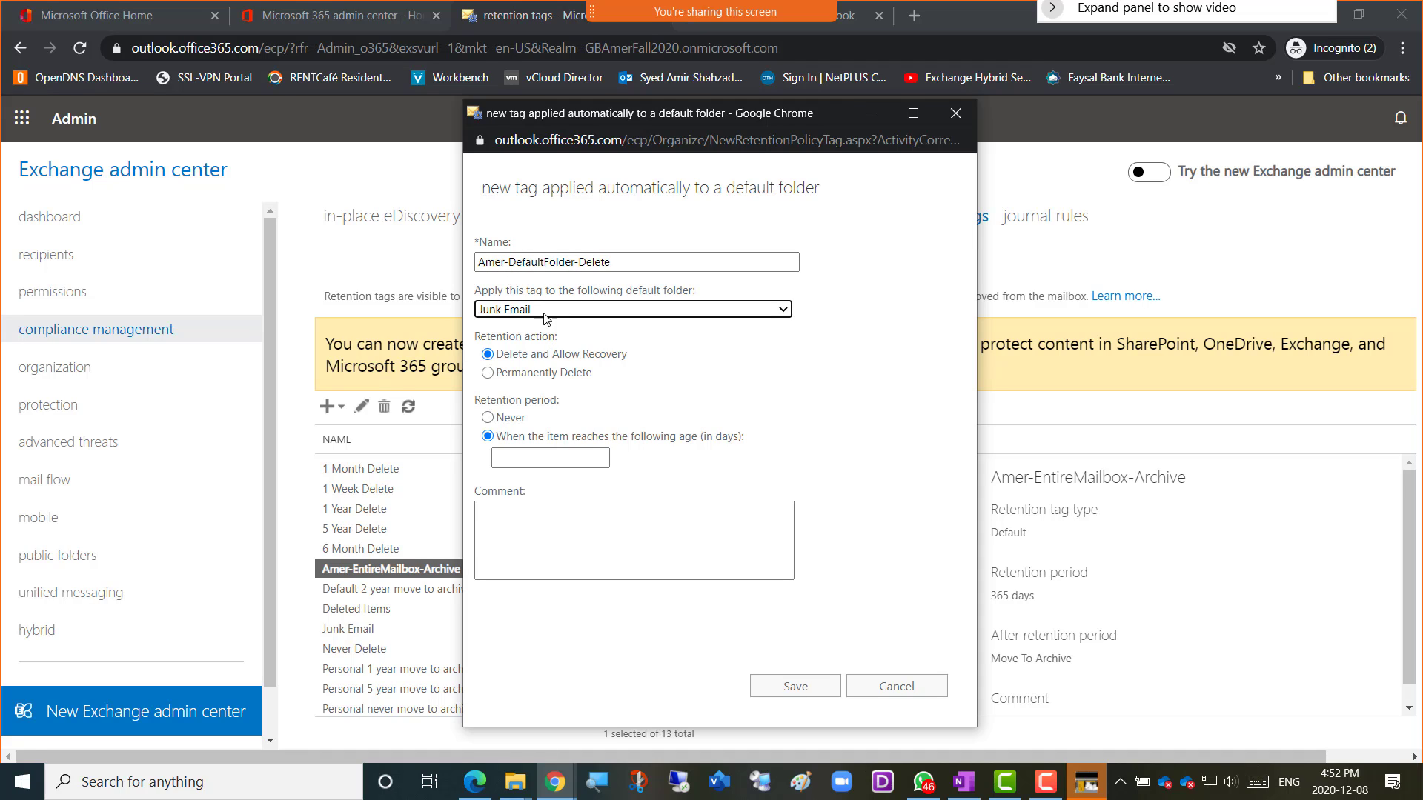
pyautogui.click(580, 314)
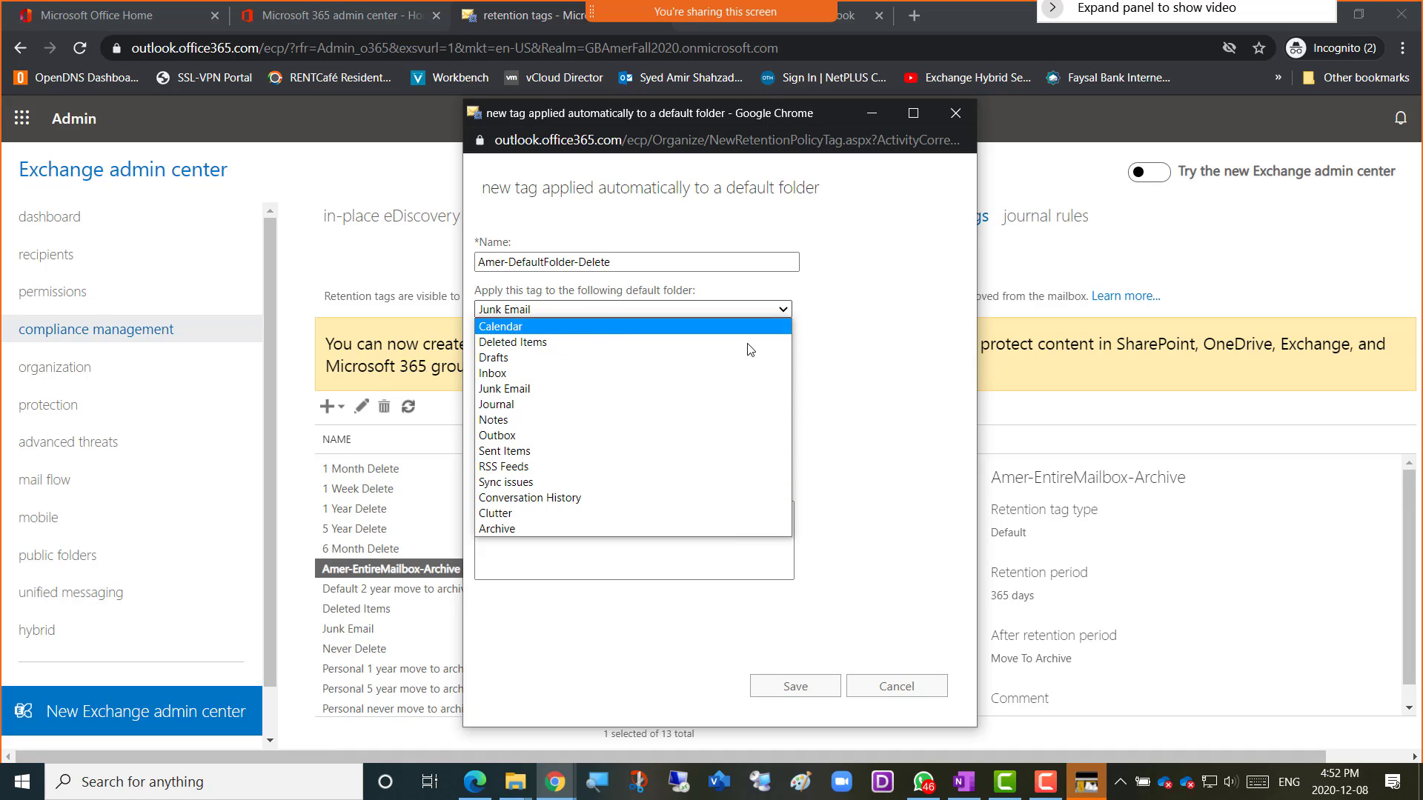
pyautogui.press('Escape')
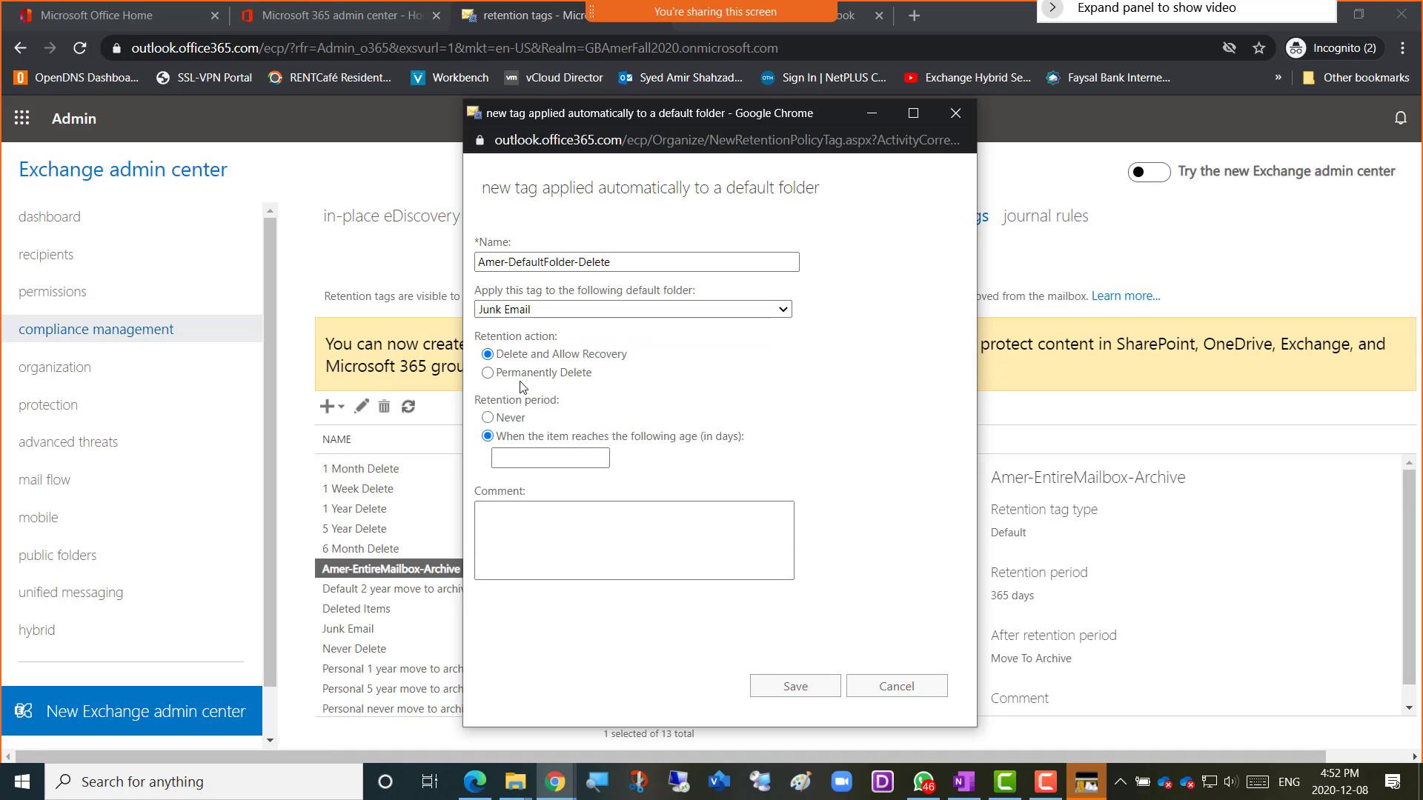
pyautogui.moveTo(545, 374)
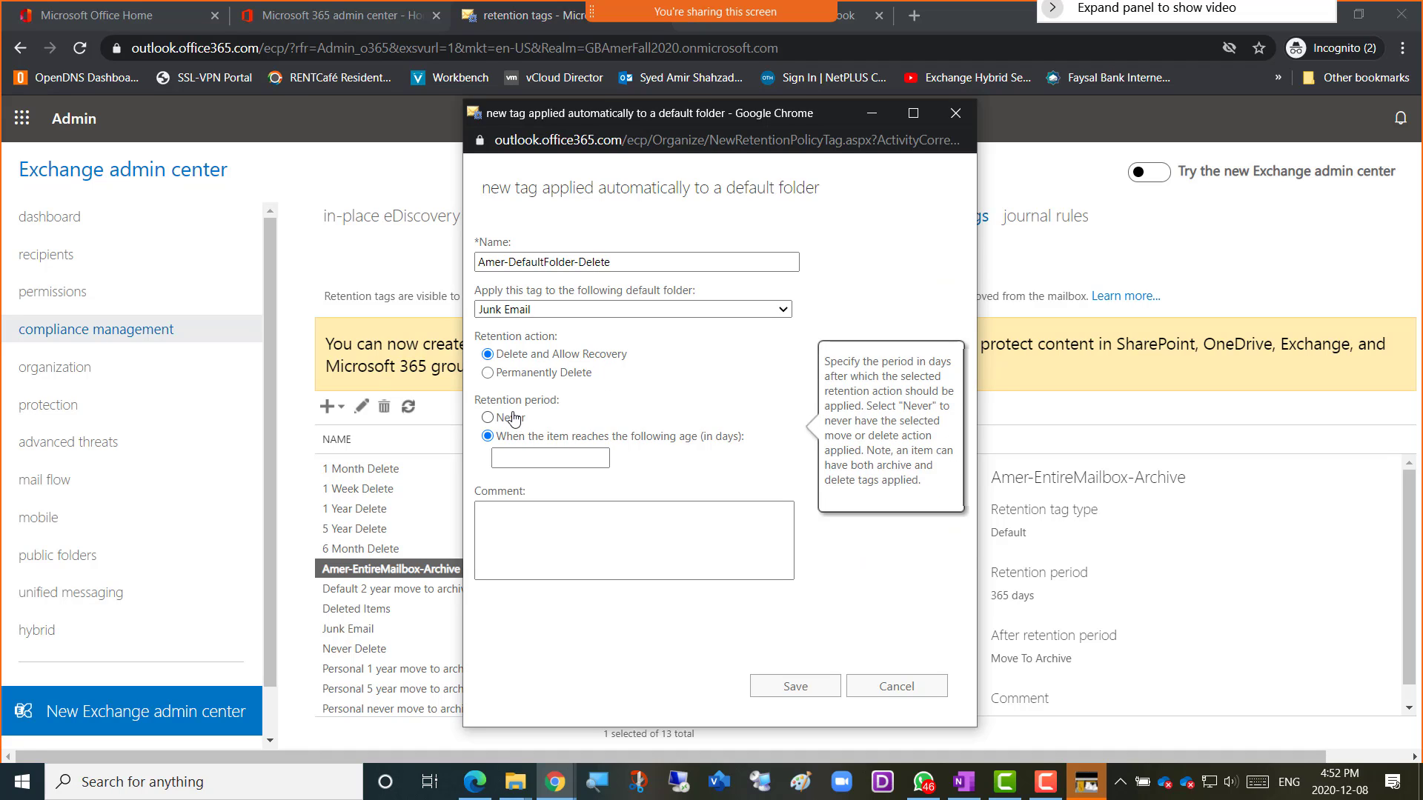
pyautogui.click(496, 374)
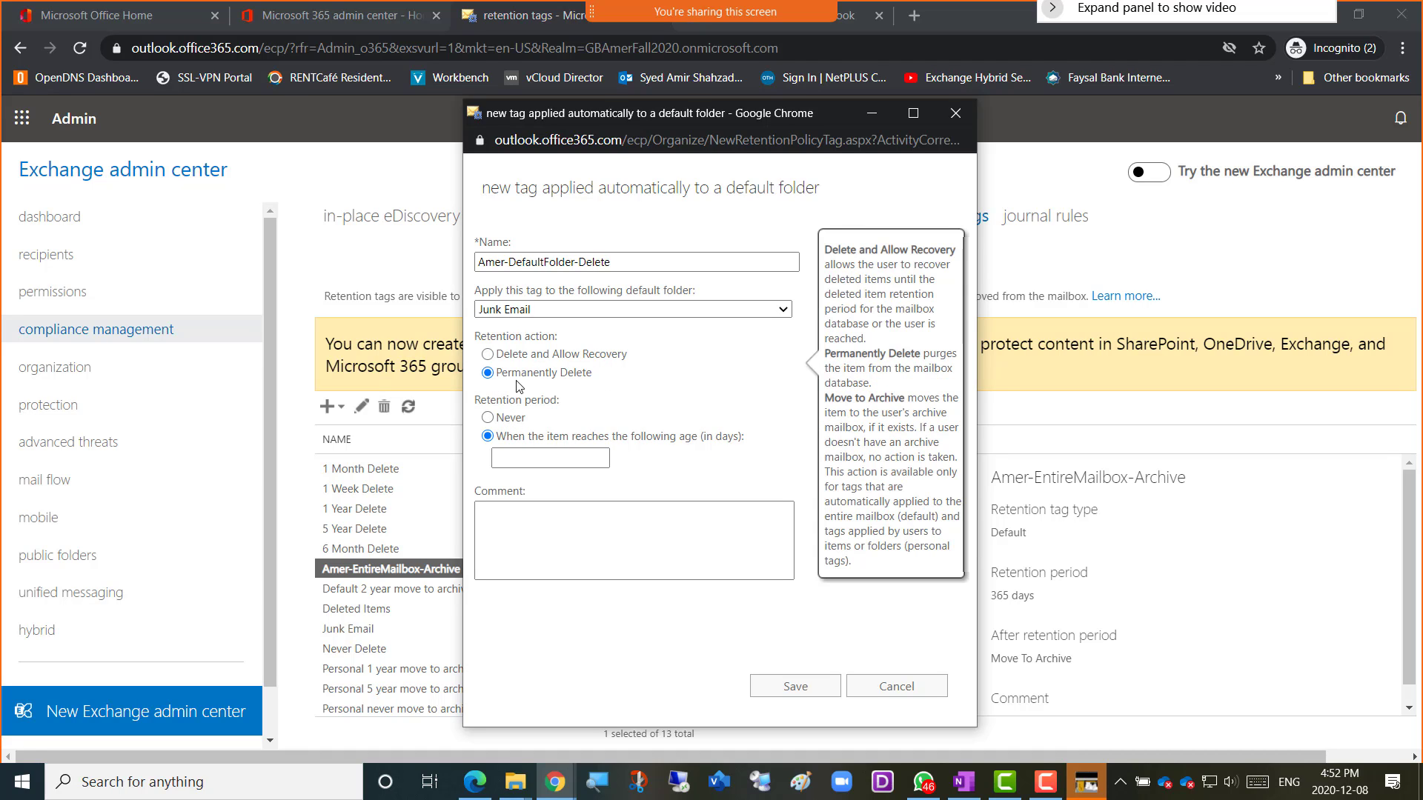
pyautogui.click(551, 458)
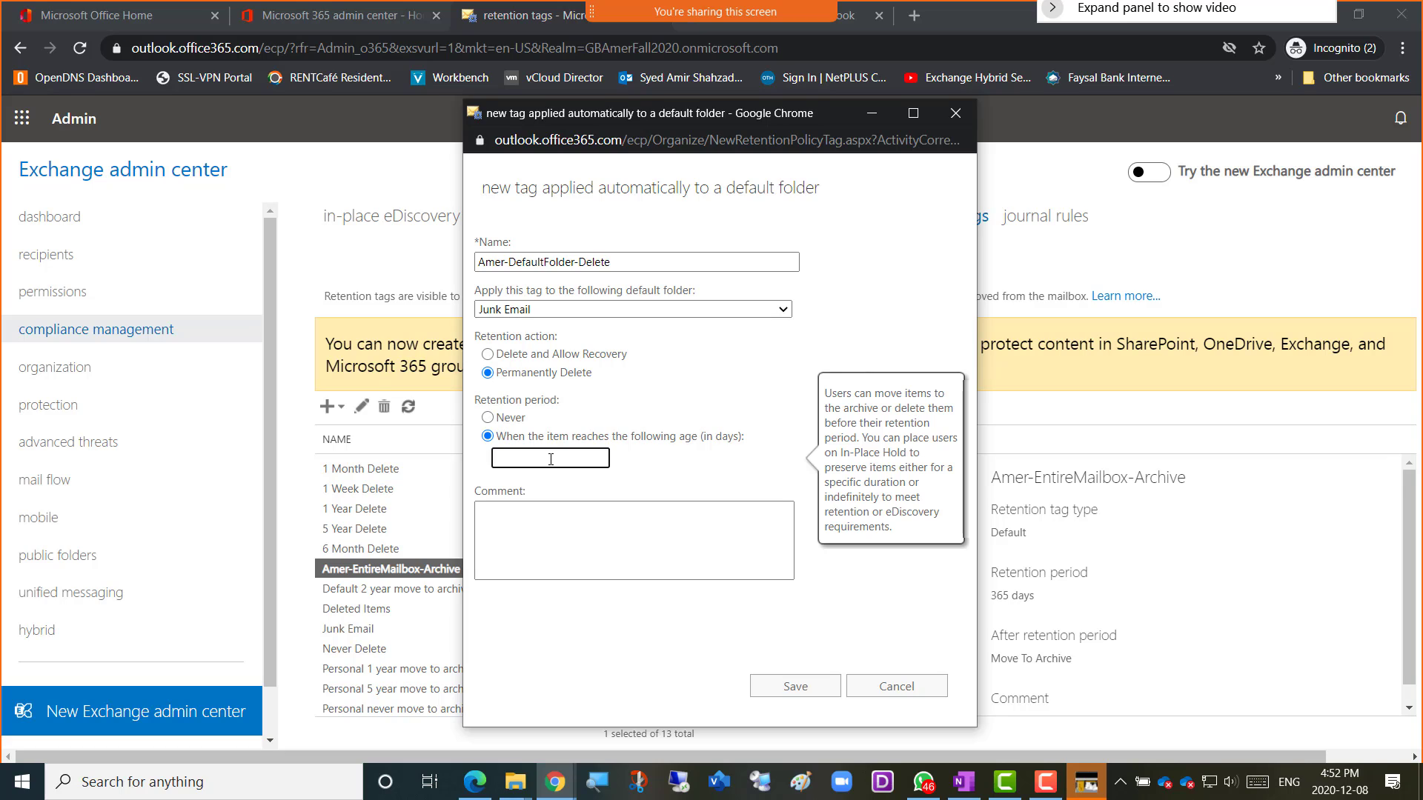
pyautogui.write('60')
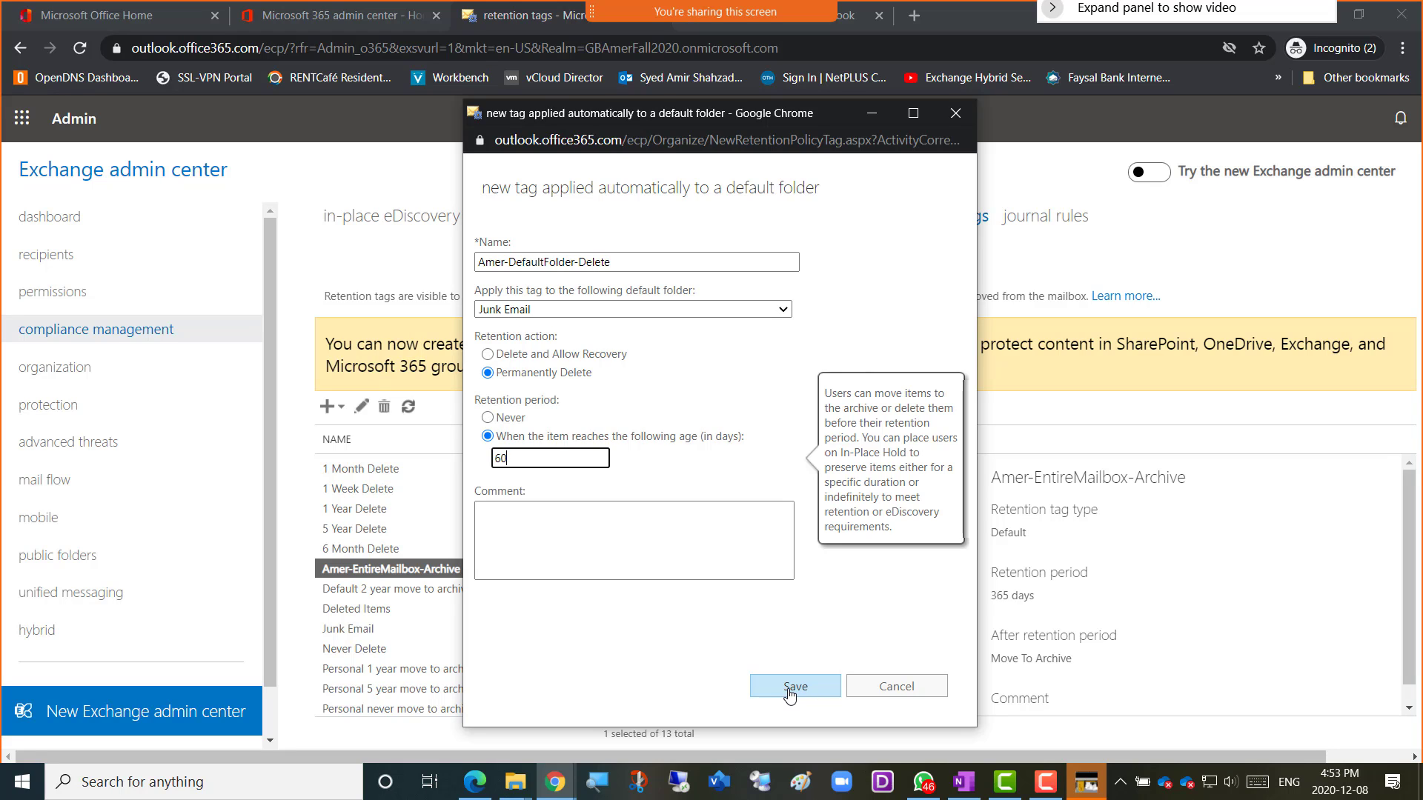
pyautogui.click(790, 695)
pyautogui.click(824, 530)
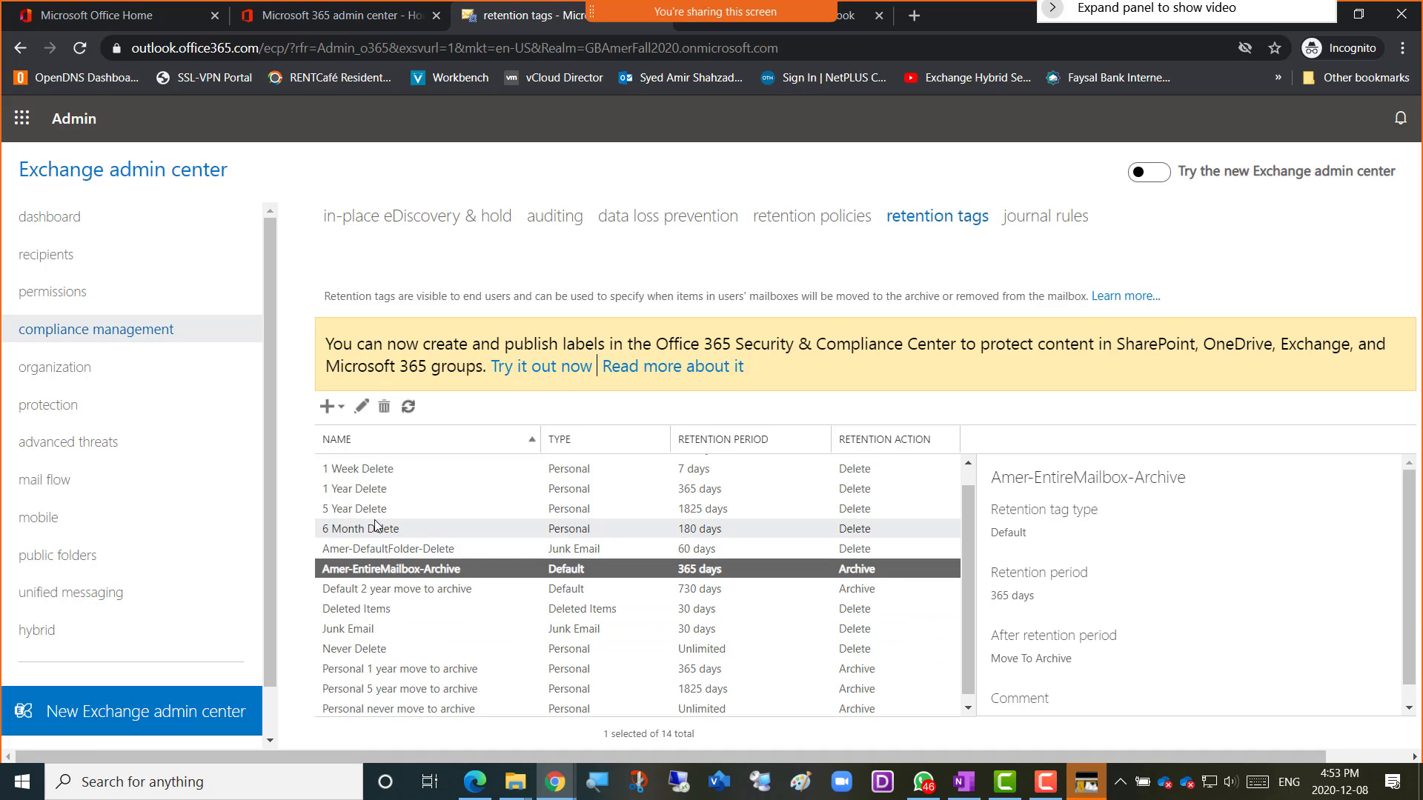
# Open the New tag dropdown again to list the retention tag types.
pyautogui.click(341, 410)
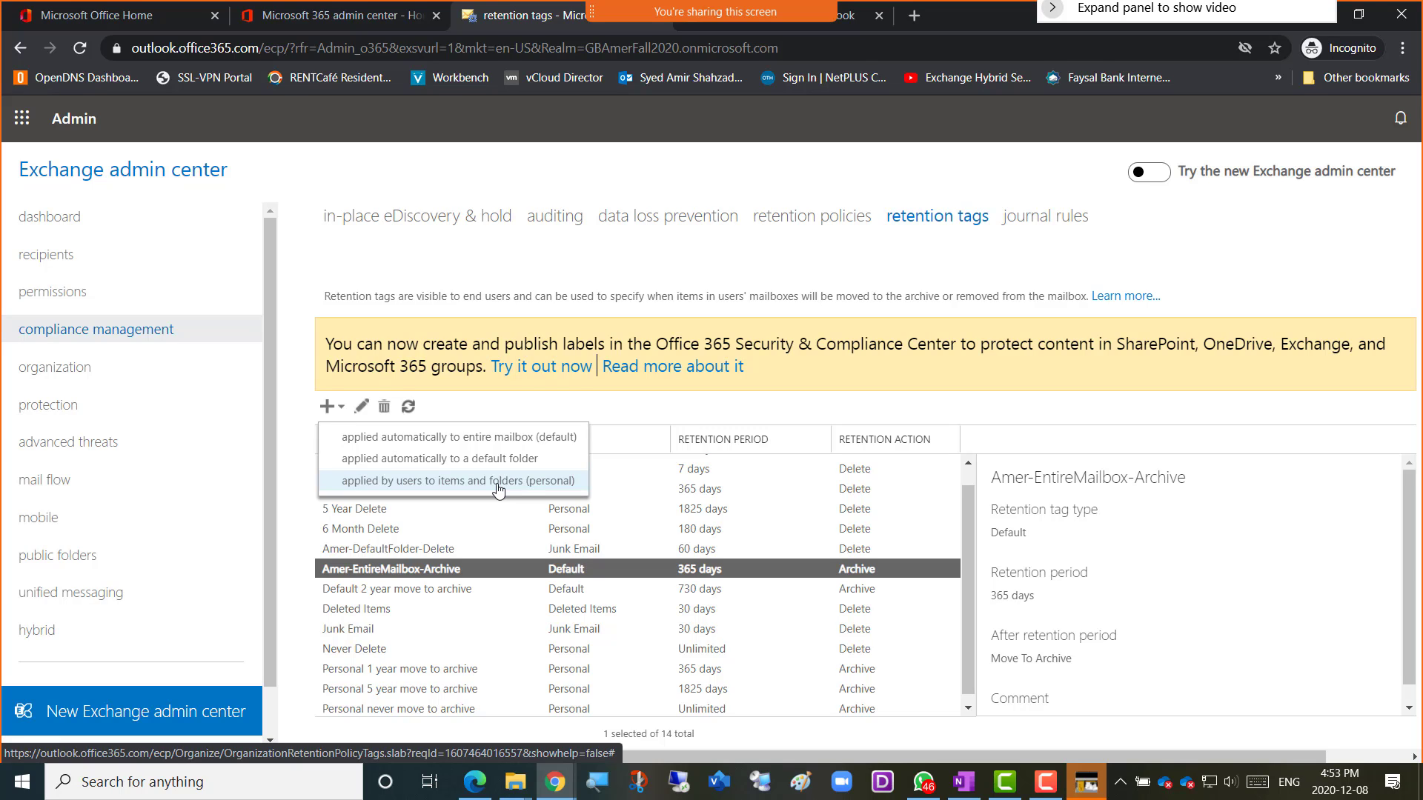
# Create personal tag Amer-PrivateFolders-Archive that moves items to the archive after 365 days, and save it.
pyautogui.click(433, 483)
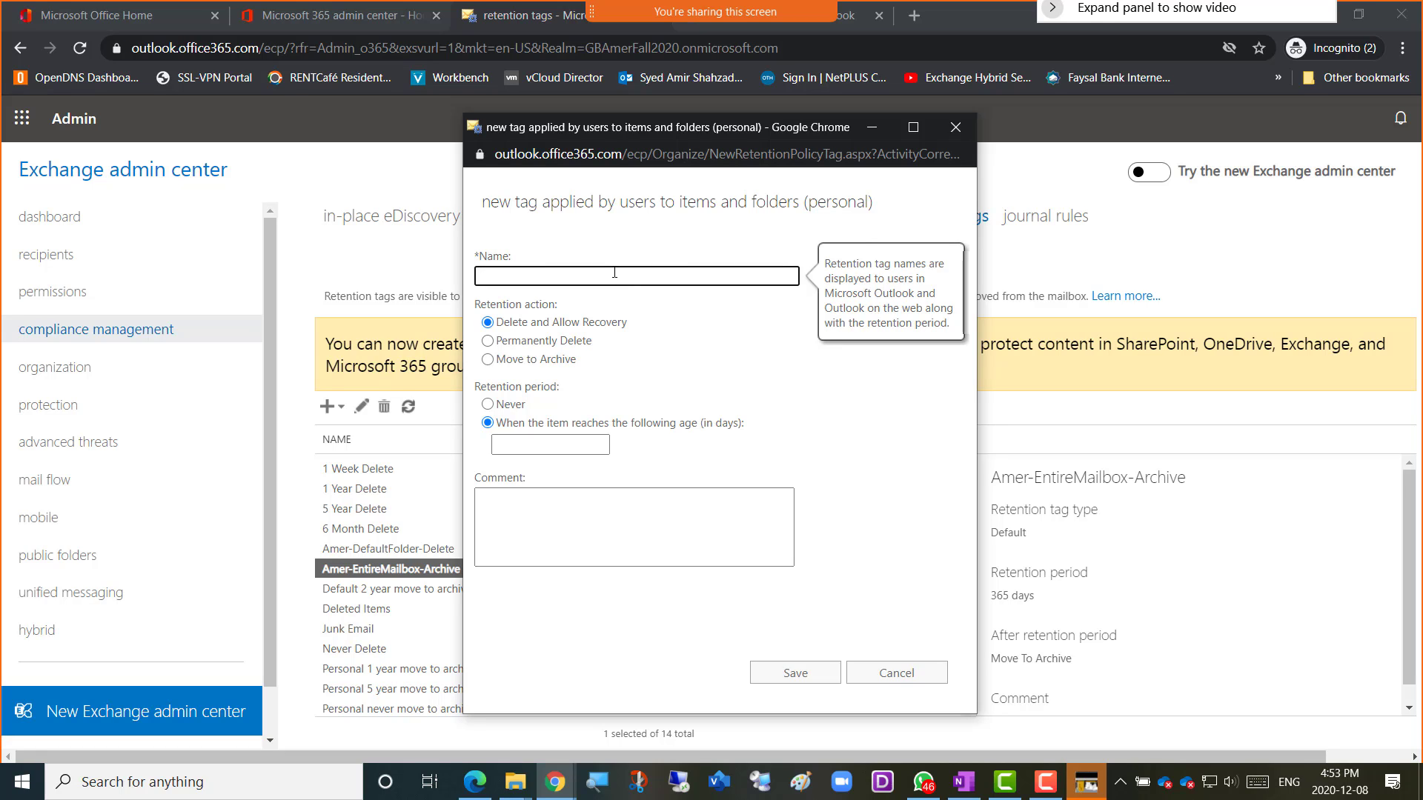
pyautogui.write('Amer-Pri')
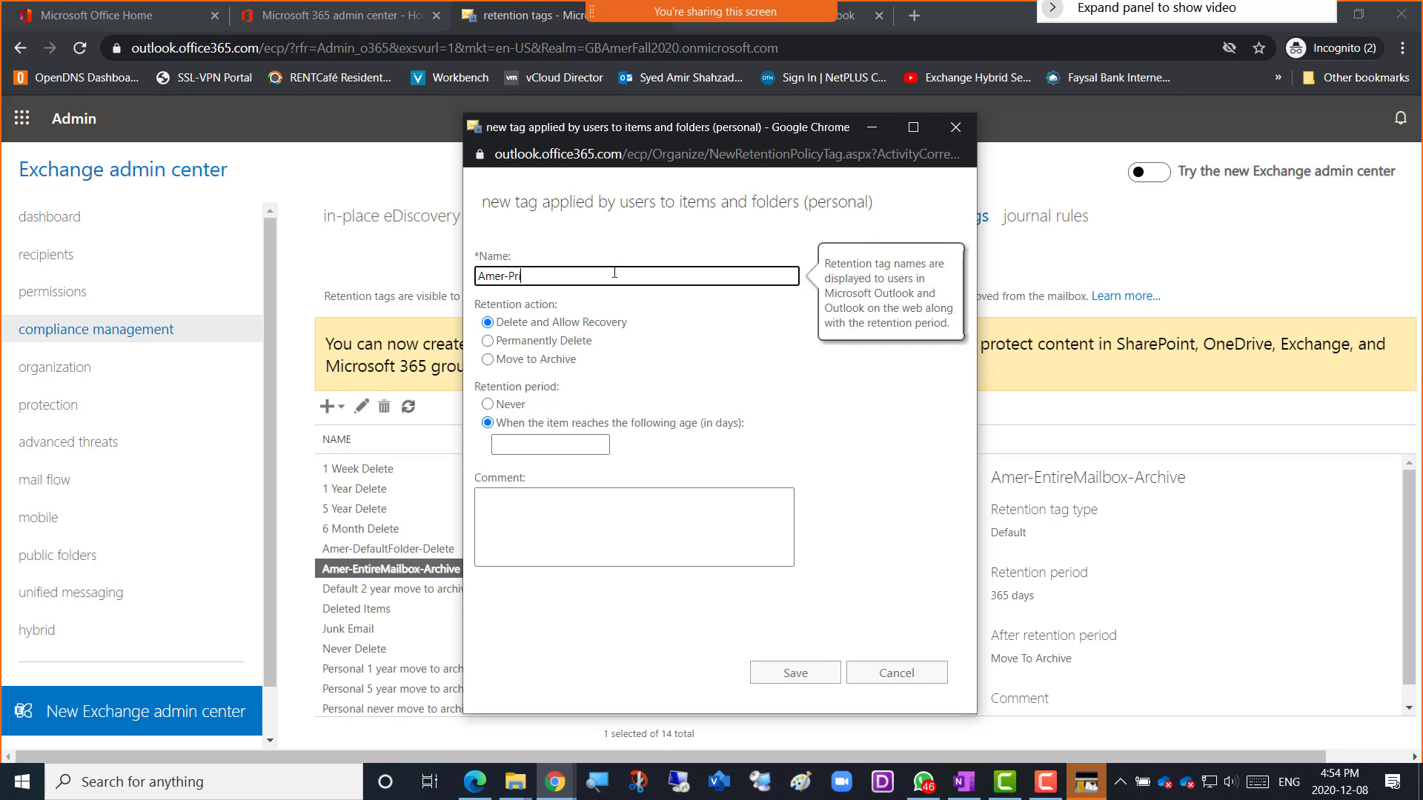
pyautogui.write('vateFolders-')
pyautogui.moveTo(554, 359)
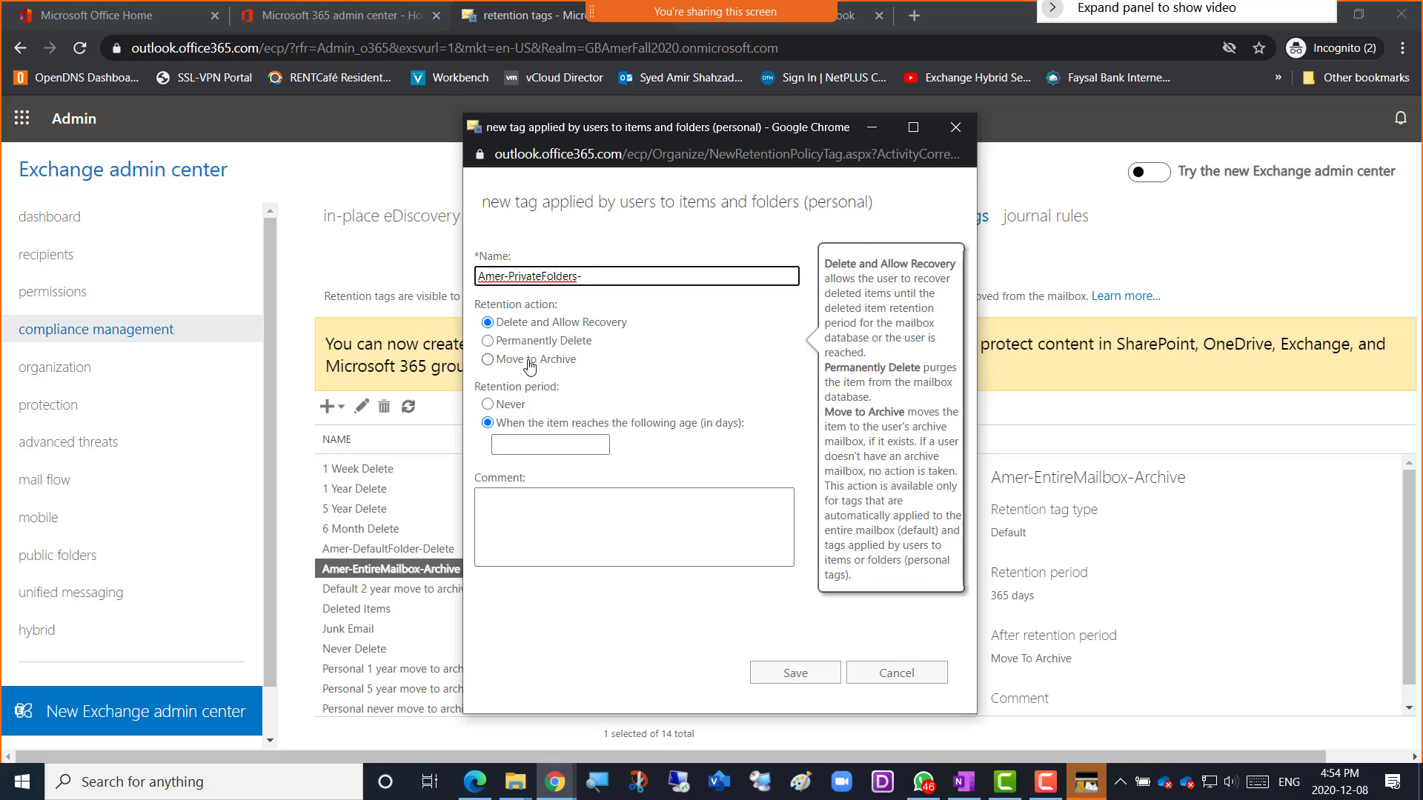
pyautogui.click(529, 363)
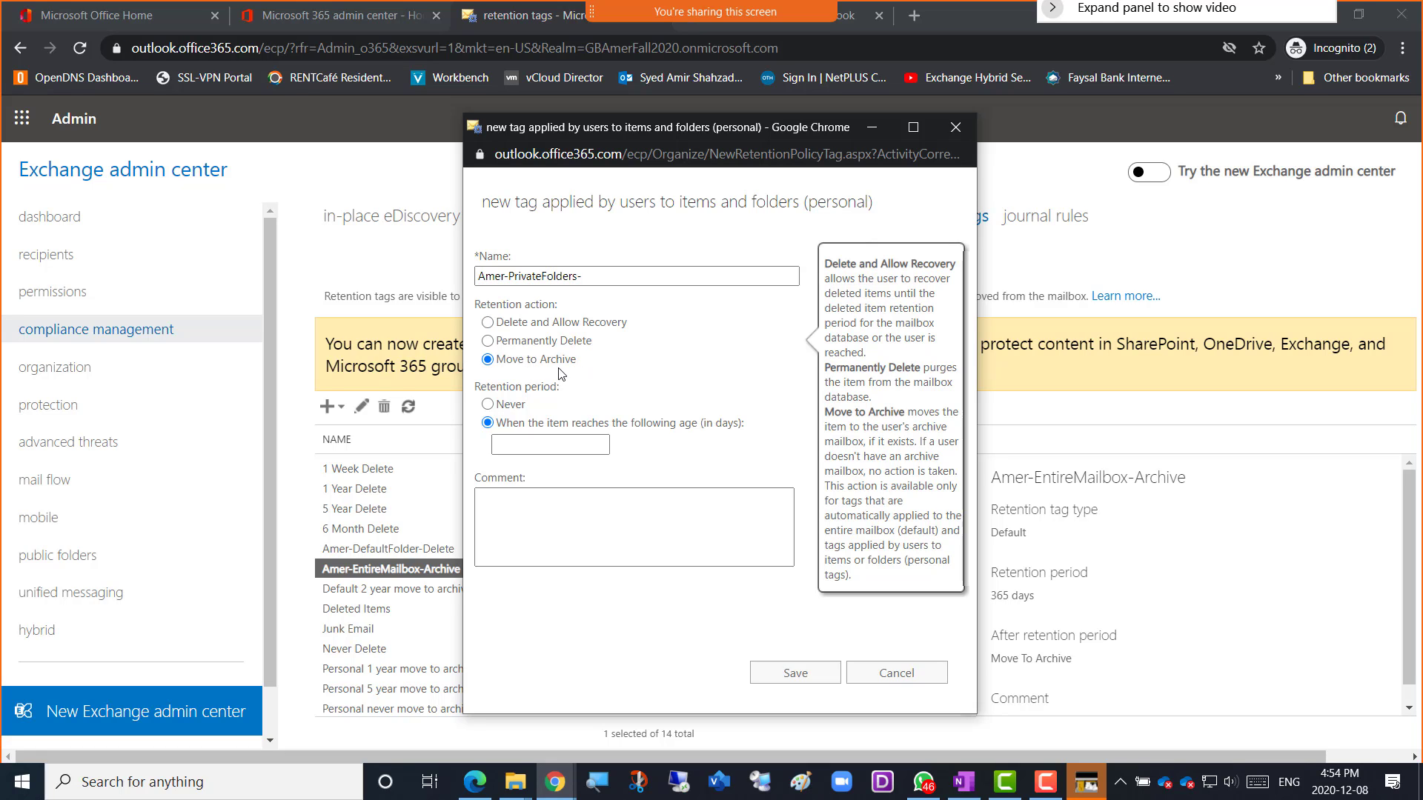
pyautogui.click(528, 442)
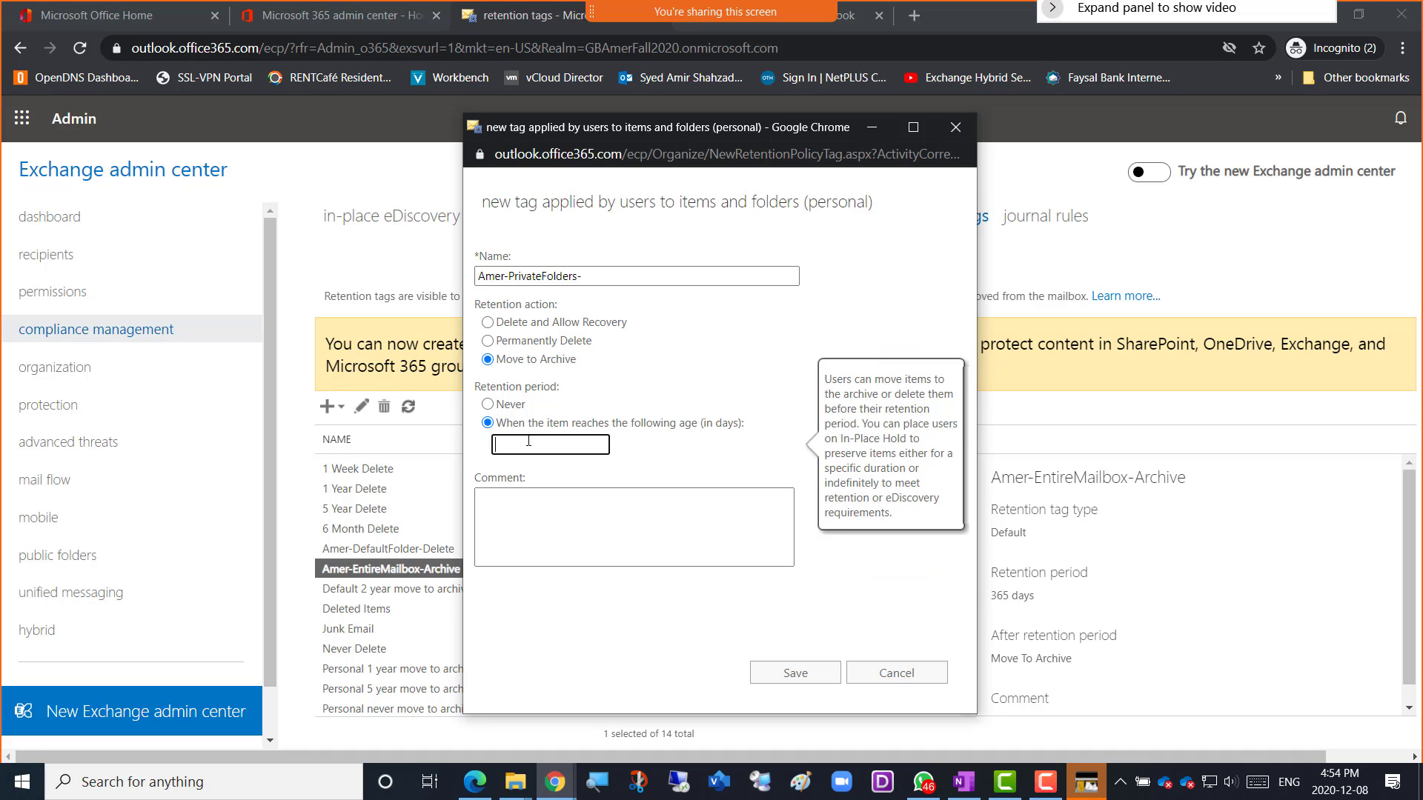
pyautogui.write('365')
pyautogui.click(596, 277)
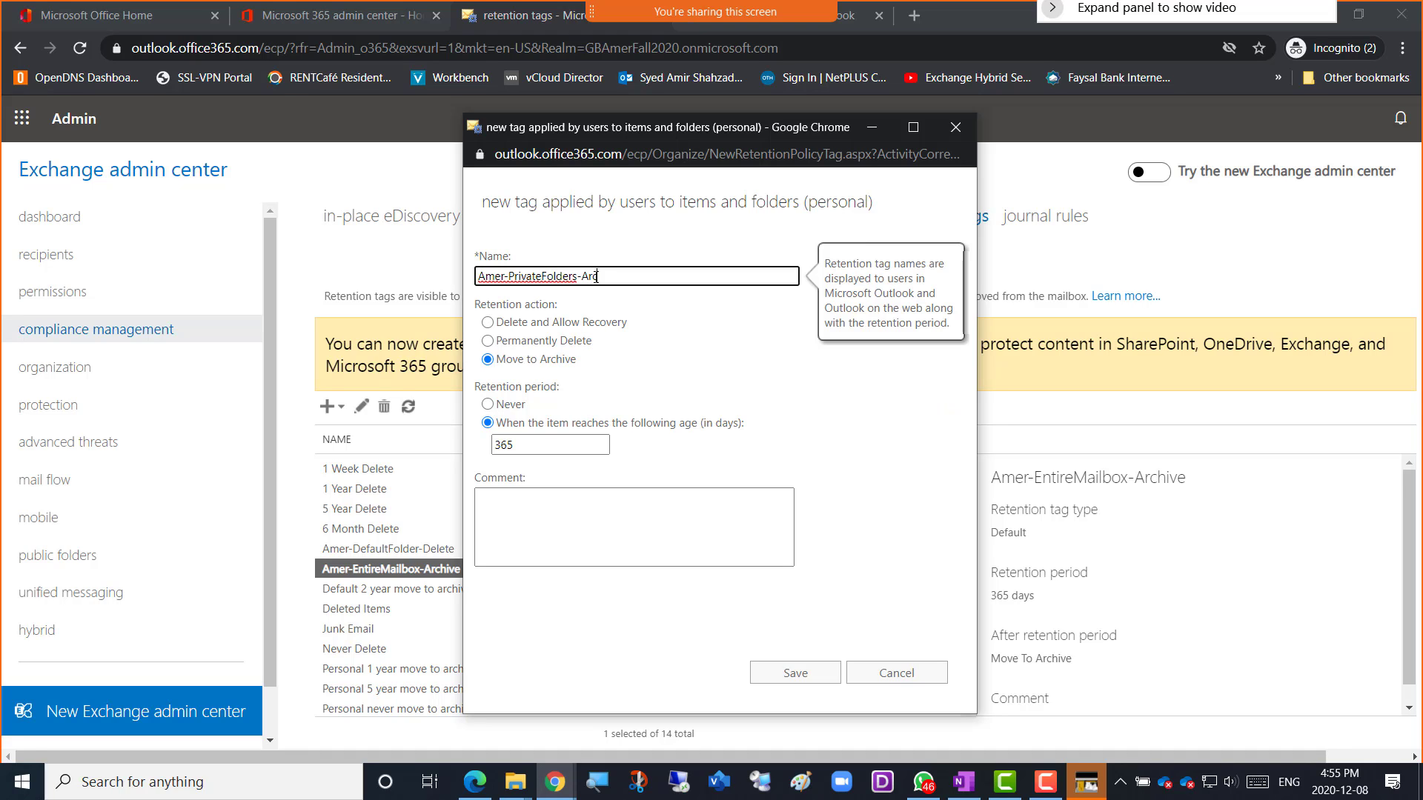
pyautogui.write('hive')
pyautogui.moveTo(586, 304)
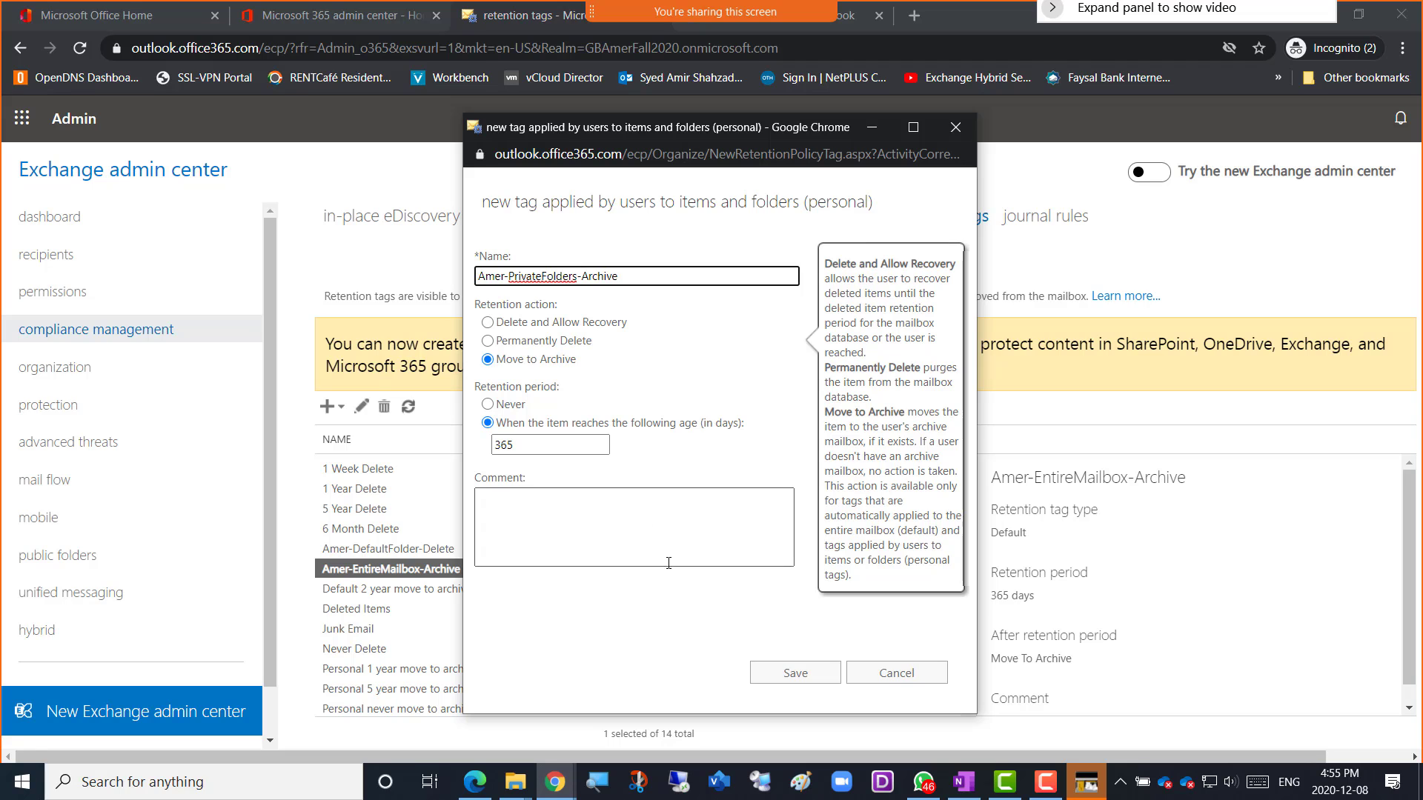
pyautogui.click(792, 673)
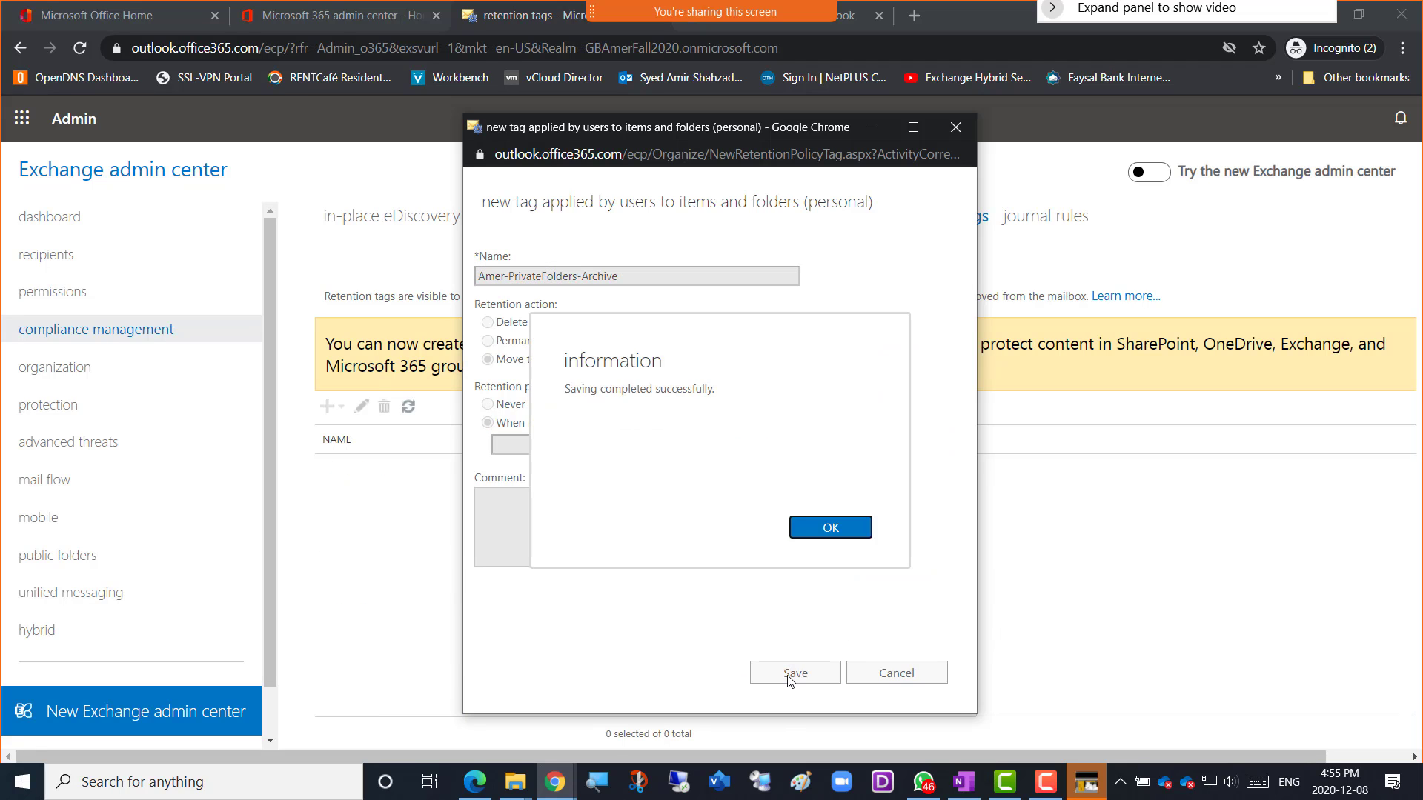
pyautogui.click(827, 529)
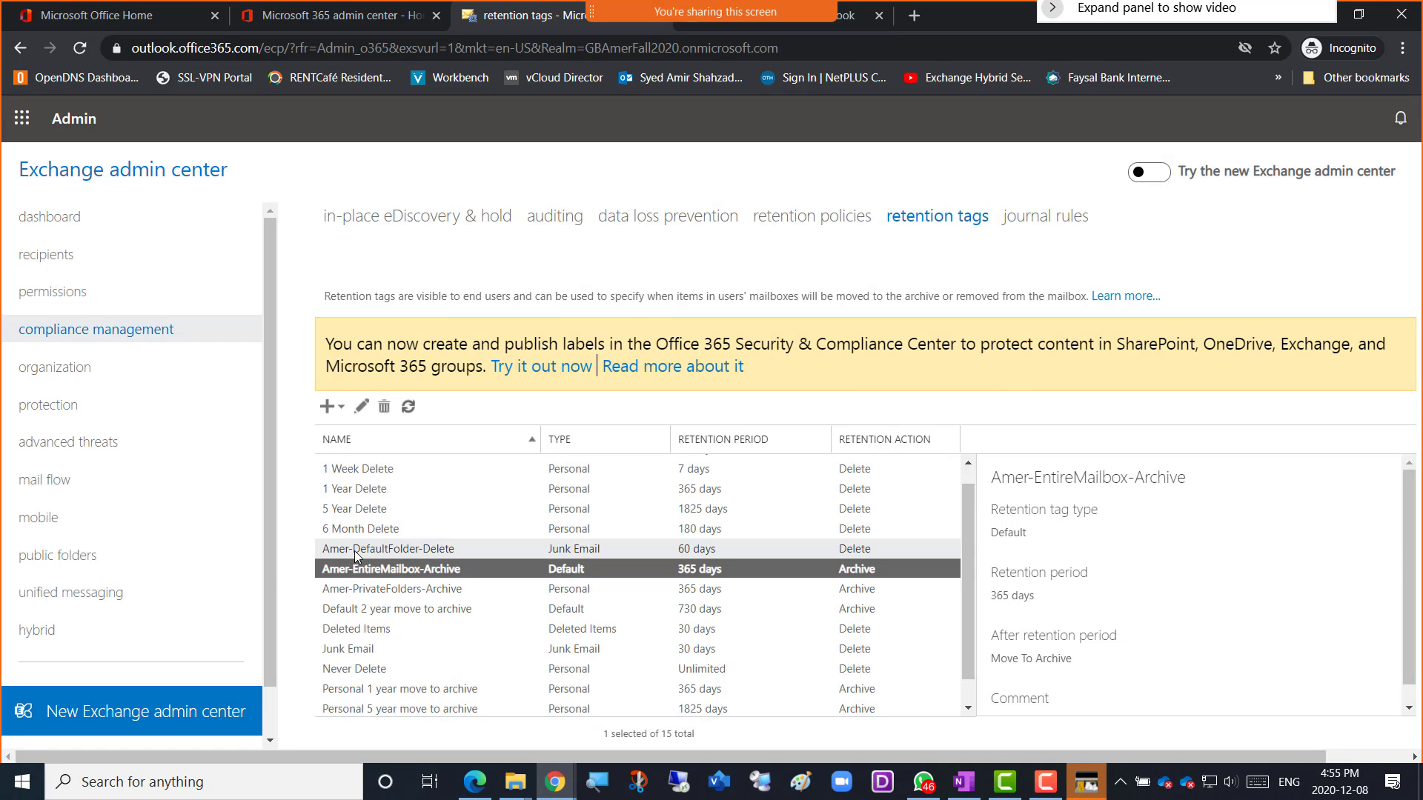
# Select Amer-DefaultFolder-Delete and snip a screenshot of the page from heading to the tag list.
pyautogui.click(456, 549)
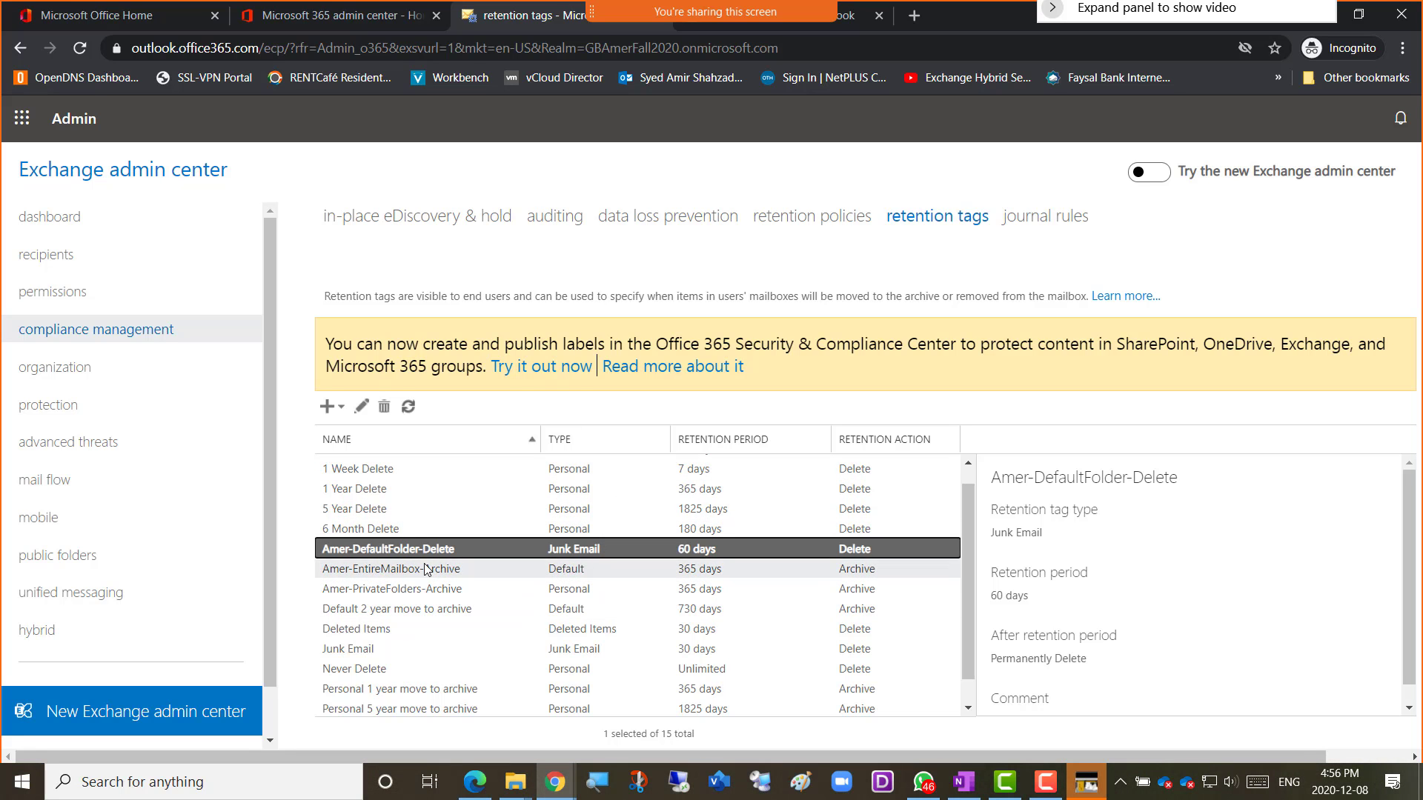
pyautogui.press('super+shift+s')
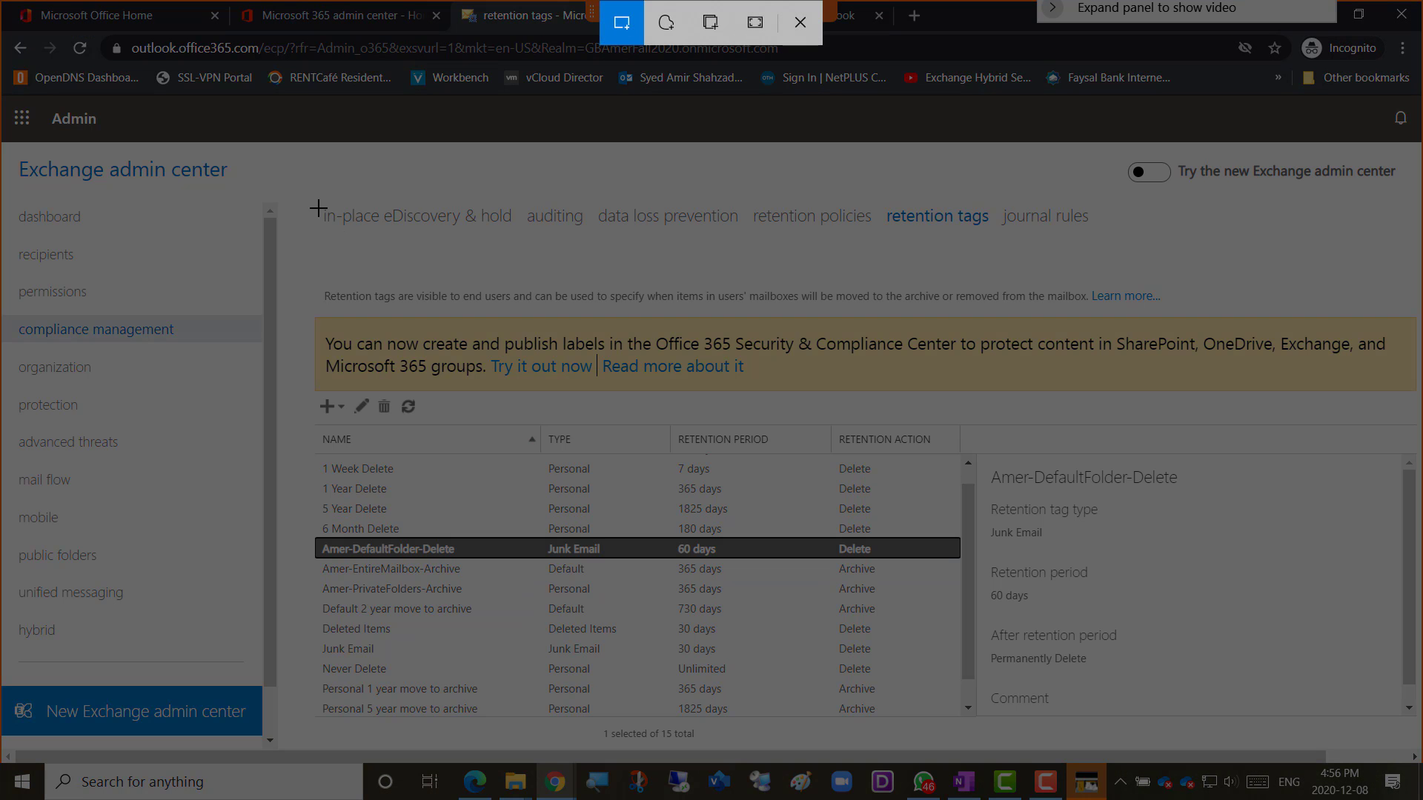
pyautogui.moveTo(81, 161); pyautogui.dragTo(956, 723)
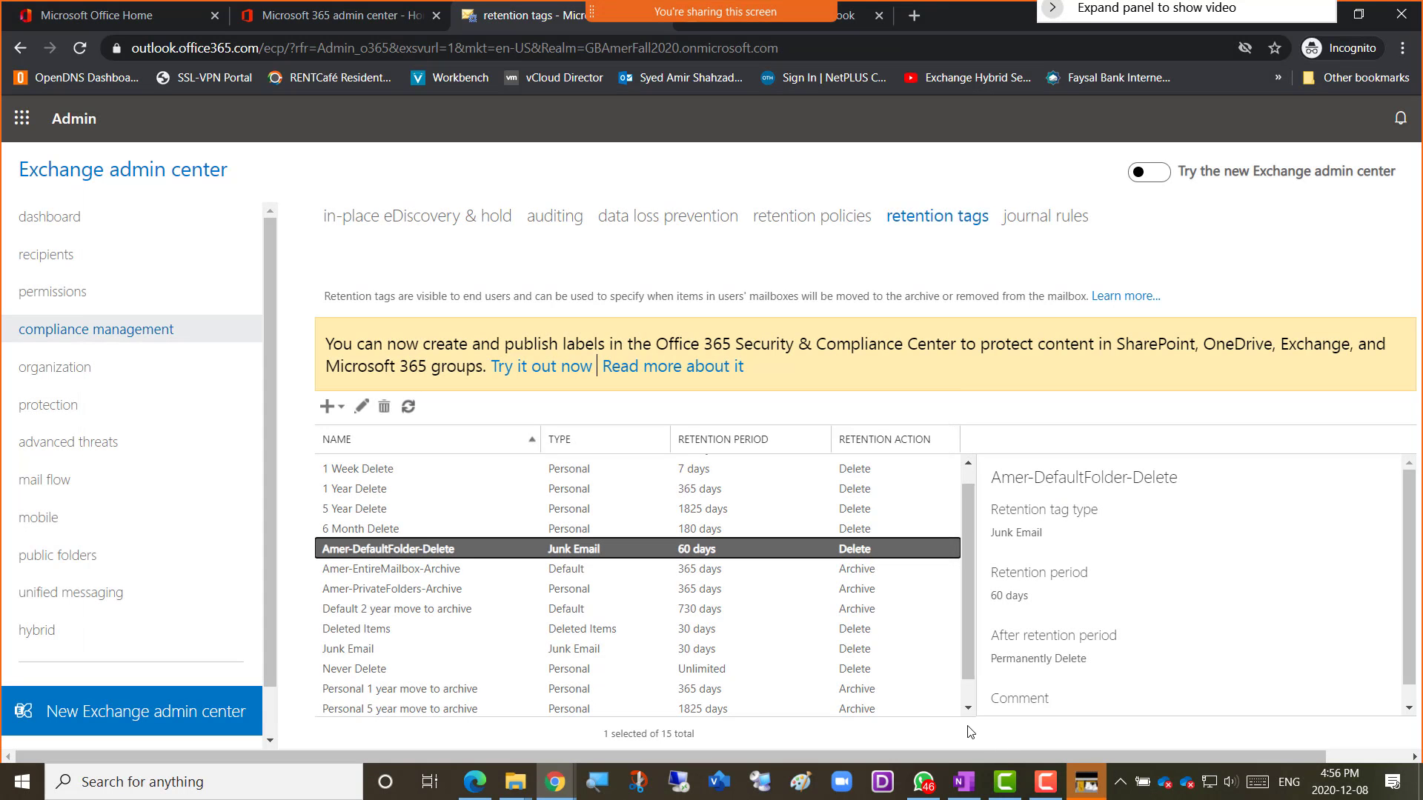
pyautogui.press('super+shift+s')
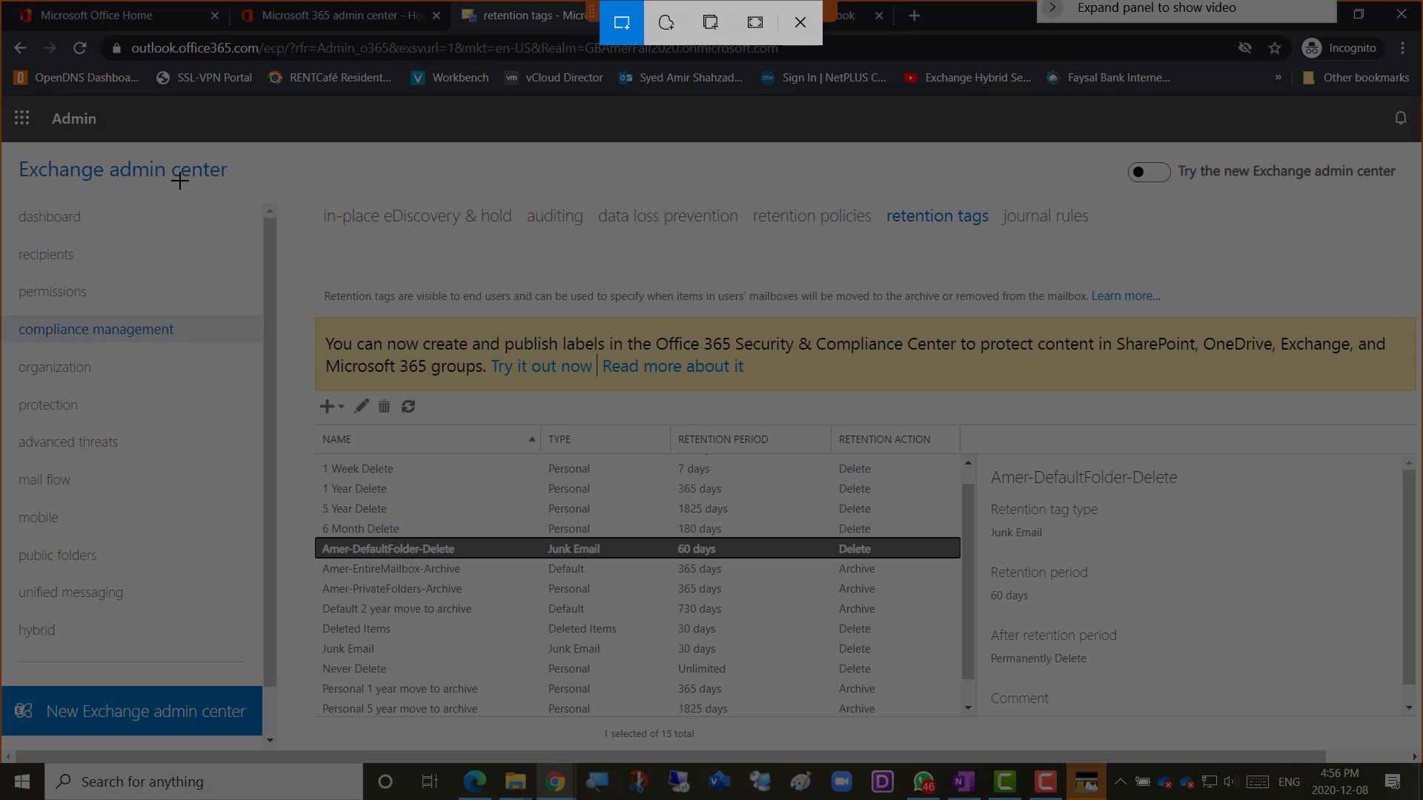
pyautogui.moveTo(166, 158); pyautogui.dragTo(1054, 745)
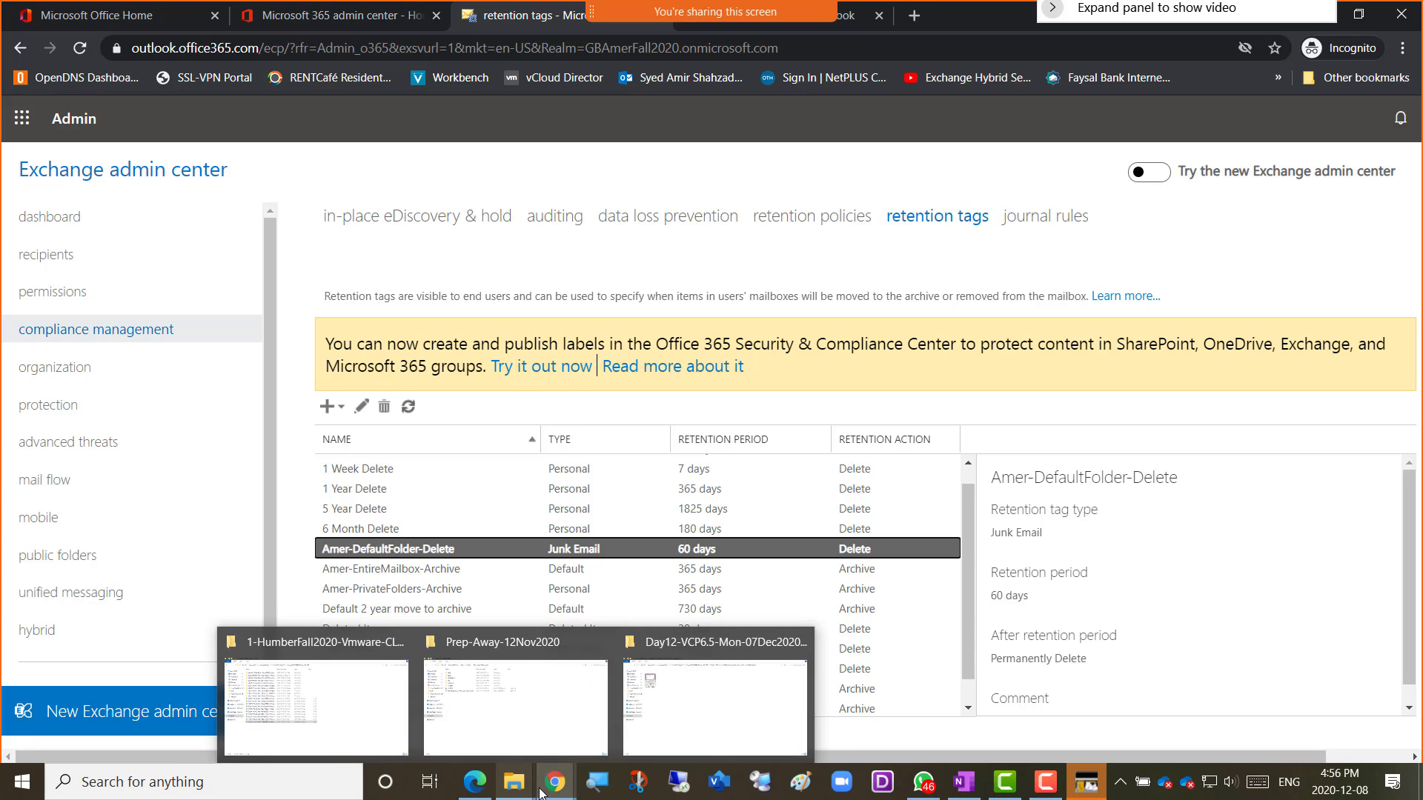
# In OneNote, add top-level bullet 'Screenshot 2 = Retention tags Created' and paste the retention tags screenshot below it.
pyautogui.moveTo(555, 782)
pyautogui.click(590, 752)
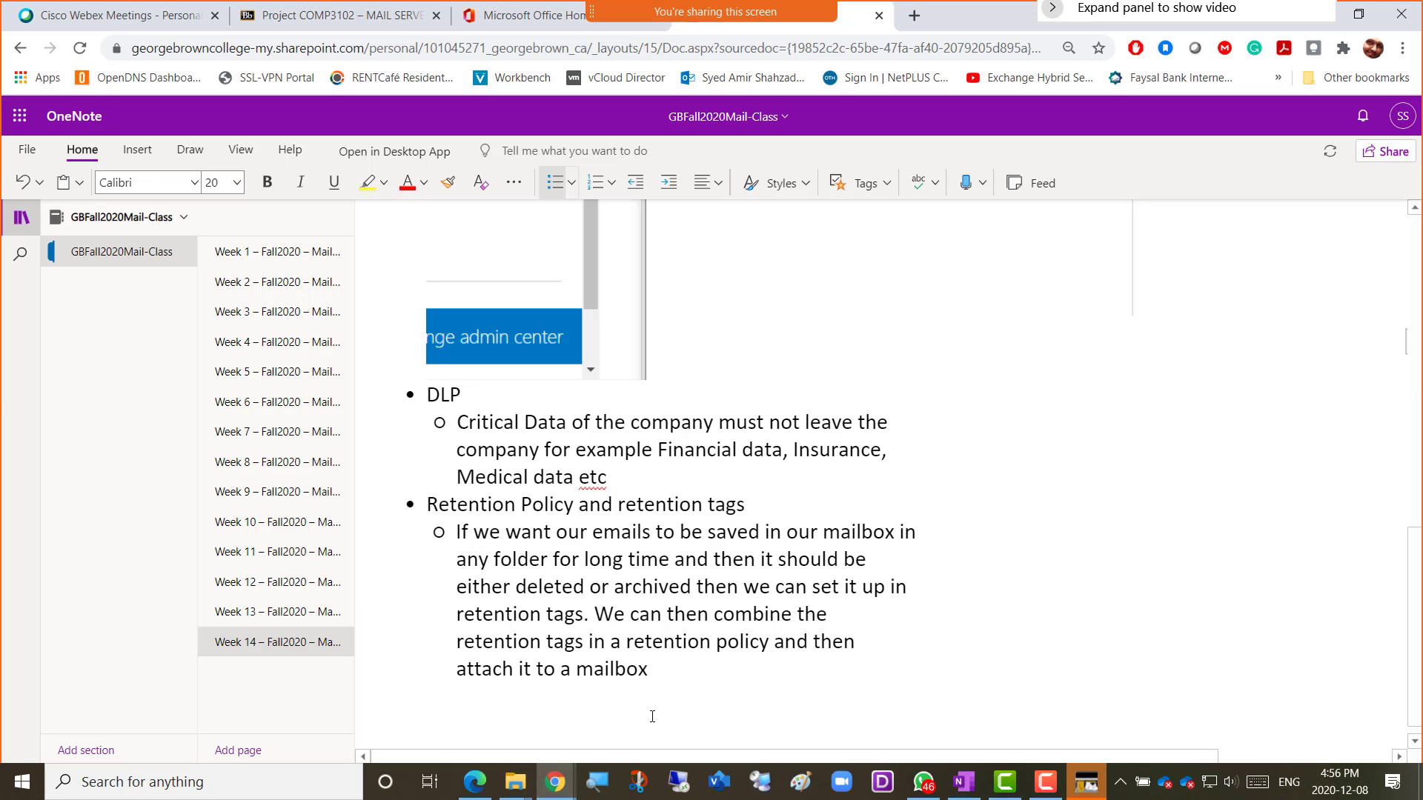
pyautogui.press('Return')
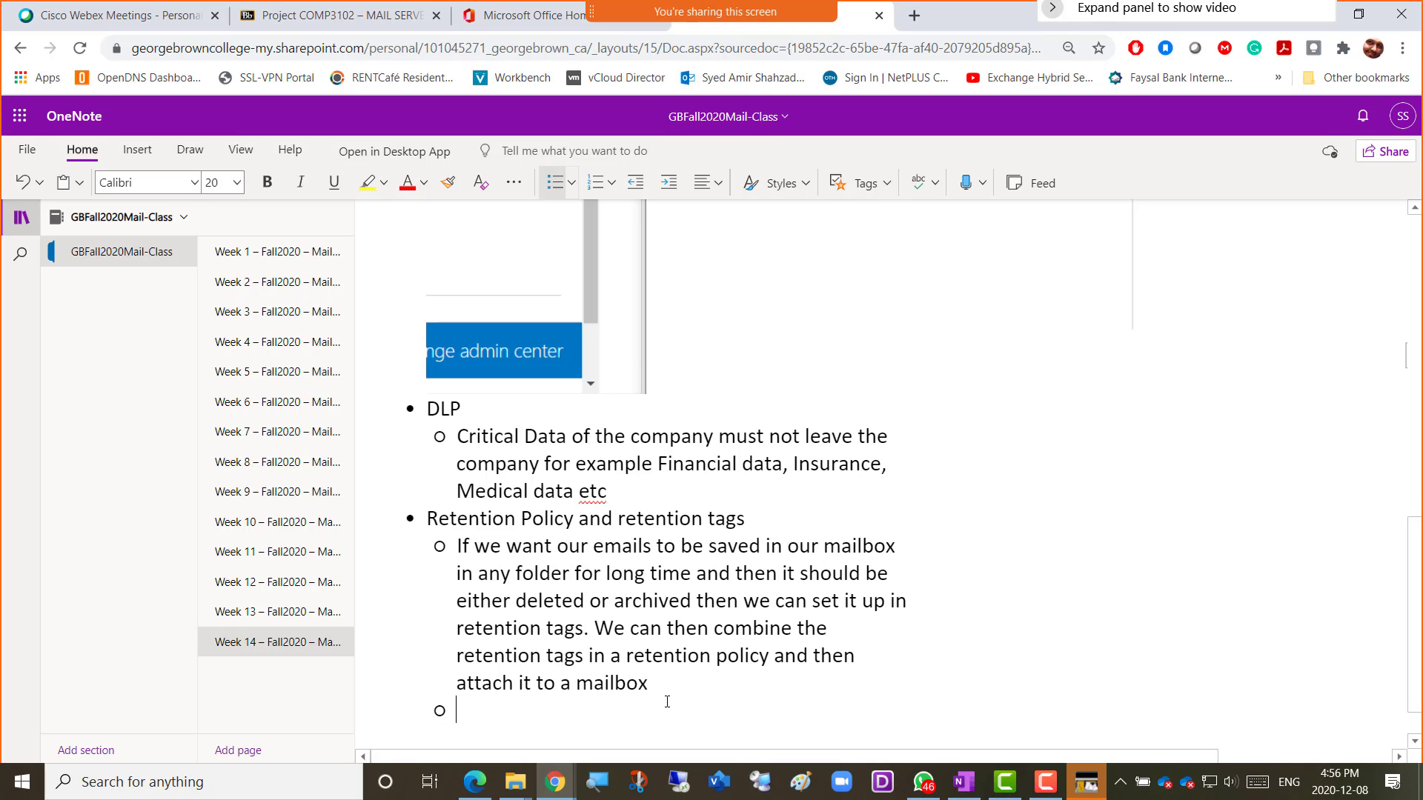
pyautogui.hotkey('ctrl', '.')
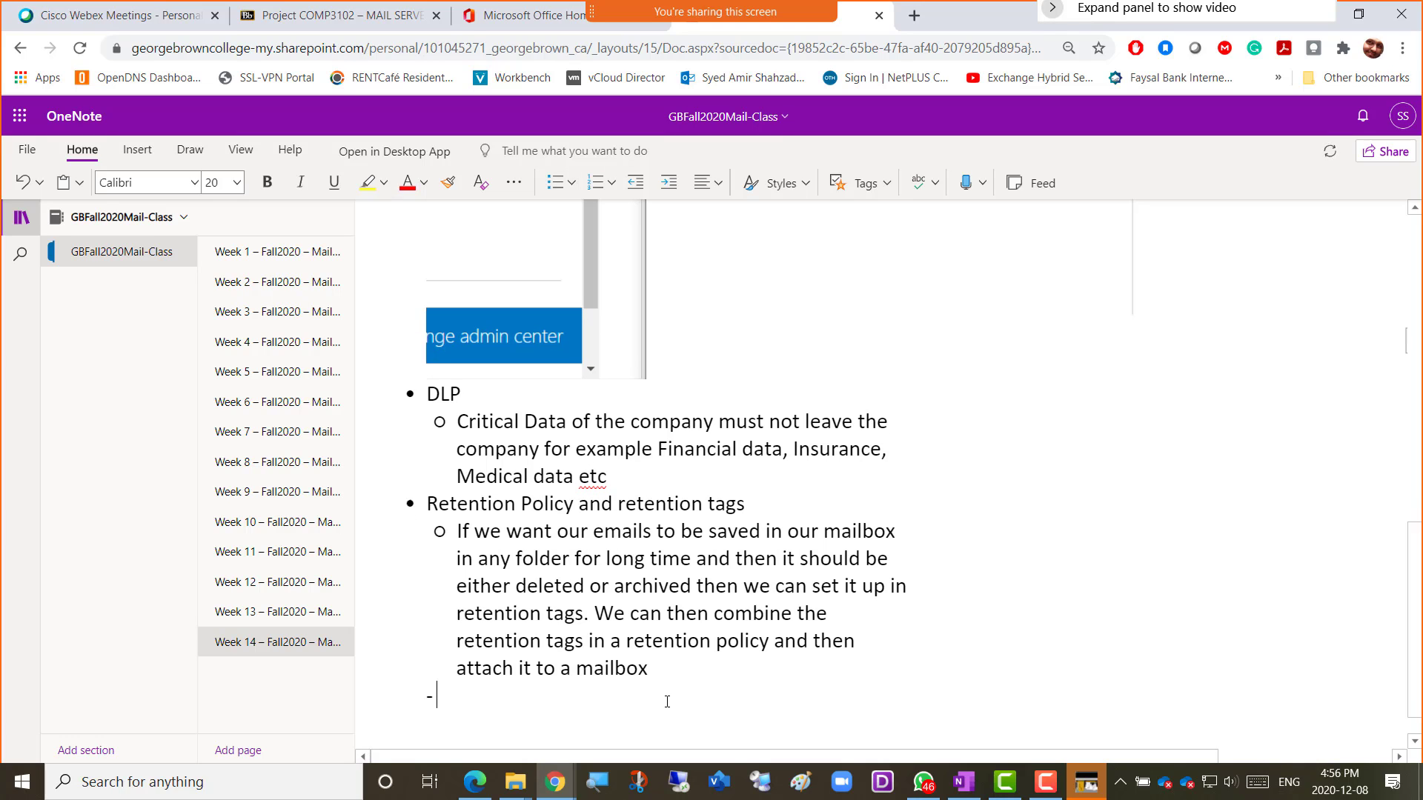
pyautogui.write('Sc')
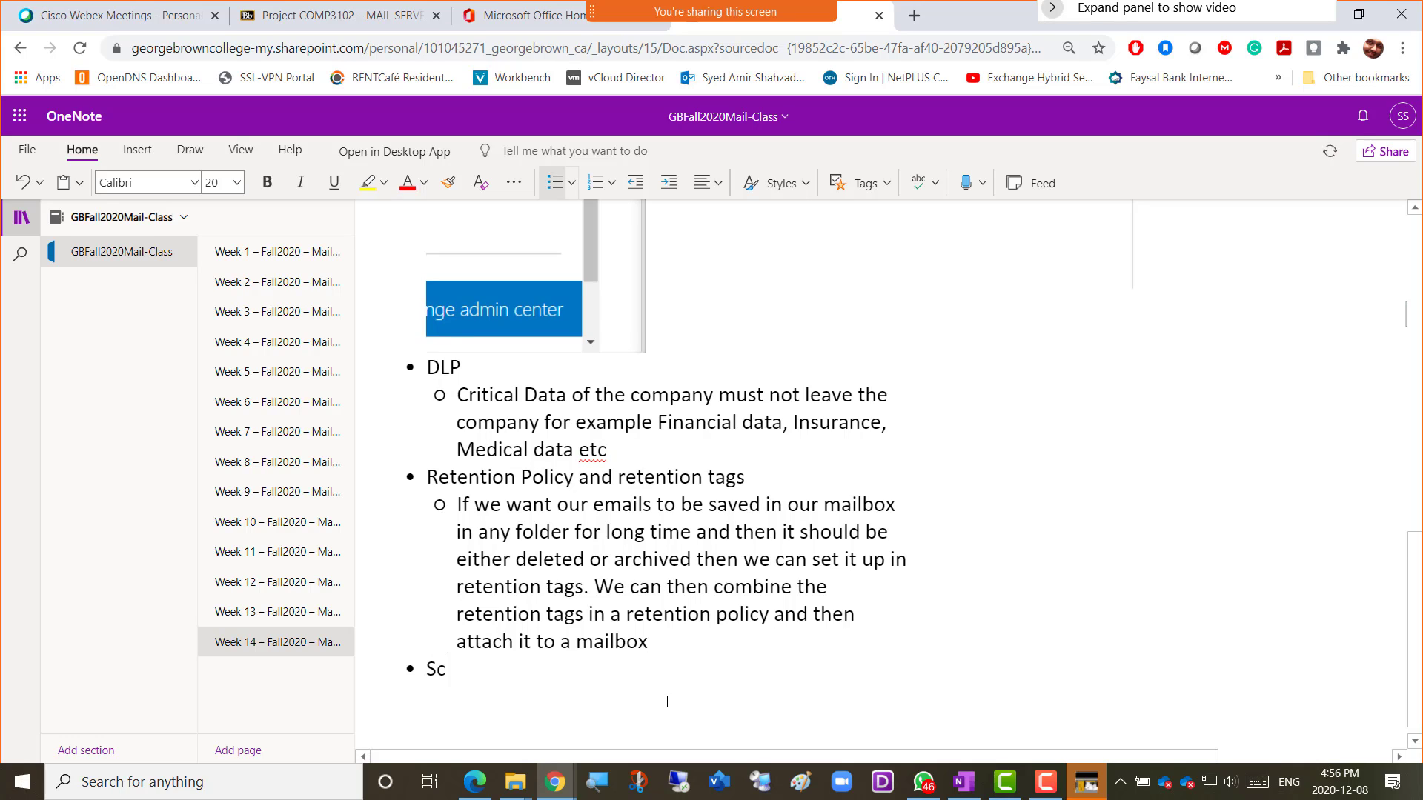
pyautogui.write('reenshot')
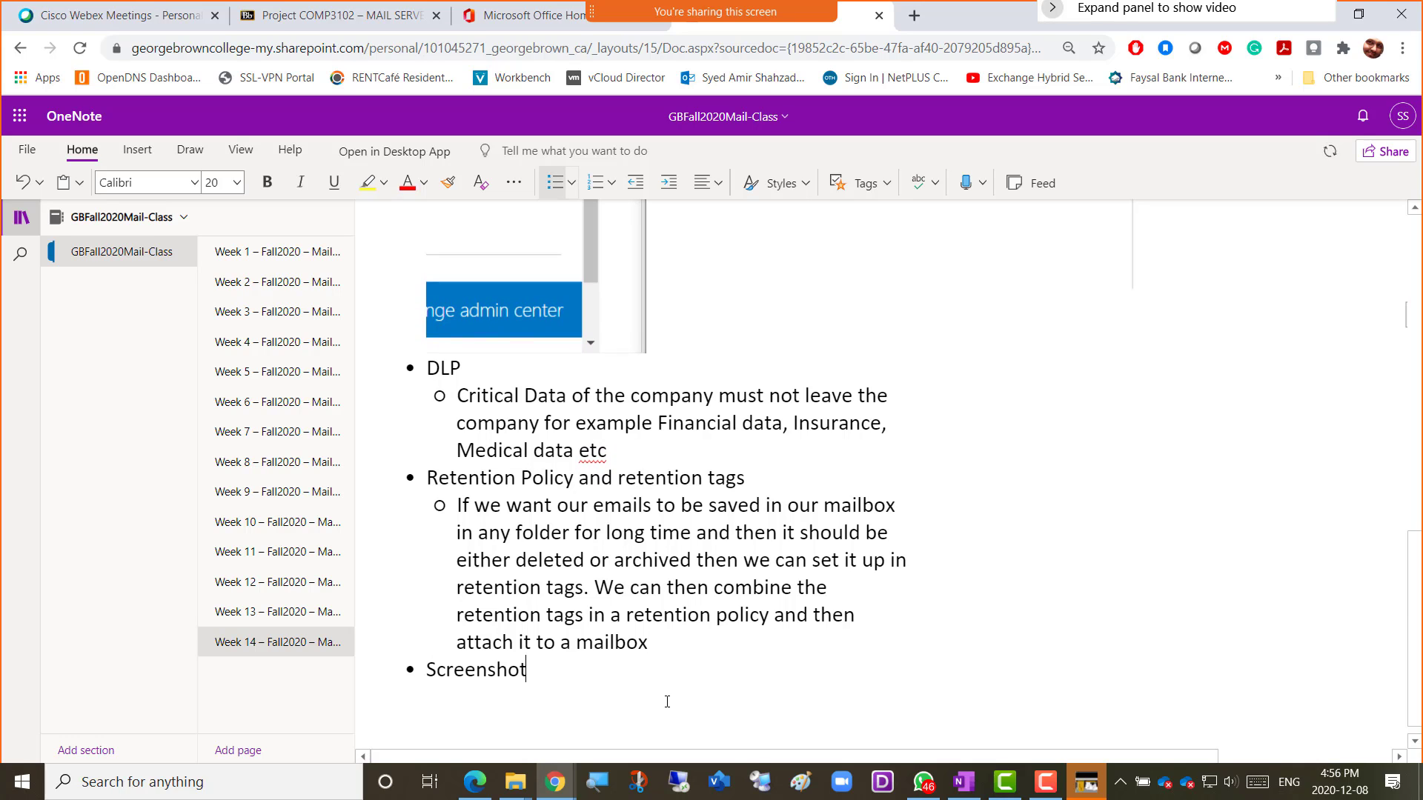
pyautogui.write(' 2 = Ret')
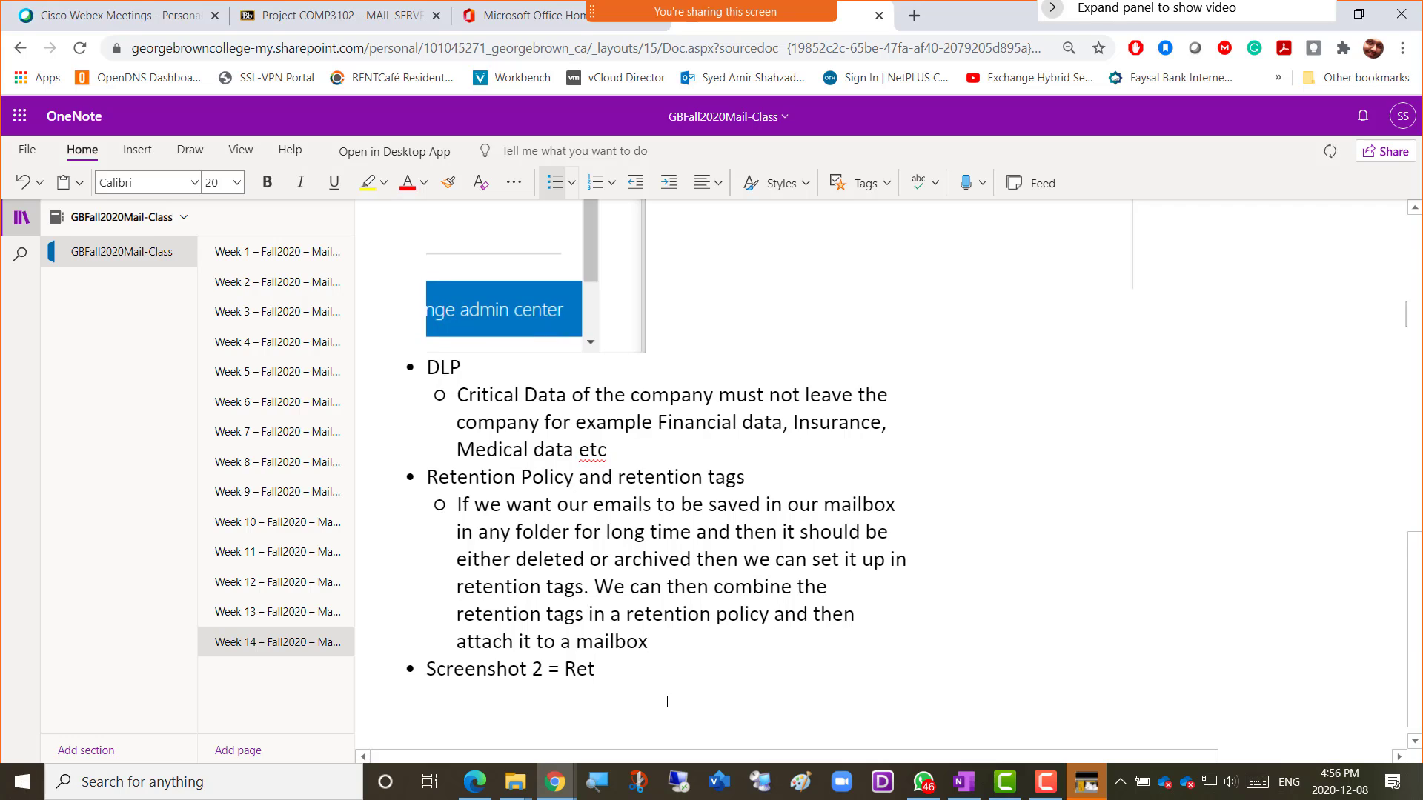
pyautogui.write('ention tags Created')
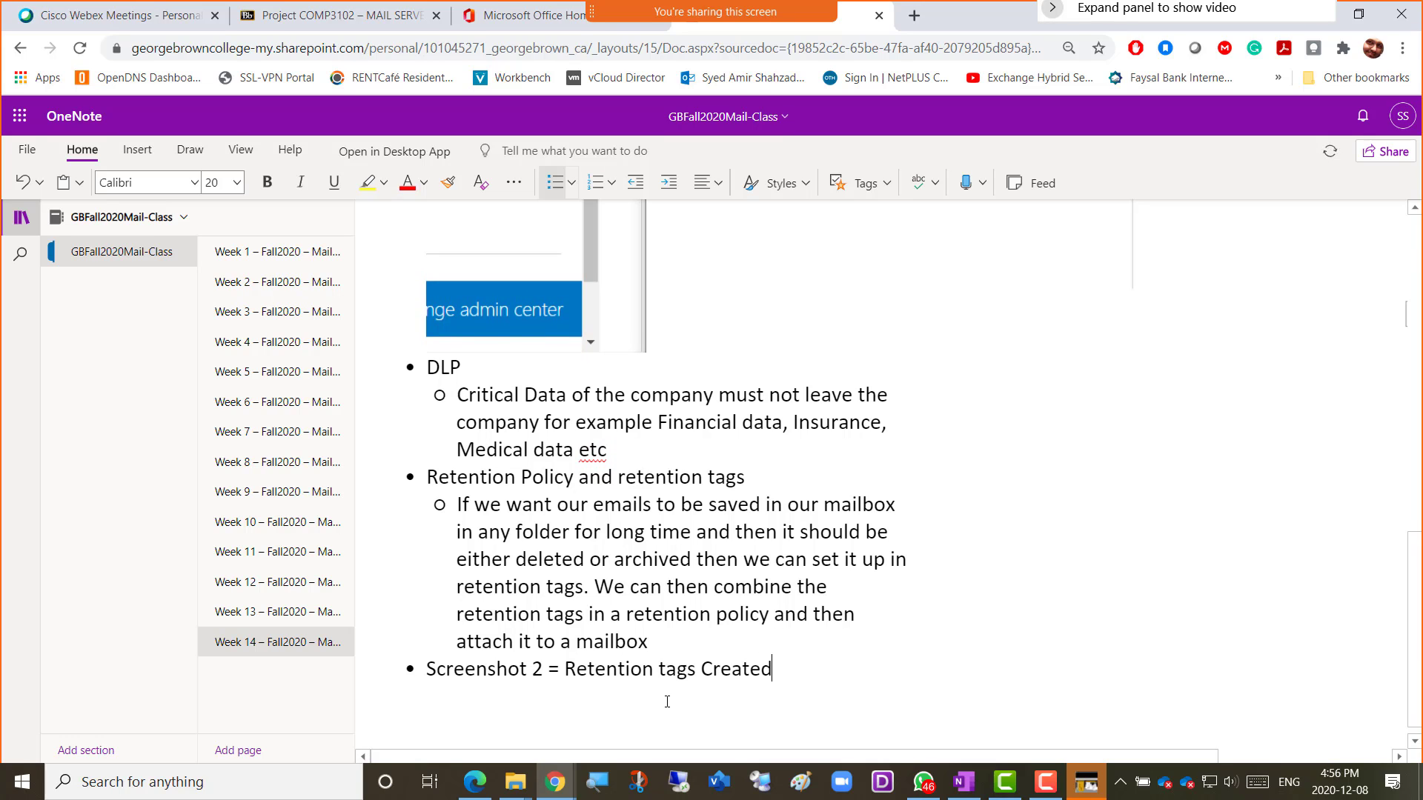
pyautogui.press('Return')
pyautogui.hotkey('ctrl', 'v')
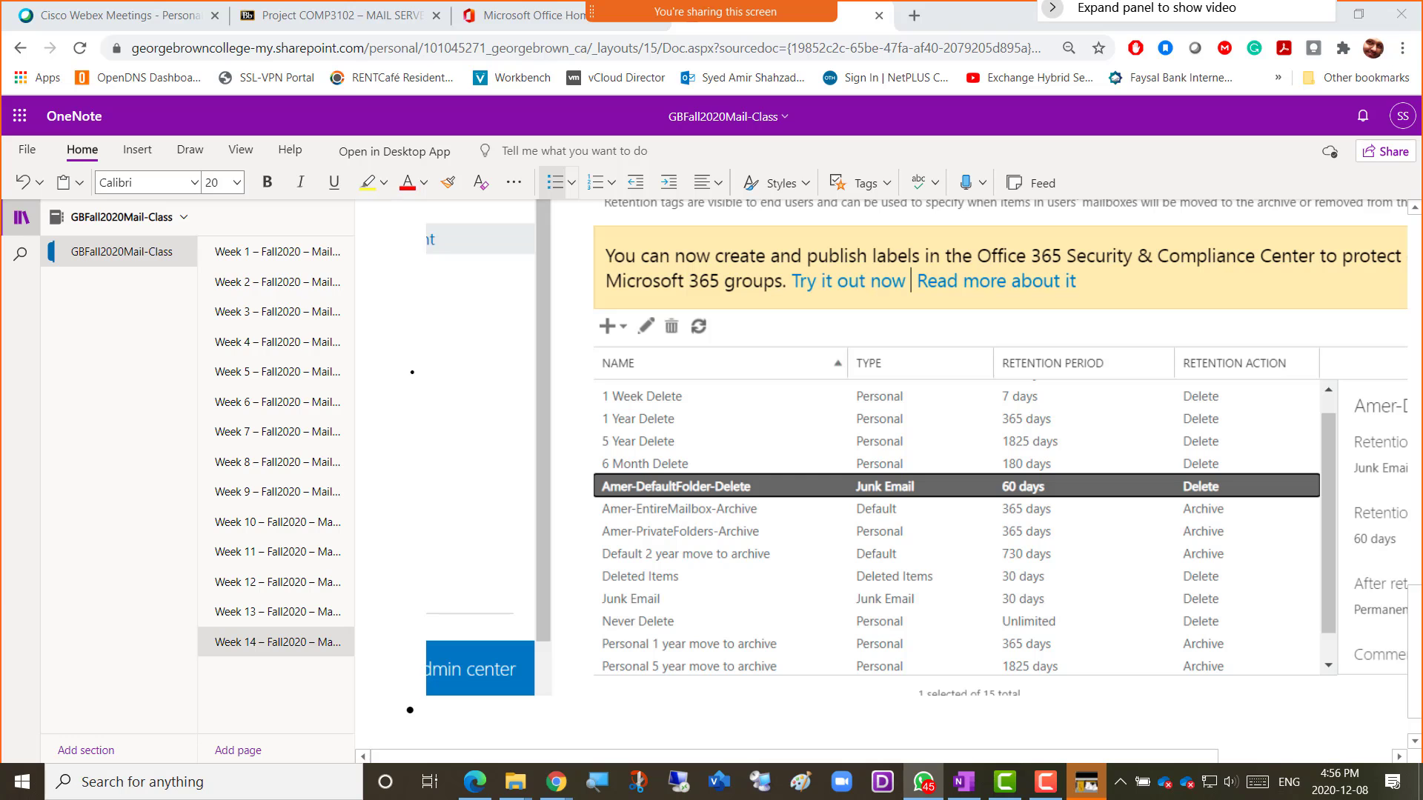
pyautogui.hotkey('alt', 'Tab')
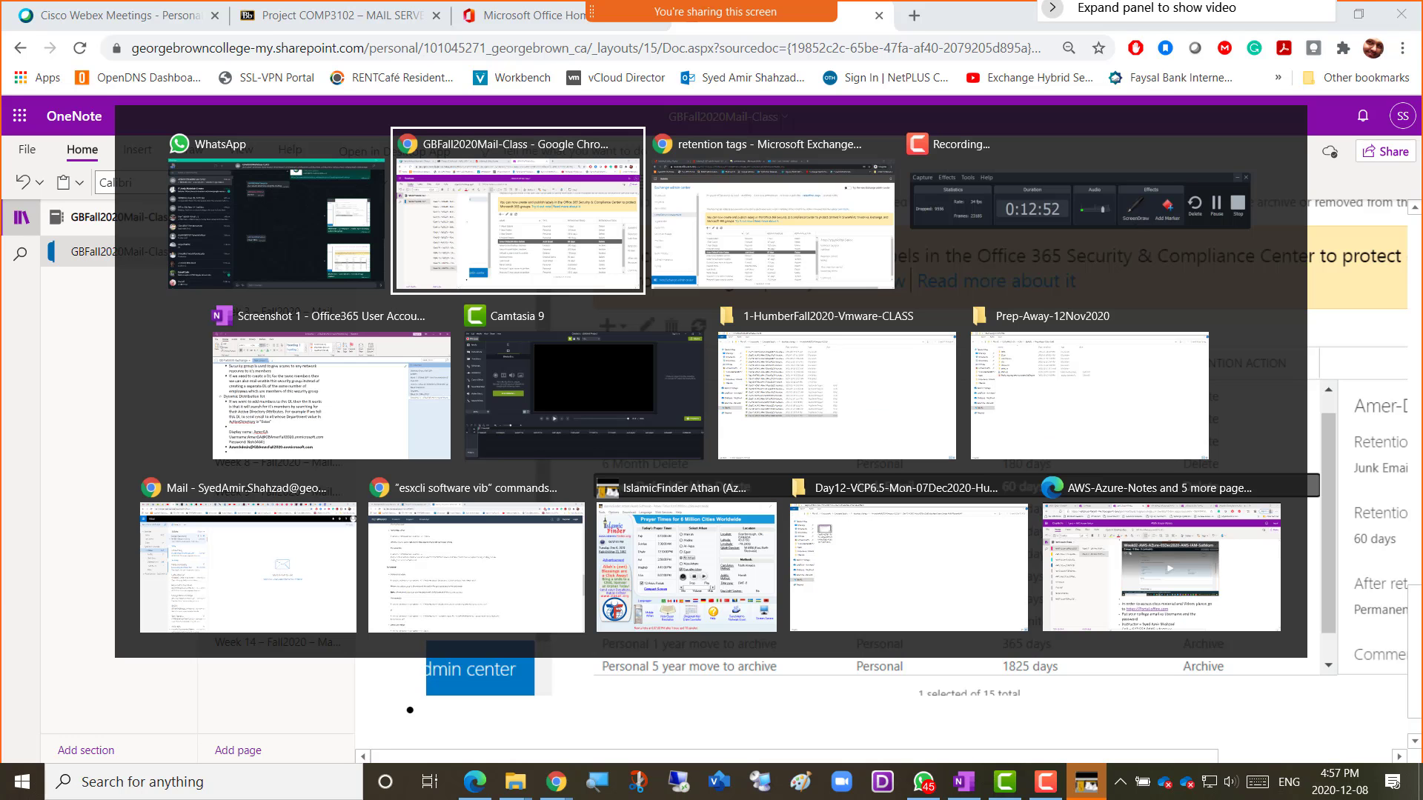
# Back in Exchange, review the three Amer tags, then switch to the retention policies list showing Default MRM Policy.
pyautogui.hotkey('alt', 'Tab')
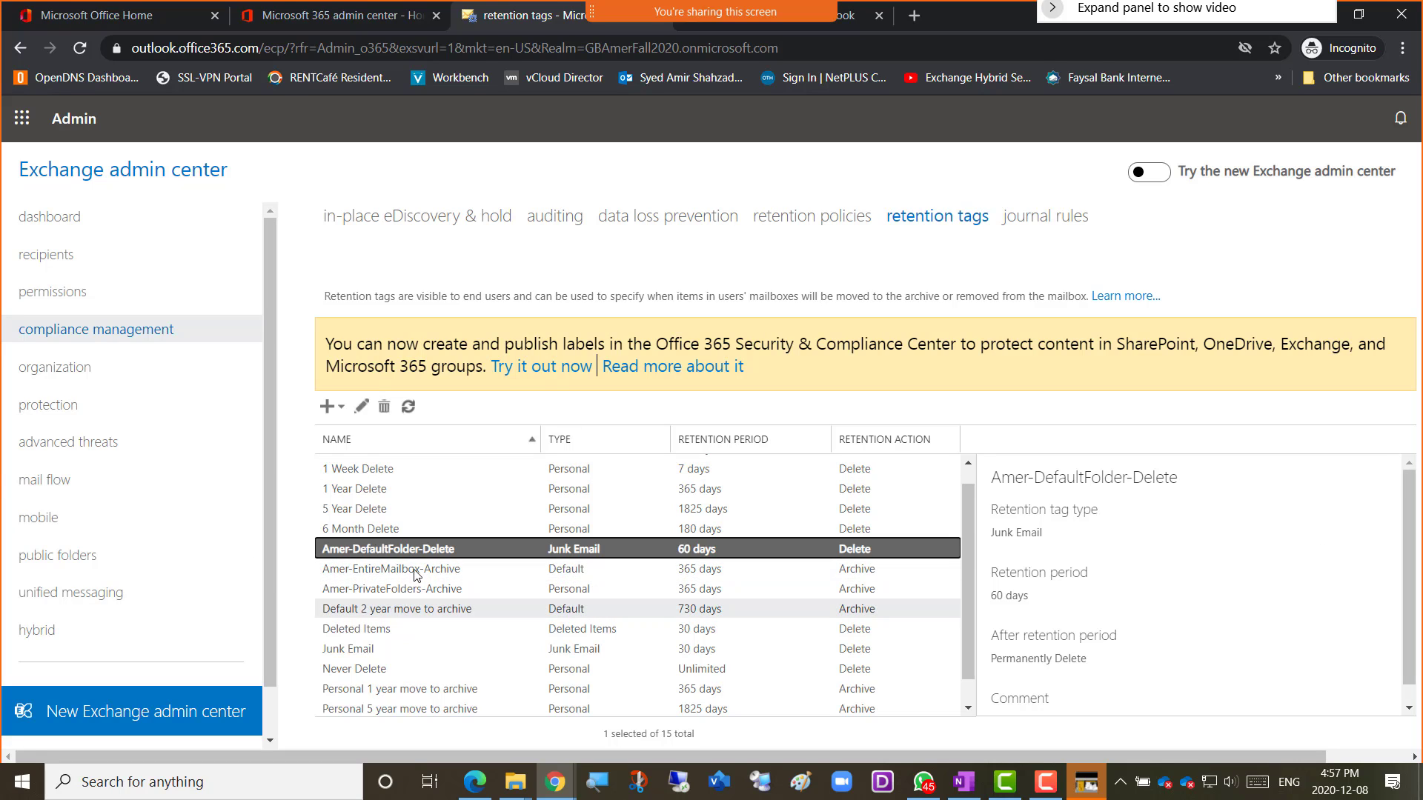
pyautogui.click(389, 593)
pyautogui.click(389, 569)
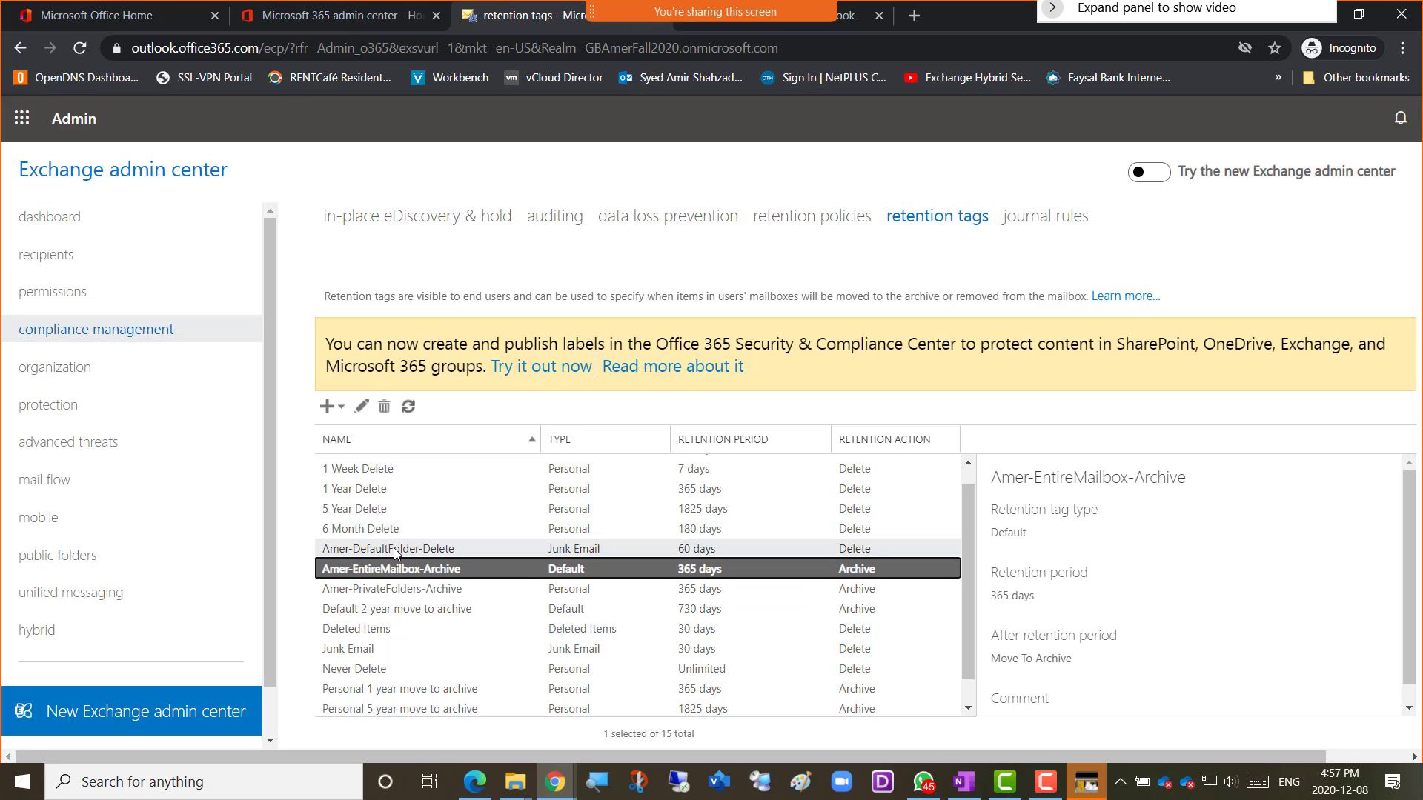
pyautogui.click(394, 548)
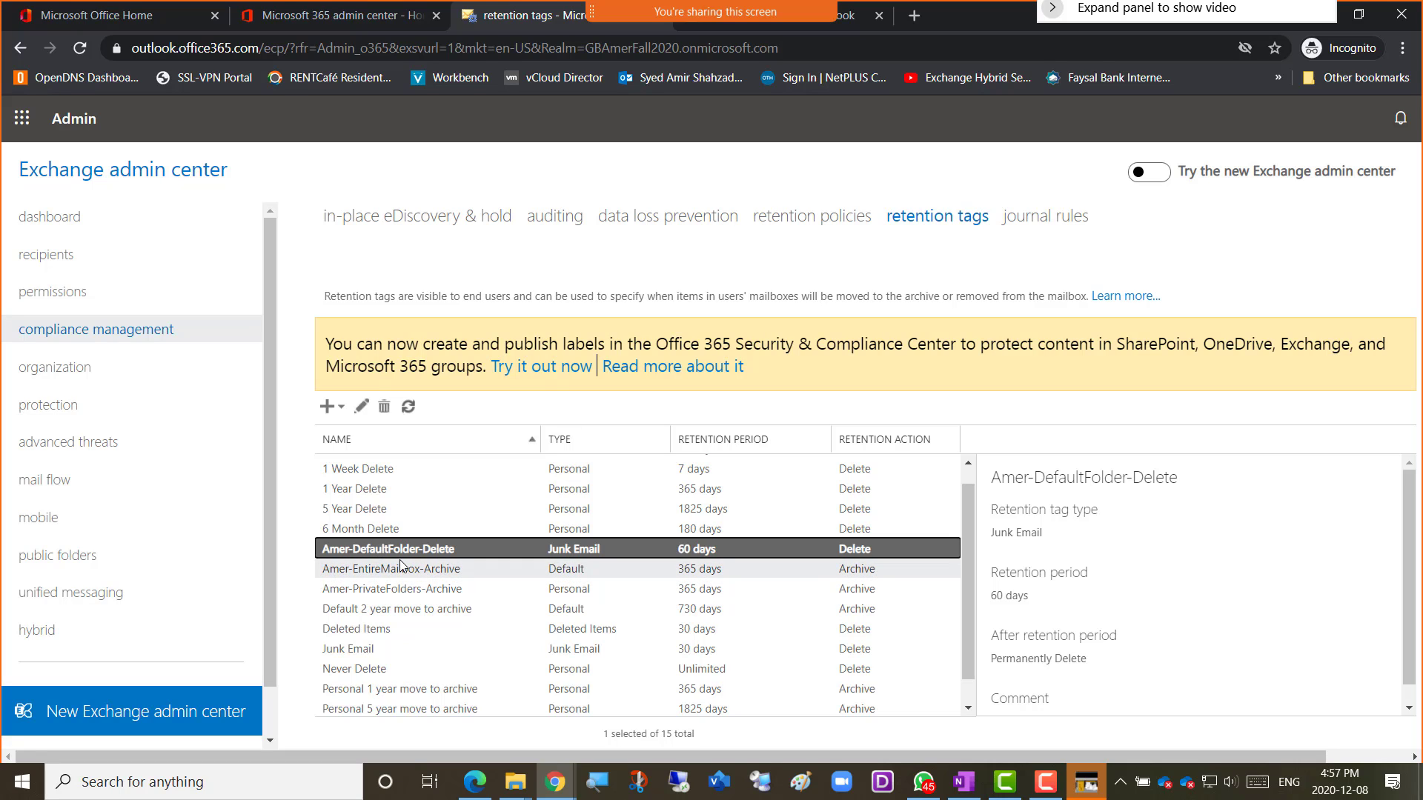
pyautogui.click(796, 224)
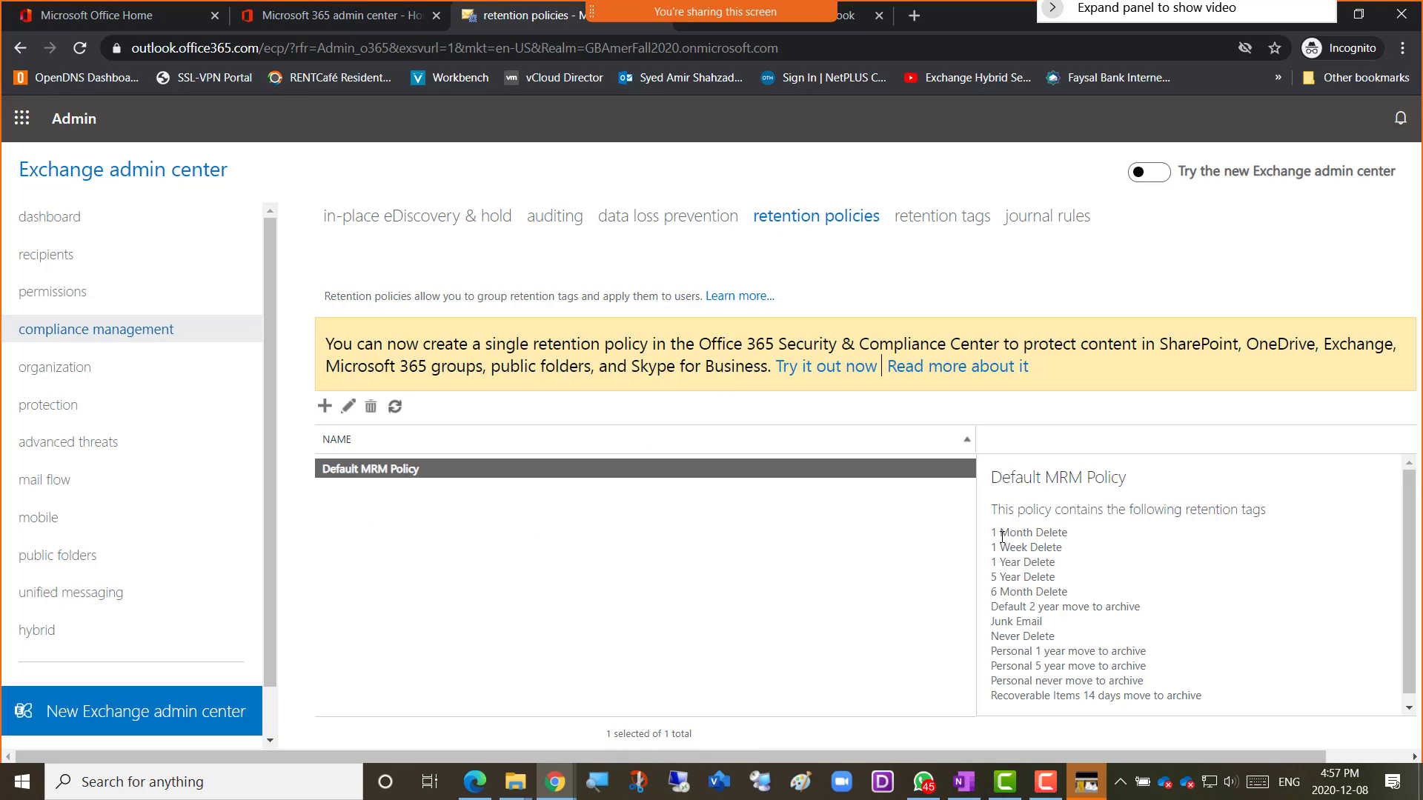
pyautogui.moveTo(1001, 537); pyautogui.dragTo(1079, 673)
pyautogui.click(385, 572)
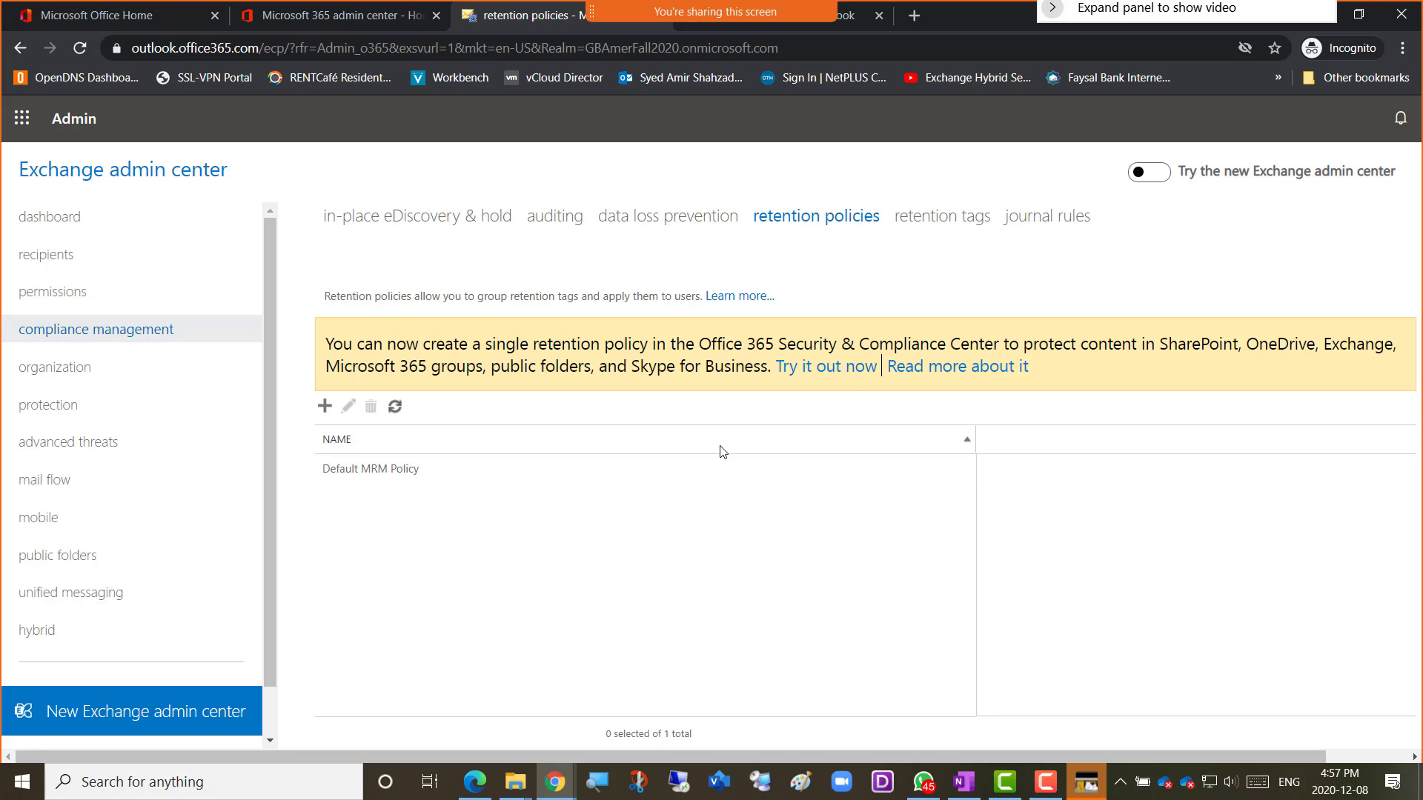
pyautogui.click(940, 221)
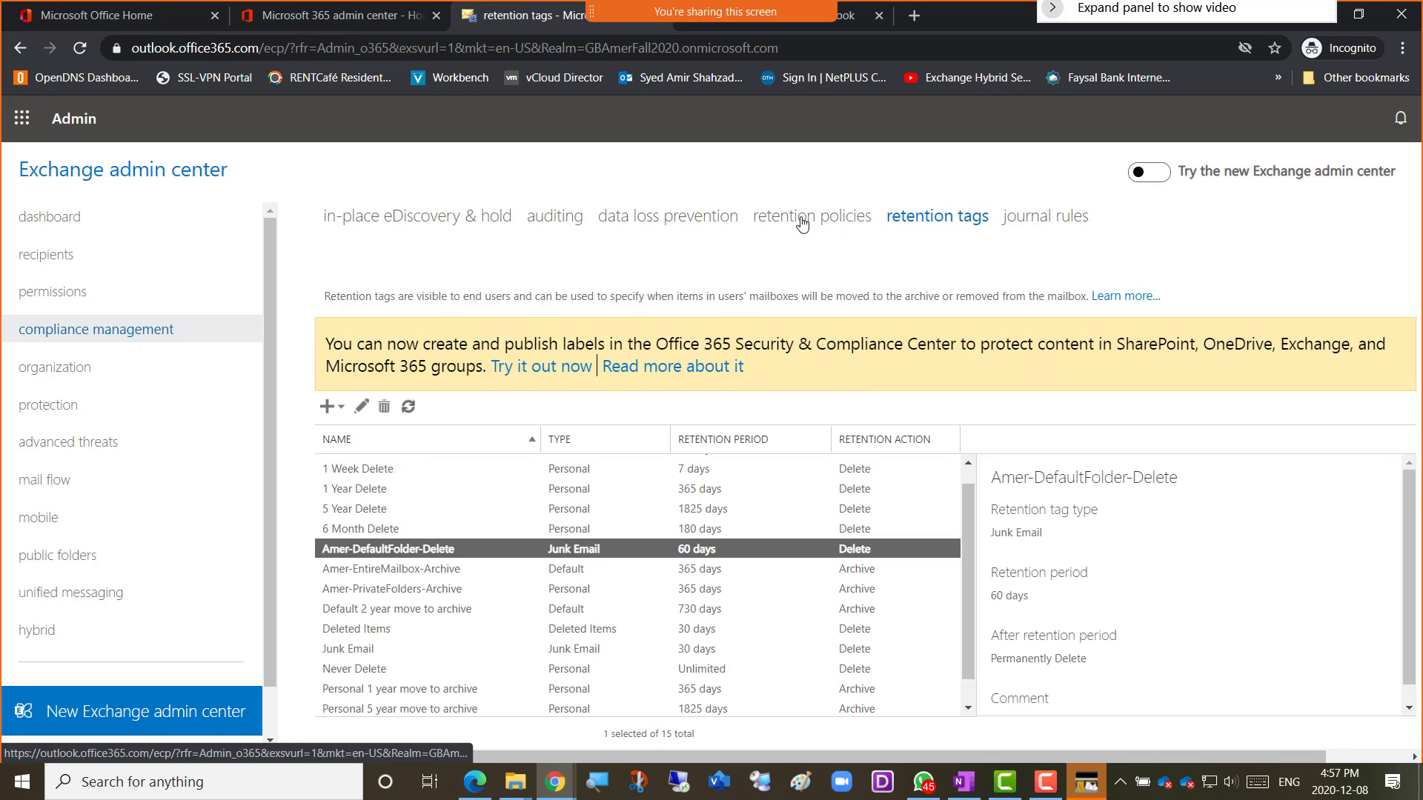
pyautogui.click(802, 224)
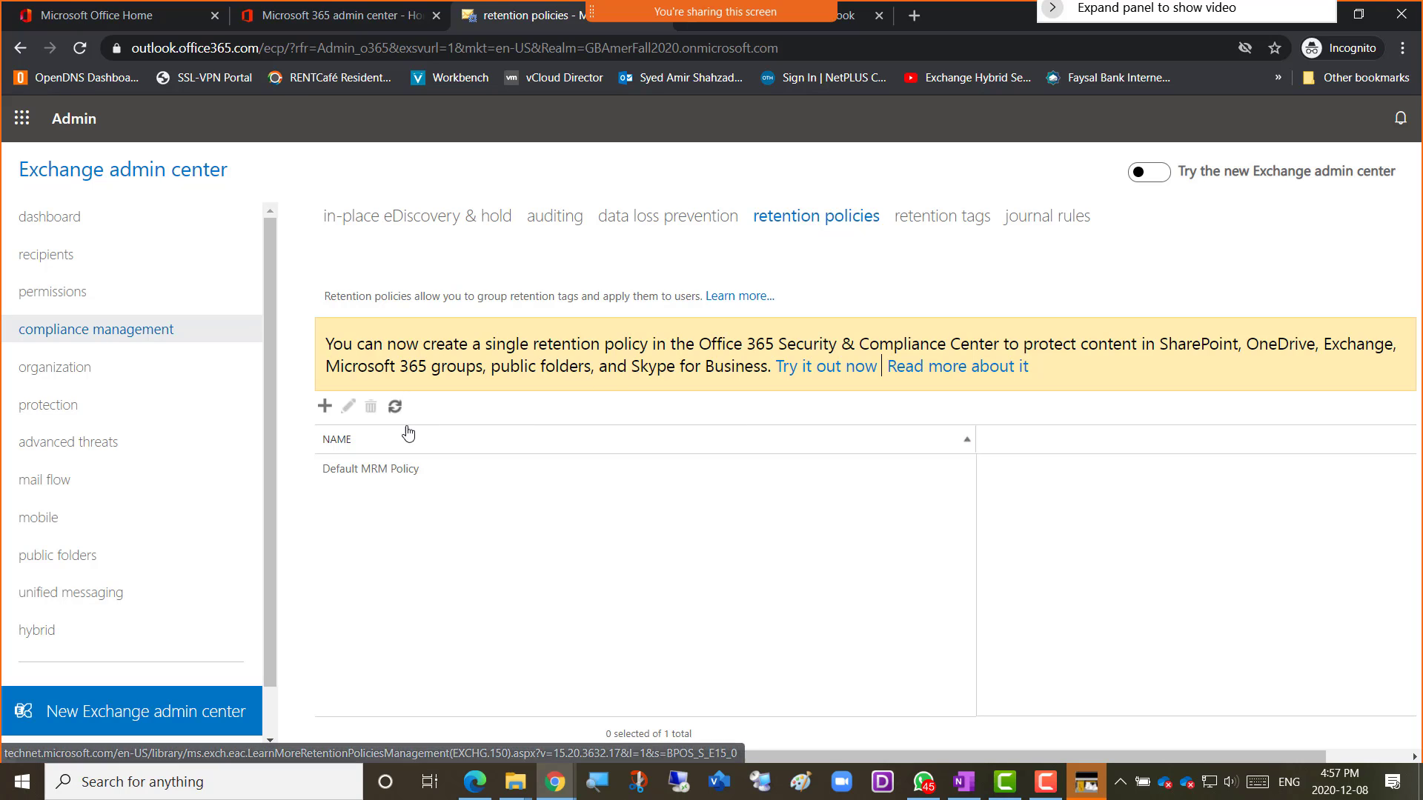
pyautogui.click(325, 407)
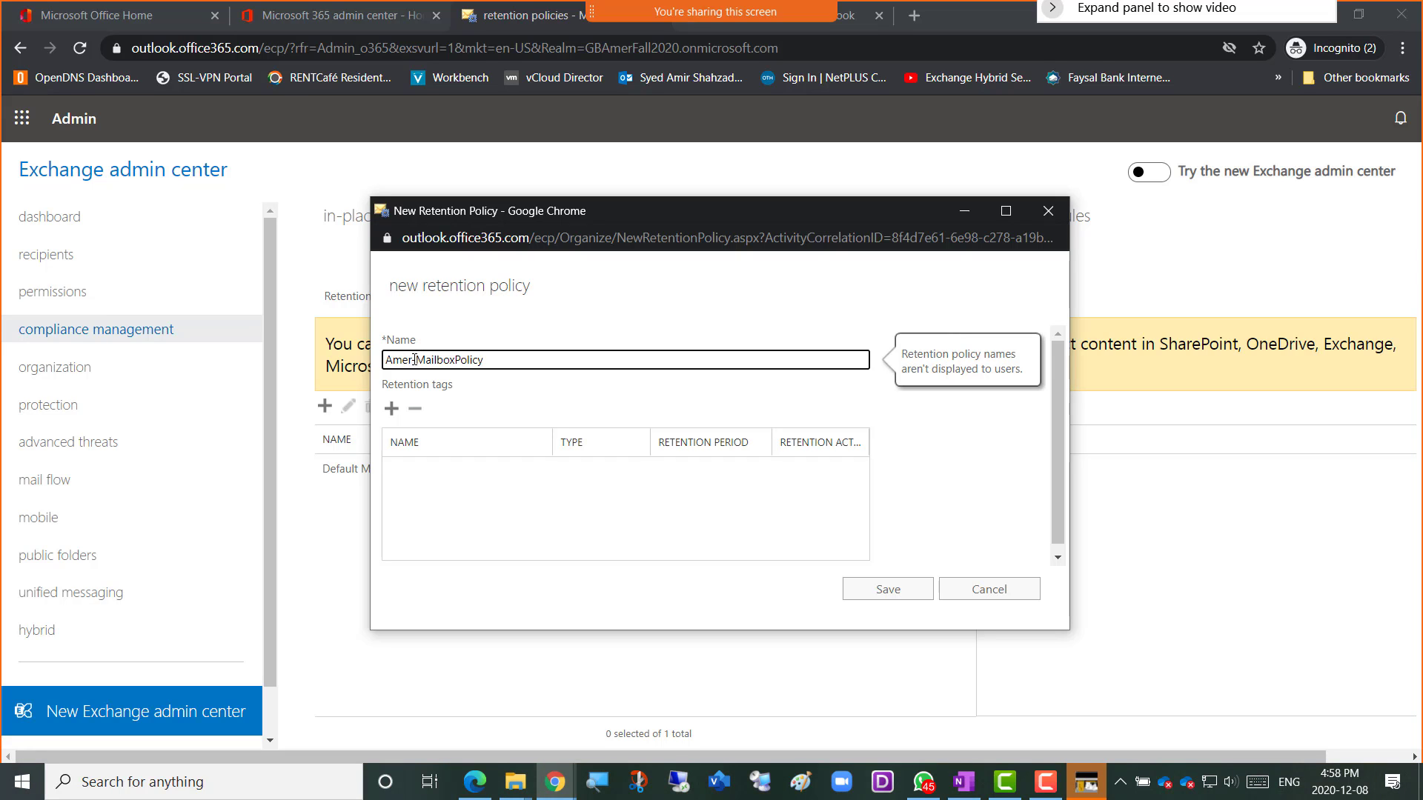
pyautogui.click(414, 360)
pyautogui.write('-')
pyautogui.click(960, 589)
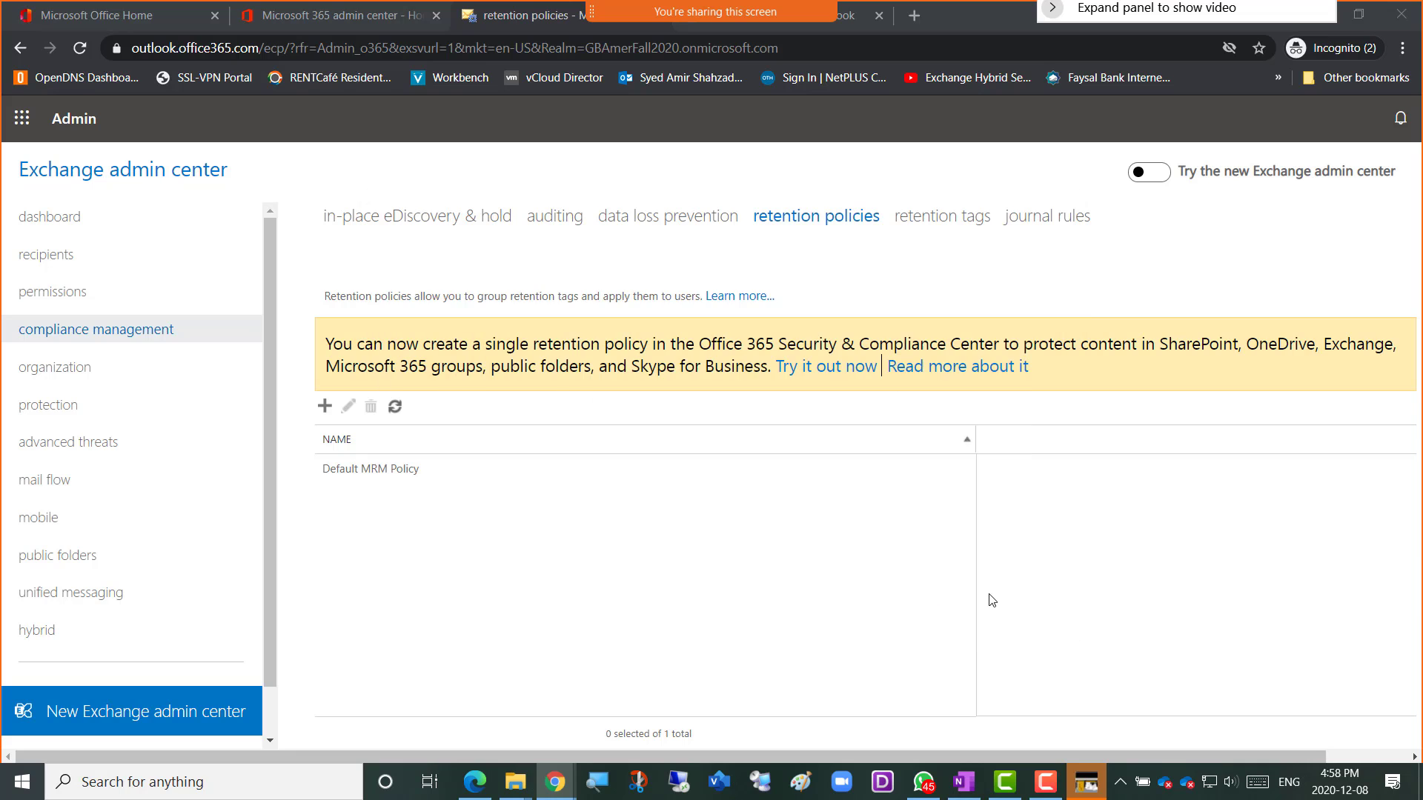
pyautogui.click(930, 224)
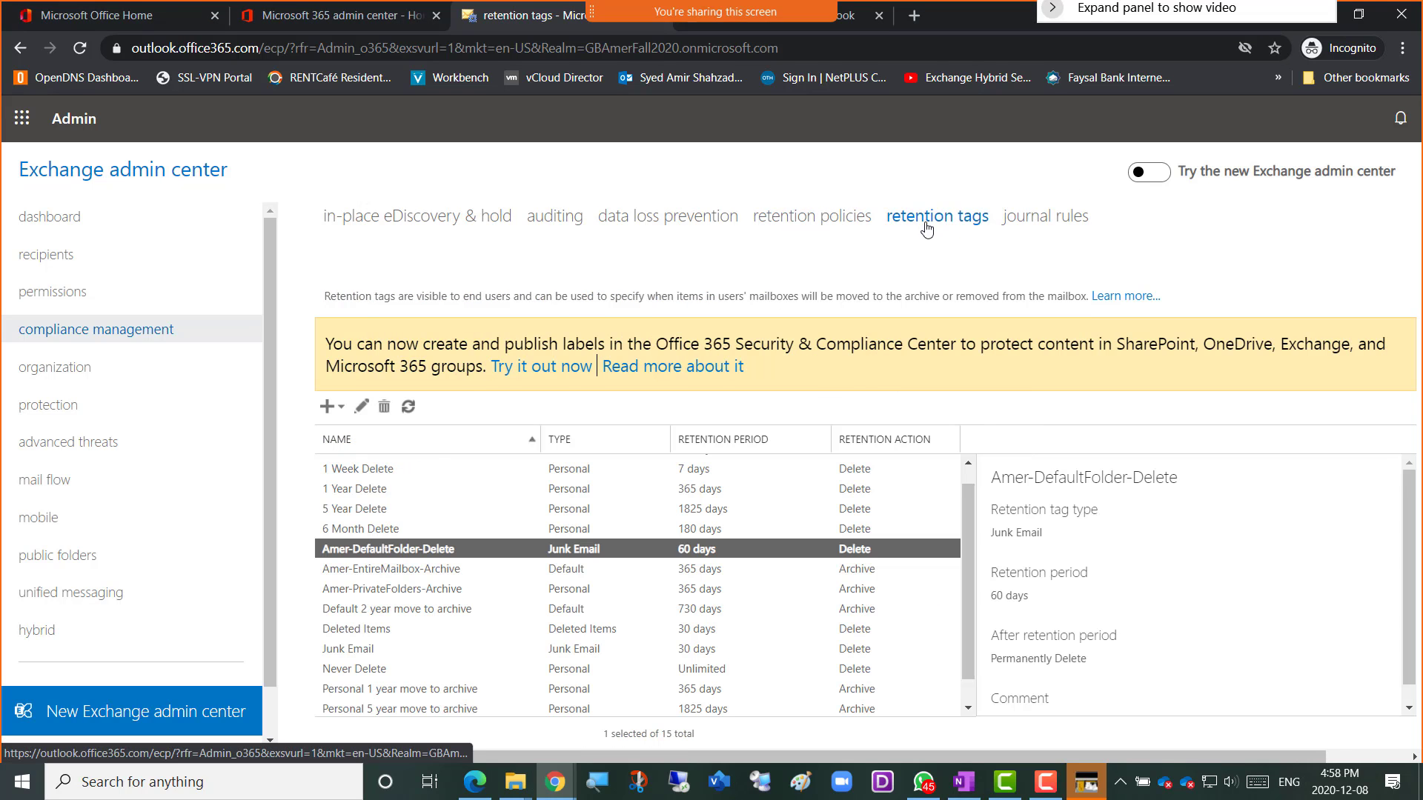
pyautogui.click(805, 221)
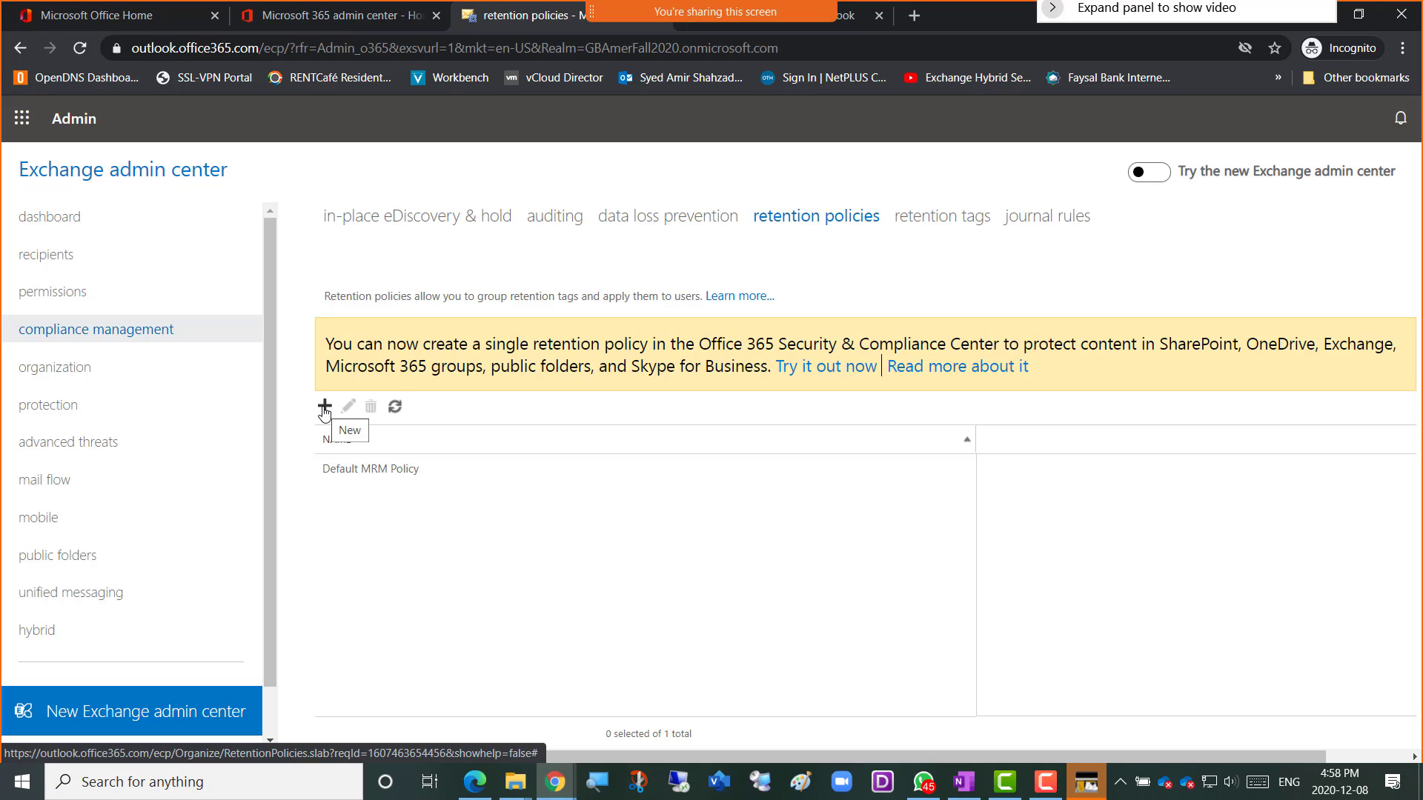
pyautogui.press('XF86AudioRaiseVolume')
pyautogui.press('XF86AudioRaiseVolume')
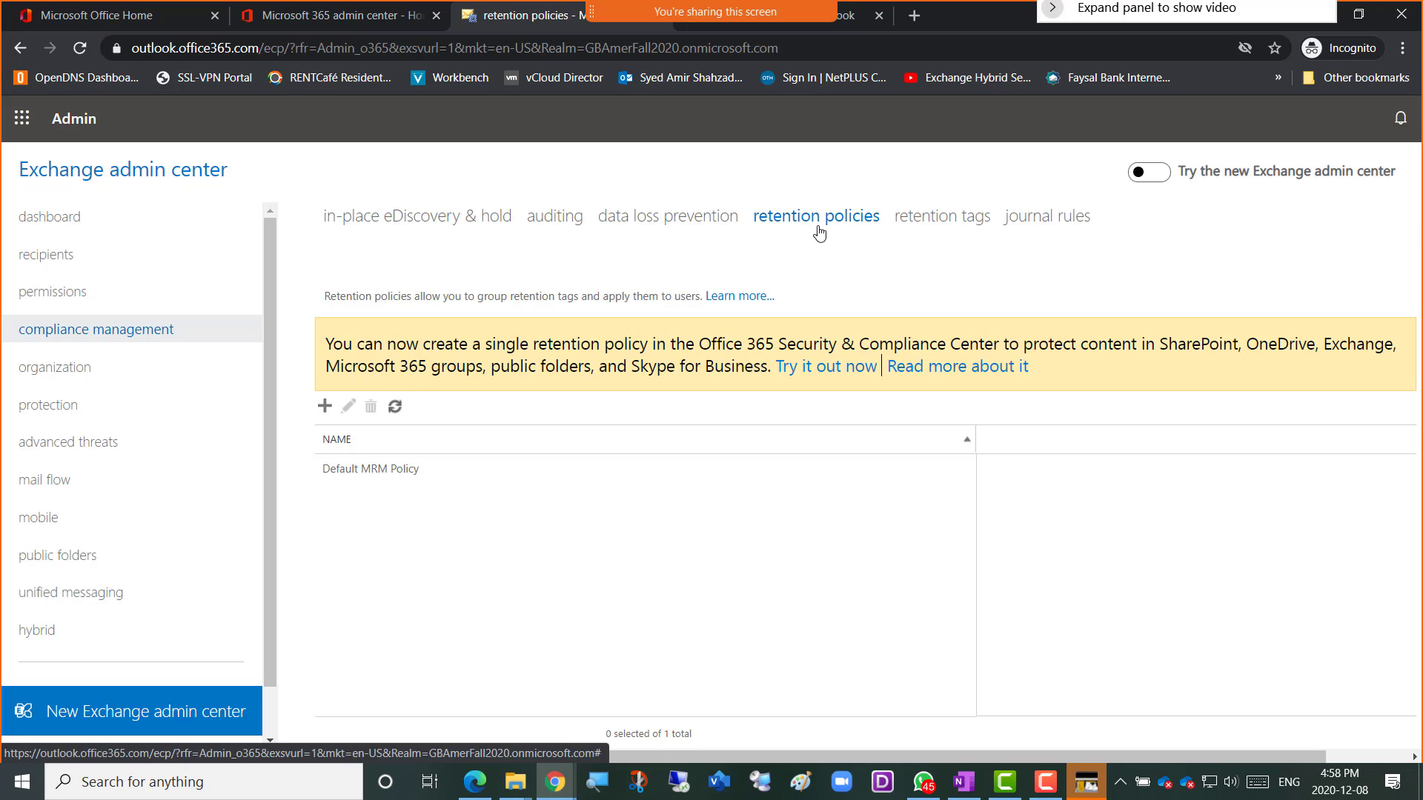
# Start a new retention policy named Amer-MailboxPolicy and bring up its retention tag picker.
pyautogui.click(325, 406)
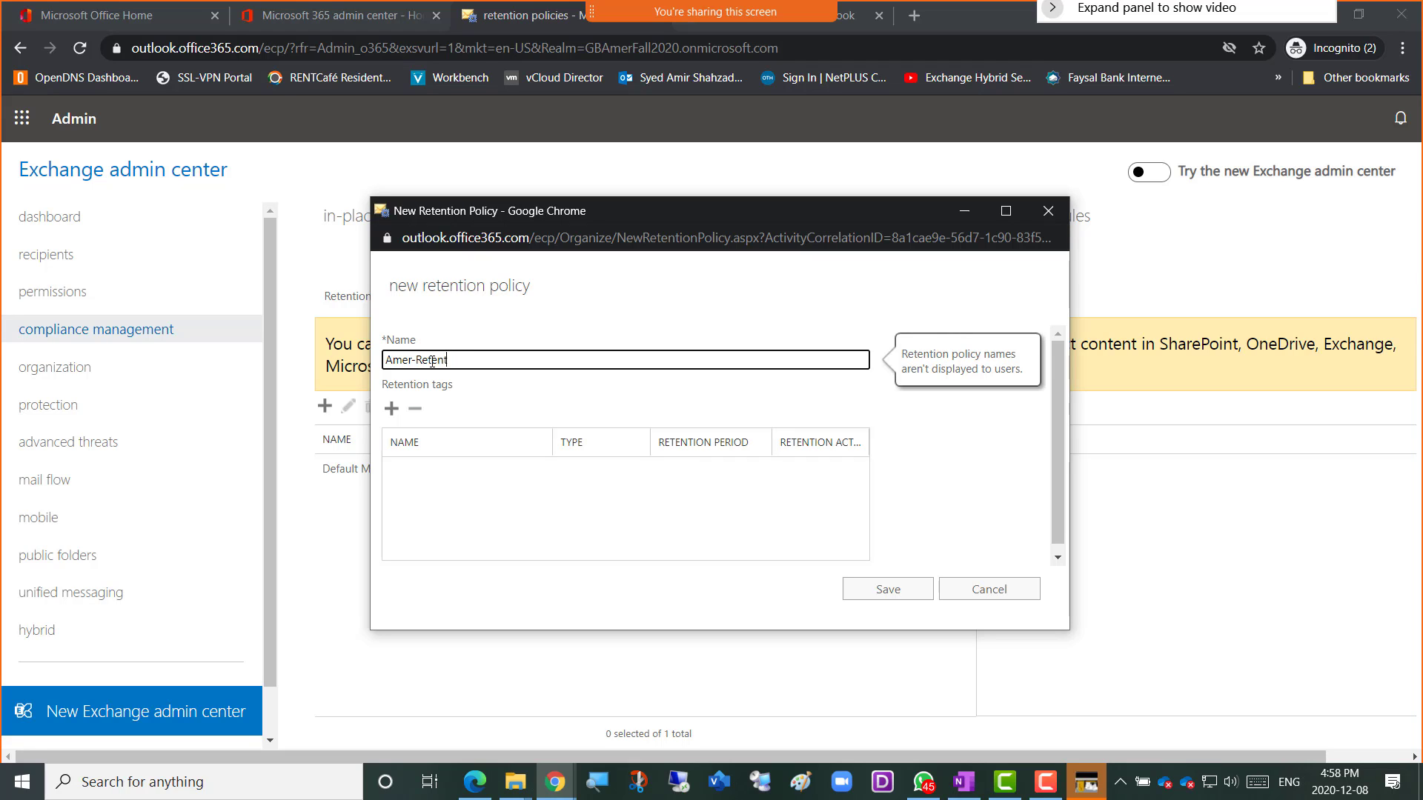
pyautogui.press('BackSpace')
pyautogui.write('MailboxPolicy')
pyautogui.click(392, 409)
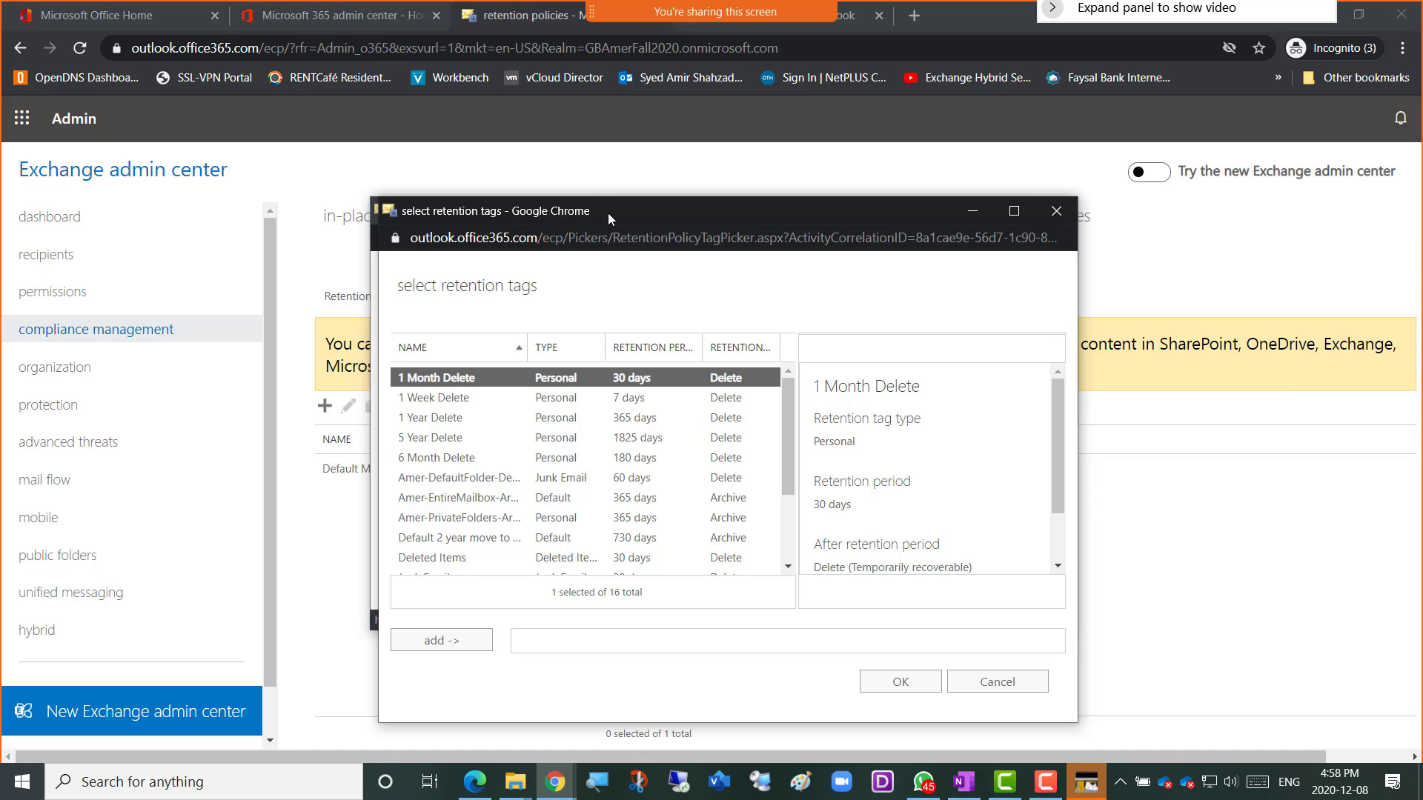
# Add Amer-DefaultFolder-Delete, Amer-EntireMailbox-Archive and Amer-PrivateFolders-Archive to the policy's tags and confirm.
pyautogui.moveTo(608, 212); pyautogui.dragTo(878, 219)
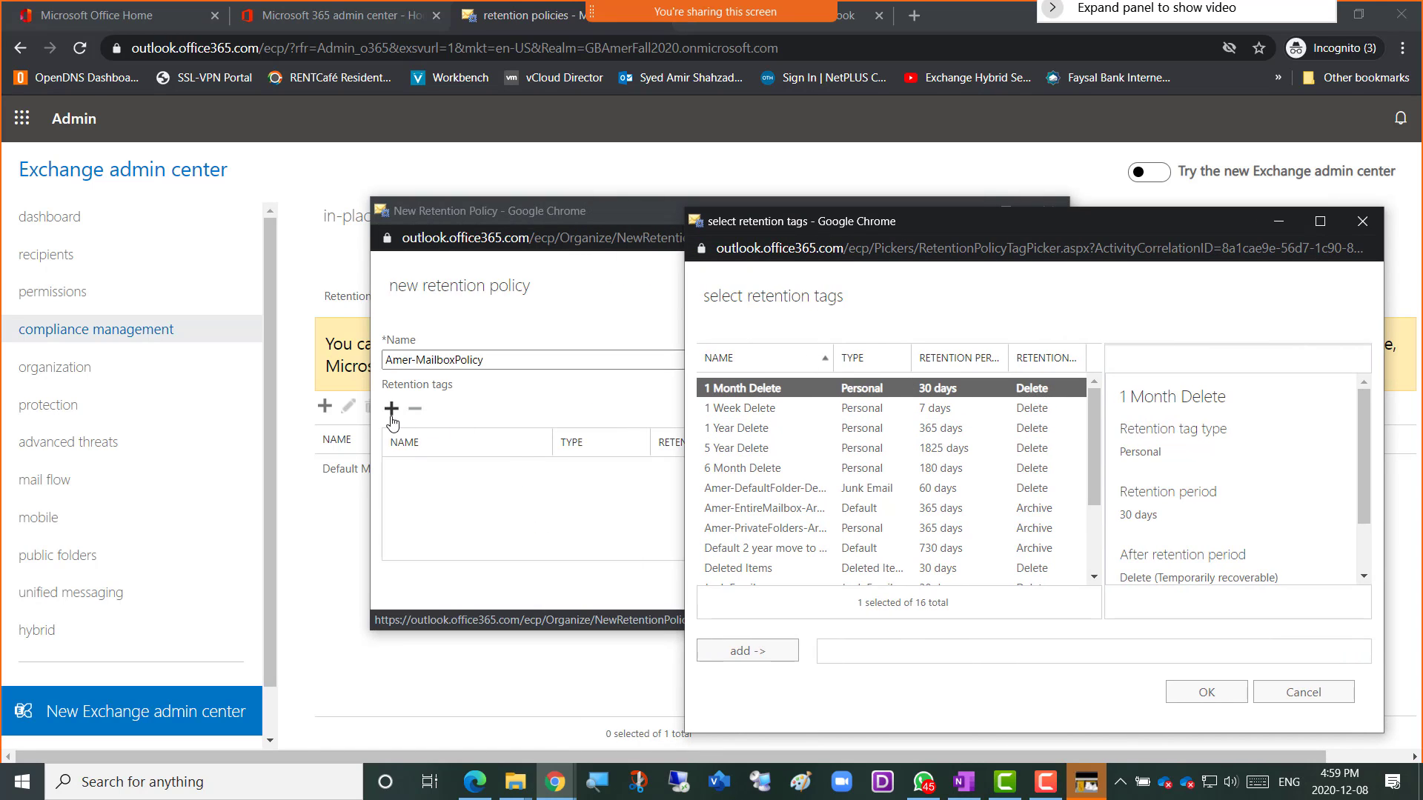
pyautogui.click(747, 495)
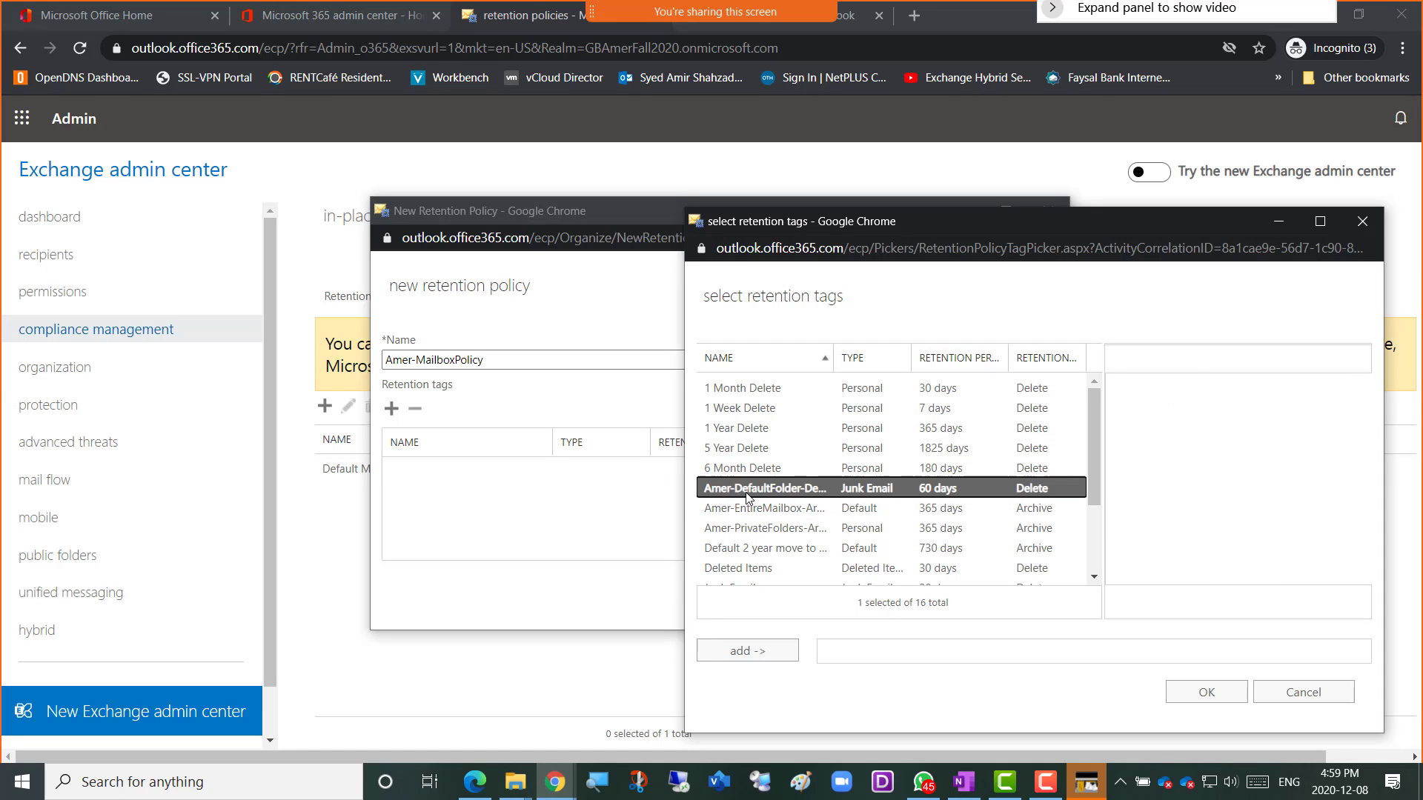
pyautogui.click(761, 508)
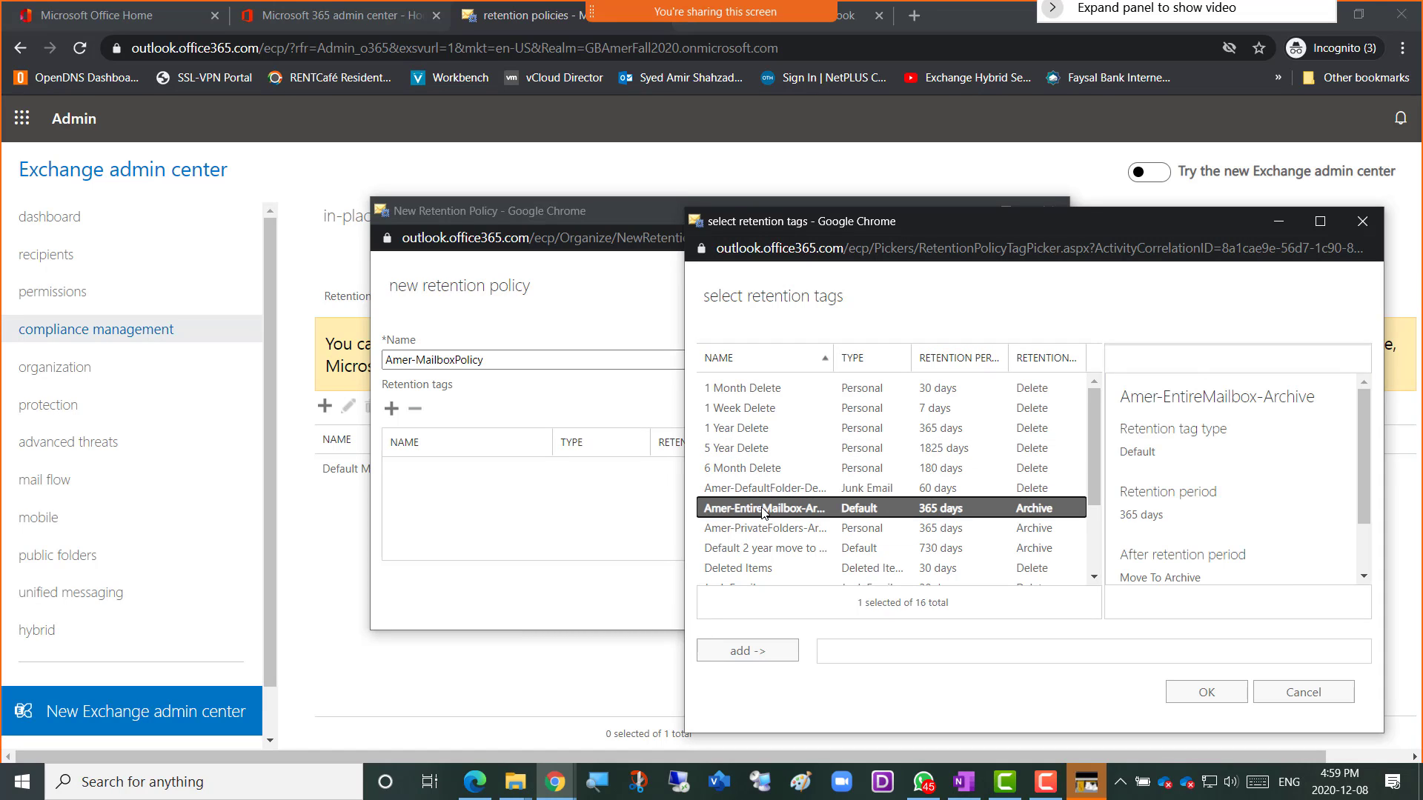
pyautogui.click(759, 531)
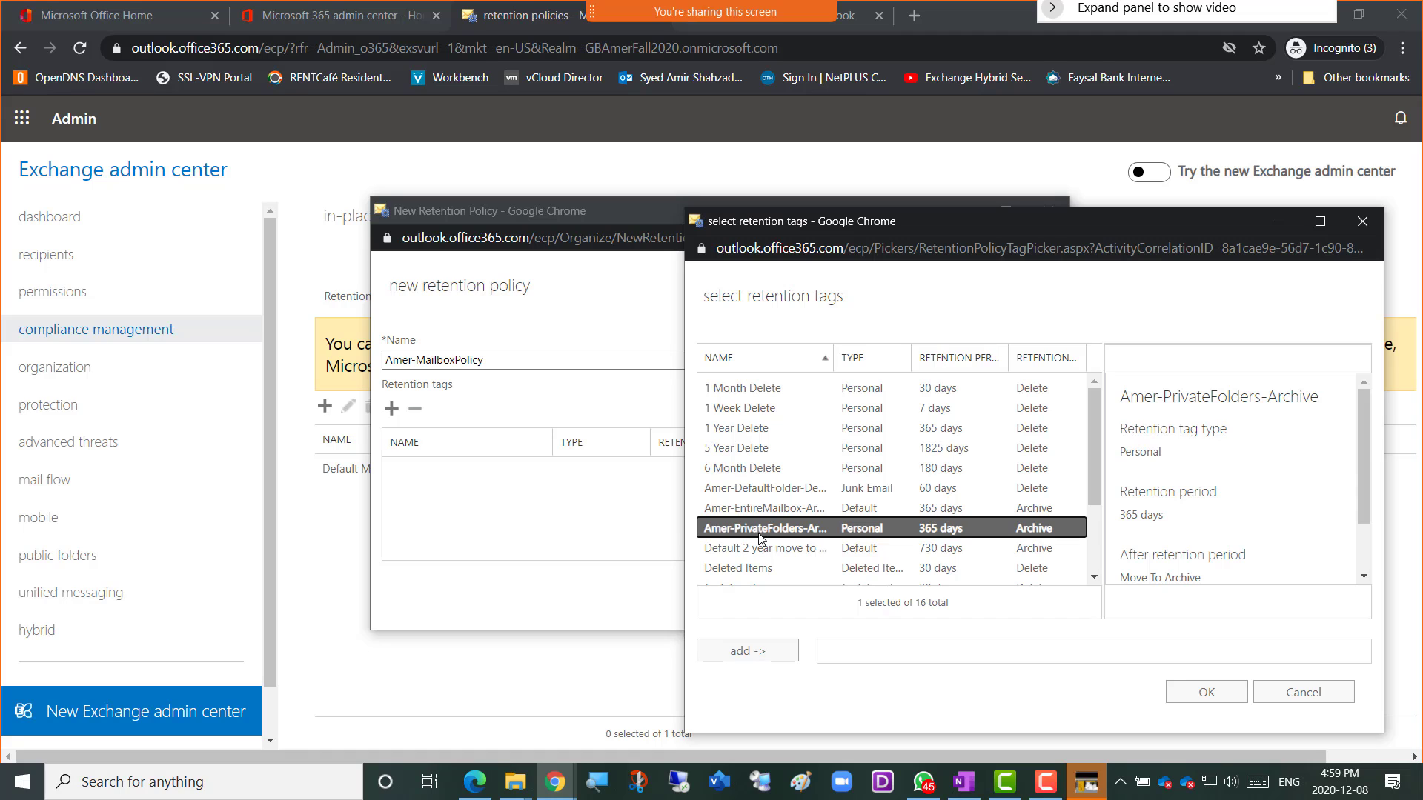
pyautogui.click(747, 491)
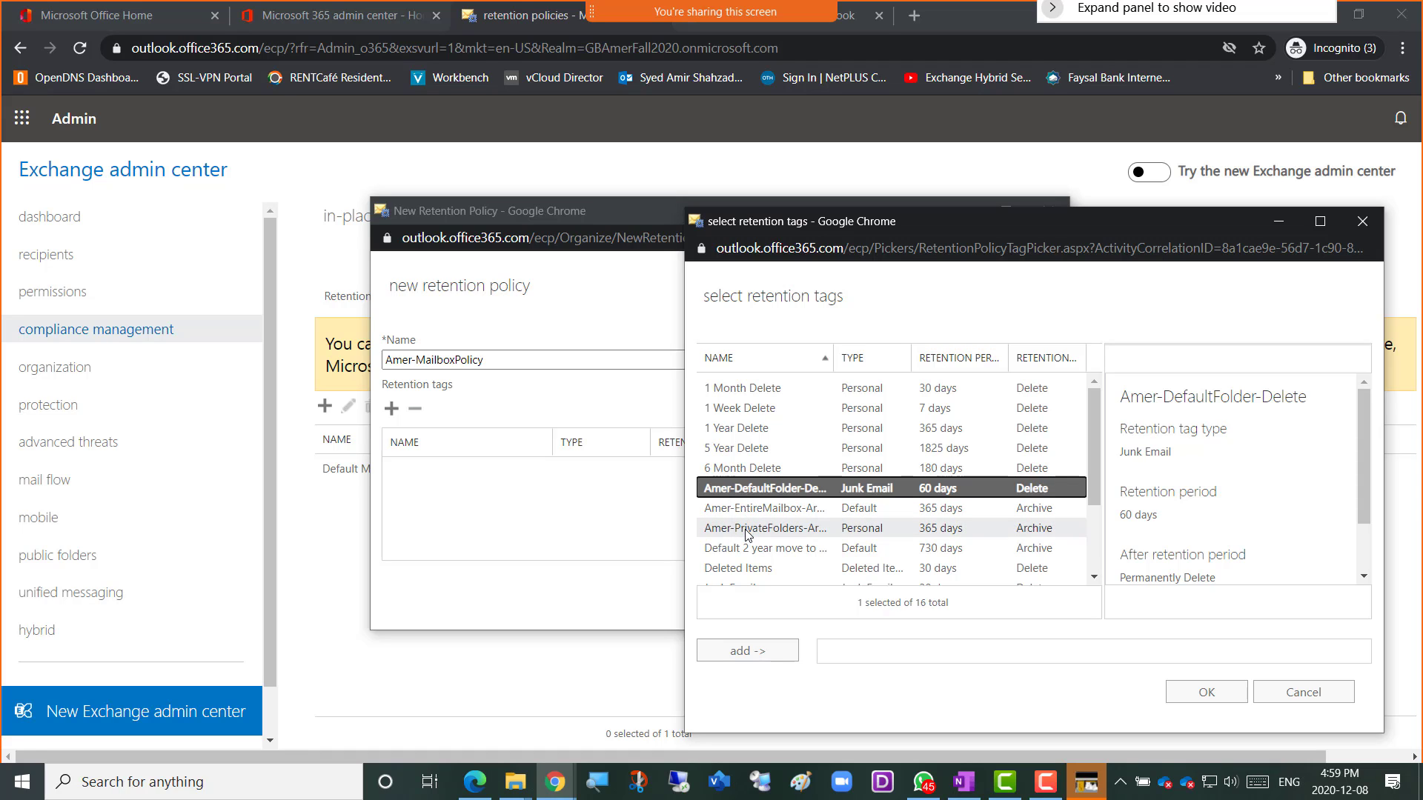
pyautogui.keyDown('shift'); pyautogui.click(747, 530); pyautogui.keyUp('shift')
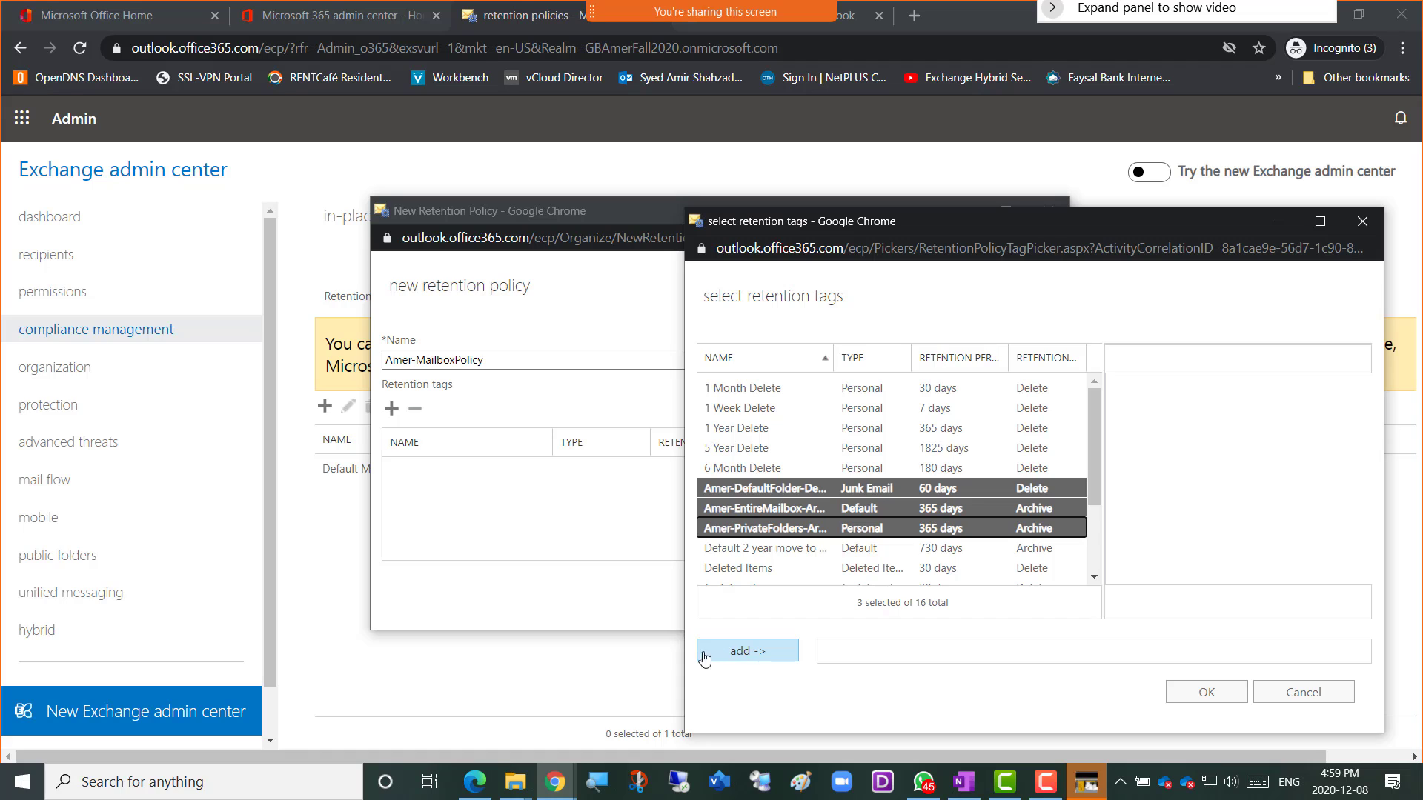
pyautogui.click(739, 655)
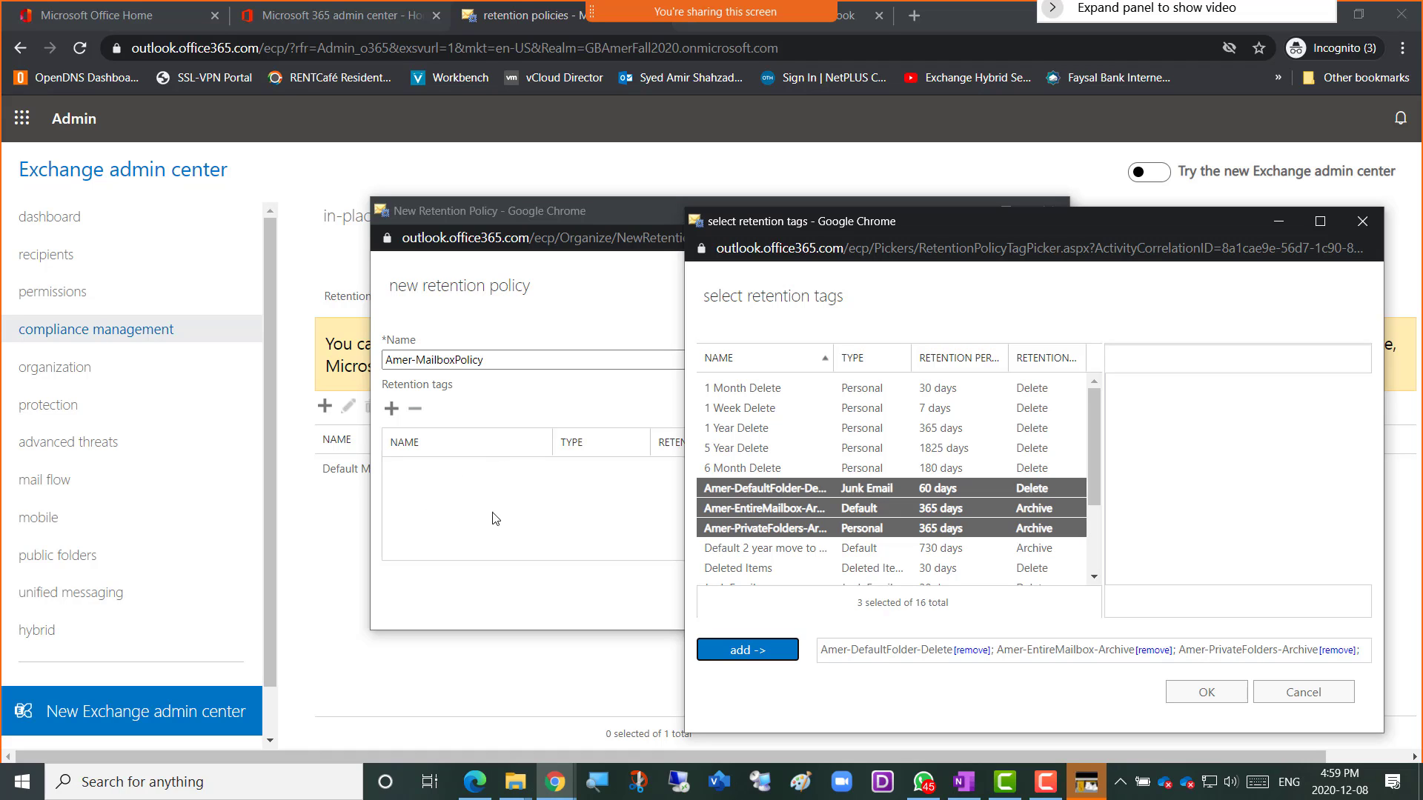
pyautogui.click(1188, 701)
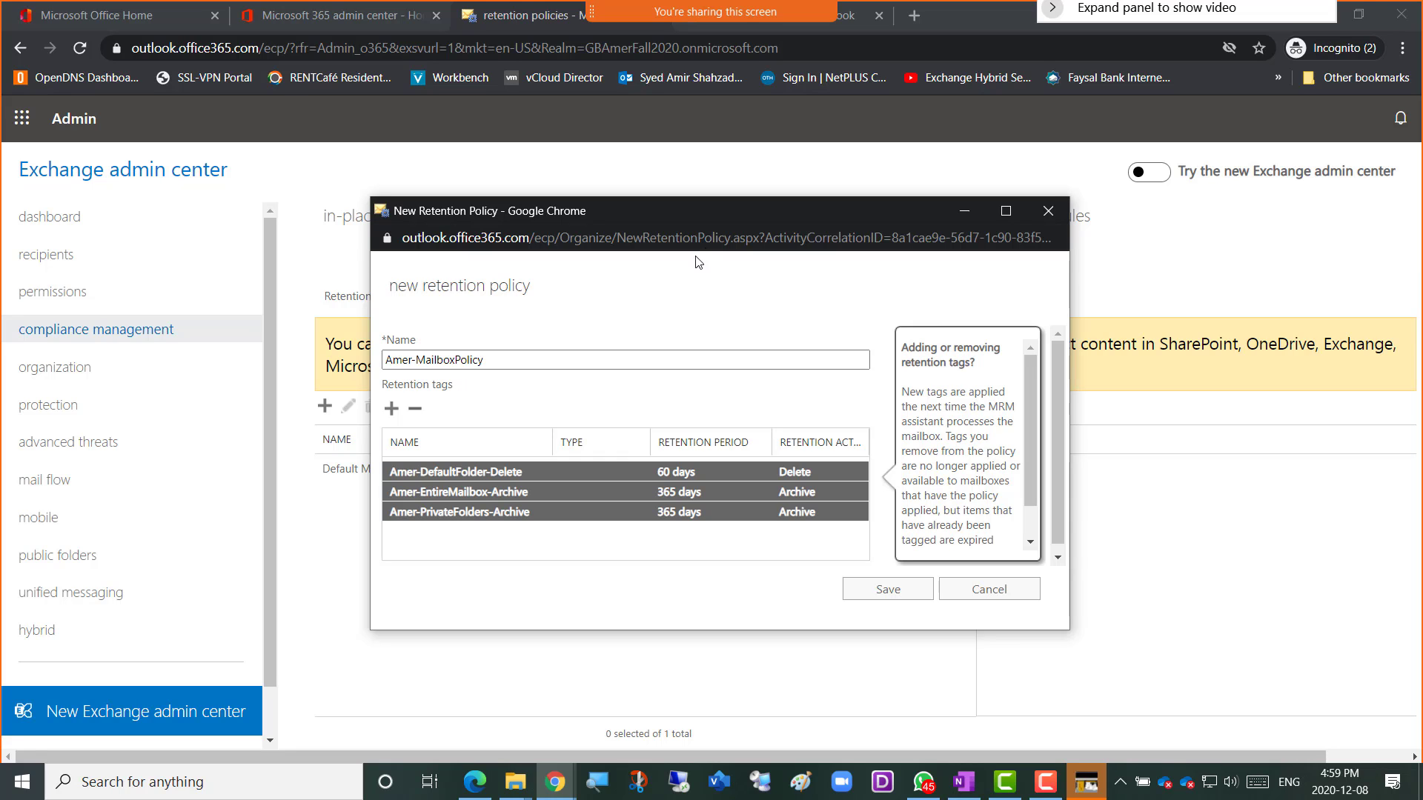
# Save Amer-MailboxPolicy and acknowledge the successful-save message.
pyautogui.moveTo(741, 209); pyautogui.dragTo(758, 276)
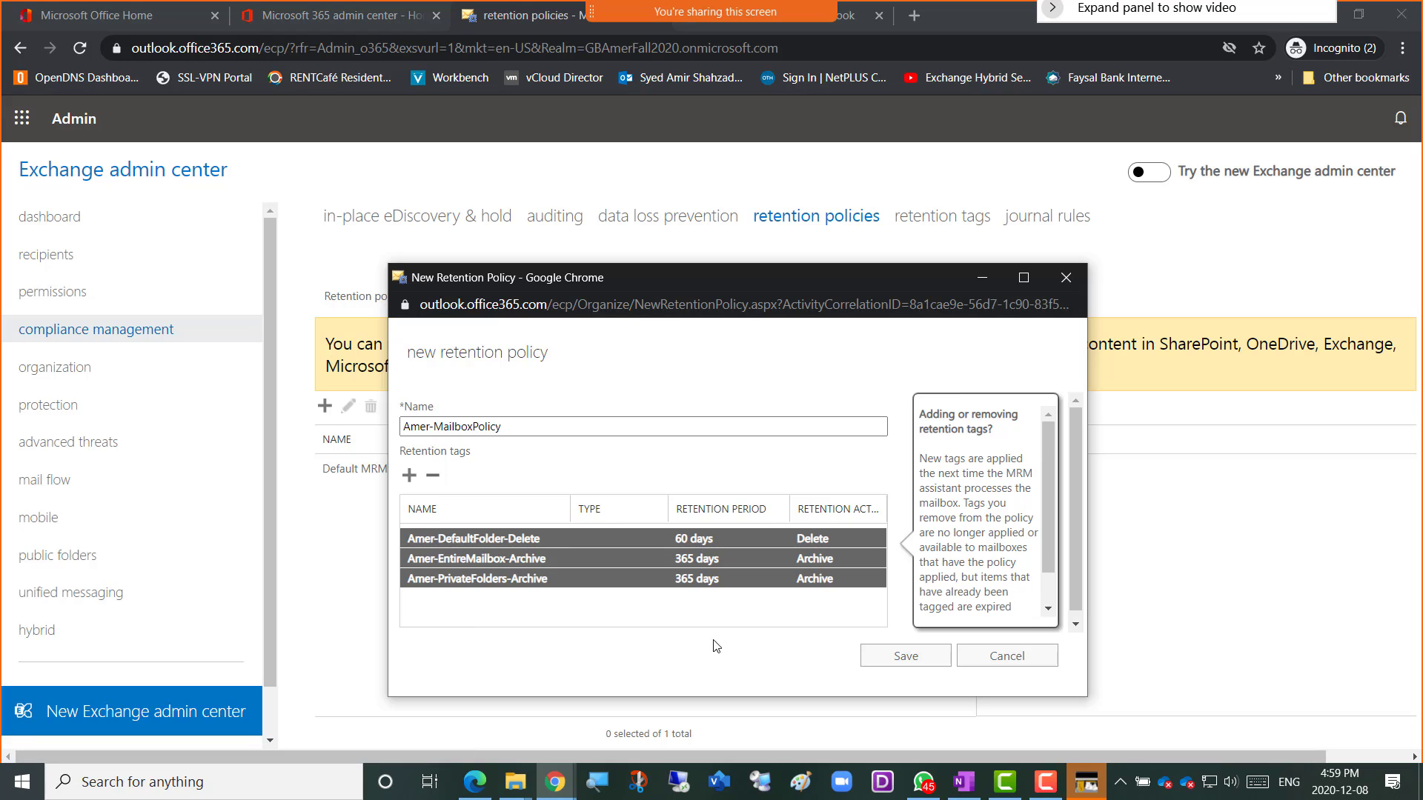
pyautogui.click(883, 659)
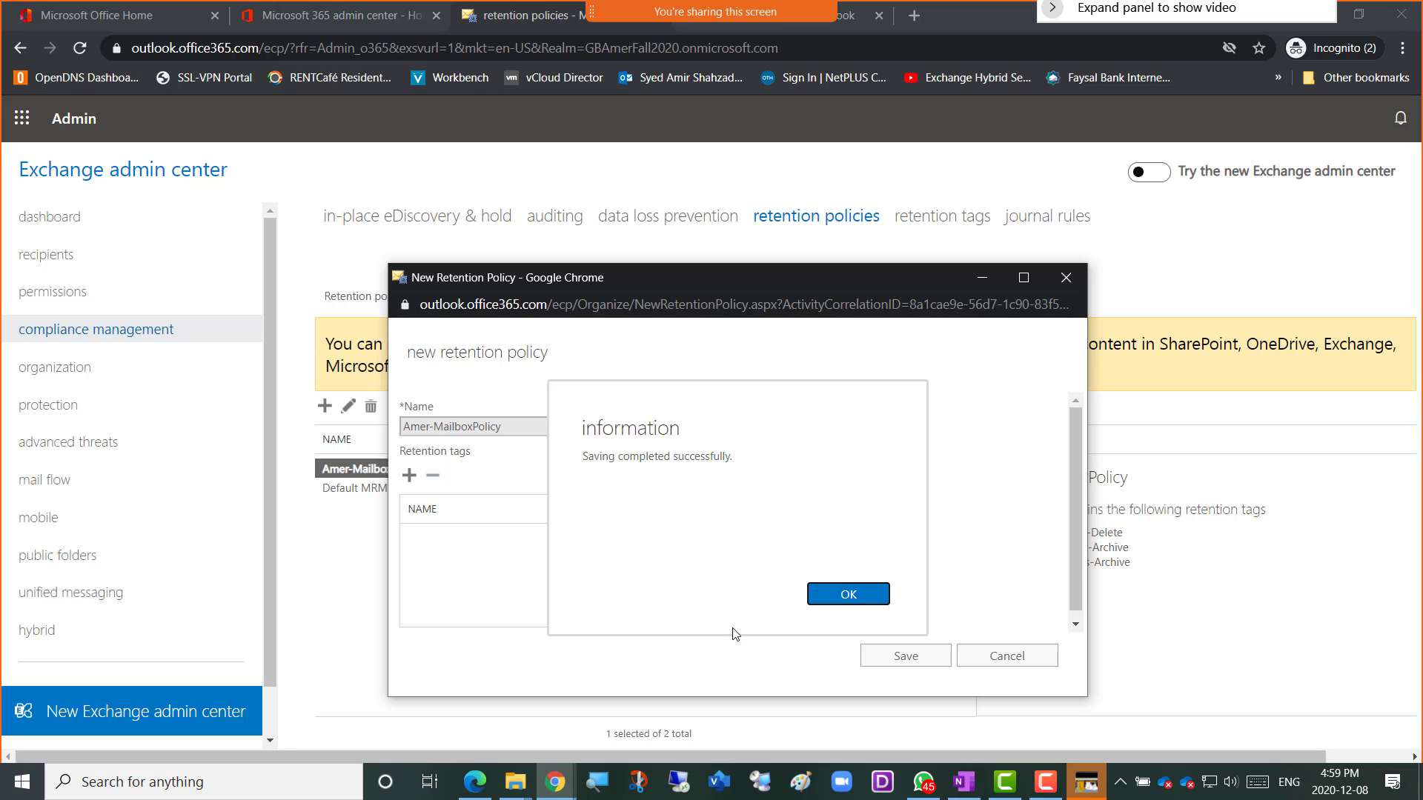
pyautogui.click(847, 602)
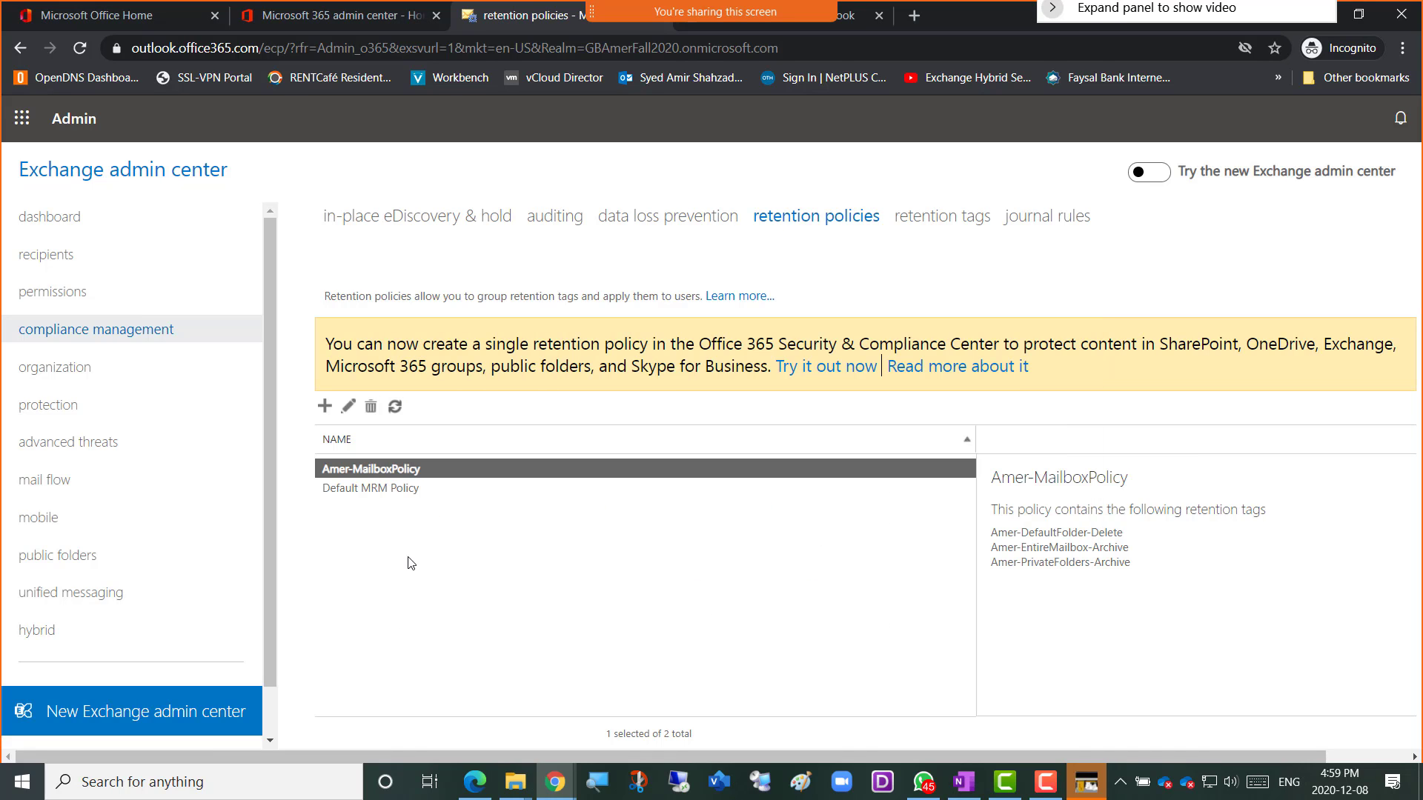
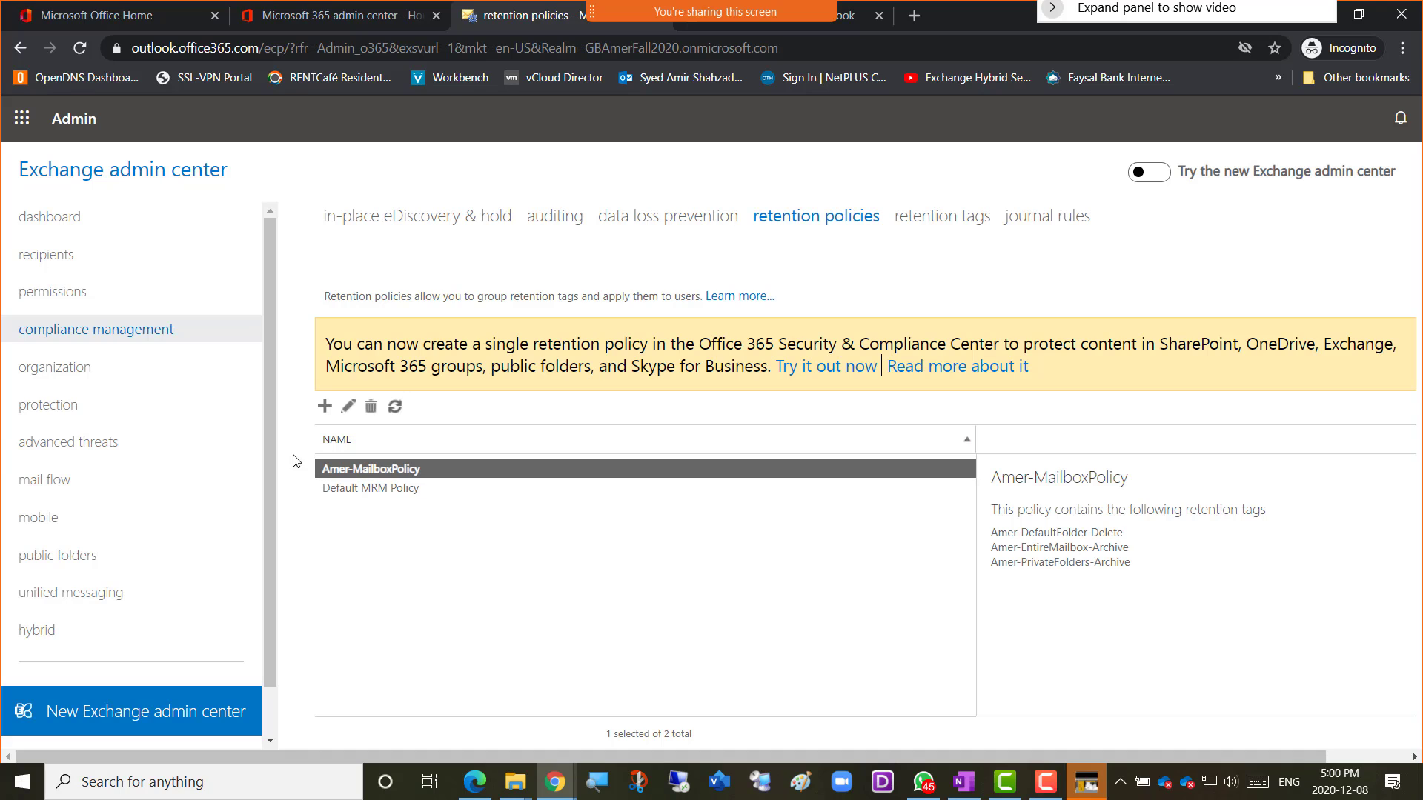
# Go to recipients' mailboxes and select the third of the seven user mailboxes.
pyautogui.click(50, 260)
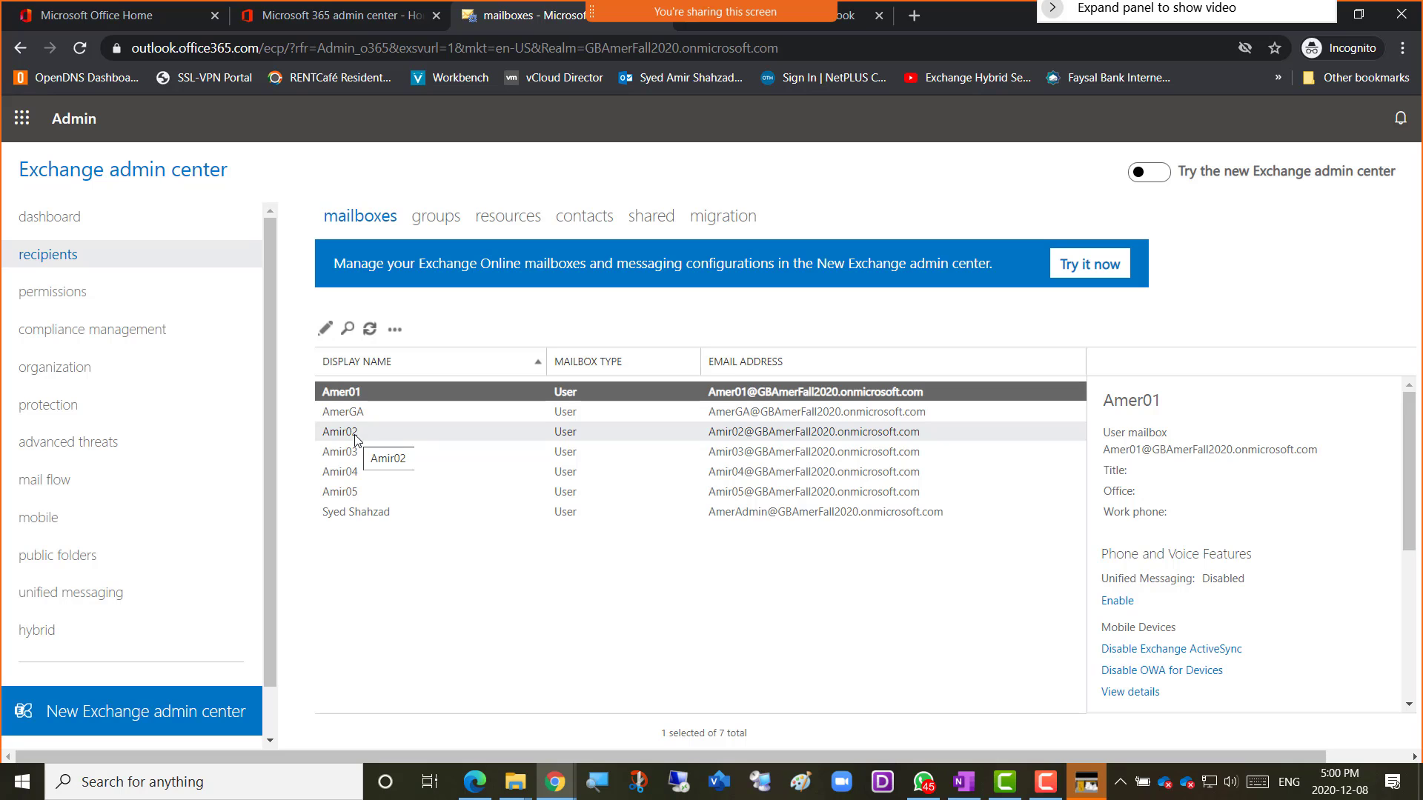
pyautogui.click(357, 439)
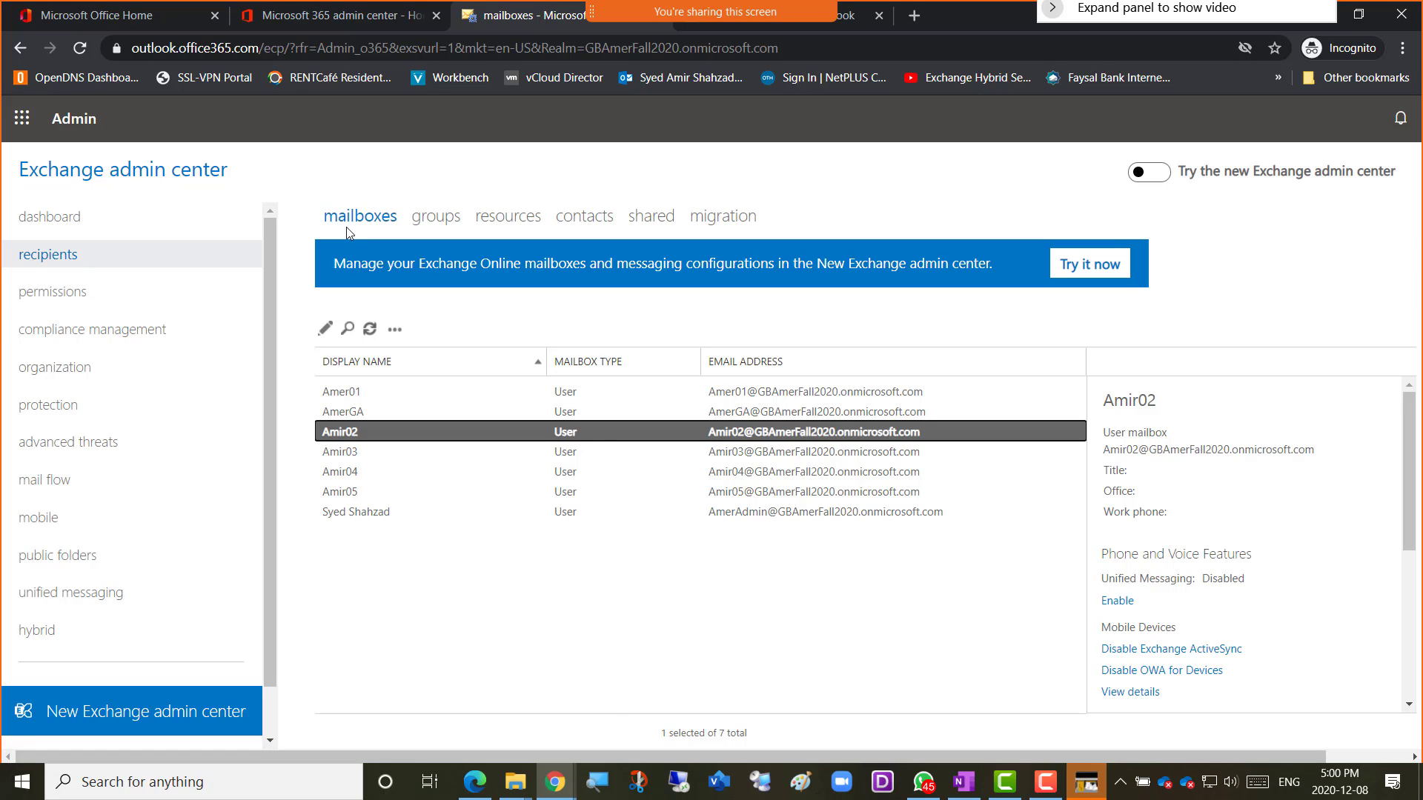
# Change the third mailbox's retention policy from Default MRM Policy to Amer-MailboxPolicy and save.
pyautogui.click(326, 330)
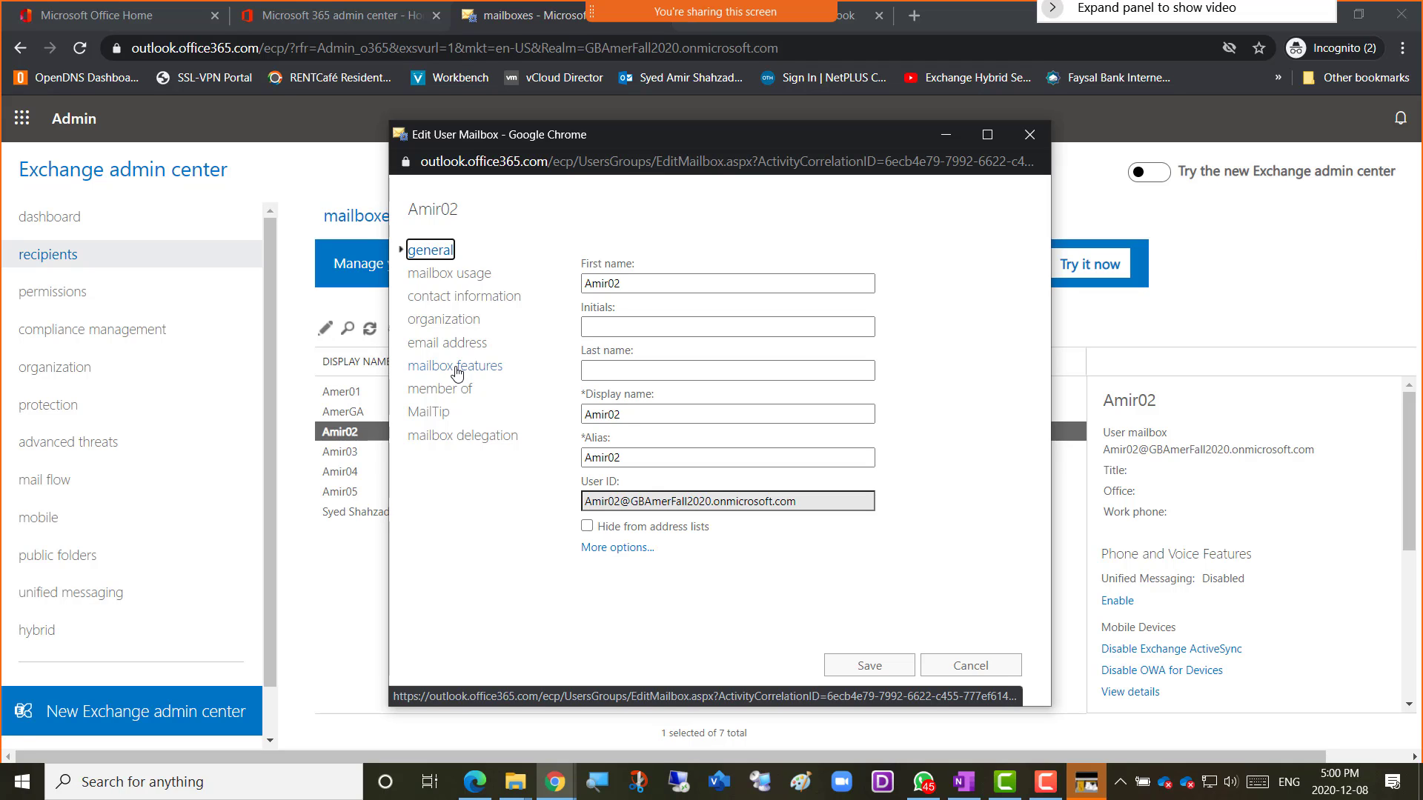
pyautogui.click(459, 371)
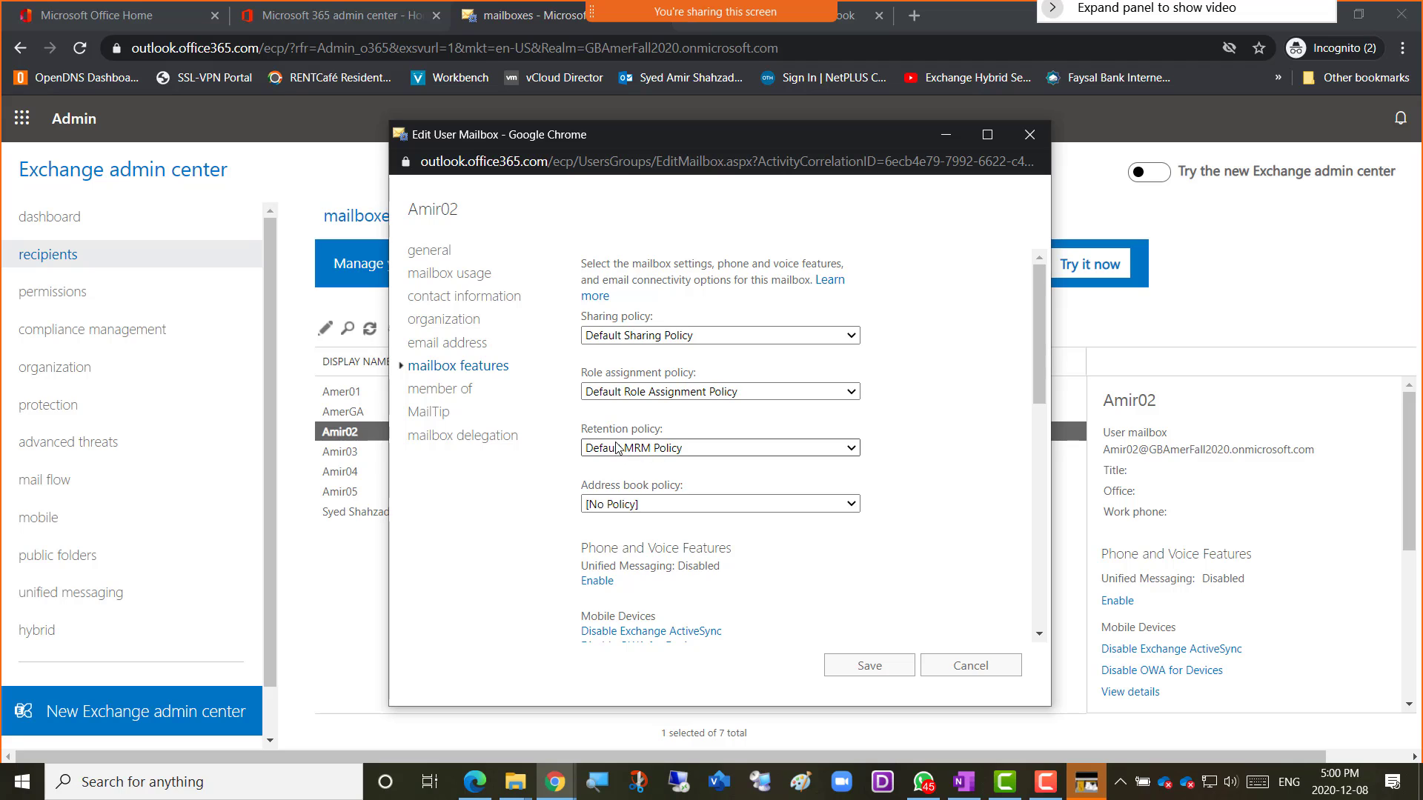
pyautogui.click(851, 449)
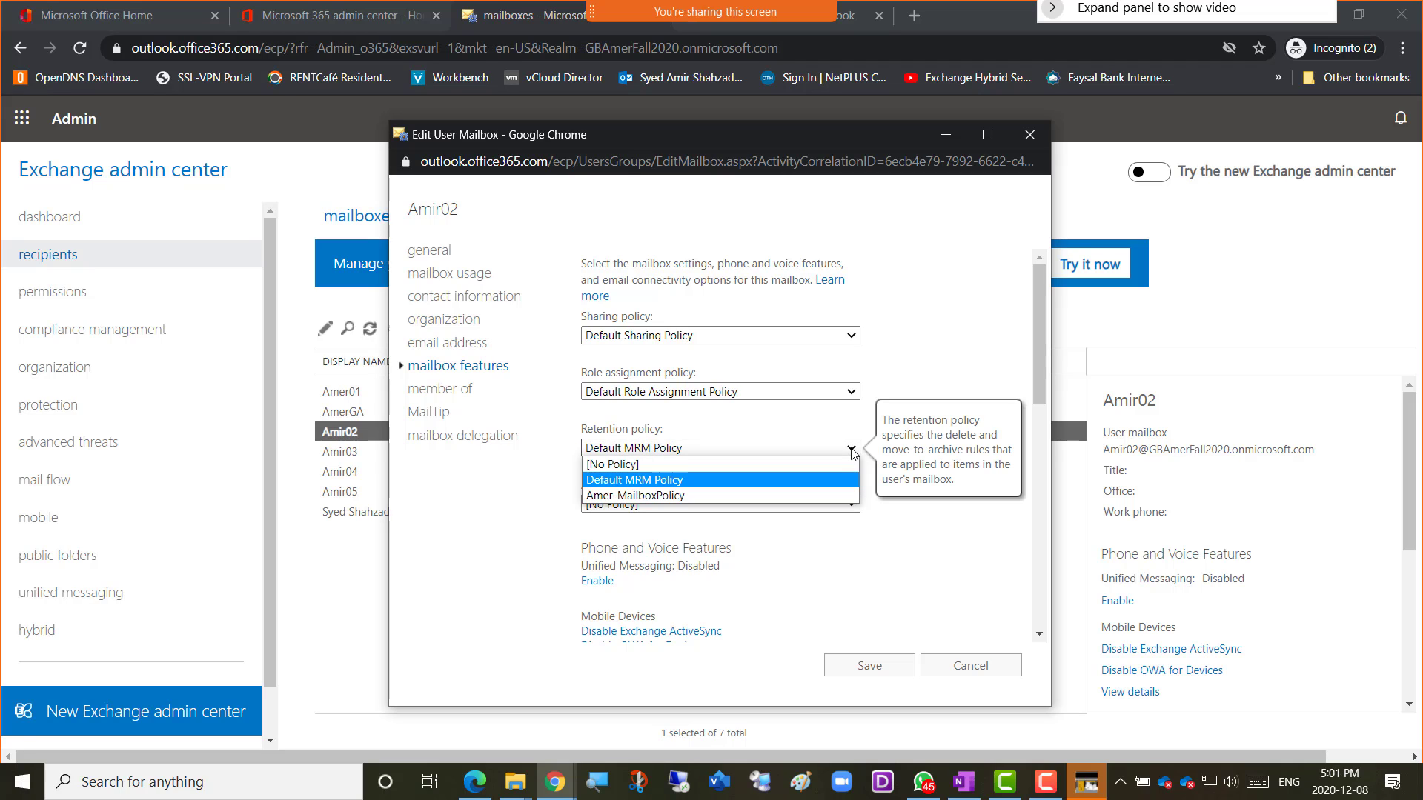
pyautogui.click(773, 495)
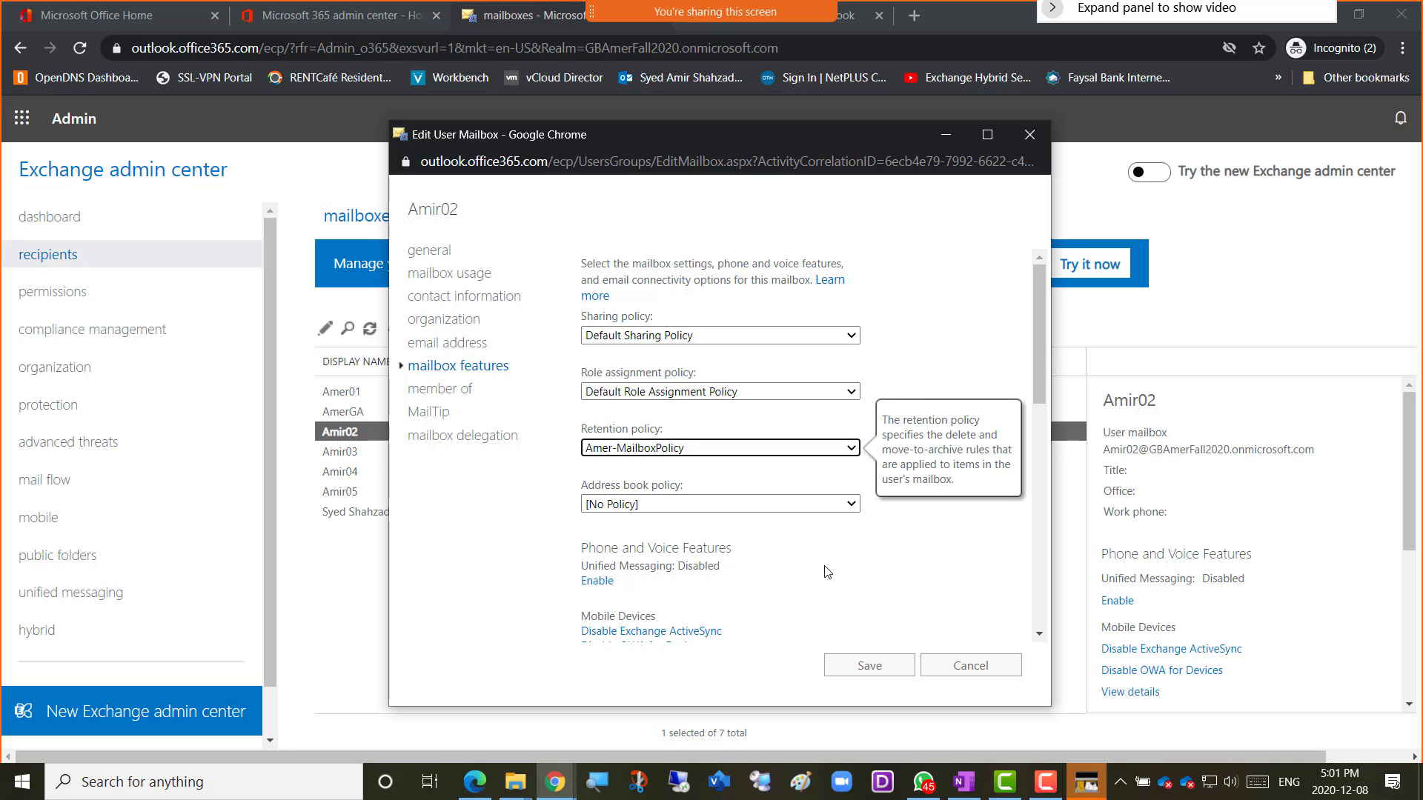
pyautogui.click(871, 672)
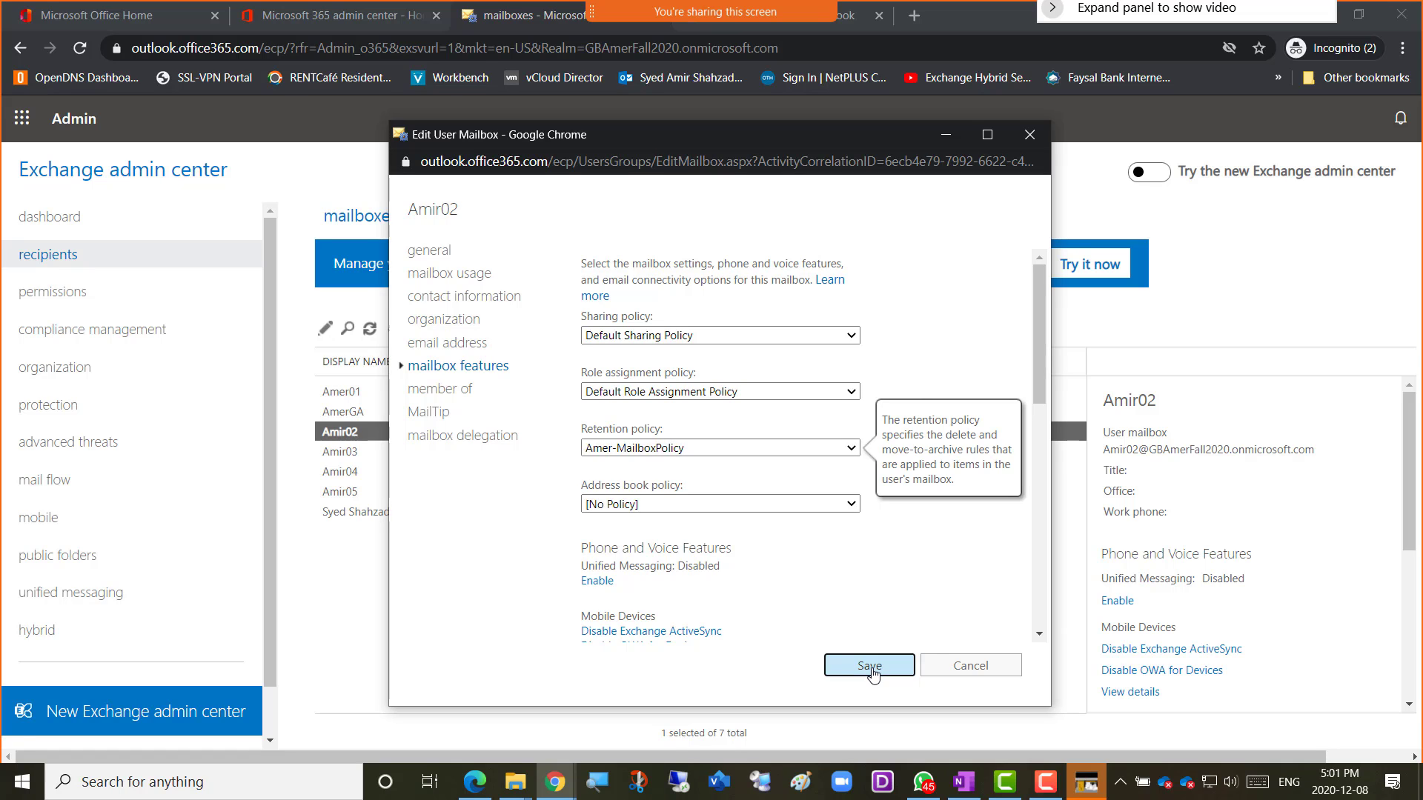
# Close the mailbox editor and open the journal rules tab under compliance management.
pyautogui.click(841, 533)
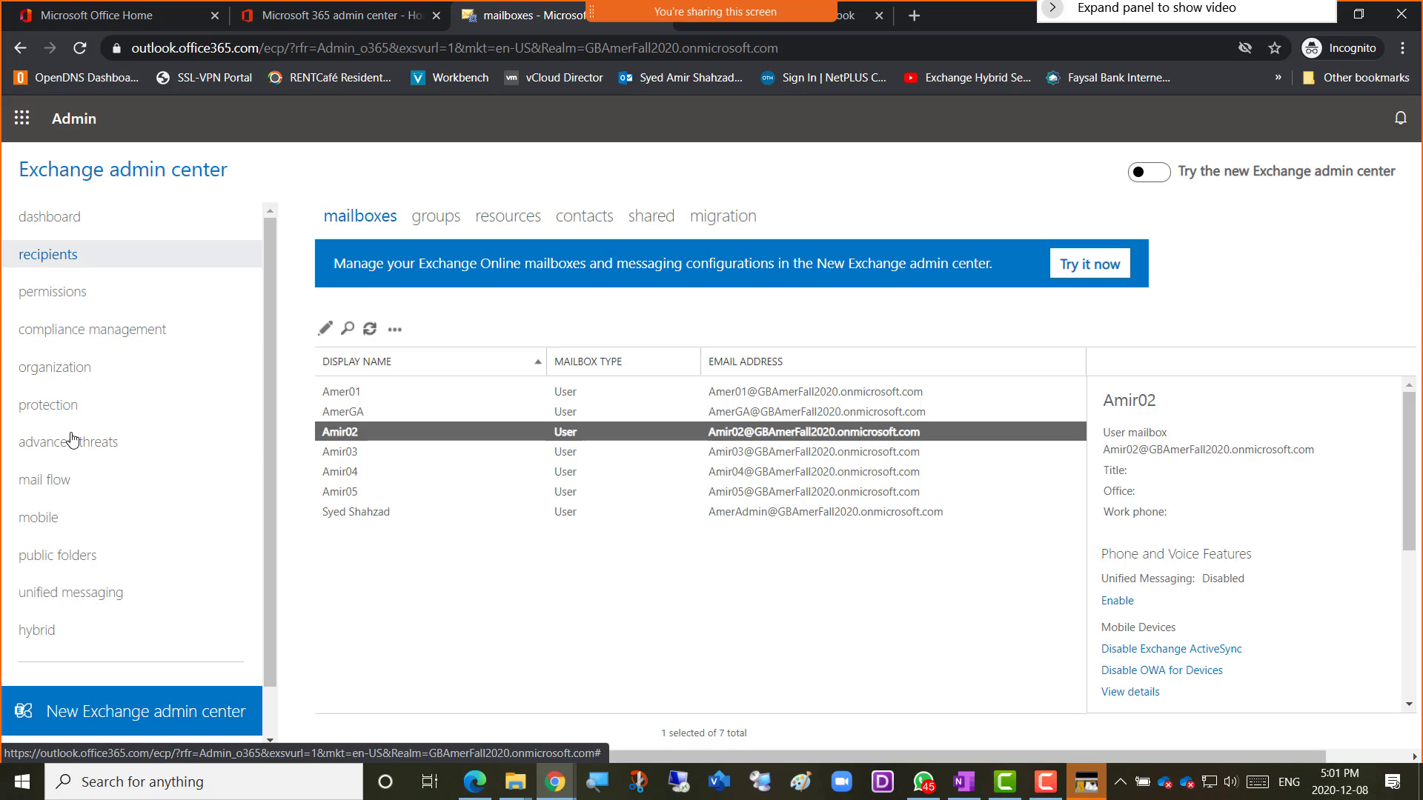
pyautogui.click(78, 339)
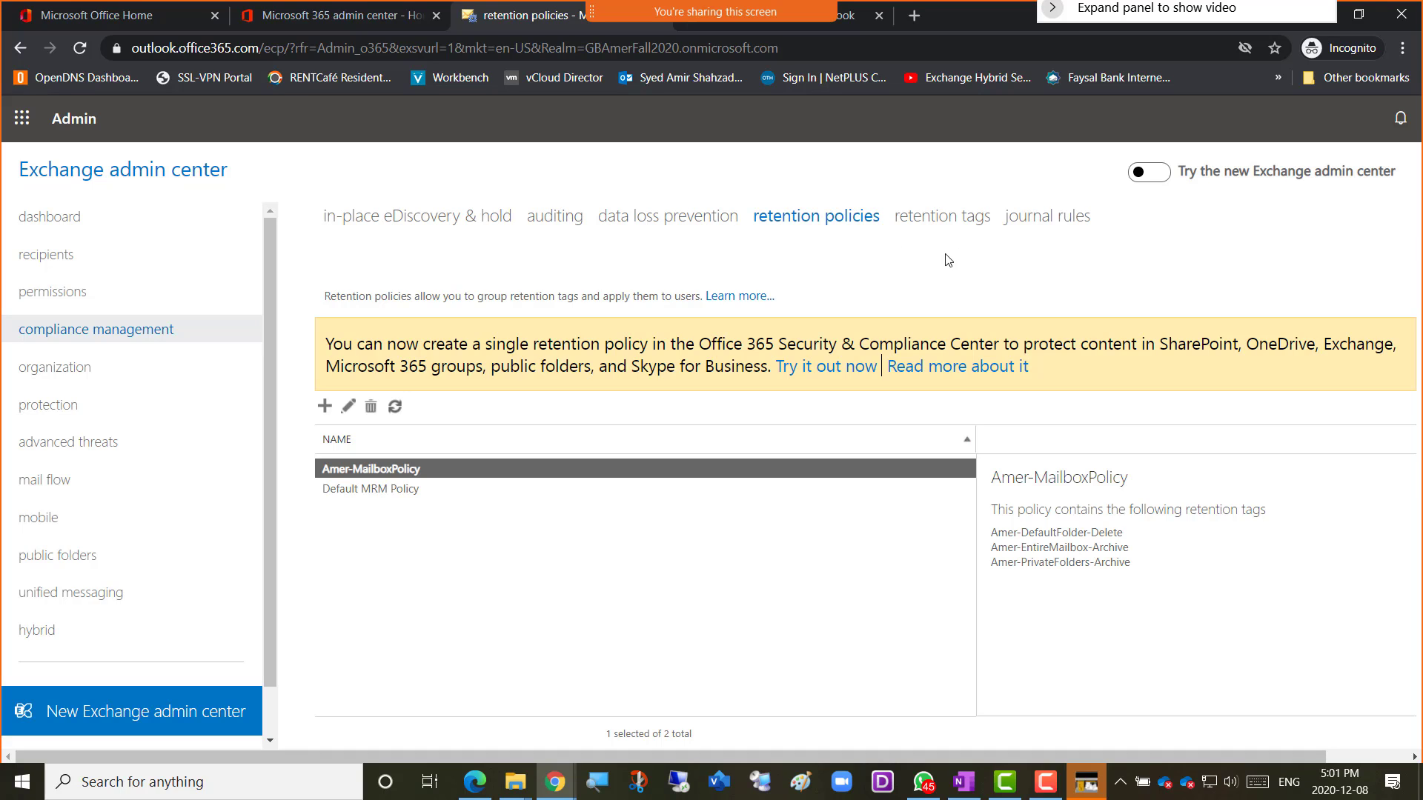
pyautogui.click(1026, 228)
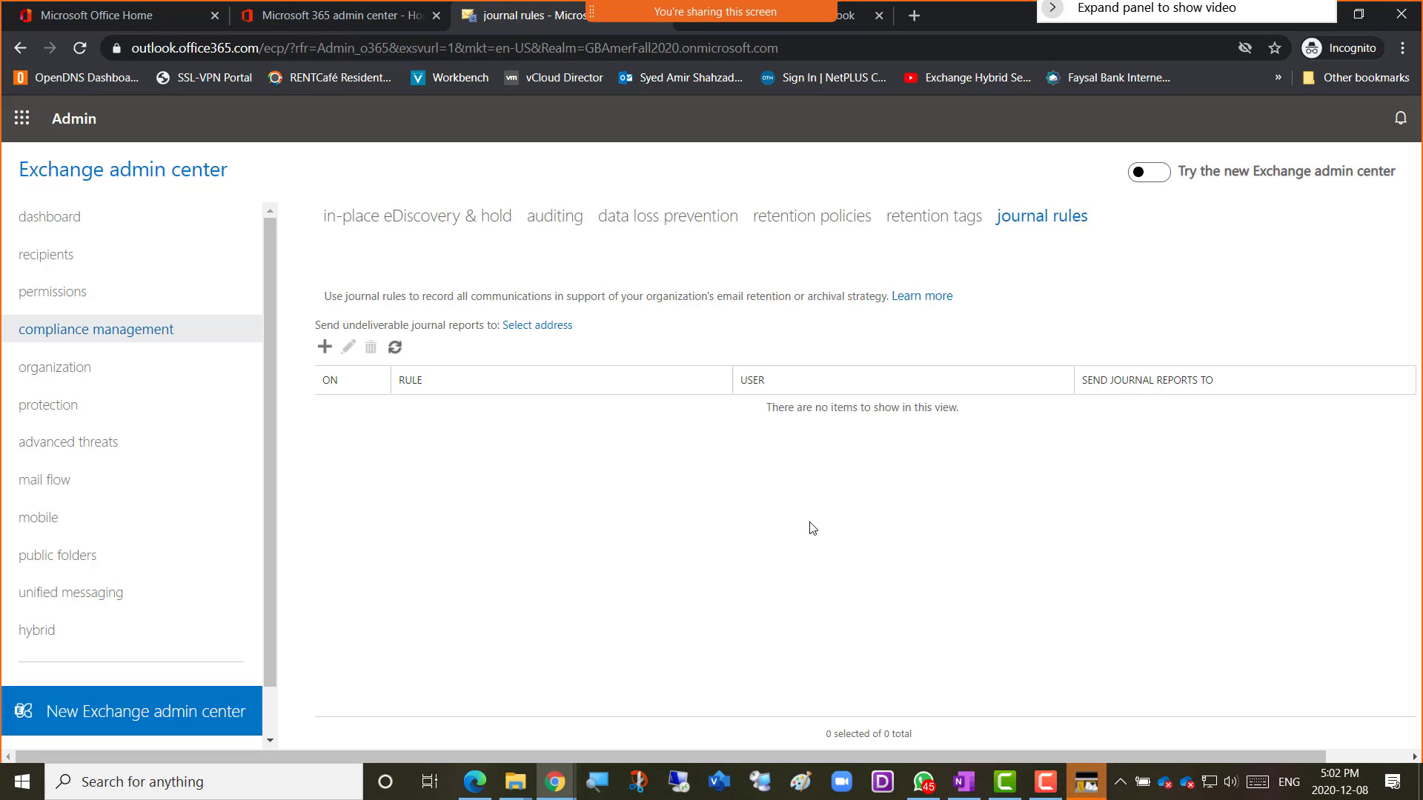
# In OneNote, add a 'Journal Rules' bullet with an indented note on copying users' inbound/outbound emails with company approval.
pyautogui.moveTo(556, 780)
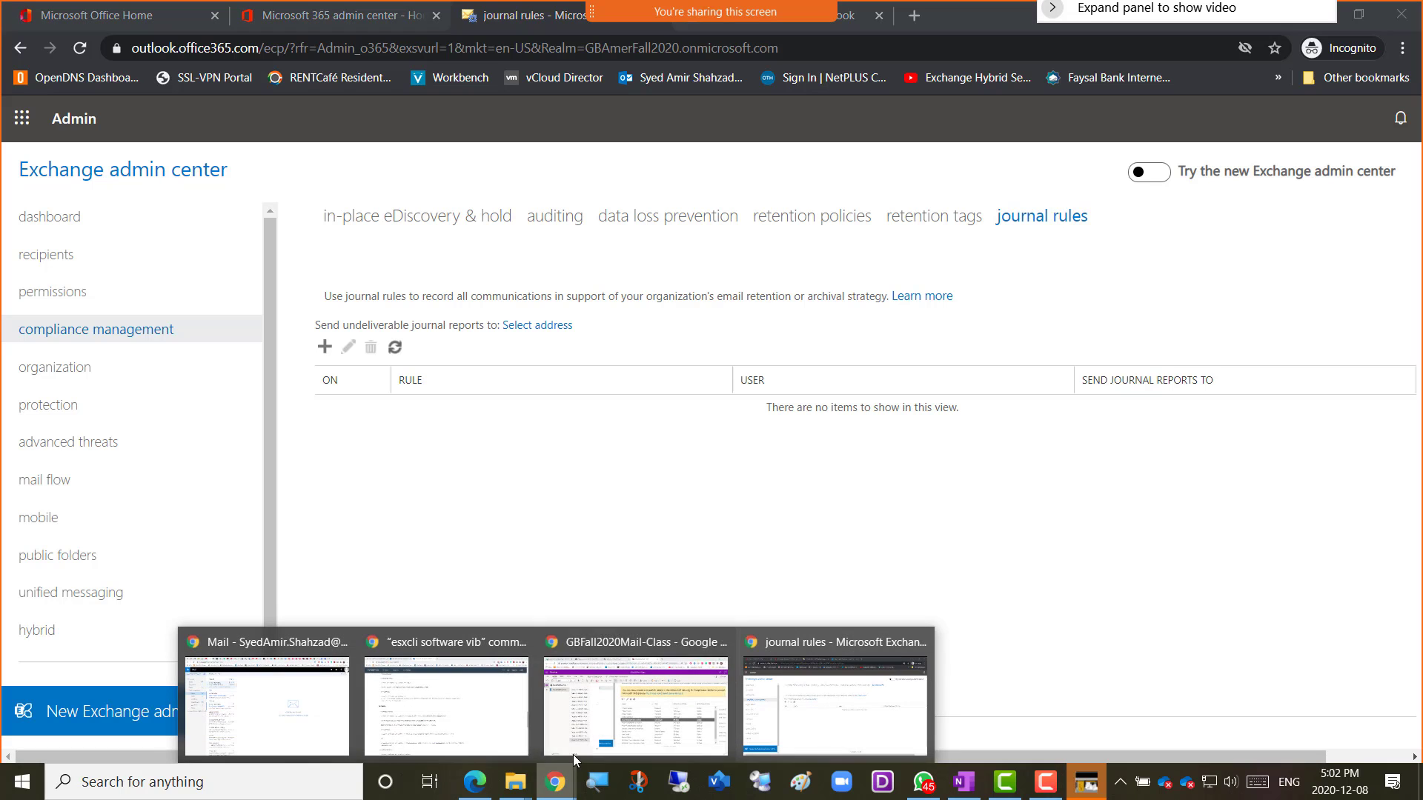
pyautogui.click(692, 721)
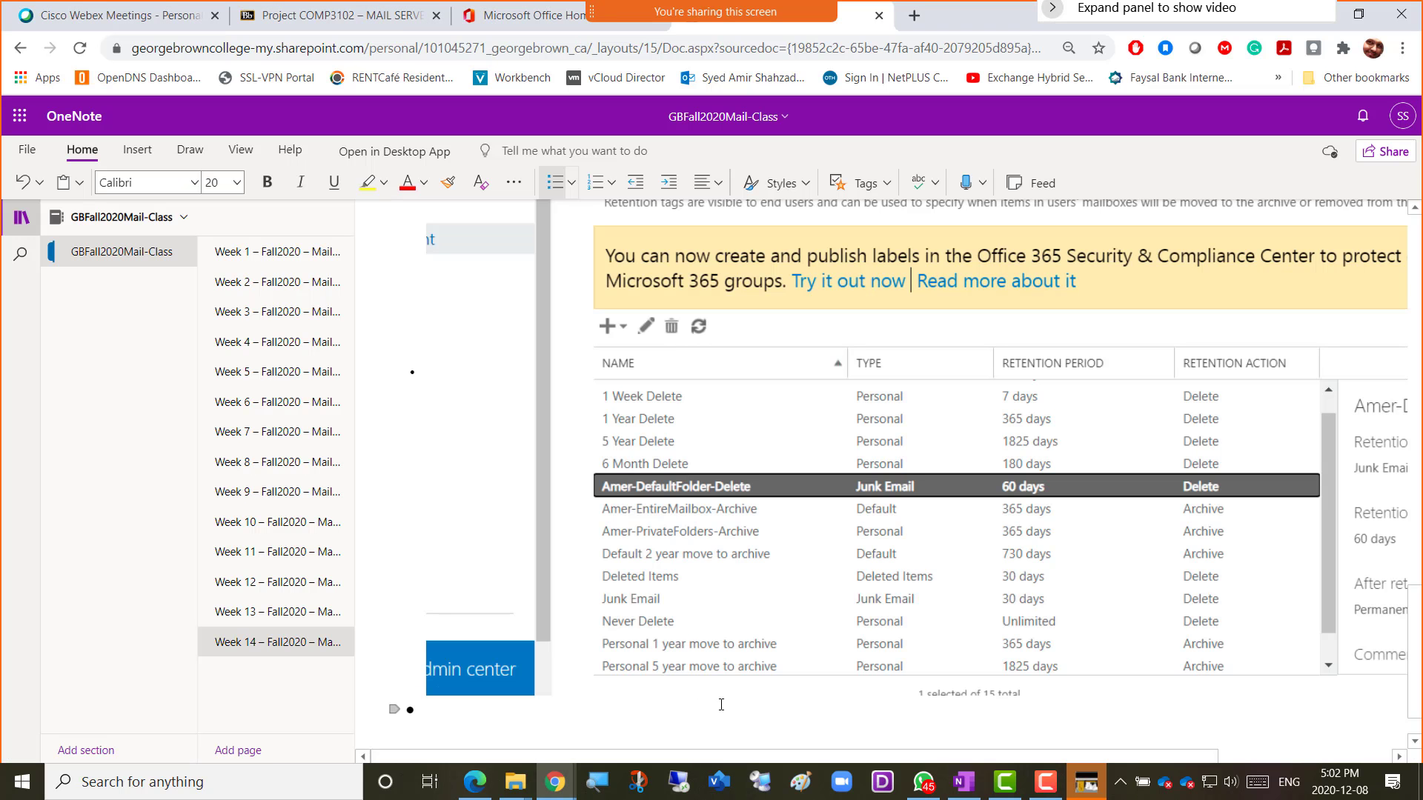
pyautogui.write('Journa')
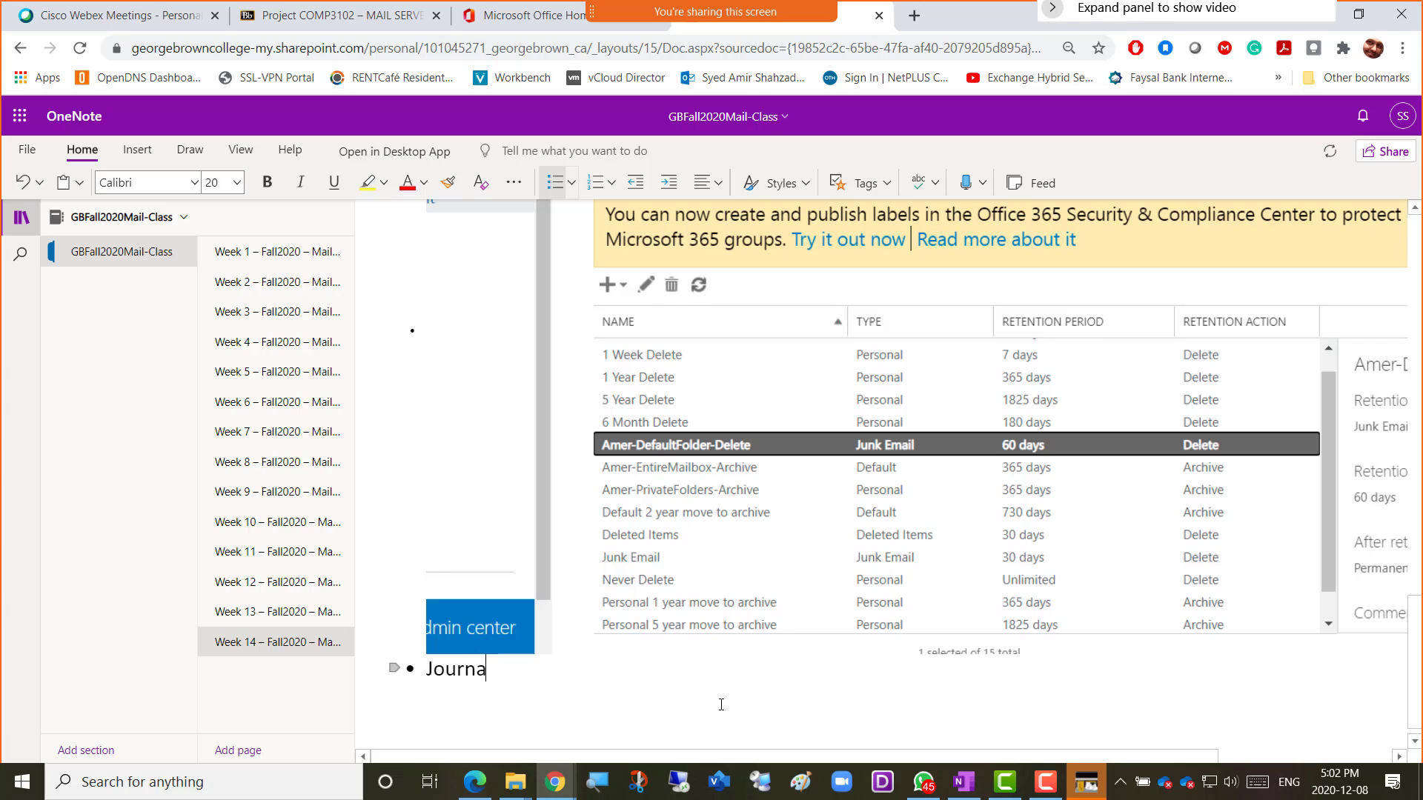
pyautogui.write('l Rules')
pyautogui.press('Return')
pyautogui.press('Tab')
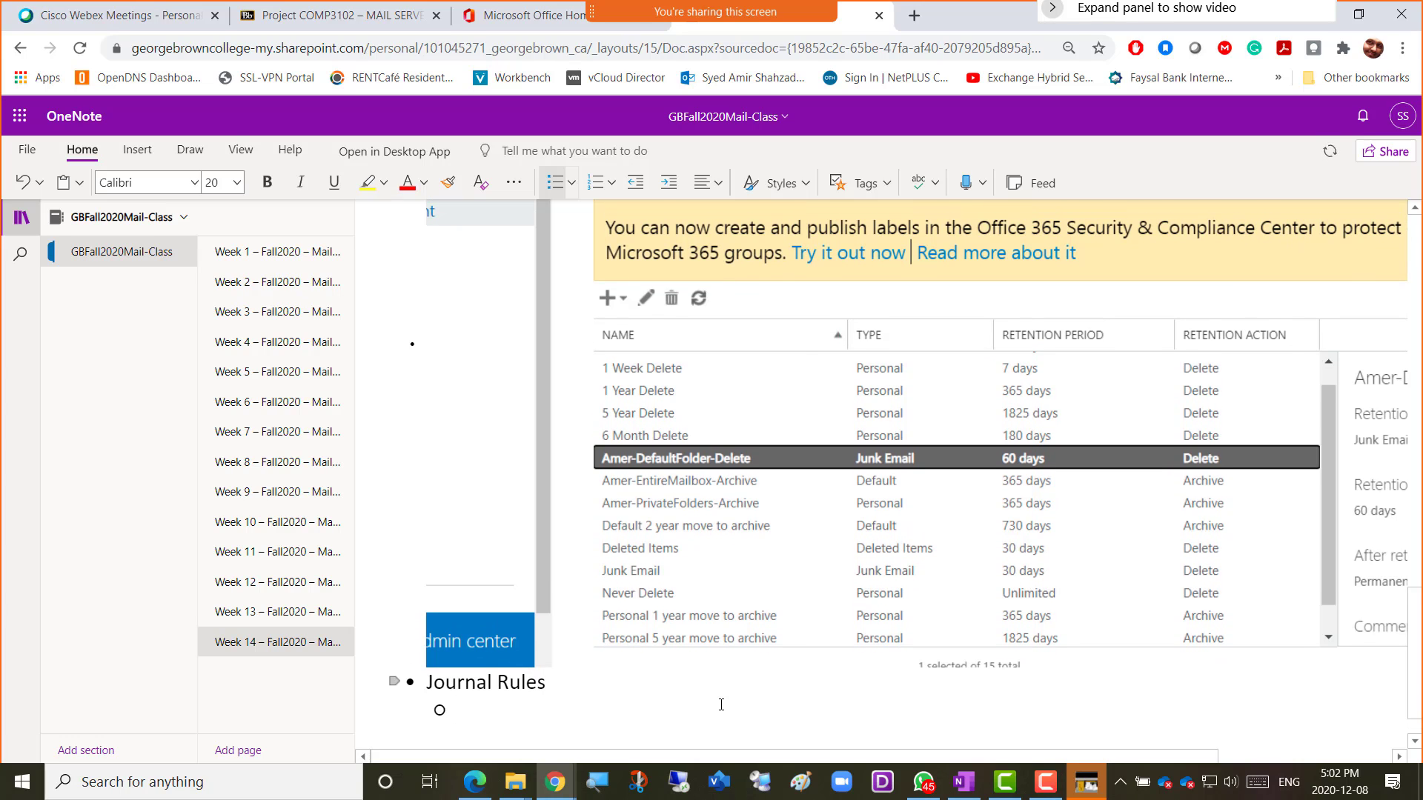
pyautogui.write('If we wan')
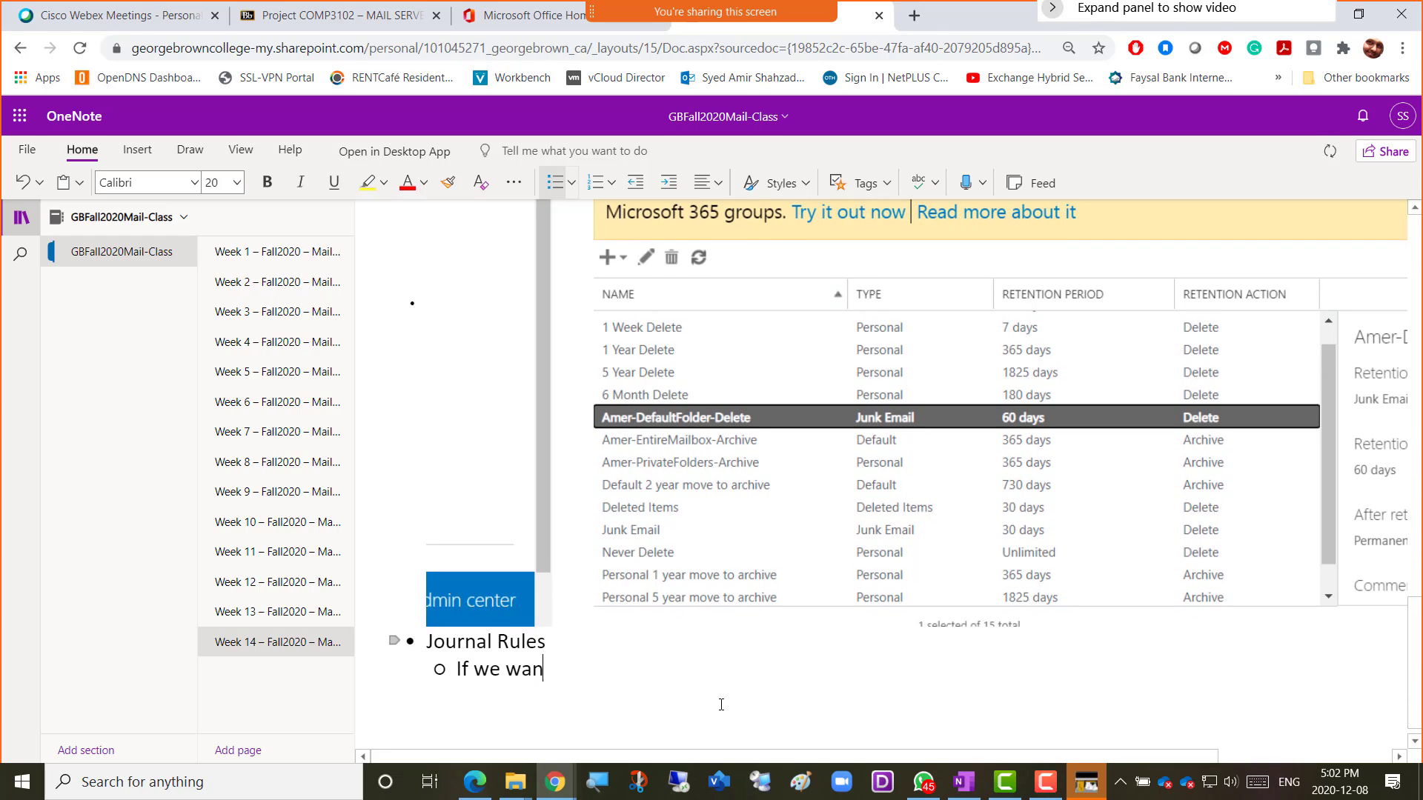
pyautogui.write('t to copy ')
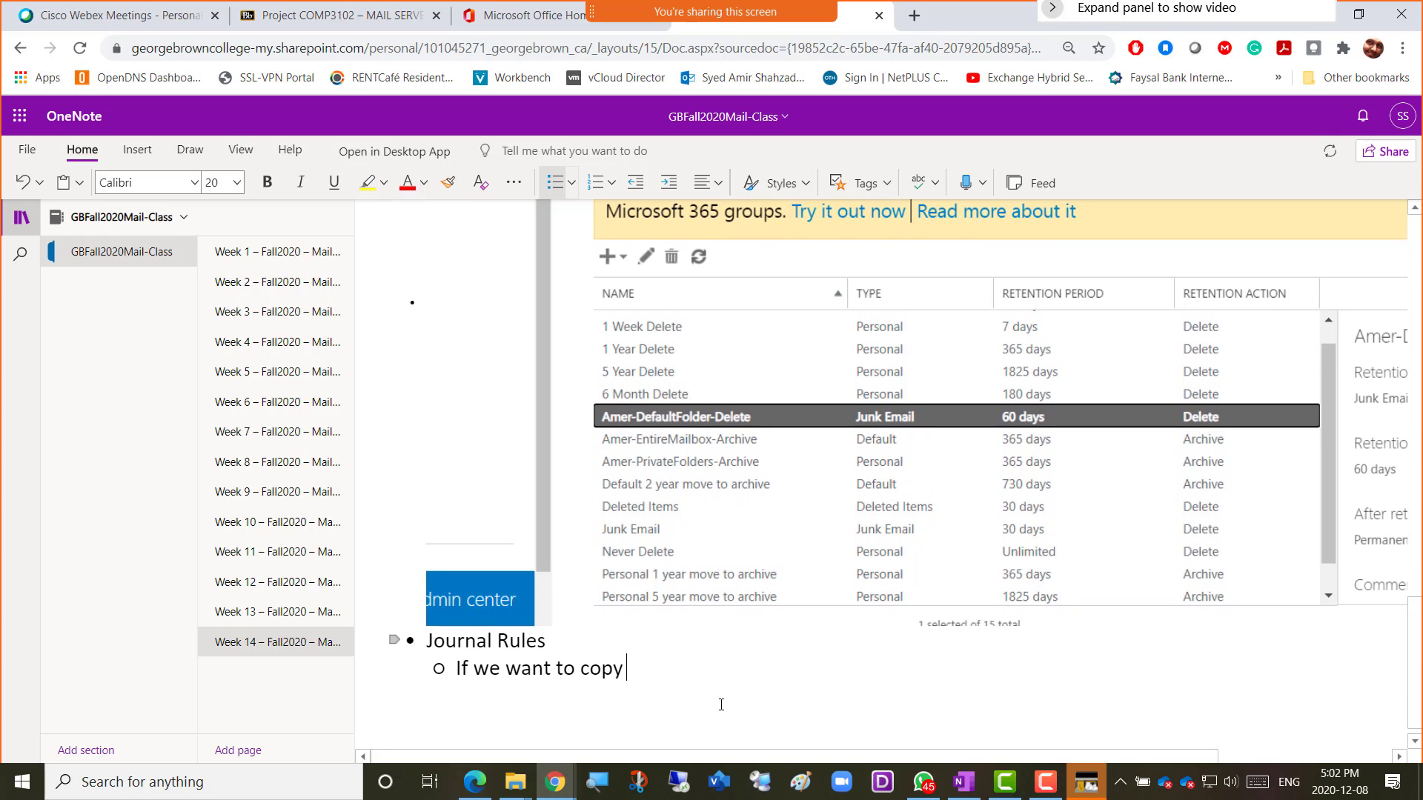
pyautogui.write("any user's in")
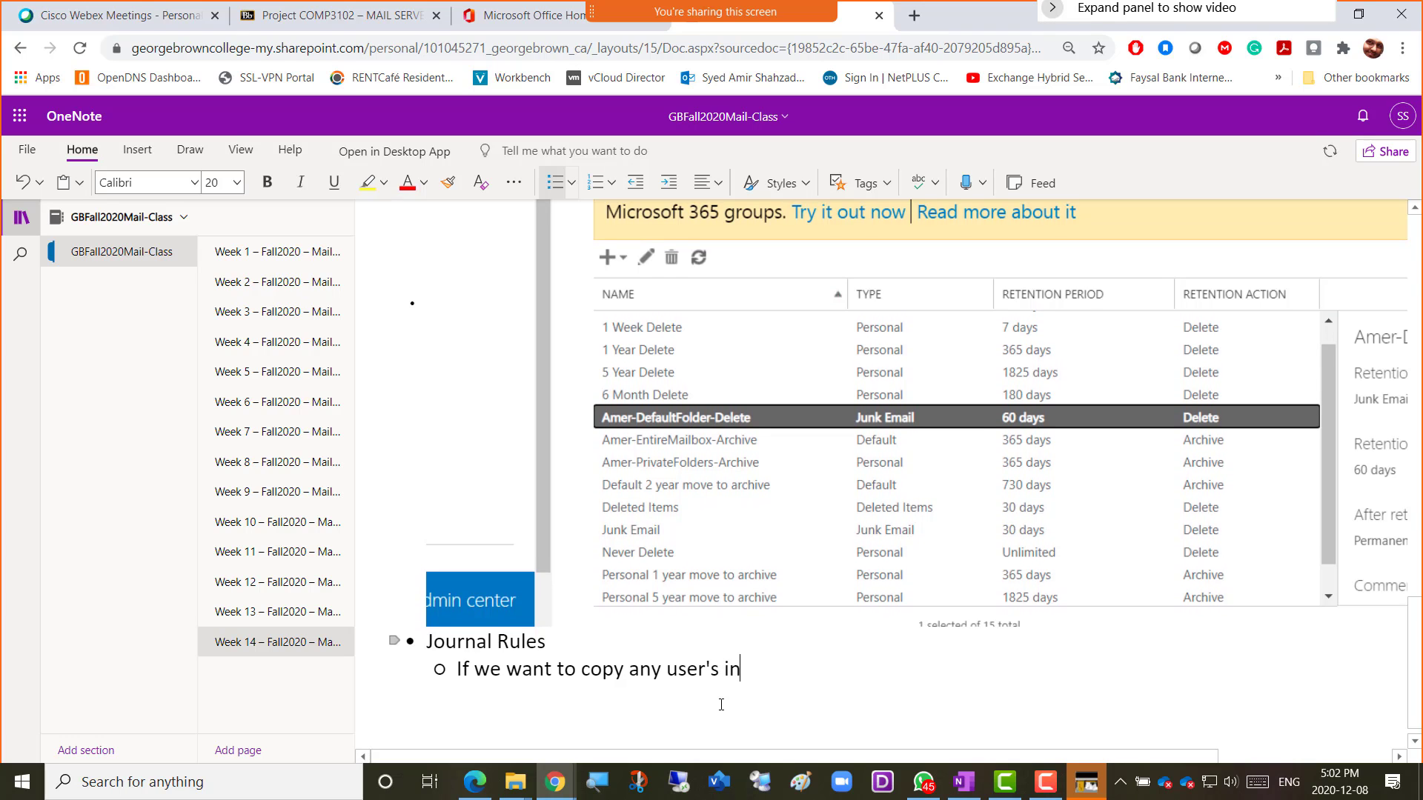
pyautogui.write('bound / ou')
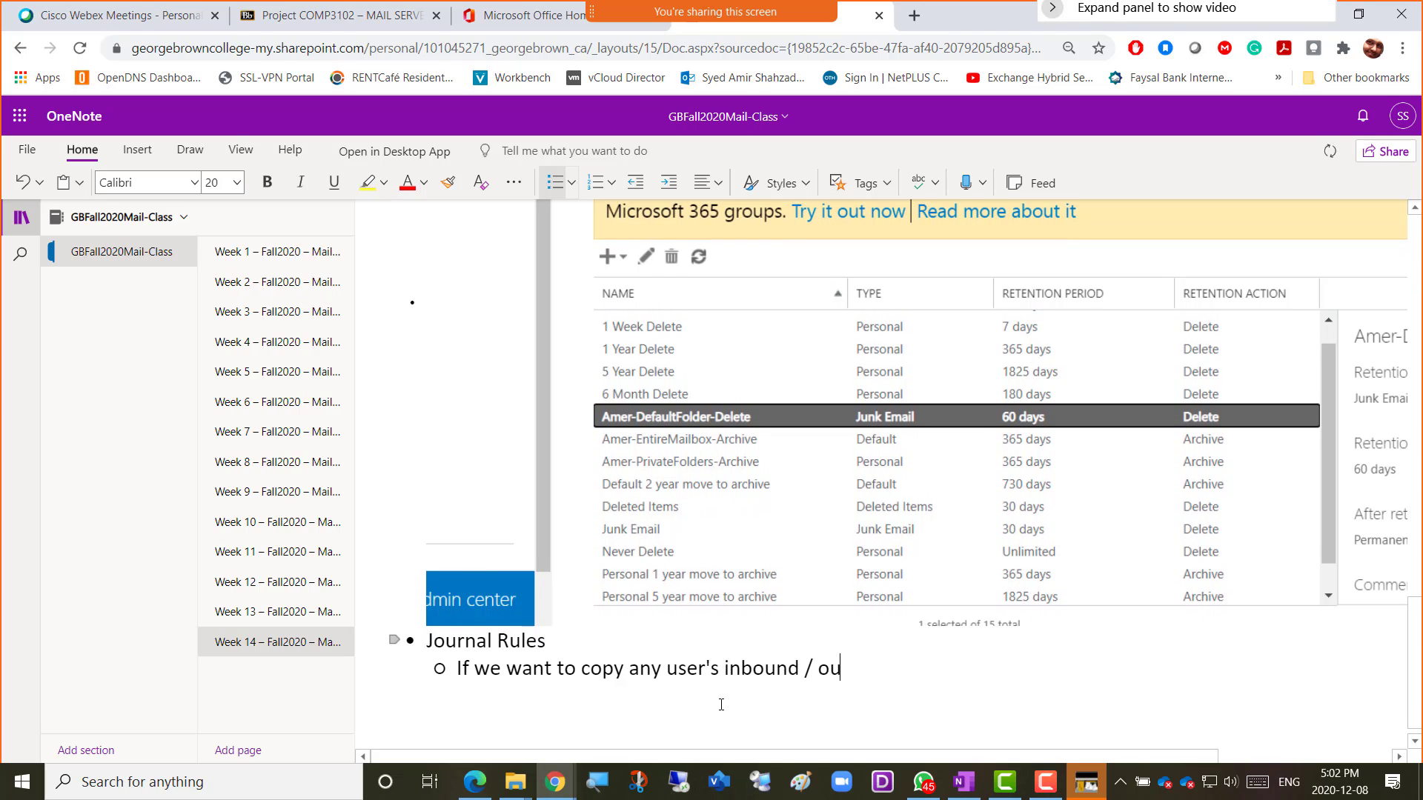
pyautogui.write('tbound emails')
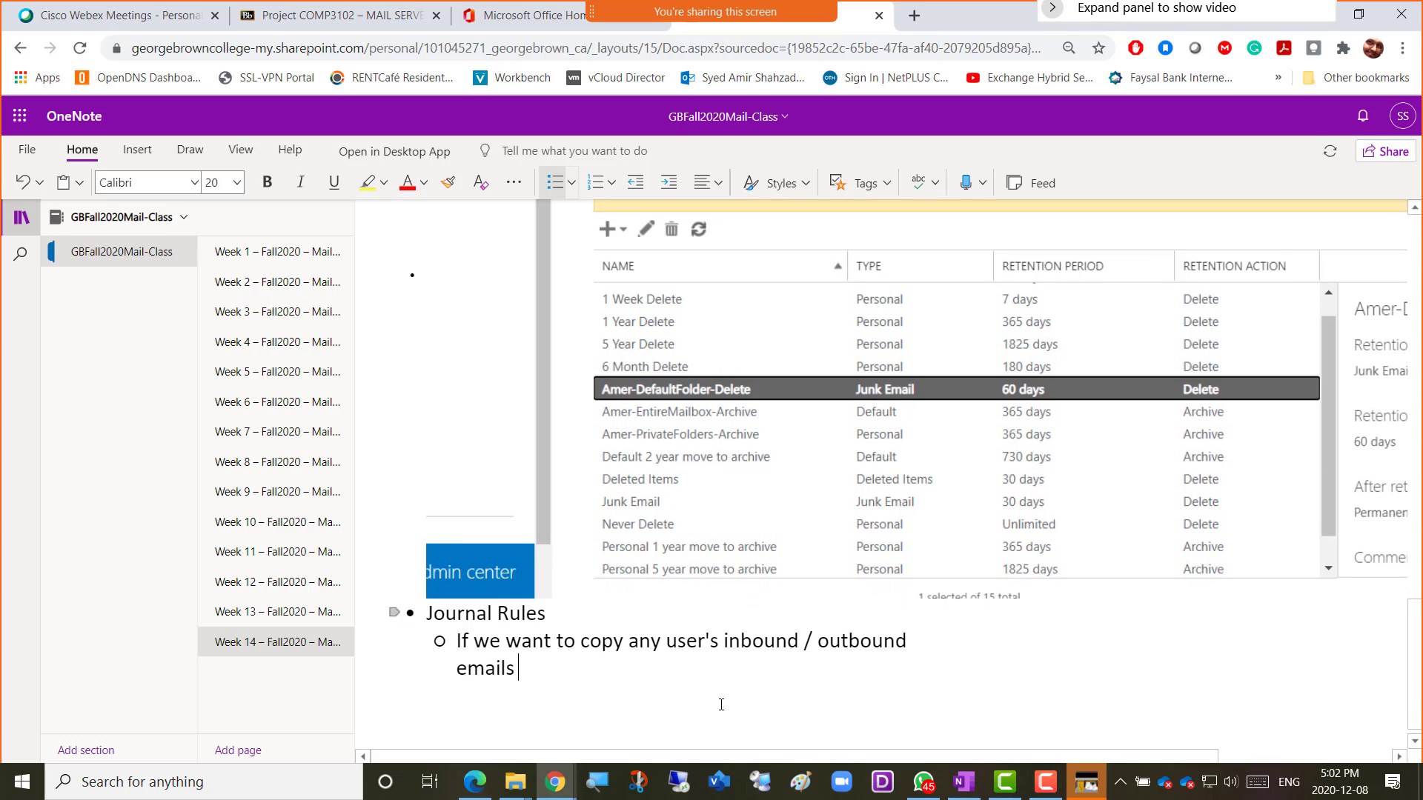
pyautogui.write(' to another mailbox')
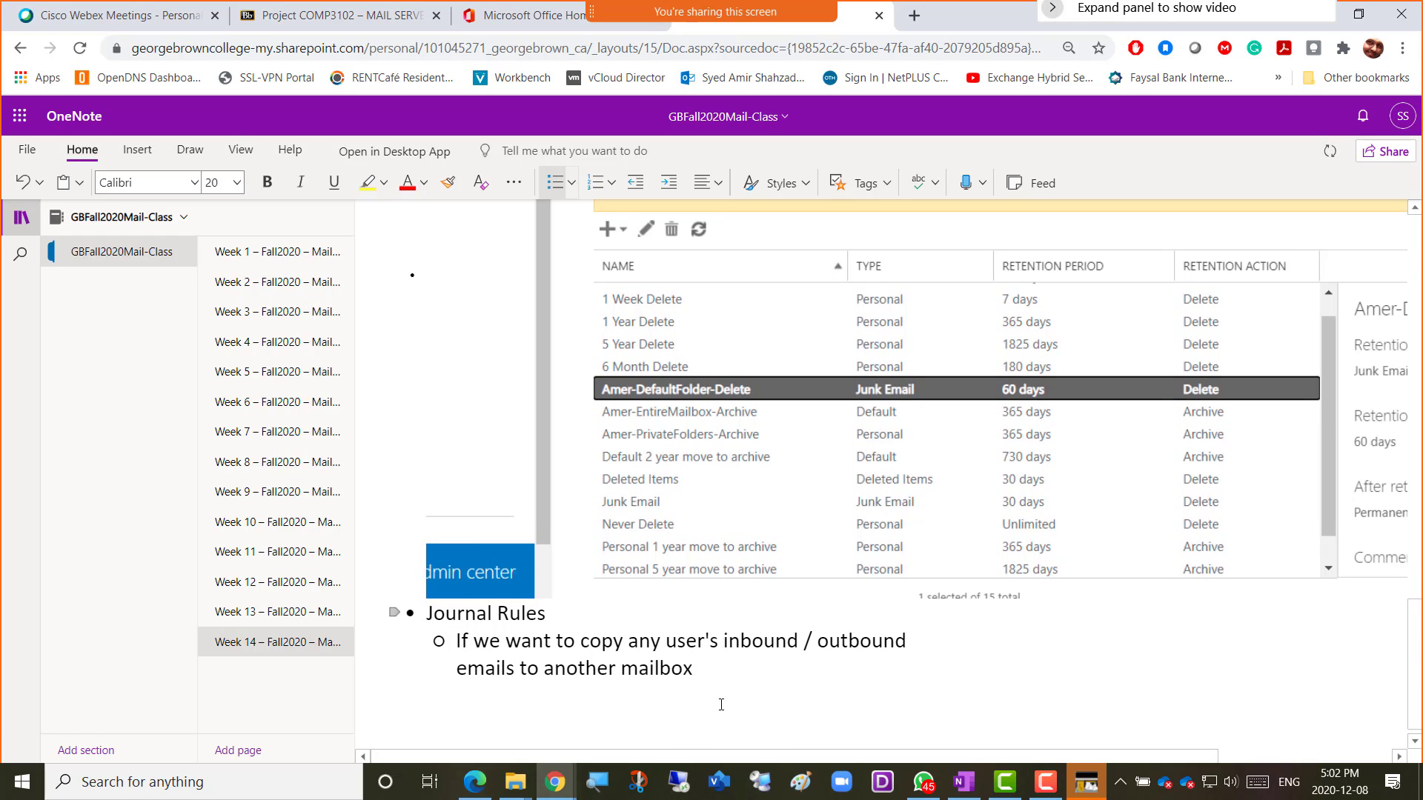
pyautogui.write(',')
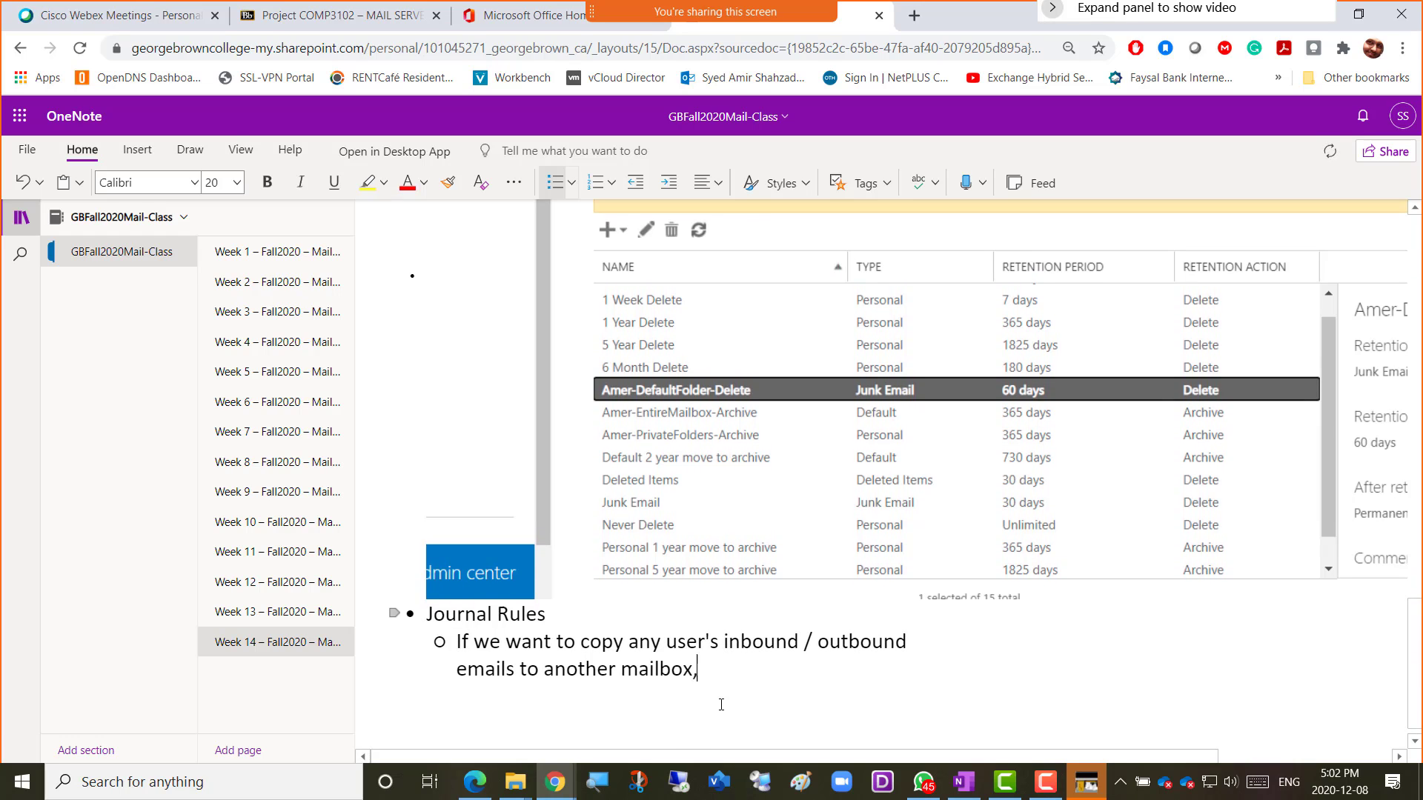
pyautogui.write(' with company')
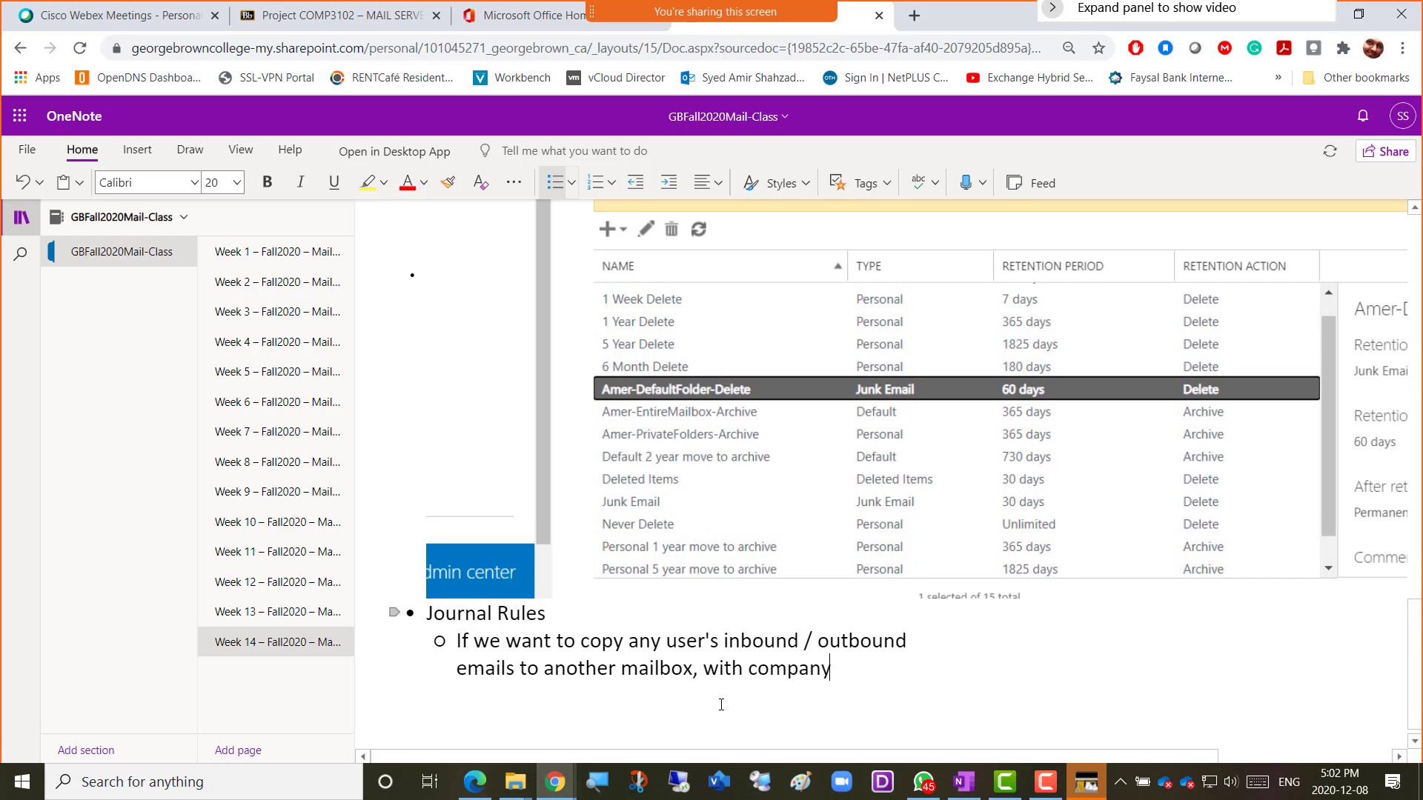
pyautogui.write(' approval')
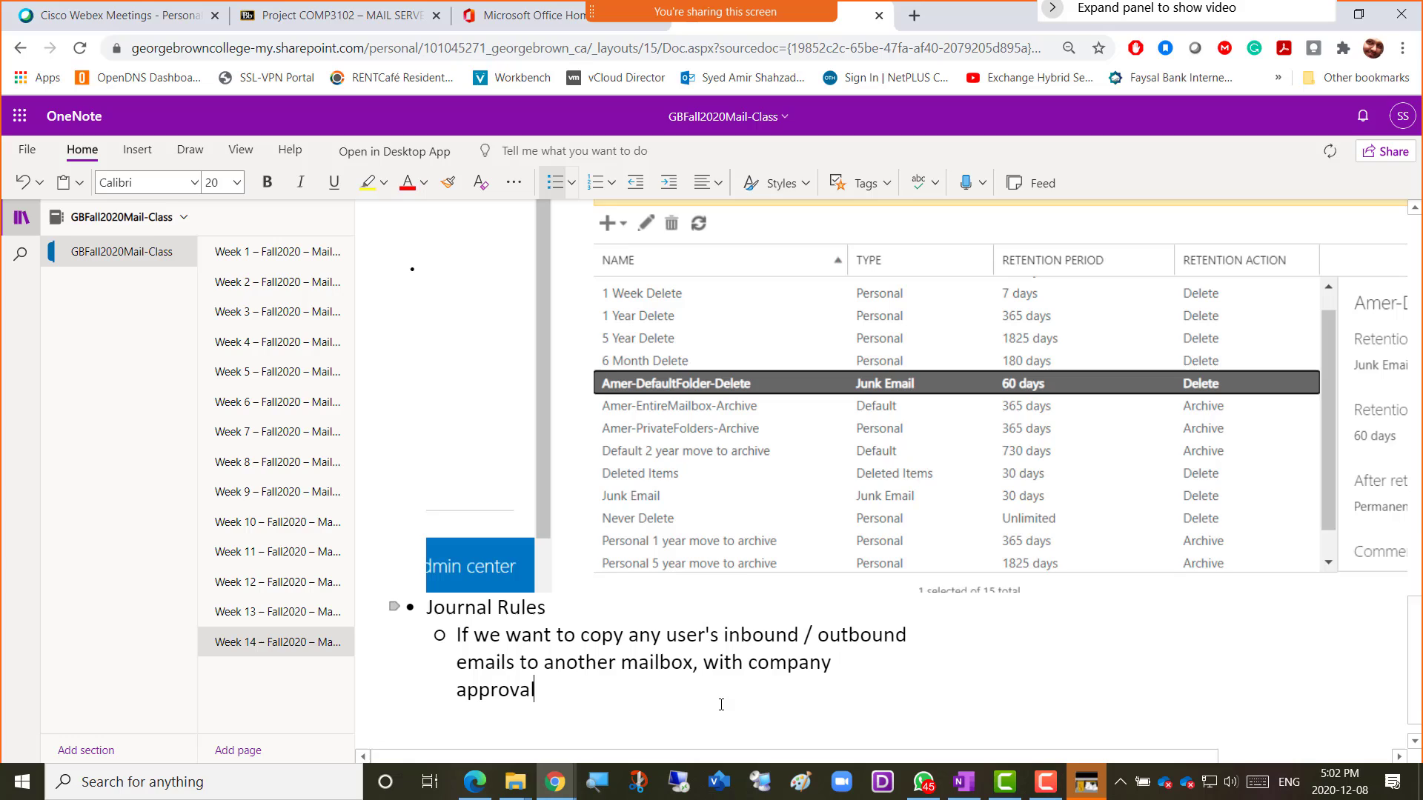
pyautogui.scroll(-1, 721, 704)
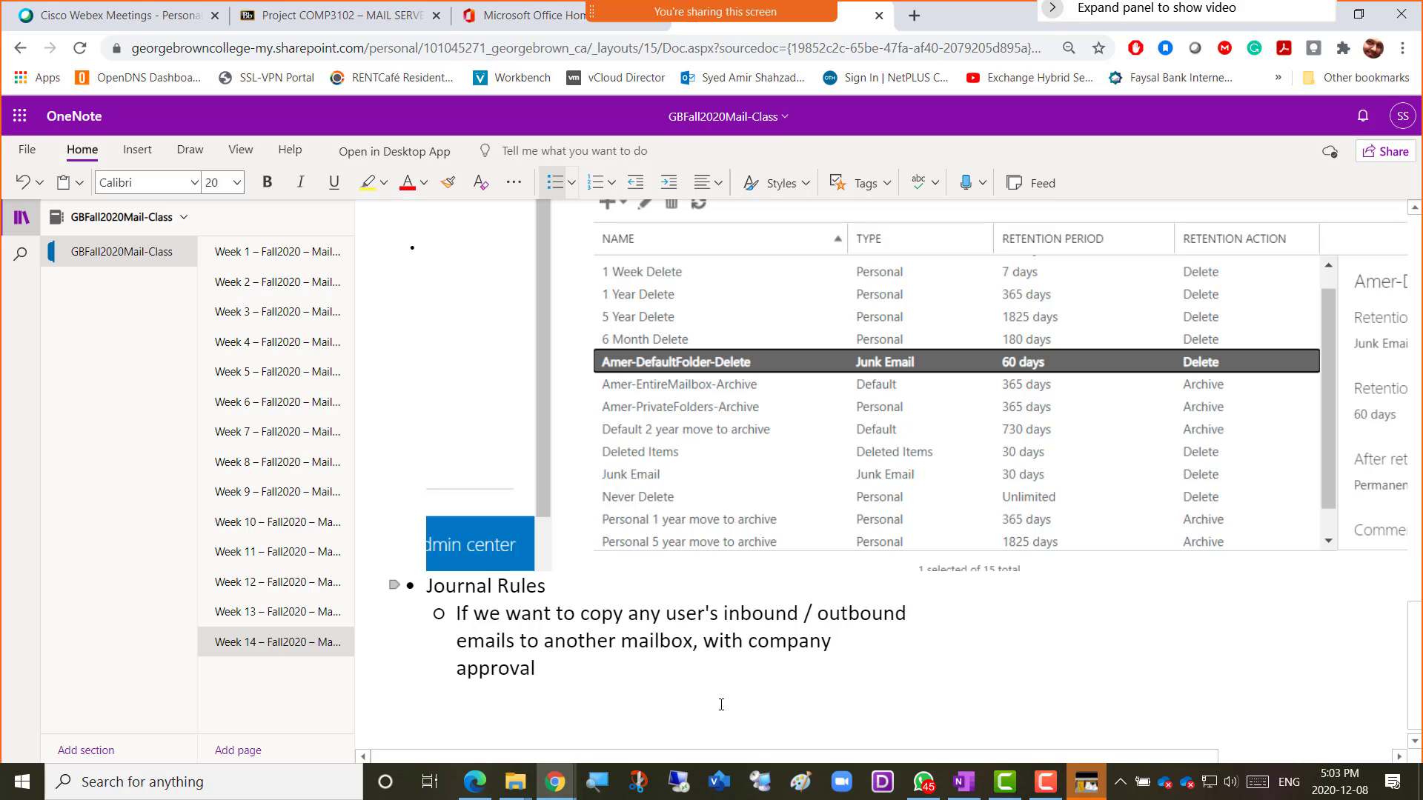
# Finish the note about adding an outside mailbox to receive copied emails, correcting 'recieve' to 'receive'.
pyautogui.write(',')
pyautogui.write('then we cn')
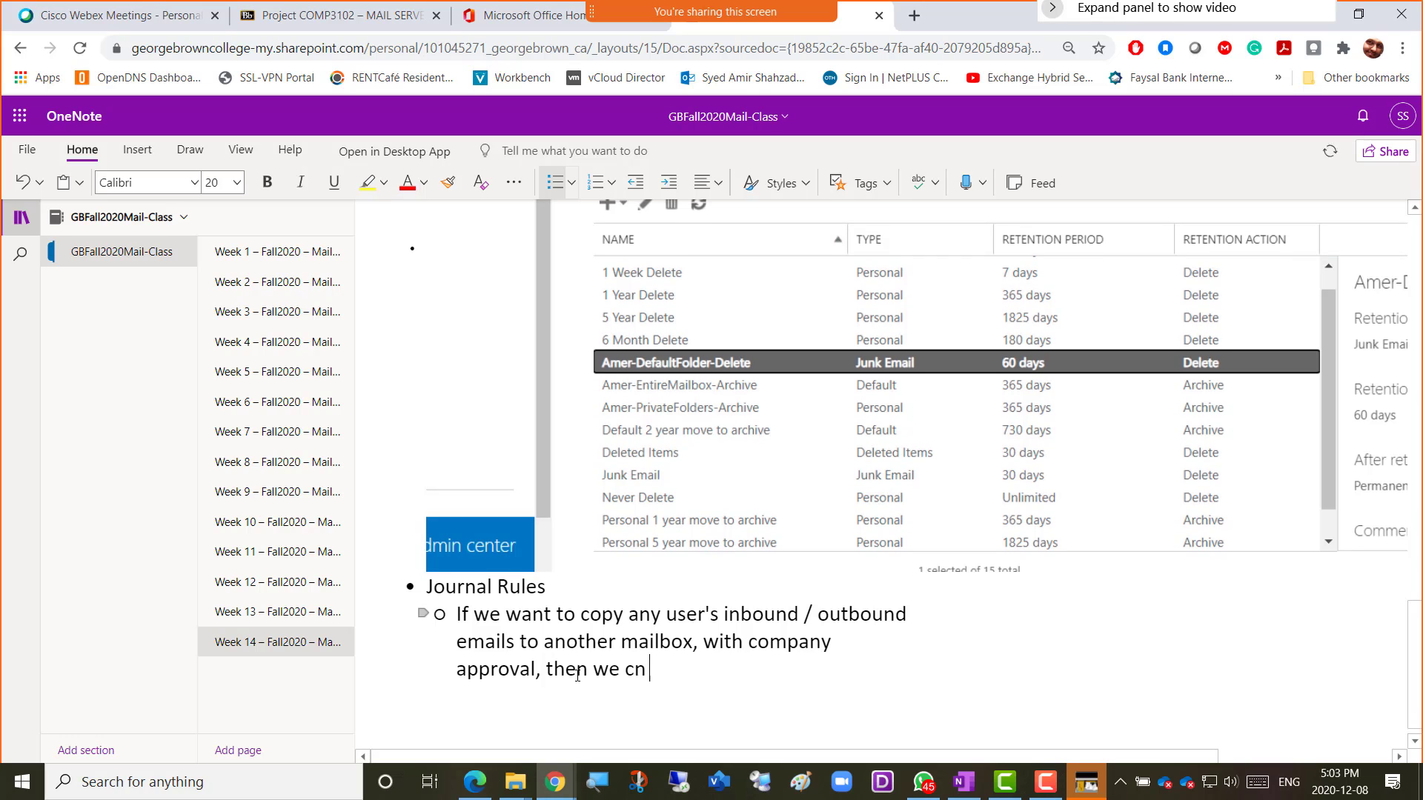
pyautogui.press('BackSpace')
pyautogui.press('BackSpace')
pyautogui.write('an add')
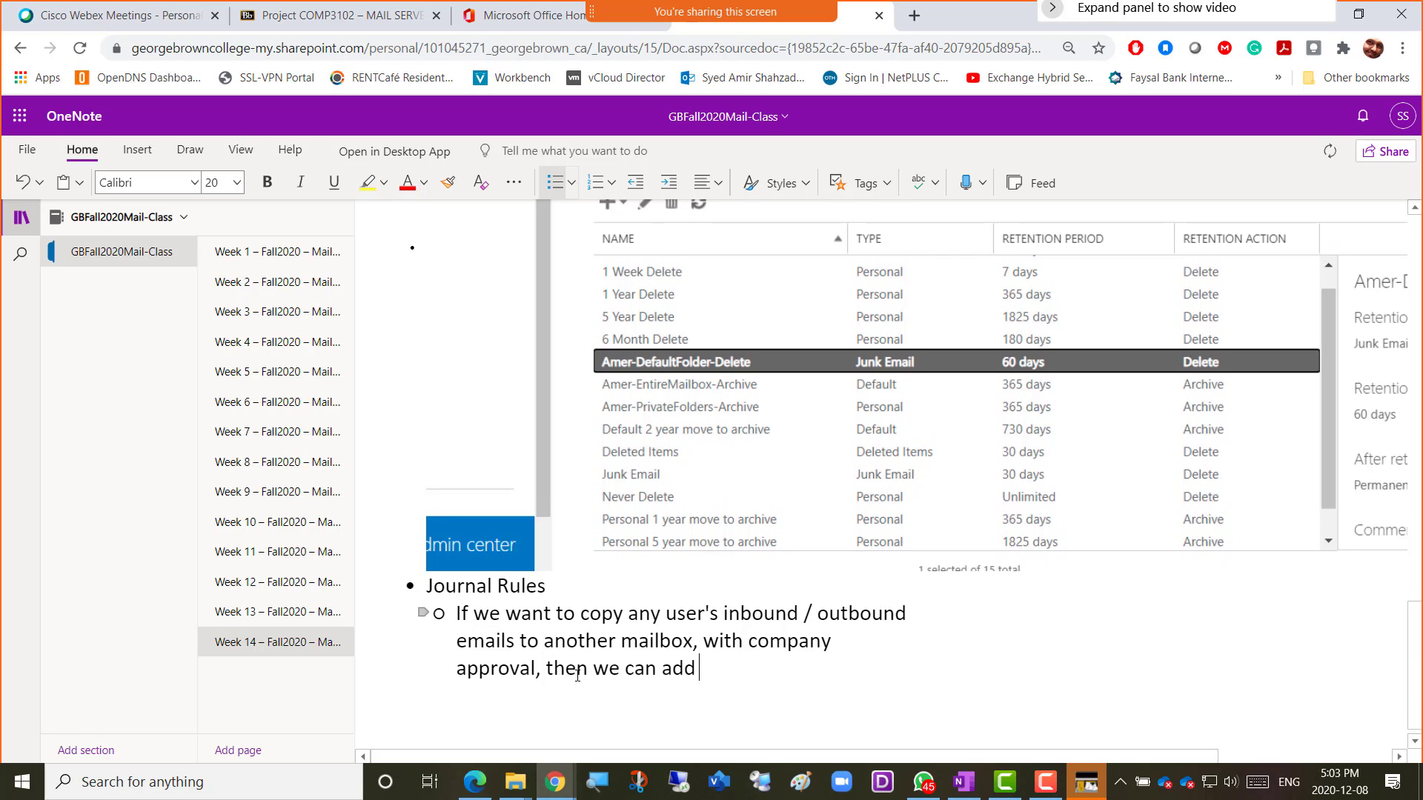
pyautogui.write(' an outside ')
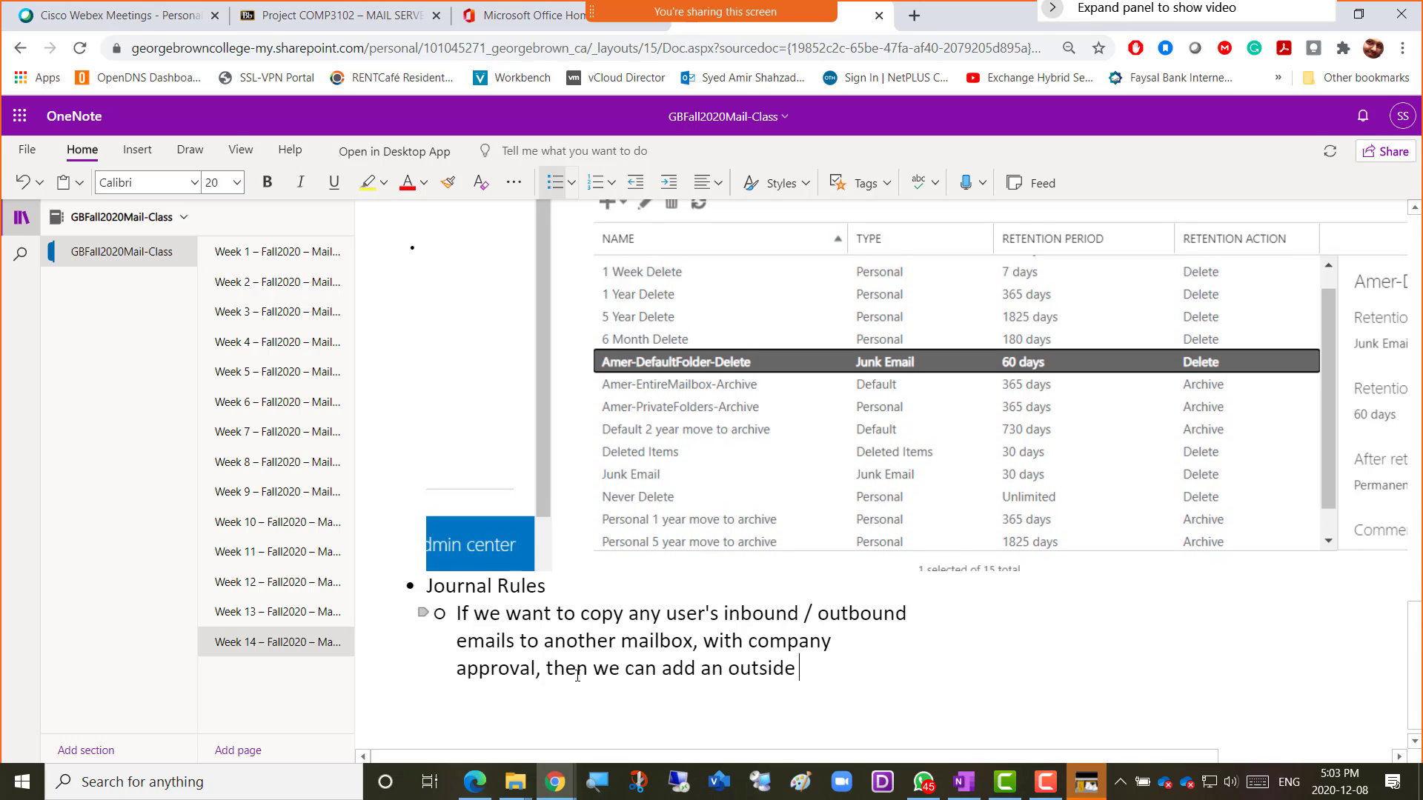
pyautogui.write('the organization mailbo')
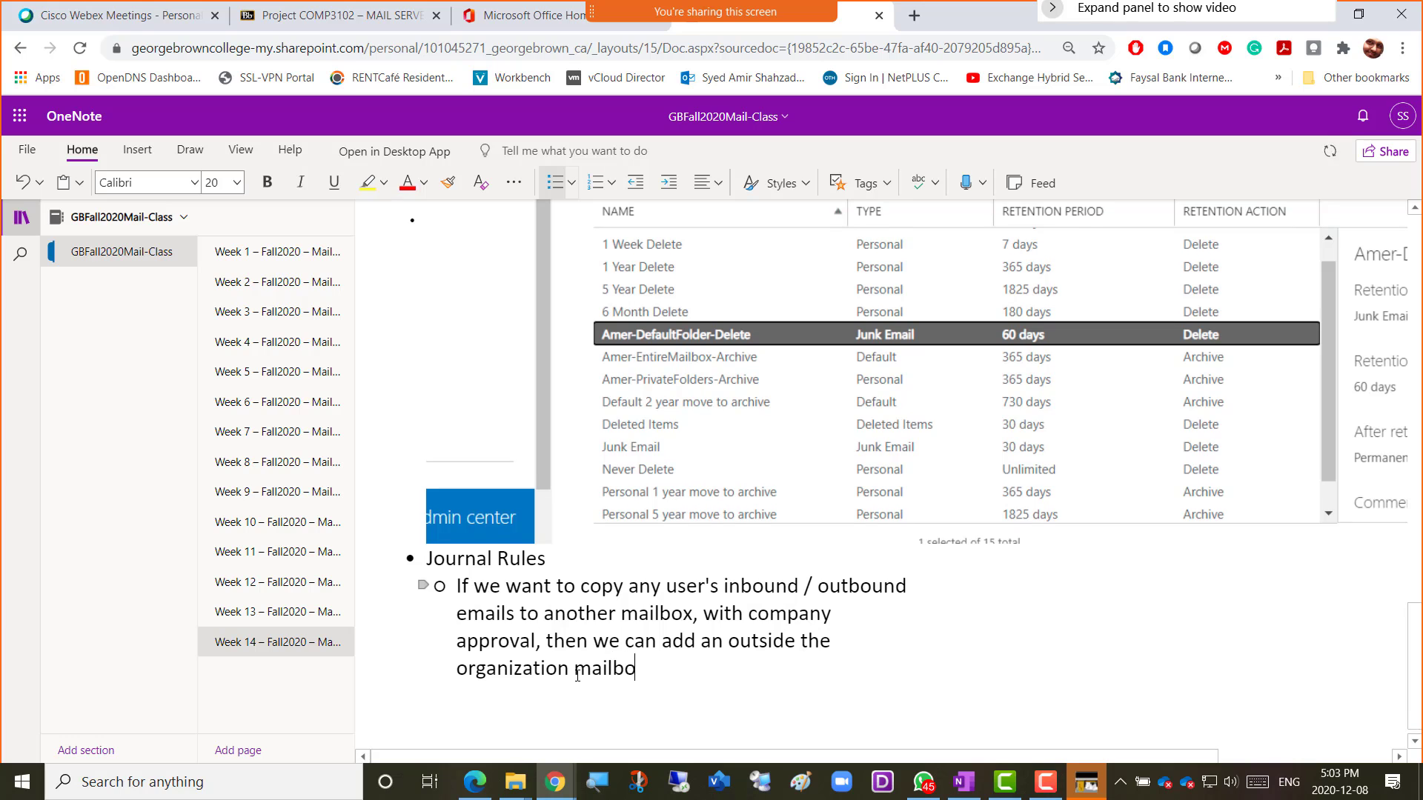
pyautogui.write('x here to recieve all the co')
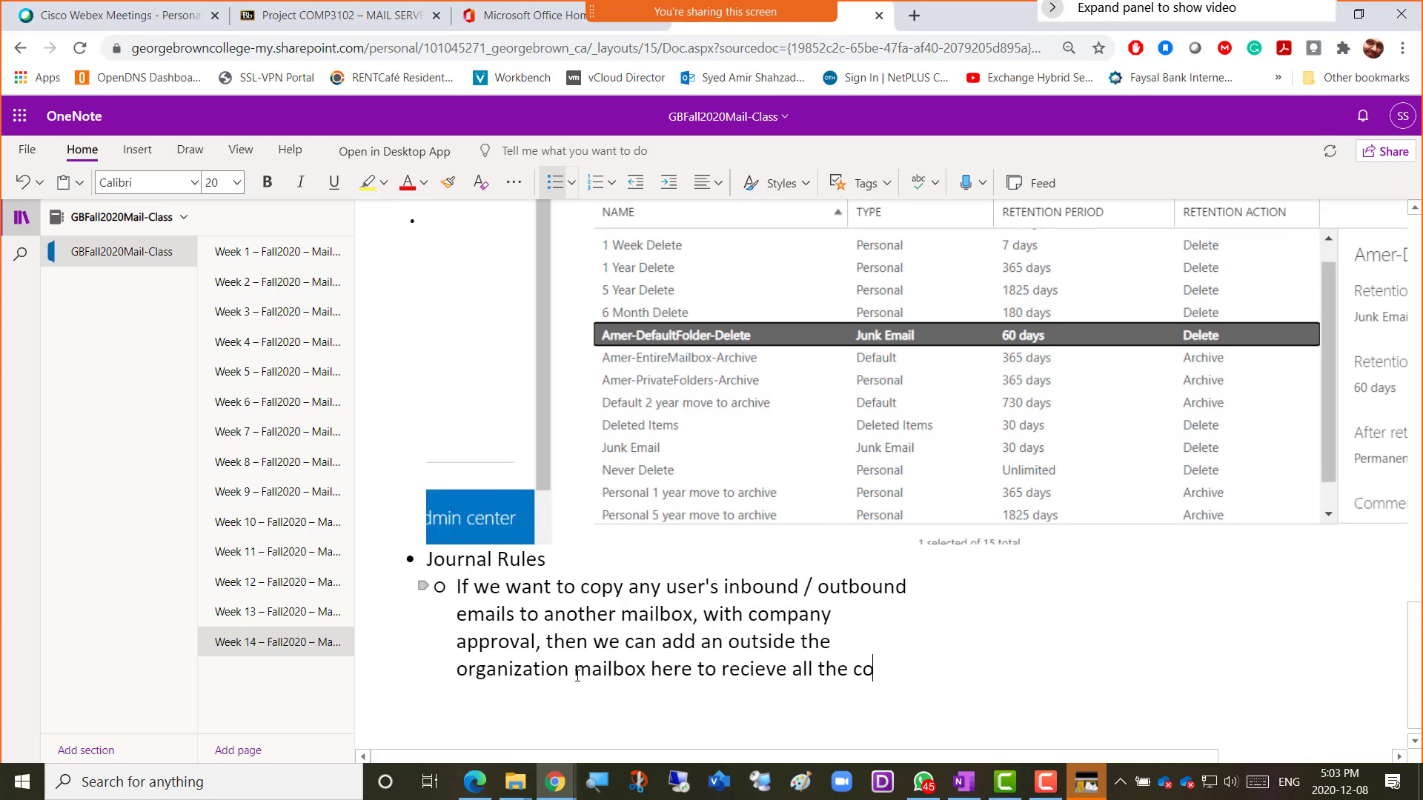
pyautogui.write('pied emai')
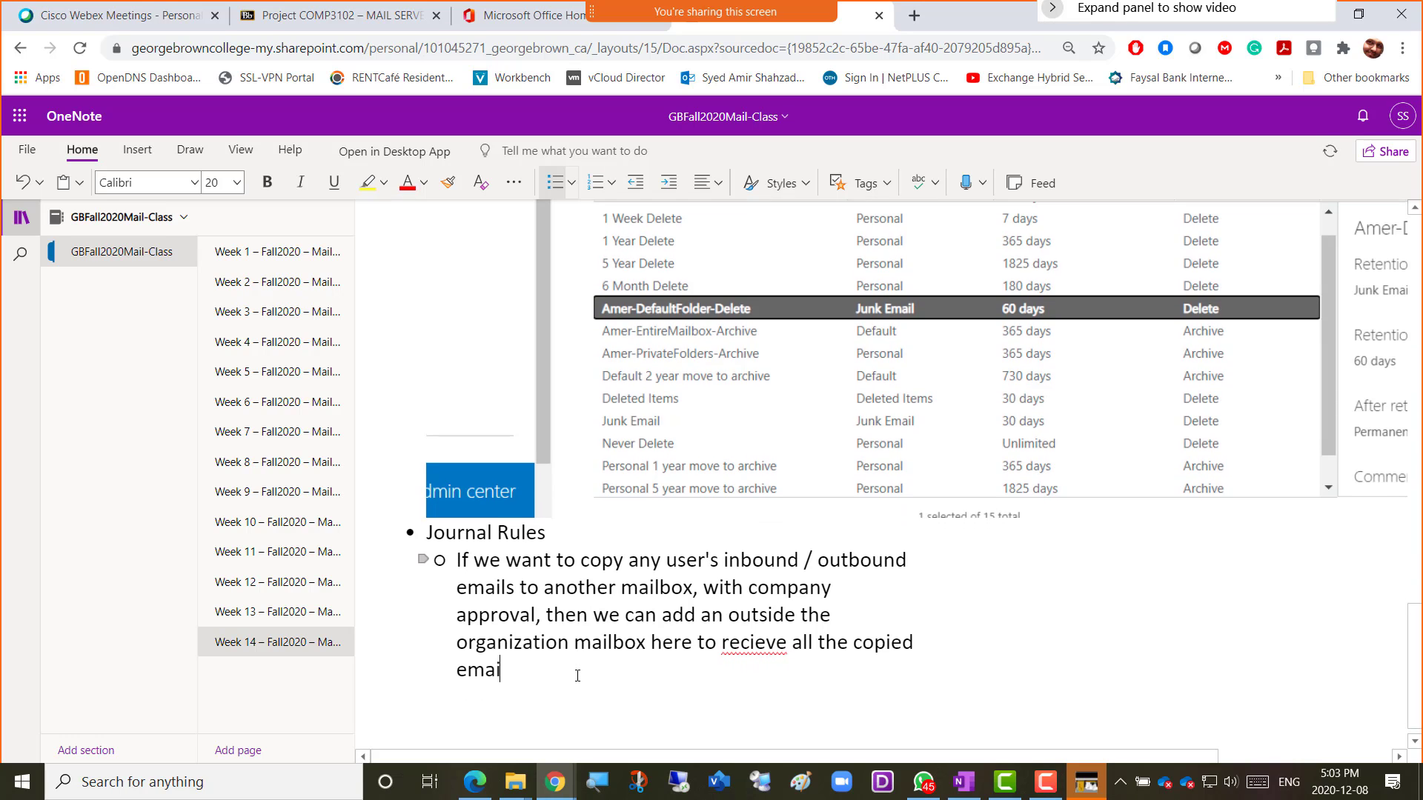
pyautogui.write('ls')
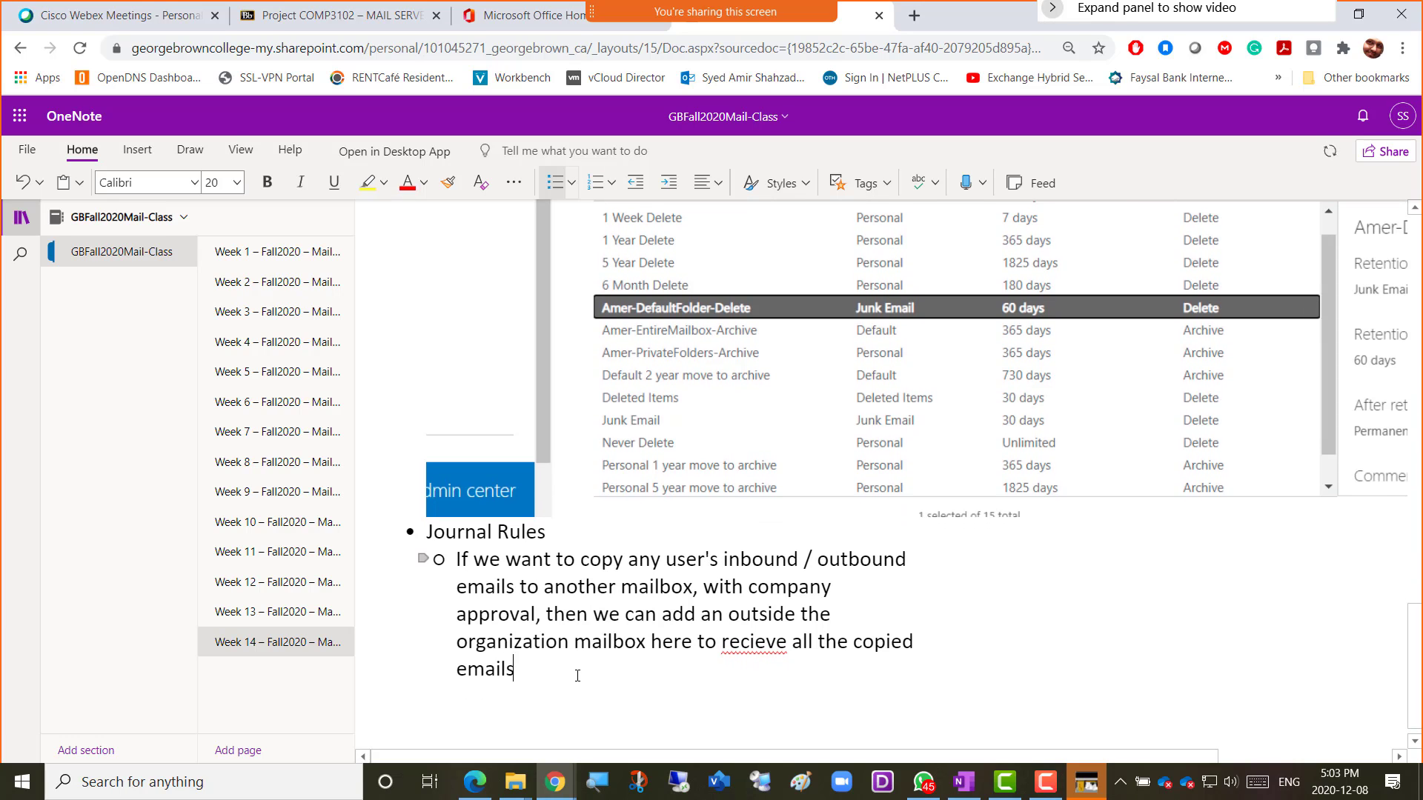
pyautogui.rightClick(757, 649)
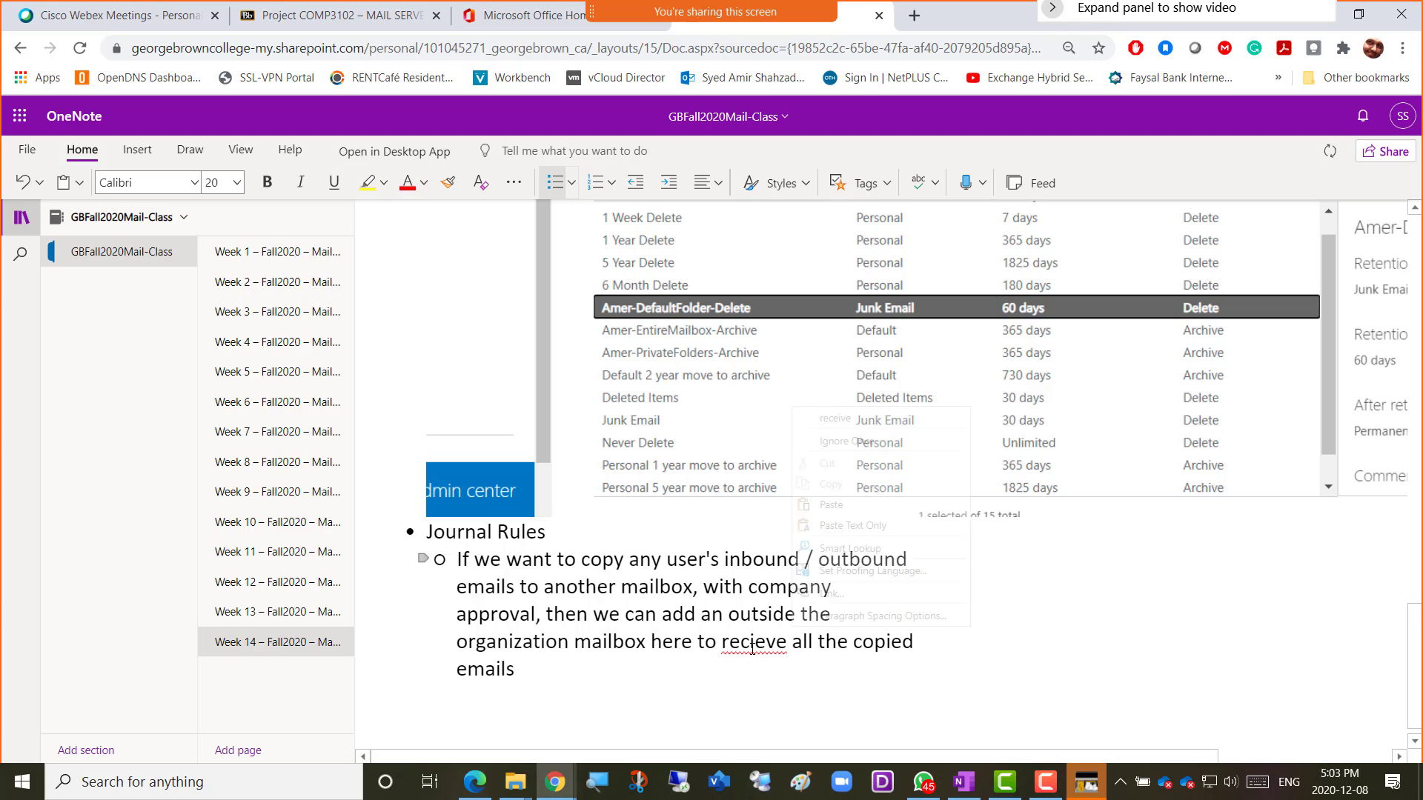
pyautogui.click(836, 420)
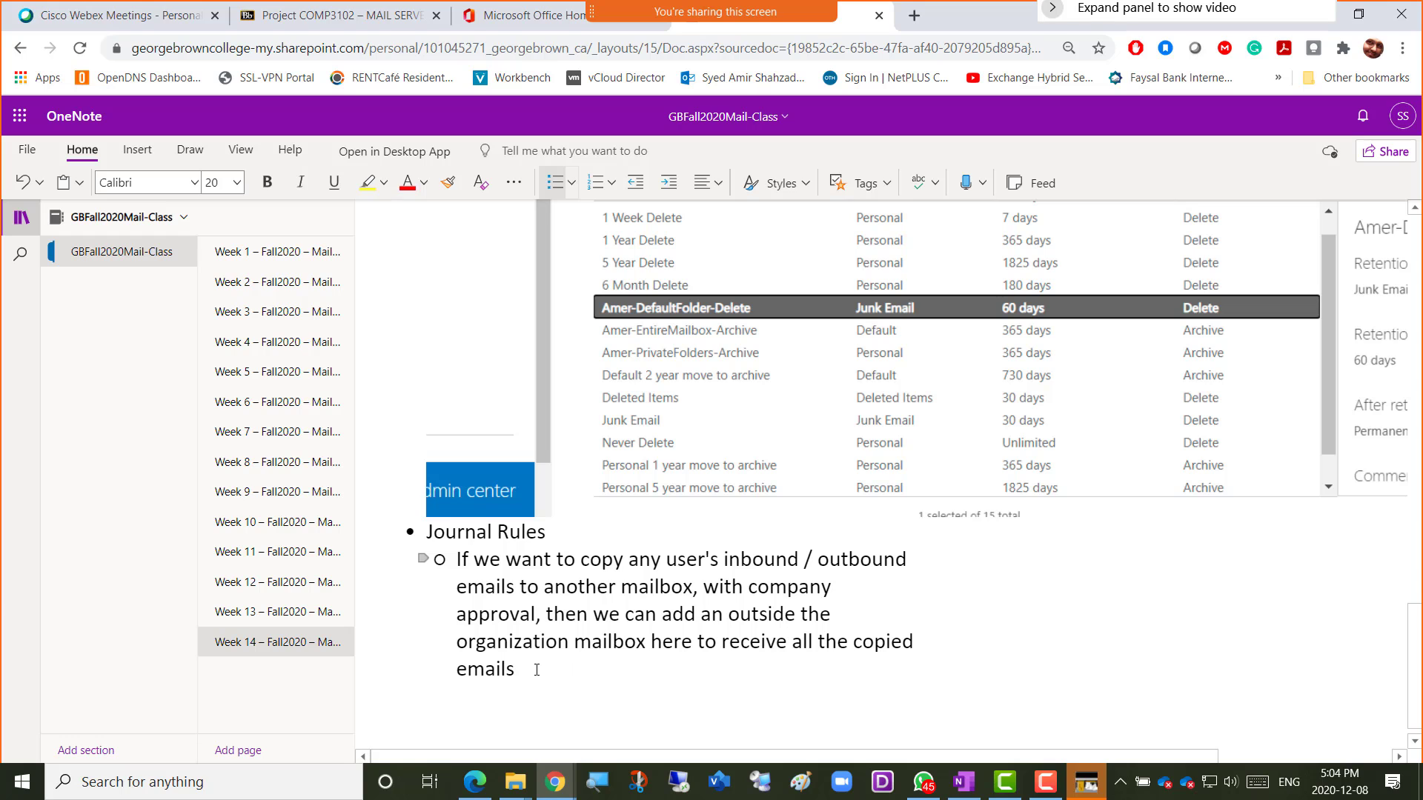
pyautogui.hotkey('alt', 'Tab')
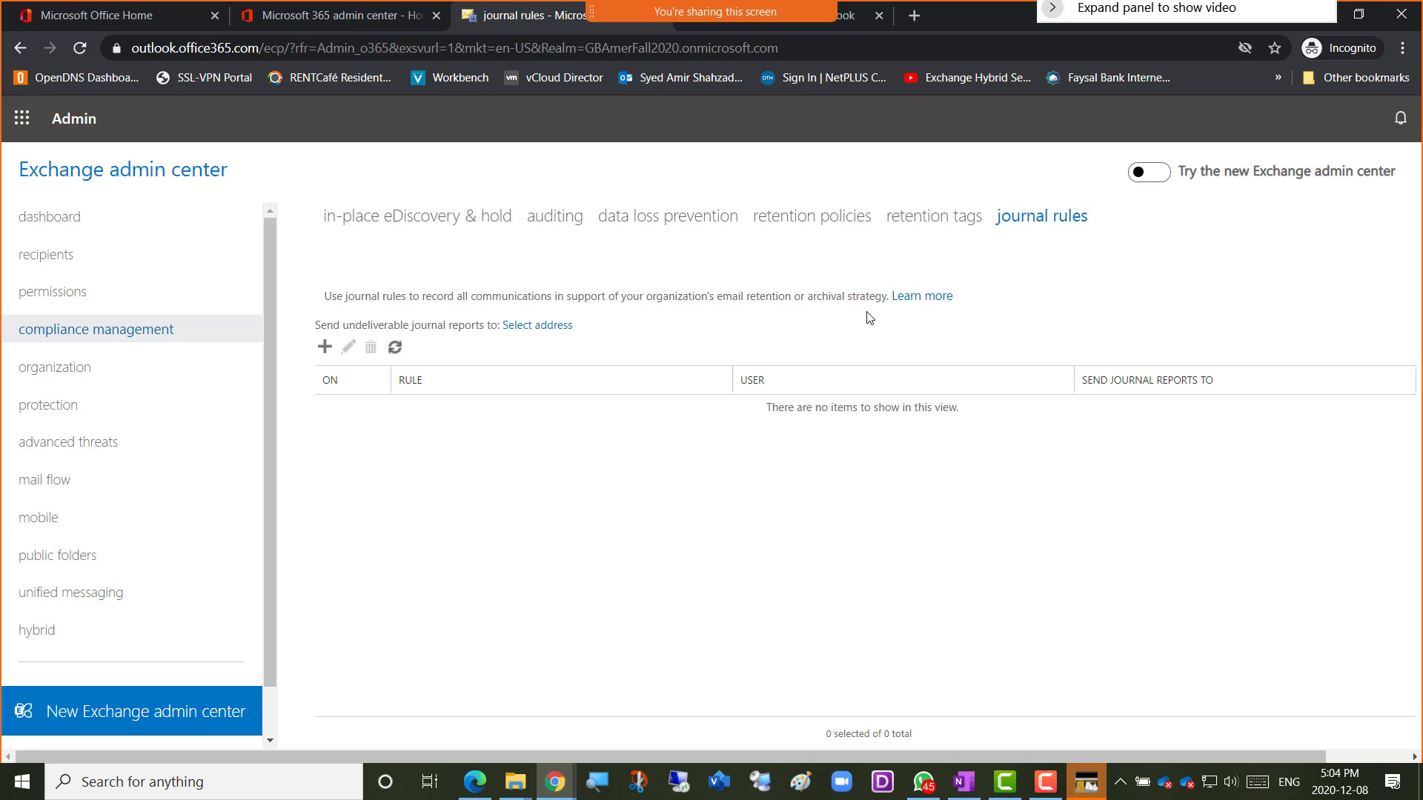
# Highlight parts of the journal rules description, including 'undeliverable journal reports'.
pyautogui.moveTo(887, 296); pyautogui.dragTo(746, 297)
pyautogui.tripleClick(826, 304)
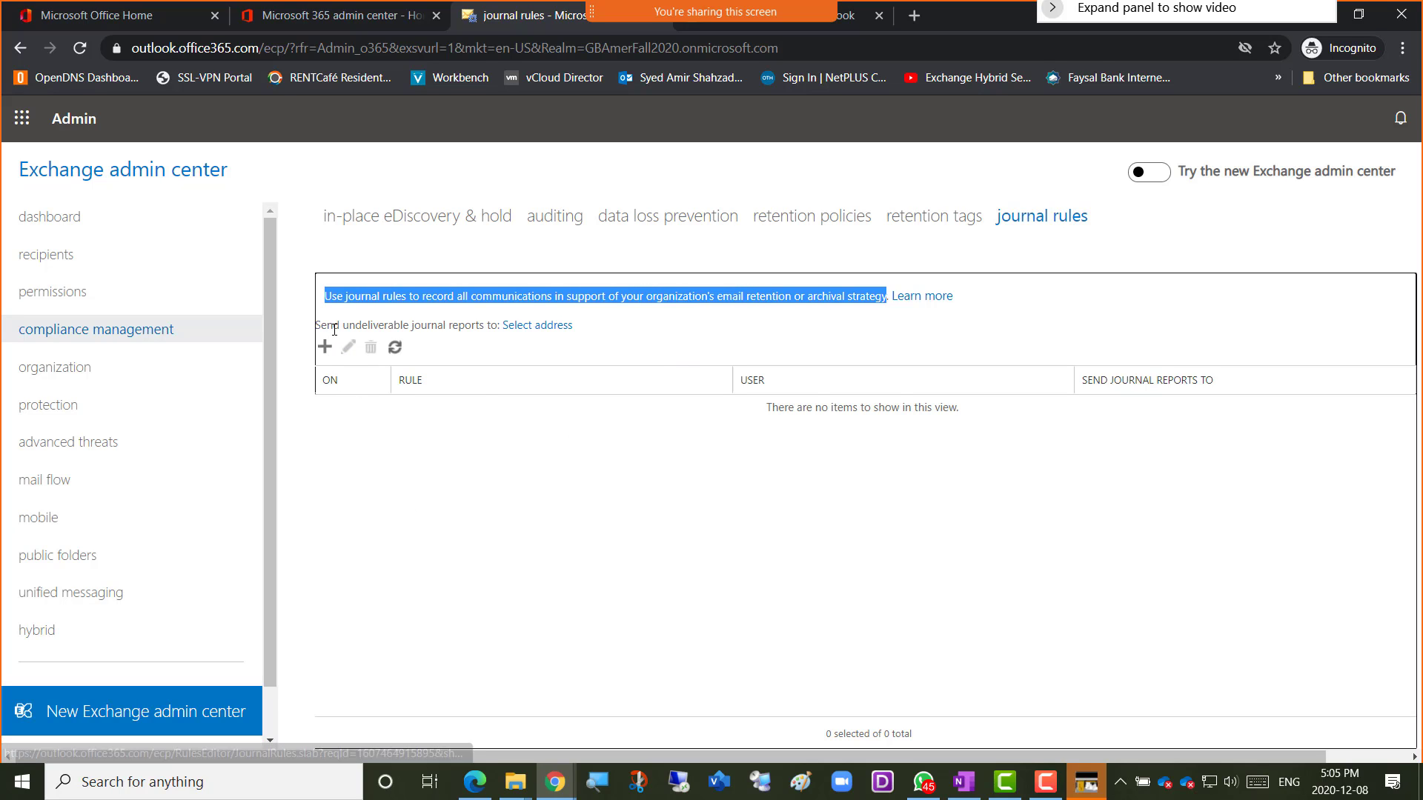
pyautogui.moveTo(339, 327); pyautogui.dragTo(494, 326)
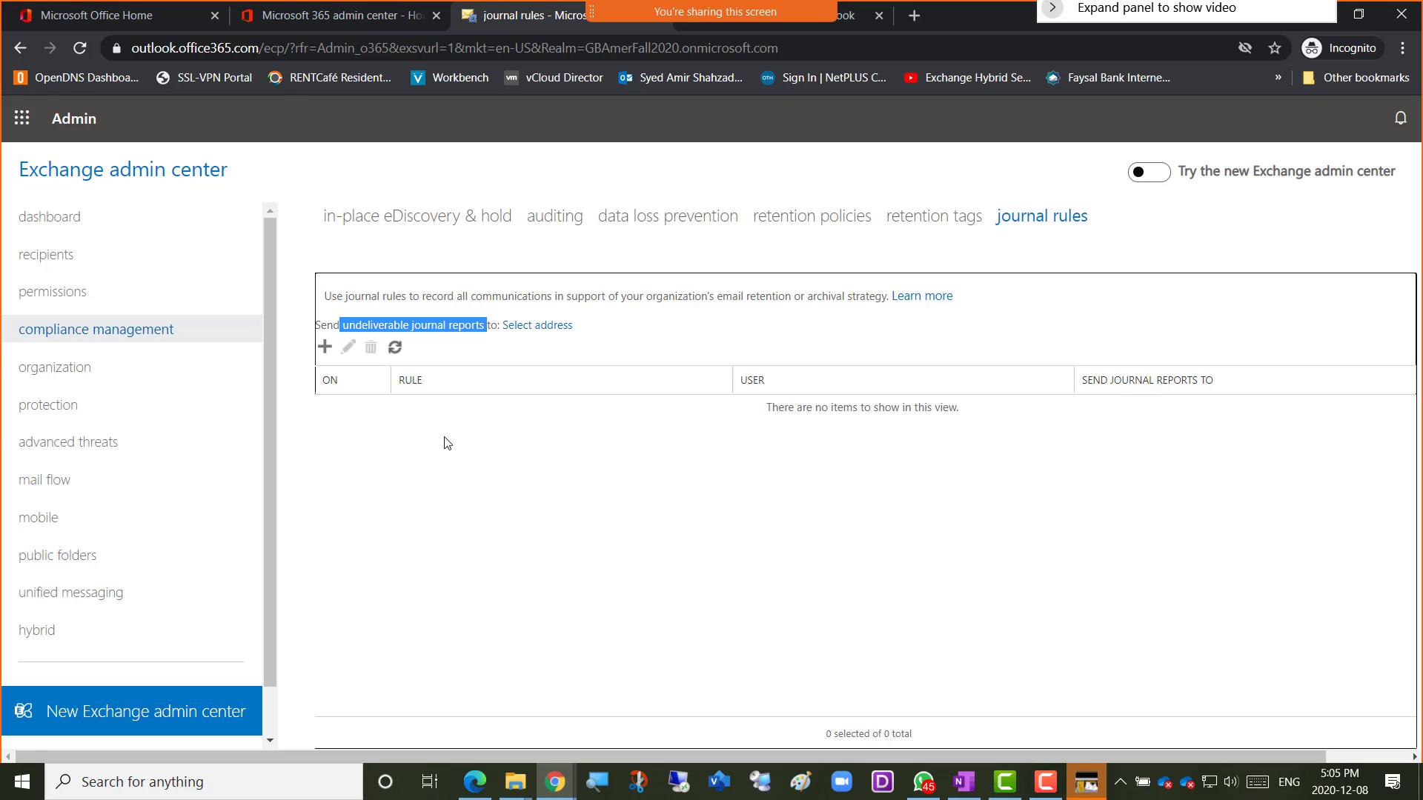
pyautogui.click(430, 324)
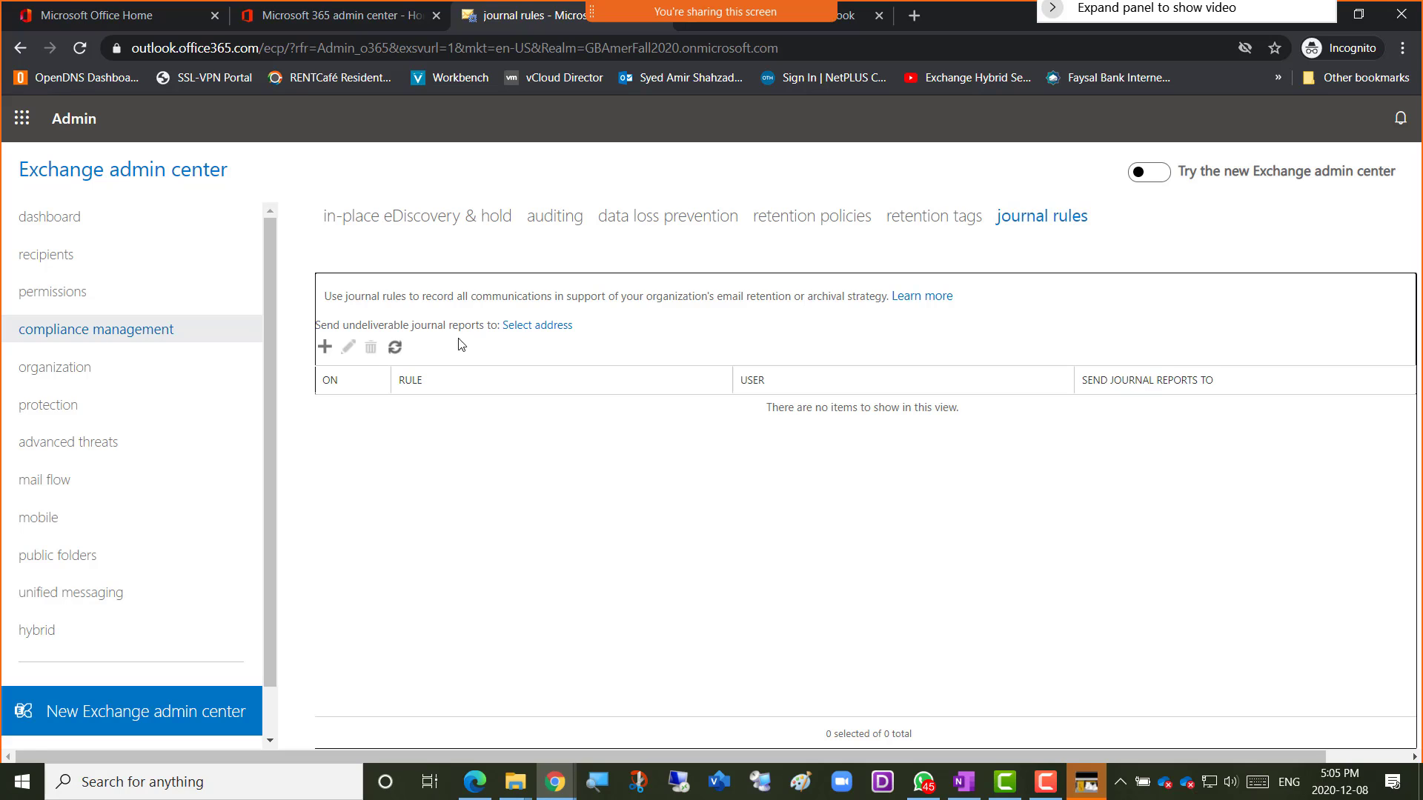
pyautogui.moveTo(476, 296); pyautogui.dragTo(326, 296)
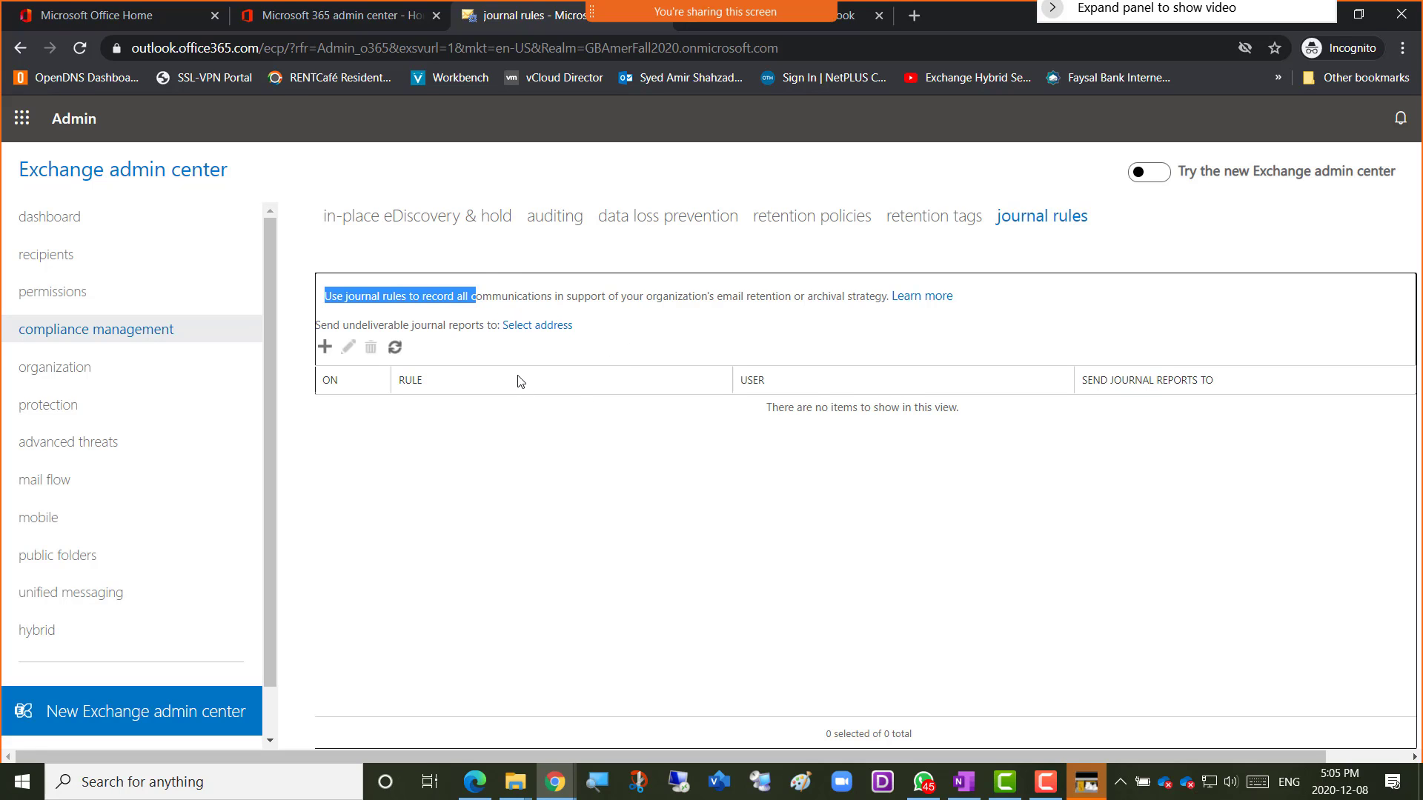
# Send undeliverable journal reports to the tenant admin account, found by searching recipients, and save.
pyautogui.click(538, 326)
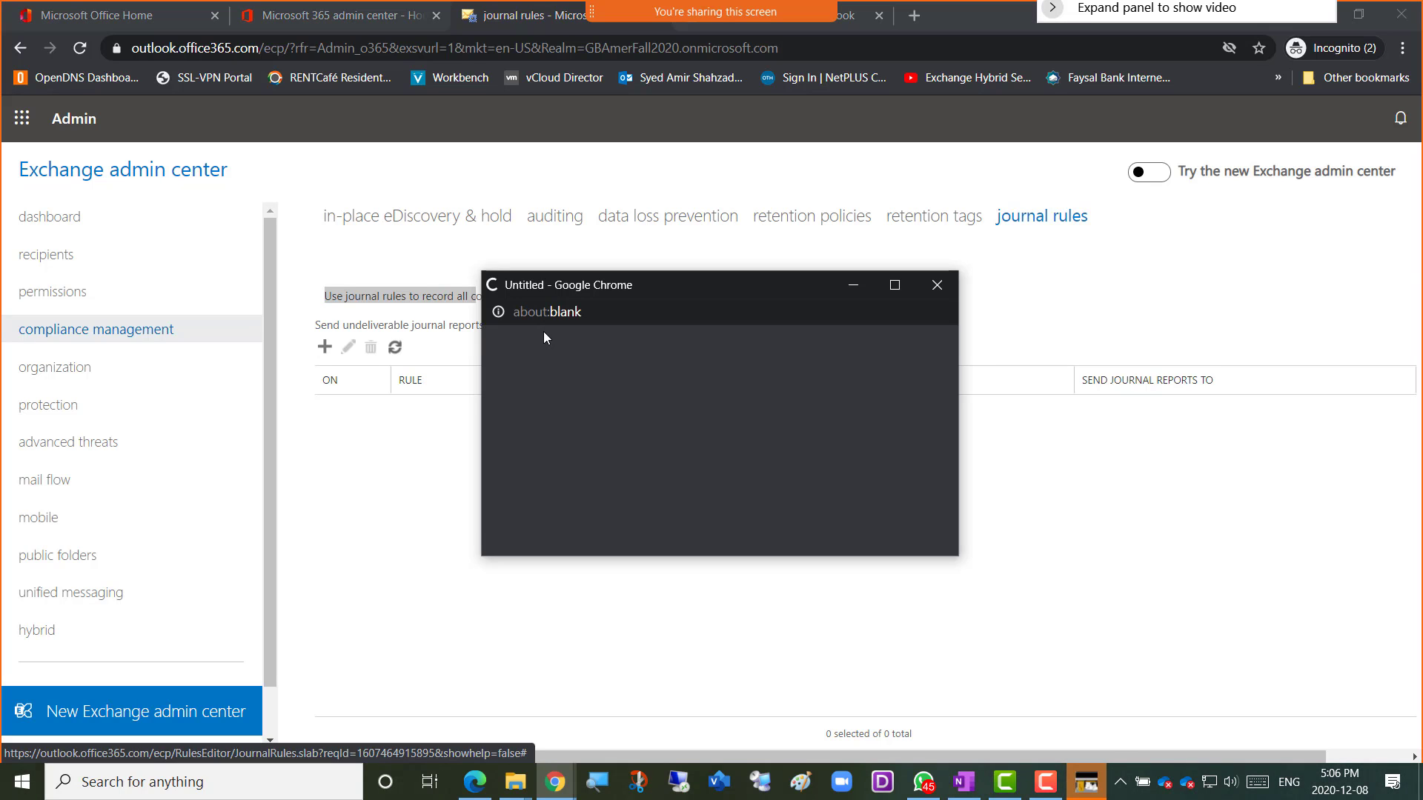
pyautogui.moveTo(647, 291); pyautogui.dragTo(789, 336)
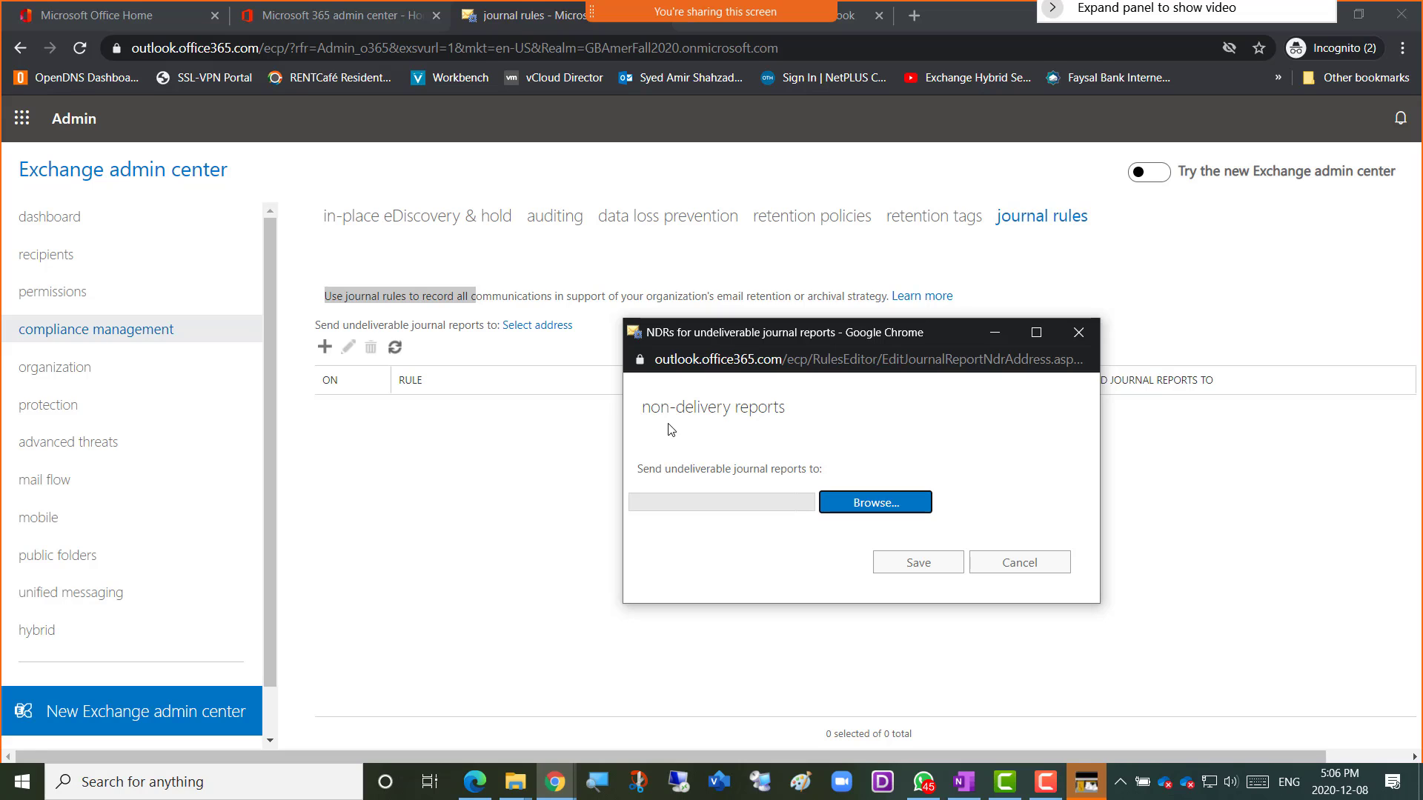
pyautogui.click(860, 511)
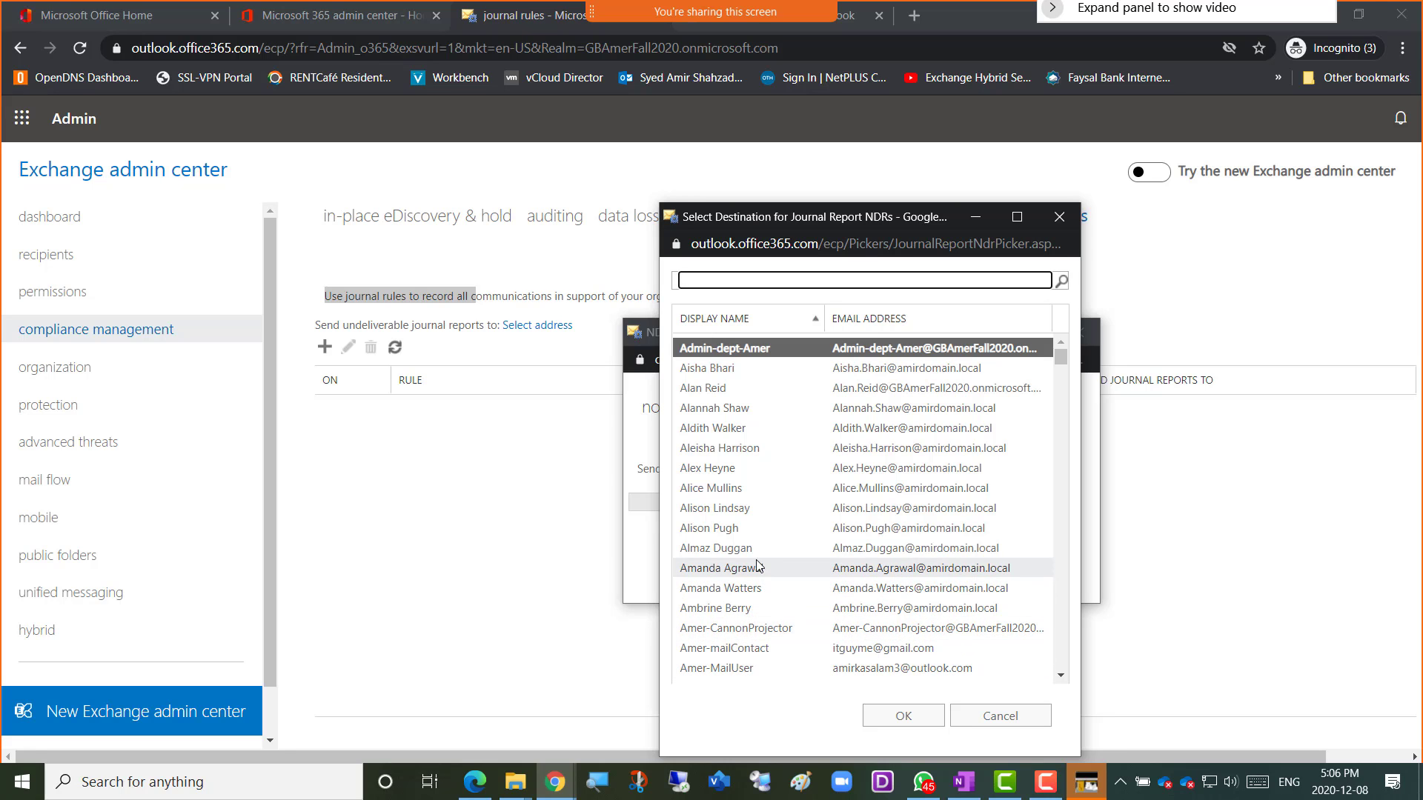
pyautogui.scroll(-3, 756, 567)
pyautogui.scroll(-2, 757, 566)
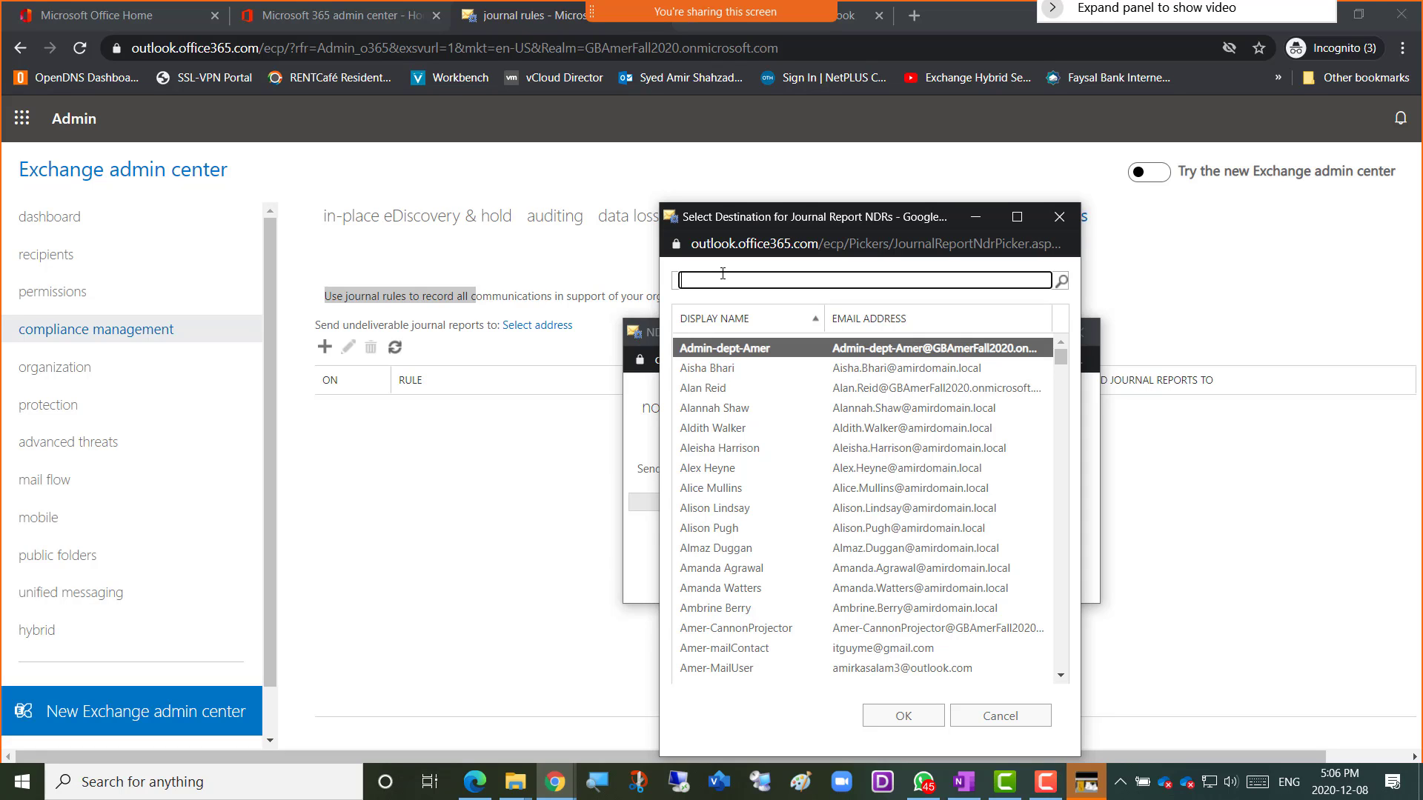
pyautogui.write('amer')
pyautogui.press('BackSpace')
pyautogui.press('BackSpace')
pyautogui.write('ir')
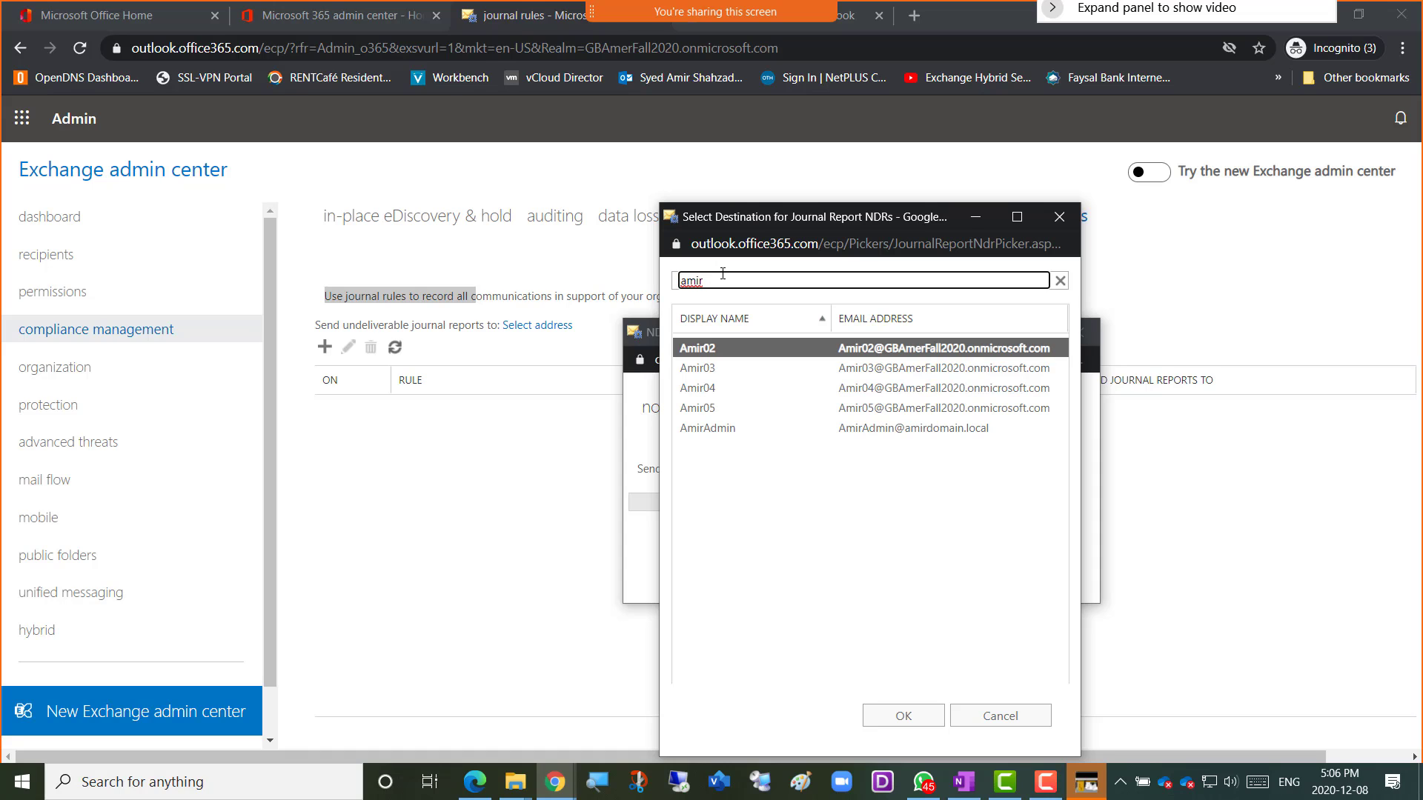
pyautogui.doubleClick(716, 432)
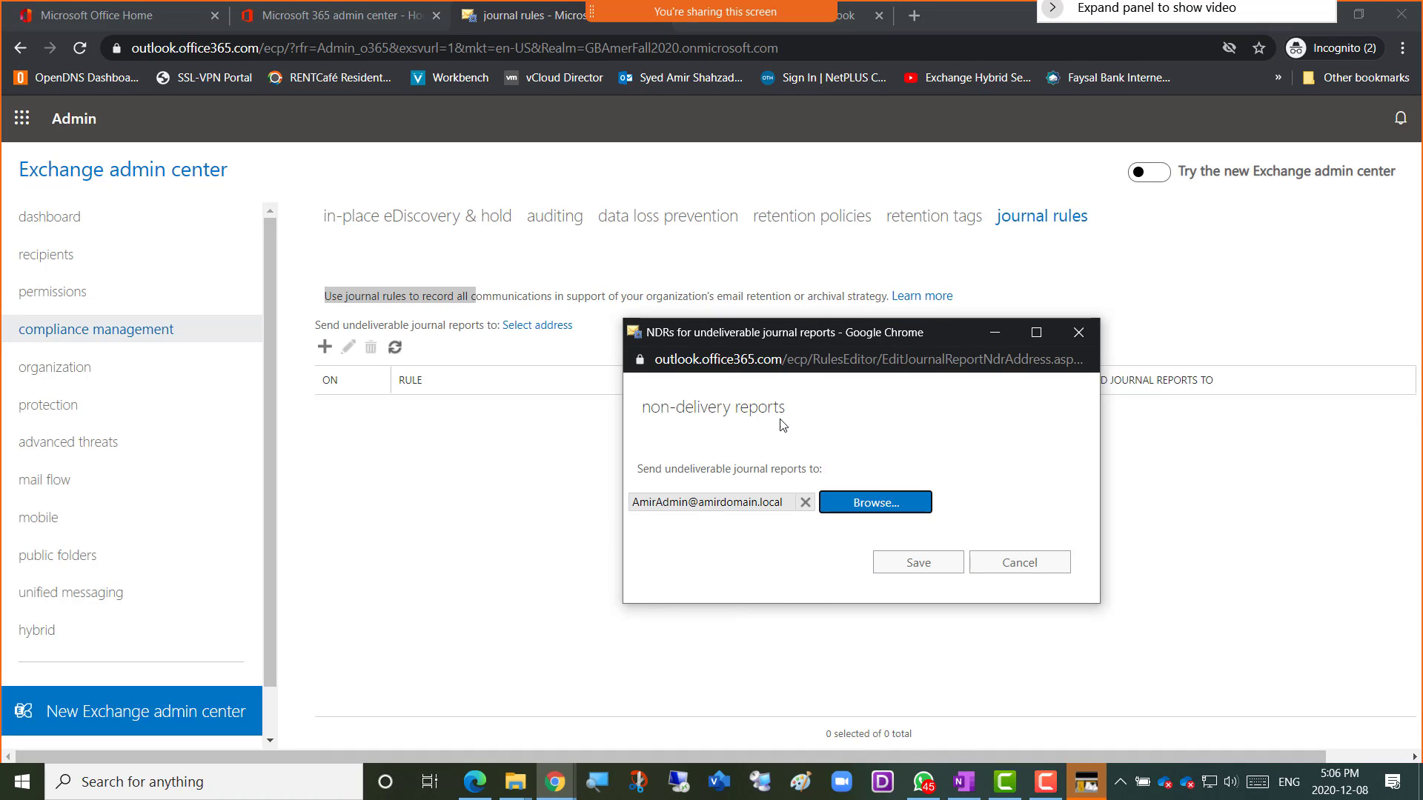
pyautogui.click(908, 569)
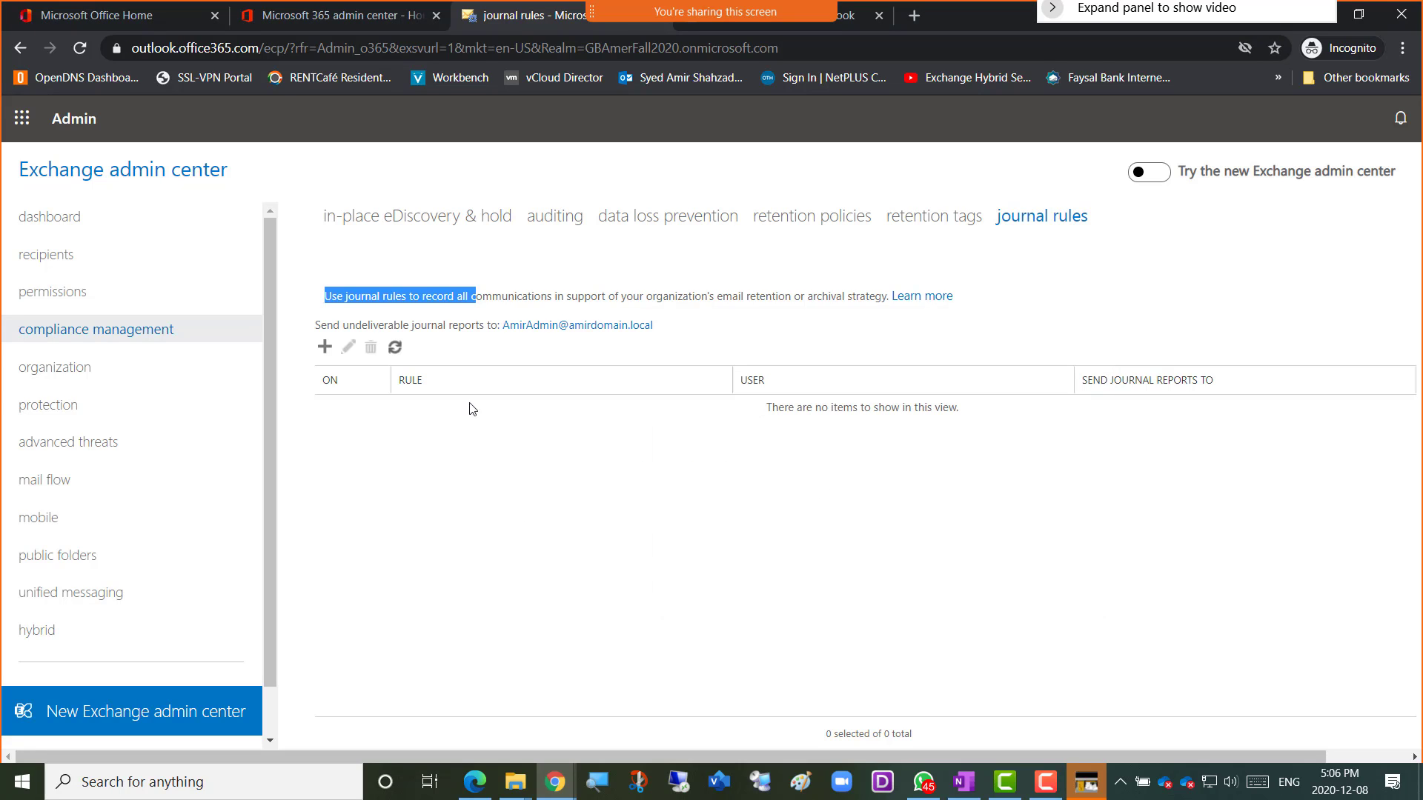
# Clear the description highlight and open a new journal rule form.
pyautogui.click(477, 293)
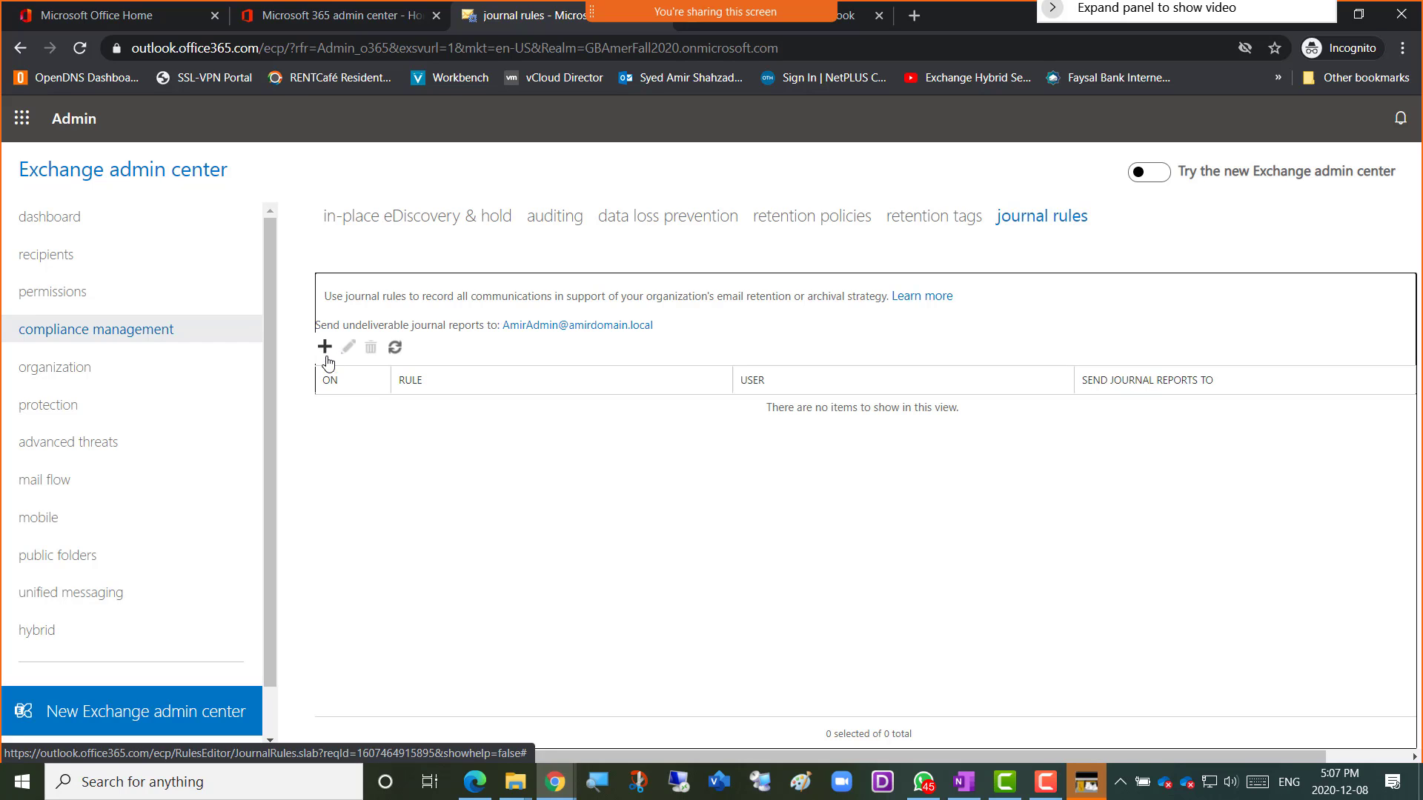
pyautogui.click(325, 347)
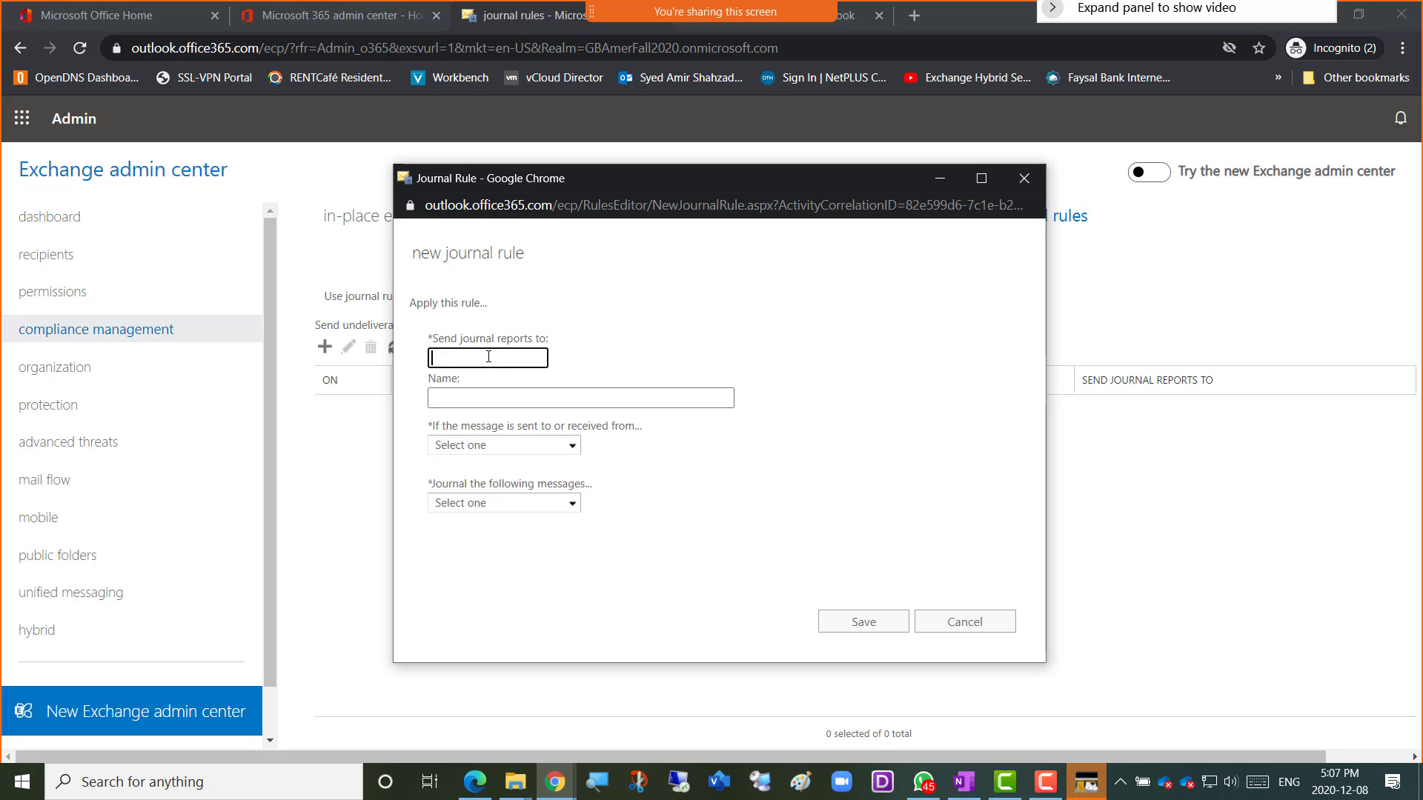
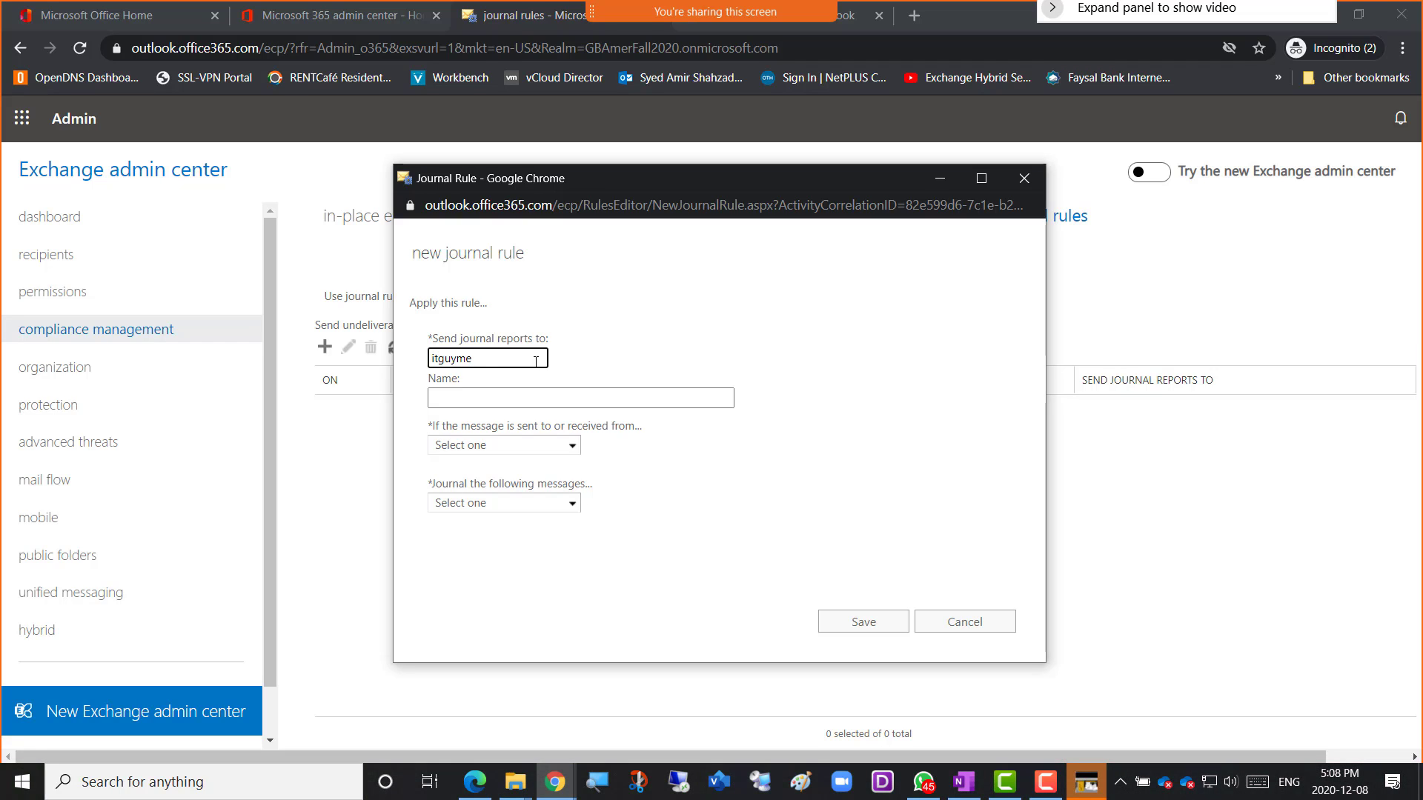
# Send the rule's journal reports to an external Gmail address and name it 'Mailbox Journaling-Amer'.
pyautogui.click(493, 399)
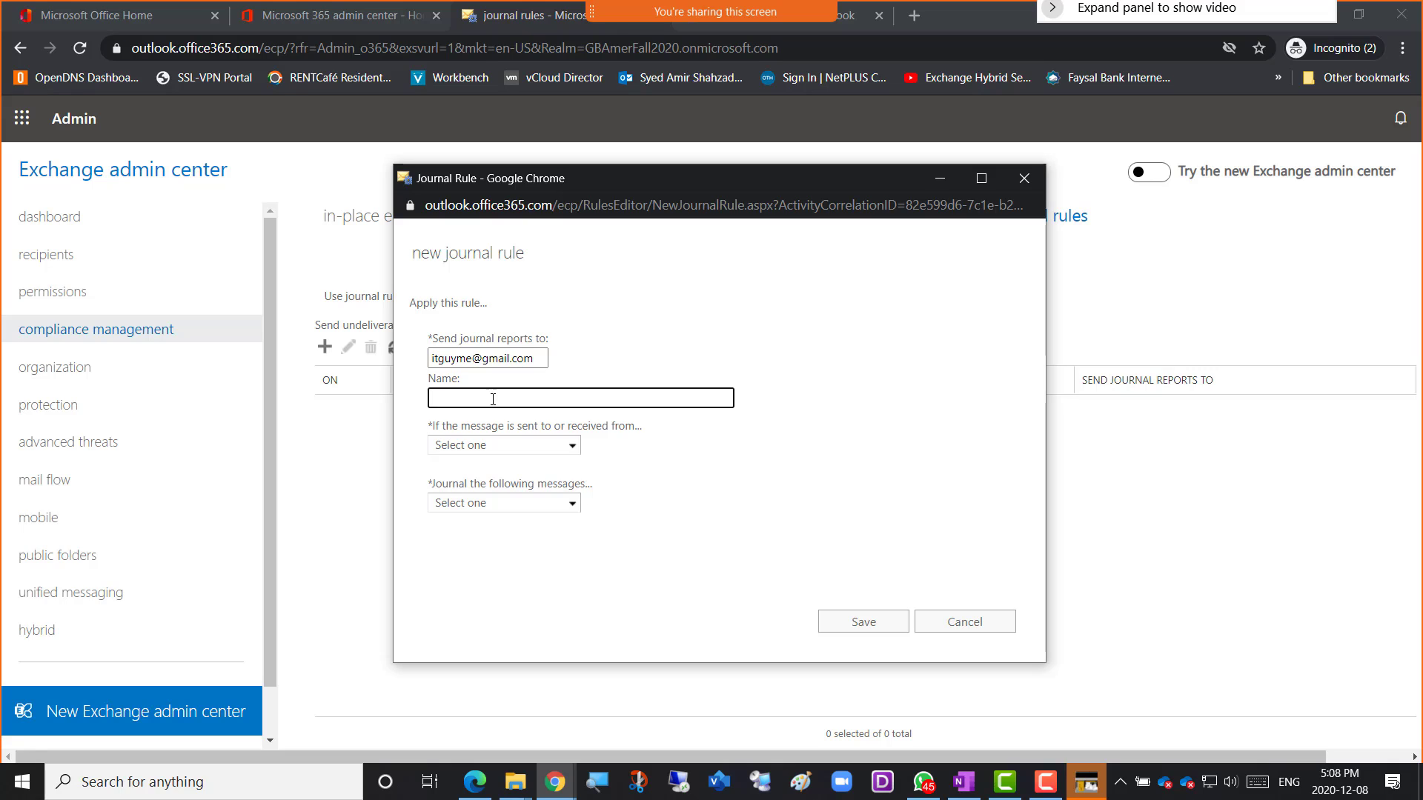
pyautogui.write('Mailbox Journaling-Amer')
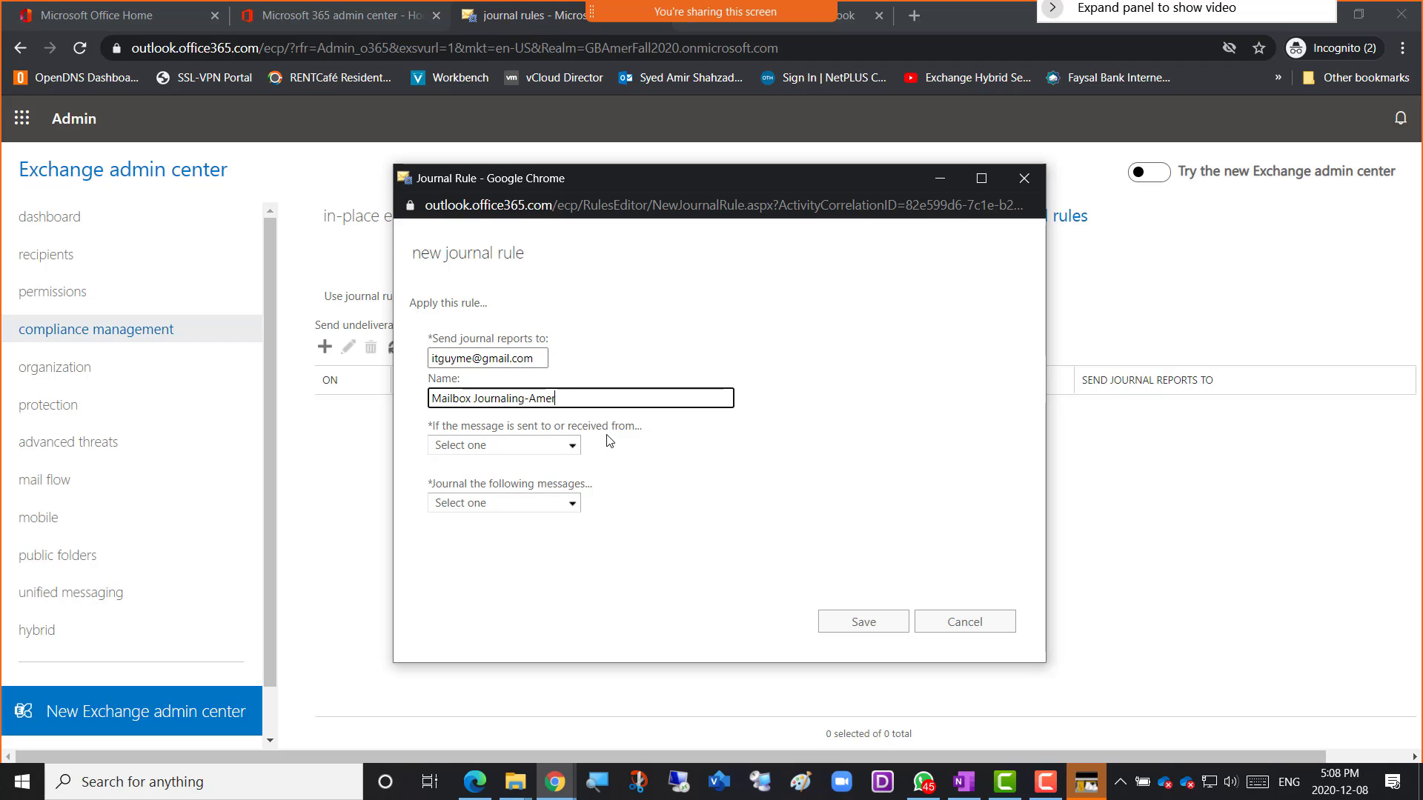
# Set the rule to apply to all messages and to journal all messages.
pyautogui.click(574, 449)
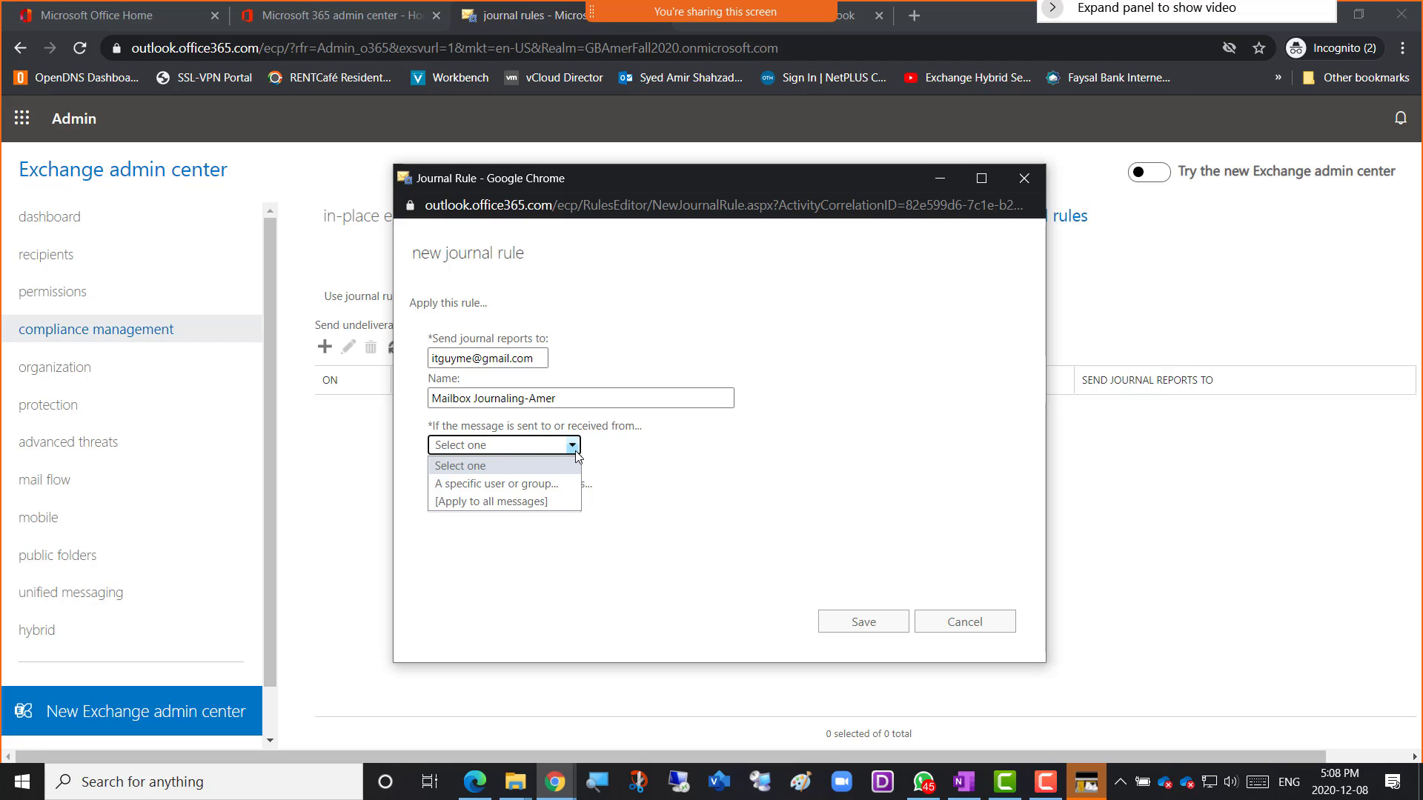
pyautogui.click(522, 504)
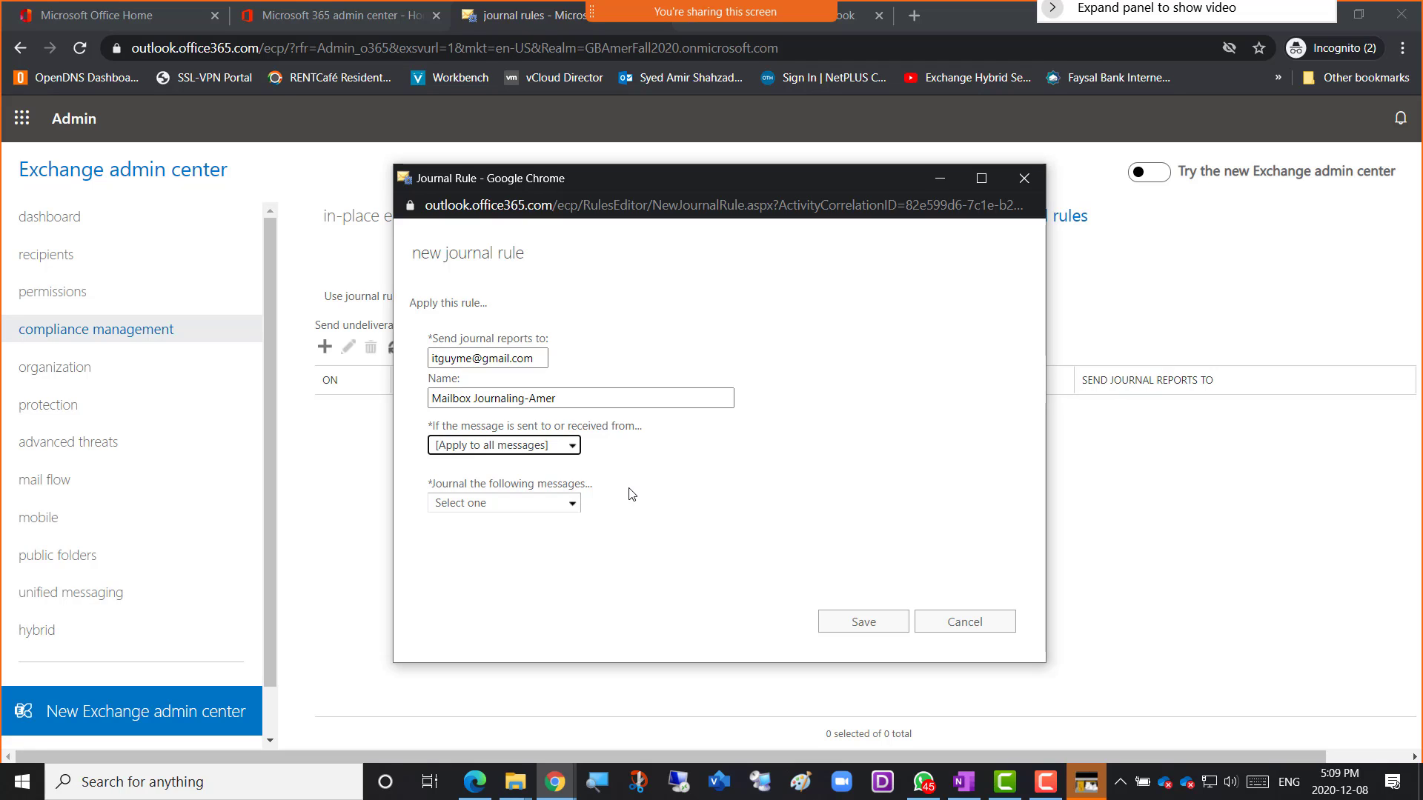
pyautogui.click(645, 555)
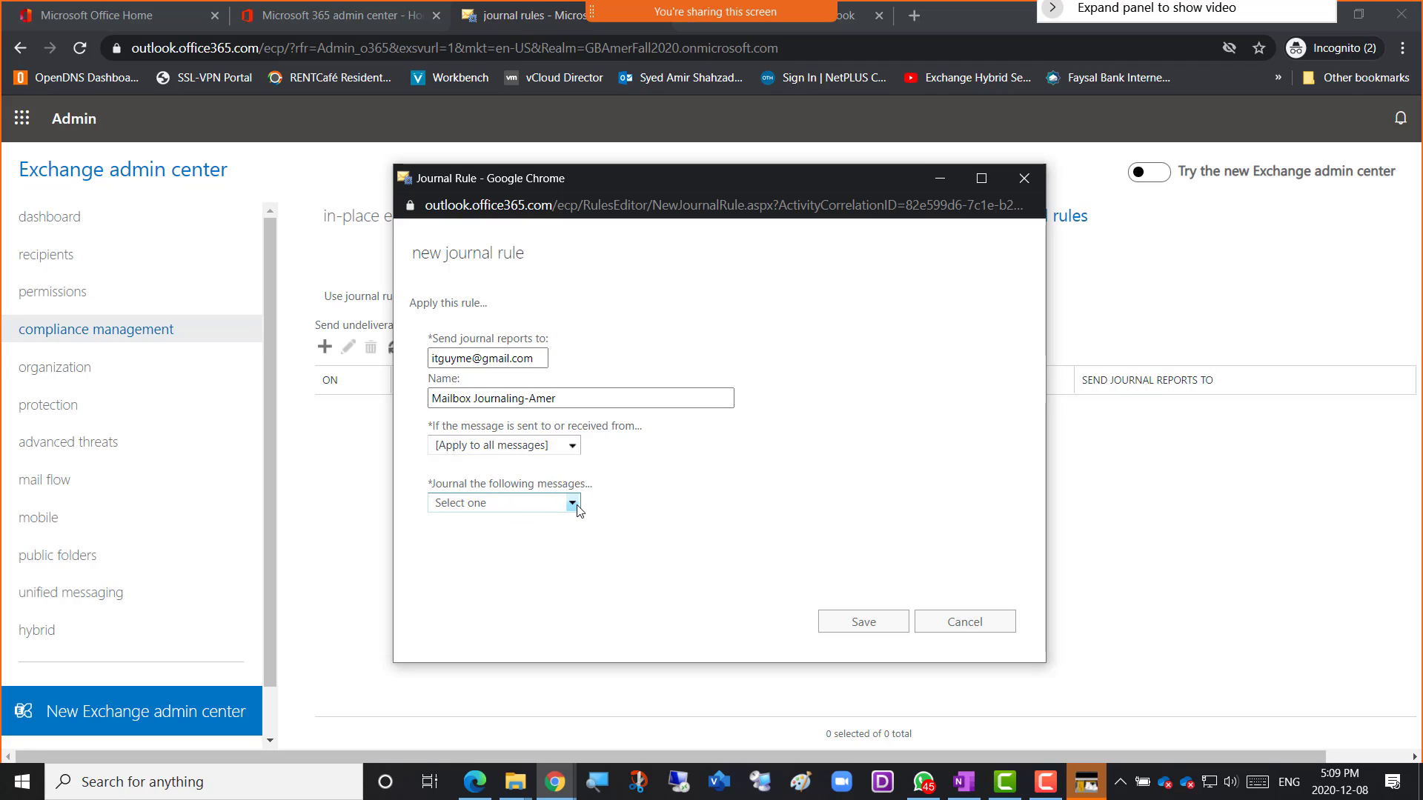
pyautogui.click(575, 505)
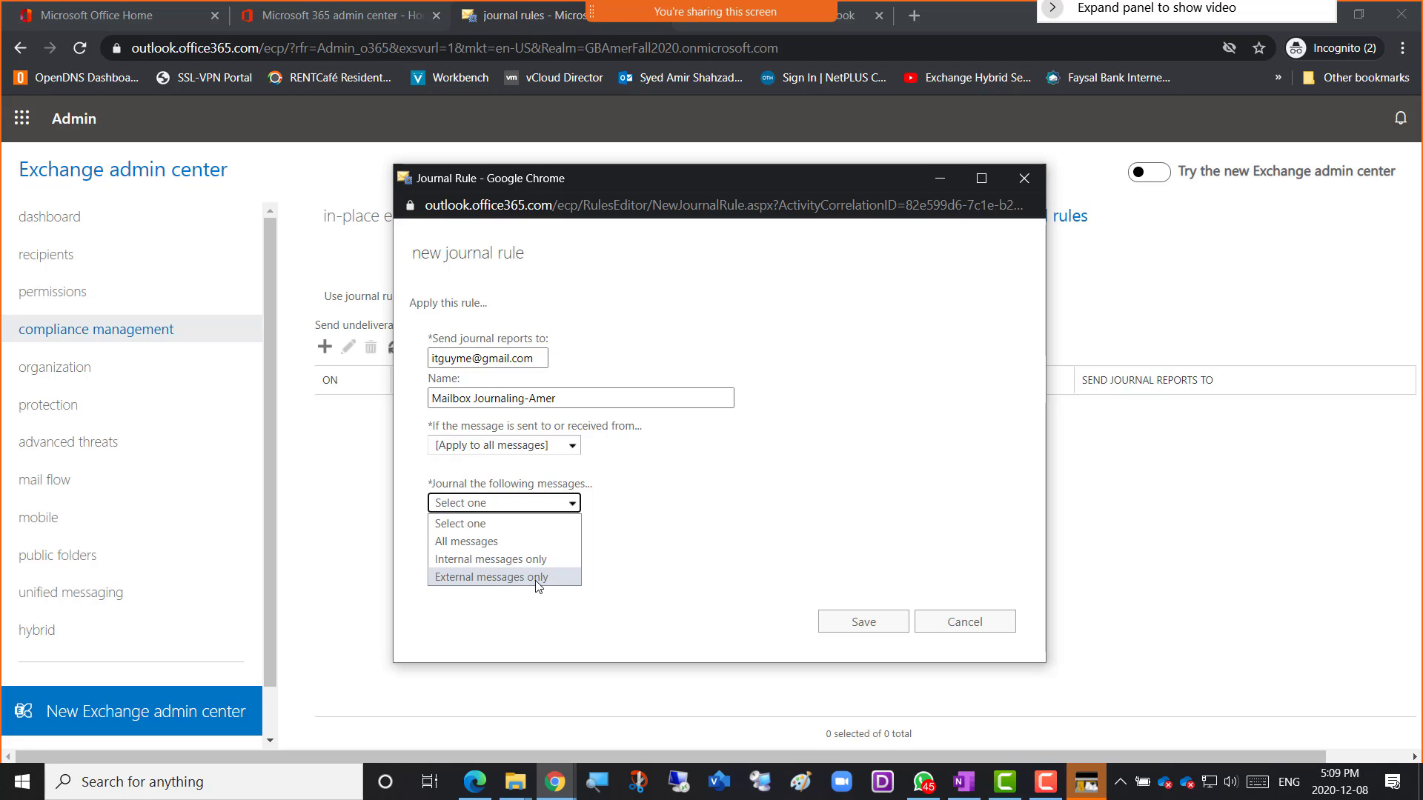
pyautogui.click(500, 548)
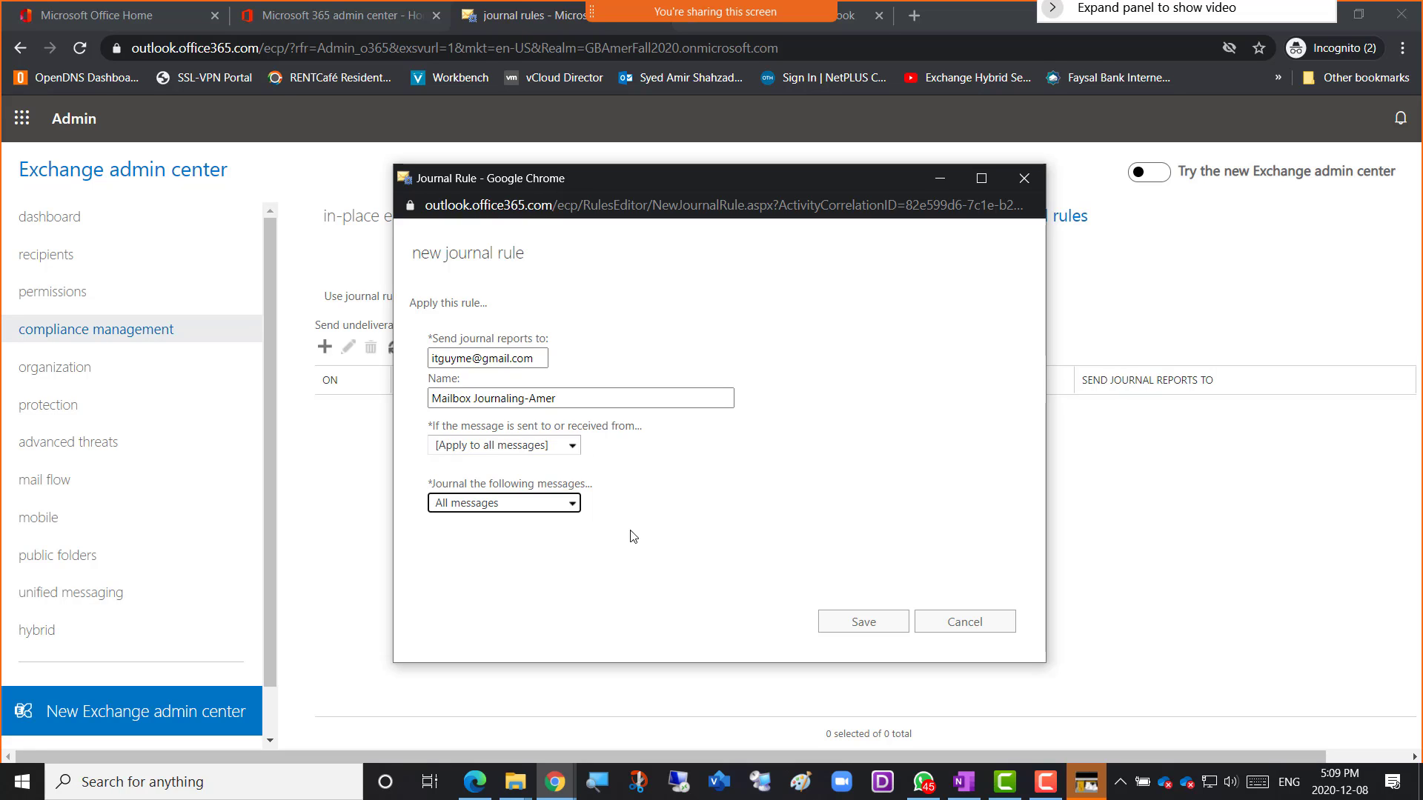
pyautogui.click(647, 575)
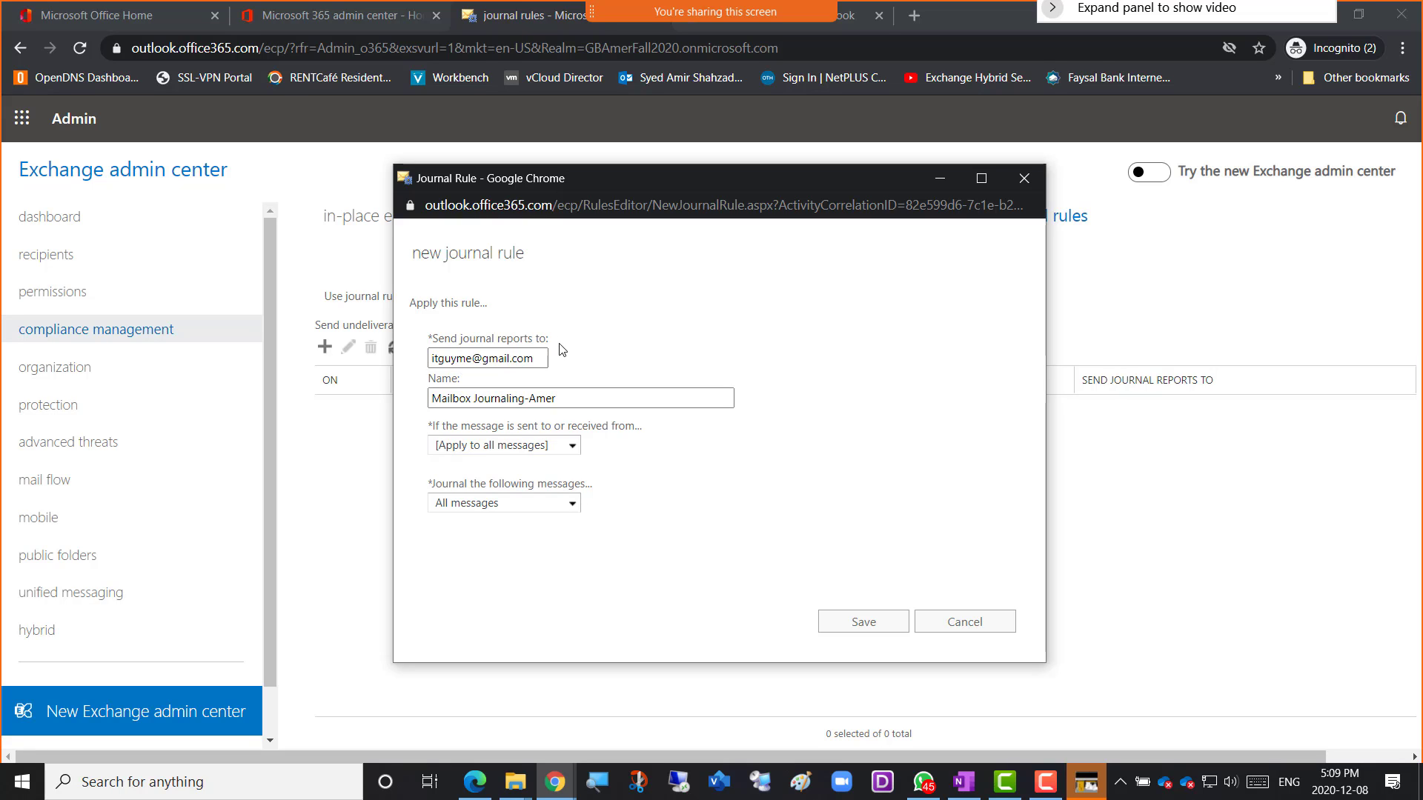
# Try saving the journal rule for all future messages, then dismiss the invalid reporting address error.
pyautogui.click(850, 630)
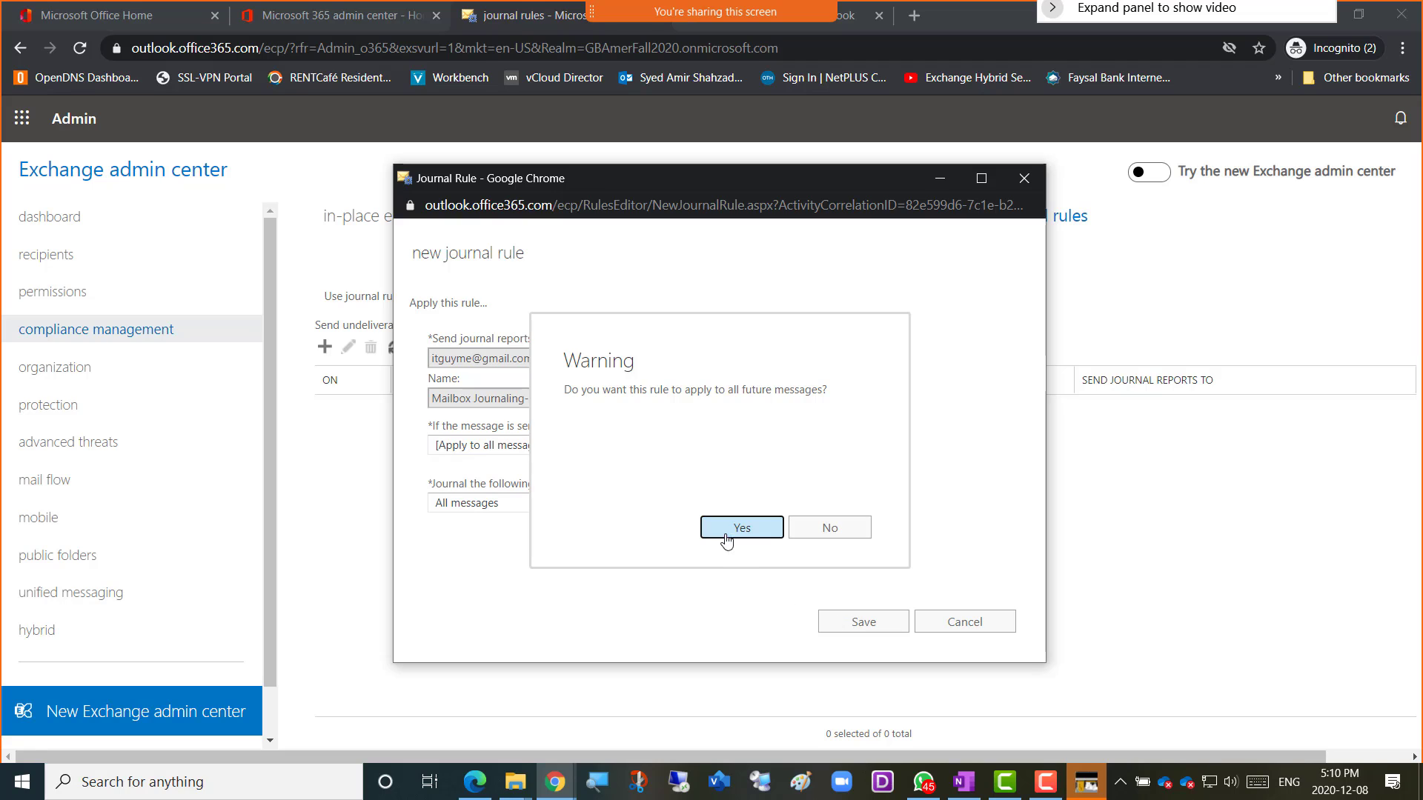
pyautogui.click(730, 532)
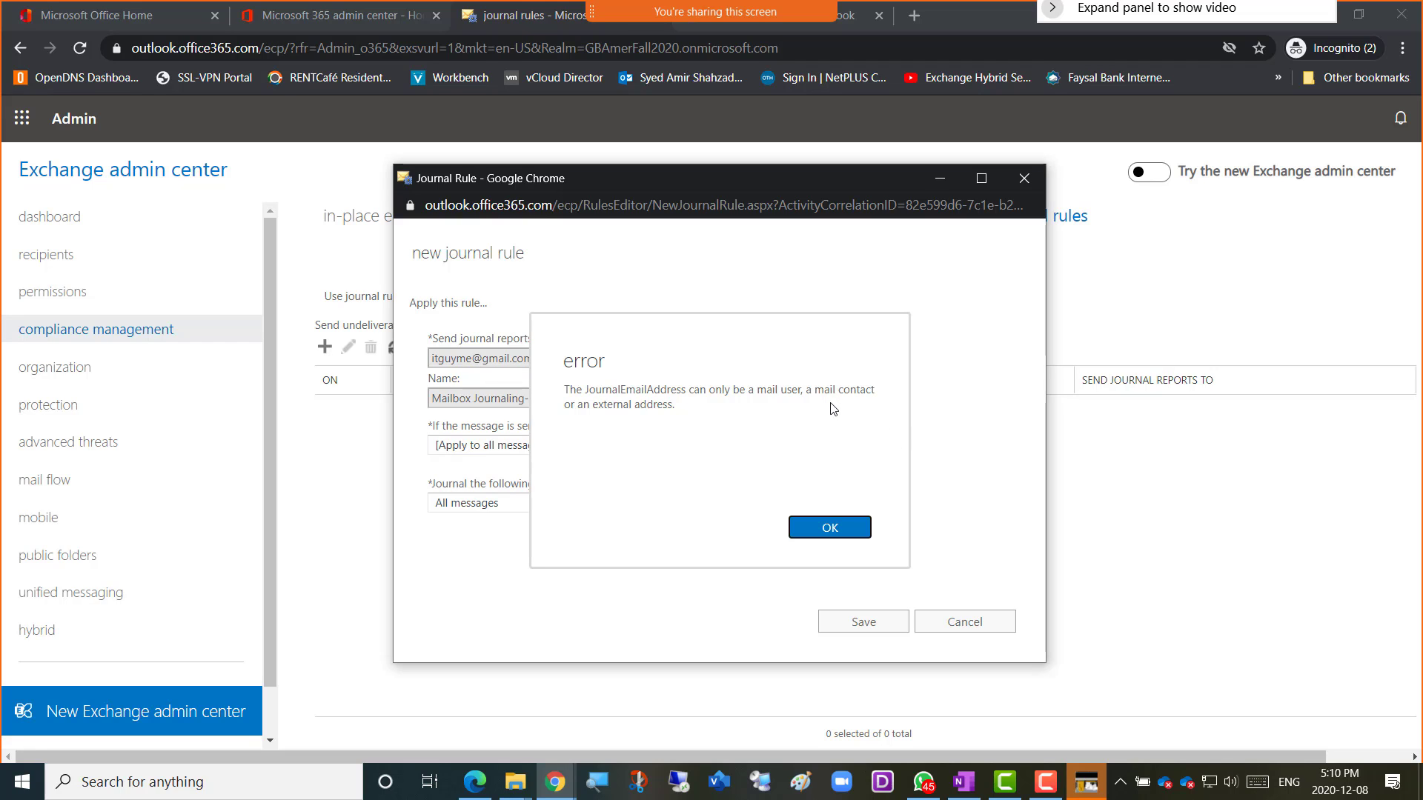
pyautogui.click(838, 536)
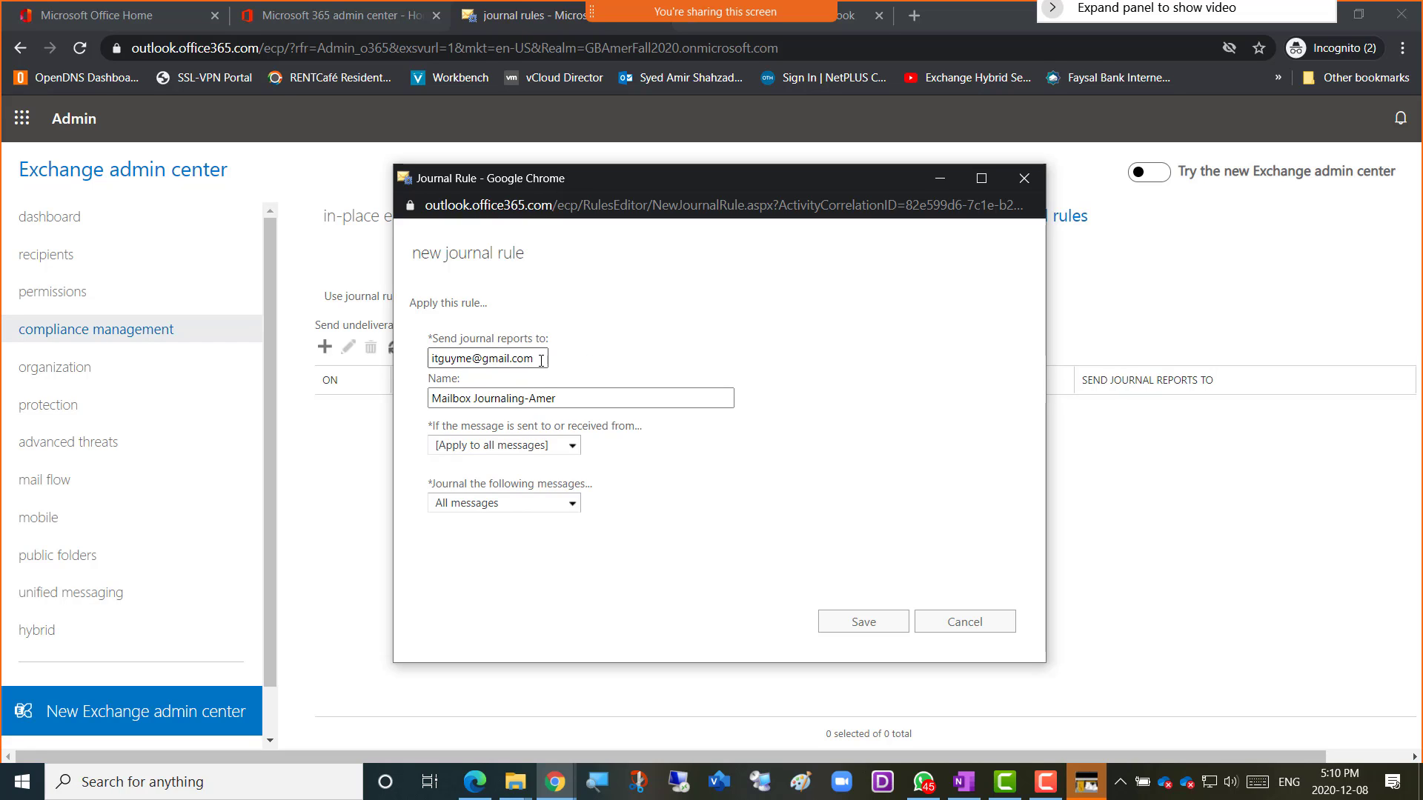
# Select the reporting address, then go to the recipients mailboxes list in the main admin page.
pyautogui.moveTo(541, 361); pyautogui.dragTo(404, 363)
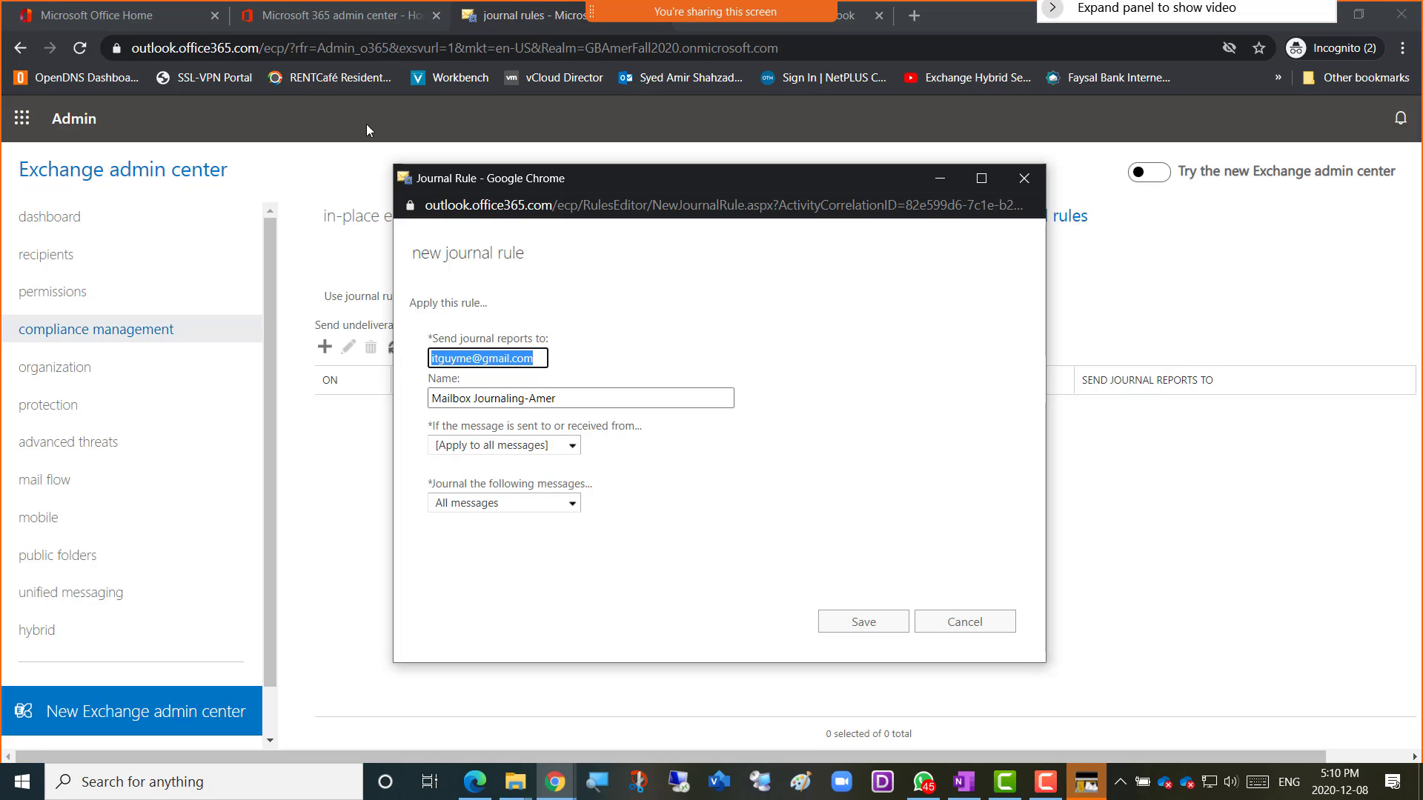
pyautogui.click(495, 21)
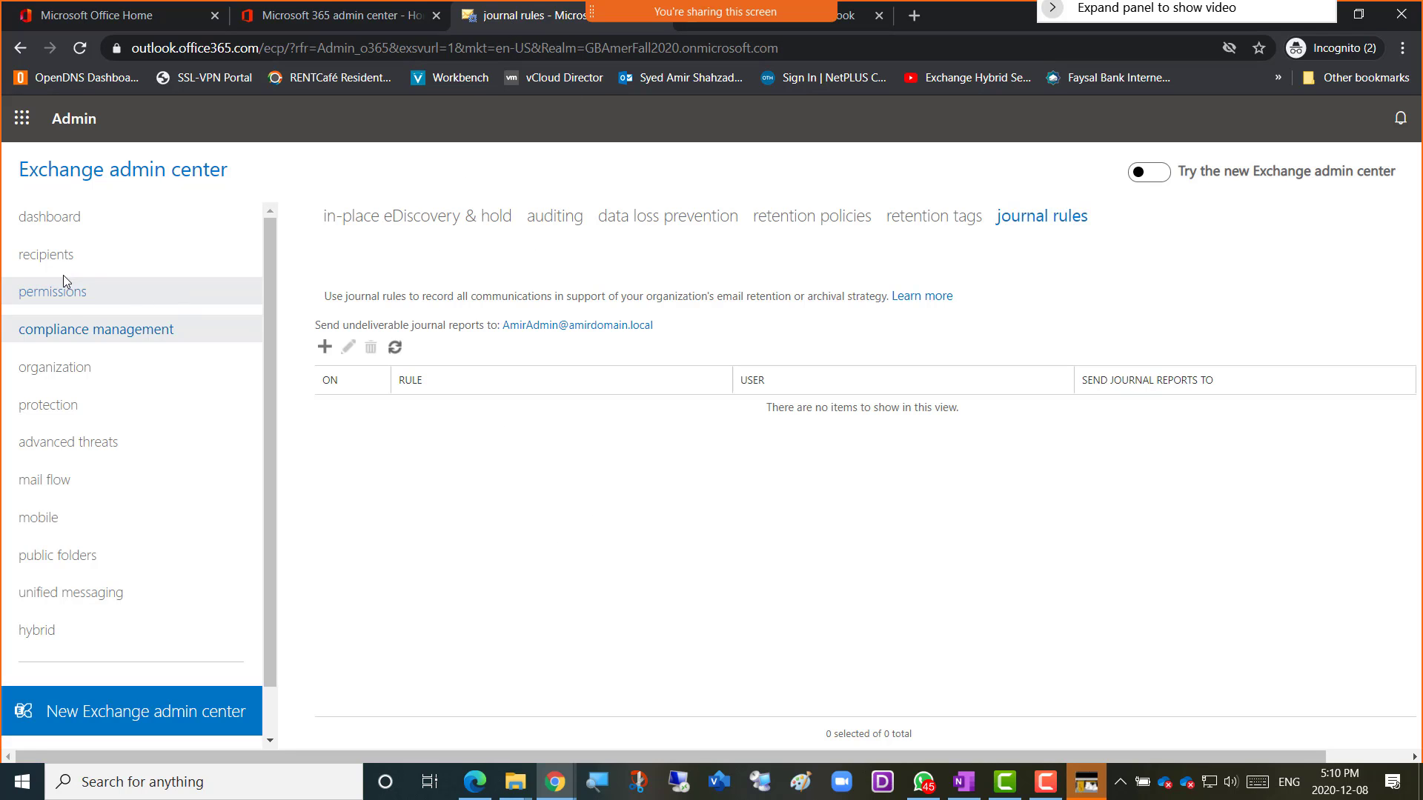
pyautogui.click(33, 255)
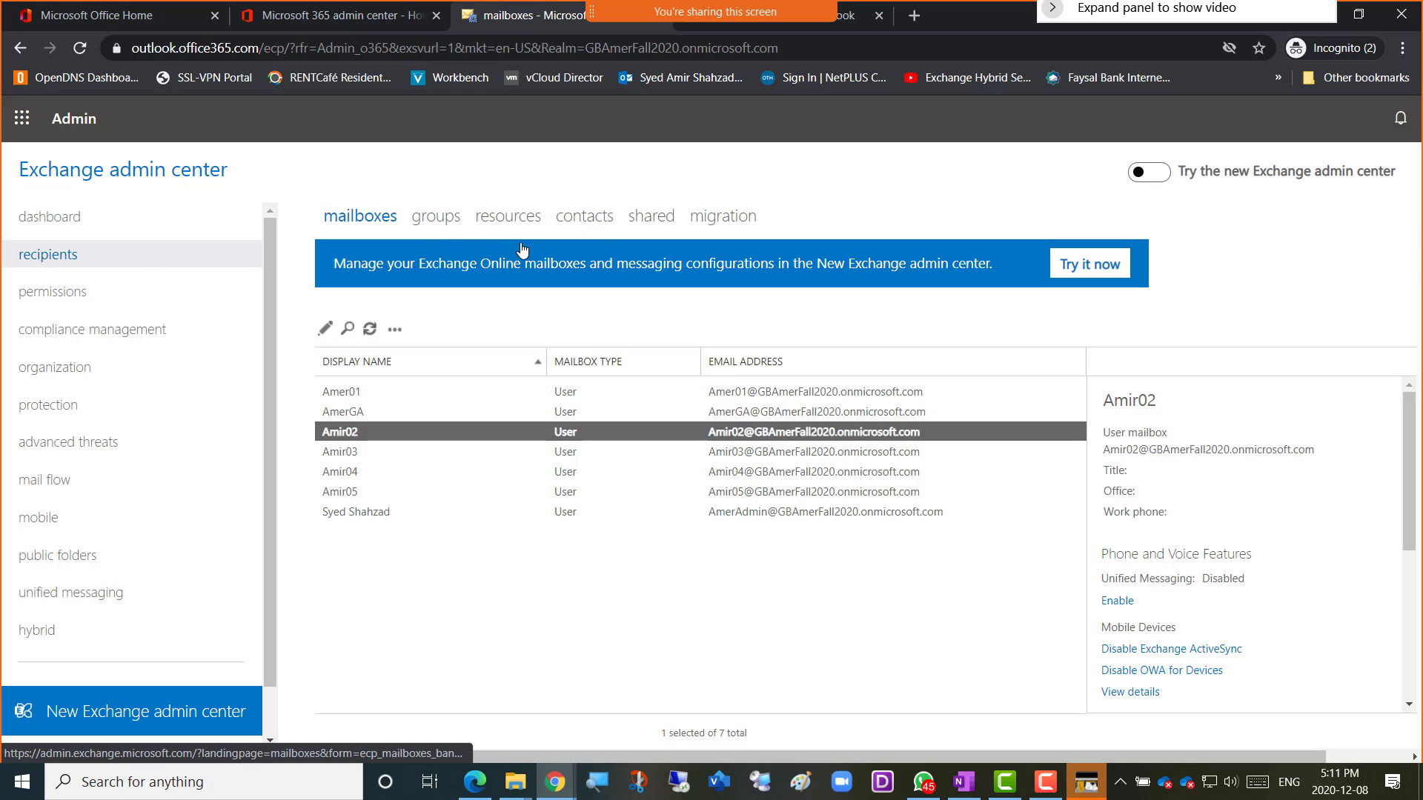
# Show the contacts list and open the new-contact menu offering Mail contact and Mail user.
pyautogui.click(581, 218)
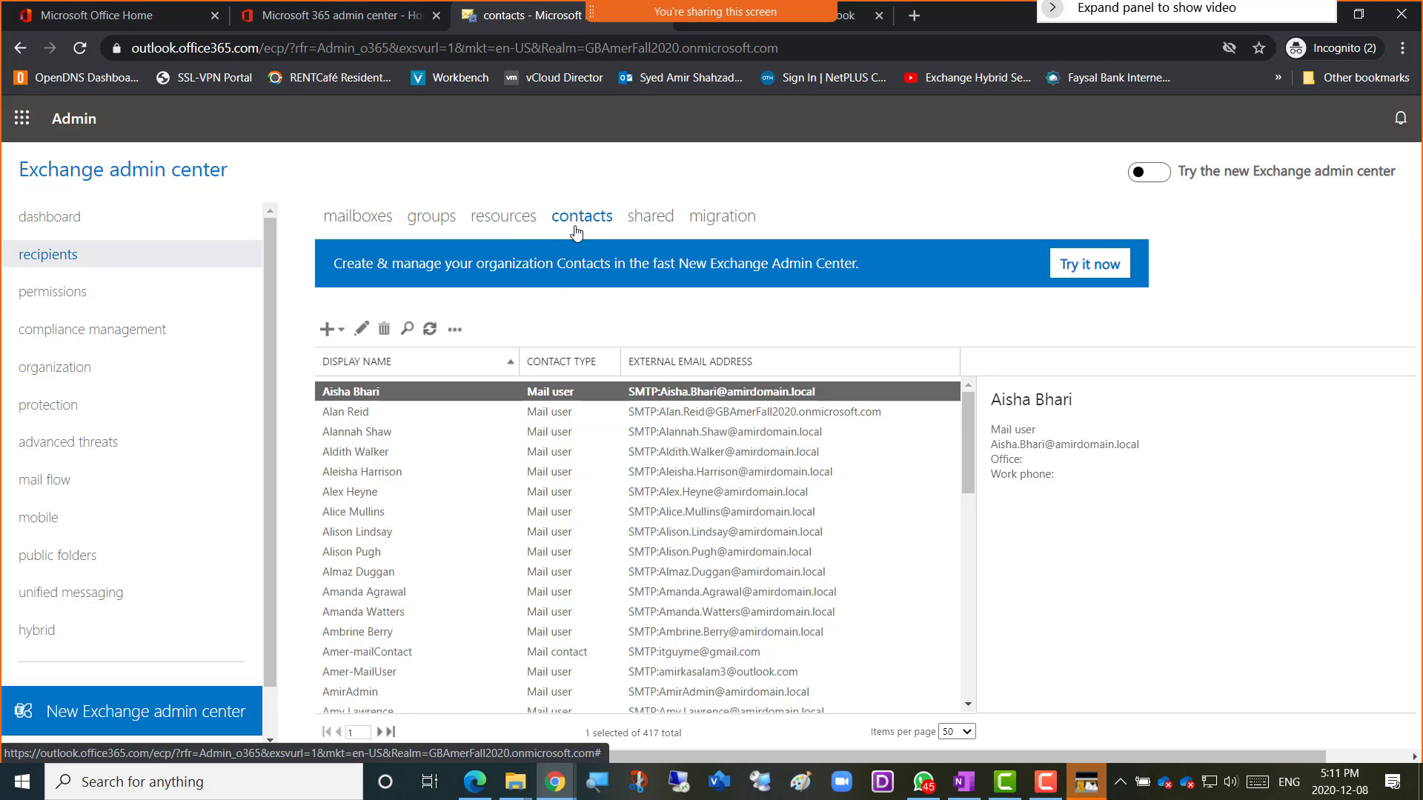
pyautogui.click(341, 331)
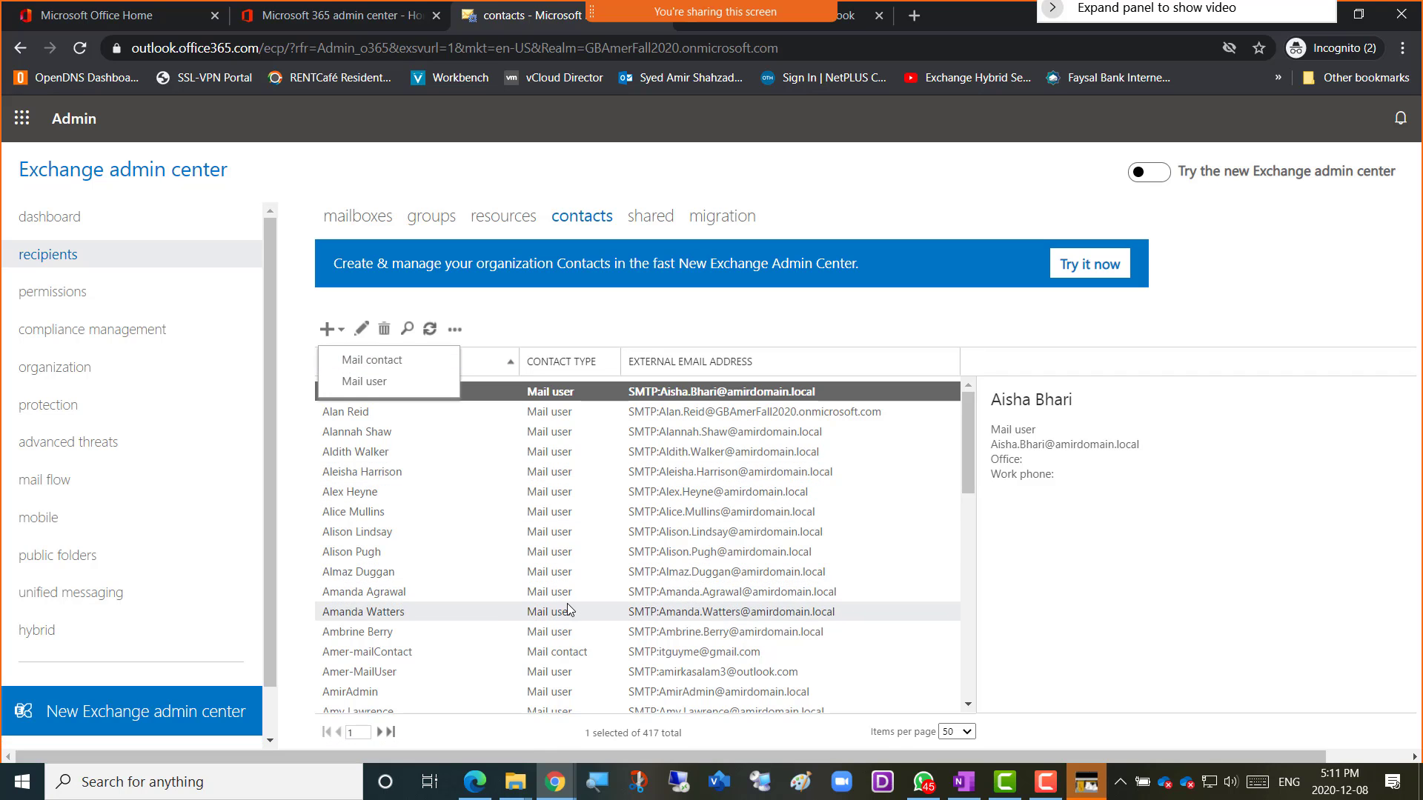
pyautogui.scroll(-3, 570, 612)
pyautogui.scroll(-4, 569, 613)
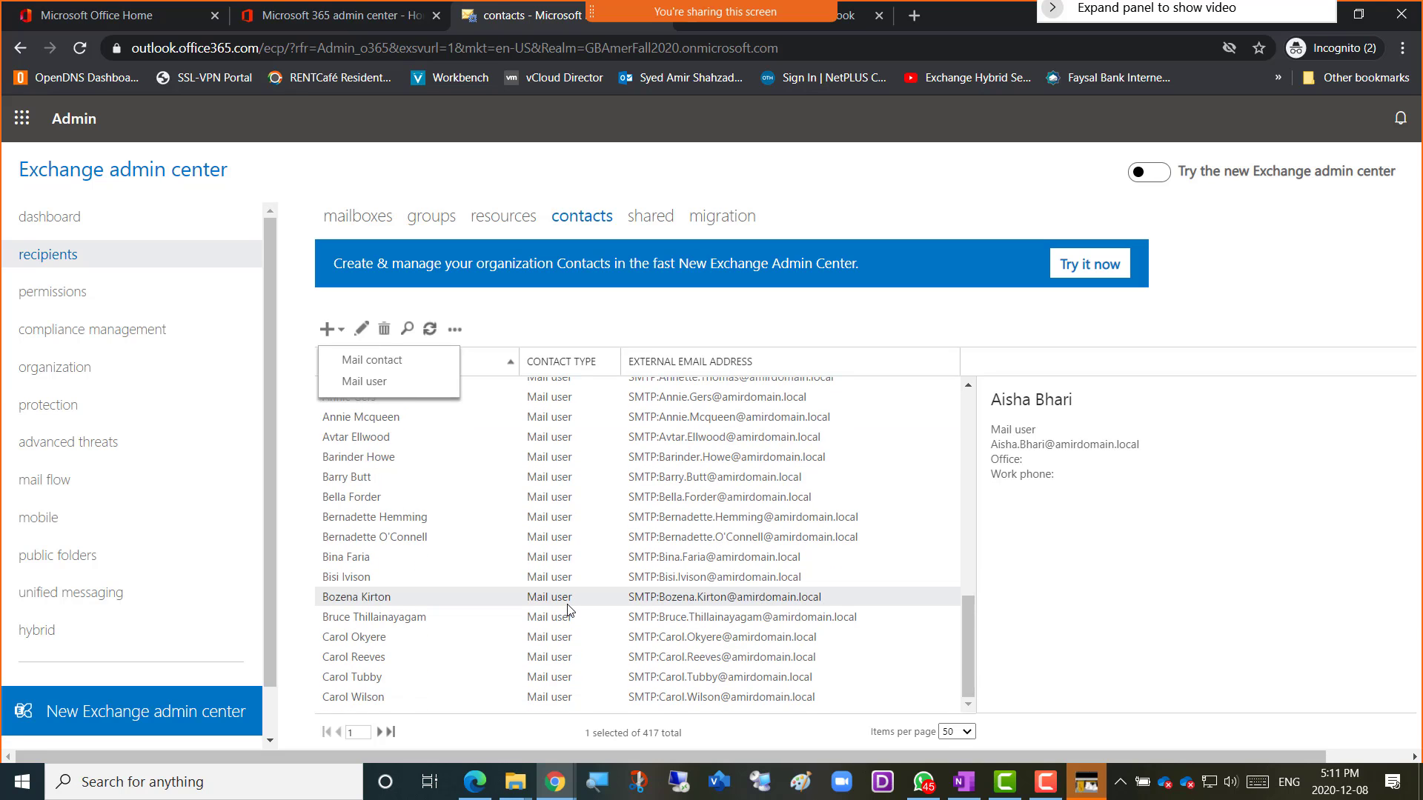
pyautogui.scroll(7, 569, 612)
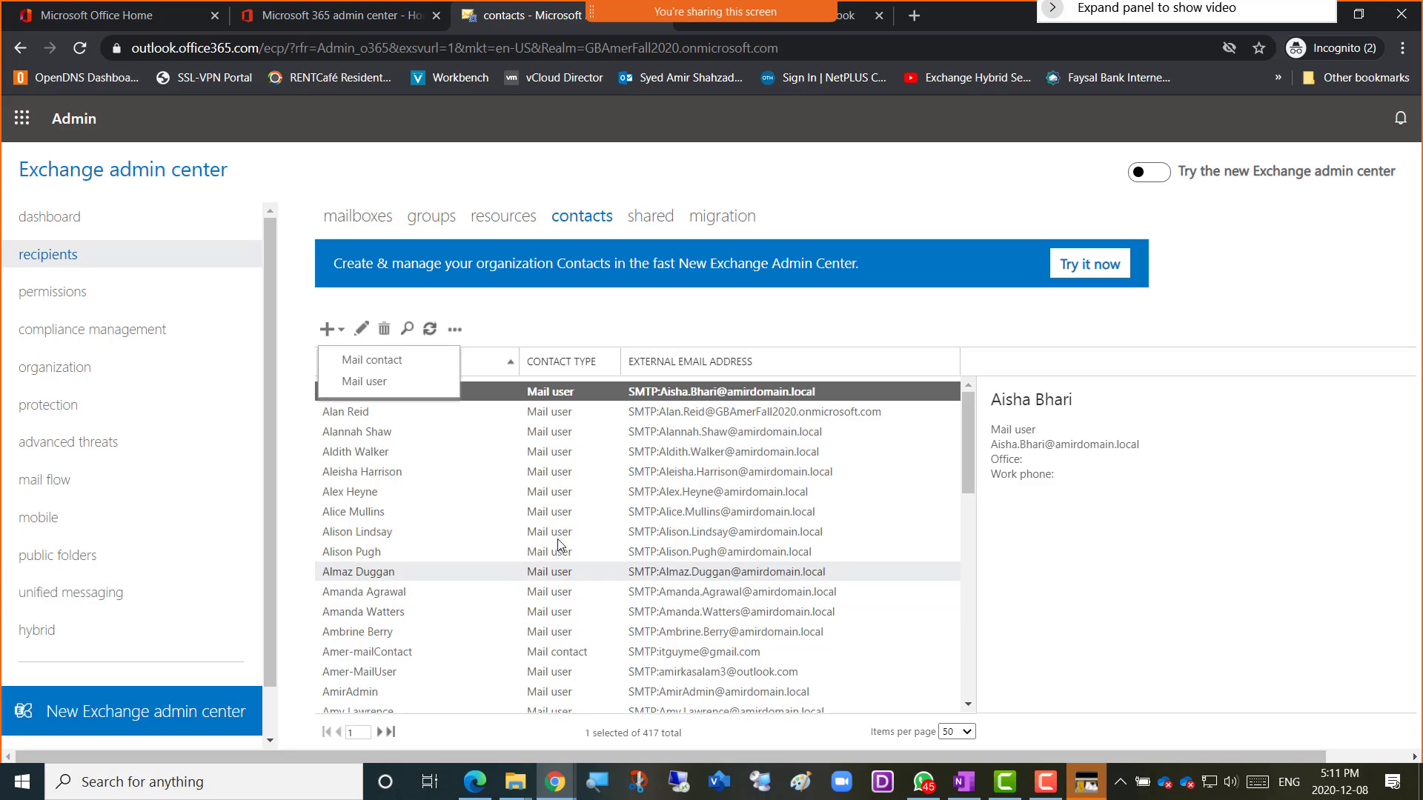
# Close an unused new mail contact form, view Amer-mailContact's details, and return to the journal rule.
pyautogui.click(368, 362)
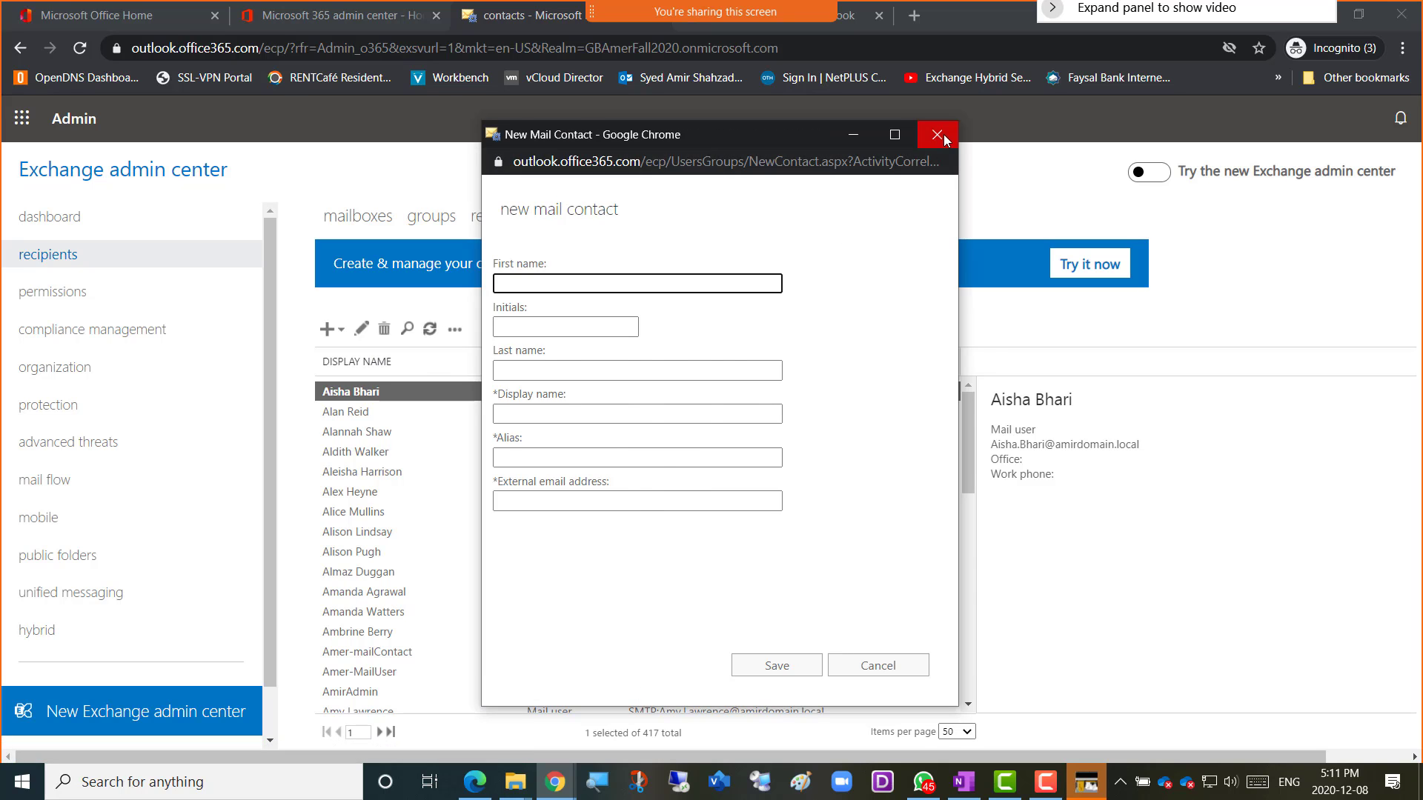
pyautogui.click(937, 134)
pyautogui.scroll(-5, 405, 637)
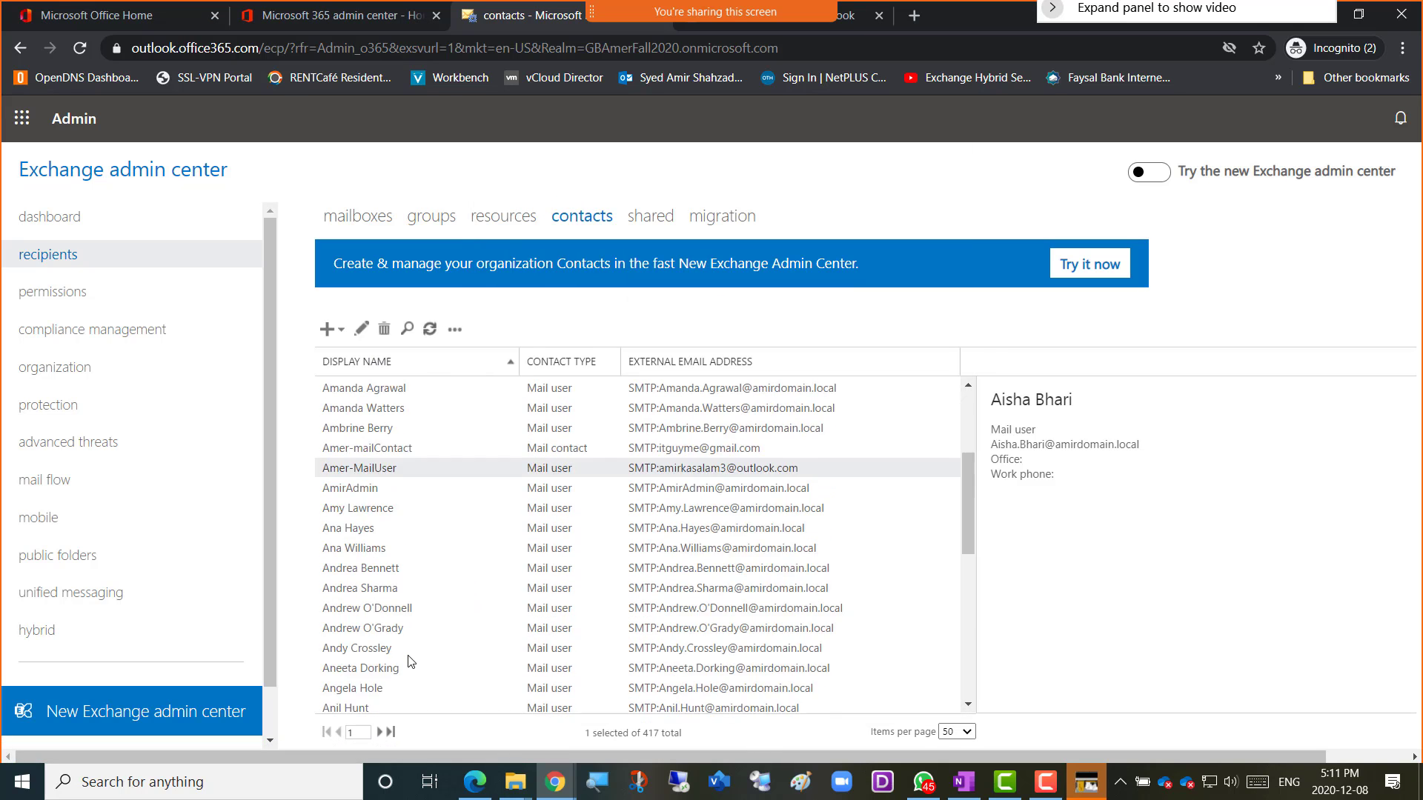
pyautogui.scroll(-3, 406, 662)
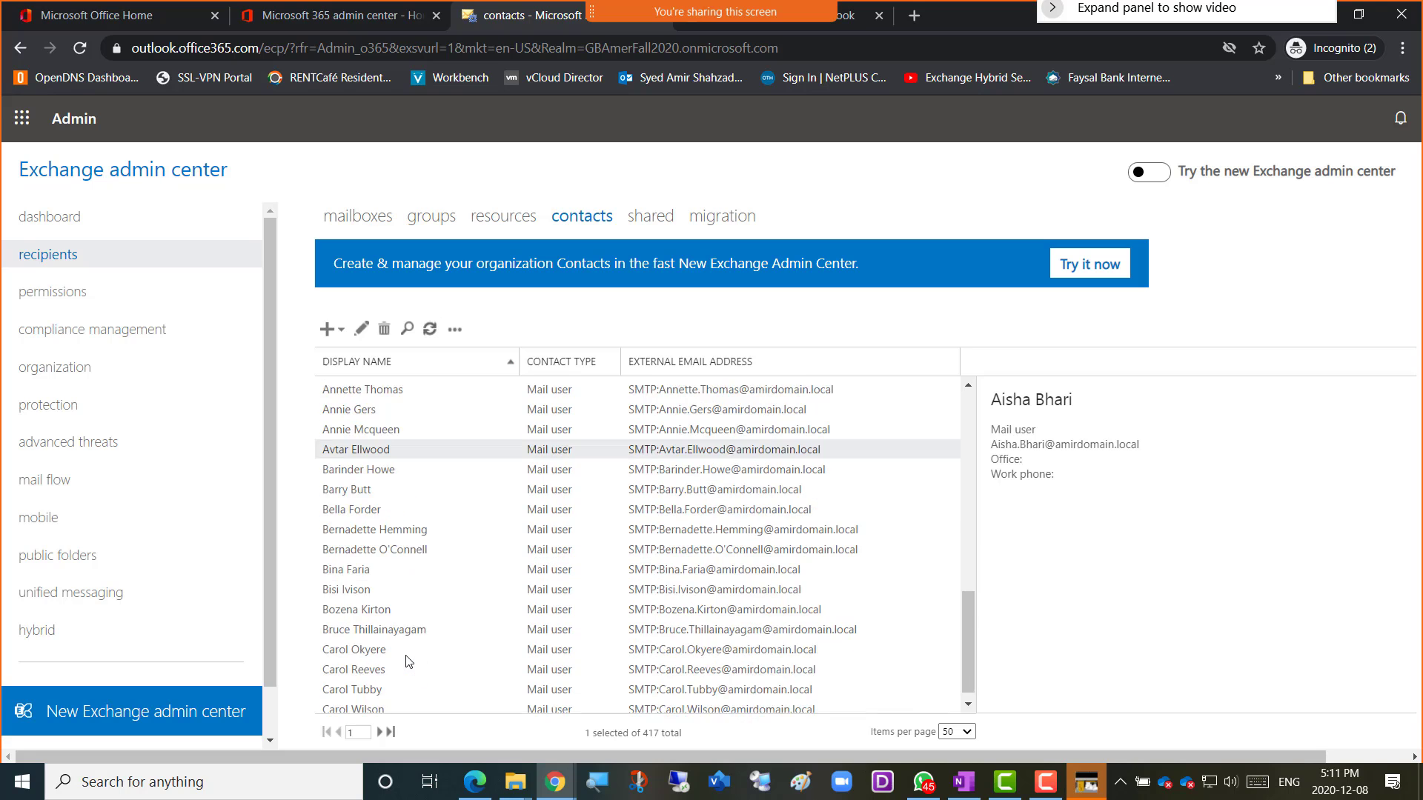
pyautogui.scroll(10, 406, 659)
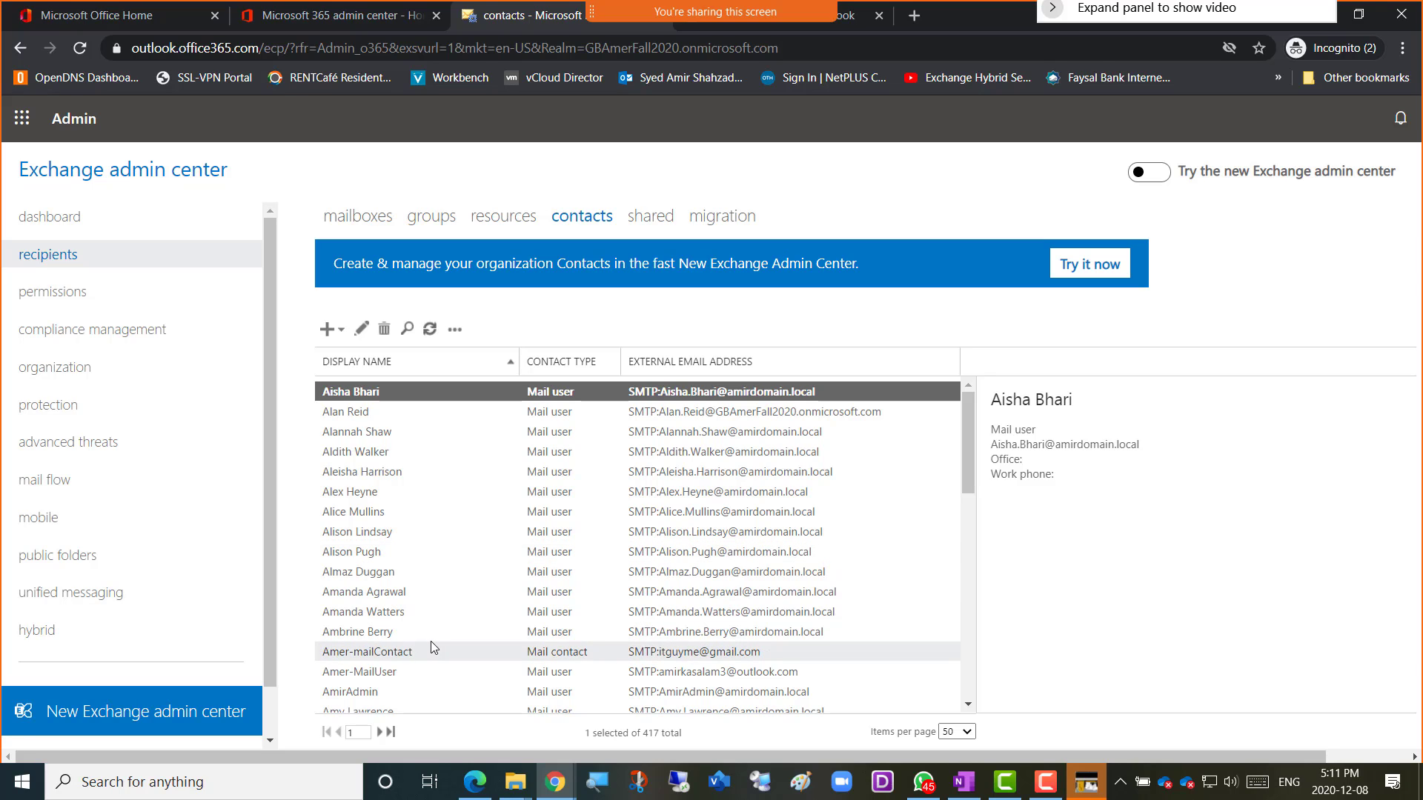
pyautogui.click(682, 656)
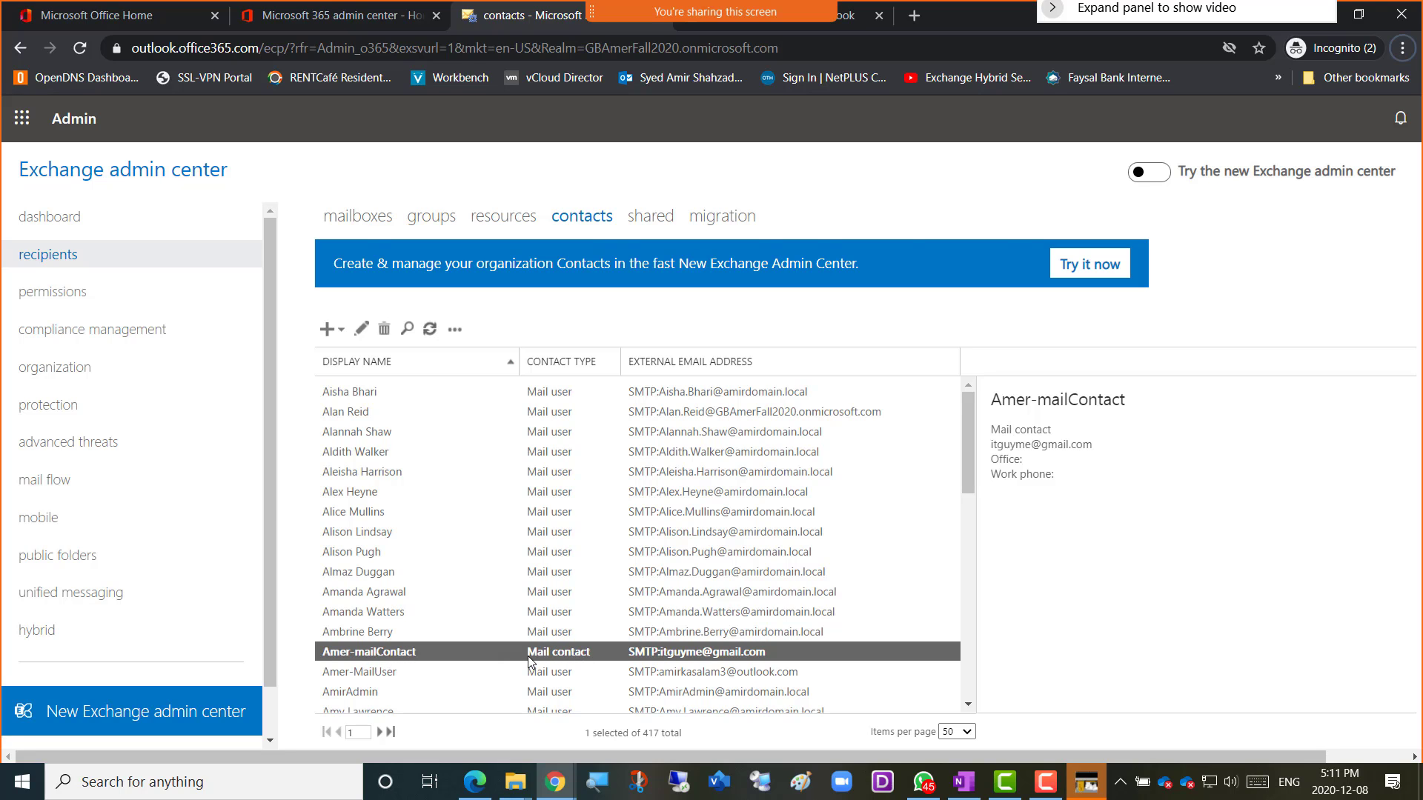
pyautogui.hotkey('alt', 'Tab')
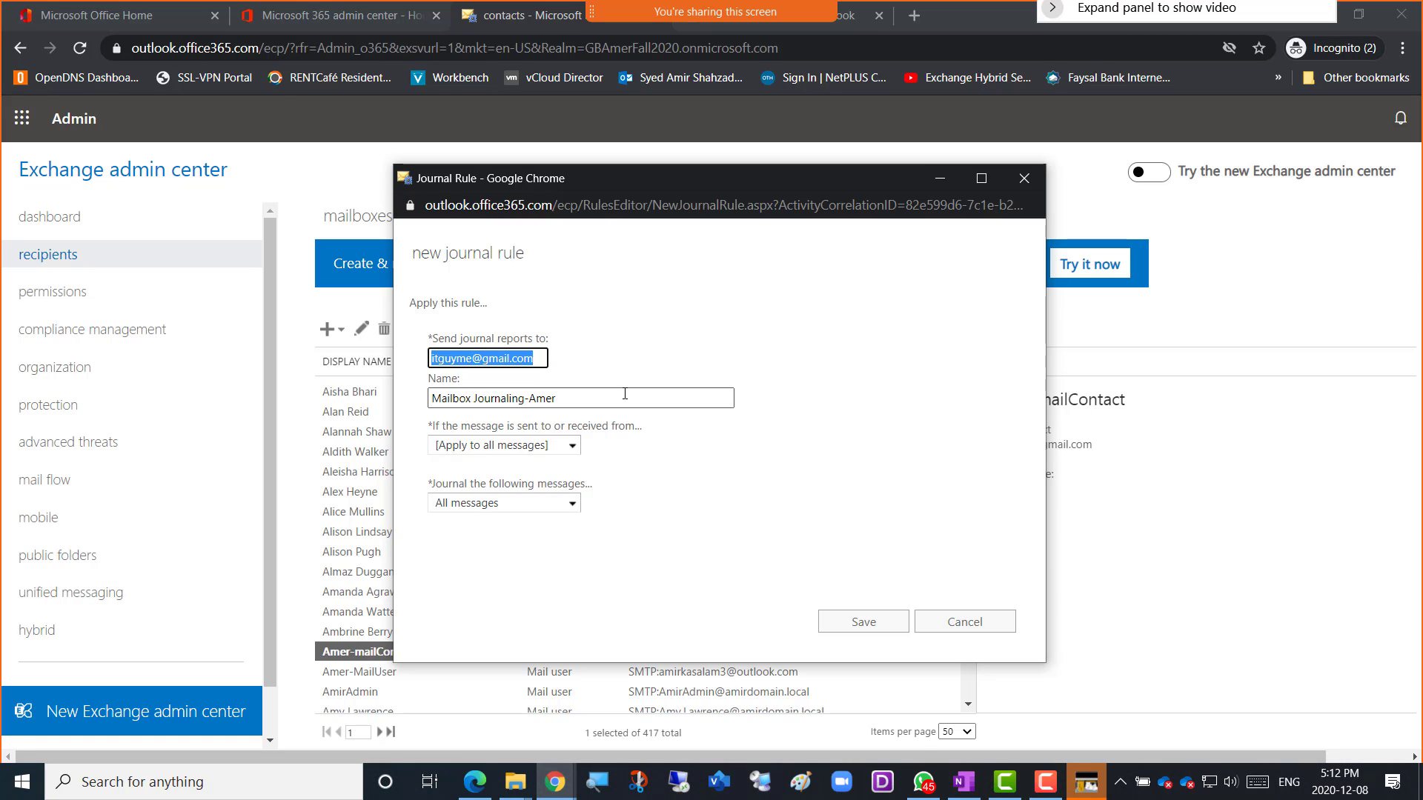
# Send journal reports to Amer-MailContact, try saving for all future messages, and dismiss the error.
pyautogui.write('Amer')
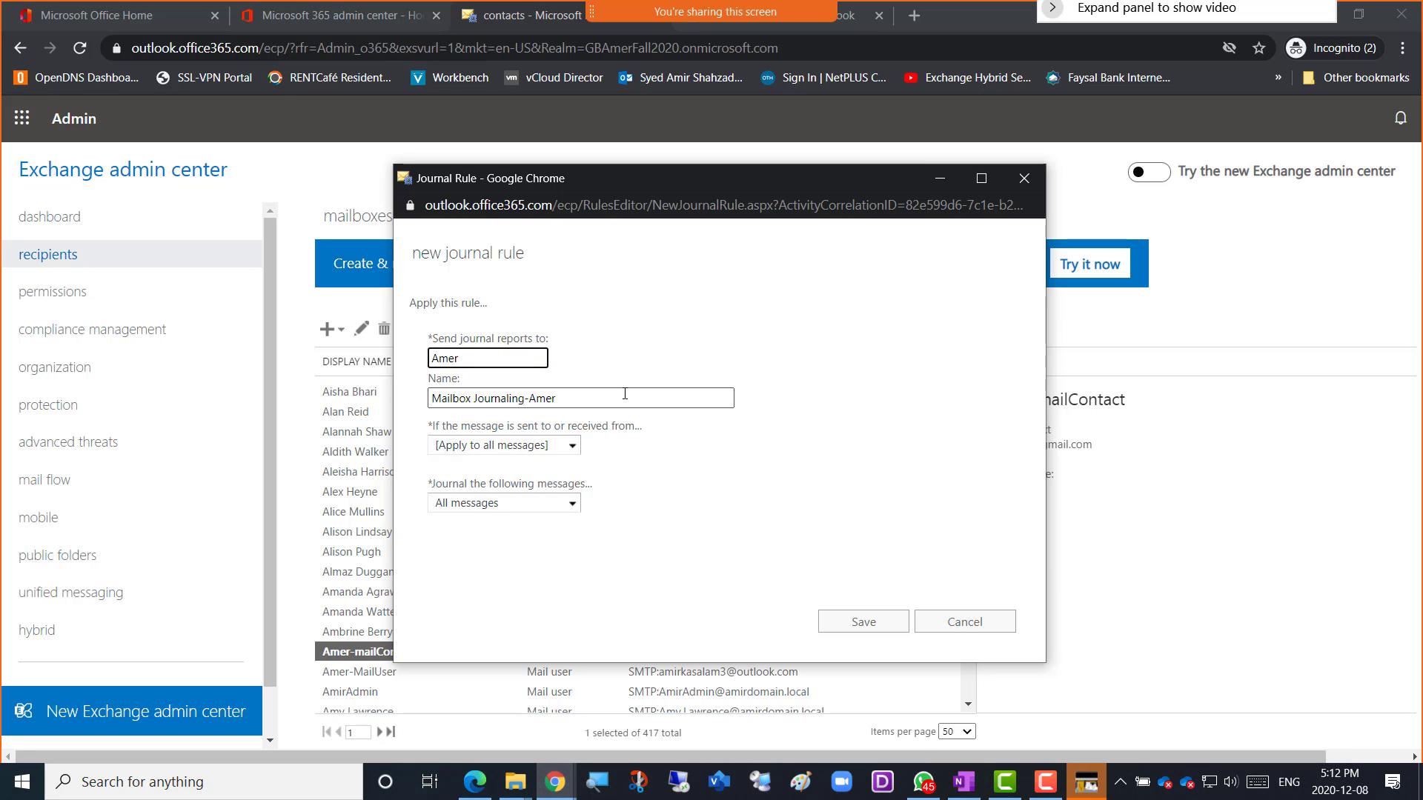
pyautogui.write('-Mail')
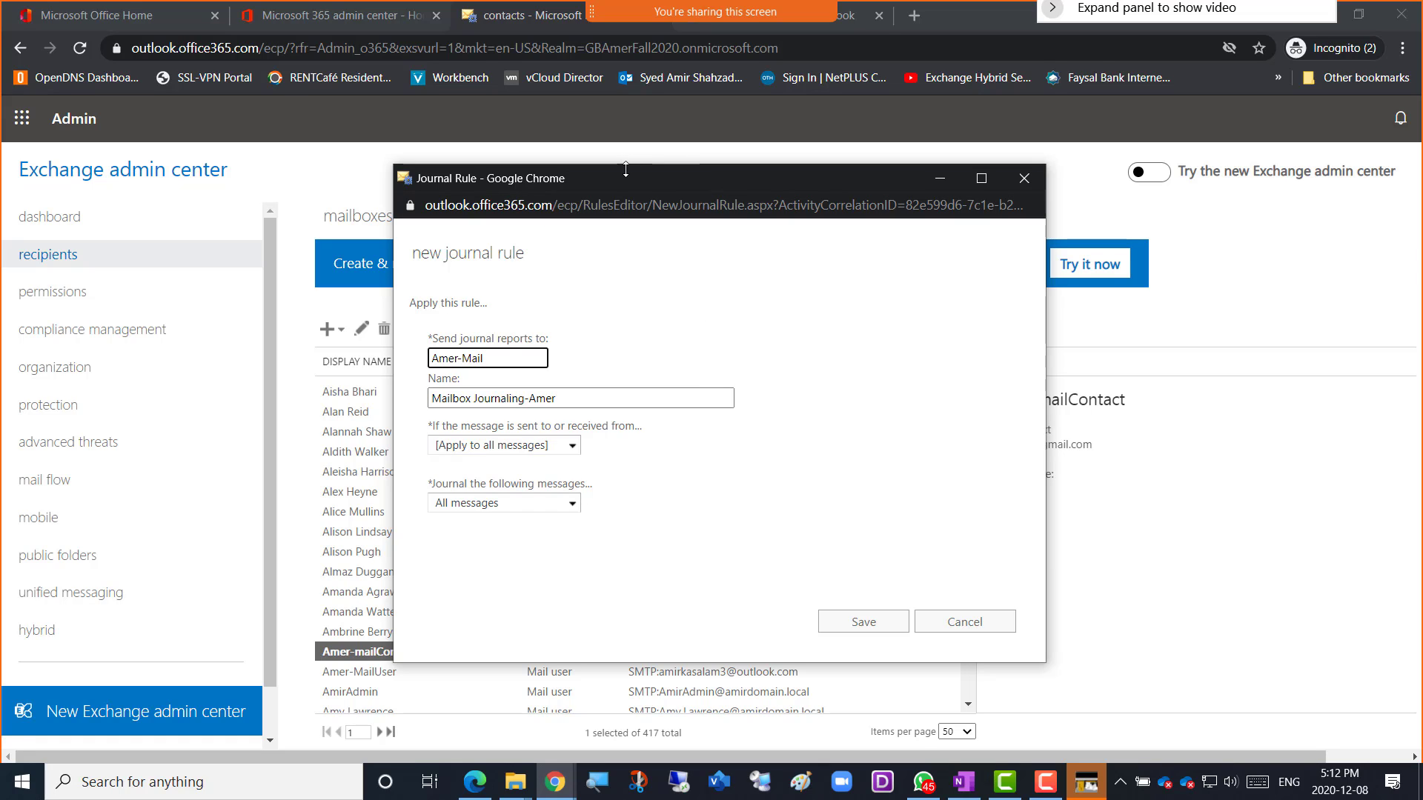
pyautogui.moveTo(627, 175); pyautogui.dragTo(742, 190)
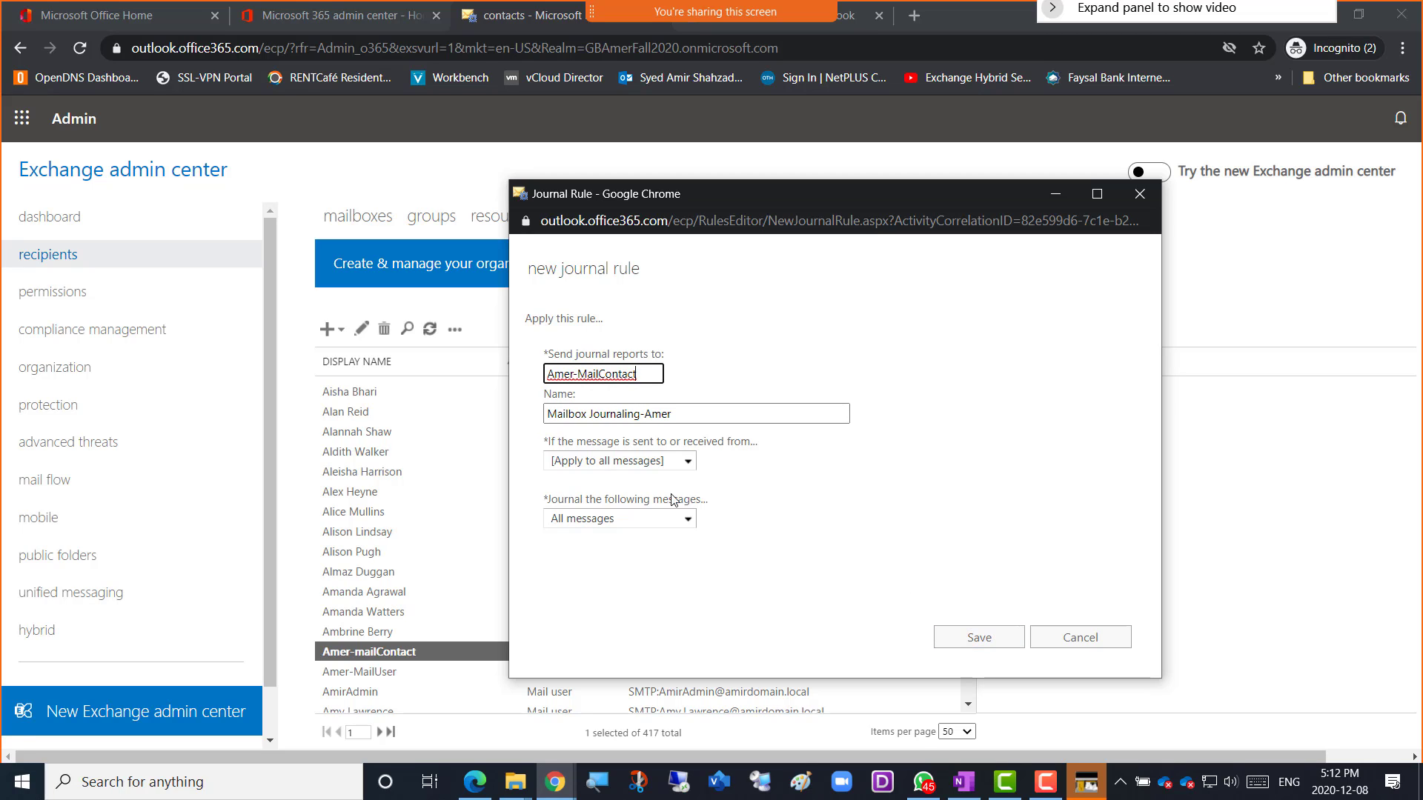
pyautogui.click(971, 639)
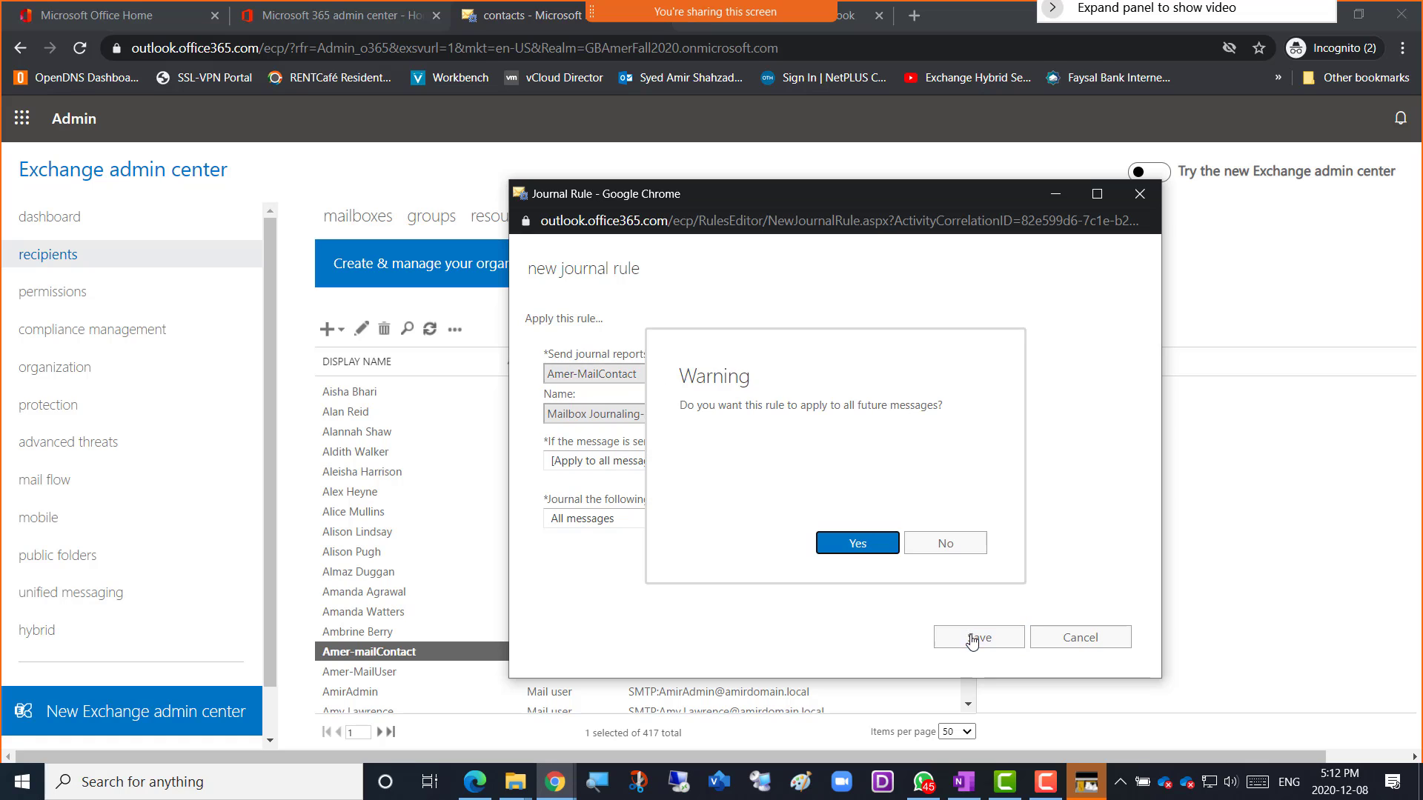
pyautogui.click(862, 546)
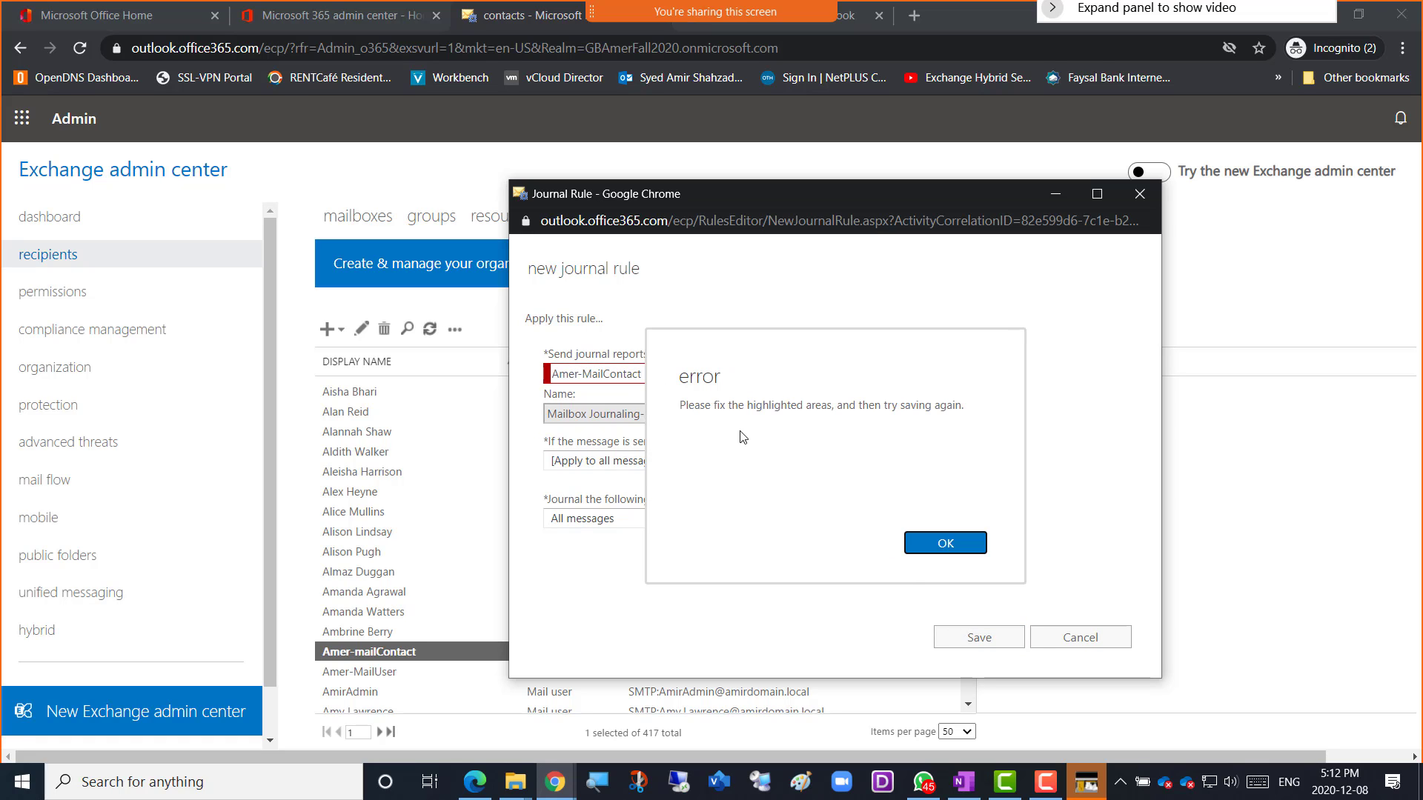
pyautogui.click(945, 543)
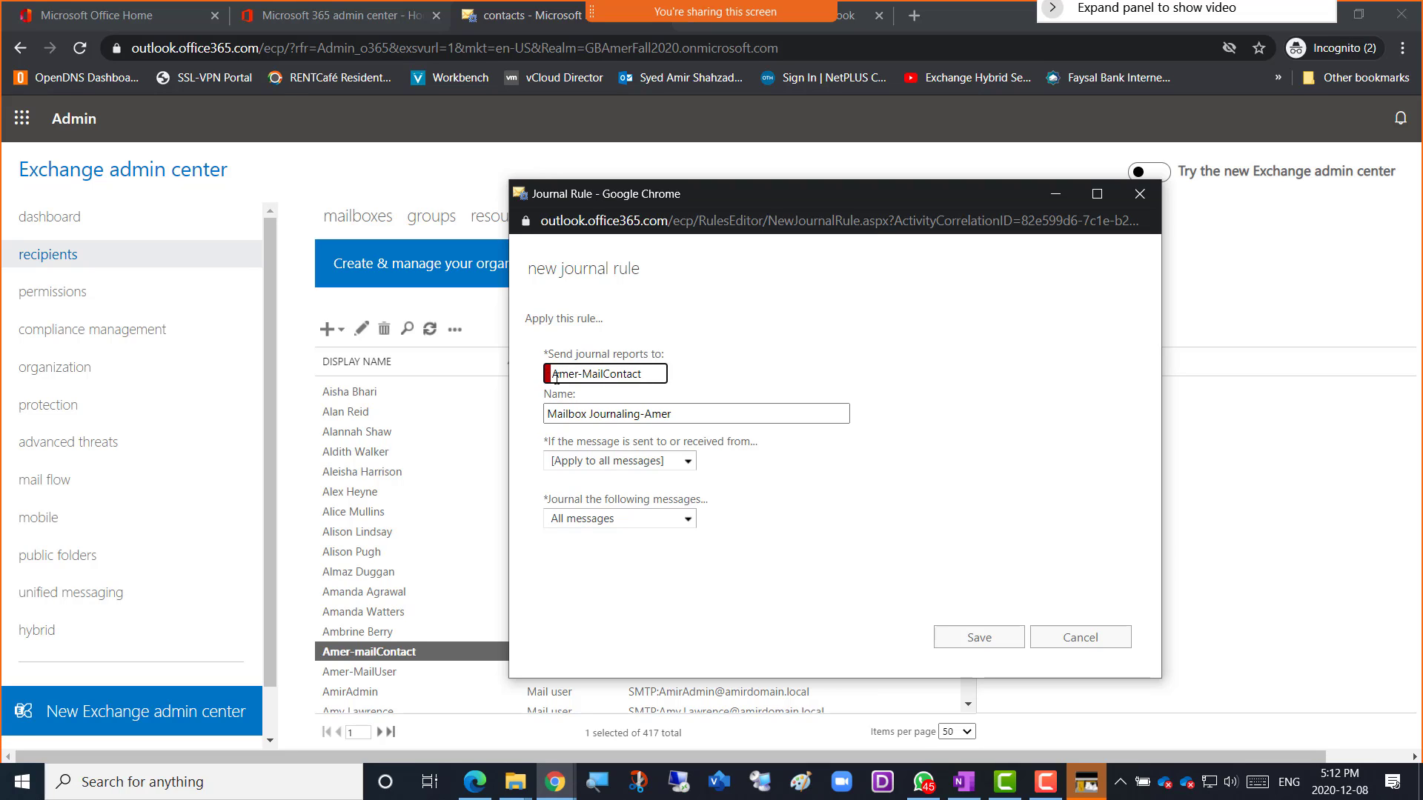
# Change the report address to an external Outlook e-mail address, try saving, and dismiss the JournalEmailAddress error.
pyautogui.moveTo(640, 374); pyautogui.dragTo(526, 373)
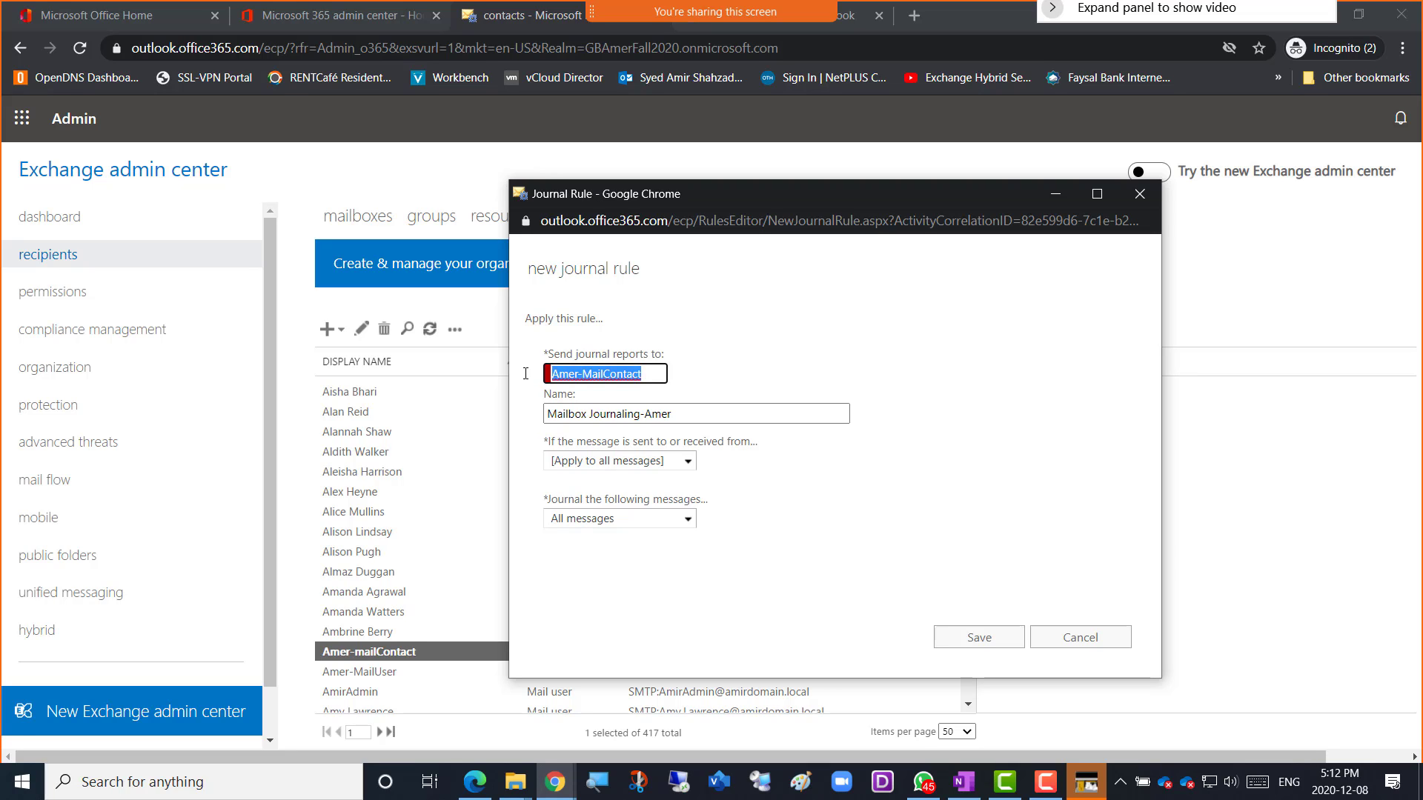
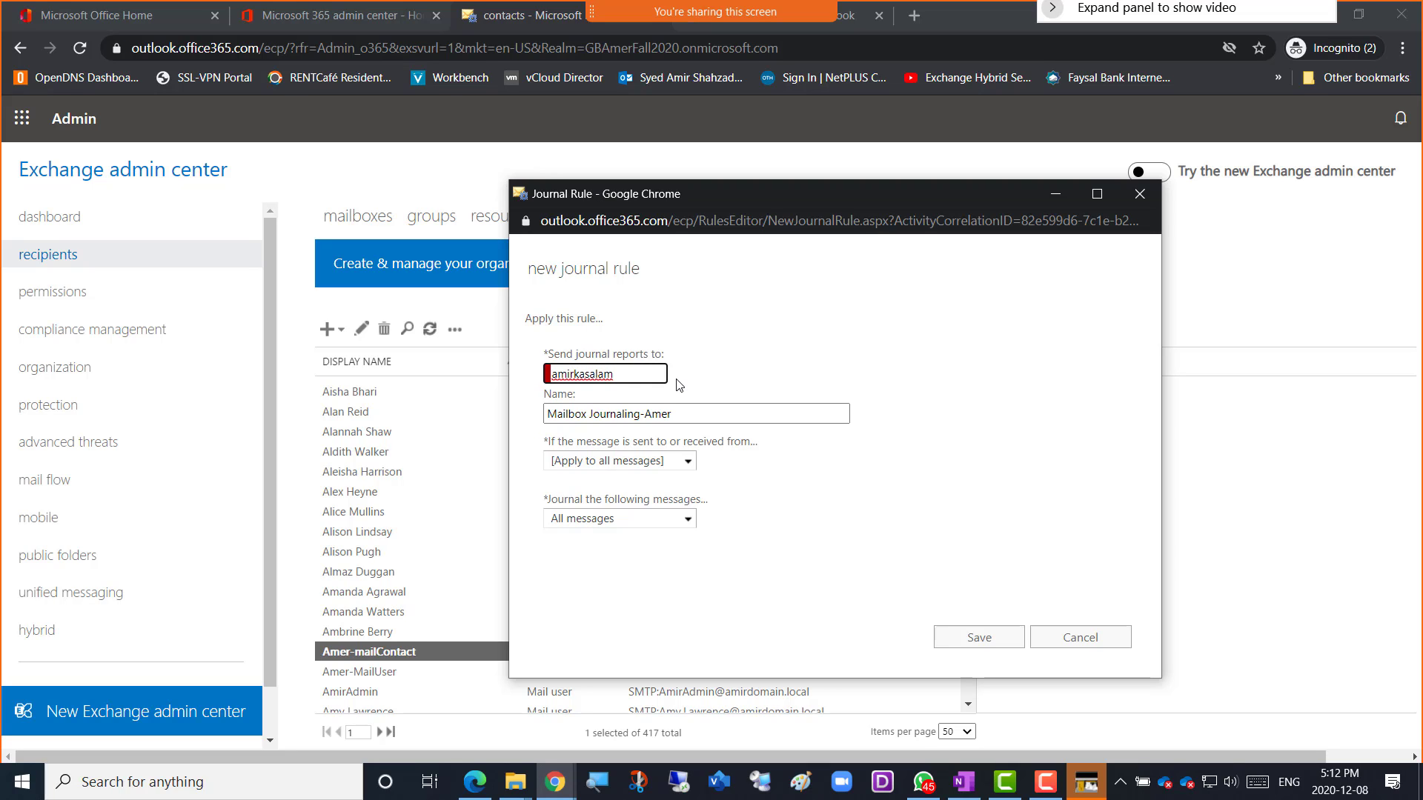
pyautogui.click(826, 540)
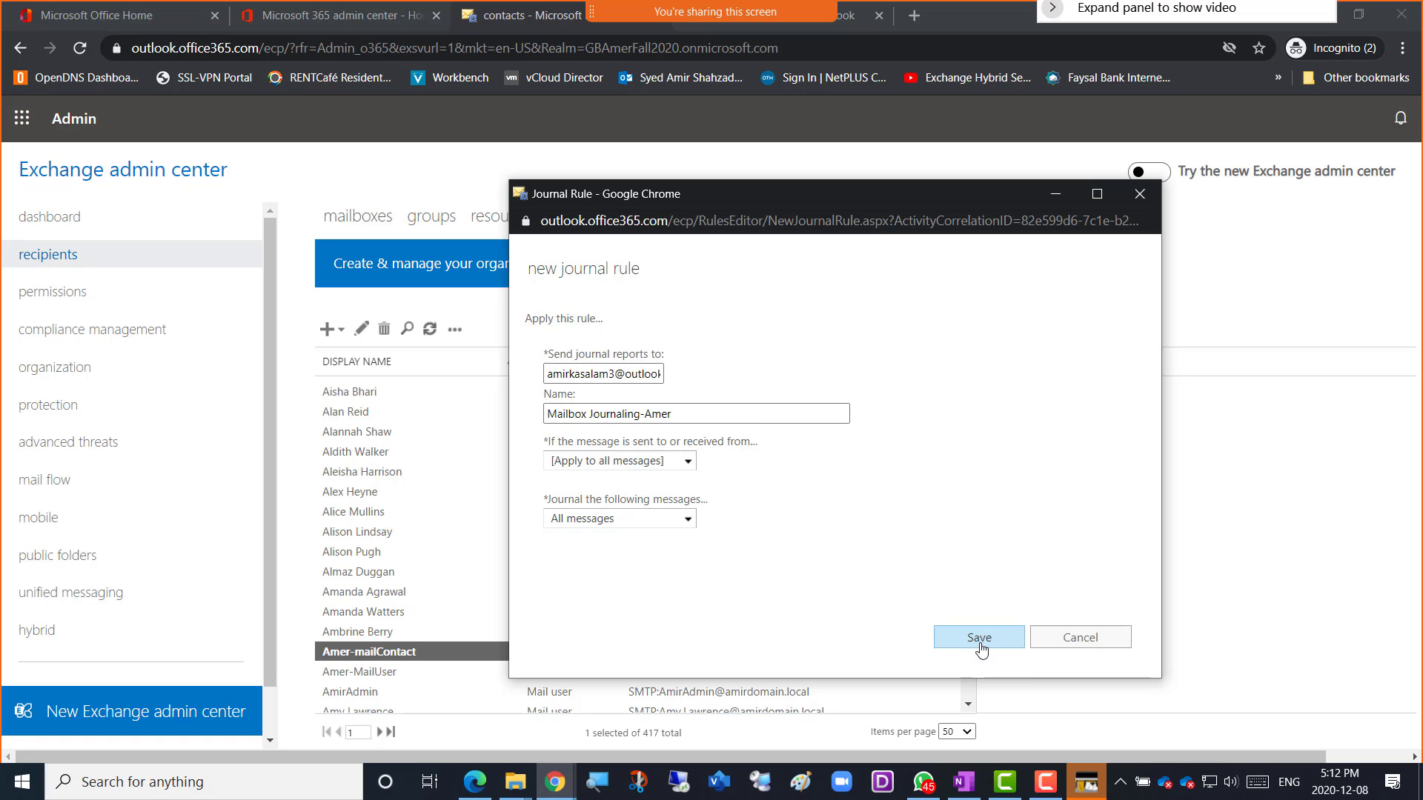
pyautogui.click(979, 637)
pyautogui.click(849, 547)
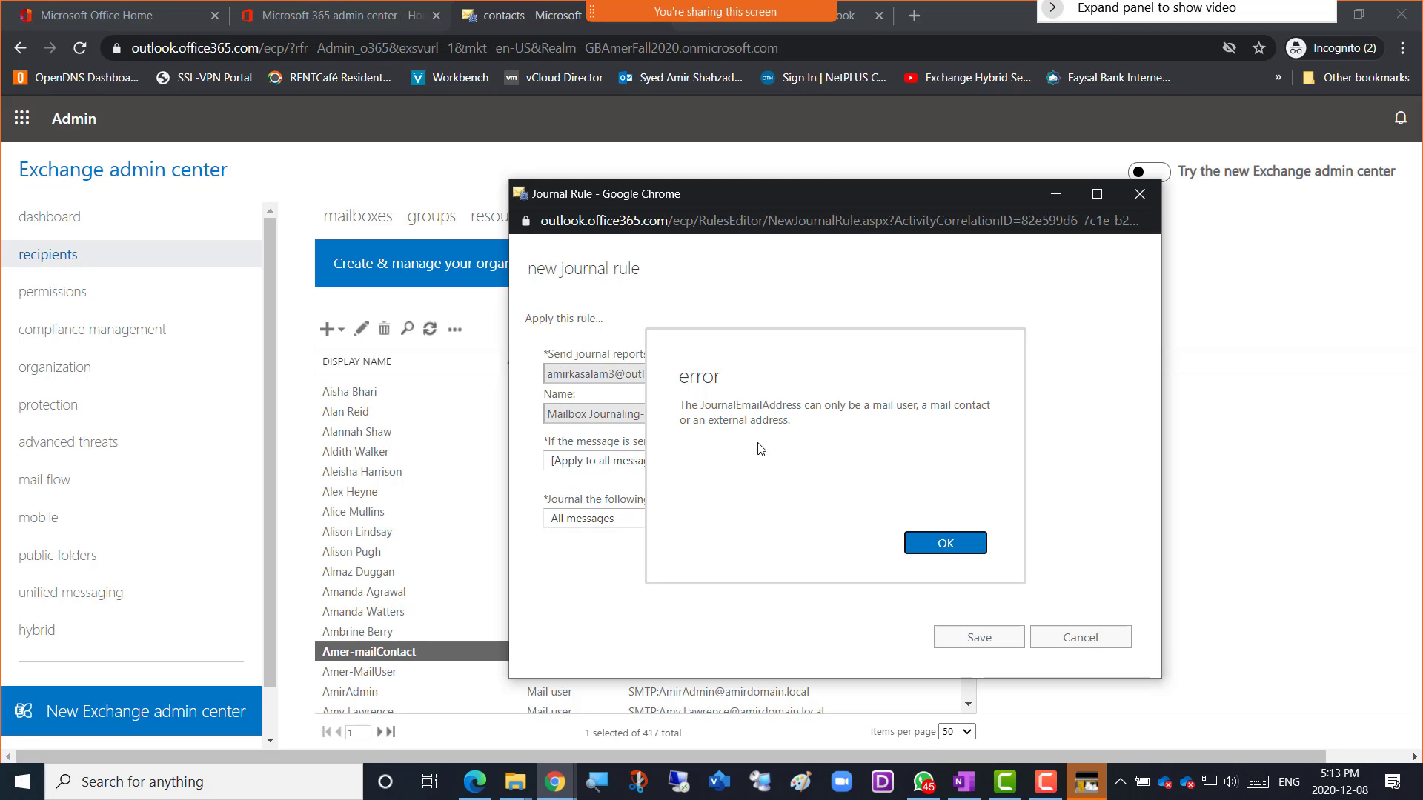
pyautogui.click(936, 547)
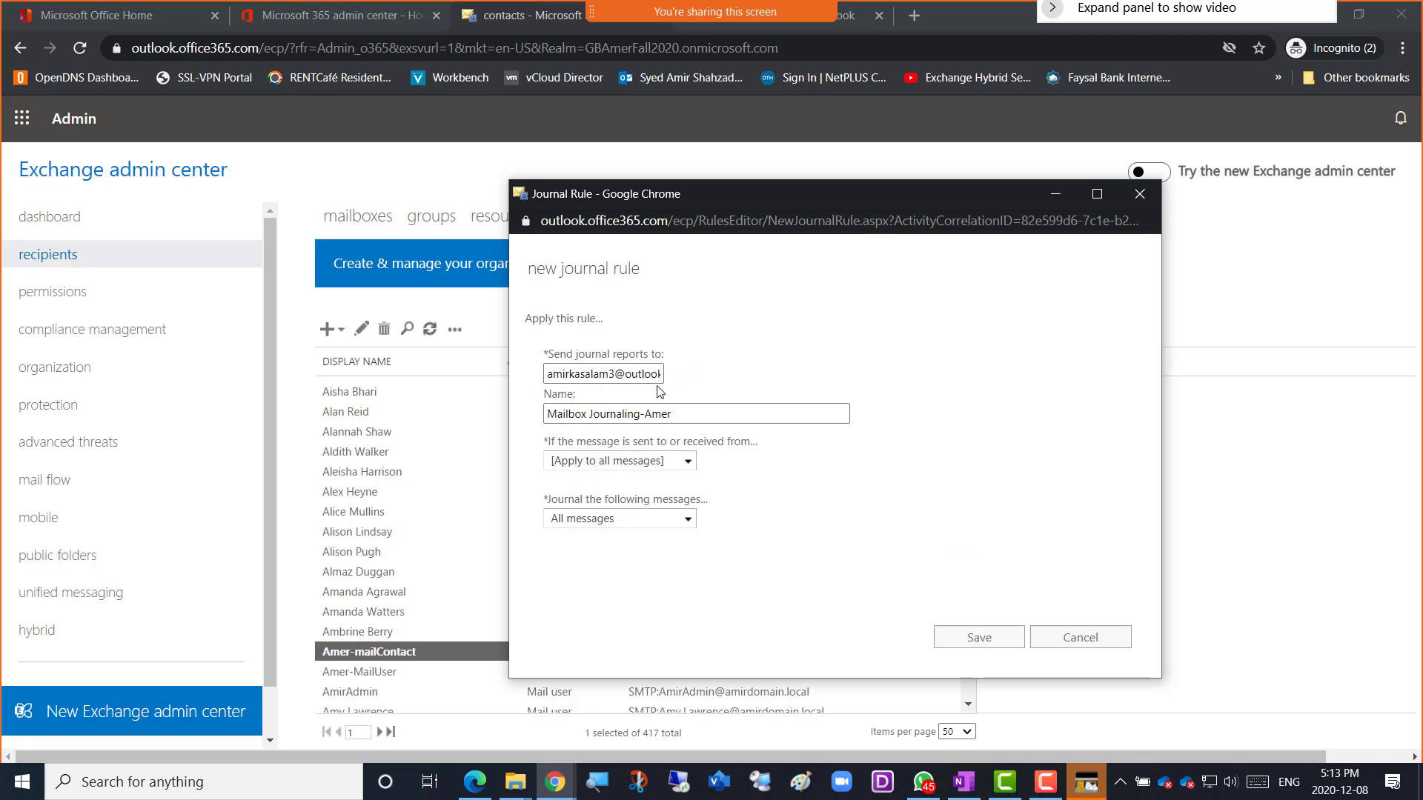
# Replace the report address with the external college e-mail address and save the rule for all future messages.
pyautogui.click(578, 376)
pyautogui.click(577, 376)
pyautogui.tripleClick(577, 376)
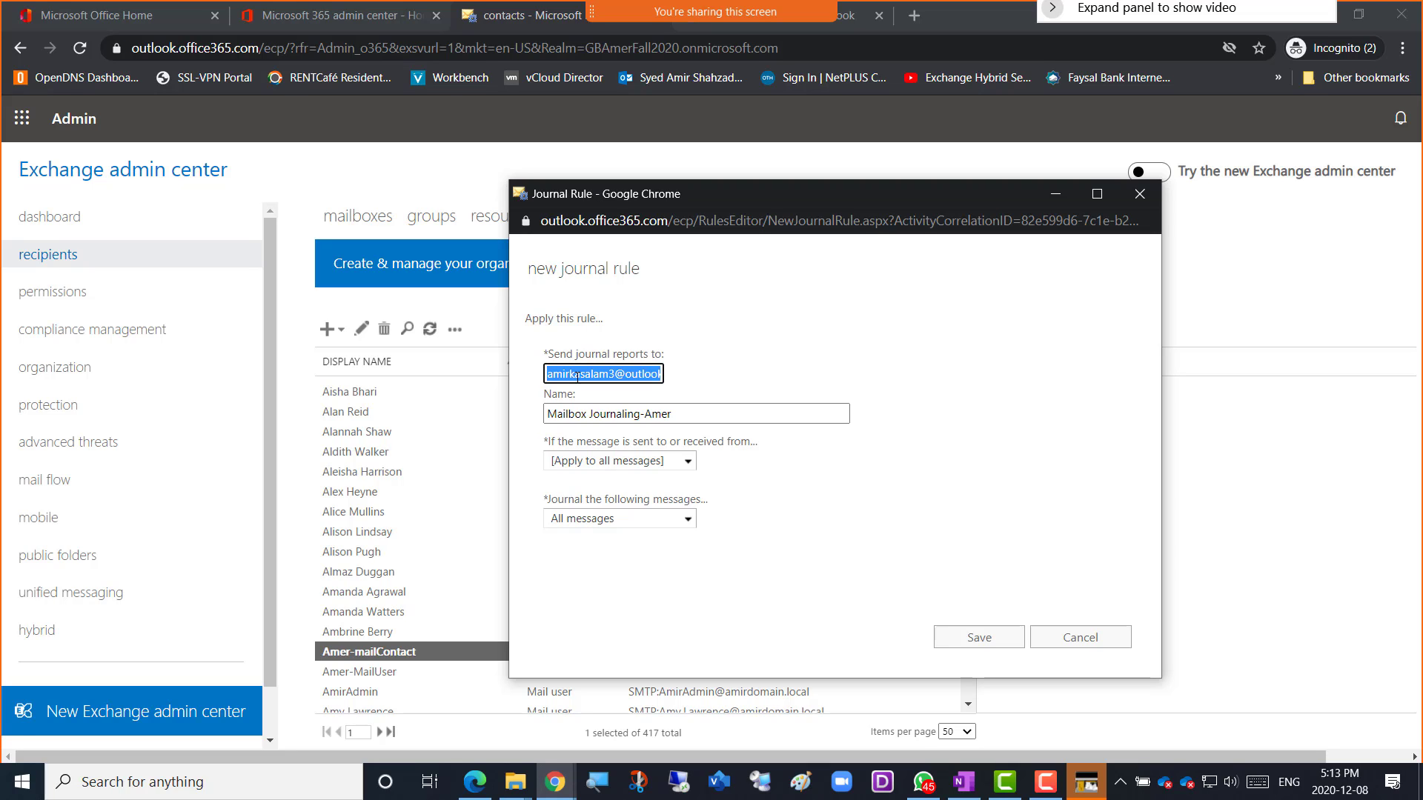
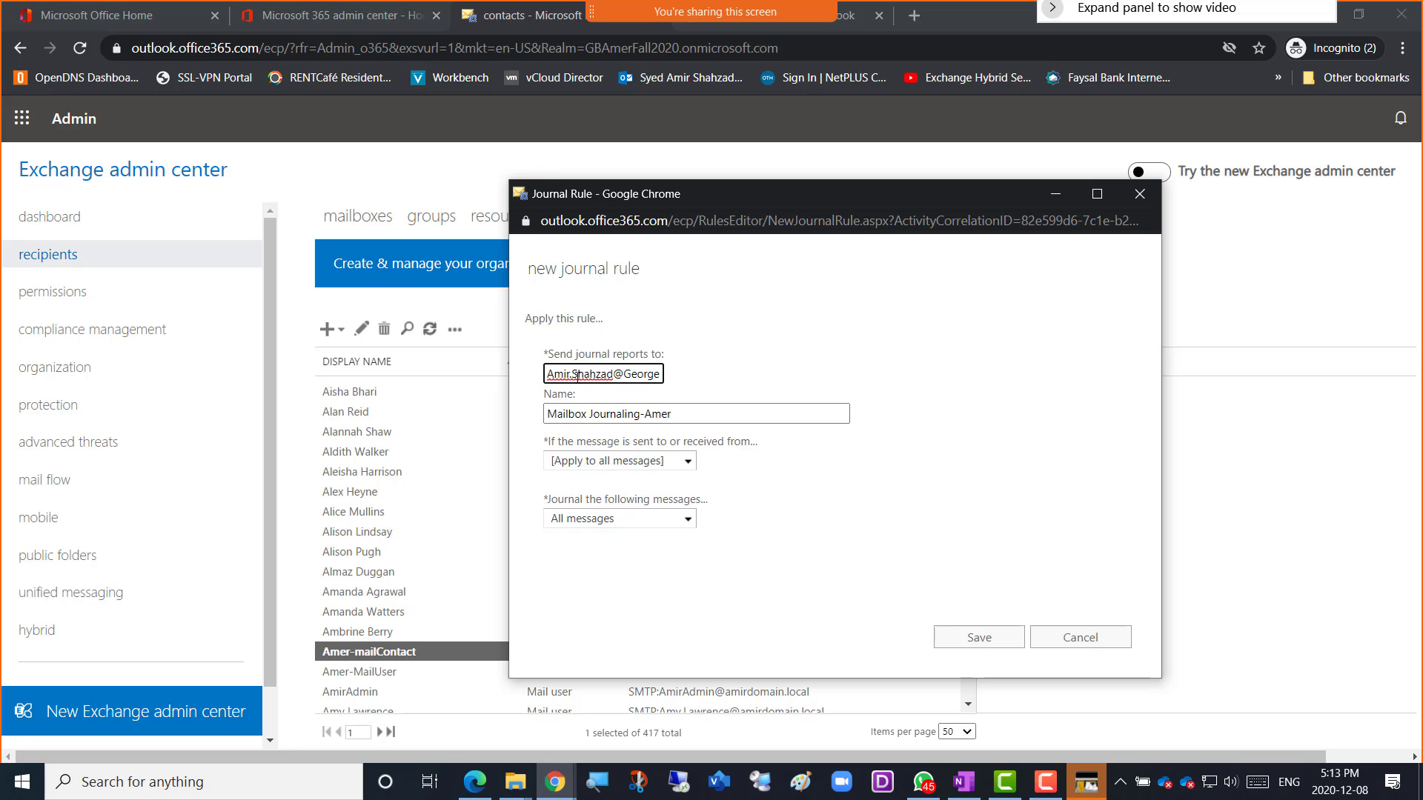
pyautogui.click(840, 630)
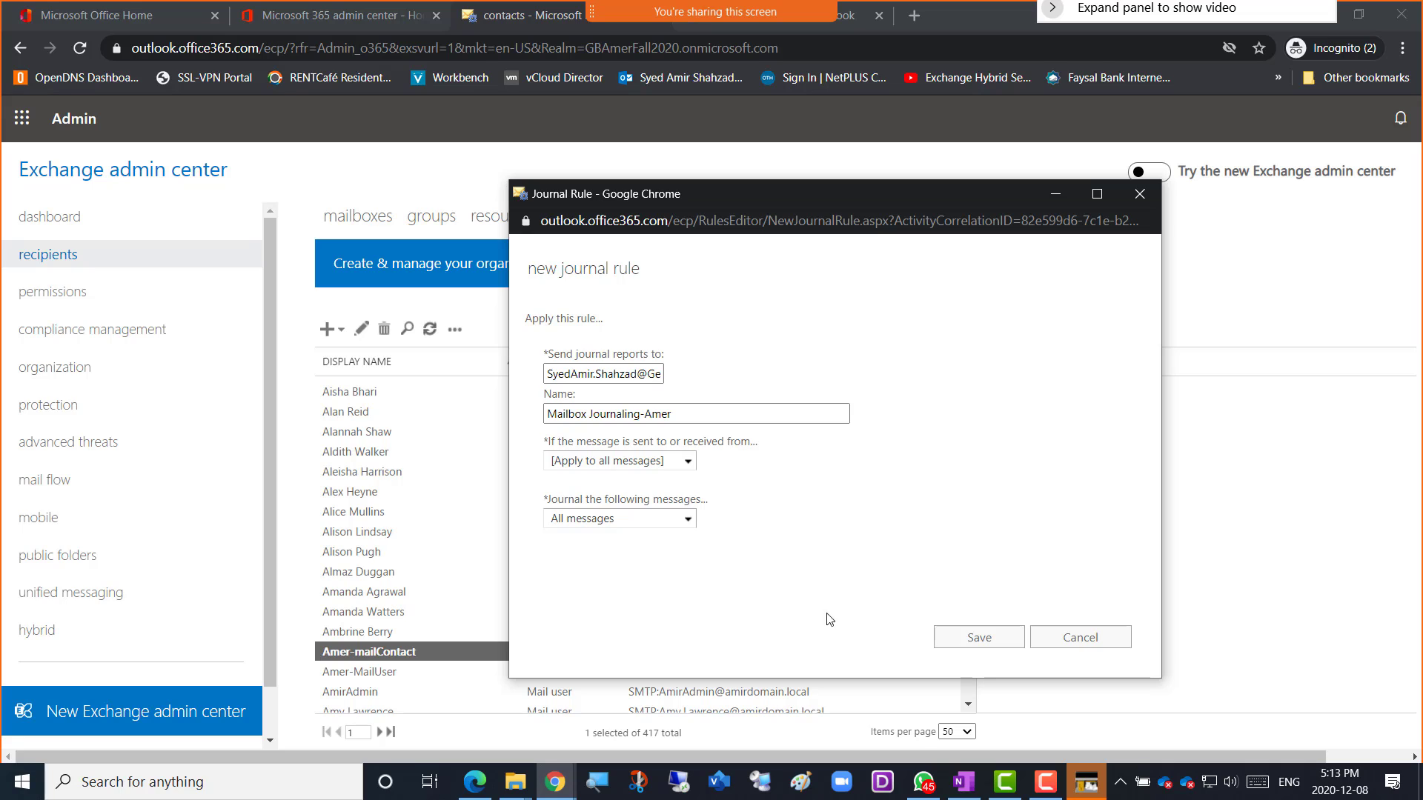
pyautogui.click(945, 640)
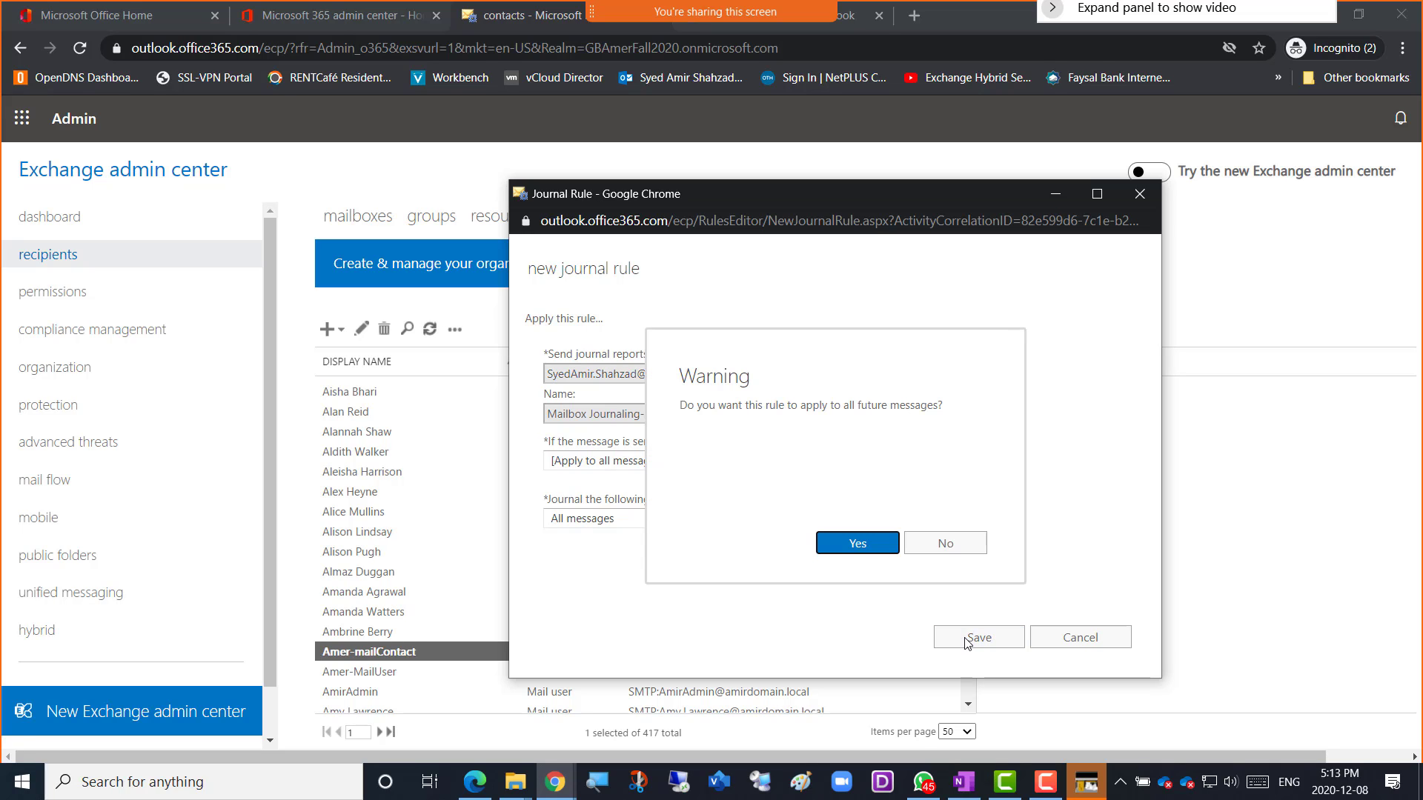
pyautogui.click(853, 547)
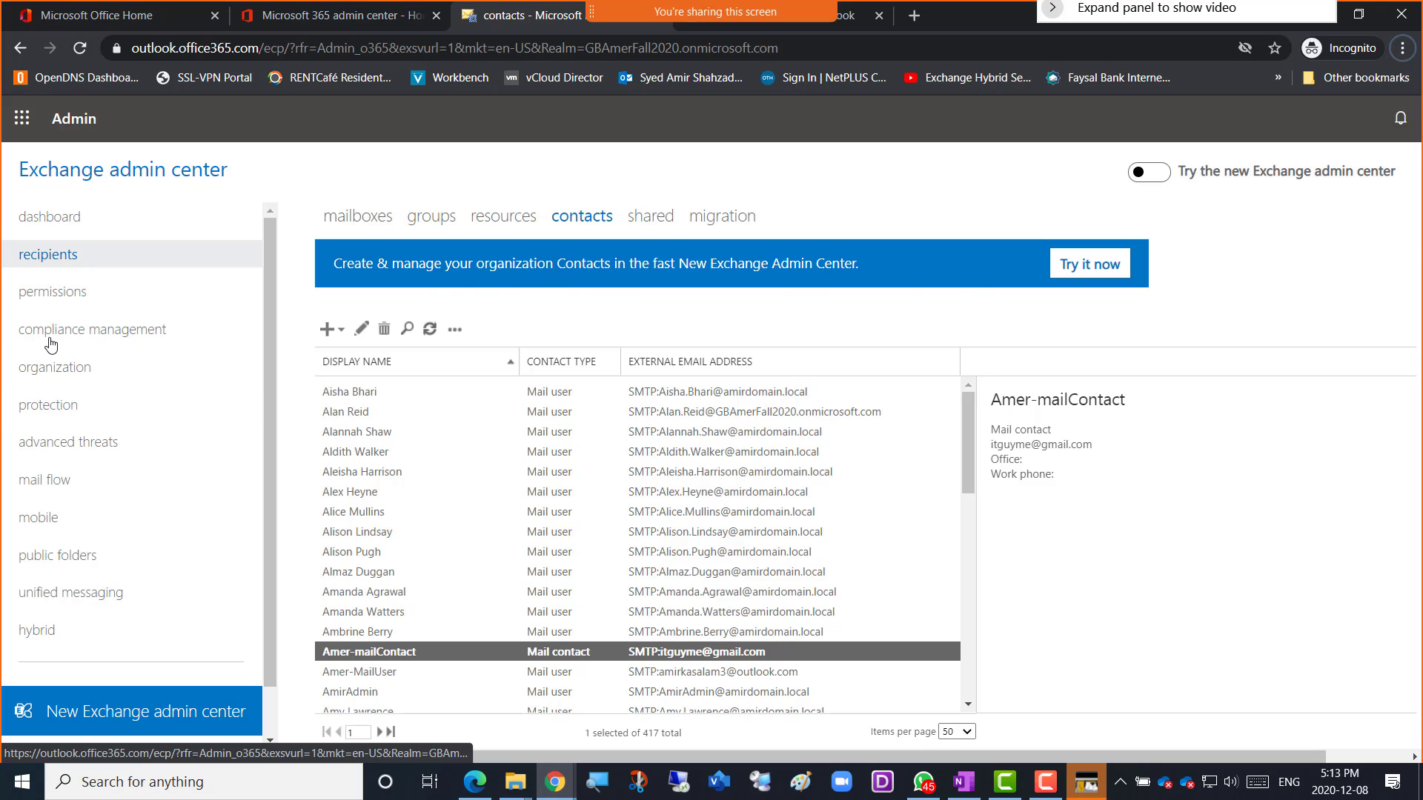
# Open compliance management's journal rules, showing the enabled Mailbox Journaling-Amer rule.
pyautogui.click(75, 333)
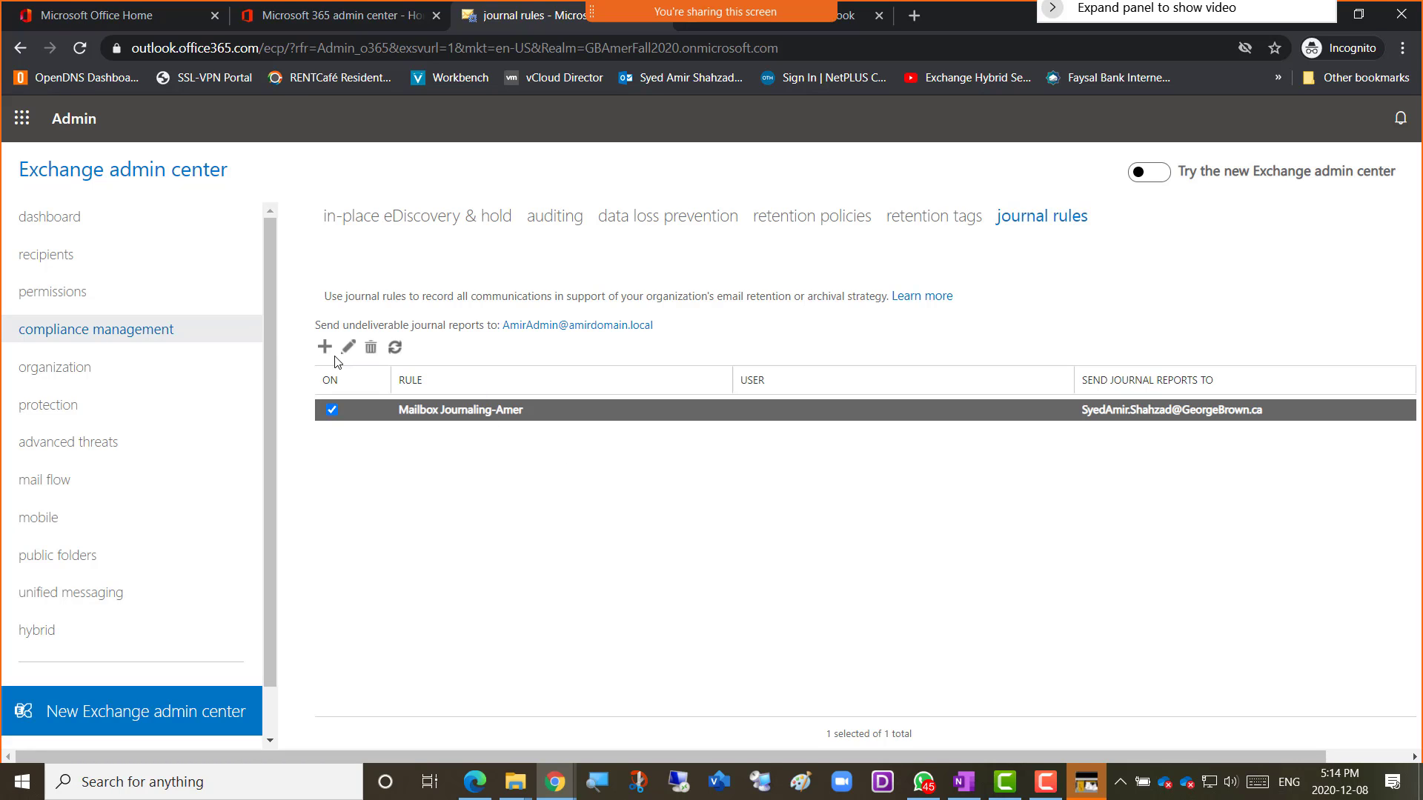
pyautogui.doubleClick(540, 420)
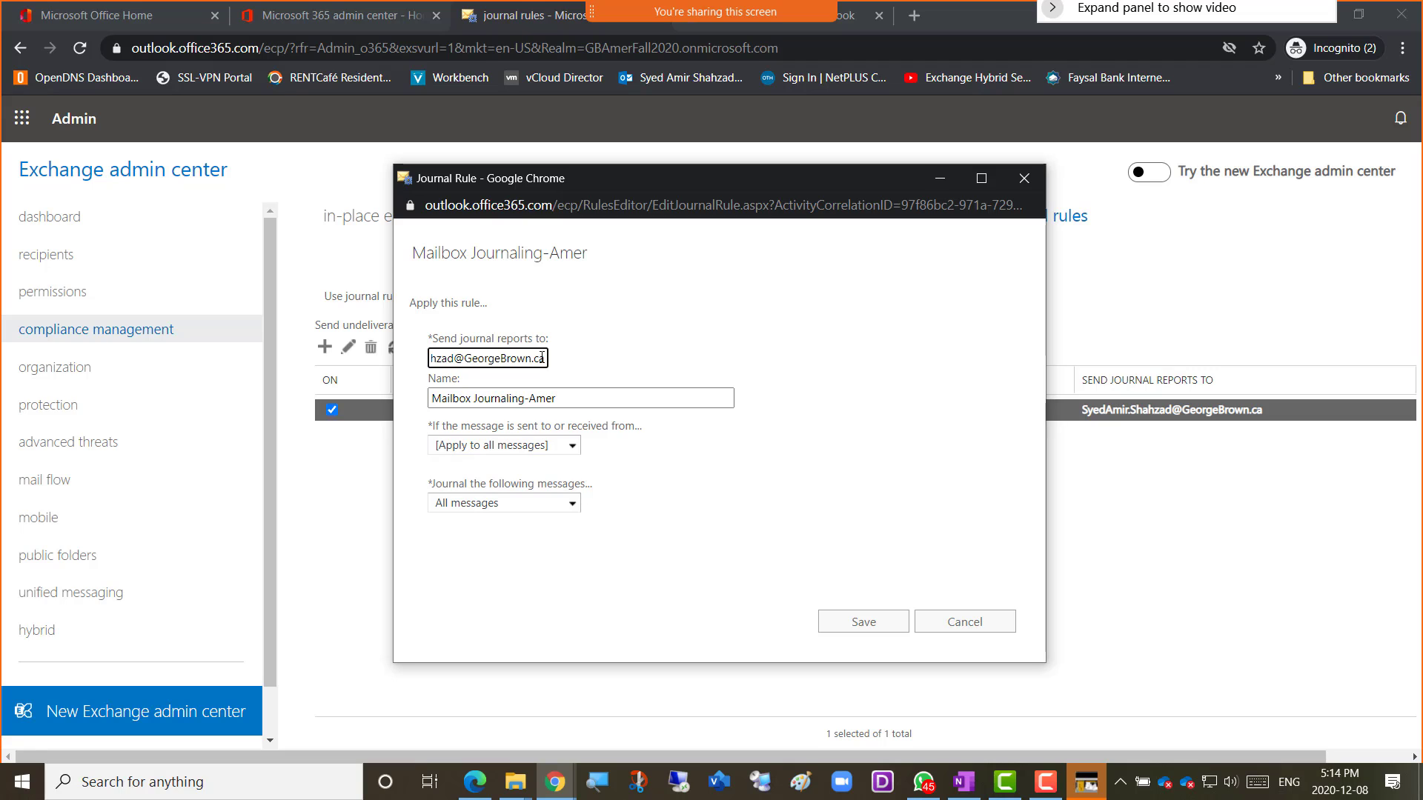
pyautogui.moveTo(547, 358); pyautogui.dragTo(402, 356)
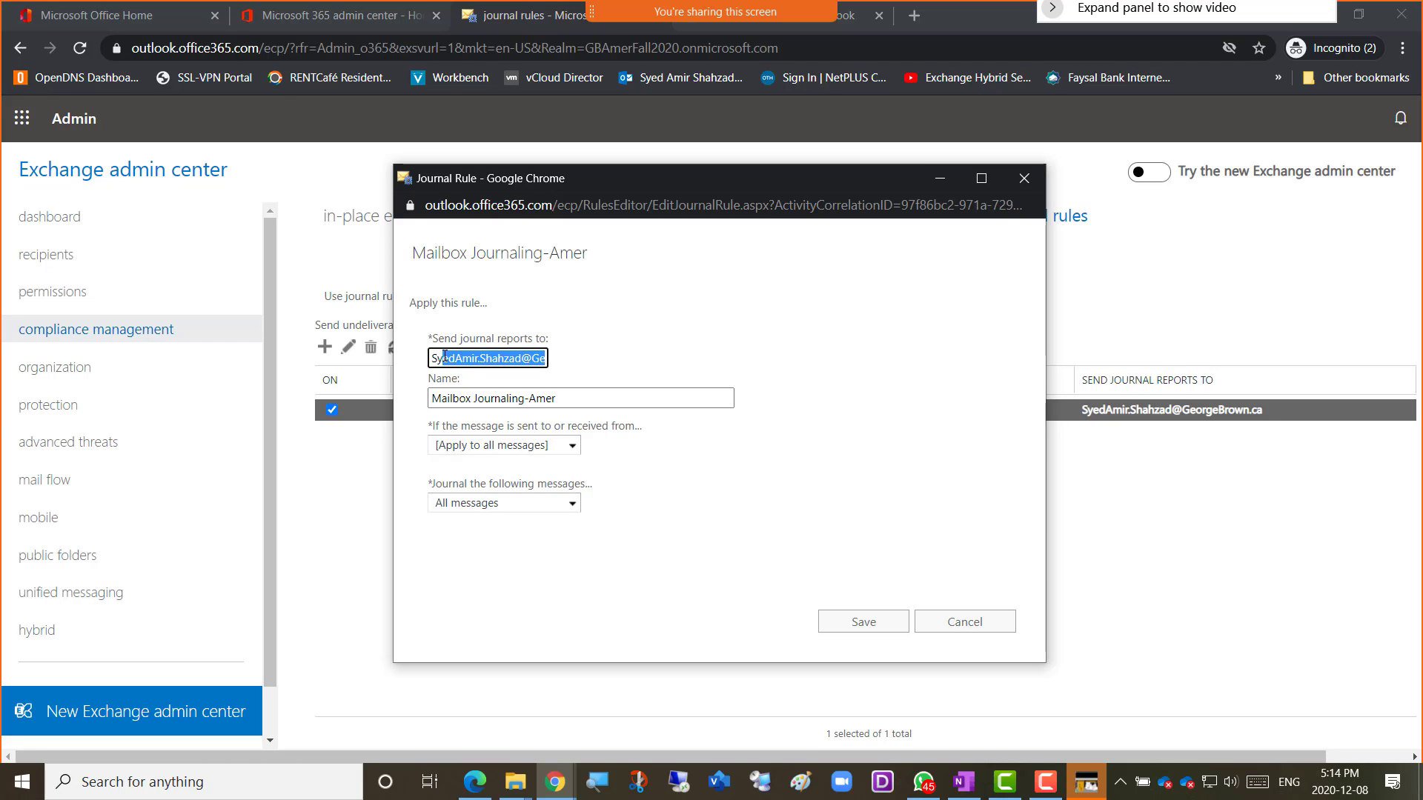
pyautogui.moveTo(435, 358); pyautogui.dragTo(395, 356)
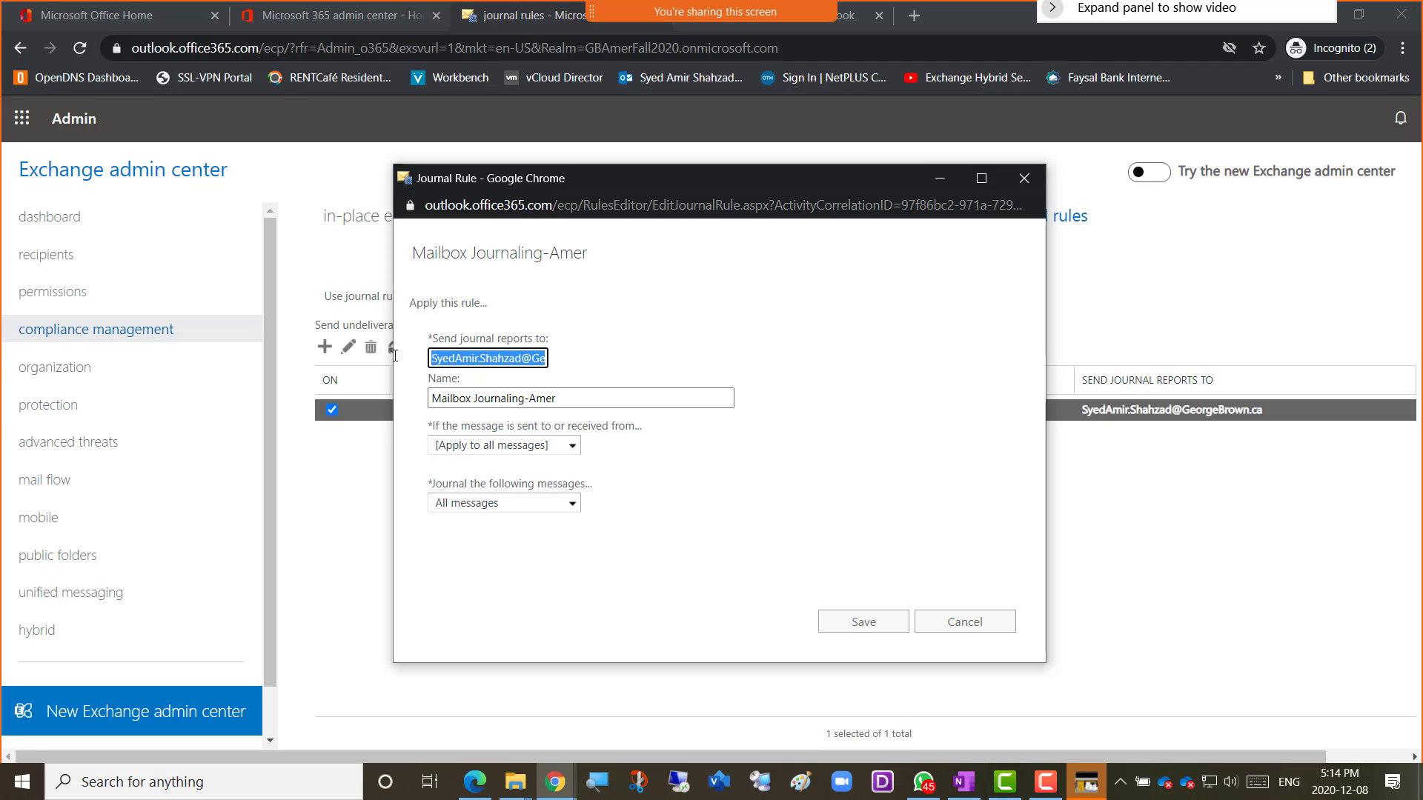
pyautogui.click(564, 397)
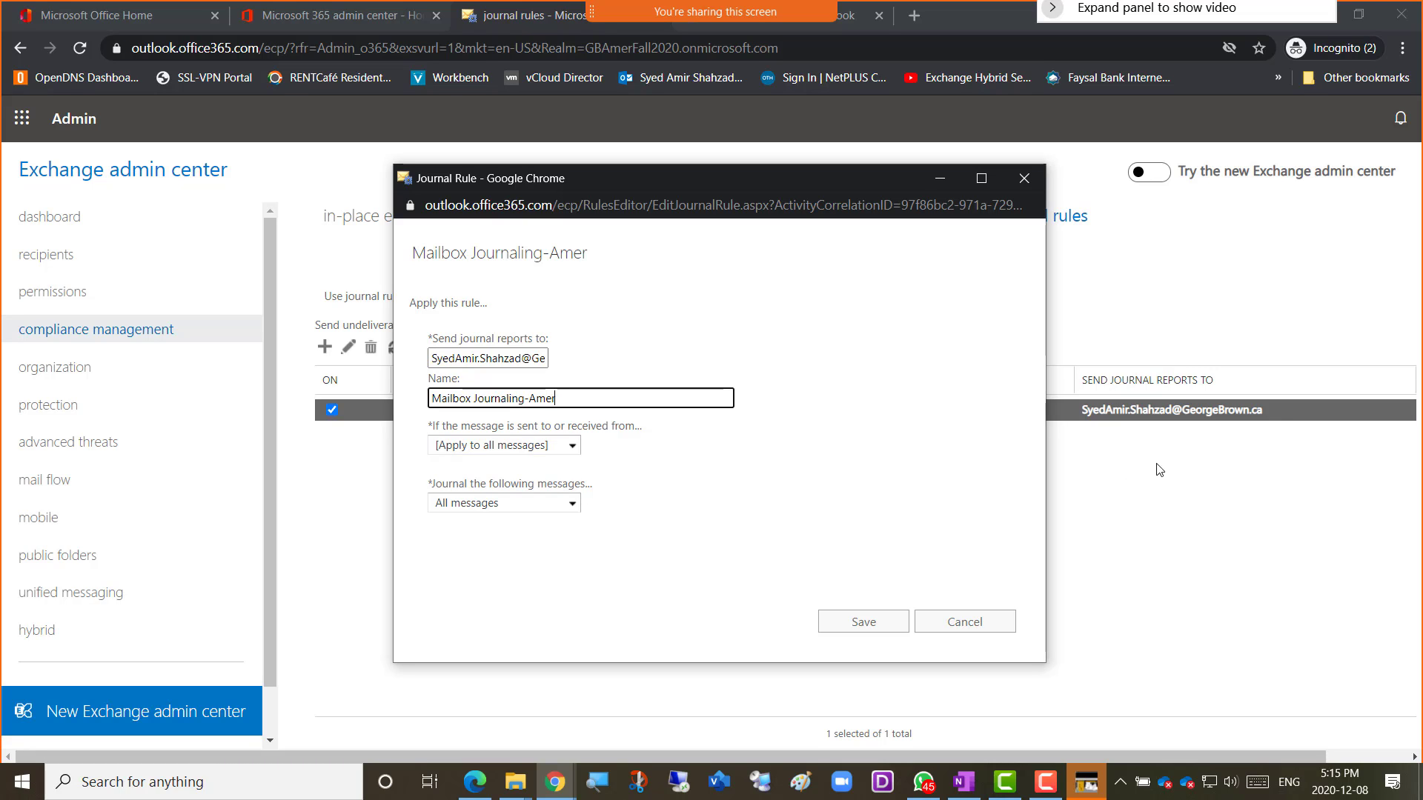
pyautogui.click(706, 584)
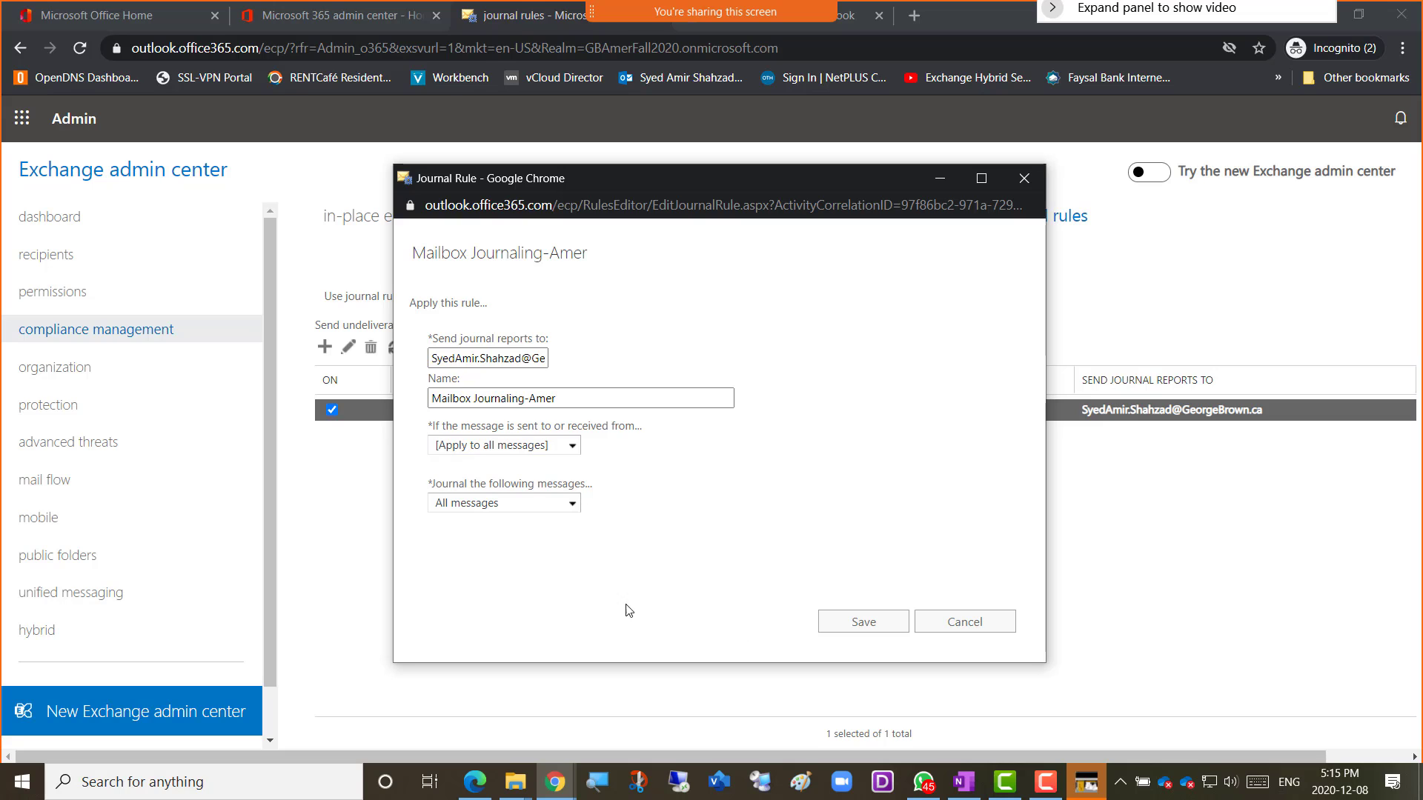
pyautogui.click(857, 626)
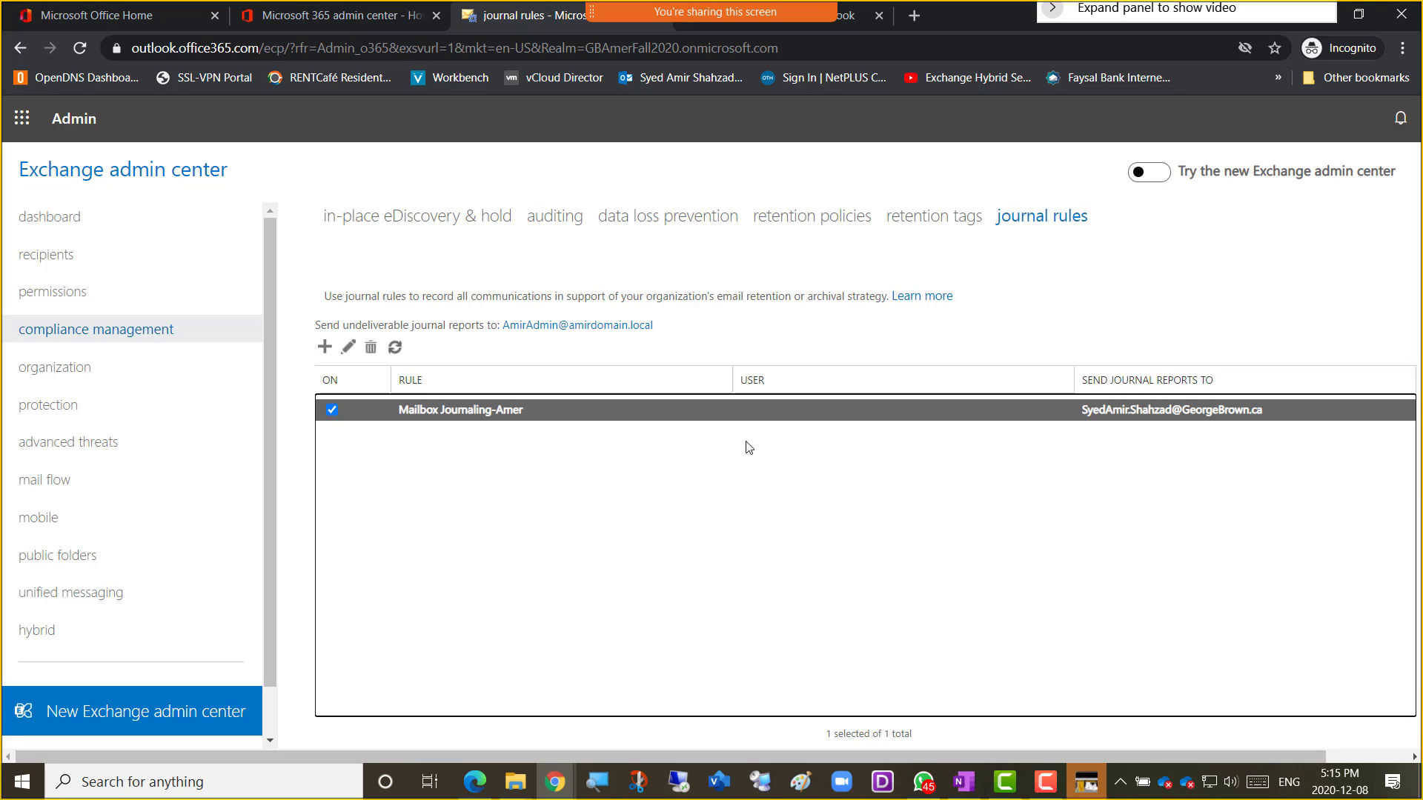
# Snip a screenshot of the journal rules page, then switch to the OneNote class notes.
pyautogui.press('super+shift+s')
pyautogui.moveTo(210, 157); pyautogui.dragTo(1302, 692)
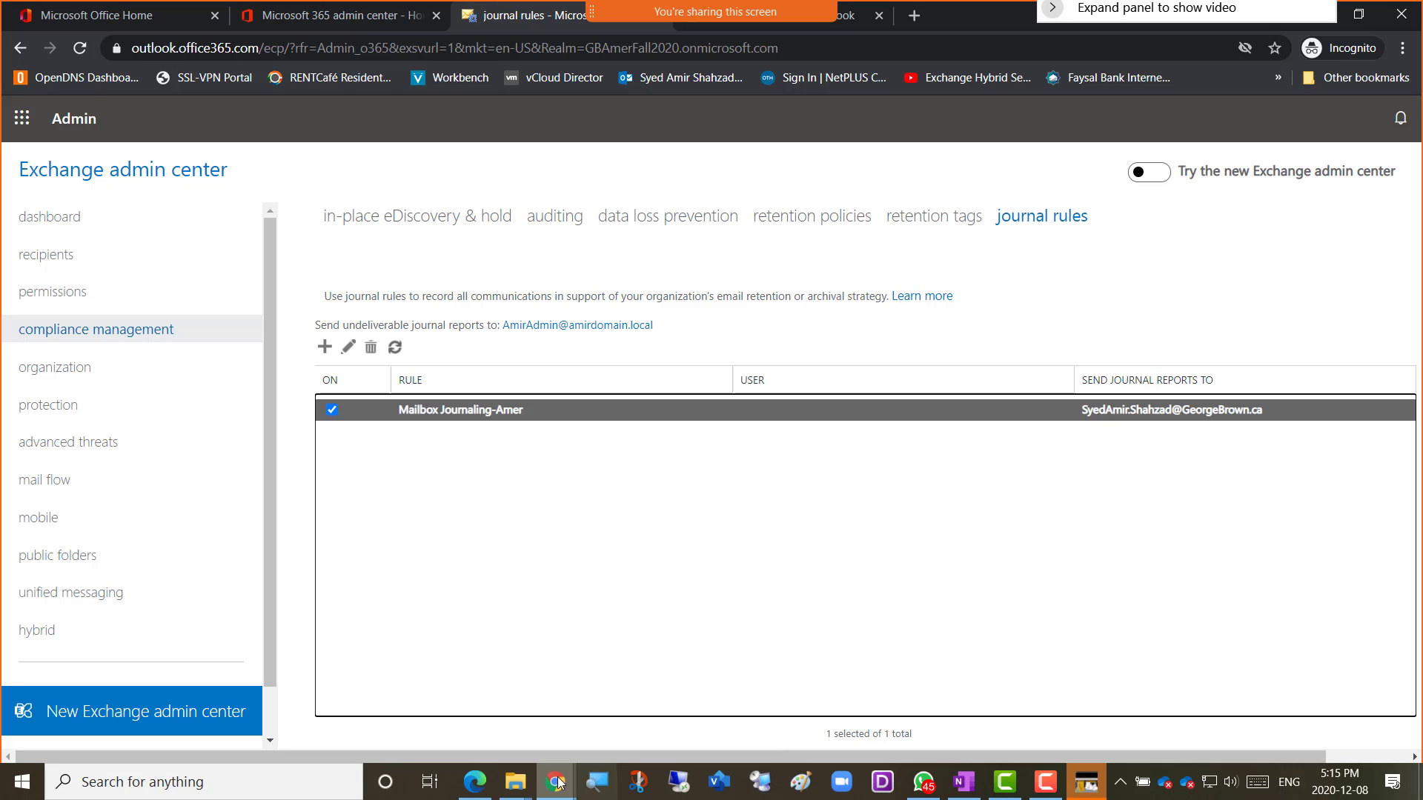
pyautogui.moveTo(550, 787)
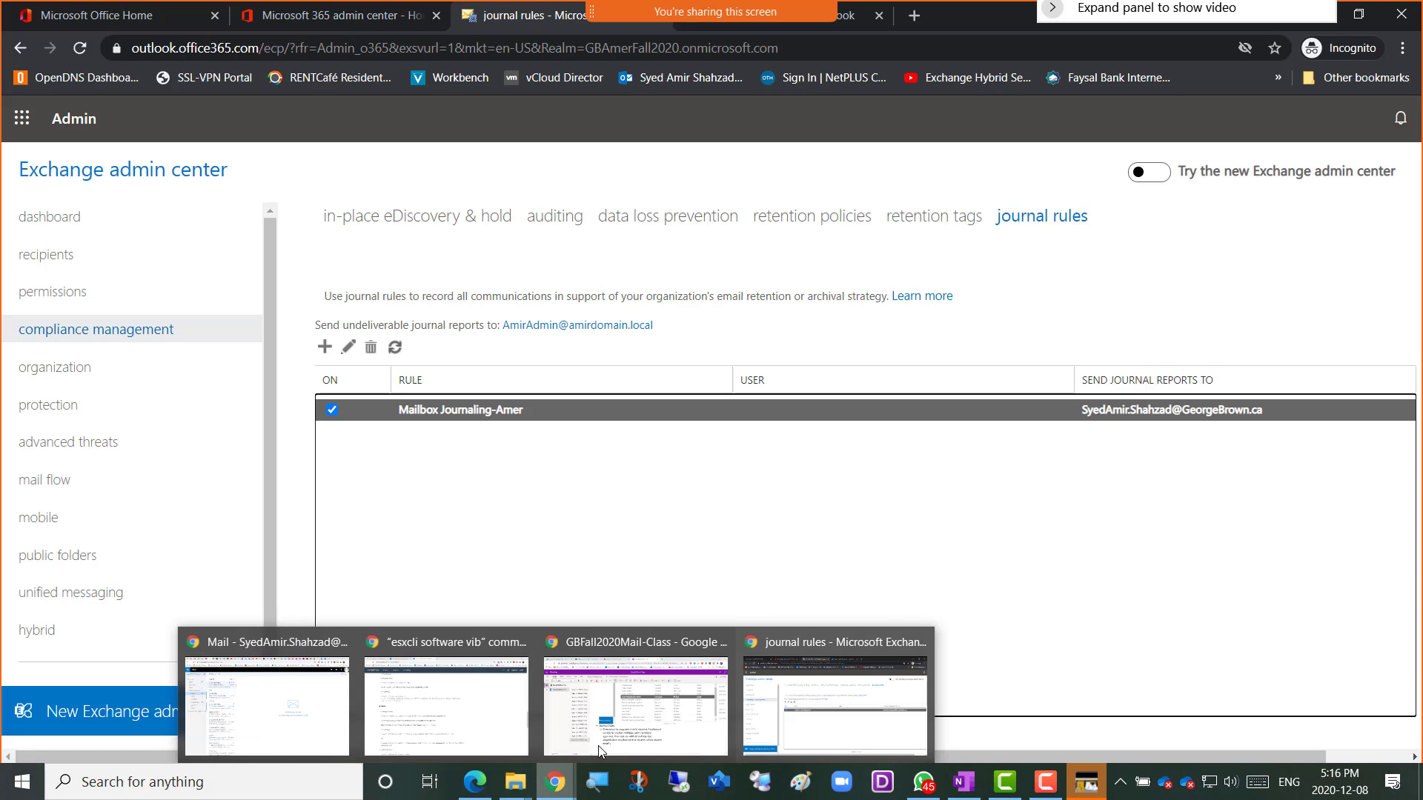
pyautogui.click(645, 730)
# Add a top-level bullet 'Screenshot 3 = jounral Rule Created' and paste the screenshot beneath it.
pyautogui.press('Return')
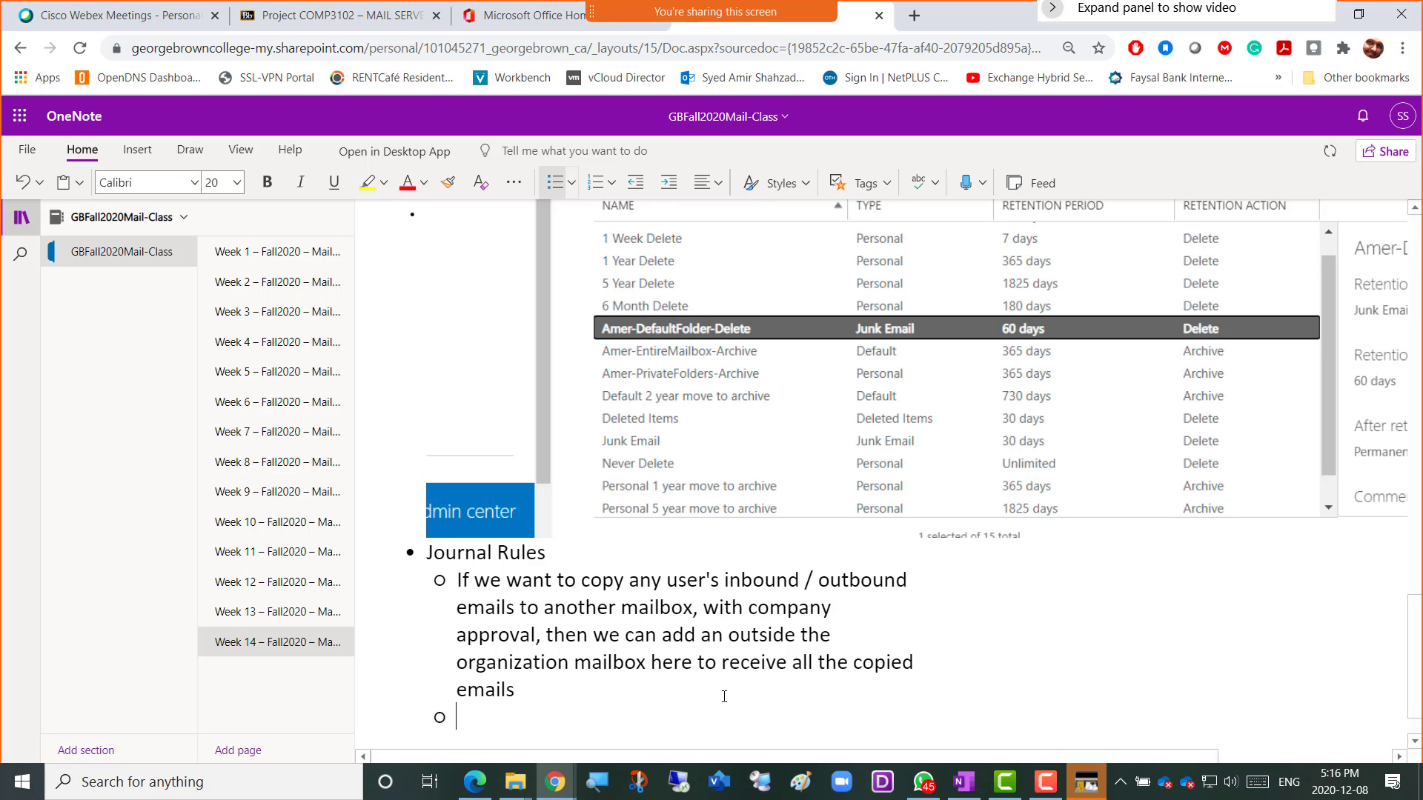
pyautogui.press('BackSpace')
pyautogui.press('BackSpace')
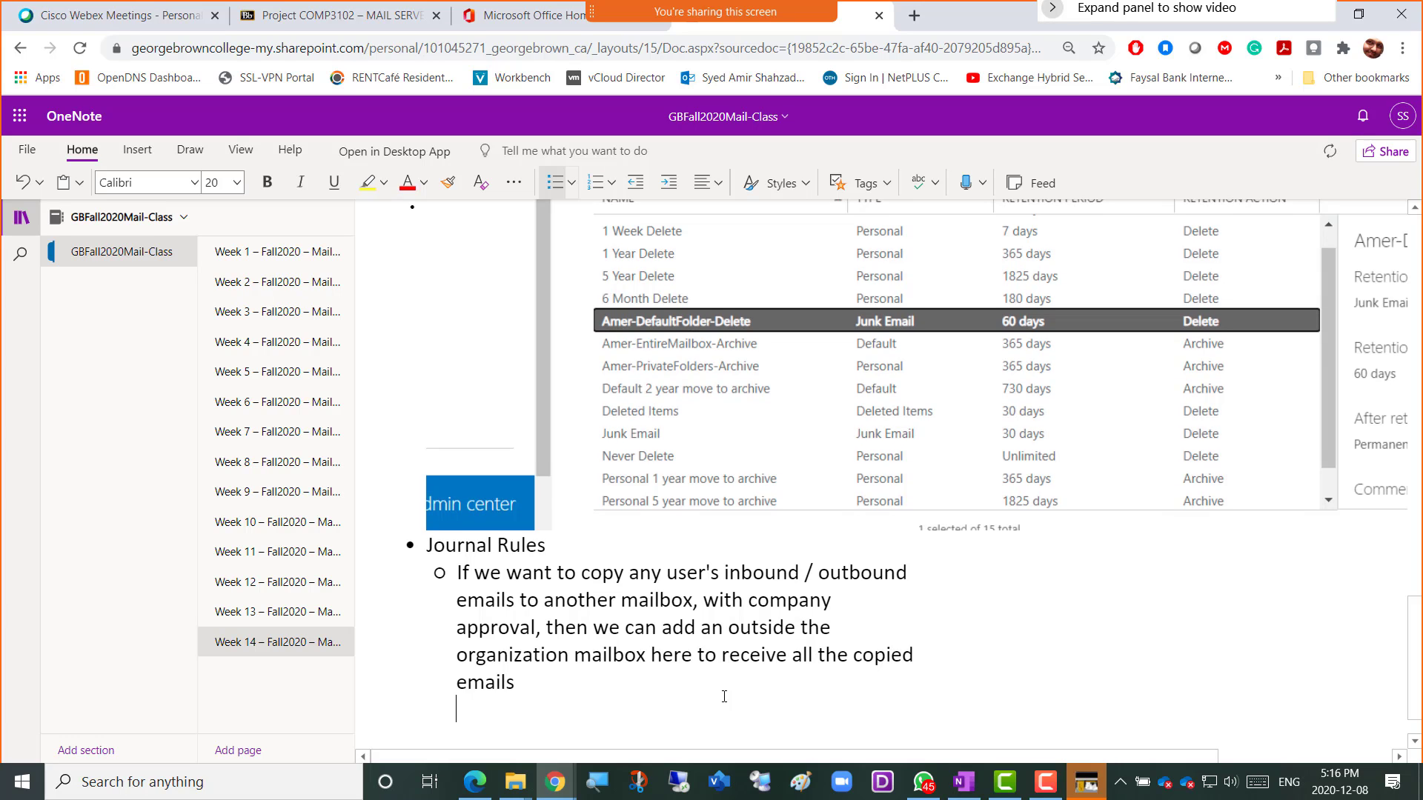
pyautogui.hotkey('ctrl', '.')
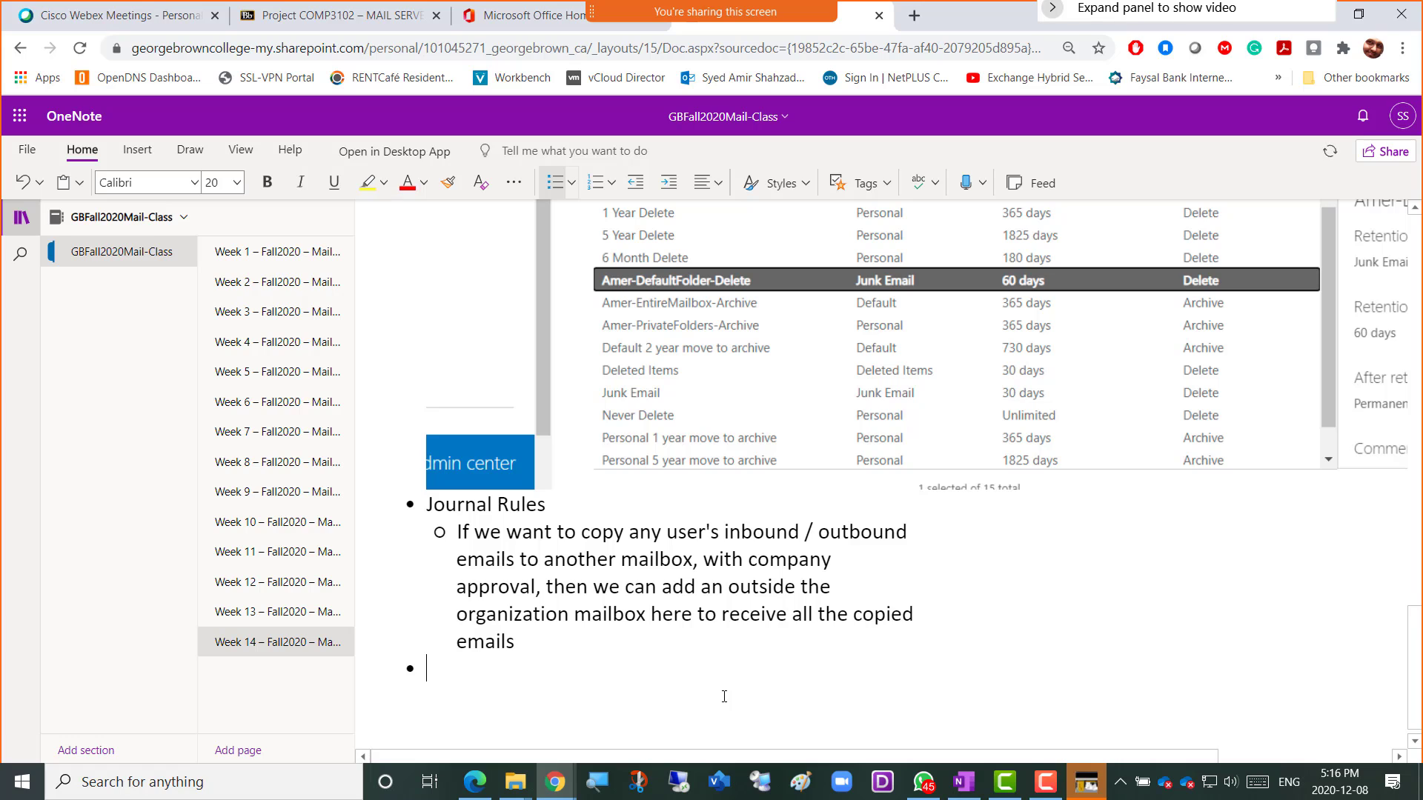
pyautogui.write('Screens')
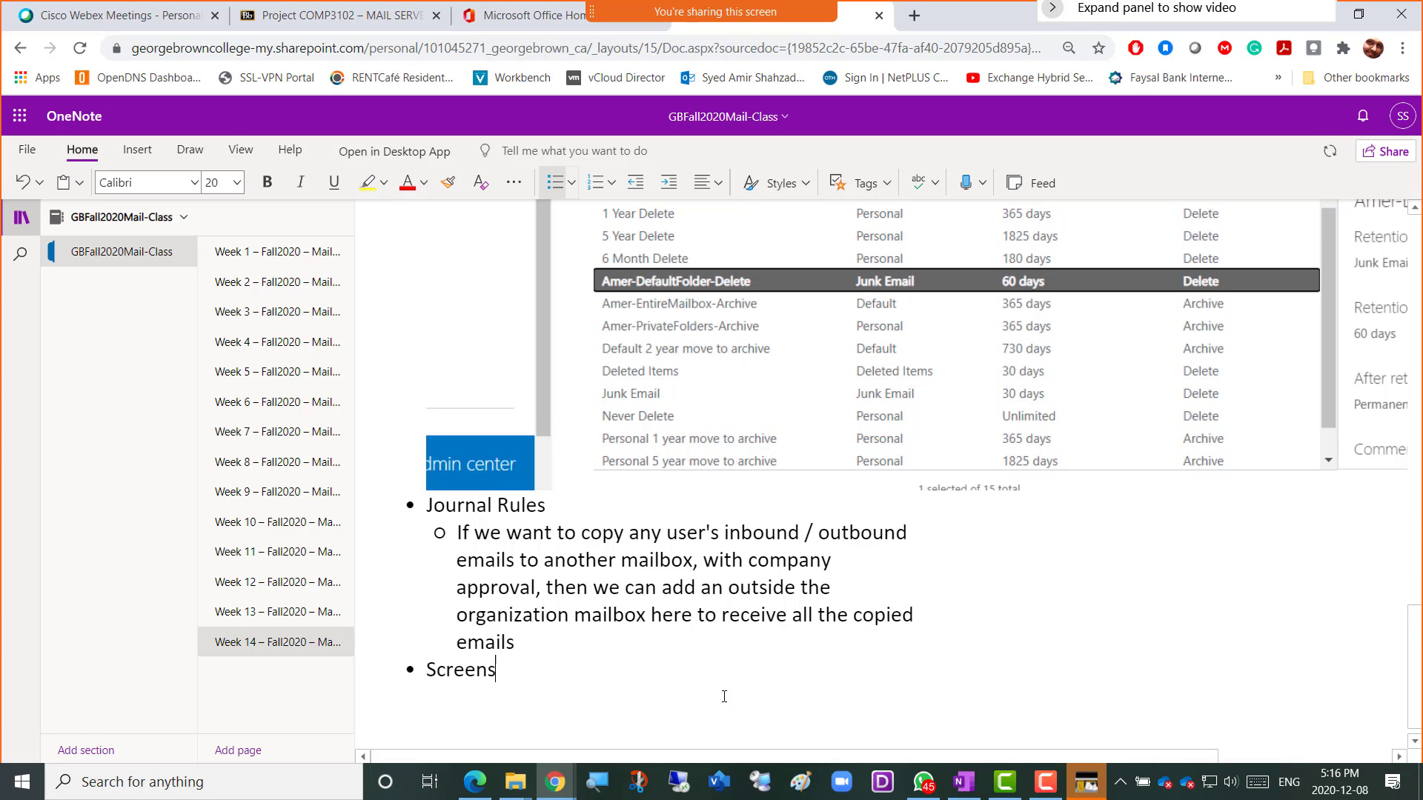
pyautogui.write('hot 3 = jou')
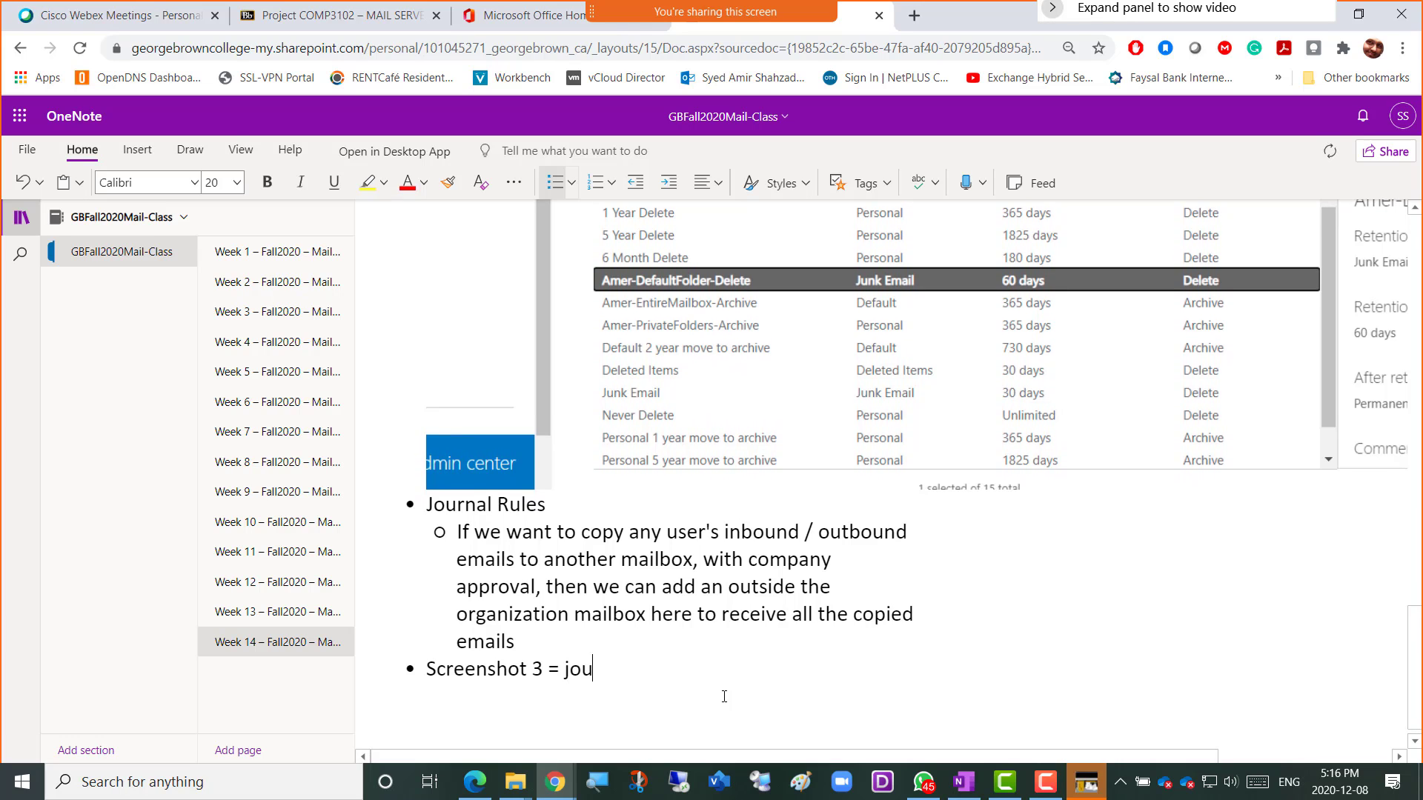
pyautogui.write('nral Ru')
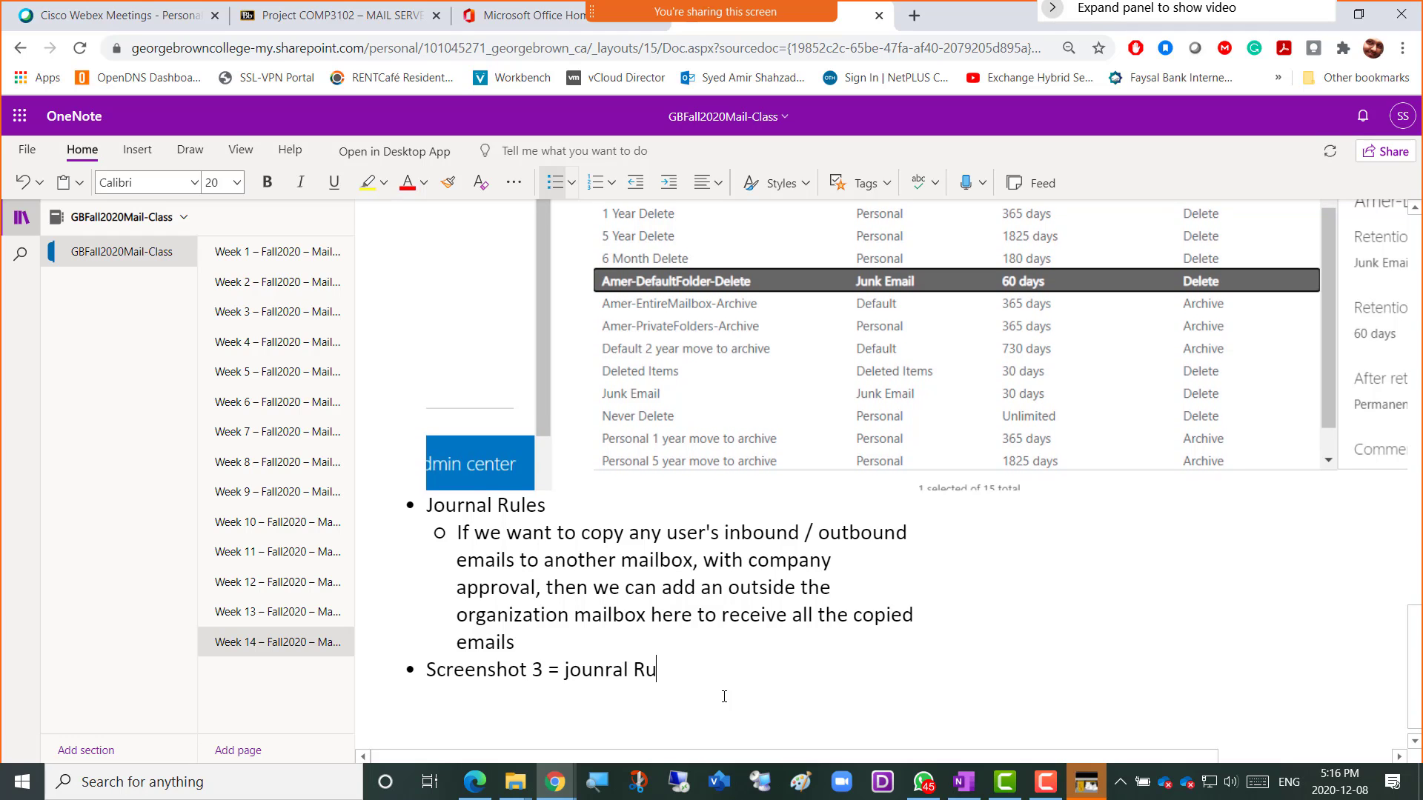
pyautogui.write('le Created')
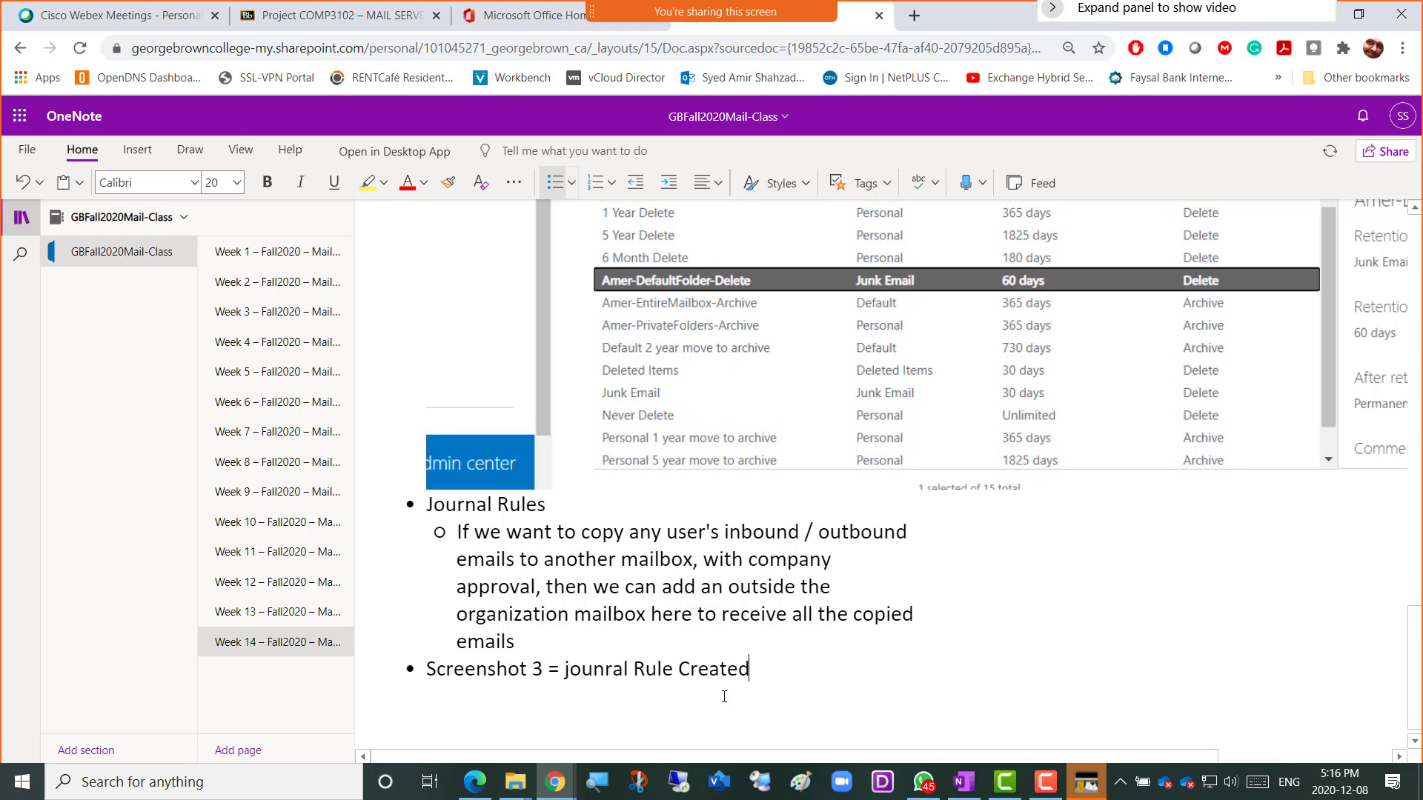
pyautogui.hotkey('ctrl', 'v')
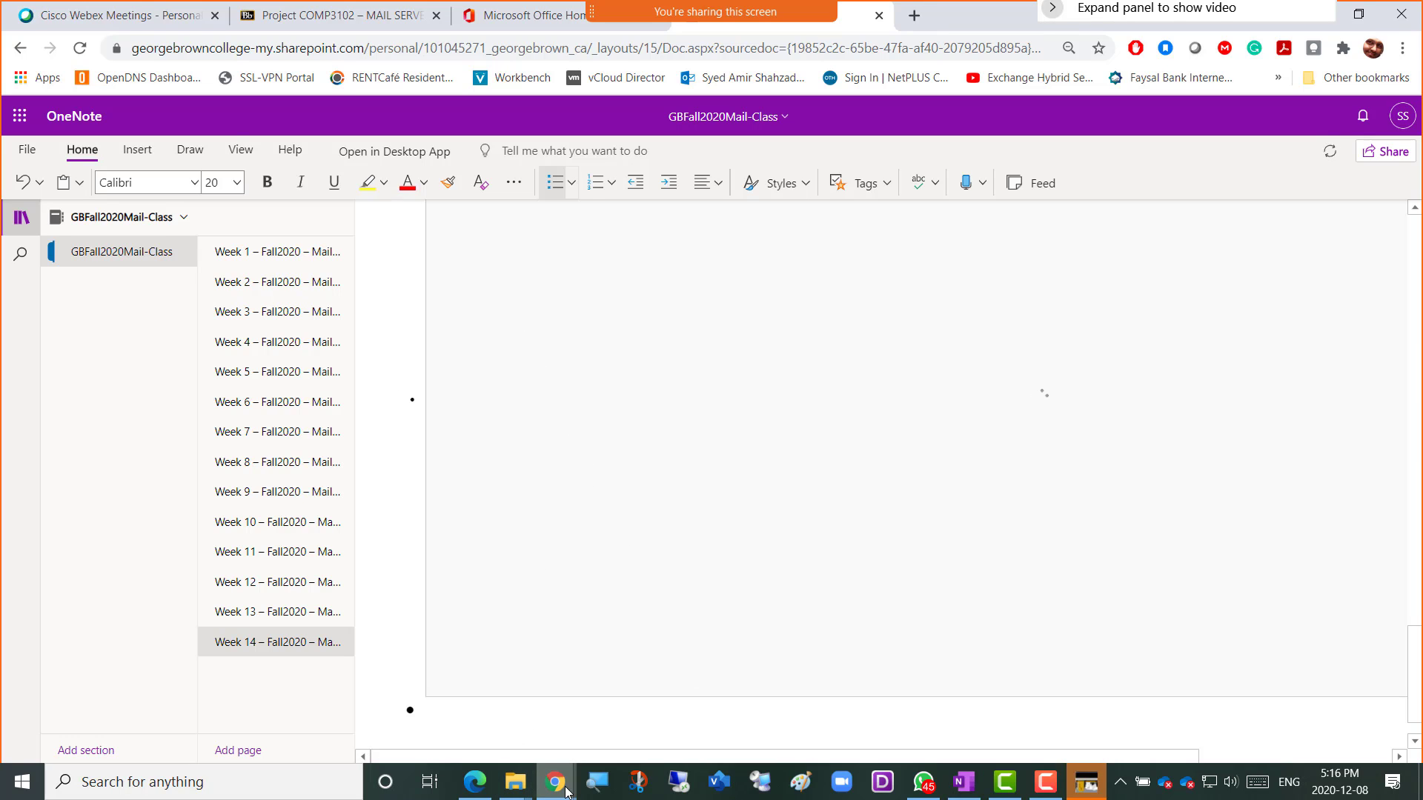
# Let the pasted journal rules screenshot finish loading, then bring up the window switcher.
pyautogui.moveTo(566, 791)
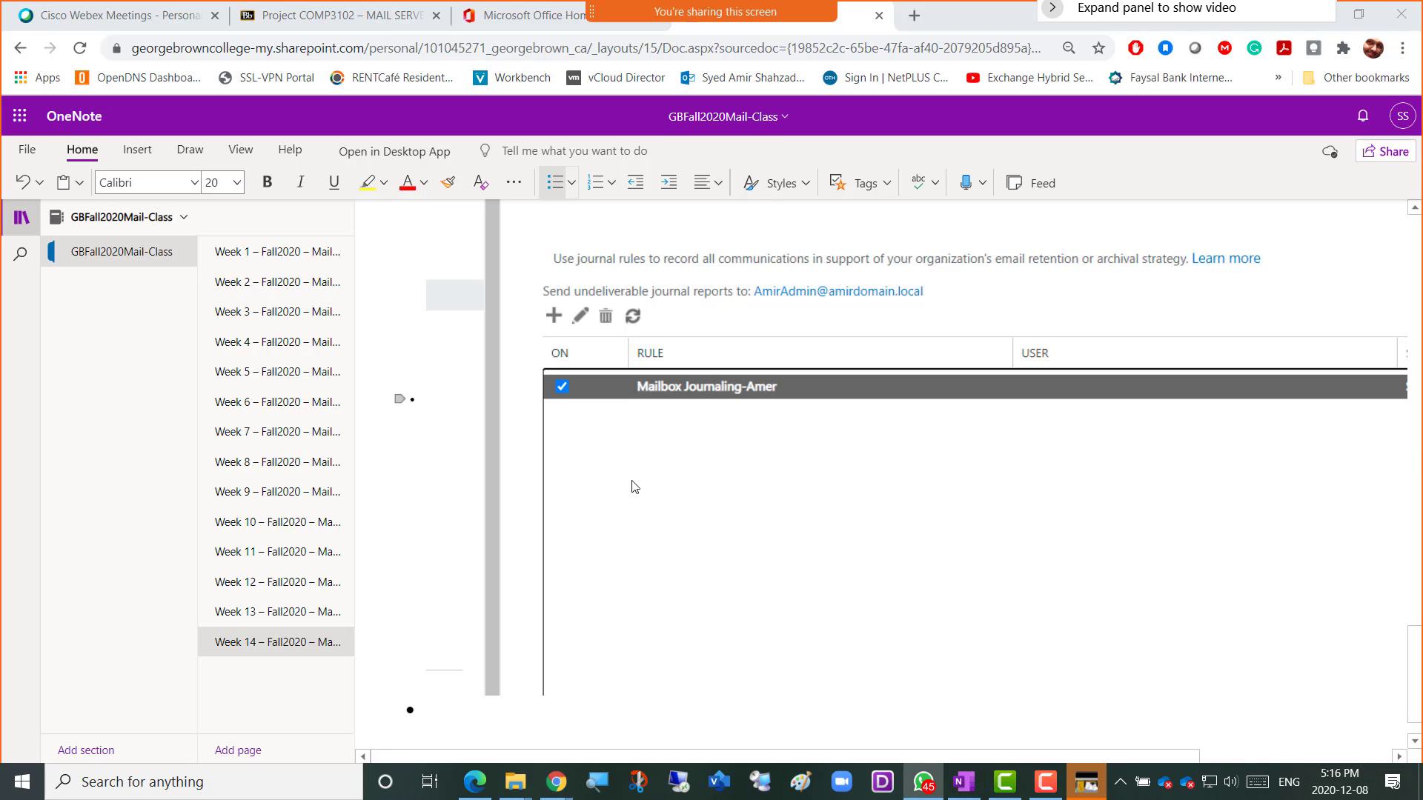
pyautogui.hotkey('alt', 'Tab')
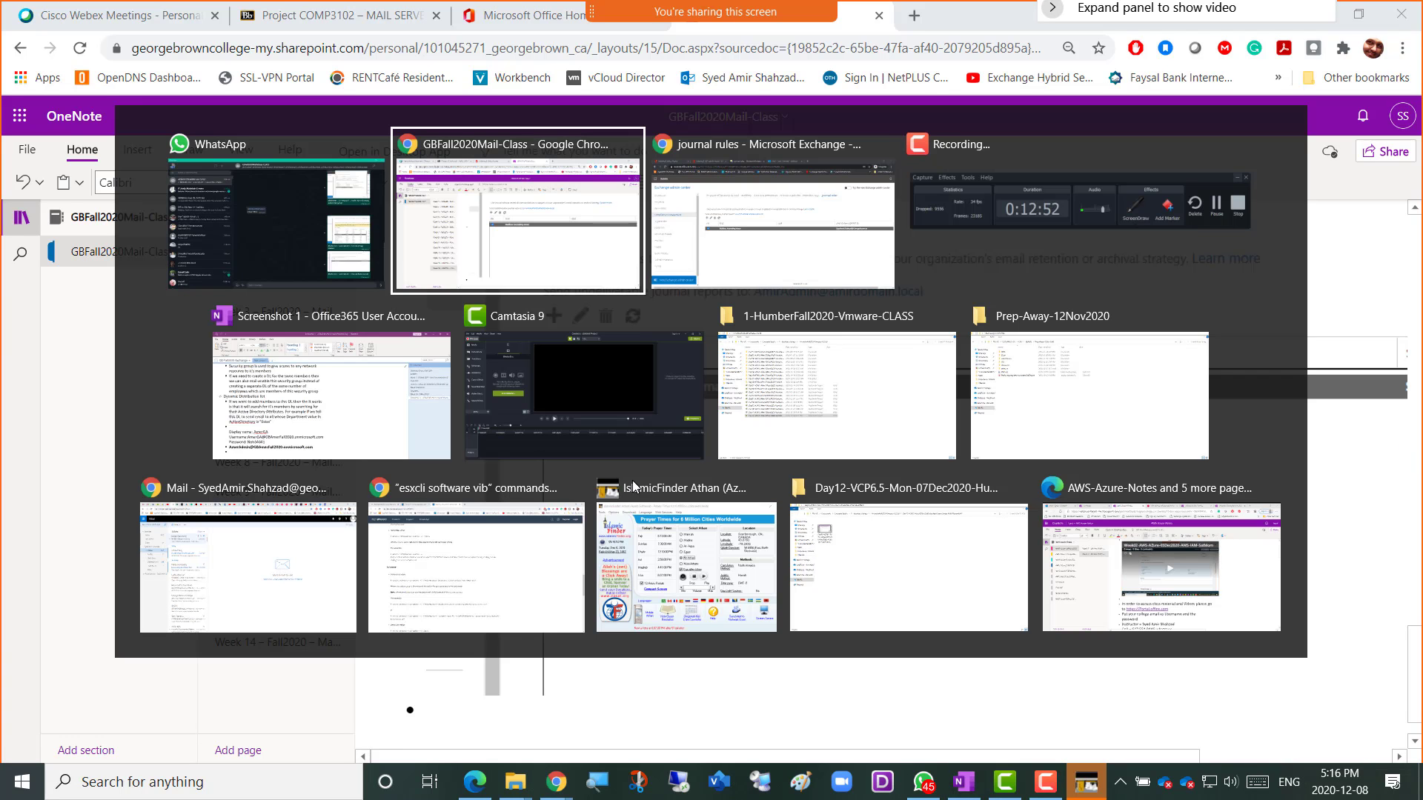
# Move between the journal rules page, app launcher and Outlook, ending on the Outlook inbox.
pyautogui.hotkey('alt', 'Tab')
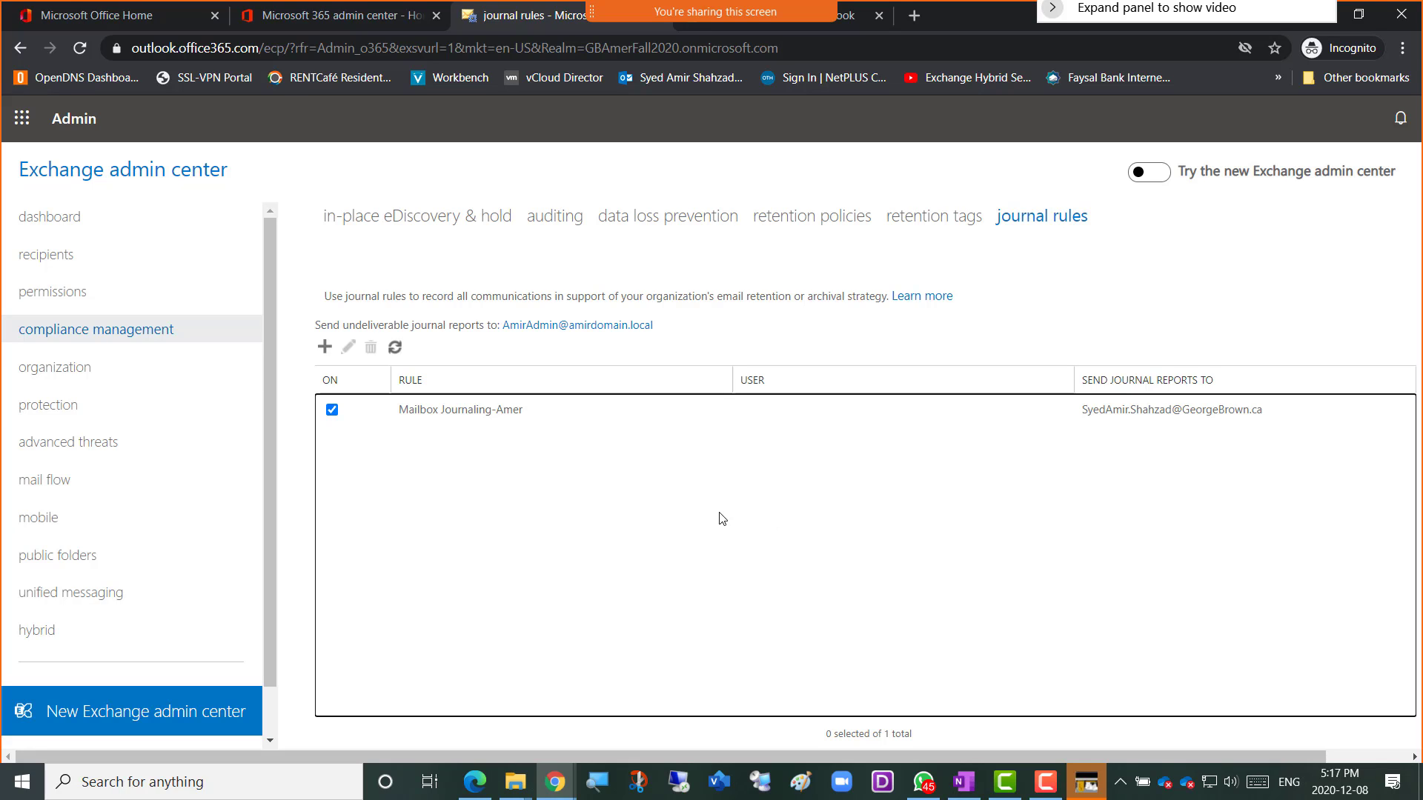
pyautogui.click(849, 25)
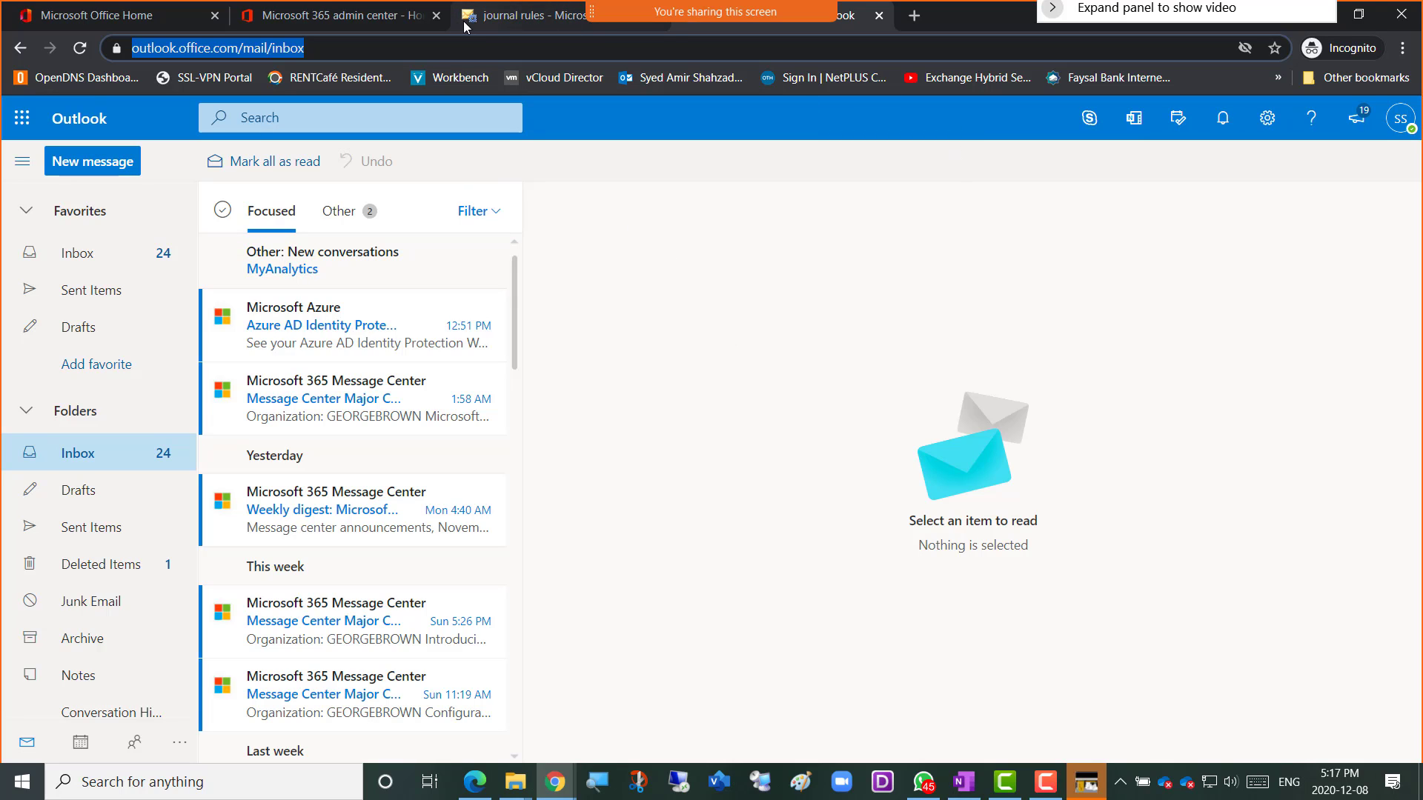
pyautogui.click(497, 20)
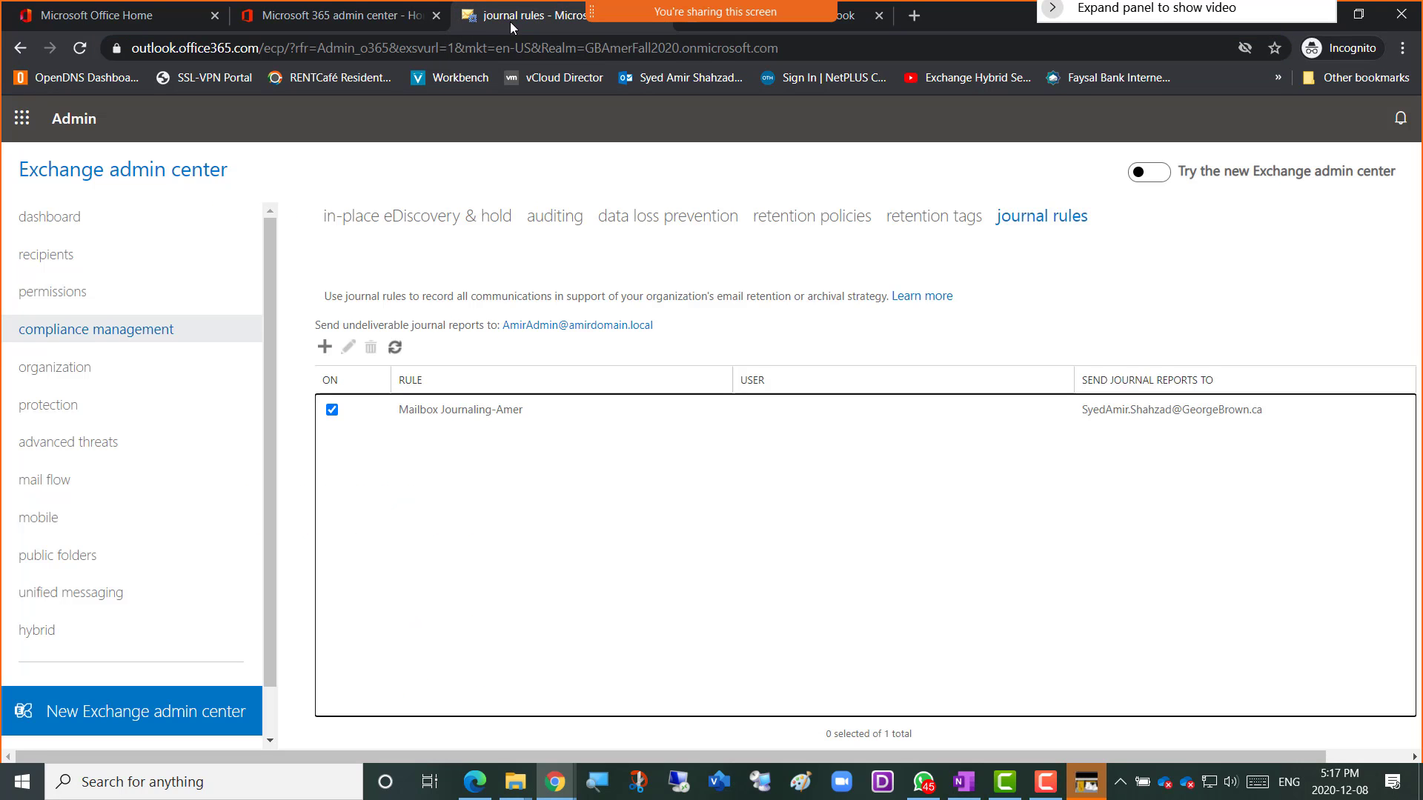
pyautogui.click(30, 127)
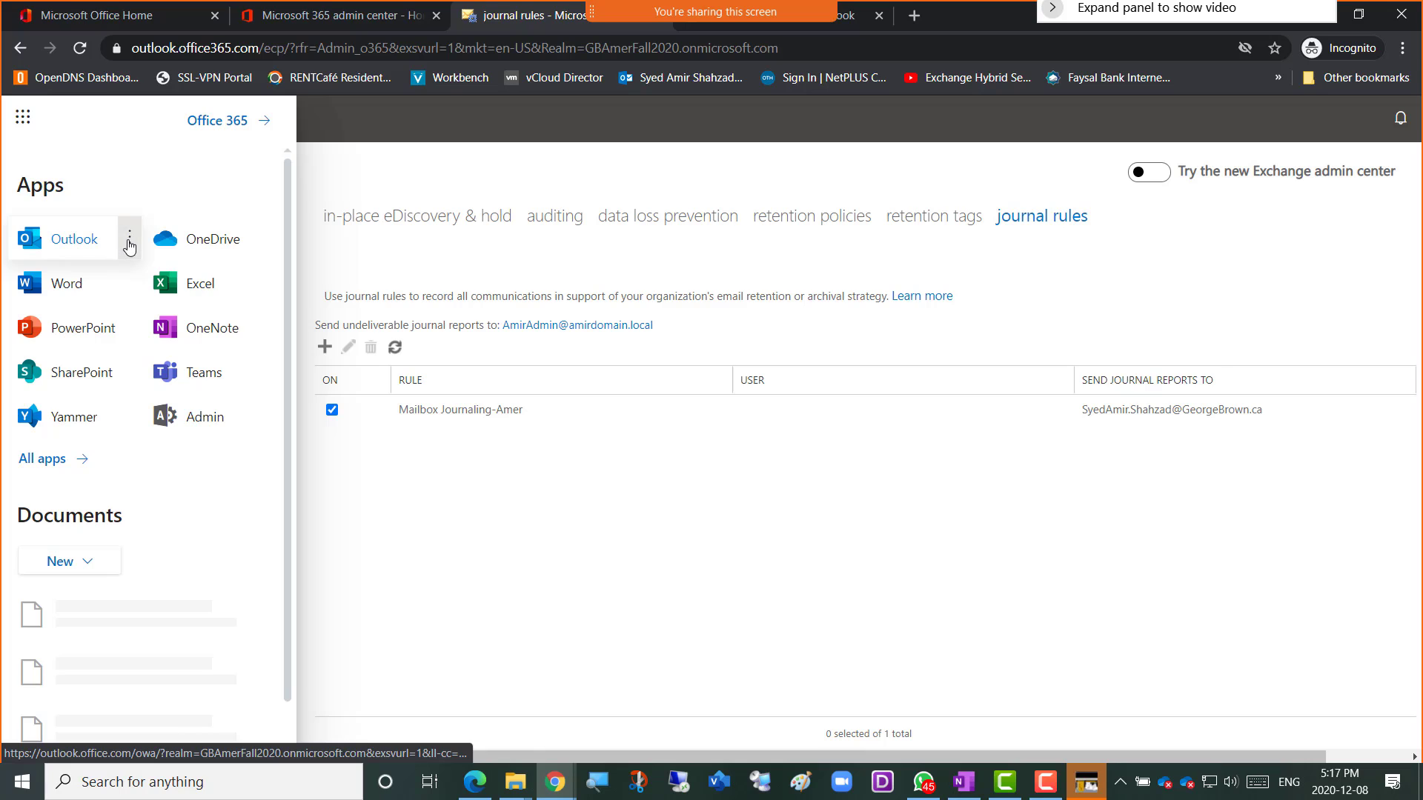
pyautogui.click(129, 242)
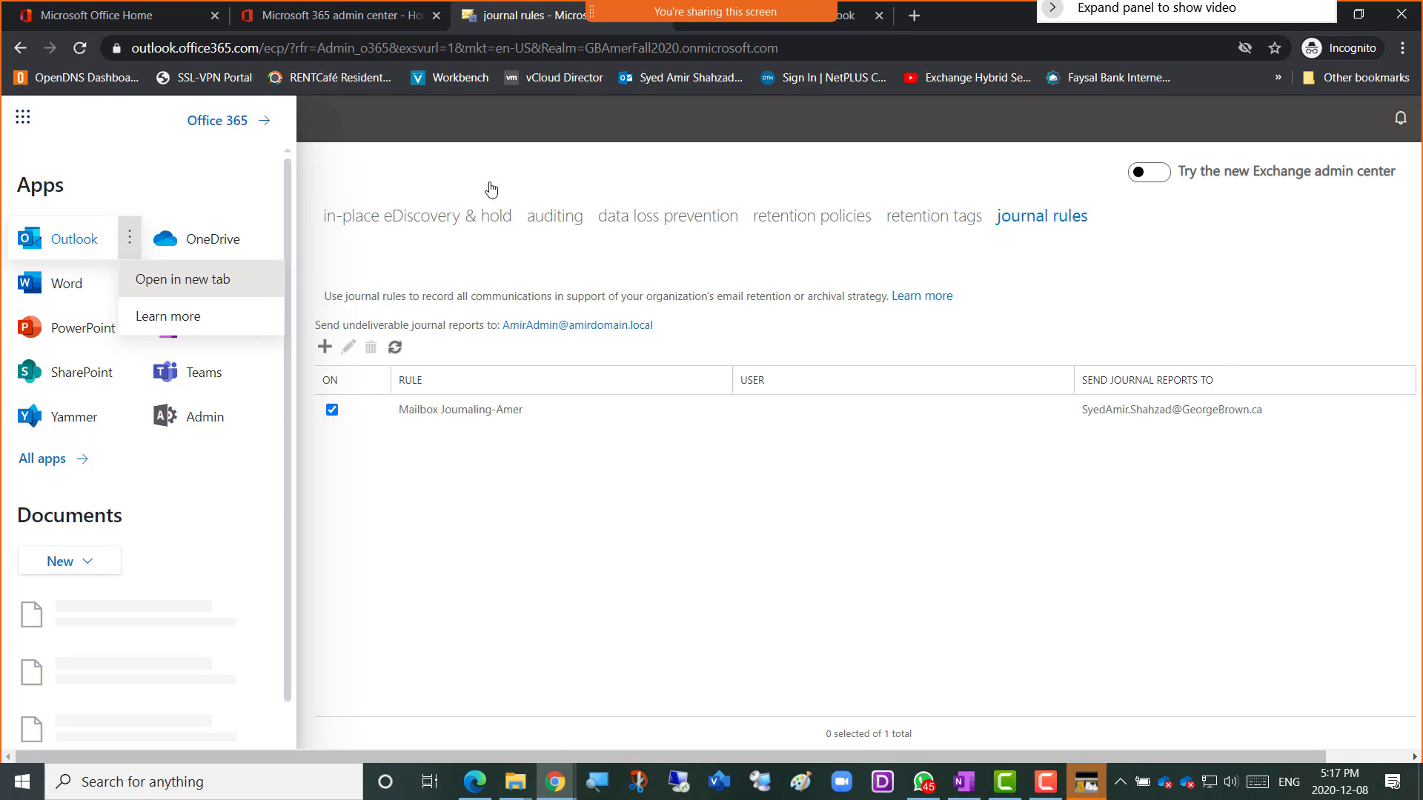
pyautogui.rightClick(493, 23)
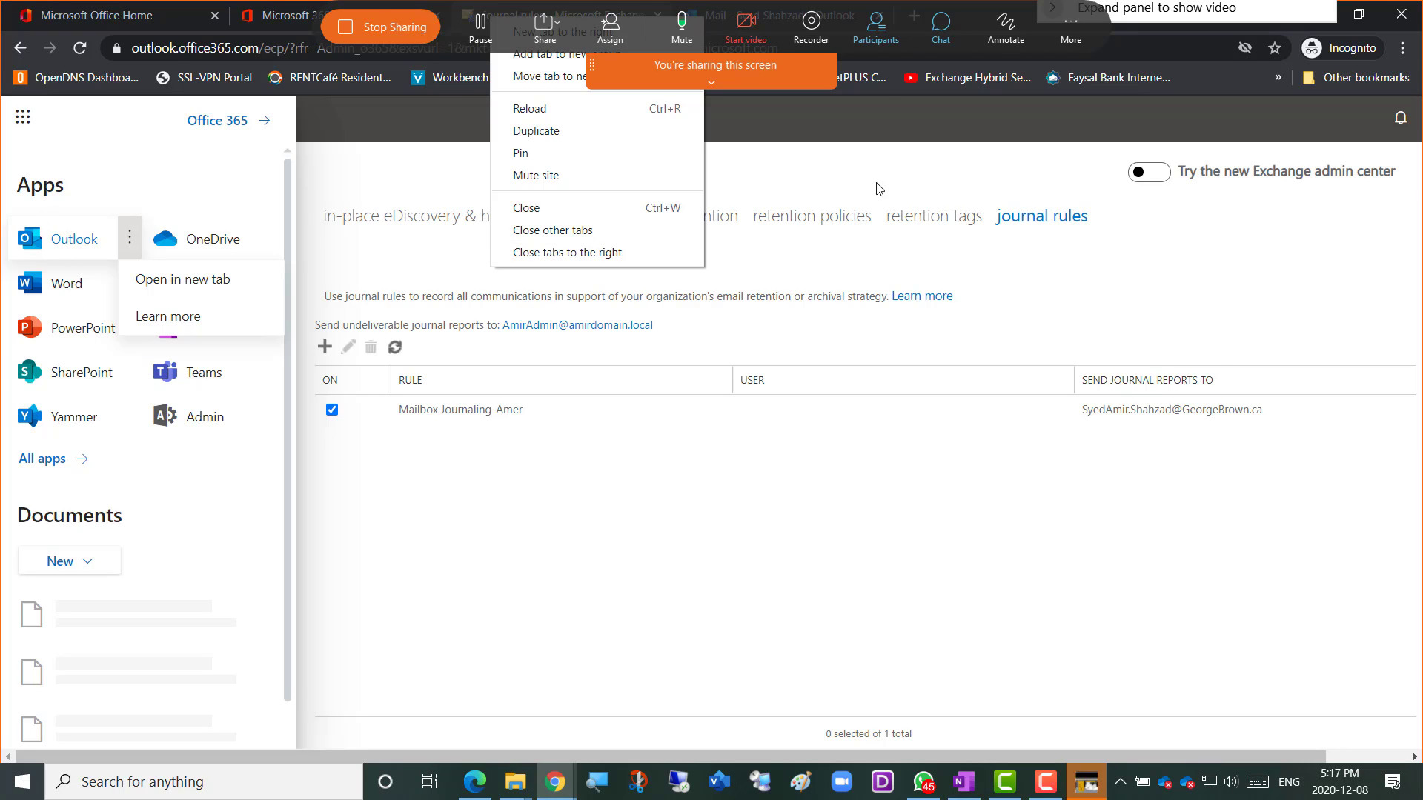
pyautogui.click(1216, 15)
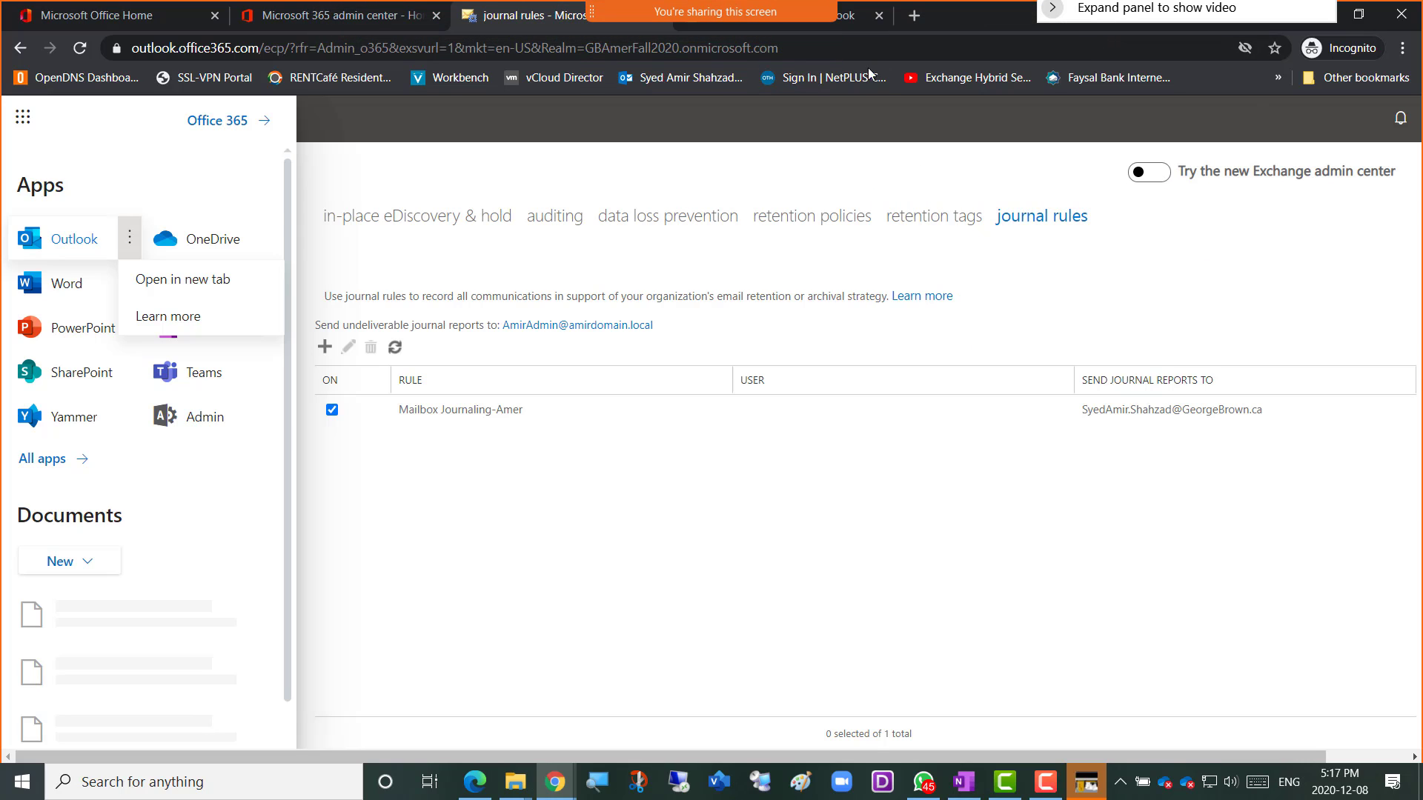
pyautogui.click(854, 23)
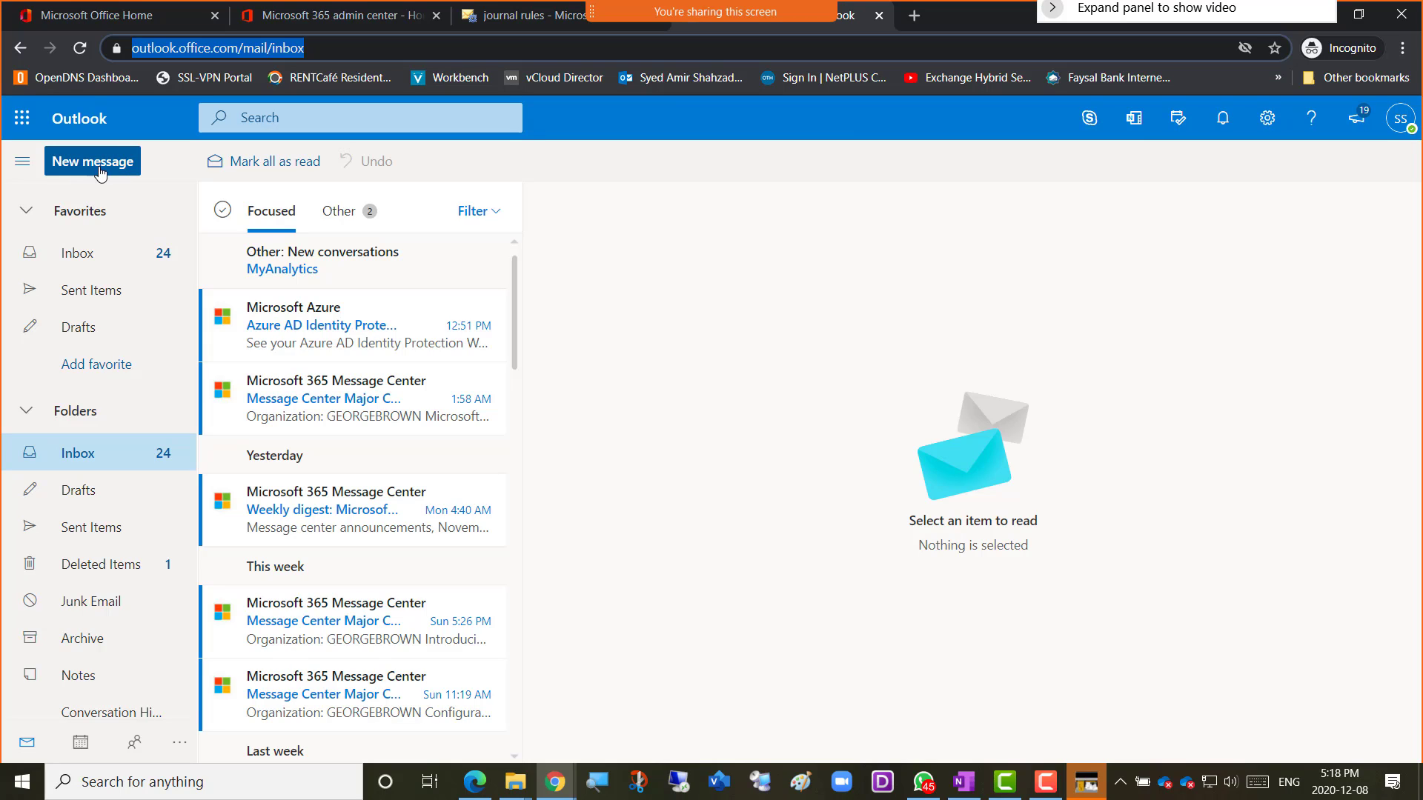
# Start a new email addressed to the Amer-mailContact contact and Amer01.
pyautogui.click(92, 170)
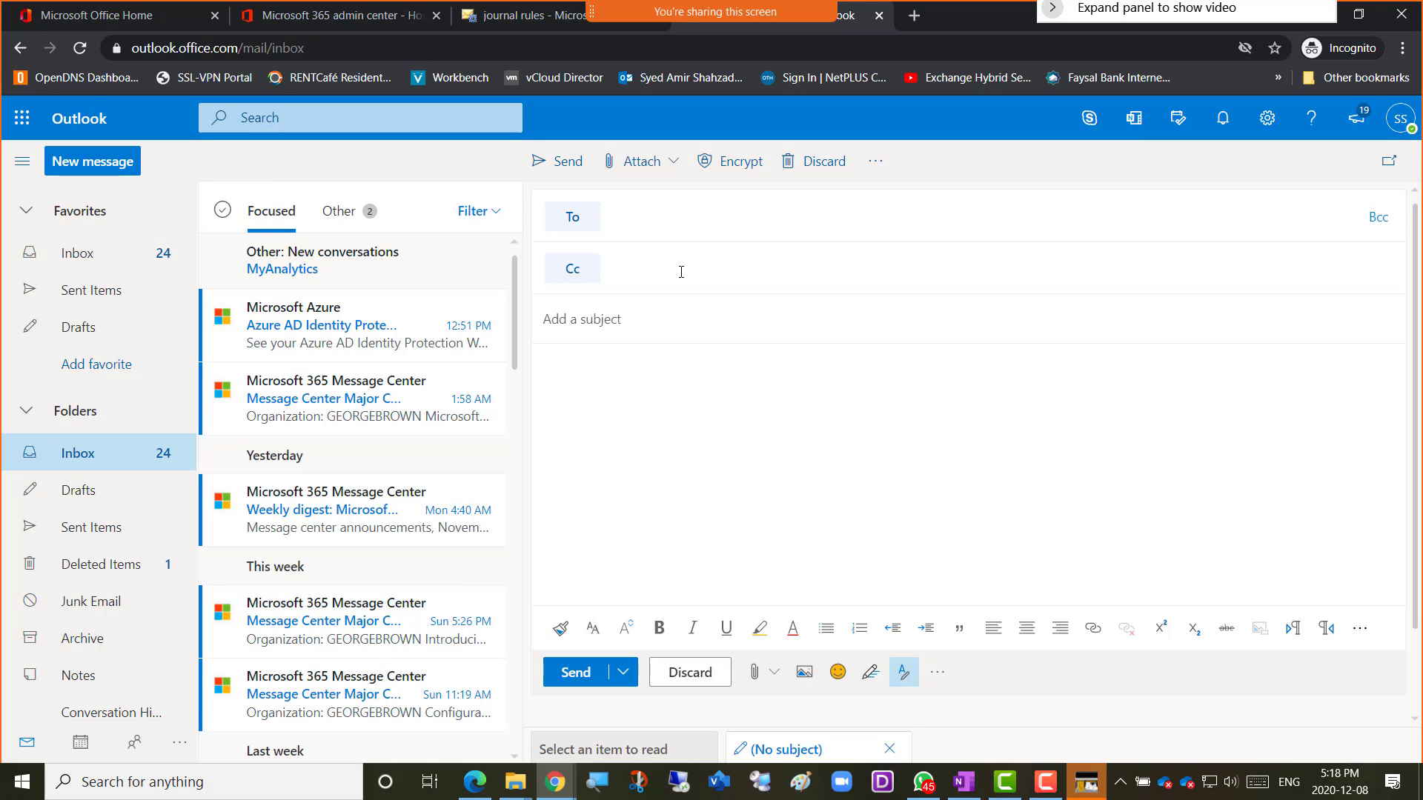
pyautogui.write('it')
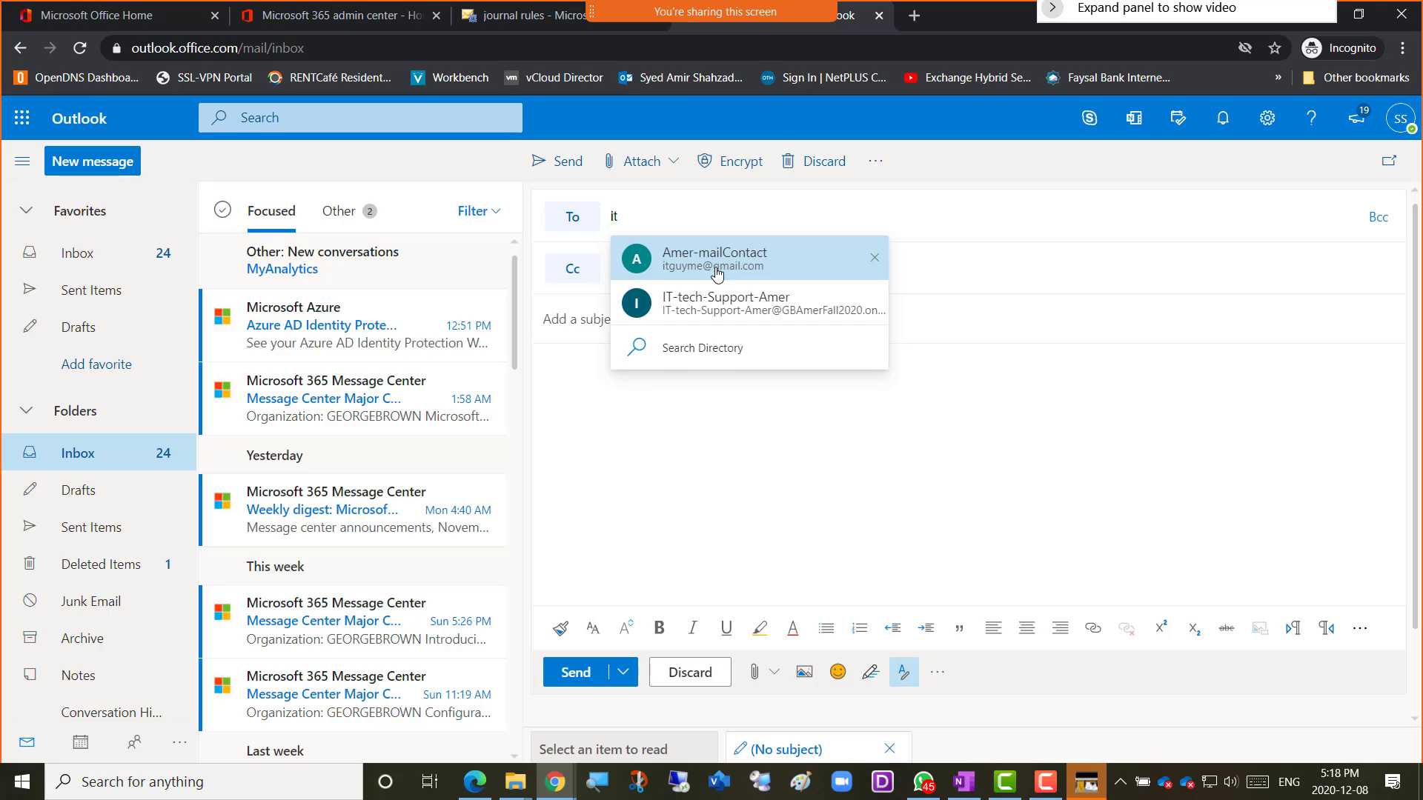
pyautogui.click(715, 276)
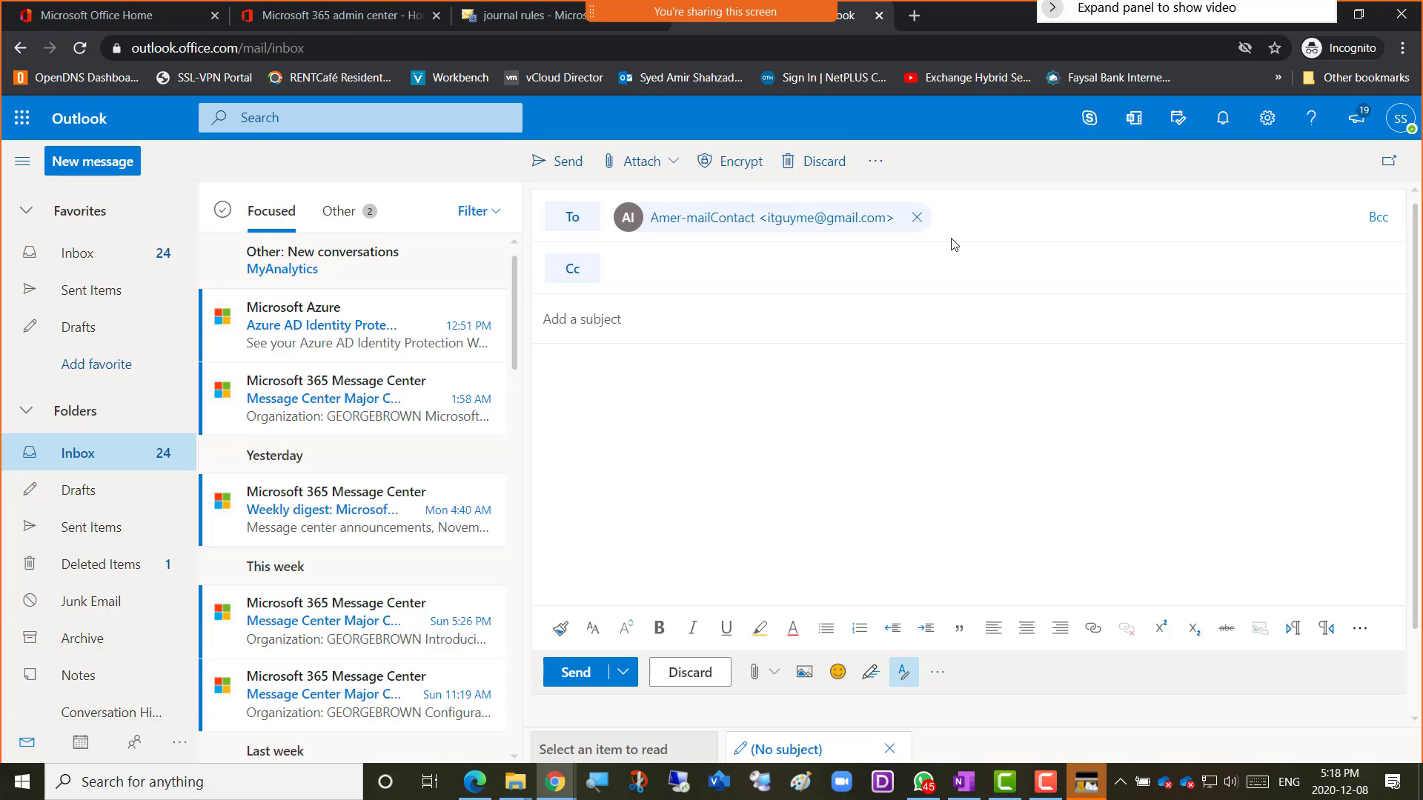
pyautogui.write('am')
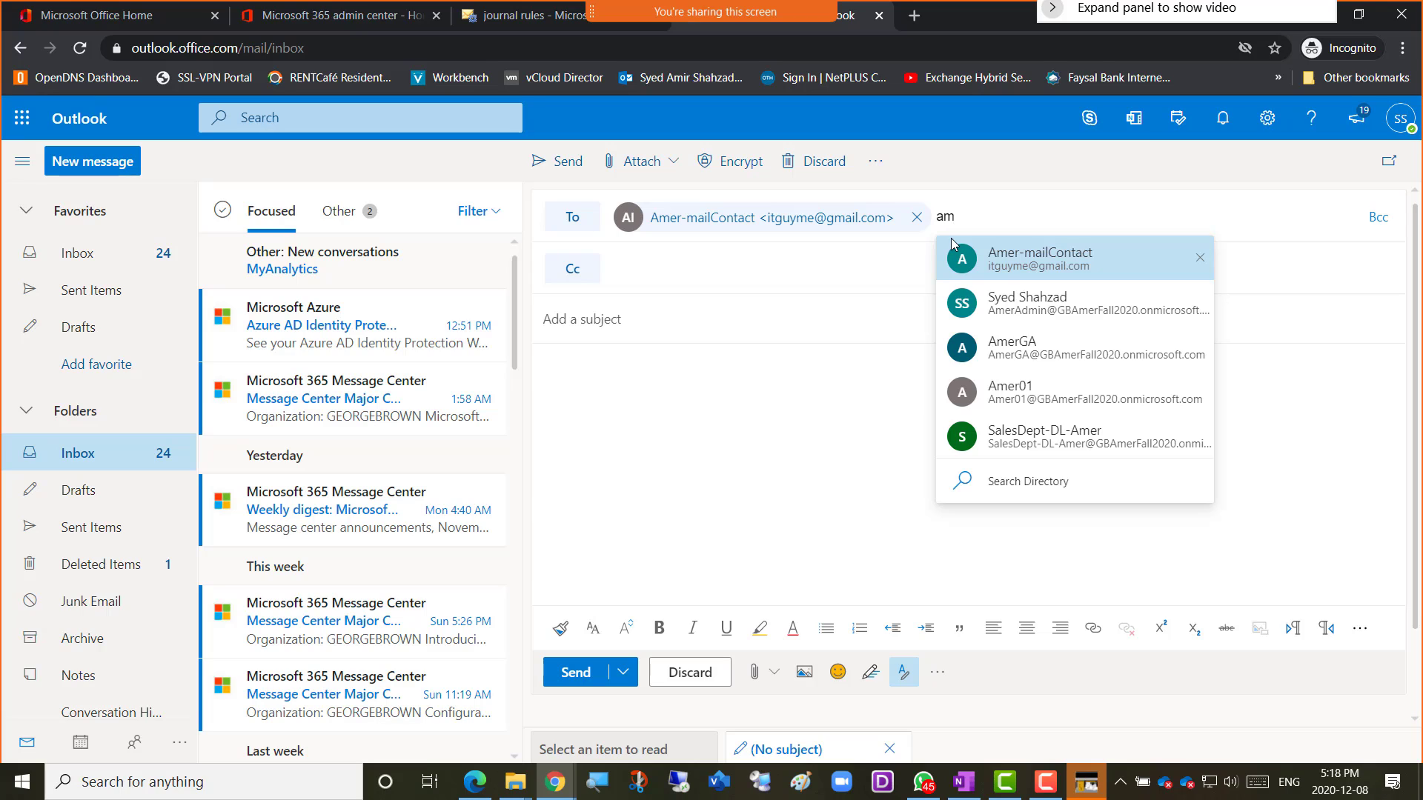
pyautogui.write('er')
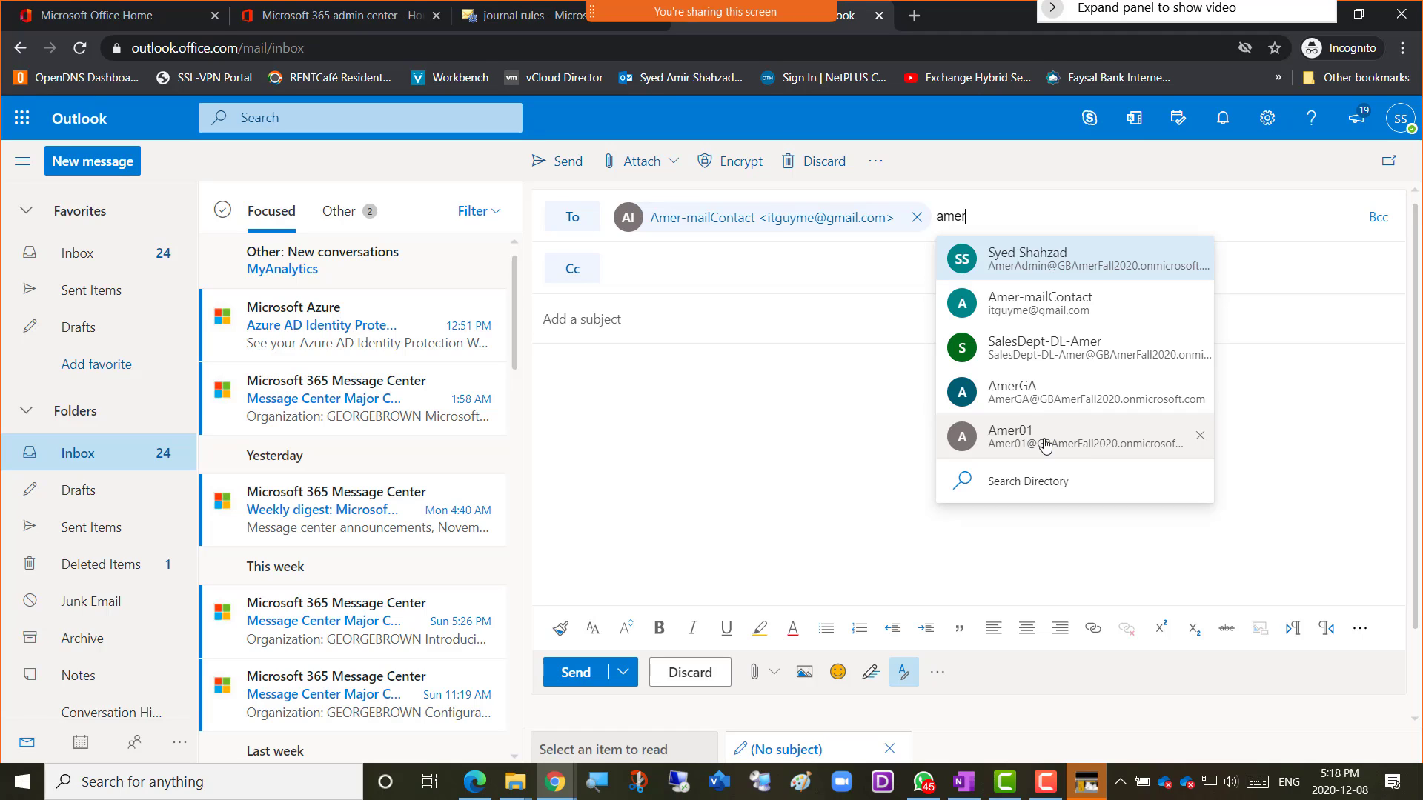
pyautogui.click(1045, 445)
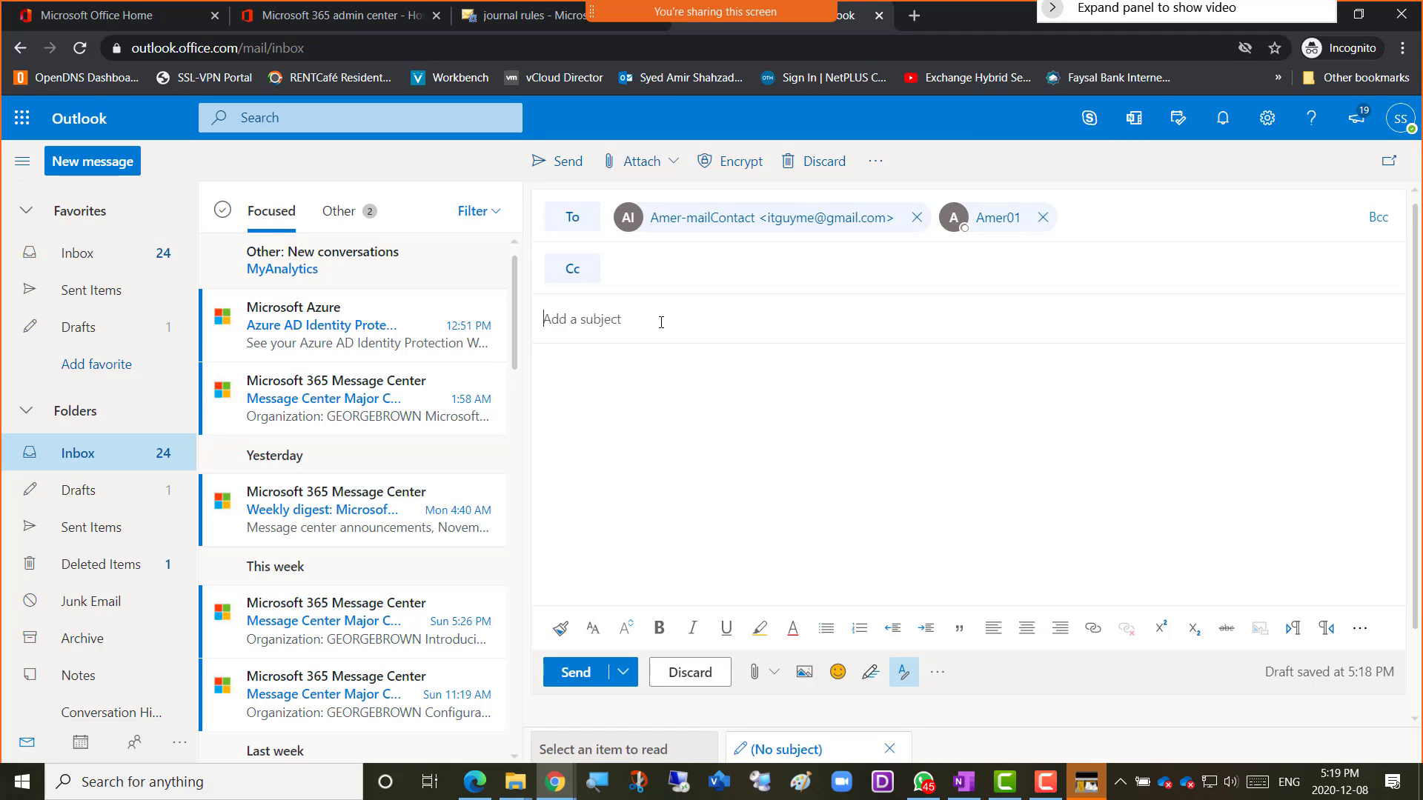
# Send the email with 'Testing Journal Rules - Amer' as both subject and body.
pyautogui.write('Test')
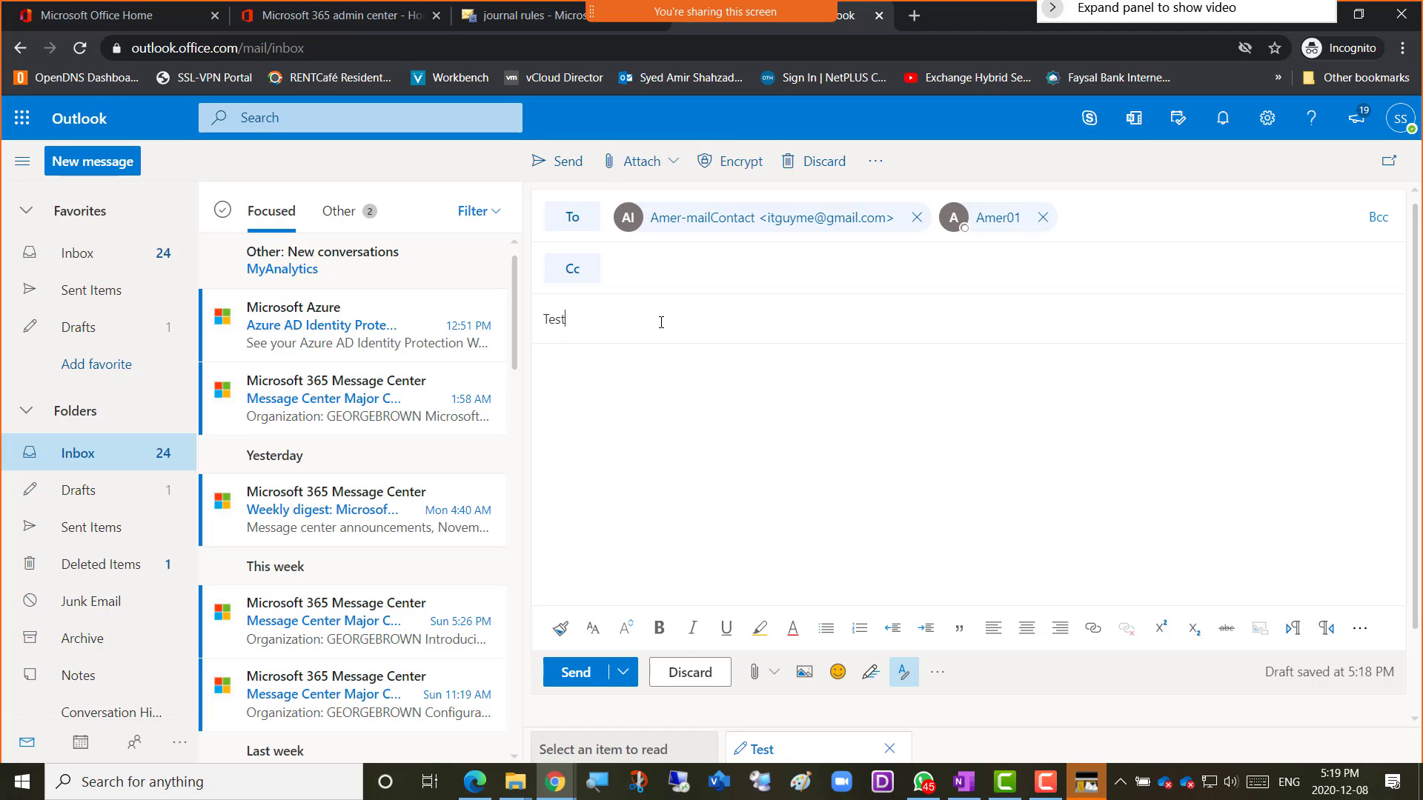
pyautogui.write('ing Journal R')
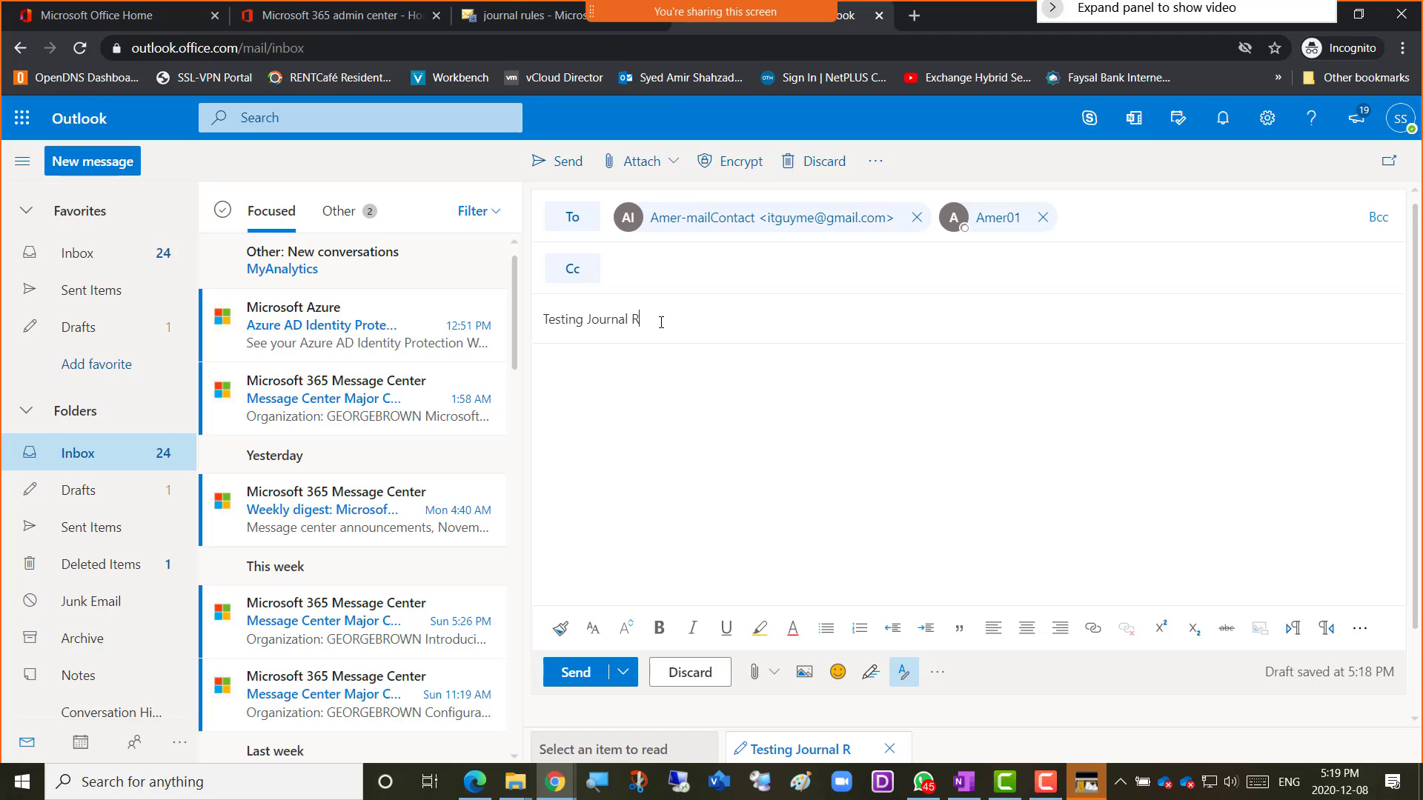
pyautogui.write('ules - Amer')
pyautogui.tripleClick(758, 318)
pyautogui.hotkey('ctrl', 'c')
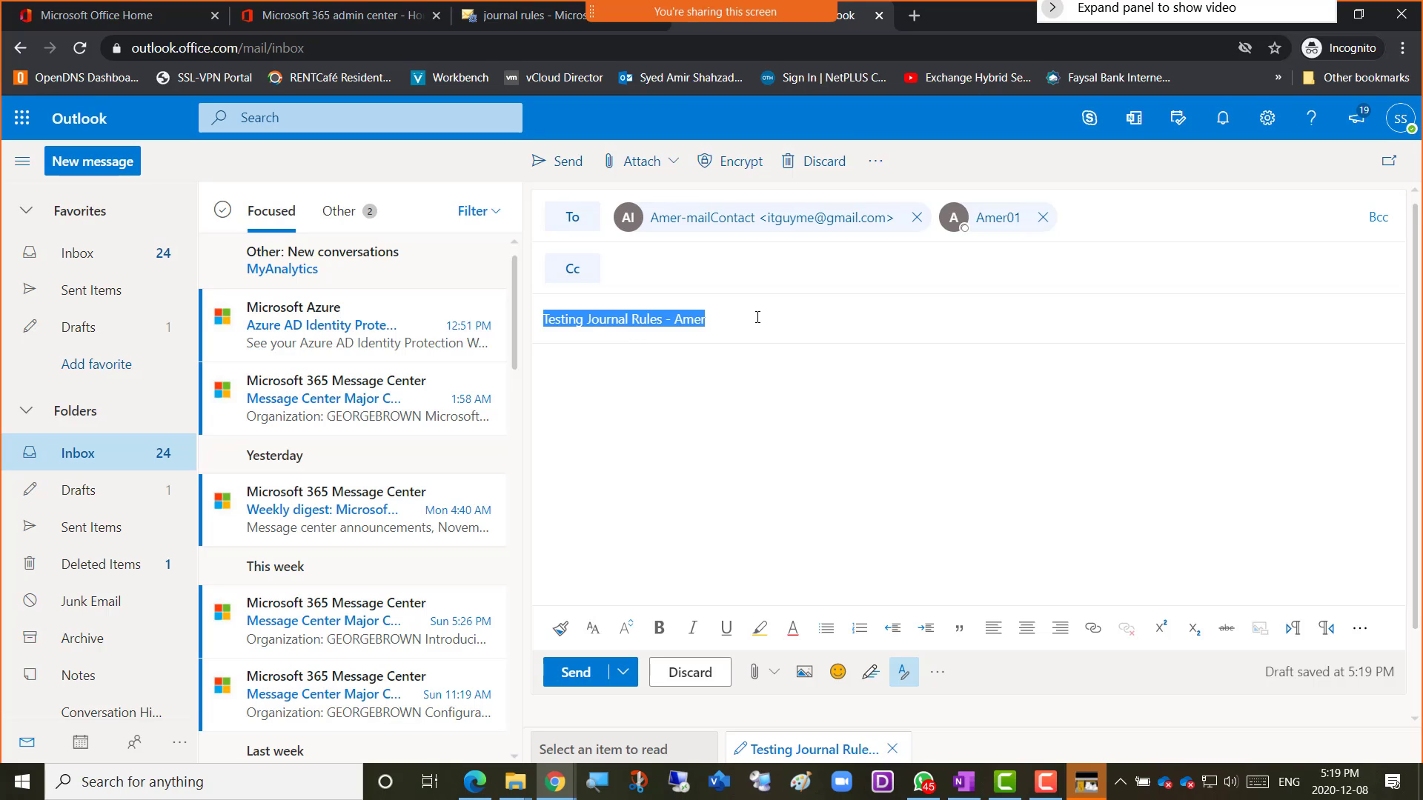
pyautogui.click(642, 368)
pyautogui.hotkey('ctrl', 'v')
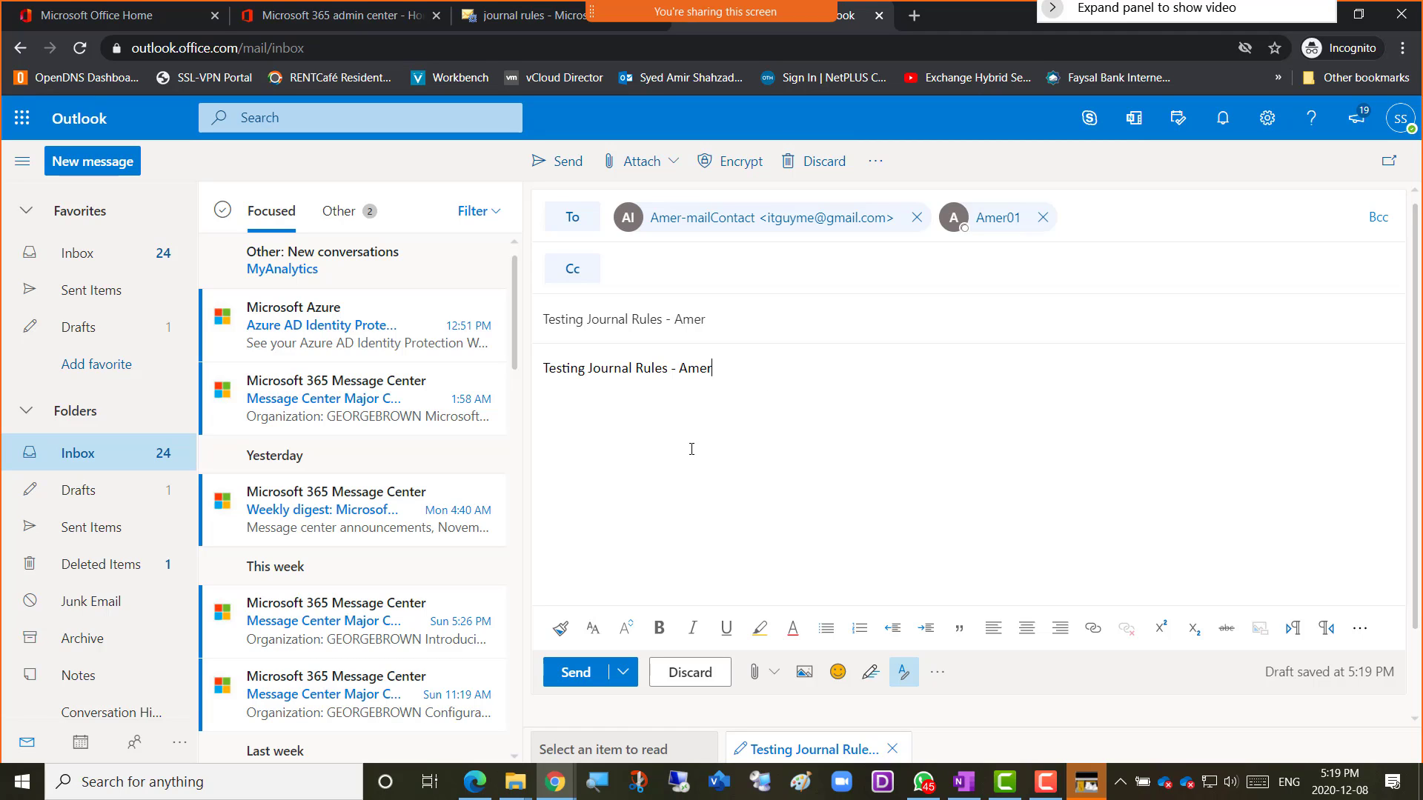
pyautogui.click(569, 683)
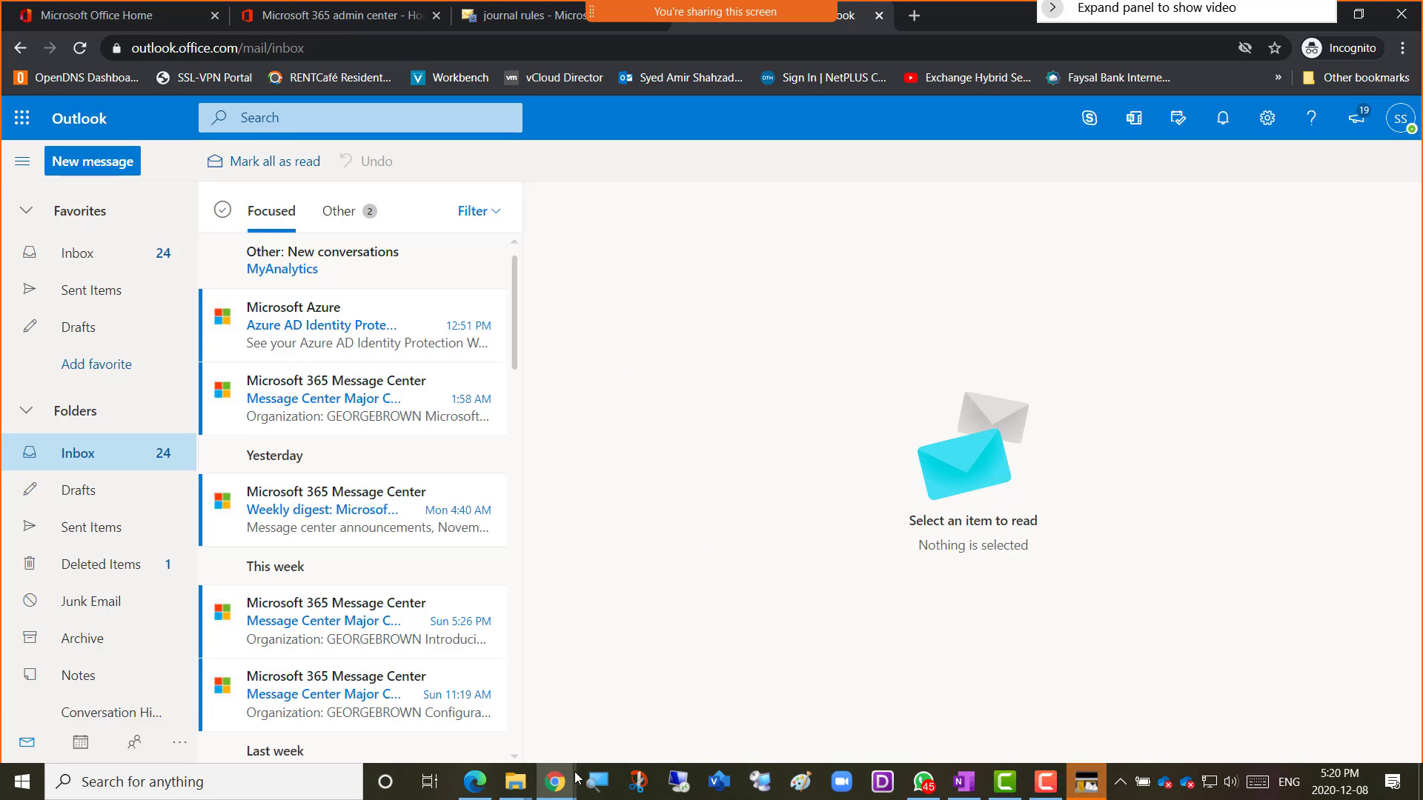
# Inspect the journal report message for the test email, close it, and return to journal rules.
pyautogui.click(558, 790)
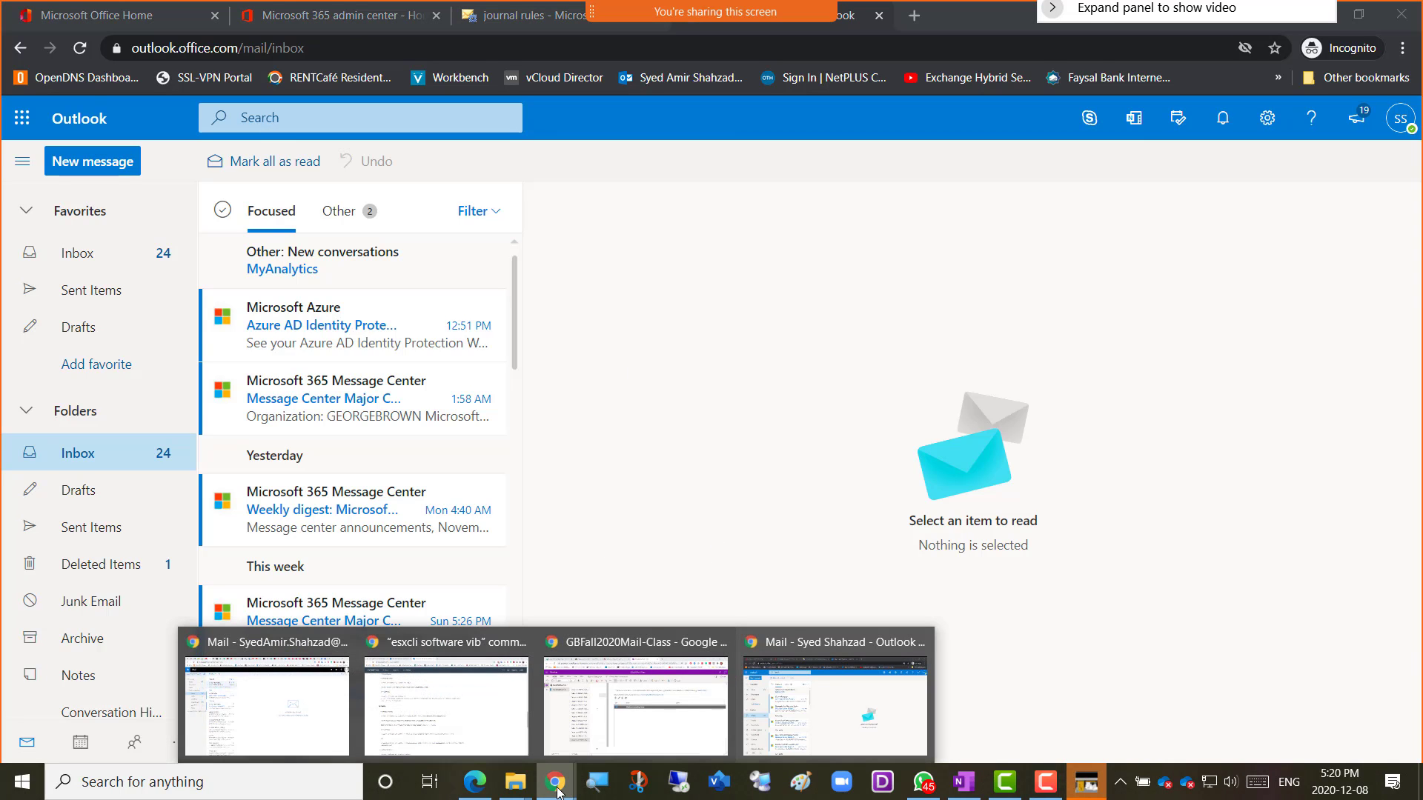
pyautogui.click(276, 710)
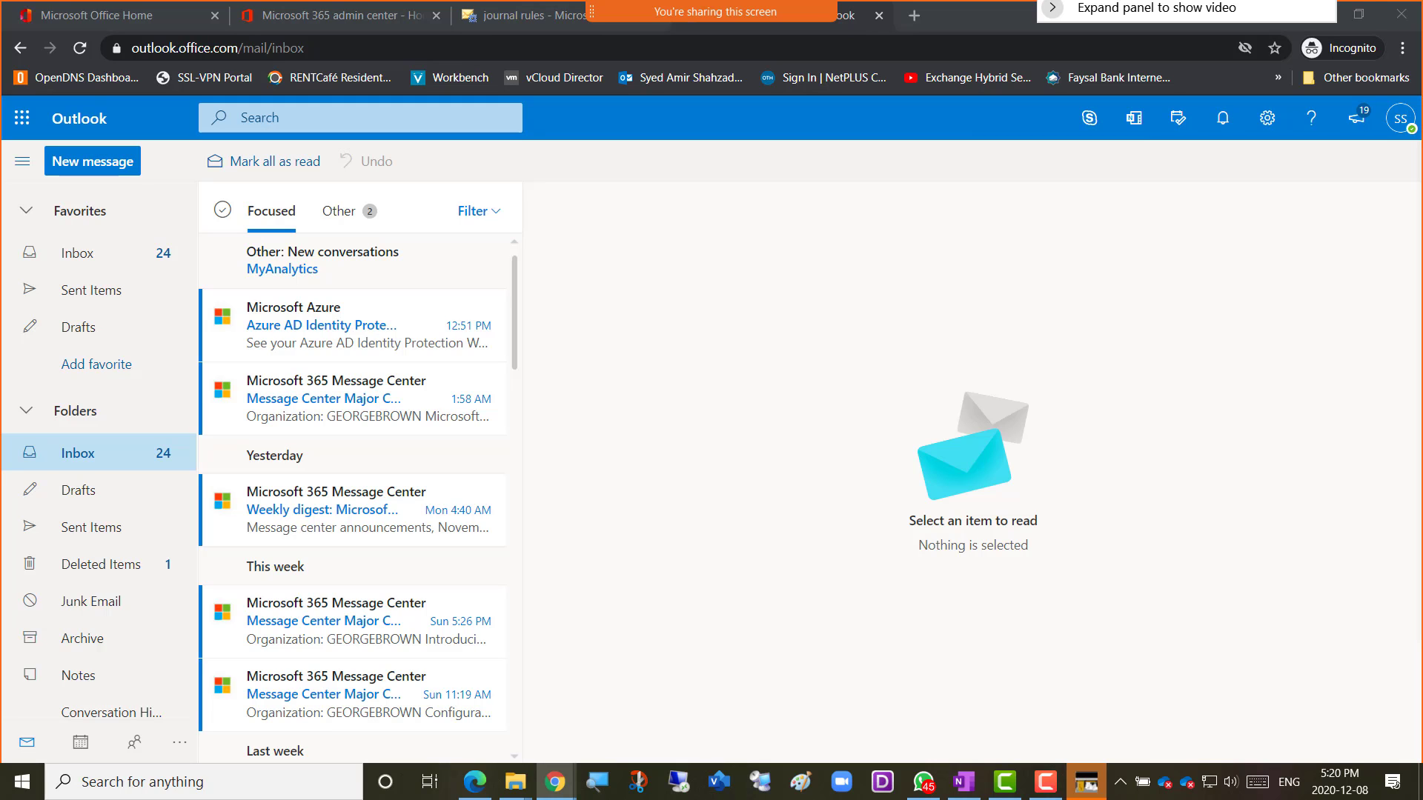
pyautogui.moveTo(1232, 104); pyautogui.dragTo(643, 113)
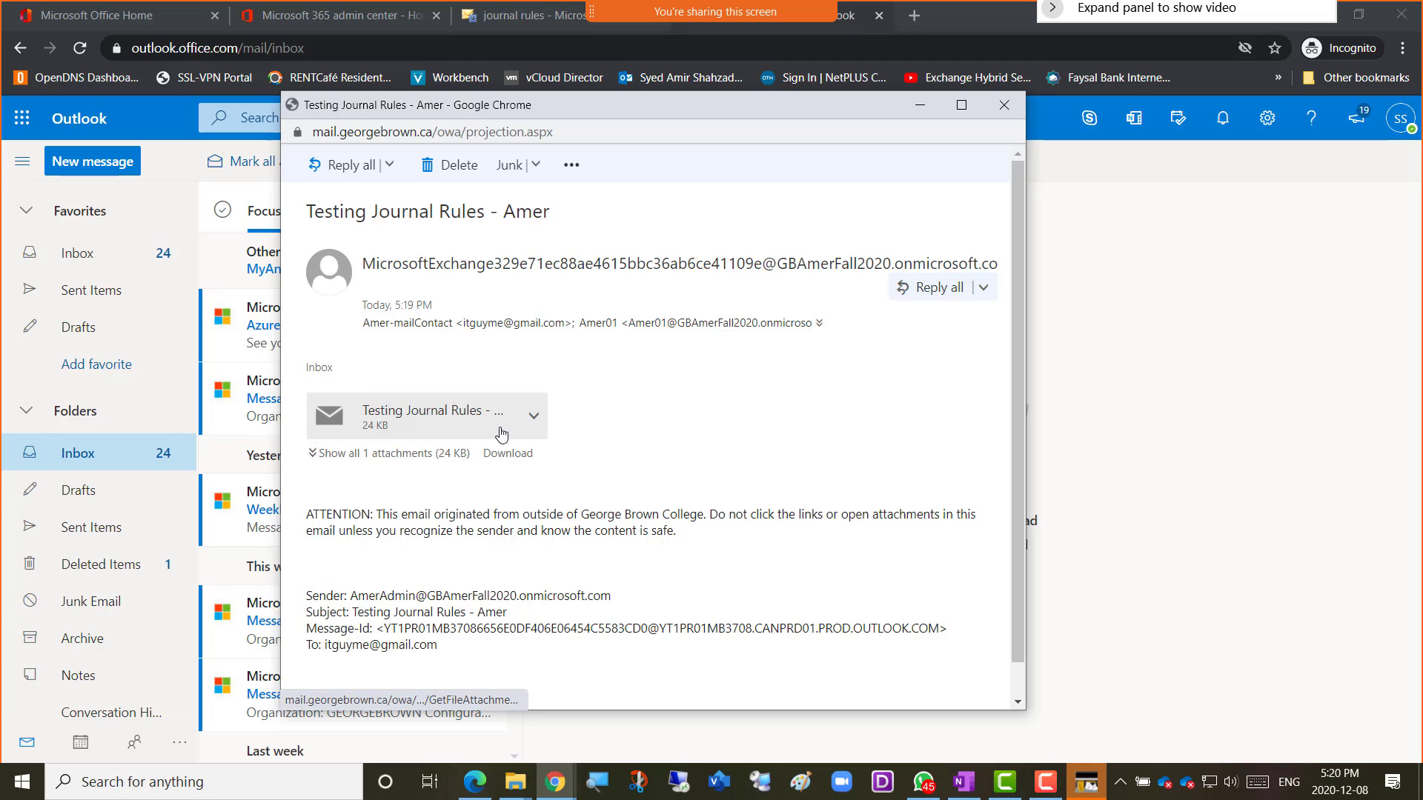
pyautogui.scroll(-1, 631, 439)
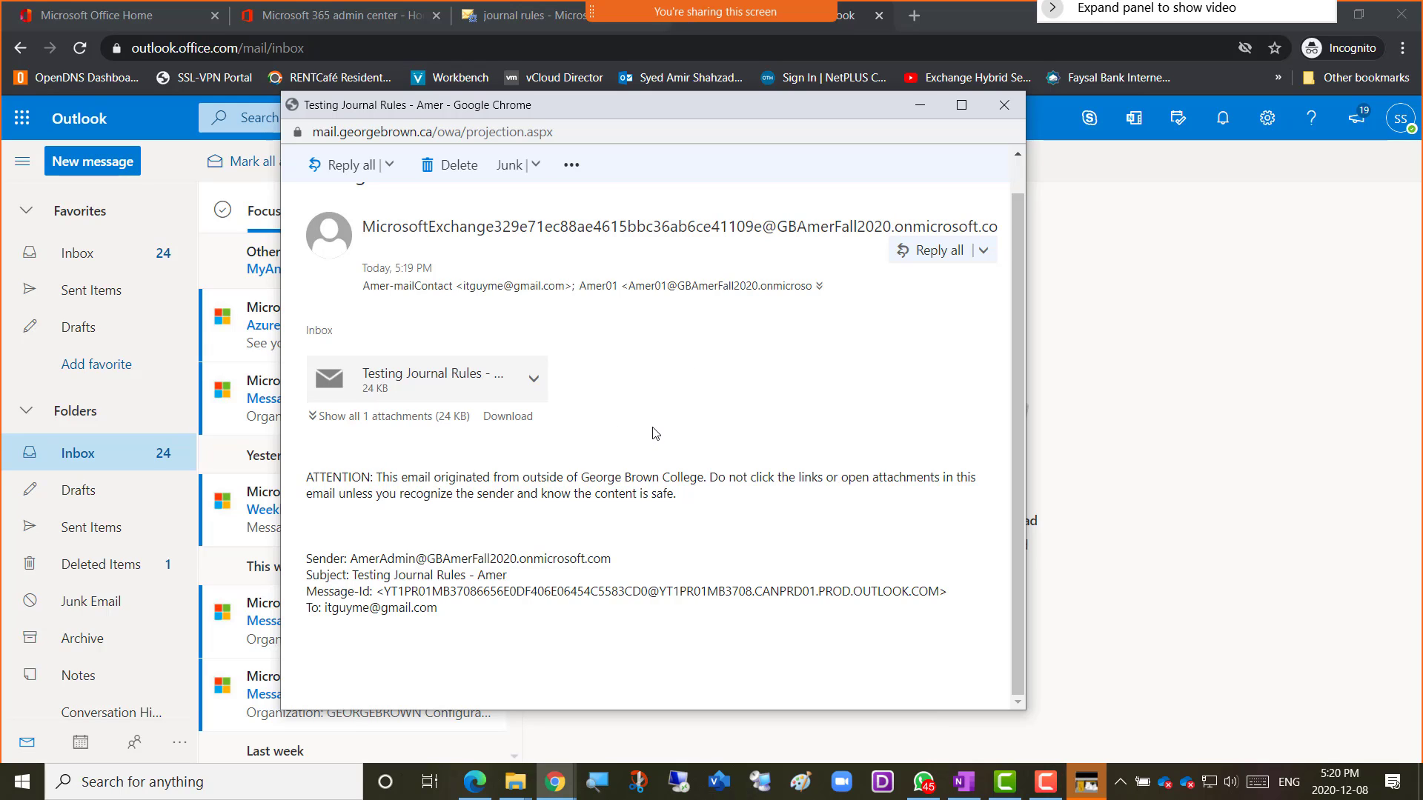
pyautogui.click(1005, 107)
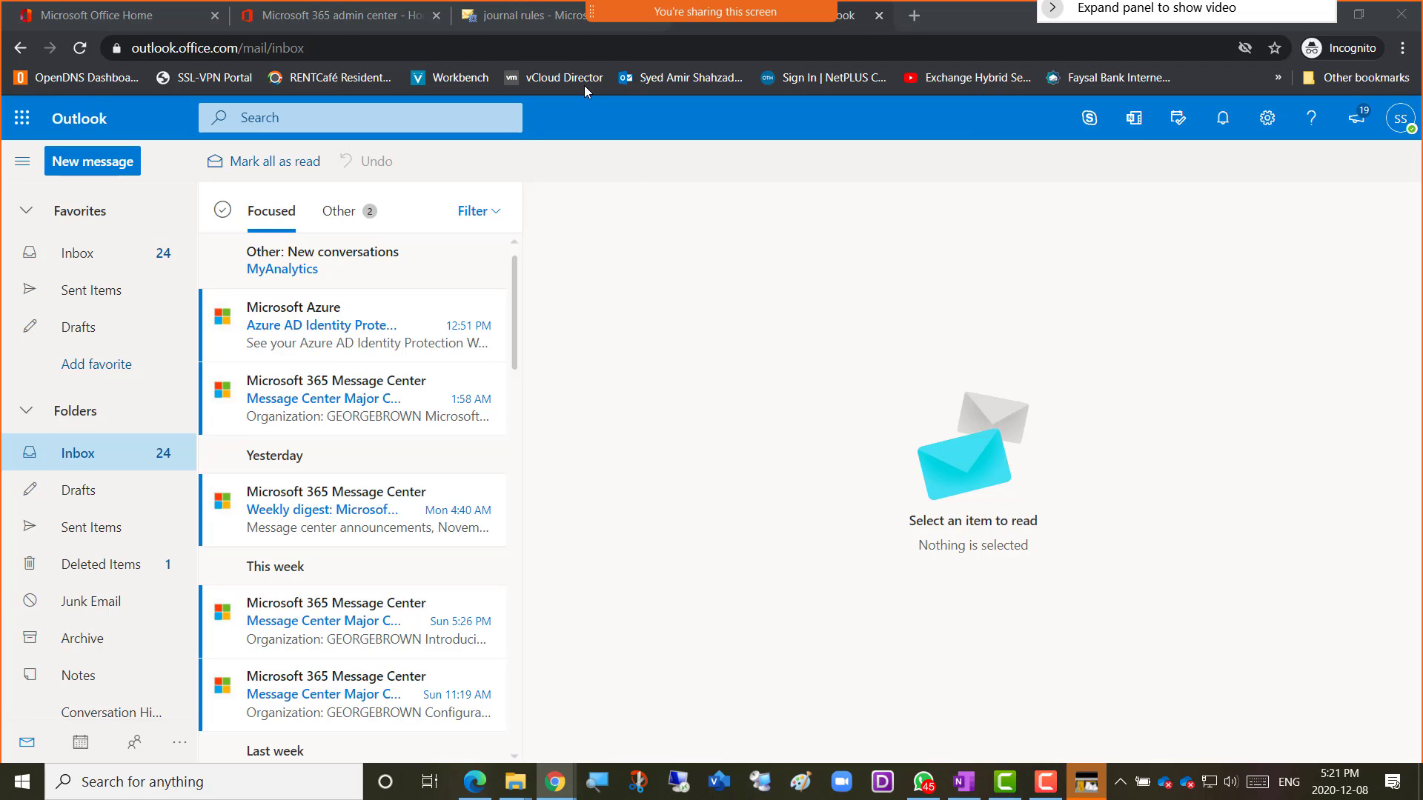
pyautogui.click(520, 21)
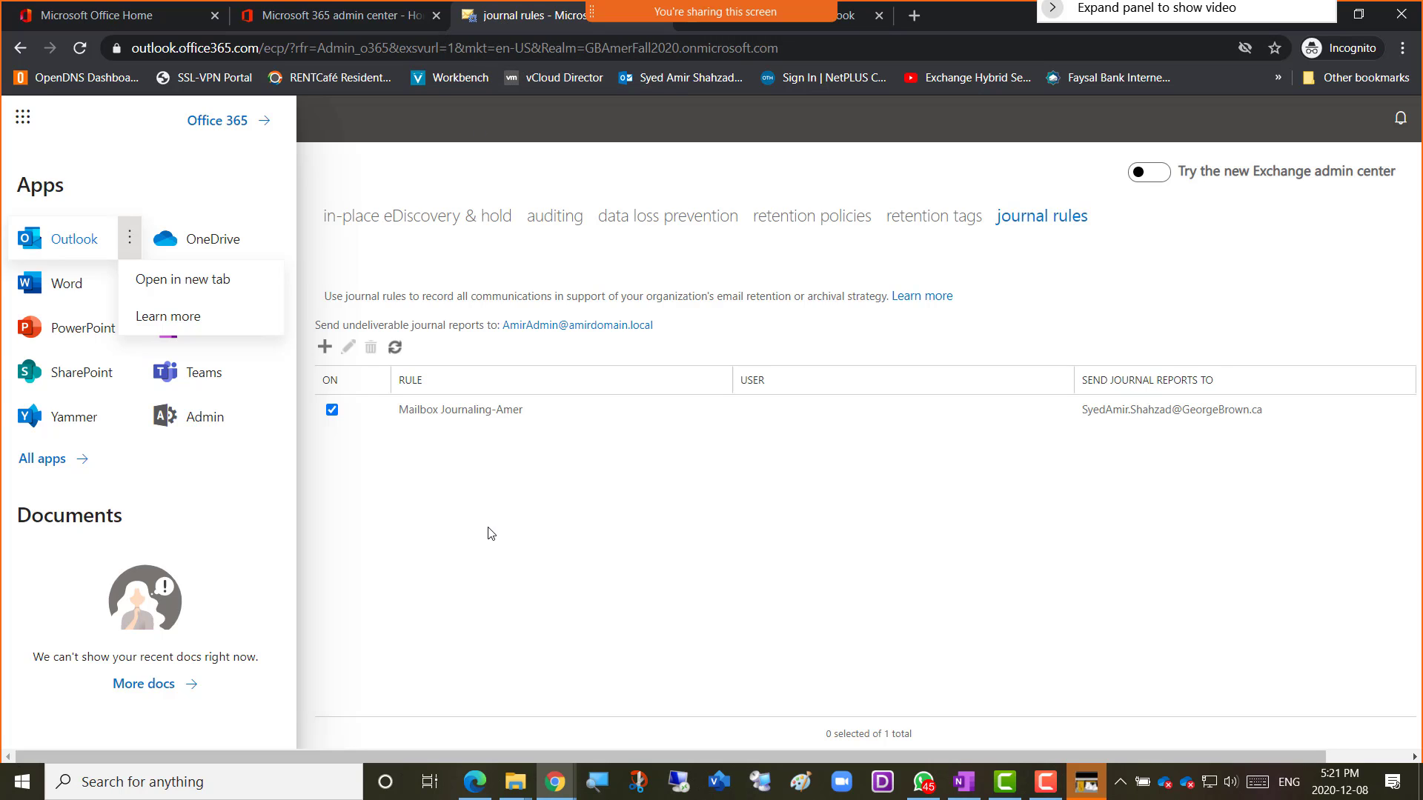
# Close the apps panel and select the Mailbox Journaling-Amer rule.
pyautogui.click(1024, 224)
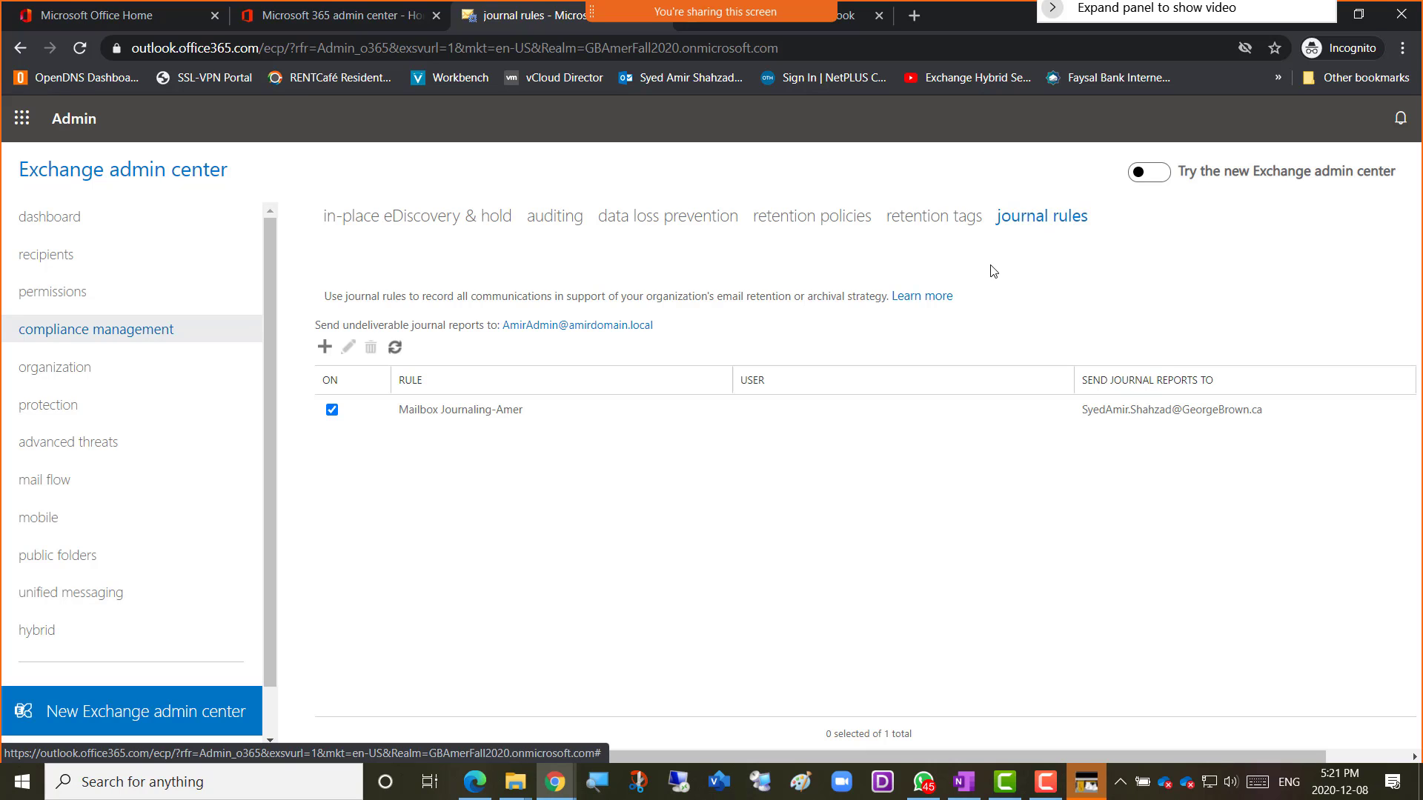
pyautogui.click(584, 414)
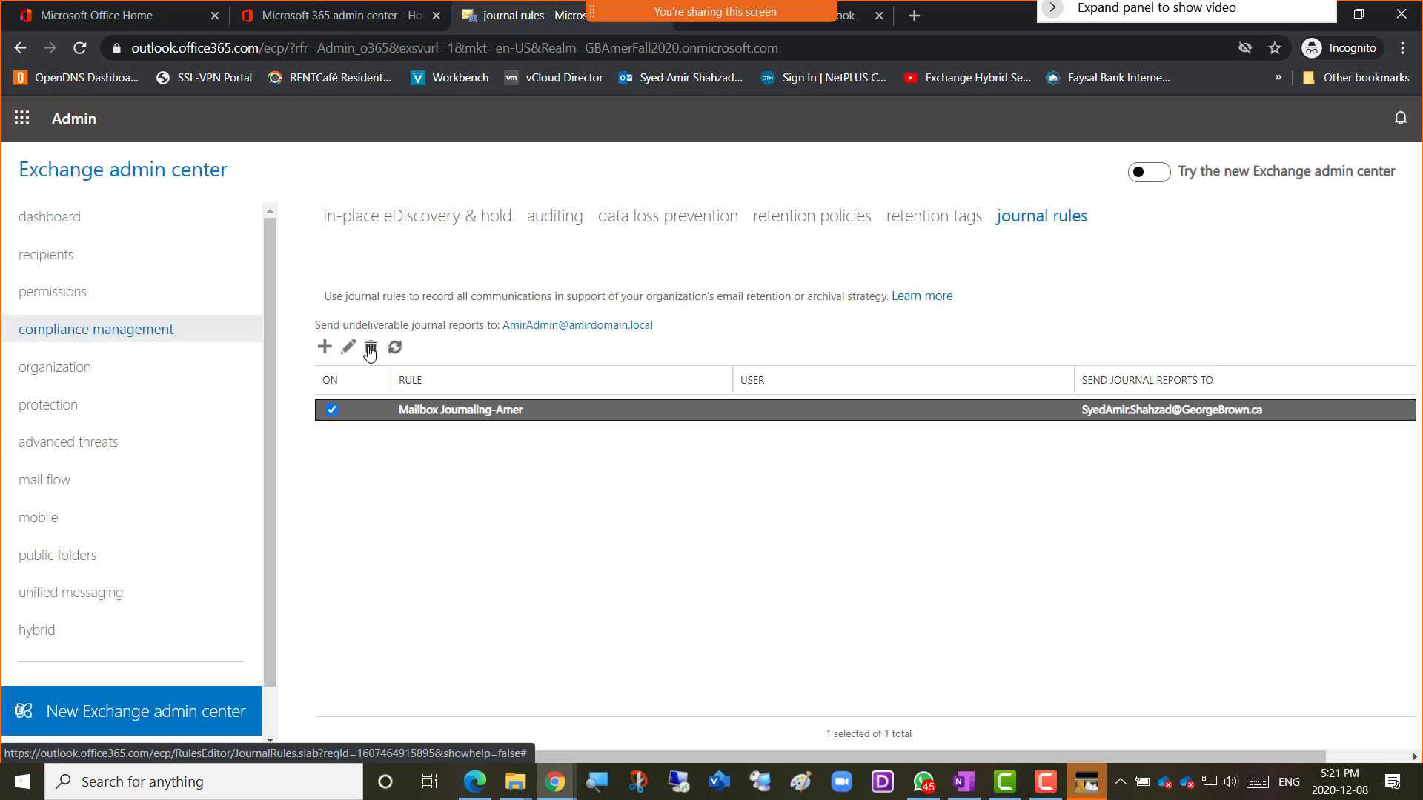
# Permanently delete the Mailbox Journaling-Amer journal rule.
pyautogui.click(371, 359)
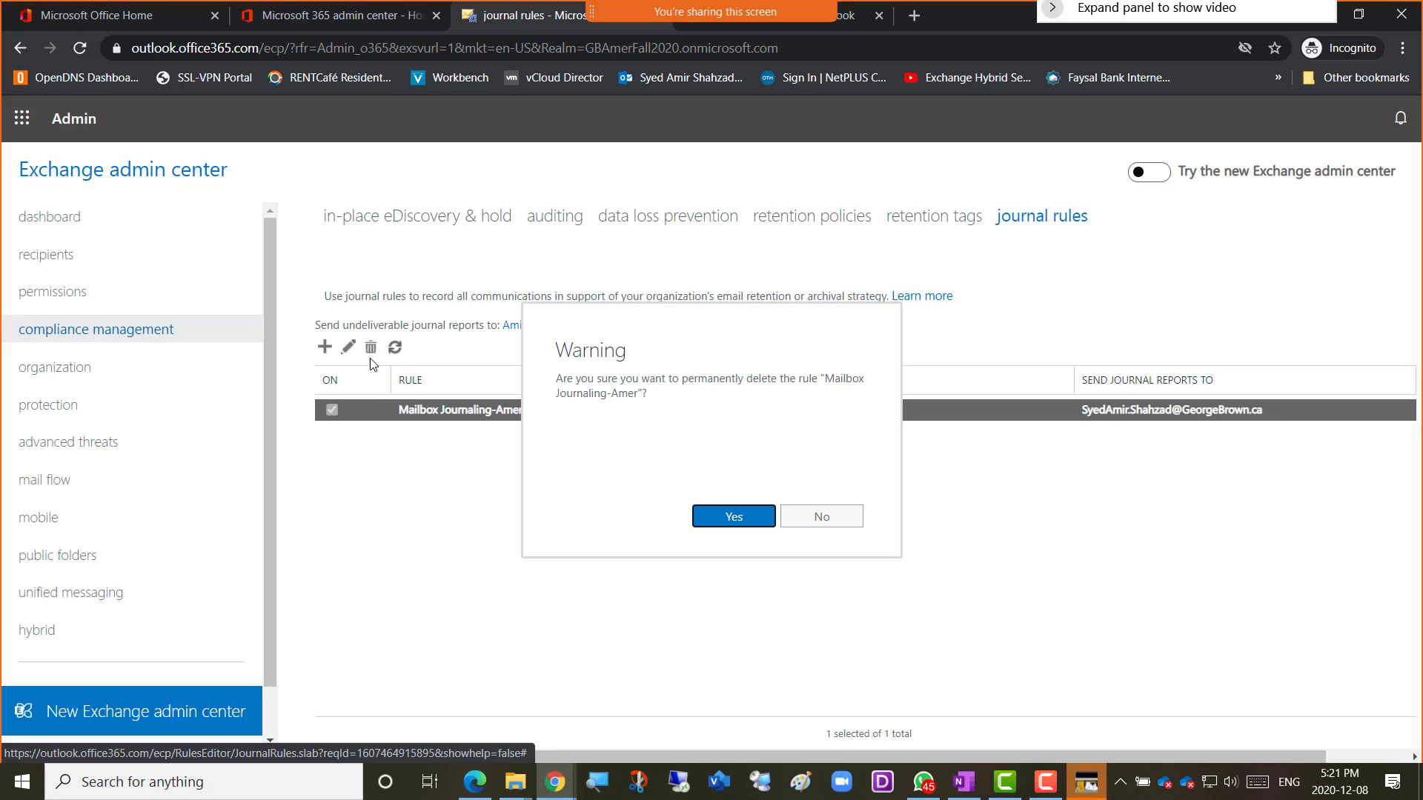
pyautogui.click(747, 524)
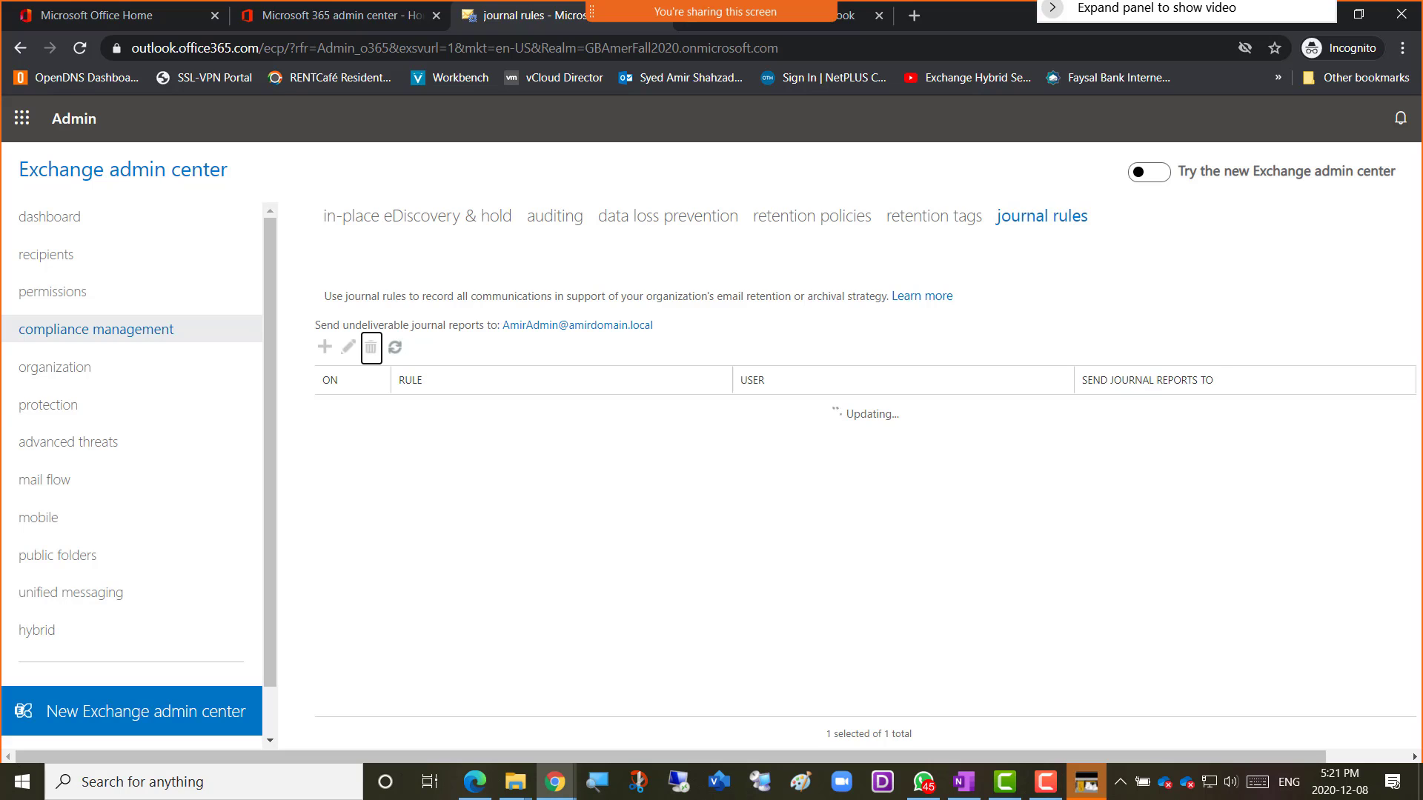
pyautogui.hotkey('alt', 'Tab')
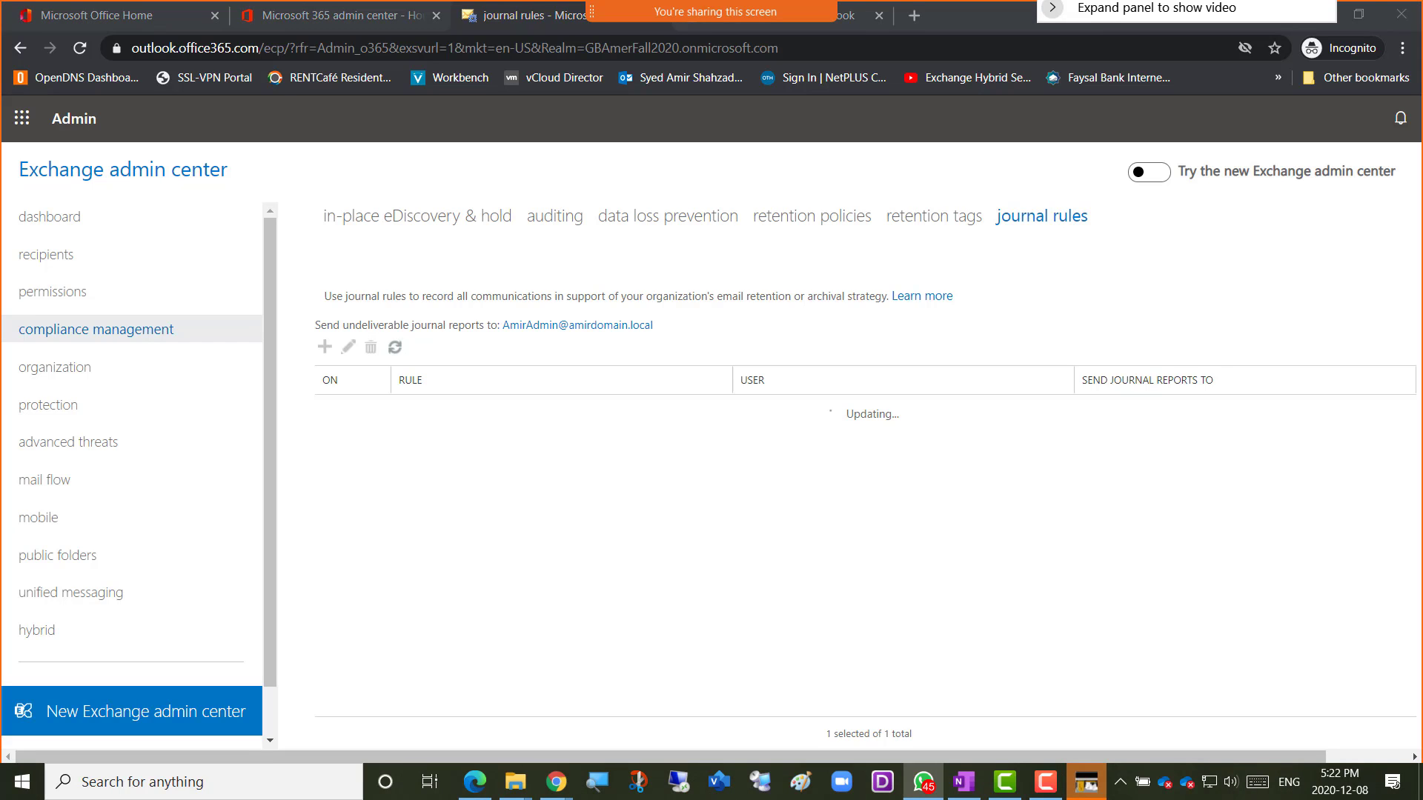
pyautogui.hotkey('alt', 'Tab')
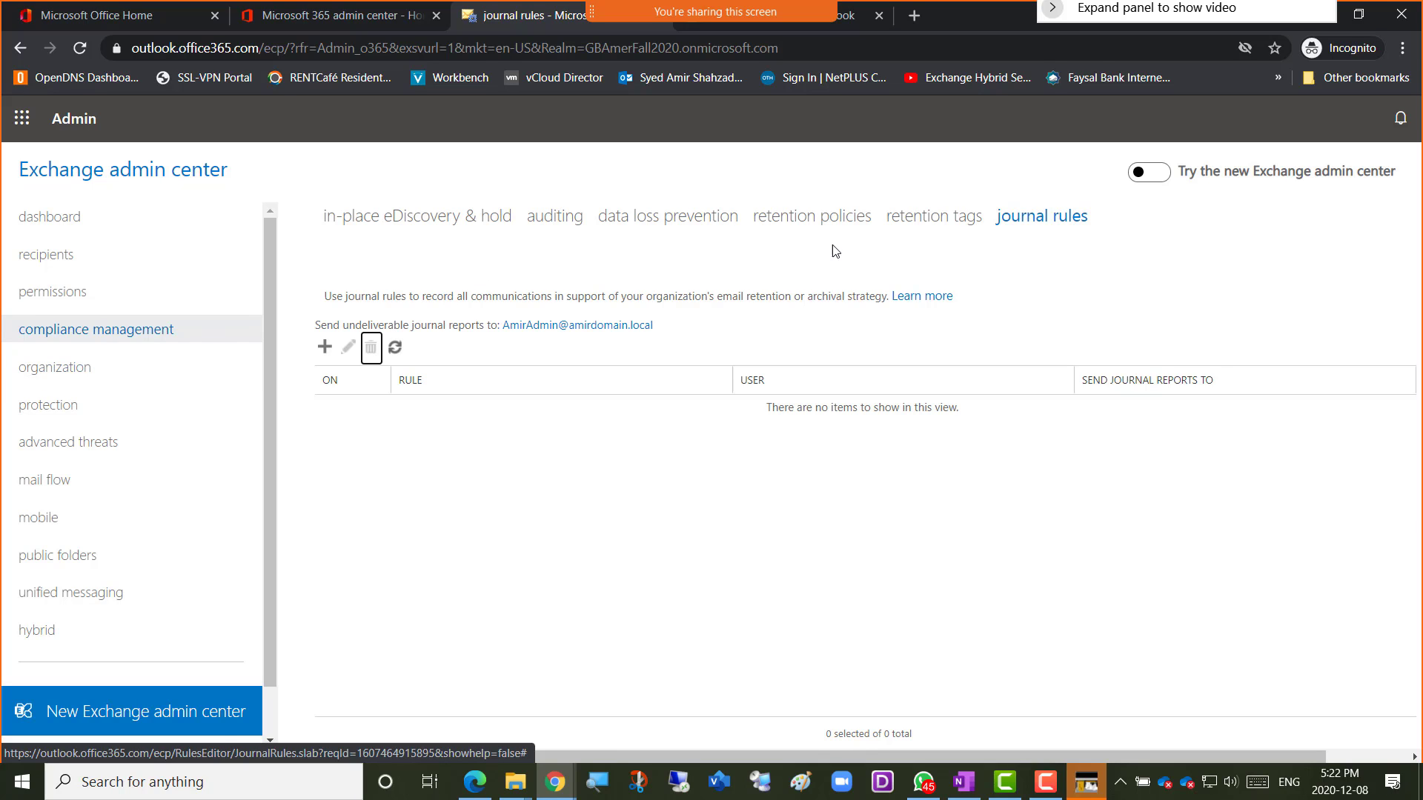
# Go to organization sharing and highlight the free/busy sharing description with the drawing pen.
pyautogui.click(59, 371)
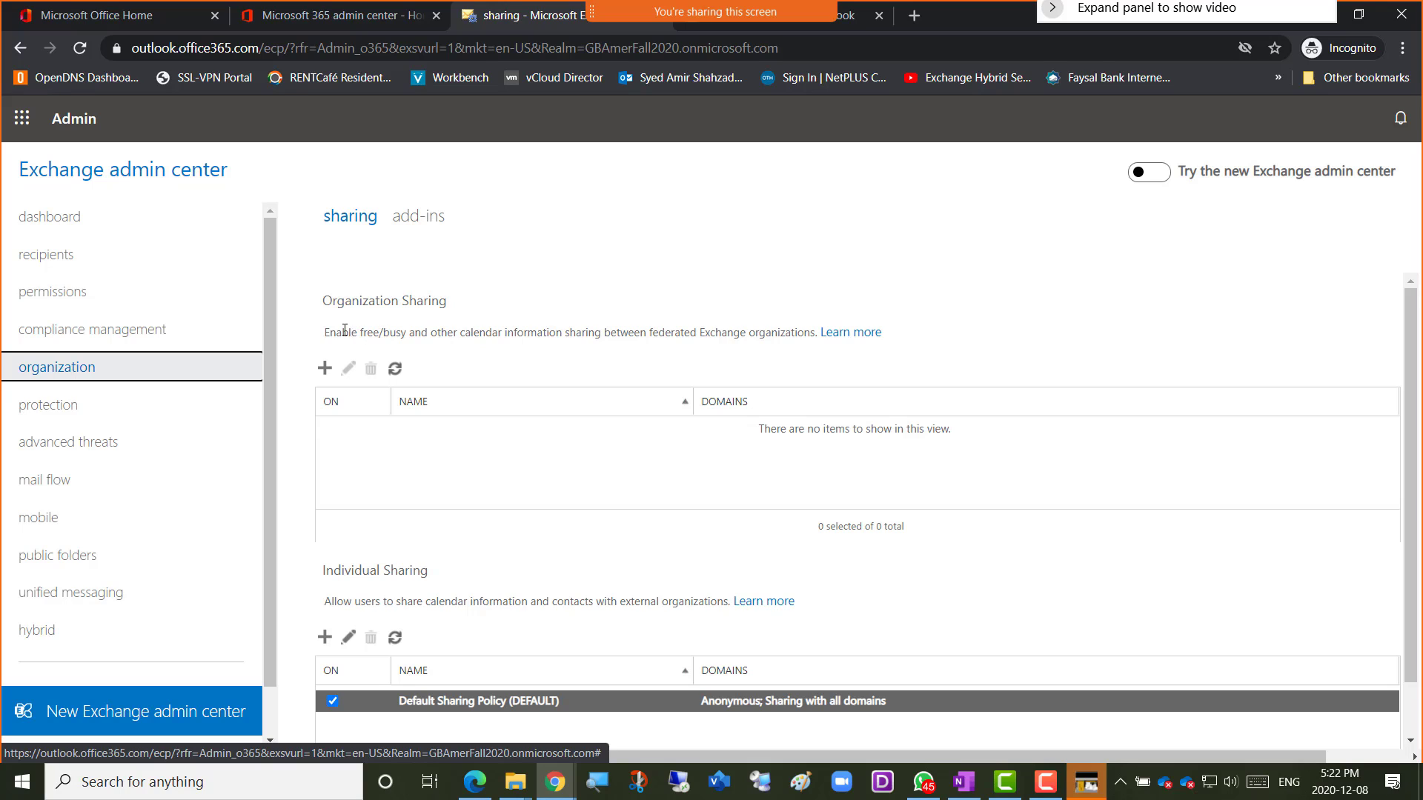
pyautogui.moveTo(359, 329); pyautogui.dragTo(805, 335)
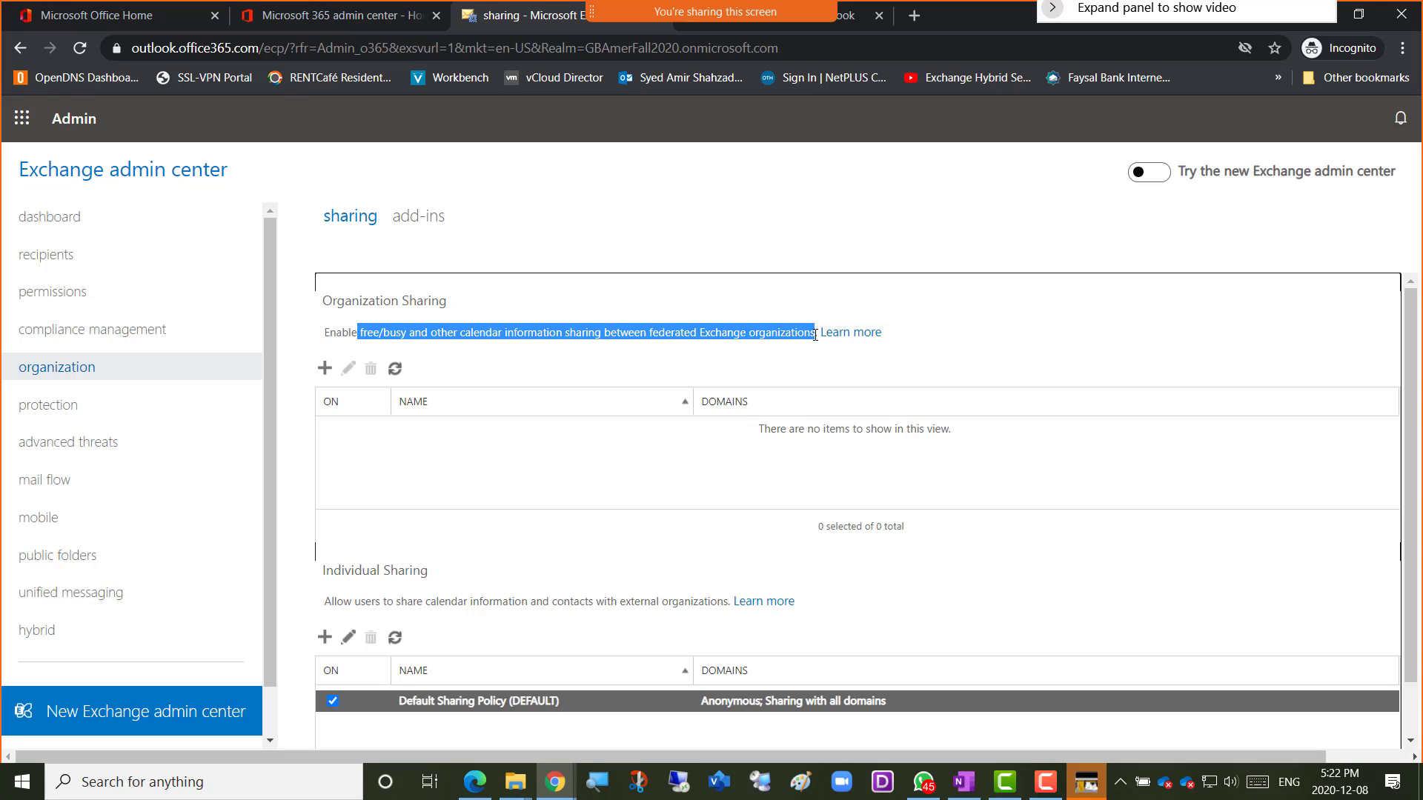
pyautogui.click(1045, 782)
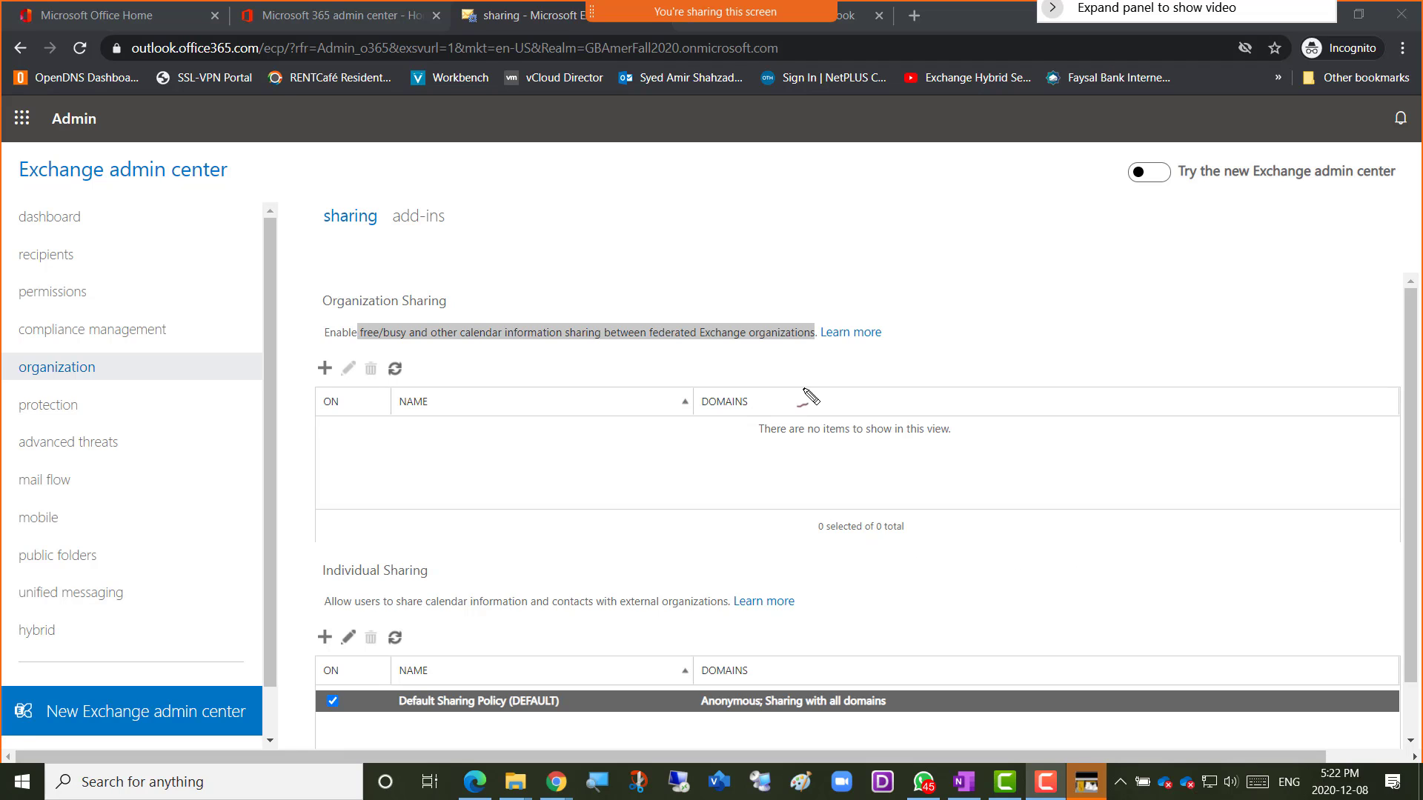
pyautogui.moveTo(529, 642)
pyautogui.mouseDown()
pyautogui.moveTo(582, 591)
pyautogui.moveTo(523, 667)
pyautogui.mouseUp()
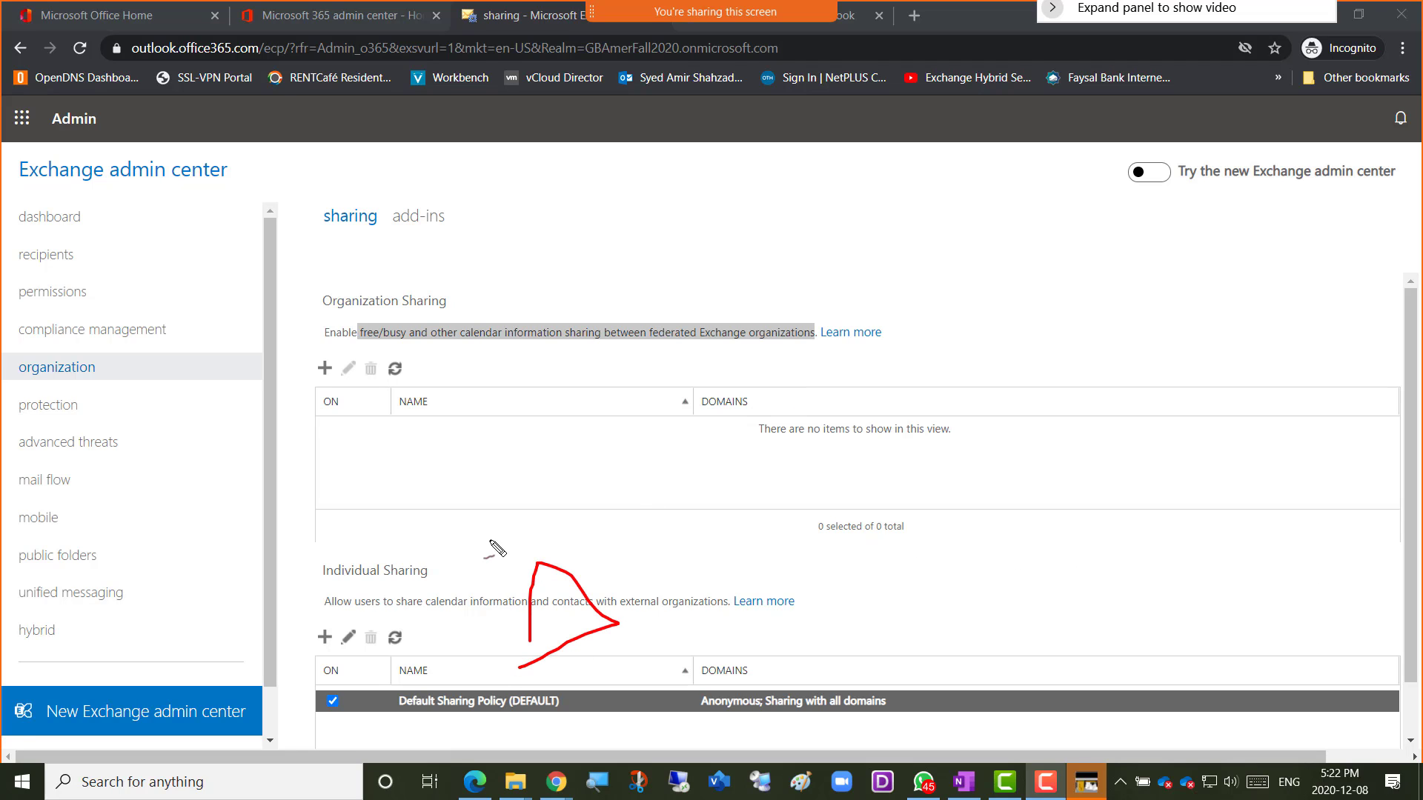
pyautogui.moveTo(489, 541)
pyautogui.mouseDown()
pyautogui.moveTo(516, 522)
pyautogui.moveTo(505, 556)
pyautogui.moveTo(524, 550)
pyautogui.mouseUp()
pyautogui.moveTo(530, 535); pyautogui.dragTo(539, 524)
pyautogui.moveTo(555, 589)
pyautogui.mouseDown()
pyautogui.moveTo(645, 581)
pyautogui.moveTo(597, 616)
pyautogui.moveTo(563, 596)
pyautogui.moveTo(574, 587)
pyautogui.mouseUp()
pyautogui.moveTo(607, 515)
pyautogui.mouseDown()
pyautogui.moveTo(597, 531)
pyautogui.moveTo(622, 539)
pyautogui.moveTo(644, 498)
pyautogui.moveTo(661, 520)
pyautogui.moveTo(737, 486)
pyautogui.mouseUp()
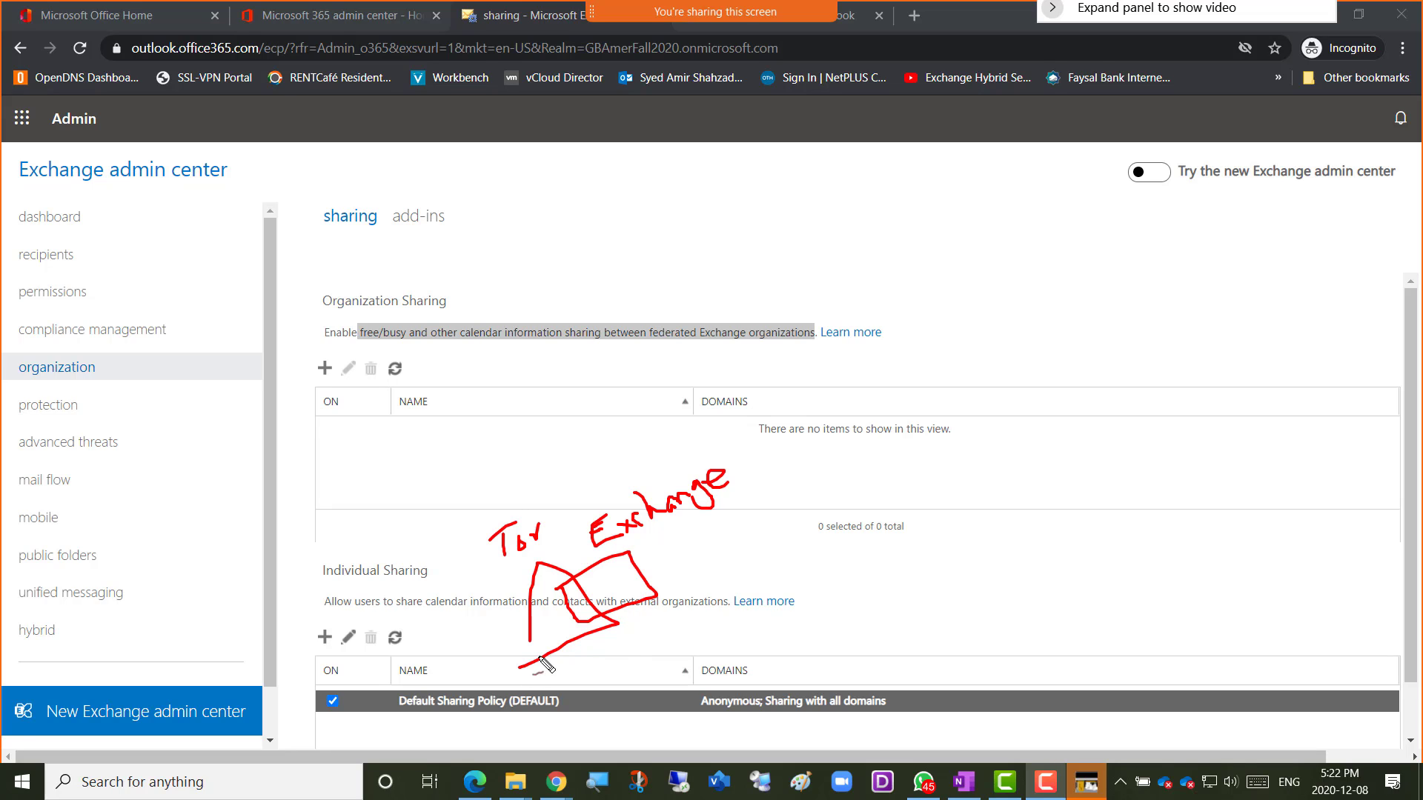
pyautogui.moveTo(529, 640); pyautogui.dragTo(528, 666)
pyautogui.moveTo(598, 587)
pyautogui.mouseDown()
pyautogui.moveTo(619, 590)
pyautogui.moveTo(597, 599)
pyautogui.mouseUp()
pyautogui.moveTo(611, 587); pyautogui.dragTo(696, 529)
pyautogui.moveTo(715, 524)
pyautogui.mouseDown()
pyautogui.moveTo(789, 390)
pyautogui.moveTo(916, 306)
pyautogui.mouseUp()
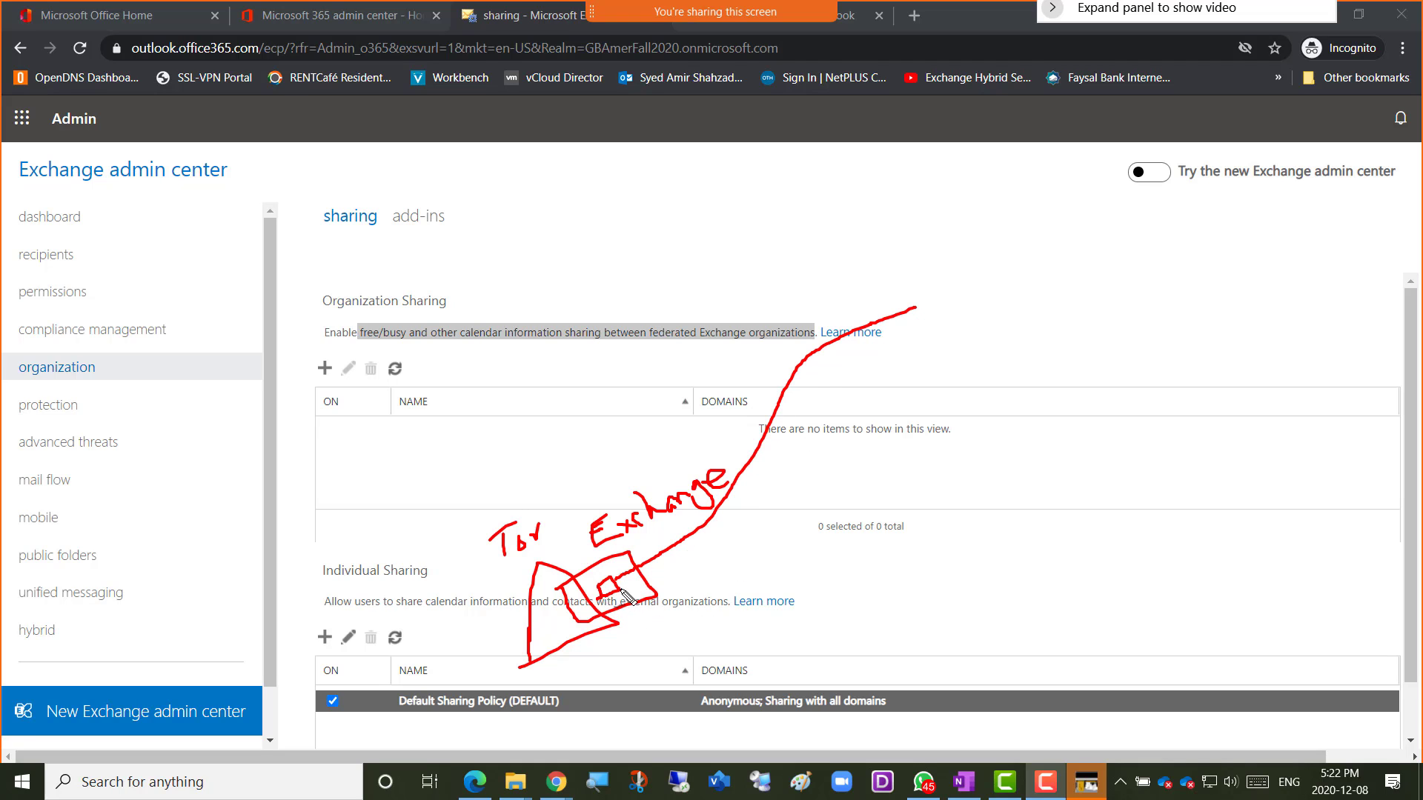
pyautogui.moveTo(625, 625); pyautogui.dragTo(635, 622)
pyautogui.moveTo(632, 343); pyautogui.dragTo(784, 343)
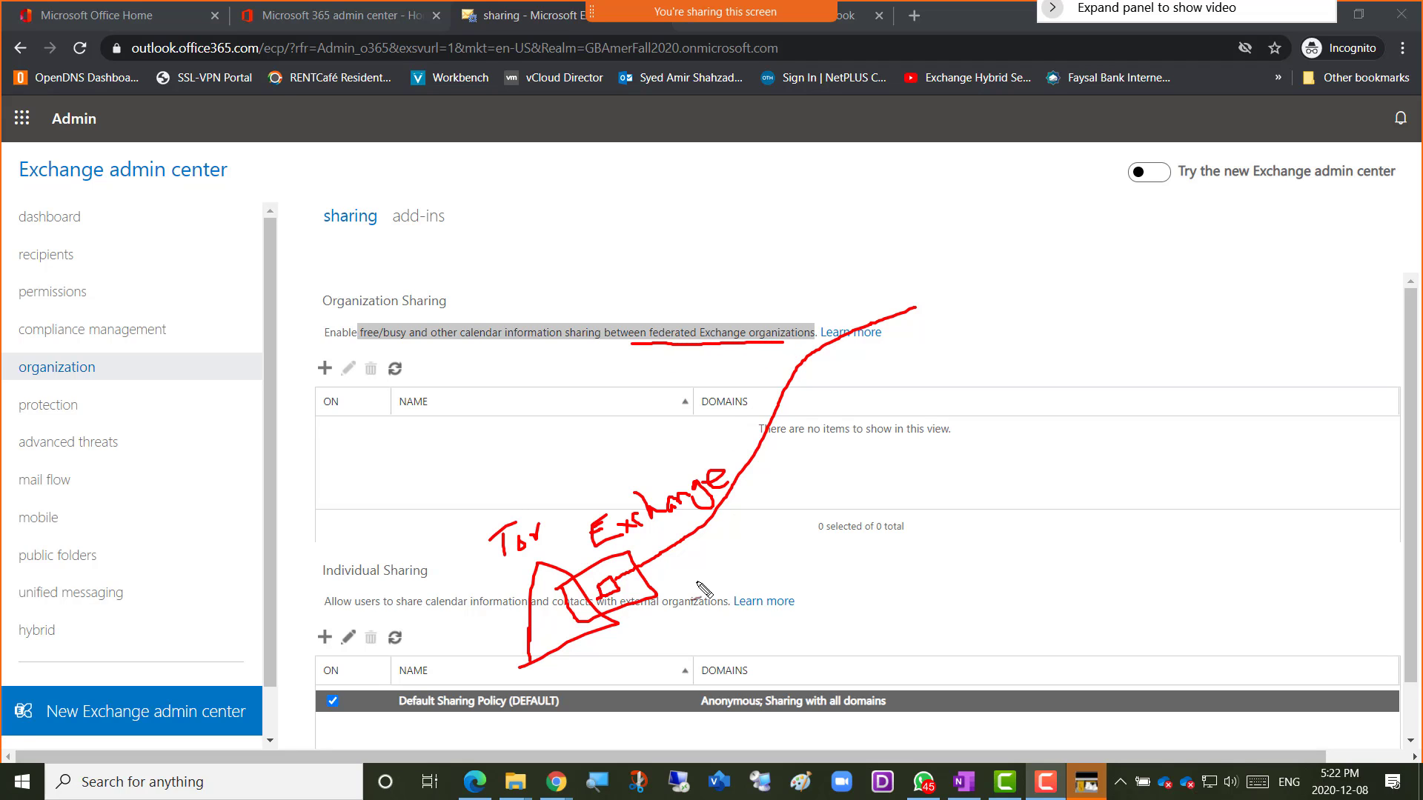
pyautogui.moveTo(660, 563)
pyautogui.mouseDown()
pyautogui.moveTo(711, 552)
pyautogui.moveTo(785, 611)
pyautogui.moveTo(708, 618)
pyautogui.moveTo(668, 561)
pyautogui.moveTo(723, 585)
pyautogui.moveTo(747, 541)
pyautogui.moveTo(762, 572)
pyautogui.mouseUp()
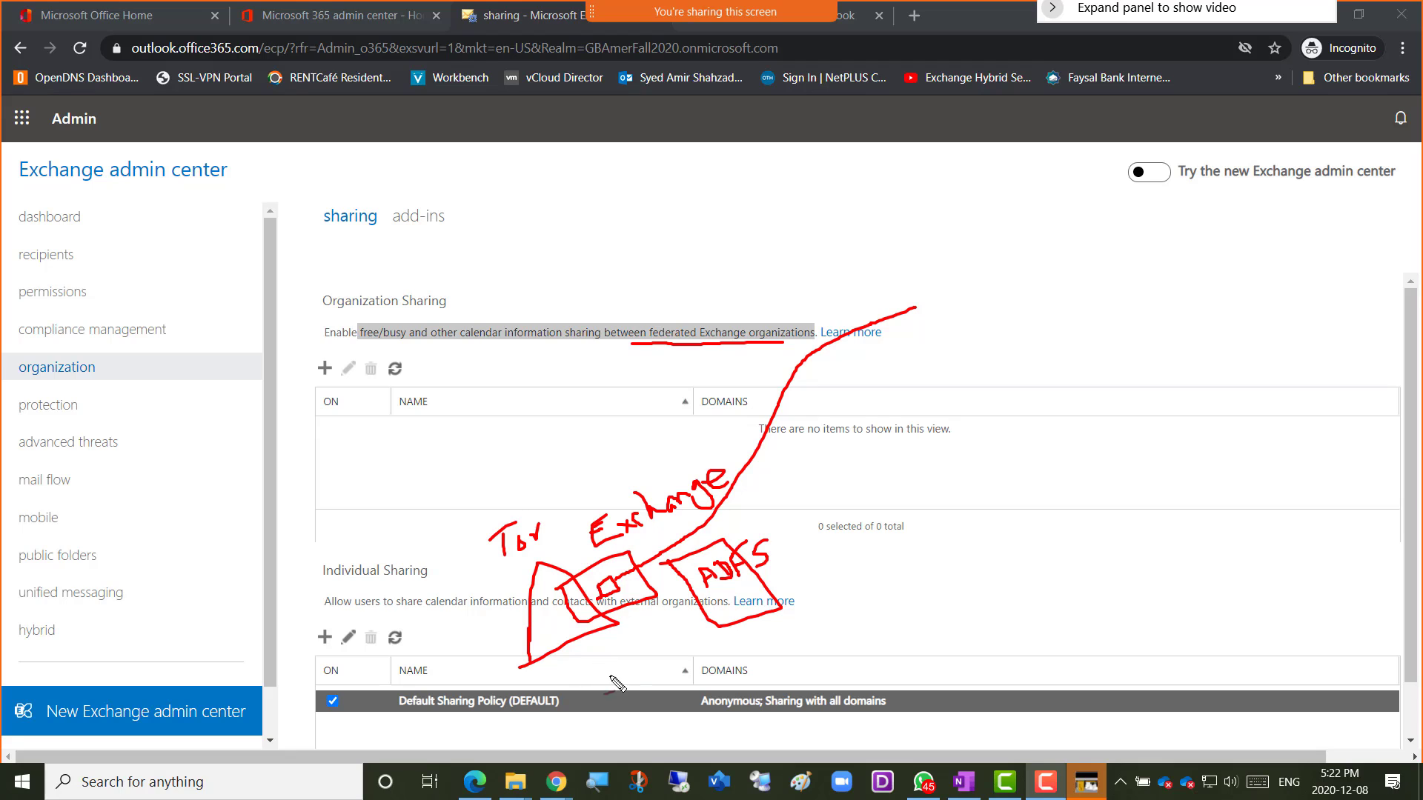
pyautogui.moveTo(612, 677)
pyautogui.mouseDown()
pyautogui.moveTo(625, 630)
pyautogui.moveTo(690, 594)
pyautogui.moveTo(761, 587)
pyautogui.moveTo(893, 404)
pyautogui.moveTo(971, 363)
pyautogui.moveTo(970, 345)
pyautogui.mouseUp()
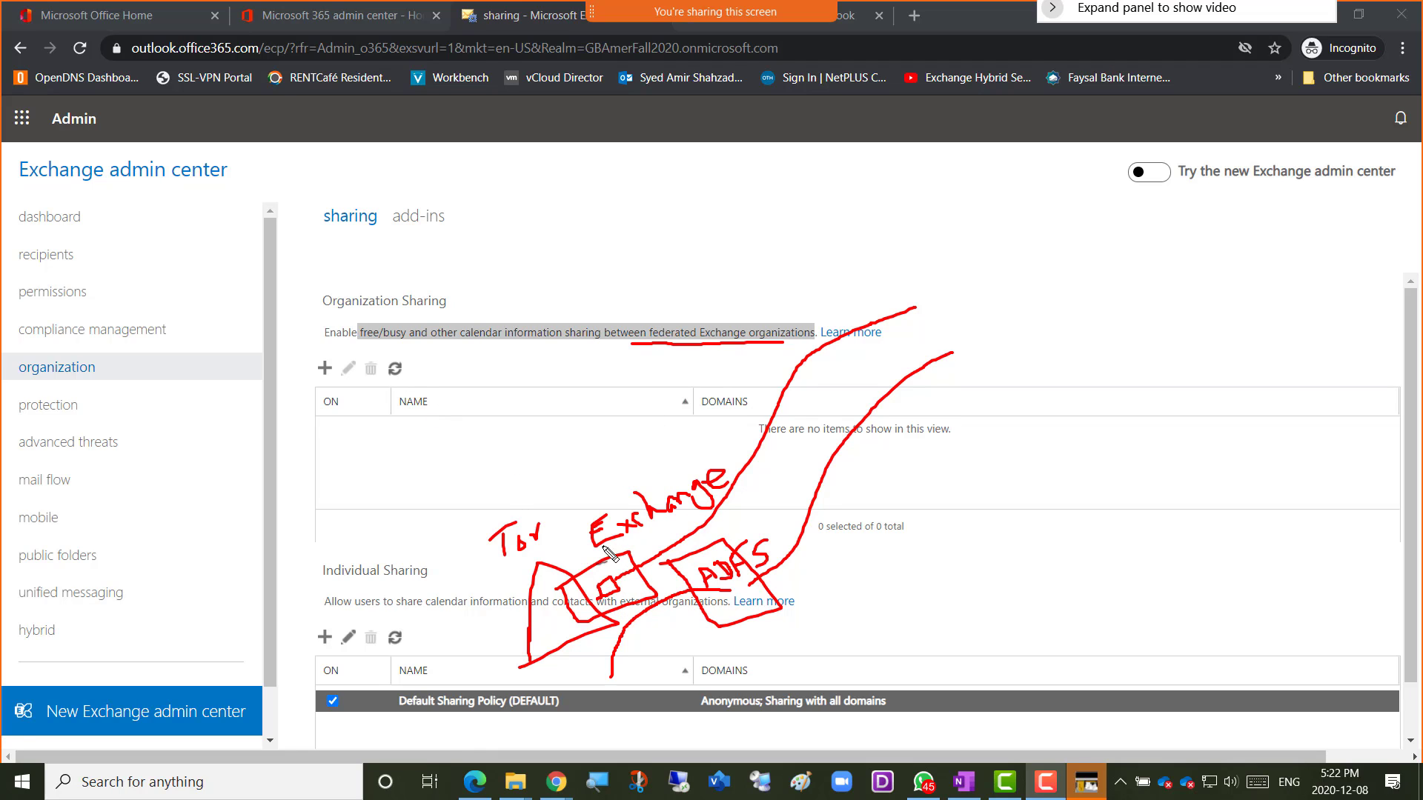
pyautogui.moveTo(406, 348); pyautogui.dragTo(421, 351)
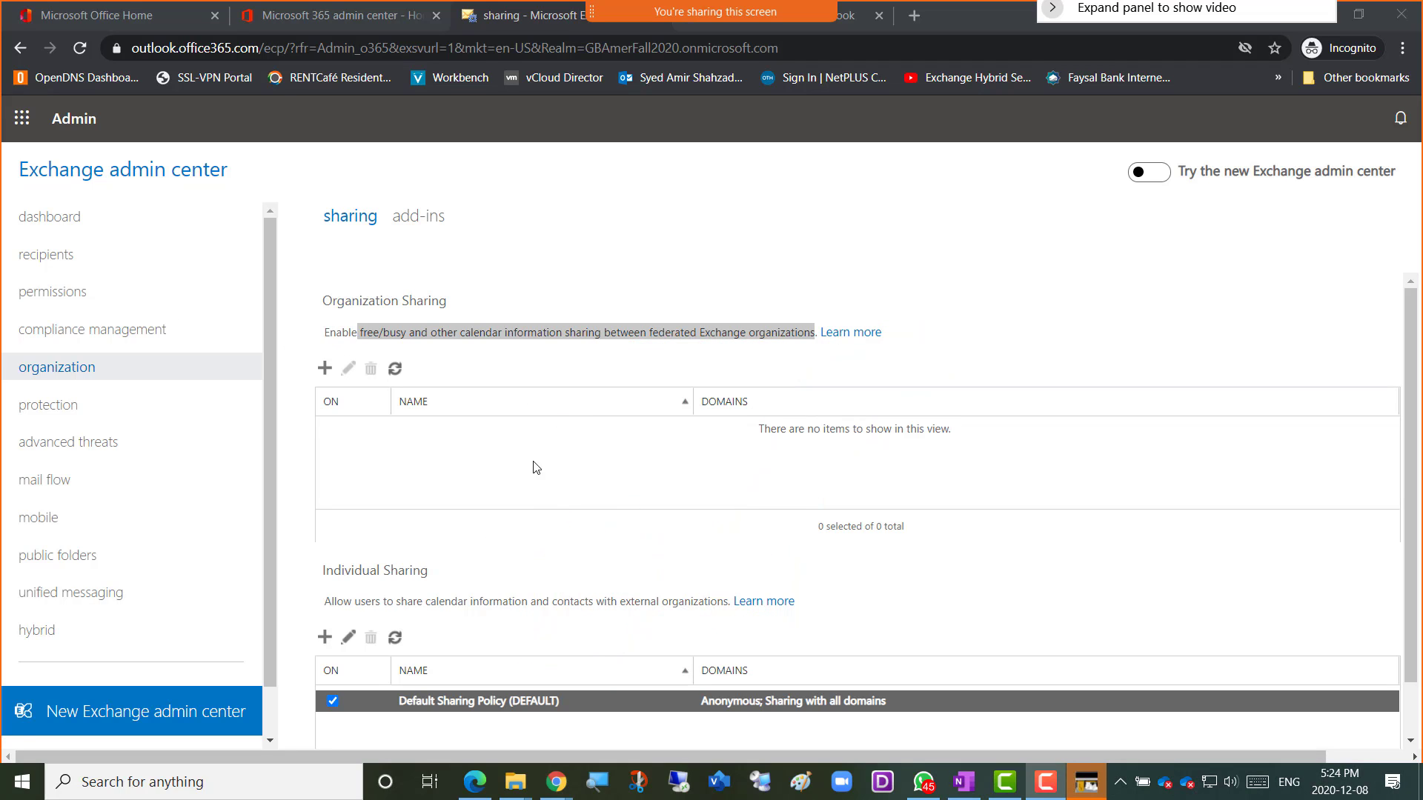
# Show the organization's add-ins list, including Insights, Bing Maps and Unsubscribe.
pyautogui.click(417, 222)
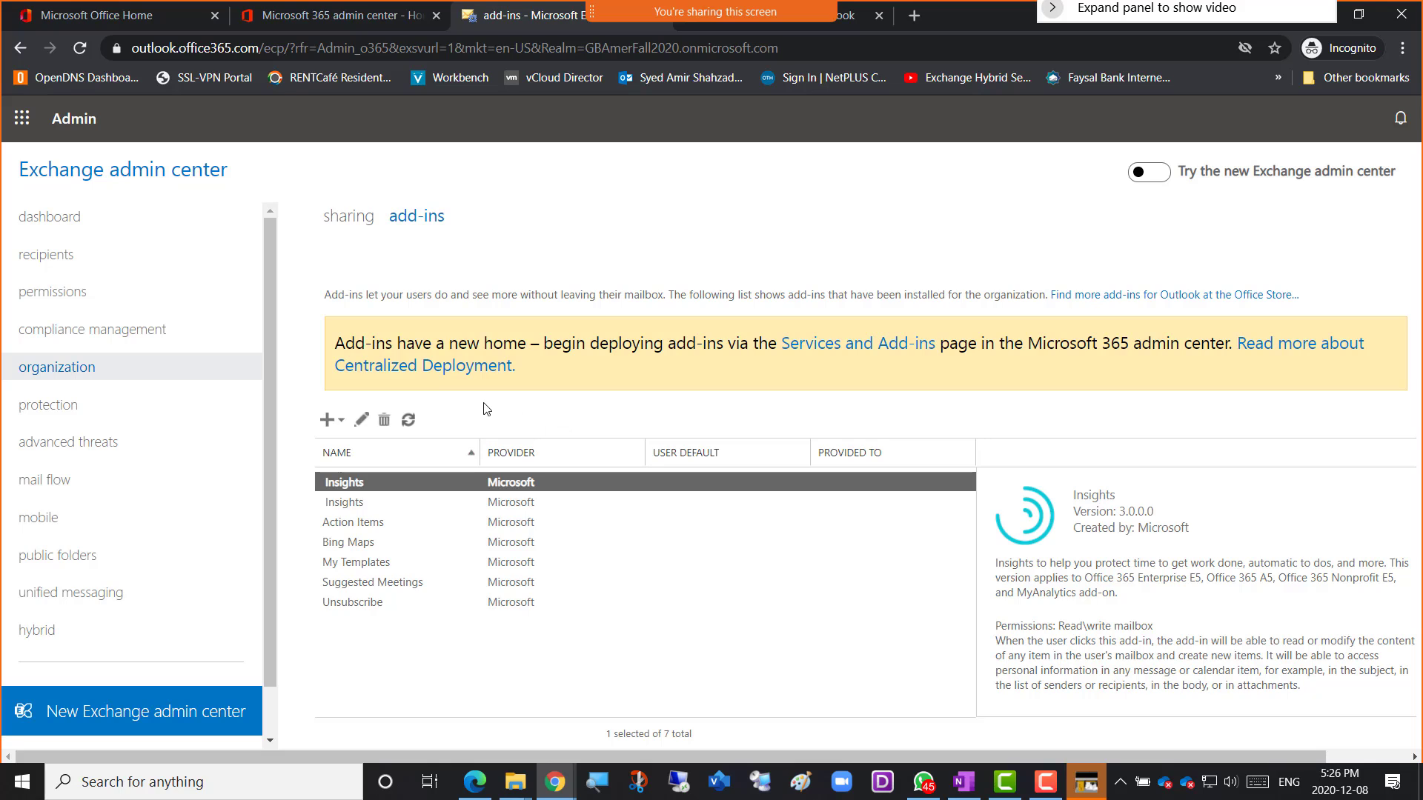
# Choose Add from AppSource from the new add-in menu.
pyautogui.click(340, 427)
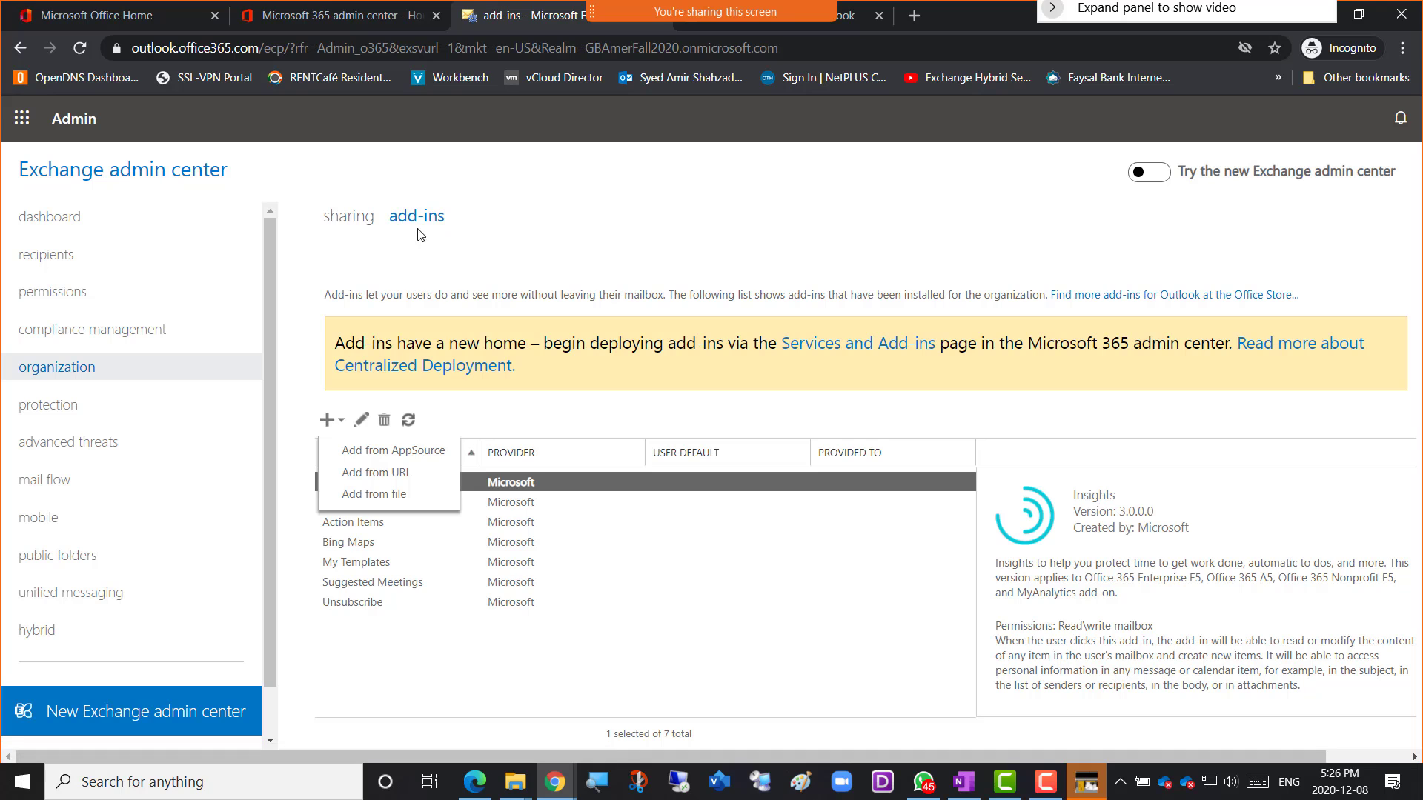
pyautogui.click(422, 458)
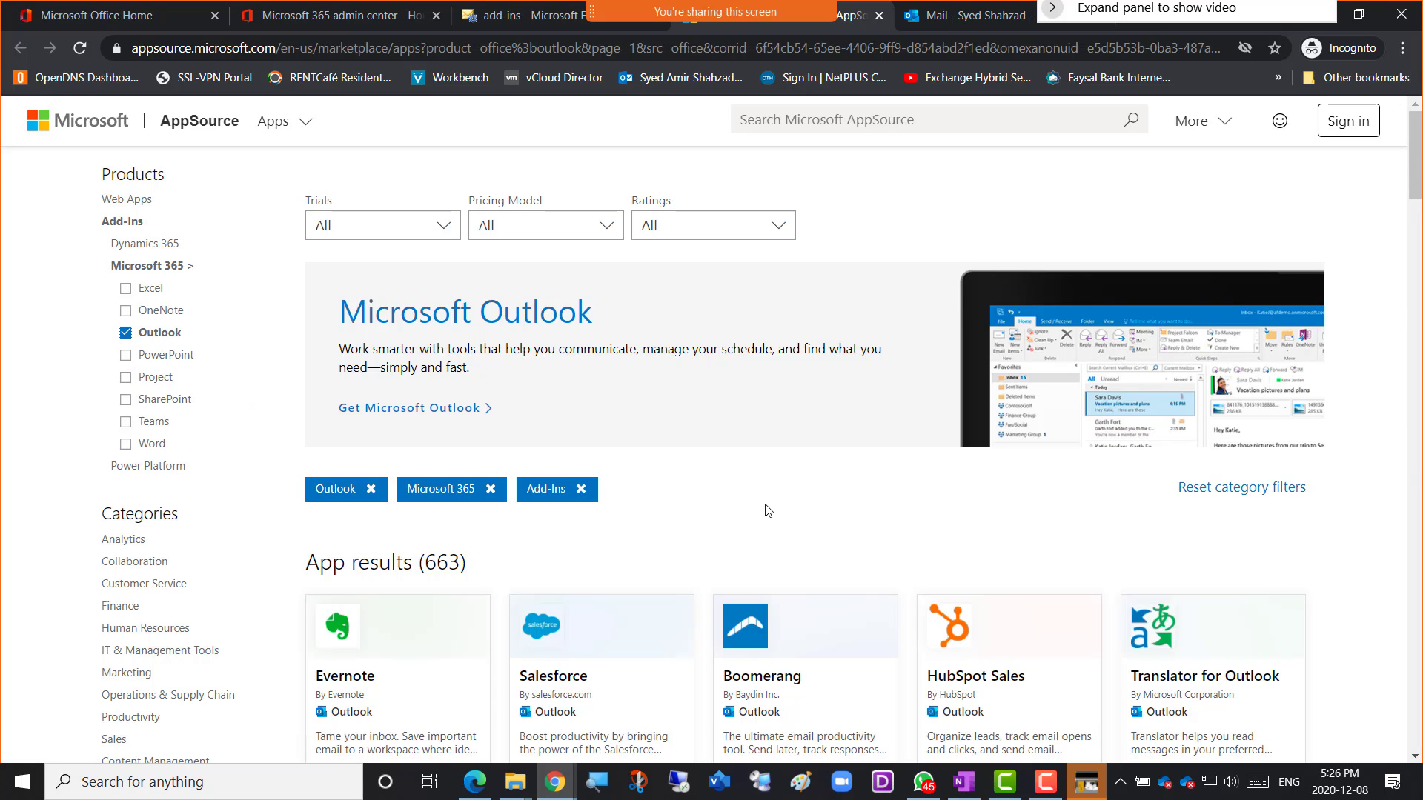
# Browse the Outlook add-in results and choose Get it now on Evernote.
pyautogui.scroll(-4, 769, 510)
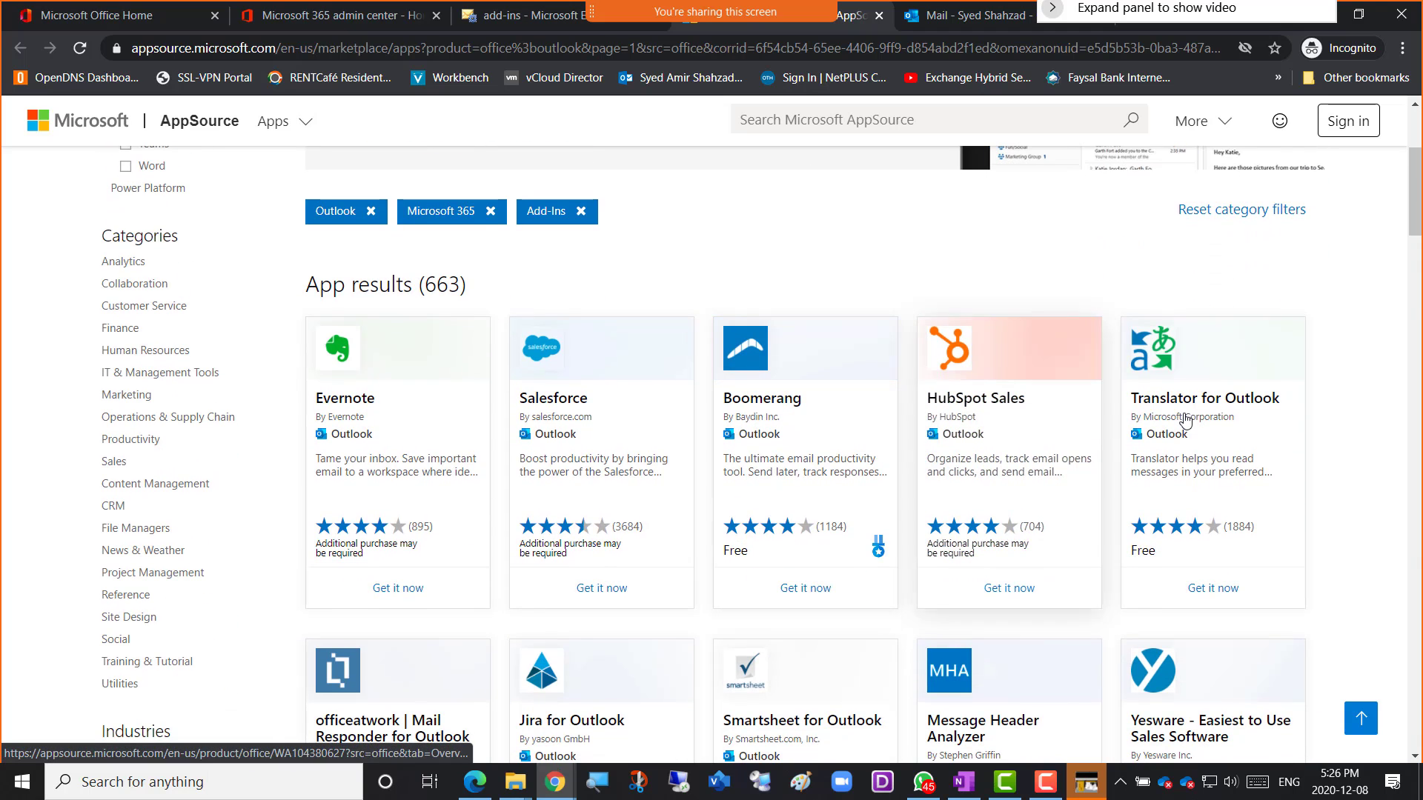
pyautogui.scroll(-5, 652, 493)
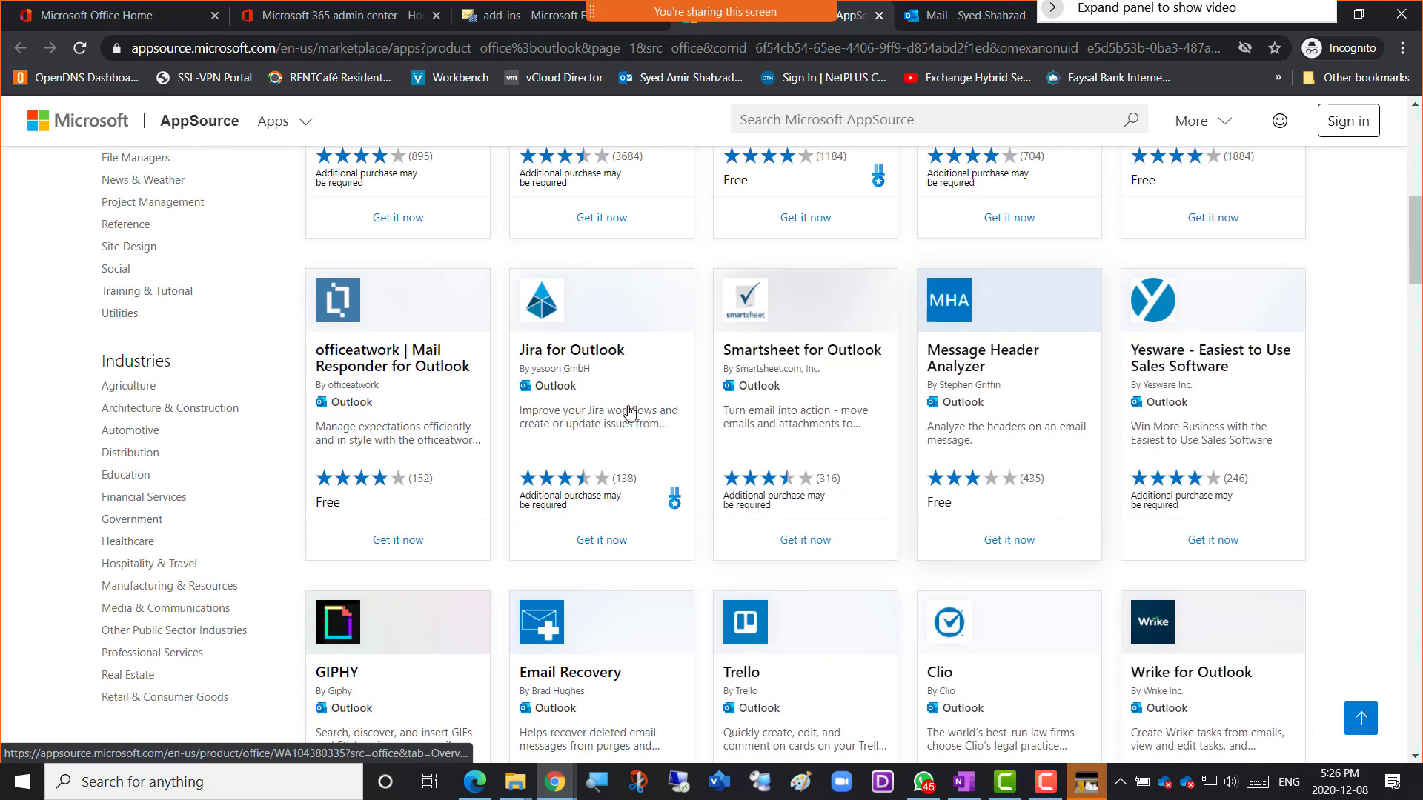
pyautogui.scroll(-2, 586, 444)
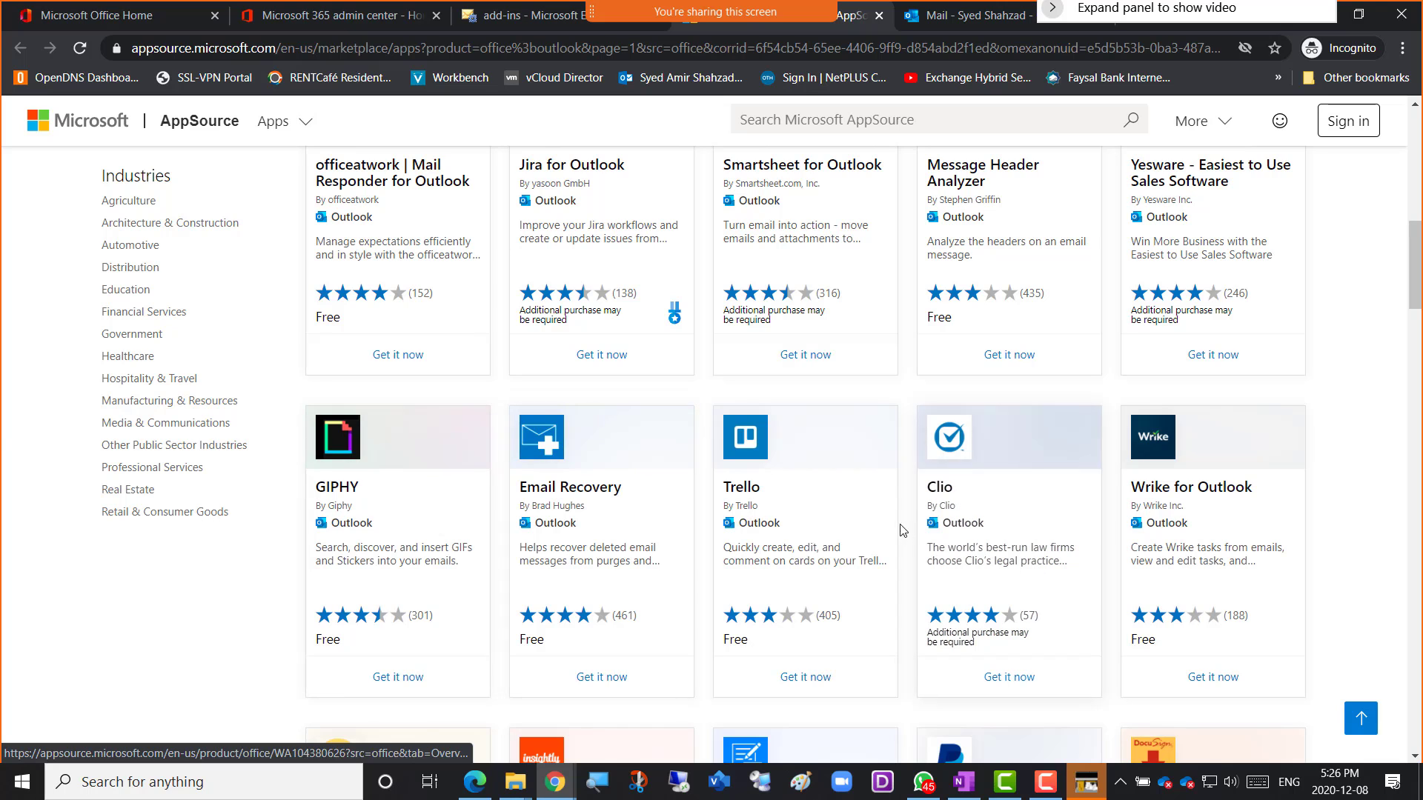
pyautogui.scroll(5, 626, 327)
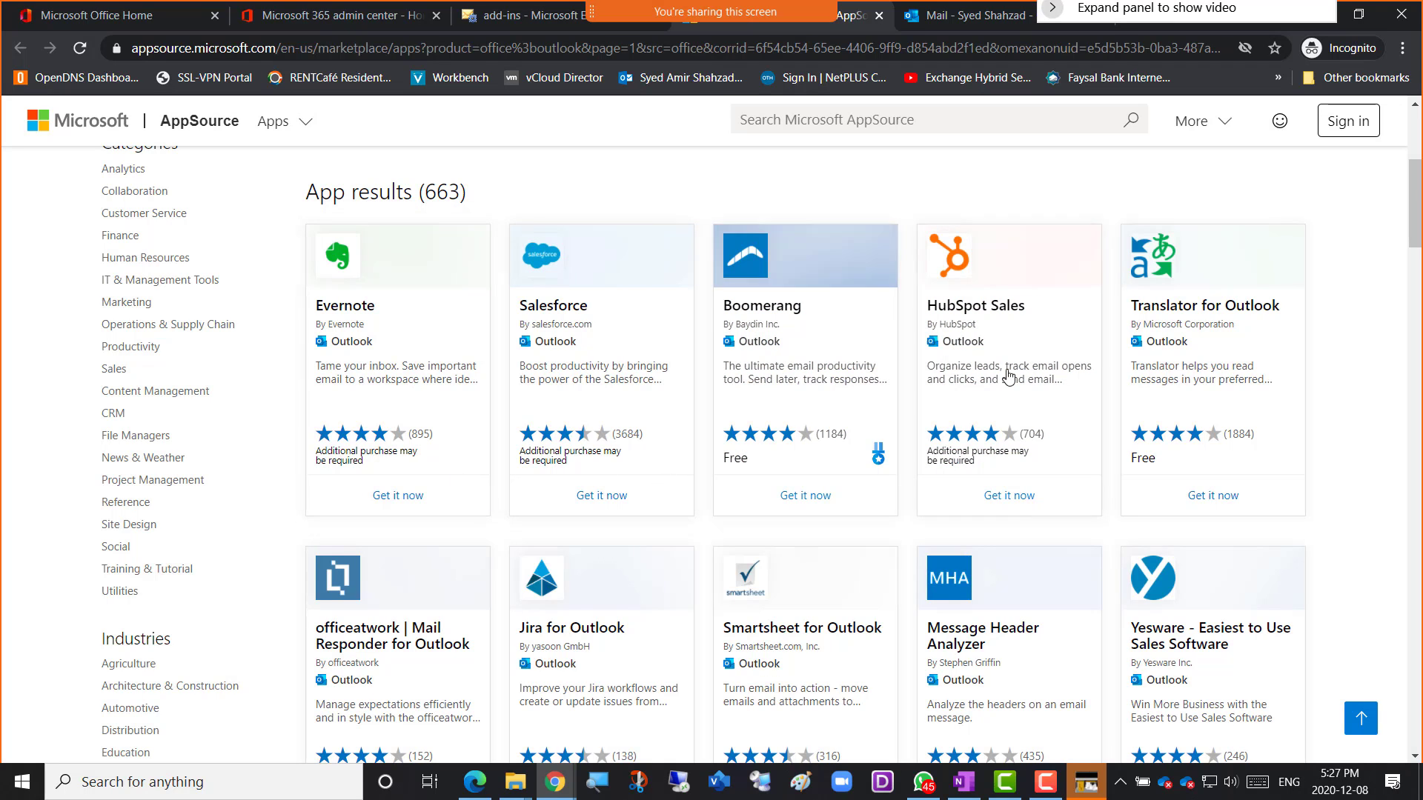
pyautogui.click(393, 502)
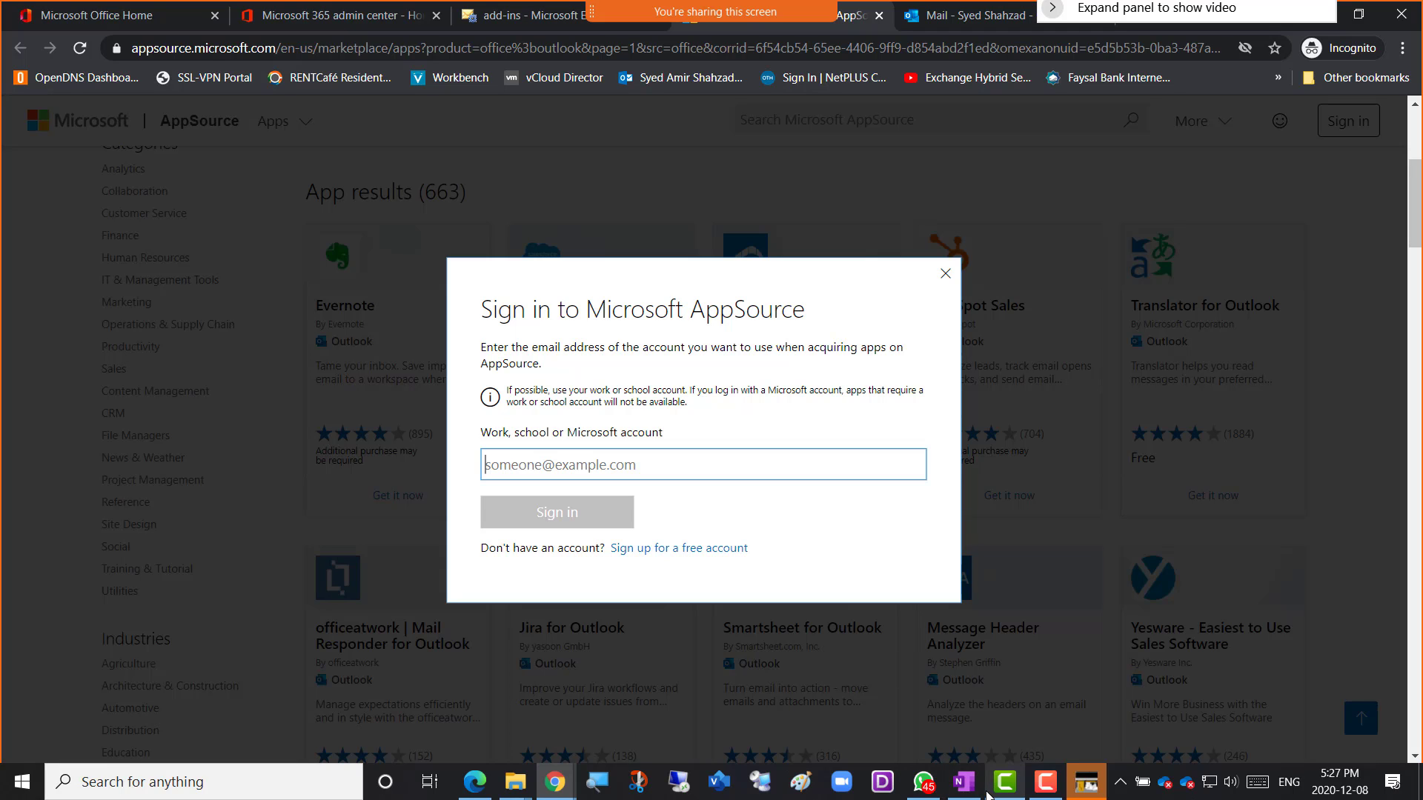
# Copy the tenant admin account address from the OneNote notes.
pyautogui.click(965, 787)
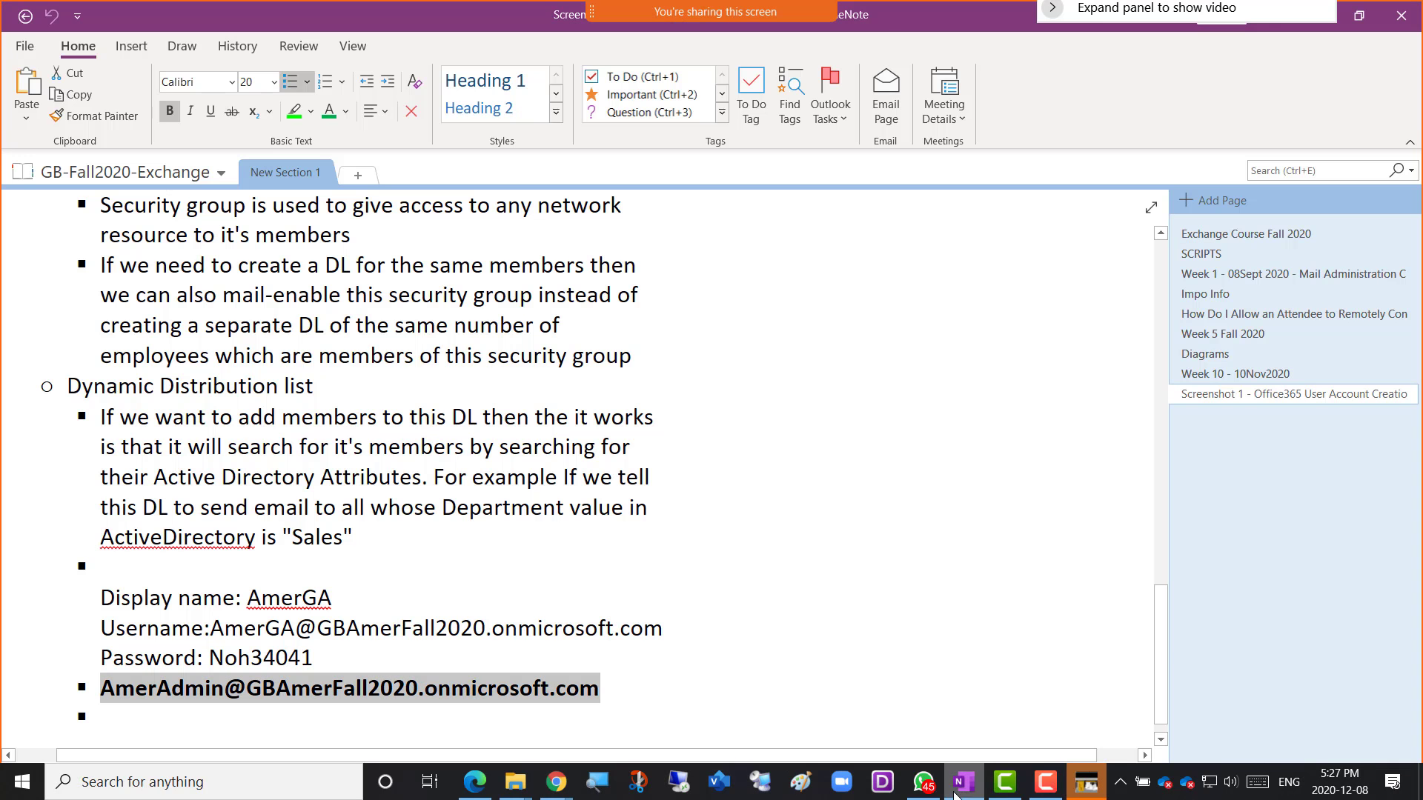
pyautogui.rightClick(241, 697)
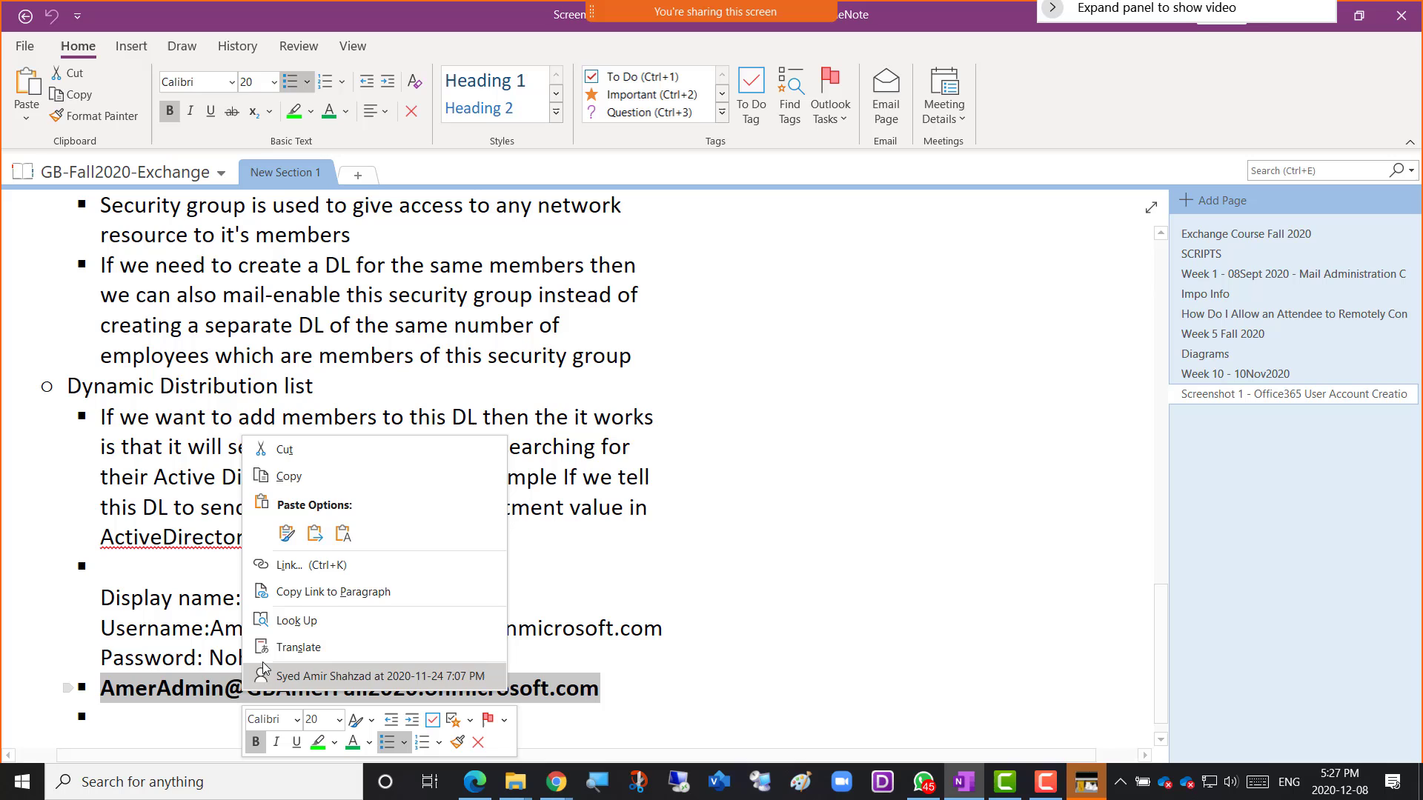
pyautogui.click(333, 478)
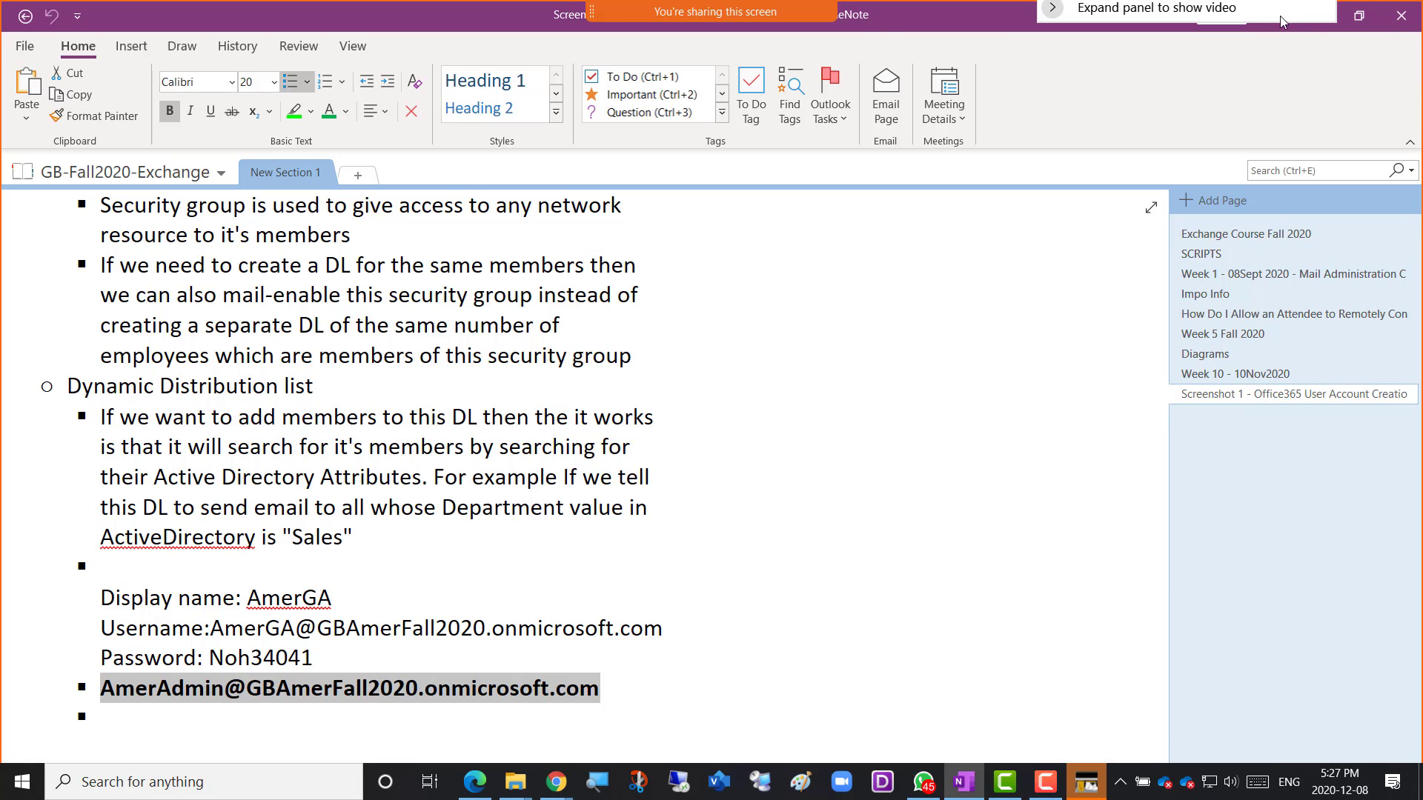
# Paste the admin address into AppSource's work or school account box and sign in.
pyautogui.click(1306, 21)
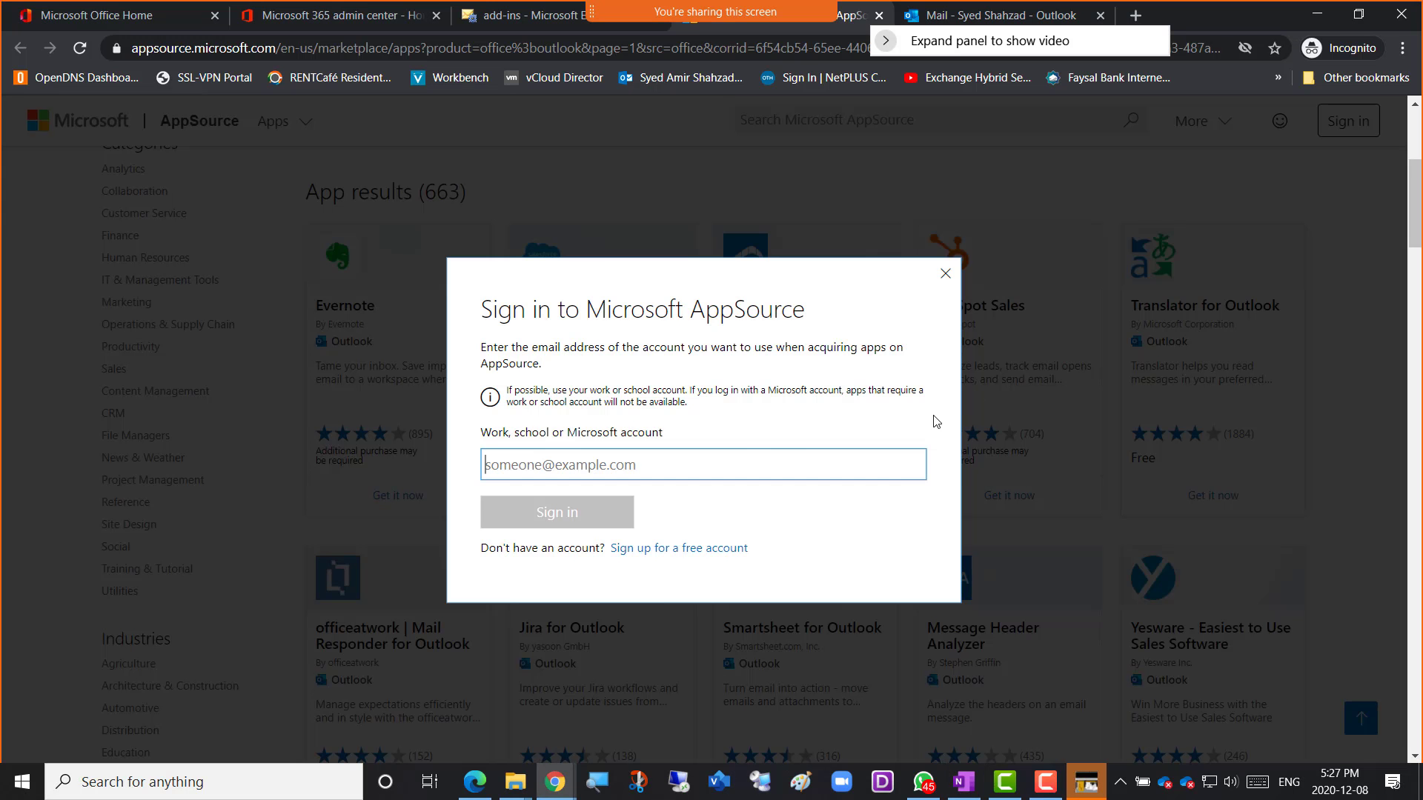
pyautogui.rightClick(496, 468)
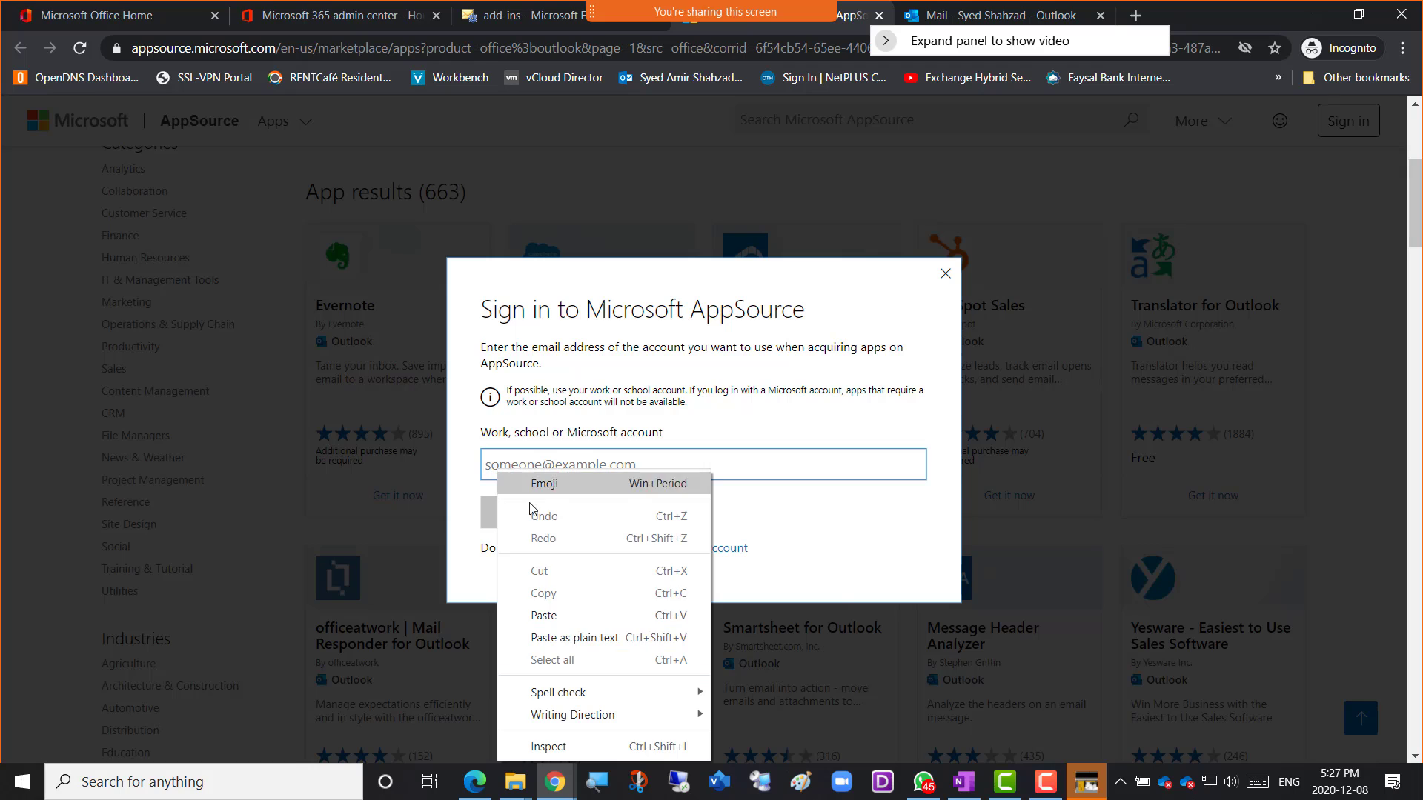
pyautogui.click(556, 611)
pyautogui.click(566, 522)
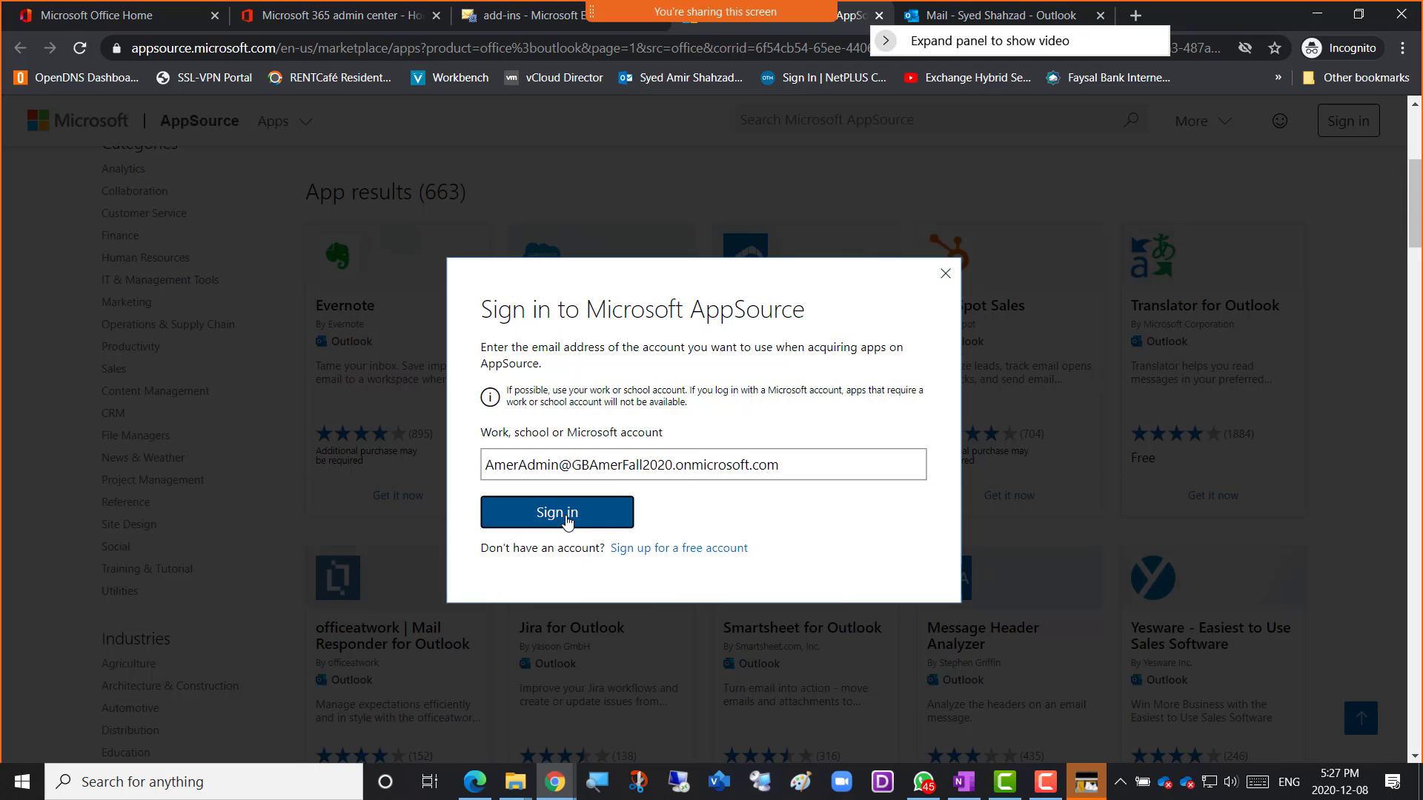
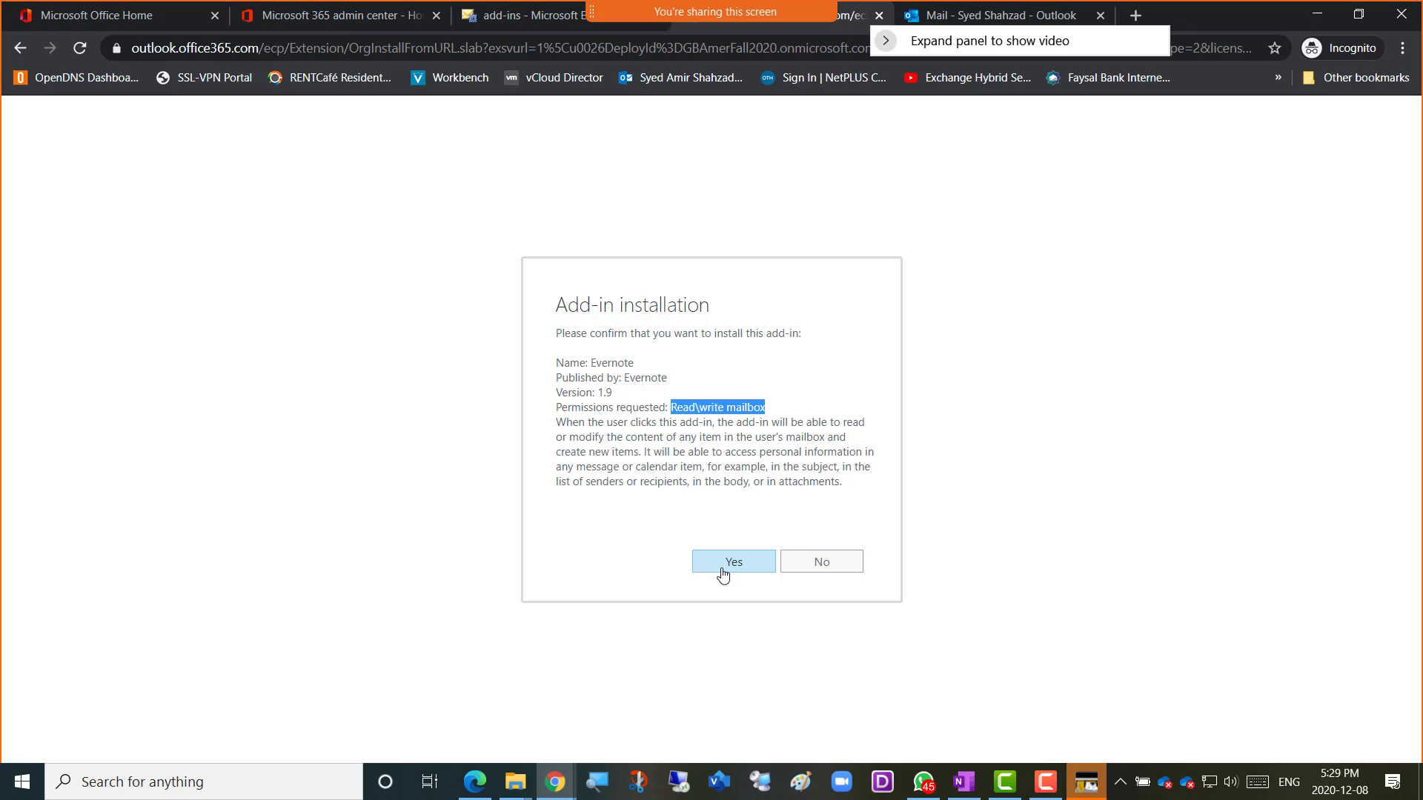
# Confirm installing the Evernote add-in with its read/write mailbox permission.
pyautogui.click(725, 574)
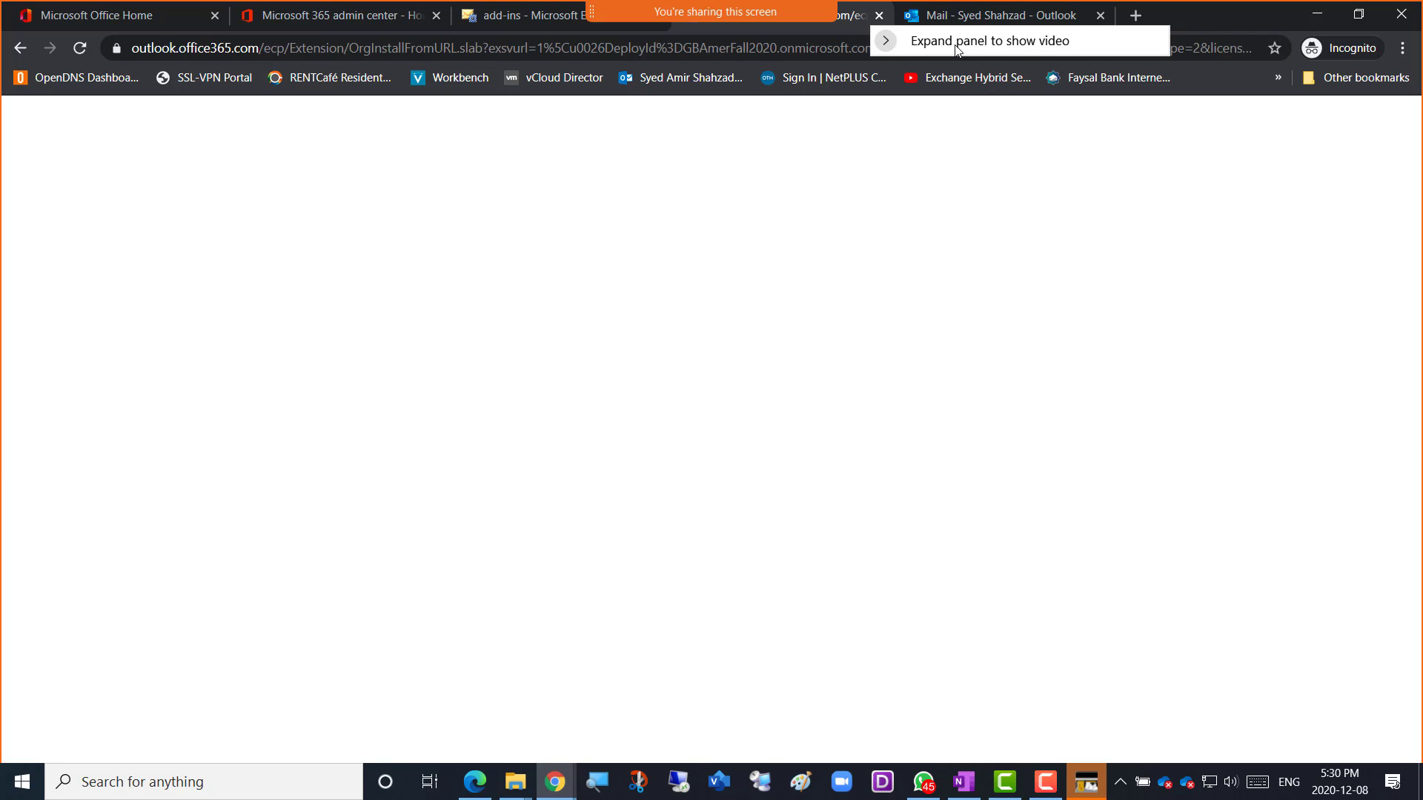
pyautogui.moveTo(967, 48); pyautogui.dragTo(1191, 133)
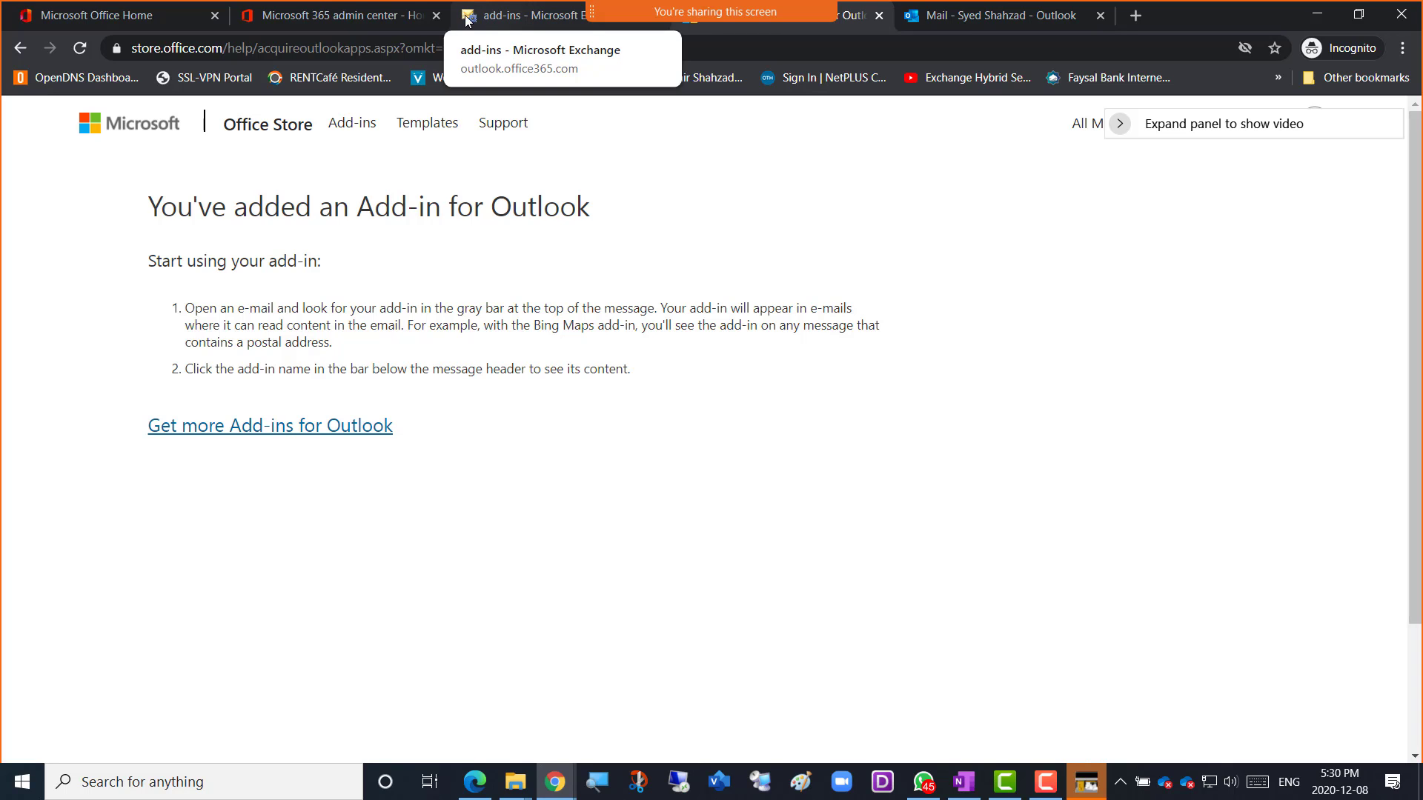
# Return to the Exchange admin center add-ins page showing the 7 installed add-ins.
pyautogui.click(508, 22)
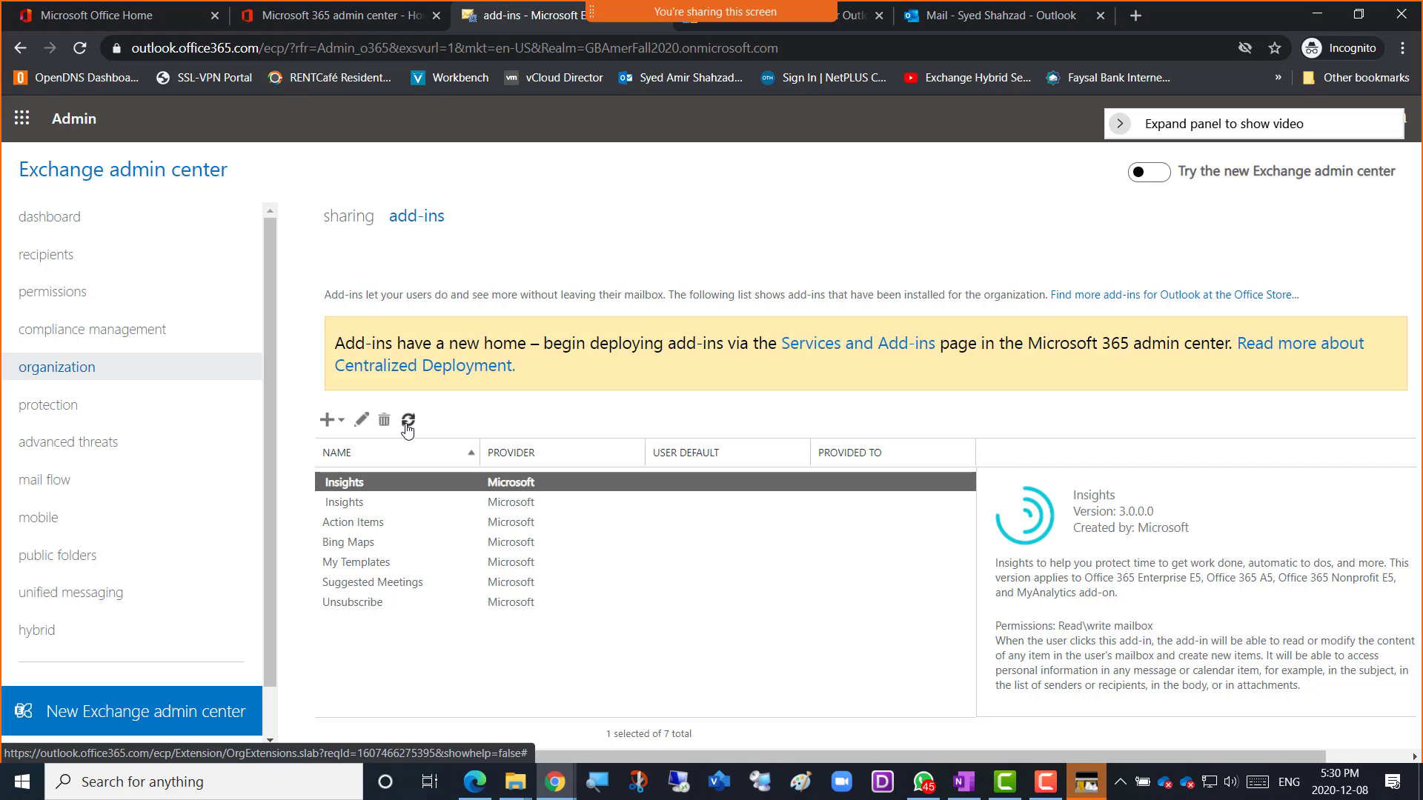
# Refresh the add-ins list until Evernote appears as the eighth add-in, cross-checking the Office Store page.
pyautogui.click(408, 421)
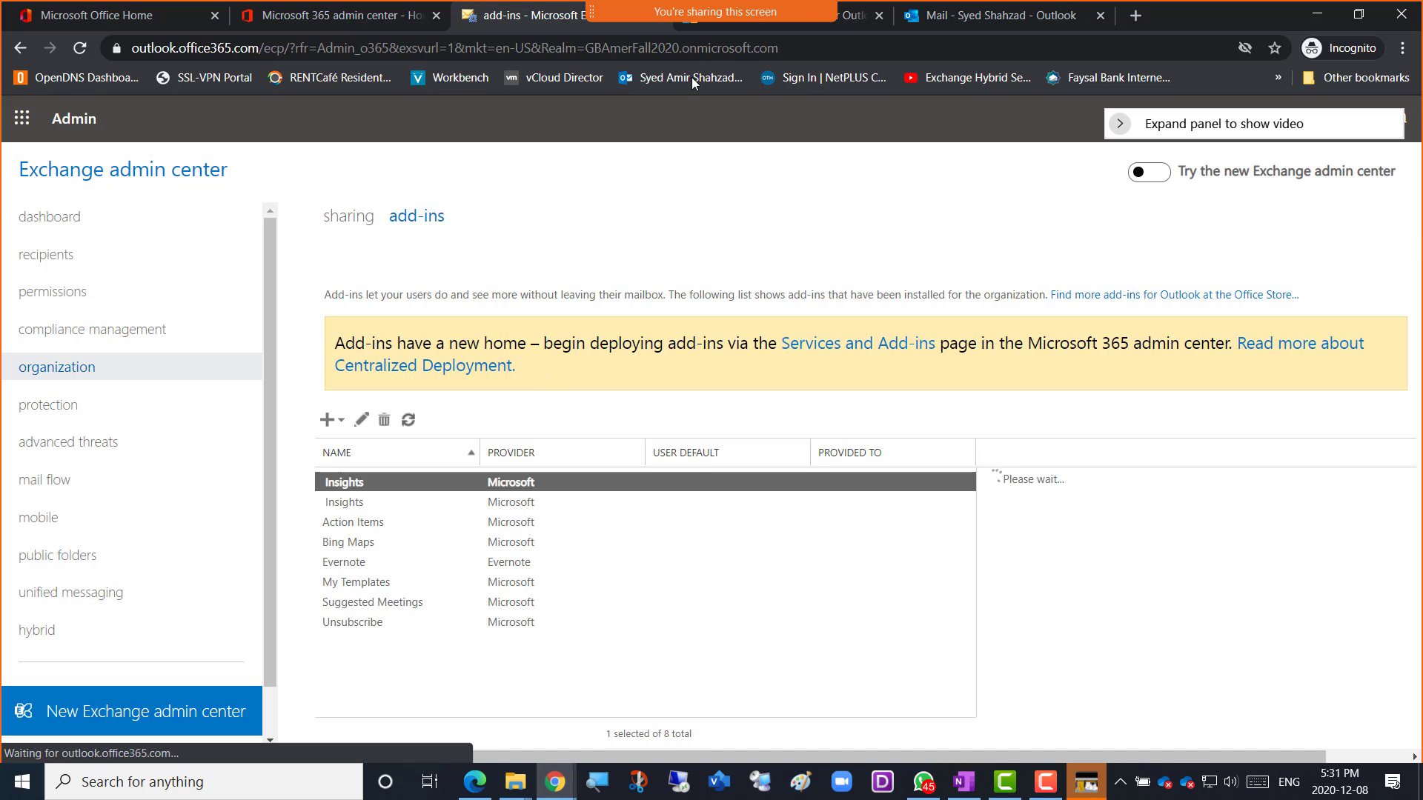
pyautogui.click(707, 26)
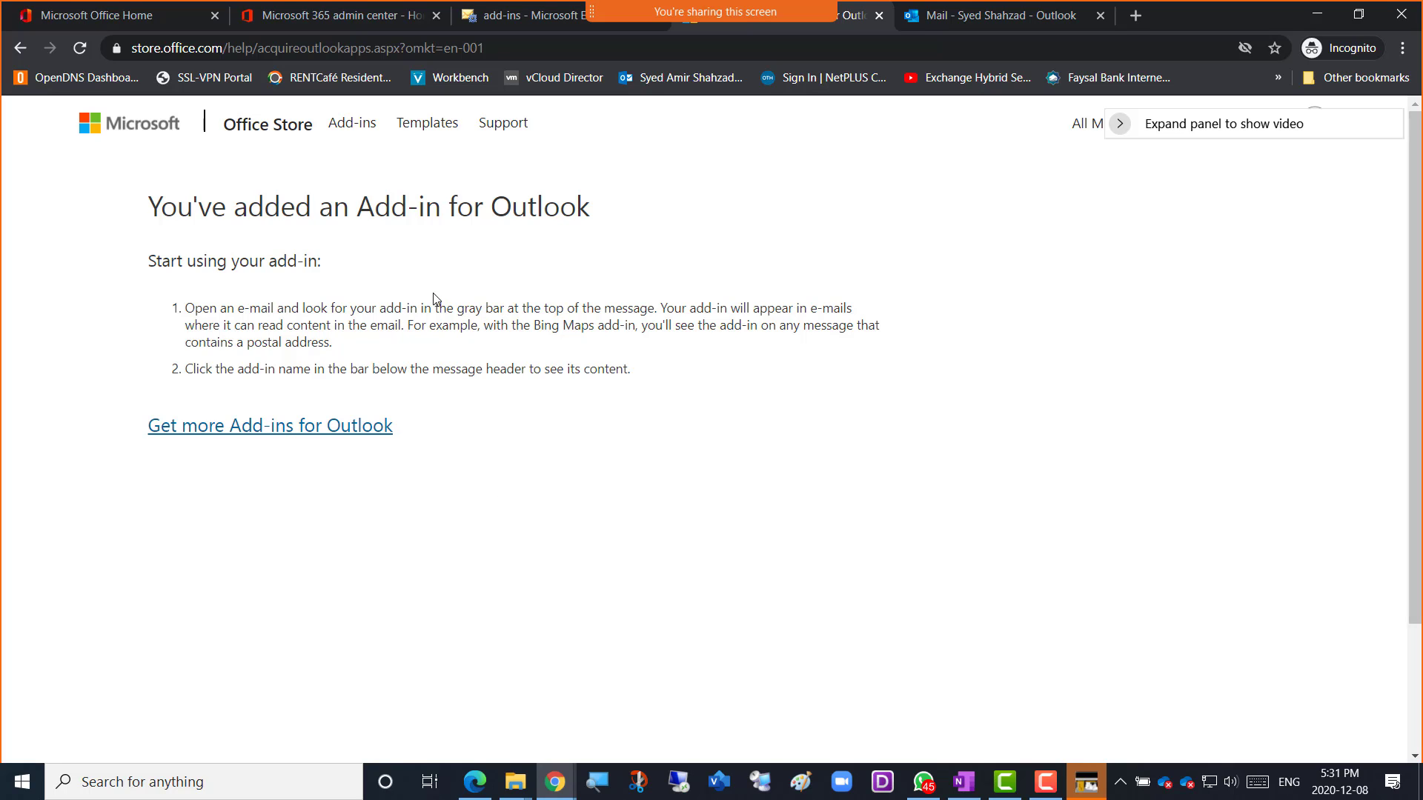
pyautogui.click(515, 23)
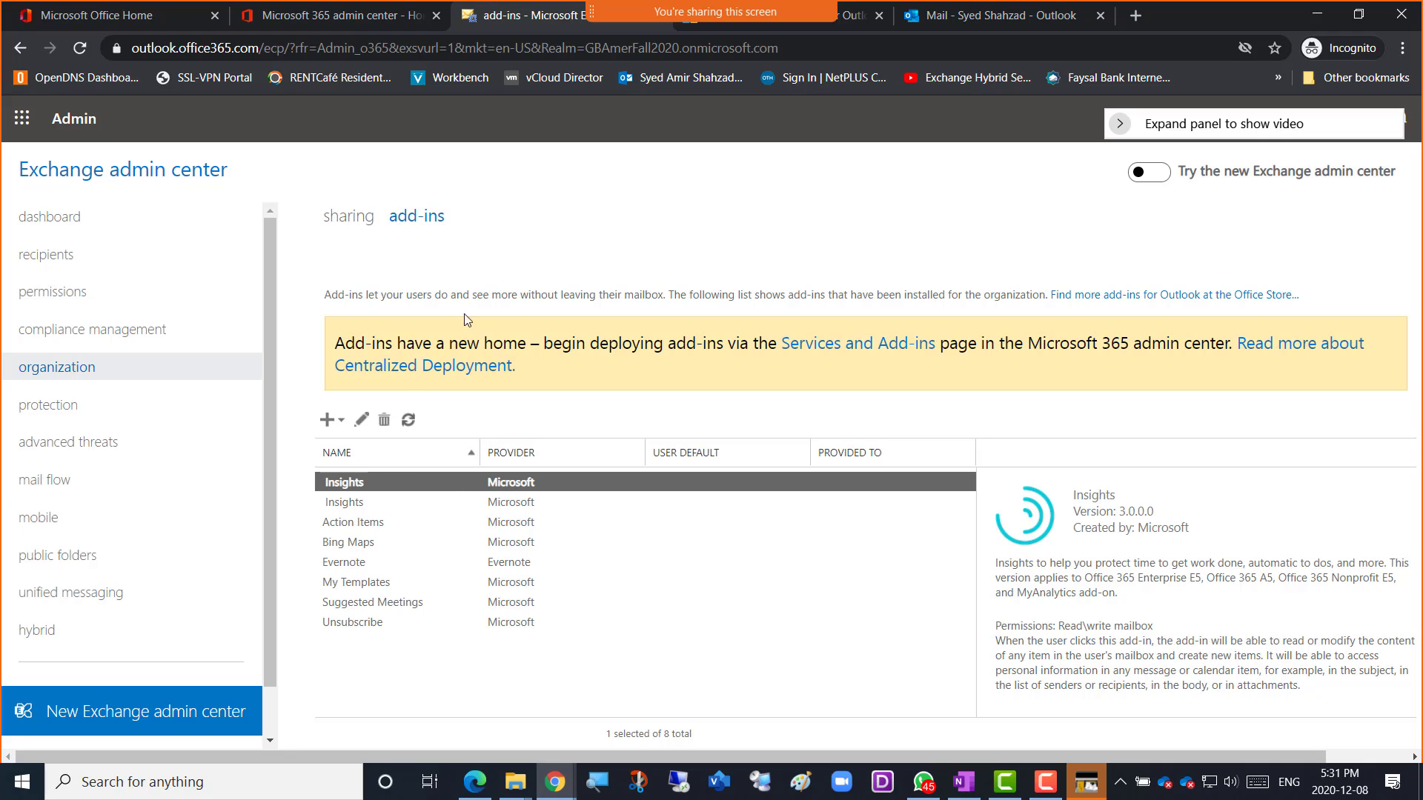
pyautogui.click(335, 425)
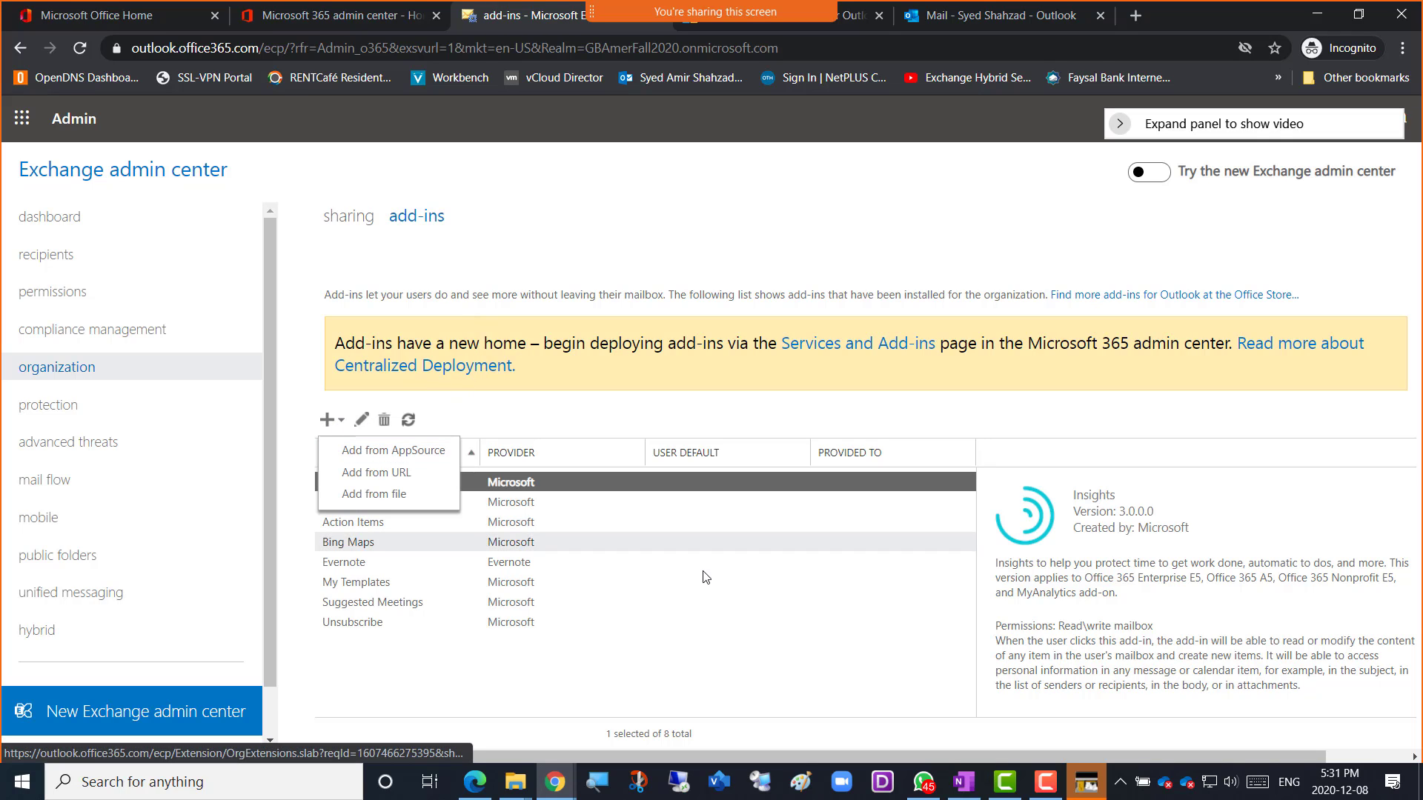
pyautogui.click(713, 23)
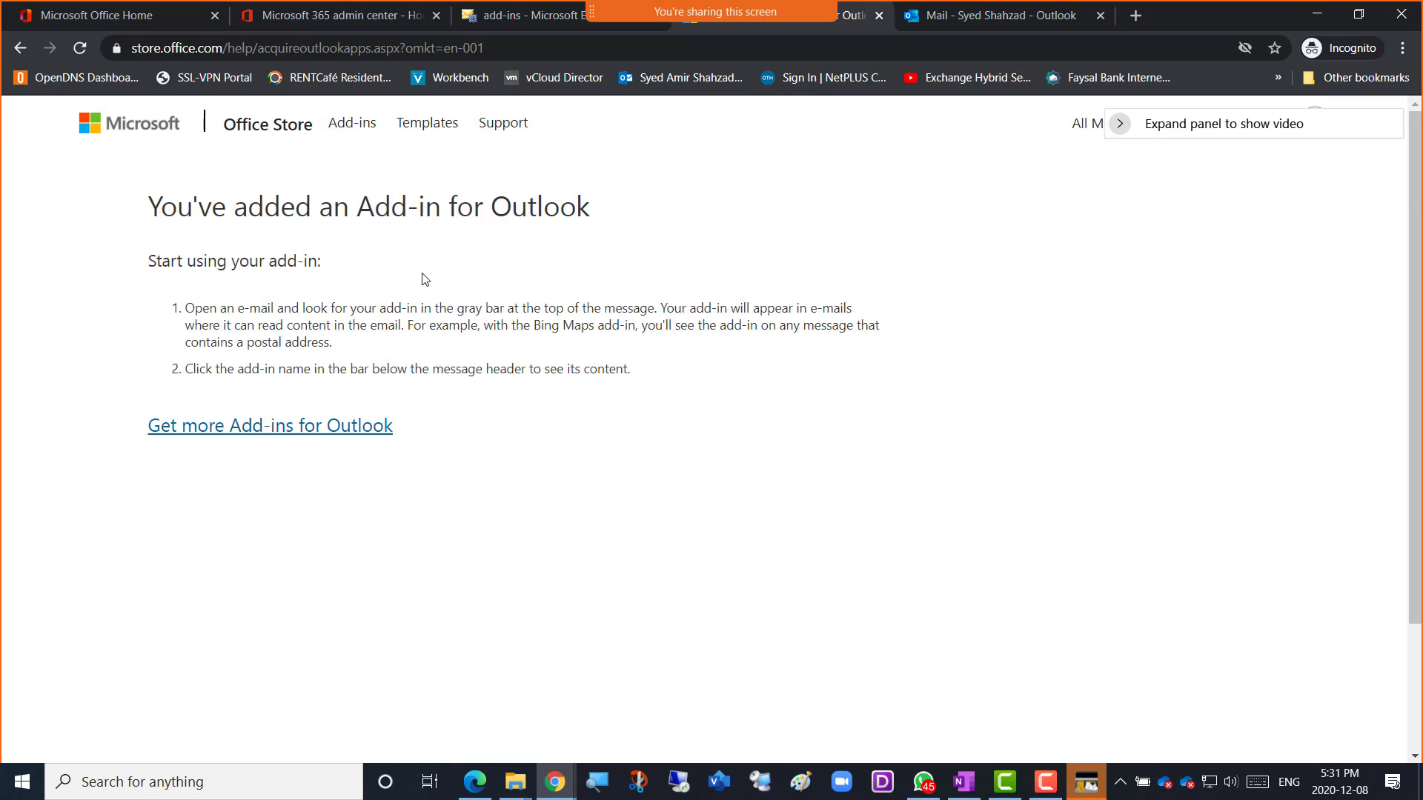
pyautogui.click(517, 18)
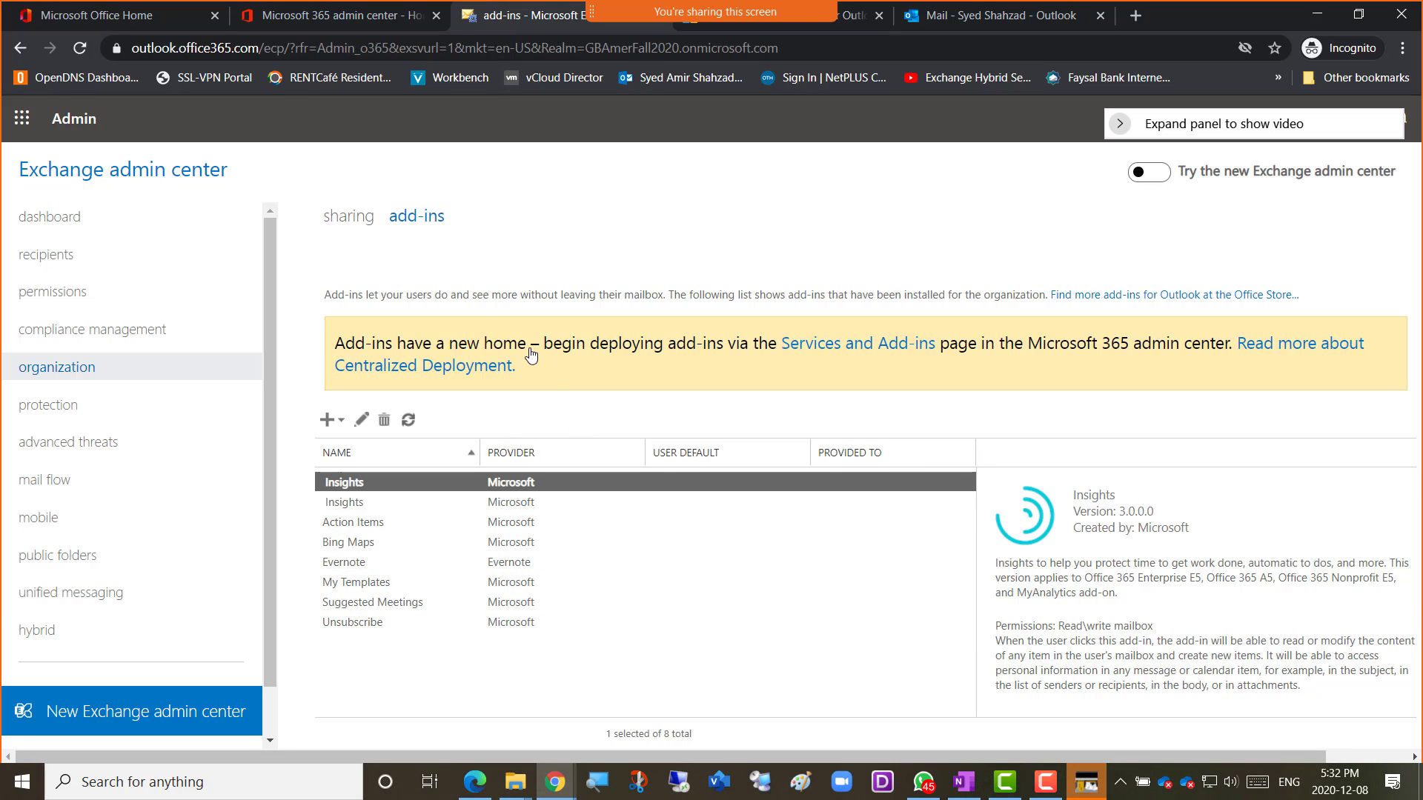
pyautogui.click(412, 684)
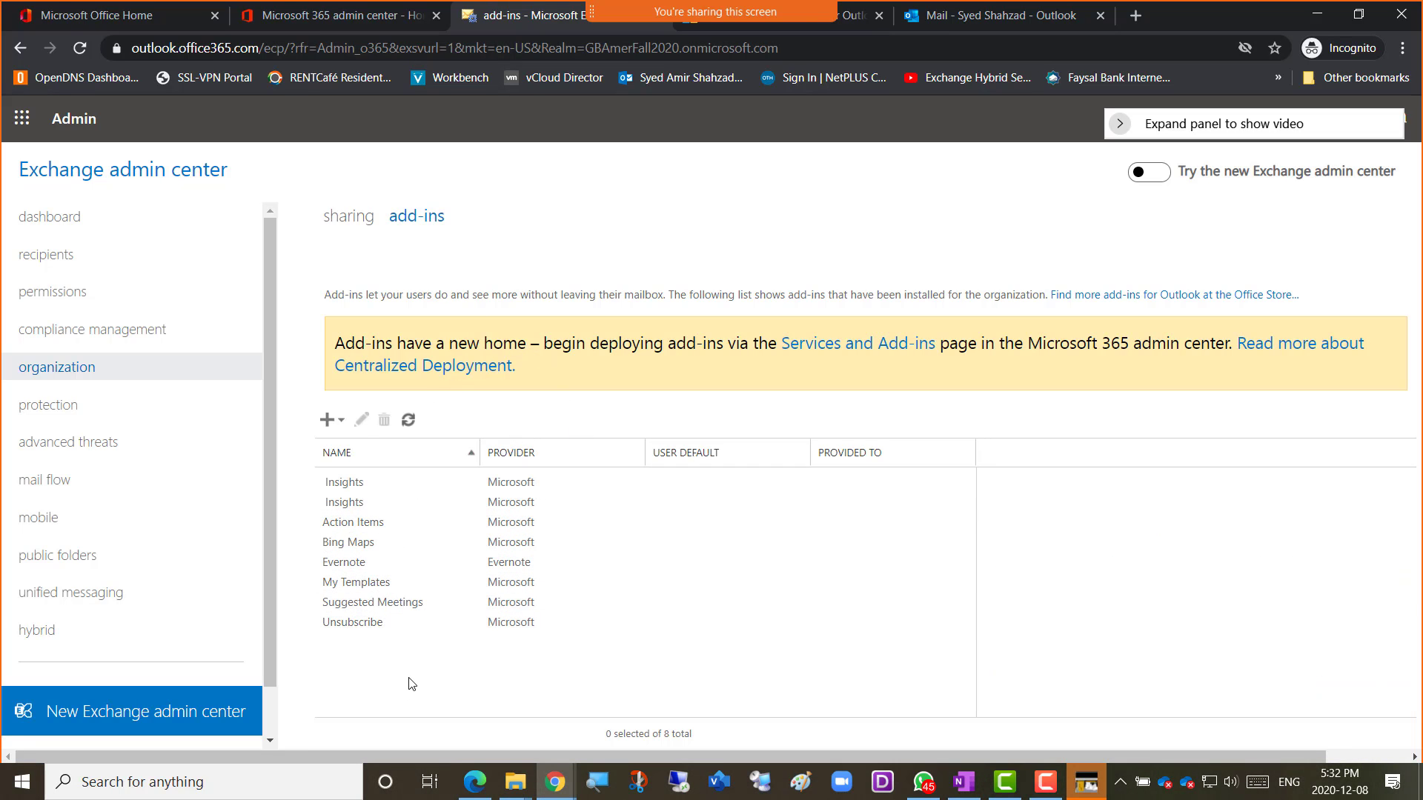
# Select the Evernote add-in (version 1.9) and snip a screenshot of the add-ins page.
pyautogui.click(348, 565)
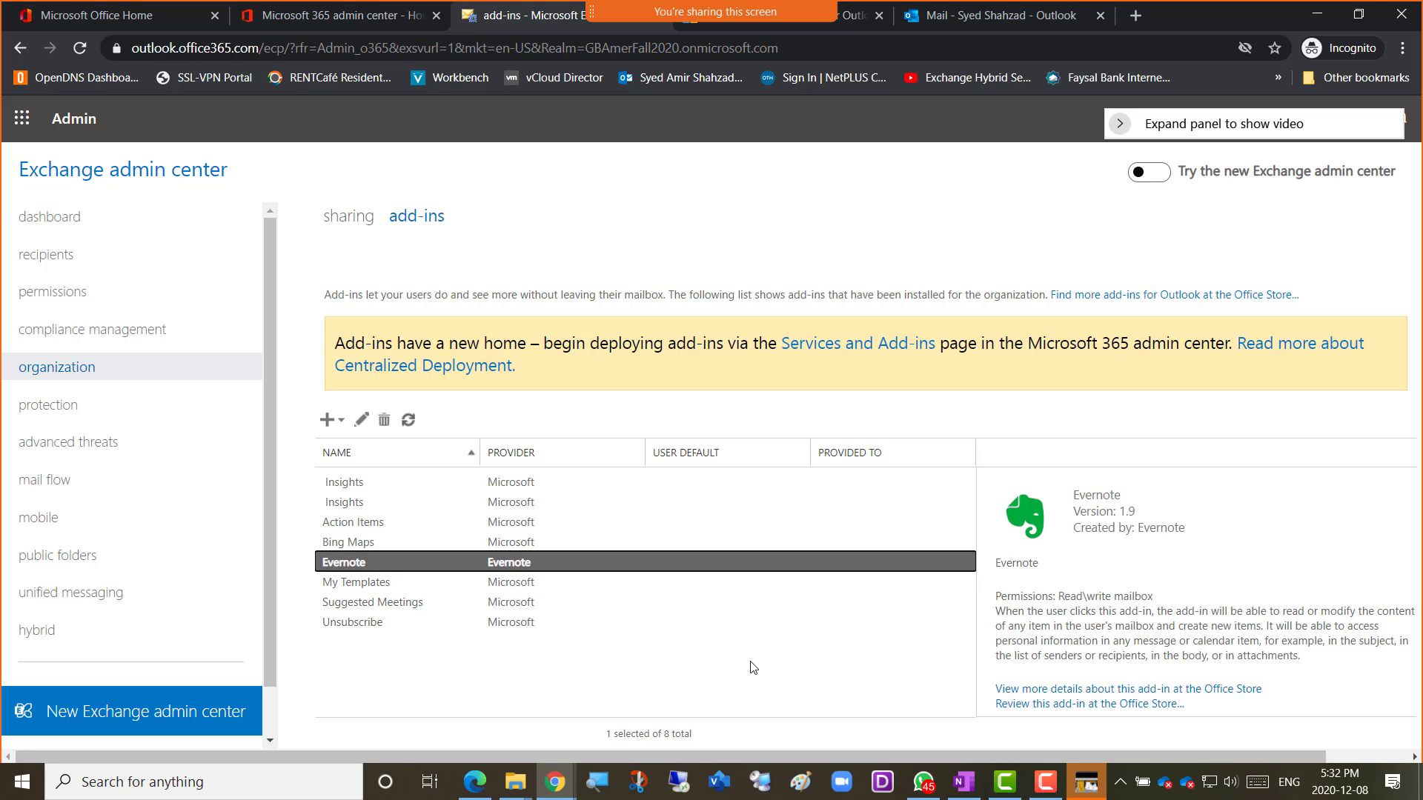
pyautogui.press('super+shift+s')
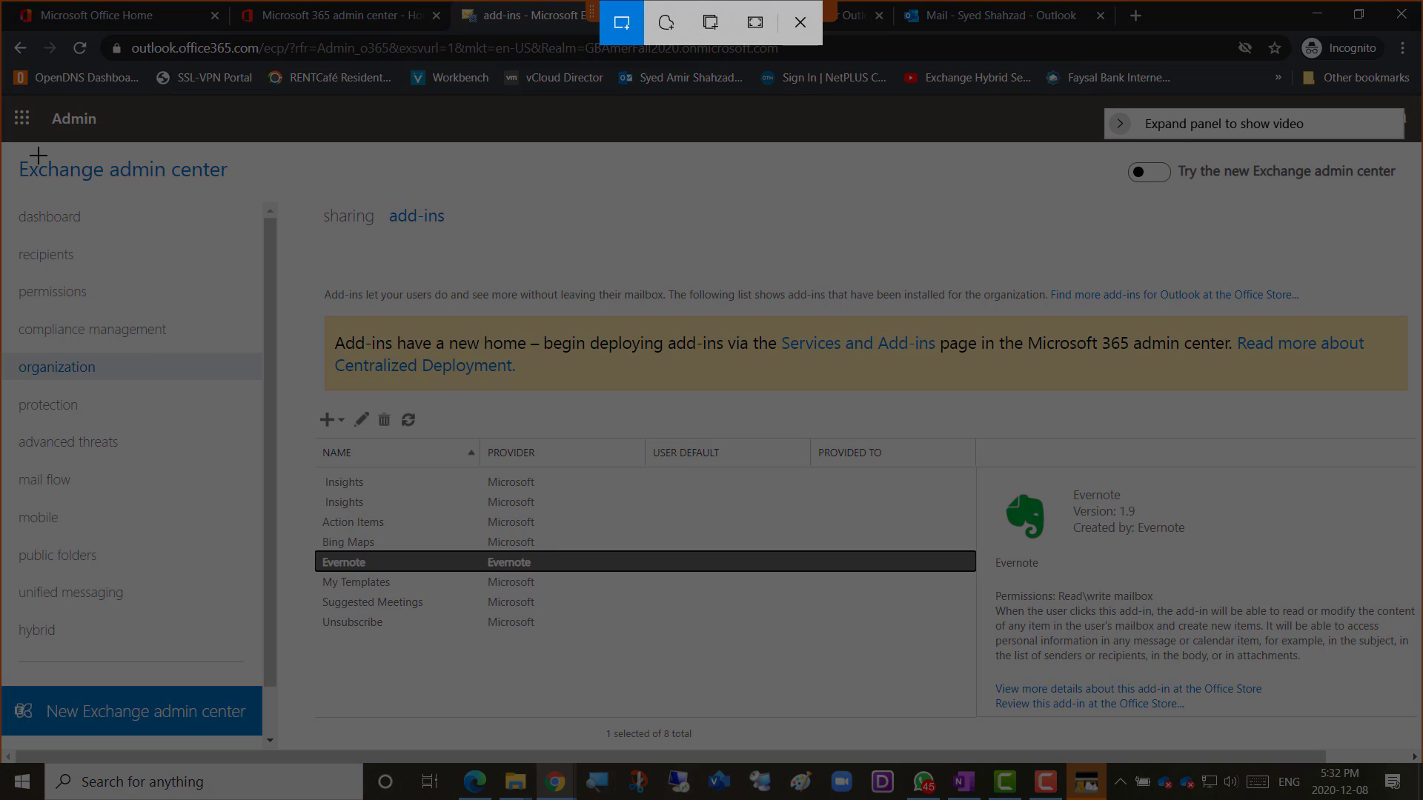
pyautogui.press('Escape')
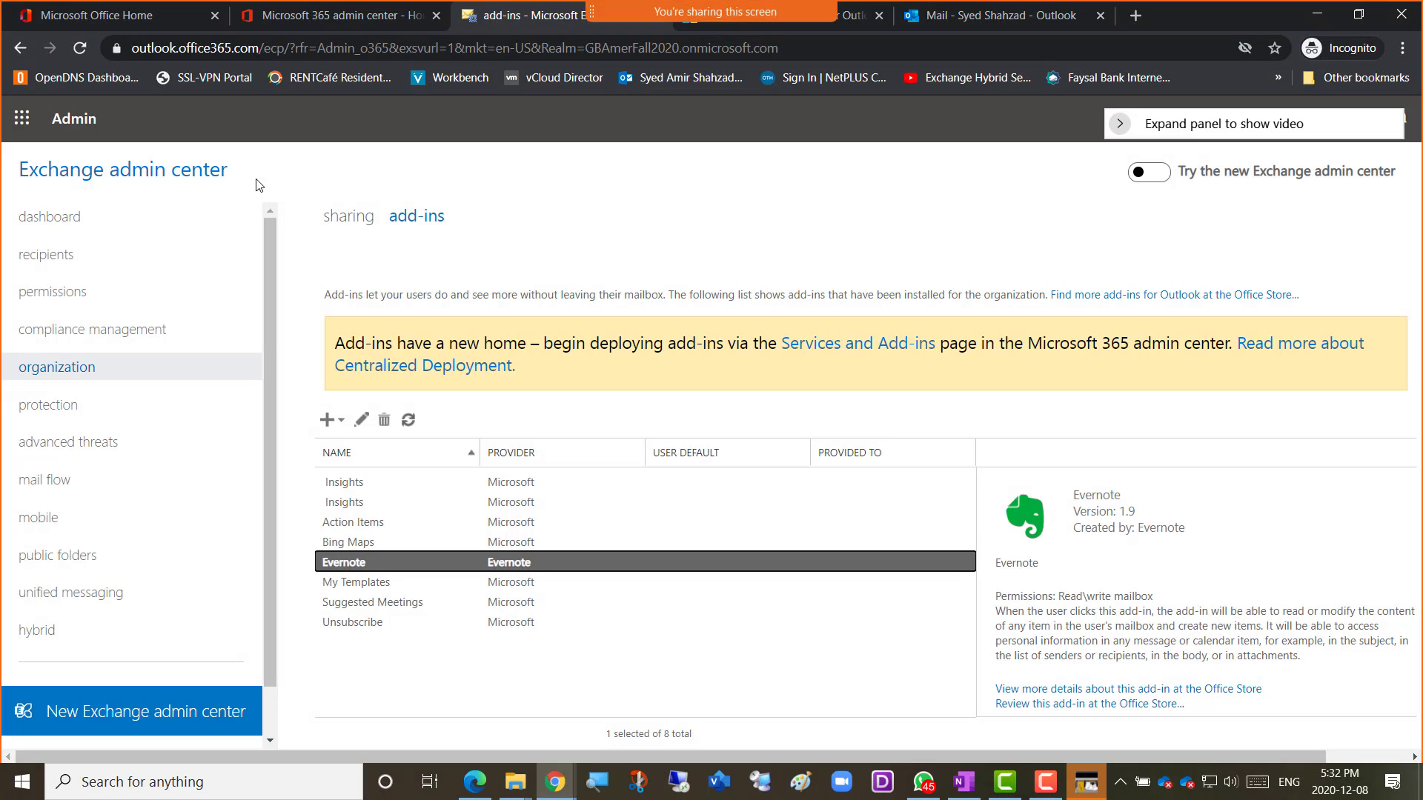
pyautogui.press('super+shift+s')
pyautogui.moveTo(8, 140); pyautogui.dragTo(991, 716)
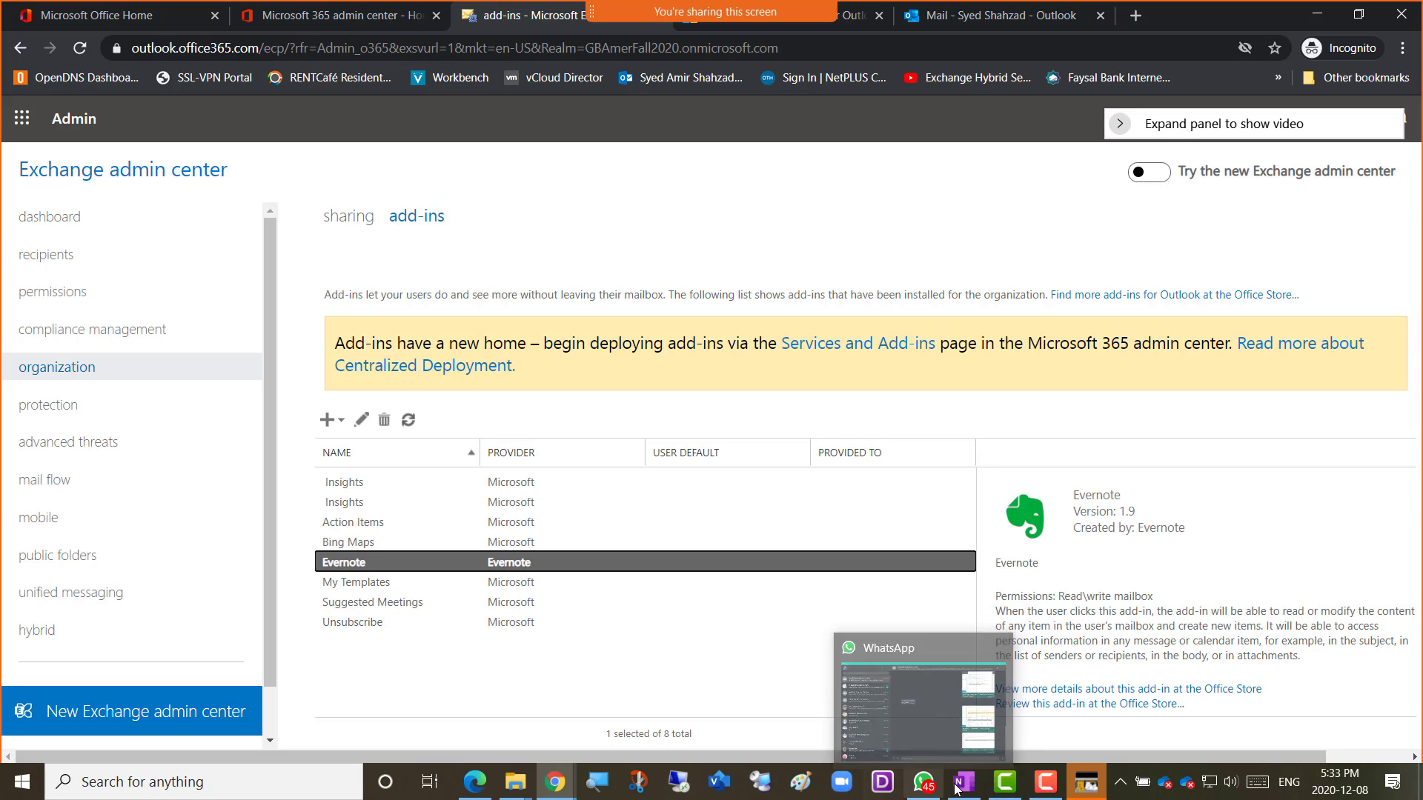
# On OneNote's Week 14 page, caption 'Screenshot 4 = Add-in Added' and paste the add-ins screenshot below.
pyautogui.moveTo(567, 787)
pyautogui.click(592, 753)
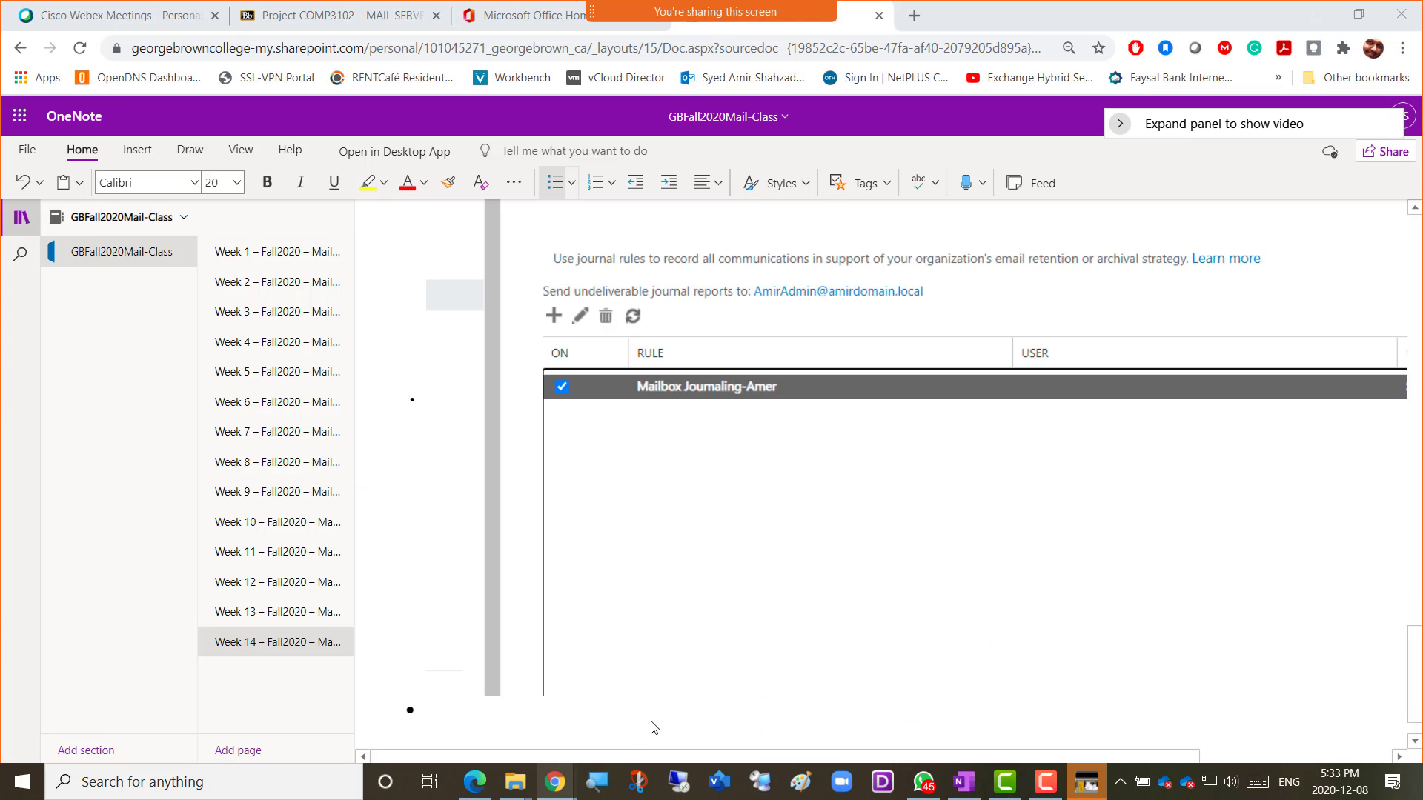
pyautogui.write('Scree')
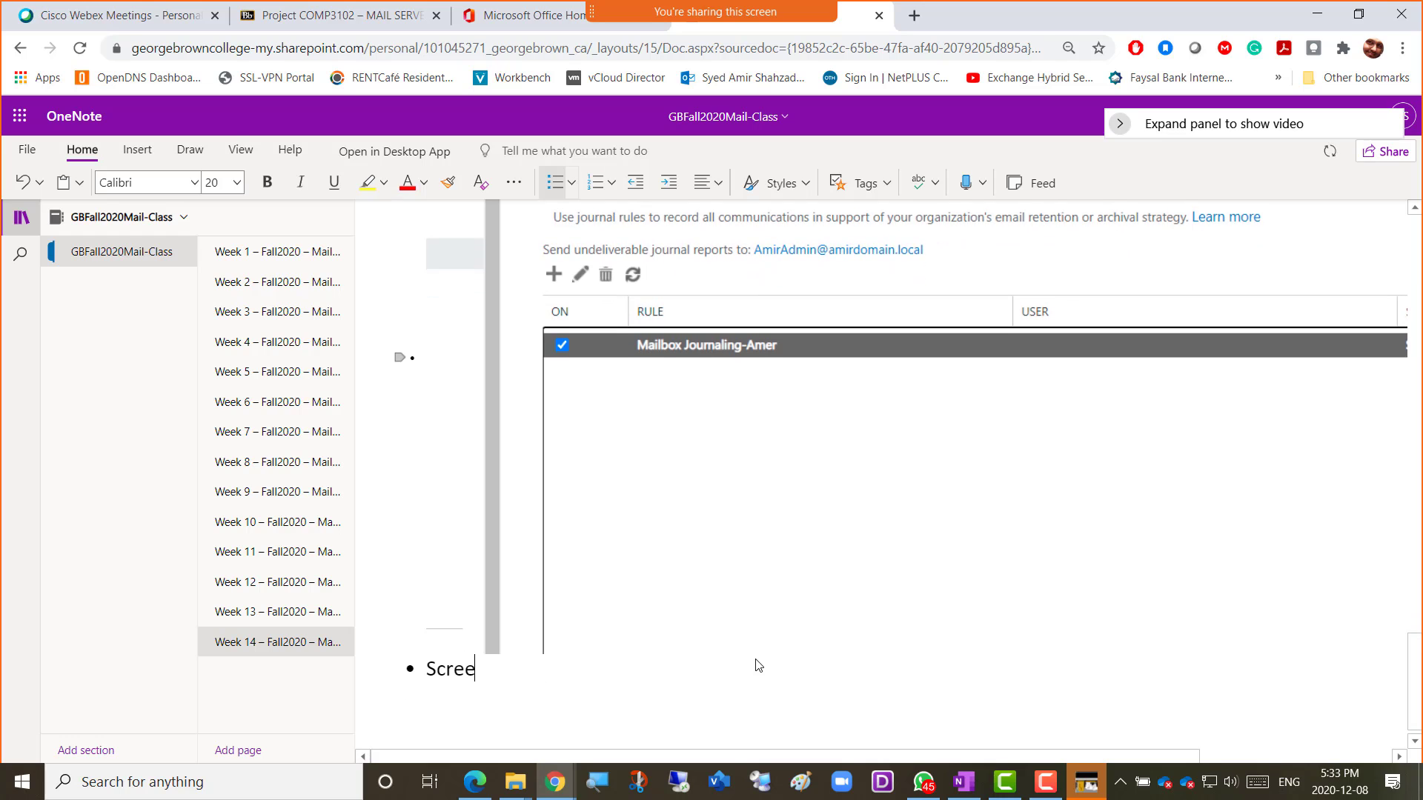
pyautogui.write('nshot 4 = Addin')
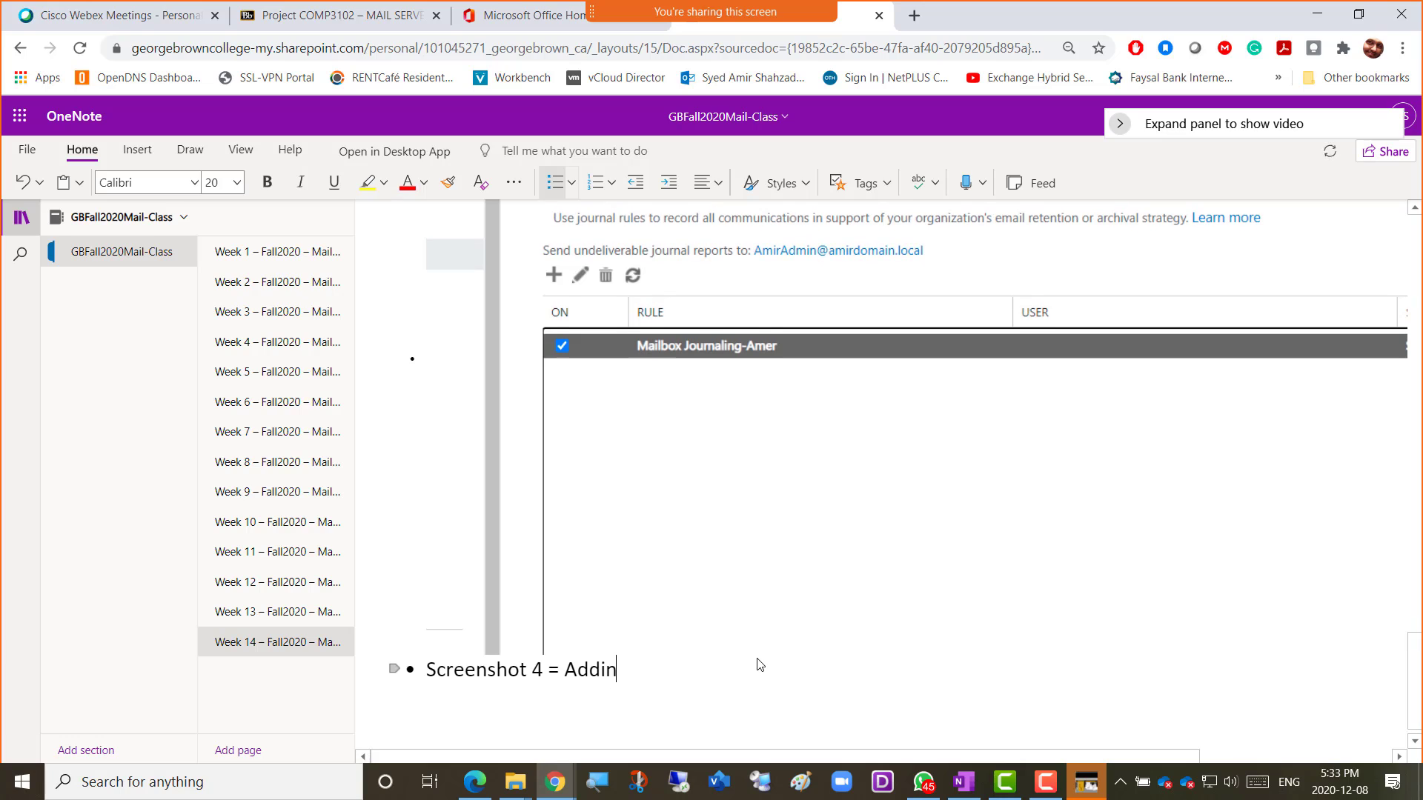
pyautogui.press('BackSpace')
pyautogui.press('BackSpace')
pyautogui.write('-in Added')
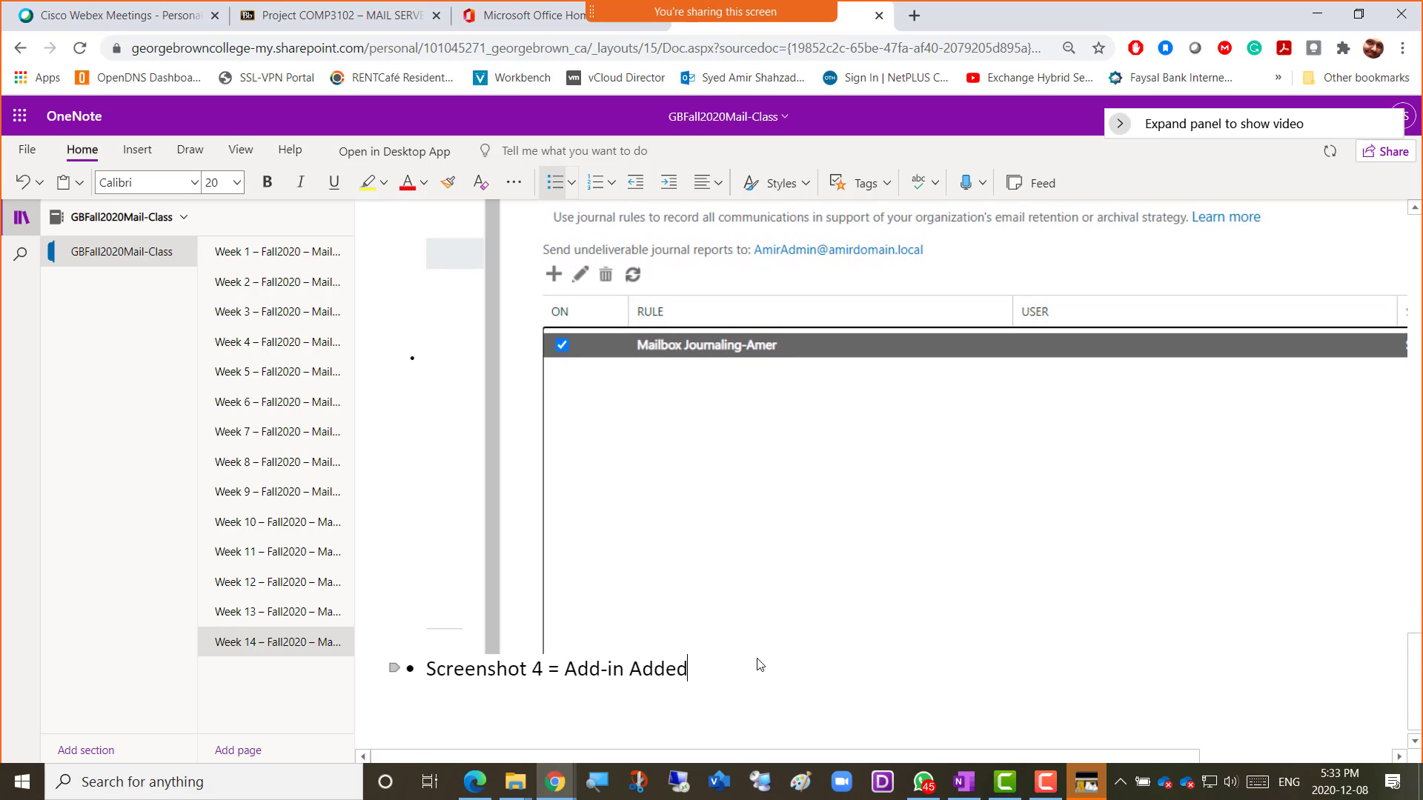
pyautogui.press('Return')
pyautogui.hotkey('ctrl', 'v')
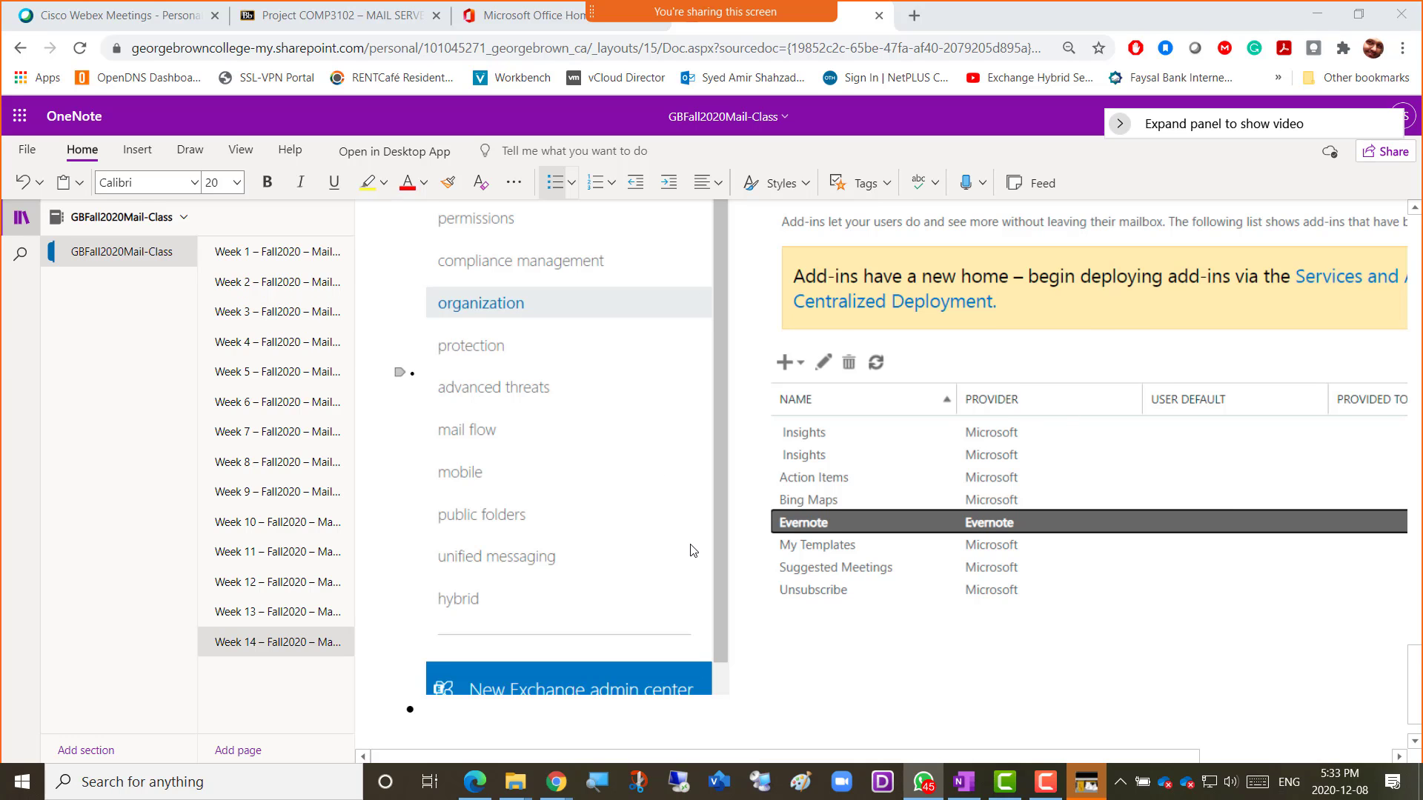
pyautogui.hotkey('alt', 'Tab')
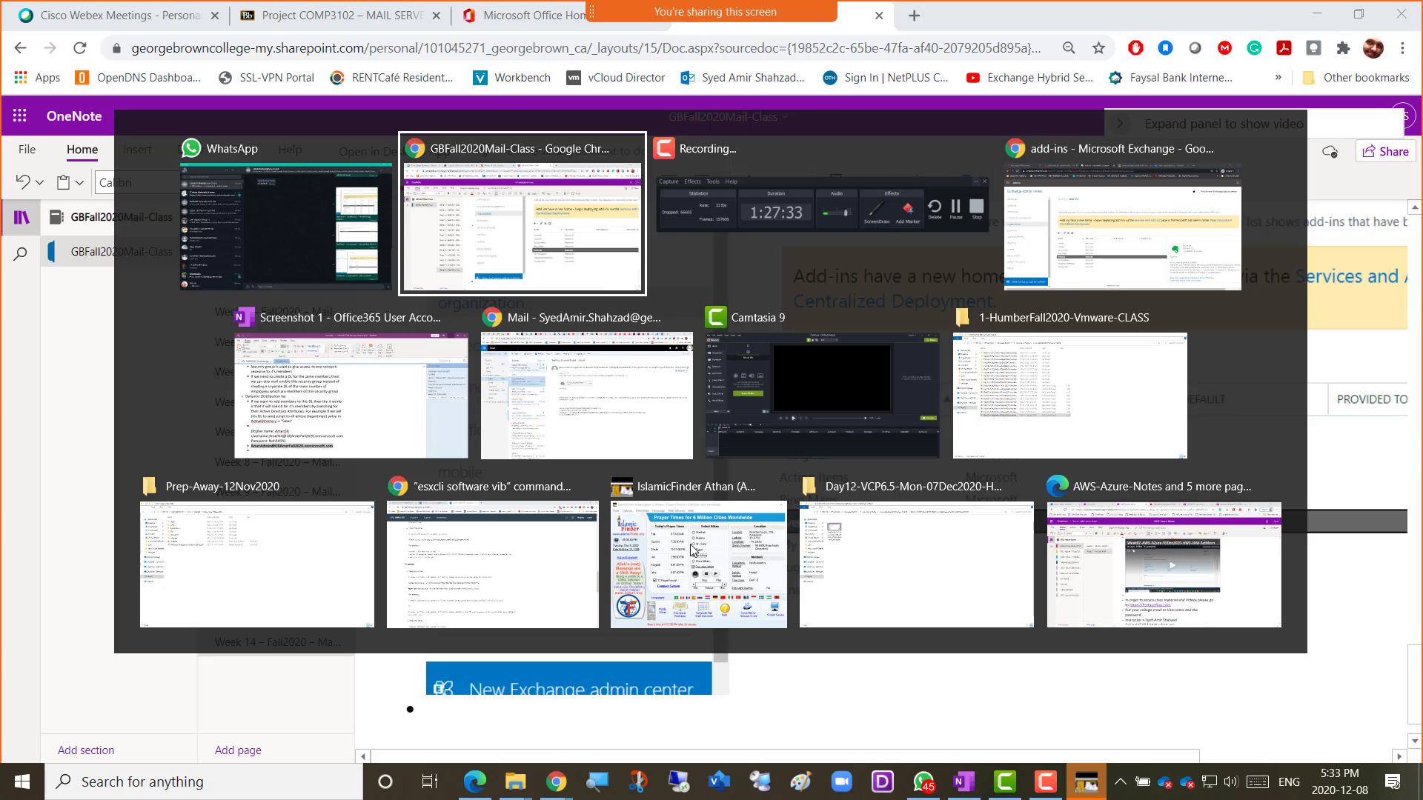
# Go to protection and open the Default malware filter policy for editing.
pyautogui.moveTo(699, 550)
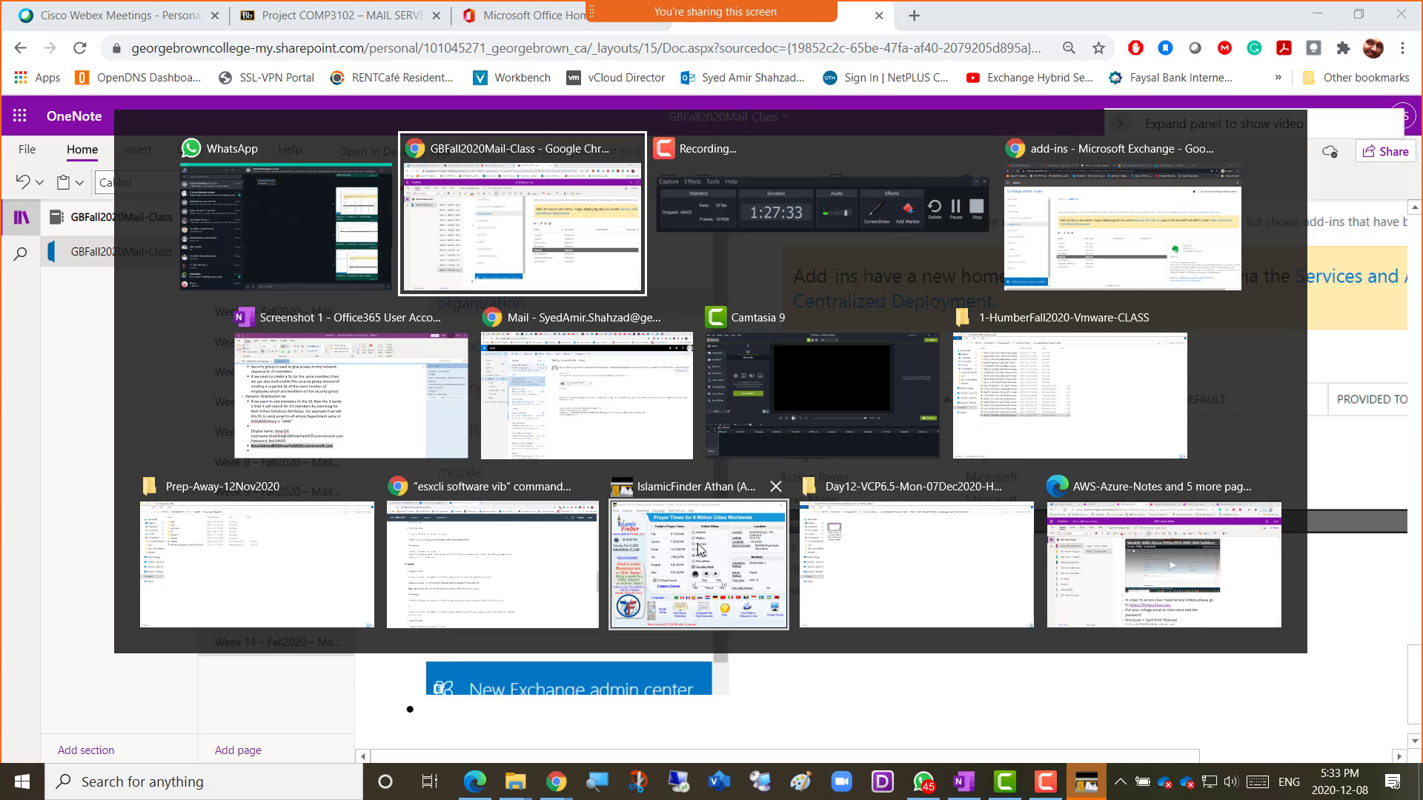
pyautogui.hotkey('alt', 'Tab')
pyautogui.hotkey('alt', 'Tab')
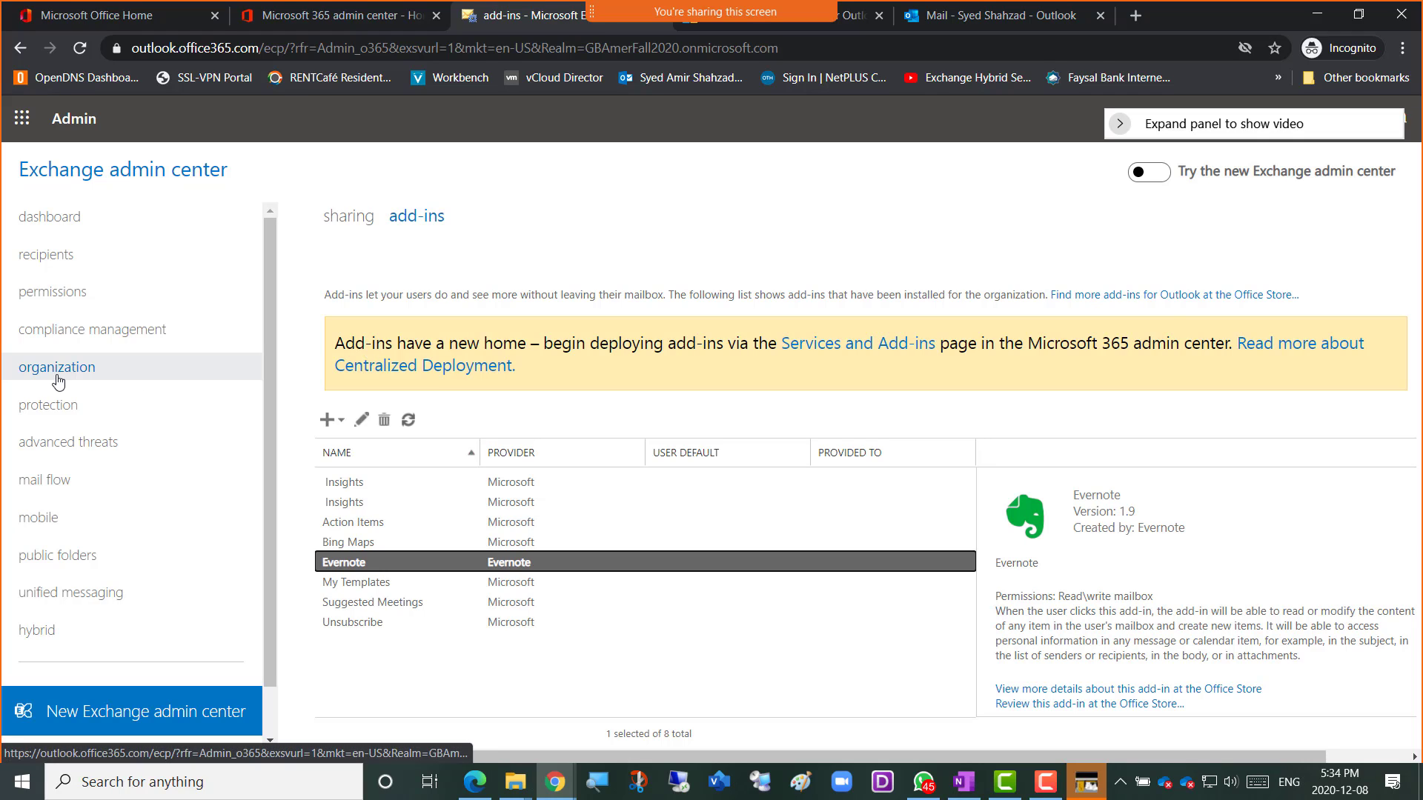
pyautogui.click(47, 420)
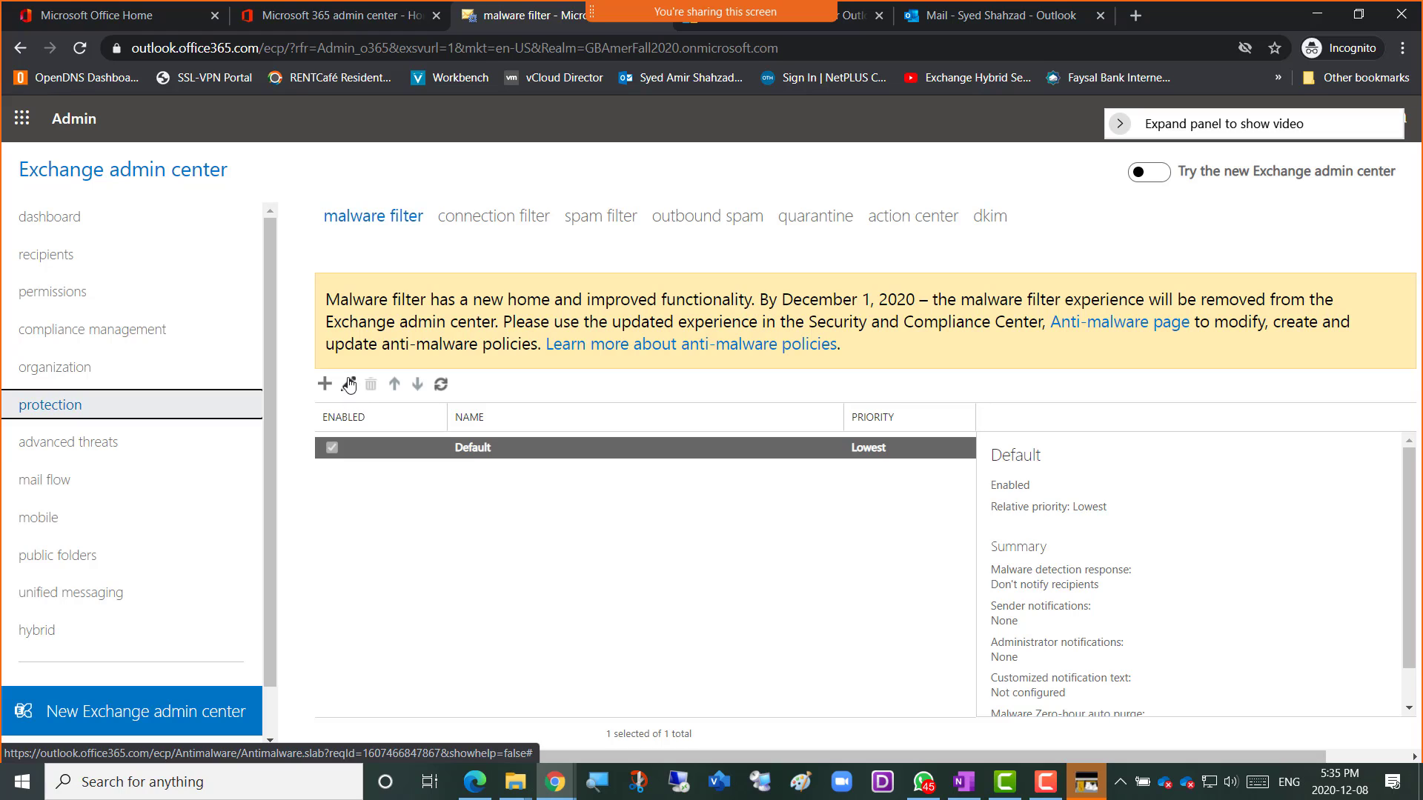
pyautogui.doubleClick(489, 452)
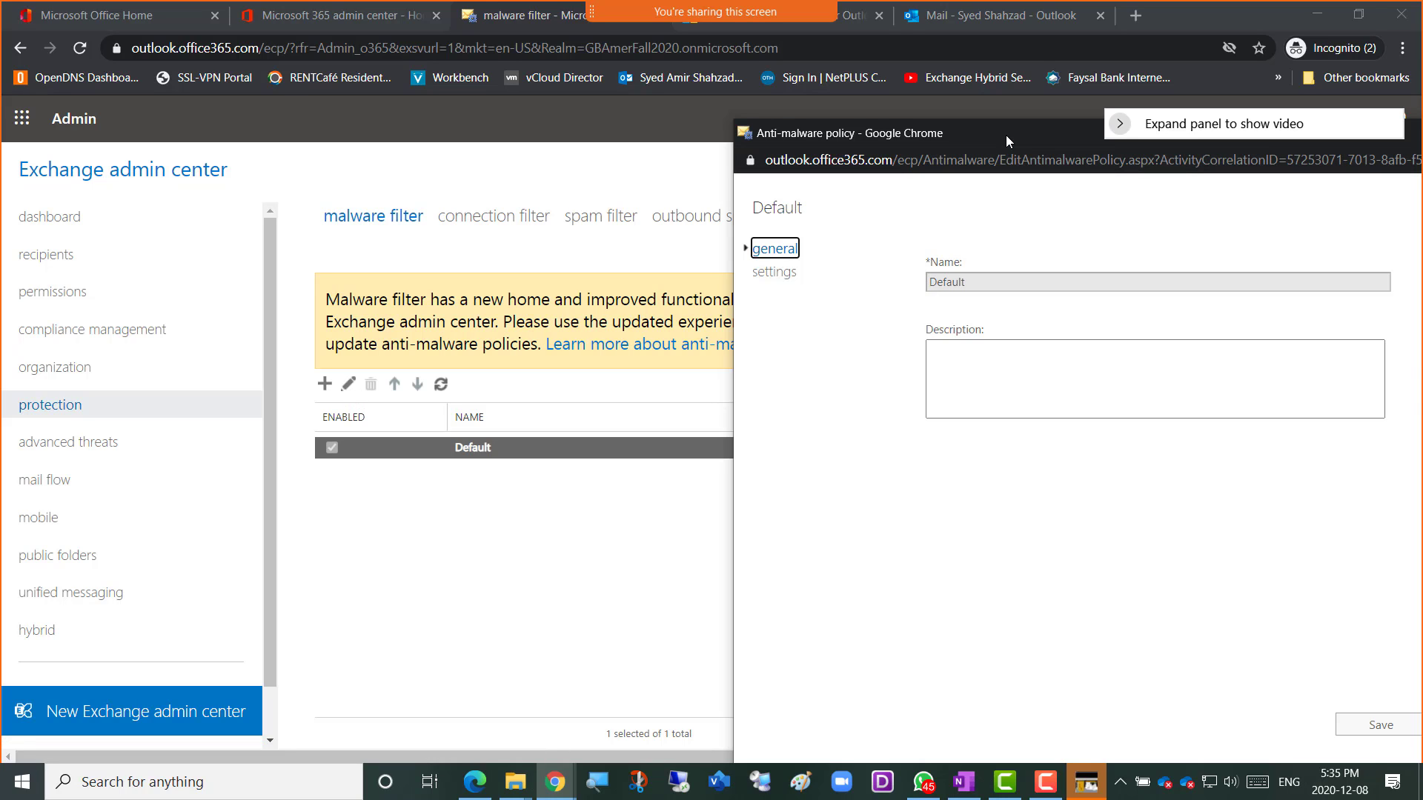
# Move the Default anti-malware policy window to the centre of the screen.
pyautogui.moveTo(1006, 135); pyautogui.dragTo(602, 124)
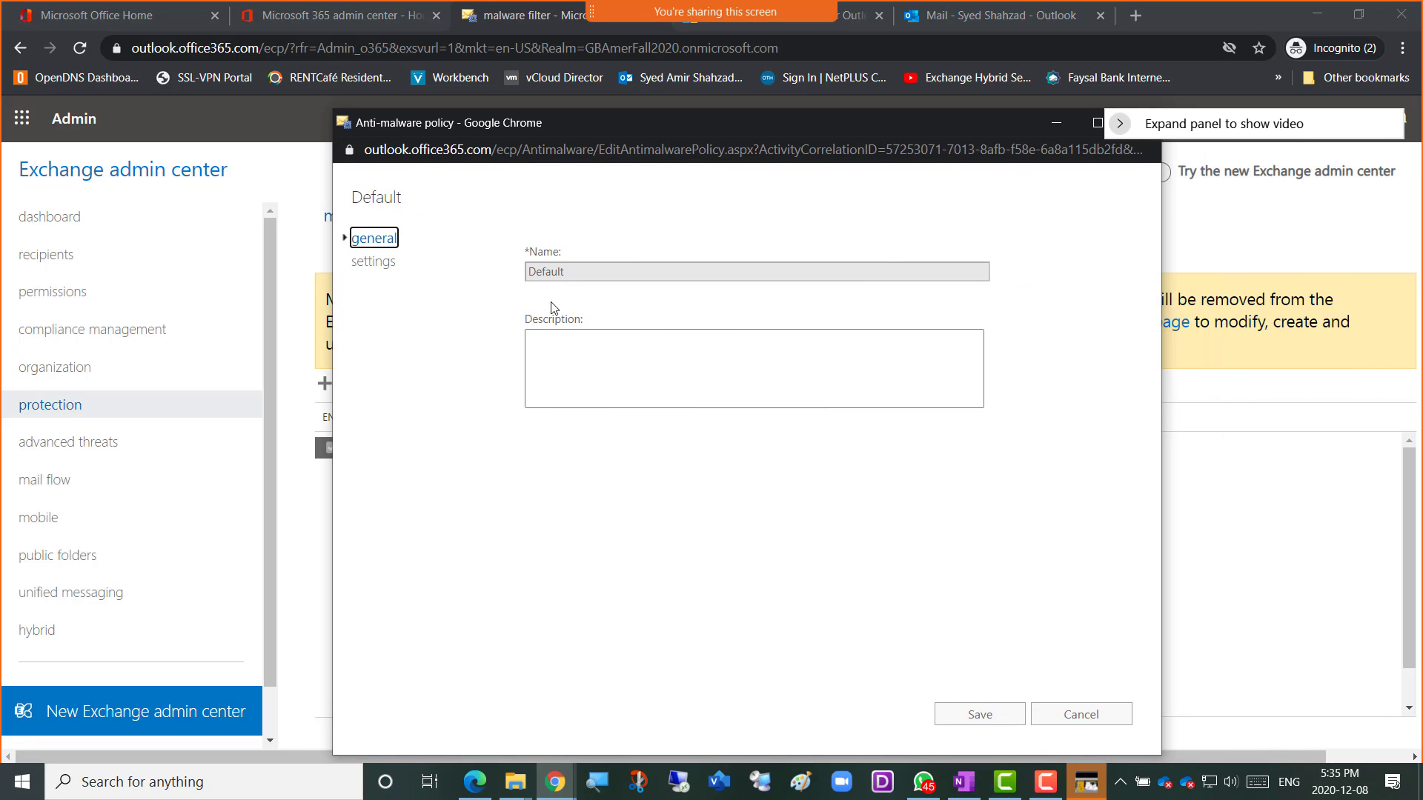
# Open the Default policy's settings and review them down to the attachment filter and Zero-hour Auto Purge.
pyautogui.click(380, 269)
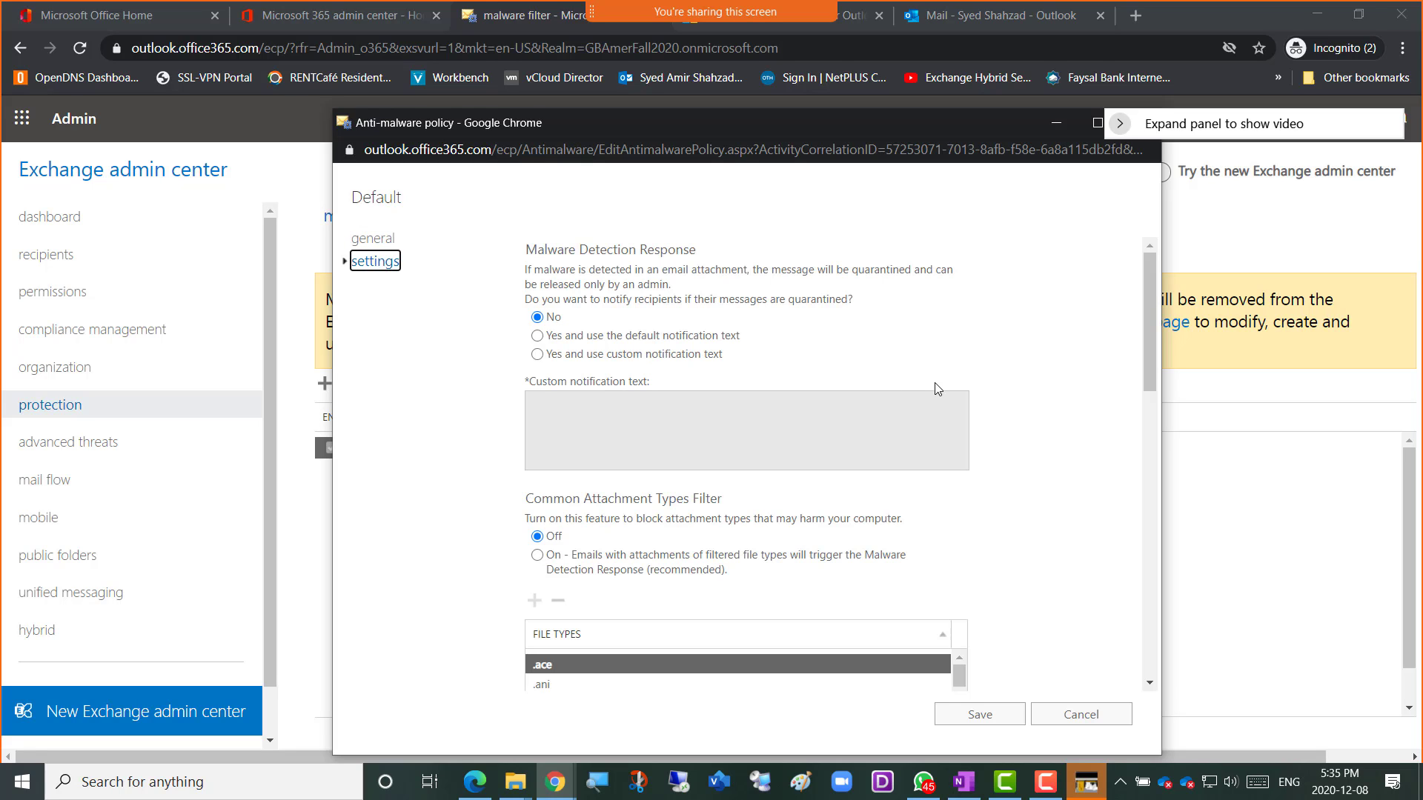
pyautogui.moveTo(568, 257); pyautogui.dragTo(750, 263)
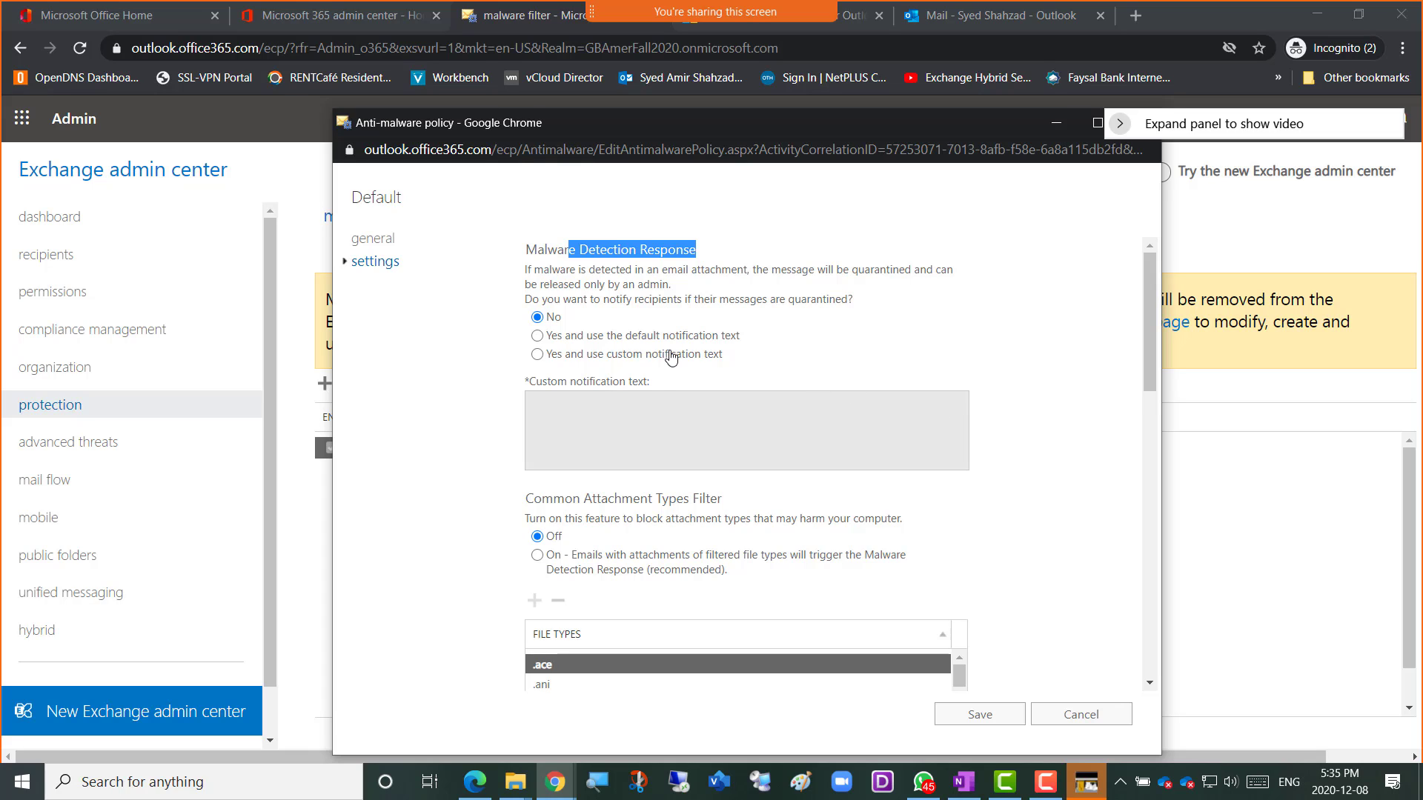
pyautogui.moveTo(633, 348)
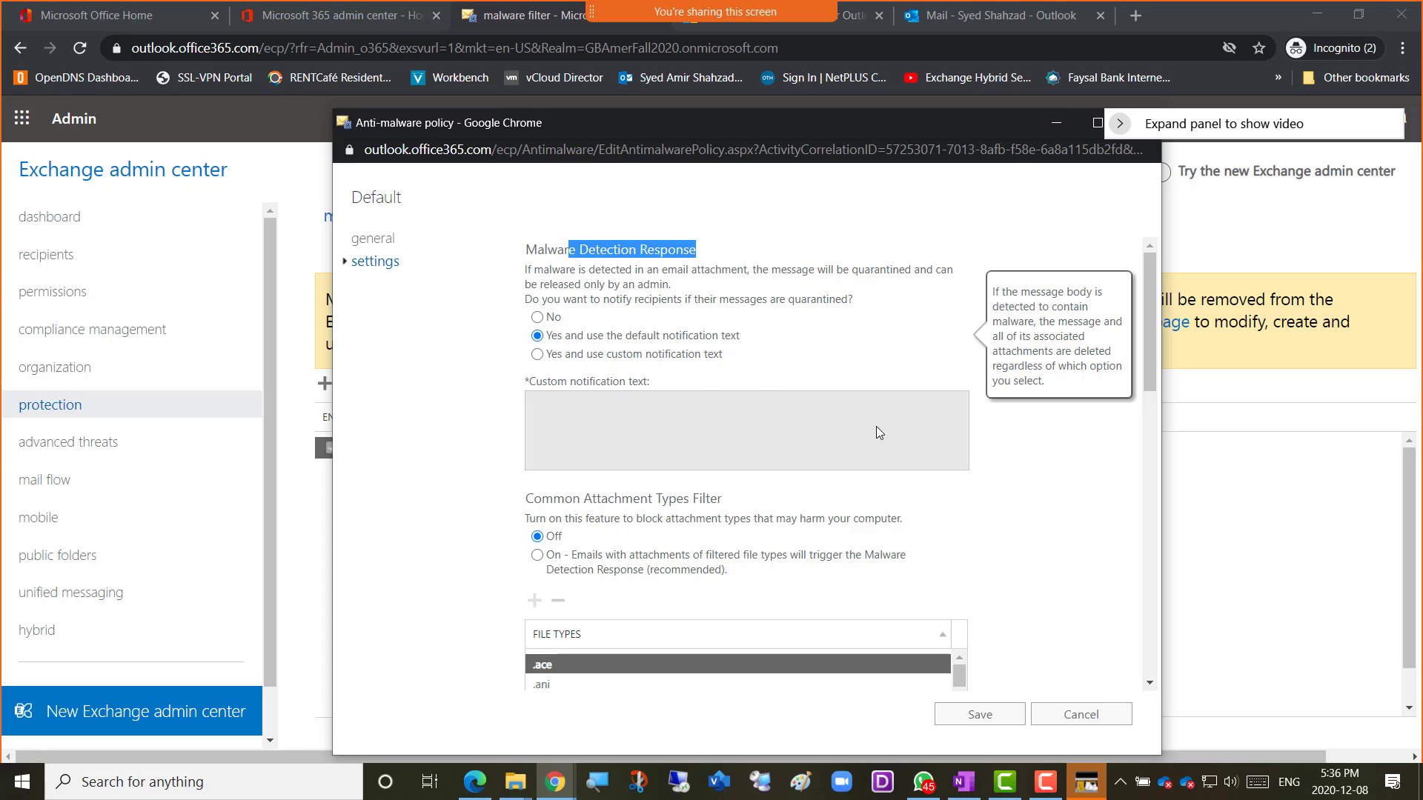
pyautogui.scroll(-1, 1001, 482)
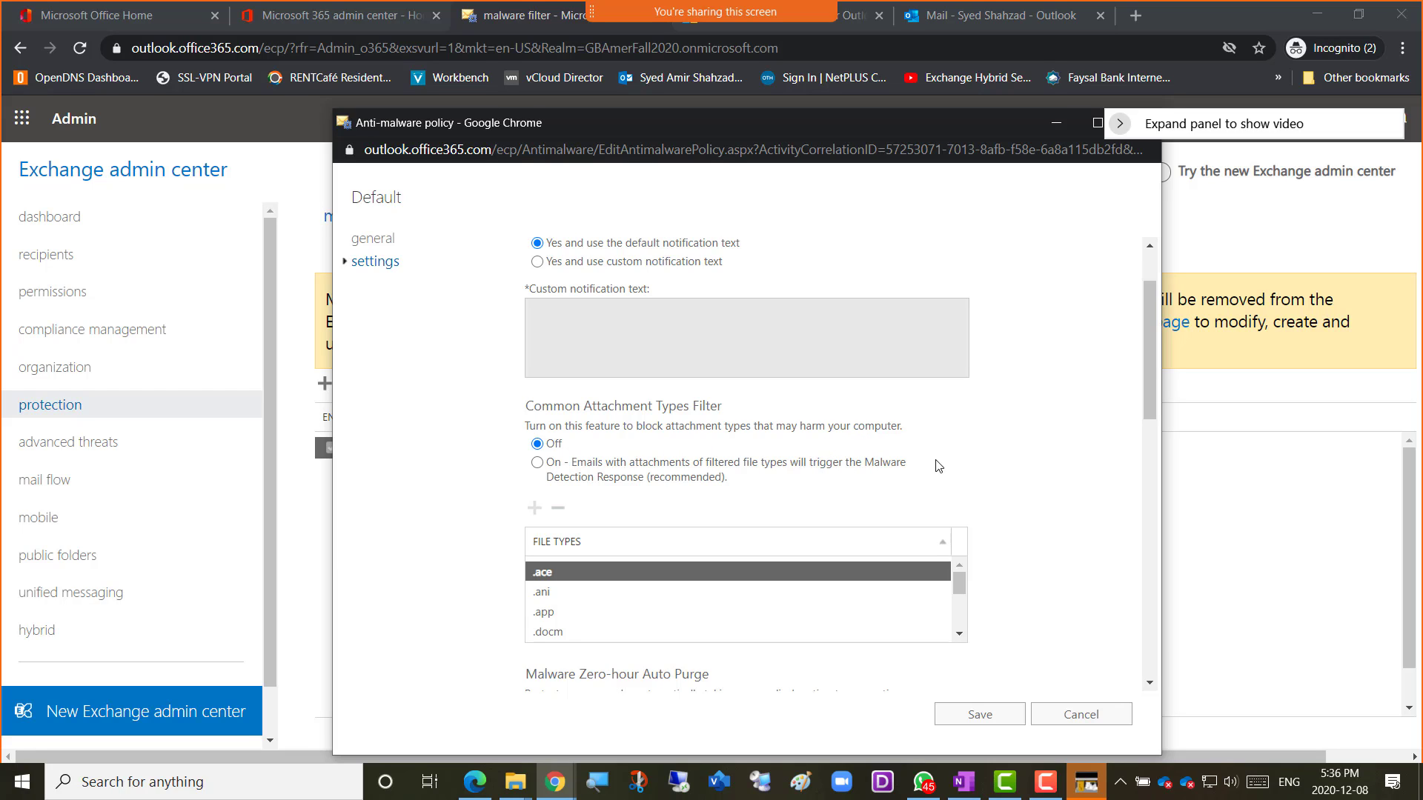
pyautogui.scroll(-1, 1011, 476)
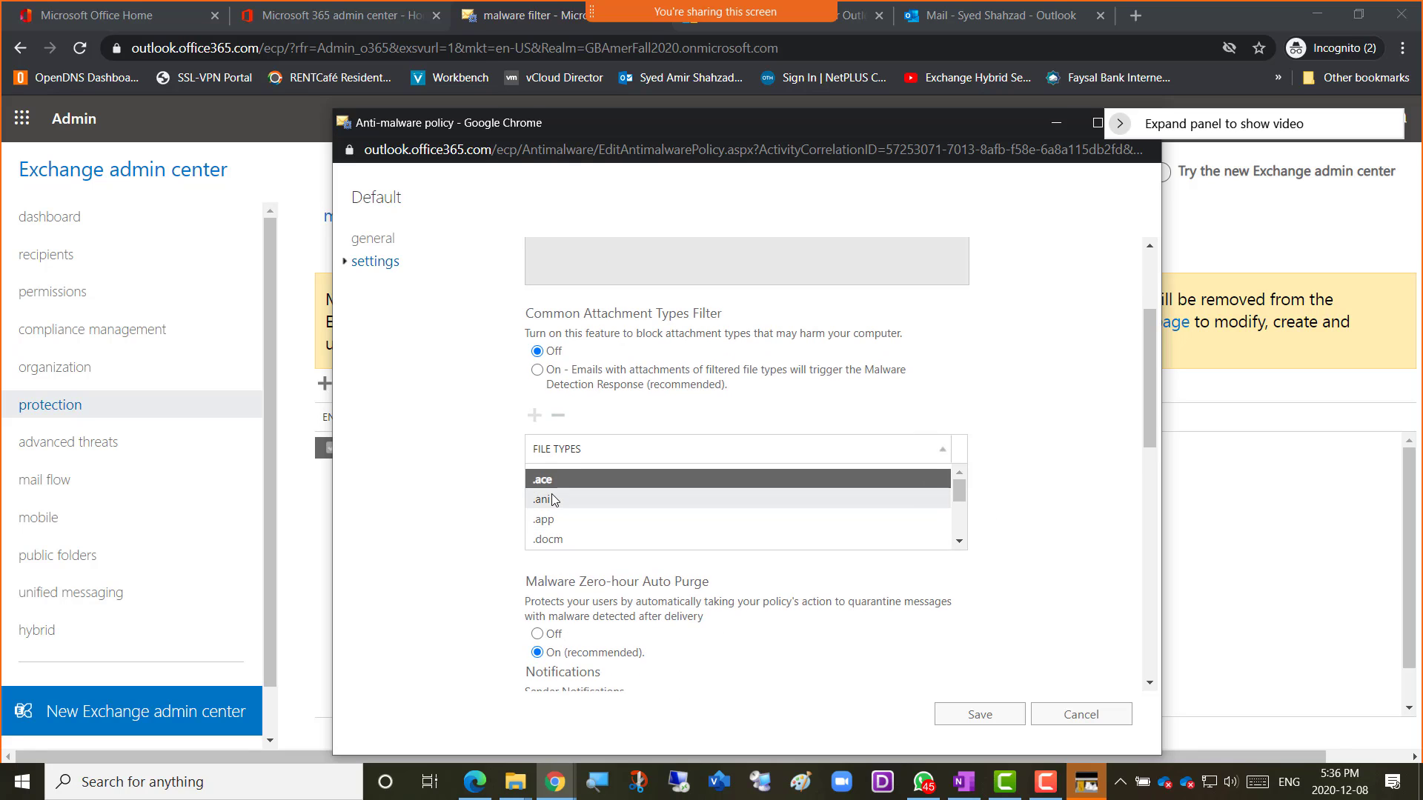
pyautogui.click(960, 543)
pyautogui.click(959, 543)
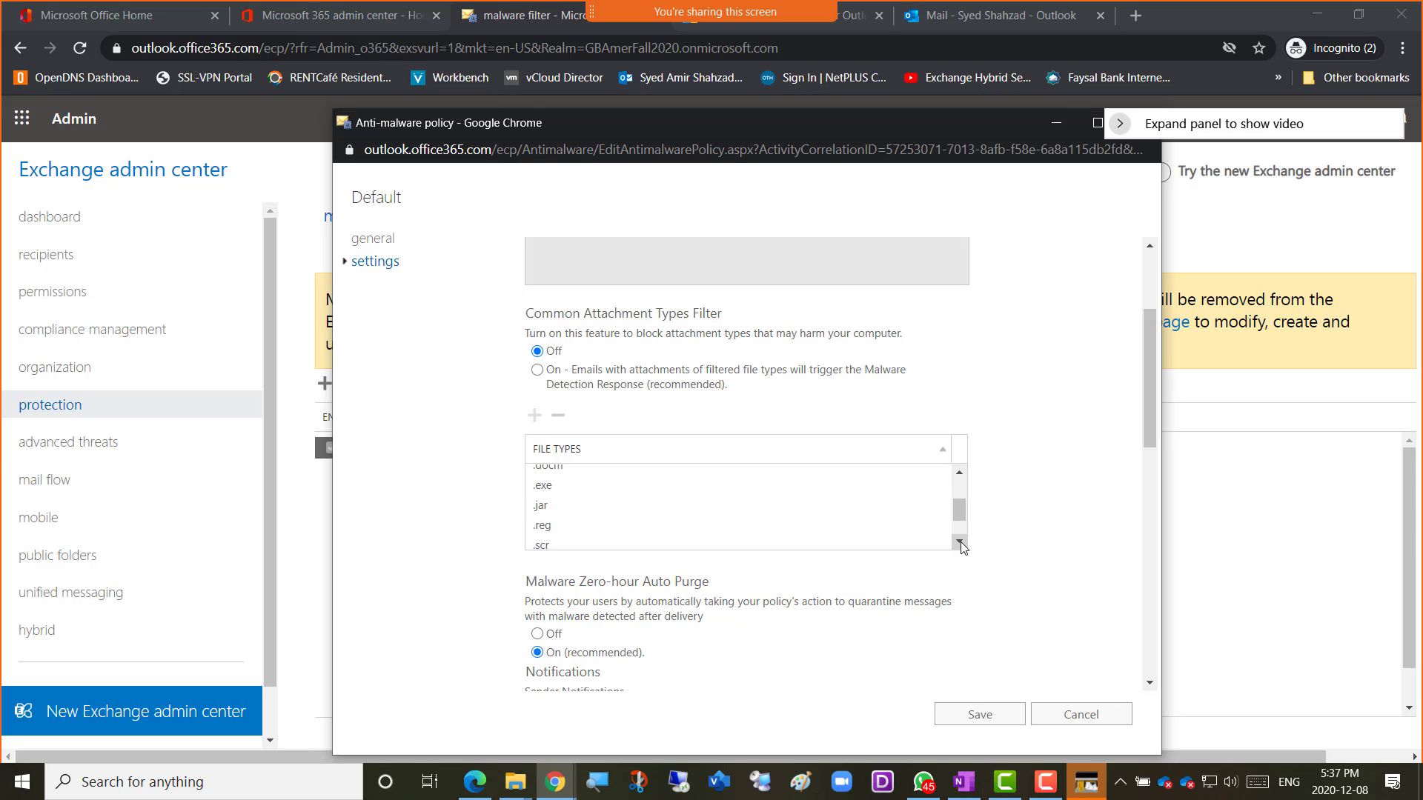
pyautogui.click(959, 543)
pyautogui.click(960, 543)
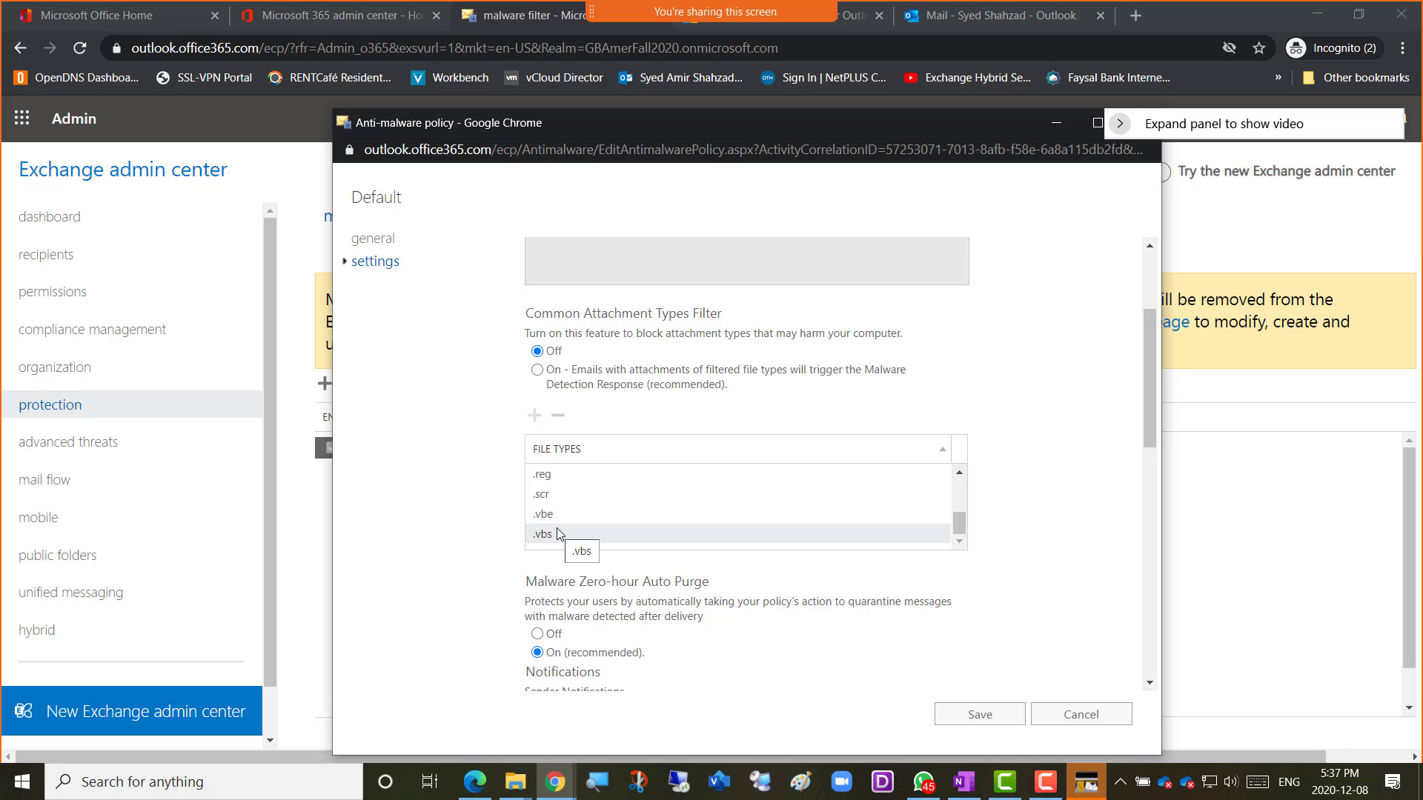
pyautogui.scroll(3, 567, 519)
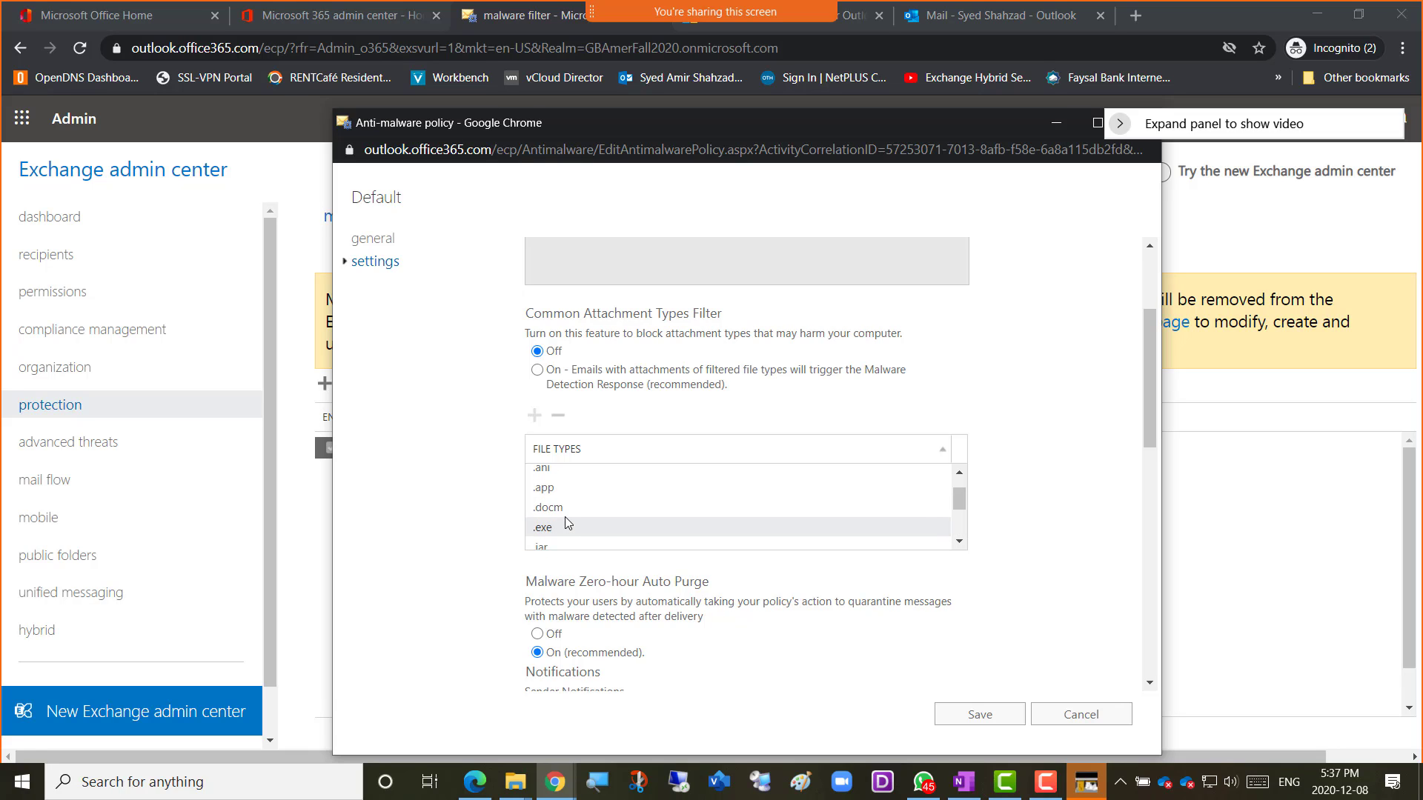
pyautogui.scroll(5, 564, 517)
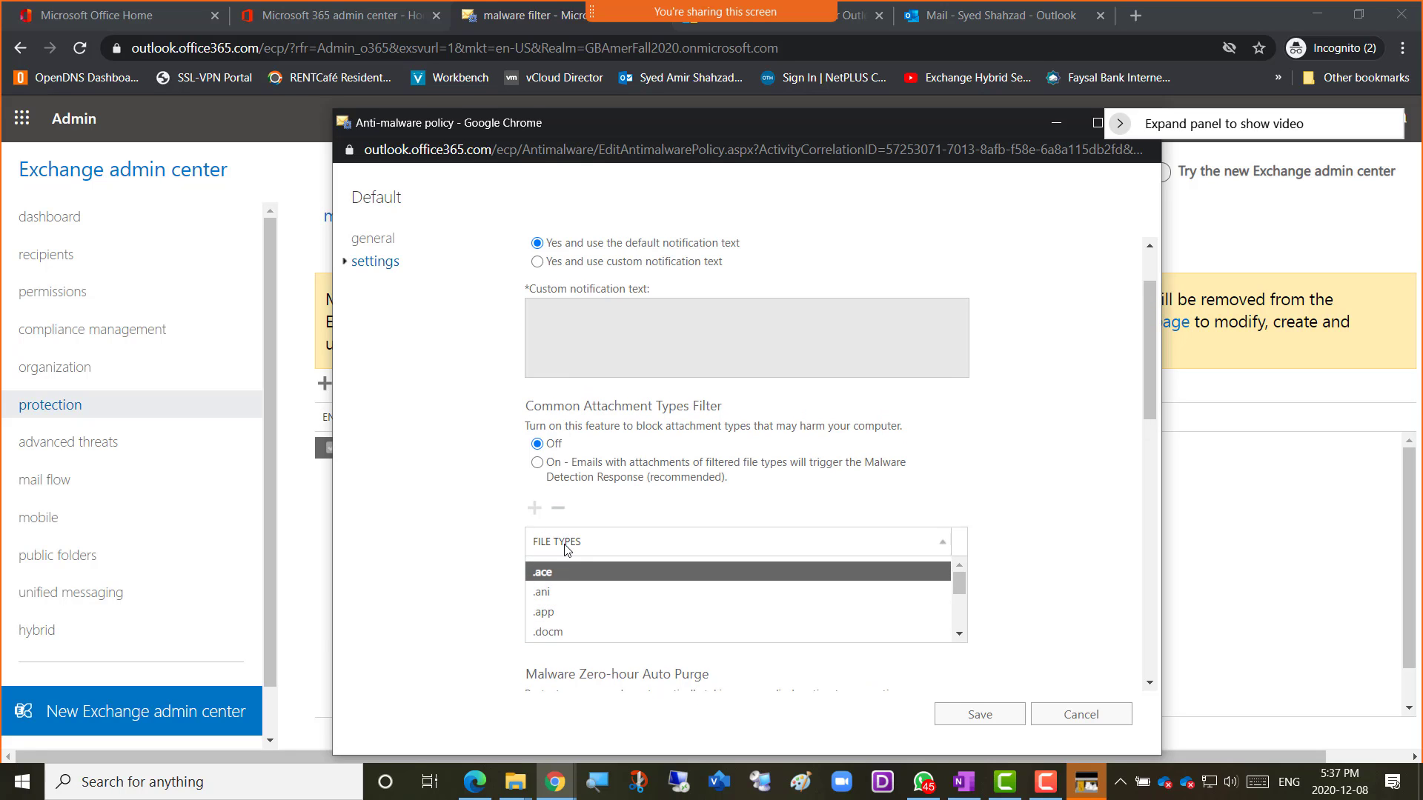
pyautogui.scroll(-1, 566, 522)
pyautogui.scroll(-5, 566, 546)
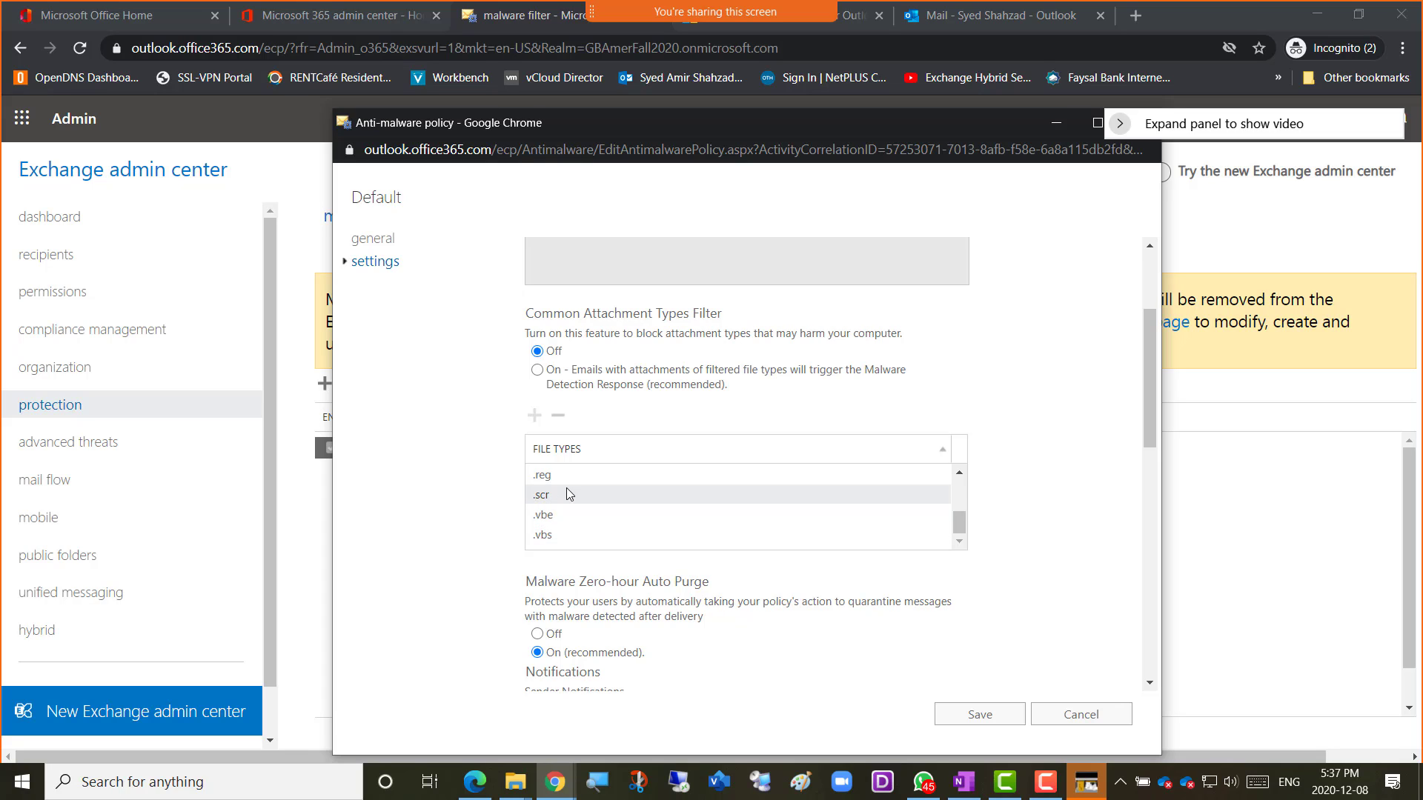
pyautogui.scroll(3, 566, 489)
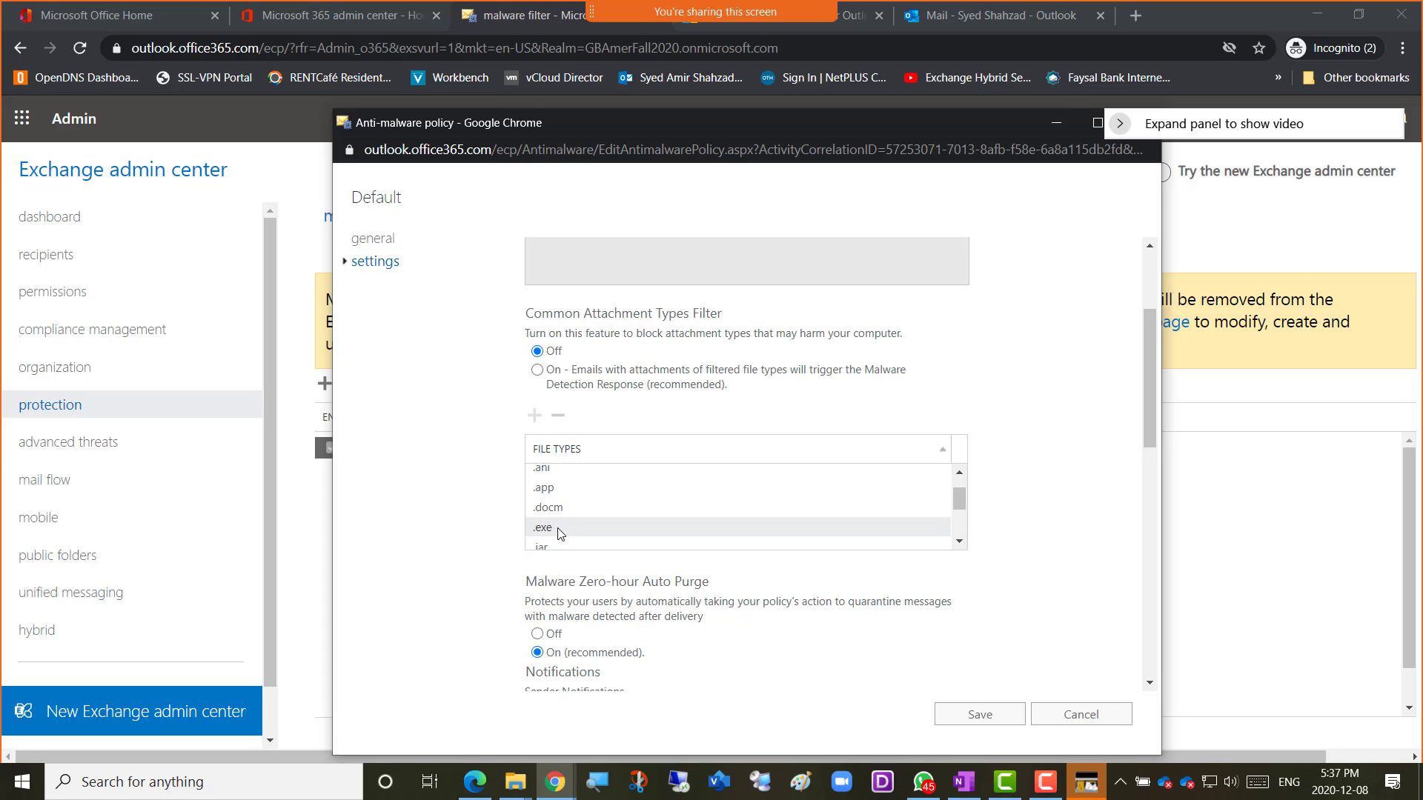
pyautogui.scroll(2, 572, 518)
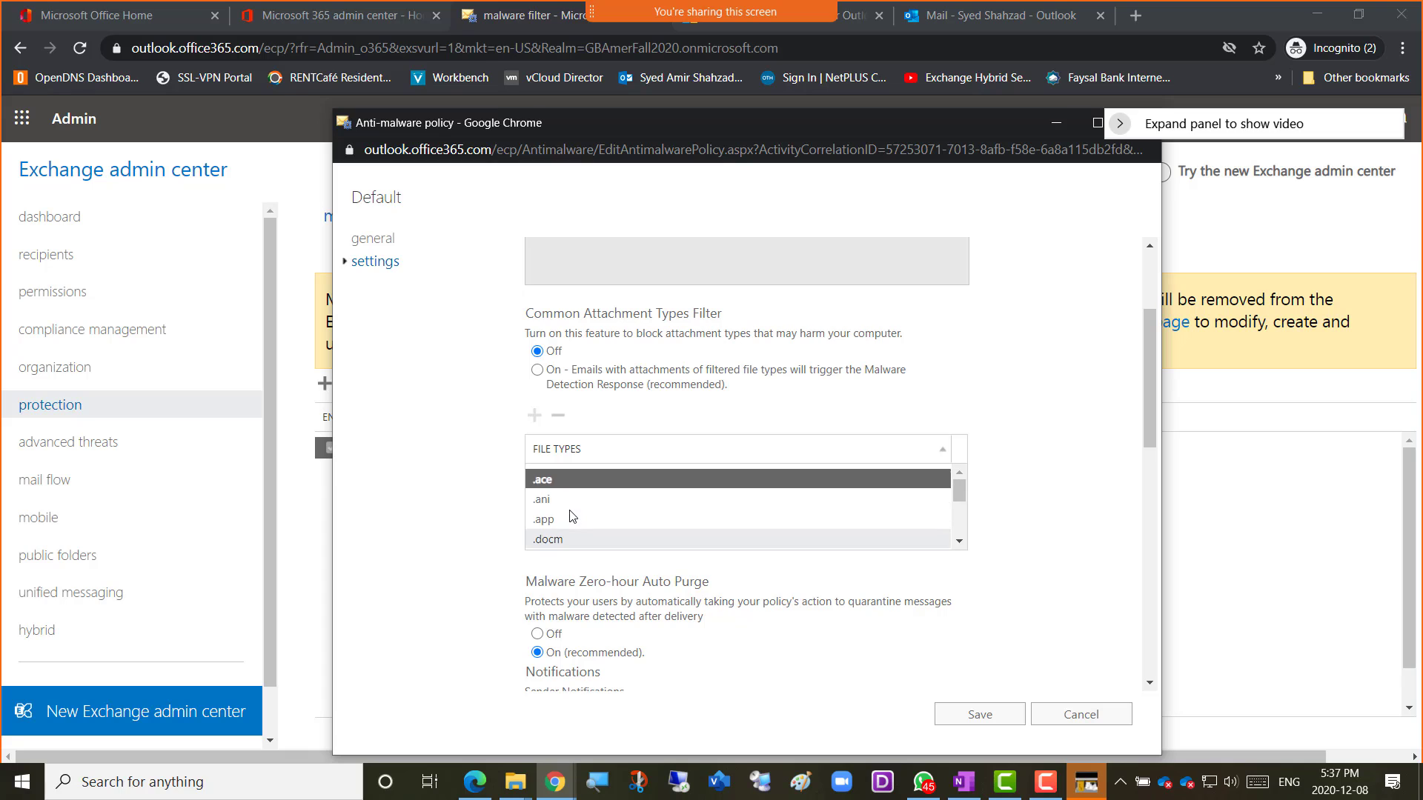
# Switch the Common Attachment Types Filter to On.
pyautogui.click(553, 380)
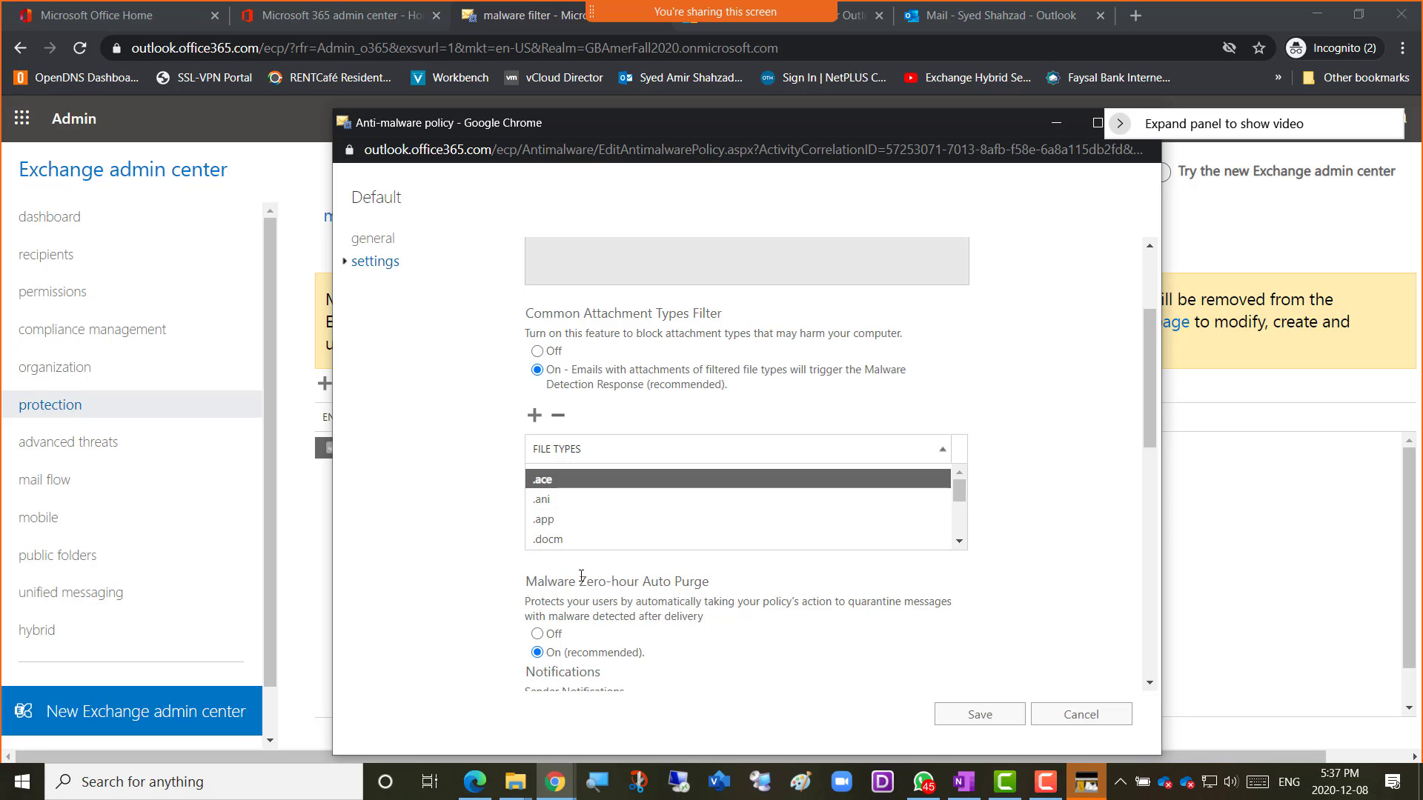
# Add the .bat file type to the Common Attachment Types Filter's blocked list.
pyautogui.click(534, 417)
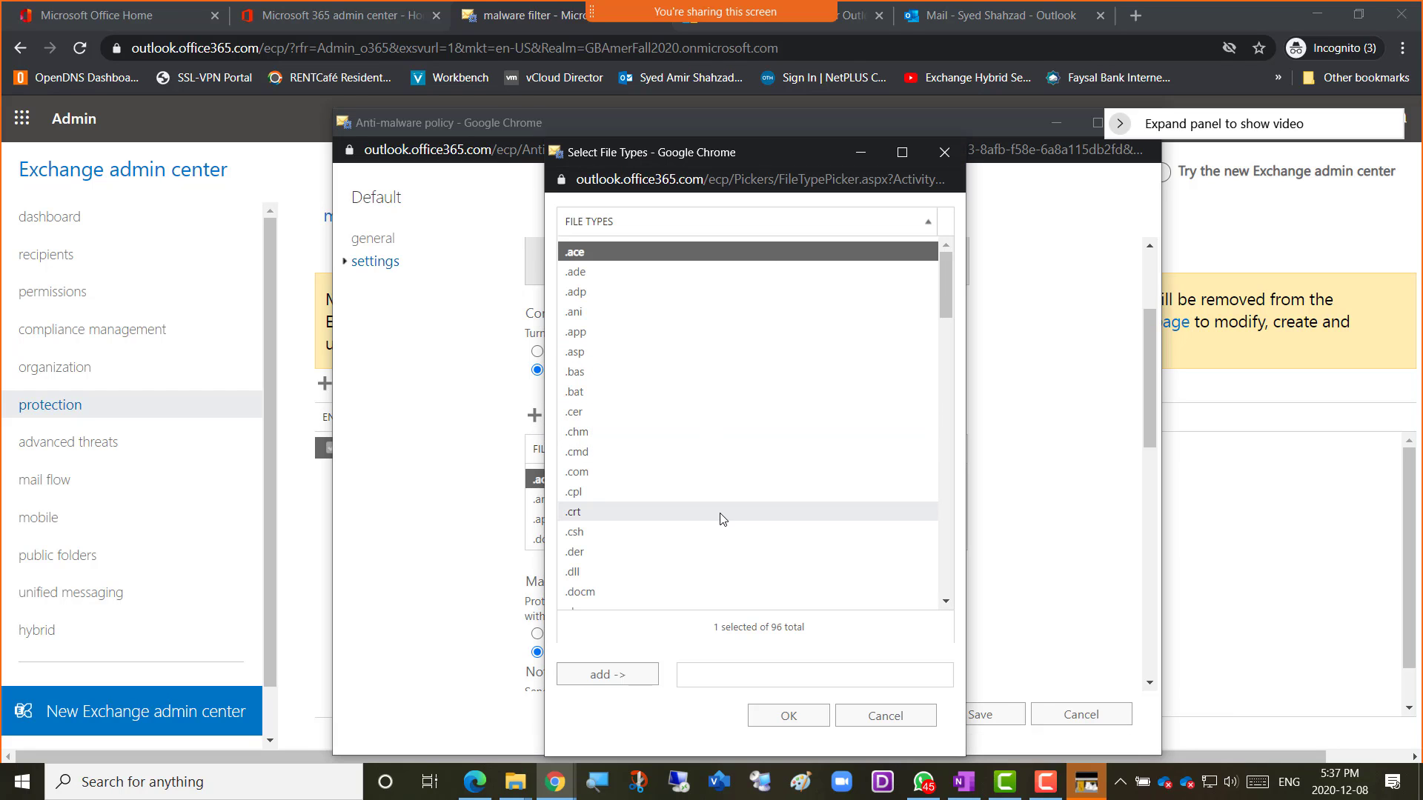
pyautogui.scroll(-18, 723, 518)
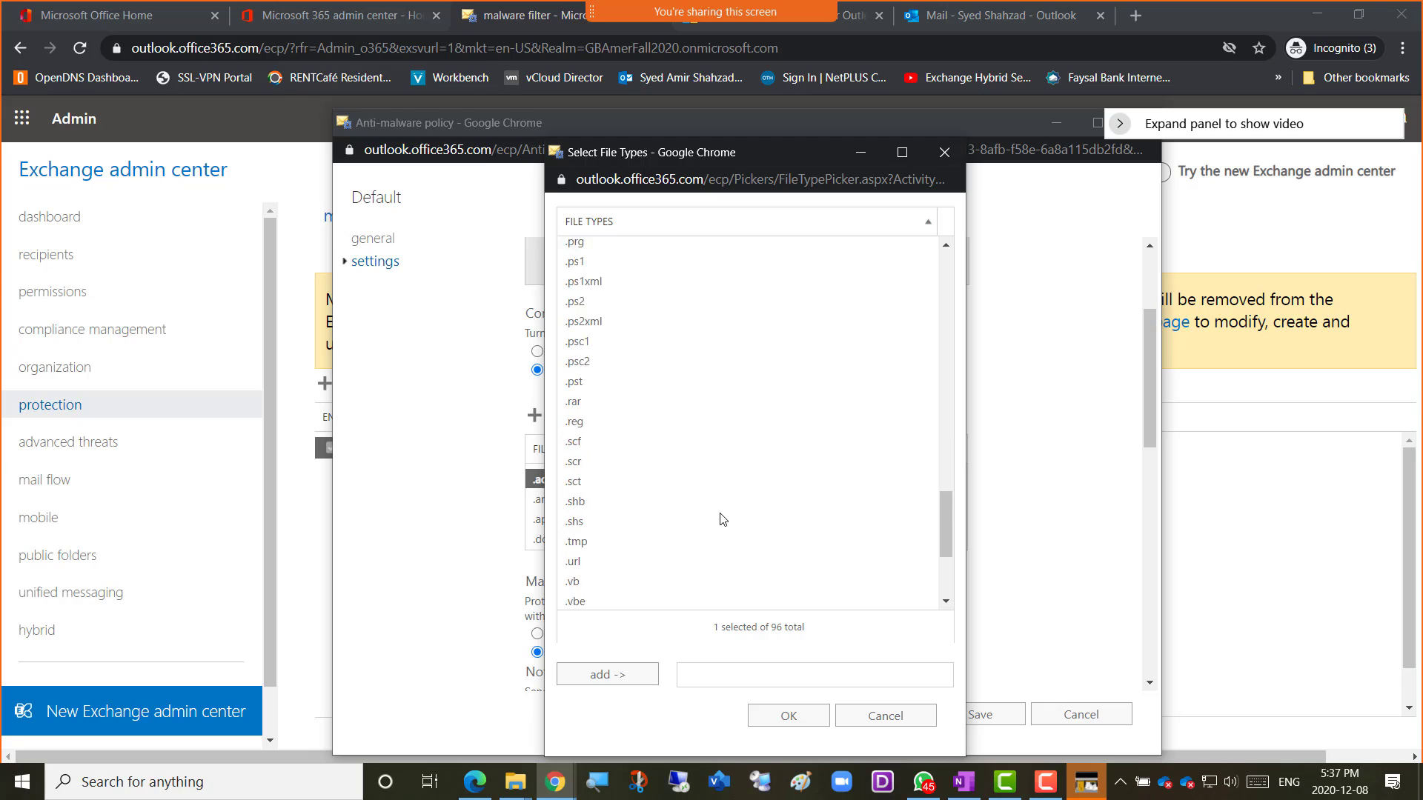
pyautogui.scroll(-3, 723, 519)
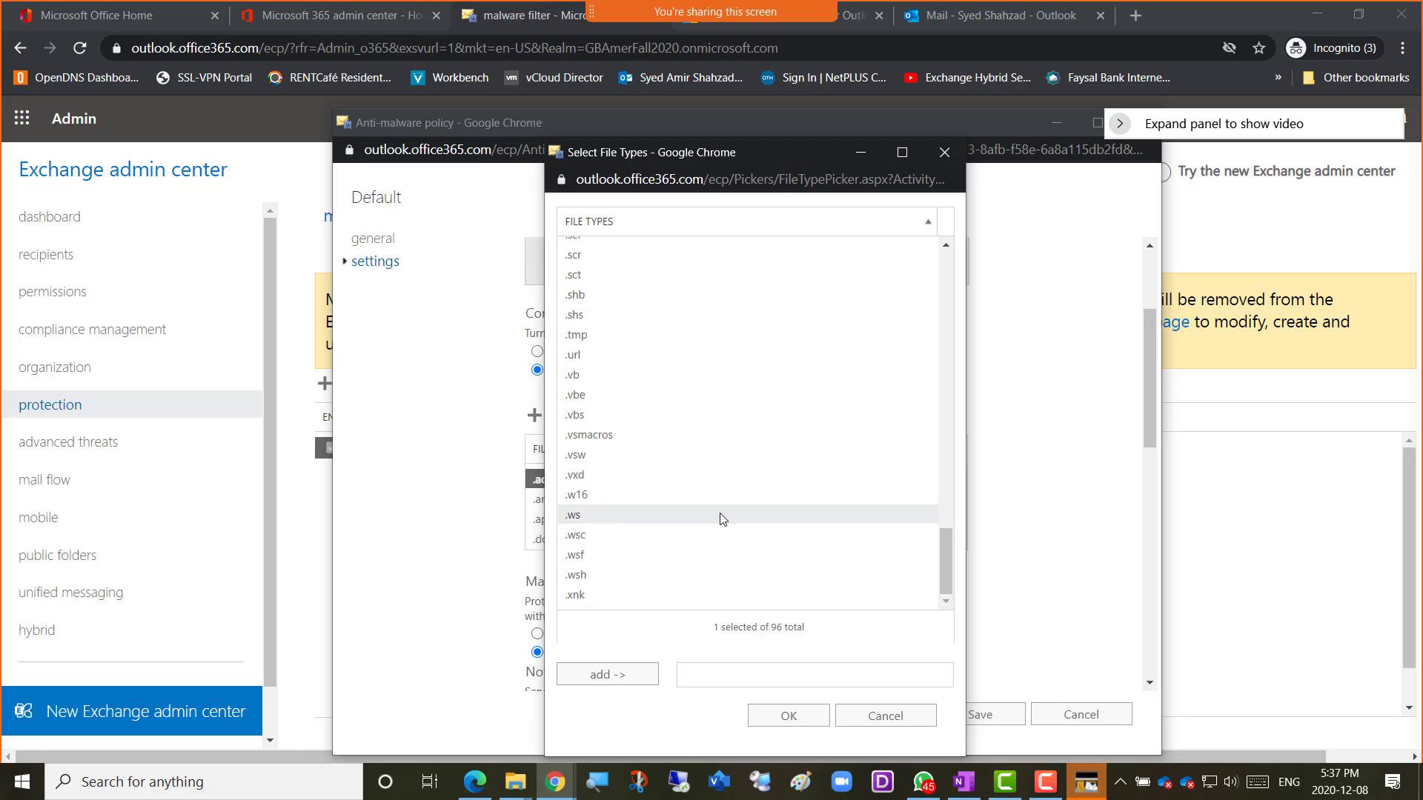
pyautogui.scroll(7, 723, 519)
pyautogui.scroll(2, 723, 518)
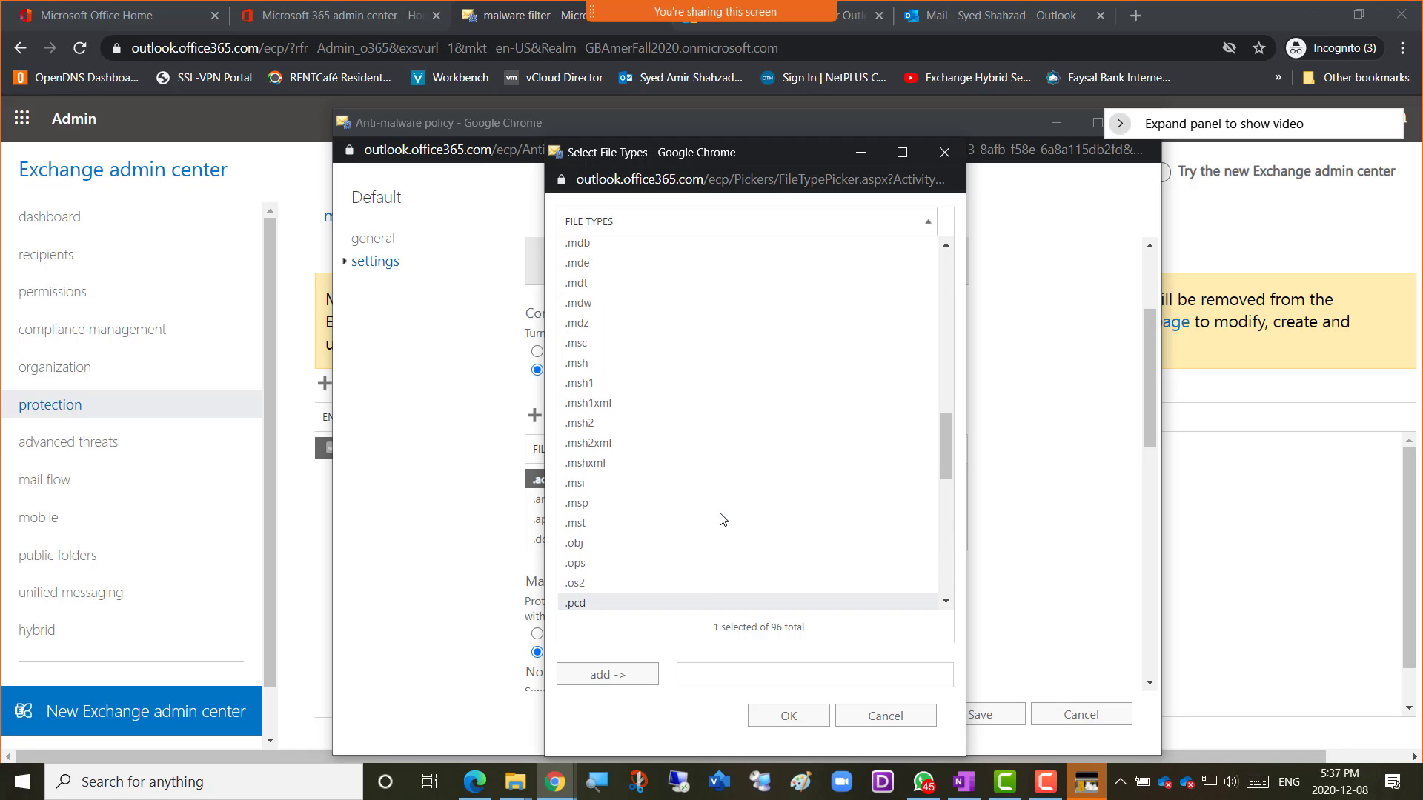
pyautogui.scroll(10, 710, 473)
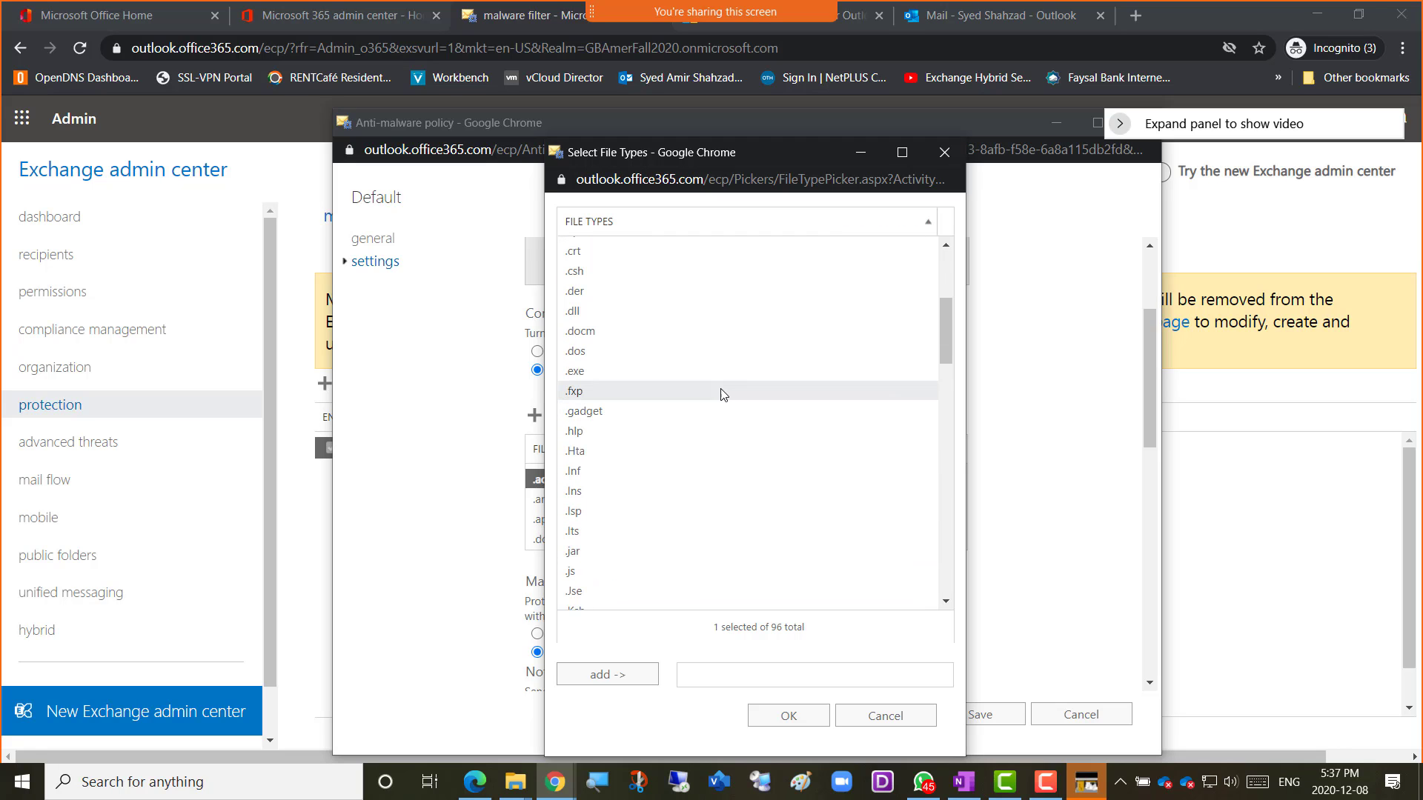
pyautogui.scroll(5, 700, 362)
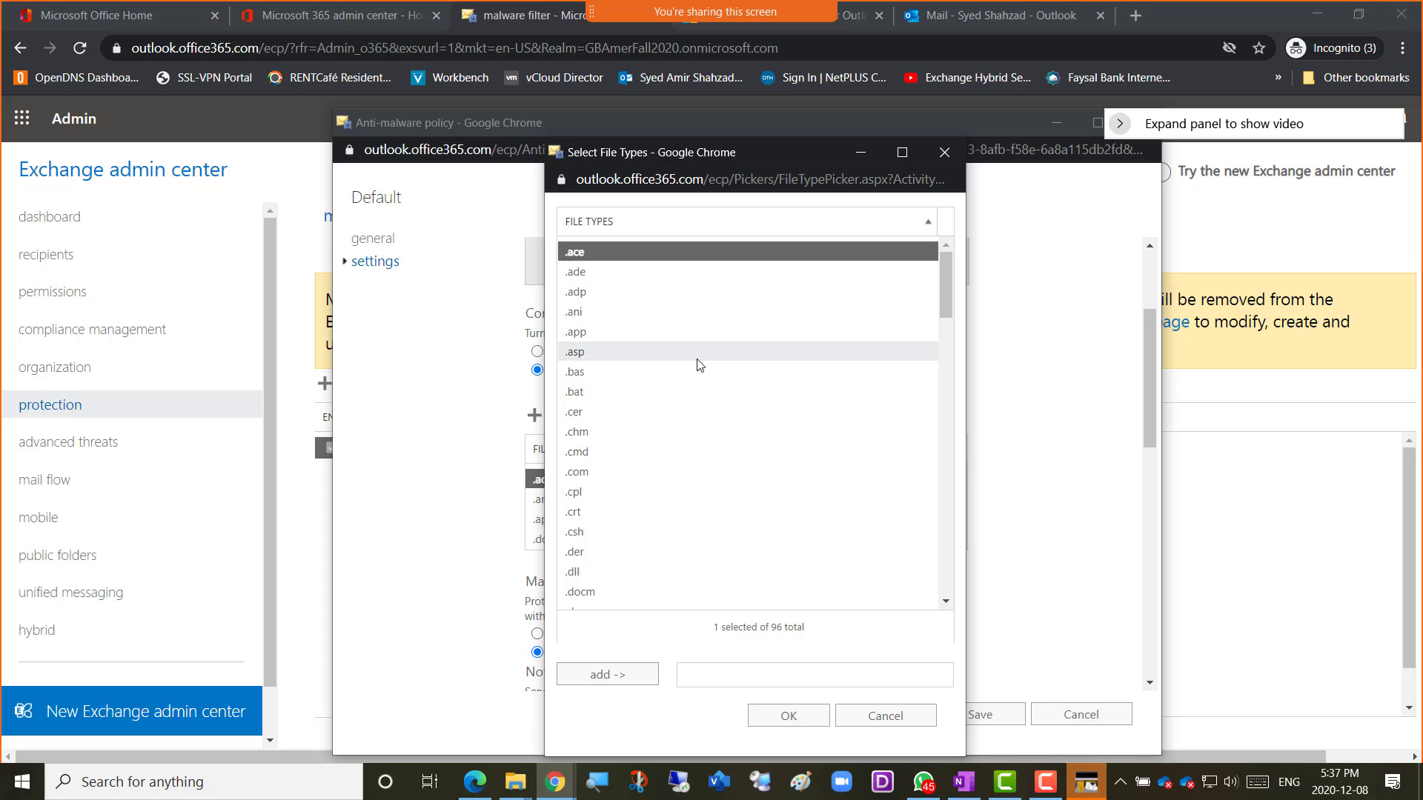
pyautogui.click(582, 399)
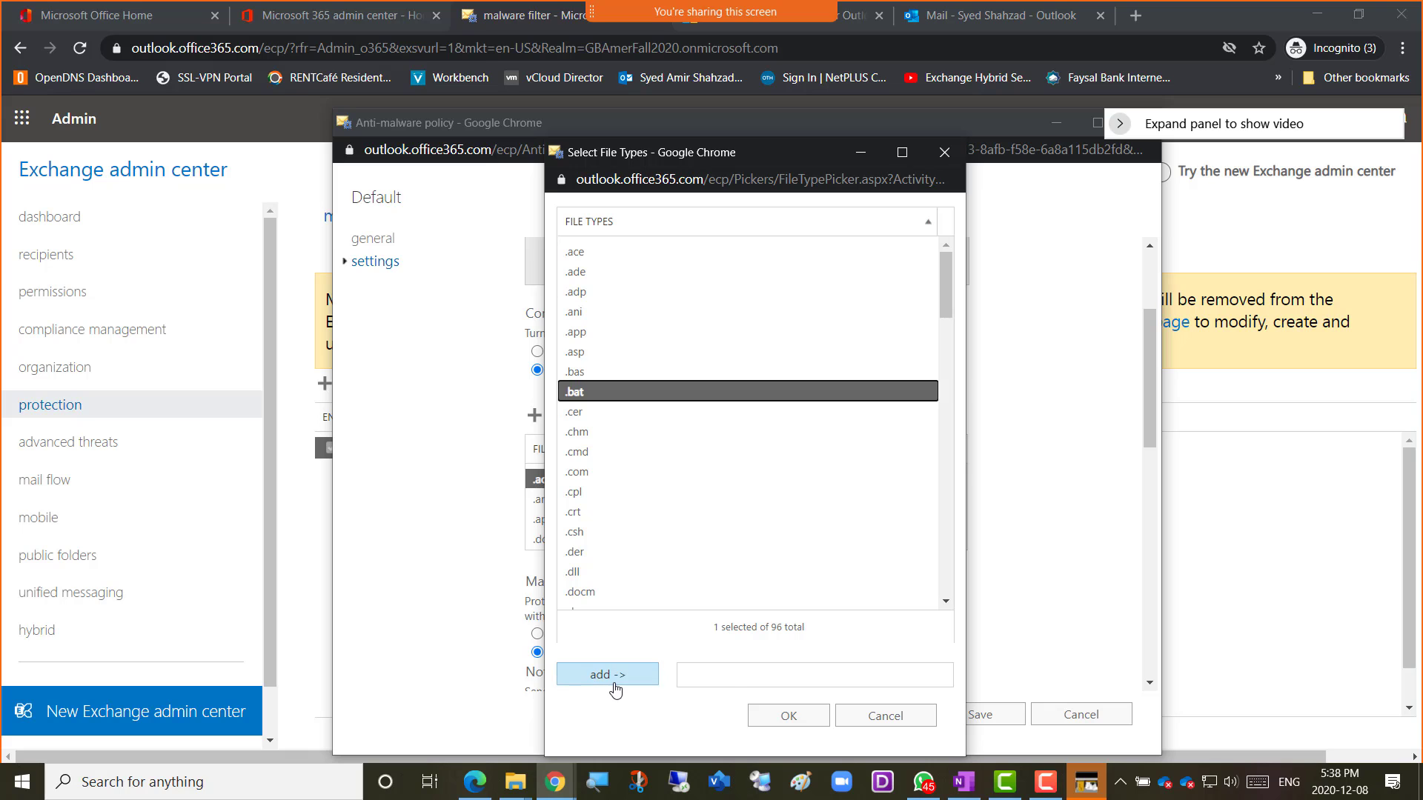
pyautogui.click(609, 678)
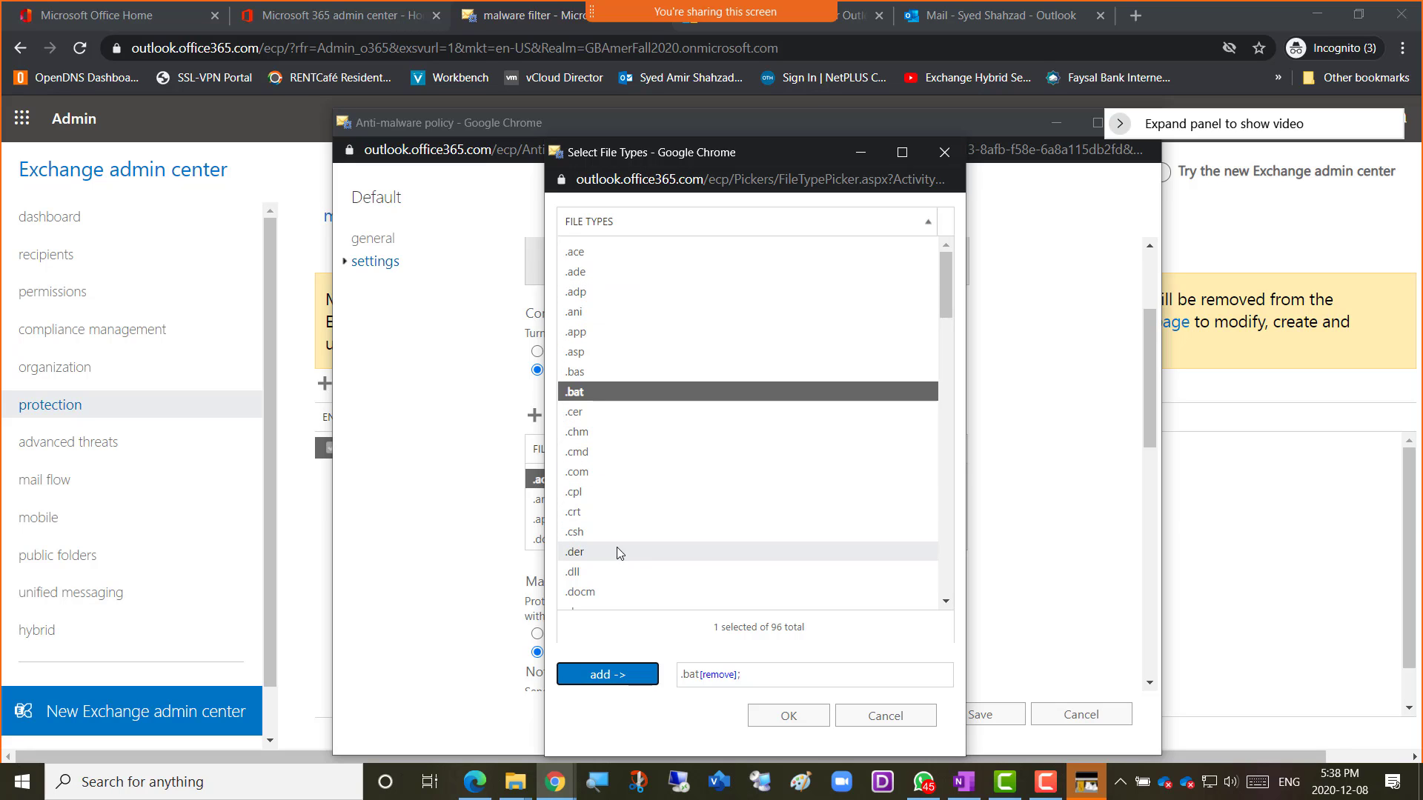
pyautogui.click(787, 726)
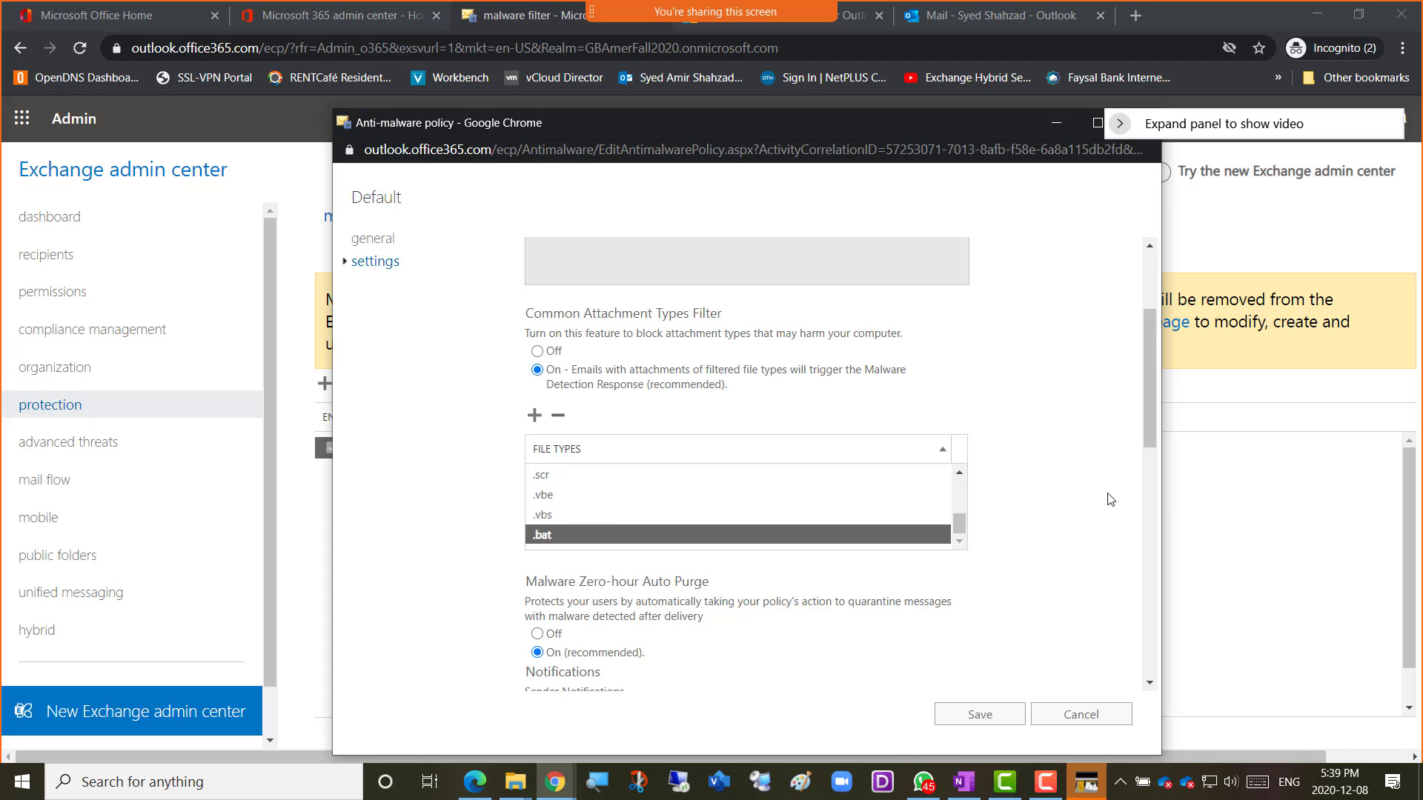
pyautogui.scroll(-1, 1035, 494)
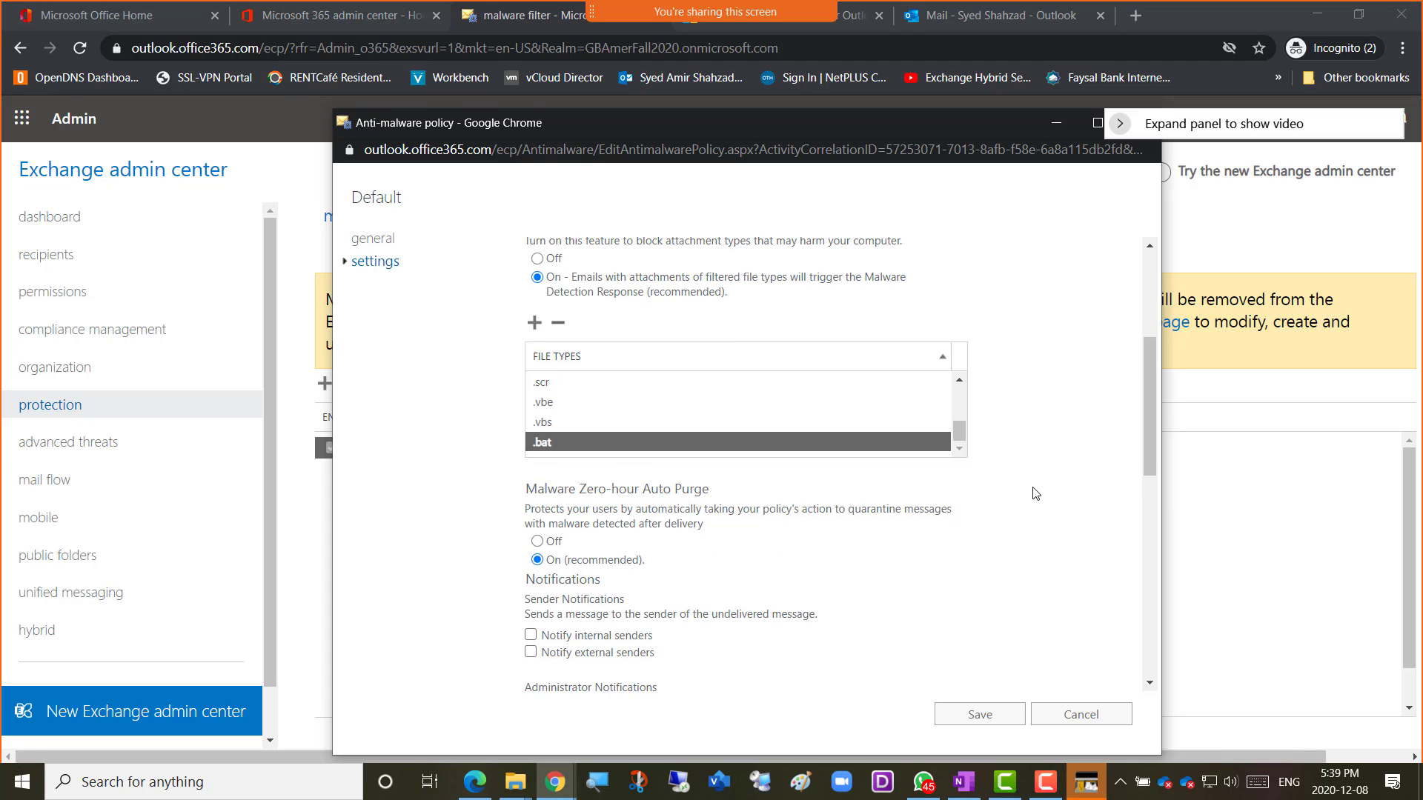
pyautogui.scroll(-1, 1036, 494)
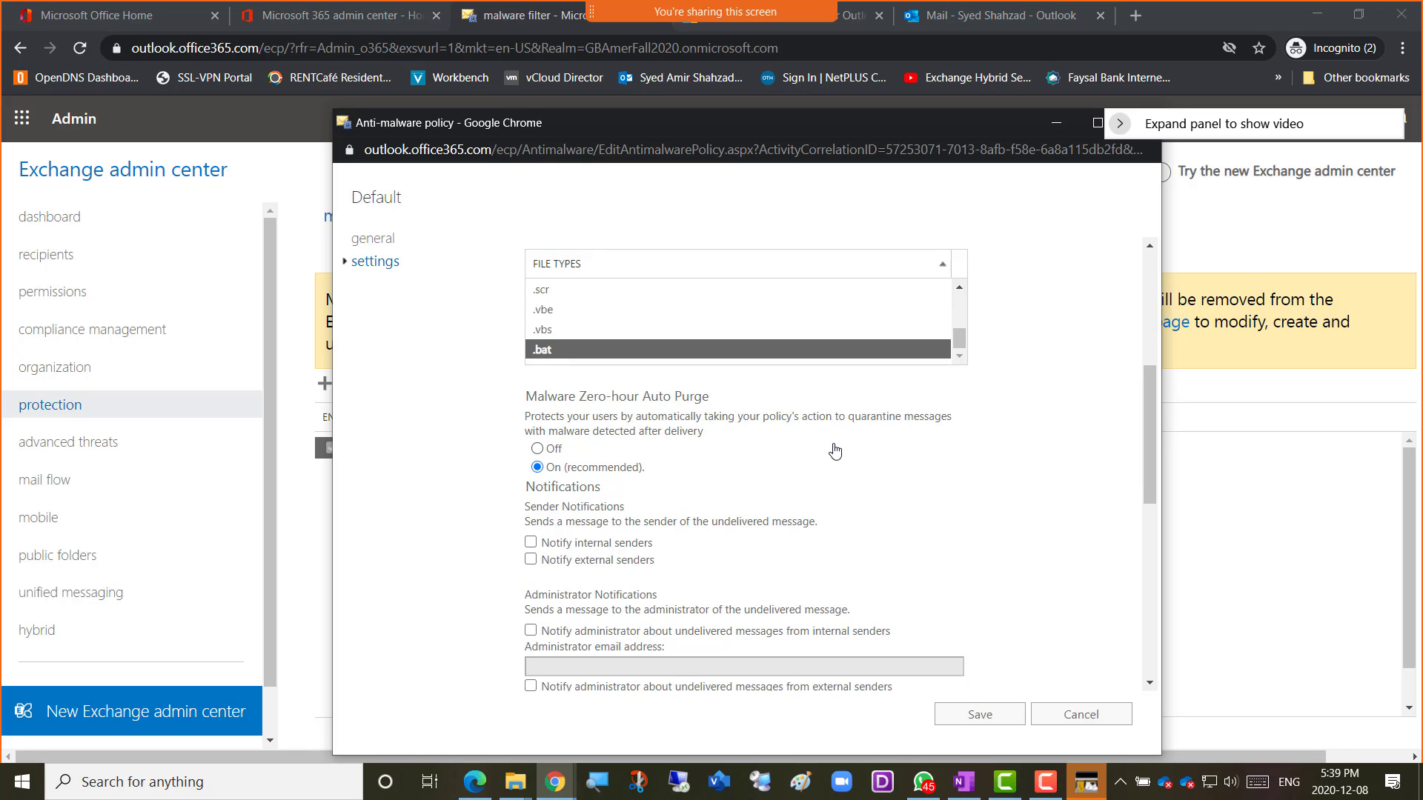
pyautogui.scroll(-1, 835, 451)
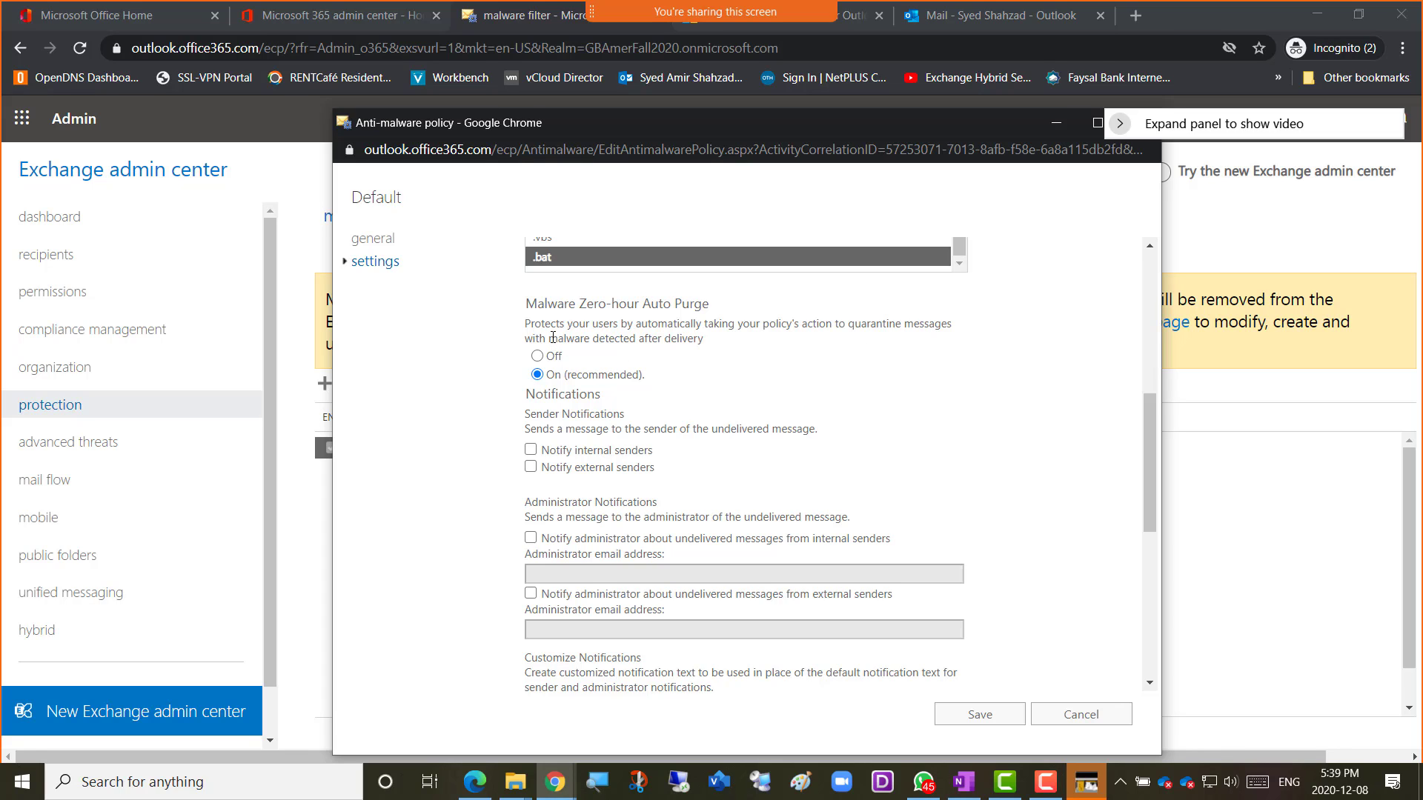
pyautogui.moveTo(552, 338); pyautogui.dragTo(708, 346)
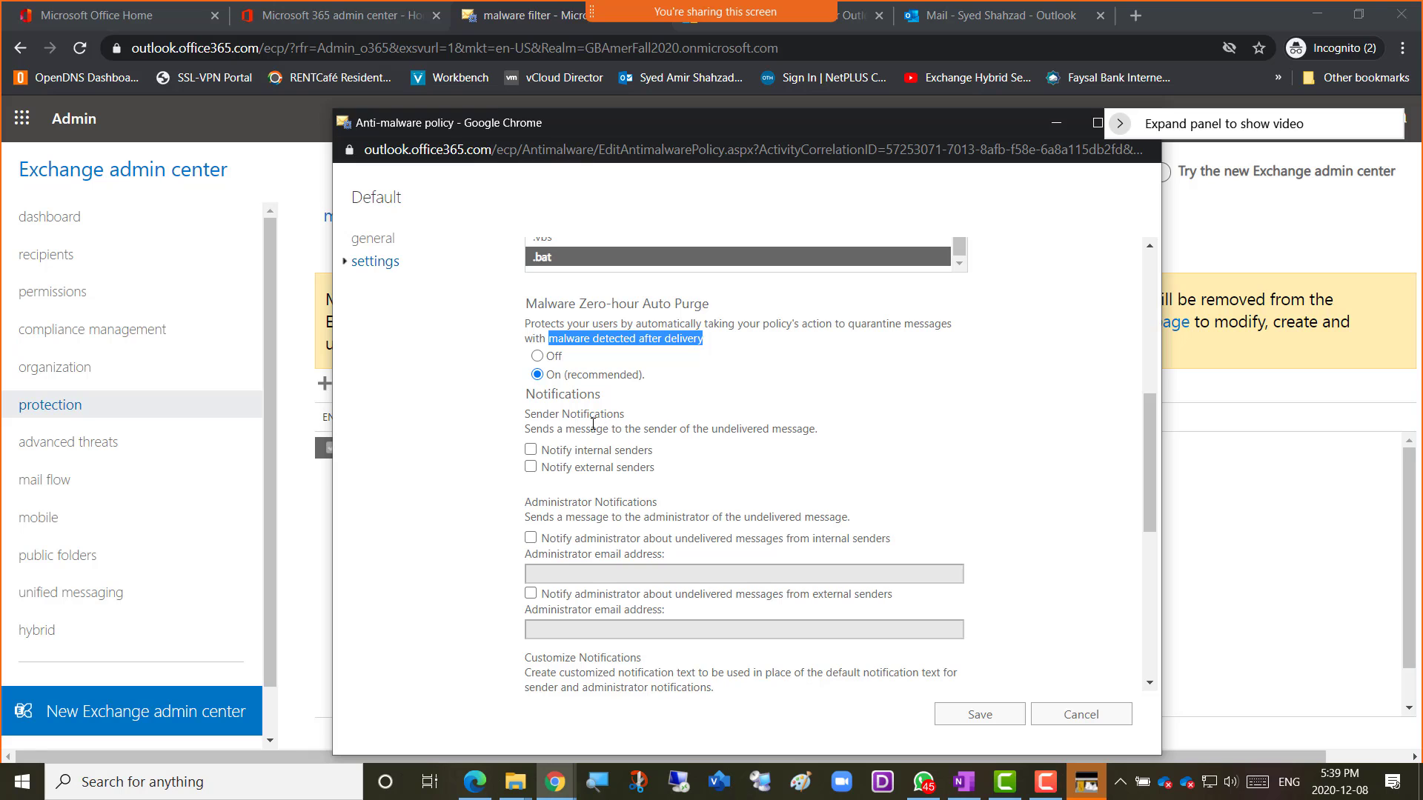
pyautogui.scroll(-1, 629, 402)
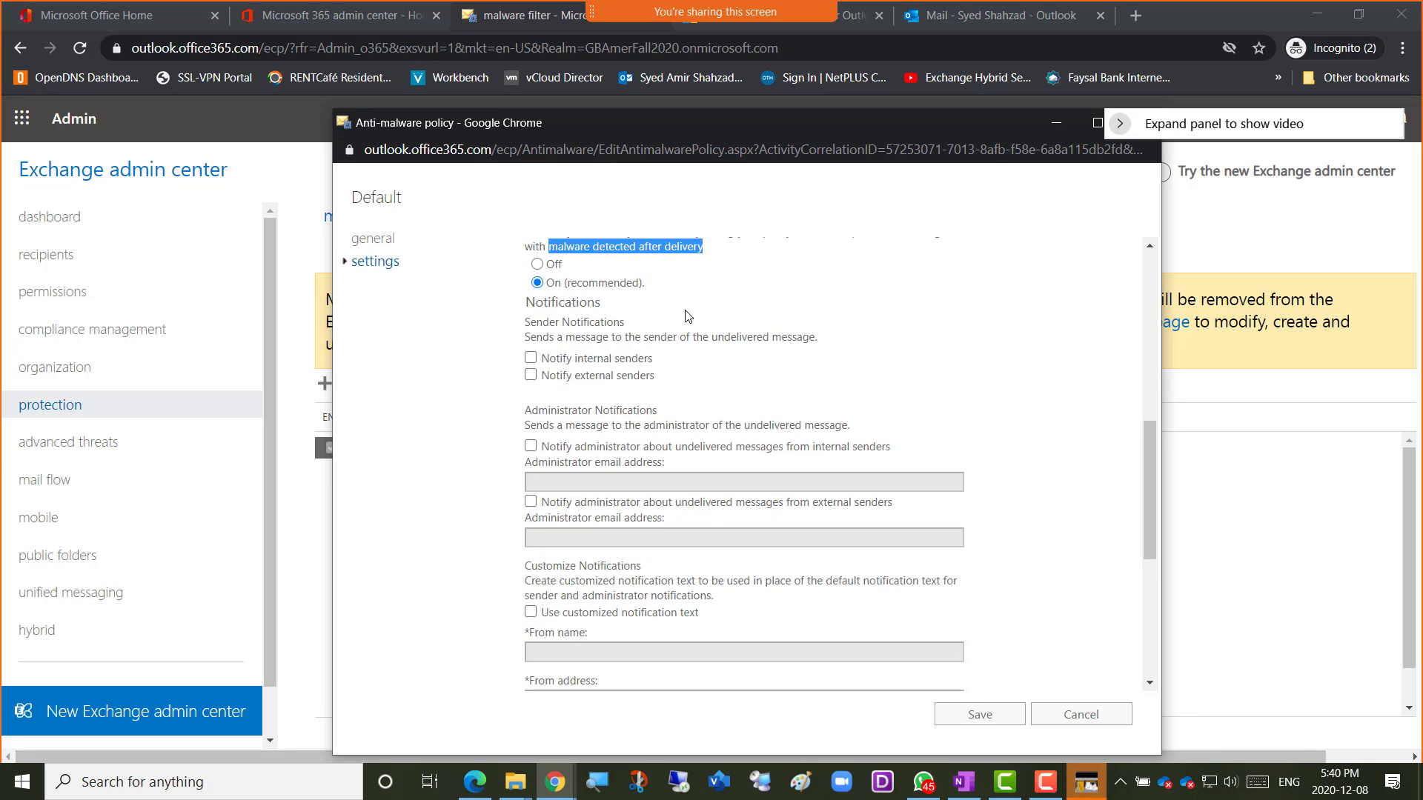
pyautogui.scroll(1, 689, 317)
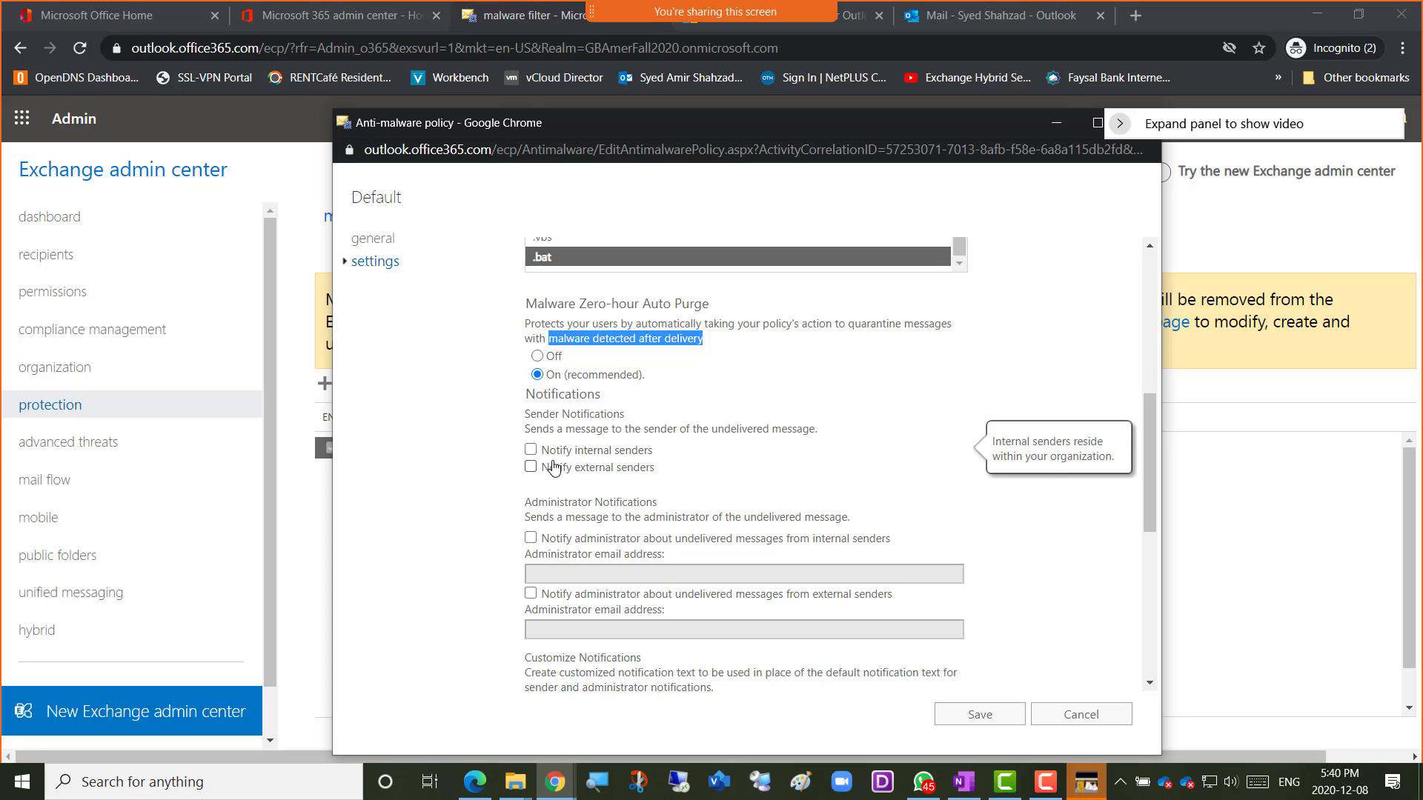
# Tick Notify internal senders and Notify external senders in the Default malware policy's Sender Notifications.
pyautogui.click(530, 450)
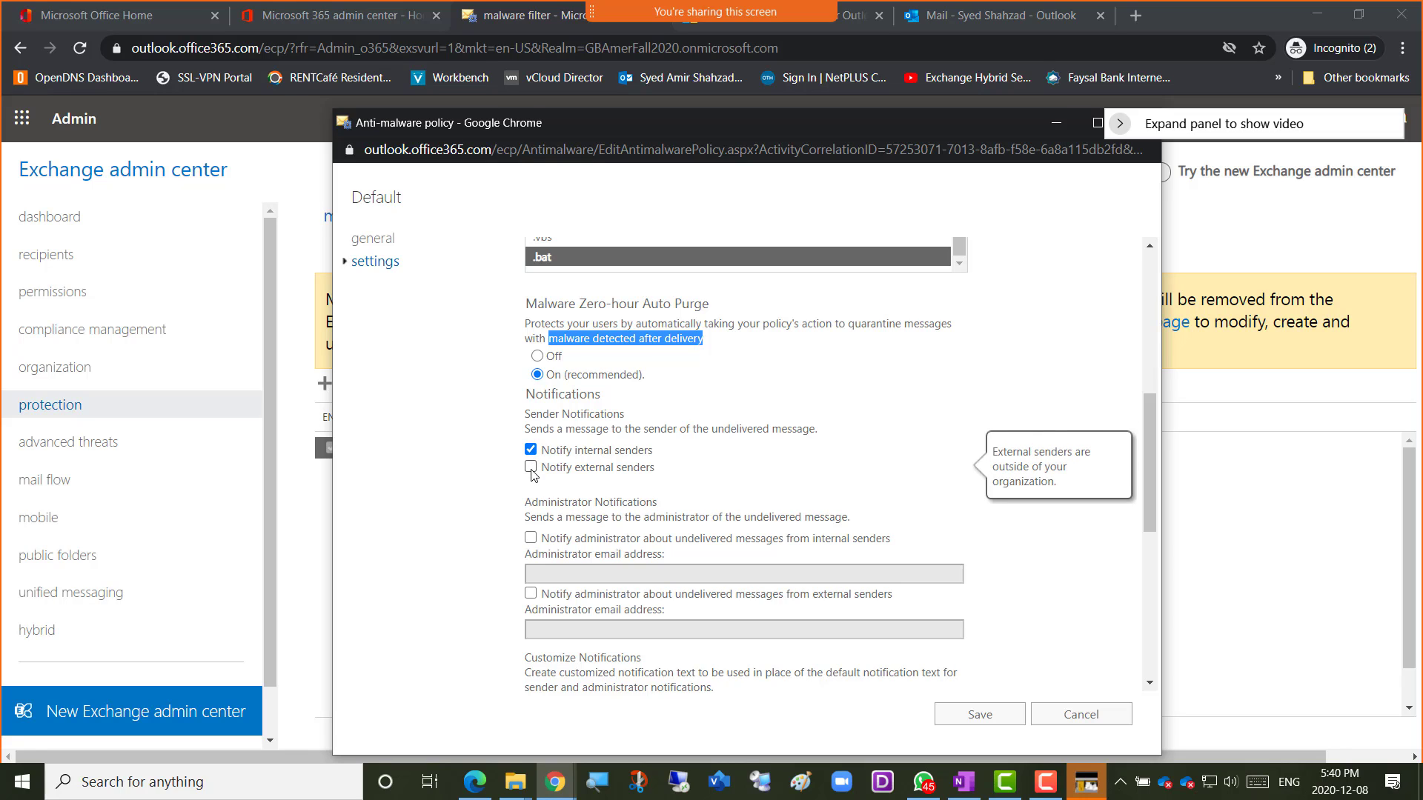
pyautogui.click(531, 468)
pyautogui.scroll(2, 770, 458)
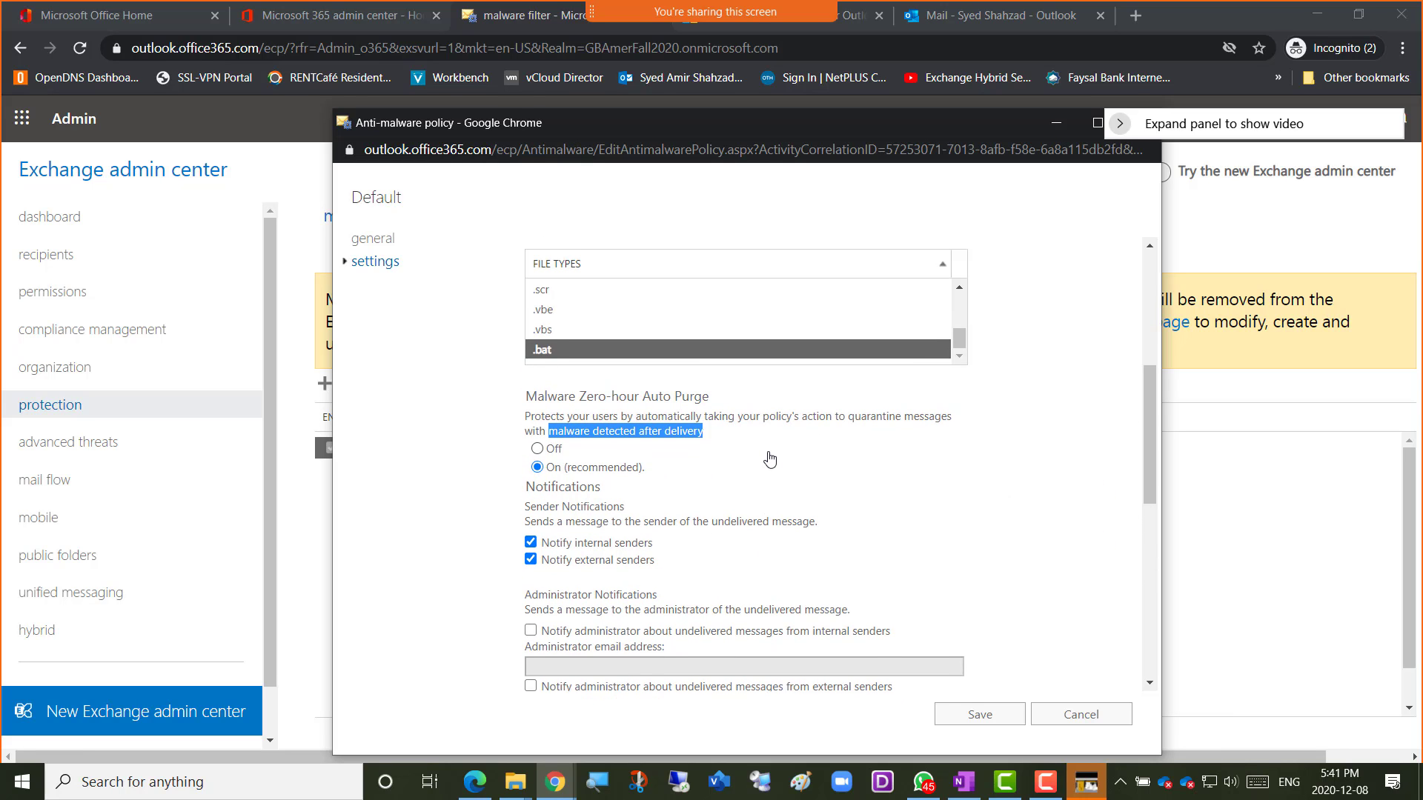
pyautogui.scroll(-2, 714, 559)
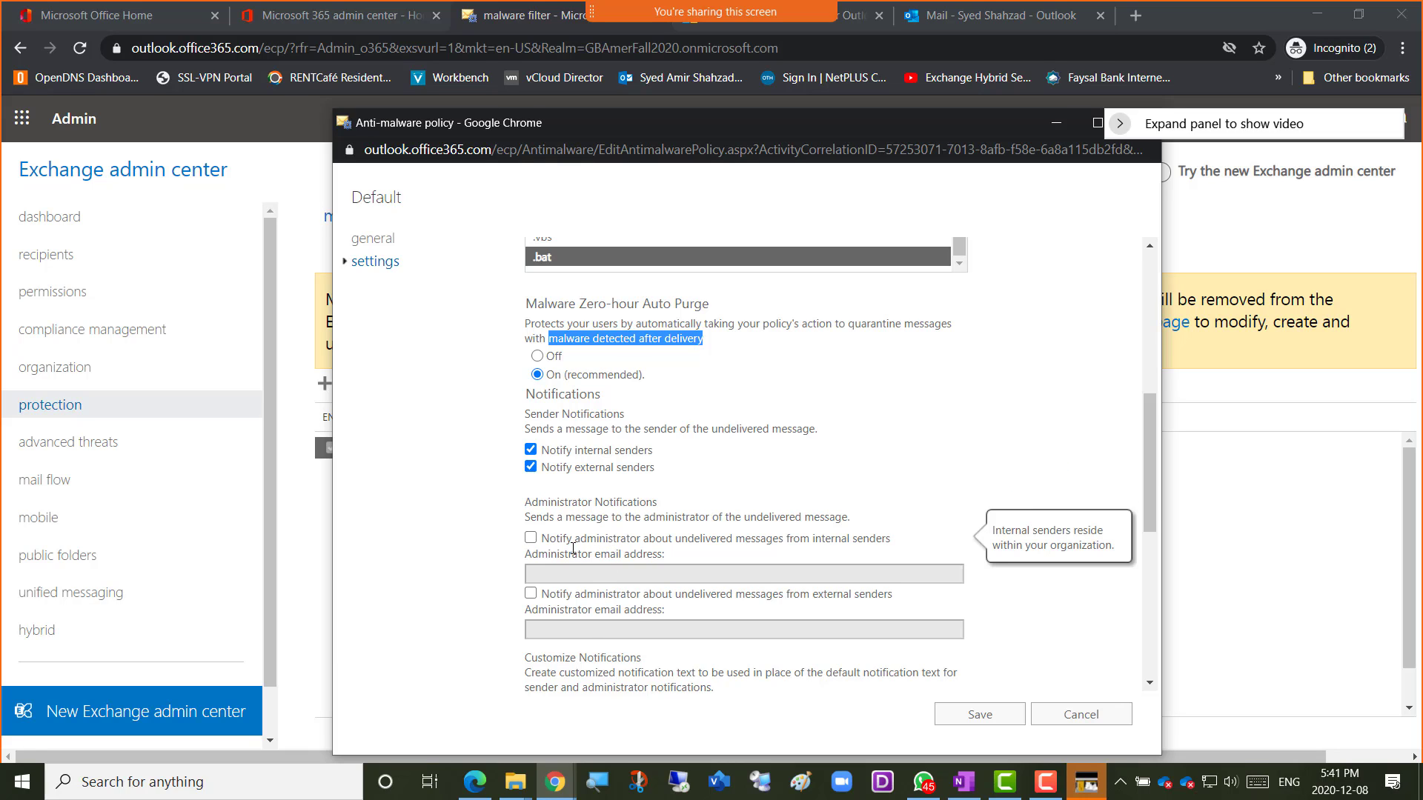
pyautogui.moveTo(558, 503); pyautogui.dragTo(628, 502)
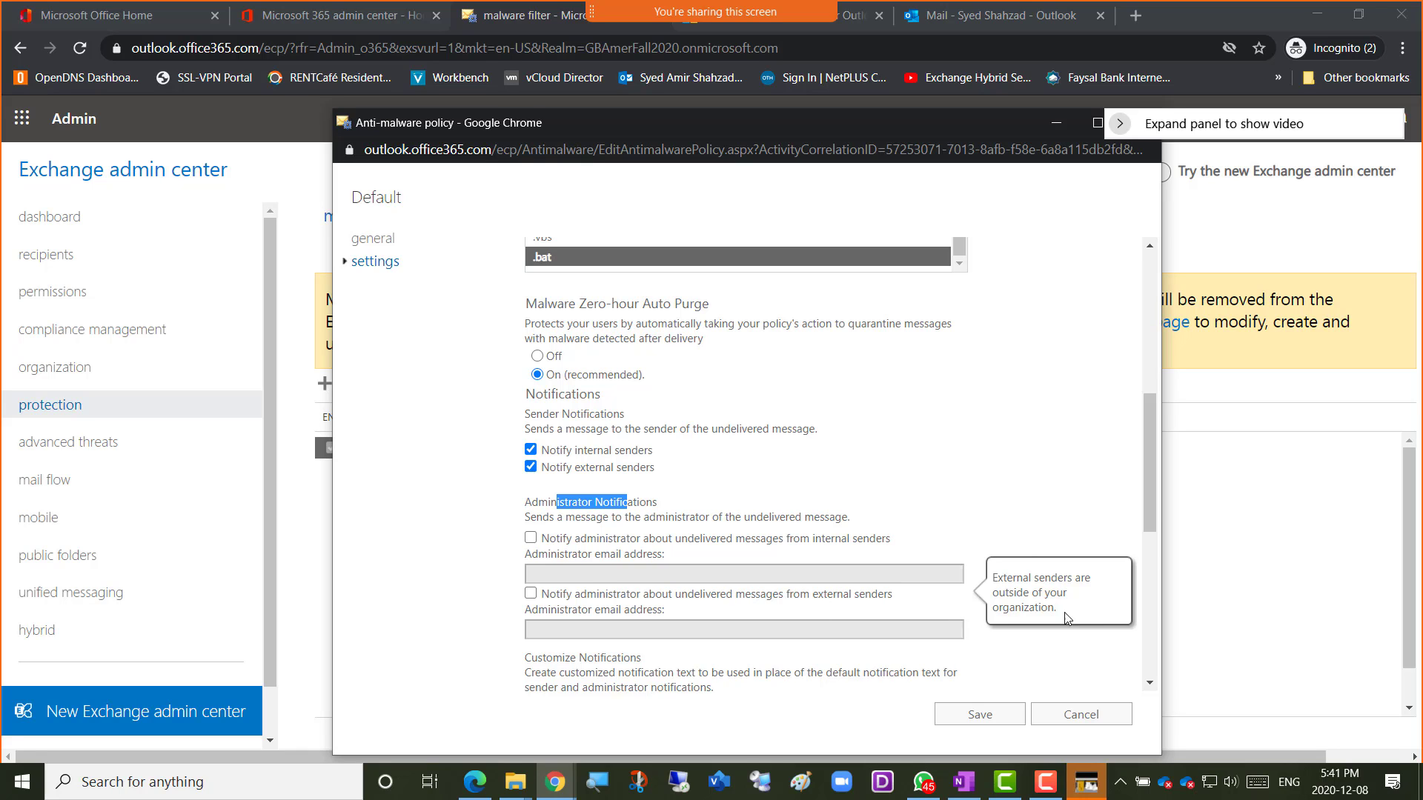
pyautogui.scroll(-1, 986, 519)
pyautogui.scroll(-1, 986, 518)
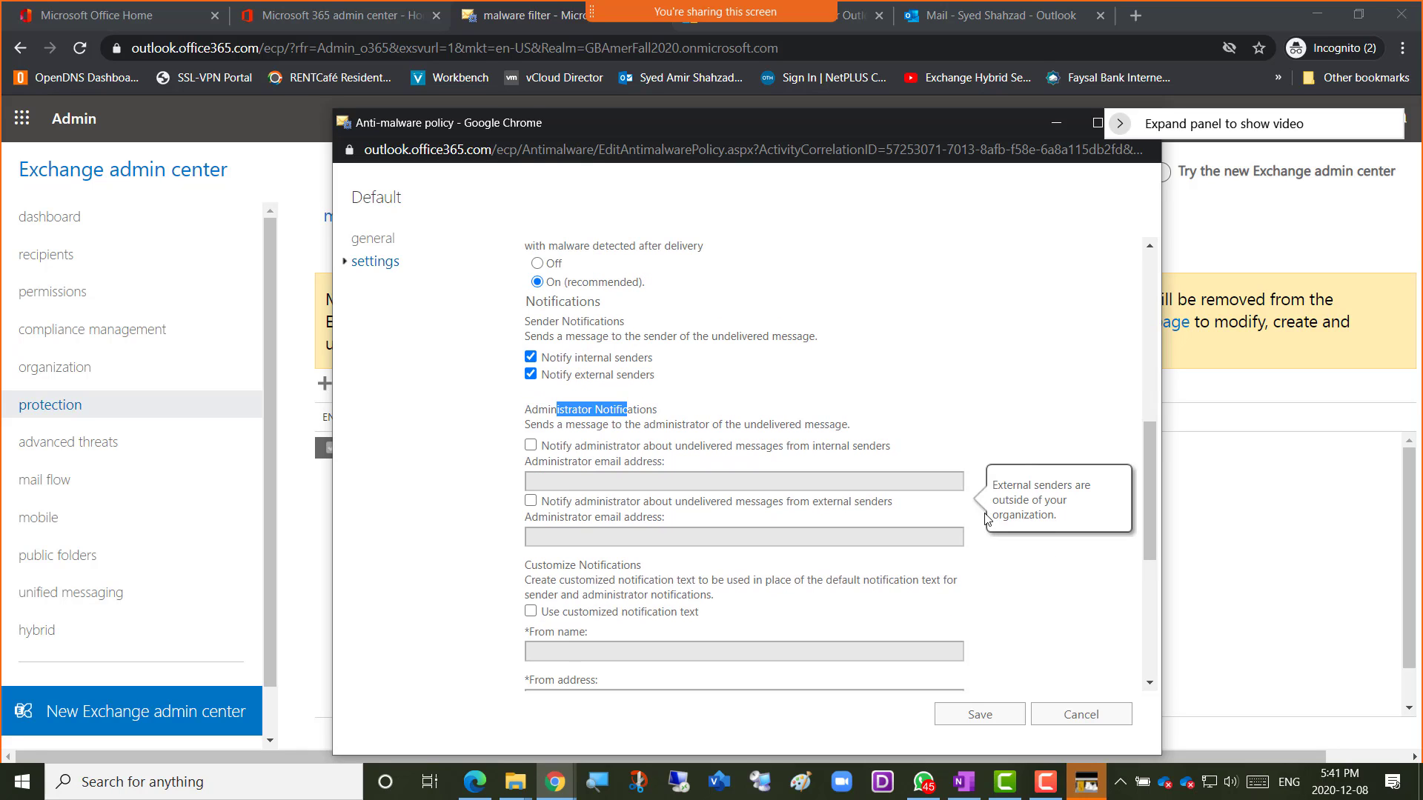
pyautogui.scroll(-4, 1016, 581)
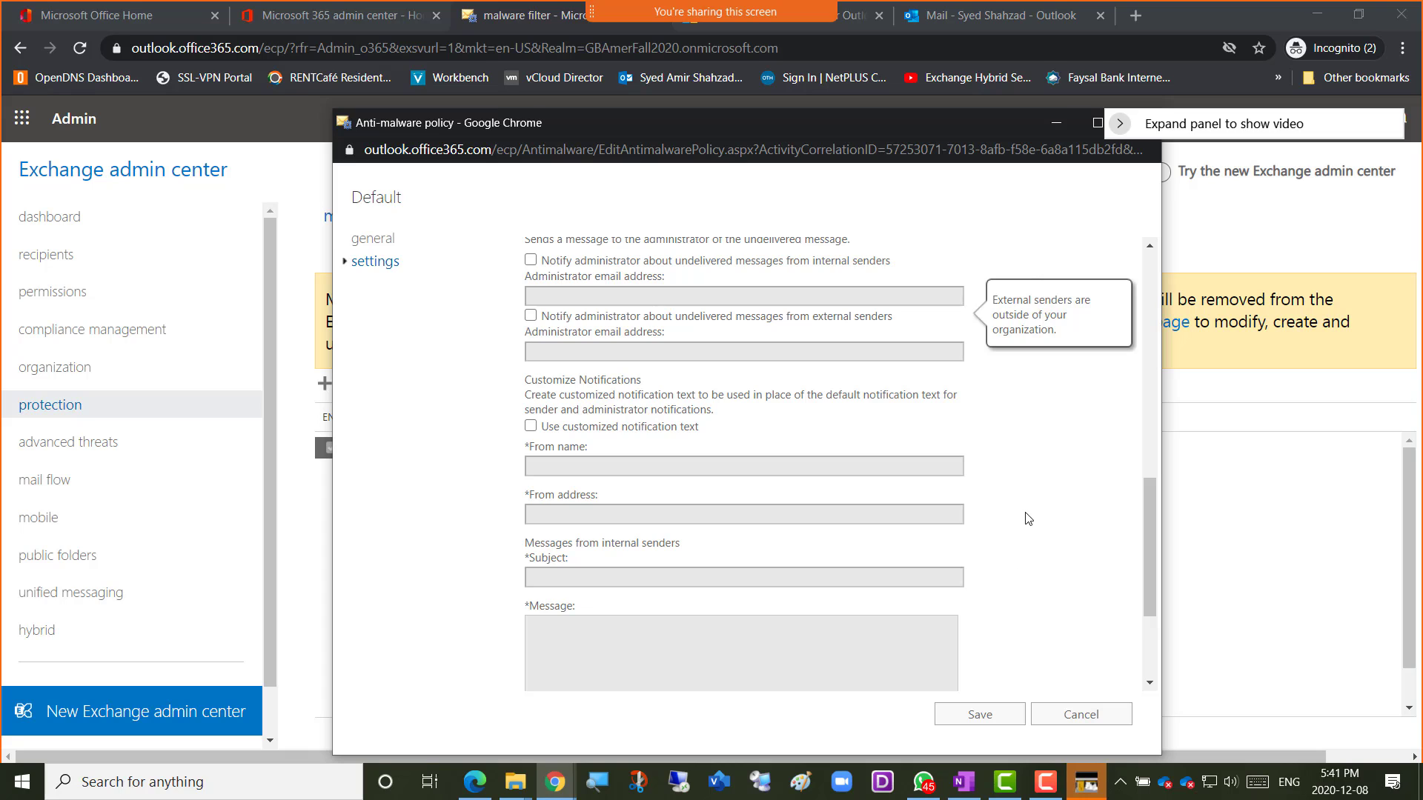
pyautogui.scroll(-2, 1029, 519)
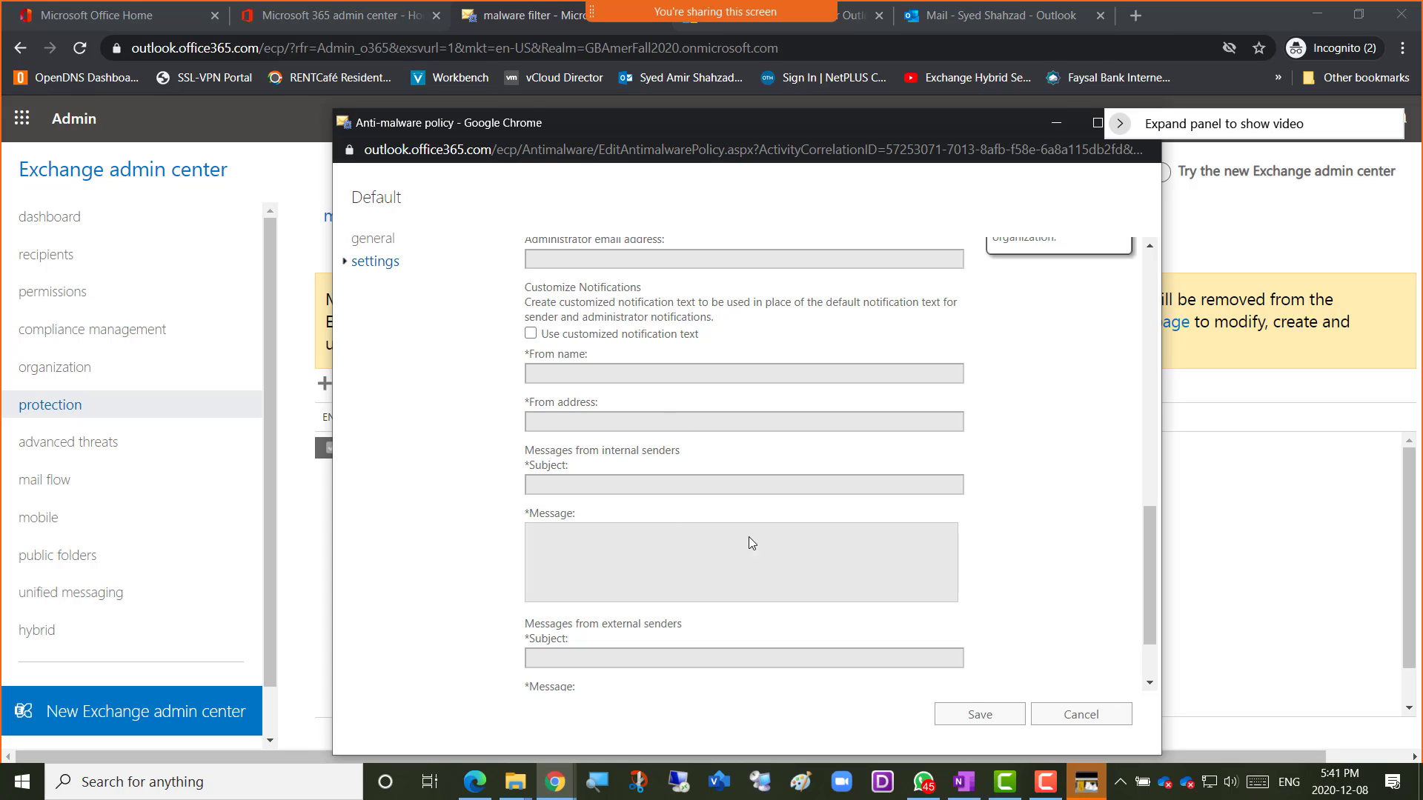
pyautogui.scroll(-2, 1034, 529)
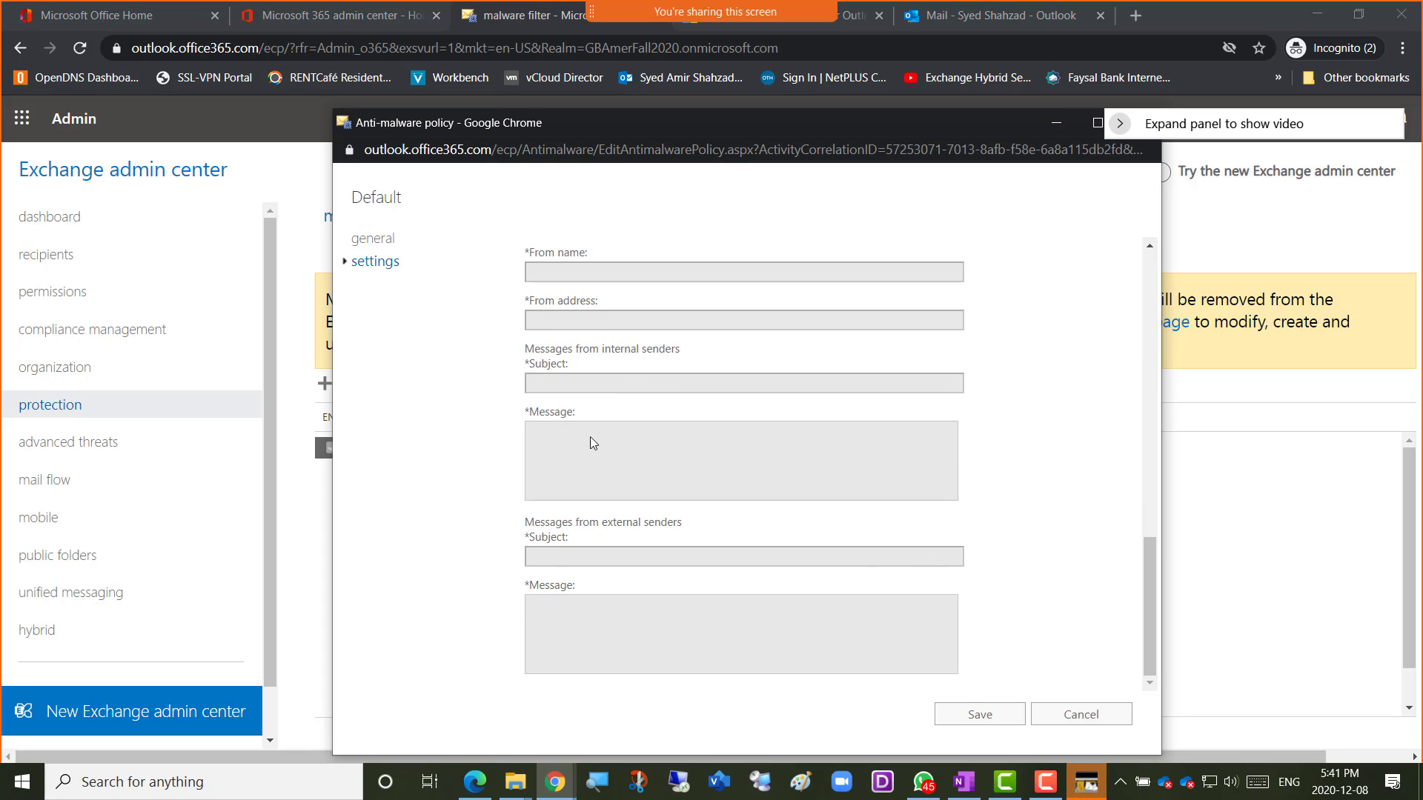
pyautogui.scroll(6, 645, 564)
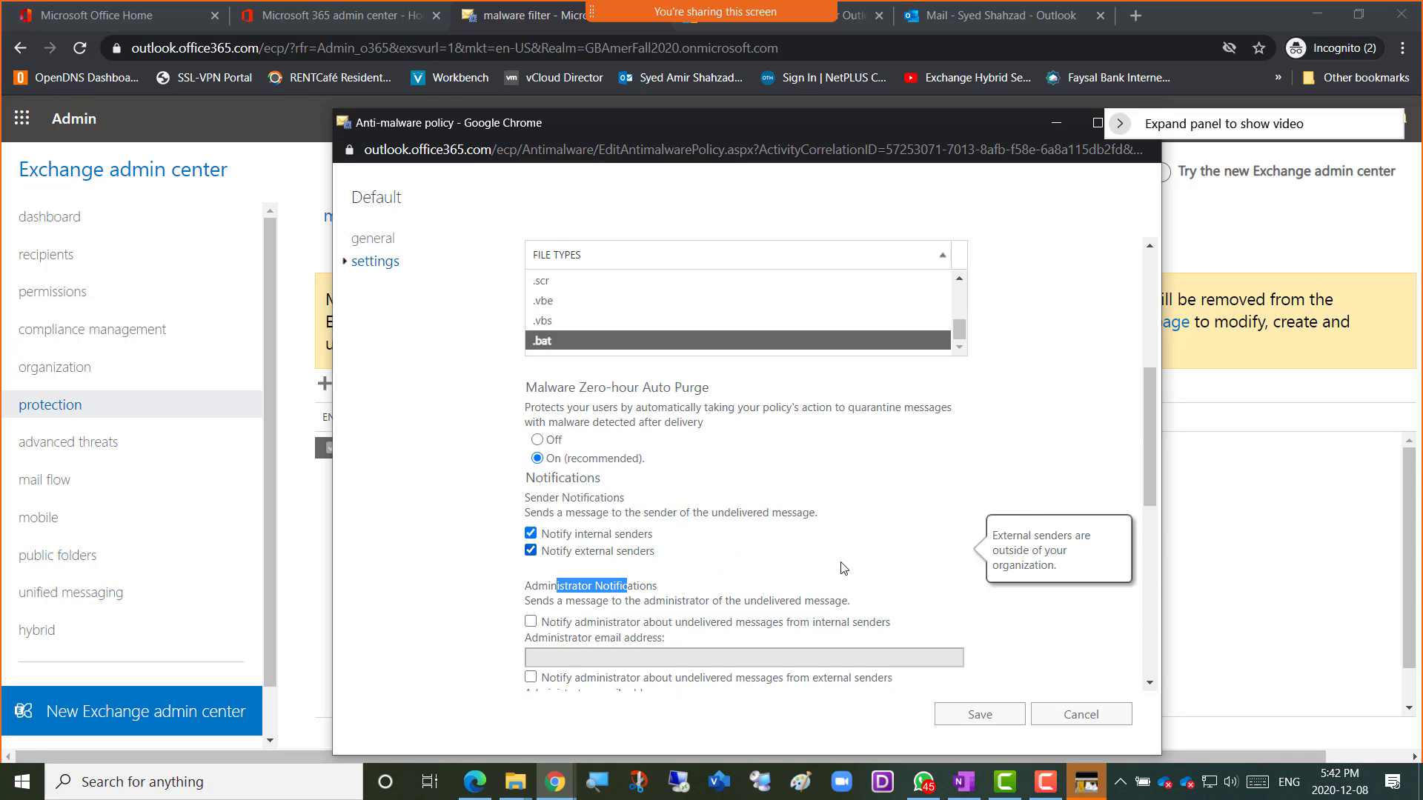
pyautogui.scroll(5, 962, 549)
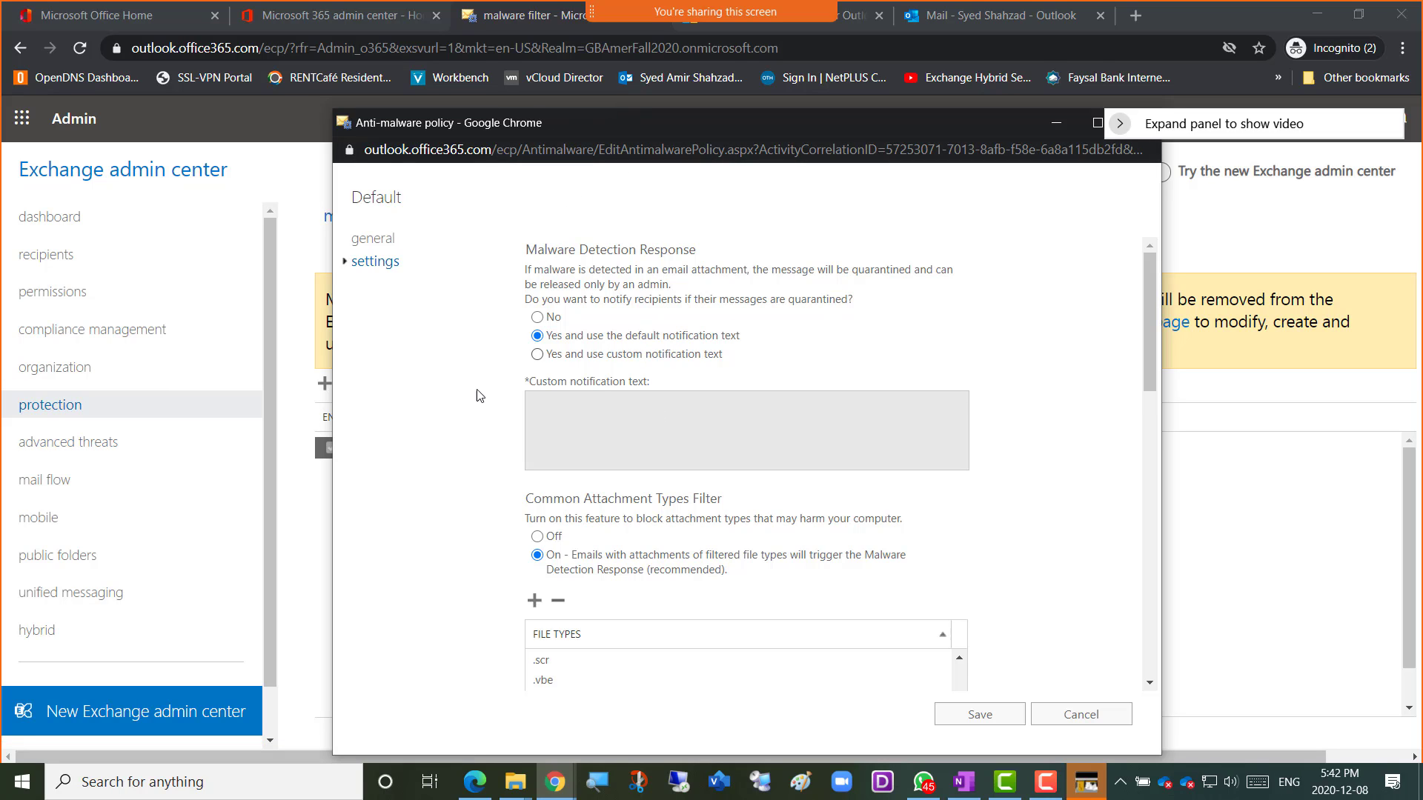
pyautogui.click(778, 340)
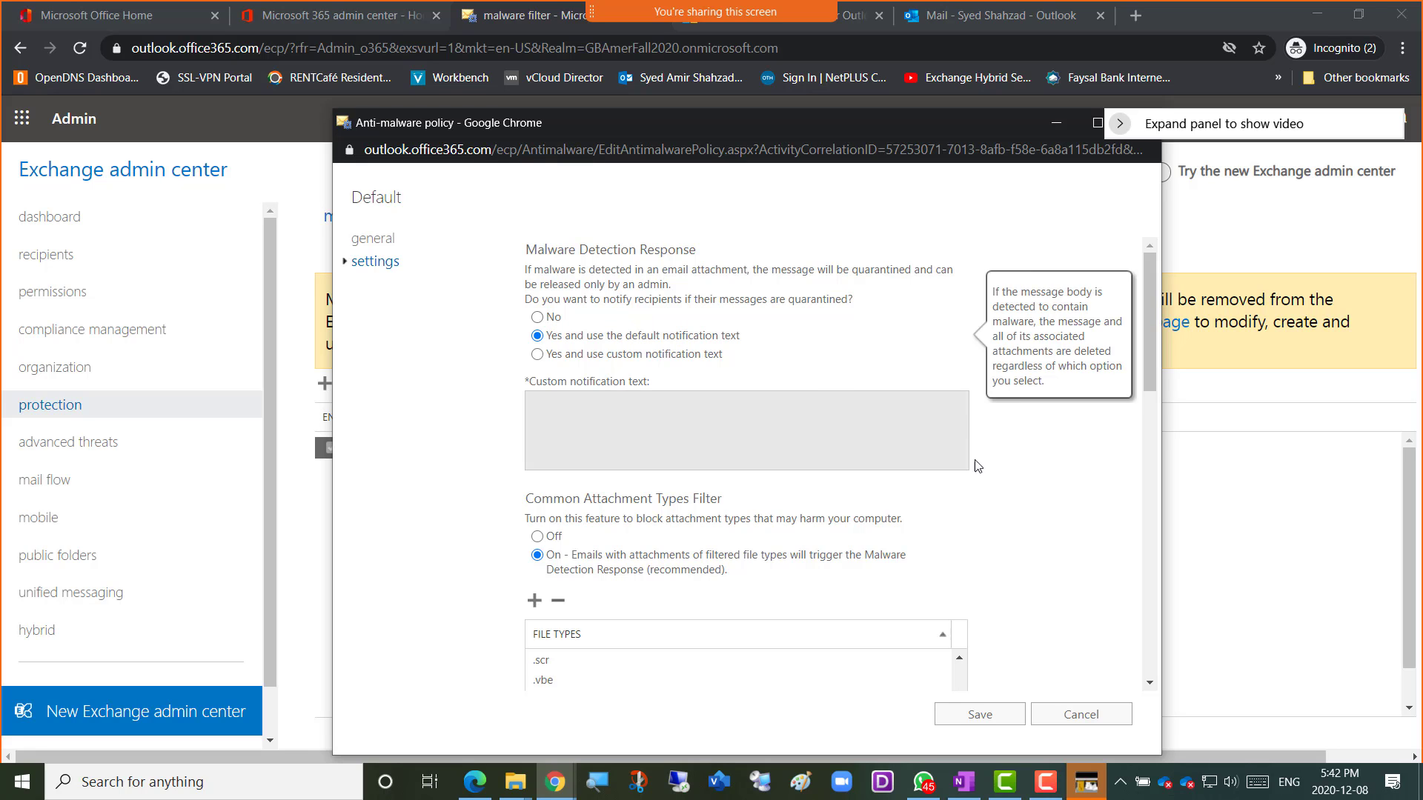
pyautogui.scroll(-5, 1012, 548)
pyautogui.scroll(3, 998, 531)
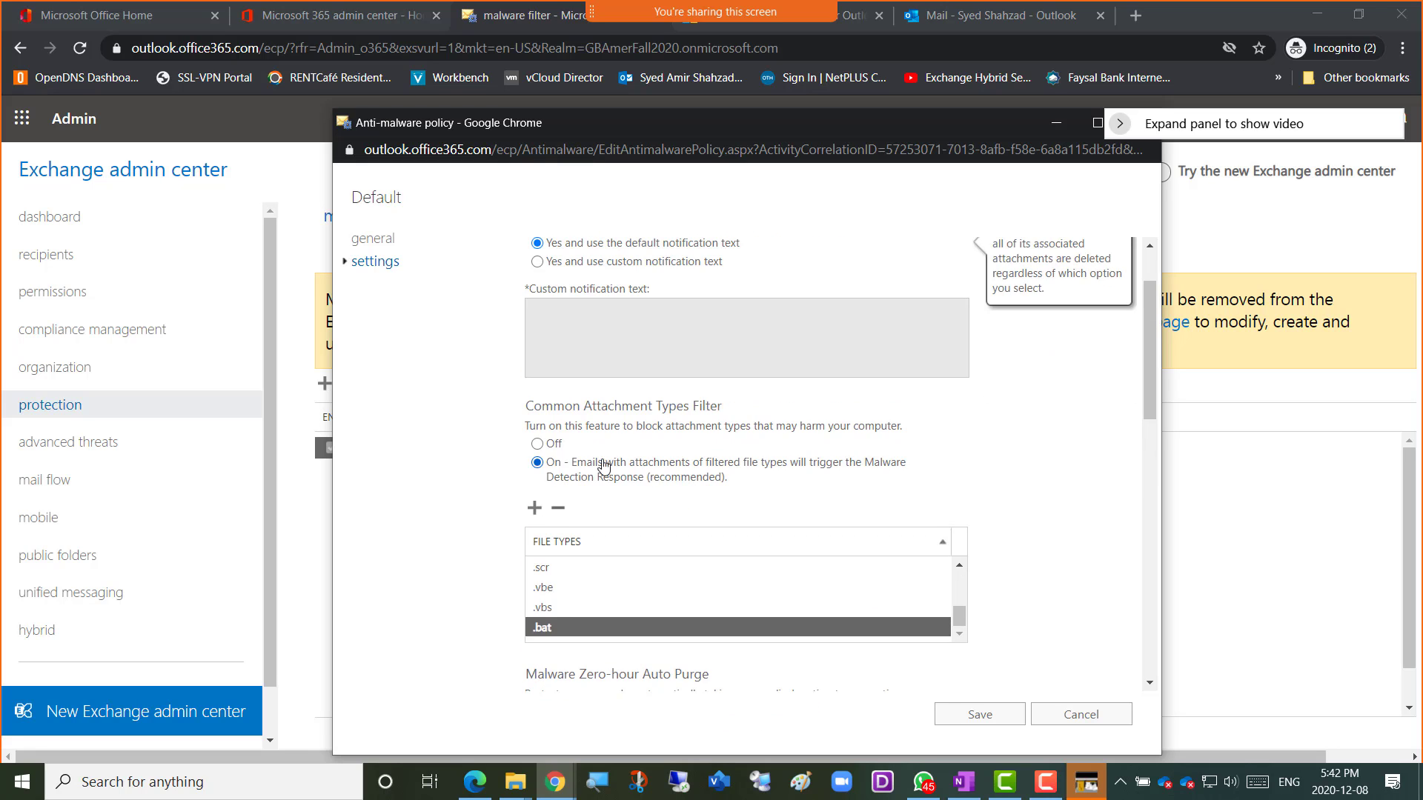
pyautogui.scroll(-2, 981, 575)
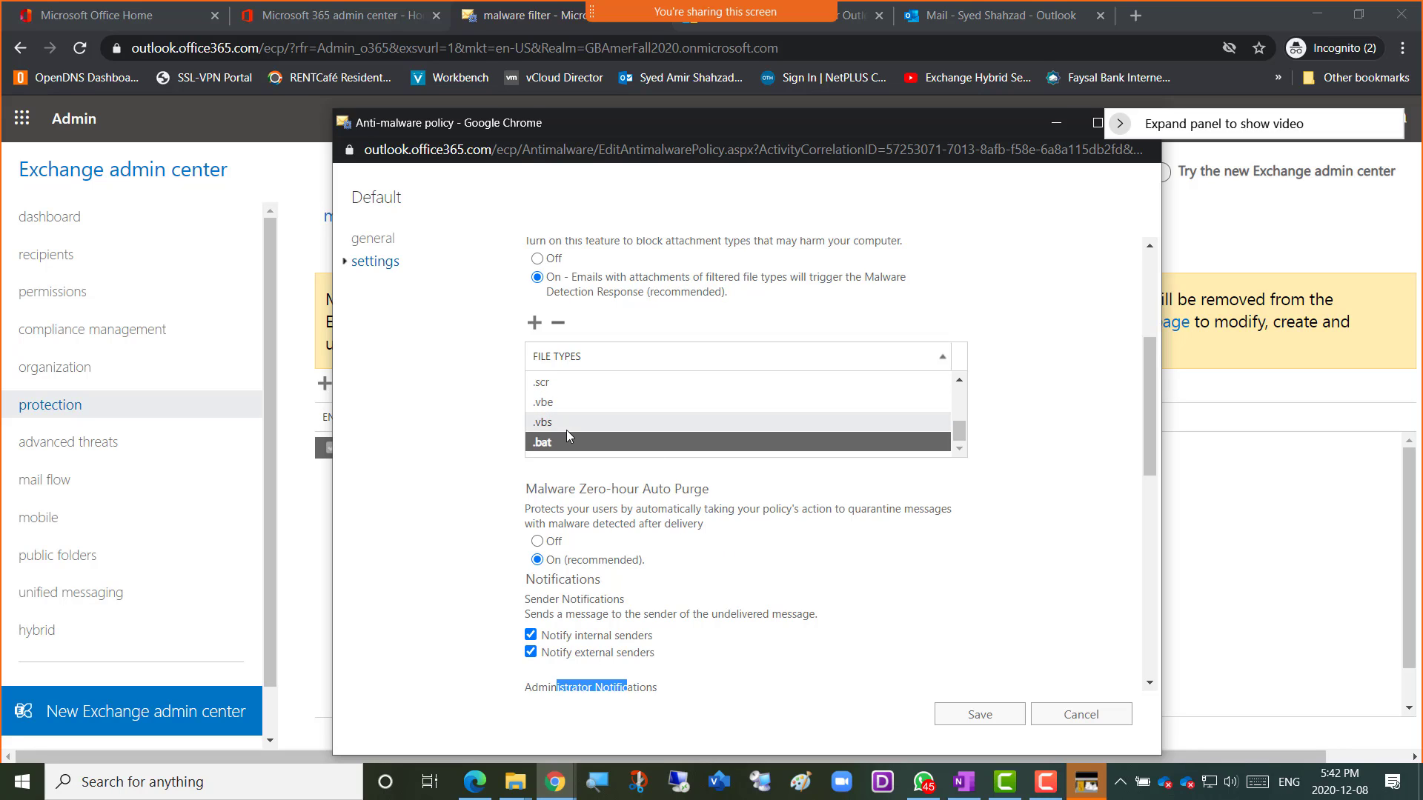
pyautogui.scroll(-1, 944, 551)
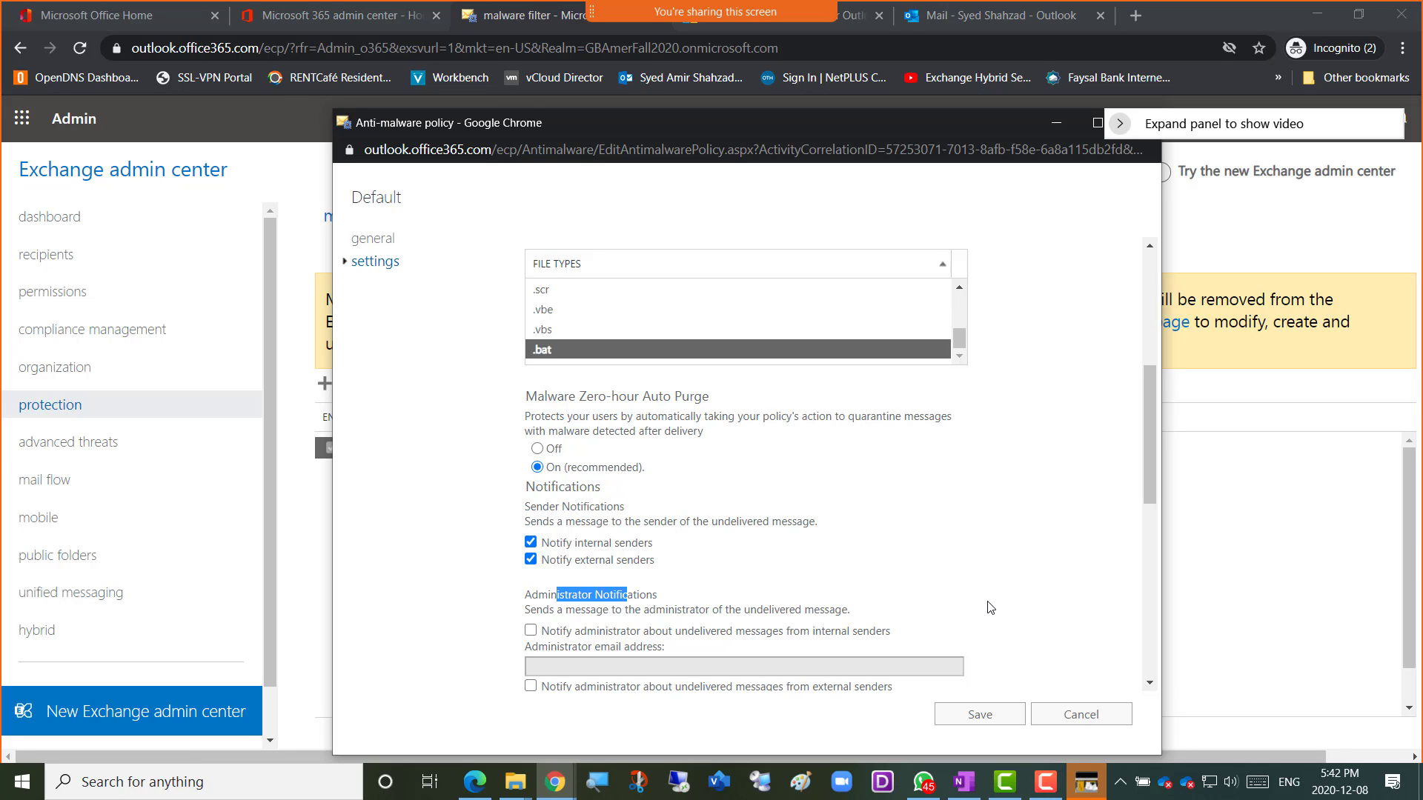
pyautogui.scroll(-2, 990, 630)
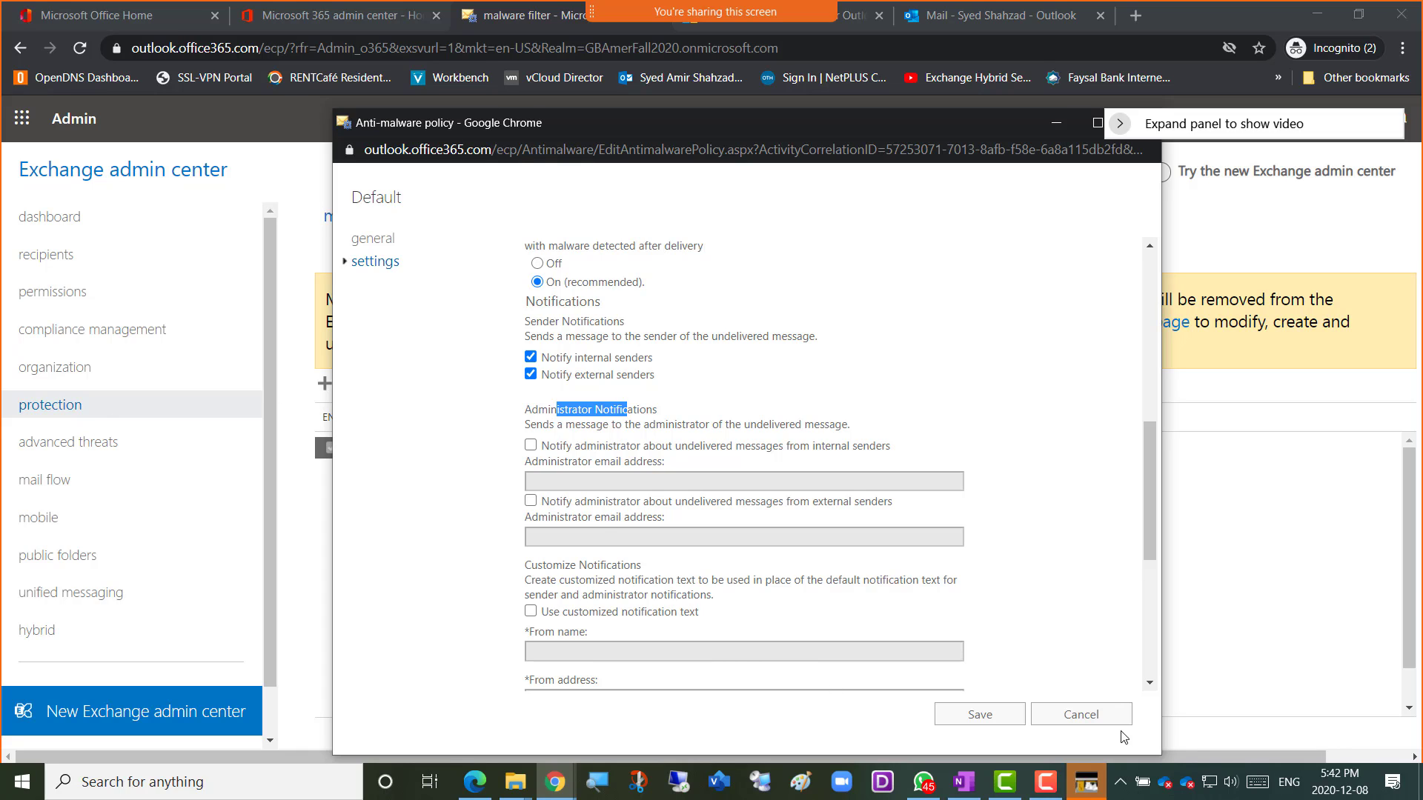
# Save the Default anti-malware policy, acknowledge the confirmation, and move to connection filter policies.
pyautogui.click(992, 716)
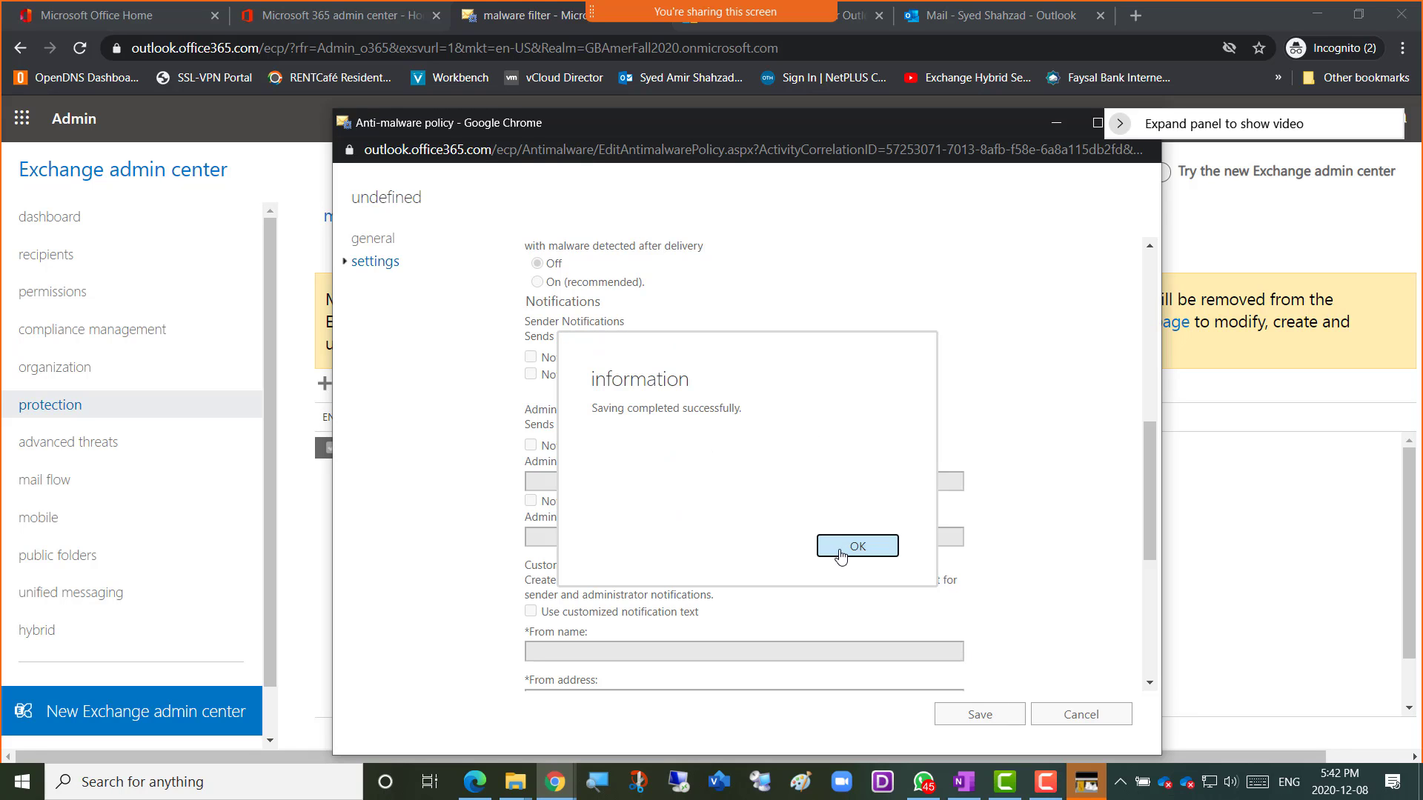
pyautogui.click(842, 557)
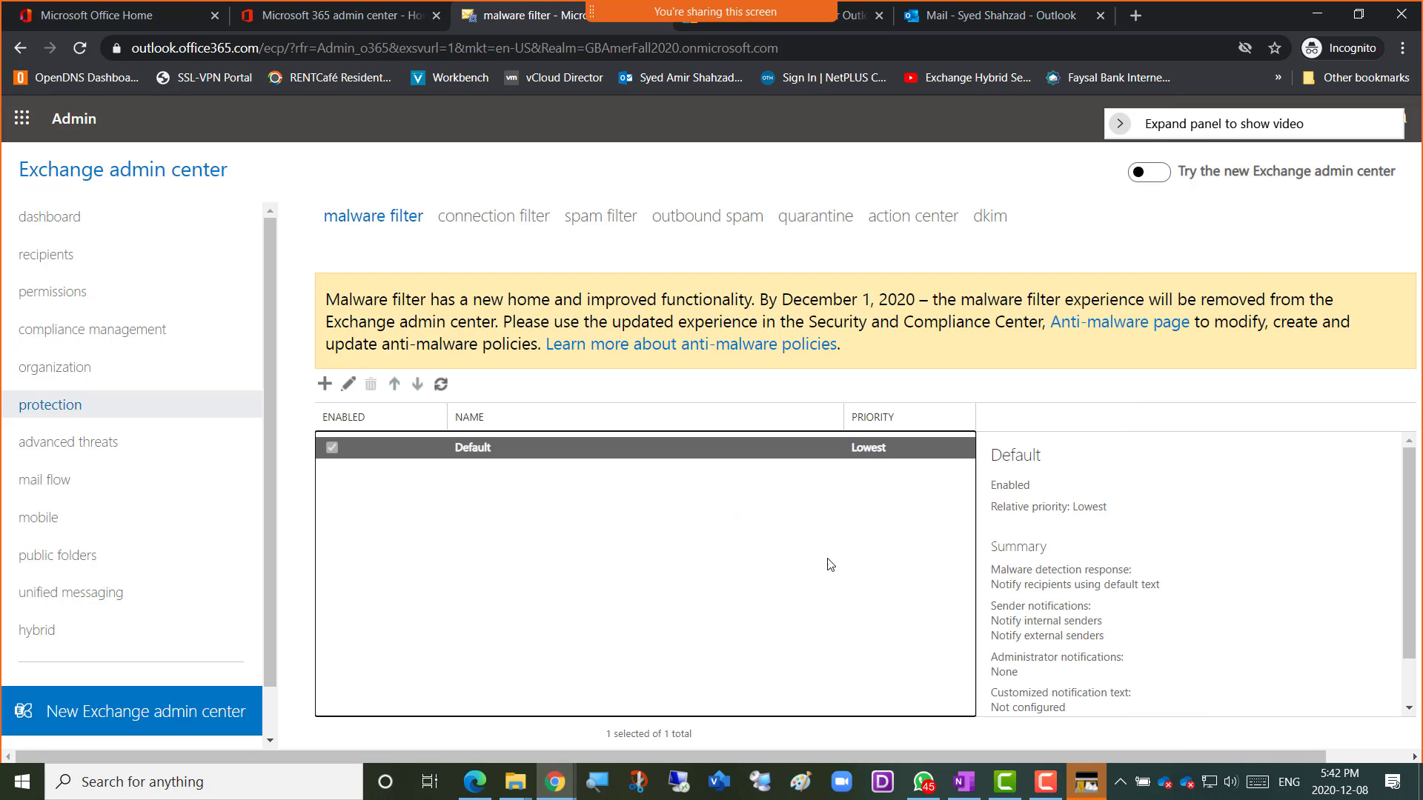
pyautogui.click(474, 222)
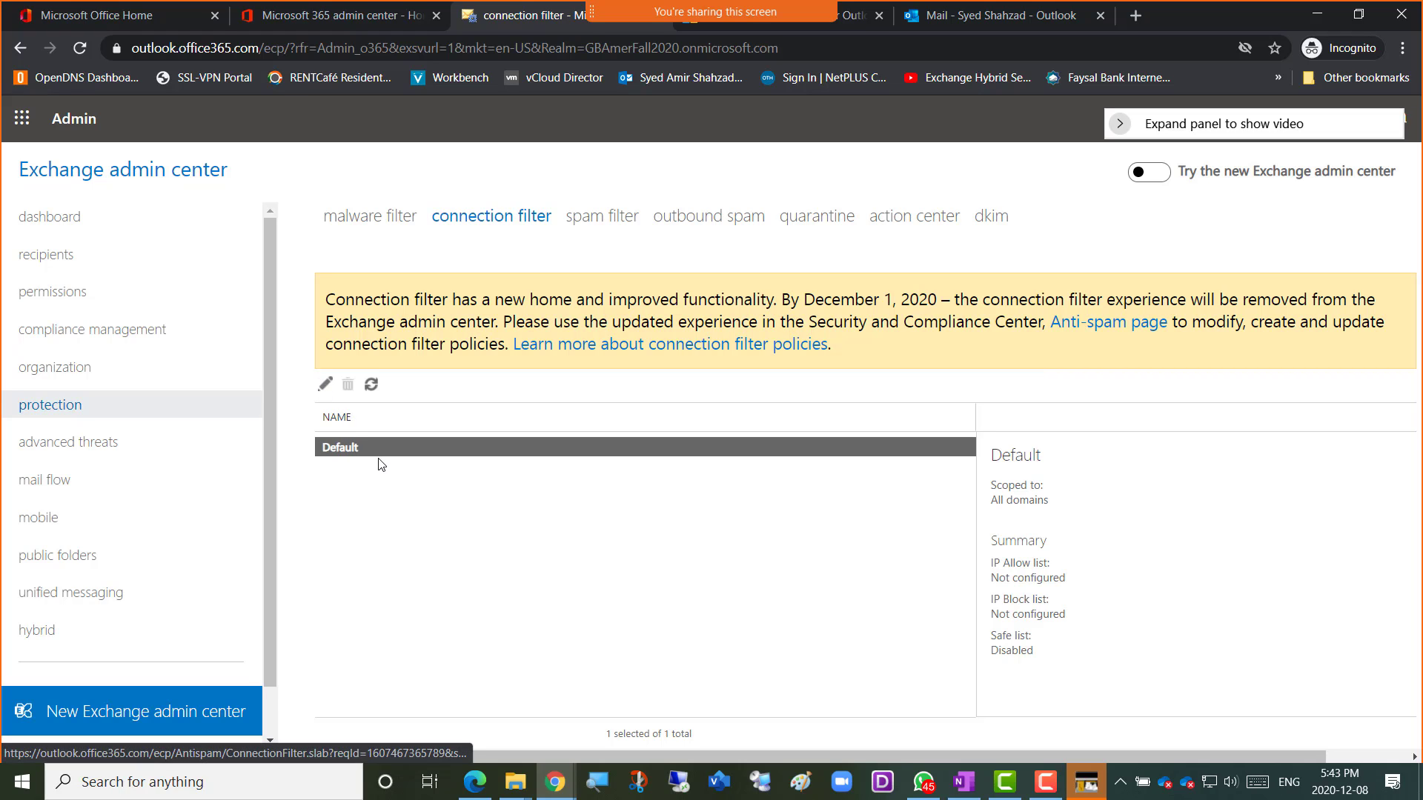
# Open the Default connection filter policy to its connection filtering IP Allow and Block list settings.
pyautogui.doubleClick(393, 451)
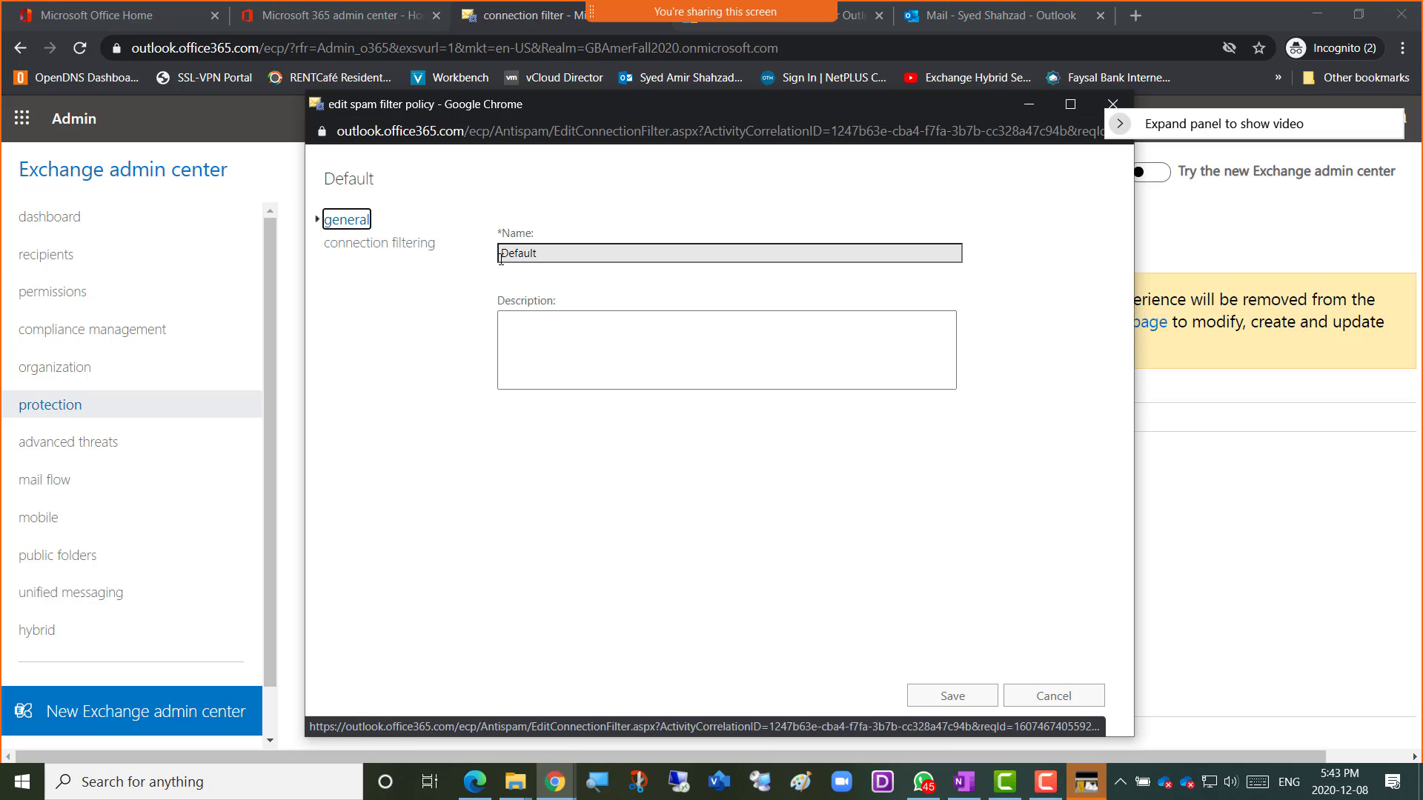
pyautogui.click(371, 243)
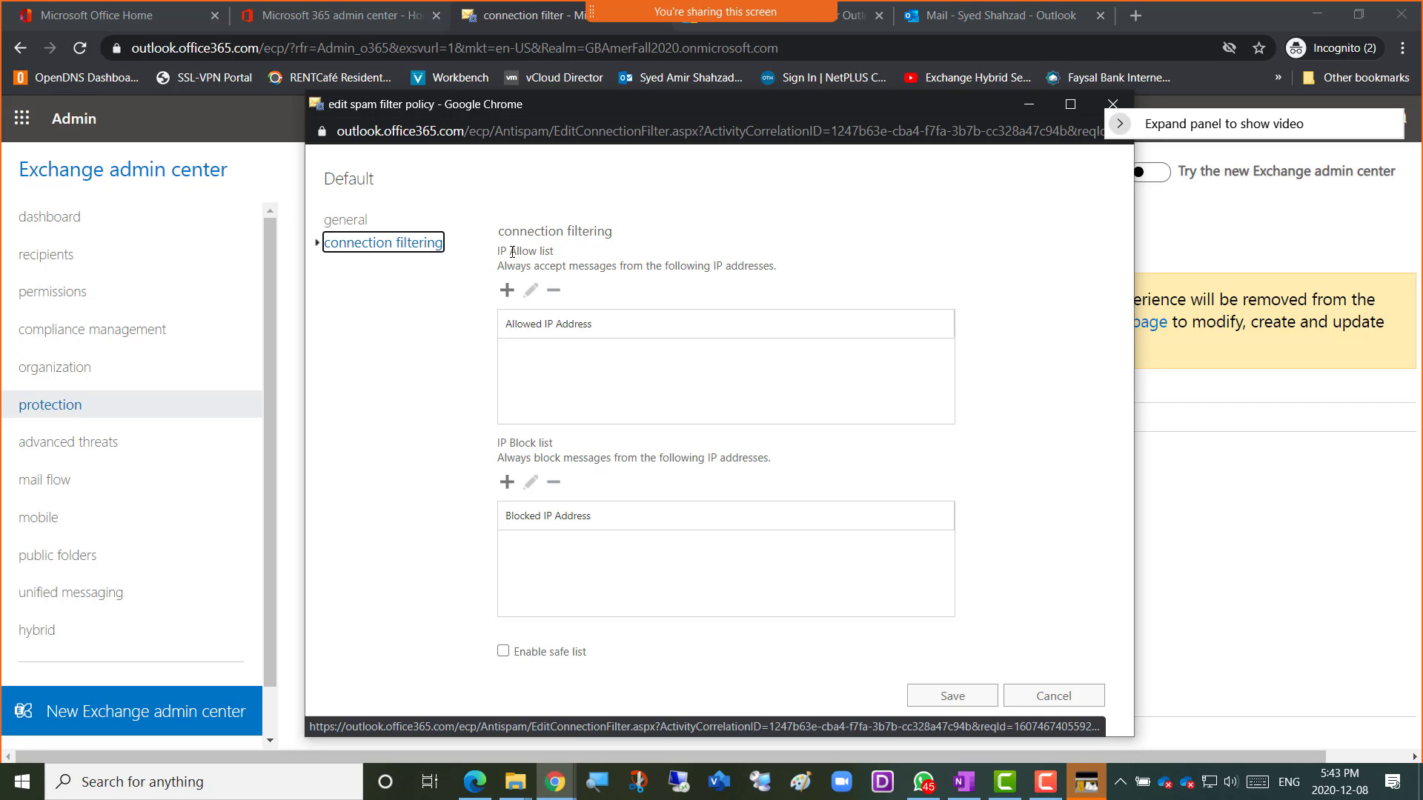
# Review the empty IP Allow and Block lists, tick Enable safe list, then cancel without saving.
pyautogui.moveTo(512, 252); pyautogui.dragTo(554, 252)
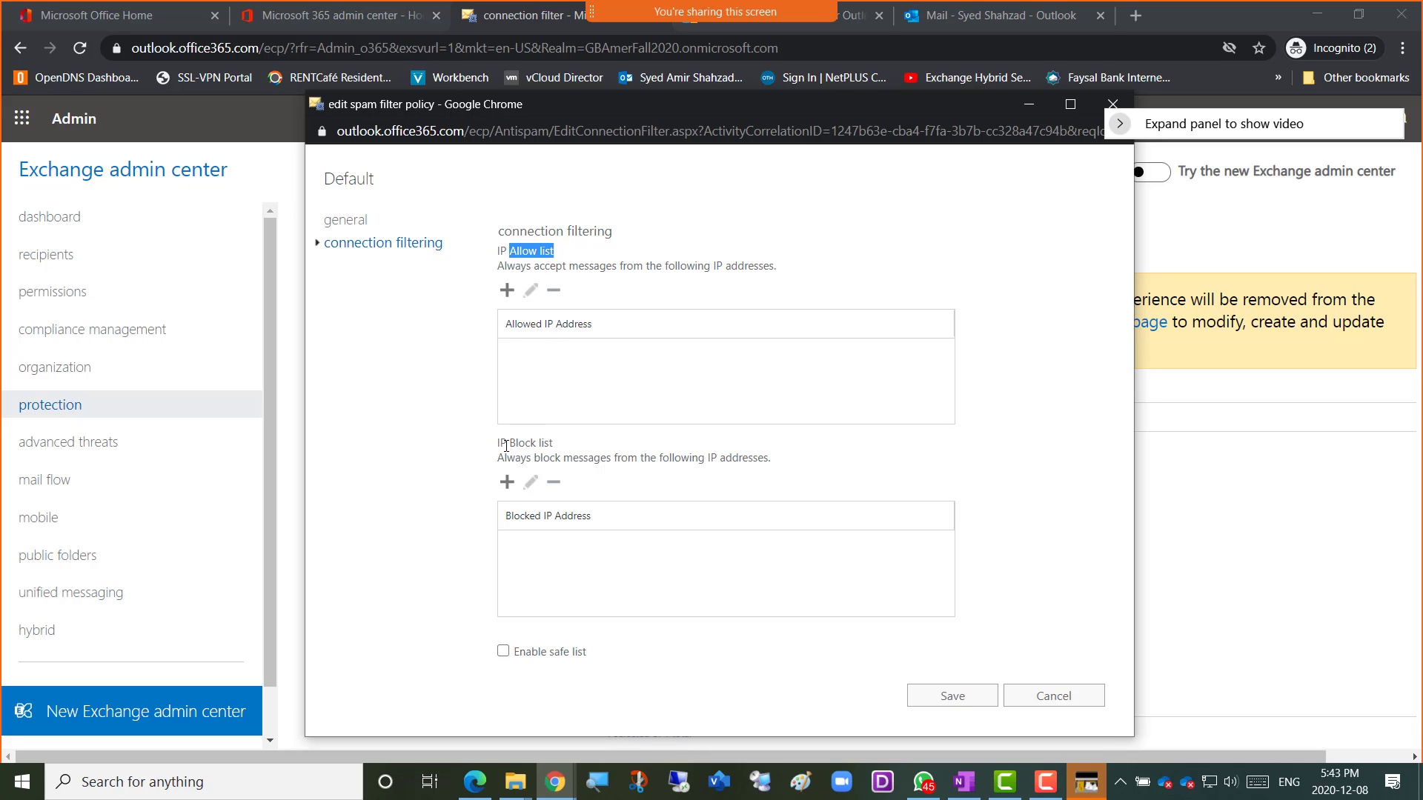
pyautogui.moveTo(506, 444); pyautogui.dragTo(554, 445)
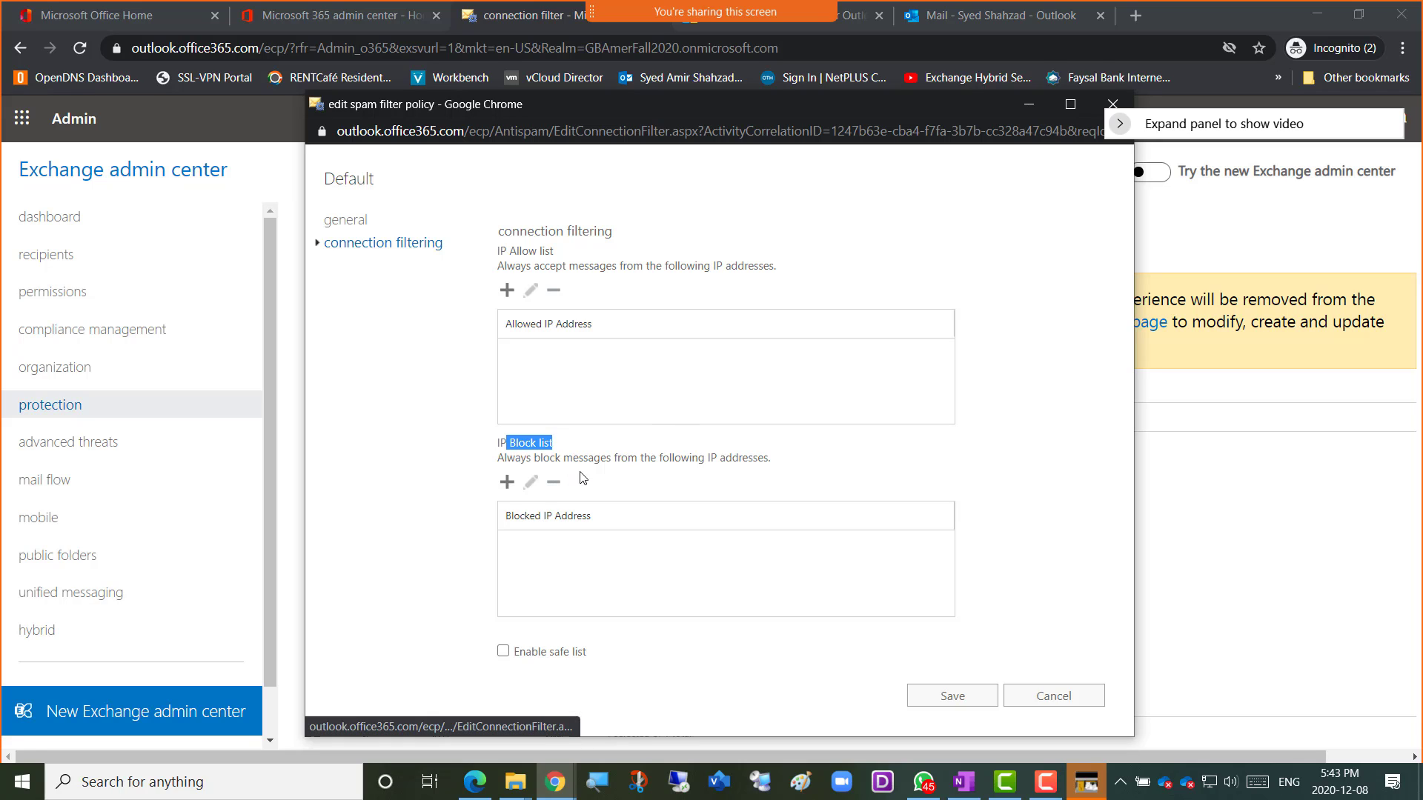
pyautogui.click(1012, 500)
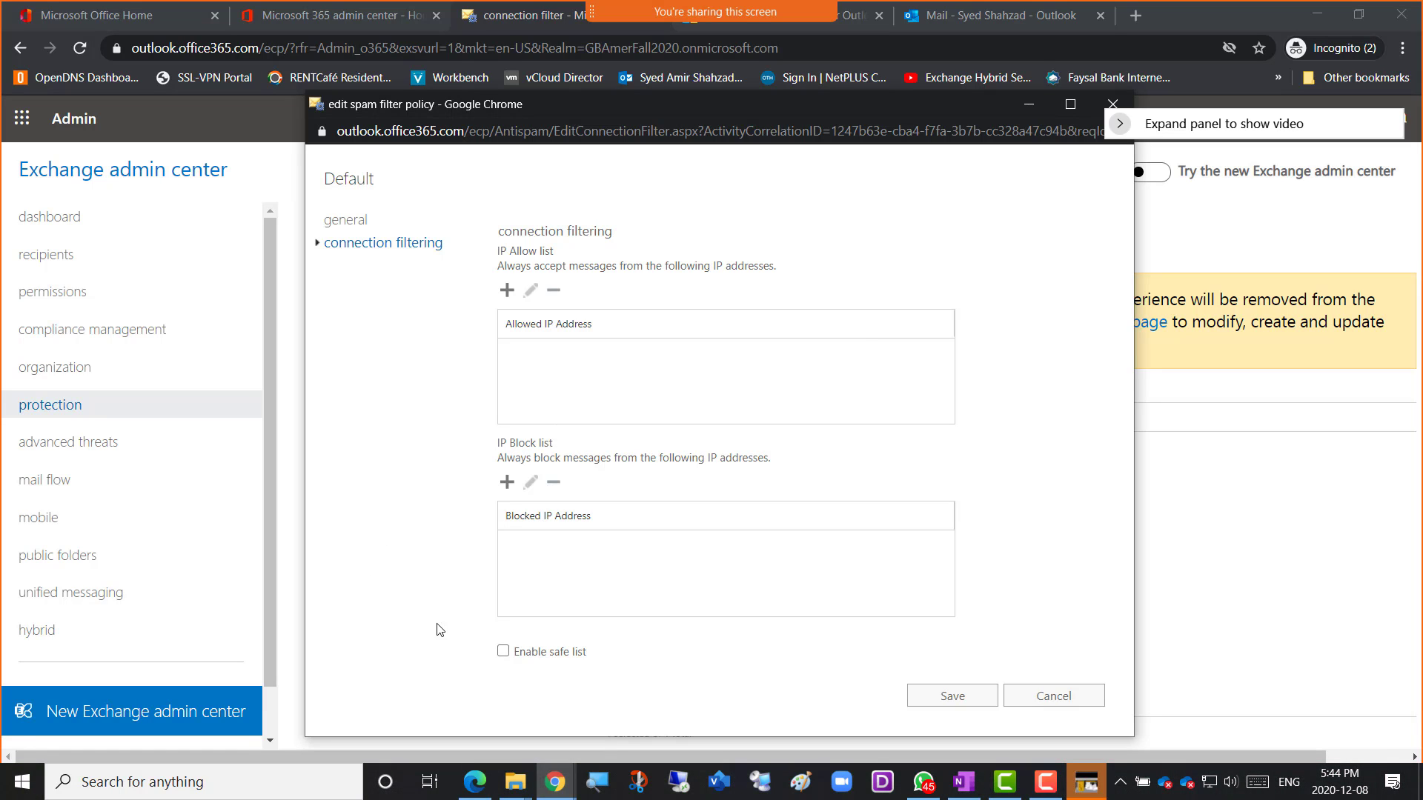
pyautogui.click(553, 663)
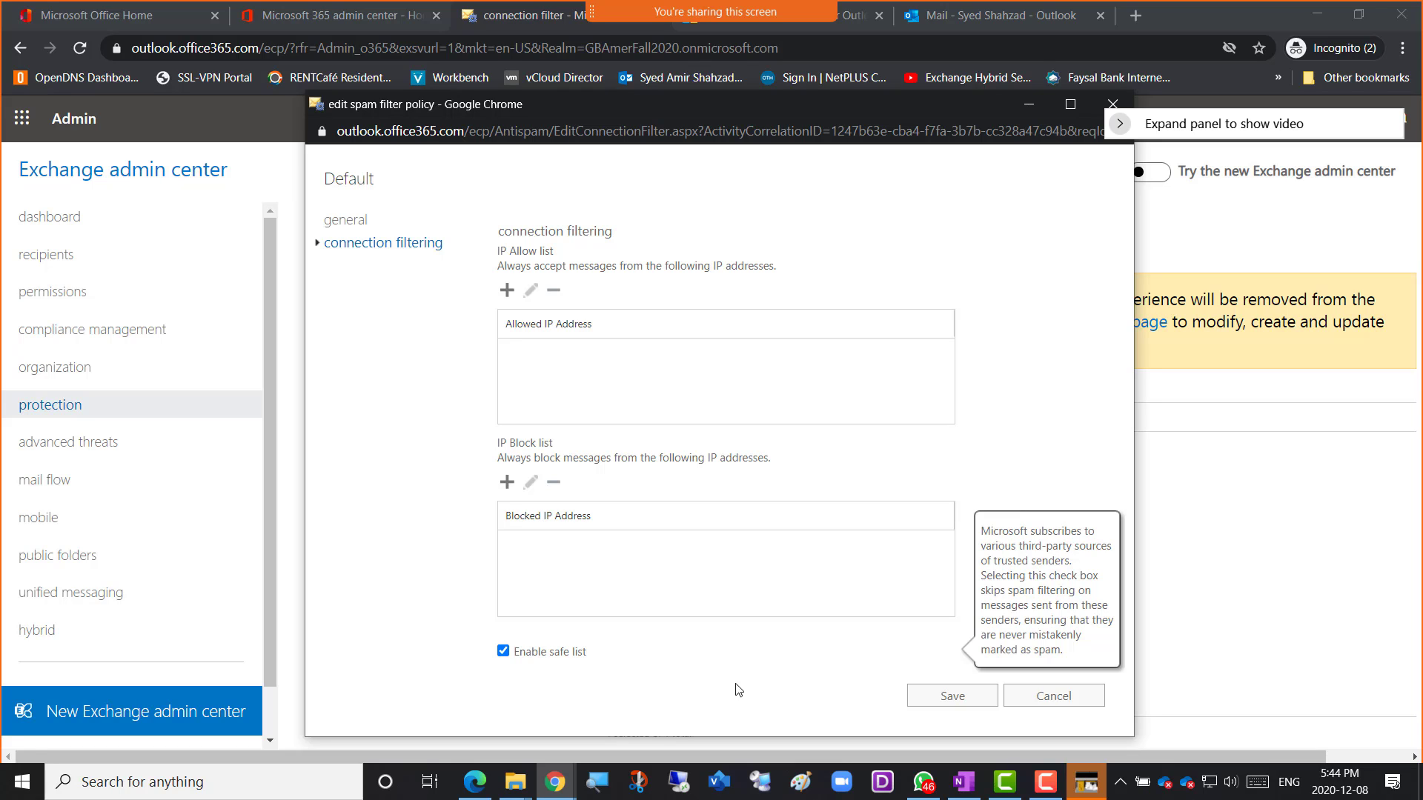
pyautogui.click(1074, 703)
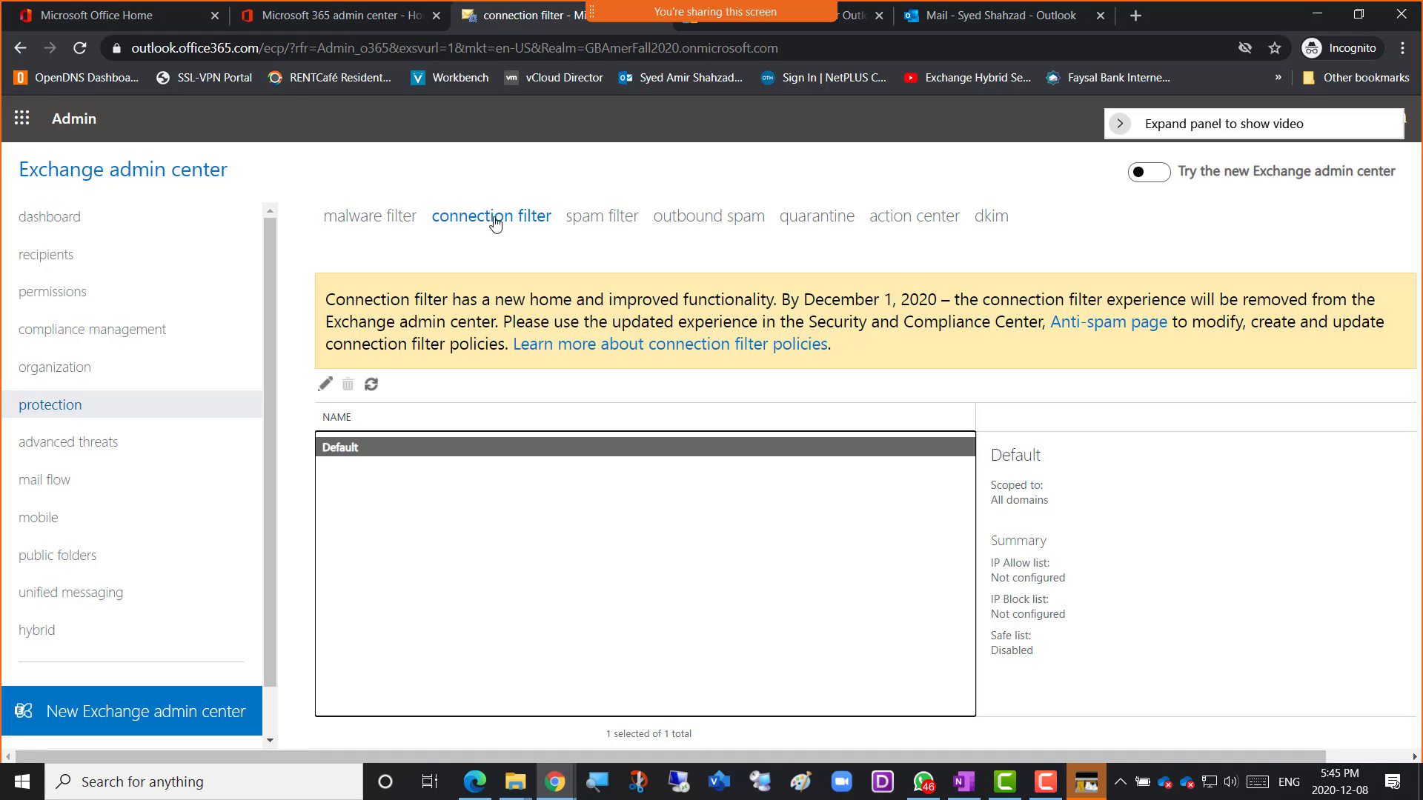
pyautogui.doubleClick(417, 447)
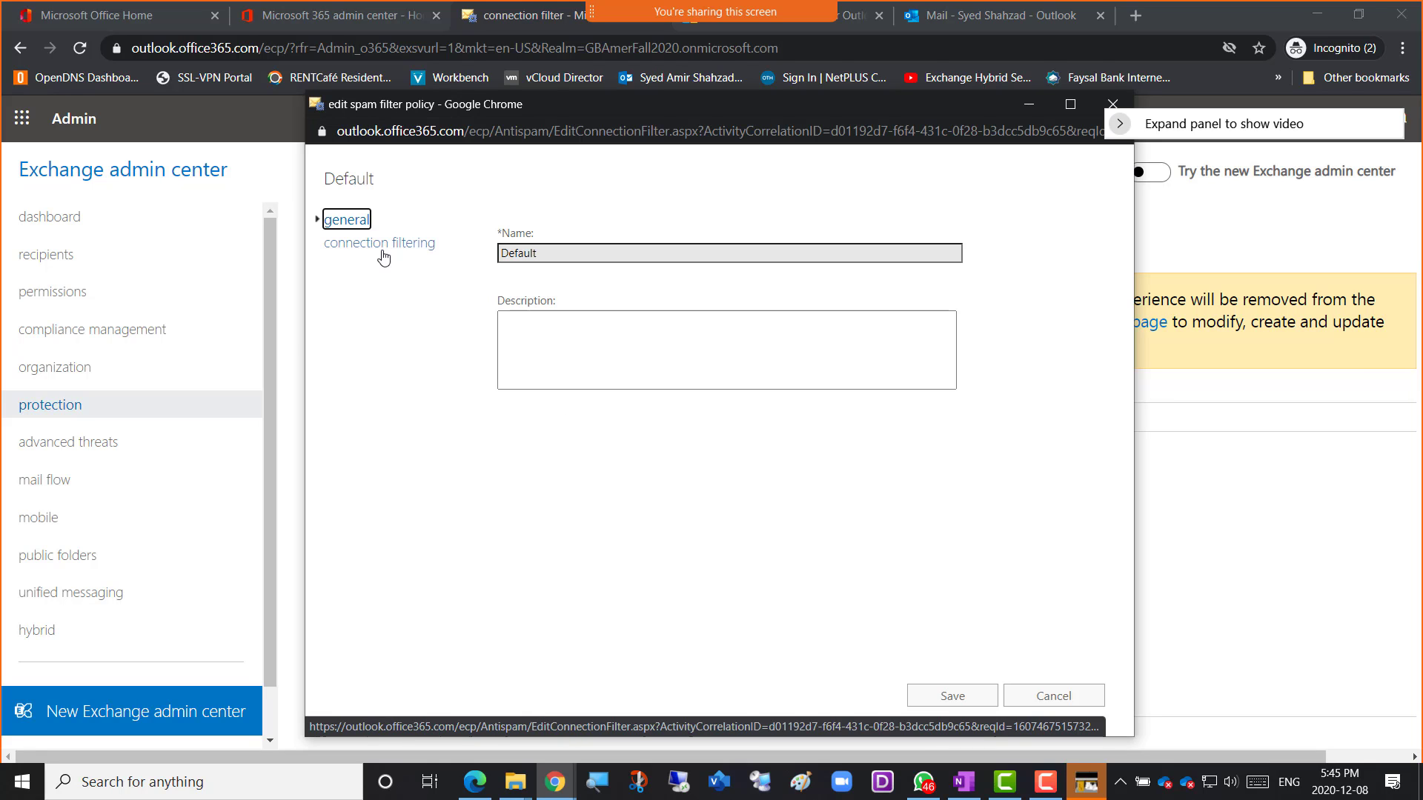
pyautogui.click(381, 247)
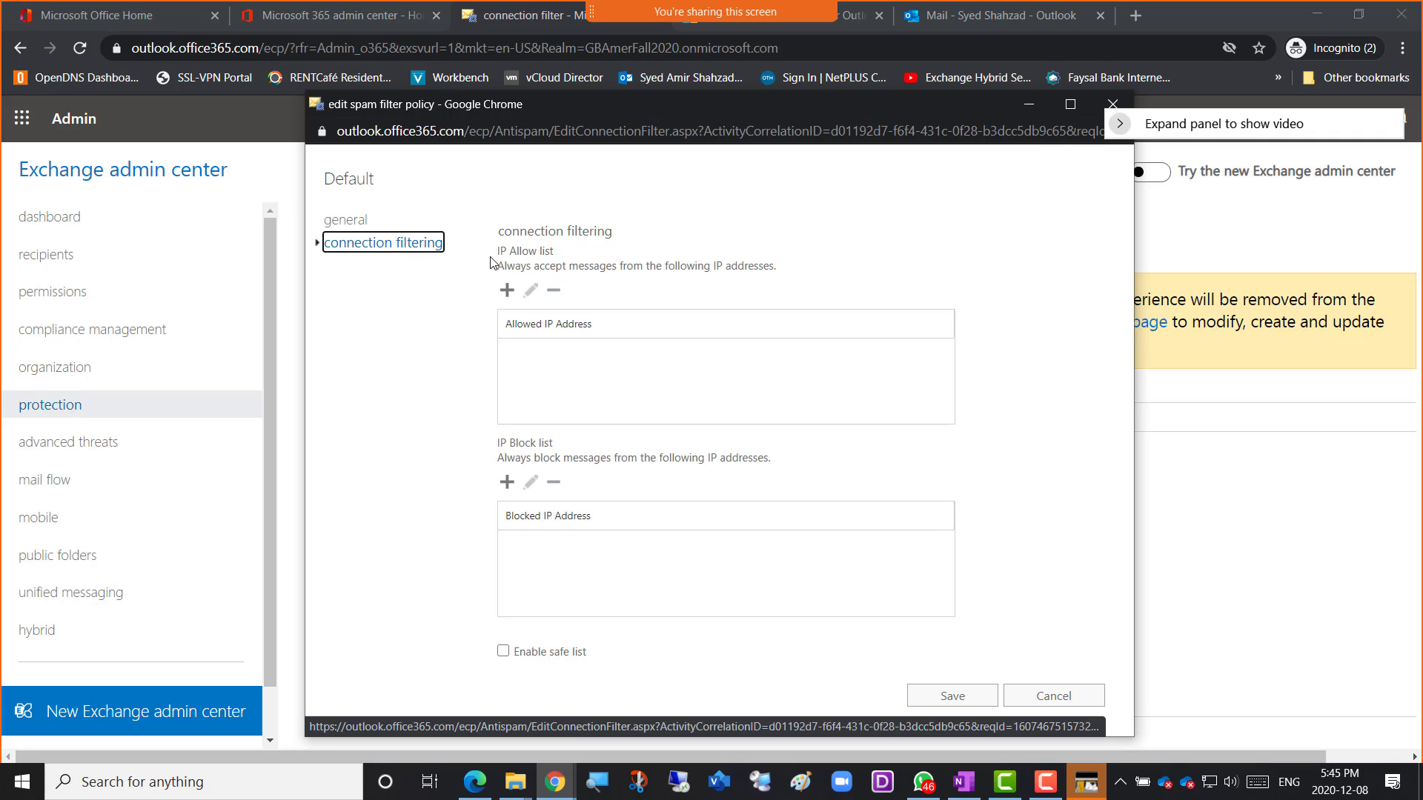
pyautogui.moveTo(495, 251); pyautogui.dragTo(555, 252)
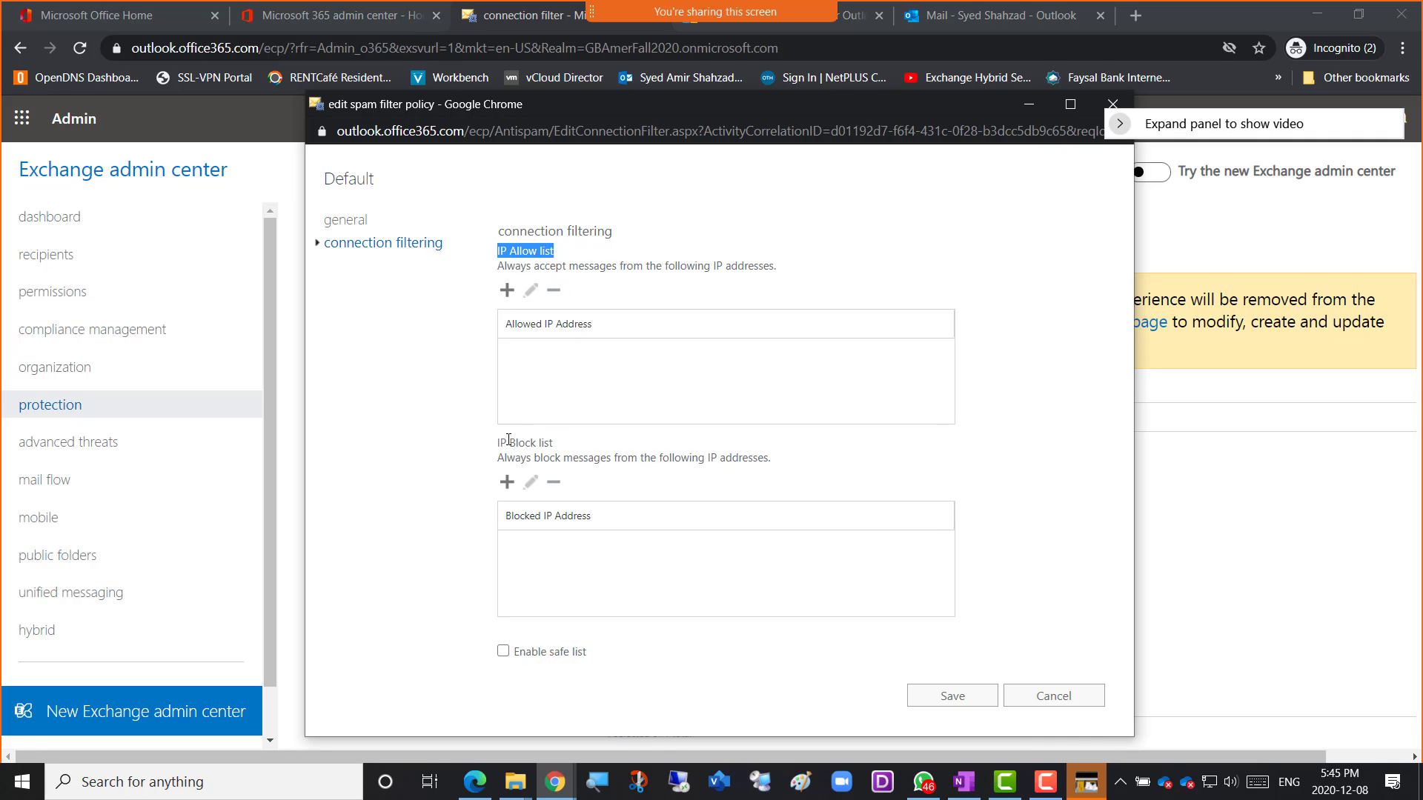
pyautogui.moveTo(501, 445); pyautogui.dragTo(600, 444)
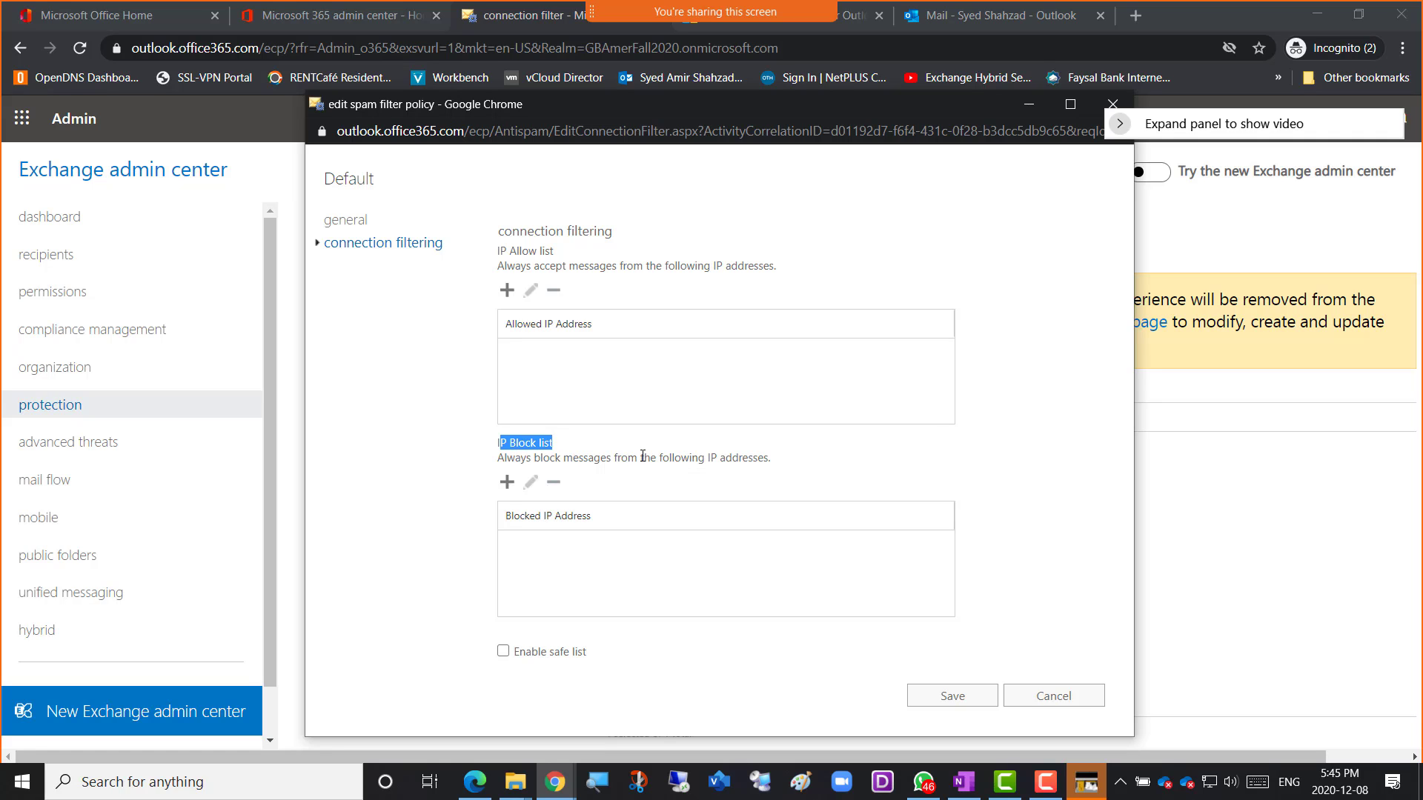
pyautogui.click(568, 664)
pyautogui.click(569, 665)
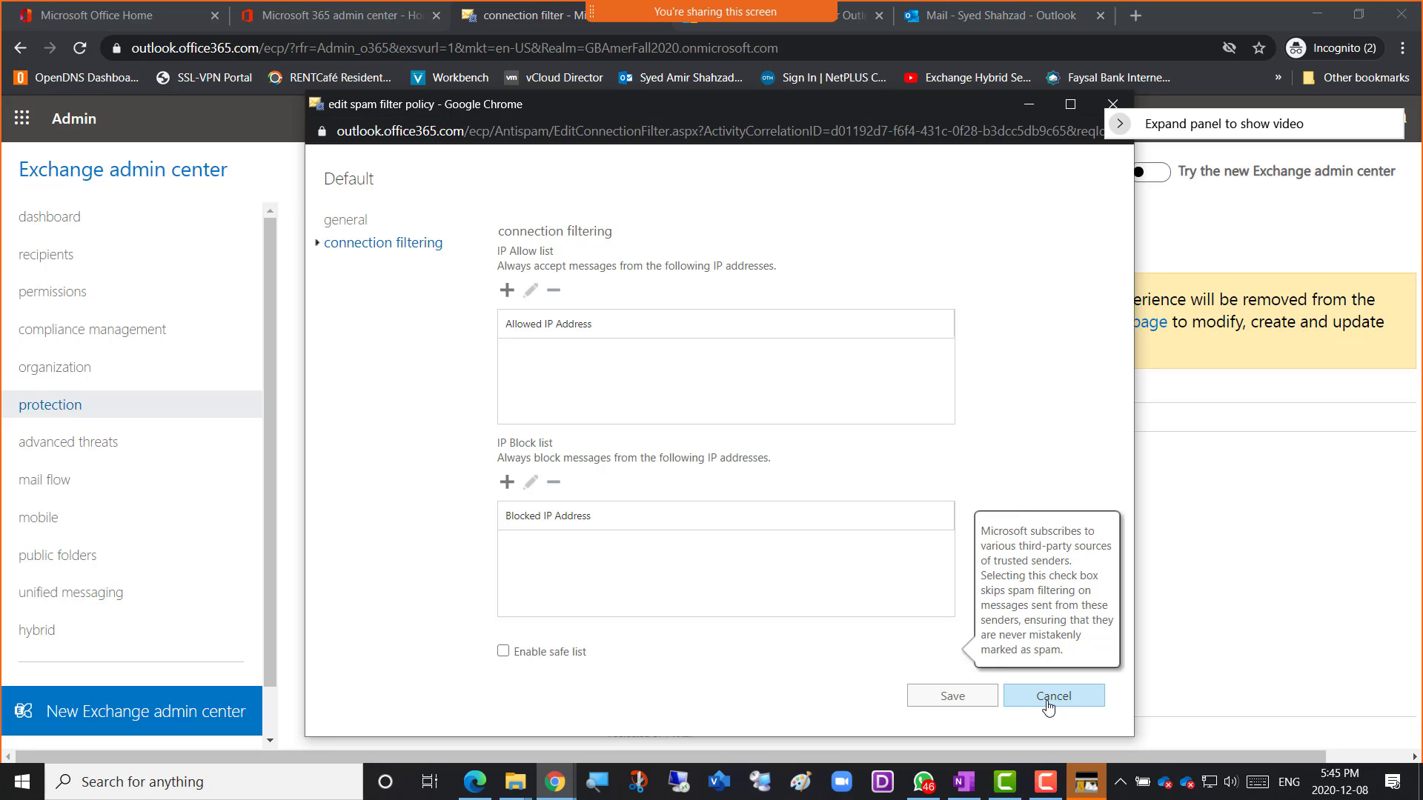
pyautogui.click(1053, 698)
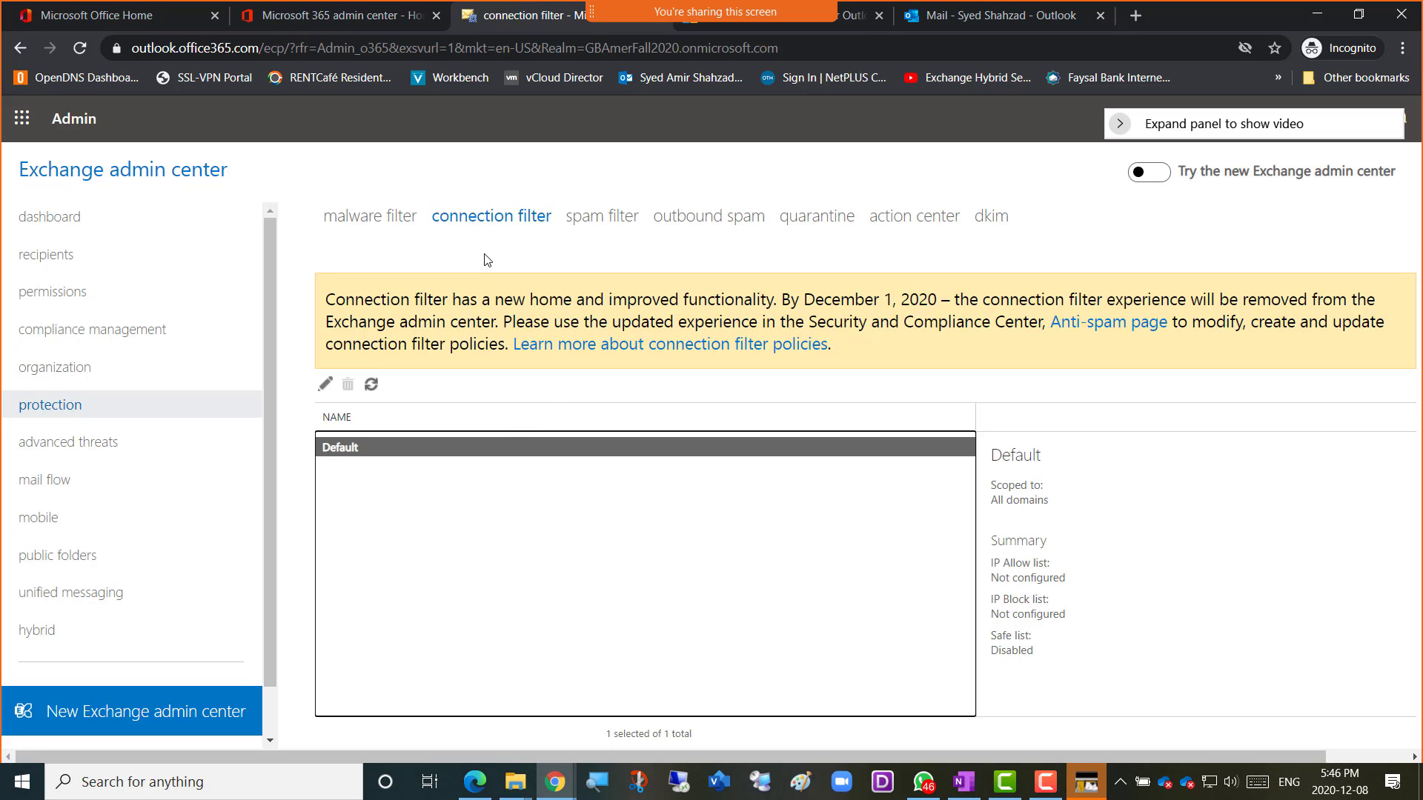
# Show the spam filter page with its enabled Default policy moving spam to Junk Email.
pyautogui.click(607, 223)
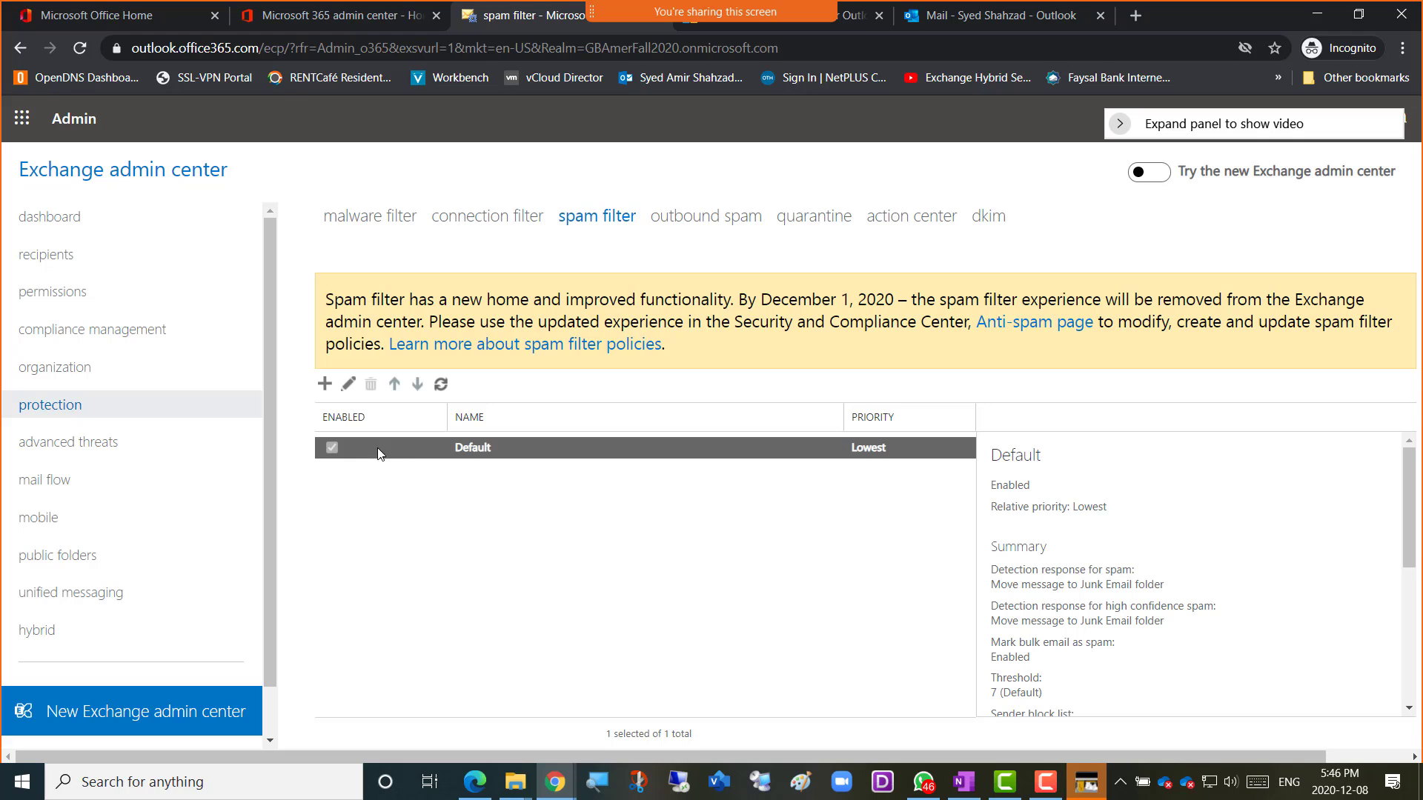
# Open the Default spam filter policy to its spam and bulk actions: bulk threshold 7, 15-day quarantine.
pyautogui.doubleClick(432, 456)
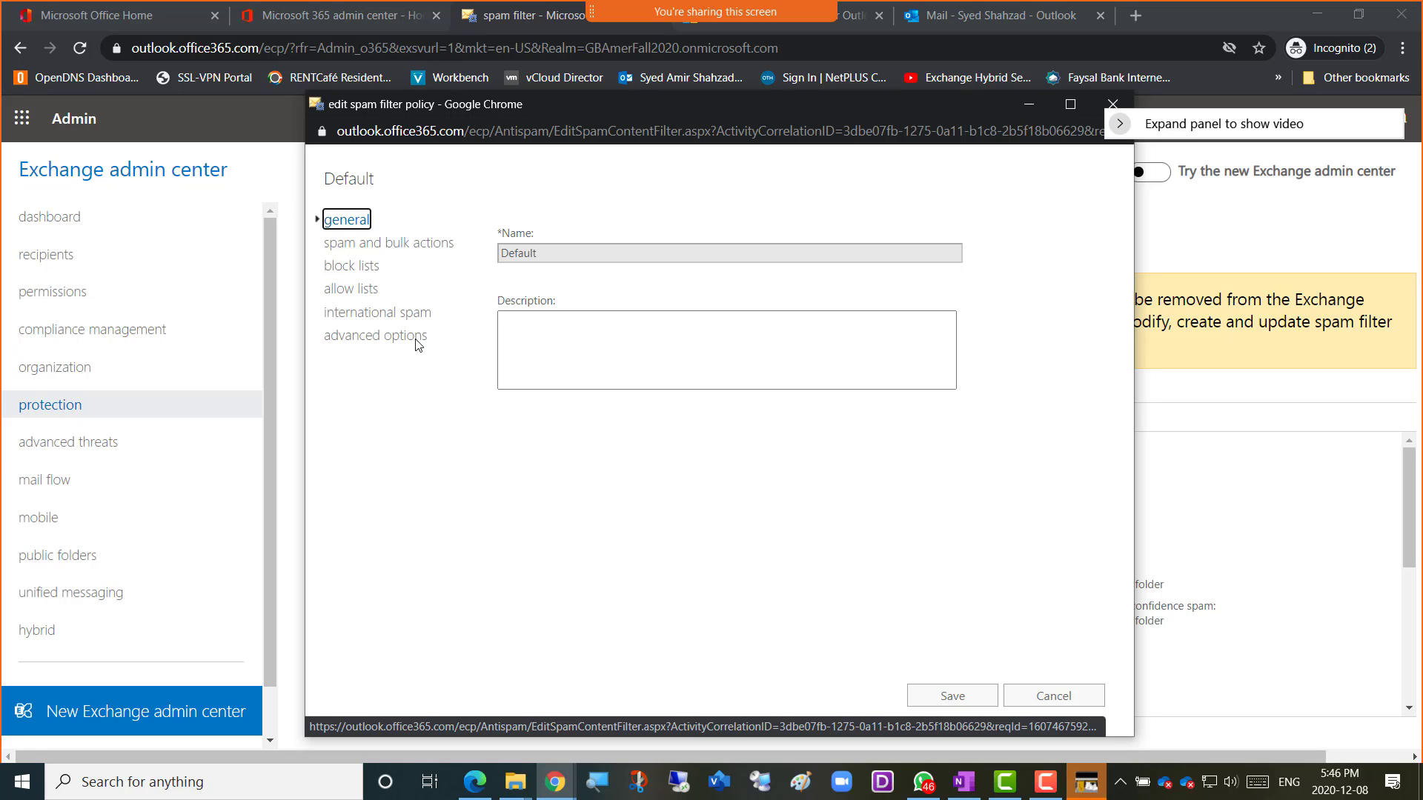
pyautogui.click(356, 244)
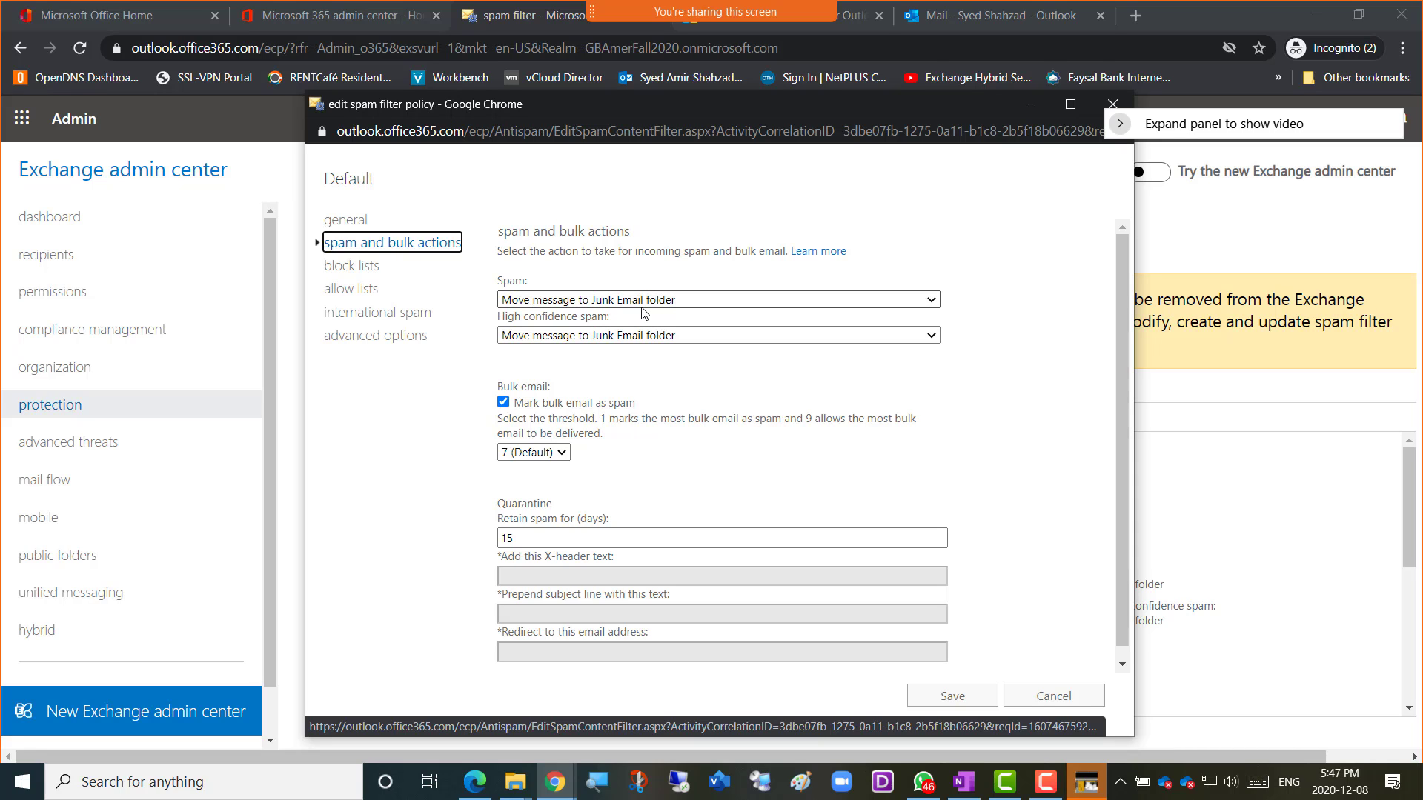
pyautogui.click(935, 303)
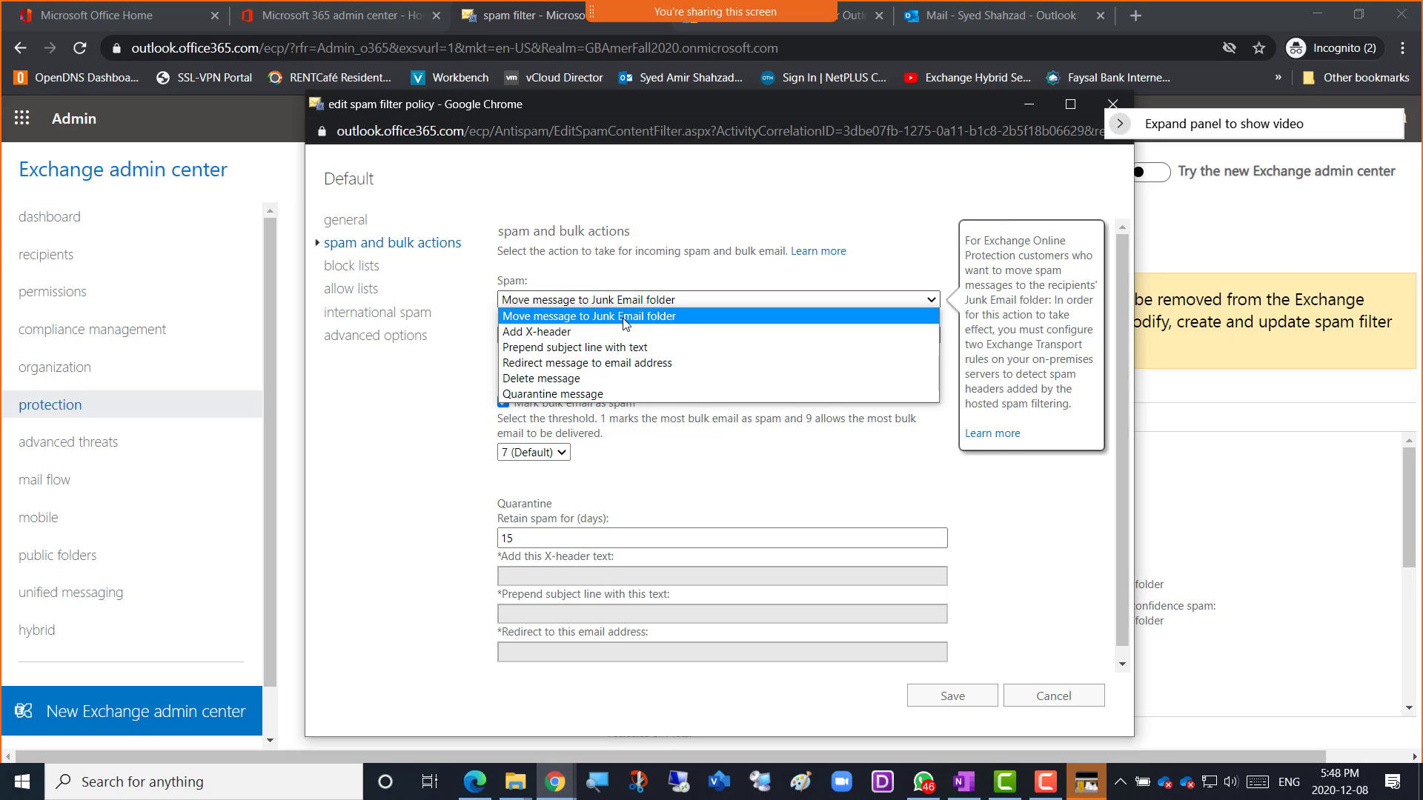
pyautogui.click(652, 317)
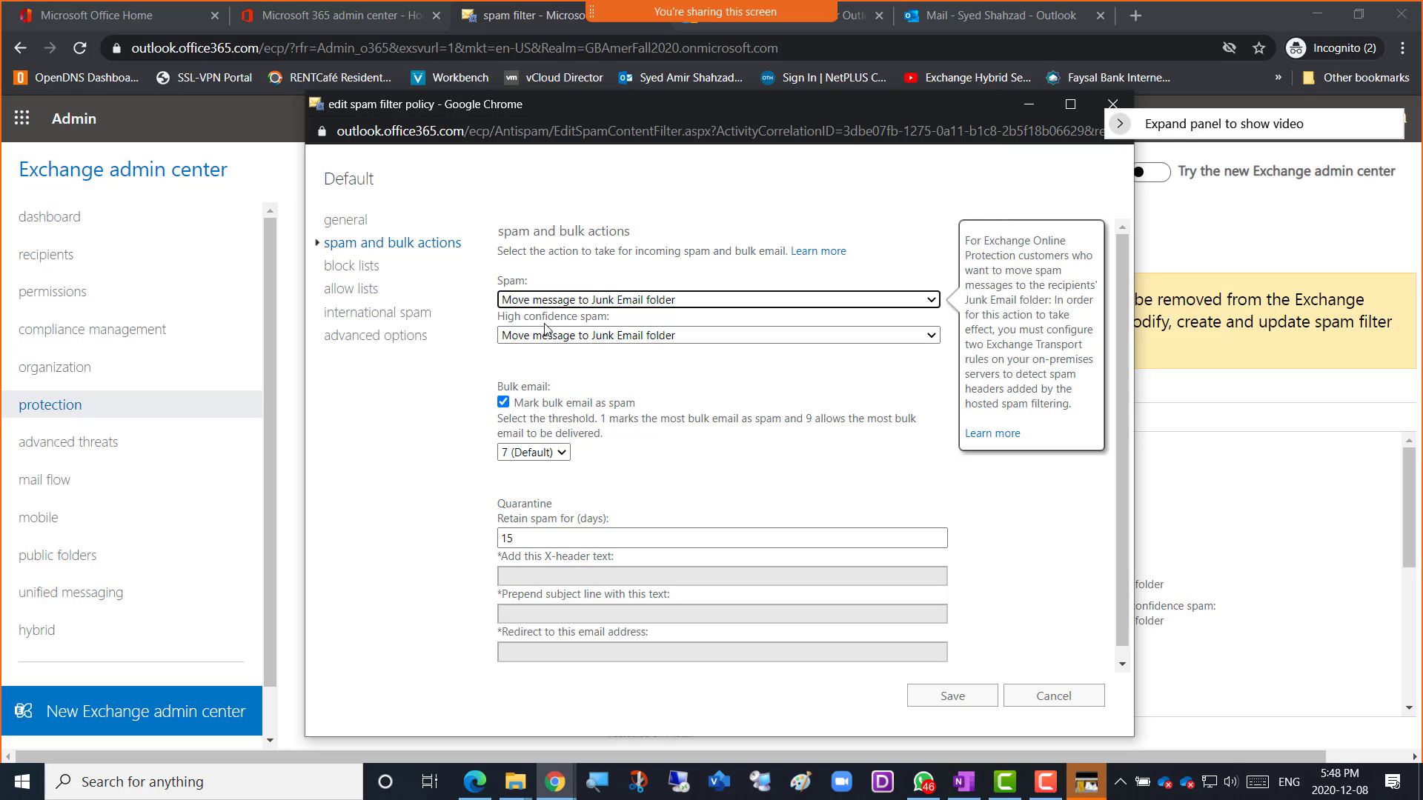
pyautogui.moveTo(613, 319); pyautogui.dragTo(498, 316)
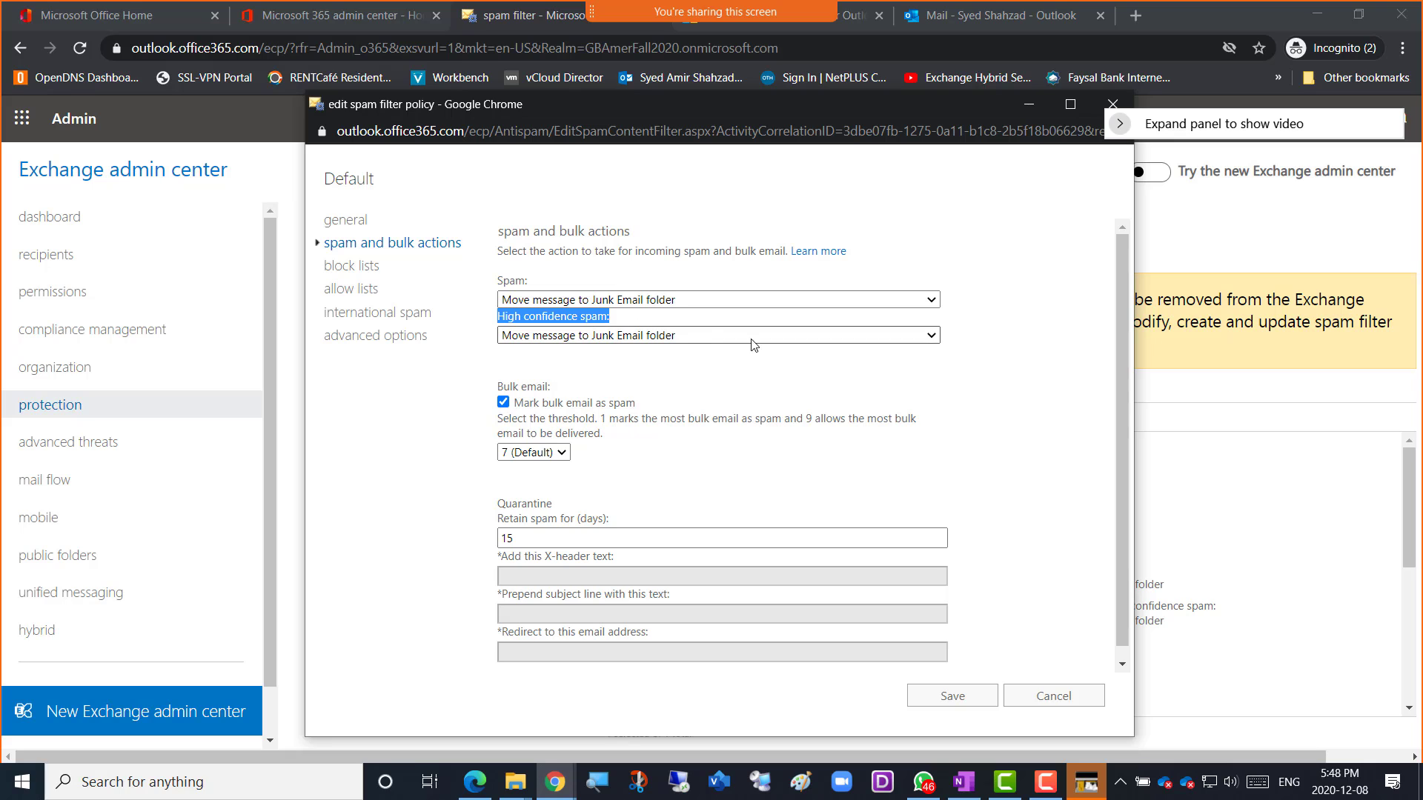
pyautogui.click(934, 338)
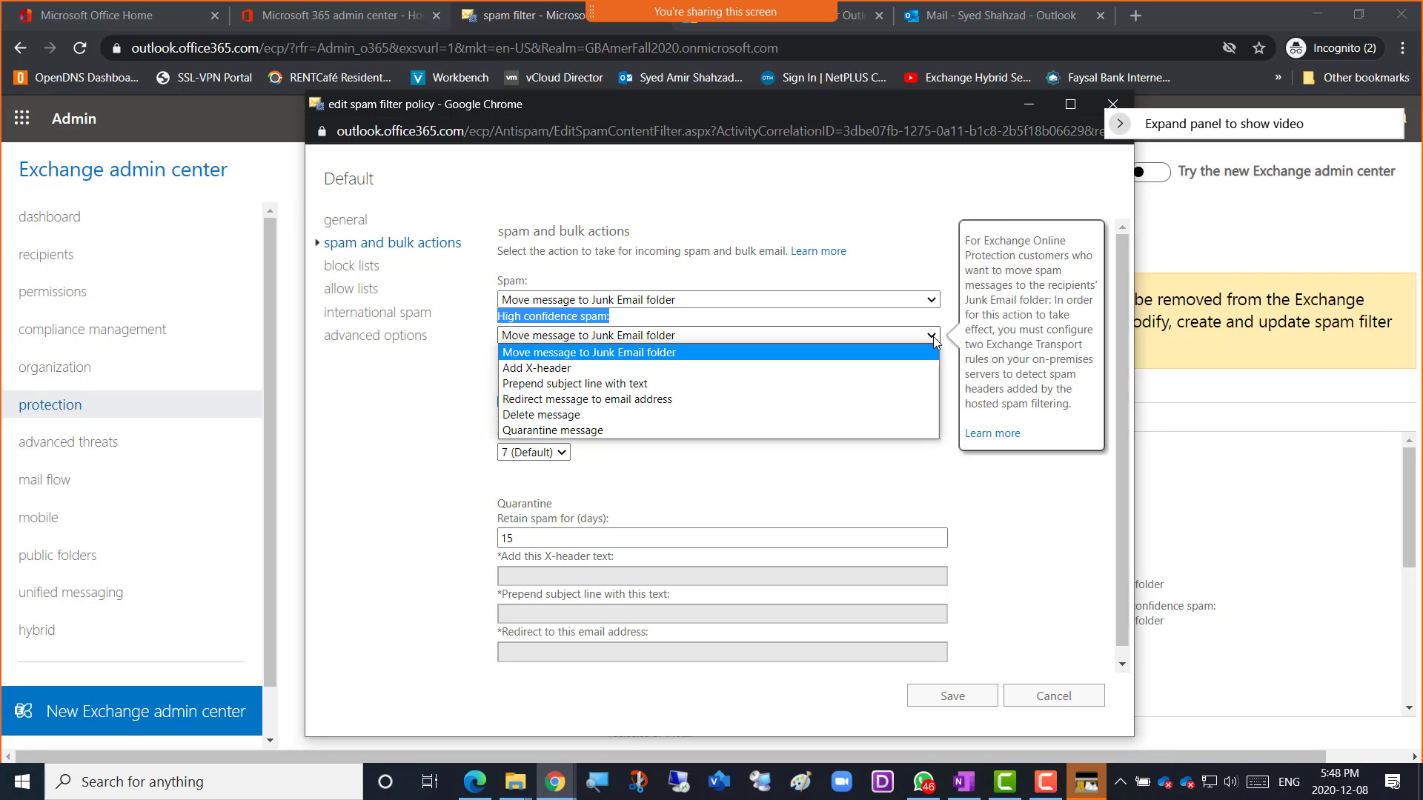
pyautogui.click(934, 338)
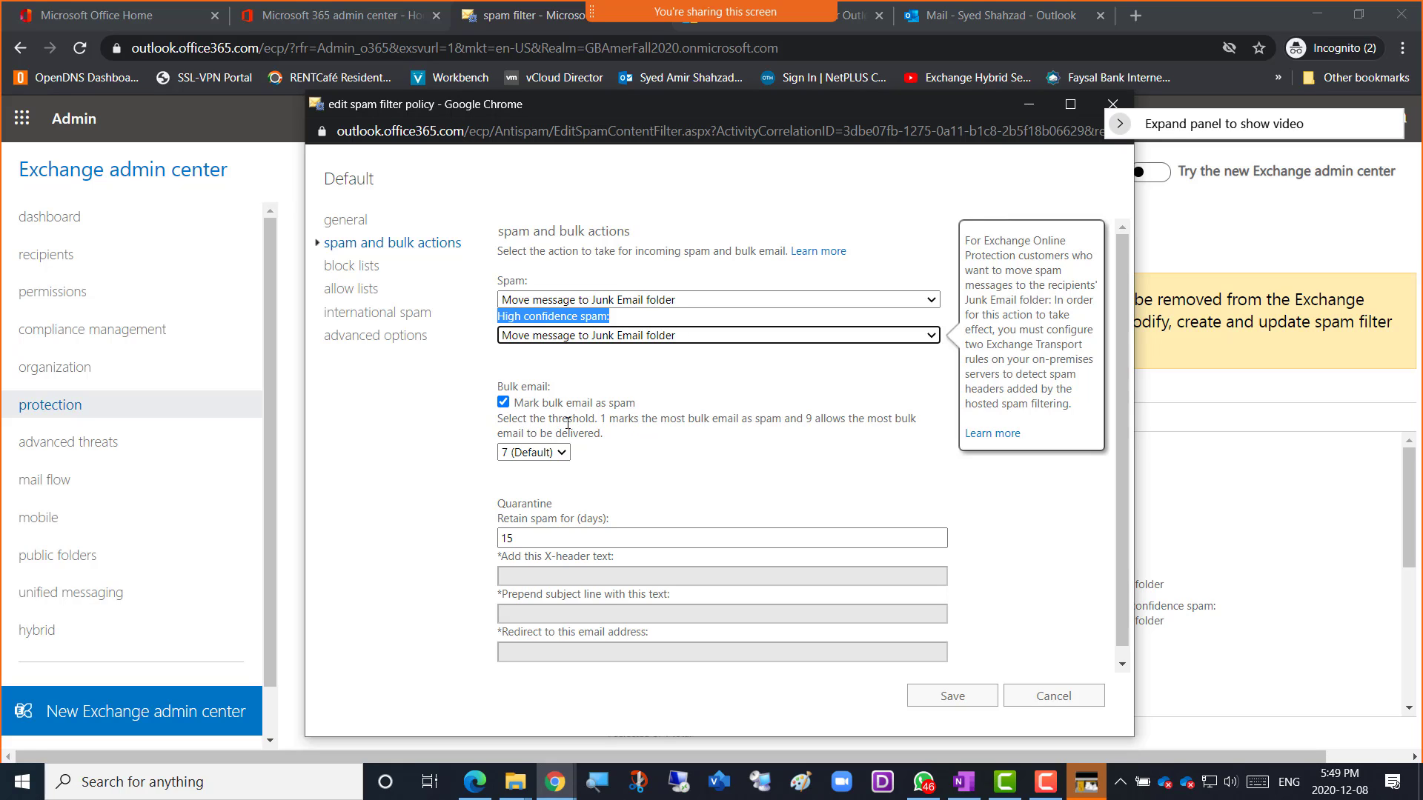
pyautogui.moveTo(617, 420)
pyautogui.mouseDown()
pyautogui.moveTo(793, 436)
pyautogui.moveTo(791, 423)
pyautogui.moveTo(889, 421)
pyautogui.moveTo(606, 438)
pyautogui.mouseUp()
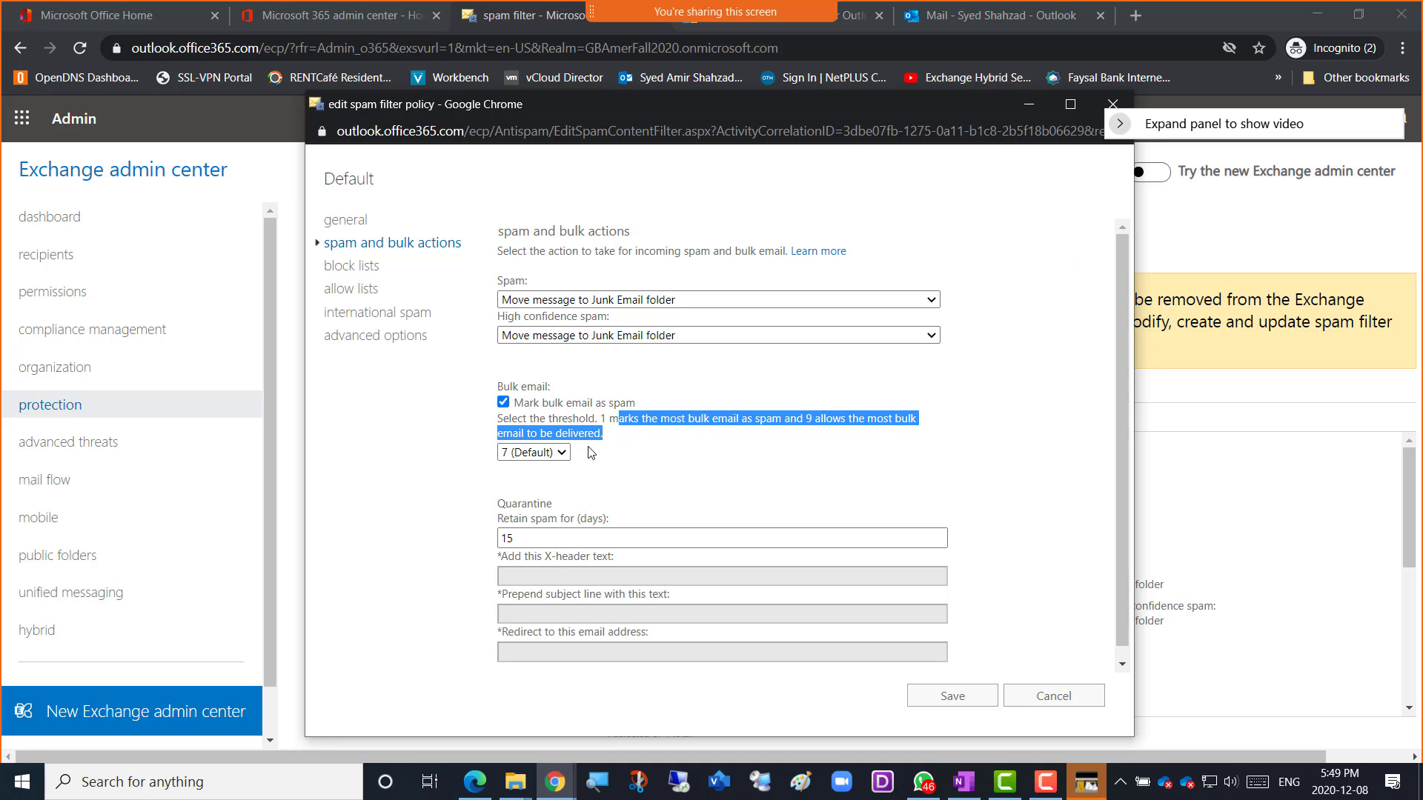
pyautogui.click(562, 453)
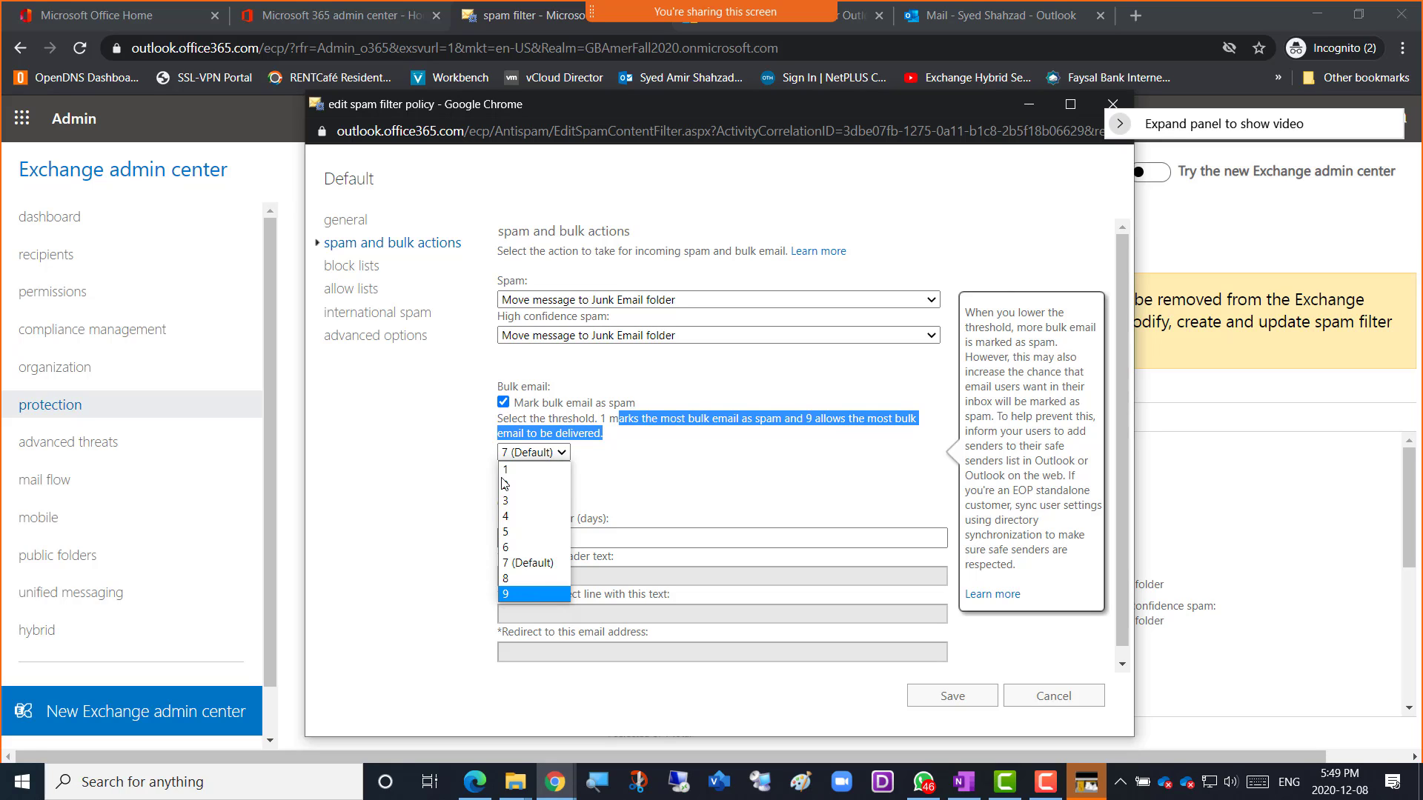
pyautogui.click(526, 471)
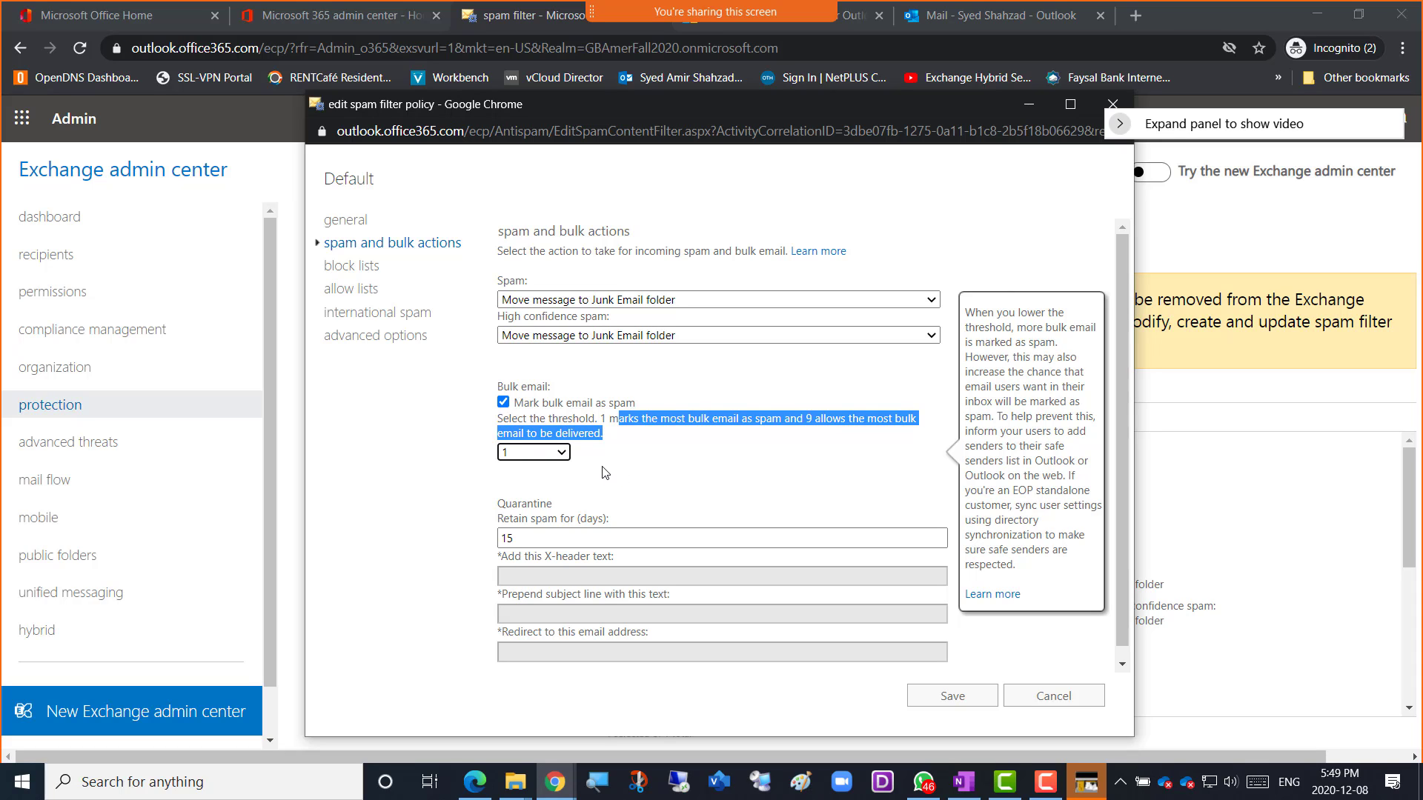
pyautogui.click(562, 460)
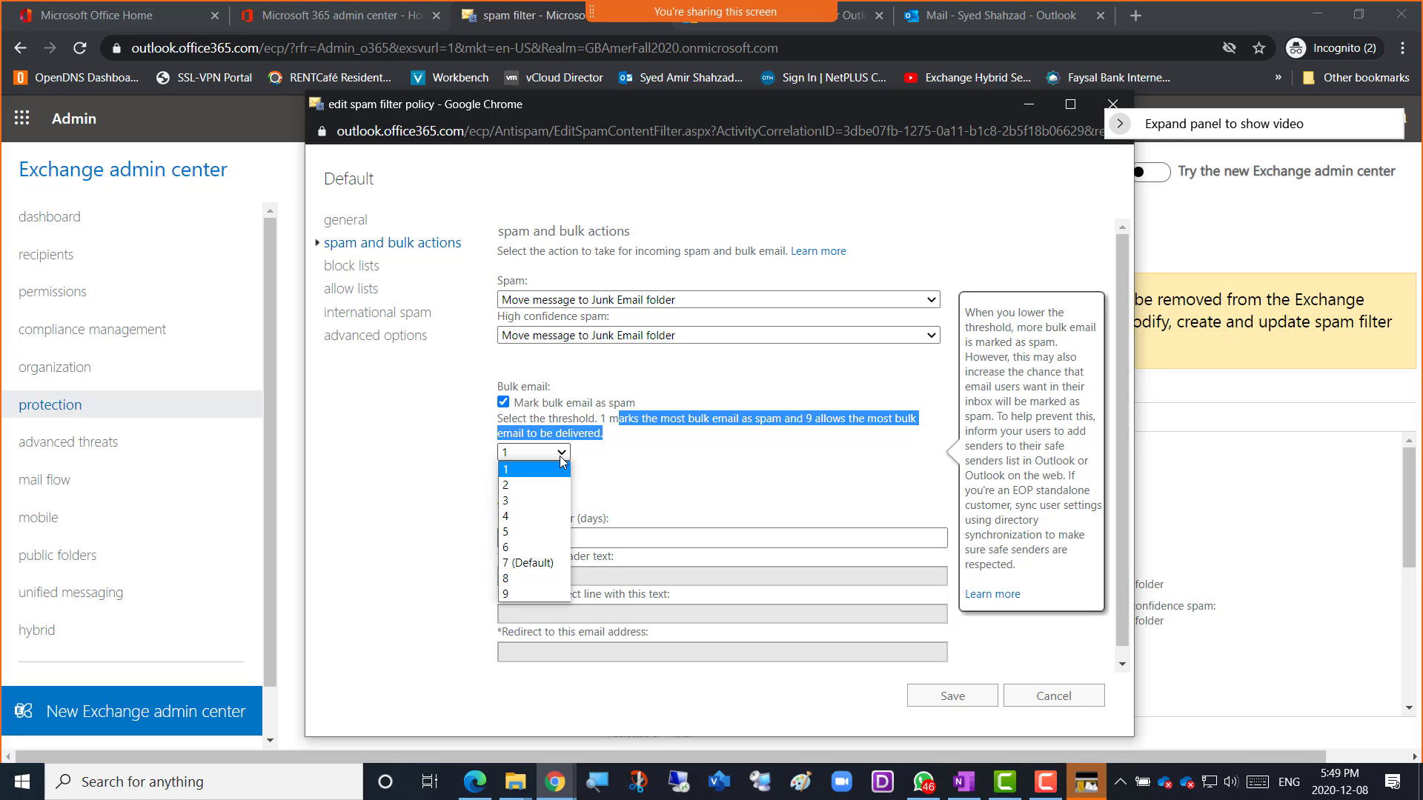
pyautogui.click(532, 564)
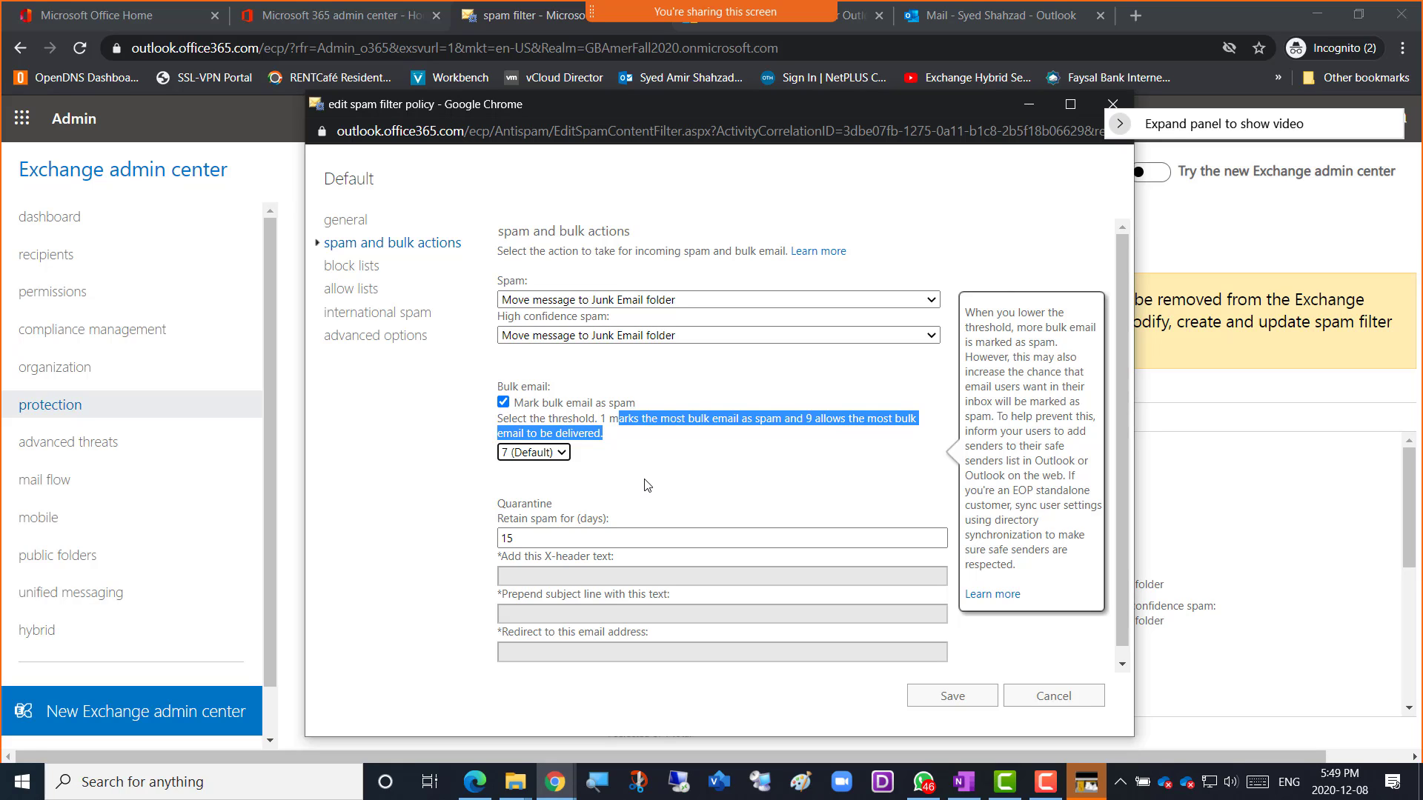
pyautogui.click(646, 485)
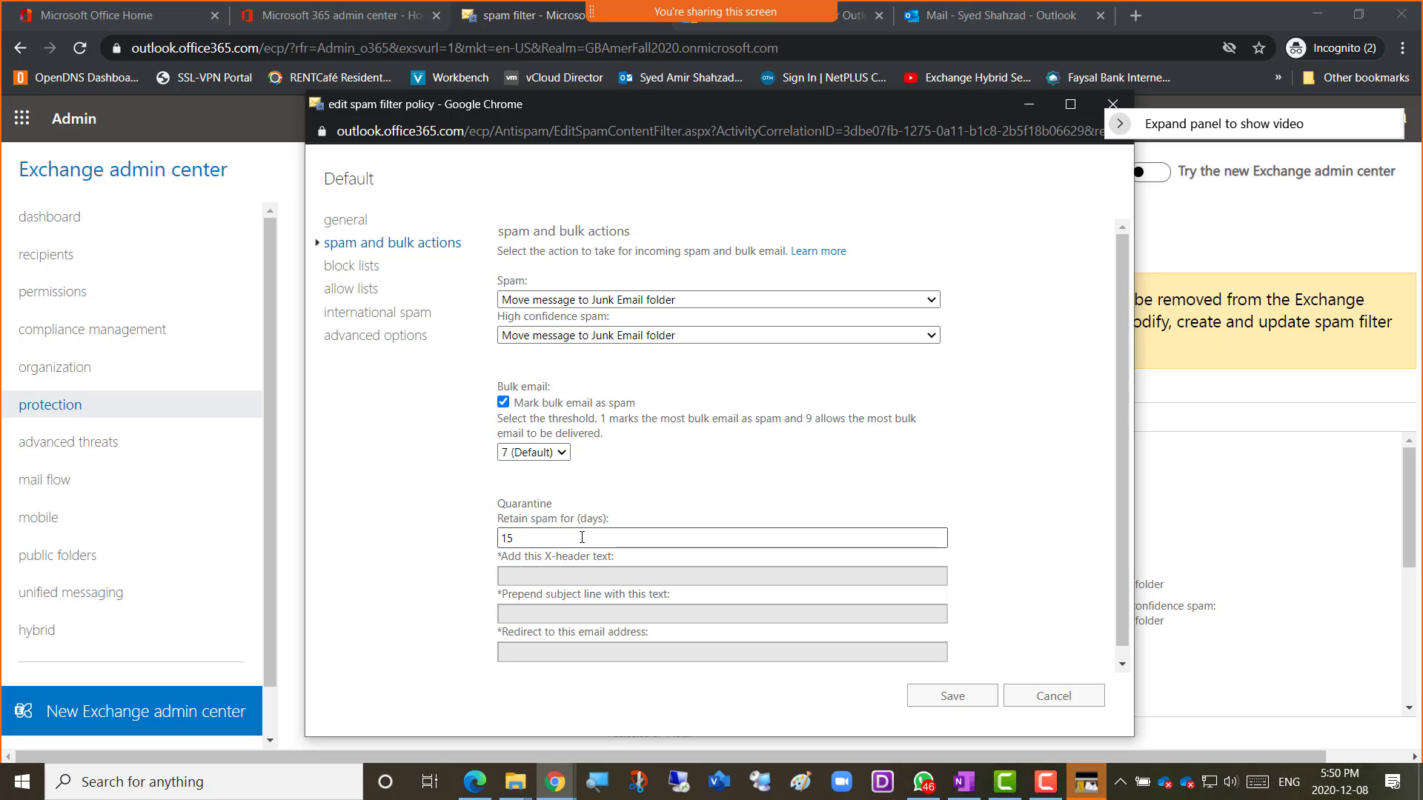
pyautogui.moveTo(530, 544); pyautogui.dragTo(466, 550)
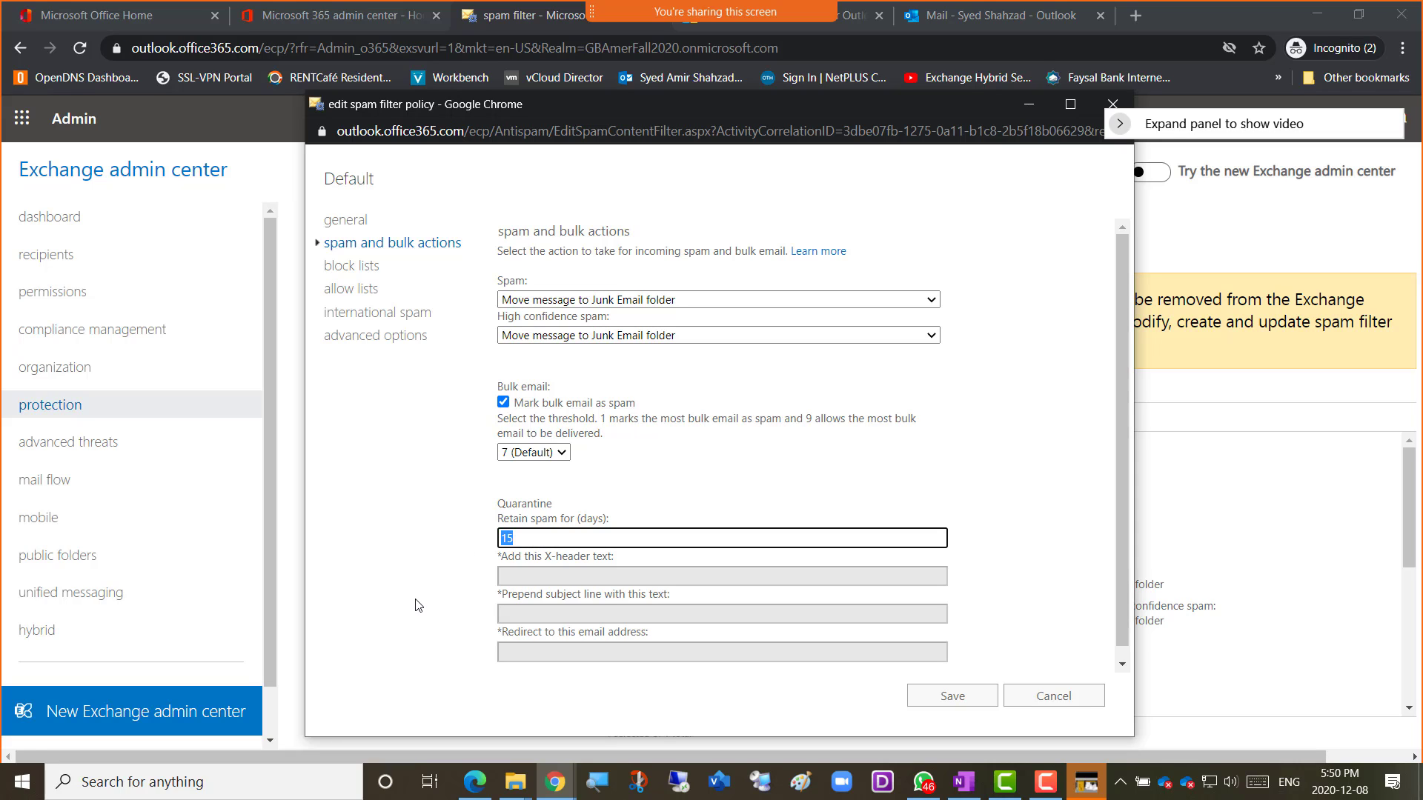
pyautogui.click(1009, 510)
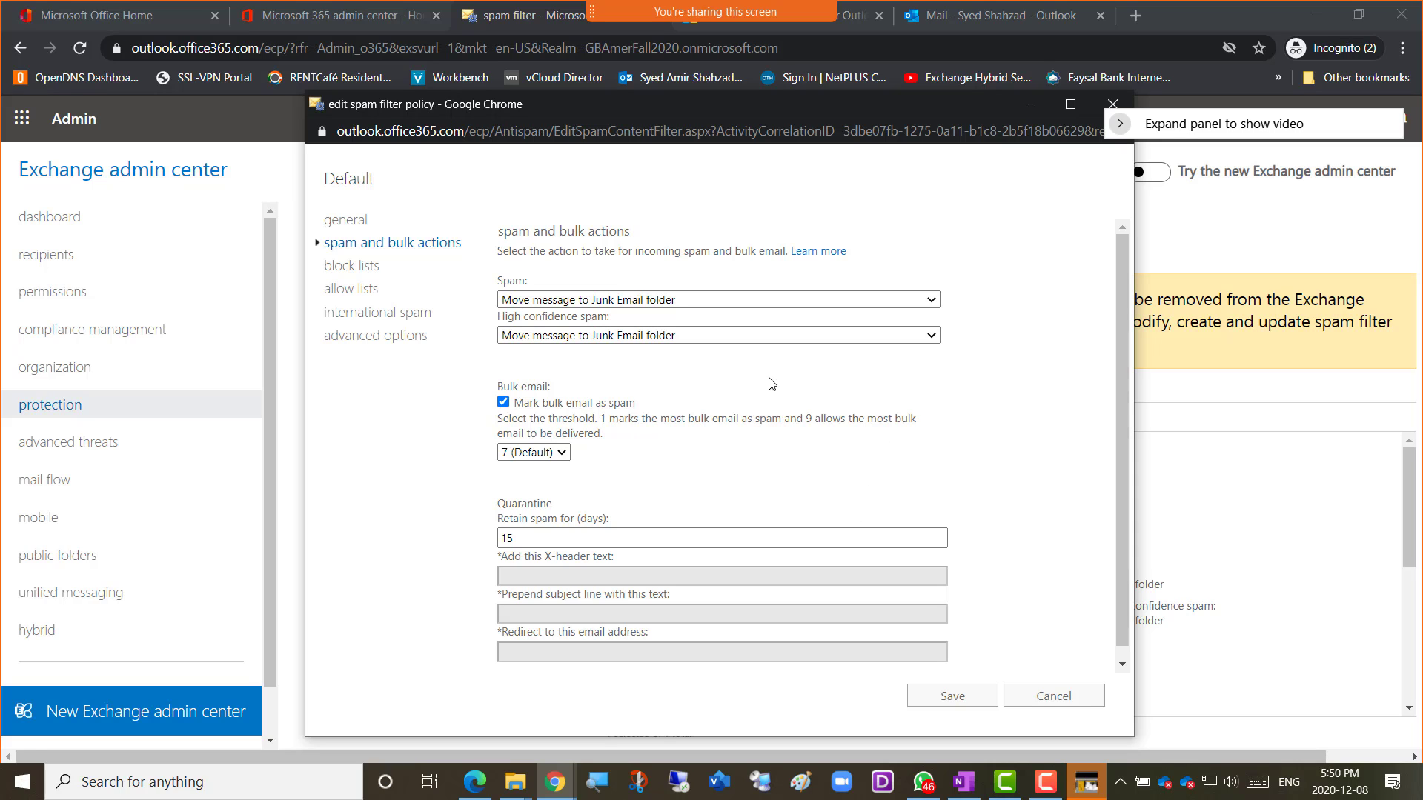
# View the Default spam filter policy's block lists, noting the empty Sender block list.
pyautogui.click(368, 274)
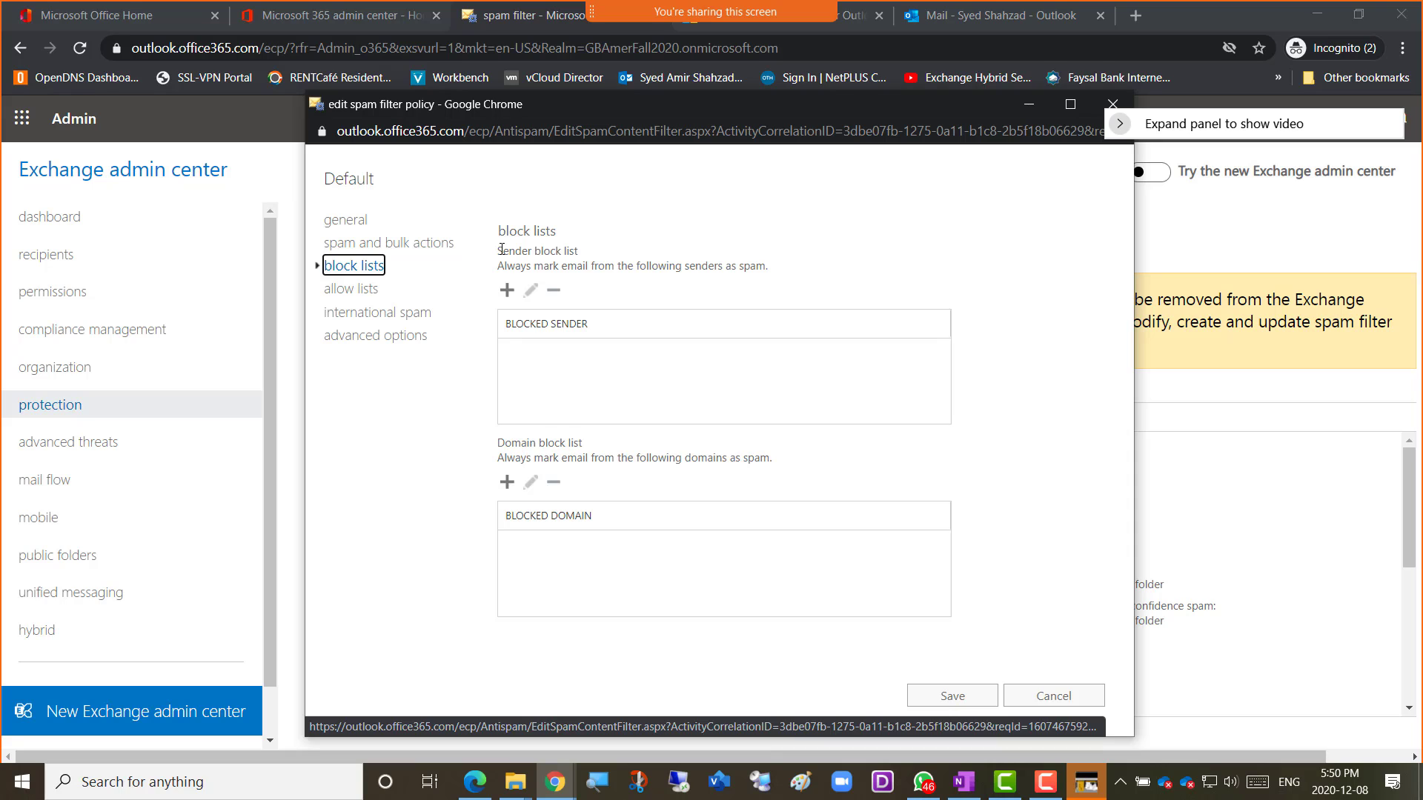
pyautogui.moveTo(502, 251); pyautogui.dragTo(593, 259)
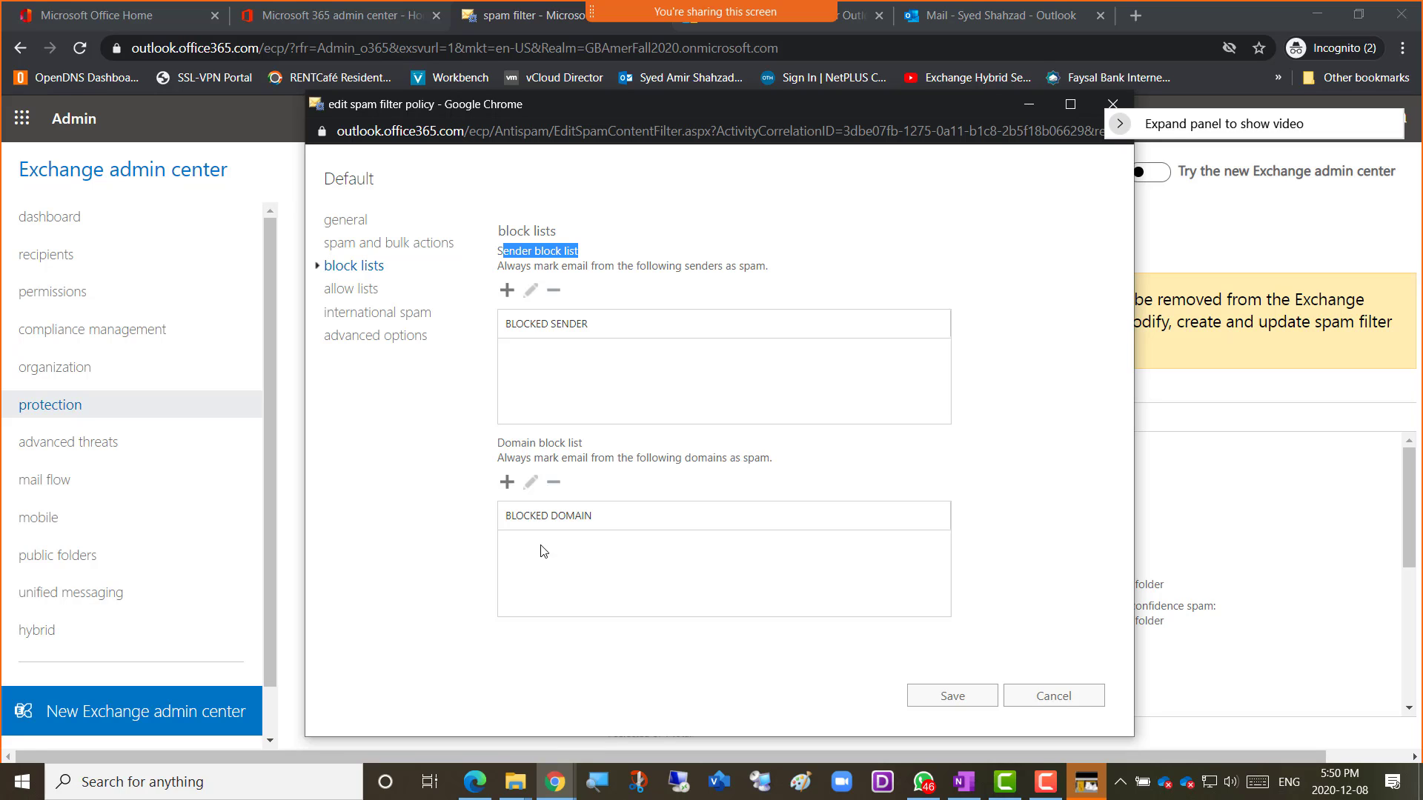
pyautogui.click(361, 490)
# View the empty allowed sender and domain lists and read the warning box below them.
pyautogui.click(352, 291)
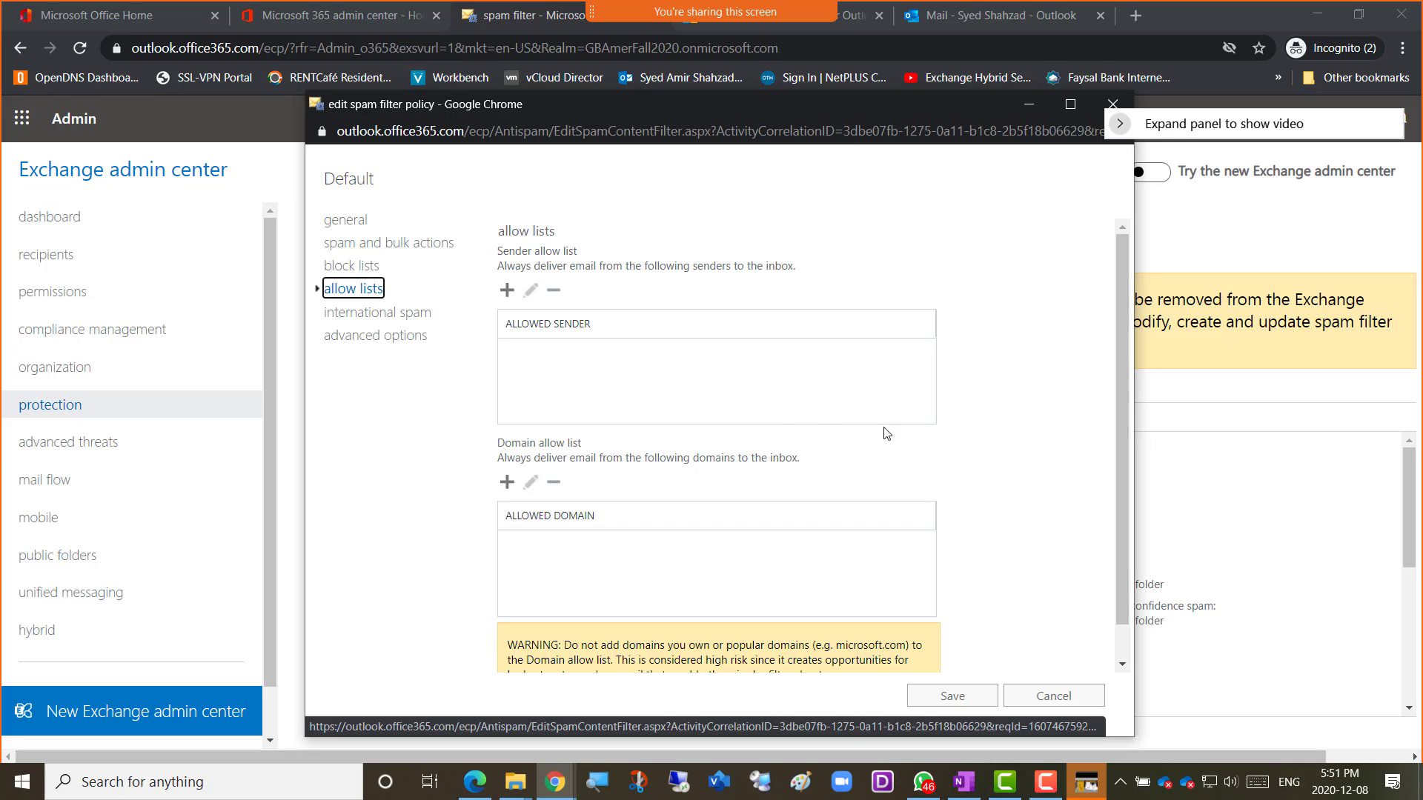
pyautogui.scroll(-1, 973, 486)
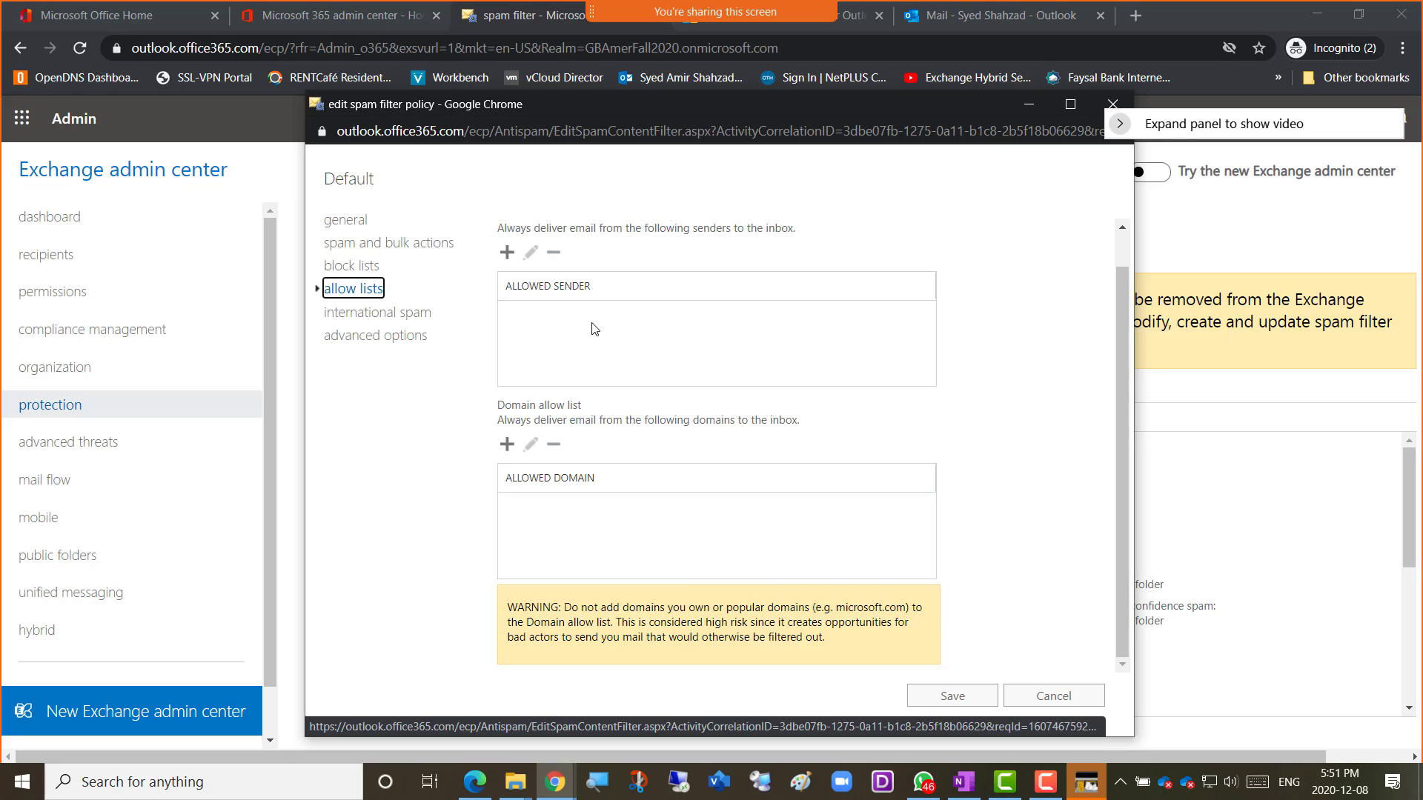
# In international spam, try language filtering and its picker, then leave it turned off.
pyautogui.click(396, 315)
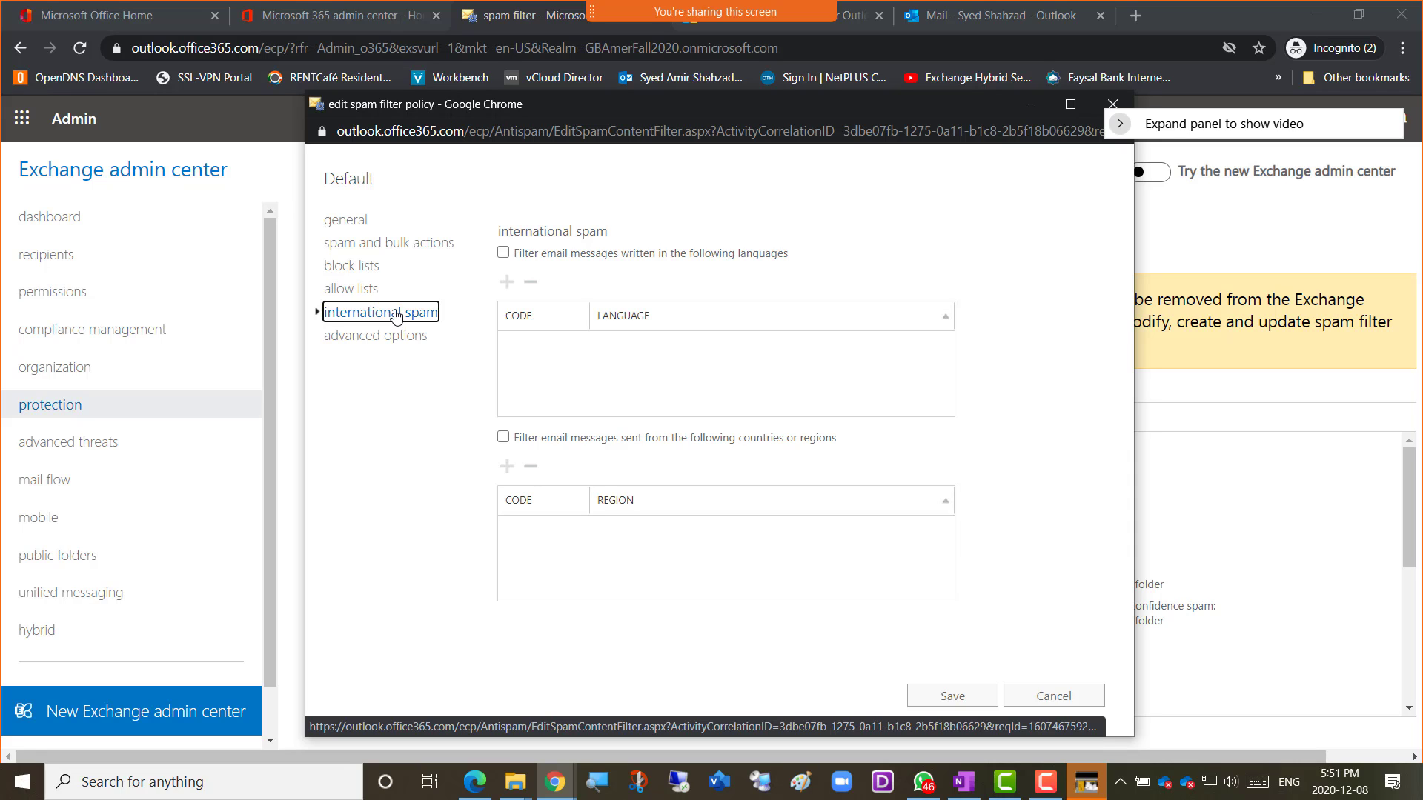
pyautogui.moveTo(553, 268)
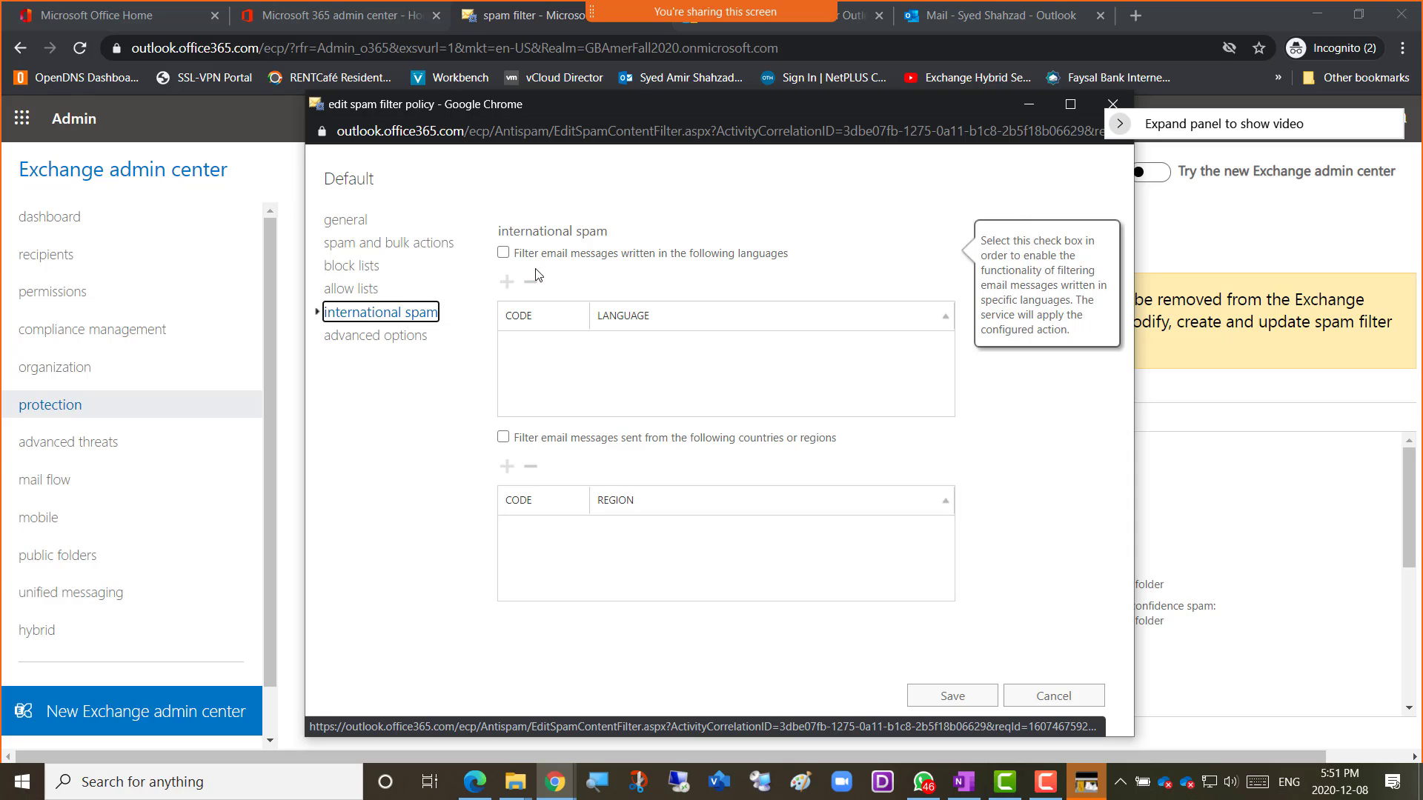
pyautogui.click(503, 252)
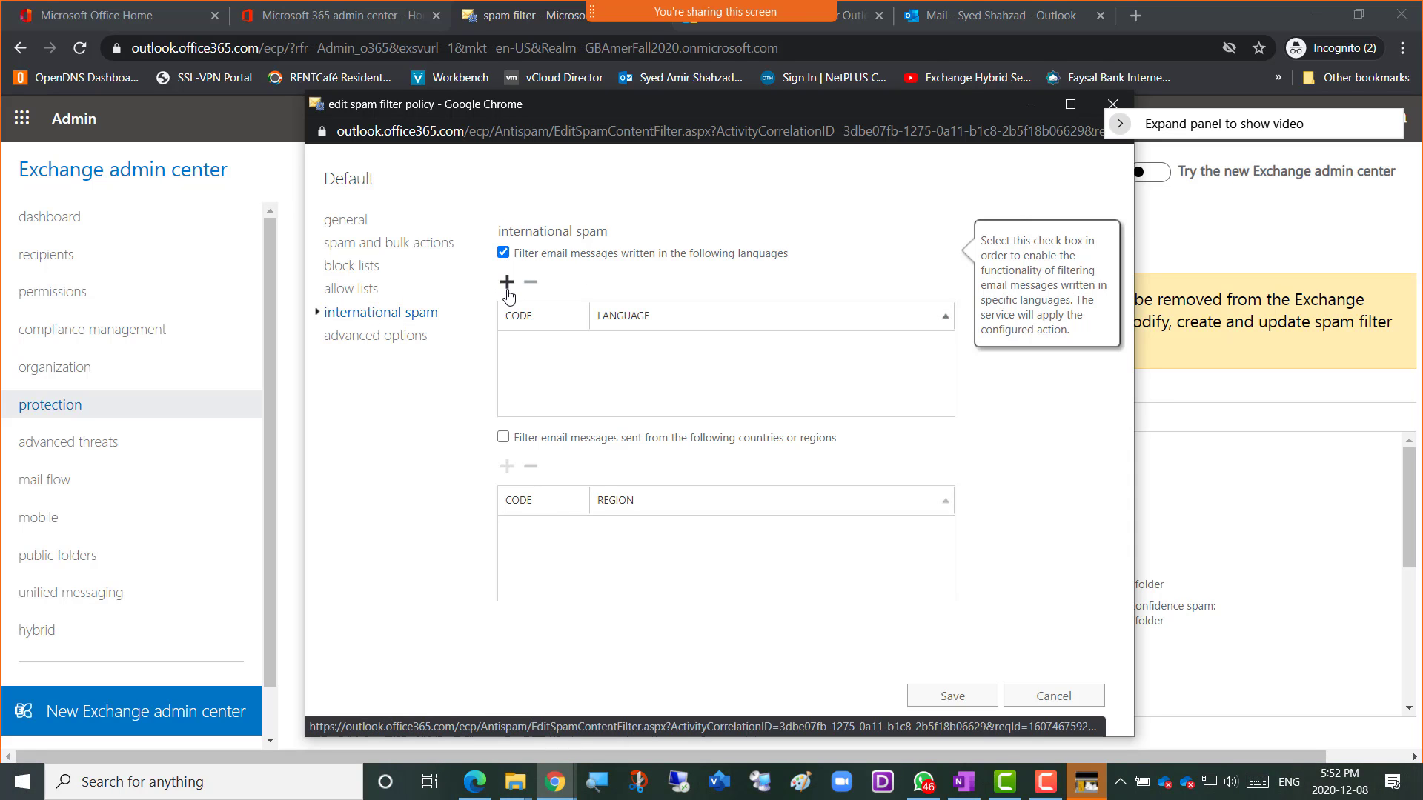
pyautogui.click(507, 291)
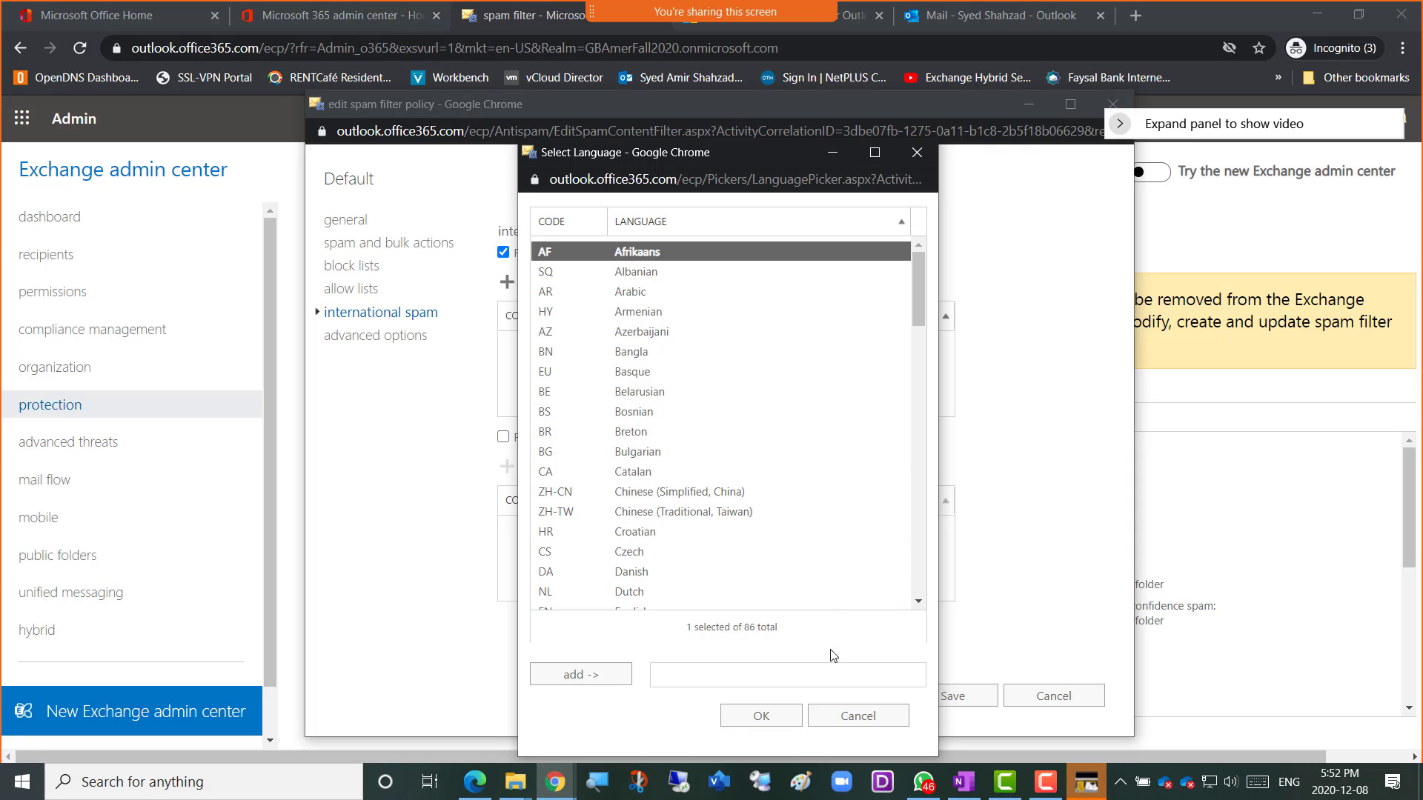
pyautogui.click(860, 716)
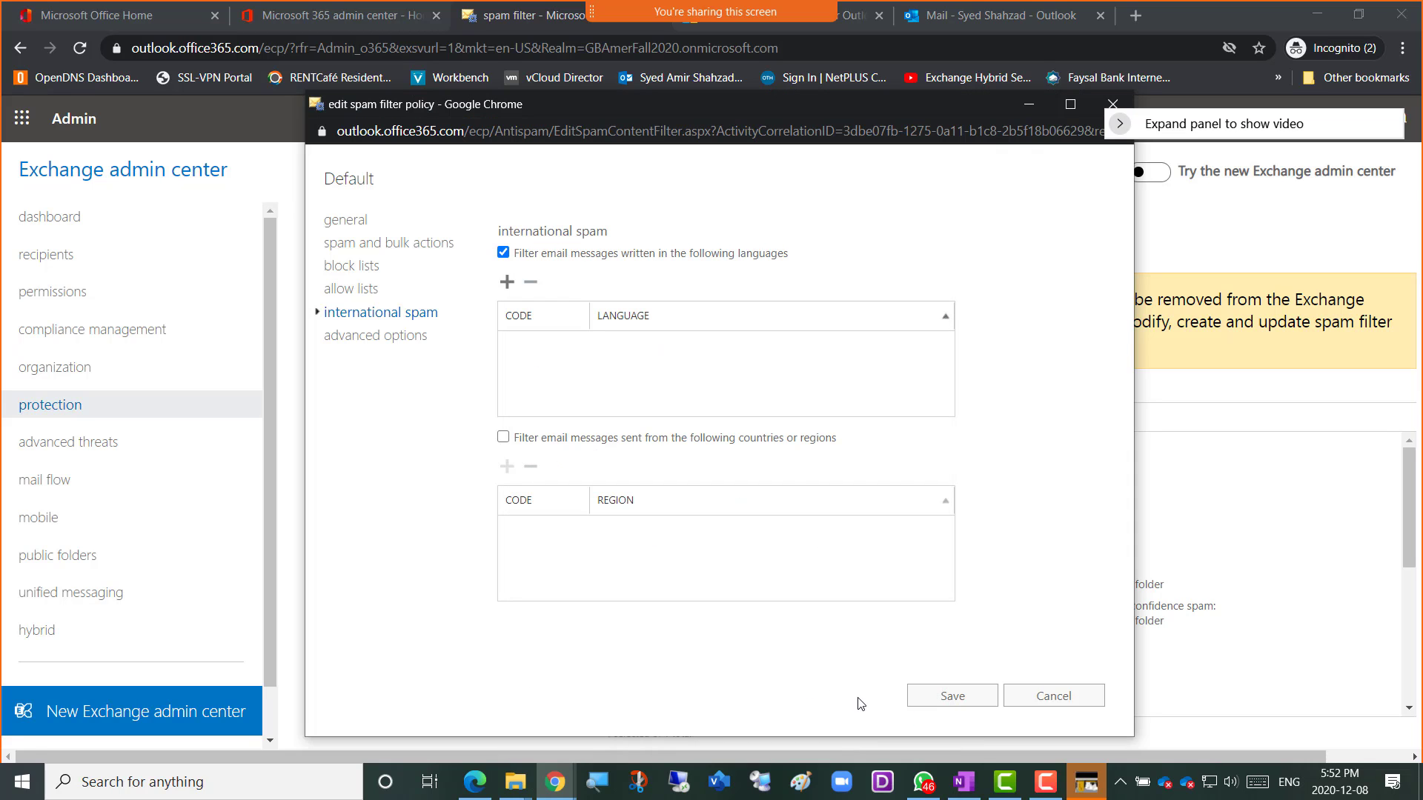
pyautogui.click(507, 254)
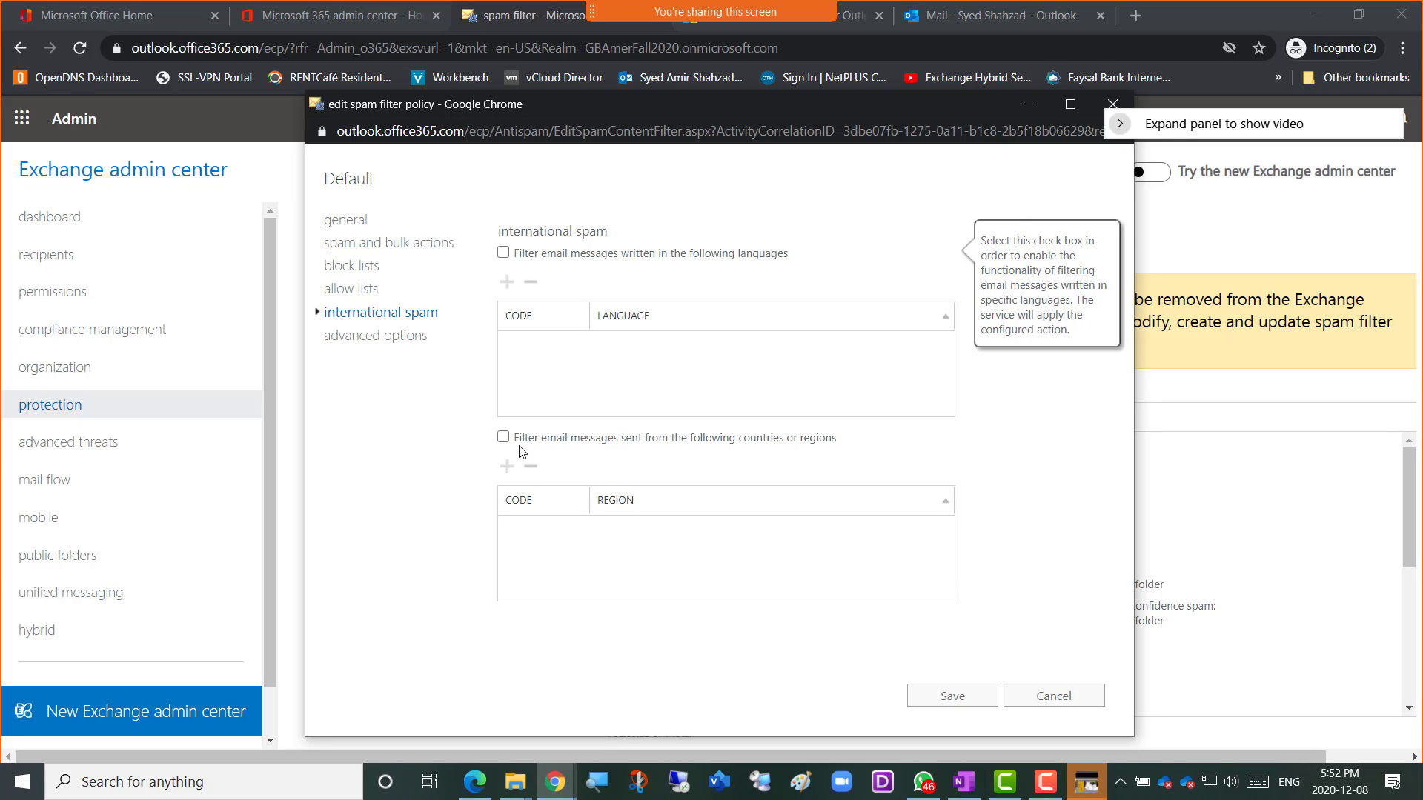
# Turn on filtering by sending country or region, closing the region picker without adding any.
pyautogui.moveTo(526, 449)
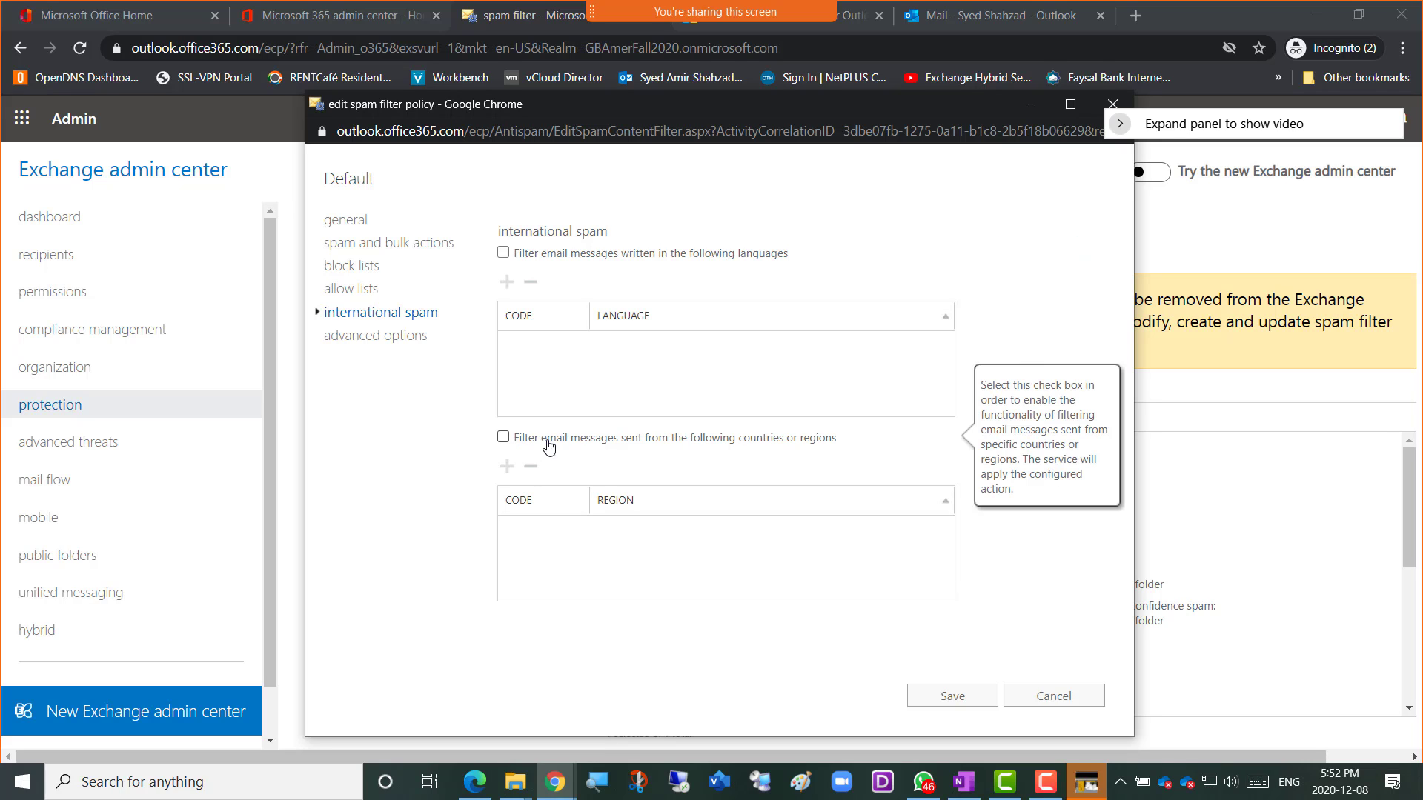
pyautogui.click(504, 437)
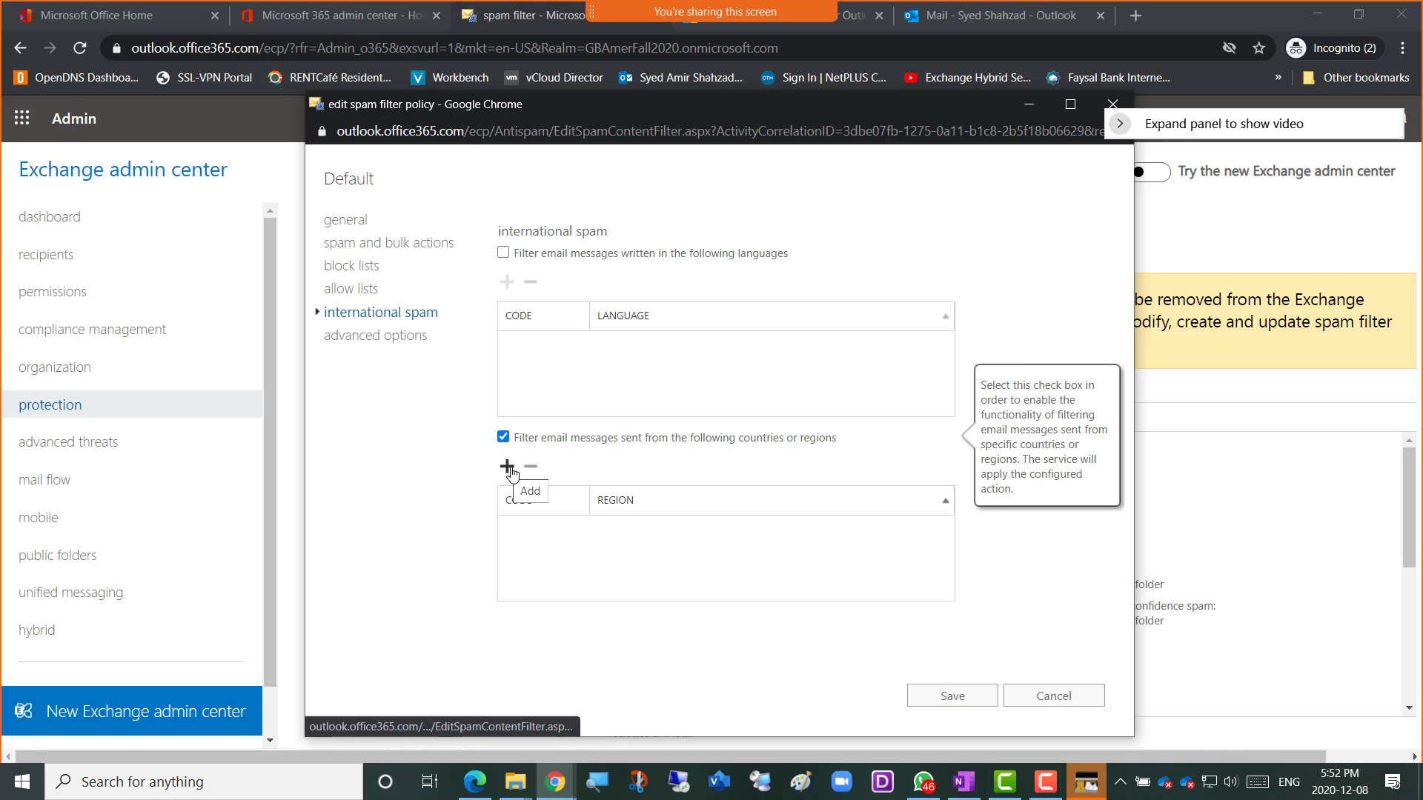
pyautogui.click(507, 466)
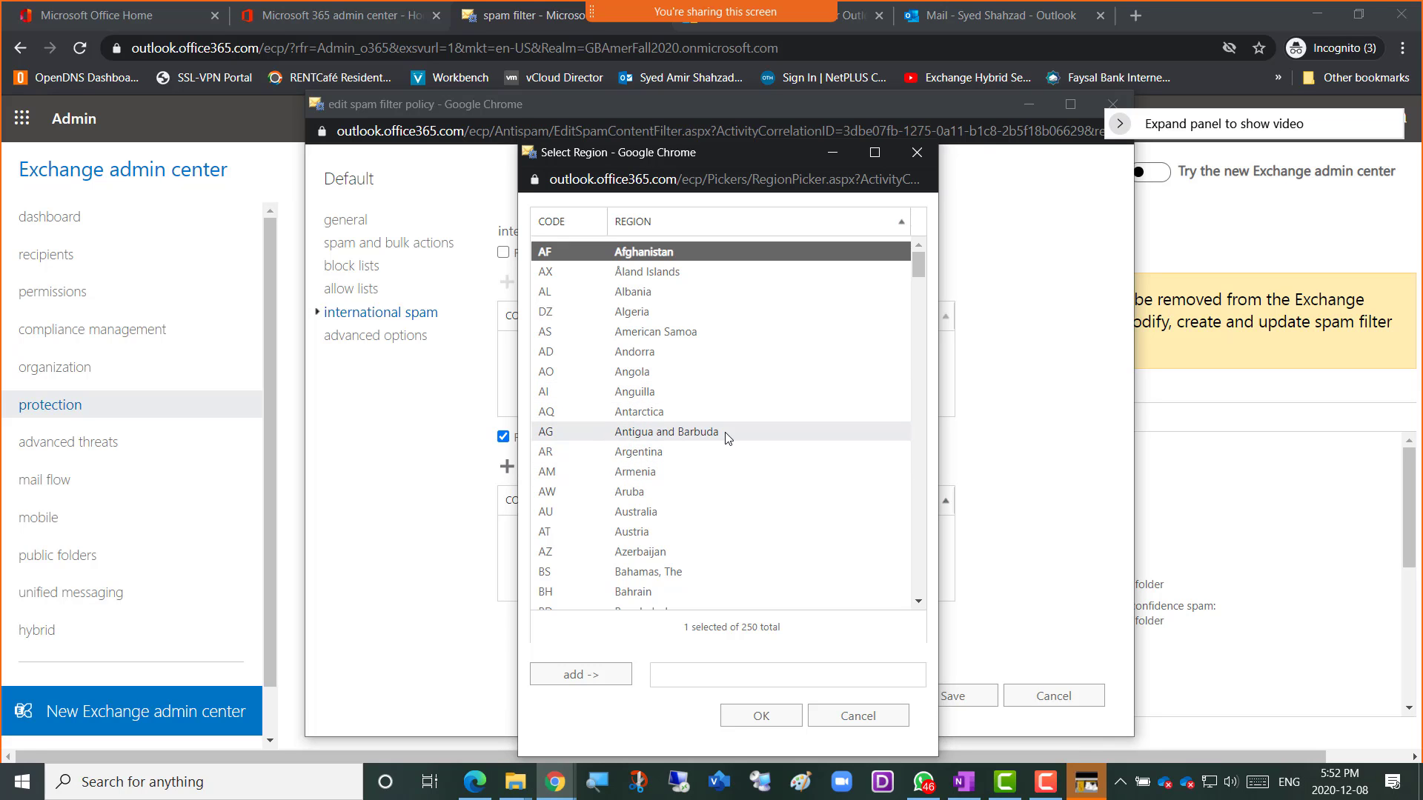
pyautogui.scroll(-9, 728, 437)
pyautogui.scroll(-20, 728, 443)
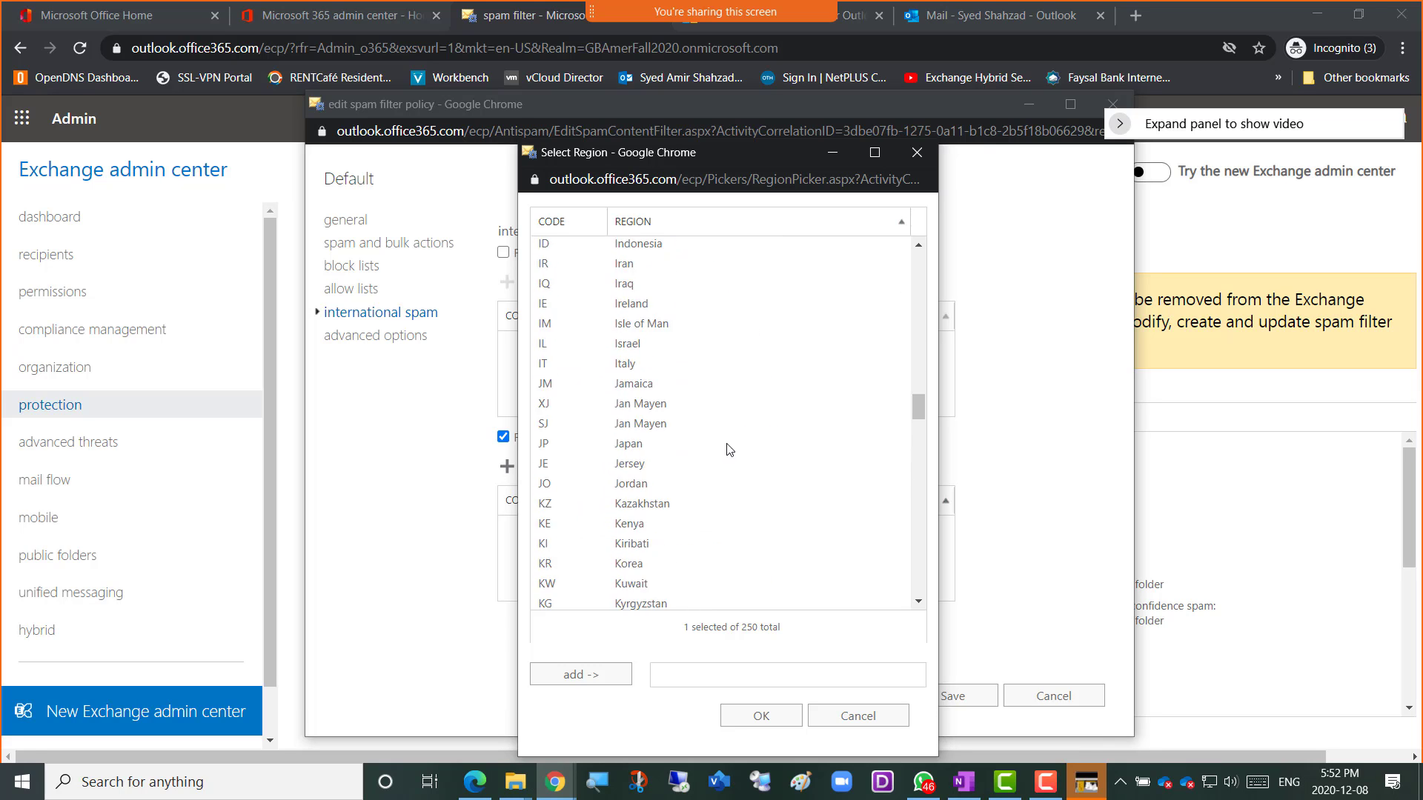
pyautogui.click(861, 719)
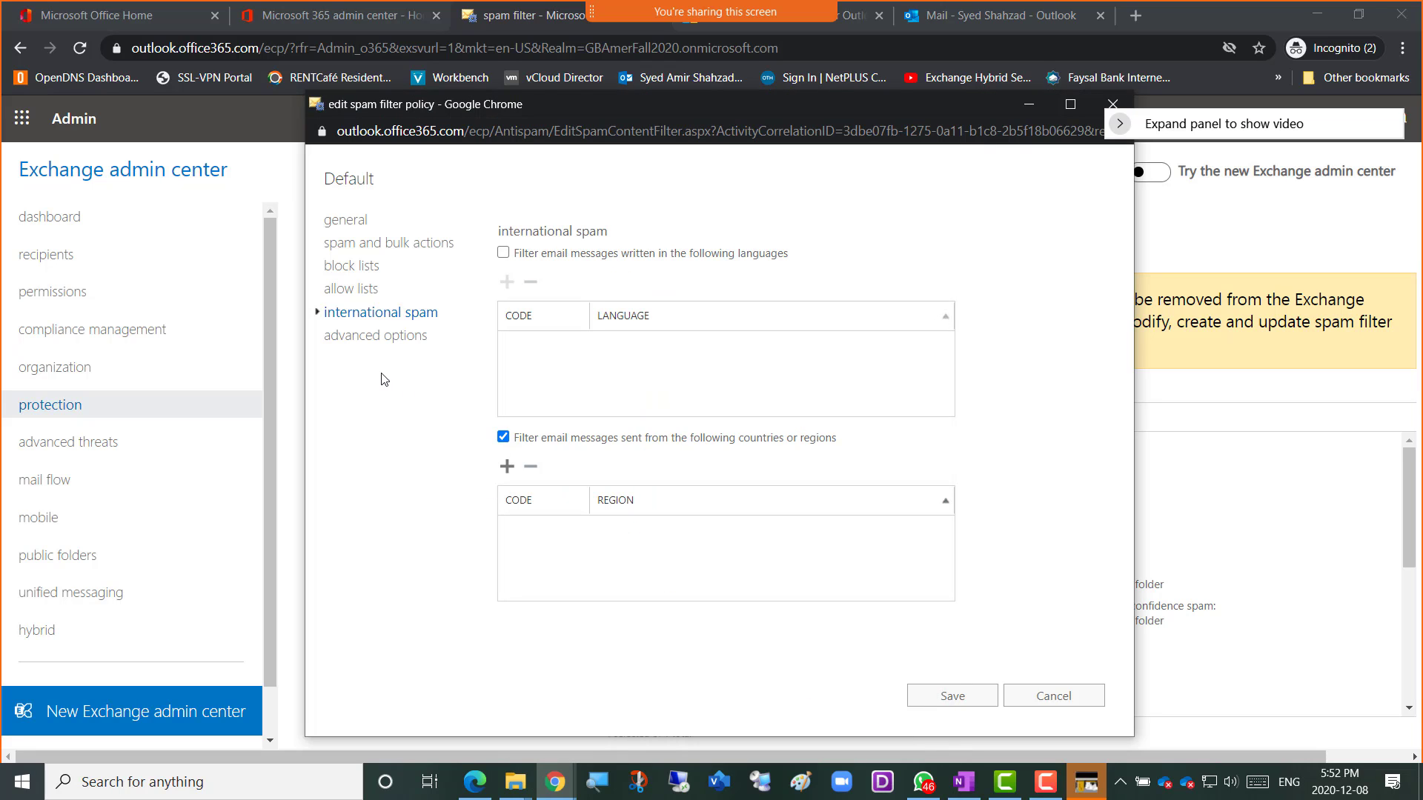
# Show advanced options and view the Off/On/Test choices for Numeric IP address in URL.
pyautogui.click(370, 339)
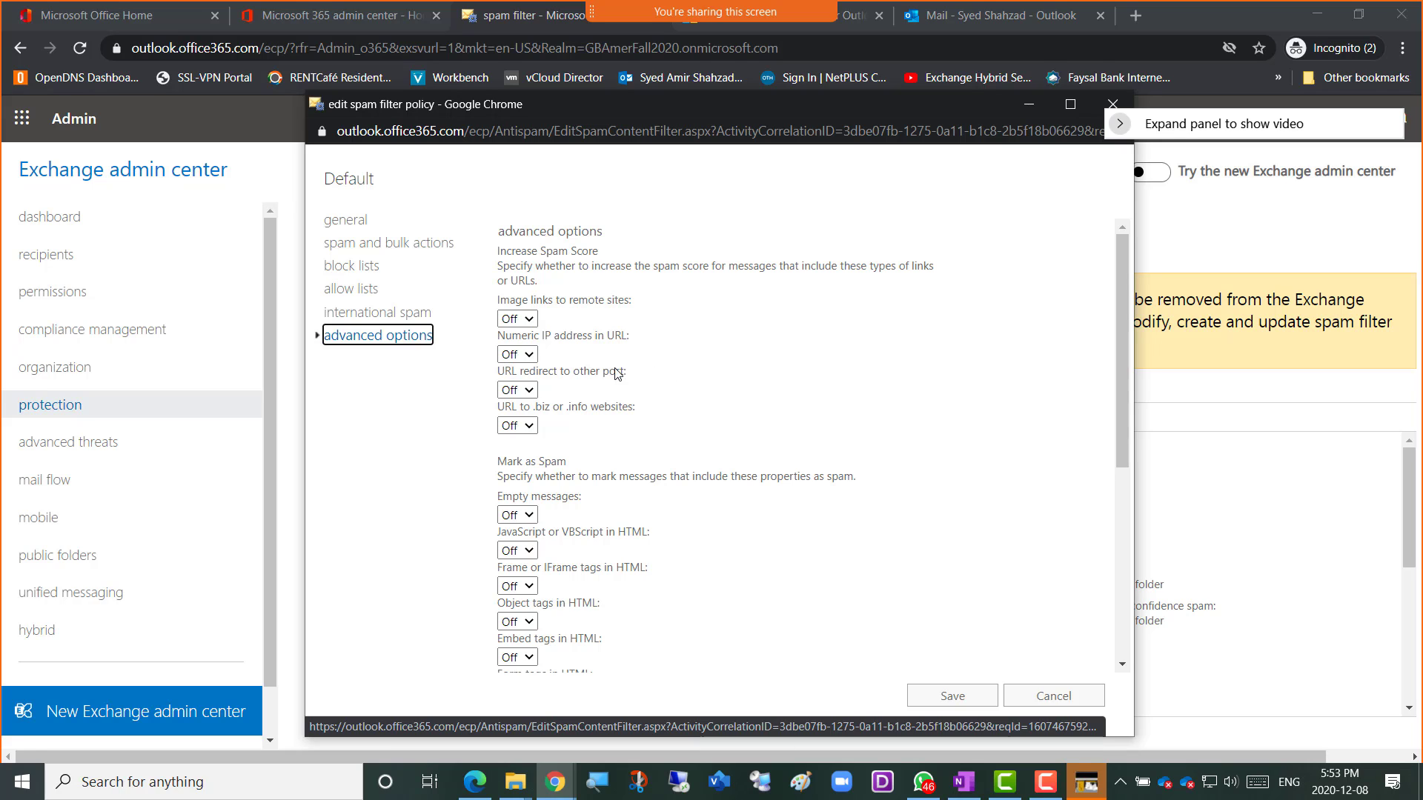
pyautogui.click(530, 357)
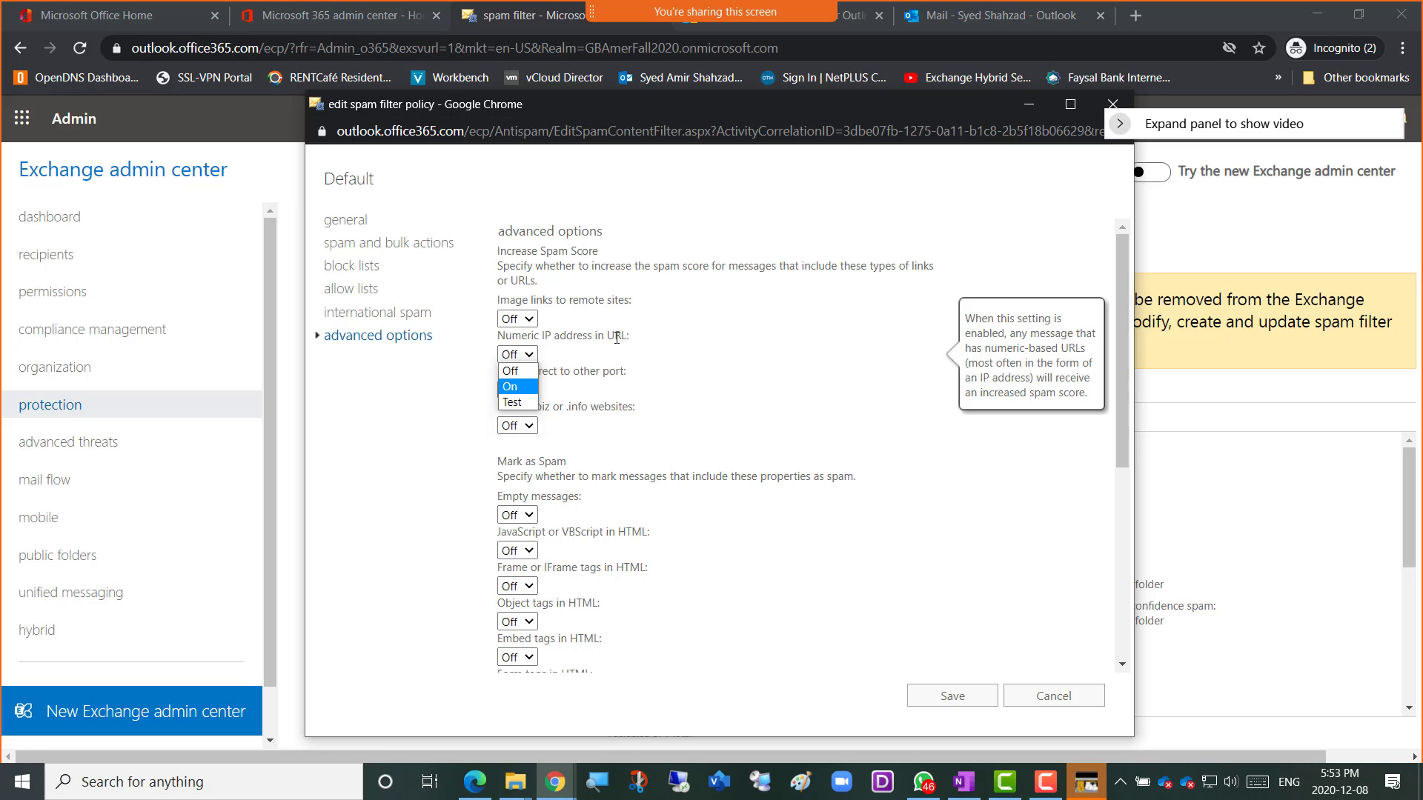
# Leave Numeric IP address in URL Off and scroll through the Default policy's Mark as Spam options.
pyautogui.click(543, 371)
pyautogui.click(645, 347)
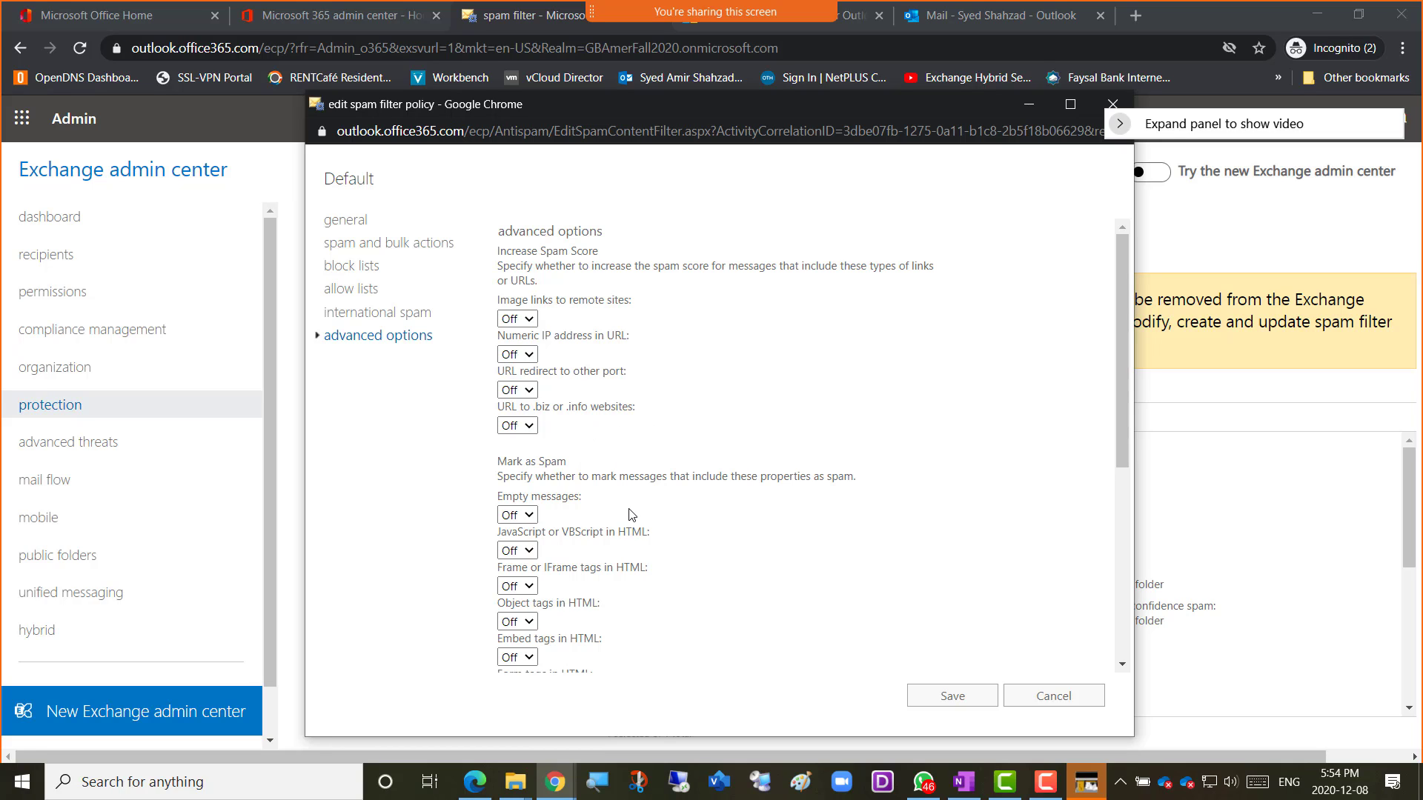
pyautogui.scroll(-3, 650, 459)
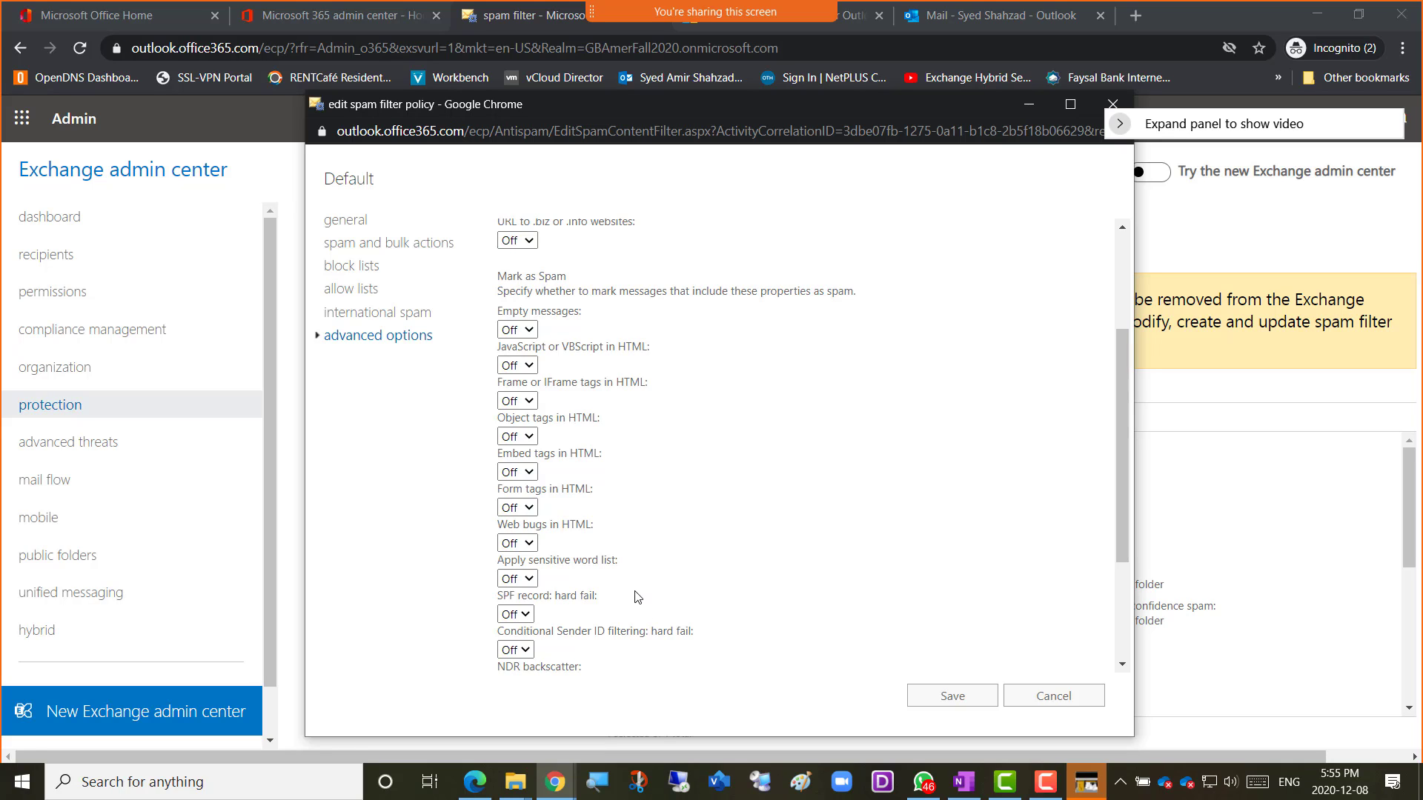
pyautogui.scroll(-3, 619, 589)
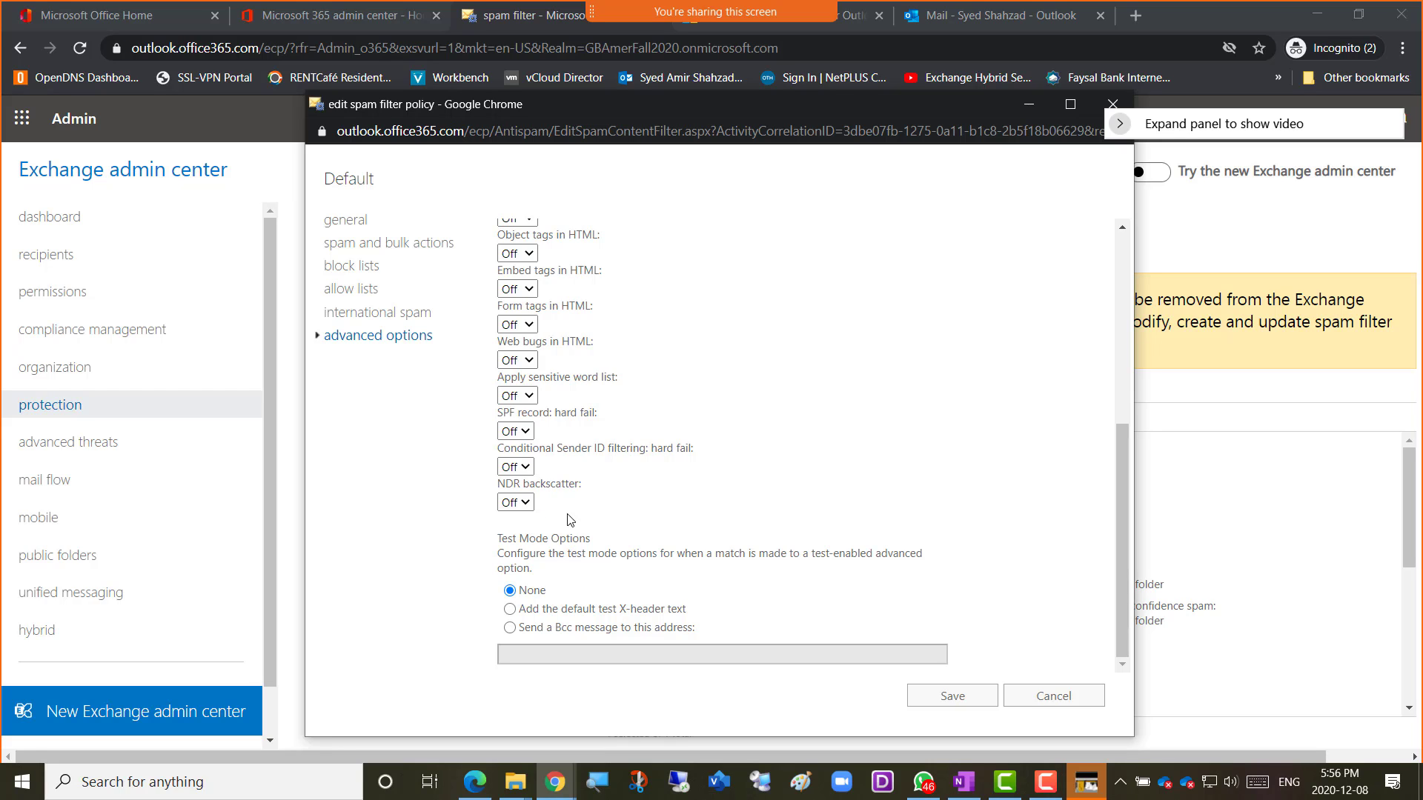
pyautogui.scroll(5, 627, 438)
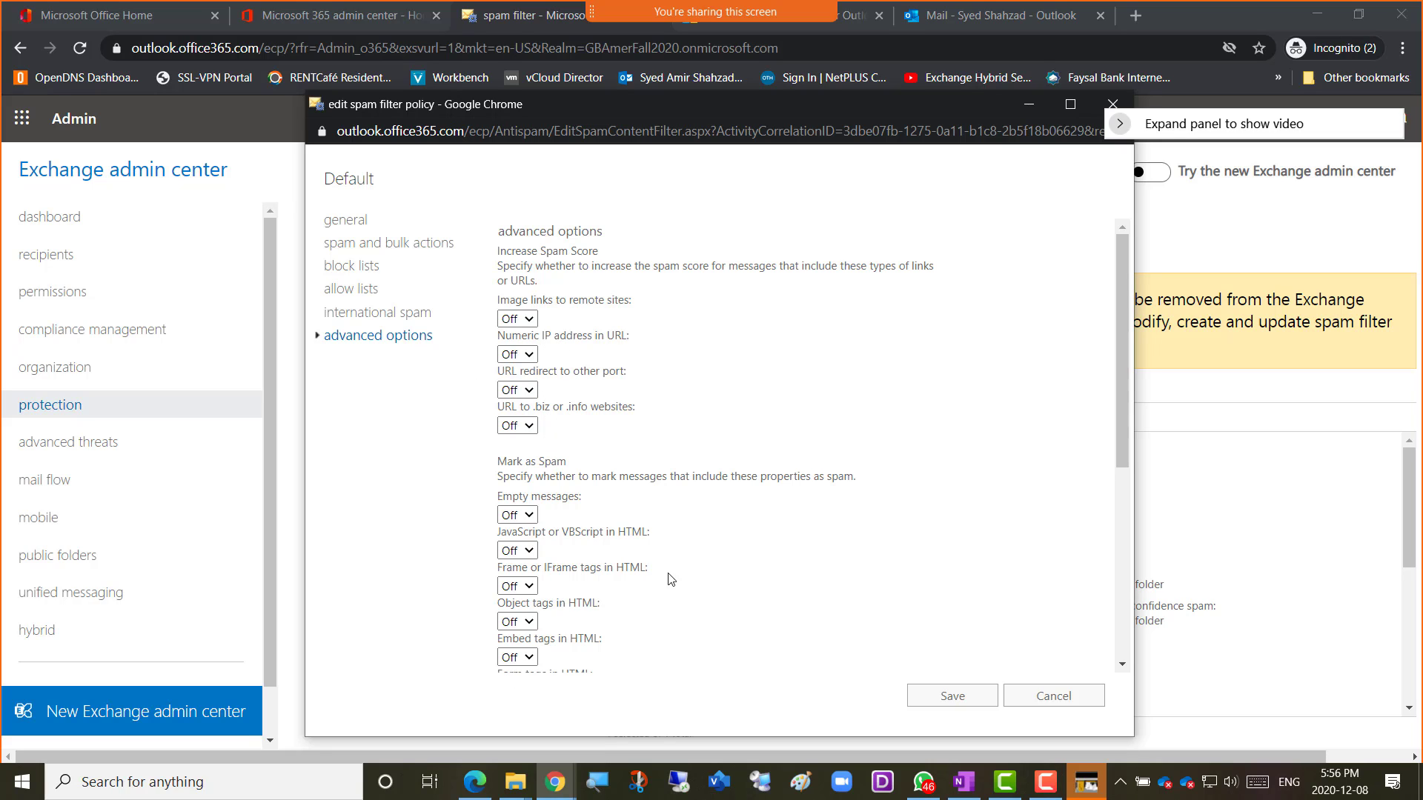
pyautogui.scroll(-1, 680, 566)
pyautogui.scroll(-5, 680, 565)
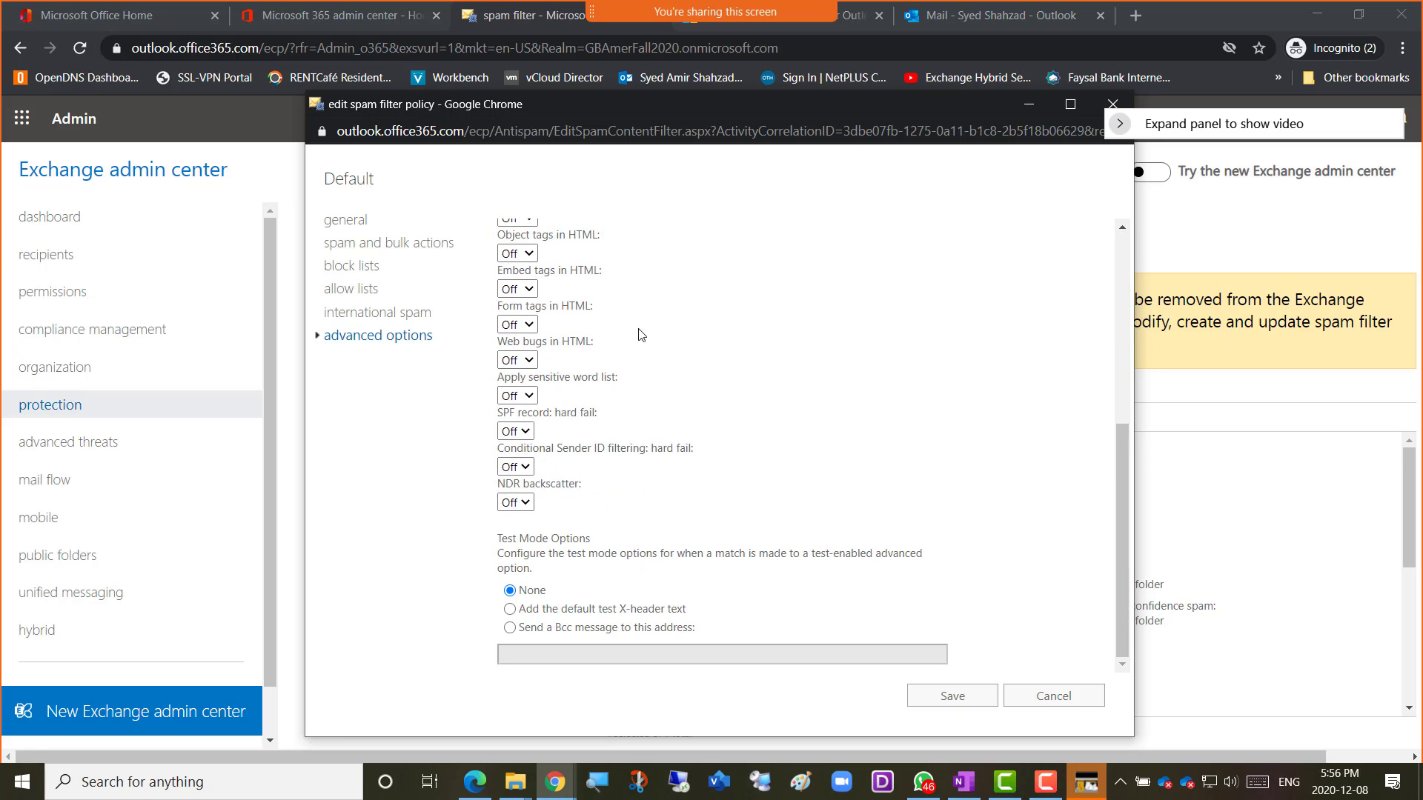
pyautogui.scroll(5, 619, 425)
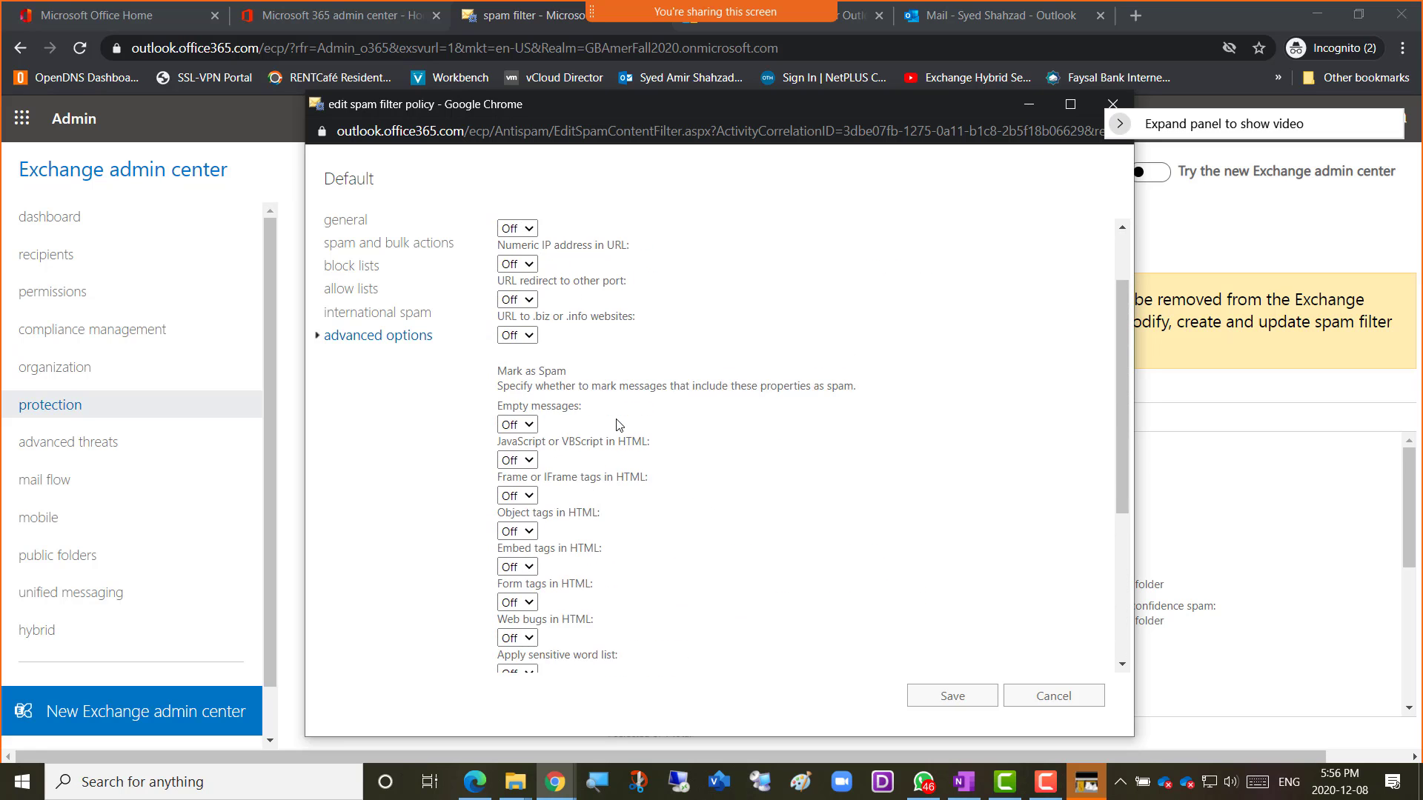
pyautogui.scroll(-5, 626, 425)
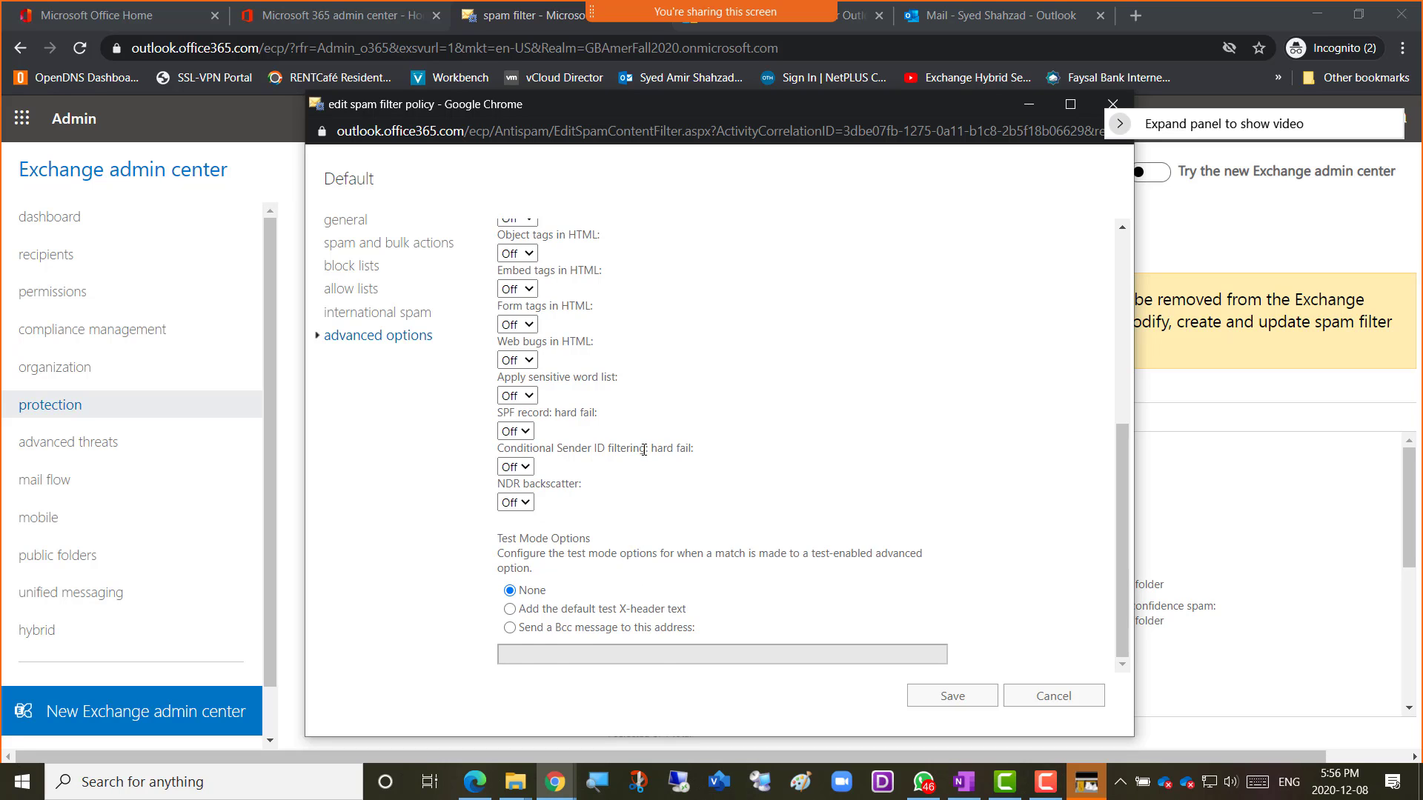
pyautogui.scroll(3, 644, 449)
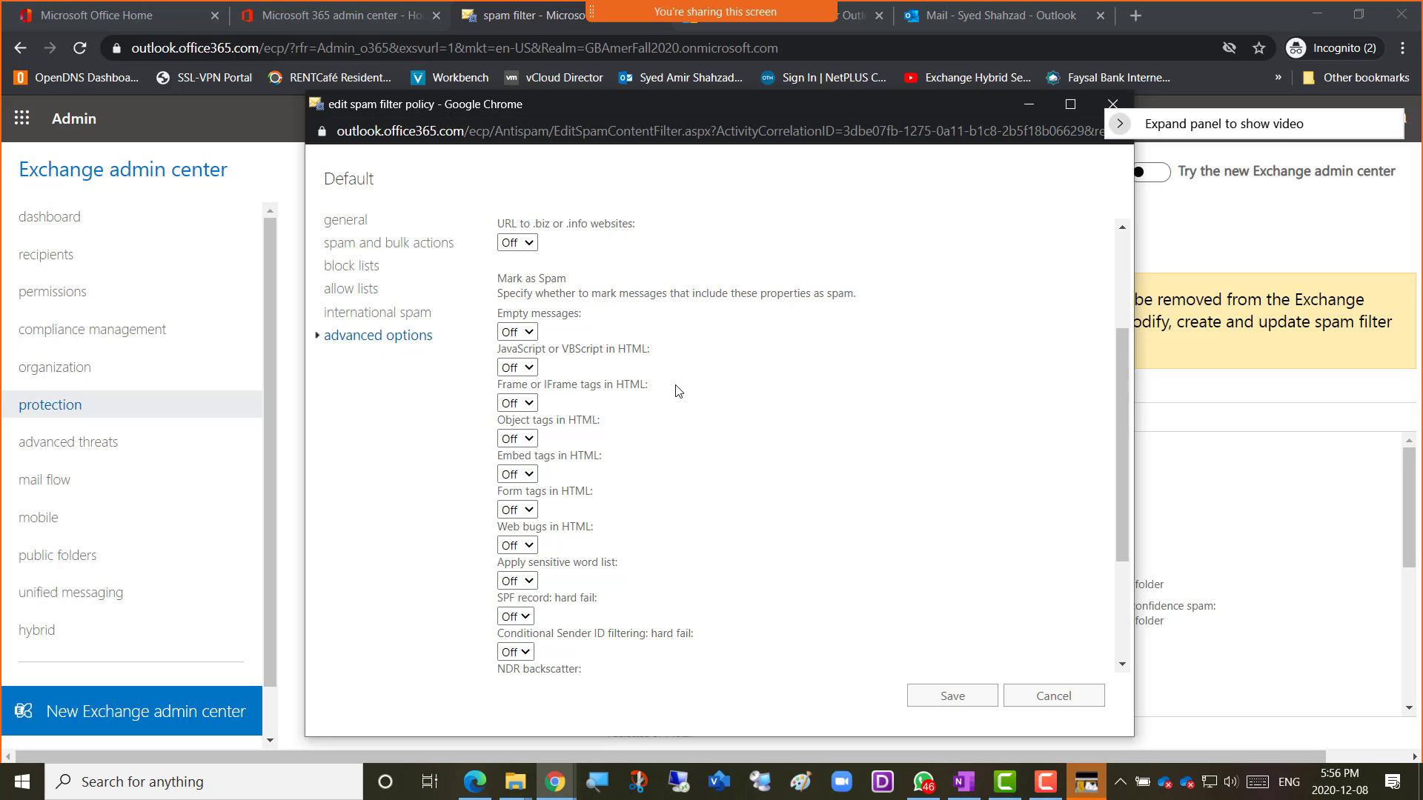
# Move the policy window right and snip the screen area showing its advanced spam options.
pyautogui.moveTo(603, 105); pyautogui.dragTo(779, 253)
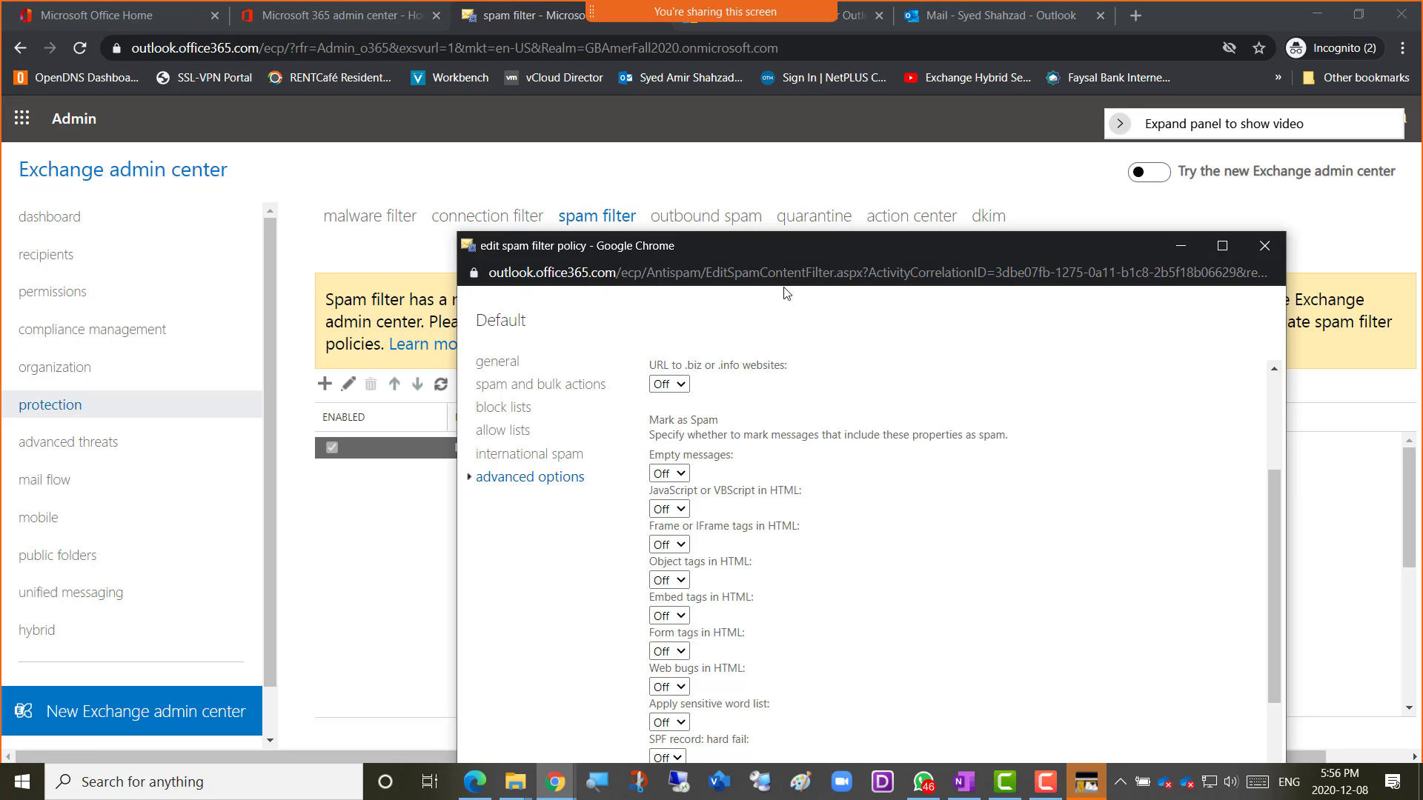
pyautogui.moveTo(786, 250); pyautogui.dragTo(990, 175)
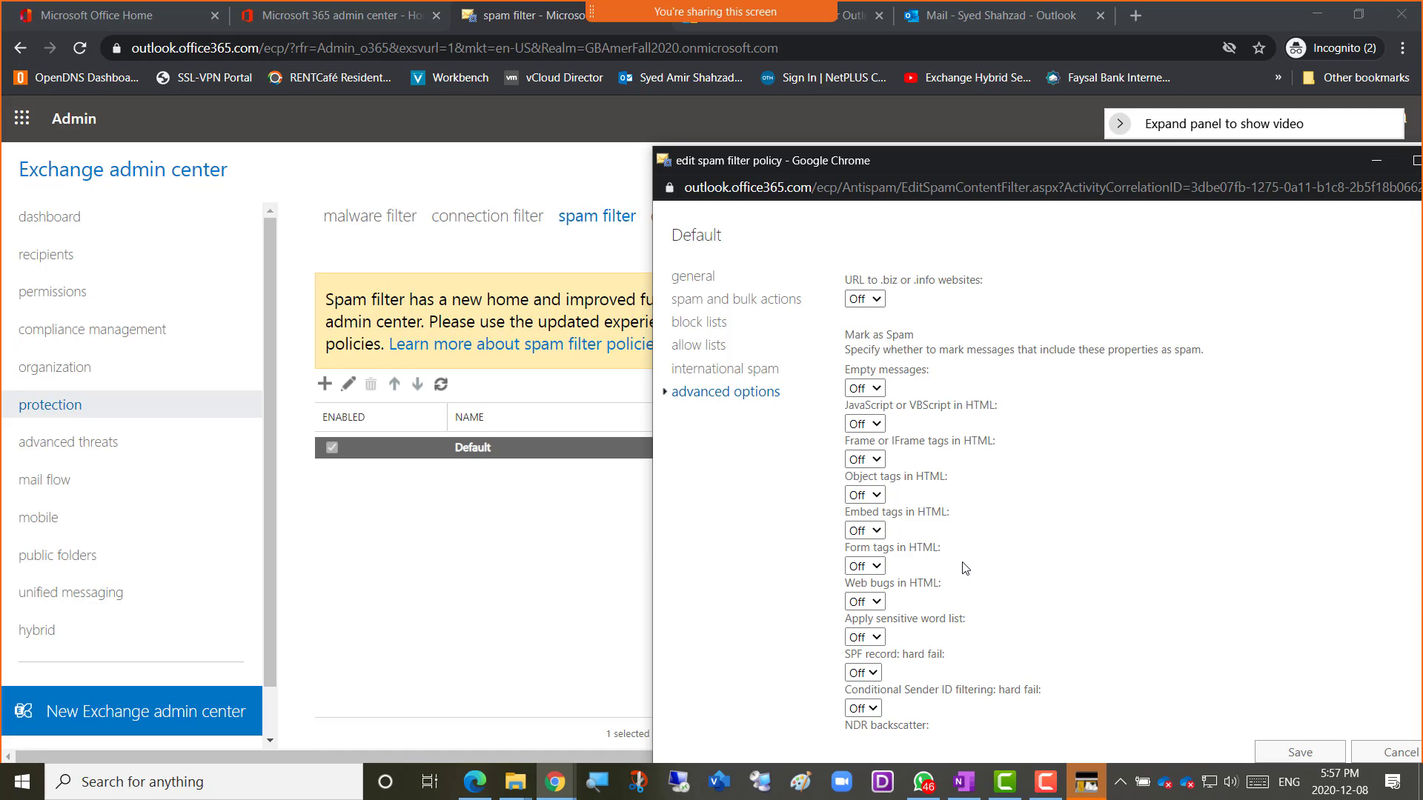
pyautogui.press('super+shift+s')
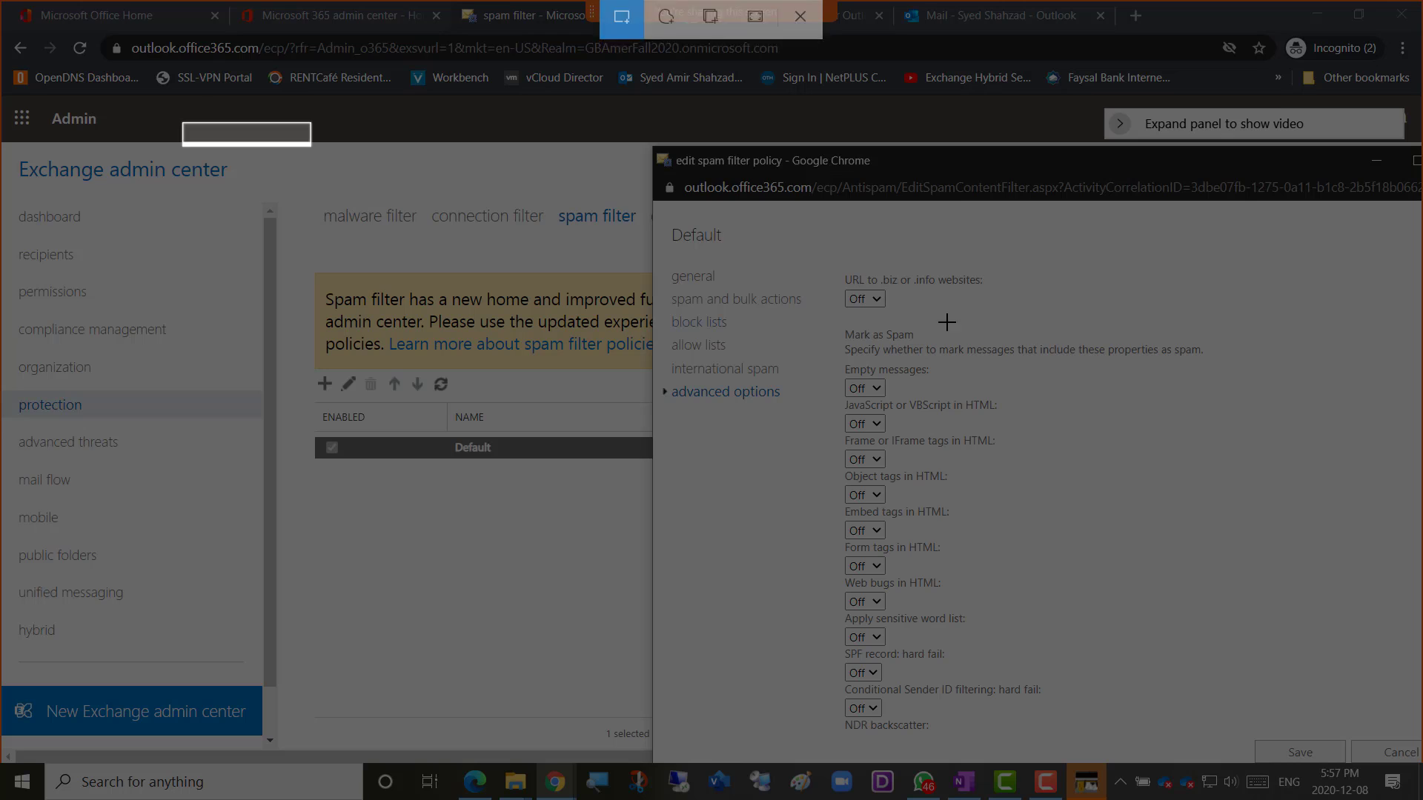
pyautogui.moveTo(182, 122)
pyautogui.mouseDown()
pyautogui.moveTo(1186, 711)
pyautogui.moveTo(1343, 763)
pyautogui.moveTo(1331, 747)
pyautogui.mouseUp()
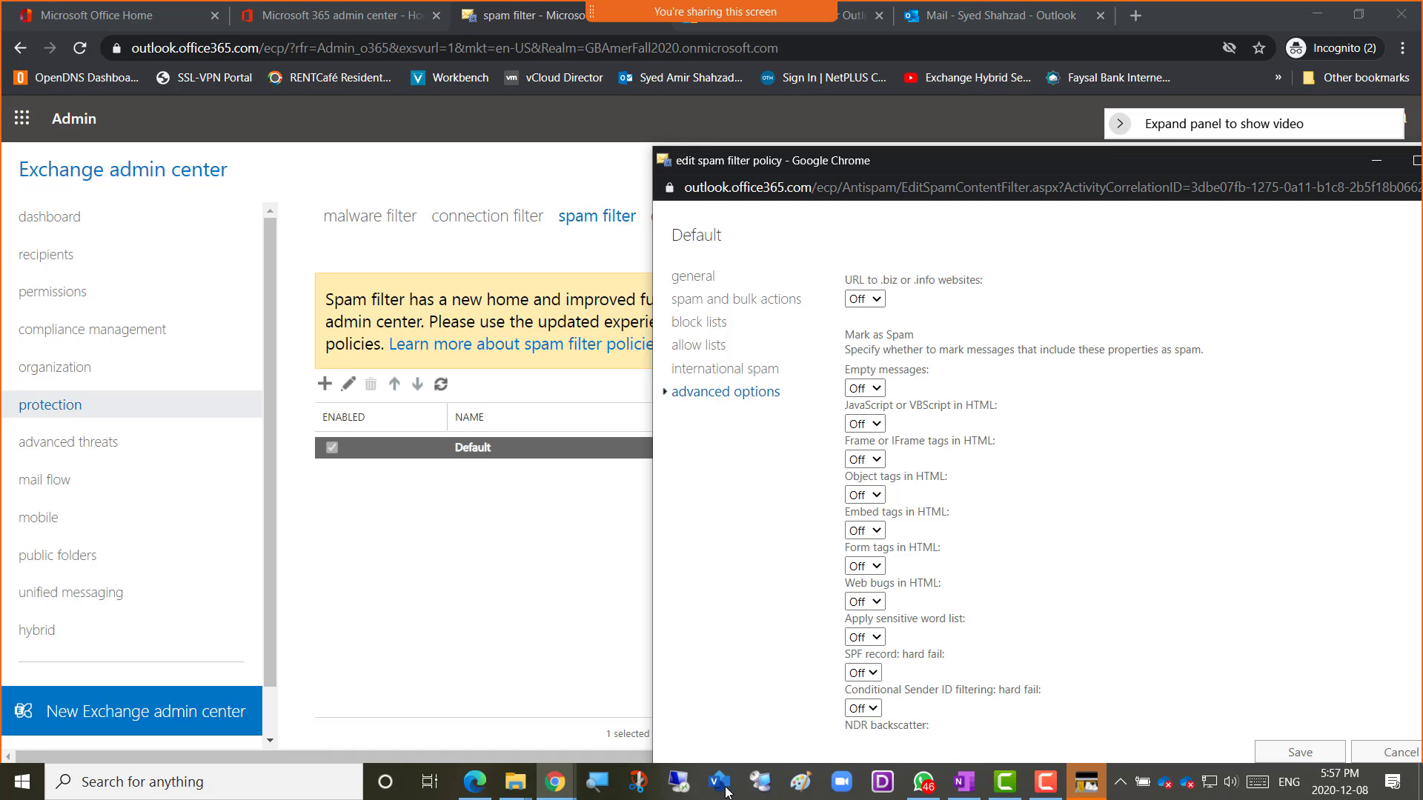
pyautogui.moveTo(549, 796)
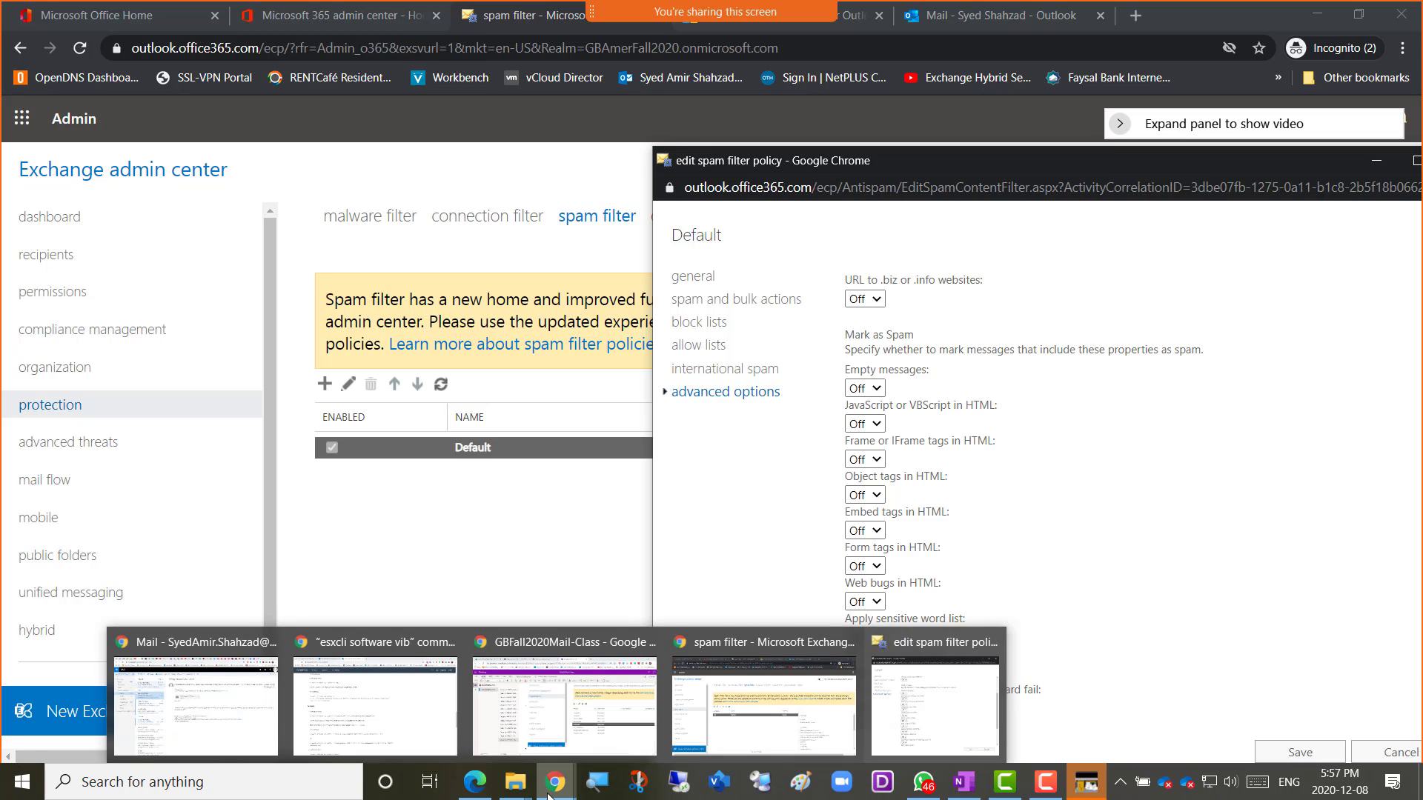
# In OneNote, add the caption 'Screenshot 5 = Spam Filter Advanced options' and paste the snip below it.
pyautogui.click(563, 704)
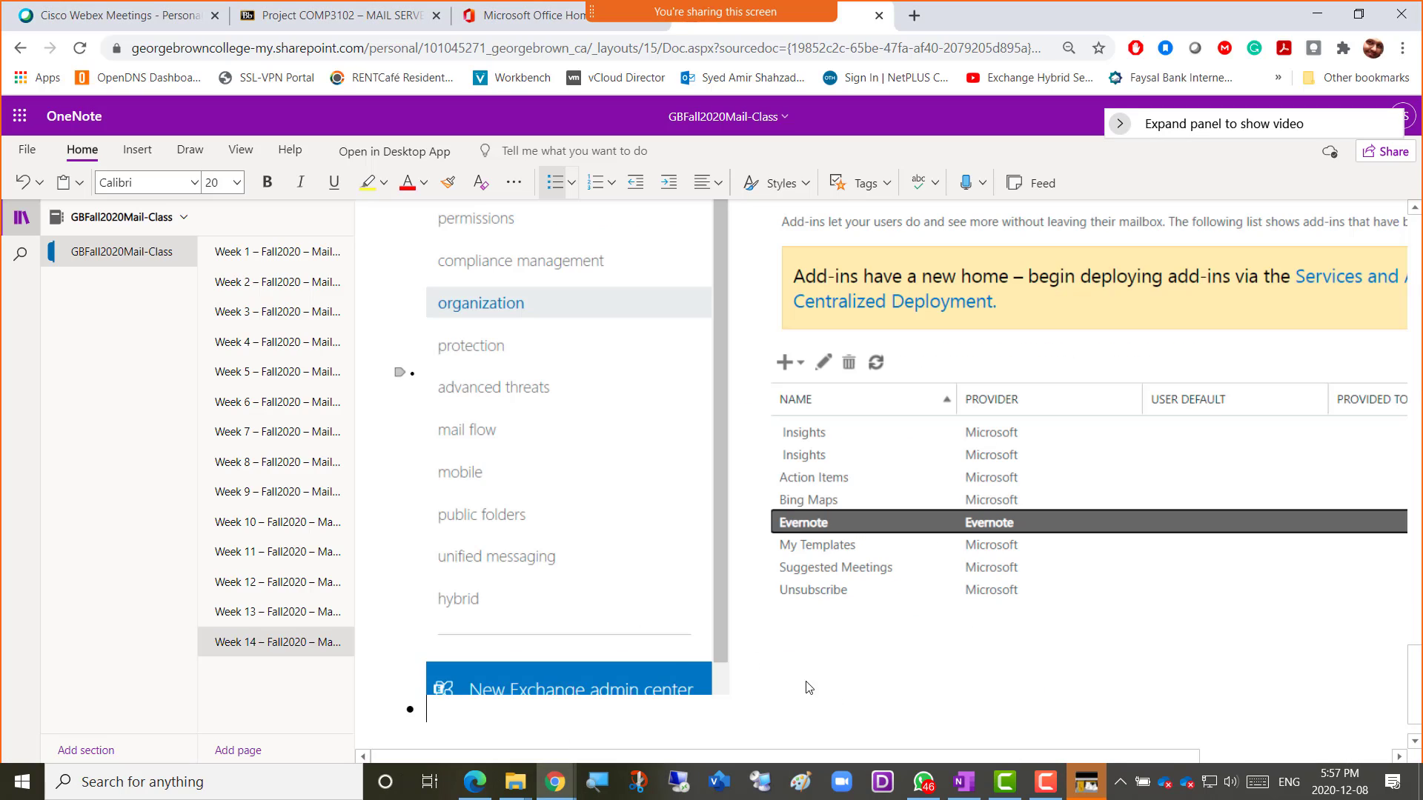
pyautogui.write('Screen')
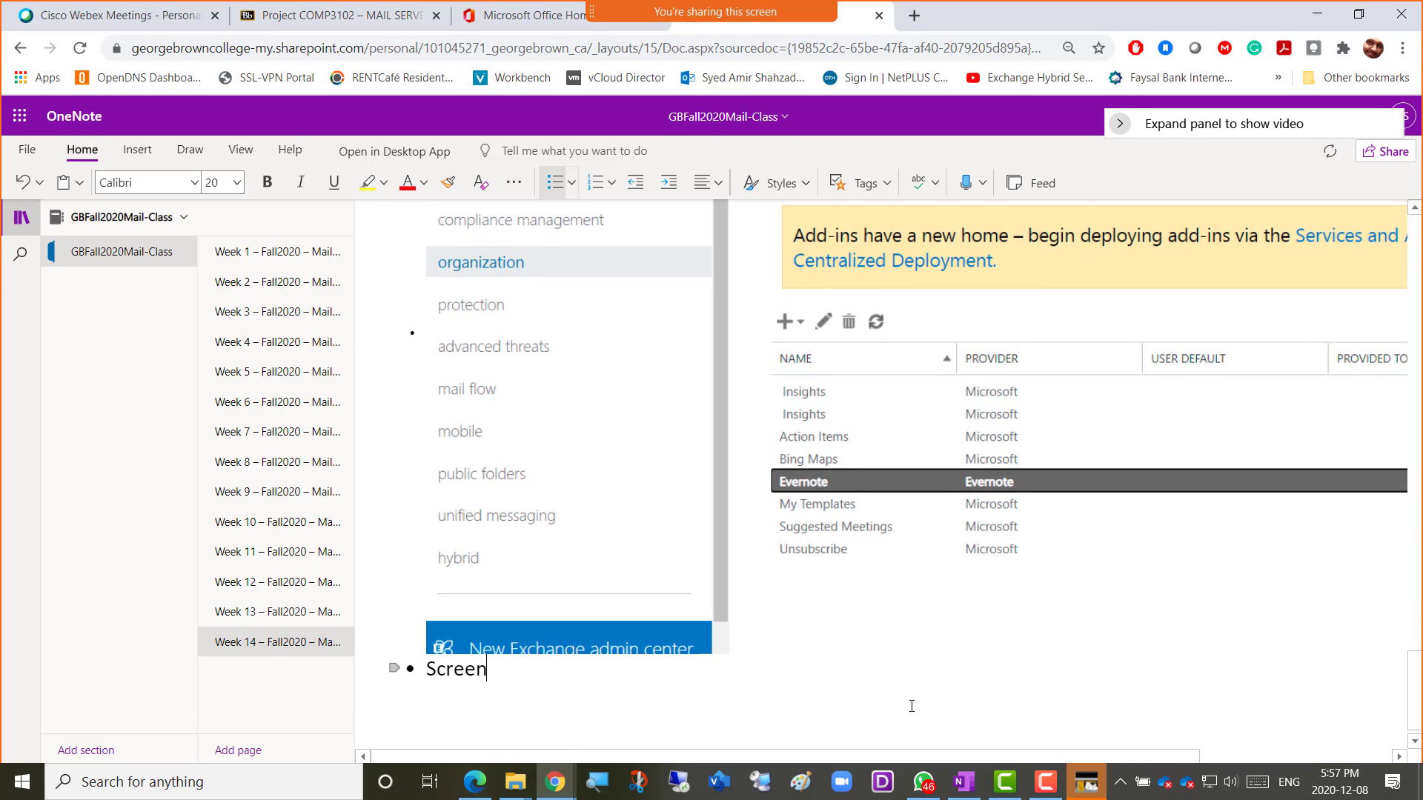
pyautogui.write('sshot')
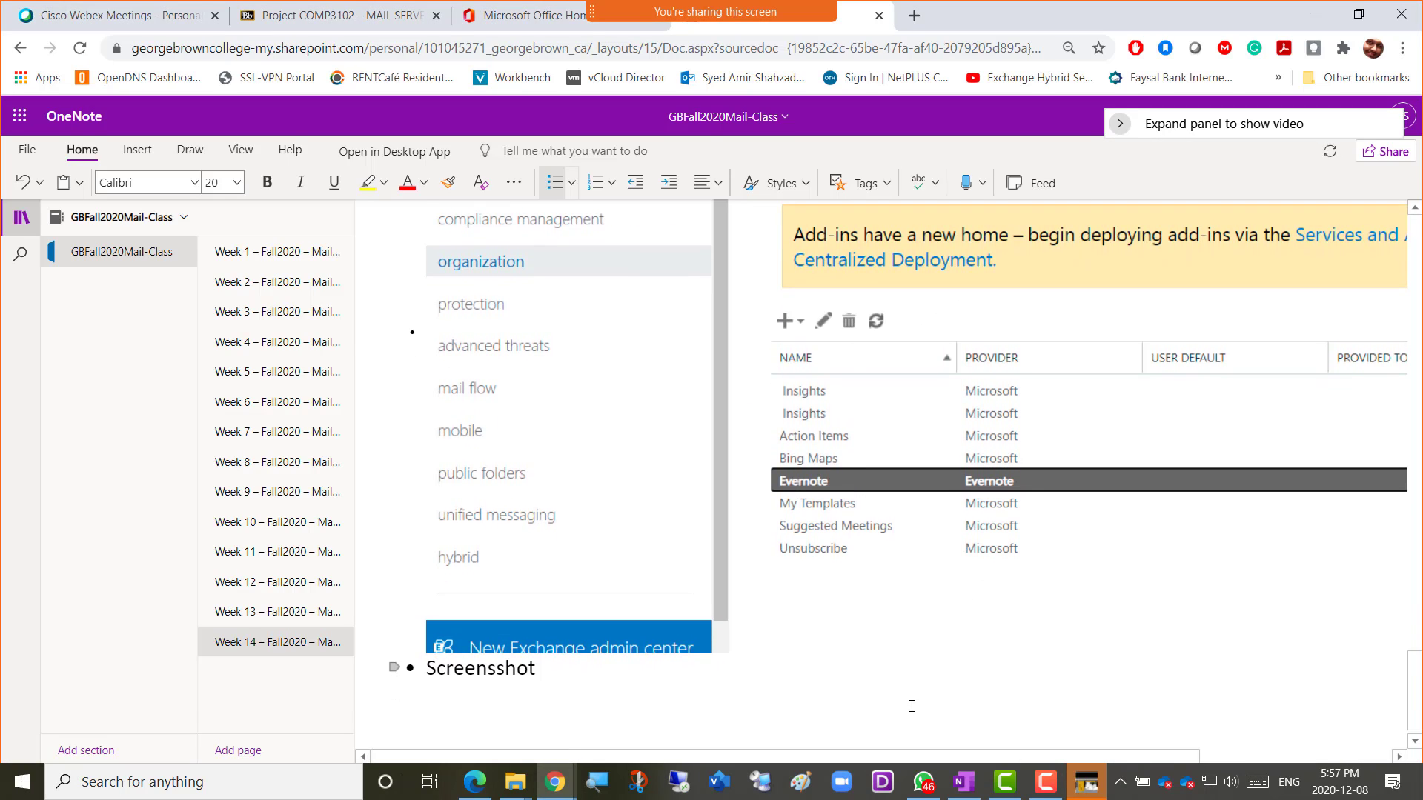
pyautogui.press('BackSpace')
pyautogui.press('BackSpace')
pyautogui.press('BackSpace')
pyautogui.press('BackSpace')
pyautogui.press('BackSpace')
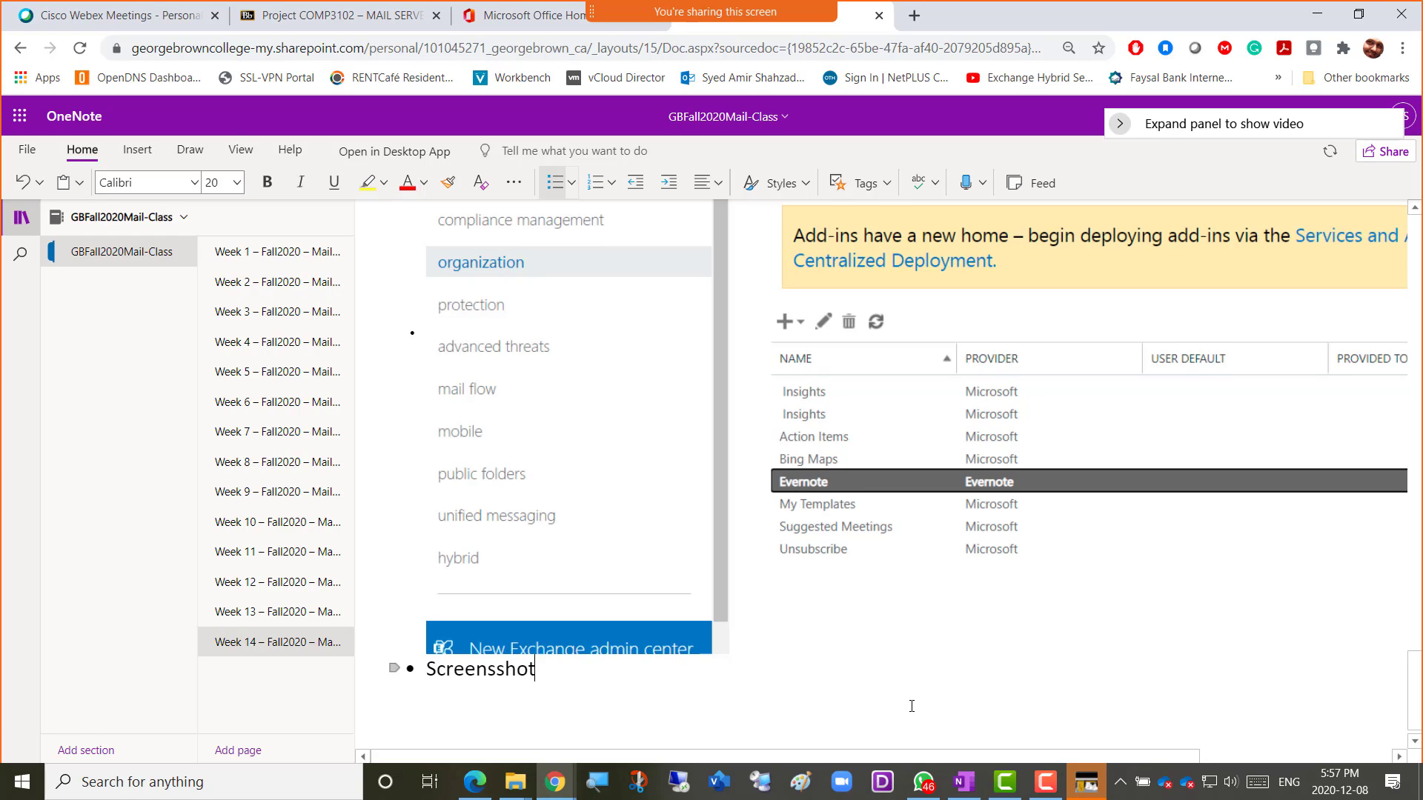
pyautogui.write('hot 5 = Spam Filt')
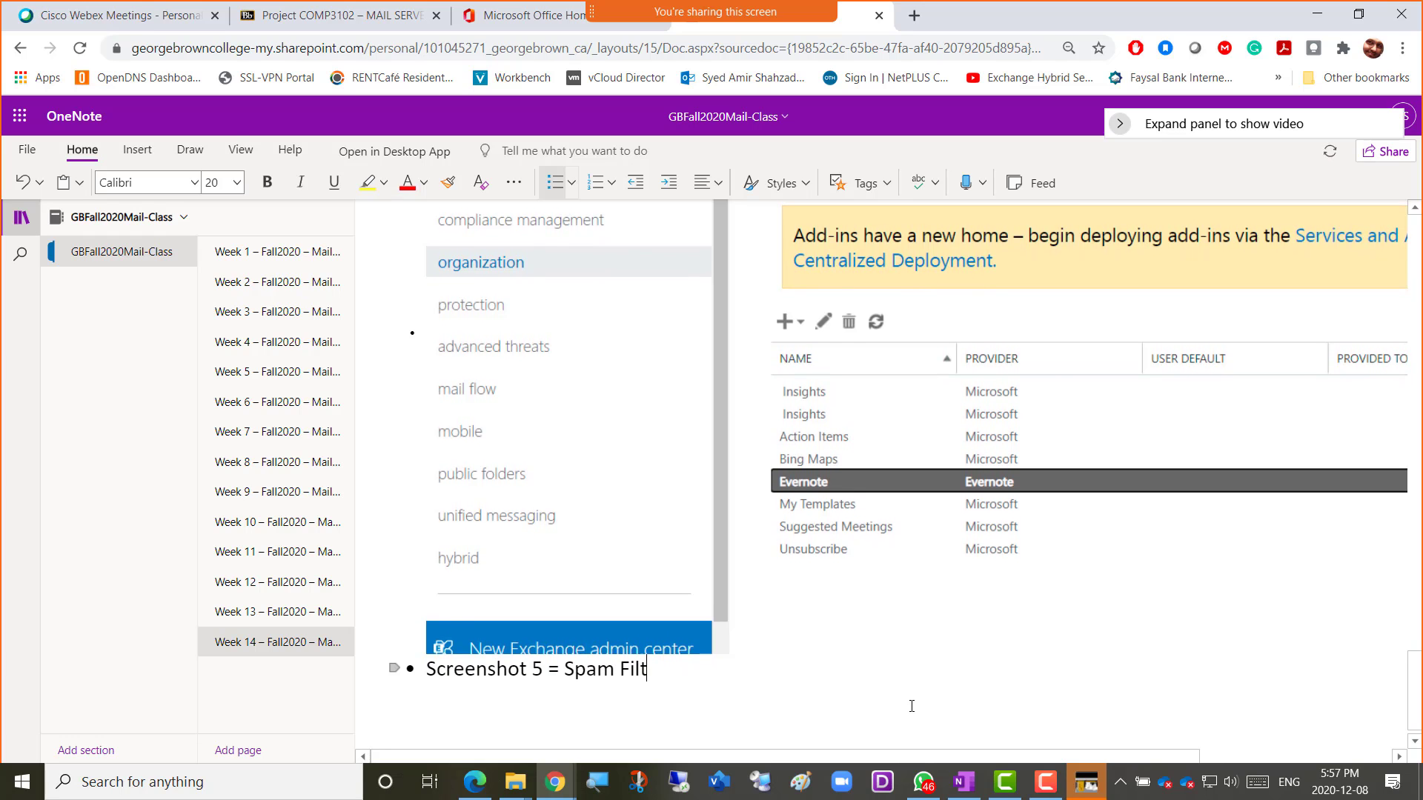
pyautogui.write('er Advan')
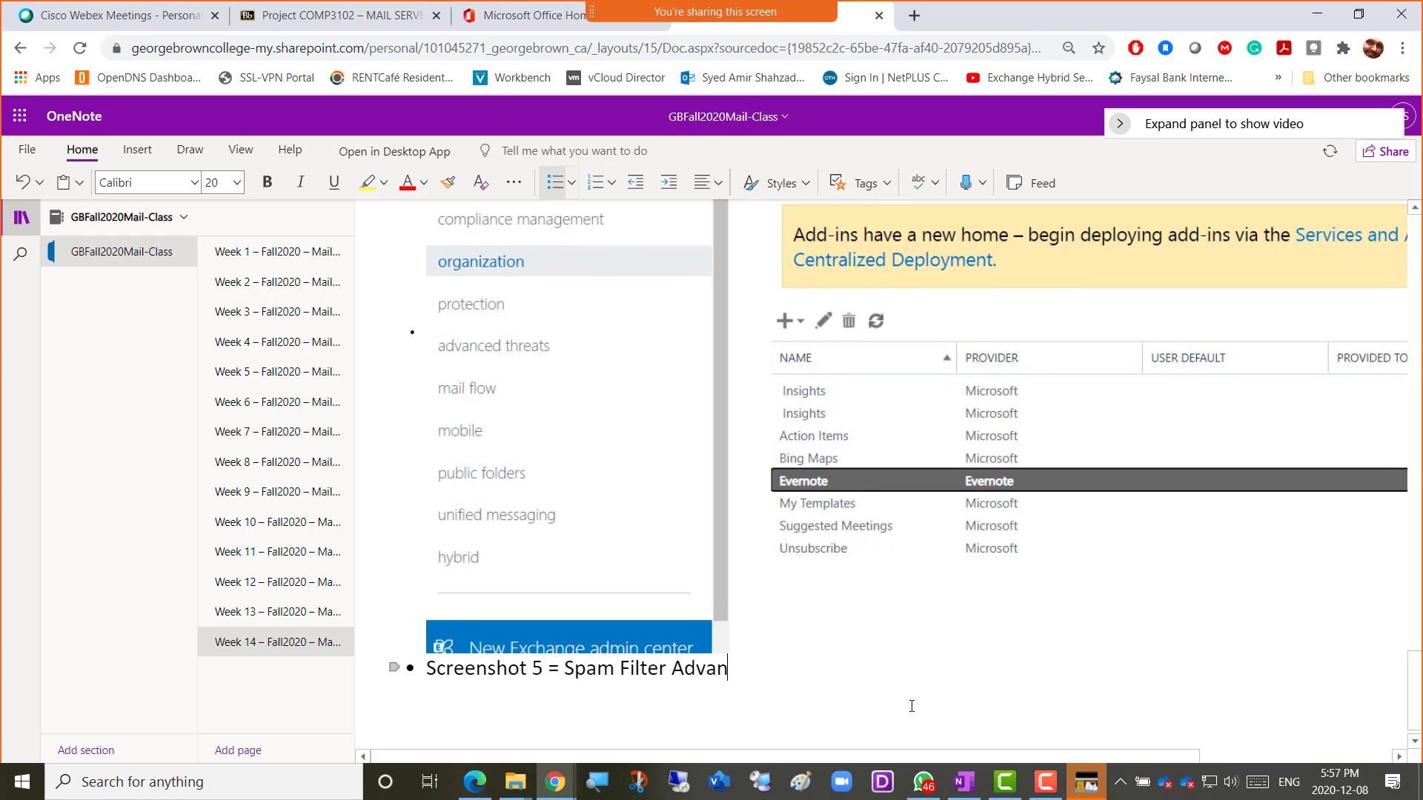
pyautogui.write('ced options')
pyautogui.press('Return')
pyautogui.hotkey('ctrl', 'v')
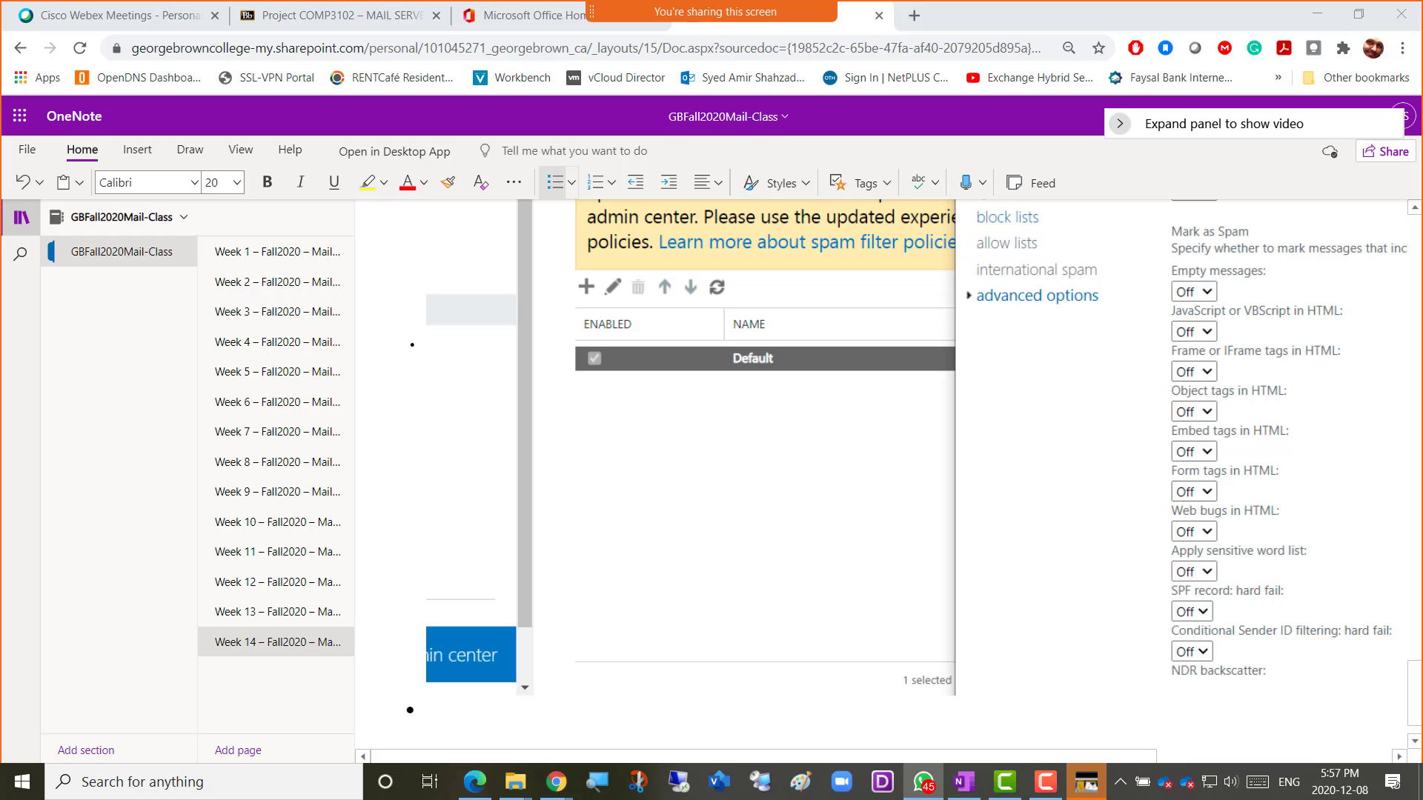
pyautogui.hotkey('alt', 'Tab')
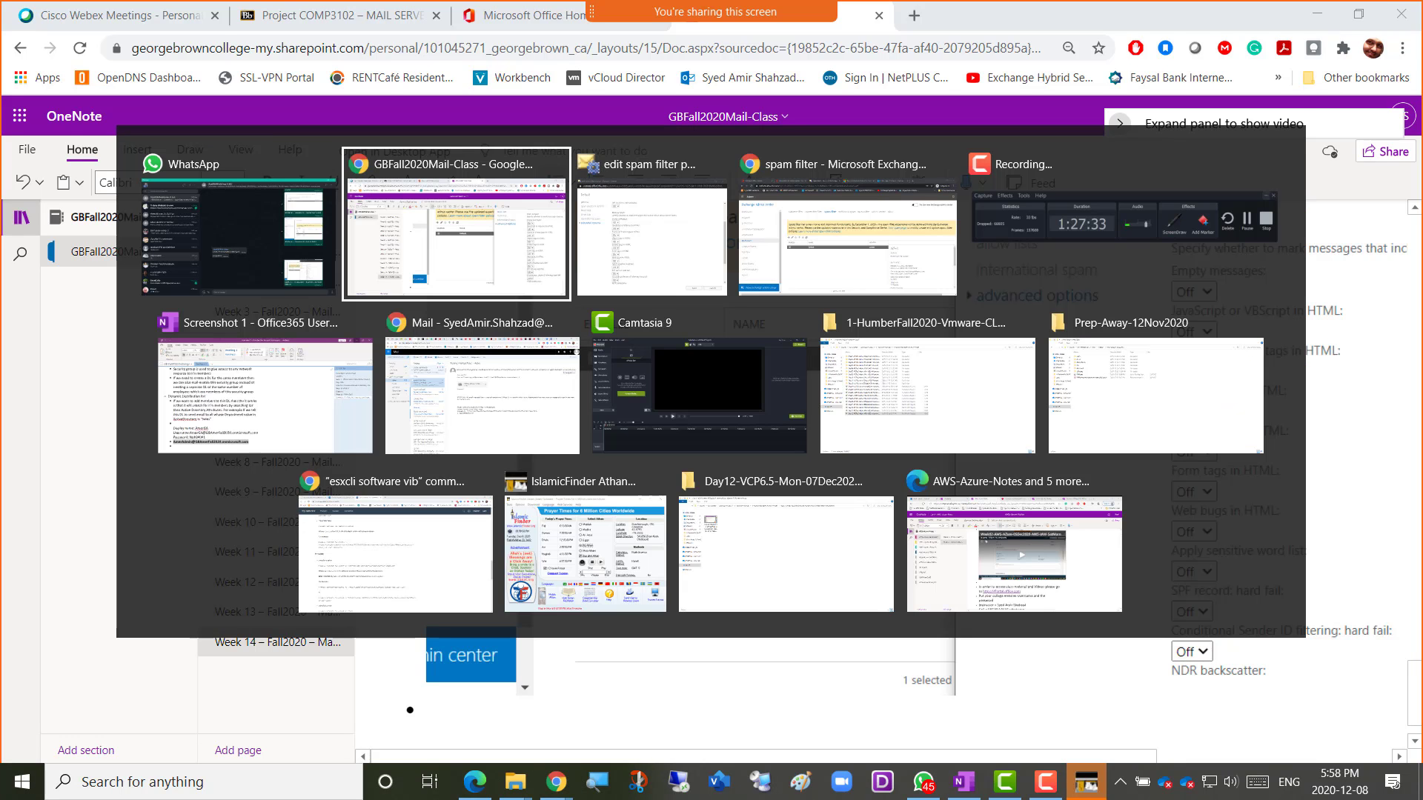
# Return to the Default policy editor, bring it fully on screen, and cancel without saving.
pyautogui.hotkey('alt', 'Tab')
pyautogui.hotkey('alt', 'Tab')
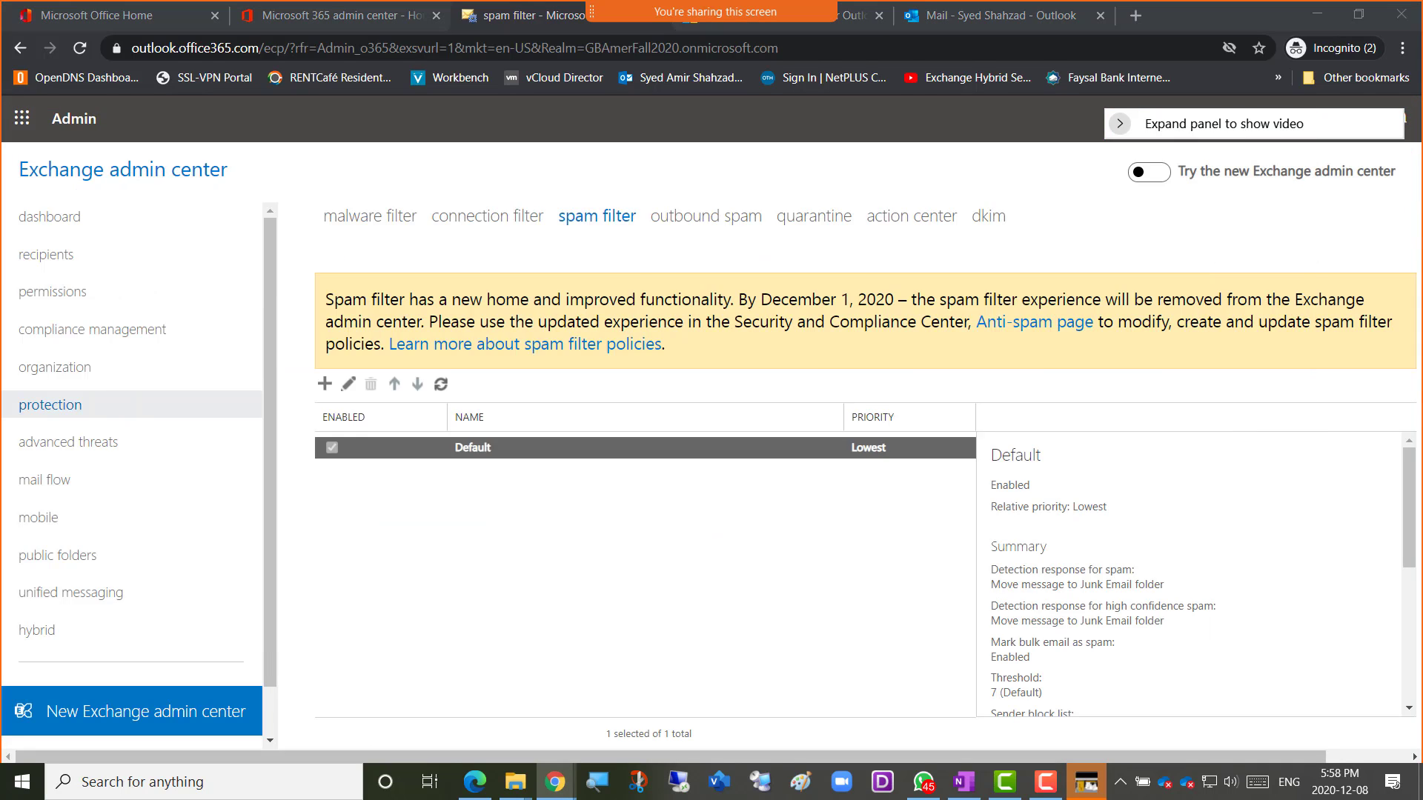
pyautogui.hotkey('alt', 'Tab')
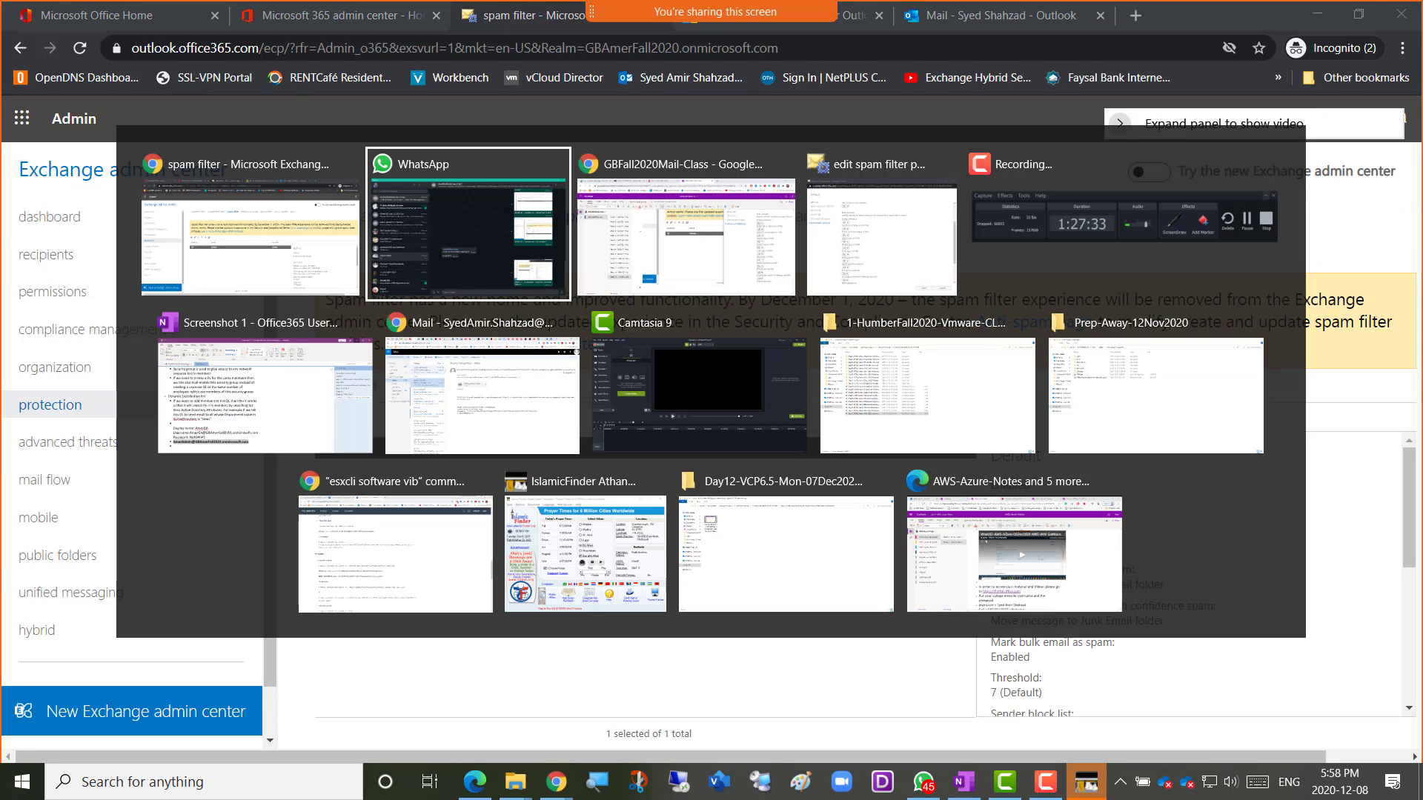
pyautogui.hotkey('alt', 'Tab')
pyautogui.hotkey('alt', 'Tab')
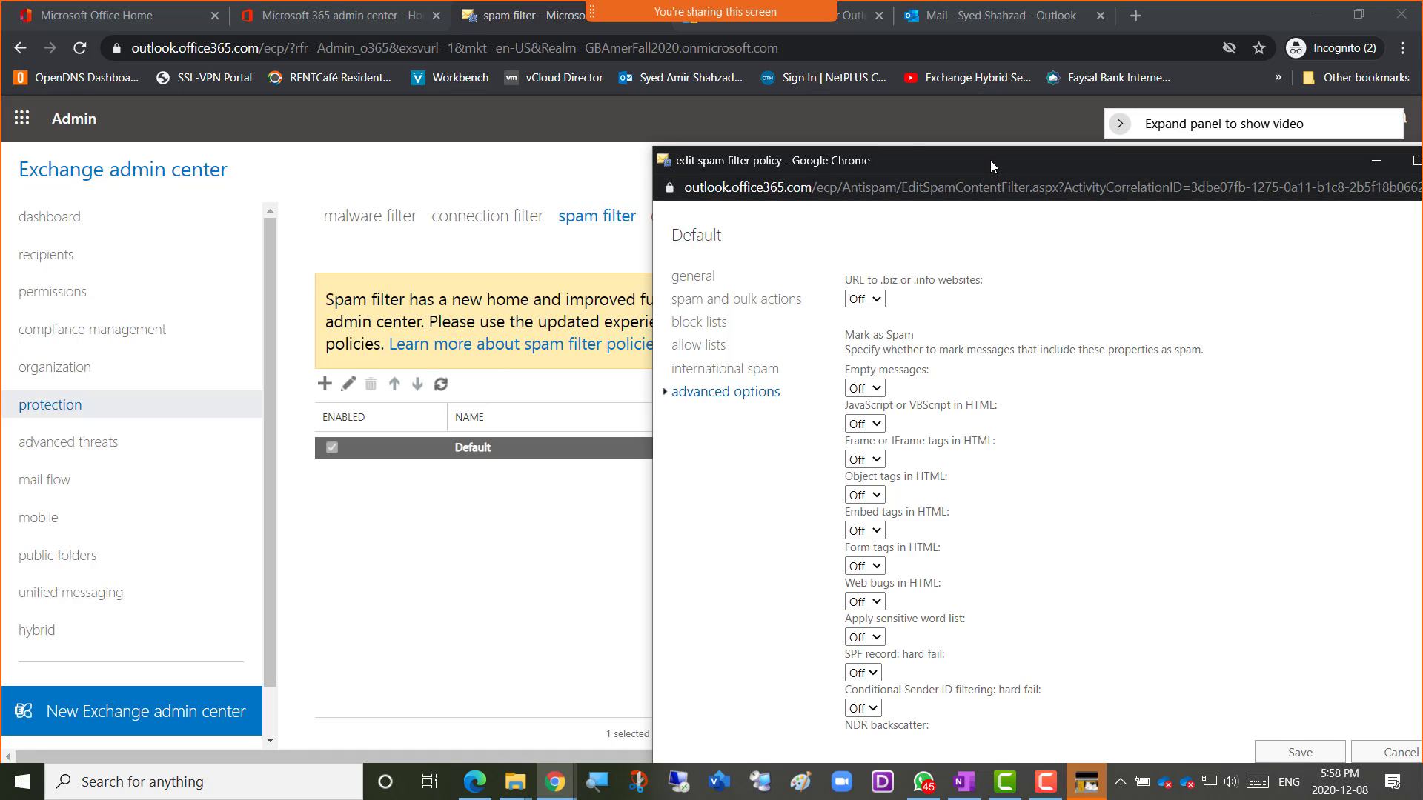
pyautogui.moveTo(991, 160); pyautogui.dragTo(664, 98)
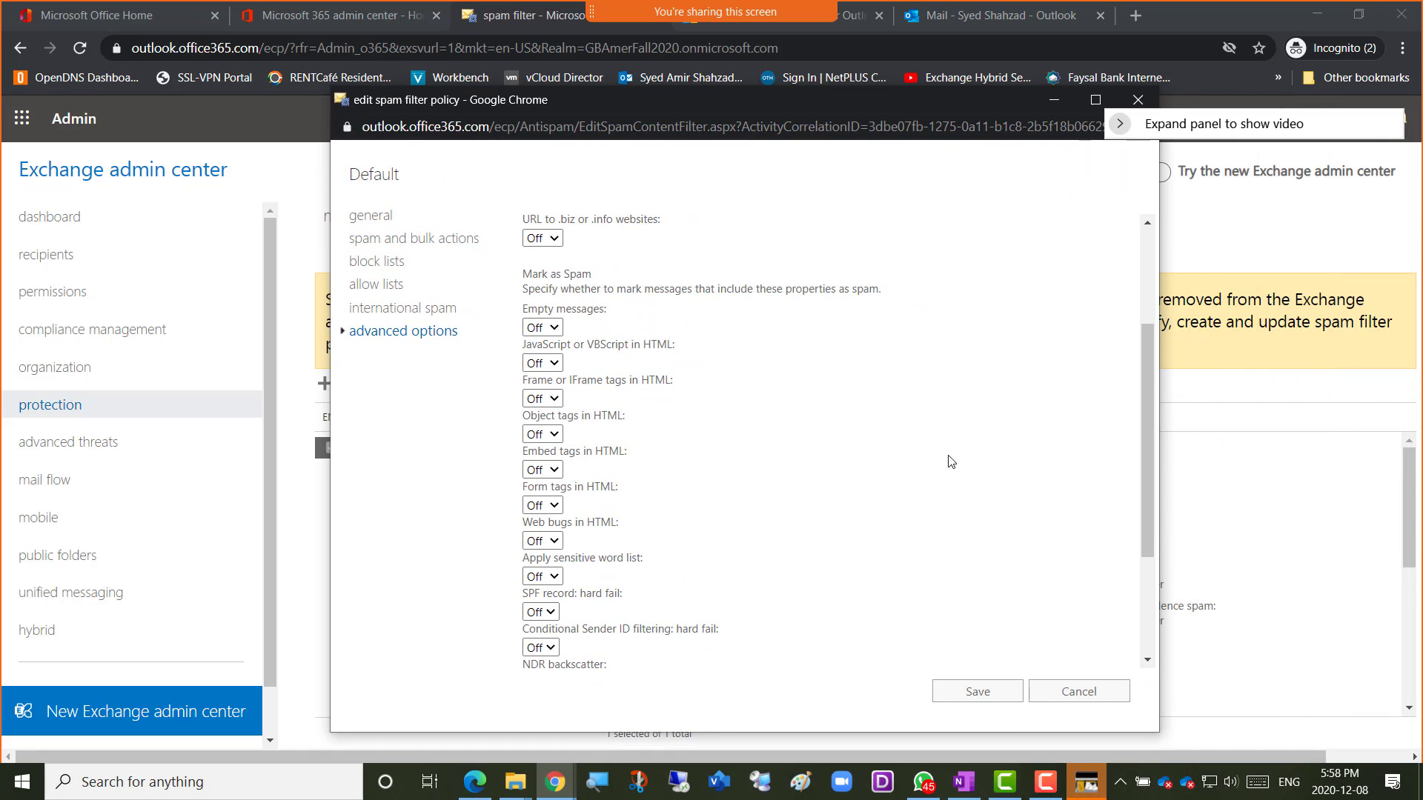
pyautogui.scroll(-1, 1049, 563)
pyautogui.scroll(-2, 1049, 563)
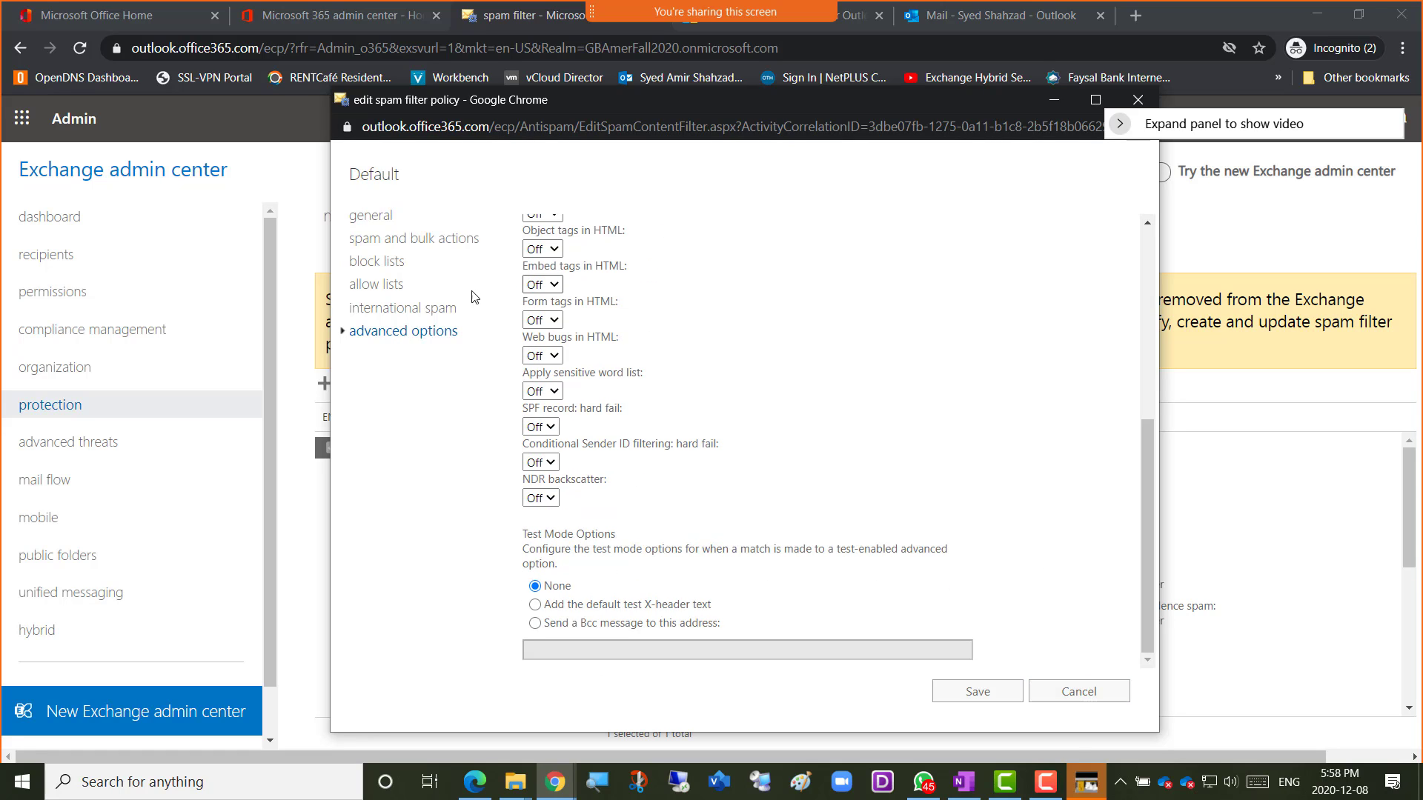
pyautogui.click(1080, 693)
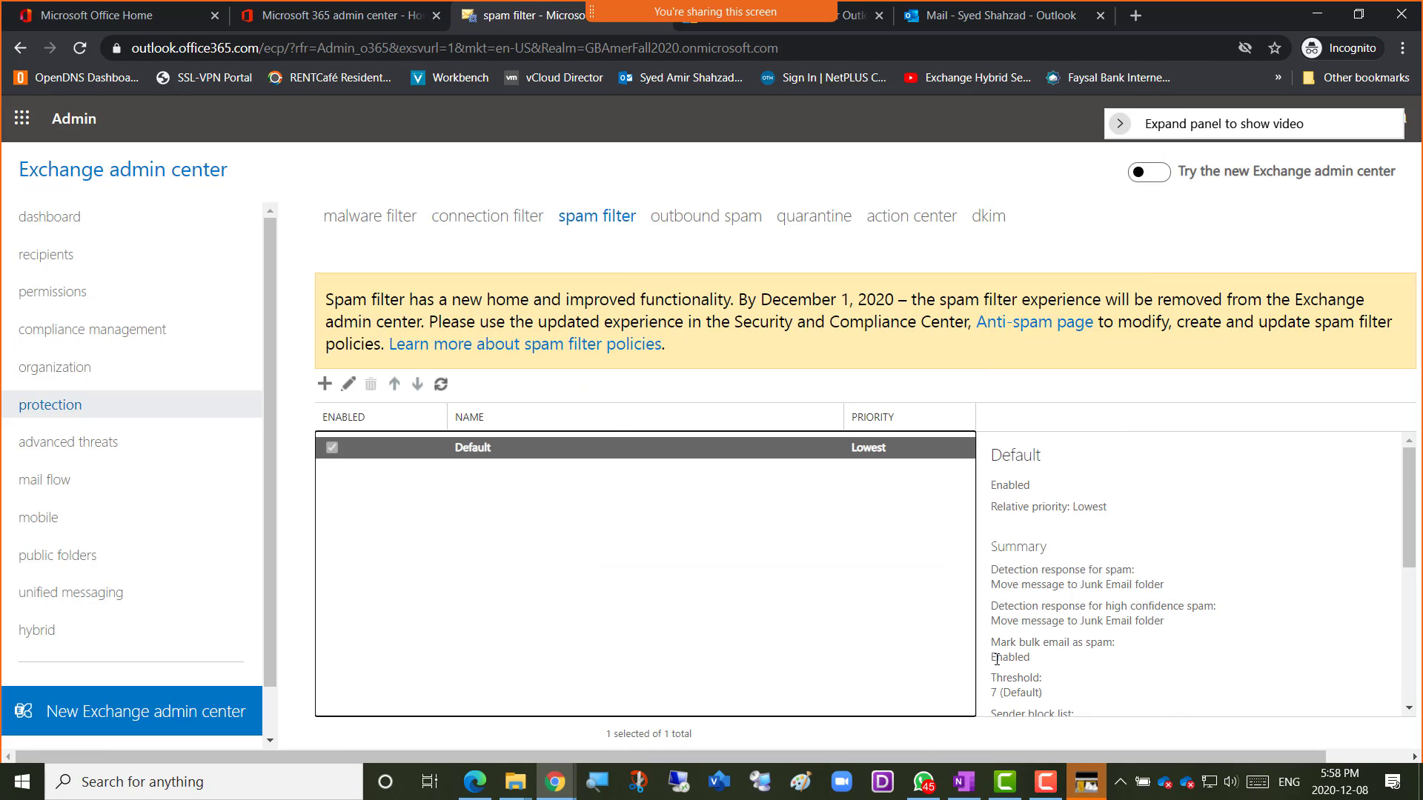
# Switch between the outbound spam and quarantine pages, finishing on outbound spam.
pyautogui.click(709, 224)
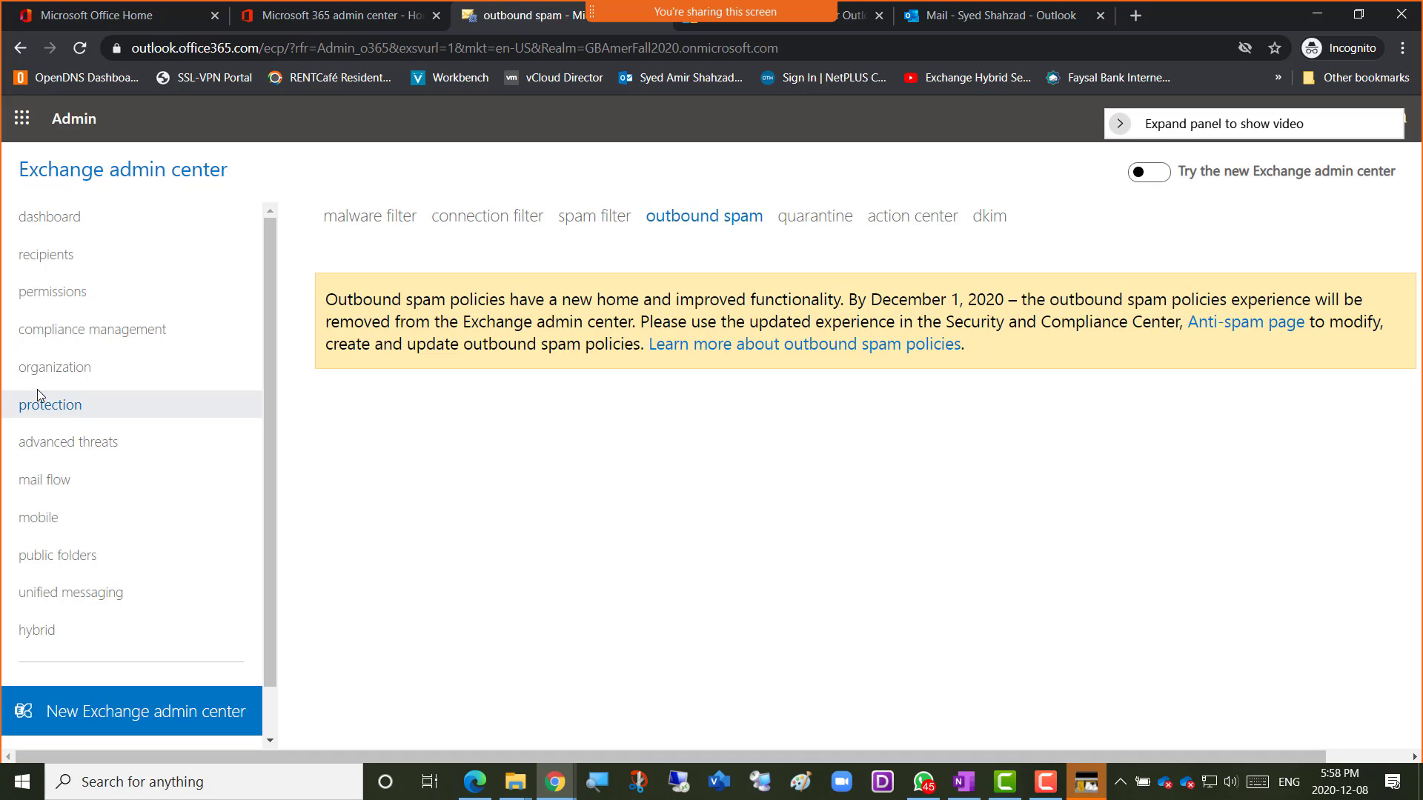
pyautogui.click(584, 220)
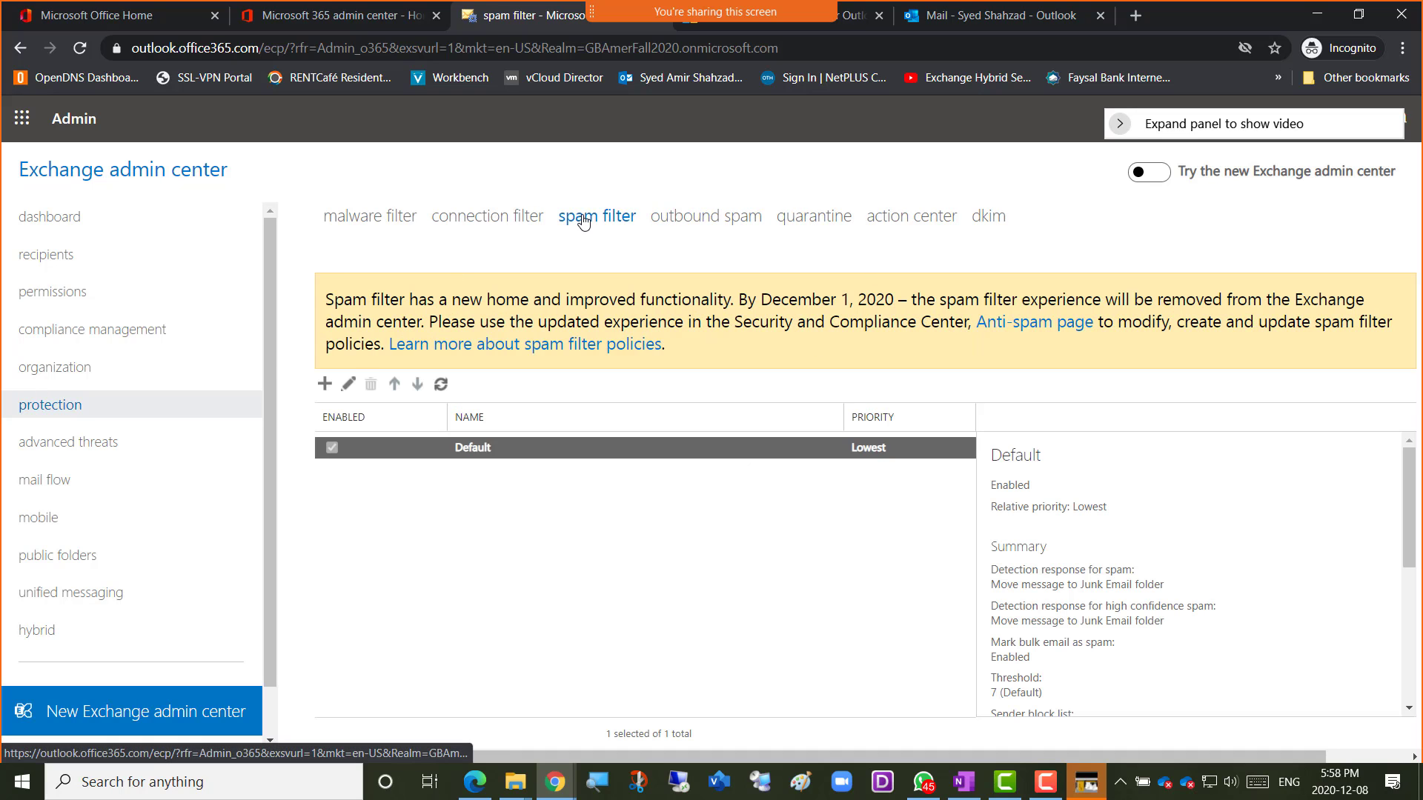
pyautogui.click(713, 221)
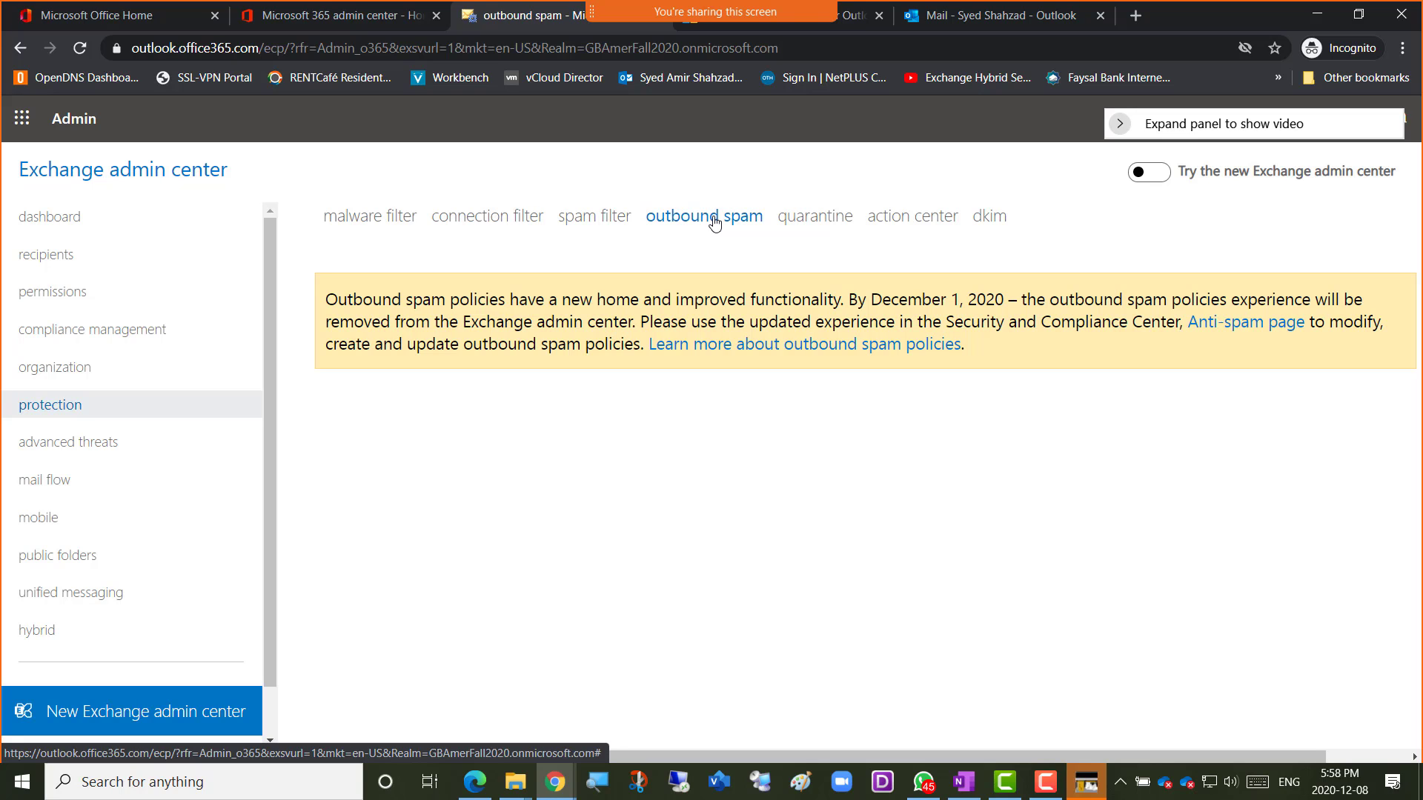
pyautogui.click(819, 216)
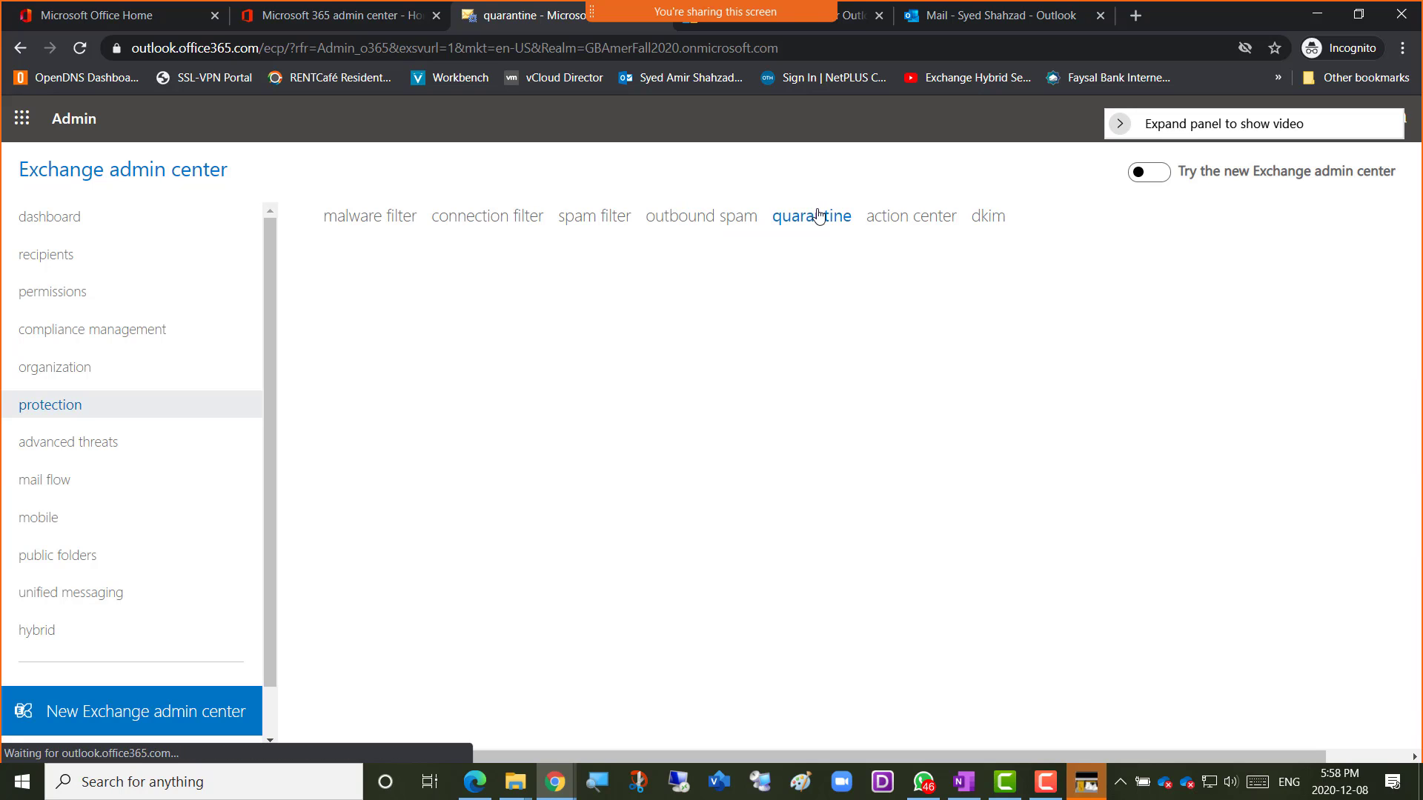
pyautogui.click(697, 216)
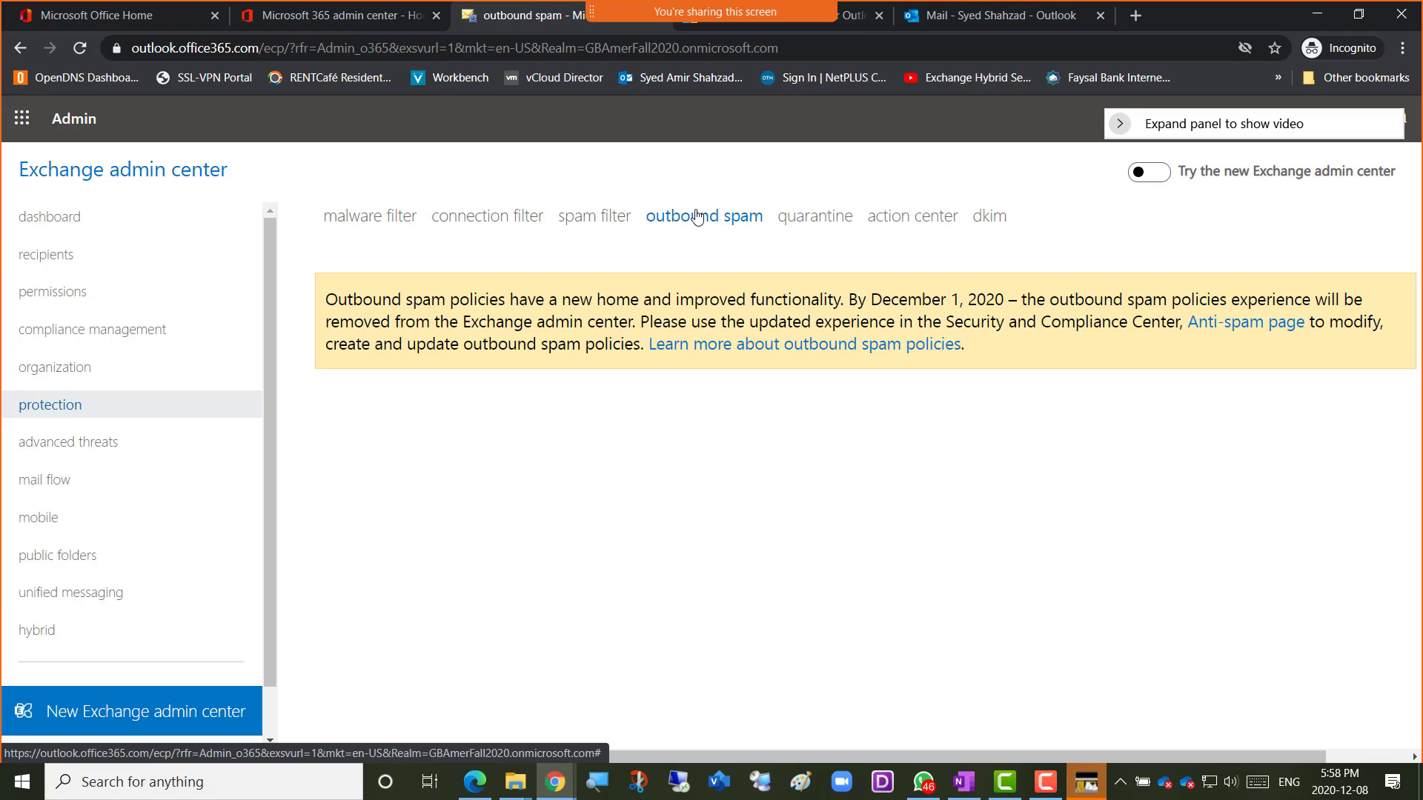
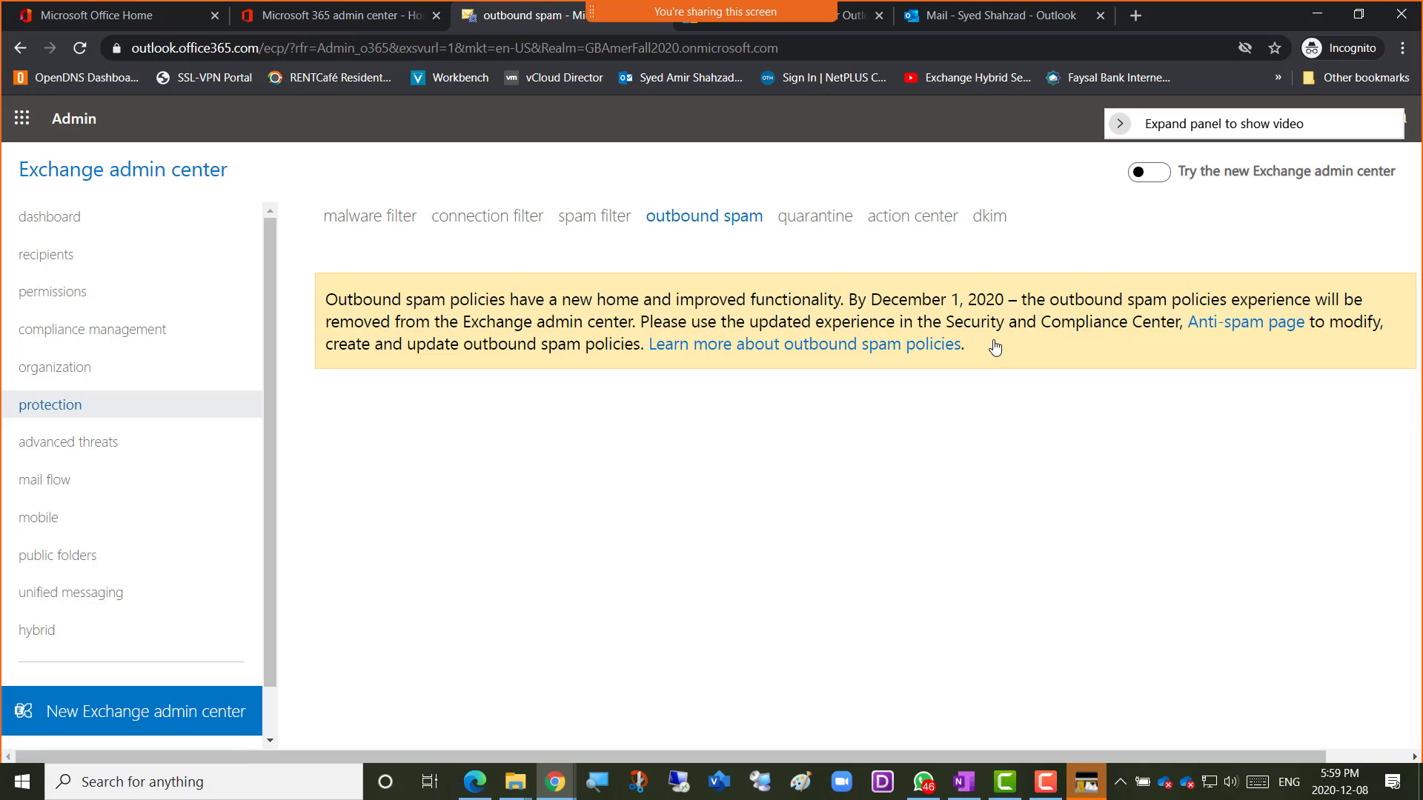
# Open the Anti-spam page and highlight the 'antispam' part of its web address.
pyautogui.click(1248, 329)
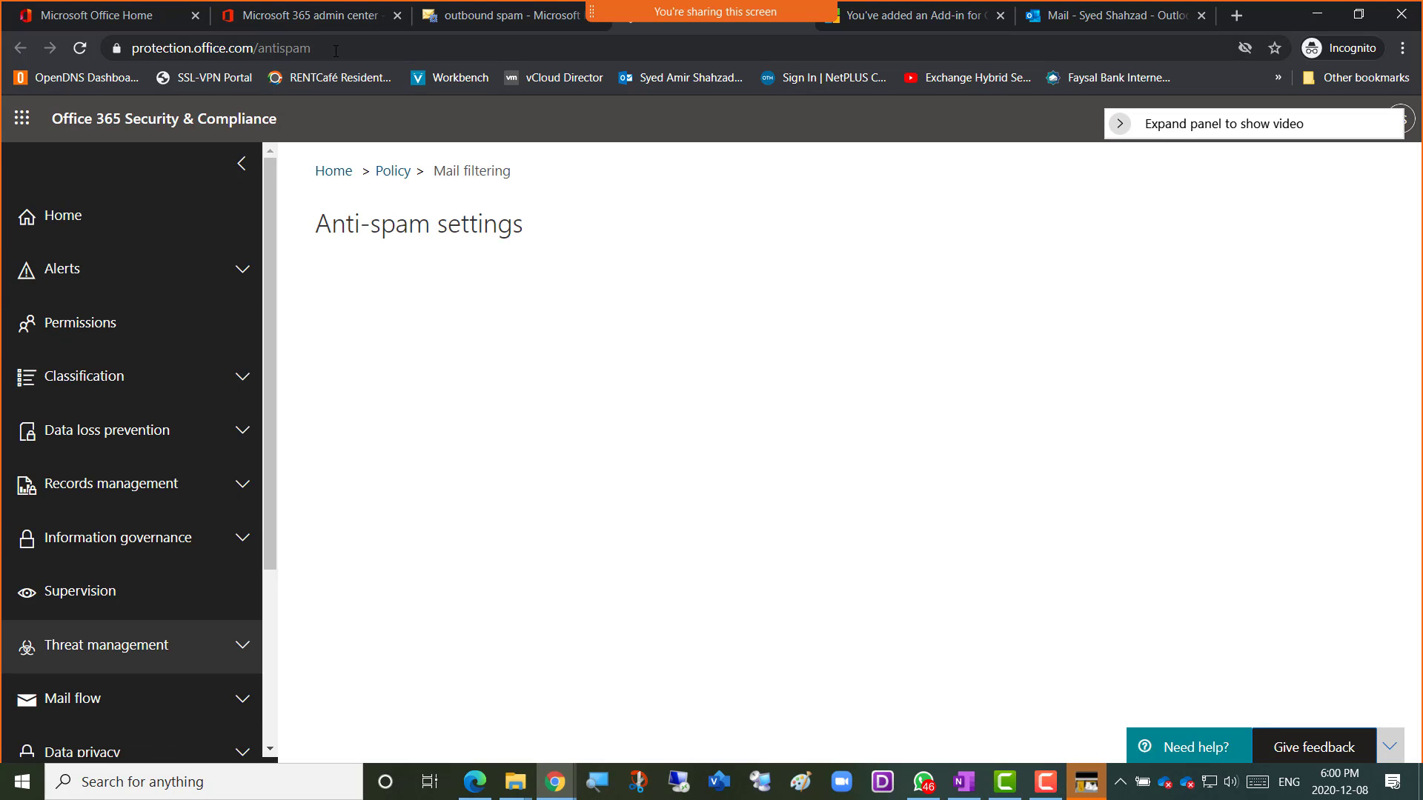
pyautogui.click(330, 49)
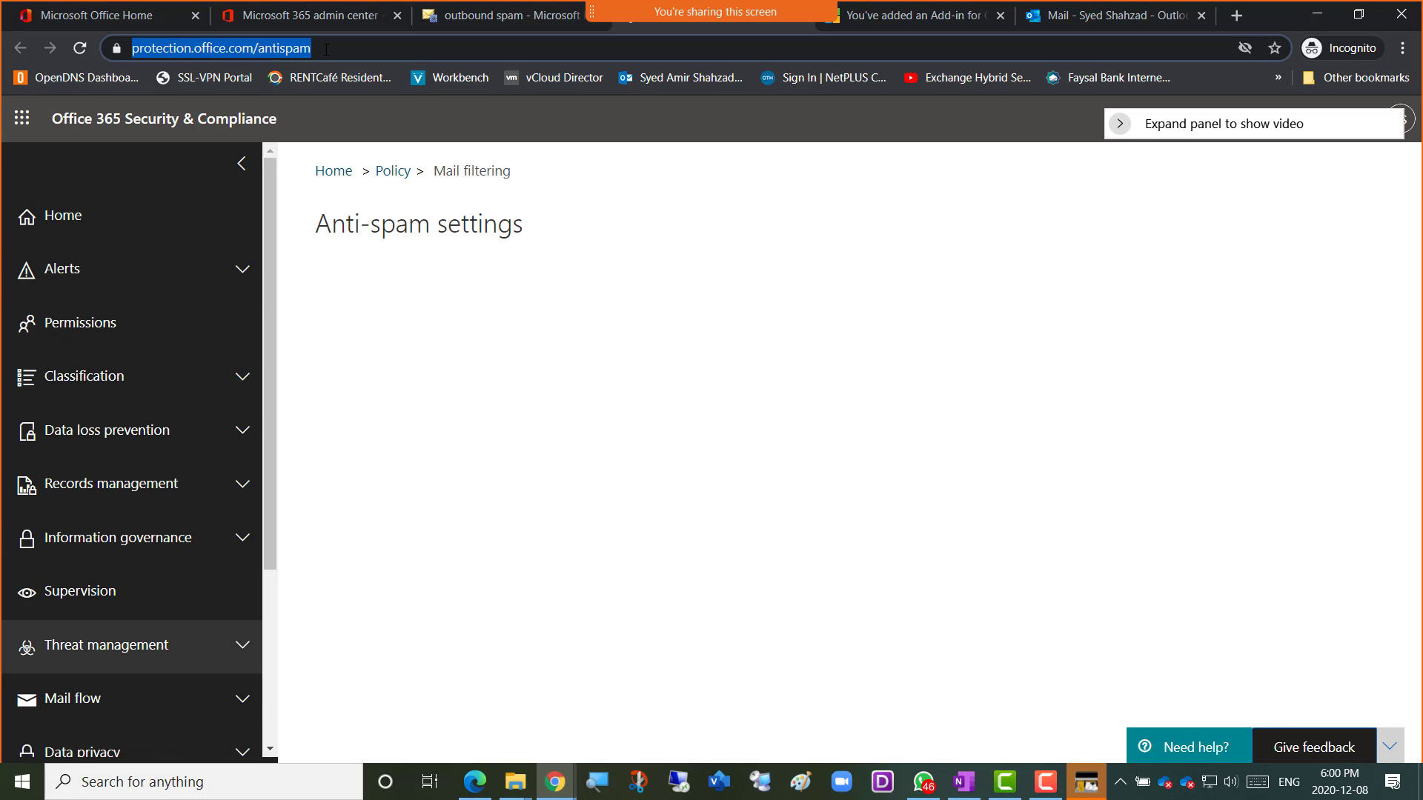
pyautogui.press('End')
pyautogui.moveTo(353, 49); pyautogui.dragTo(302, 49)
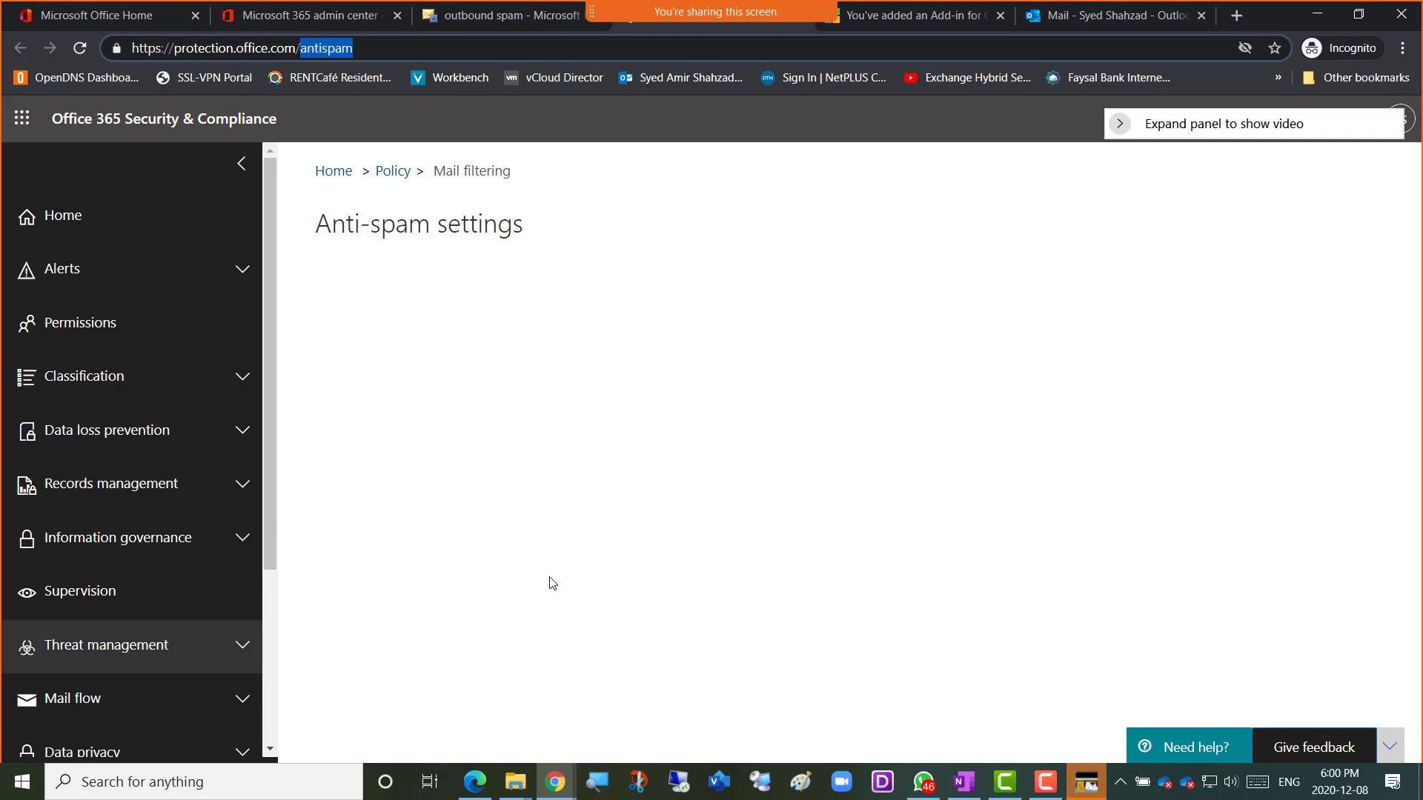
# Expand Threat management, compare with the Exchange outbound spam tab, and return to Anti-spam settings.
pyautogui.moveTo(268, 513); pyautogui.dragTo(268, 623)
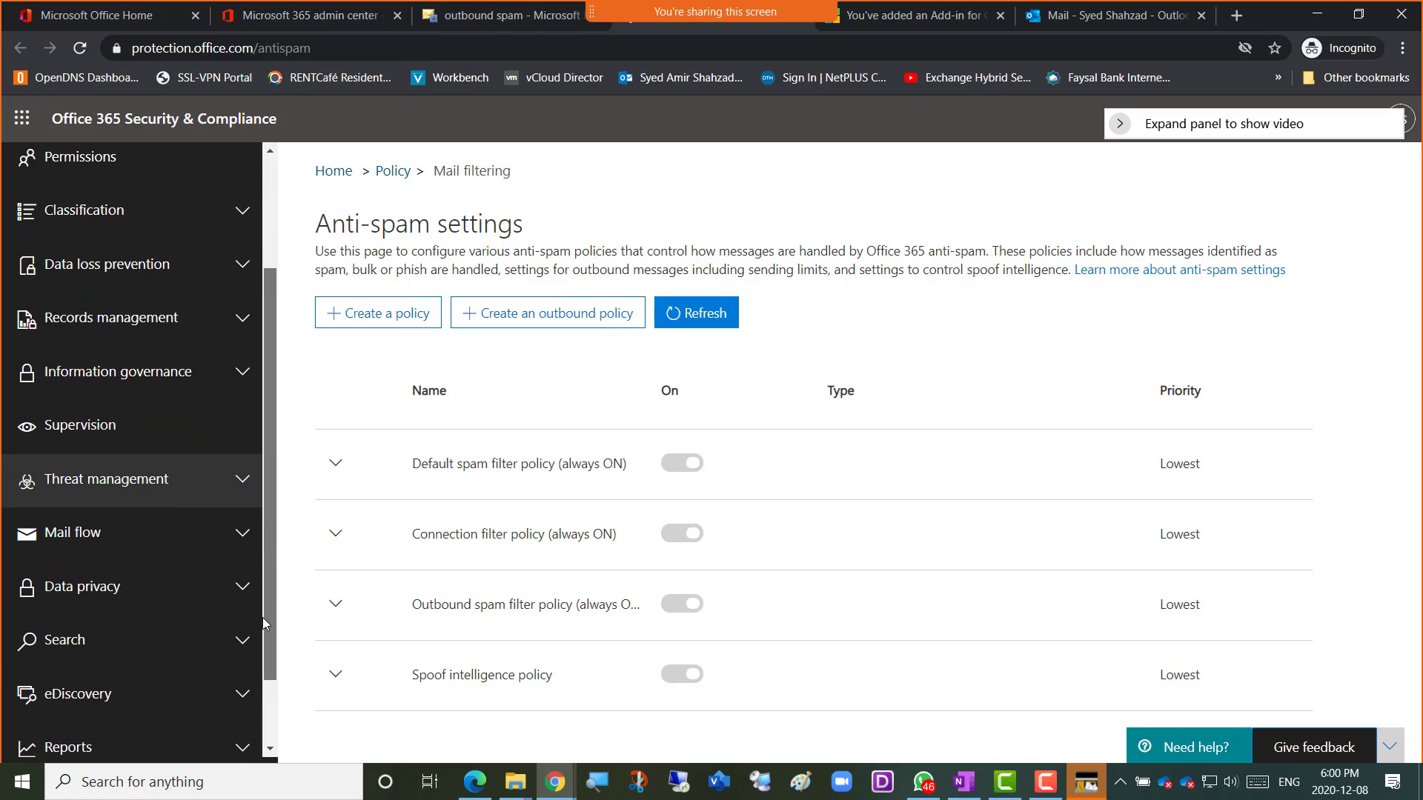
pyautogui.click(246, 485)
pyautogui.scroll(-3, 207, 541)
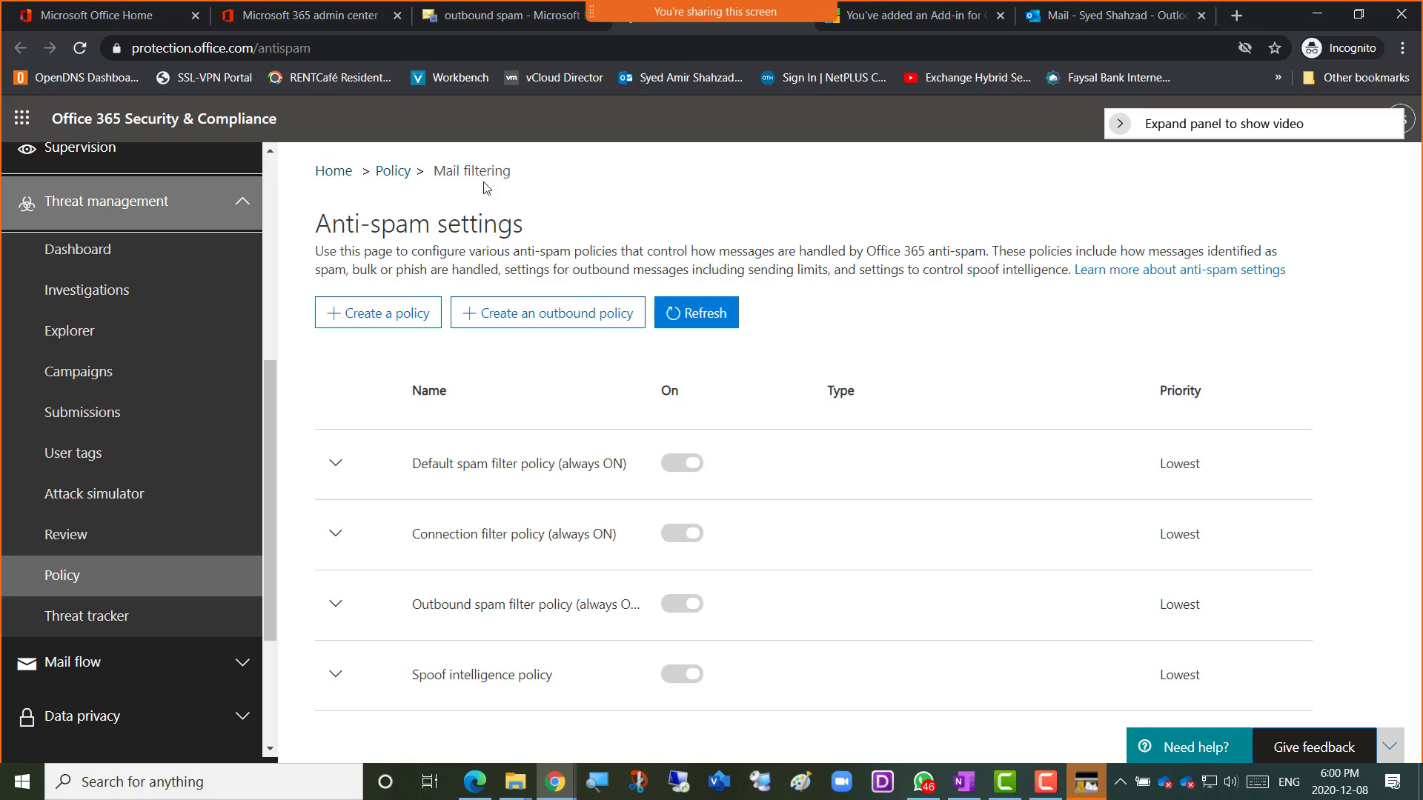
pyautogui.moveTo(272, 467); pyautogui.dragTo(295, 269)
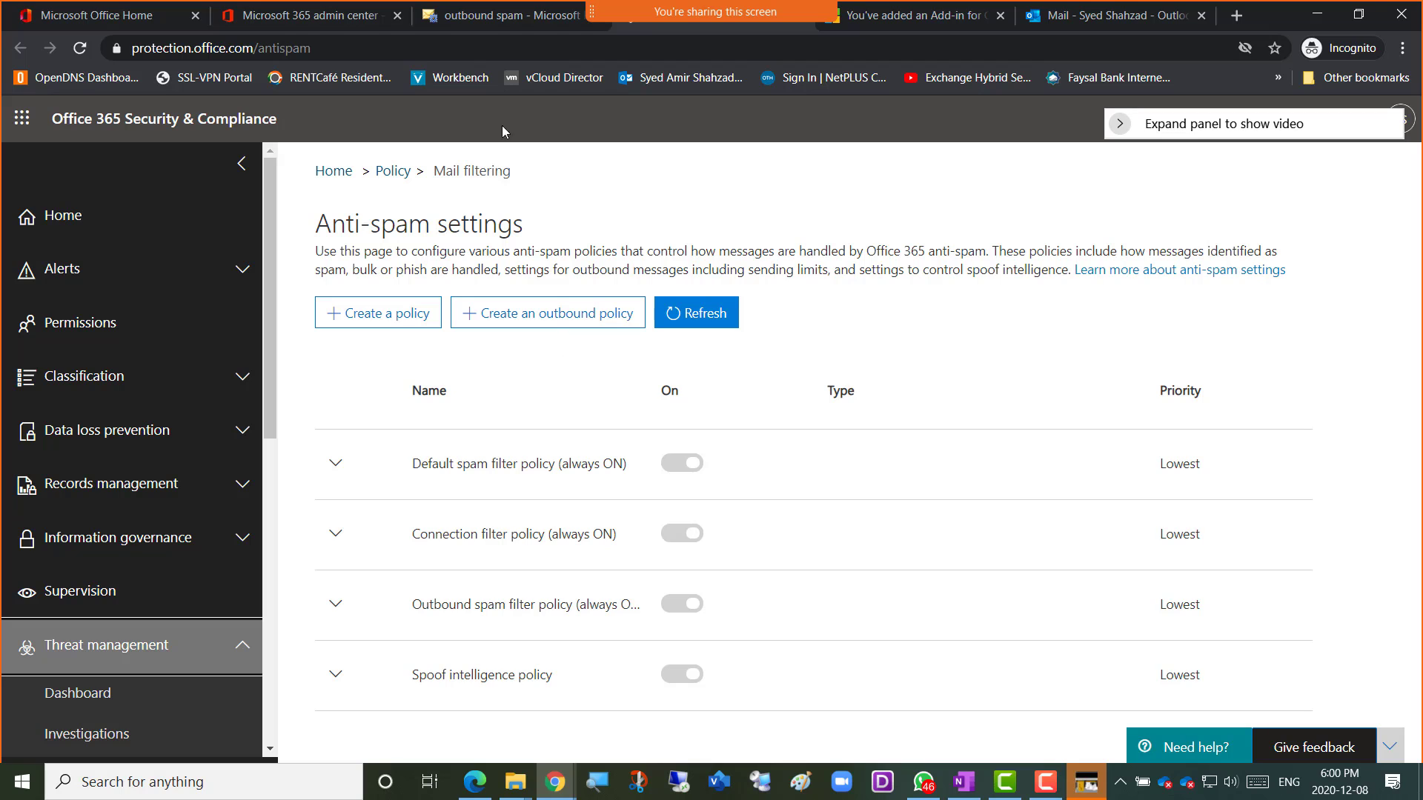
pyautogui.click(487, 25)
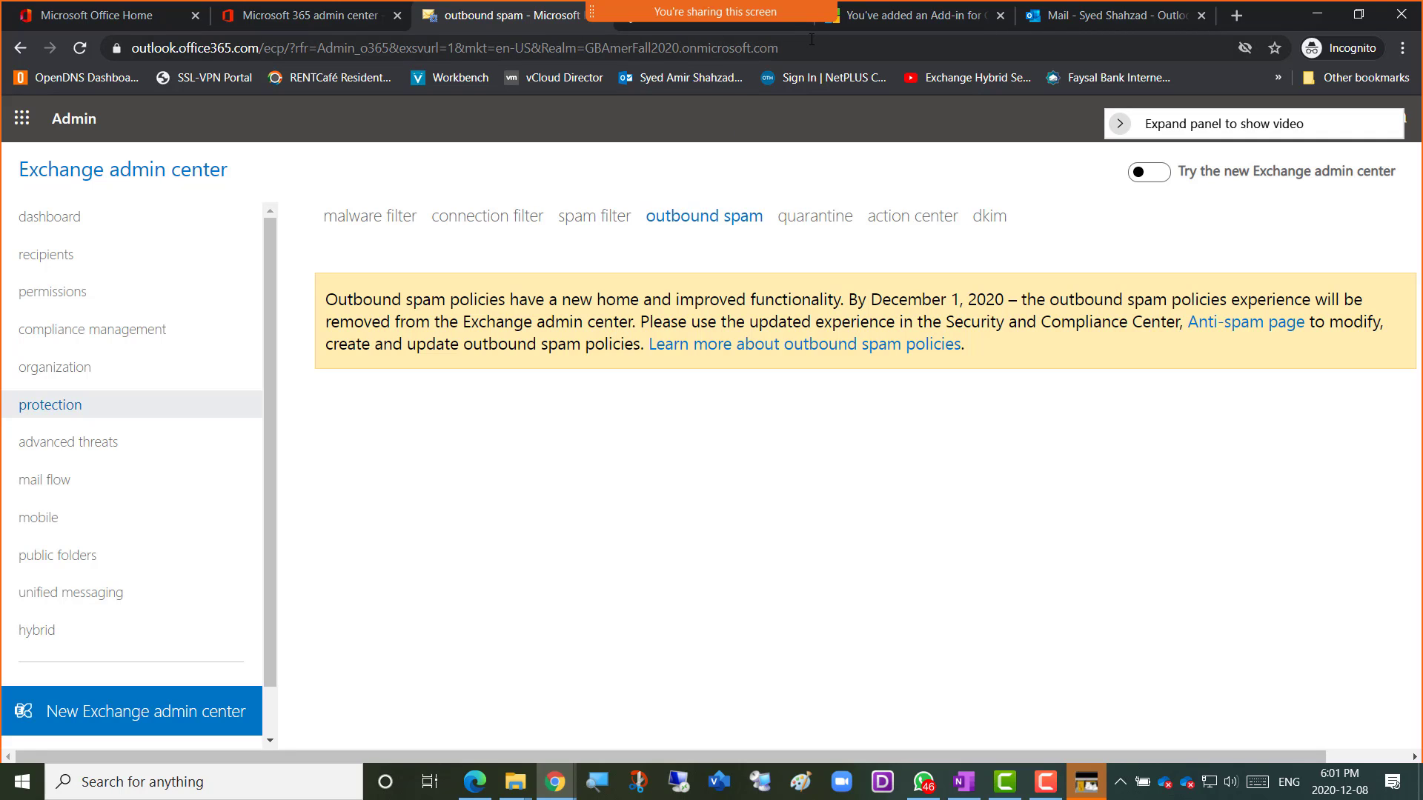
pyautogui.click(727, 30)
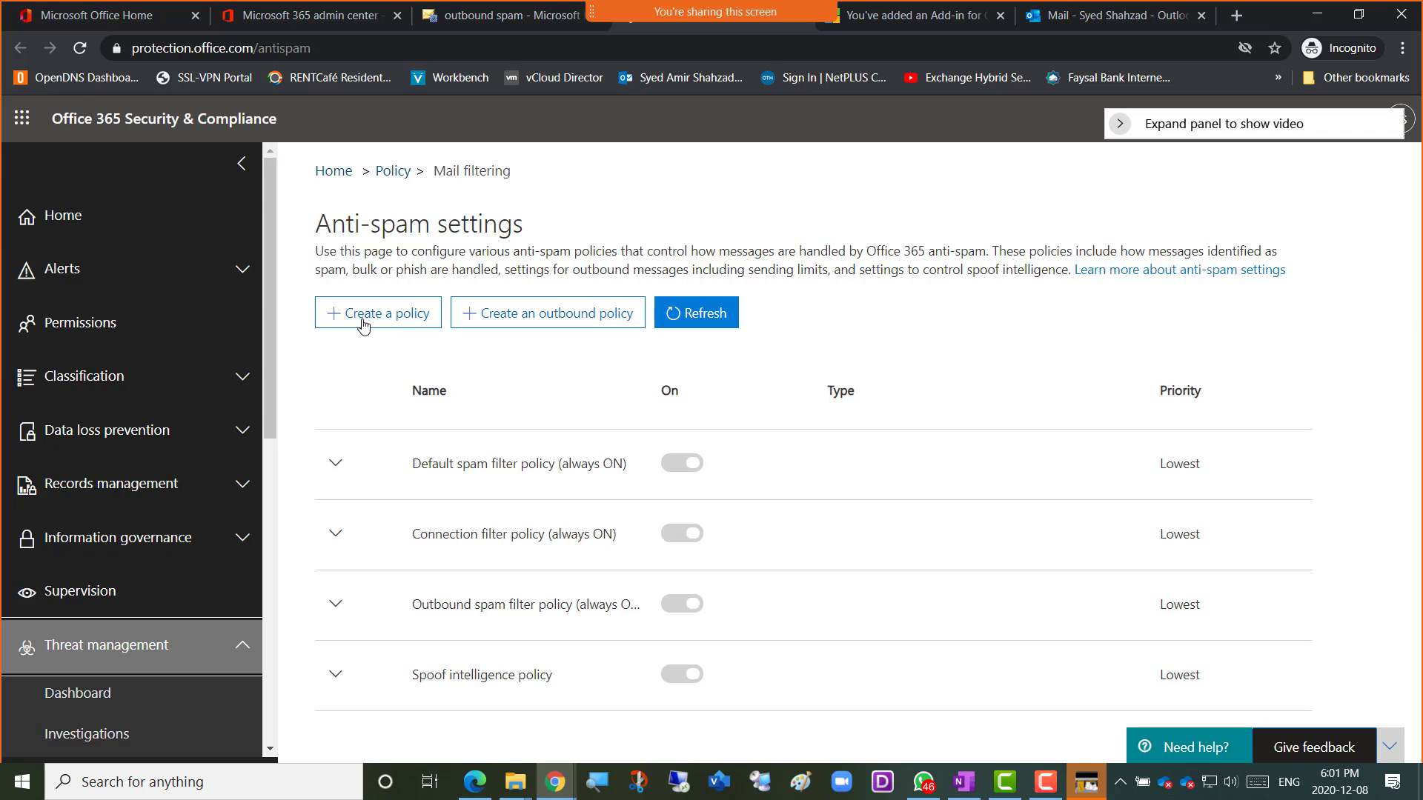
# Create a new spam filter policy and scroll through its blank form sections.
pyautogui.click(363, 324)
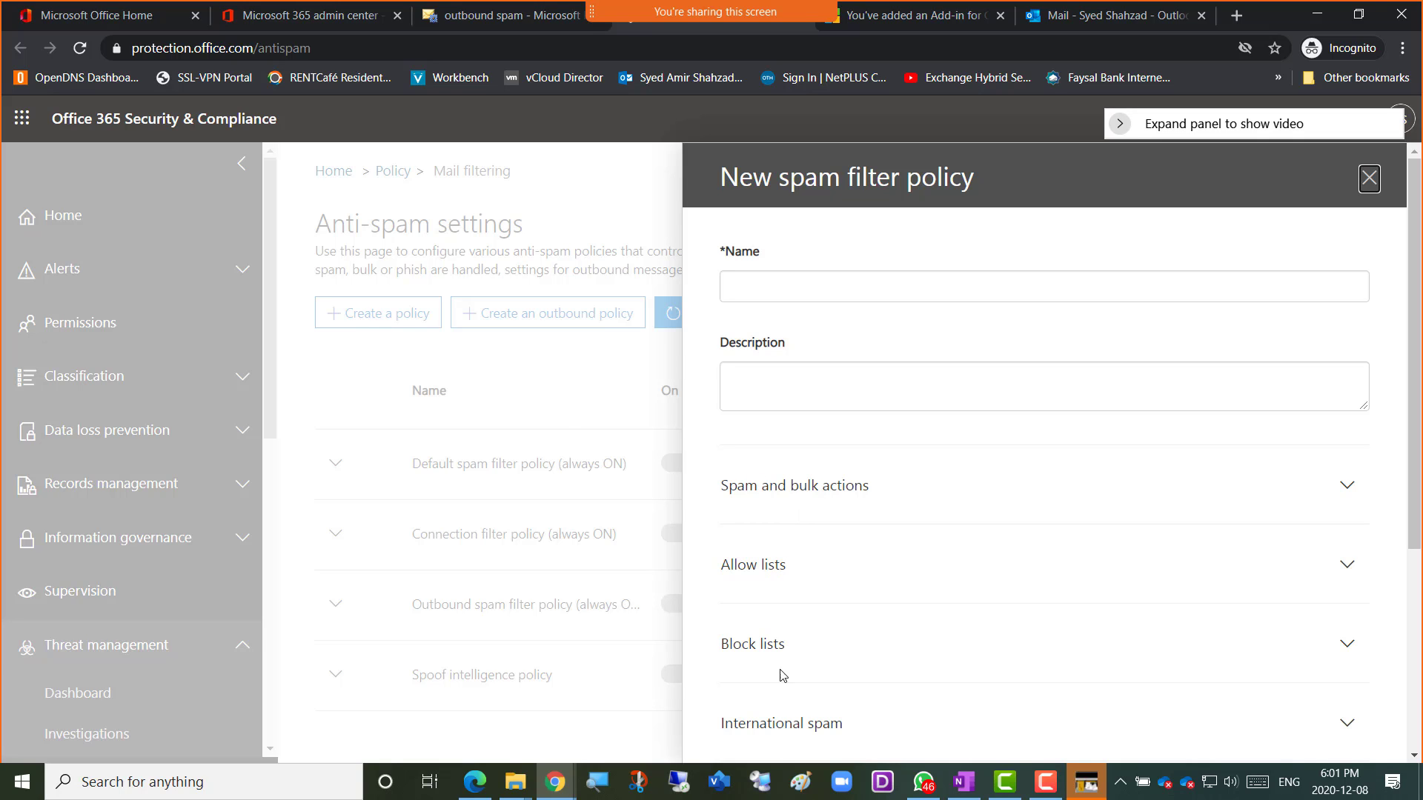
pyautogui.scroll(-1, 791, 710)
pyautogui.scroll(-5, 791, 712)
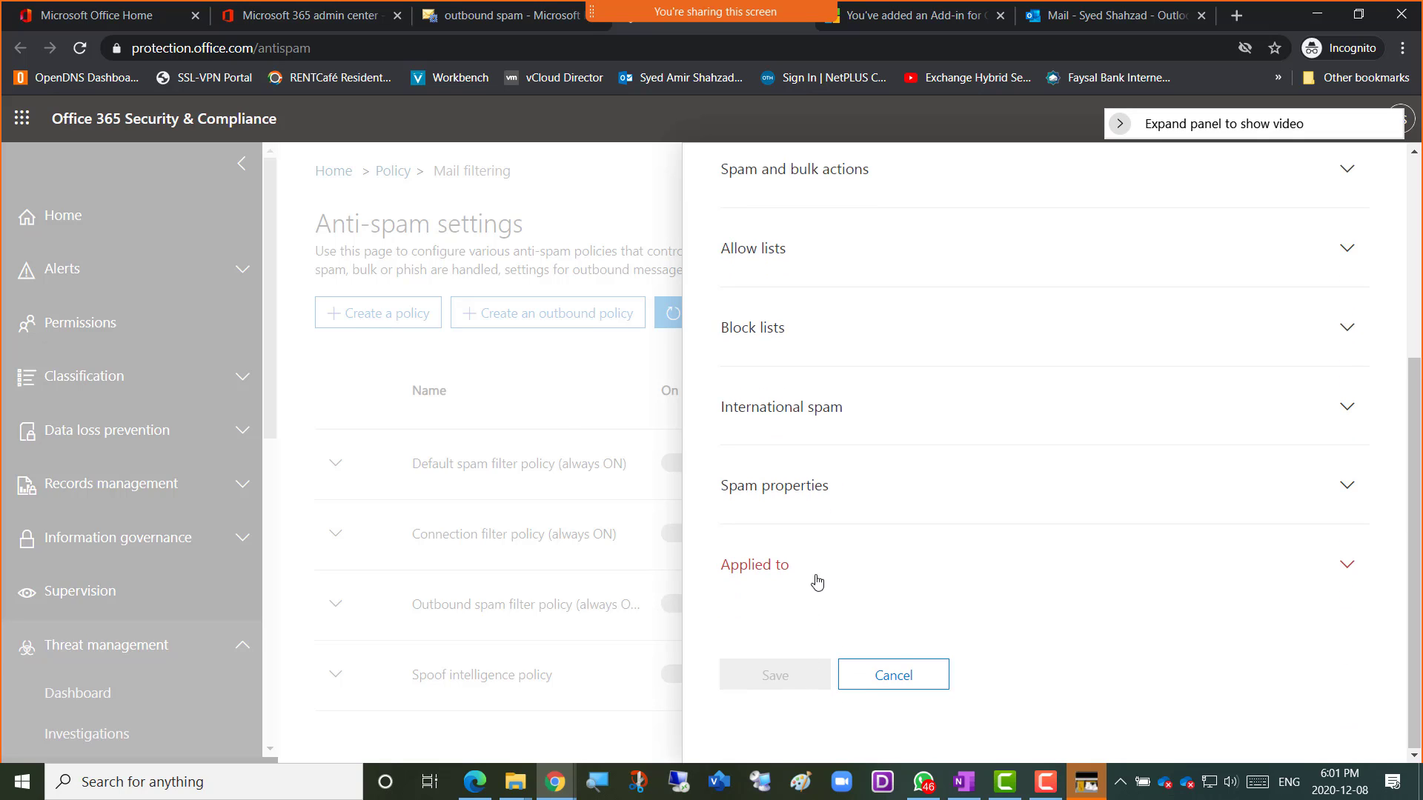
pyautogui.scroll(5, 816, 581)
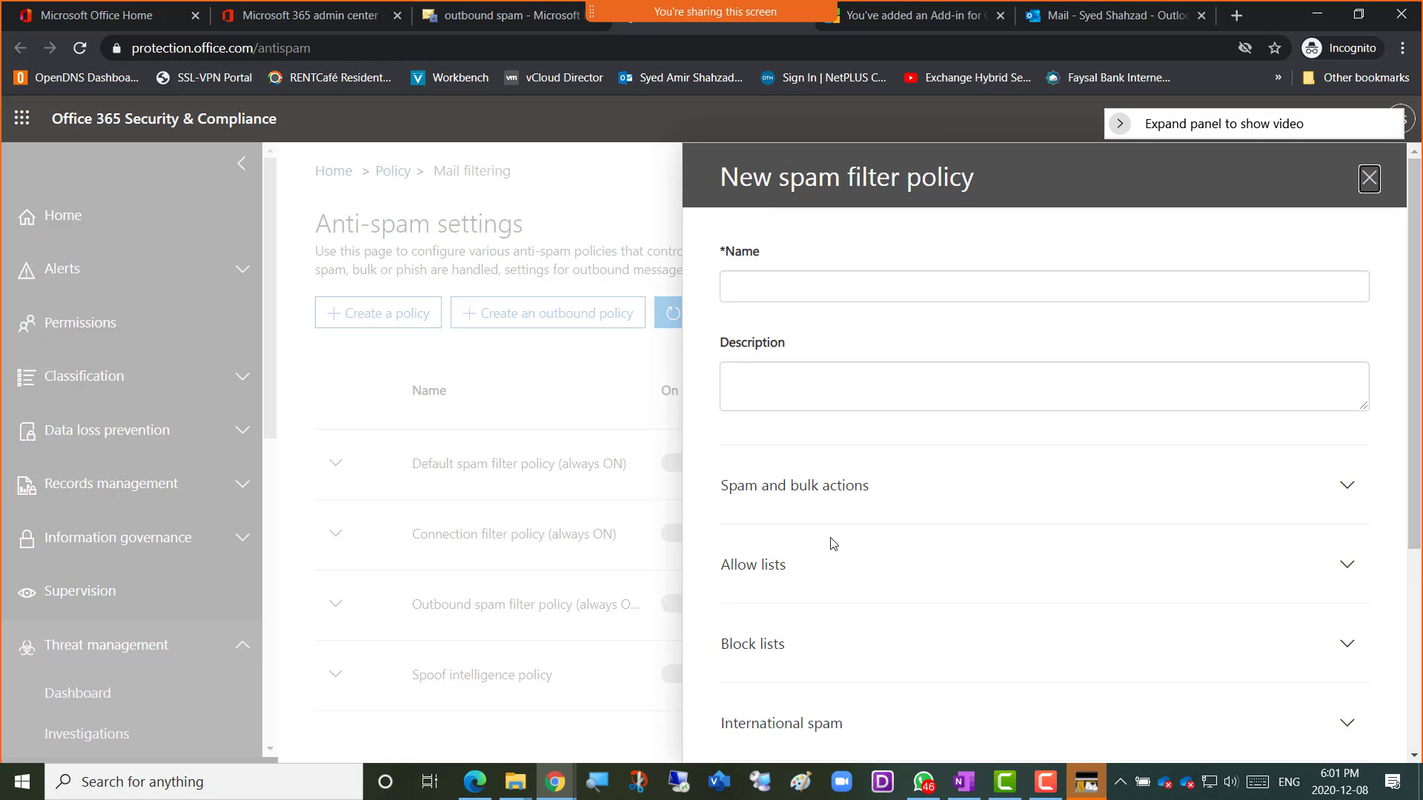
pyautogui.scroll(-3, 824, 602)
pyautogui.scroll(-2, 822, 582)
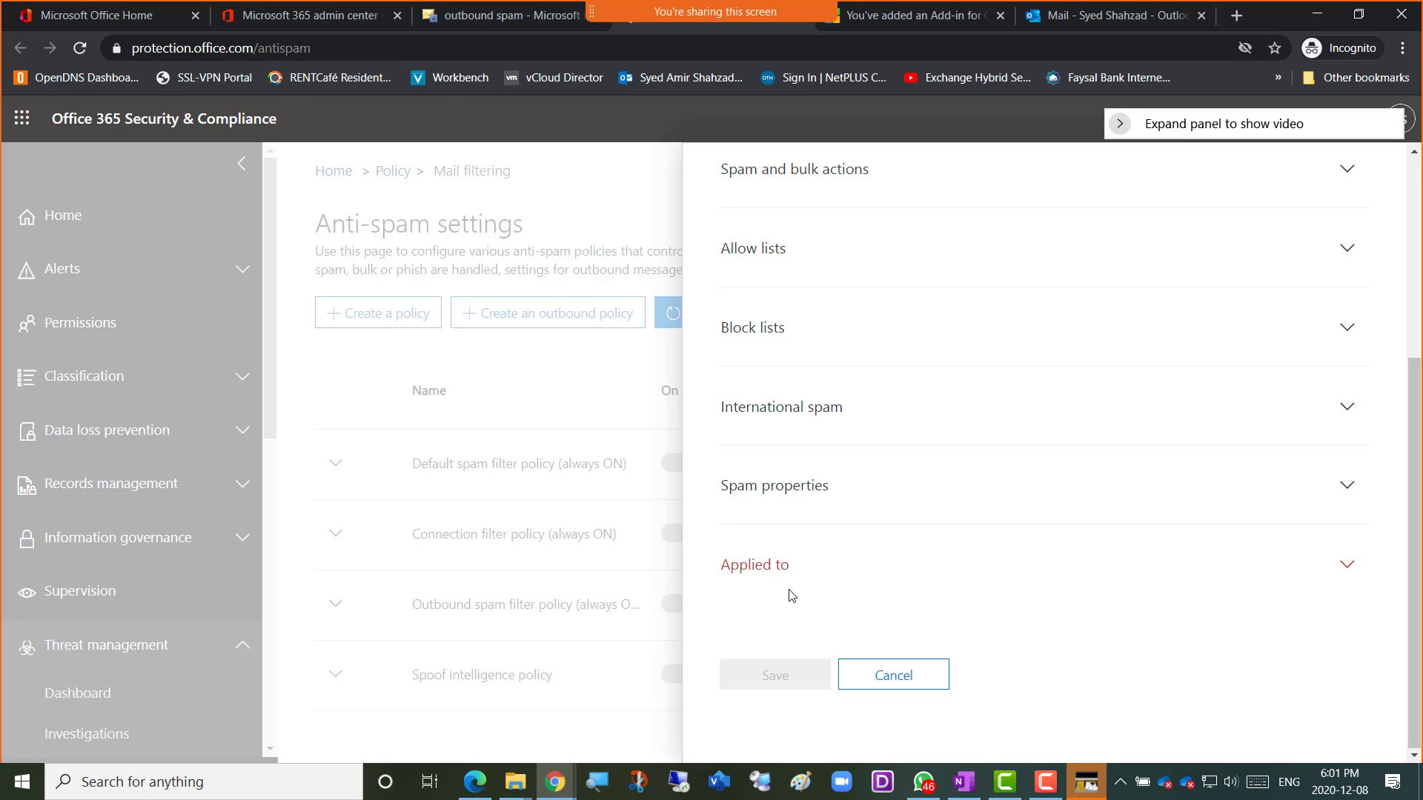
pyautogui.scroll(5, 912, 464)
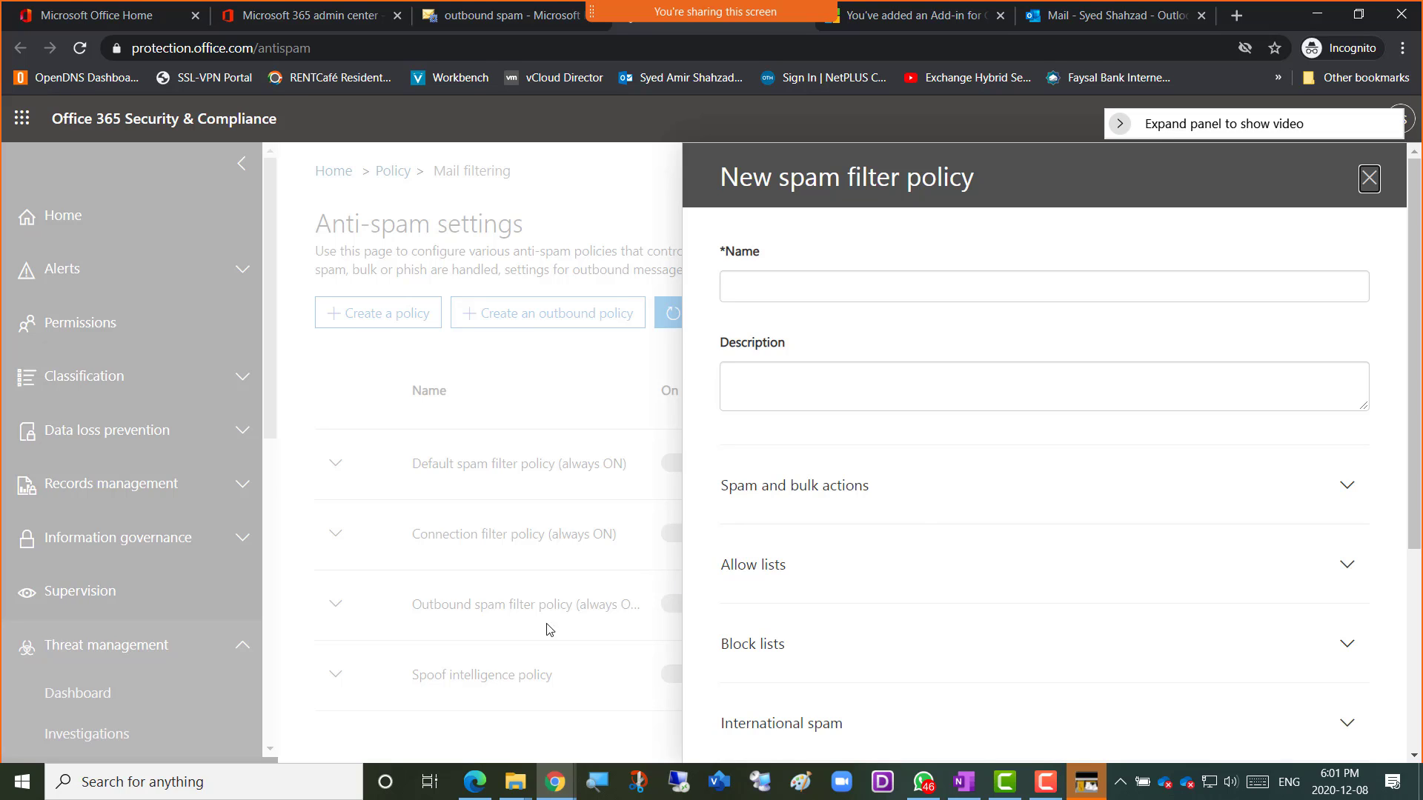
# In OneNote, type the note '-----Break----------Class starts ---------' followed by '6:20---------'.
pyautogui.moveTo(476, 787)
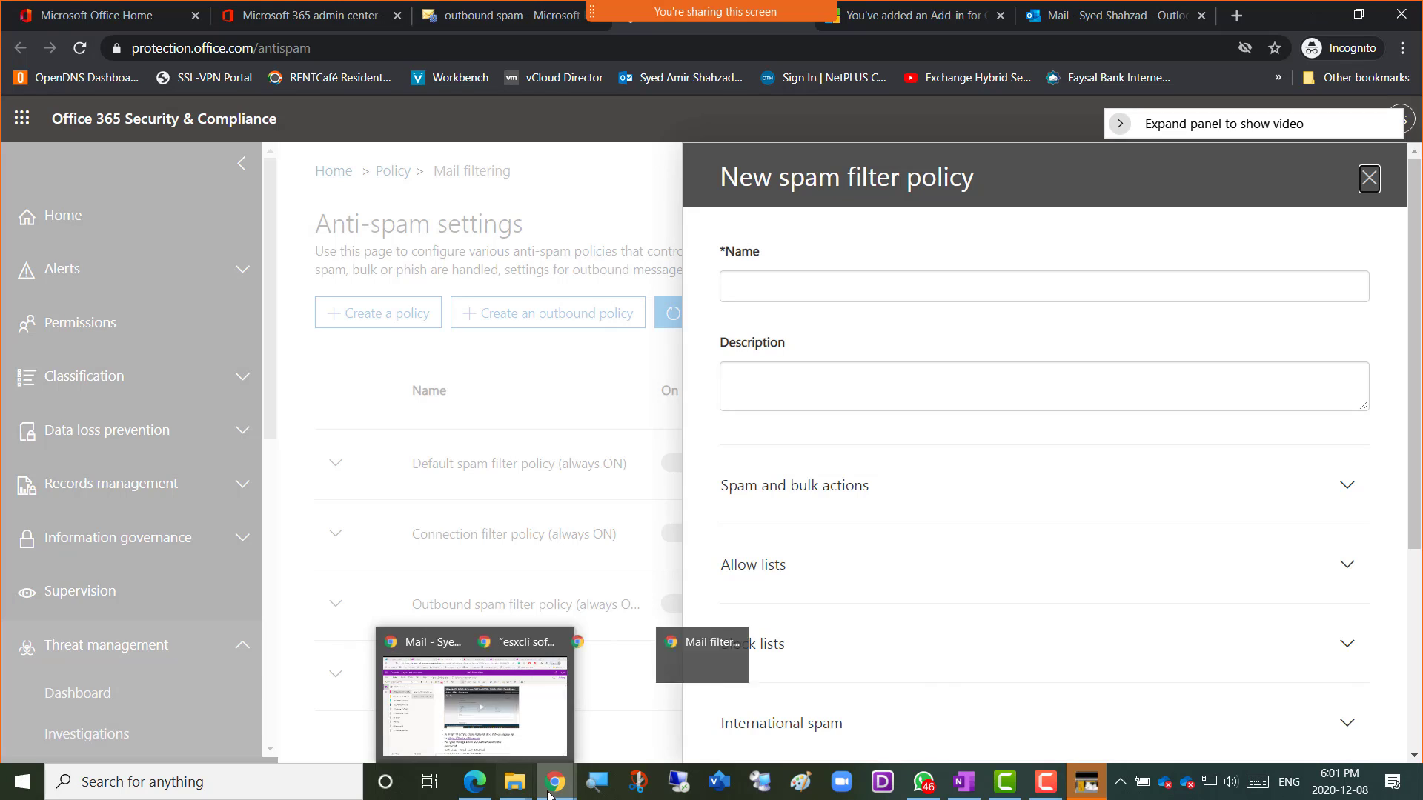
pyautogui.moveTo(556, 784)
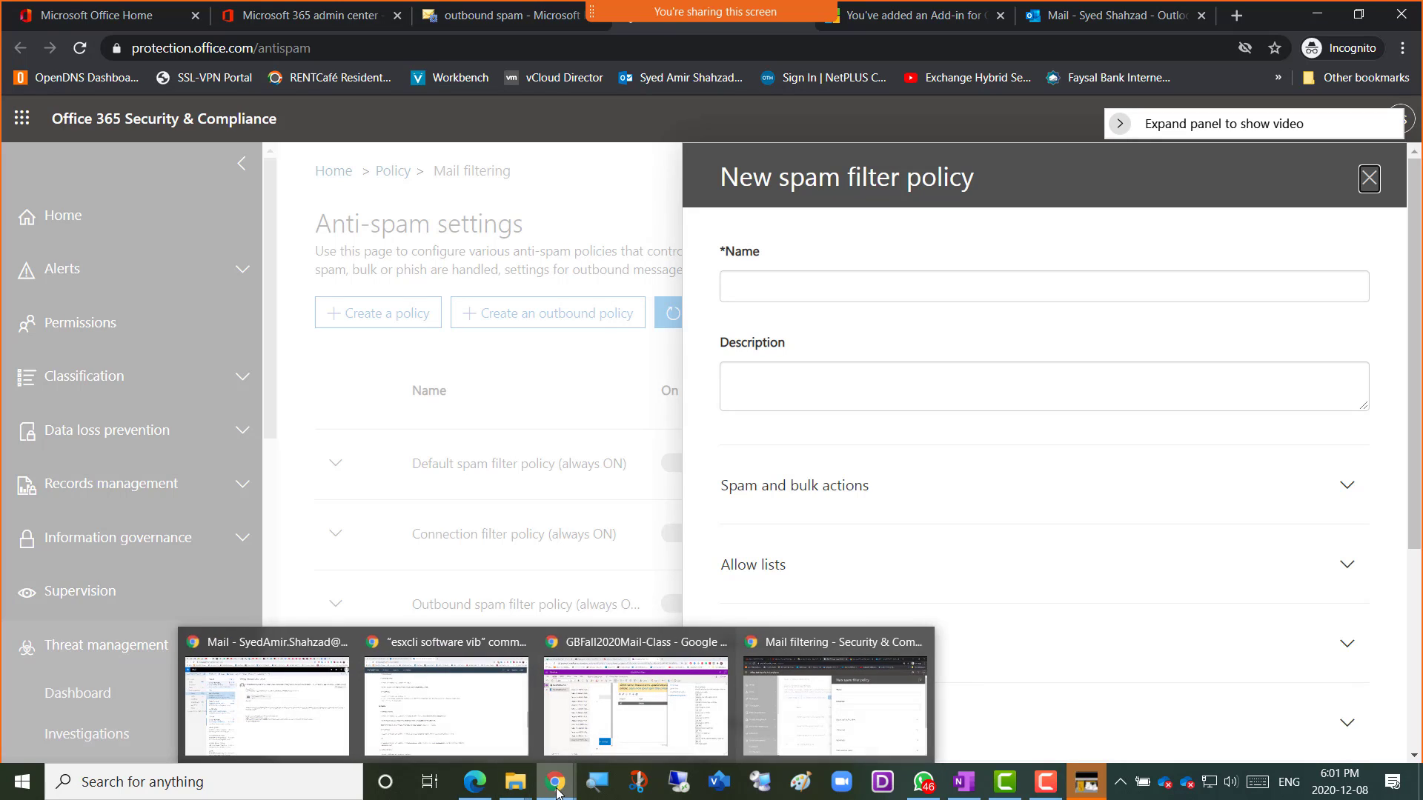
pyautogui.click(645, 718)
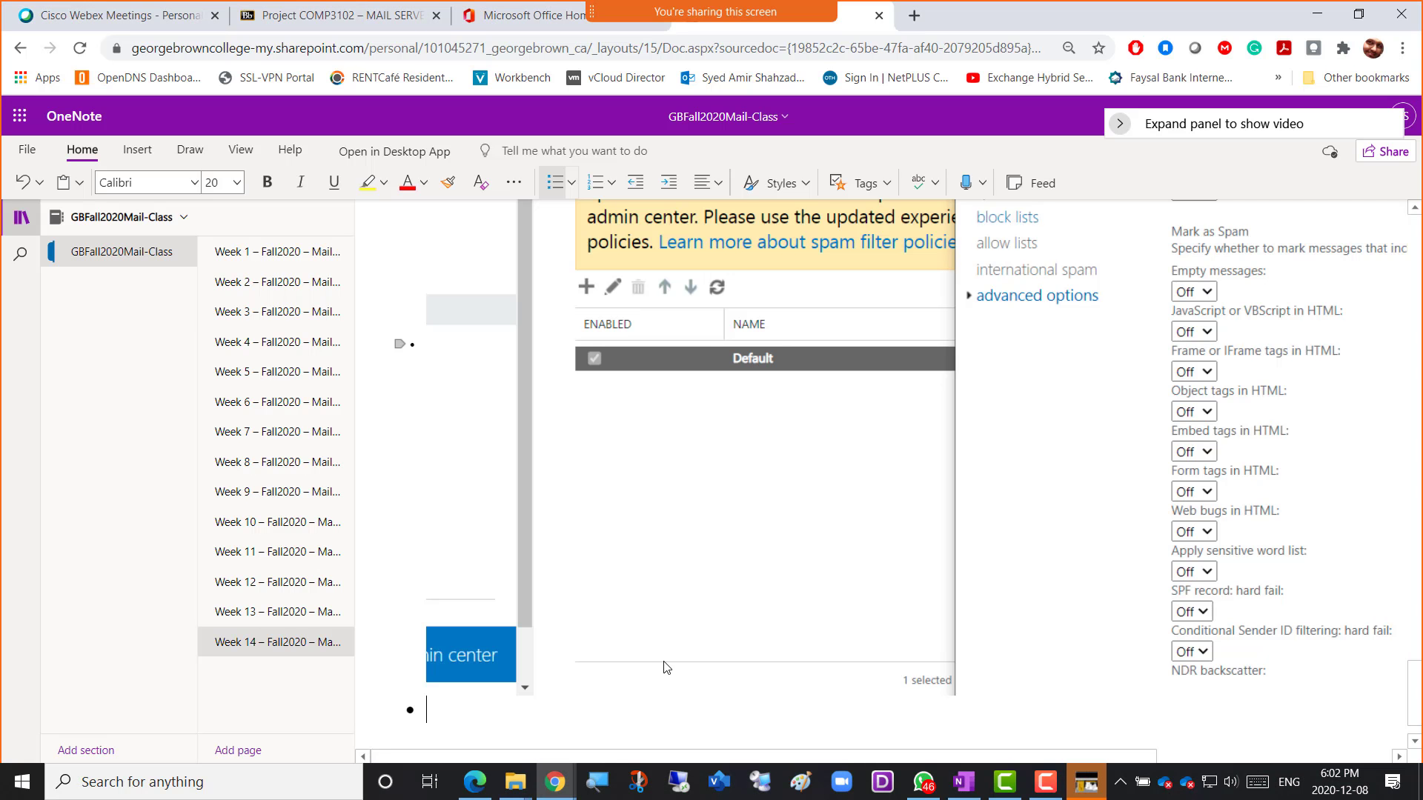
pyautogui.write('-----Bre')
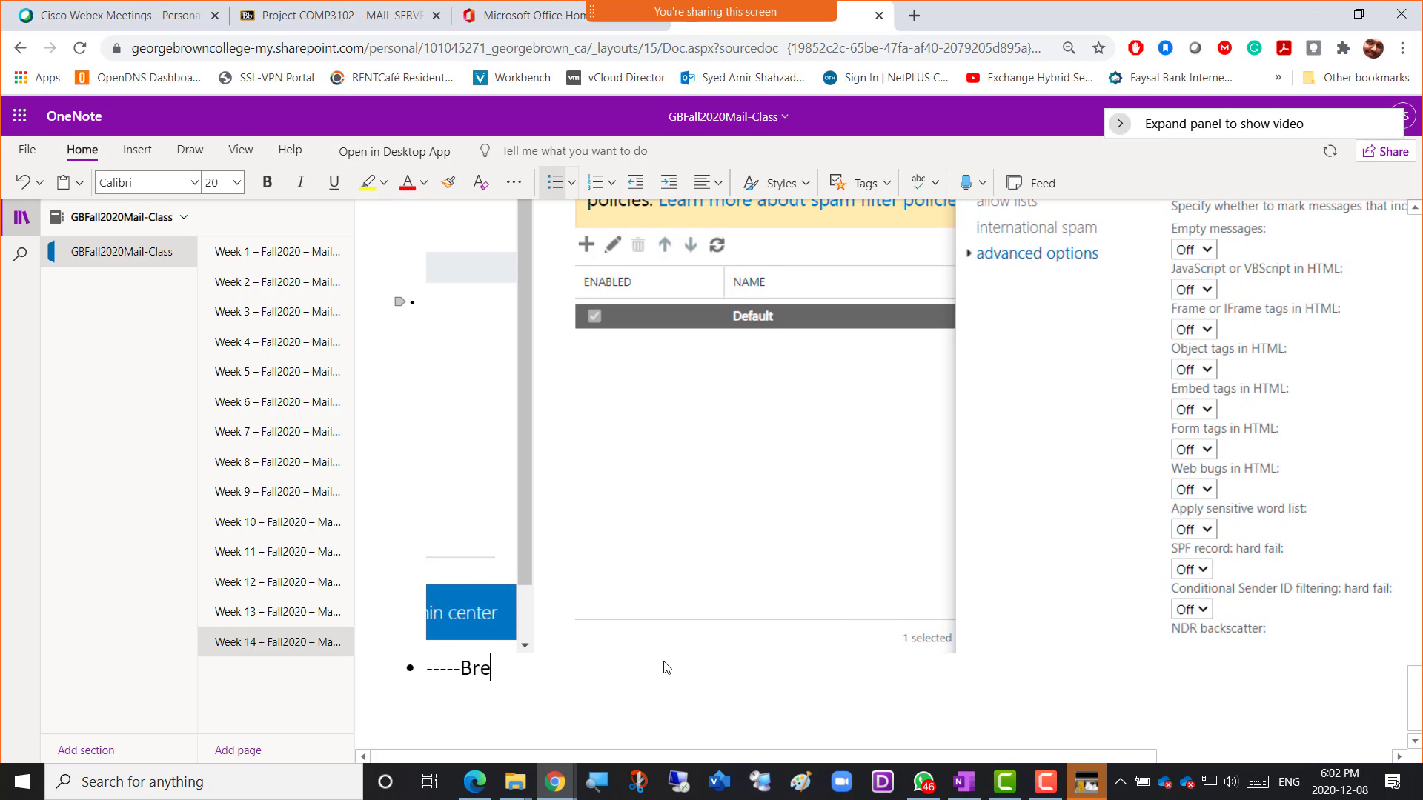
pyautogui.write('ak----------C')
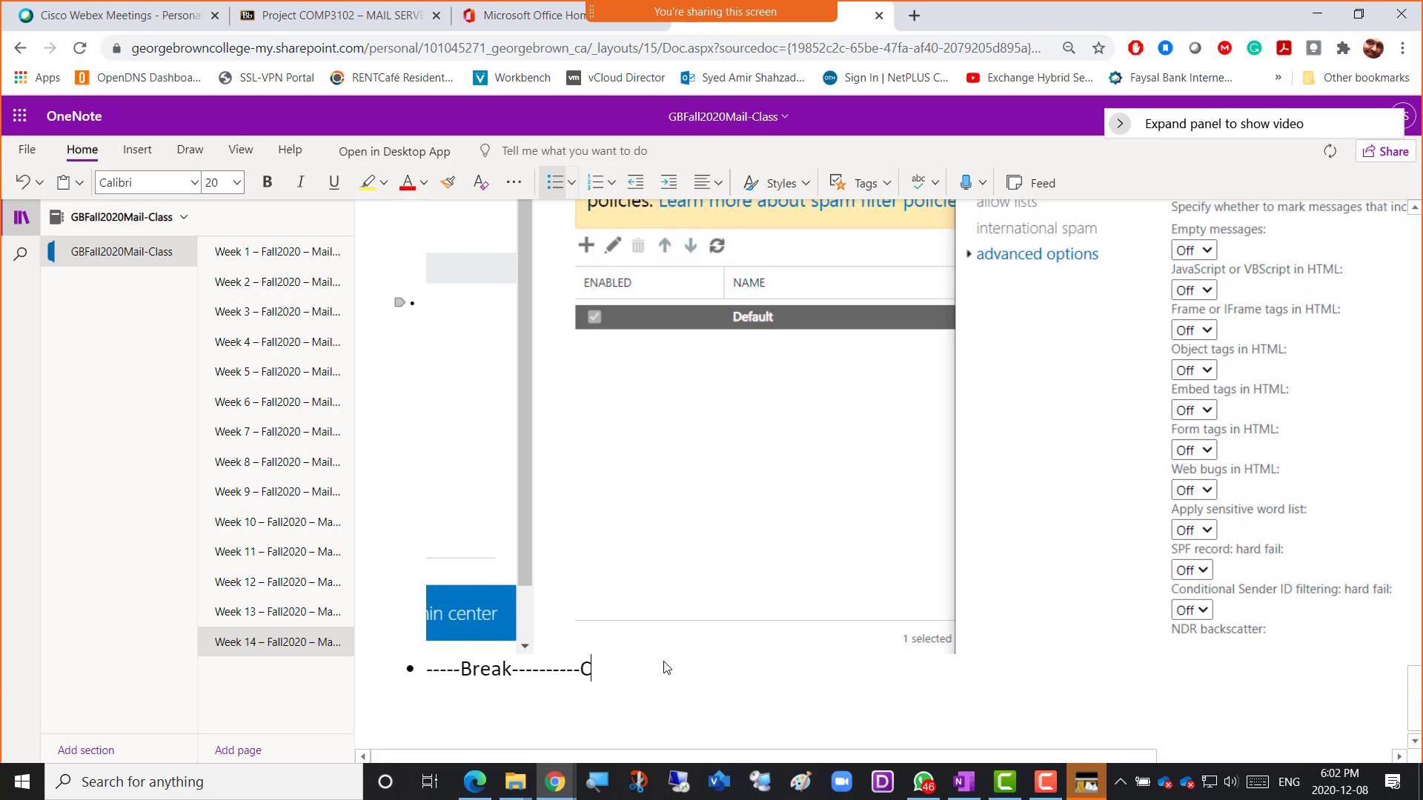
pyautogui.write('lass starts ---------')
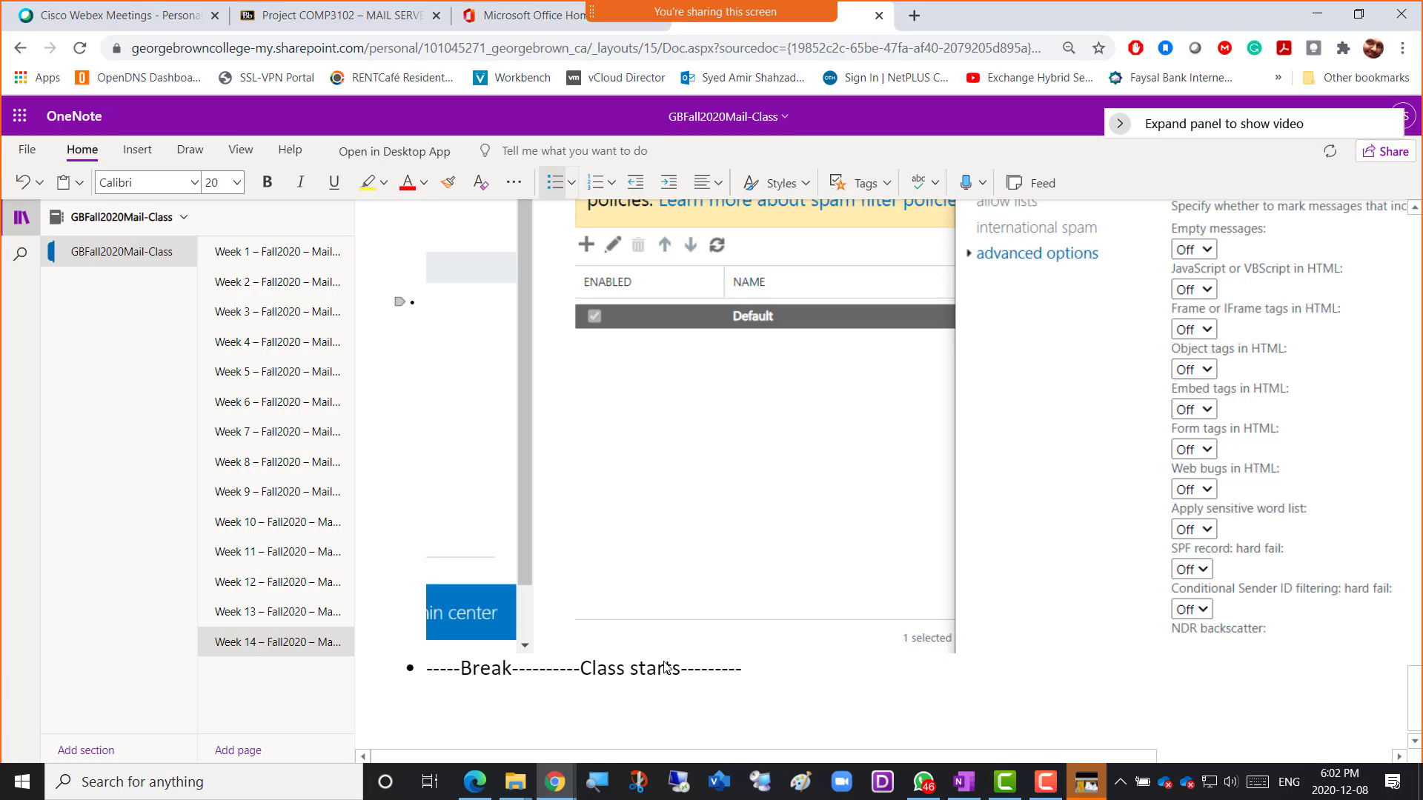
pyautogui.write('6:2')
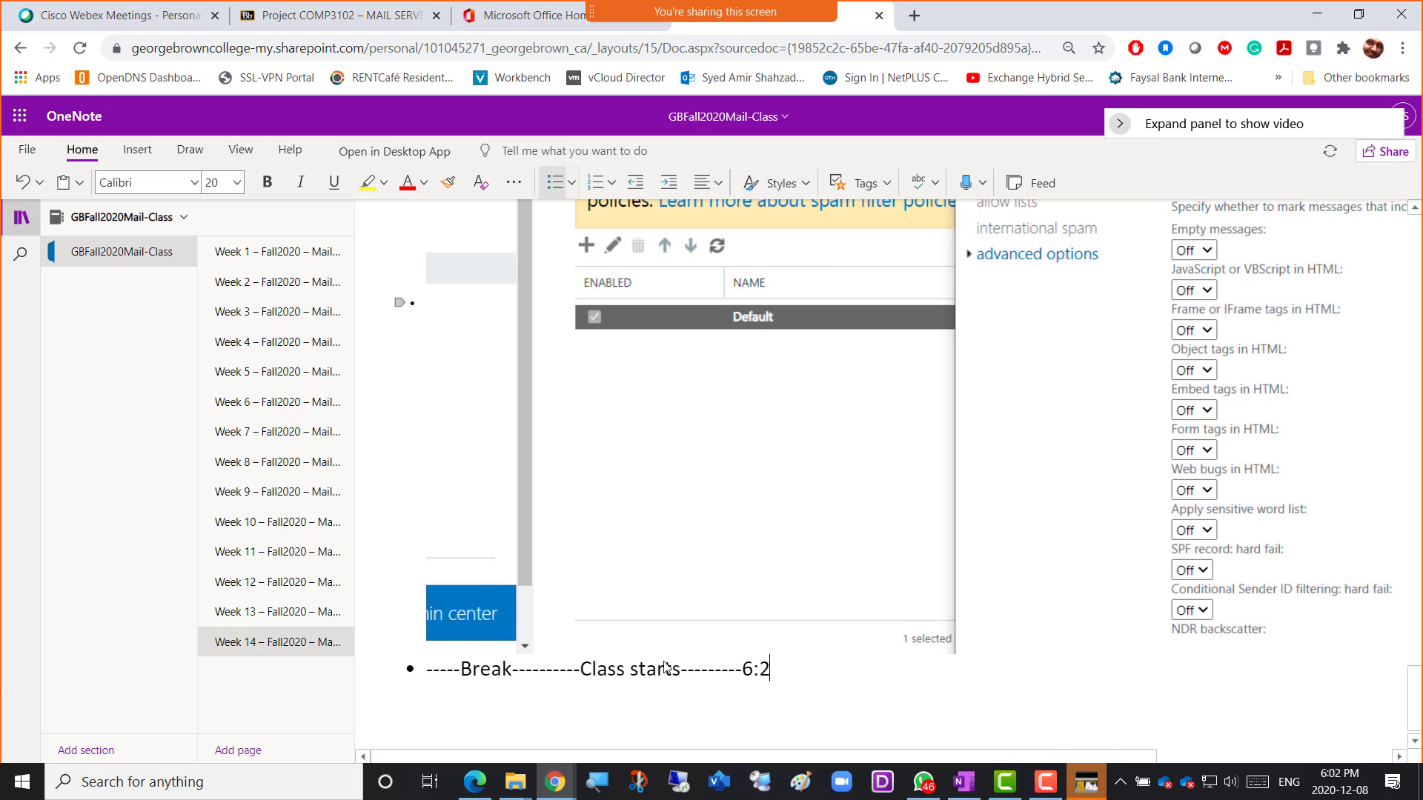
pyautogui.write('0---------')
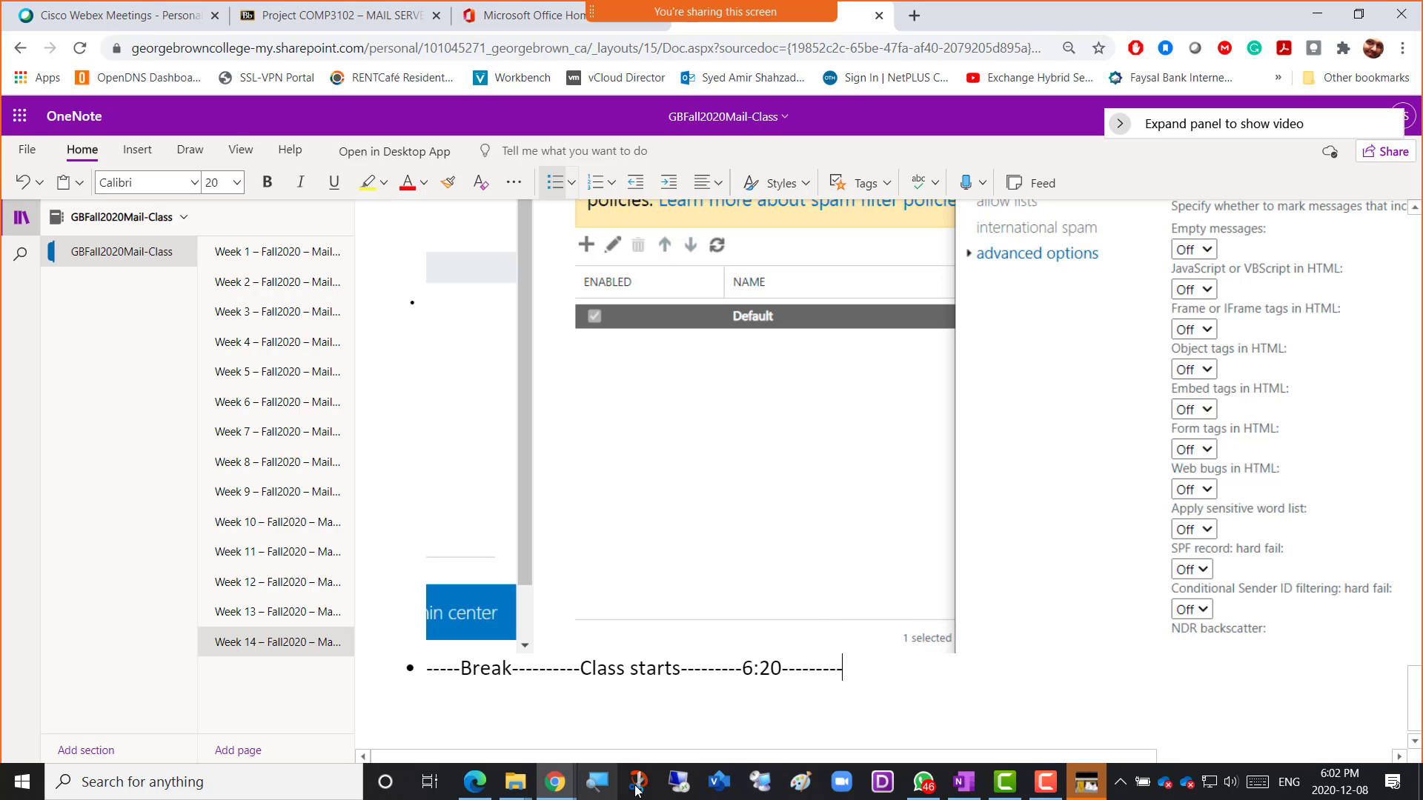
# Move the screen recorder window toward the centre and pause the recording.
pyautogui.click(1046, 785)
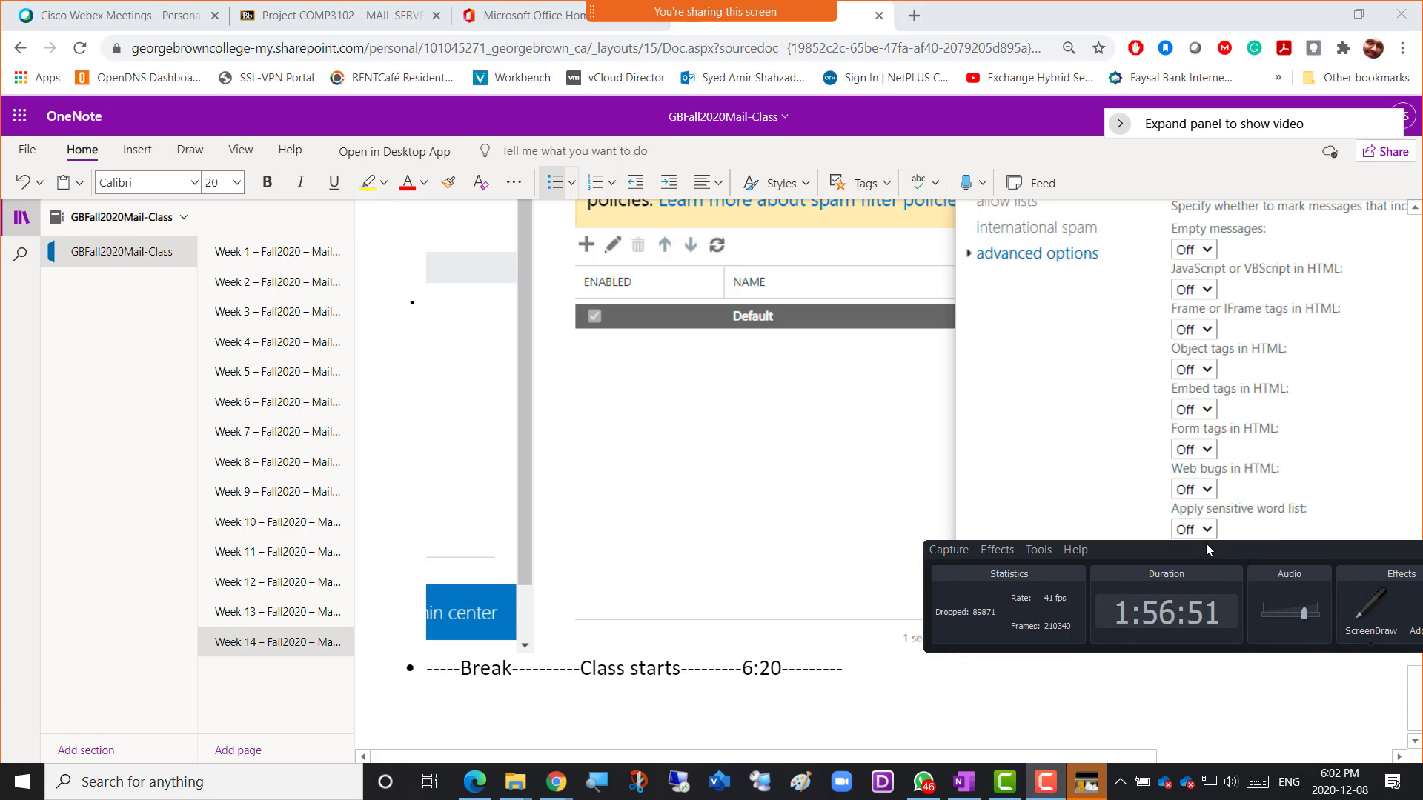
pyautogui.moveTo(1365, 551); pyautogui.dragTo(736, 556)
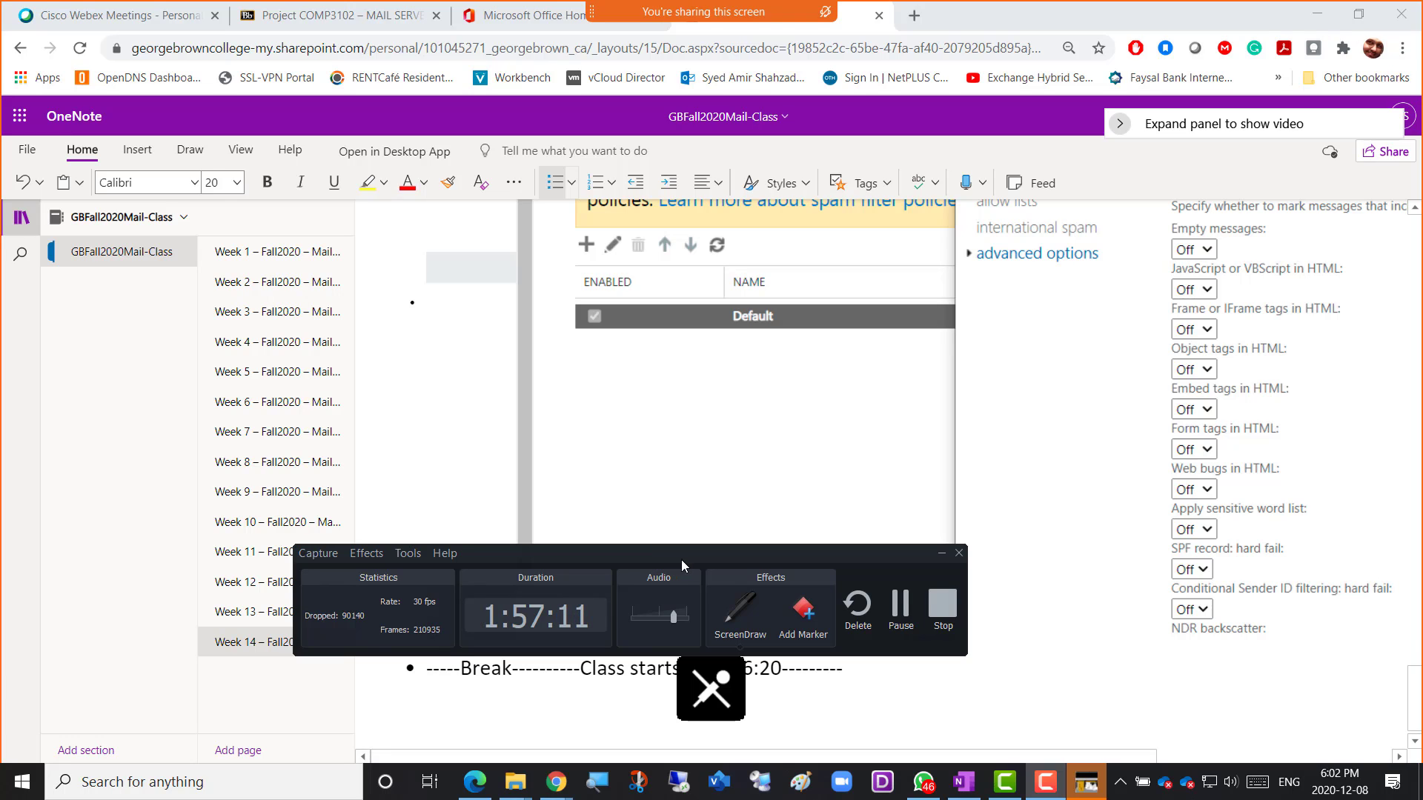
pyautogui.click(901, 606)
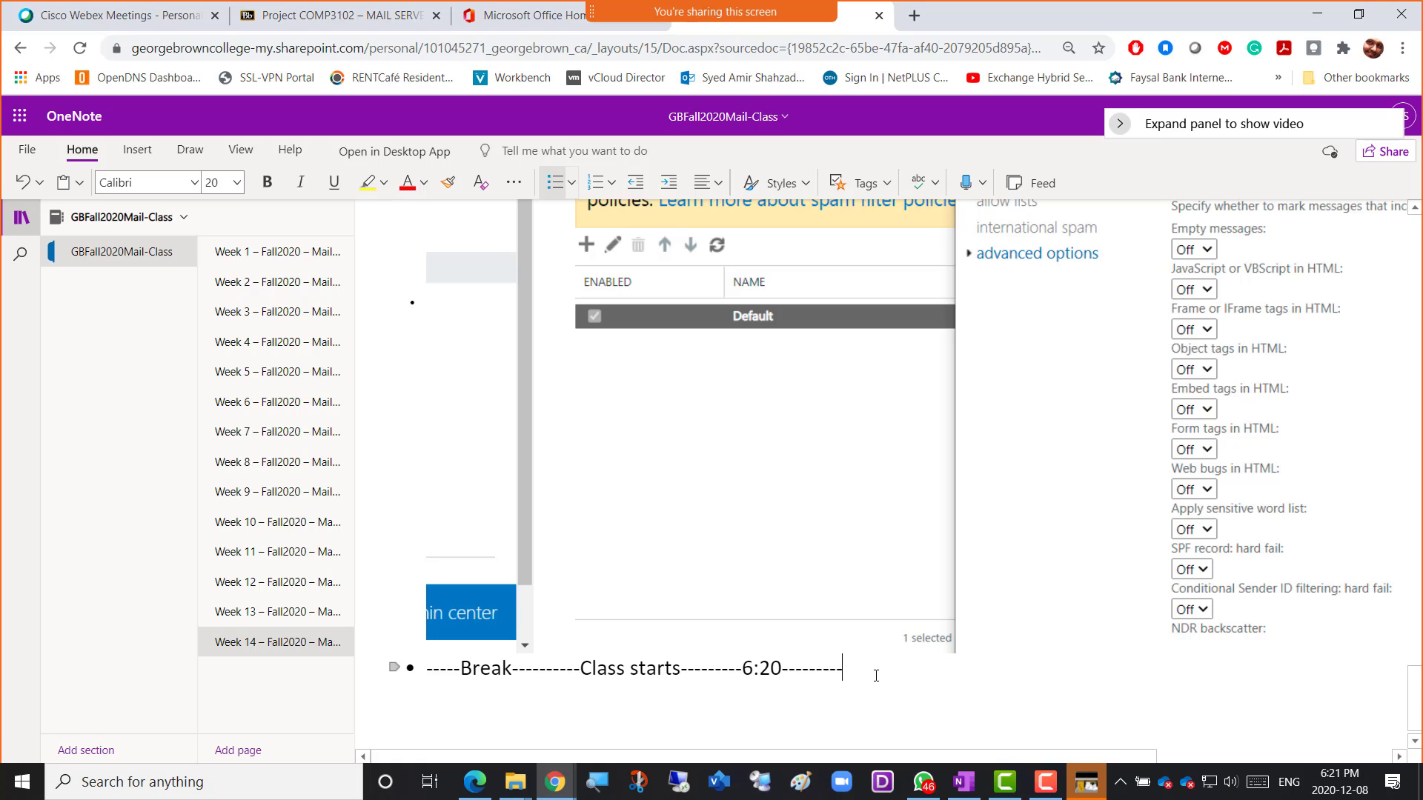
# Start a new bullet in OneNote, then Alt+Tab to the Security & Compliance browser window.
pyautogui.press('Return')
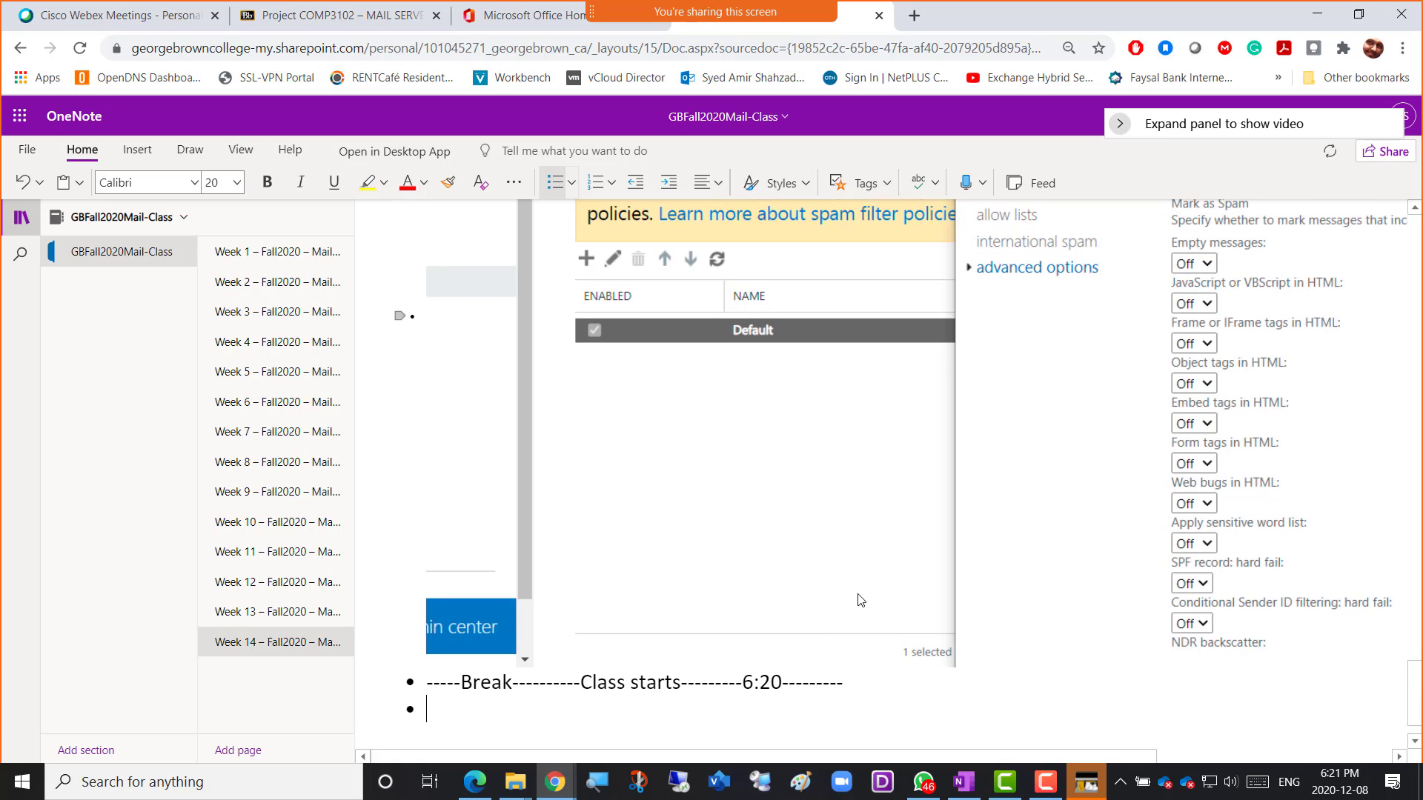
pyautogui.scroll(3, 860, 600)
pyautogui.scroll(-3, 858, 601)
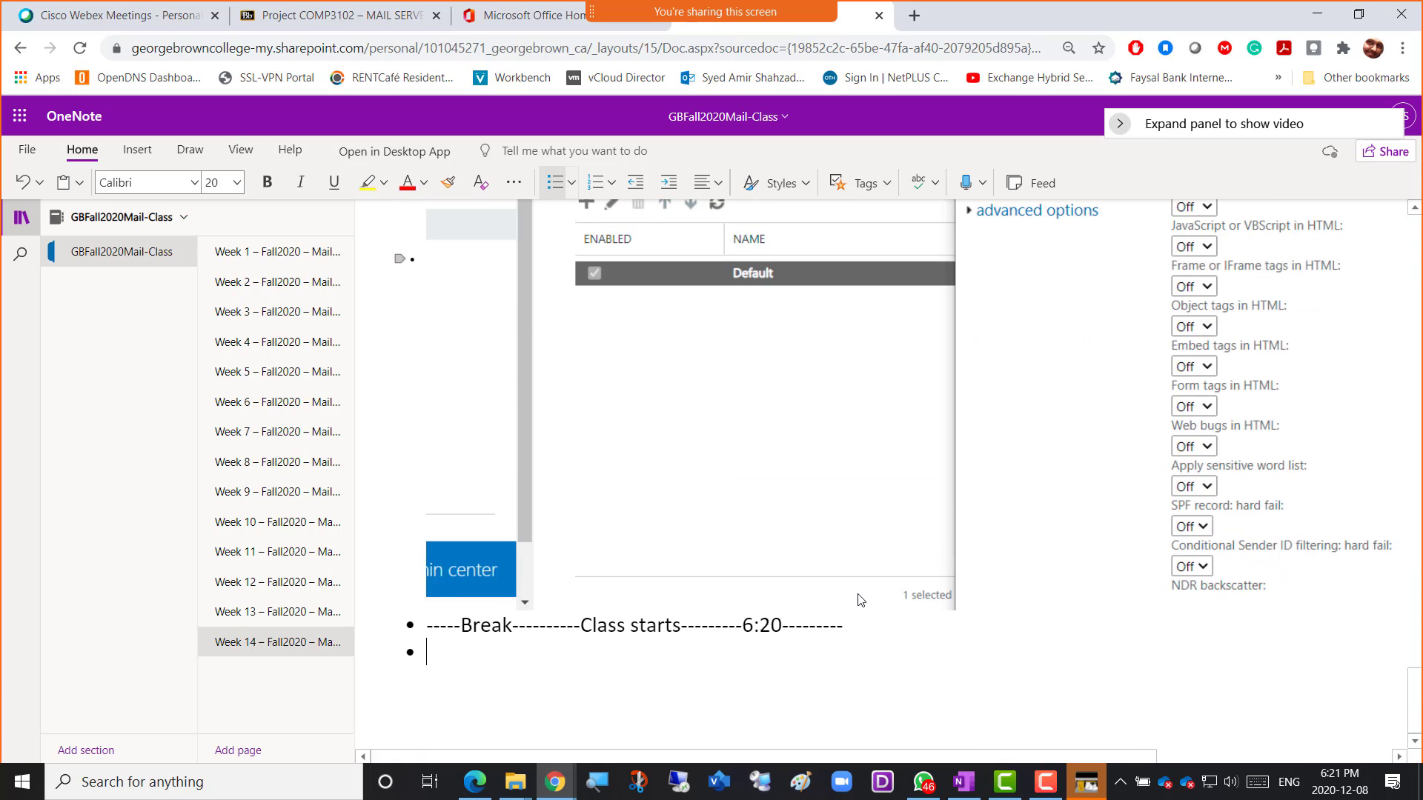
pyautogui.hotkey('alt', 'Tab')
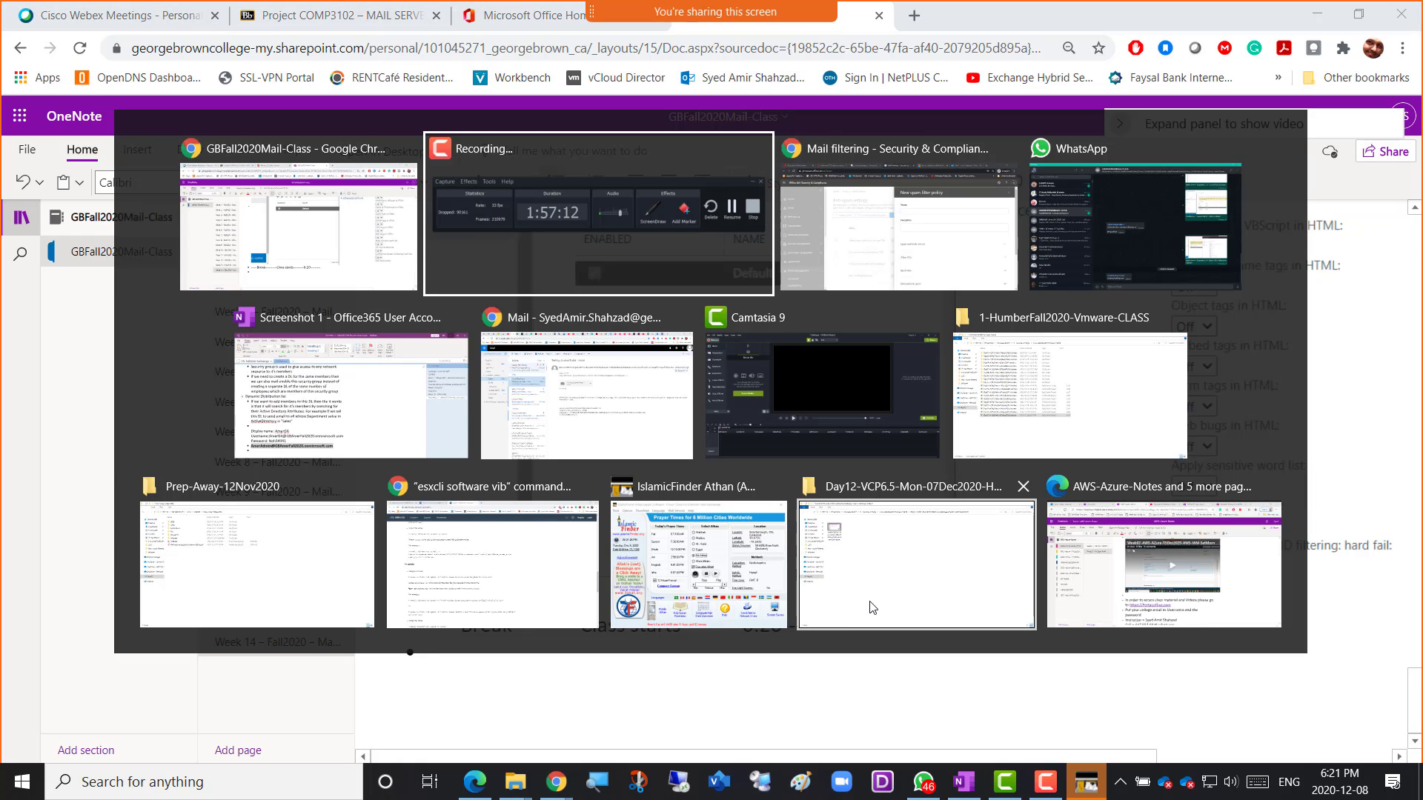
pyautogui.press('Tab')
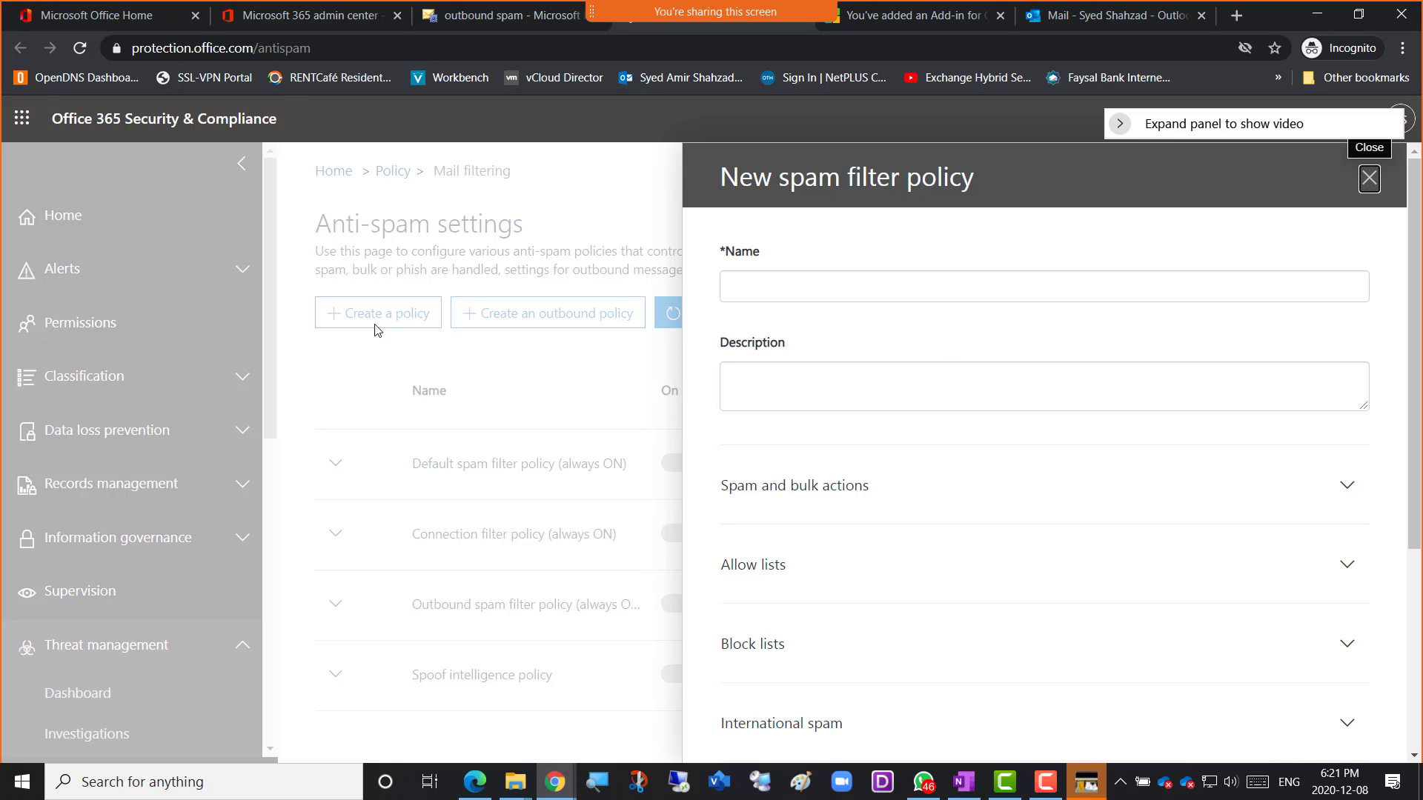
pyautogui.scroll(-3, 933, 471)
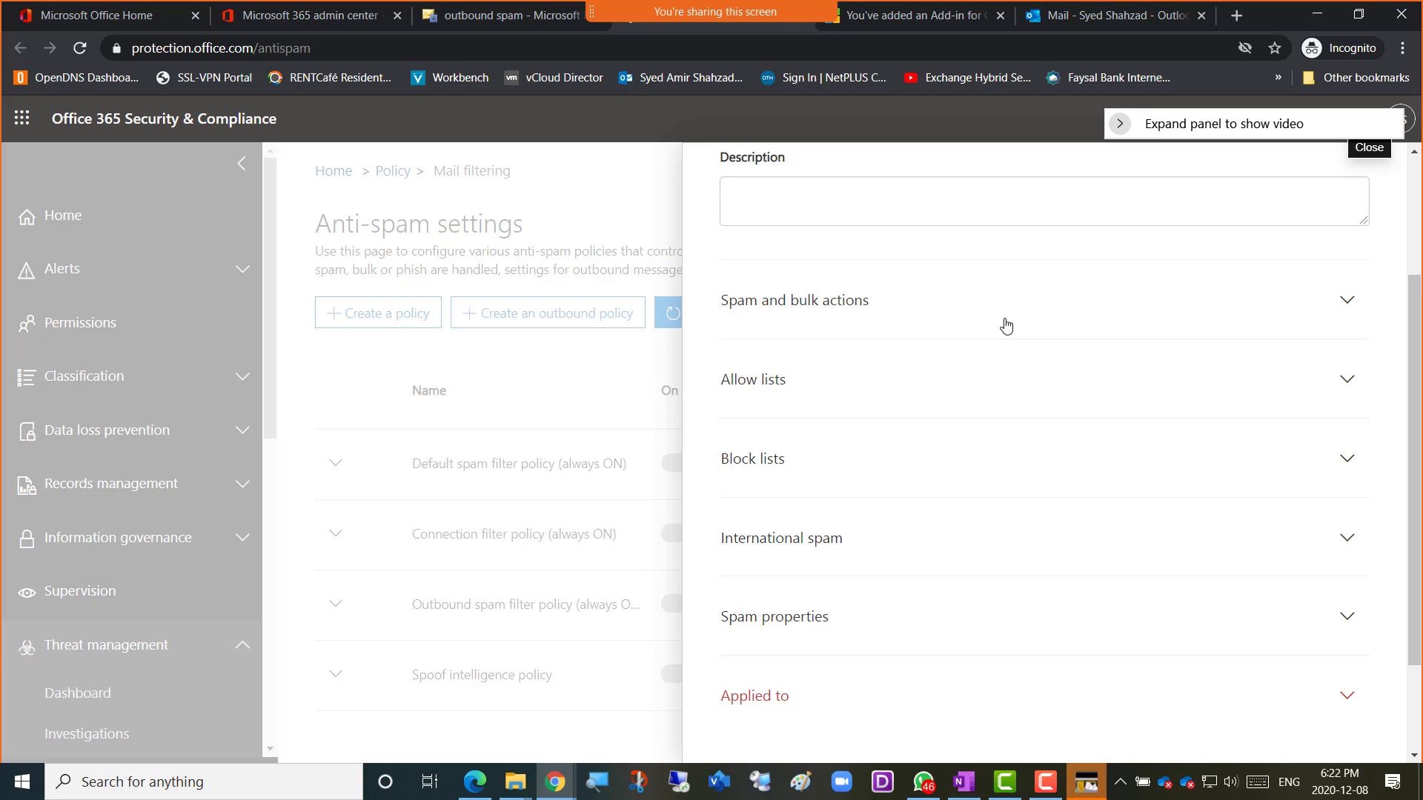
pyautogui.scroll(-2, 1020, 327)
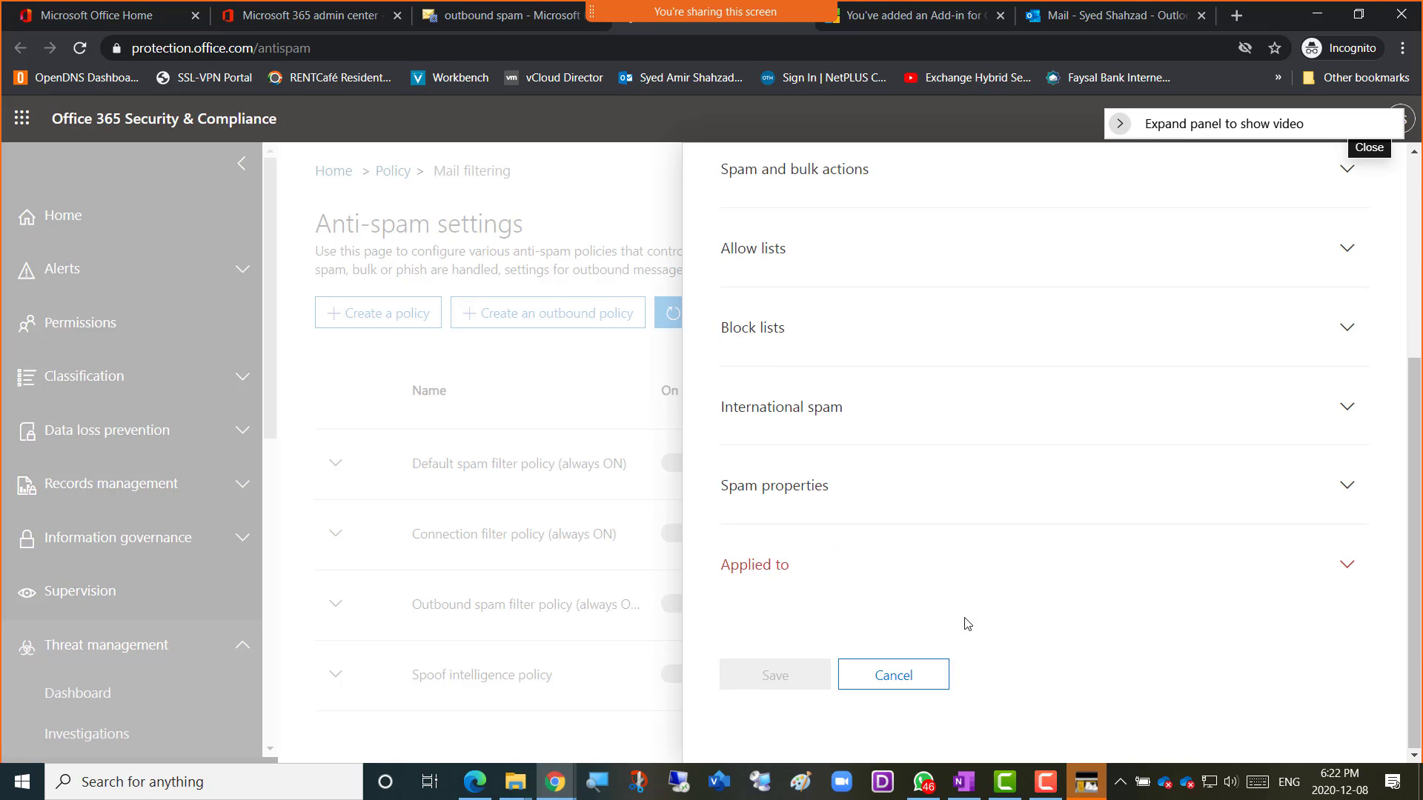
pyautogui.scroll(5, 970, 583)
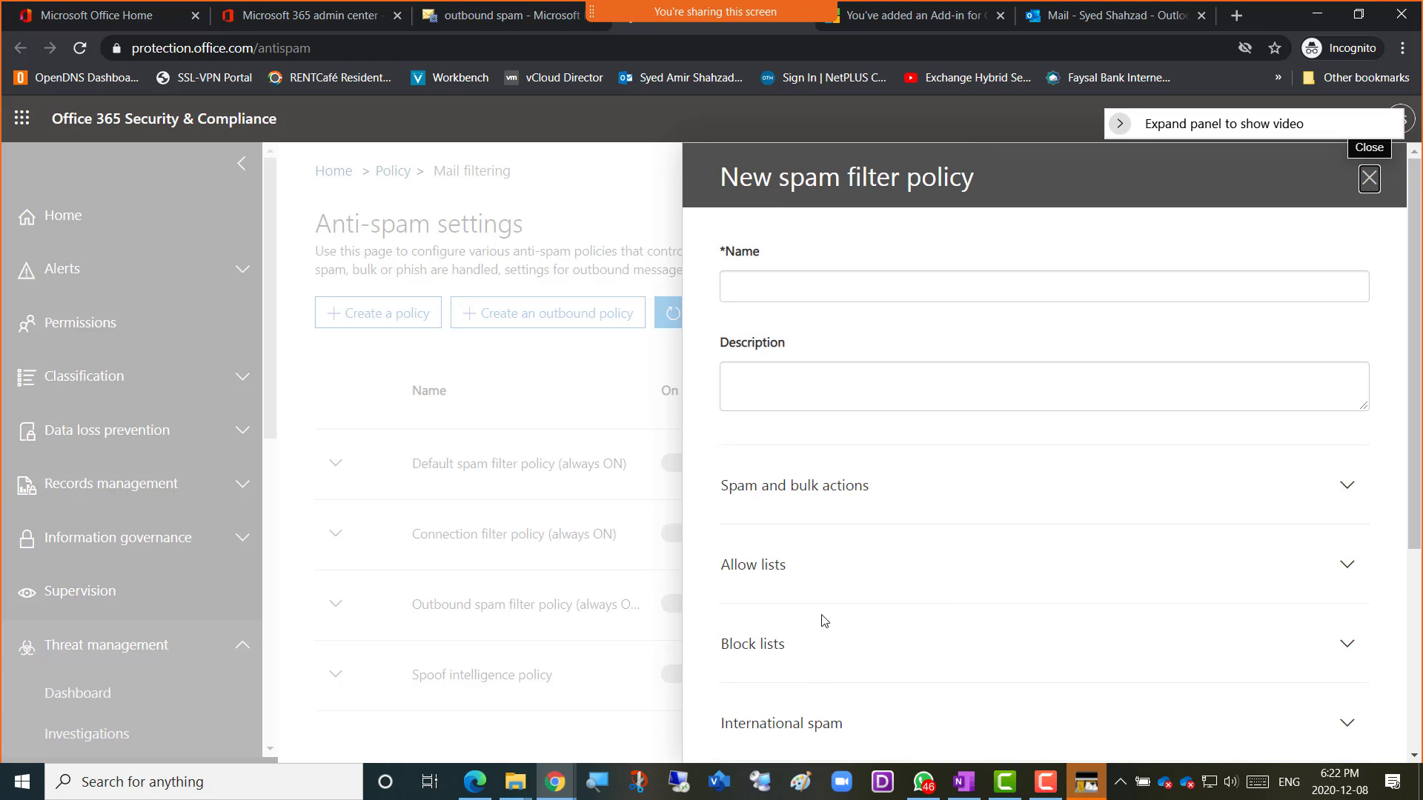
pyautogui.scroll(-5, 969, 642)
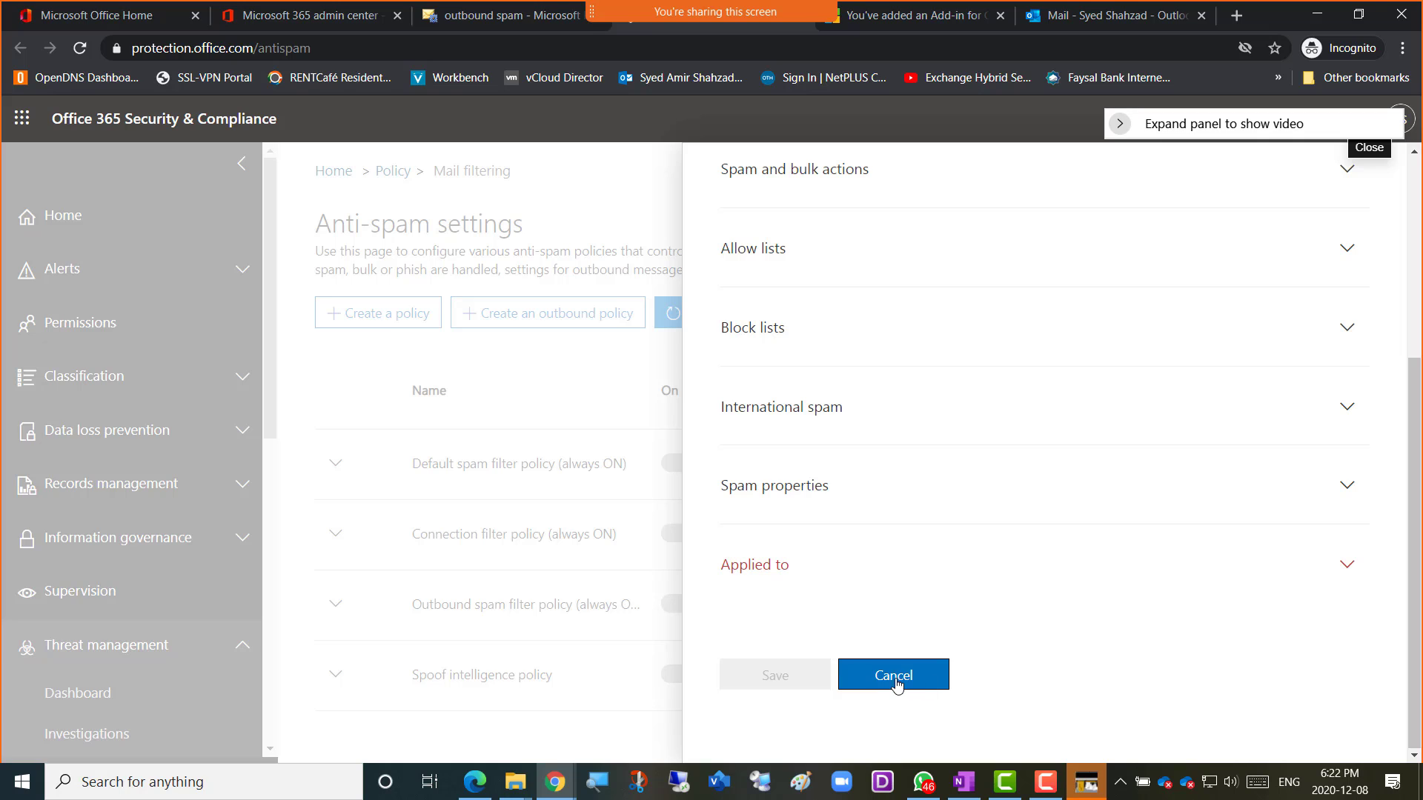
# Cancel the spam policy draft, check the Exchange outbound spam tab, and return to Anti-spam settings.
pyautogui.click(916, 686)
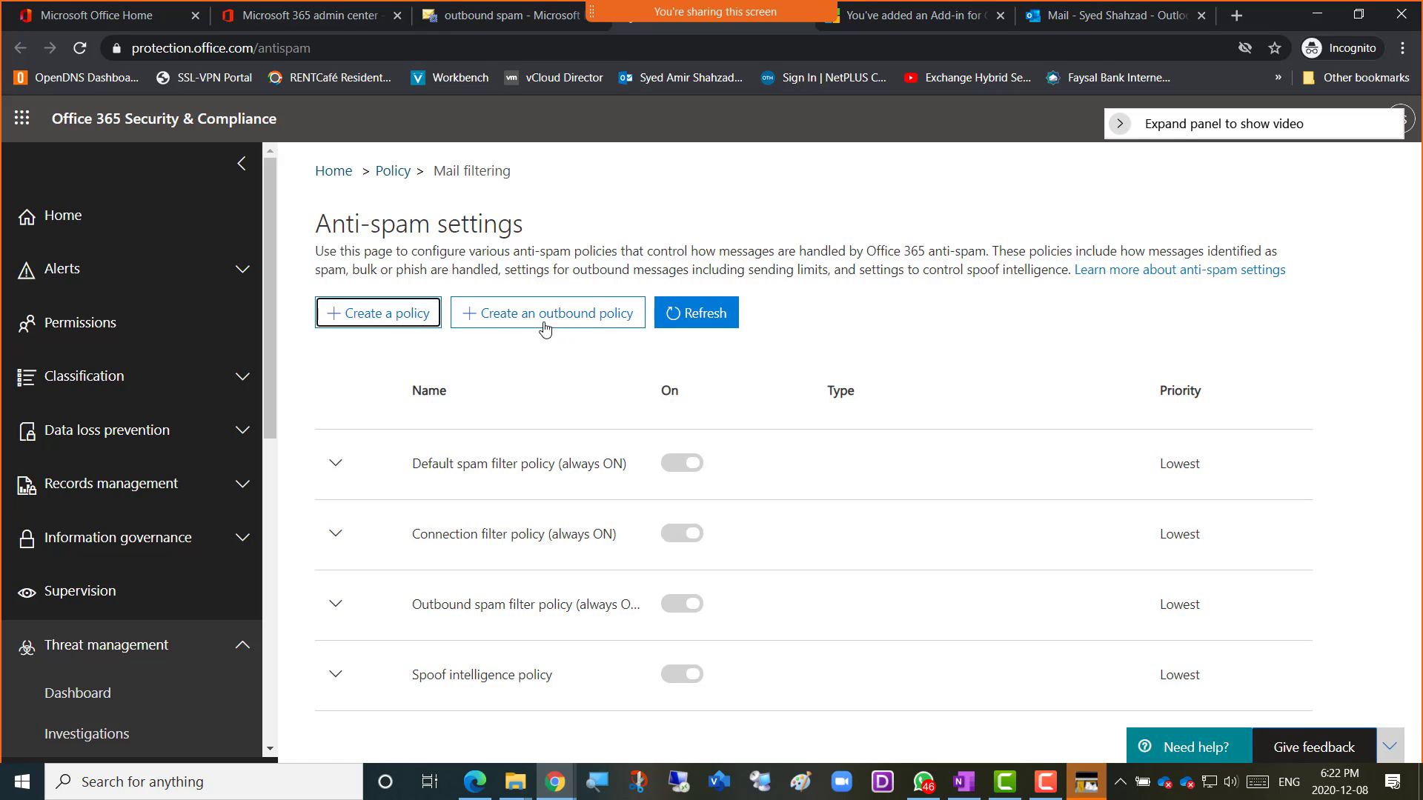
pyautogui.click(481, 22)
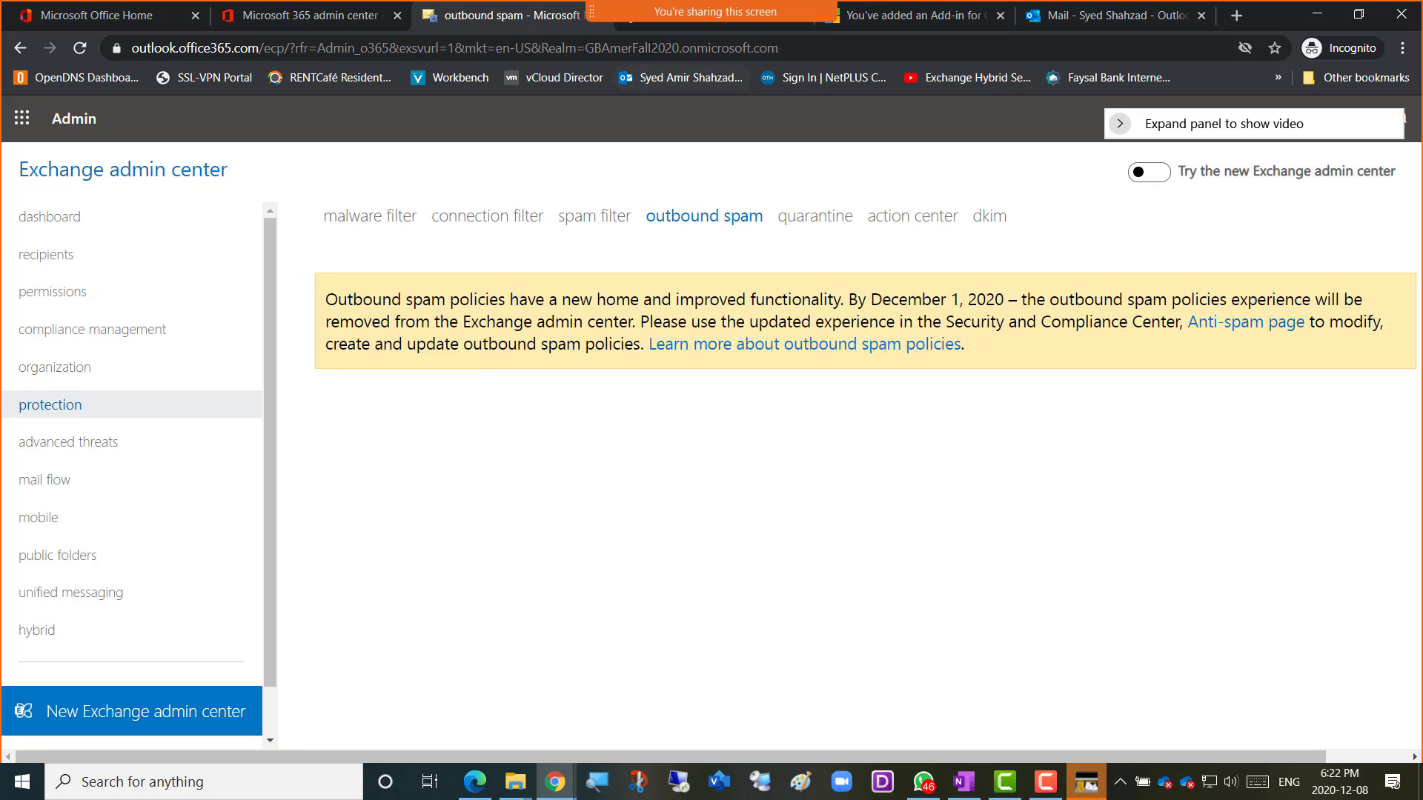
pyautogui.click(639, 28)
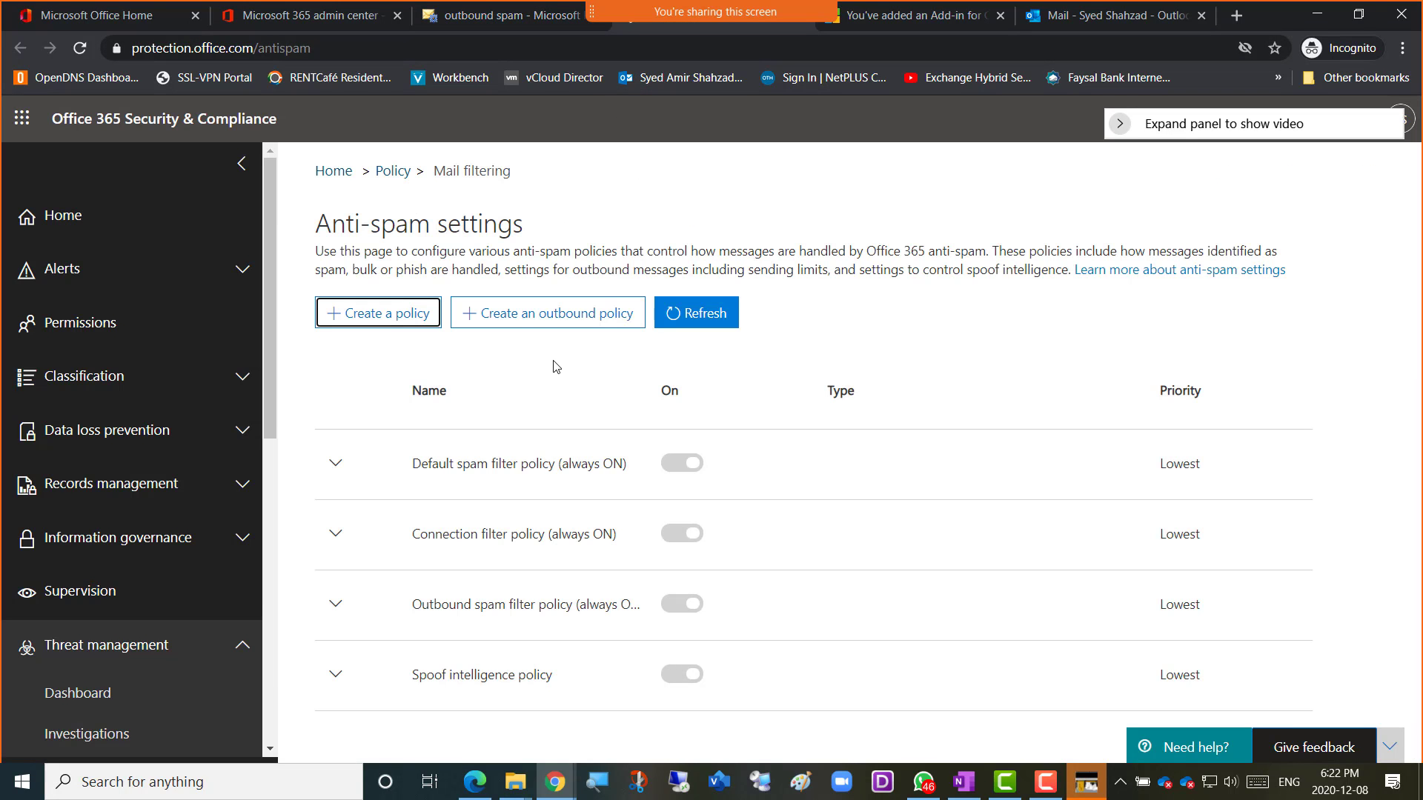
# Choose 'Create an outbound policy' and scroll through the blank Outbound spam filter policy form.
pyautogui.click(538, 320)
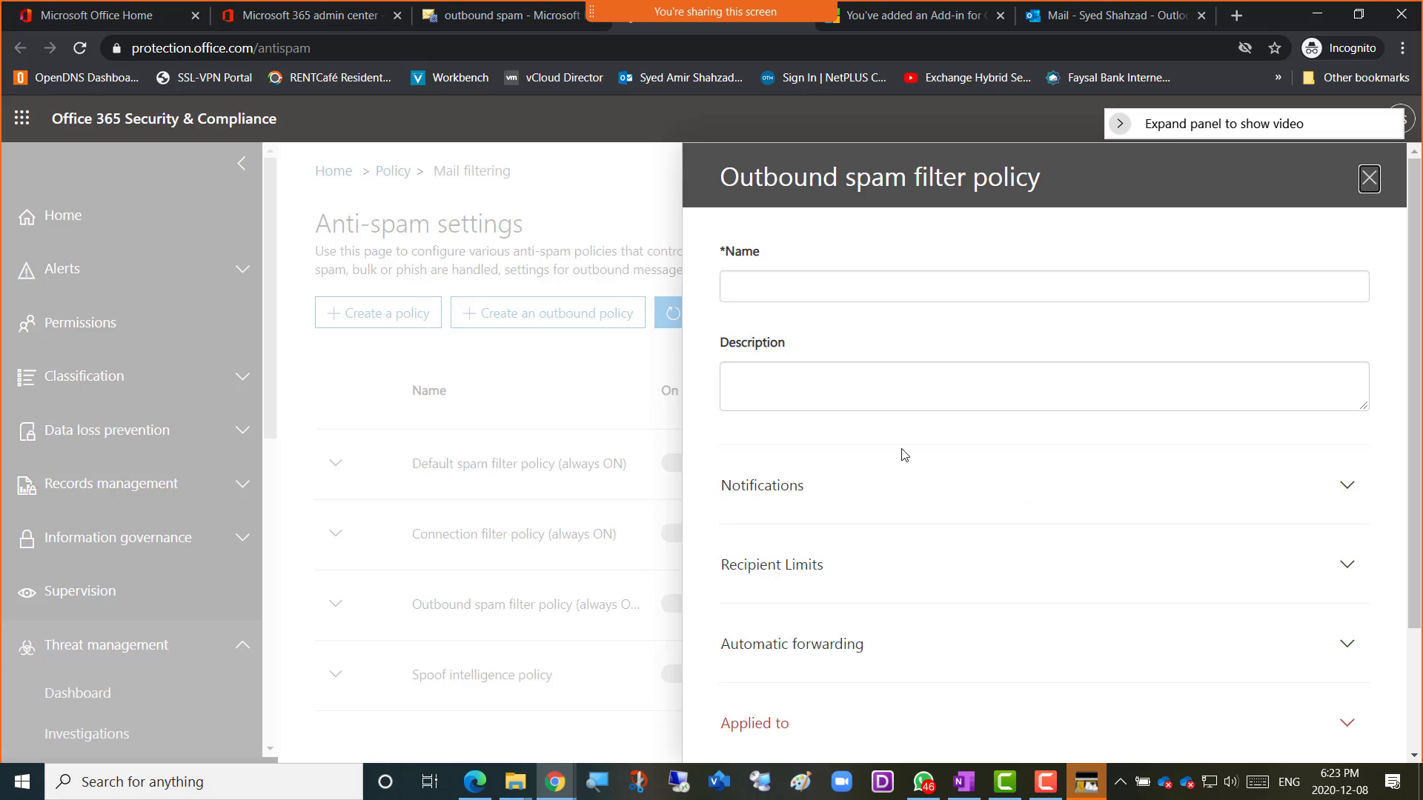
pyautogui.scroll(-2, 905, 454)
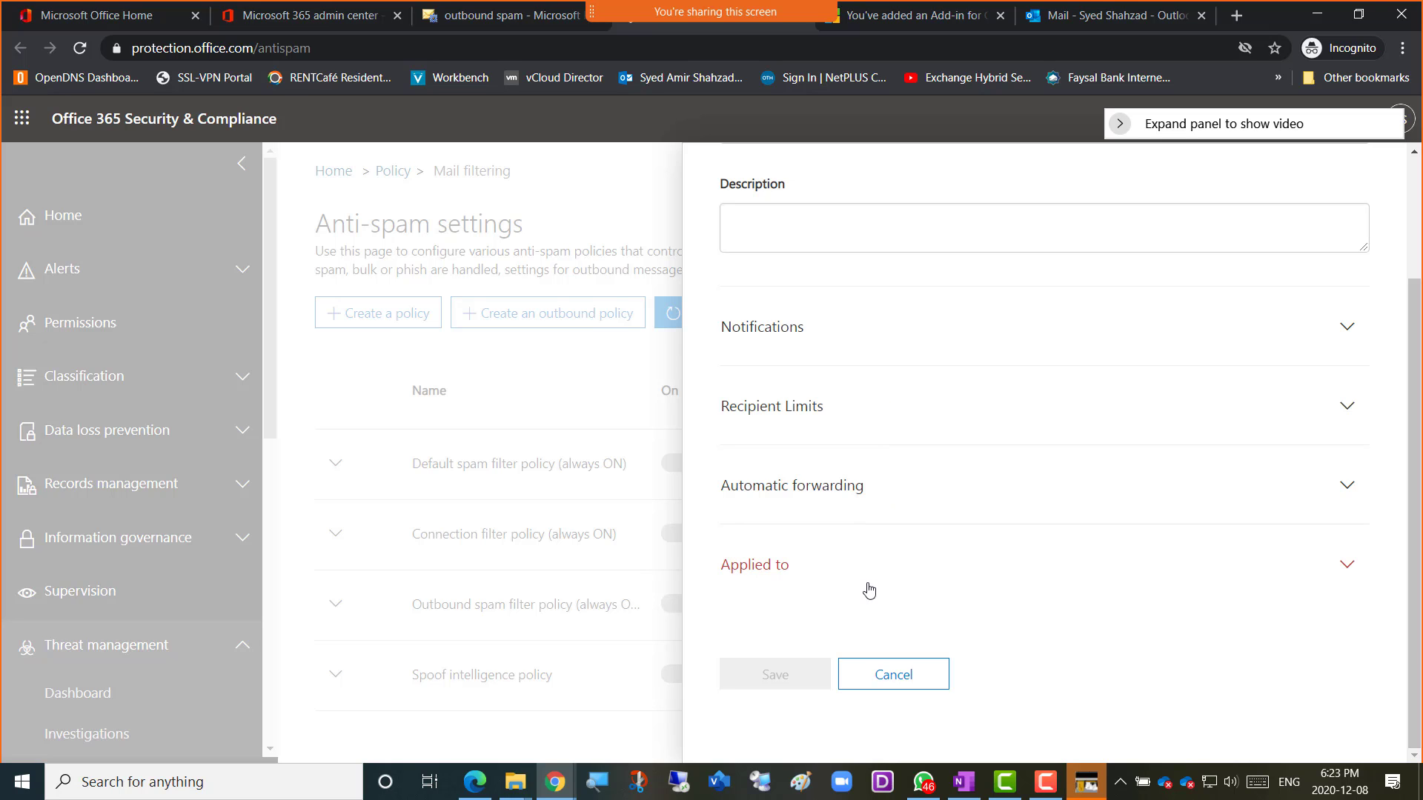
pyautogui.scroll(2, 942, 435)
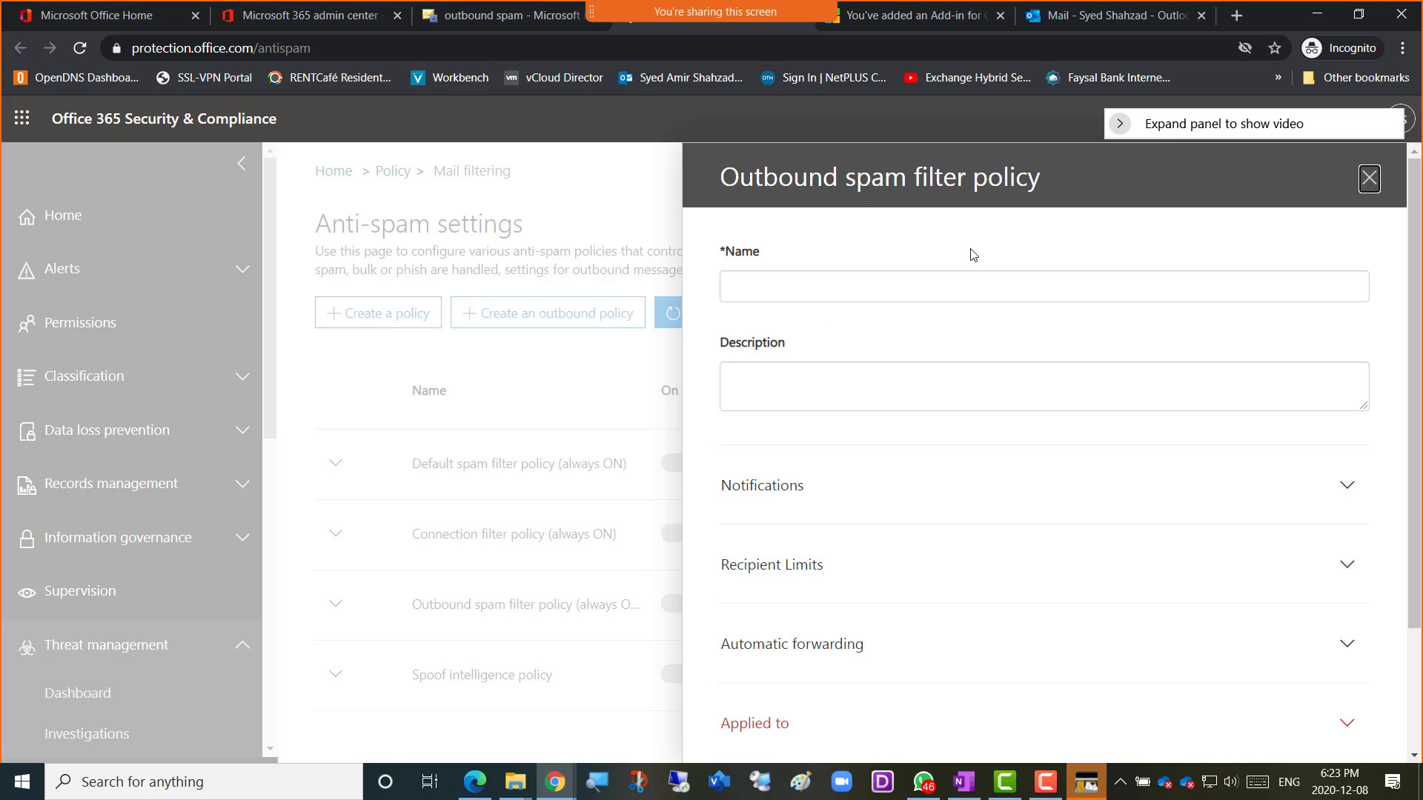
pyautogui.scroll(-2, 878, 437)
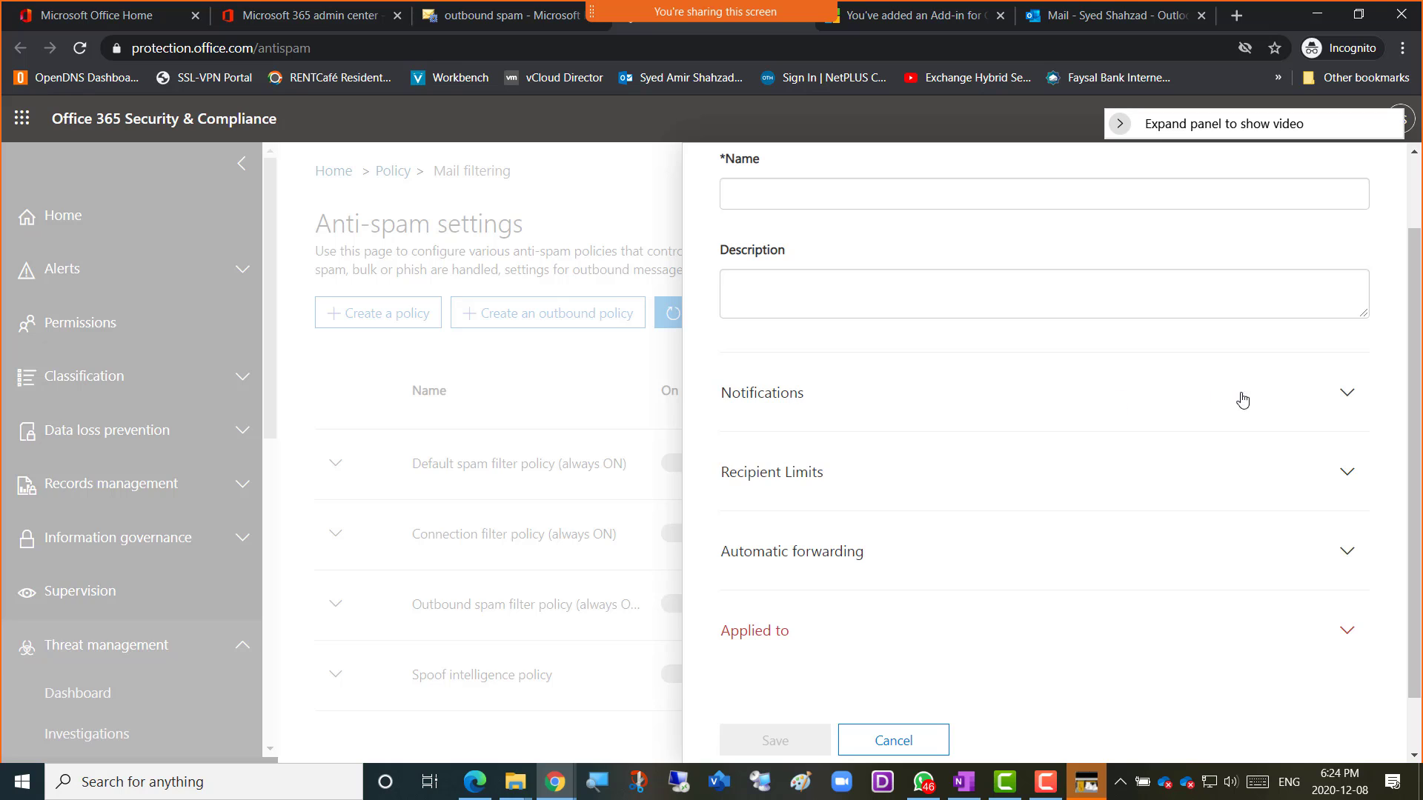
# Expand Notifications and toggle 'Notify specific people if a sender is blocked' twice, leaving it unchecked.
pyautogui.click(1346, 393)
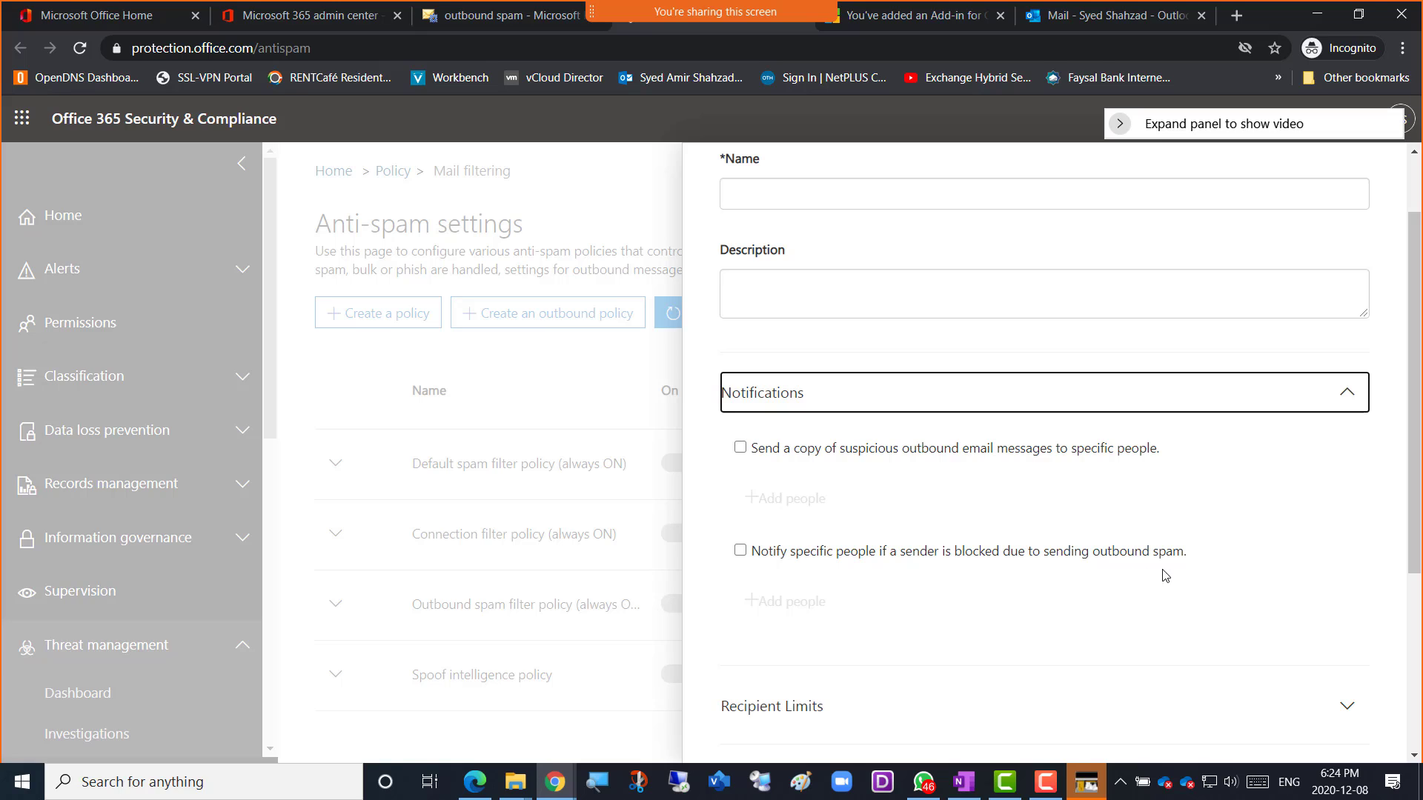
pyautogui.click(741, 551)
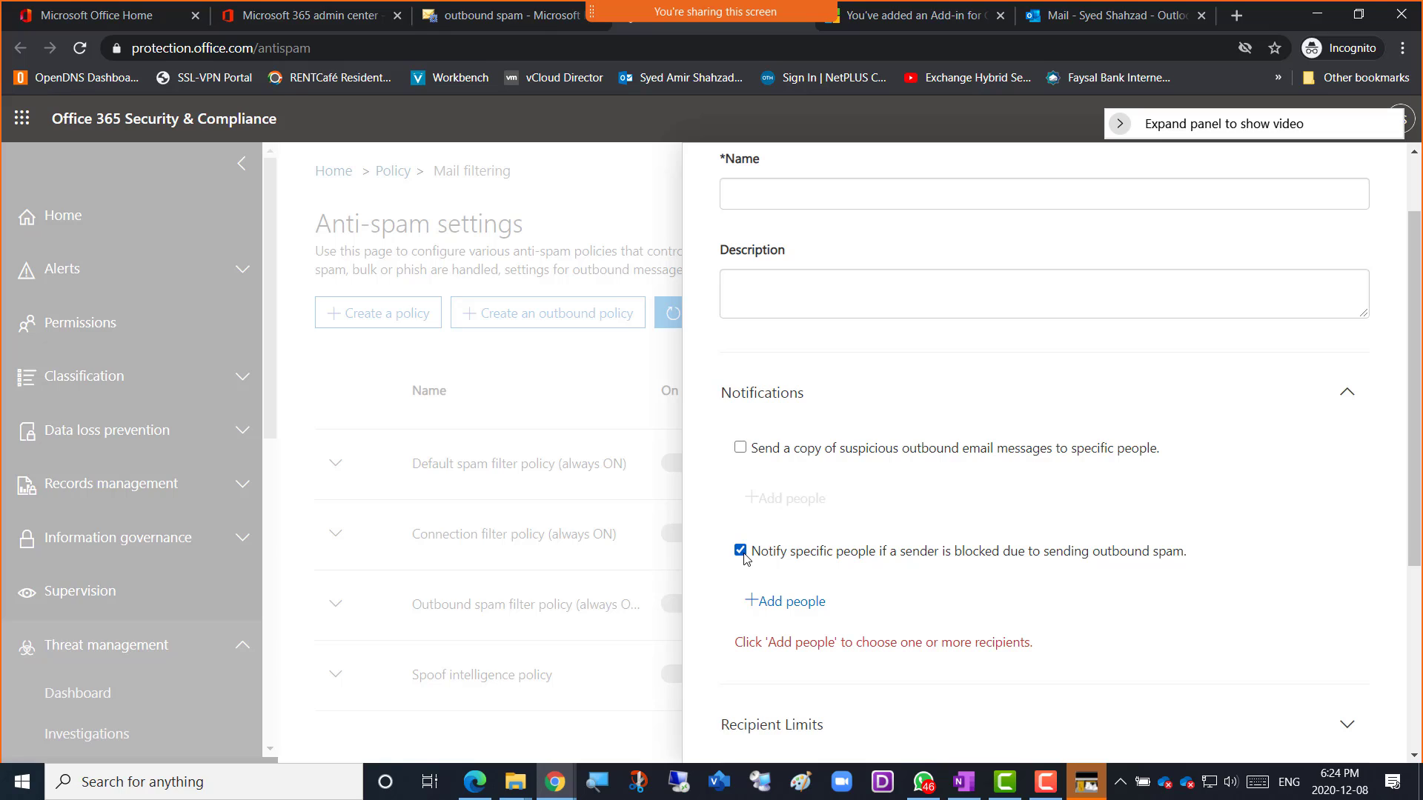
pyautogui.click(741, 552)
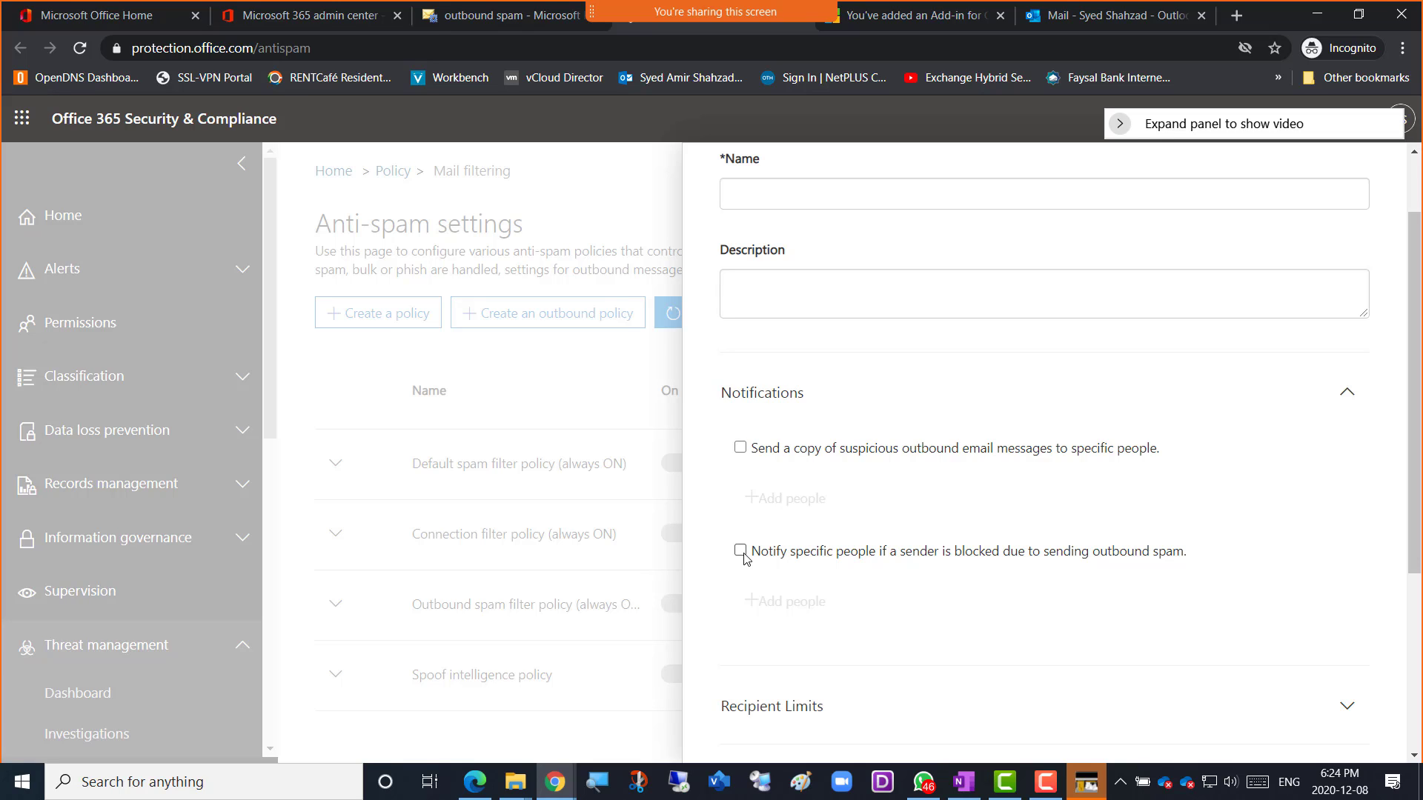
pyautogui.click(741, 551)
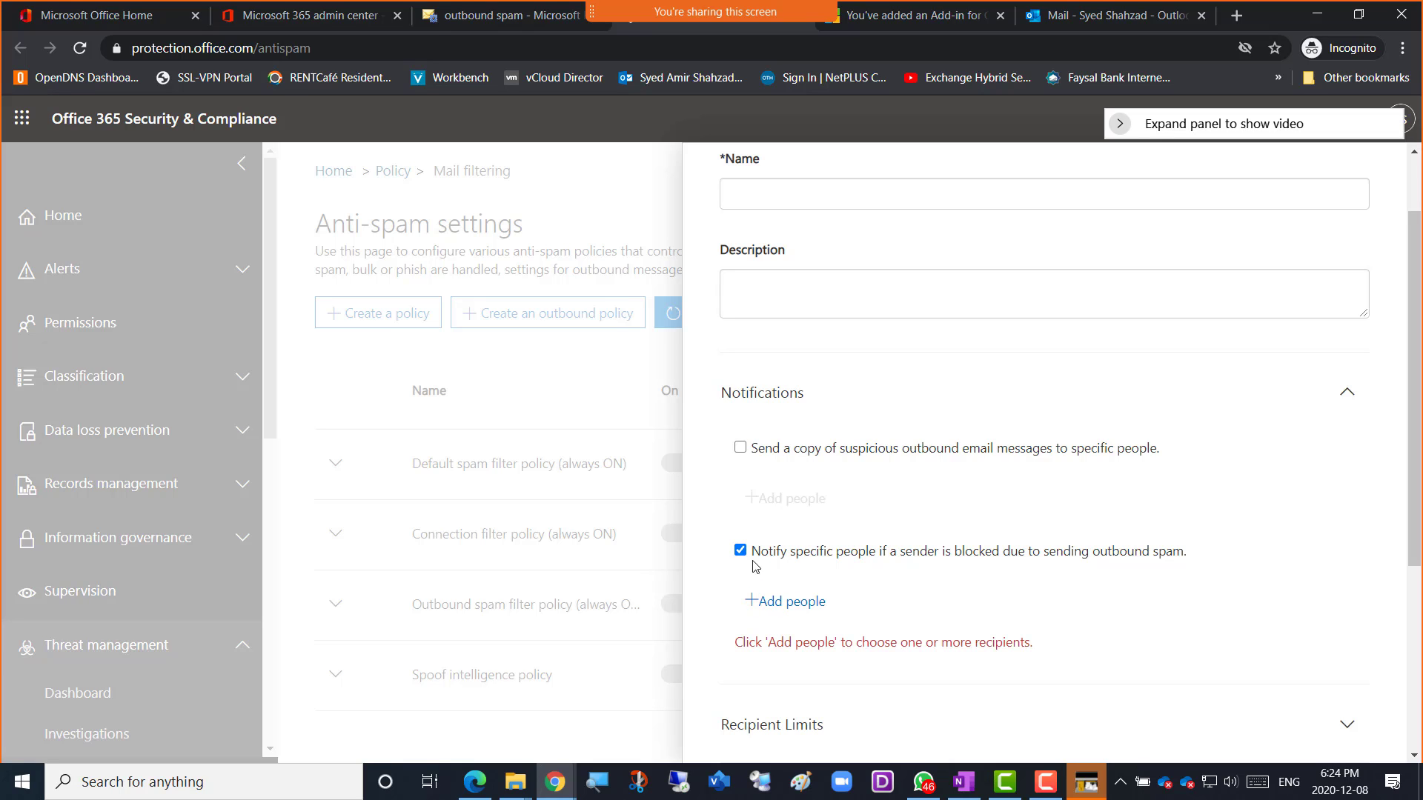
pyautogui.click(741, 550)
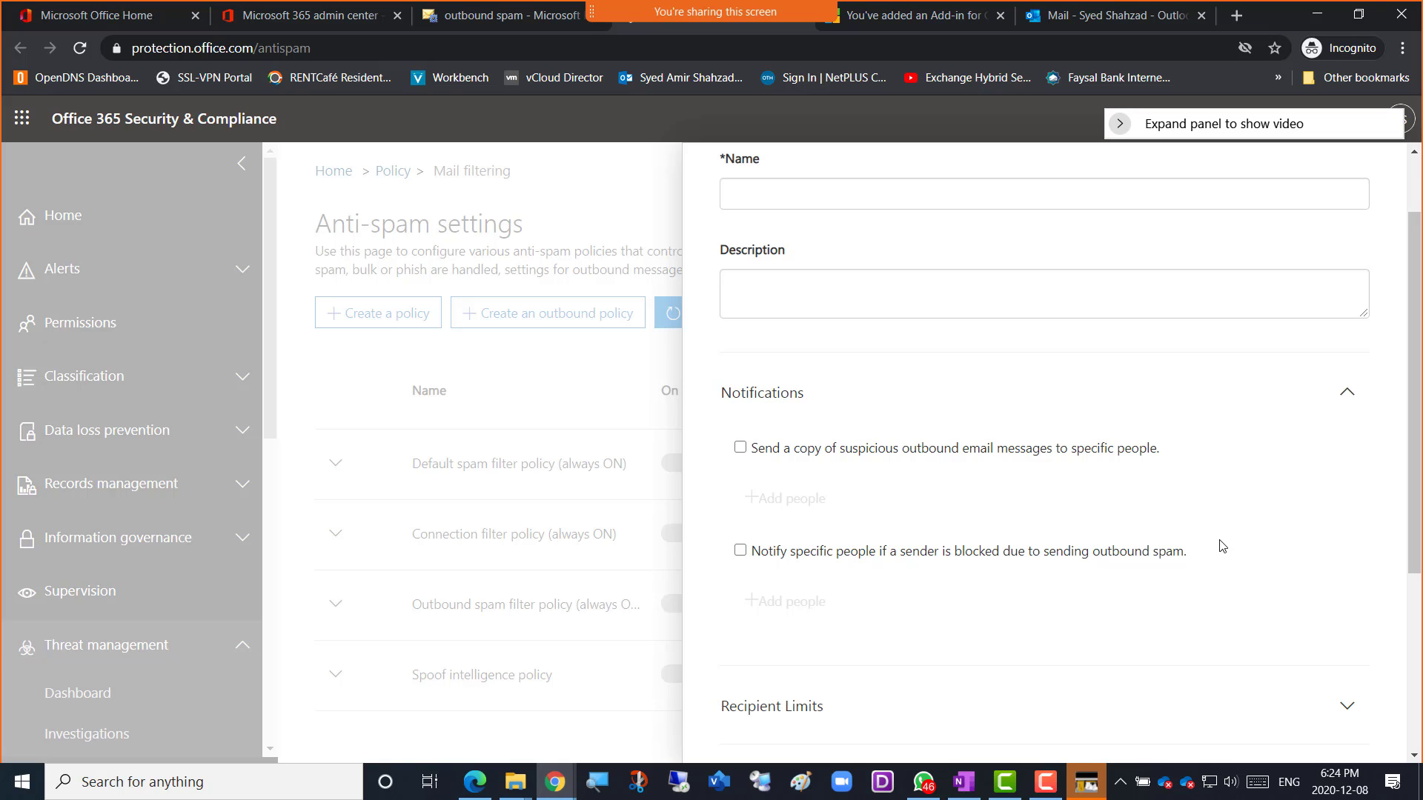
pyautogui.scroll(-4, 1222, 546)
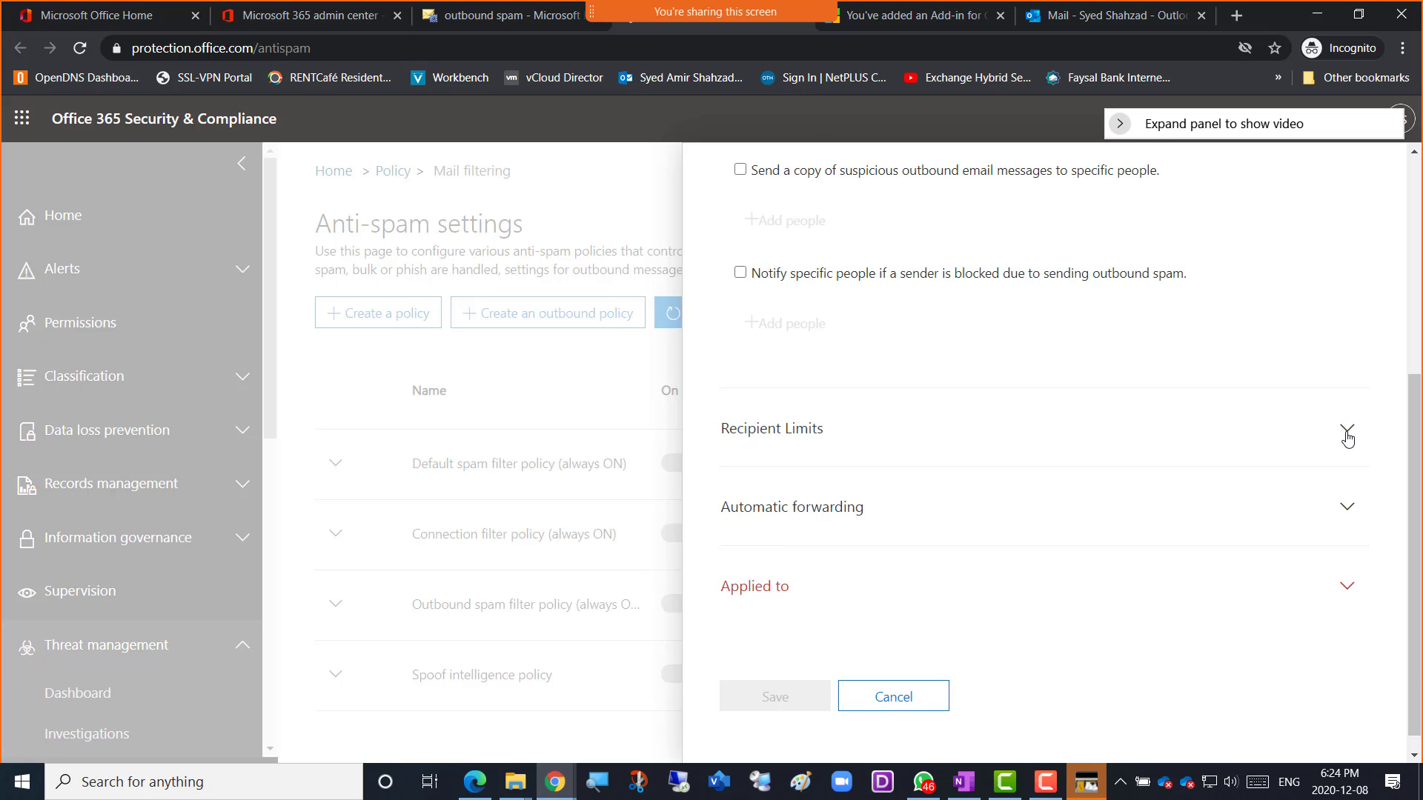
# Expand Recipient Limits and clear the External hourly limit, keeping Internal hourly and Daily at 0.
pyautogui.click(1348, 435)
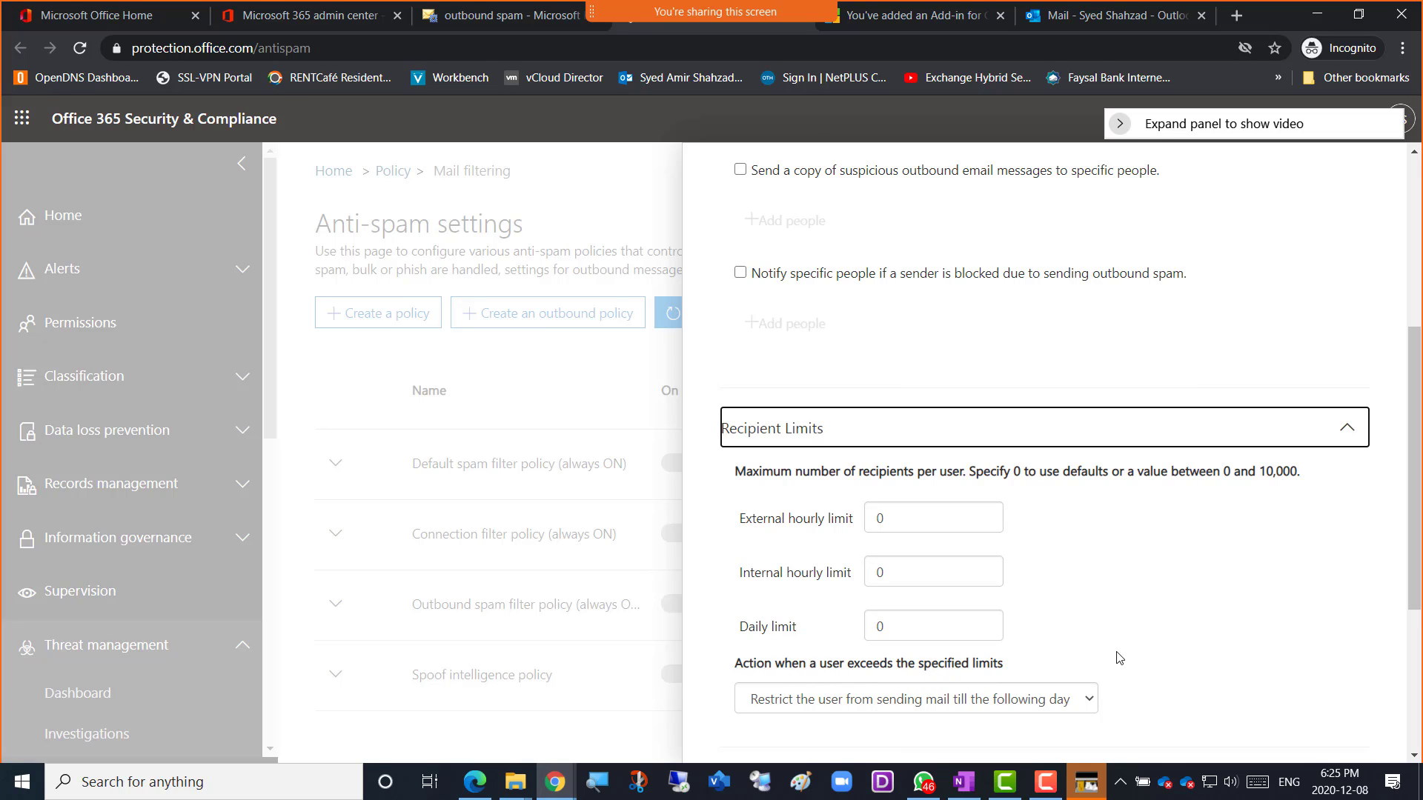
pyautogui.click(1202, 596)
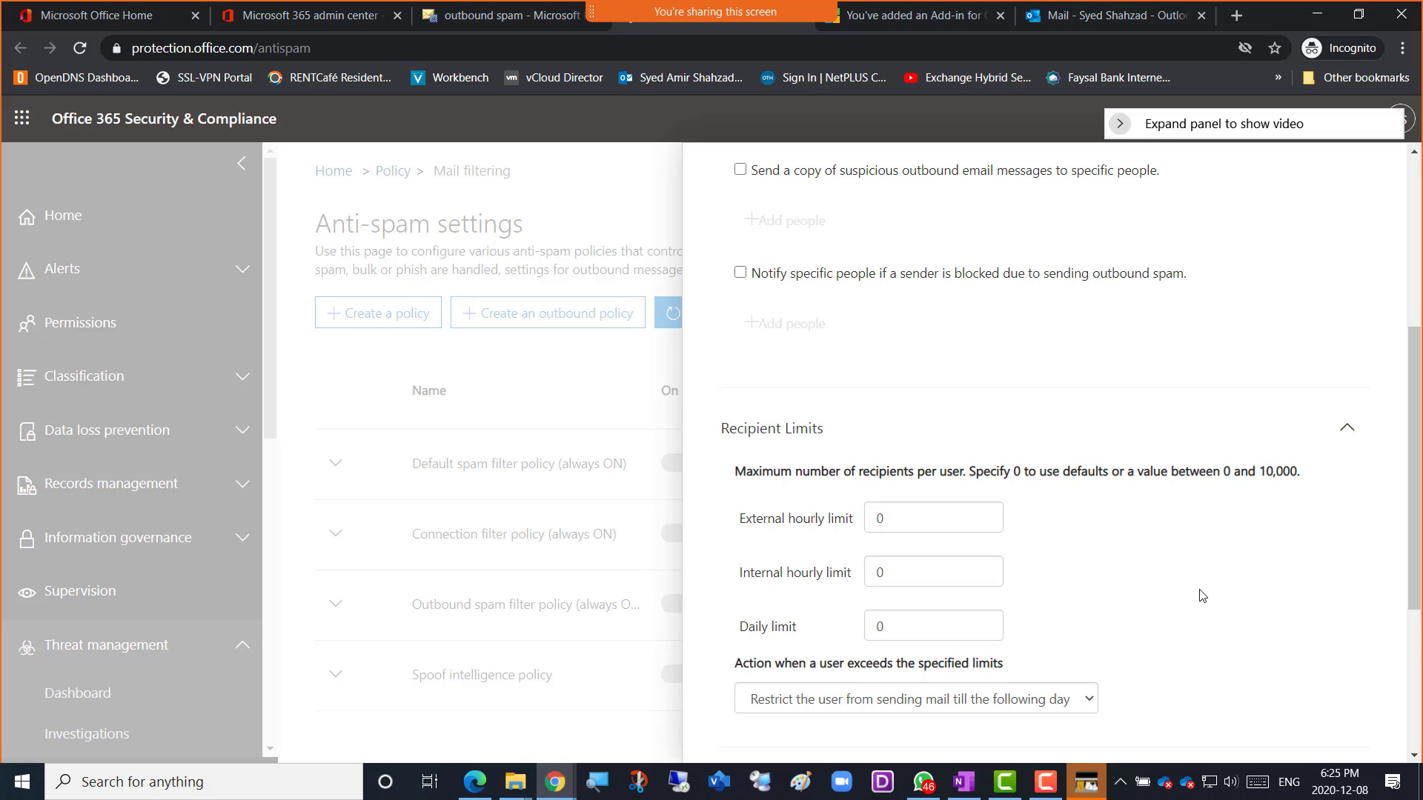
pyautogui.scroll(-1, 1202, 596)
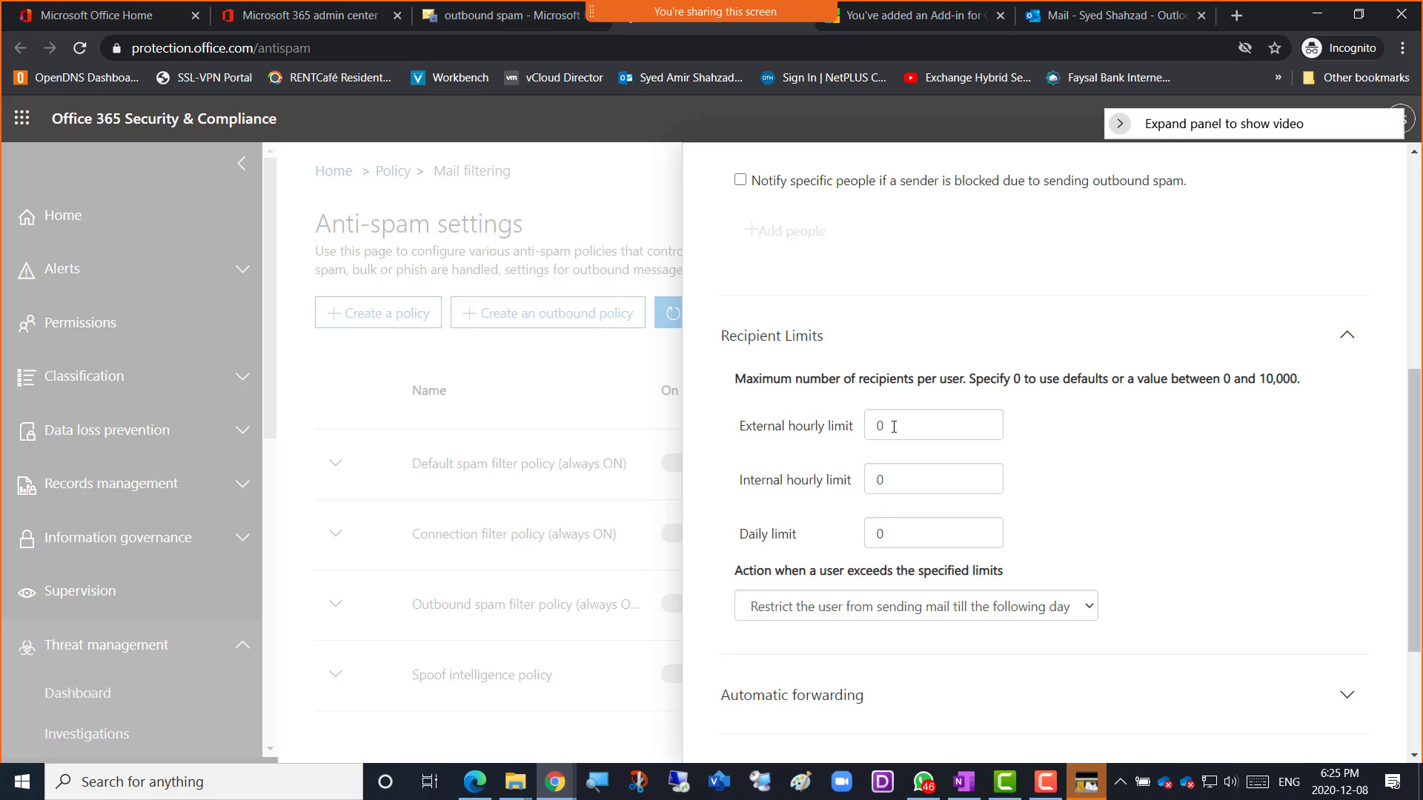
pyautogui.moveTo(893, 427); pyautogui.dragTo(874, 426)
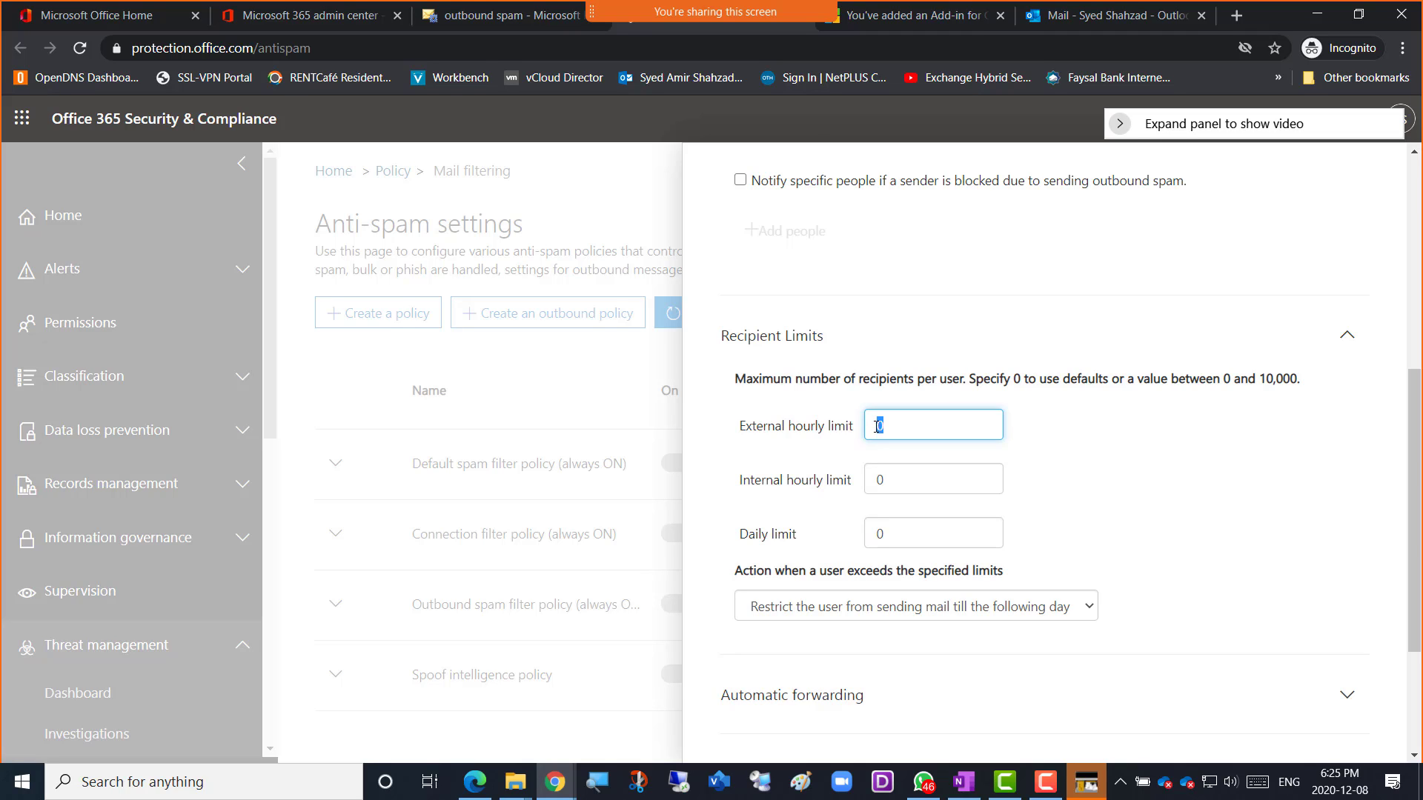
pyautogui.write('5')
pyautogui.scroll(-2, 1109, 520)
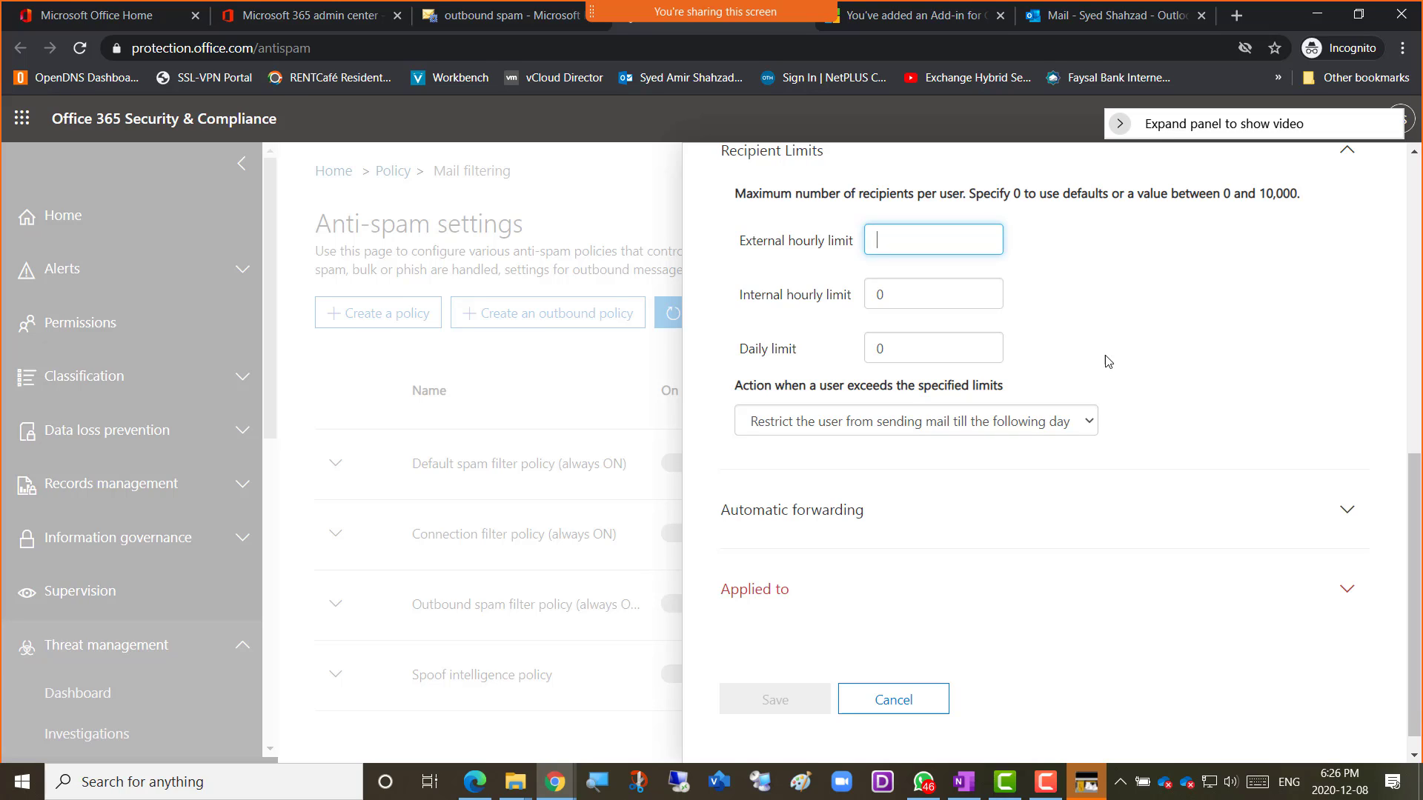
pyautogui.scroll(-1, 1207, 385)
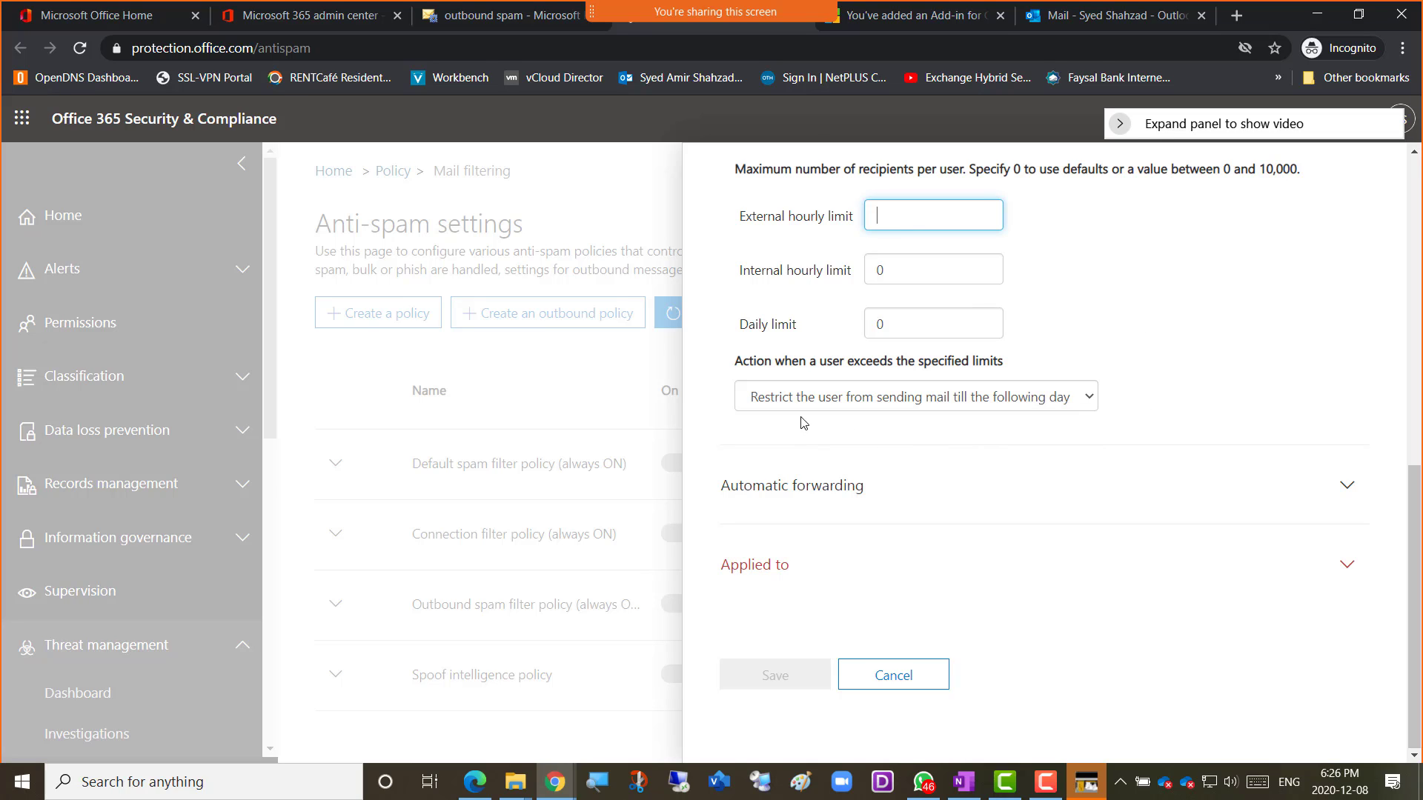
pyautogui.click(1227, 380)
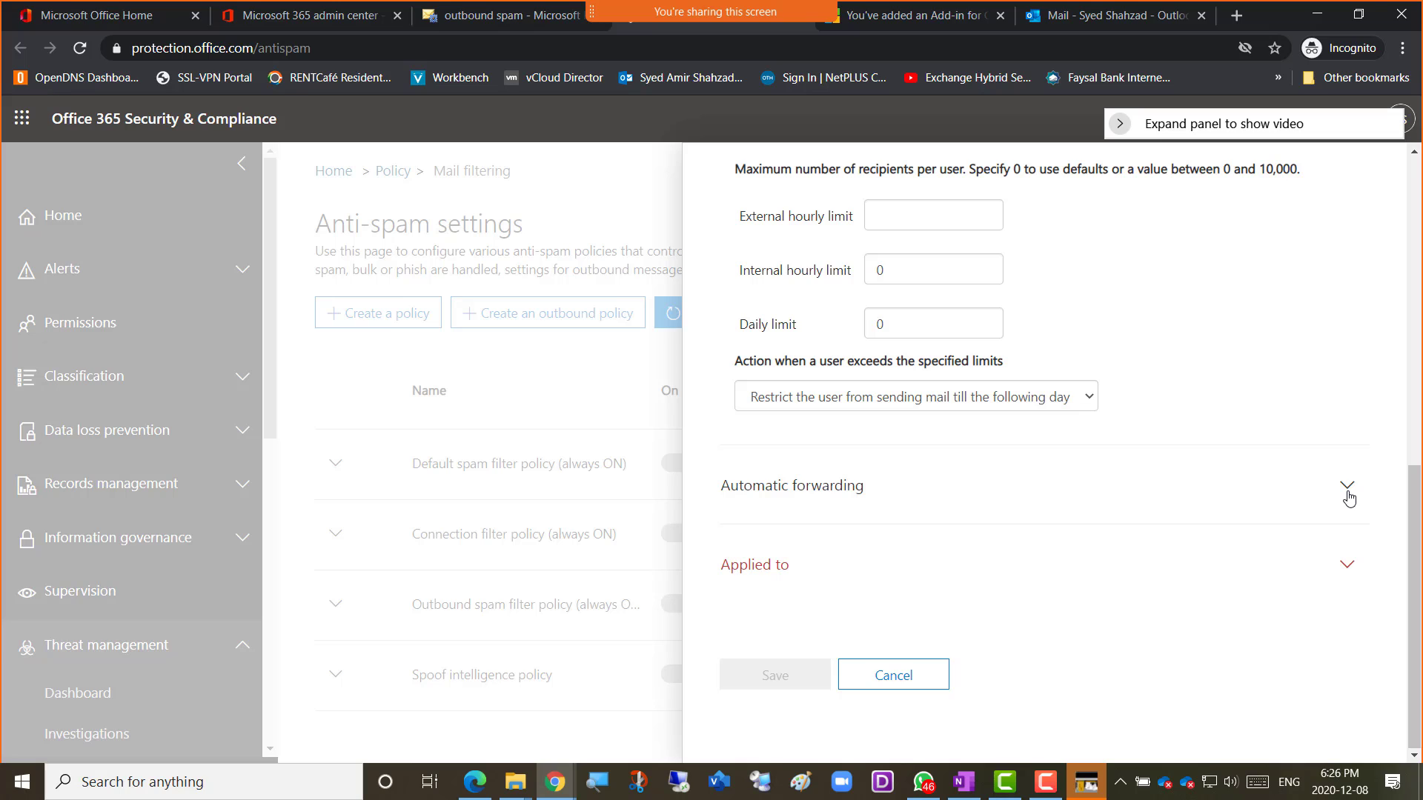
# Expand Automatic forwarding and review its dropdown options, keeping Automatic - System-controlled.
pyautogui.click(1348, 490)
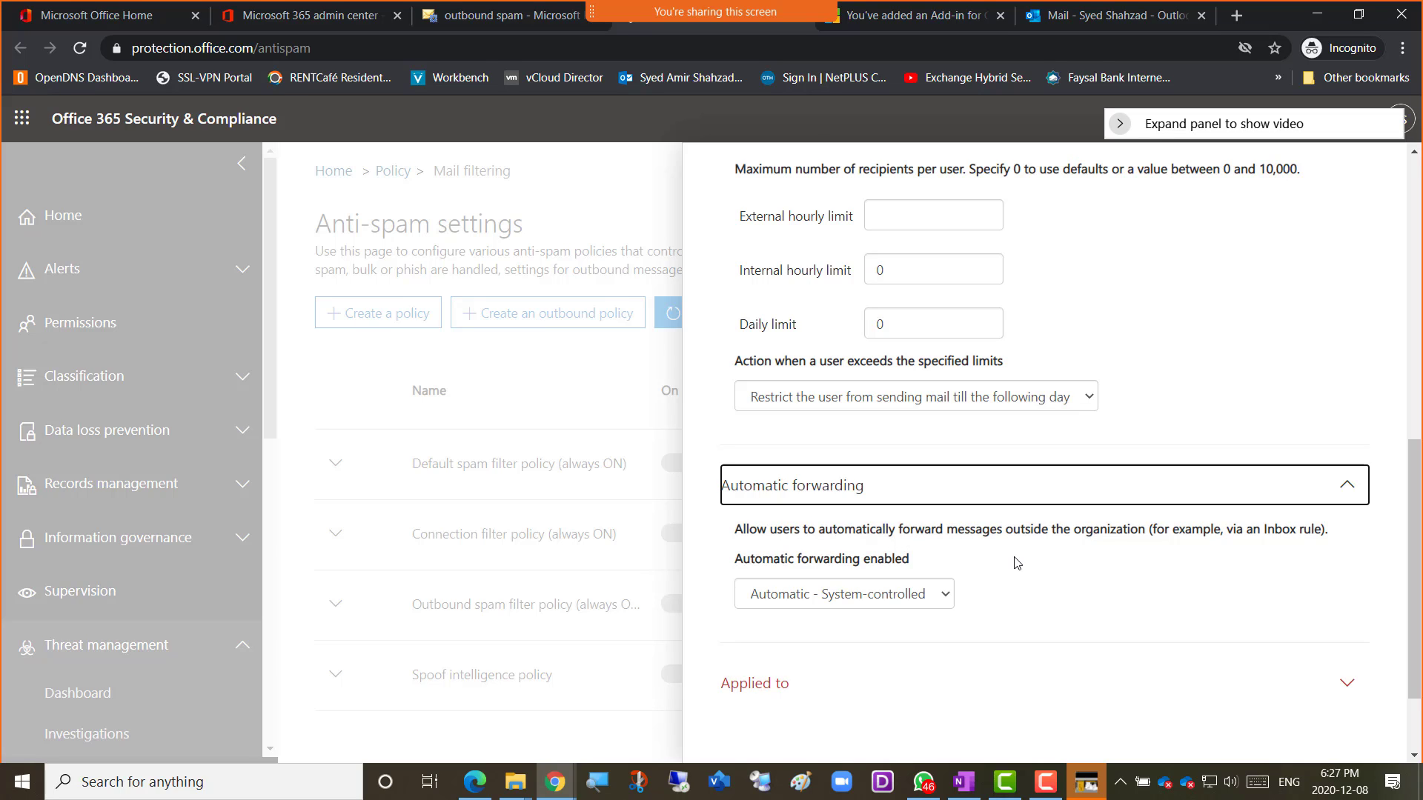
pyautogui.click(941, 597)
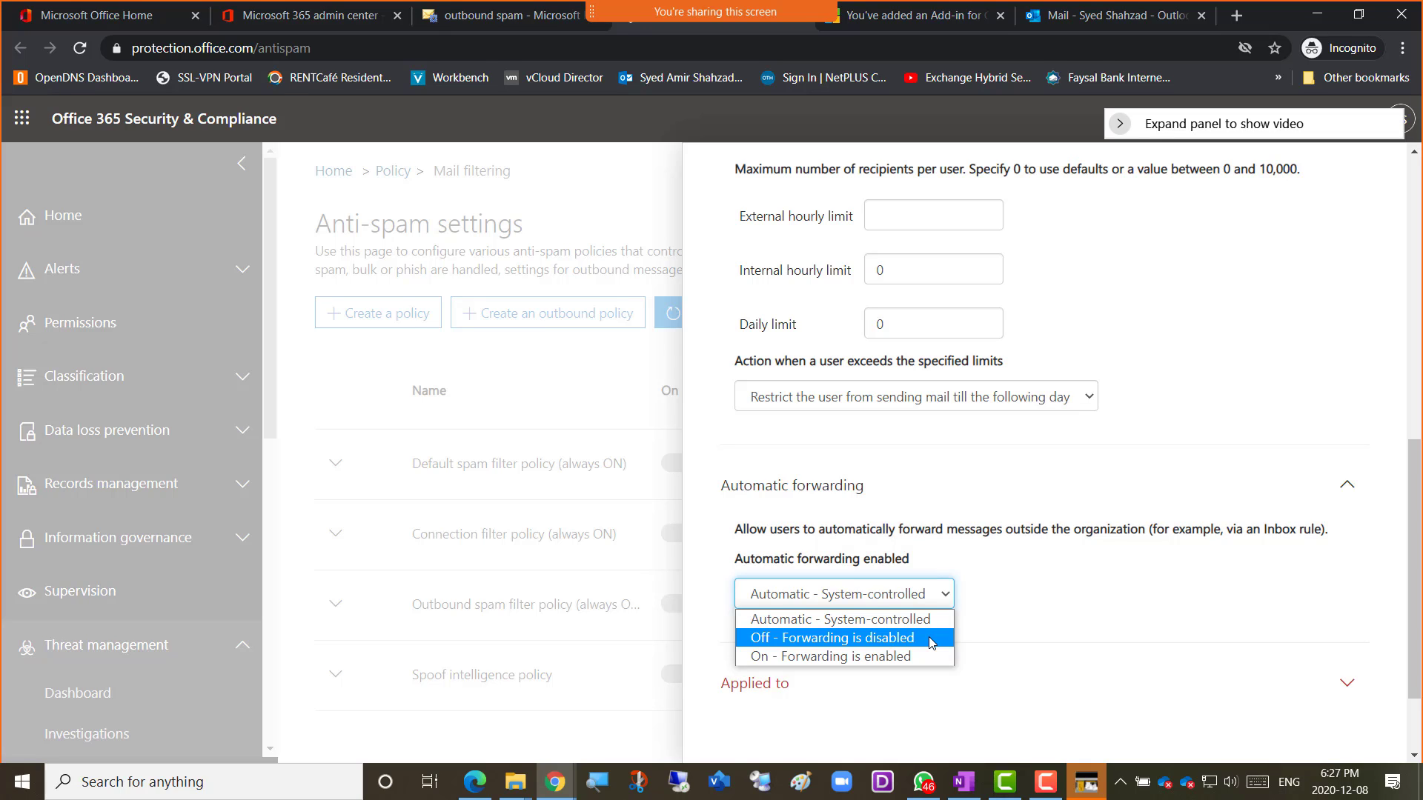
pyautogui.click(1066, 601)
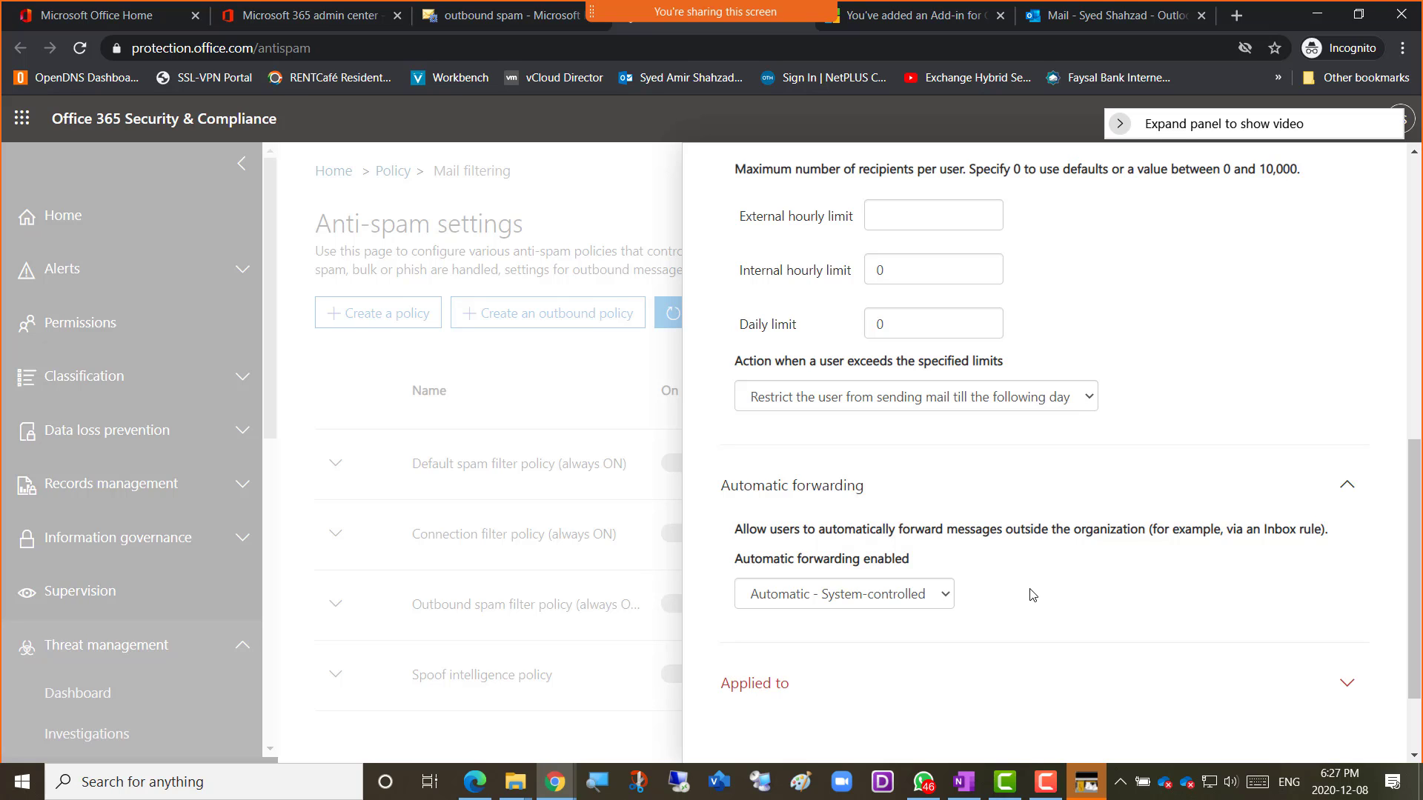
pyautogui.scroll(-2, 1038, 582)
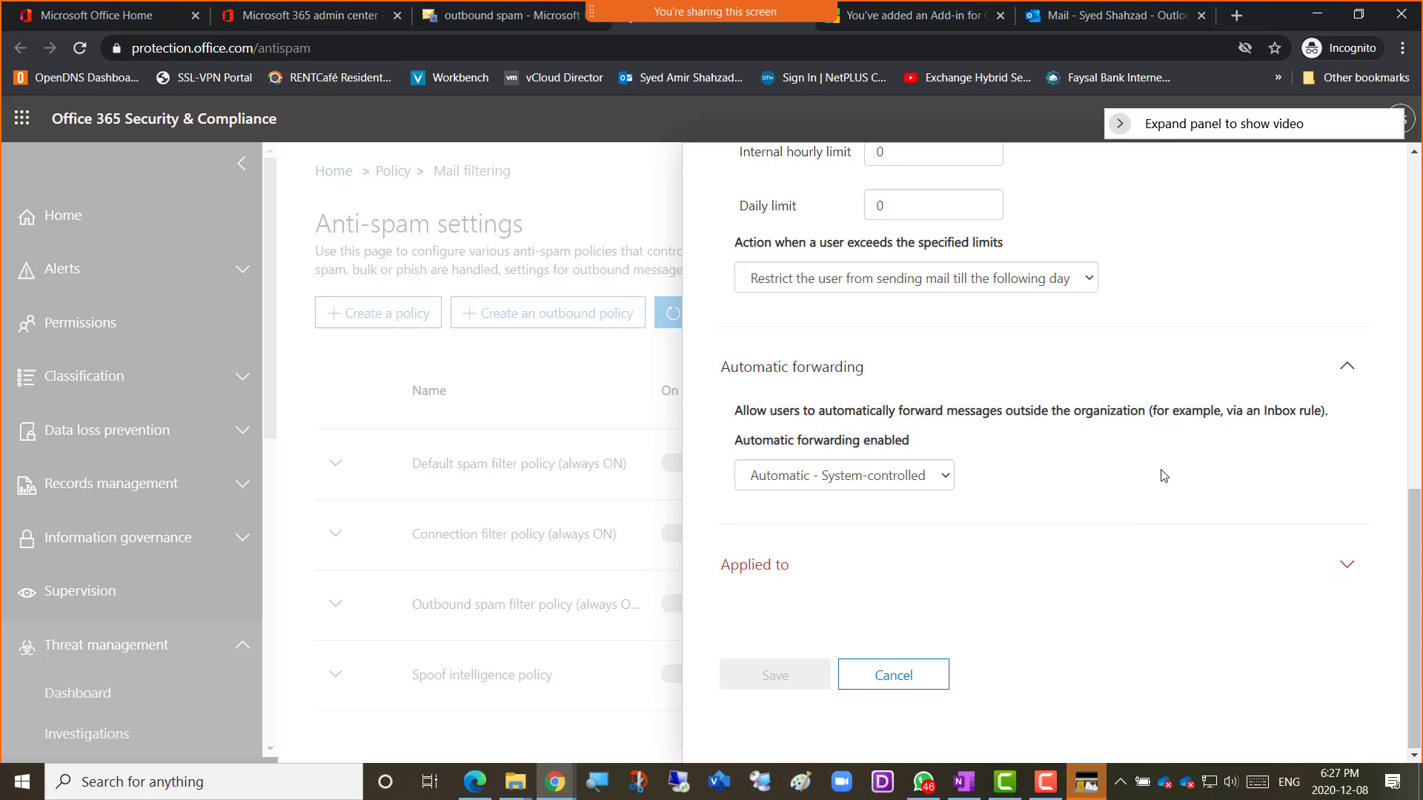
pyautogui.scroll(6, 1160, 385)
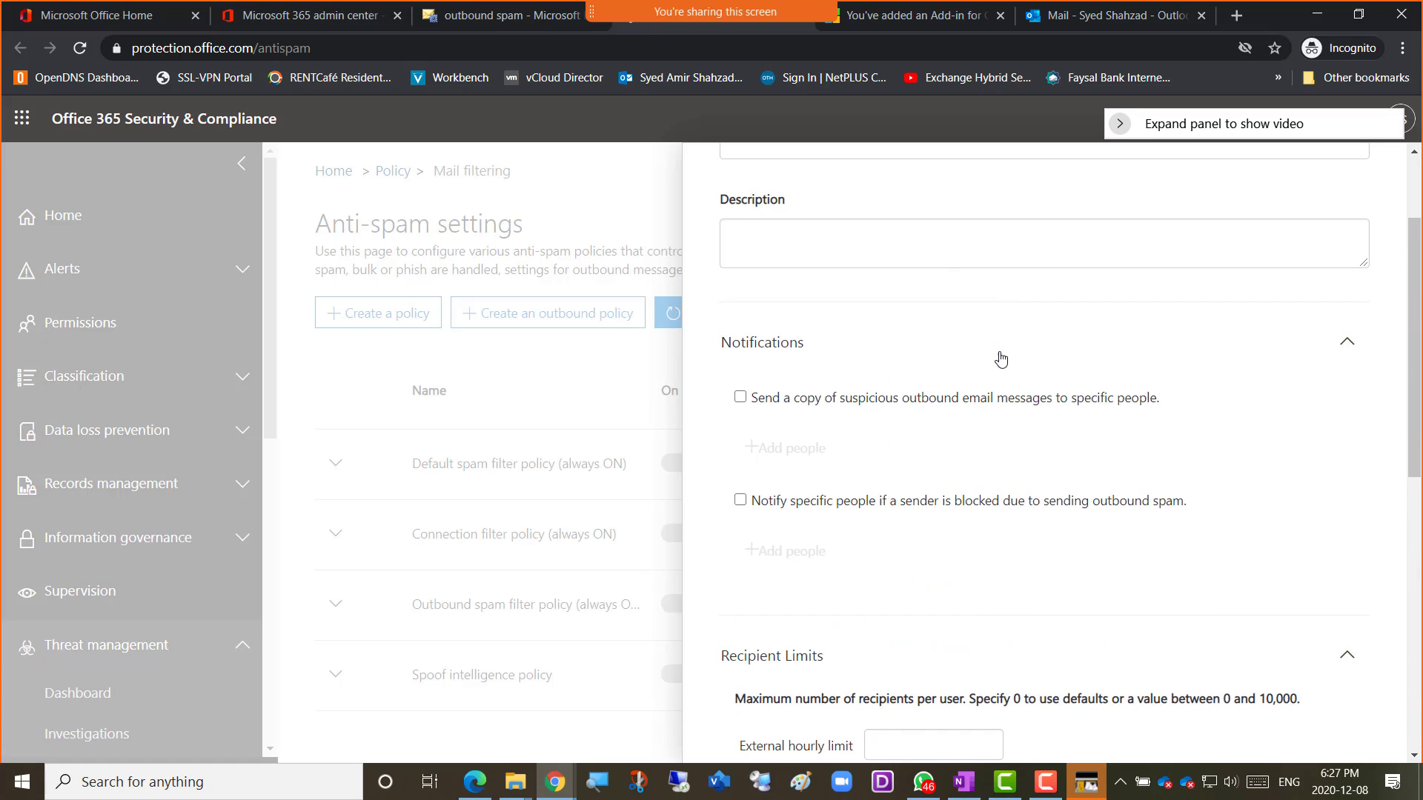
pyautogui.scroll(2, 1002, 352)
pyautogui.scroll(-8, 1078, 386)
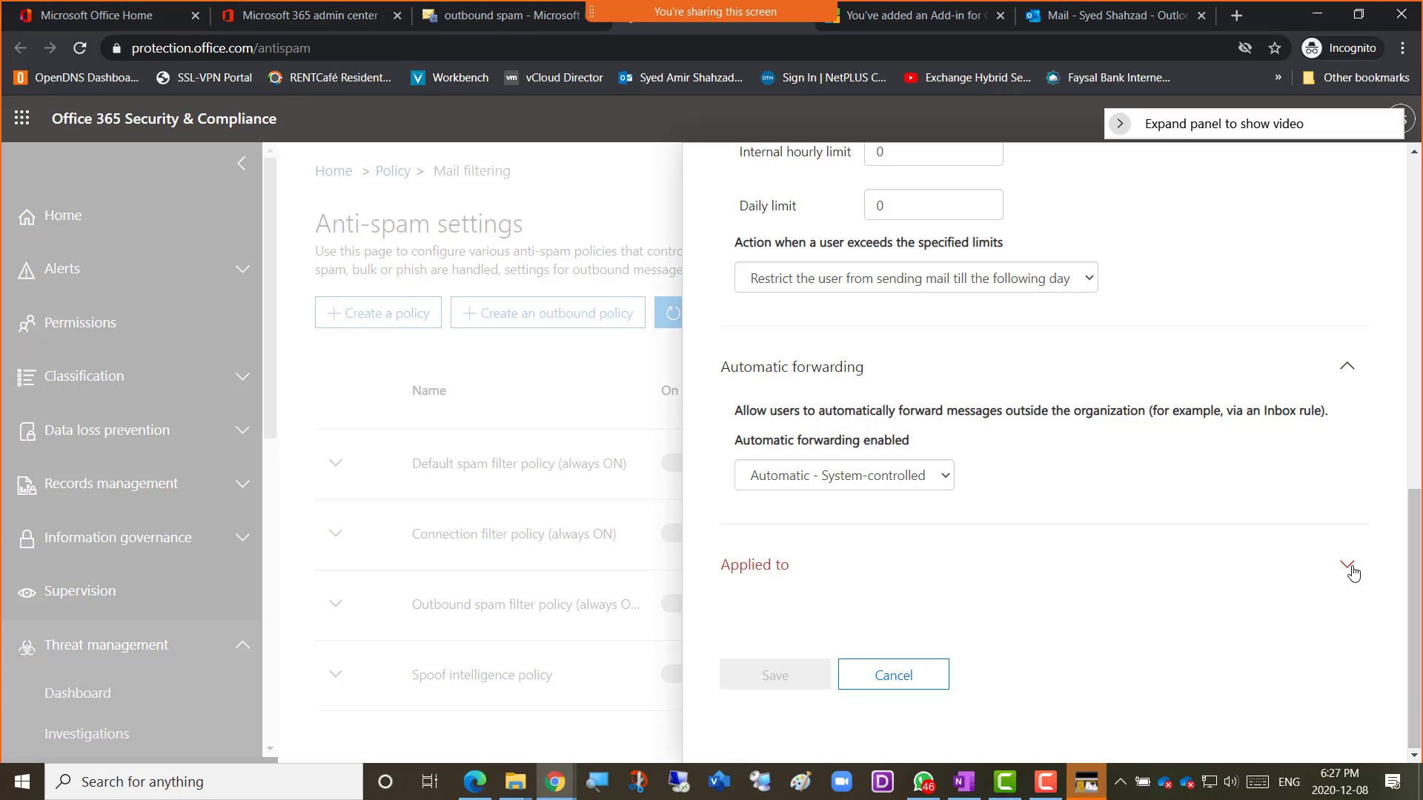
# Expand and collapse Applied to, then close the outbound policy panel without saving.
pyautogui.click(1347, 565)
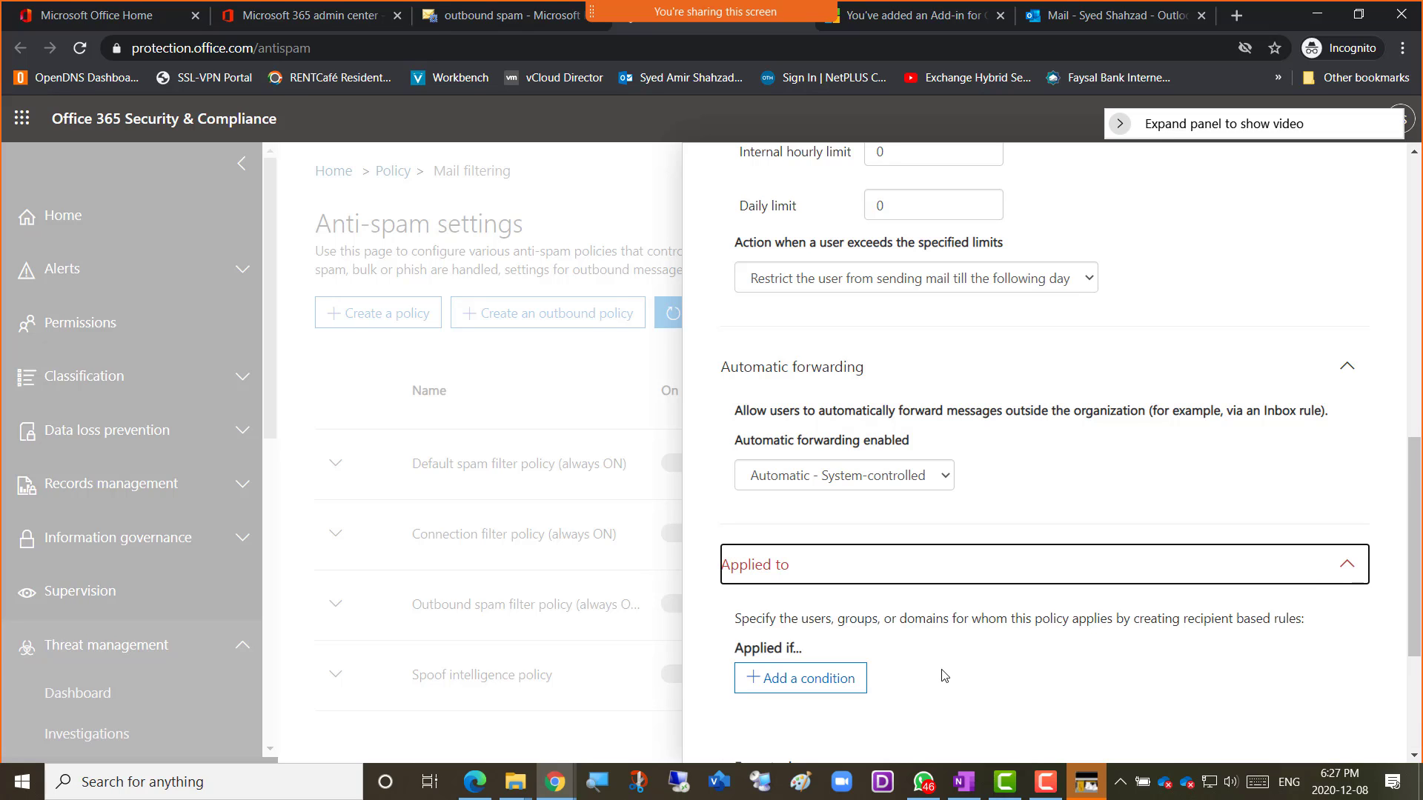
pyautogui.click(1347, 564)
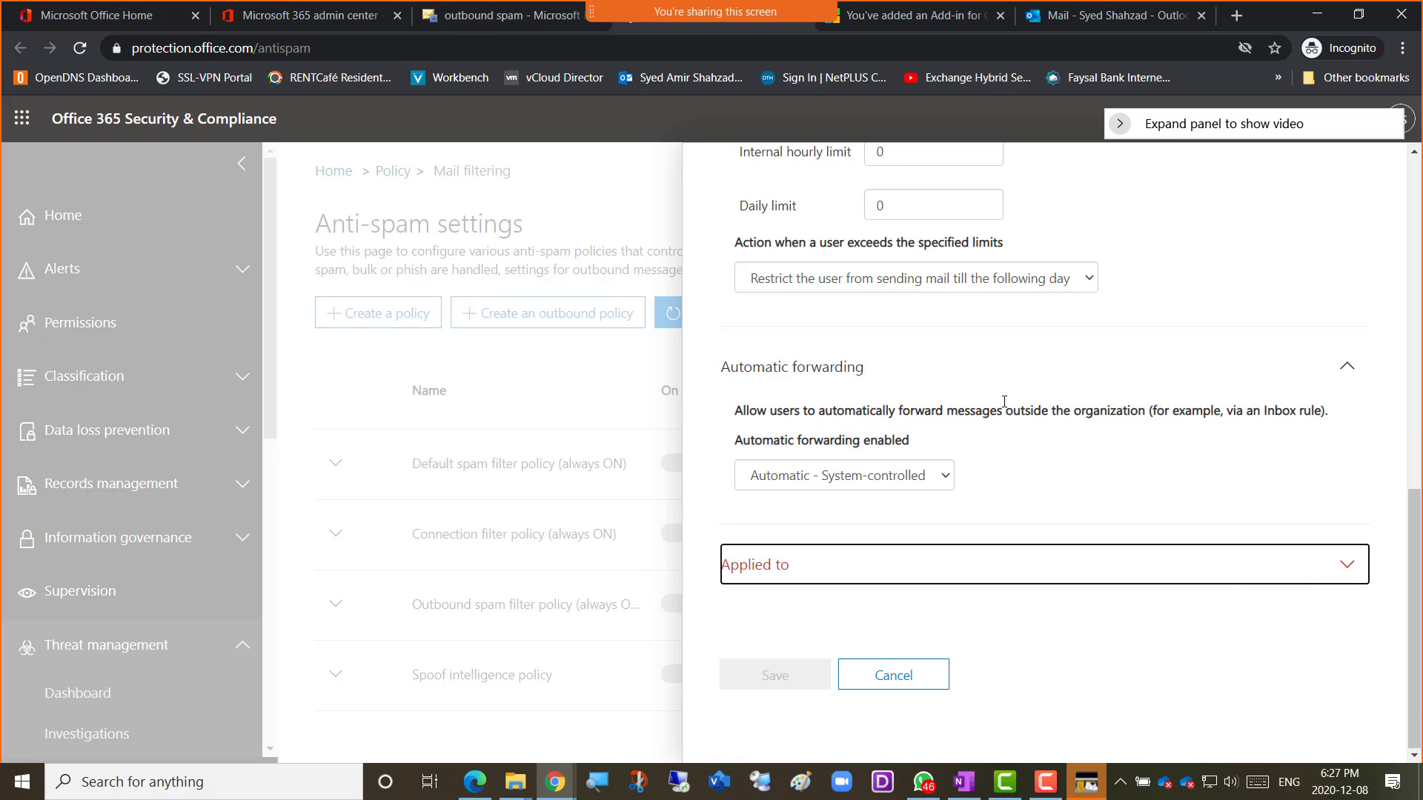
pyautogui.scroll(7, 1079, 413)
pyautogui.scroll(-7, 1079, 414)
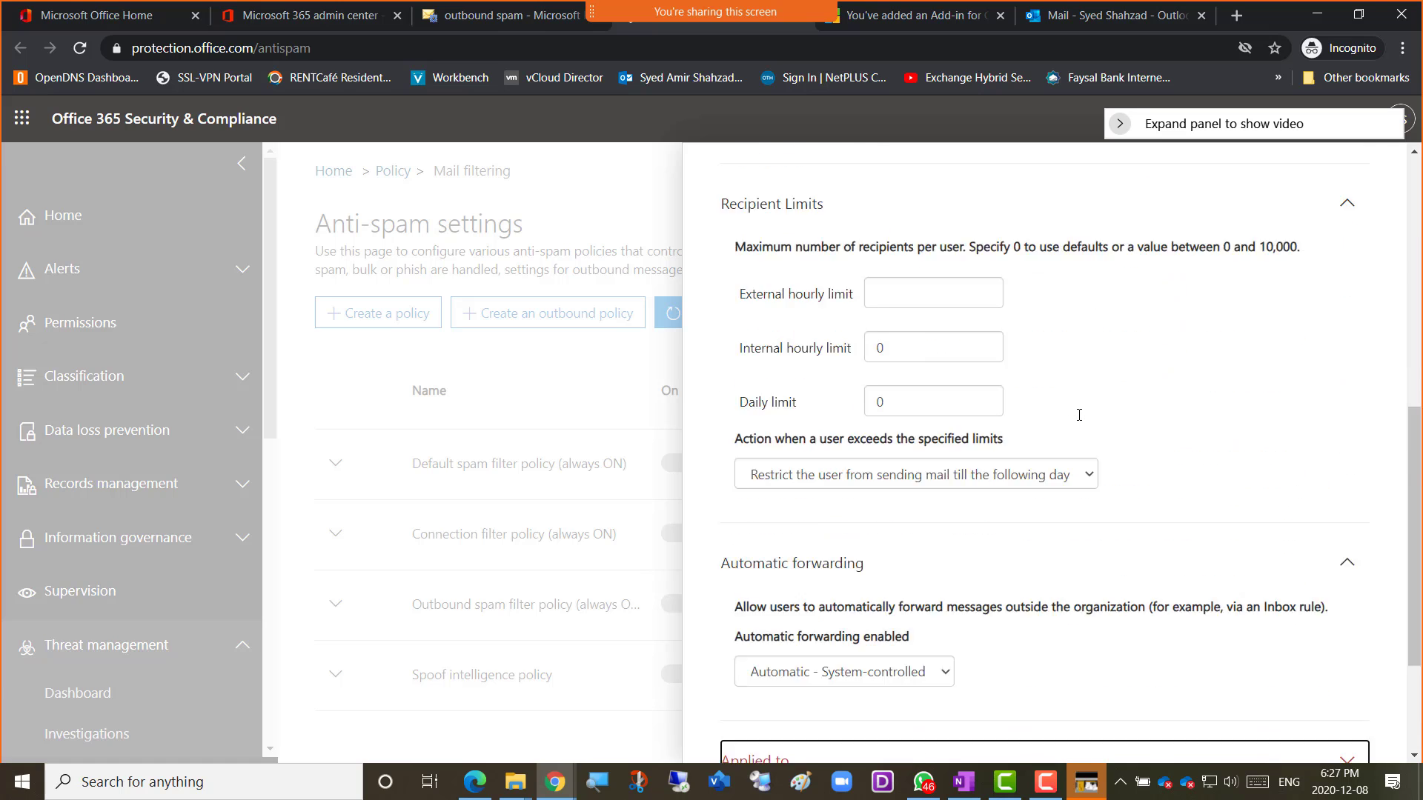
pyautogui.scroll(10, 1079, 414)
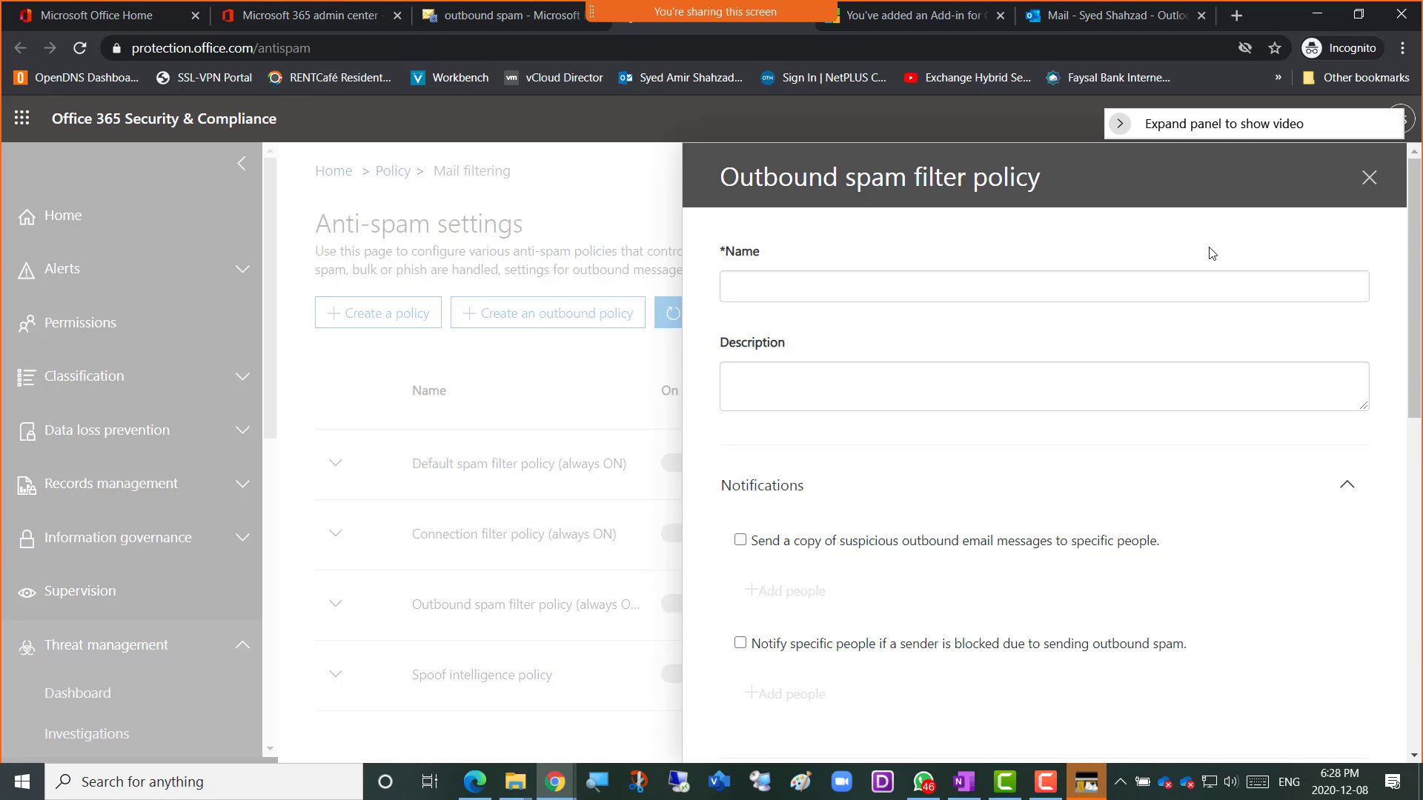
pyautogui.click(1371, 185)
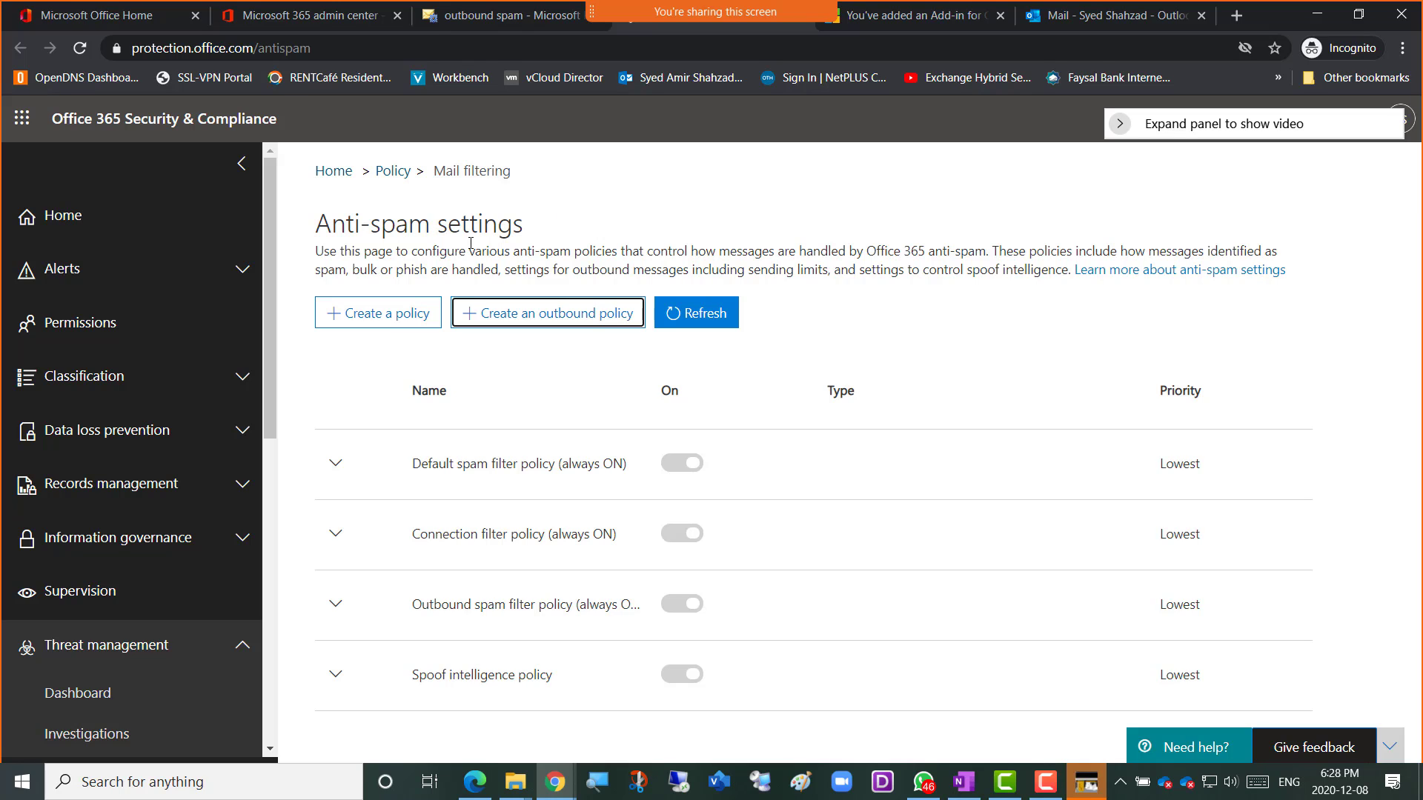
# Switch to the Exchange outbound spam tab and open the legacy quarantine page.
pyautogui.click(504, 22)
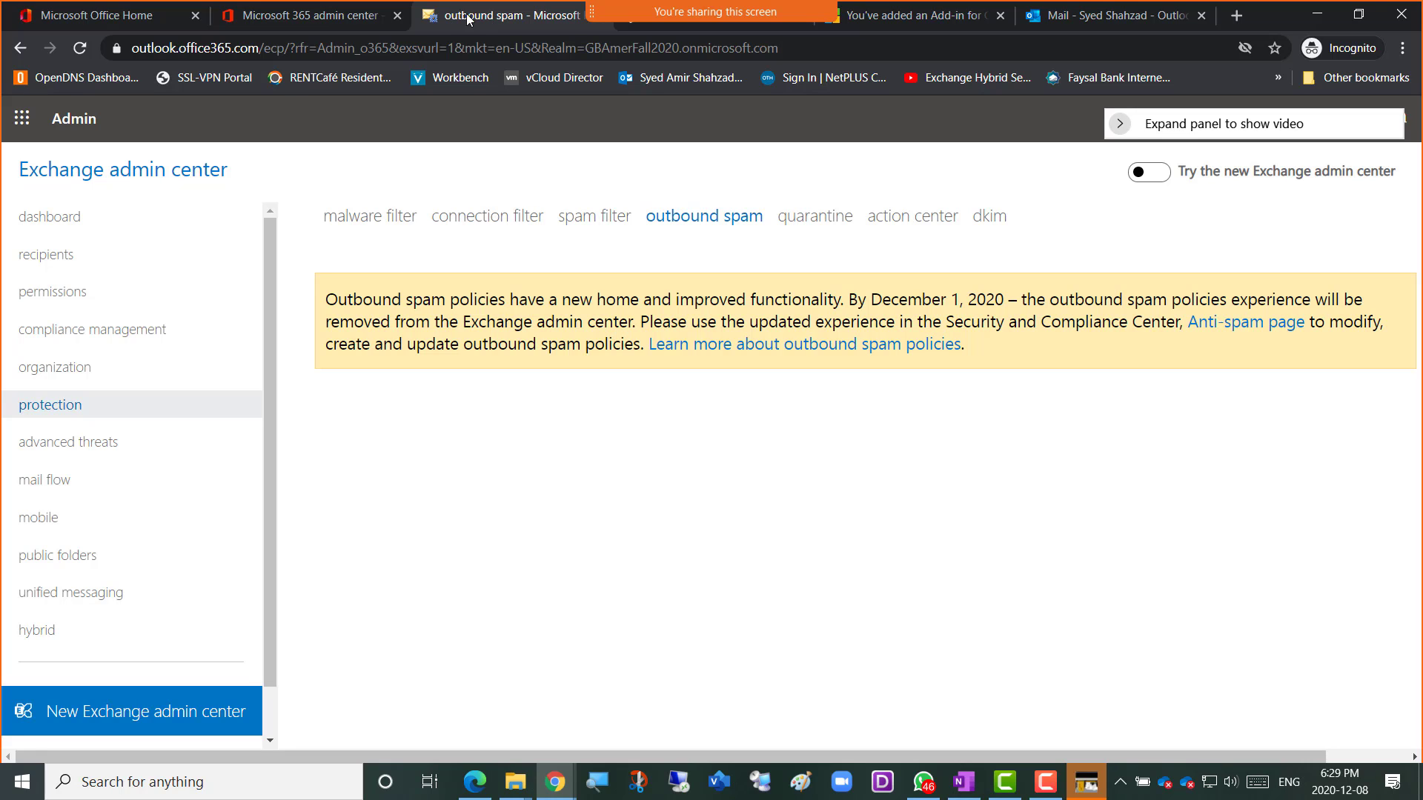
pyautogui.click(803, 223)
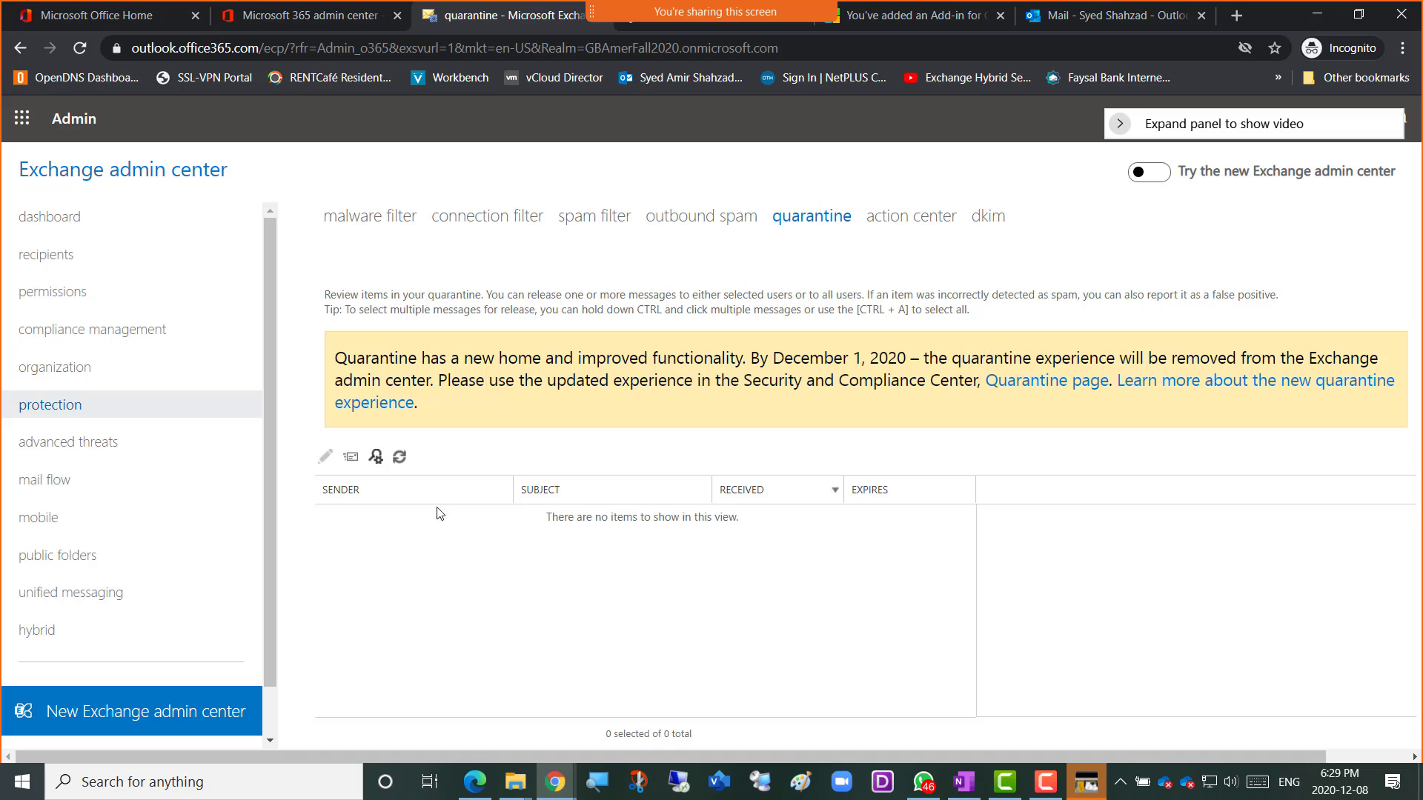
# Compare the legacy action center, quarantine, outbound spam, spam, connection and malware filter pages, then open Threat Review.
pyautogui.click(897, 222)
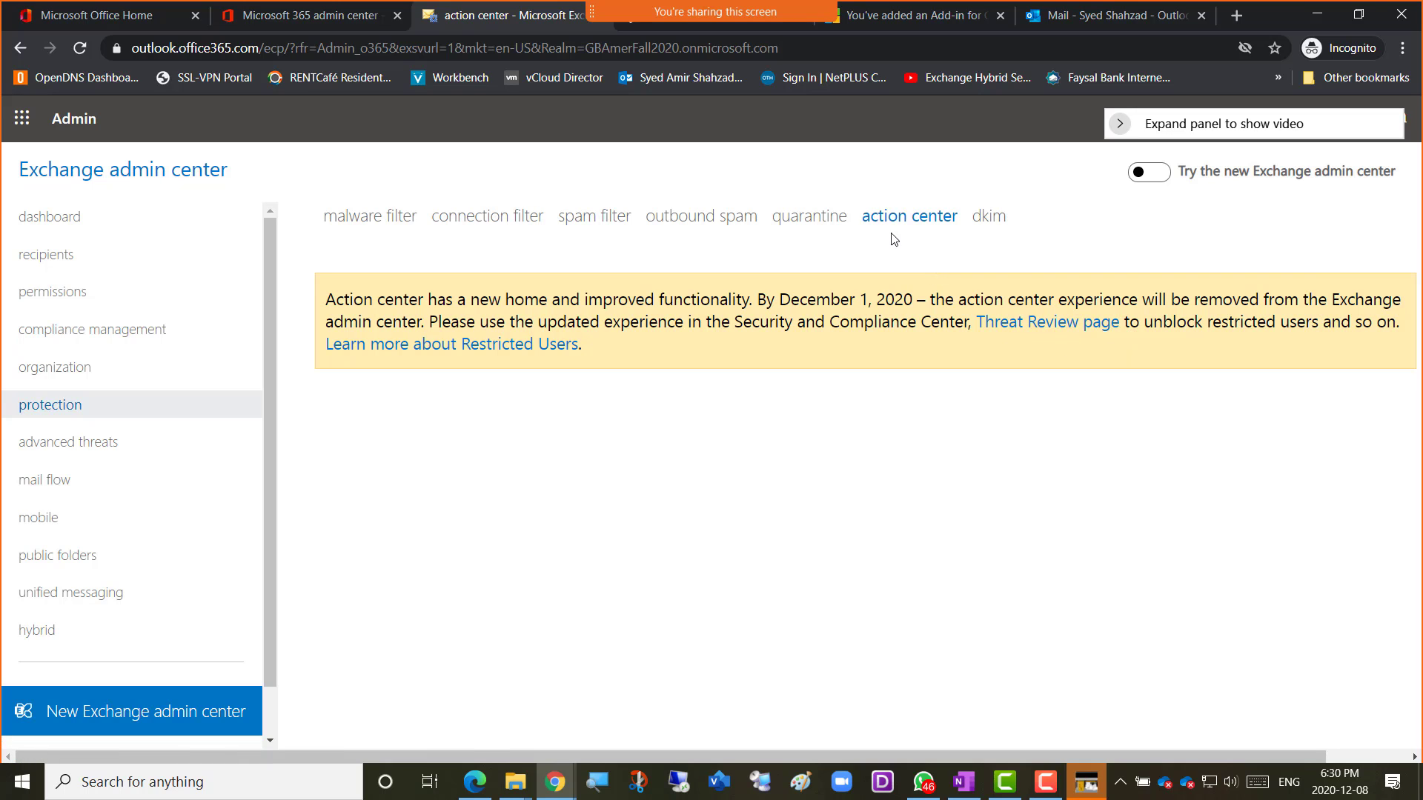
pyautogui.click(783, 226)
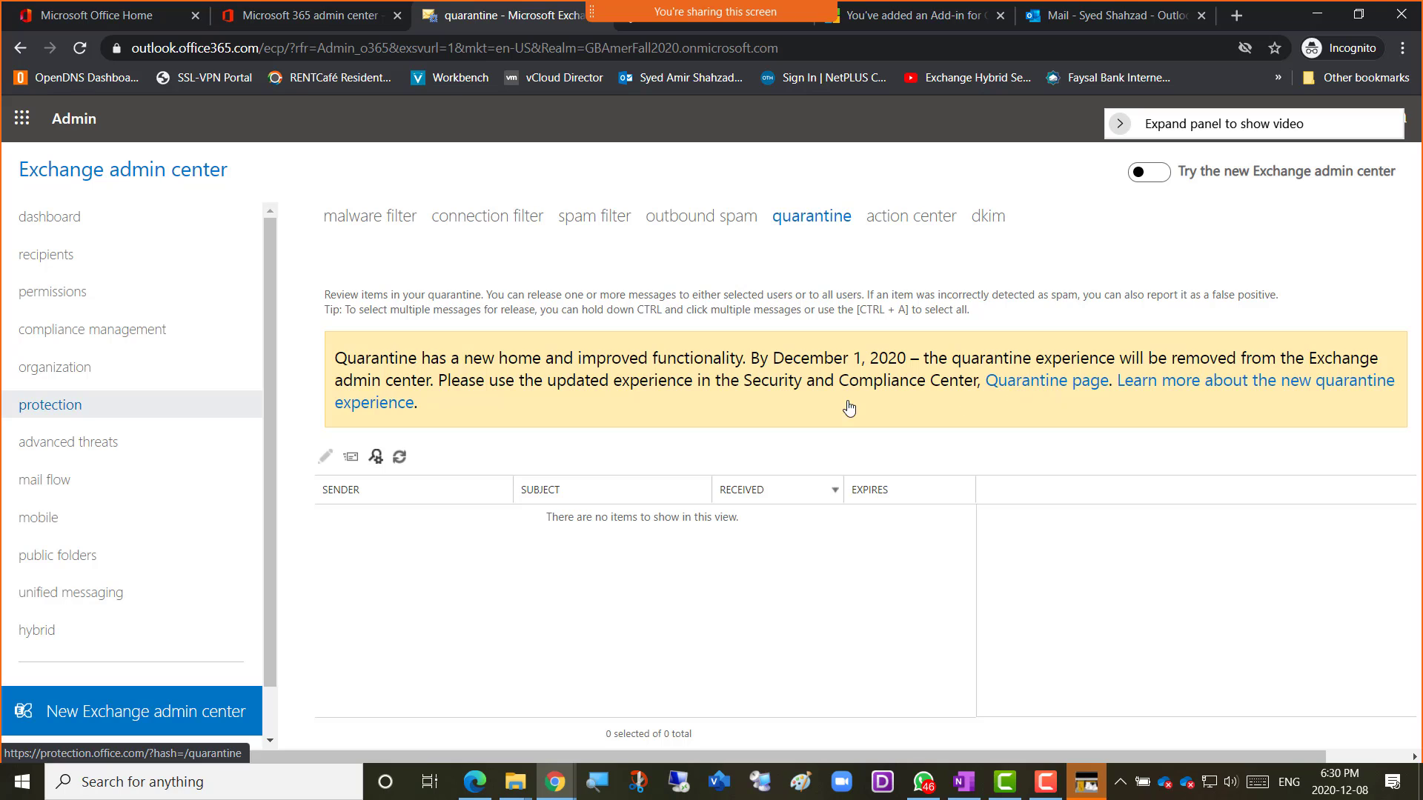
pyautogui.click(669, 218)
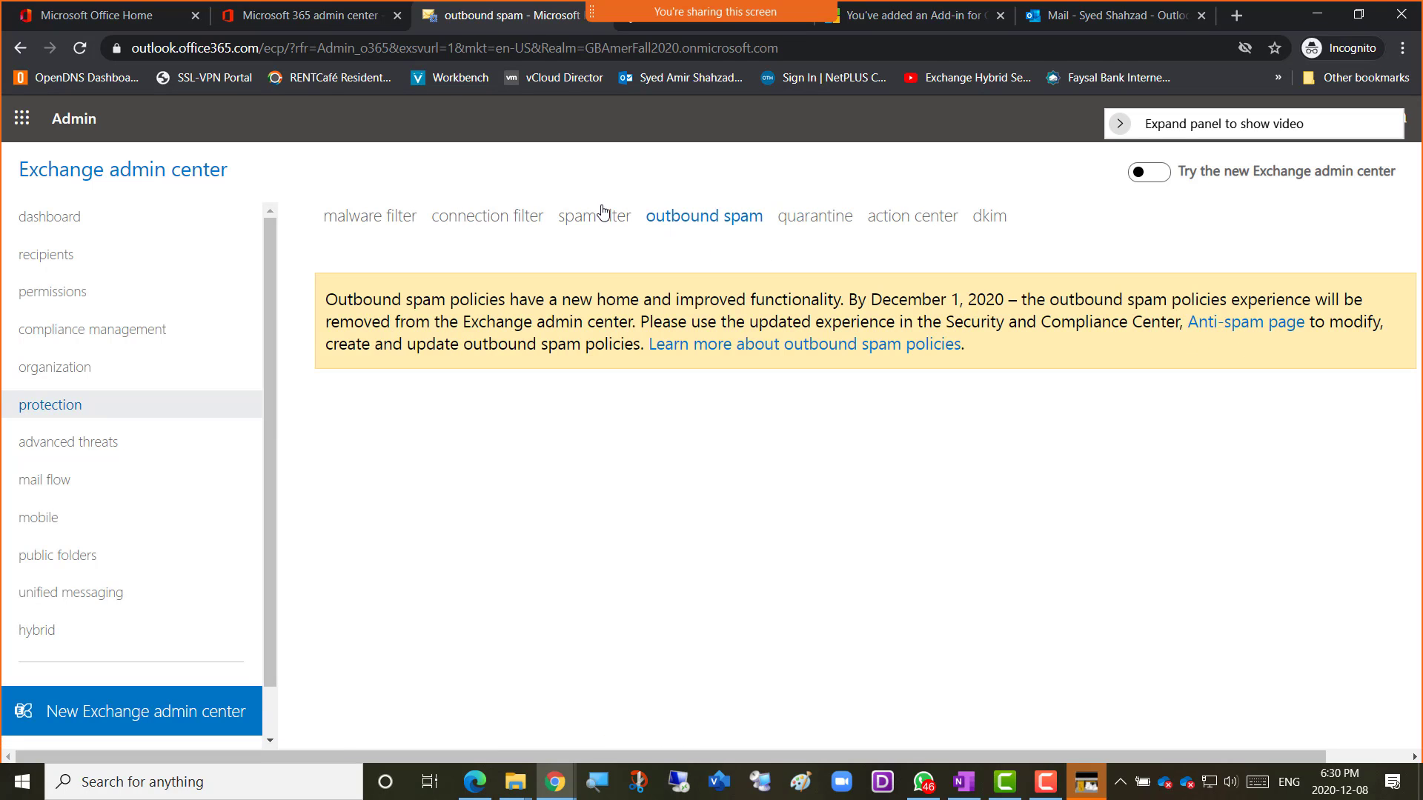
pyautogui.click(604, 223)
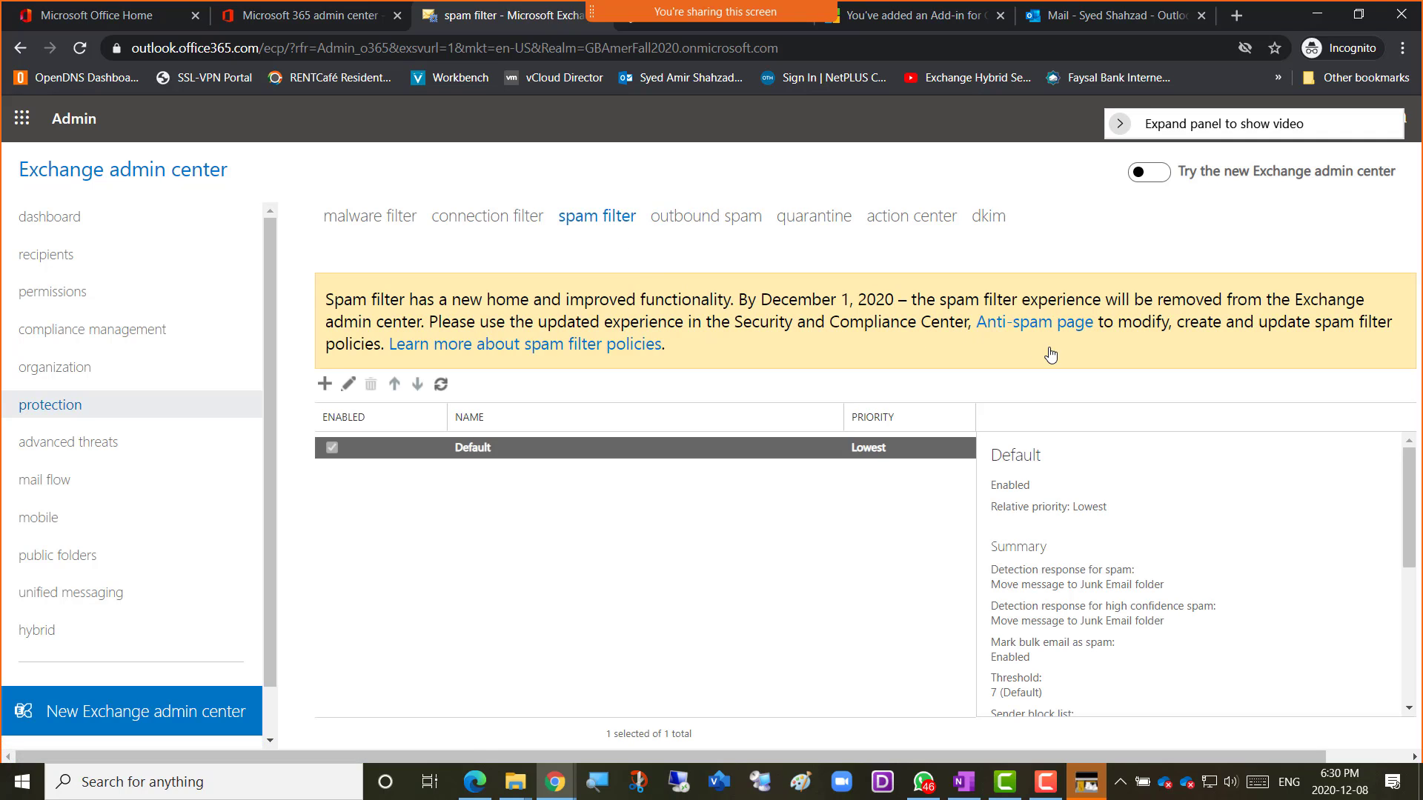
pyautogui.click(501, 224)
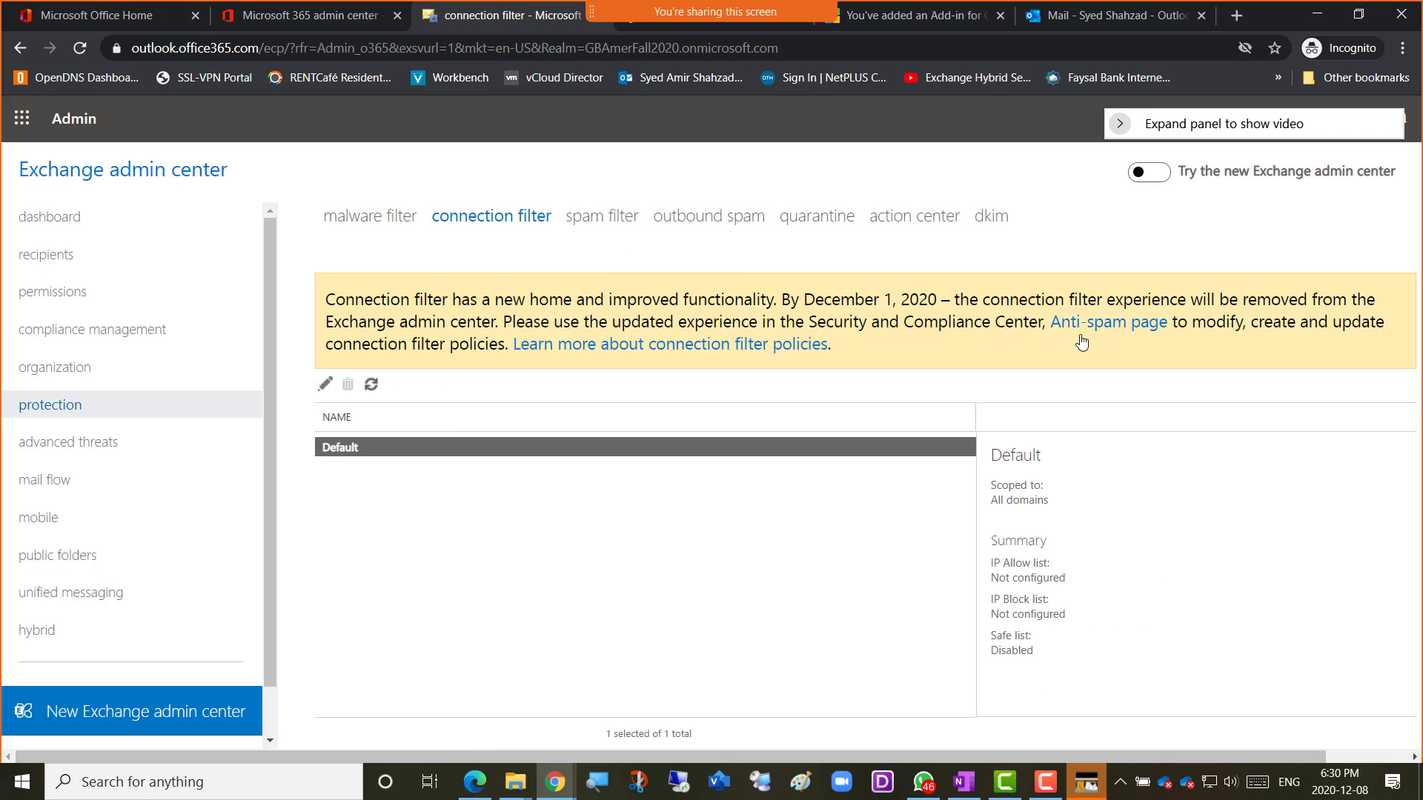
pyautogui.click(363, 222)
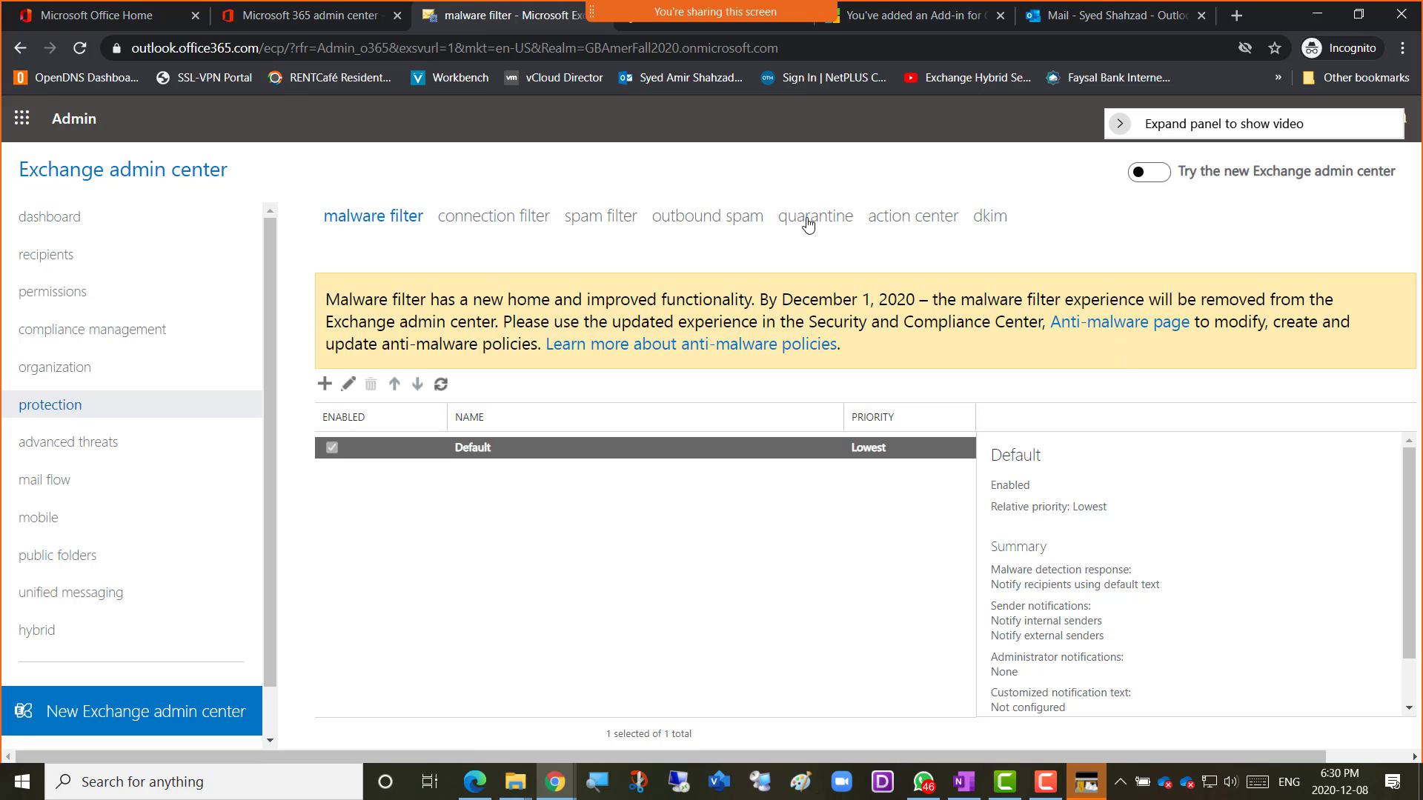
pyautogui.click(895, 220)
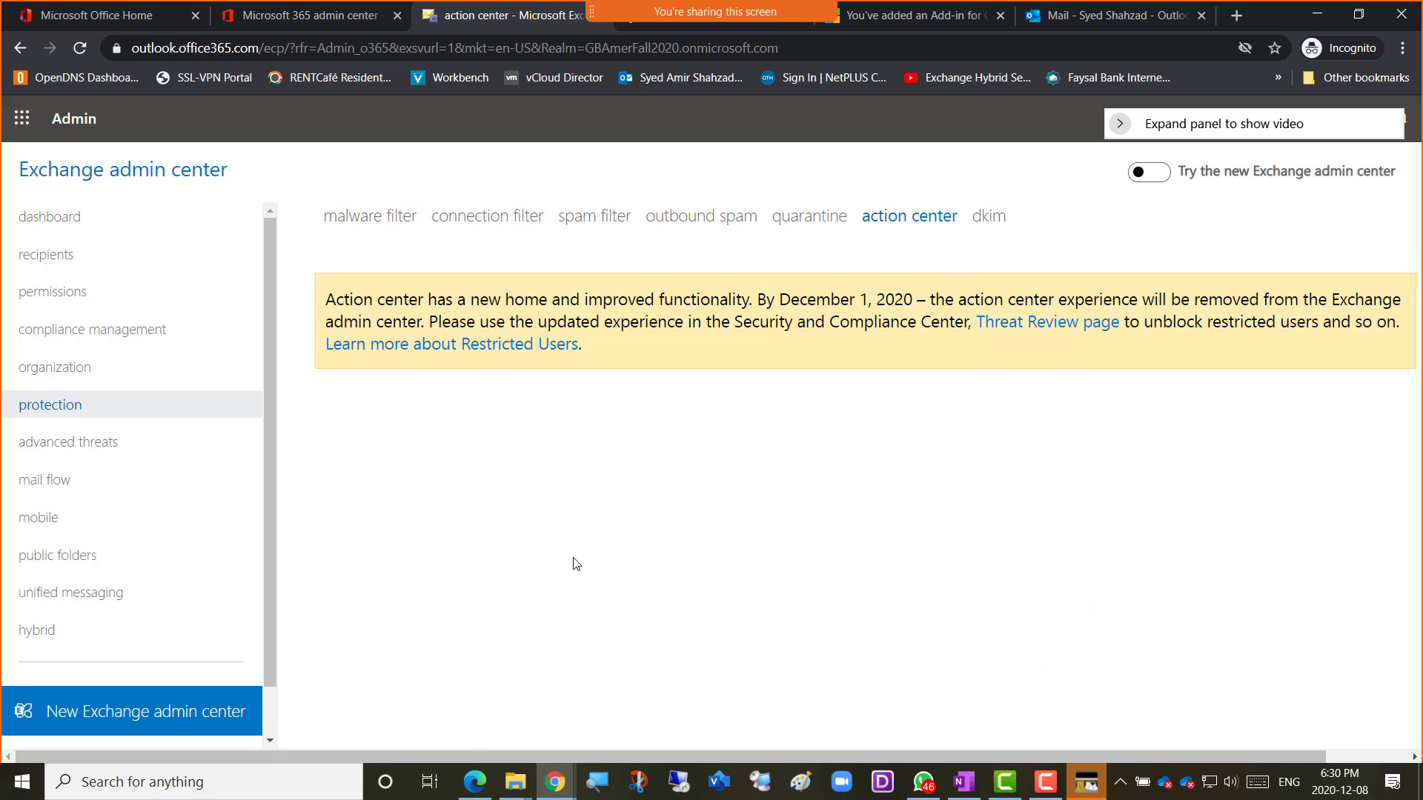
pyautogui.click(1036, 324)
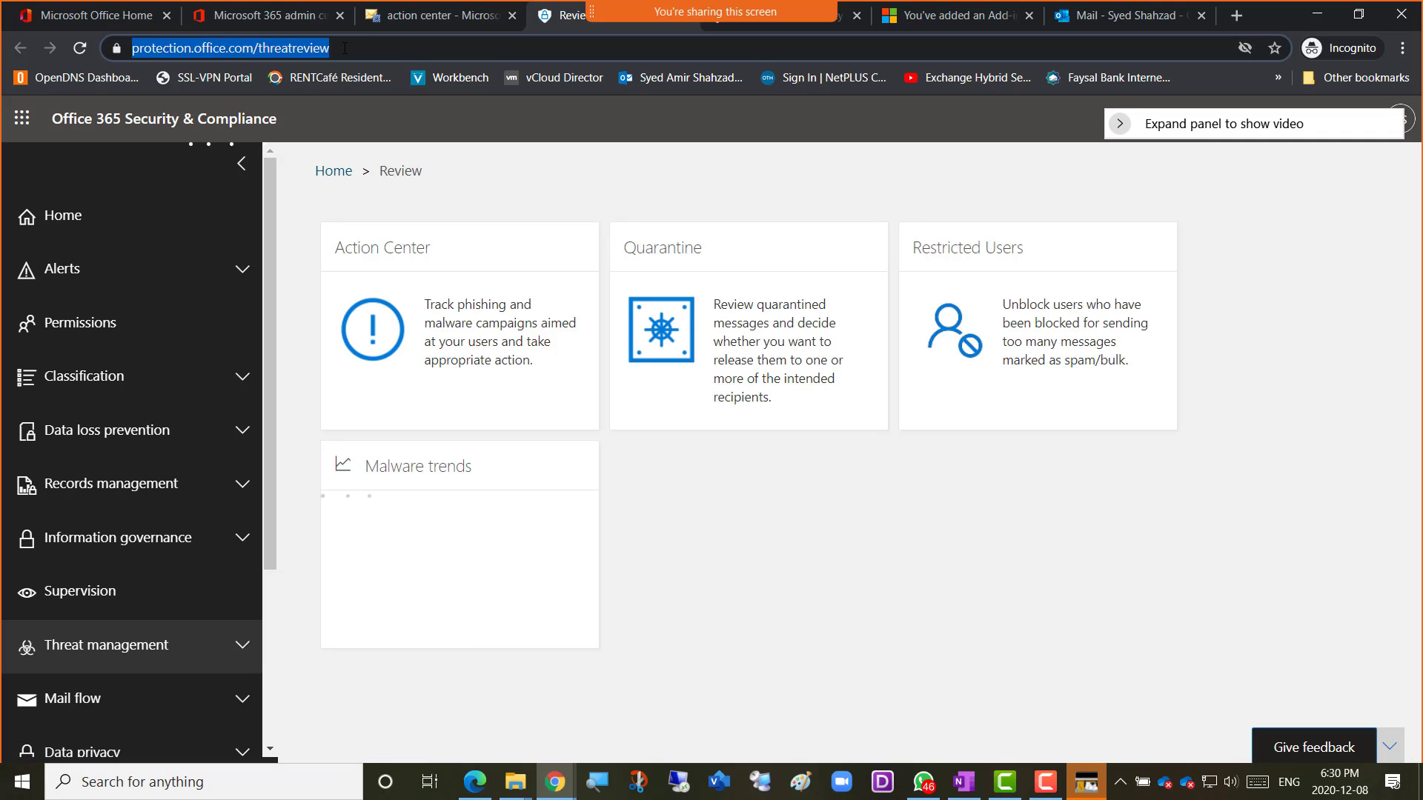
# From the Threat Review page, open the Action Center, whose incident list shows 0 items.
pyautogui.moveTo(344, 48); pyautogui.dragTo(272, 50)
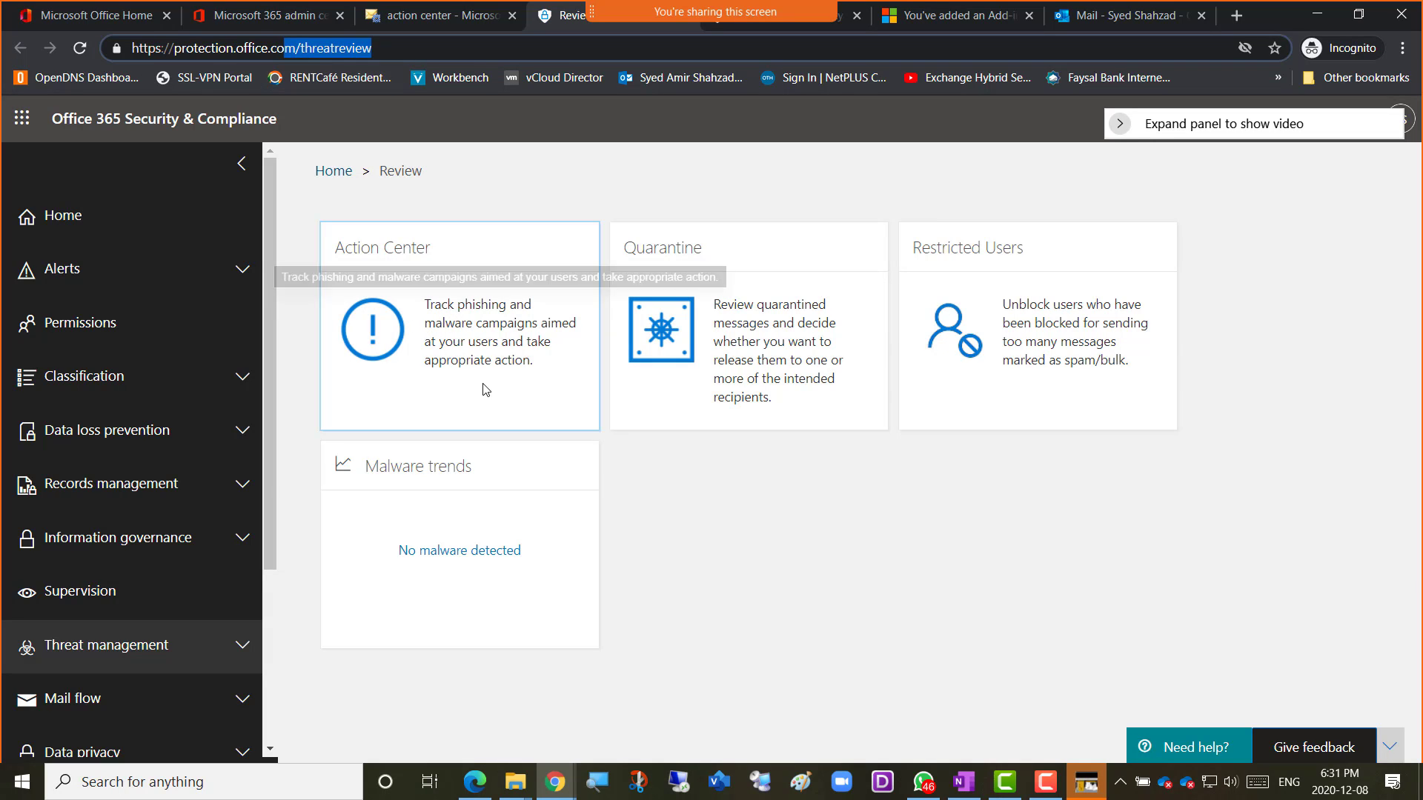
pyautogui.click(450, 318)
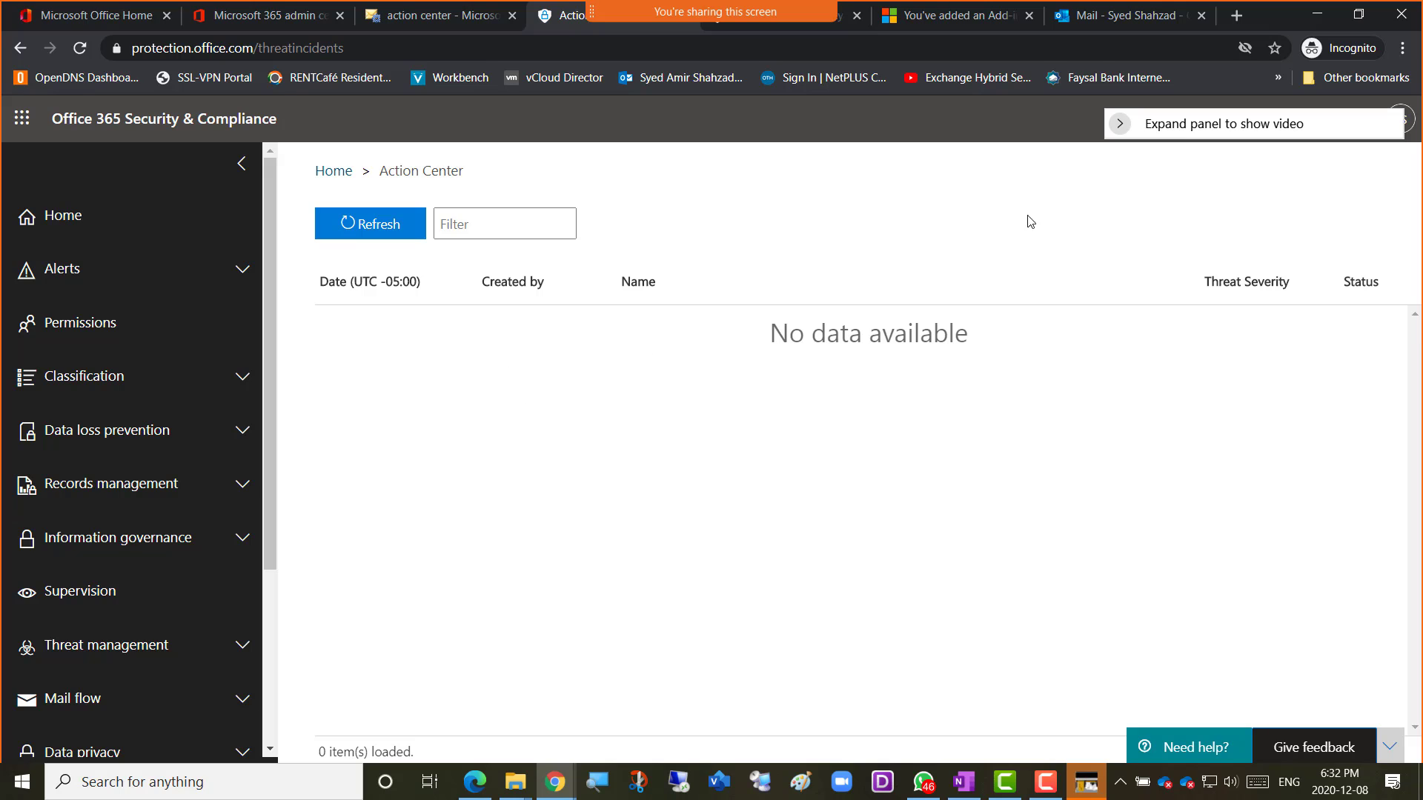
# Return to the Review page and open Quarantine, which lists no quarantined emails.
pyautogui.moveTo(1182, 130); pyautogui.dragTo(1214, 211)
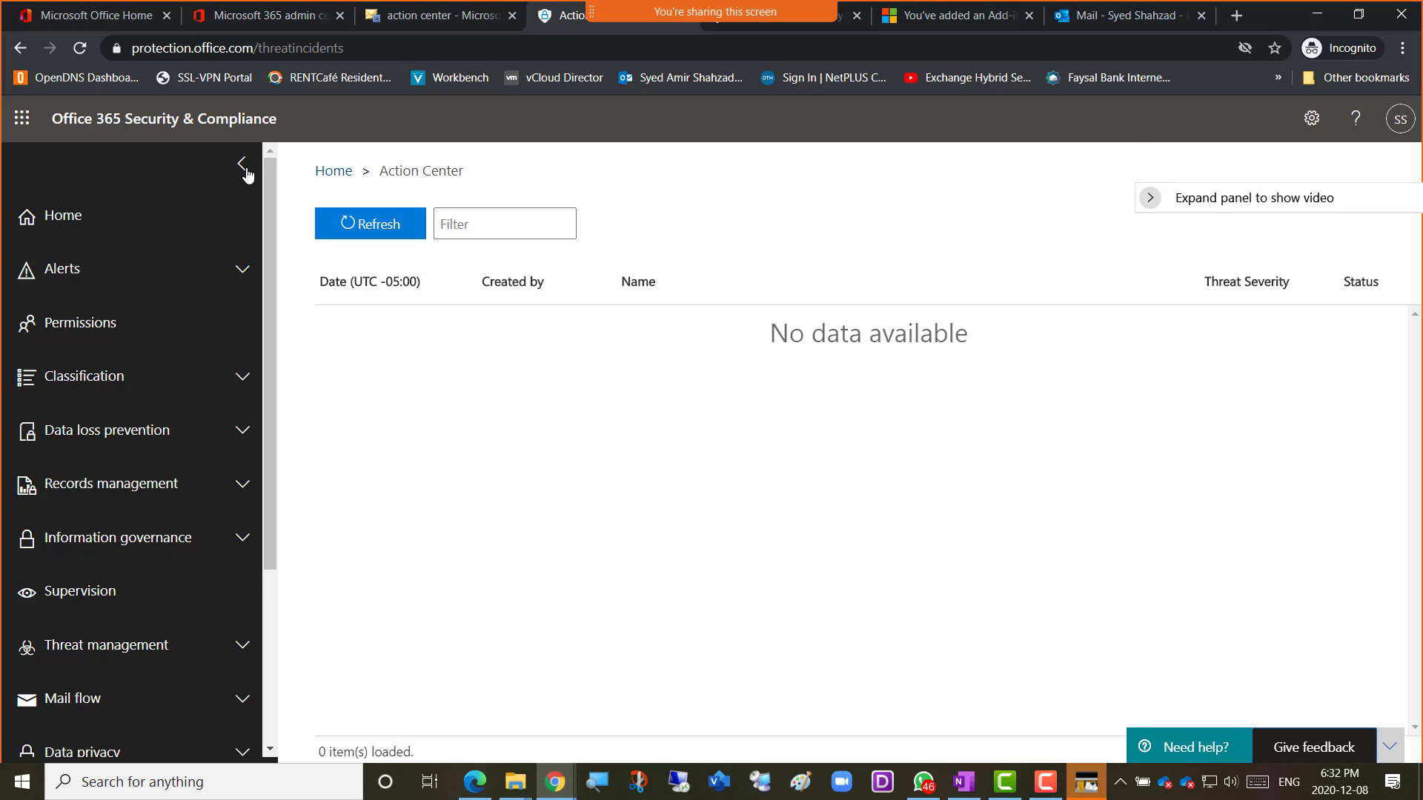
pyautogui.click(20, 49)
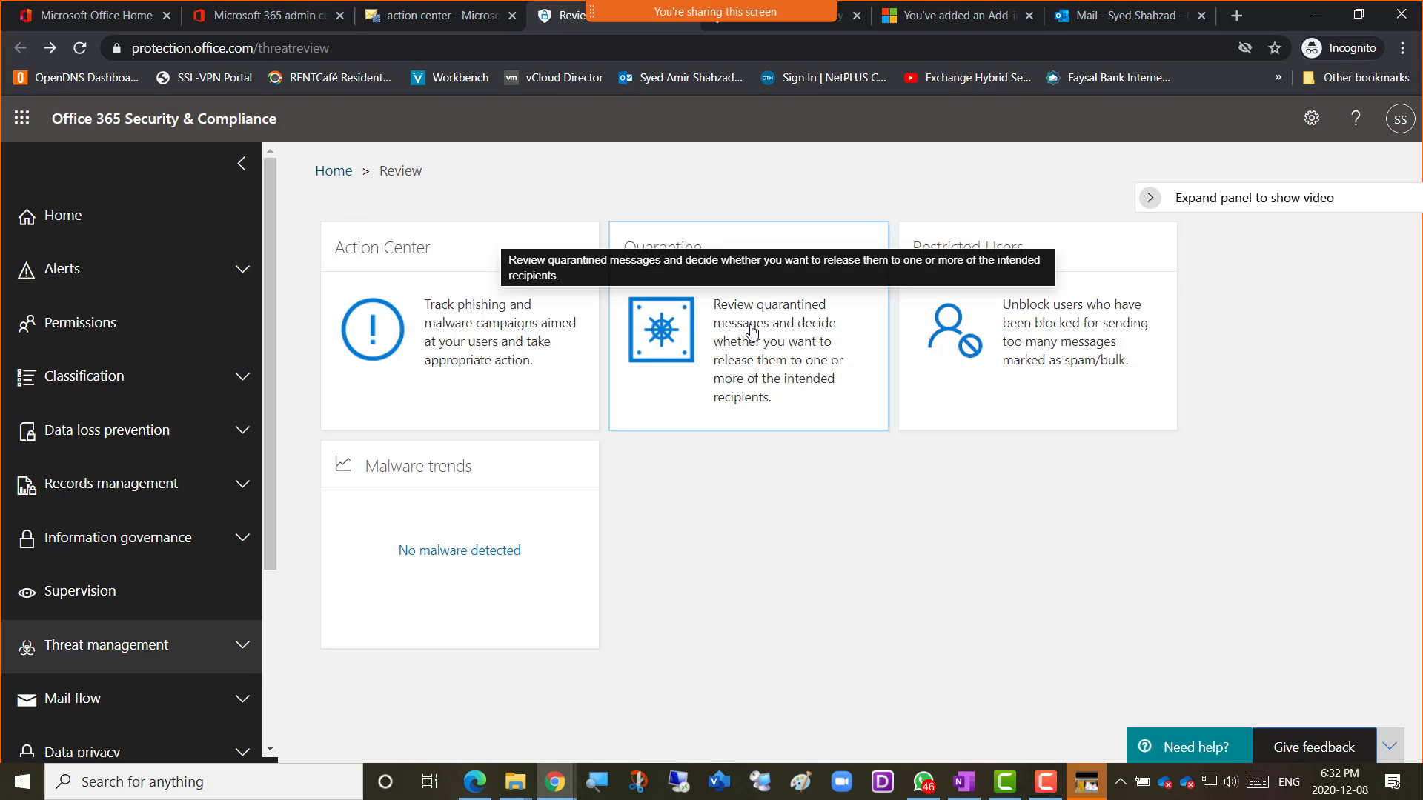
pyautogui.click(752, 332)
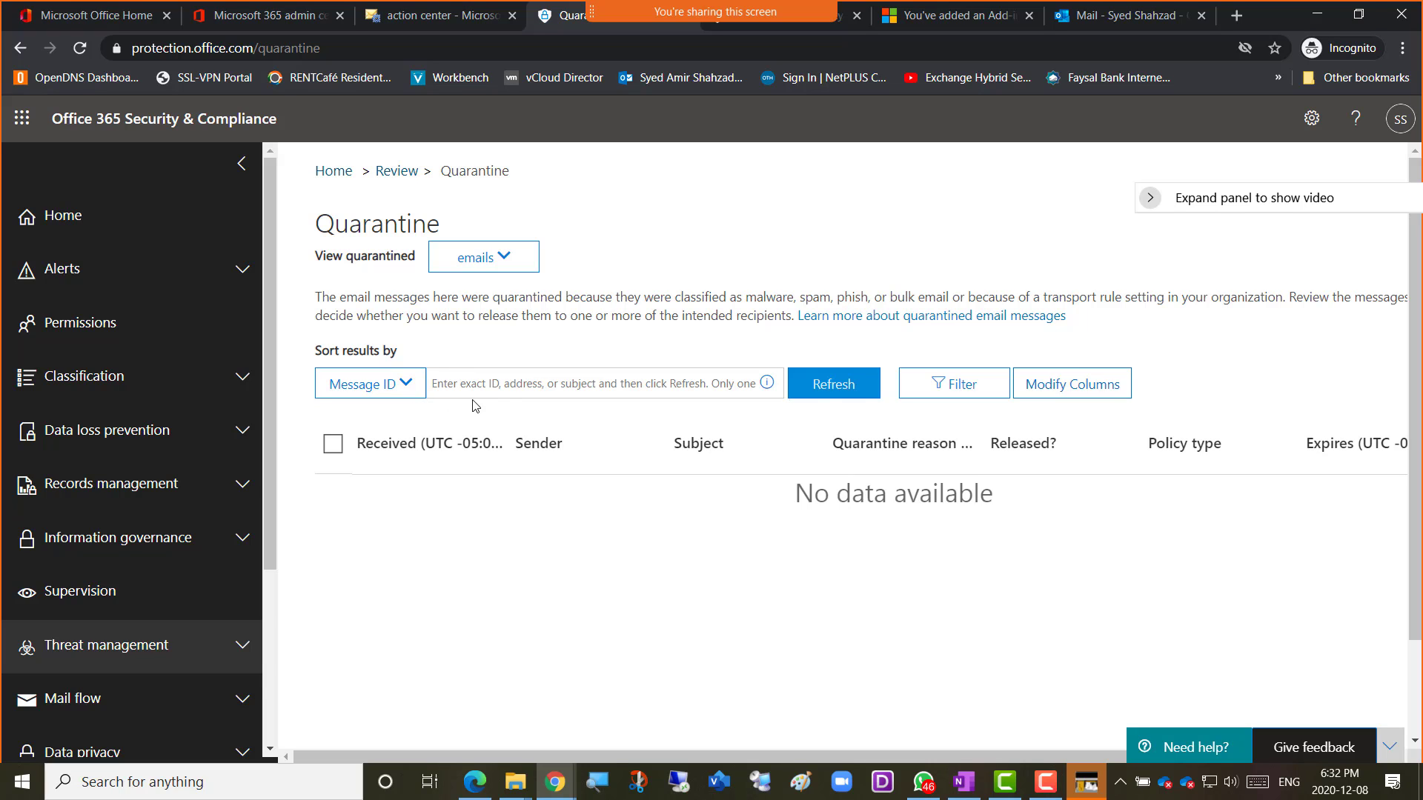
pyautogui.click(513, 396)
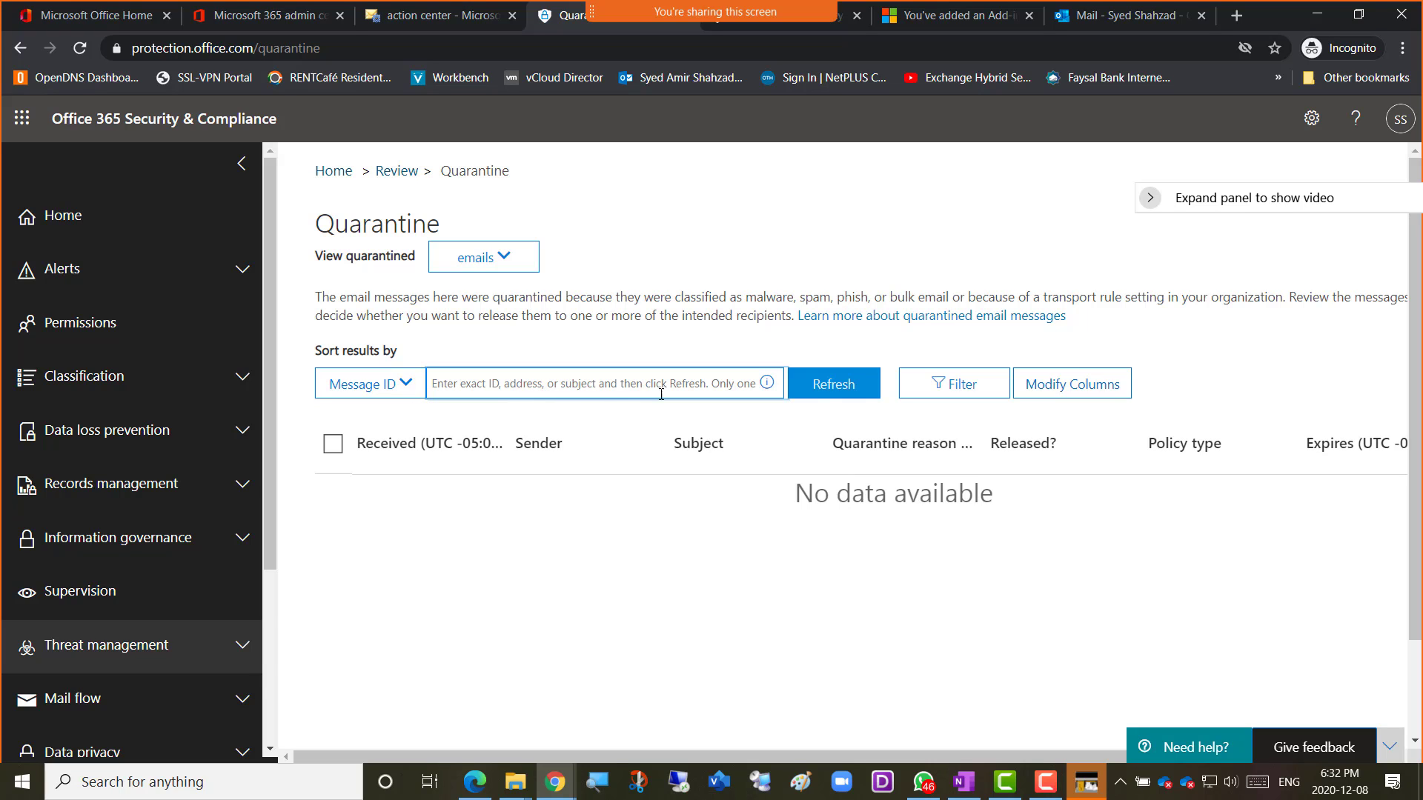
pyautogui.scroll(-2, 665, 565)
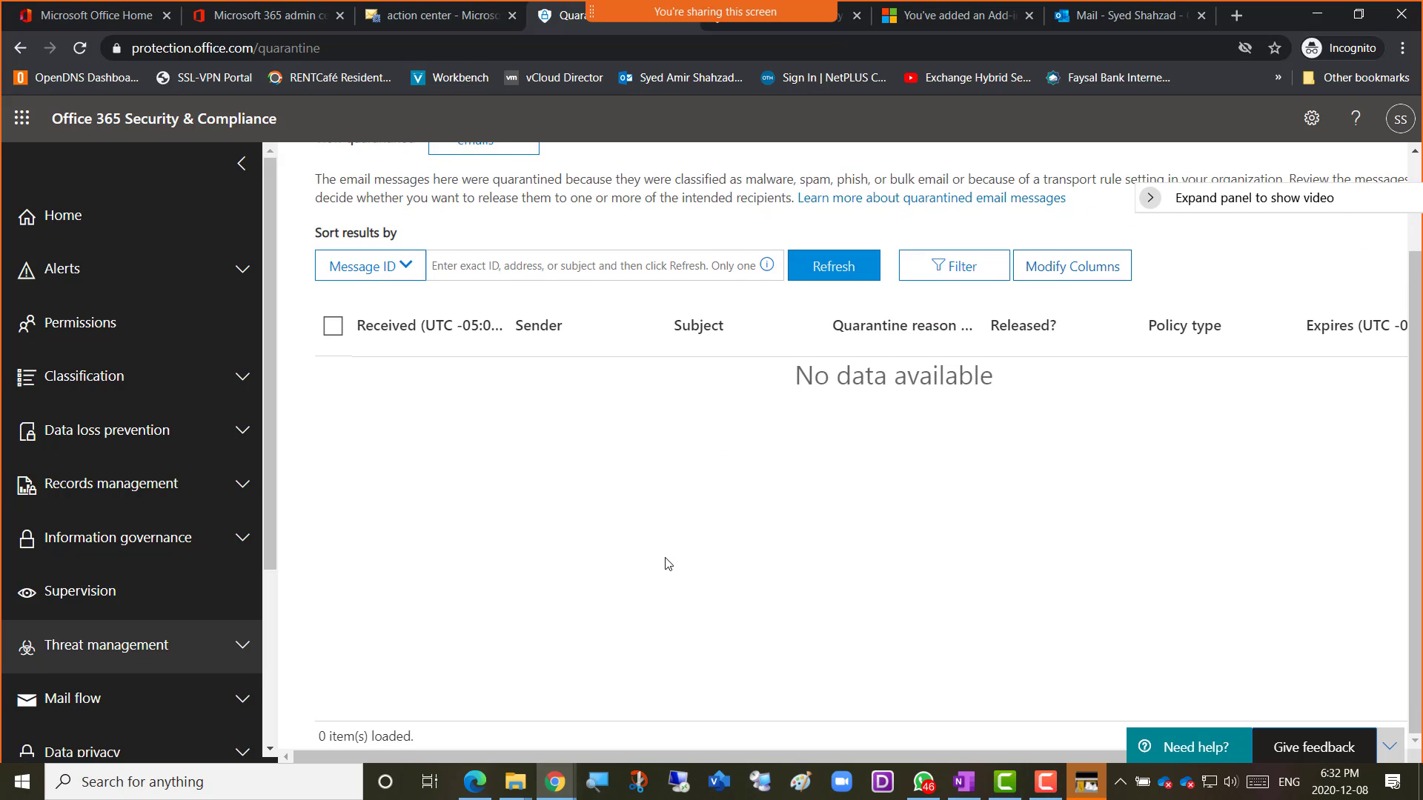
pyautogui.scroll(2, 667, 565)
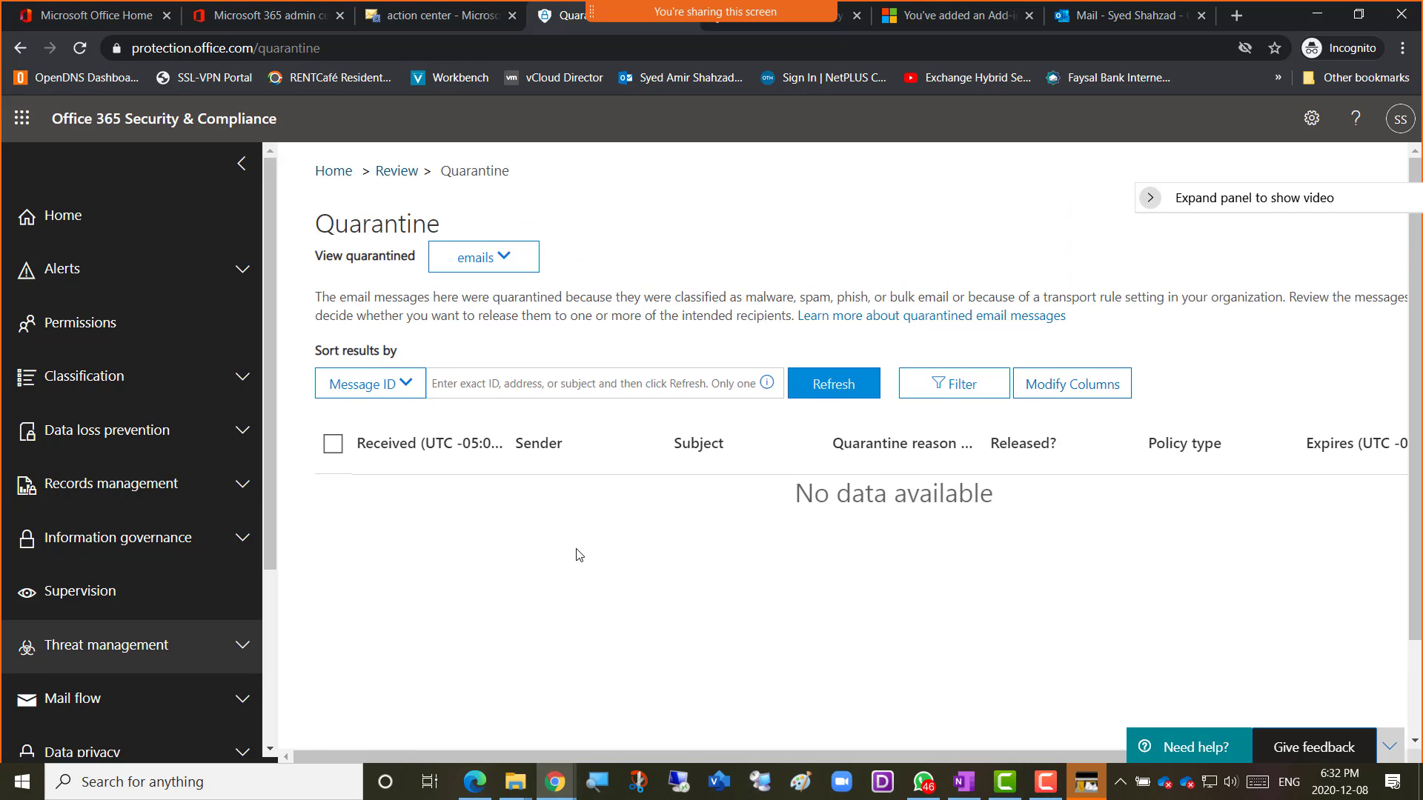
# Go back to the Review page and open the Restricted Users tile.
pyautogui.click(21, 49)
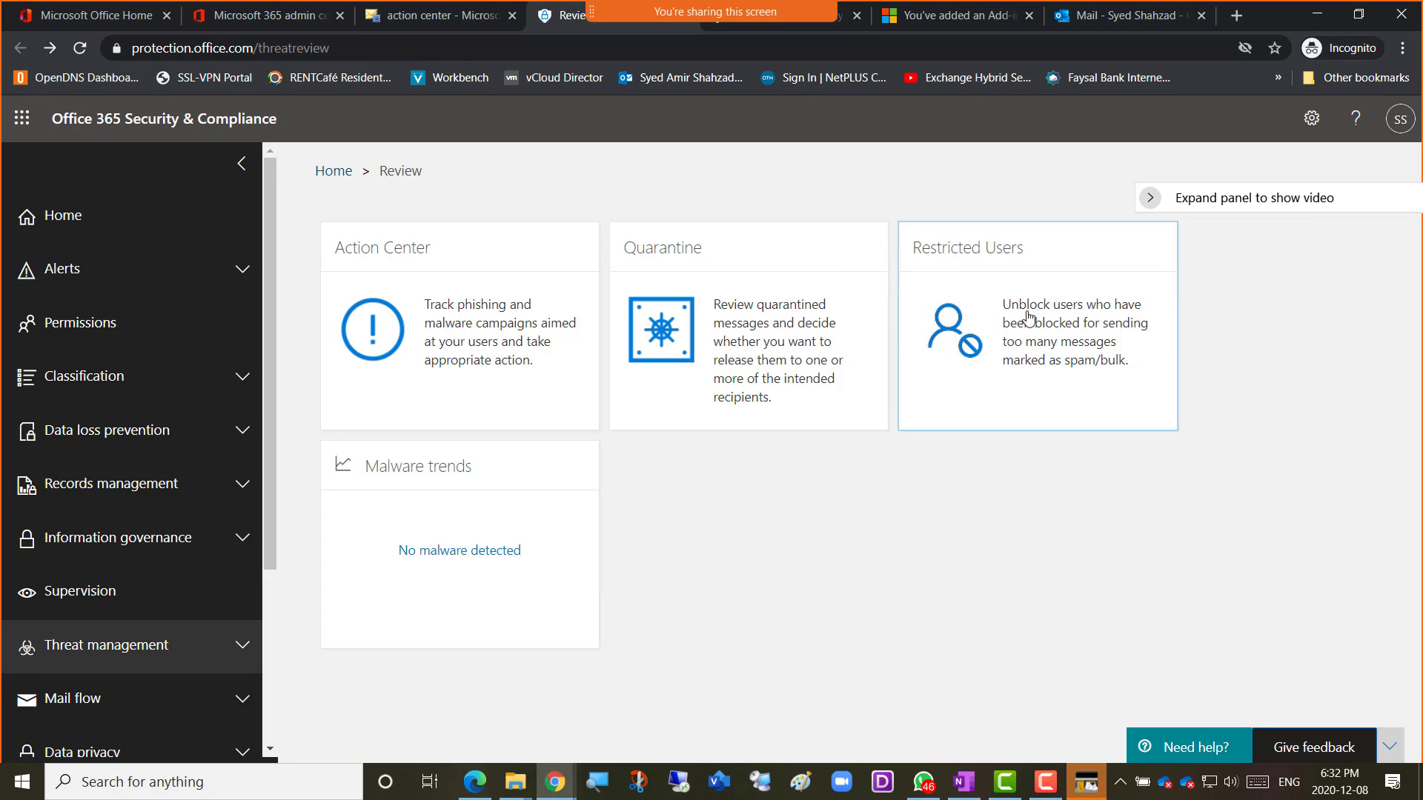
pyautogui.click(1000, 345)
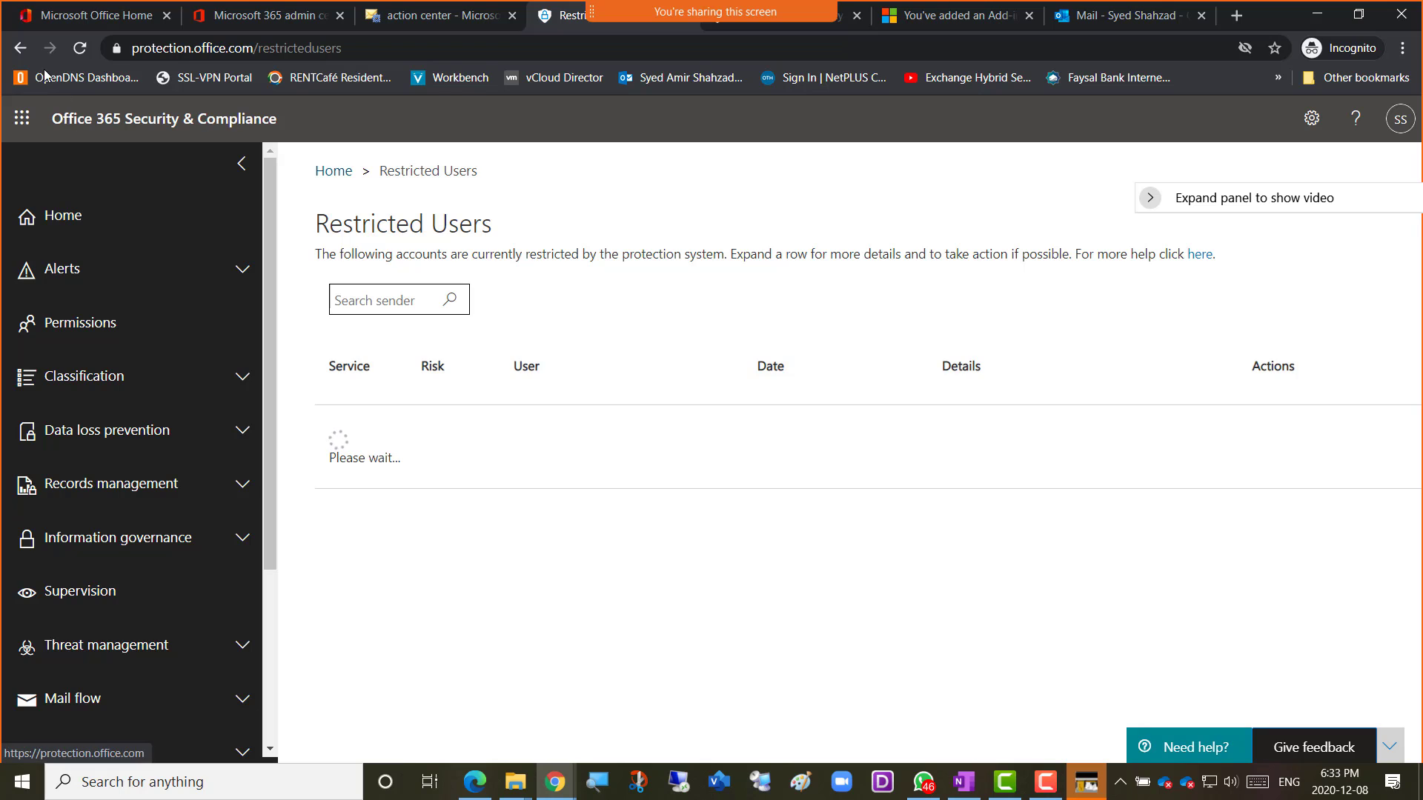
# Return to Review, then show the legacy Exchange DKIM page listing the two authoritative domains.
pyautogui.click(20, 47)
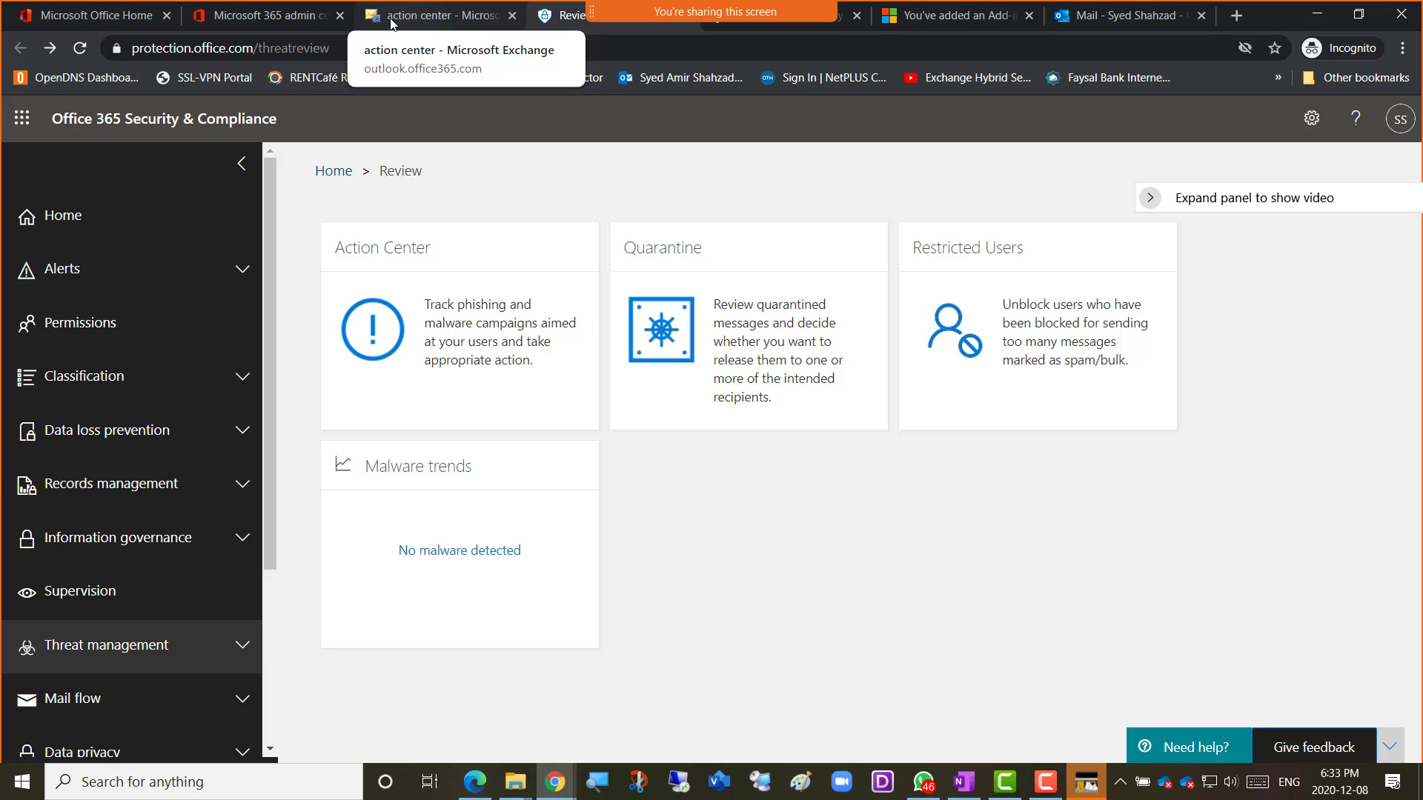
pyautogui.click(430, 21)
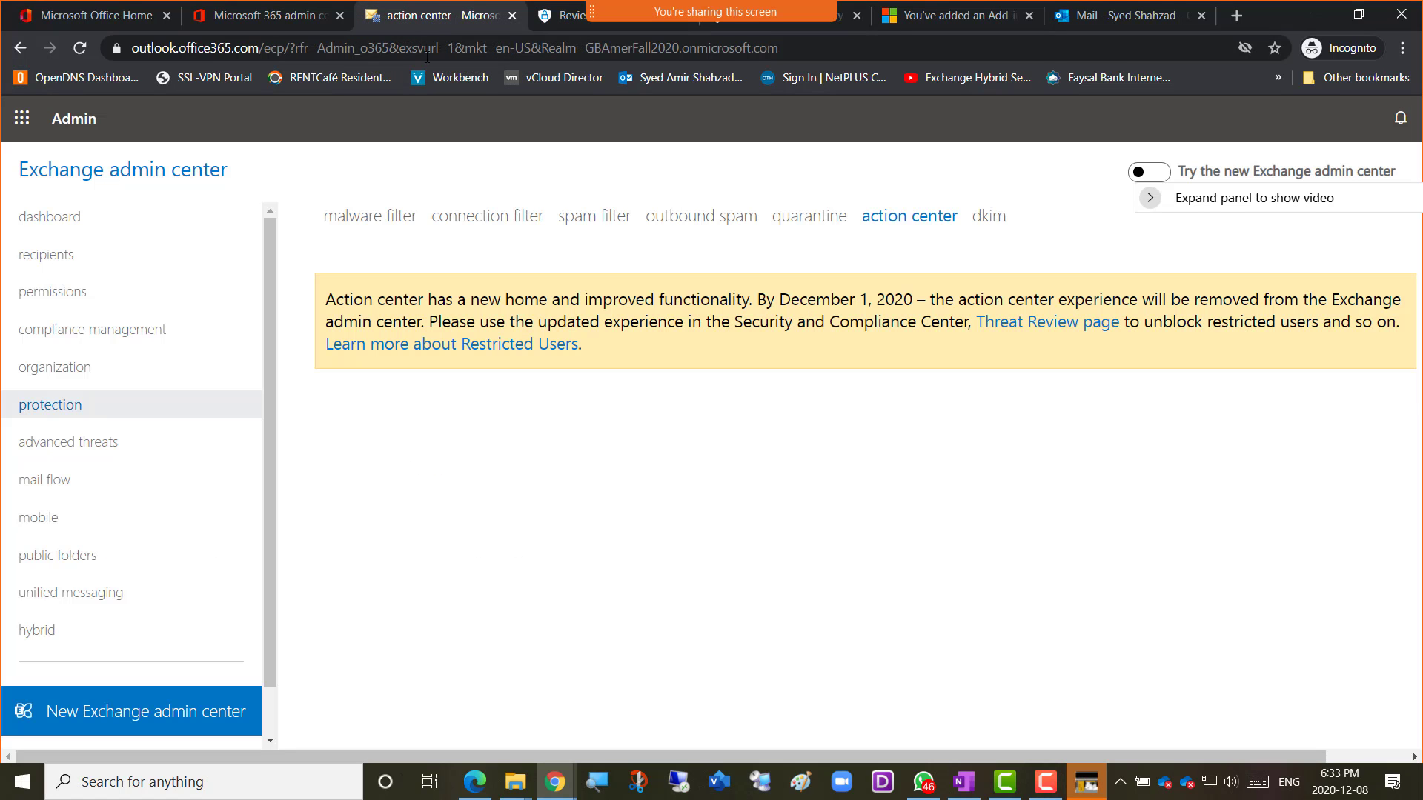
pyautogui.click(985, 222)
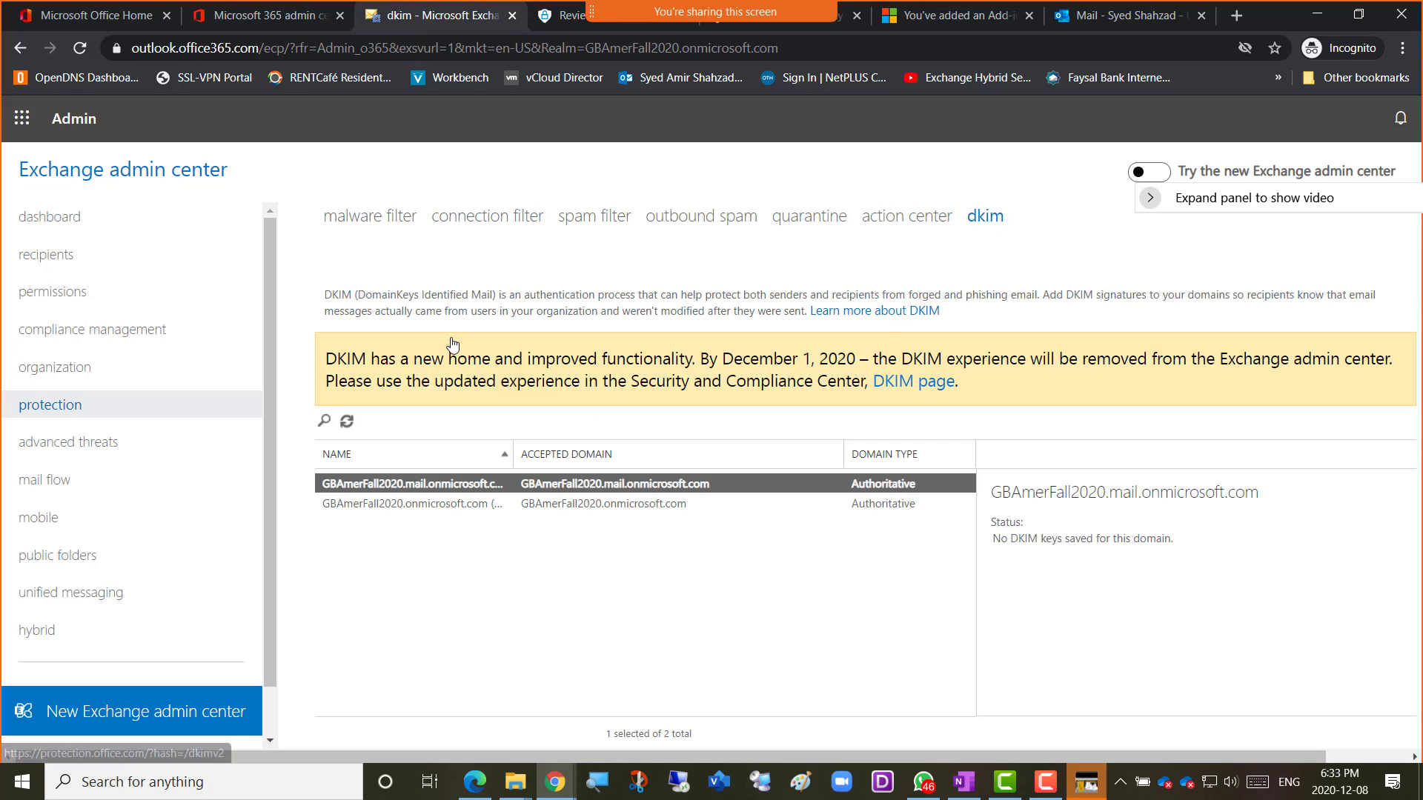
pyautogui.click(419, 299)
pyautogui.moveTo(419, 299); pyautogui.dragTo(493, 297)
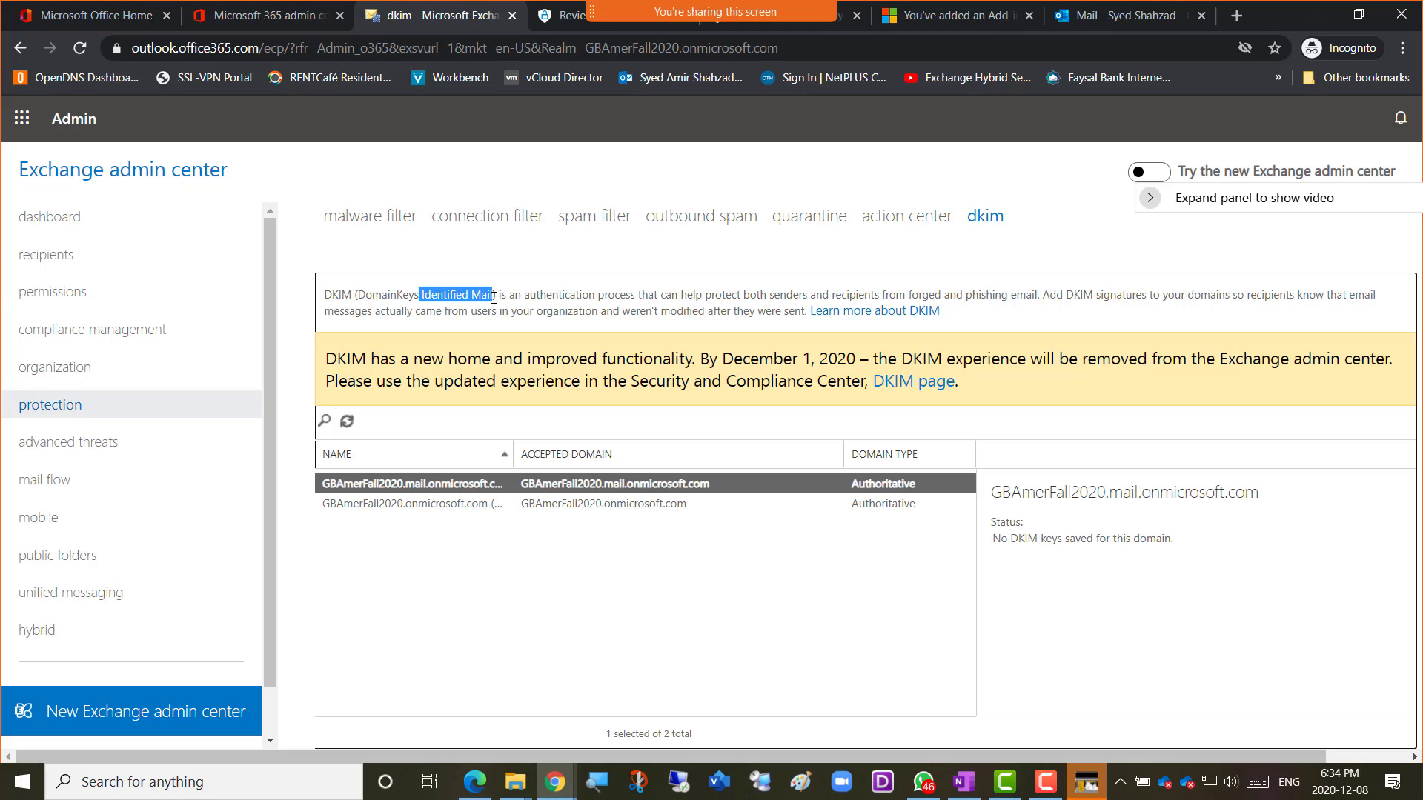
pyautogui.moveTo(360, 296); pyautogui.dragTo(496, 295)
pyautogui.moveTo(632, 296); pyautogui.dragTo(1040, 297)
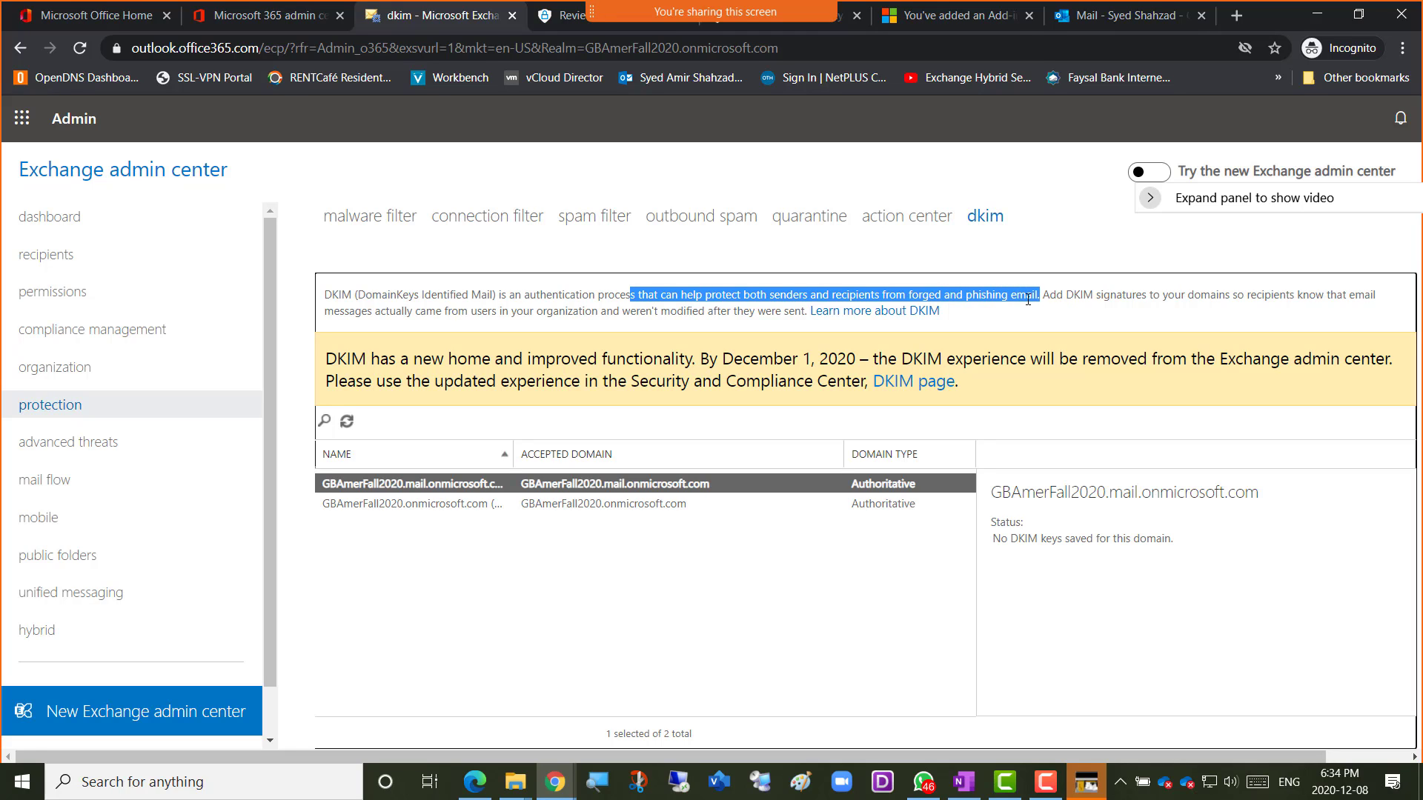
pyautogui.moveTo(1042, 296)
pyautogui.mouseDown()
pyautogui.moveTo(1327, 297)
pyautogui.moveTo(415, 313)
pyautogui.moveTo(326, 296)
pyautogui.moveTo(425, 317)
pyautogui.moveTo(451, 314)
pyautogui.moveTo(325, 295)
pyautogui.mouseUp()
pyautogui.moveTo(561, 326); pyautogui.dragTo(801, 313)
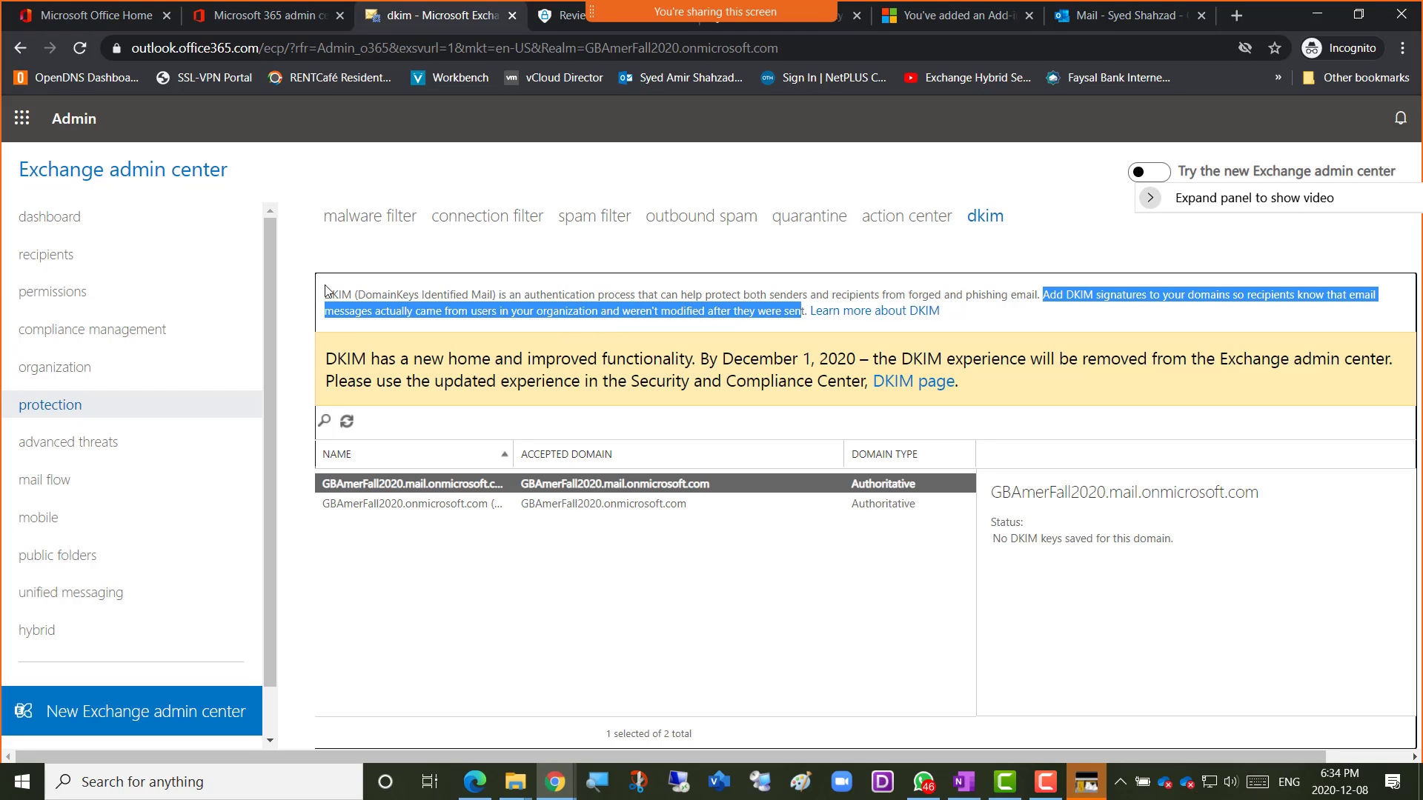
pyautogui.click(360, 295)
pyautogui.moveTo(360, 295); pyautogui.dragTo(496, 298)
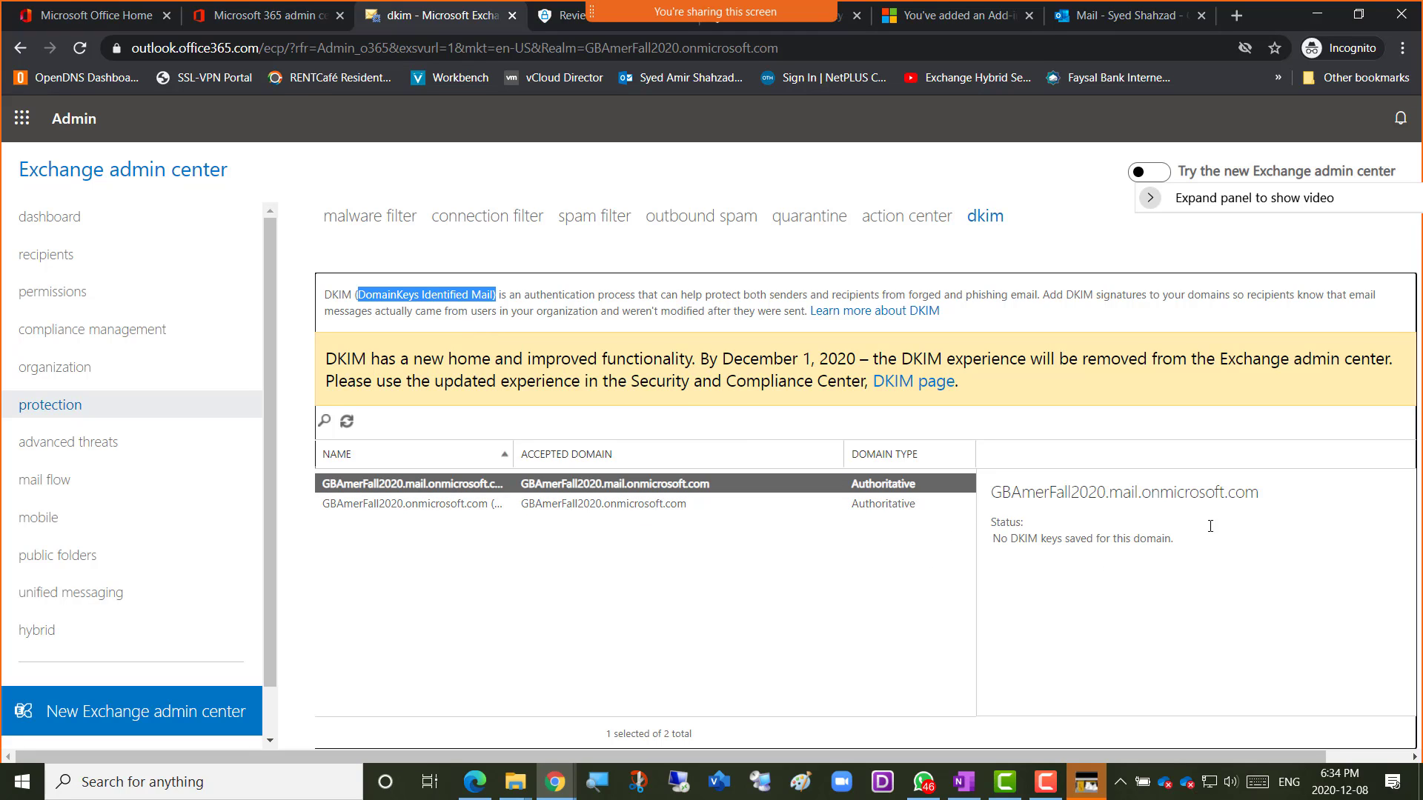
pyautogui.click(634, 506)
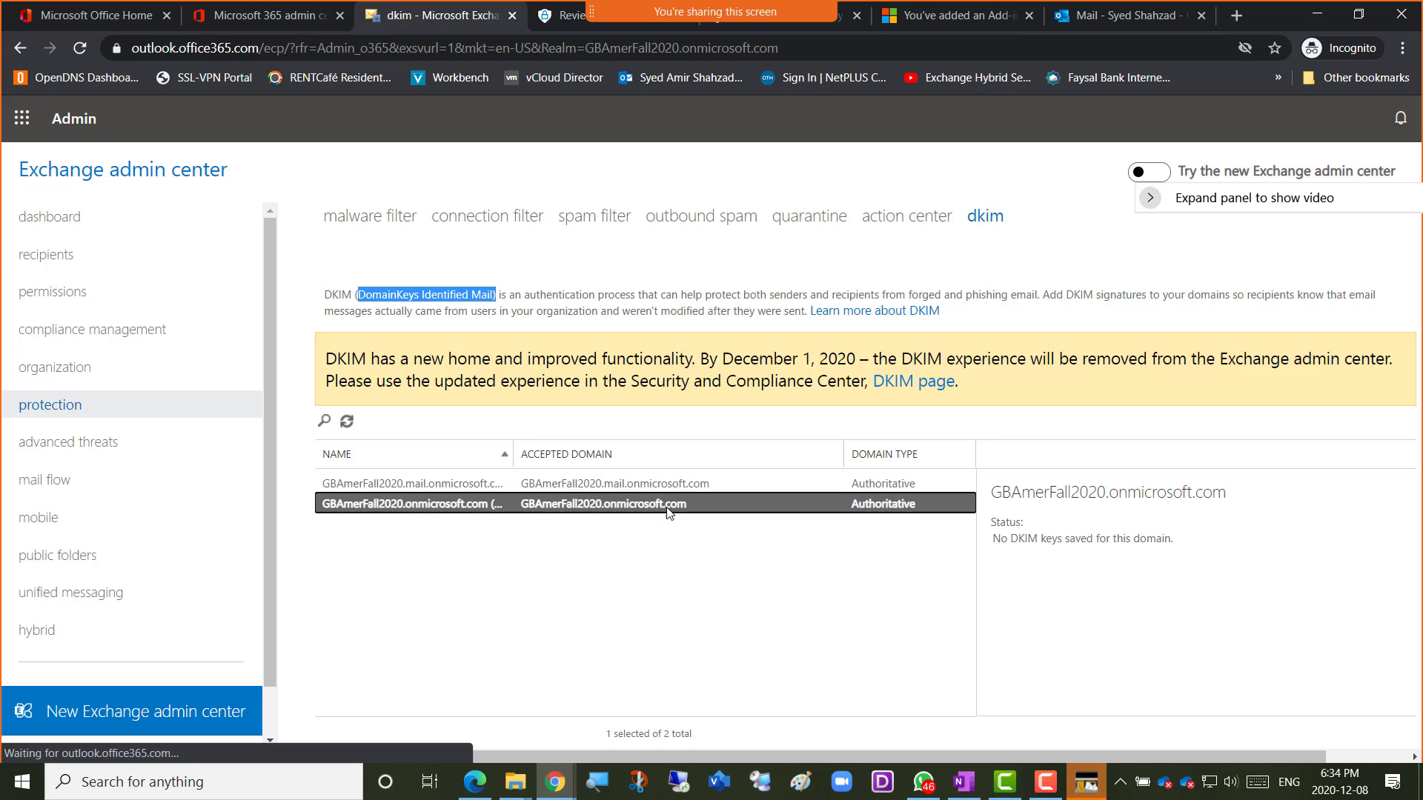
pyautogui.press('Up')
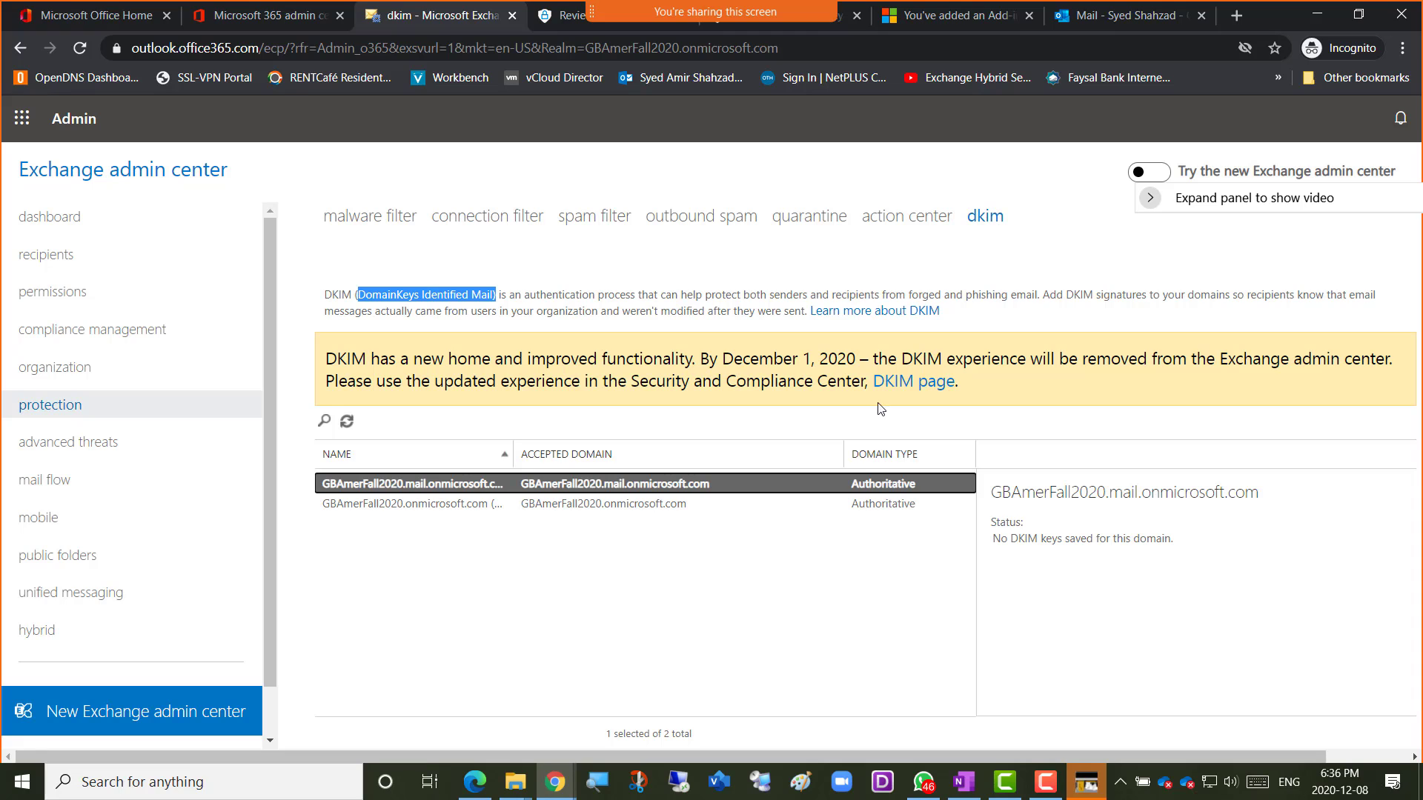
# On the new DKIM page, view the default signing domain's details, showing no DKIM keys saved.
pyautogui.click(916, 386)
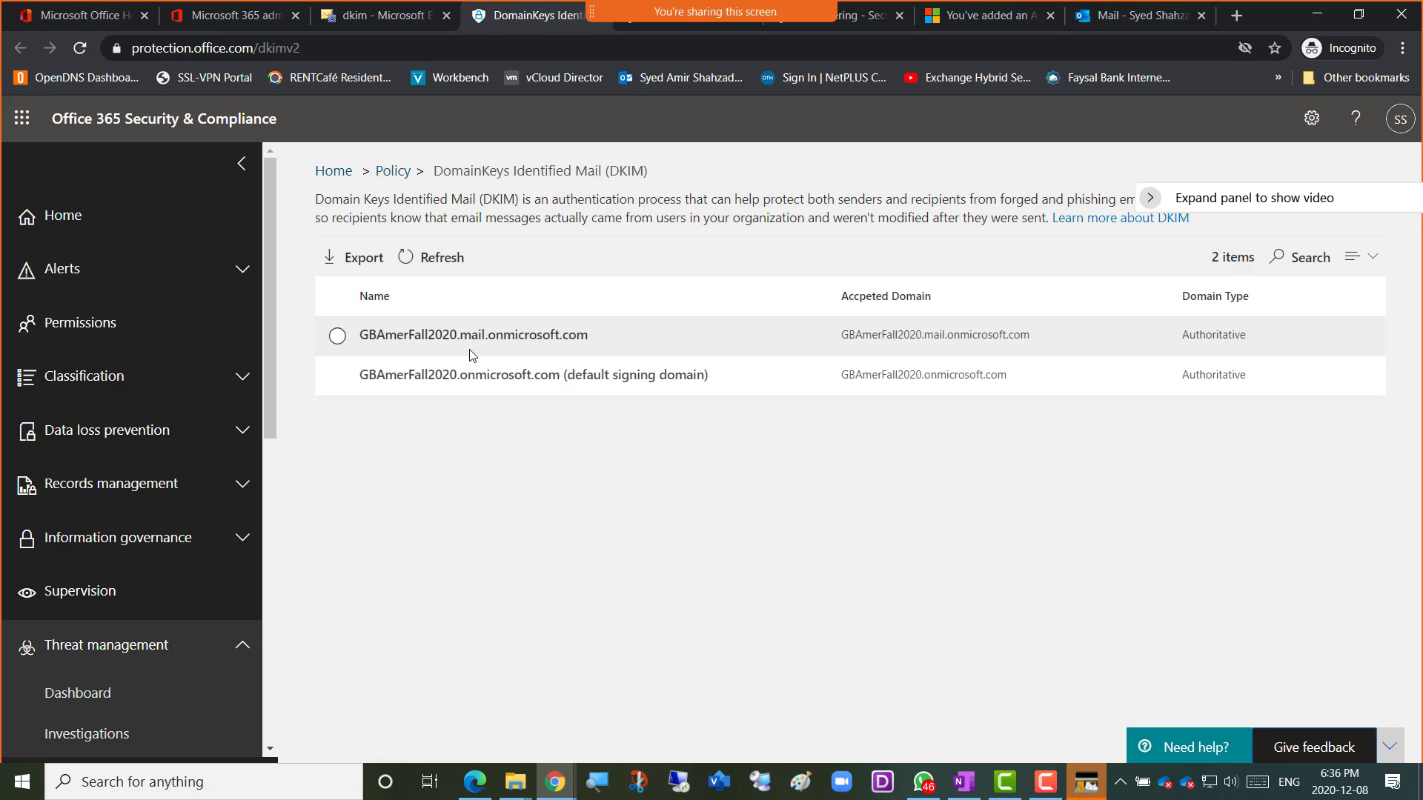
pyautogui.click(336, 337)
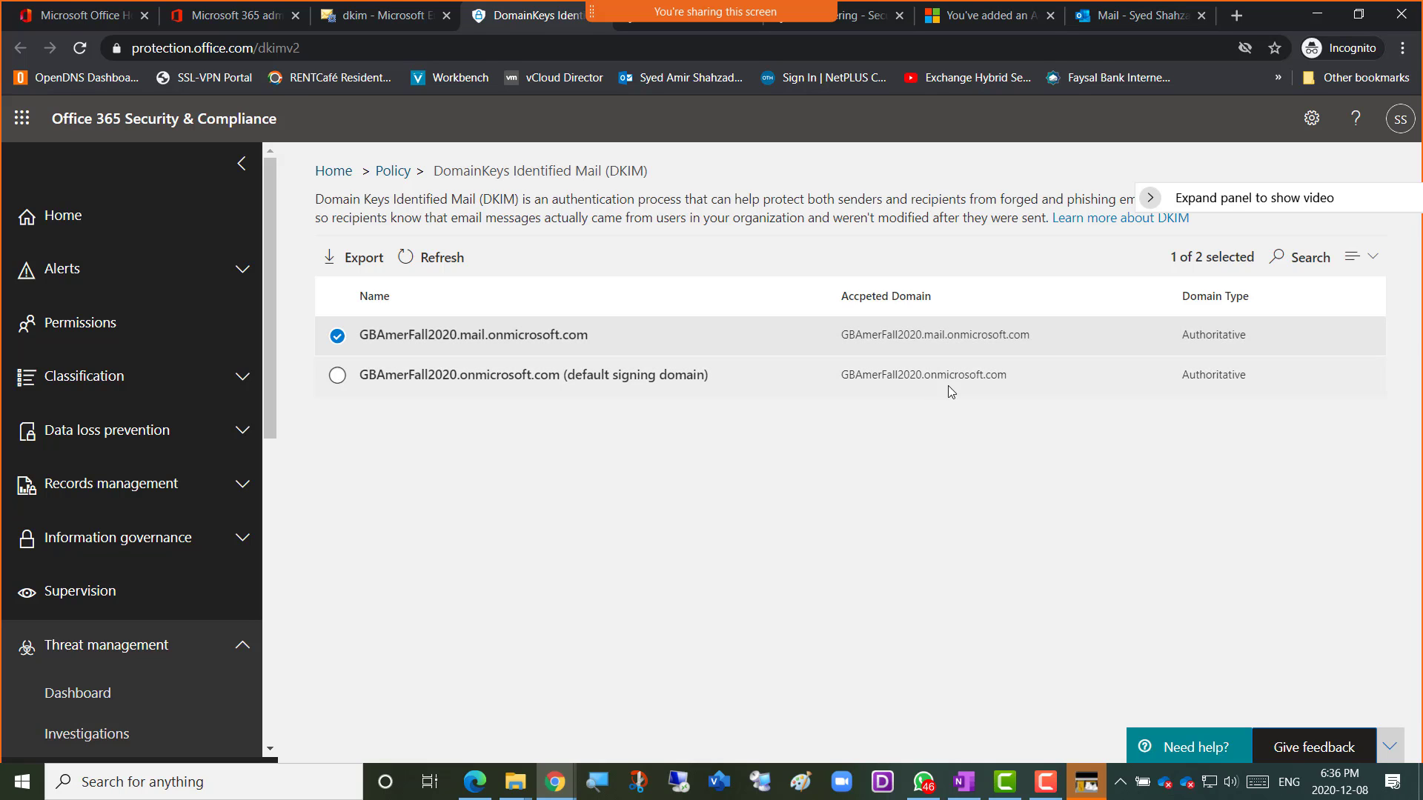
pyautogui.click(338, 378)
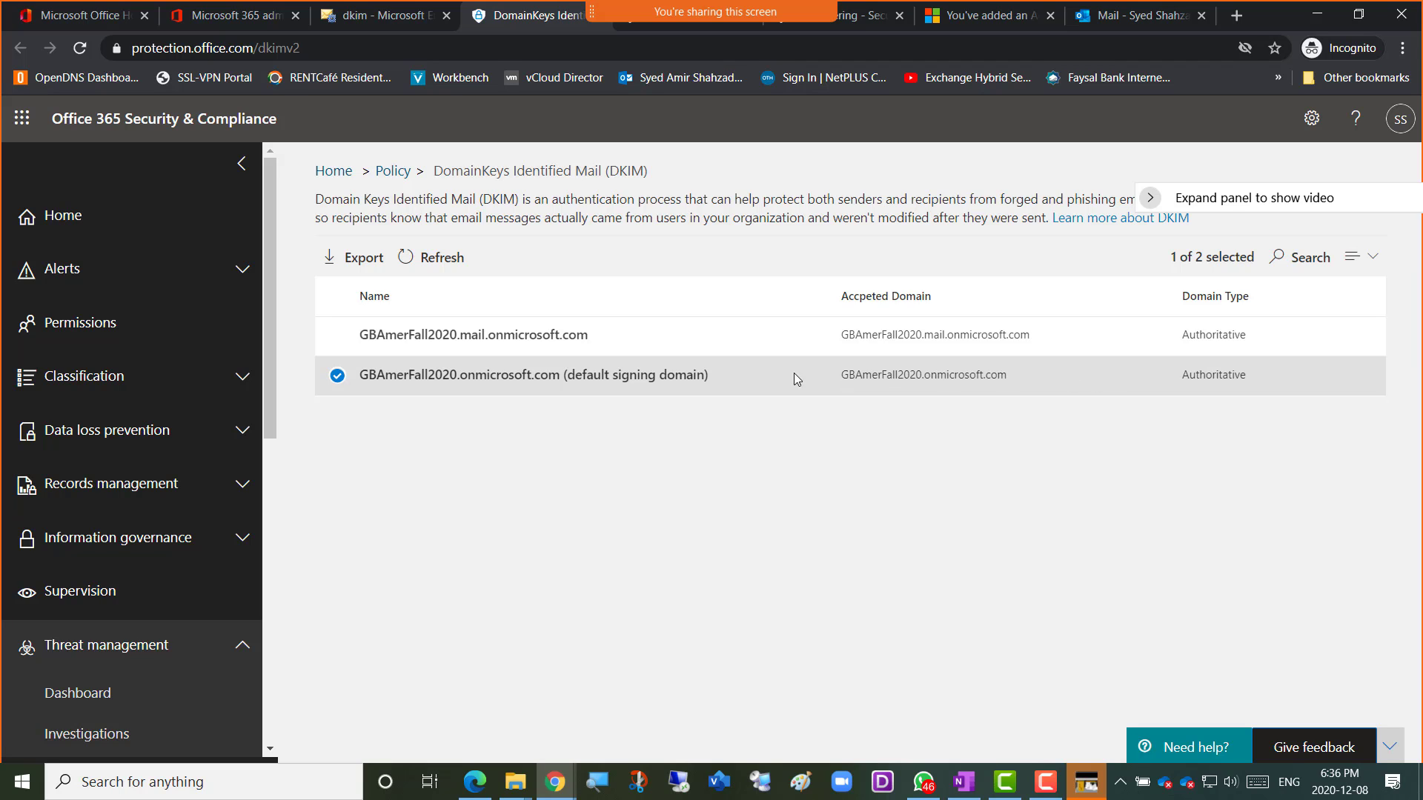
pyautogui.click(690, 373)
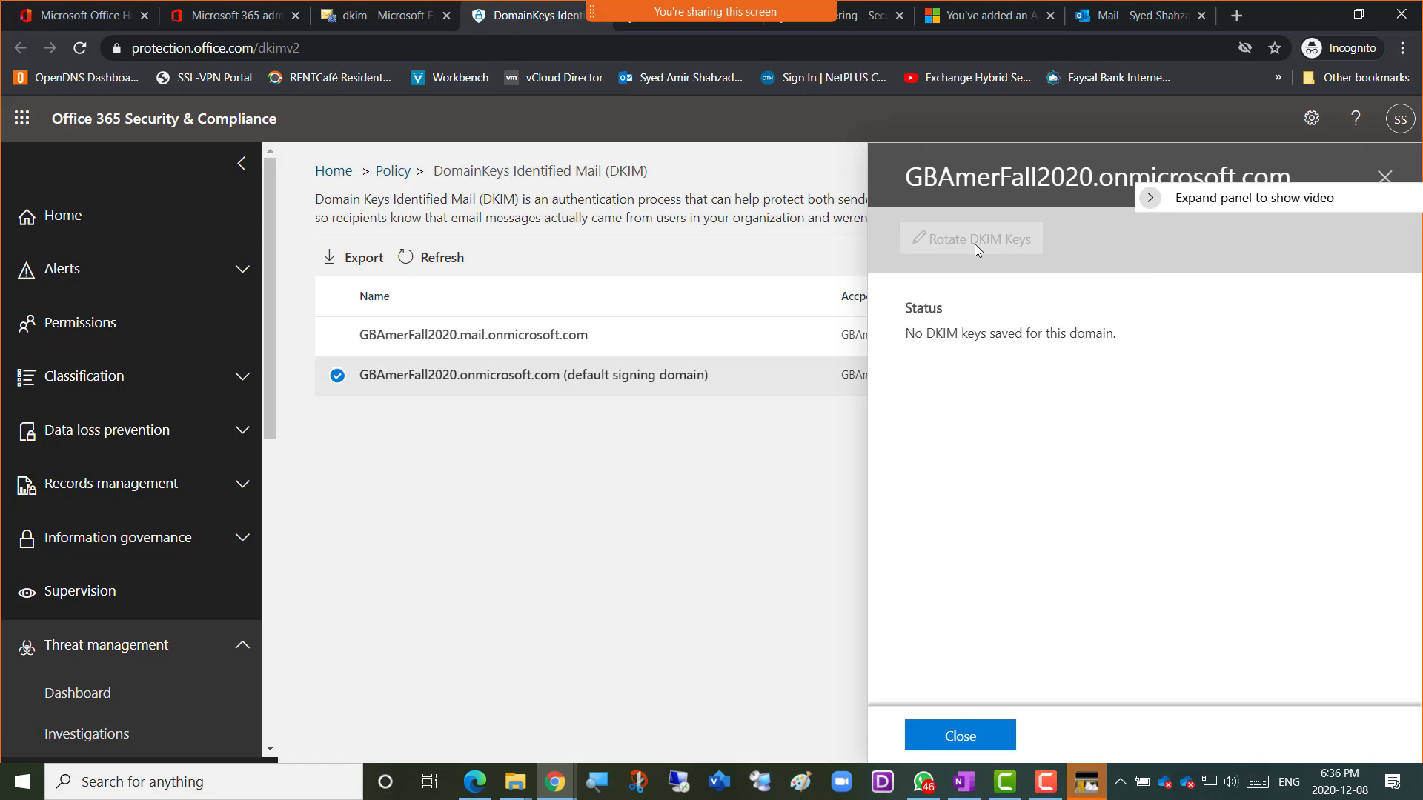
# Close, reopen and close again the default signing domain's DKIM details flyout.
pyautogui.click(1384, 176)
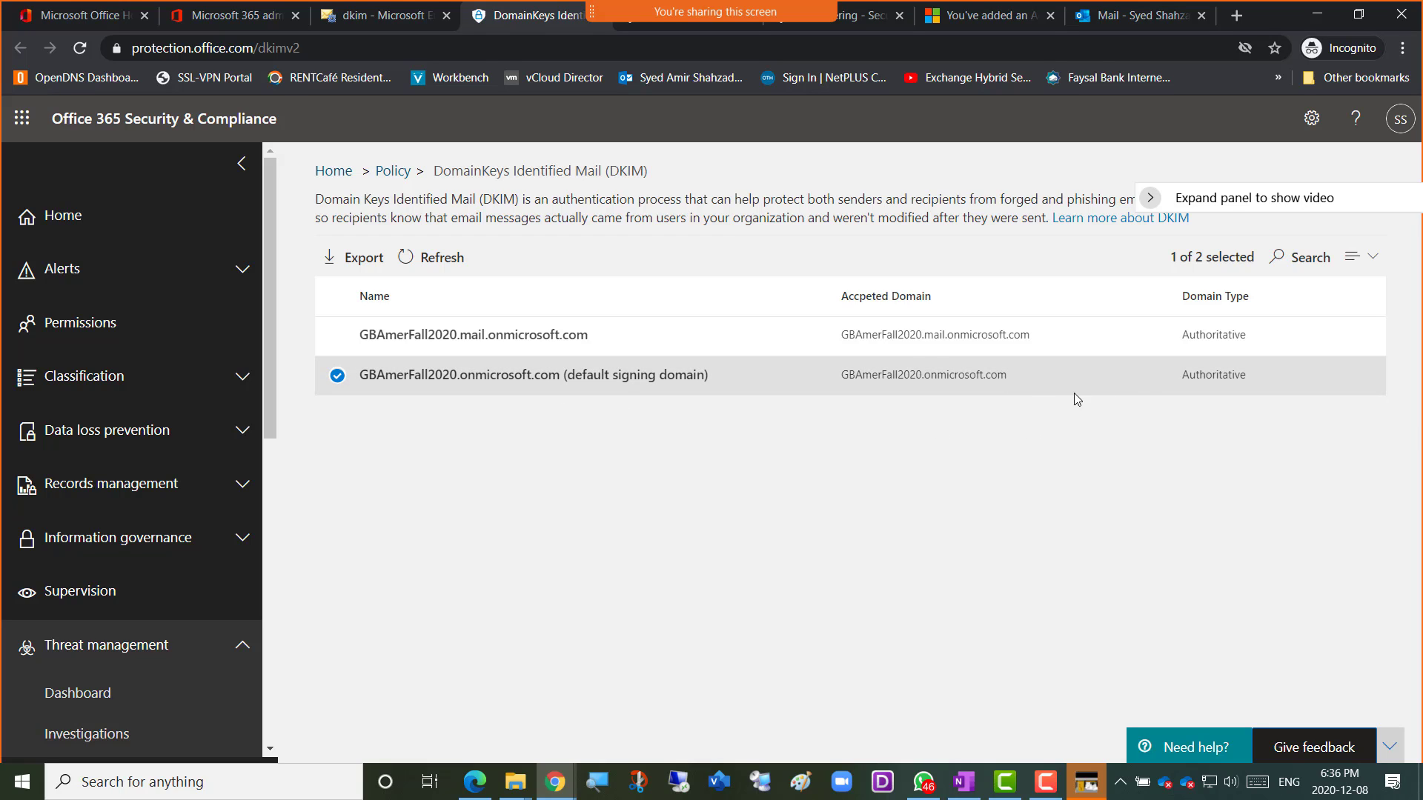
pyautogui.click(1211, 374)
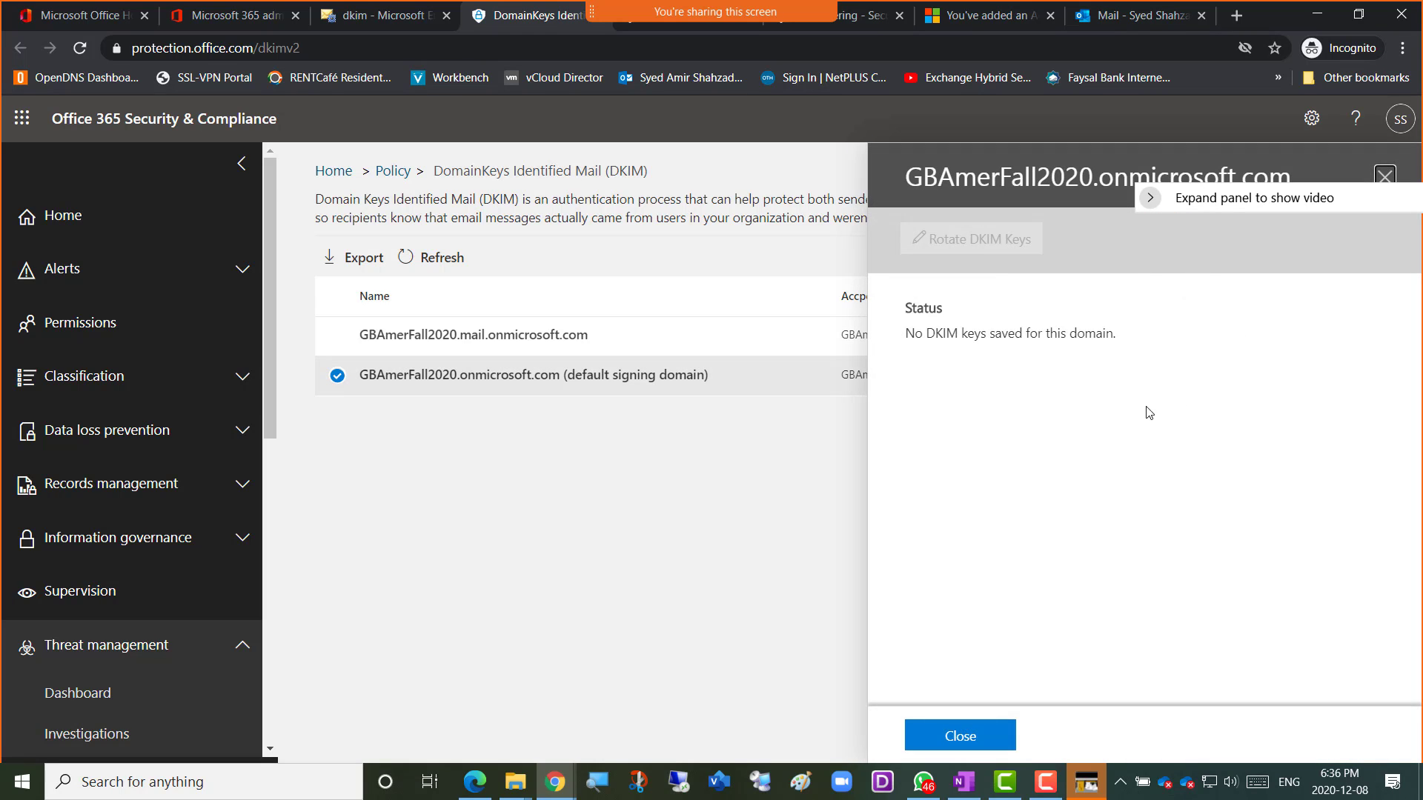
pyautogui.moveTo(1247, 206); pyautogui.dragTo(1253, 311)
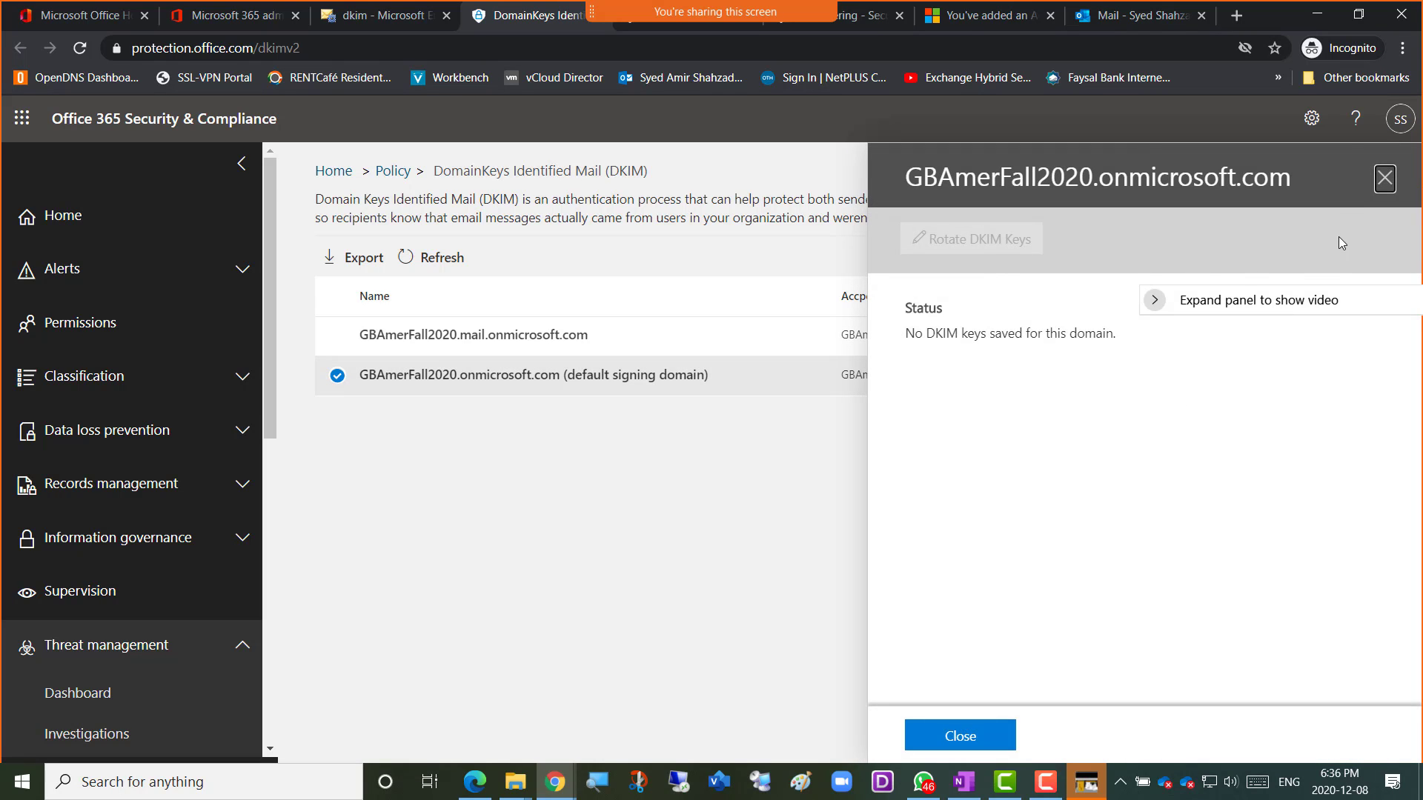
pyautogui.click(1384, 178)
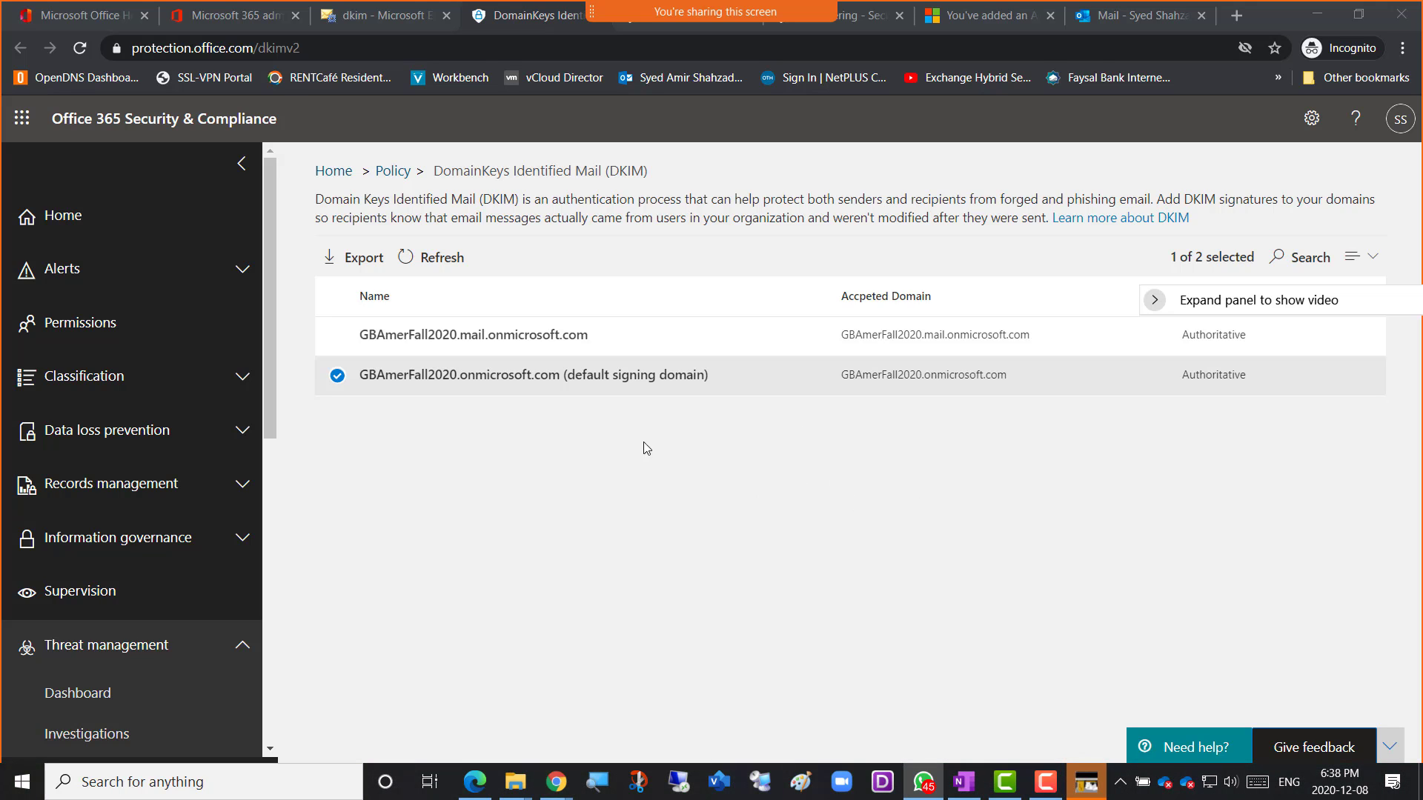
pyautogui.click(373, 21)
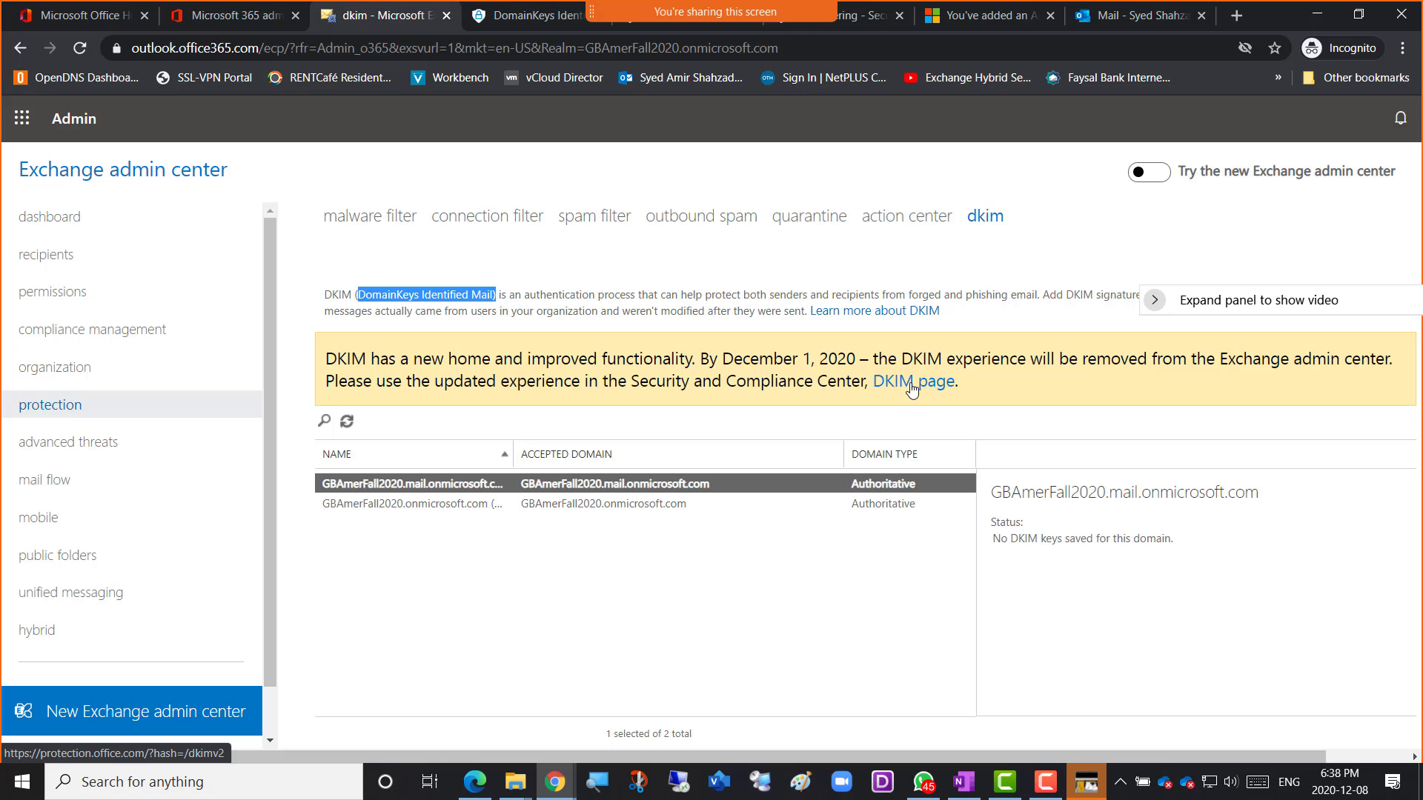
pyautogui.click(518, 24)
pyautogui.click(314, 49)
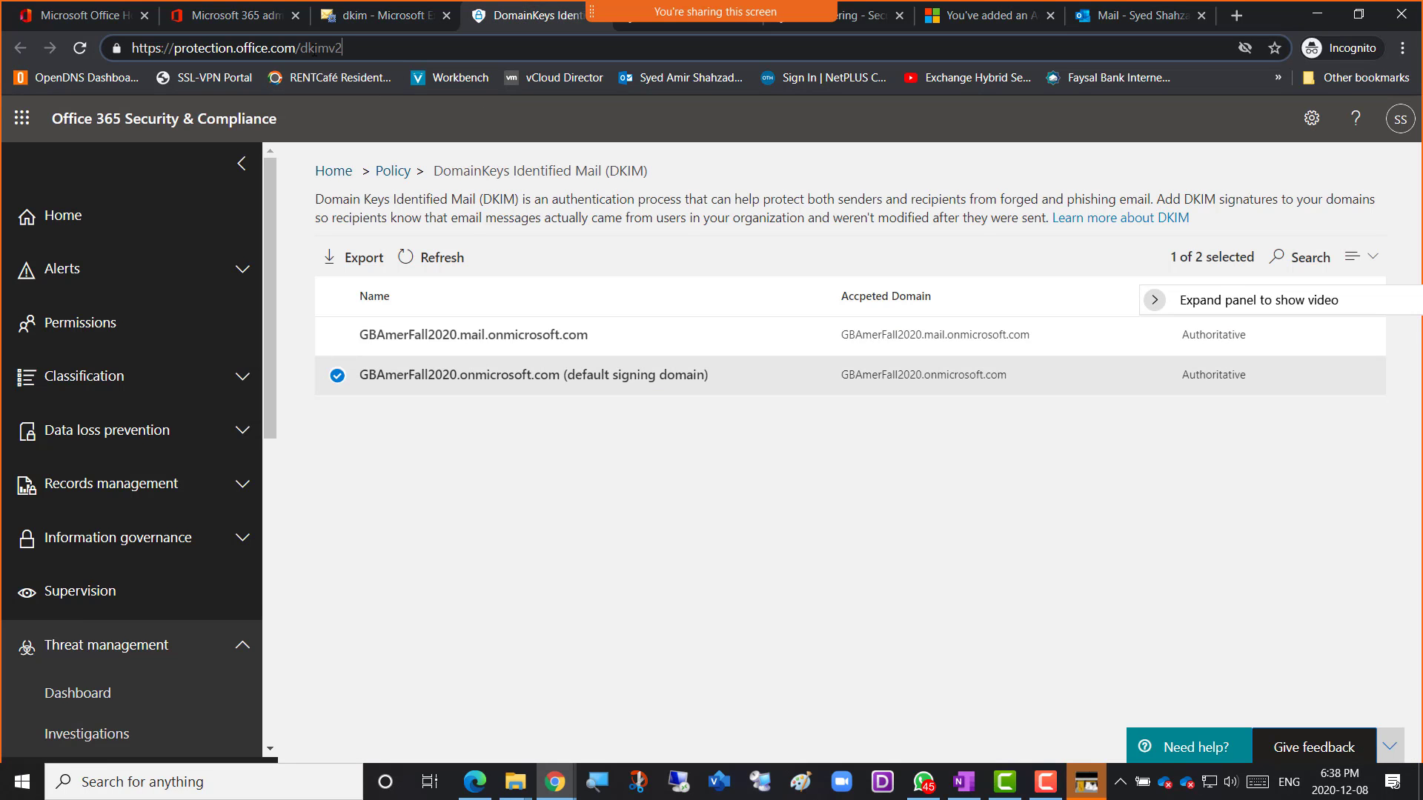
pyautogui.doubleClick(314, 49)
pyautogui.press('super+shift+s')
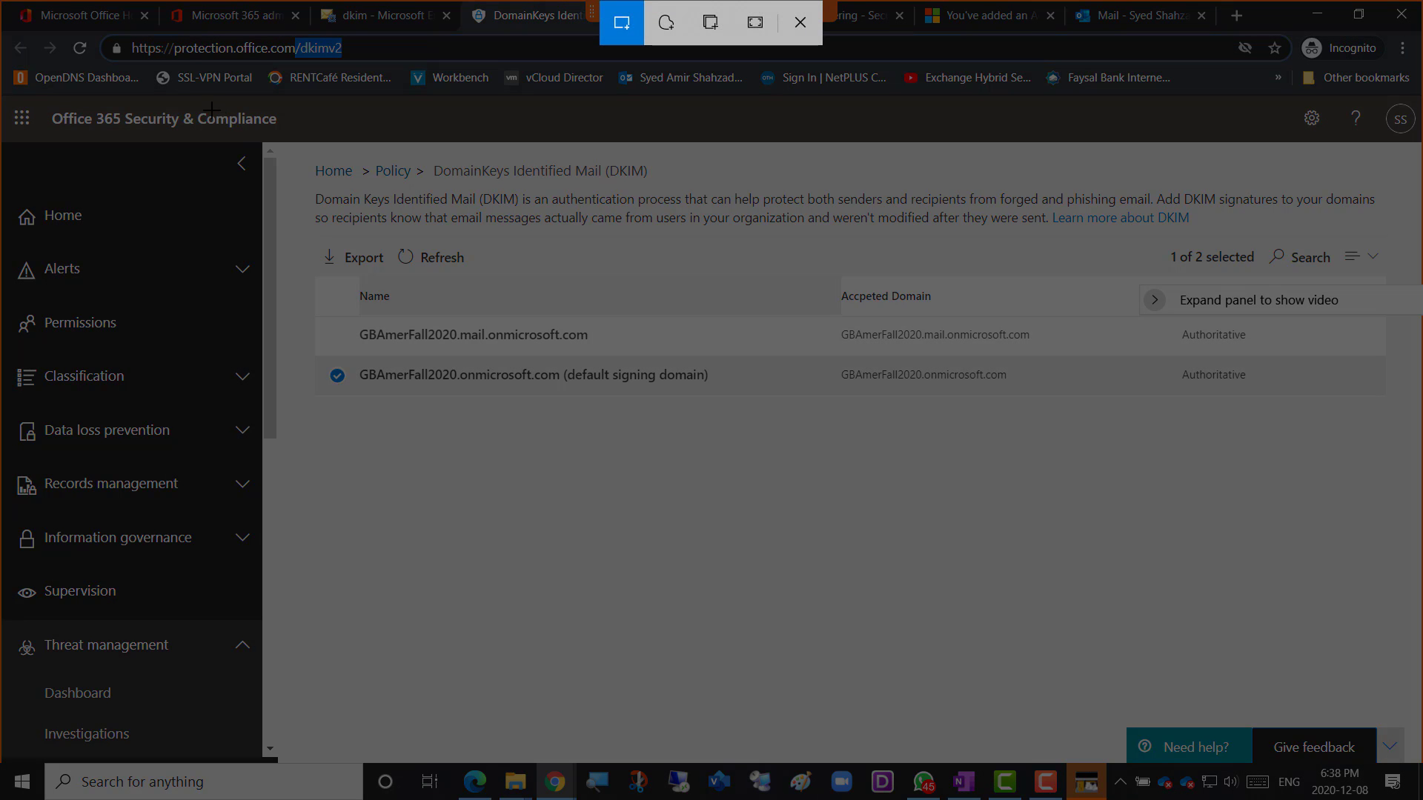
pyautogui.moveTo(264, 114)
pyautogui.mouseDown()
pyautogui.moveTo(1128, 455)
pyautogui.moveTo(1352, 667)
pyautogui.mouseUp()
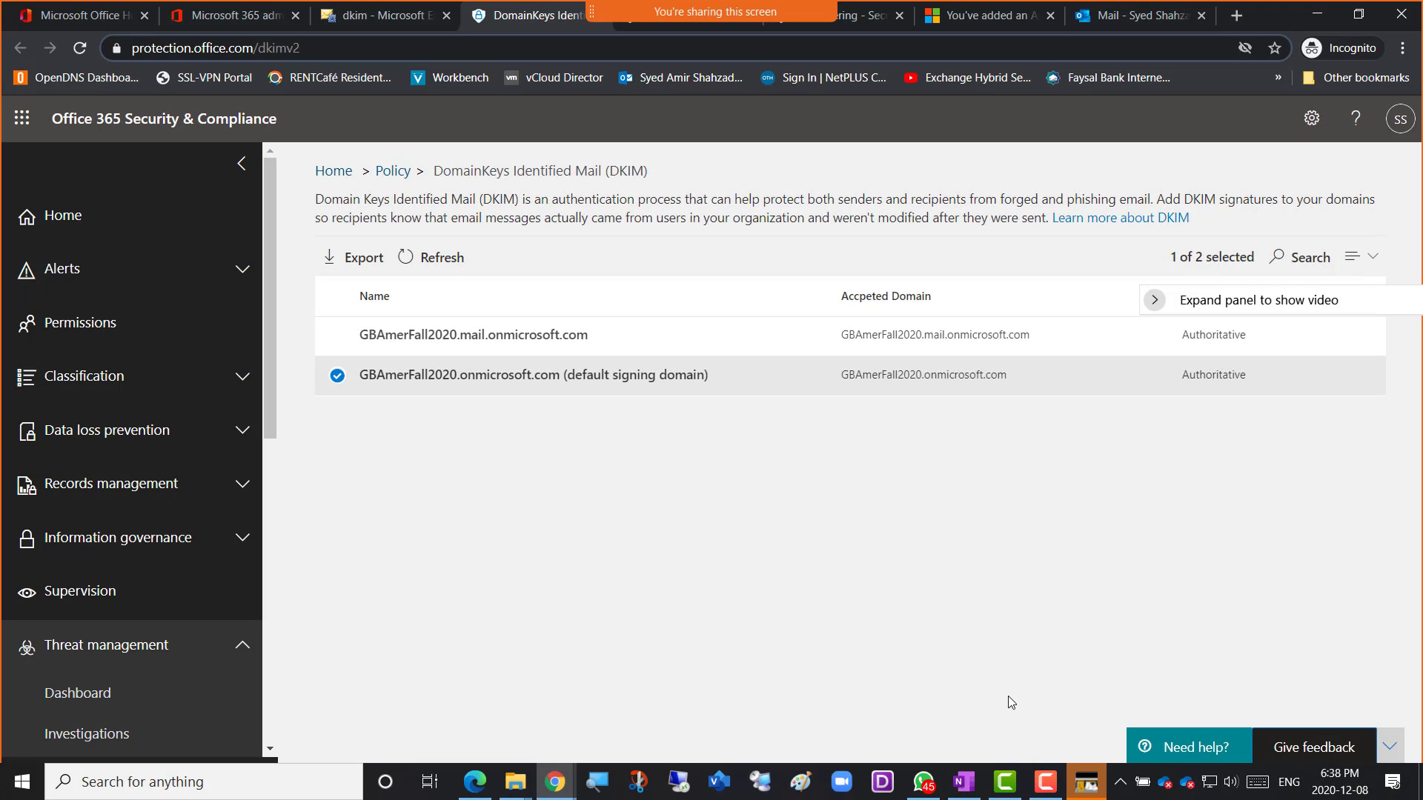
pyautogui.moveTo(554, 791)
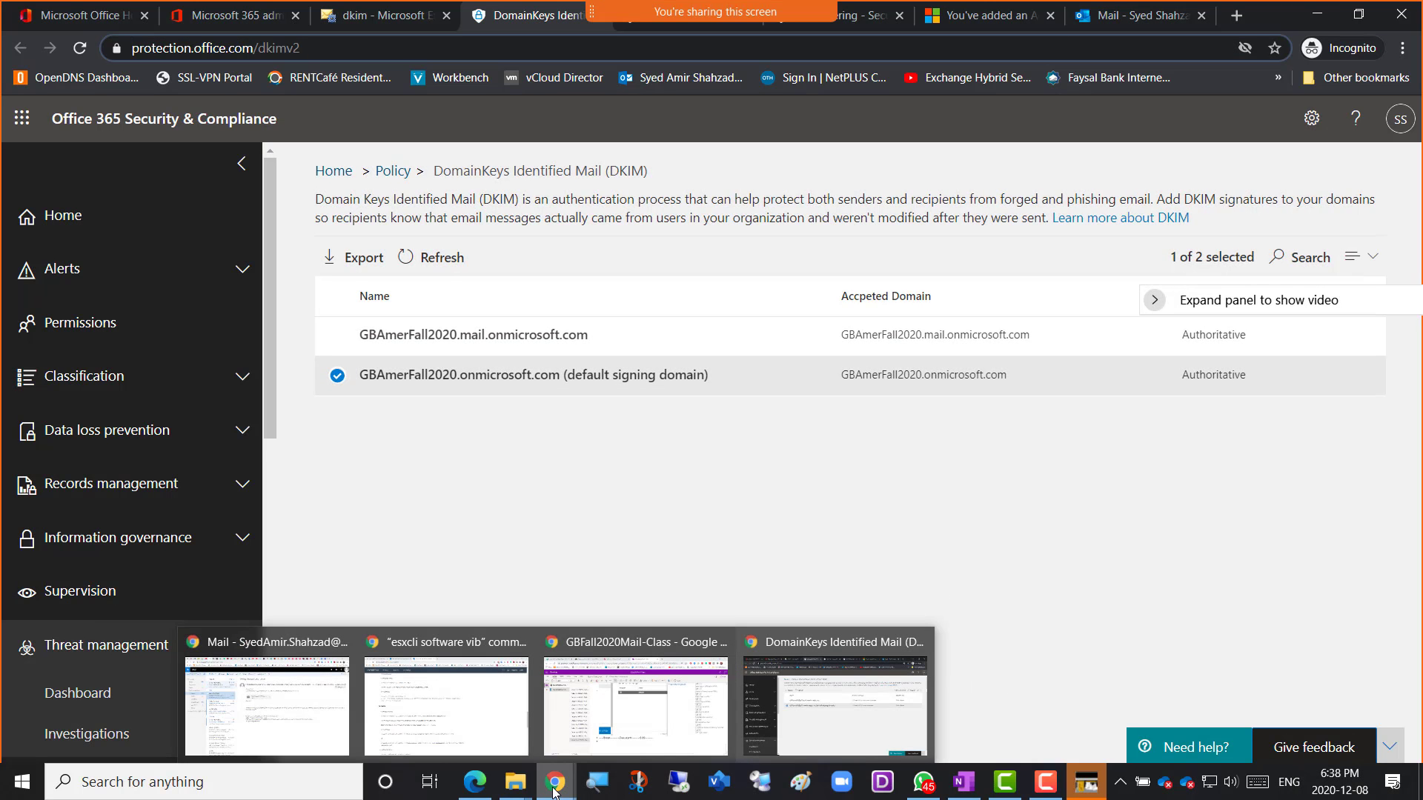
# Add a 'Screenshot 6 = DKIM' bullet with the pasted screenshot in OneNote, then return to DKIM.
pyautogui.click(591, 752)
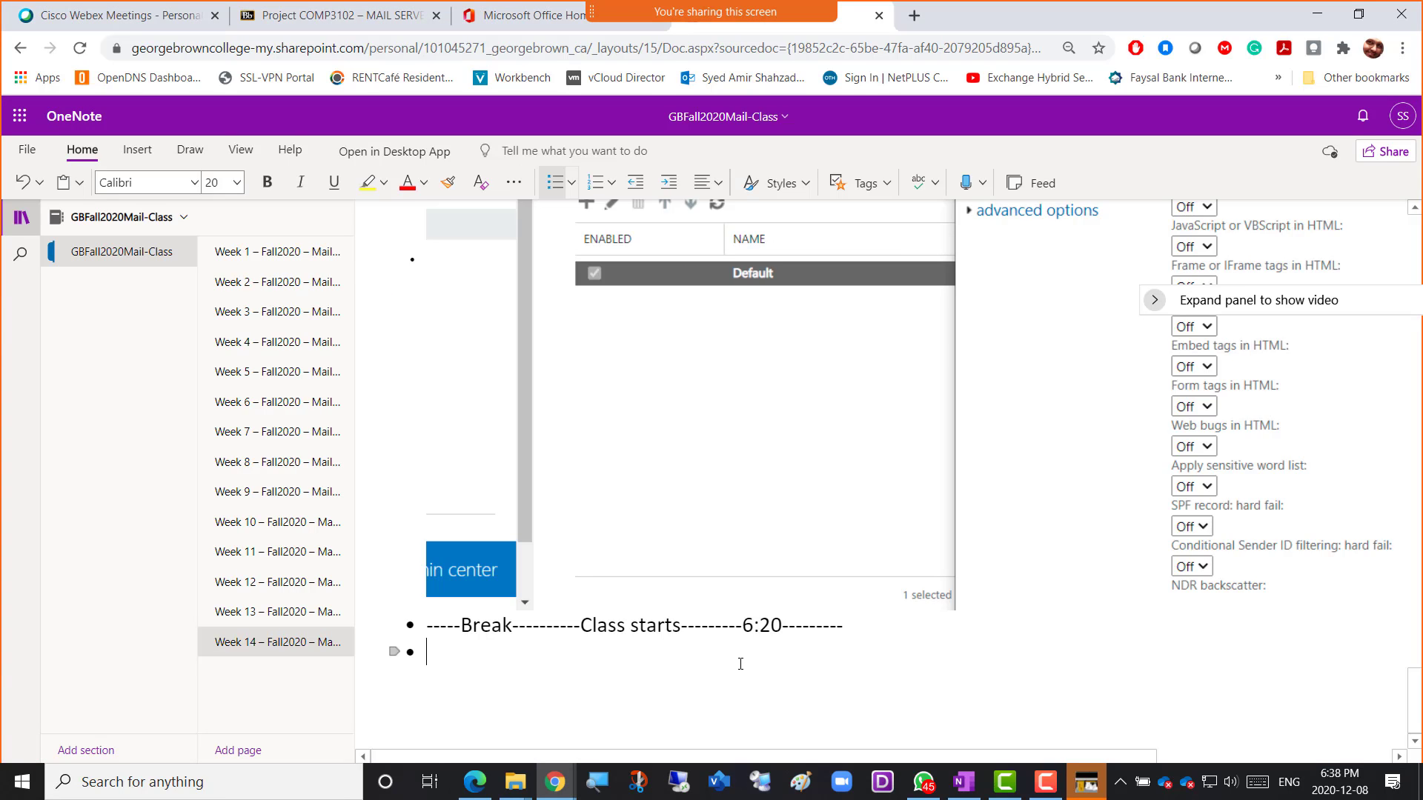
pyautogui.write('Screenshot 6 = ')
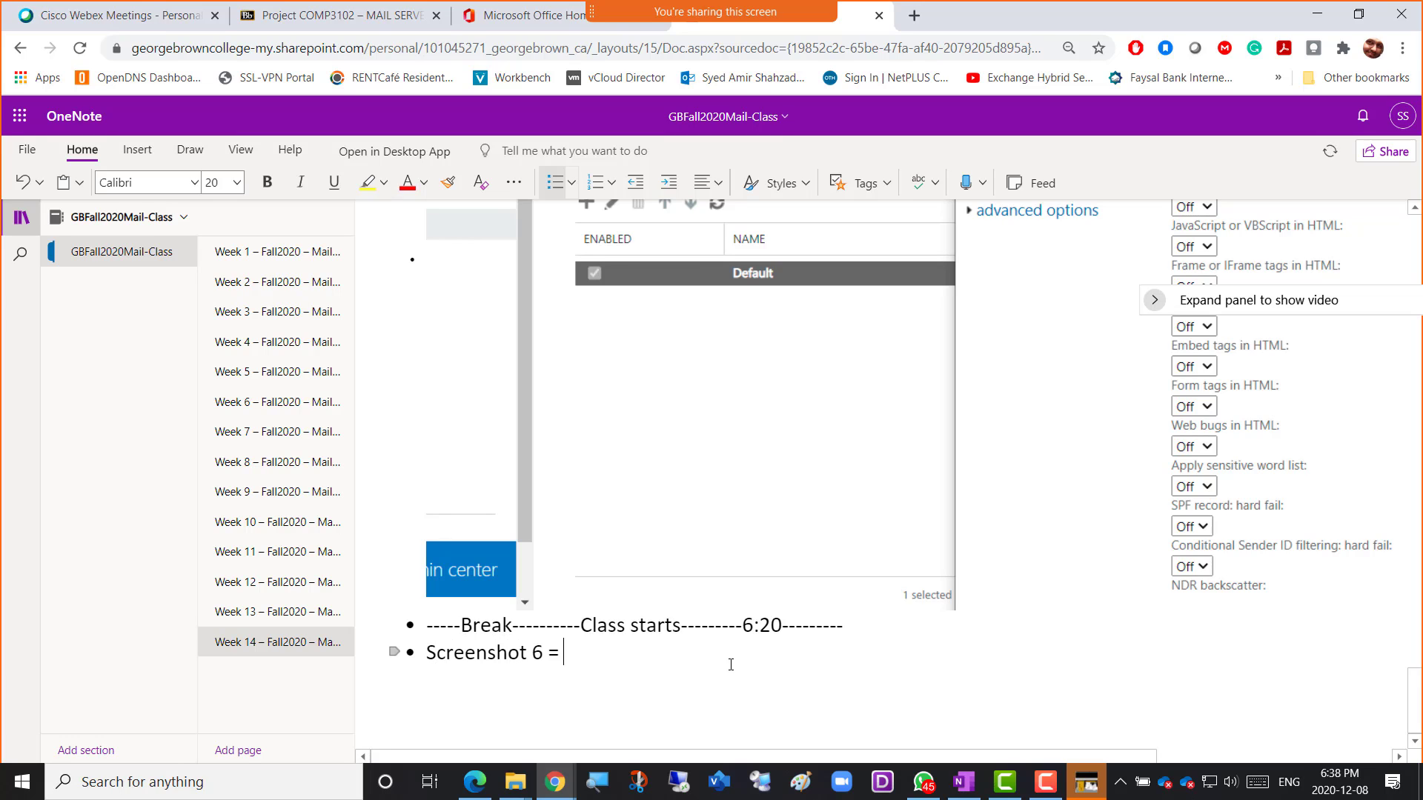
pyautogui.write('DKIM')
pyautogui.hotkey('ctrl', 'v')
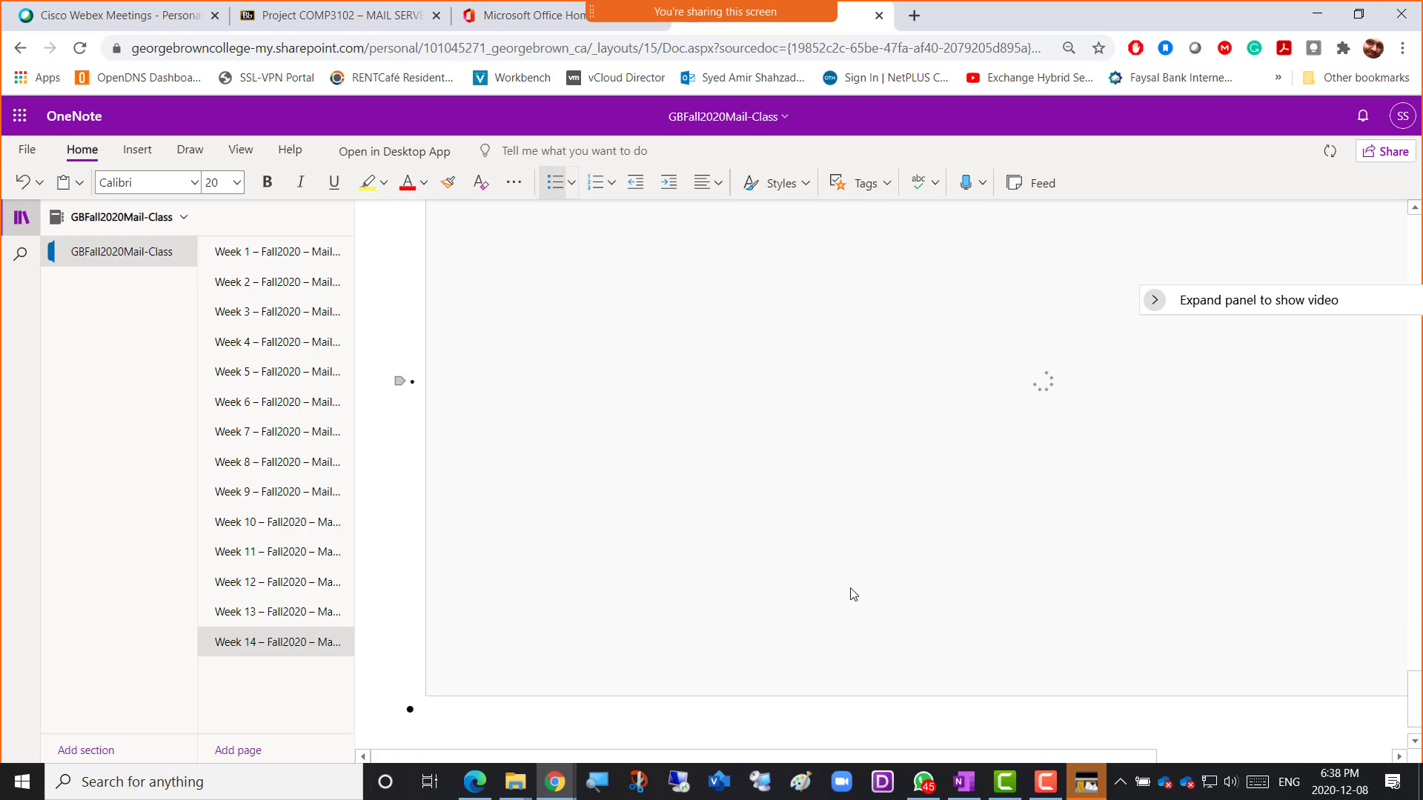
pyautogui.hotkey('alt', 'Tab')
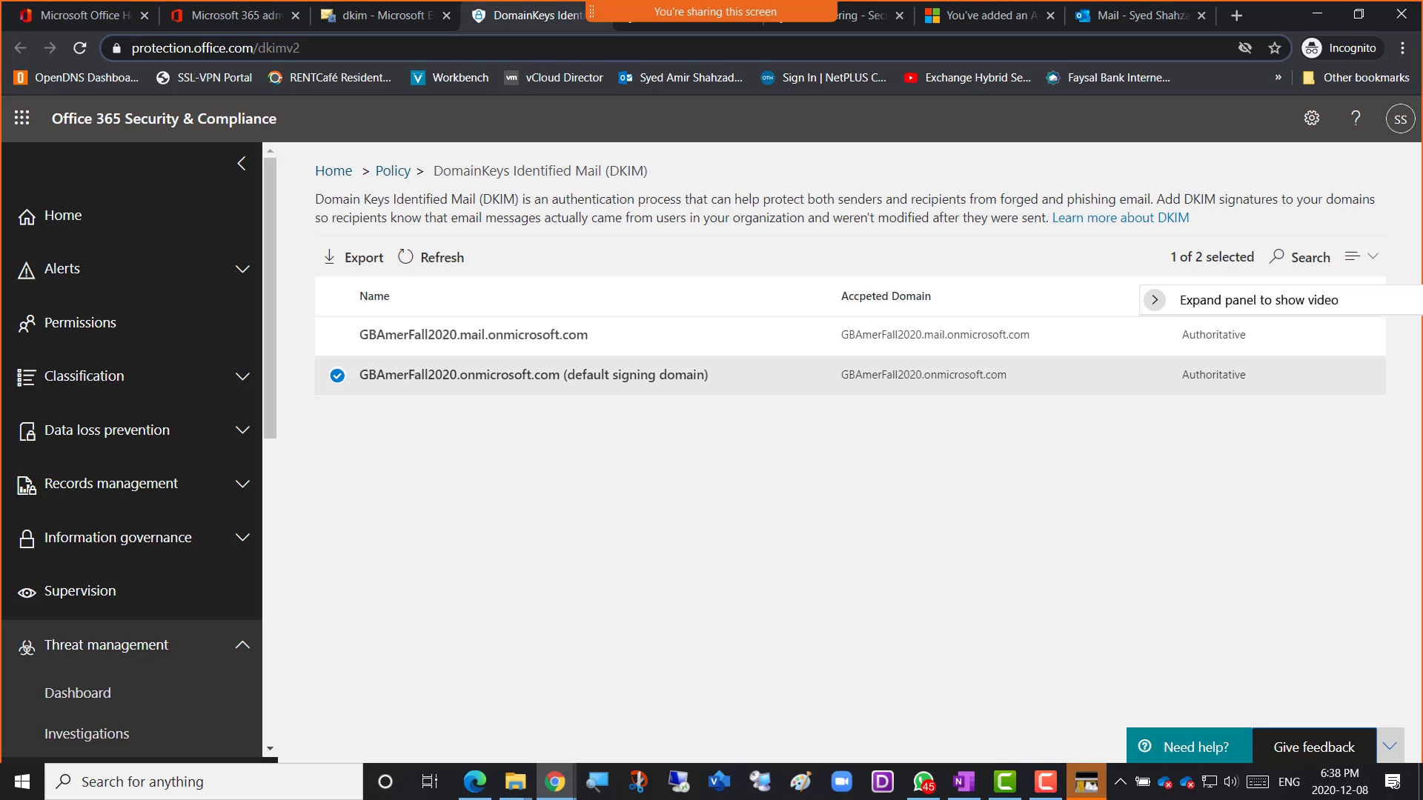
# Deselect the default signing domain row and switch to the legacy Exchange DKIM page.
pyautogui.hotkey('alt', 'Tab')
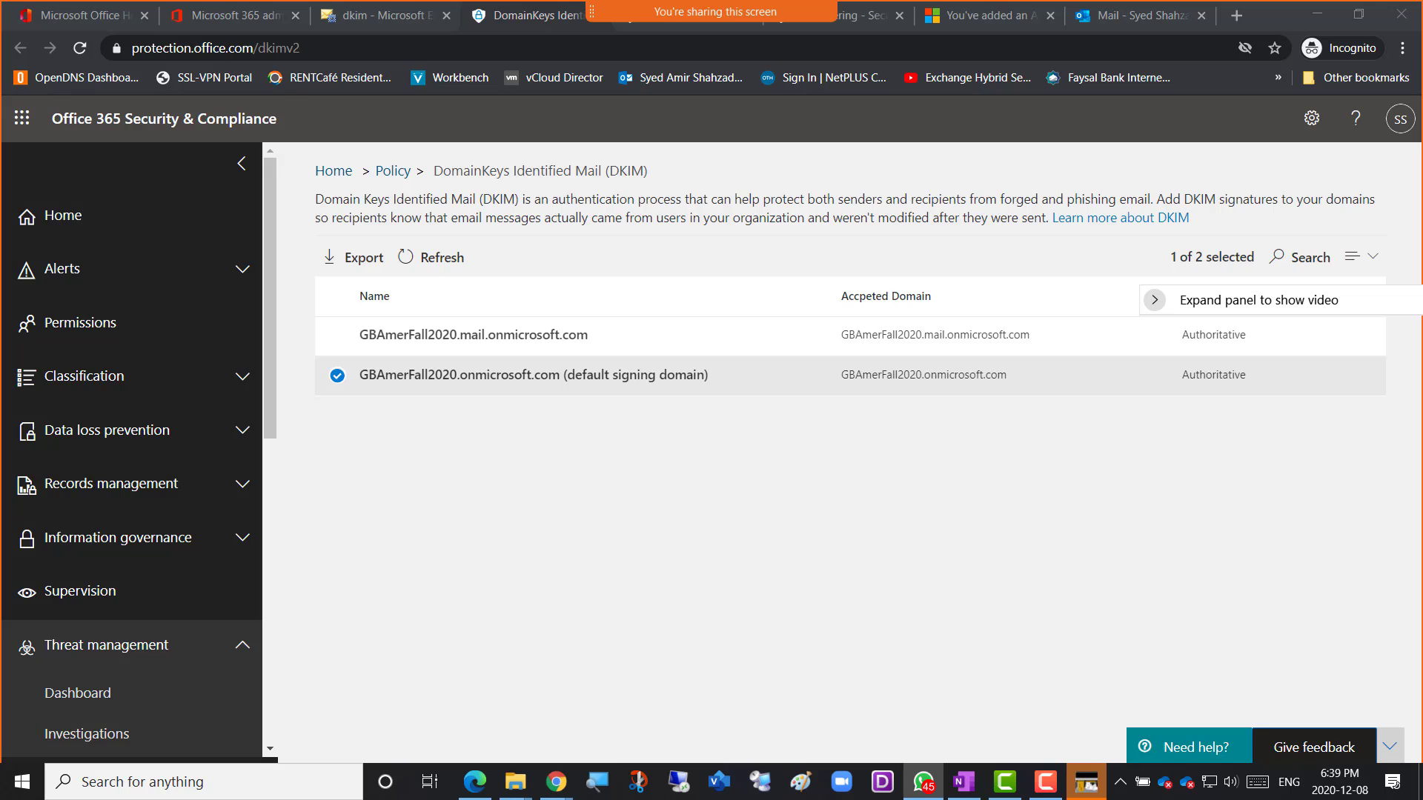
pyautogui.click(593, 494)
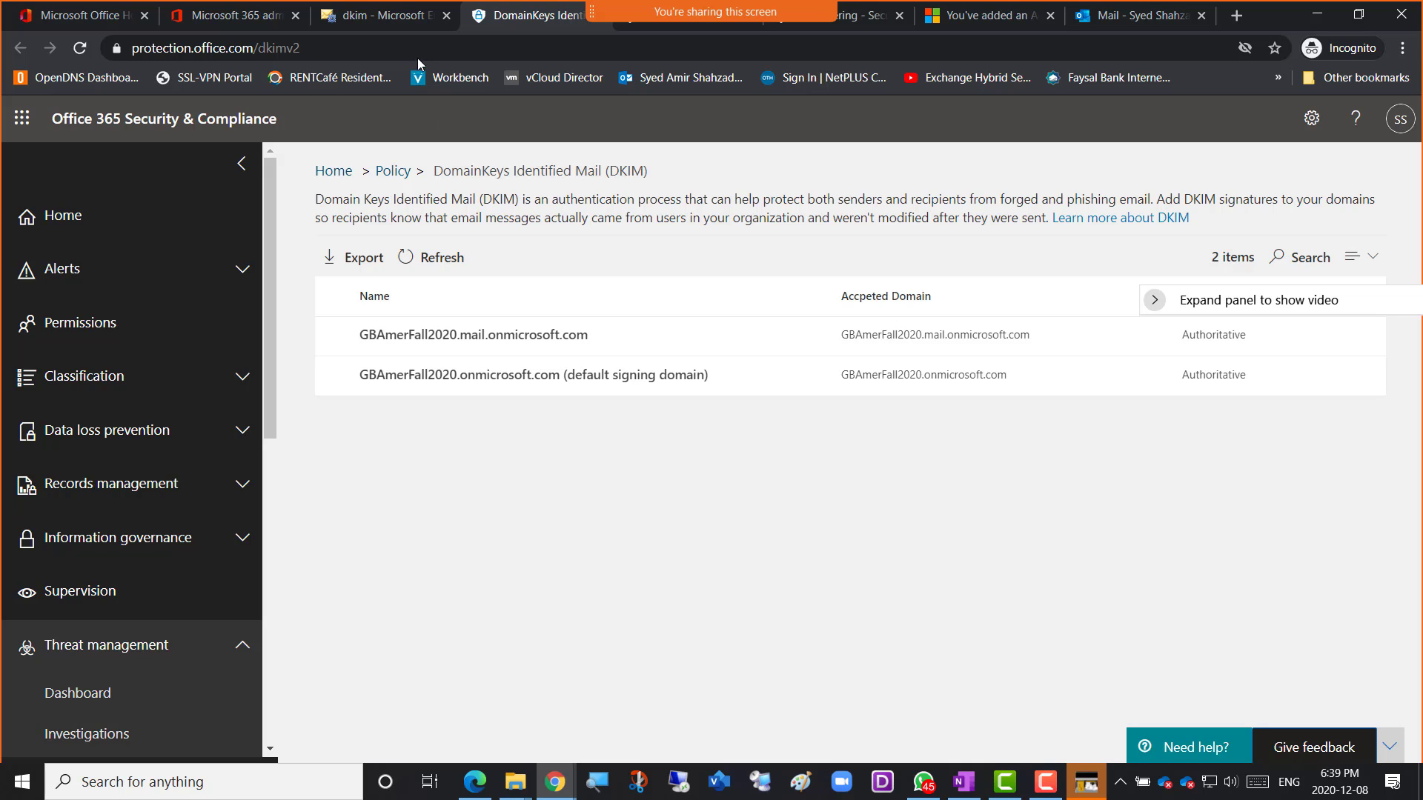
pyautogui.click(394, 17)
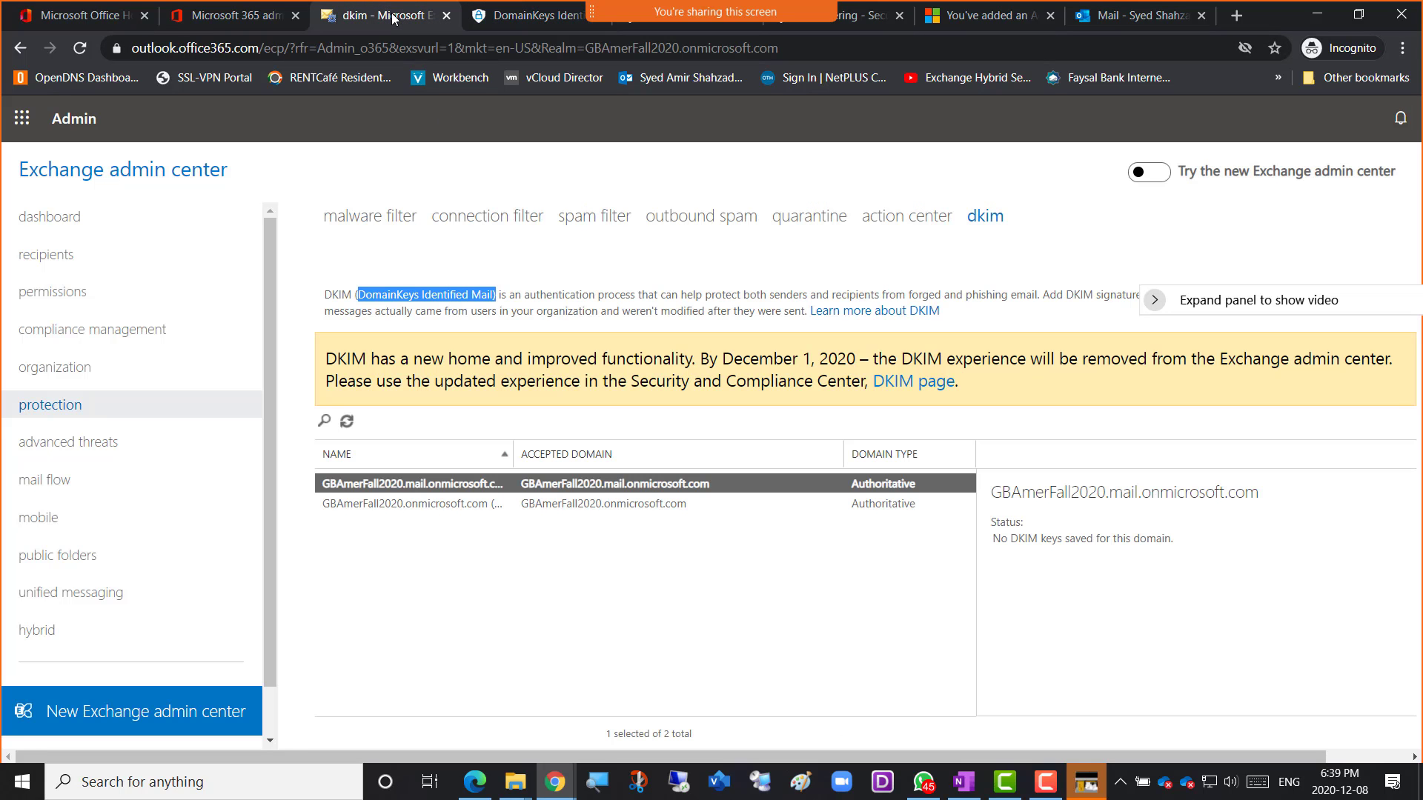
# Clear the DKIM selections and bring up the legacy advanced threats safe attachments page.
pyautogui.click(704, 578)
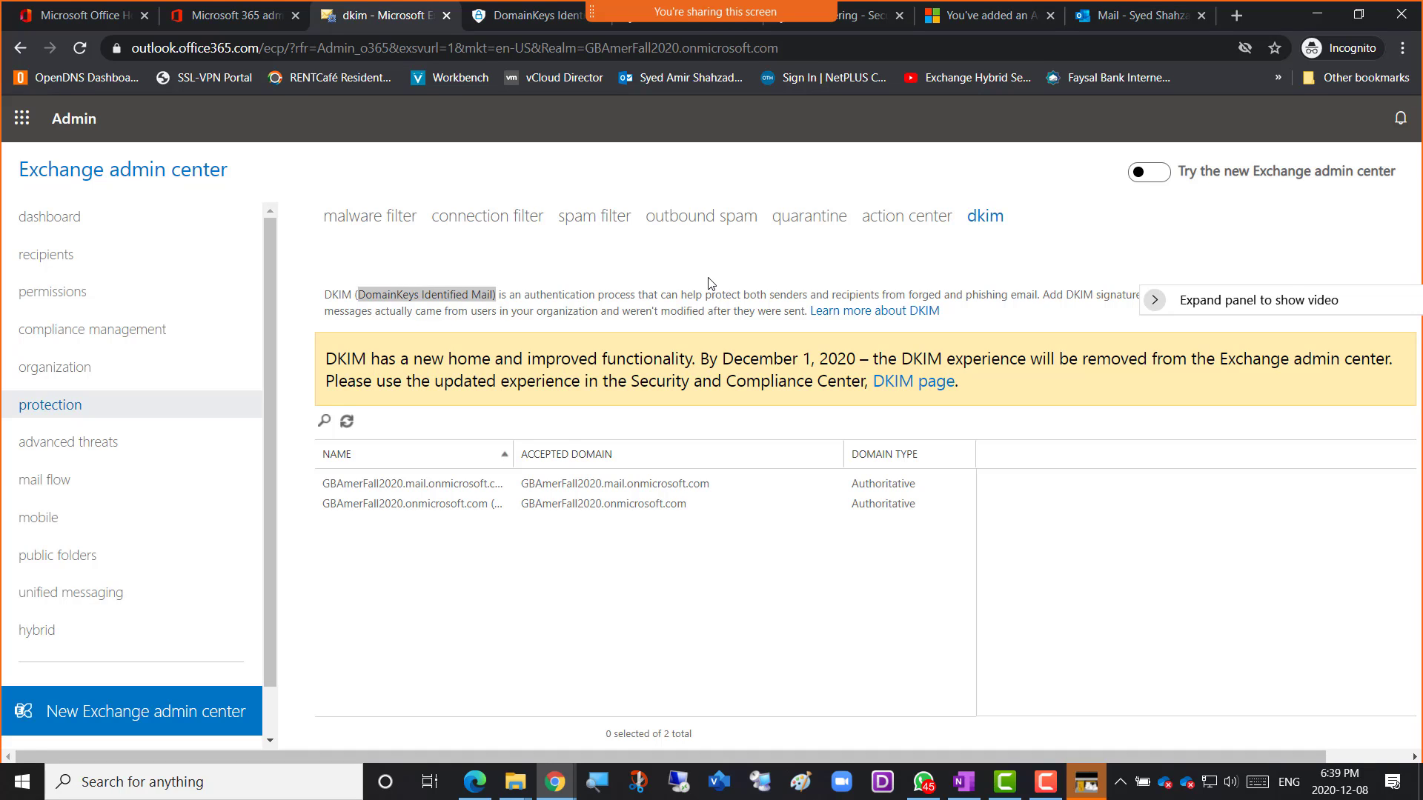
pyautogui.click(717, 299)
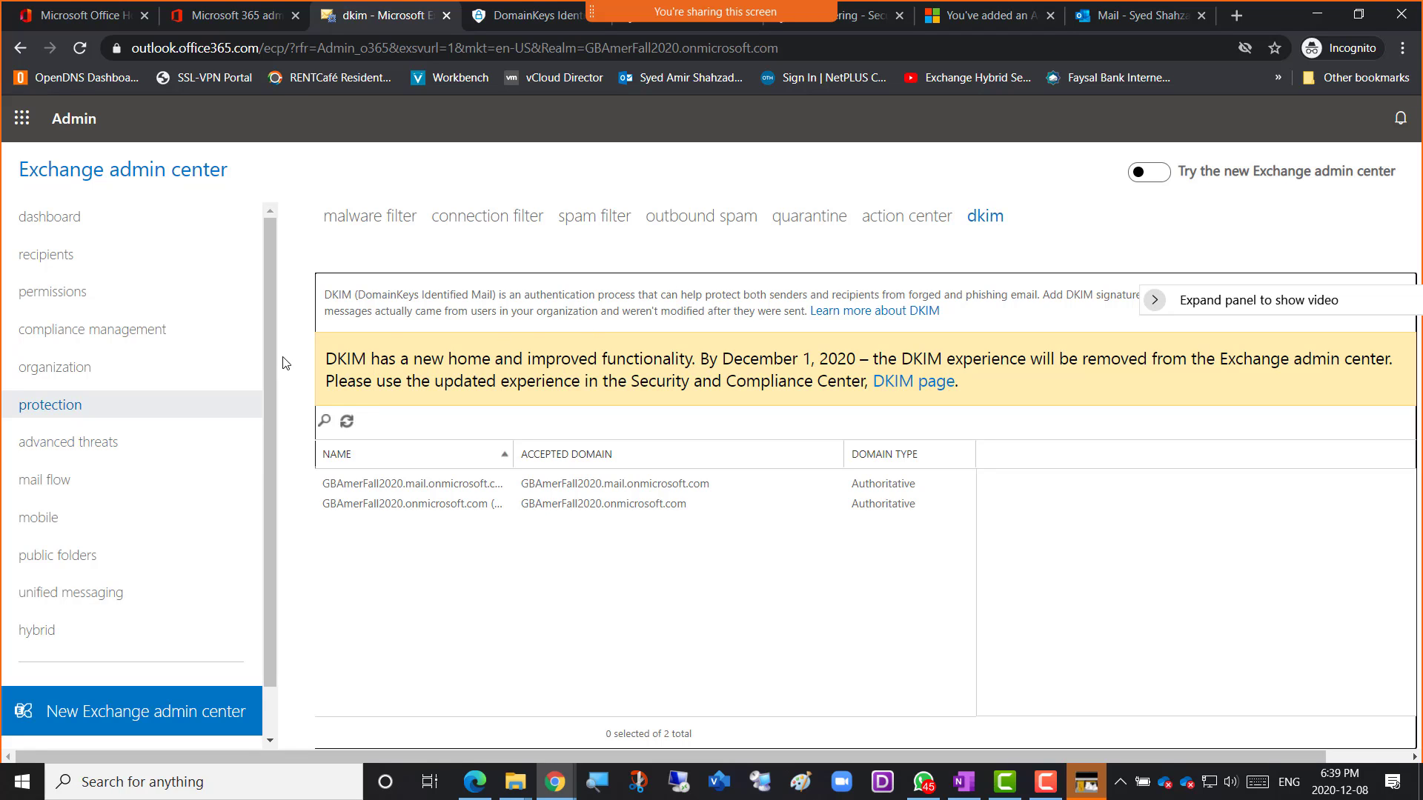
pyautogui.click(80, 447)
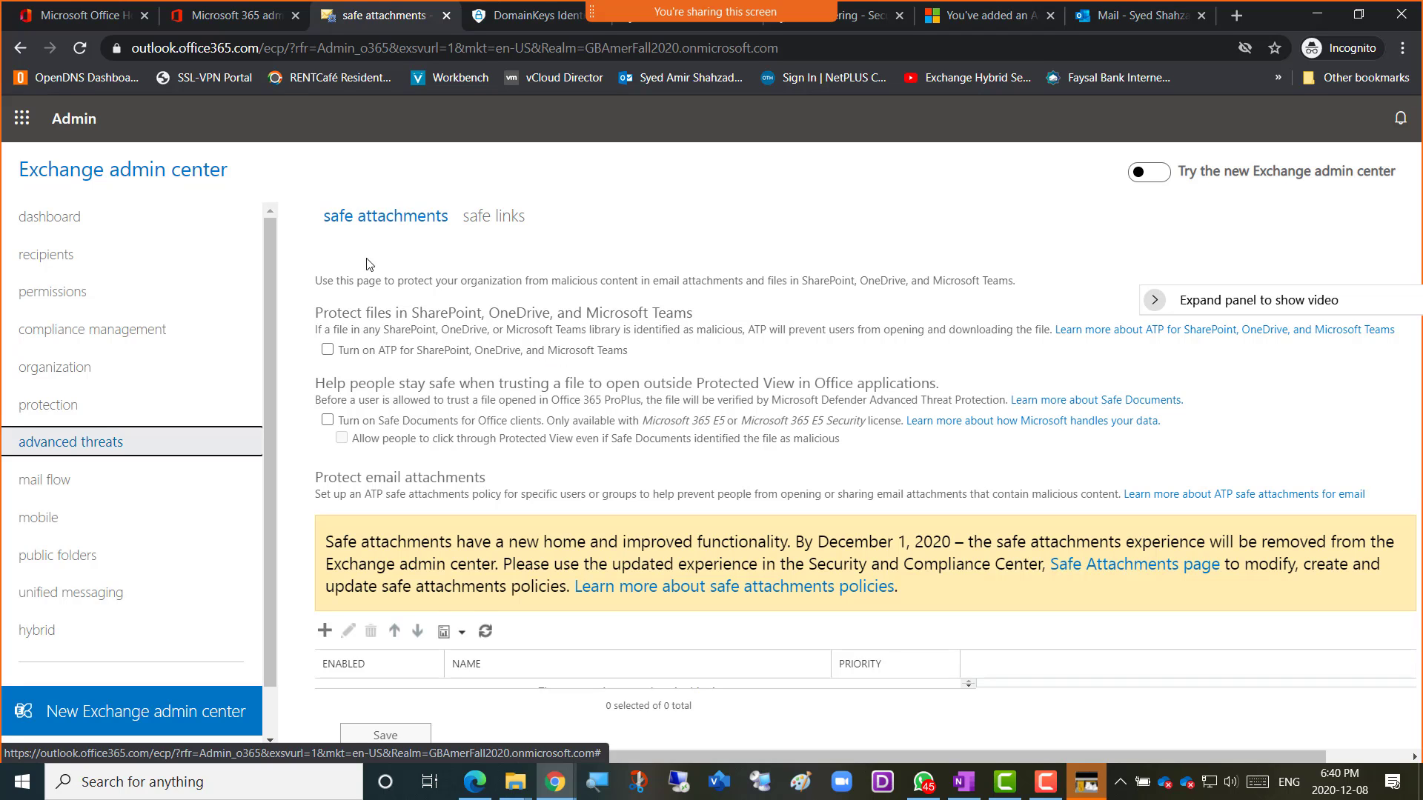
# Highlight the 'Protect files in SharePoint, OneDrive, and Microsoft Teams' heading in Exchange admin center.
pyautogui.moveTo(344, 313); pyautogui.dragTo(699, 326)
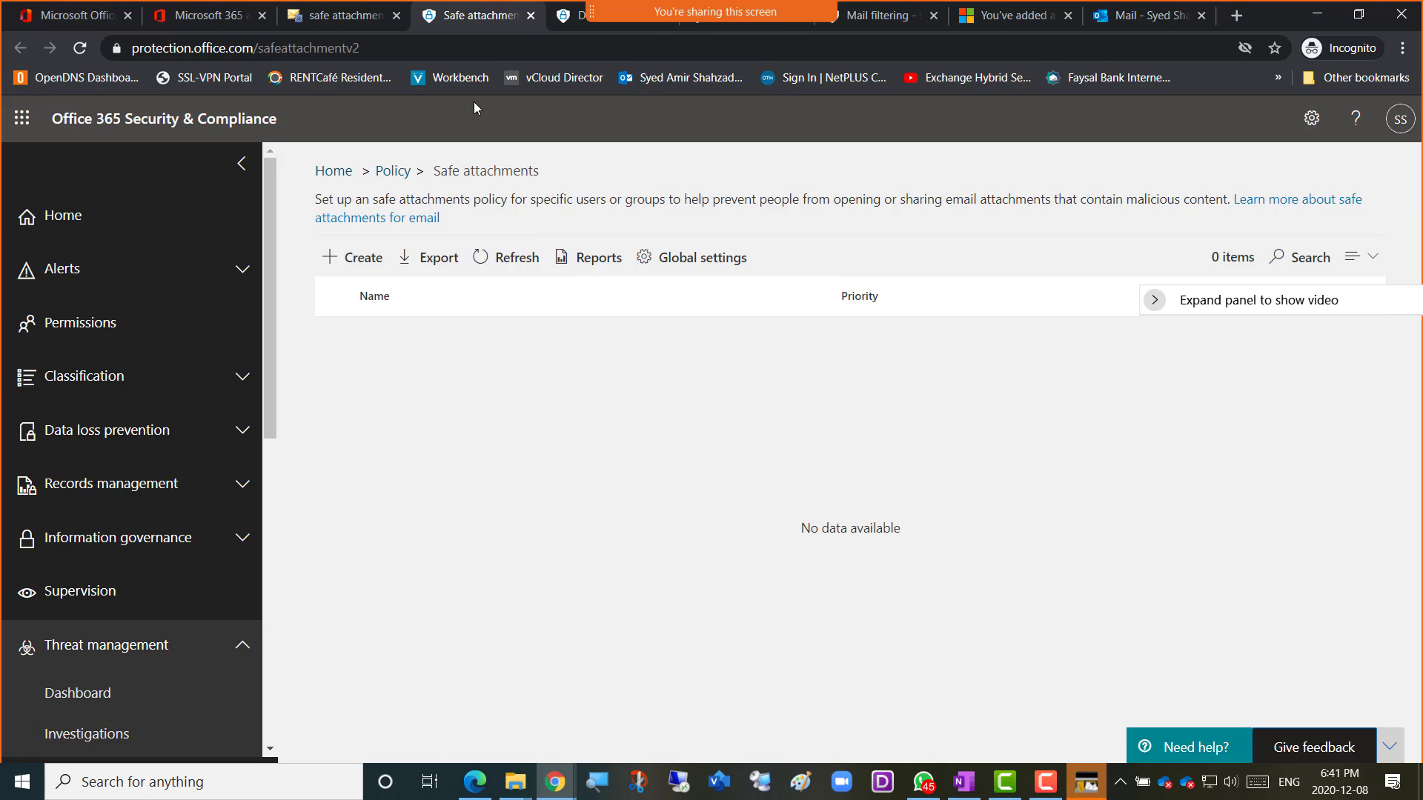
# Create a safe attachment policy named 'Amer-SafeAttachment' with the same description, then revisit Exchange.
pyautogui.click(358, 261)
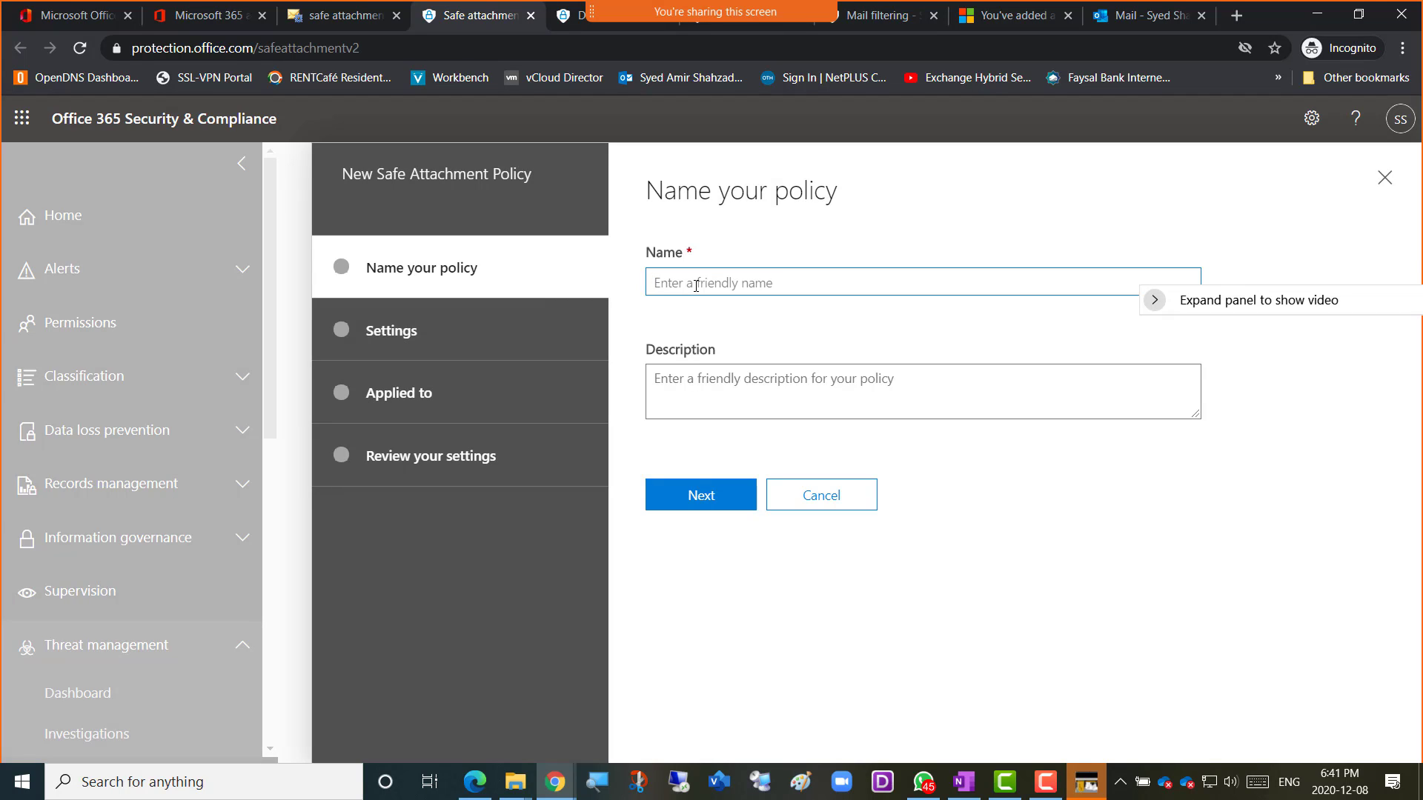
pyautogui.write('Amer-SafeAttachment')
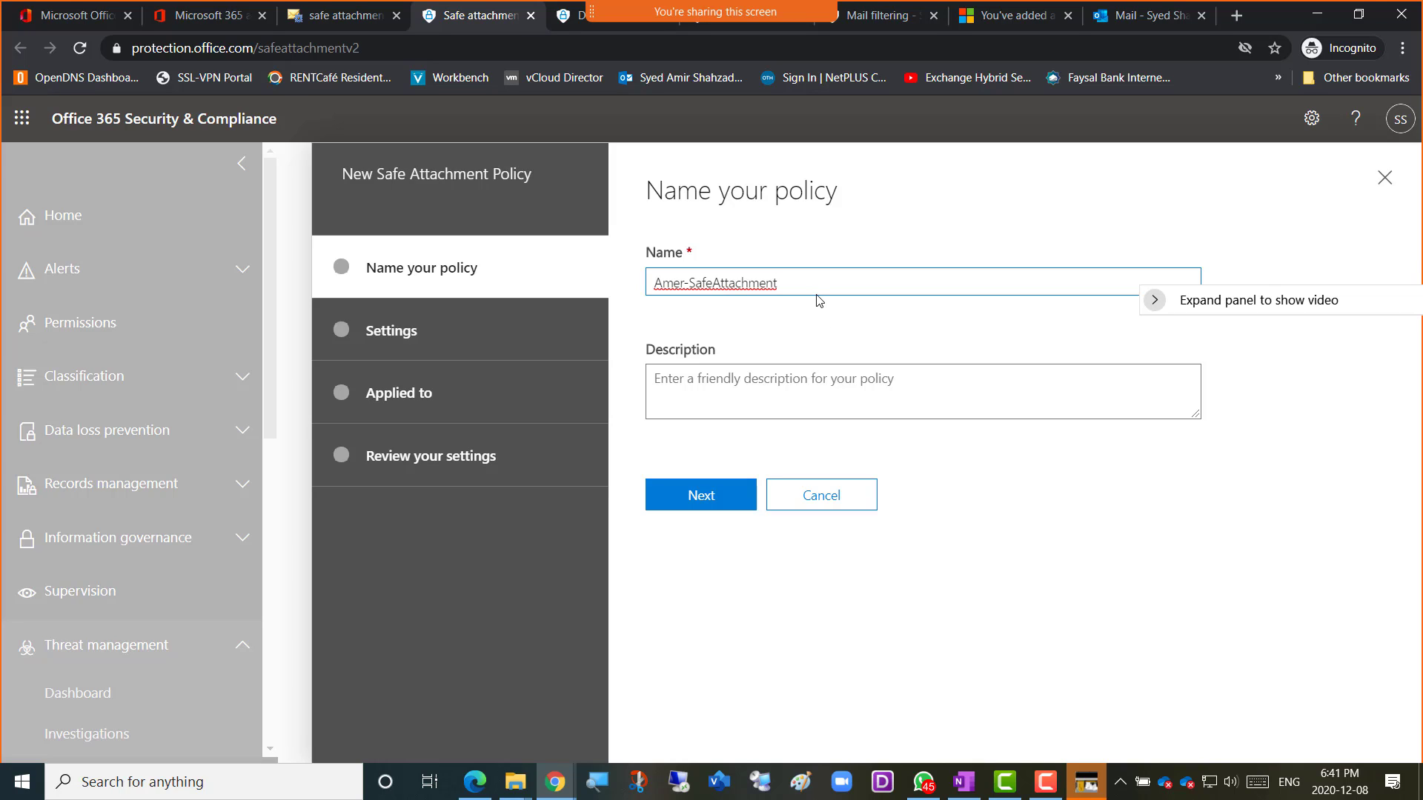
pyautogui.hotkey('ctrl', 'a')
pyautogui.hotkey('ctrl', 'c')
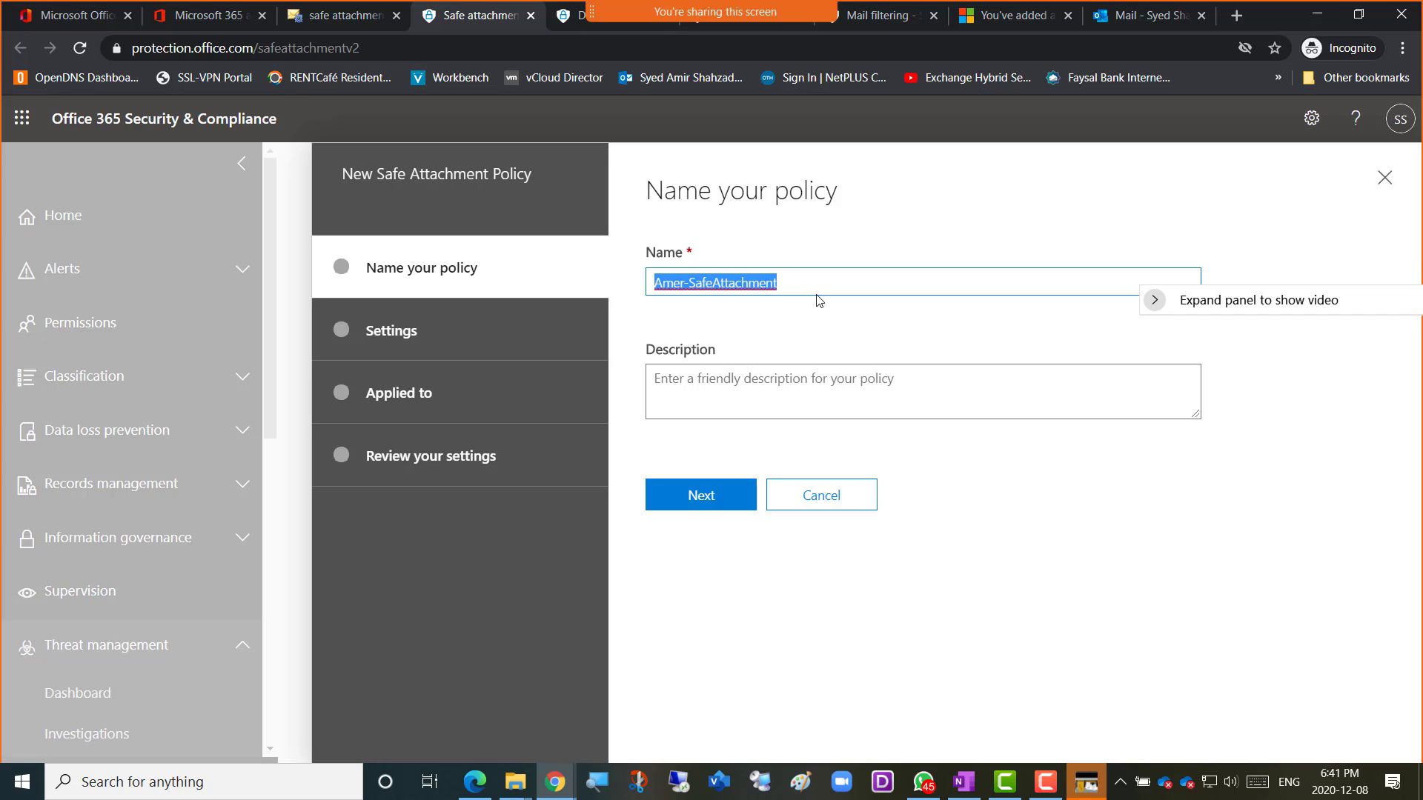
pyautogui.click(802, 380)
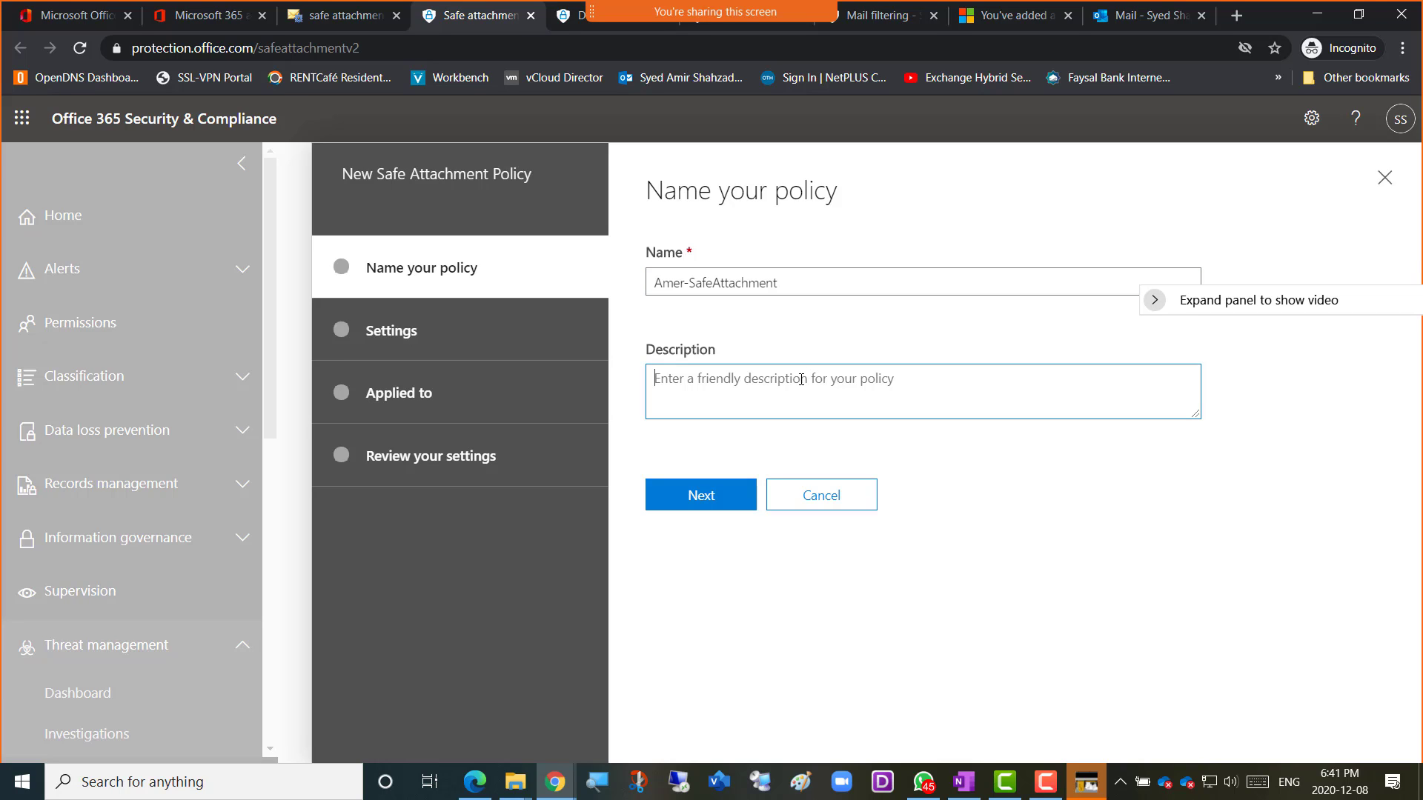
pyautogui.hotkey('ctrl', 'v')
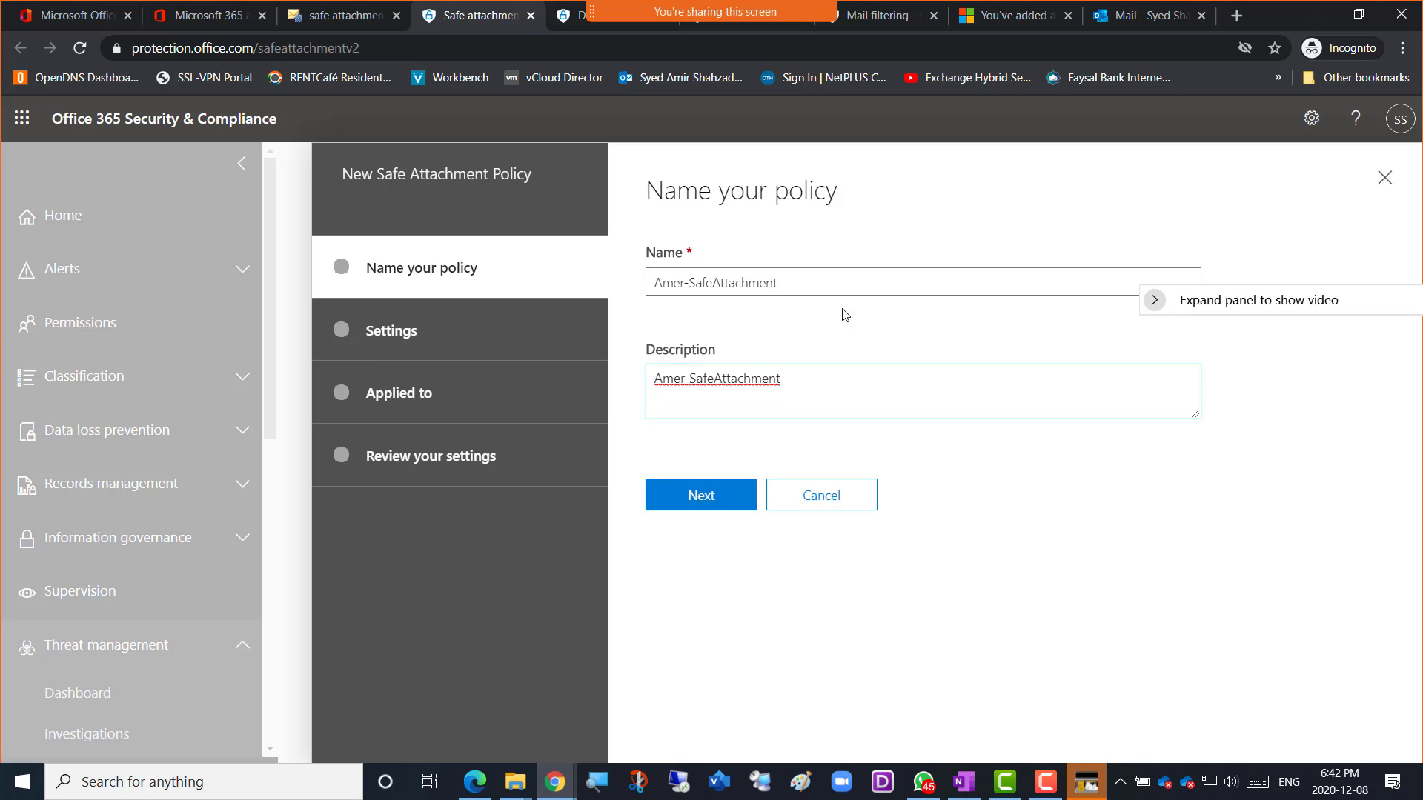
pyautogui.click(337, 19)
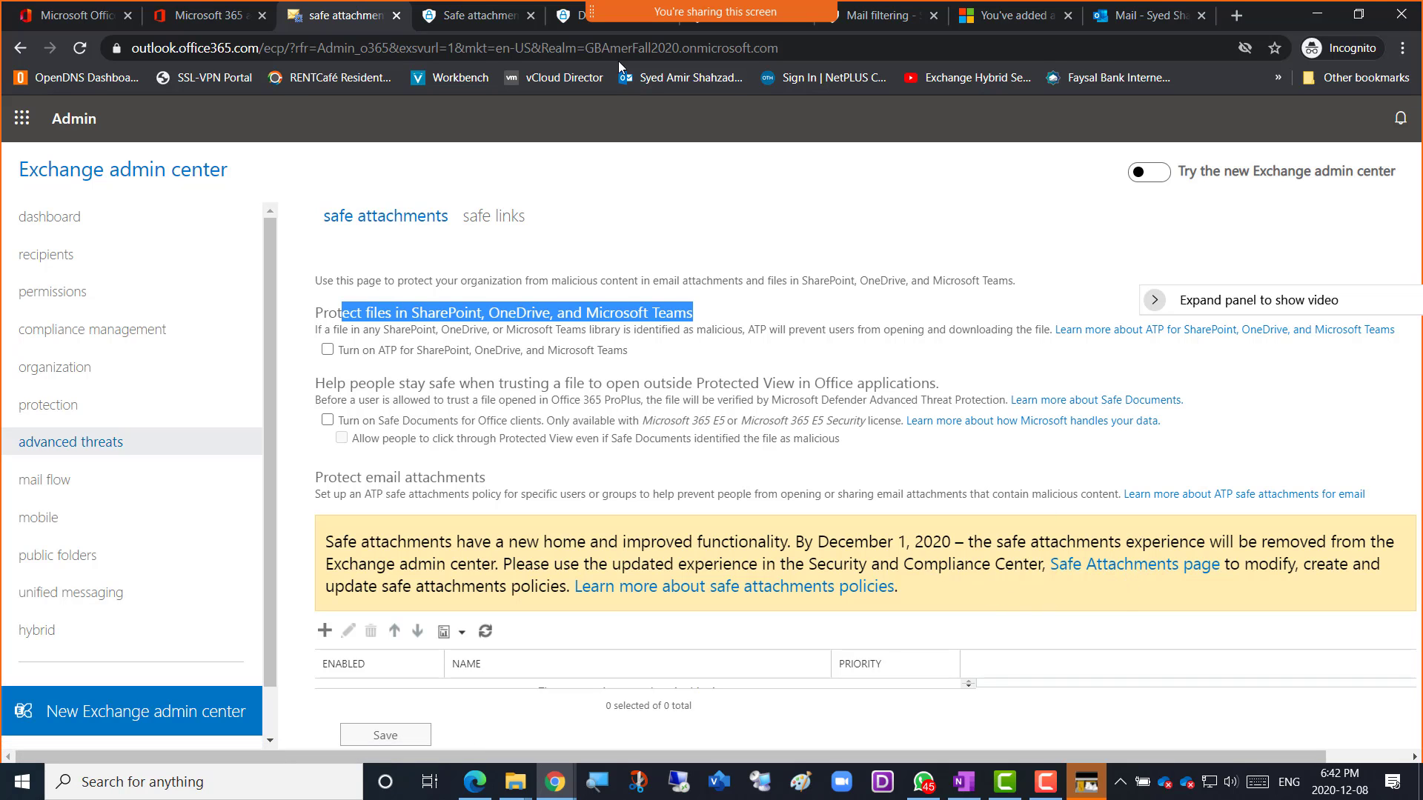
# Go back to the open New Safe Attachment Policy form via the Safe attachments tab.
pyautogui.click(566, 19)
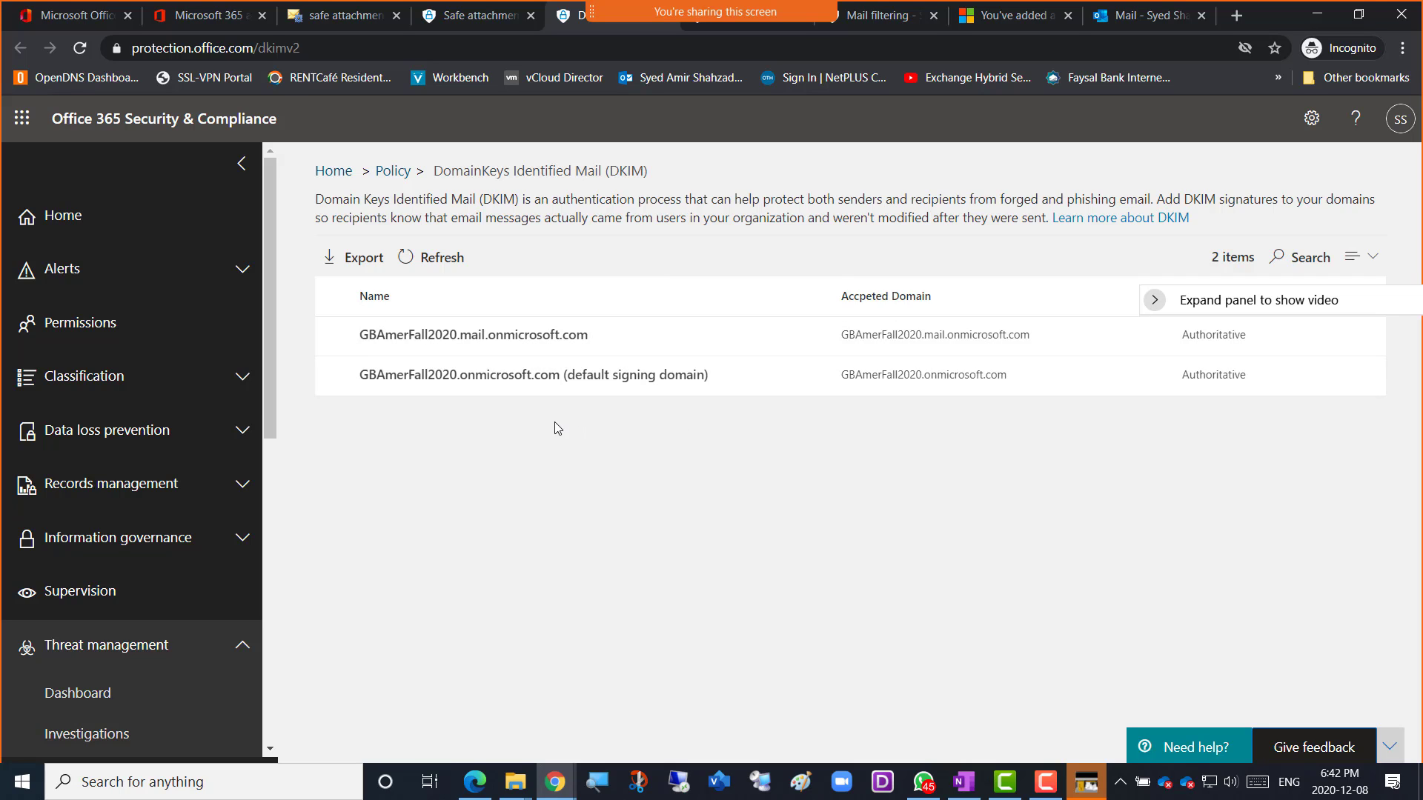
pyautogui.click(474, 16)
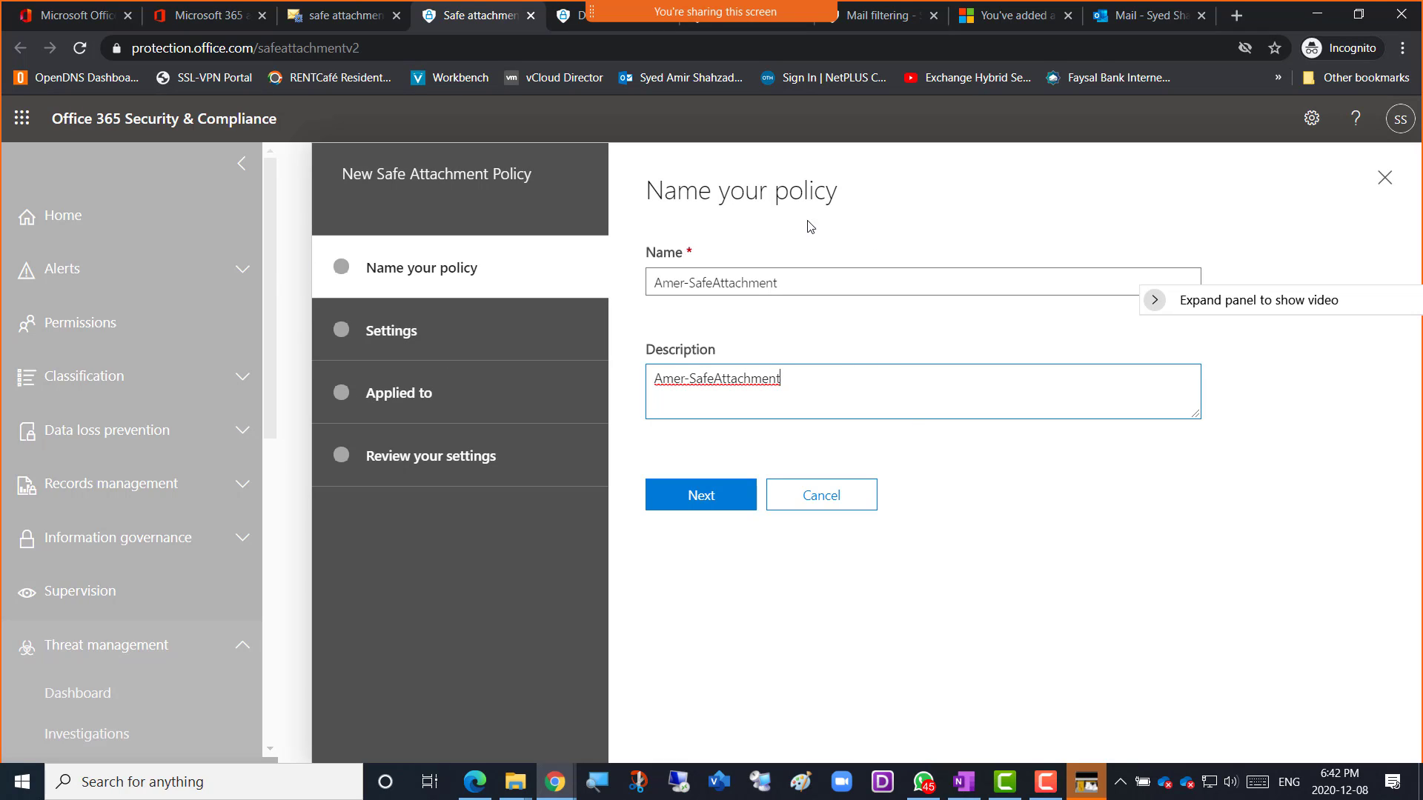
# Review the 'Amer-SafeAttachment' name and description, then advance to the Settings page.
pyautogui.click(791, 284)
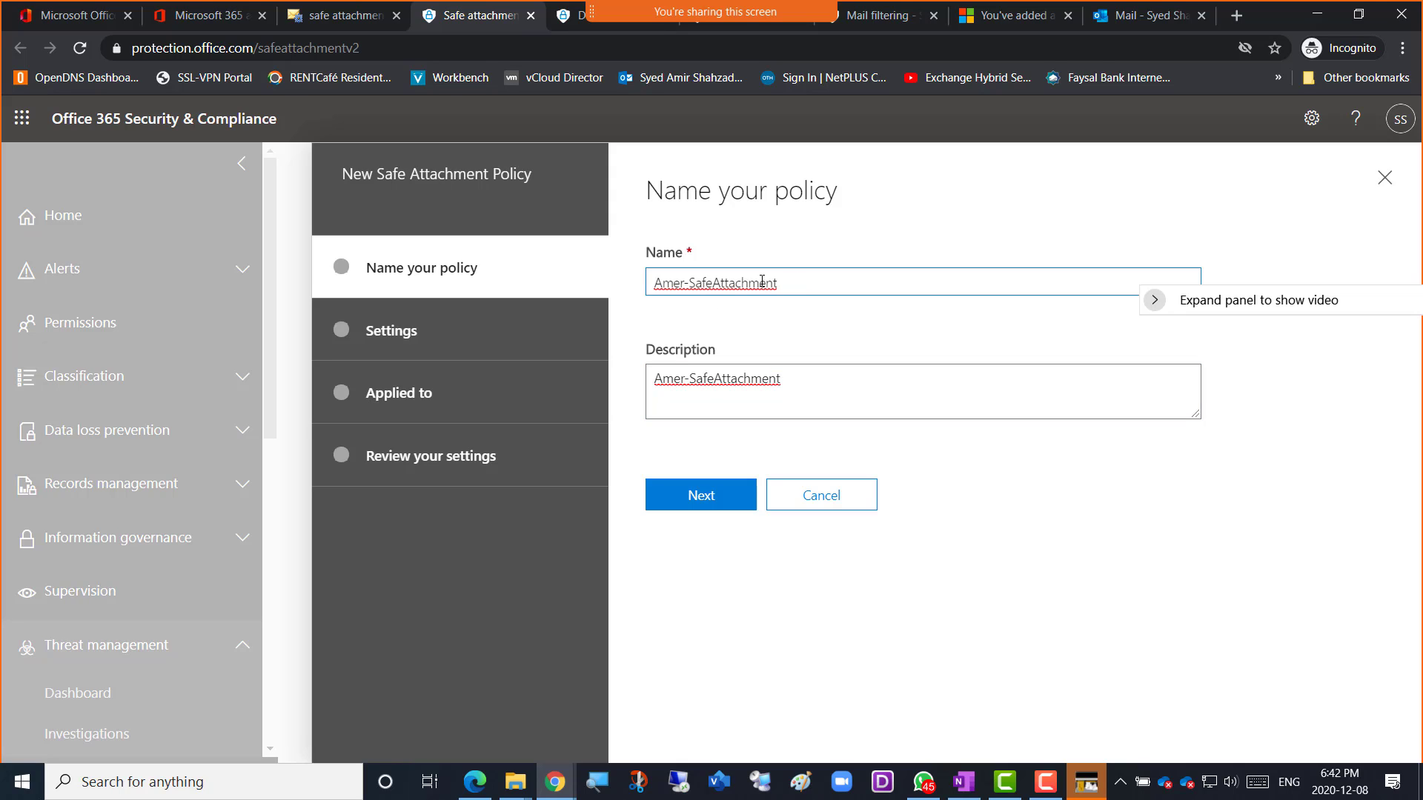
pyautogui.moveTo(806, 283); pyautogui.dragTo(646, 286)
pyautogui.moveTo(762, 394); pyautogui.dragTo(612, 381)
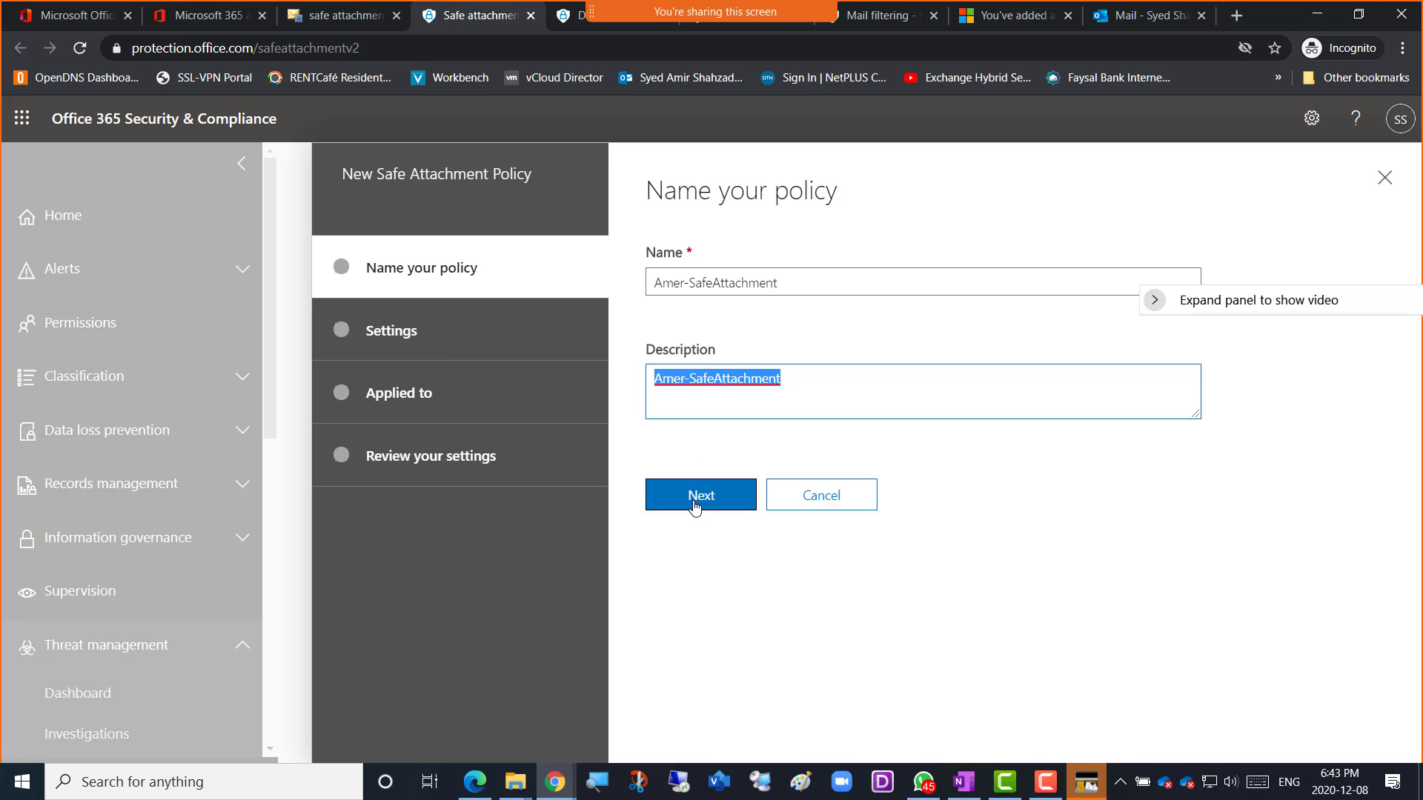
pyautogui.click(699, 505)
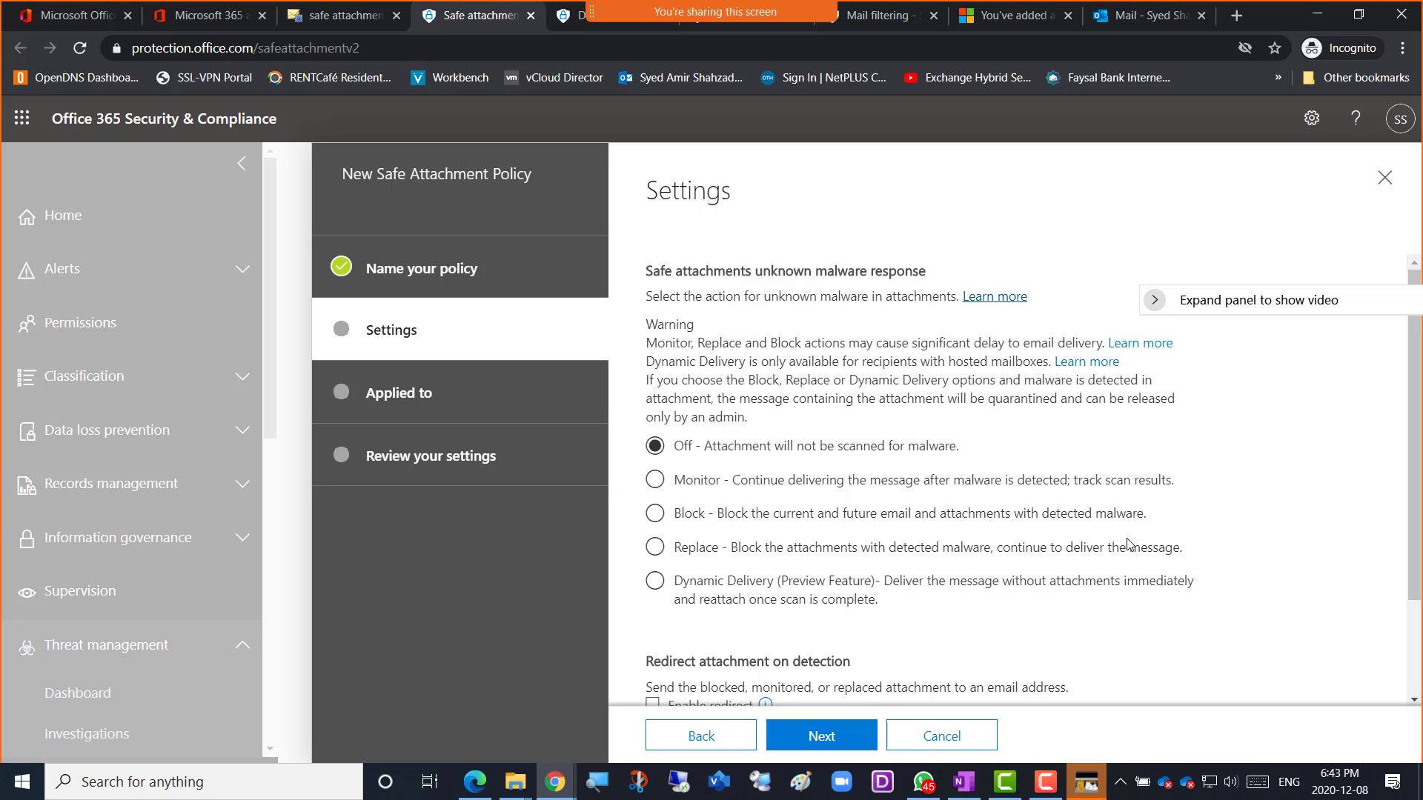
pyautogui.scroll(-1, 1092, 532)
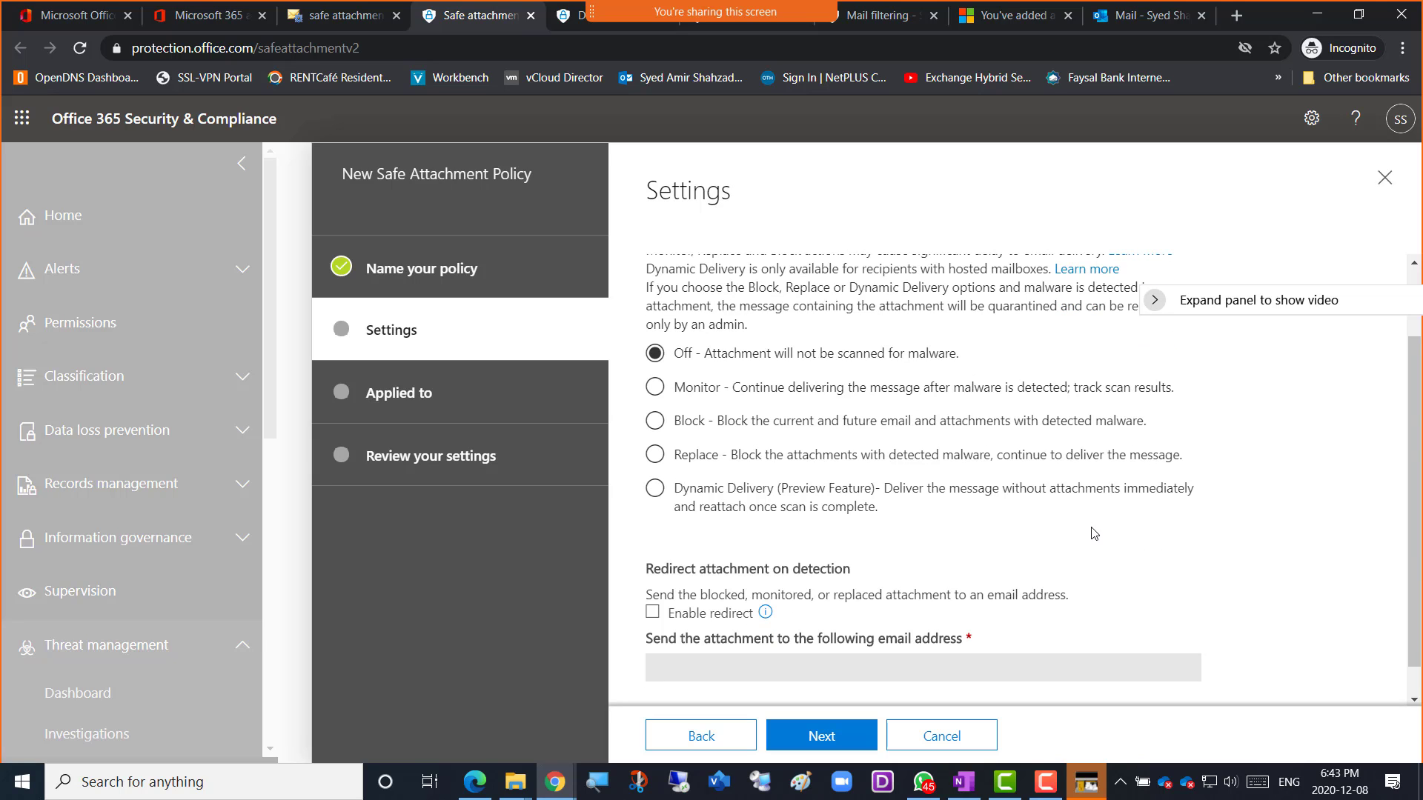
pyautogui.scroll(1, 1091, 532)
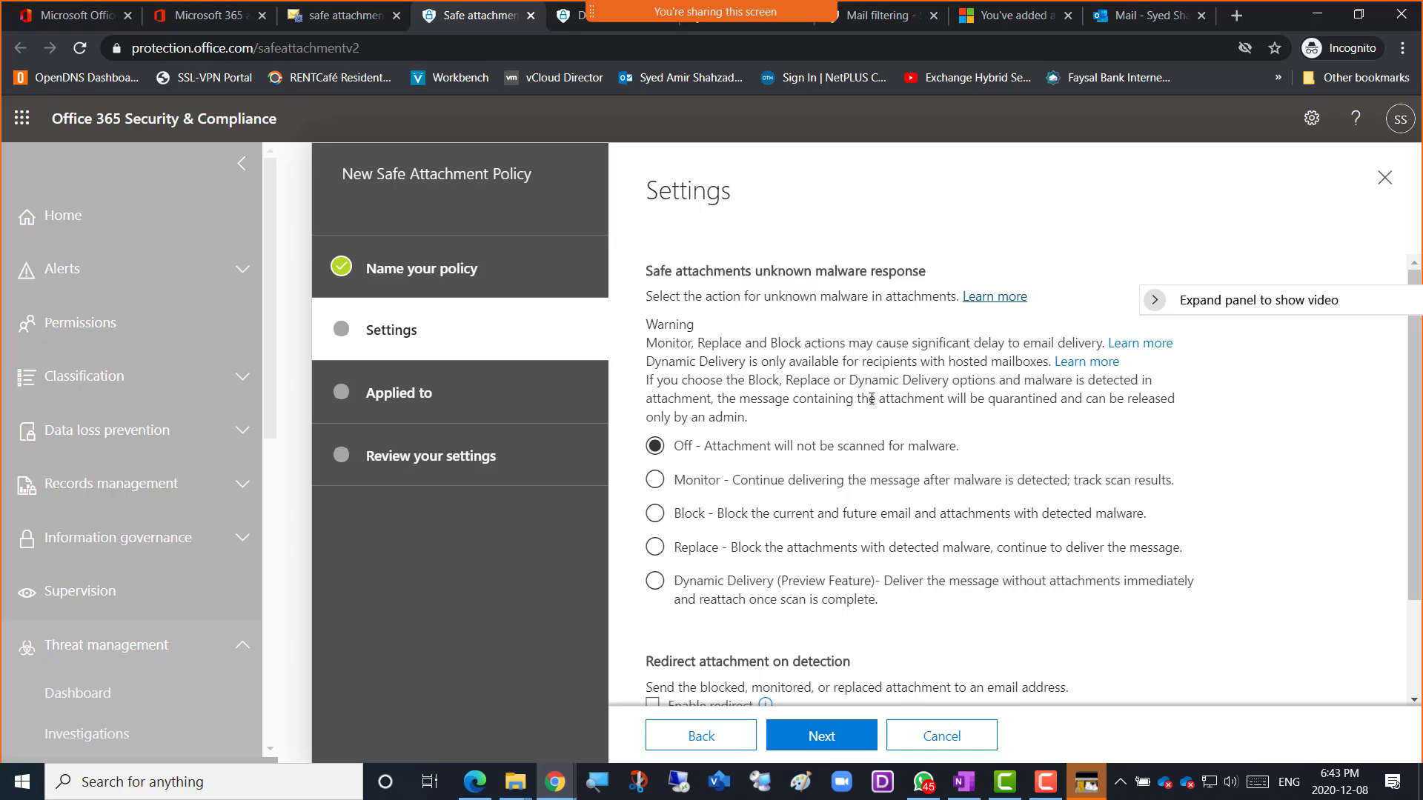
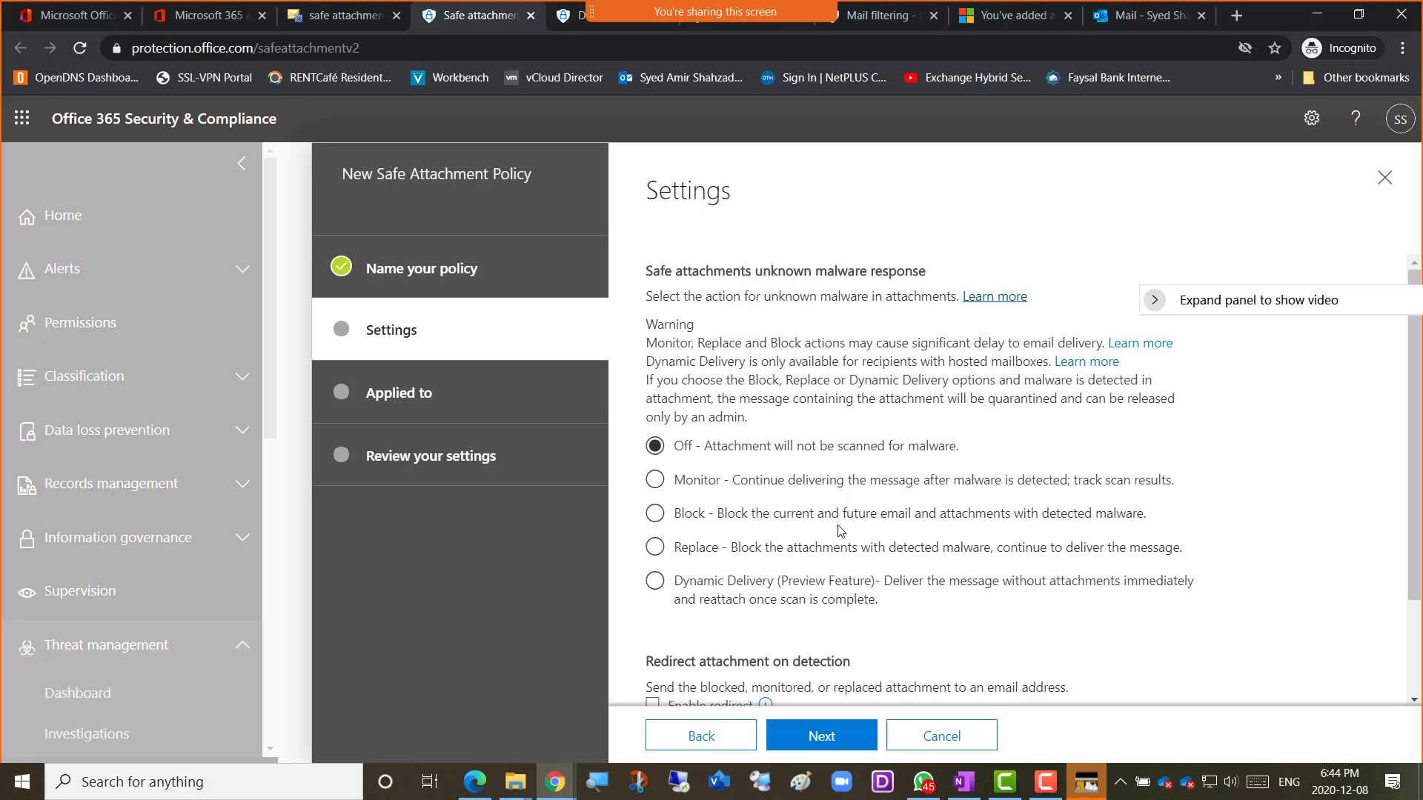
# Pick Monitor, then Dynamic Delivery (Preview Feature) as the malware response, and review the redirect options.
pyautogui.click(655, 480)
pyautogui.click(655, 584)
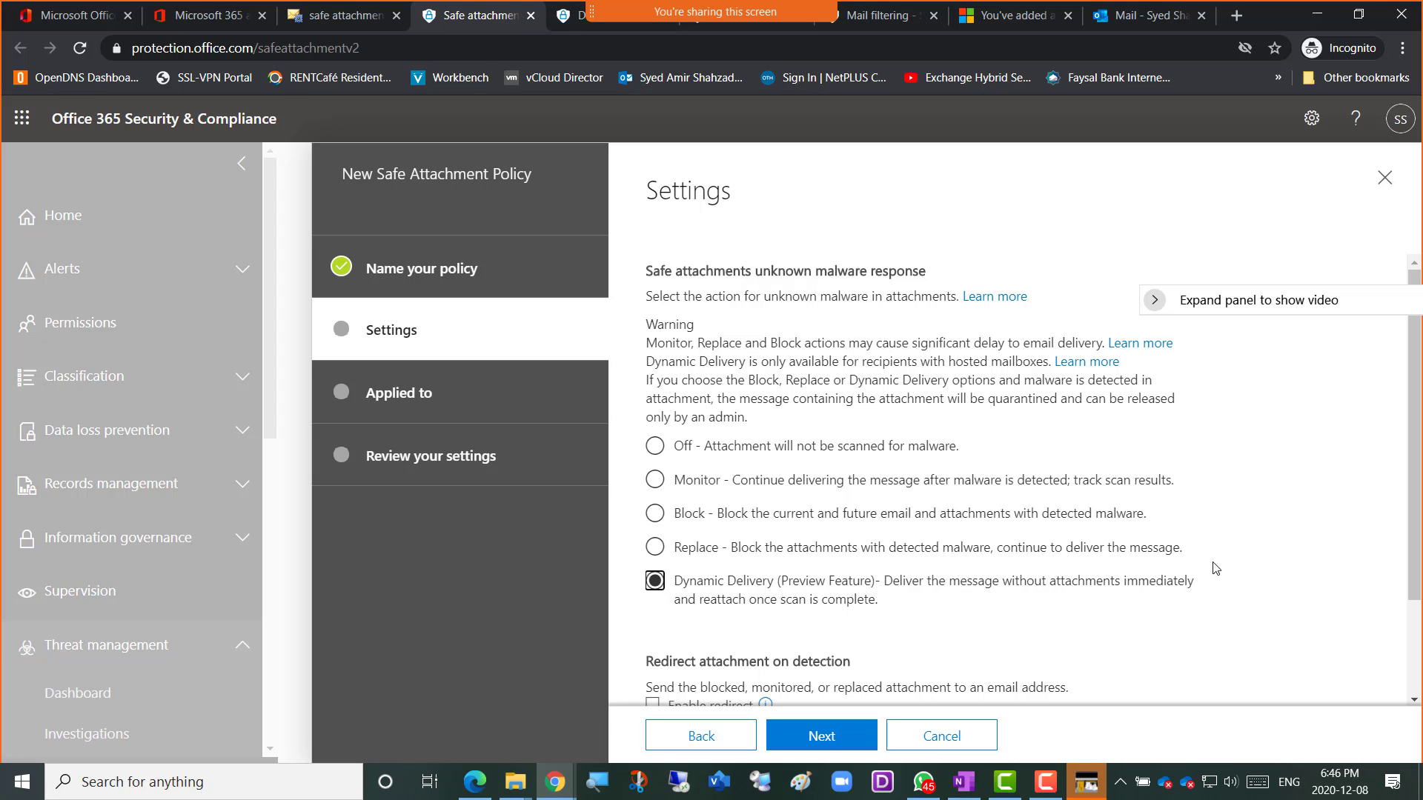
pyautogui.scroll(-1, 1216, 568)
pyautogui.scroll(-1, 1215, 569)
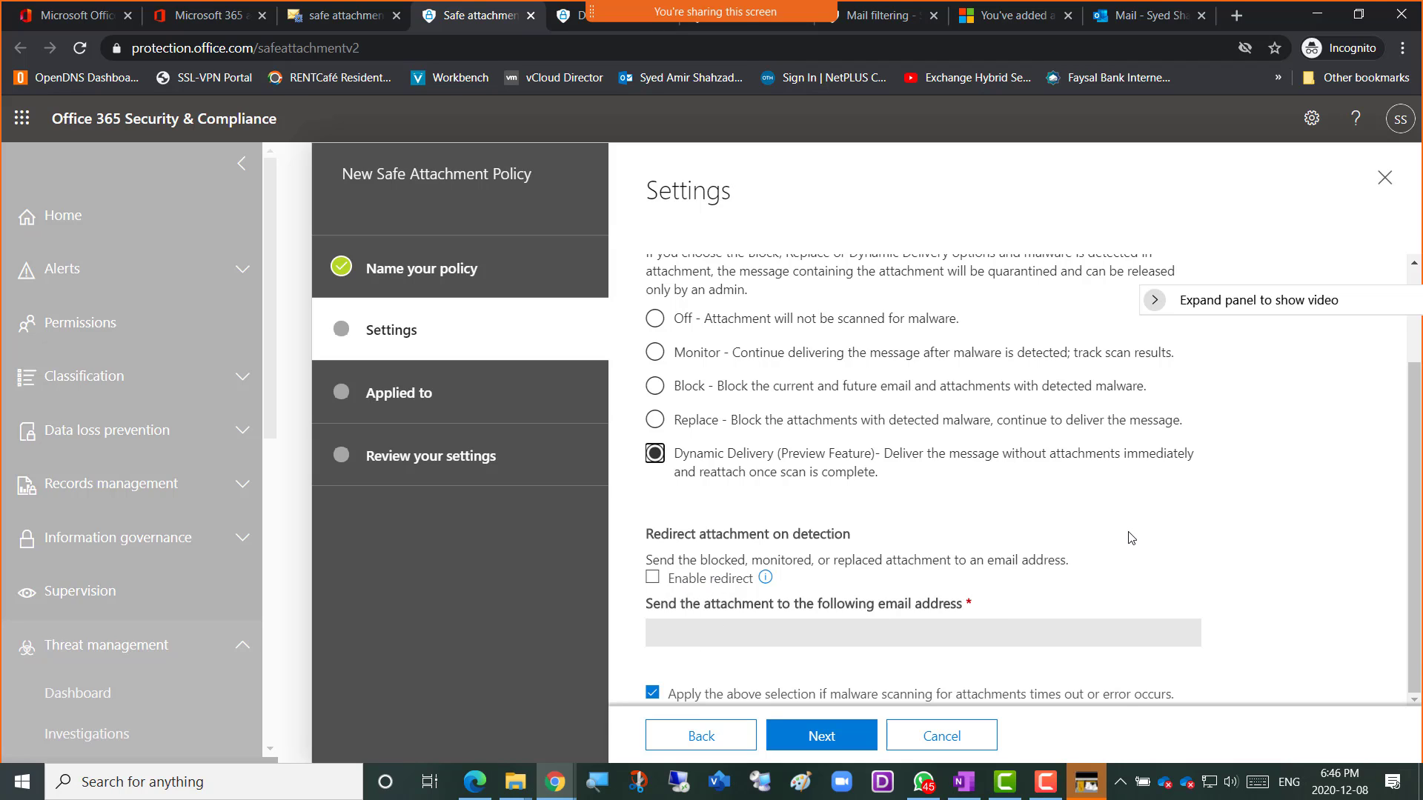
pyautogui.scroll(2, 1131, 538)
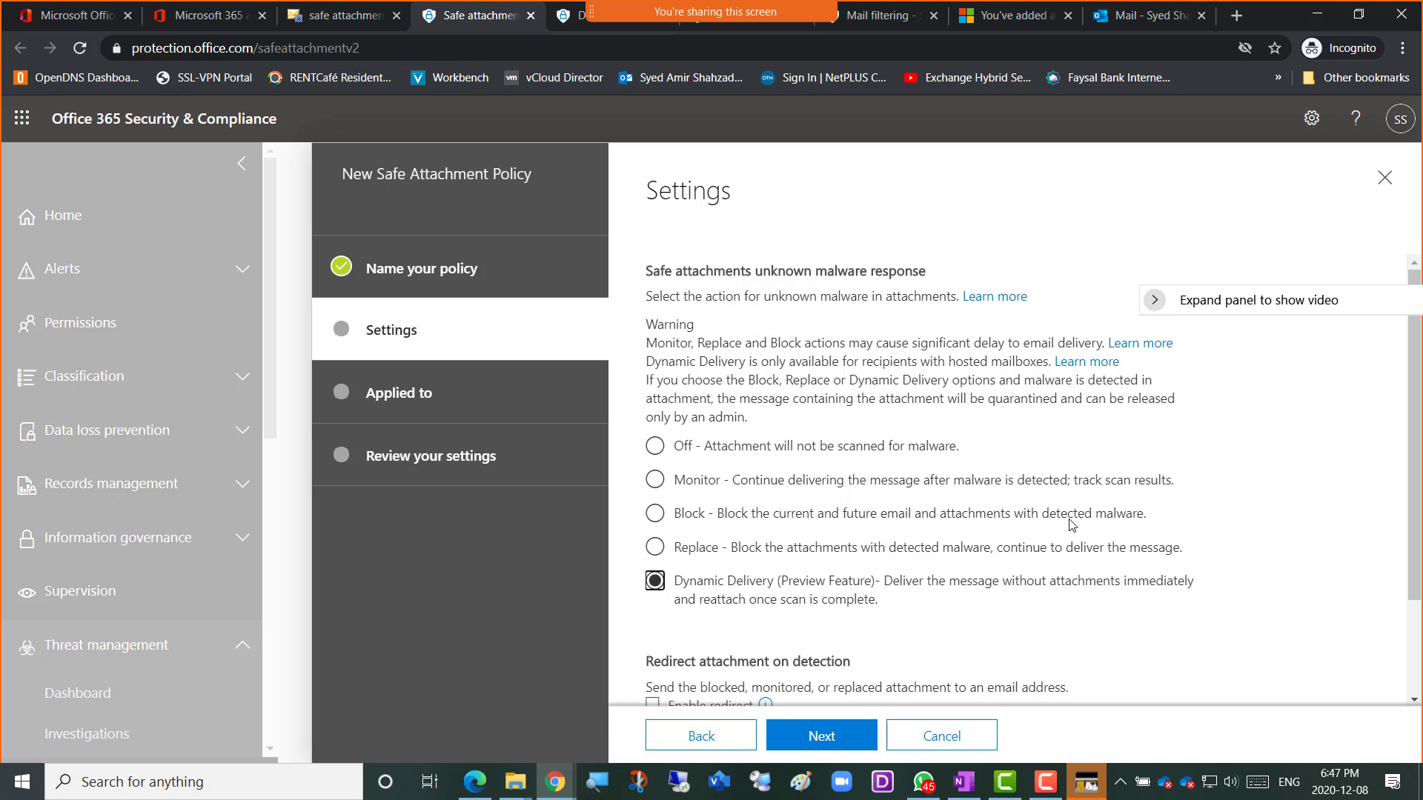
# Snip the policy Settings page into OneNote under 'Screenshot 7 = Safe Attachment Policy', then return to the wizard.
pyautogui.press('super+shift+s')
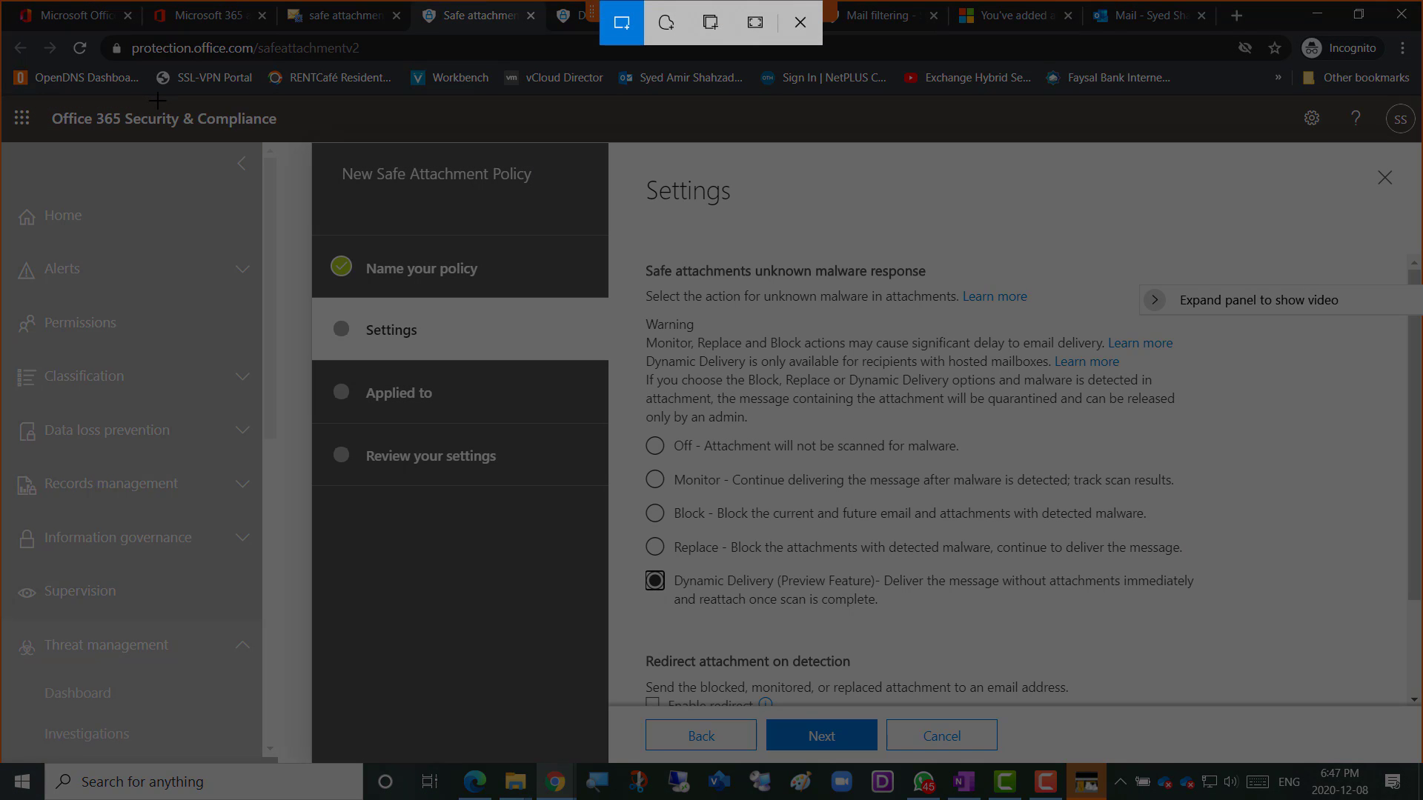
pyautogui.moveTo(157, 102)
pyautogui.mouseDown()
pyautogui.moveTo(1084, 556)
pyautogui.moveTo(1401, 769)
pyautogui.mouseUp()
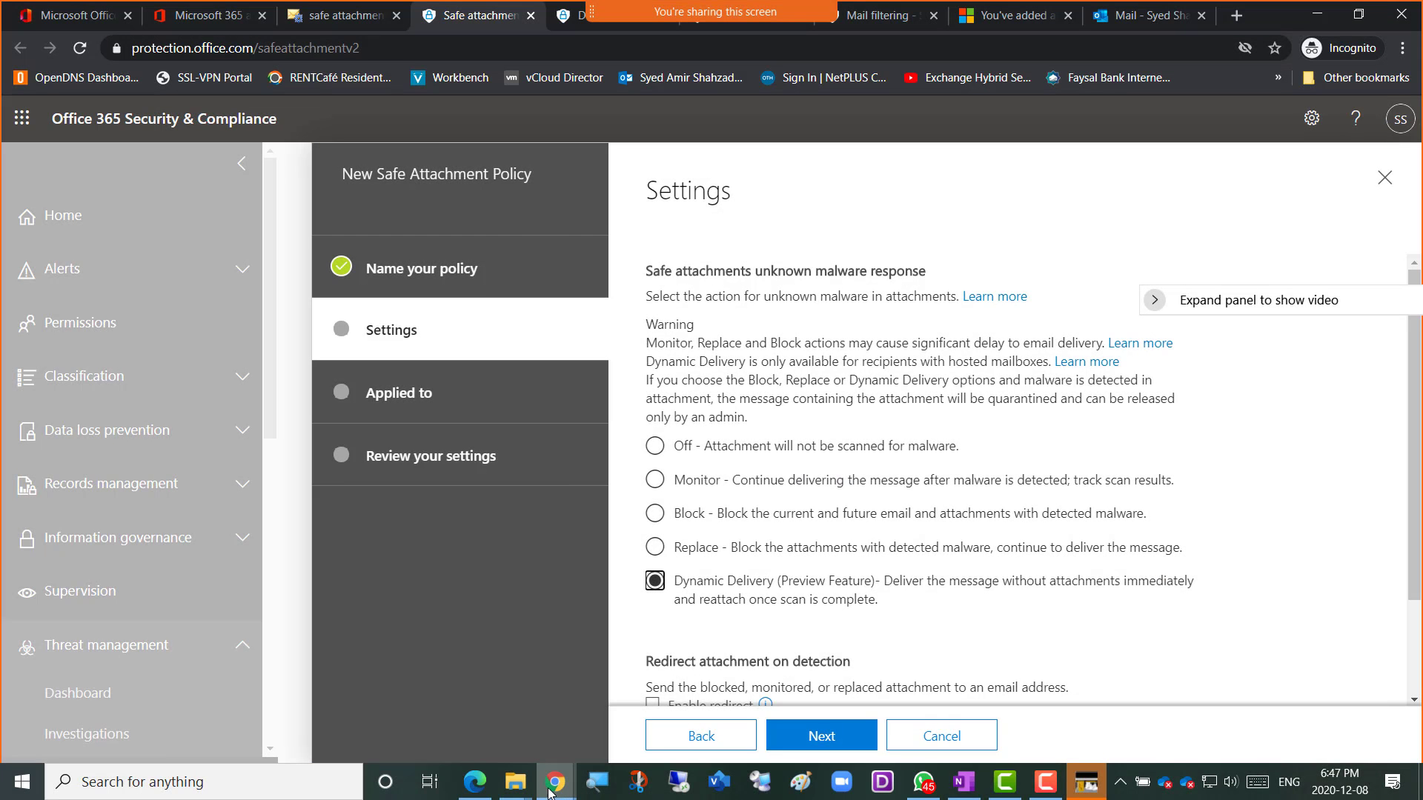
pyautogui.click(552, 794)
pyautogui.click(619, 725)
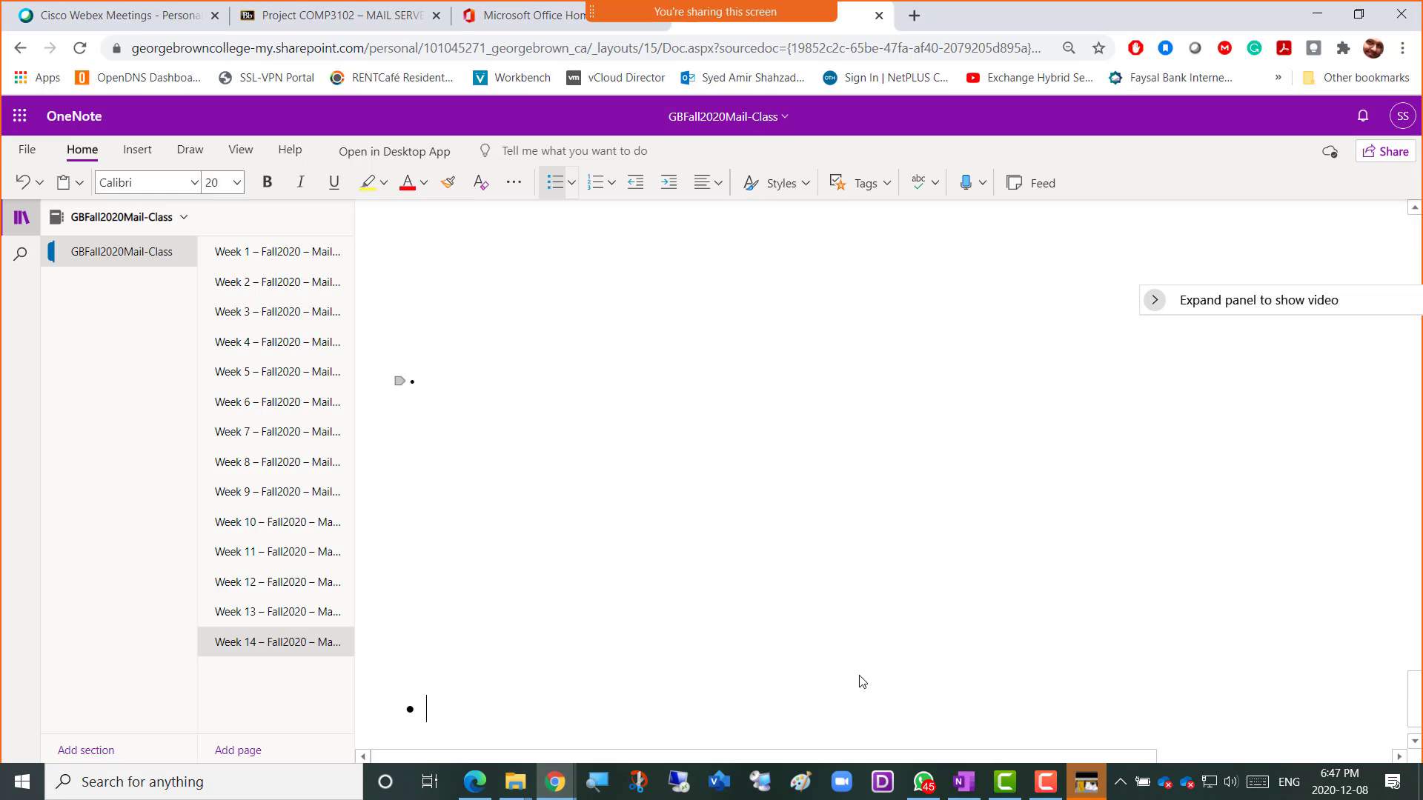
pyautogui.hotkey('ctrl', 'v')
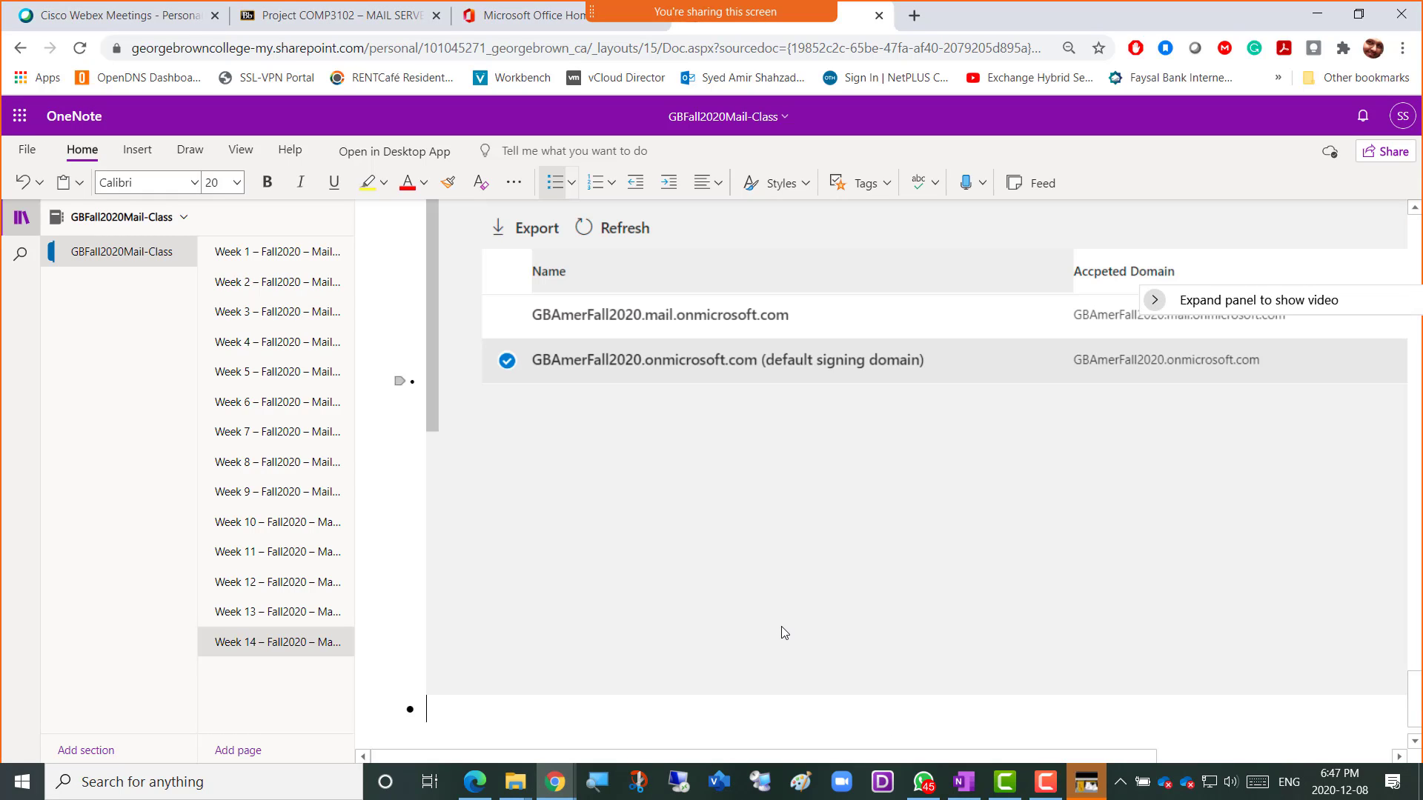
pyautogui.write('Screensh')
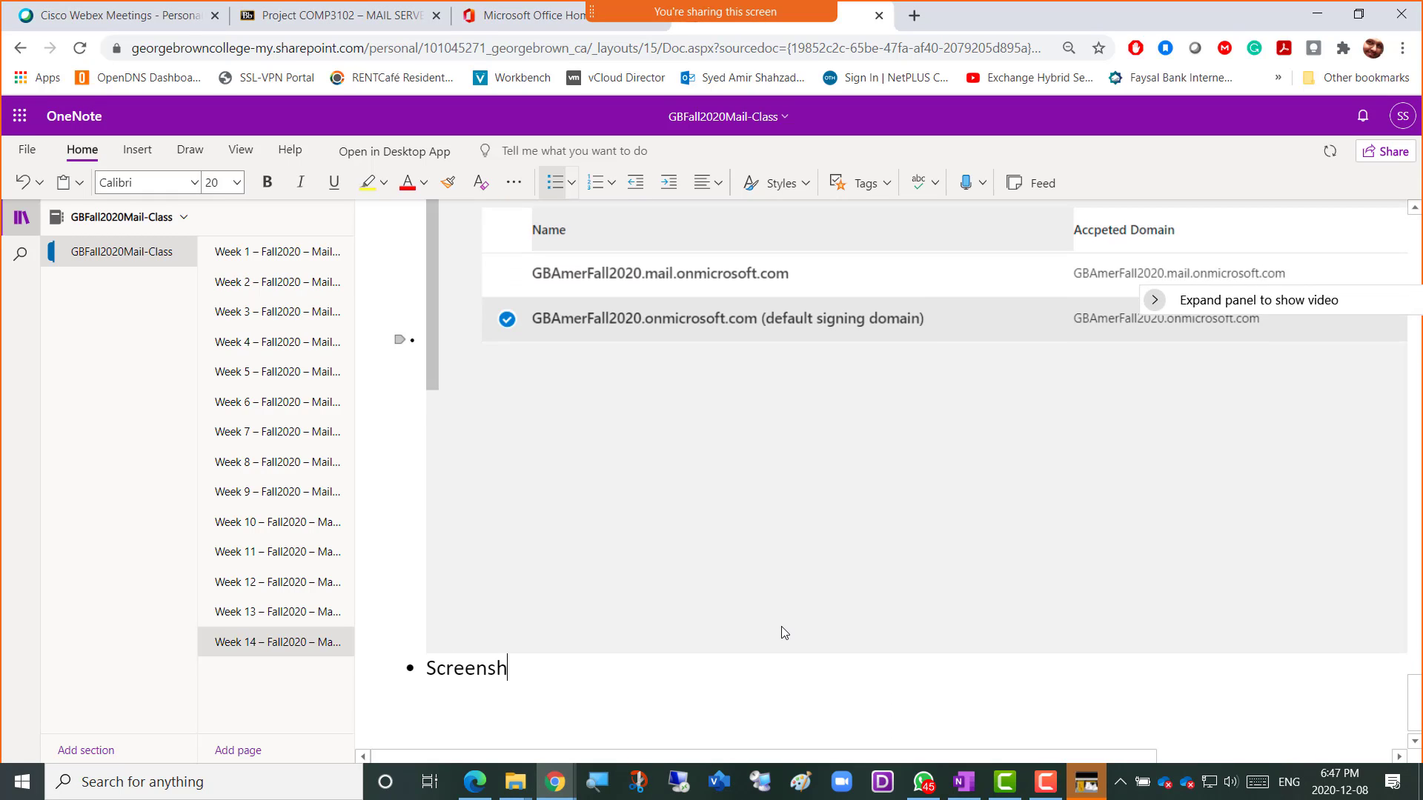
pyautogui.write('ot 7 =')
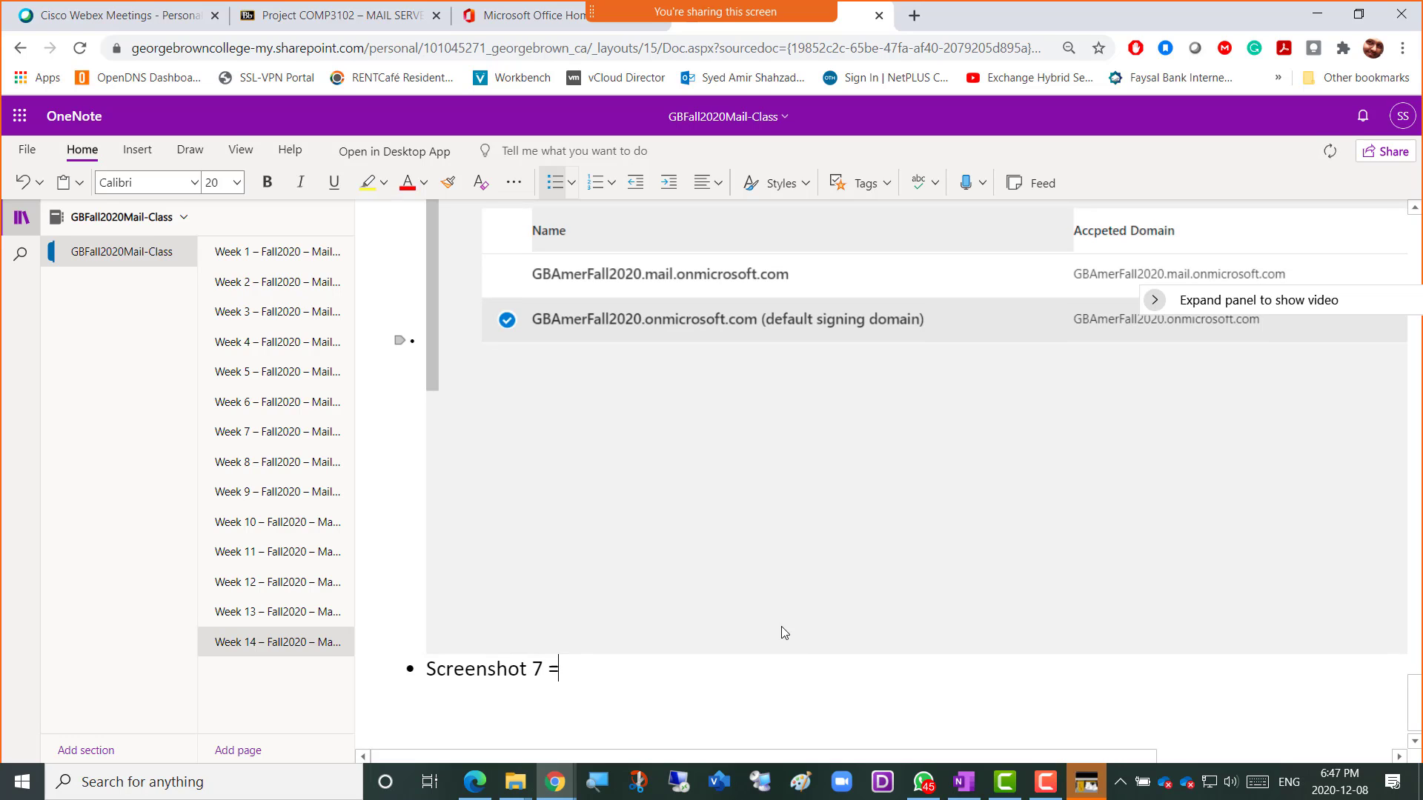
pyautogui.write(' Safe Attachment Policy')
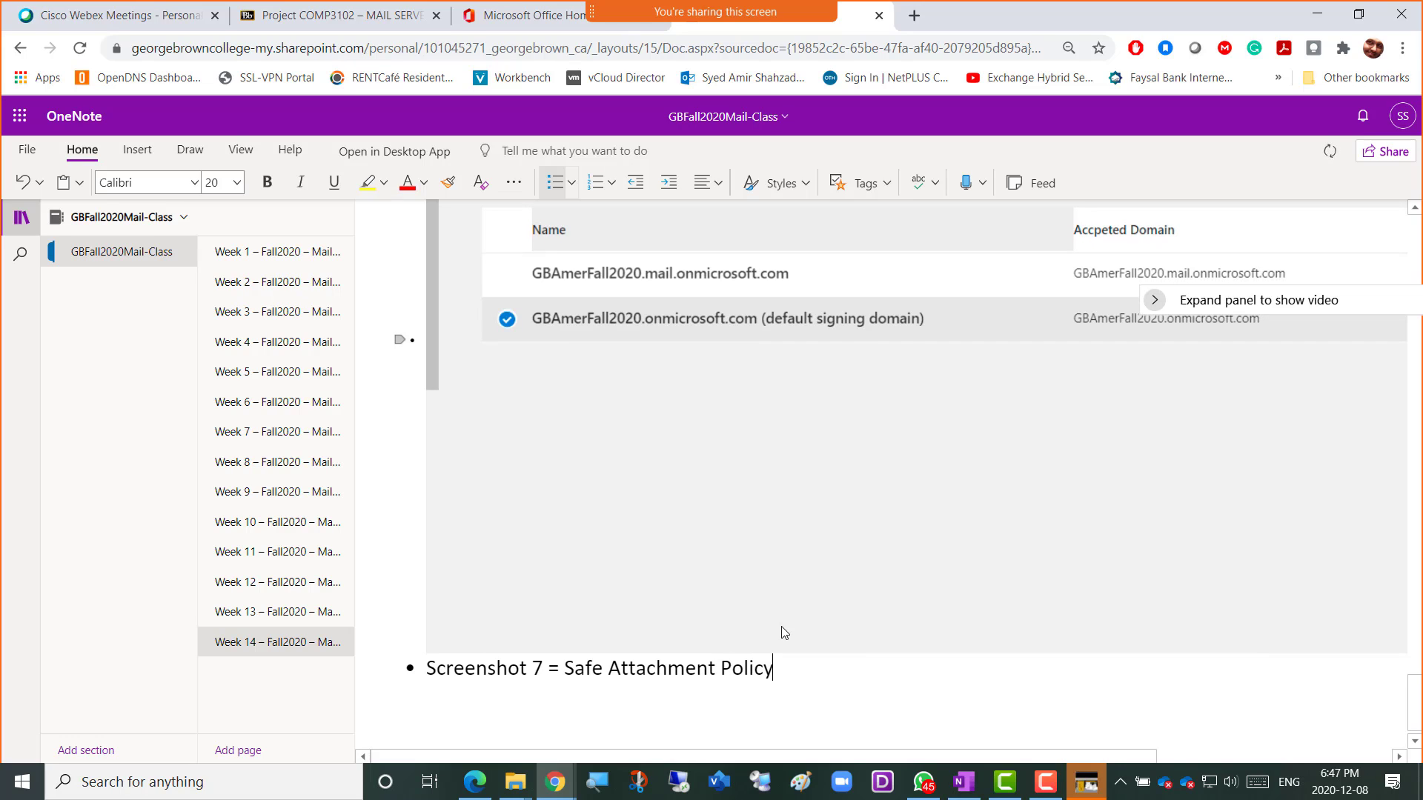
pyautogui.press('Return')
pyautogui.hotkey('ctrl', 'v')
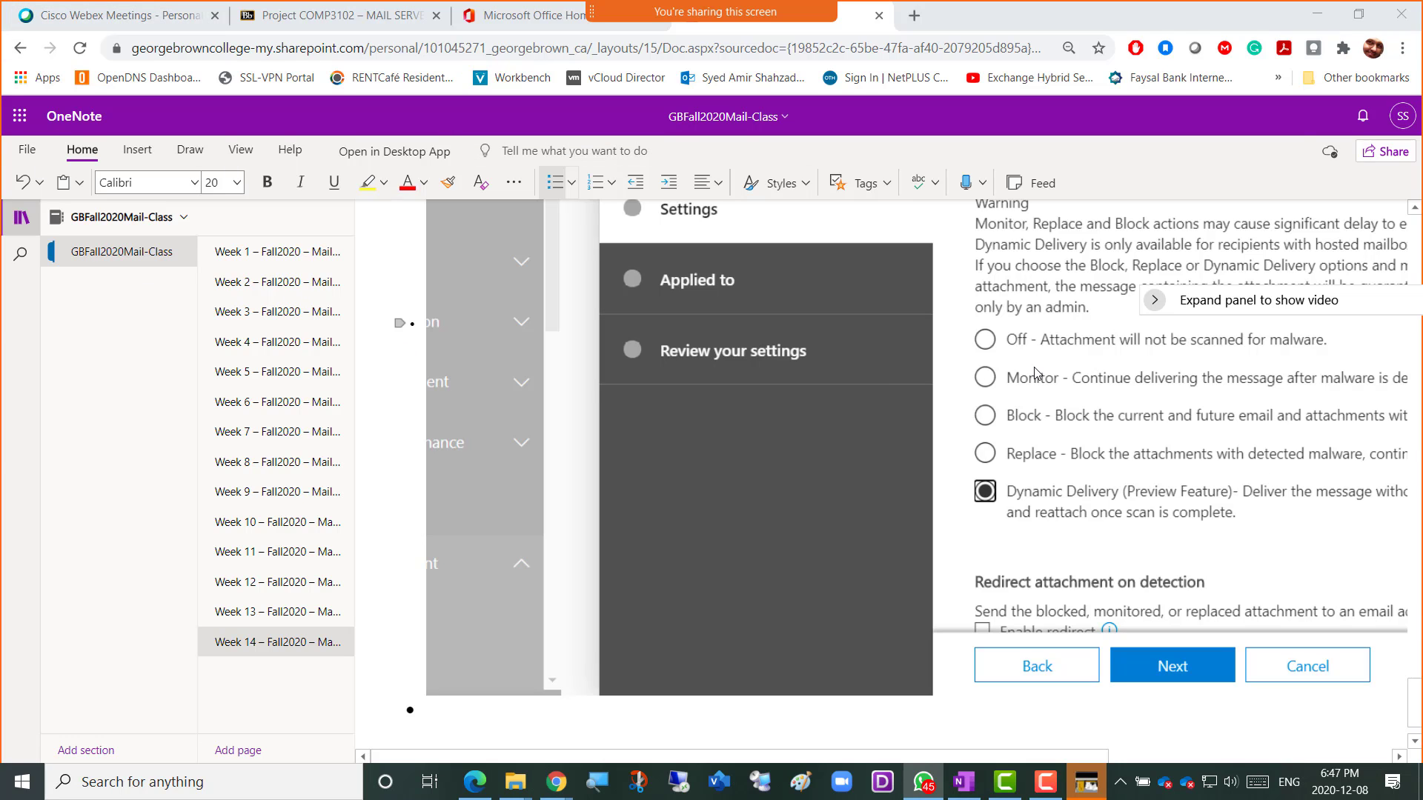
pyautogui.hotkey('alt', 'Tab')
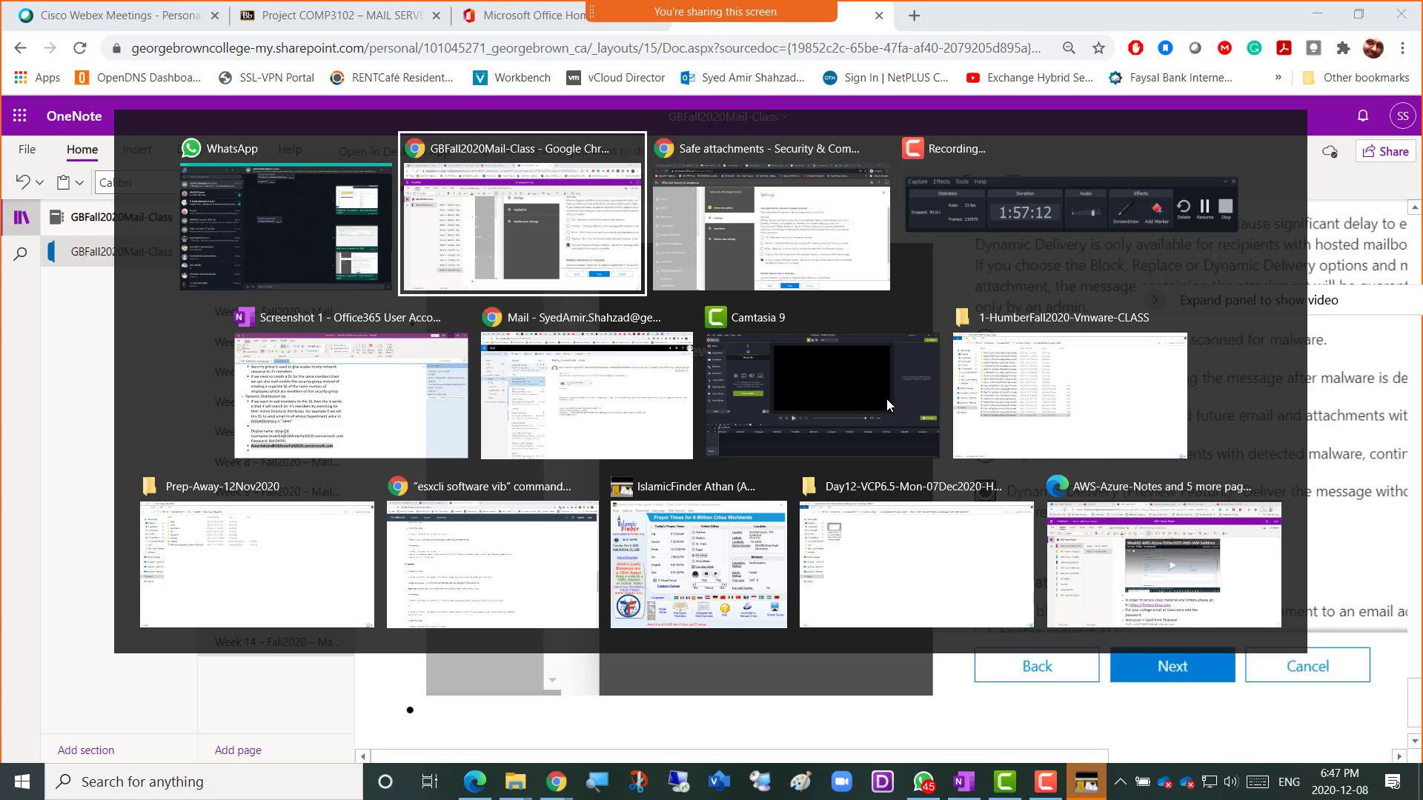
pyautogui.hotkey('alt', 'Tab')
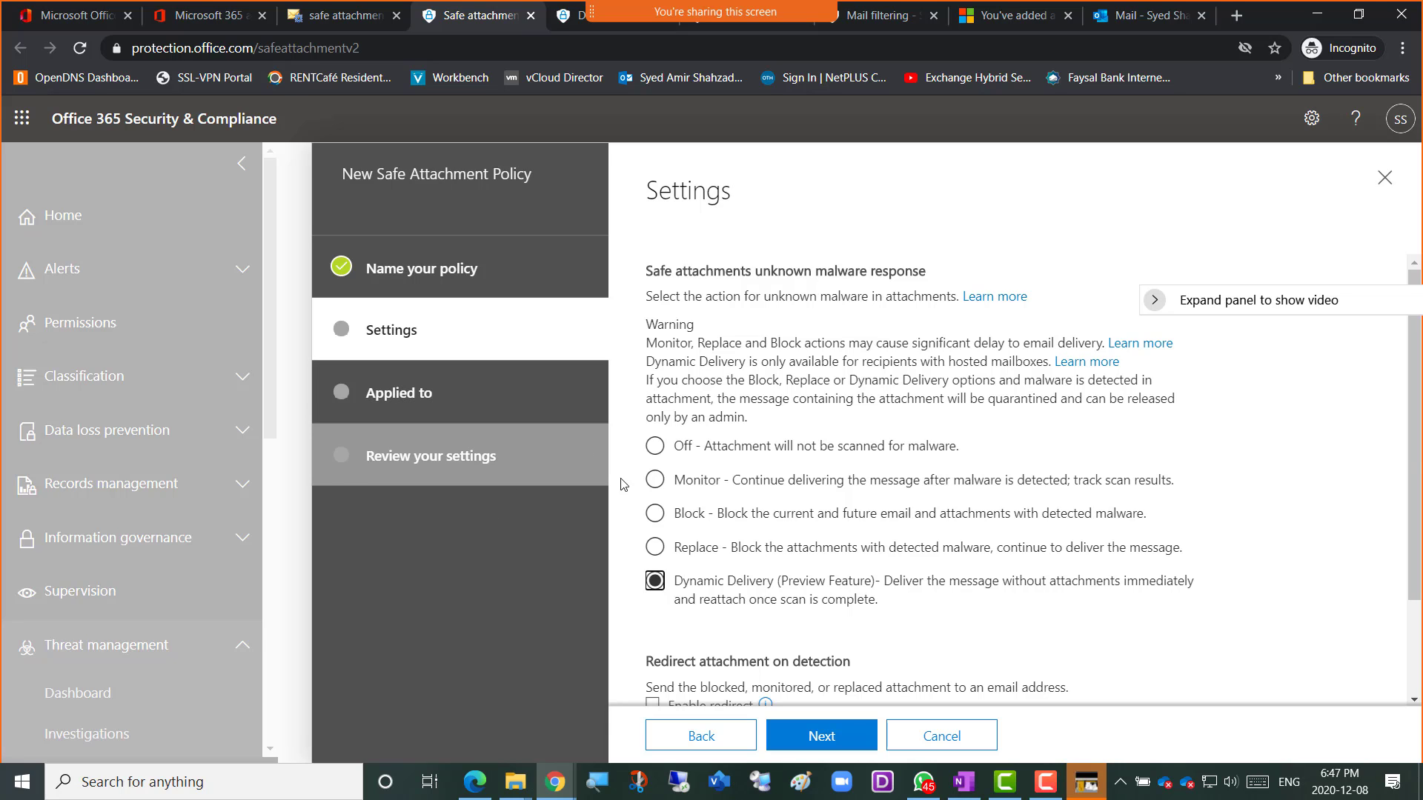
pyautogui.scroll(-2, 961, 515)
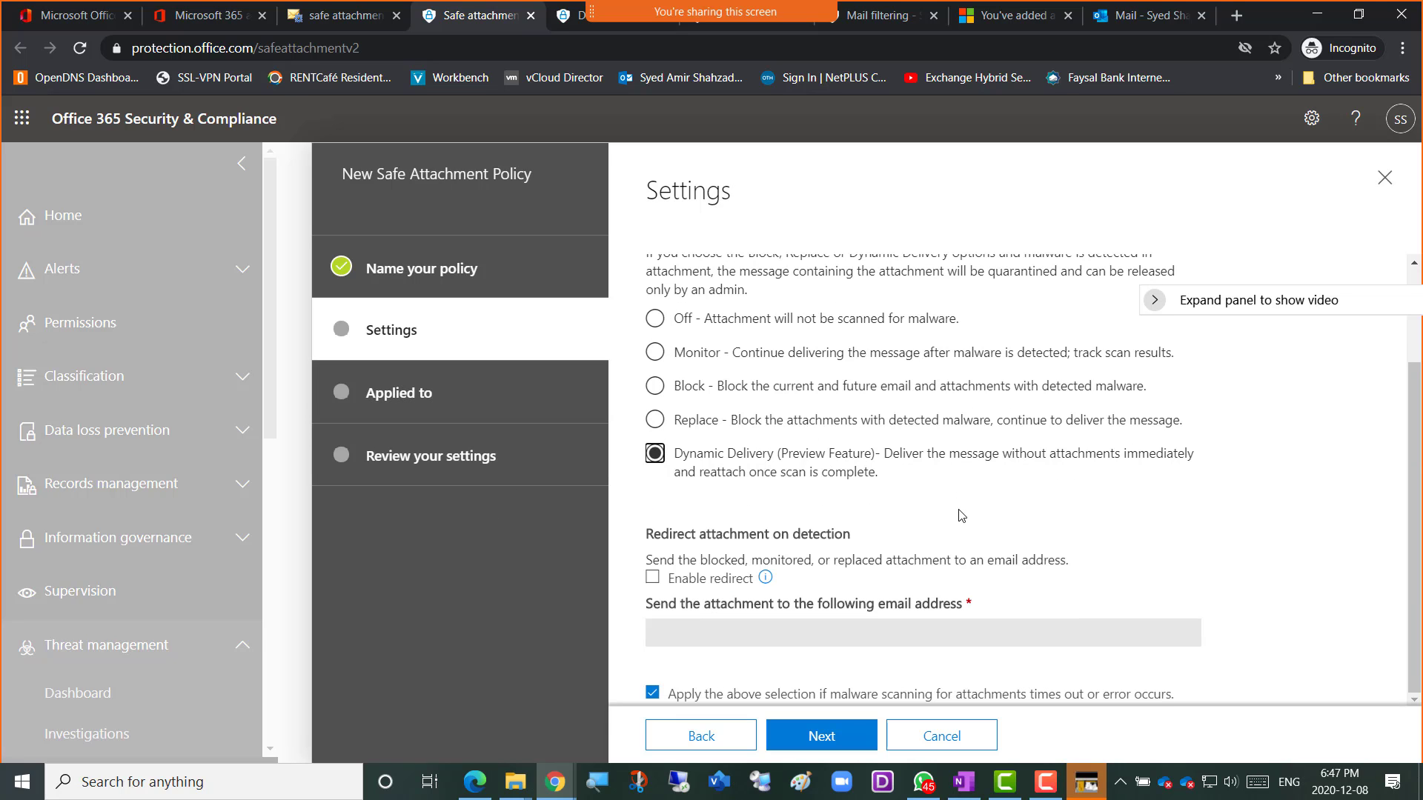
pyautogui.scroll(2, 967, 528)
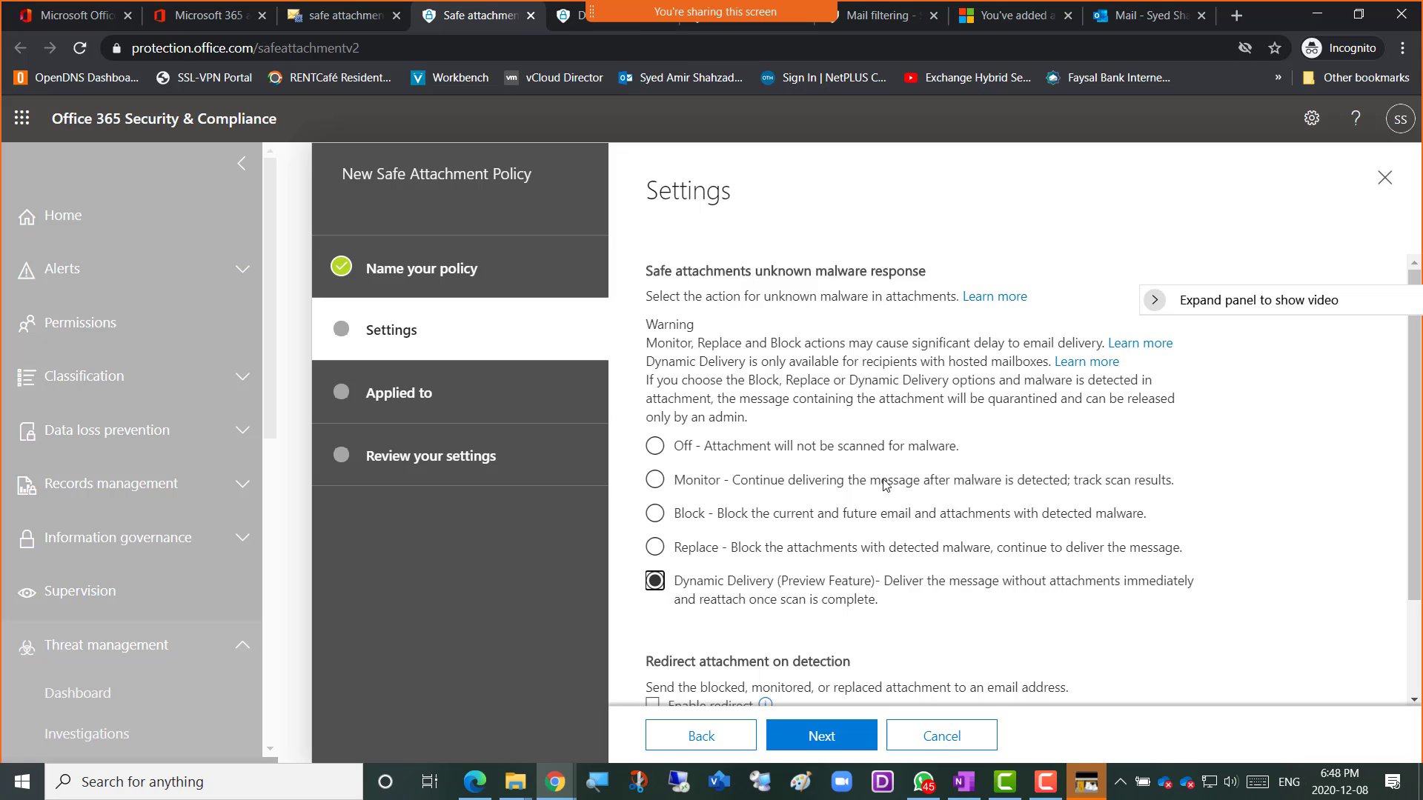
pyautogui.scroll(-2, 886, 493)
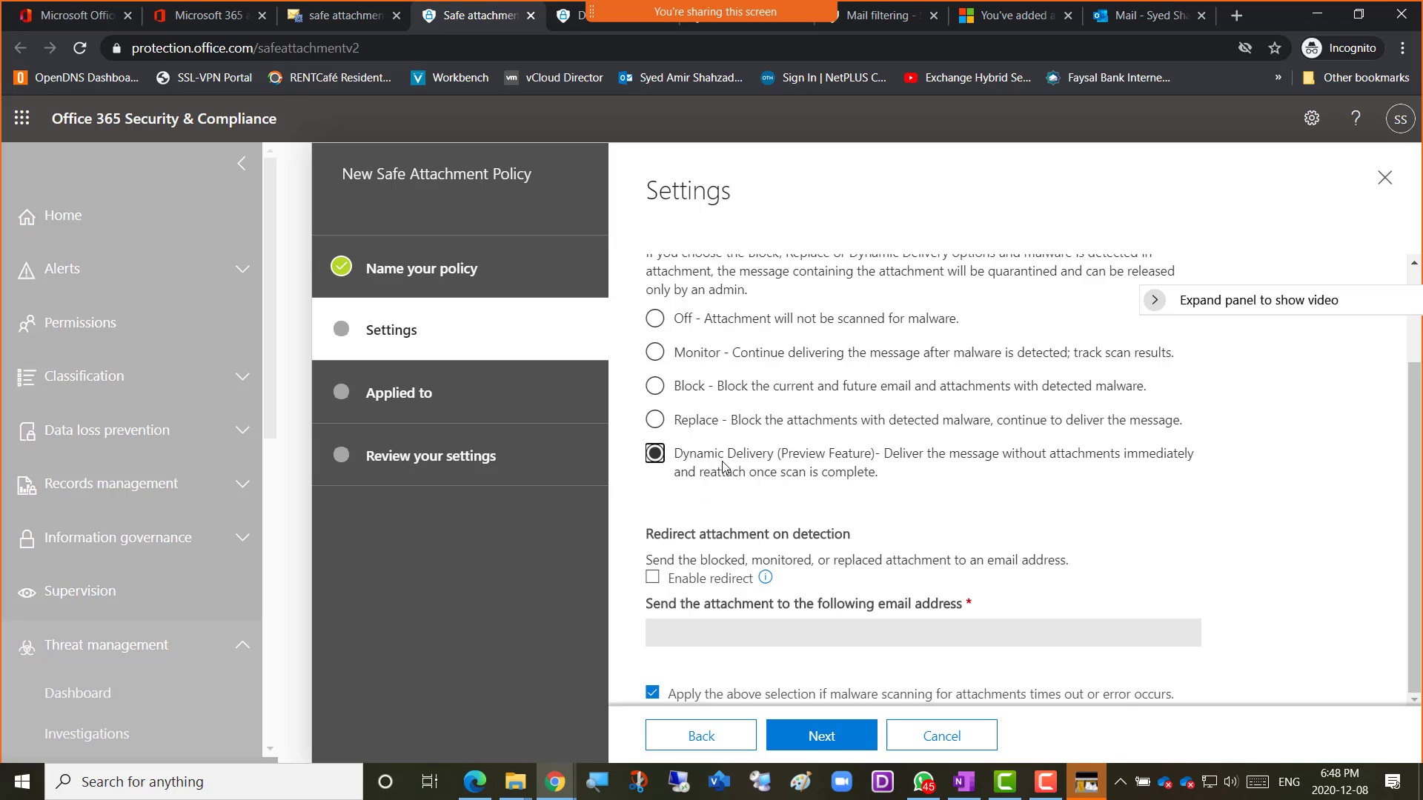
# Switch the malware response to Replace and continue past the Enable redirect warning.
pyautogui.click(656, 420)
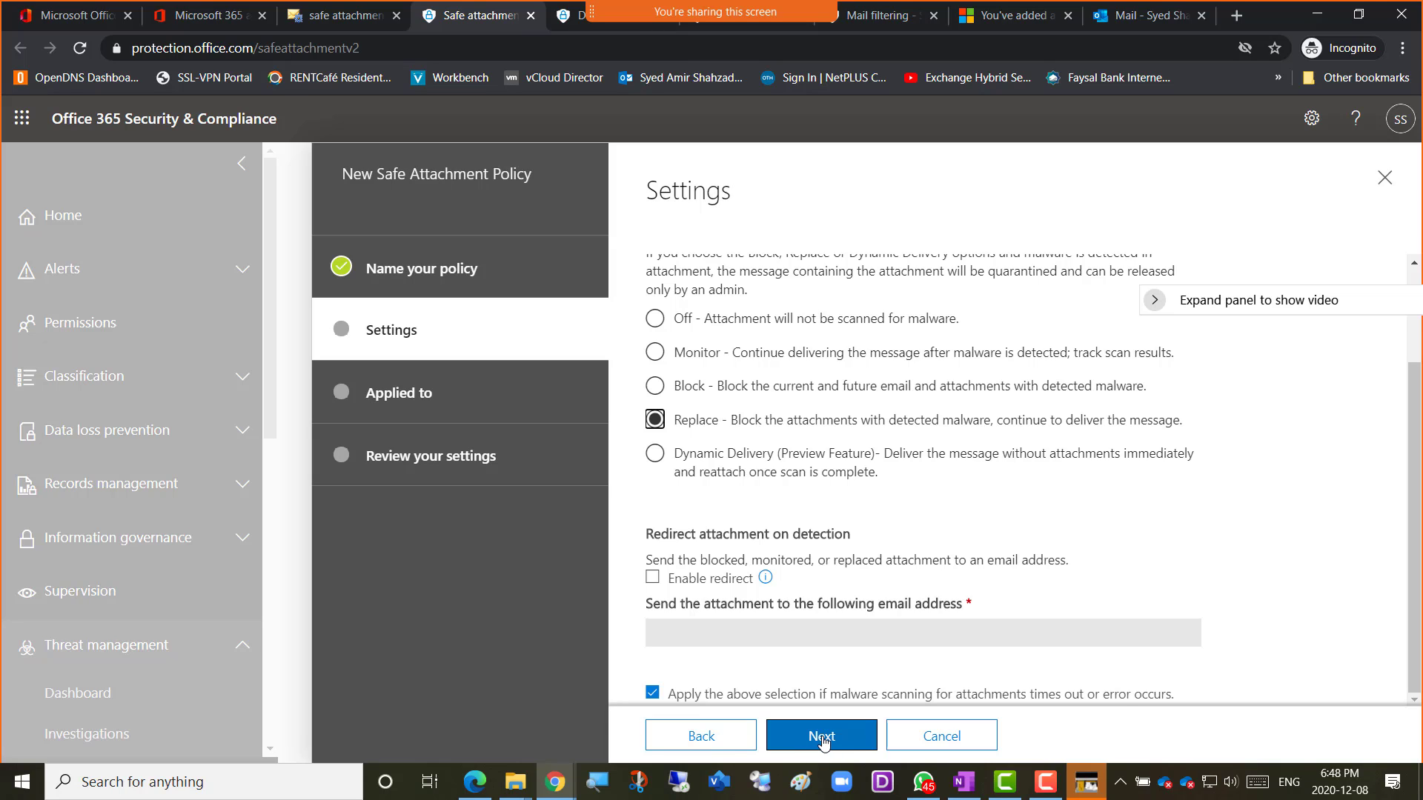
pyautogui.click(822, 738)
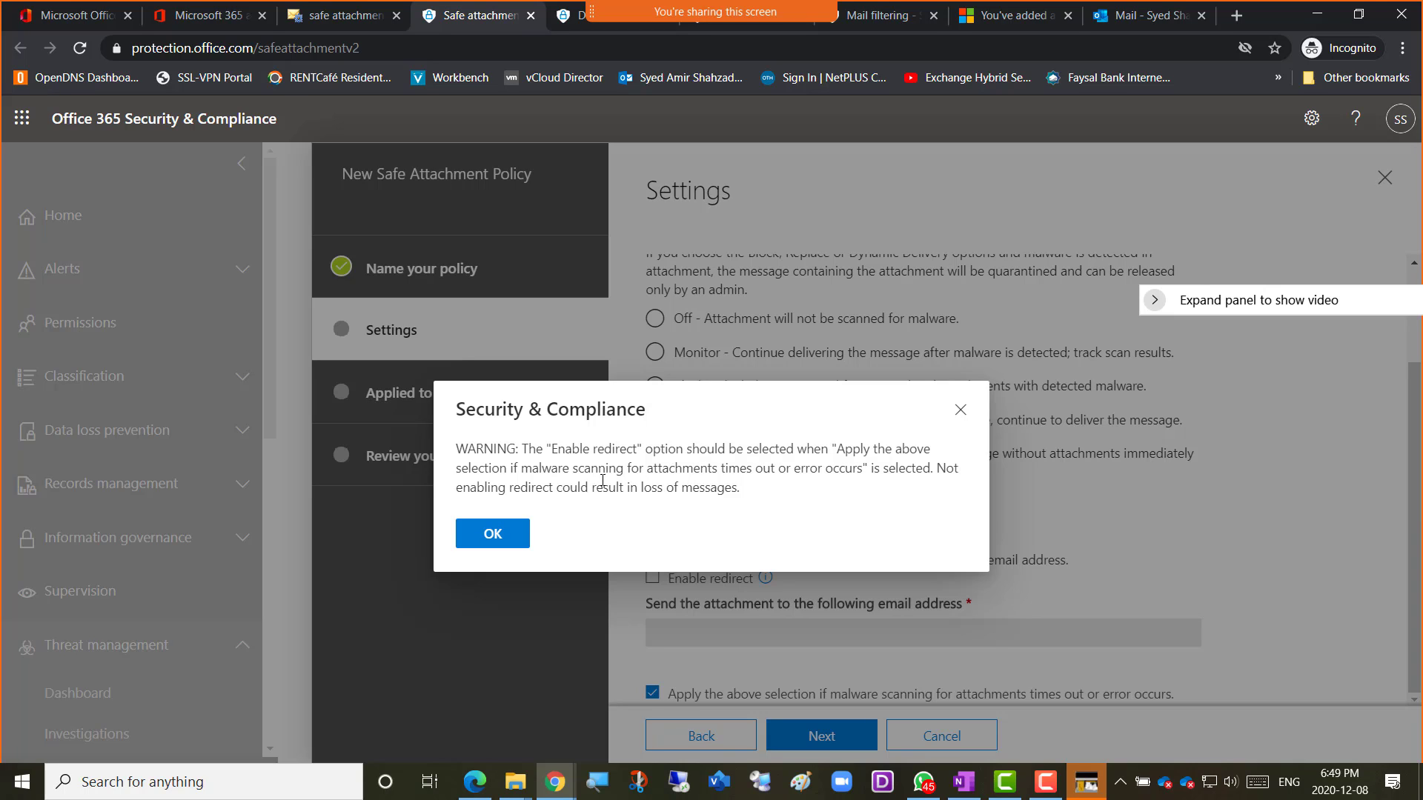
pyautogui.click(494, 533)
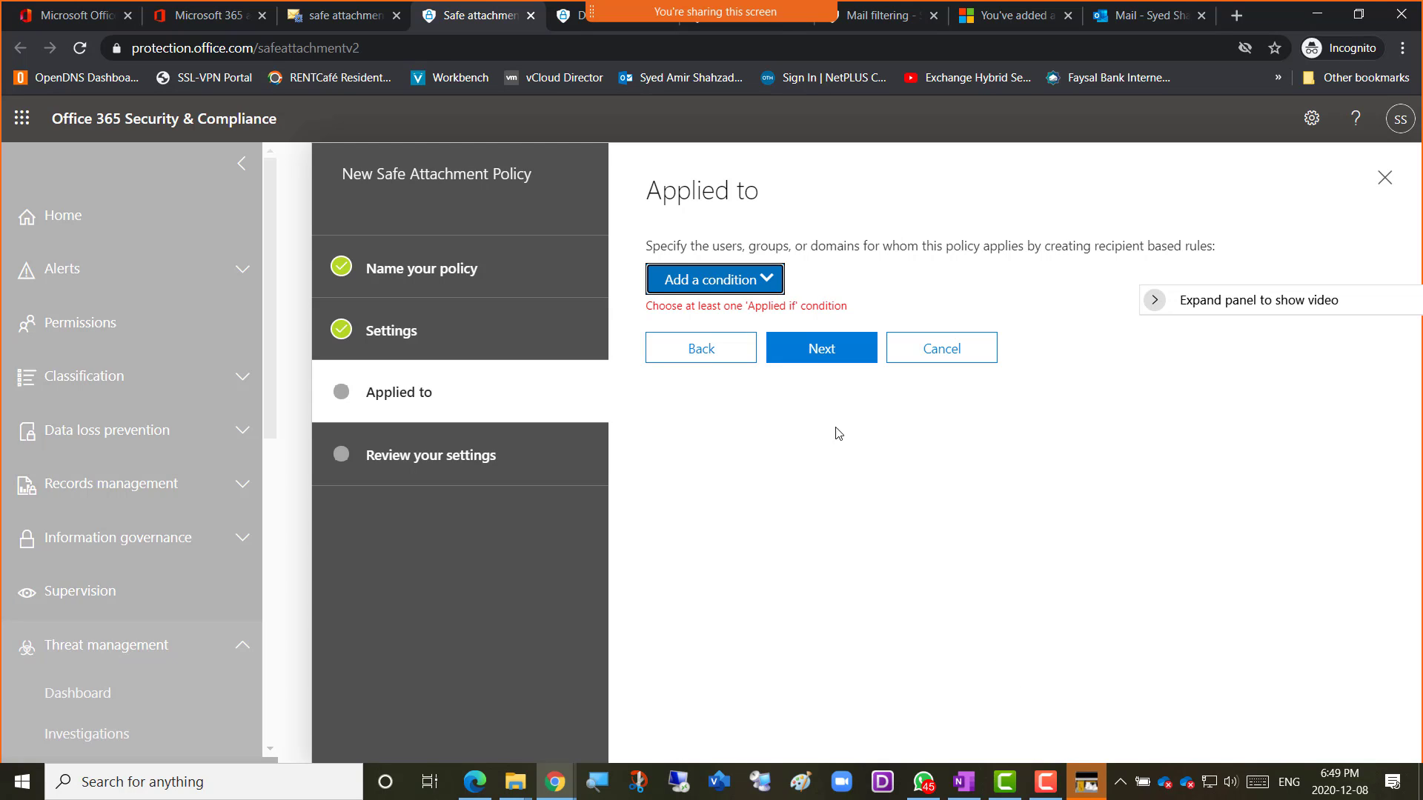
# Step back to the settings page and return to Applied to, dismissing the redirect warning.
pyautogui.click(704, 349)
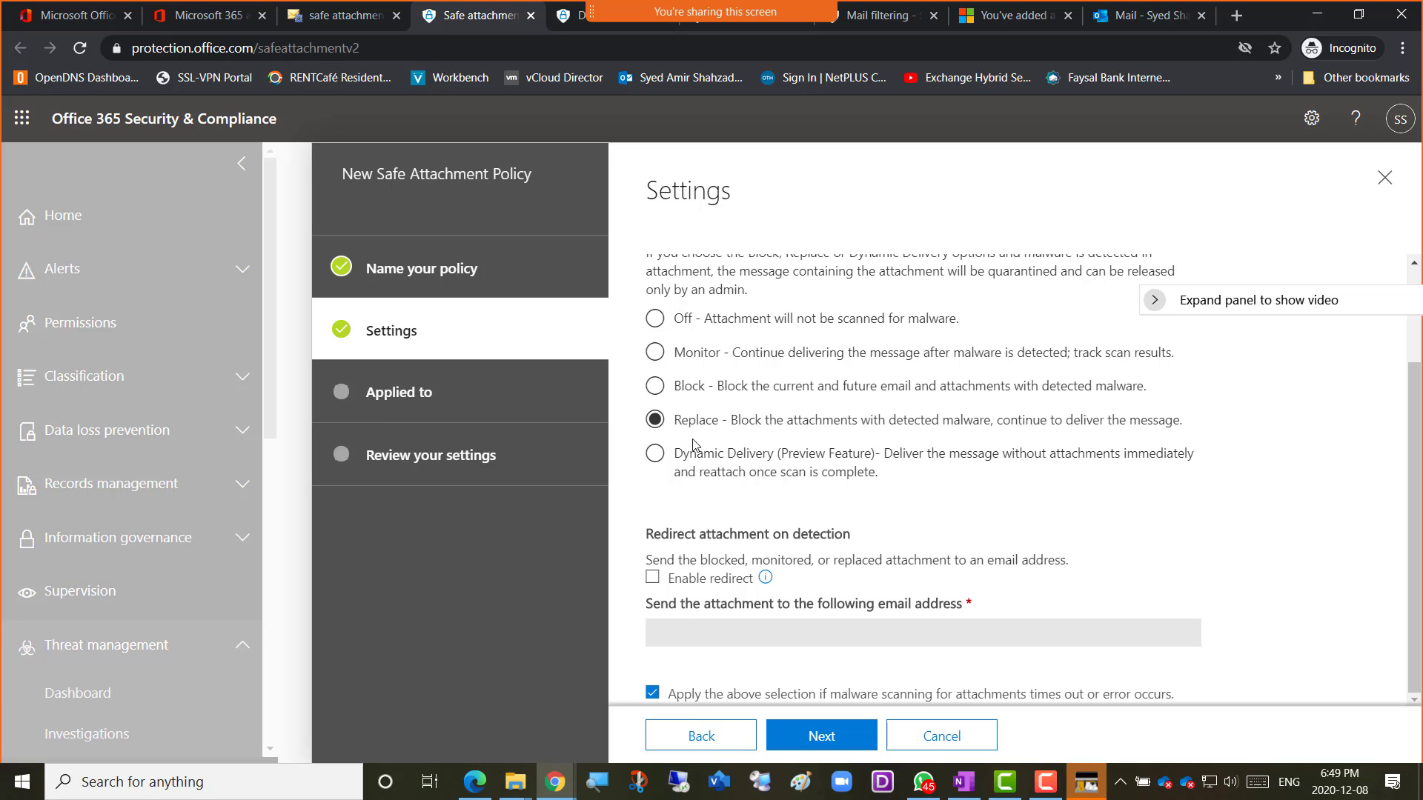
pyautogui.click(841, 722)
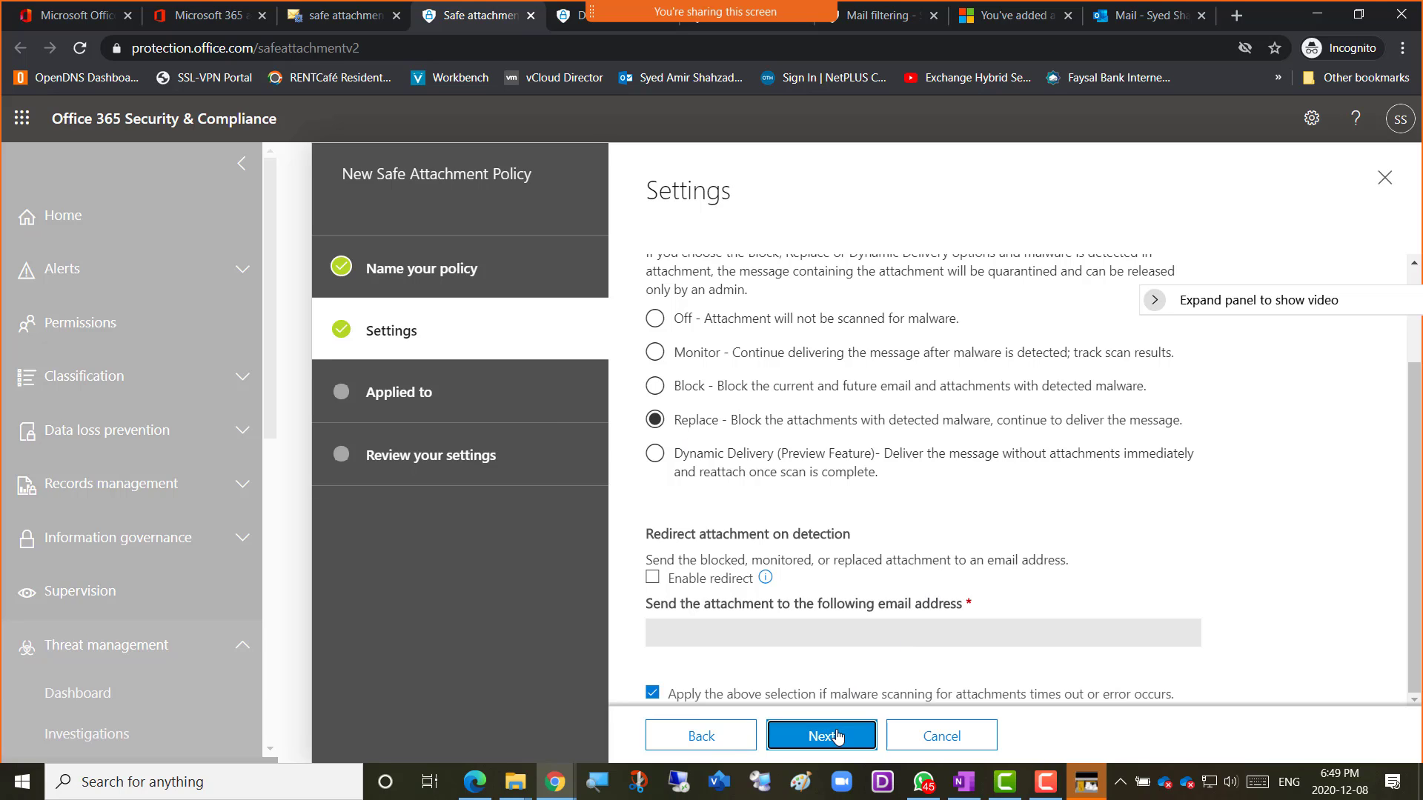
pyautogui.click(493, 537)
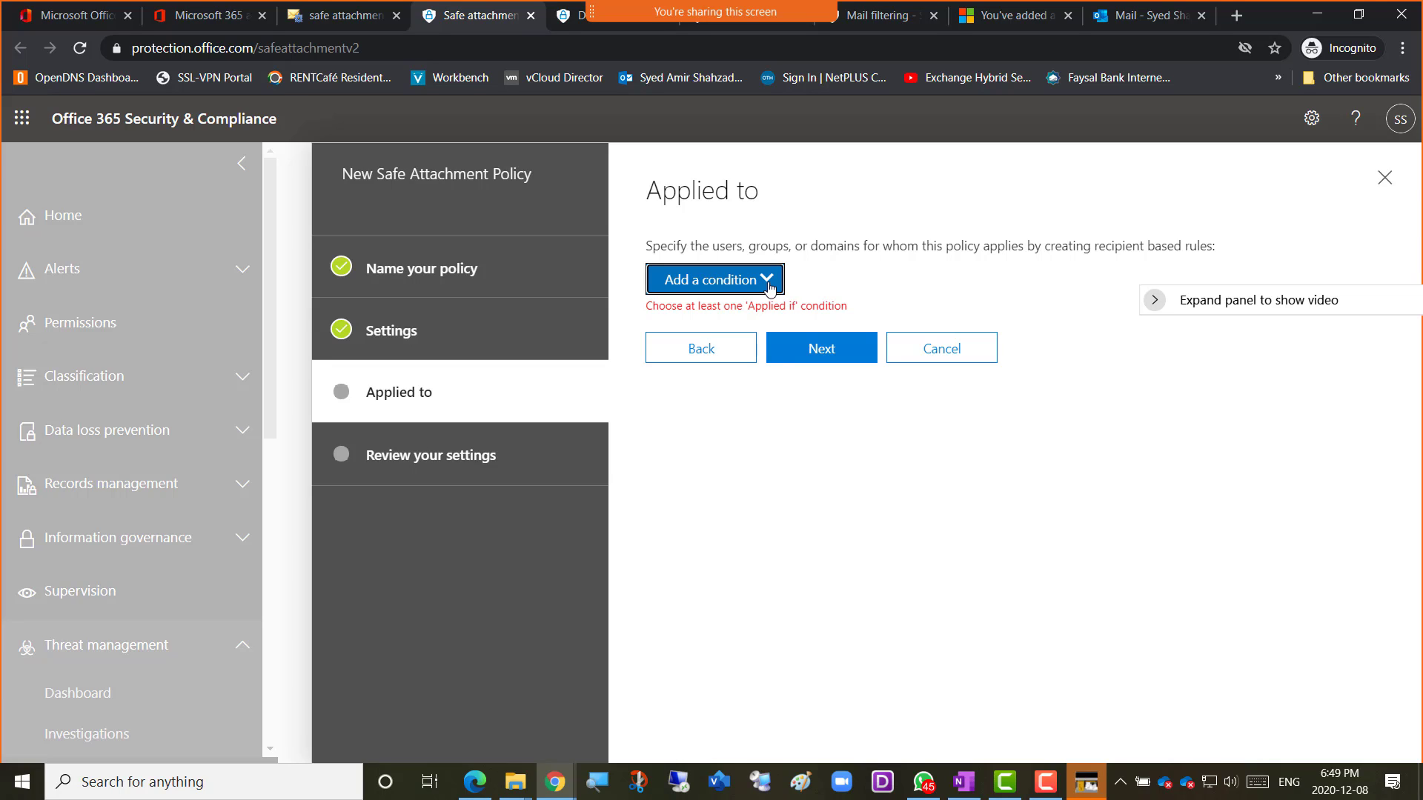
# Add a 'The recipient is' condition with the suggested user found by a name search.
pyautogui.click(769, 288)
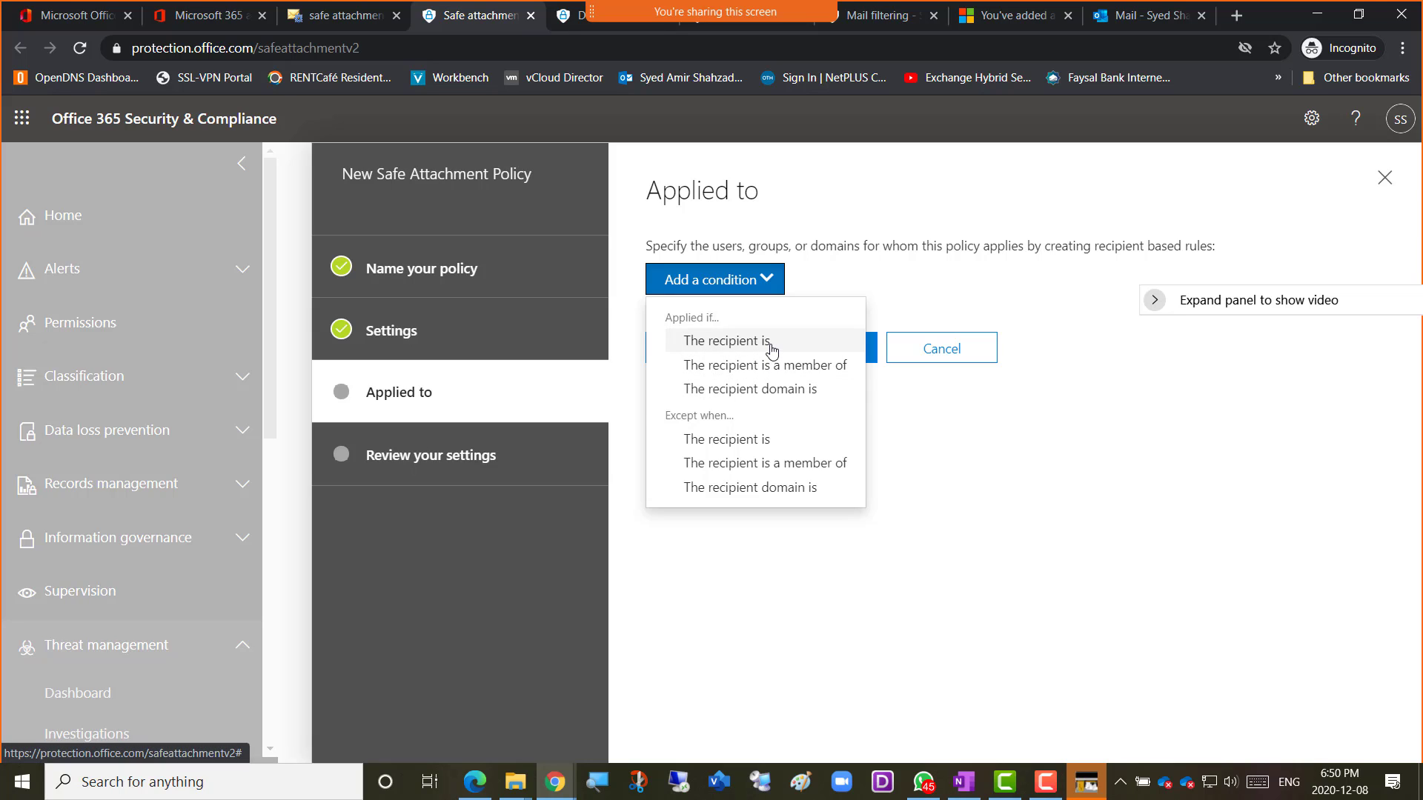
pyautogui.click(770, 342)
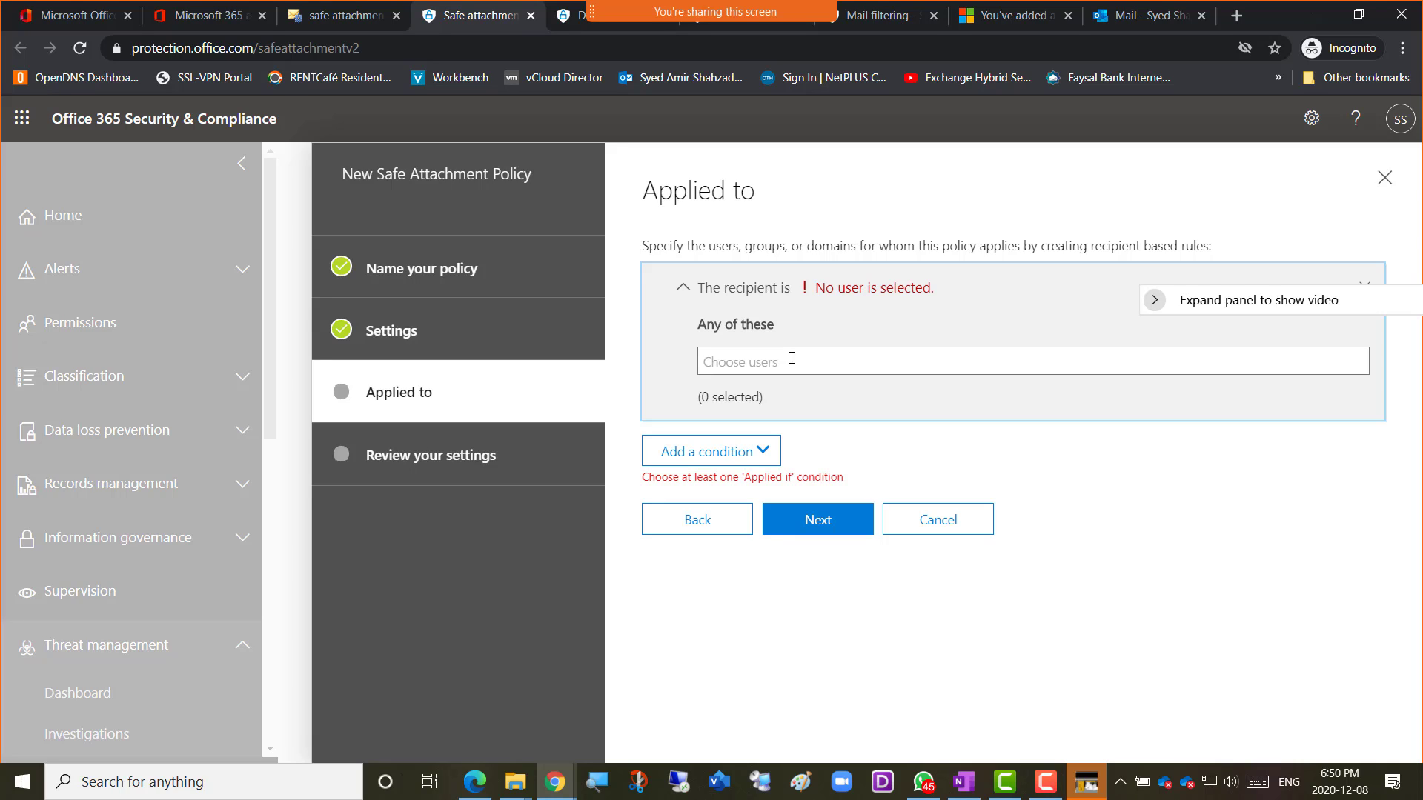
pyautogui.write('amir')
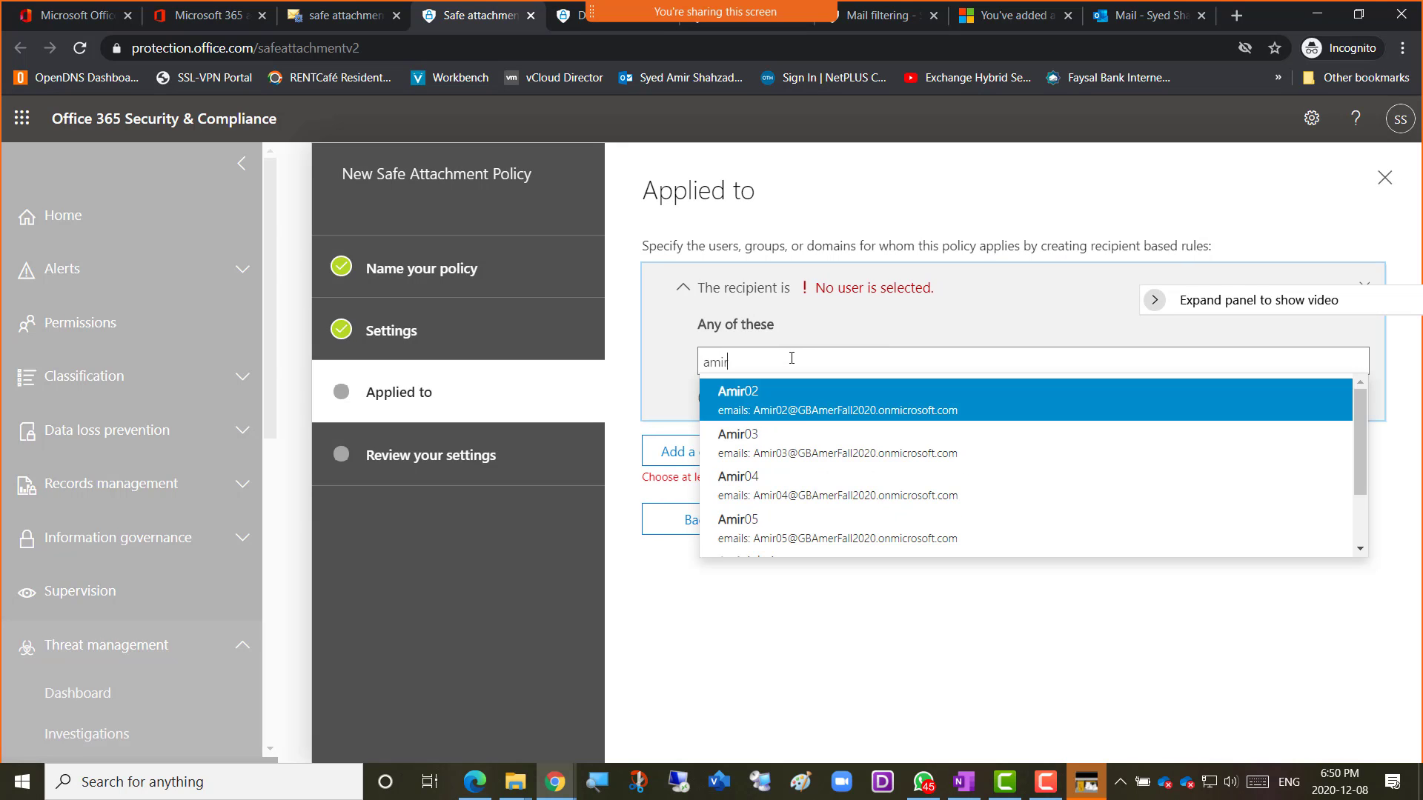
pyautogui.click(787, 408)
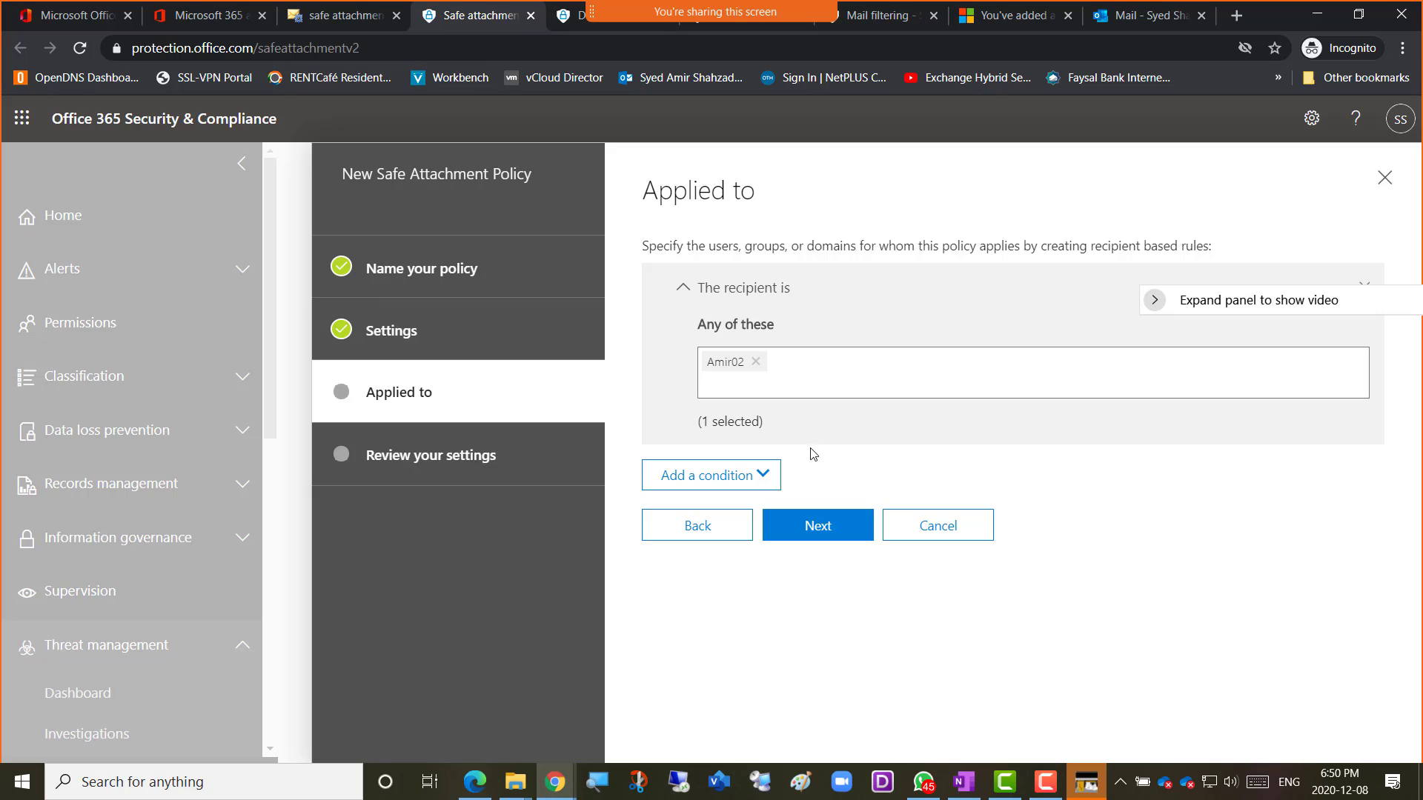
# Add a recipient domain condition, then remove it again.
pyautogui.click(761, 478)
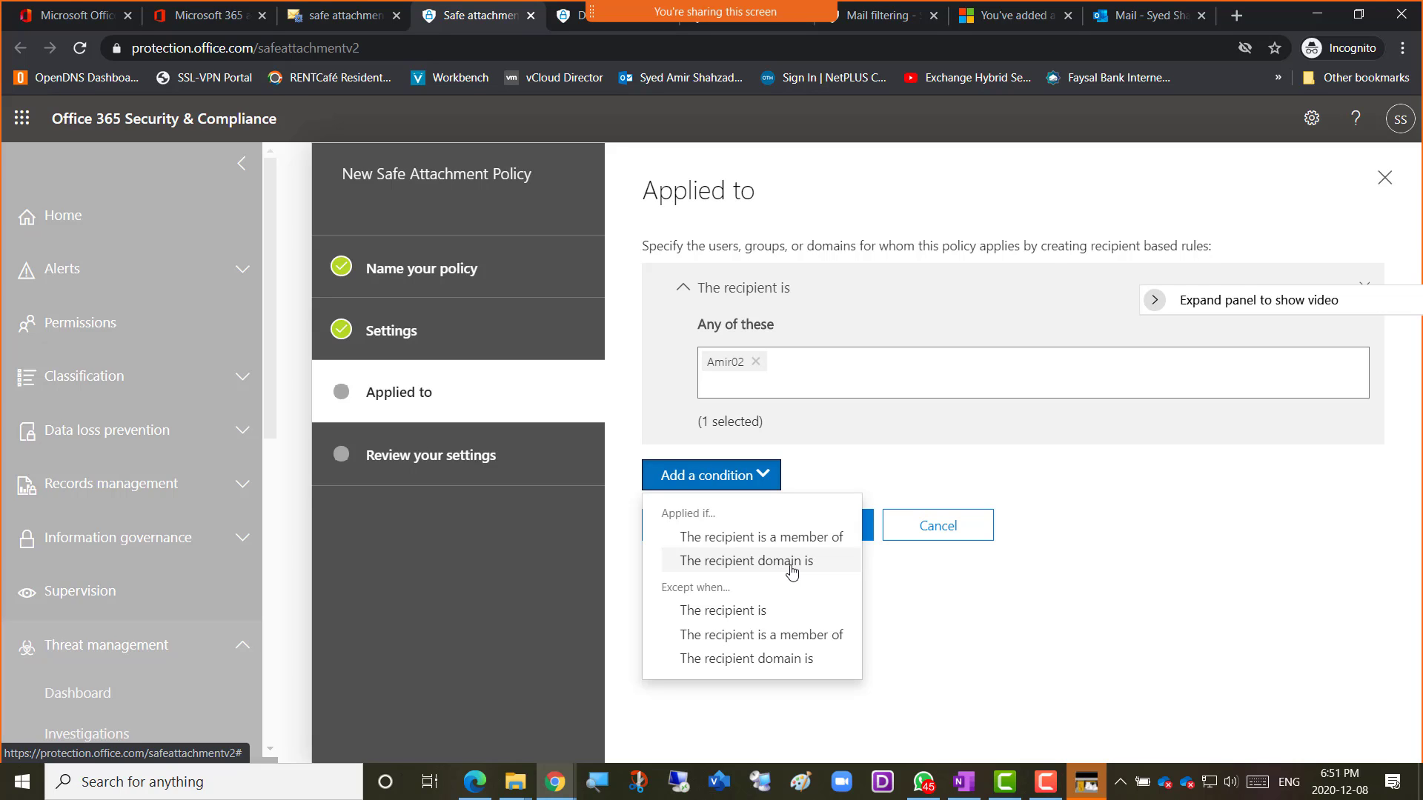
pyautogui.click(780, 572)
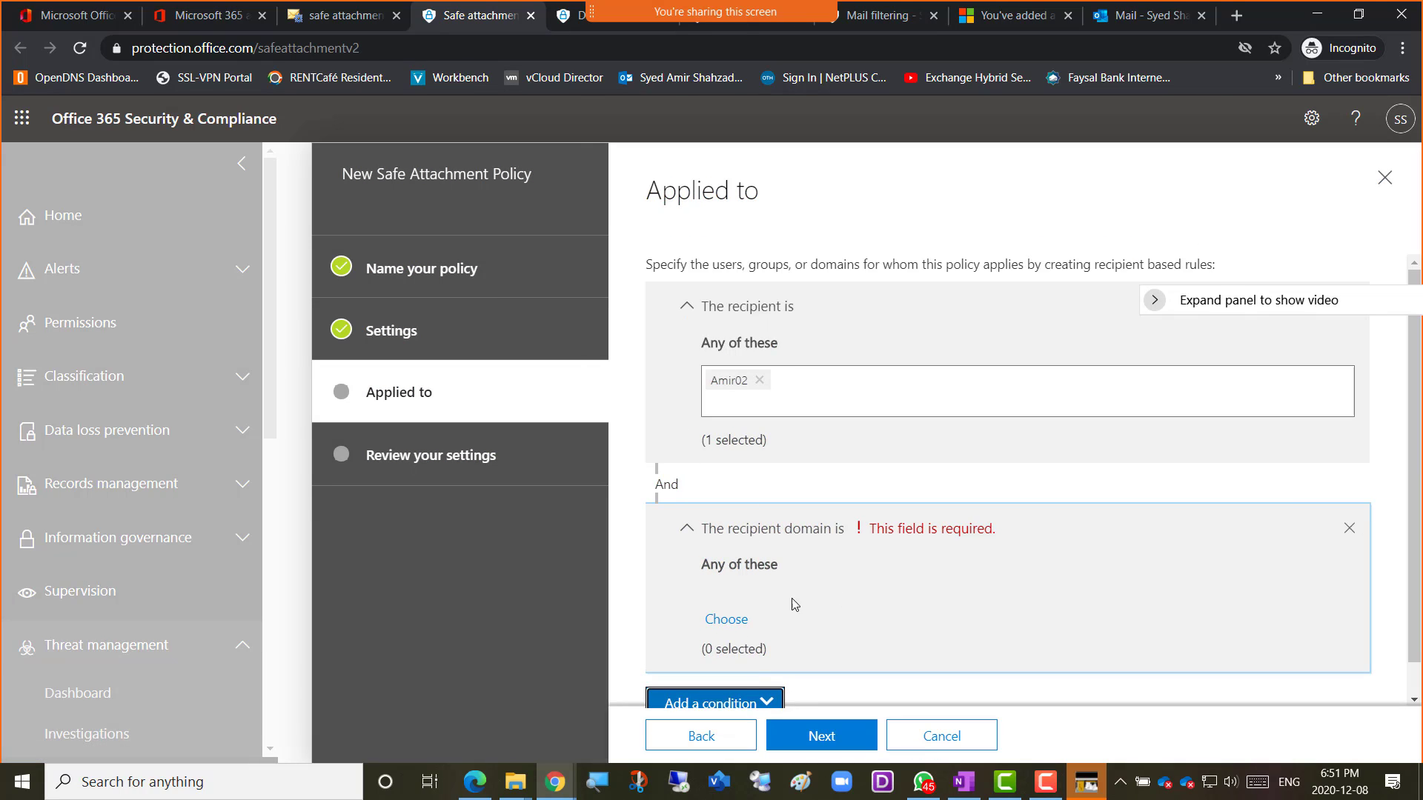
pyautogui.scroll(-1, 806, 623)
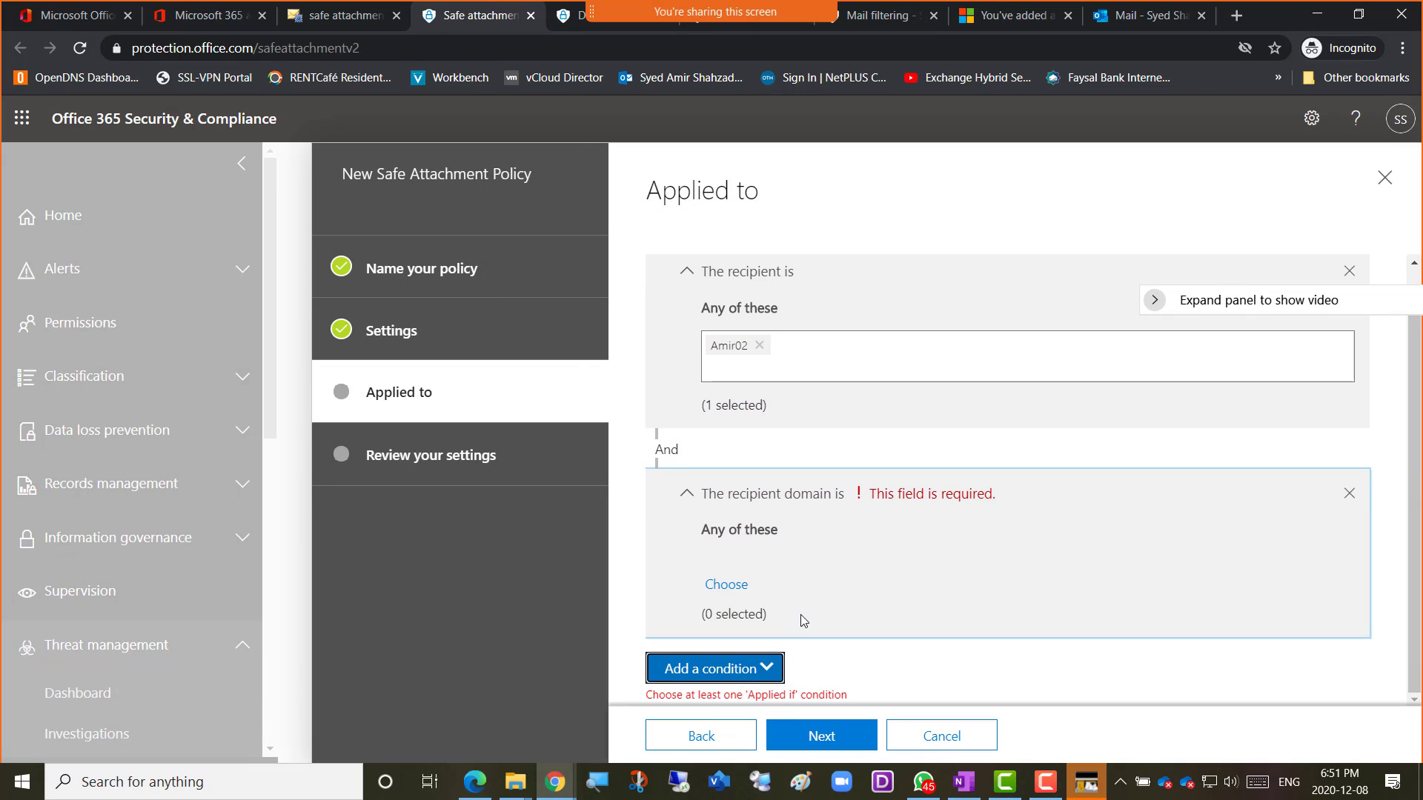
pyautogui.click(764, 667)
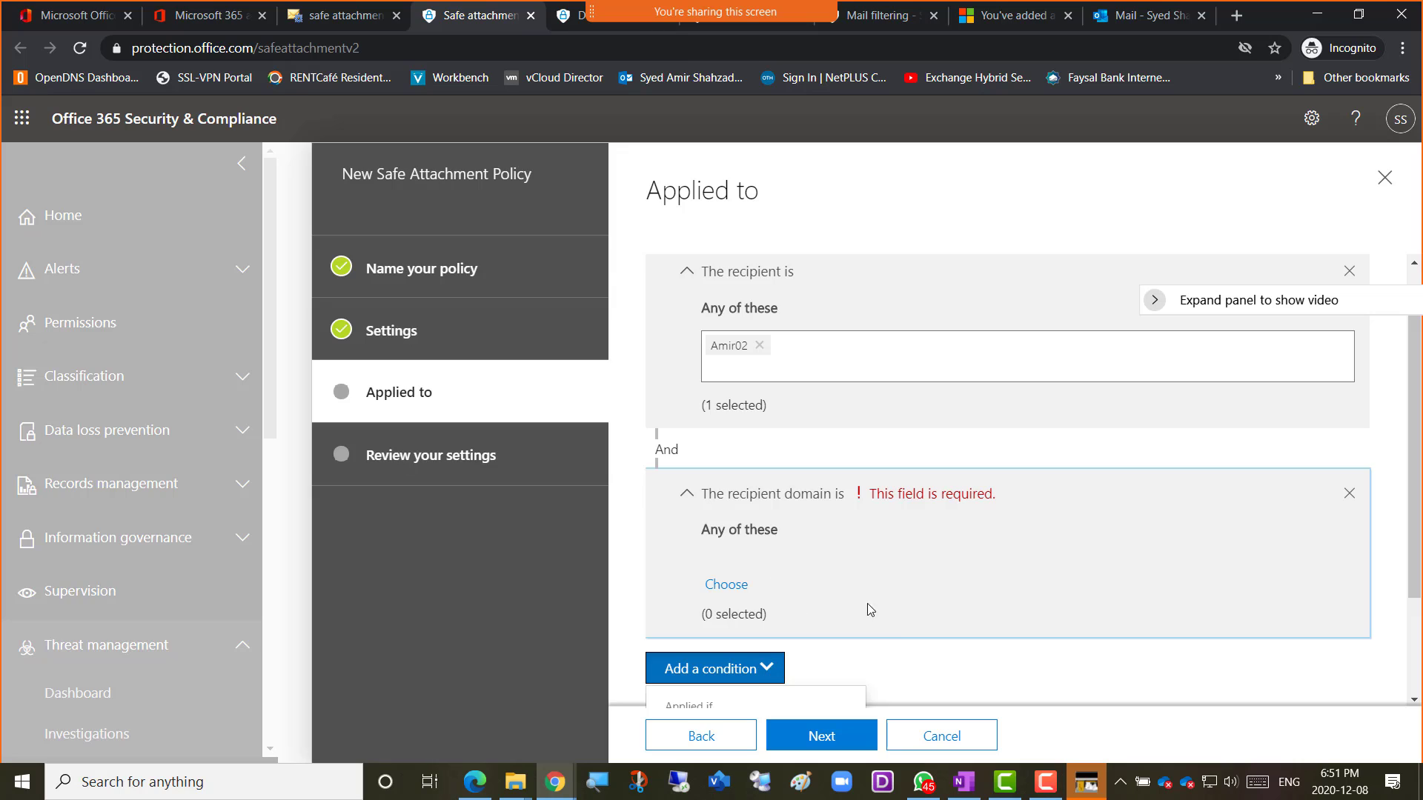
pyautogui.click(892, 619)
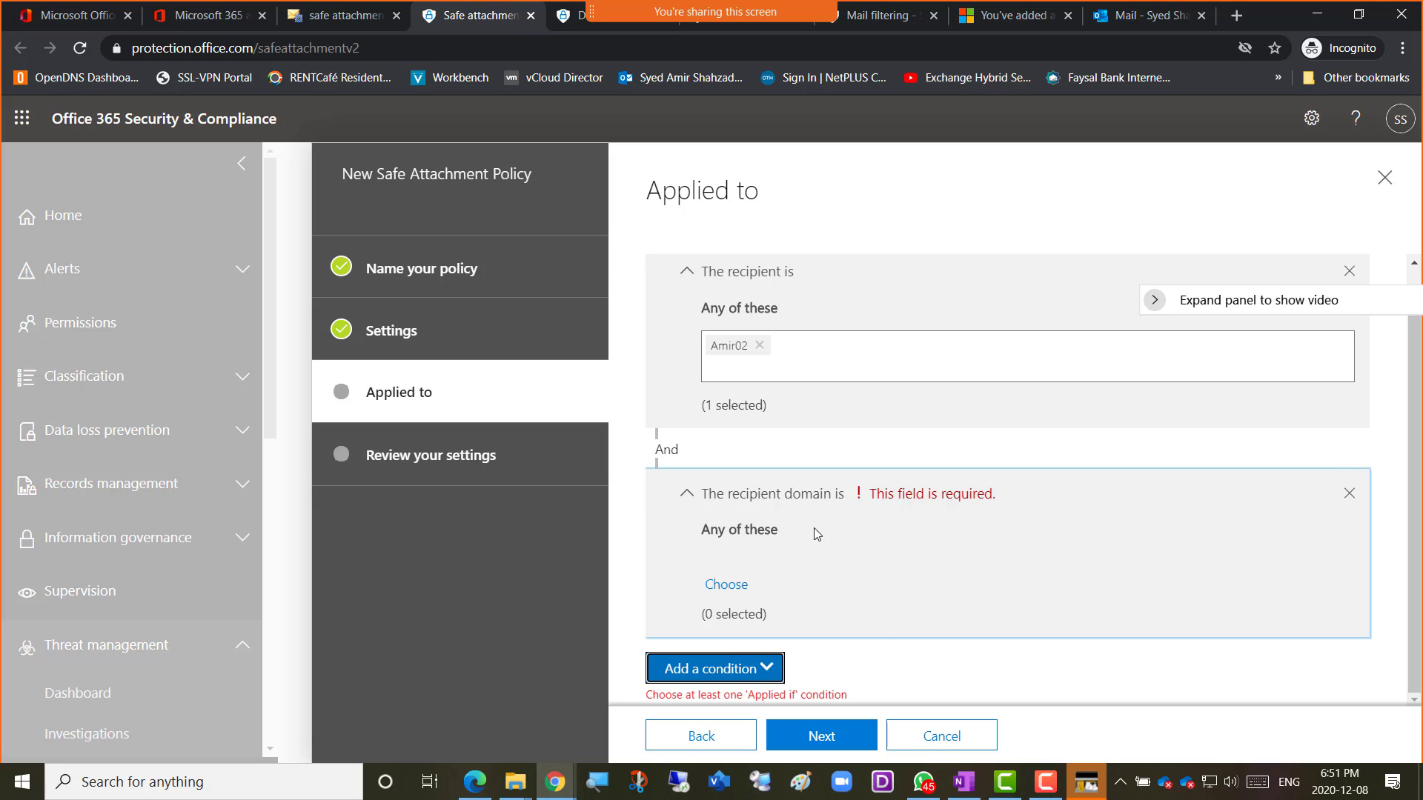
pyautogui.click(1347, 495)
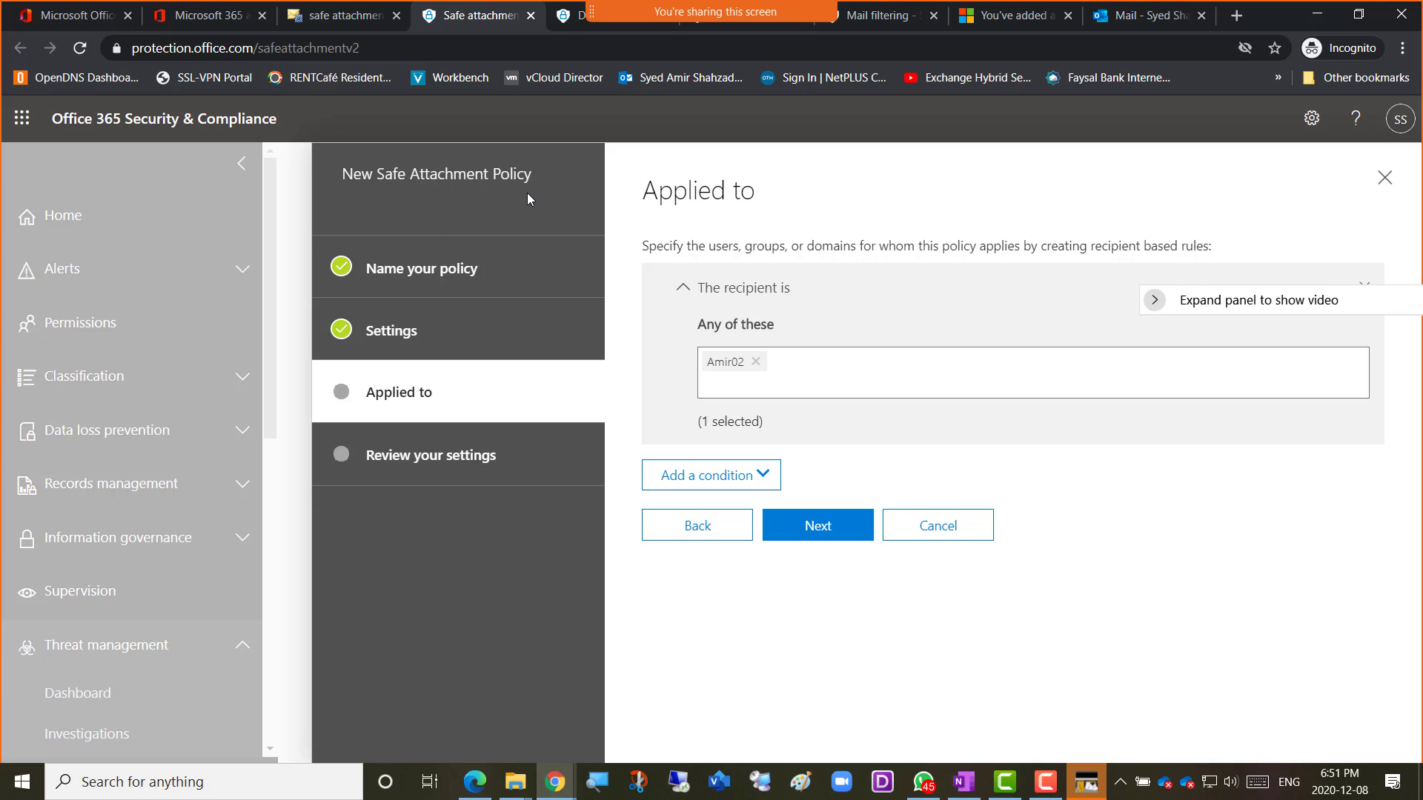
# Cancel the policy wizard, backing out once before confirming Yes to discard it.
pyautogui.click(969, 538)
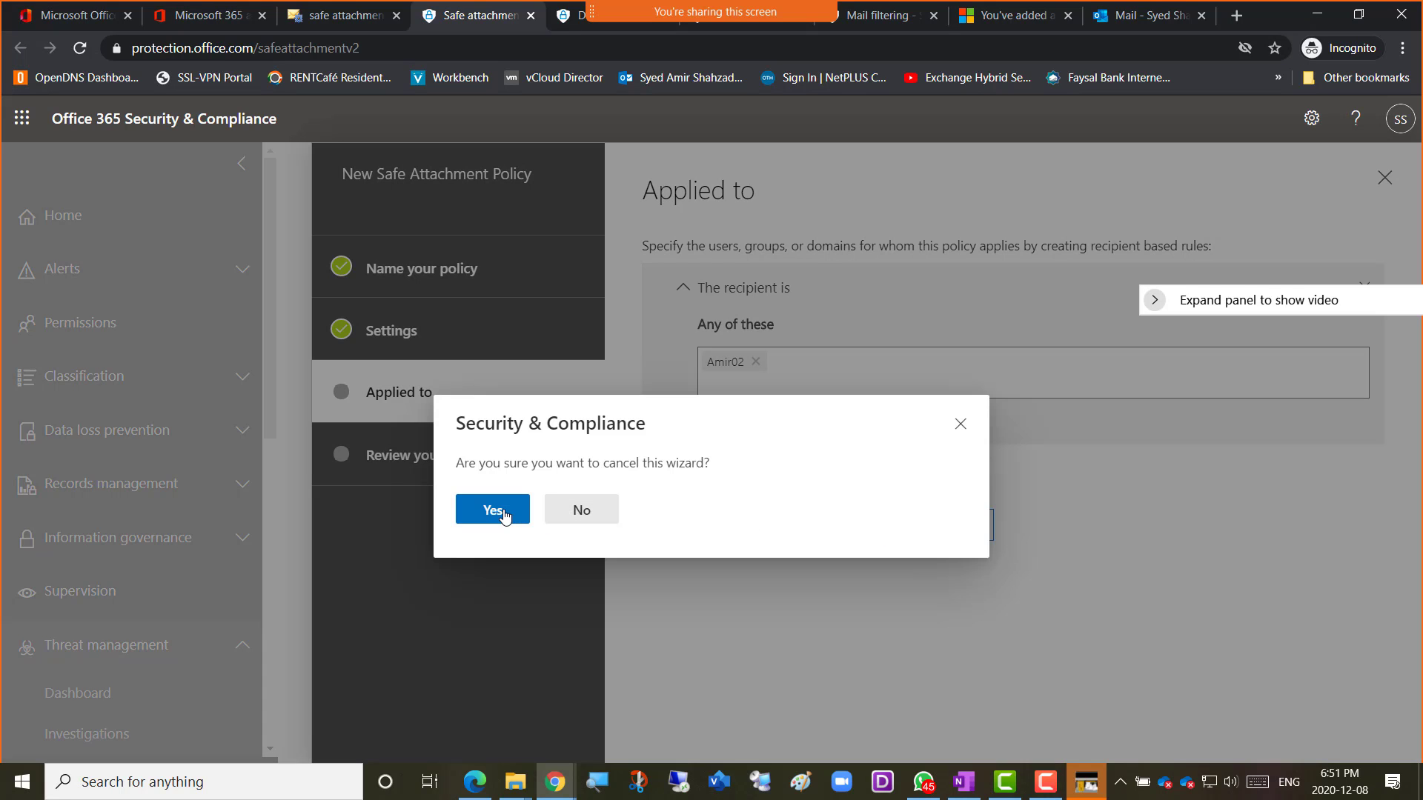
pyautogui.click(563, 510)
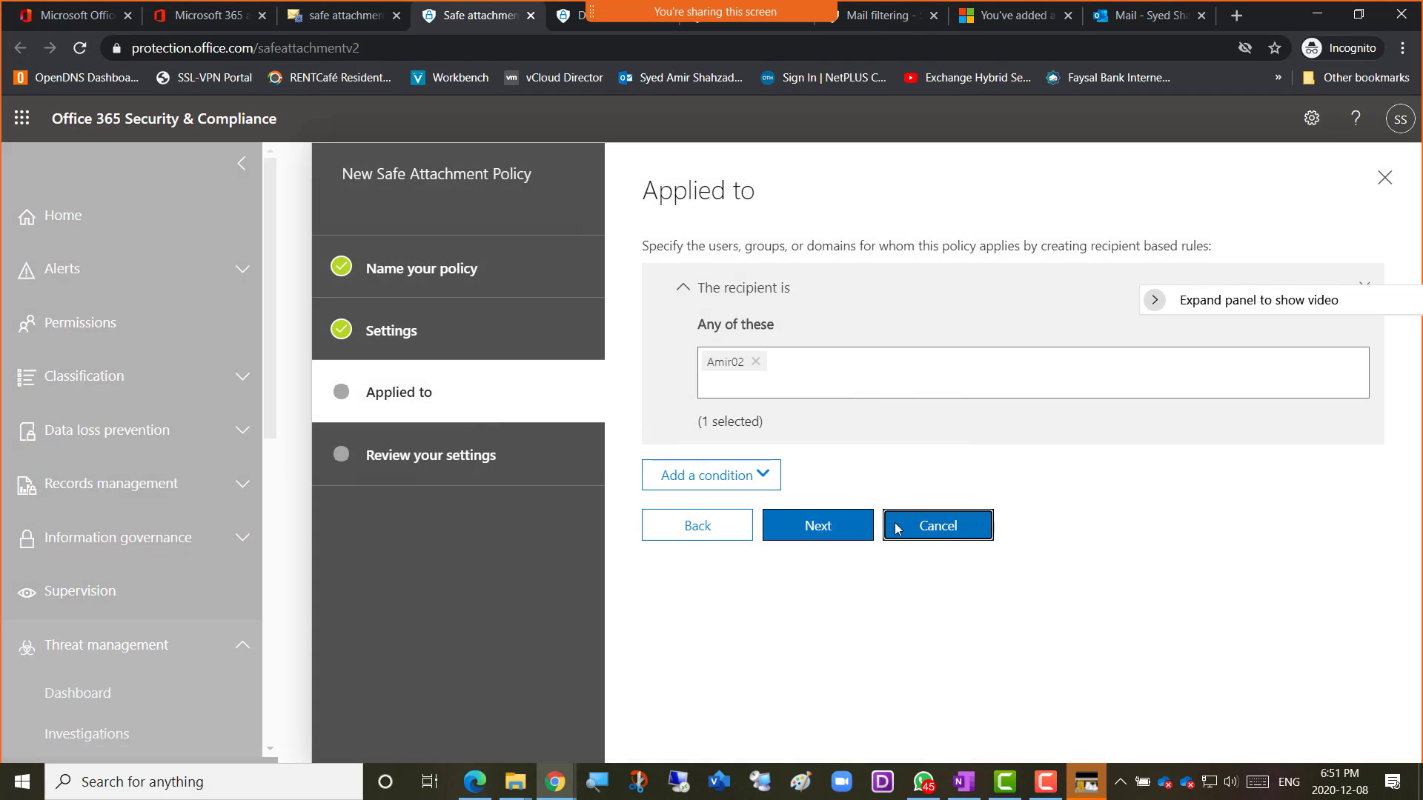
pyautogui.click(937, 535)
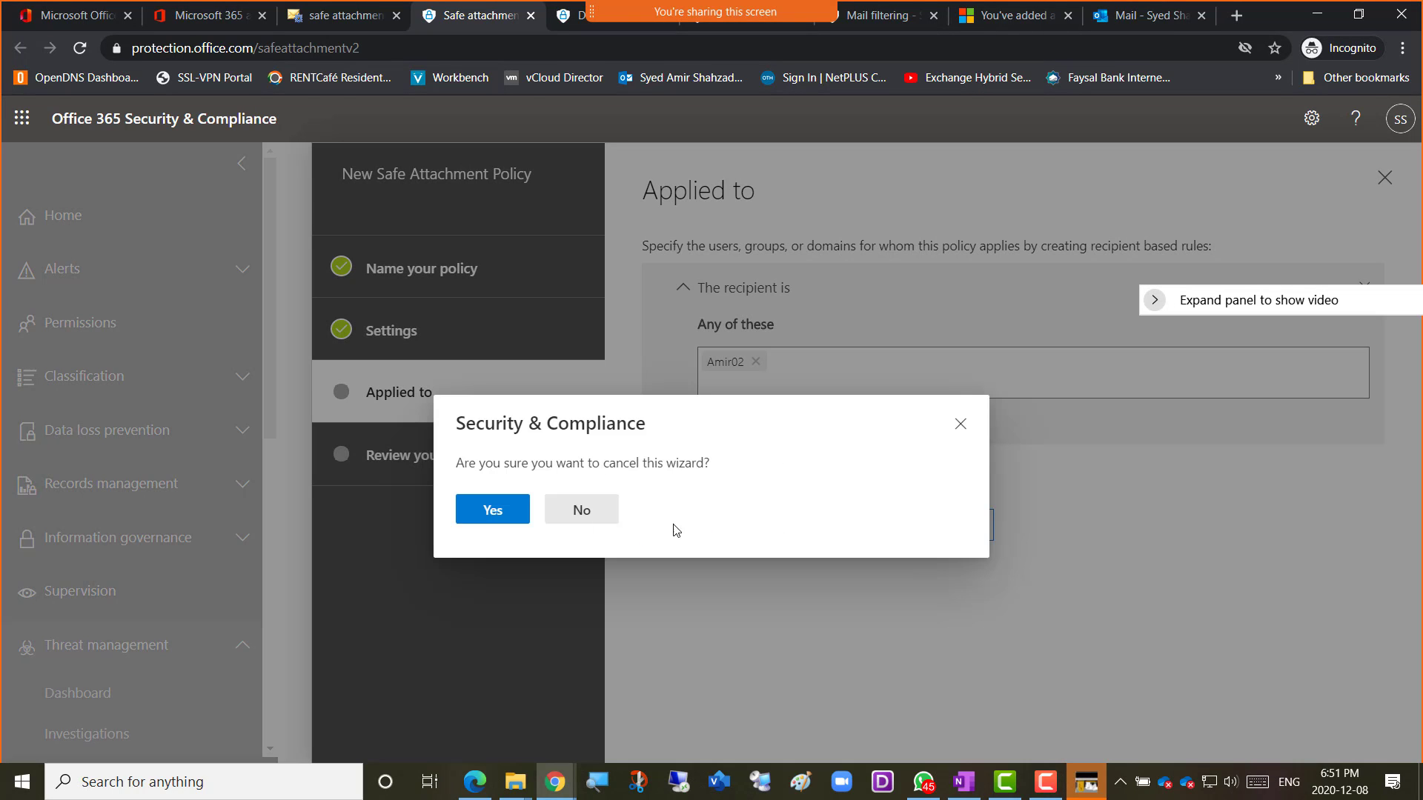
pyautogui.click(495, 519)
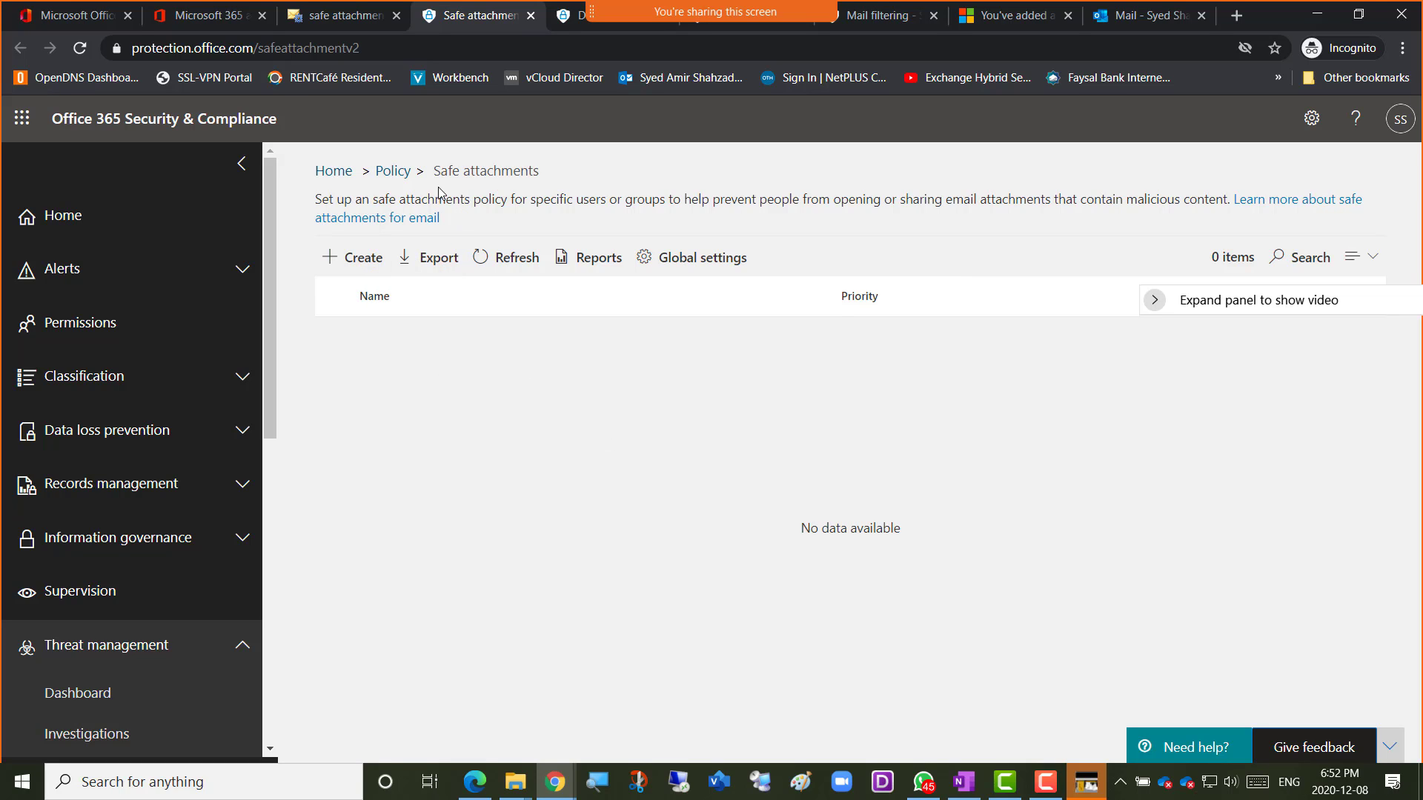
# Sort the policy list by name, then close the Safe attachments, DKIM, Review and Mail filtering tabs.
pyautogui.click(359, 295)
pyautogui.click(530, 15)
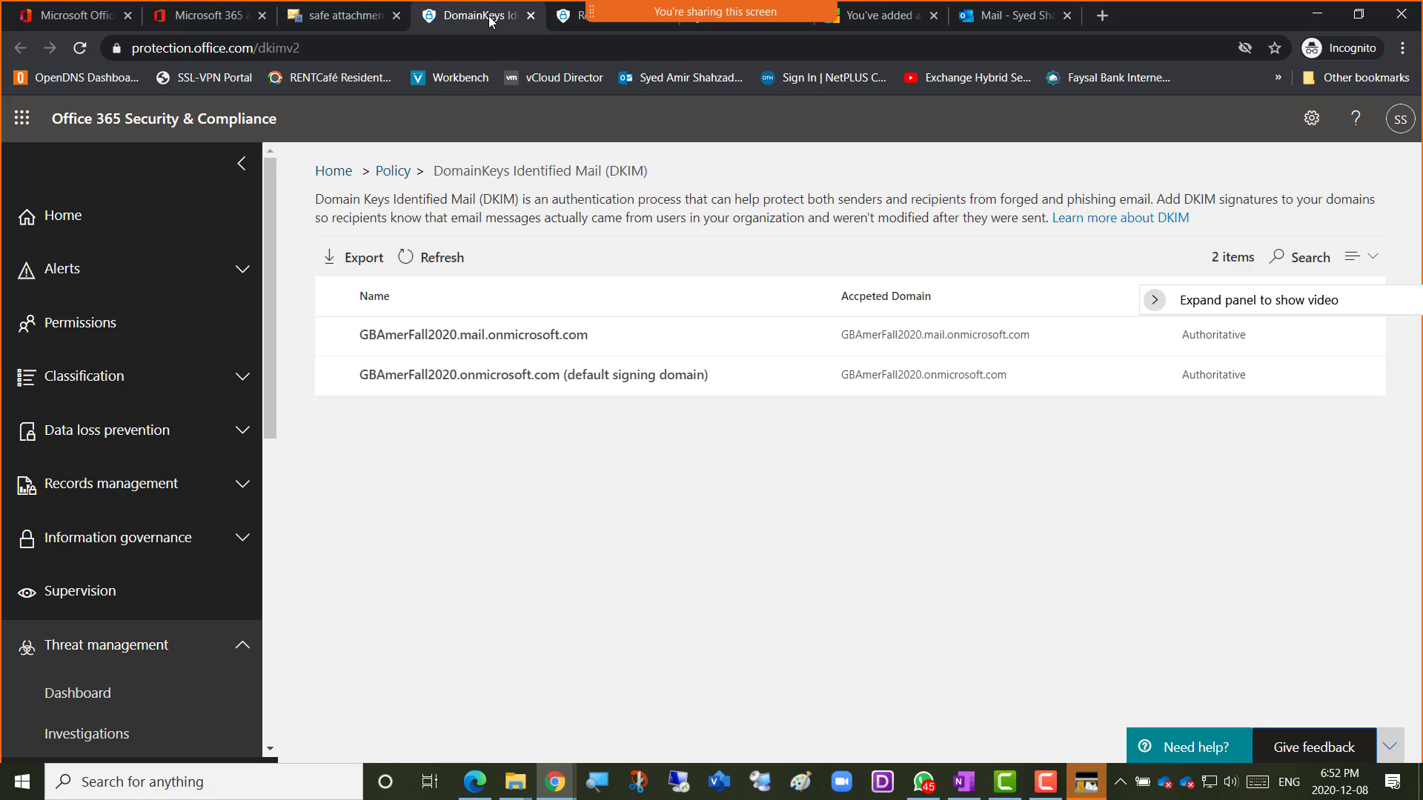
pyautogui.click(530, 15)
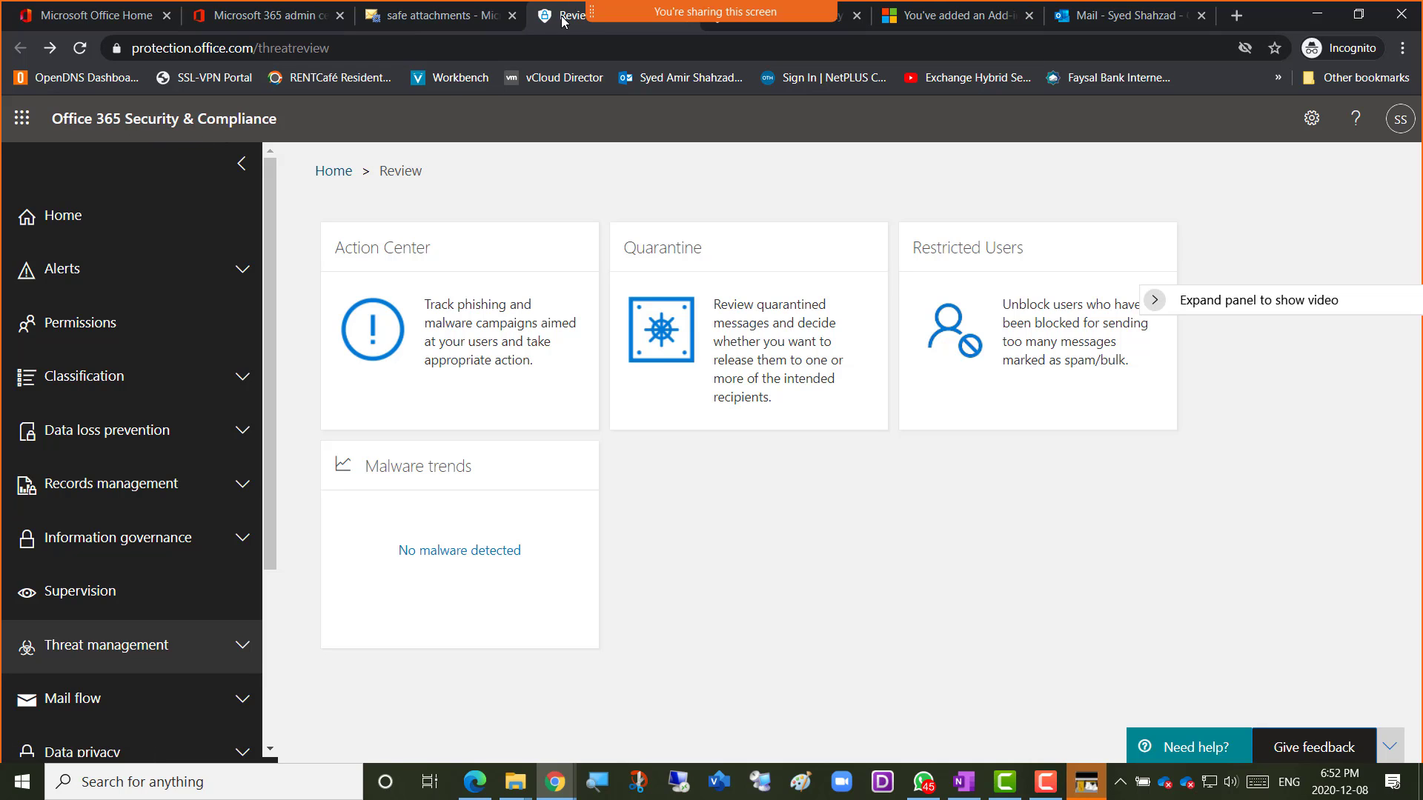
pyautogui.moveTo(563, 20); pyautogui.dragTo(428, 23)
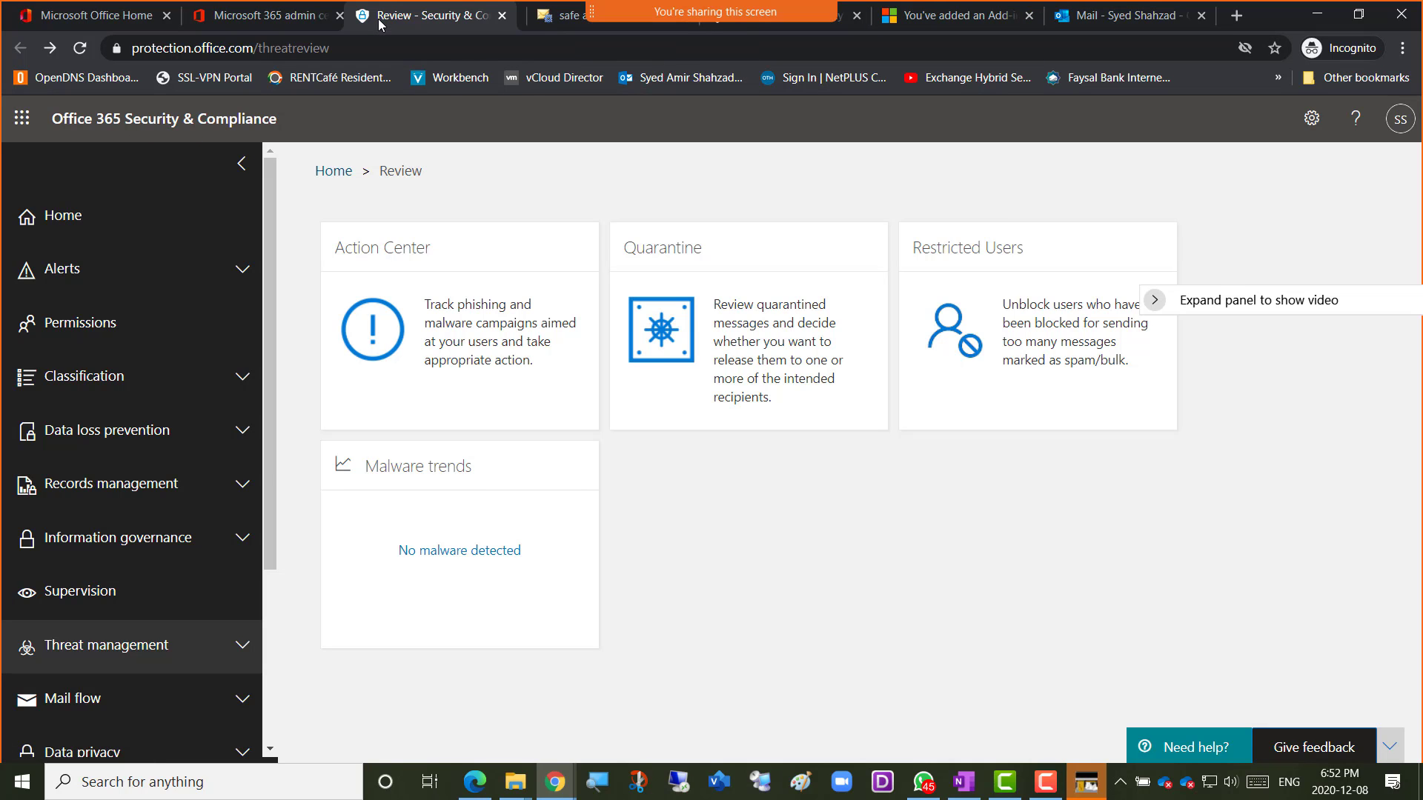
pyautogui.click(512, 16)
pyautogui.moveTo(545, 21); pyautogui.dragTo(502, 28)
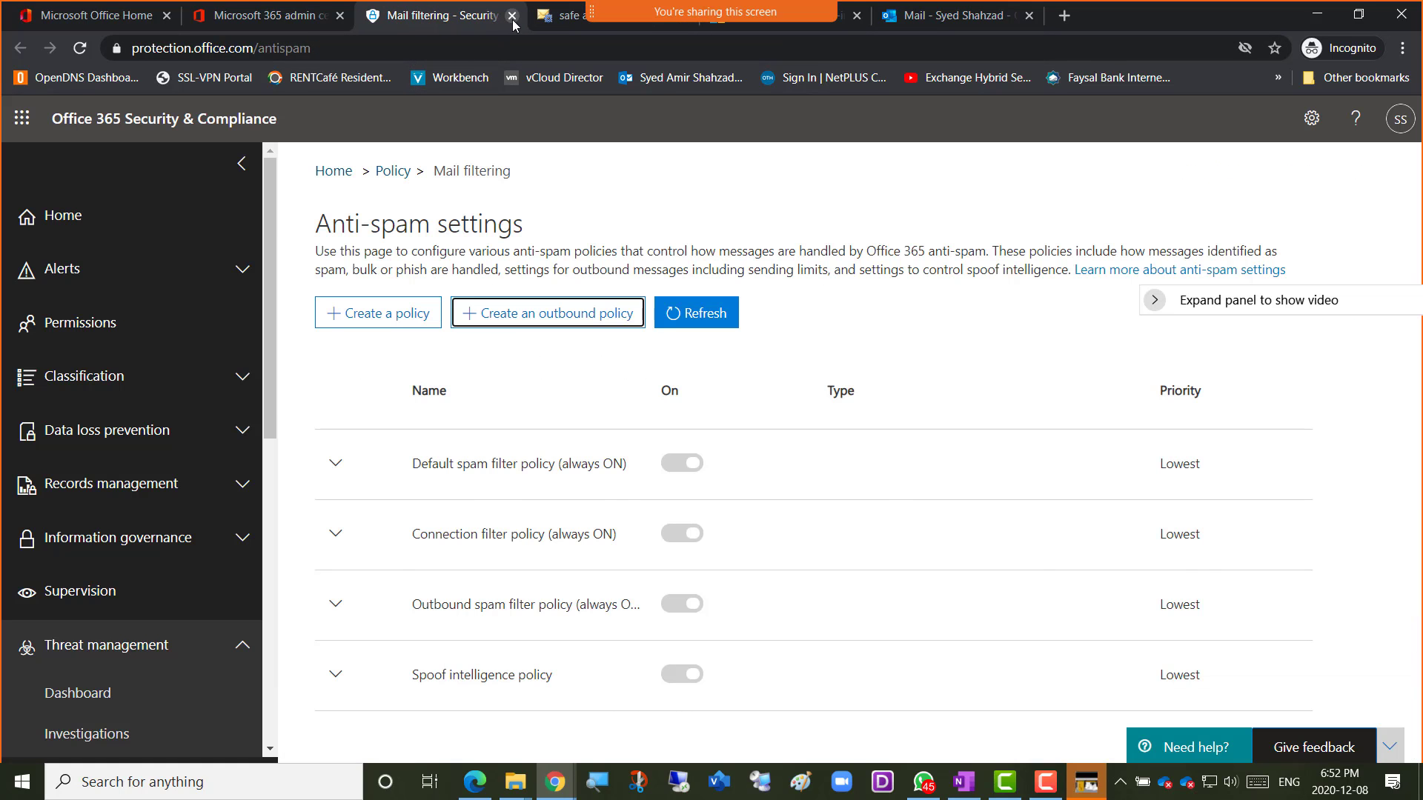
pyautogui.click(512, 16)
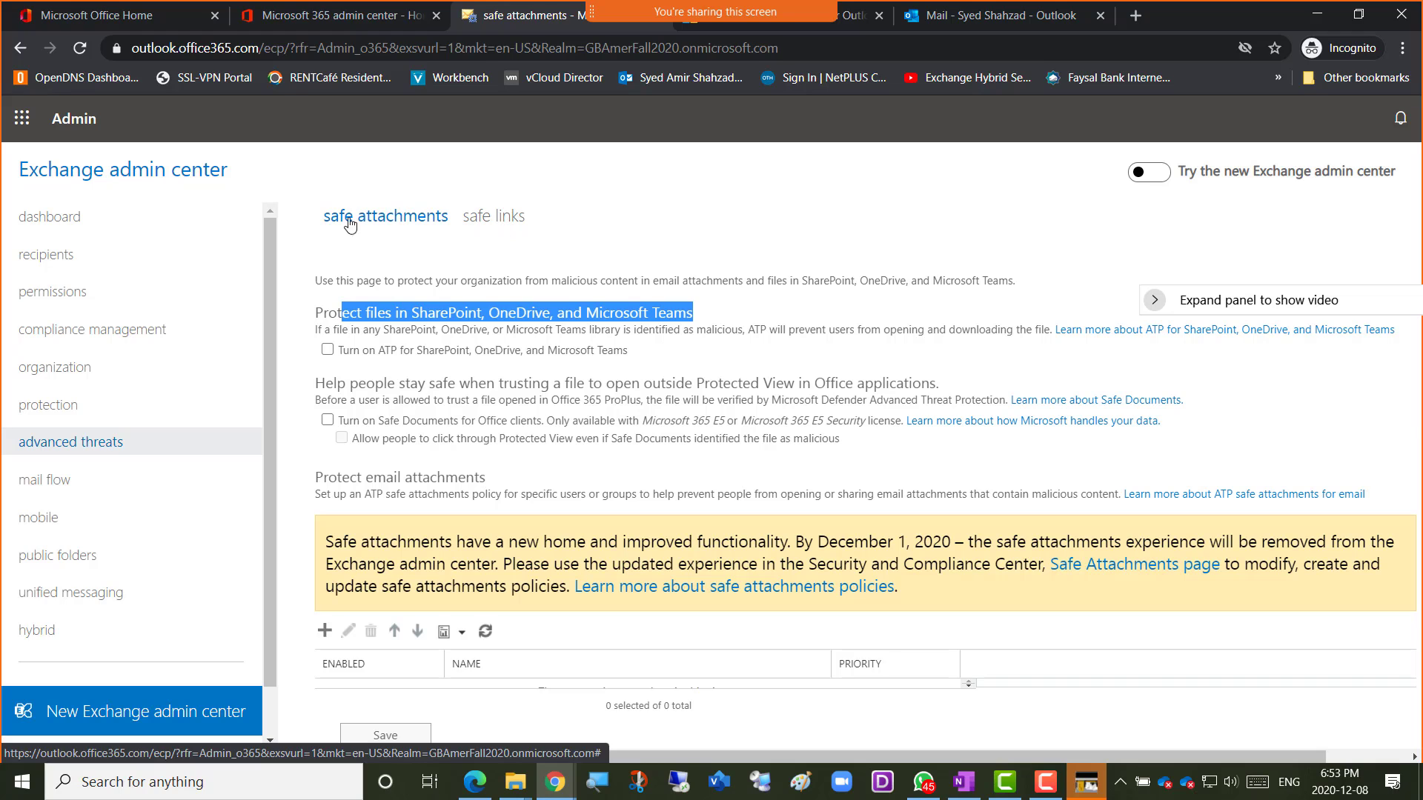
# Open the 'safe links' tab under advanced threats.
pyautogui.click(492, 221)
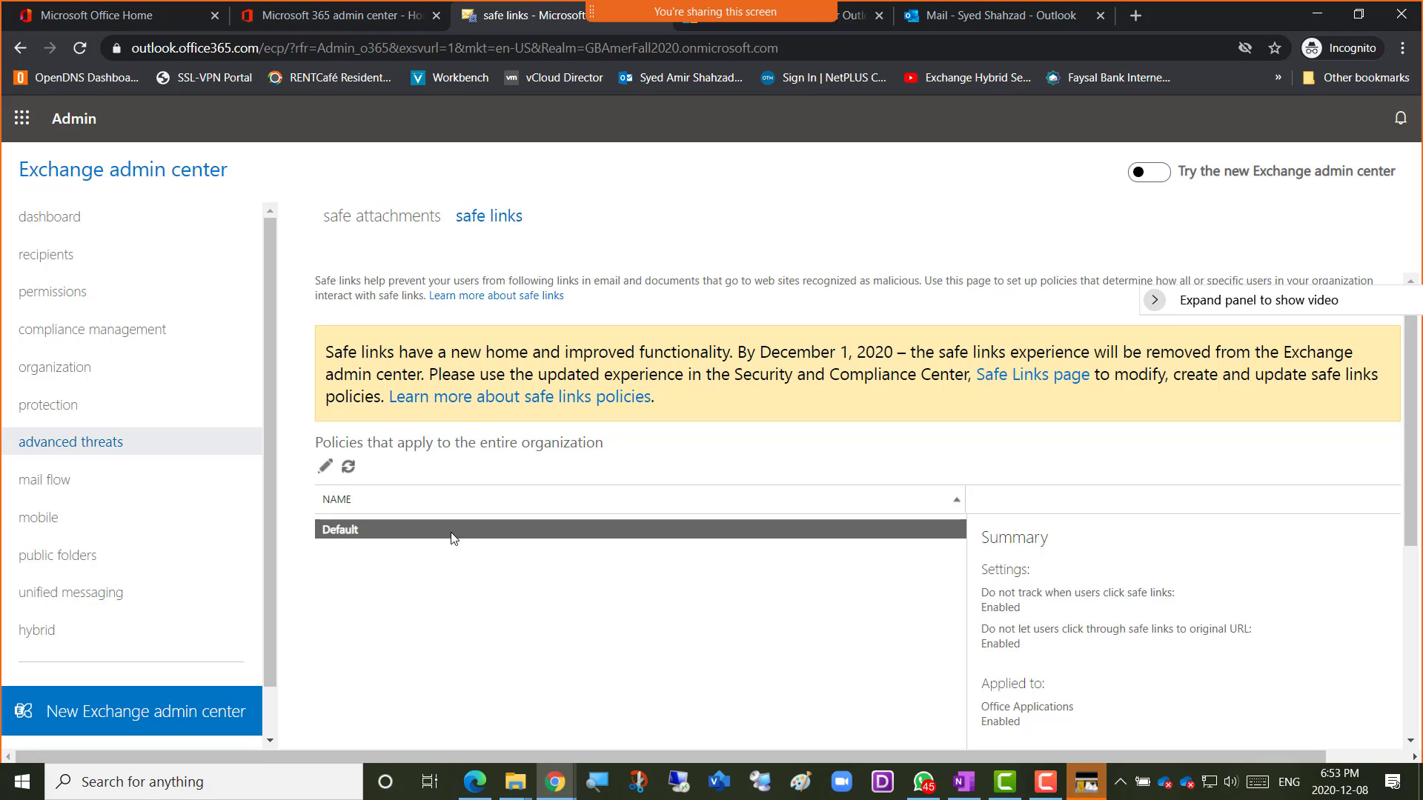
# From the Safe Links page, create a new policy named 'Amer-Safelinks'.
pyautogui.click(1026, 382)
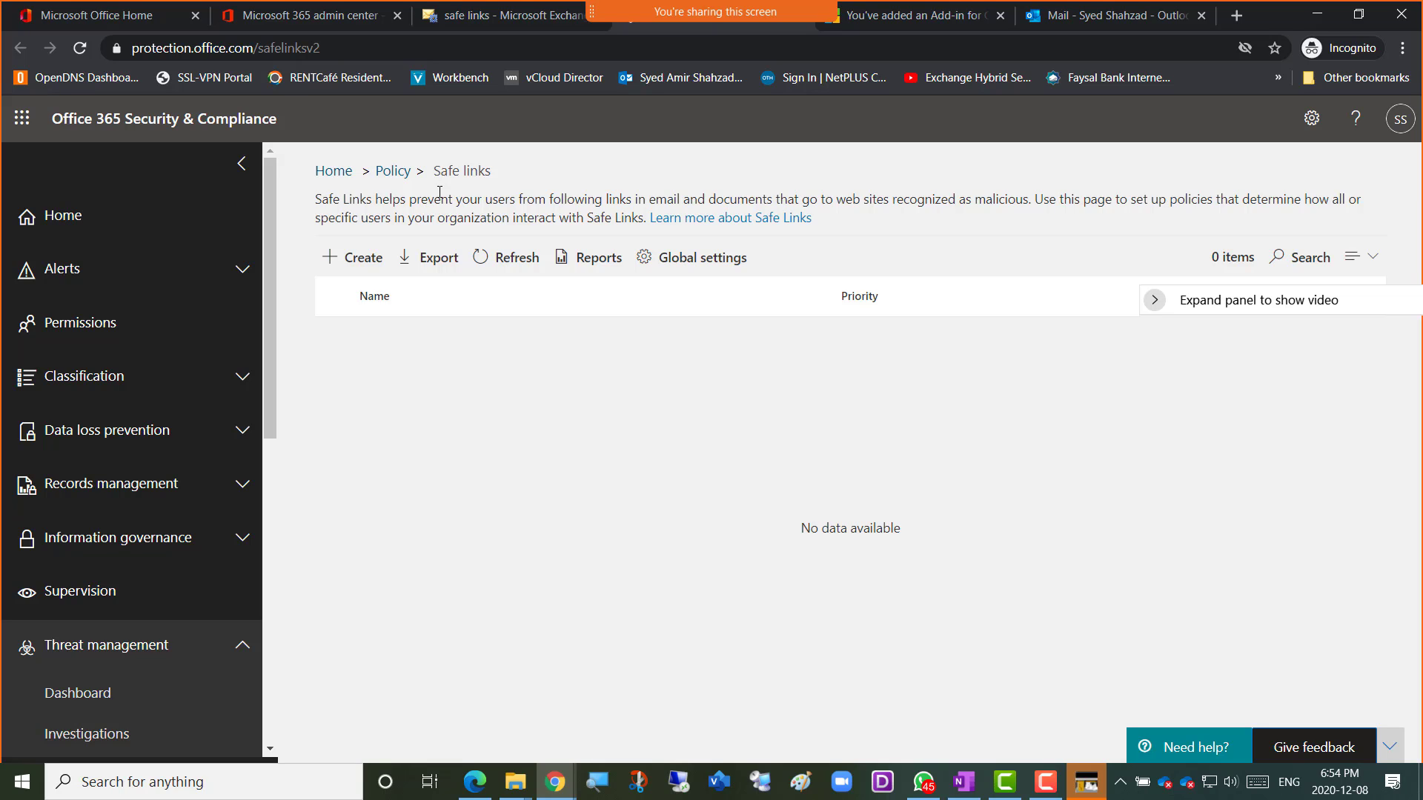
pyautogui.click(360, 269)
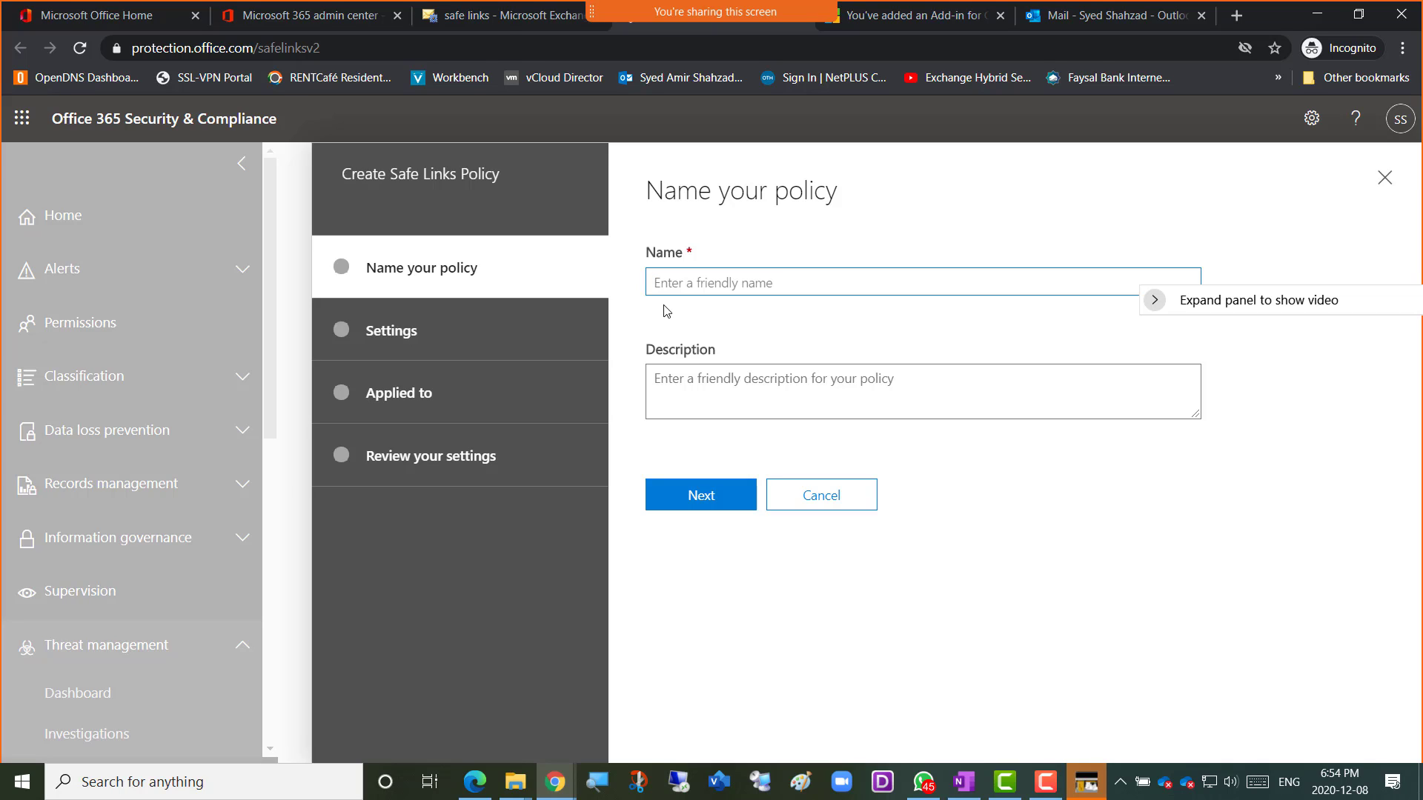
pyautogui.write('Amer-Safelin')
# Copy the policy name and paste it into the Description box.
pyautogui.moveTo(765, 288); pyautogui.dragTo(643, 277)
pyautogui.rightClick(691, 280)
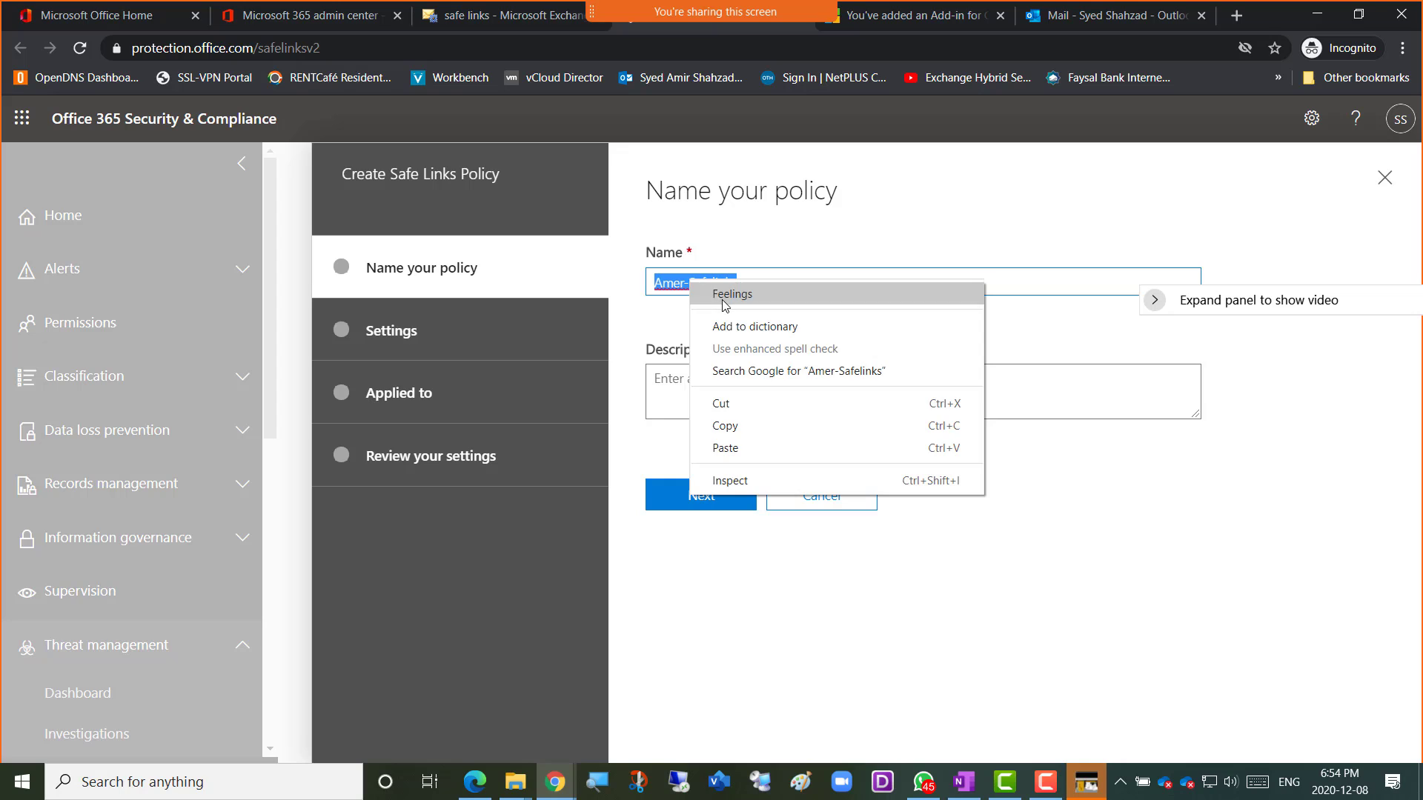
pyautogui.click(731, 421)
pyautogui.click(683, 397)
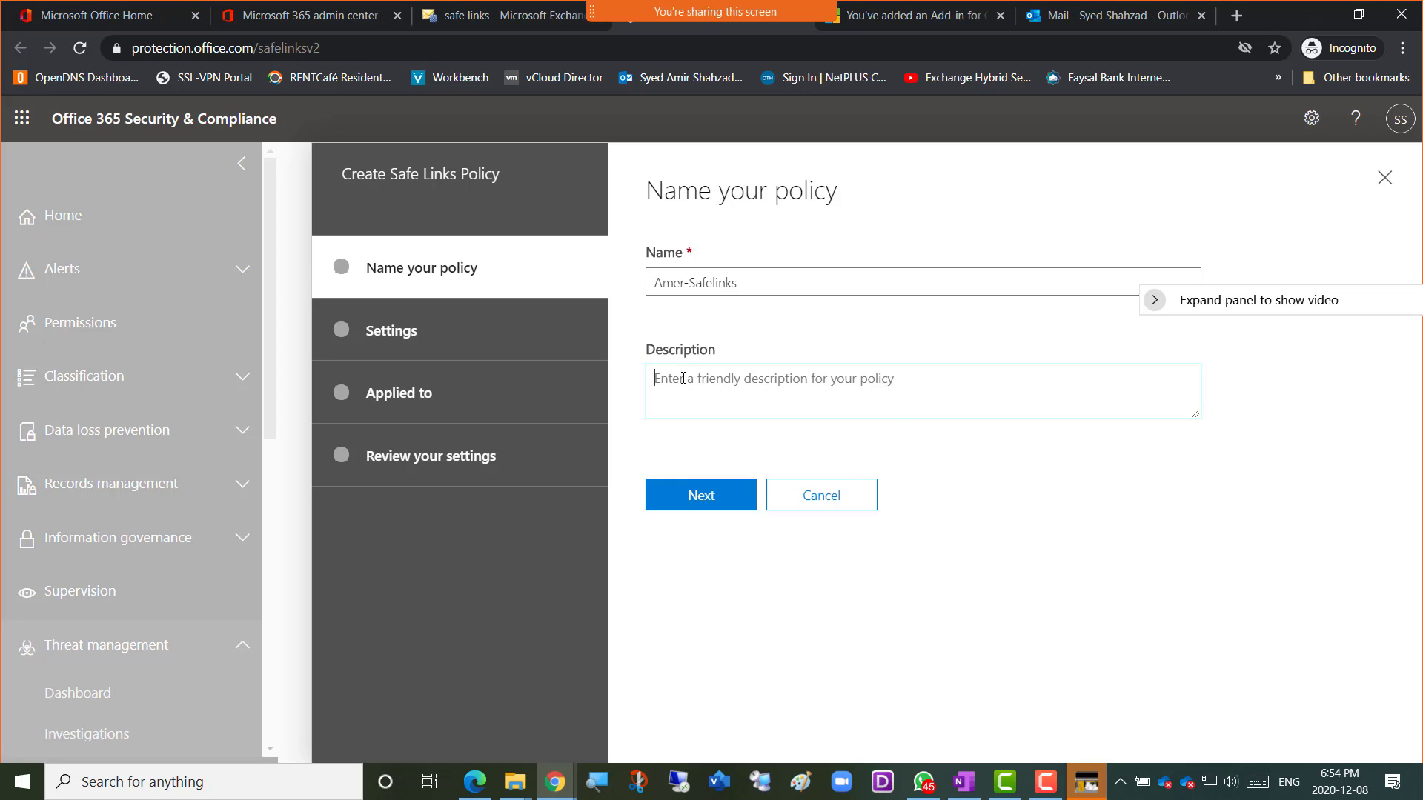
pyautogui.rightClick(682, 374)
pyautogui.click(745, 522)
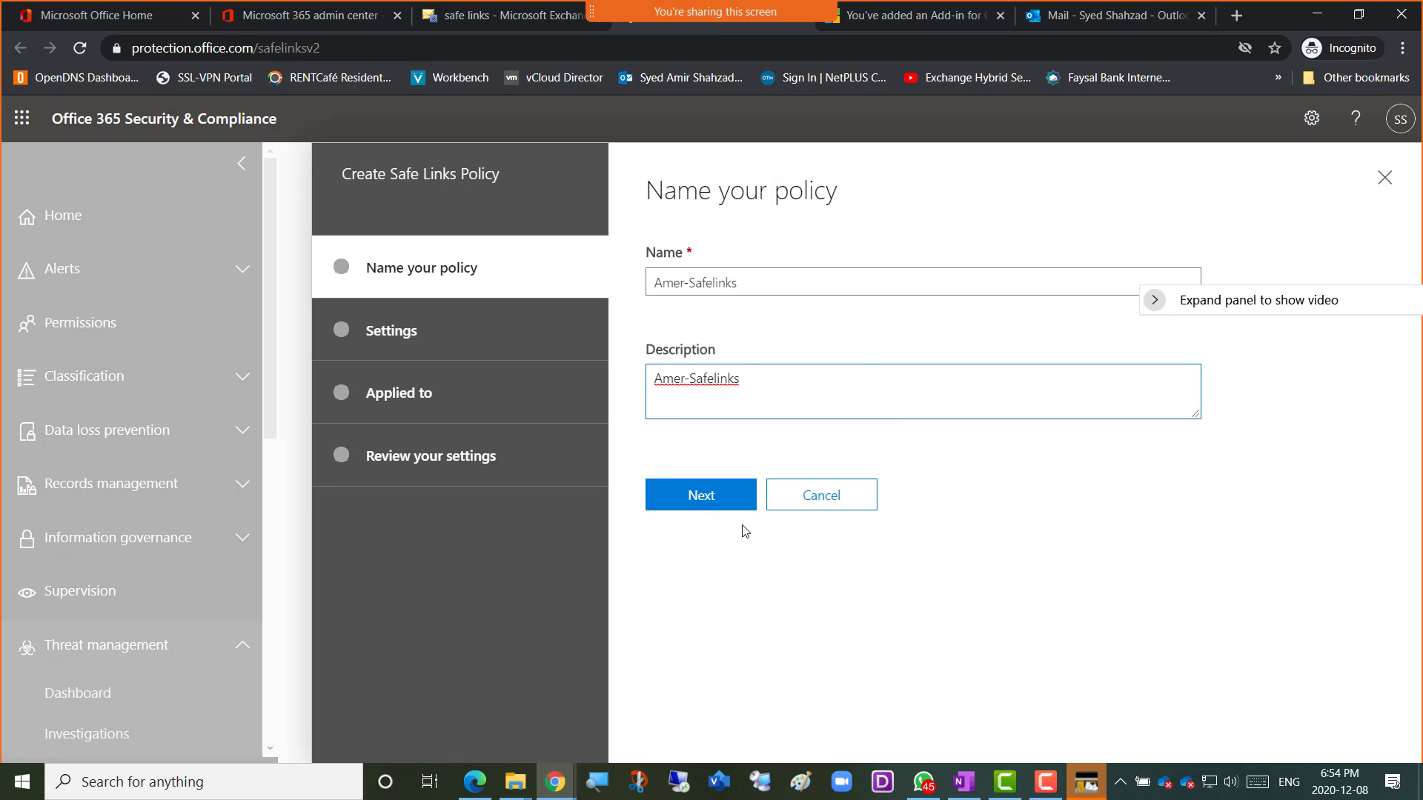
# Advance to Settings and choose 'On - URLs will be rewritten' for URLs in messages.
pyautogui.click(692, 503)
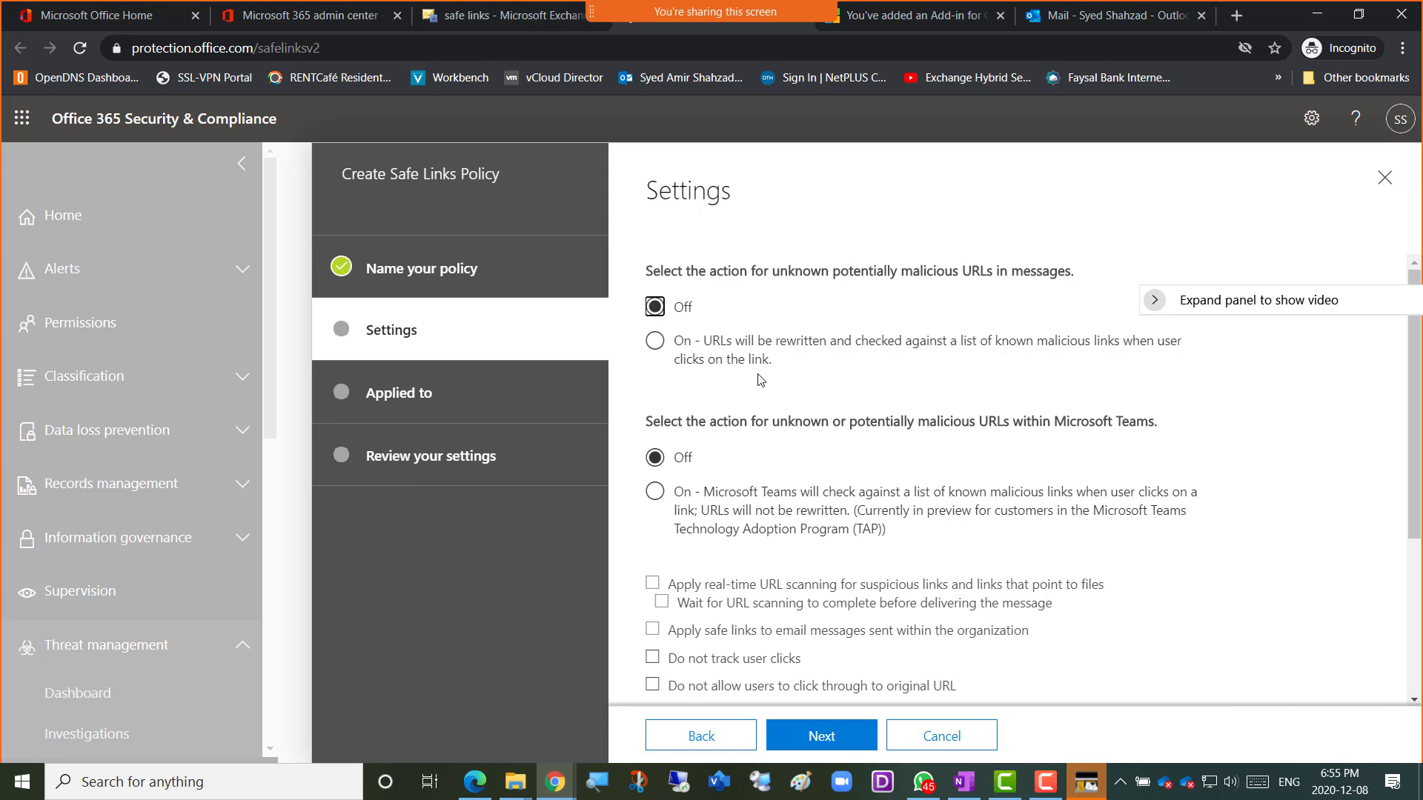
pyautogui.click(659, 346)
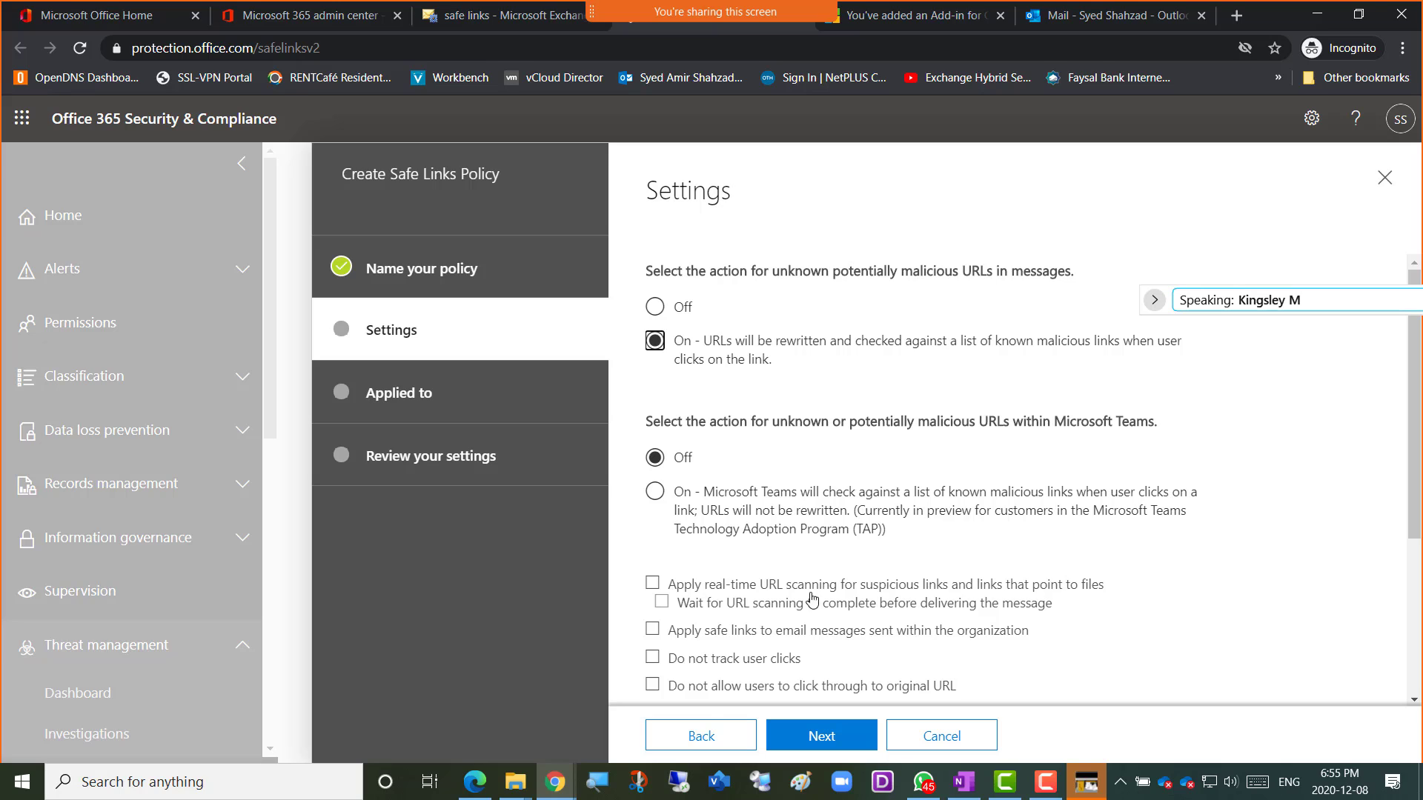
# Go back to 'Name your policy', select the Amer-Safelinks name, then focus the Description box.
pyautogui.click(701, 737)
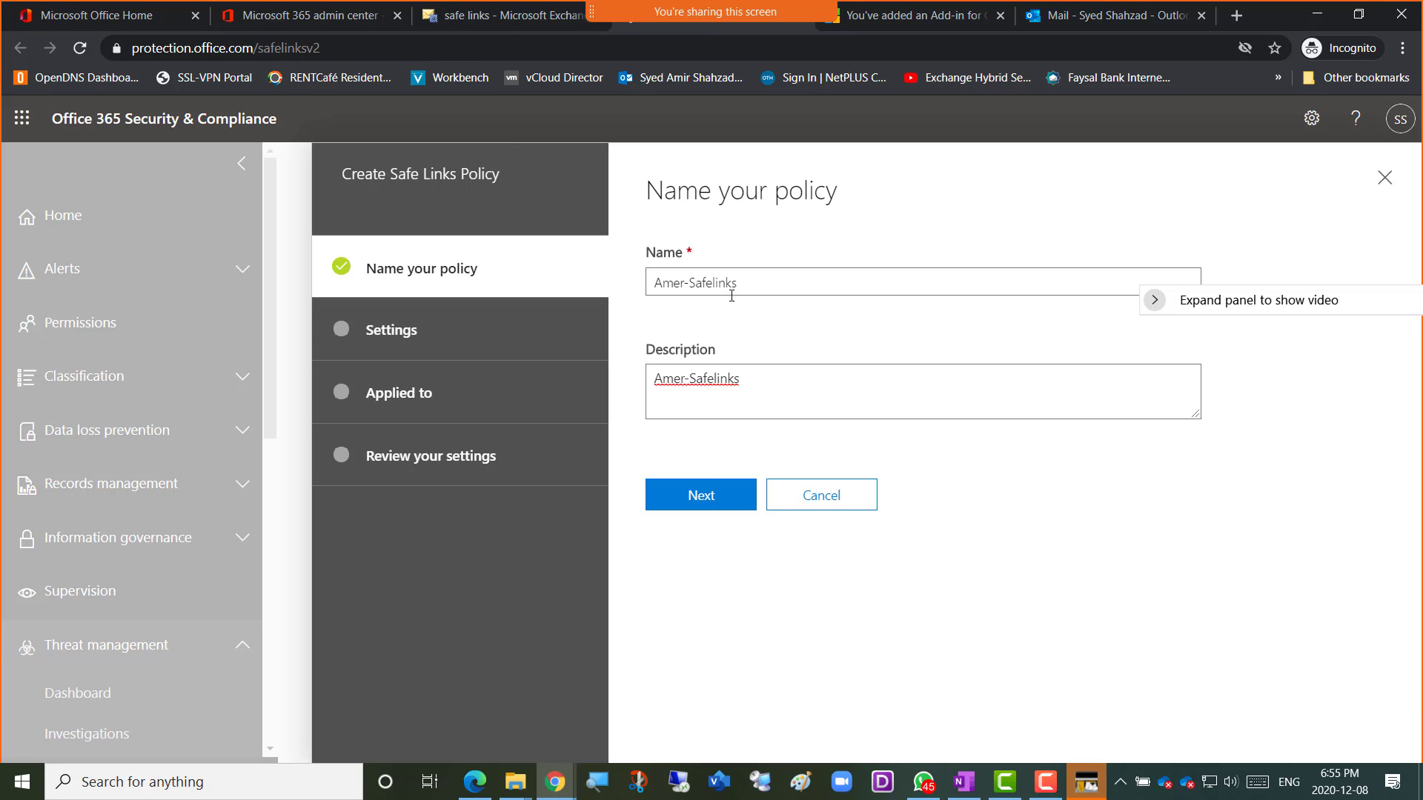
pyautogui.moveTo(747, 283); pyautogui.dragTo(642, 287)
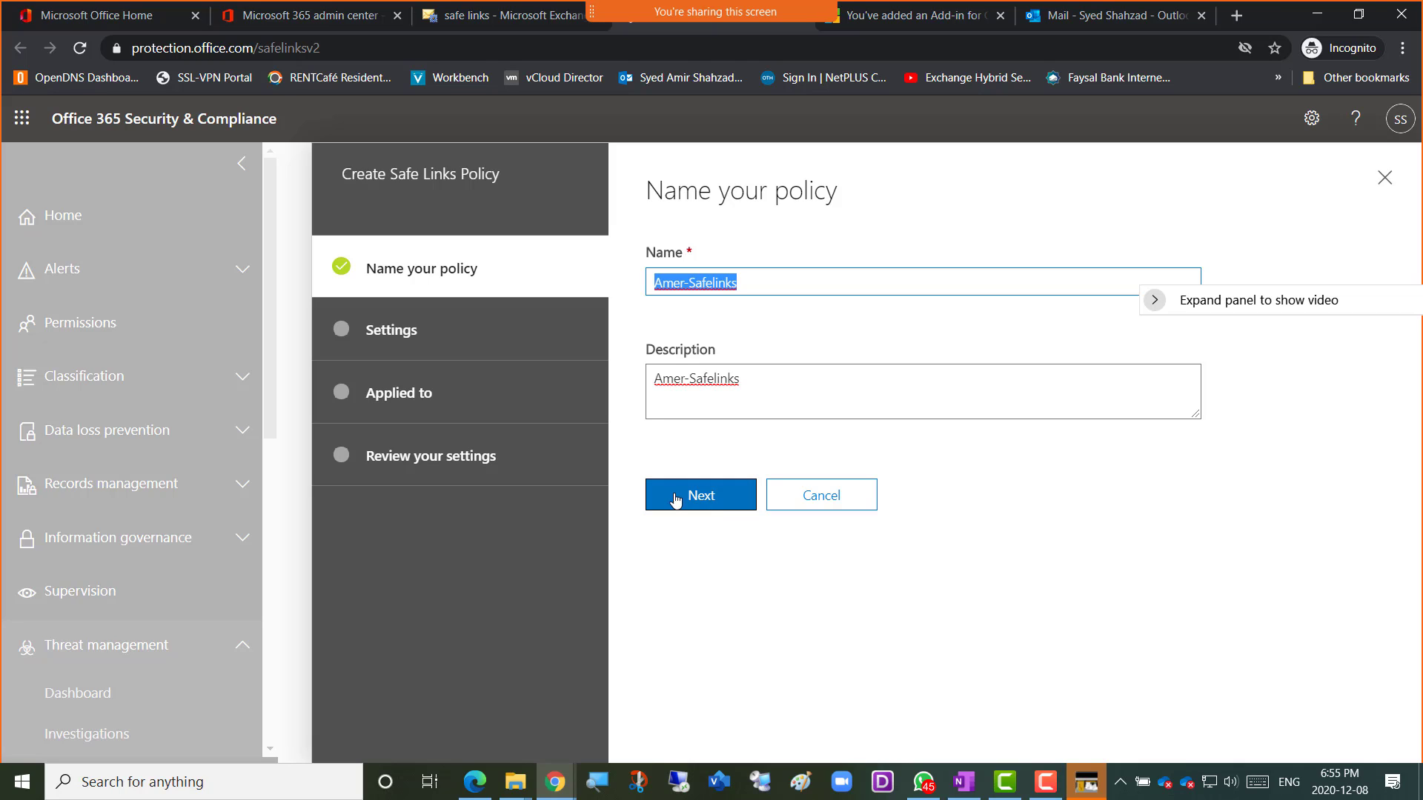
pyautogui.click(724, 413)
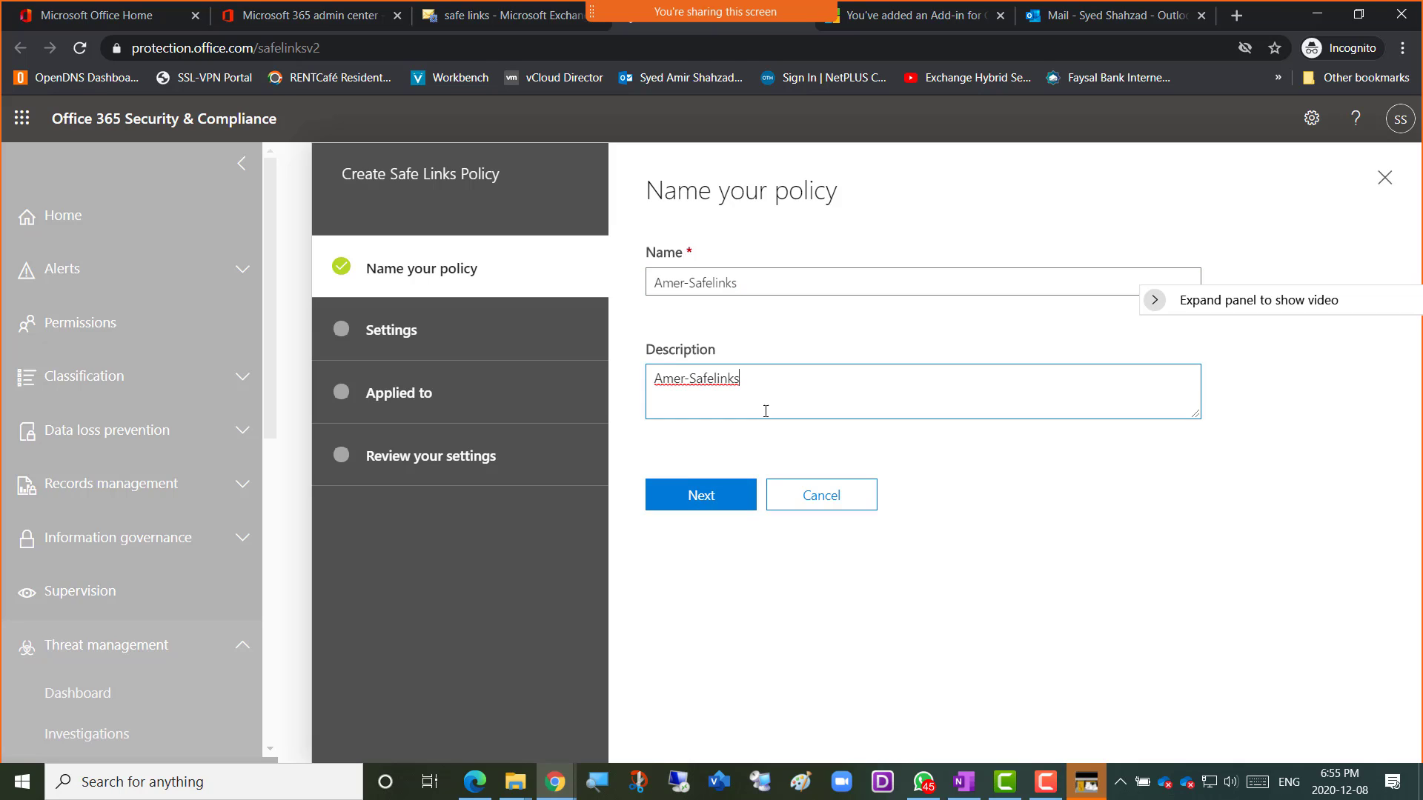
# Go to the Settings step and set the Microsoft Teams URL checking to On.
pyautogui.click(684, 504)
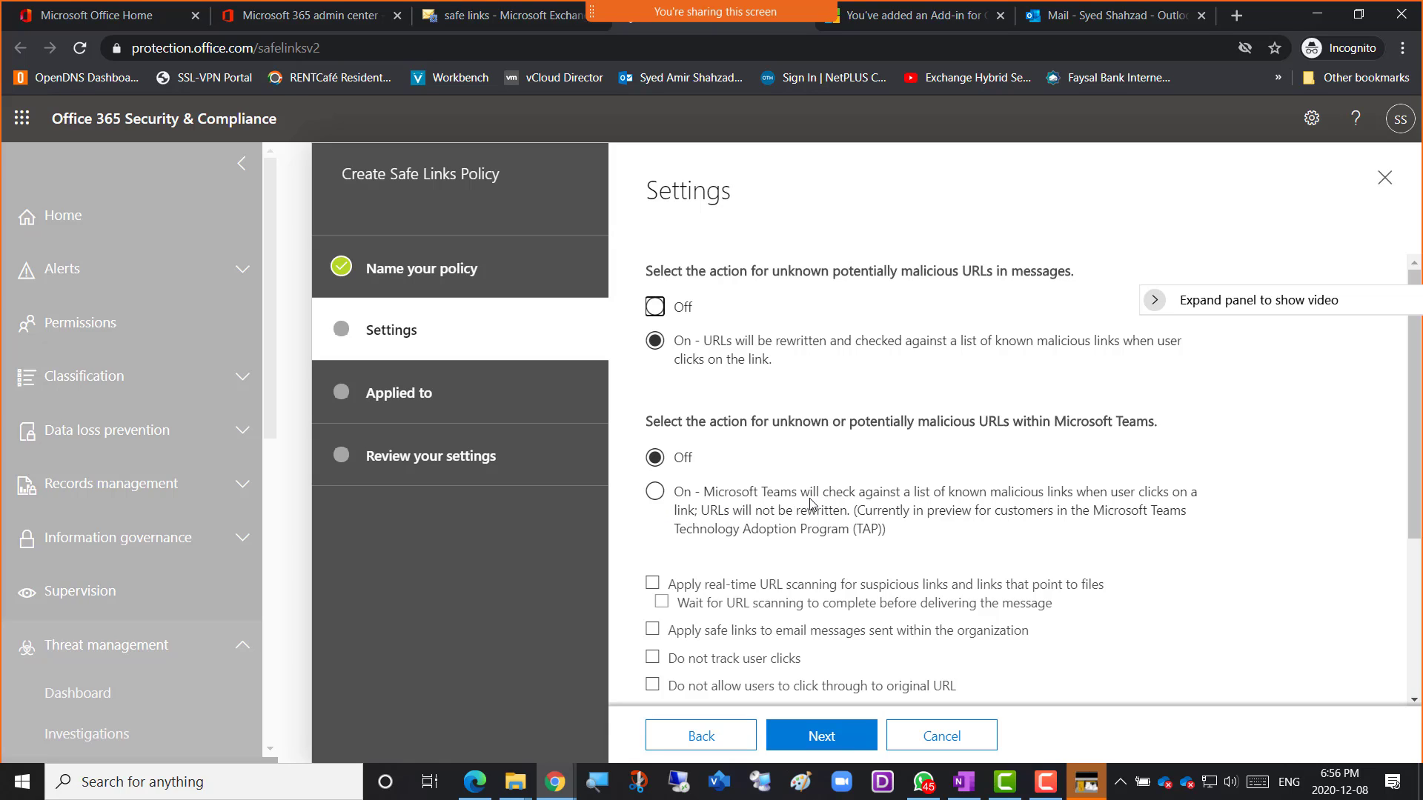
pyautogui.click(662, 493)
pyautogui.scroll(-3, 1160, 519)
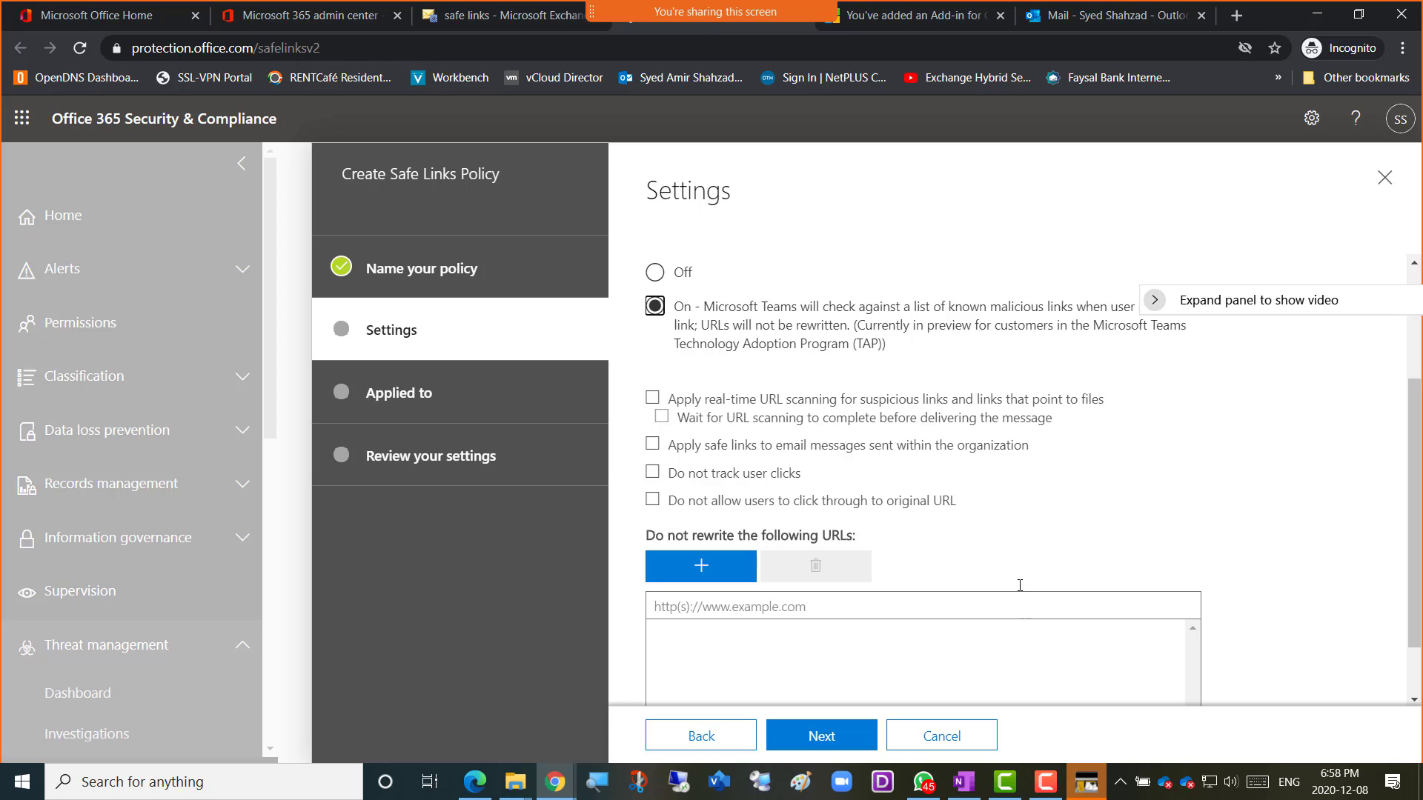
pyautogui.scroll(-1, 1229, 542)
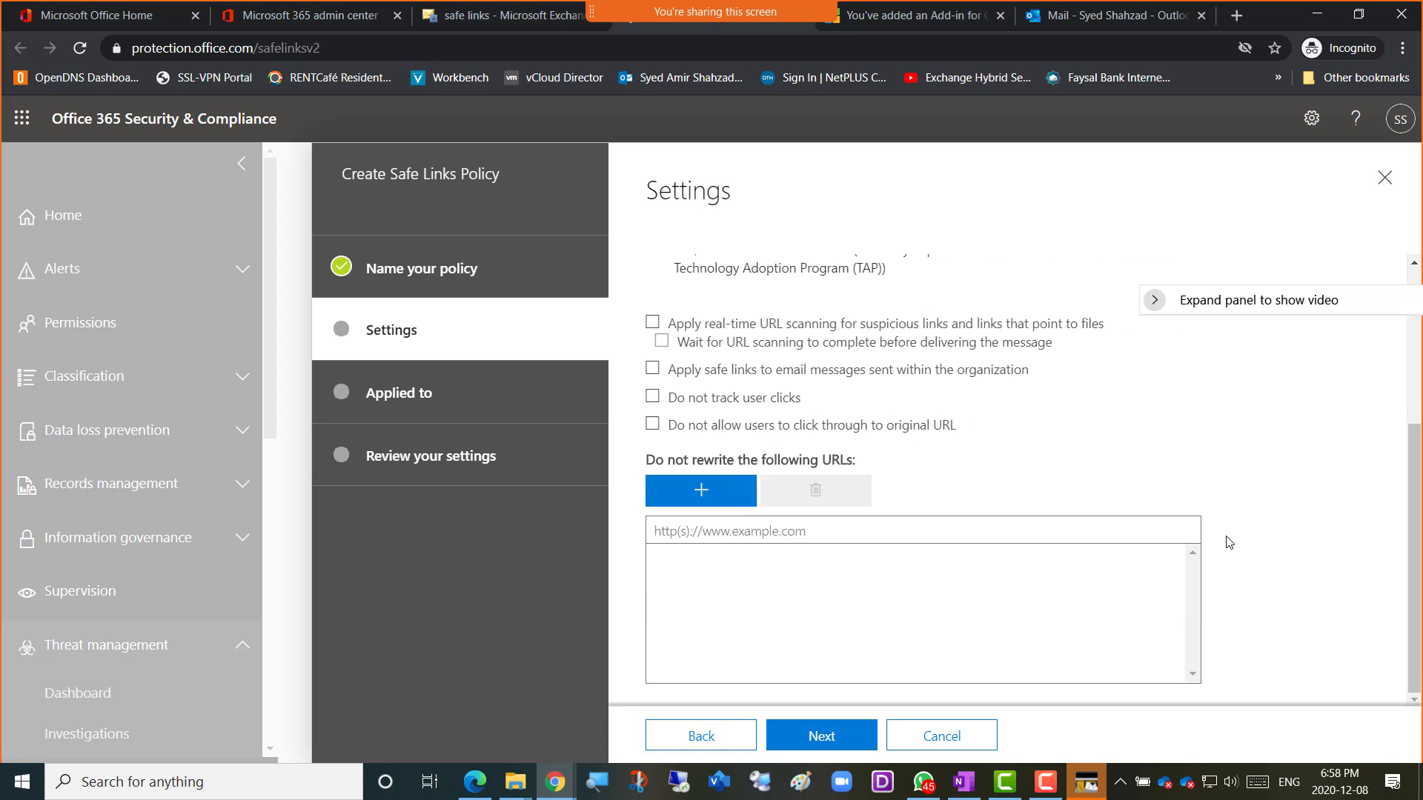
pyautogui.scroll(2, 1230, 542)
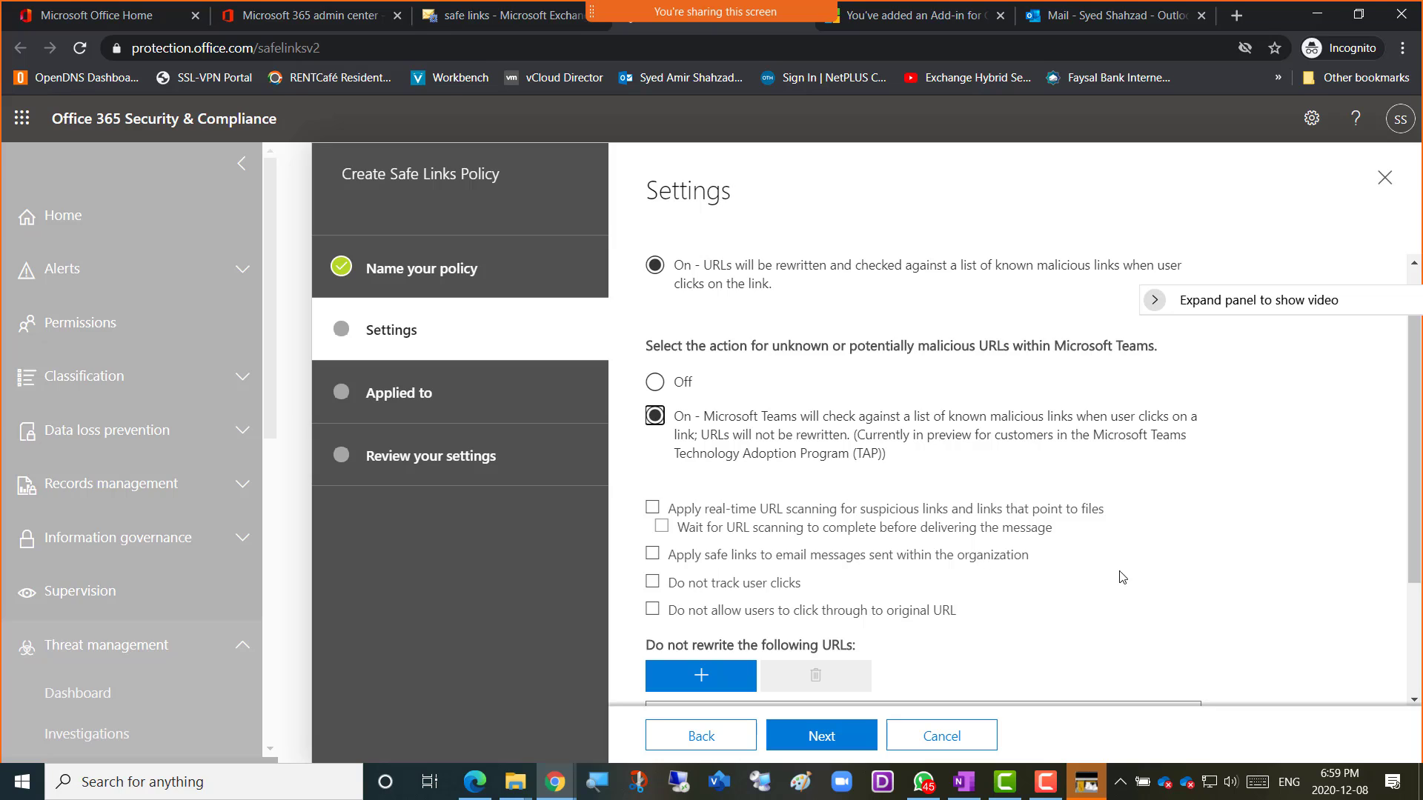
pyautogui.click(1199, 590)
pyautogui.scroll(-3, 878, 471)
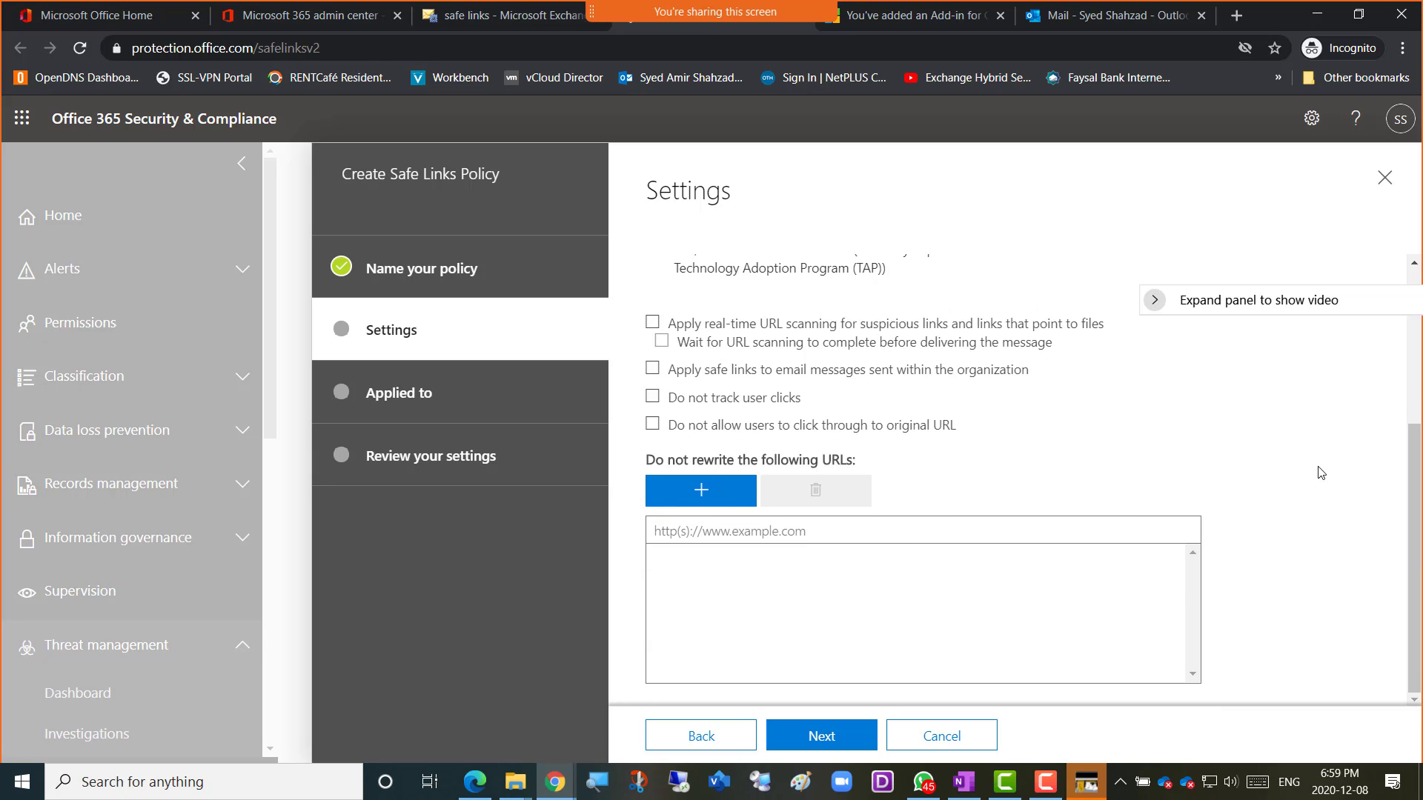
pyautogui.scroll(4, 1334, 494)
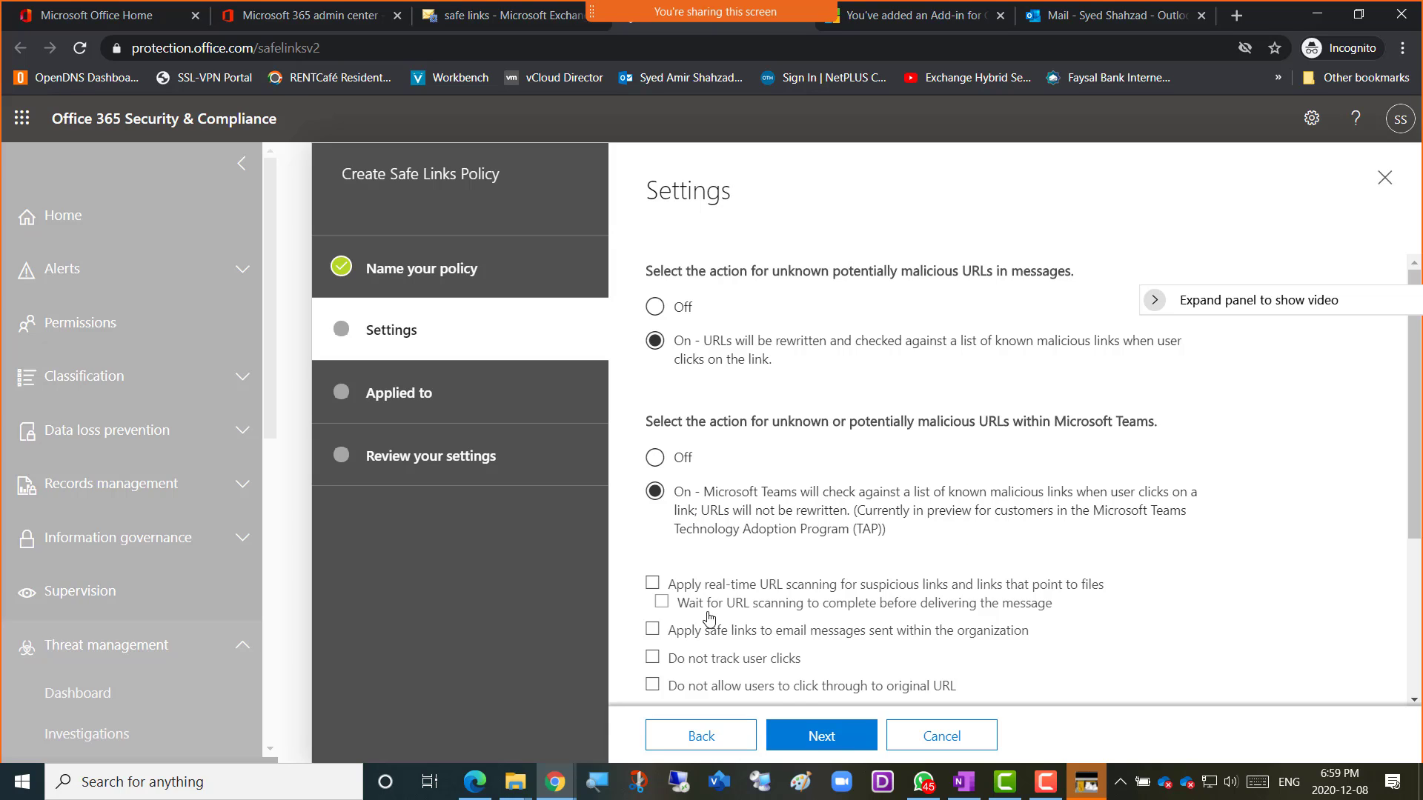
# Add a 'The recipient domain is' condition to the Safe Links policy and open its domain chooser.
pyautogui.click(815, 744)
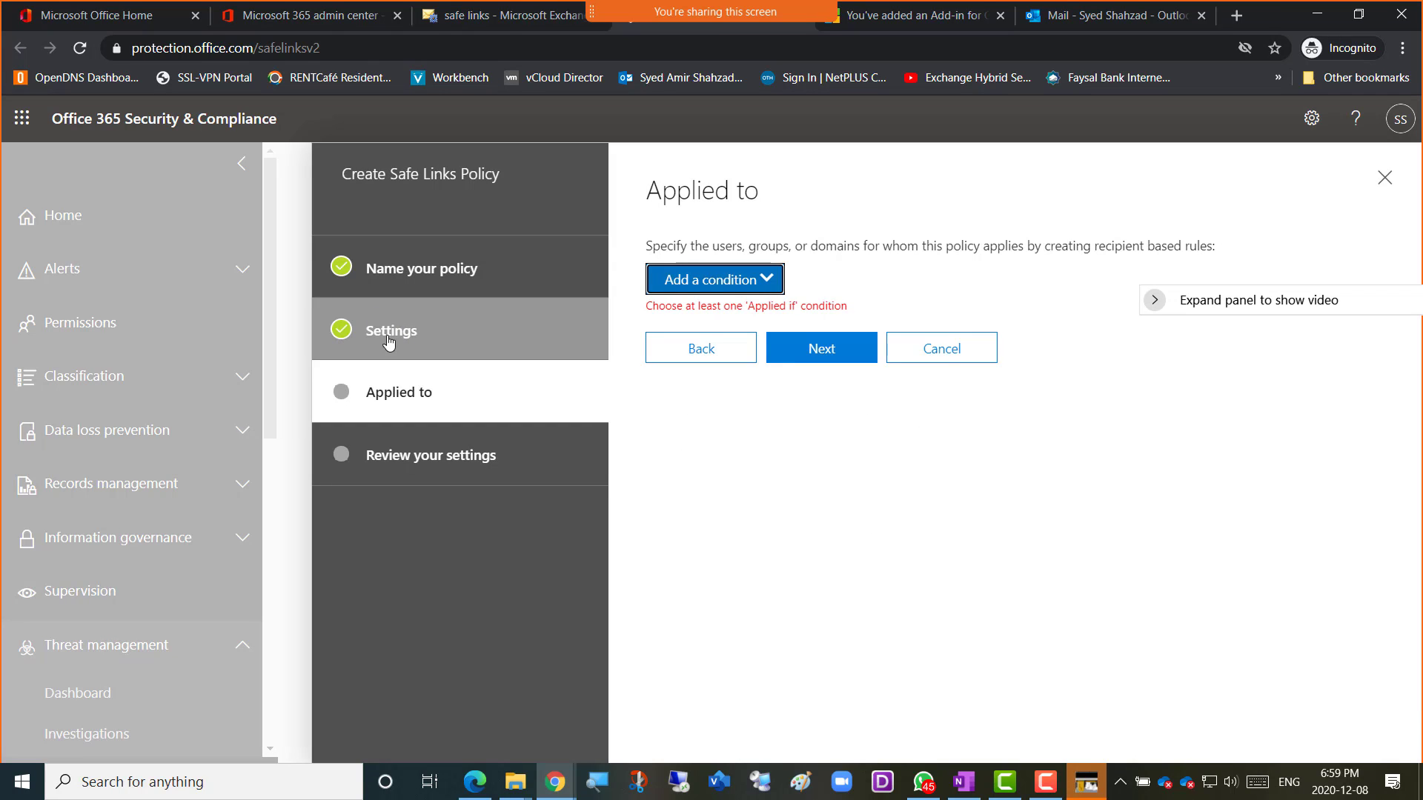
pyautogui.click(774, 280)
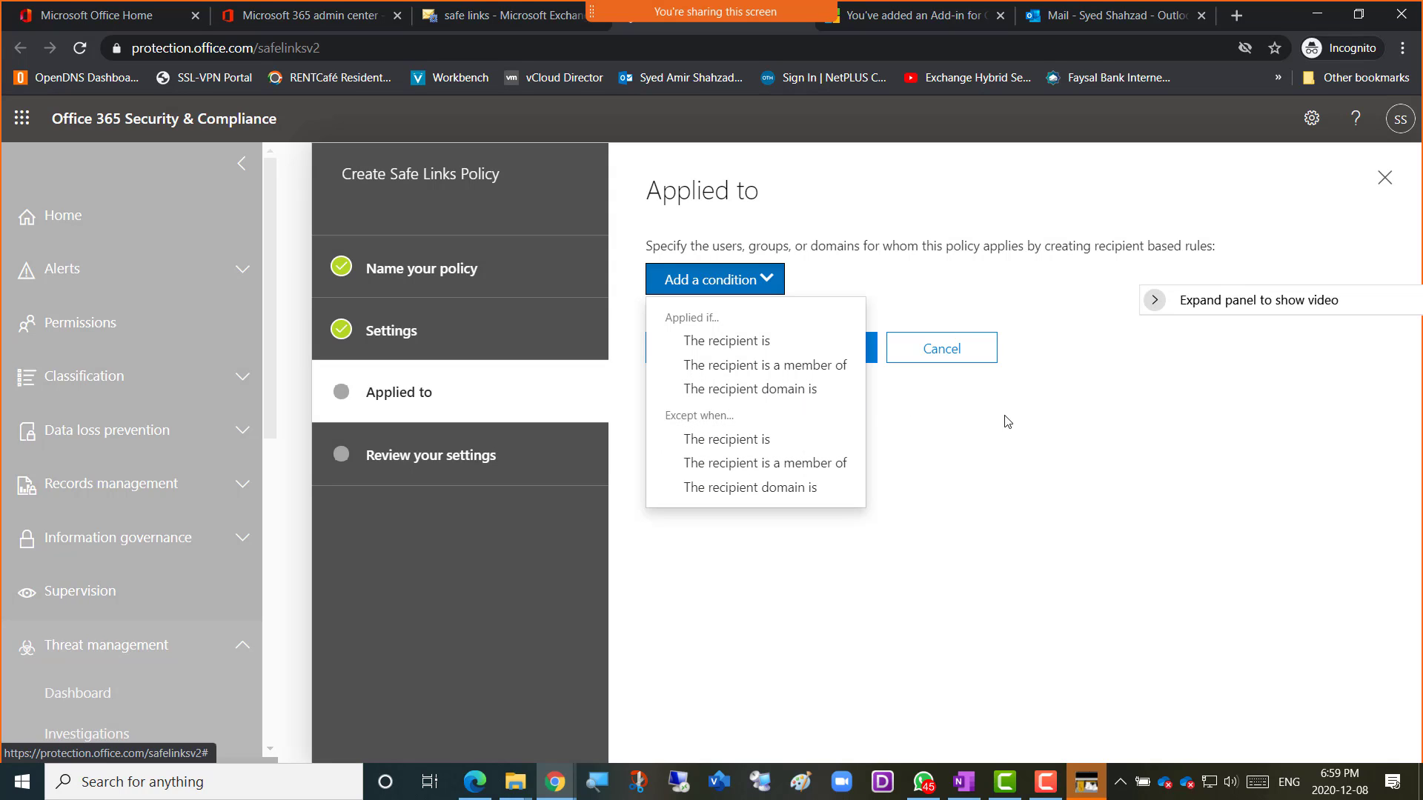
pyautogui.click(749, 390)
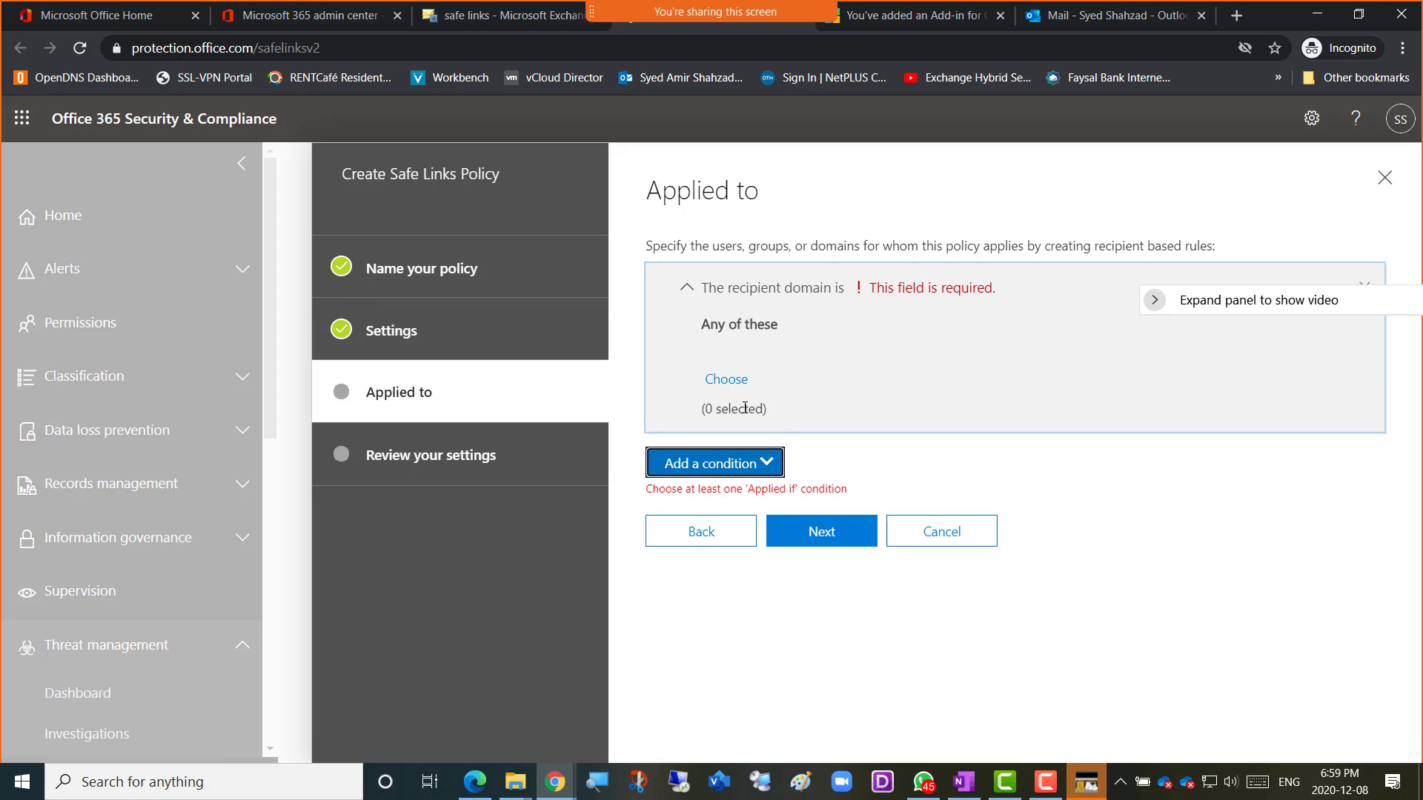
pyautogui.click(727, 382)
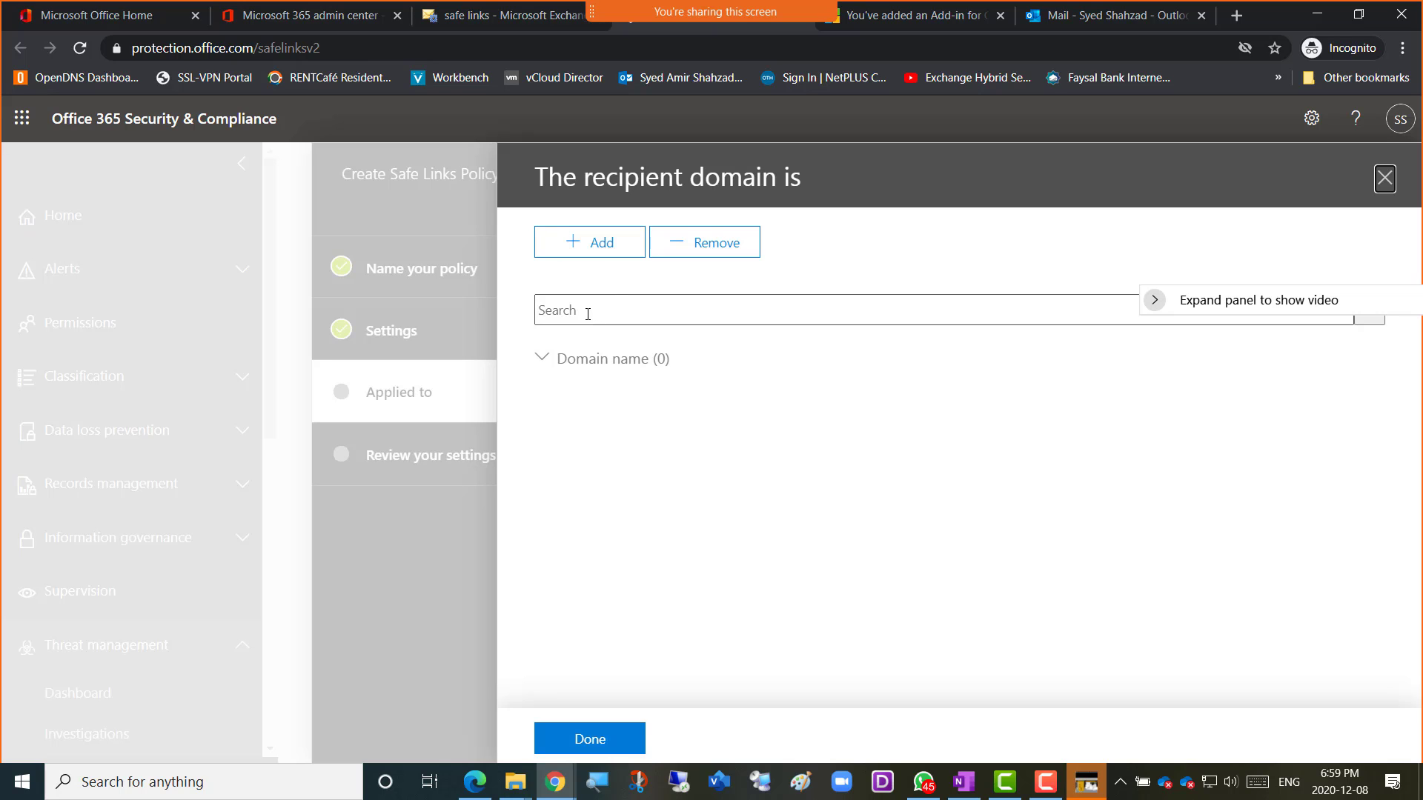
# Leave the domain picker and recipient domain panel with 0 domains selected.
pyautogui.click(595, 250)
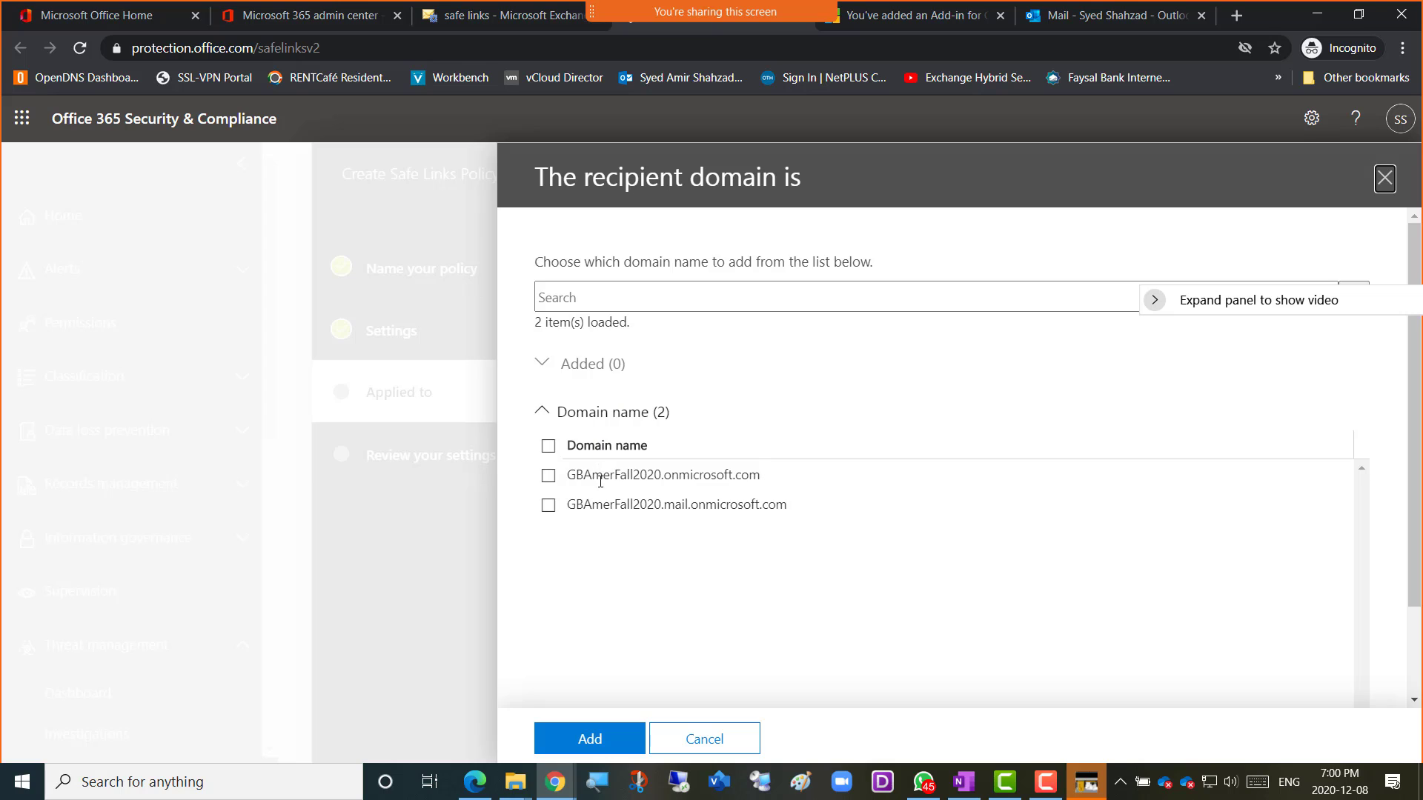
pyautogui.click(725, 746)
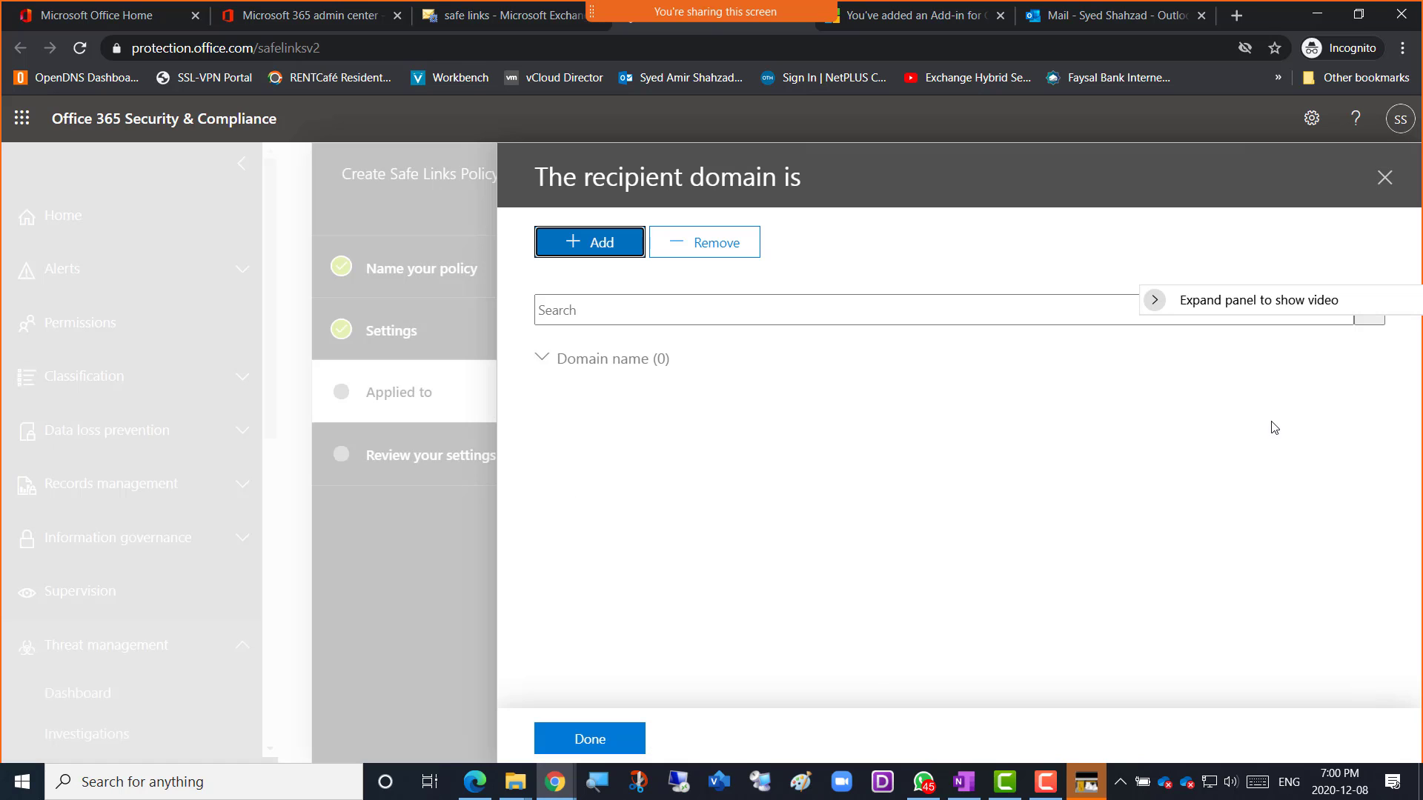
pyautogui.click(1384, 180)
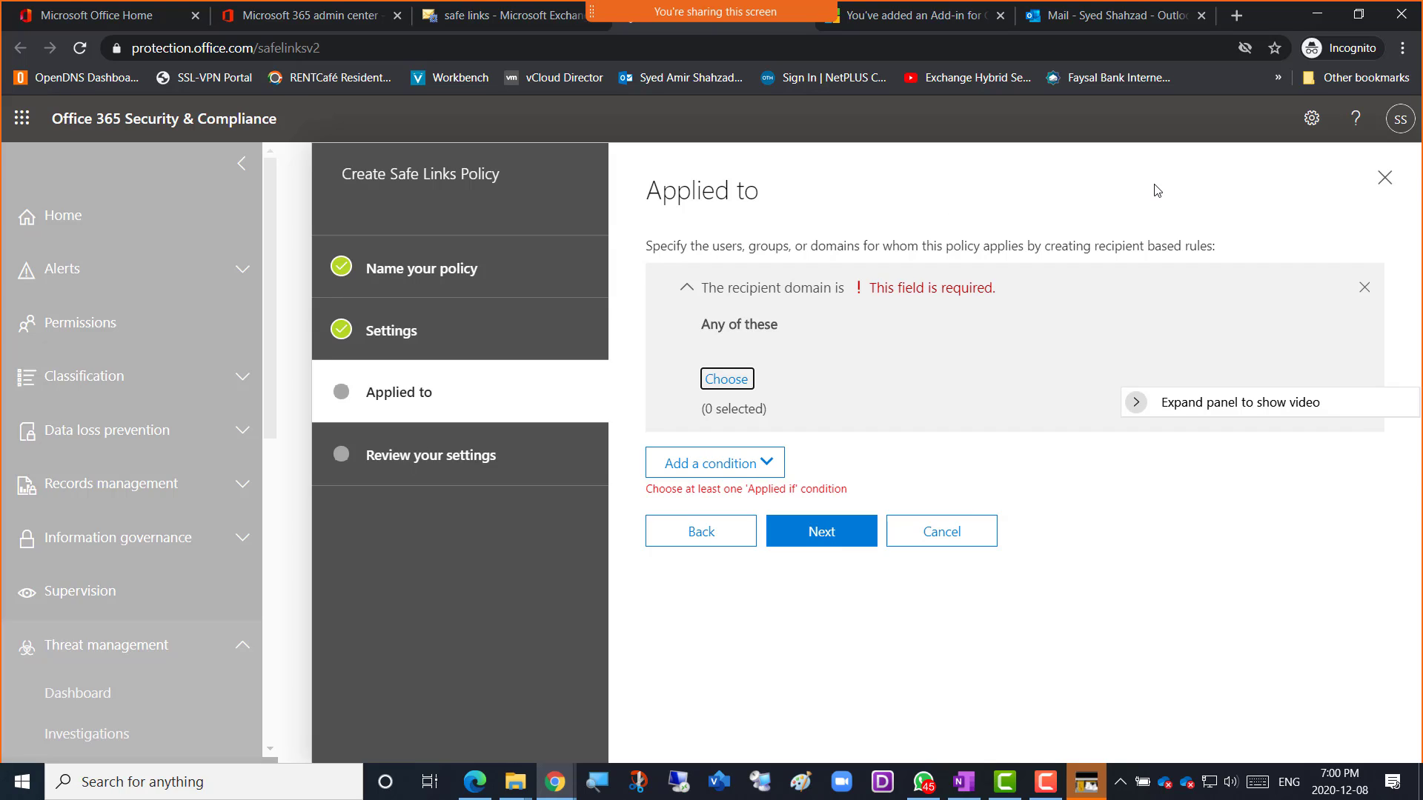
# Cancel the Safe Links policy wizard and confirm abandoning it.
pyautogui.click(956, 543)
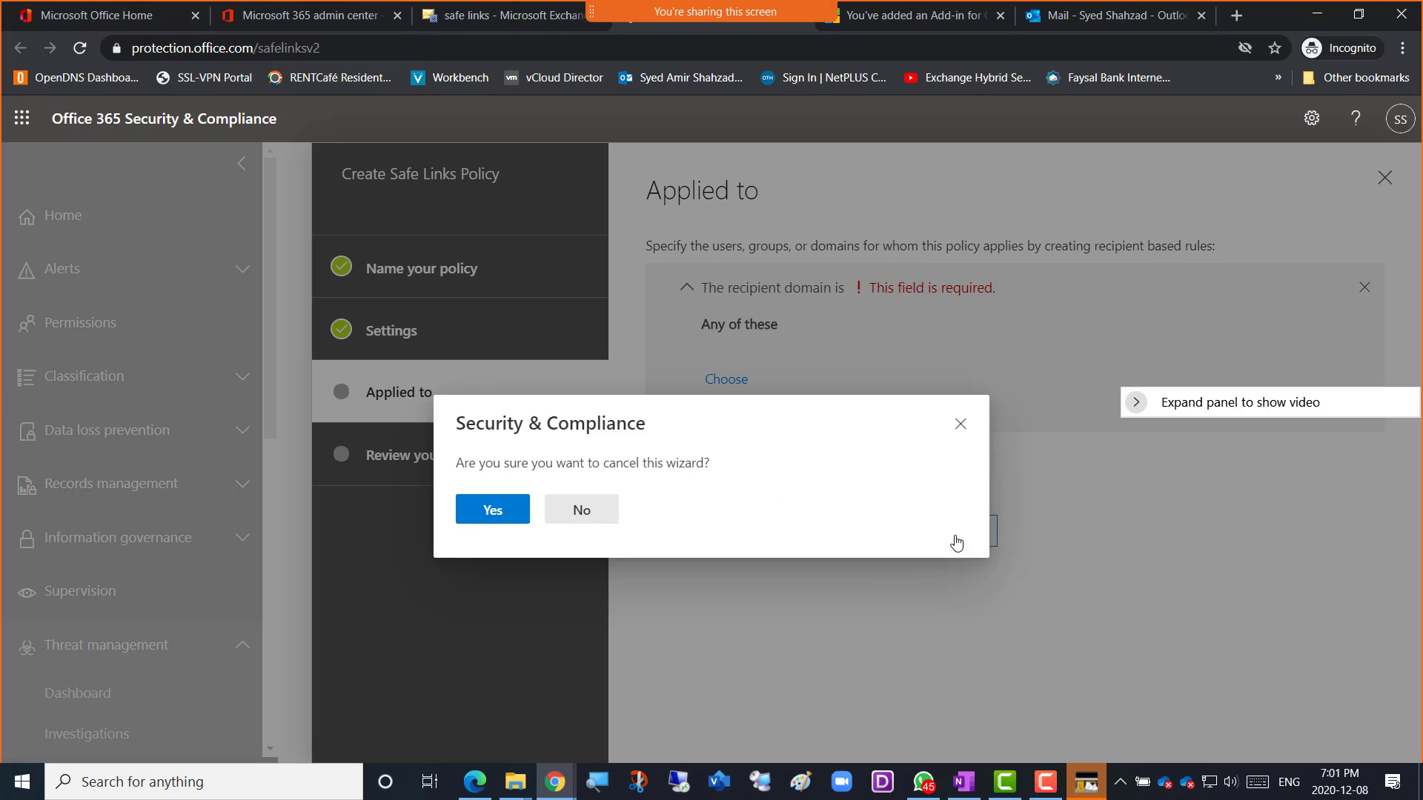
pyautogui.click(476, 519)
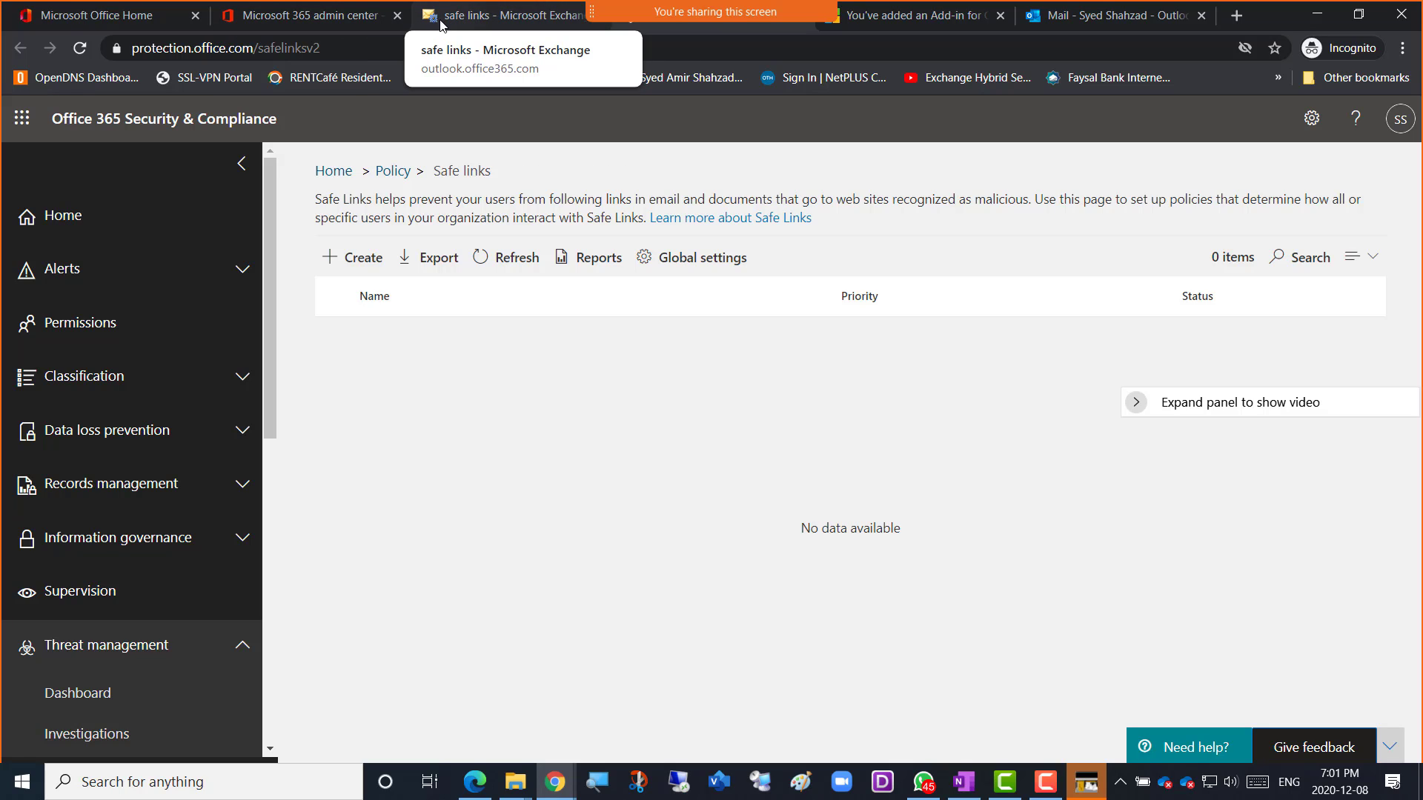
# Switch to the 'safe links - Microsoft Exchange' browser tab.
pyautogui.click(484, 19)
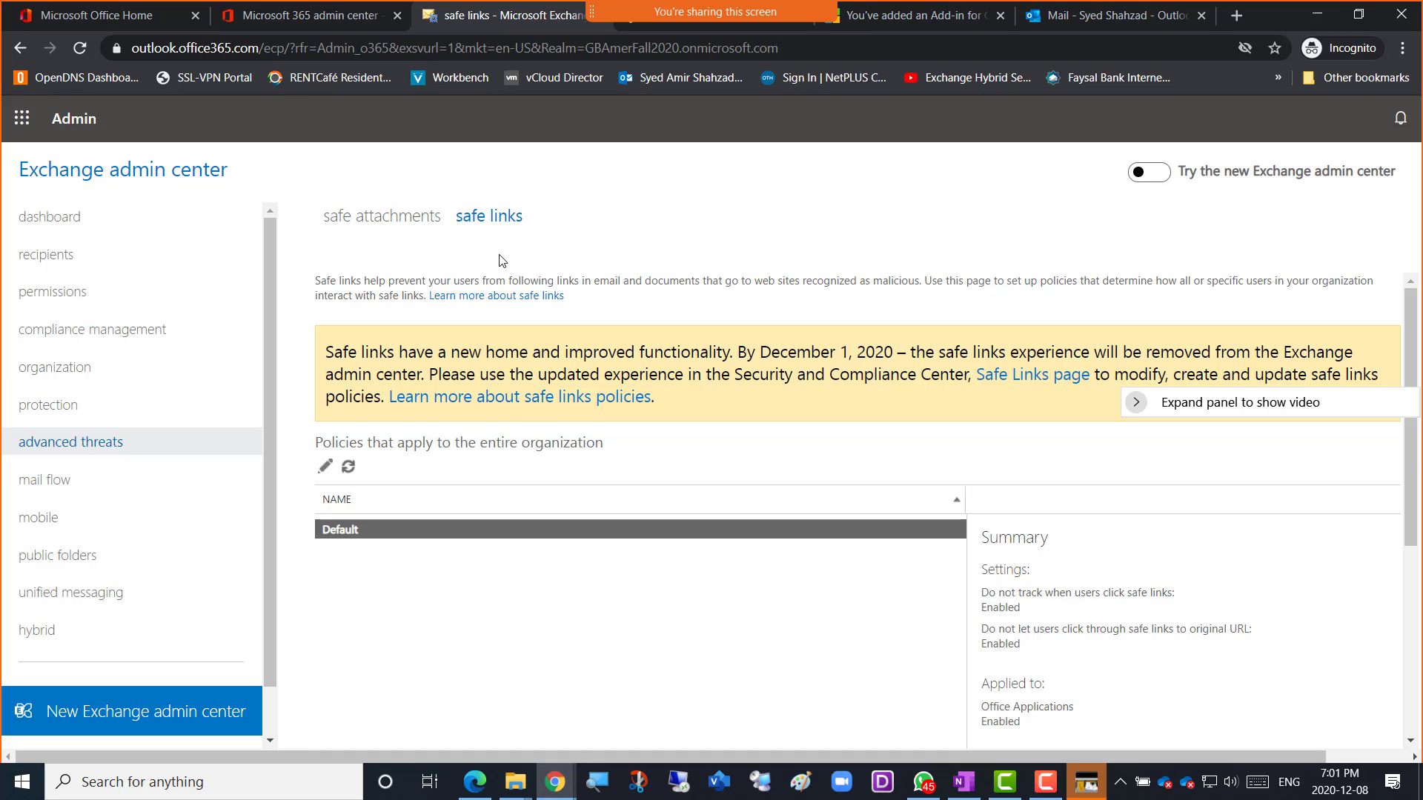
# Go to mail flow to view the five Canada Financial Data rules.
pyautogui.click(67, 488)
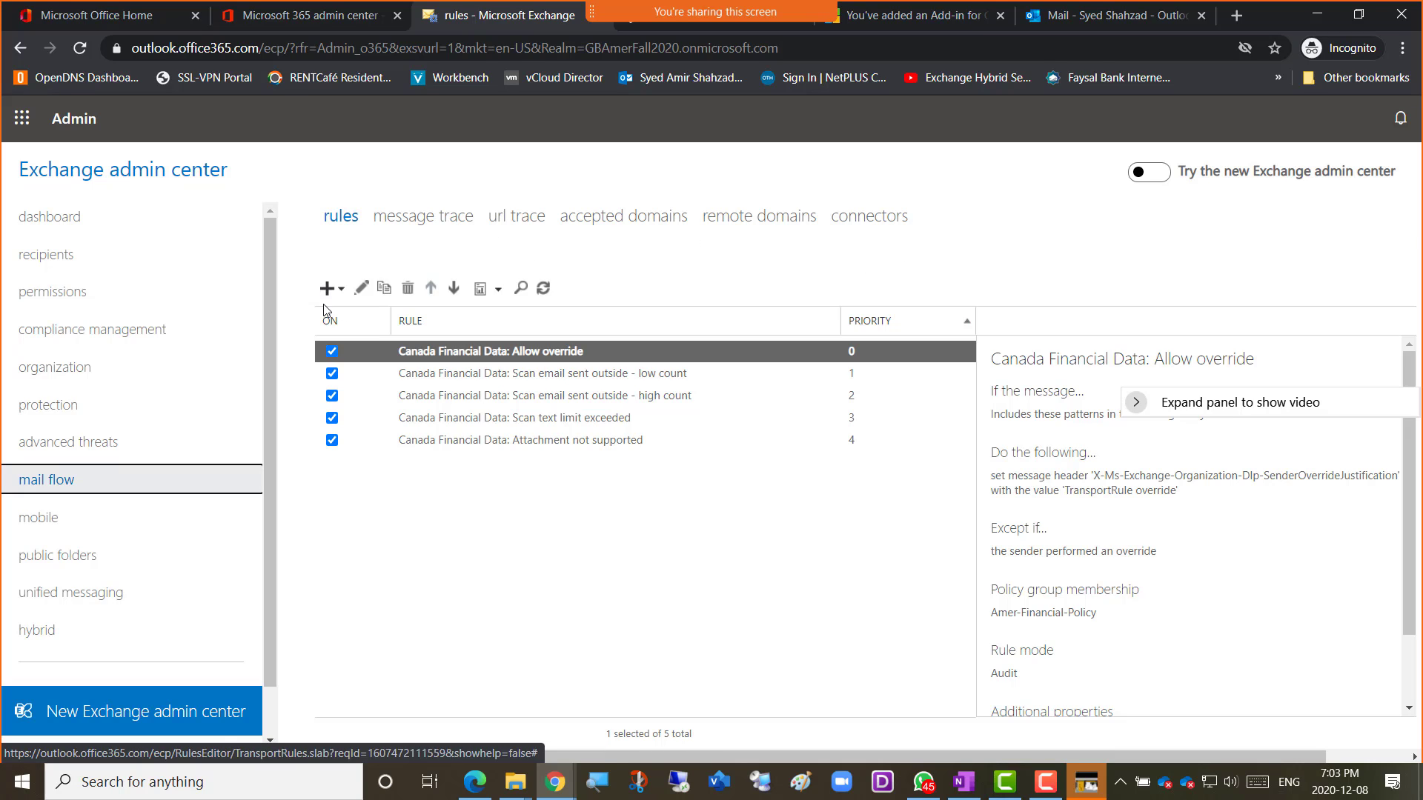
# Expand the + (New) dropdown above the mail flow rules list.
pyautogui.click(343, 291)
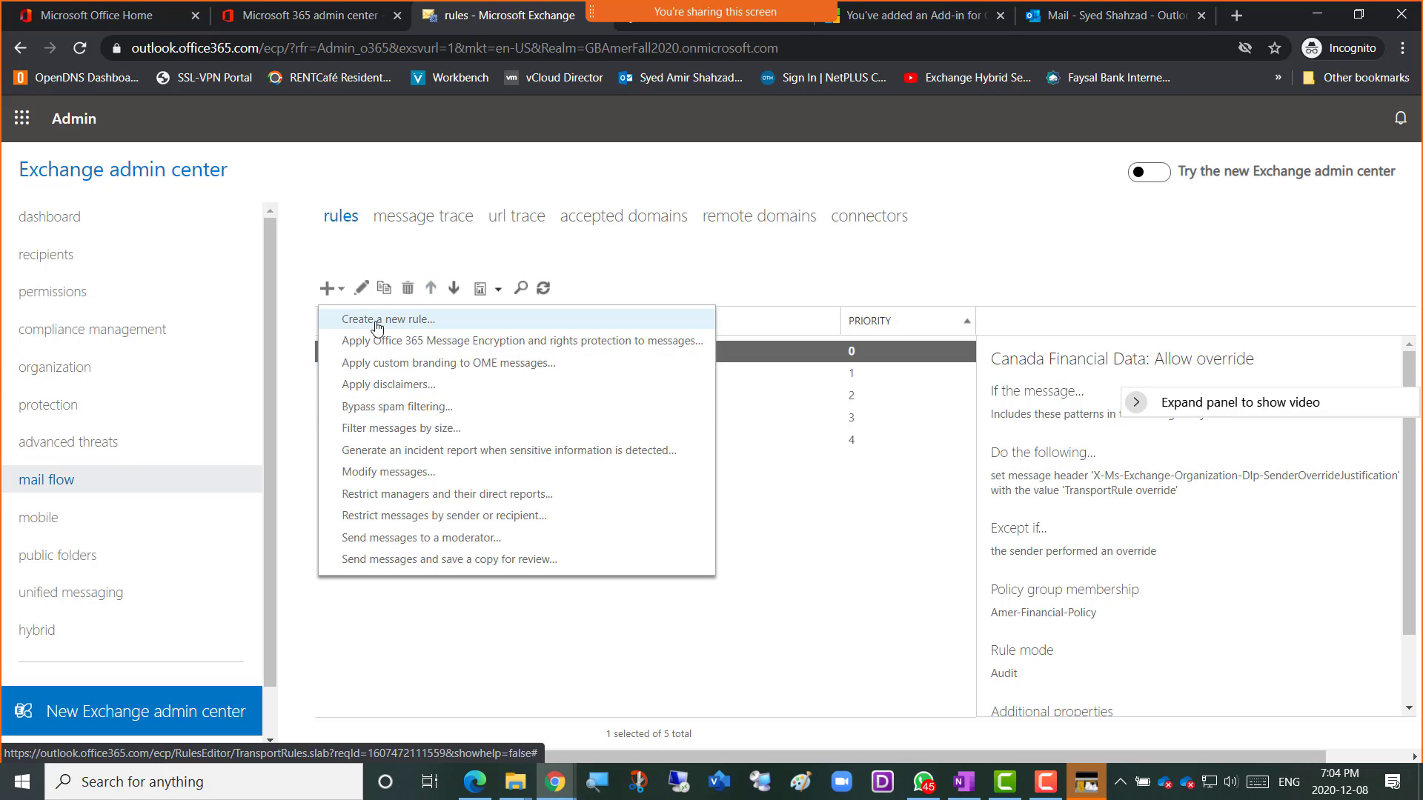
# Start a blank rule with 'Create a new rule...' and expand 'Apply this rule if...'.
pyautogui.click(423, 329)
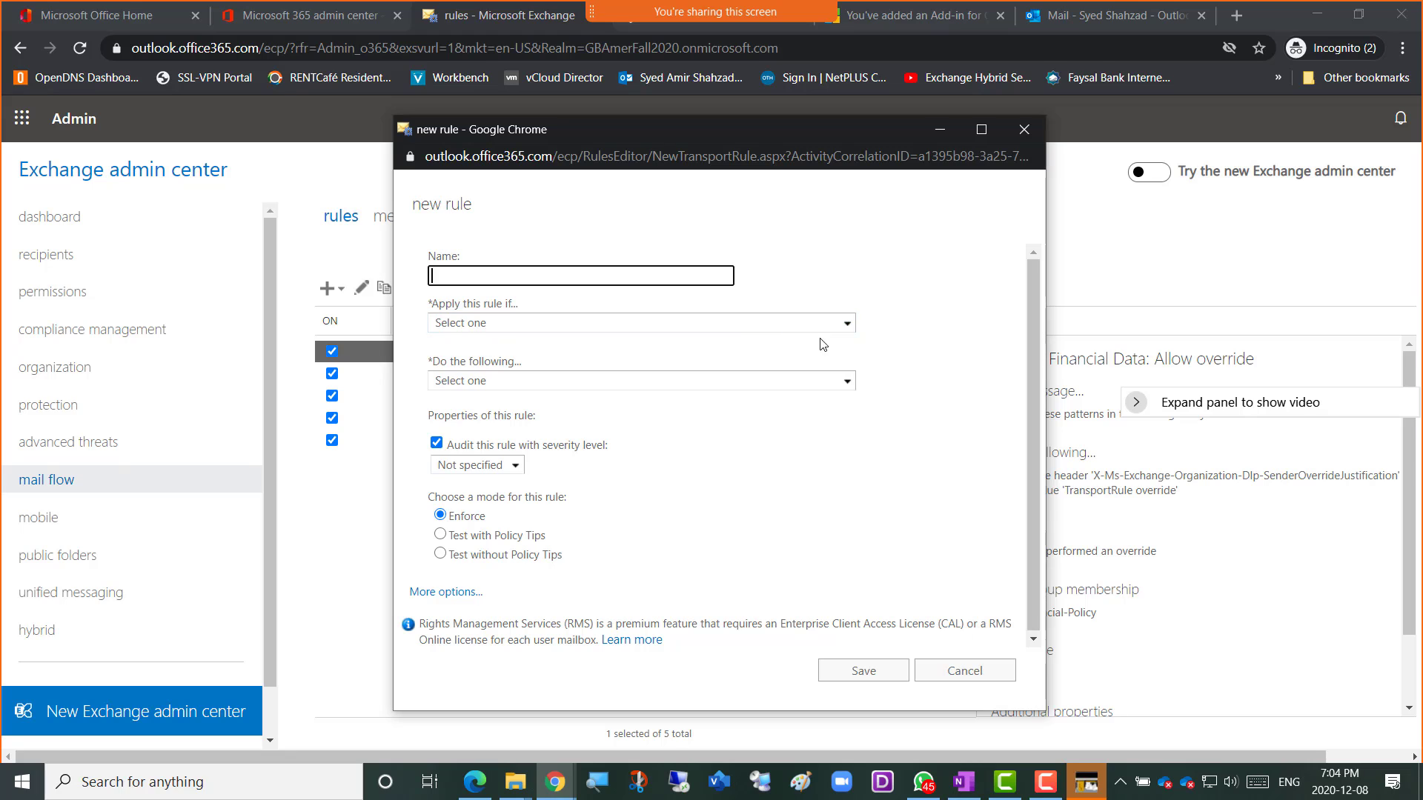
pyautogui.click(851, 327)
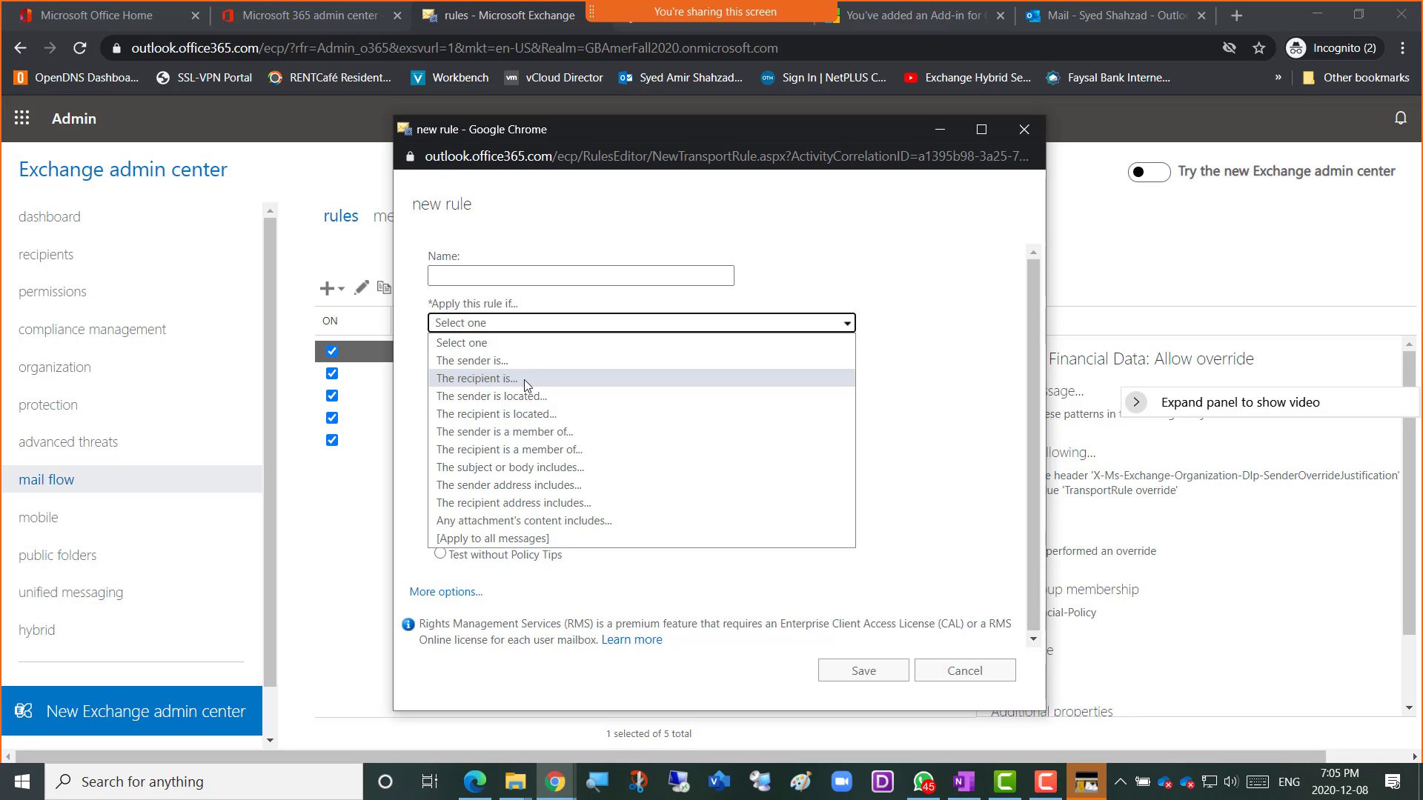
# Set the 'The recipient is' condition to the admin user found by member search.
pyautogui.click(525, 382)
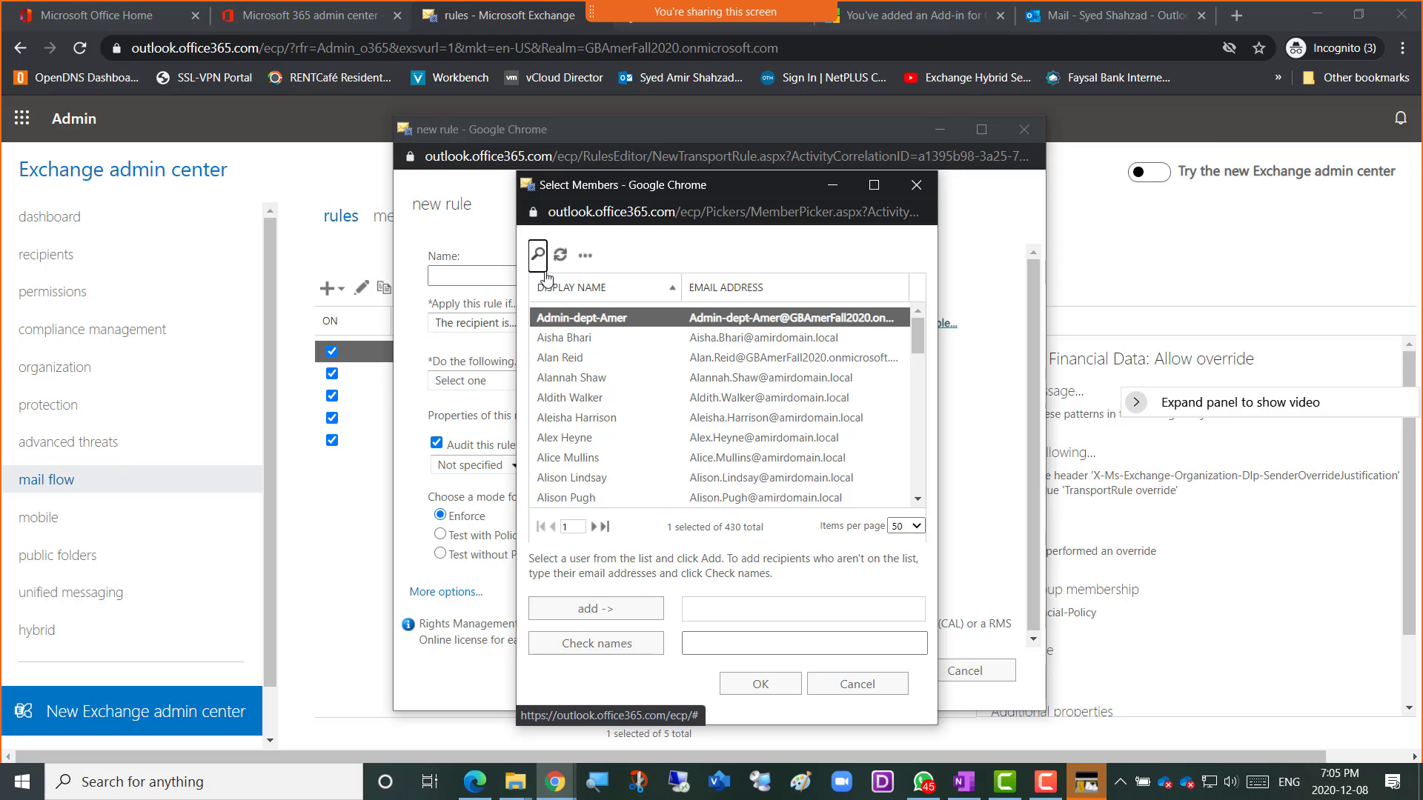
pyautogui.click(538, 256)
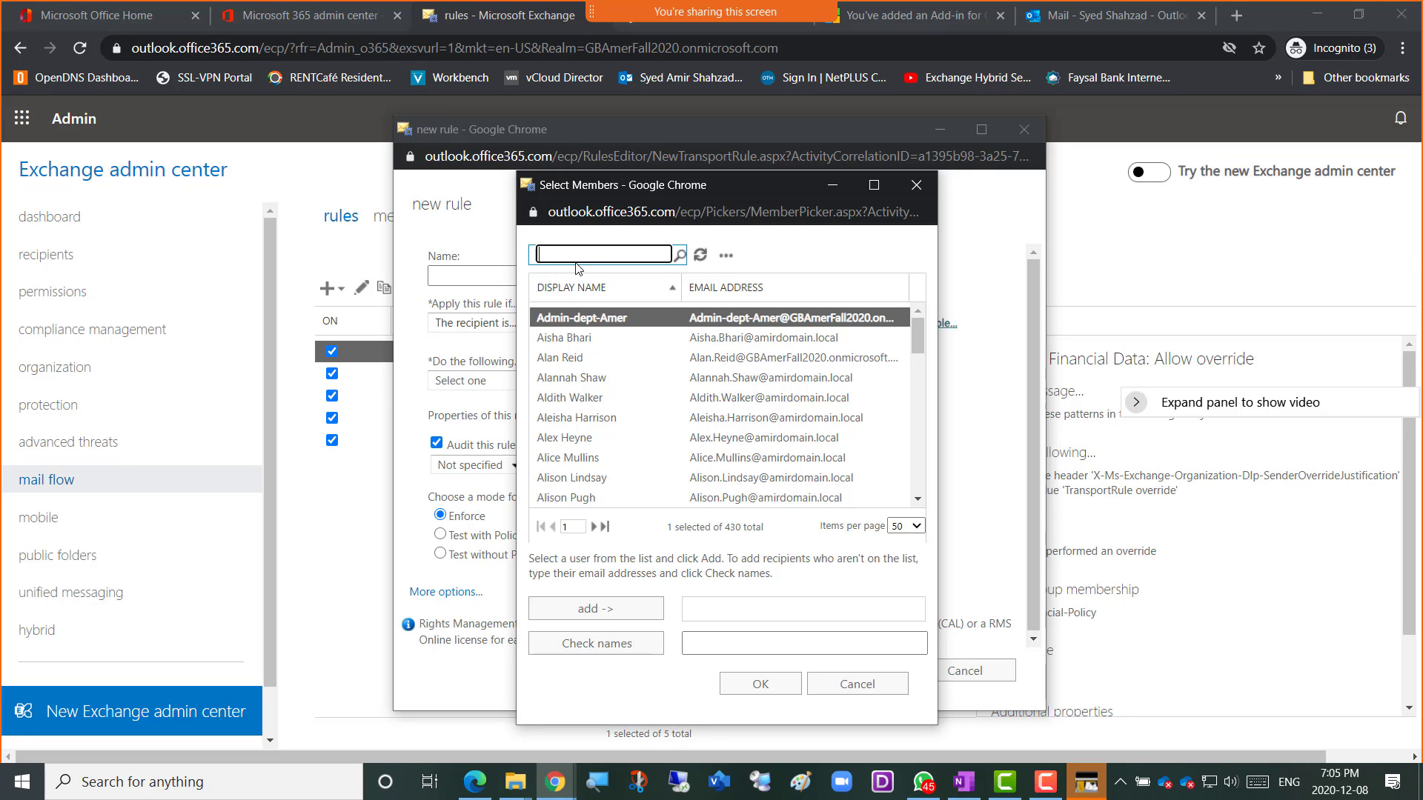
pyautogui.write('amir')
pyautogui.press('Return')
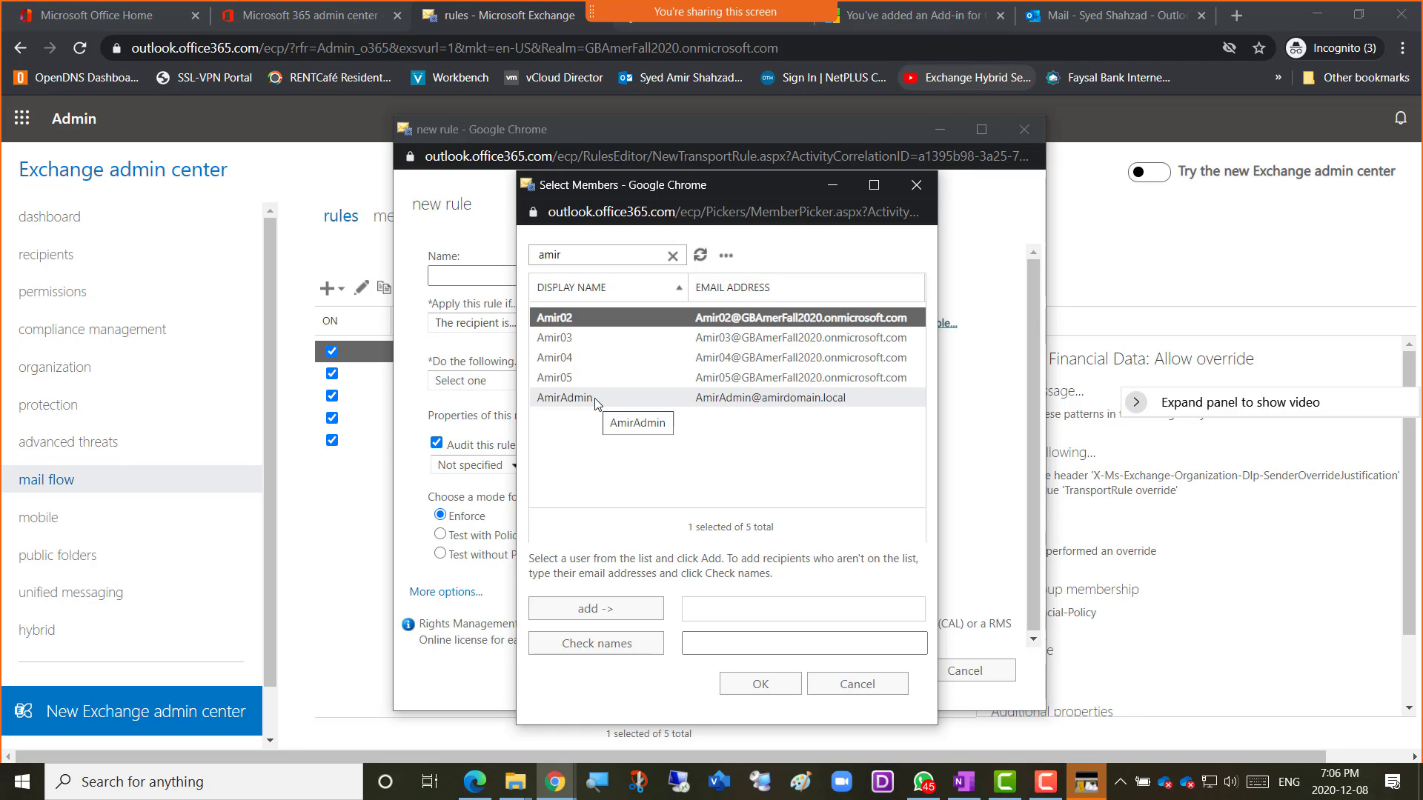
pyautogui.doubleClick(595, 399)
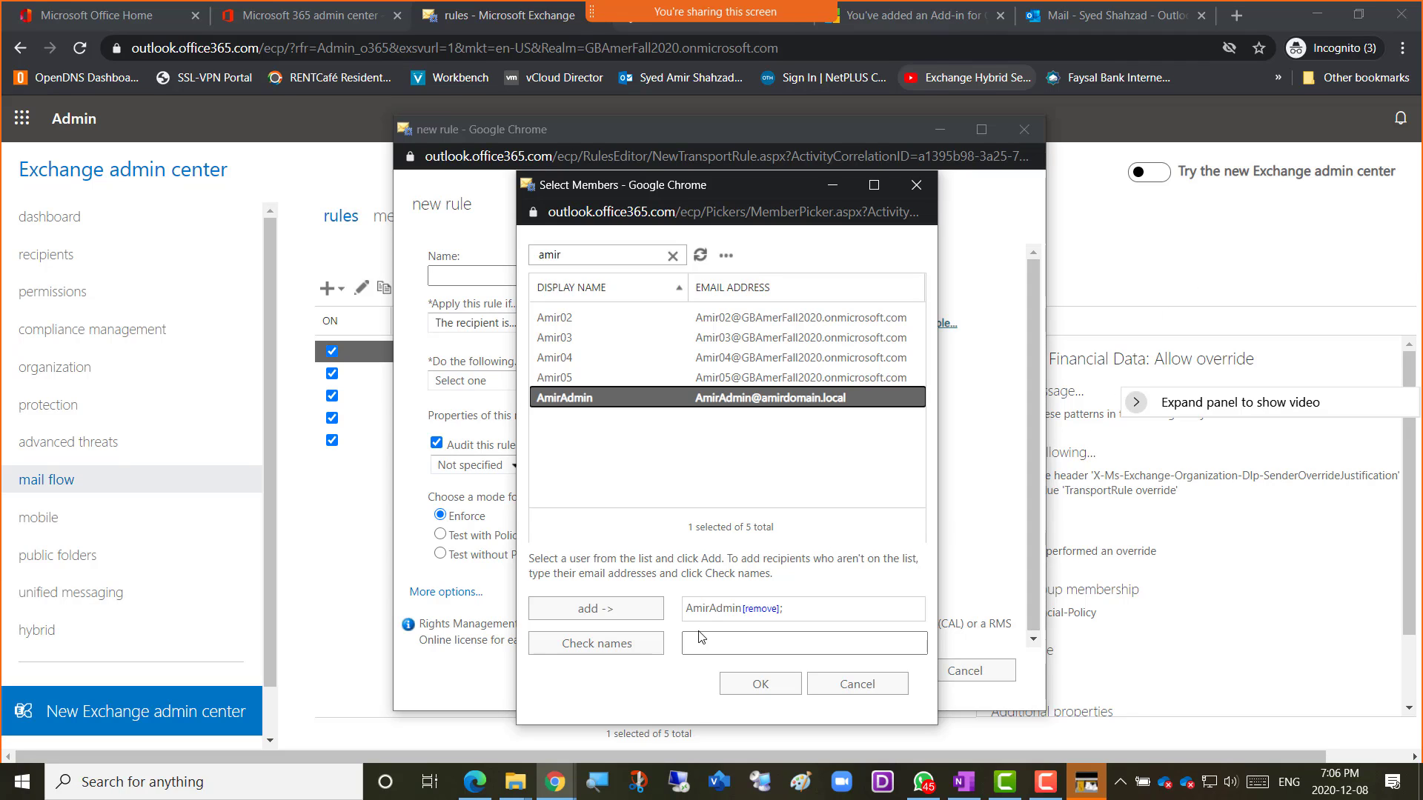
pyautogui.click(754, 684)
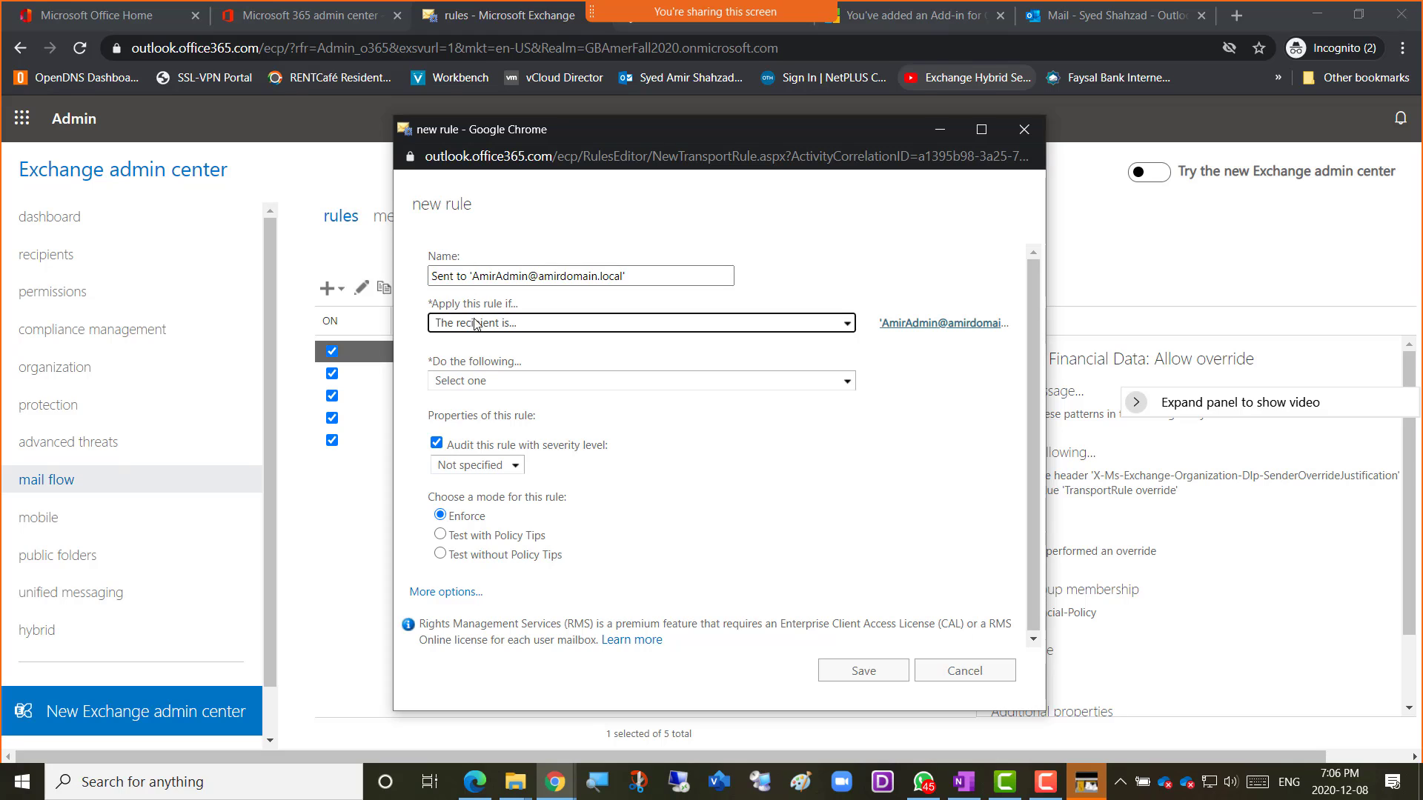
# Expand the 'Do the following...' dropdown to list the available rule actions.
pyautogui.click(847, 382)
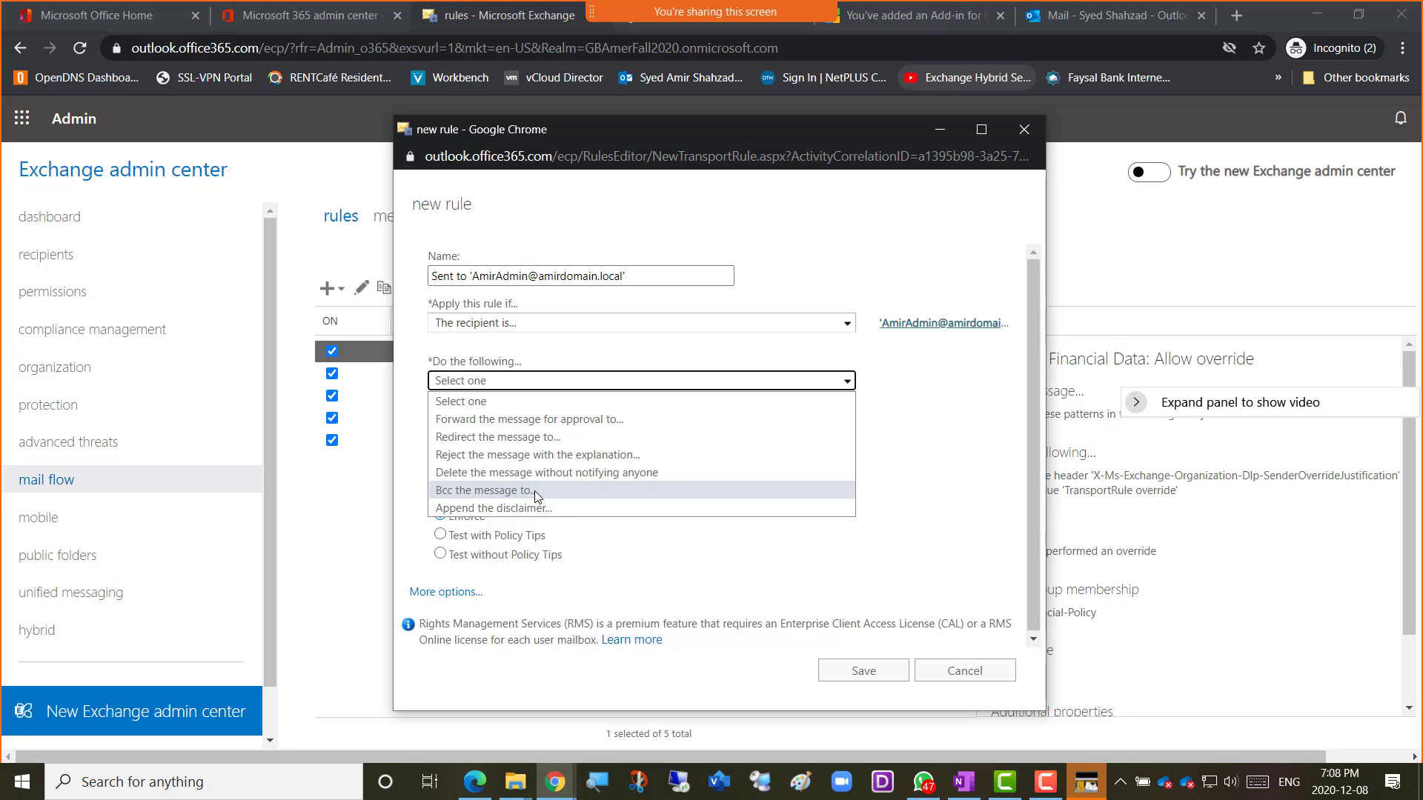
# Choose the 'Bcc the message to...' action, dismissing the 503 Service Unavailable errors and briefly trying delete.
pyautogui.click(532, 490)
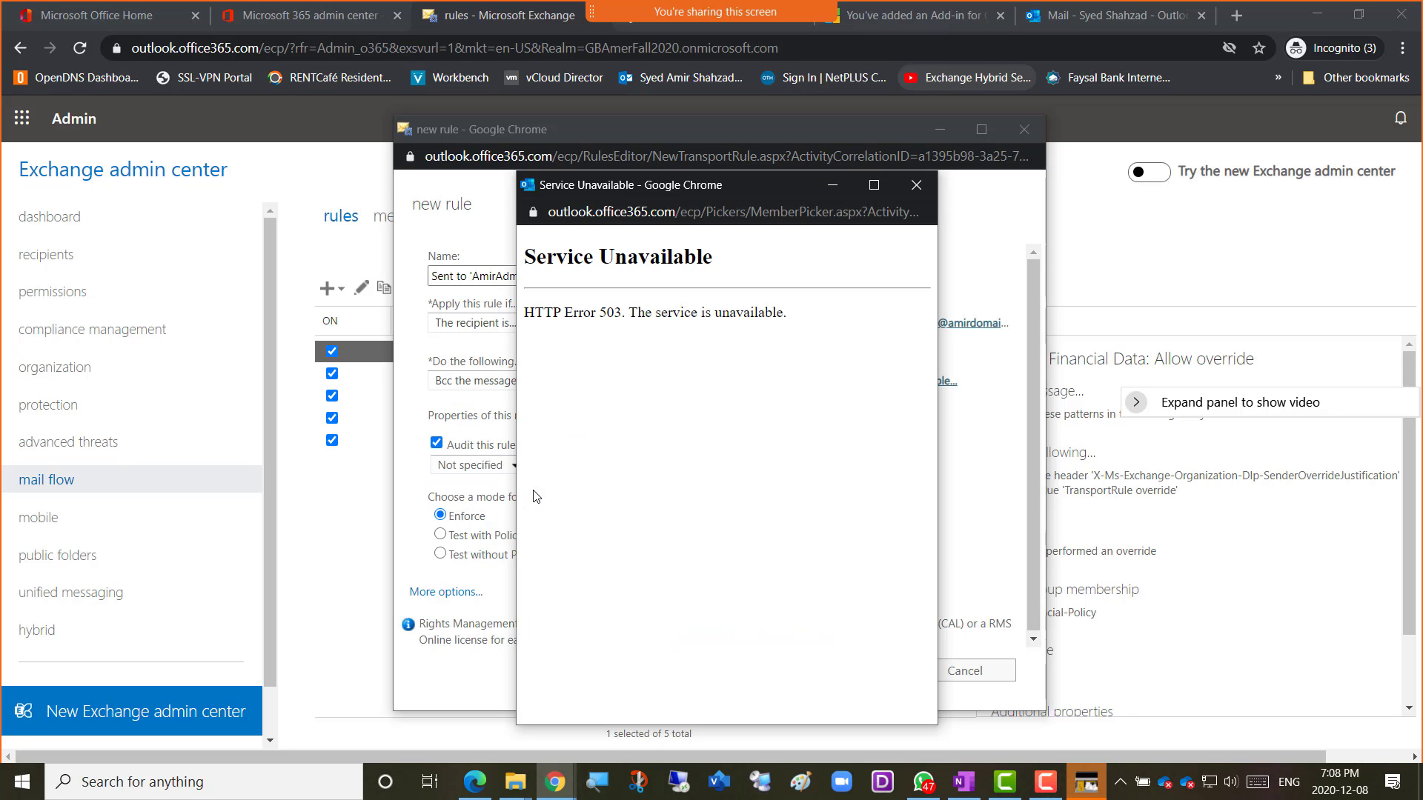
pyautogui.click(916, 184)
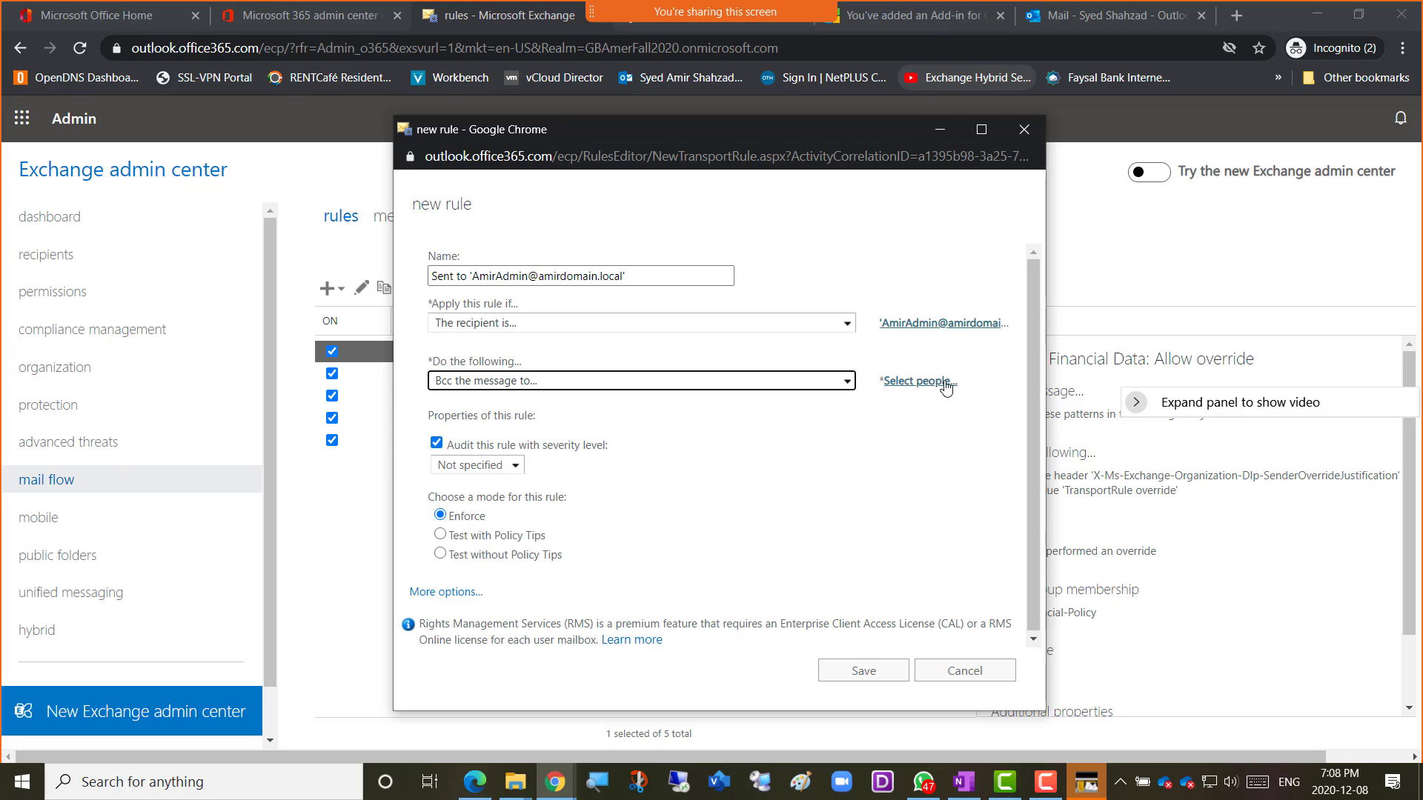
pyautogui.click(900, 383)
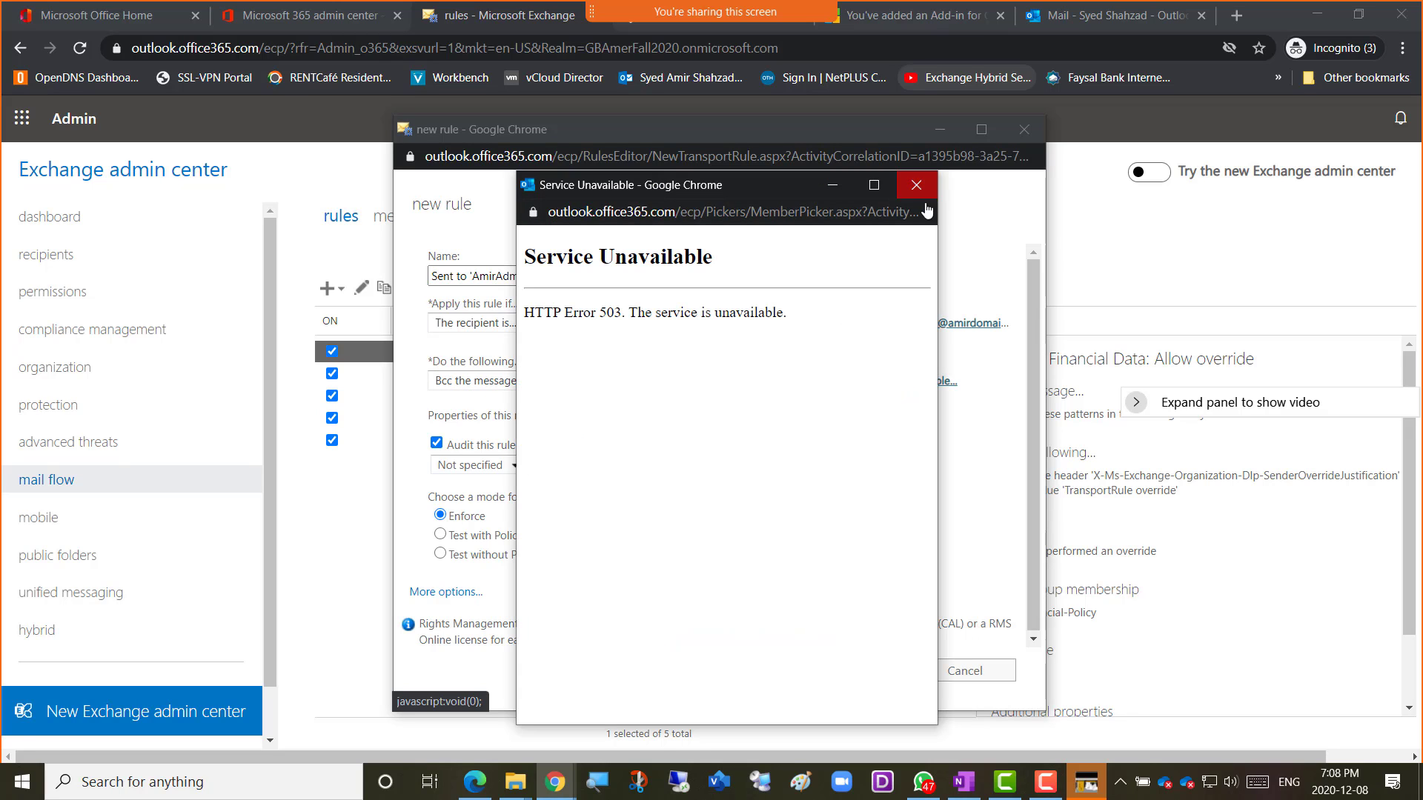
pyautogui.click(916, 184)
pyautogui.click(651, 378)
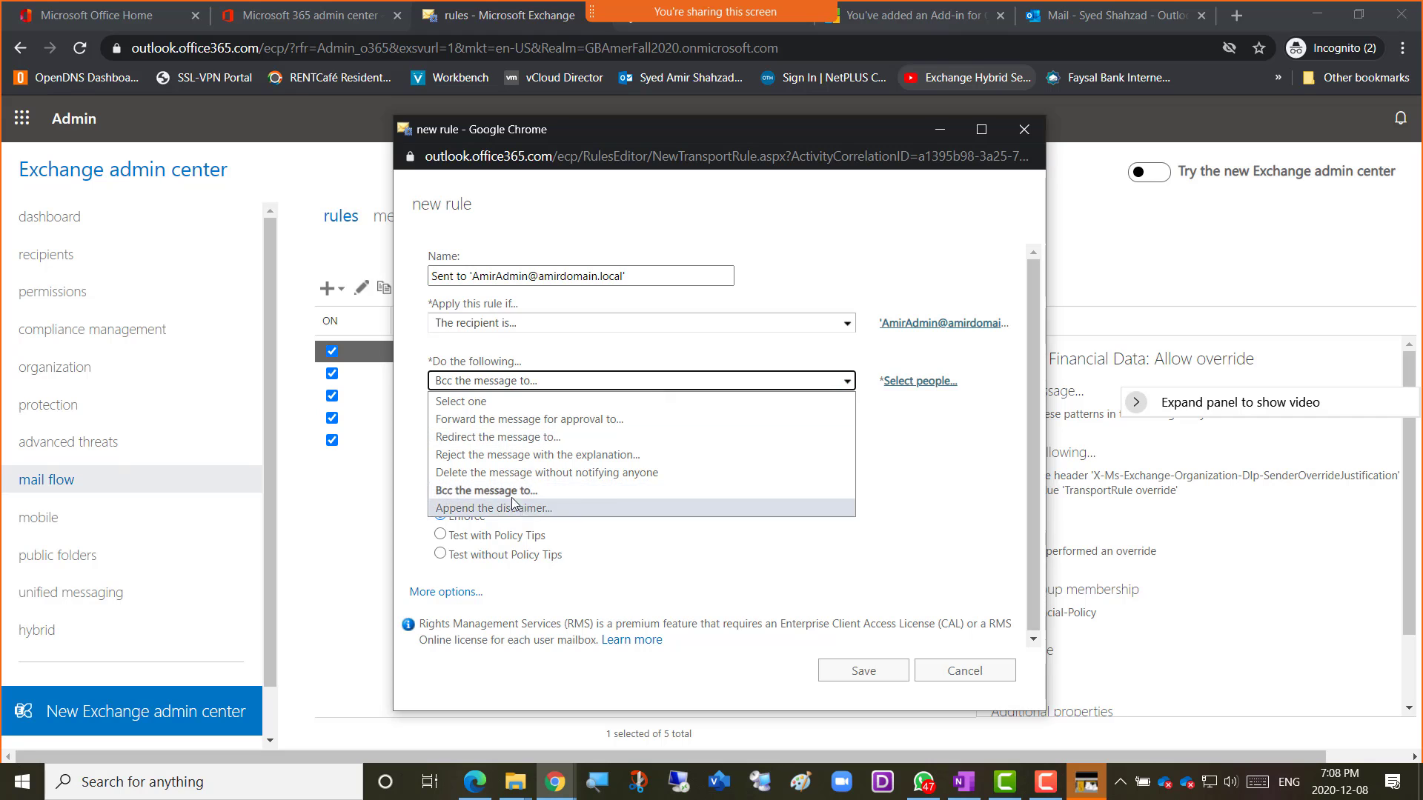
pyautogui.click(552, 470)
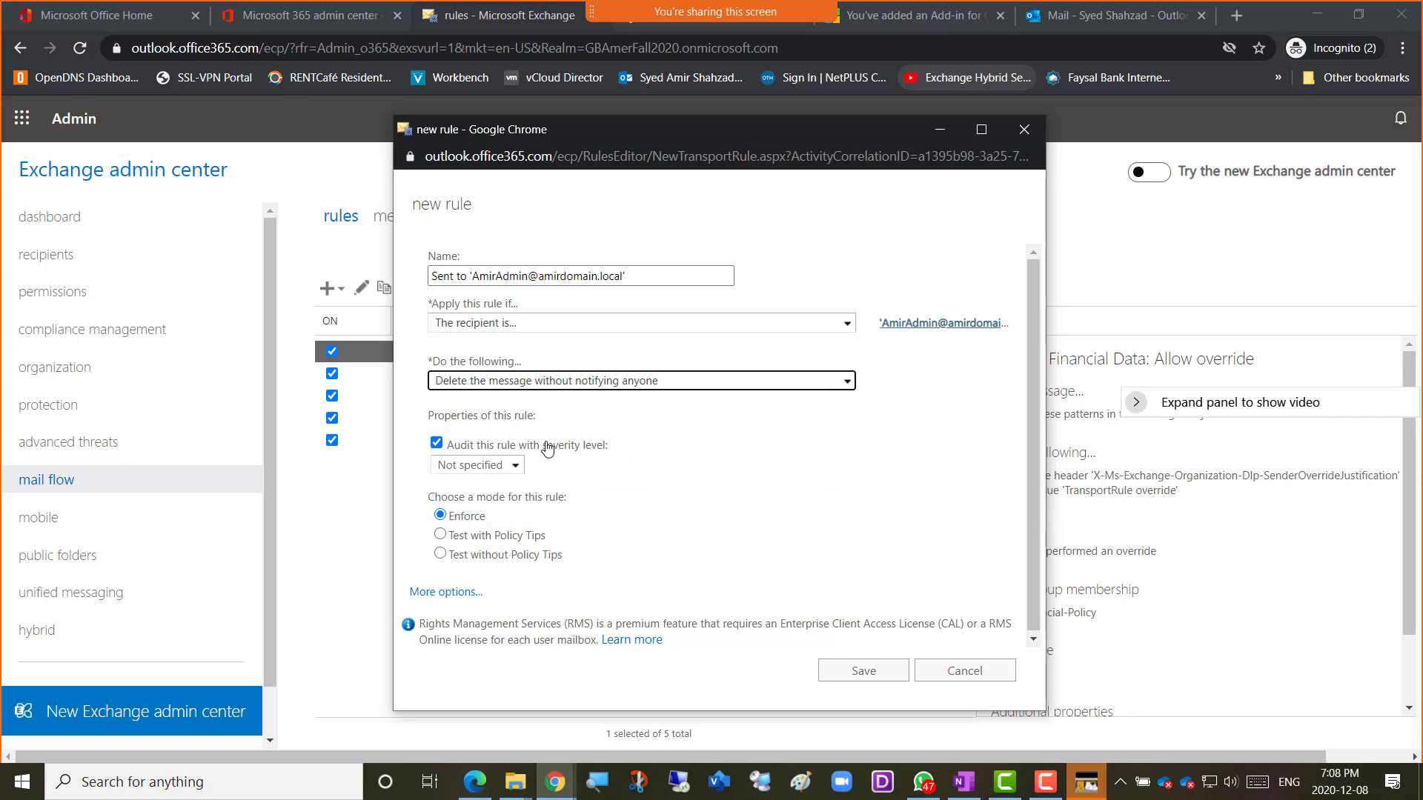
pyautogui.click(646, 383)
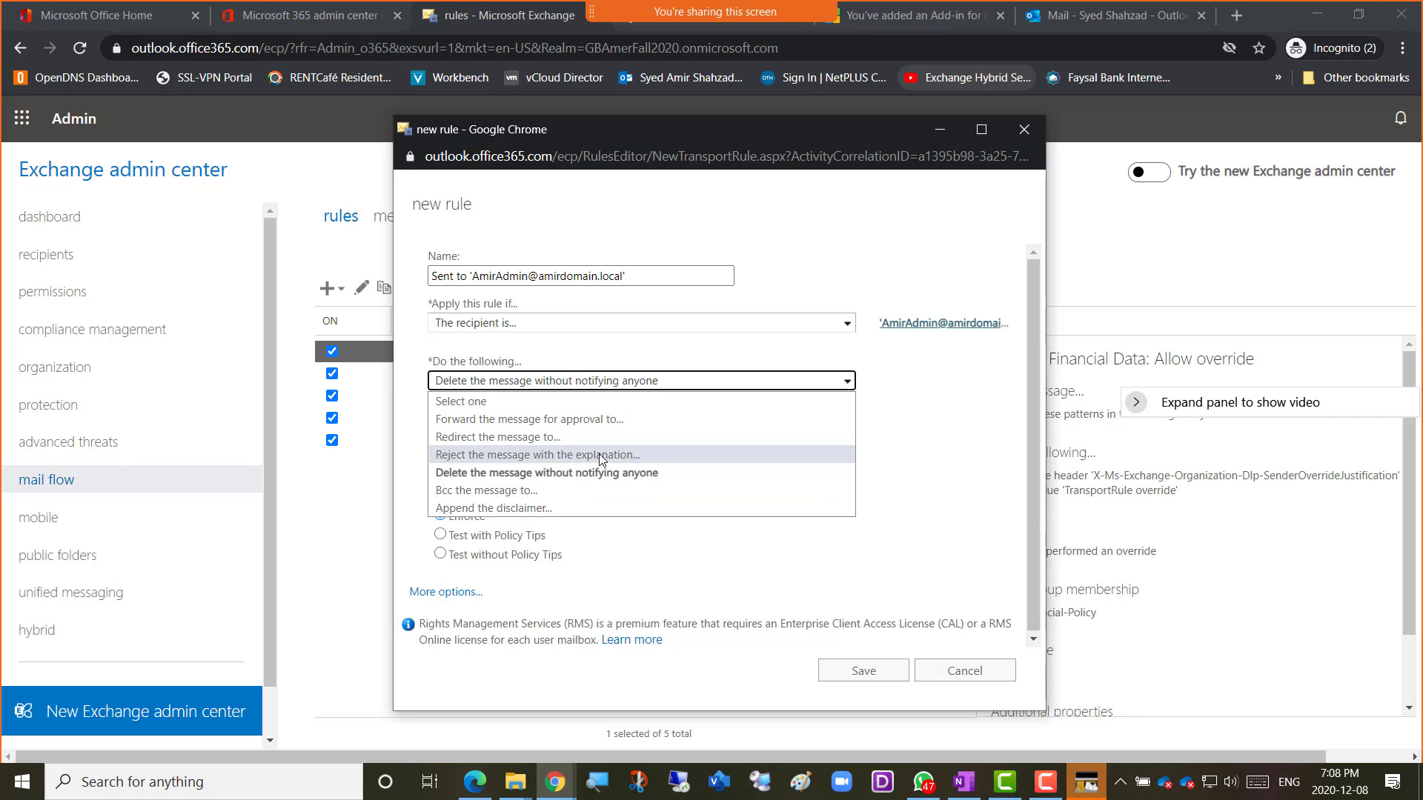
pyautogui.click(572, 490)
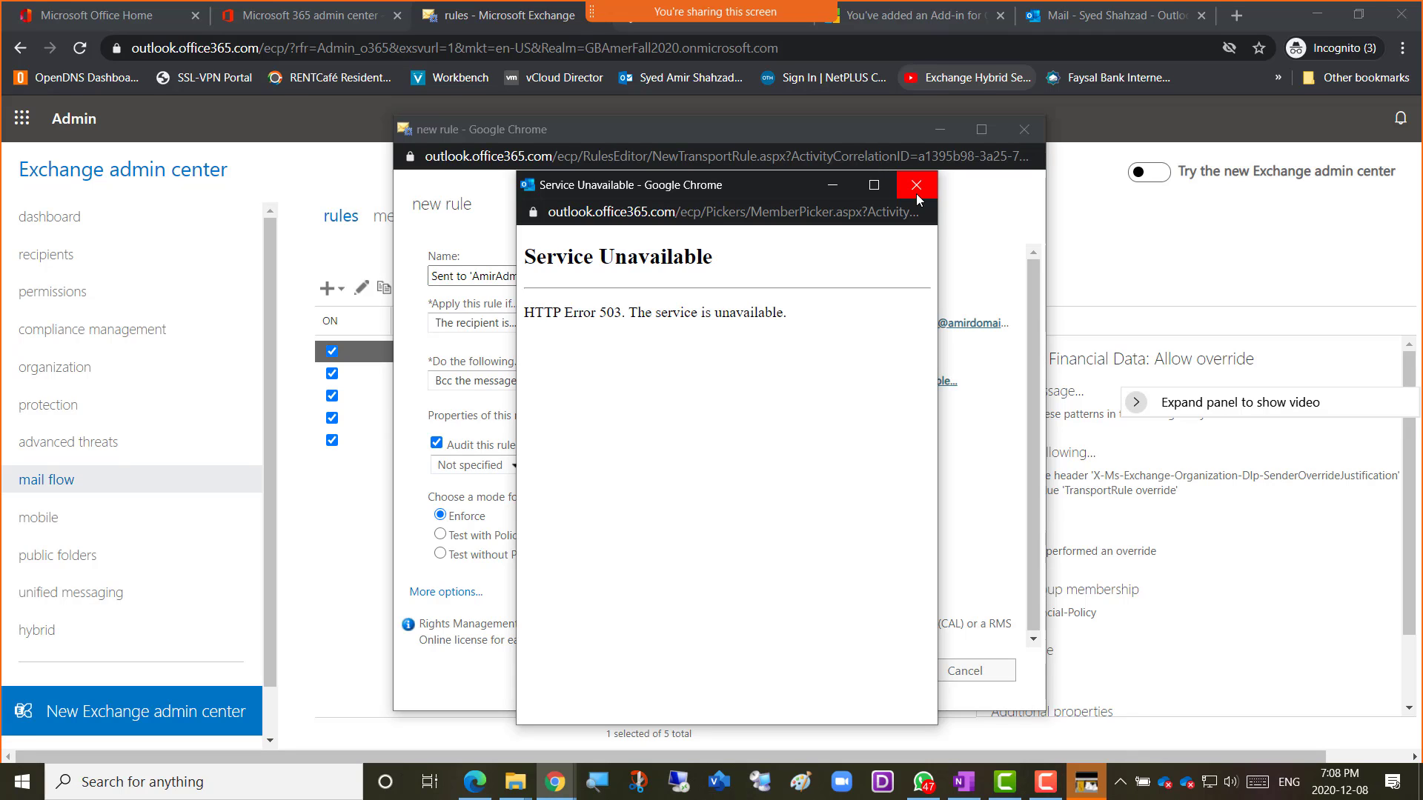
# Close the 503 error, try the disclaimer and reject actions, then reselect Bcc.
pyautogui.click(916, 194)
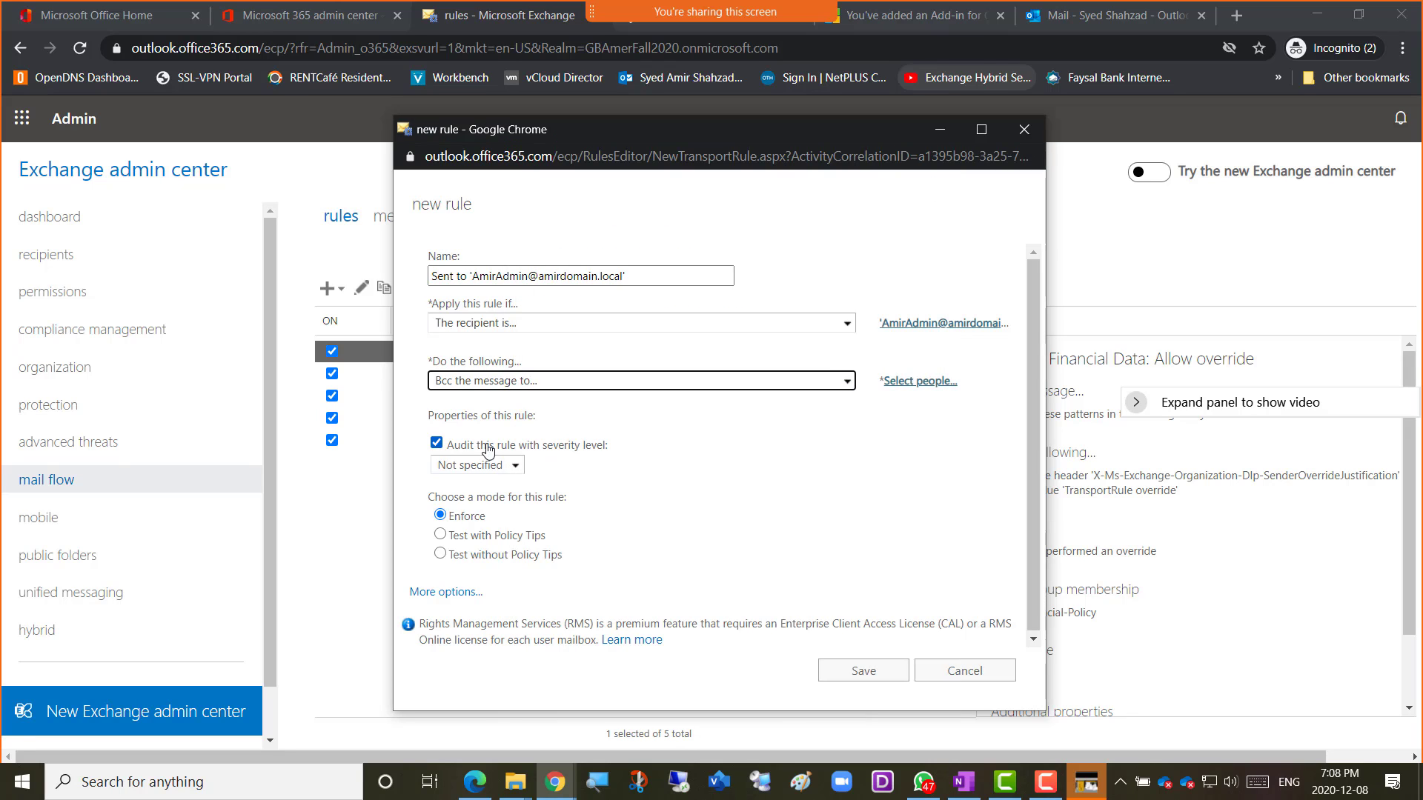
pyautogui.click(493, 382)
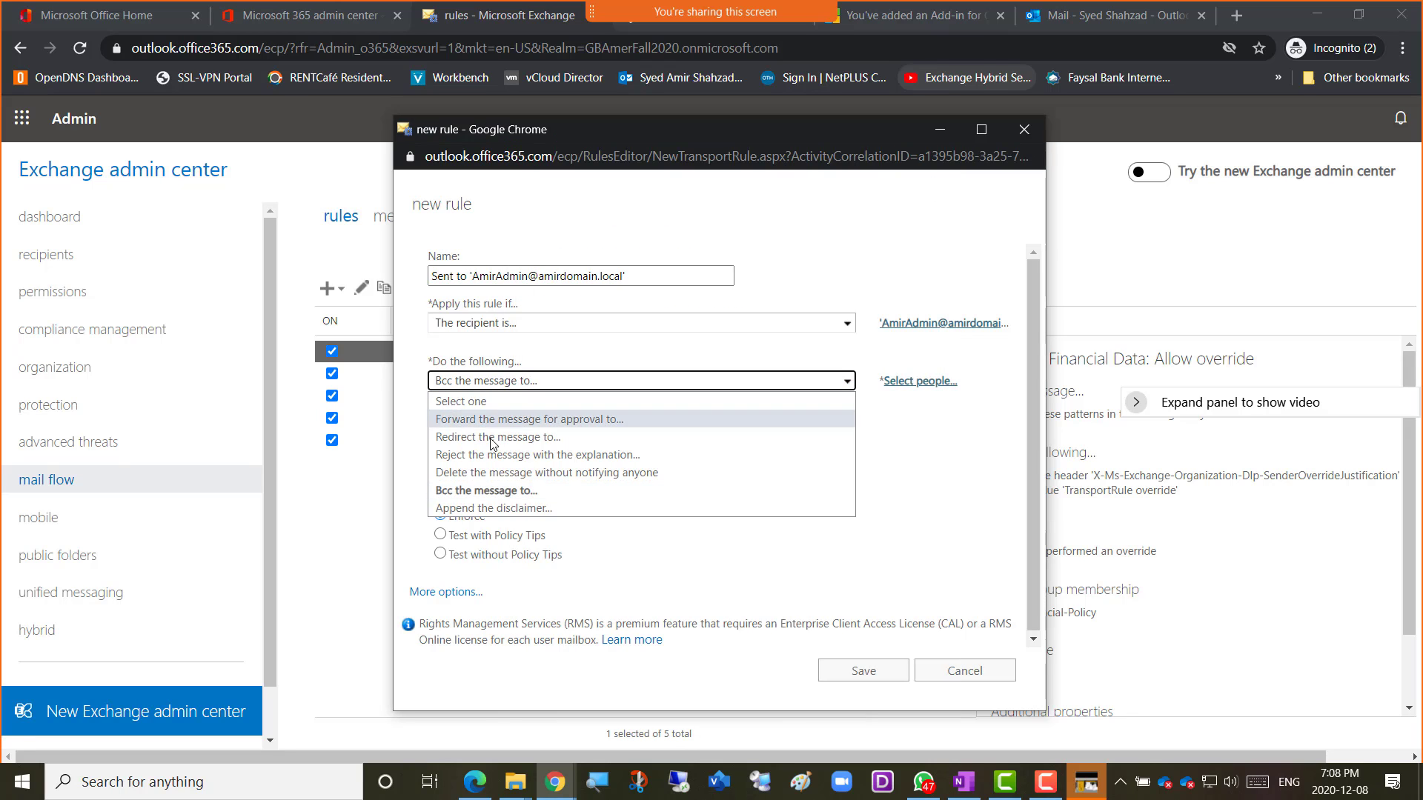
pyautogui.click(487, 507)
pyautogui.click(501, 382)
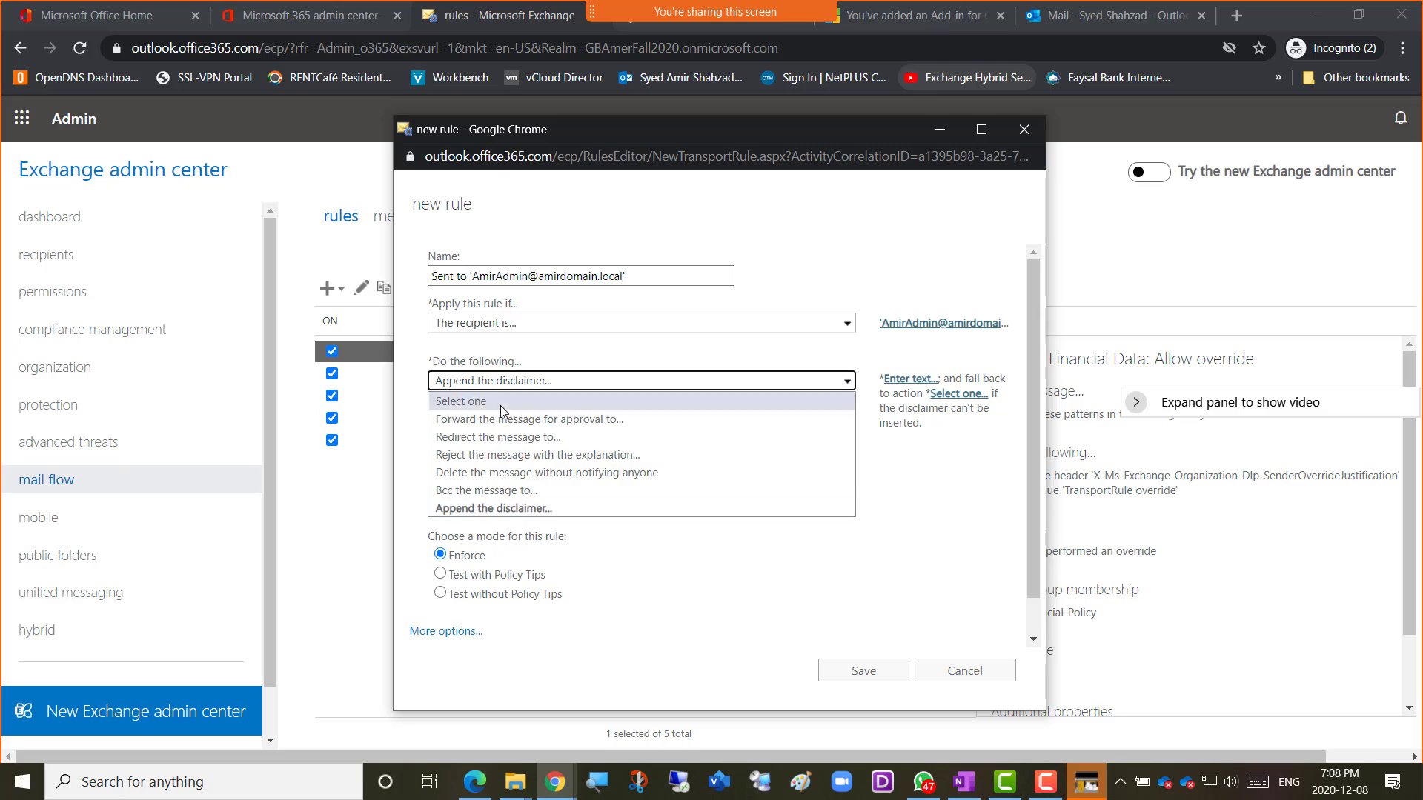
pyautogui.click(493, 454)
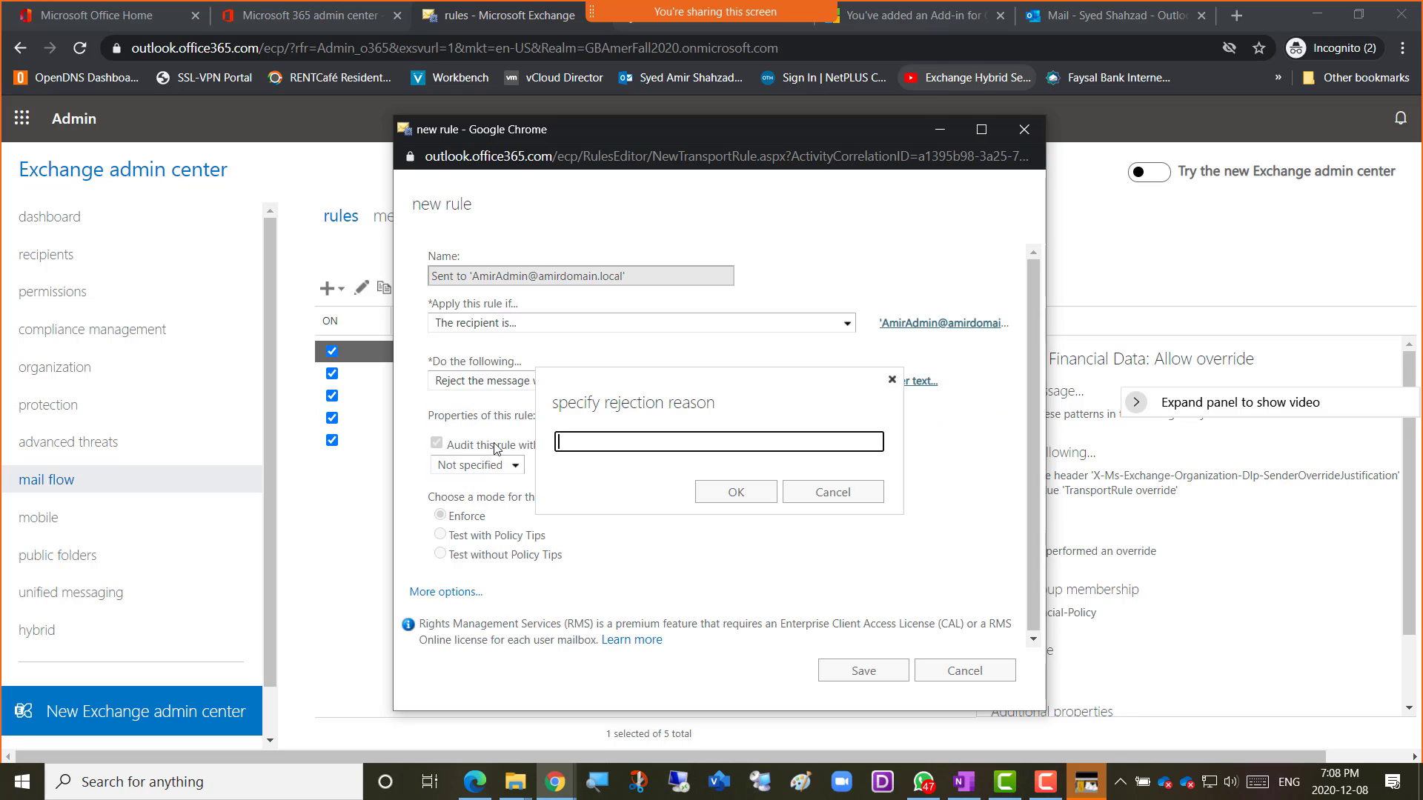
pyautogui.click(830, 492)
pyautogui.click(507, 381)
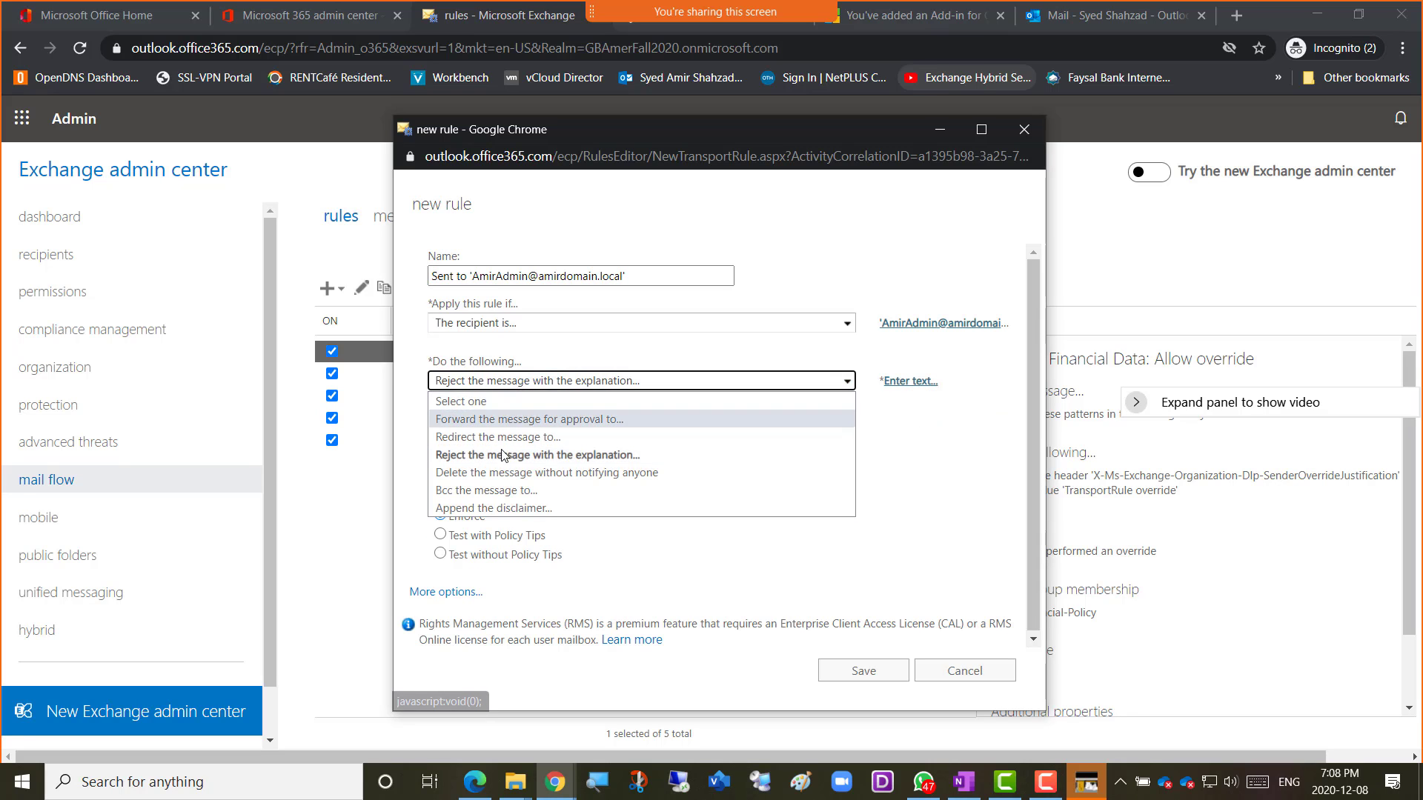
pyautogui.click(493, 491)
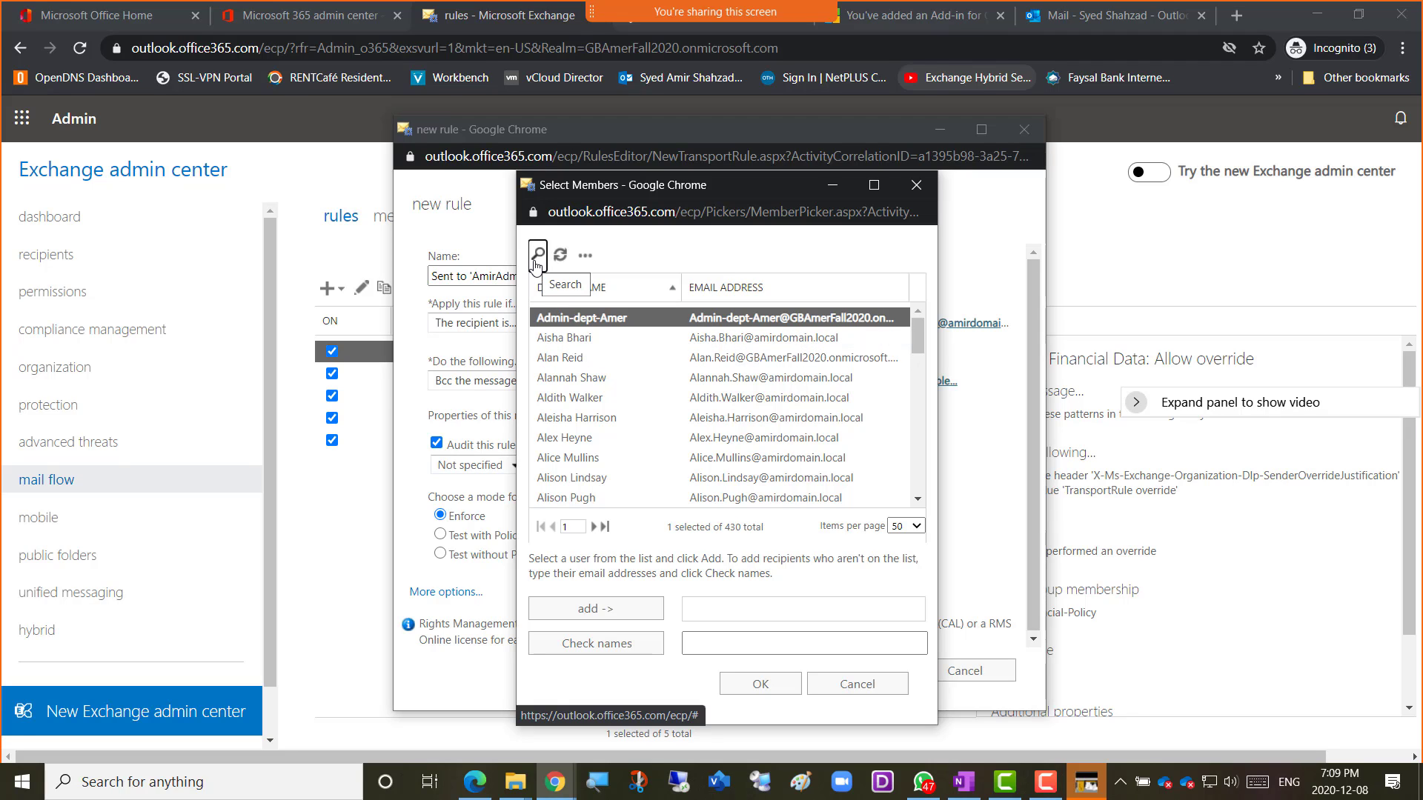
# Add one directory user from Select Members as the Bcc recipient and confirm.
pyautogui.click(565, 361)
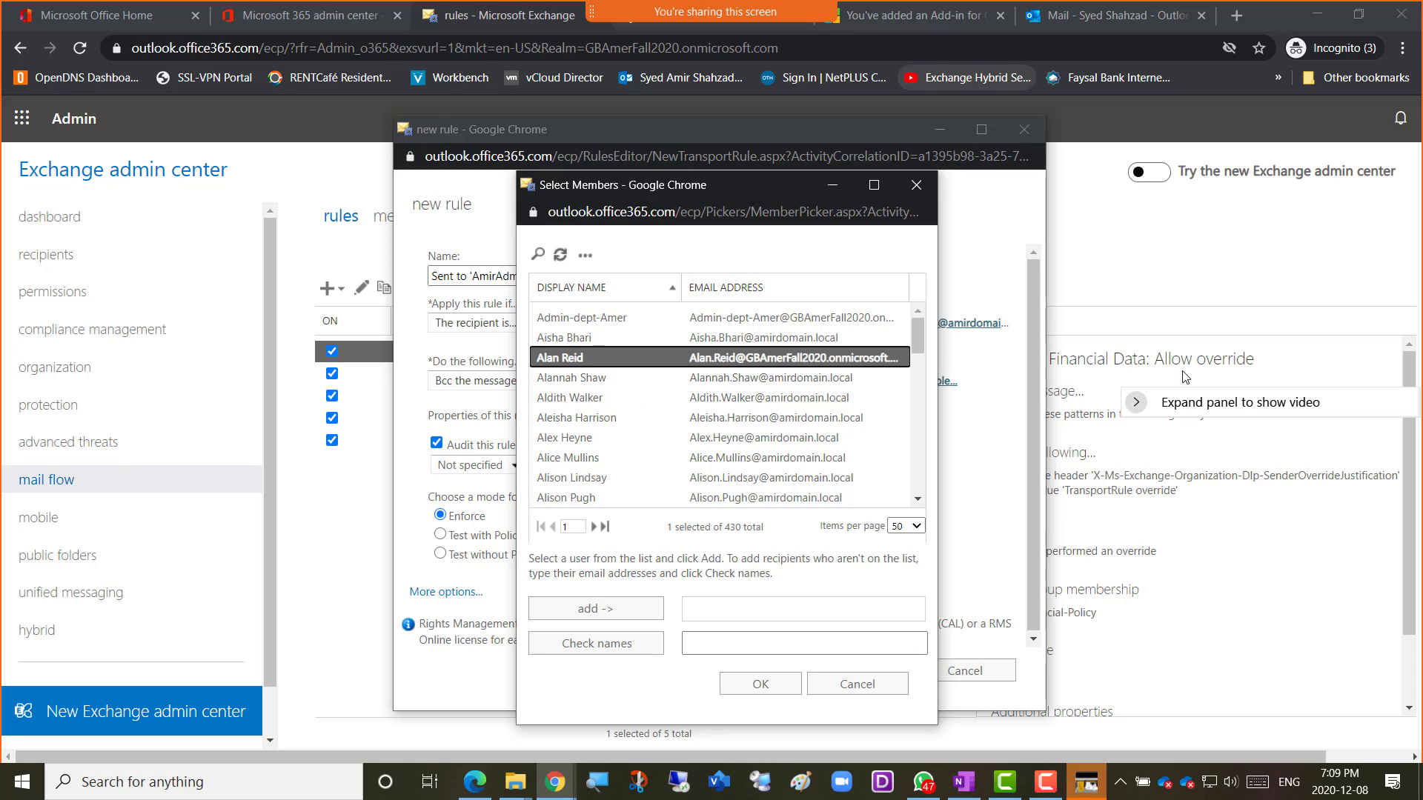
pyautogui.doubleClick(572, 363)
pyautogui.click(758, 687)
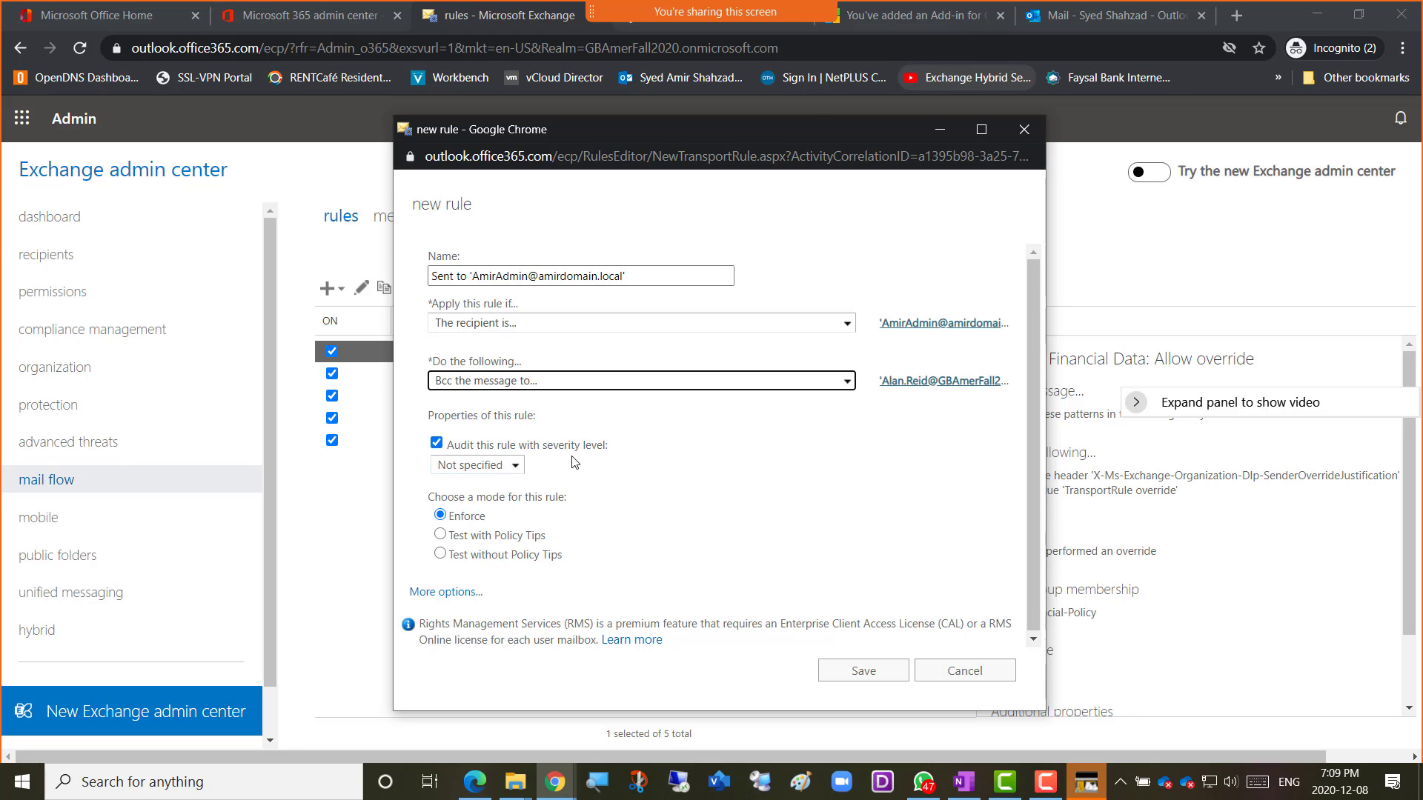
# Set 'Audit this rule with severity level' to High.
pyautogui.click(515, 466)
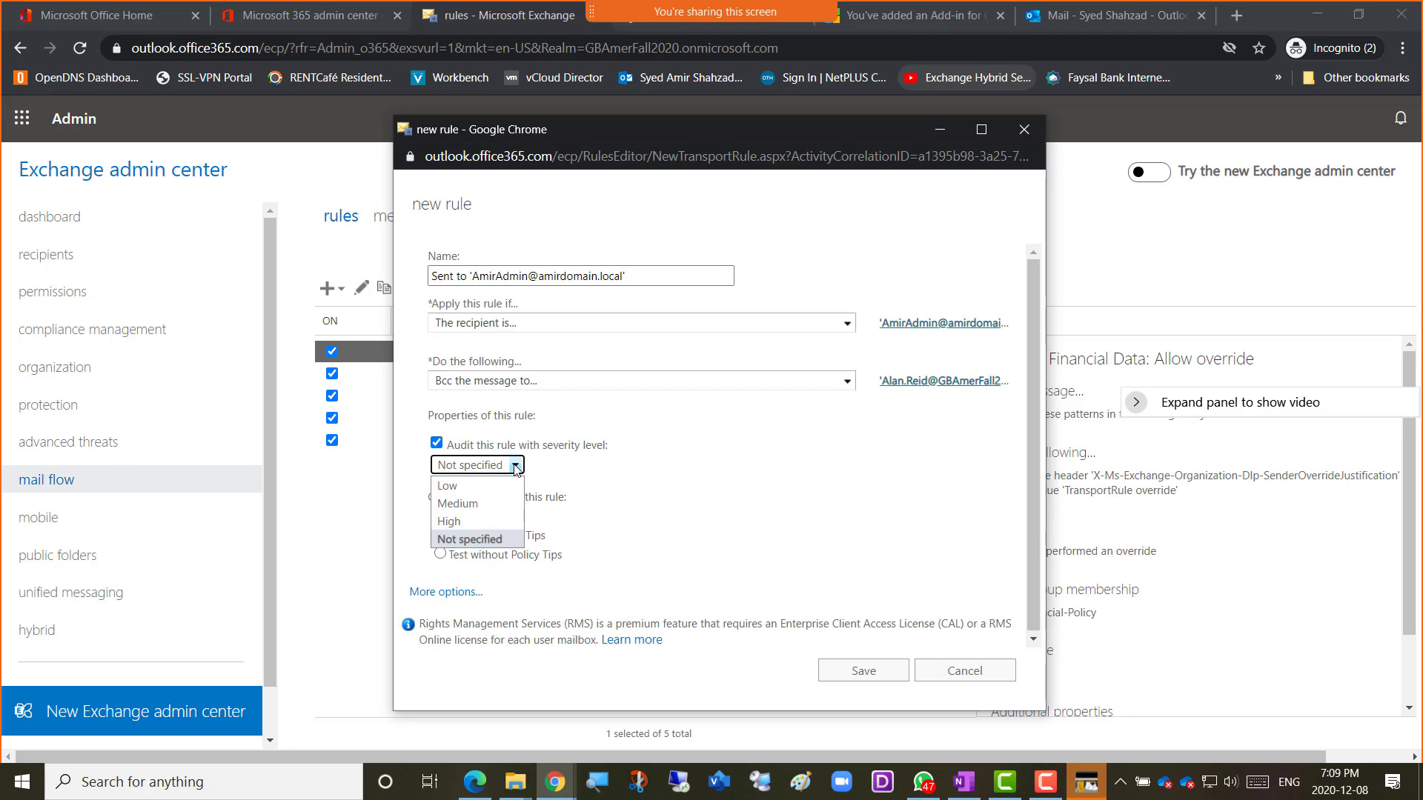
pyautogui.click(490, 523)
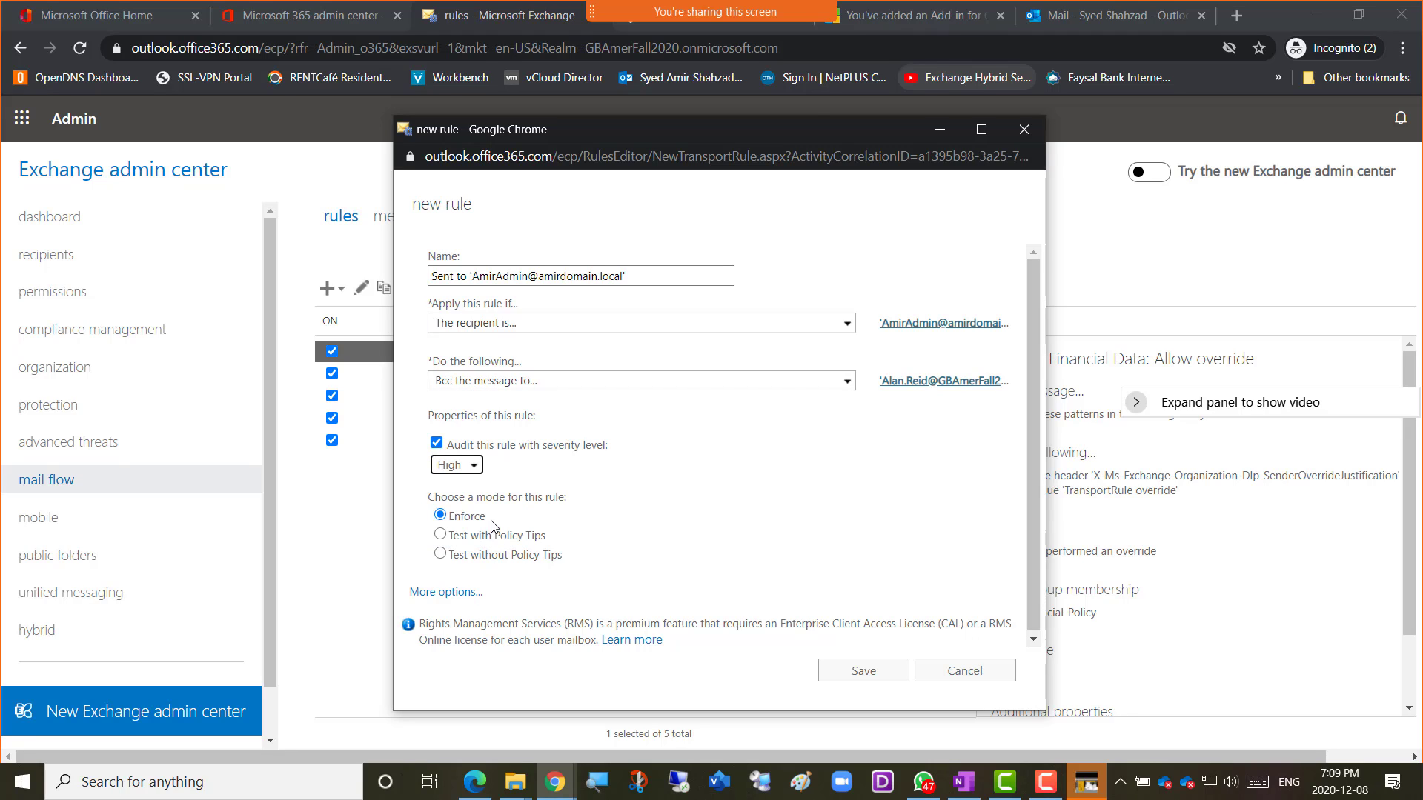
pyautogui.click(475, 467)
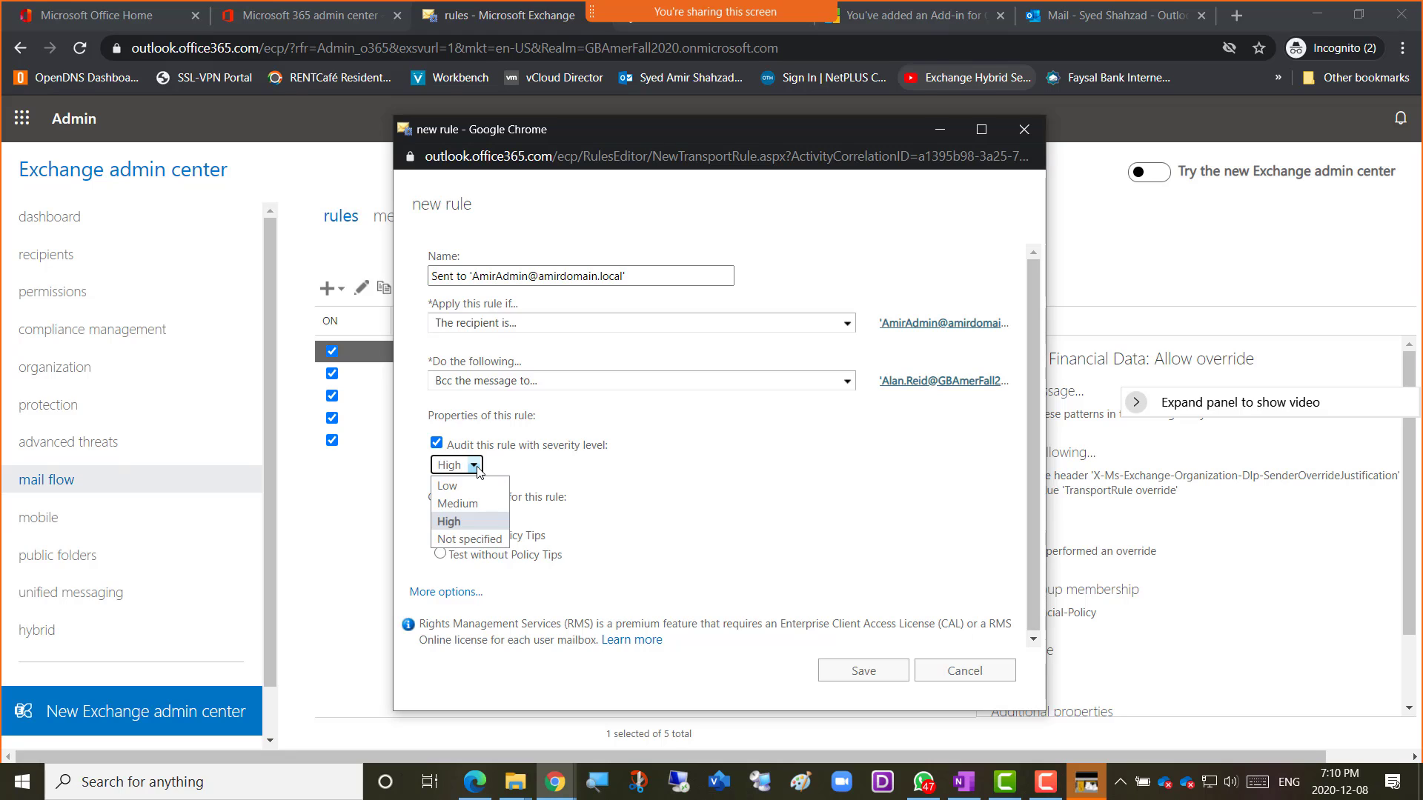
pyautogui.click(477, 467)
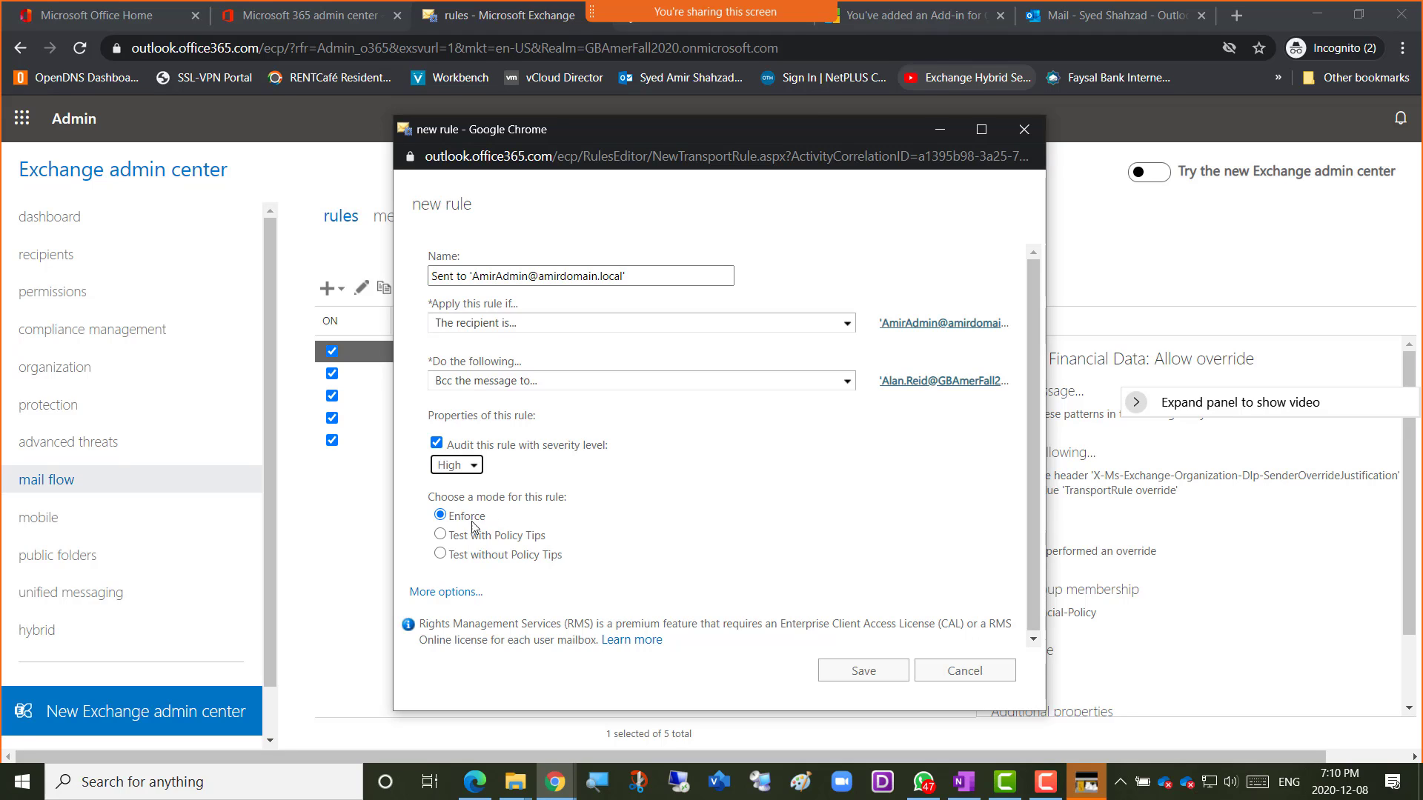
pyautogui.scroll(-1, 1028, 553)
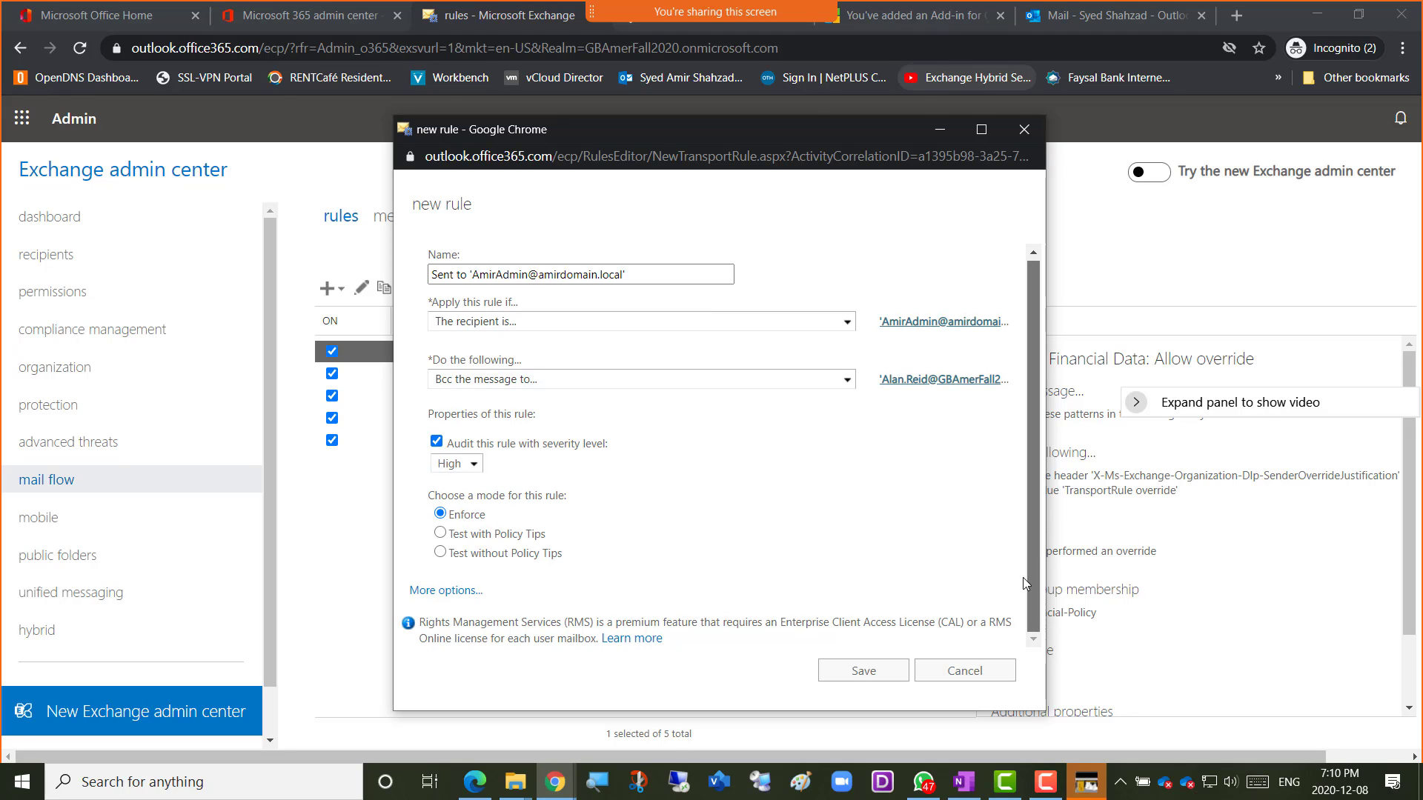
pyautogui.click(475, 593)
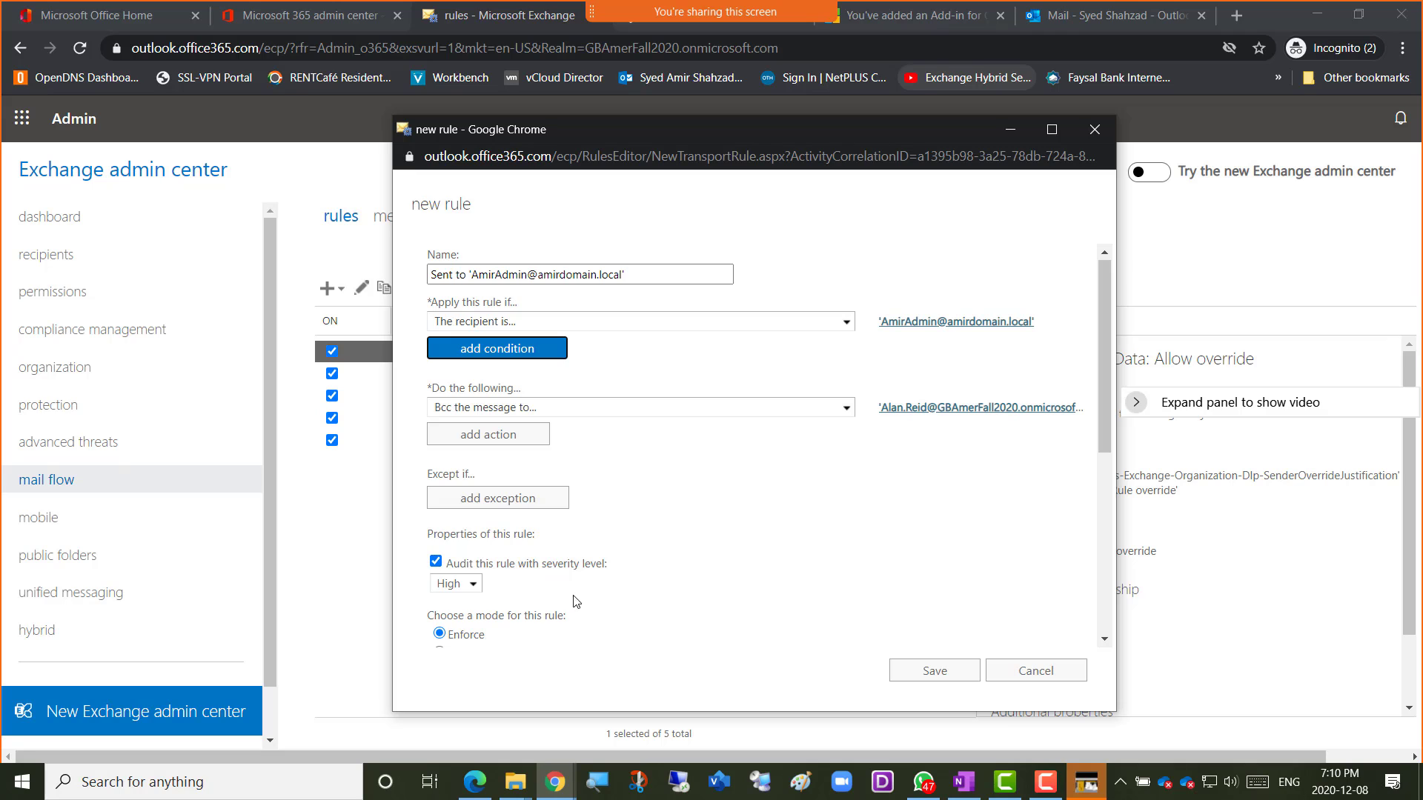
pyautogui.scroll(-2, 663, 576)
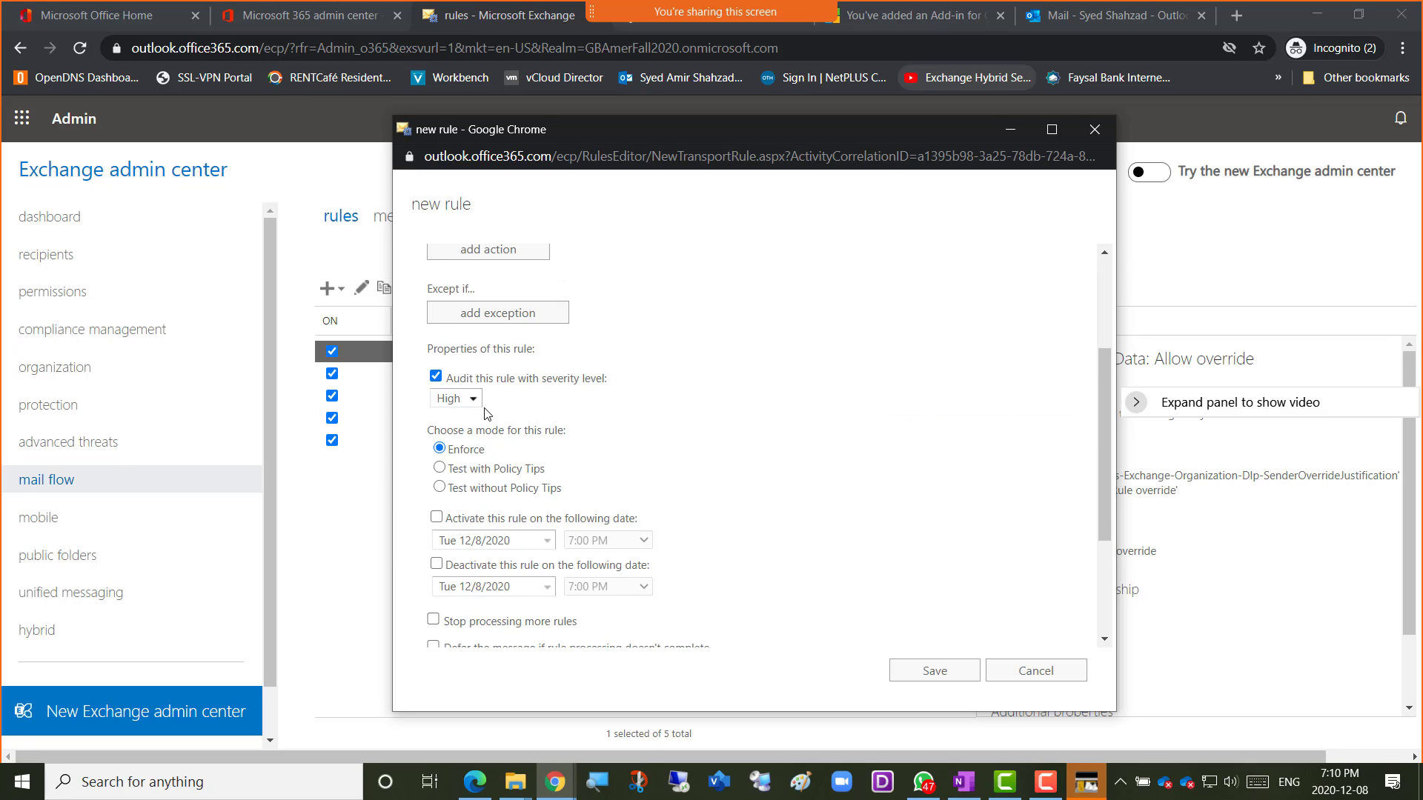
pyautogui.scroll(-2, 747, 447)
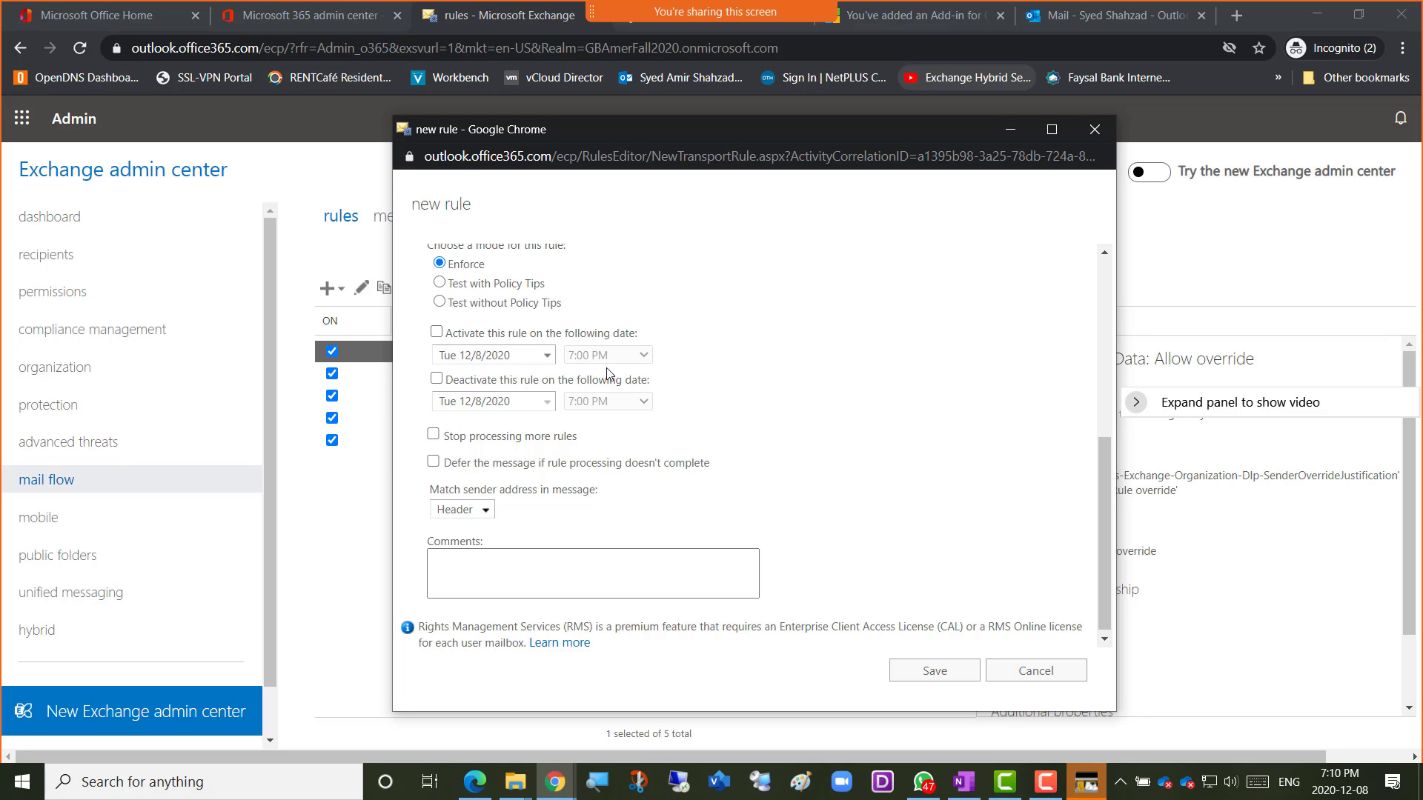
pyautogui.scroll(5, 825, 501)
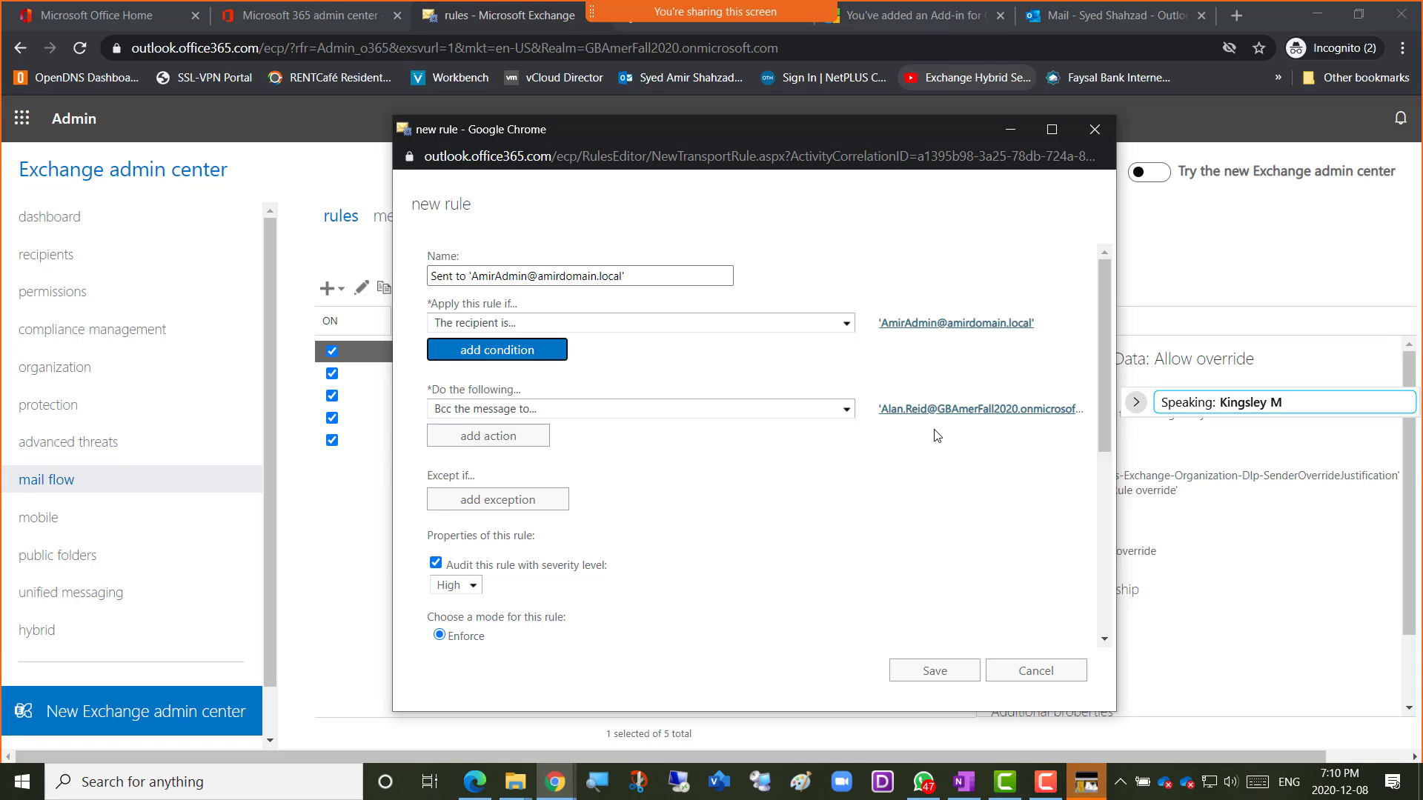
# Search the member list and add the mailbox ending in 02 as a second Bcc recipient.
pyautogui.click(919, 410)
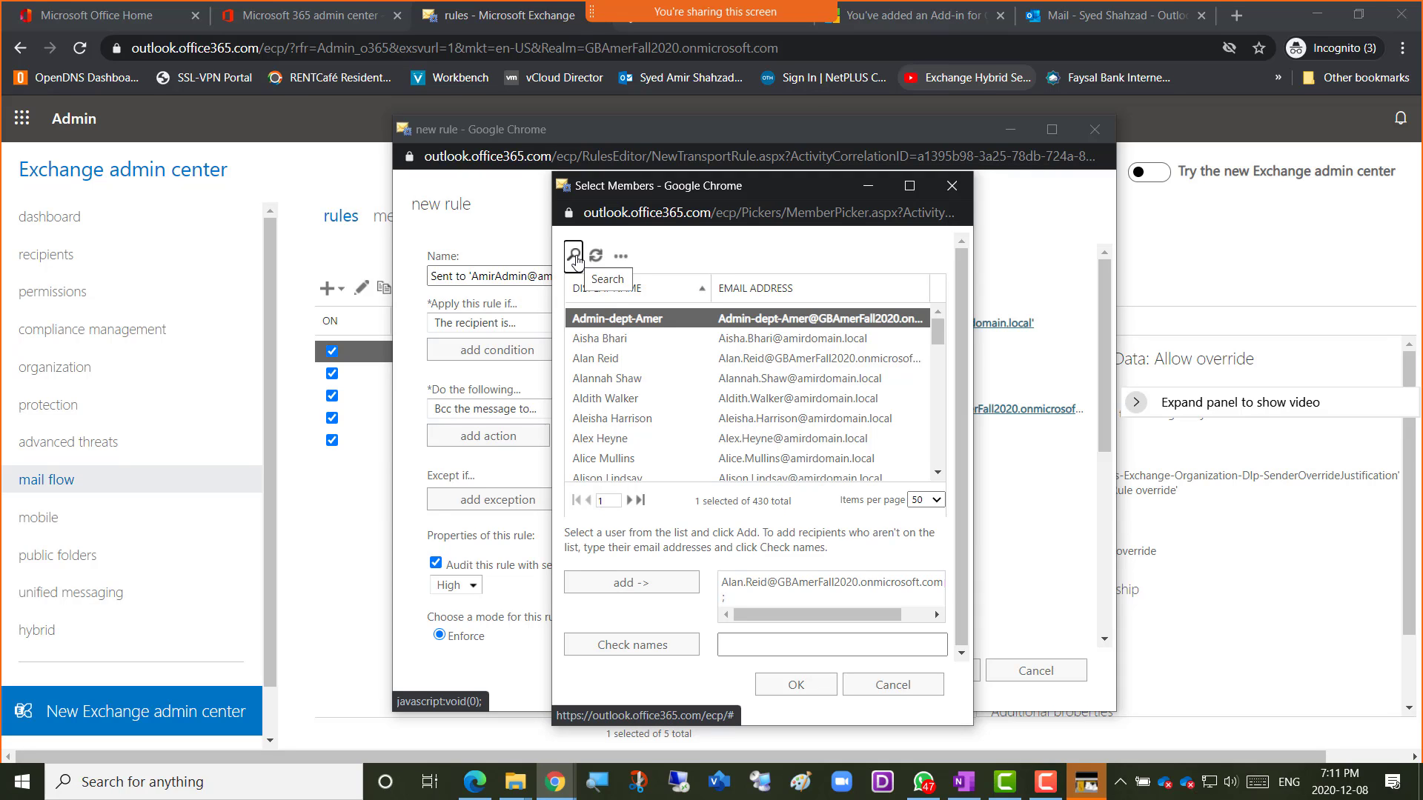
pyautogui.click(575, 258)
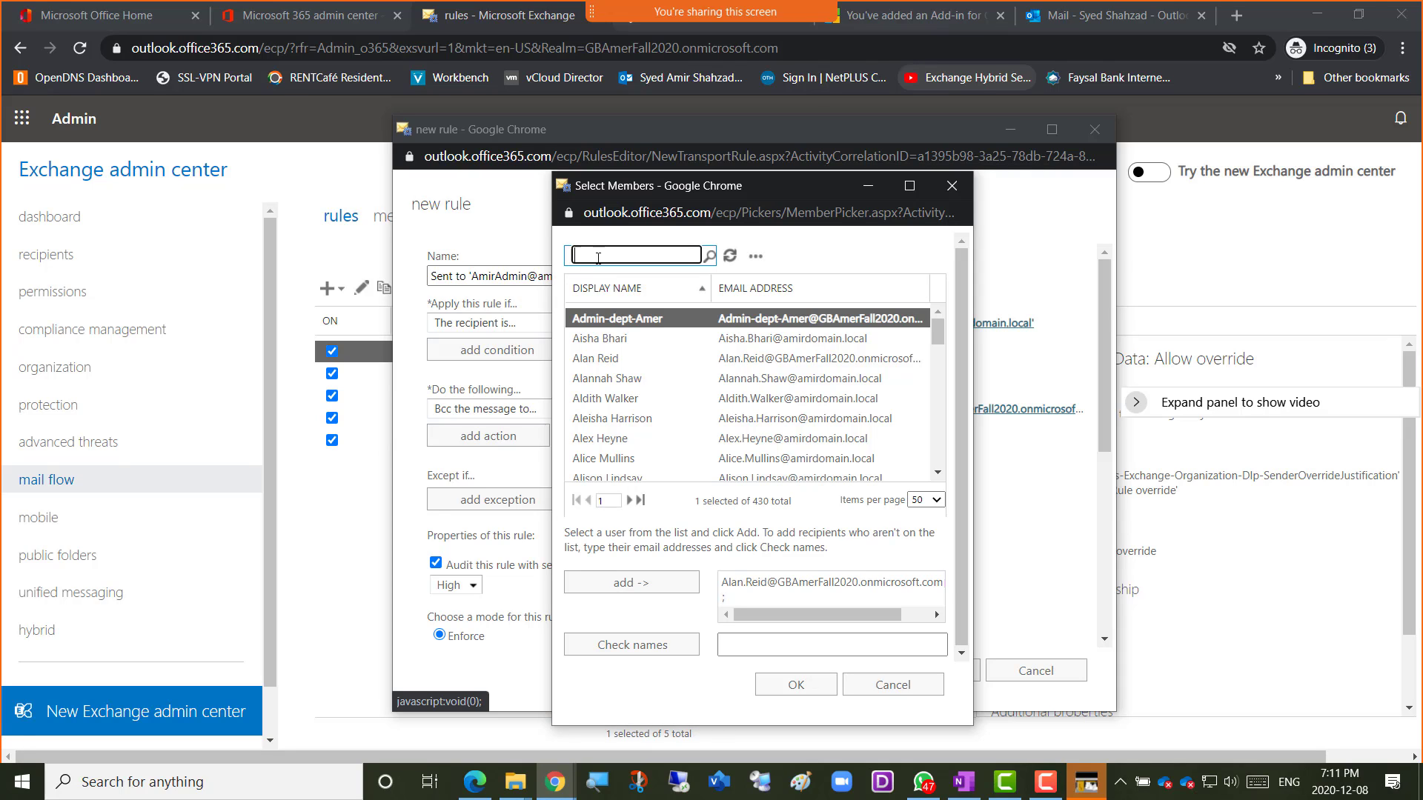
pyautogui.write('amir')
pyautogui.press('Return')
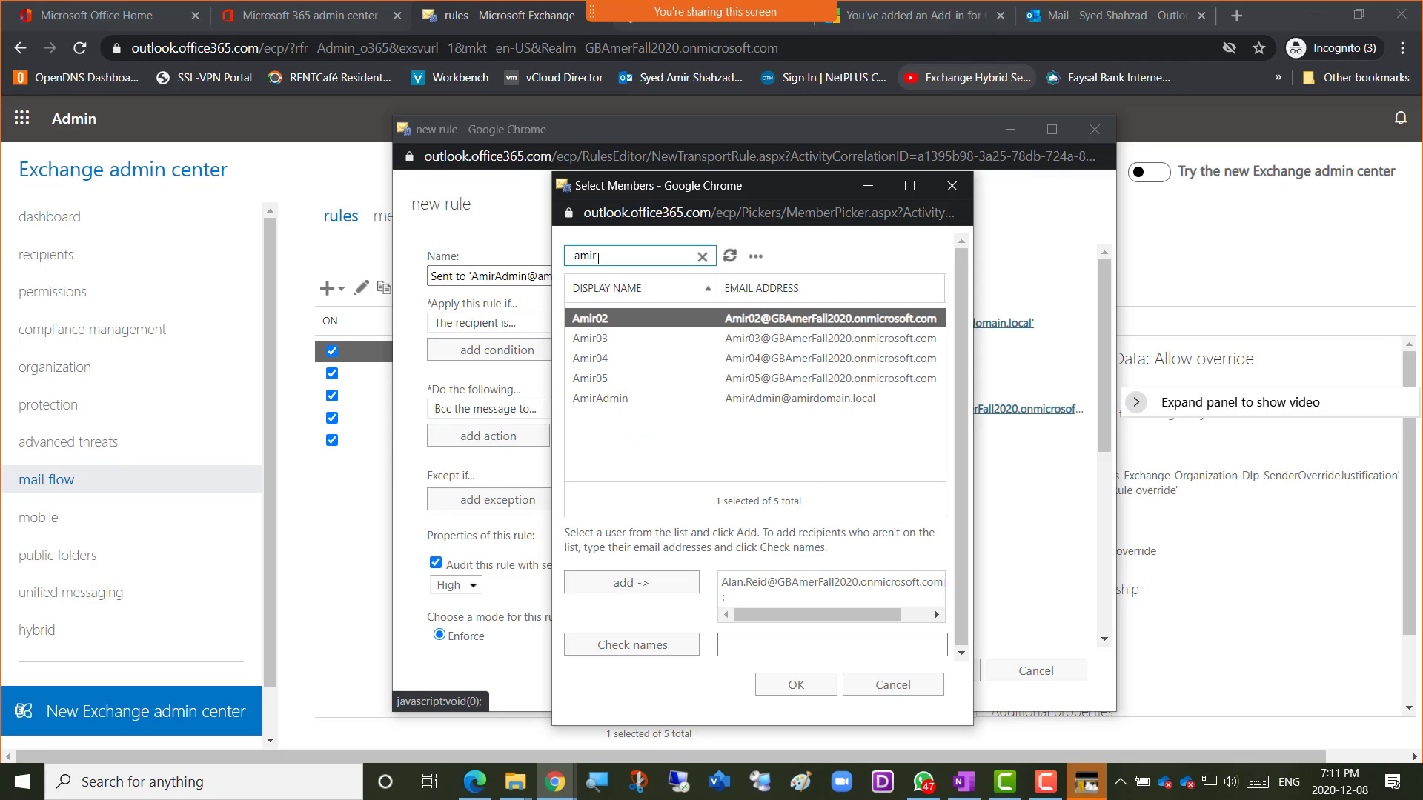
pyautogui.doubleClick(620, 328)
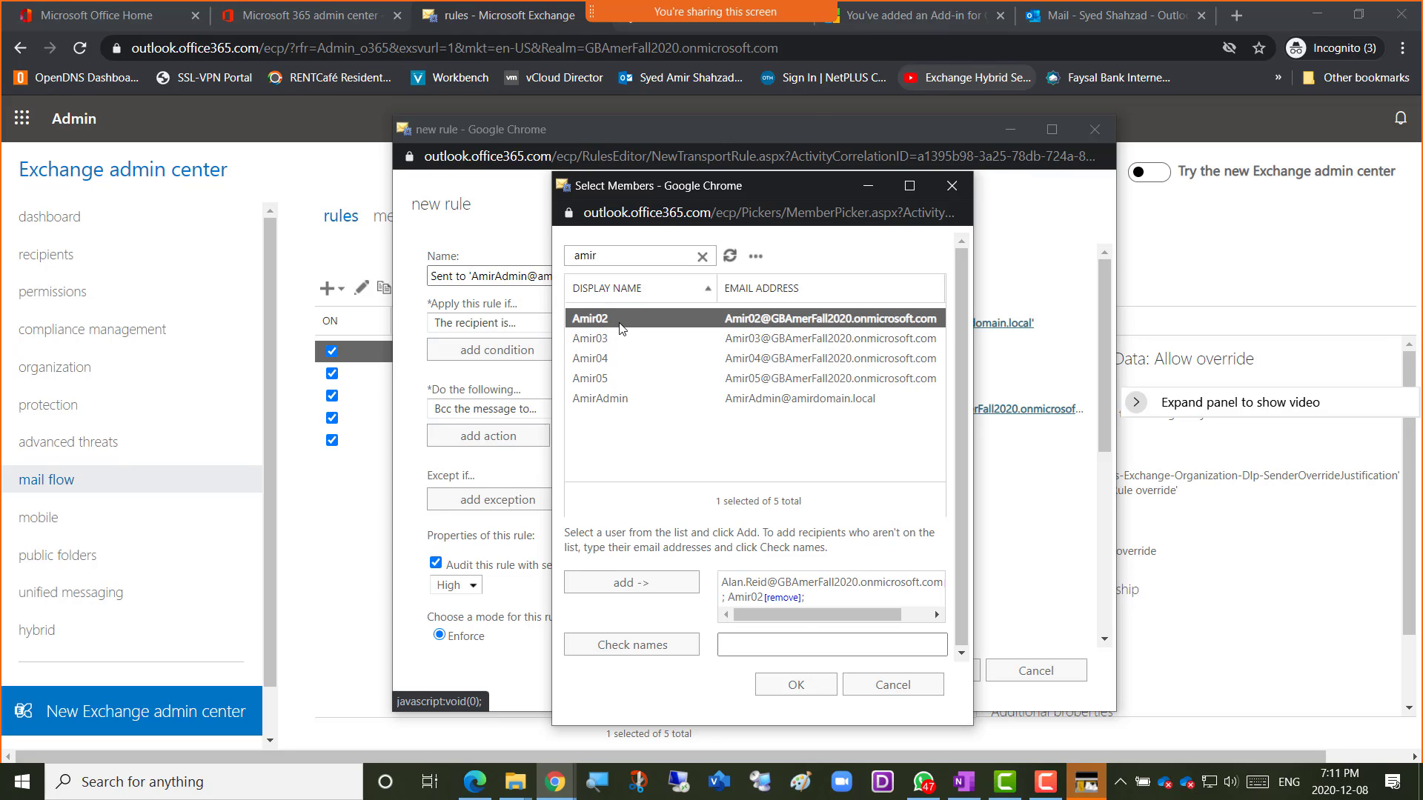
pyautogui.click(795, 684)
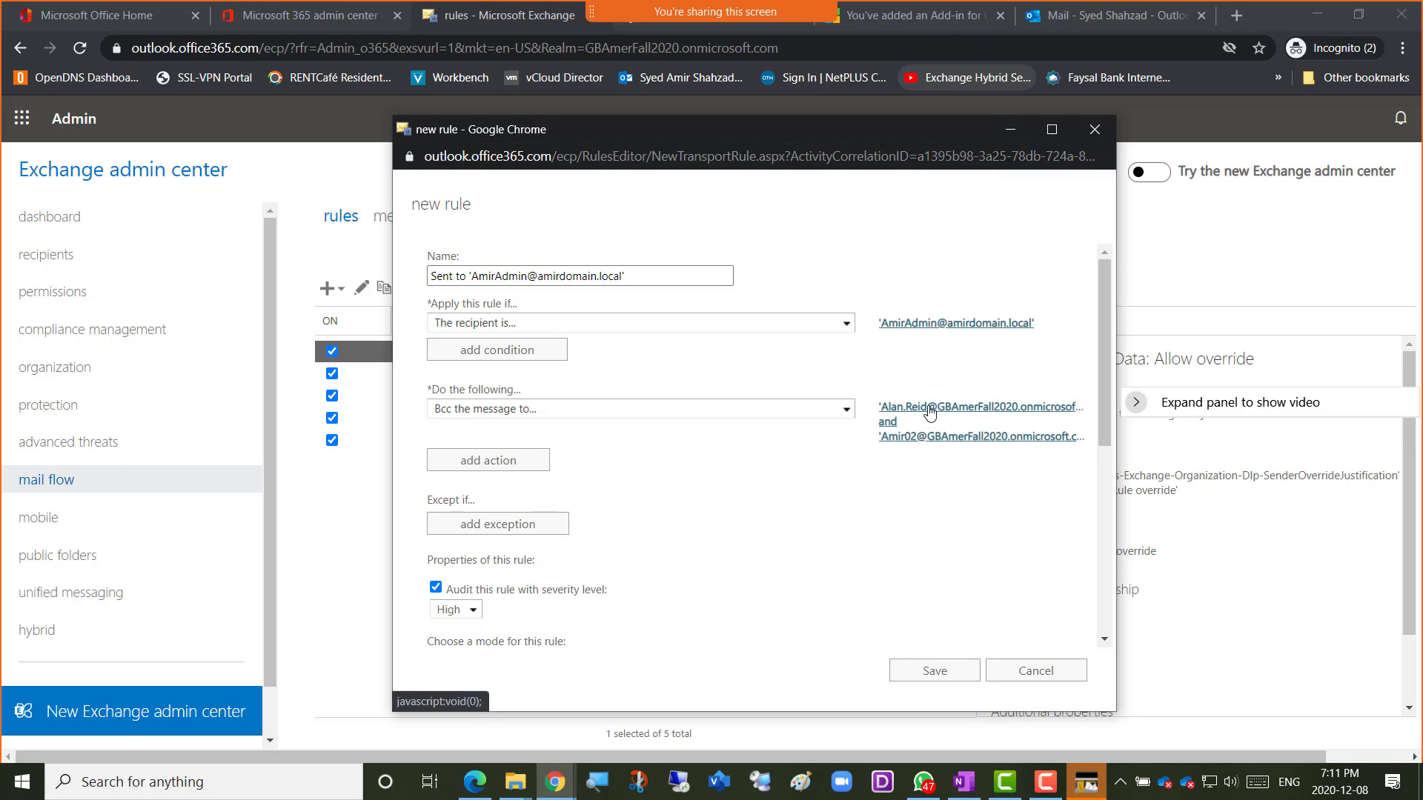
pyautogui.click(929, 409)
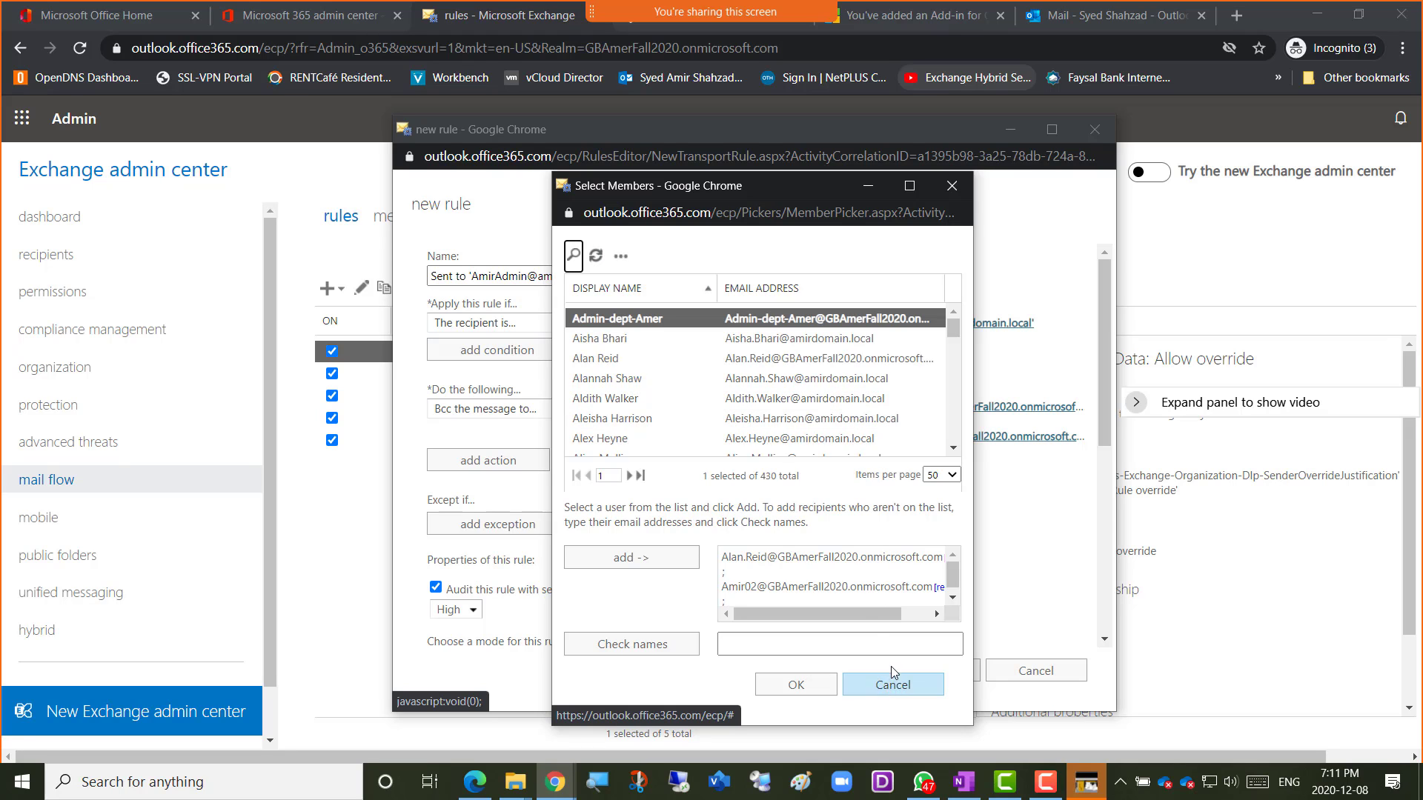
# Remove both existing recipients from the Bcc recipient list.
pyautogui.click(863, 681)
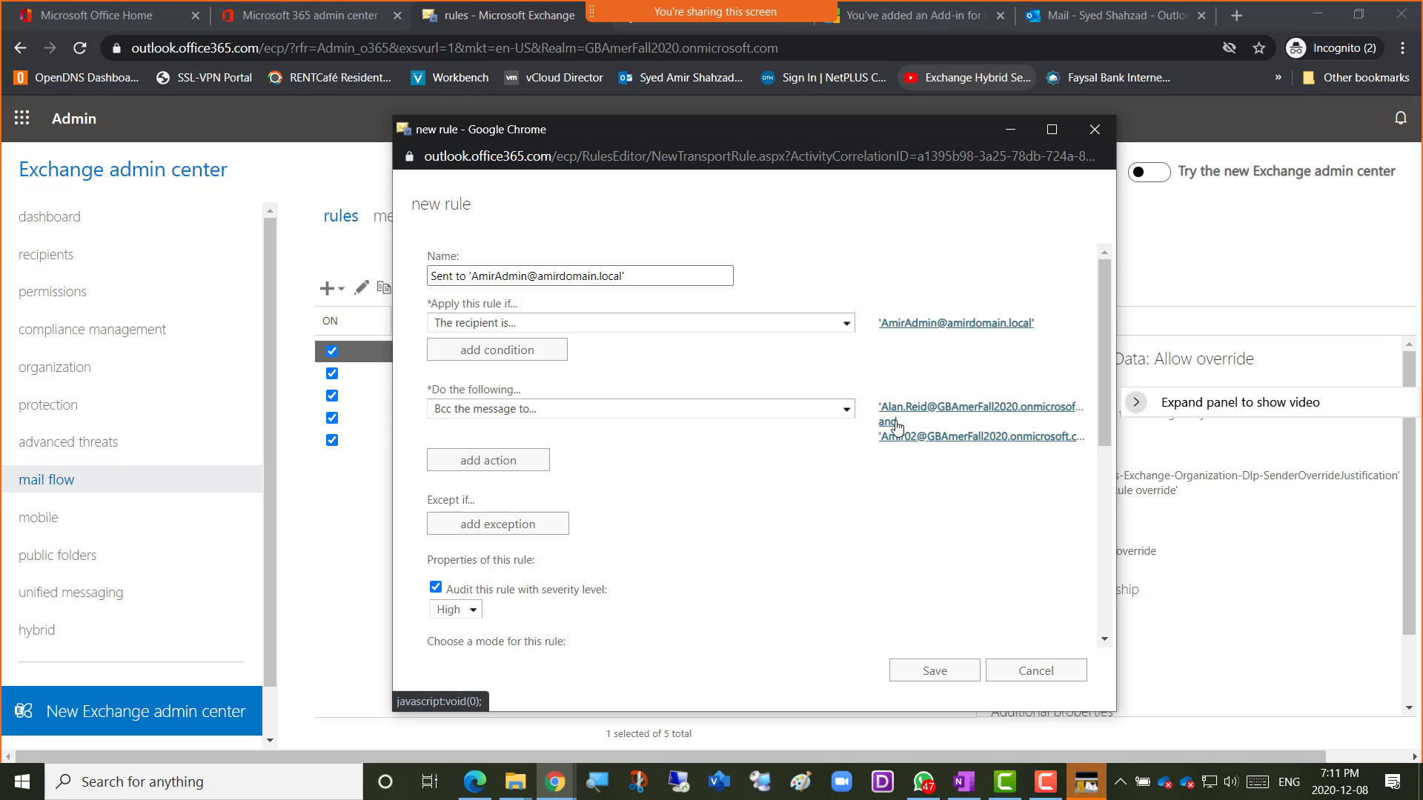
pyautogui.click(910, 413)
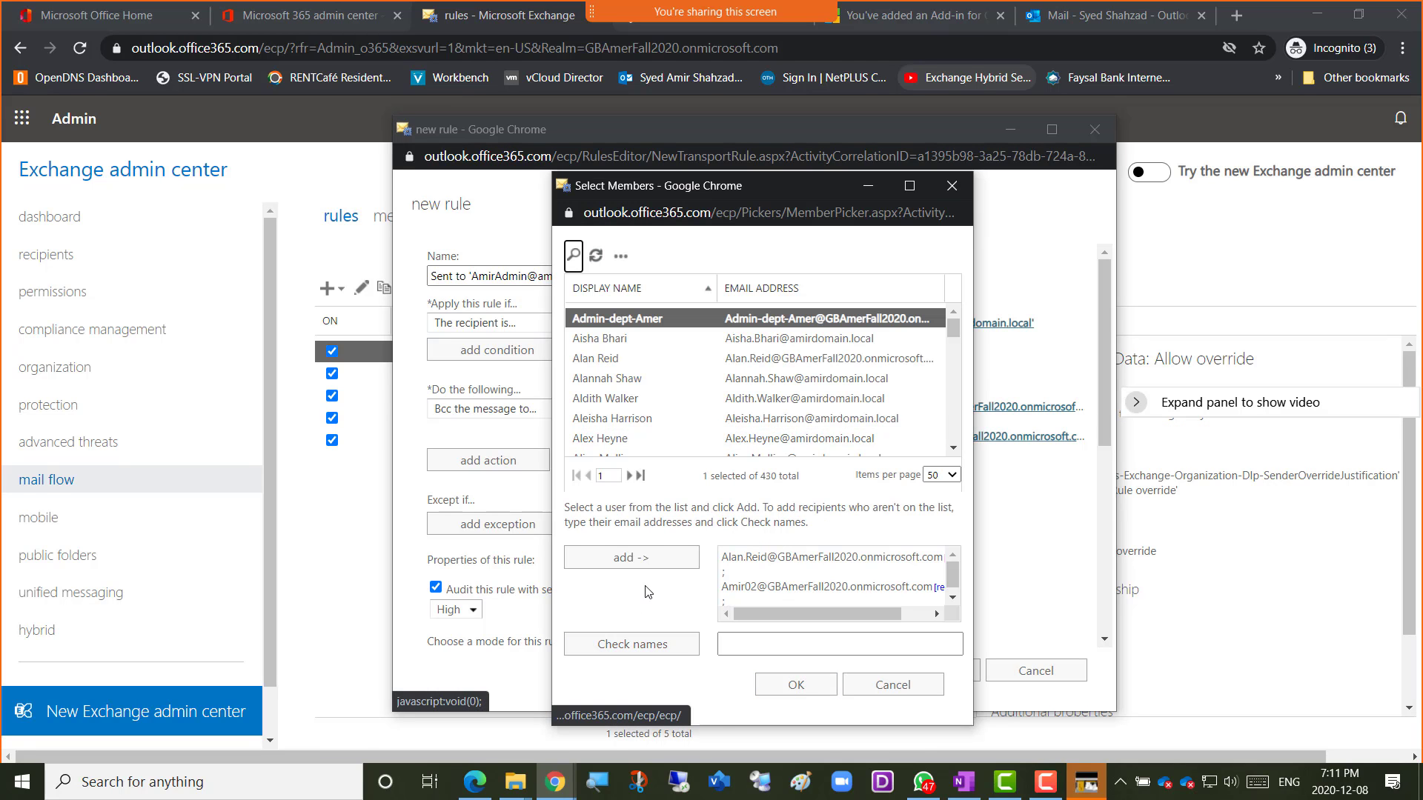
pyautogui.click(597, 256)
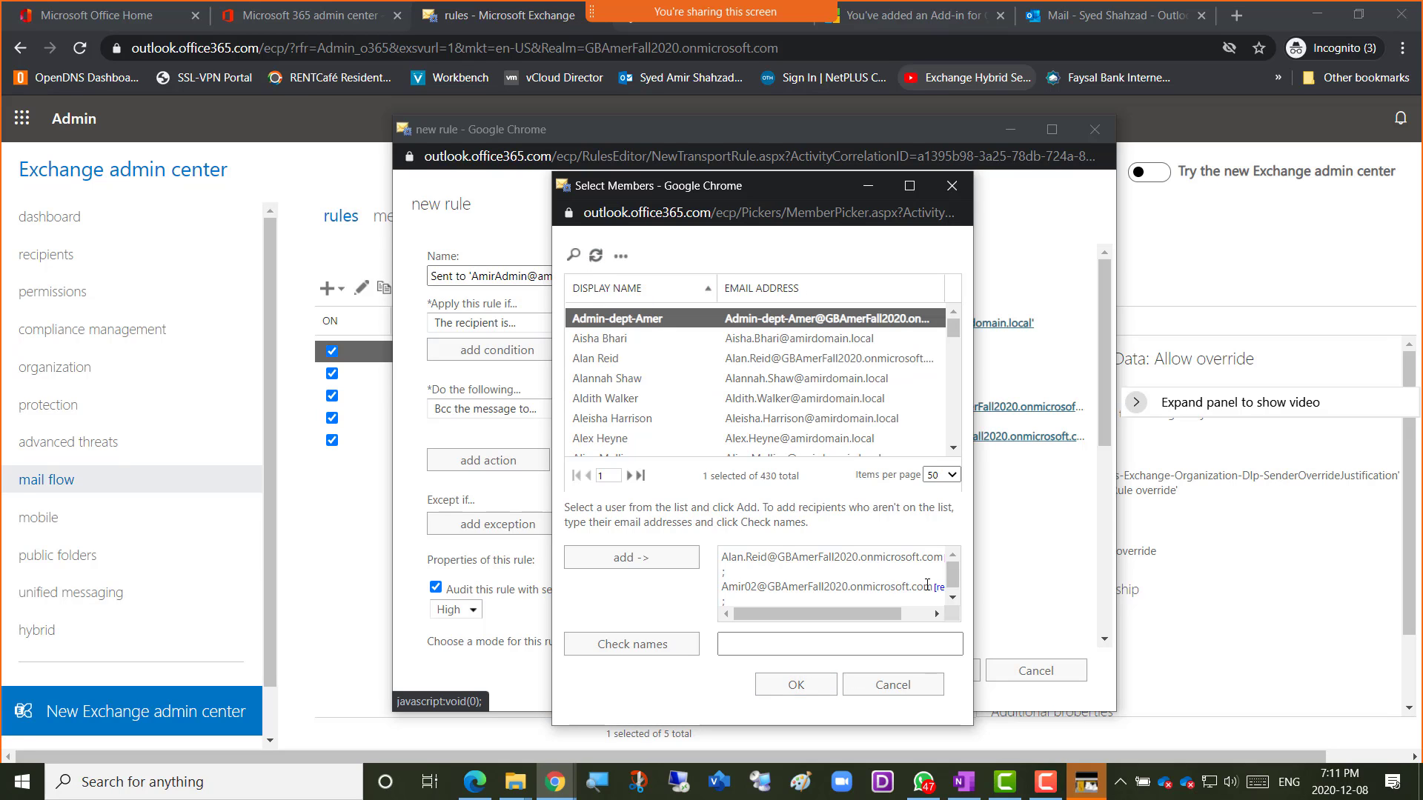
pyautogui.click(938, 587)
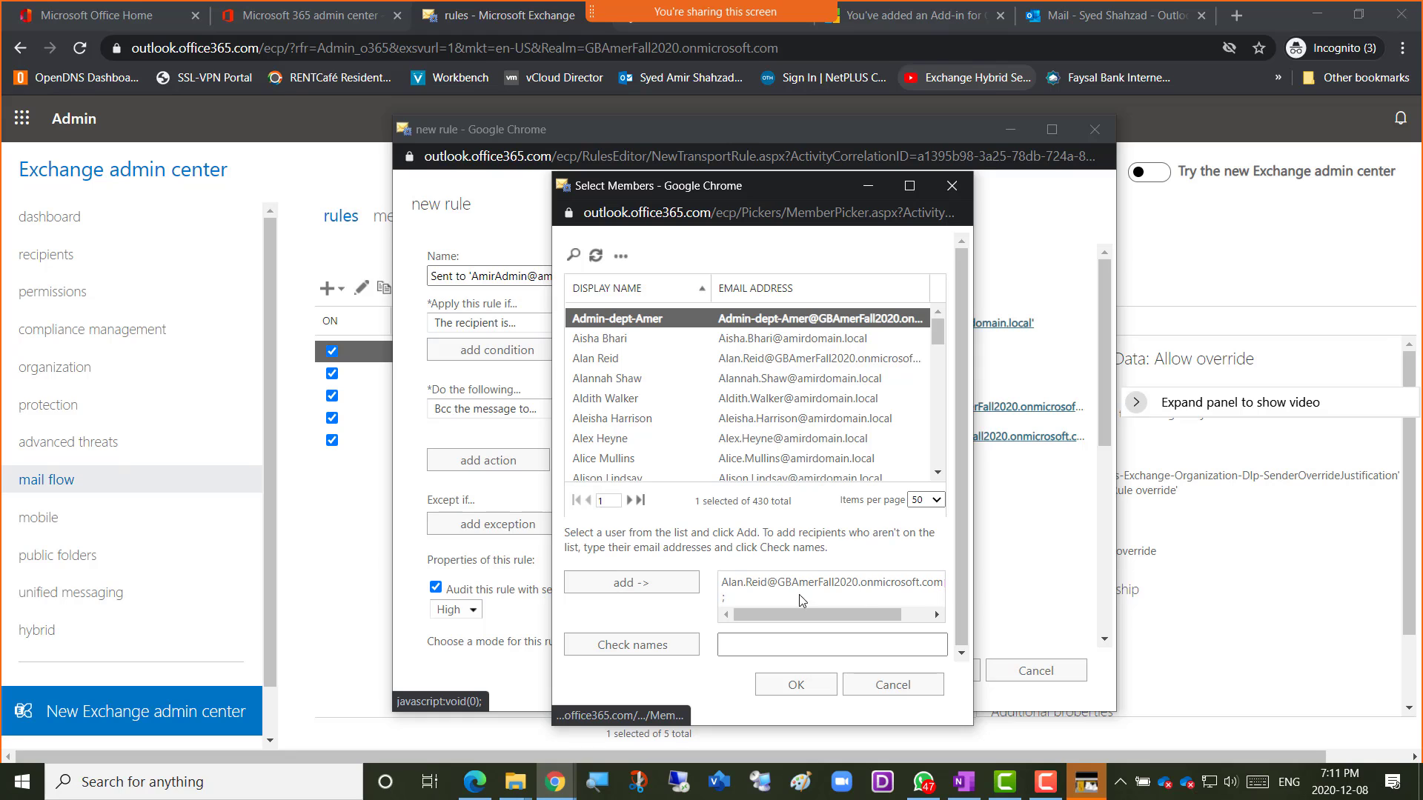
pyautogui.moveTo(763, 614); pyautogui.dragTo(791, 615)
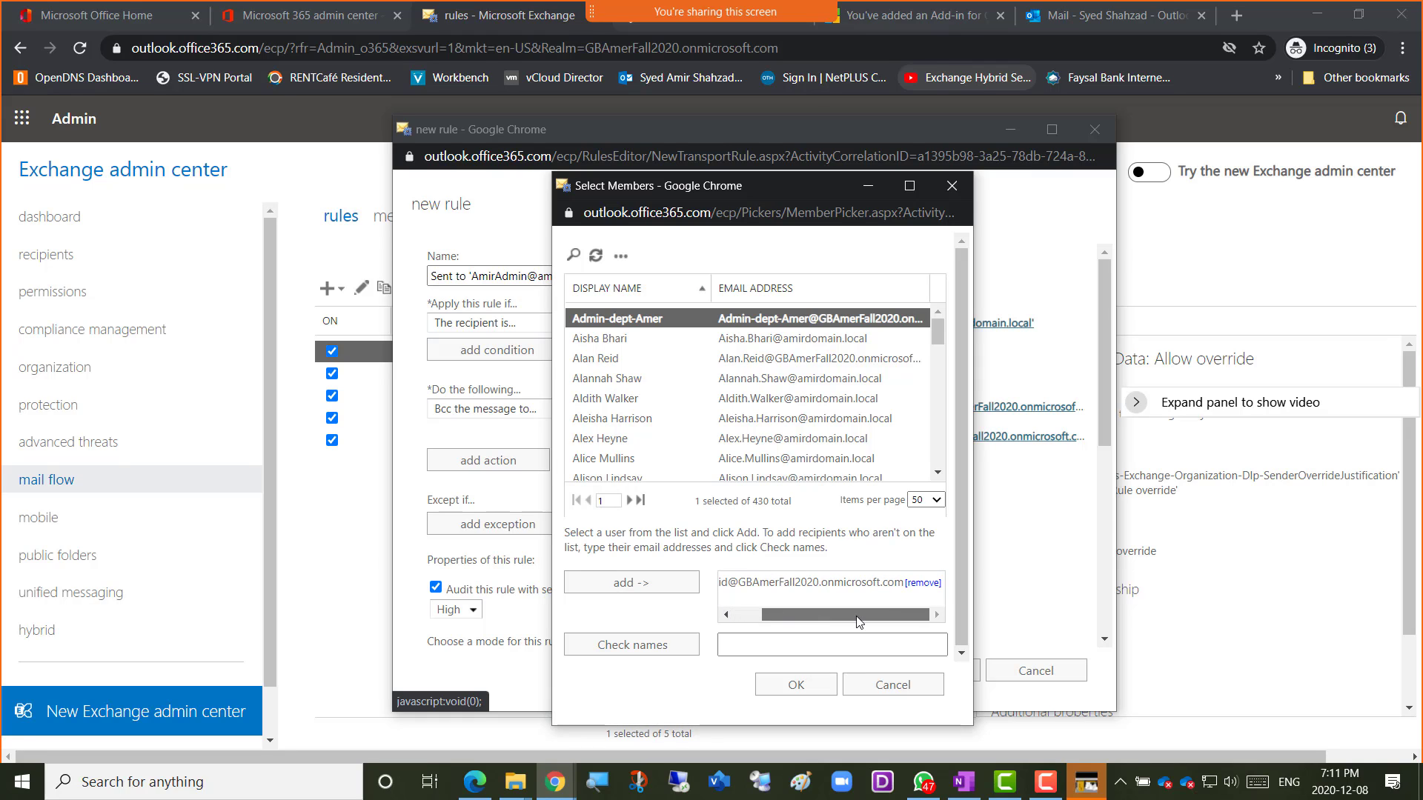
pyautogui.click(939, 586)
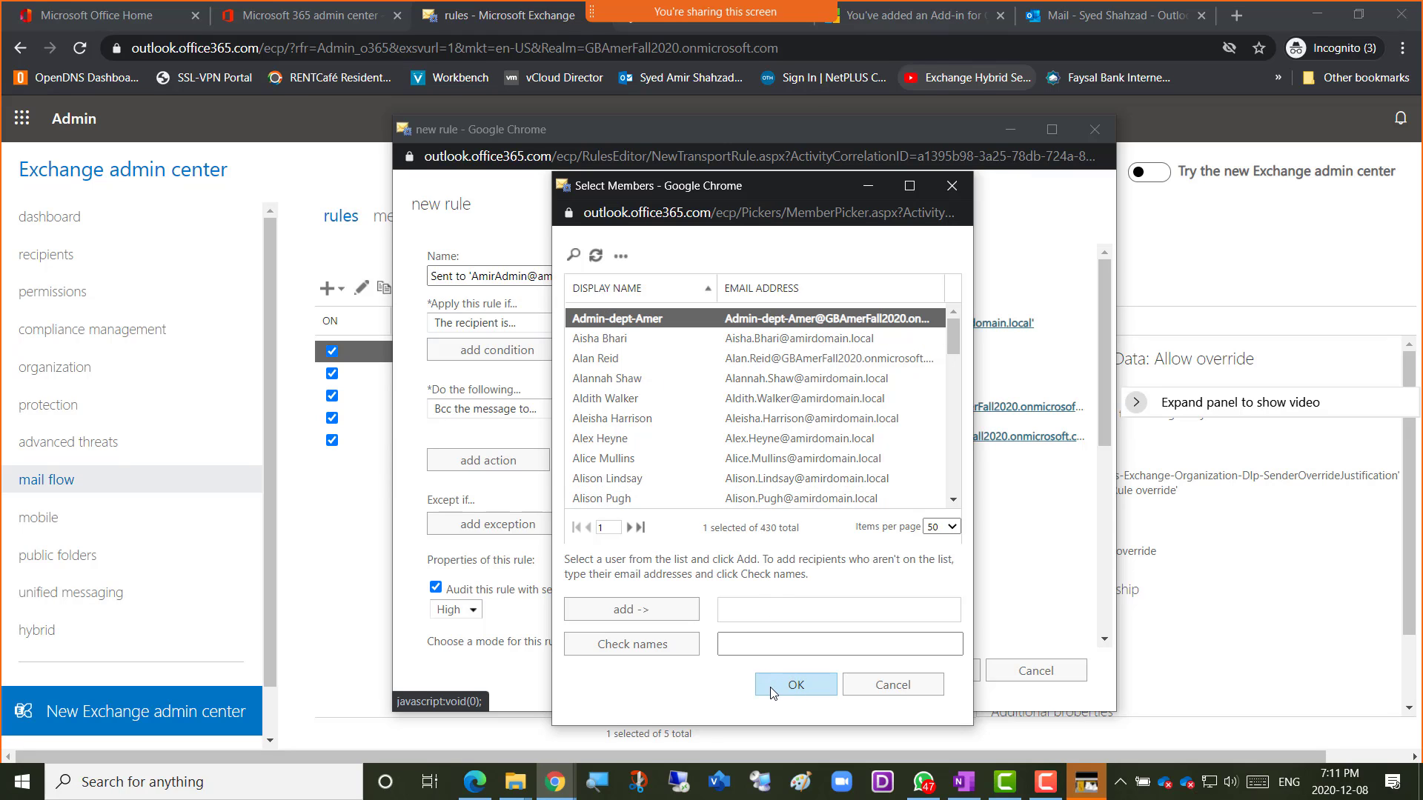
# Search the members and make the mailbox ending in 02 the sole Bcc recipient.
pyautogui.click(581, 258)
pyautogui.write('am')
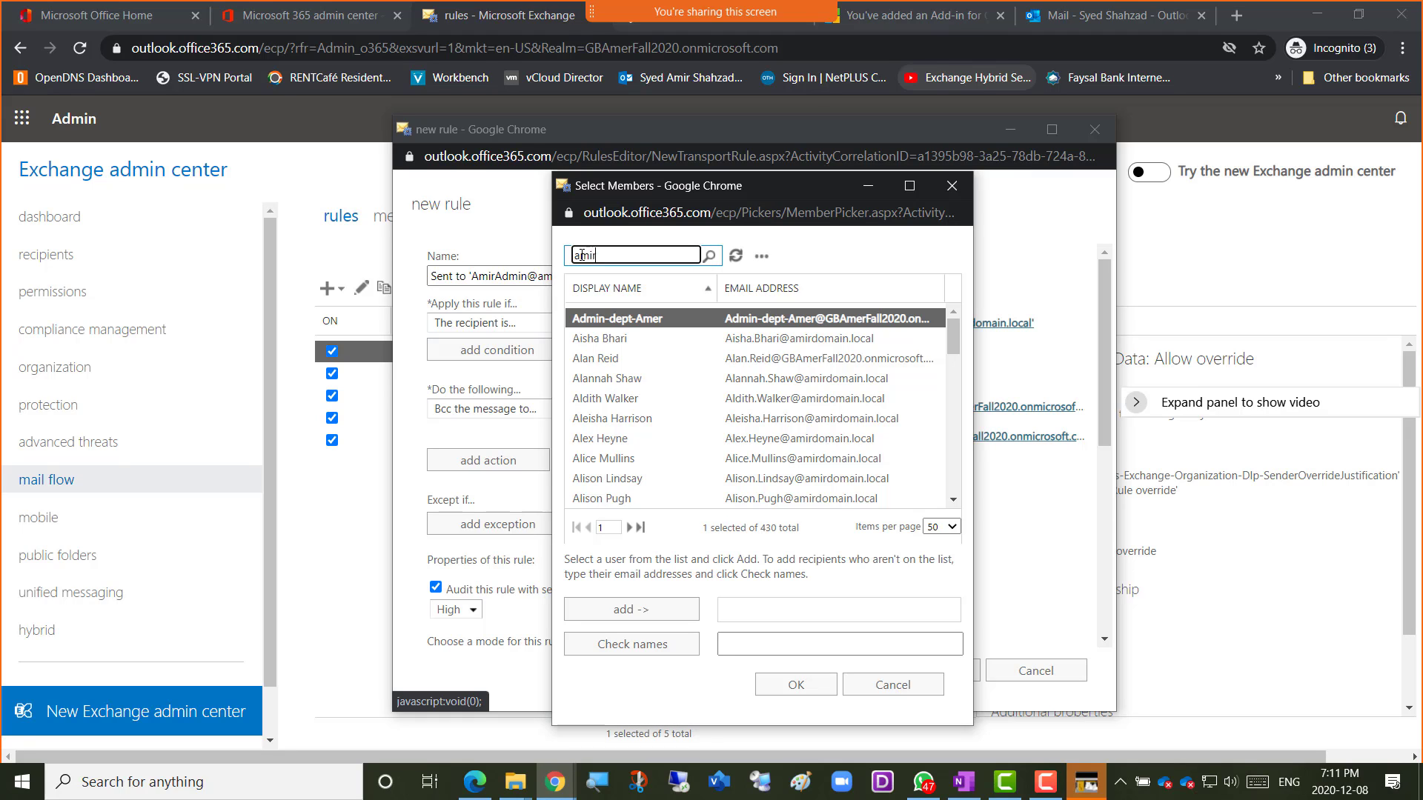
pyautogui.write('ir')
pyautogui.press('Return')
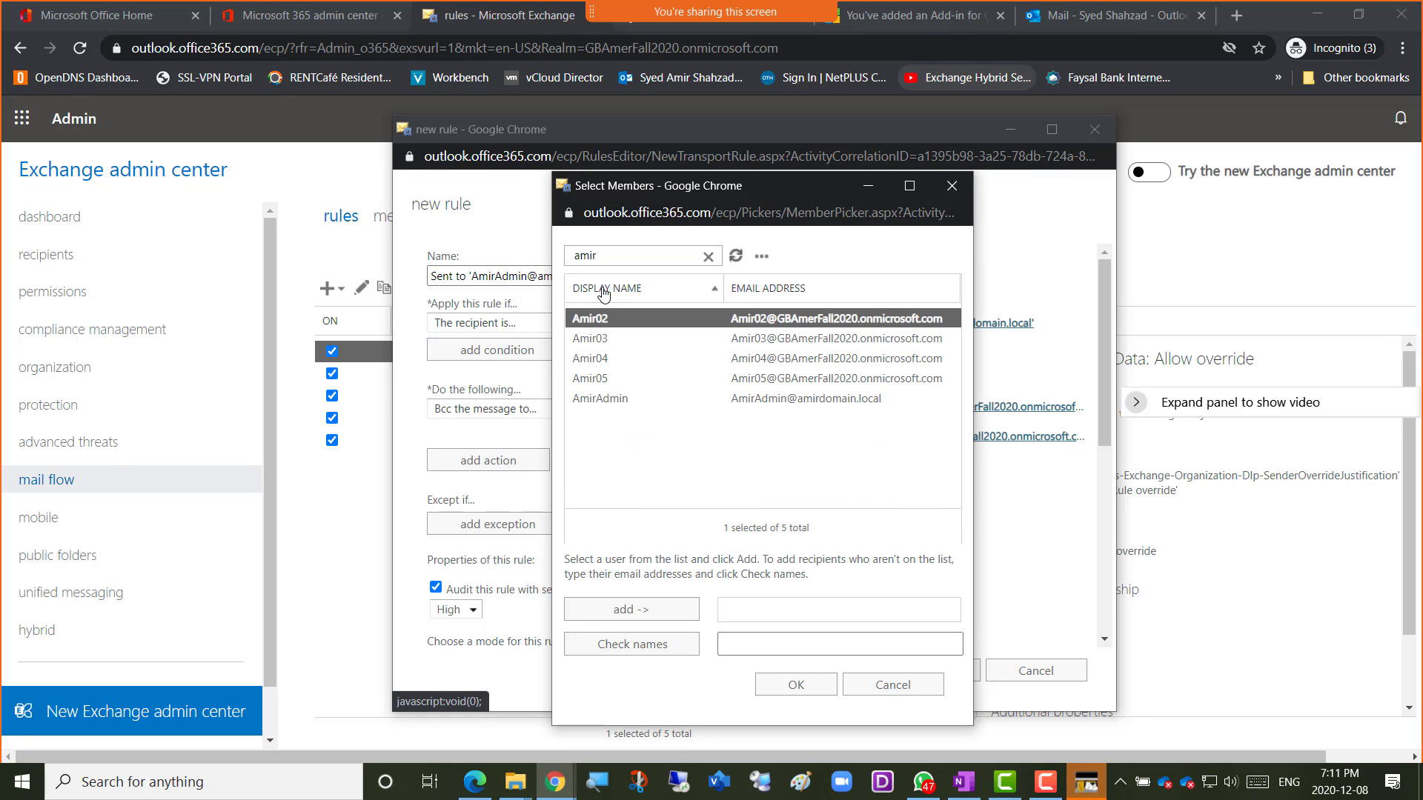
pyautogui.doubleClick(600, 323)
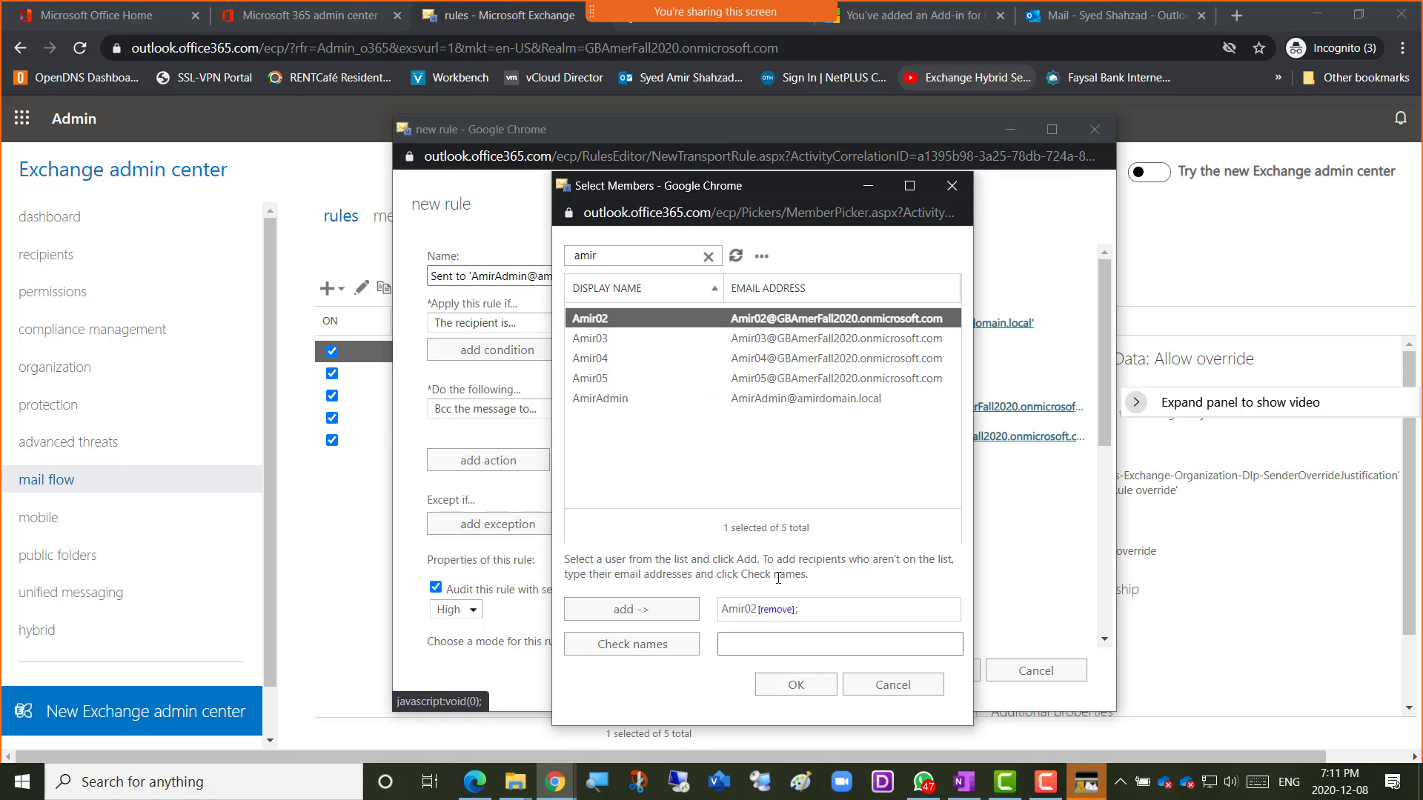
pyautogui.click(796, 684)
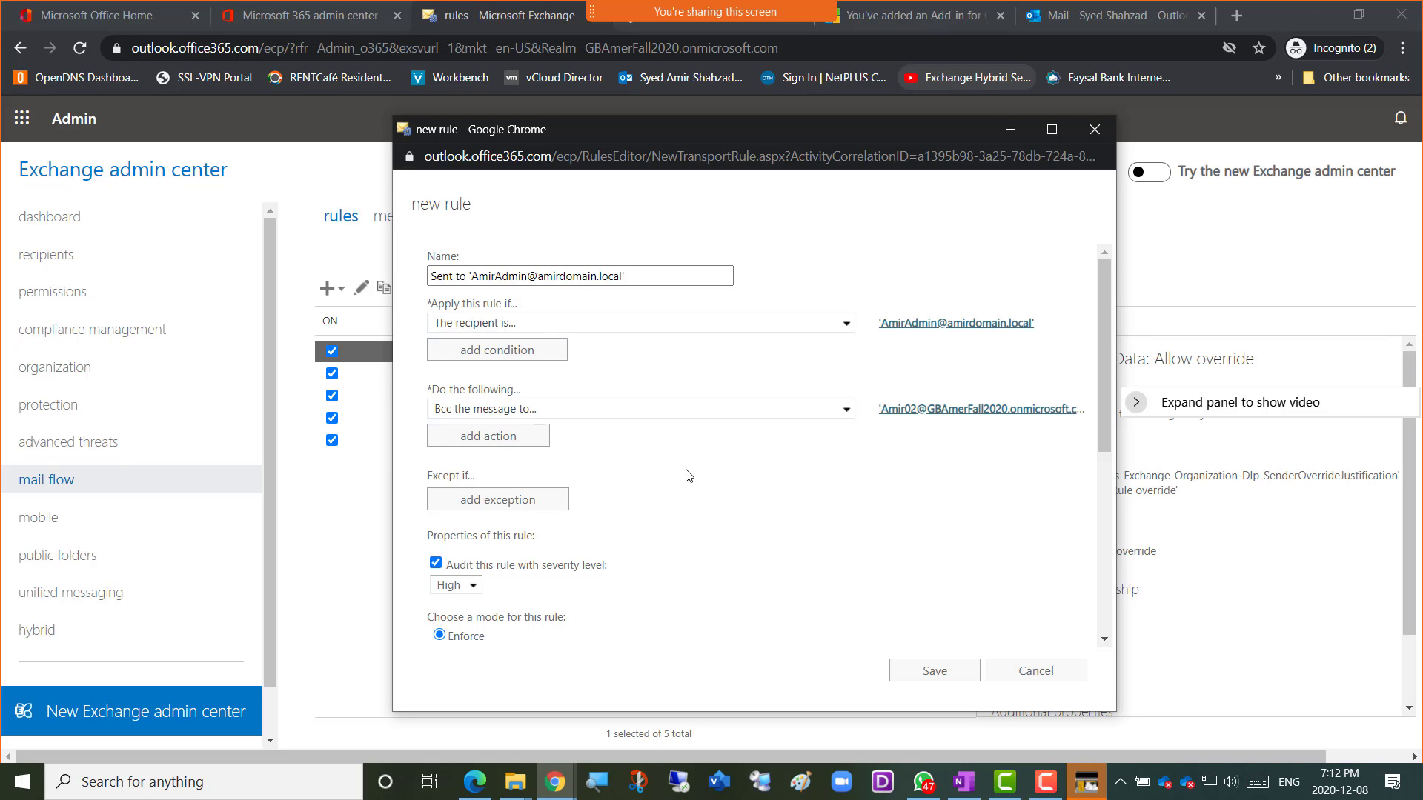
pyautogui.scroll(-3, 688, 477)
pyautogui.scroll(-1, 688, 477)
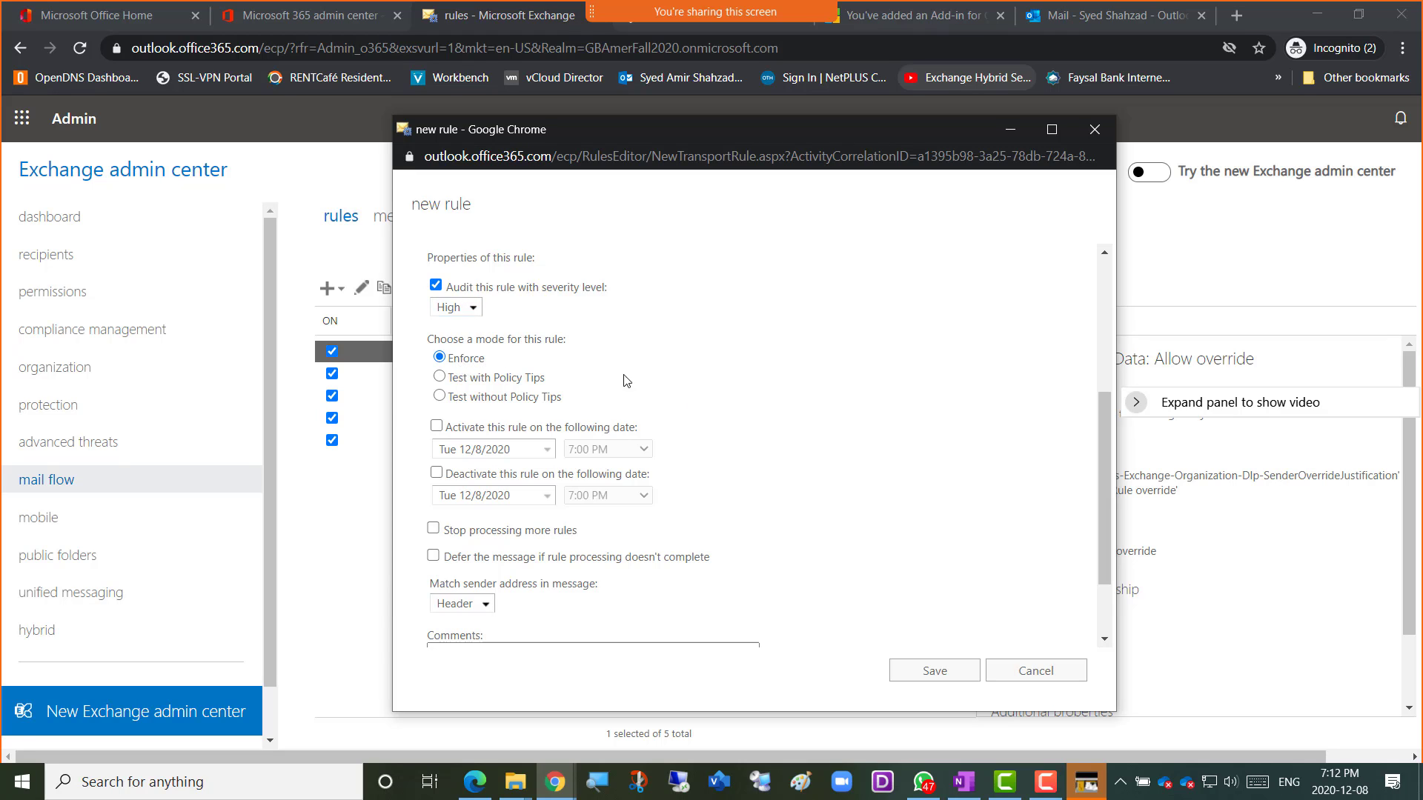
pyautogui.scroll(-1, 713, 412)
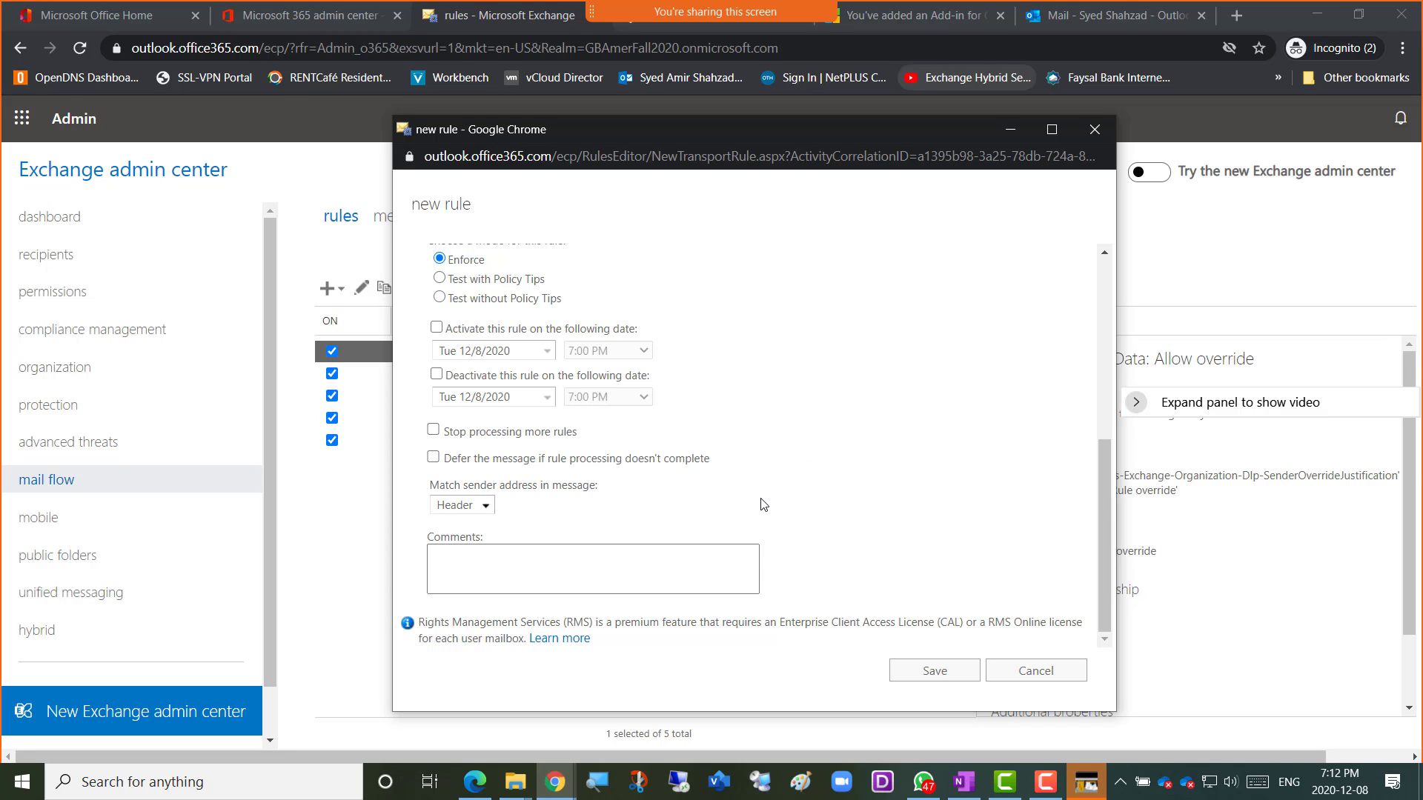
pyautogui.scroll(3, 765, 504)
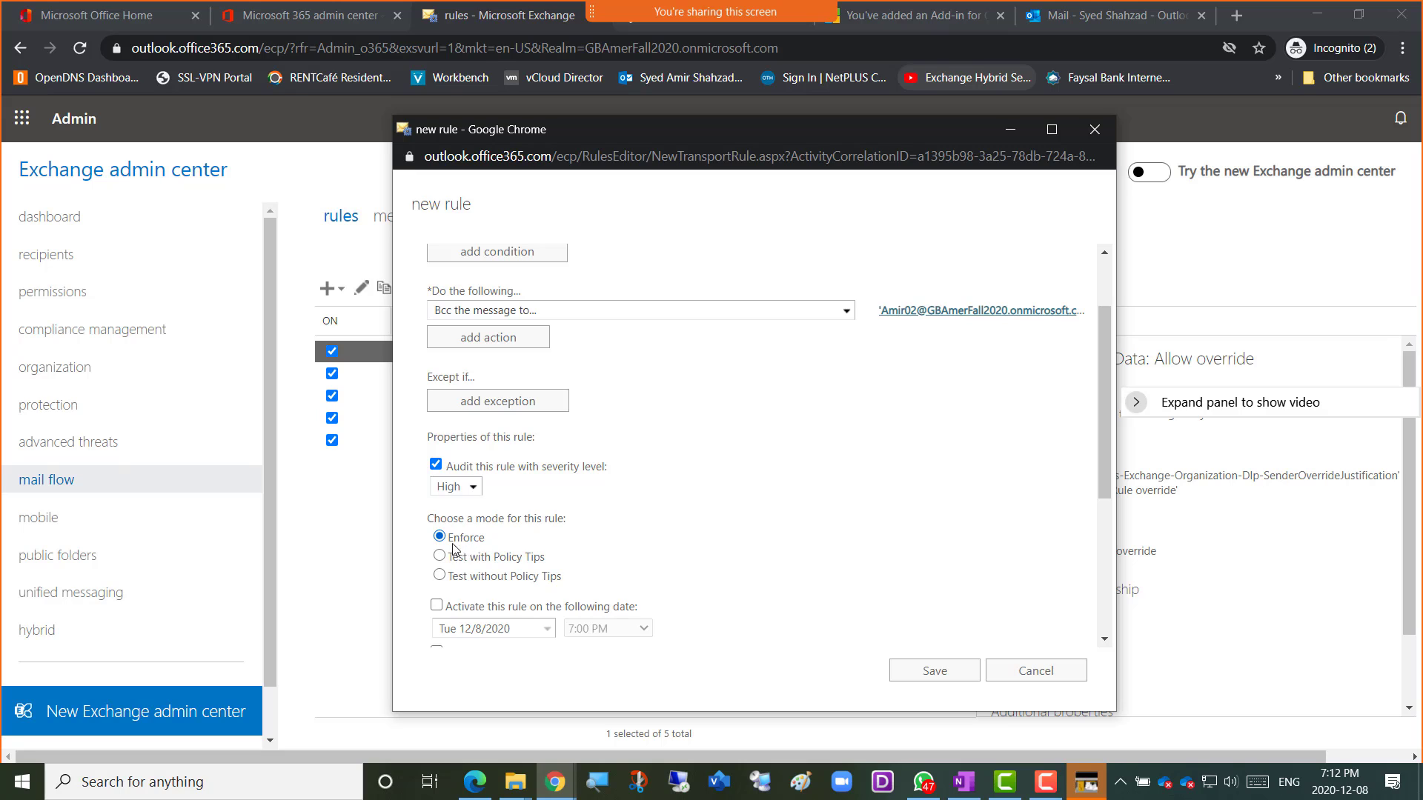
pyautogui.scroll(1, 806, 474)
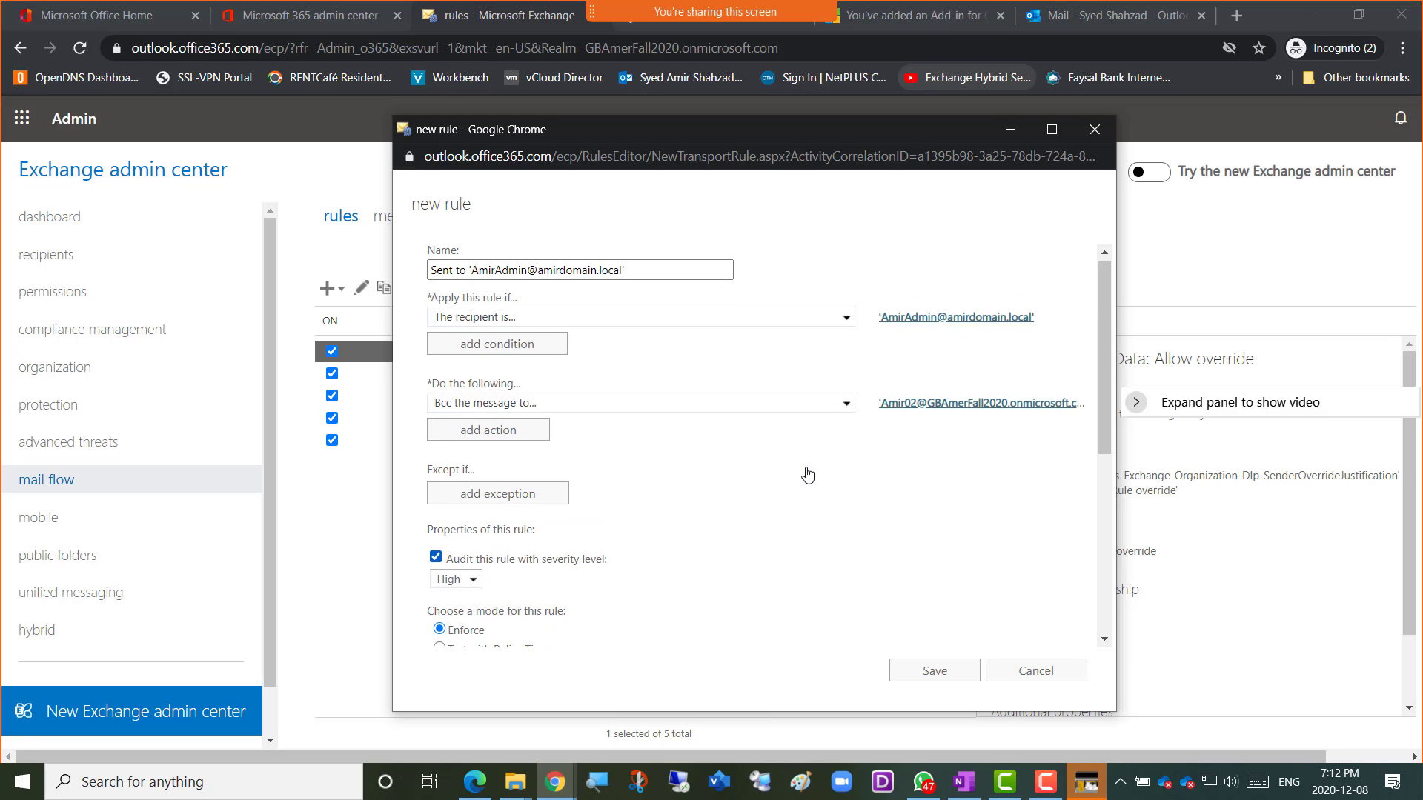
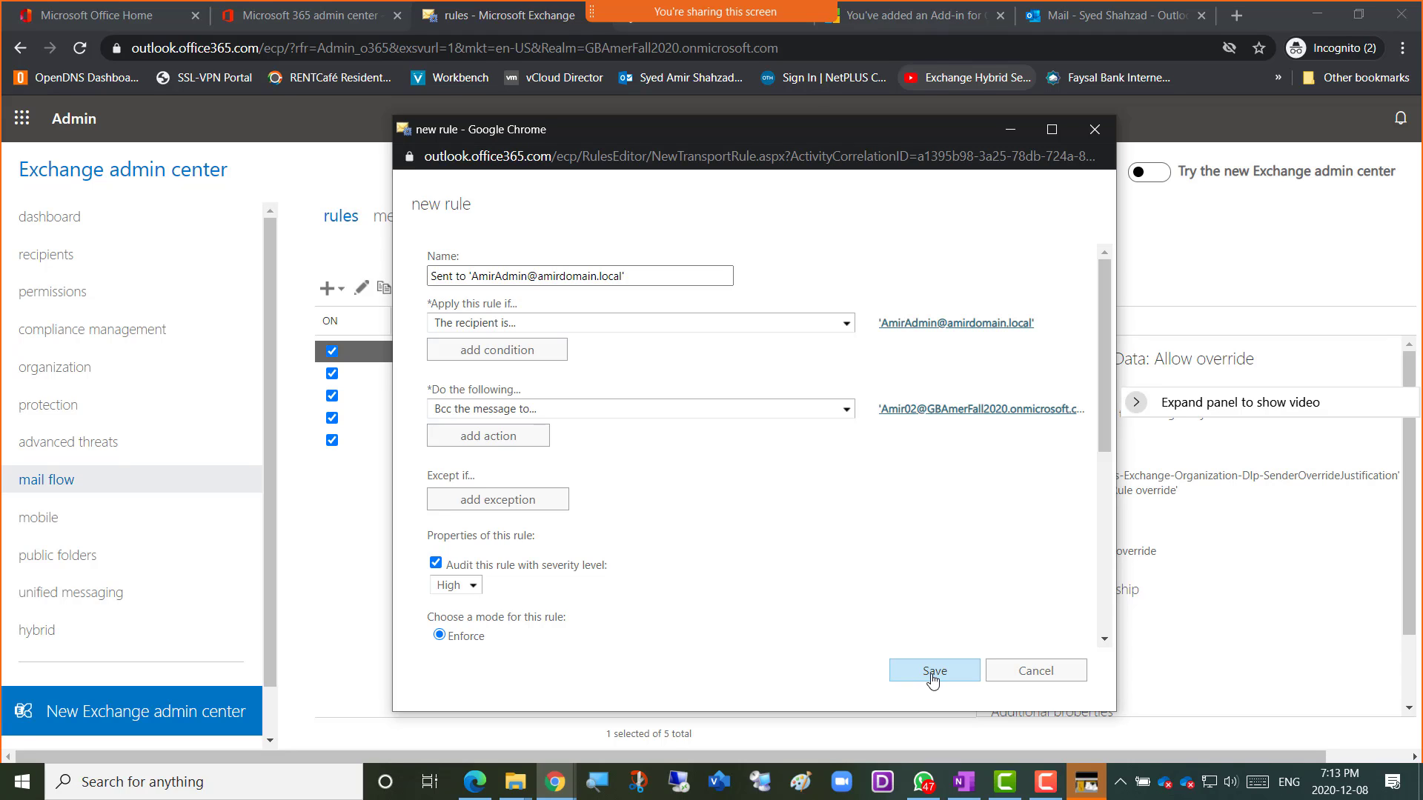
# Save the new Bcc transport rule and move it up one priority.
pyautogui.click(931, 678)
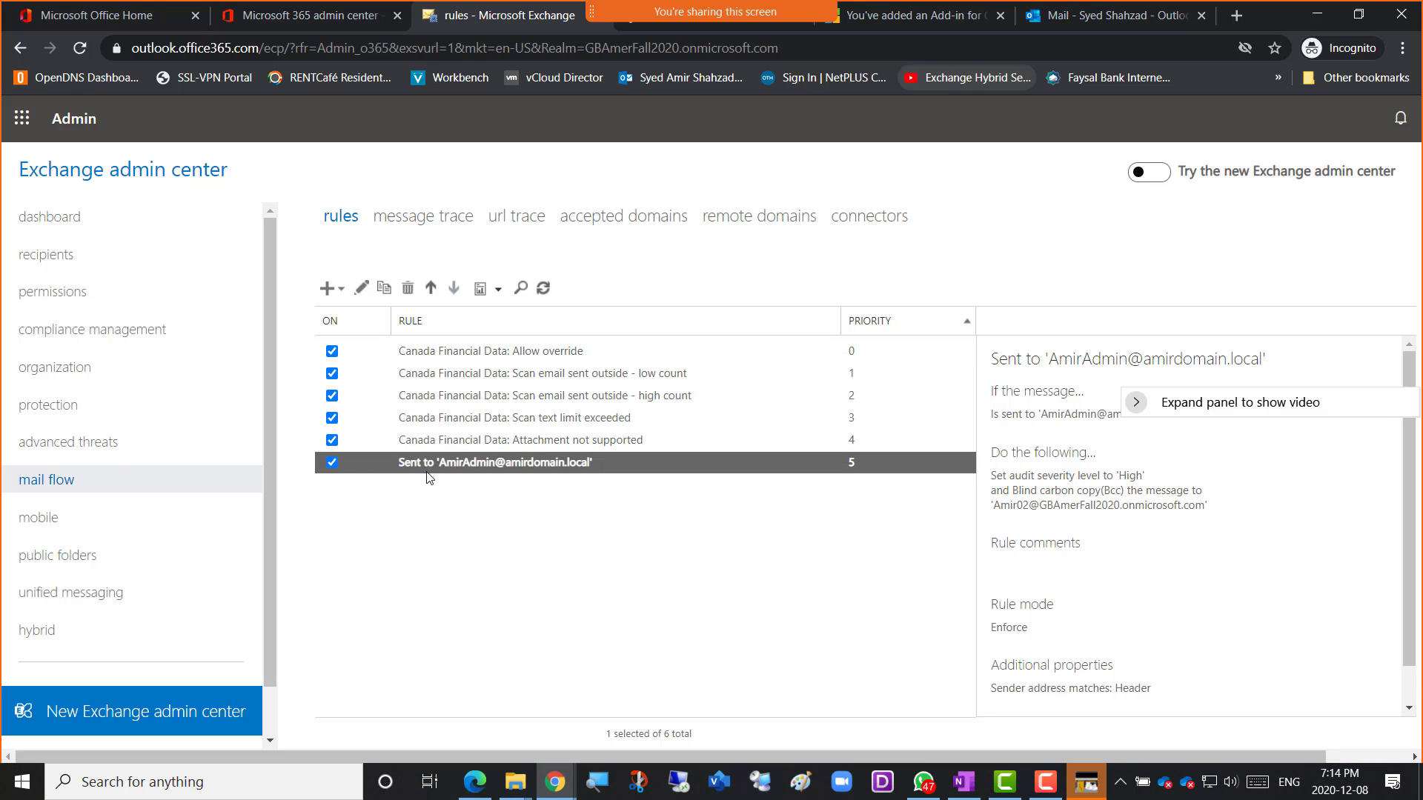
pyautogui.click(431, 290)
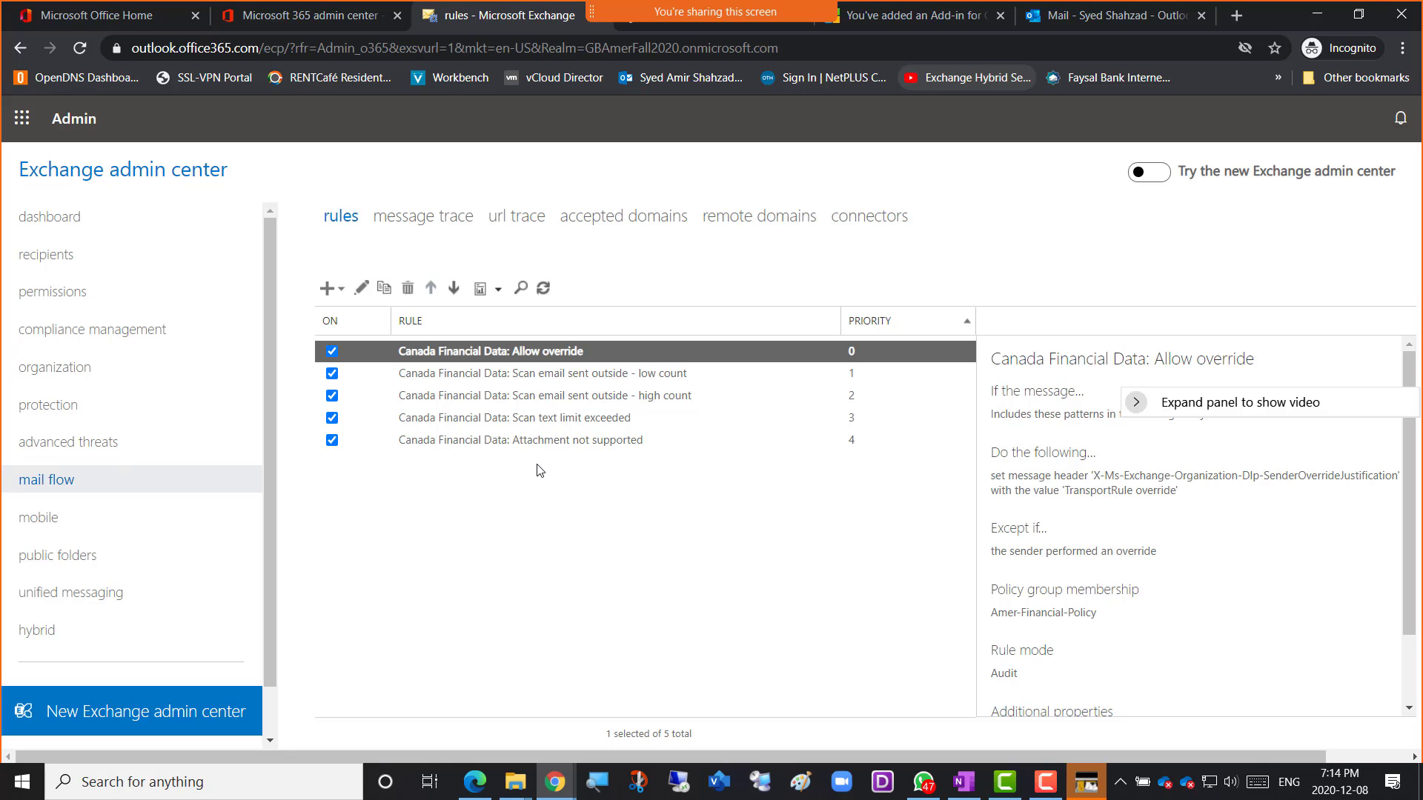
# Refresh the mail flow rules list until the new Sent to rule shows at priority 4.
pyautogui.click(543, 291)
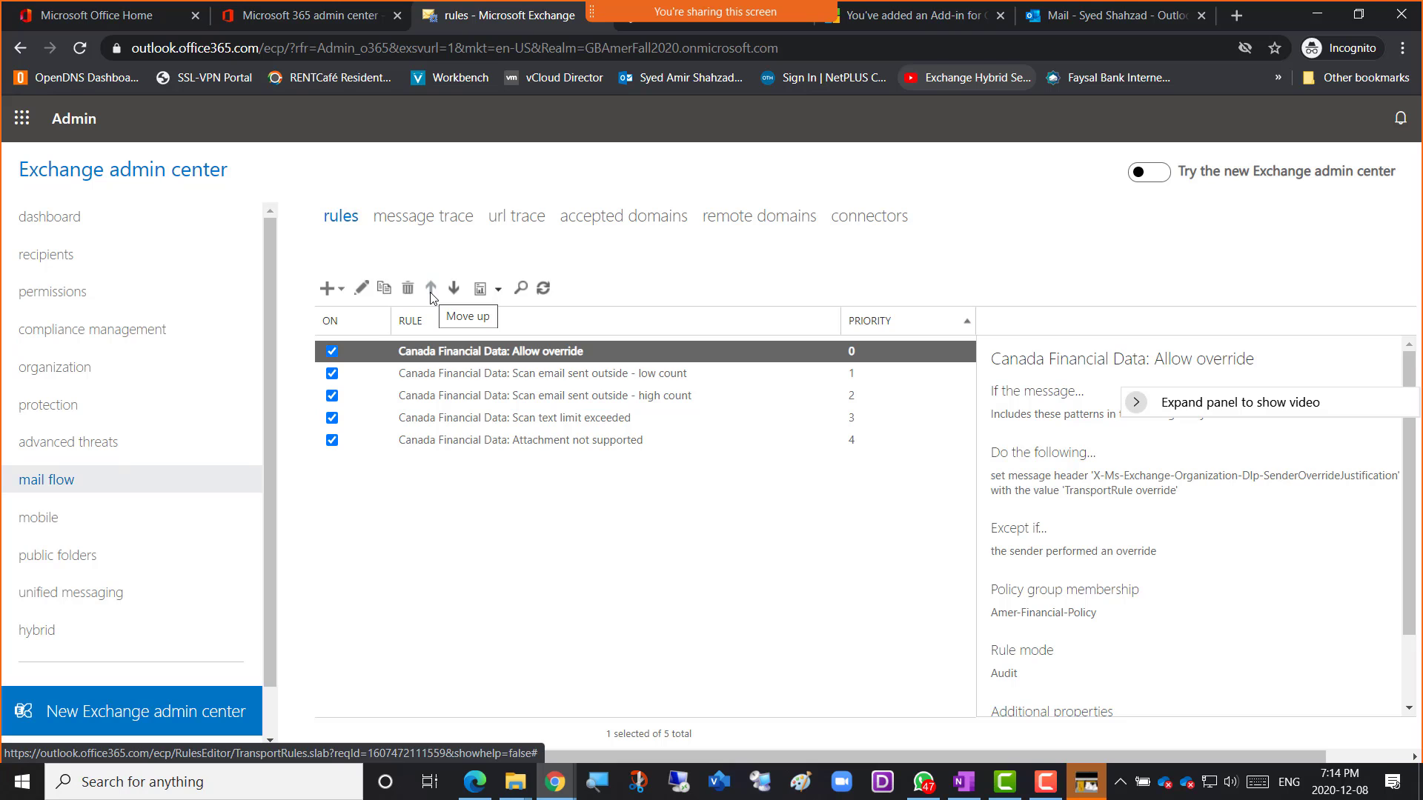
pyautogui.click(545, 289)
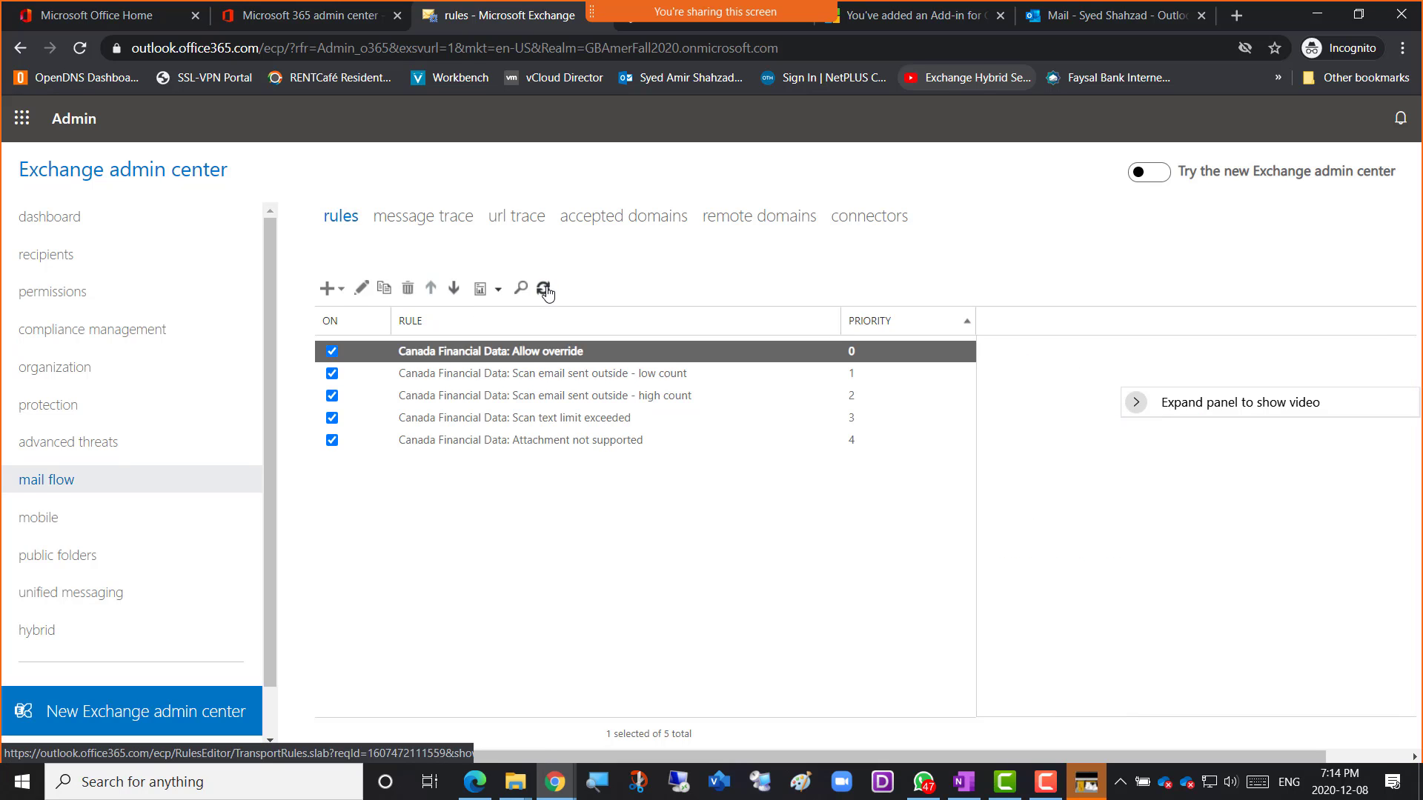
pyautogui.click(544, 289)
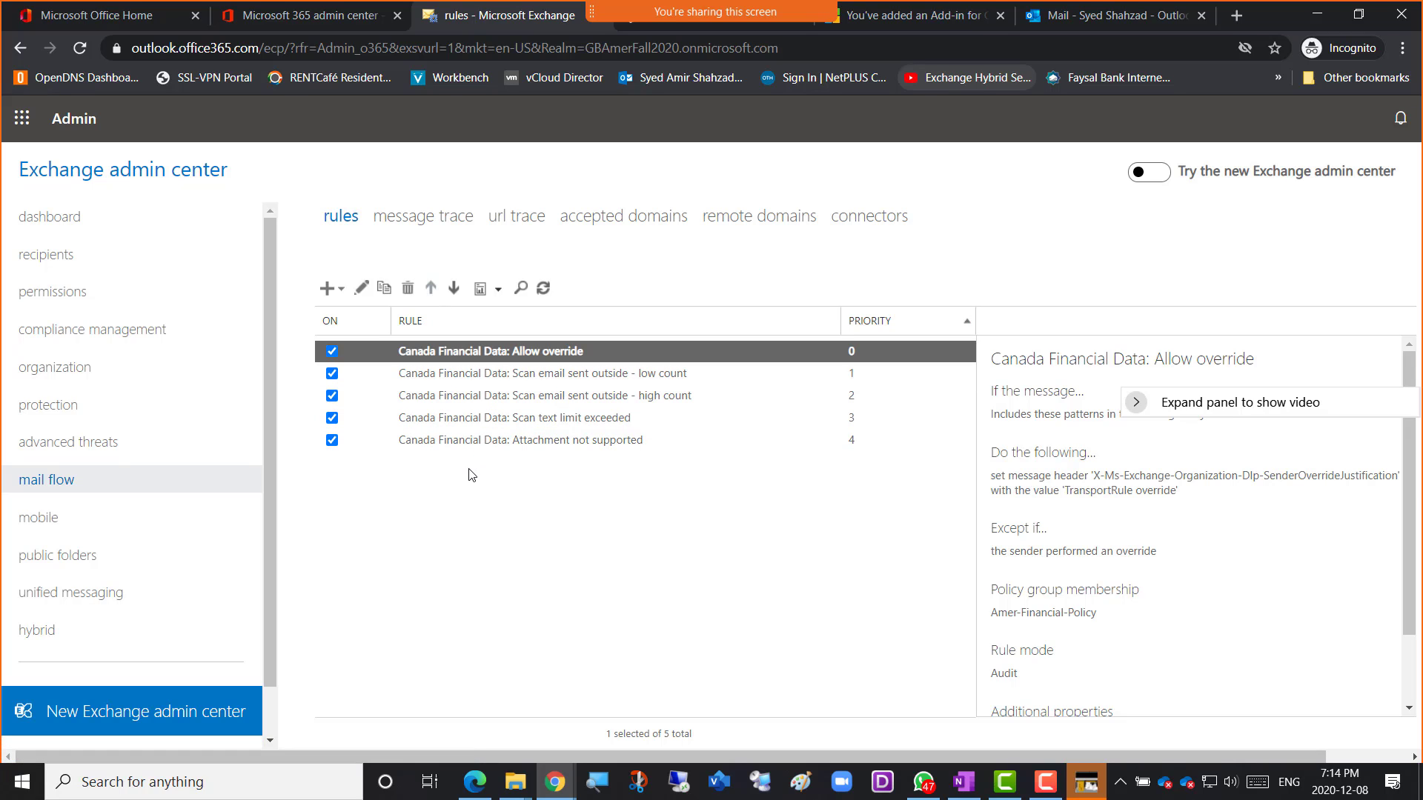
pyautogui.click(65, 455)
pyautogui.click(63, 481)
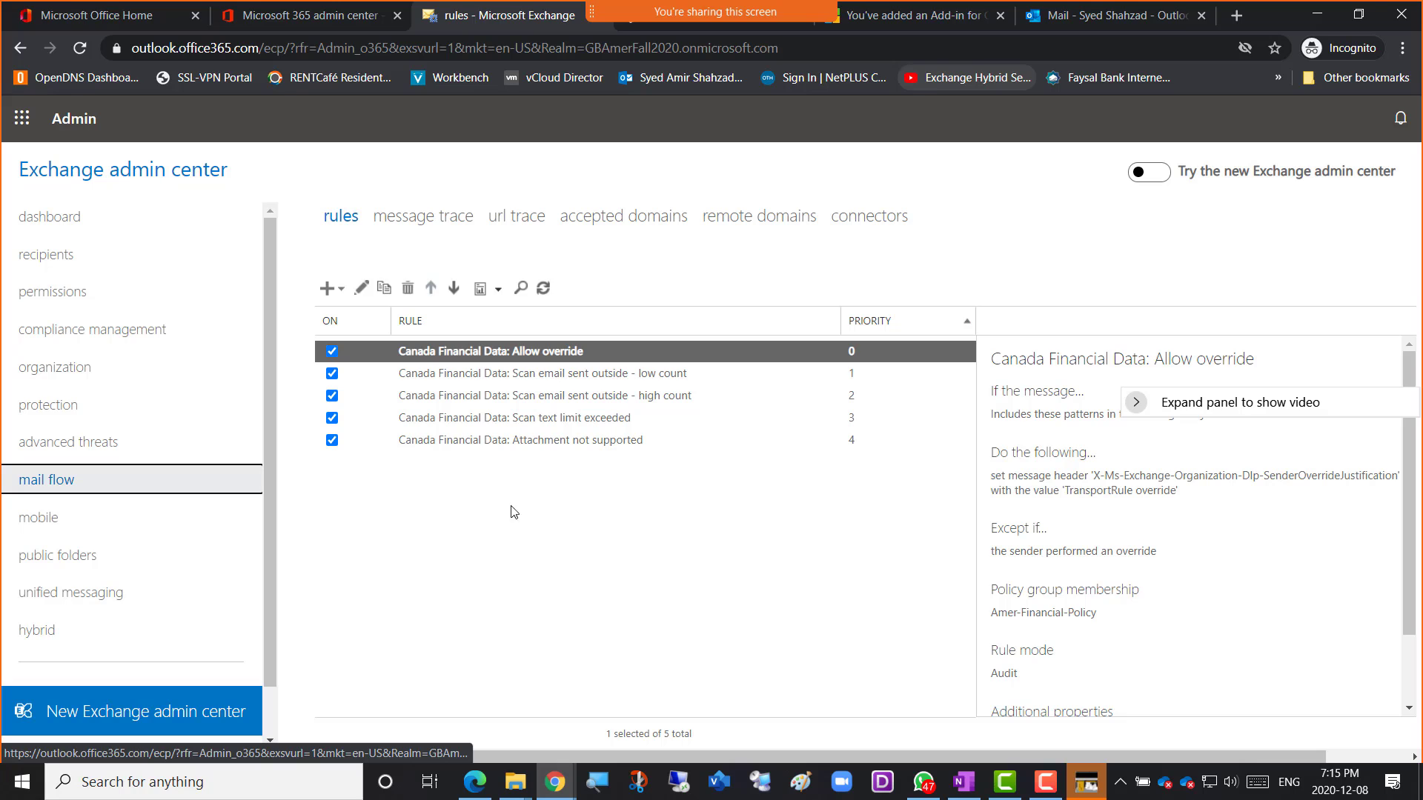
pyautogui.click(530, 510)
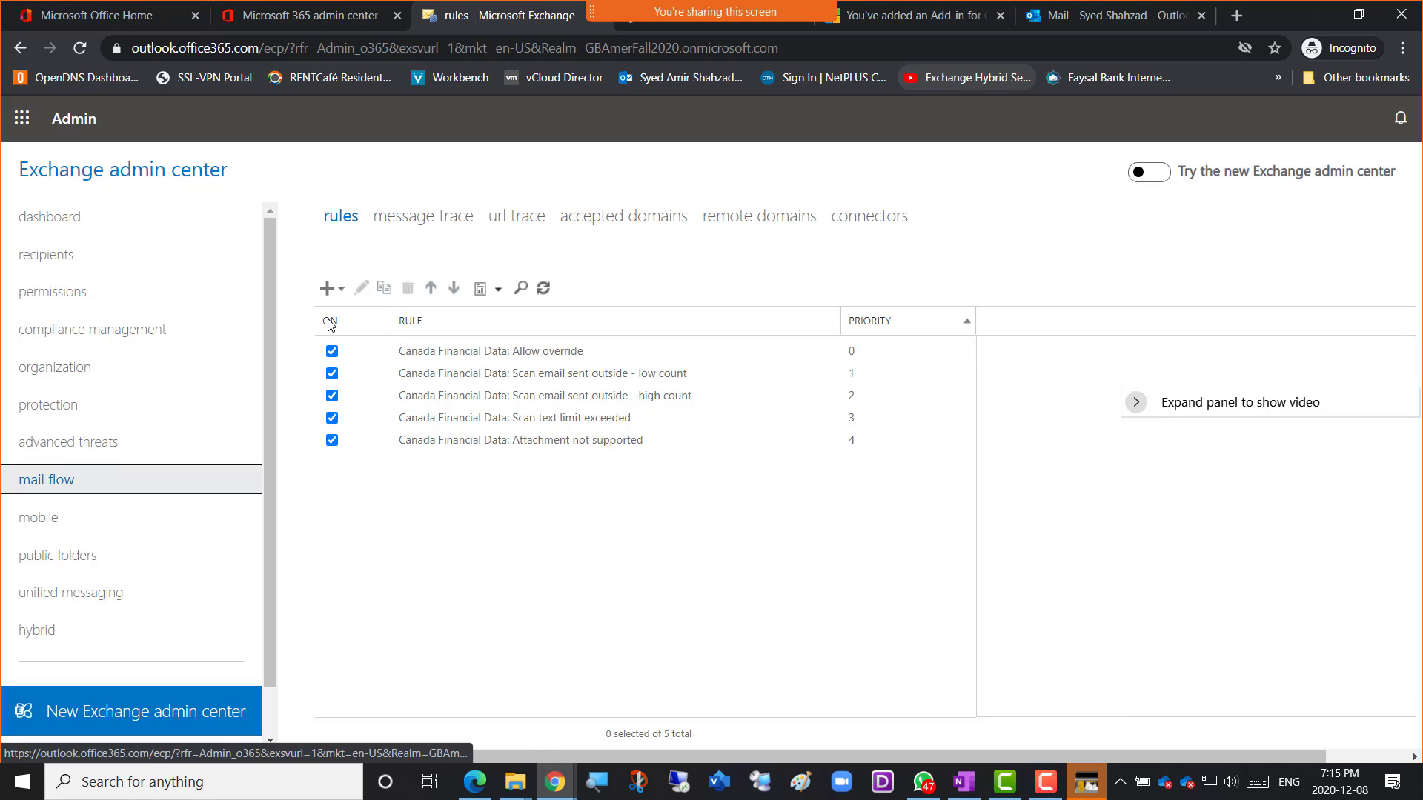
pyautogui.click(341, 295)
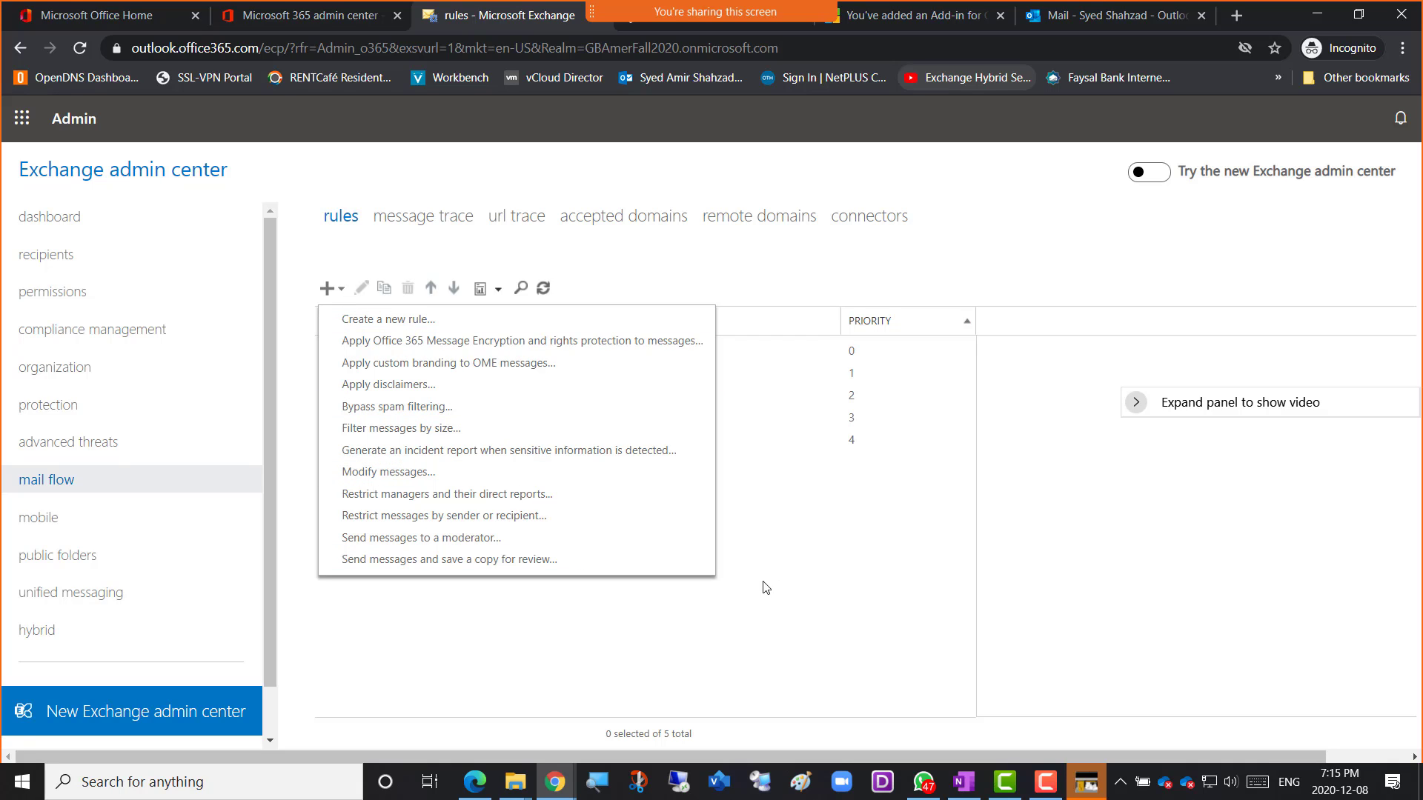
pyautogui.click(736, 609)
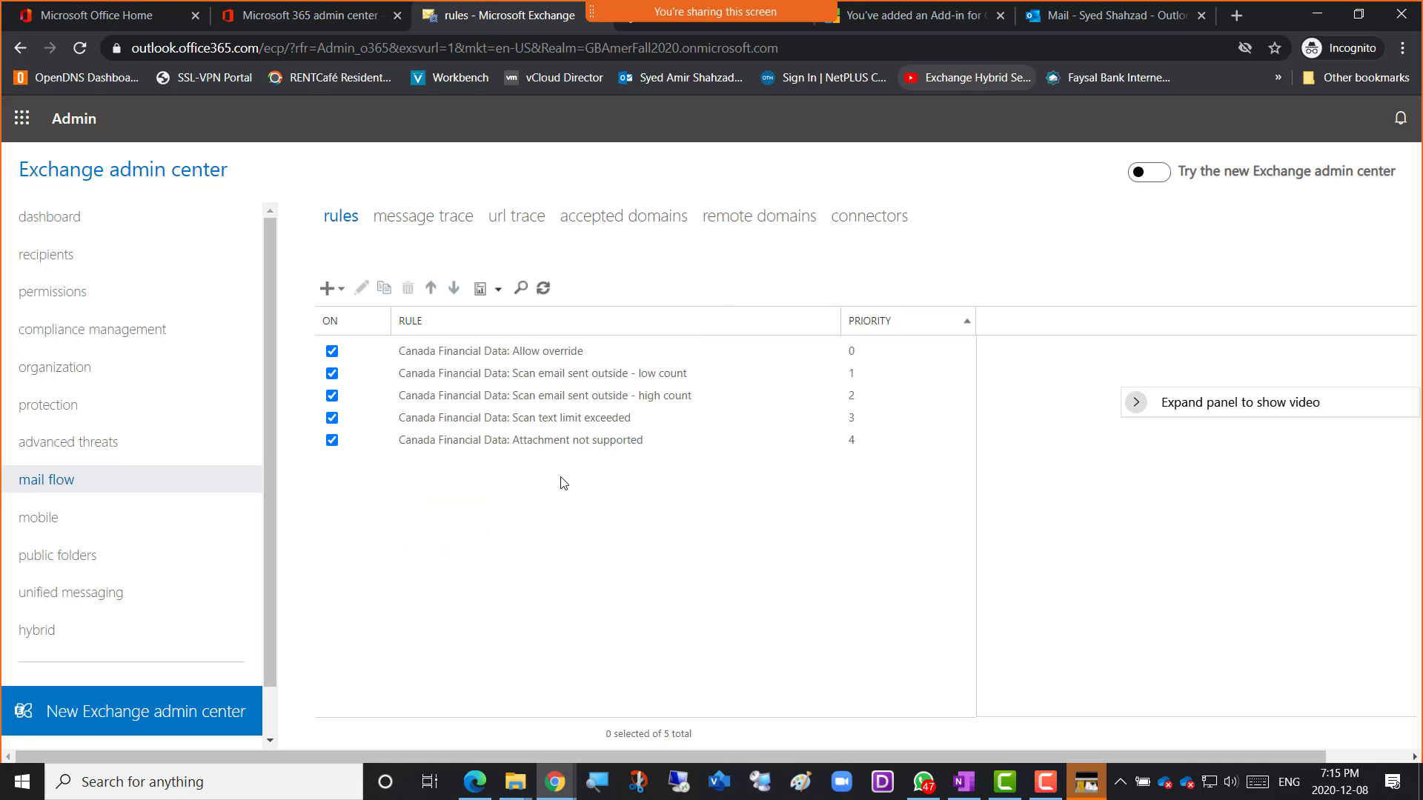
pyautogui.click(543, 288)
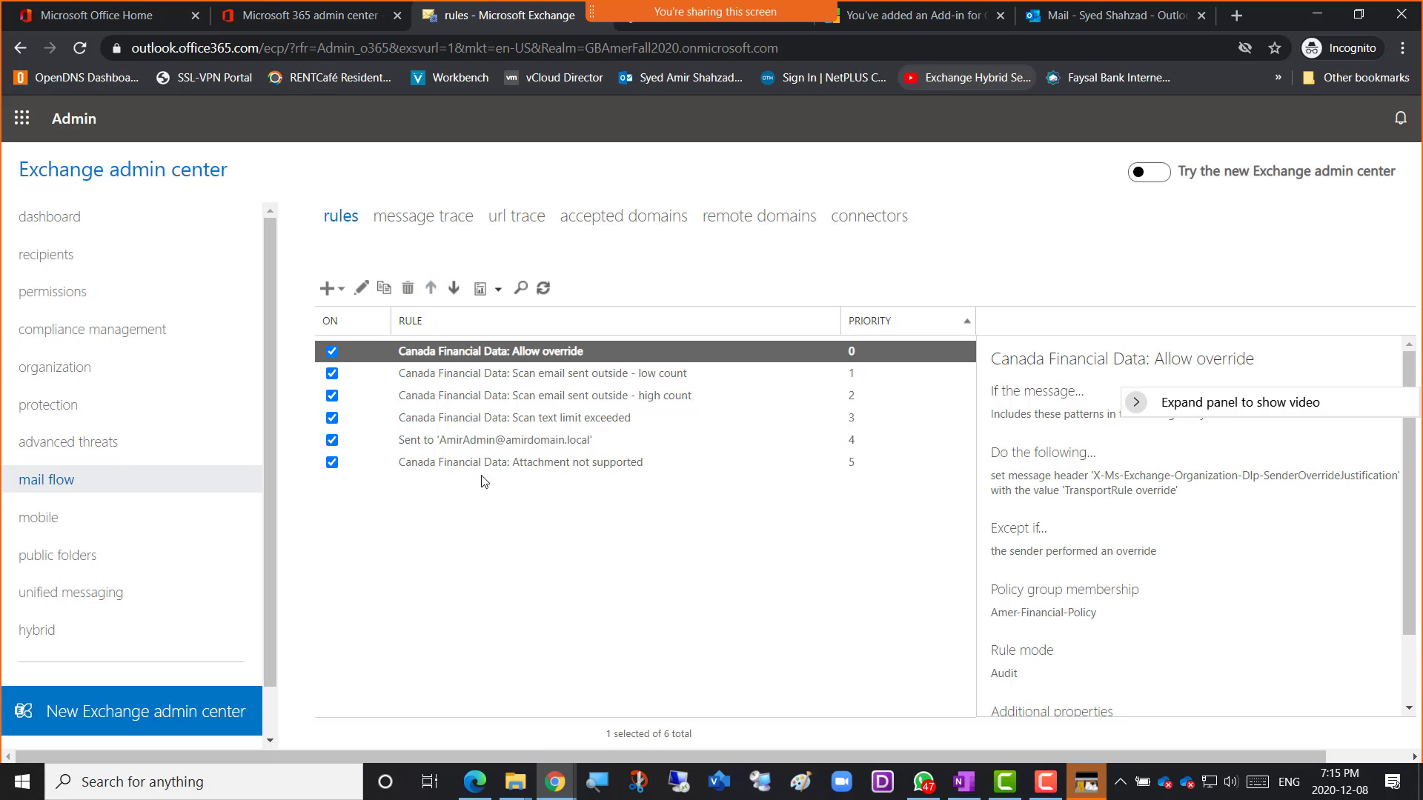
# Turn off the Scan text limit exceeded rule and review the Sent to rule's details.
pyautogui.click(487, 444)
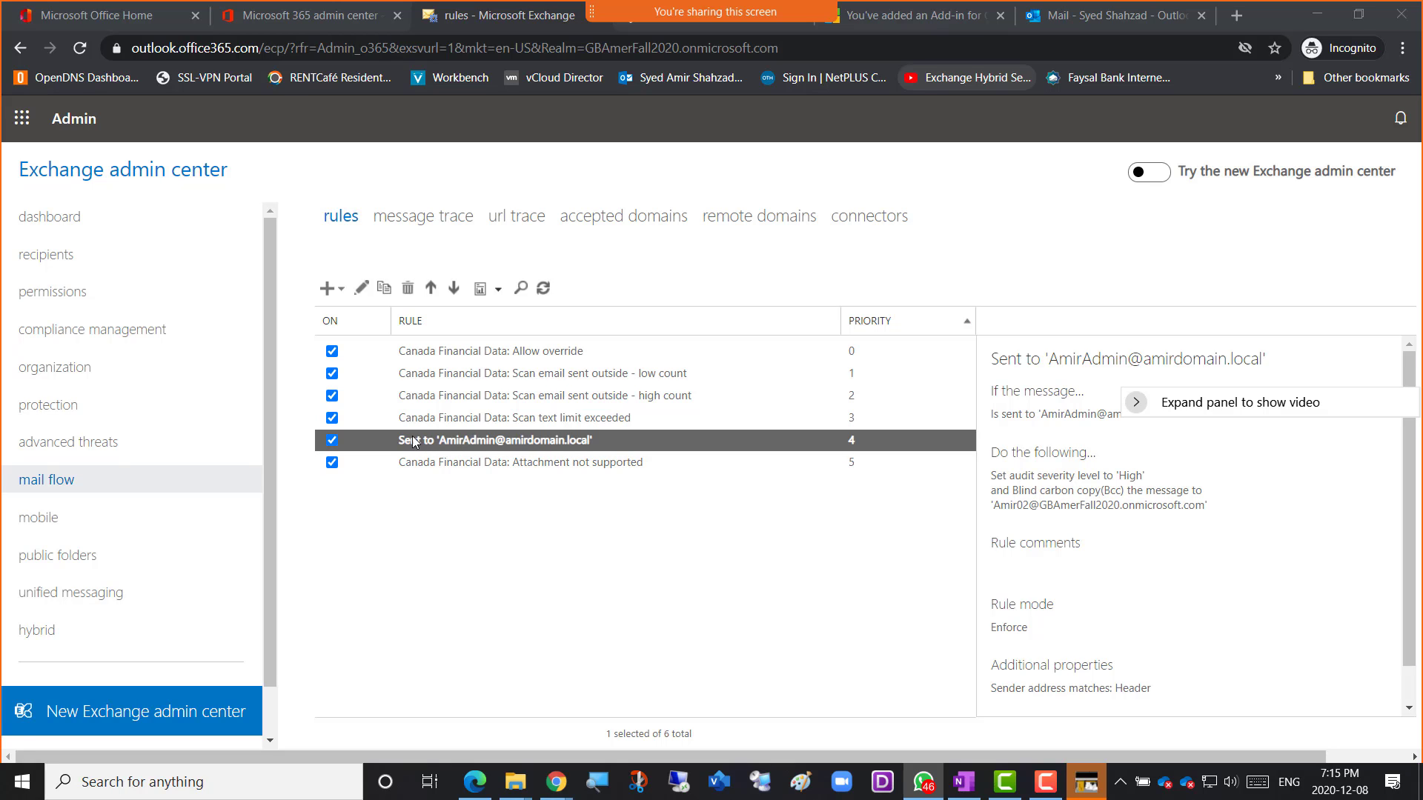
pyautogui.click(335, 418)
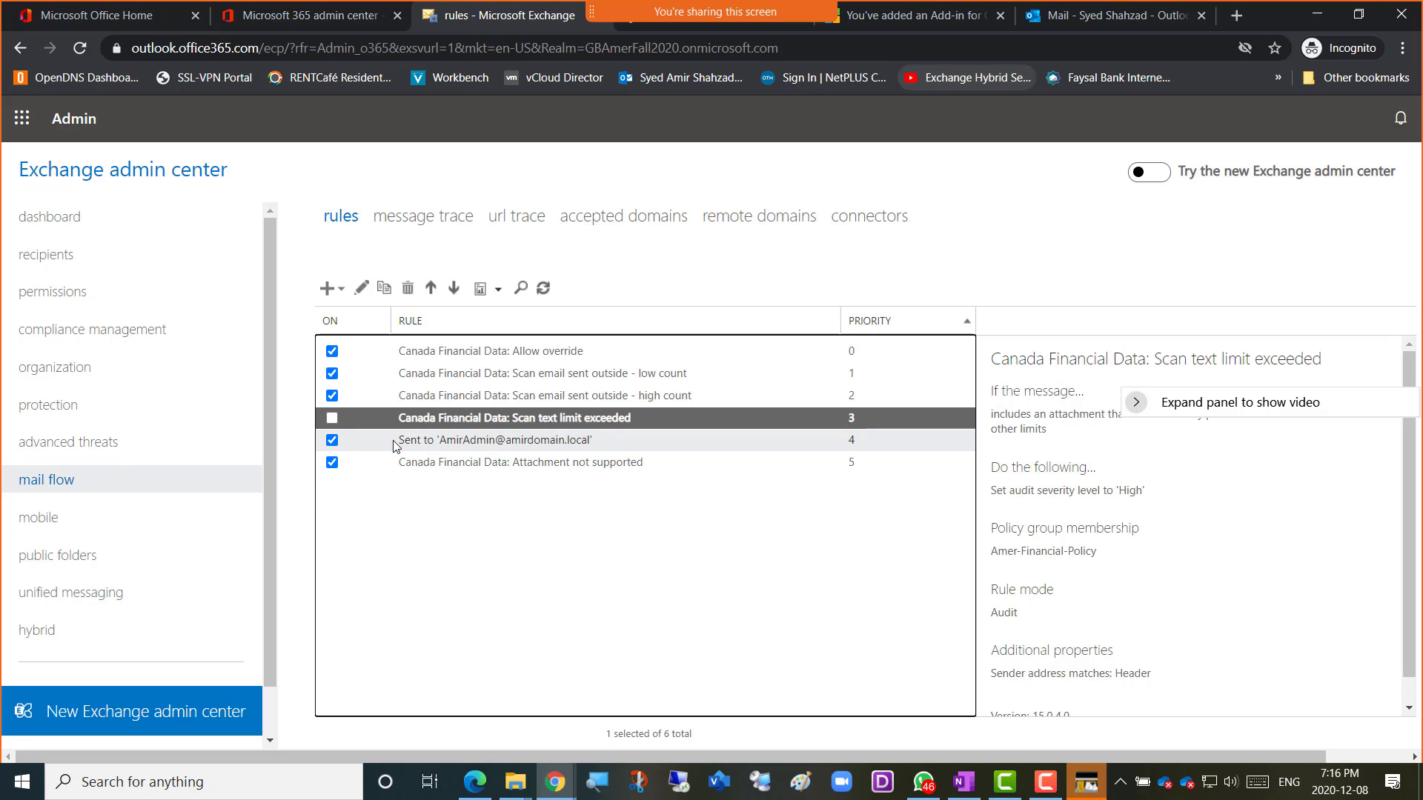
pyautogui.click(570, 440)
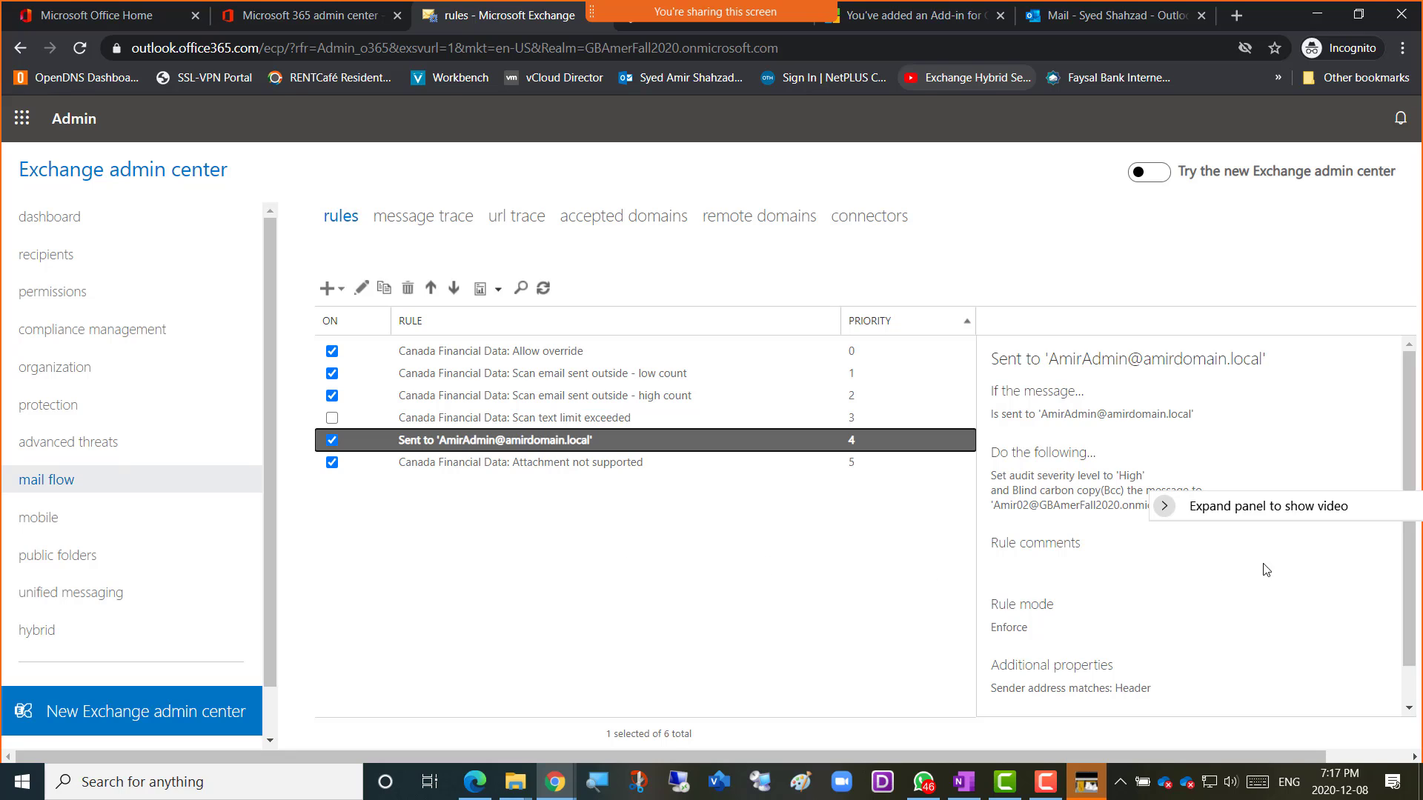
pyautogui.moveTo(1258, 515); pyautogui.dragTo(1278, 618)
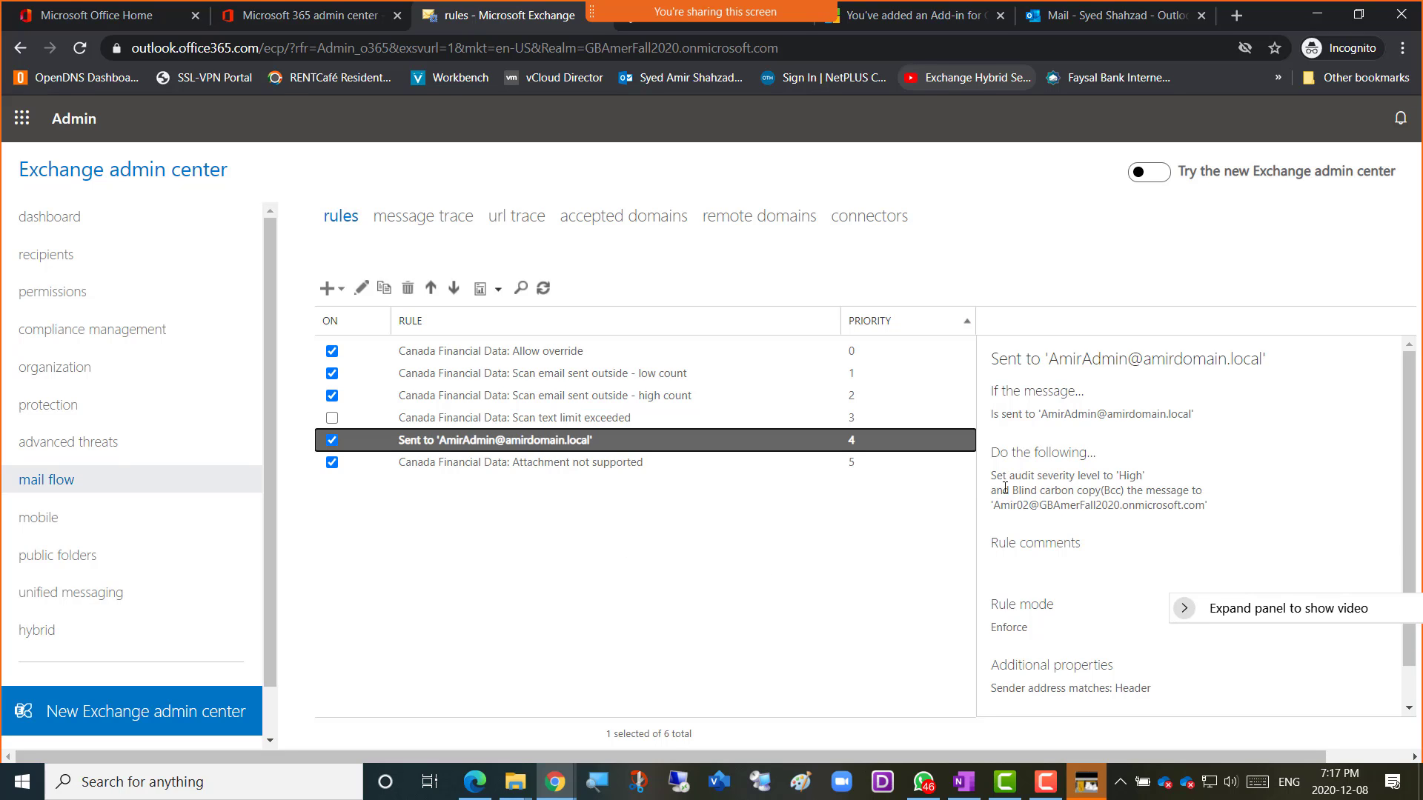
pyautogui.moveTo(1043, 413); pyautogui.dragTo(1188, 413)
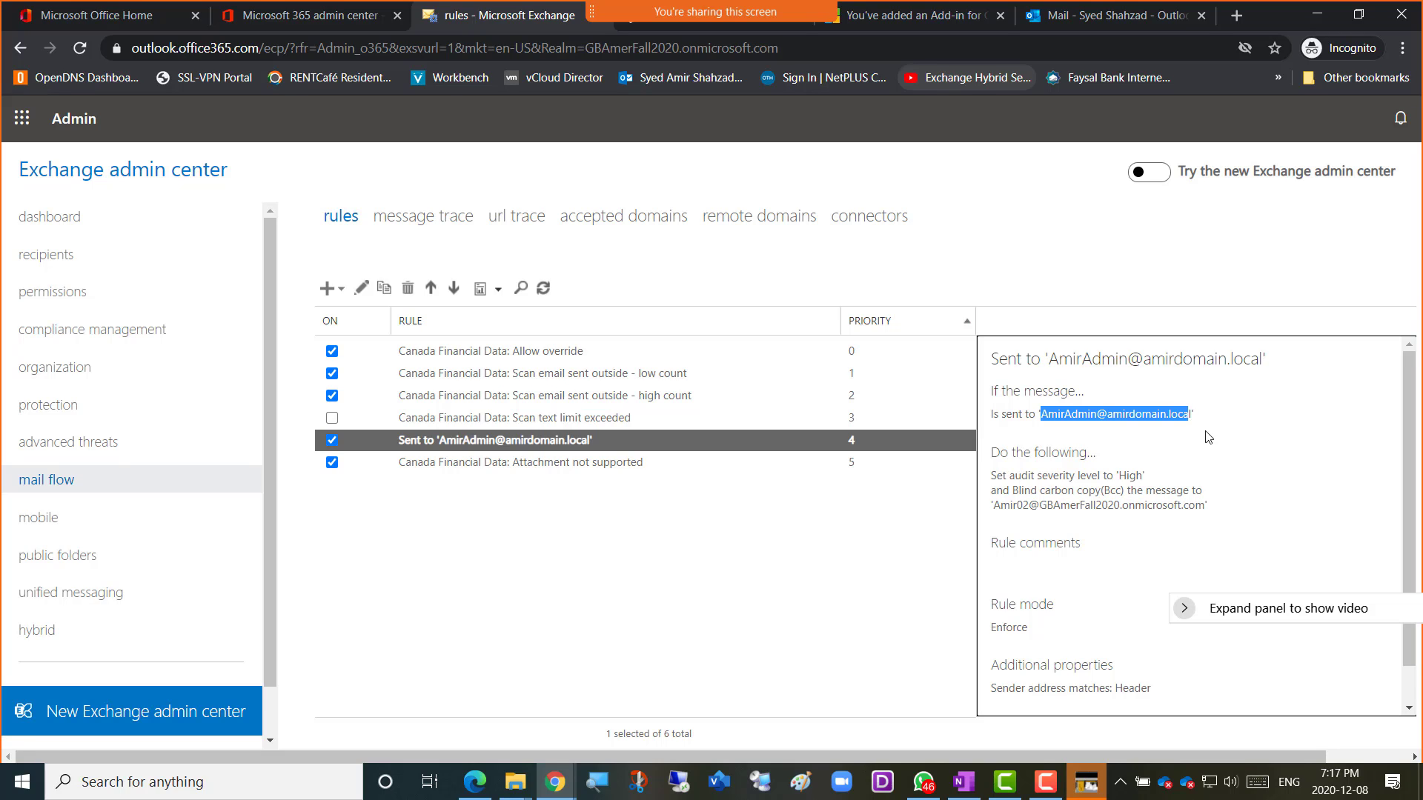
pyautogui.moveTo(1194, 413); pyautogui.dragTo(1042, 413)
# Replace the Sent to rule's recipient with the tenant admin account found by searching 'am', then save.
pyautogui.doubleClick(485, 440)
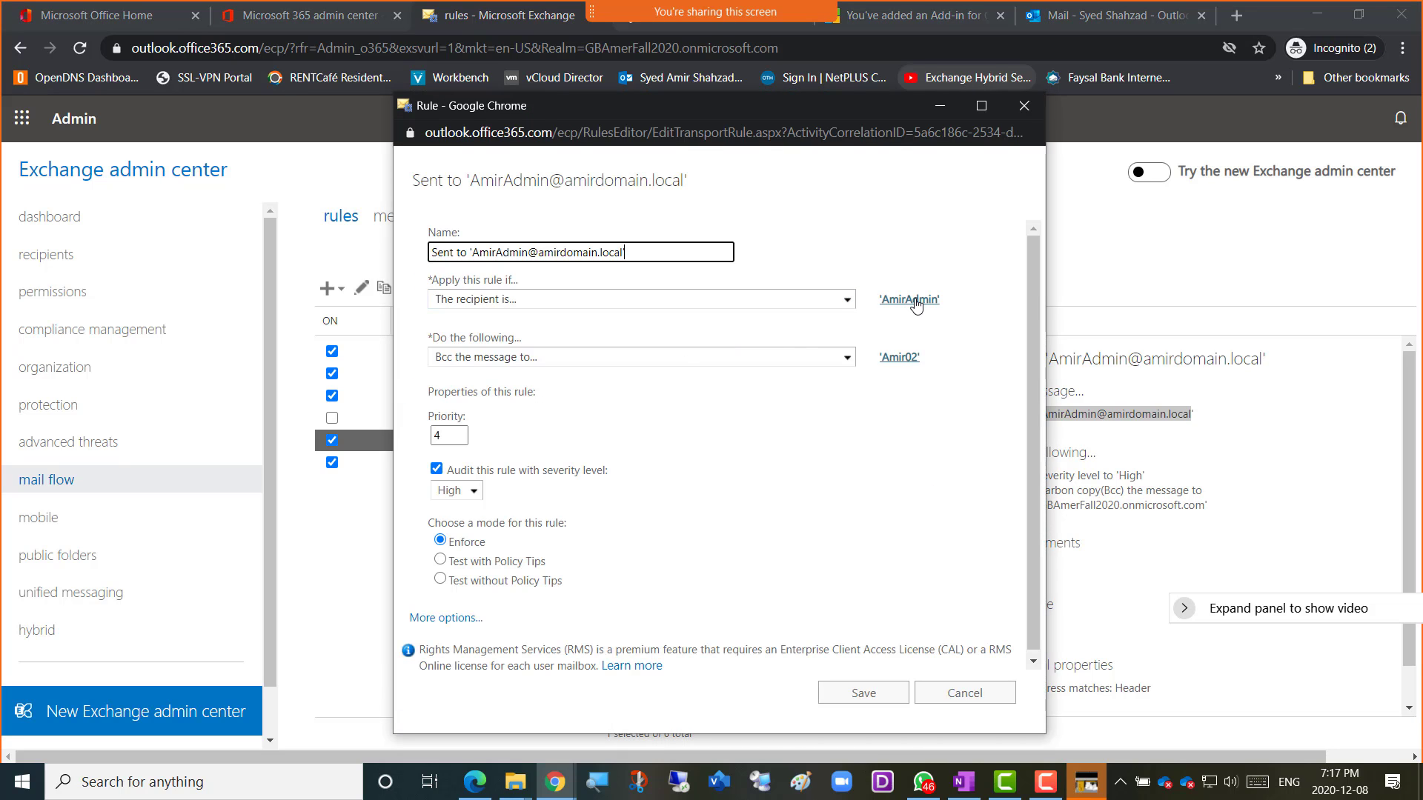
pyautogui.click(918, 299)
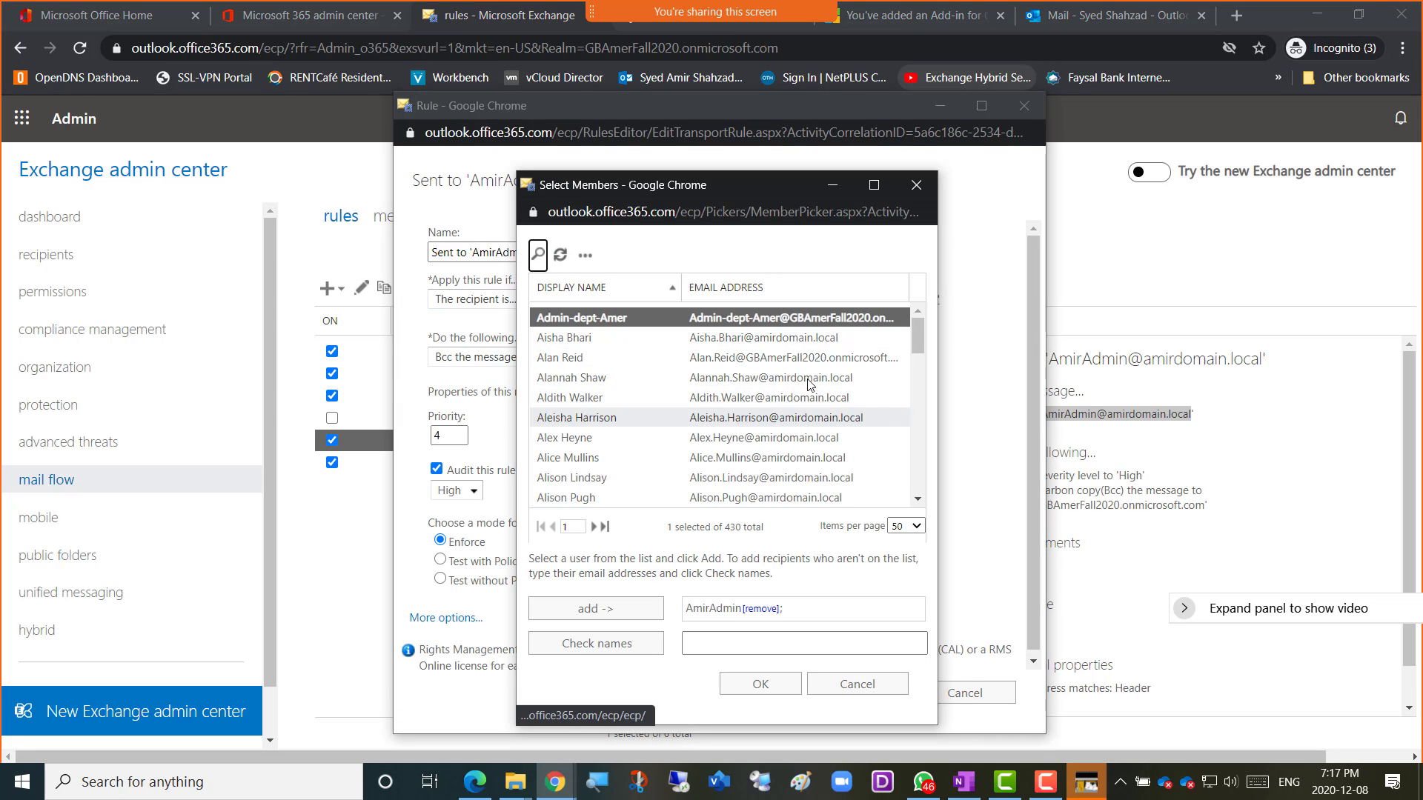
pyautogui.click(539, 257)
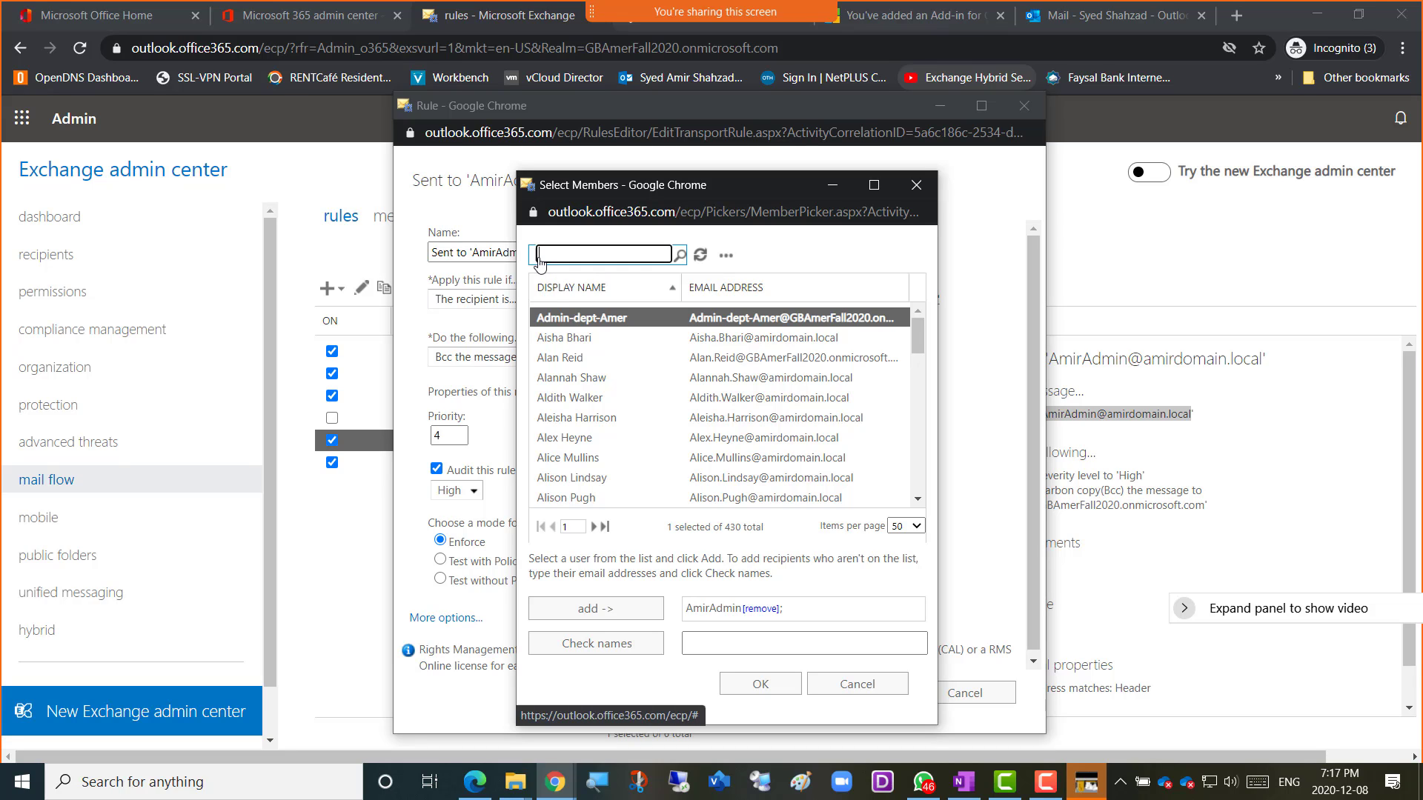
pyautogui.write('amer')
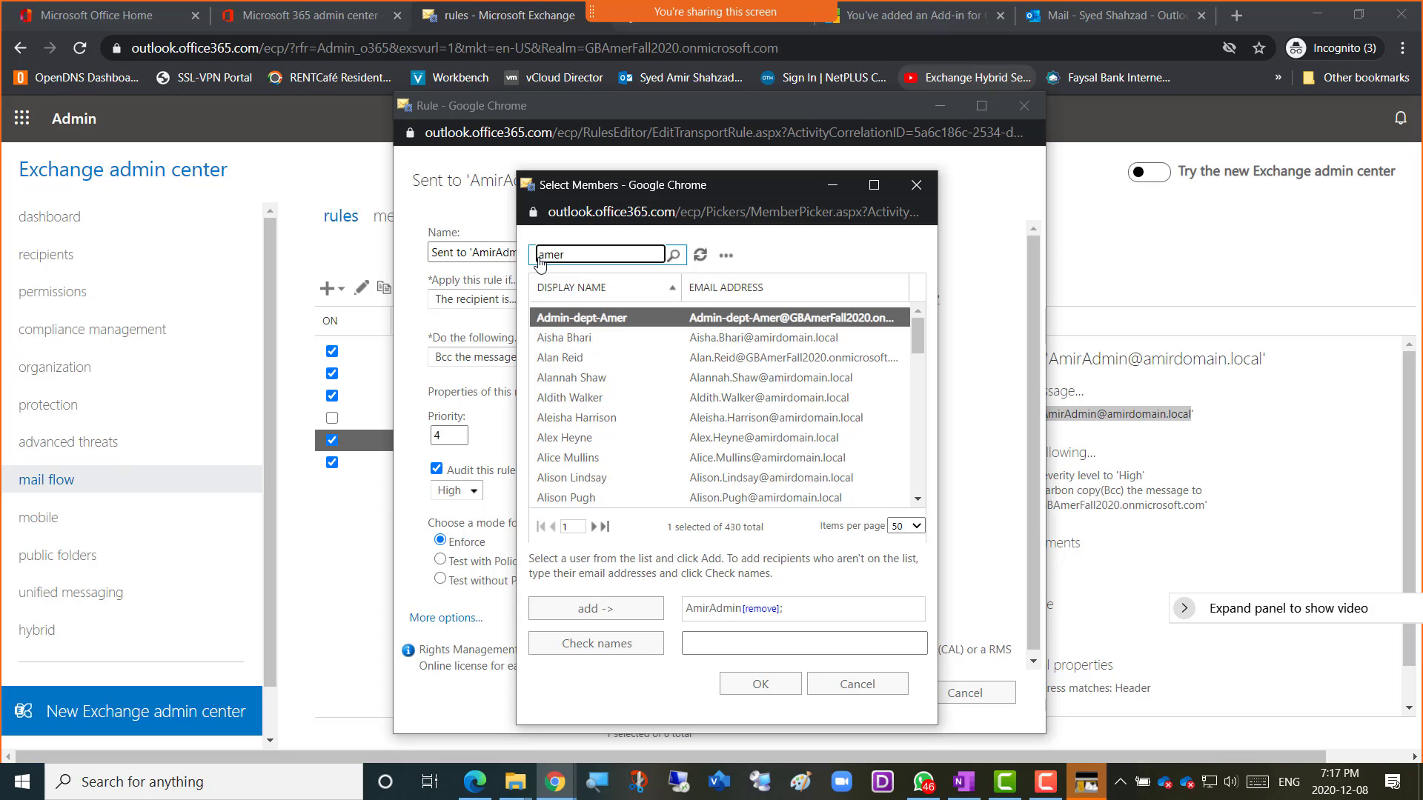
pyautogui.press('Return')
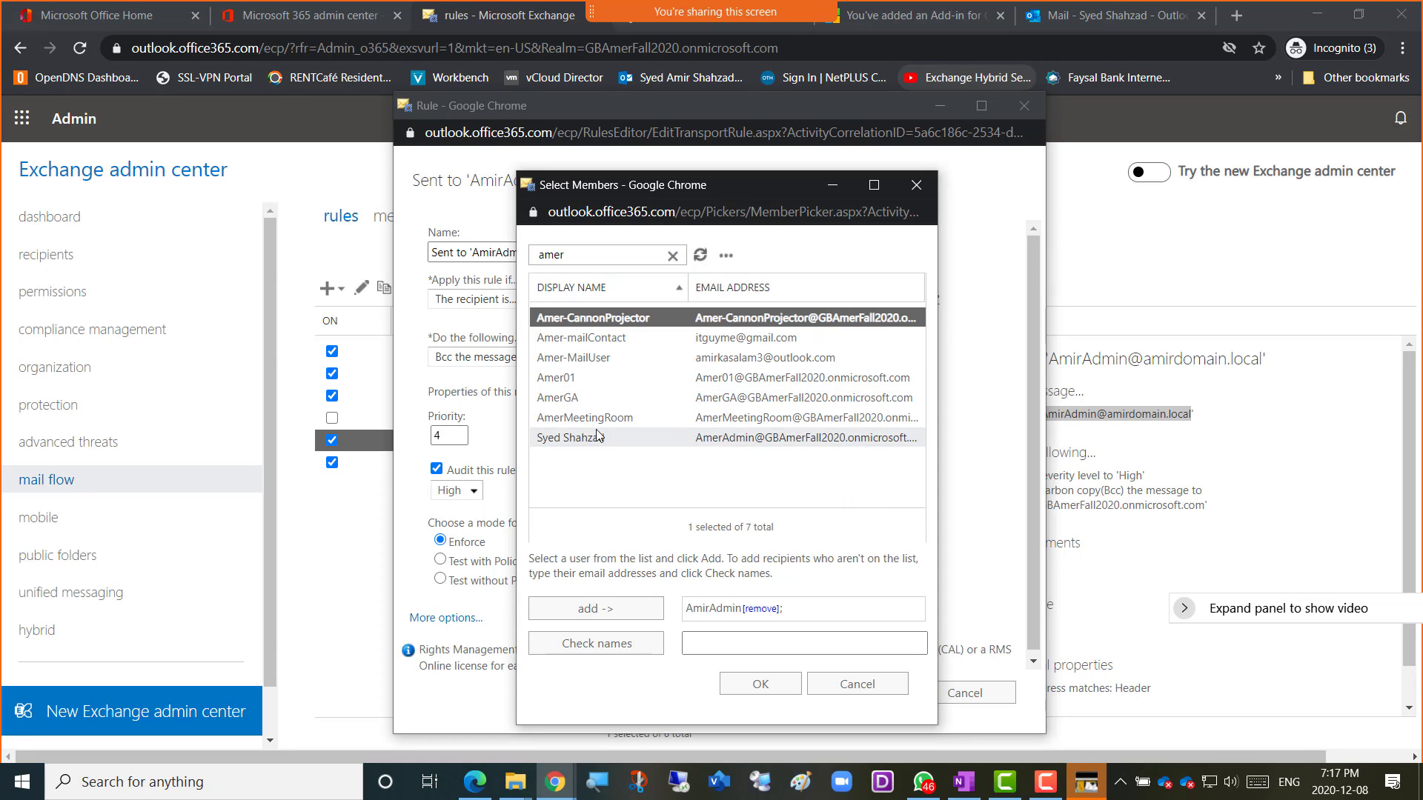
pyautogui.doubleClick(768, 439)
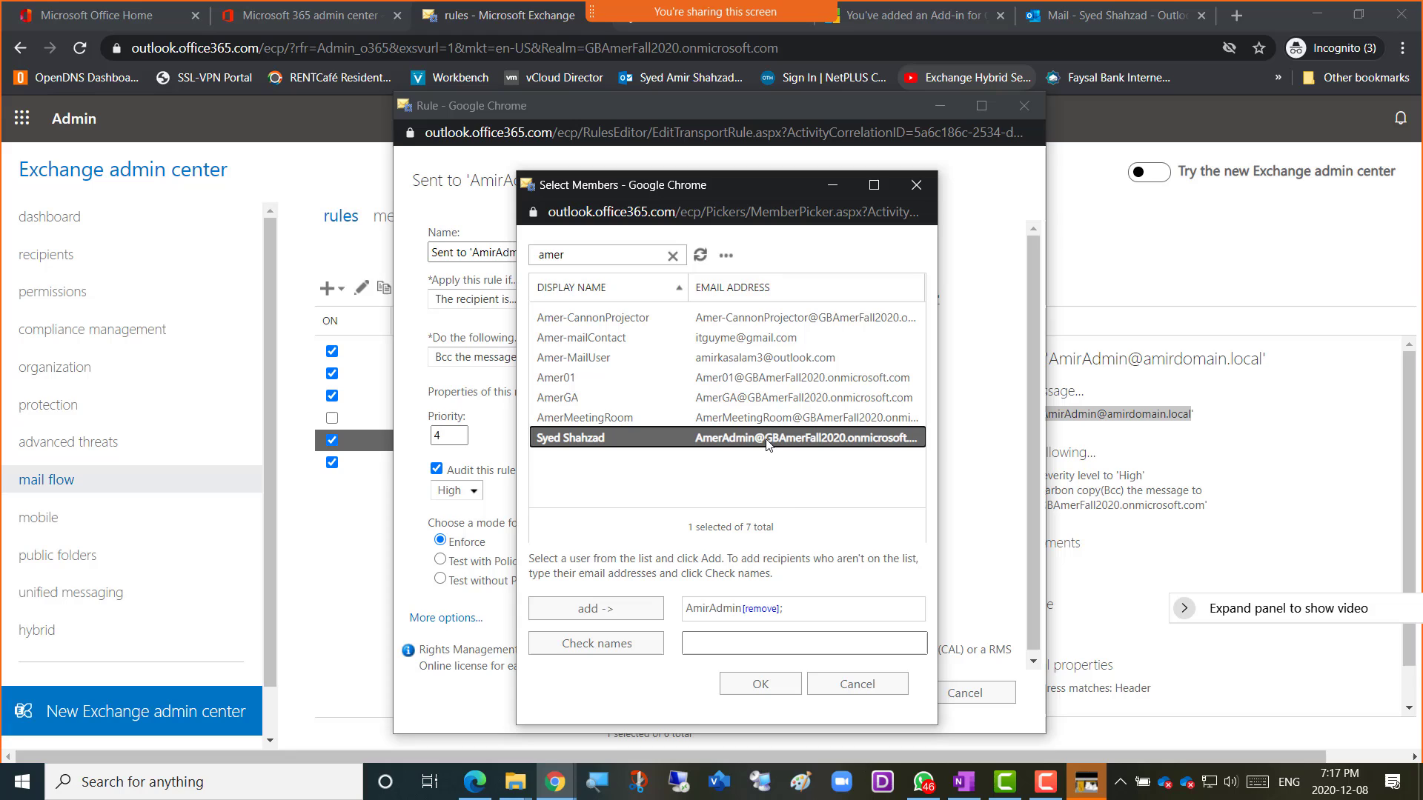
pyautogui.click(759, 609)
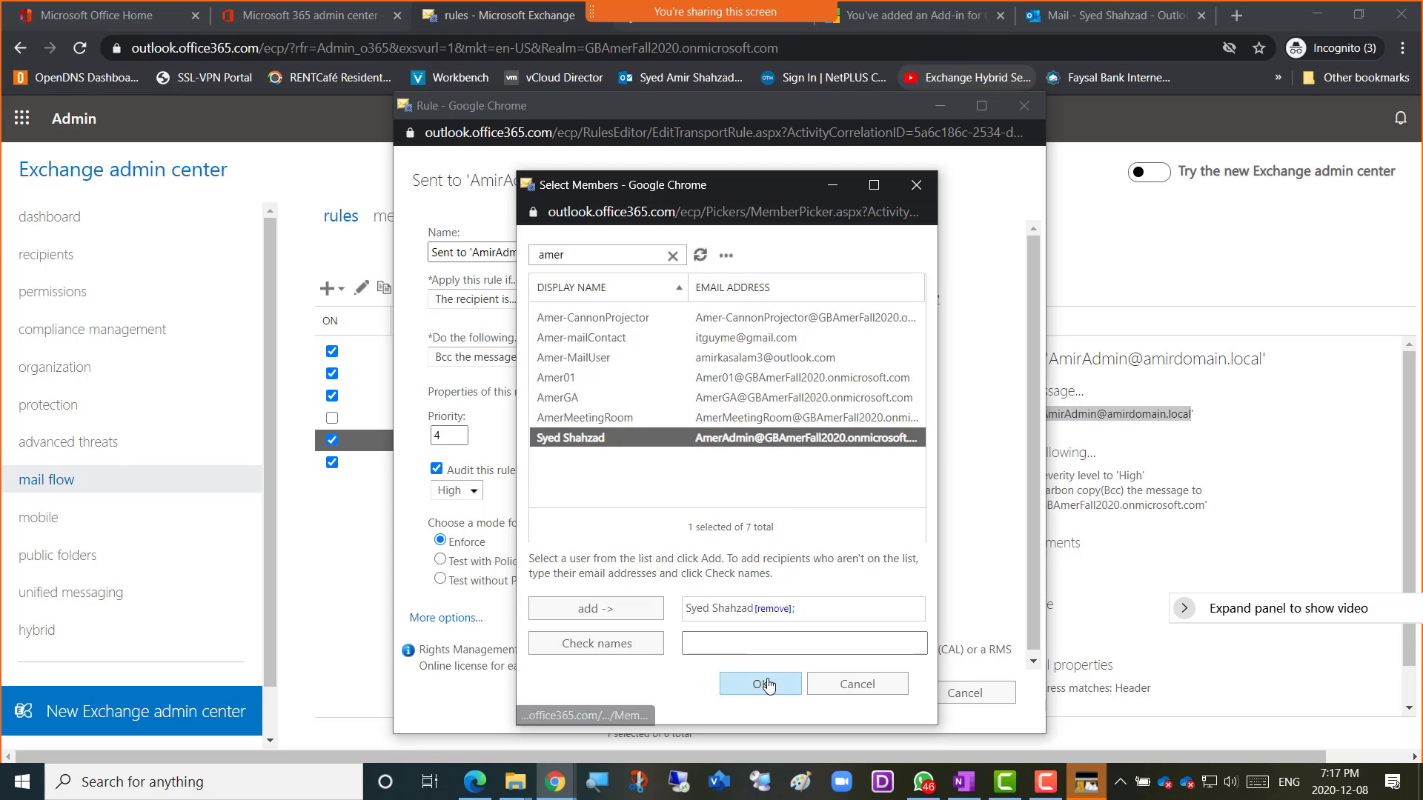
pyautogui.click(761, 683)
pyautogui.click(853, 693)
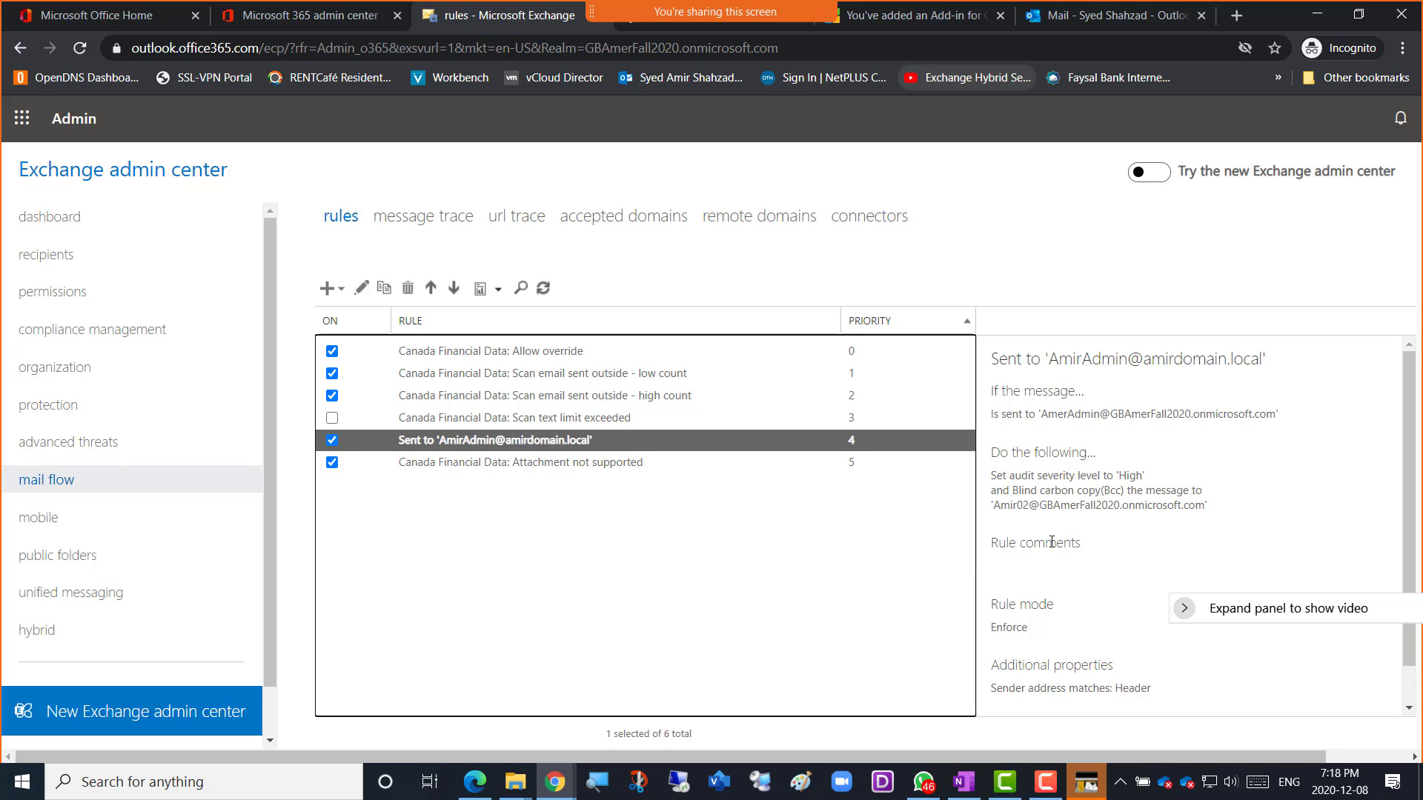
# Check the rule's Bcc action and new recipient address, then return to the Outlook inbox.
pyautogui.moveTo(1015, 491); pyautogui.dragTo(1102, 504)
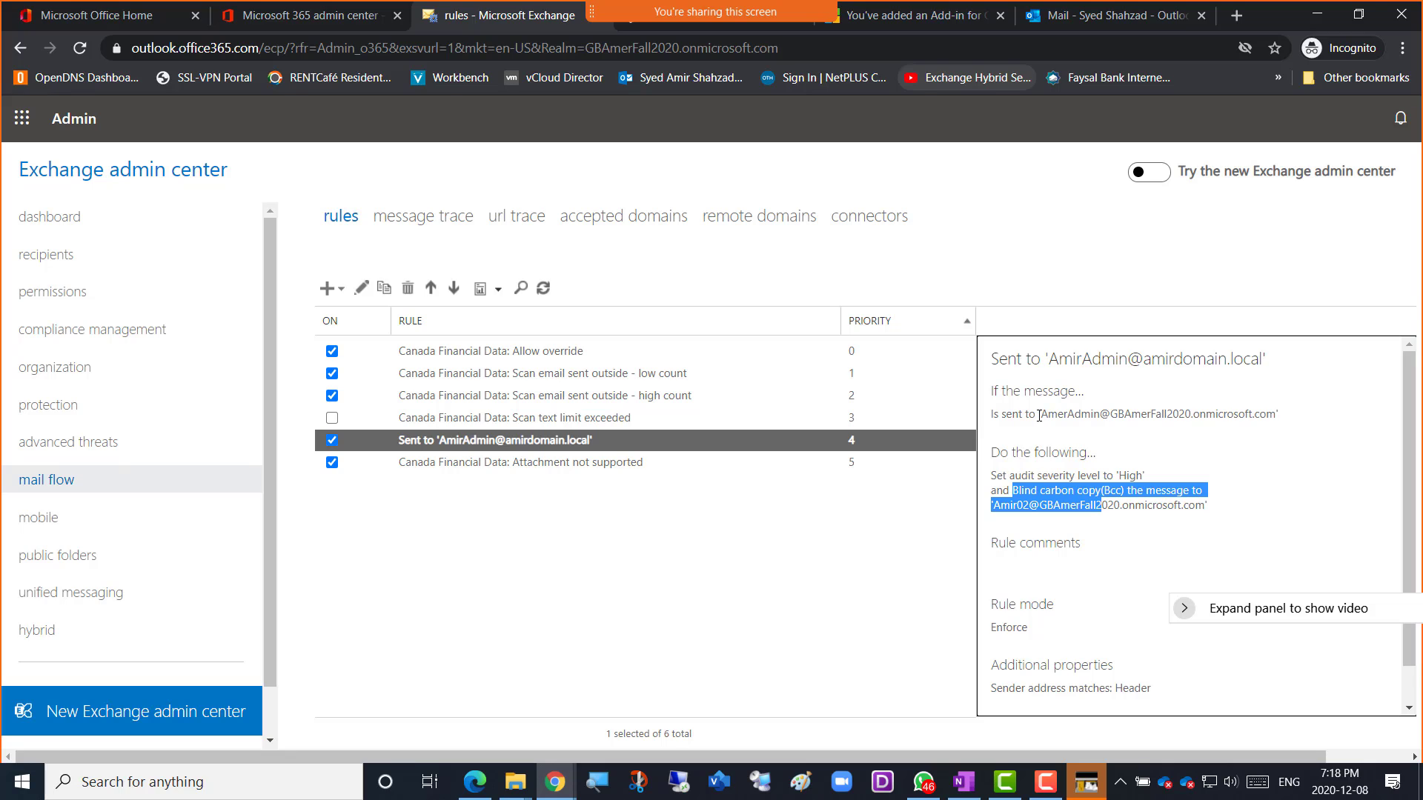
pyautogui.moveTo(1043, 415); pyautogui.dragTo(1275, 419)
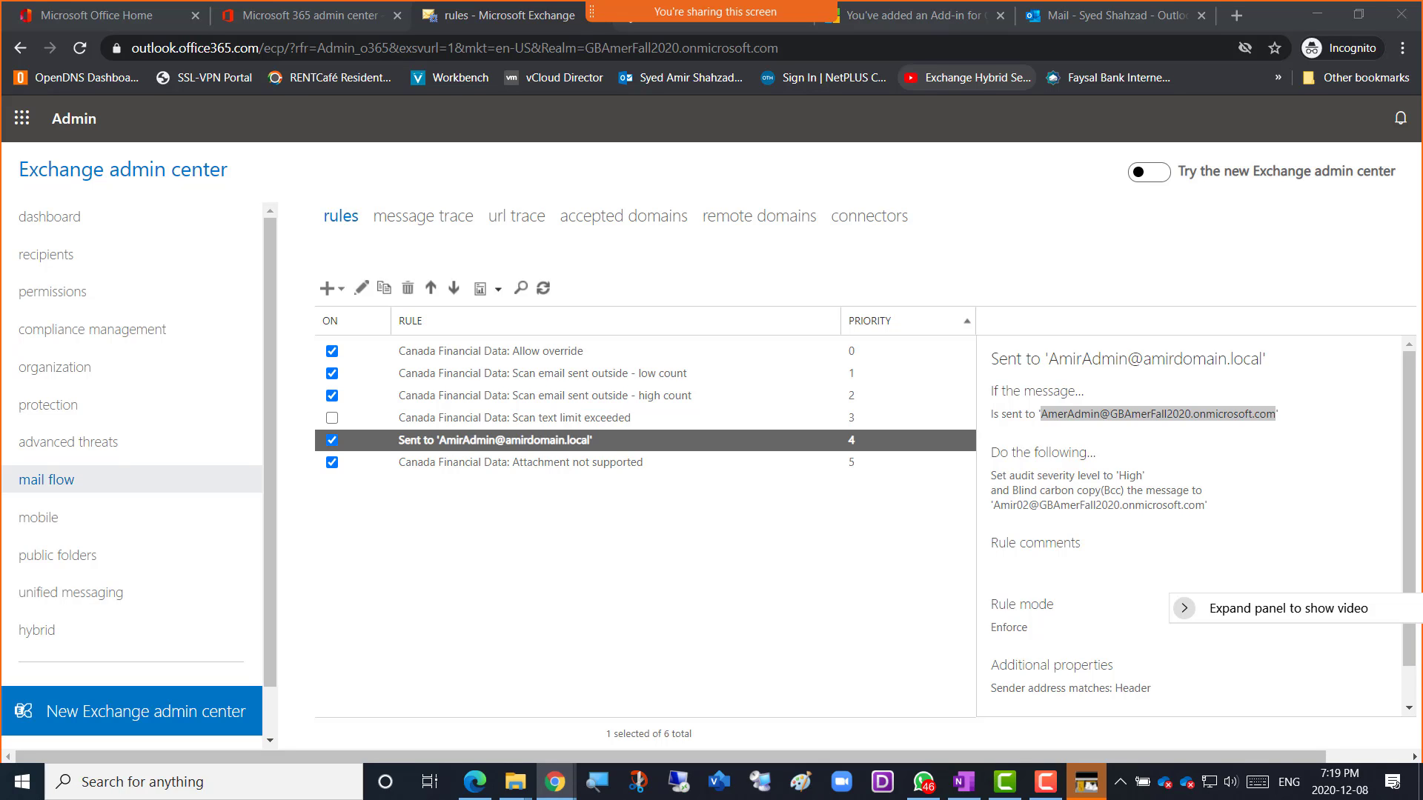
pyautogui.click(1116, 17)
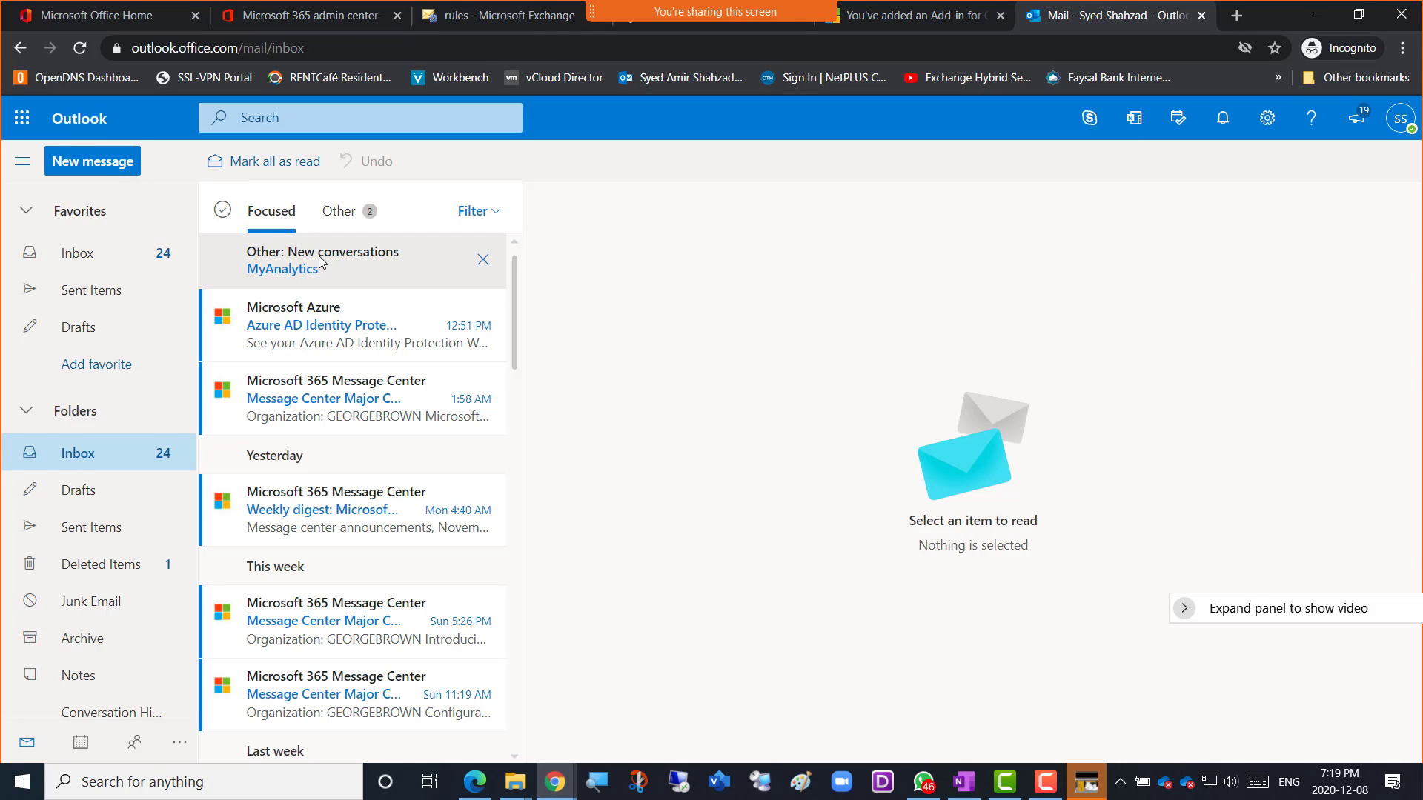
# Reload the Outlook inbox and open the newly arrived Testing email.
pyautogui.click(79, 47)
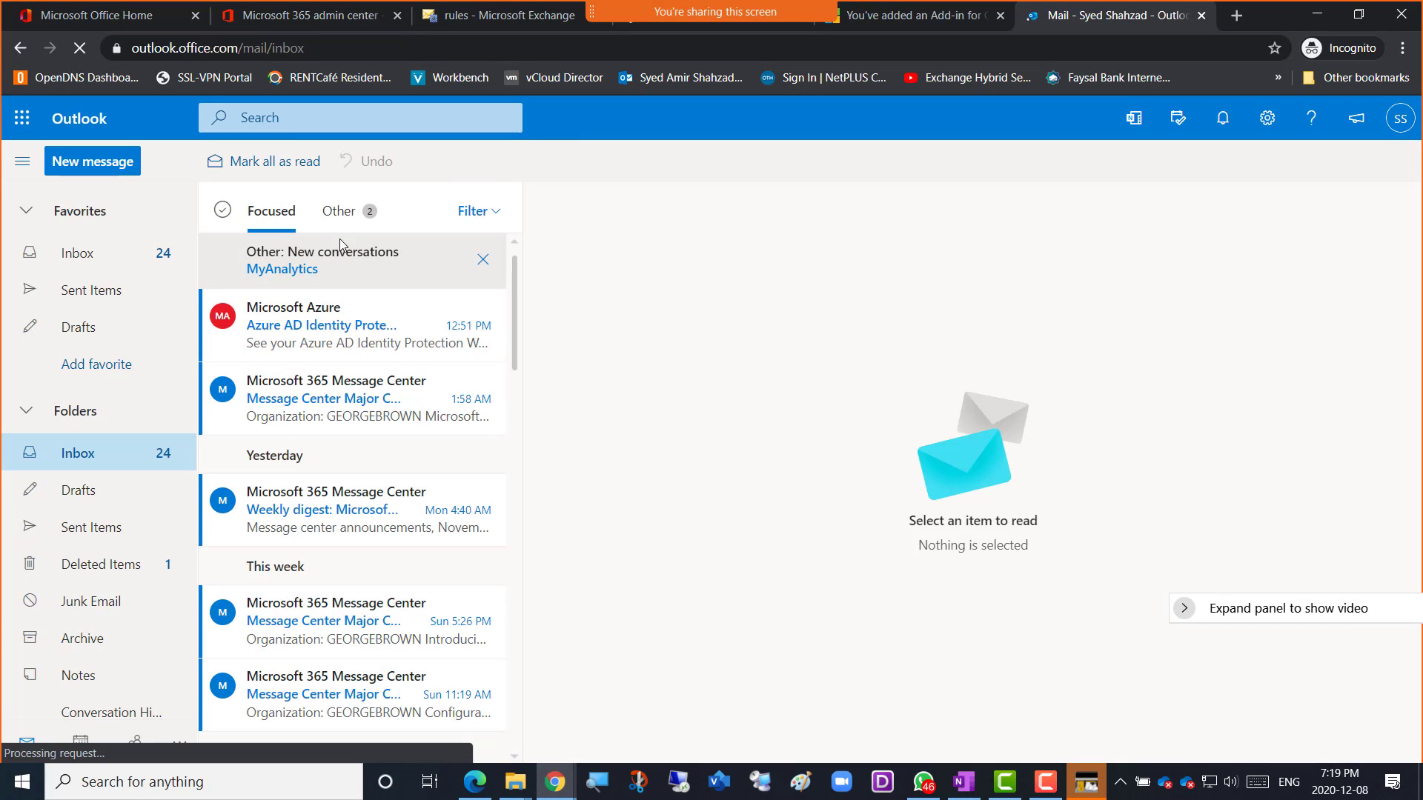
pyautogui.click(340, 213)
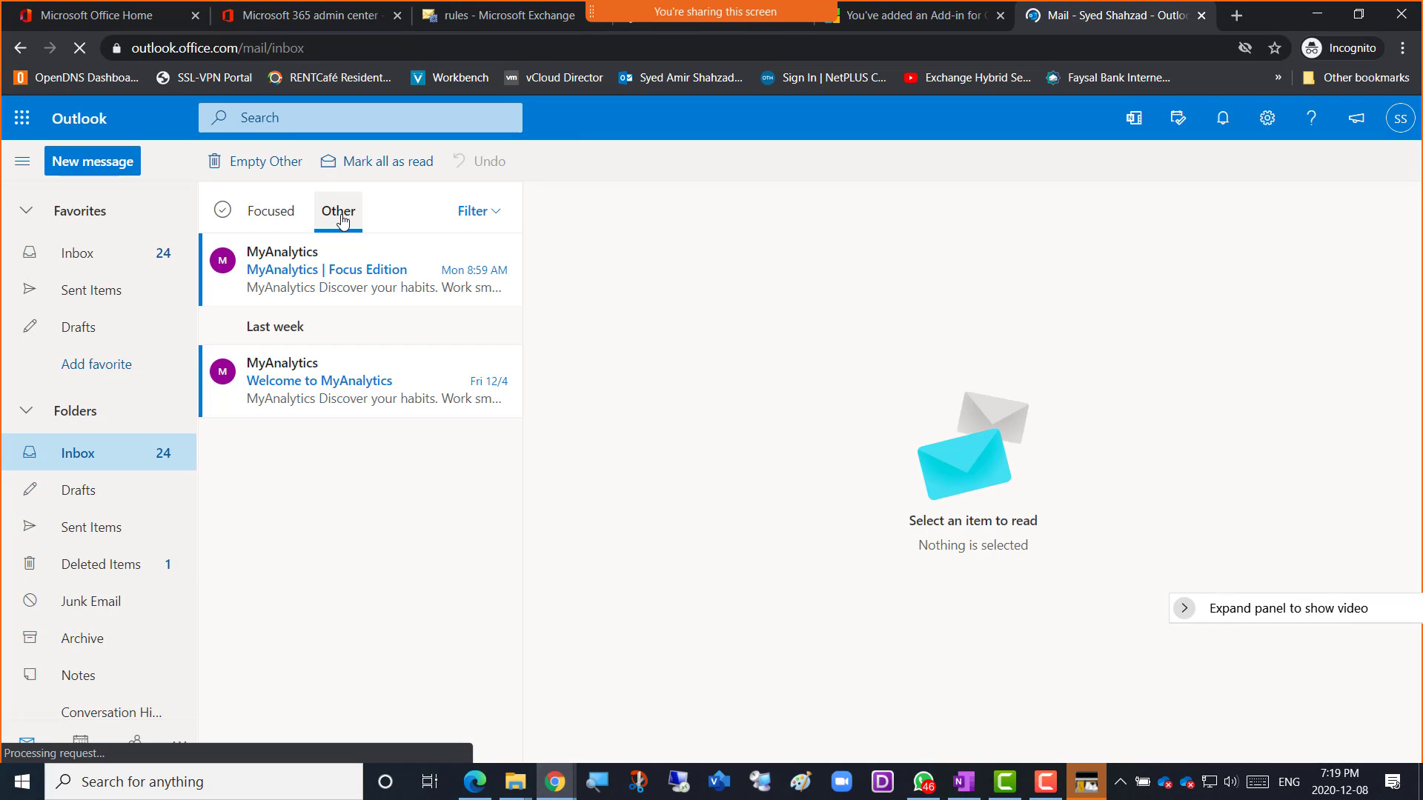
pyautogui.click(272, 218)
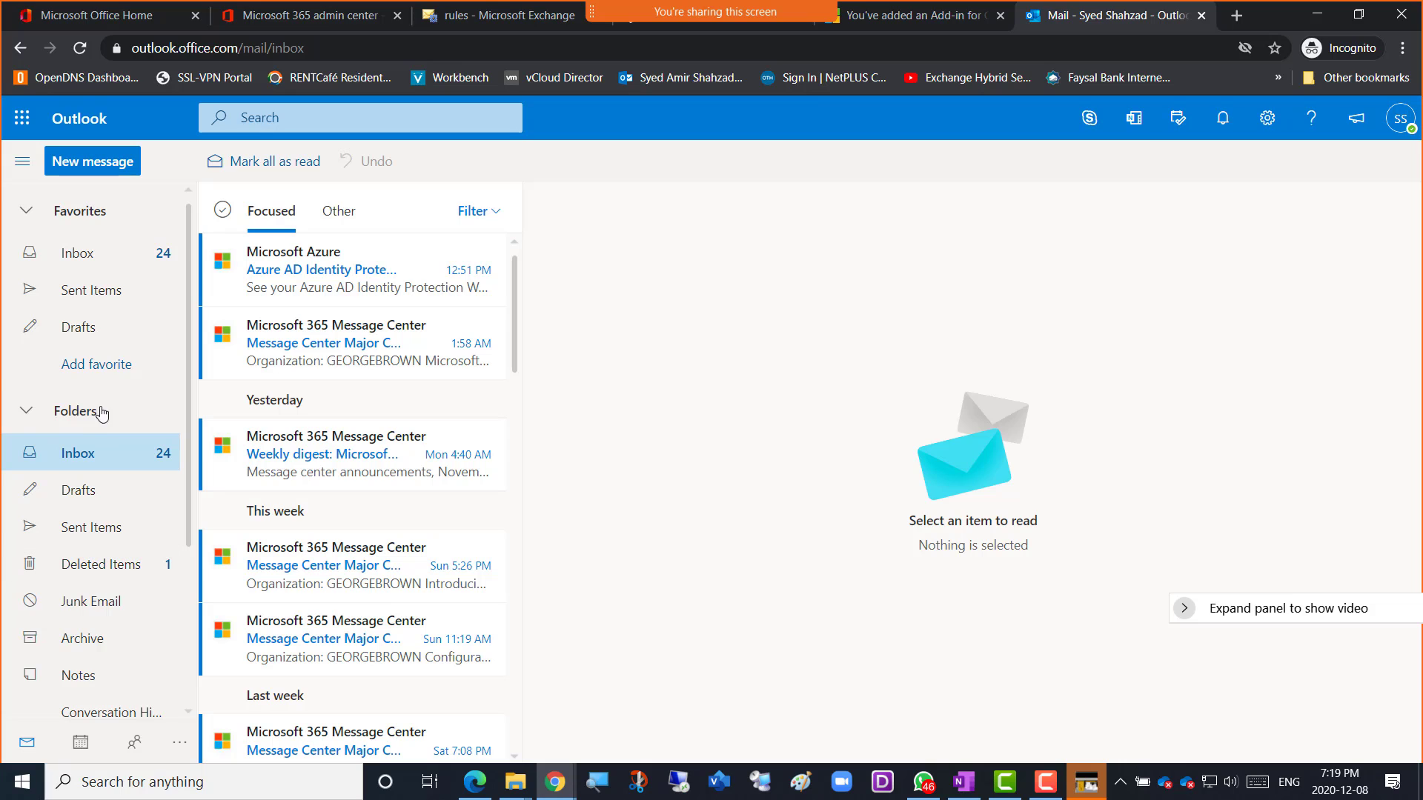
pyautogui.click(104, 607)
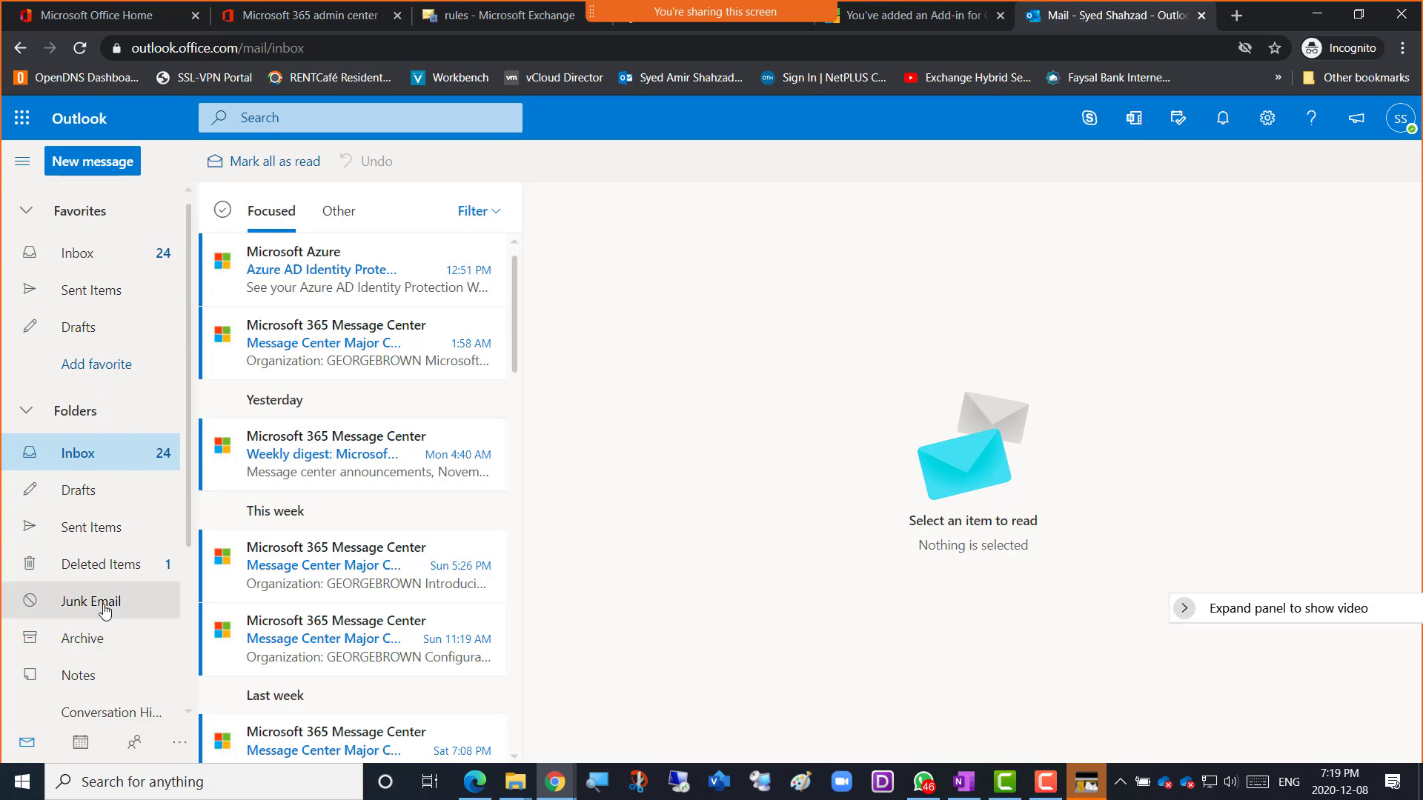
pyautogui.click(79, 254)
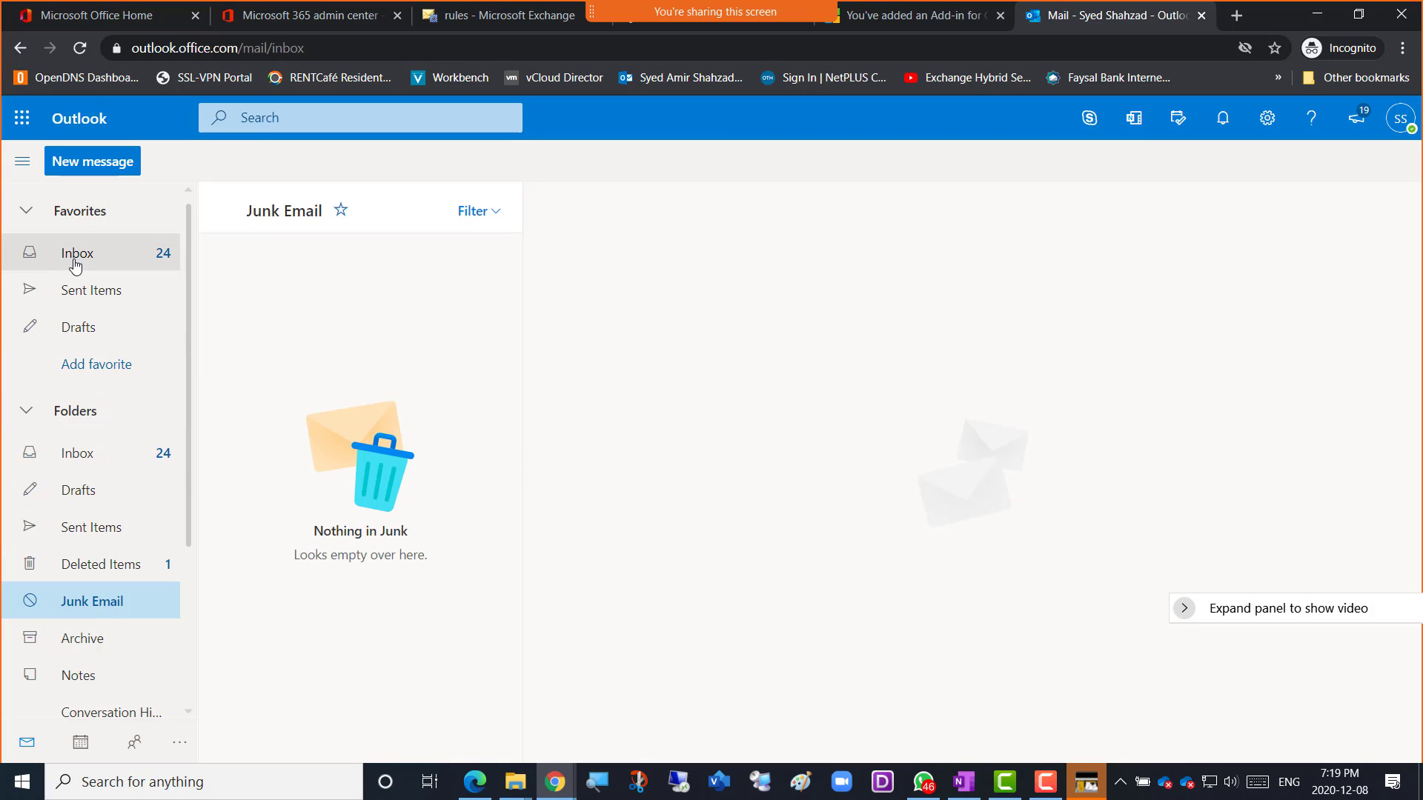
pyautogui.click(80, 47)
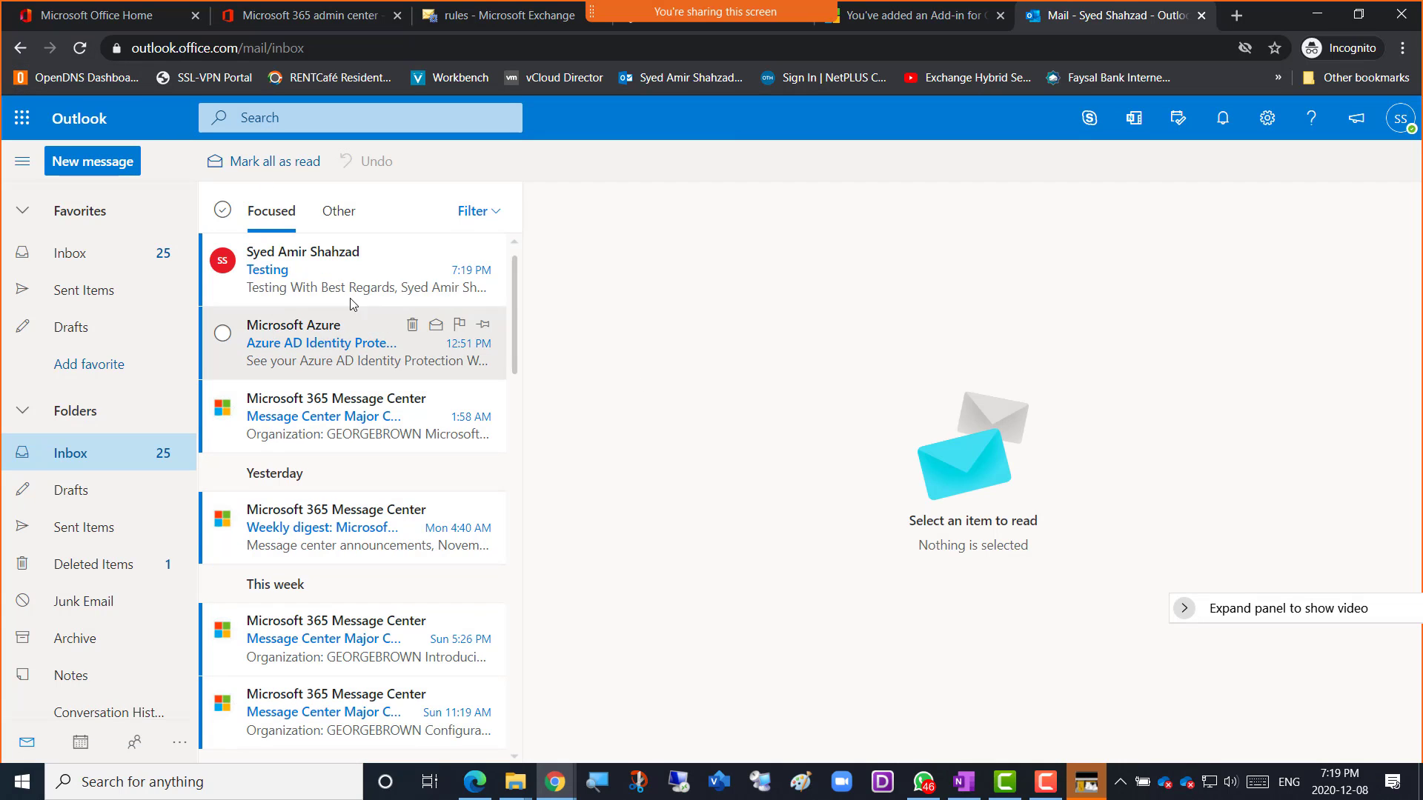
pyautogui.click(324, 287)
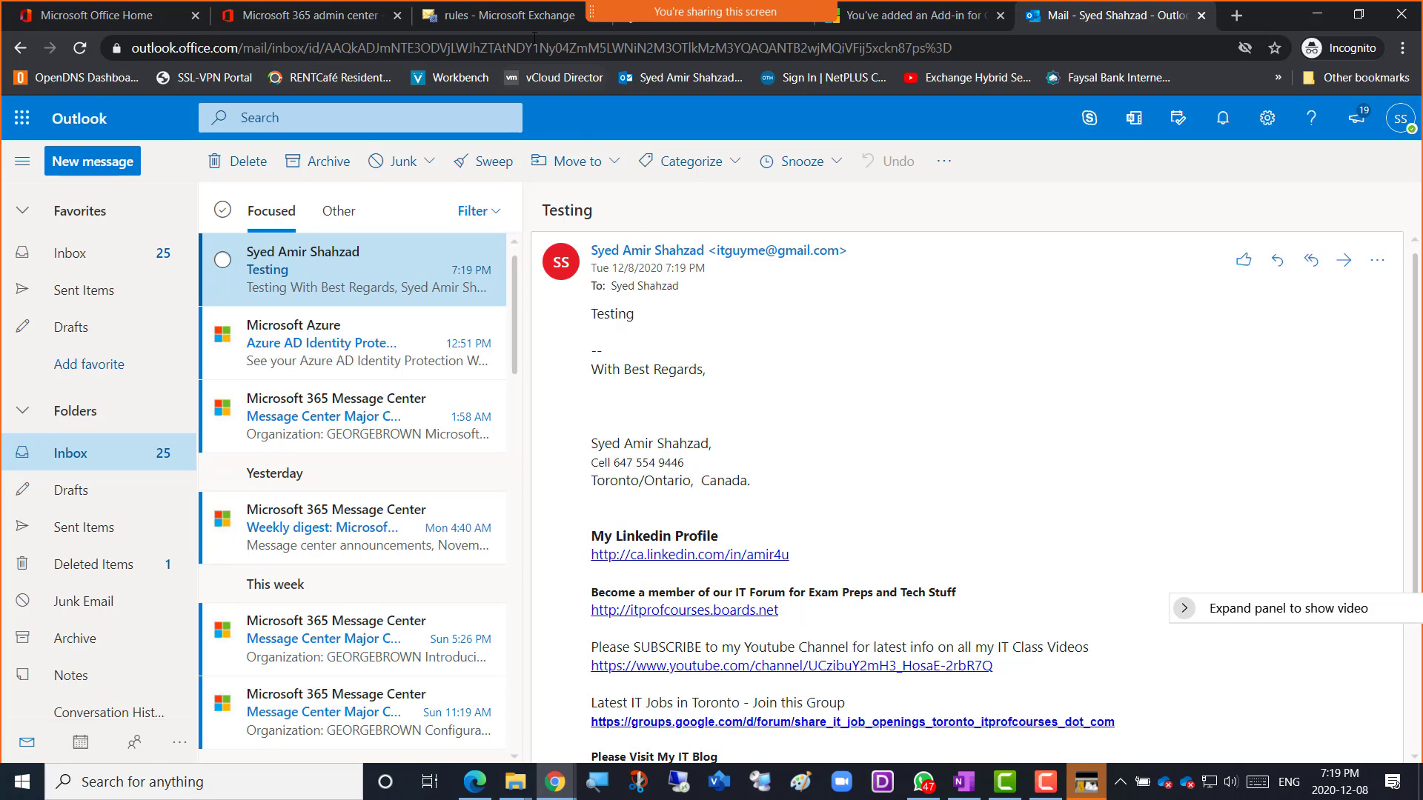
# Check the rule's BCC recipient address in Exchange admin center, then bring up the Edge window.
pyautogui.click(501, 16)
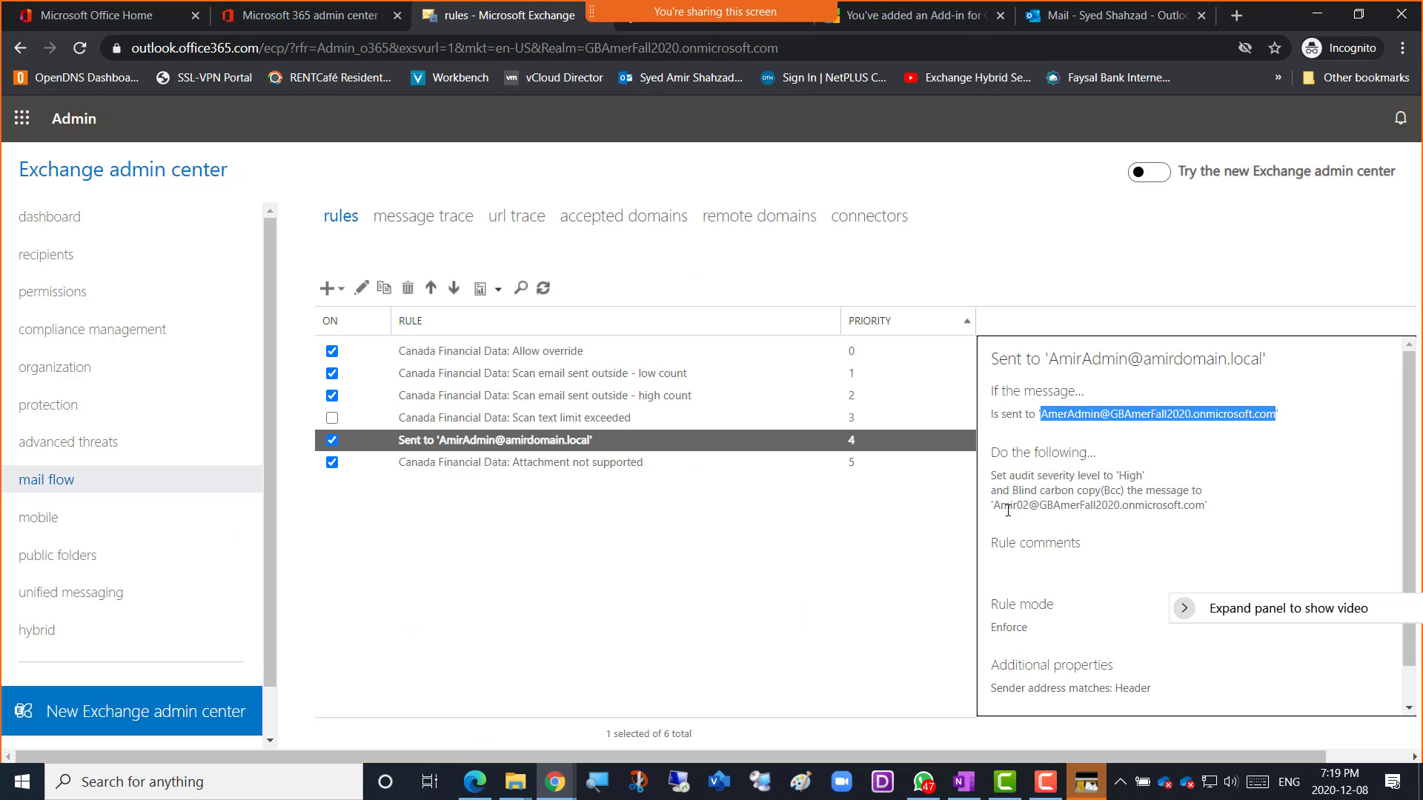
pyautogui.moveTo(996, 506); pyautogui.dragTo(1206, 508)
pyautogui.hotkey('ctrl', 'c')
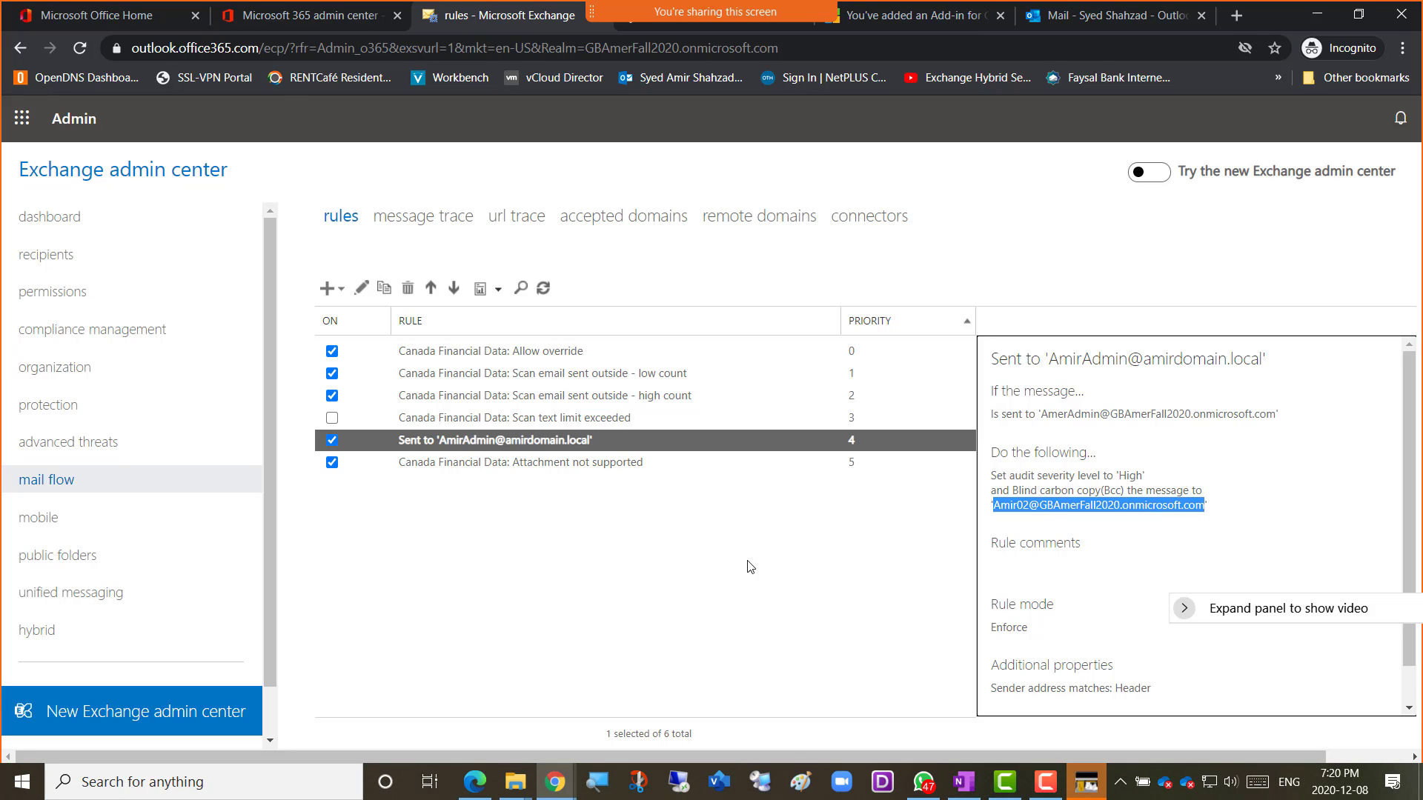
pyautogui.click(474, 787)
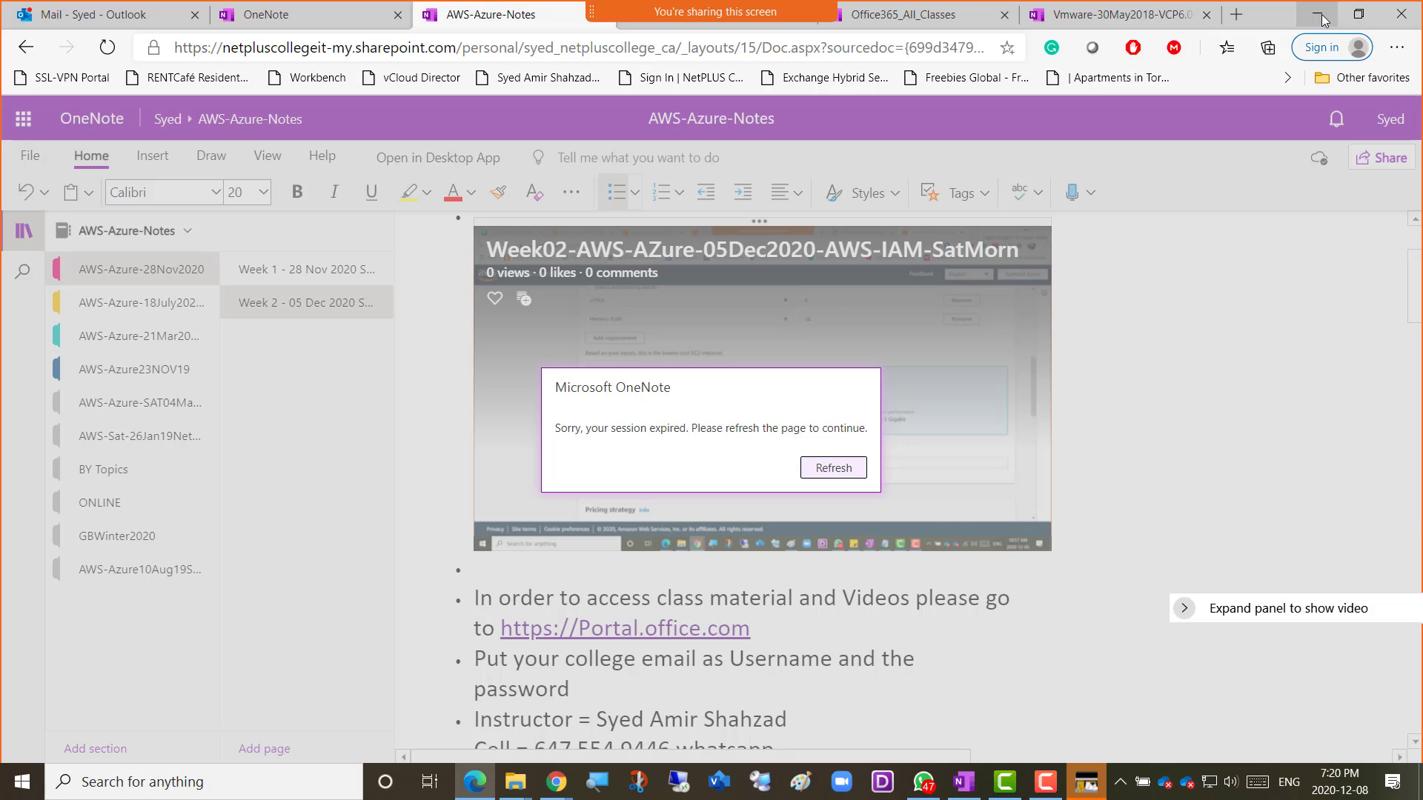
# Load portal.office.com in a new tab and sign the college account out.
pyautogui.click(1239, 16)
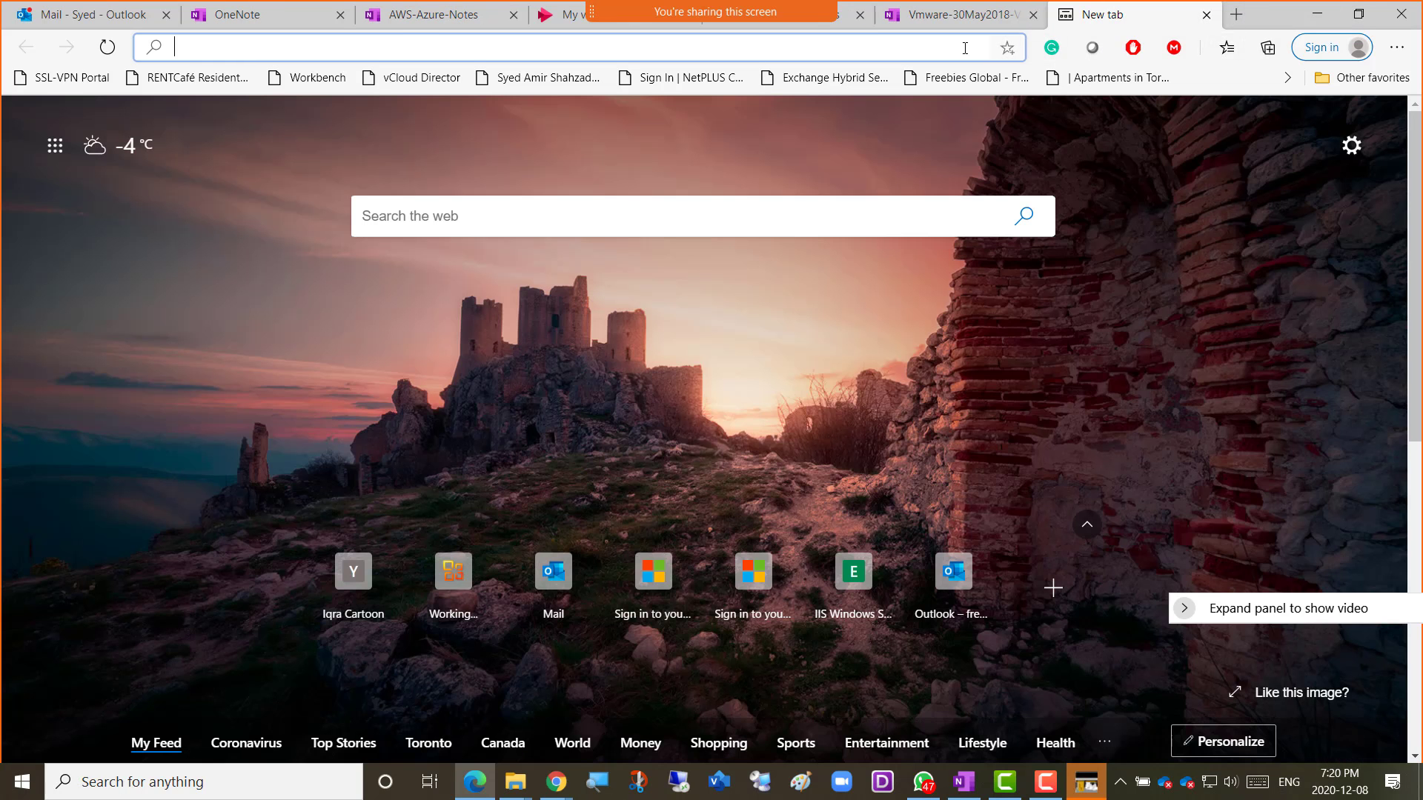
pyautogui.write('portal.office.com')
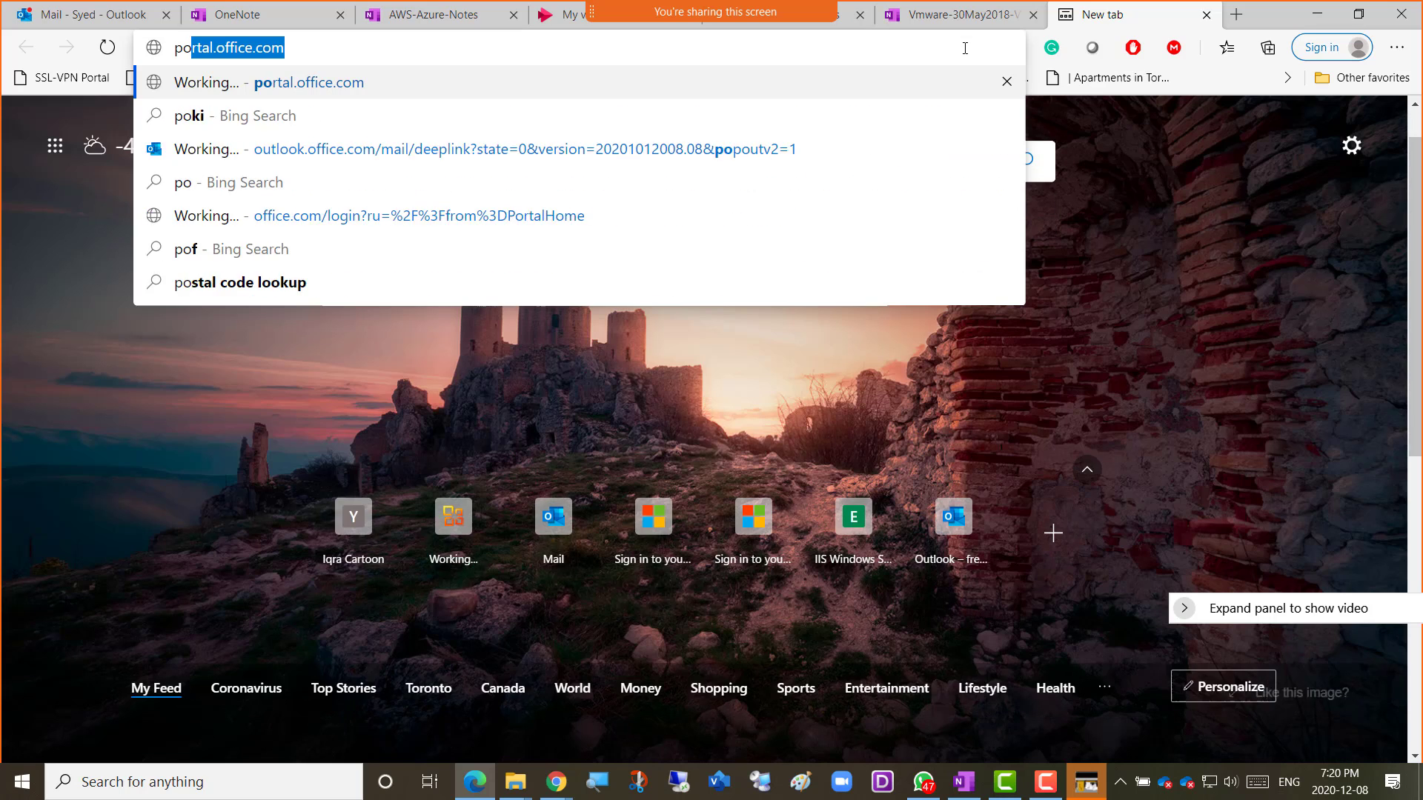
pyautogui.press('Return')
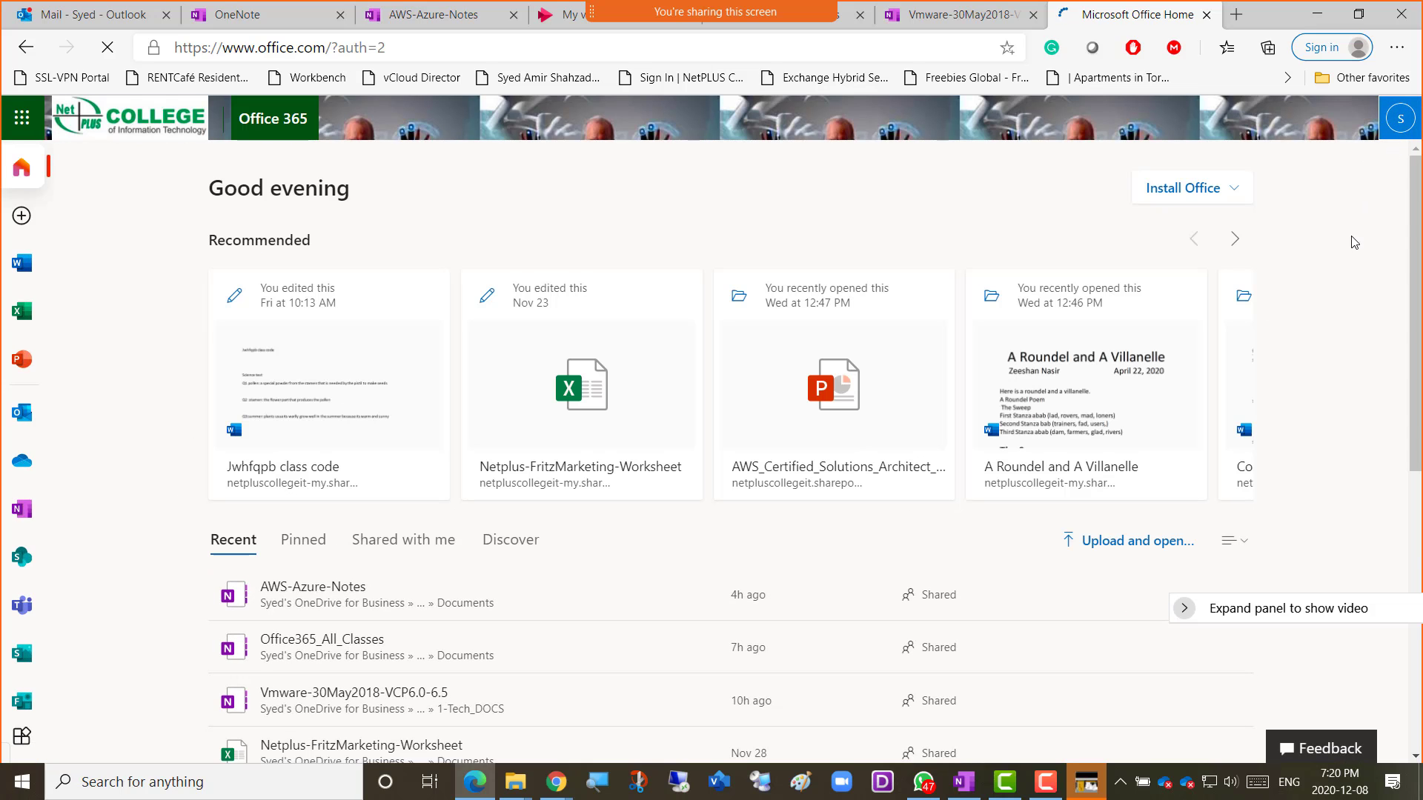
pyautogui.click(1398, 130)
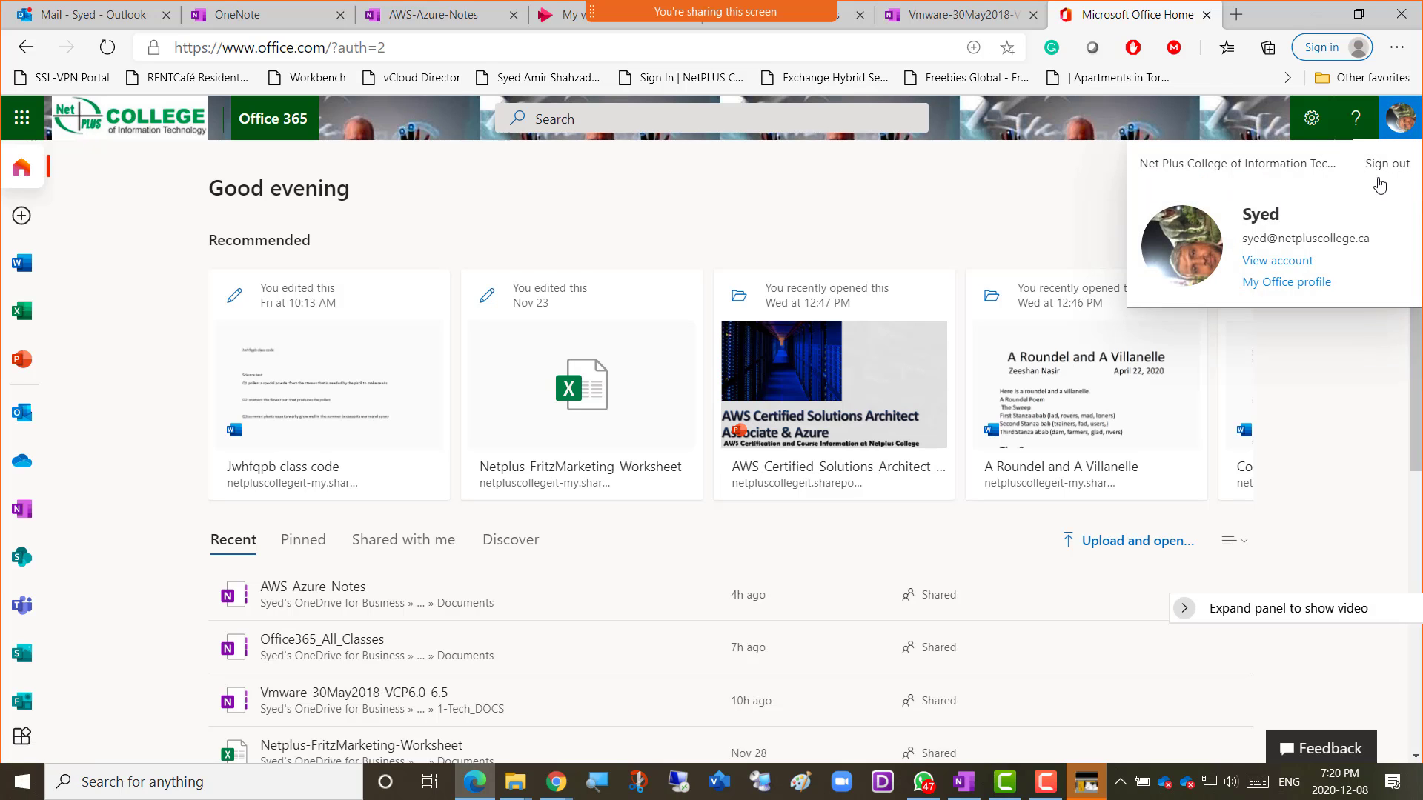
pyautogui.click(1374, 172)
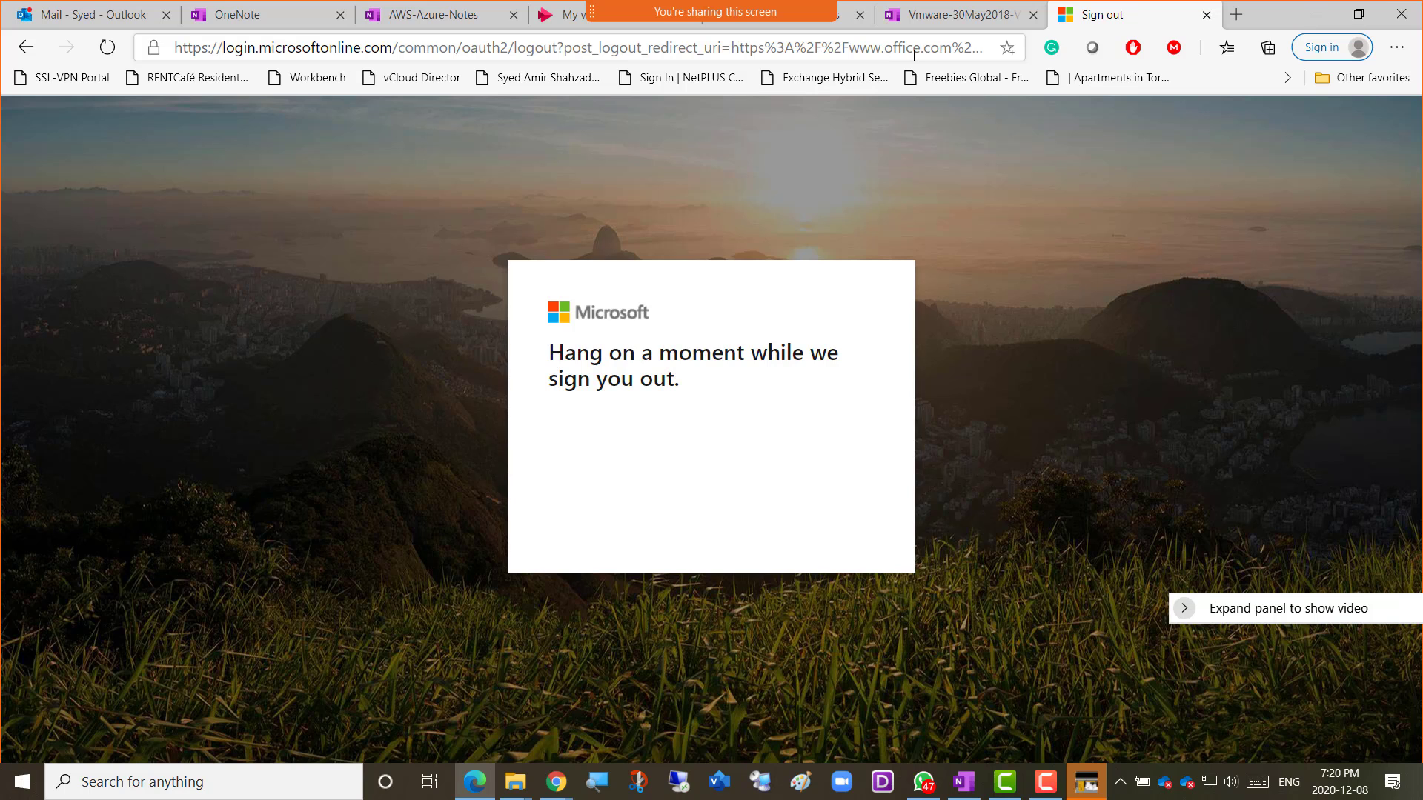
# Close the leftover Outlook, OneNote, AWS-Azure-Notes, My videos, Office365_All_Classes and Vmware tabs.
pyautogui.click(146, 15)
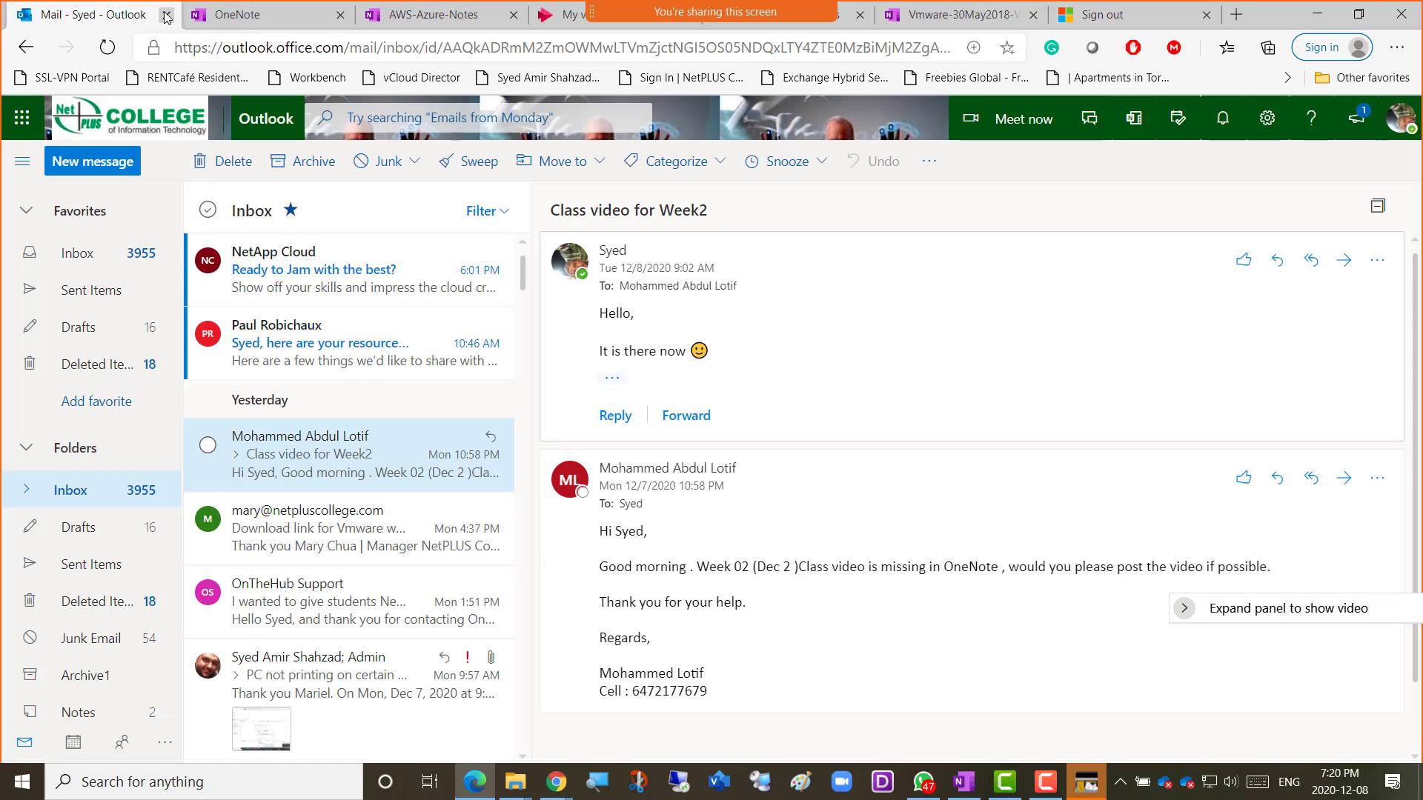
pyautogui.click(166, 15)
pyautogui.click(169, 15)
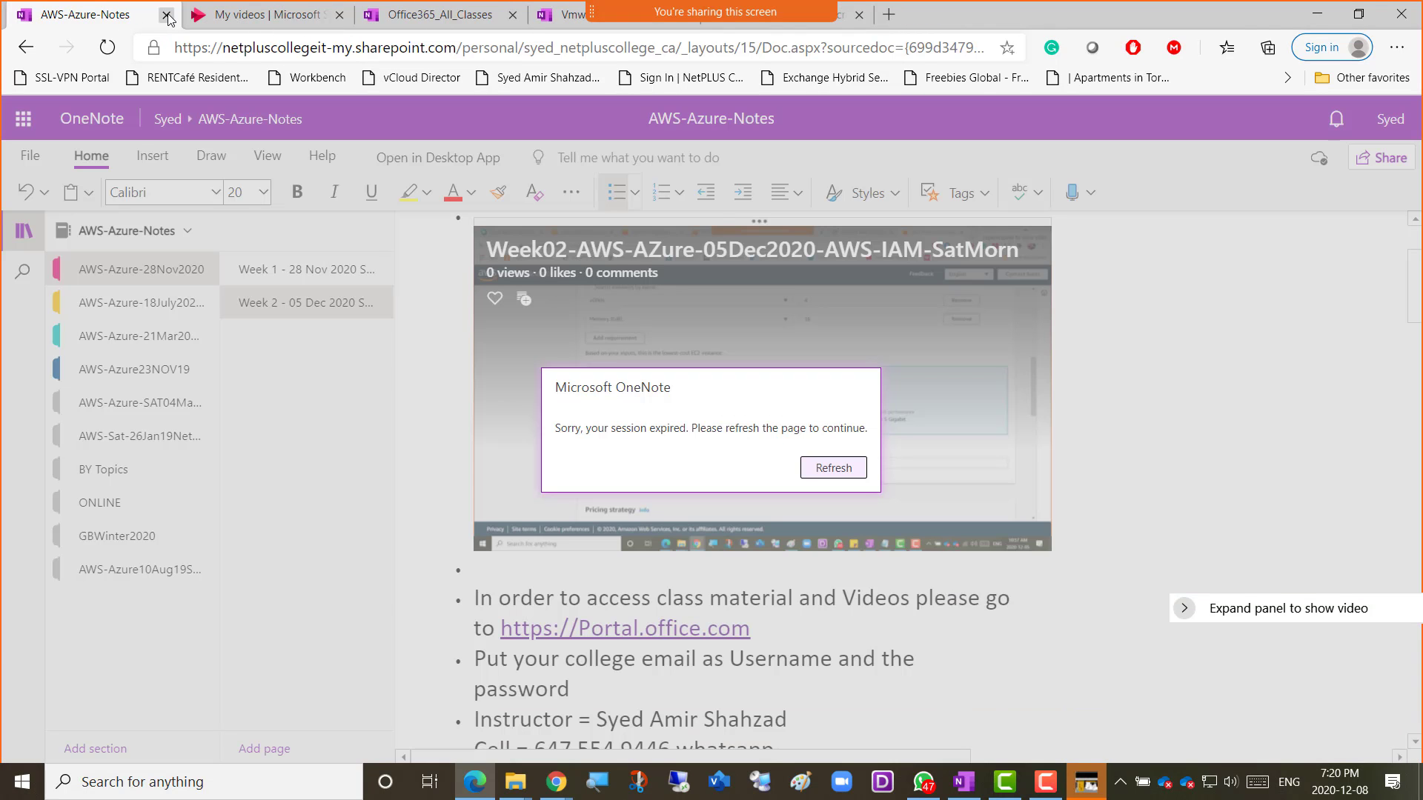
pyautogui.click(176, 15)
pyautogui.click(169, 14)
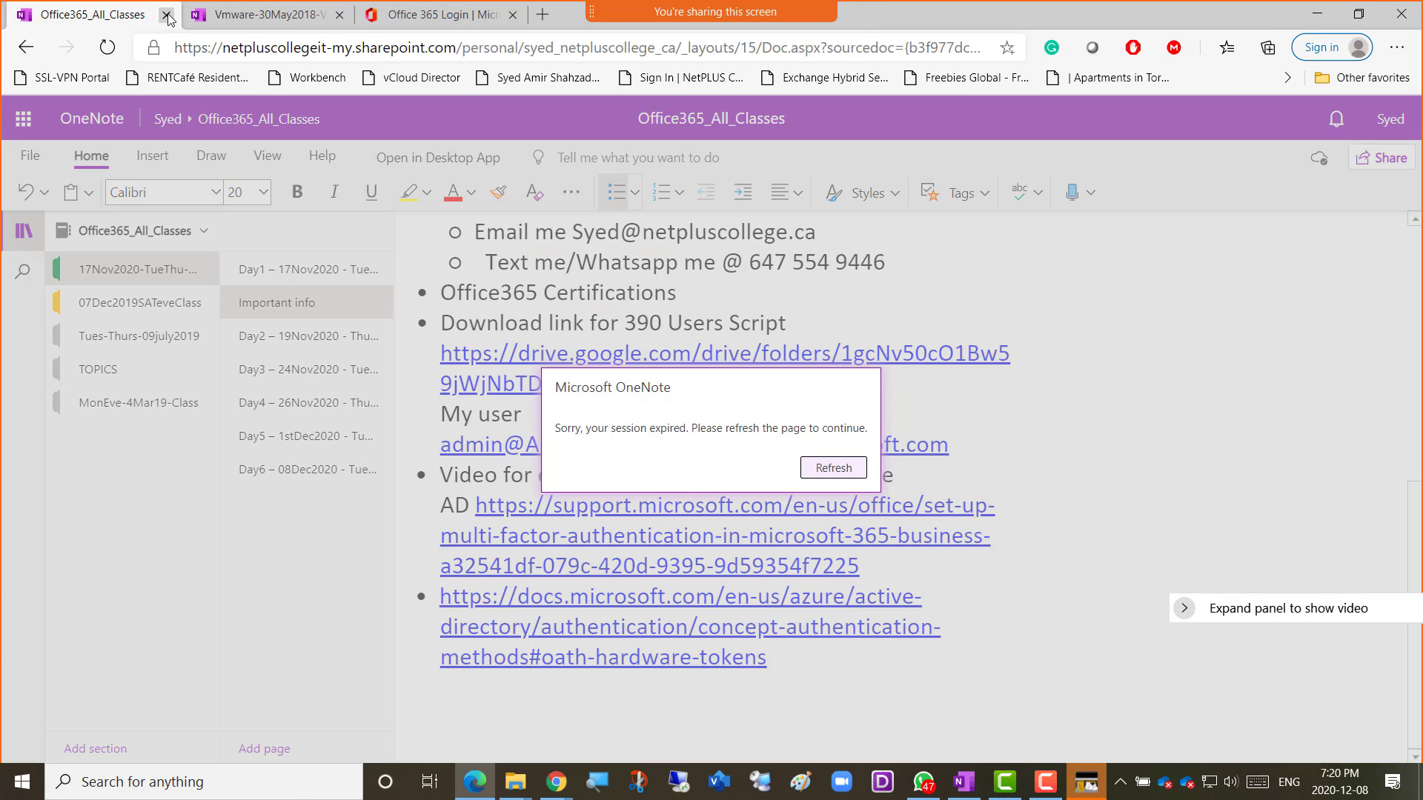
pyautogui.click(169, 15)
pyautogui.click(168, 15)
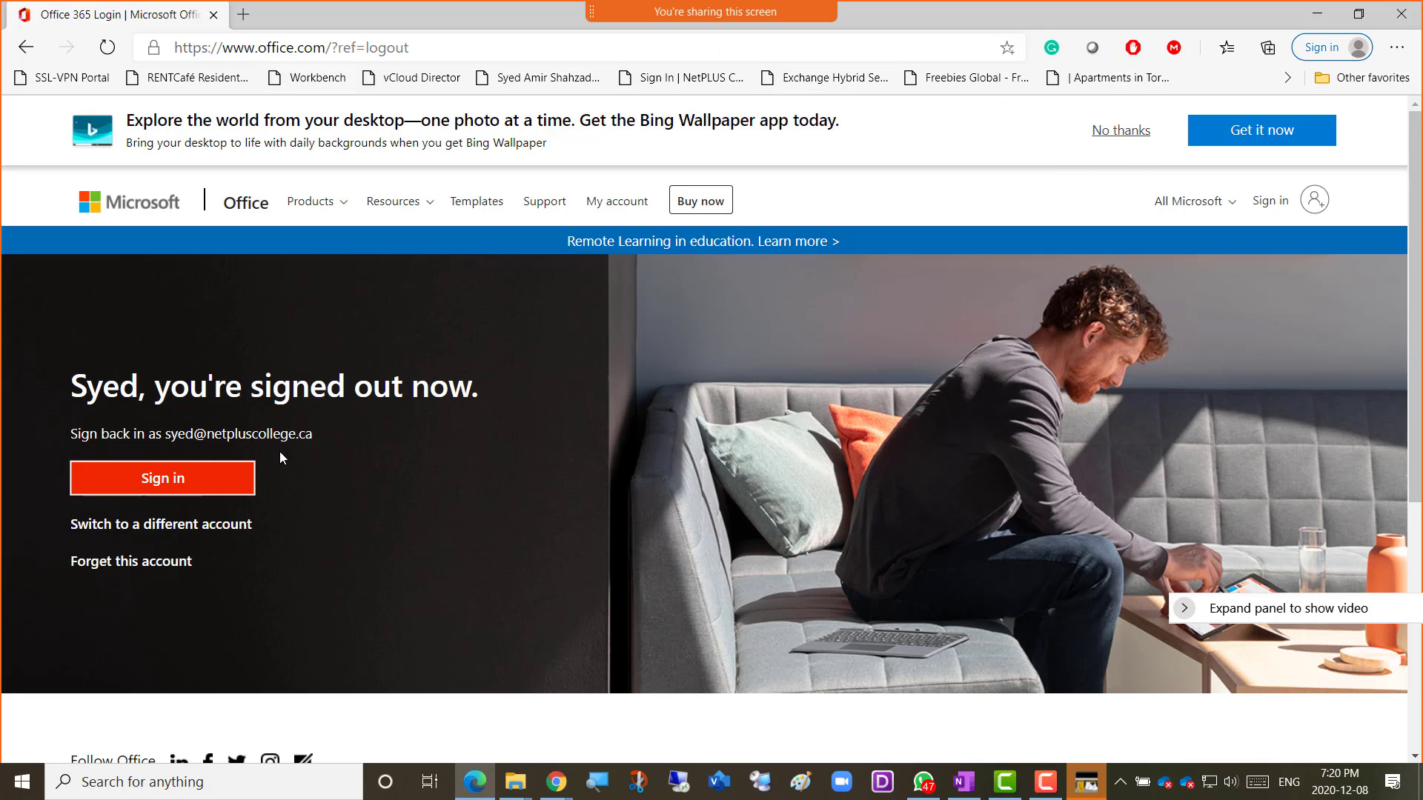
# Sign in with the tenant admin account, decline saving the password, and dismiss the welcome dialog.
pyautogui.click(183, 526)
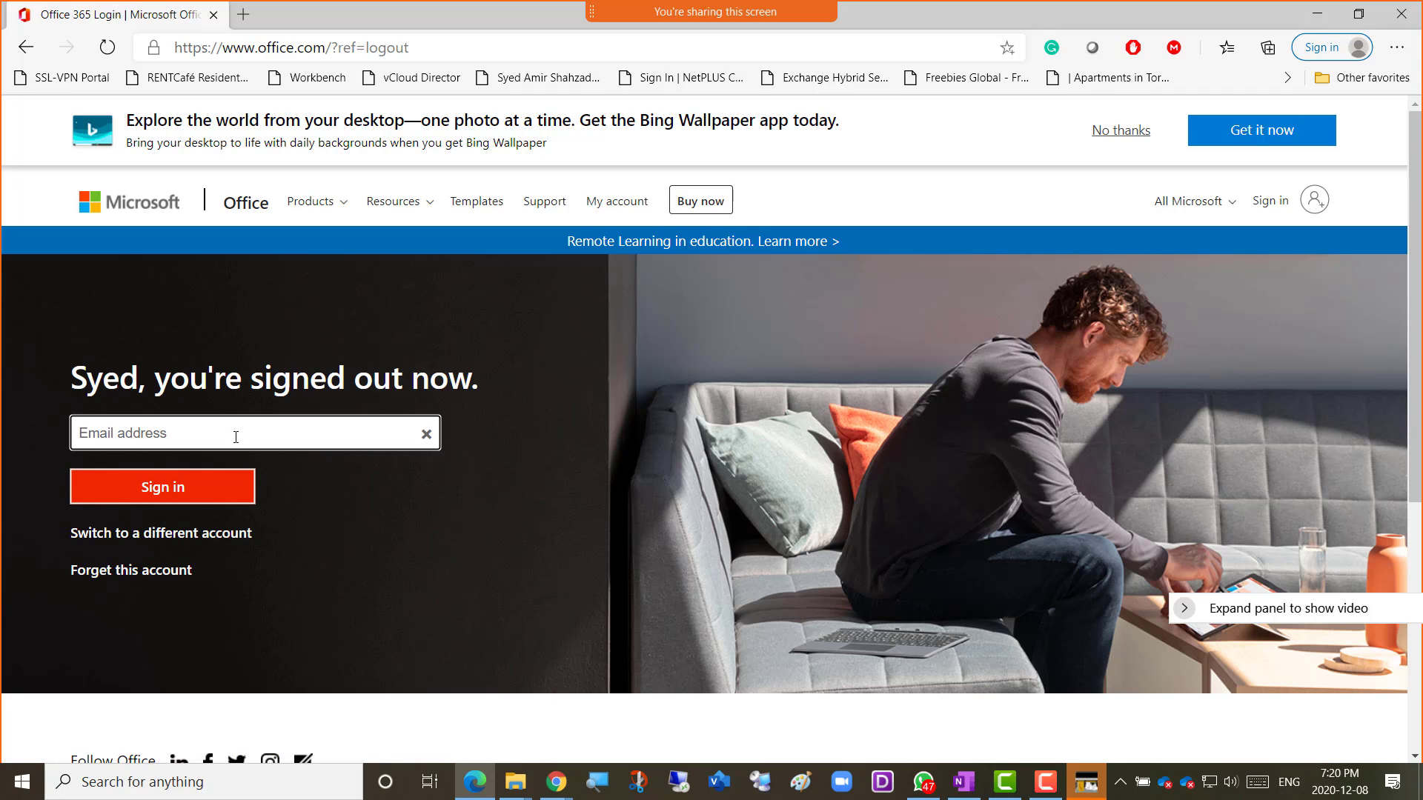
pyautogui.hotkey('ctrl', 'v')
pyautogui.click(200, 492)
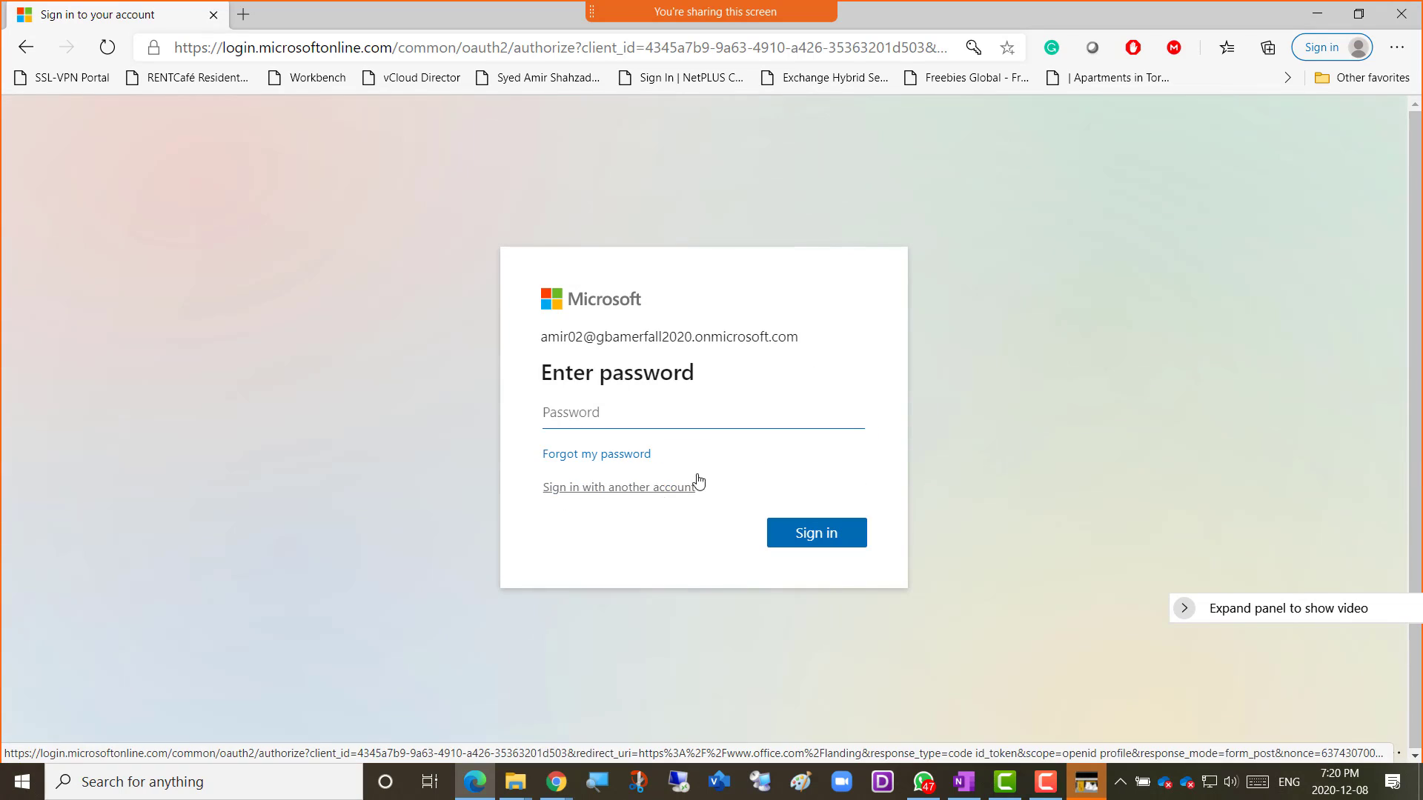
pyautogui.write('••')
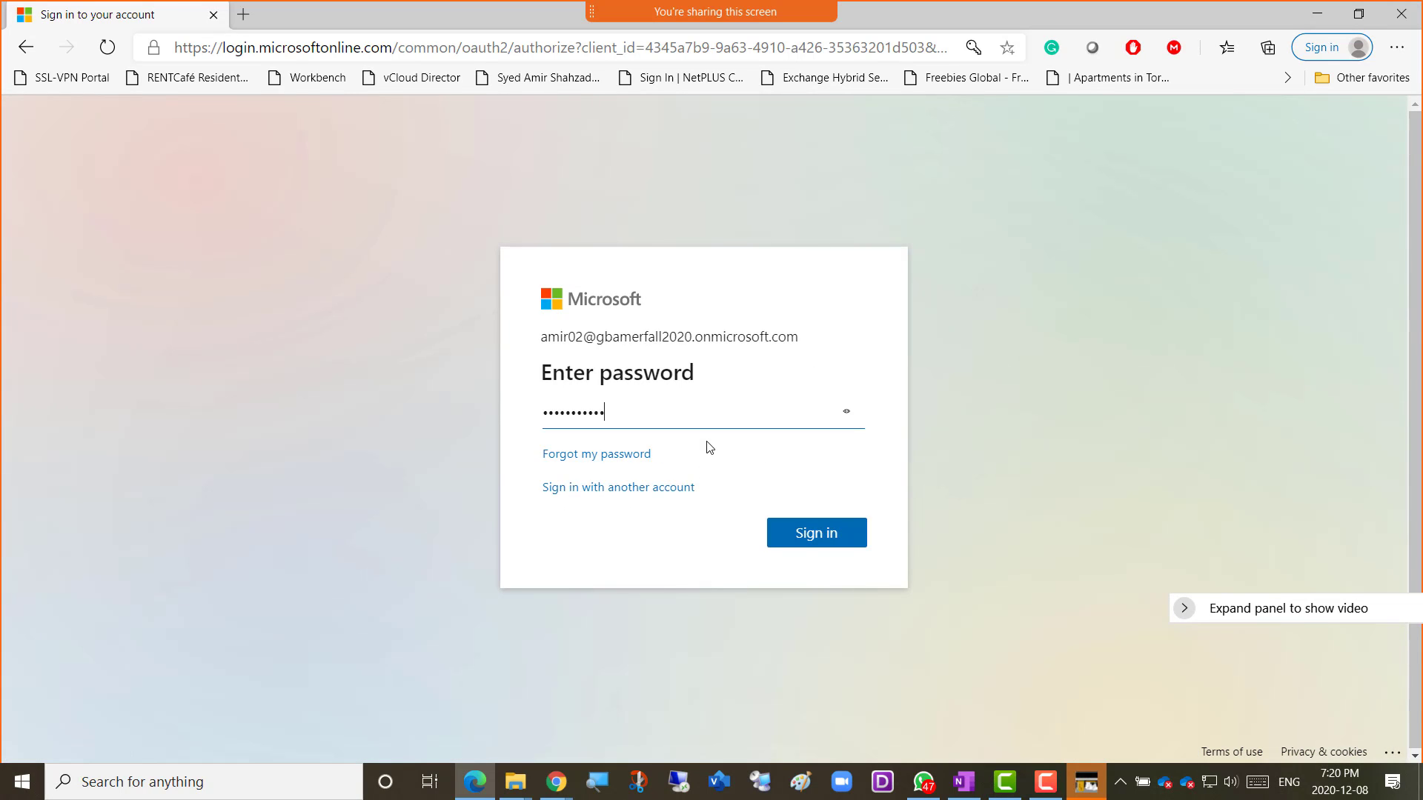
pyautogui.click(804, 544)
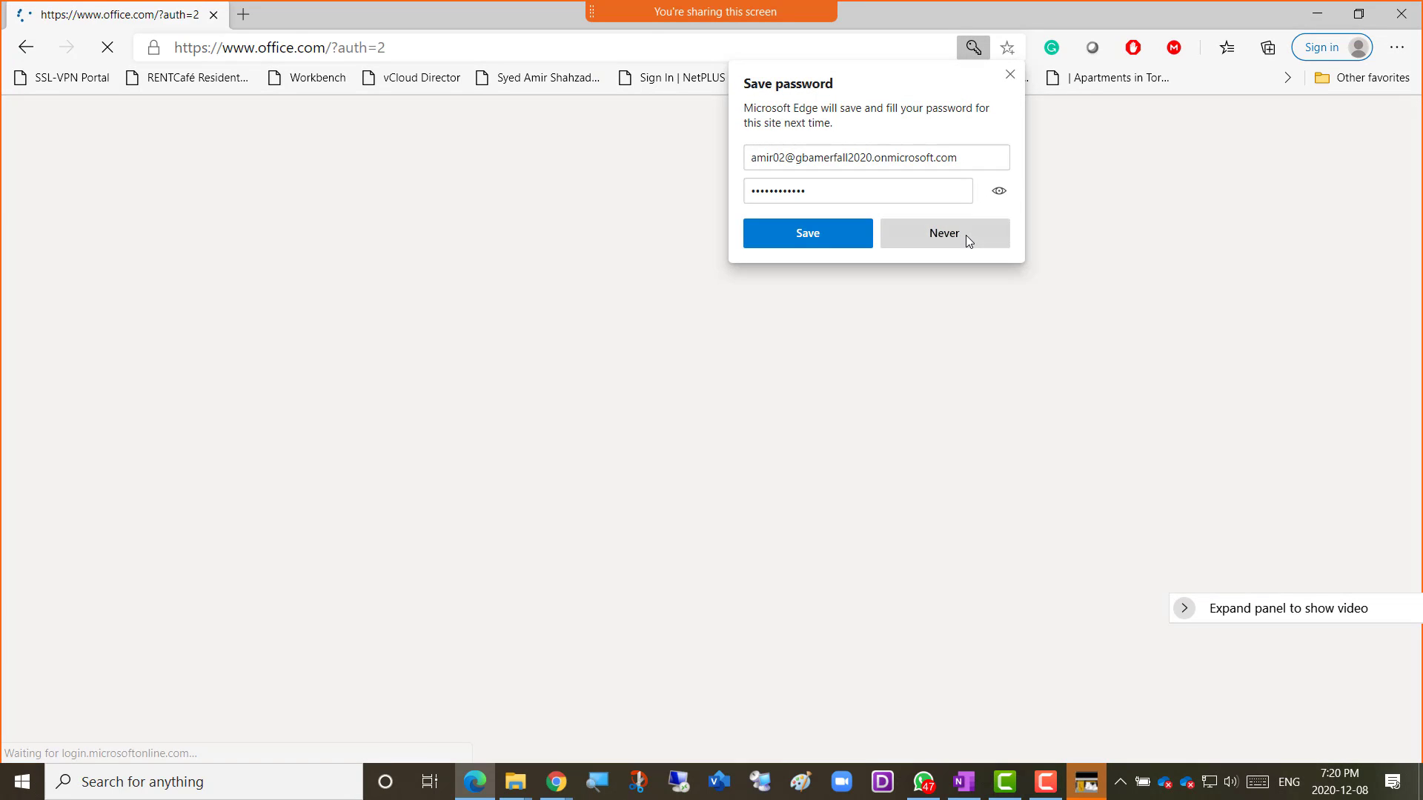
pyautogui.click(966, 234)
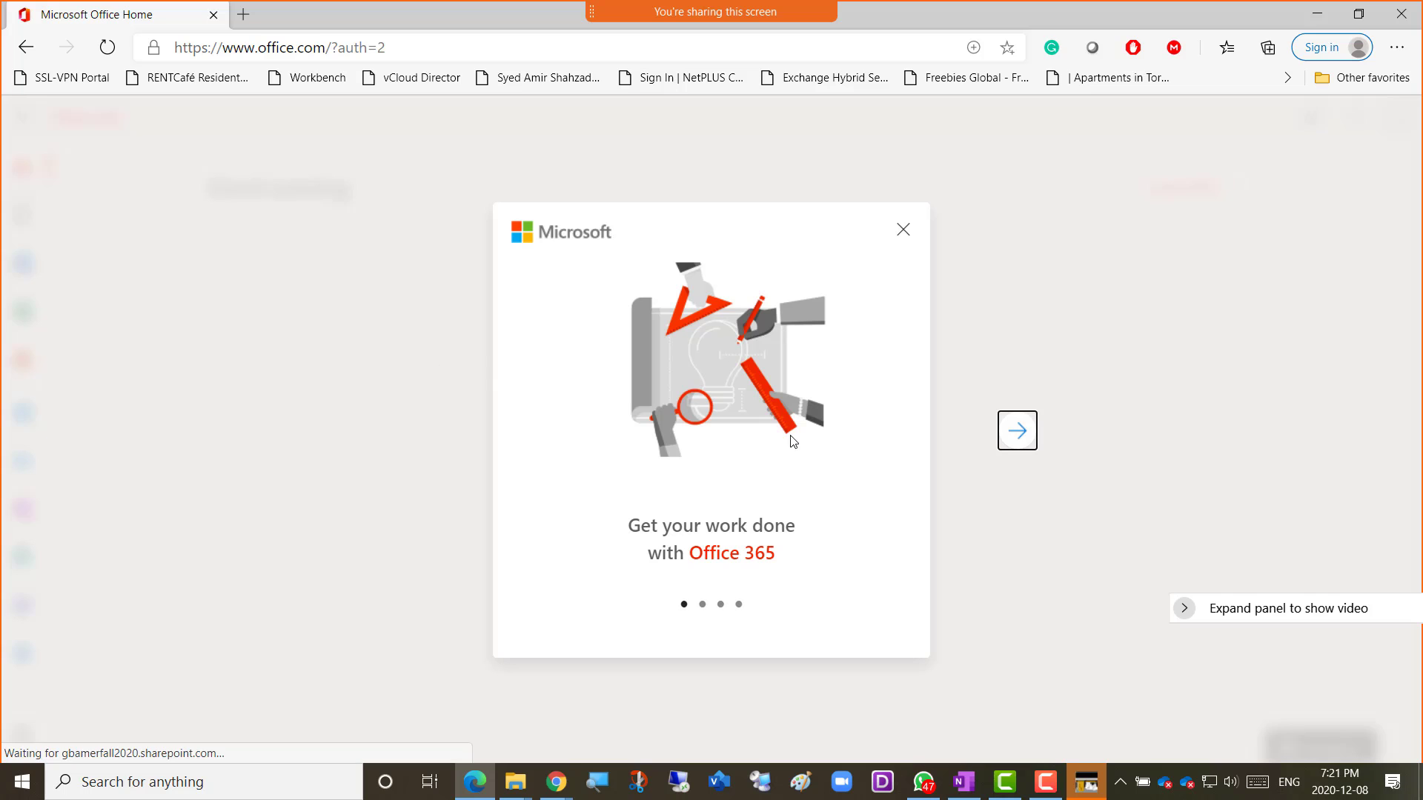
pyautogui.click(903, 284)
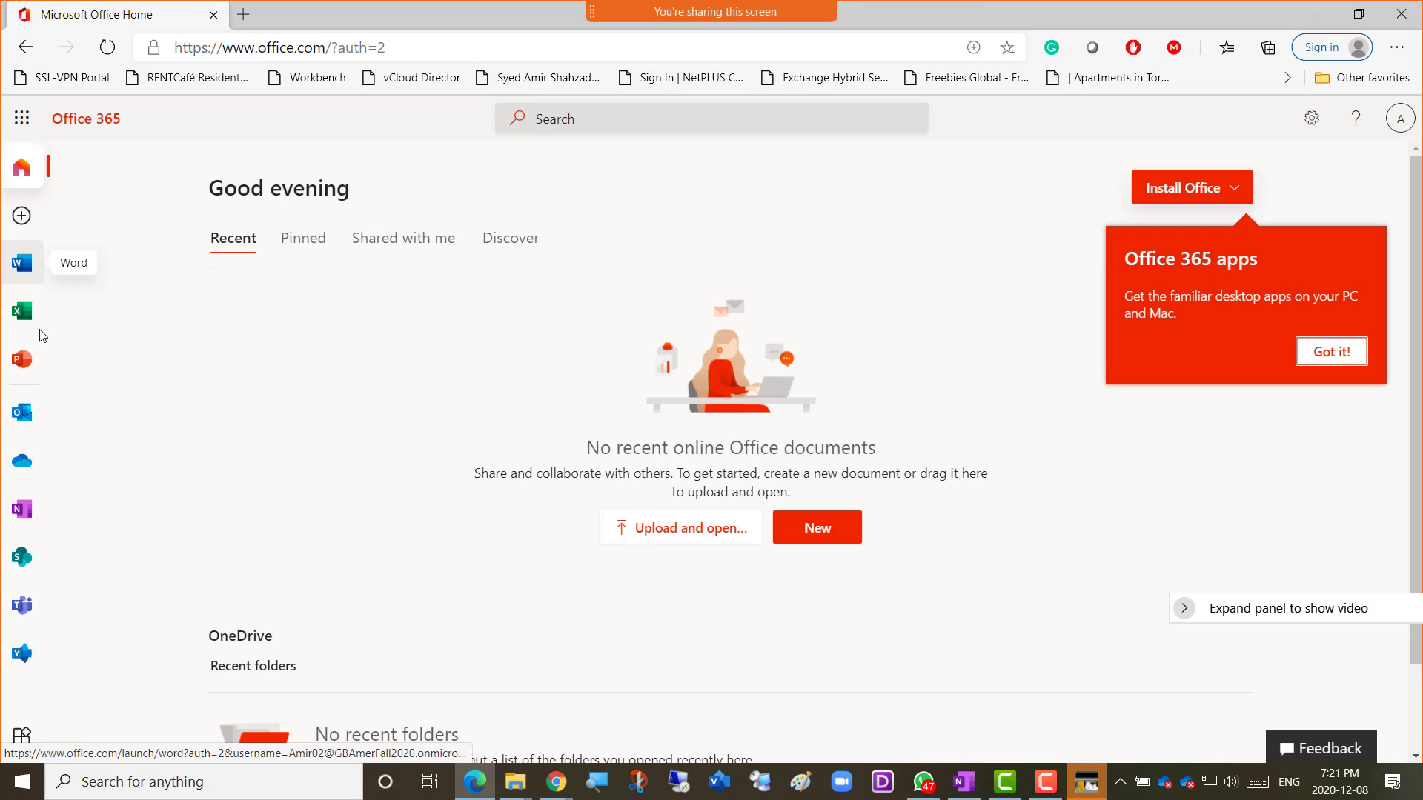
# Open Outlook from the app rail and sign the old college account out.
pyautogui.click(27, 422)
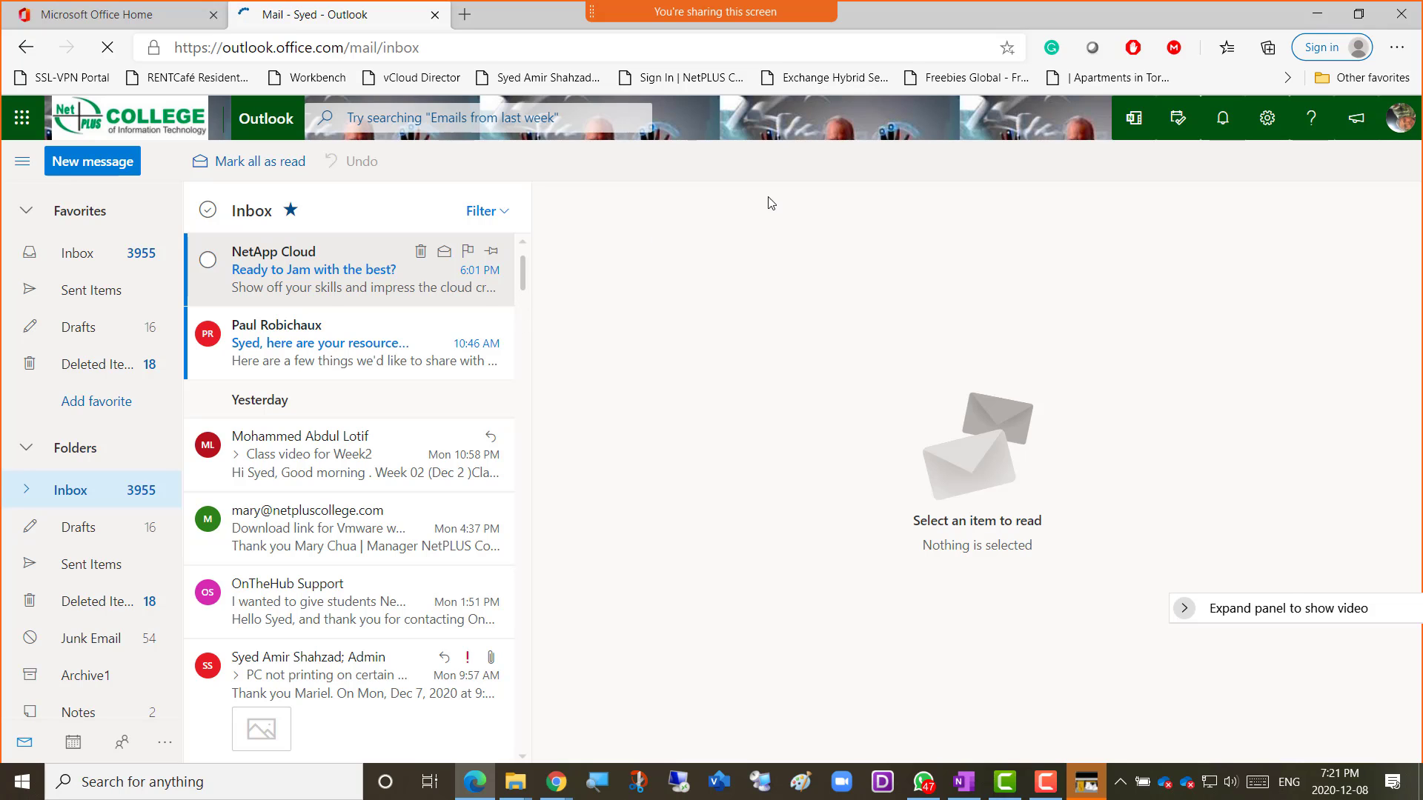
pyautogui.click(1399, 118)
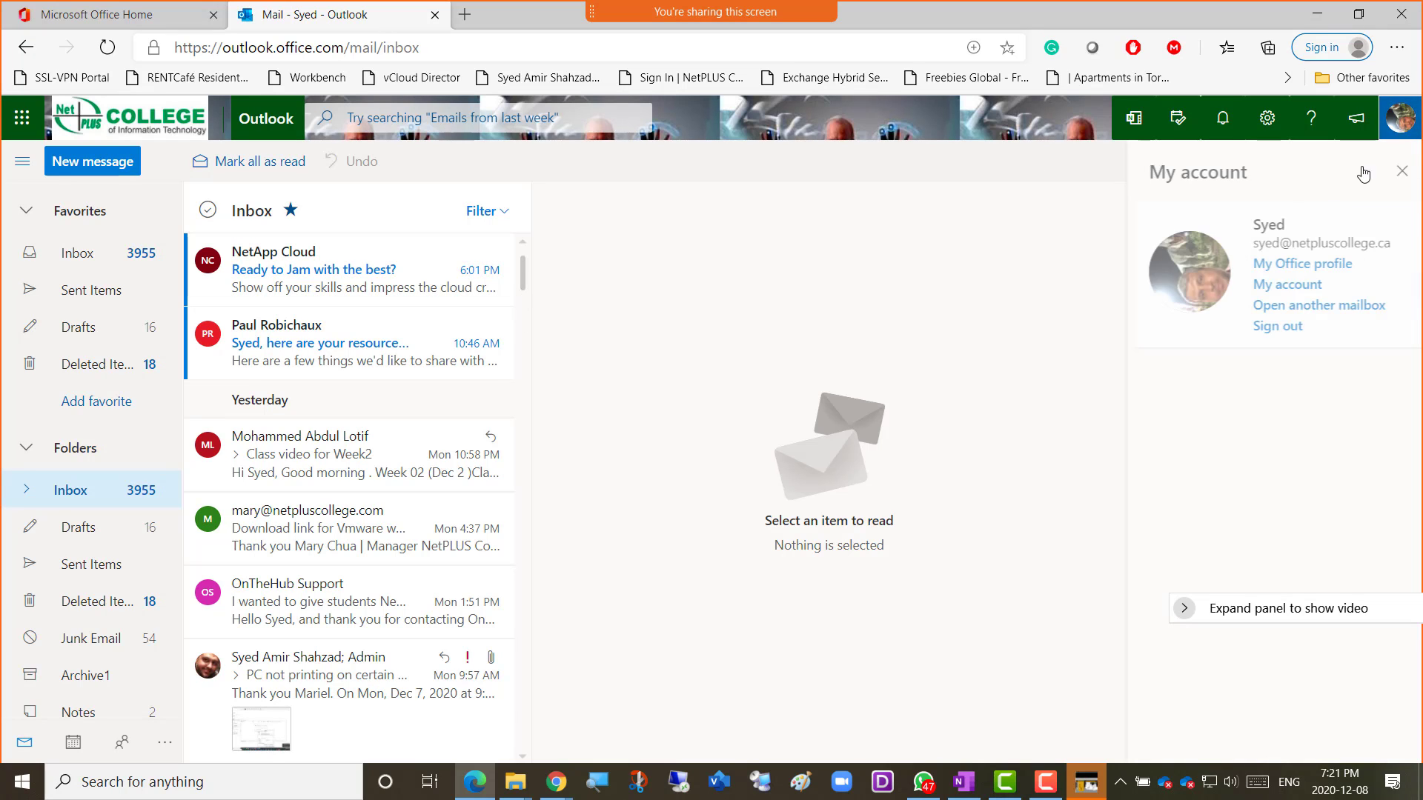
pyautogui.click(1277, 327)
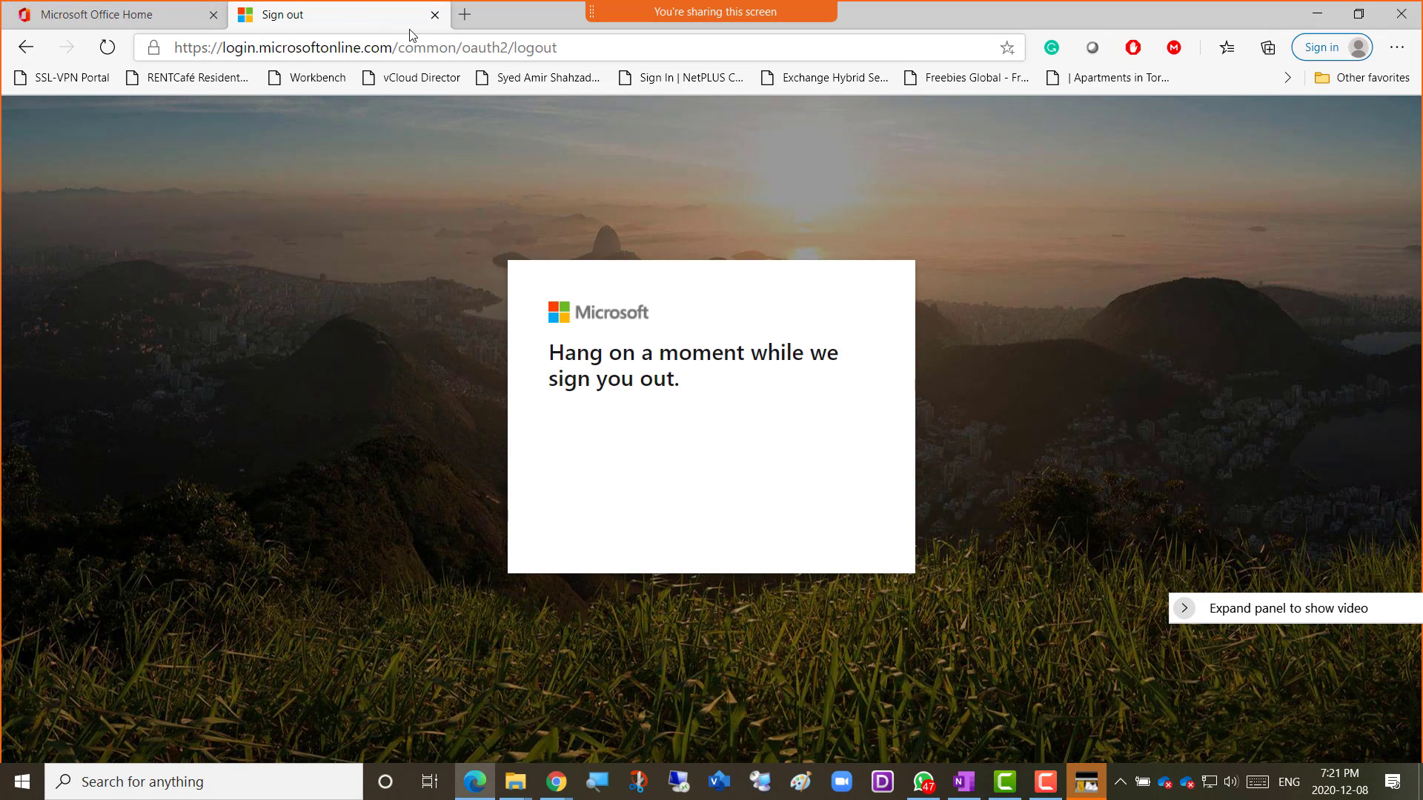
# Confirm on the Office home page's account panel that the tenant admin is signed in.
pyautogui.click(107, 13)
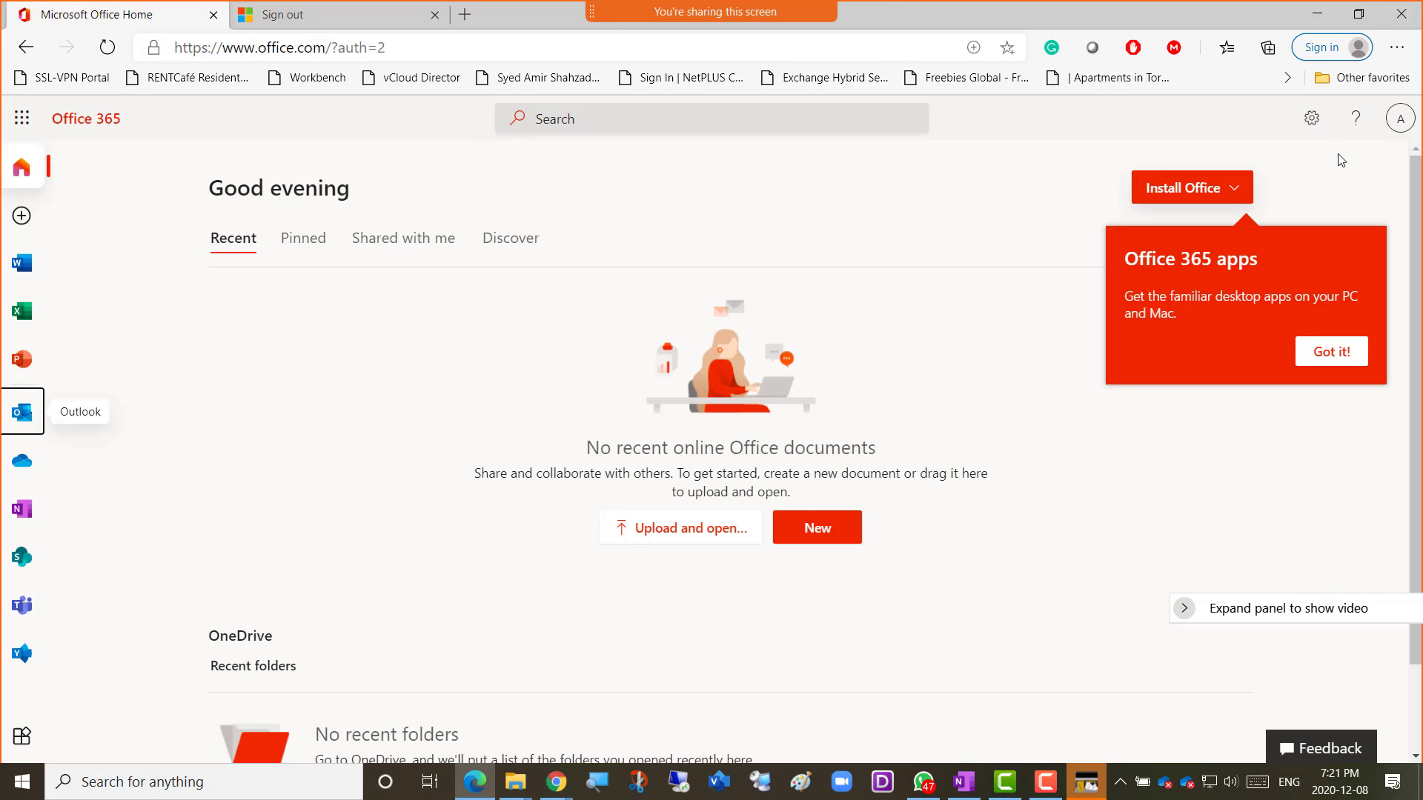
pyautogui.click(1404, 128)
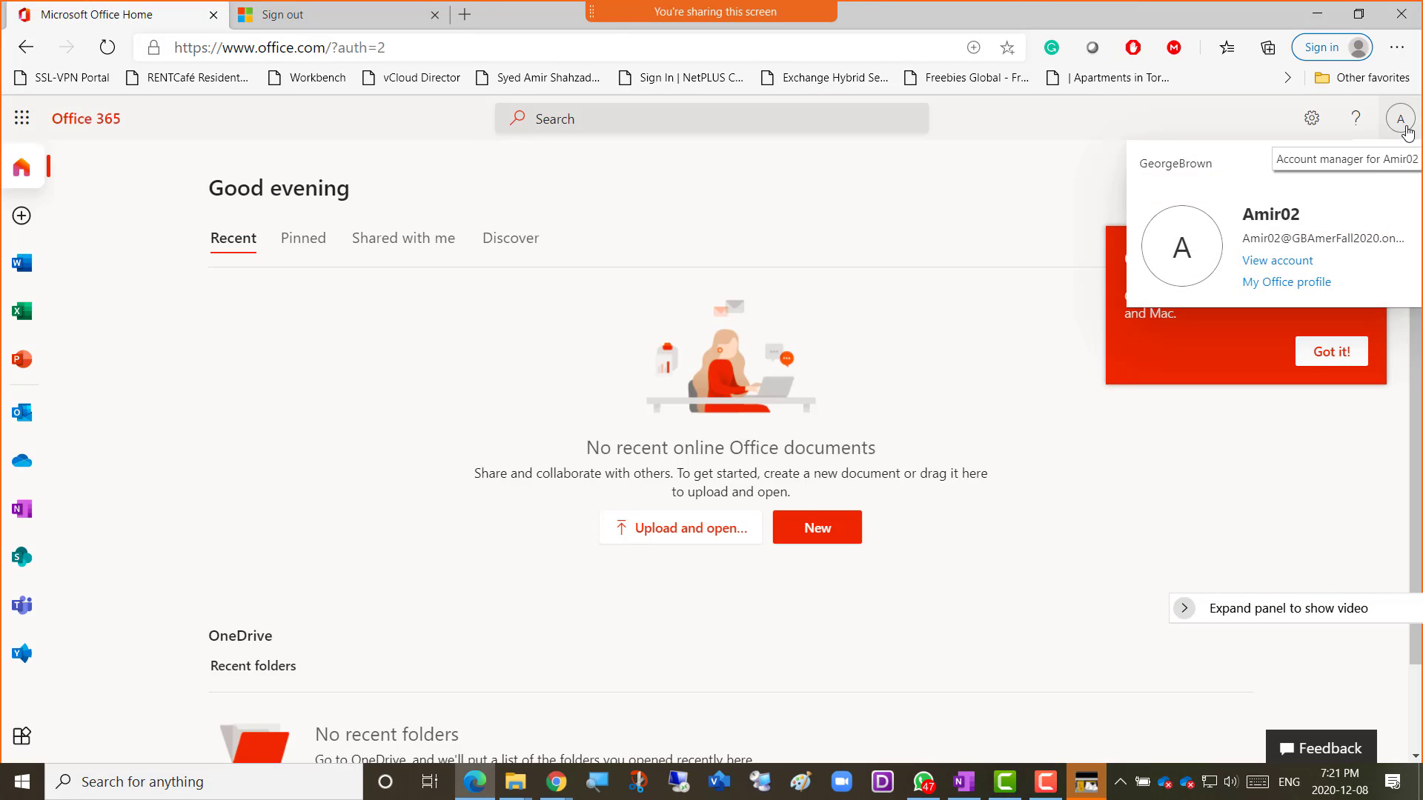
pyautogui.click(291, 389)
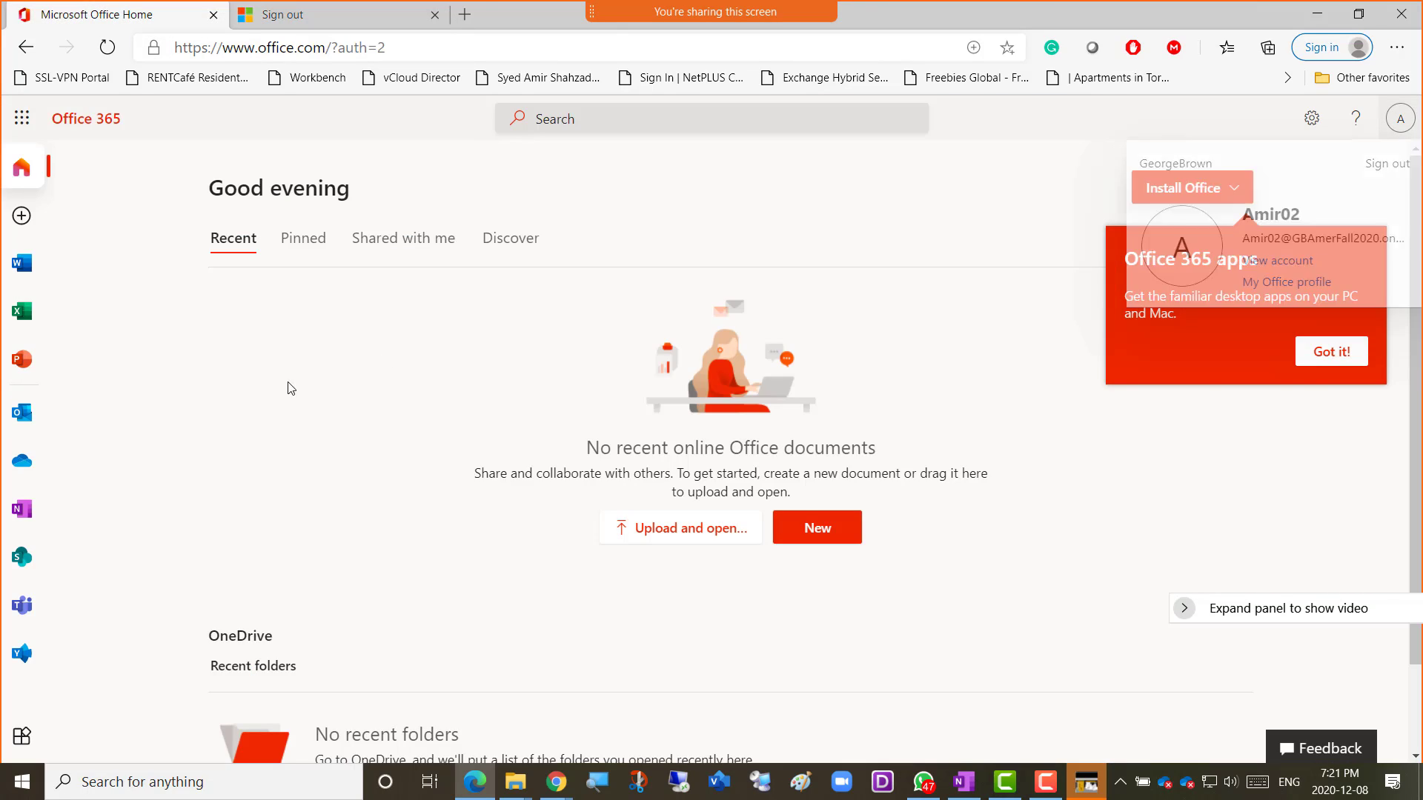
# Sign Outlook in as the tenant admin, stay signed in, and close the welcome tour.
pyautogui.click(21, 412)
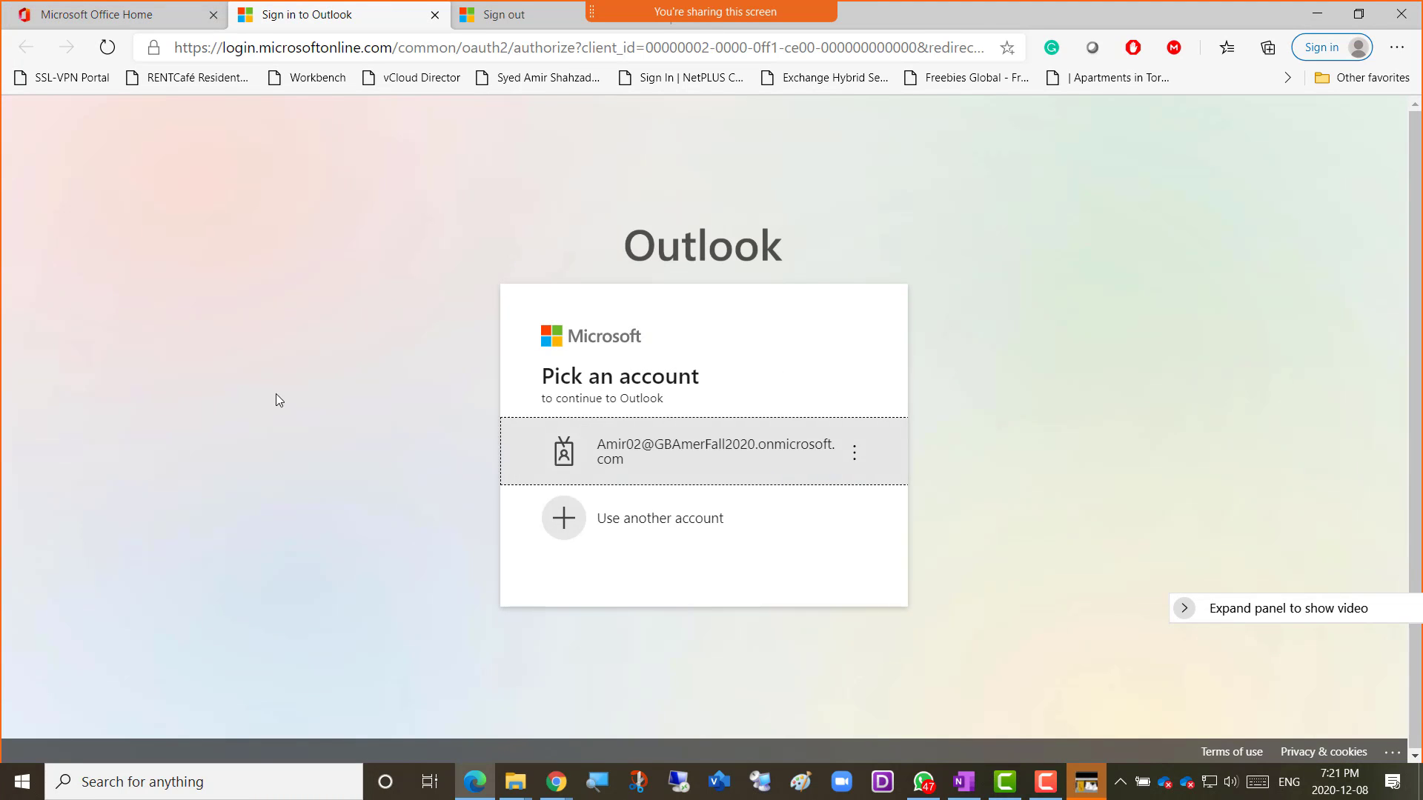
pyautogui.click(708, 459)
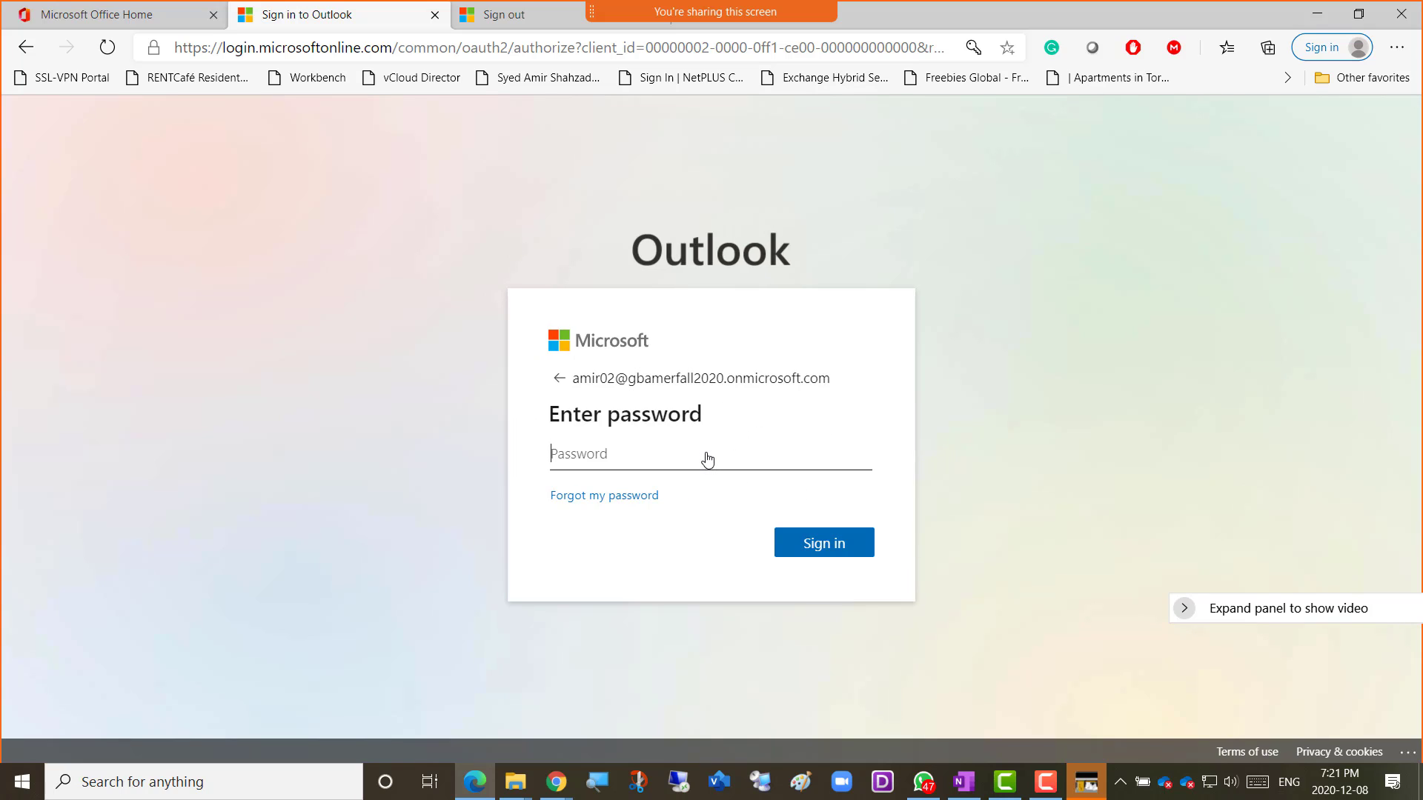
pyautogui.write('•••••••••••')
pyautogui.press('Return')
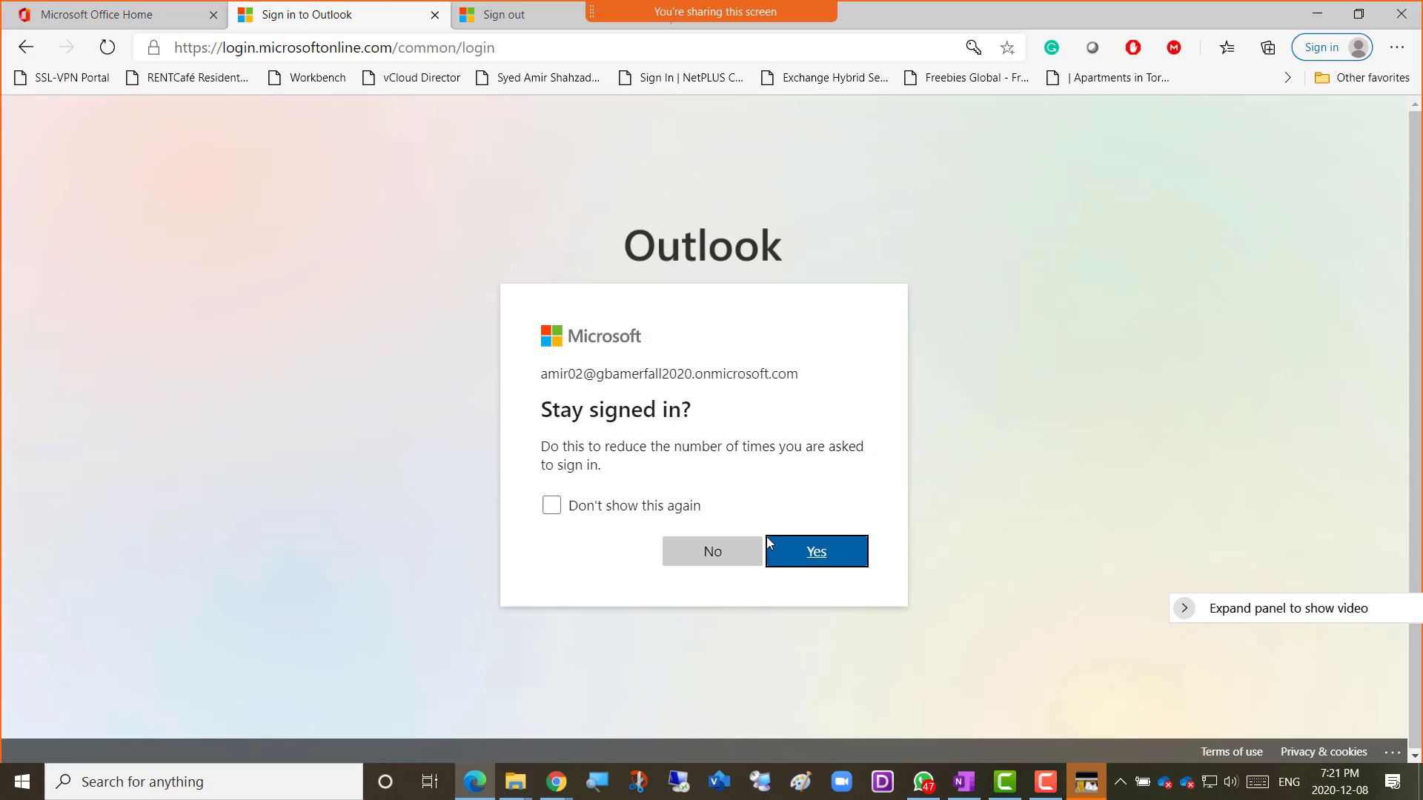
pyautogui.click(814, 554)
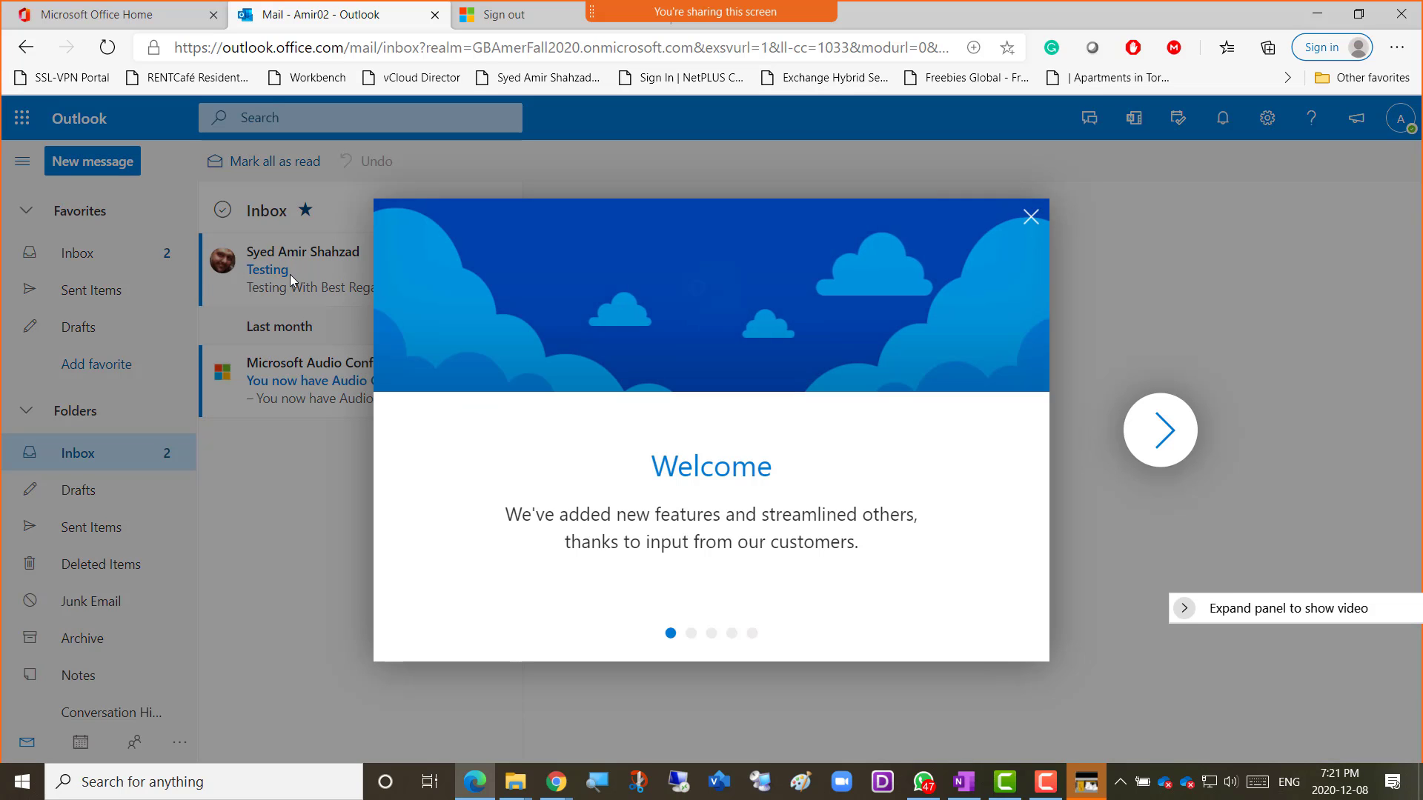
pyautogui.click(1032, 229)
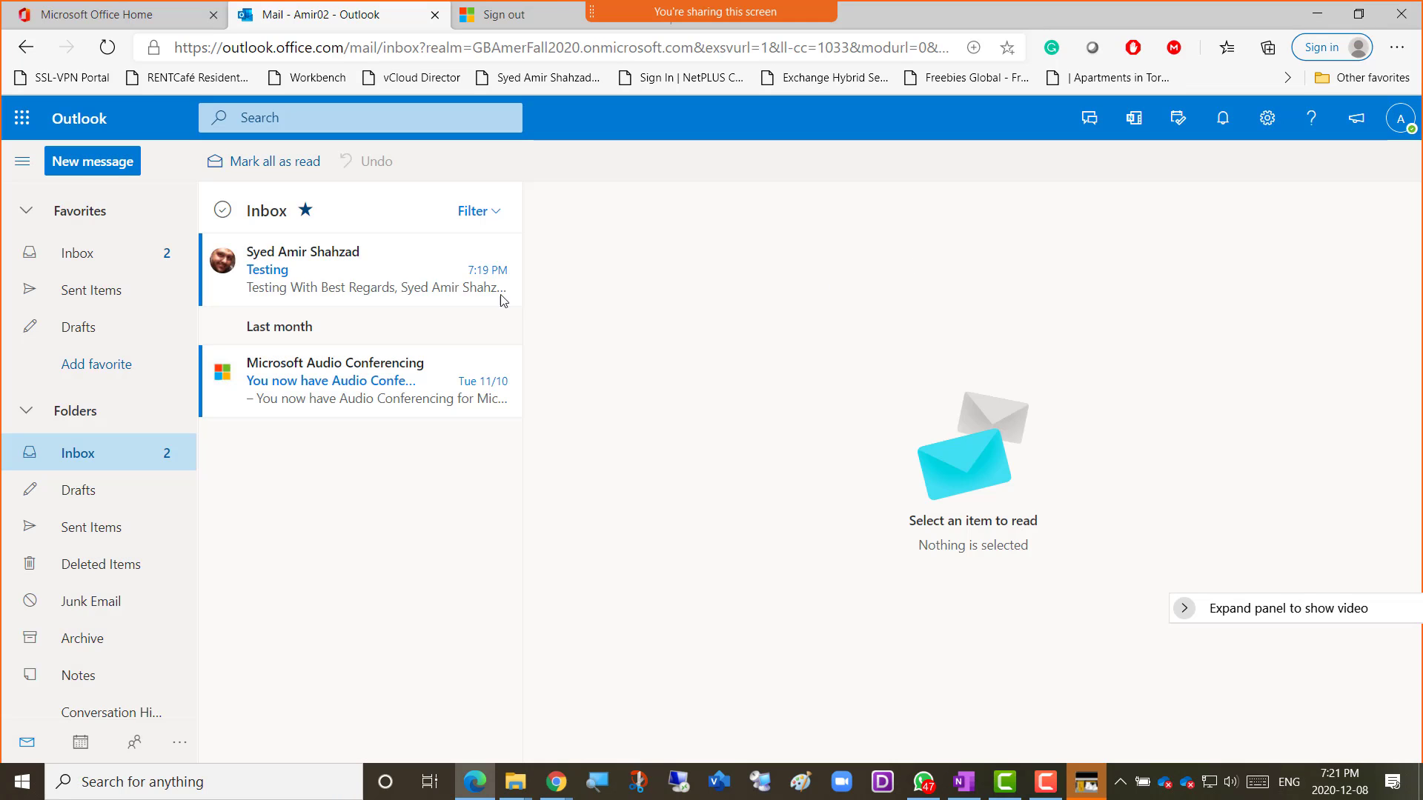
# Read the Testing email in Outlook on the web, then minimize the Outlook browser window.
pyautogui.click(347, 279)
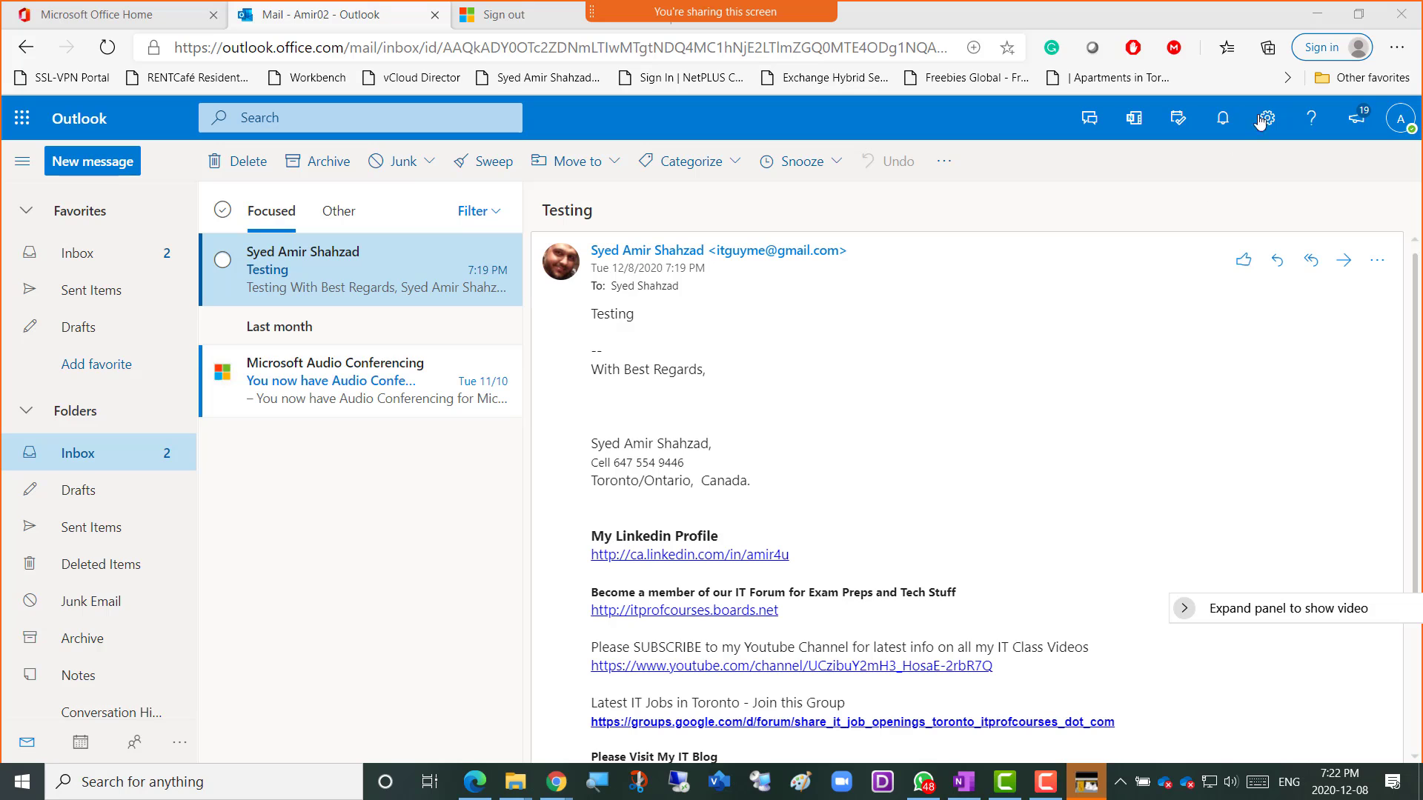
pyautogui.click(1317, 13)
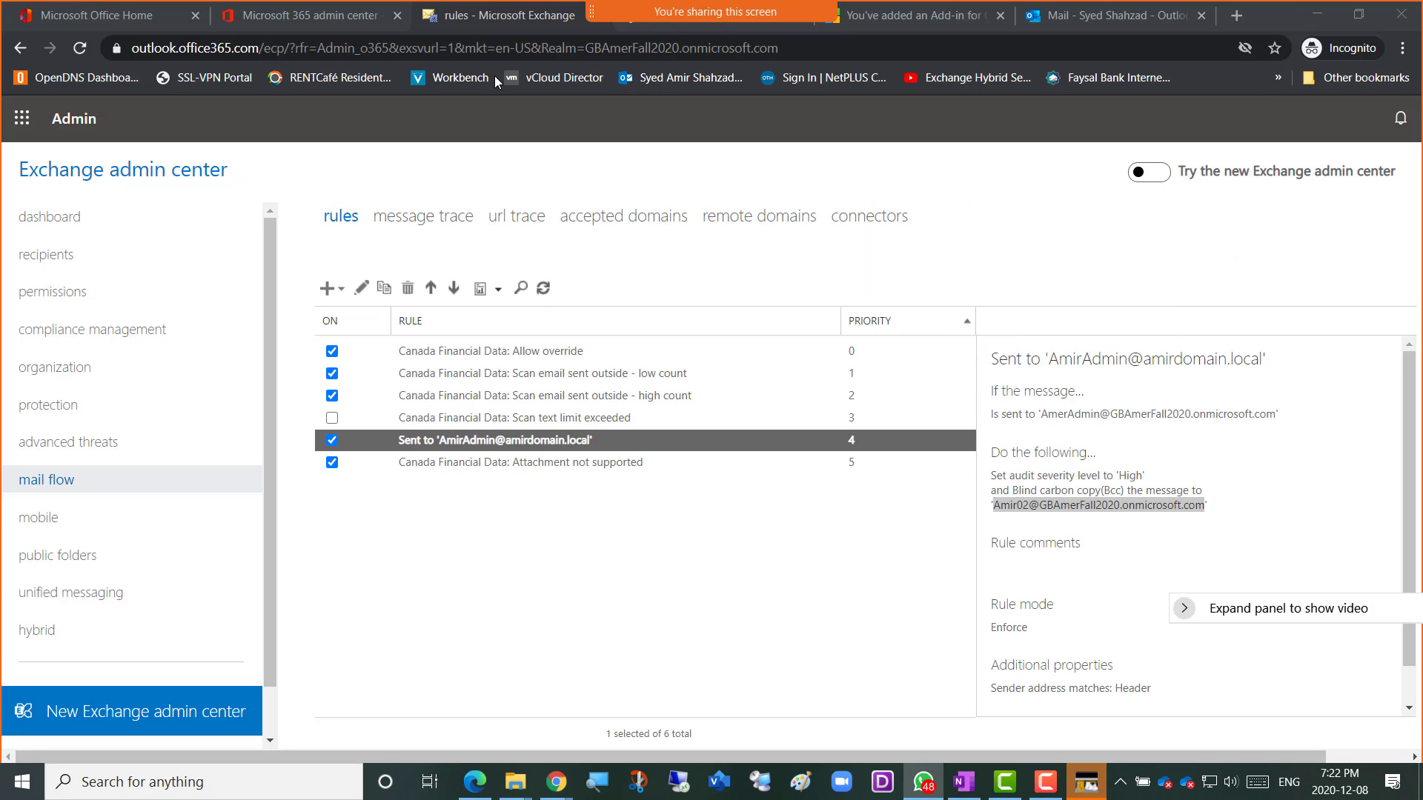
# Bring the admin center window forward and show the new-rule template list on the rules page.
pyautogui.click(496, 14)
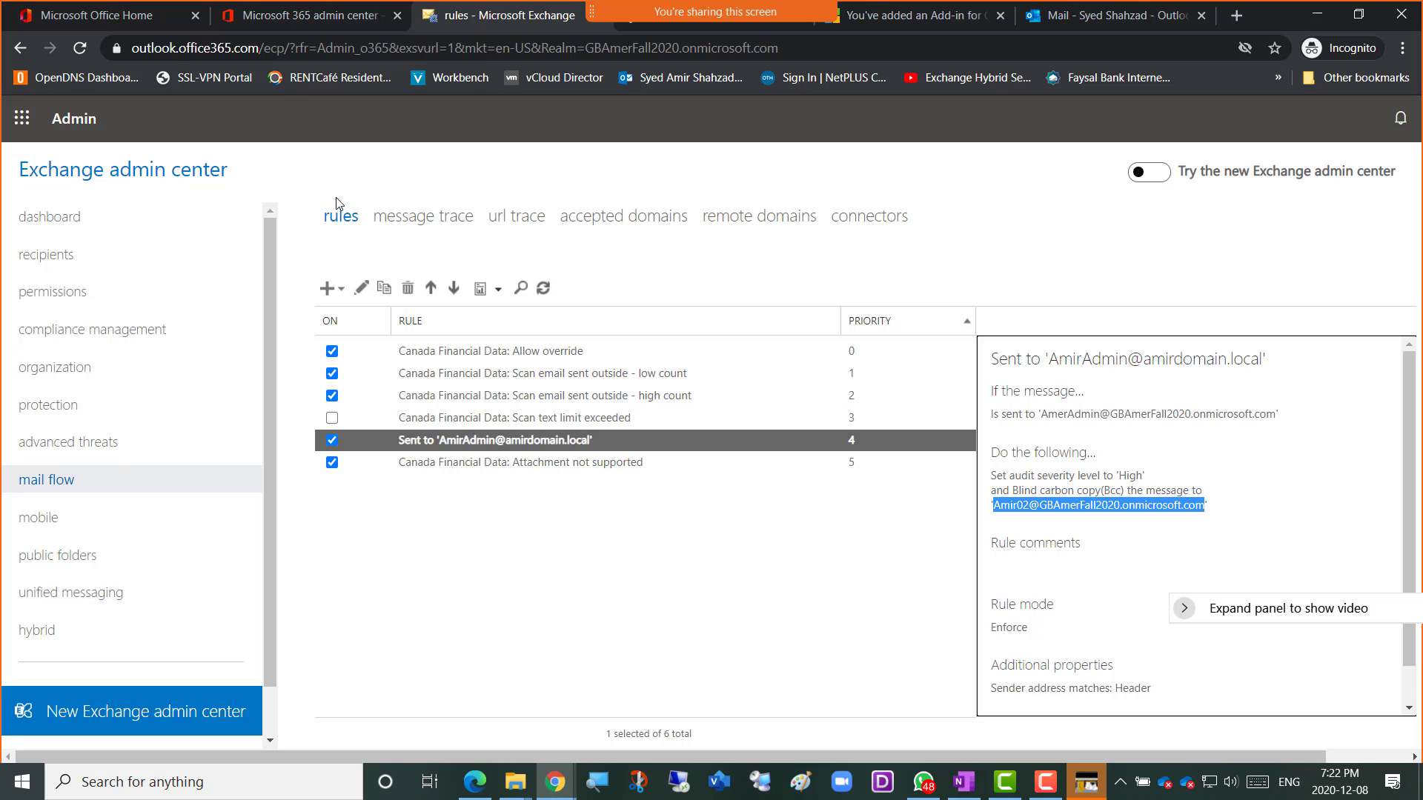
pyautogui.click(343, 290)
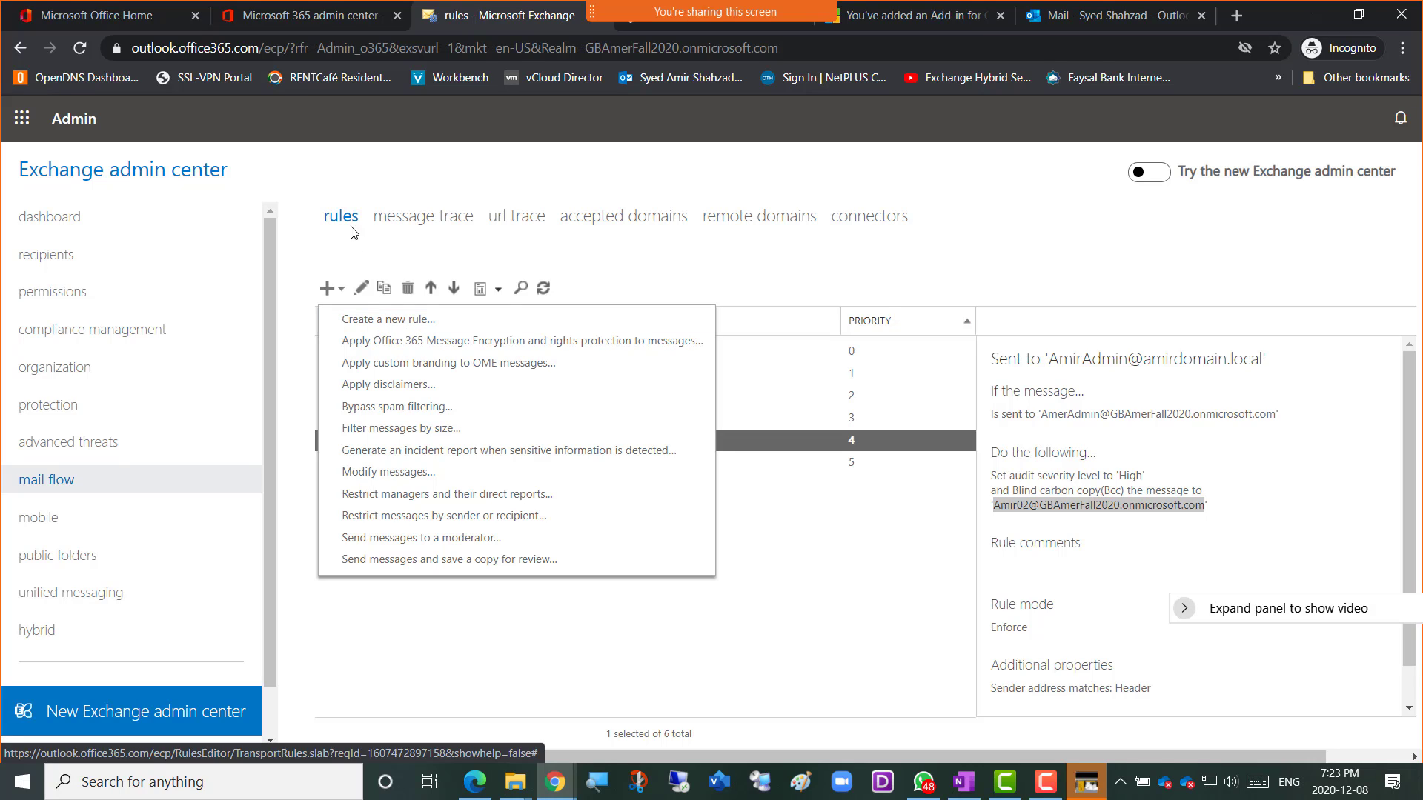
# Browse a blank new rule's condition and action lists, cancel it, and go to message trace.
pyautogui.click(419, 322)
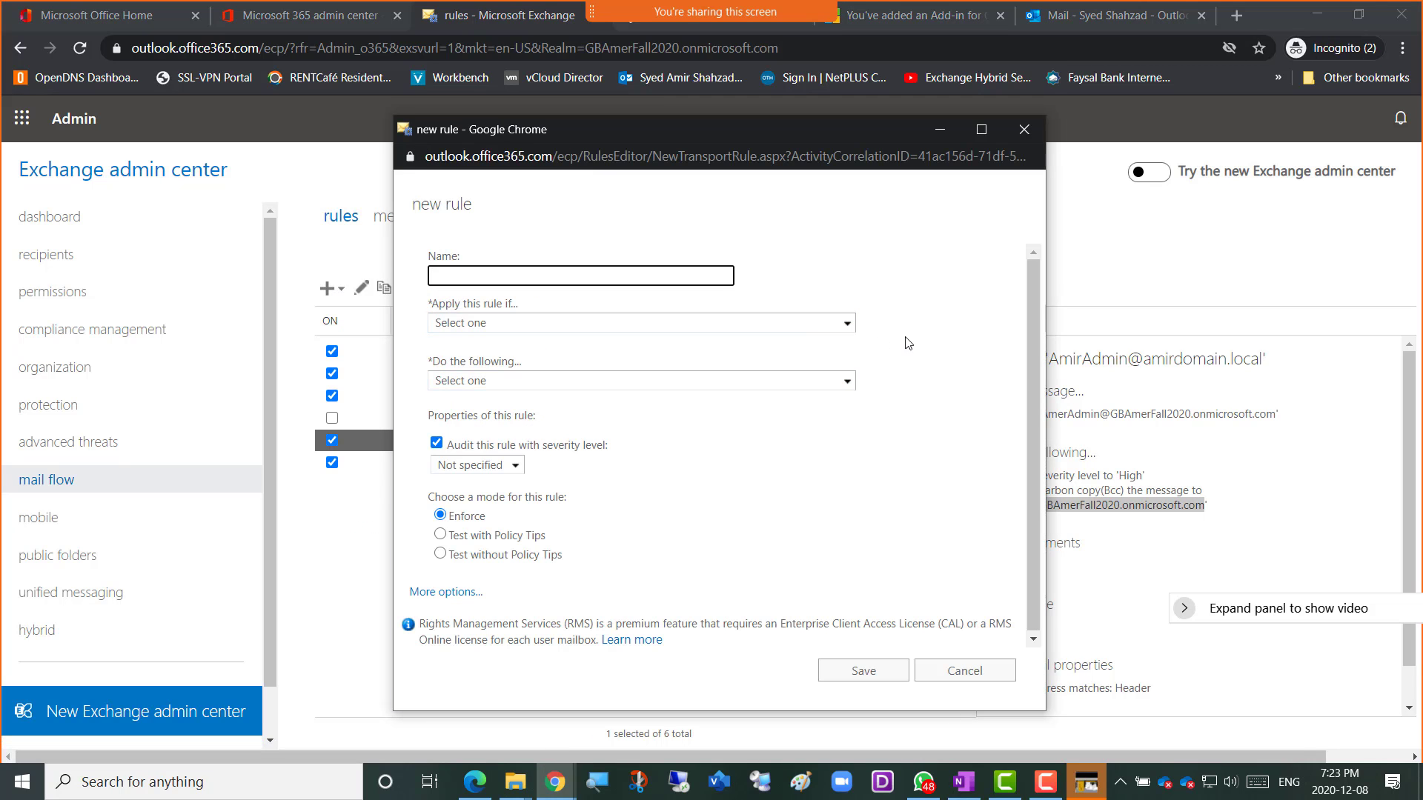
pyautogui.click(848, 382)
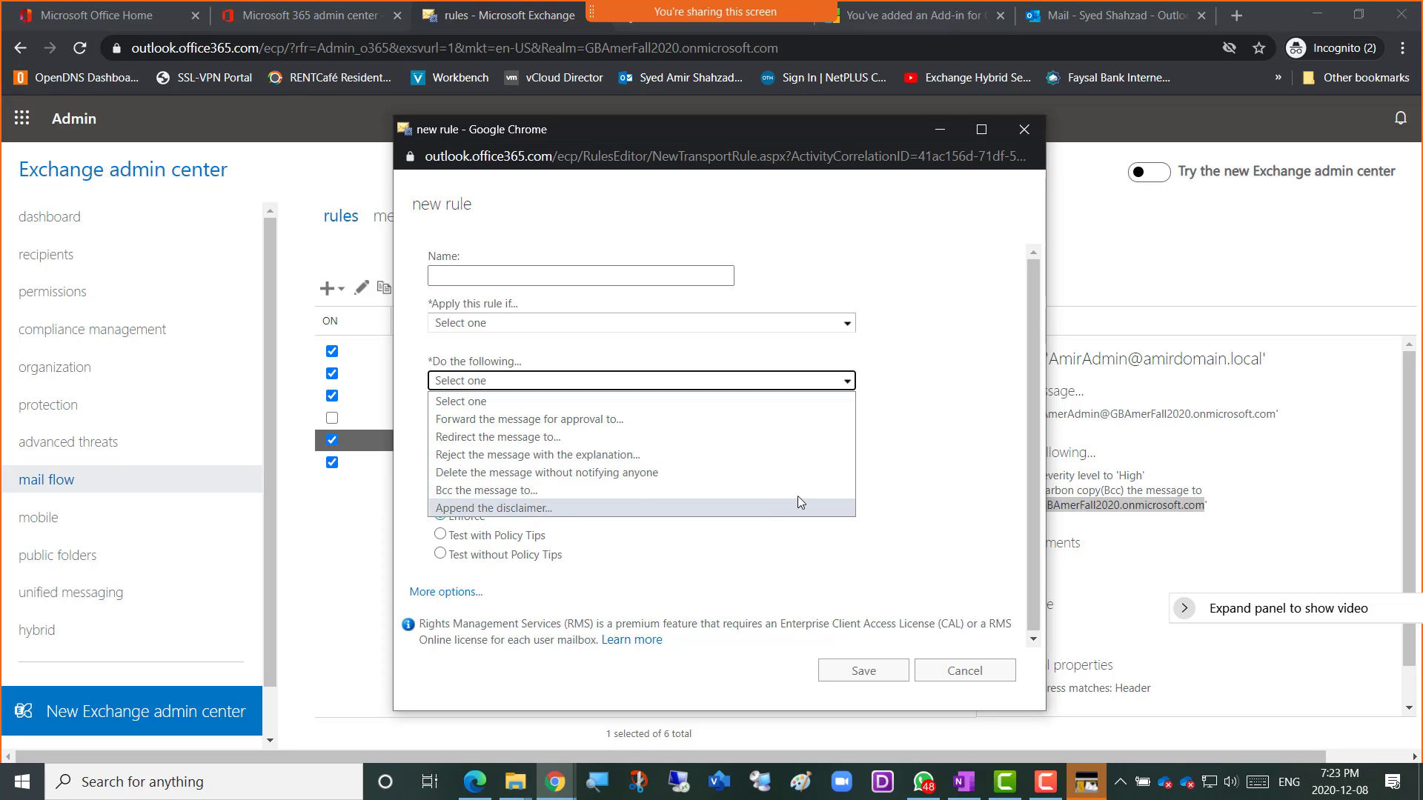
pyautogui.click(960, 448)
pyautogui.click(846, 324)
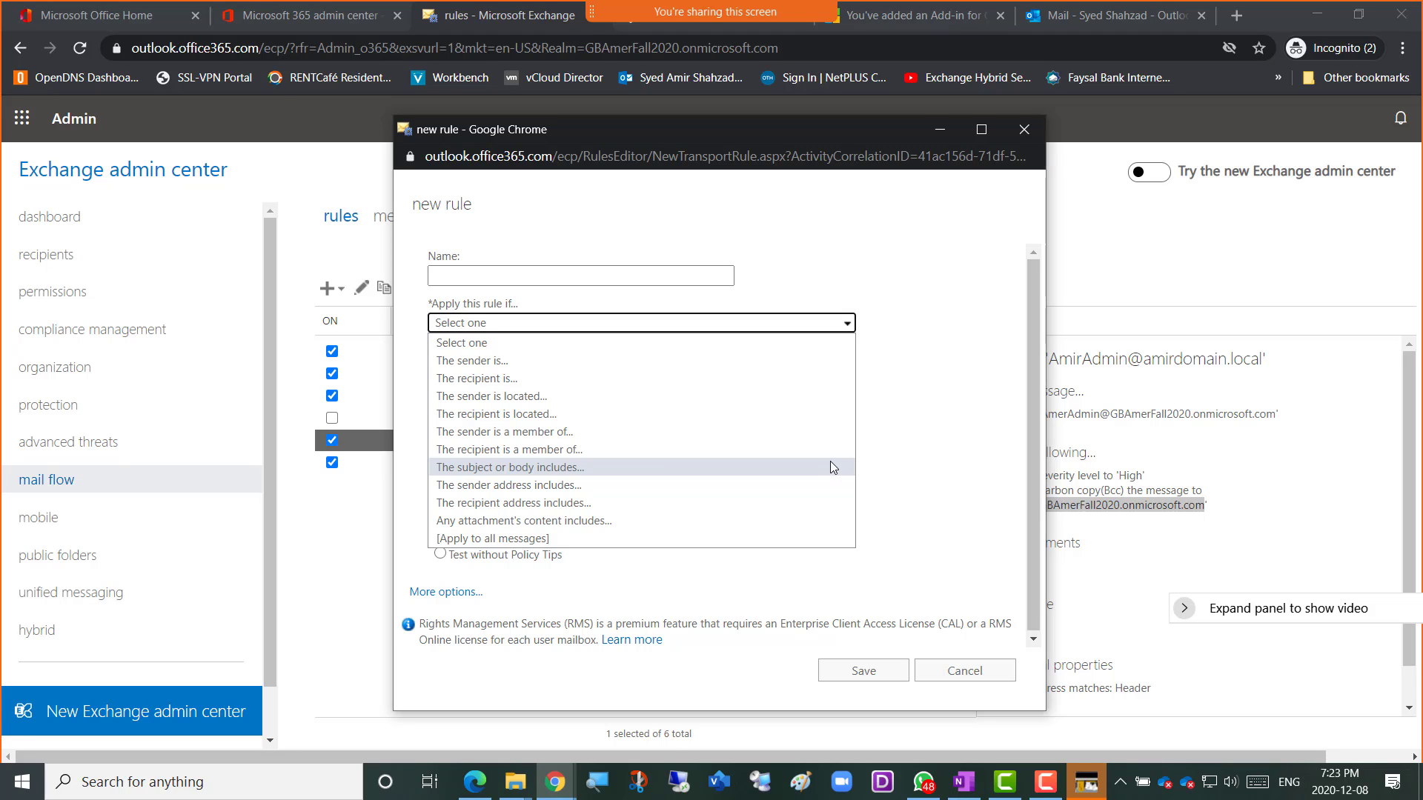
pyautogui.click(926, 329)
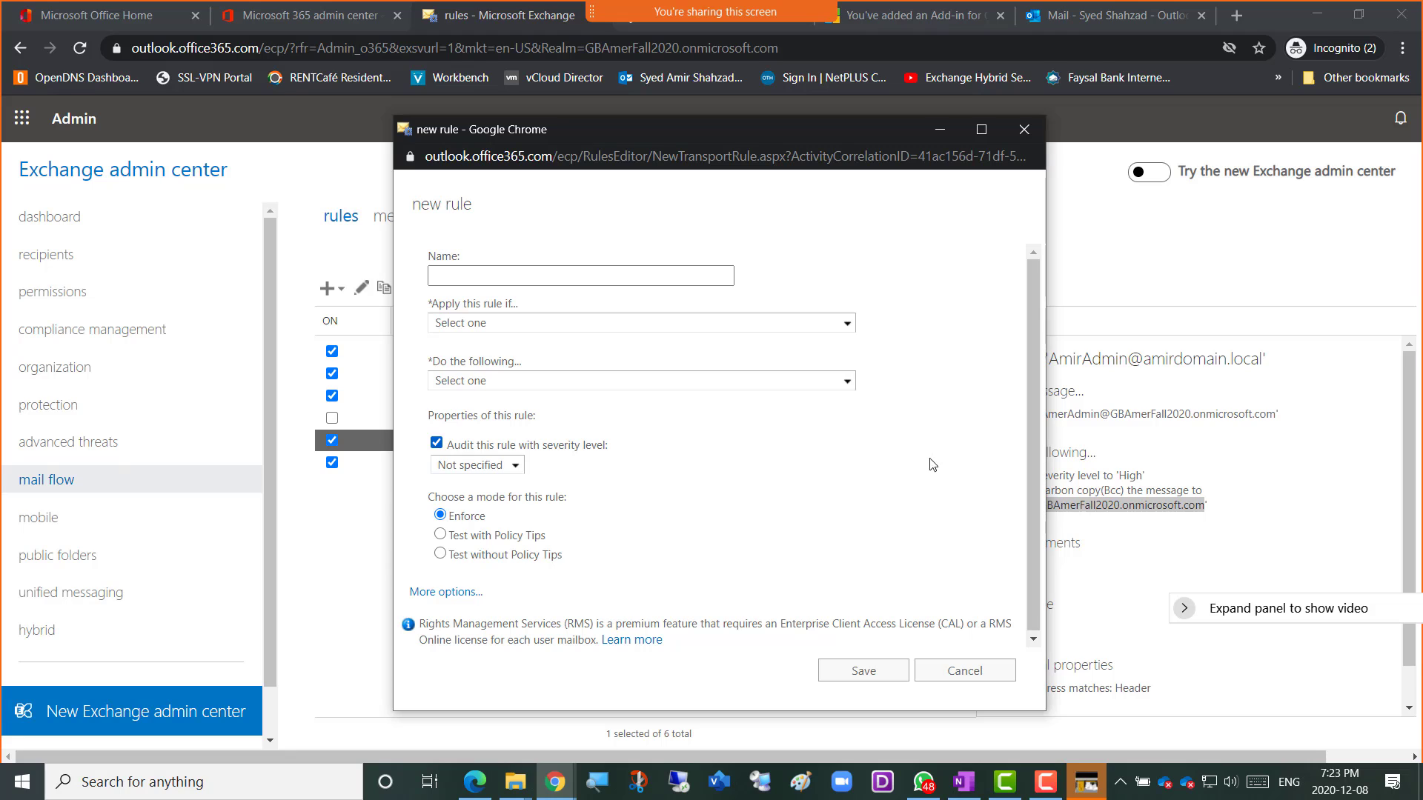
pyautogui.click(847, 381)
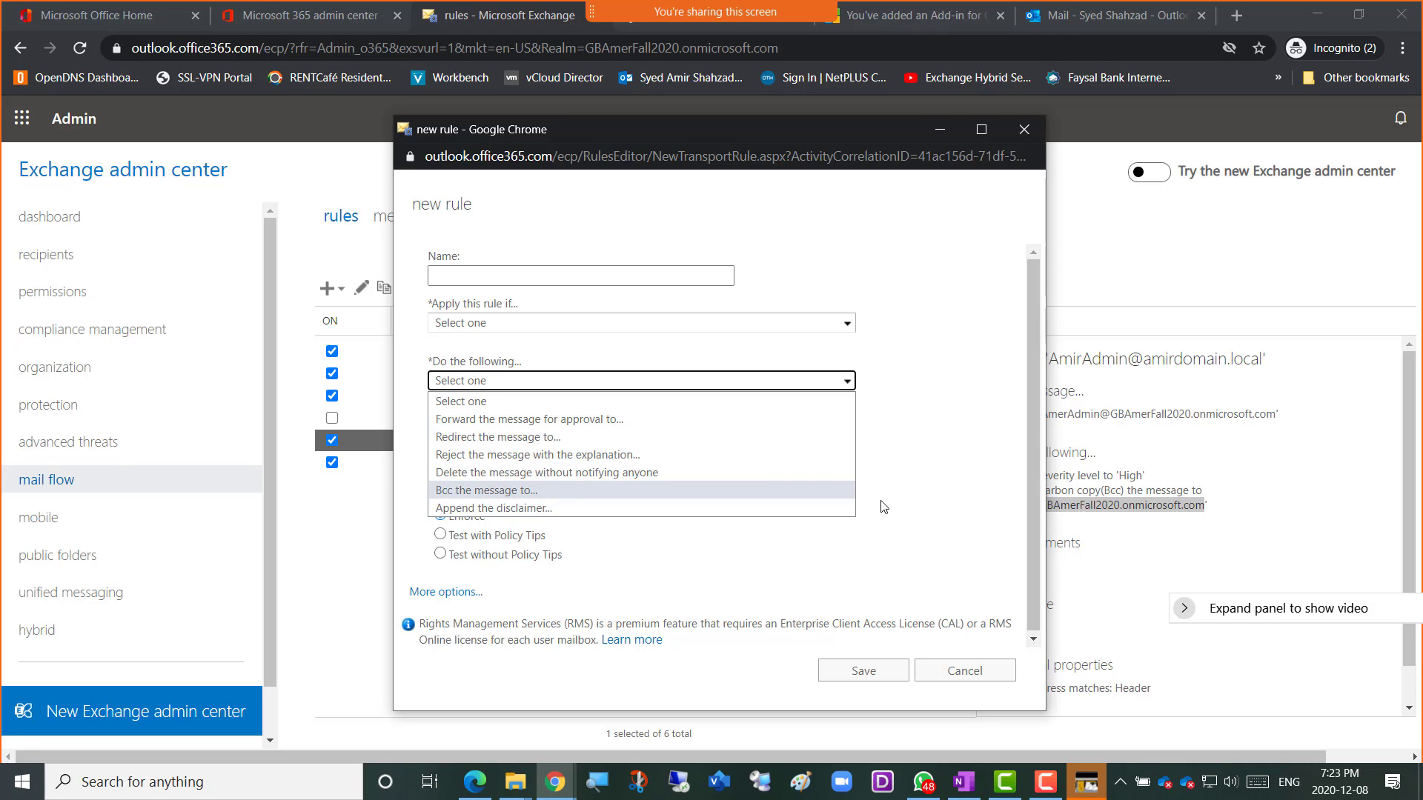
pyautogui.click(928, 500)
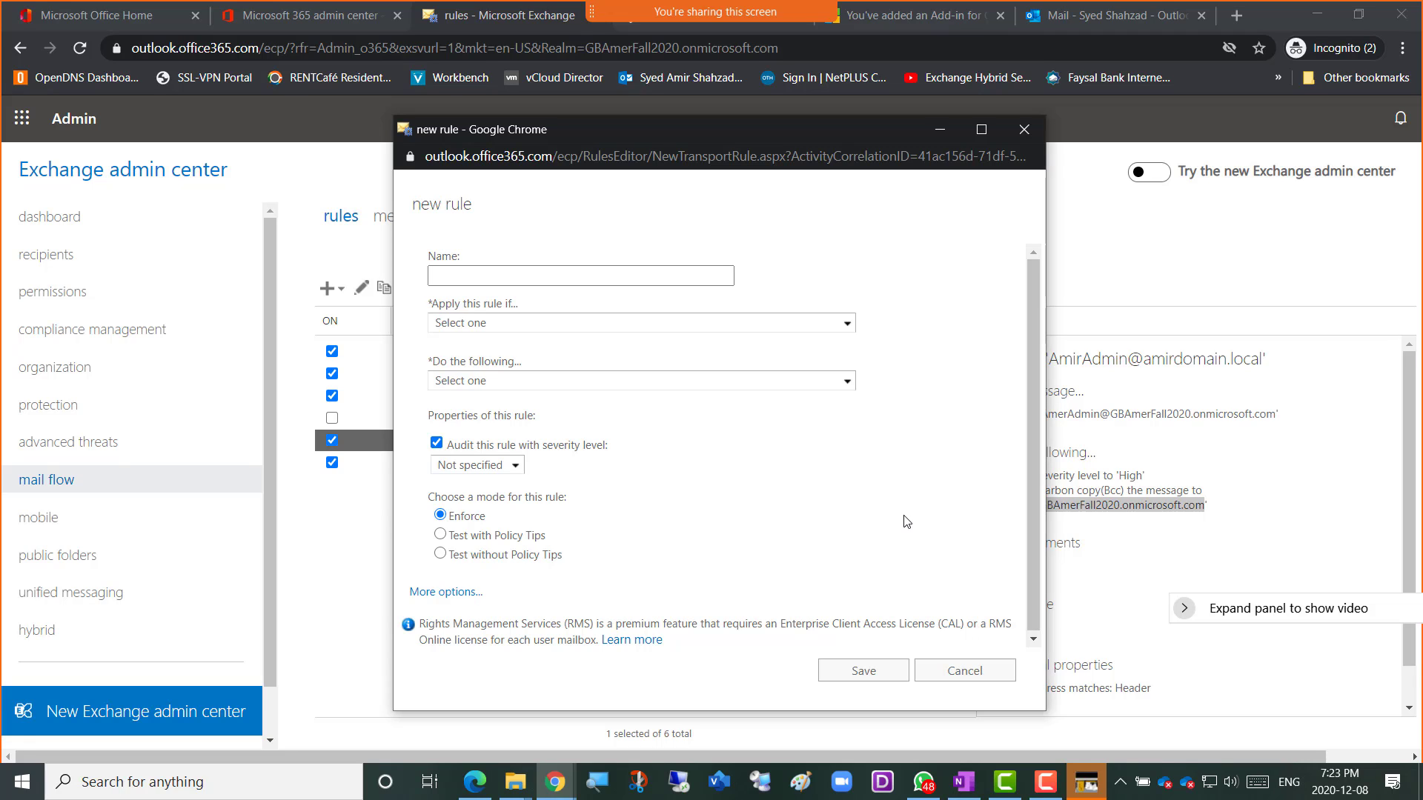
pyautogui.click(964, 672)
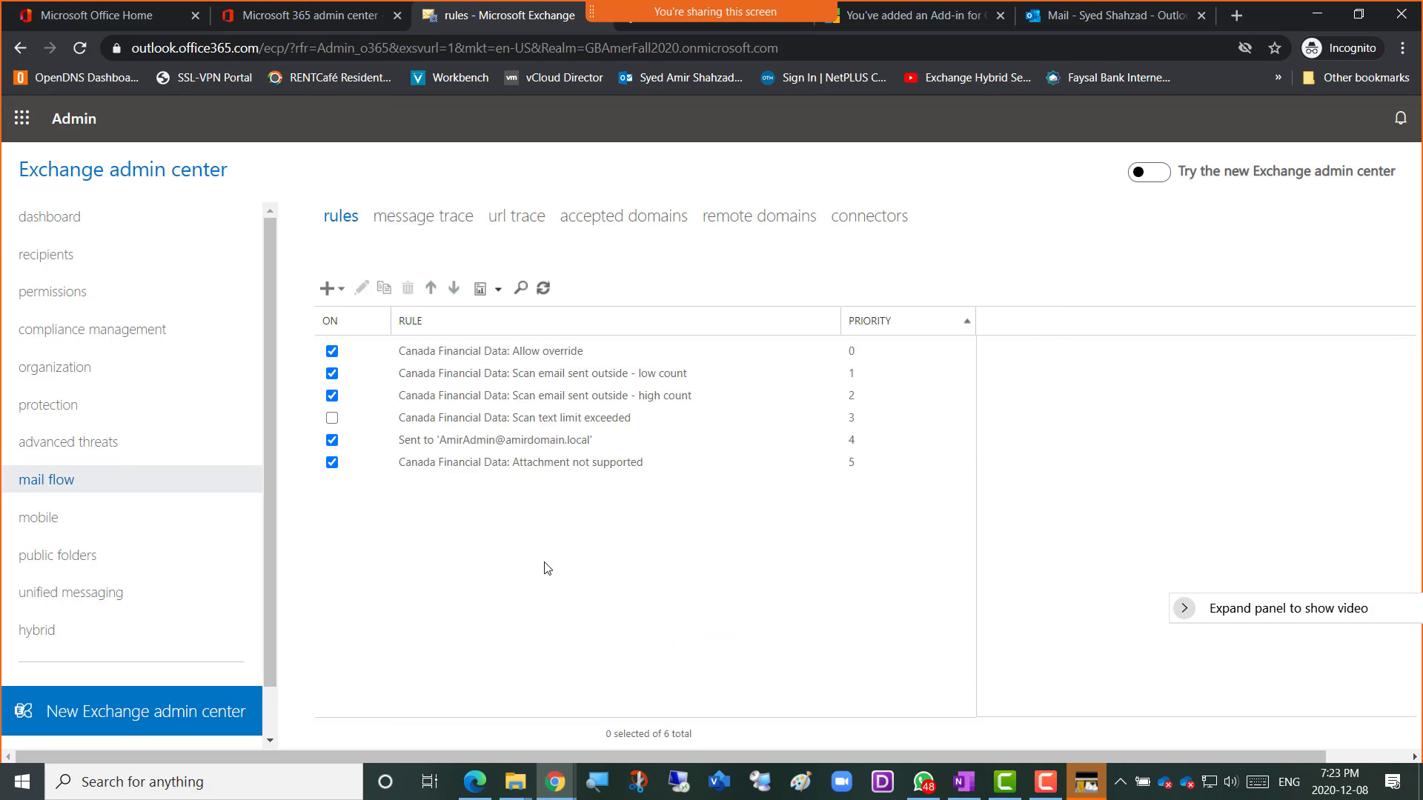
pyautogui.click(434, 217)
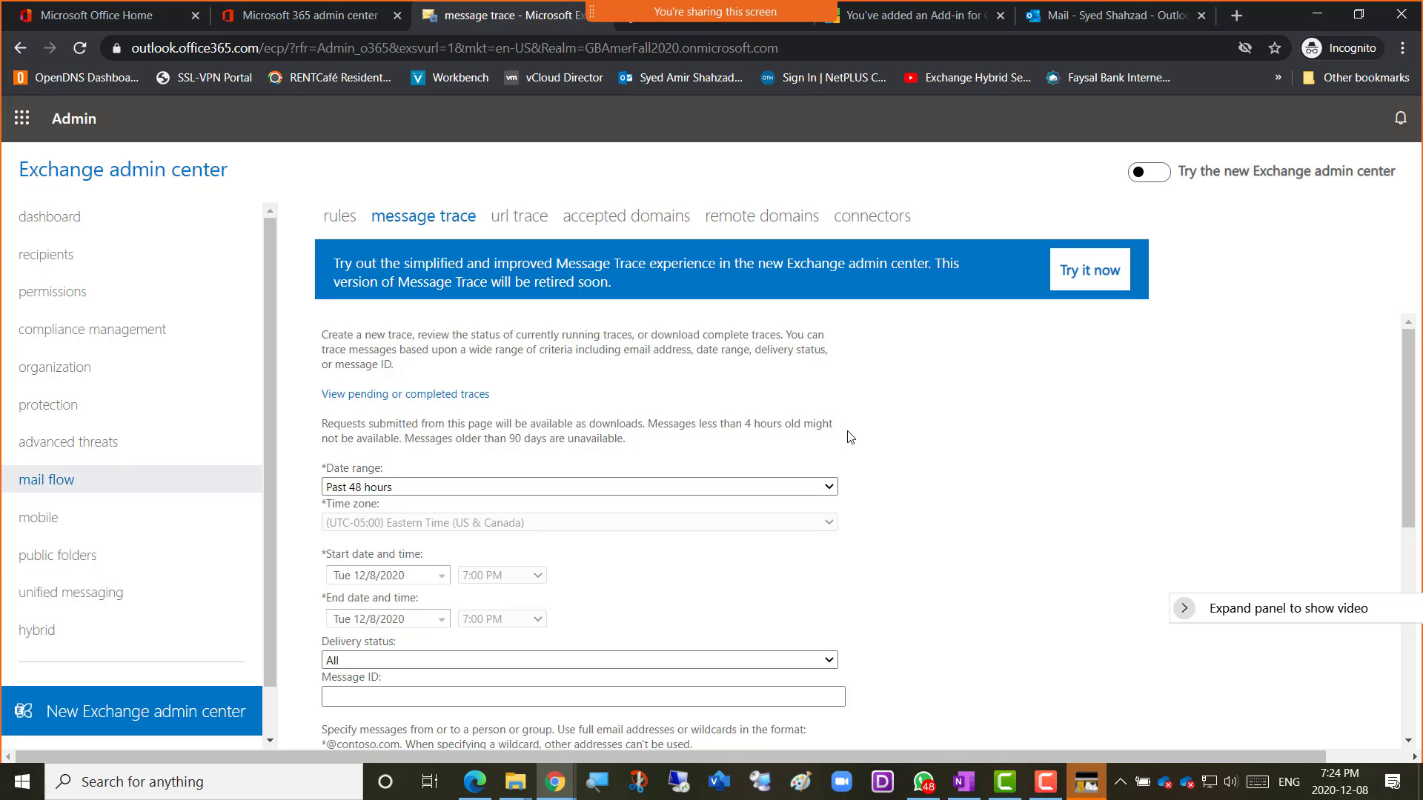
# Expand the Delivery status dropdown on the message trace form, currently Past 48 hours and All.
pyautogui.click(705, 405)
pyautogui.scroll(-2, 722, 412)
pyautogui.scroll(1, 778, 437)
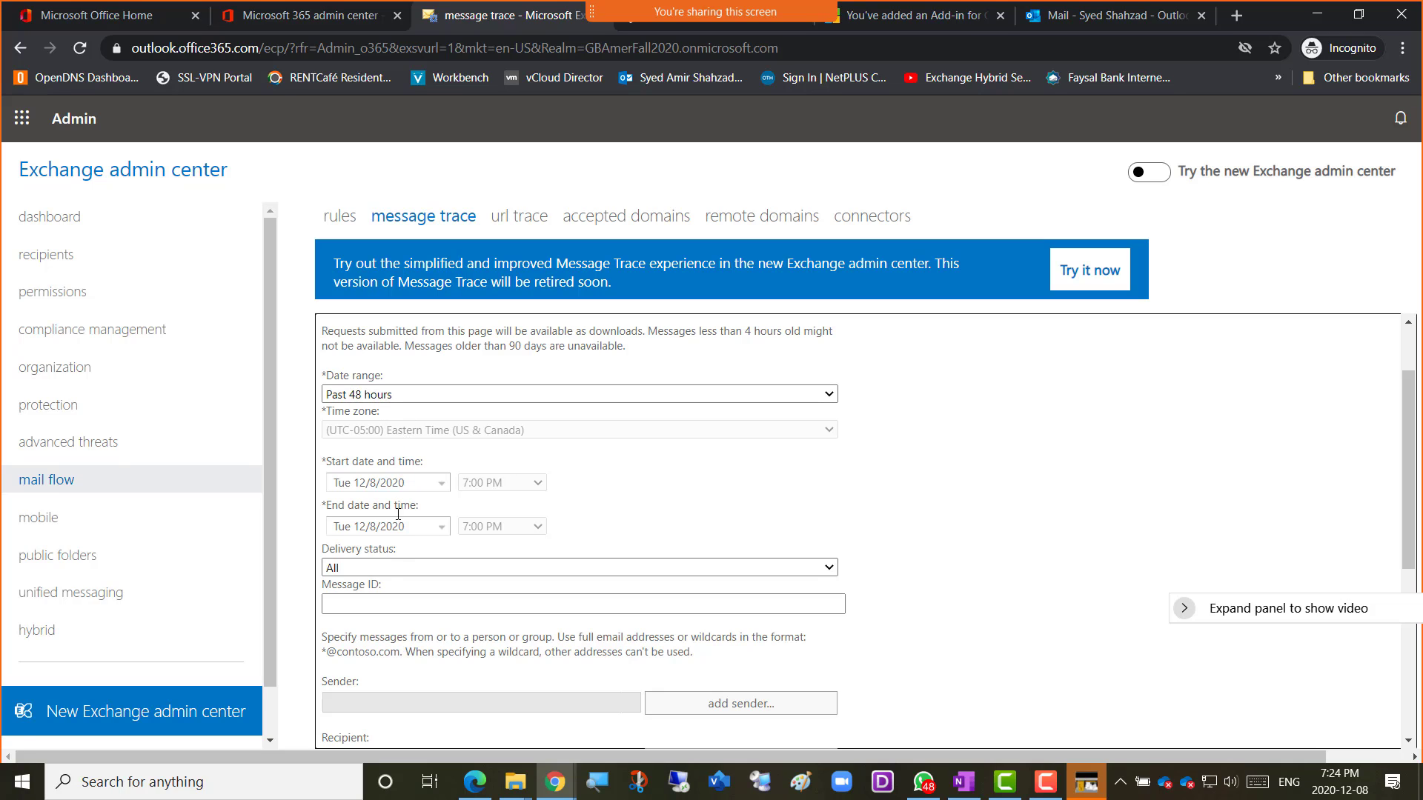
pyautogui.click(407, 605)
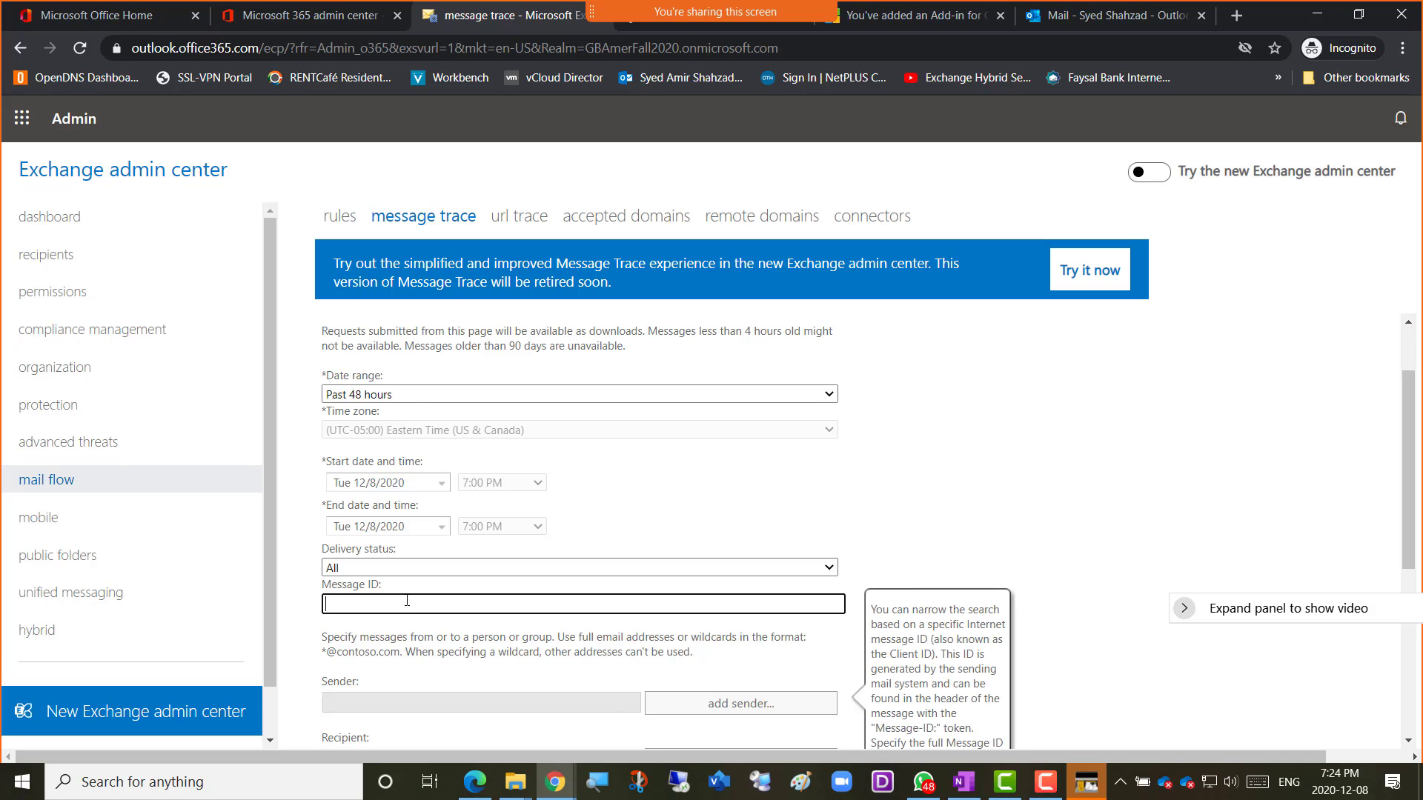
pyautogui.click(830, 569)
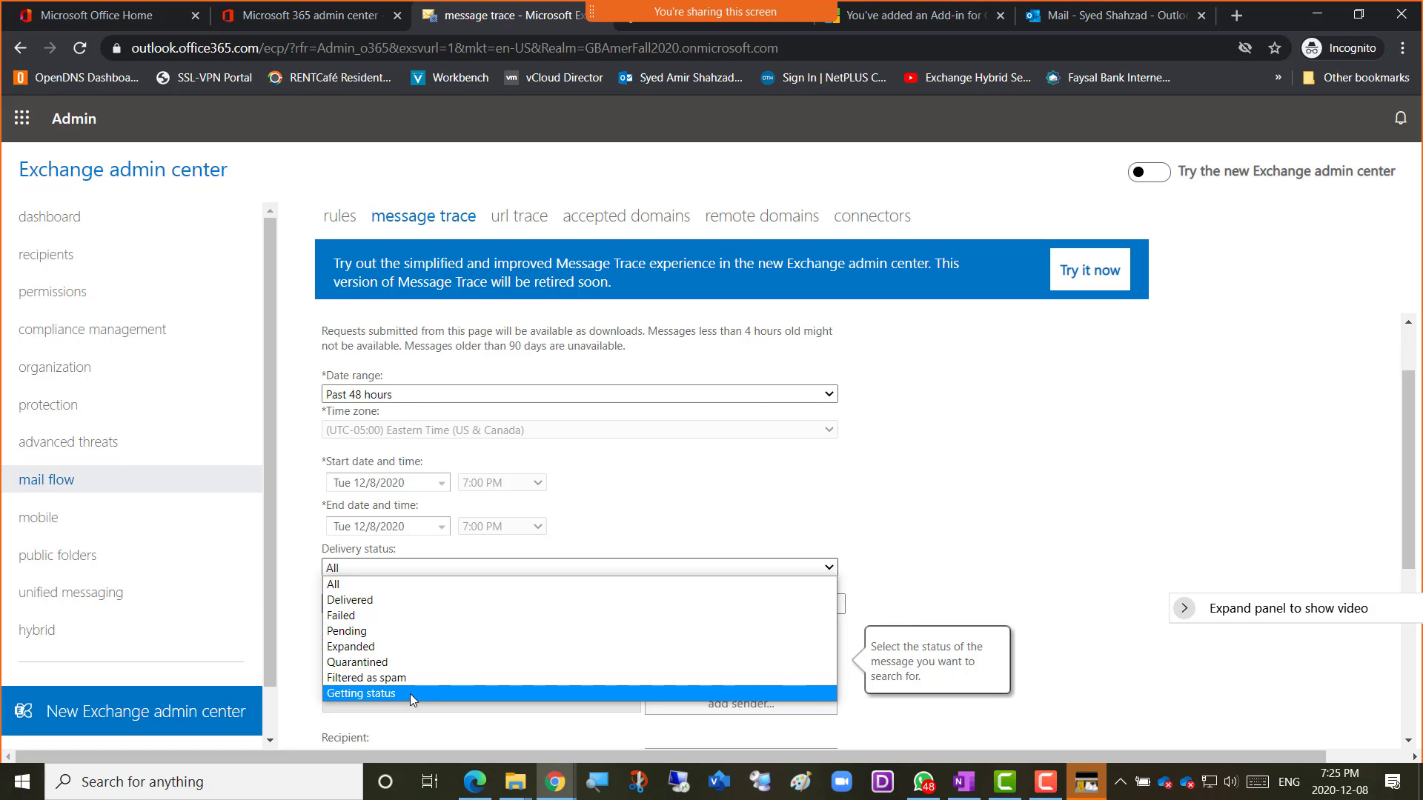
# Filter the trace to Delivered status and bring up the Select Members sender picker.
pyautogui.click(395, 601)
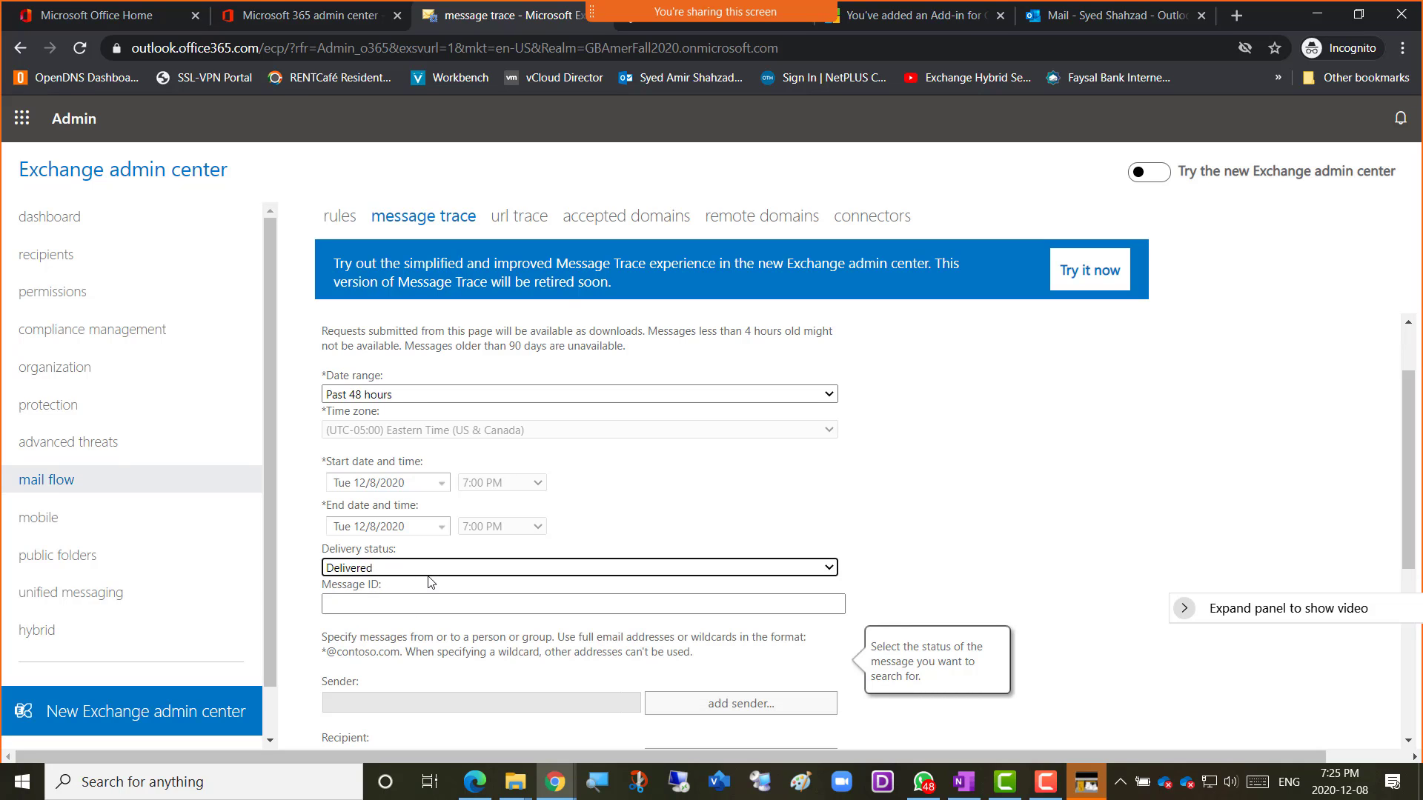
pyautogui.click(896, 580)
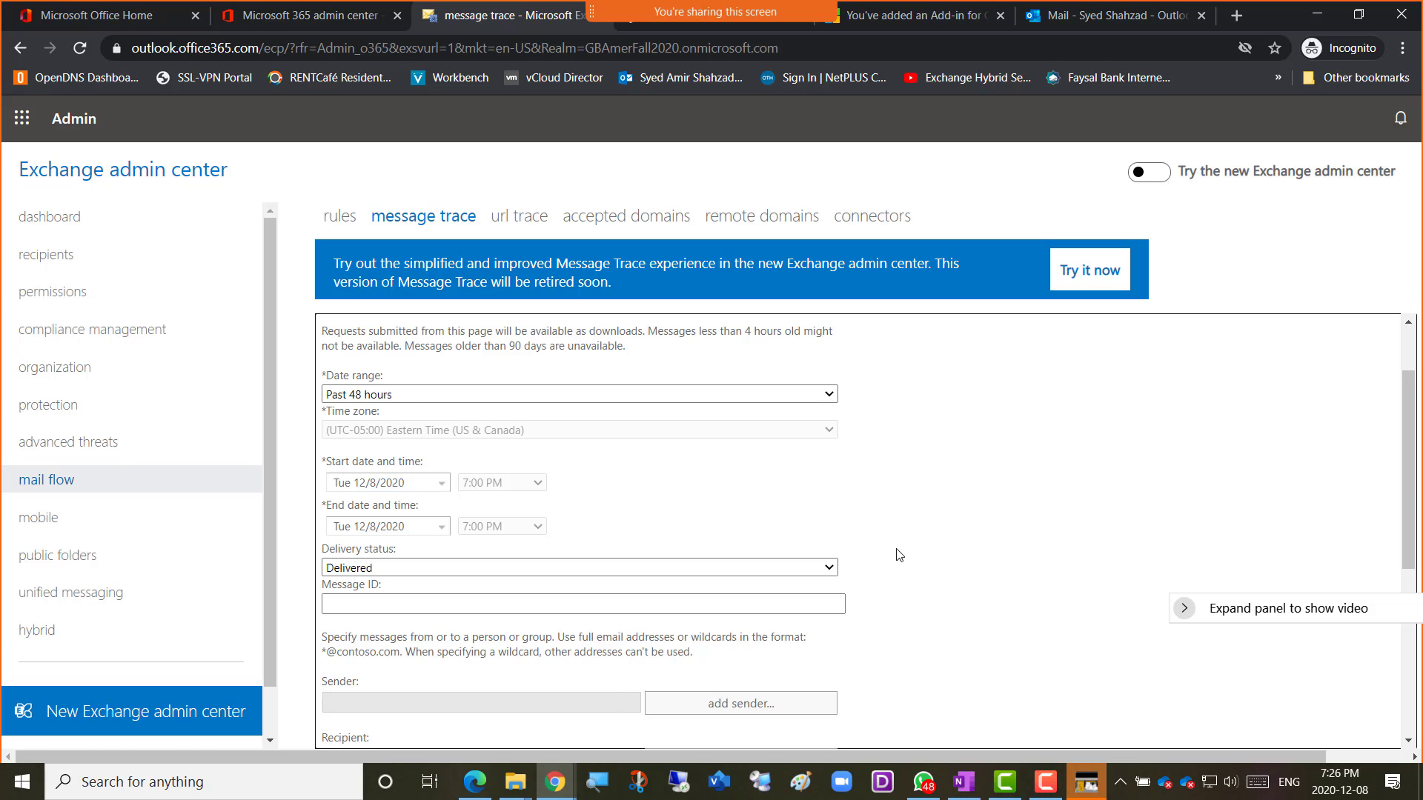
pyautogui.scroll(-1, 911, 545)
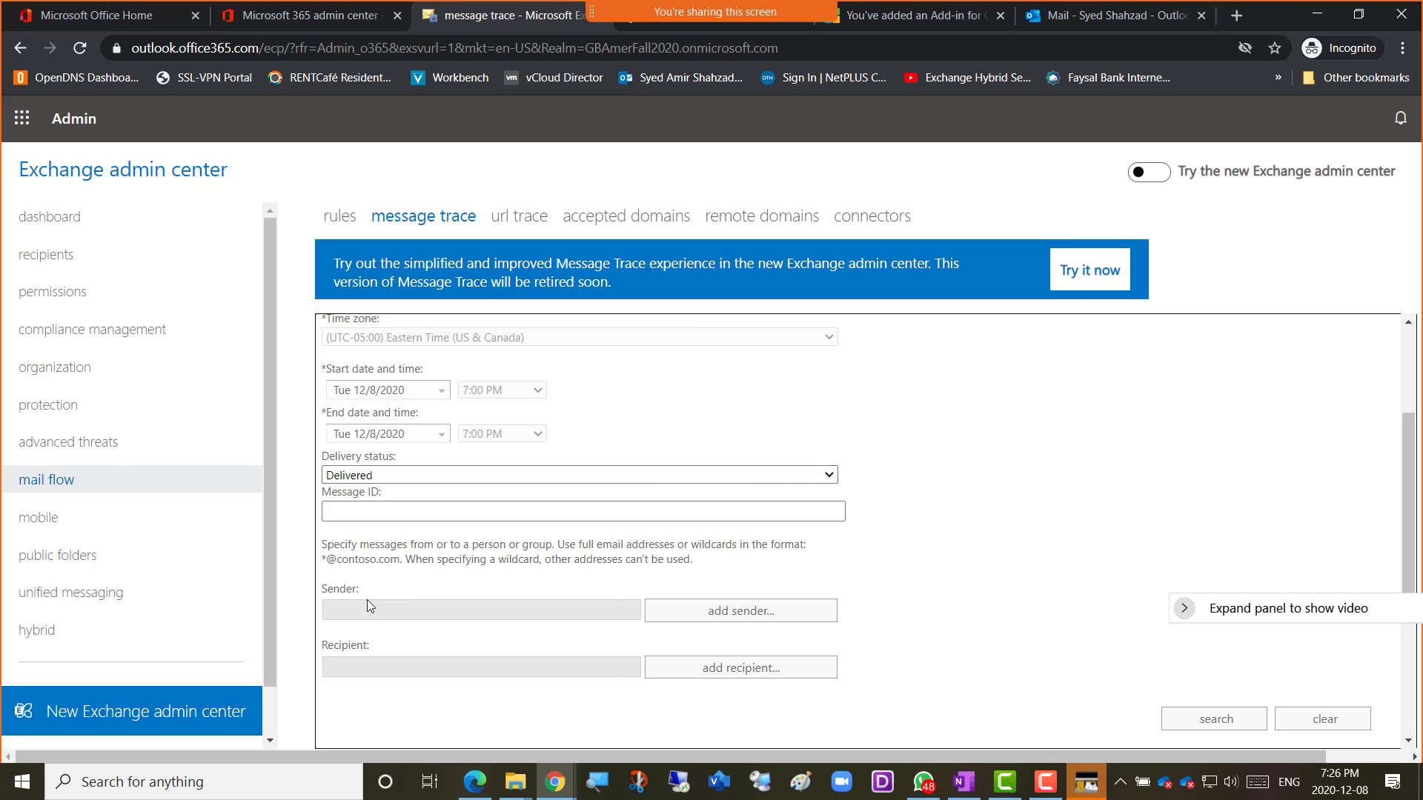
pyautogui.click(717, 616)
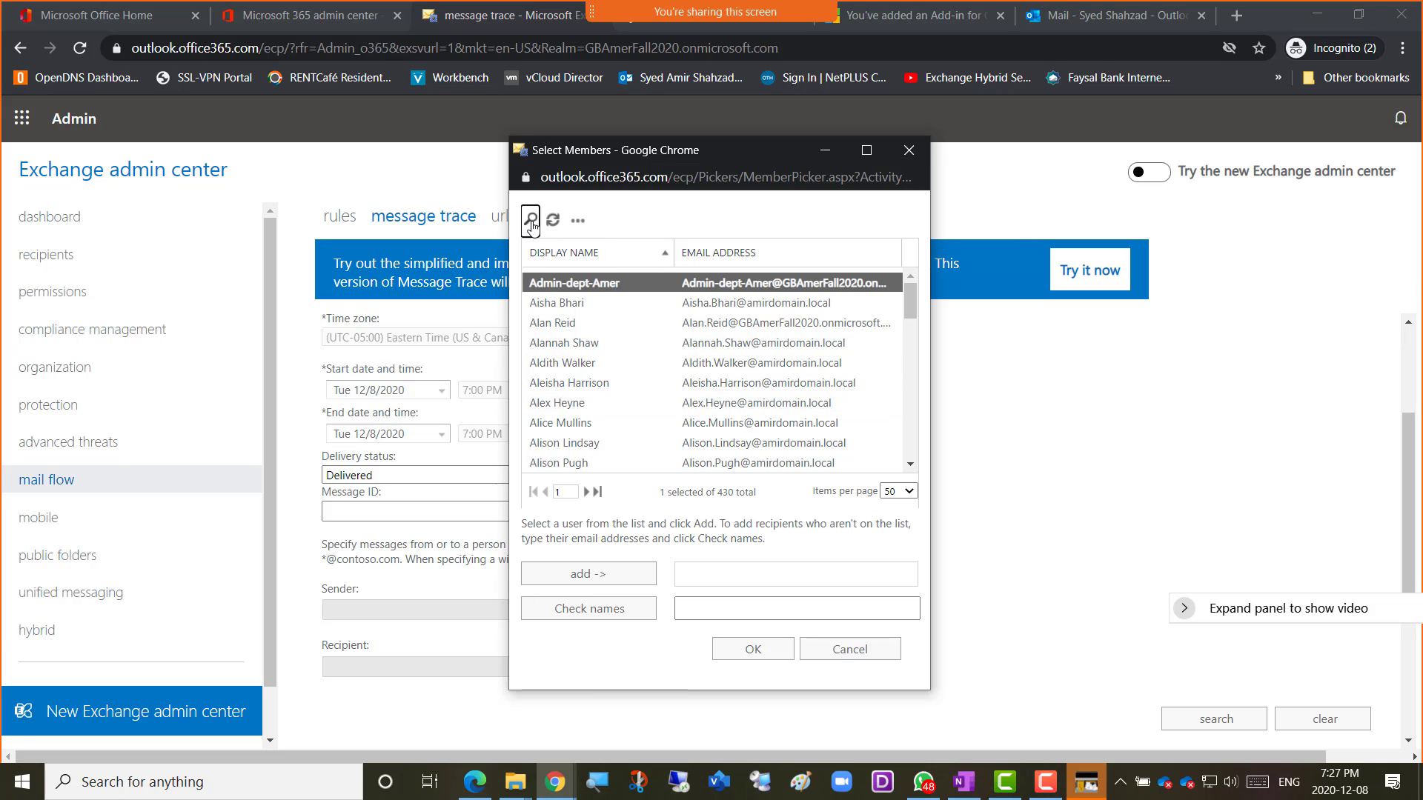
# Search the member list for the tenant admin account and add it as the trace sender.
pyautogui.click(531, 223)
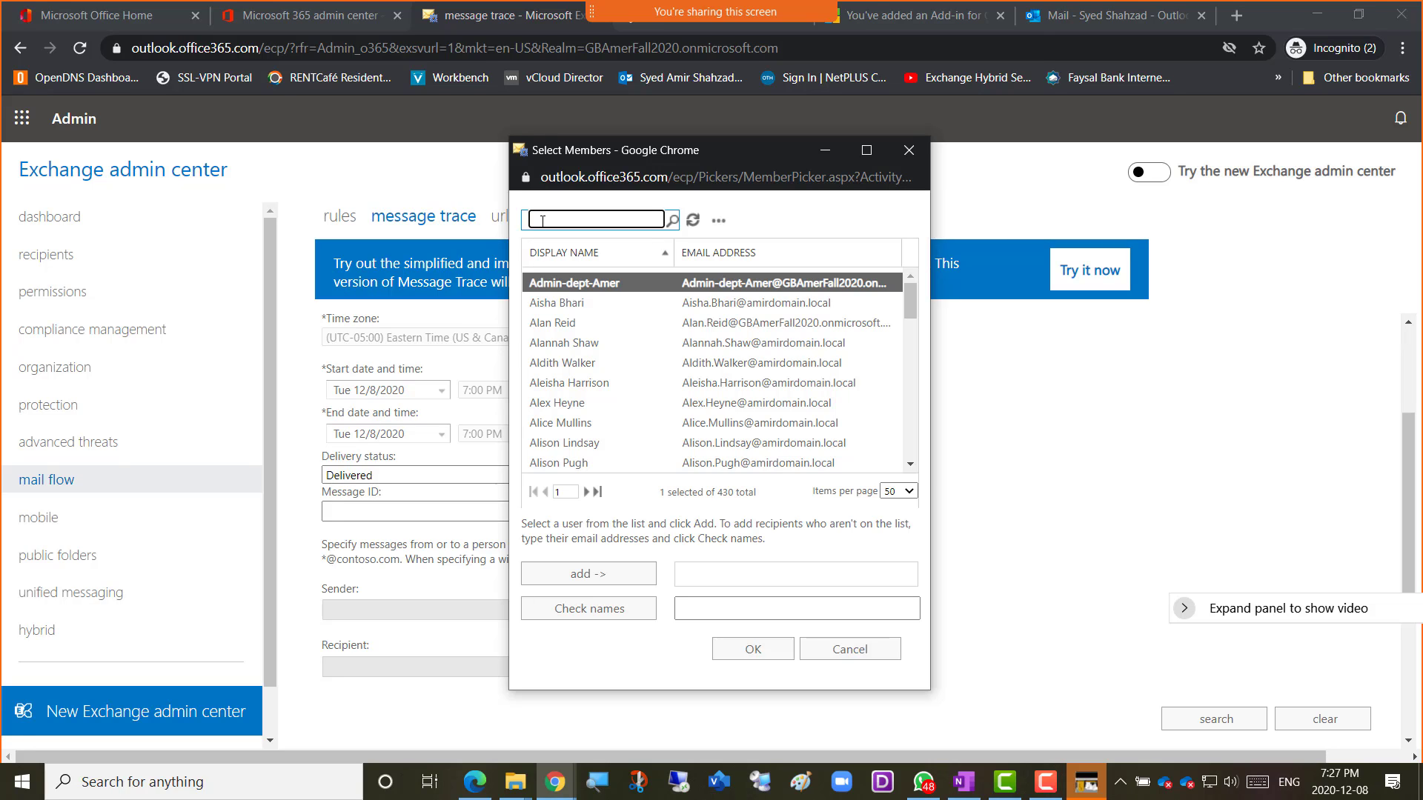
pyautogui.write('amer')
pyautogui.press('Return')
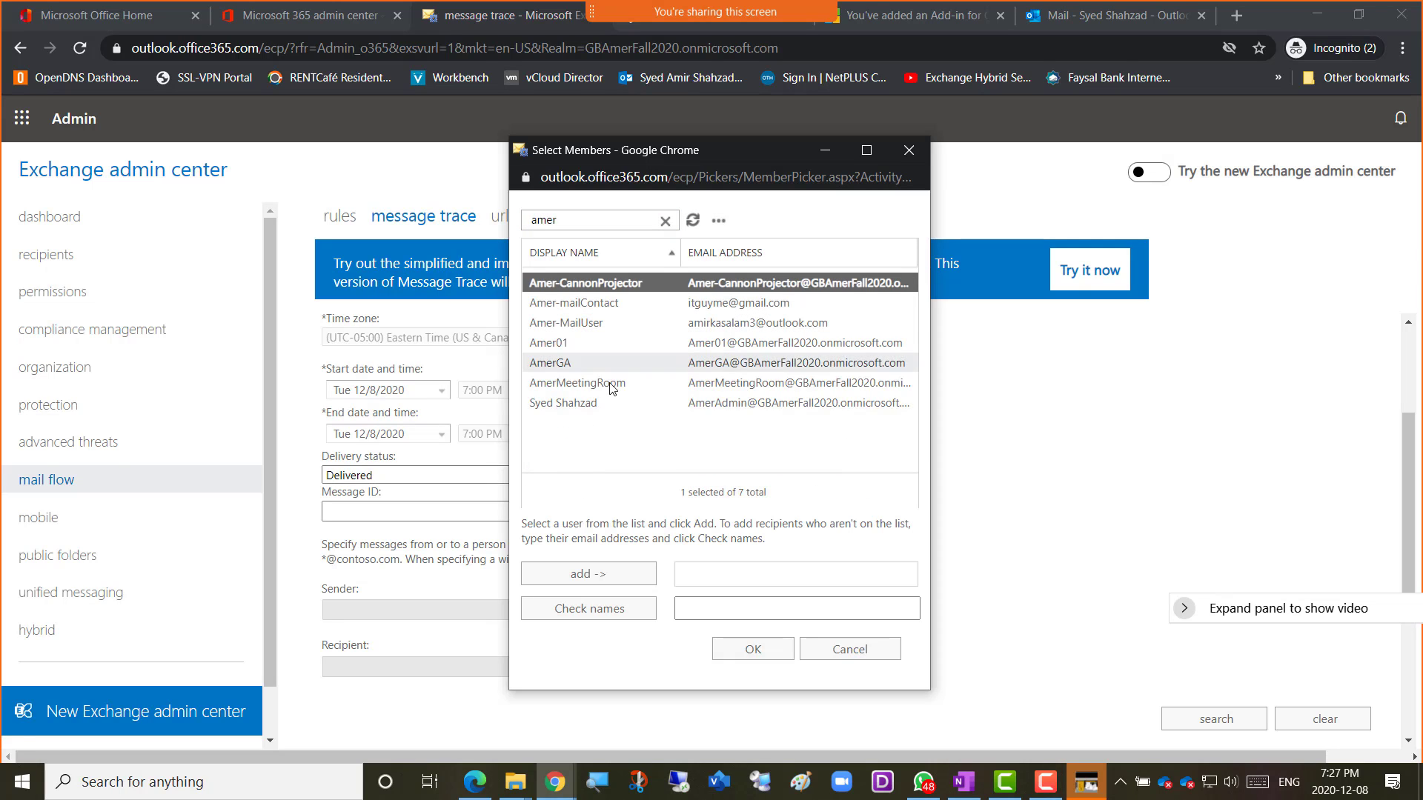
pyautogui.click(745, 412)
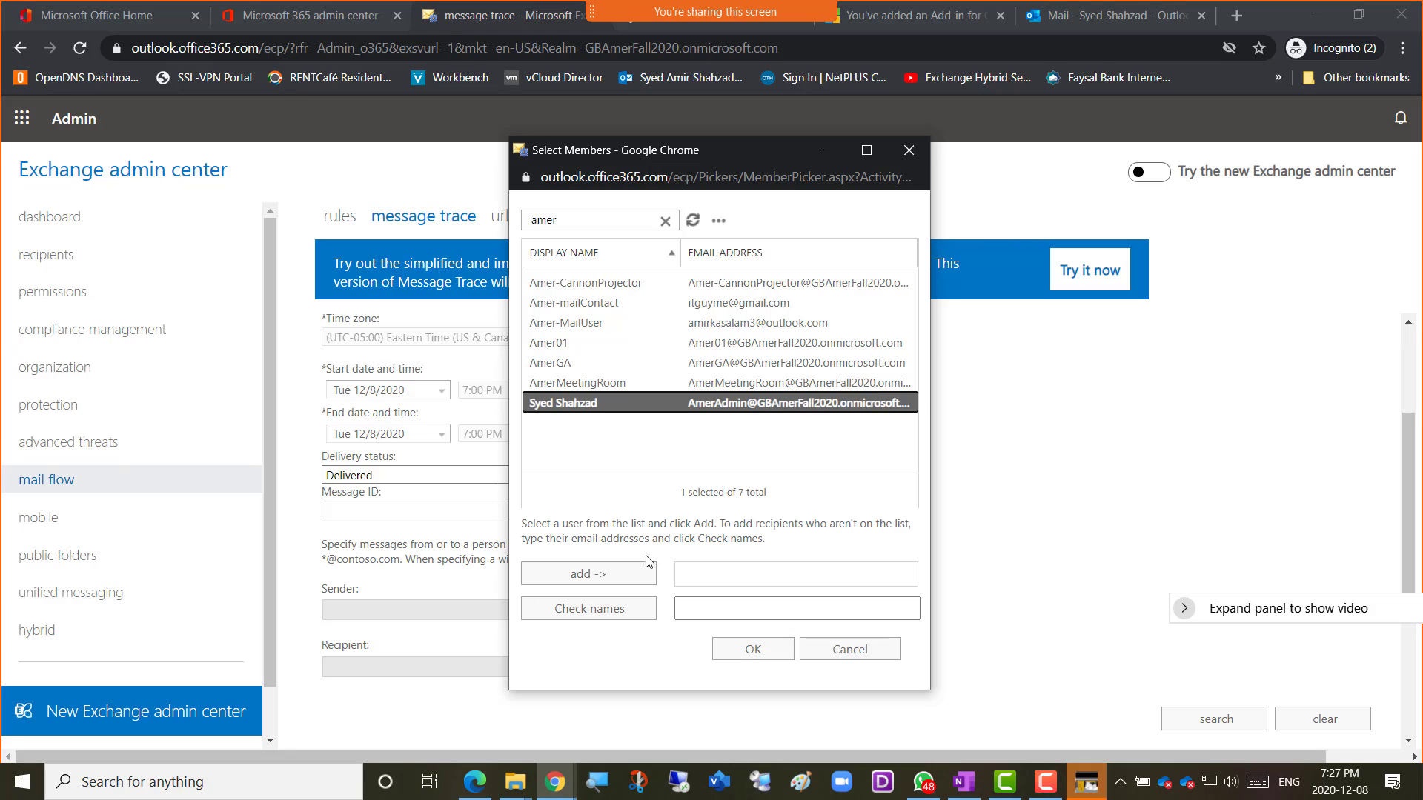
pyautogui.click(588, 575)
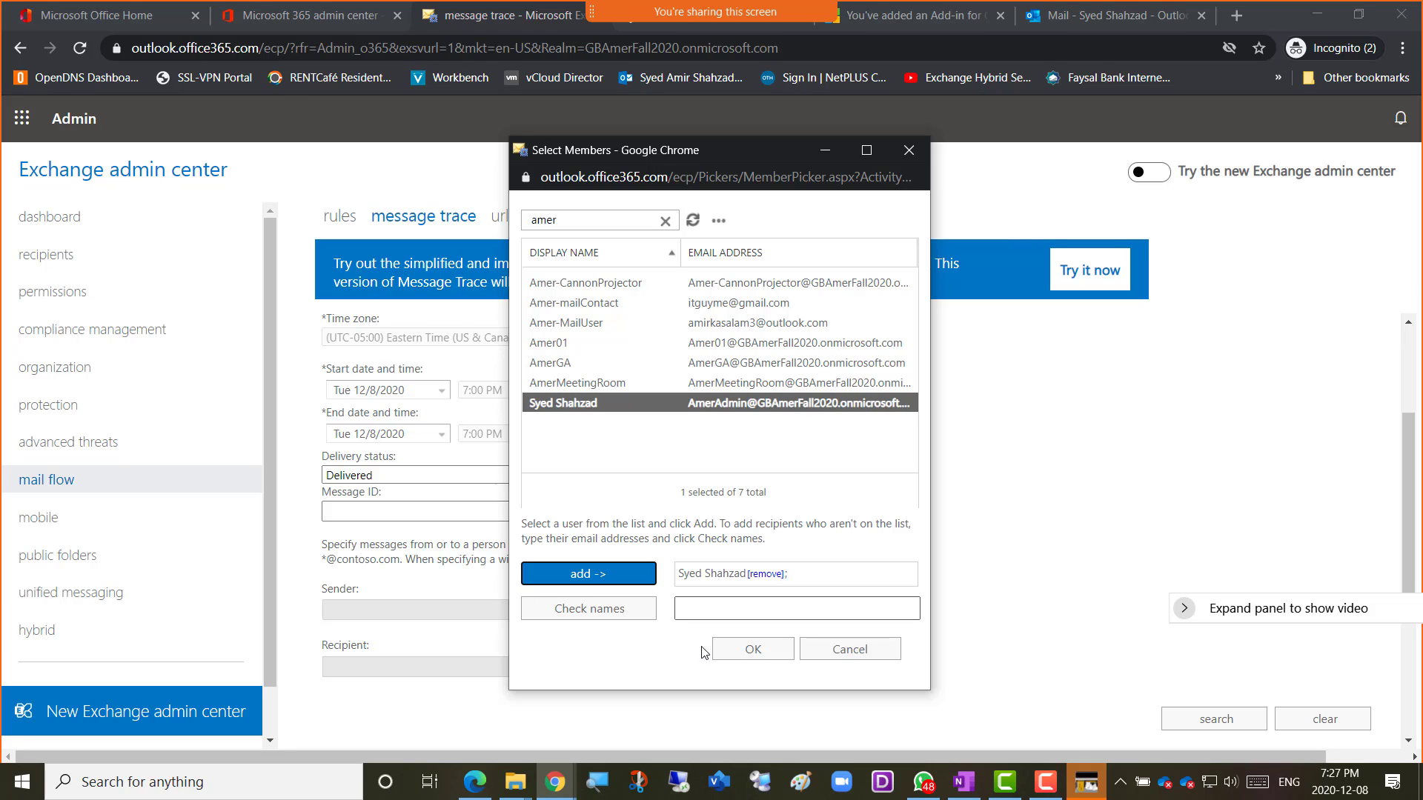
pyautogui.click(750, 652)
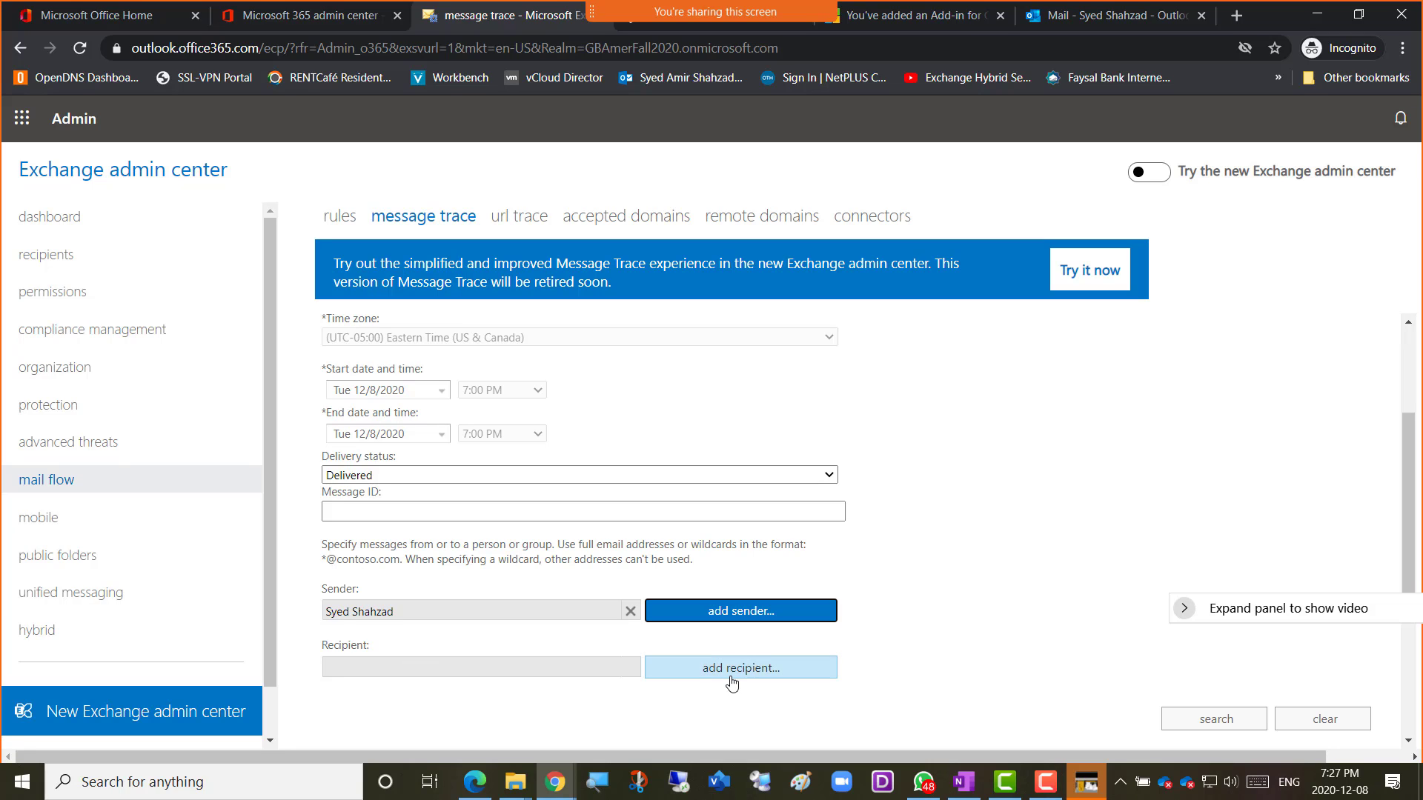
pyautogui.click(1087, 18)
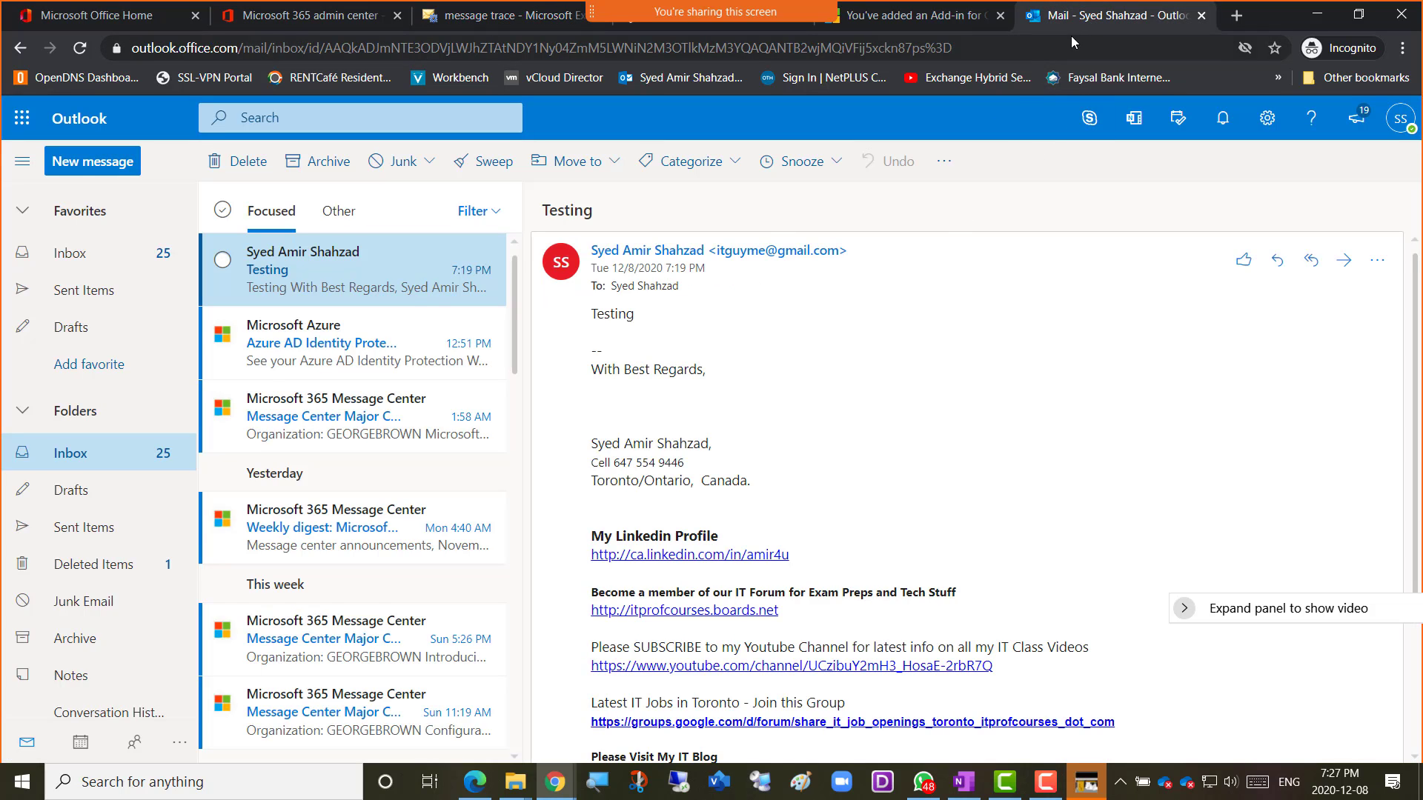
pyautogui.click(68, 298)
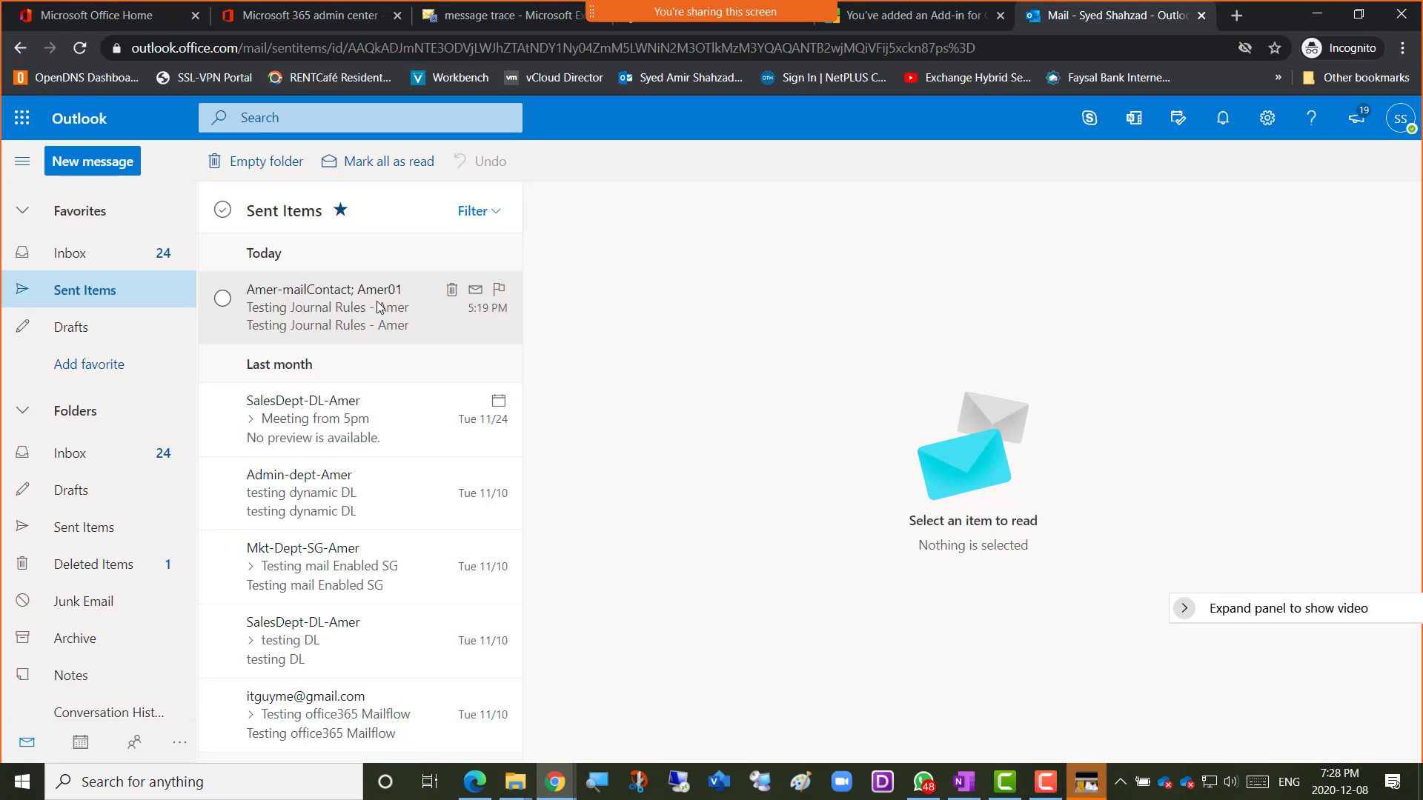
pyautogui.click(71, 252)
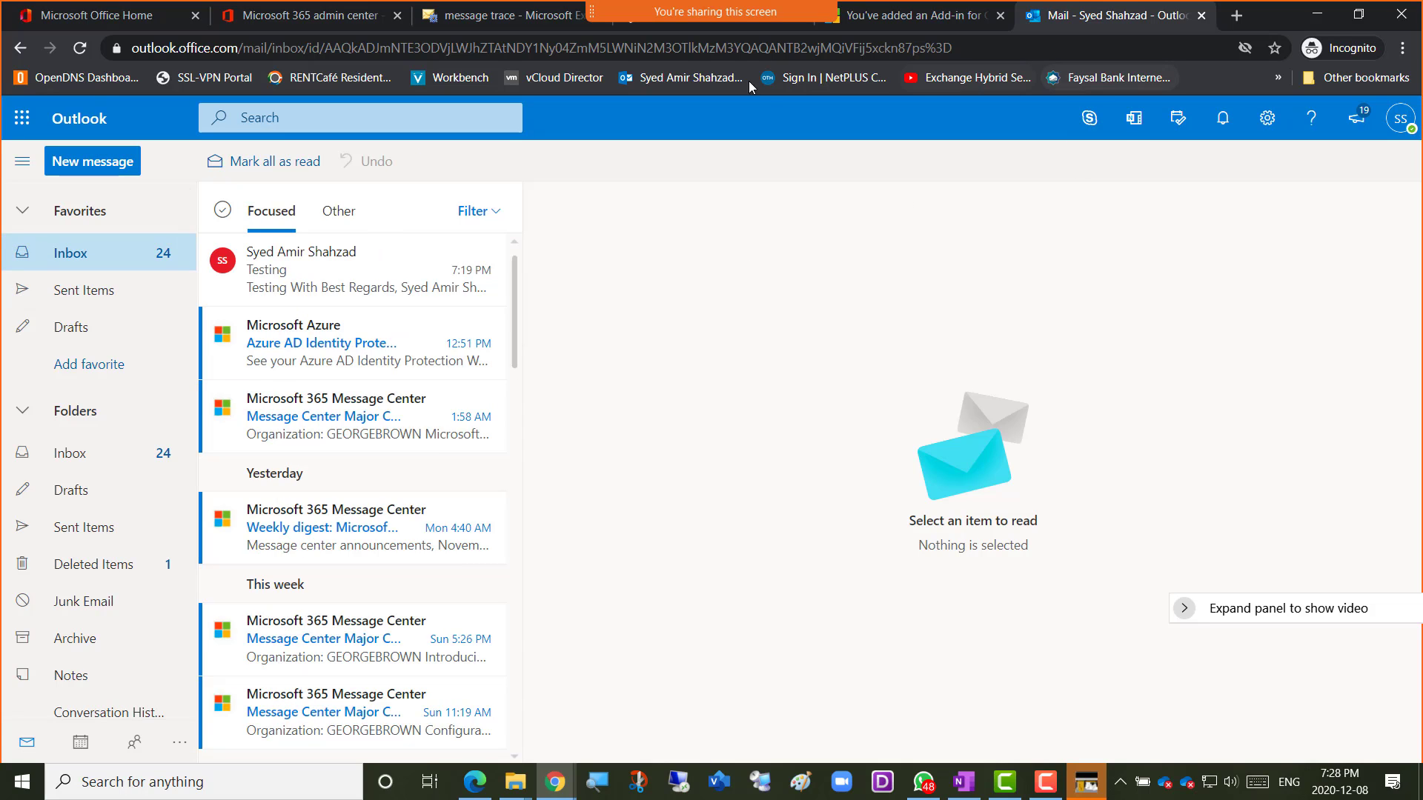
pyautogui.click(466, 20)
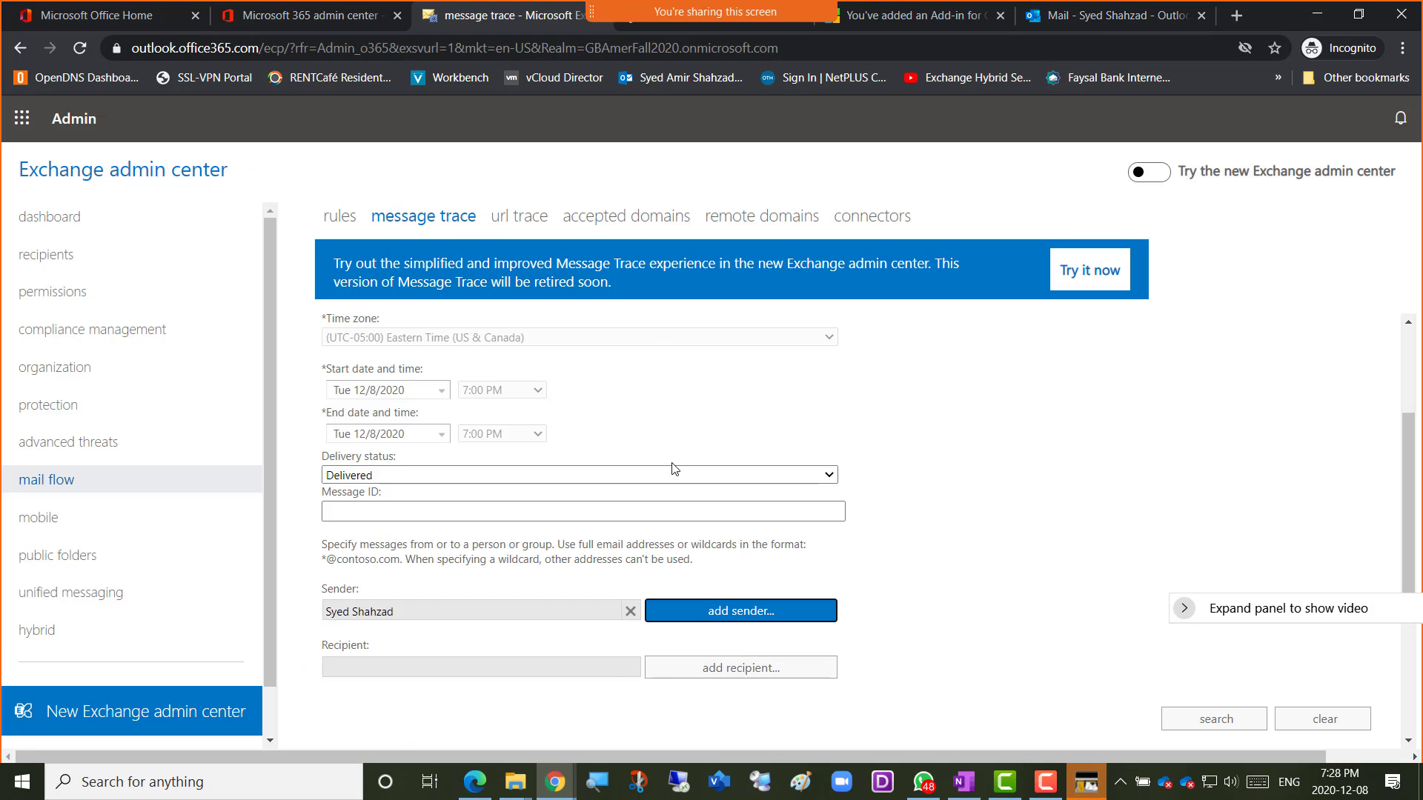
# Search the member list and add the matching mailbox as the trace's recipient.
pyautogui.click(730, 678)
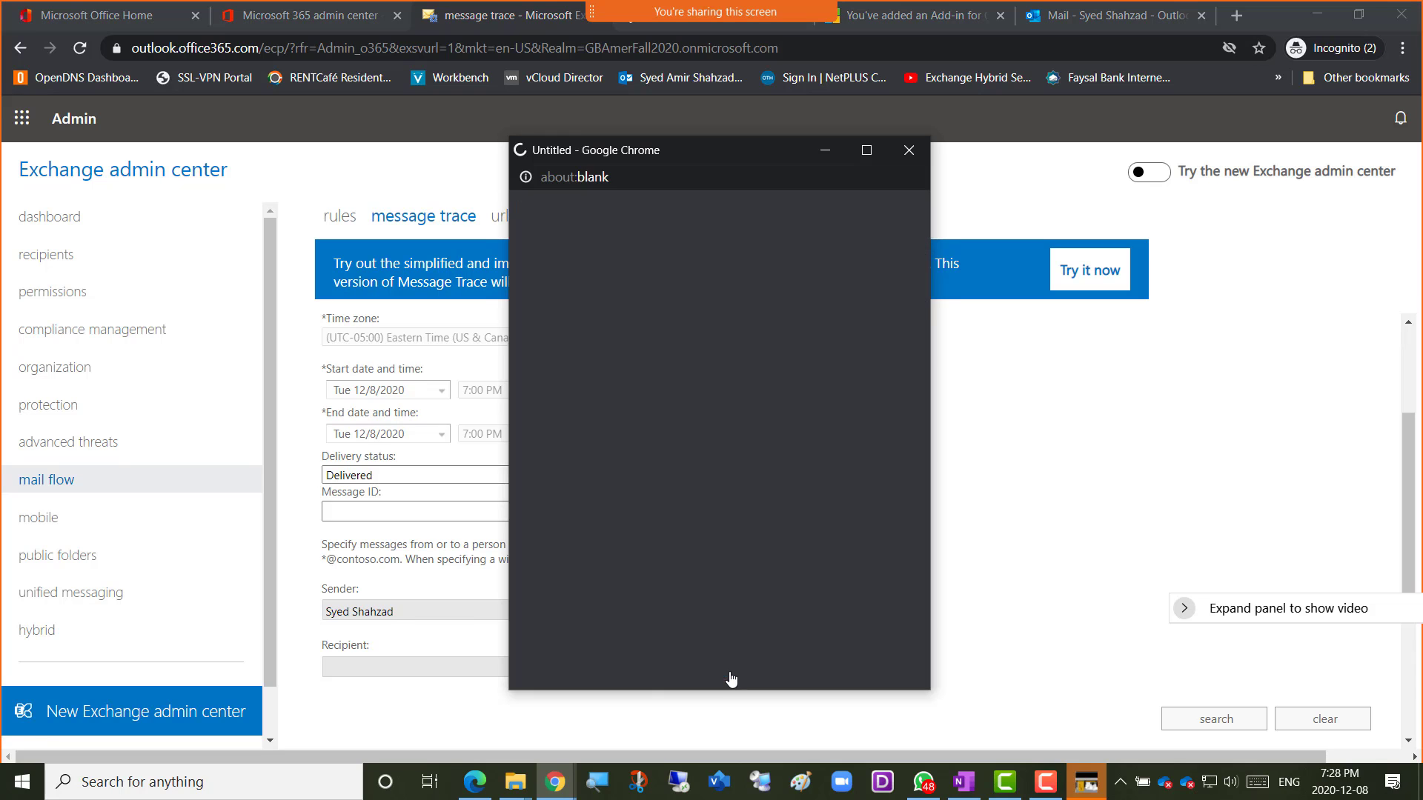
pyautogui.click(531, 220)
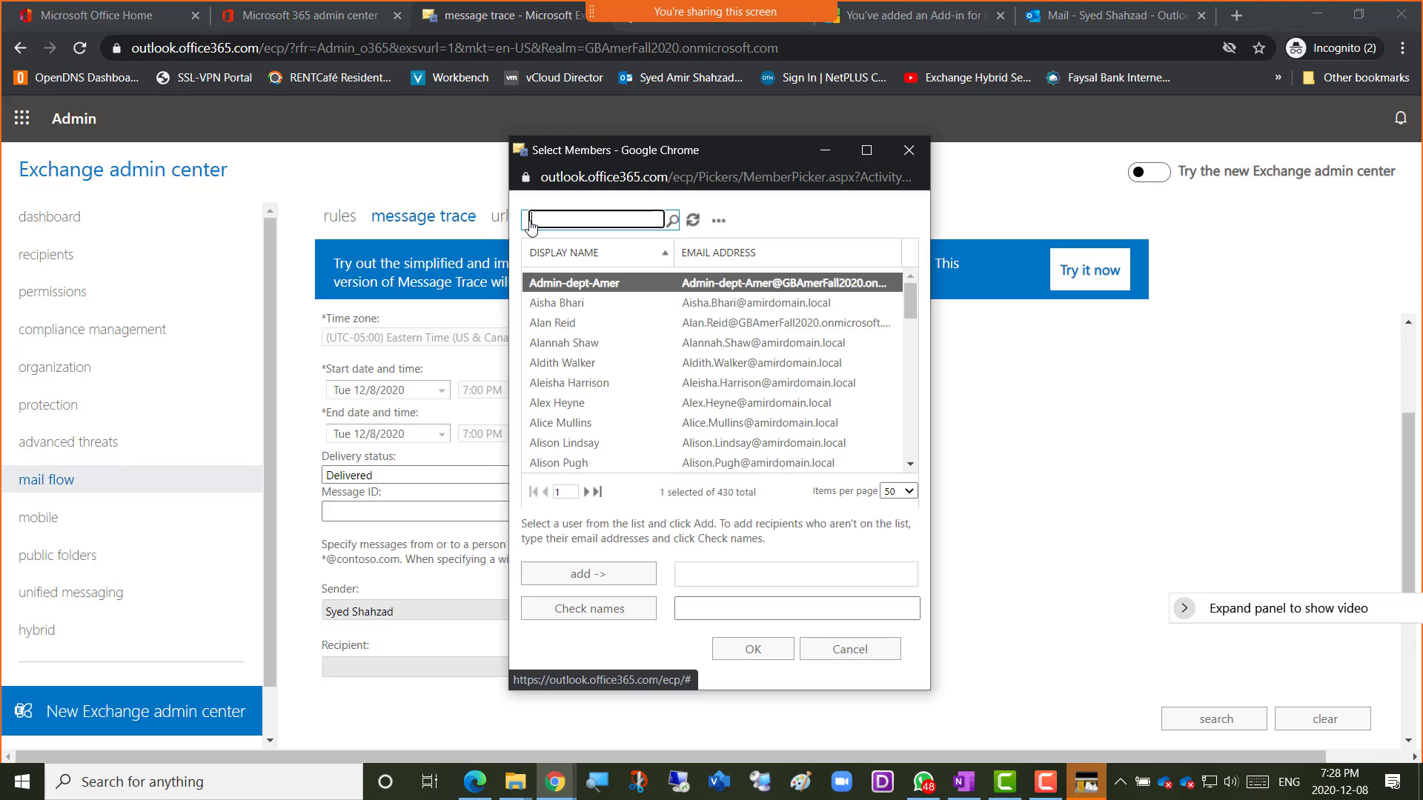
pyautogui.write('amir')
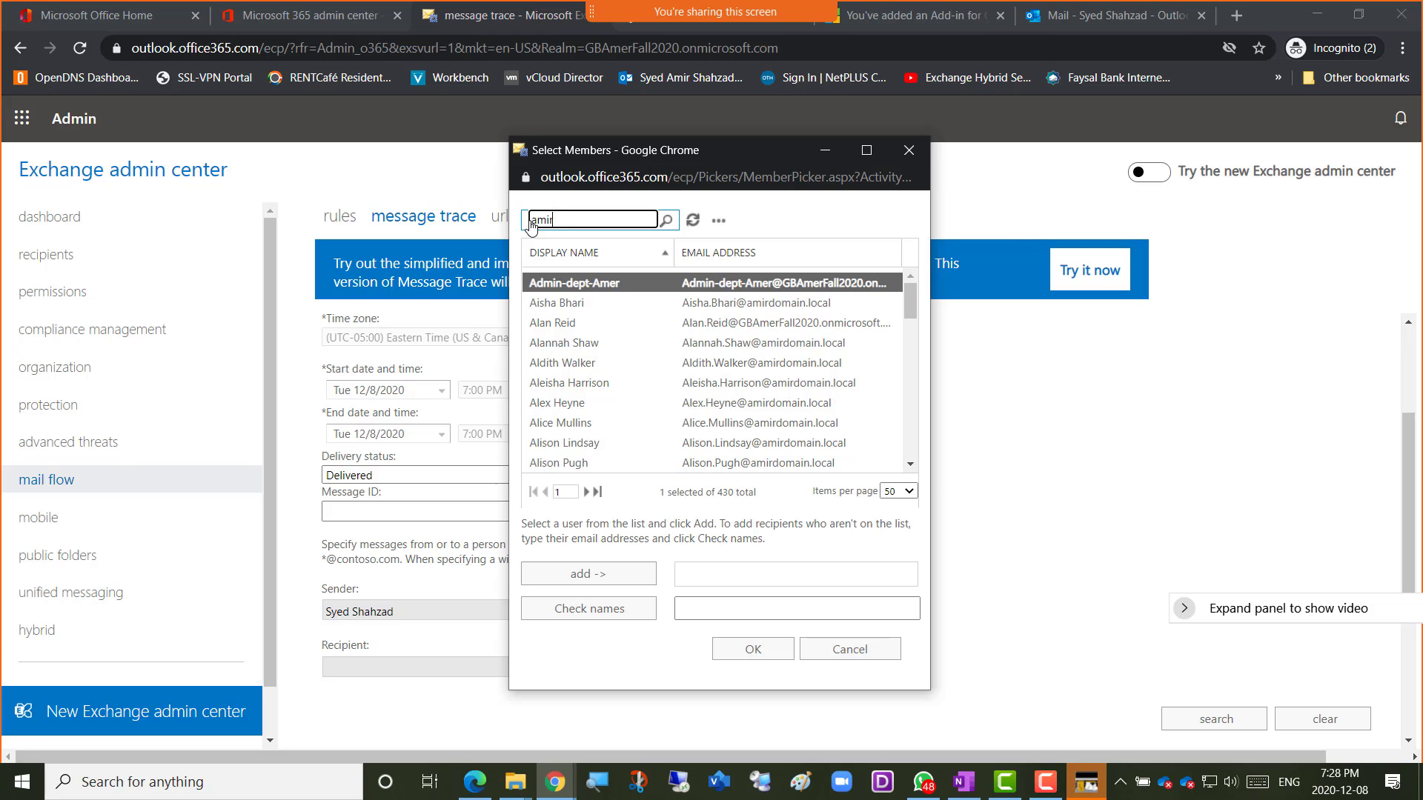
pyautogui.press('Return')
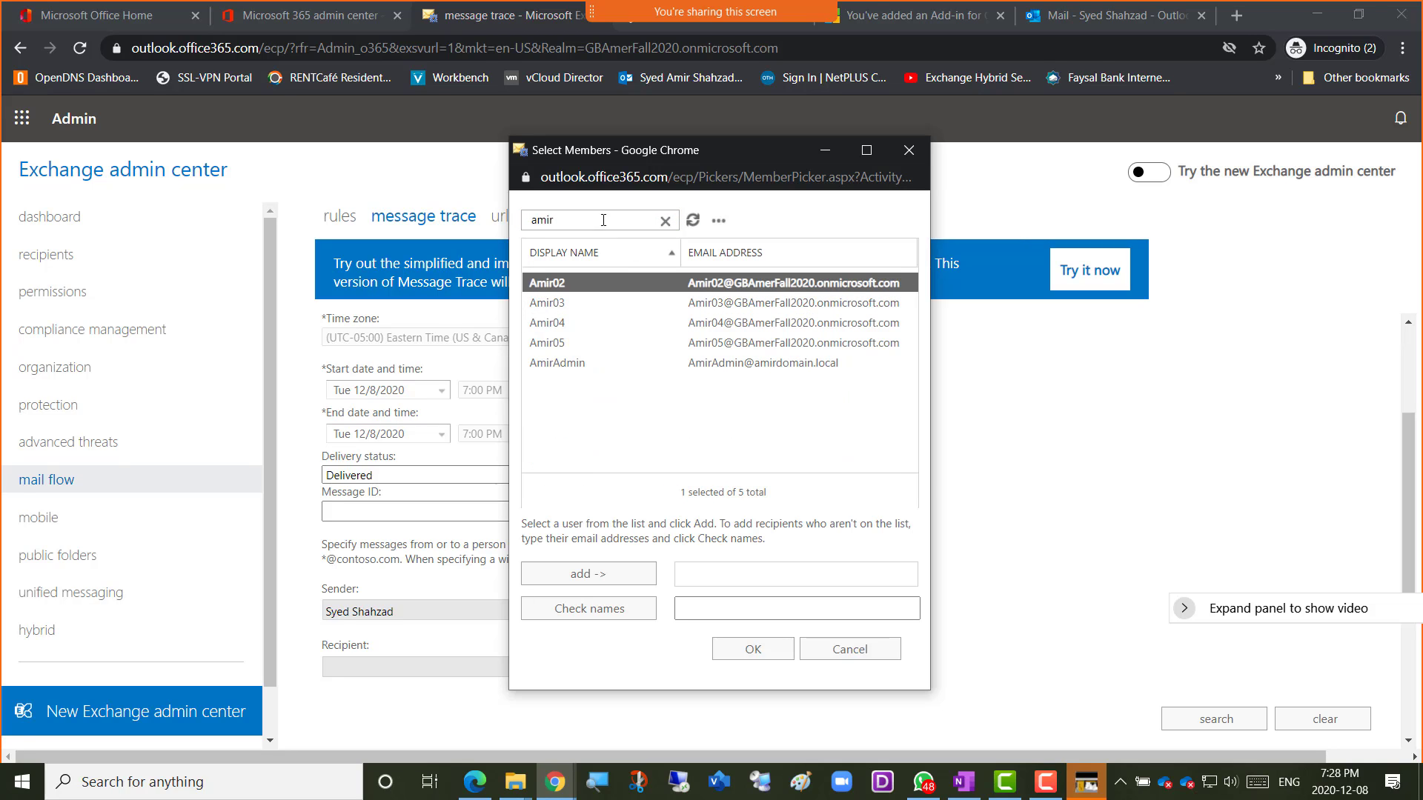
pyautogui.click(572, 219)
pyautogui.write('e')
pyautogui.press('Return')
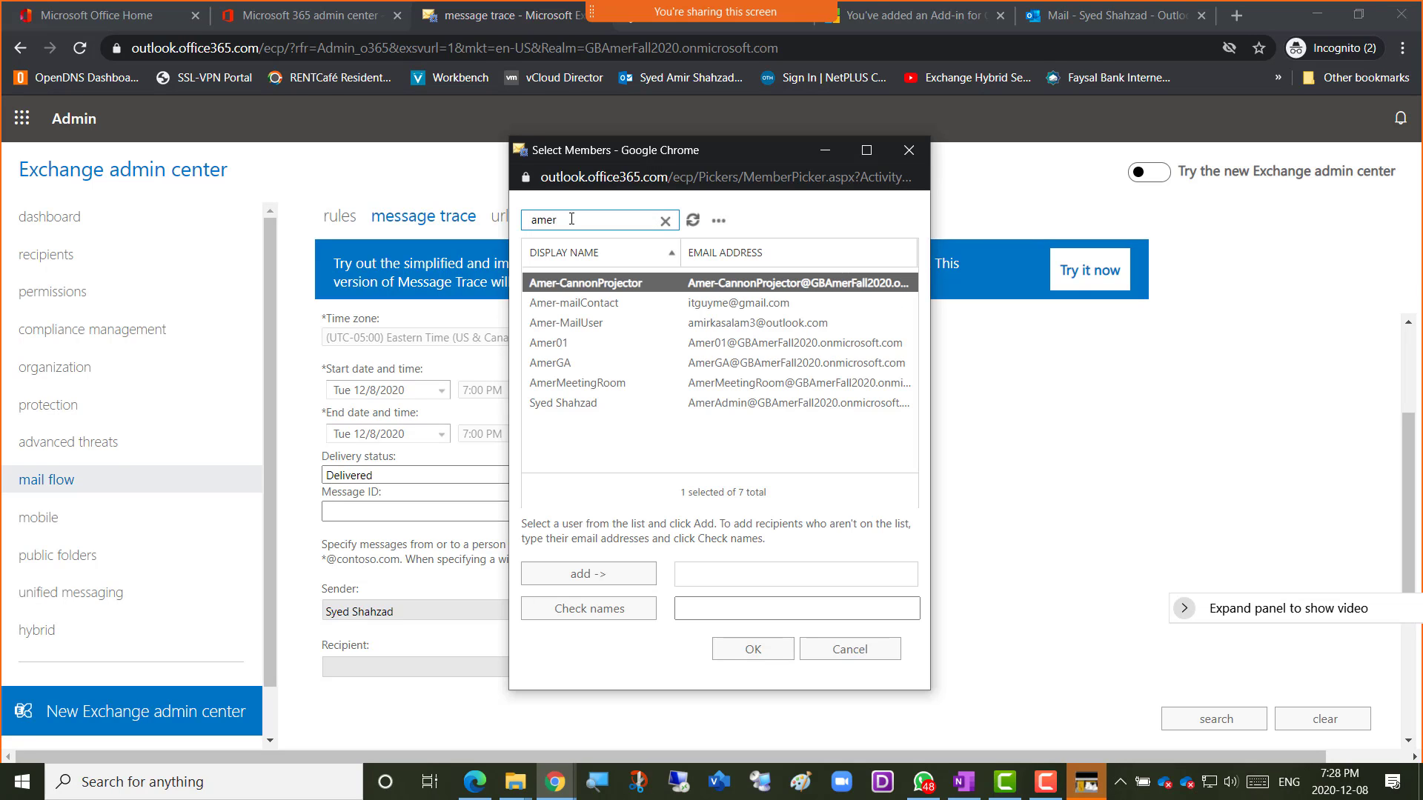
pyautogui.doubleClick(601, 345)
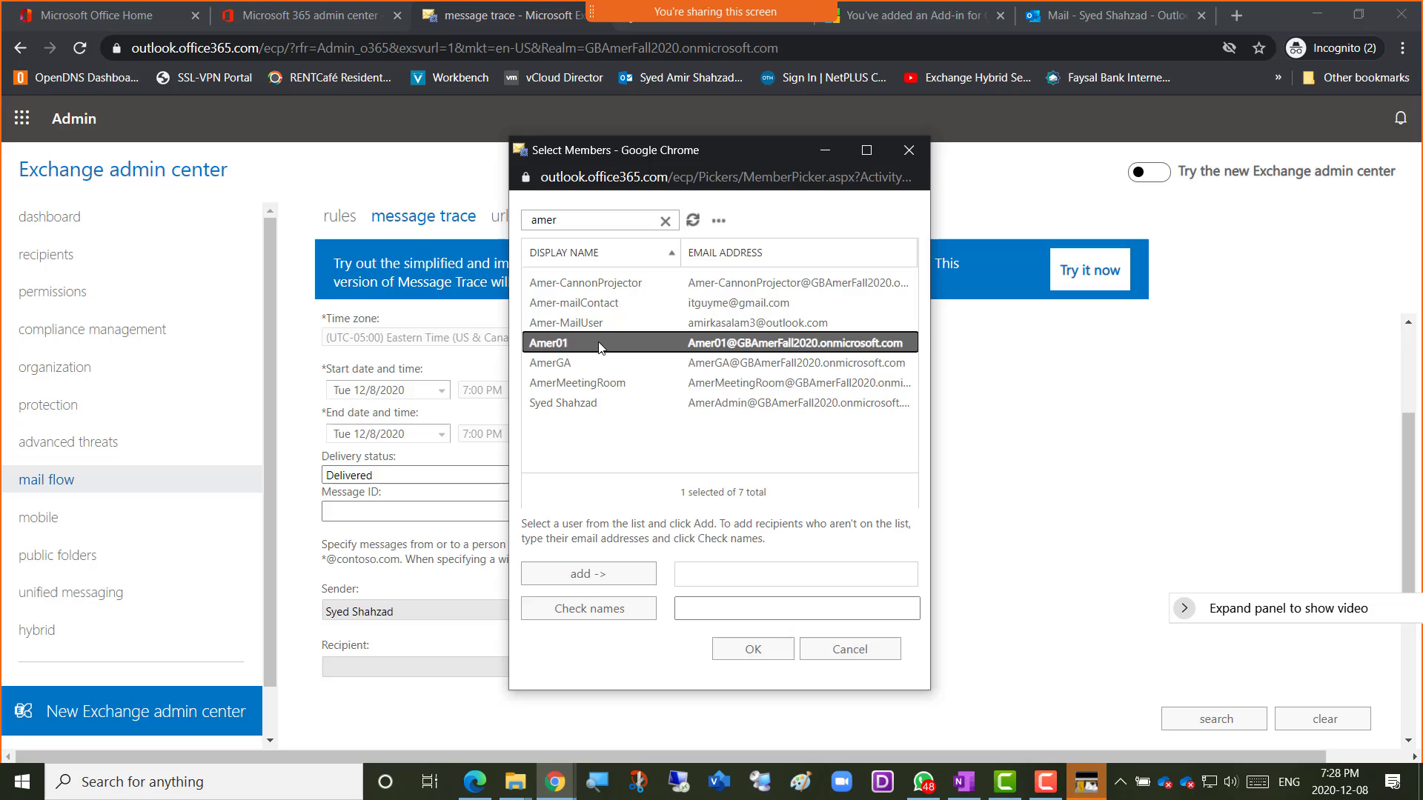
pyautogui.click(745, 650)
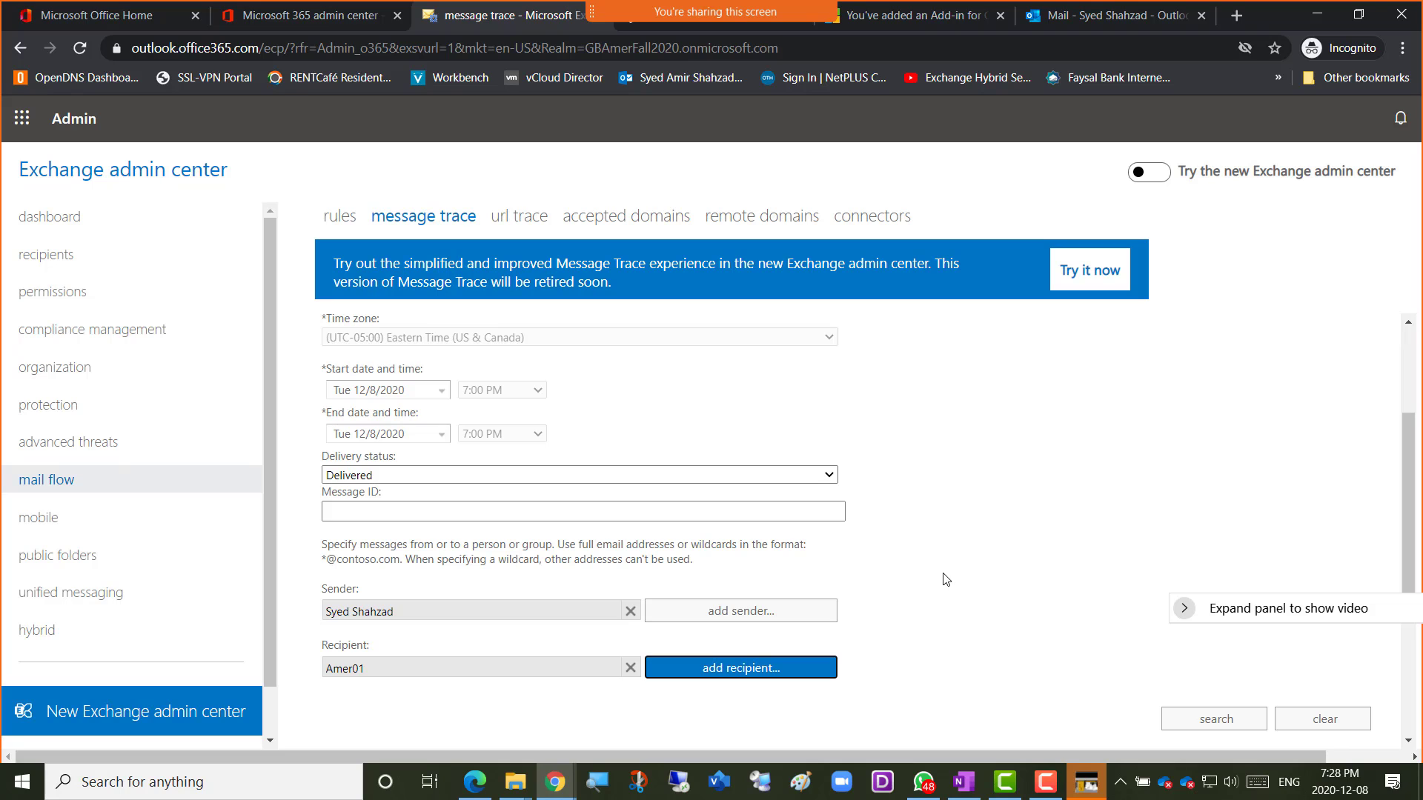
pyautogui.scroll(-2, 917, 555)
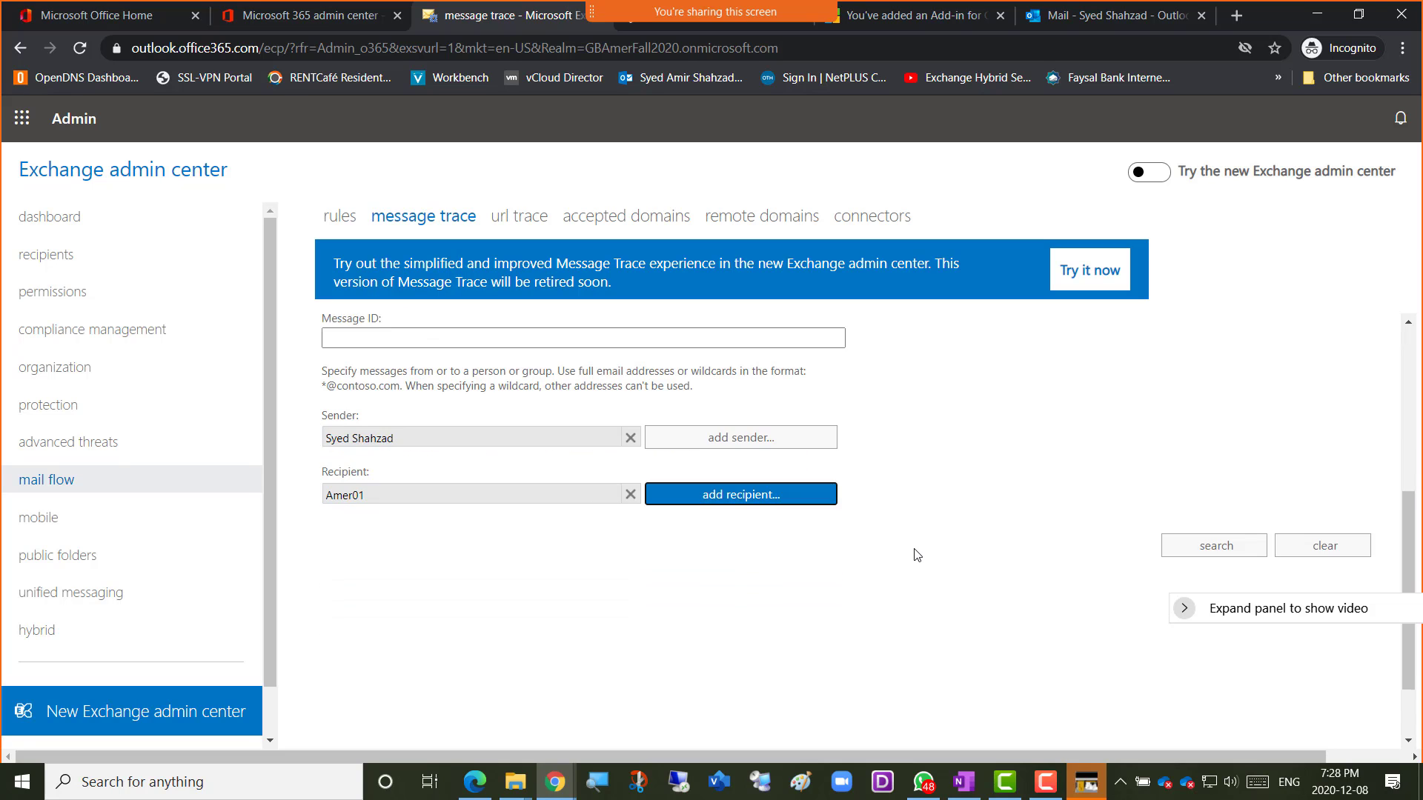
pyautogui.scroll(1, 916, 554)
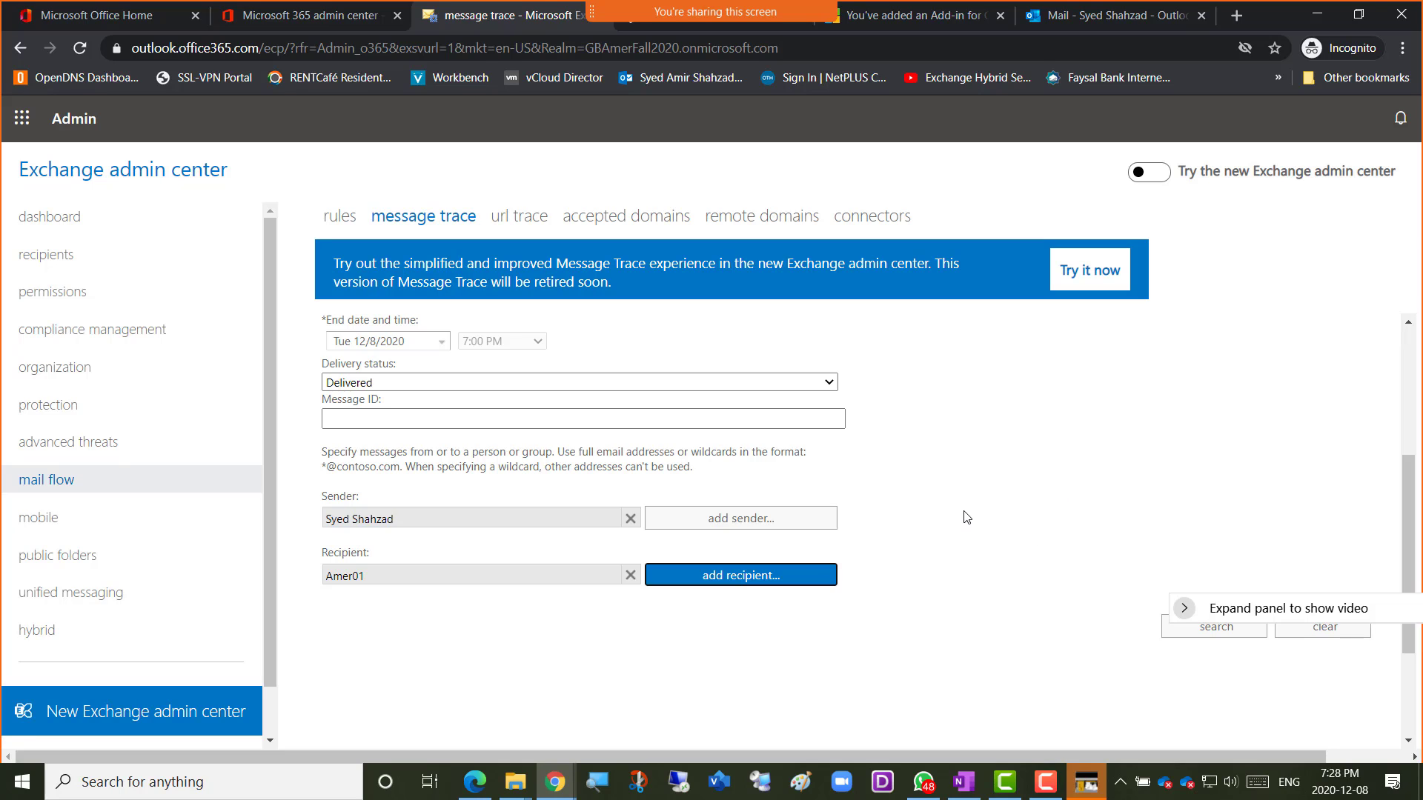
pyautogui.scroll(2, 967, 518)
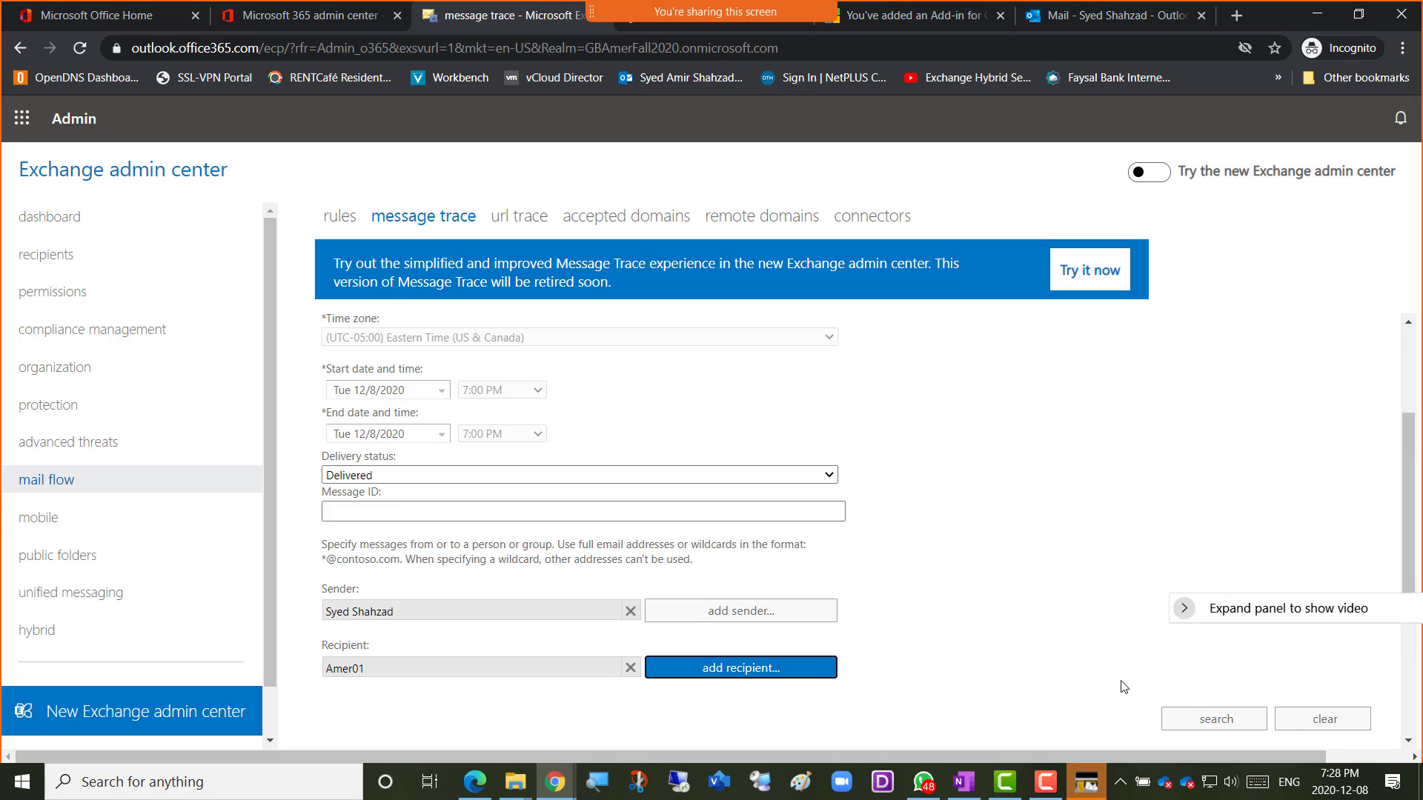
# Run the trace, review the single delivered 'Testing Journal Rules' result, close it, and focus Message ID.
pyautogui.click(1220, 728)
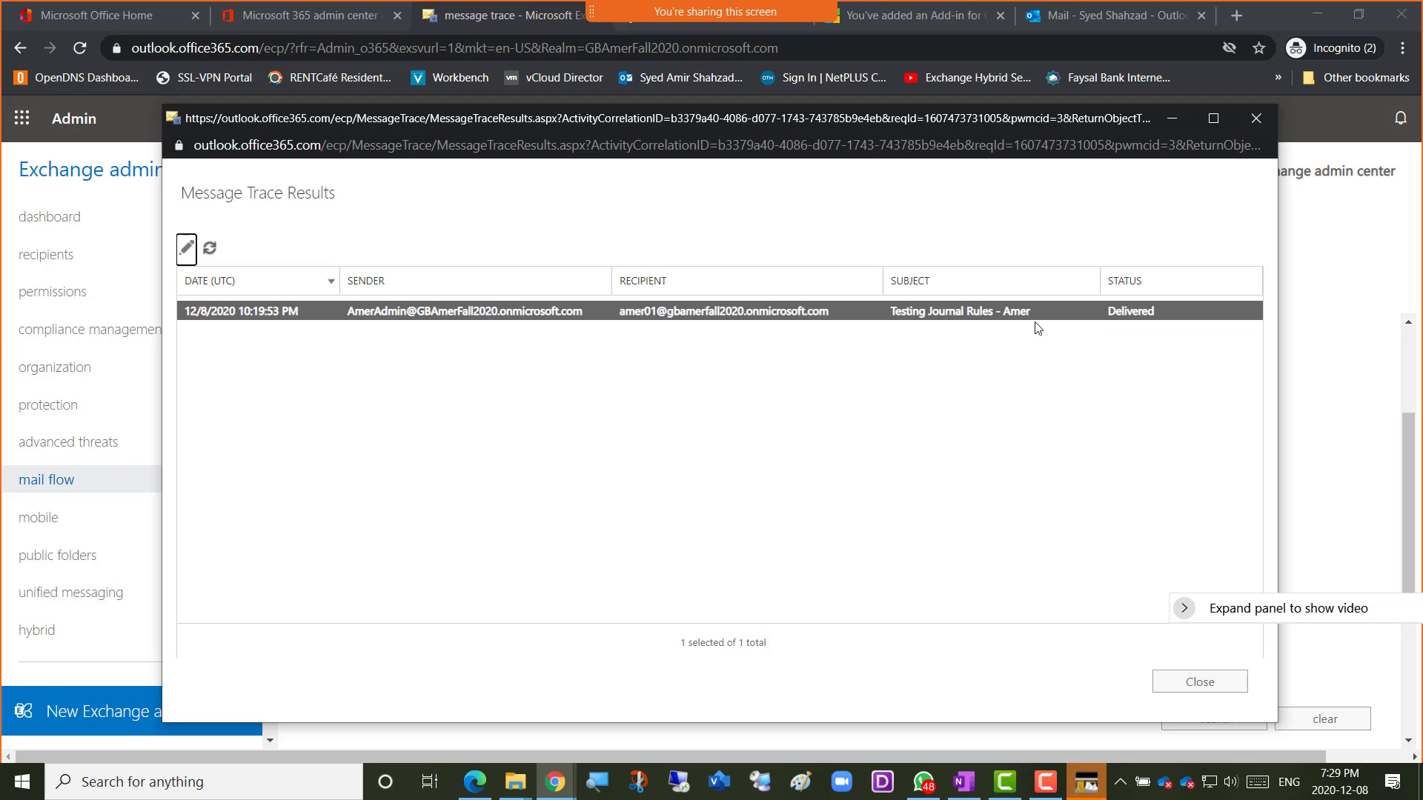
pyautogui.click(1190, 688)
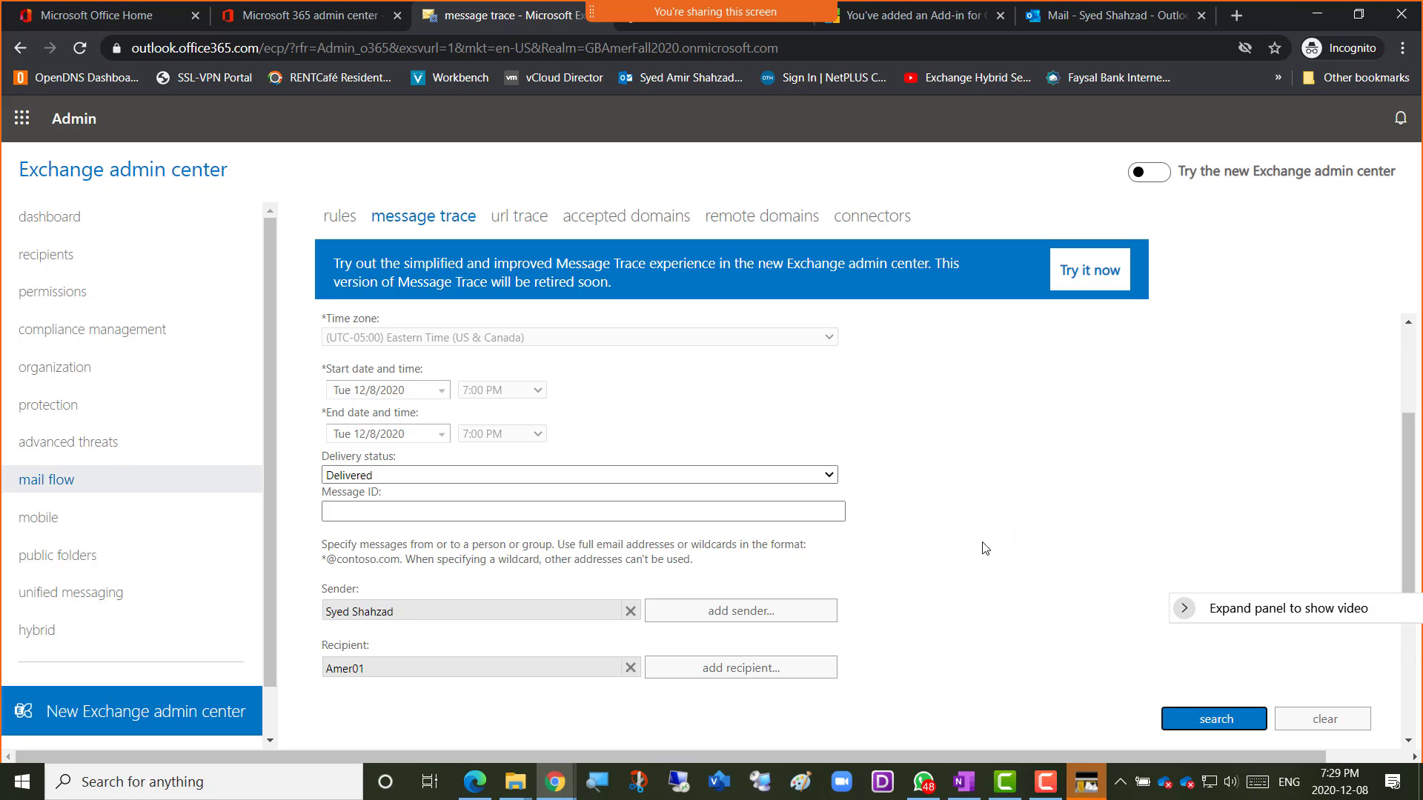
pyautogui.scroll(-1, 984, 548)
pyautogui.scroll(1, 985, 548)
pyautogui.click(968, 629)
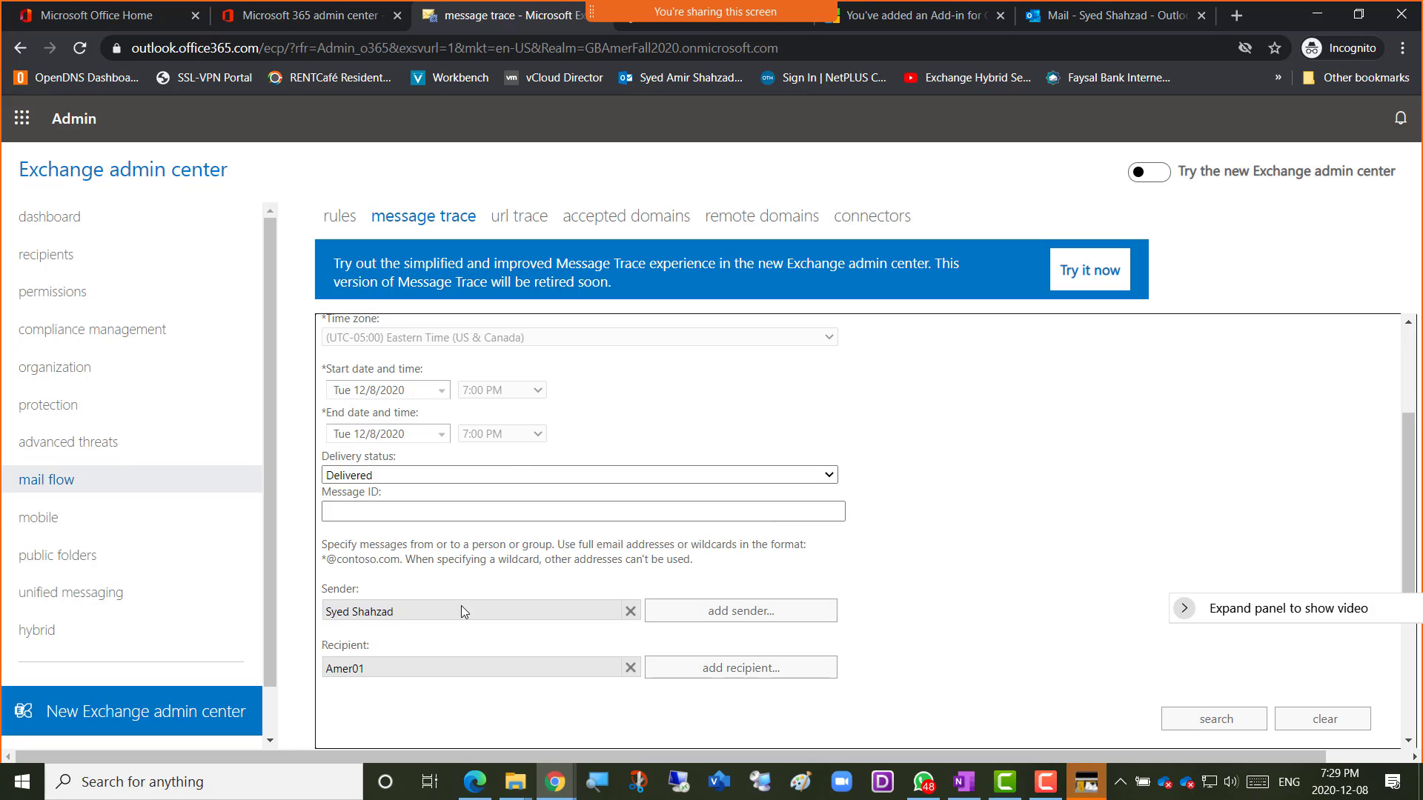
pyautogui.click(371, 517)
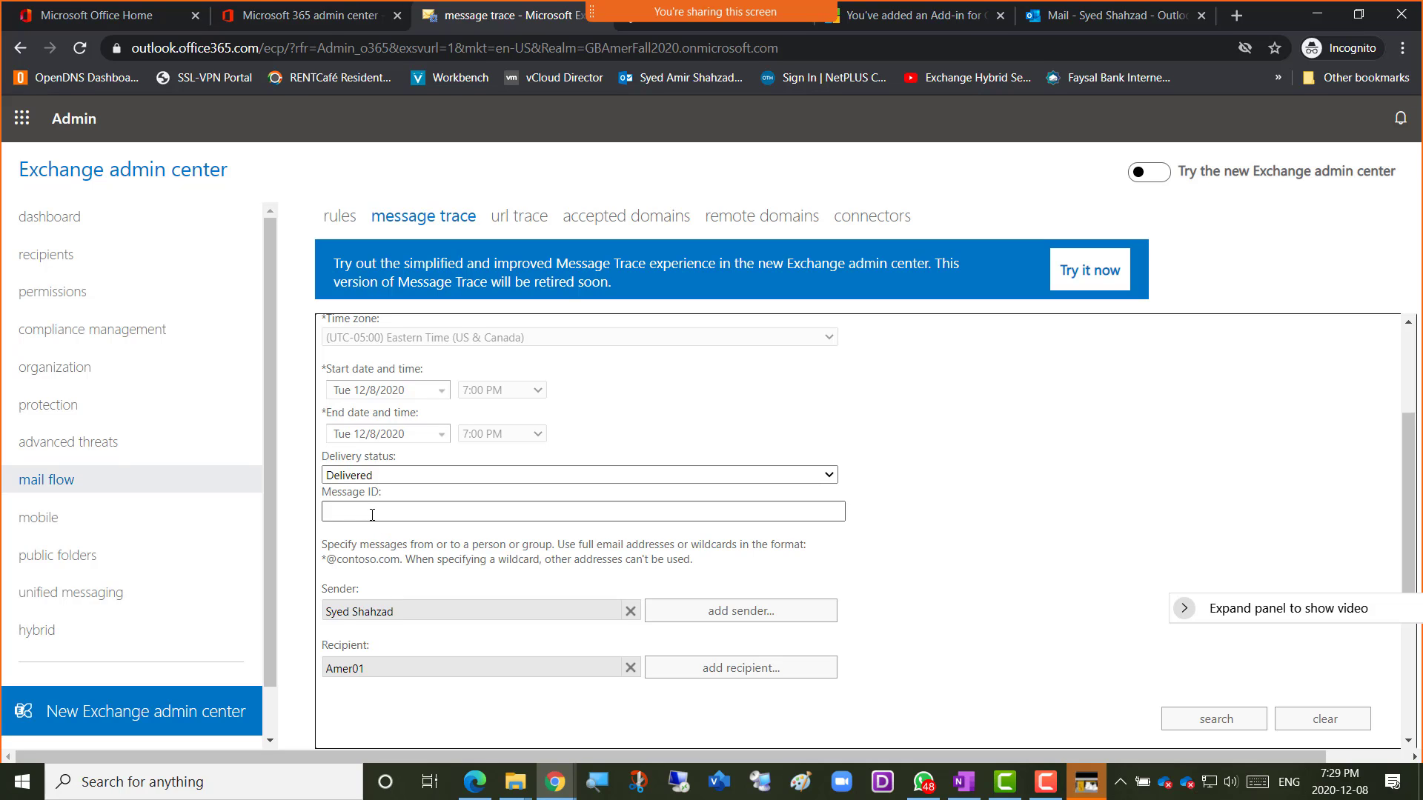
pyautogui.click(405, 510)
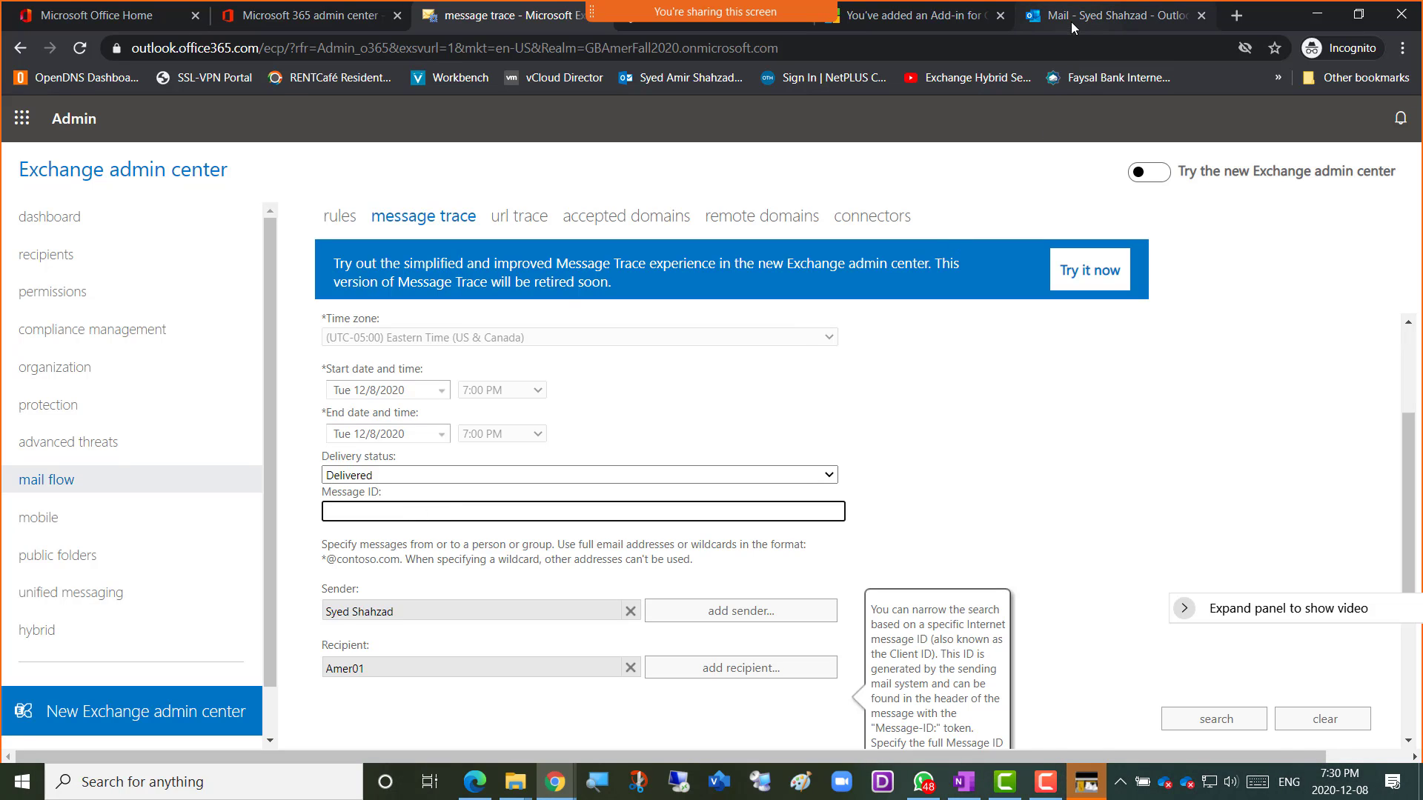
# Open the Testing email in Outlook and show its More actions menu's View options.
pyautogui.click(1089, 22)
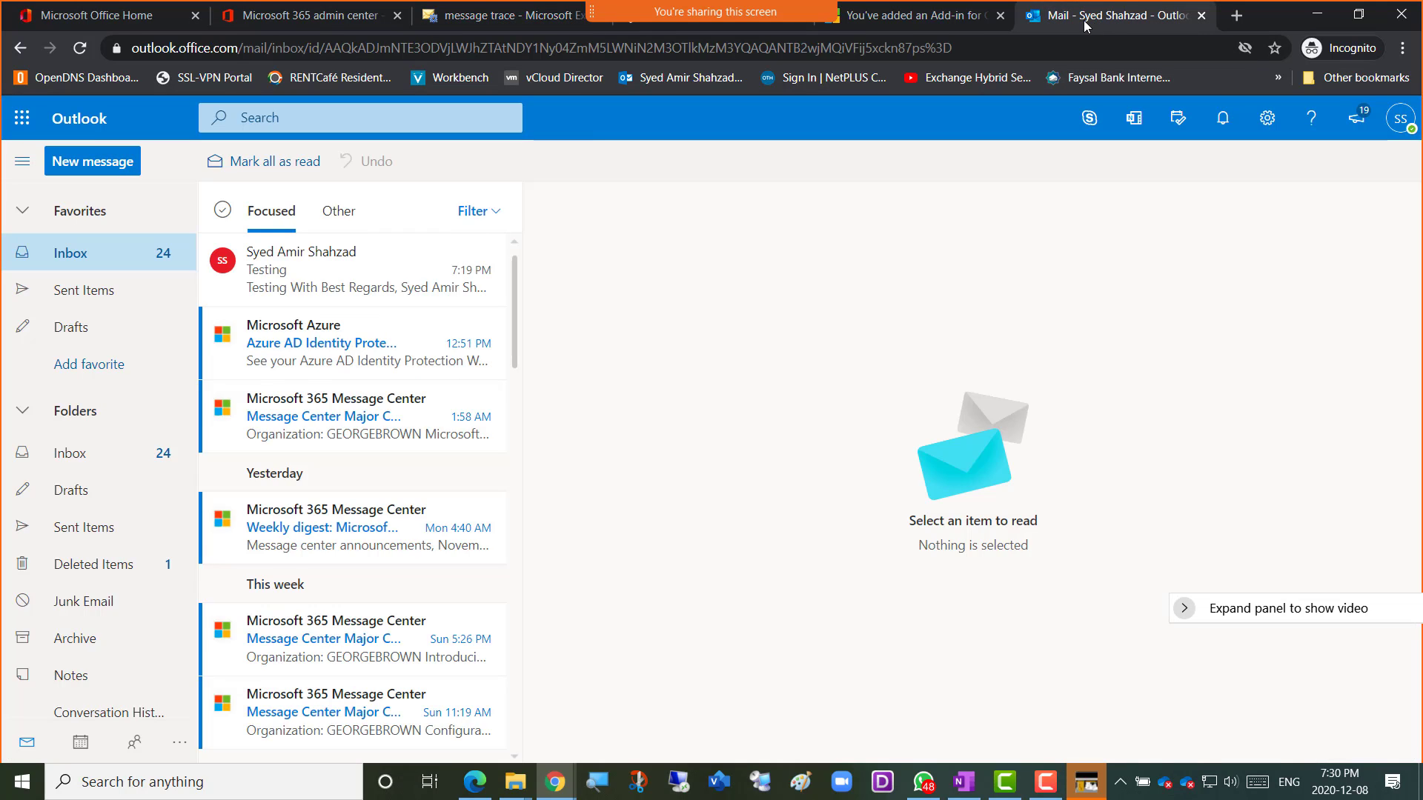
pyautogui.click(324, 280)
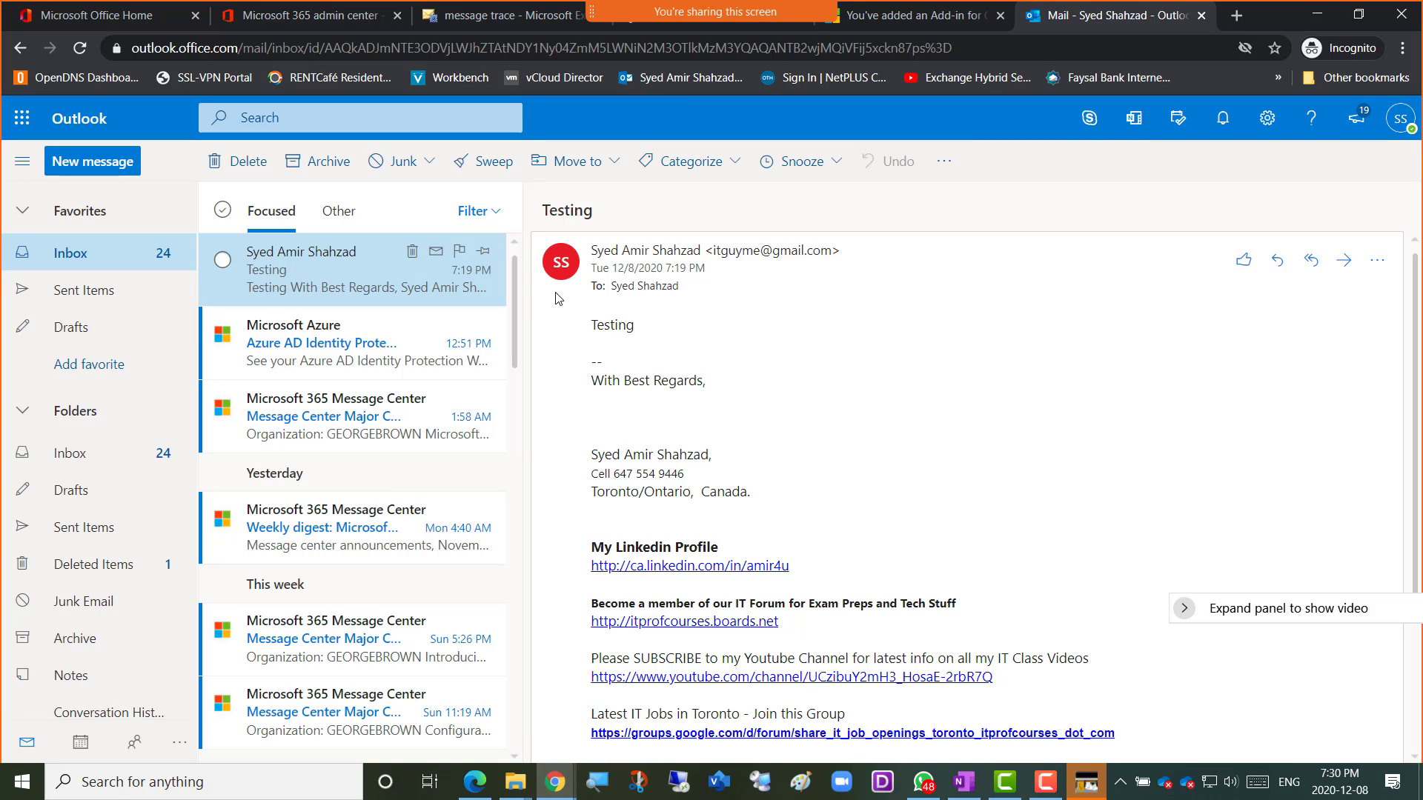
pyautogui.click(1380, 262)
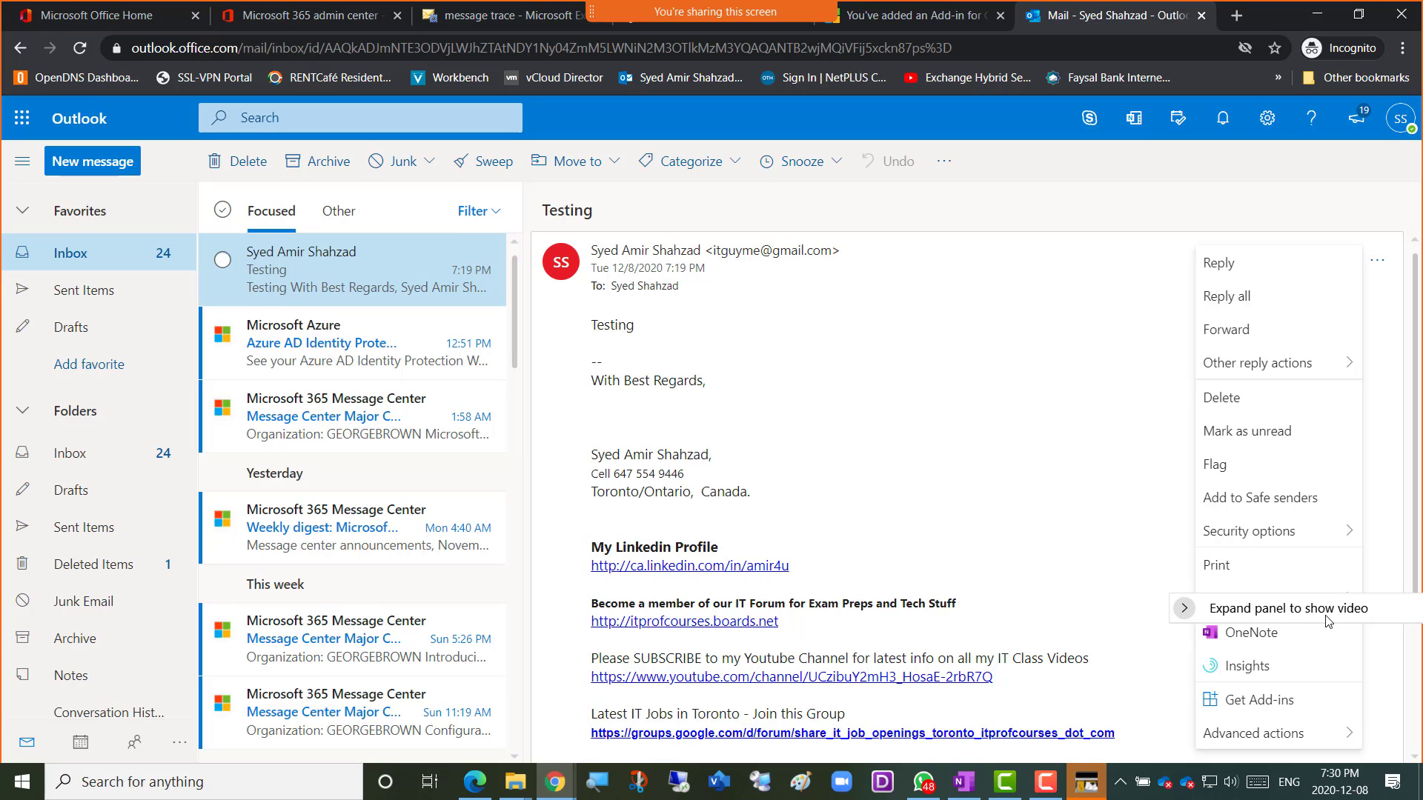
pyautogui.moveTo(1306, 609); pyautogui.dragTo(1090, 101)
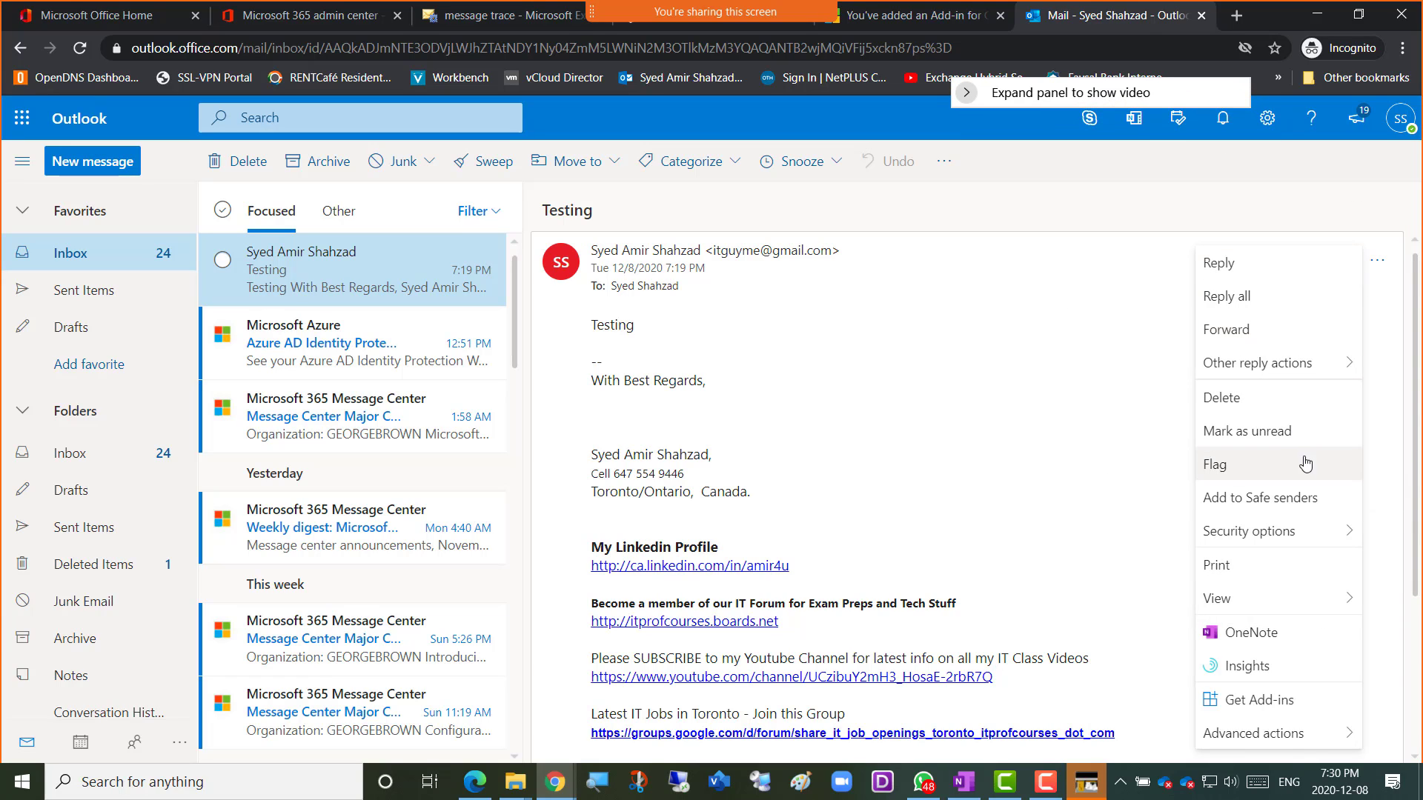
pyautogui.moveTo(1309, 540)
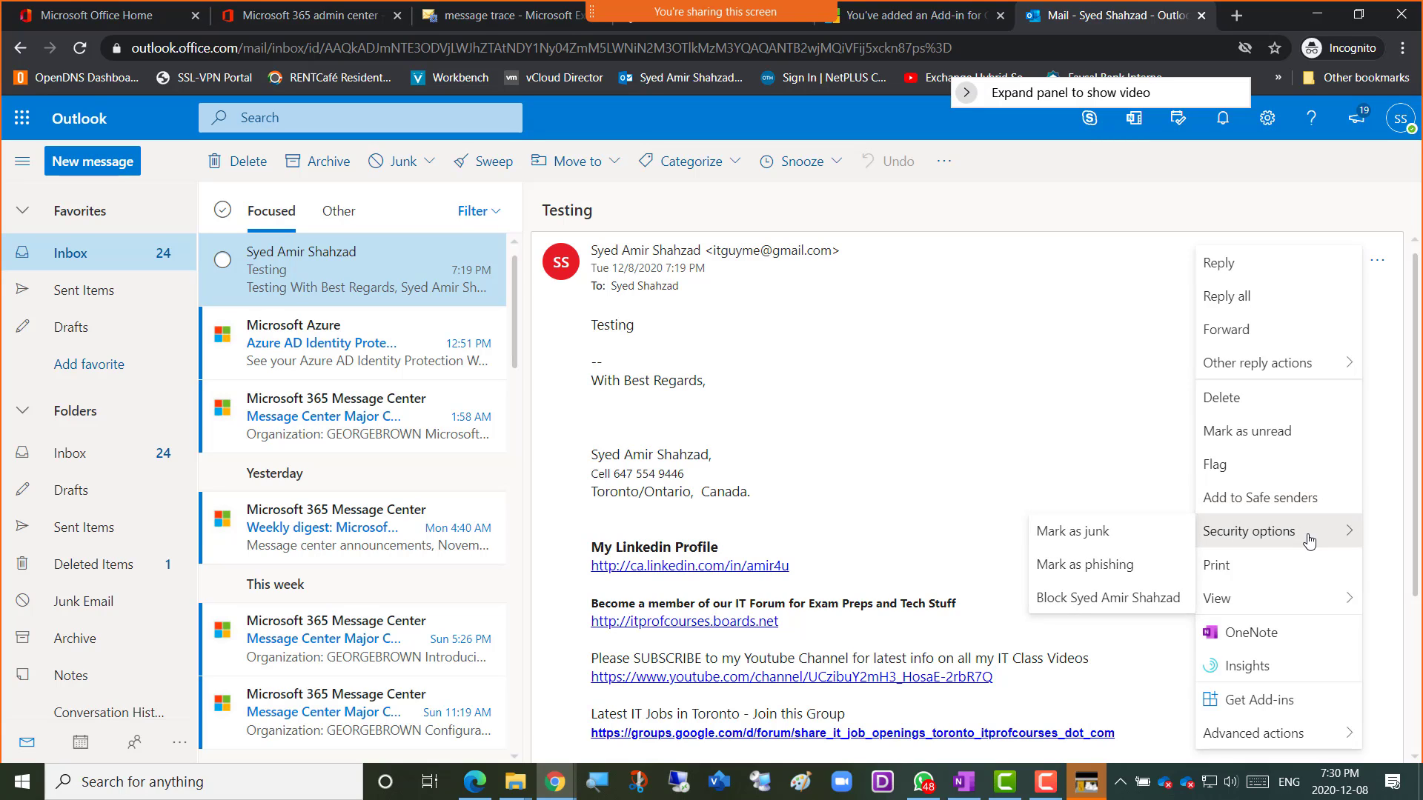
pyautogui.moveTo(1303, 606)
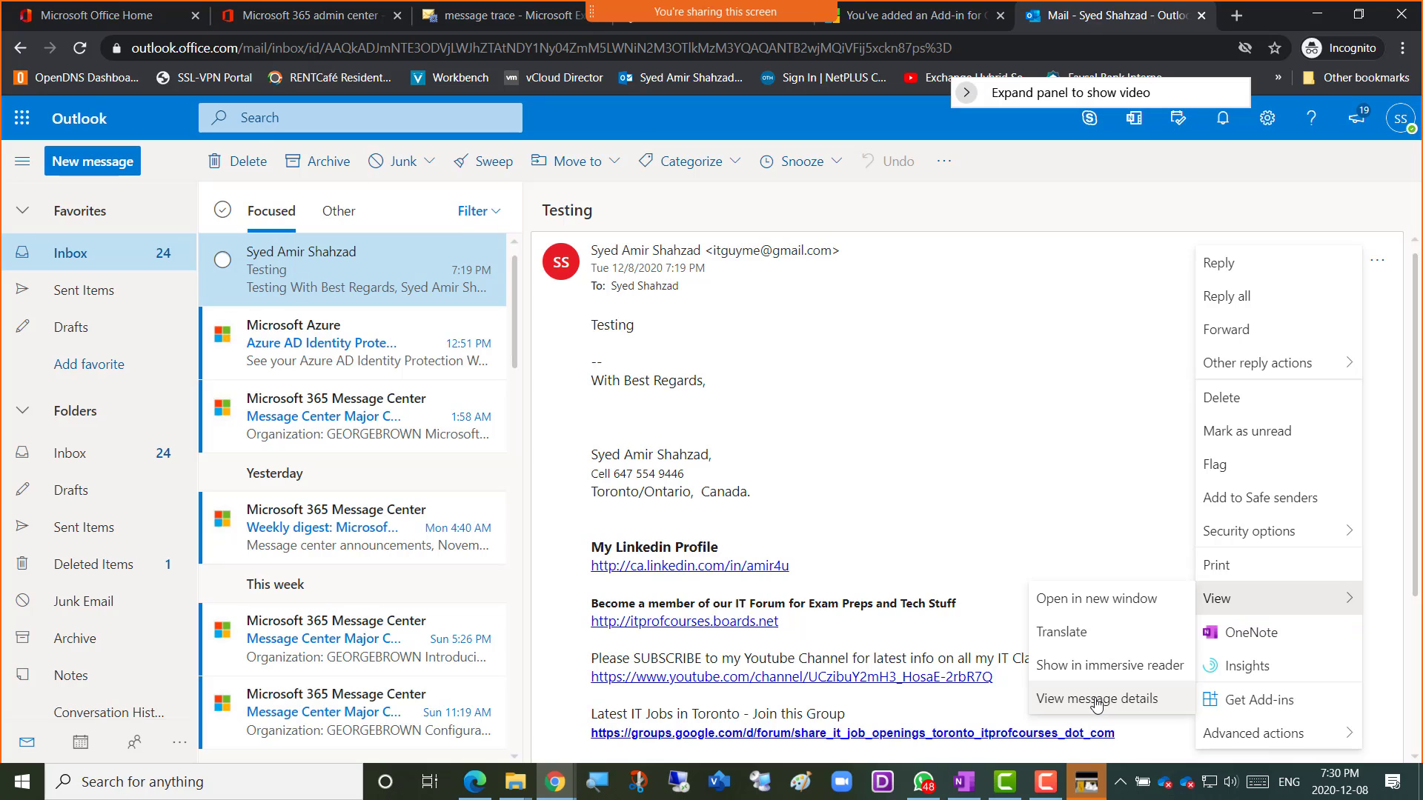
pyautogui.click(813, 339)
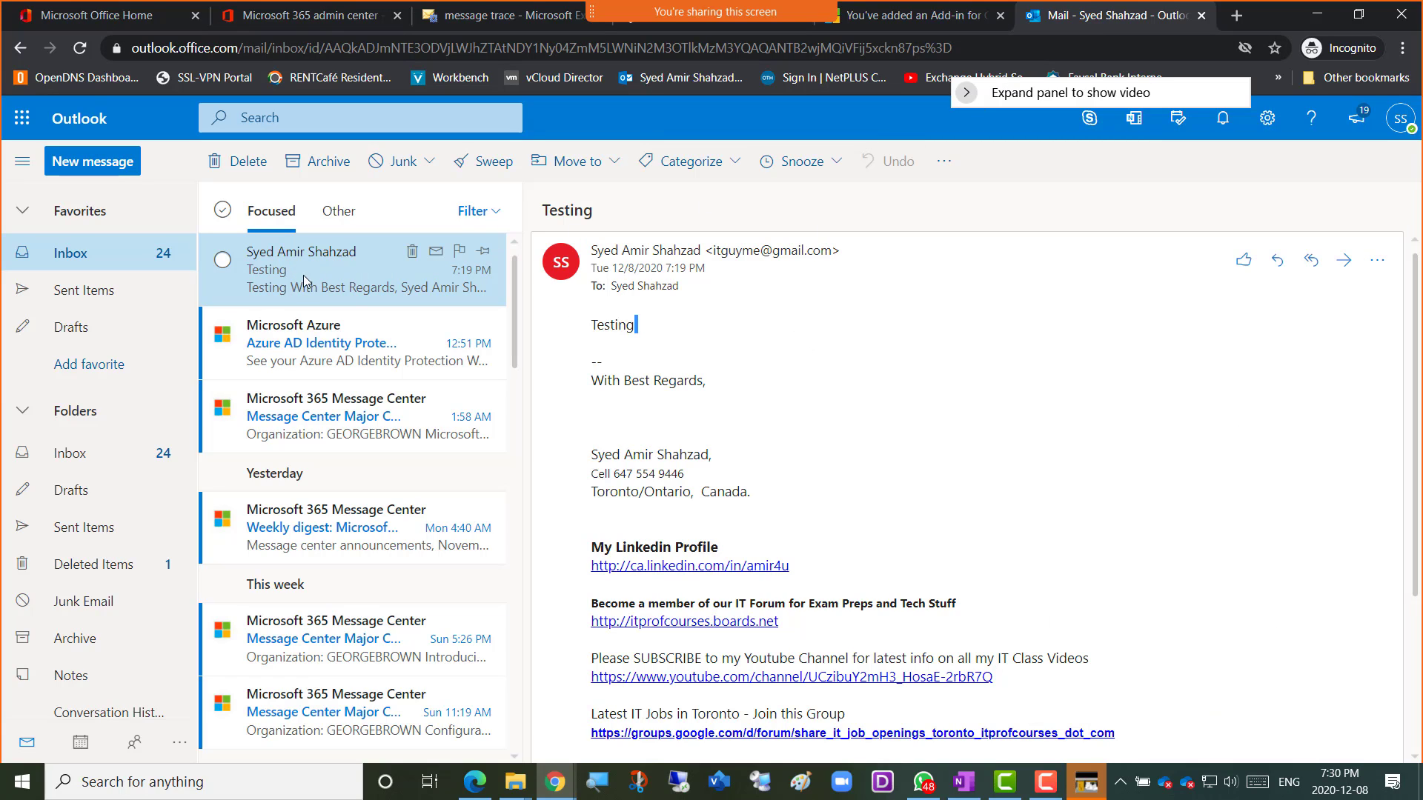
pyautogui.click(1380, 263)
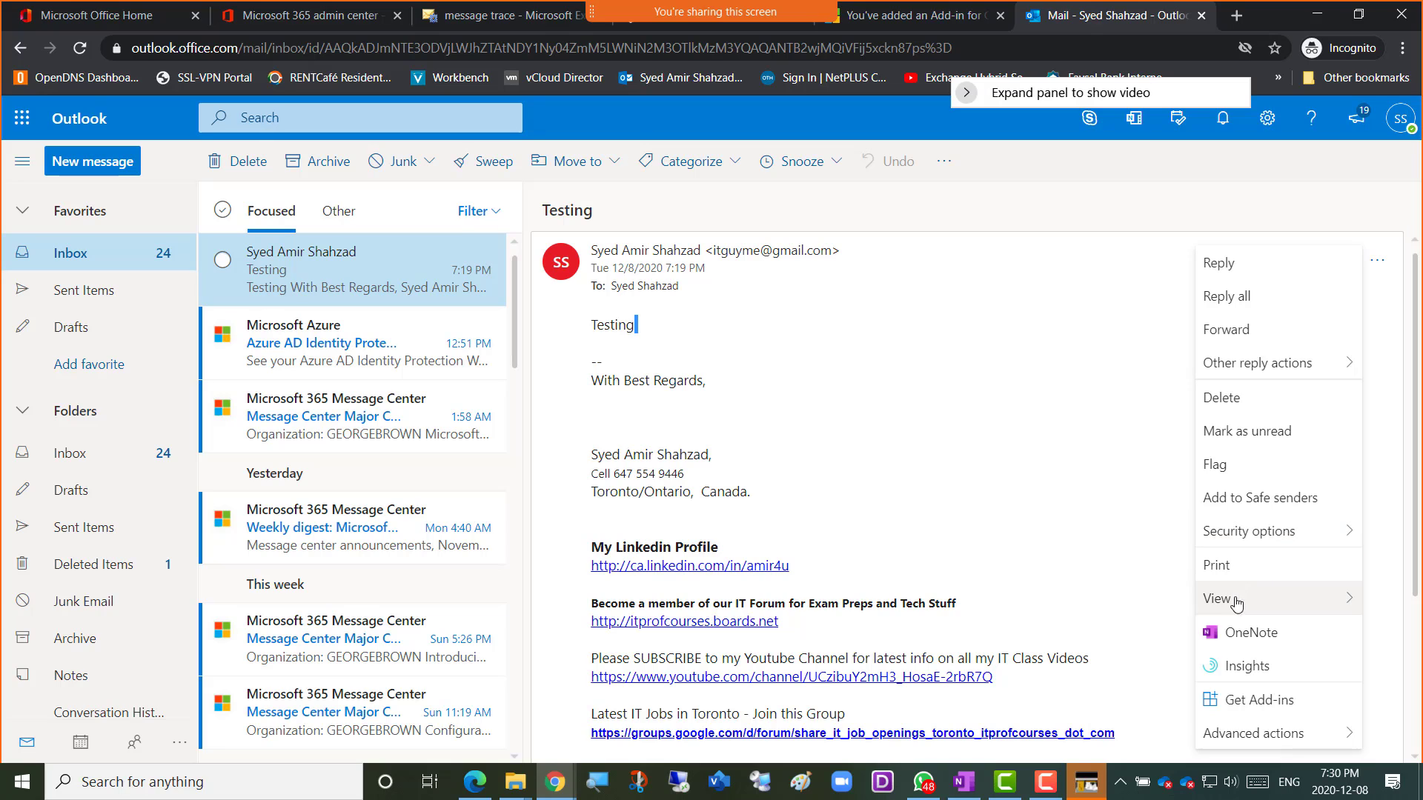
pyautogui.moveTo(1262, 609)
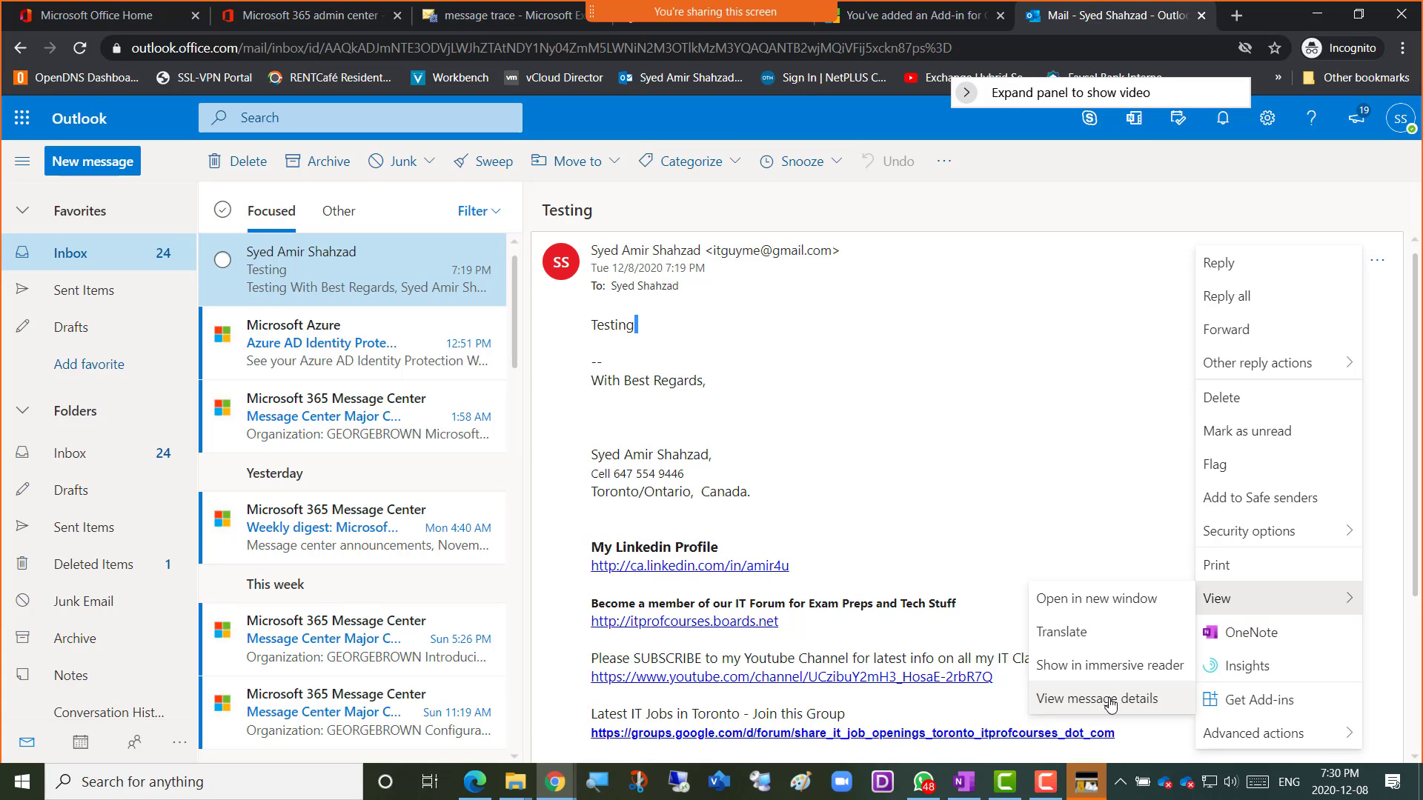
# Open the Testing email's Message details and scroll through its headers to the DKIM message-id.
pyautogui.click(1106, 704)
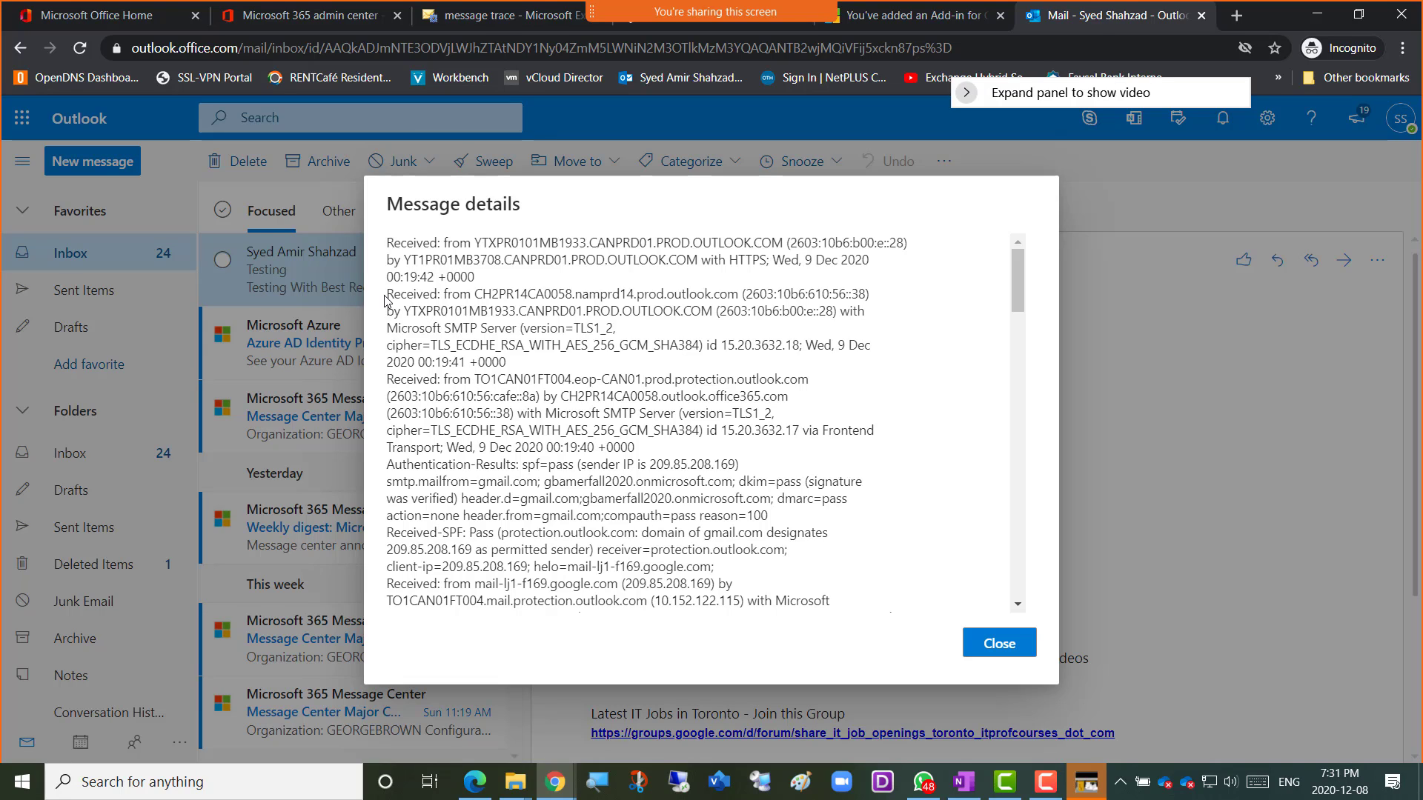
pyautogui.scroll(-1, 438, 338)
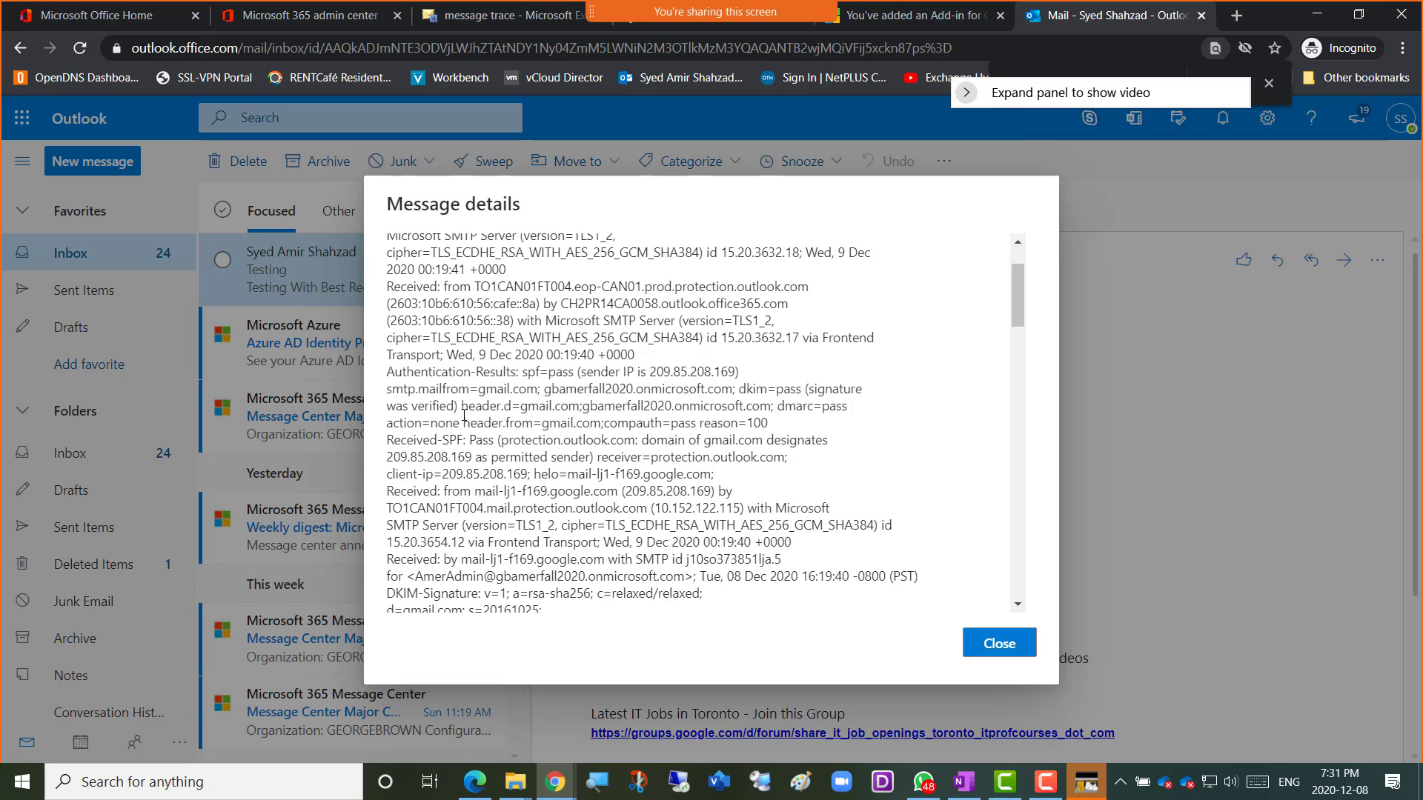
pyautogui.scroll(-1, 463, 419)
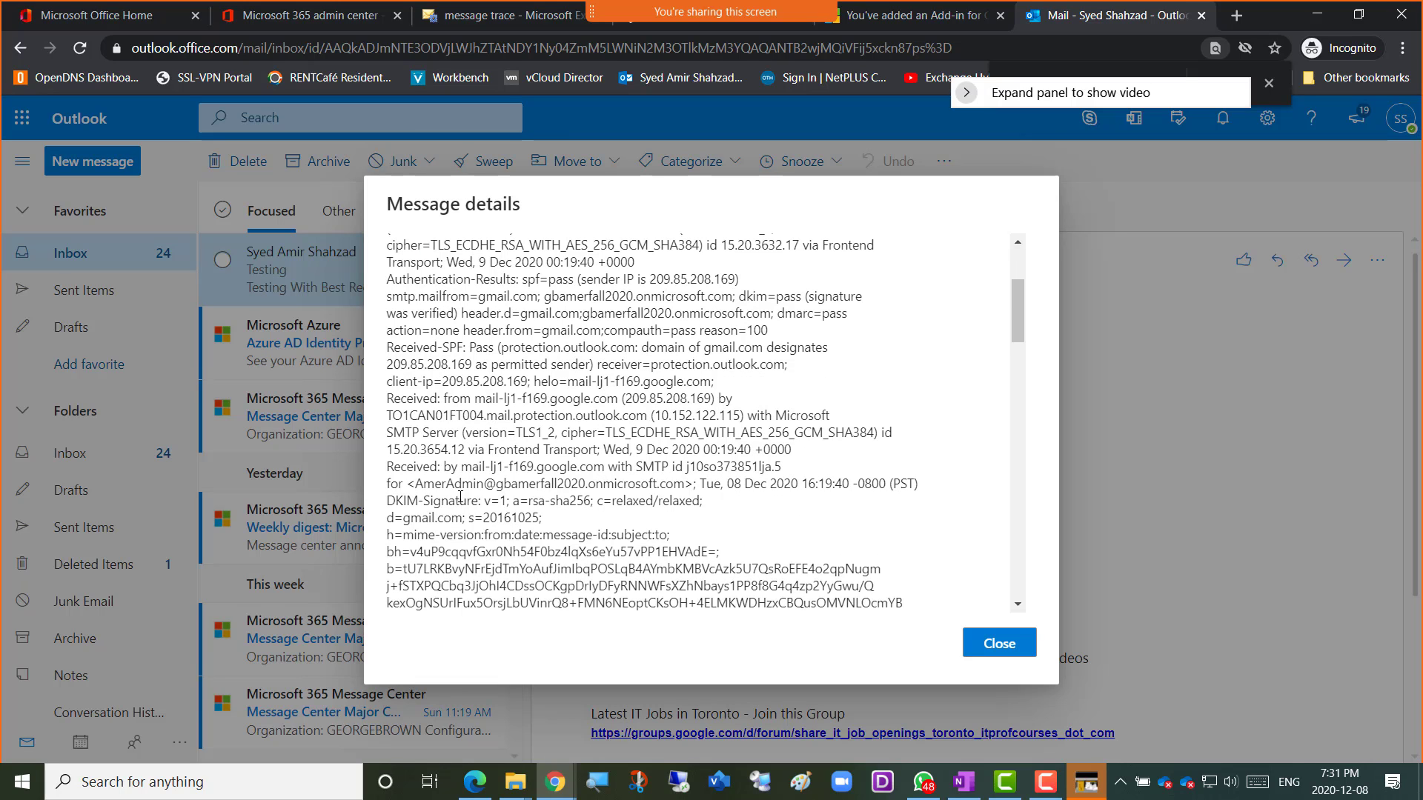
pyautogui.scroll(-2, 461, 497)
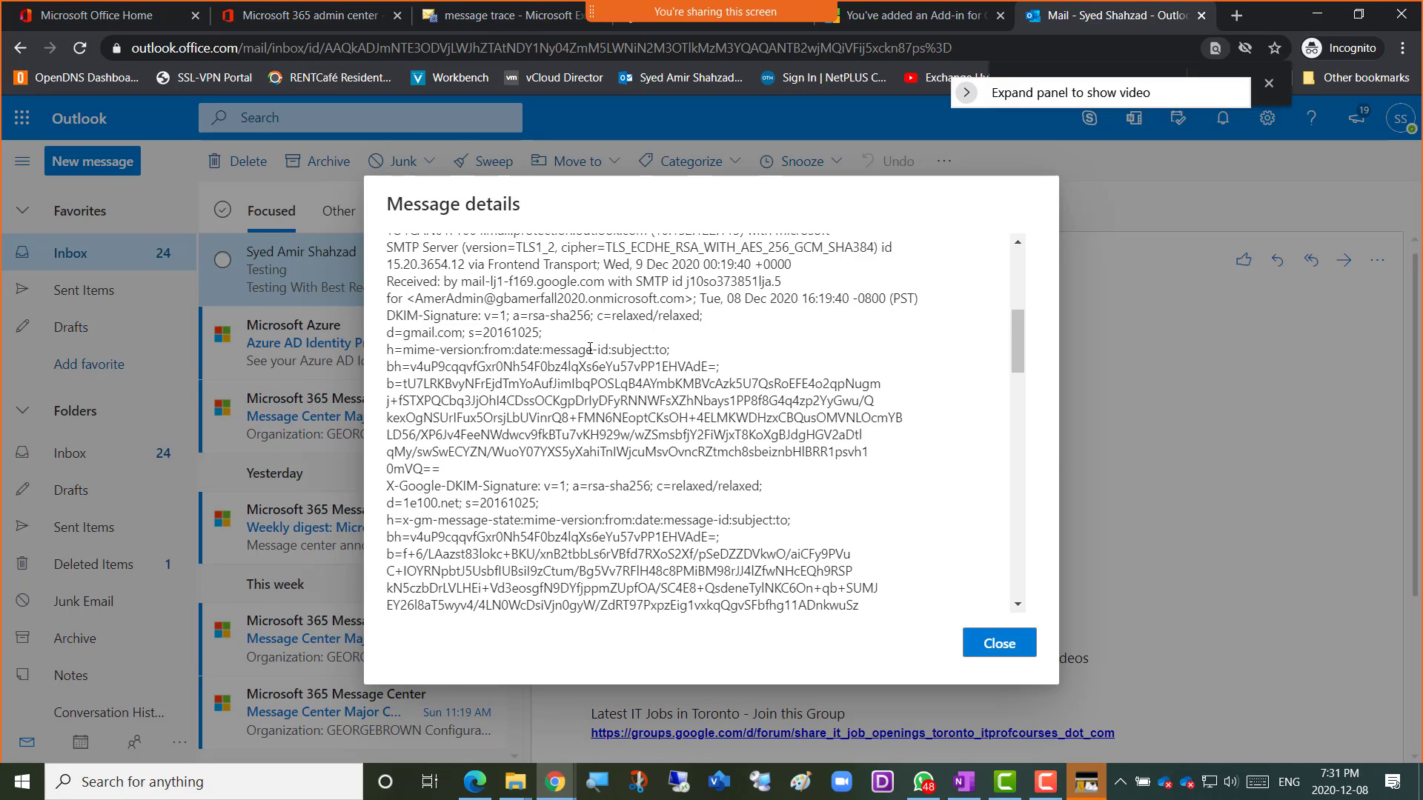
pyautogui.moveTo(609, 349); pyautogui.dragTo(543, 350)
pyautogui.scroll(-18, 537, 516)
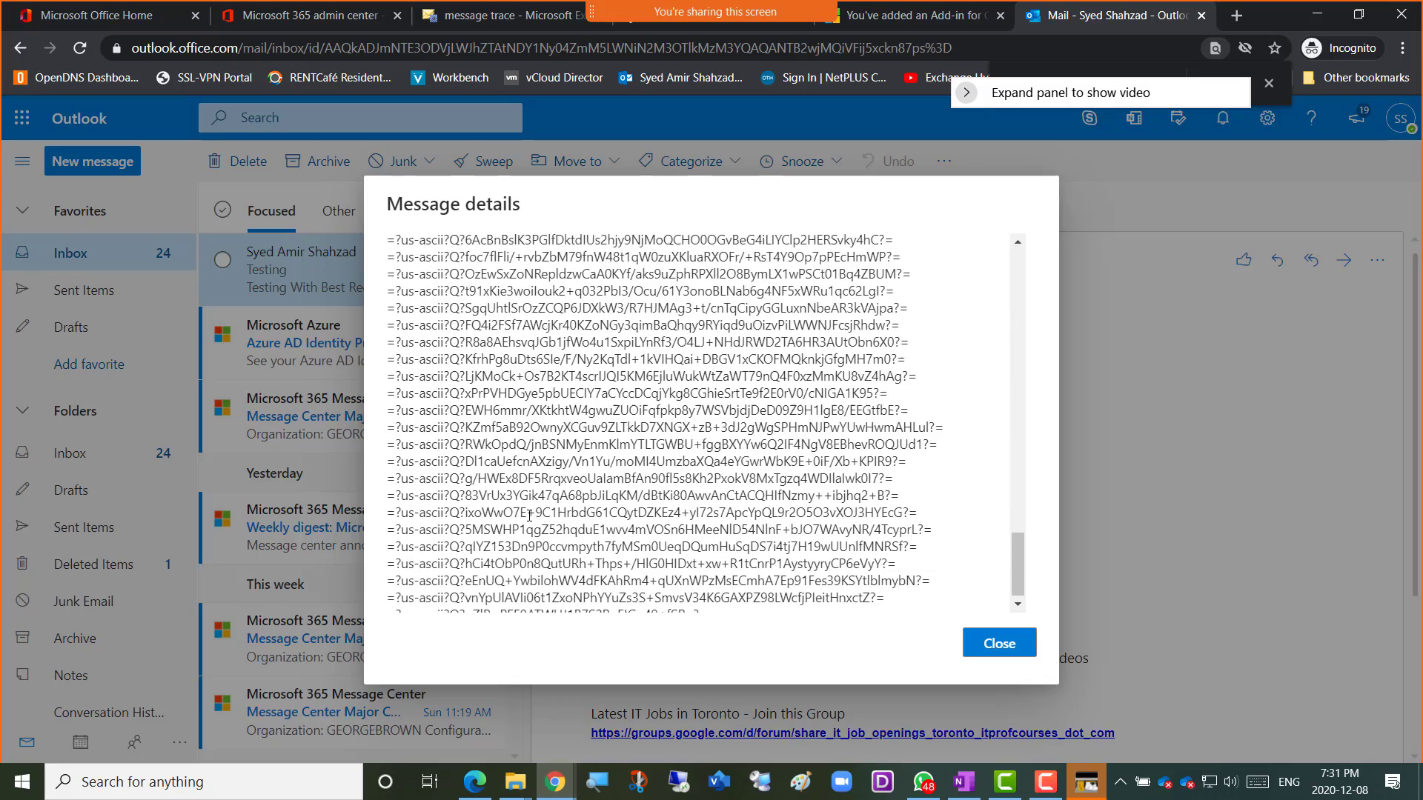
pyautogui.scroll(10, 528, 516)
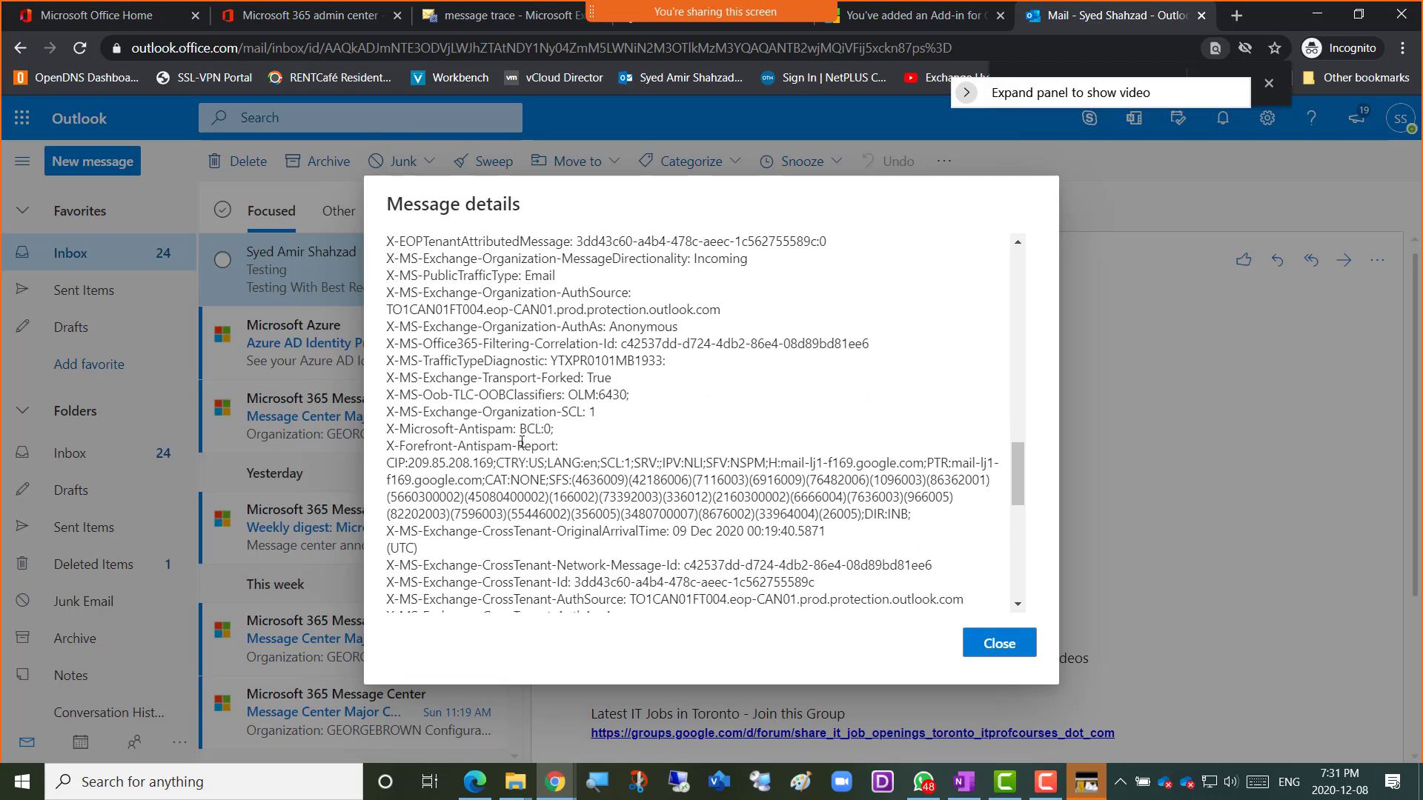
pyautogui.scroll(3, 503, 478)
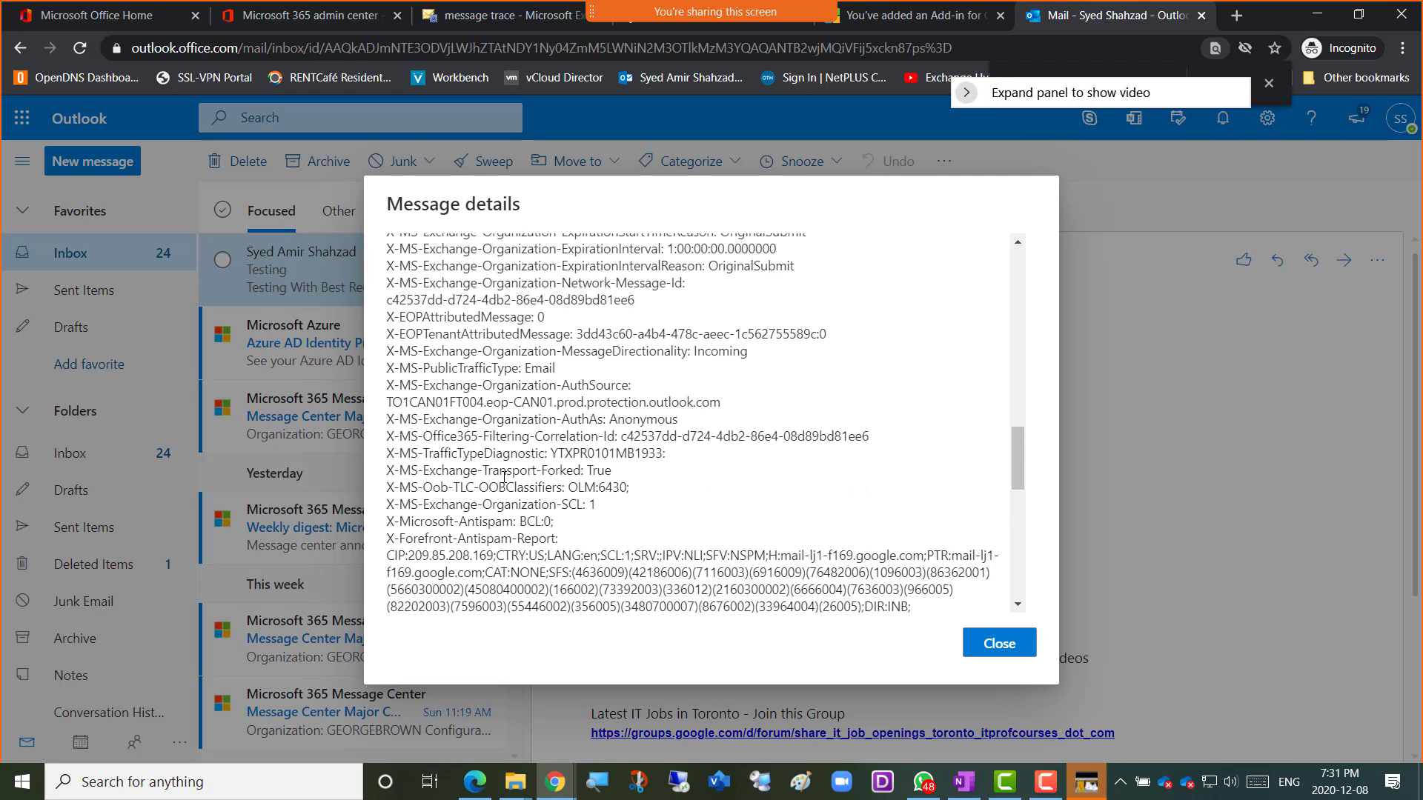
pyautogui.scroll(3, 504, 478)
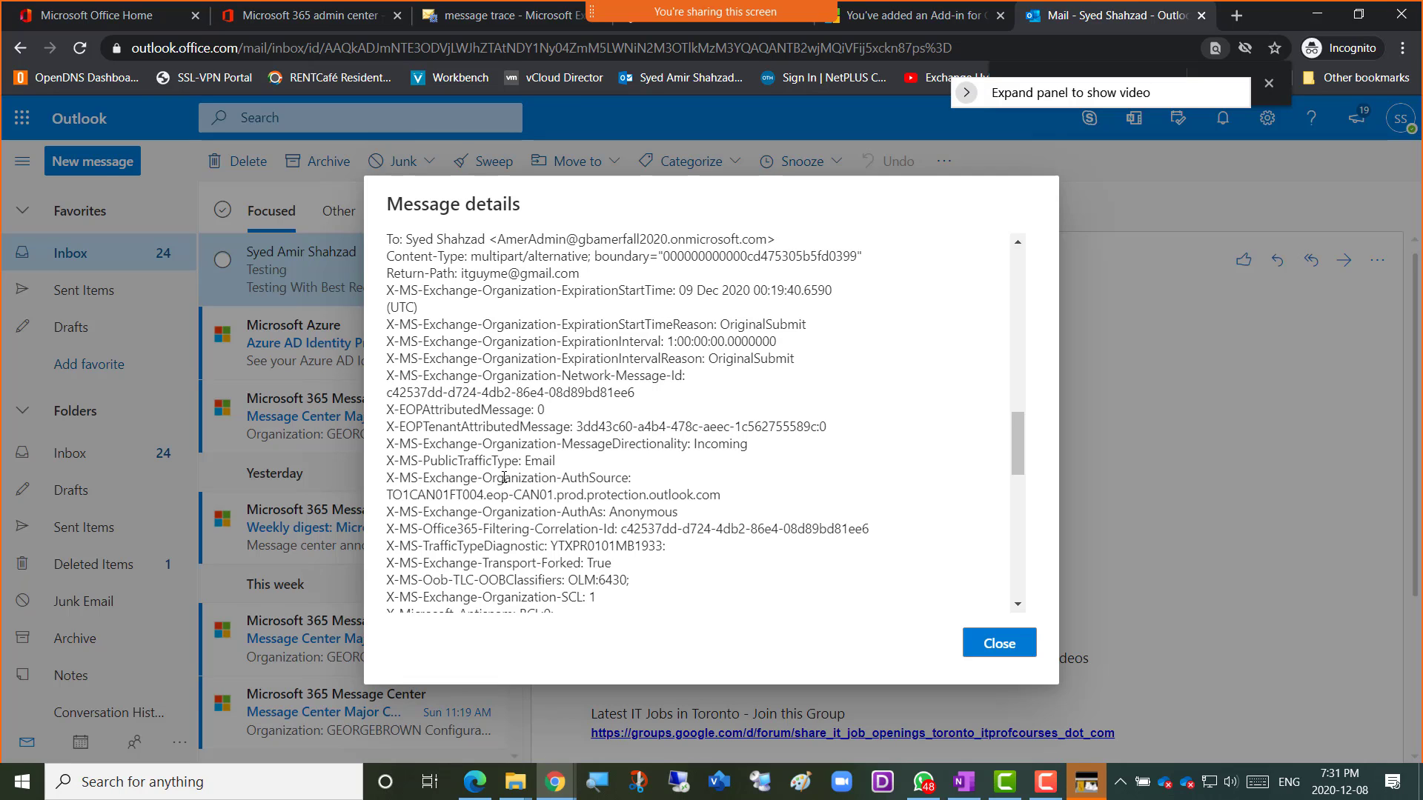
pyautogui.scroll(3, 503, 478)
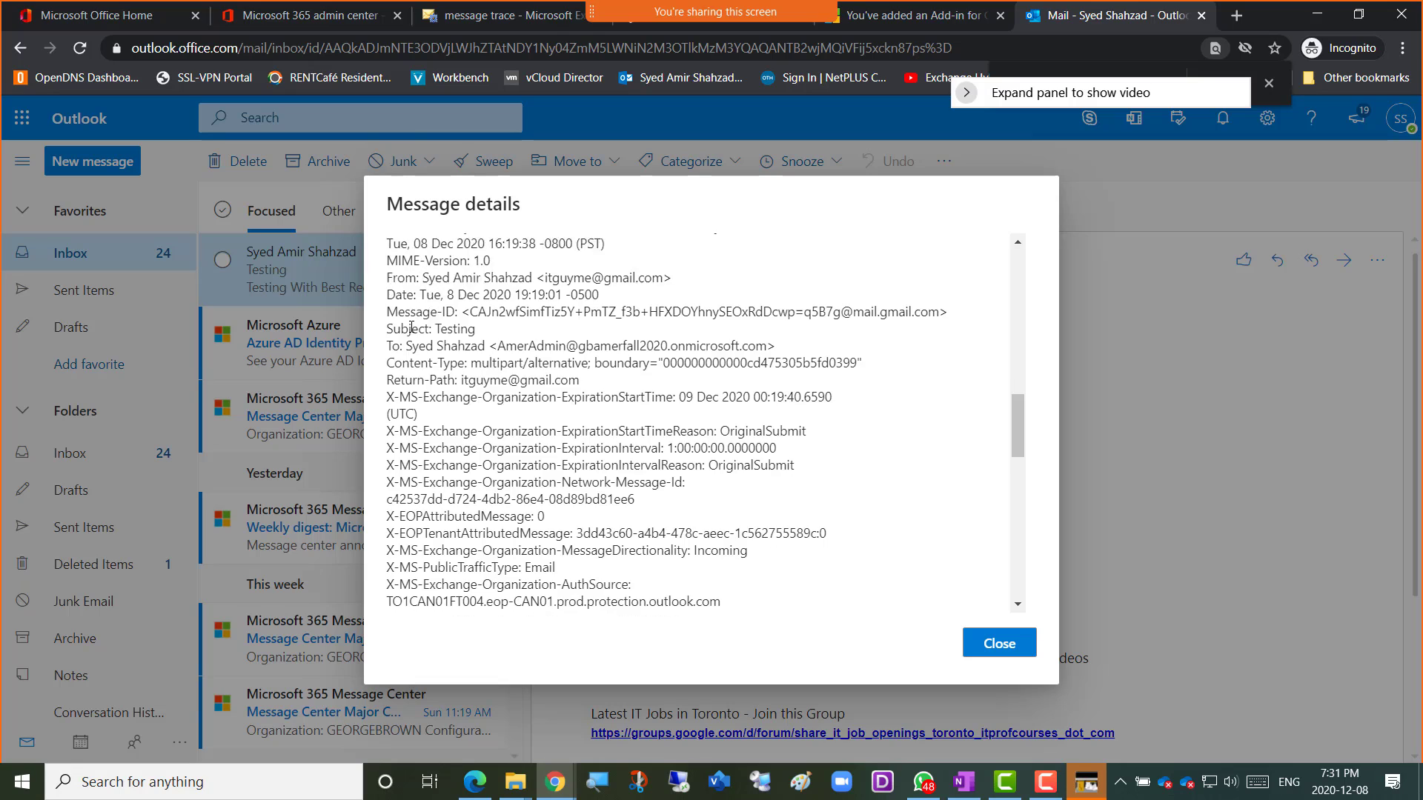
pyautogui.scroll(3, 411, 355)
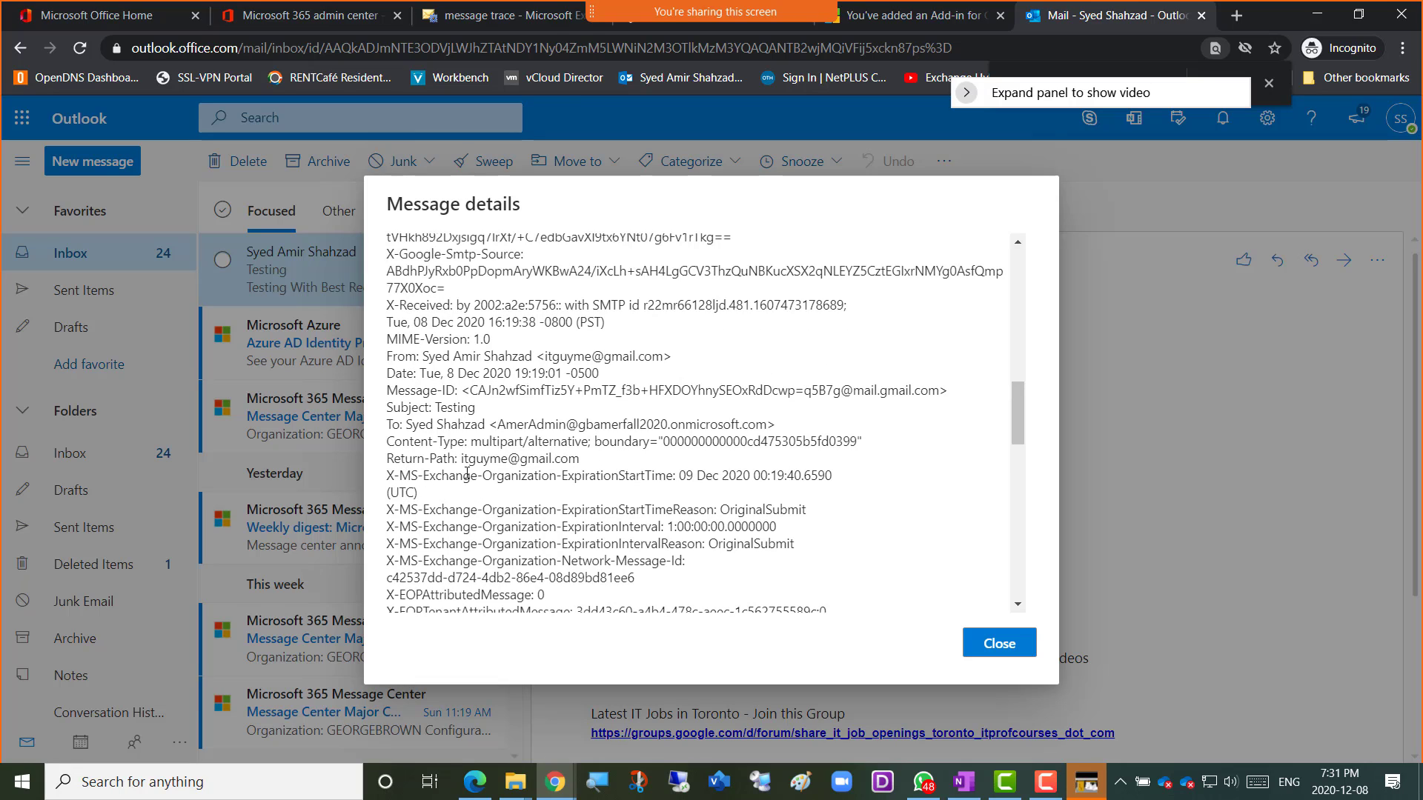
# Select the full Message-ID header line in the message details.
pyautogui.moveTo(430, 458); pyautogui.dragTo(443, 391)
pyautogui.click(465, 442)
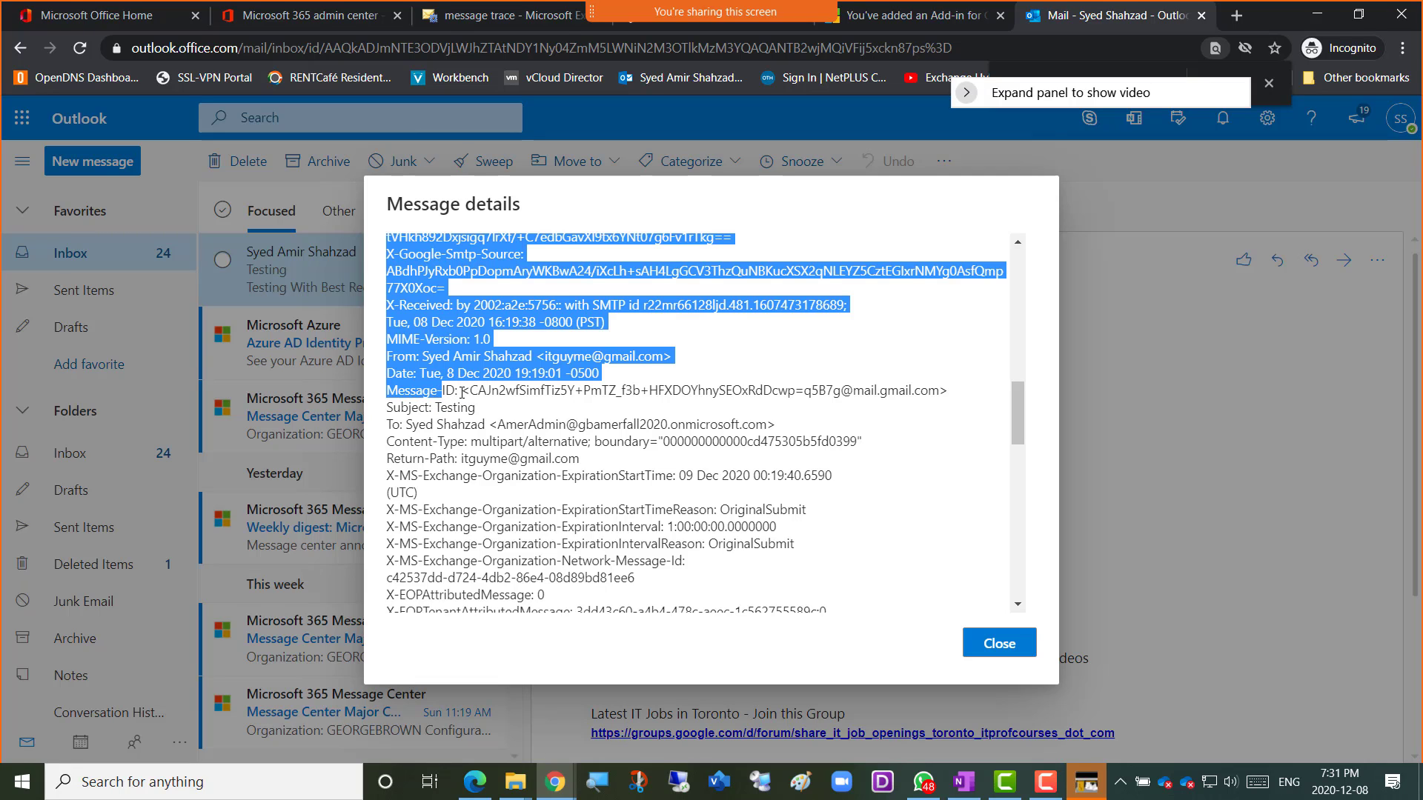
pyautogui.click(462, 393)
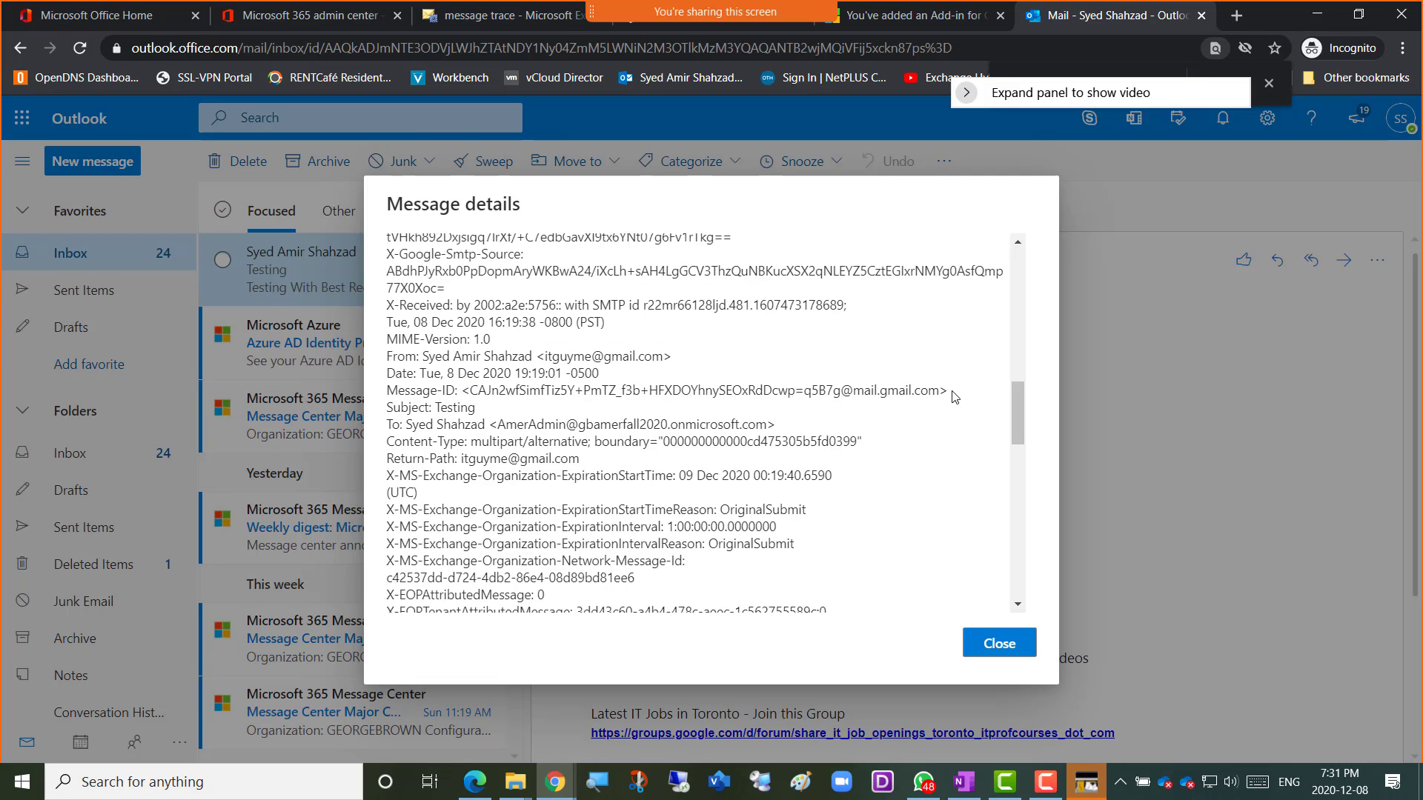
pyautogui.moveTo(956, 393); pyautogui.dragTo(391, 391)
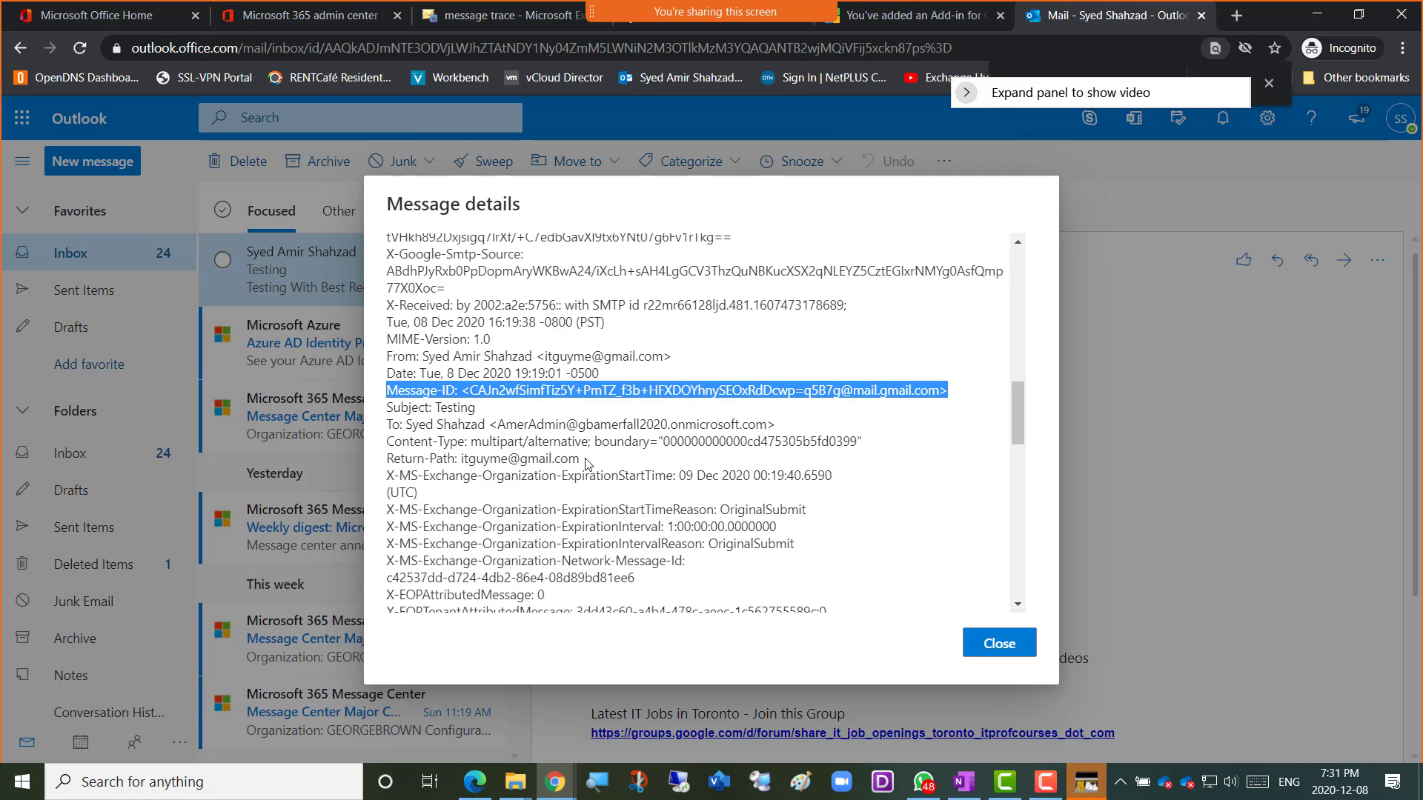
pyautogui.scroll(1, 642, 465)
pyautogui.scroll(10, 642, 465)
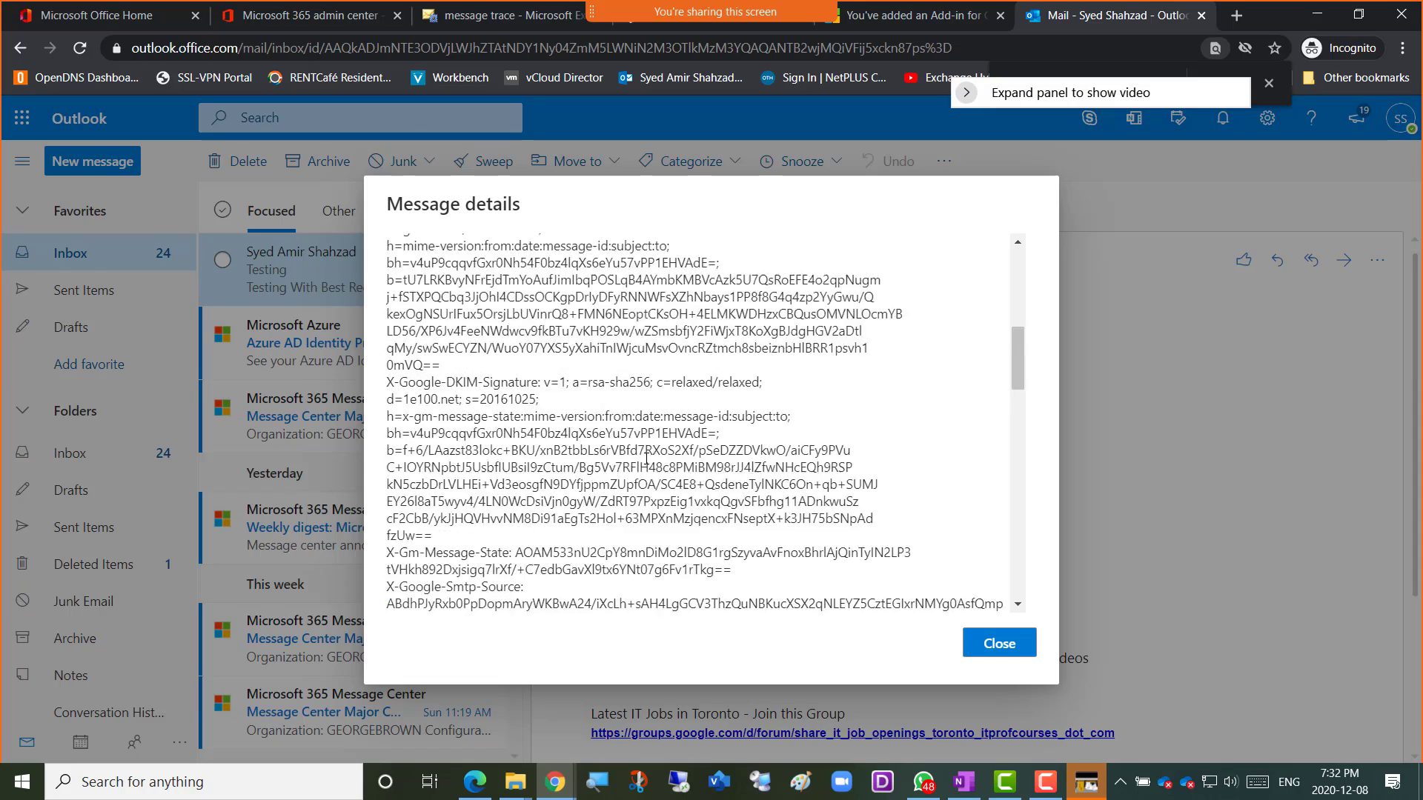
pyautogui.scroll(2, 646, 463)
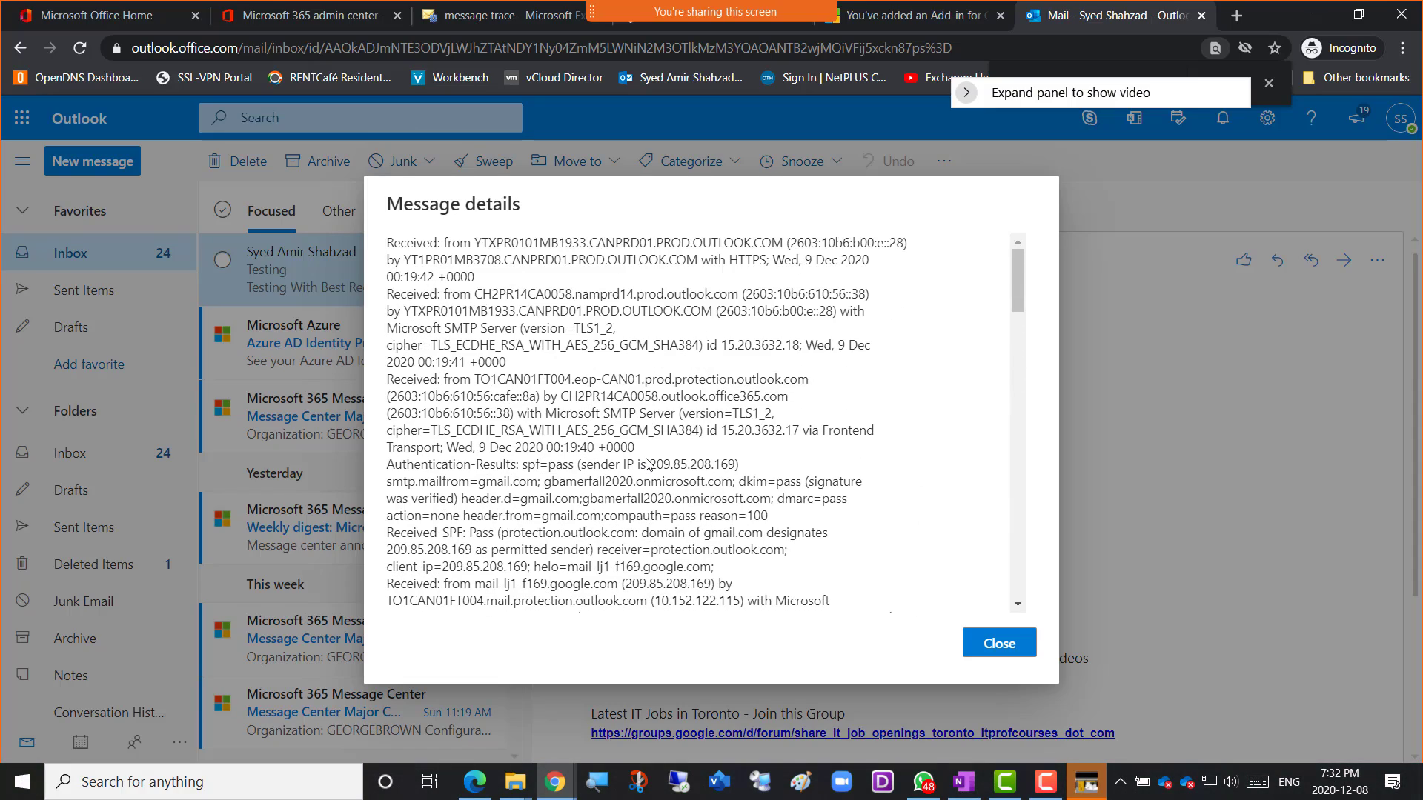
pyautogui.scroll(-3, 646, 463)
pyautogui.scroll(-7, 651, 465)
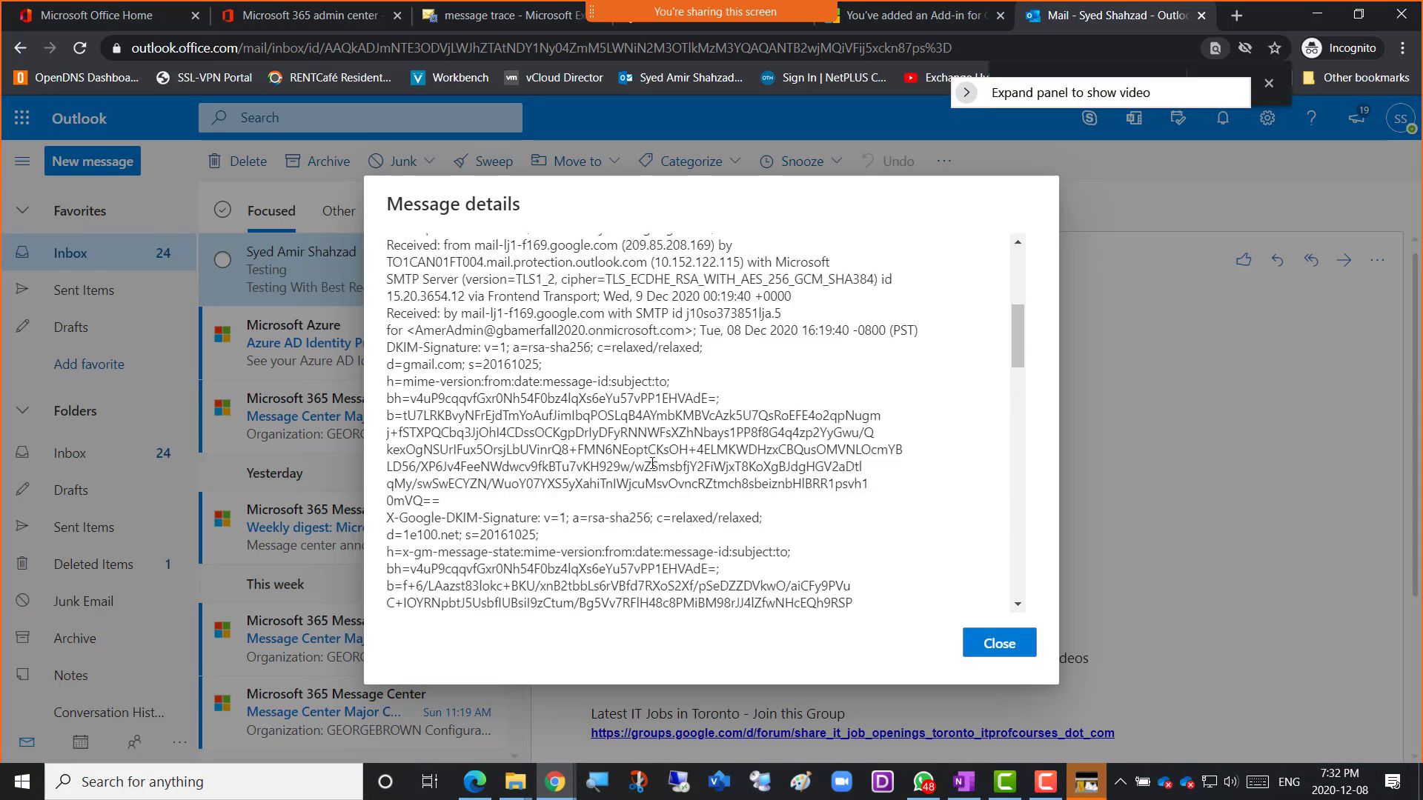
pyautogui.scroll(-5, 652, 463)
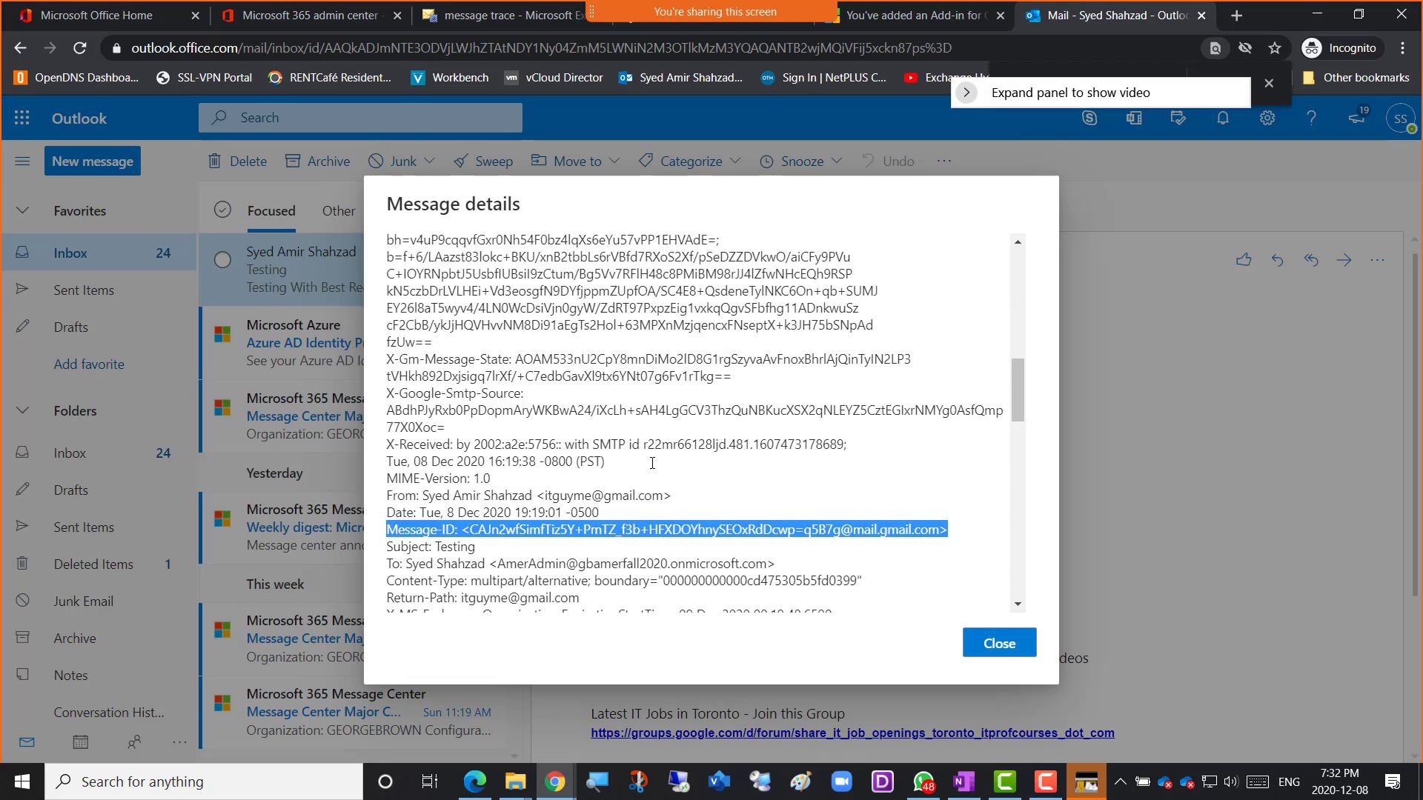
pyautogui.scroll(-1, 652, 463)
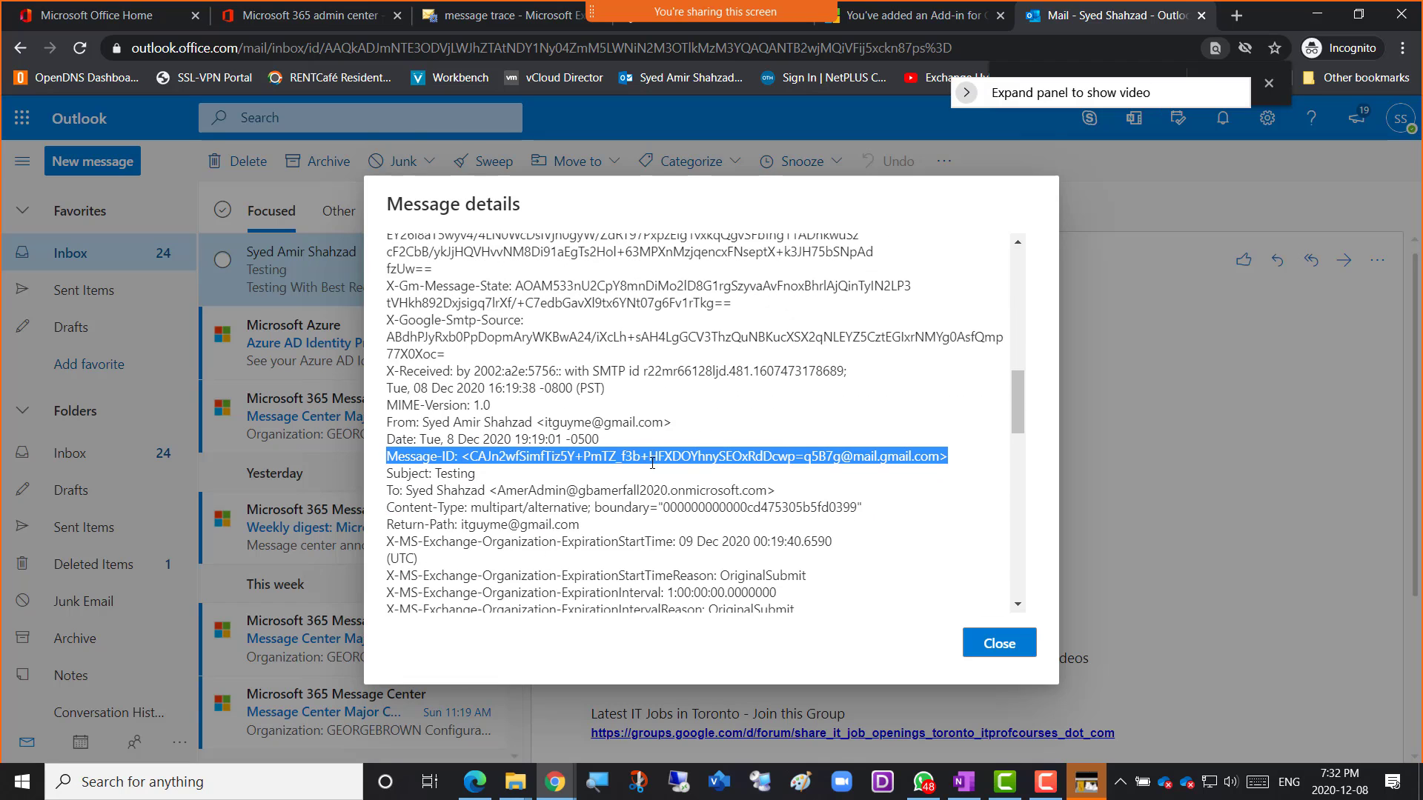
pyautogui.scroll(-1, 652, 463)
pyautogui.moveTo(387, 329); pyautogui.dragTo(459, 403)
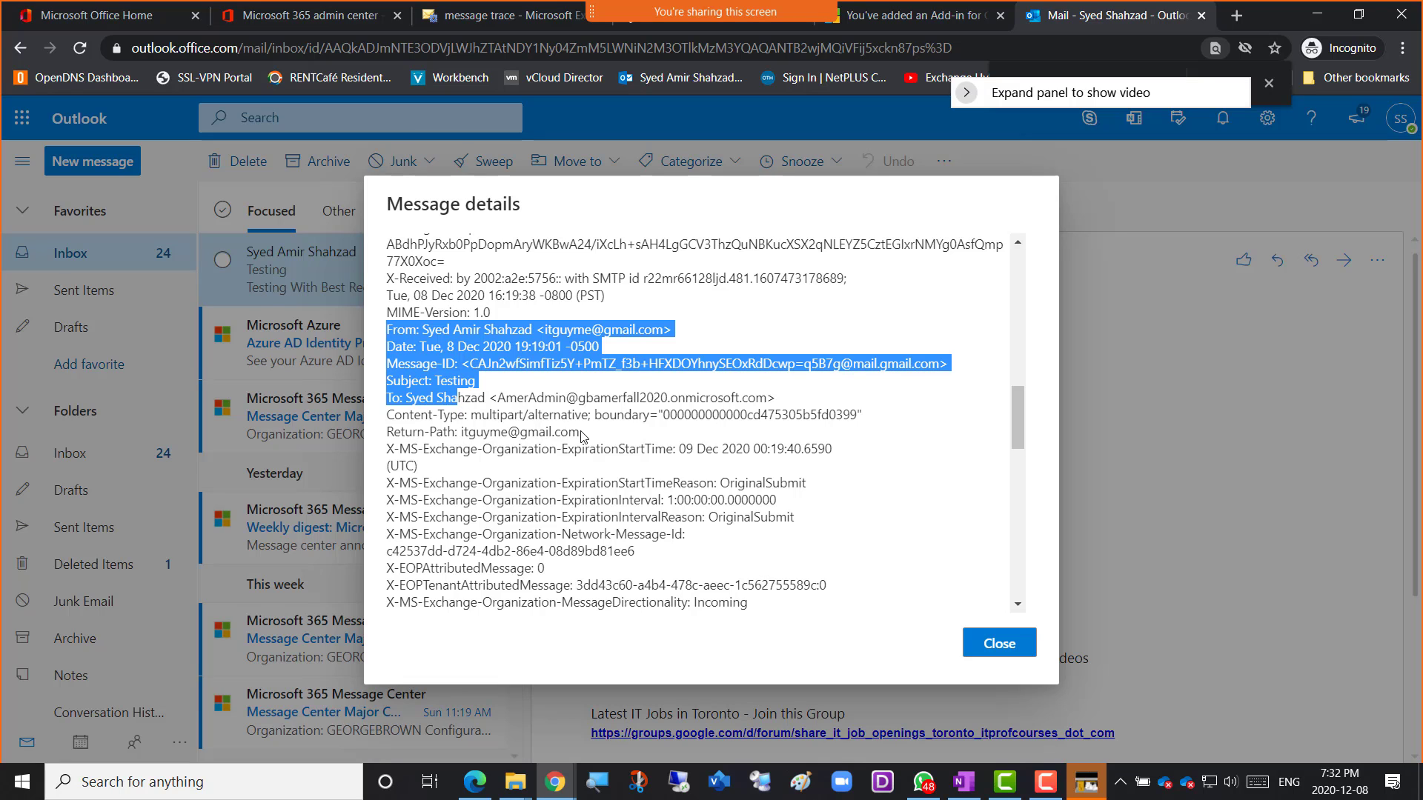
pyautogui.scroll(10, 582, 437)
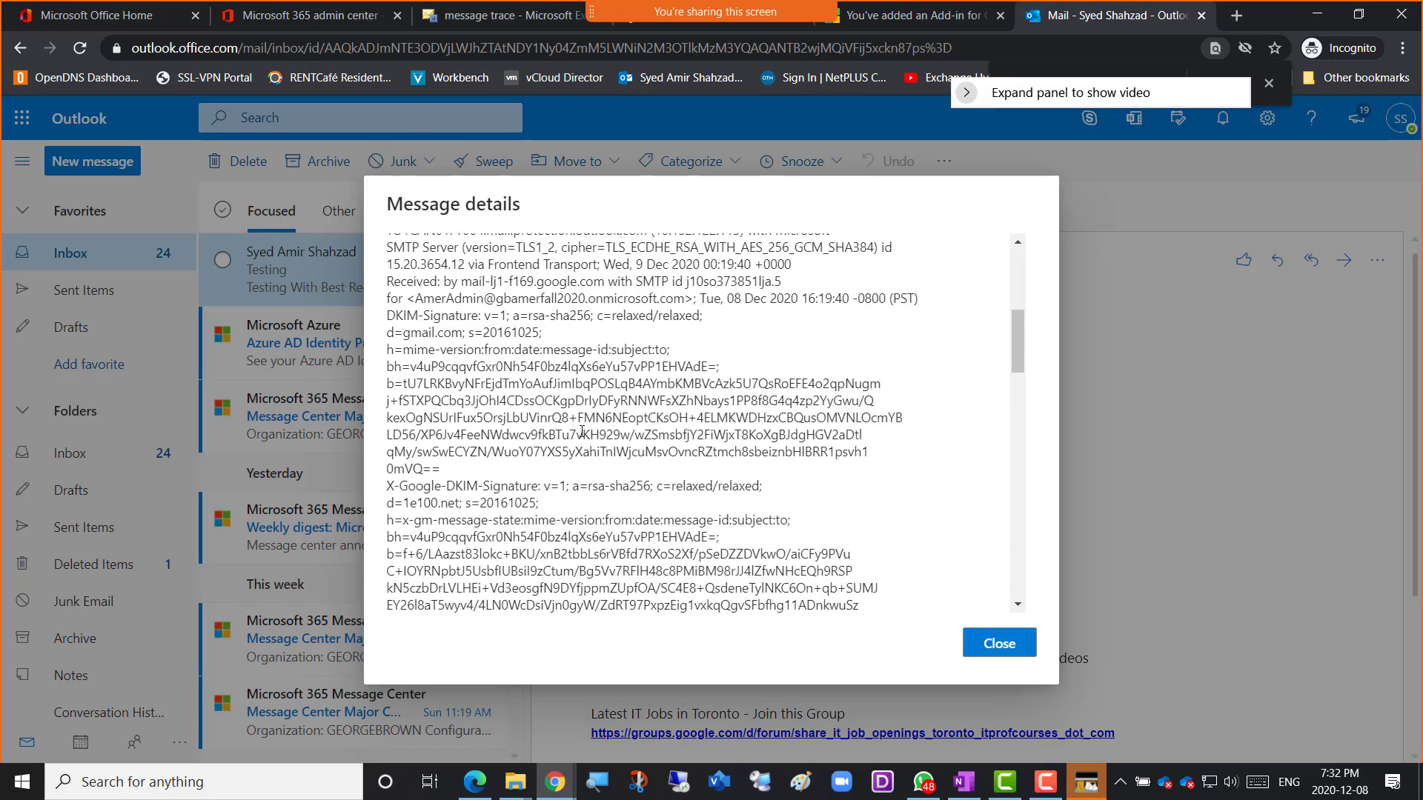
pyautogui.scroll(5, 582, 431)
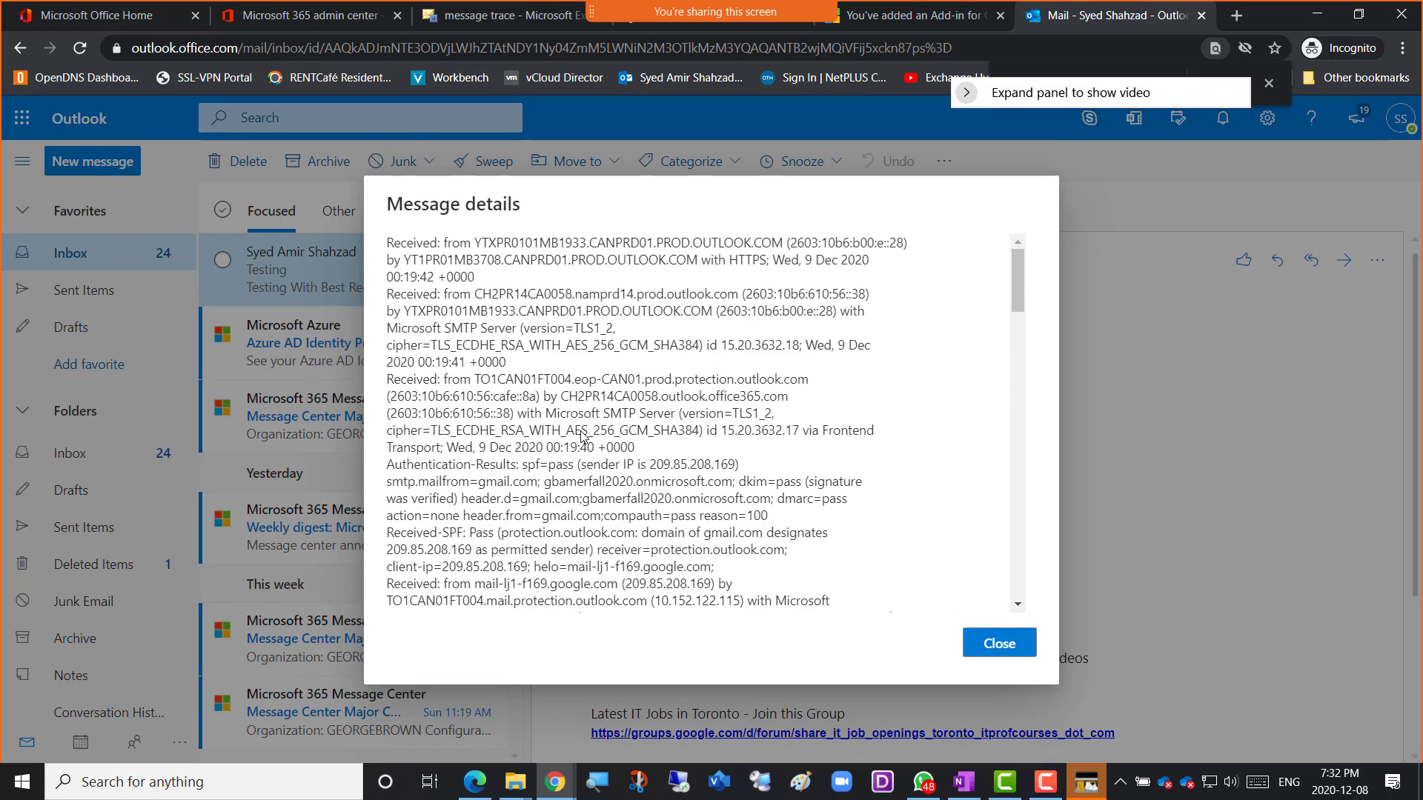
pyautogui.scroll(-5, 582, 431)
pyautogui.scroll(-5, 581, 431)
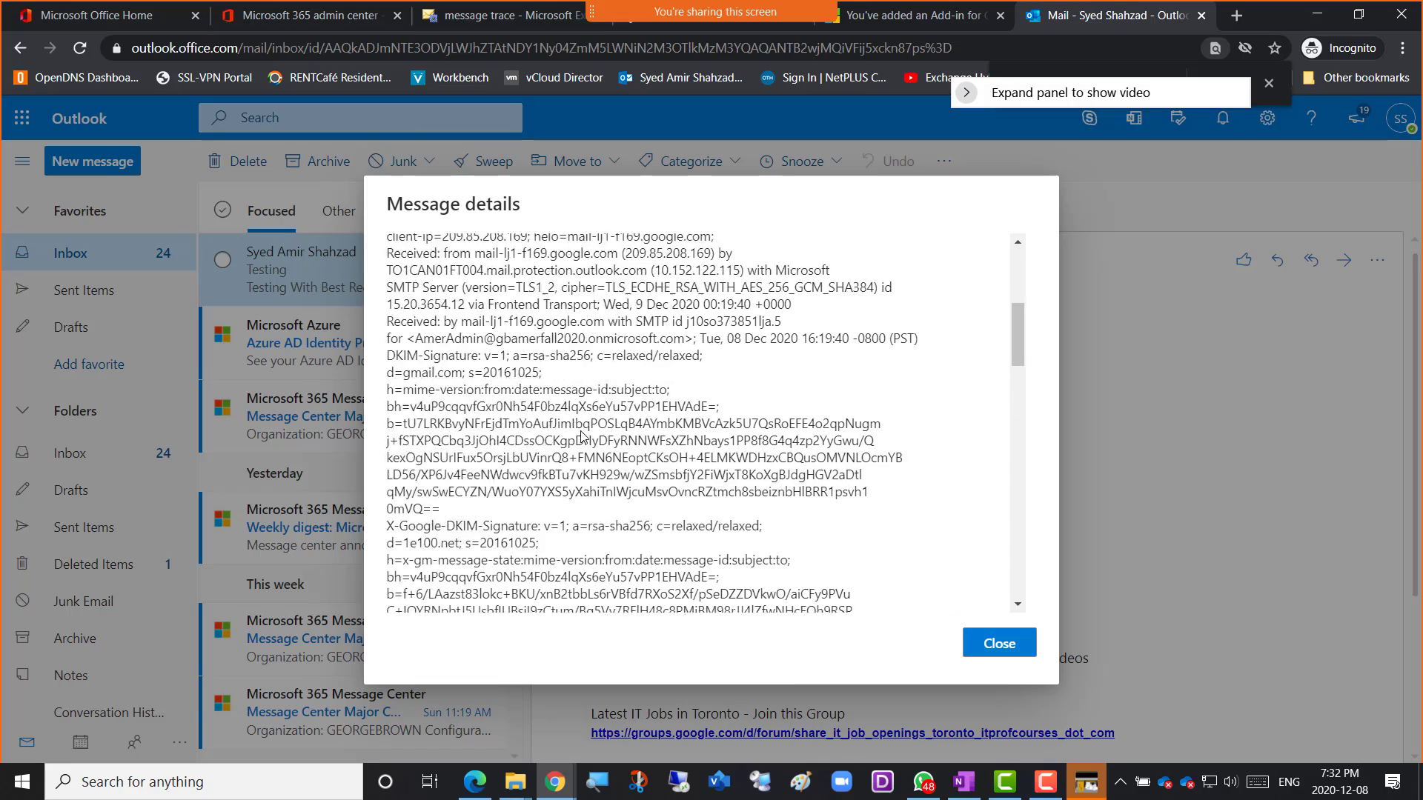
pyautogui.scroll(-10, 582, 431)
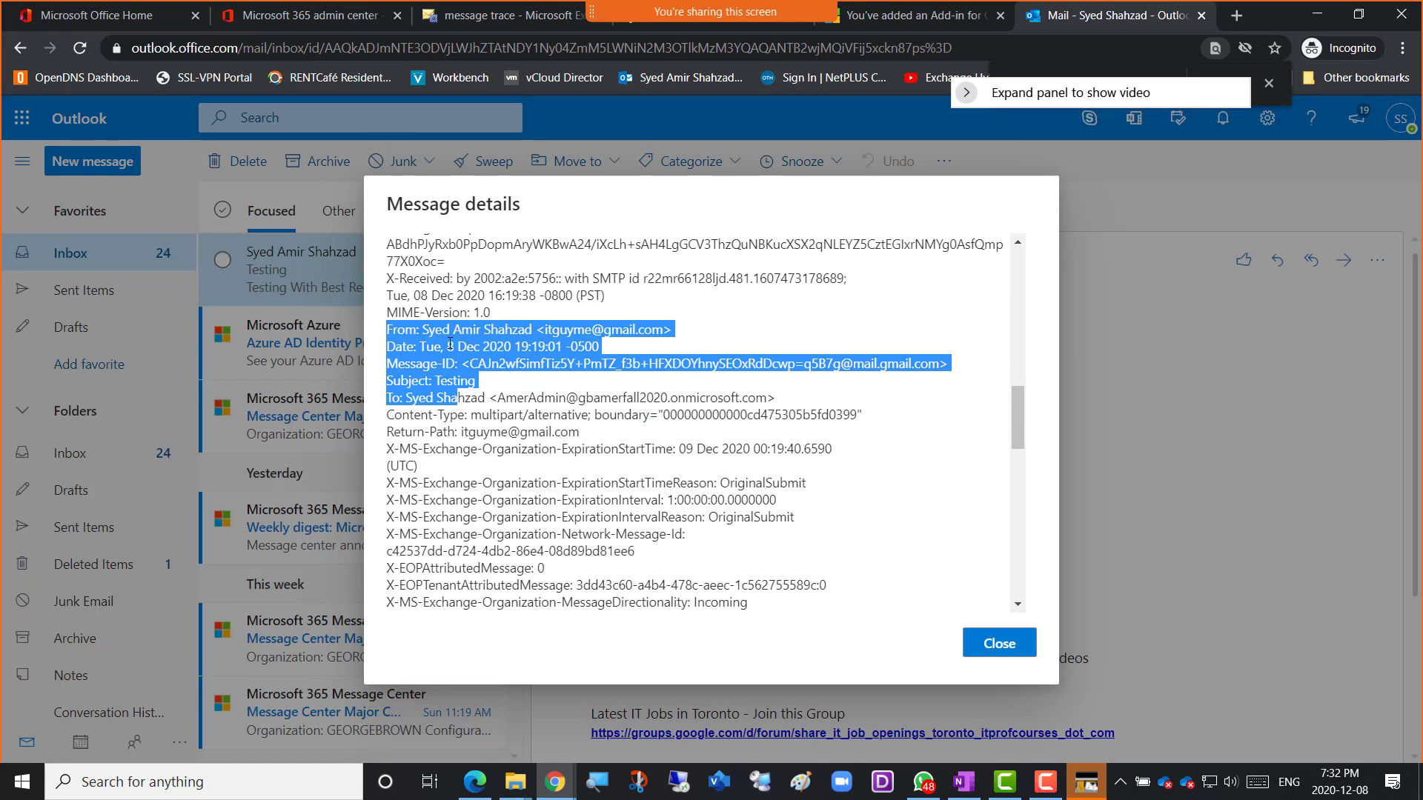
pyautogui.click(387, 364)
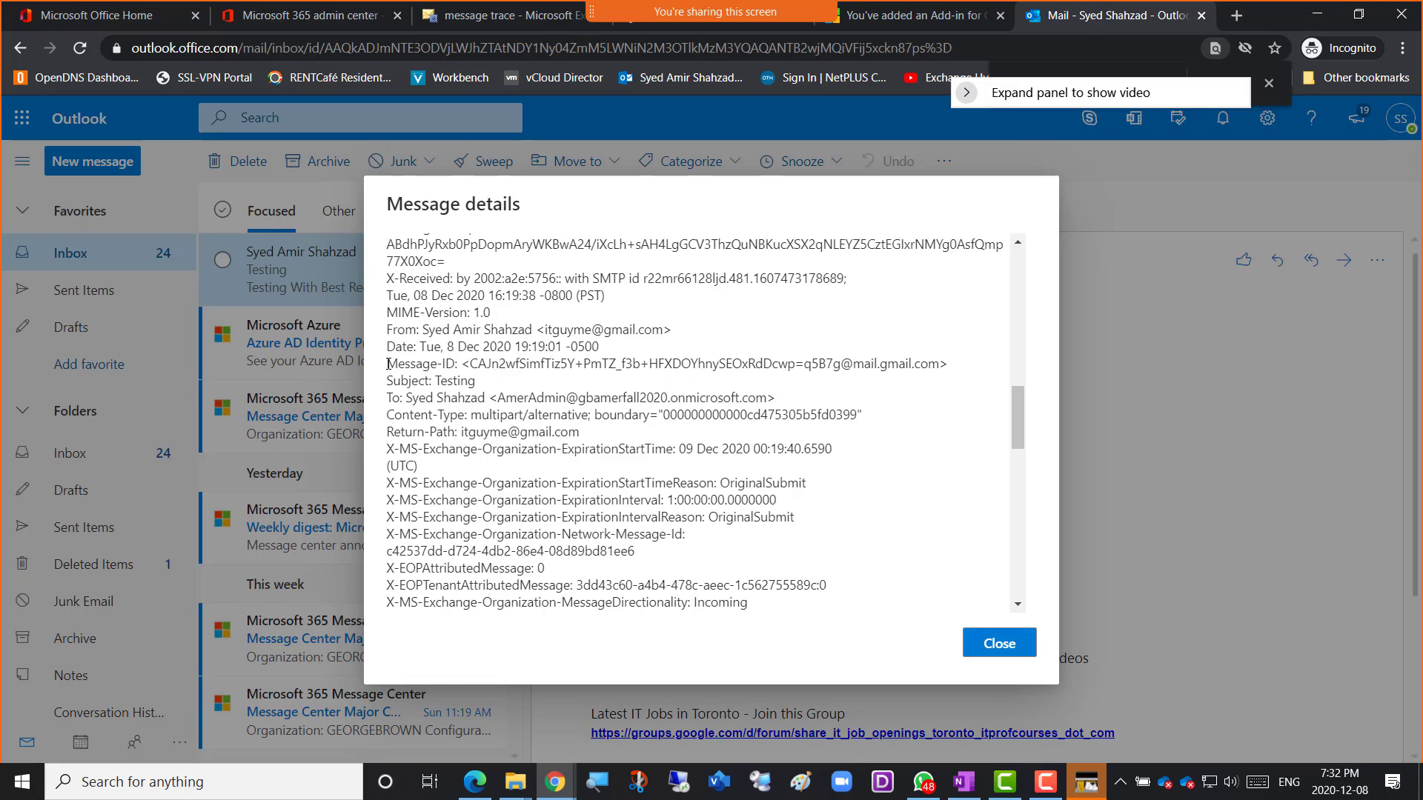
pyautogui.moveTo(388, 364); pyautogui.dragTo(953, 364)
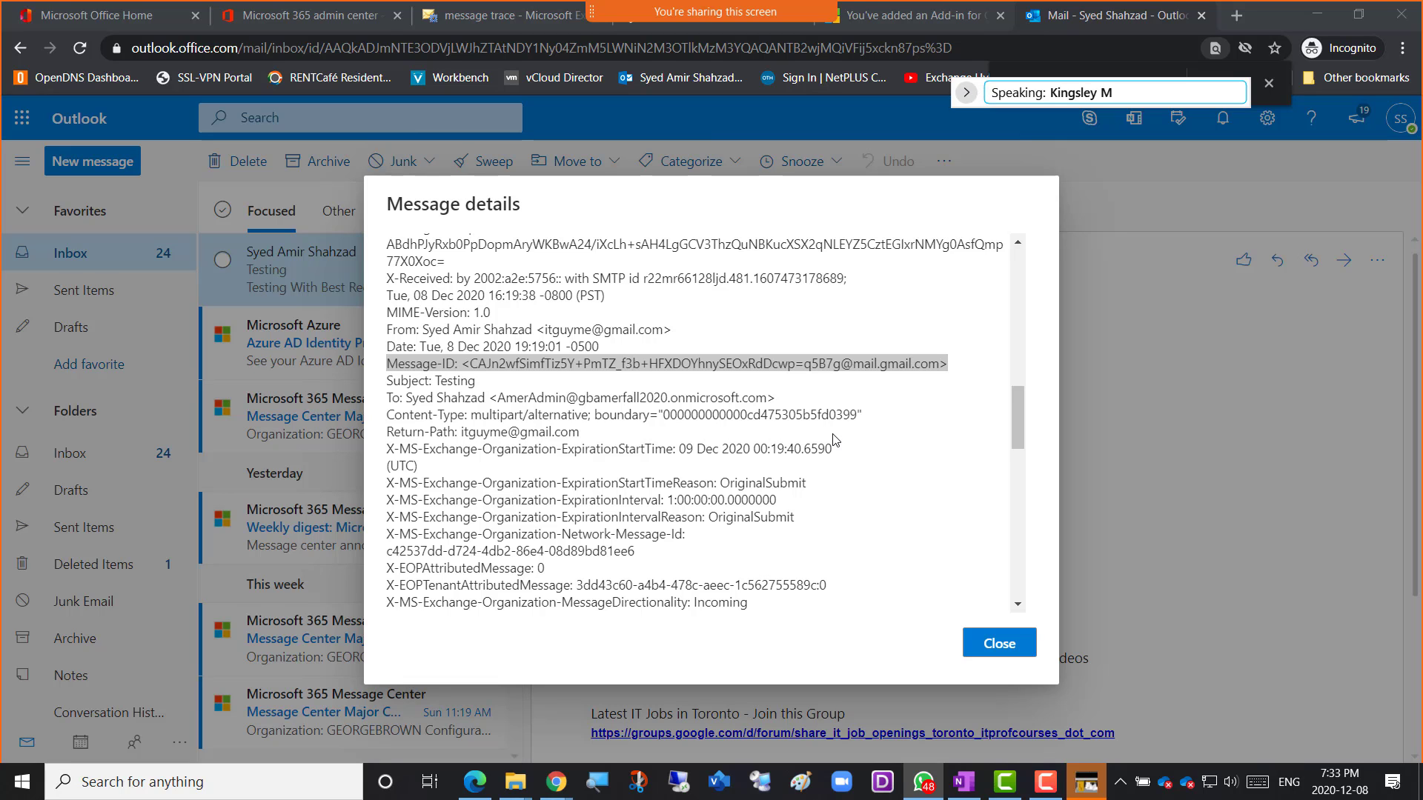
# Snip the Message details area showing the Testing email's Message-ID header.
pyautogui.press('shift+super+s')
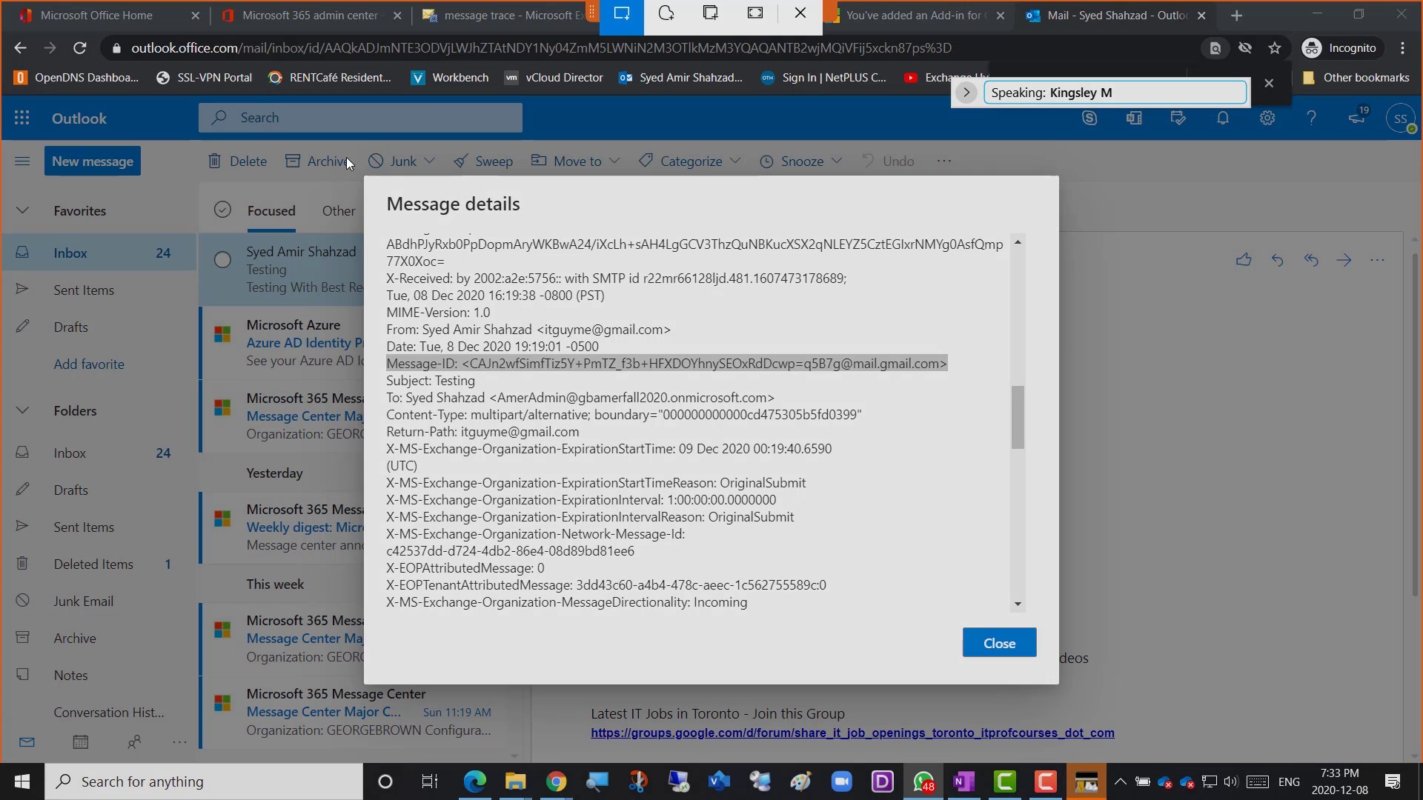
pyautogui.moveTo(798, 315)
pyautogui.mouseDown()
pyautogui.moveTo(1201, 715)
pyautogui.moveTo(1201, 741)
pyautogui.mouseUp()
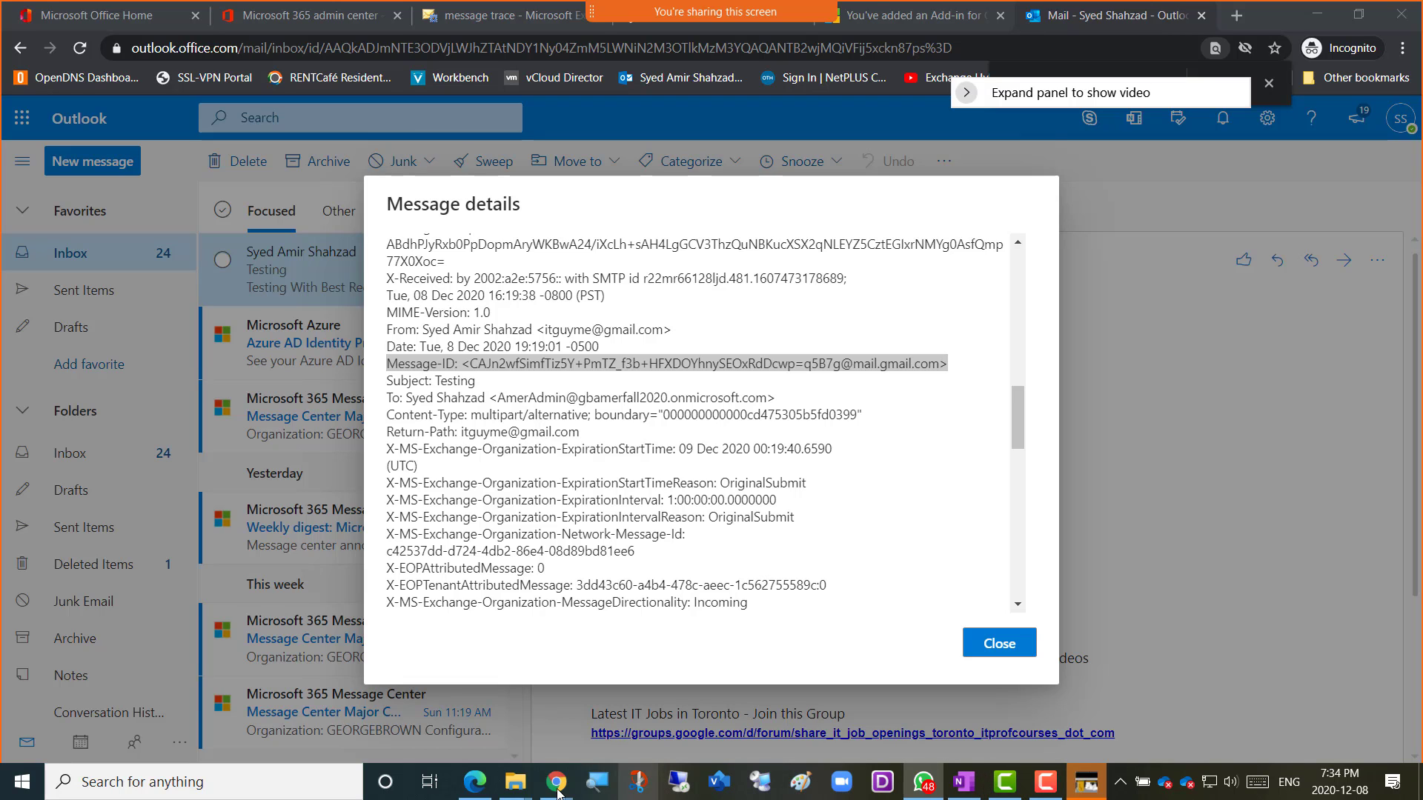
pyautogui.moveTo(520, 793)
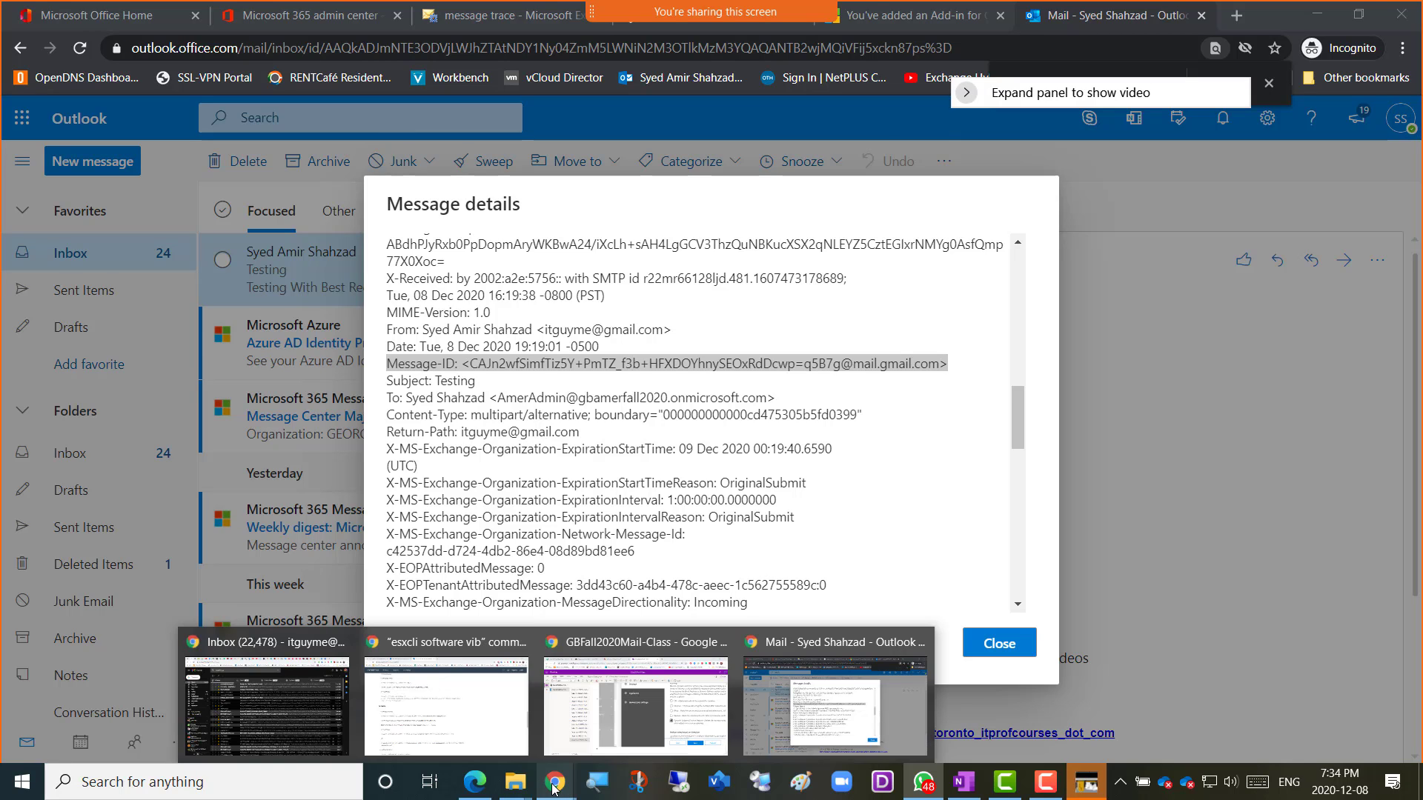
# Add a 'Screenshot' bullet below the malware settings image in the OneNote class notes.
pyautogui.click(608, 732)
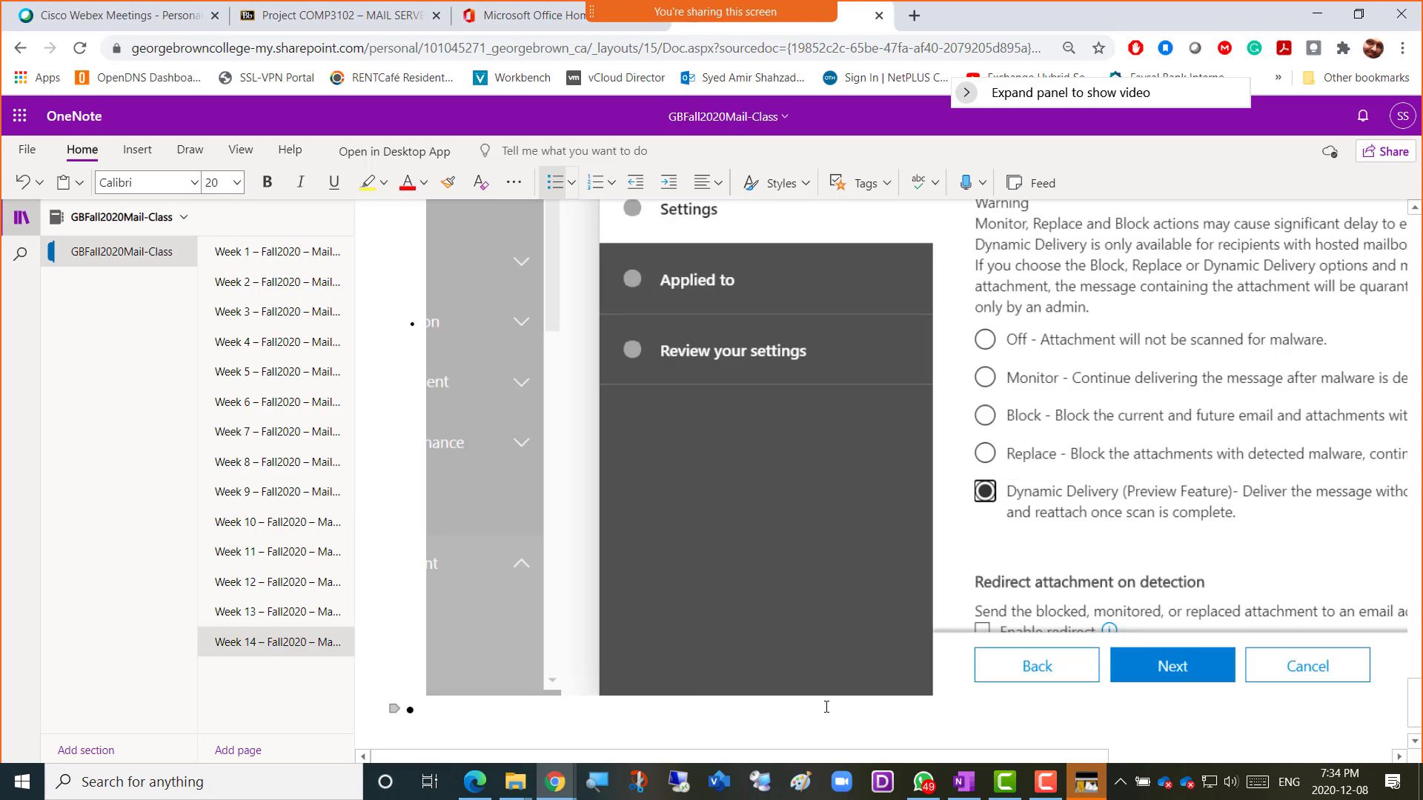
pyautogui.write('Screenshot')
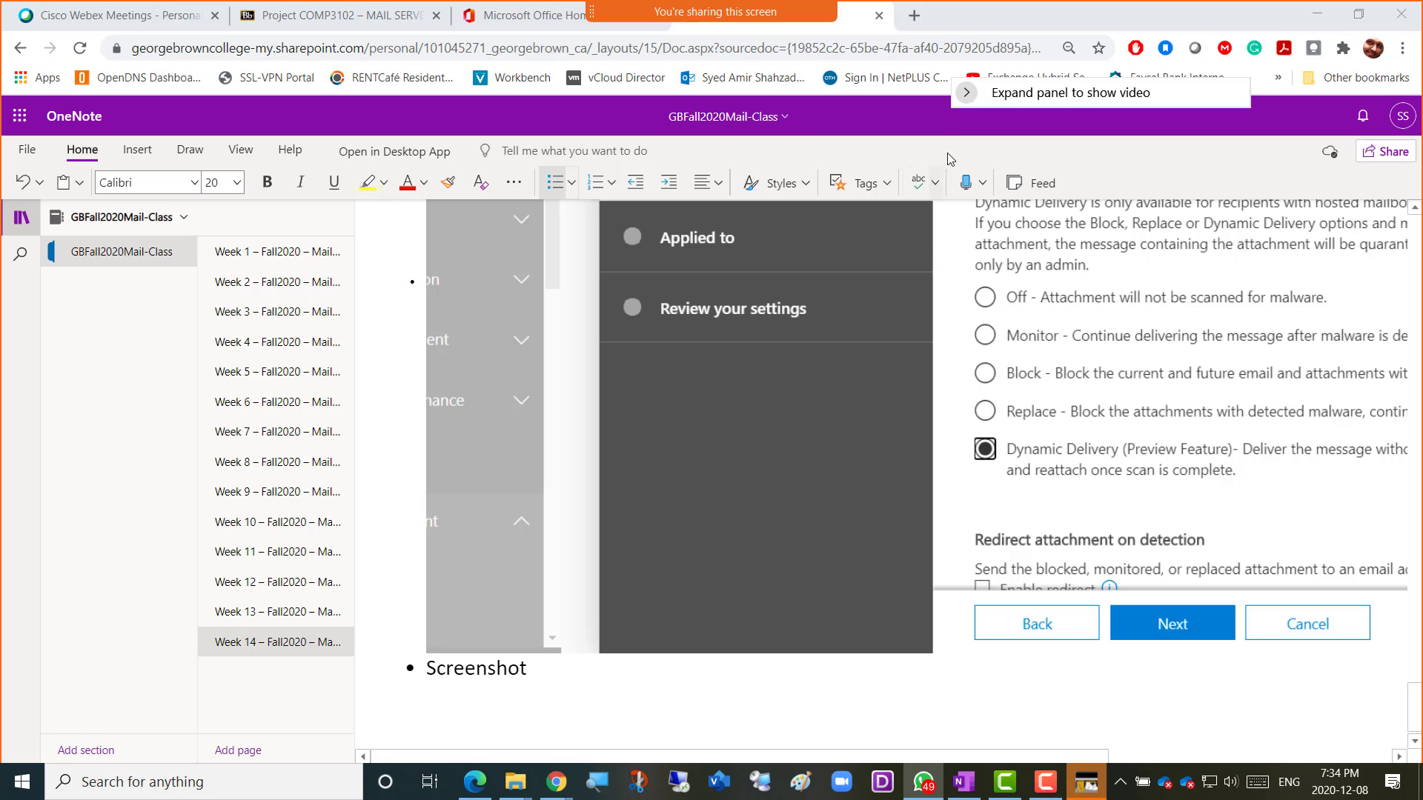
pyautogui.hotkey('alt', 'Tab')
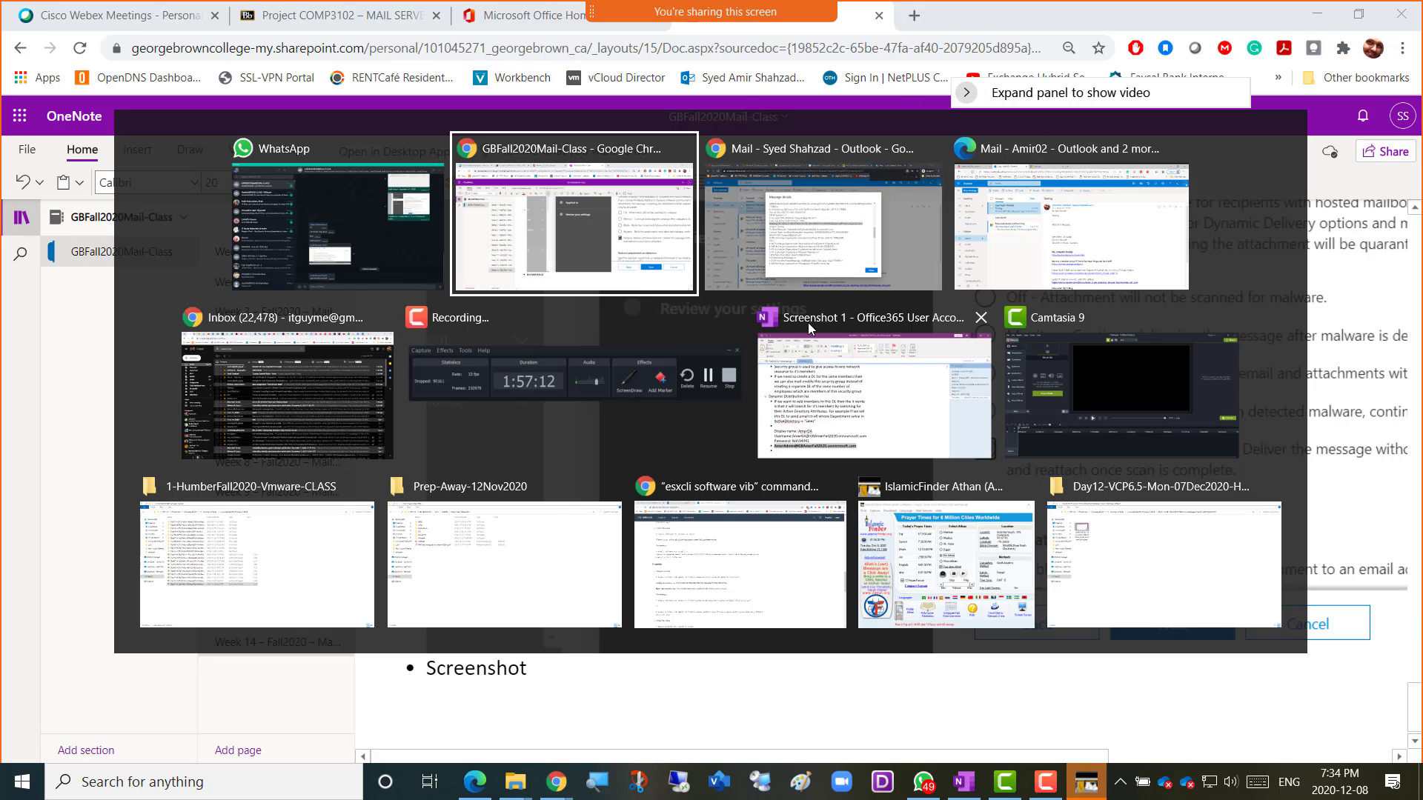
# Close the message details and reopen the Message Center Major Change email.
pyautogui.click(813, 286)
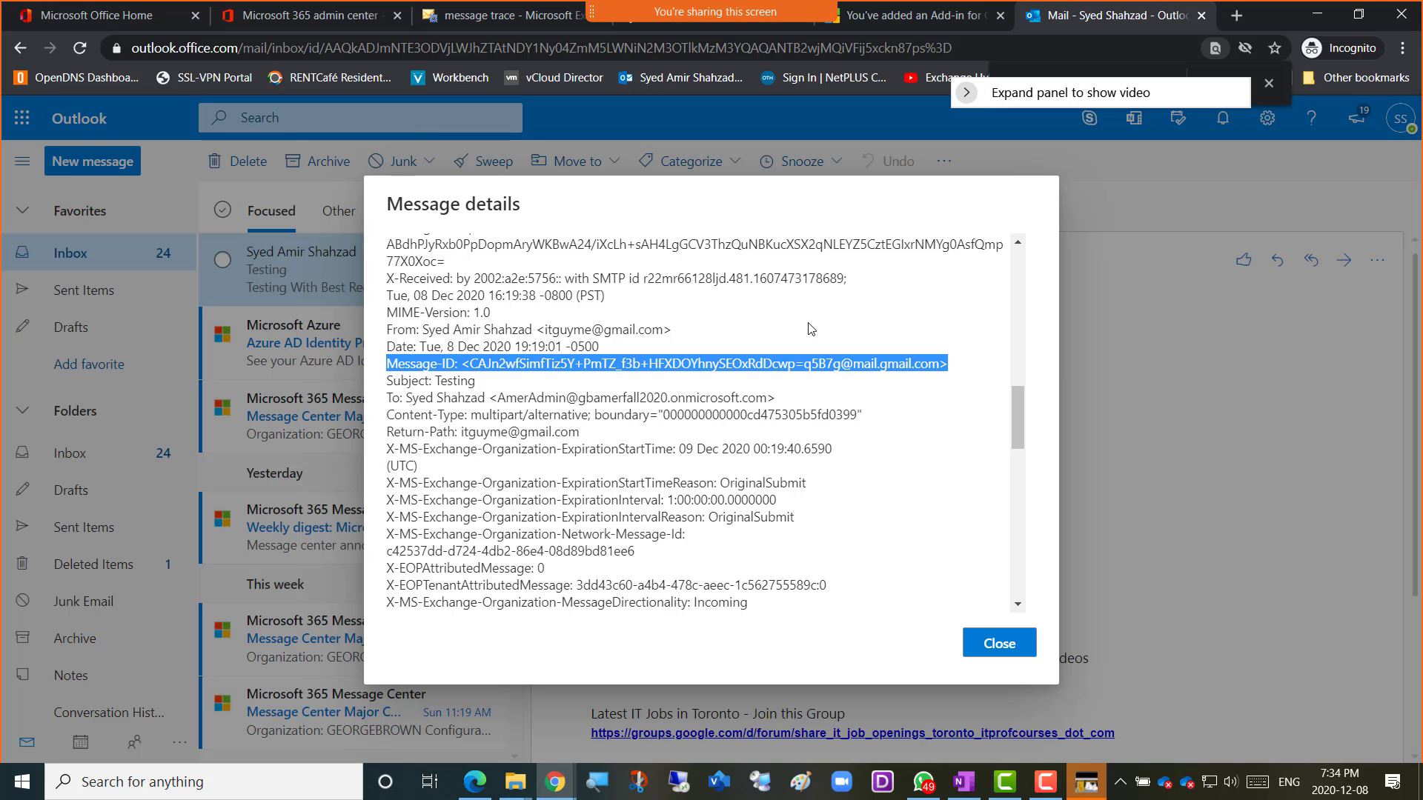
pyautogui.click(993, 645)
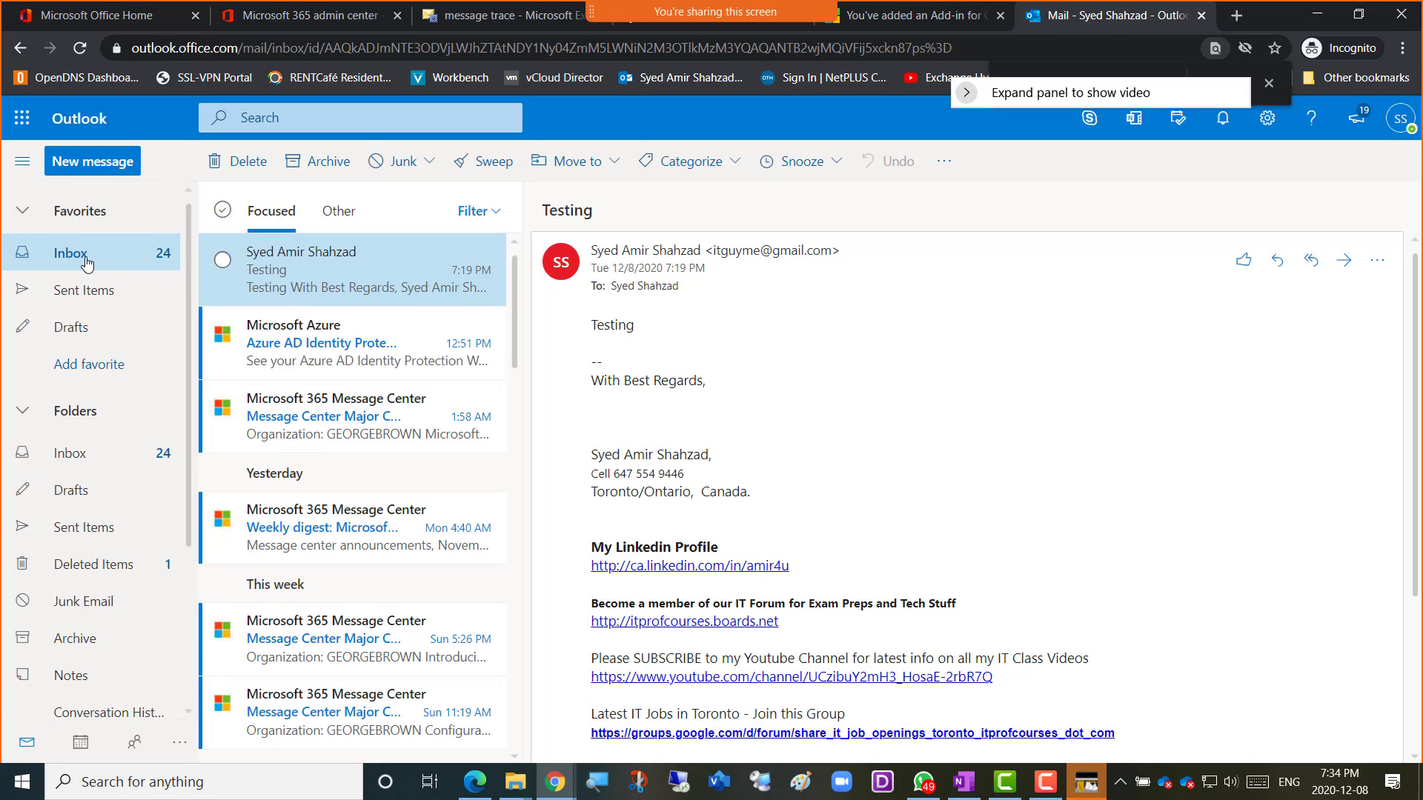
pyautogui.click(369, 342)
pyautogui.click(301, 404)
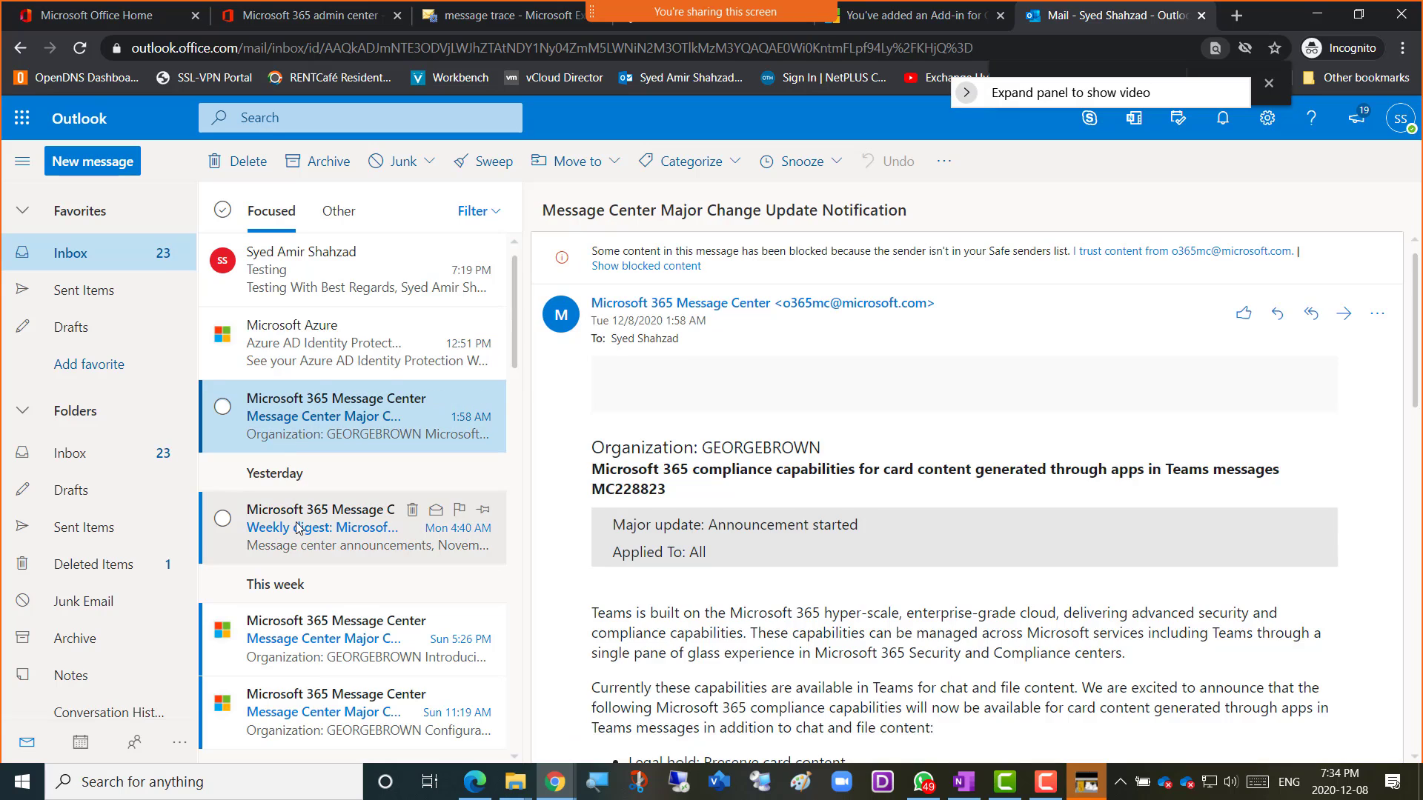
pyautogui.click(296, 527)
pyautogui.click(320, 423)
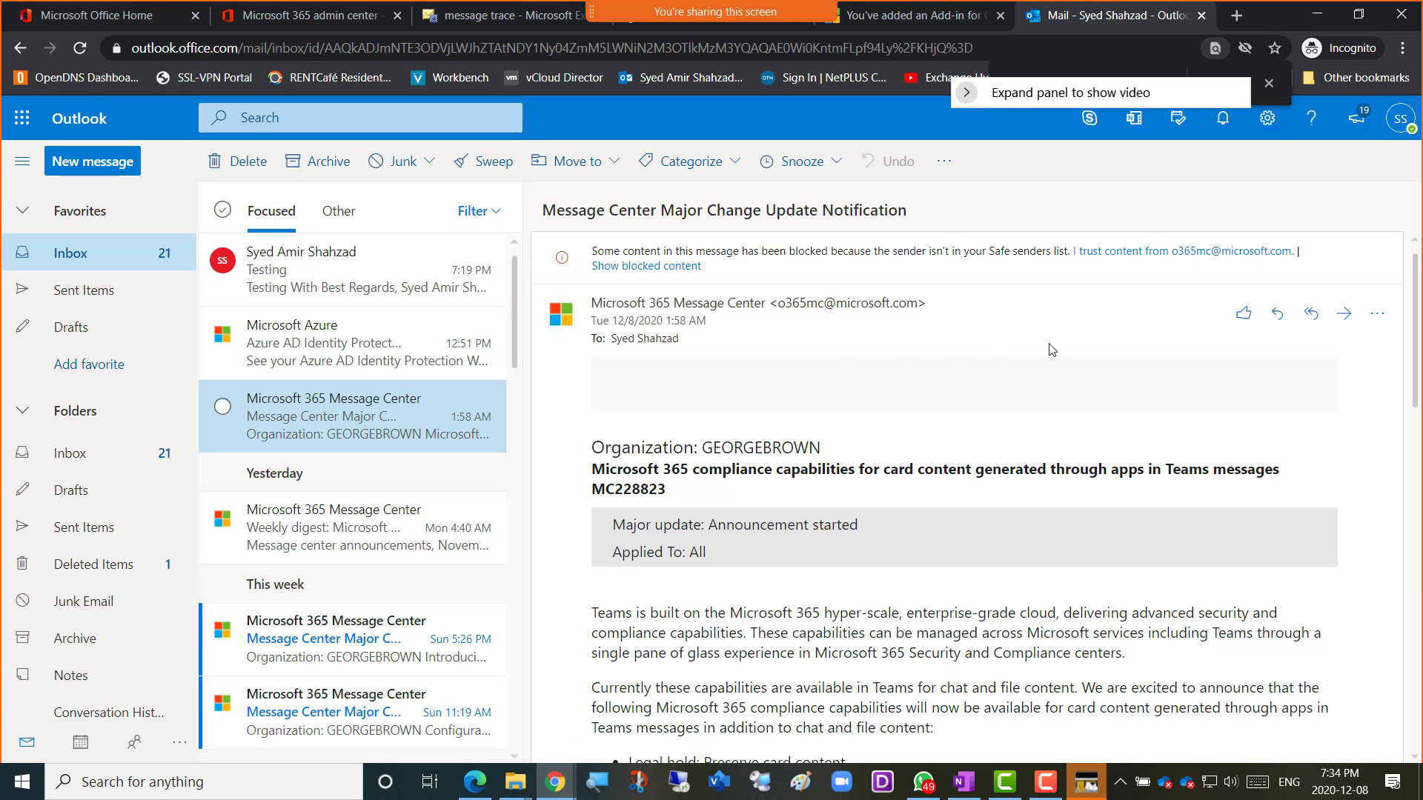
# Open the Message Center email's full message details and select its Message-ID line.
pyautogui.click(1377, 313)
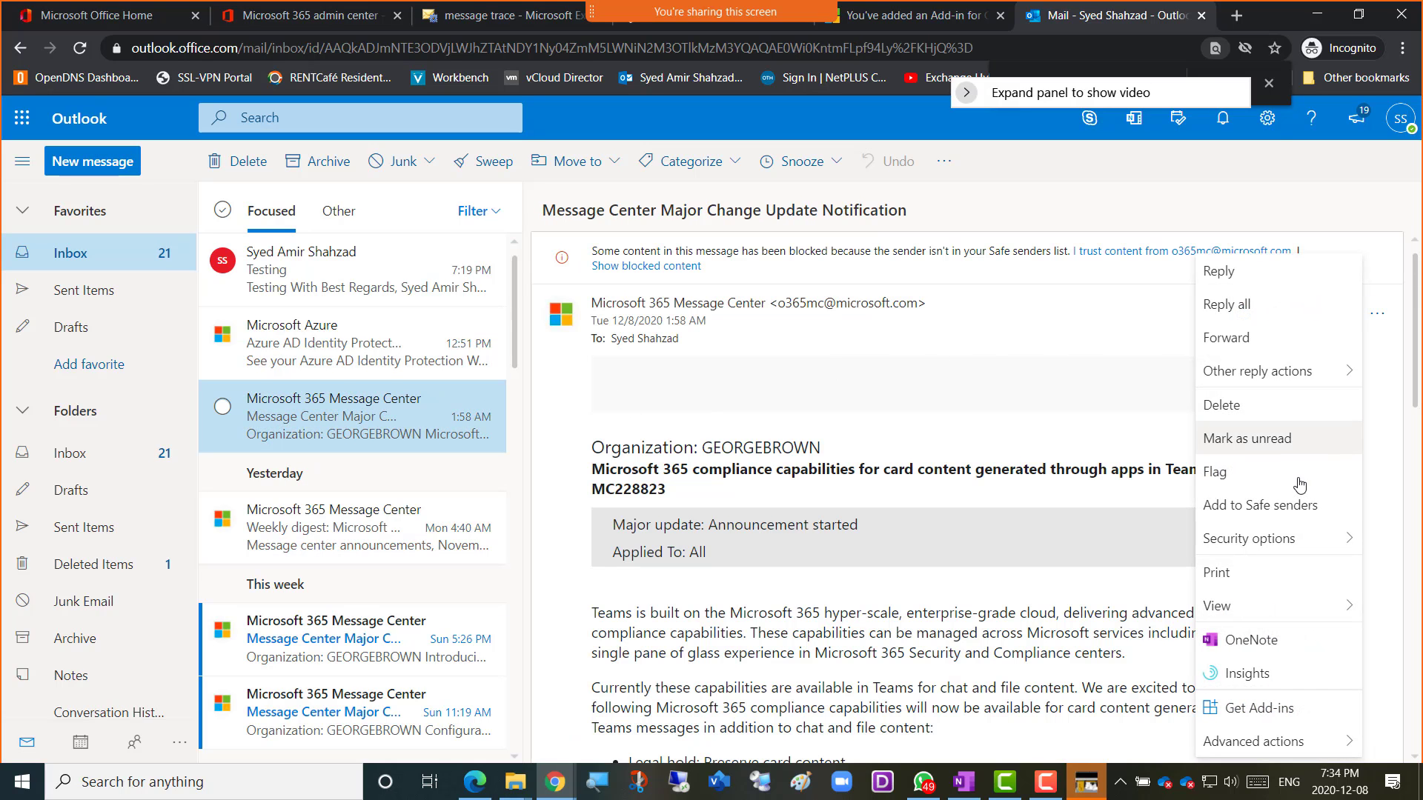
pyautogui.moveTo(1260, 606)
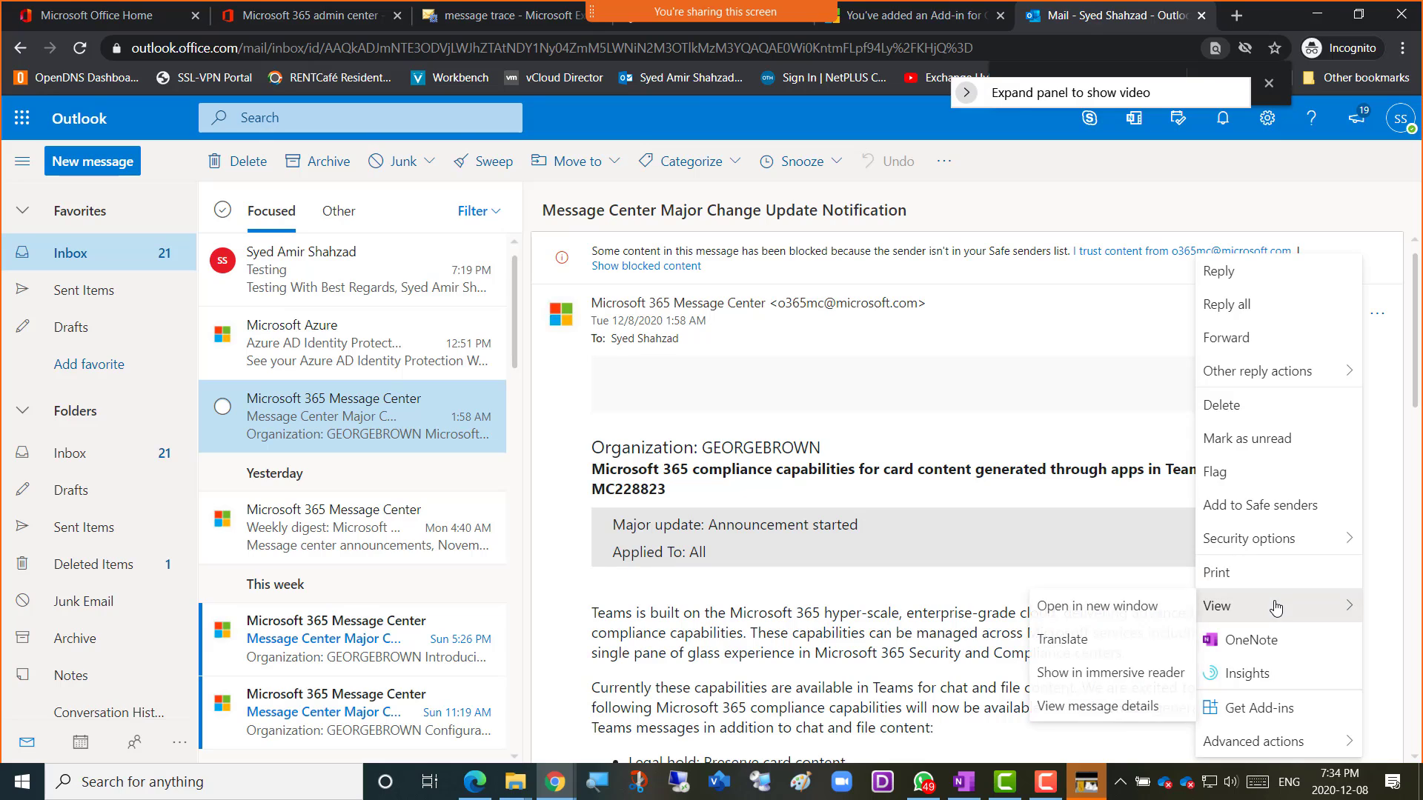
pyautogui.click(1105, 709)
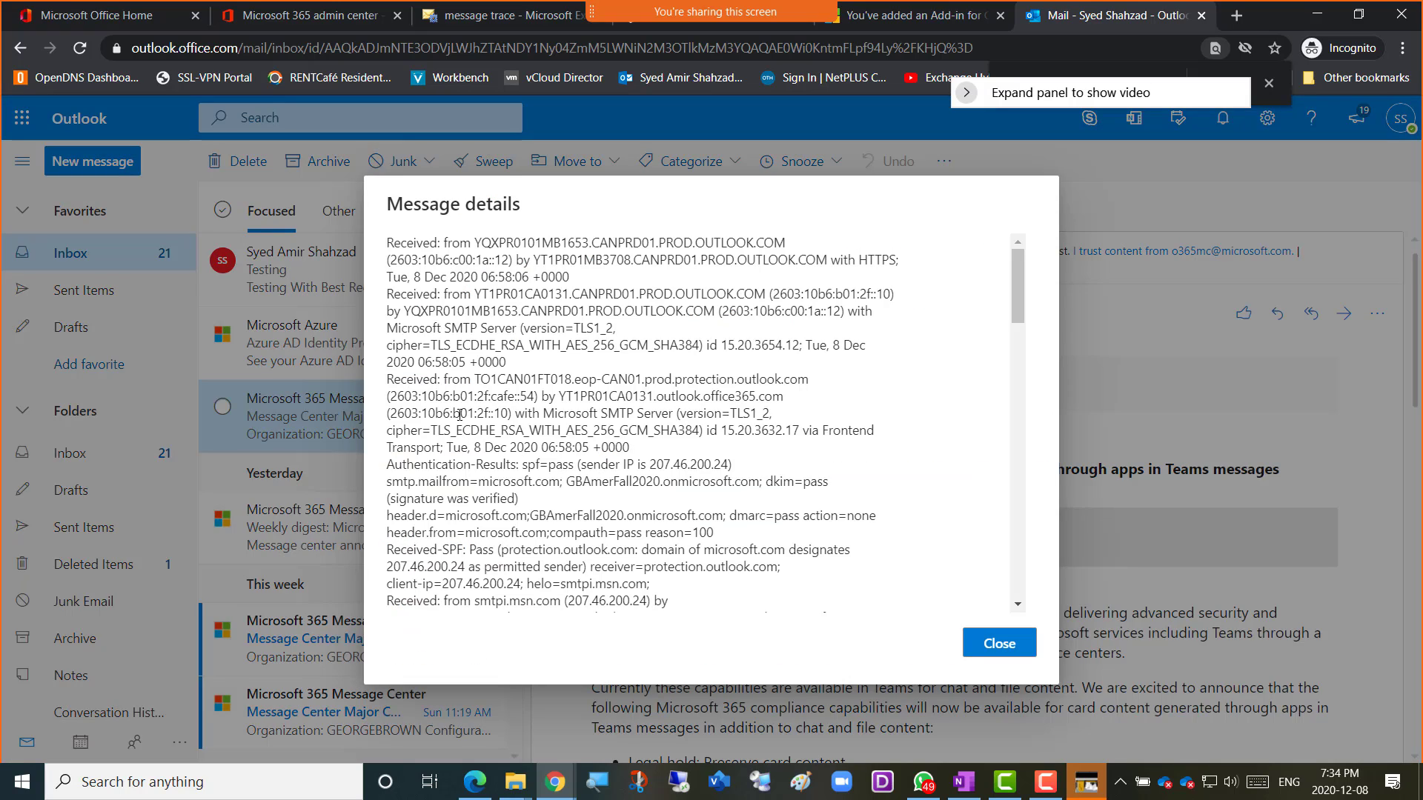
pyautogui.scroll(-4, 460, 415)
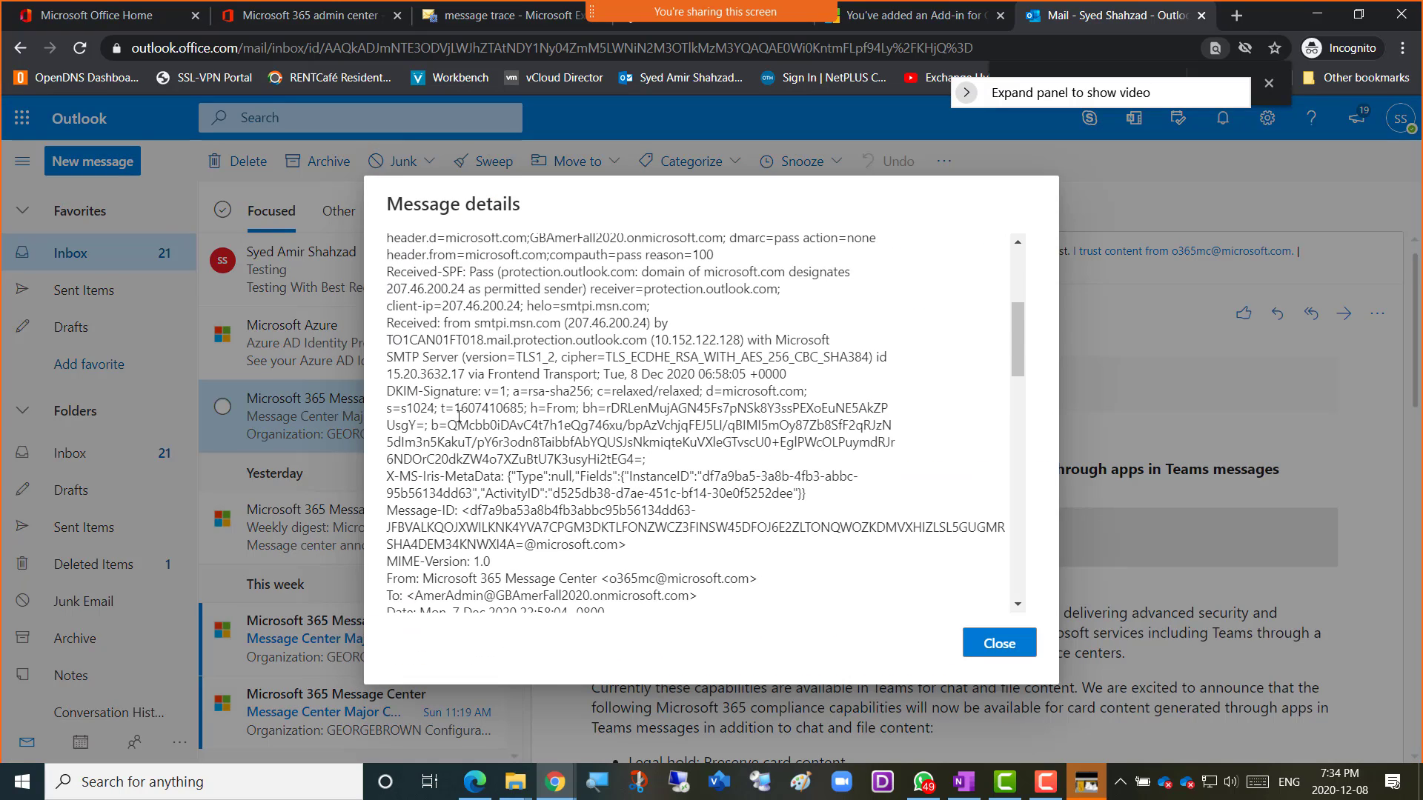
pyautogui.scroll(-1, 459, 416)
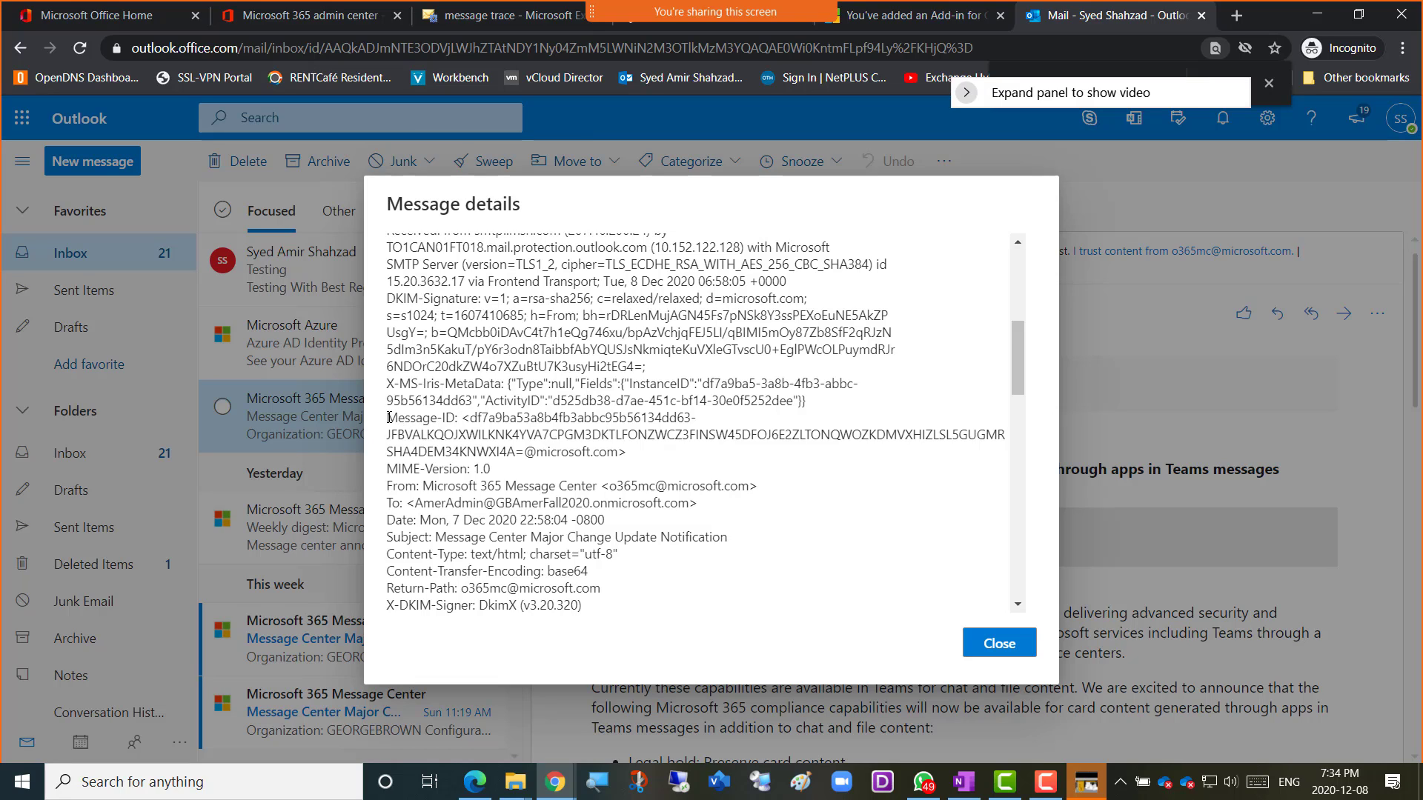
pyautogui.moveTo(389, 417); pyautogui.dragTo(620, 449)
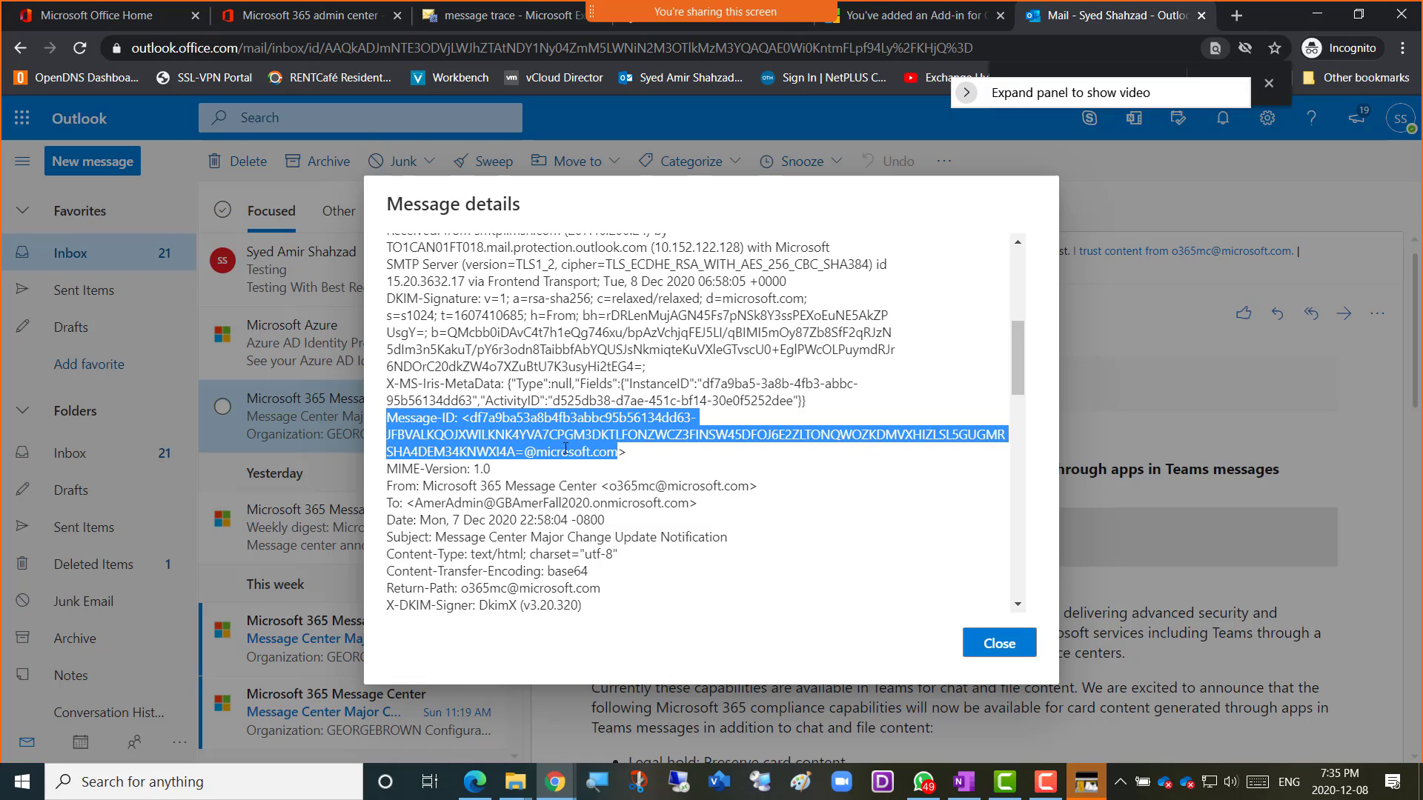
# Reselect the entire Message-ID header line, including its end.
pyautogui.scroll(-2, 422, 459)
pyautogui.scroll(-4, 422, 460)
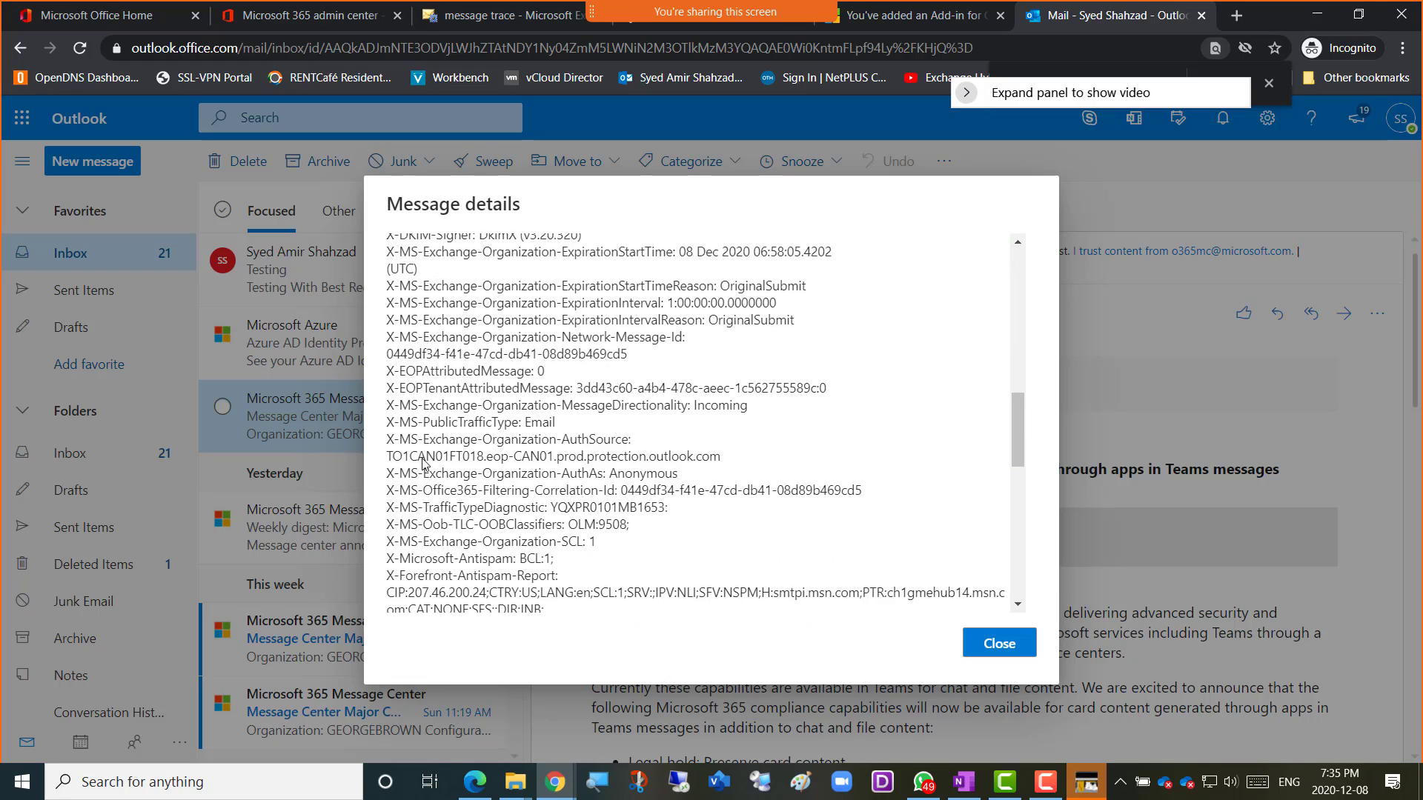
pyautogui.scroll(-6, 423, 460)
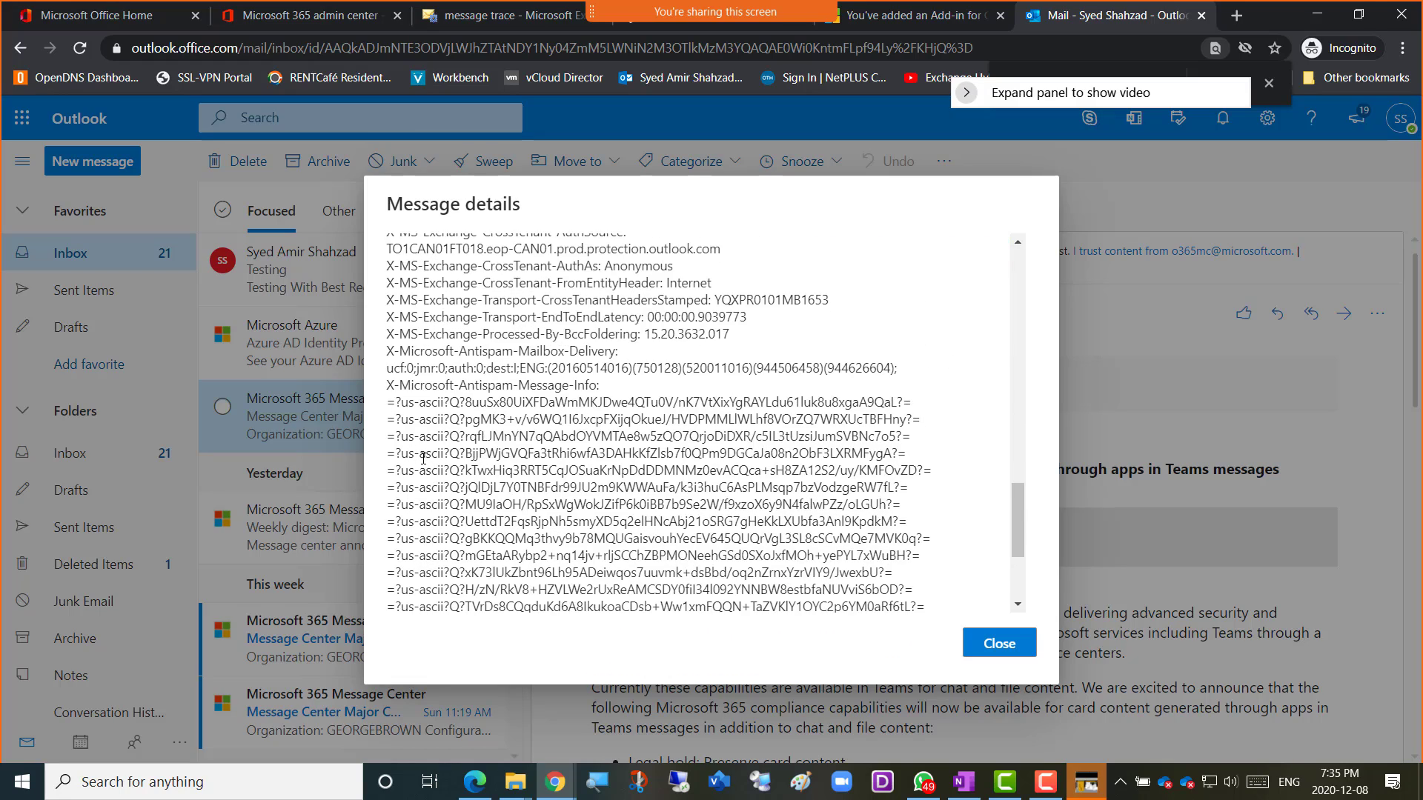
pyautogui.scroll(-2, 422, 459)
pyautogui.scroll(12, 423, 460)
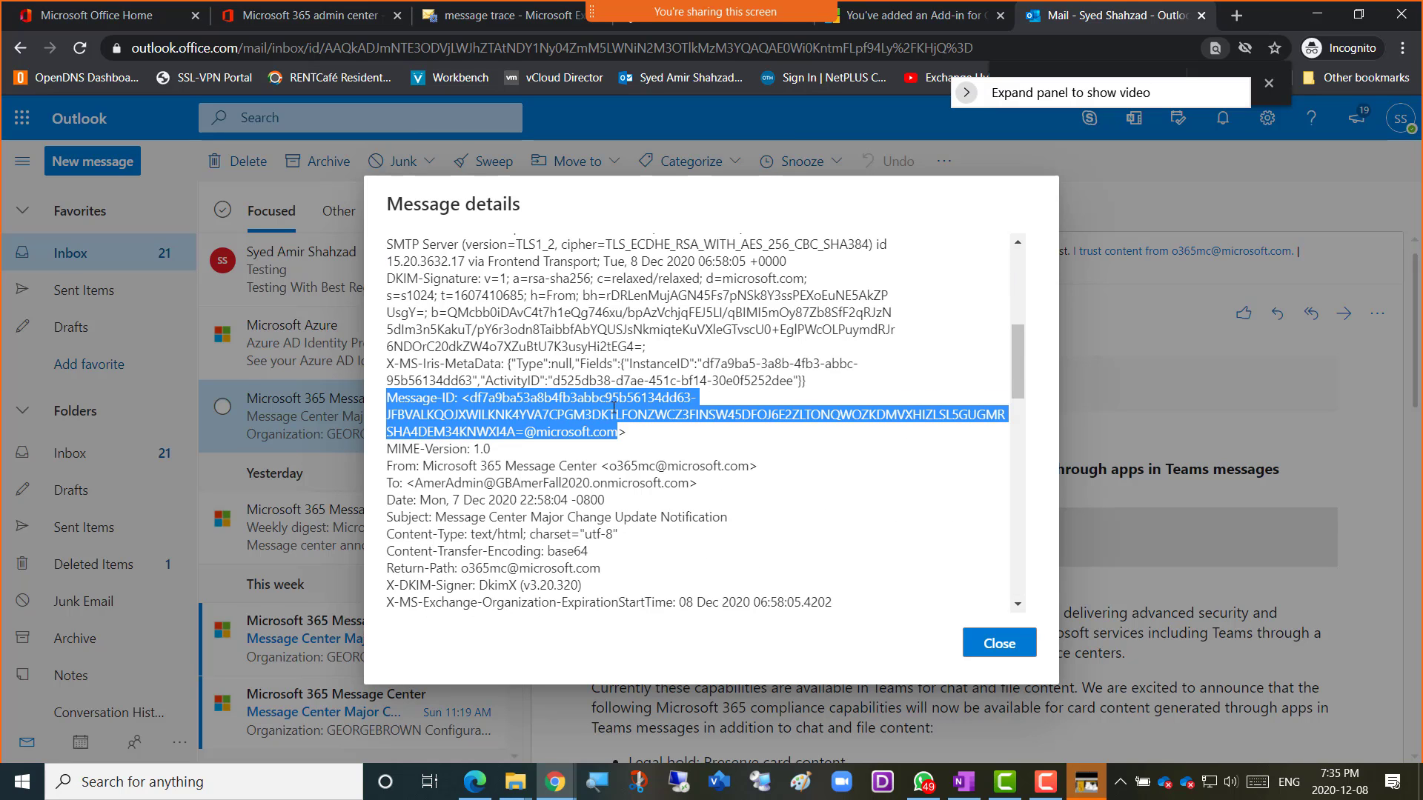
pyautogui.scroll(1, 569, 400)
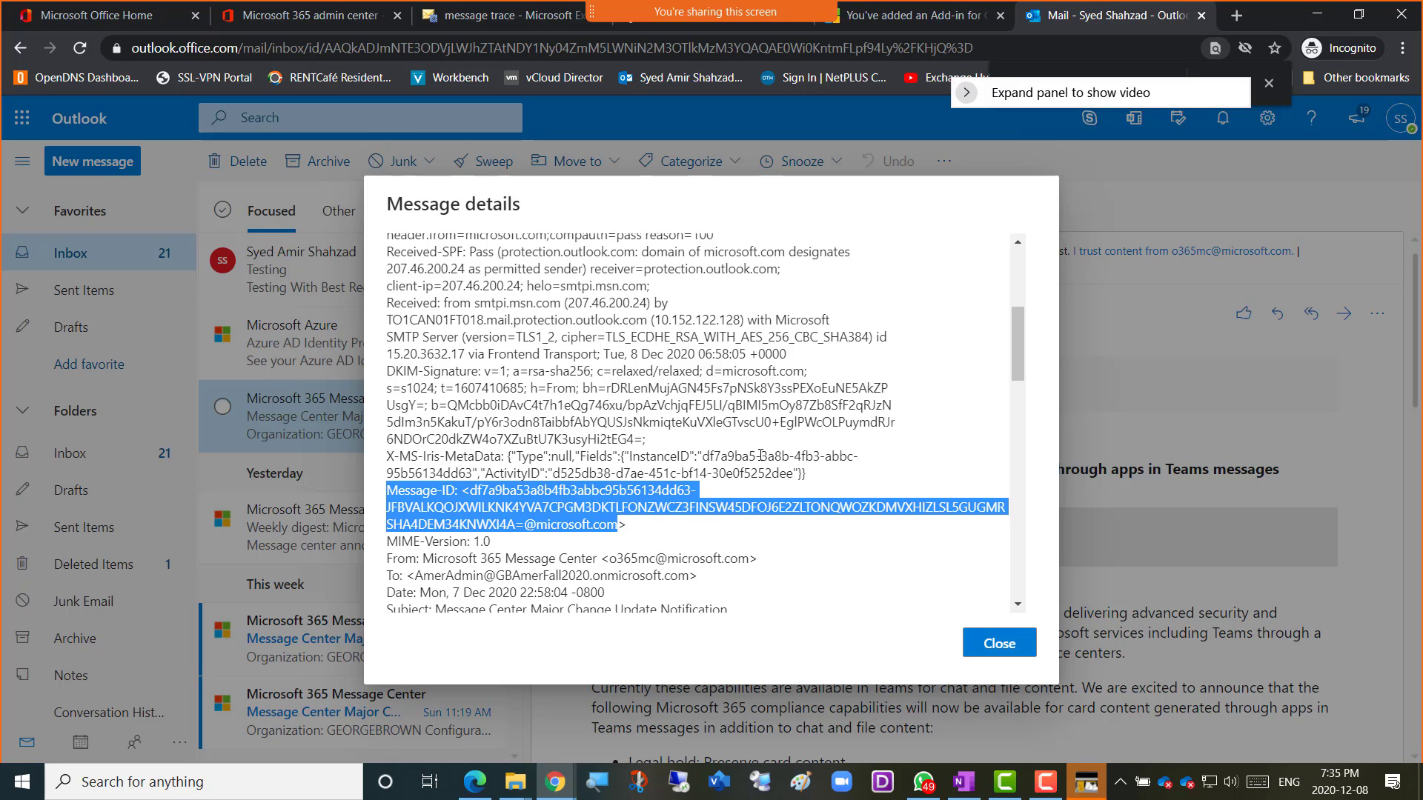
pyautogui.click(627, 524)
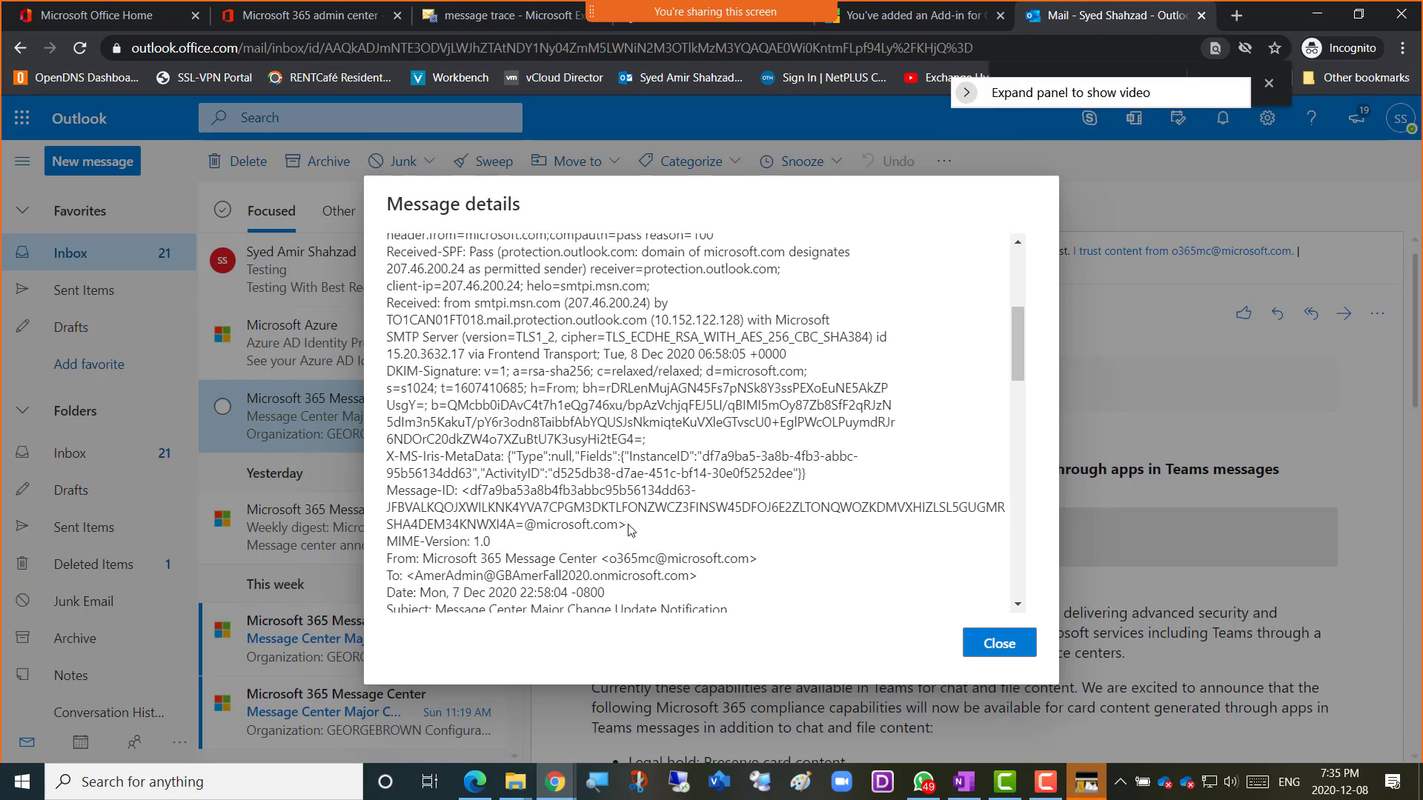
pyautogui.moveTo(619, 524); pyautogui.dragTo(380, 493)
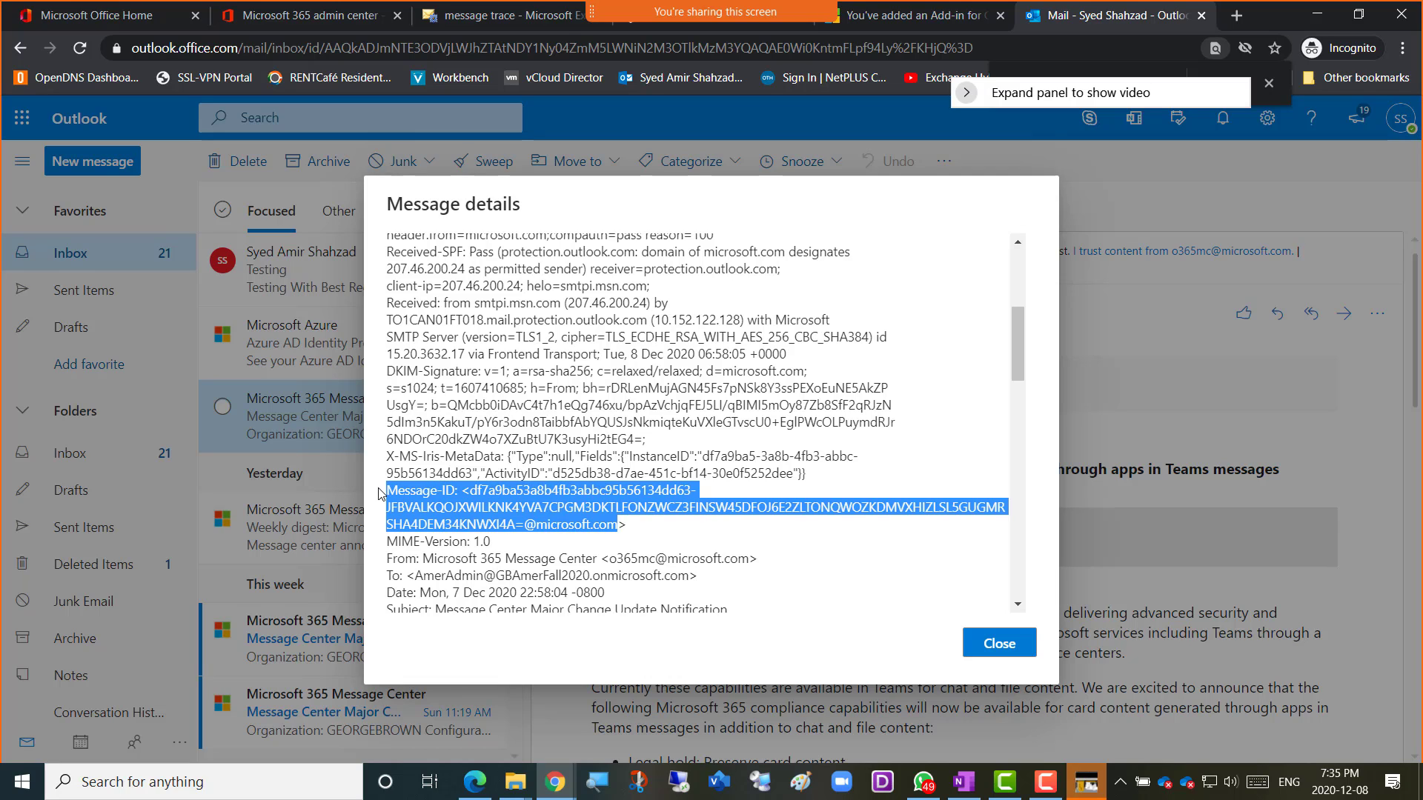
pyautogui.moveTo(631, 528); pyautogui.dragTo(387, 493)
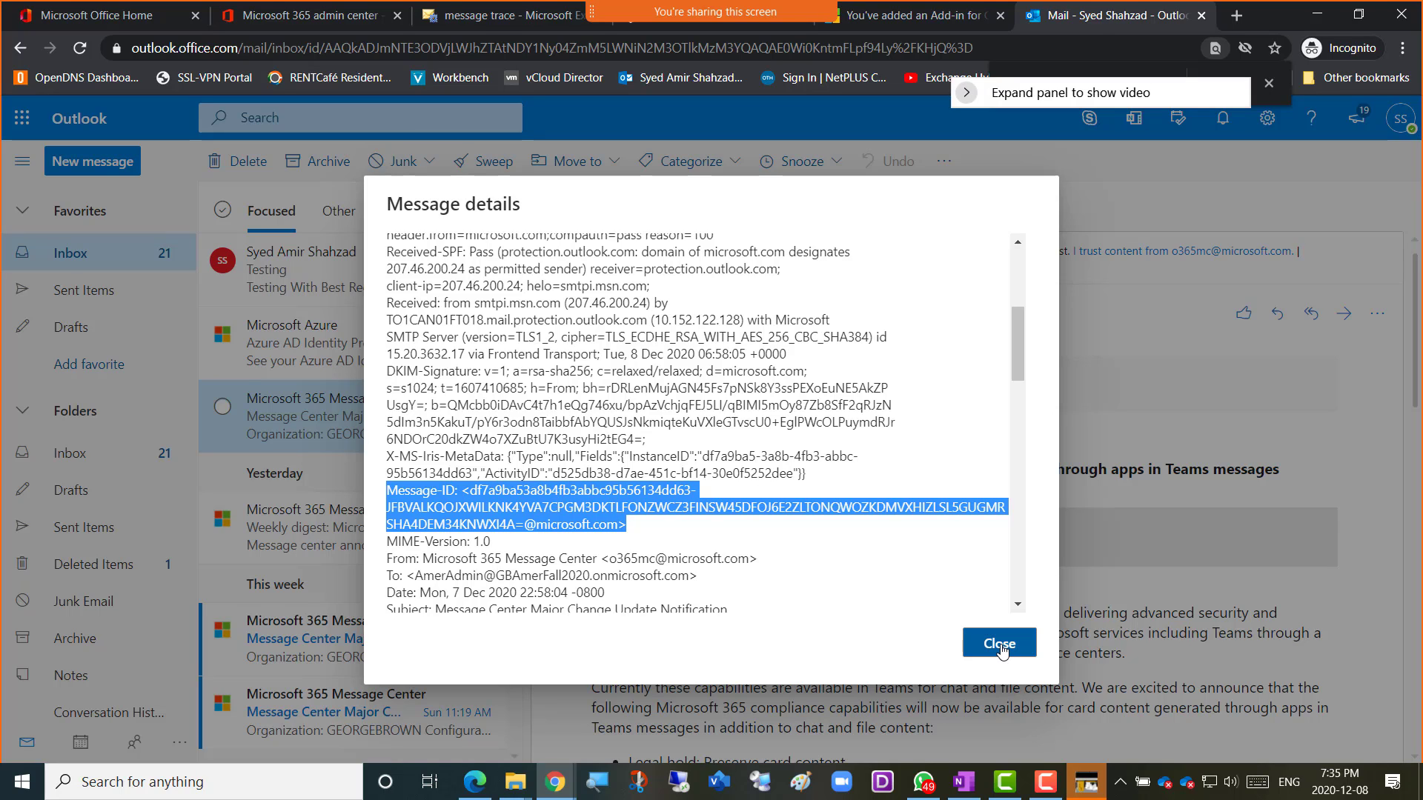
pyautogui.click(556, 781)
# Caption the bullet 'Screenshot 8 = Message ID' and paste the header screenshot beneath it.
pyautogui.click(649, 718)
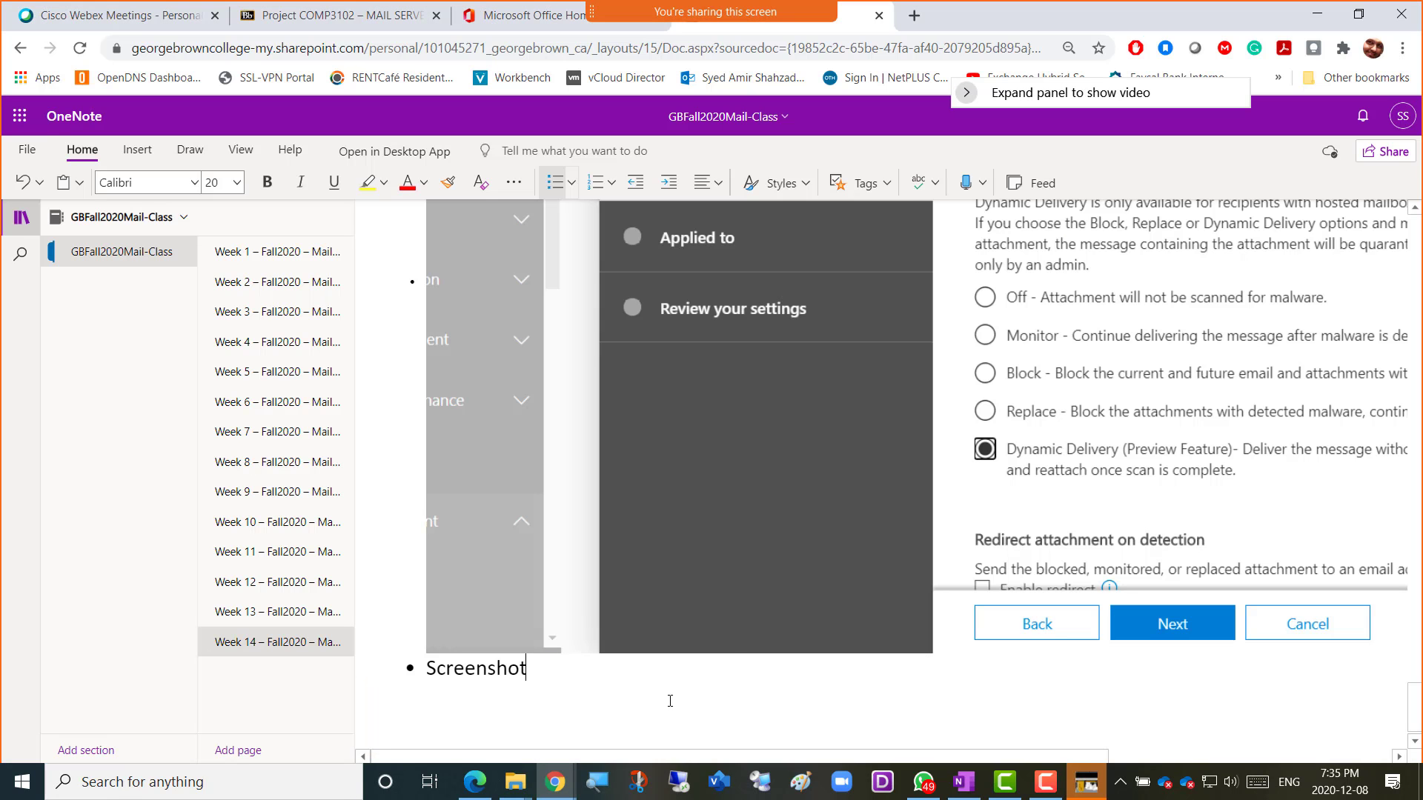
pyautogui.write('8')
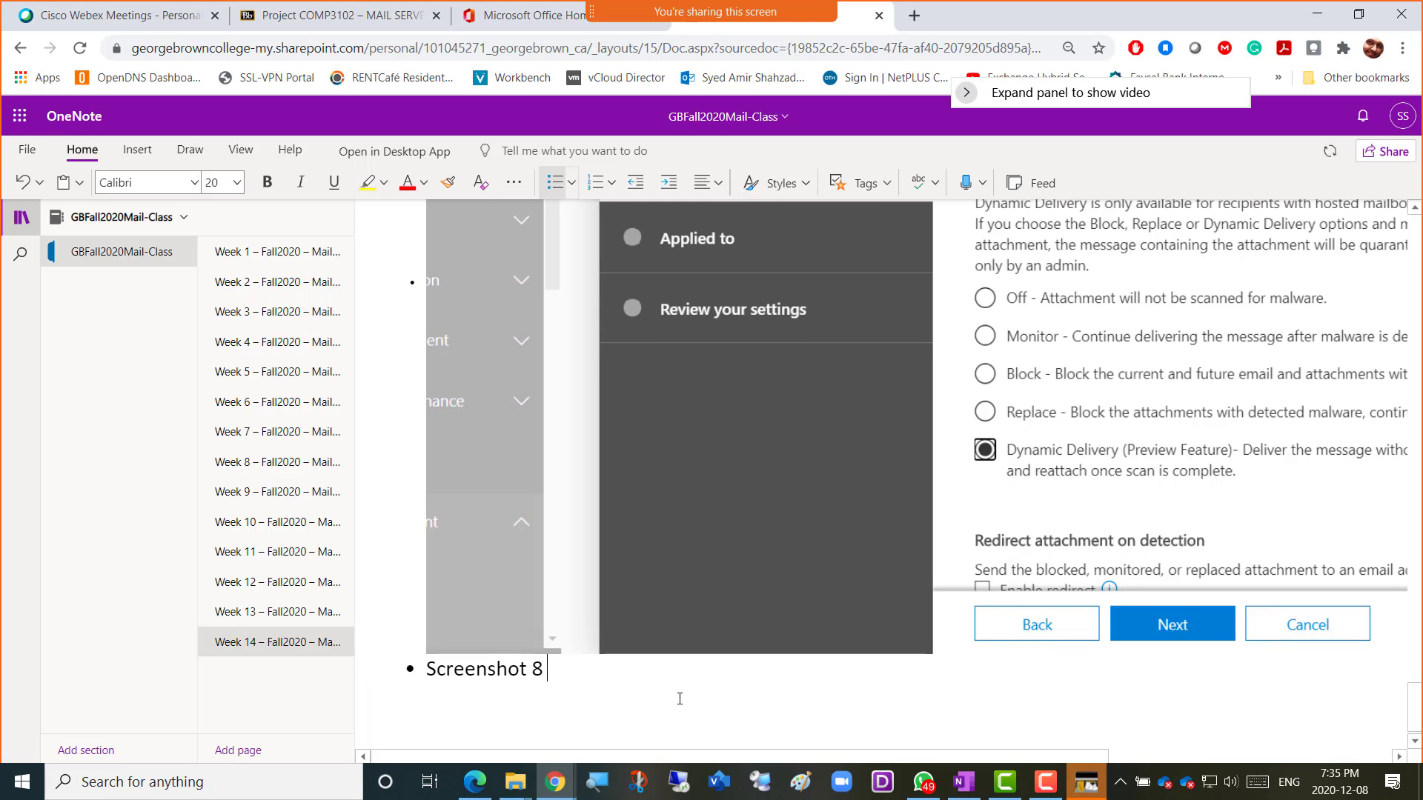
pyautogui.write(' = ')
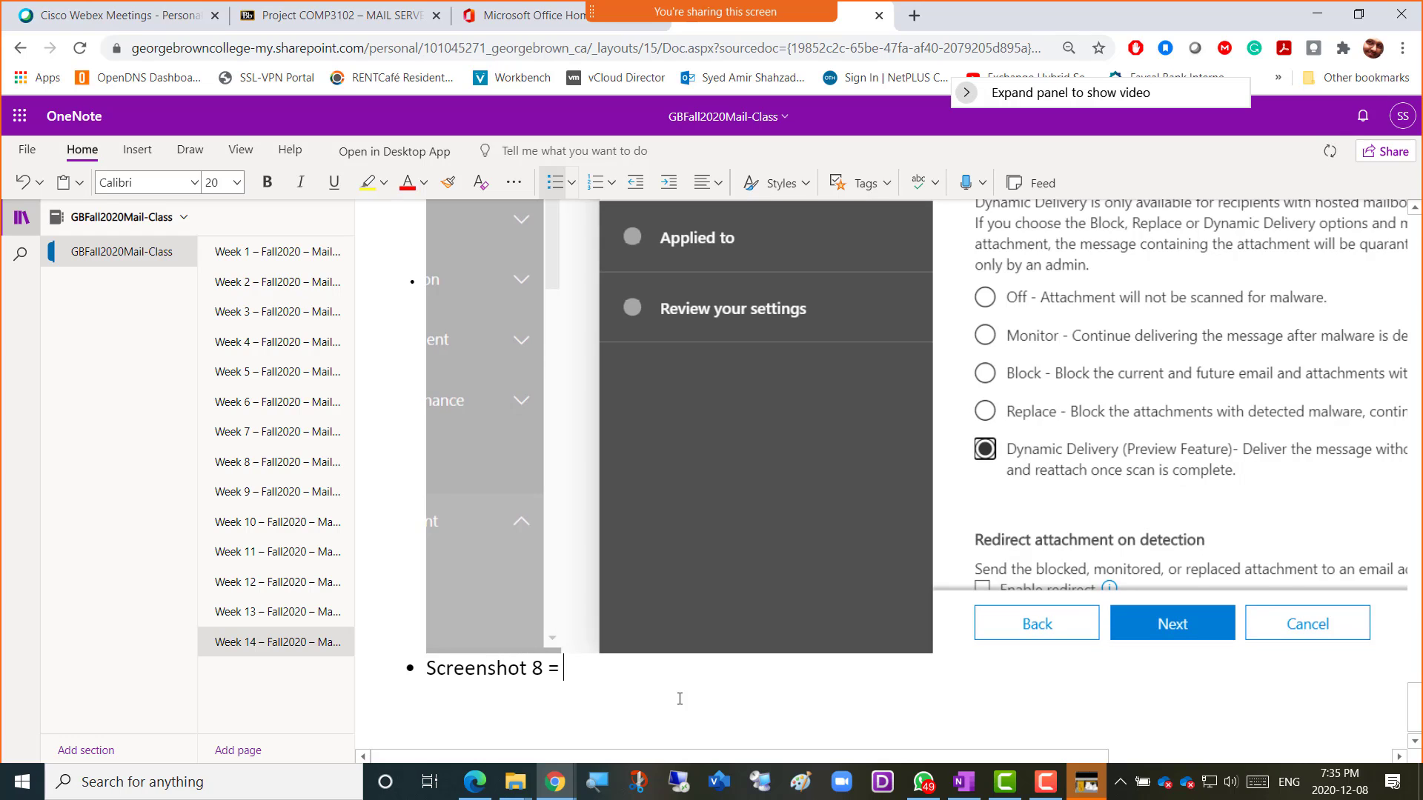
pyautogui.write('Message ID')
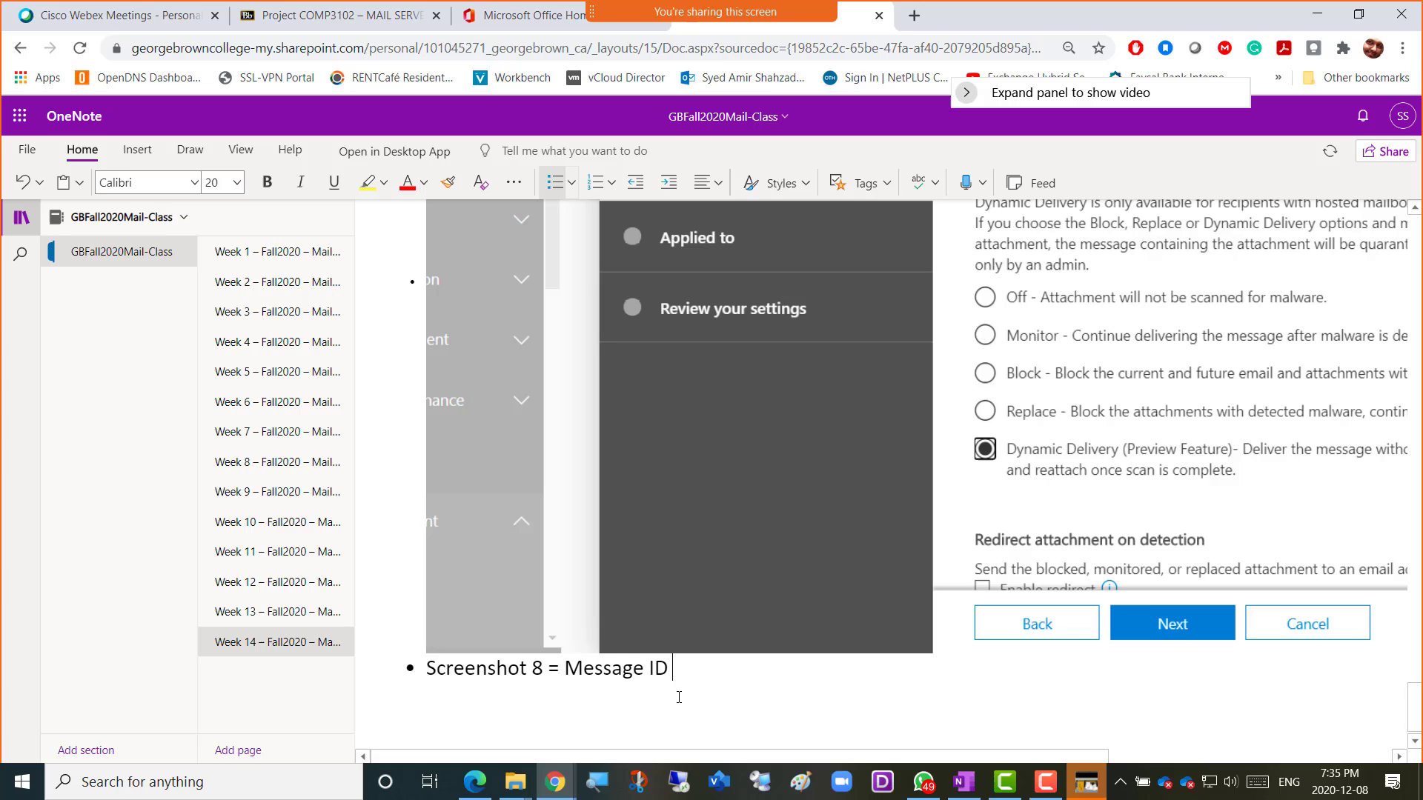
pyautogui.press('Return')
pyautogui.hotkey('ctrl', 'v')
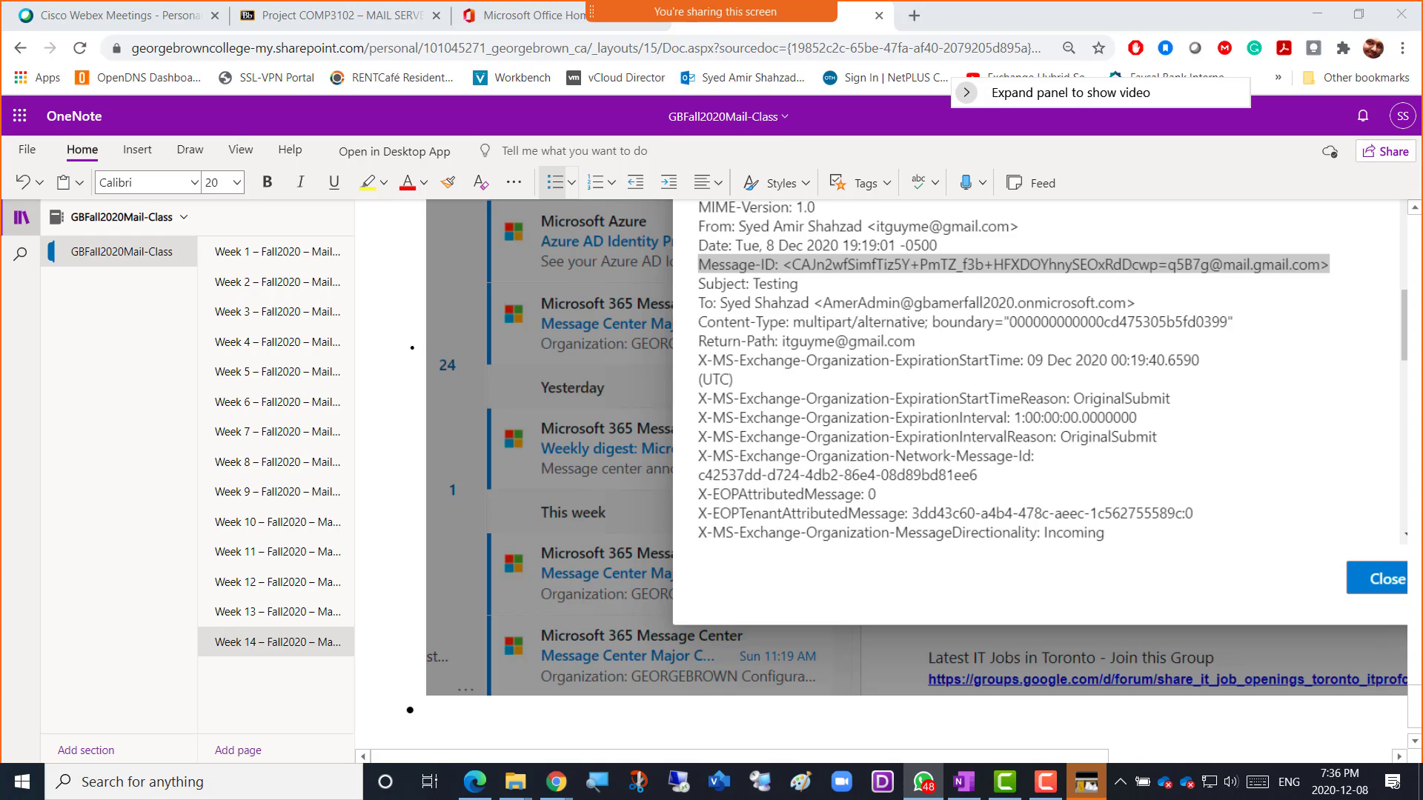
# Back in Outlook, close the Message details dialog and reopen the Testing email.
pyautogui.hotkey('alt', 'Tab')
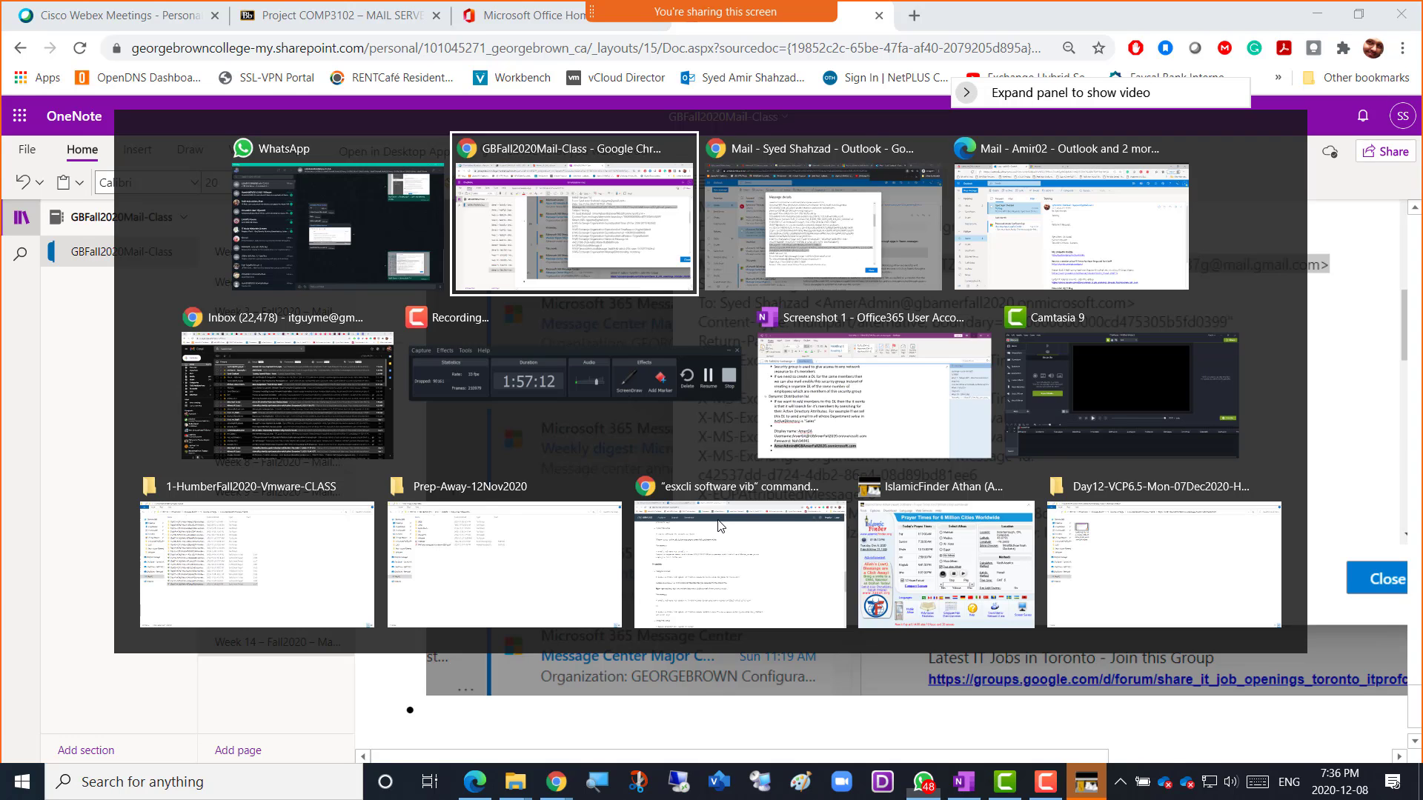
pyautogui.hotkey('alt', 'Tab')
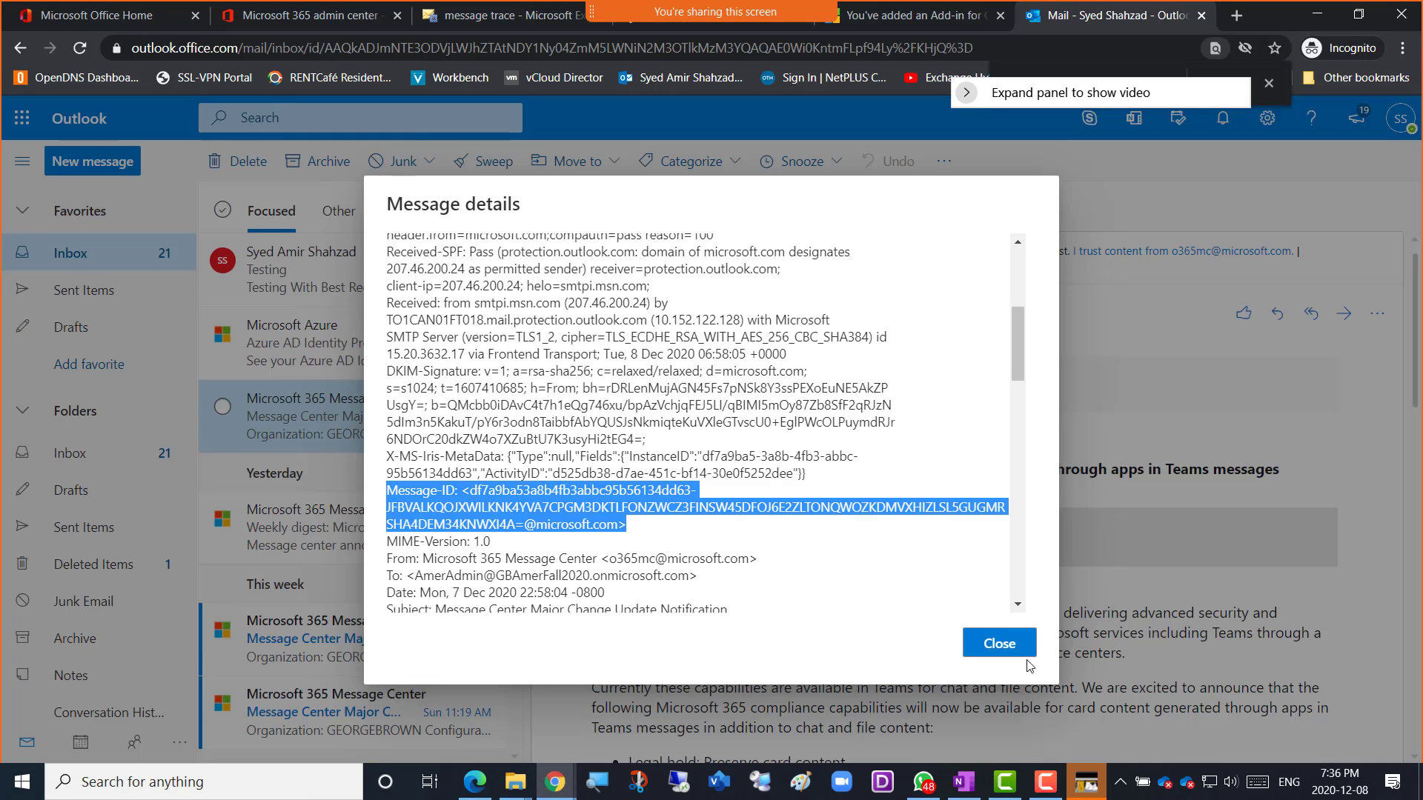
pyautogui.click(968, 649)
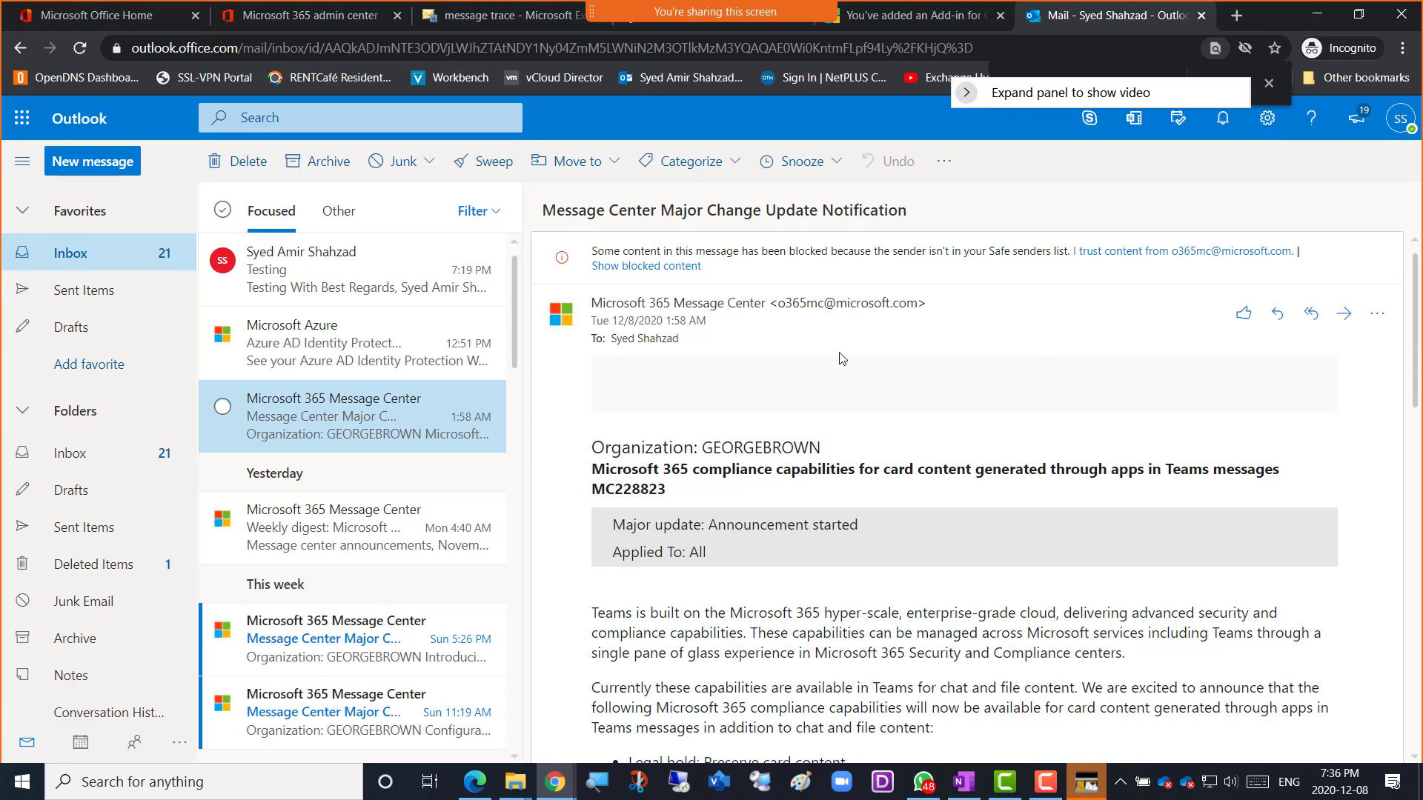
pyautogui.click(368, 272)
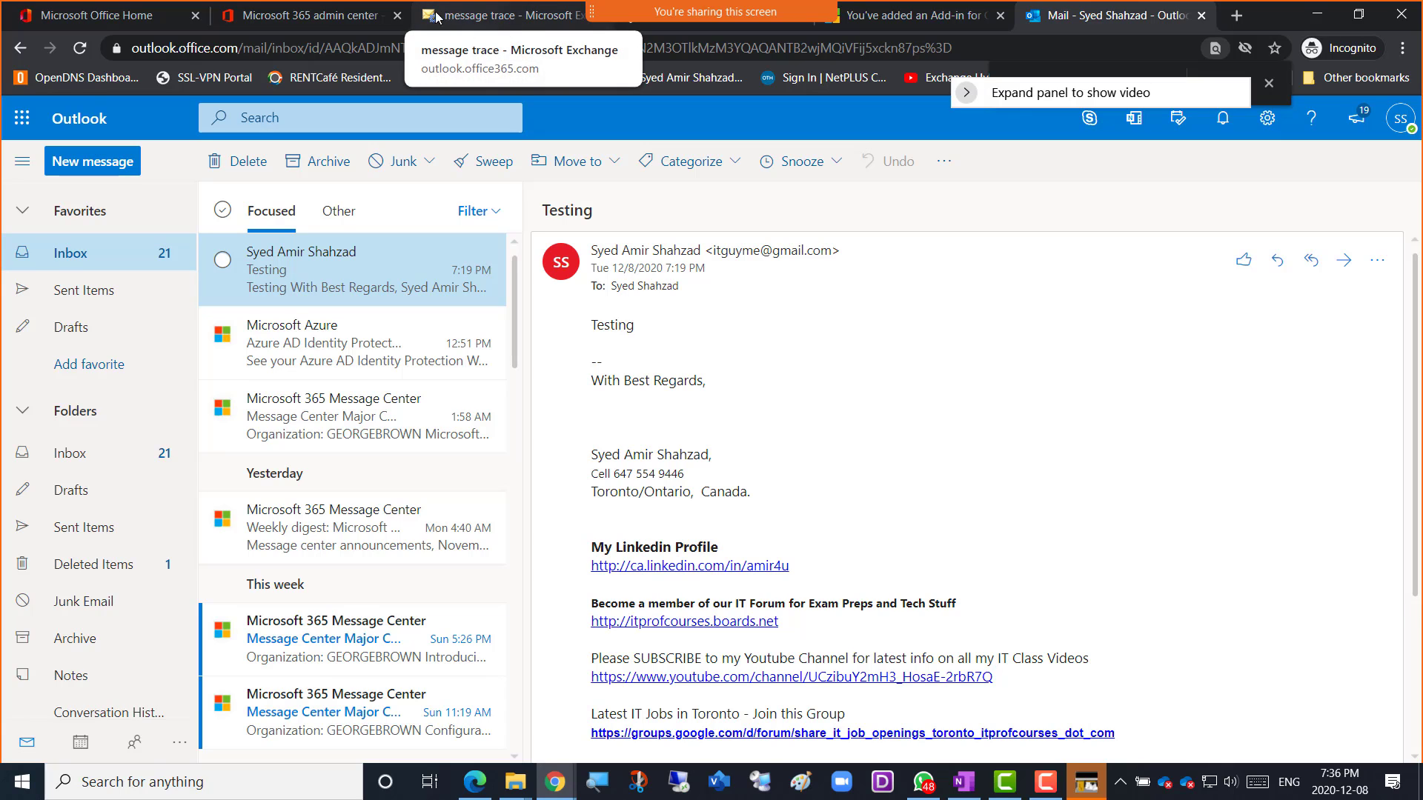
# Switch from message trace to the url trace form and focus the 'Enter a URL or Domain' box.
pyautogui.click(480, 21)
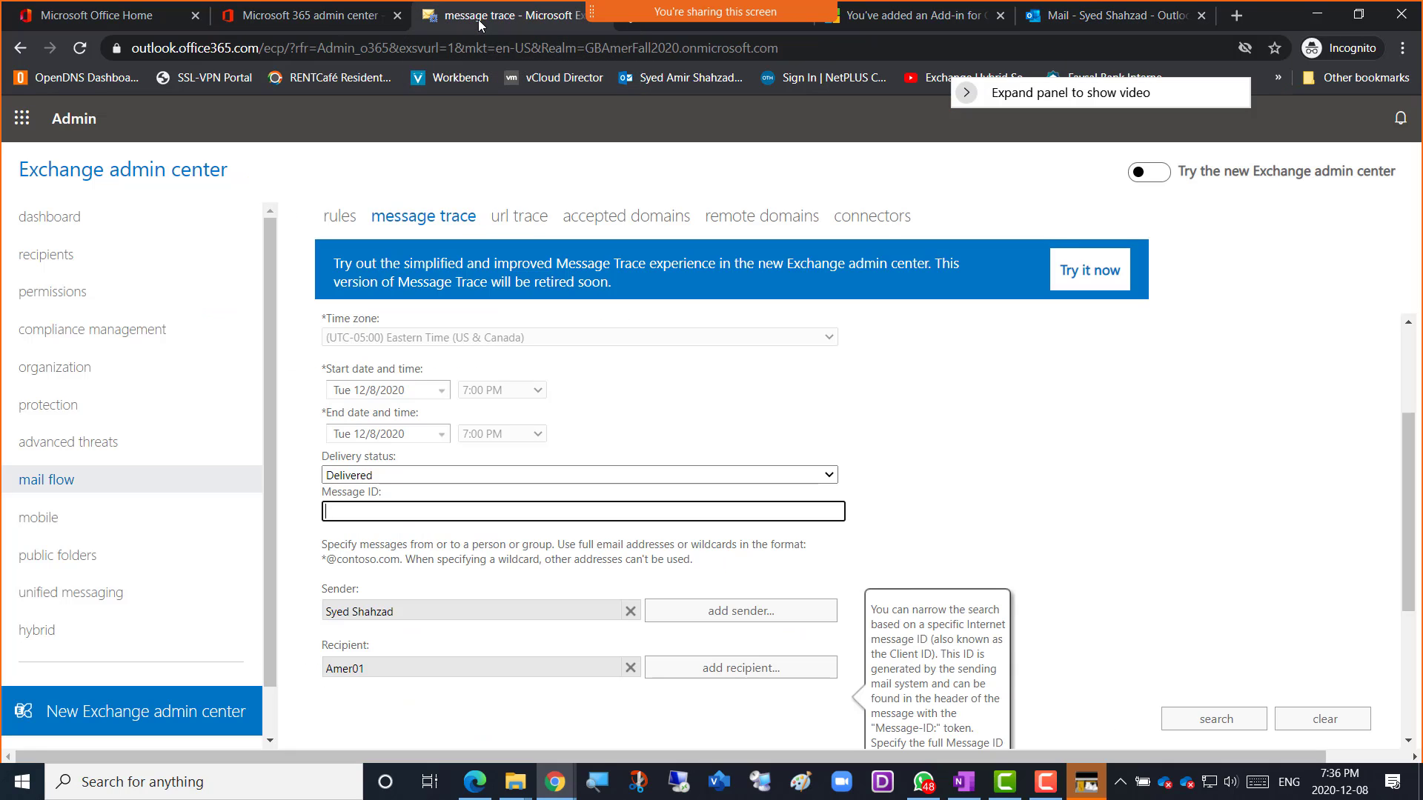
pyautogui.click(521, 225)
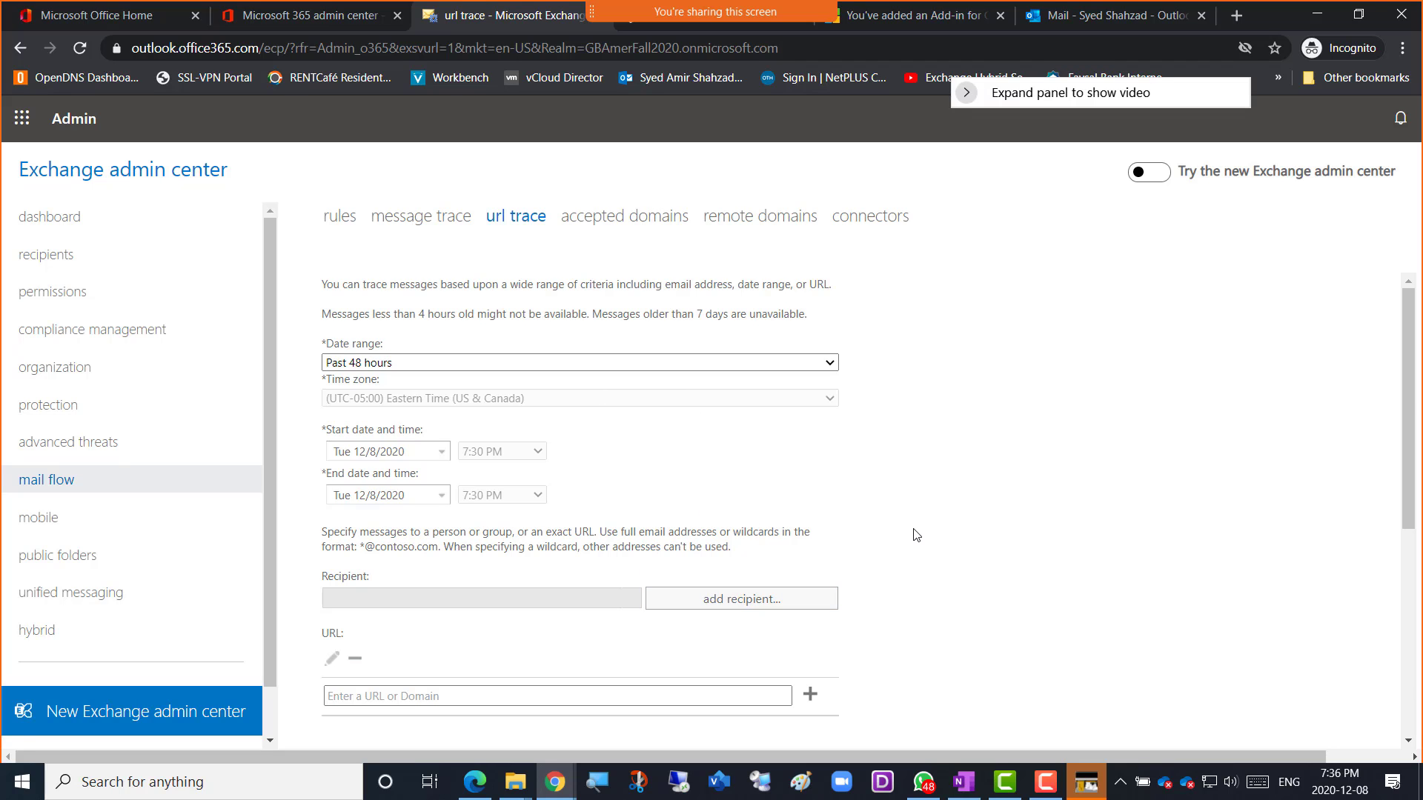
pyautogui.scroll(-3, 936, 542)
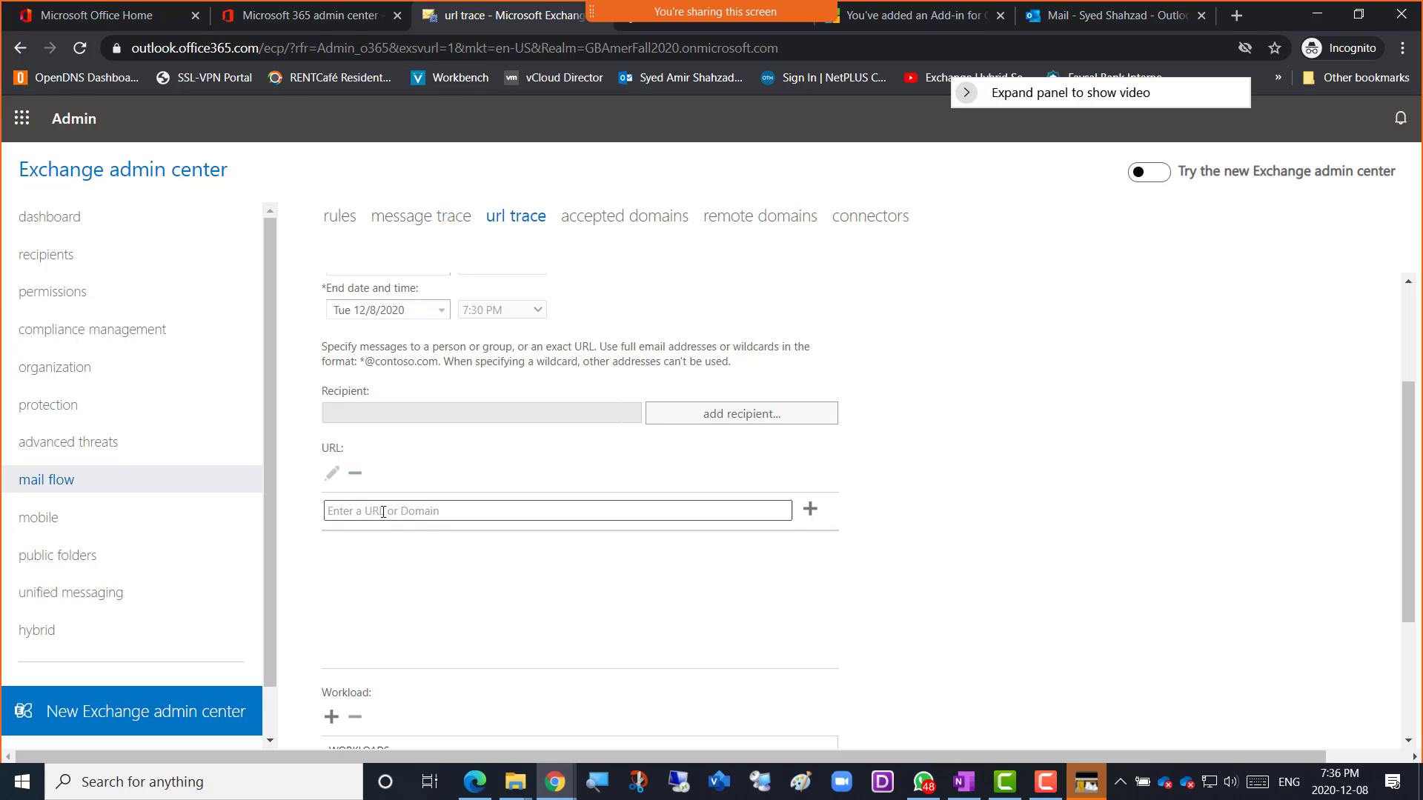
pyautogui.click(383, 512)
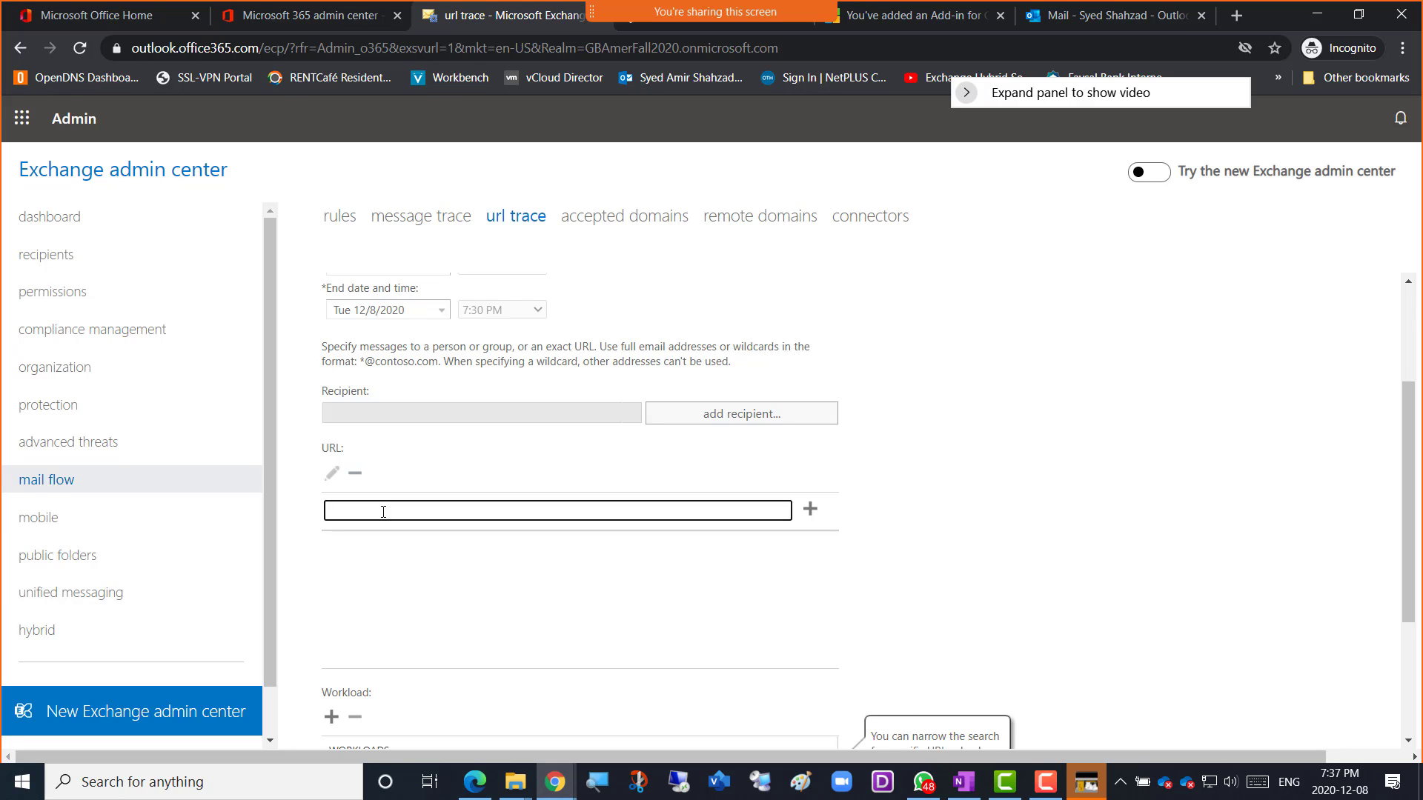
# Browse the 1:58 AM Message Center, Microsoft Azure and Weekly digest emails in Outlook.
pyautogui.click(1073, 23)
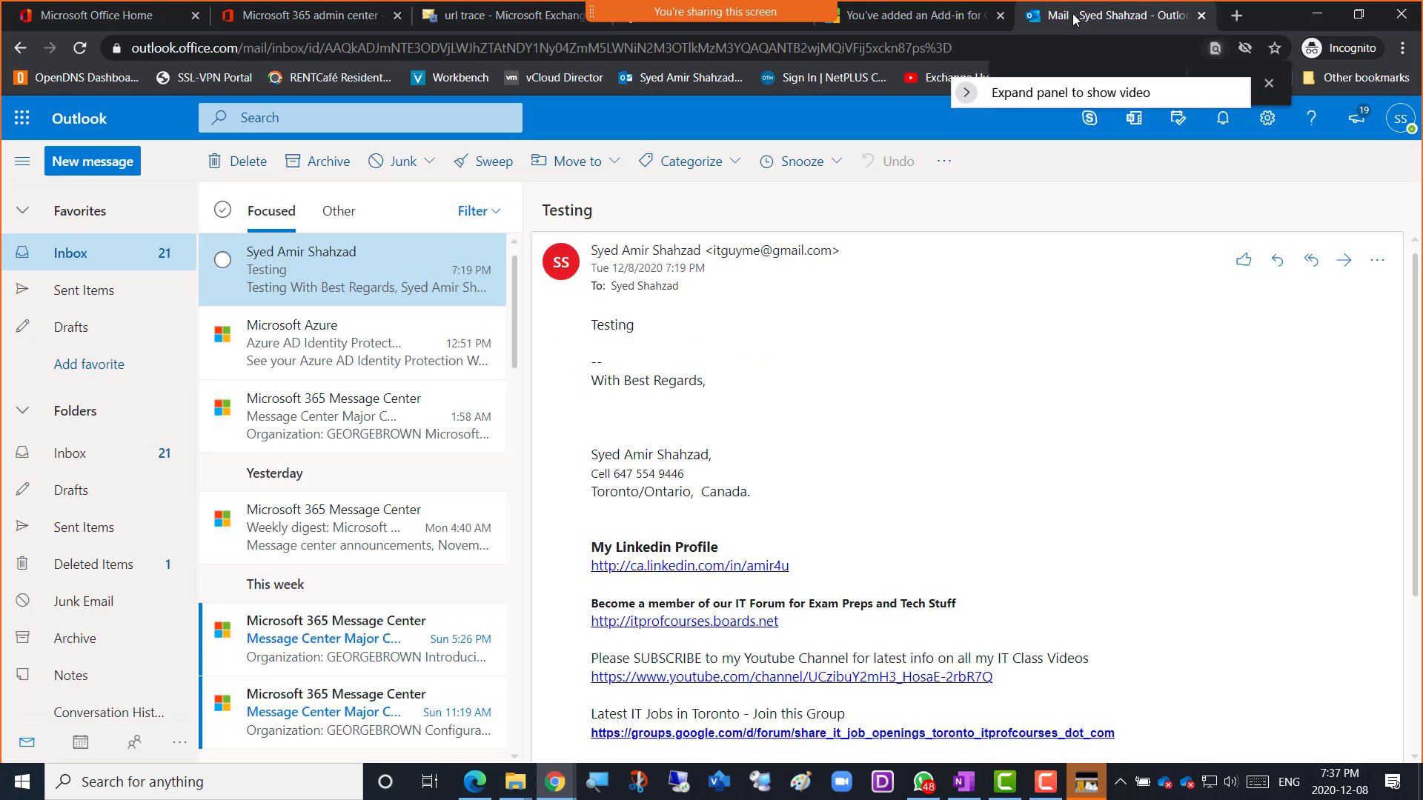
pyautogui.click(305, 435)
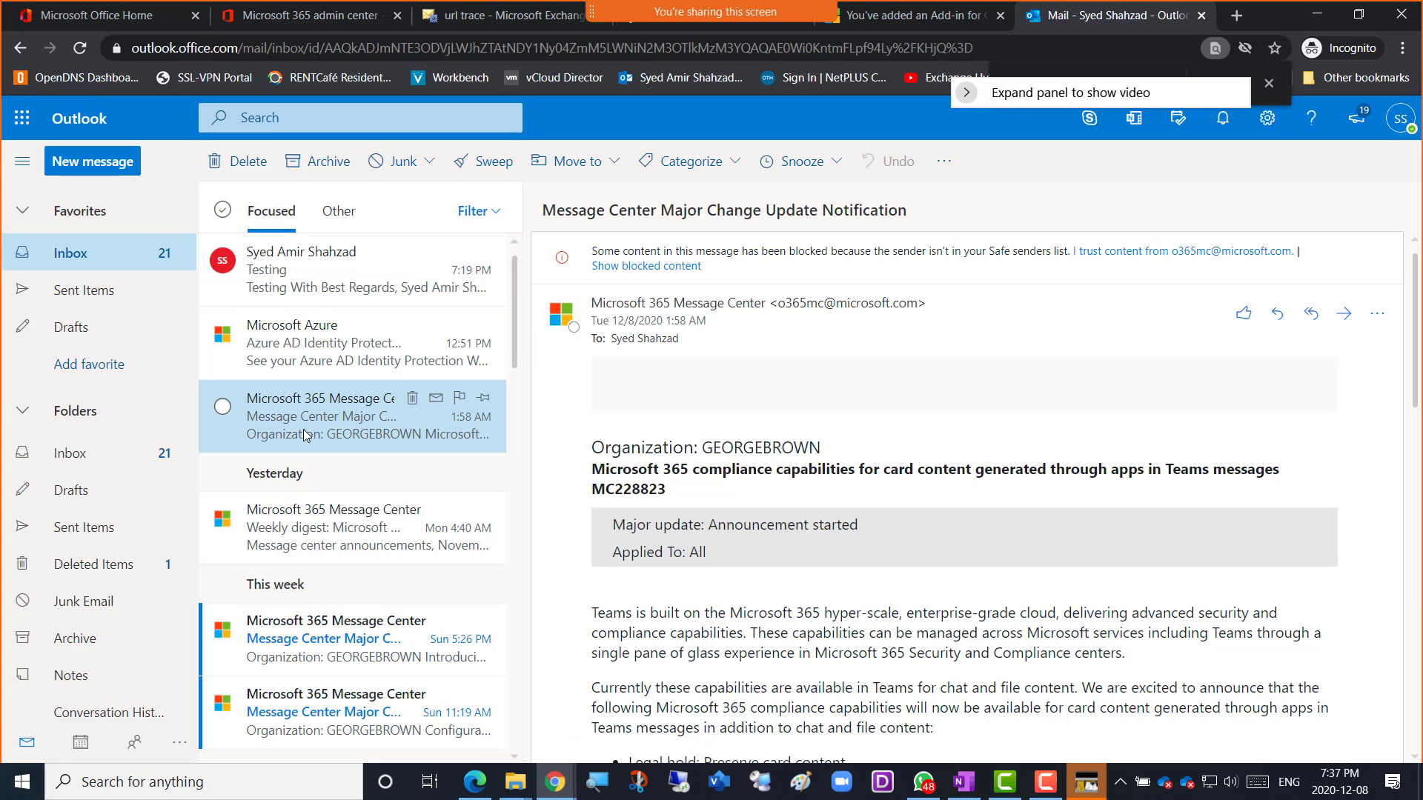
pyautogui.click(309, 352)
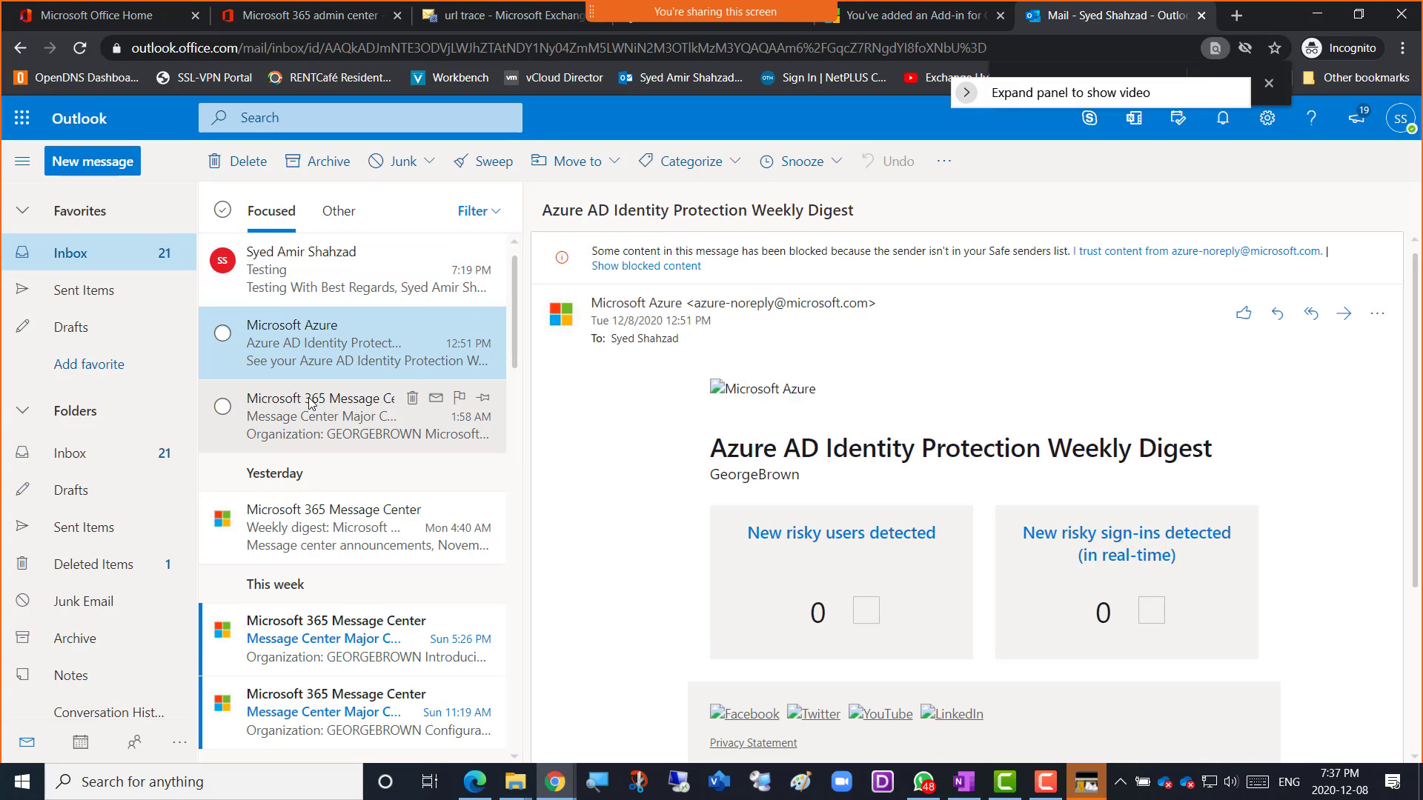
pyautogui.click(305, 552)
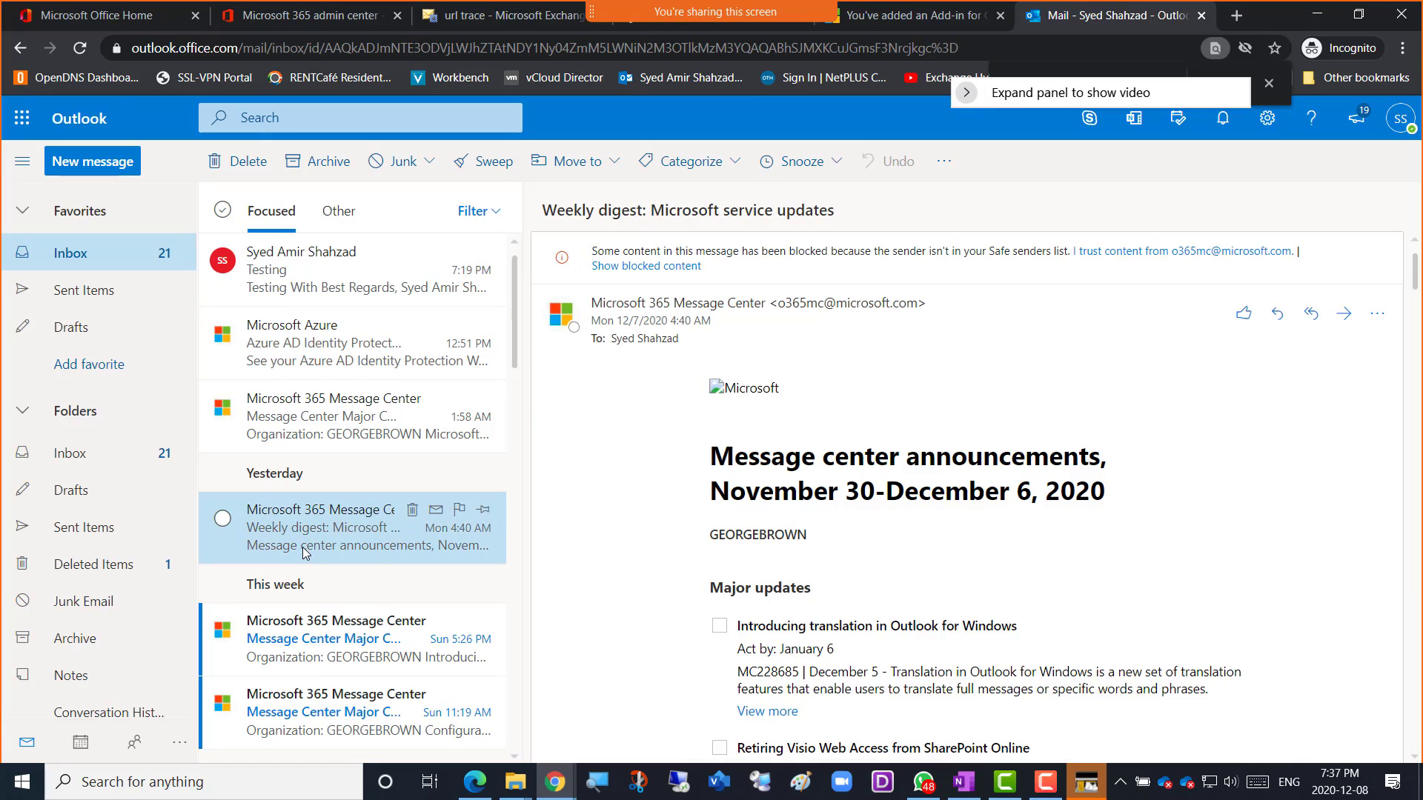
pyautogui.scroll(-6, 1056, 598)
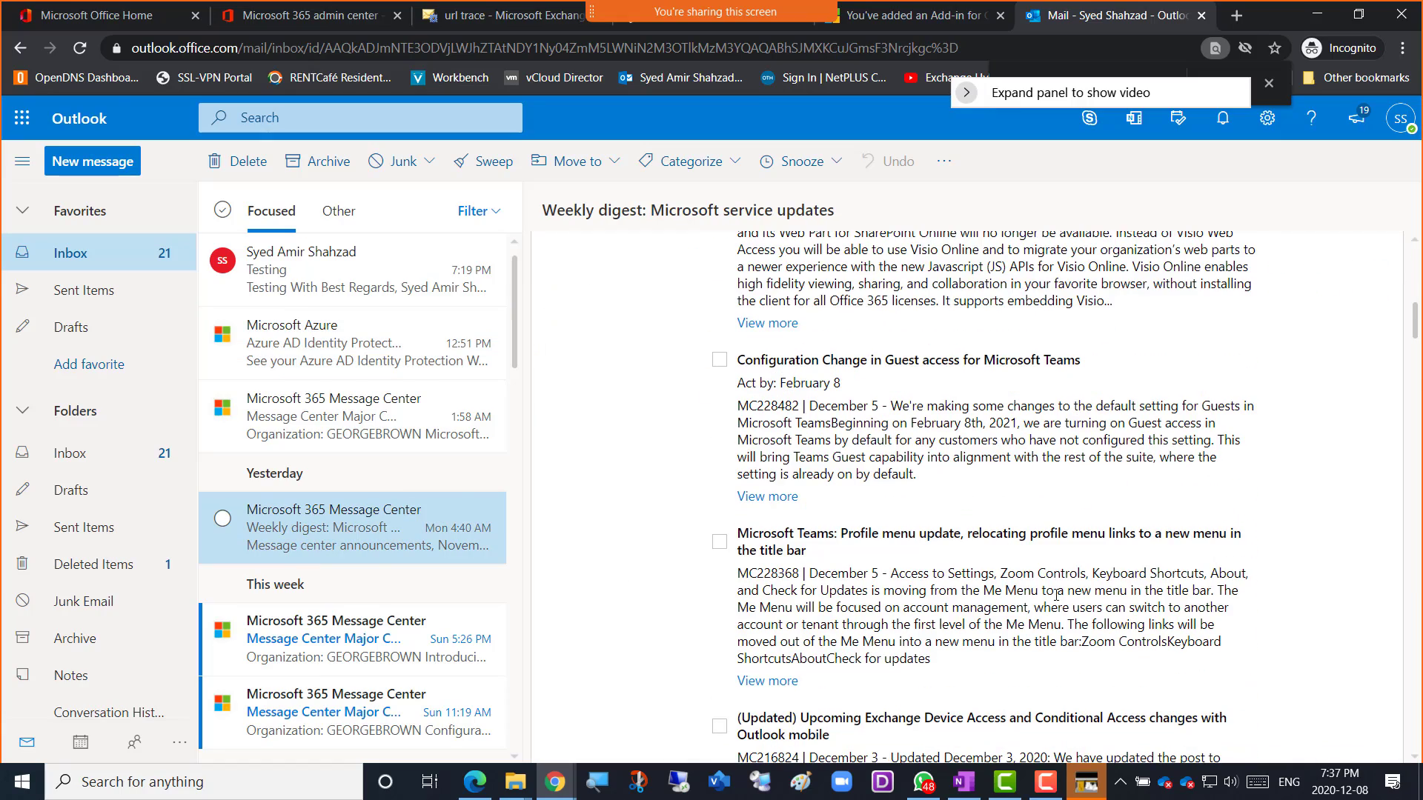
pyautogui.scroll(-10, 1056, 599)
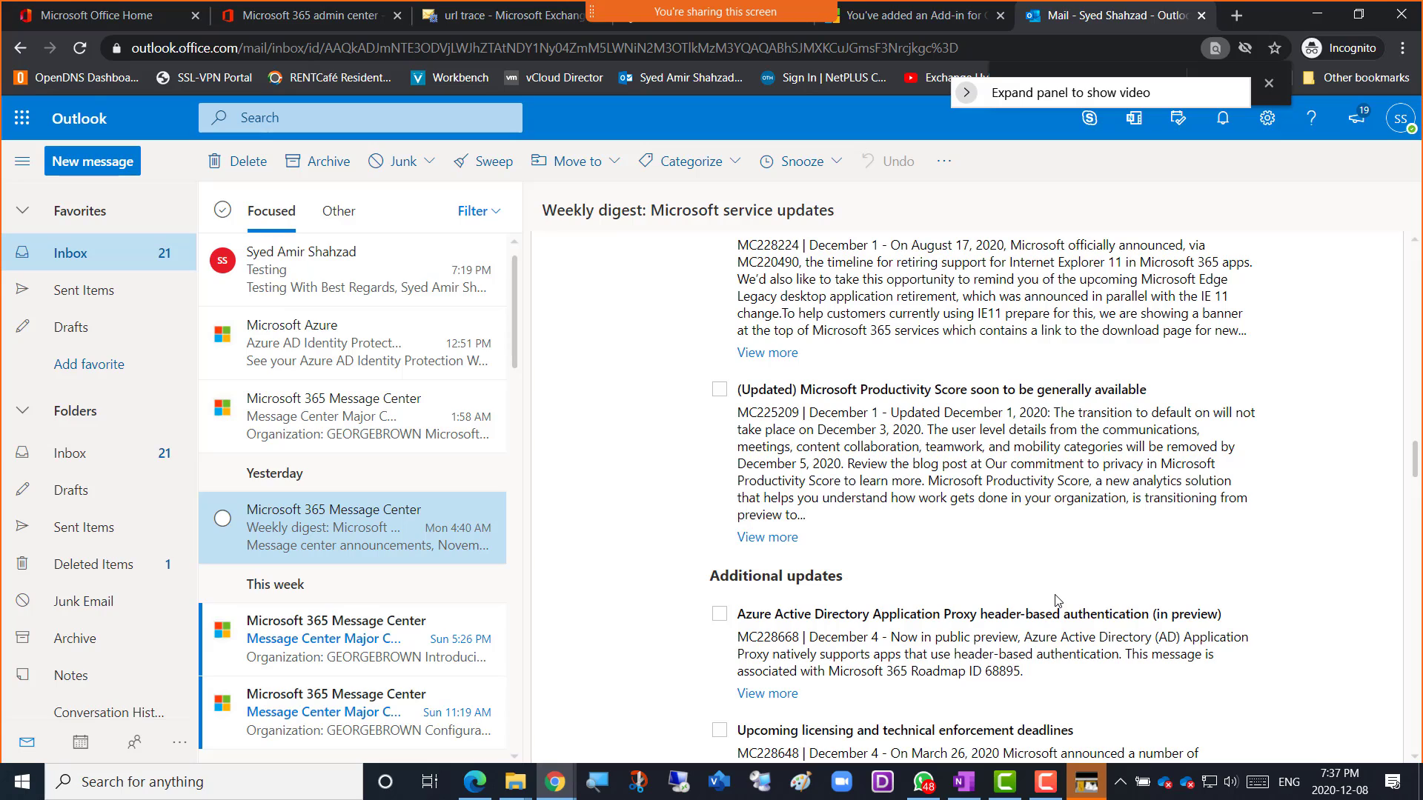
pyautogui.scroll(-8, 840, 582)
pyautogui.scroll(-15, 840, 582)
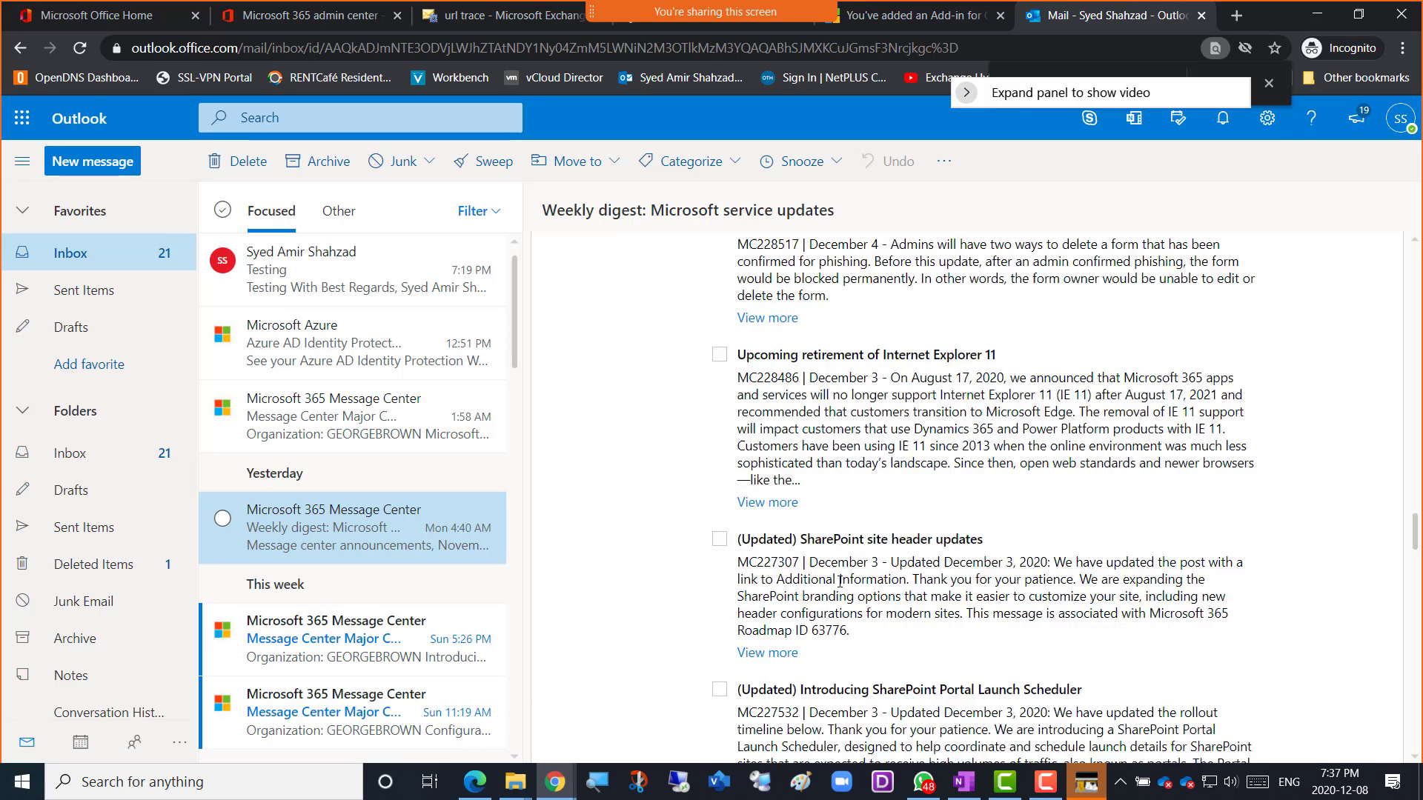
pyautogui.scroll(3, 837, 588)
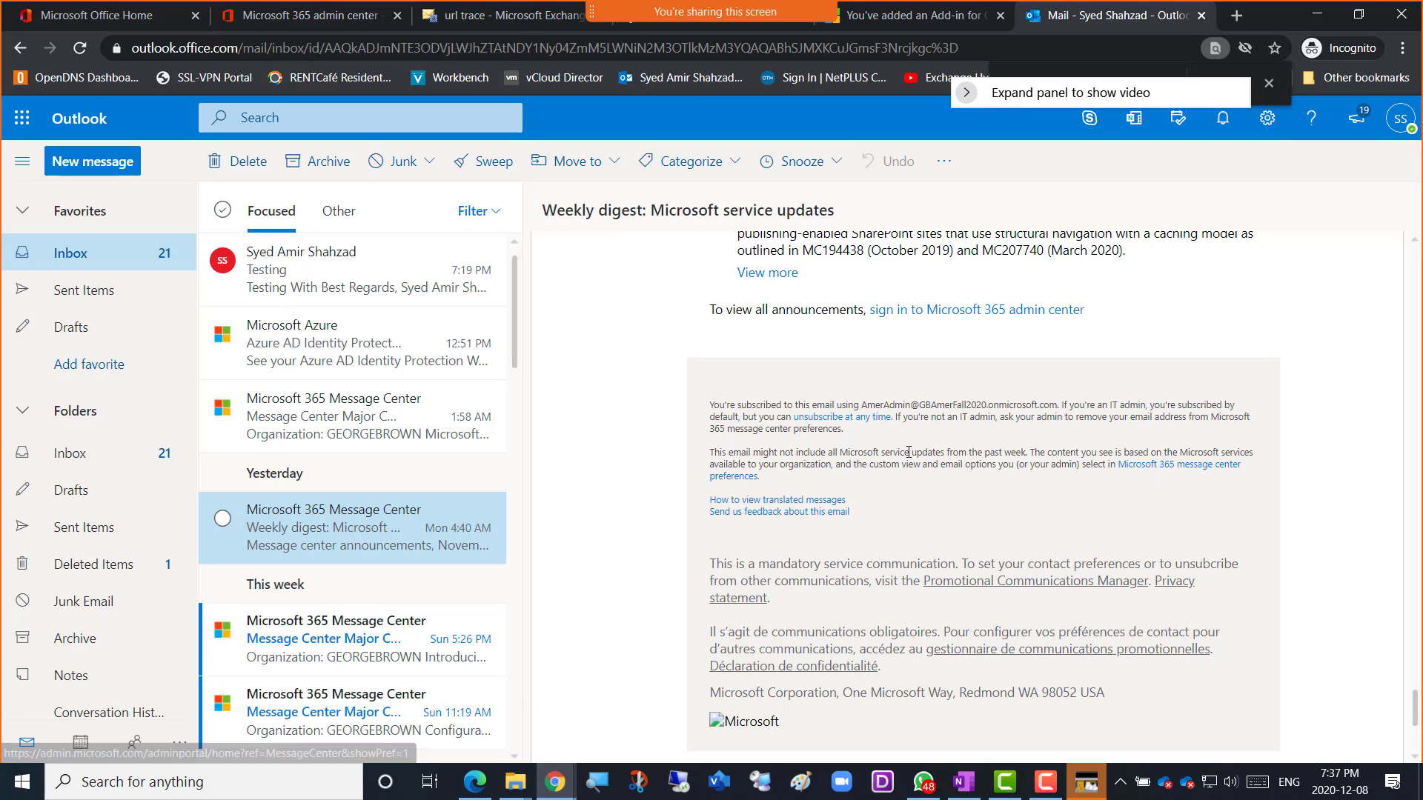
# Open the Sun 5:26 PM Message Center message and check its Translate text link options.
pyautogui.click(317, 628)
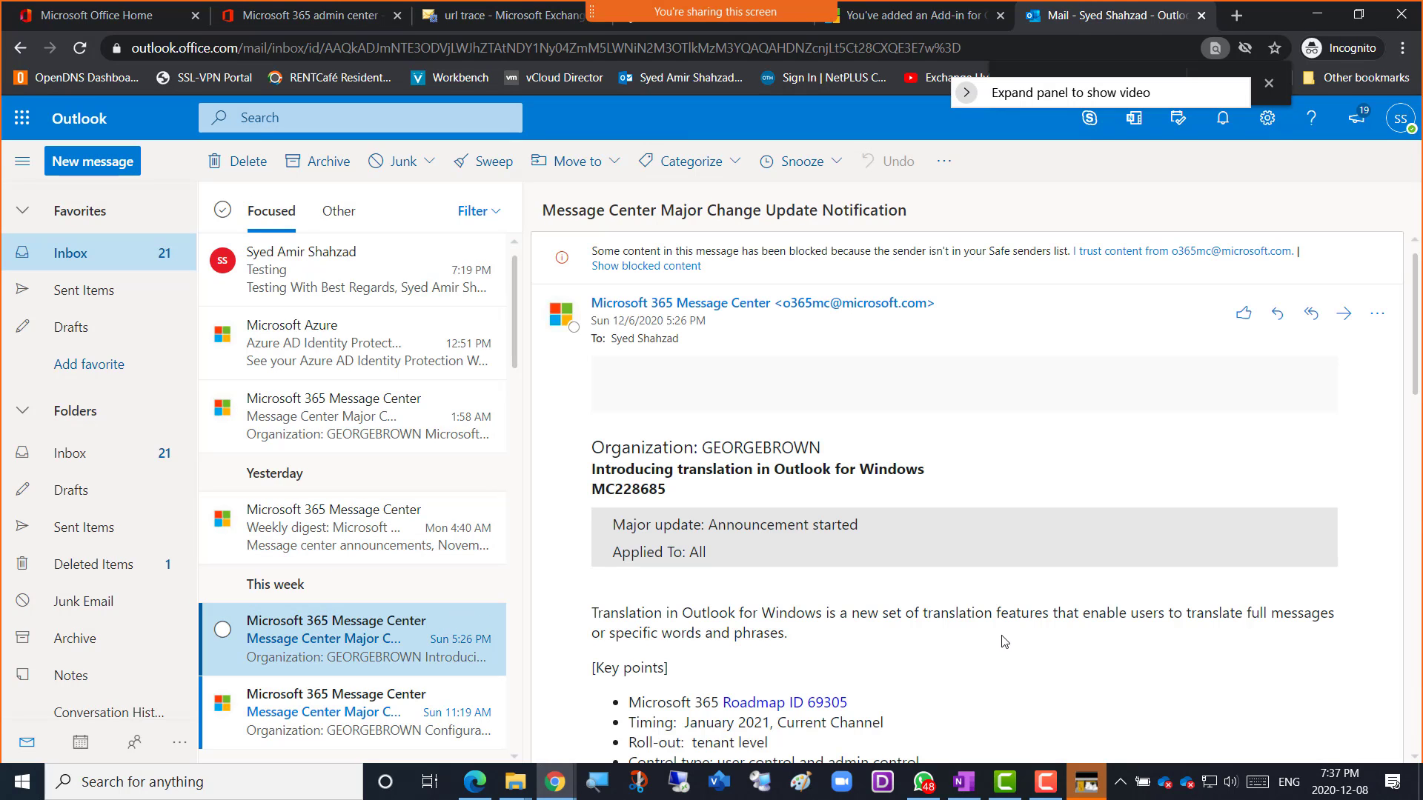
pyautogui.scroll(-5, 1003, 642)
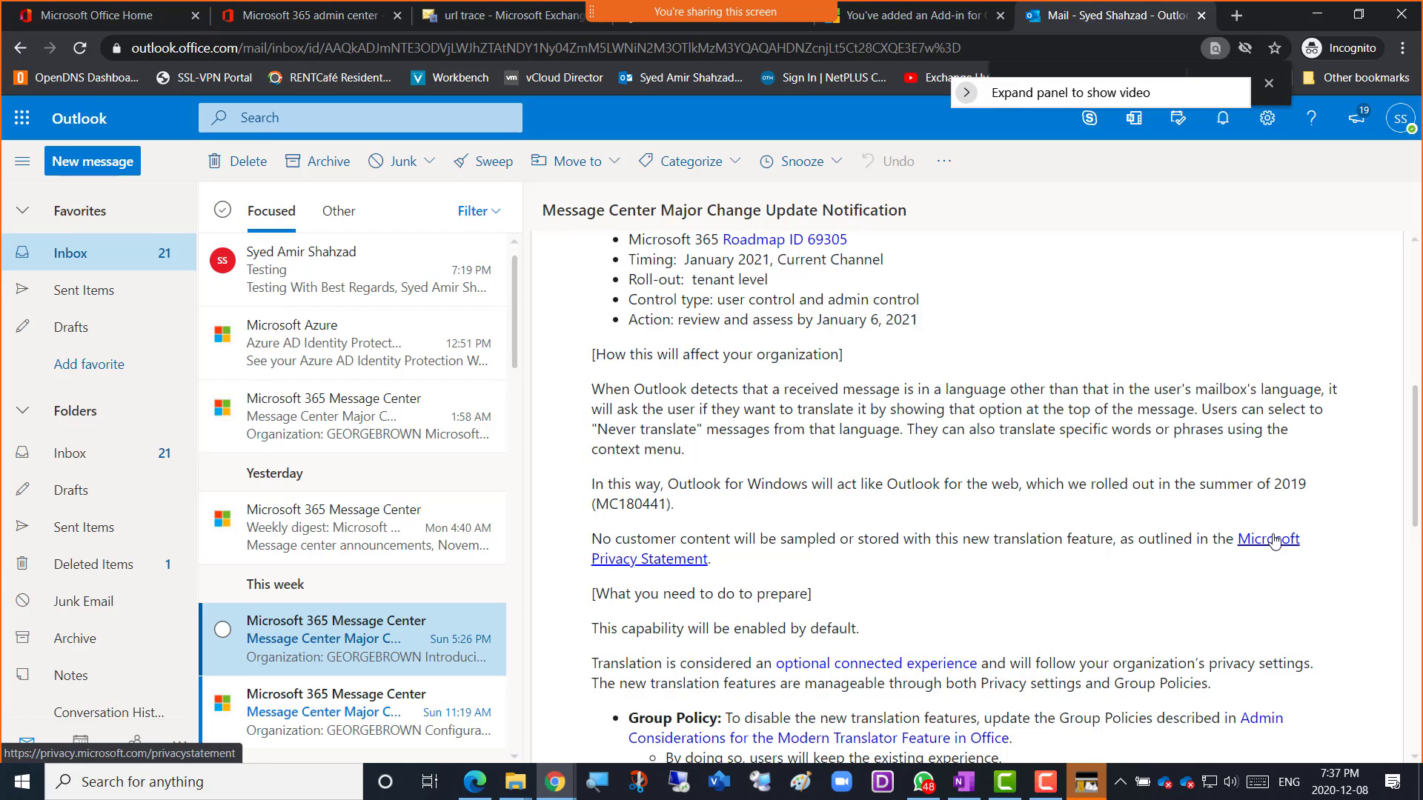
pyautogui.scroll(-5, 895, 565)
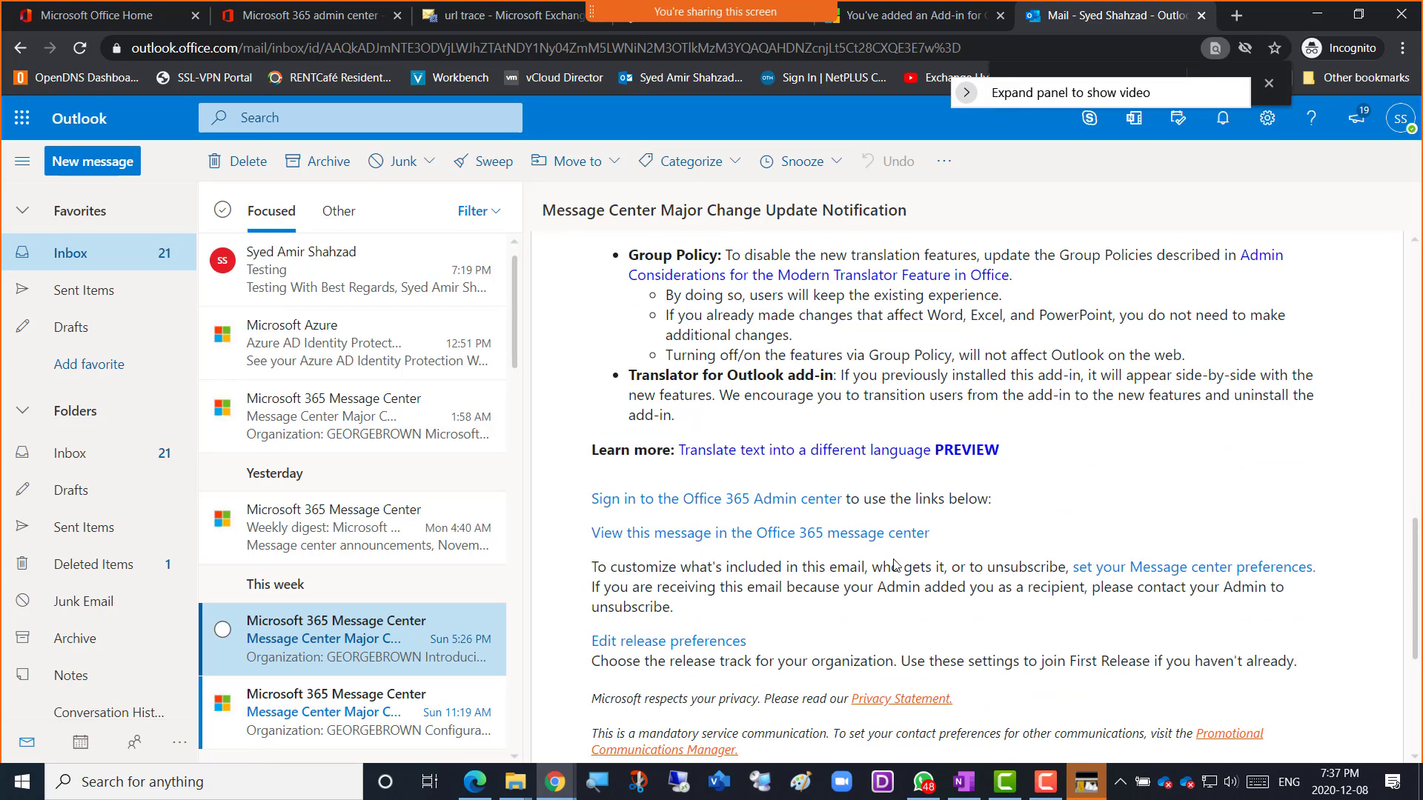
pyautogui.scroll(-3, 895, 561)
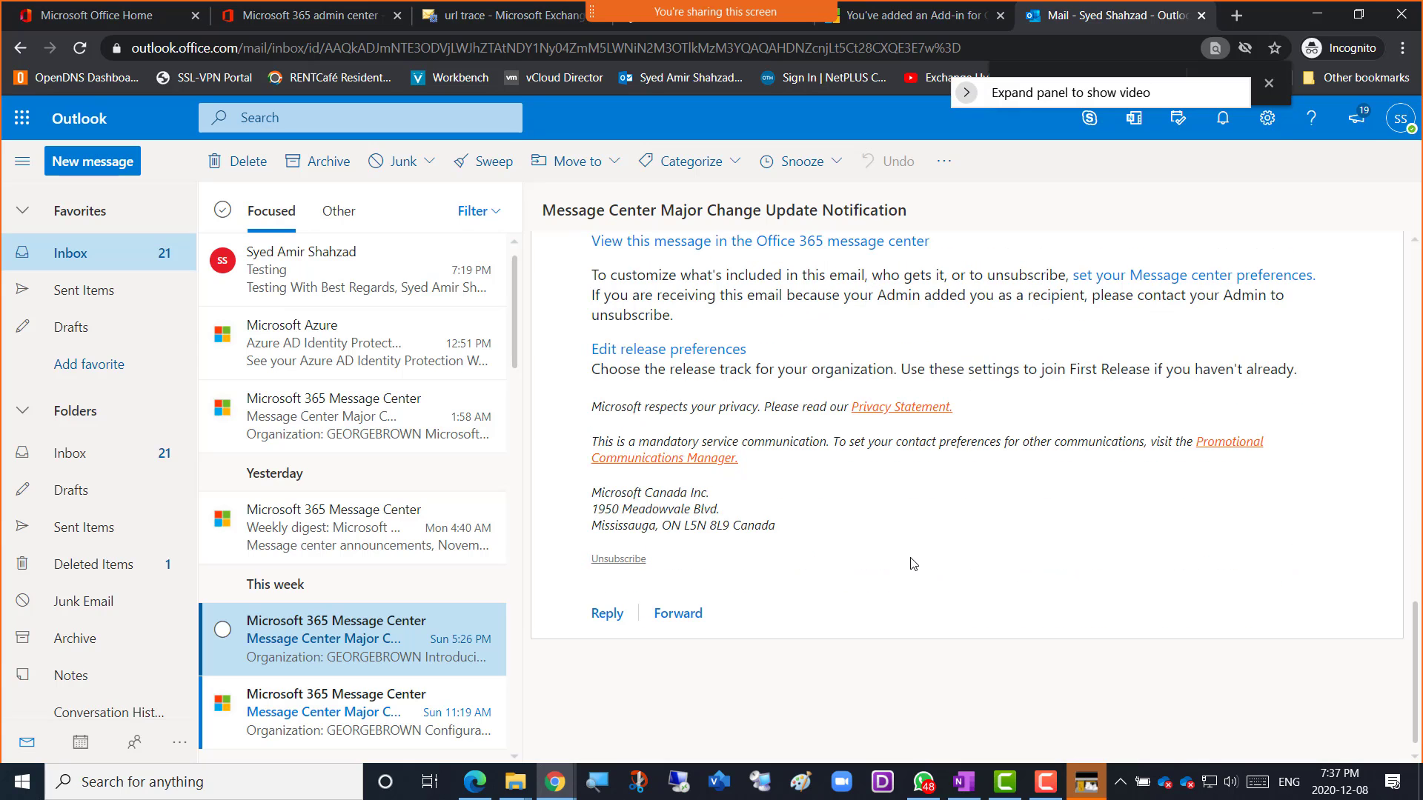
pyautogui.scroll(2, 915, 569)
pyautogui.scroll(2, 913, 563)
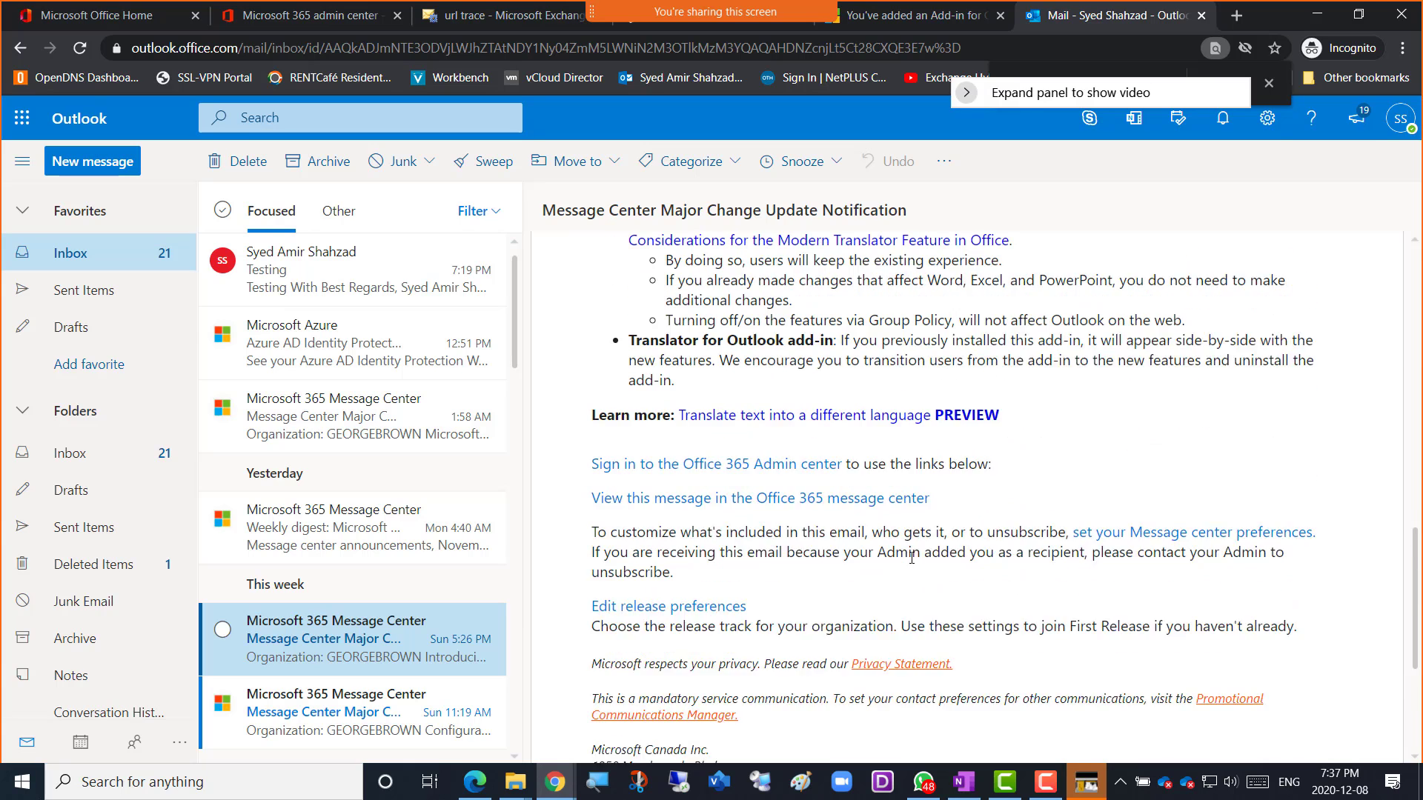
pyautogui.rightClick(948, 532)
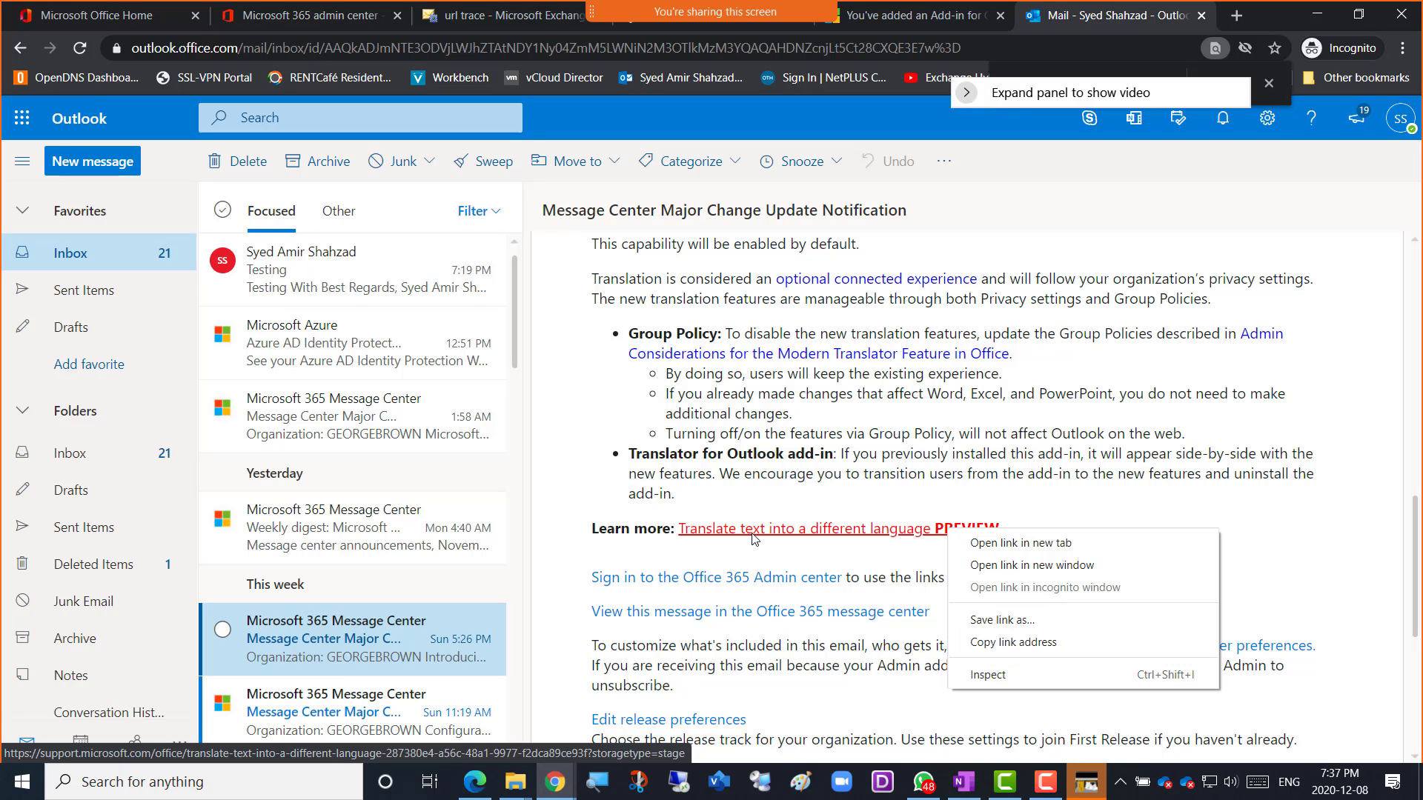
pyautogui.click(367, 615)
# Open the Sat 7:08 PM Visio retirement message and copy its Additional Information link address.
pyautogui.scroll(-5, 367, 518)
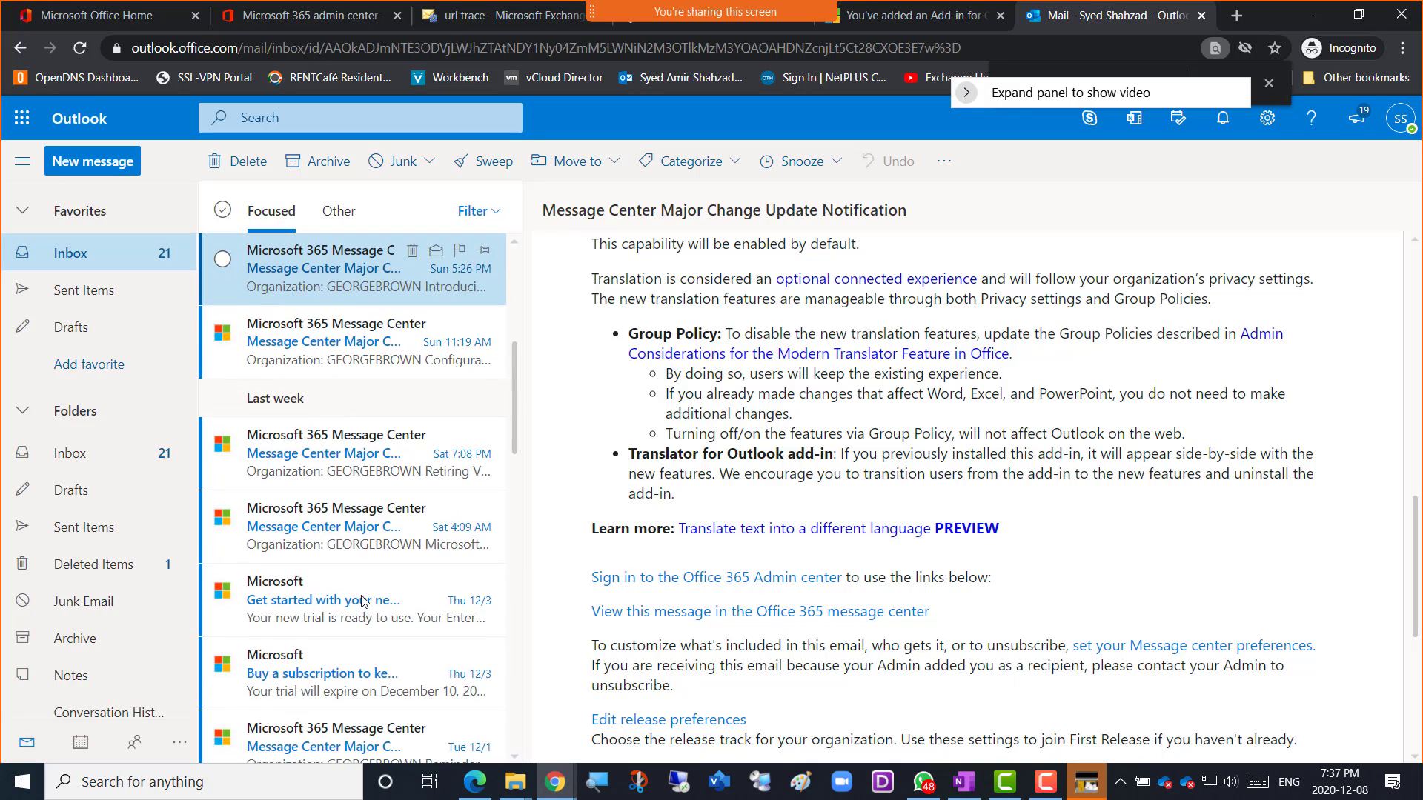
pyautogui.click(345, 469)
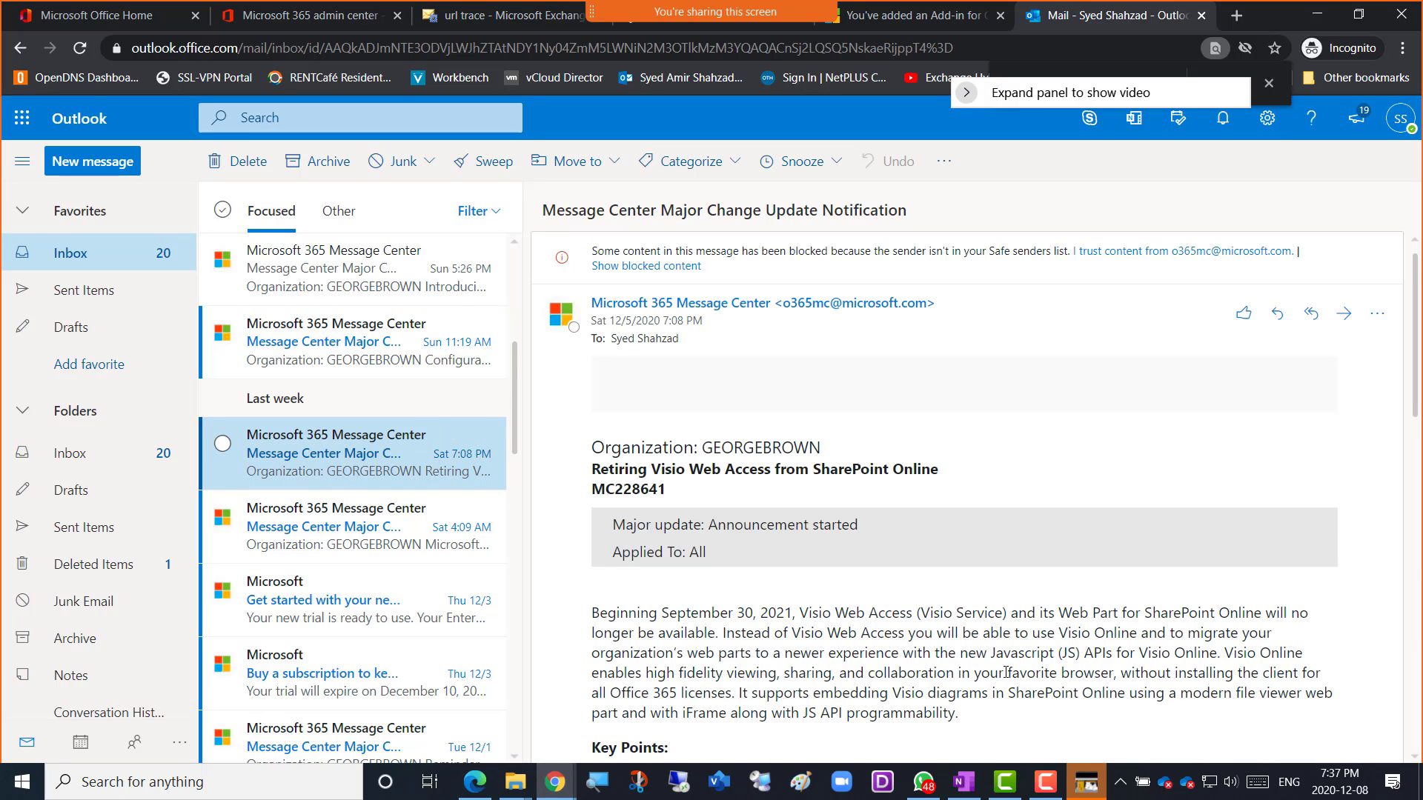
pyautogui.scroll(-5, 1006, 672)
pyautogui.scroll(-5, 1007, 678)
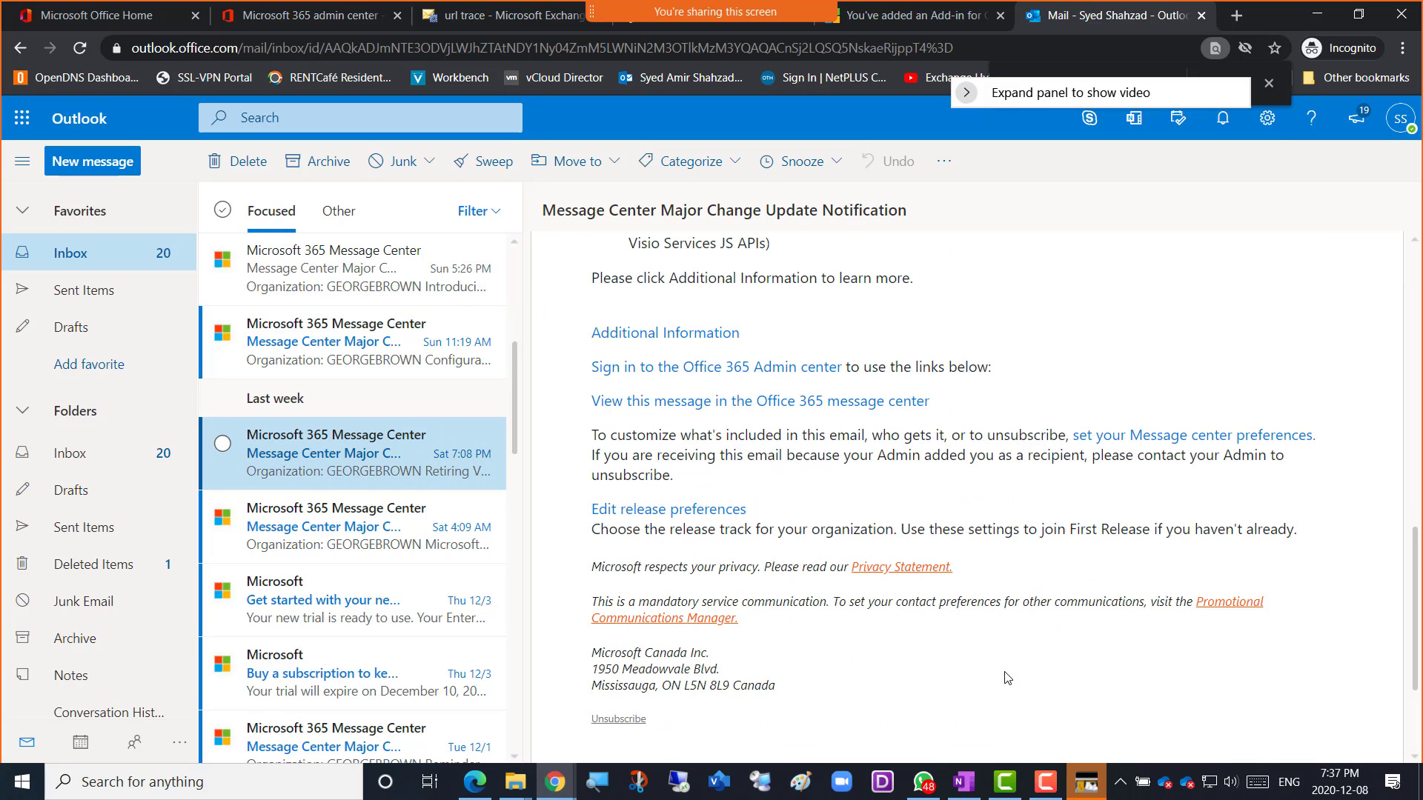
pyautogui.scroll(-3, 1007, 678)
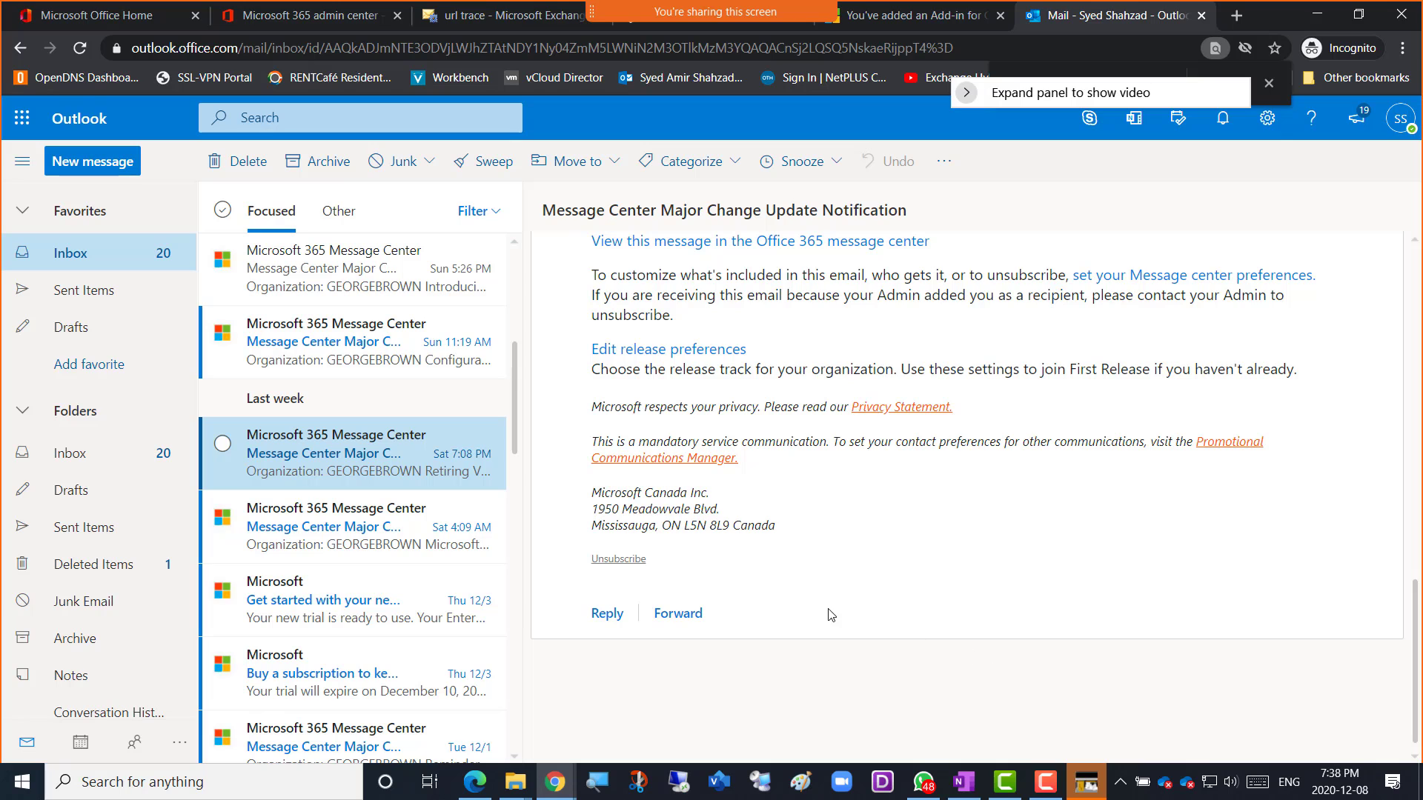
pyautogui.scroll(3, 827, 608)
pyautogui.scroll(3, 827, 608)
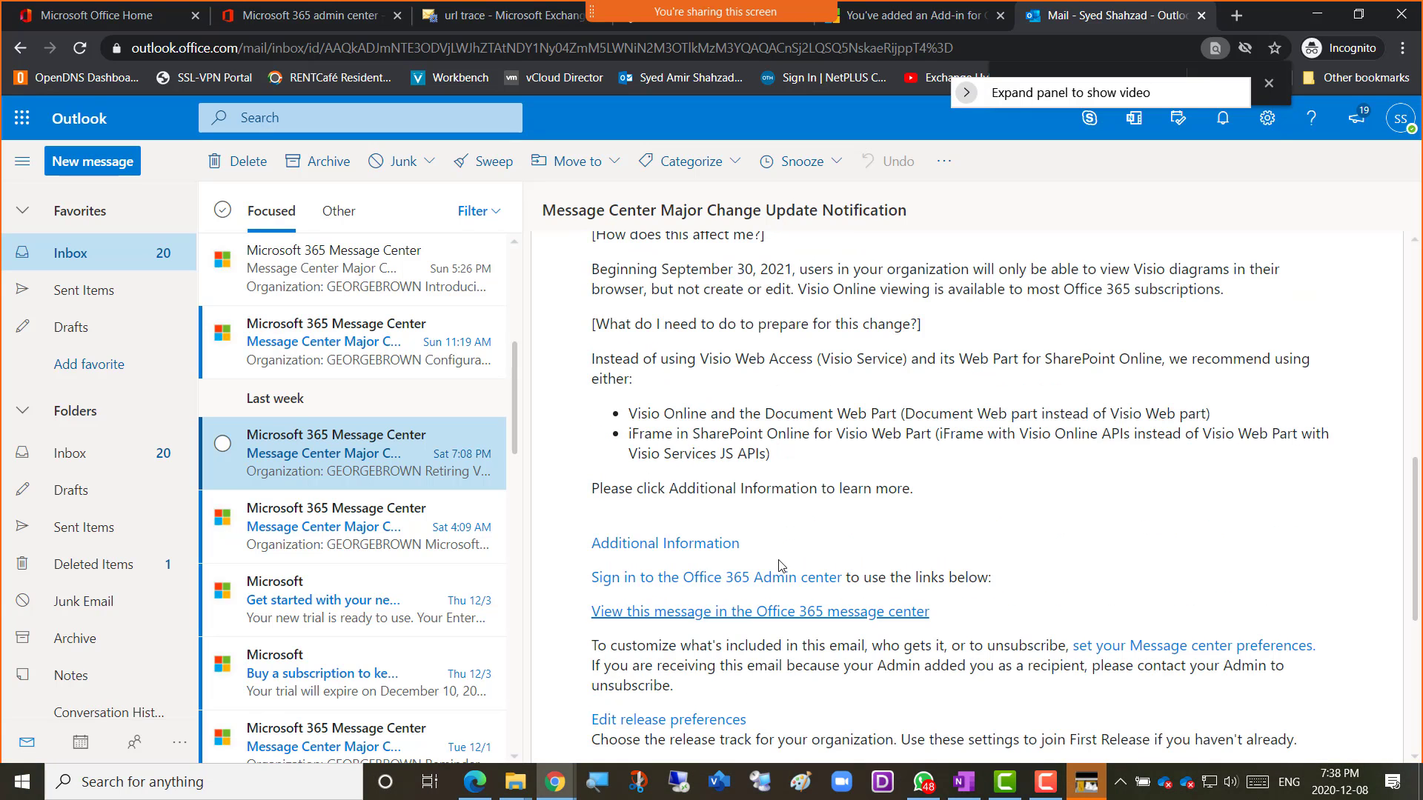
pyautogui.rightClick(687, 550)
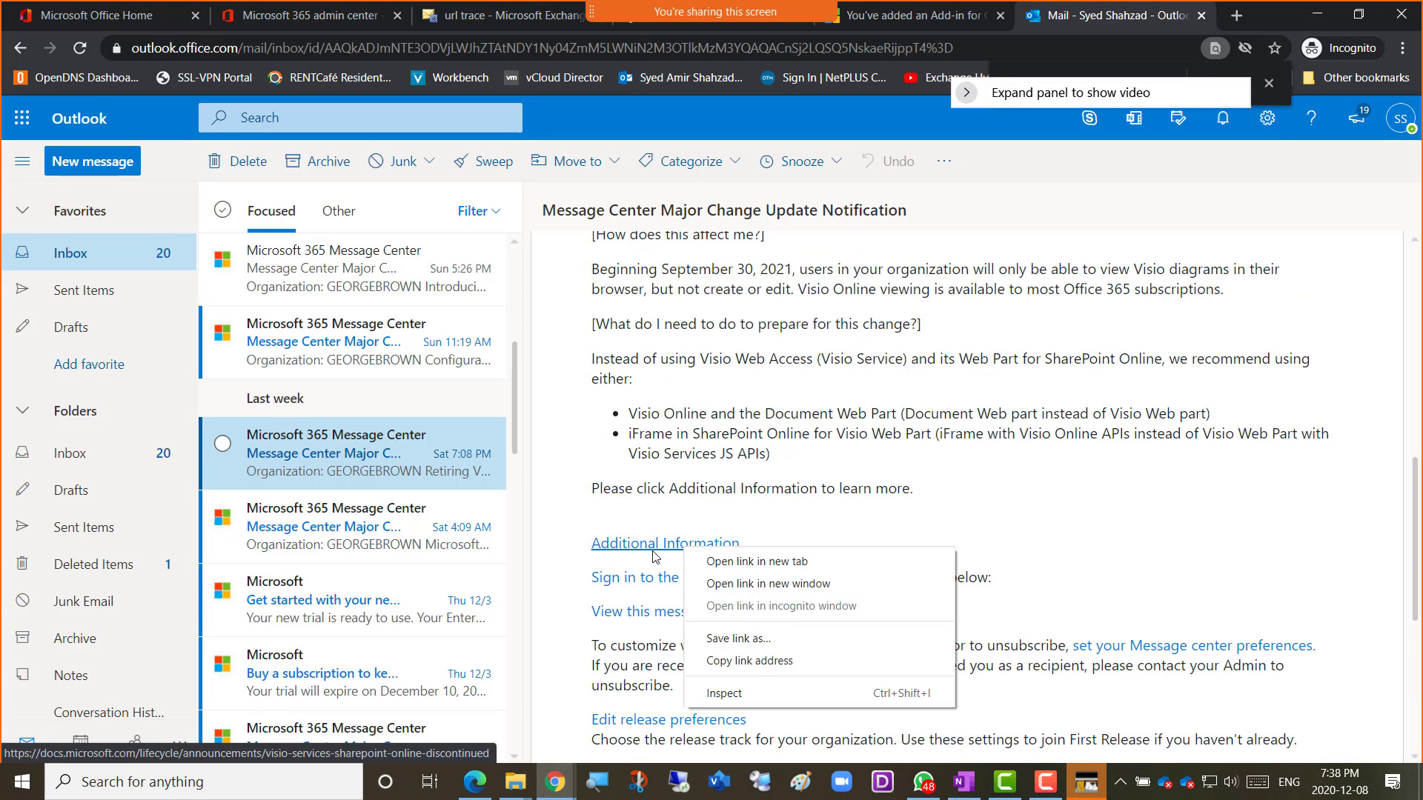
pyautogui.click(747, 663)
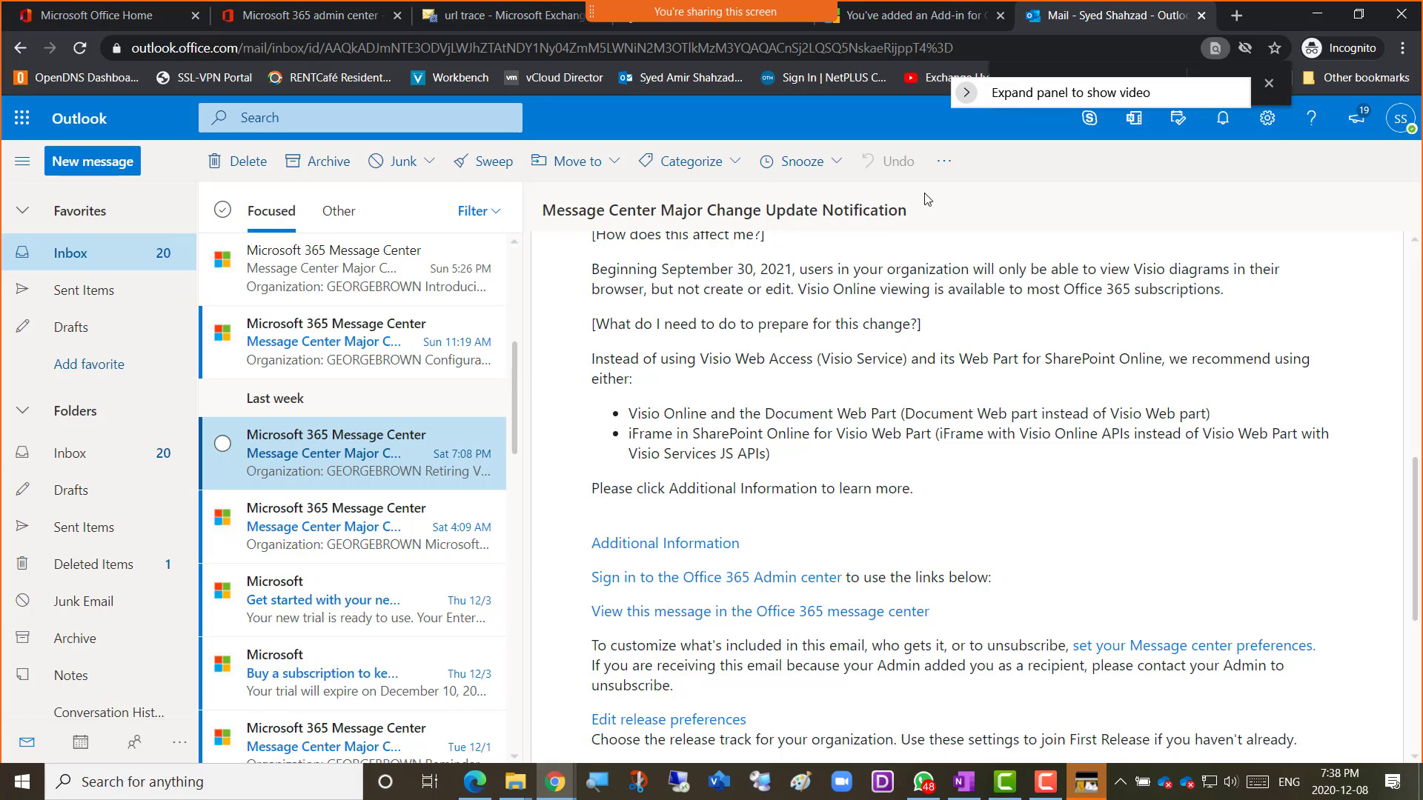
# Paste the Visio retirement link into url trace, add it to the list, and search.
pyautogui.click(487, 21)
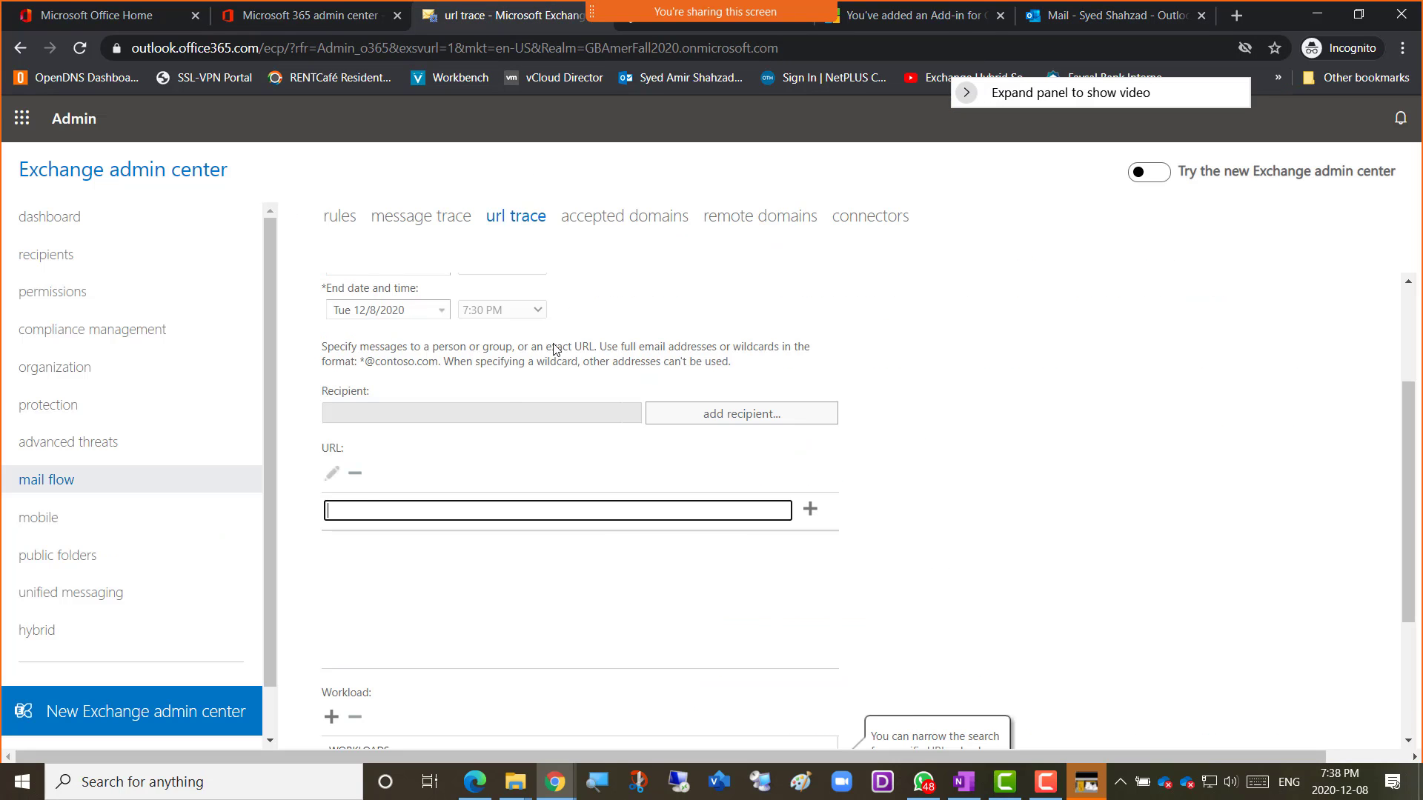
pyautogui.hotkey('ctrl', 'v')
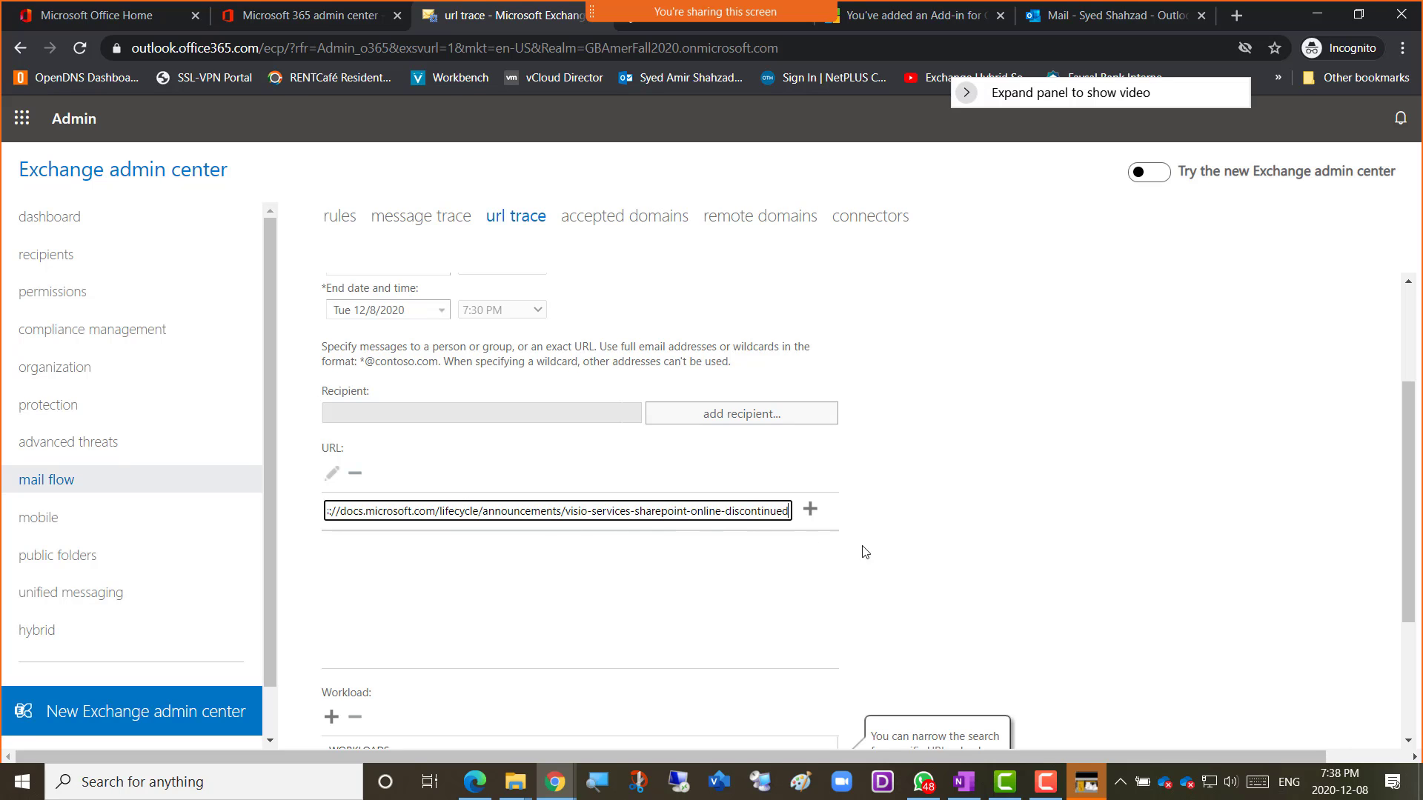
pyautogui.click(810, 510)
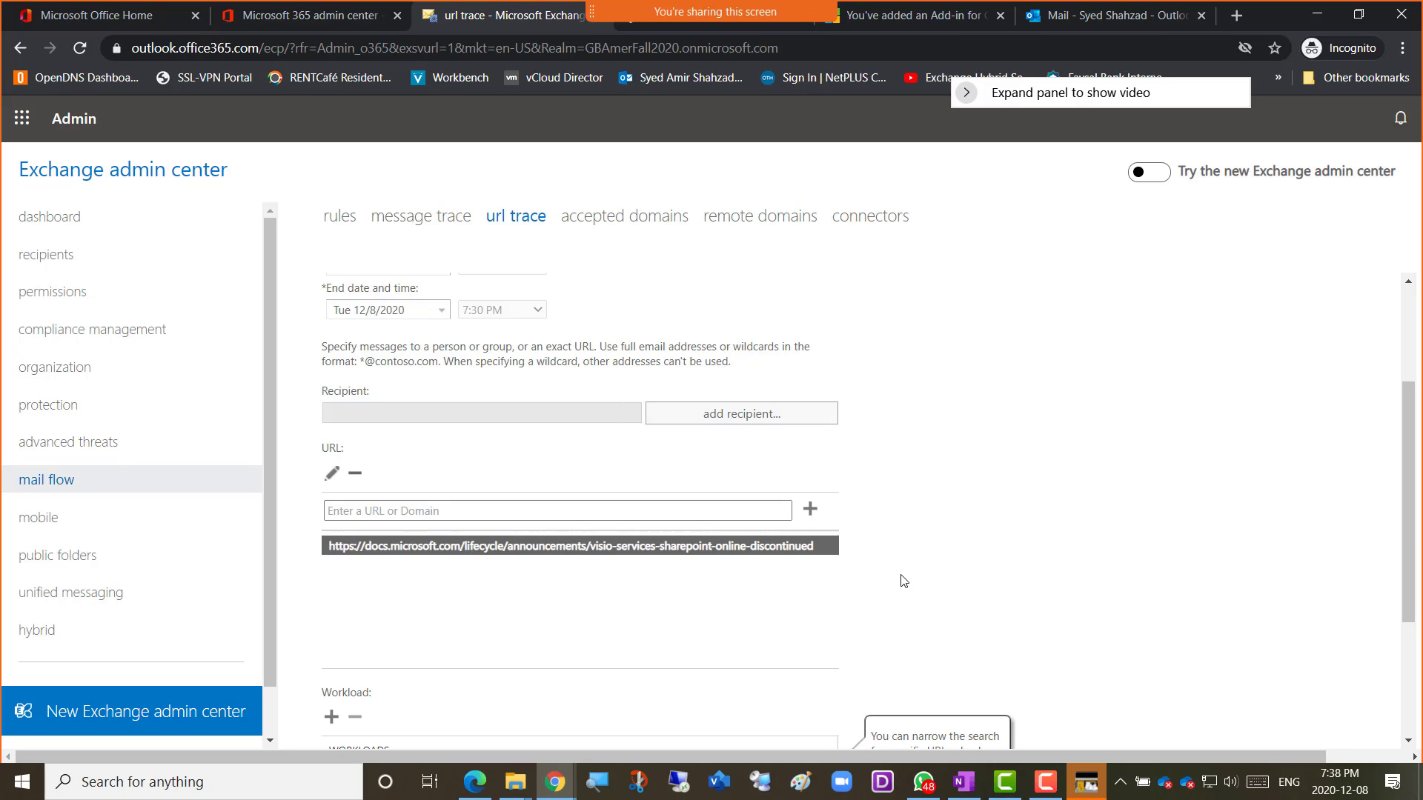
pyautogui.scroll(3, 903, 580)
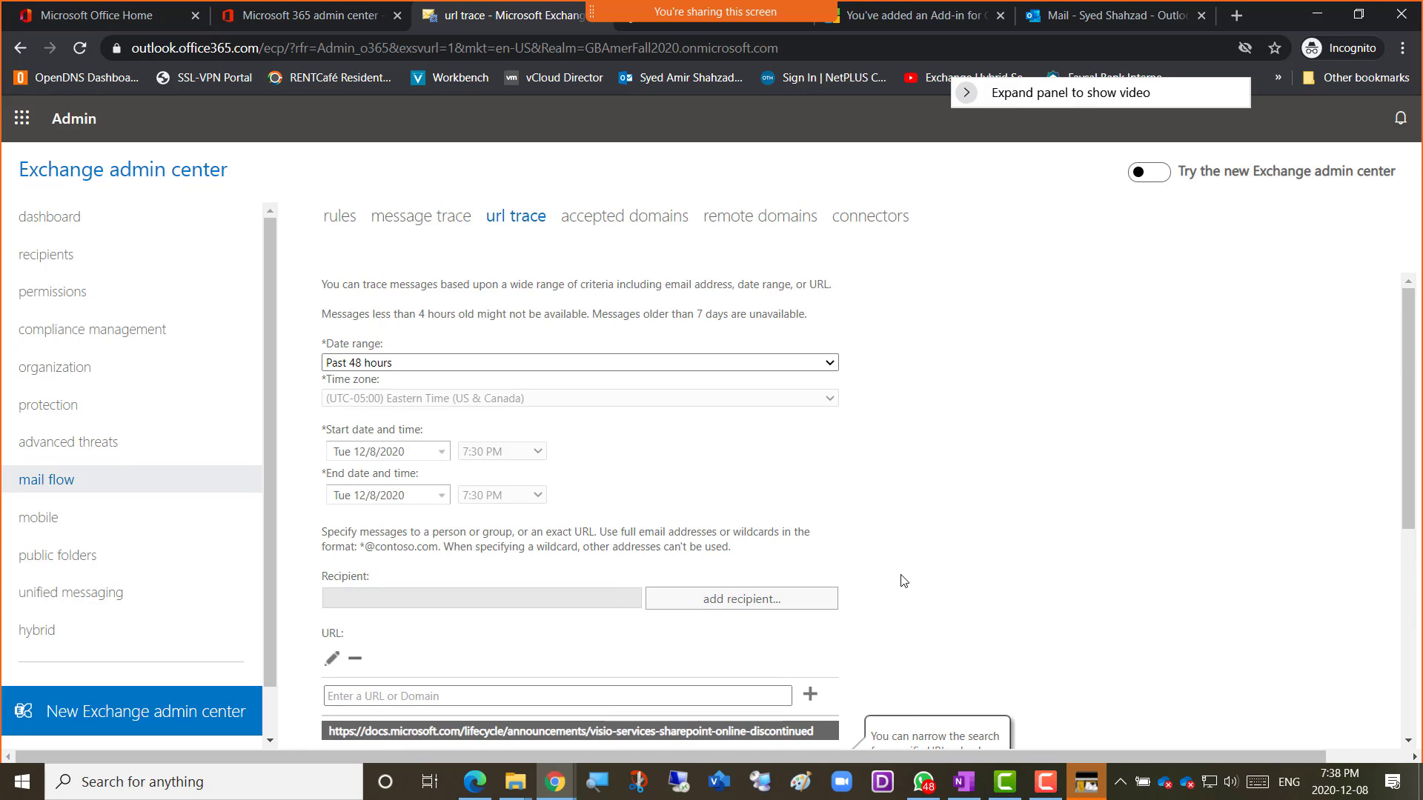
pyautogui.scroll(-5, 904, 580)
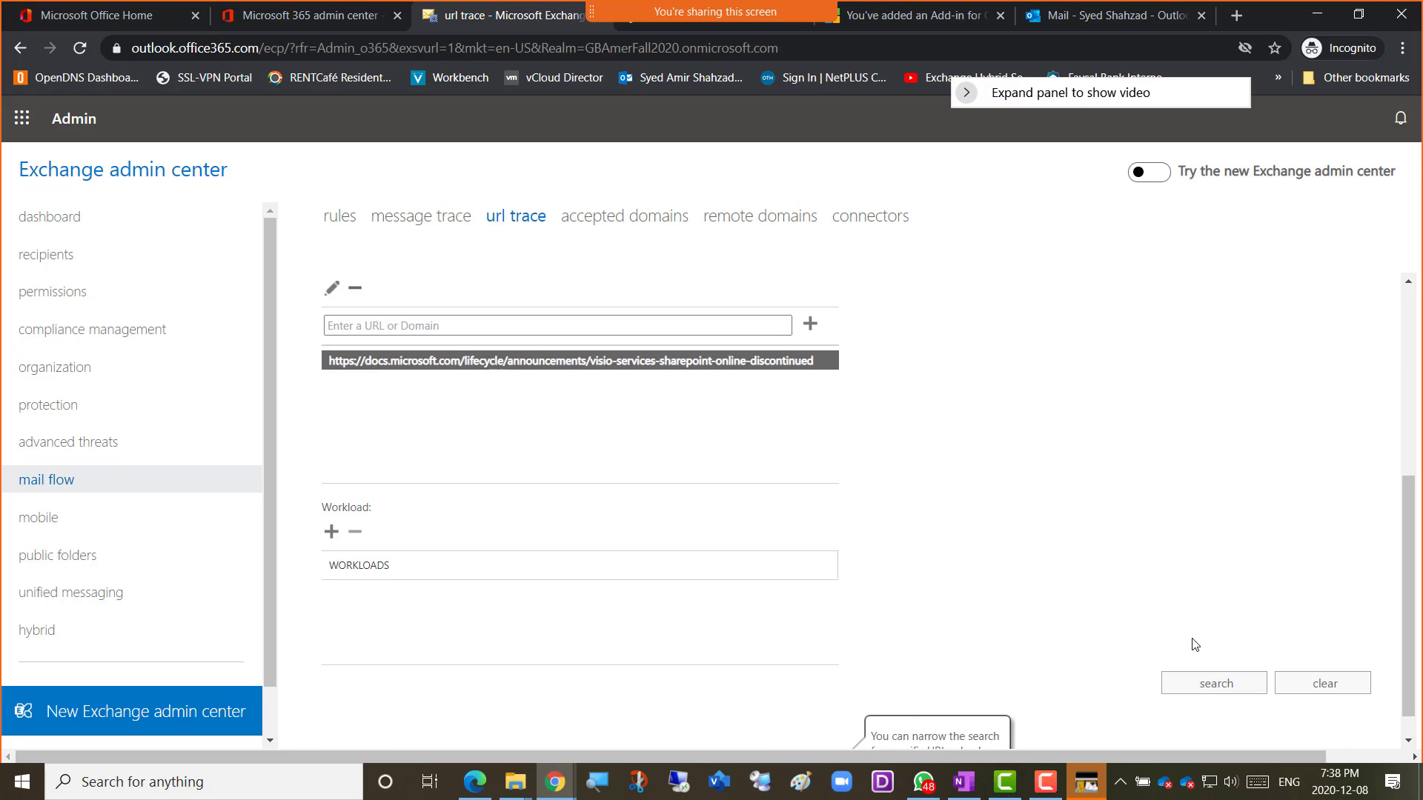
pyautogui.click(1191, 686)
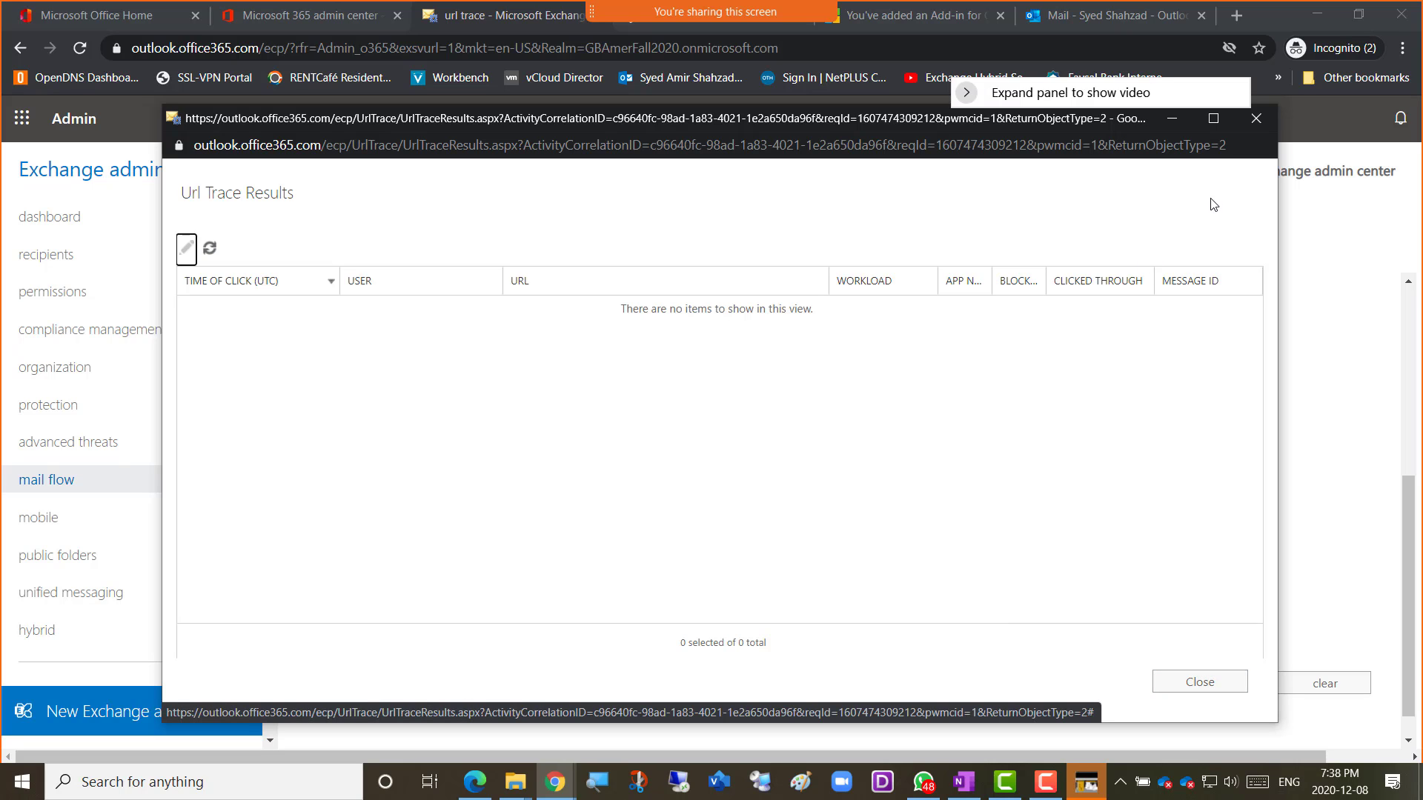
# Close the empty Url Trace Results window and go to mail flow's accepted domains page.
pyautogui.click(1257, 121)
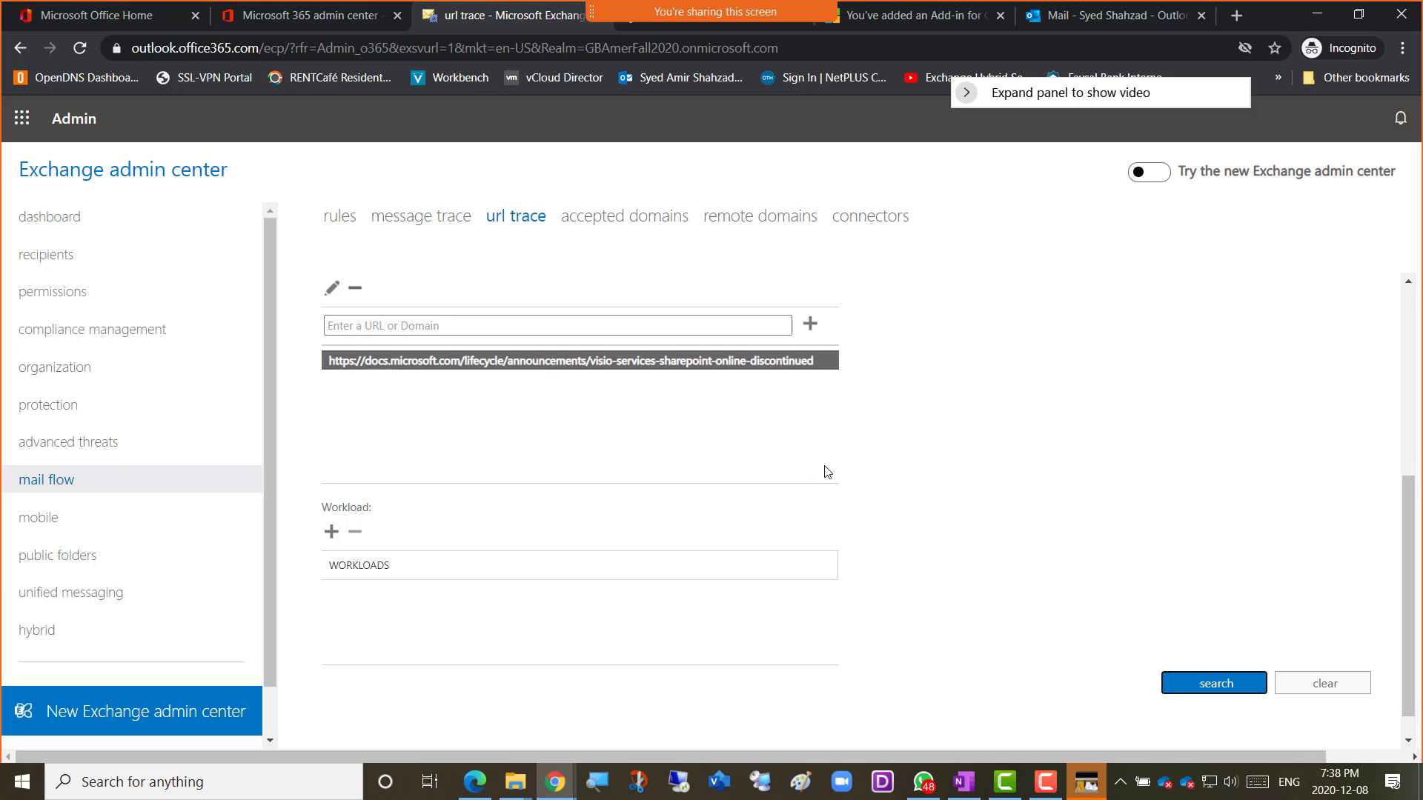
pyautogui.scroll(3, 826, 474)
pyautogui.scroll(3, 886, 484)
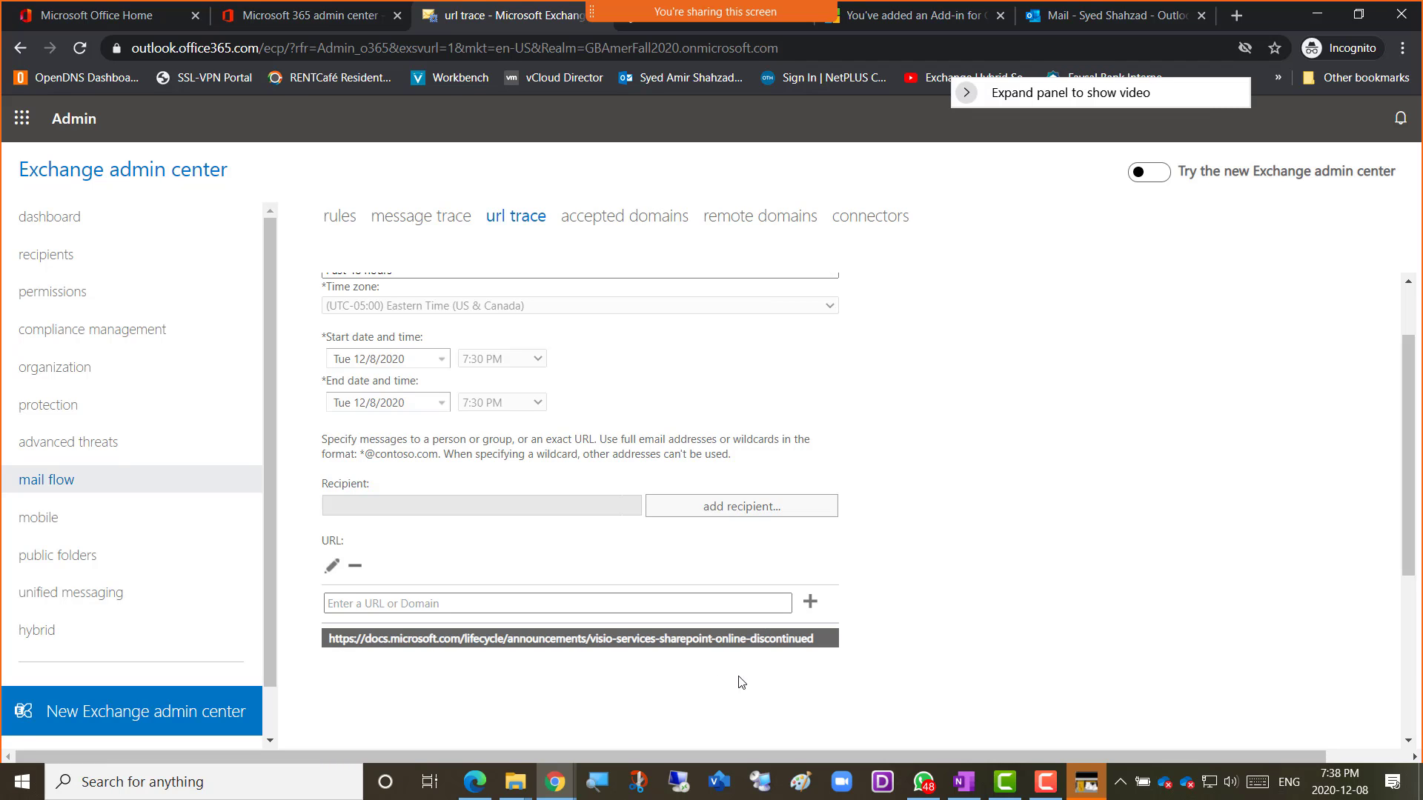
pyautogui.scroll(2, 976, 664)
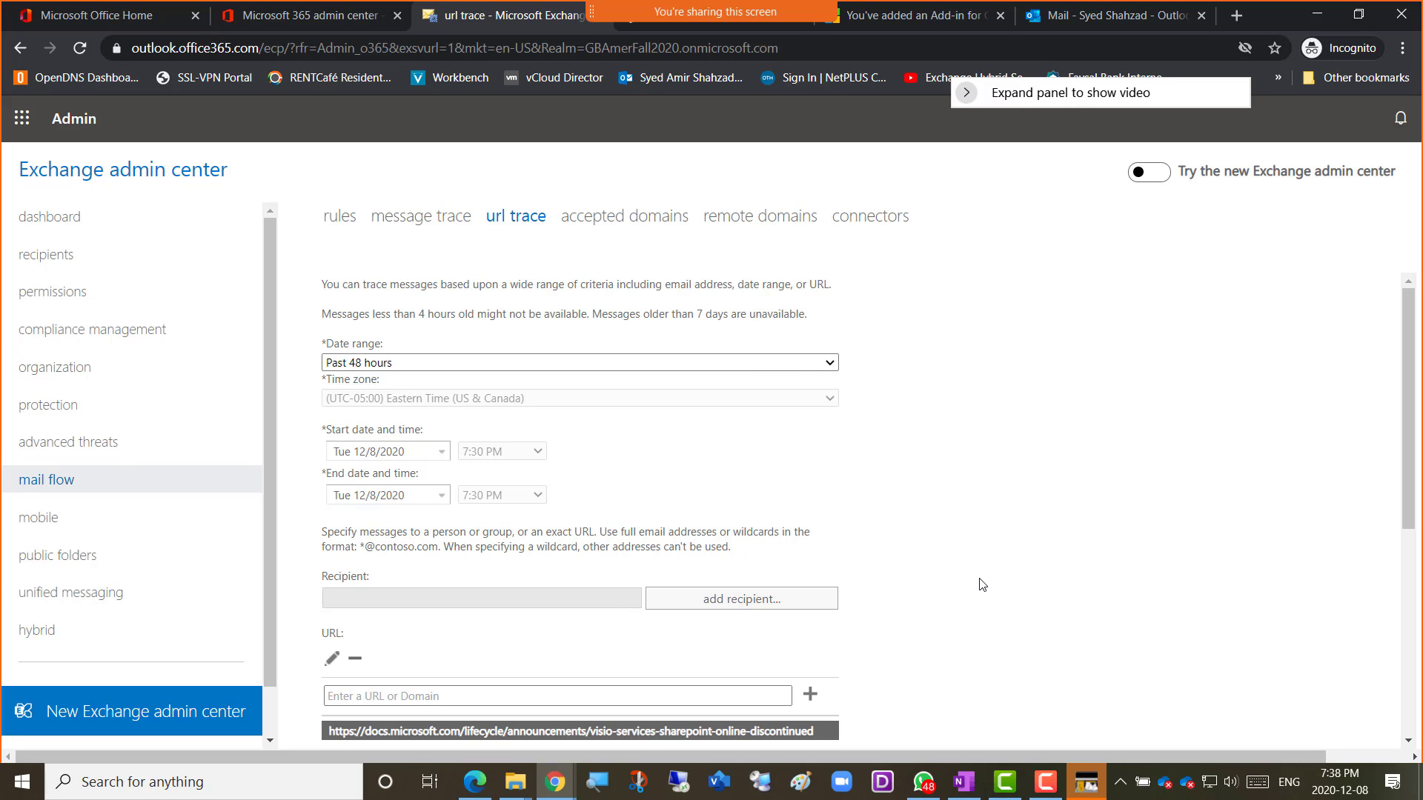
pyautogui.click(956, 530)
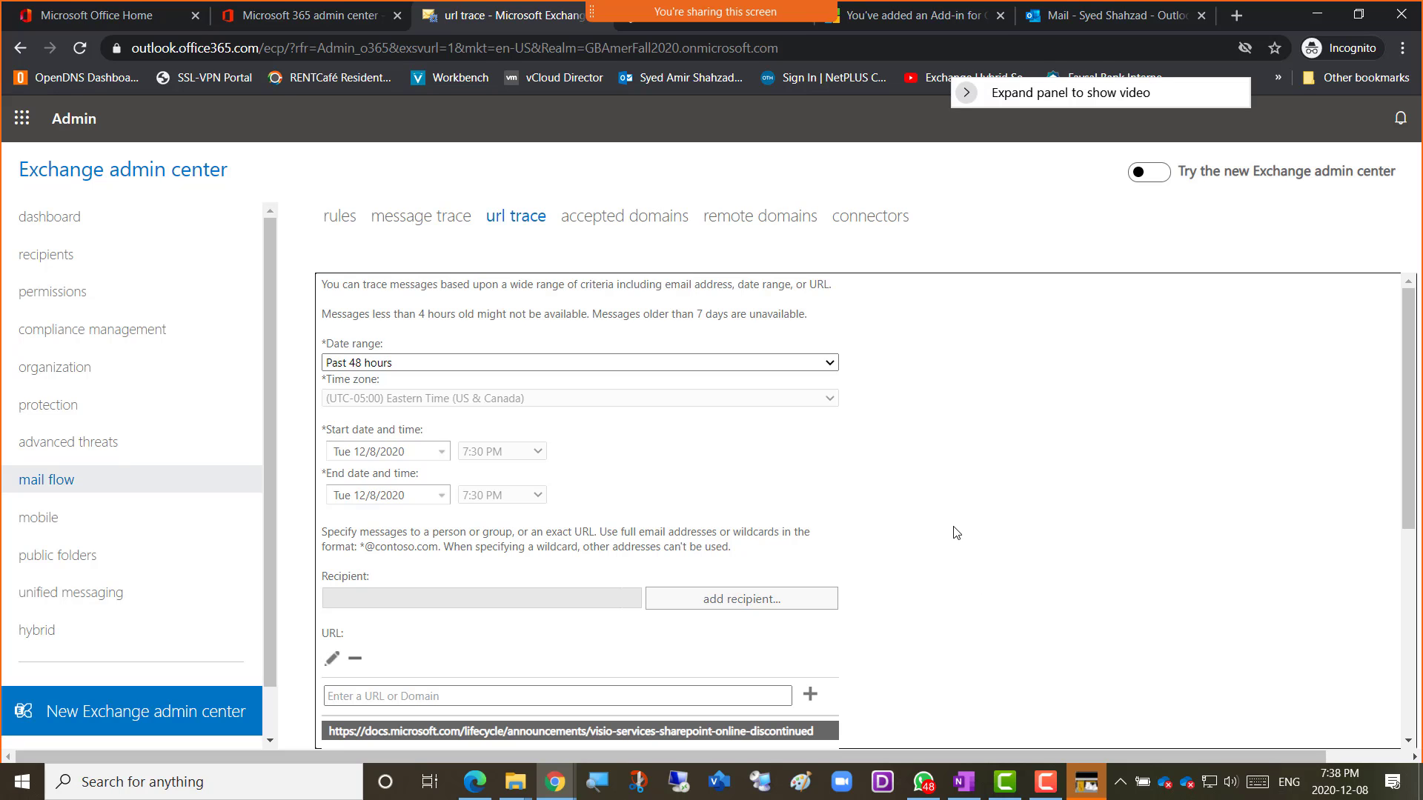
pyautogui.click(614, 218)
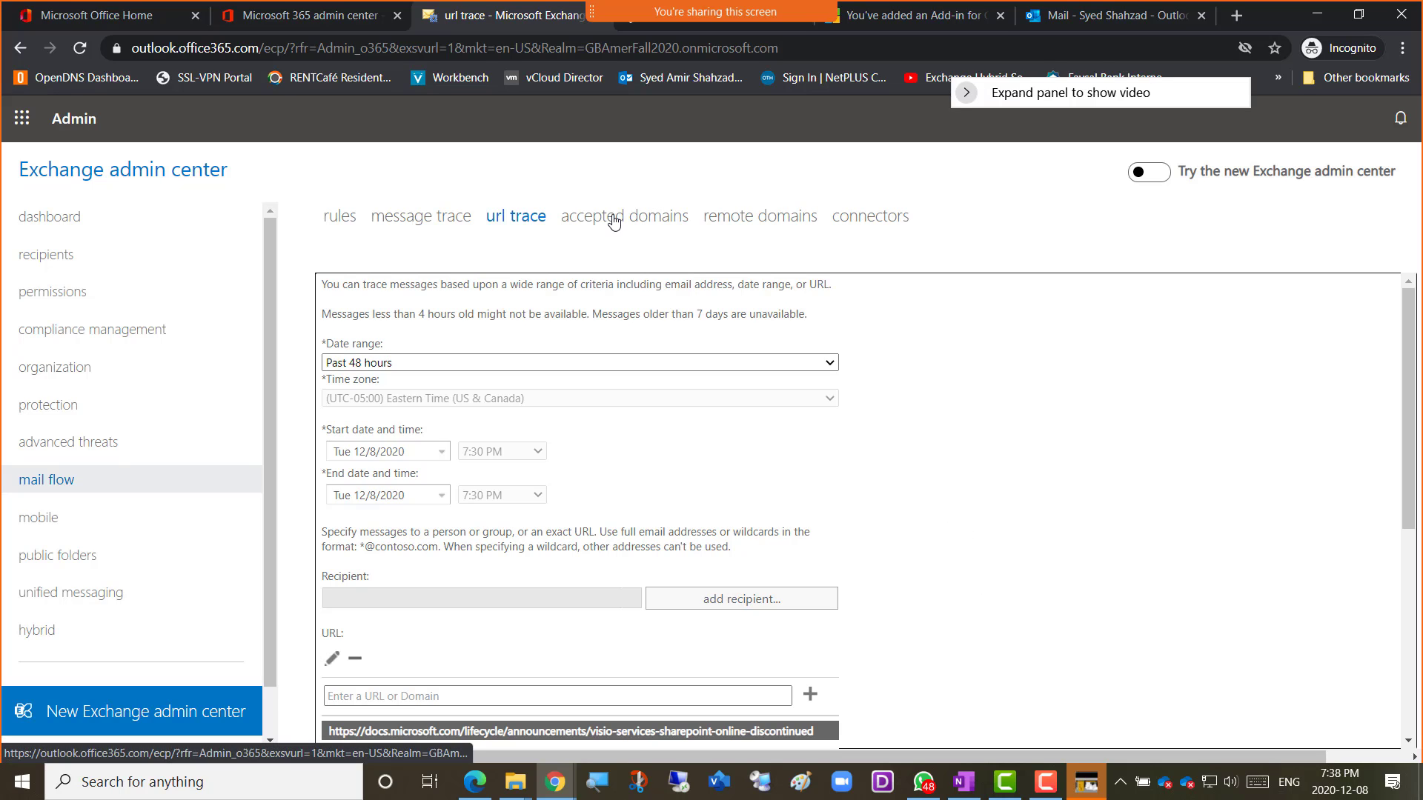
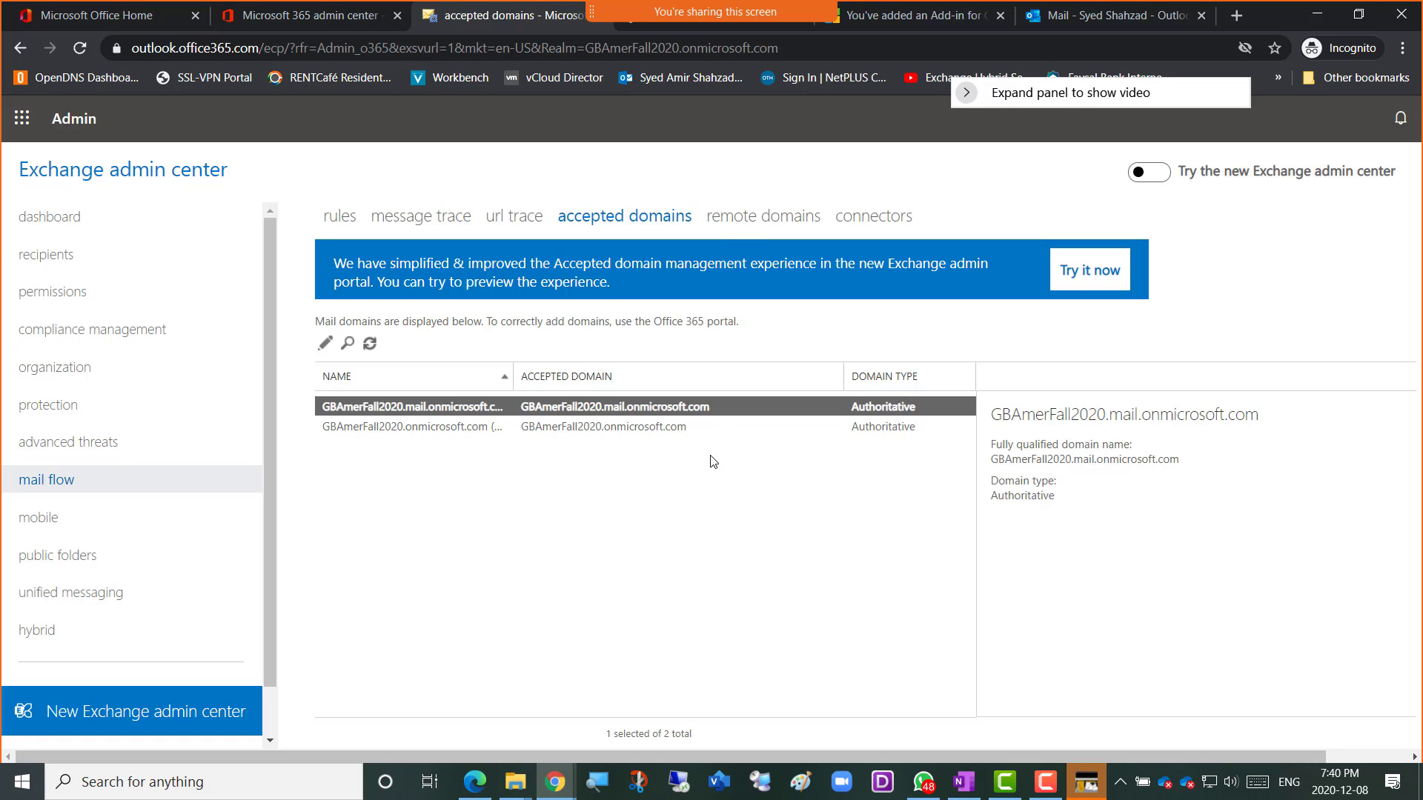
# Show the mail flow remote domains list, which holds only the Default entry.
pyautogui.click(744, 223)
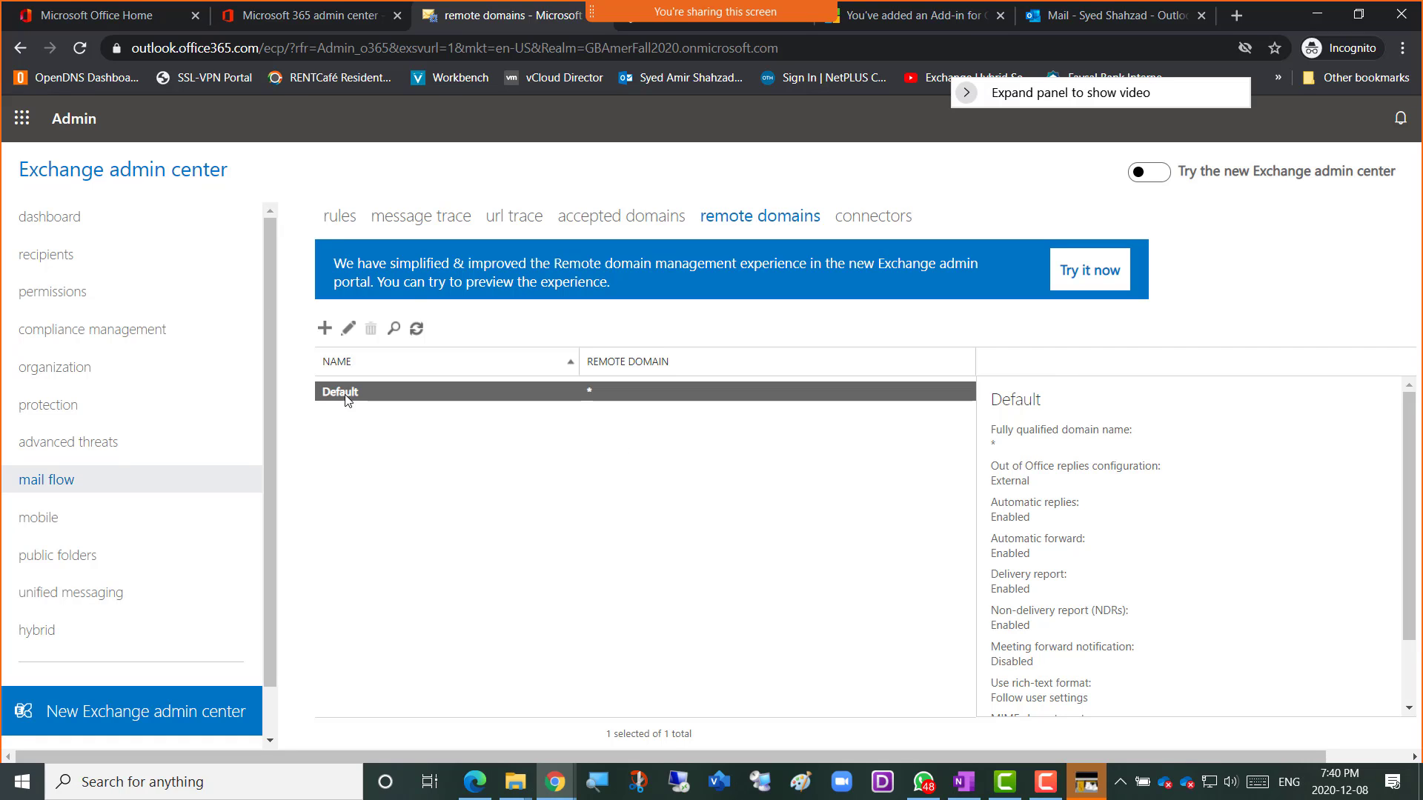
# Open the Default remote domain's edit dialog and bring the recorder controls forward.
pyautogui.click(347, 338)
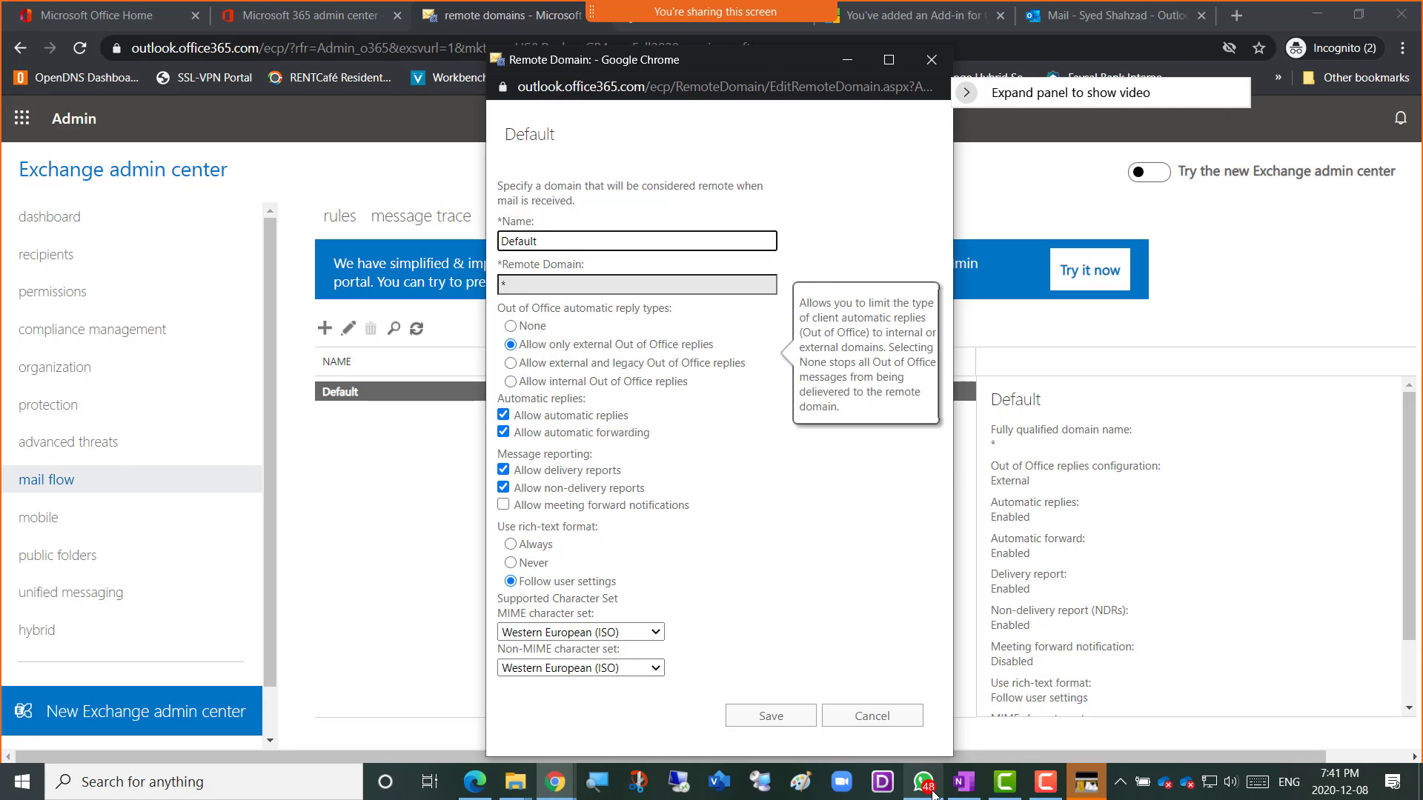
pyautogui.click(1045, 782)
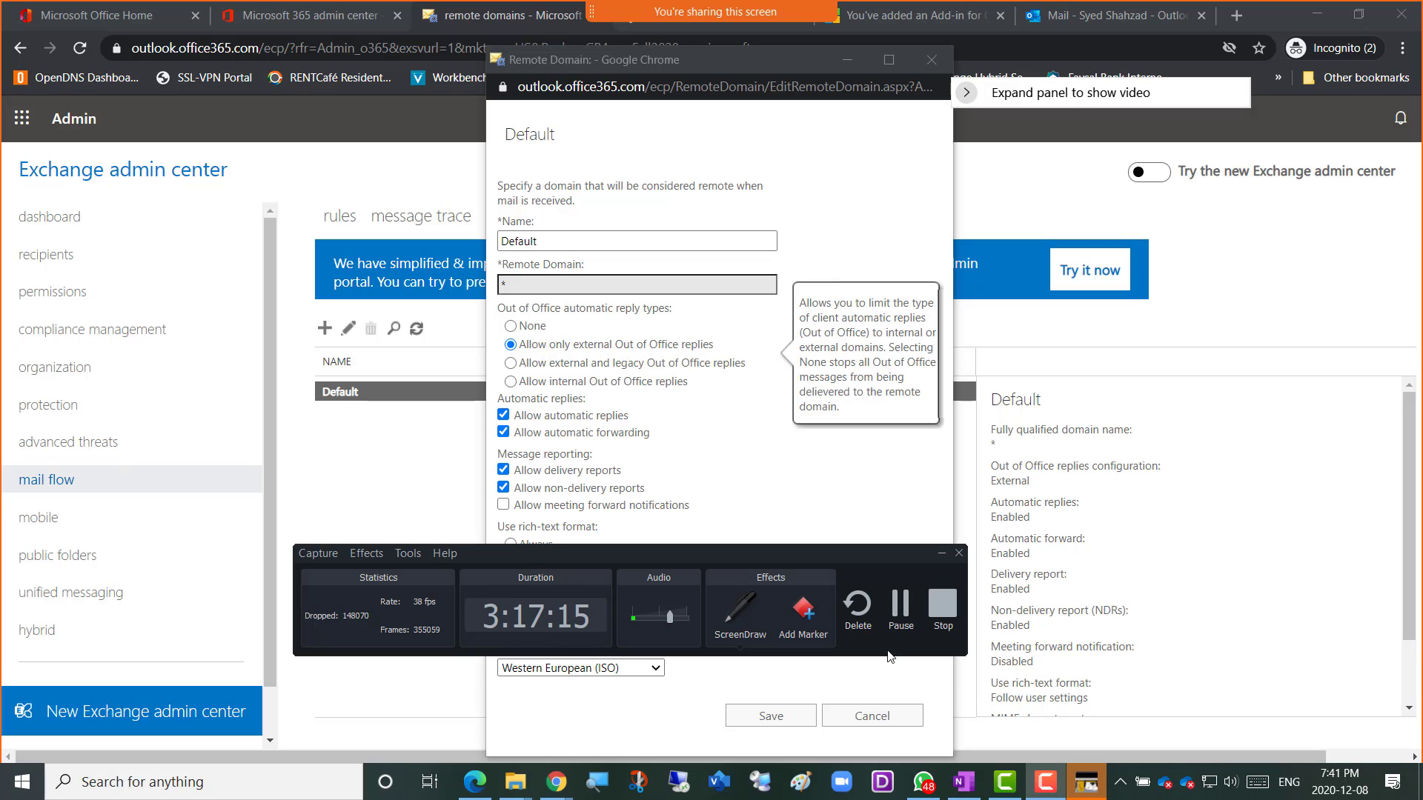
pyautogui.click(730, 619)
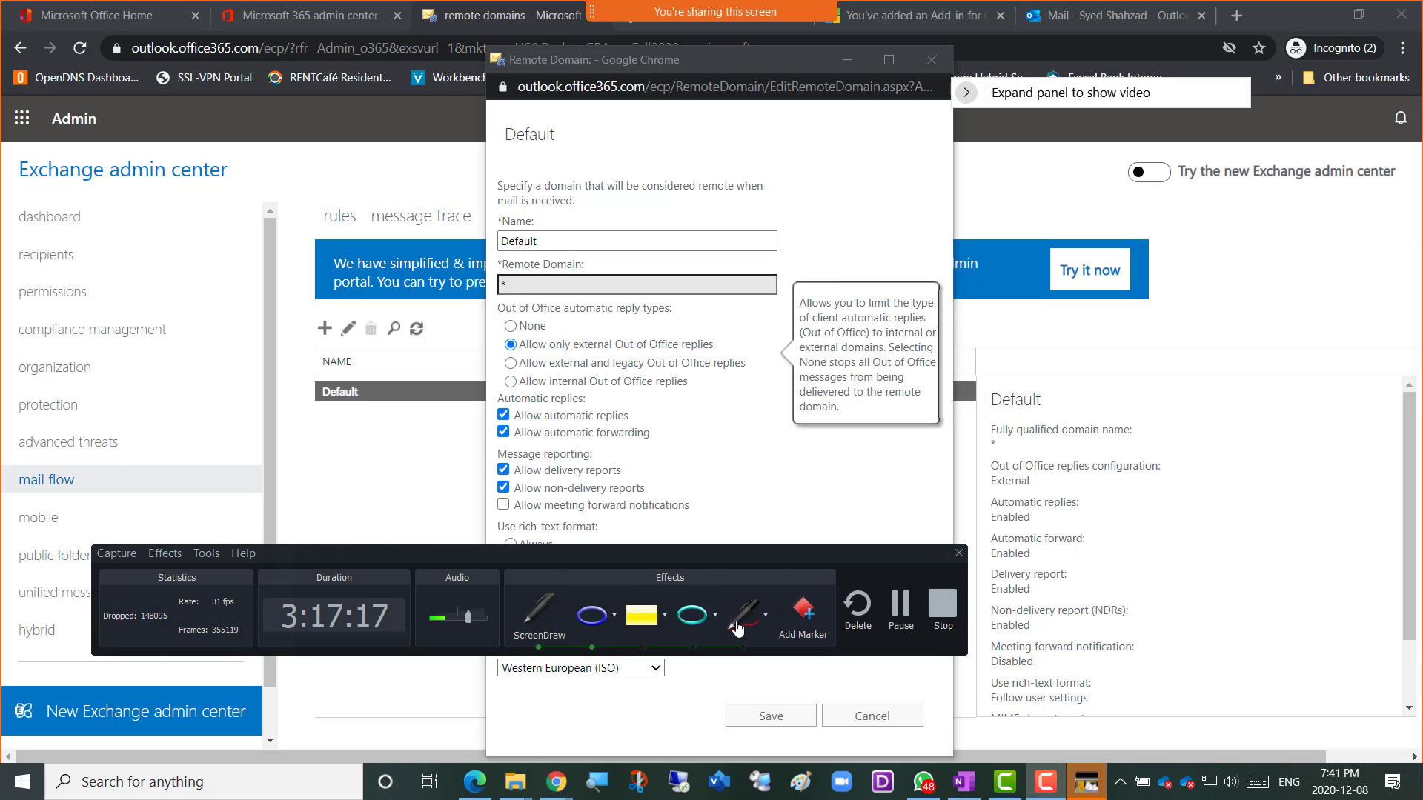
pyautogui.moveTo(731, 557); pyautogui.dragTo(751, 611)
pyautogui.click(766, 669)
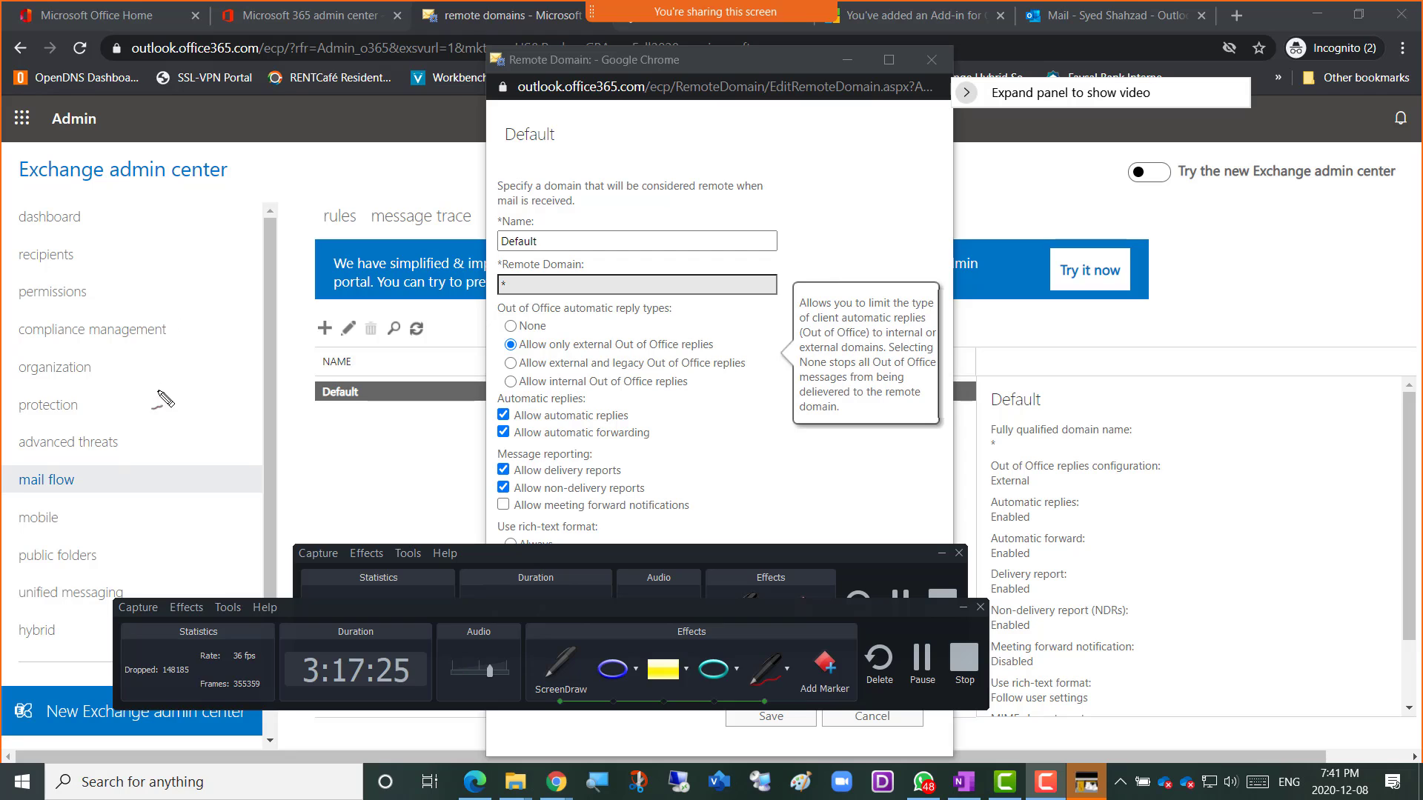
pyautogui.moveTo(154, 399)
pyautogui.mouseDown()
pyautogui.moveTo(169, 348)
pyautogui.moveTo(145, 402)
pyautogui.mouseUp()
pyautogui.moveTo(127, 307); pyautogui.dragTo(186, 284)
pyautogui.moveTo(154, 297)
pyautogui.mouseDown()
pyautogui.moveTo(153, 331)
pyautogui.moveTo(199, 291)
pyautogui.mouseUp()
pyautogui.moveTo(182, 367)
pyautogui.mouseDown()
pyautogui.moveTo(217, 348)
pyautogui.moveTo(230, 396)
pyautogui.moveTo(178, 367)
pyautogui.moveTo(185, 441)
pyautogui.moveTo(243, 428)
pyautogui.mouseUp()
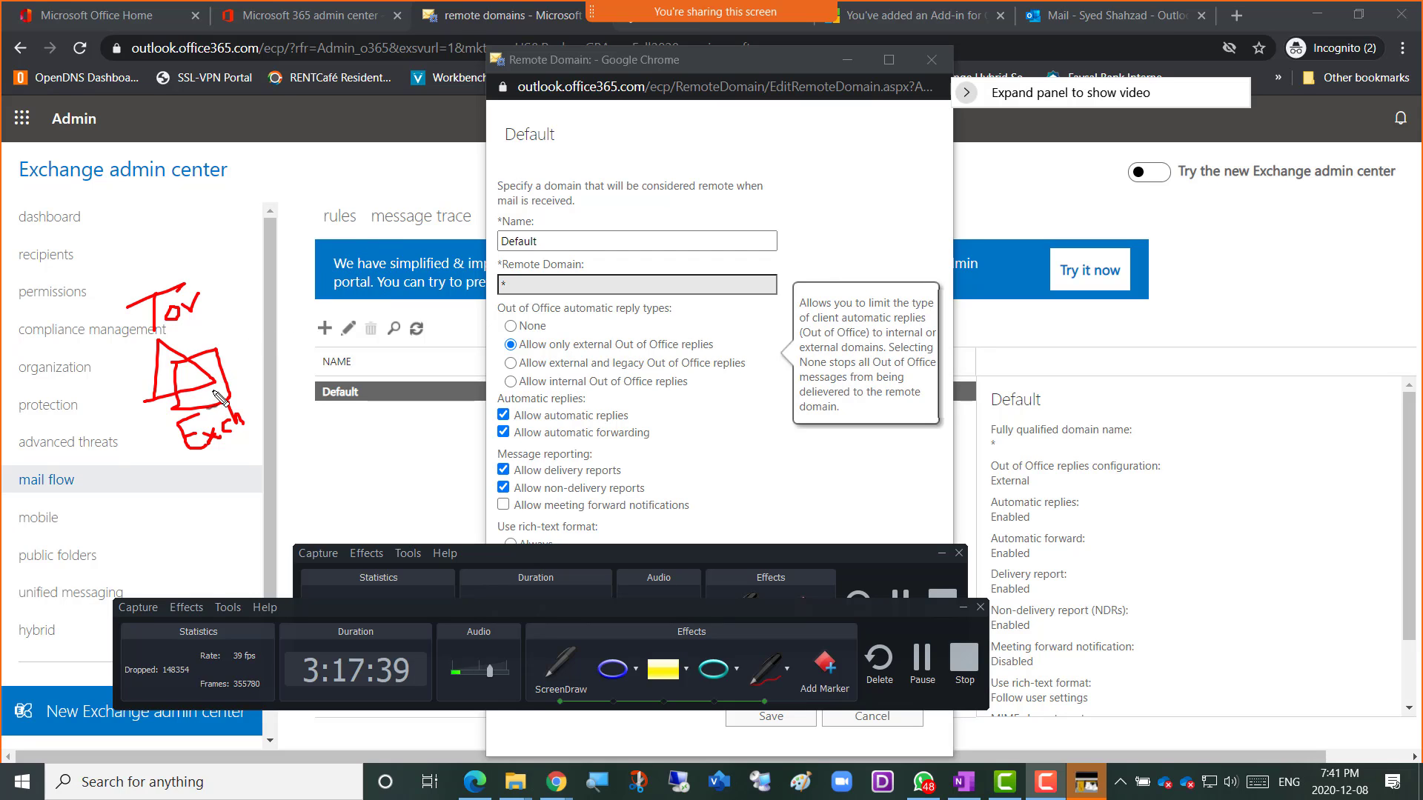
pyautogui.moveTo(219, 400)
pyautogui.mouseDown()
pyautogui.moveTo(280, 374)
pyautogui.moveTo(296, 345)
pyautogui.moveTo(208, 200)
pyautogui.moveTo(239, 203)
pyautogui.mouseUp()
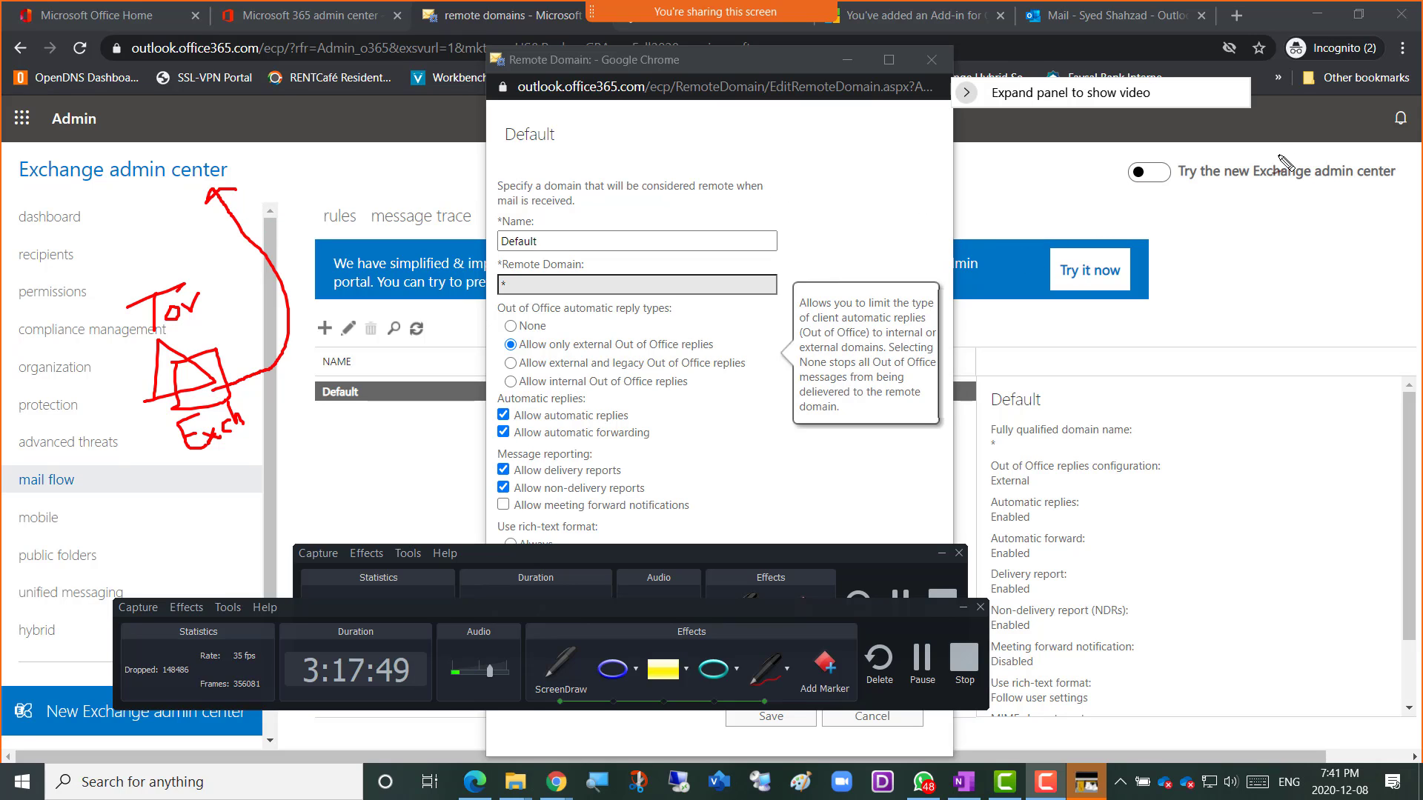
pyautogui.moveTo(379, 132)
pyautogui.mouseDown()
pyautogui.moveTo(460, 82)
pyautogui.moveTo(426, 104)
pyautogui.moveTo(285, 105)
pyautogui.moveTo(208, 132)
pyautogui.mouseUp()
pyautogui.click(375, 113)
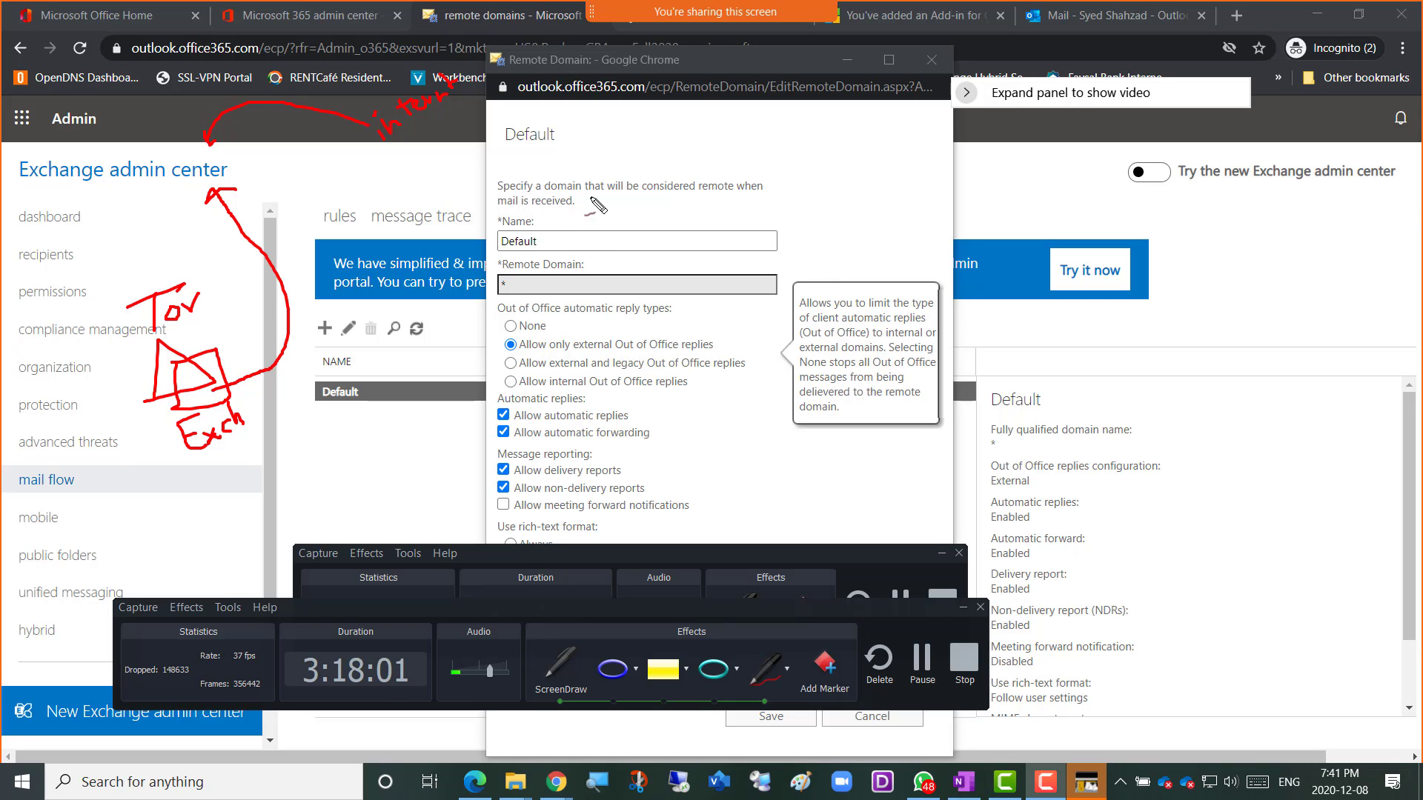
pyautogui.moveTo(535, 258); pyautogui.dragTo(599, 252)
pyautogui.moveTo(190, 469); pyautogui.dragTo(199, 465)
pyautogui.moveTo(268, 422); pyautogui.dragTo(190, 468)
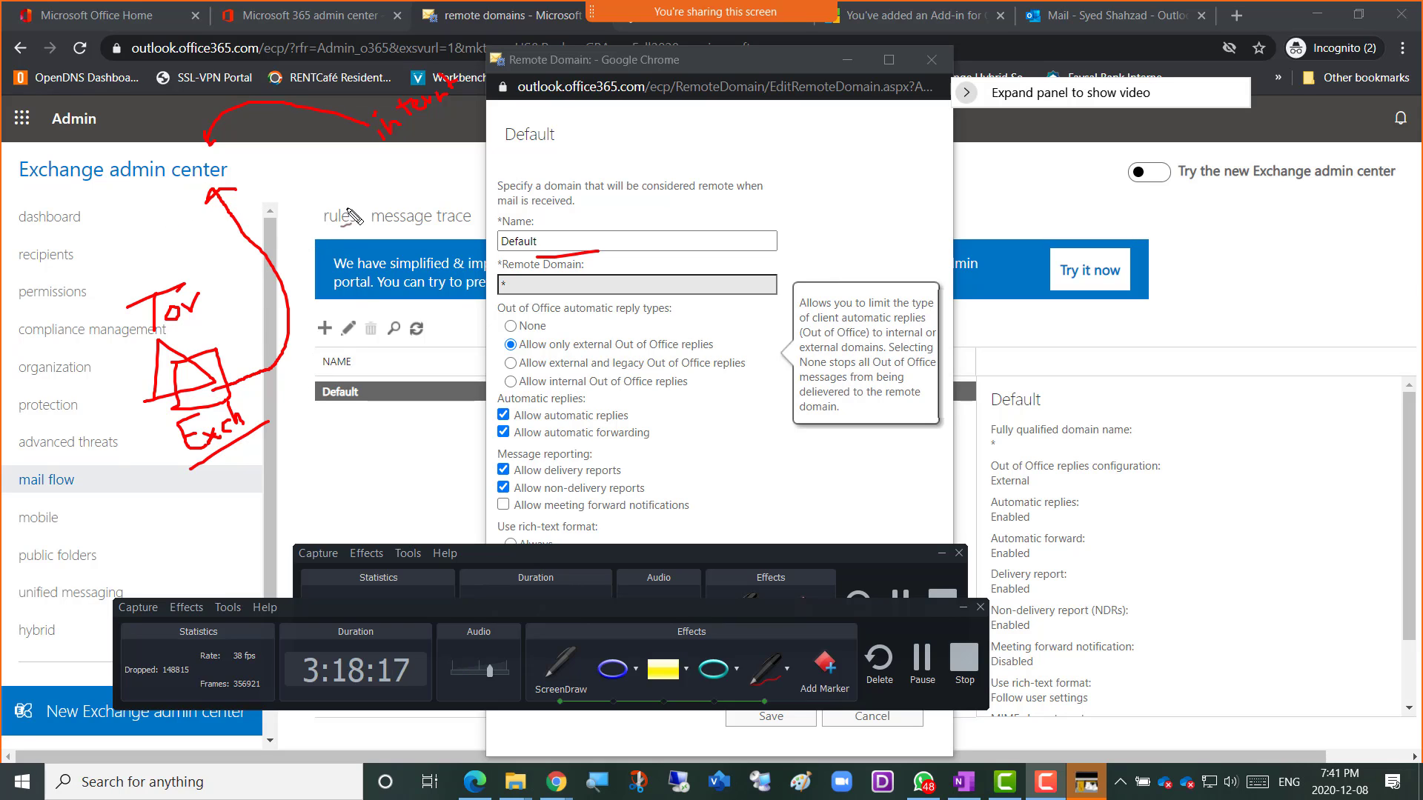
pyautogui.moveTo(237, 120)
pyautogui.mouseDown()
pyautogui.moveTo(222, 152)
pyautogui.moveTo(297, 292)
pyautogui.moveTo(308, 368)
pyautogui.moveTo(259, 404)
pyautogui.moveTo(276, 400)
pyautogui.mouseUp()
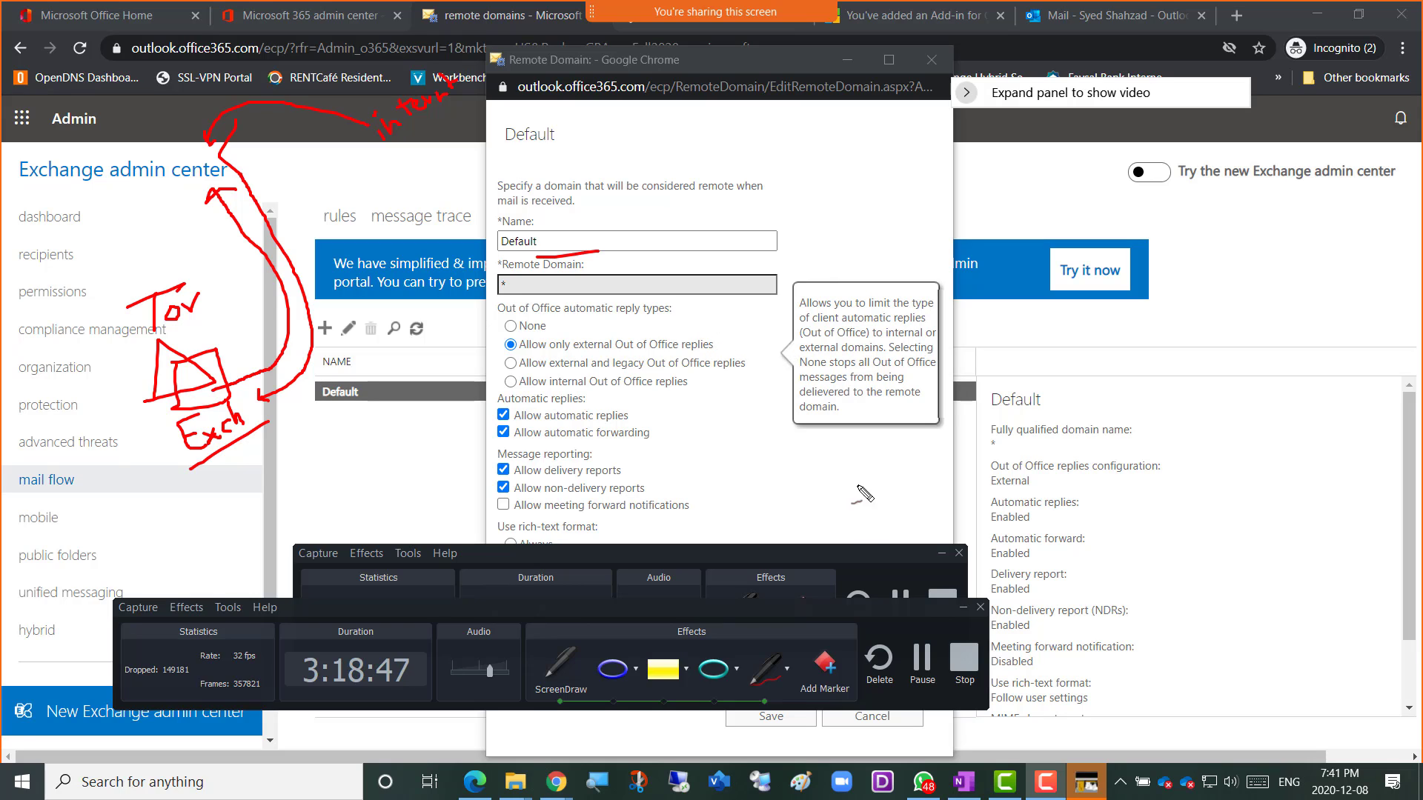
# Hide the recorder toolbar and cancel the Default remote domain dialog without saving.
pyautogui.press('Escape')
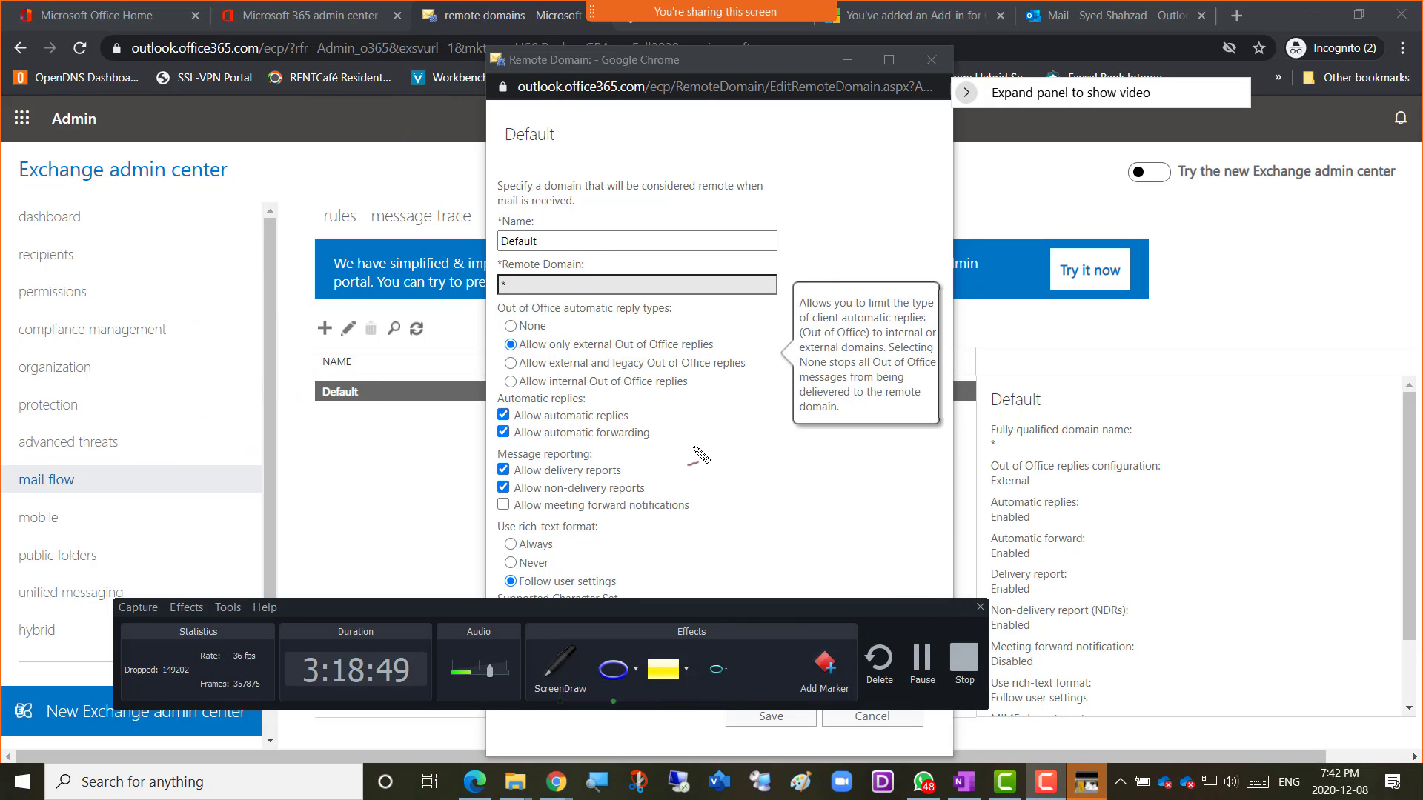
pyautogui.moveTo(908, 614); pyautogui.dragTo(900, 697)
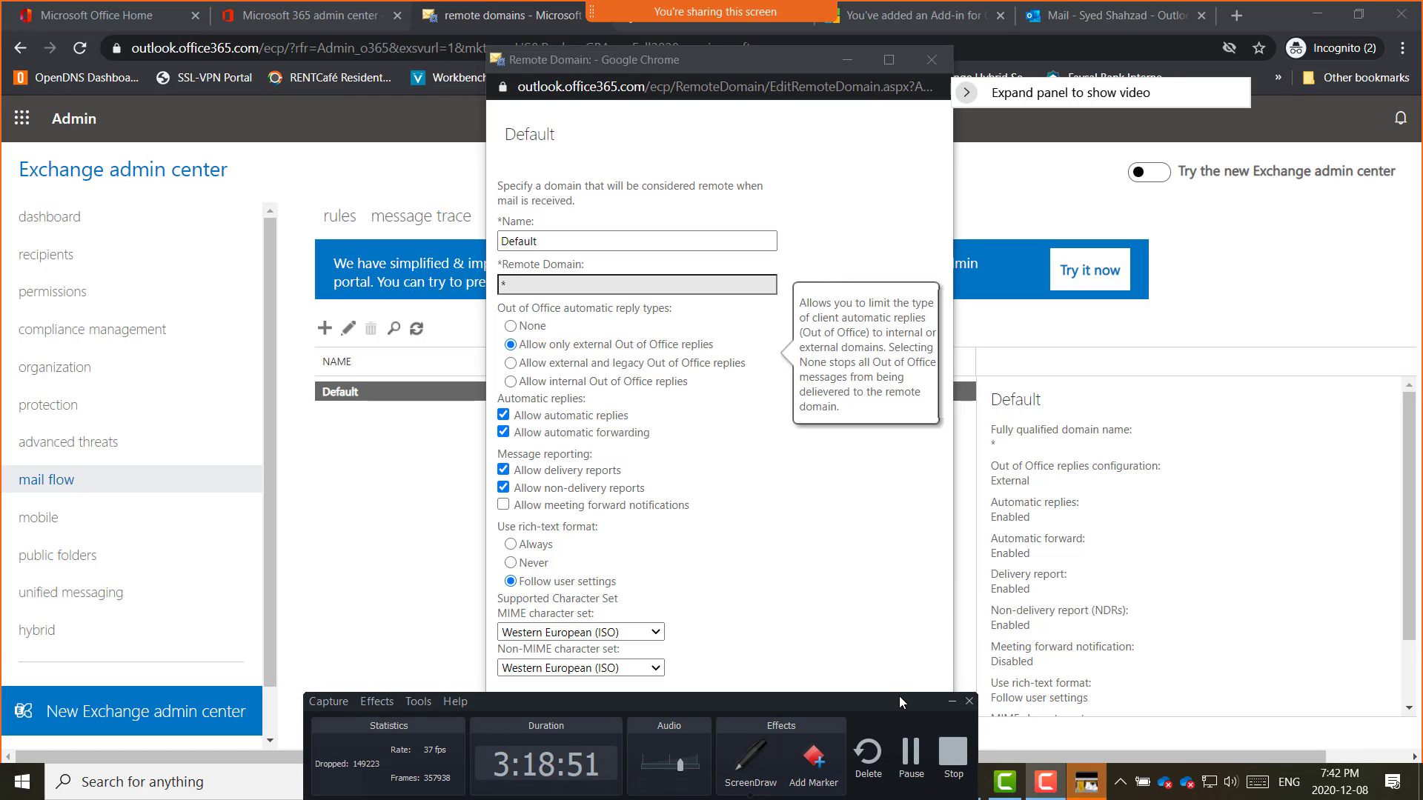
pyautogui.click(762, 113)
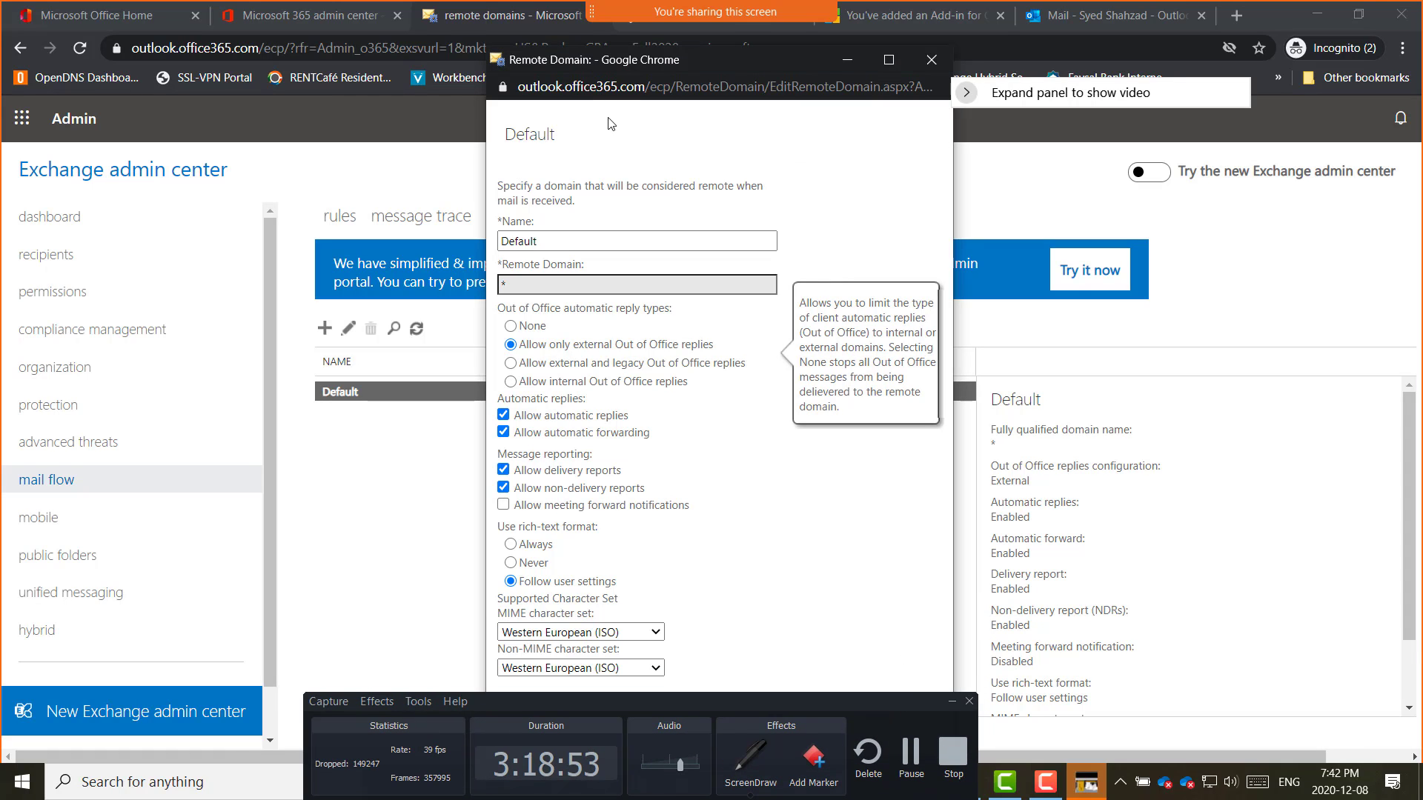
pyautogui.click(950, 701)
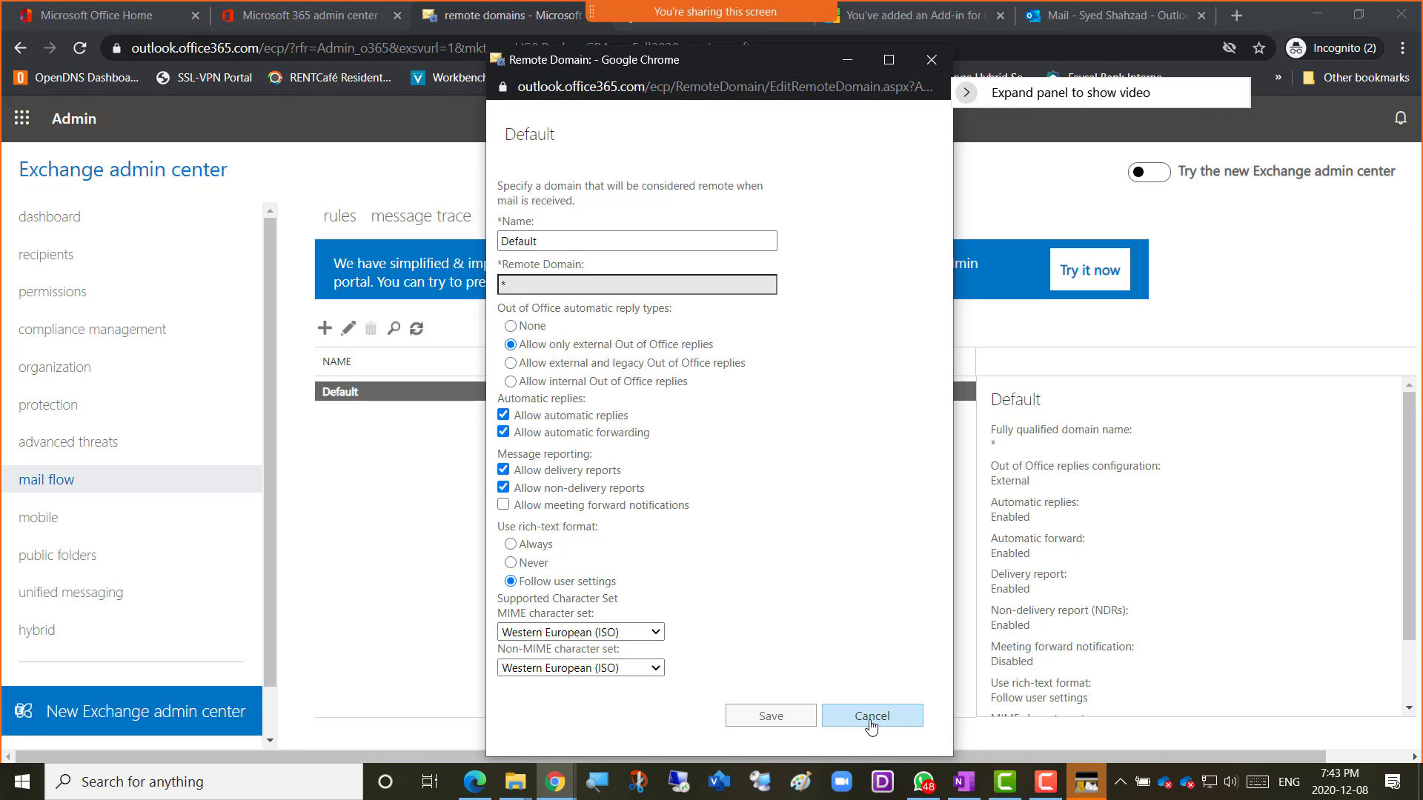
pyautogui.click(871, 716)
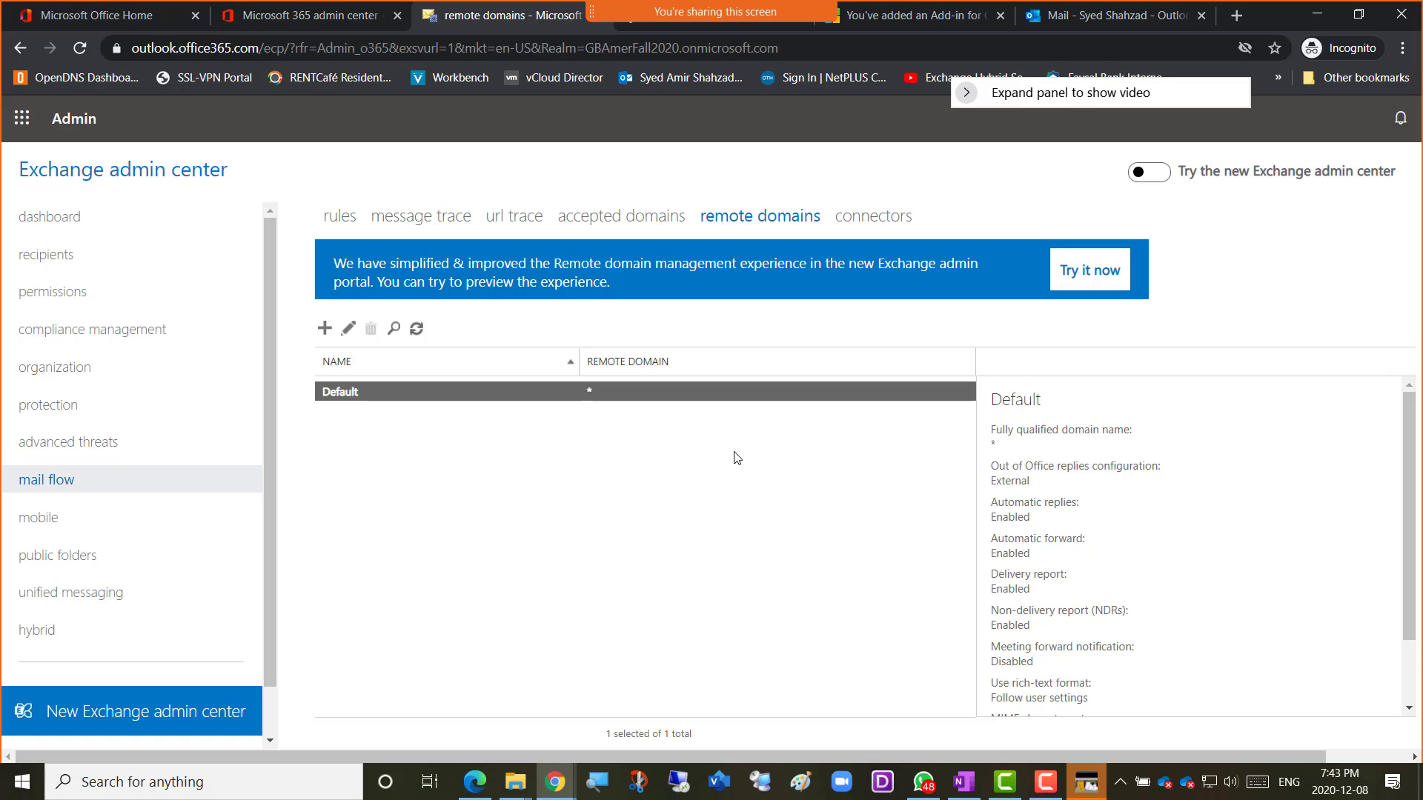
# Go to the empty connectors page and start the New Connector wizard.
pyautogui.click(873, 223)
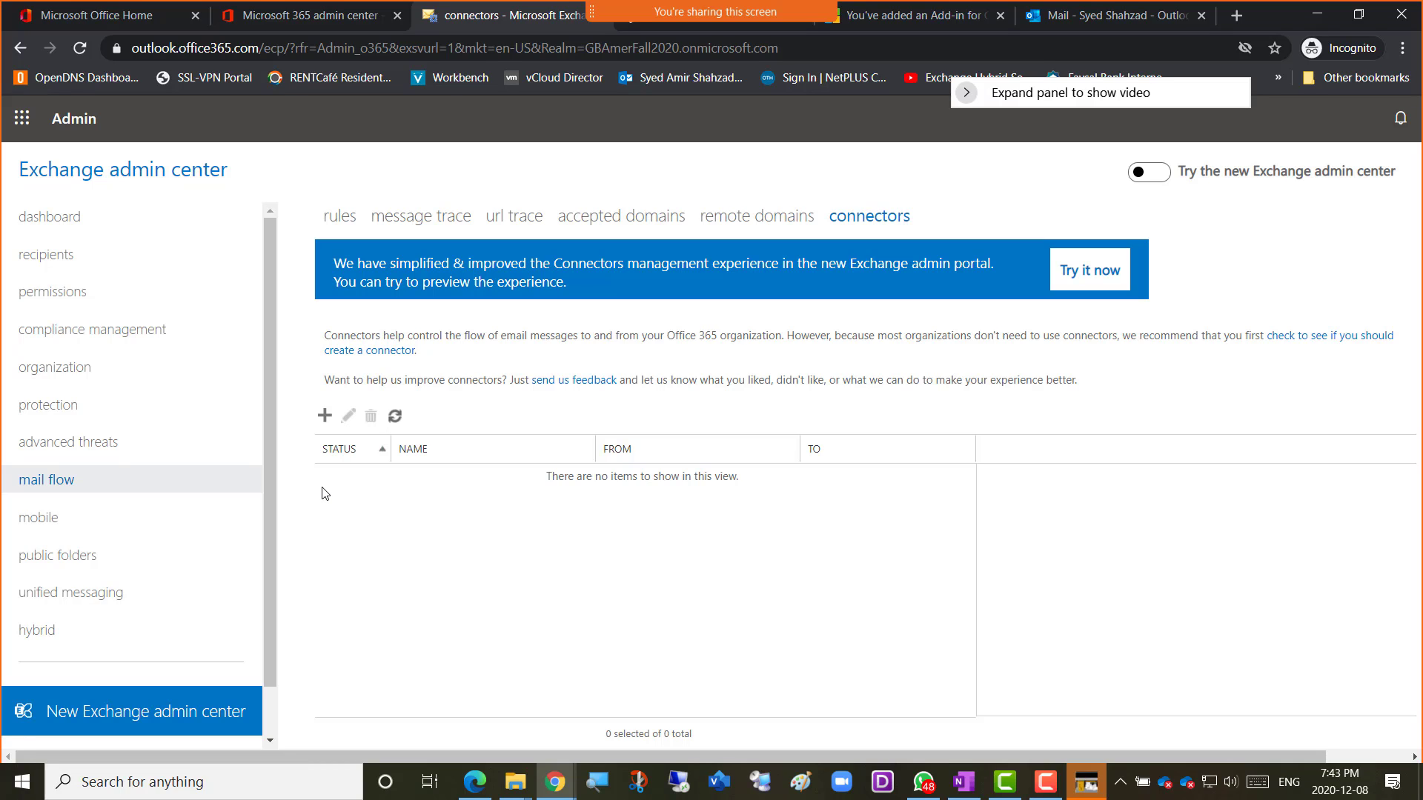
pyautogui.click(324, 421)
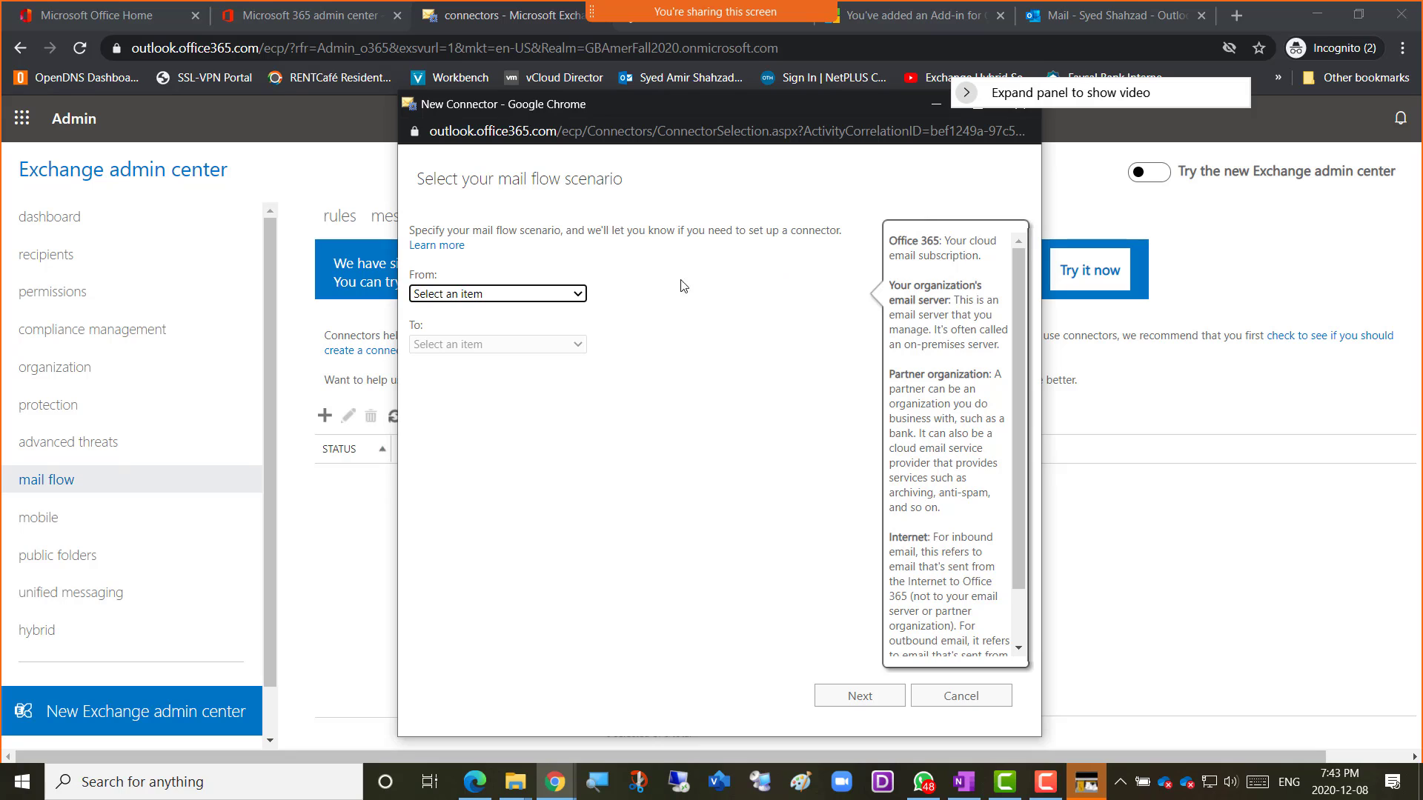
# Try email server and Partner organization sources to Office 365, then settle on Internet to Office 365.
pyautogui.click(581, 296)
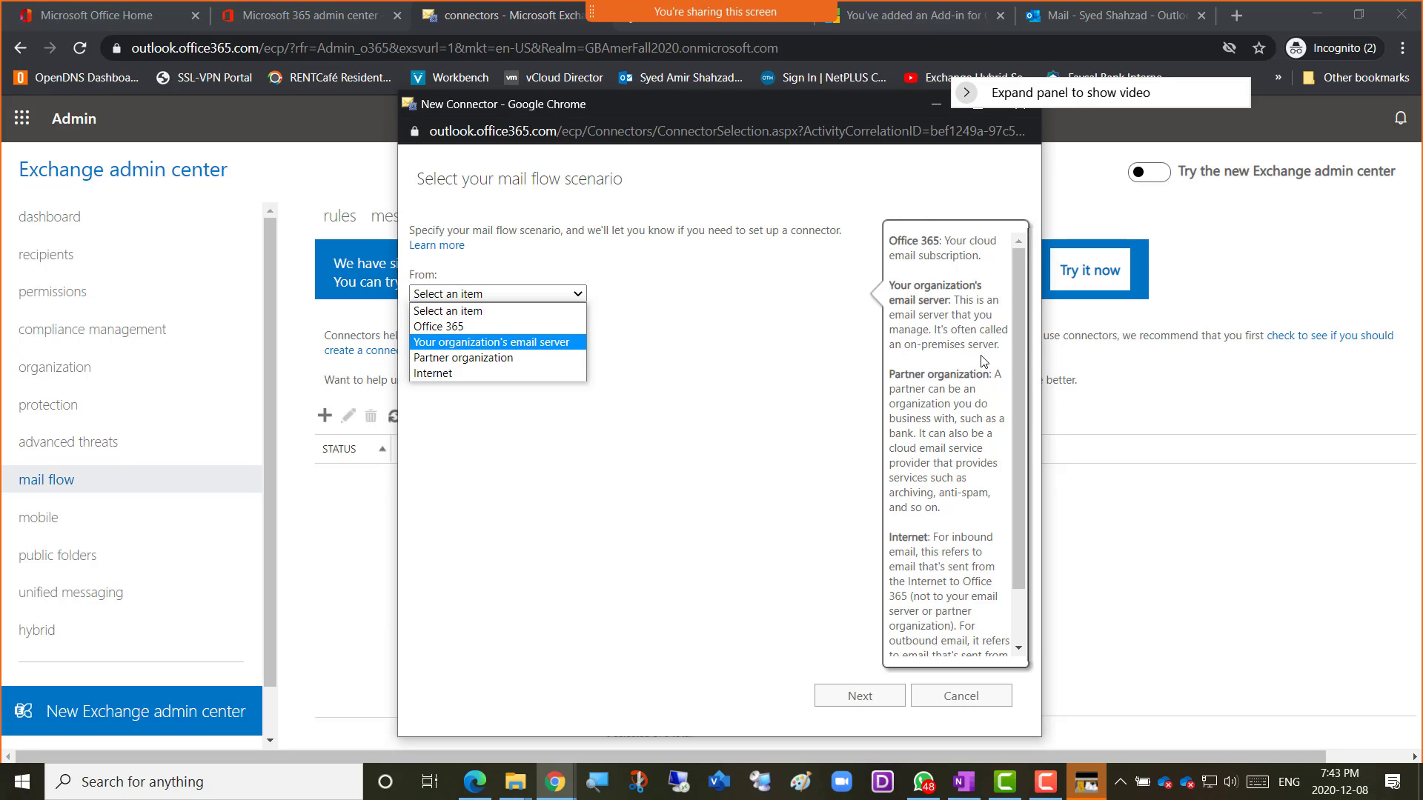
pyautogui.click(544, 343)
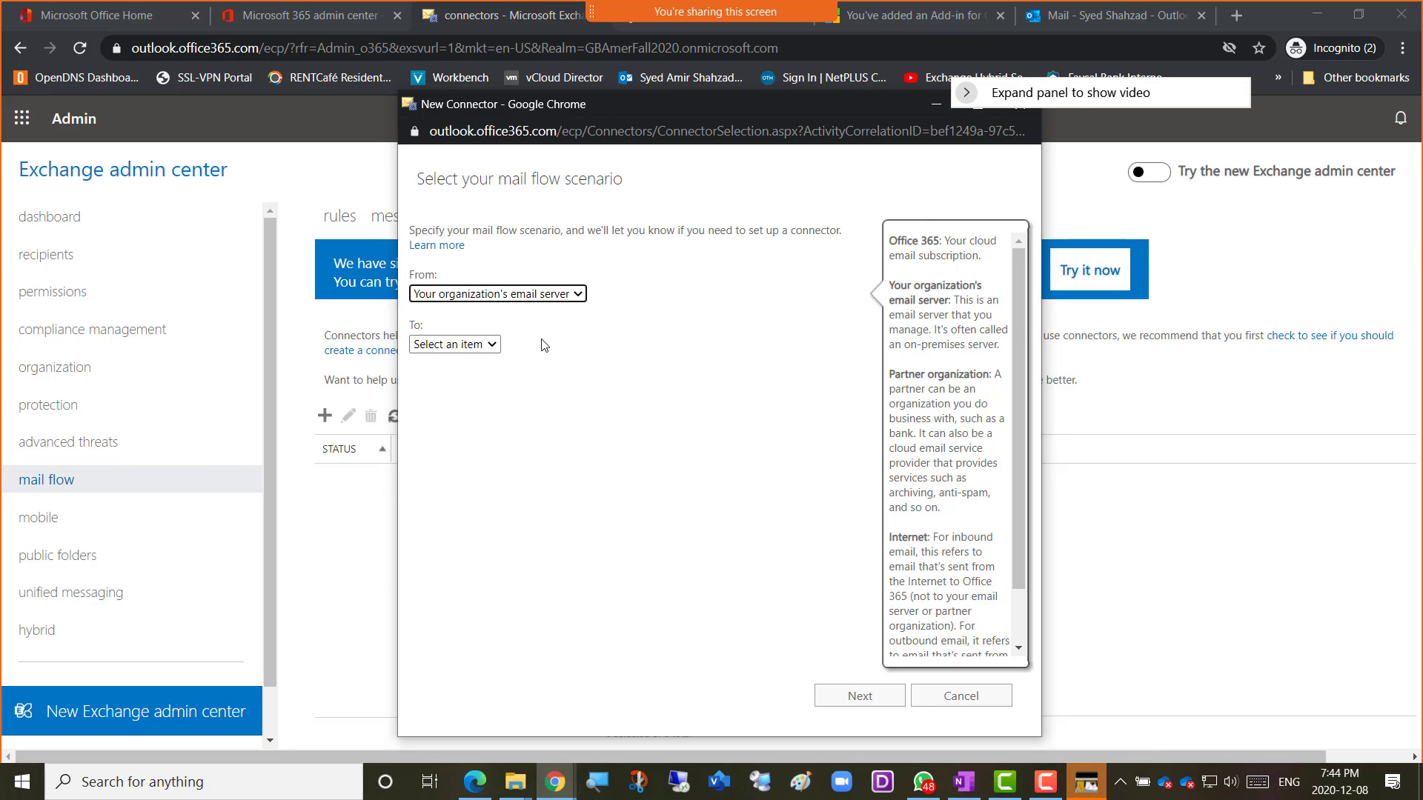
pyautogui.click(493, 348)
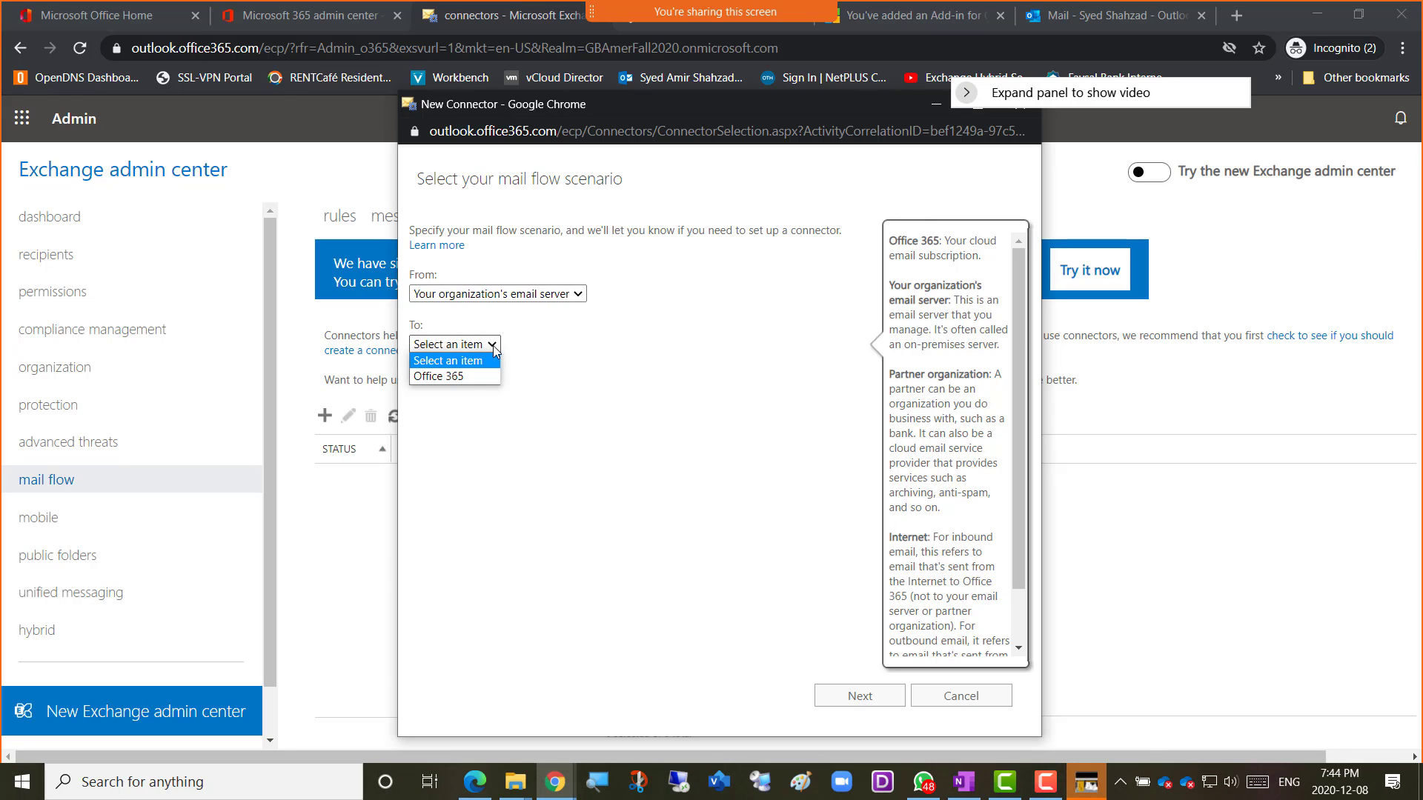
pyautogui.click(485, 377)
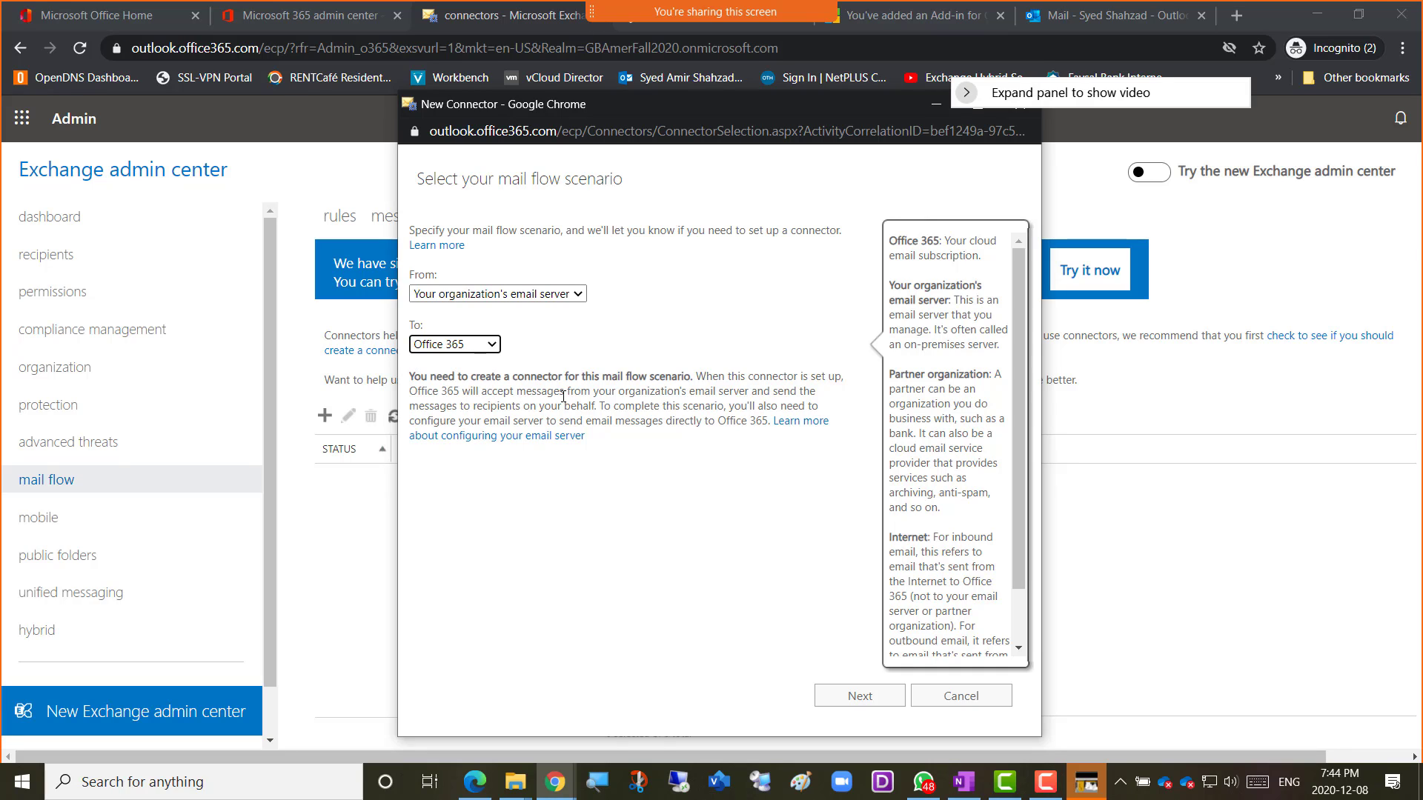
pyautogui.click(574, 295)
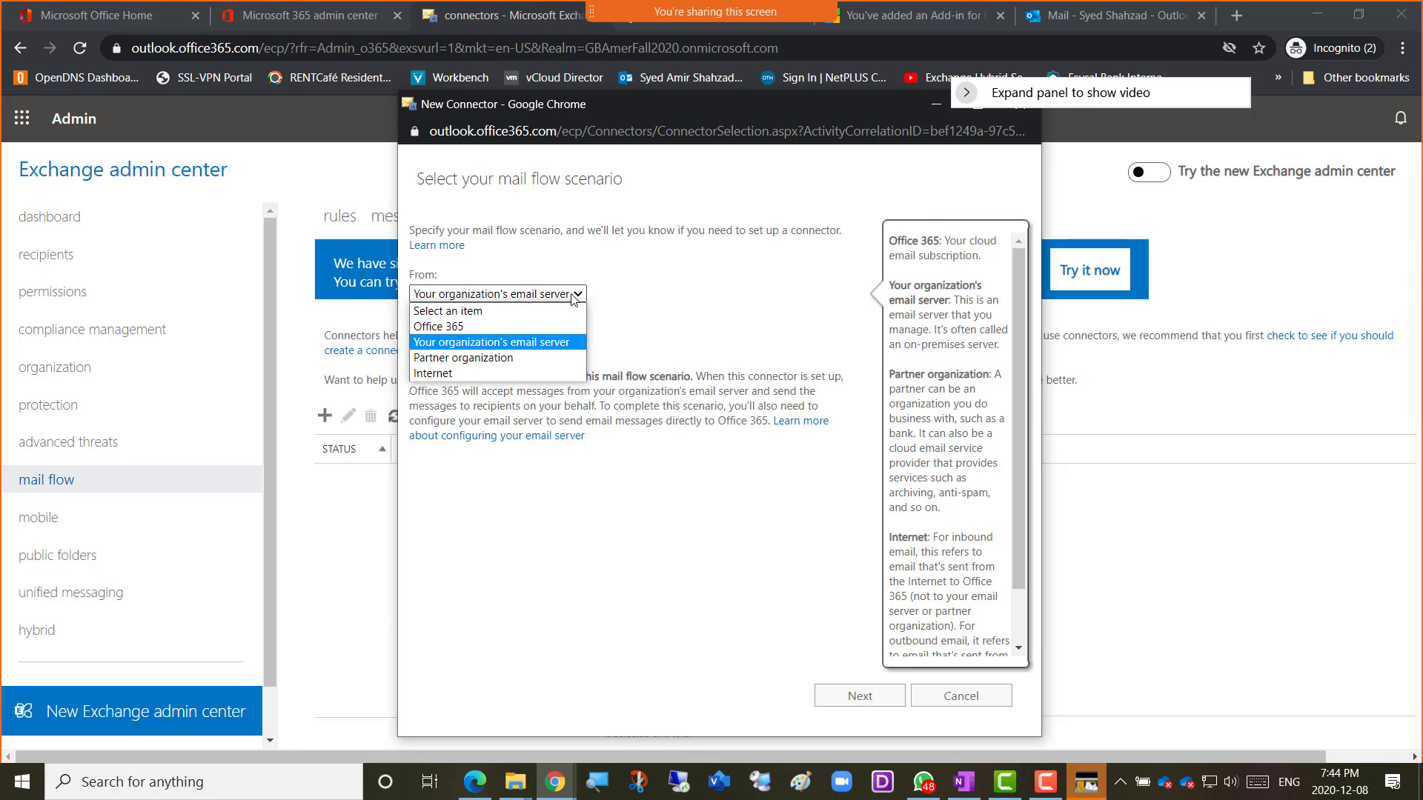
pyautogui.click(512, 359)
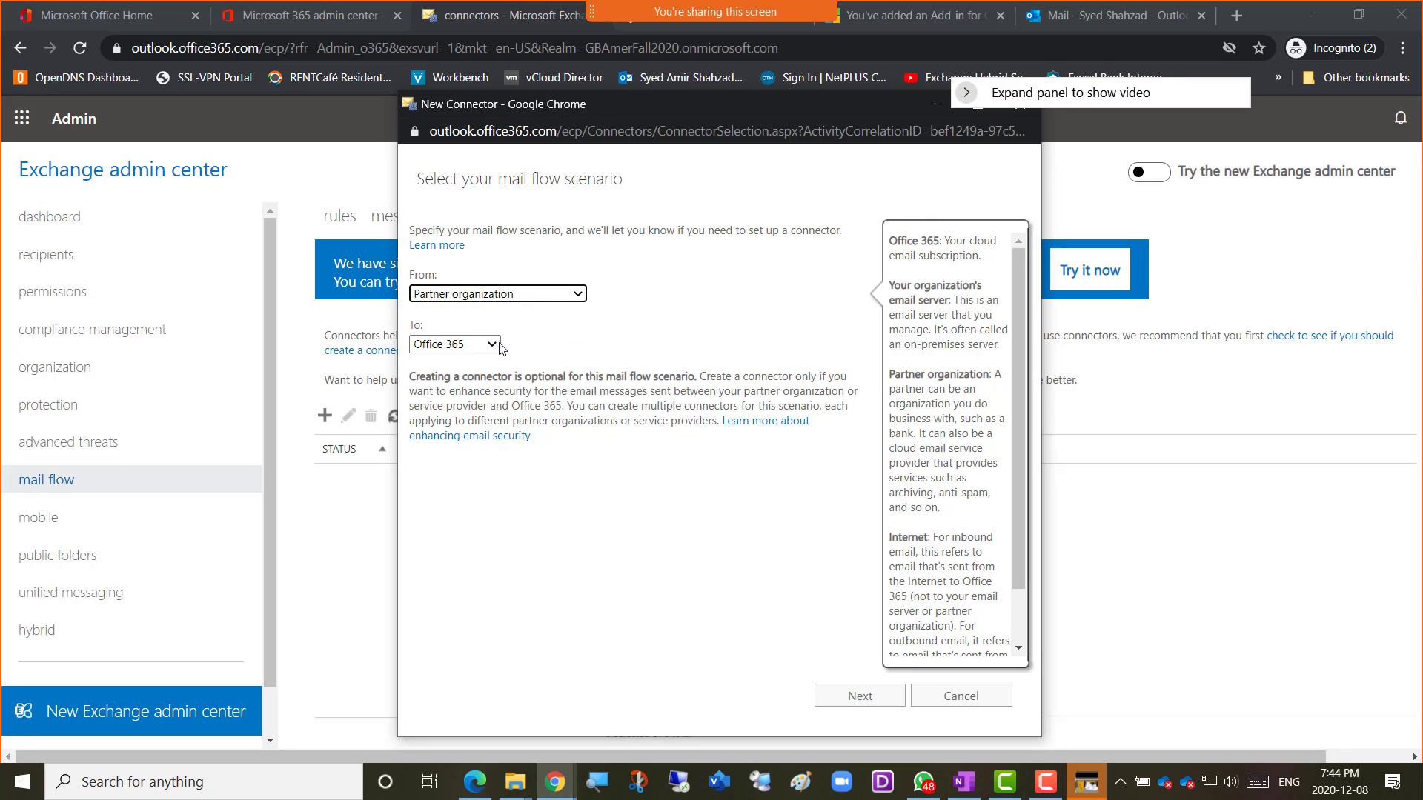
pyautogui.click(499, 346)
pyautogui.click(497, 355)
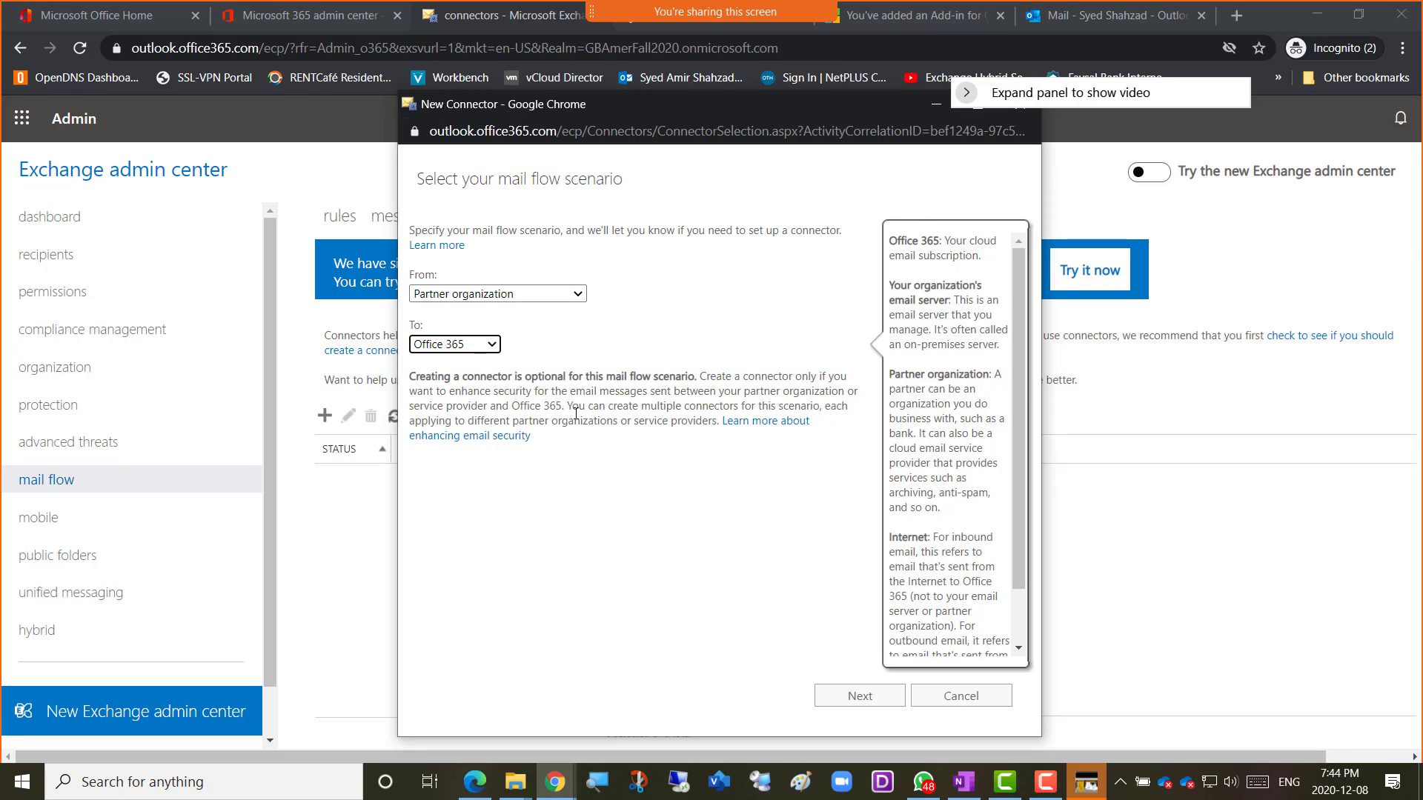
pyautogui.click(504, 295)
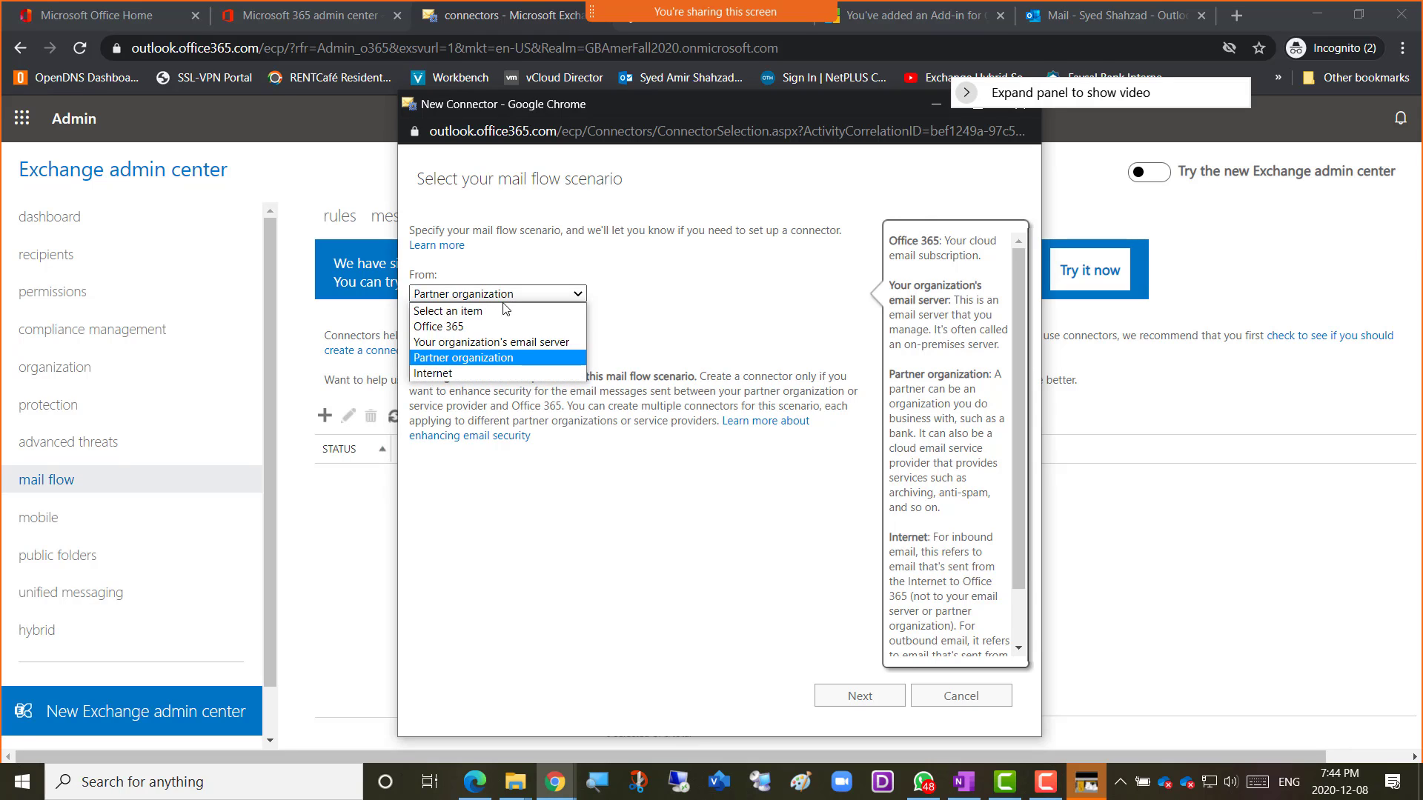
pyautogui.click(497, 374)
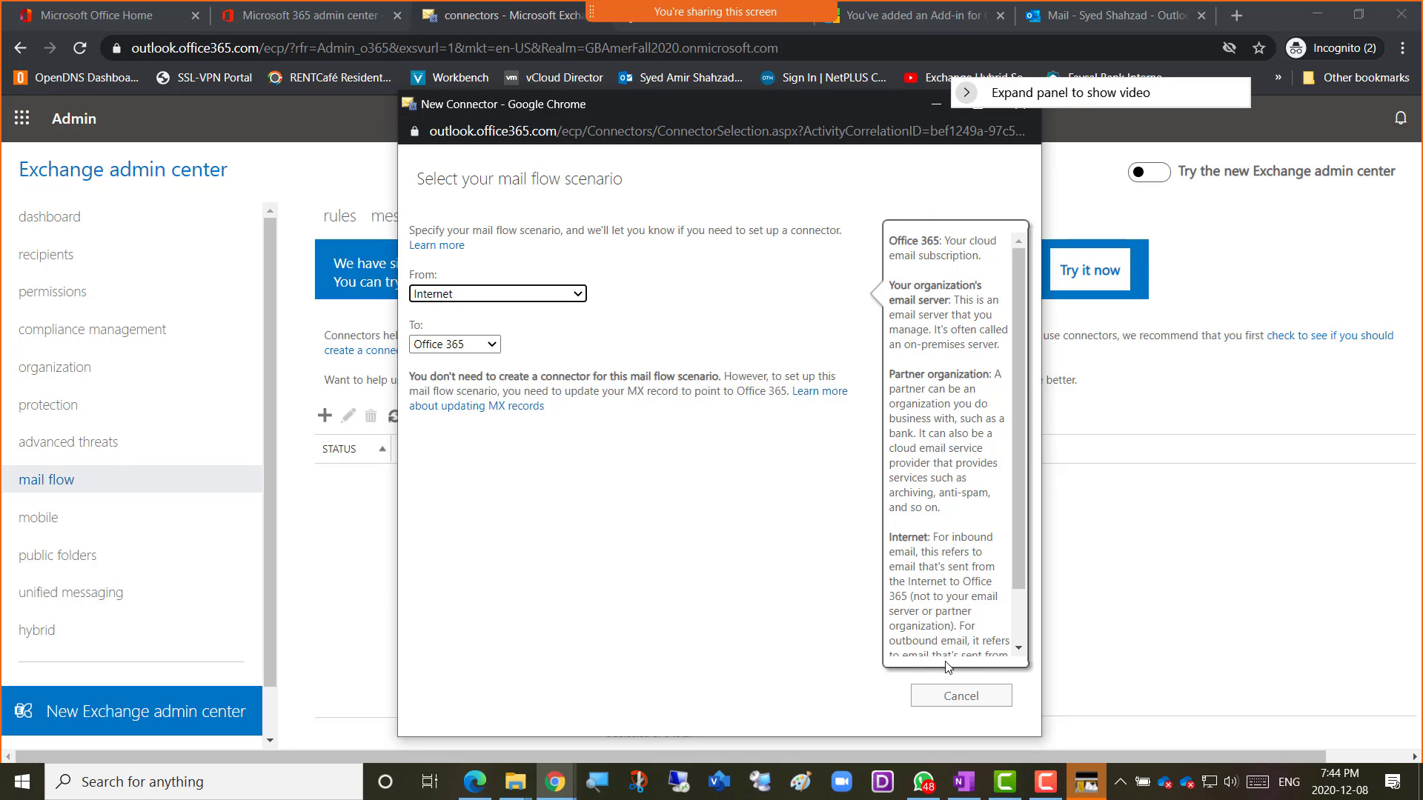
pyautogui.scroll(-2, 1021, 636)
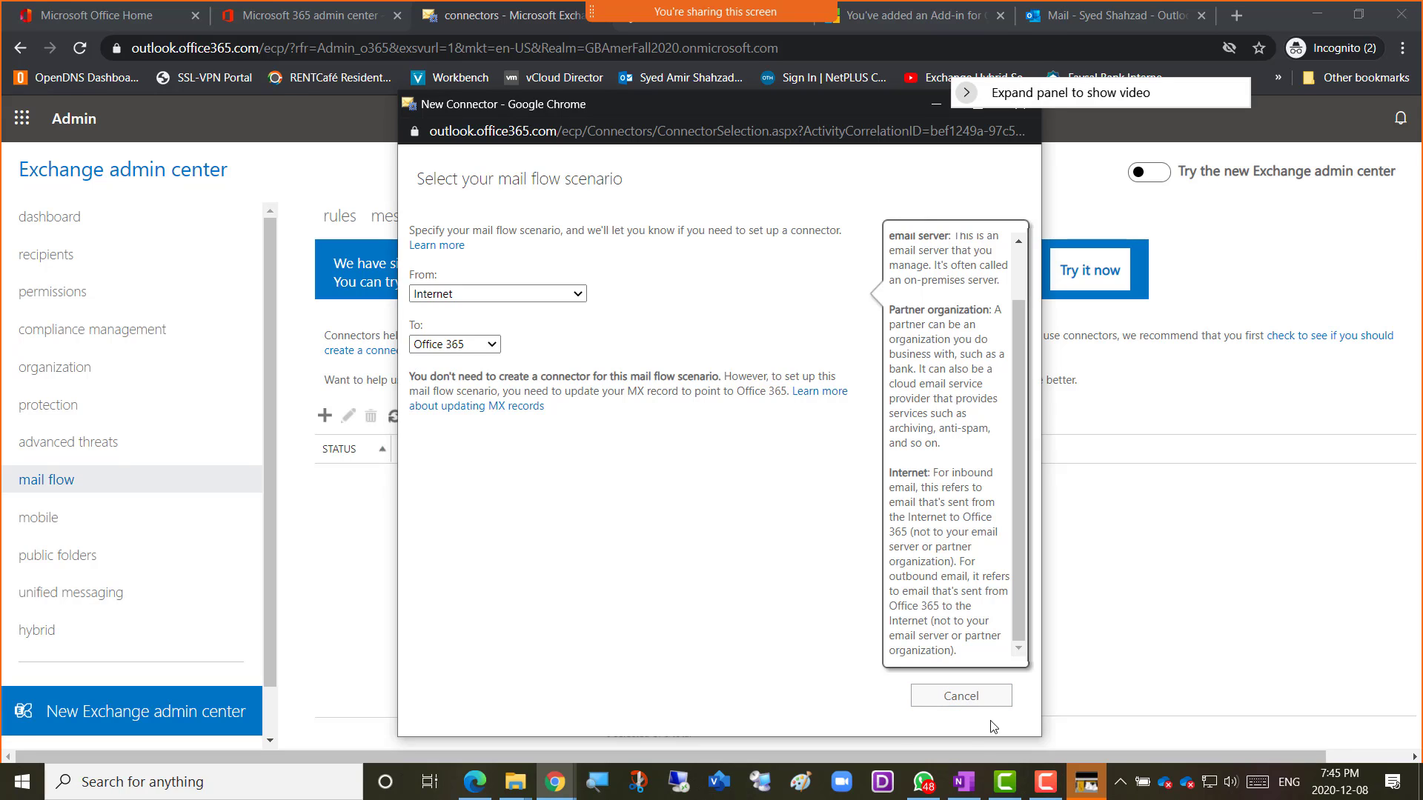
# Cancel the New Connector wizard and go to the mobile device access page.
pyautogui.click(956, 704)
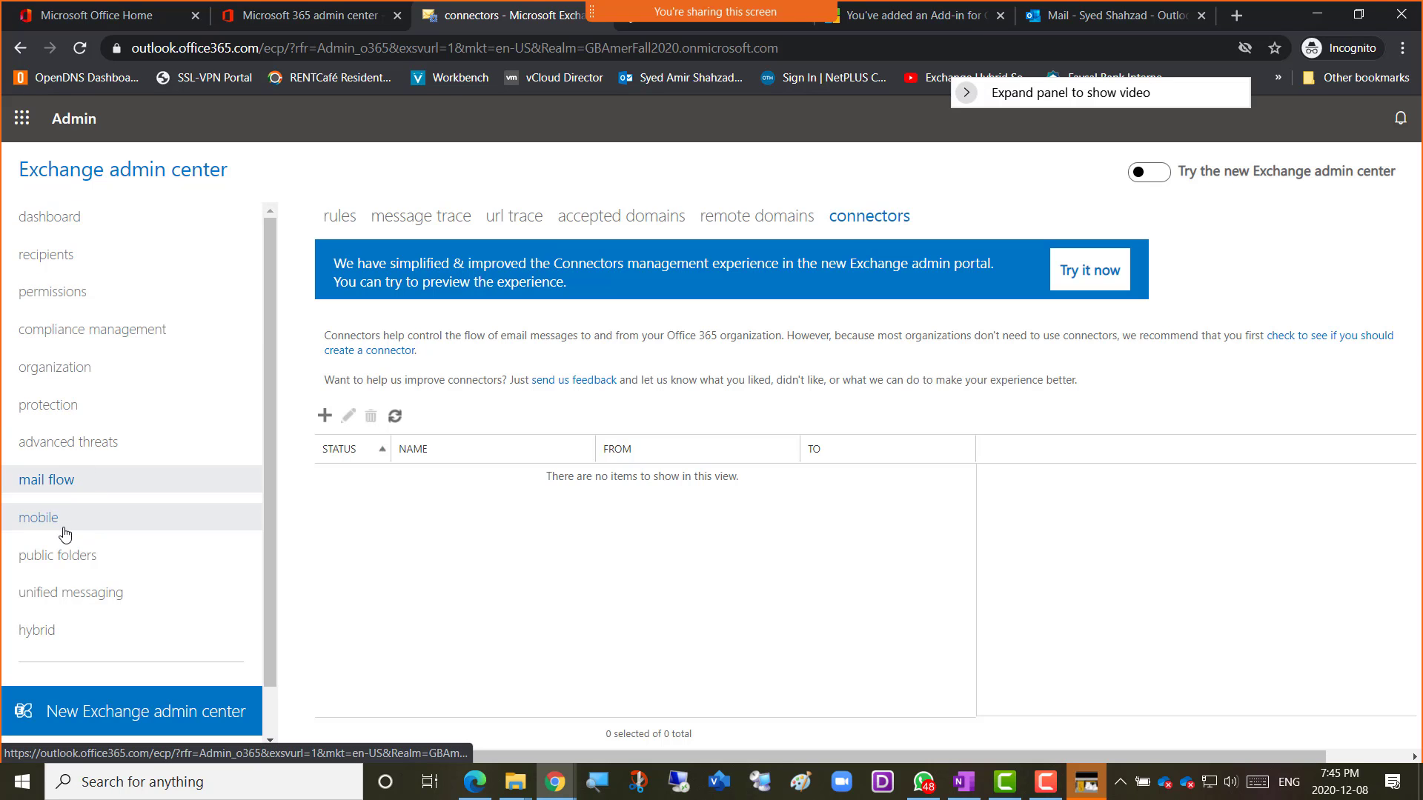
pyautogui.click(64, 531)
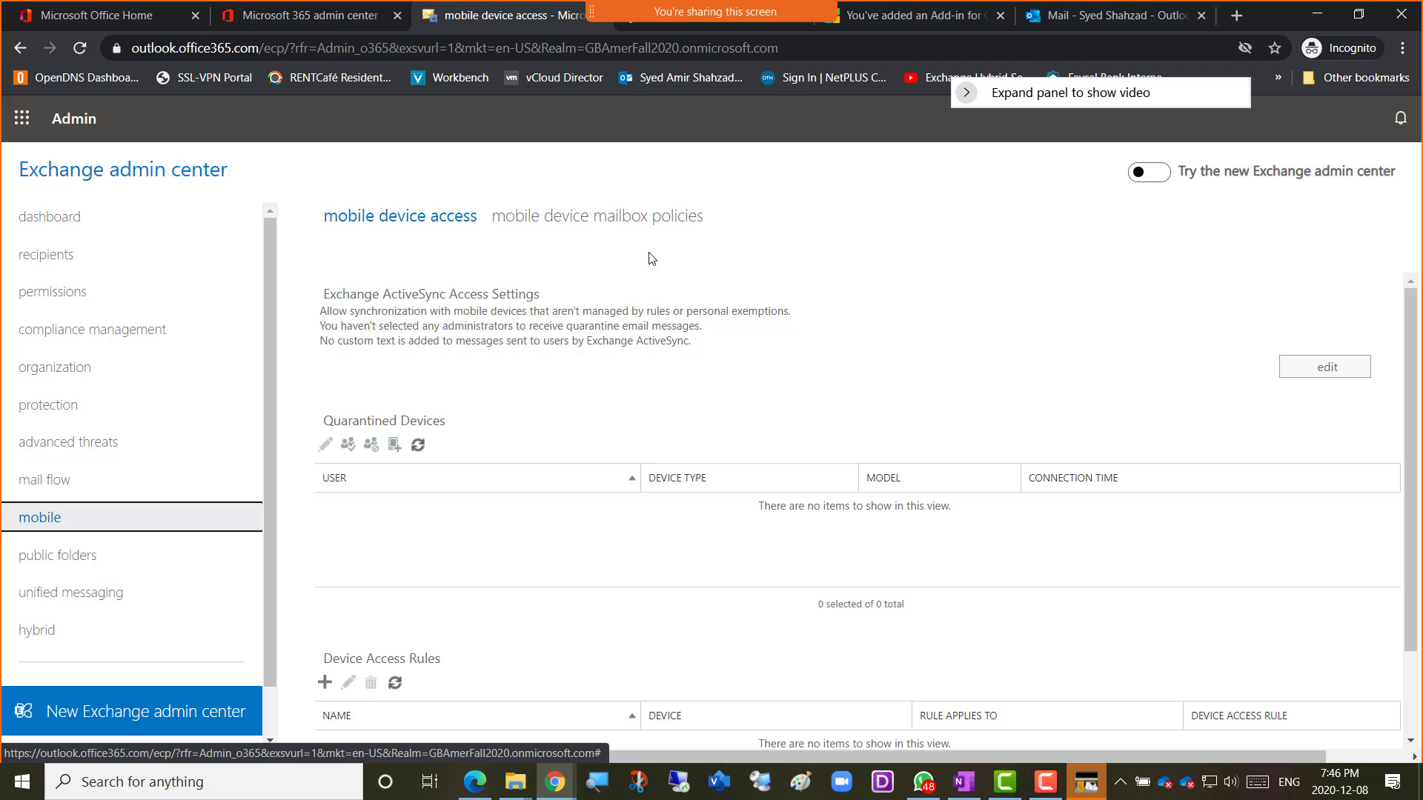
# Go to public folders and view the empty public folder mailboxes tab.
pyautogui.click(70, 560)
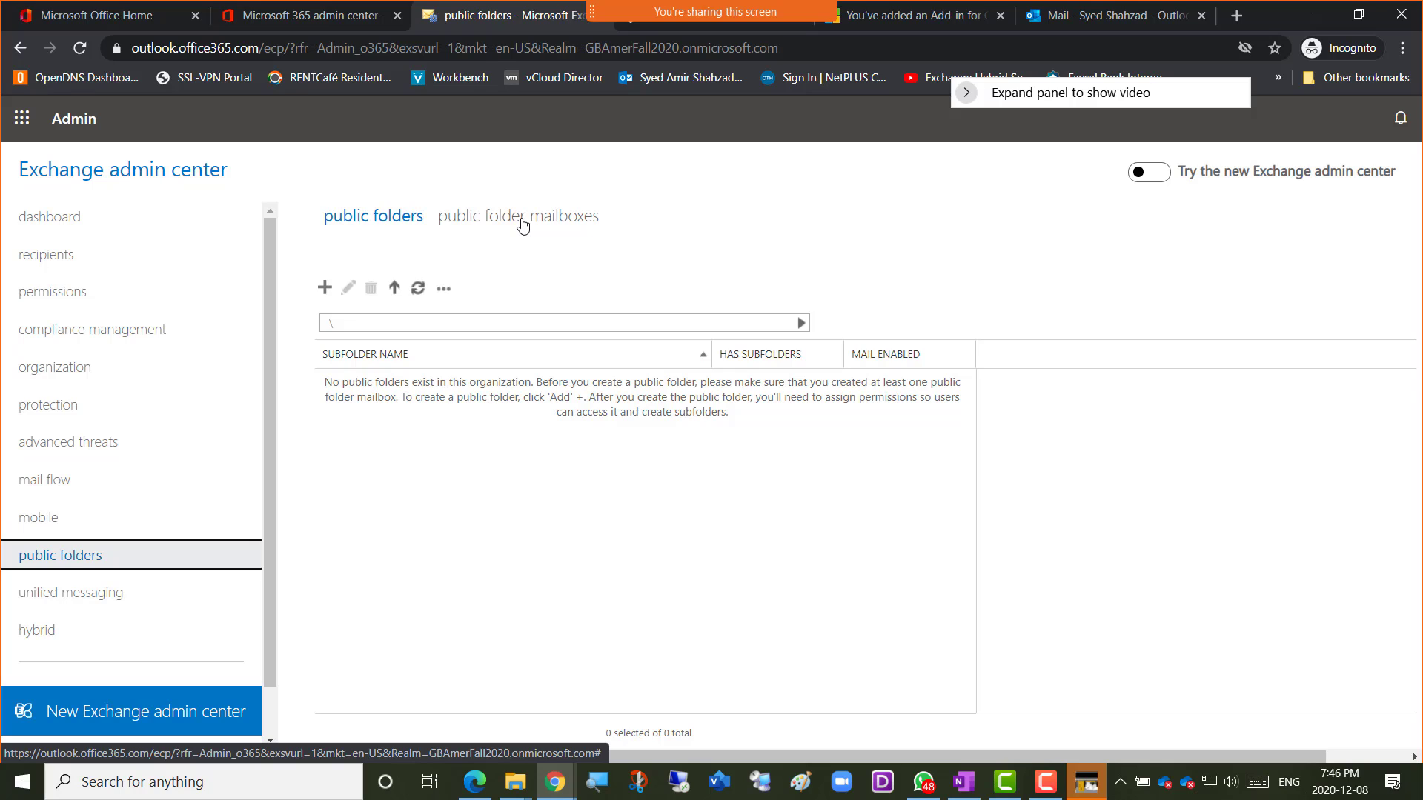
pyautogui.click(522, 224)
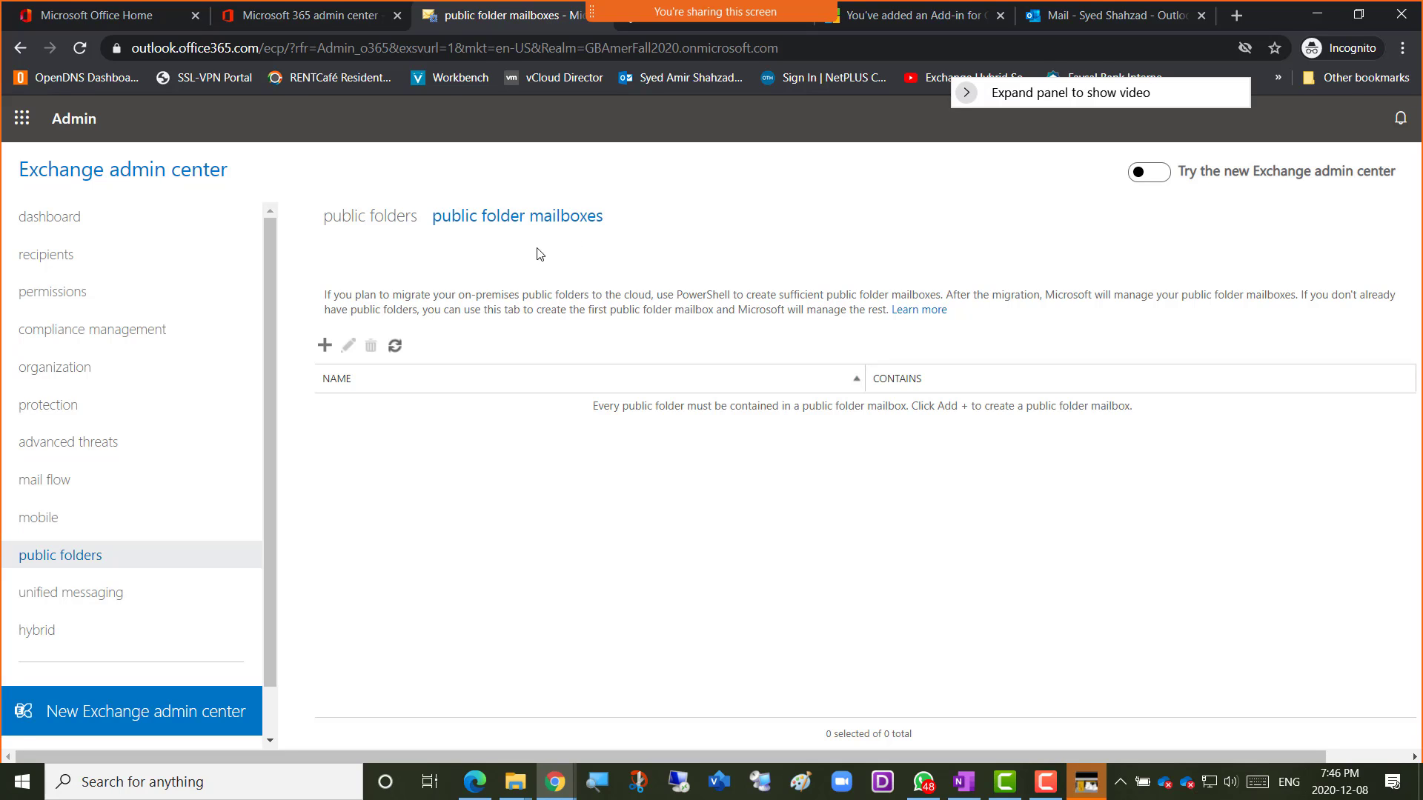
# Create and save a public folder mailbox named 'Amer-PublicFolder'.
pyautogui.click(324, 348)
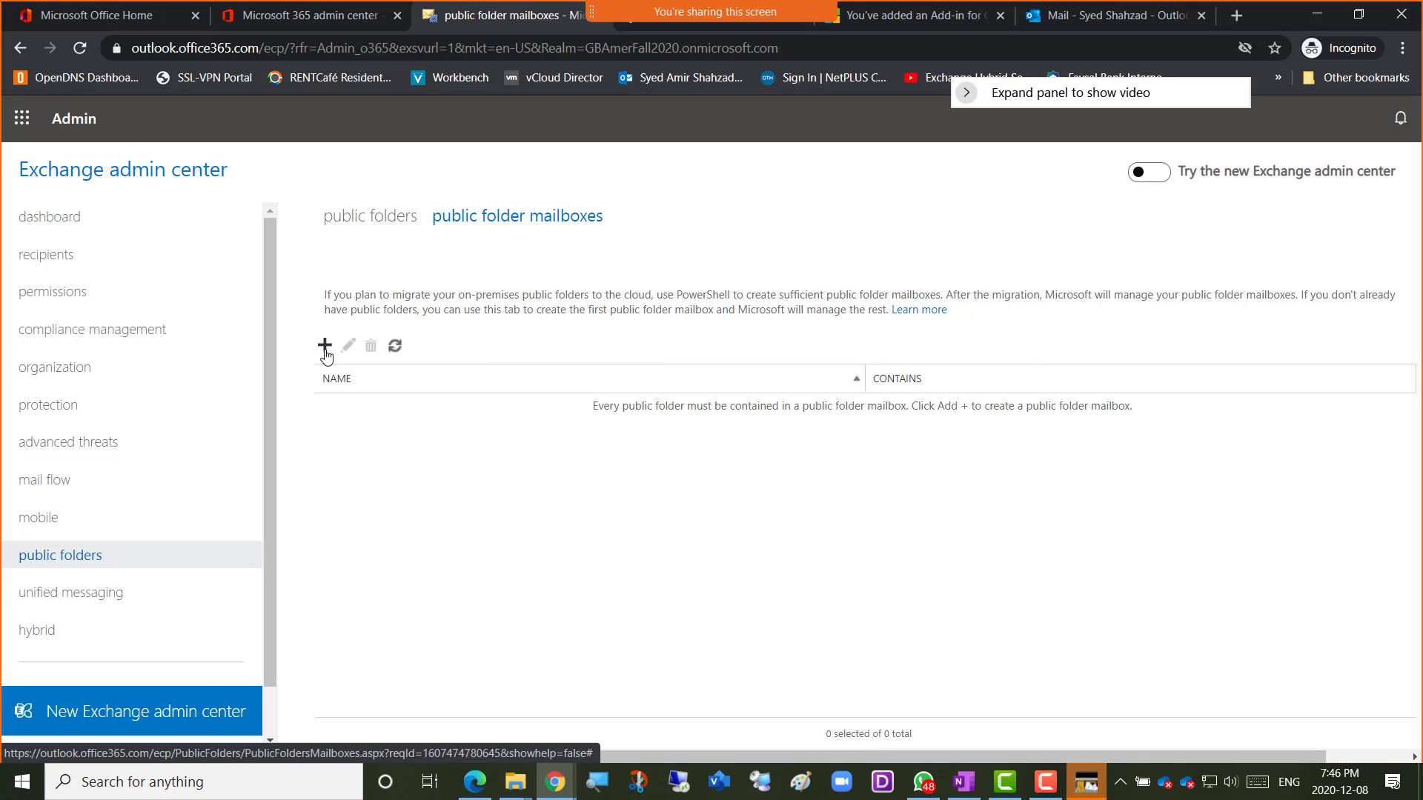
pyautogui.moveTo(598, 170); pyautogui.dragTo(753, 253)
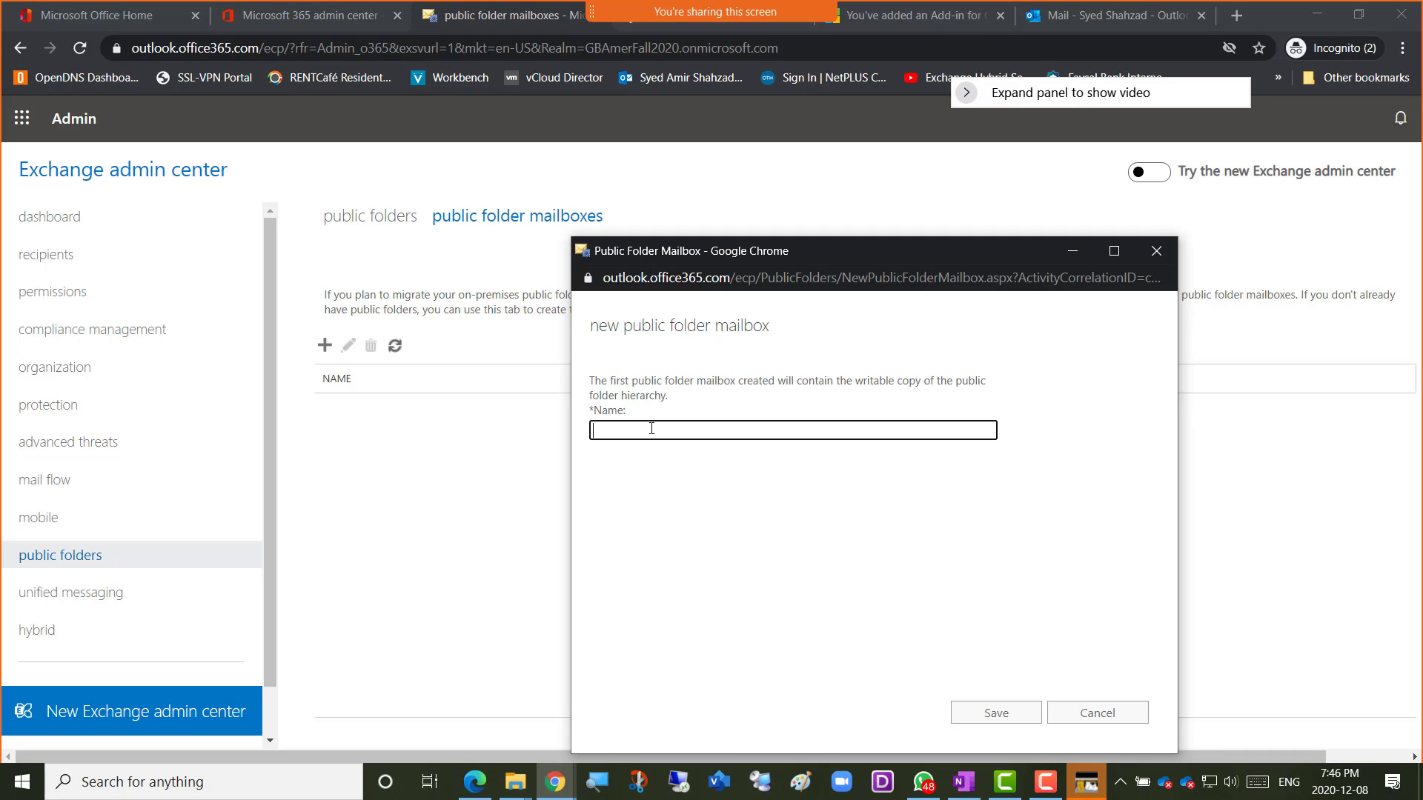
pyautogui.write('Amer-PublicFolder')
pyautogui.click(989, 720)
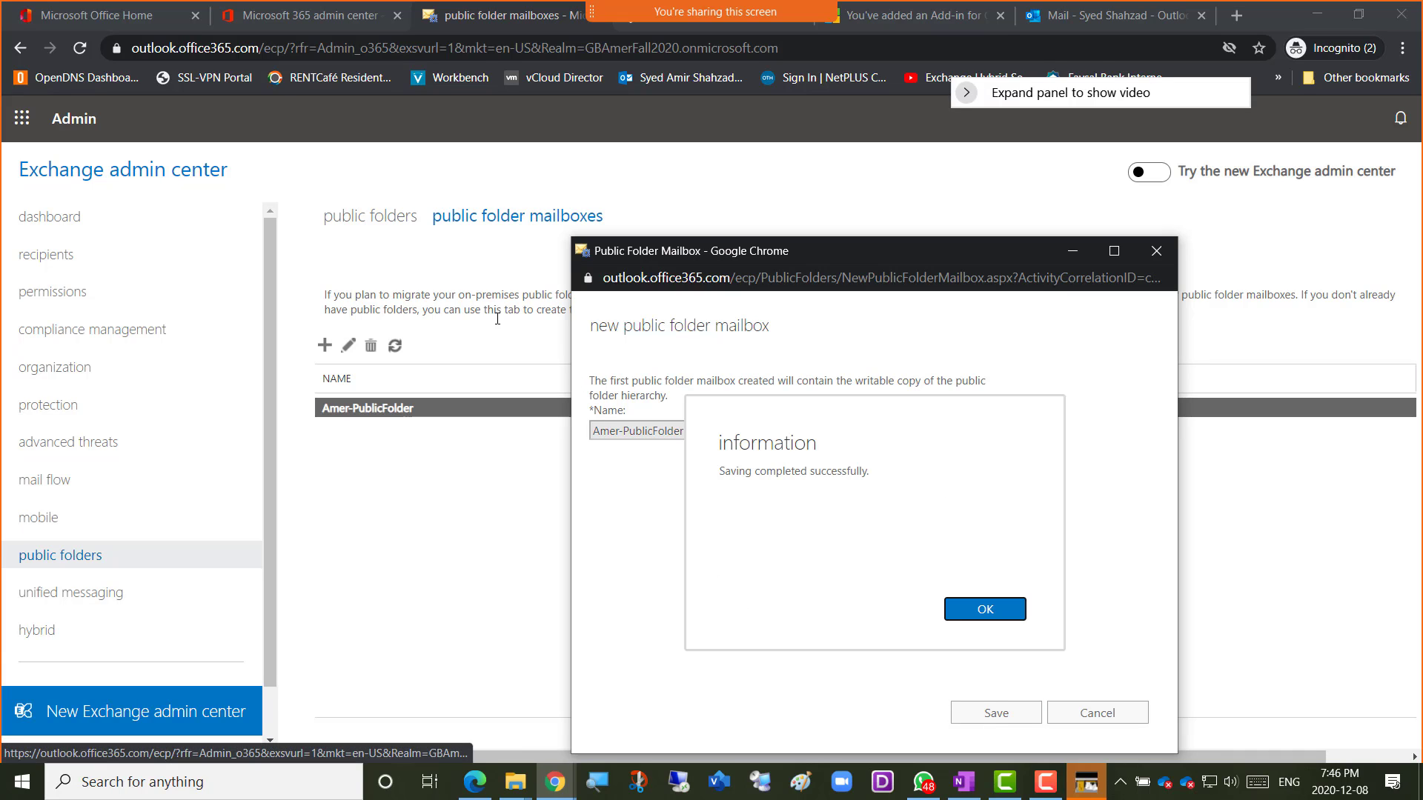
pyautogui.click(1001, 616)
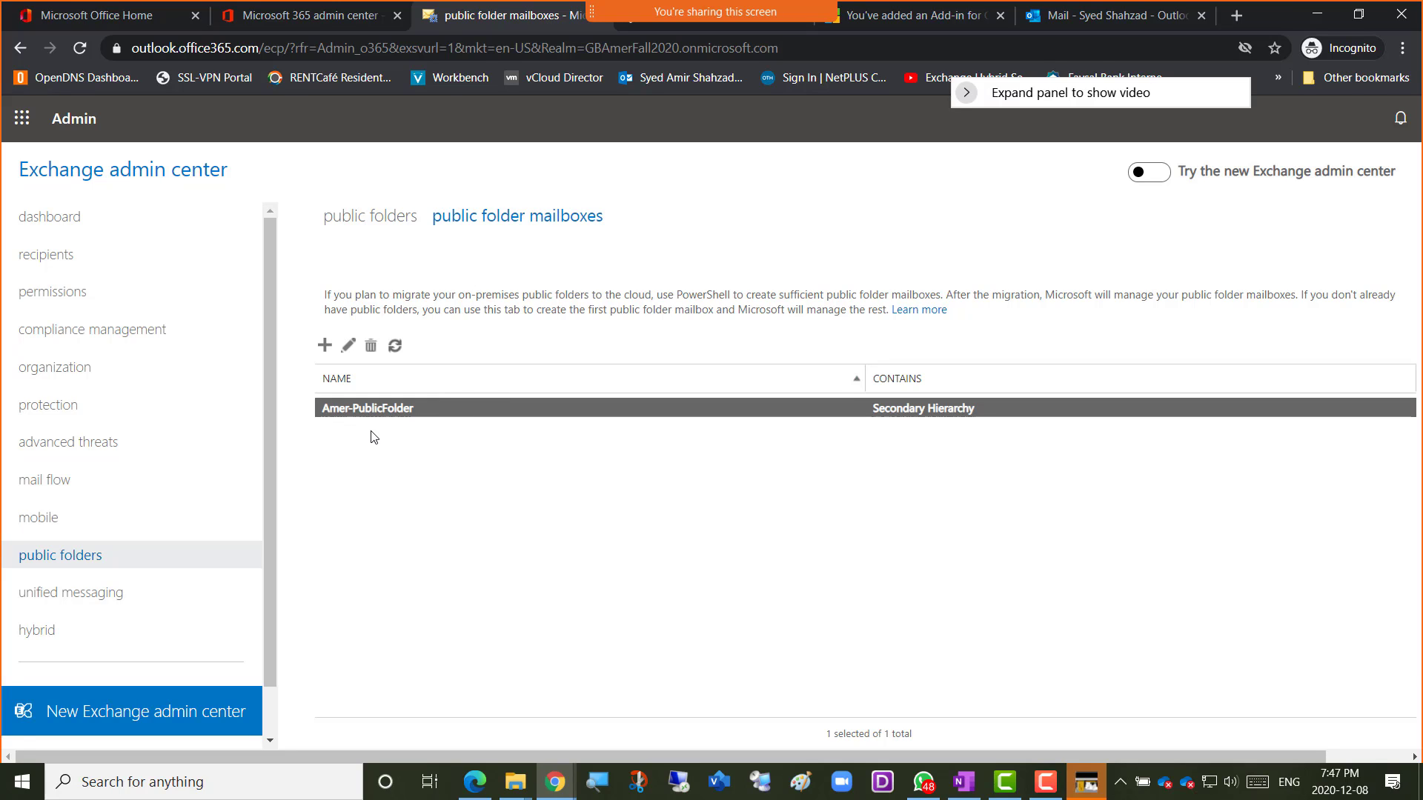
# On the public folders tab, create and save a folder named 'SalesDept'.
pyautogui.click(362, 226)
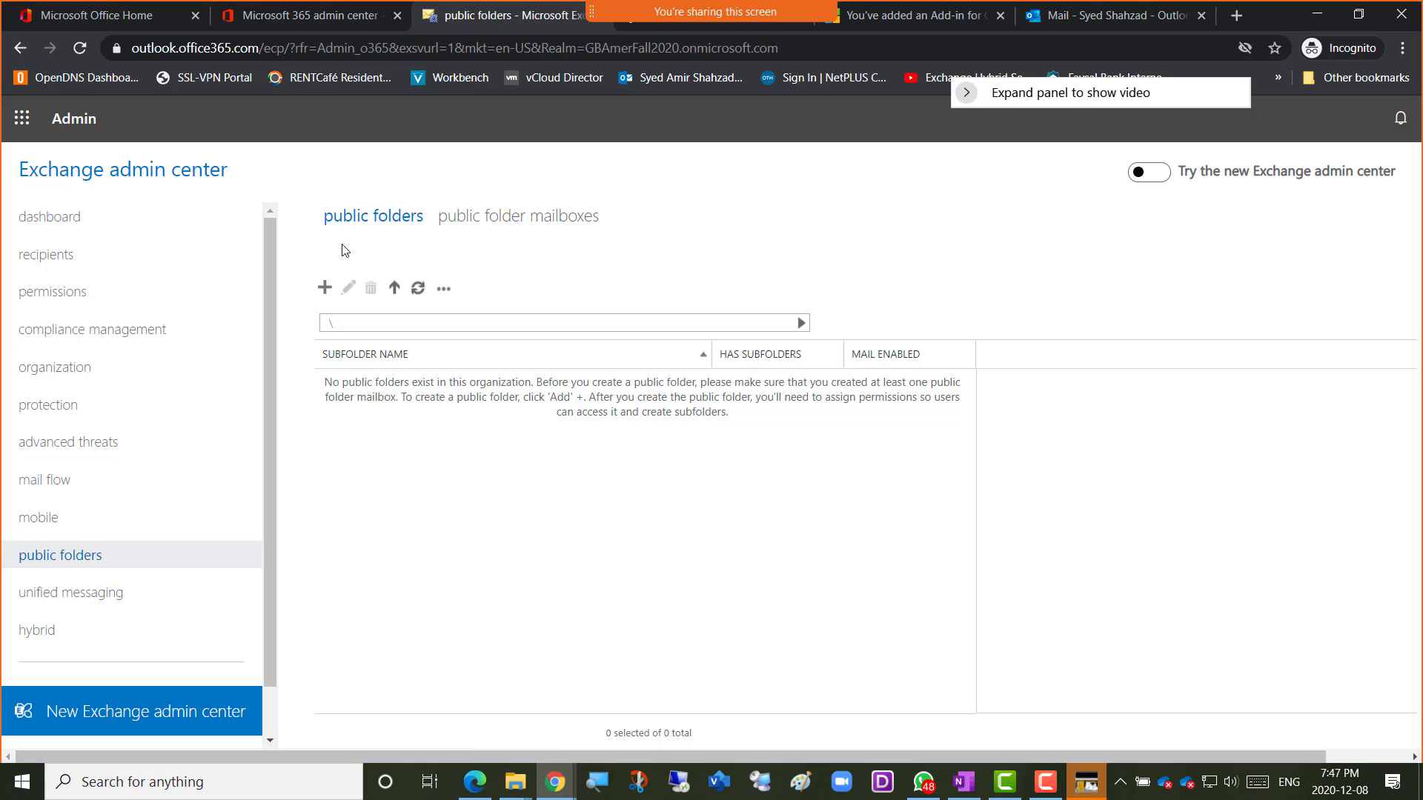
pyautogui.click(326, 289)
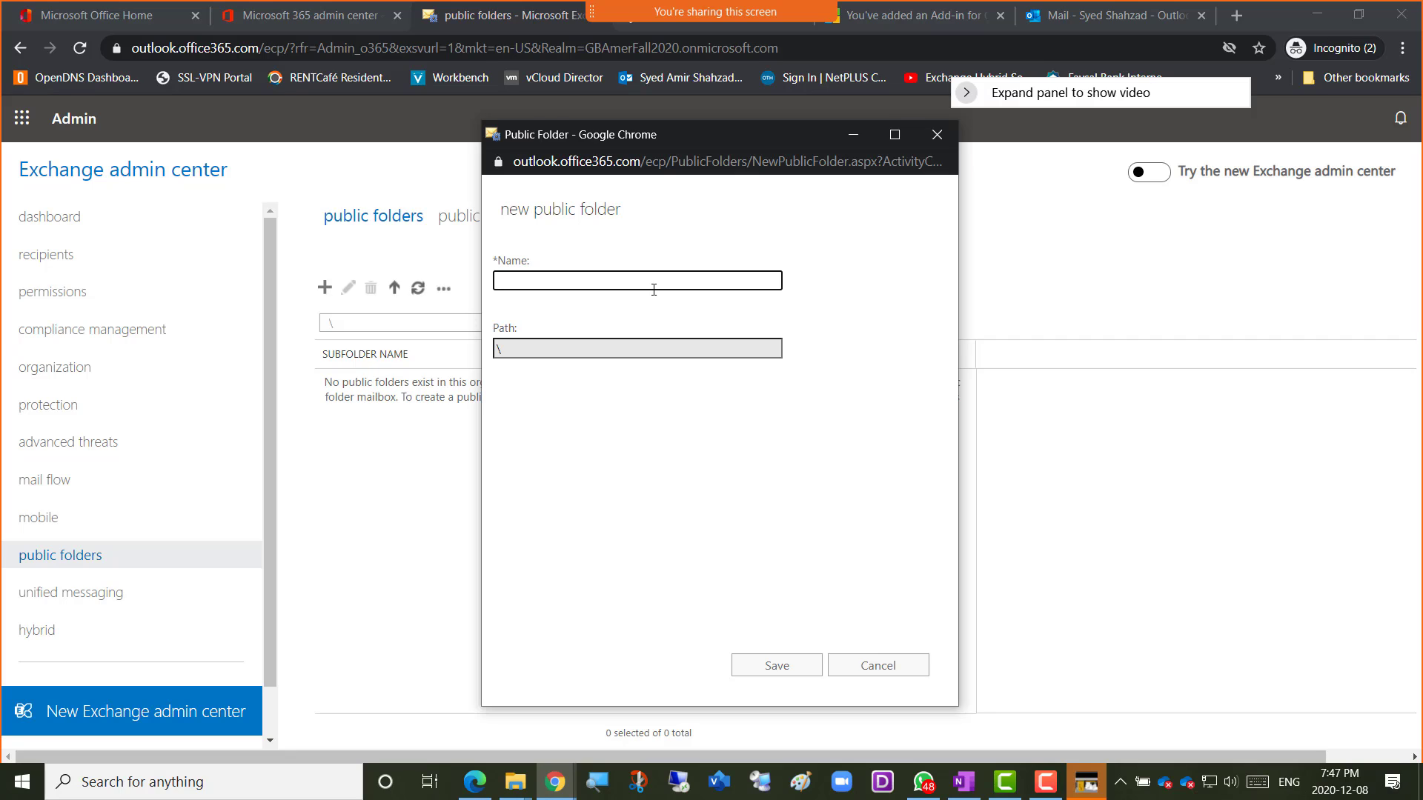
pyautogui.write('SalesDept')
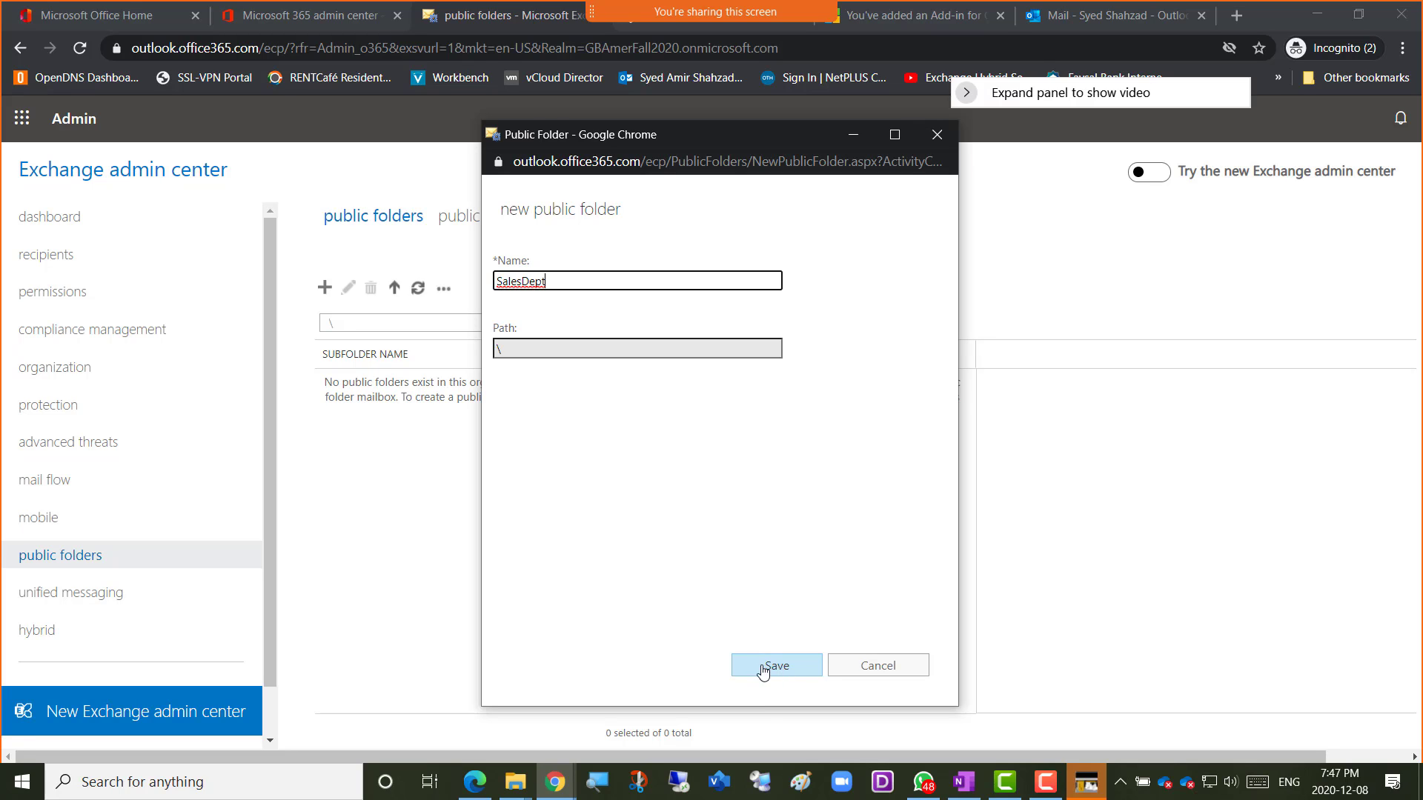
pyautogui.click(776, 671)
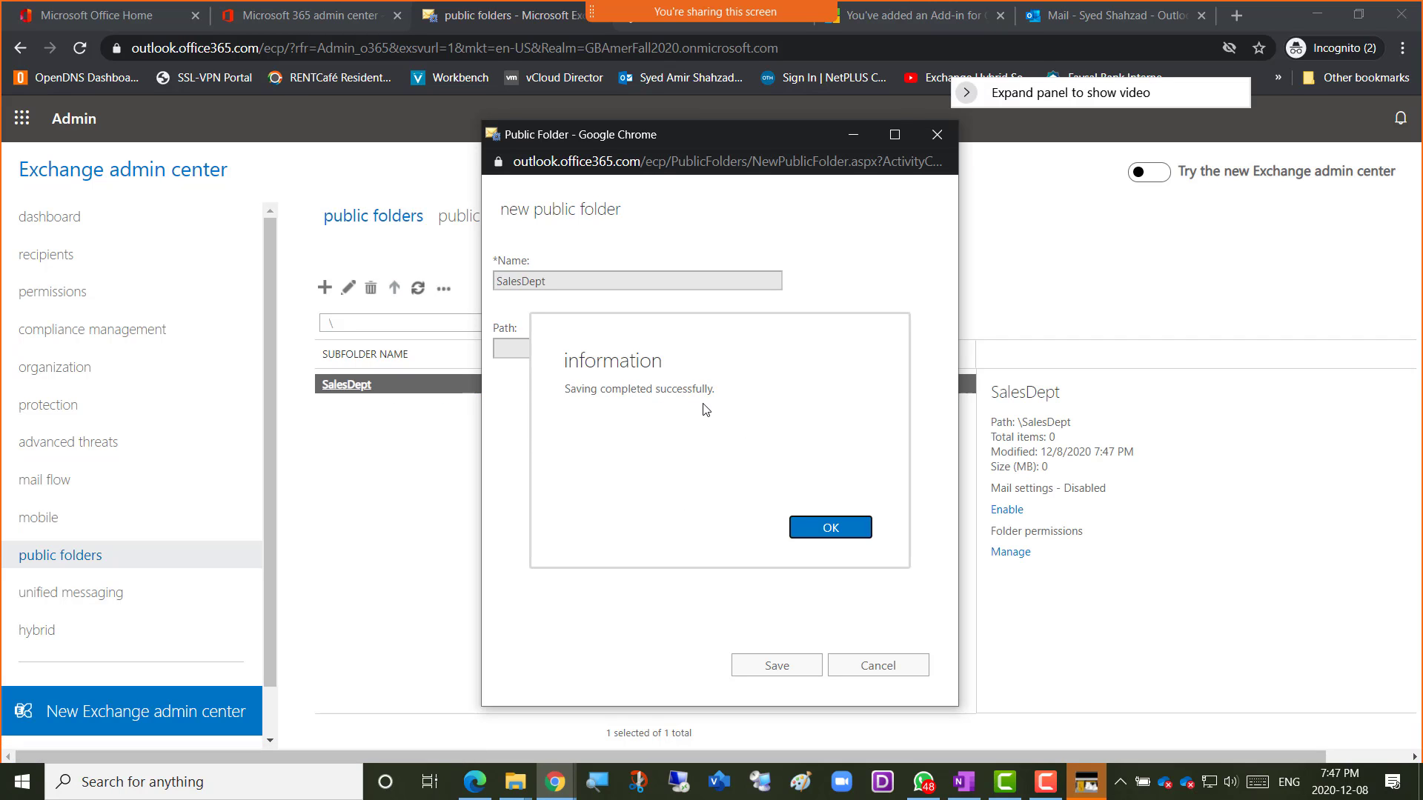
pyautogui.click(831, 528)
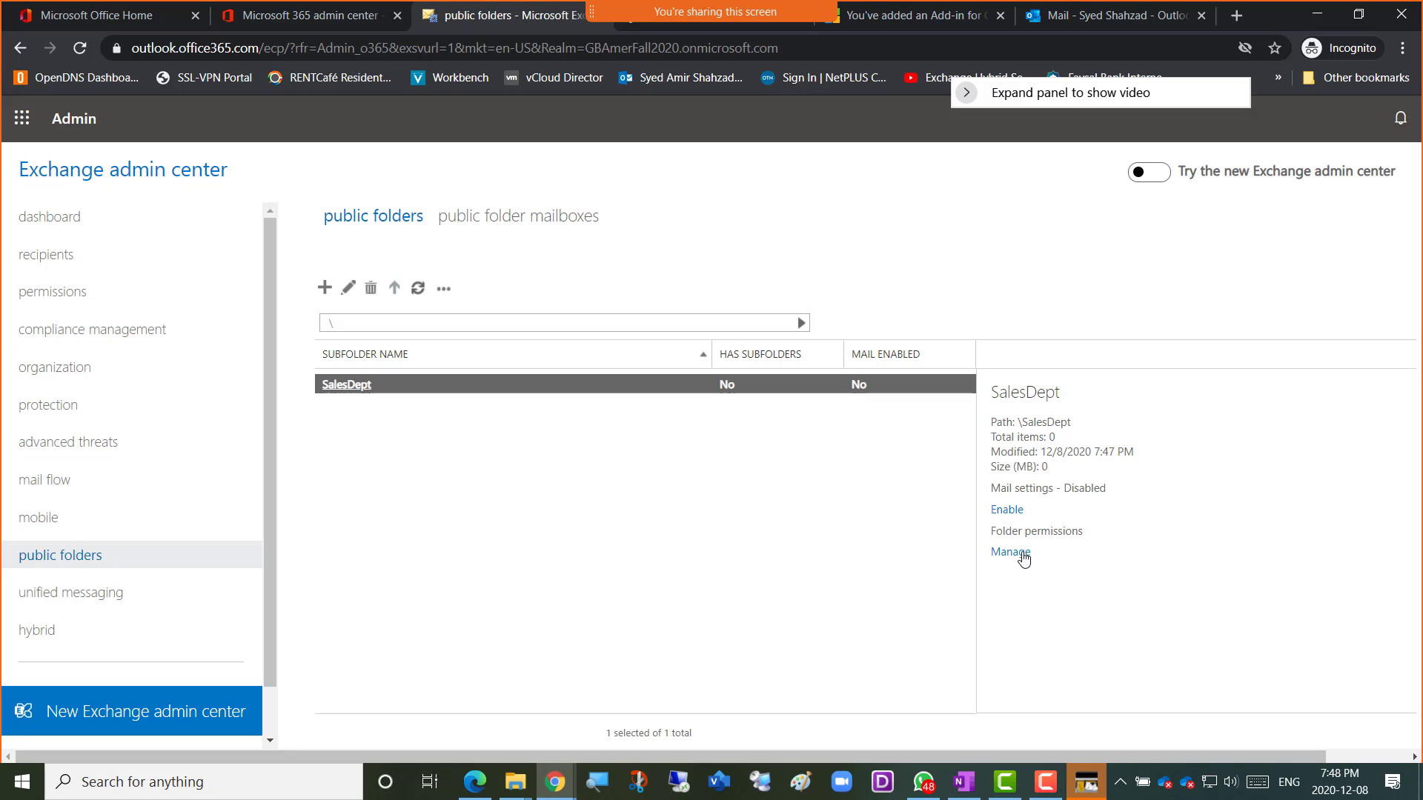
# Add a new permission entry to SalesDept and set its level to Owner instead of Reviewer.
pyautogui.click(1008, 554)
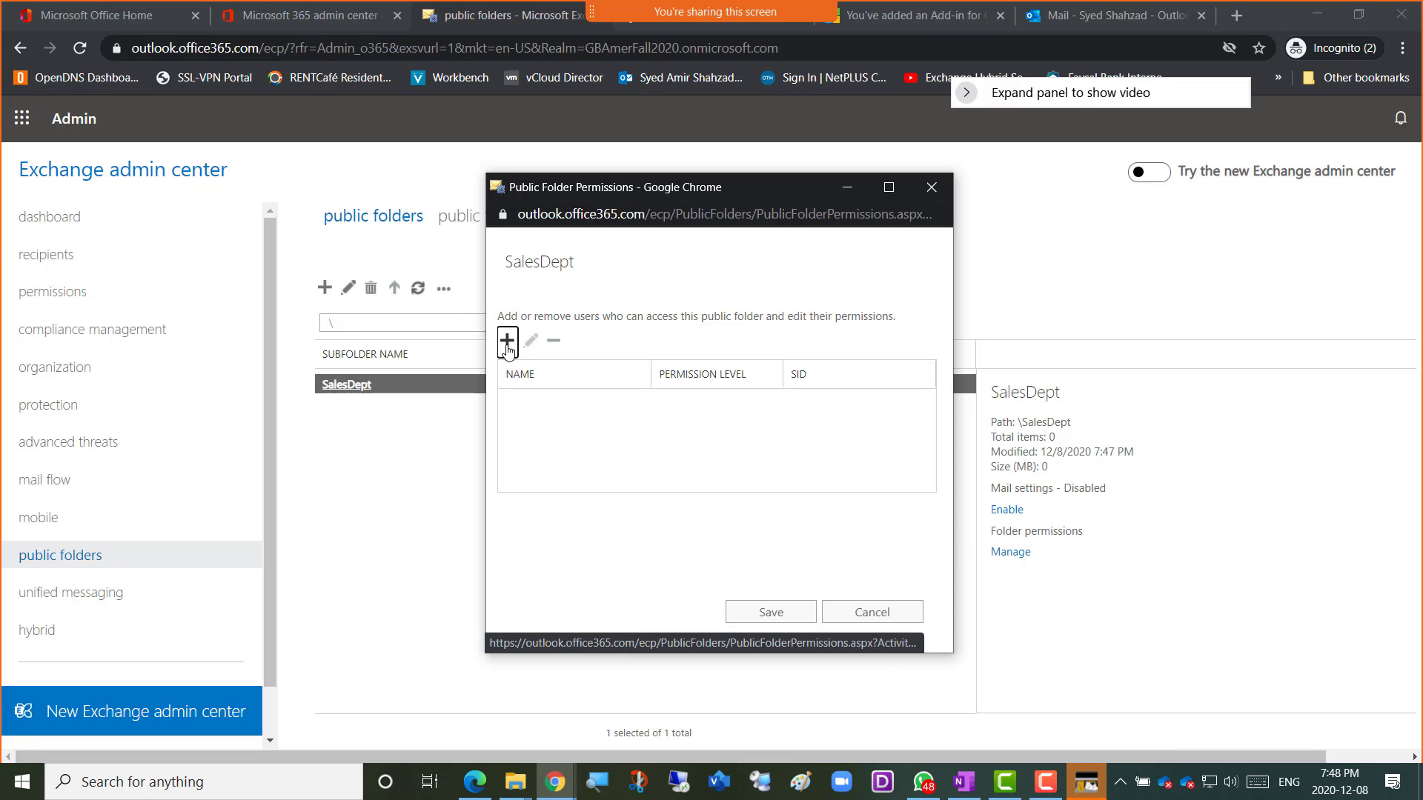
pyautogui.click(507, 345)
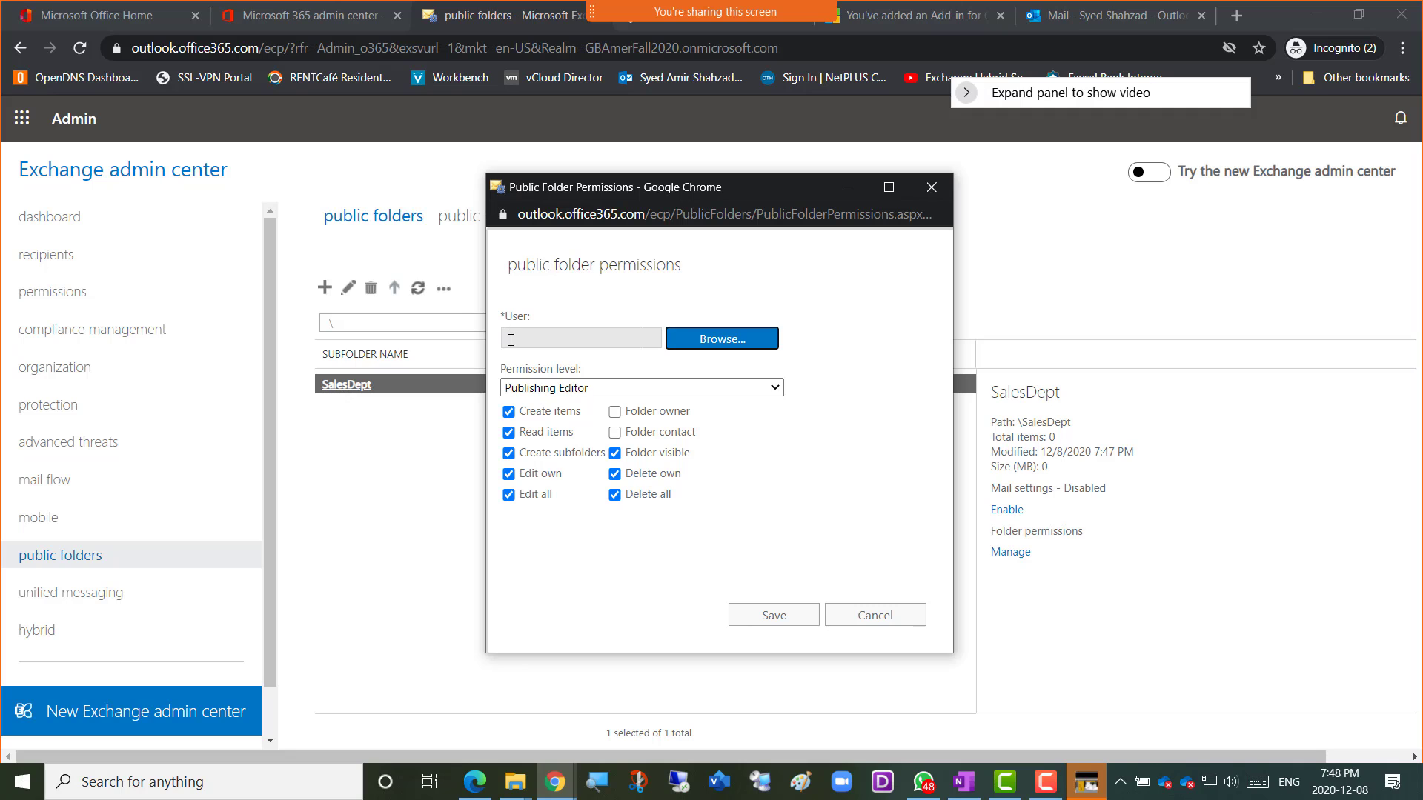
pyautogui.moveTo(607, 185)
pyautogui.mouseDown()
pyautogui.moveTo(774, 182)
pyautogui.moveTo(606, 181)
pyautogui.mouseUp()
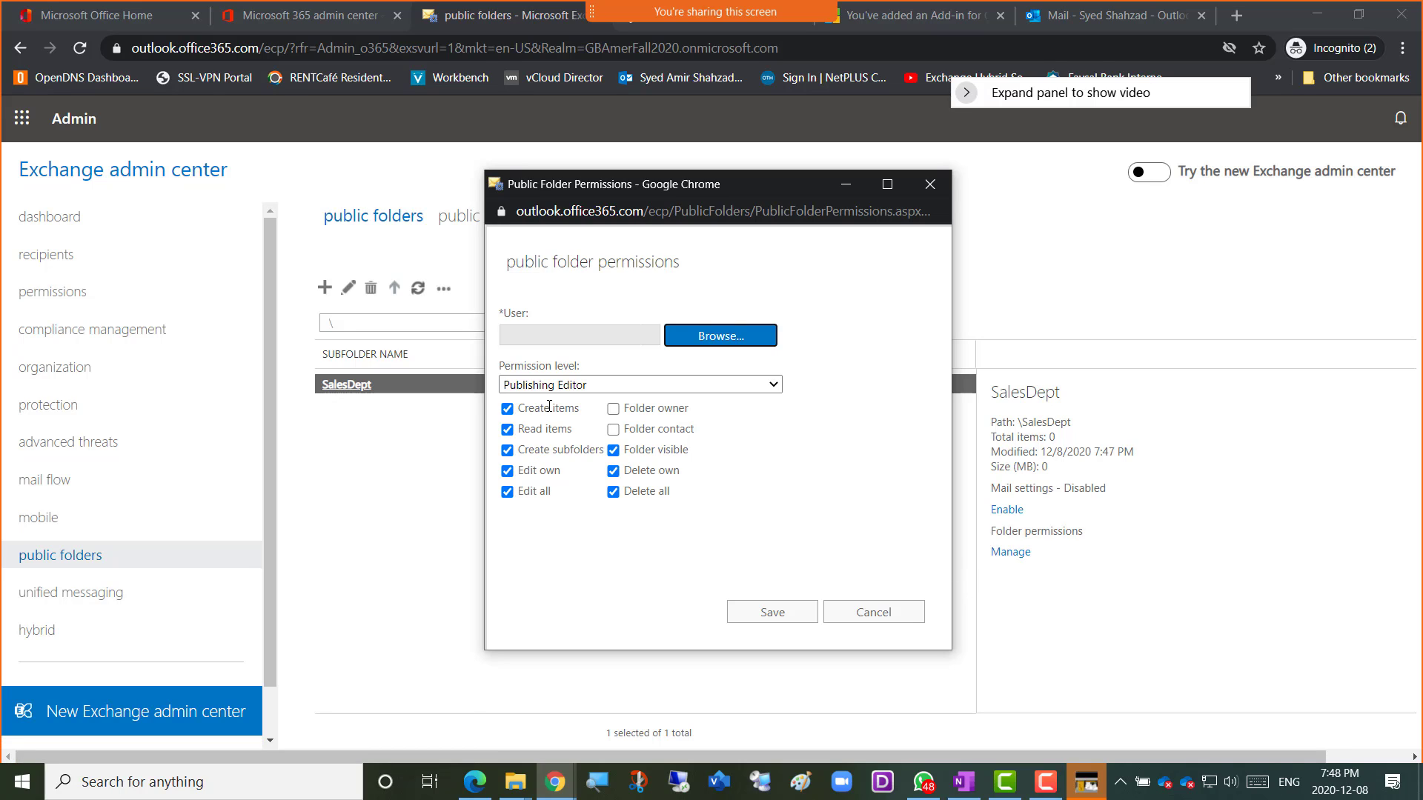
pyautogui.click(578, 388)
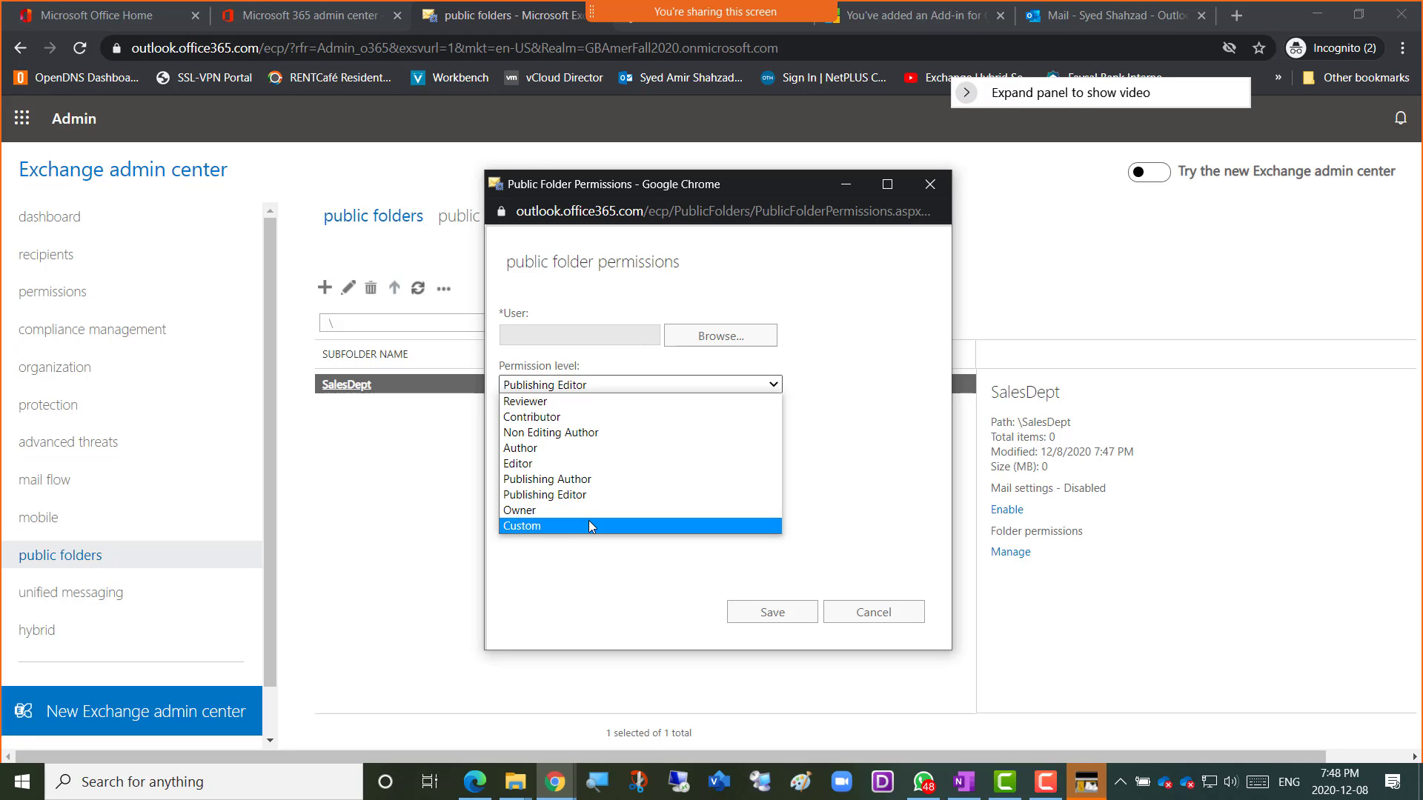
pyautogui.press('Up')
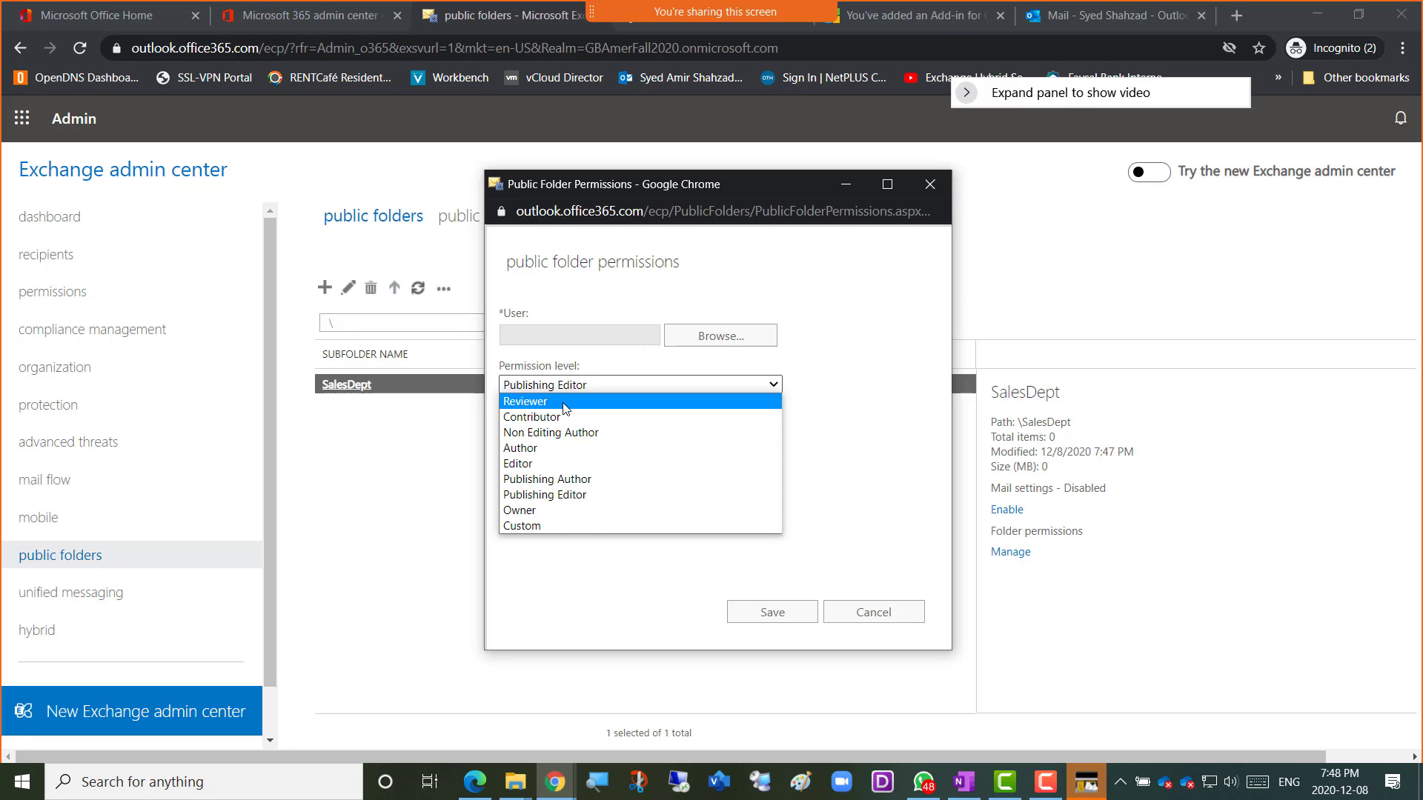
pyautogui.press('Return')
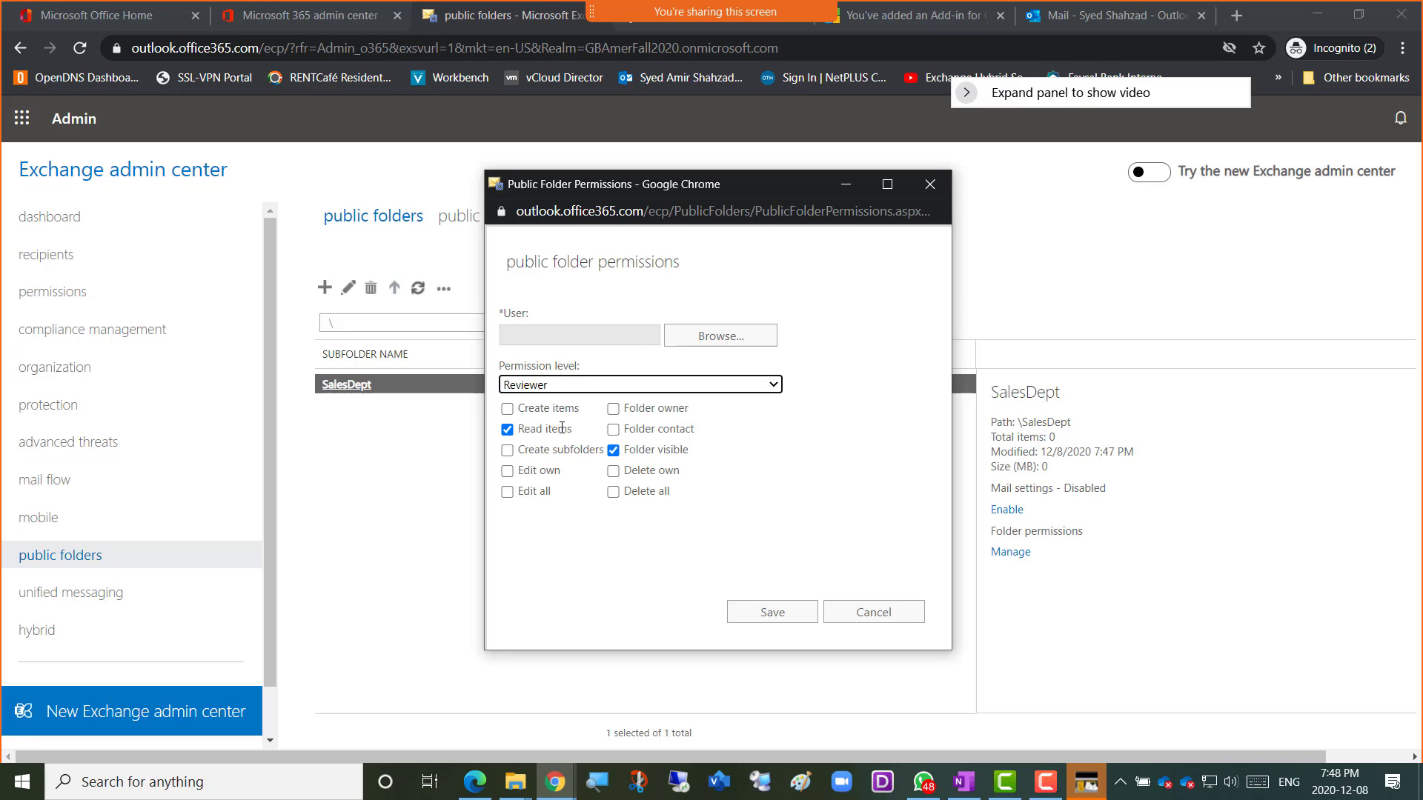
pyautogui.click(543, 387)
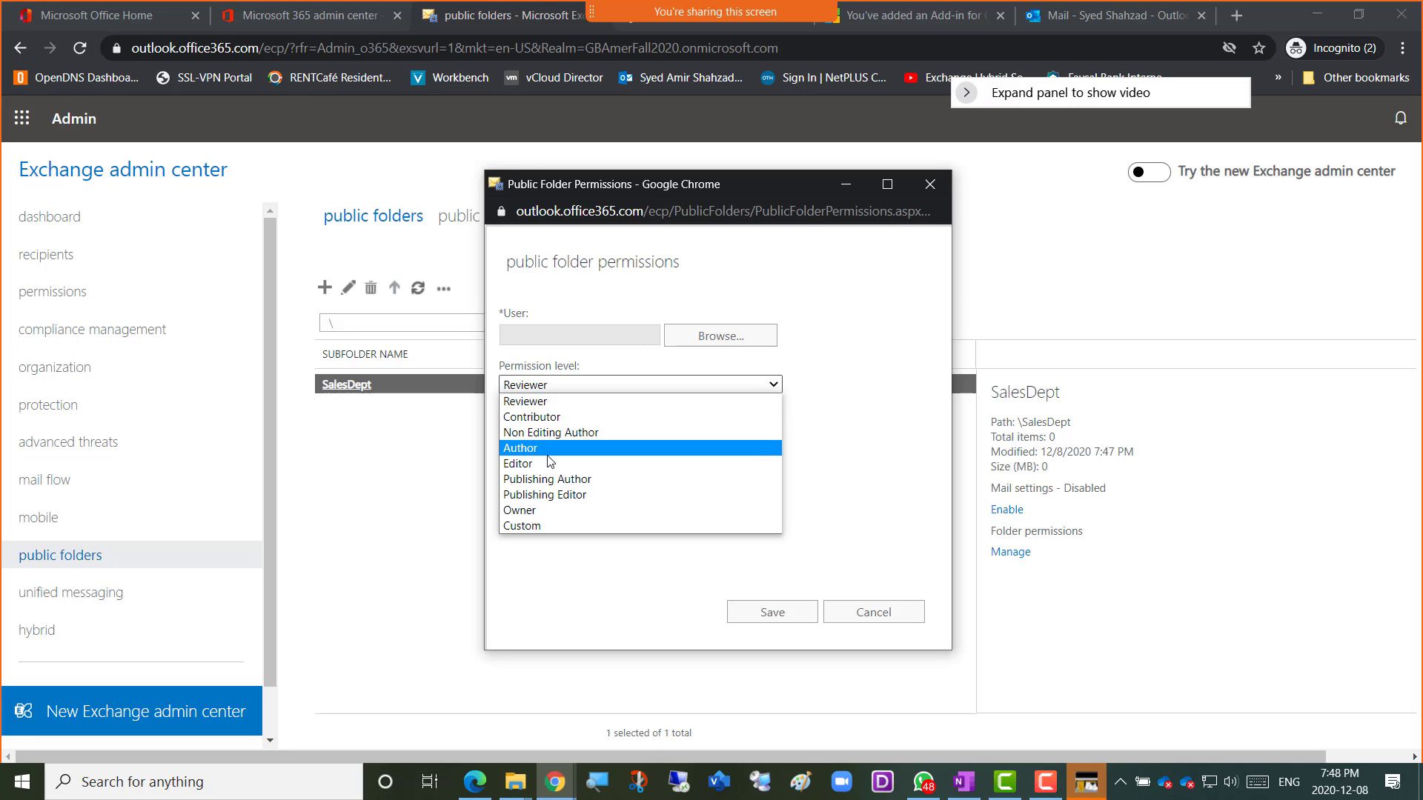
pyautogui.click(548, 515)
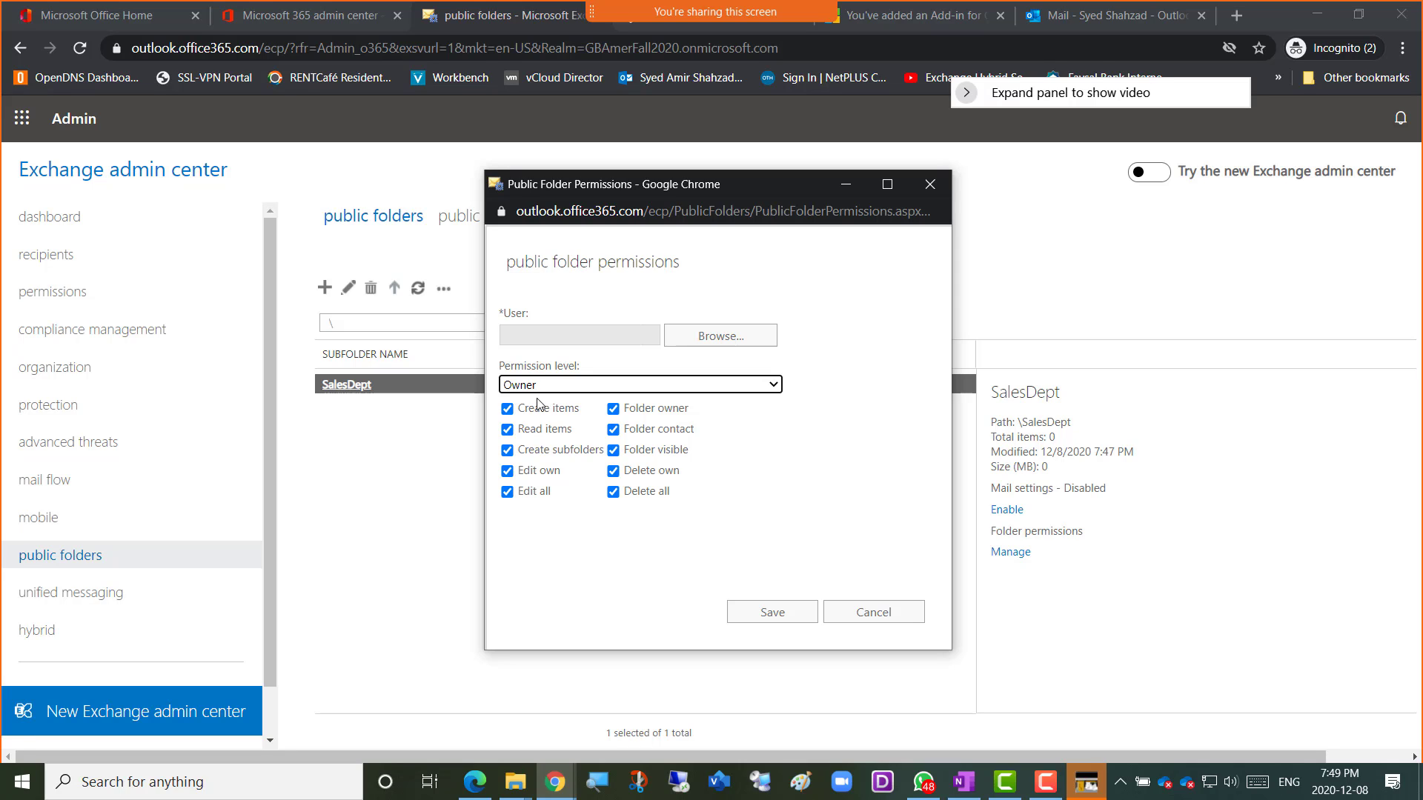
# Search the recipients and choose the admin user mailbox as SalesDept's new Owner.
pyautogui.click(705, 346)
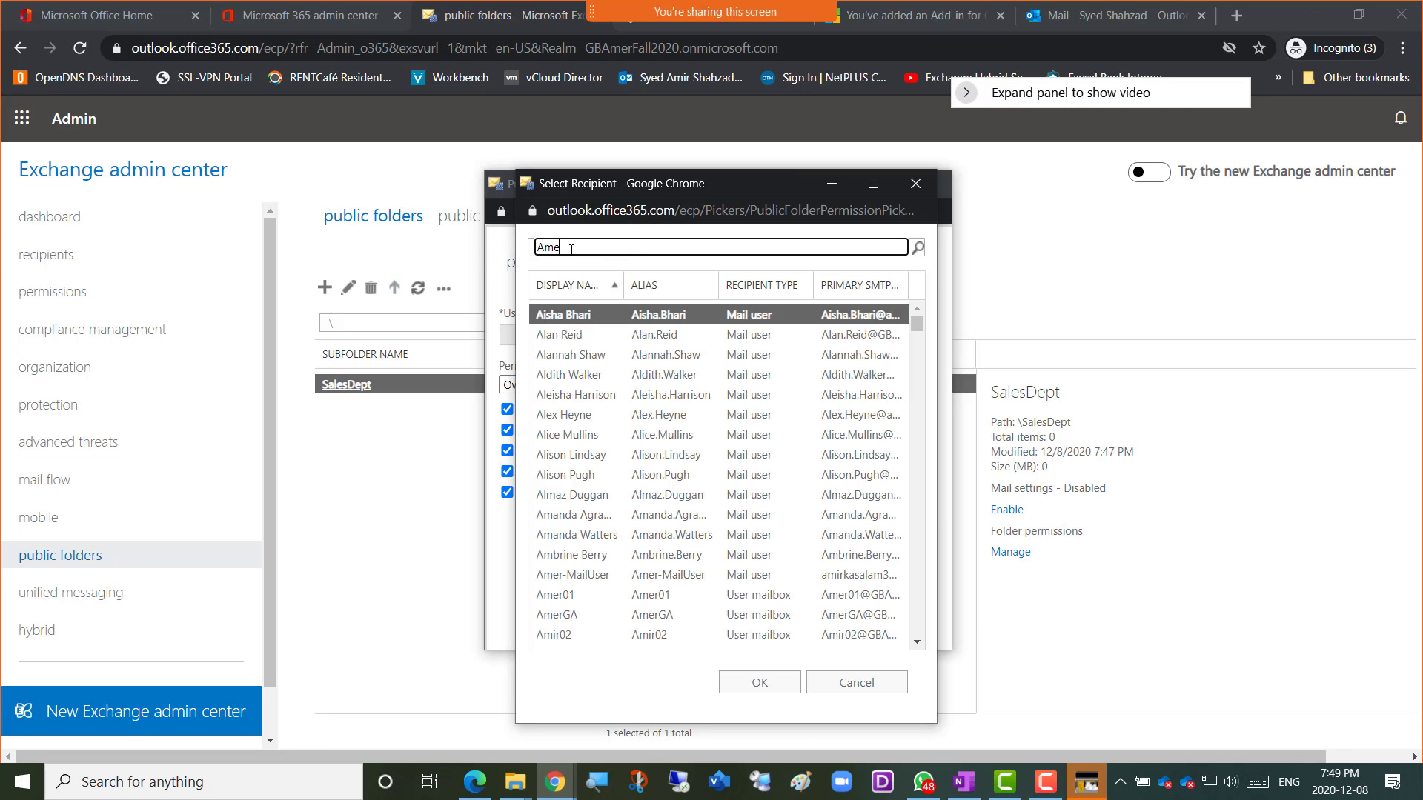
pyautogui.write('Amer')
pyautogui.press('Return')
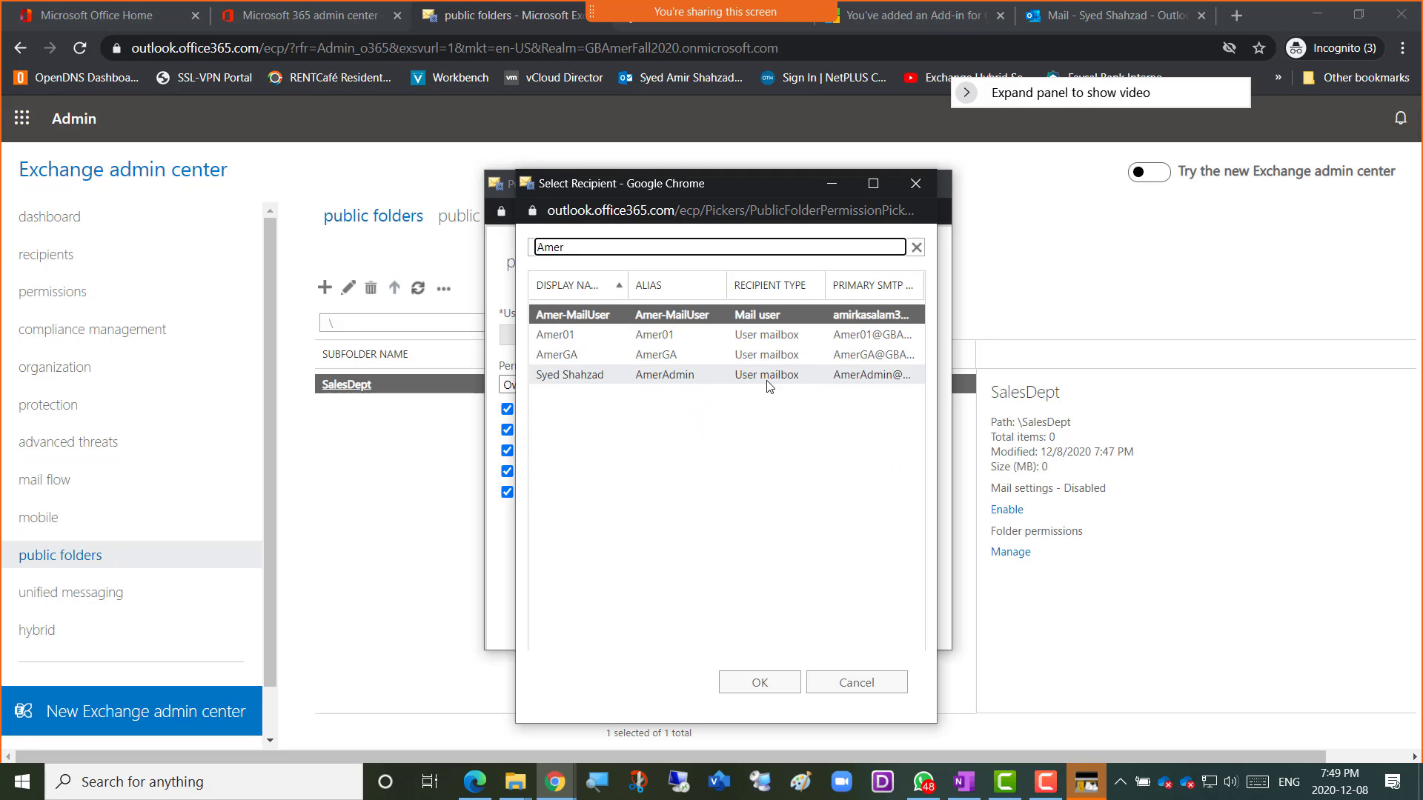
pyautogui.doubleClick(720, 377)
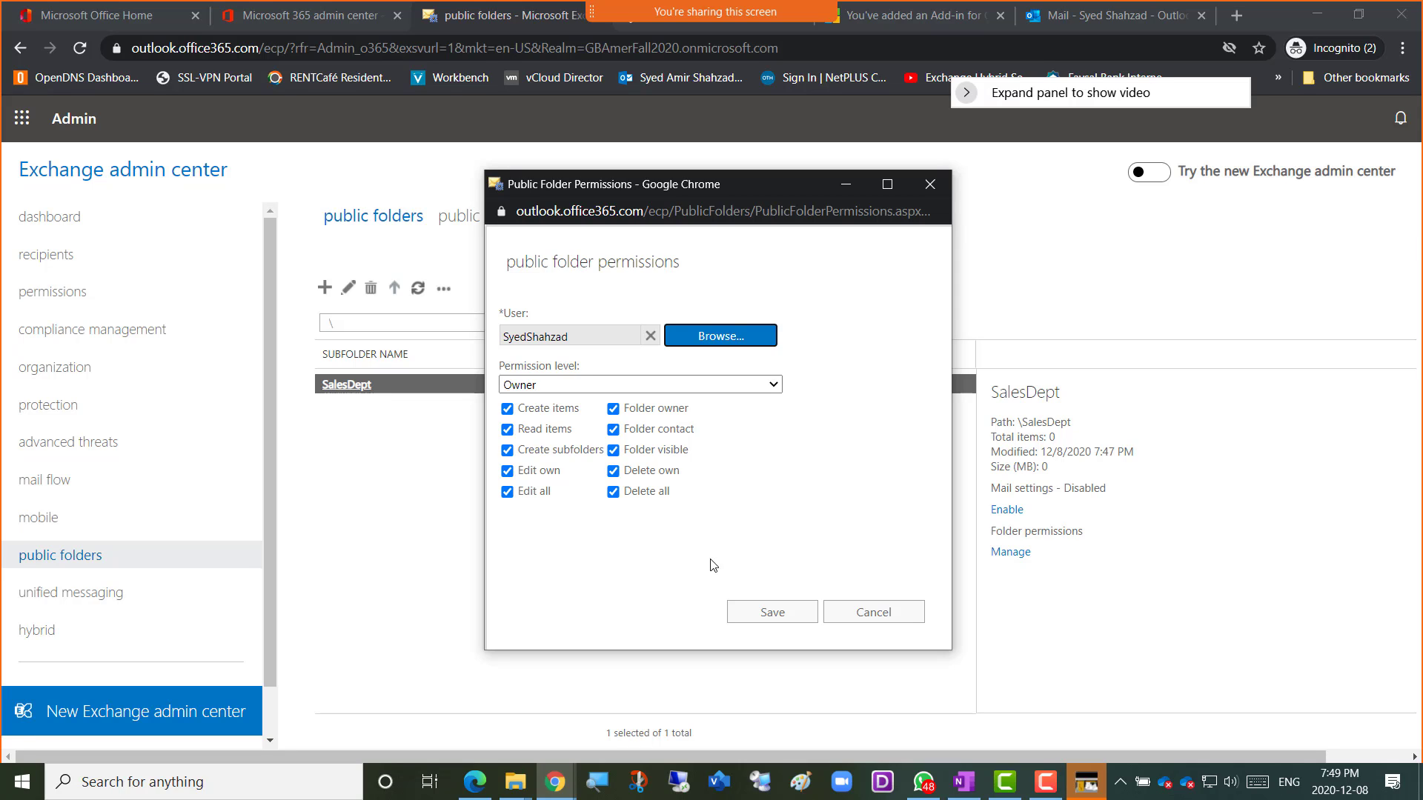
# Save the SalesDept Owner permission change, close the confirmation, and reselect SalesDept to view its details.
pyautogui.click(768, 620)
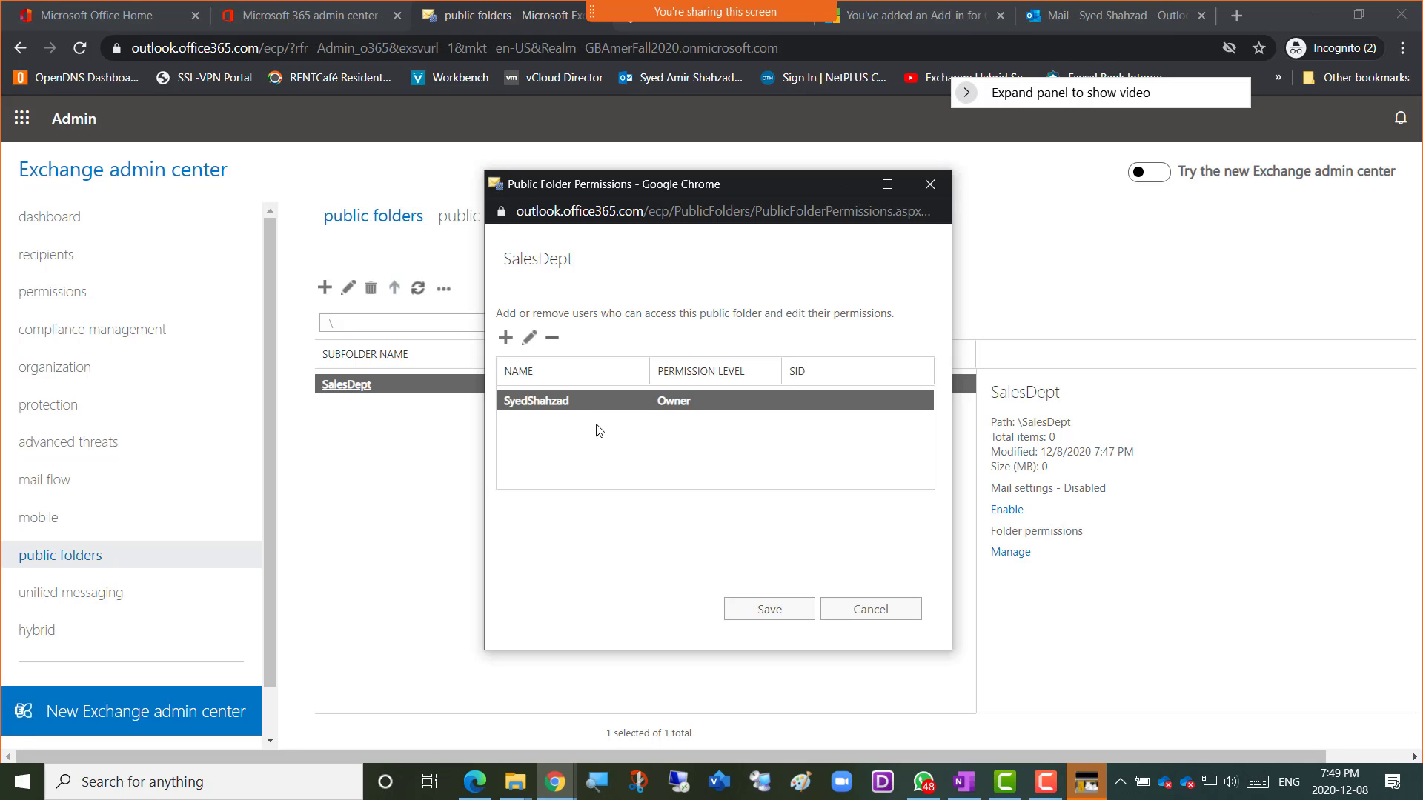
pyautogui.click(771, 619)
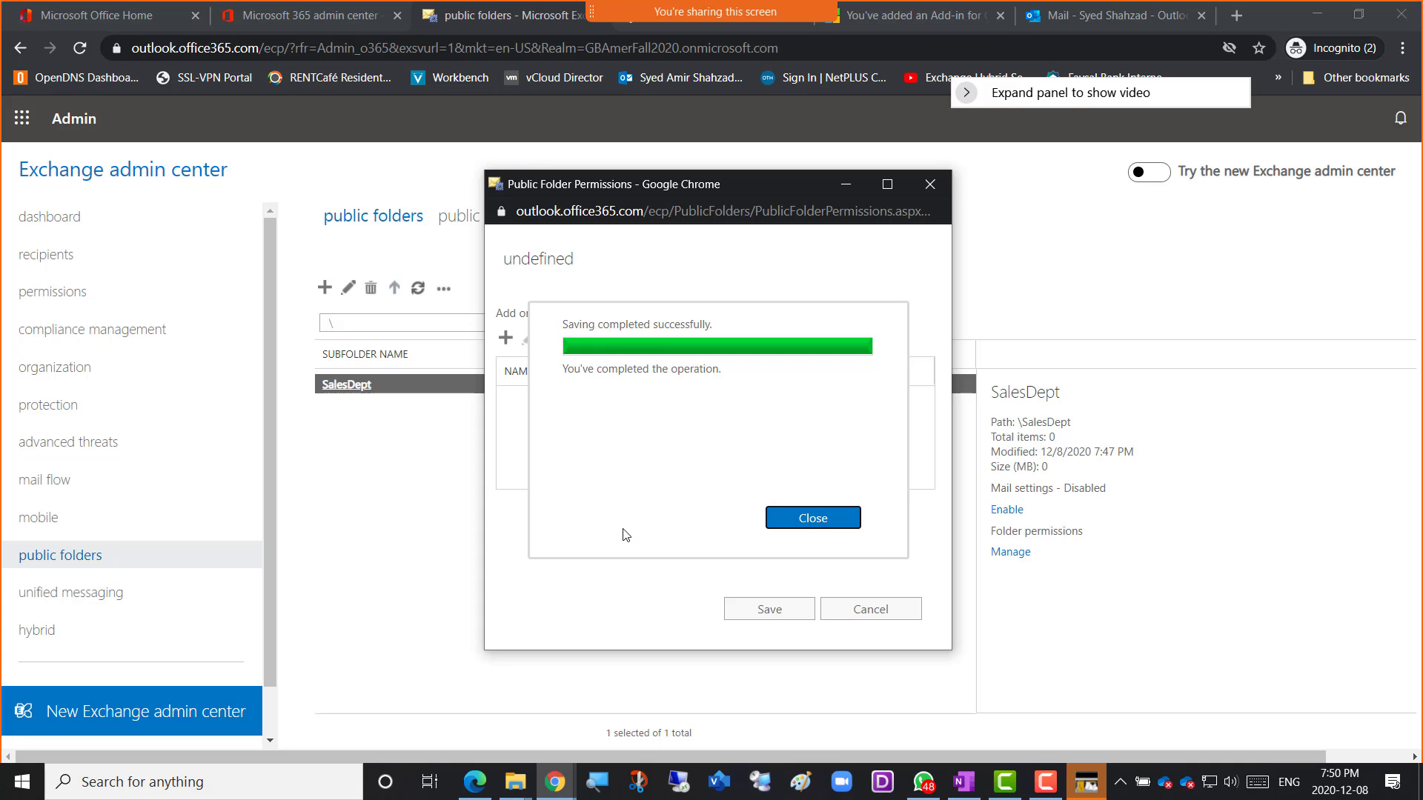
pyautogui.click(790, 518)
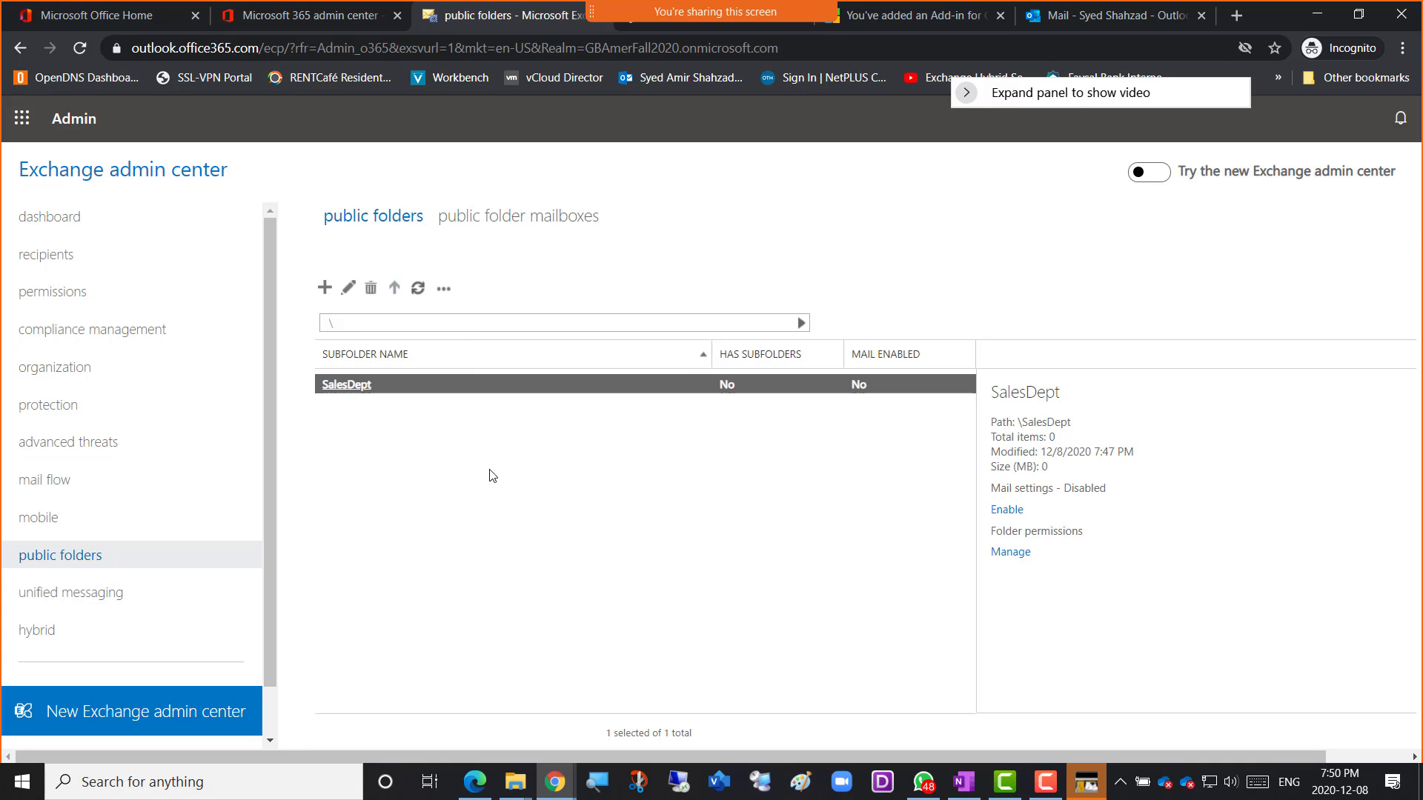
pyautogui.click(489, 470)
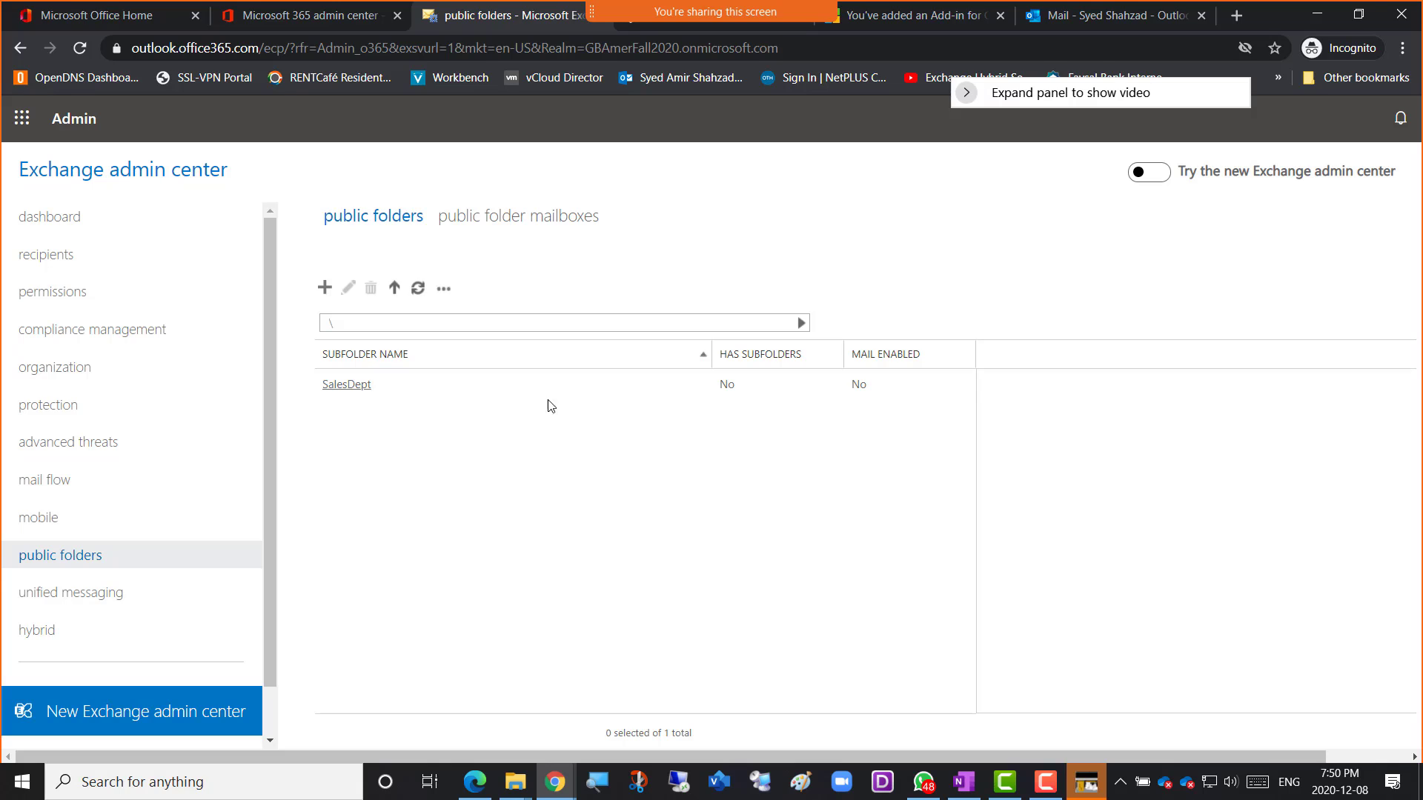
pyautogui.click(588, 385)
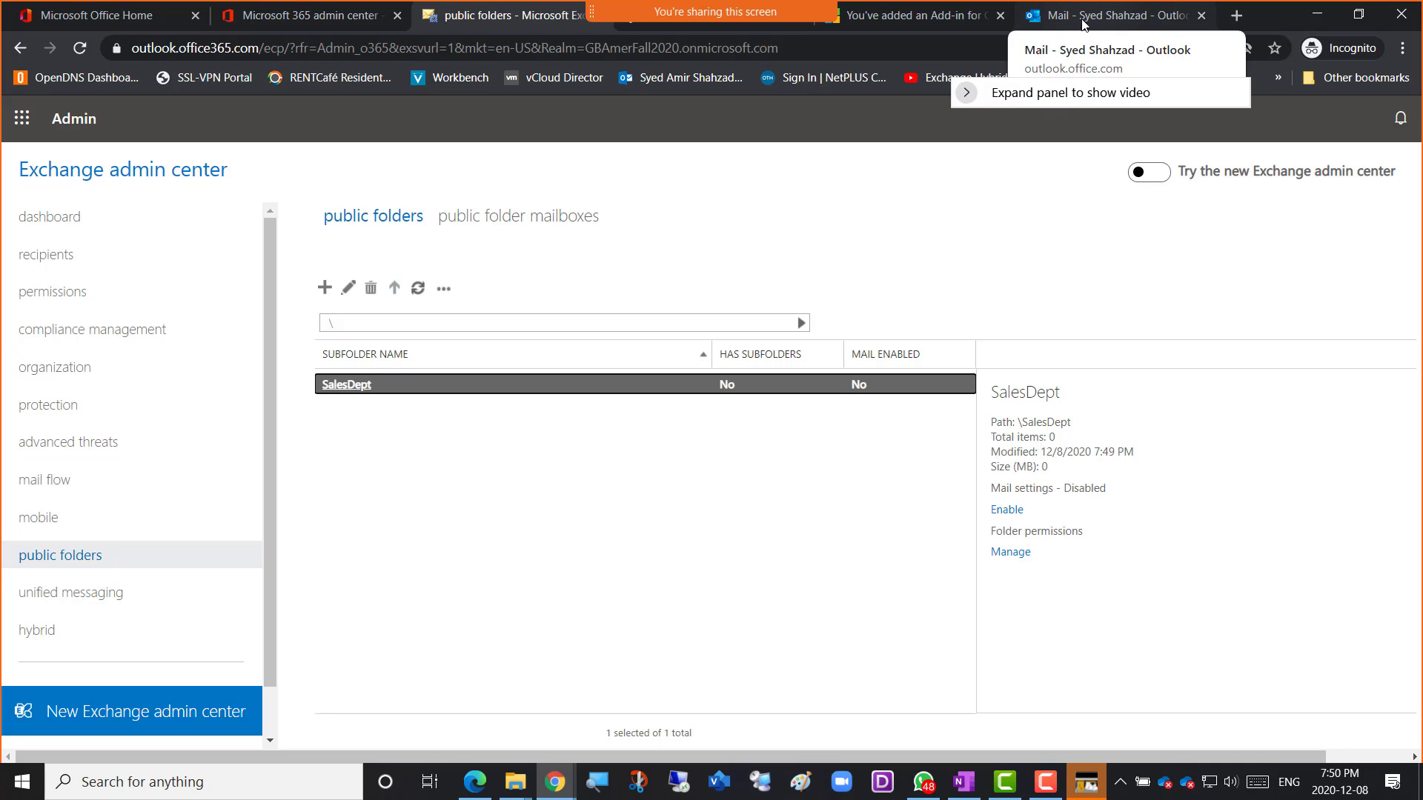
pyautogui.click(1071, 20)
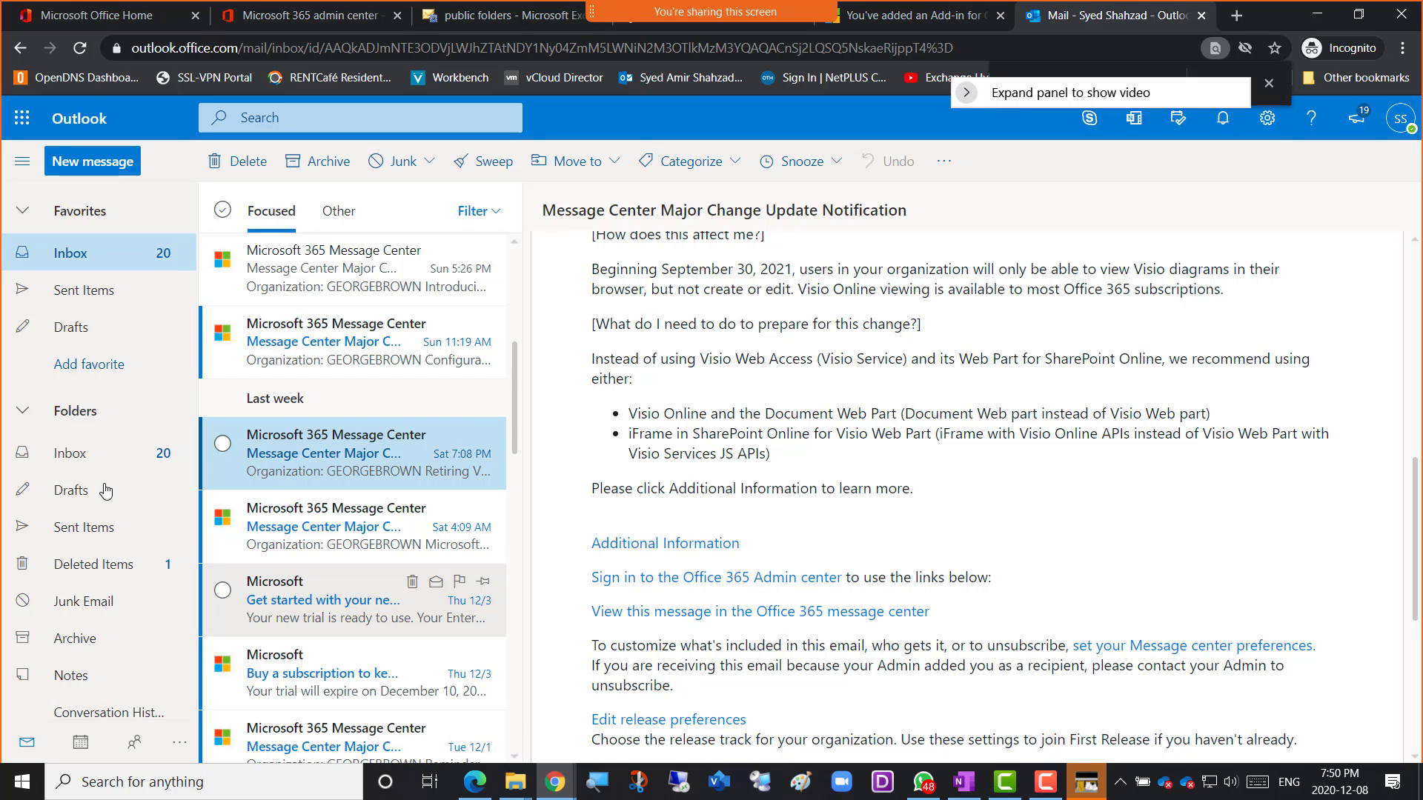
pyautogui.click(67, 214)
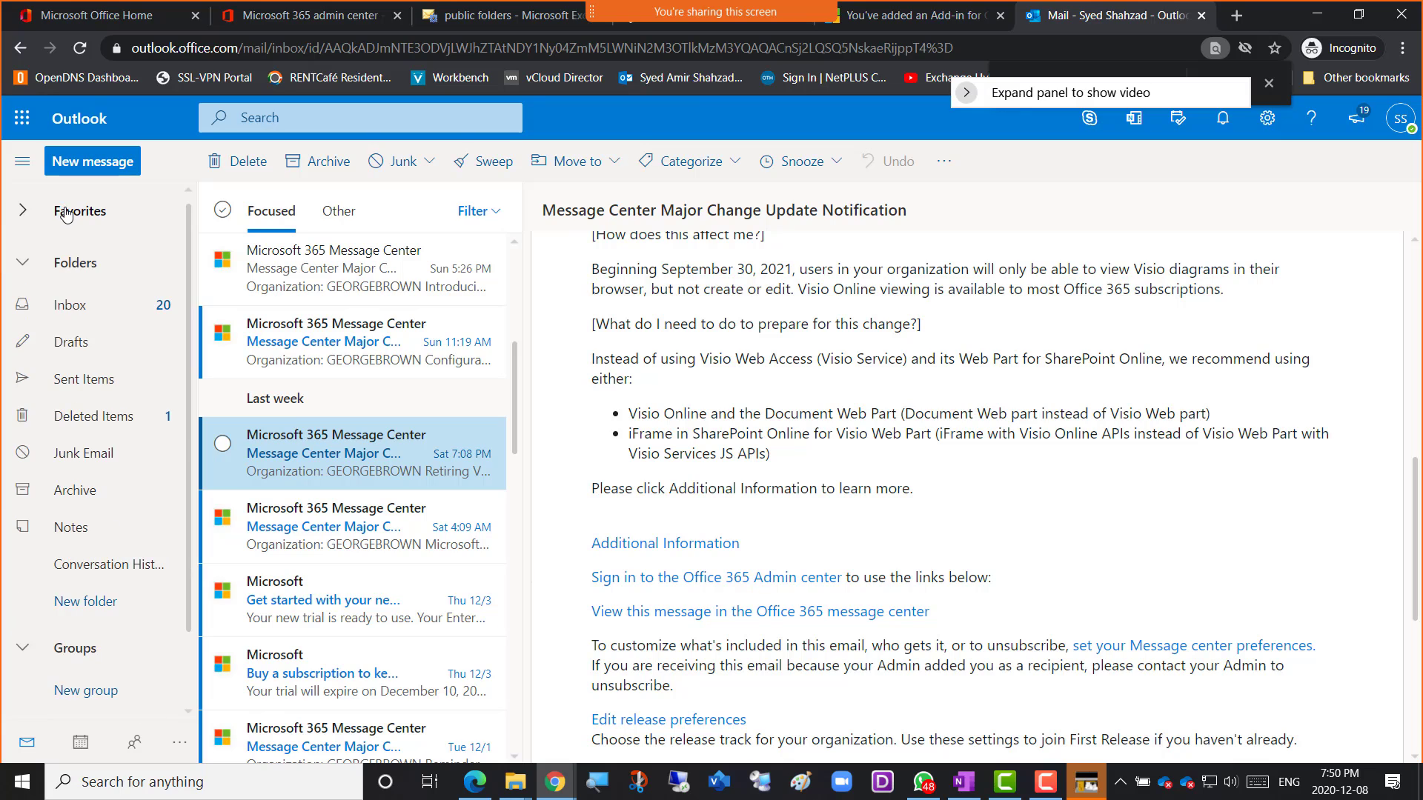
pyautogui.click(68, 213)
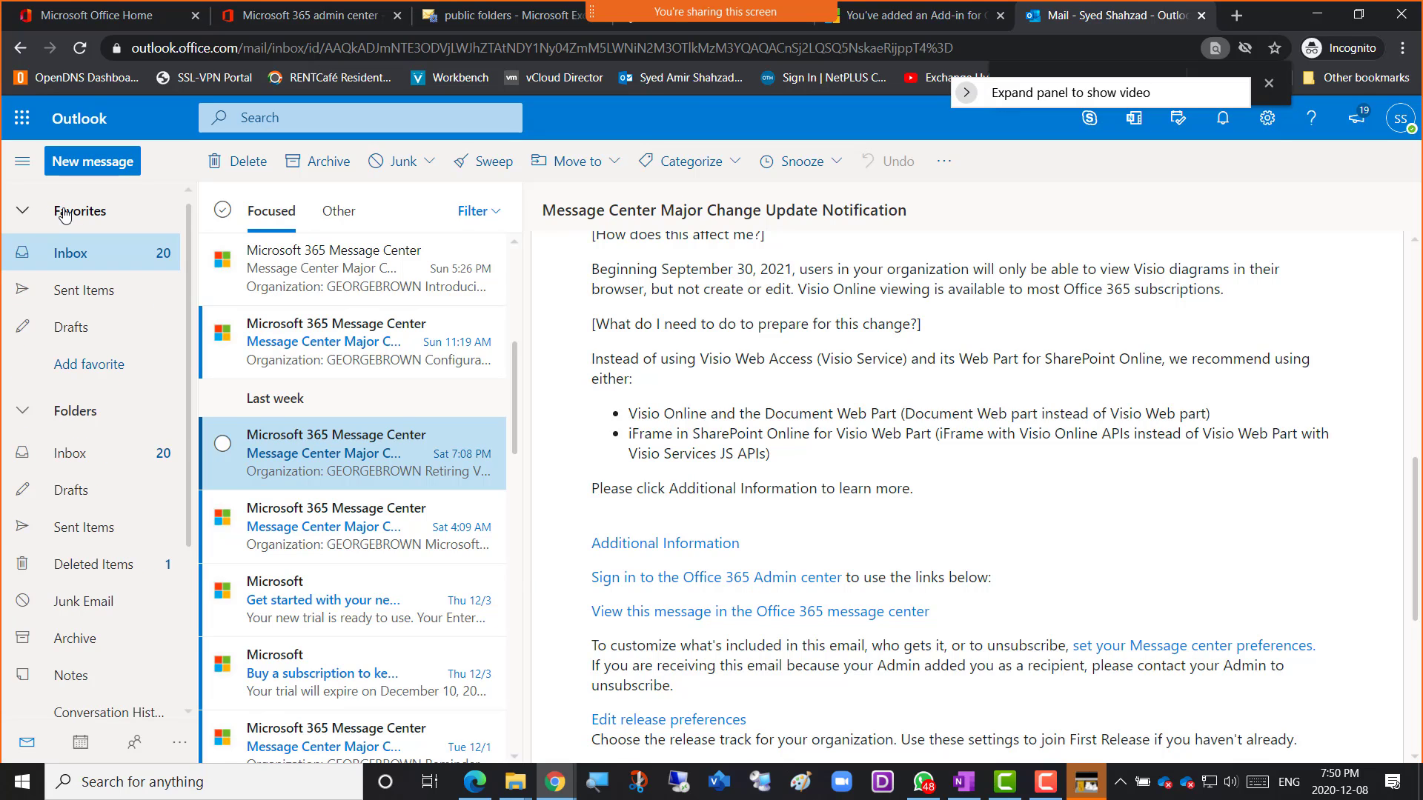
pyautogui.click(27, 219)
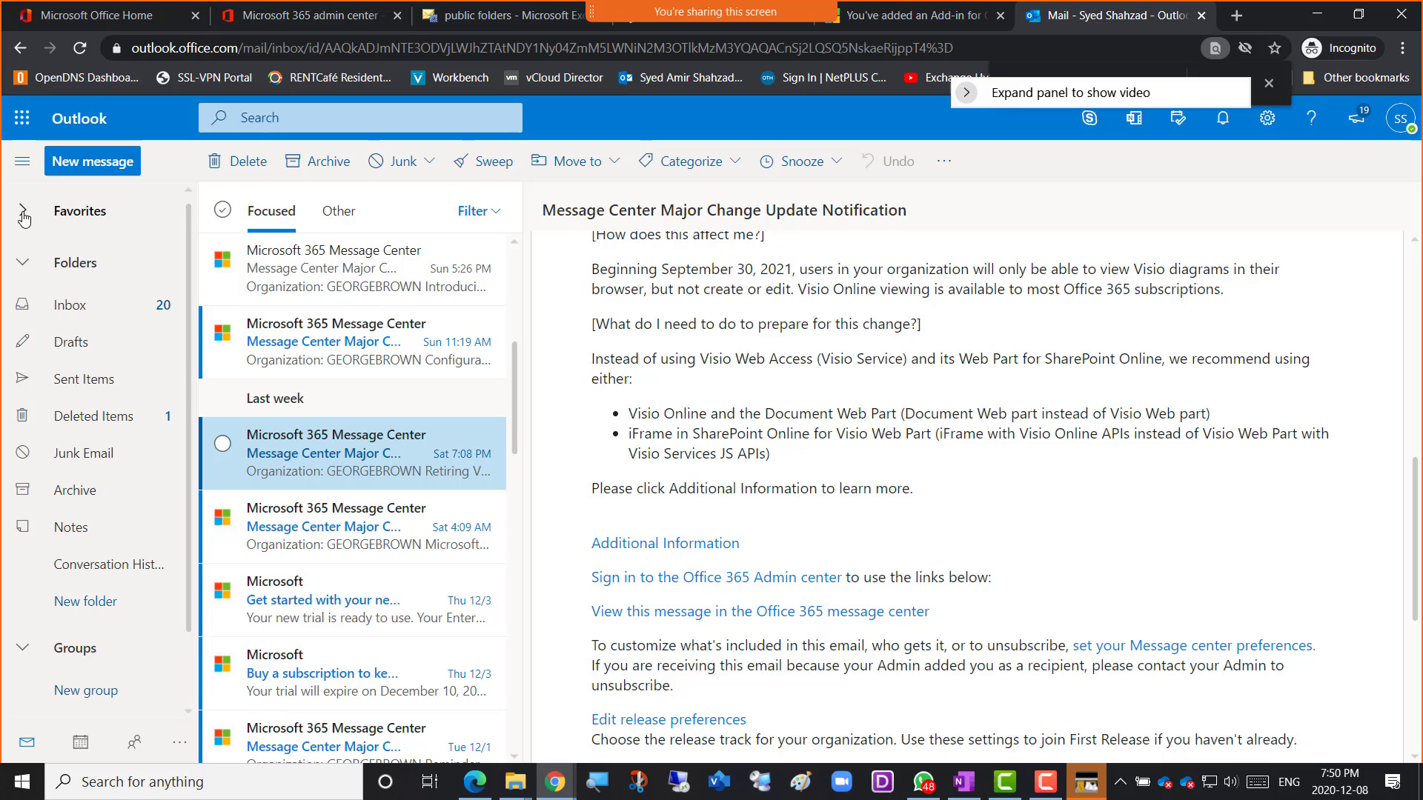
pyautogui.click(69, 219)
pyautogui.click(68, 219)
pyautogui.rightClick(70, 271)
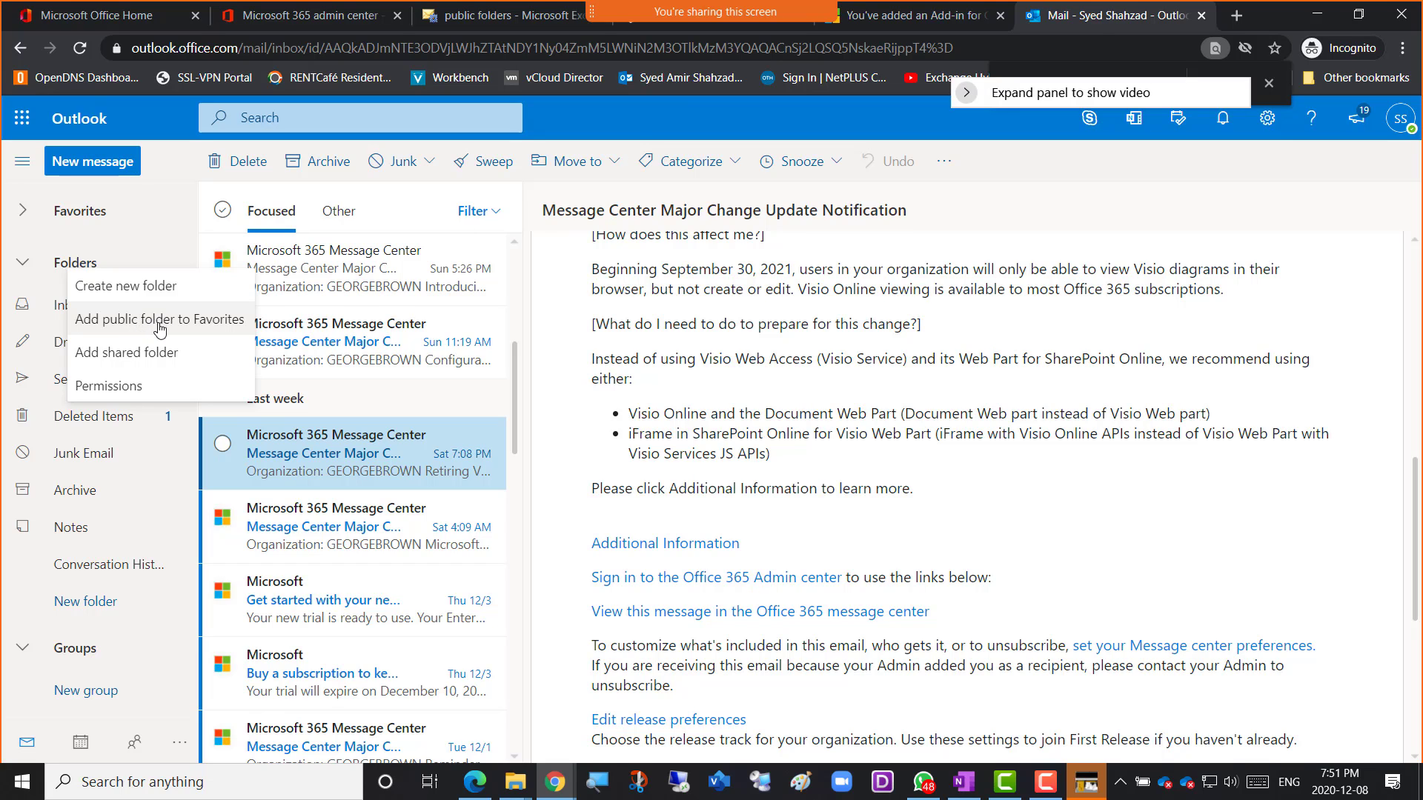
pyautogui.click(159, 327)
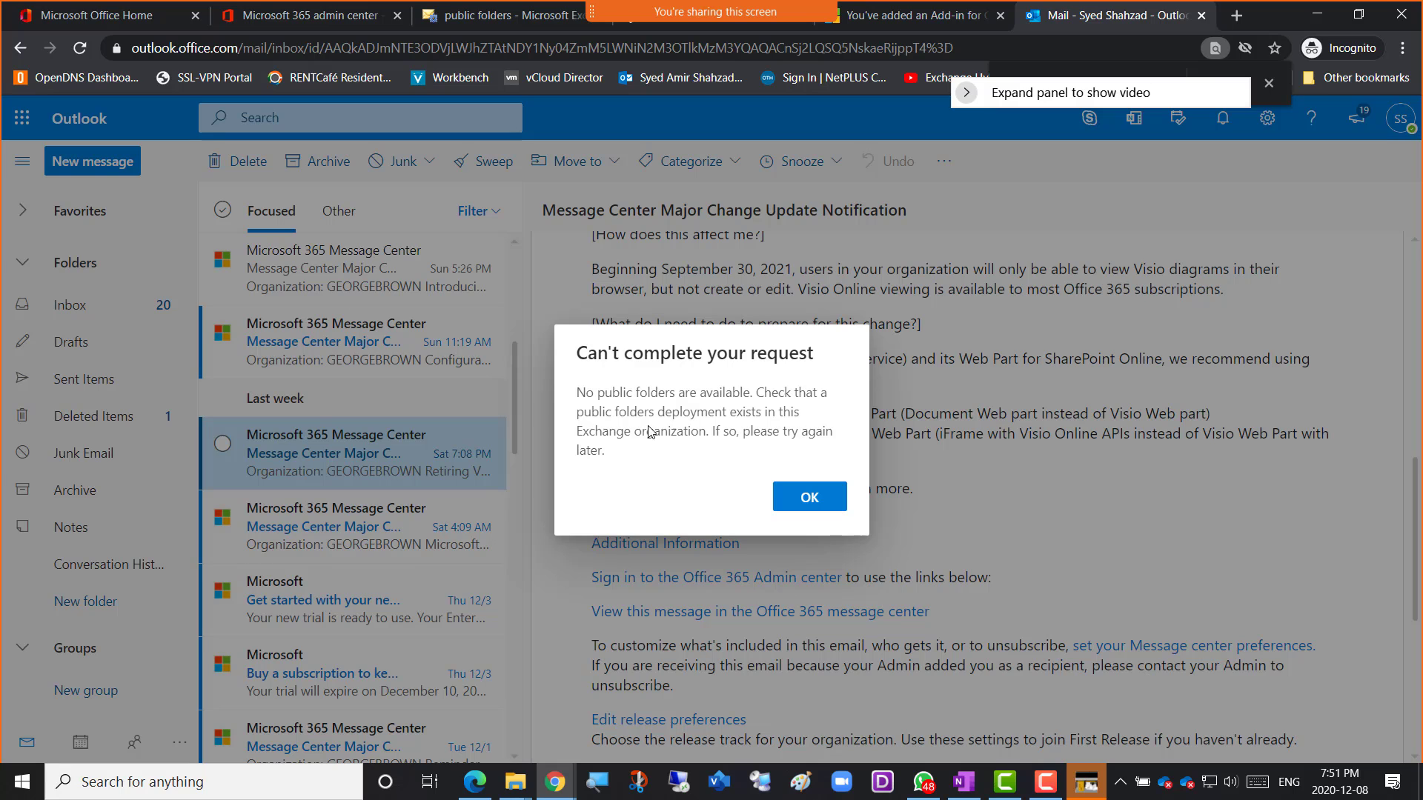
pyautogui.click(807, 501)
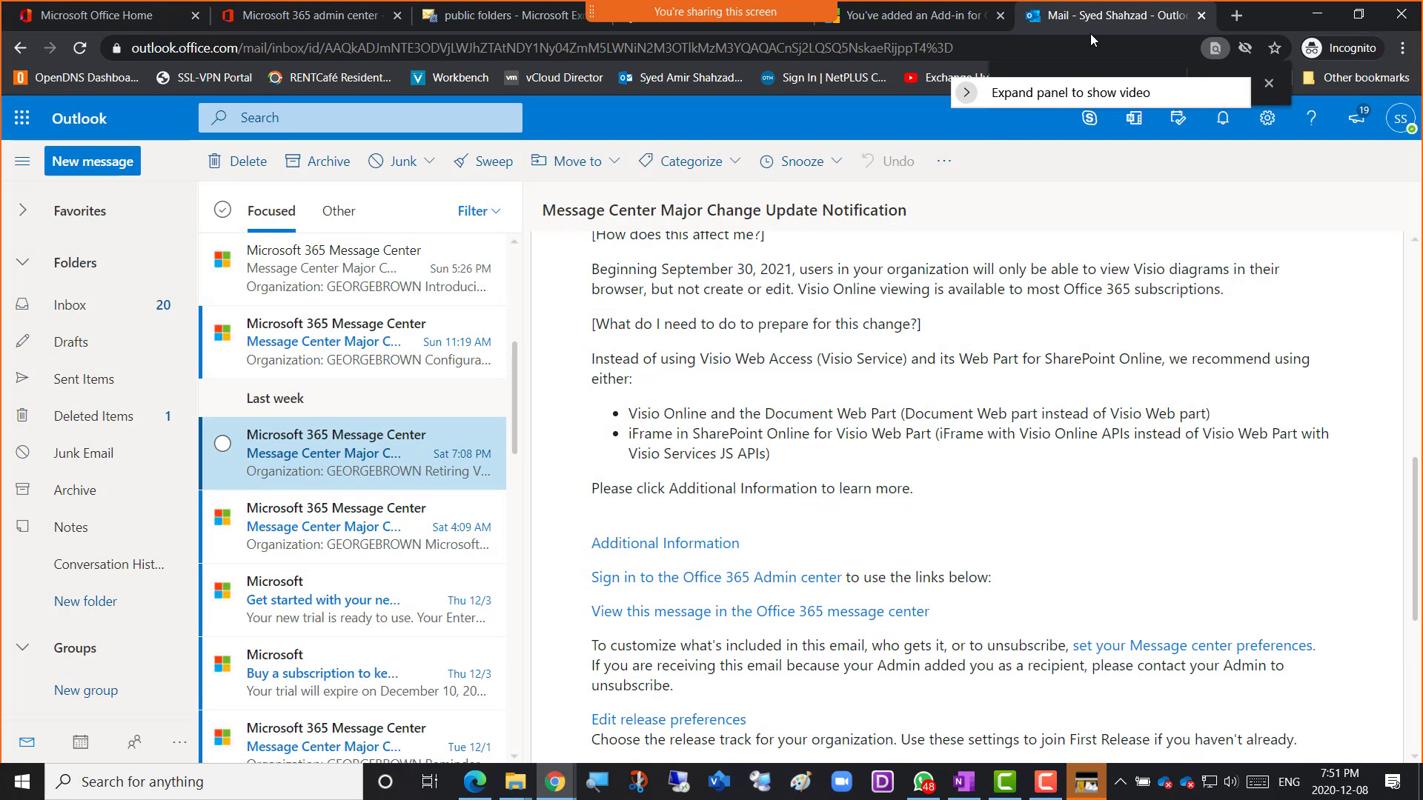
pyautogui.click(507, 22)
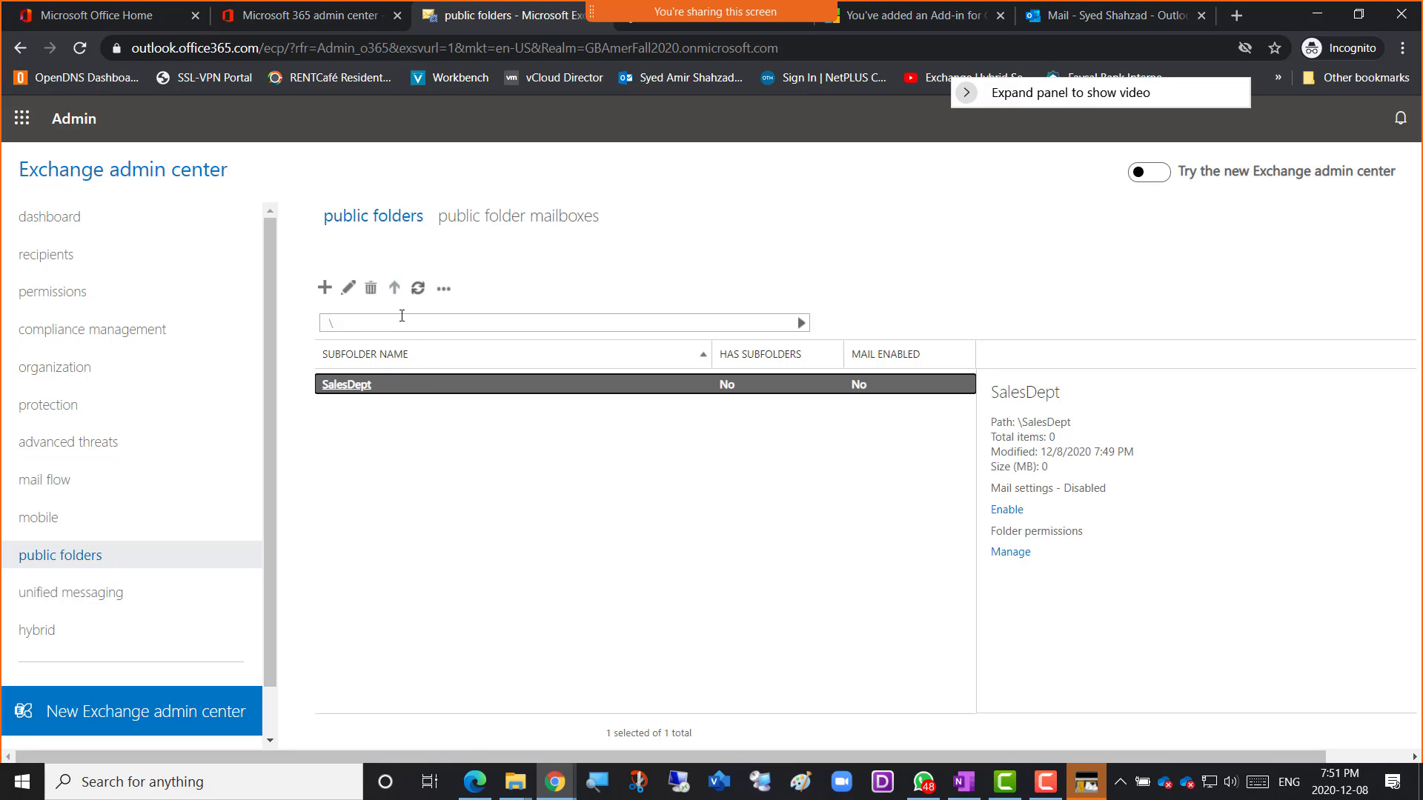
# Refresh the public folders list six times, confirming only SalesDept remains, then switch to the Outlook tab.
pyautogui.click(419, 289)
pyautogui.click(419, 293)
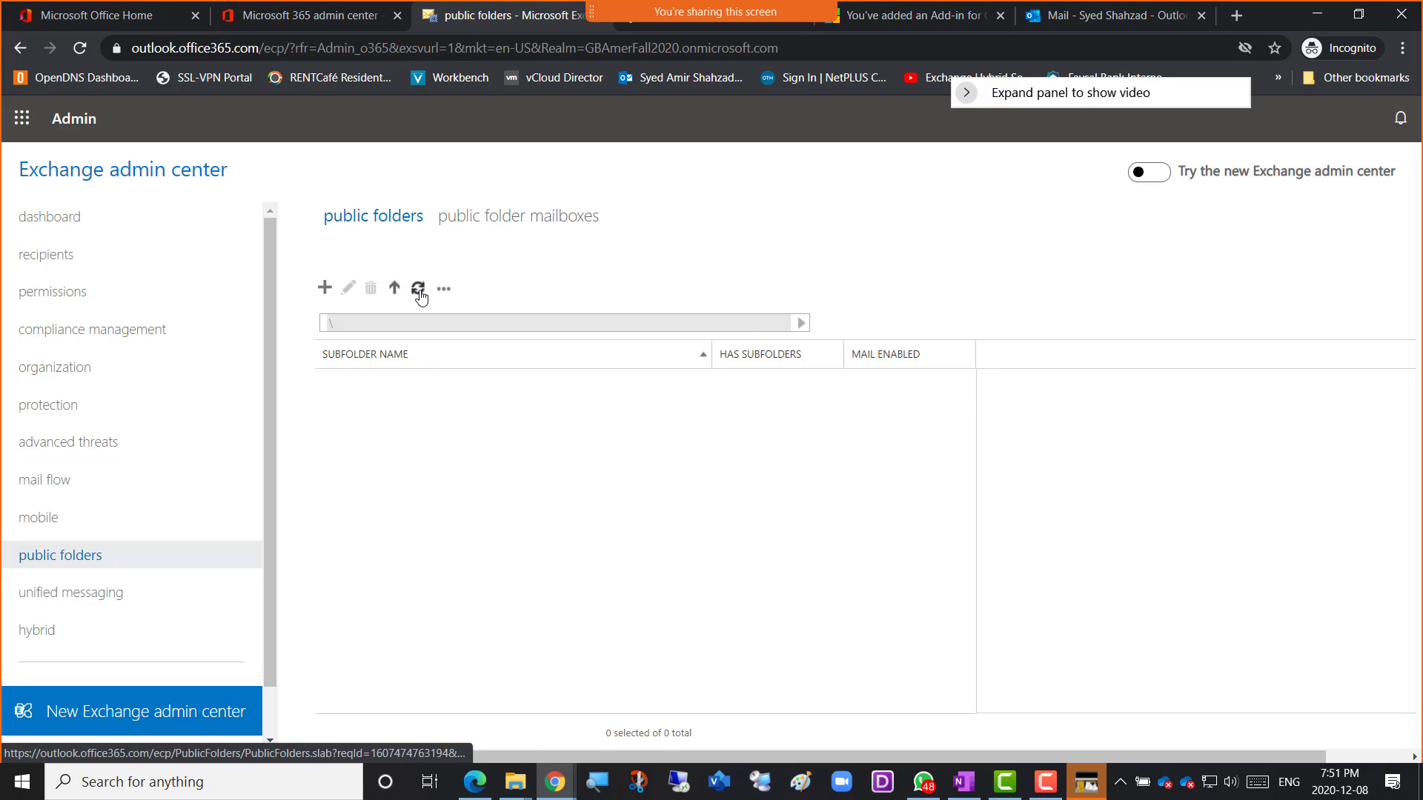
pyautogui.click(420, 293)
pyautogui.click(419, 292)
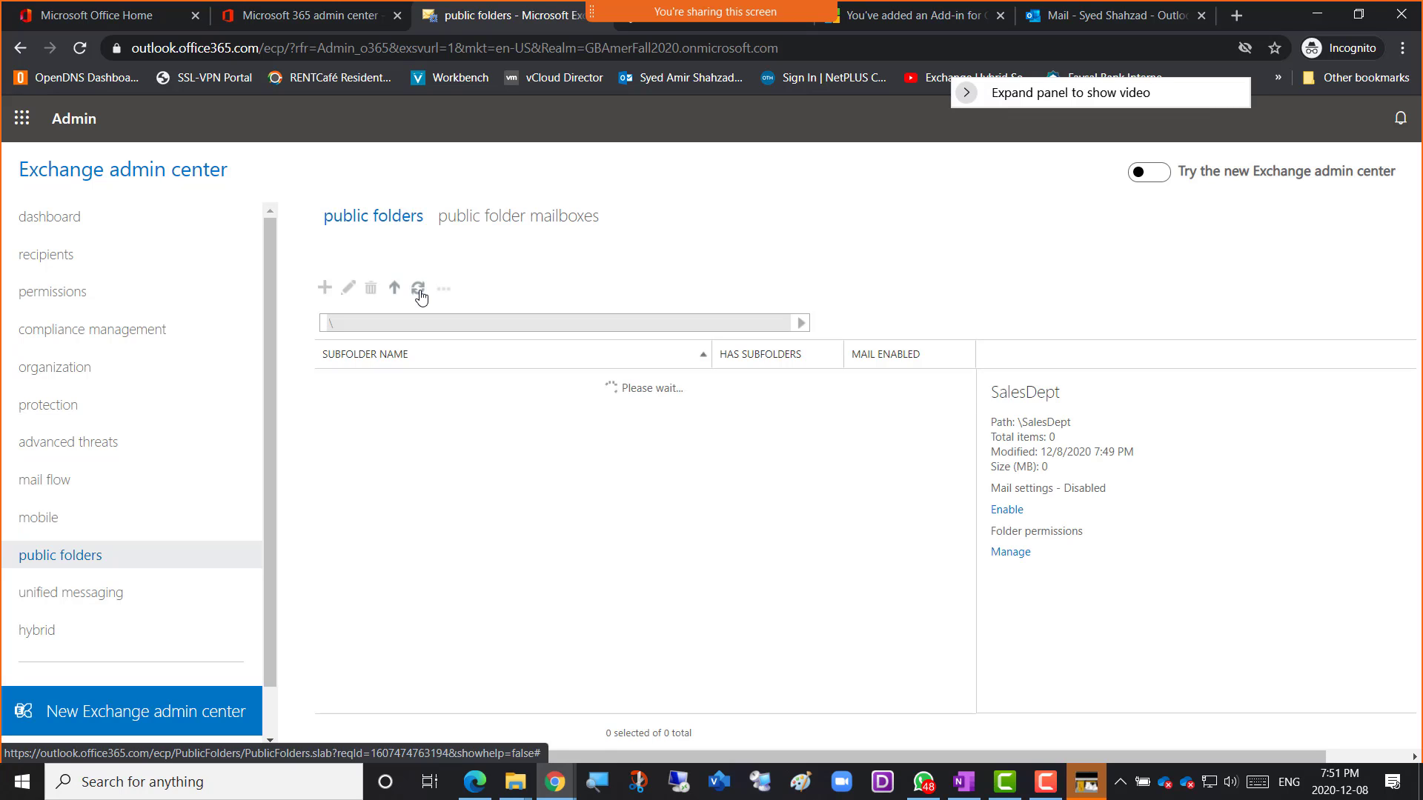
pyautogui.click(419, 292)
pyautogui.click(419, 293)
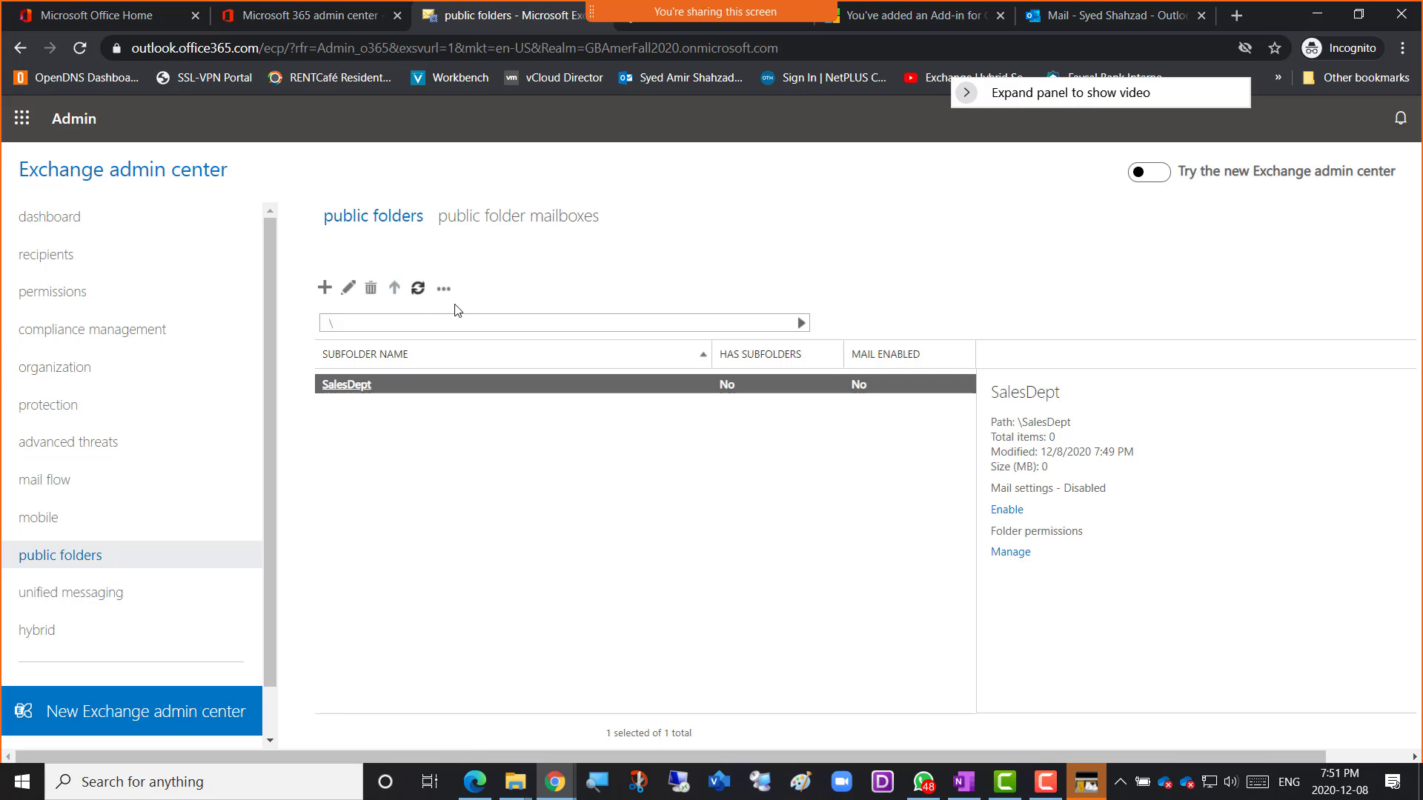
pyautogui.click(1068, 18)
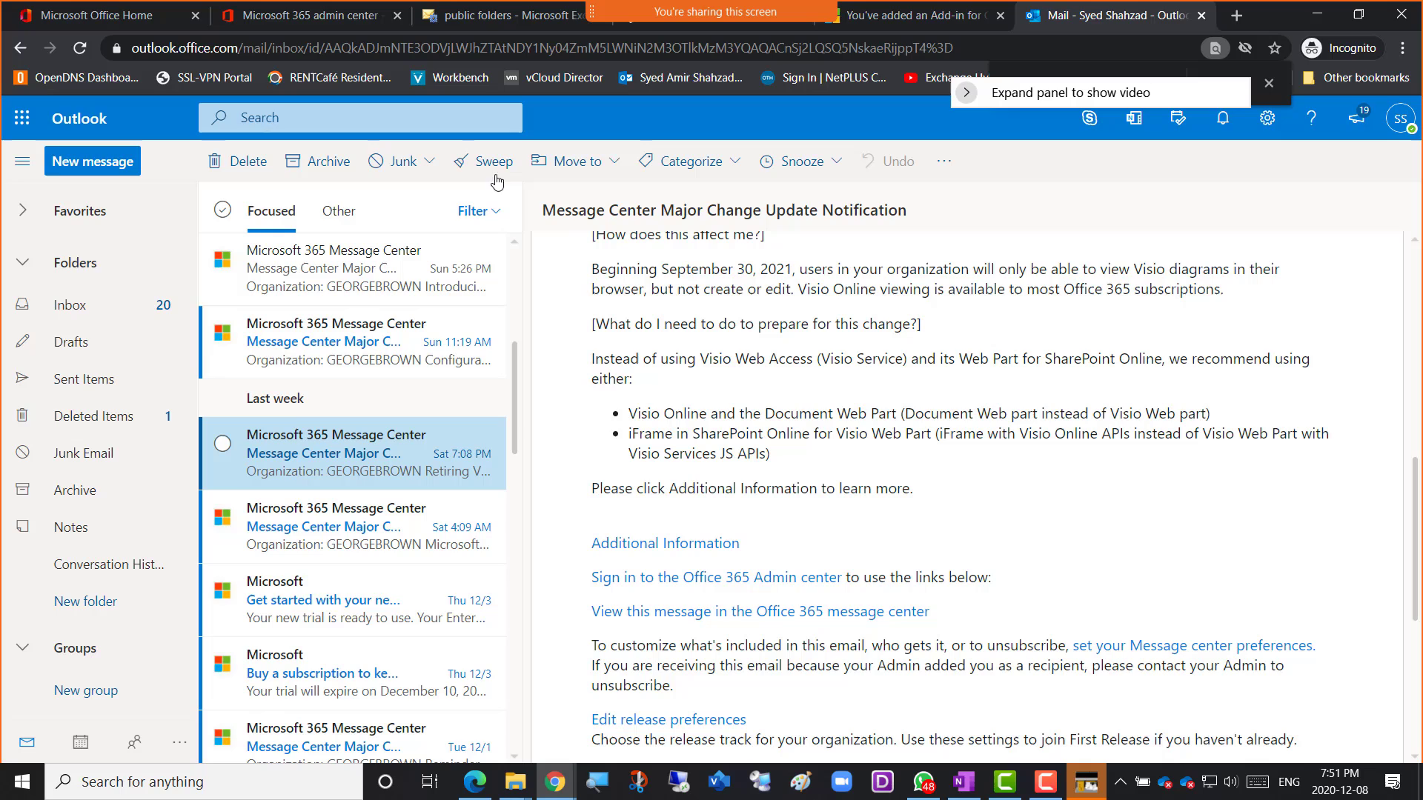
# Reload Outlook and try adding a public folder to Favorites, dismissing the no-public-folders error.
pyautogui.click(81, 49)
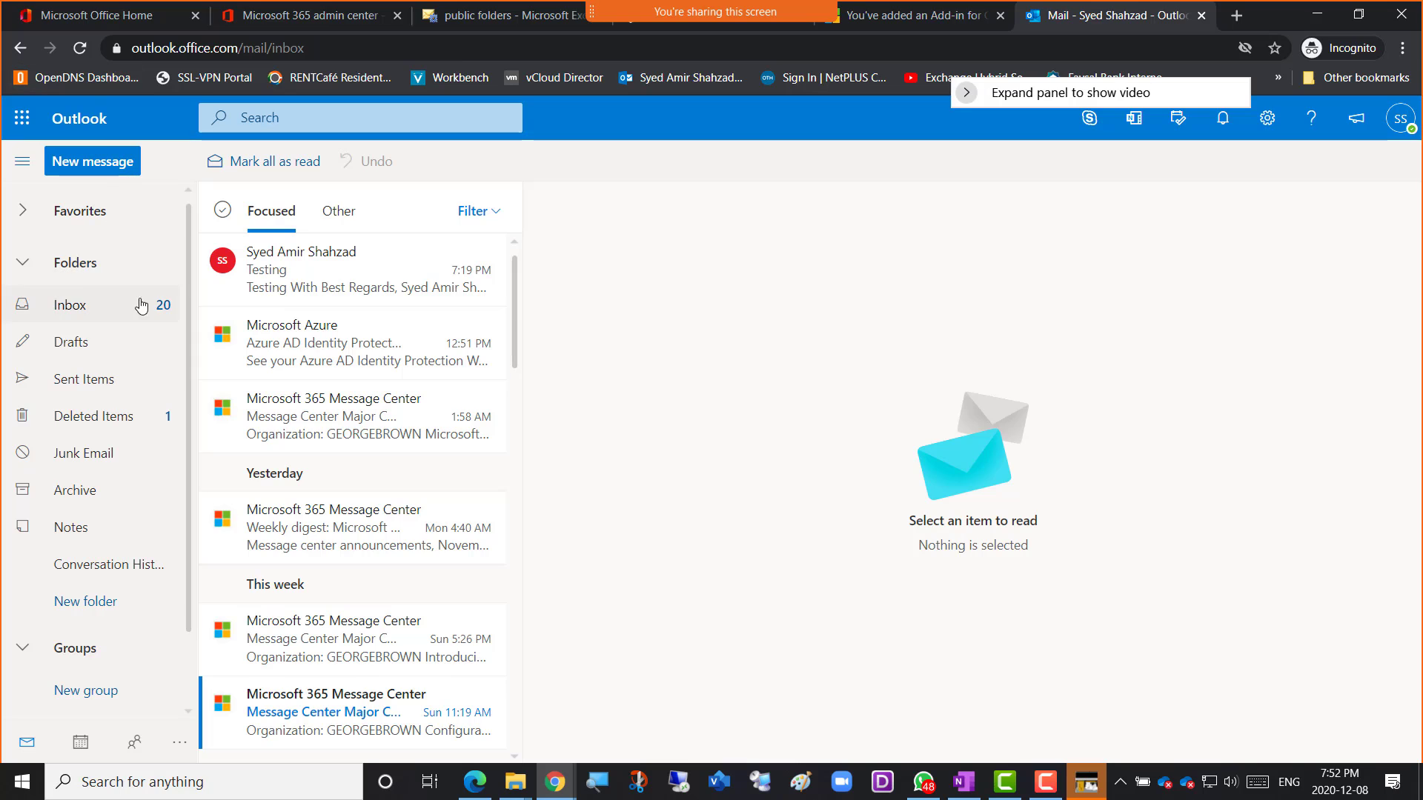
pyautogui.rightClick(71, 267)
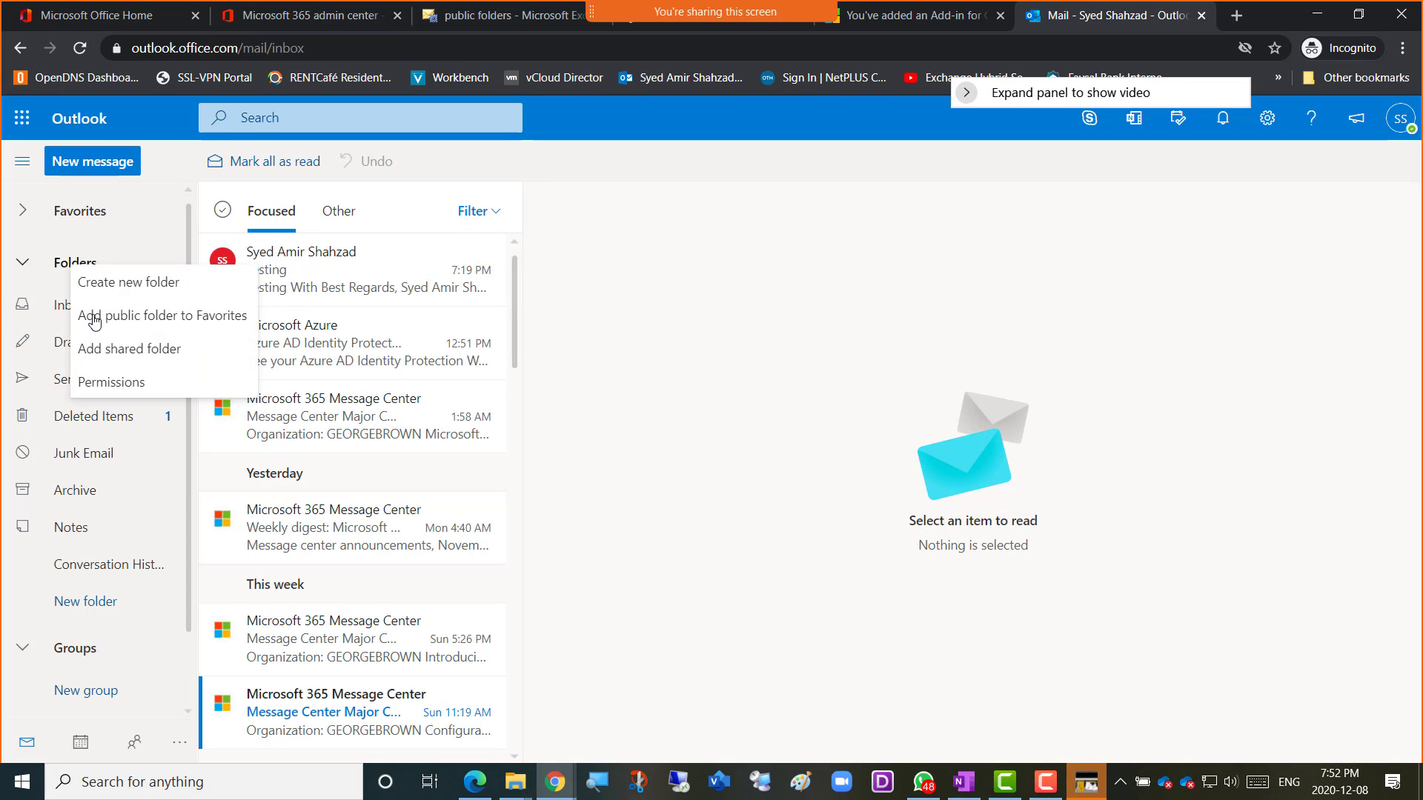
pyautogui.click(127, 324)
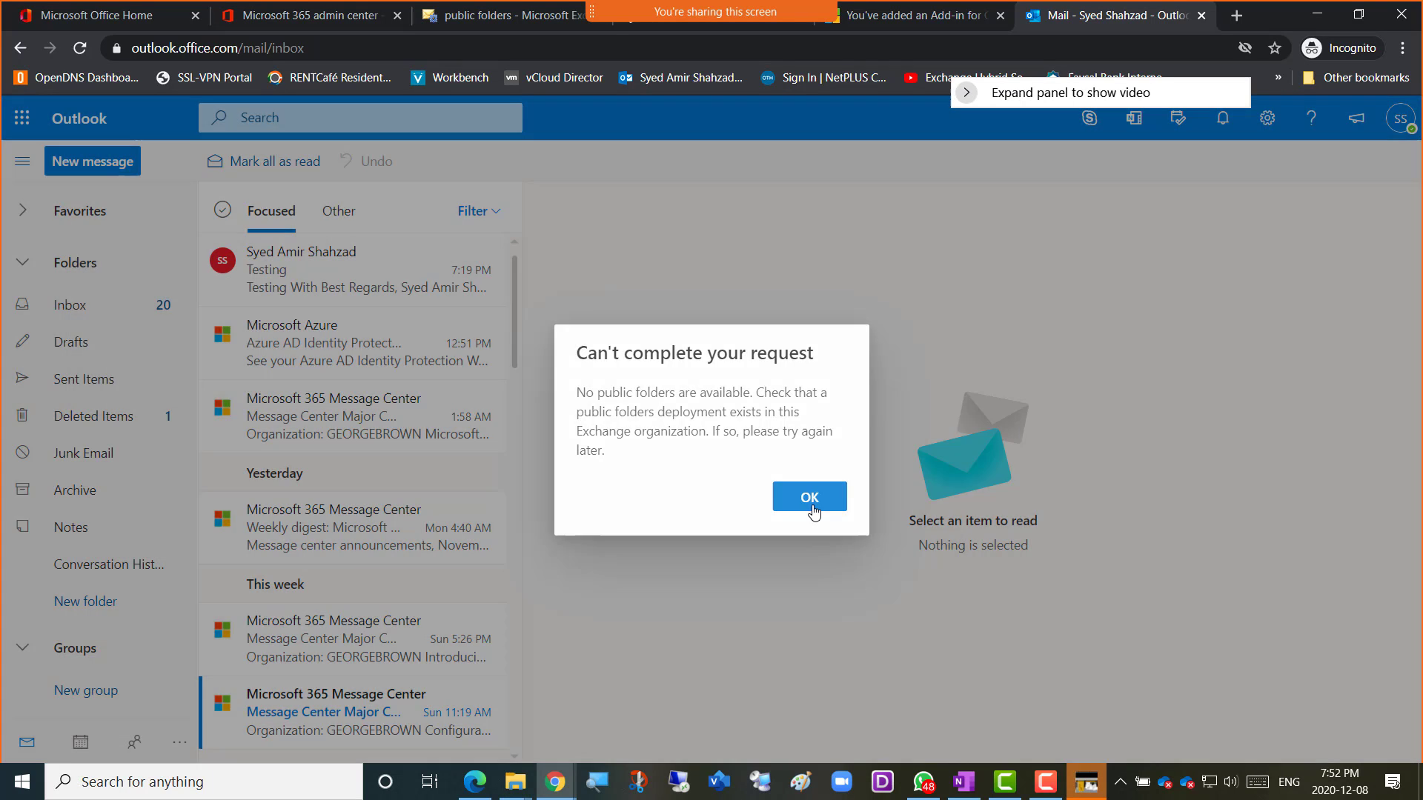
pyautogui.click(813, 510)
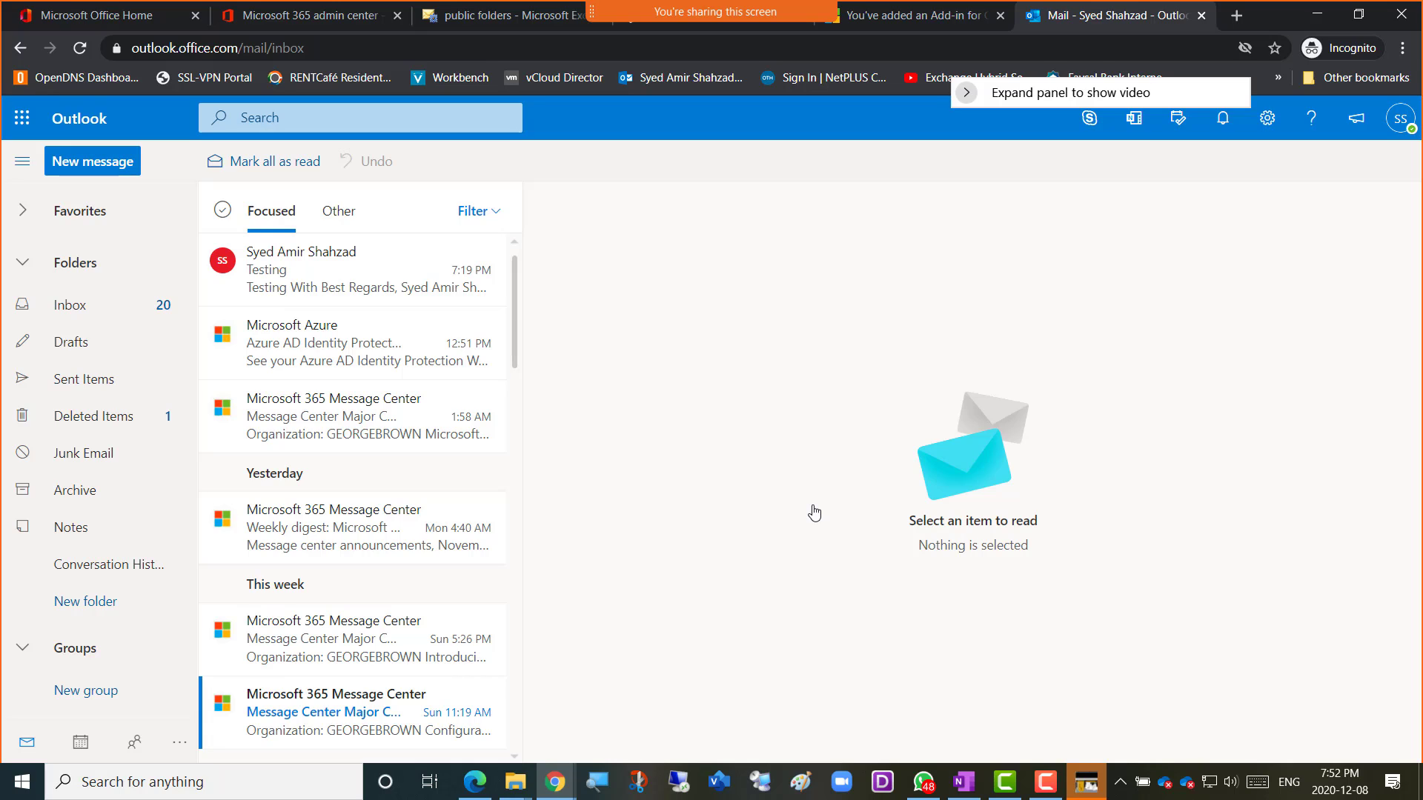
# Retry adding a public folder to Favorites, dismiss the same error, and return to the Exchange public folders page.
pyautogui.rightClick(70, 267)
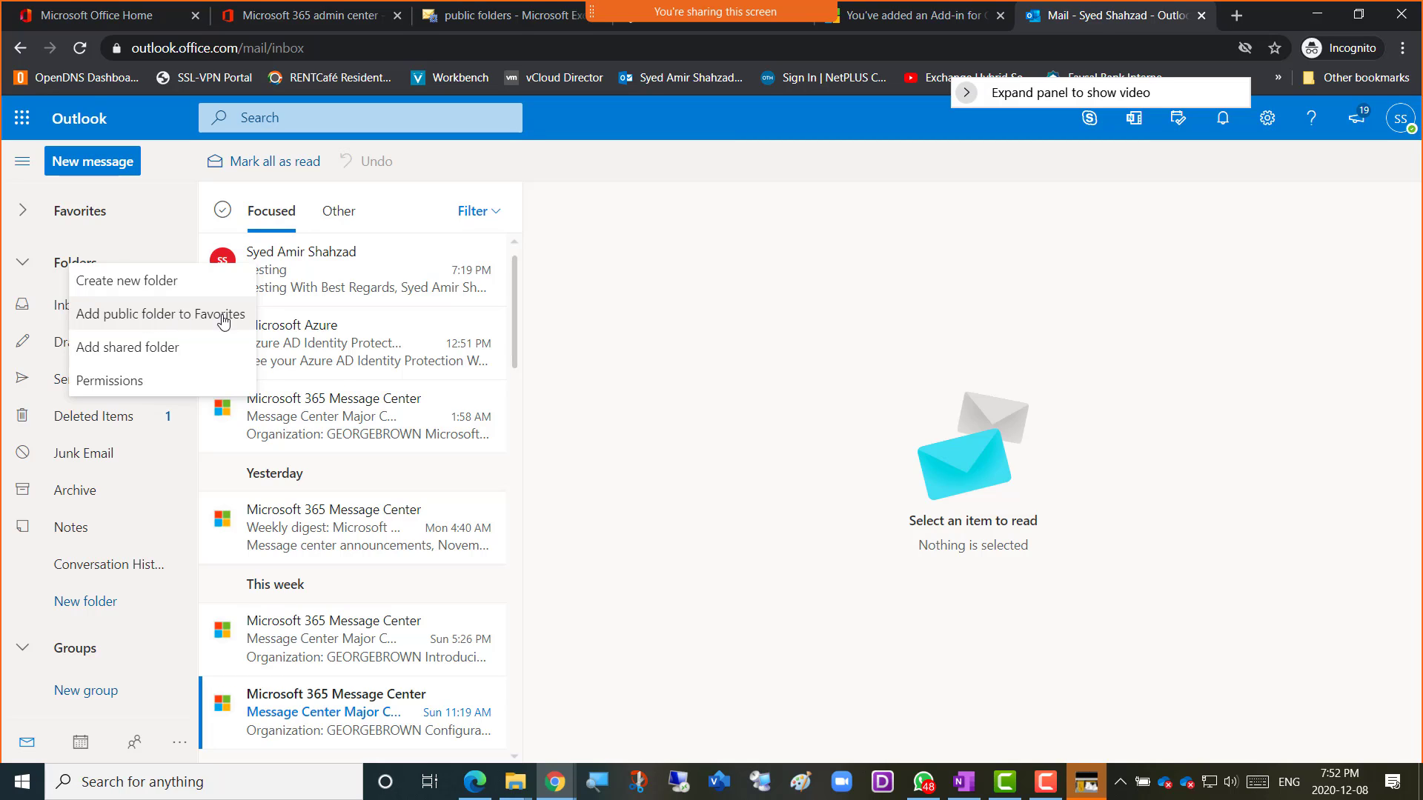
pyautogui.click(635, 356)
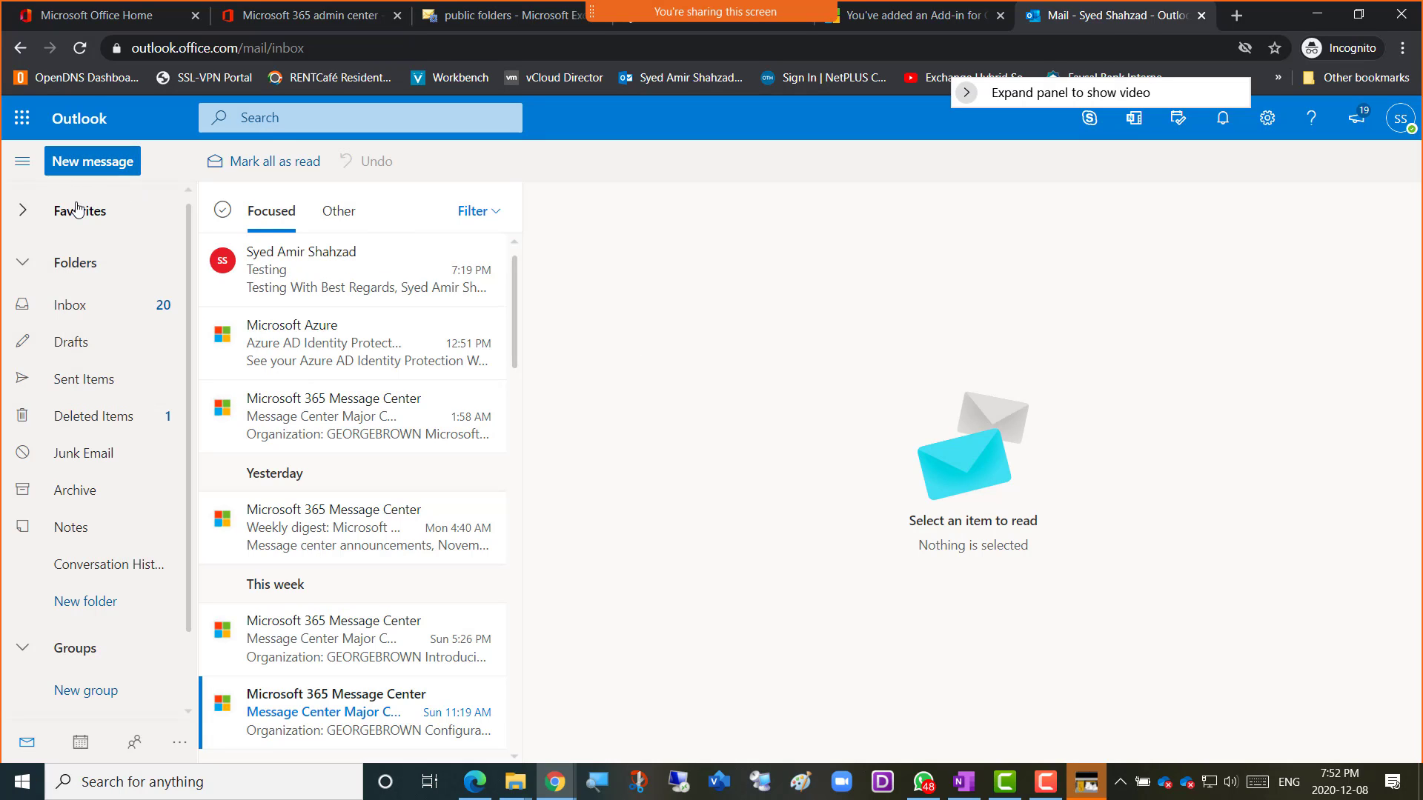
pyautogui.rightClick(75, 265)
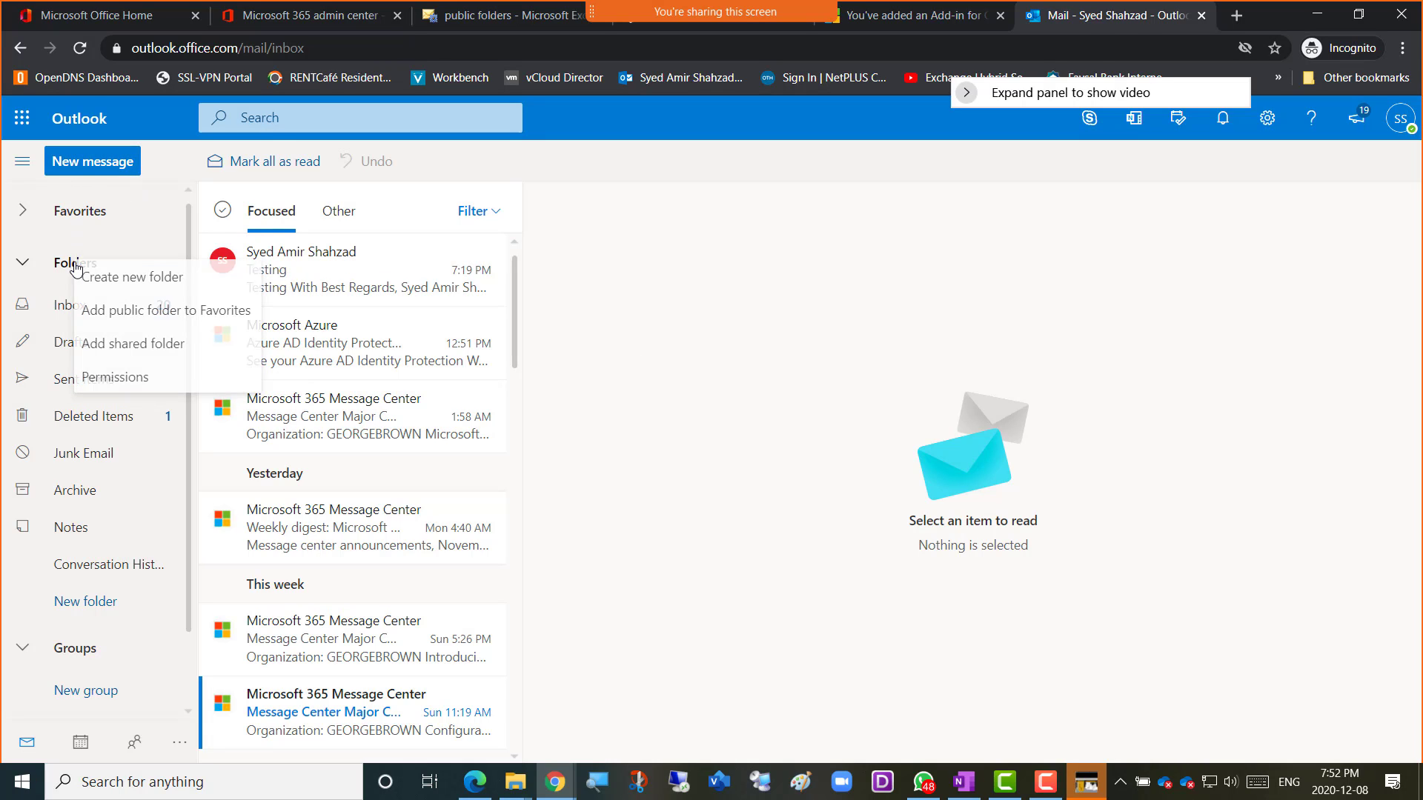
pyautogui.click(79, 49)
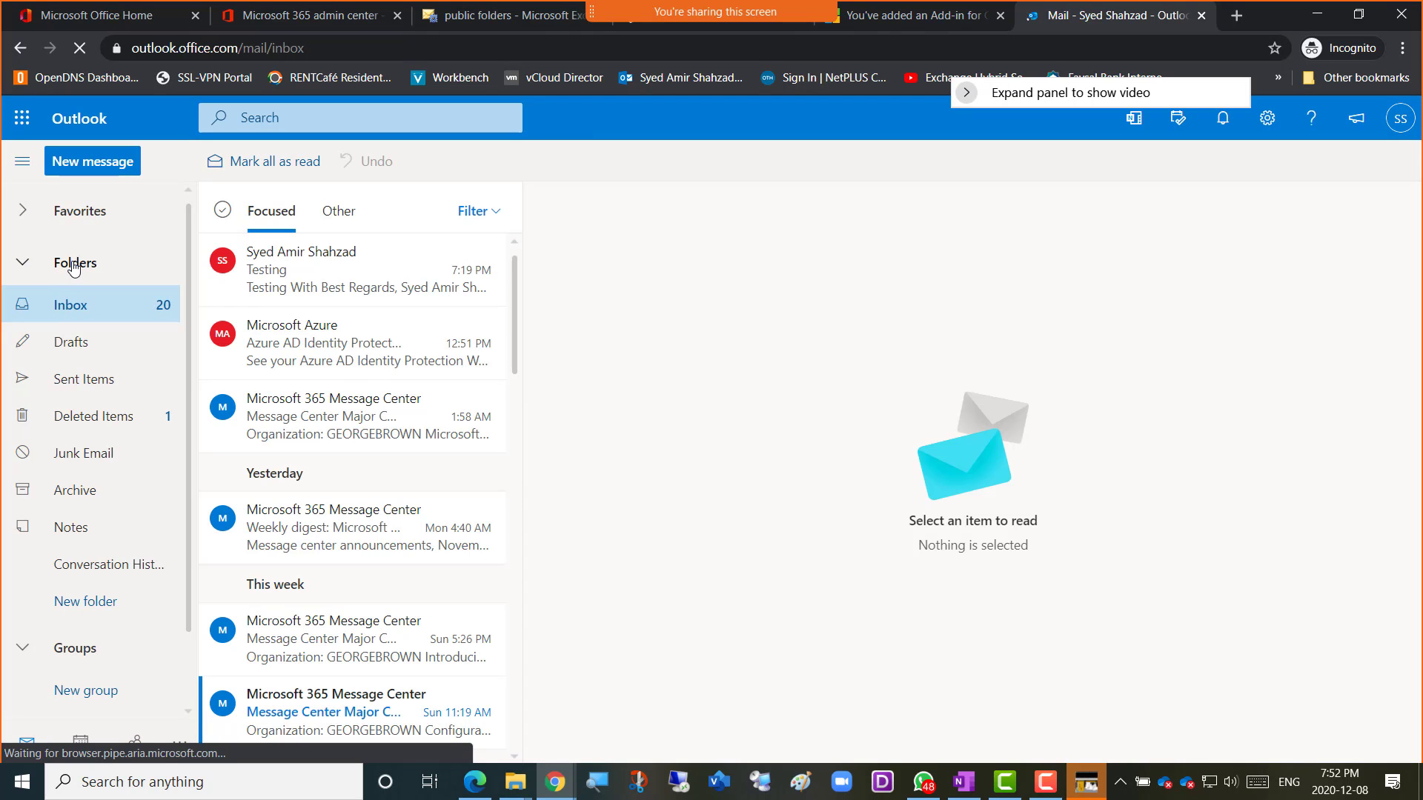
pyautogui.rightClick(73, 265)
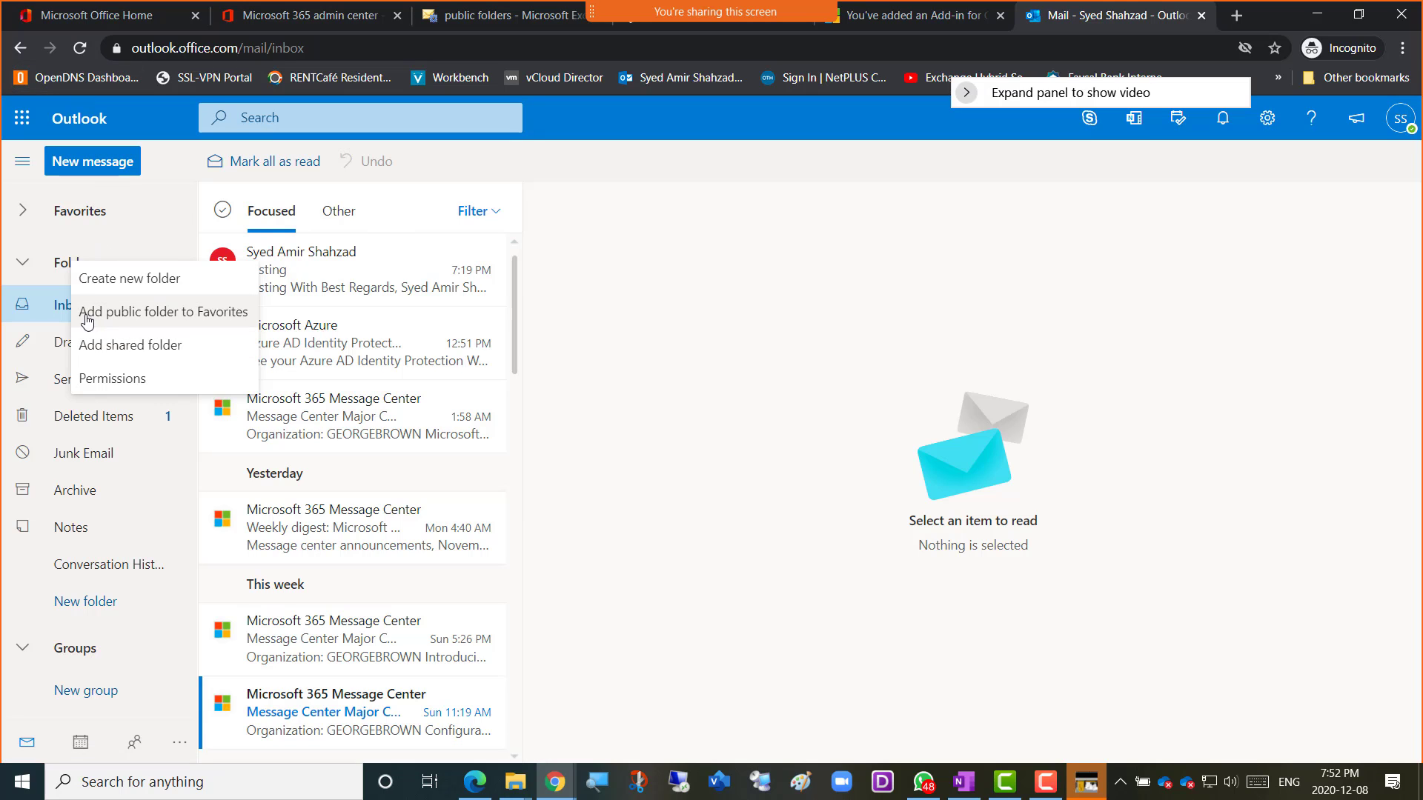
pyautogui.rightClick(55, 265)
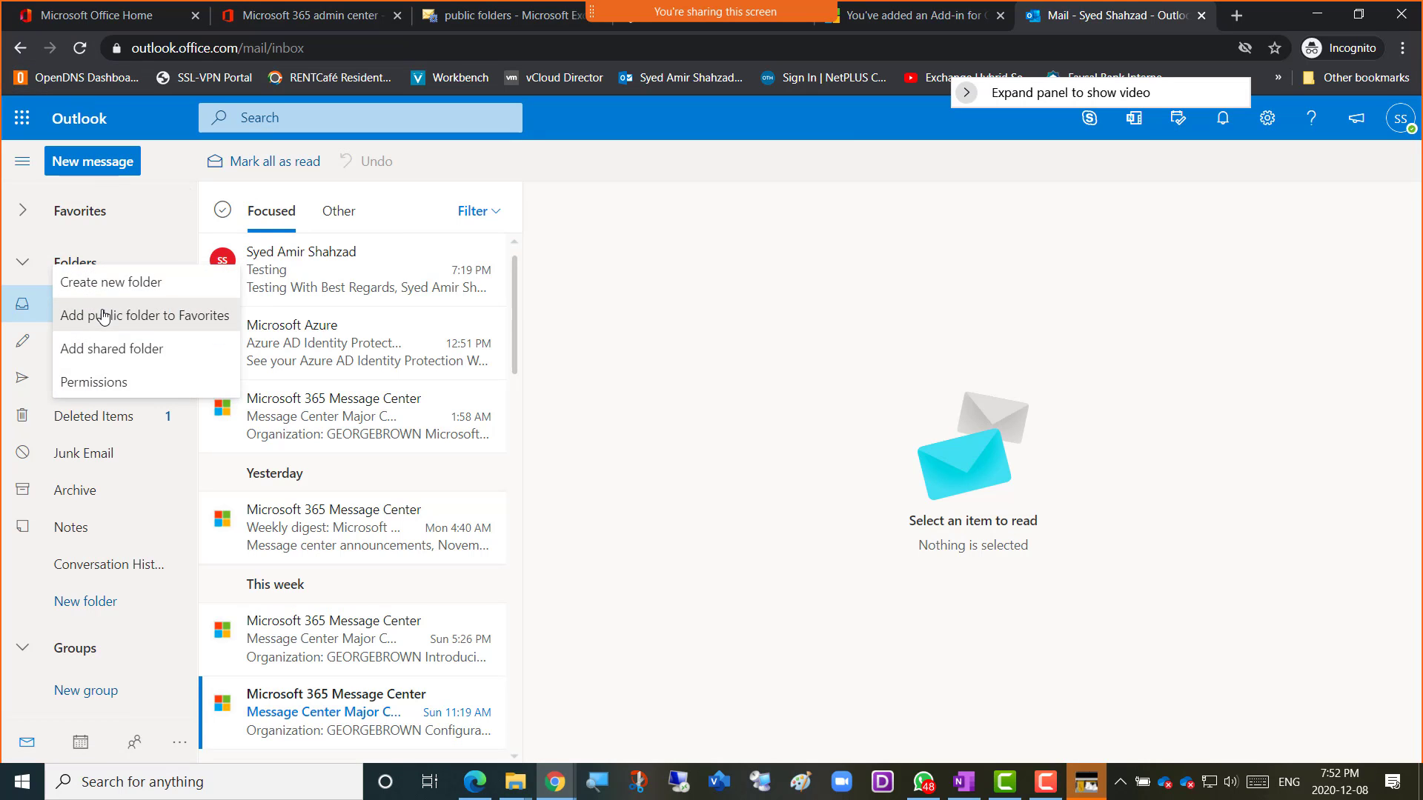
pyautogui.click(103, 317)
pyautogui.click(805, 492)
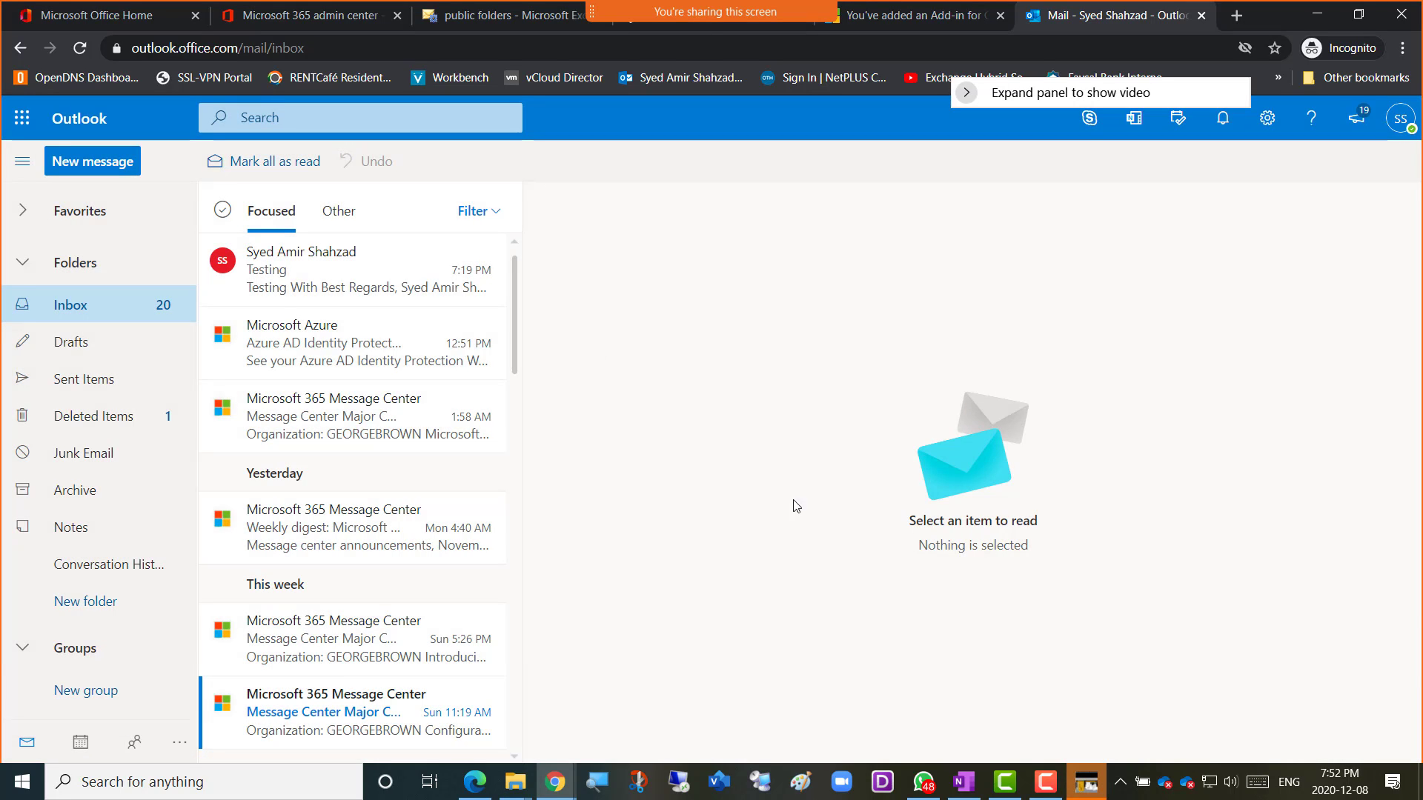
pyautogui.click(474, 18)
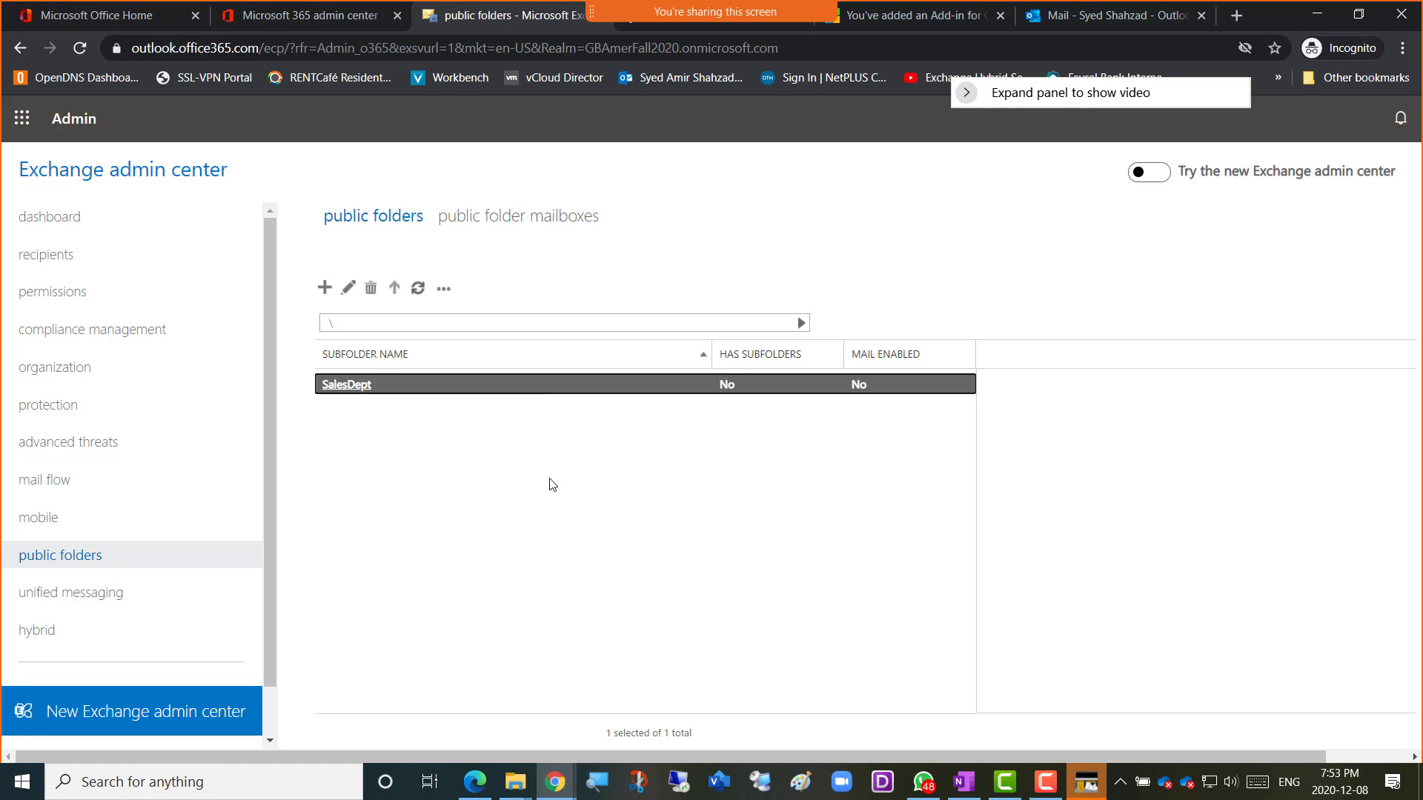
# Snip the Exchange public folders page showing SalesDept with Win+Shift+S.
pyautogui.press('super+shift+s')
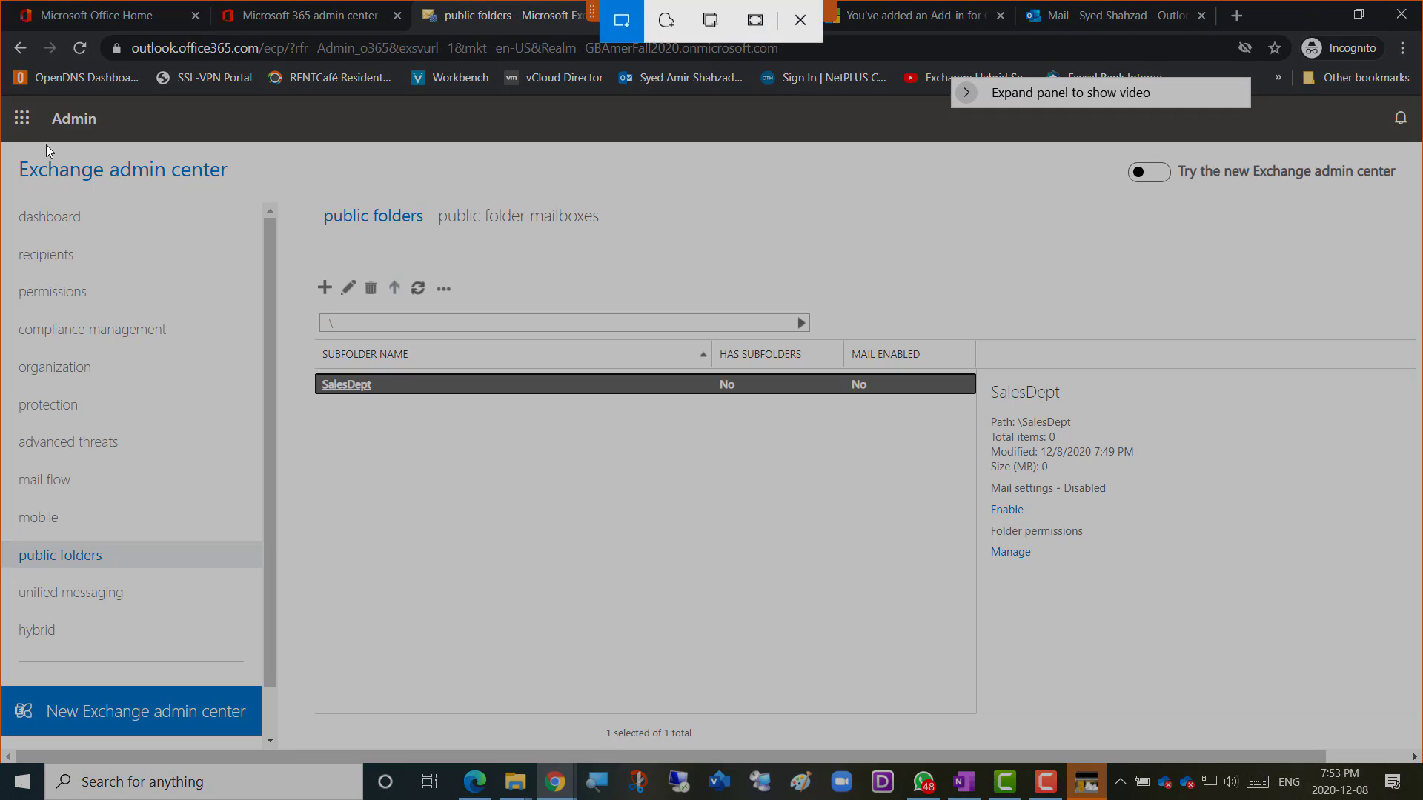
pyautogui.moveTo(20, 140); pyautogui.dragTo(1071, 692)
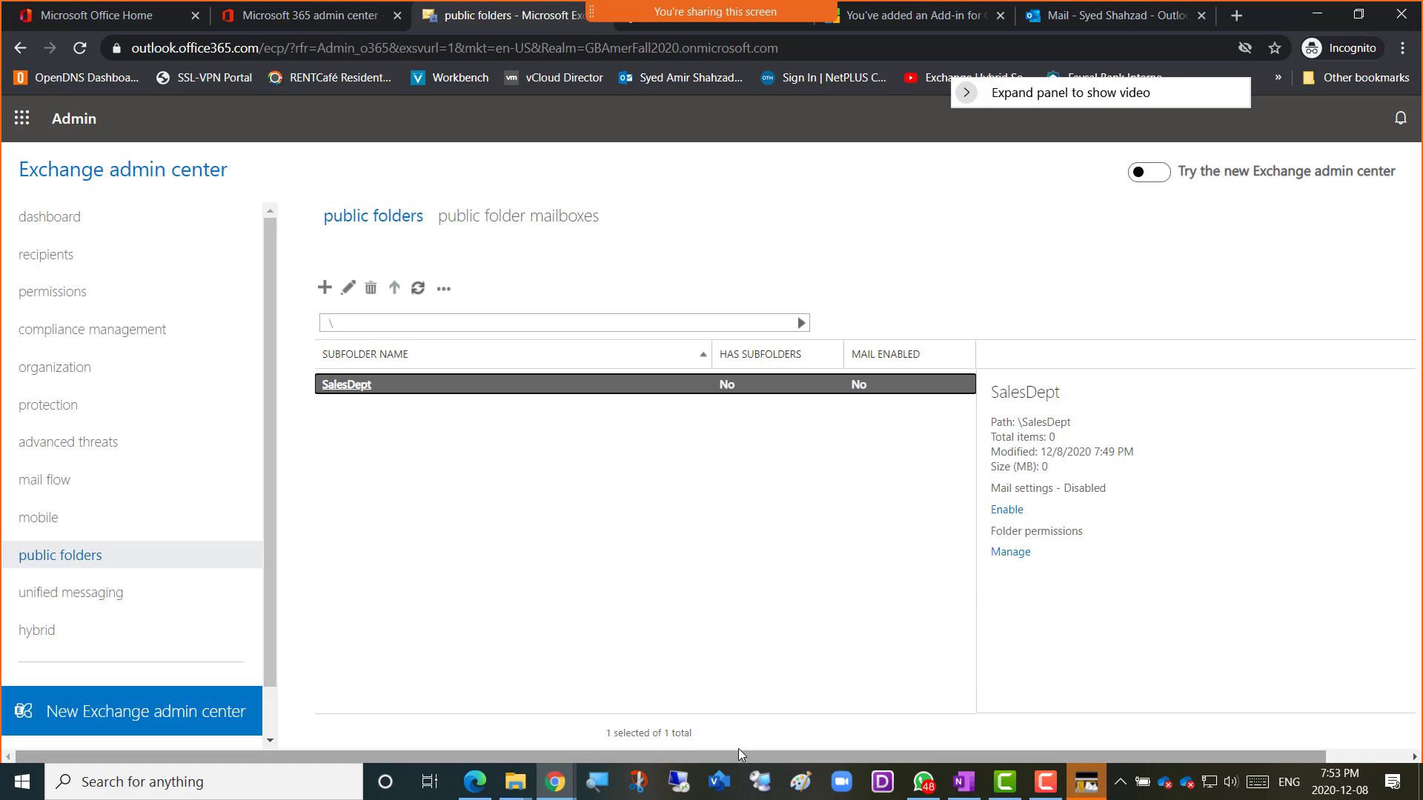
# Add 'Screenshot 9 = Public Folder' in the OneNote notebook, paste the SalesDept snip below, then return to Exchange.
pyautogui.moveTo(565, 795)
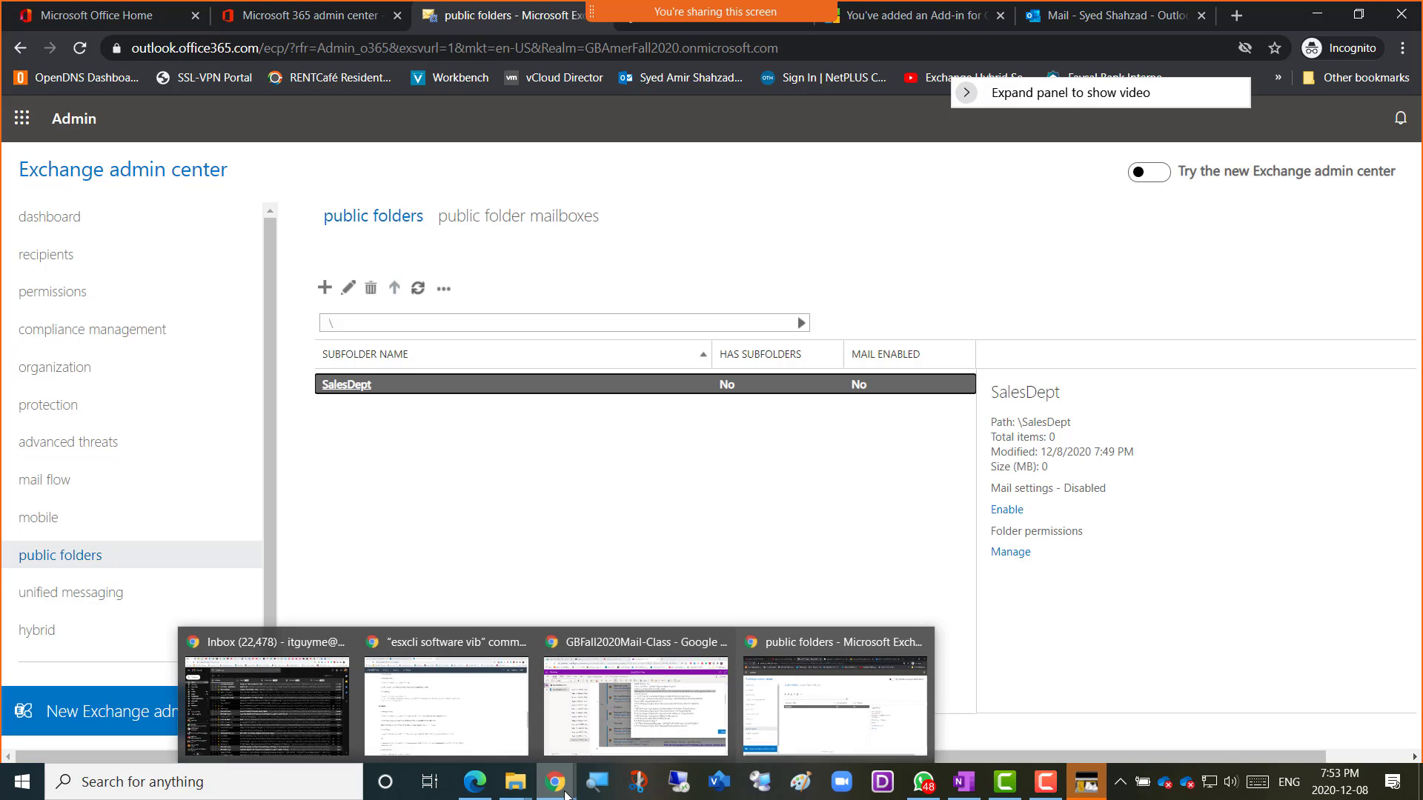
pyautogui.click(586, 741)
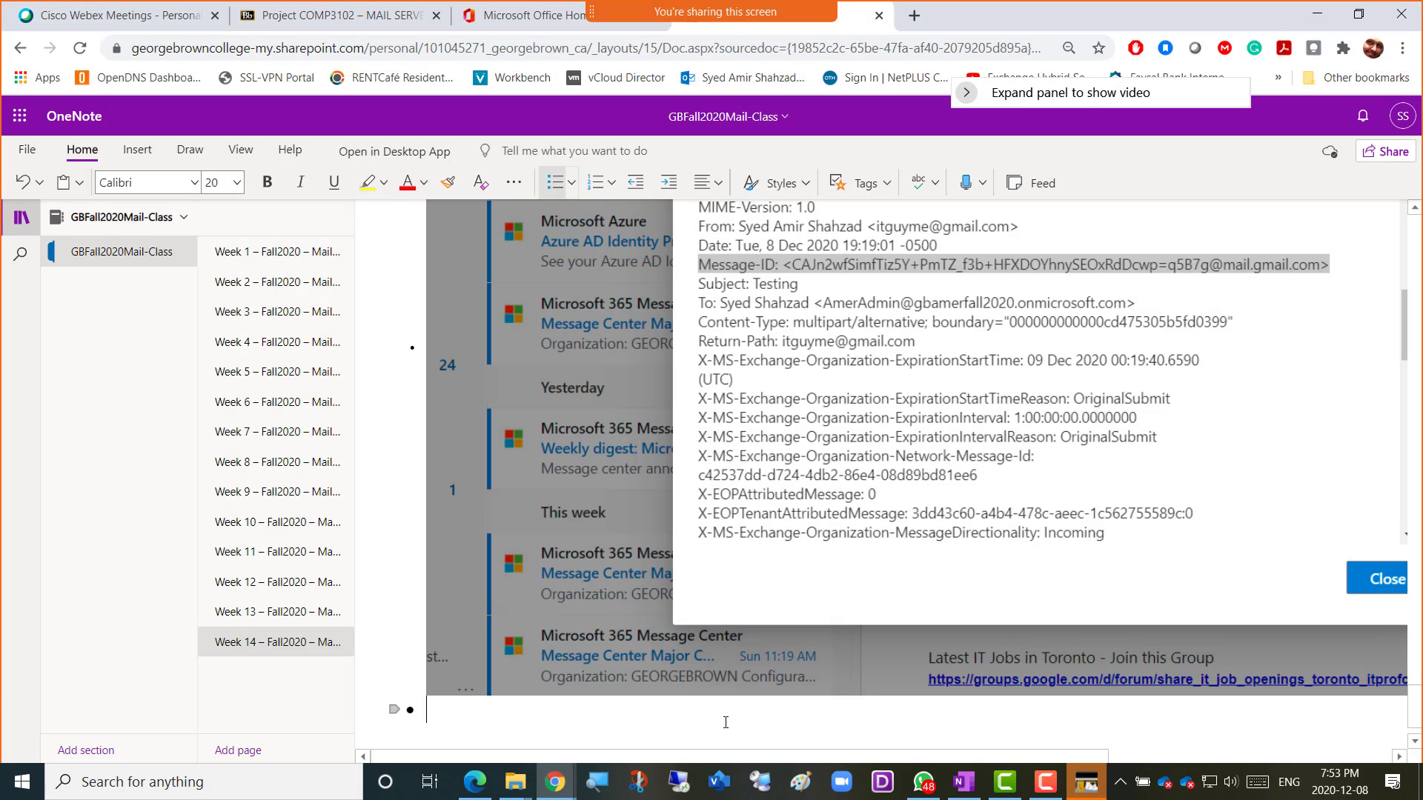
pyautogui.write('S')
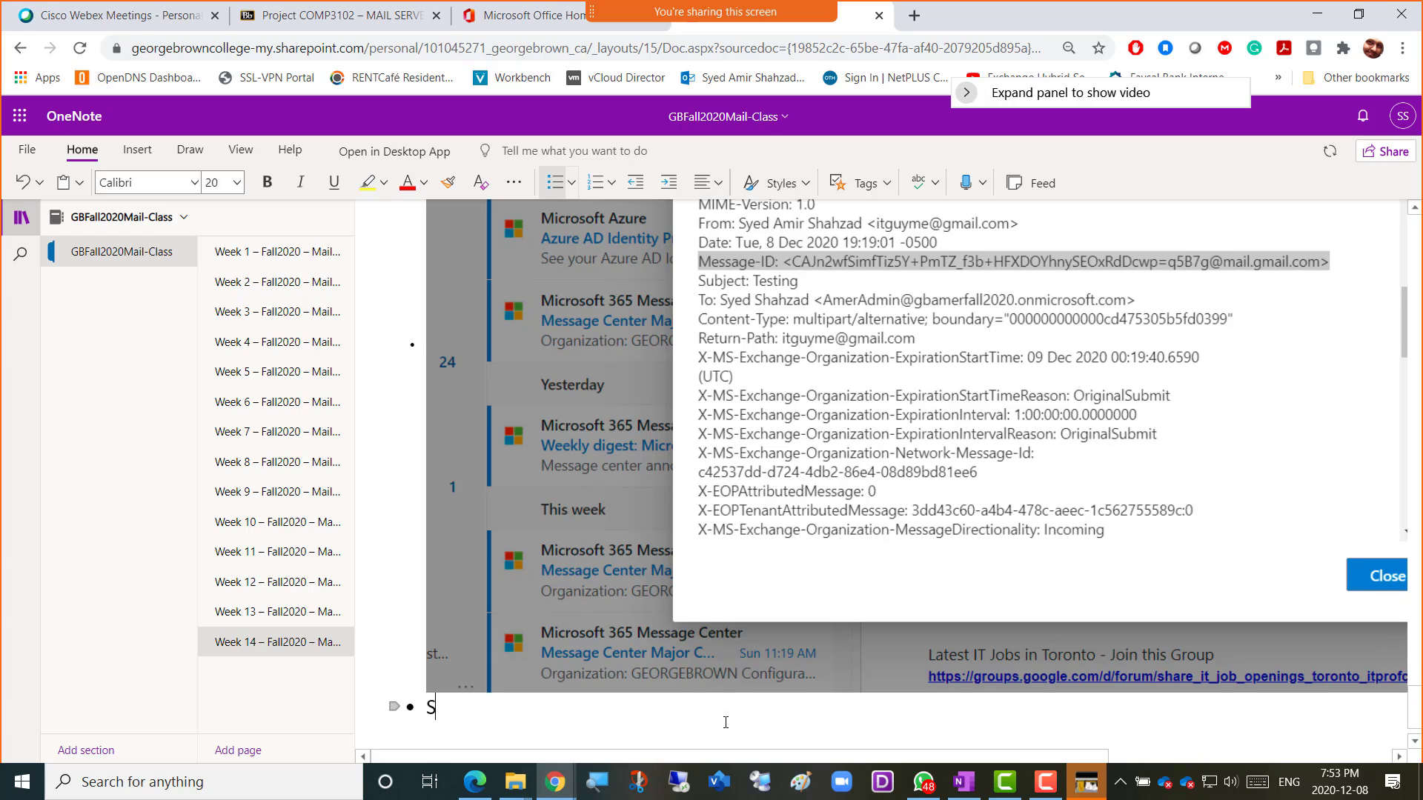
pyautogui.write('creenshot ')
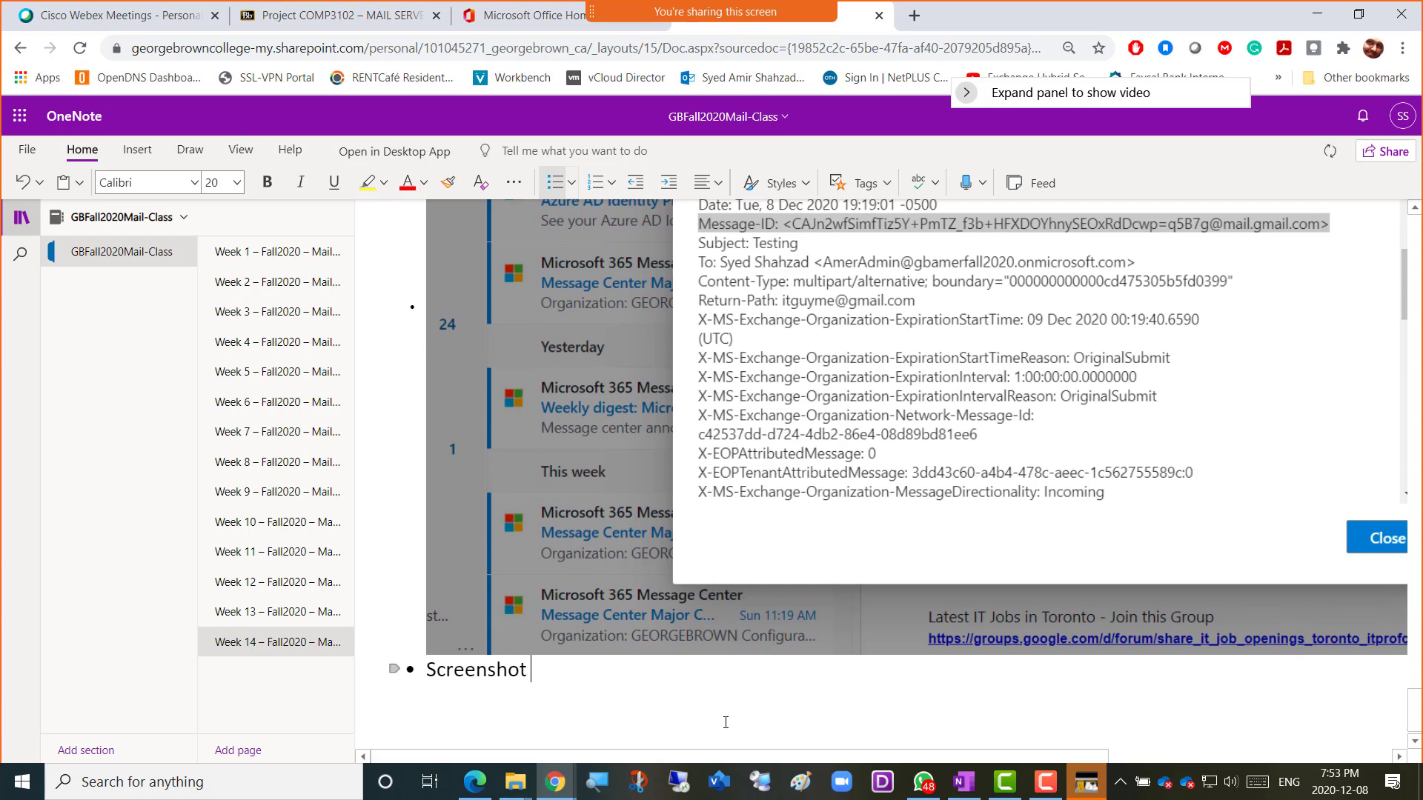
pyautogui.write('9 =')
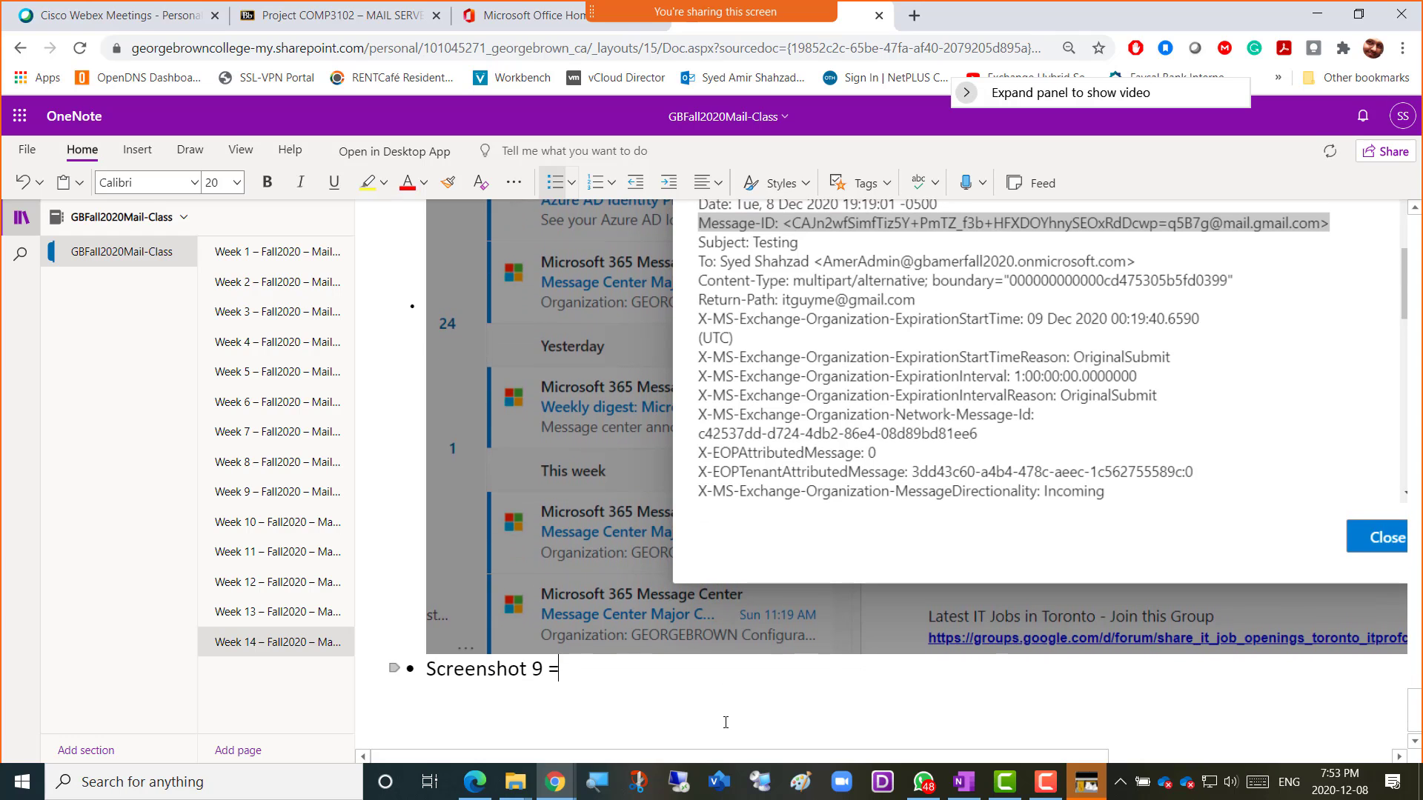
pyautogui.write(' Public Folder')
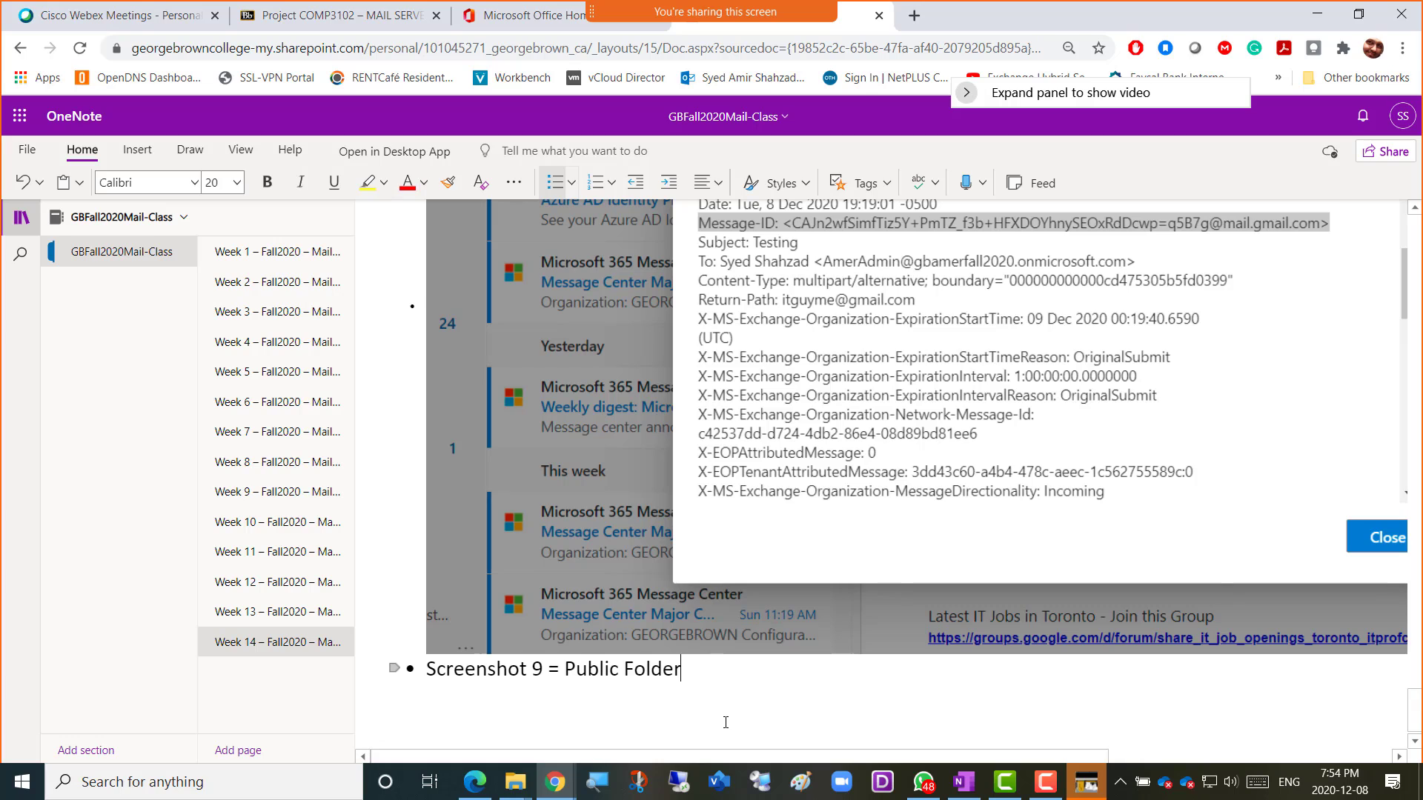
pyautogui.write('s')
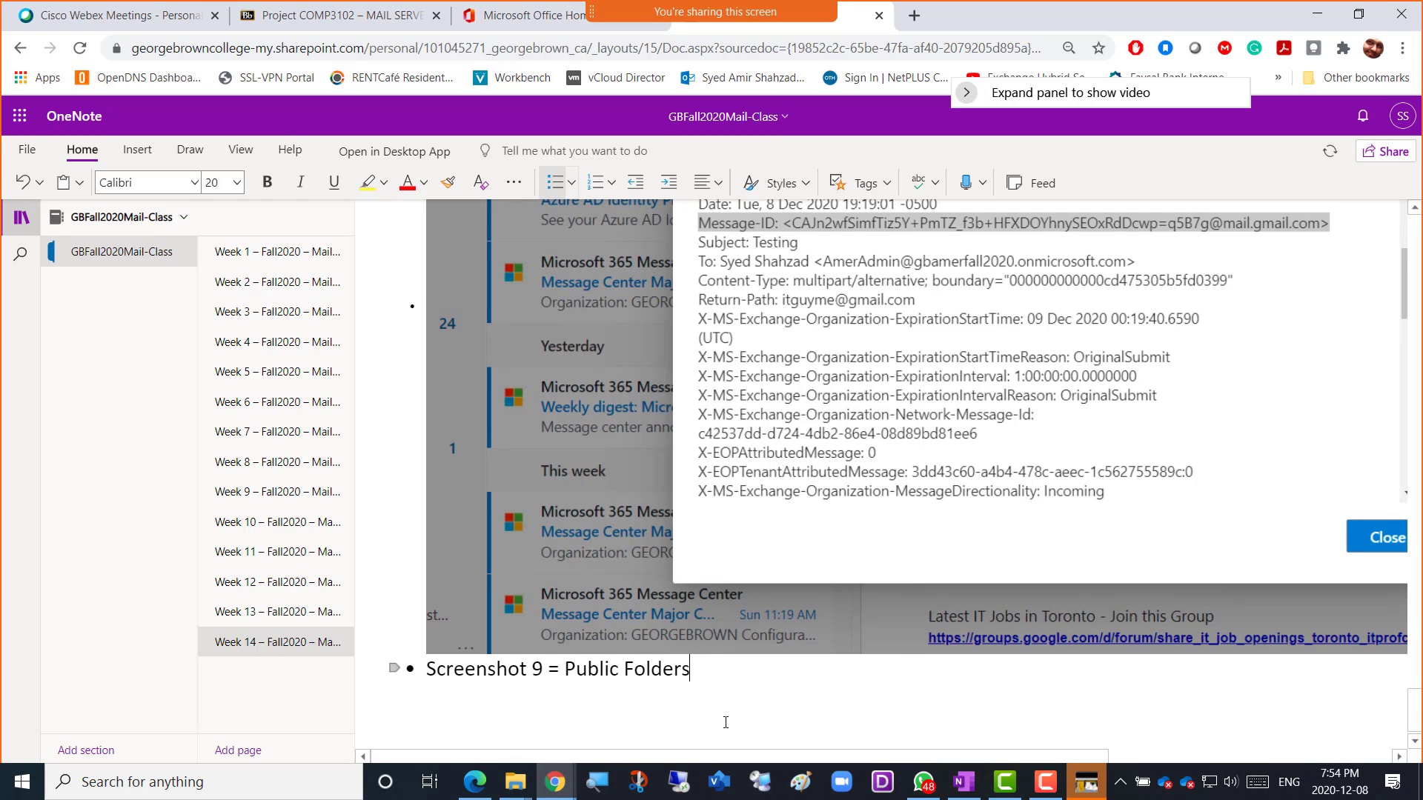
pyautogui.press('BackSpace')
pyautogui.press('Return')
pyautogui.hotkey('ctrl', 'v')
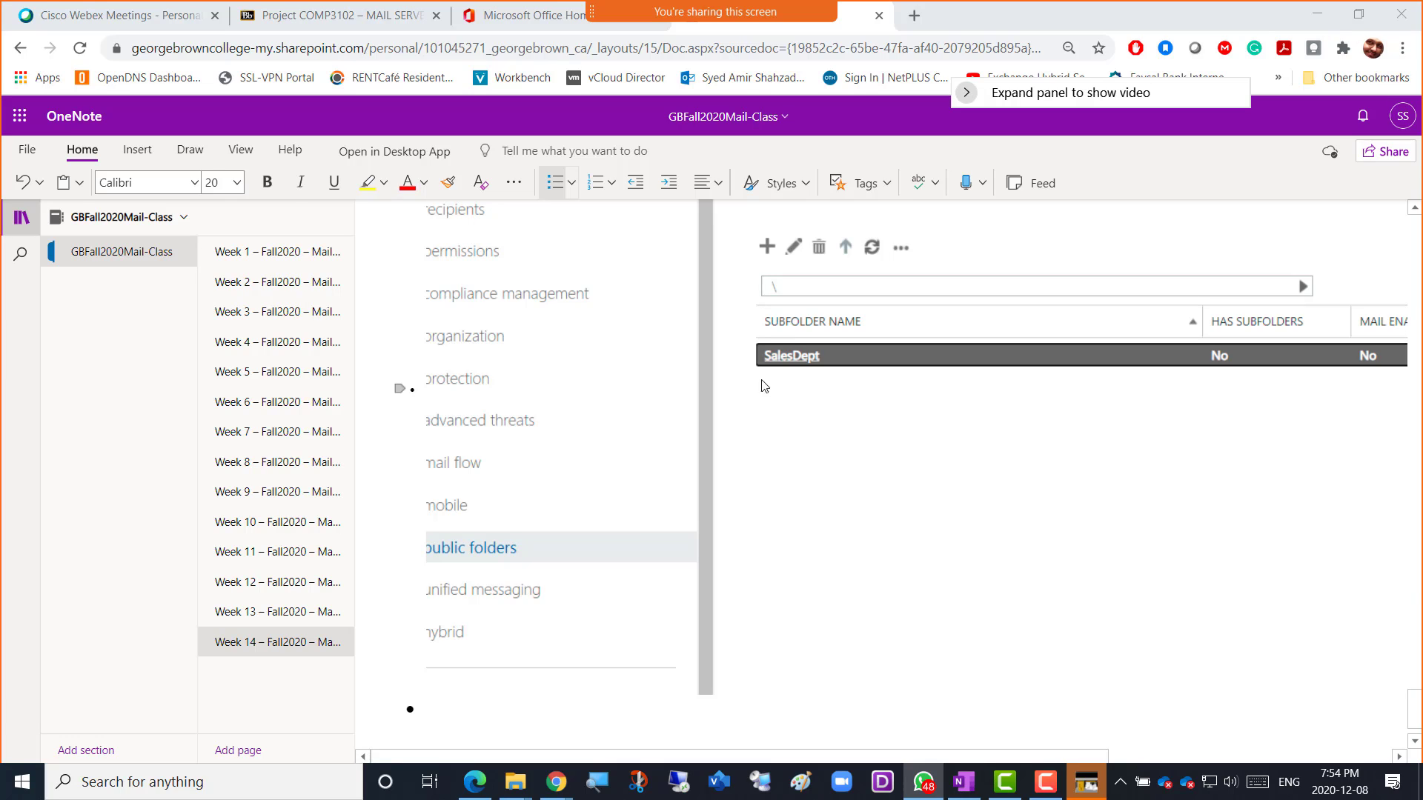
pyautogui.click(988, 605)
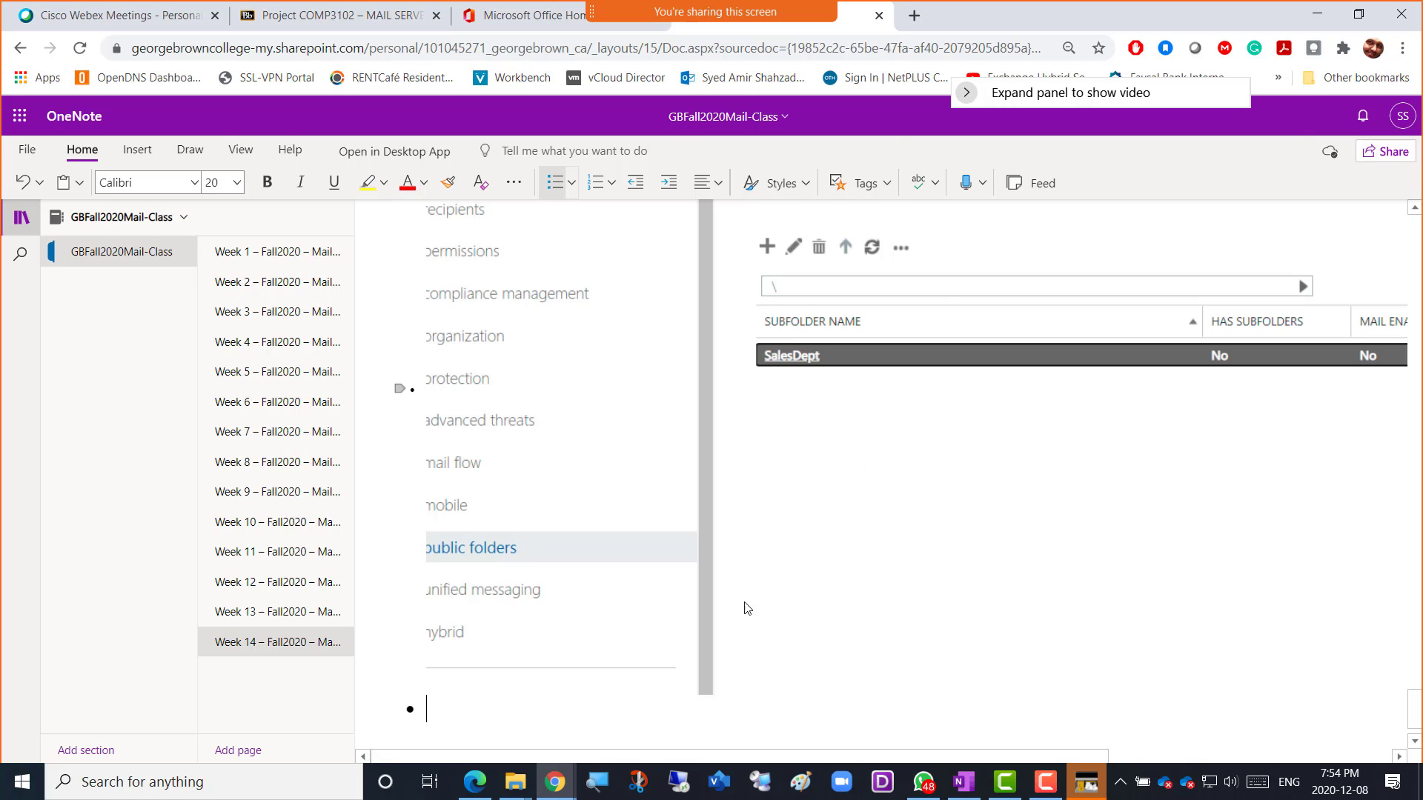
pyautogui.hotkey('alt', 'Tab')
pyautogui.hotkey('alt', 'Tab')
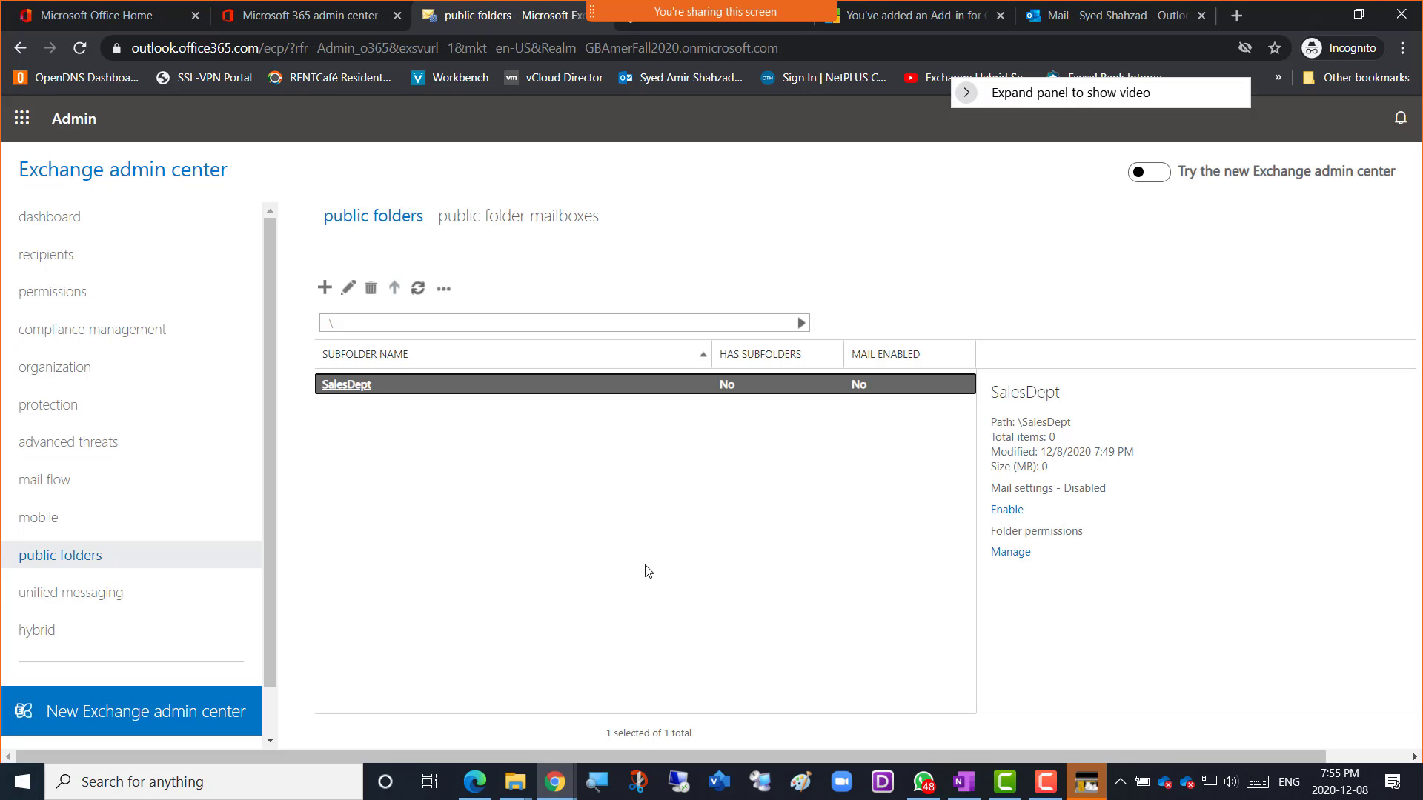
# Look at unified messaging, then open the hybrid setup page with its hybrid deployment and PowerShell module options.
pyautogui.click(92, 600)
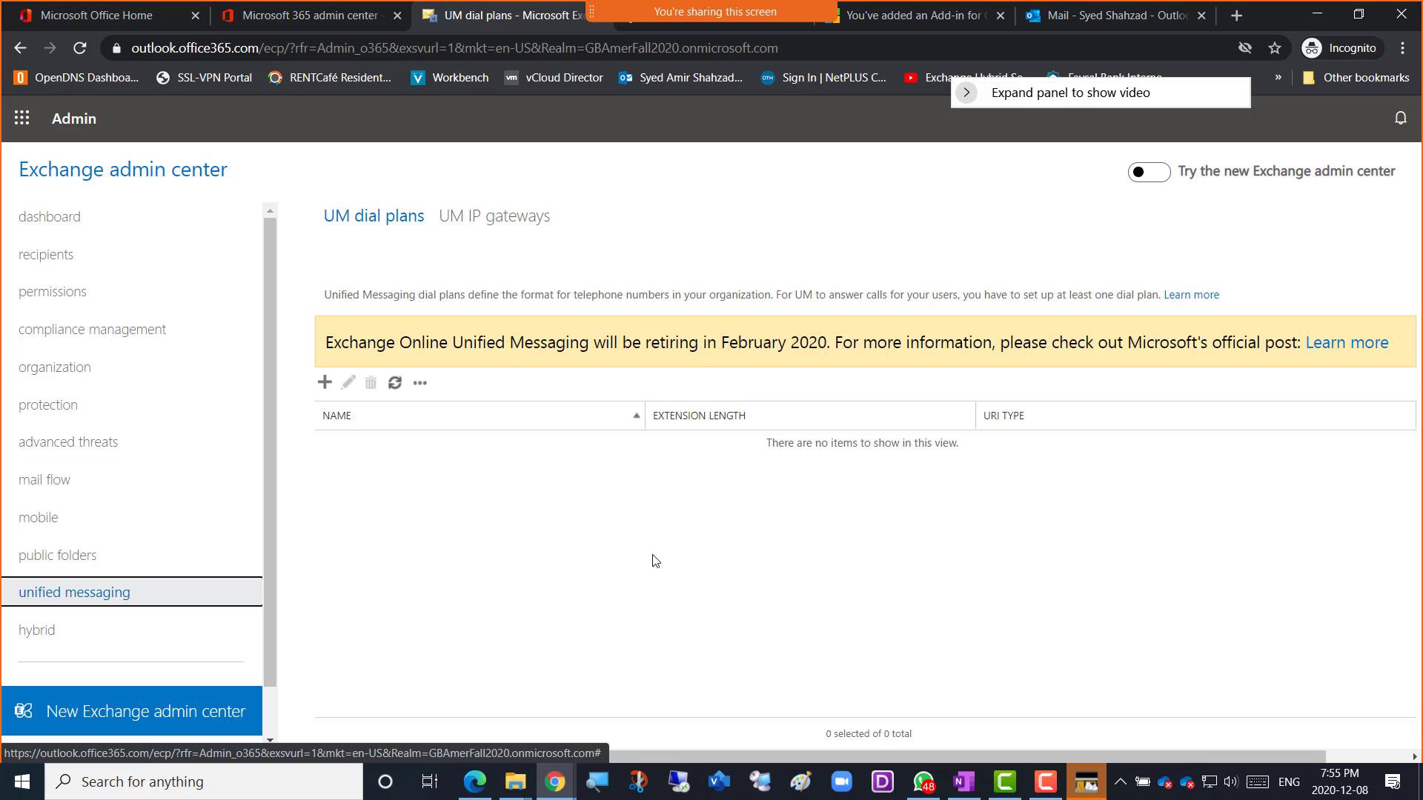
pyautogui.click(67, 630)
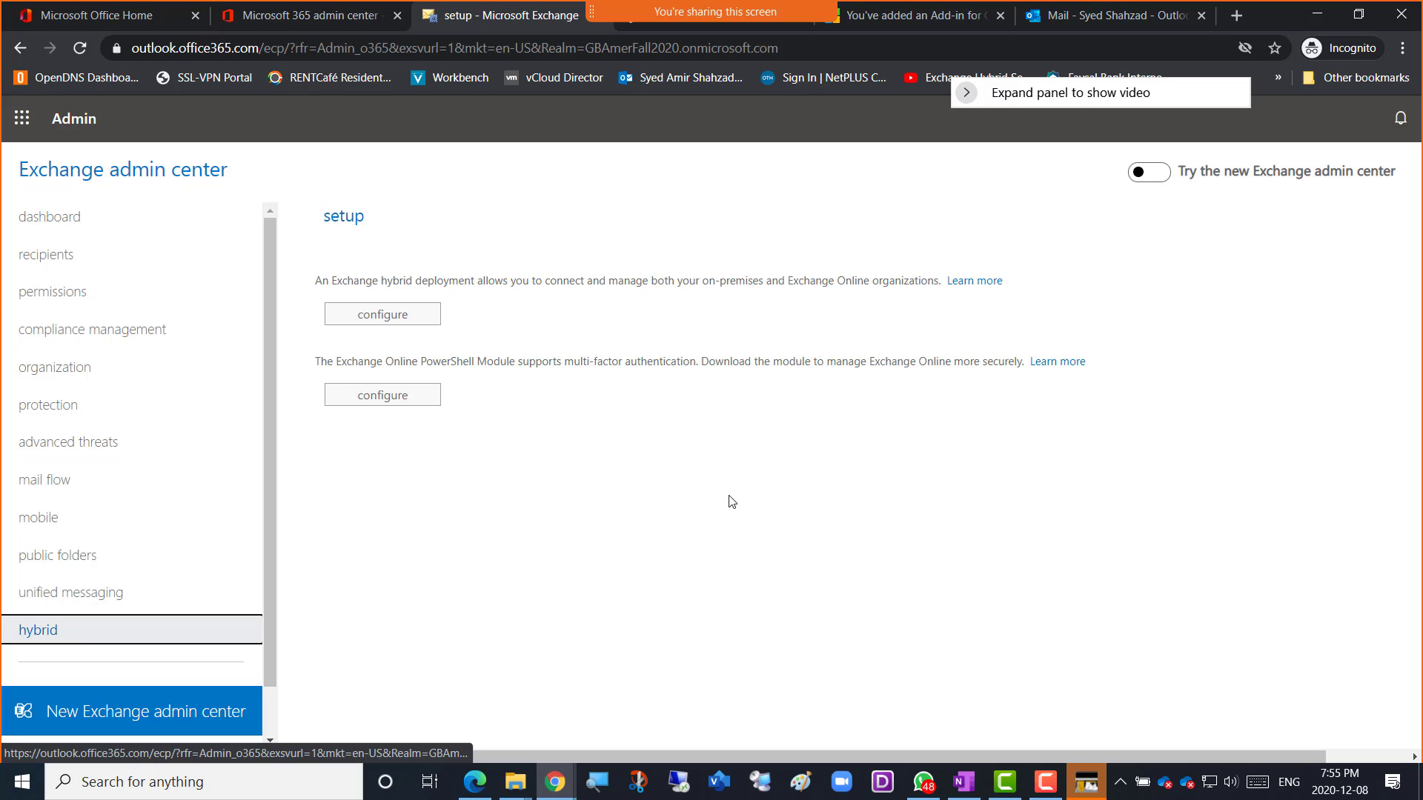
pyautogui.click(687, 483)
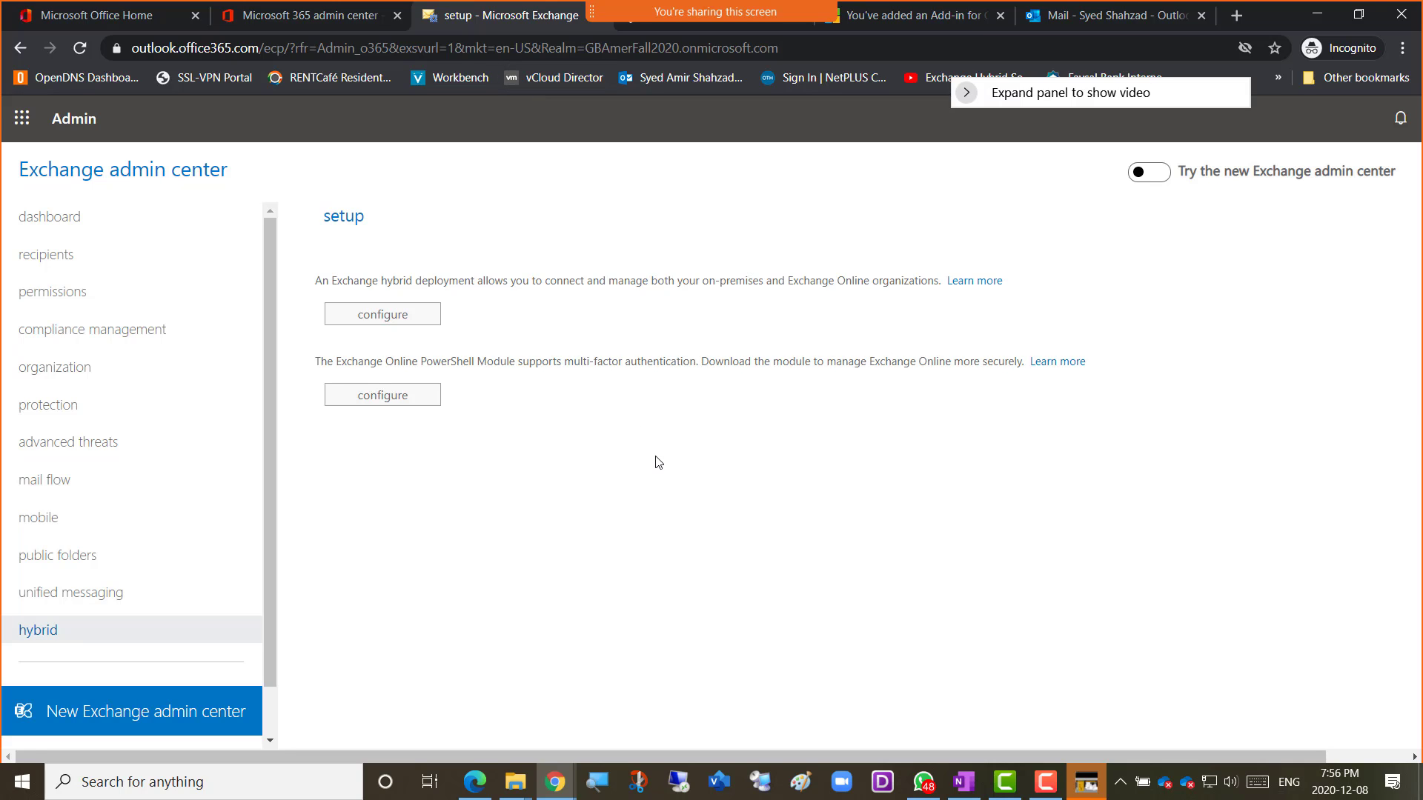
pyautogui.click(558, 777)
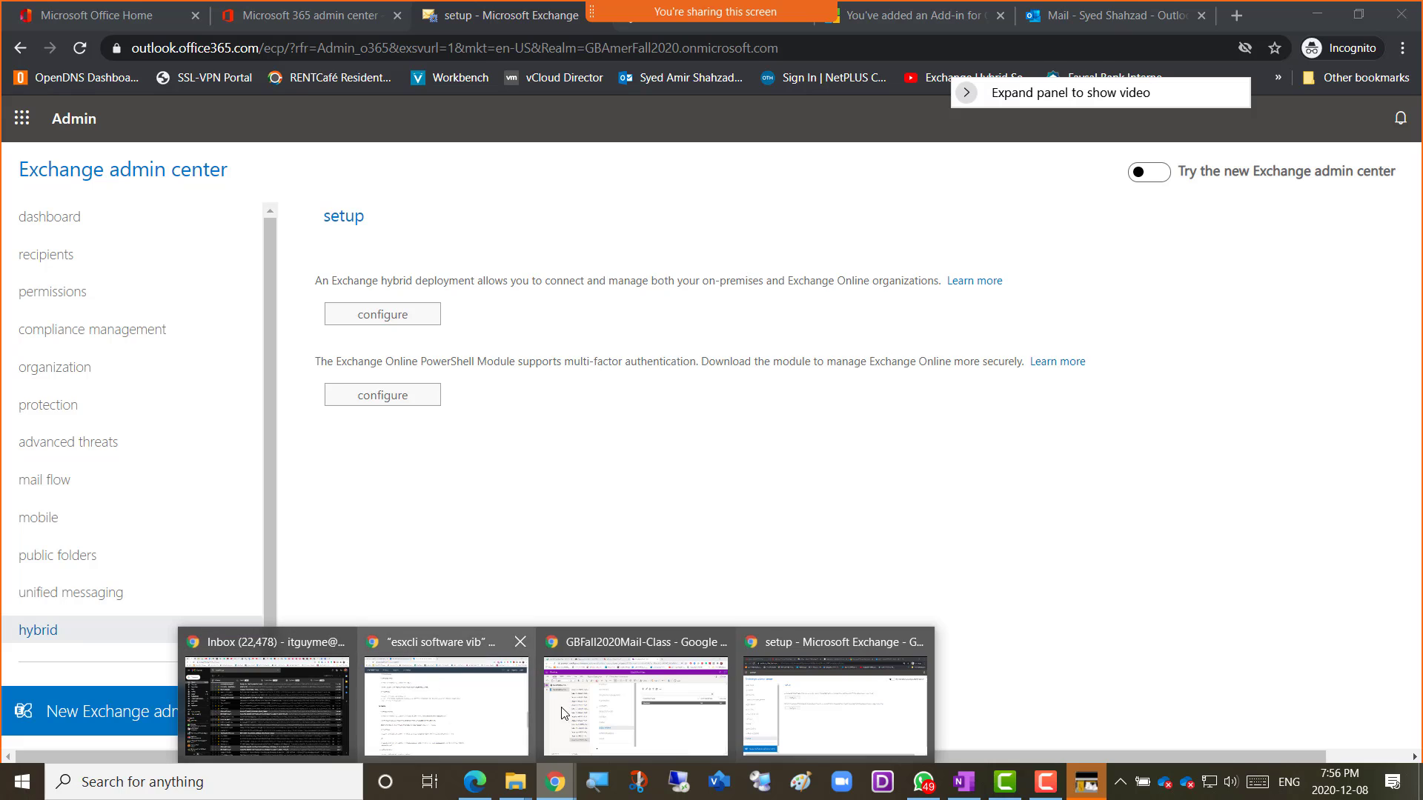
# Sign back in to Blackboard Learn with the saved credentials and dismiss the course evaluation and staff updates notices.
pyautogui.click(626, 708)
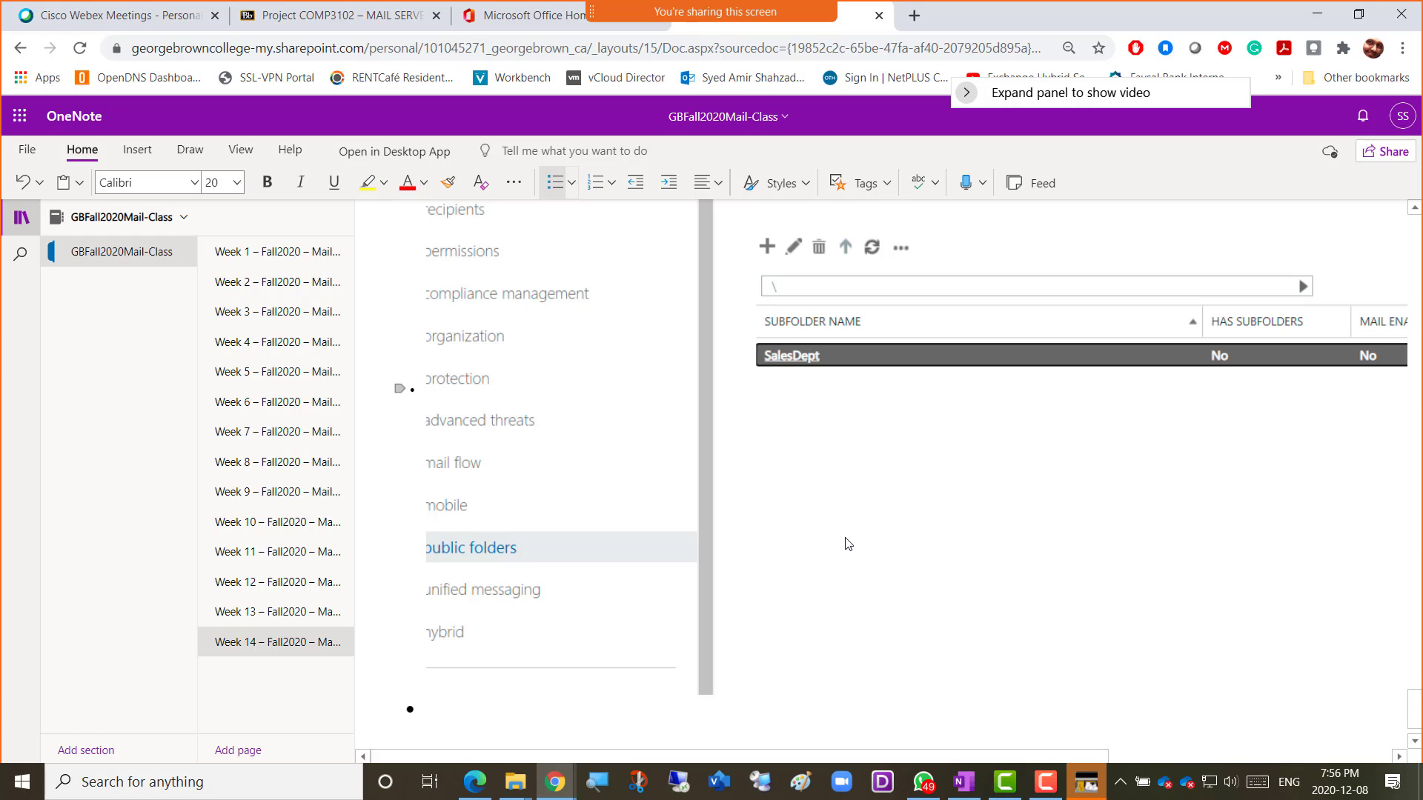
pyautogui.click(342, 21)
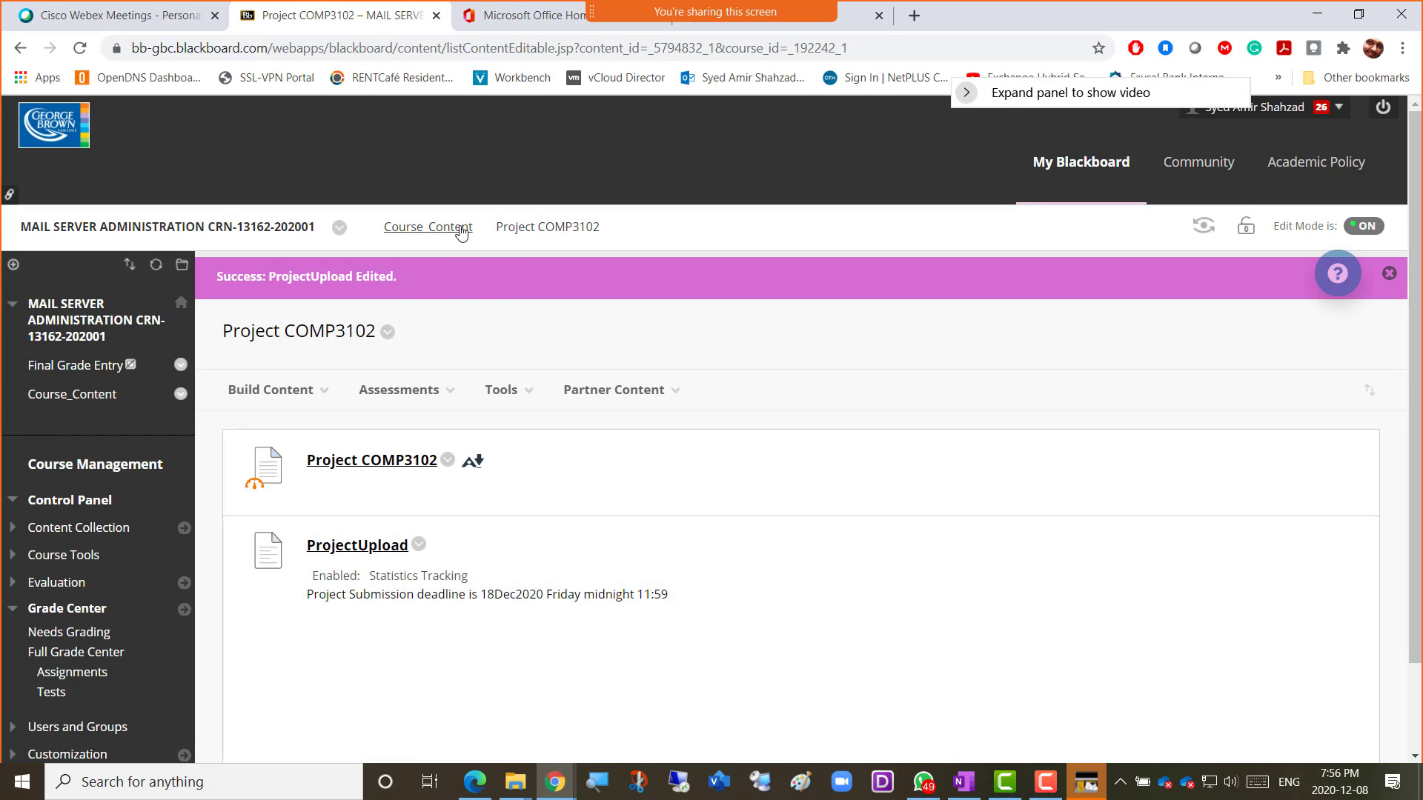
pyautogui.click(461, 232)
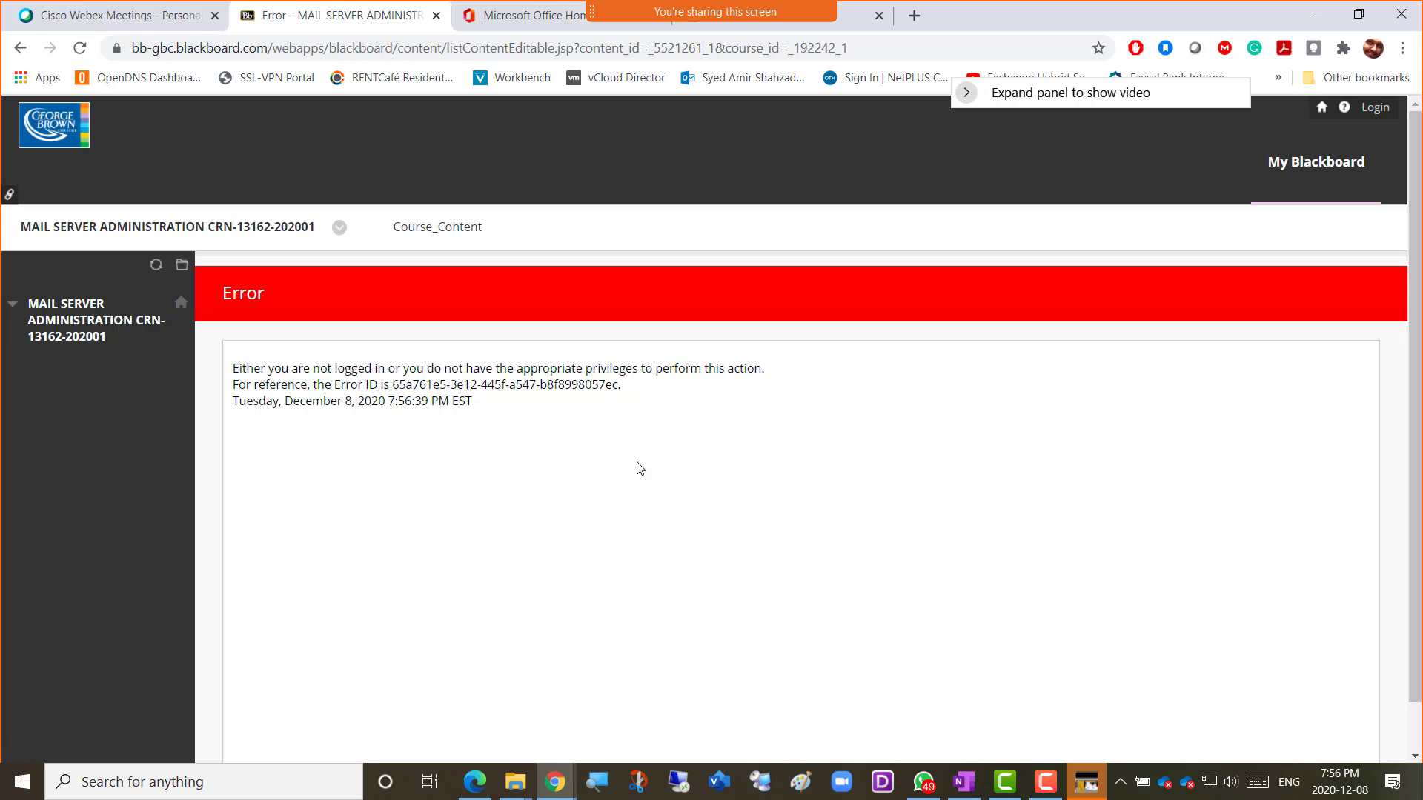
pyautogui.click(1375, 107)
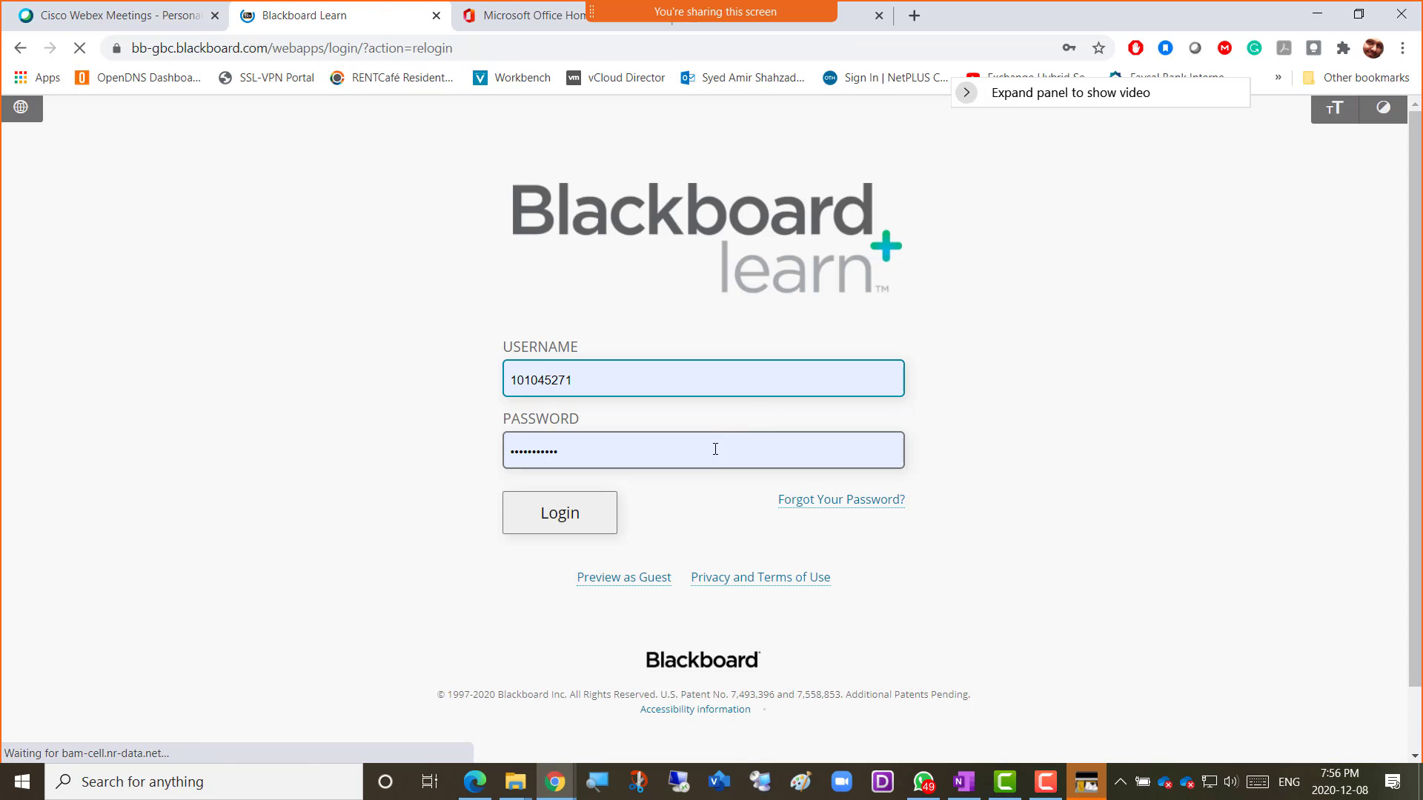
pyautogui.click(584, 515)
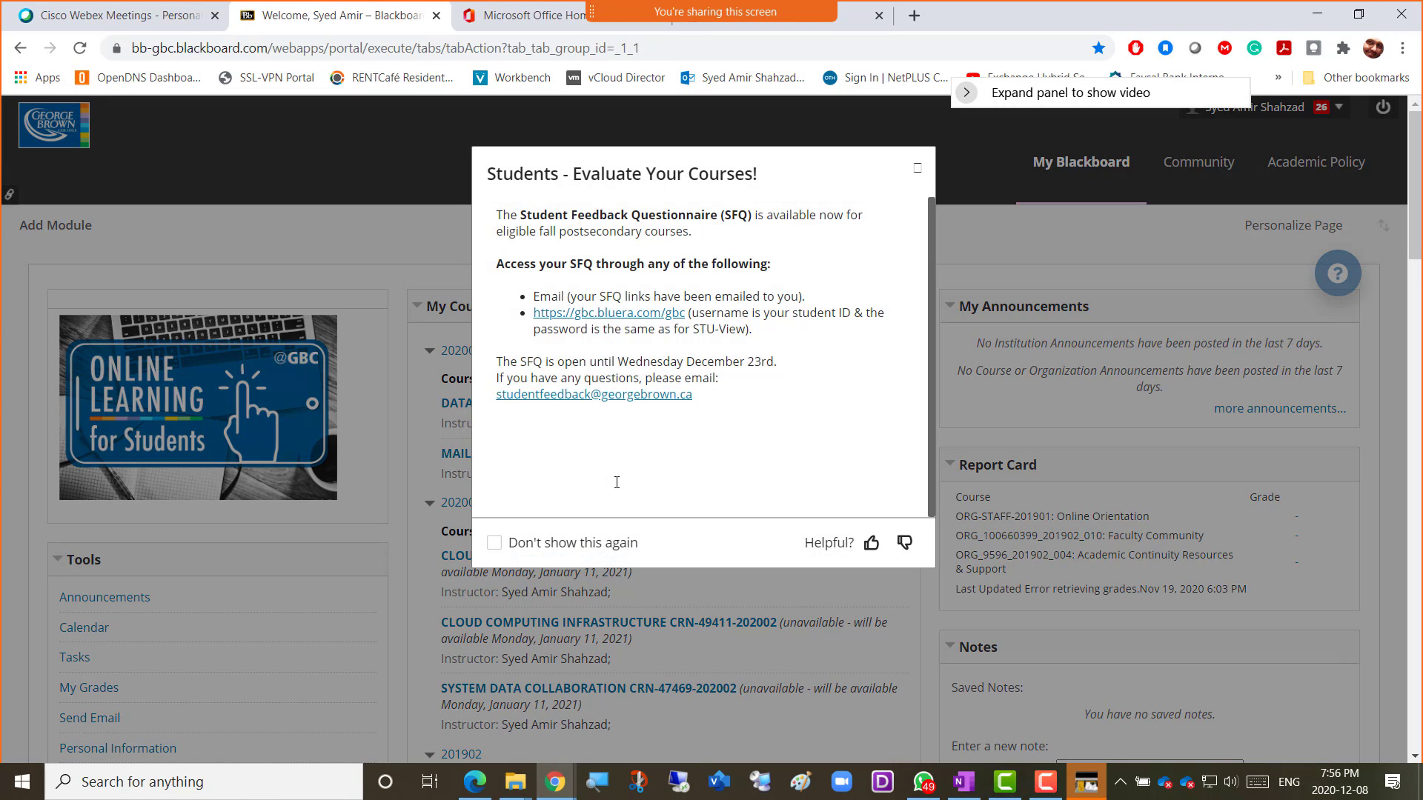
pyautogui.click(916, 171)
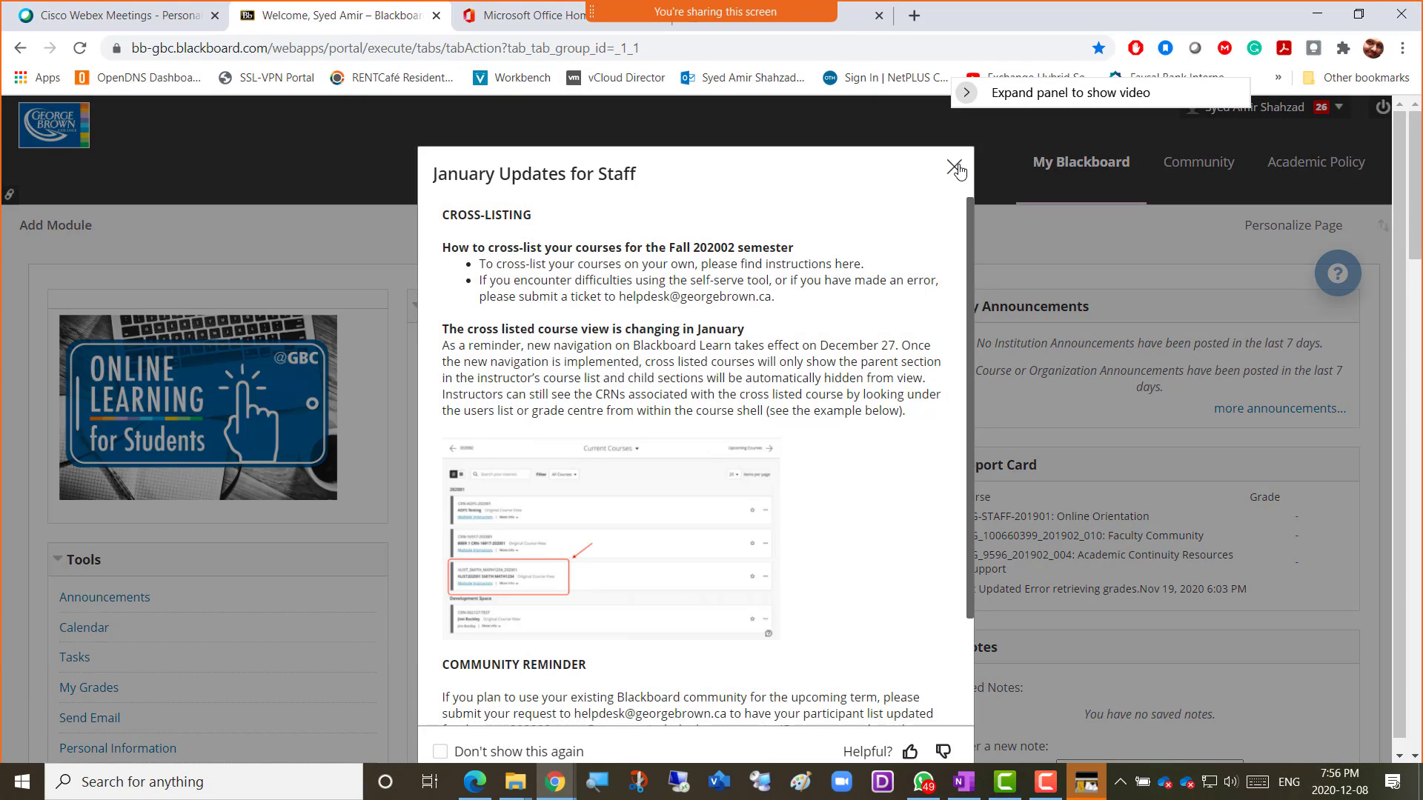
pyautogui.click(954, 168)
# Open the MAIL SERVER ADMINISTRATION course and bring up the Week 13 folder's options.
pyautogui.click(535, 453)
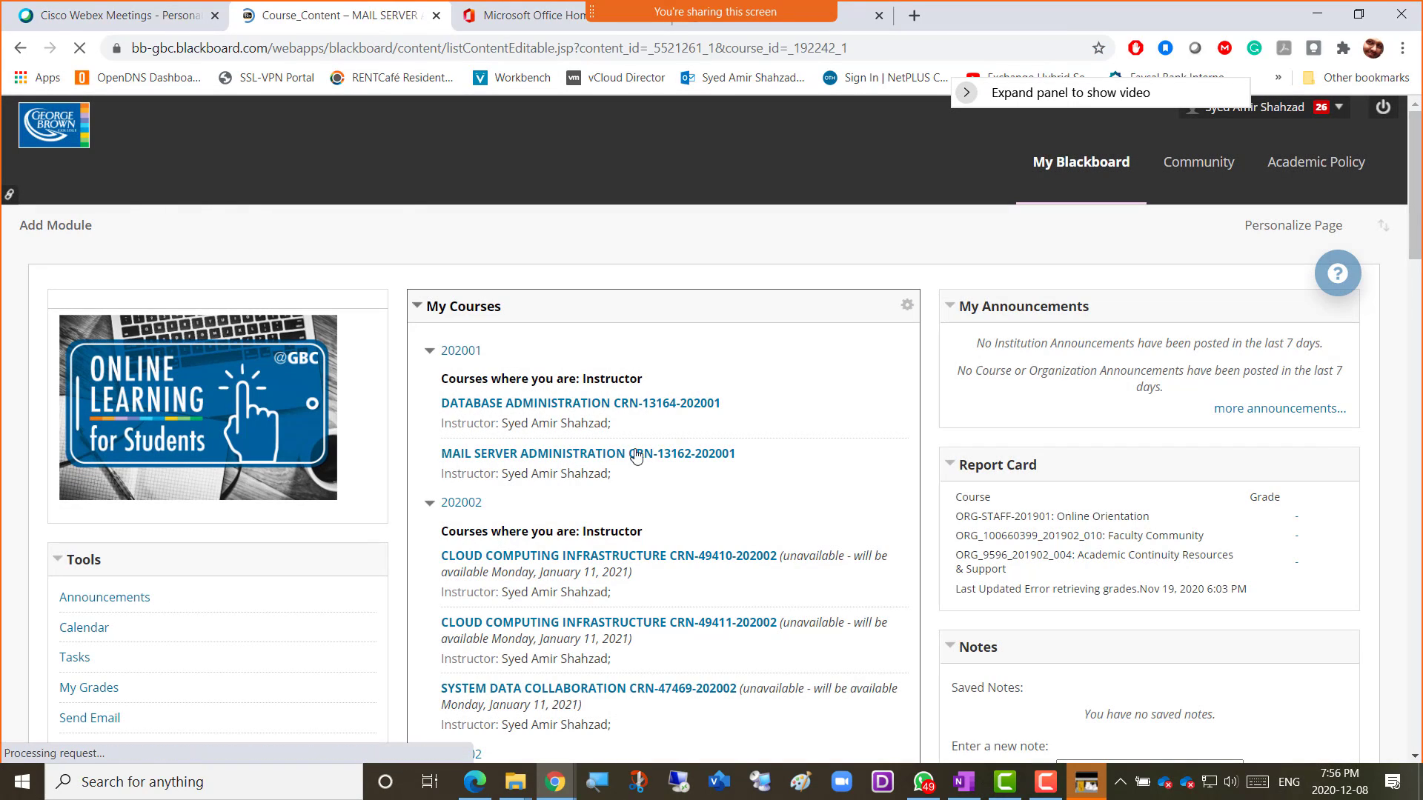
pyautogui.scroll(-20, 641, 531)
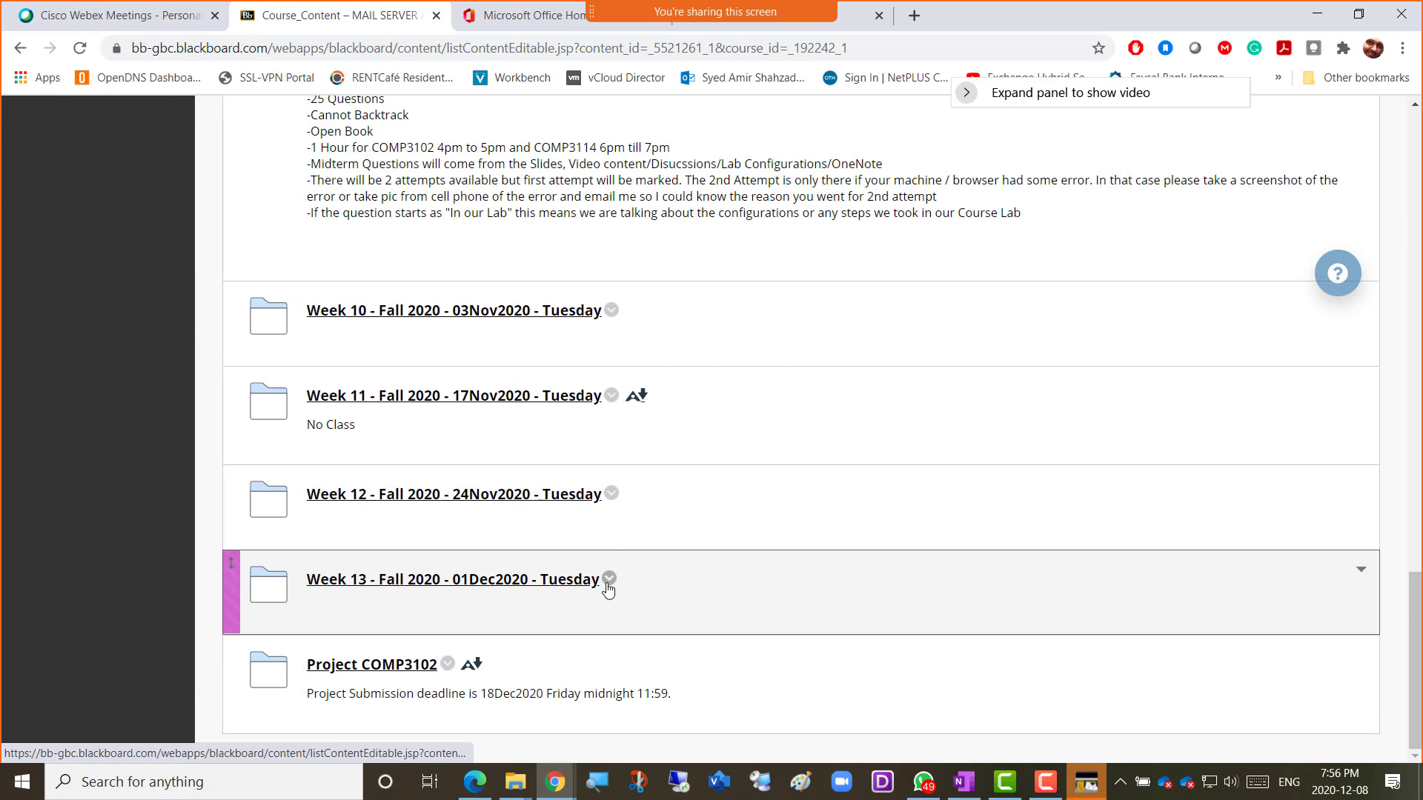
pyautogui.click(609, 579)
# Copy the Week 13 folder's name from its editor, cancel, and start a new Content Folder.
pyautogui.click(671, 287)
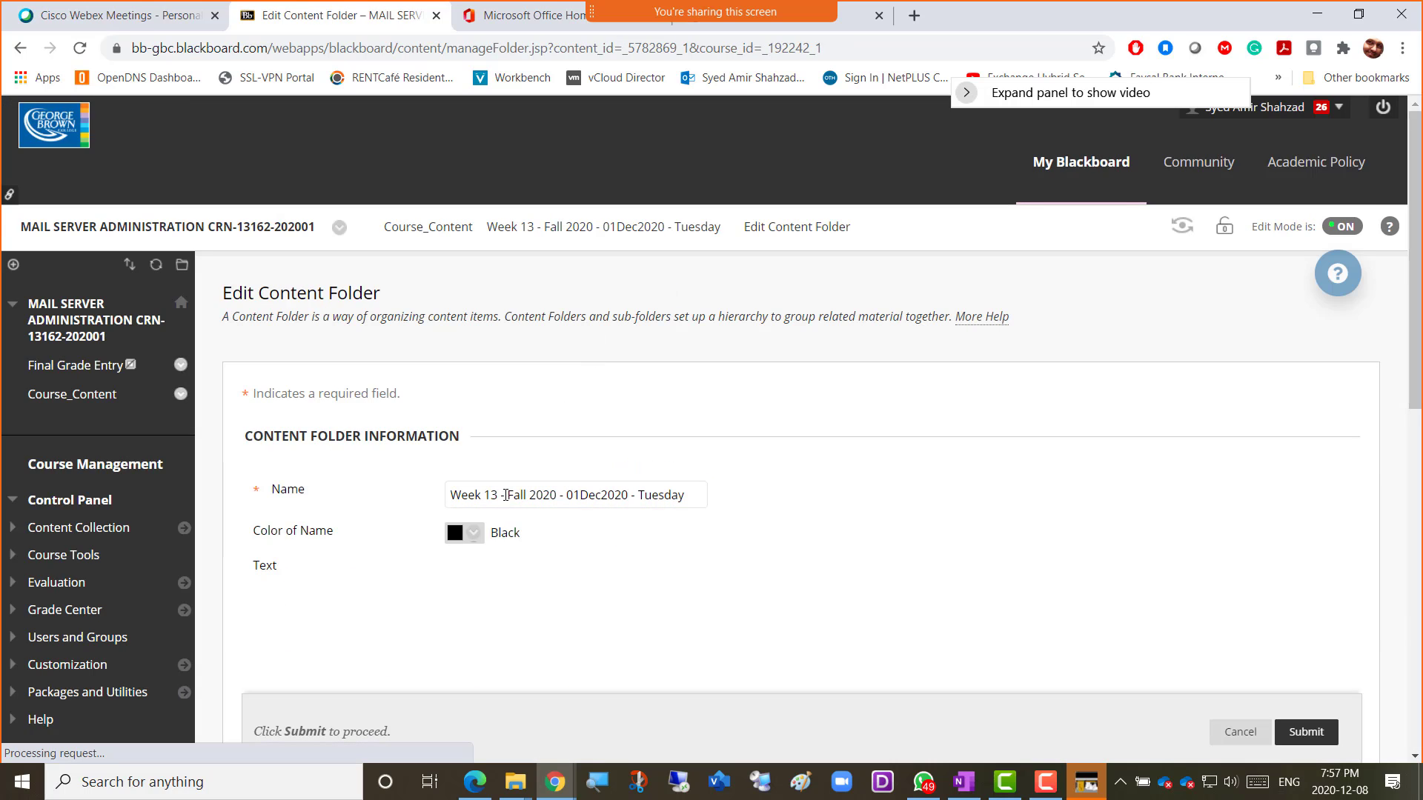
pyautogui.tripleClick(506, 495)
pyautogui.hotkey('ctrl', 'c')
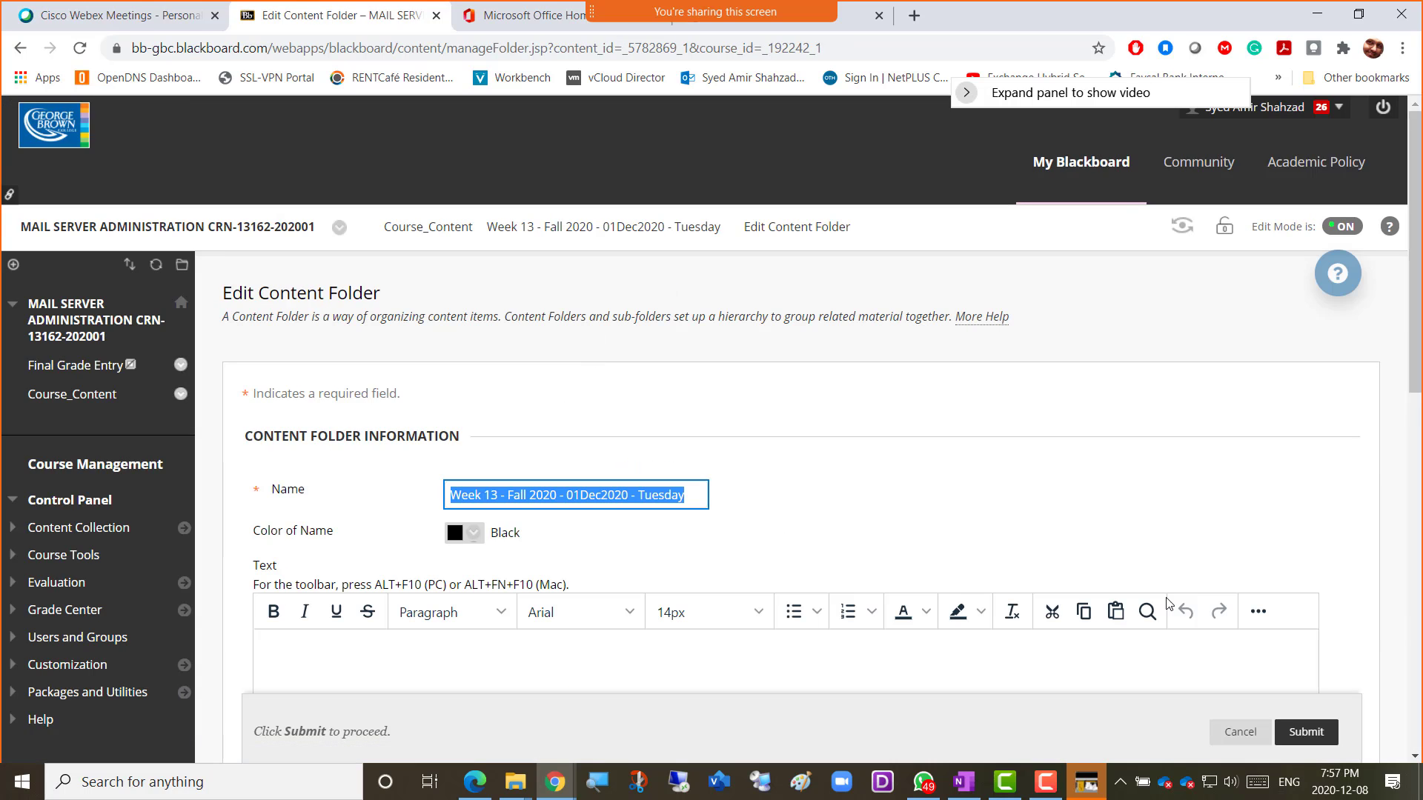
pyautogui.click(1256, 735)
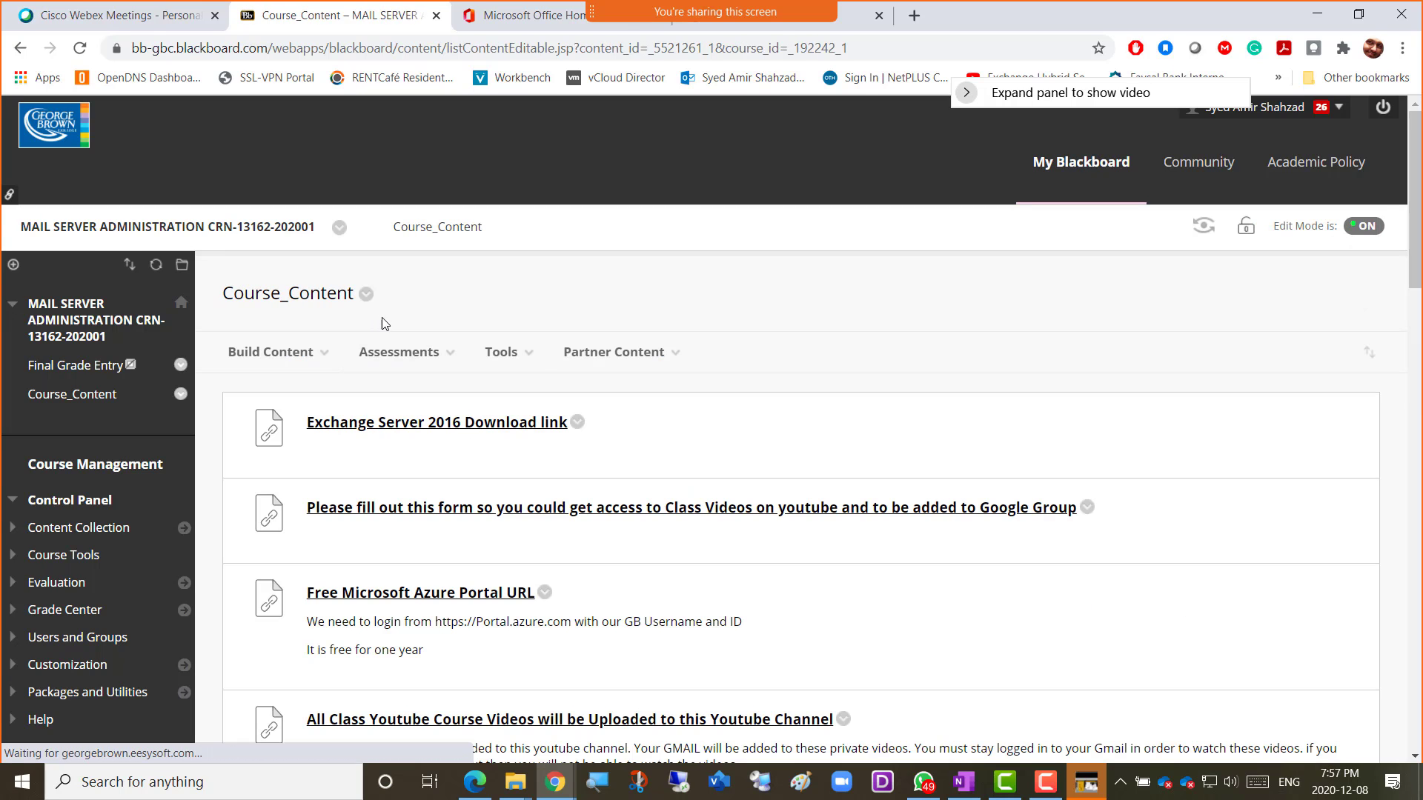
pyautogui.click(398, 353)
pyautogui.click(279, 355)
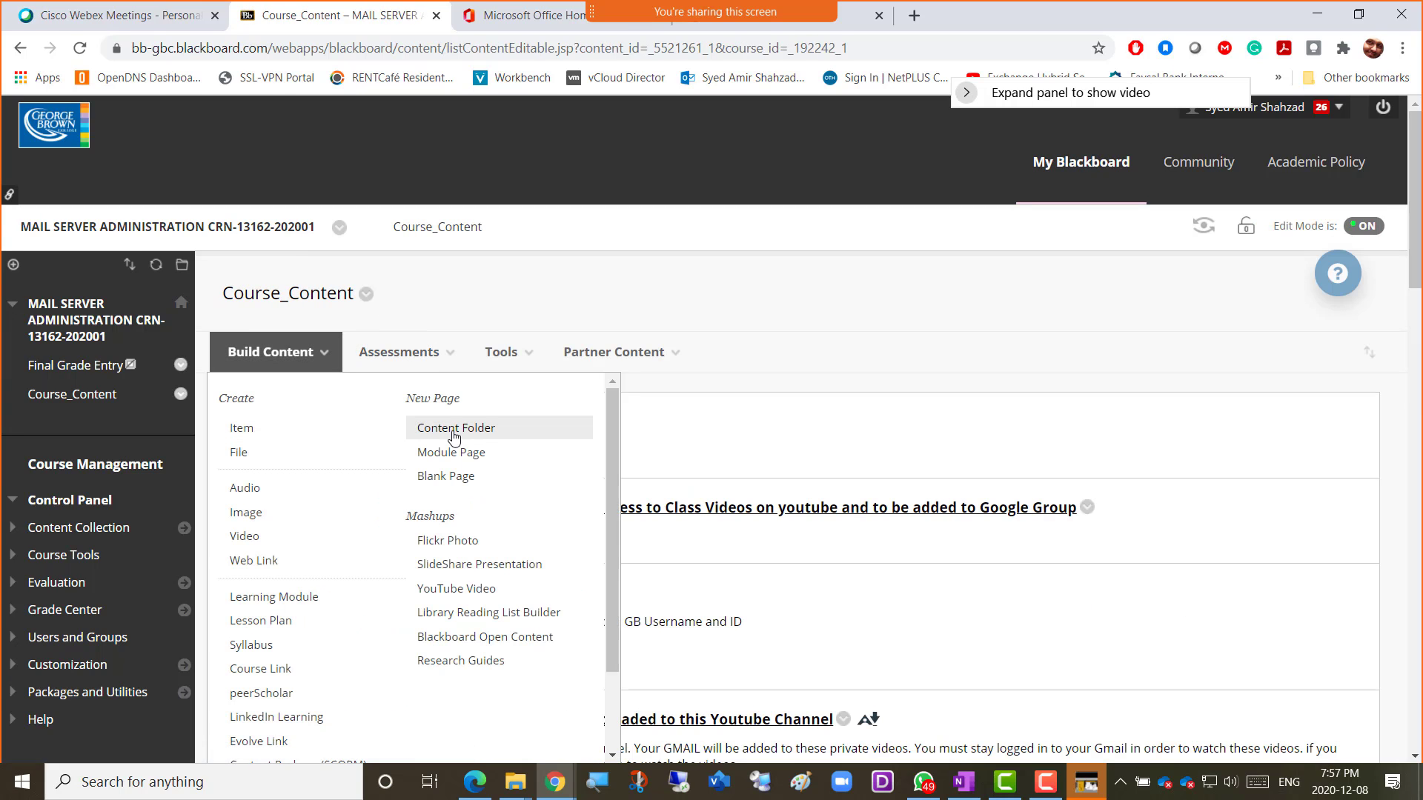
pyautogui.click(454, 432)
# Name the new folder 'Week 14 - Fall 2020 - 08Dec2020 - Tuesday' by editing the pasted name, and submit.
pyautogui.click(585, 494)
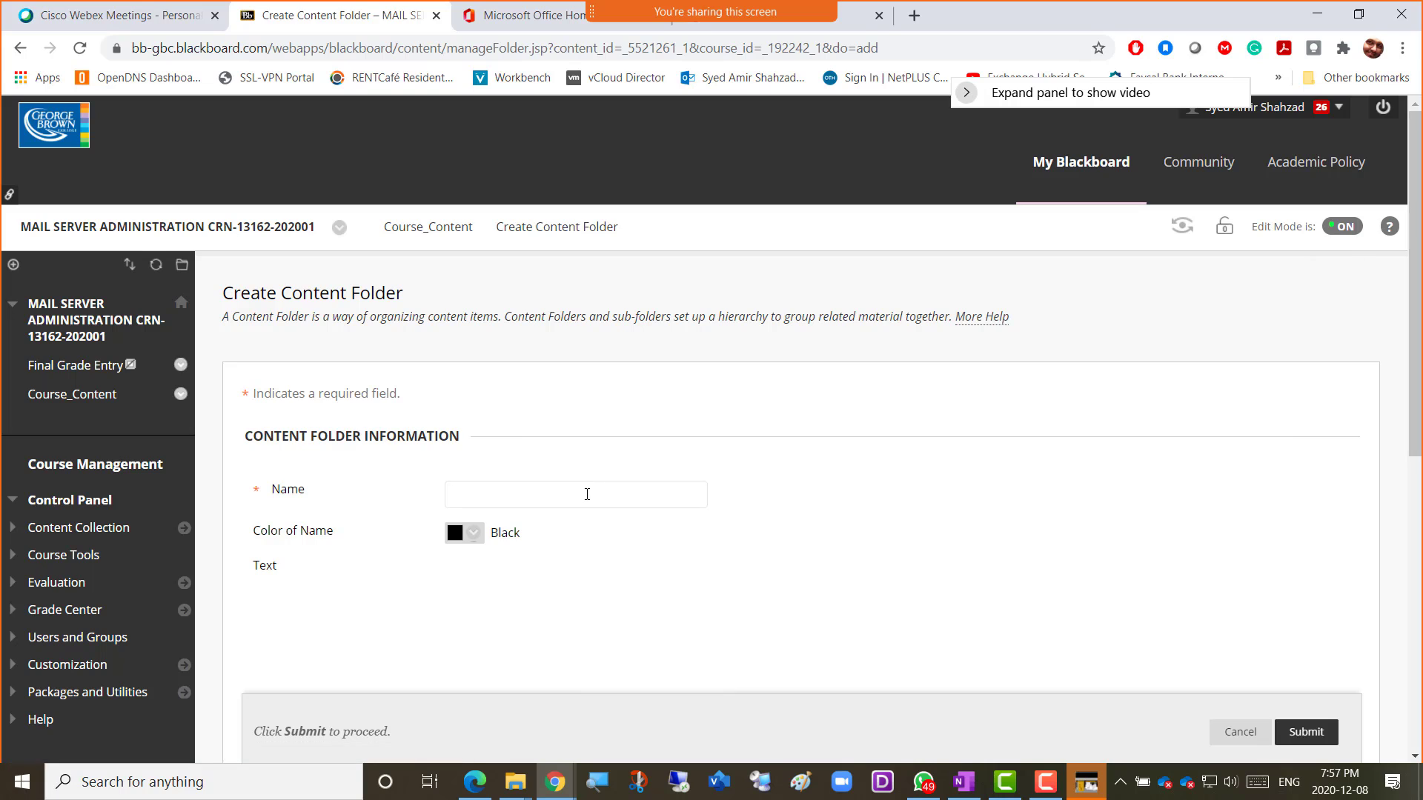
pyautogui.hotkey('ctrl', 'v')
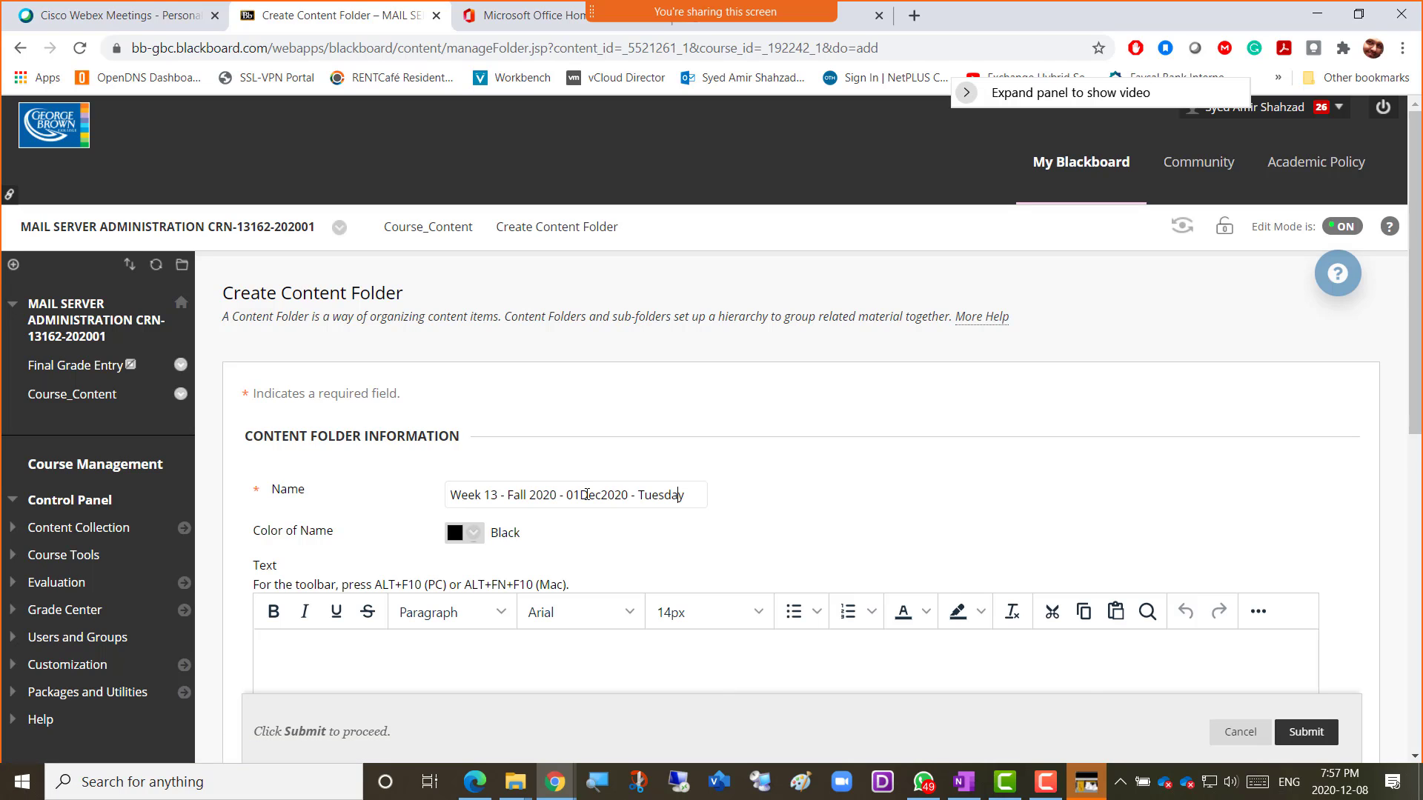
pyautogui.hotkey('shift', 'Right')
pyautogui.write('4')
pyautogui.press('Right')
pyautogui.press('Right')
pyautogui.press('Right')
pyautogui.hotkey('shift', 'Right')
pyautogui.press('Right')
pyautogui.hotkey('shift', 'Right')
pyautogui.write('8')
pyautogui.click(1301, 732)
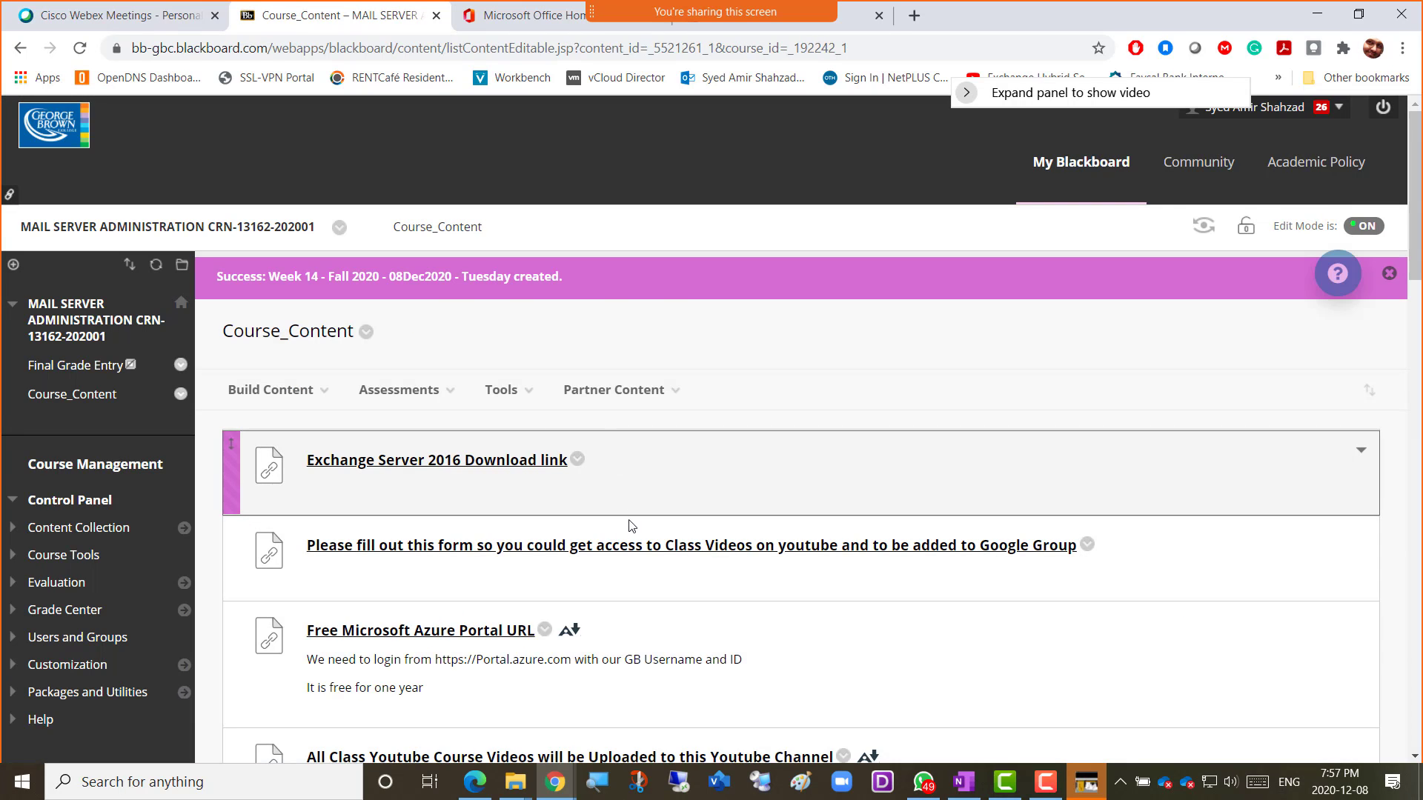
pyautogui.scroll(-20, 630, 526)
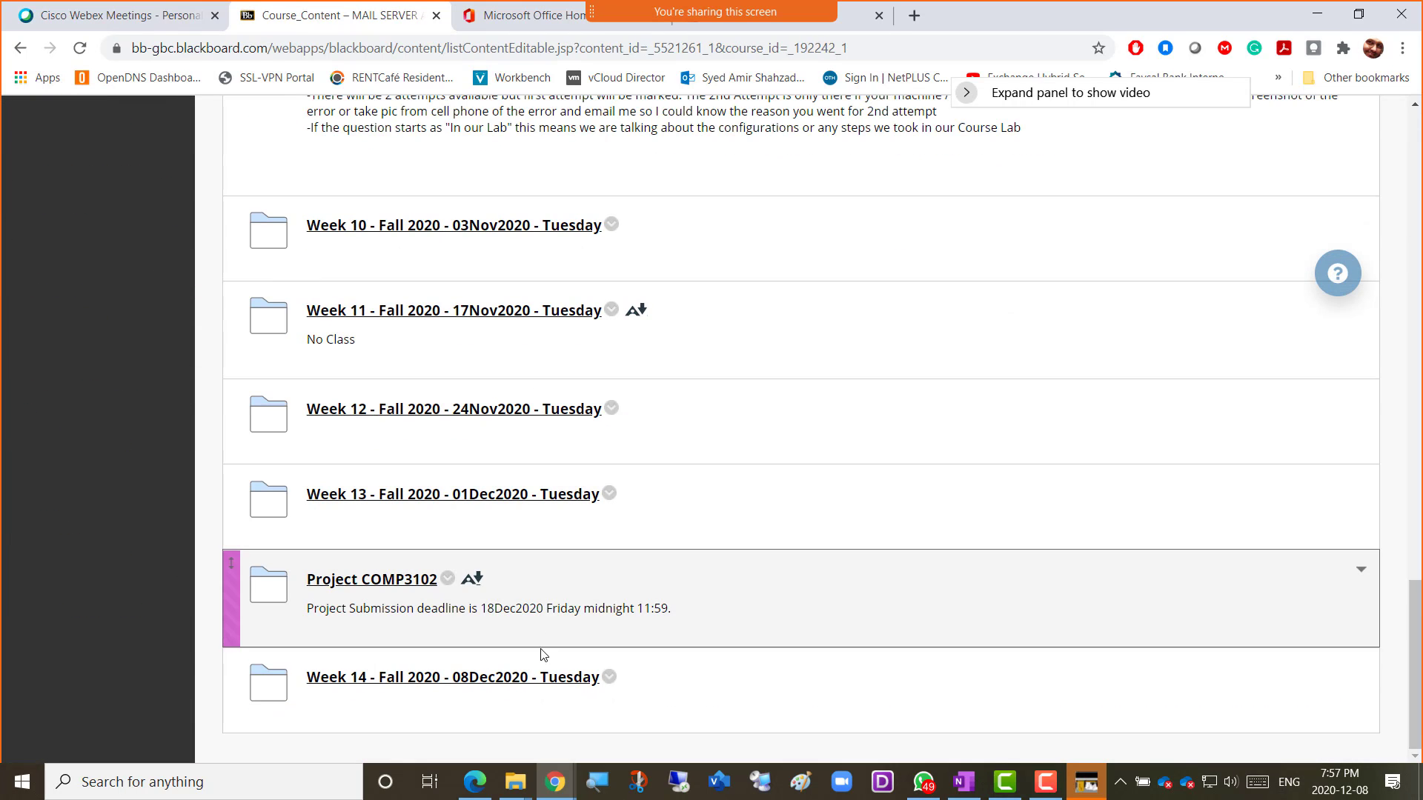
# In the Week 14 folder, create an assignment named UploadWeek14, with UploadWeek14 as its instructions.
pyautogui.click(528, 677)
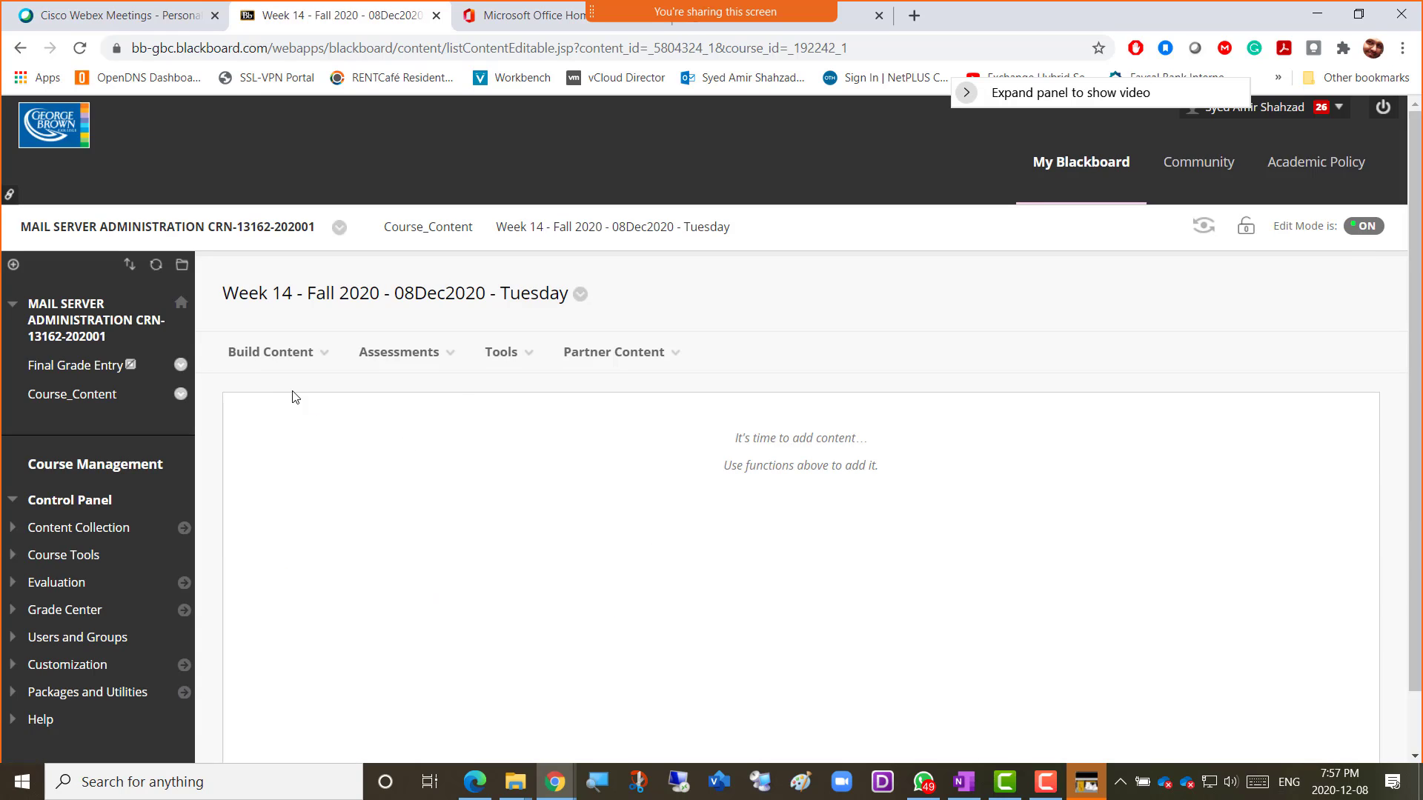
pyautogui.click(271, 353)
pyautogui.click(400, 352)
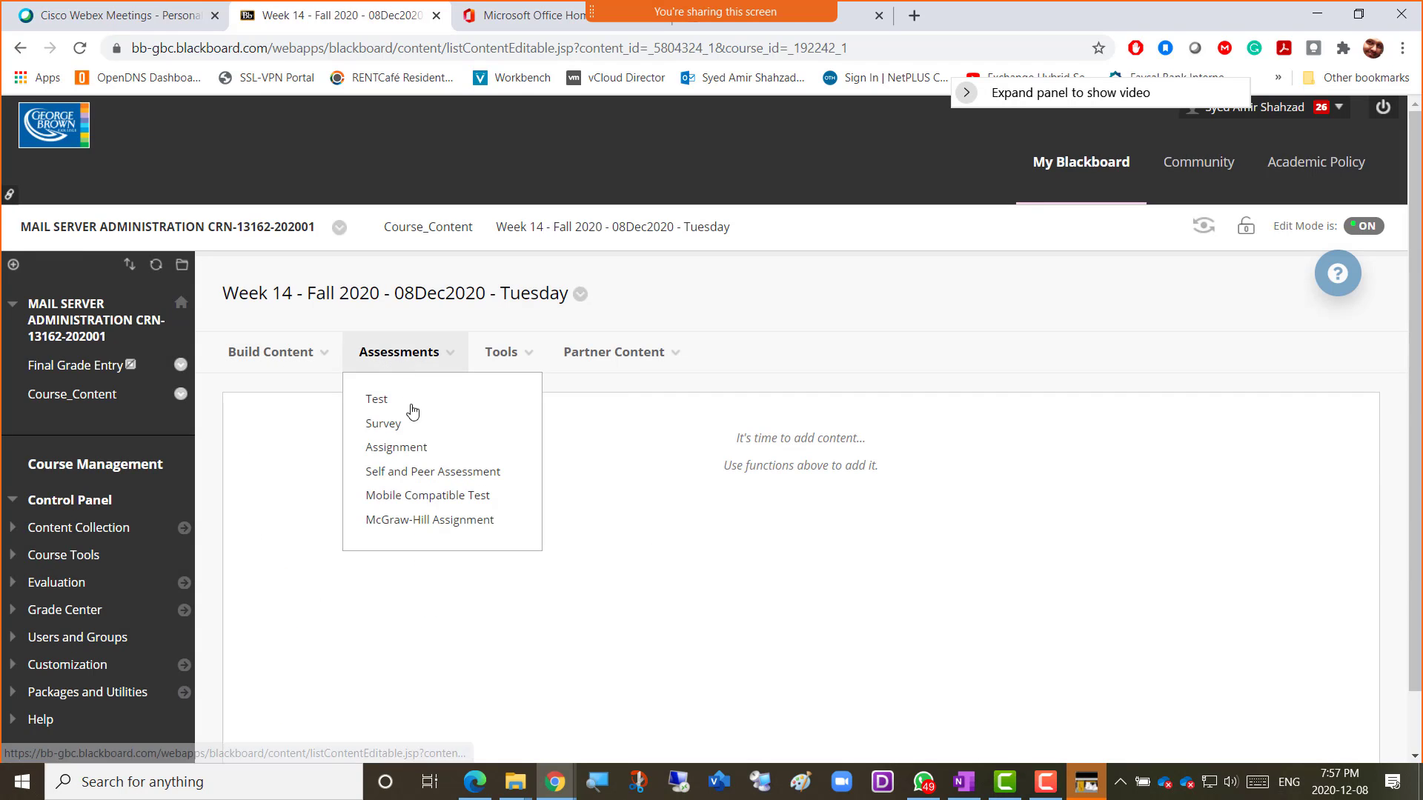
pyautogui.click(404, 447)
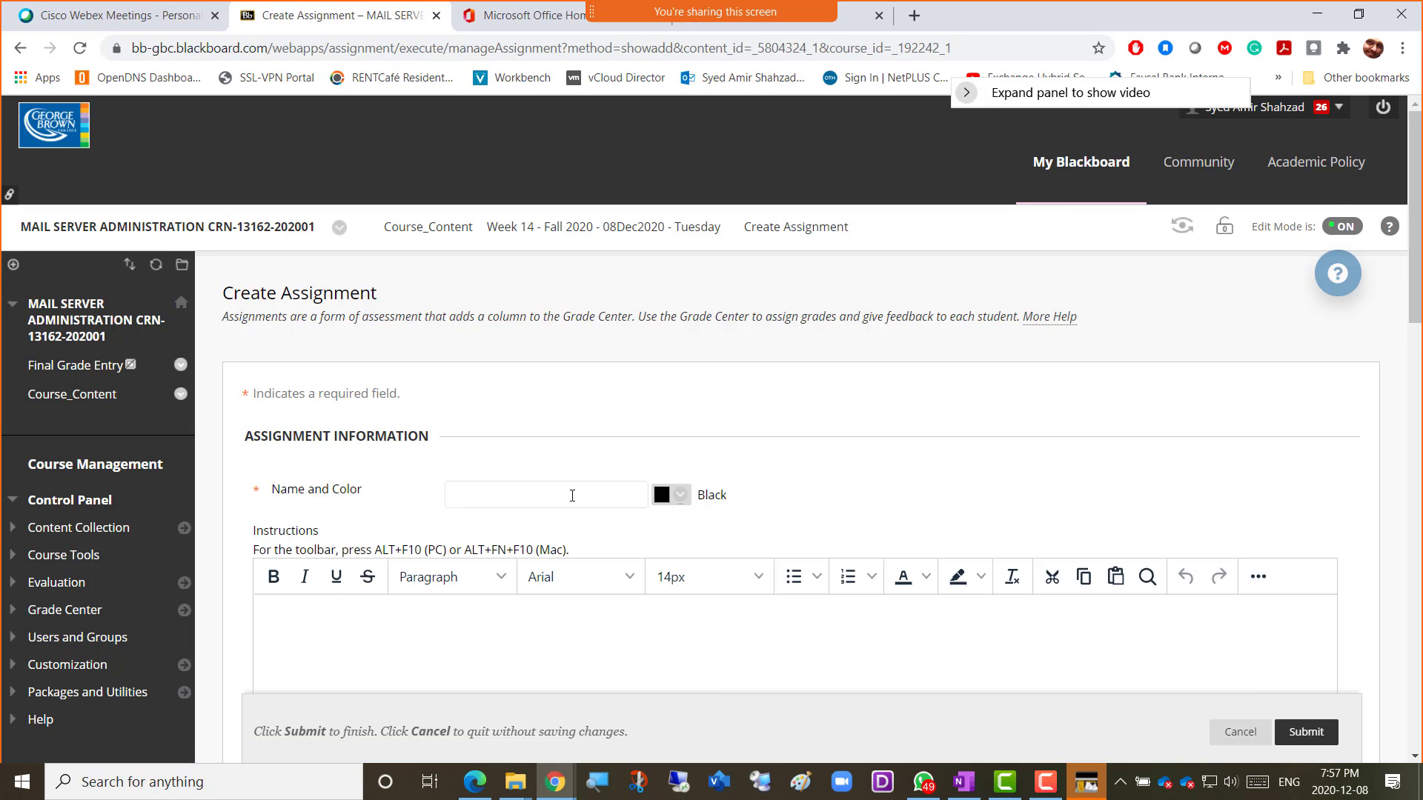
pyautogui.write('UploadWeek14')
pyautogui.hotkey('ctrl', 'a')
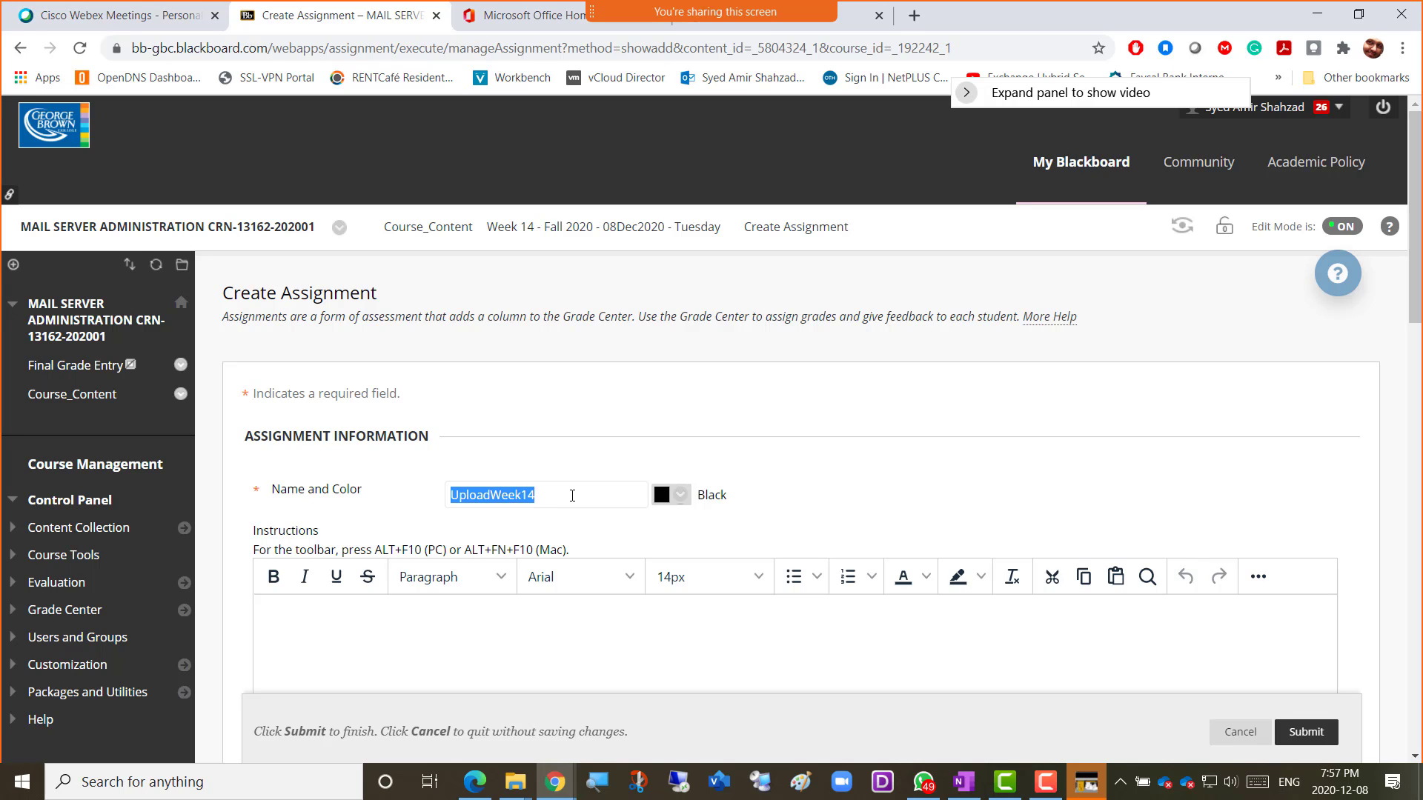
pyautogui.hotkey('ctrl', 'c')
pyautogui.click(514, 641)
pyautogui.hotkey('ctrl', 'v')
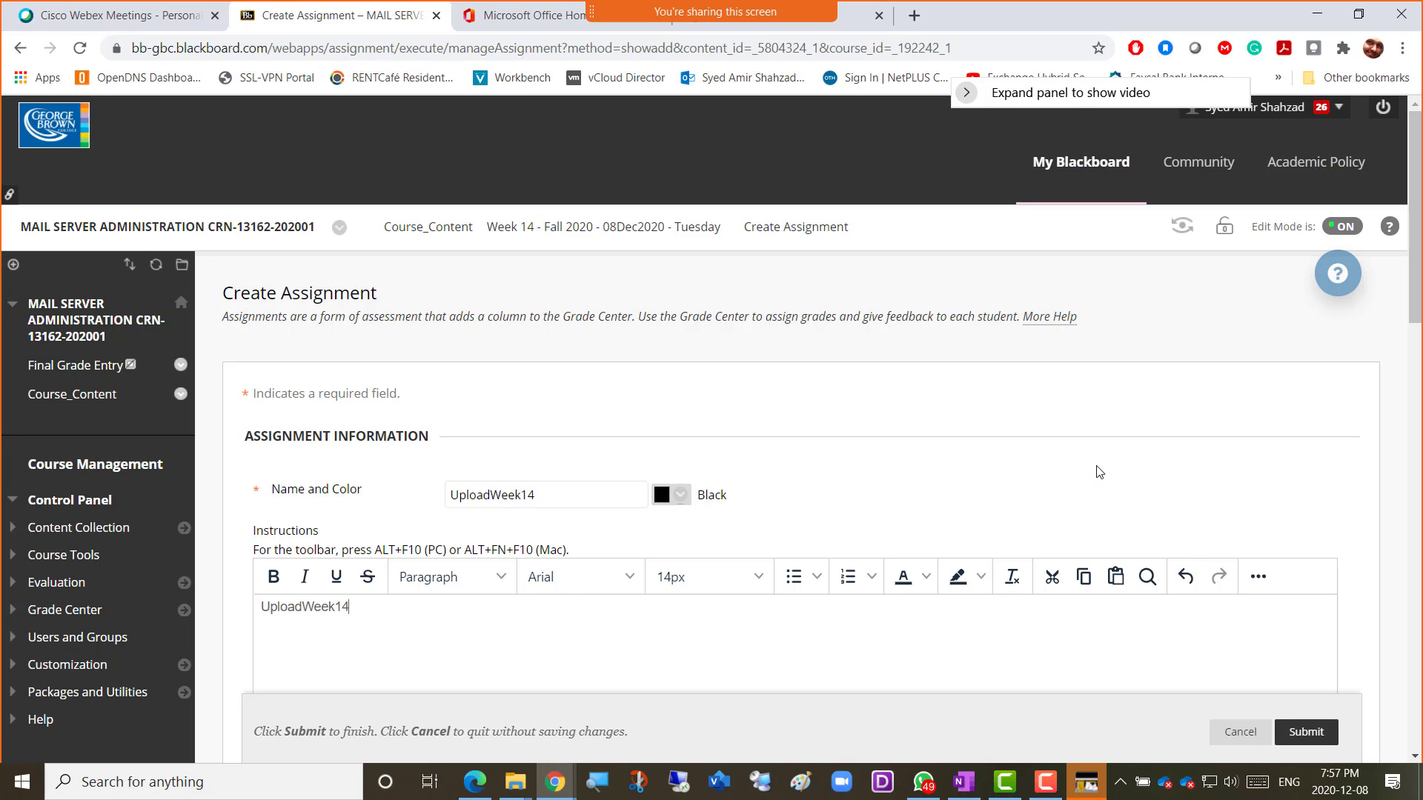
# Set the assignment's due date to December 8, 2020 and points possible to 4.
pyautogui.scroll(-5, 1100, 472)
pyautogui.scroll(-1, 1100, 472)
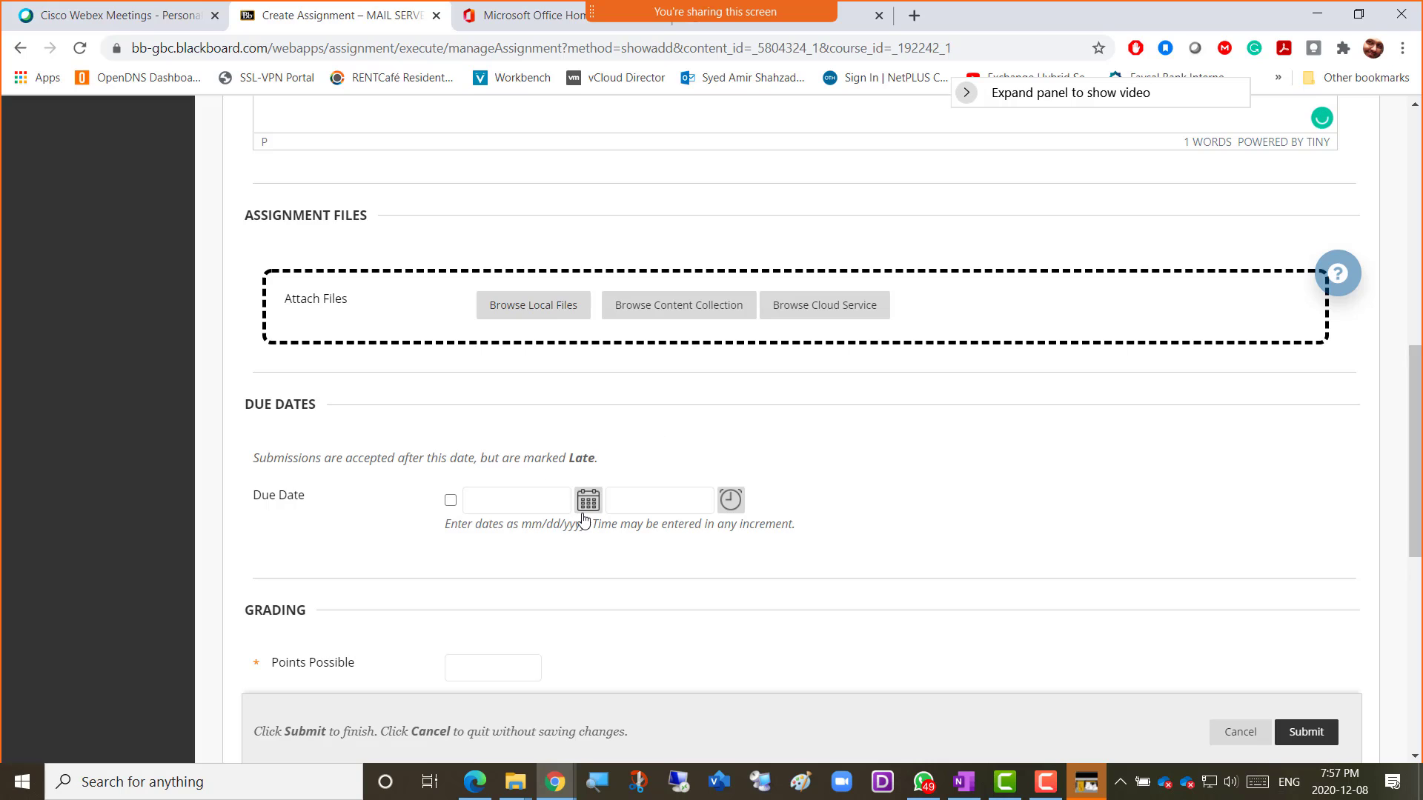
pyautogui.click(587, 500)
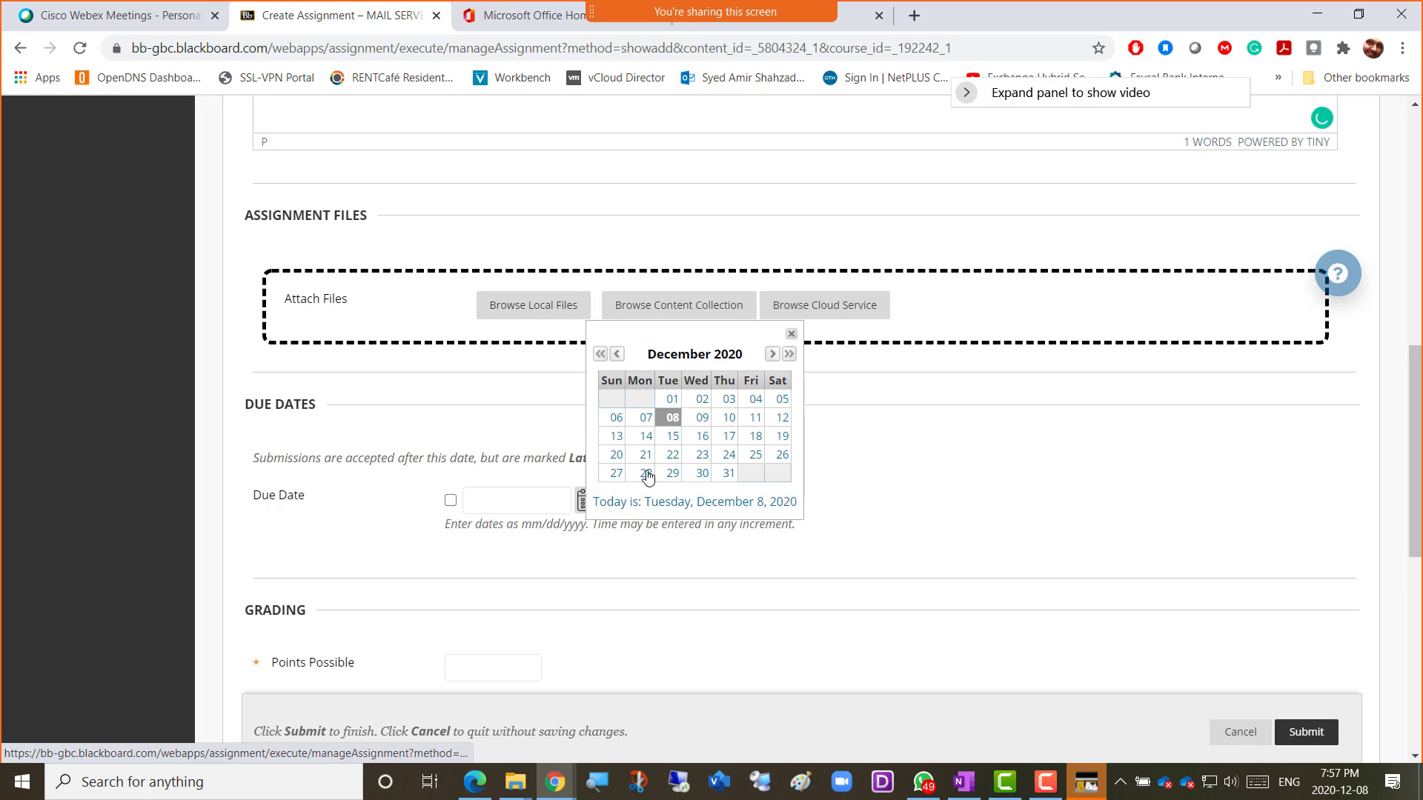
pyautogui.click(674, 419)
pyautogui.scroll(-4, 756, 489)
pyautogui.click(492, 393)
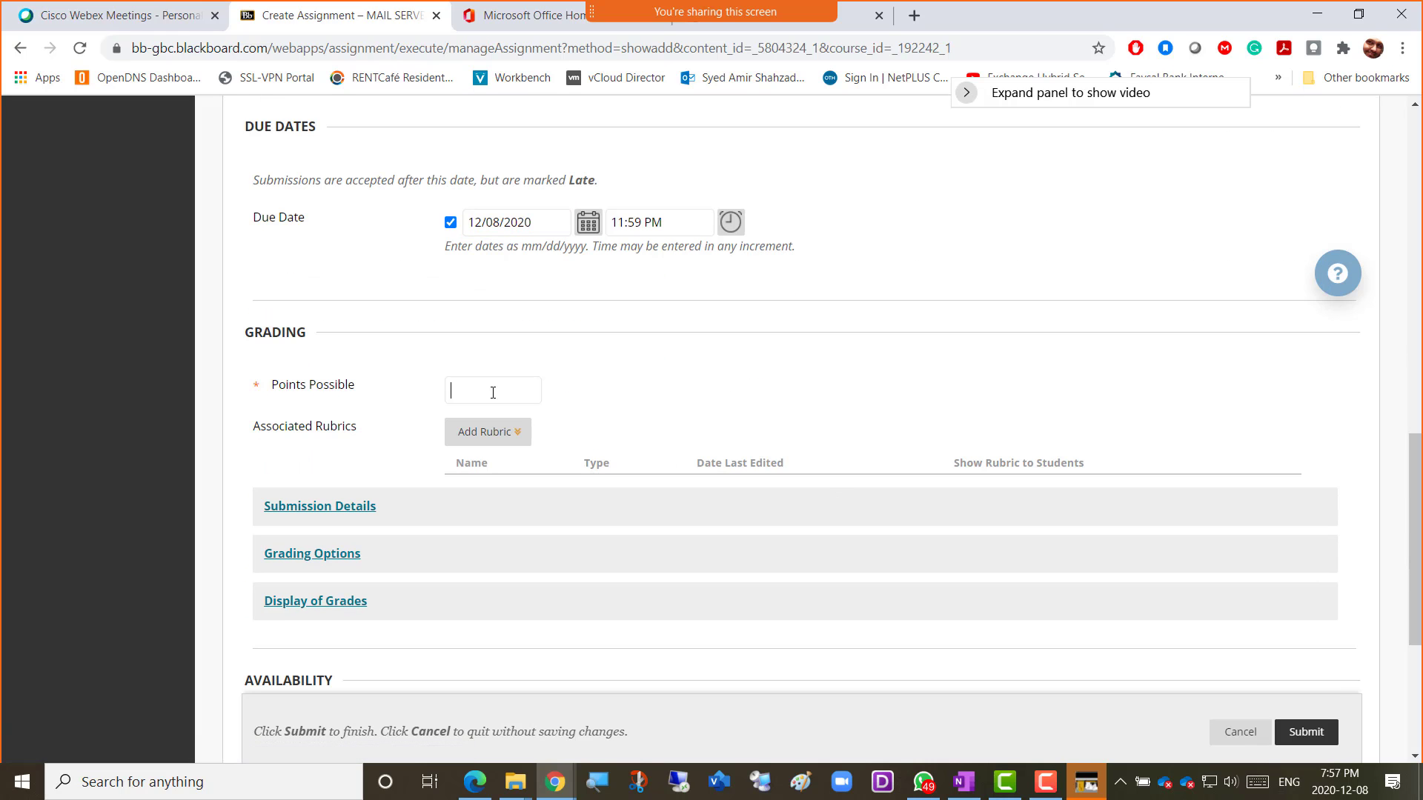
pyautogui.write('4')
# Allow multiple attempts with a maximum of 2, track number of views, and submit UploadWeek14.
pyautogui.click(363, 509)
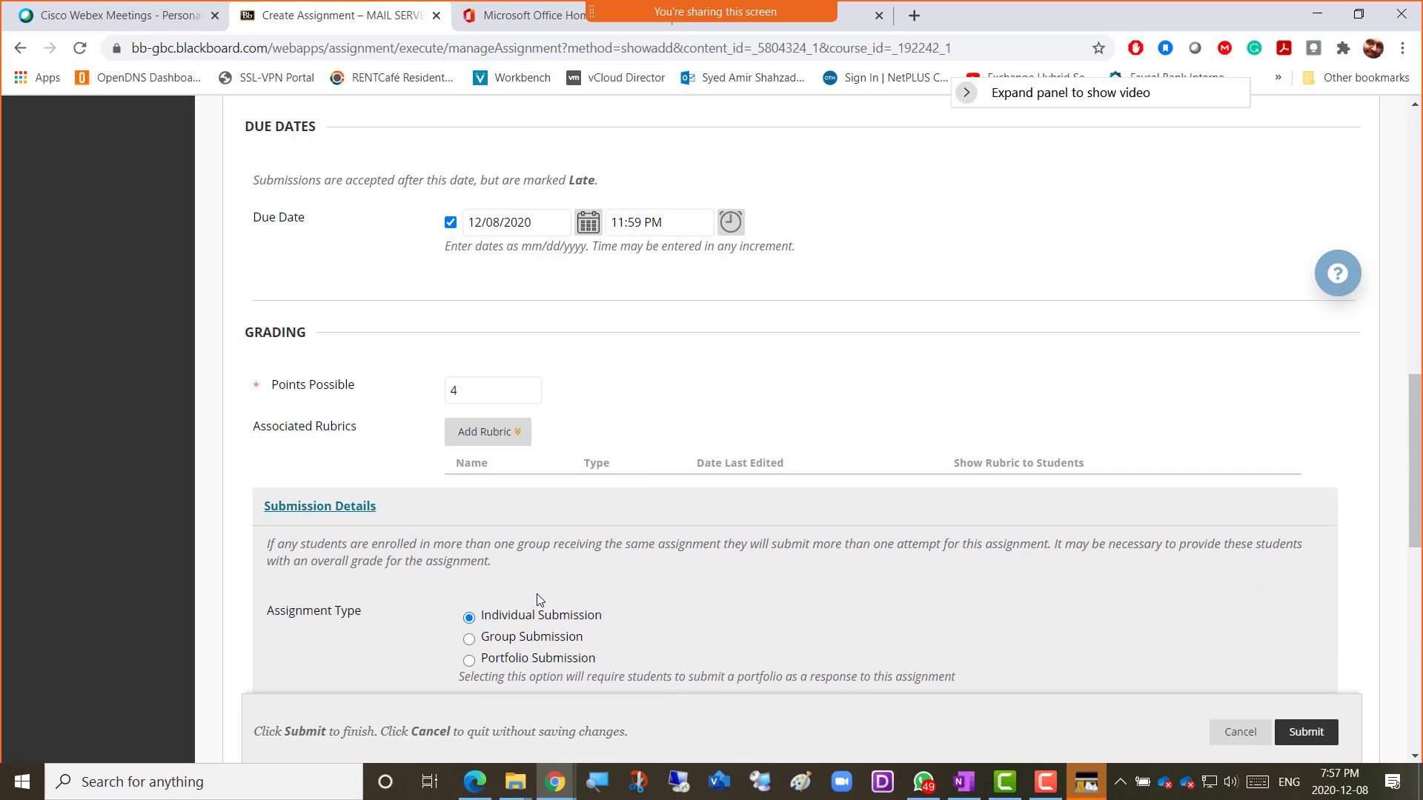
pyautogui.scroll(-3, 600, 631)
pyautogui.click(527, 554)
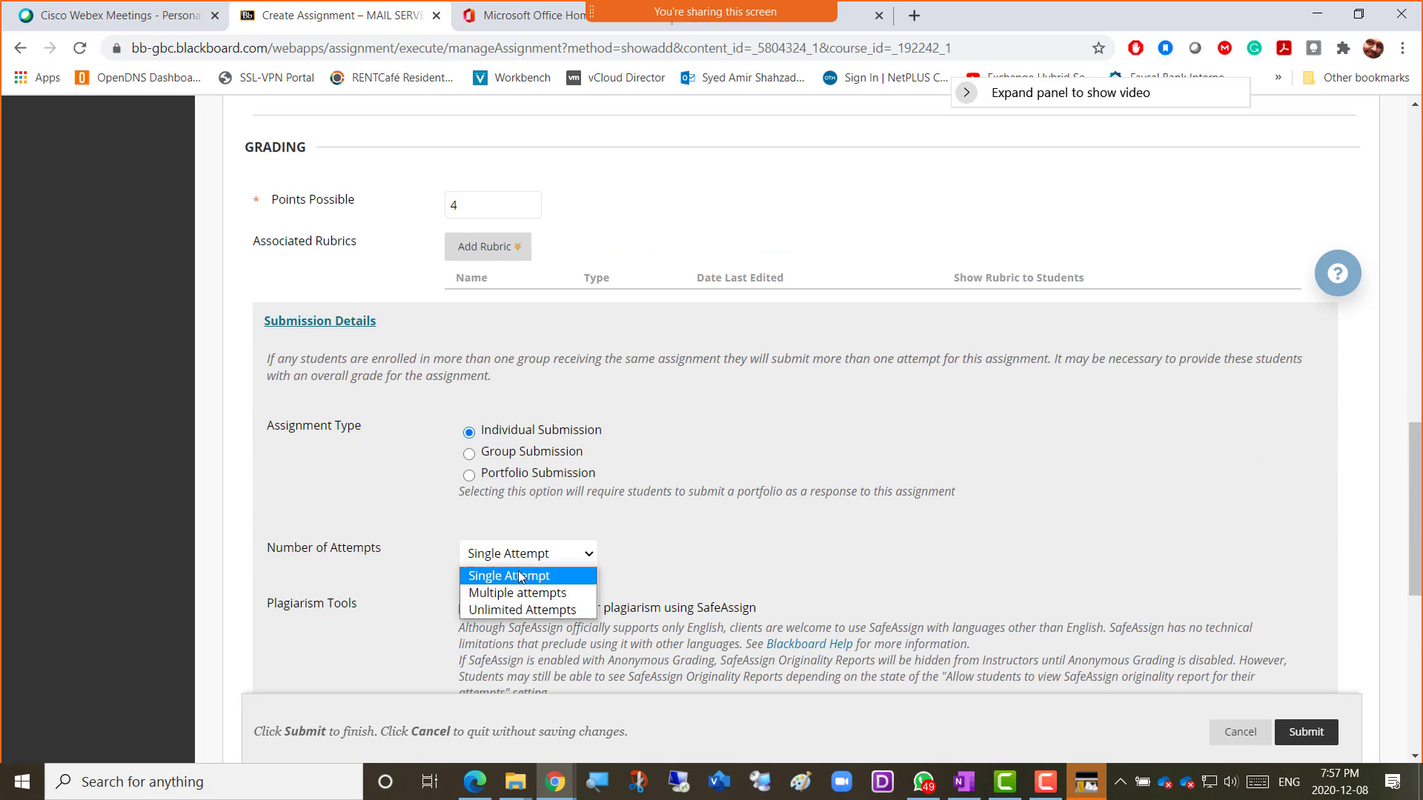
pyautogui.click(510, 592)
pyautogui.click(478, 610)
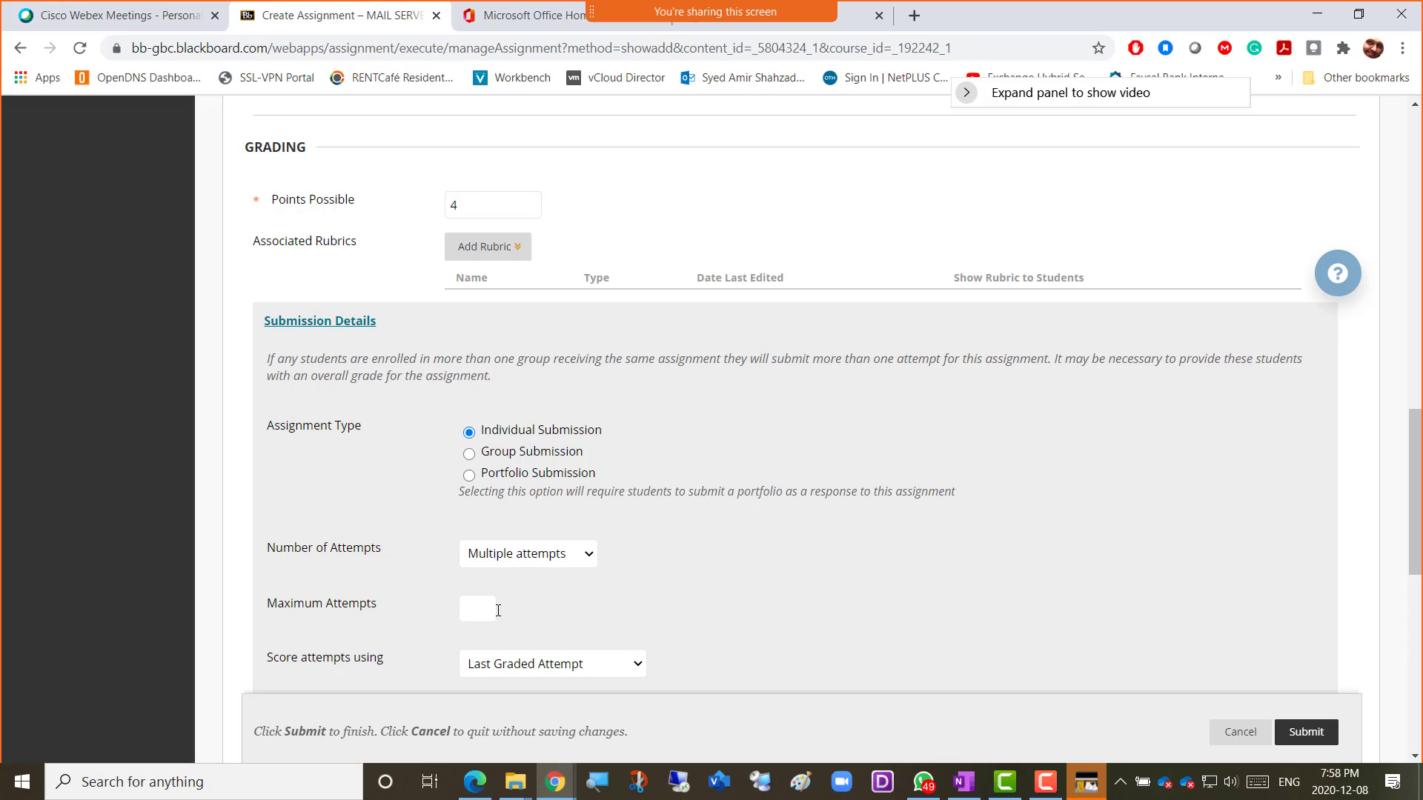
pyautogui.write('2')
pyautogui.click(710, 611)
pyautogui.scroll(-6, 711, 610)
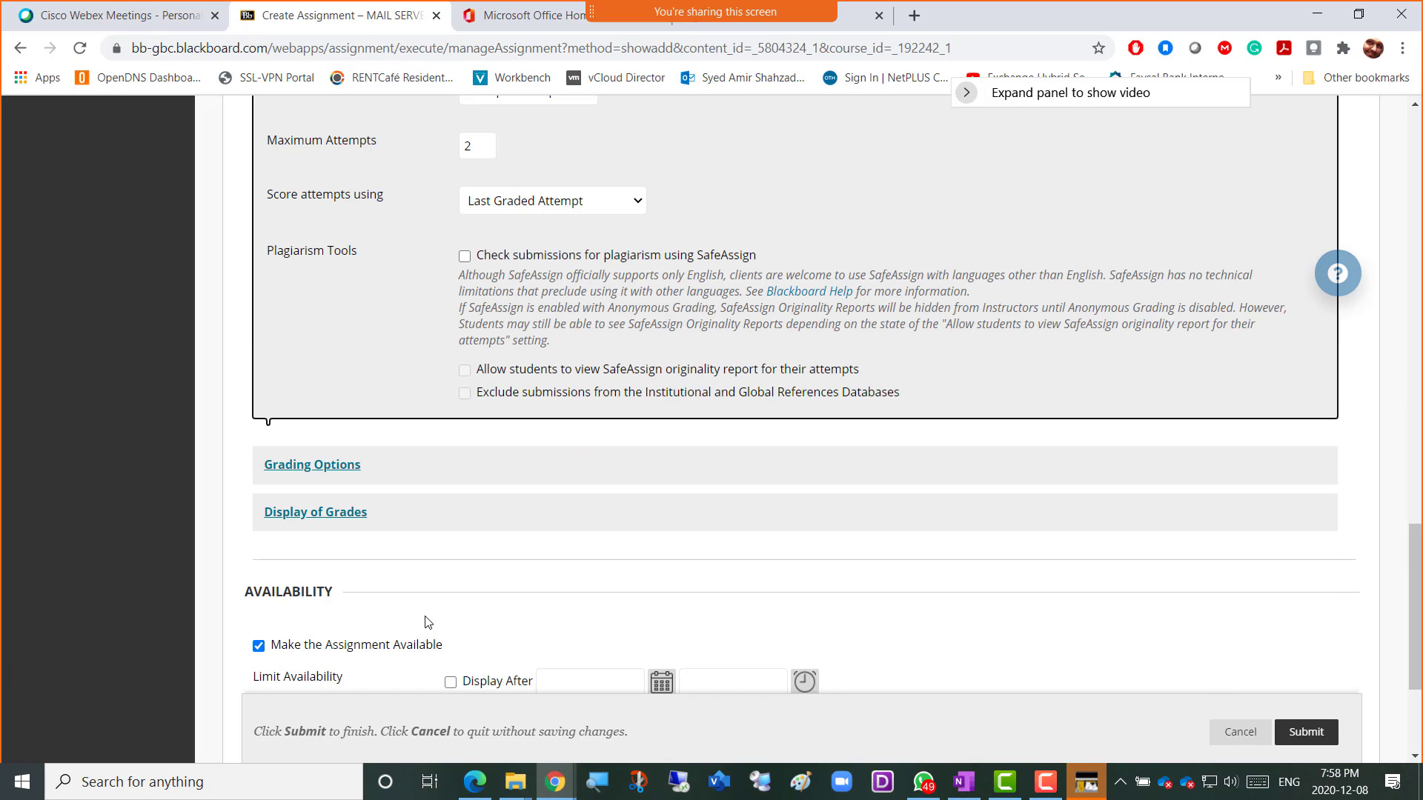
pyautogui.scroll(-3, 428, 621)
pyautogui.click(340, 575)
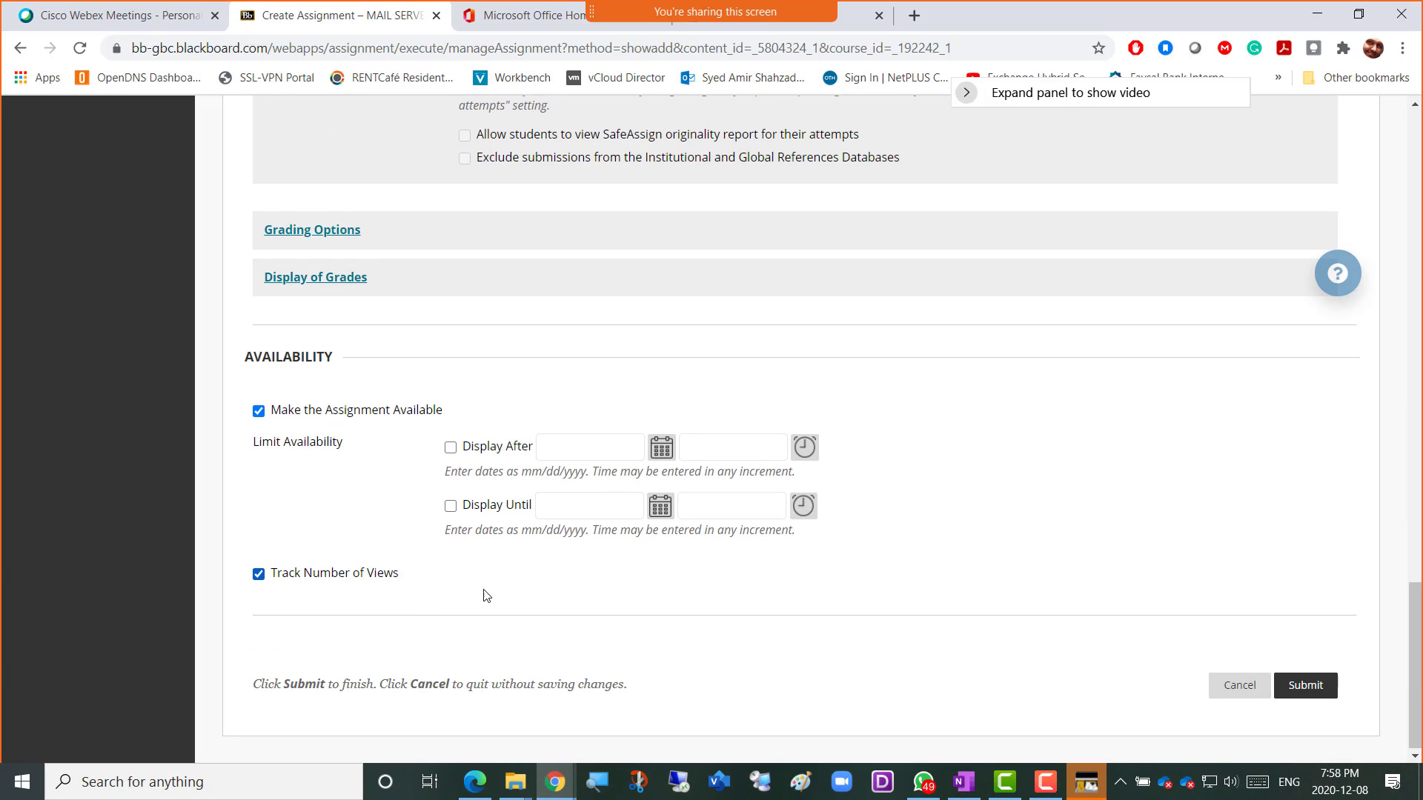
pyautogui.click(1309, 696)
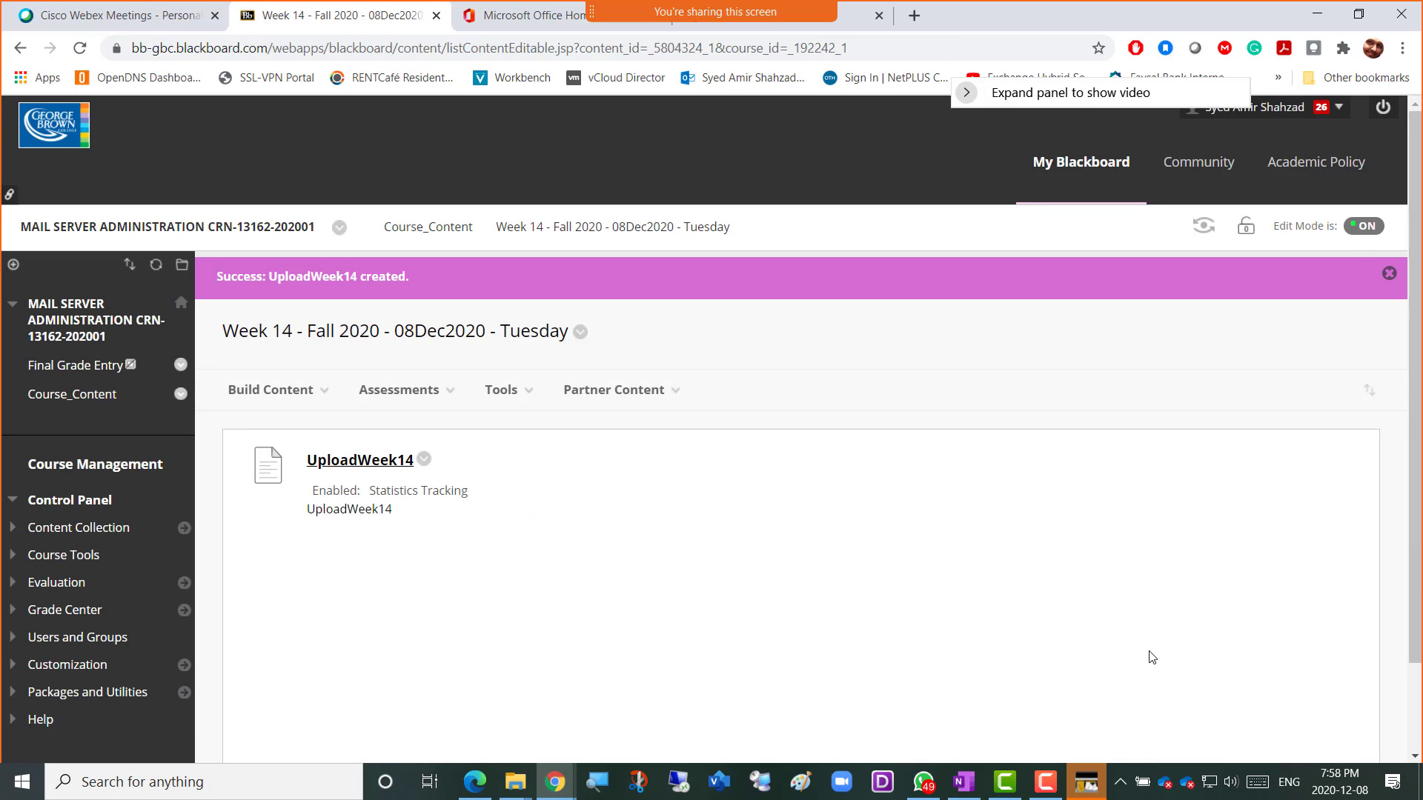